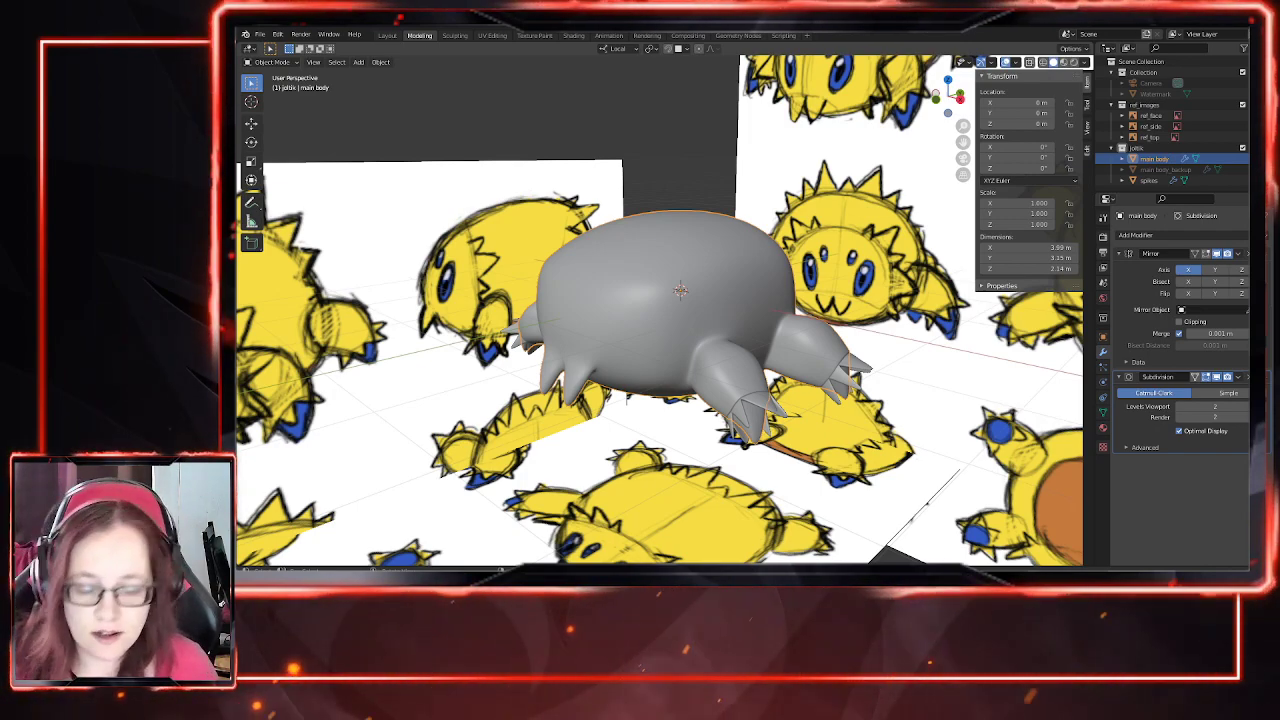
pyautogui.moveTo(690, 400); pyautogui.dragTo(706, 426, button='middle')
pyautogui.moveTo(835, 497); pyautogui.dragTo(770, 480, button='middle')
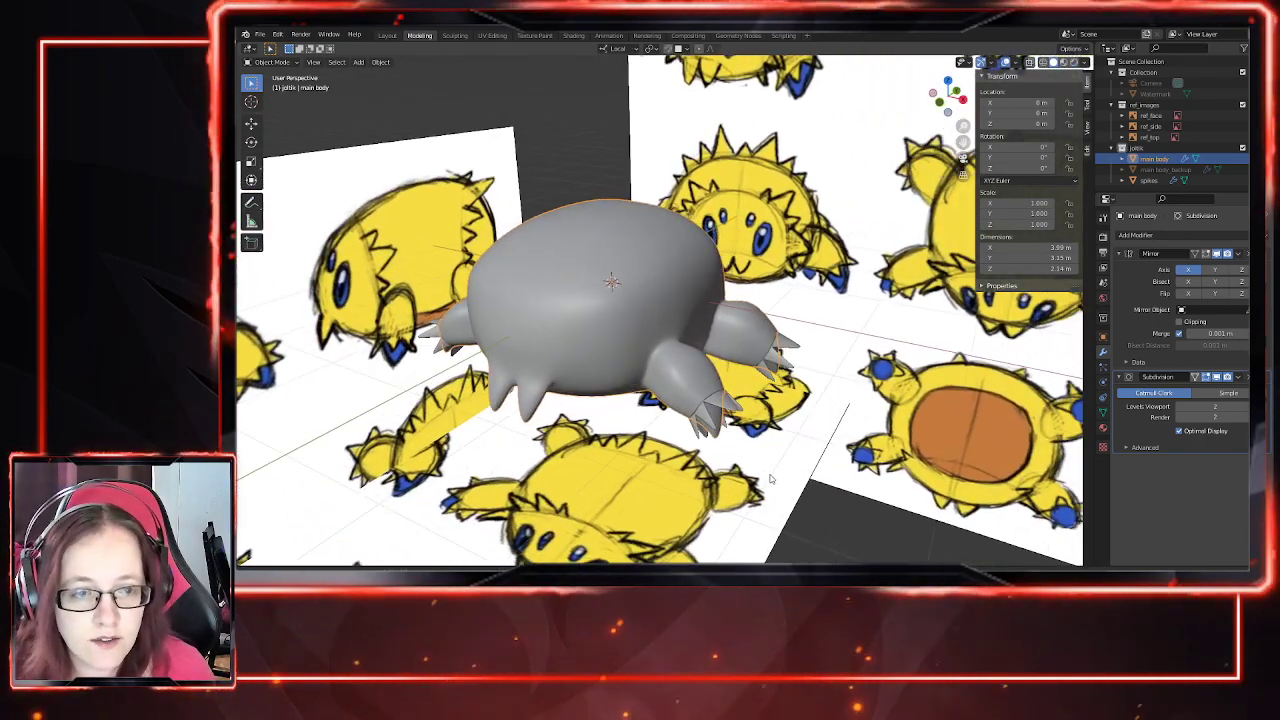
pyautogui.click(742, 420)
pyautogui.moveTo(742, 420)
pyautogui.mouseDown(button='middle')
pyautogui.moveTo(702, 427)
pyautogui.moveTo(779, 449)
pyautogui.moveTo(728, 450)
pyautogui.mouseUp(button='middle')
pyautogui.click(738, 446)
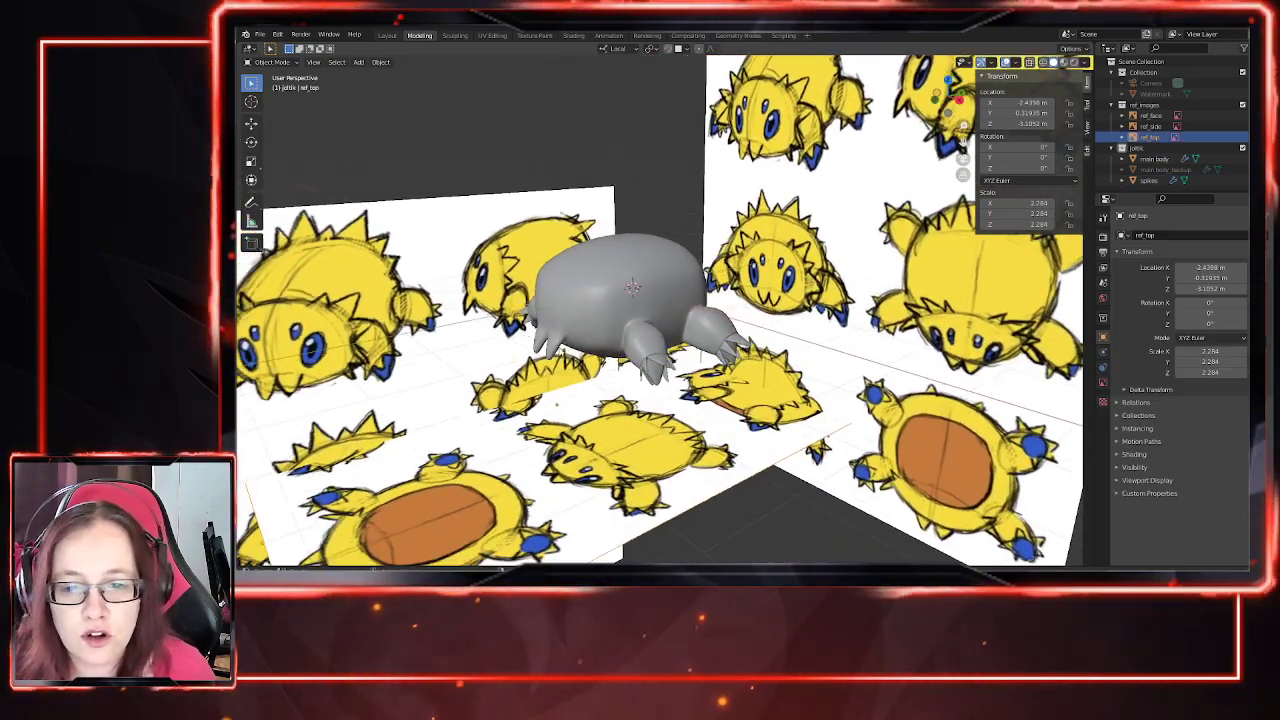
# Step: Open the main body mesh for editing in top orthographic view with X-ray enabled
pyautogui.click(672, 325)
pyautogui.moveTo(710, 406); pyautogui.dragTo(701, 366, button='middle')
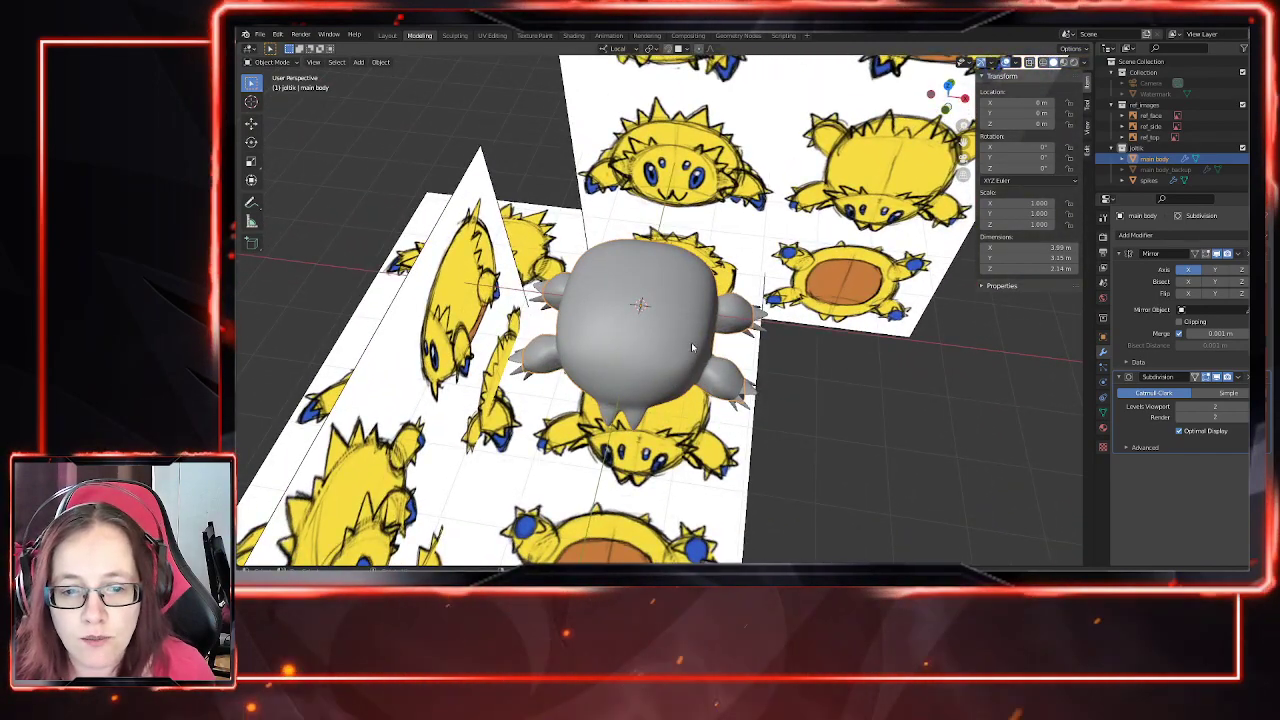
pyautogui.press('Tab')
pyautogui.moveTo(741, 461)
pyautogui.mouseDown(button='middle')
pyautogui.moveTo(724, 404)
pyautogui.moveTo(755, 430)
pyautogui.moveTo(745, 447)
pyautogui.mouseUp(button='middle')
pyautogui.press('KP_7')
pyautogui.scroll(5, 744, 447)
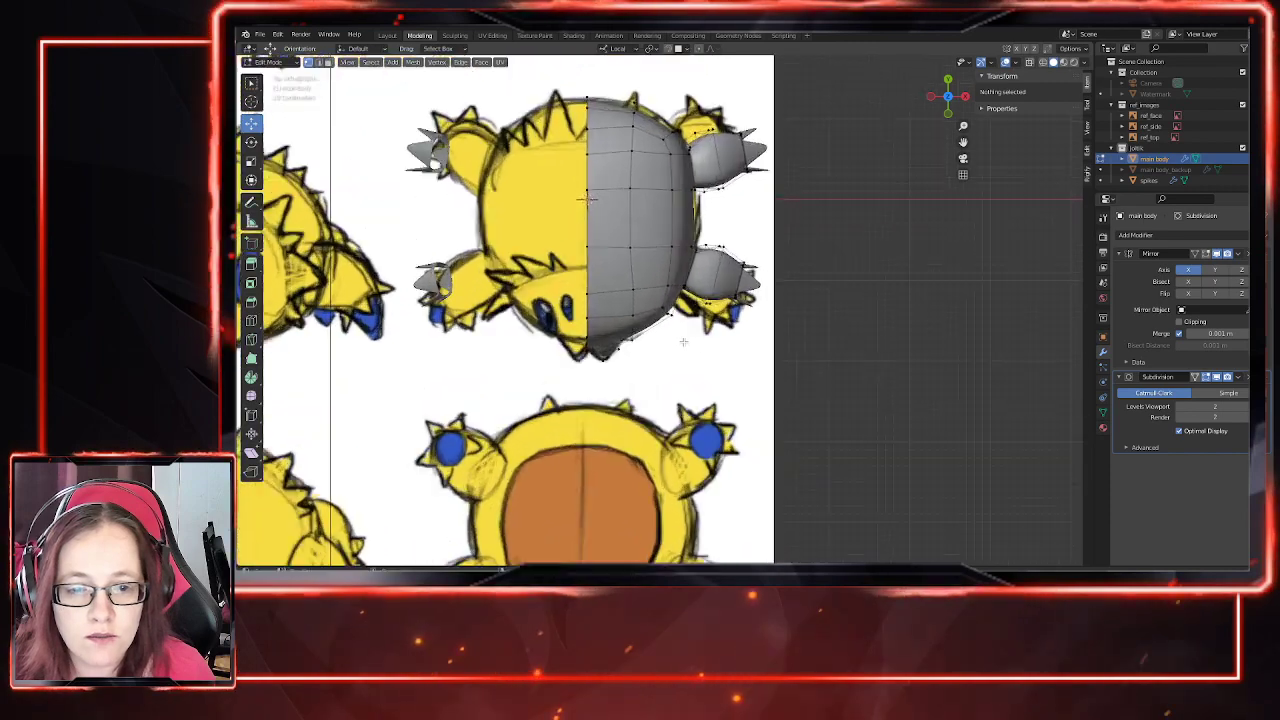
pyautogui.click(1029, 63)
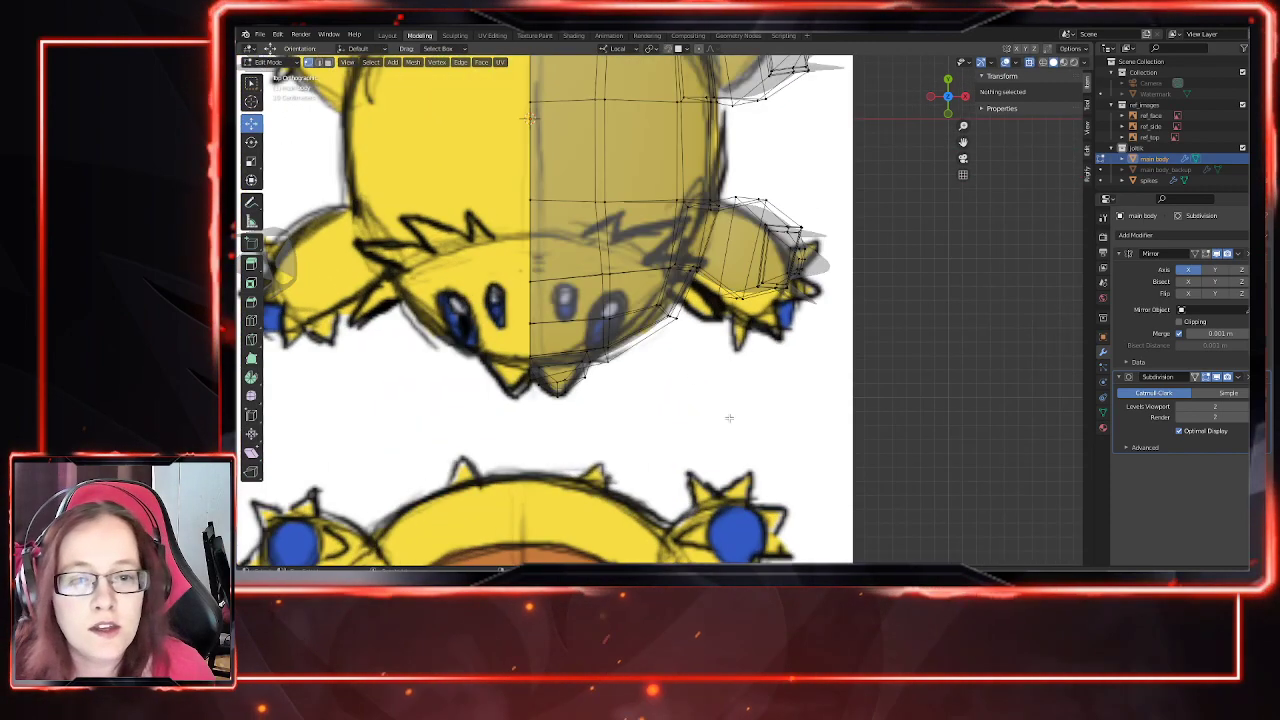
# Step: Move the outer vertices at the front side of the head slightly inward to match the top-view reference outline
pyautogui.click(662, 312)
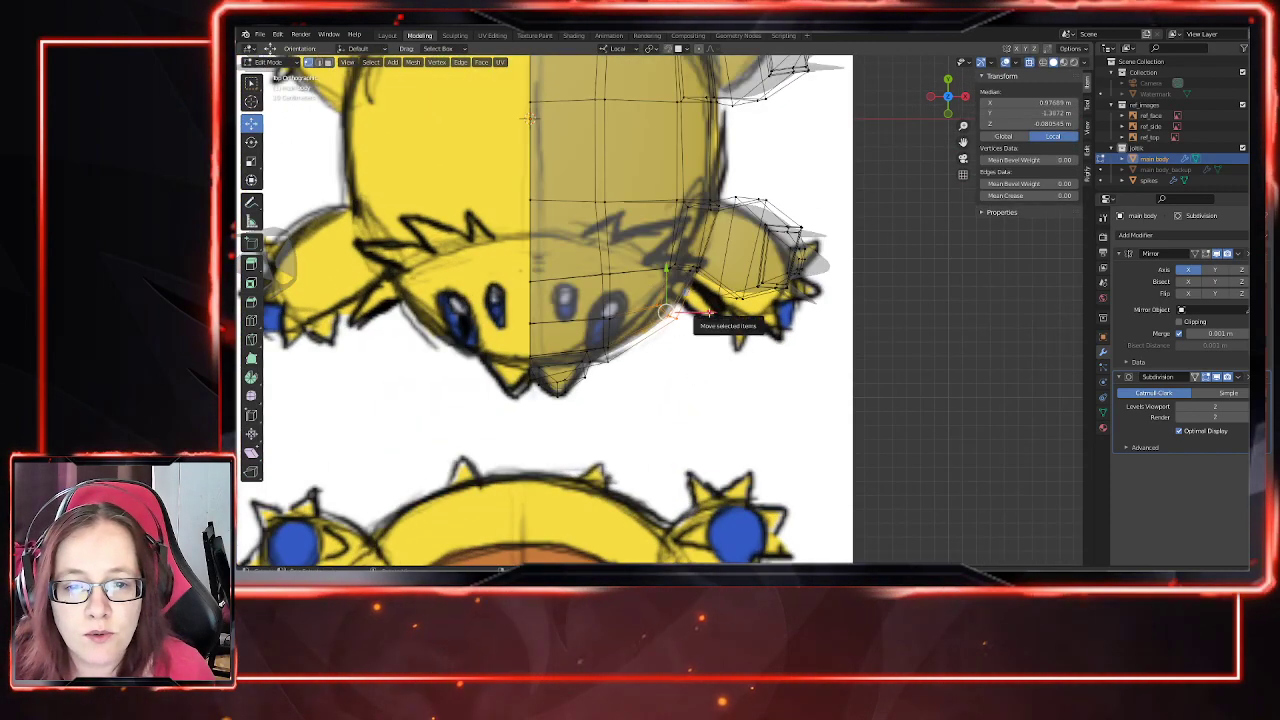
pyautogui.press('g')
pyautogui.press('x')
pyautogui.moveTo(701, 312); pyautogui.dragTo(696, 312)
pyautogui.moveTo(655, 267); pyautogui.dragTo(655, 265)
pyautogui.moveTo(693, 308); pyautogui.dragTo(691, 308)
pyautogui.click(690, 308)
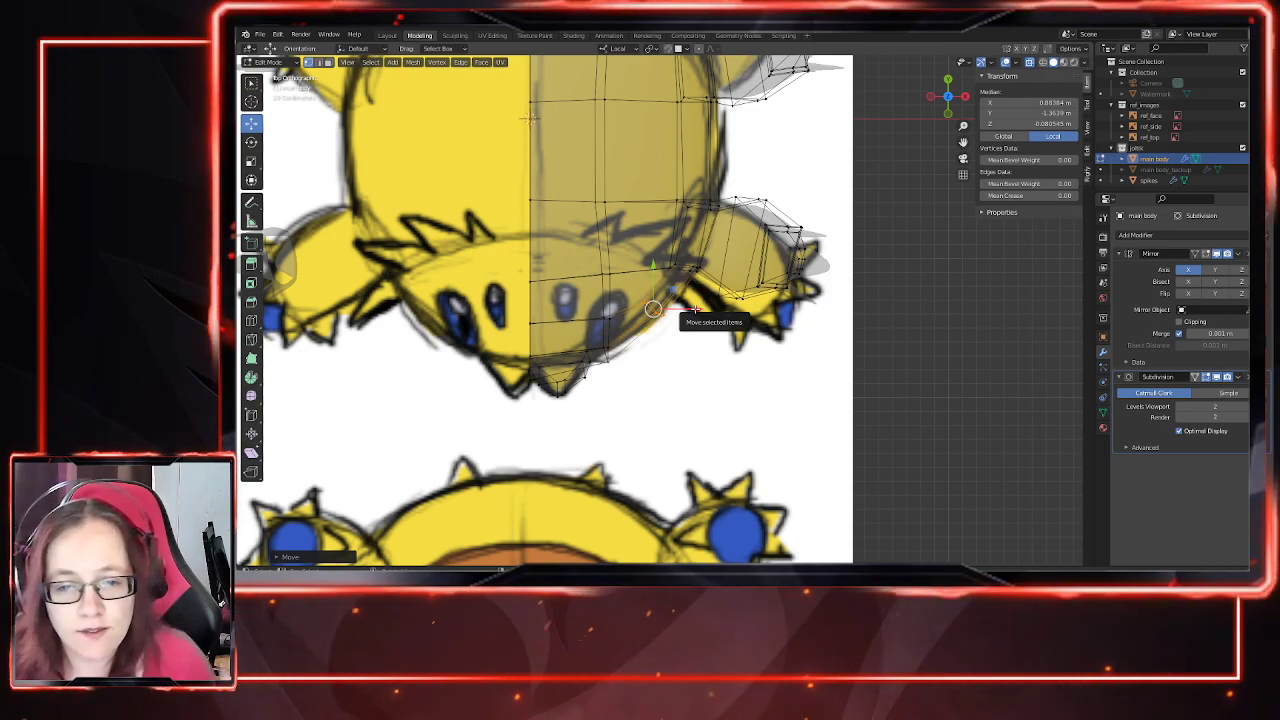
pyautogui.press('g')
pyautogui.press('x')
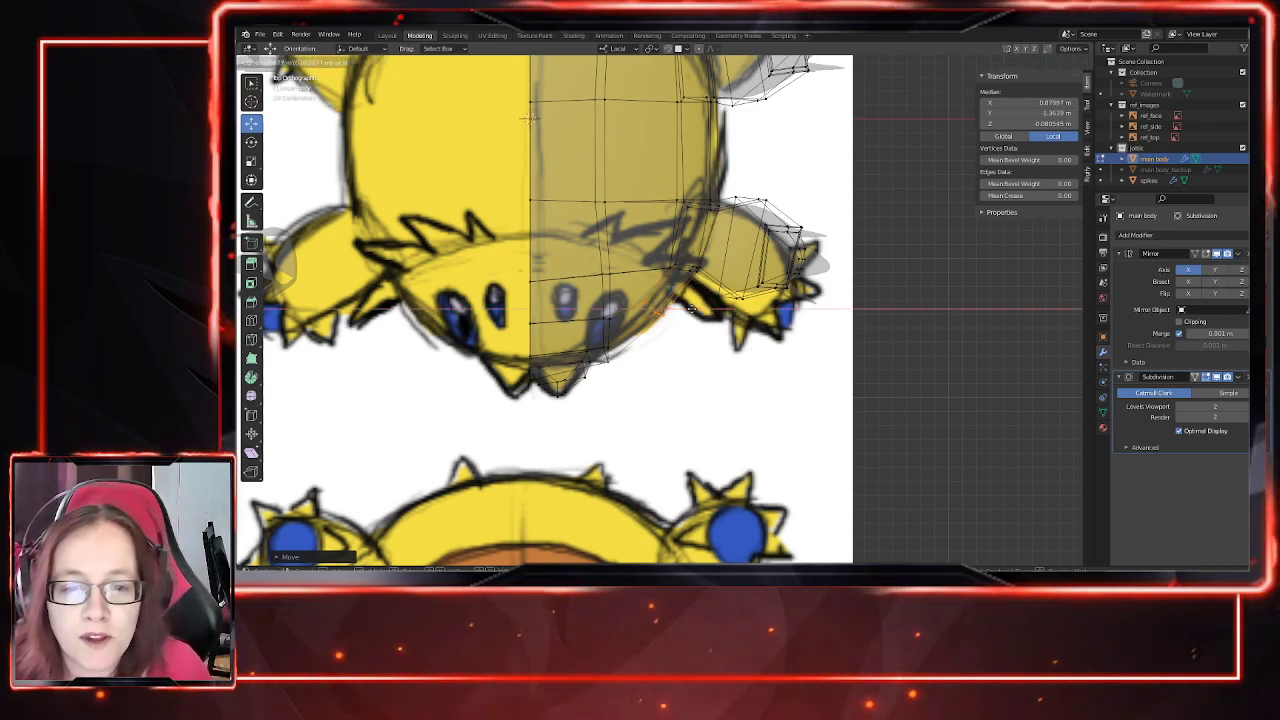
pyautogui.moveTo(691, 309); pyautogui.dragTo(613, 318)
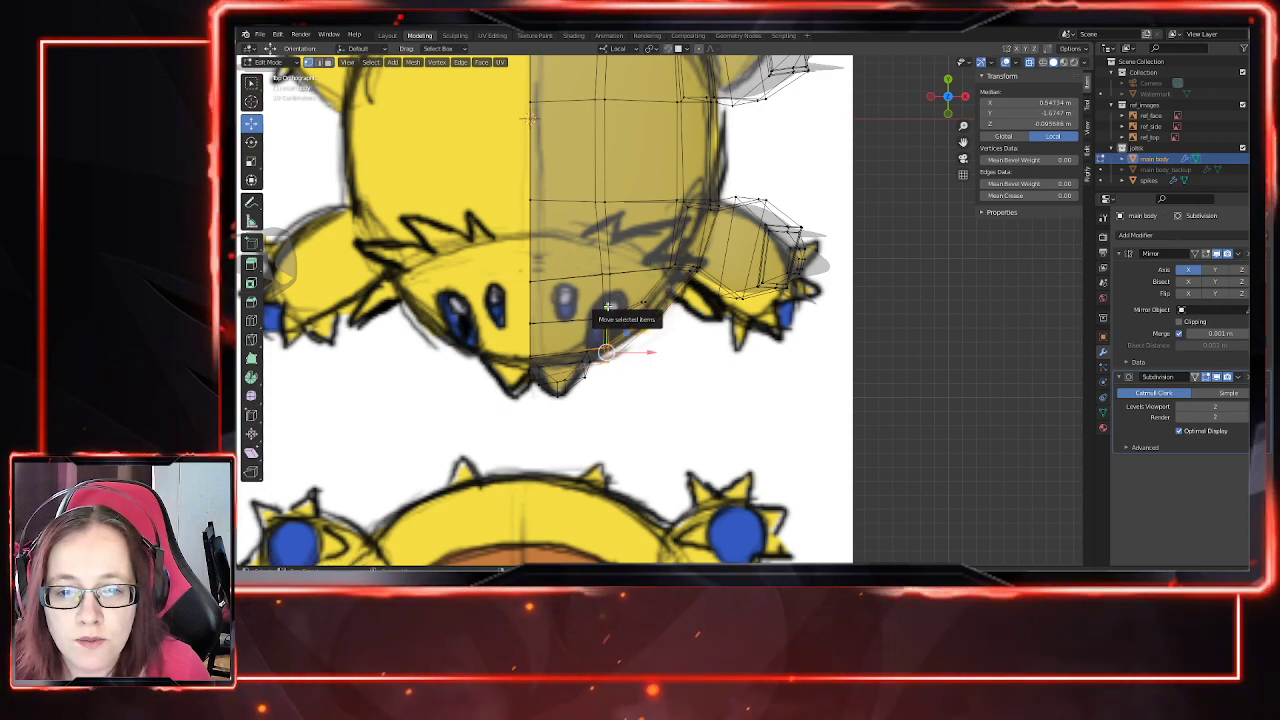
# Step: Reopen the main body mesh for editing in right orthographic view with X-ray enabled
pyautogui.moveTo(607, 309); pyautogui.dragTo(607, 233, button='middle')
pyautogui.press('Tab')
pyautogui.hotkey('alt', 'z')
pyautogui.press('KP_3')
pyautogui.keyDown('shift'); pyautogui.moveTo(711, 282); pyautogui.dragTo(685, 321, button='middle'); pyautogui.keyUp('shift')
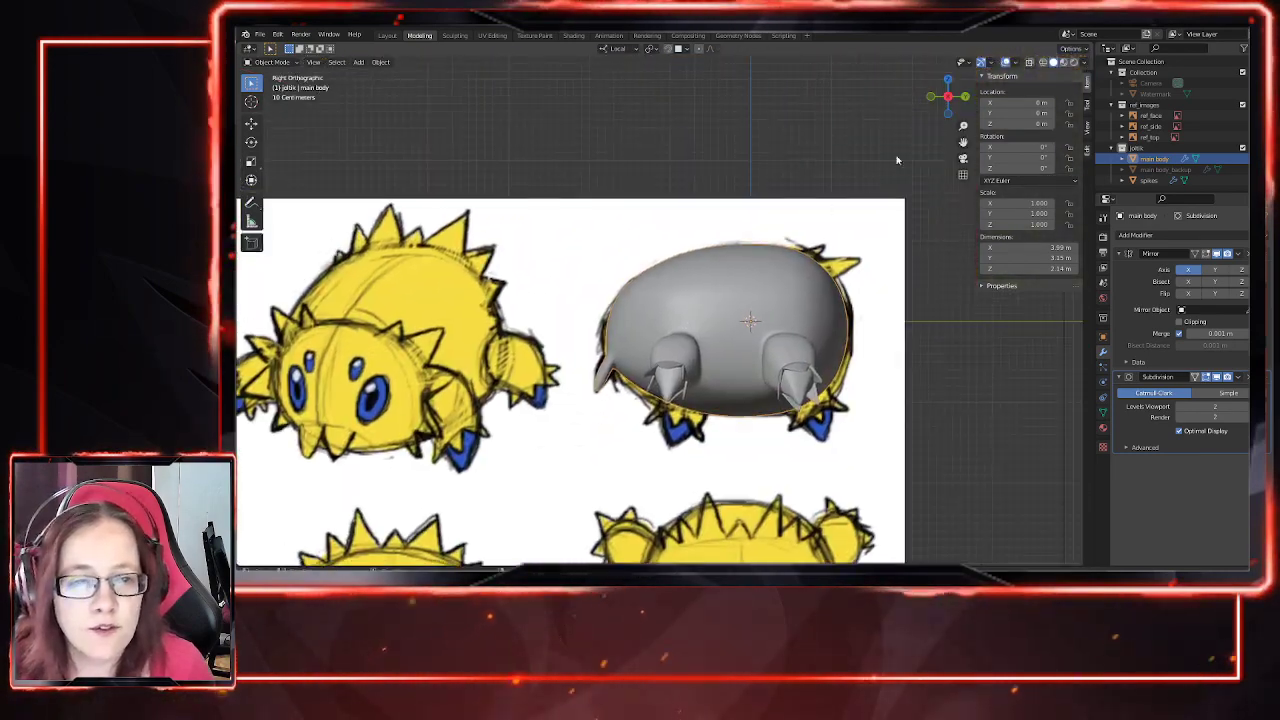
pyautogui.click(1029, 62)
pyautogui.scroll(2, 690, 337)
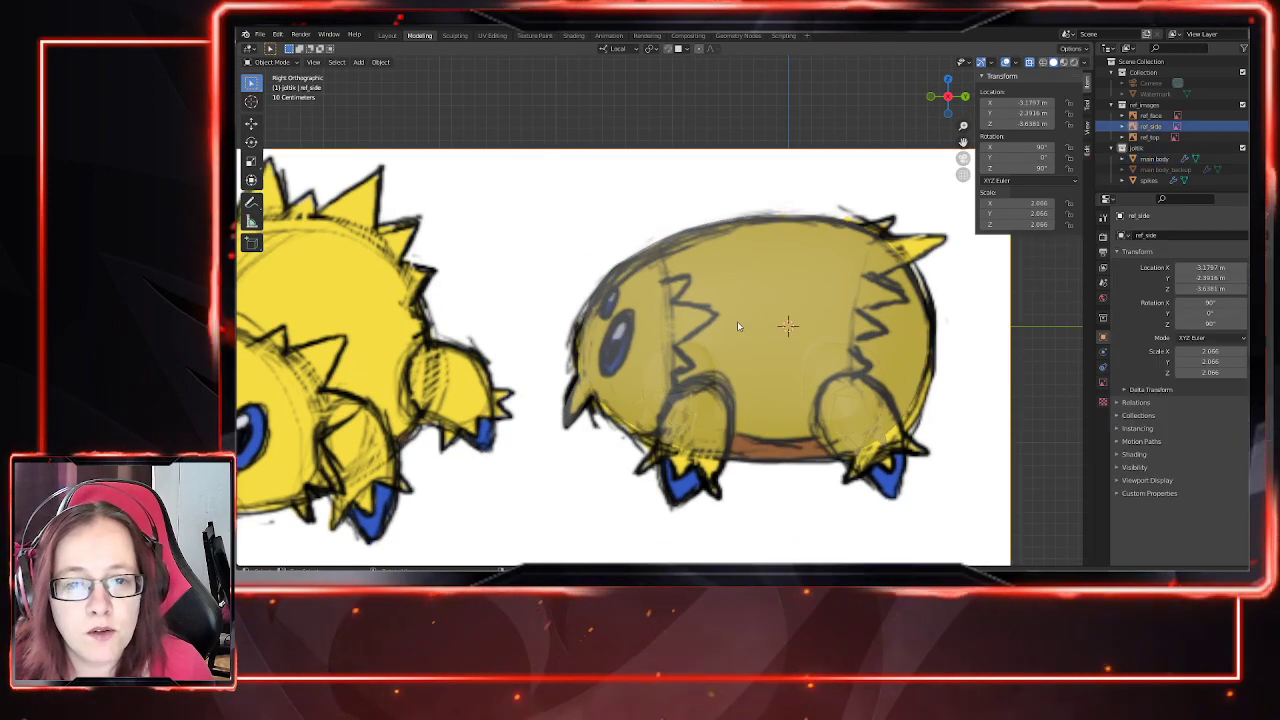
pyautogui.press('Tab')
# Step: Adjust the vertices along the top of the back vertically to follow the side-view reference outline
pyautogui.moveTo(615, 203); pyautogui.dragTo(645, 216)
pyautogui.moveTo(751, 233); pyautogui.dragTo(752, 234)
pyautogui.moveTo(722, 173); pyautogui.dragTo(723, 181)
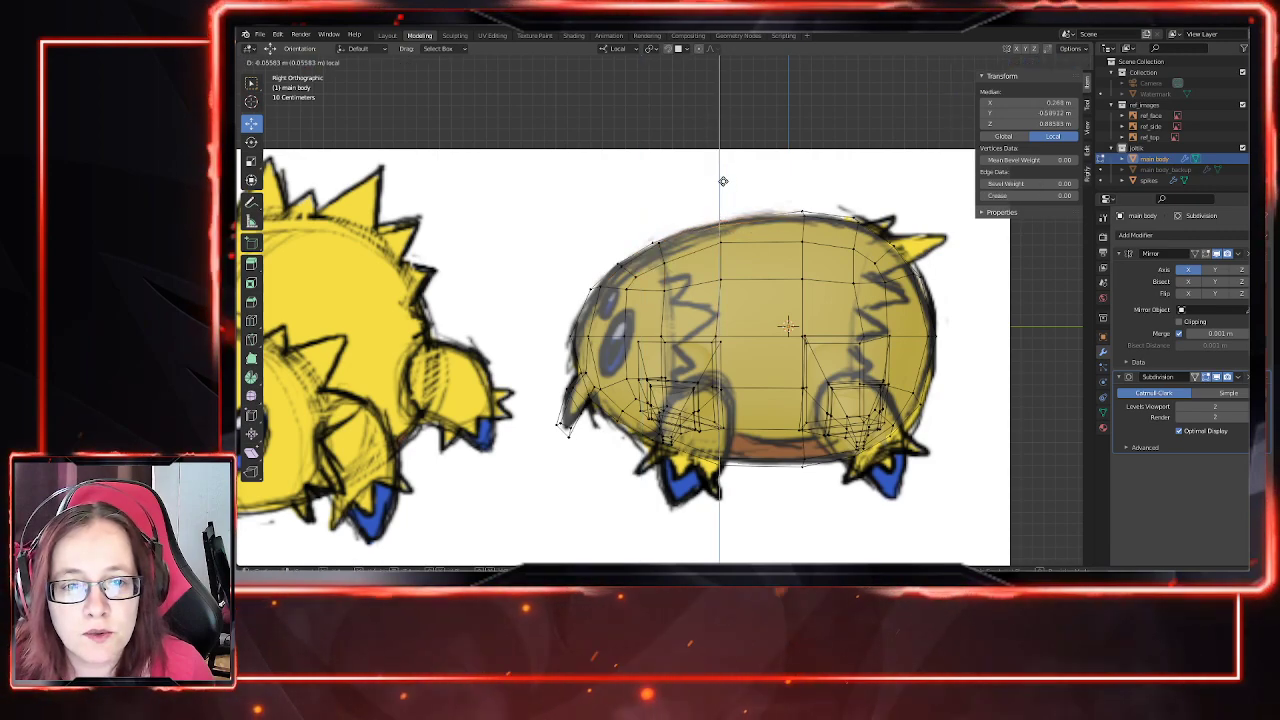
pyautogui.click(723, 180)
pyautogui.moveTo(819, 226); pyautogui.dragTo(819, 226)
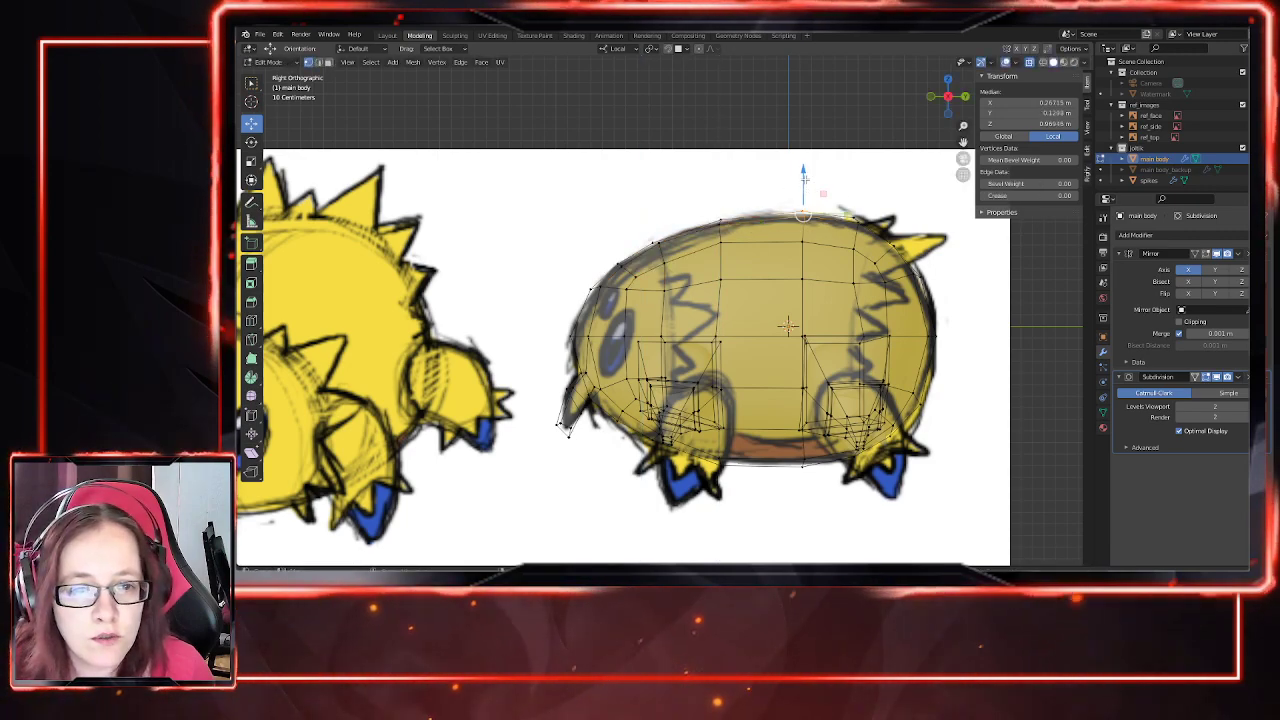
pyautogui.press('g')
pyautogui.press('z')
pyautogui.click(883, 196)
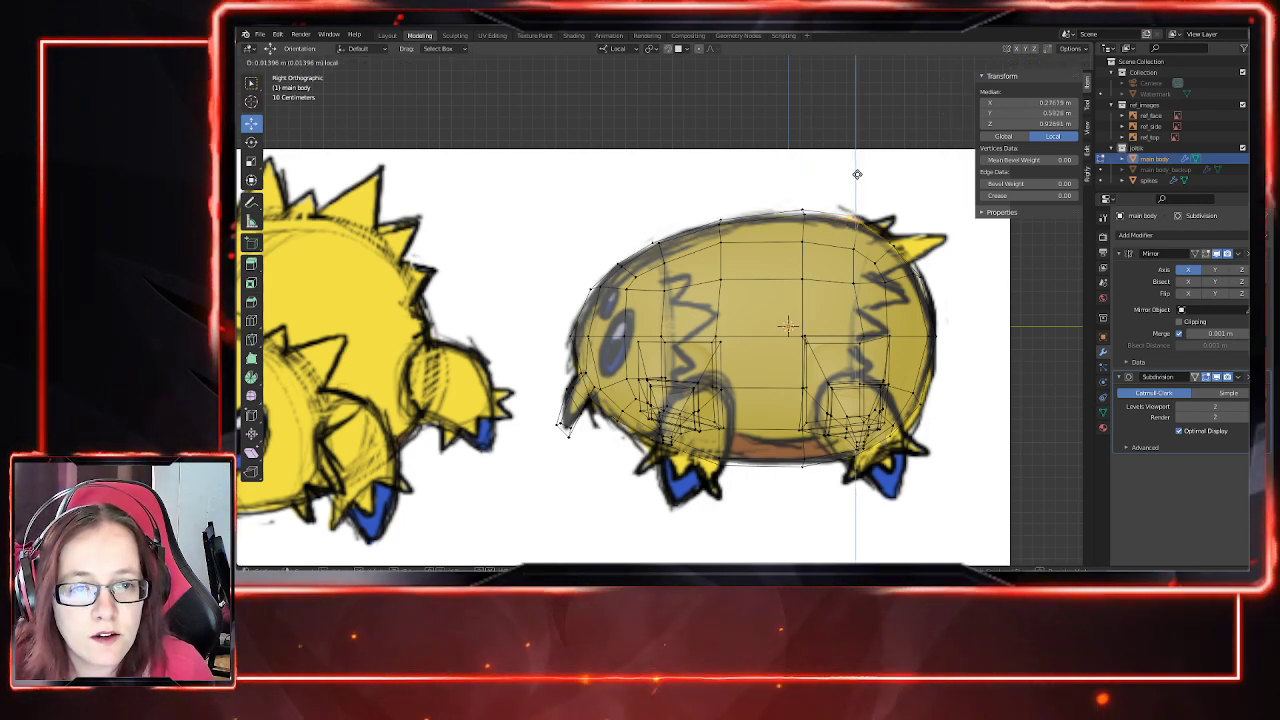
# Step: Shift the vertices above the forehead and at the brow vertically to fit the side-view reference outline
pyautogui.click(655, 242)
pyautogui.press('g')
pyautogui.press('z')
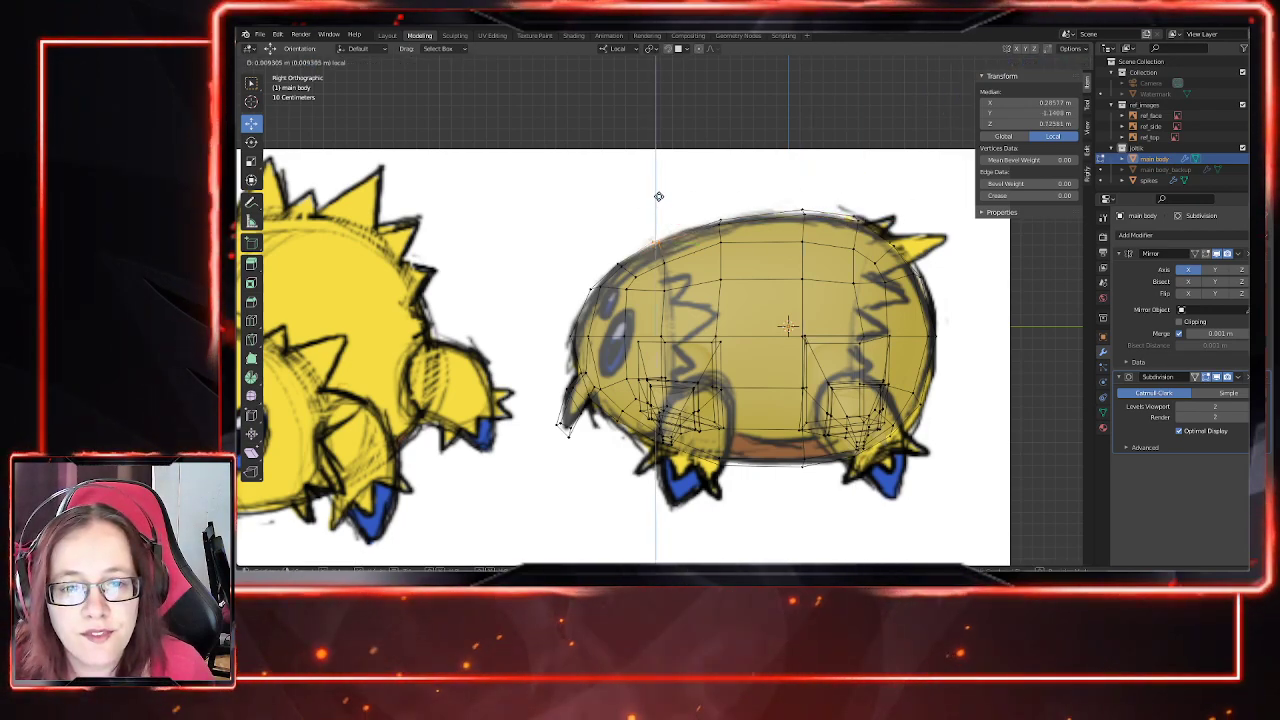
pyautogui.click(660, 198)
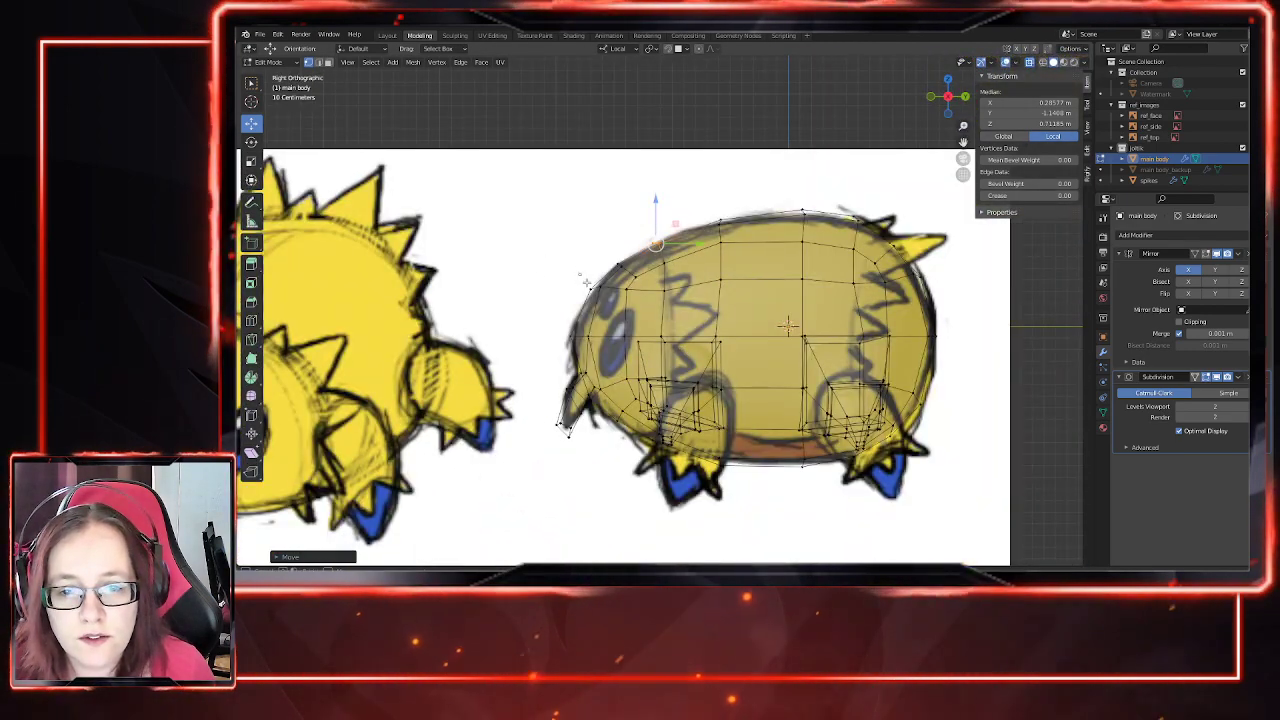
pyautogui.click(597, 290)
pyautogui.press('g')
pyautogui.press('z')
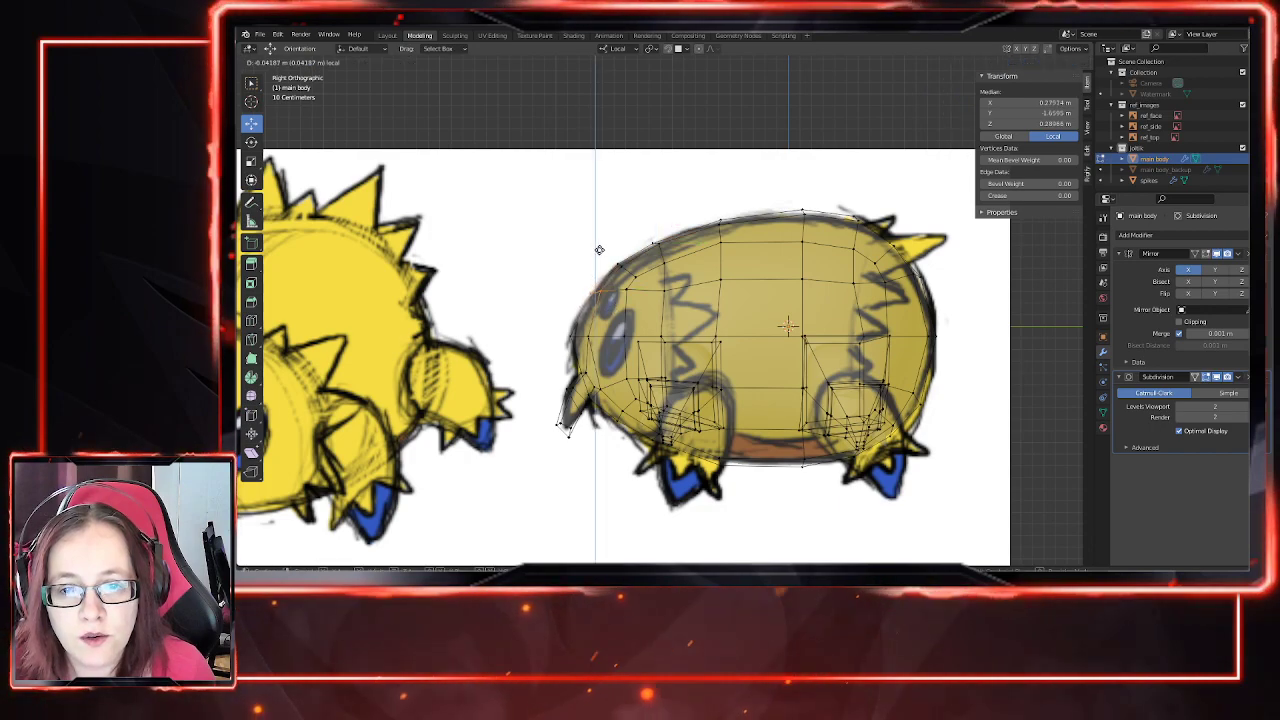
pyautogui.click(599, 248)
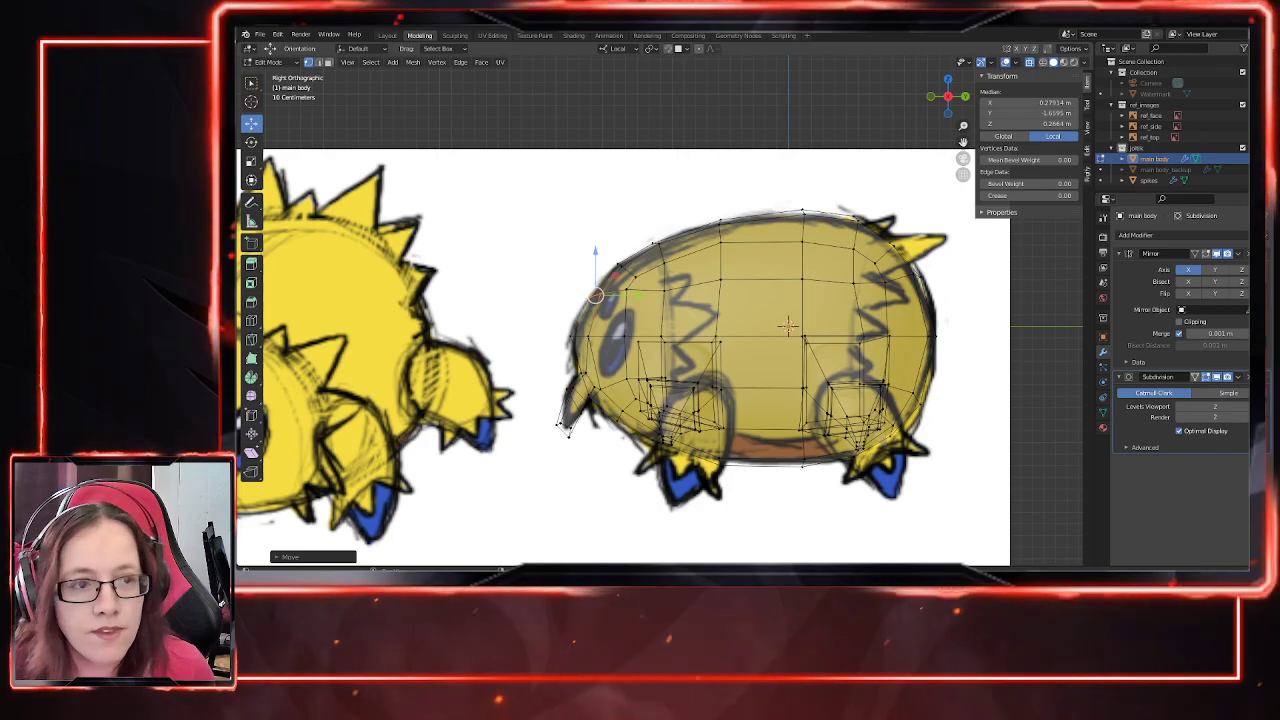
# Step: Turn off X-ray and return the main body to Object Mode in a perspective view
pyautogui.moveTo(948, 96); pyautogui.dragTo(1060, 122)
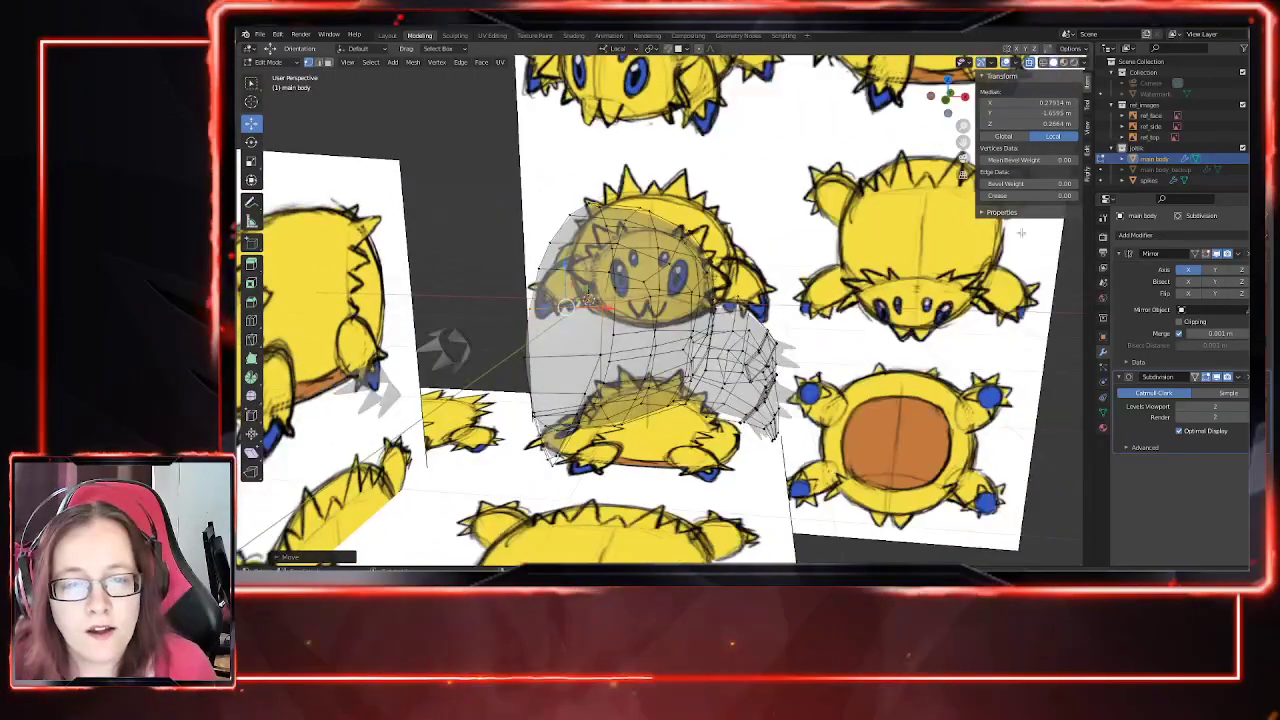
pyautogui.click(1029, 62)
pyautogui.scroll(-3, 880, 360)
pyautogui.moveTo(880, 360); pyautogui.dragTo(822, 449, button='middle')
pyautogui.press('Tab')
pyautogui.moveTo(820, 447); pyautogui.dragTo(703, 387)
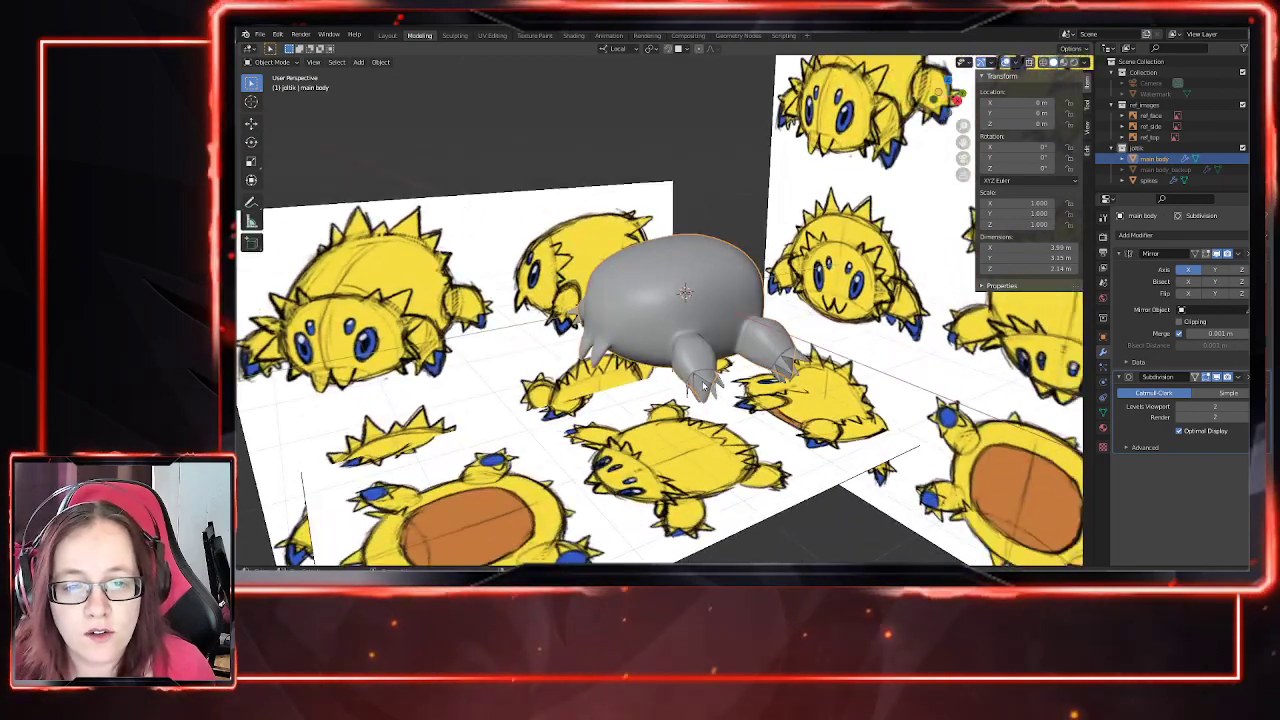
pyautogui.click(705, 383)
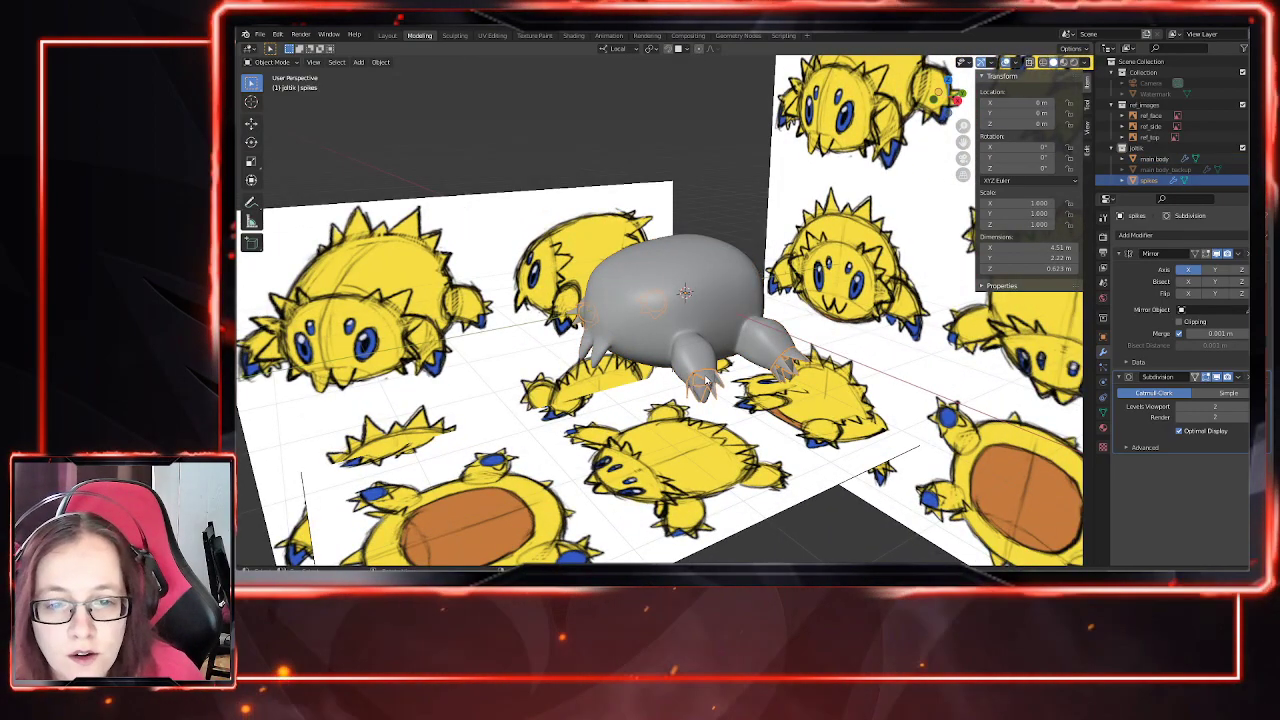
pyautogui.moveTo(643, 331); pyautogui.dragTo(741, 359, button='middle')
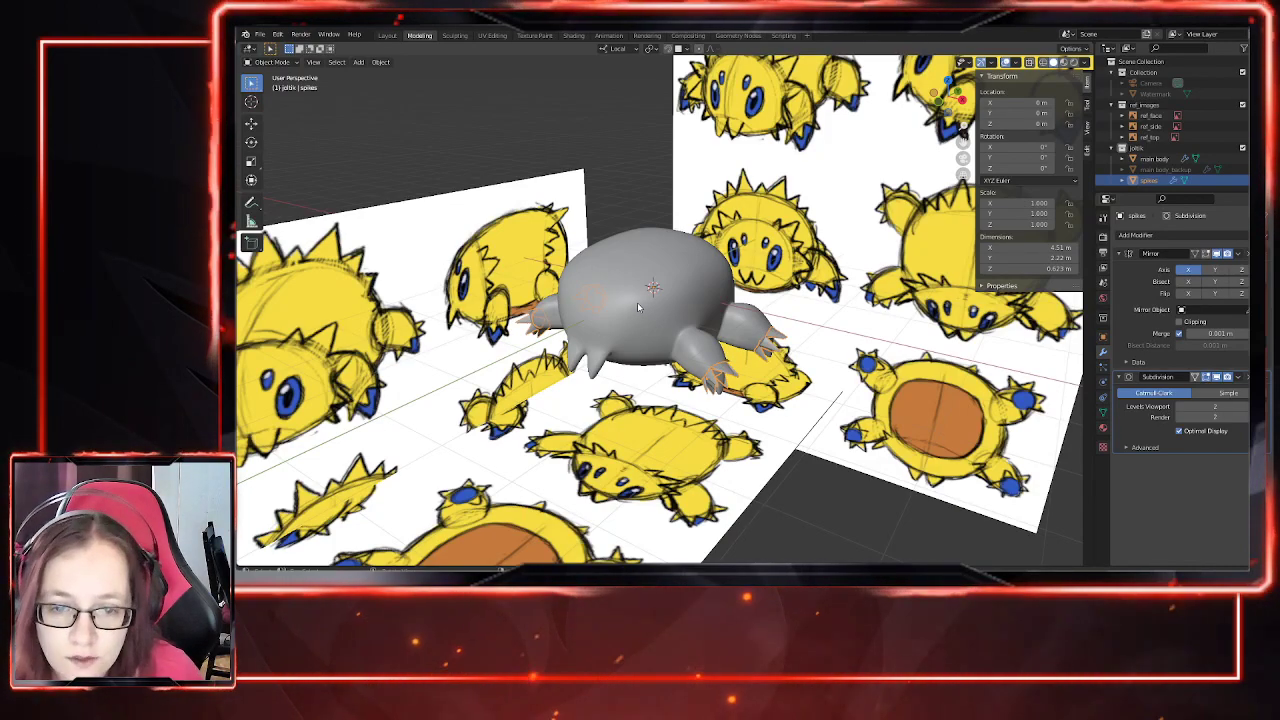
pyautogui.moveTo(633, 303); pyautogui.dragTo(643, 313, button='middle')
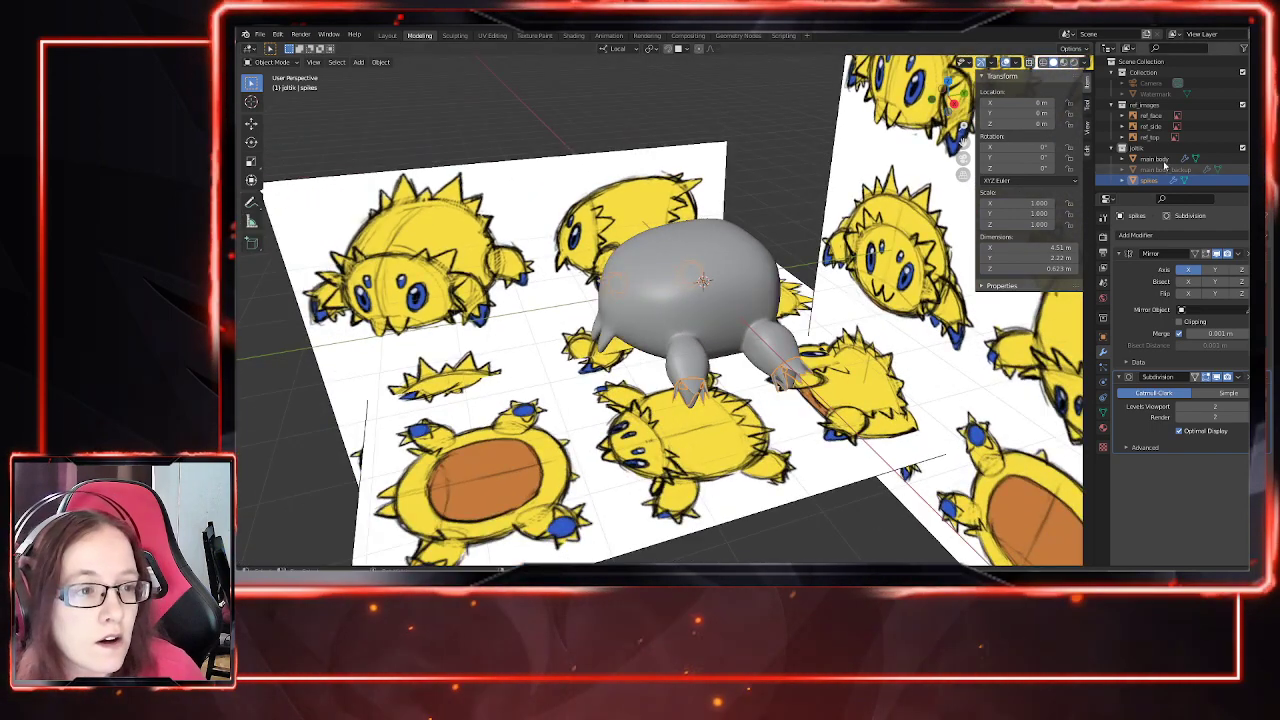
# Step: Duplicate the main body object in place, keeping the copy at the original's position
pyautogui.click(675, 311)
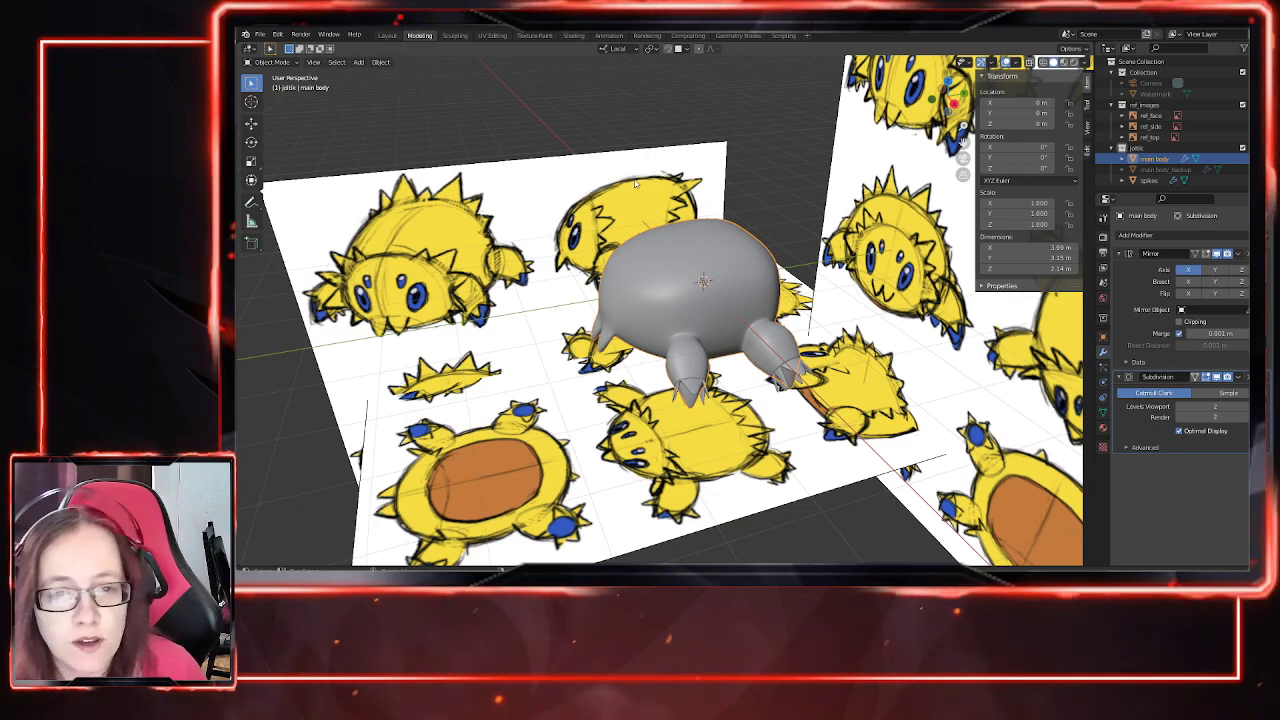
pyautogui.moveTo(798, 321); pyautogui.dragTo(871, 256, button='middle')
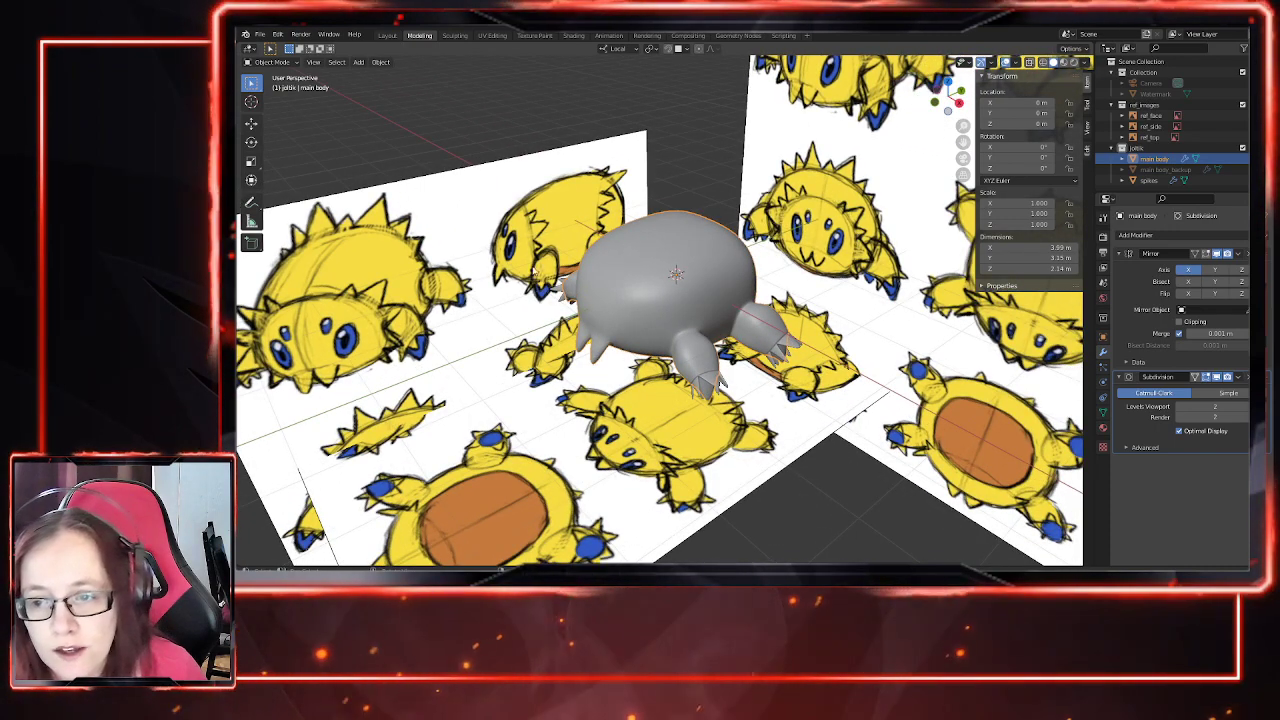
pyautogui.moveTo(874, 238); pyautogui.dragTo(830, 265, button='middle')
pyautogui.moveTo(784, 521); pyautogui.dragTo(700, 296, button='middle')
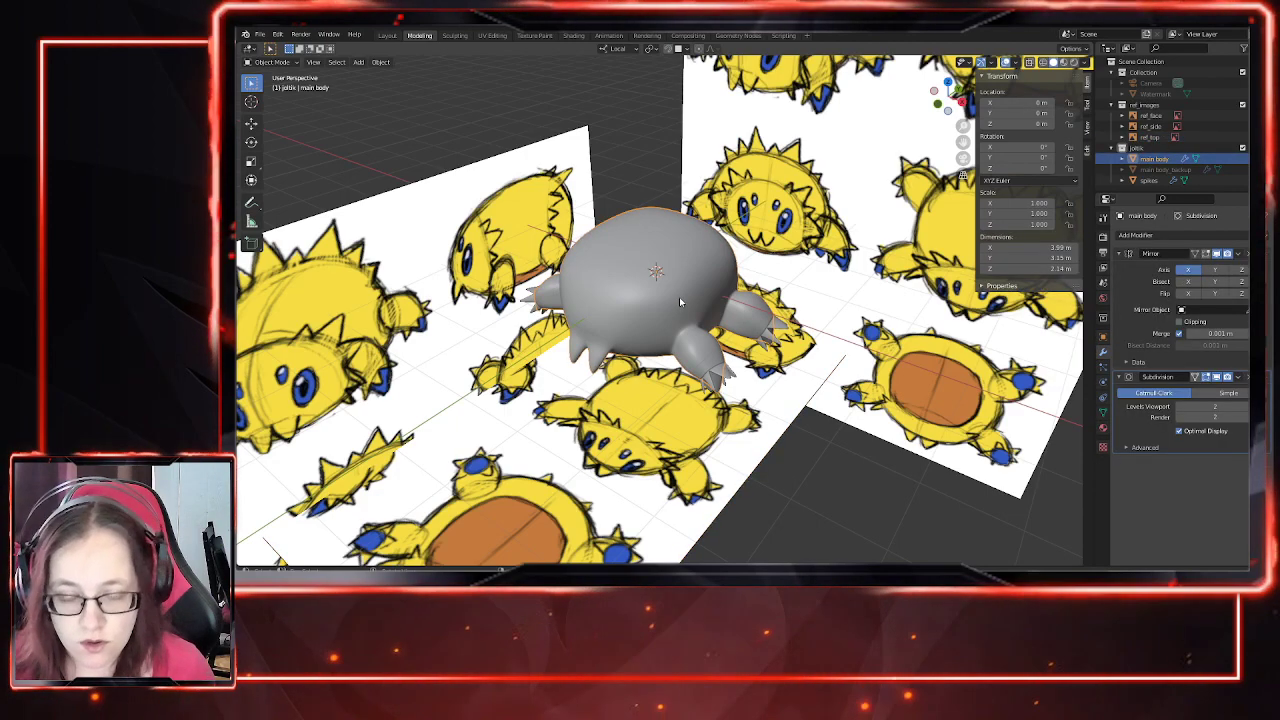
pyautogui.hotkey('shift', 'd')
pyautogui.rightClick(806, 352)
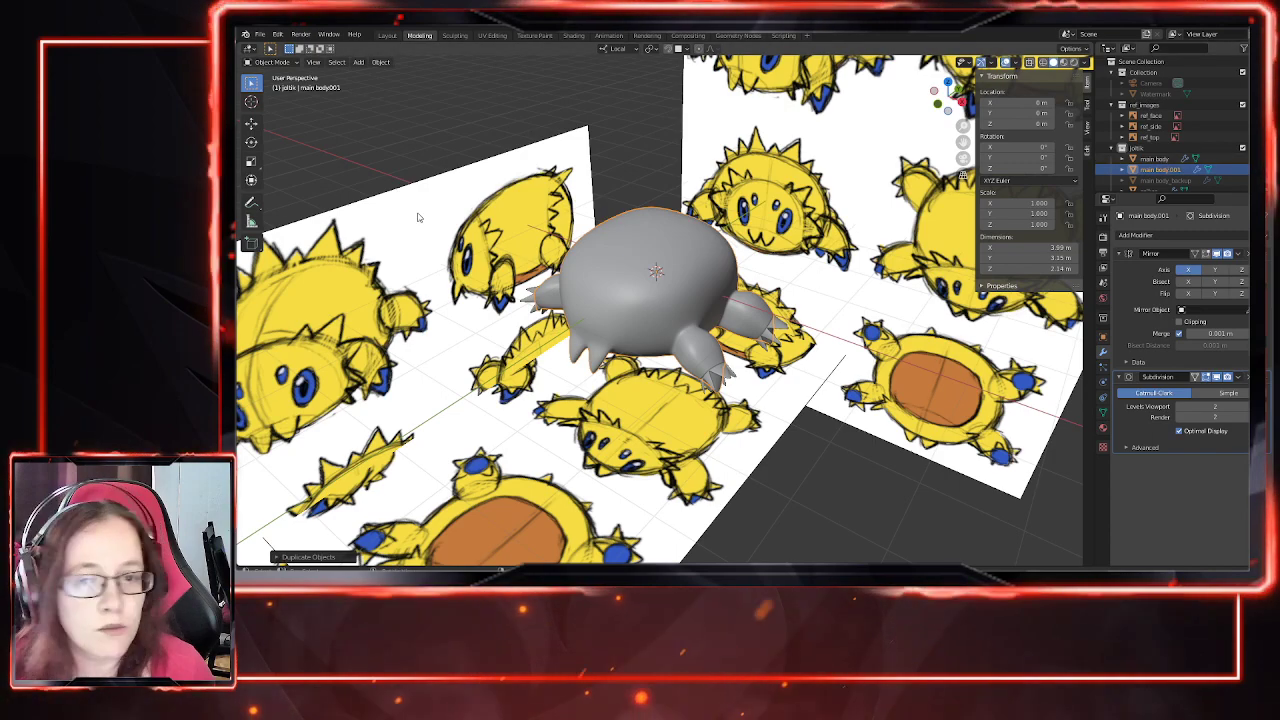
pyautogui.click(251, 123)
pyautogui.moveTo(648, 231); pyautogui.dragTo(648, 158)
pyautogui.hotkey('ctrl', 'z')
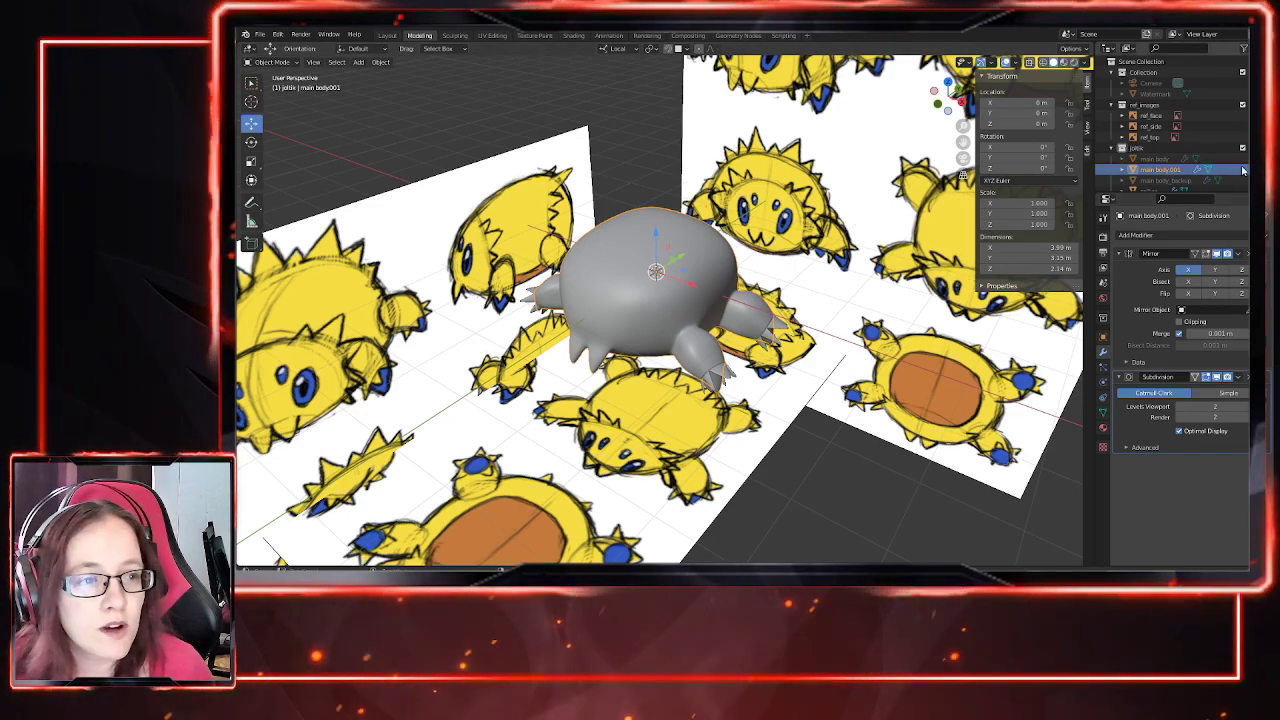
# Step: Hide the original main body and the spikes object so that only the duplicated body is shown
pyautogui.press('h')
pyautogui.hotkey('ctrl', 'z')
pyautogui.scroll(1, 758, 390)
pyautogui.scroll(-1, 758, 390)
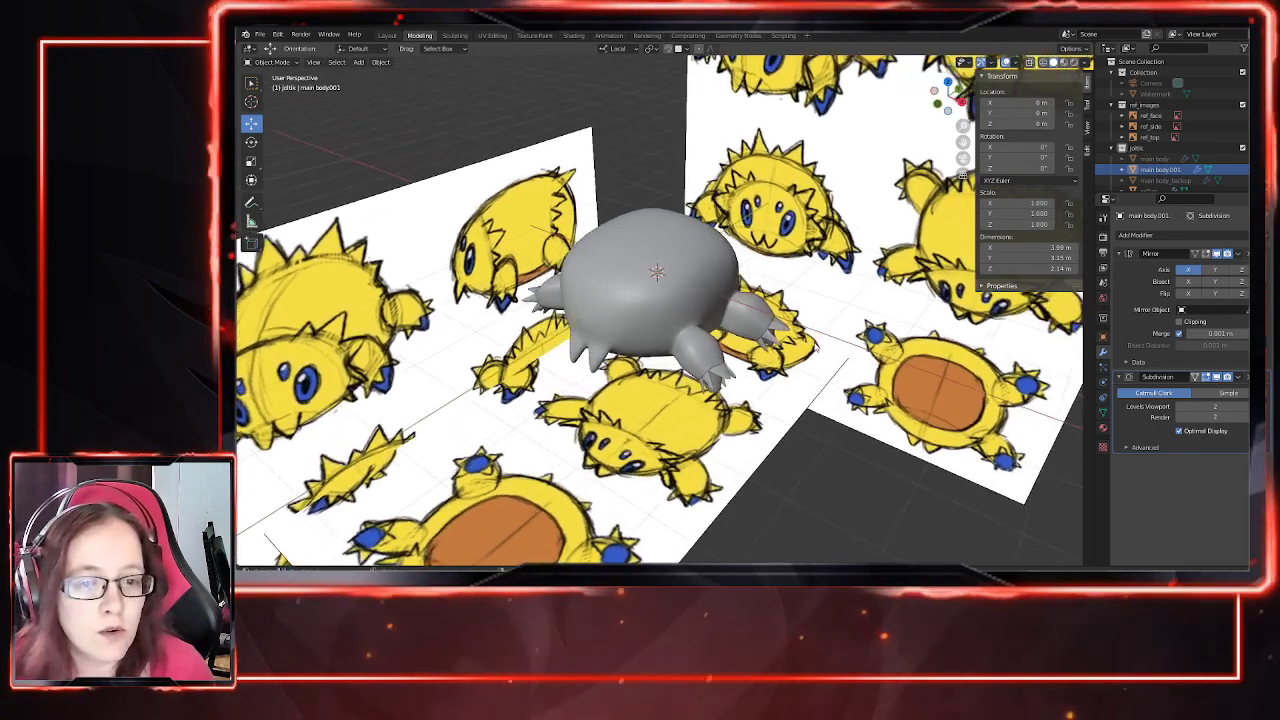
pyautogui.scroll(1, 758, 390)
pyautogui.scroll(-1, 1170, 140)
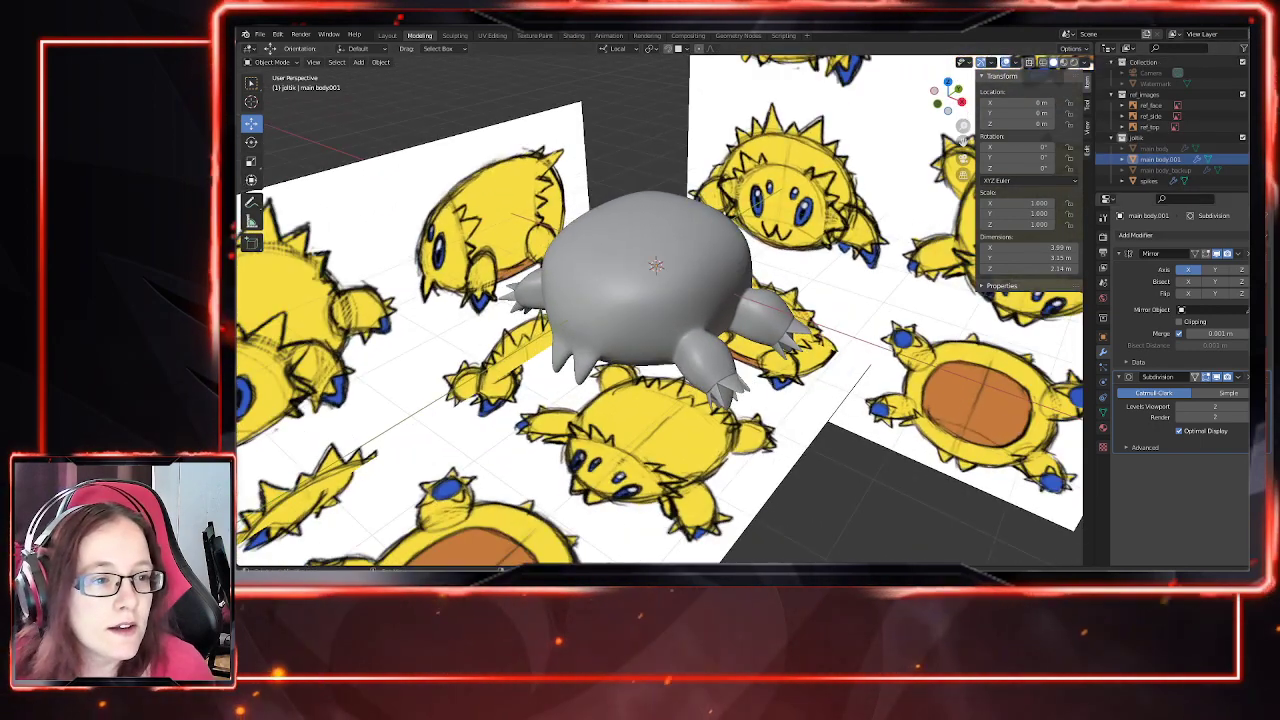
pyautogui.moveTo(760, 398)
pyautogui.mouseDown(button='middle')
pyautogui.moveTo(778, 403)
pyautogui.moveTo(770, 390)
pyautogui.mouseUp(button='middle')
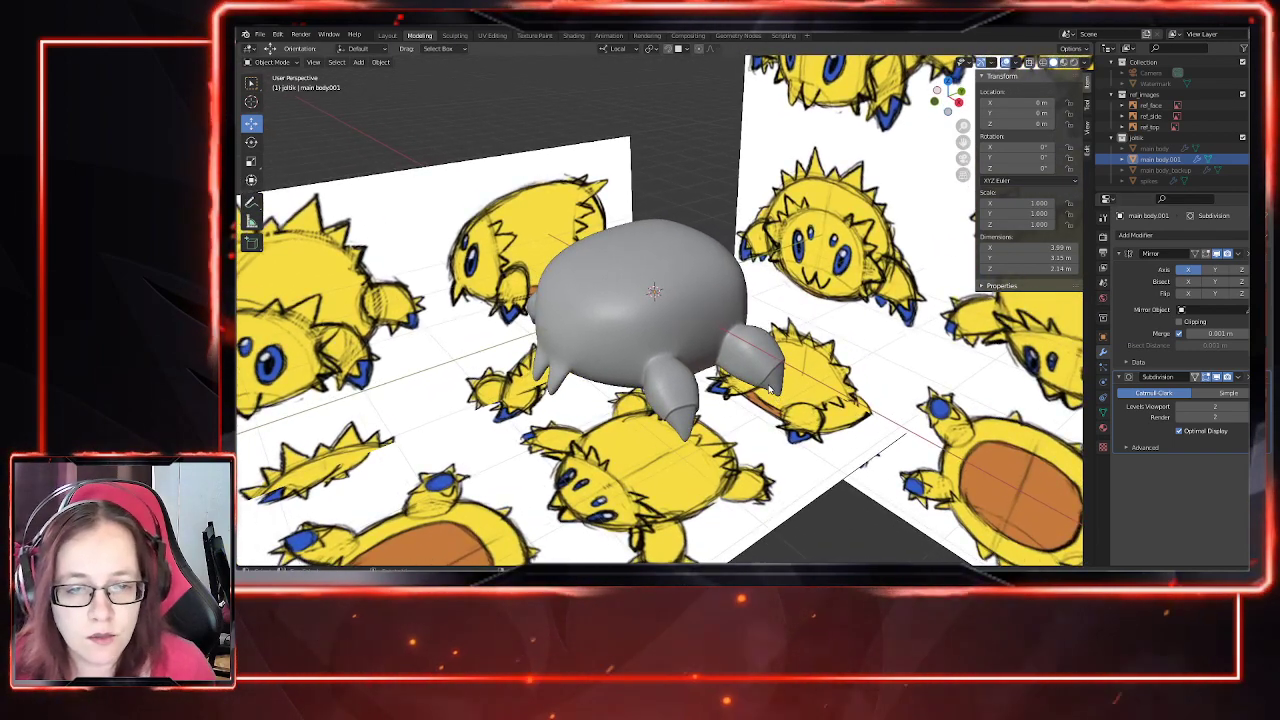
pyautogui.moveTo(733, 424); pyautogui.dragTo(683, 308, button='middle')
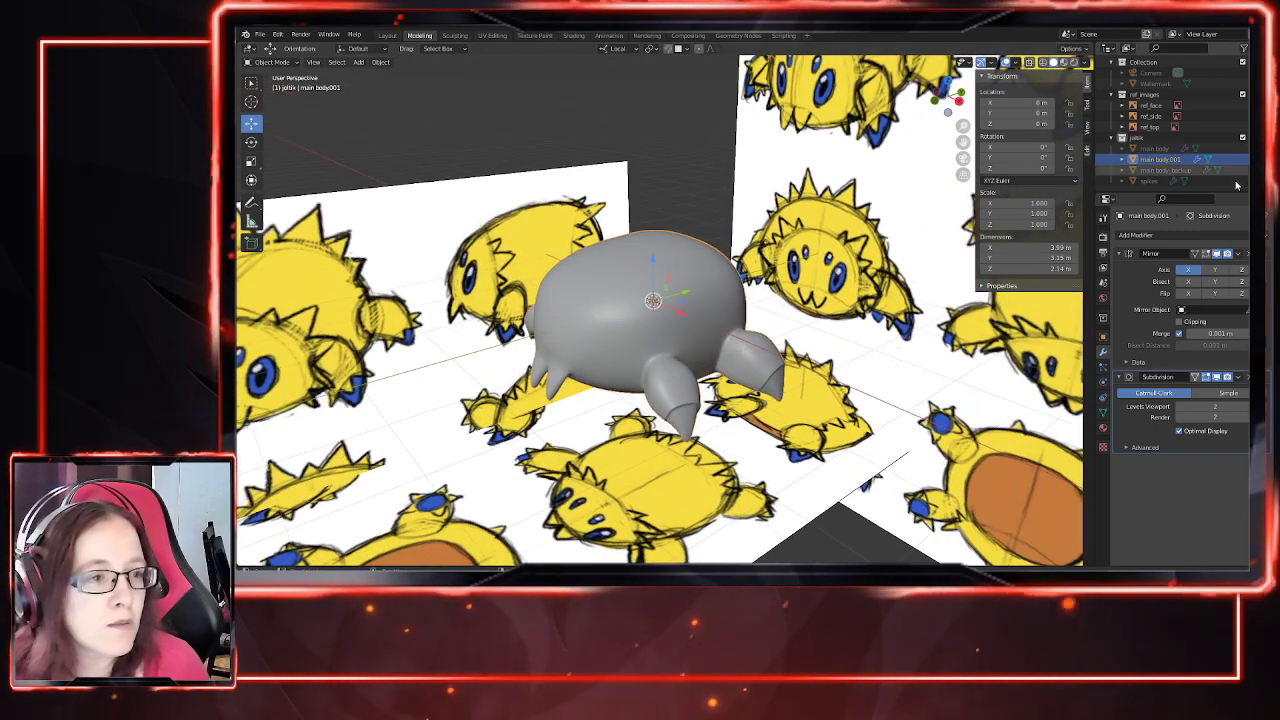
# Step: Rename the duplicated body to spikes_body, and unhide and select the spikes object
pyautogui.doubleClick(1160, 159)
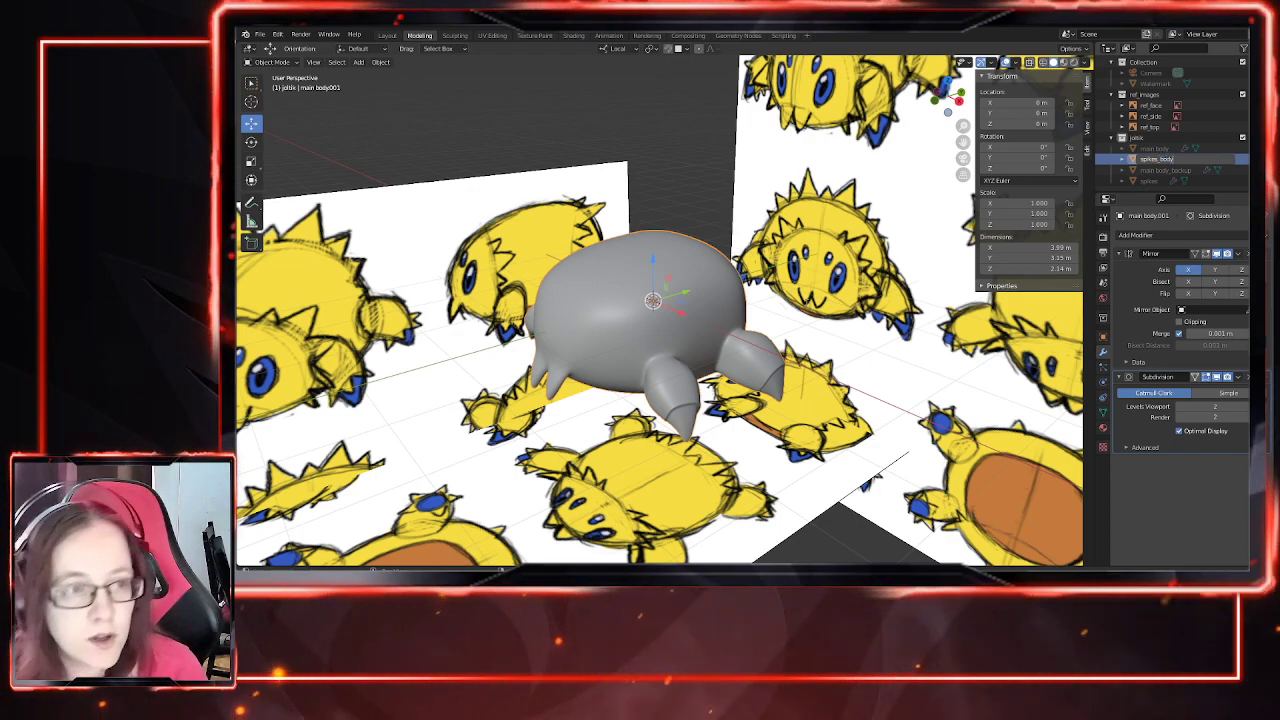
pyautogui.press('Return')
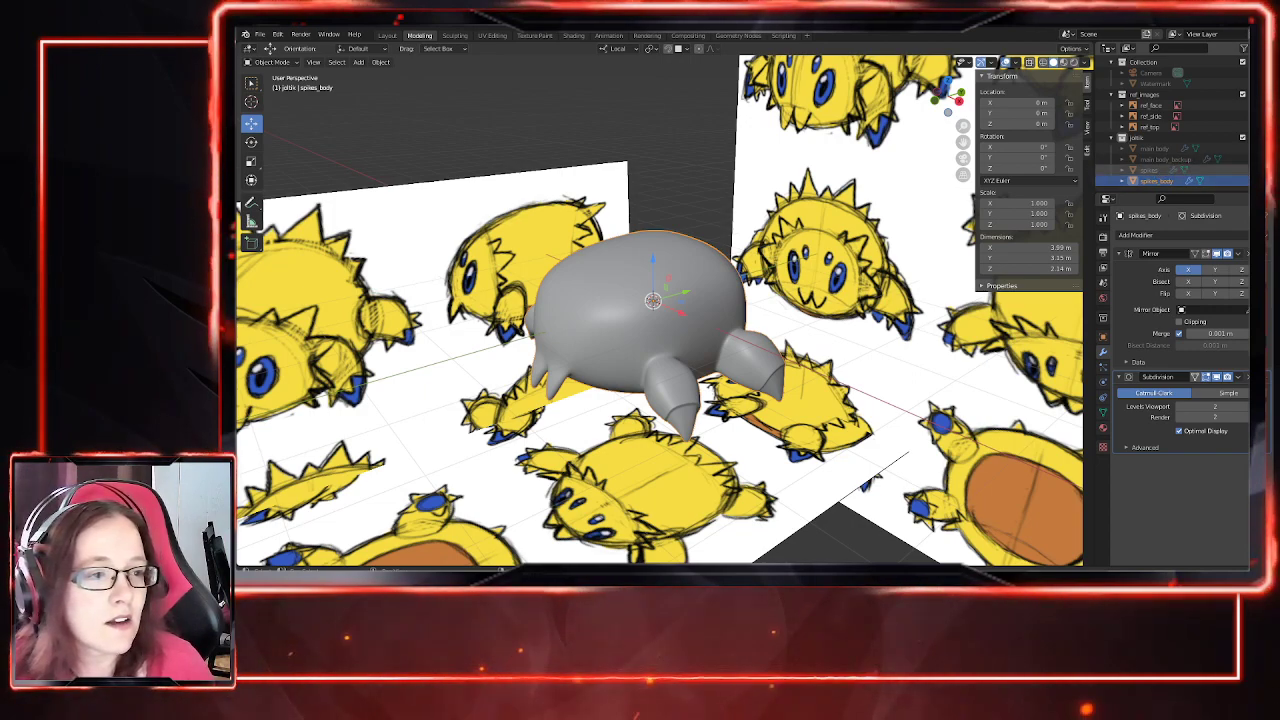
pyautogui.click(1166, 170)
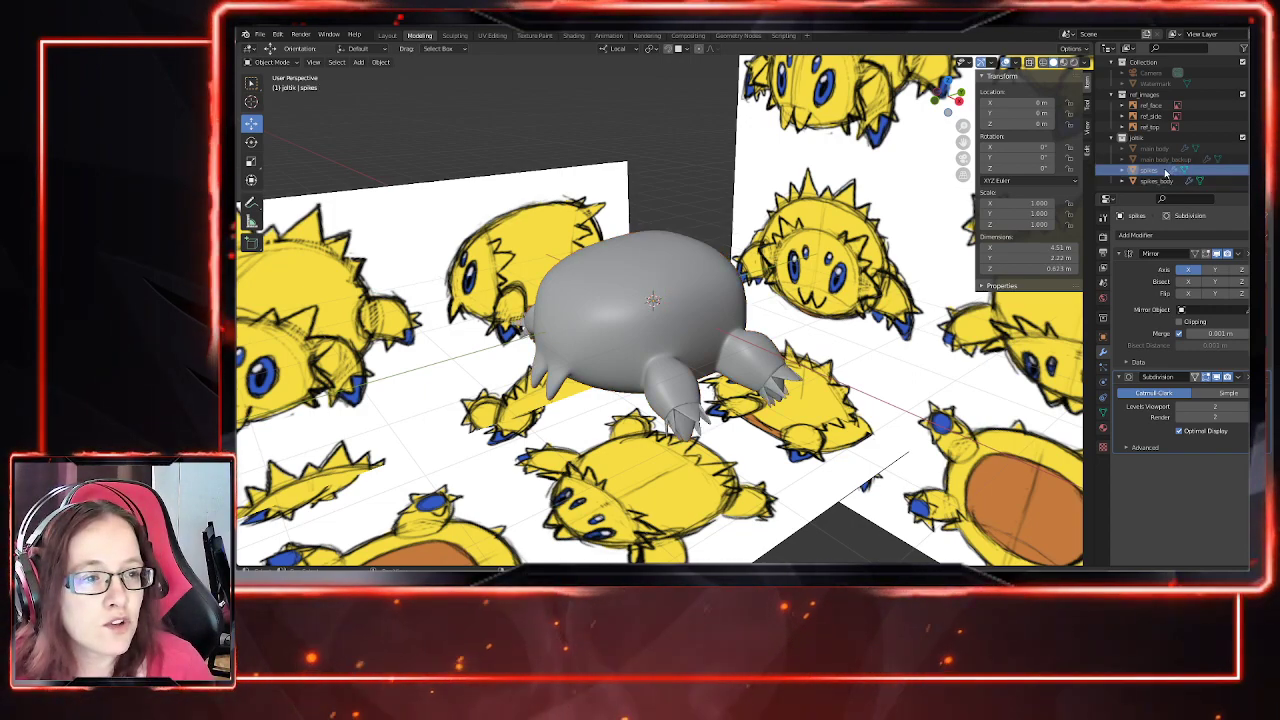
# Step: Rename the spikes object to spikes_legs and hide it
pyautogui.doubleClick(1166, 170)
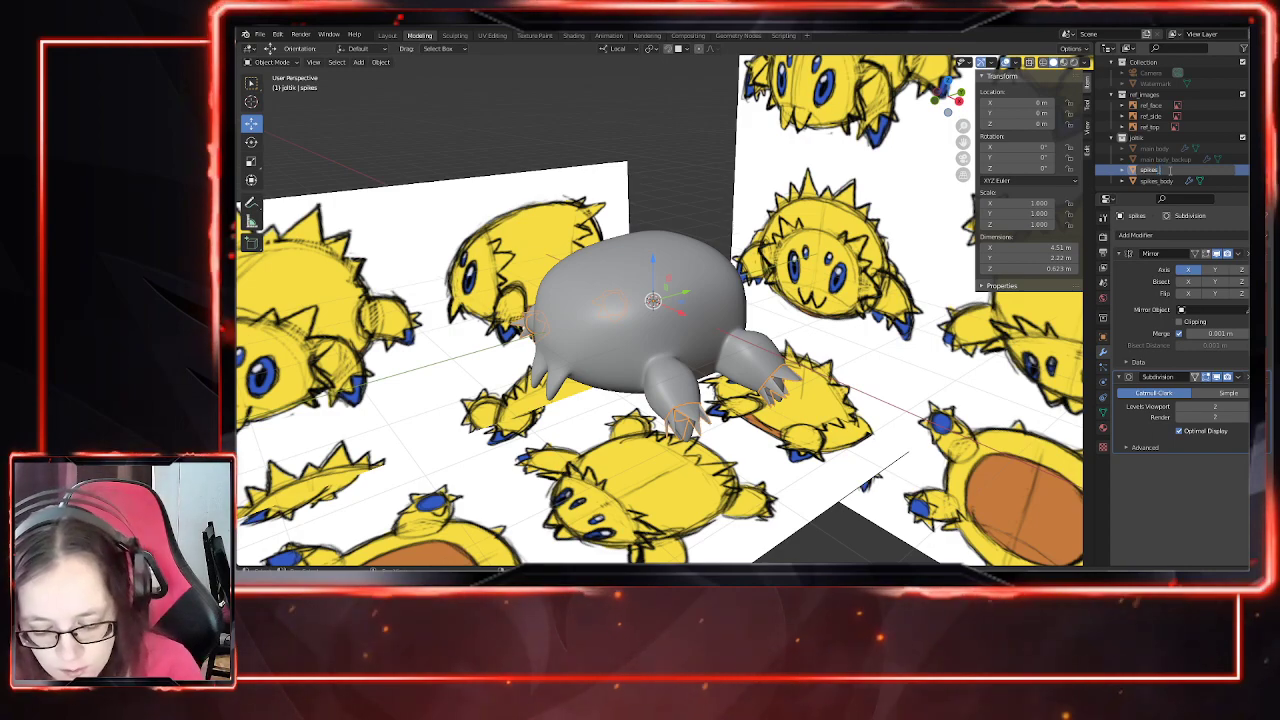
pyautogui.write('gs')
pyautogui.press('Return')
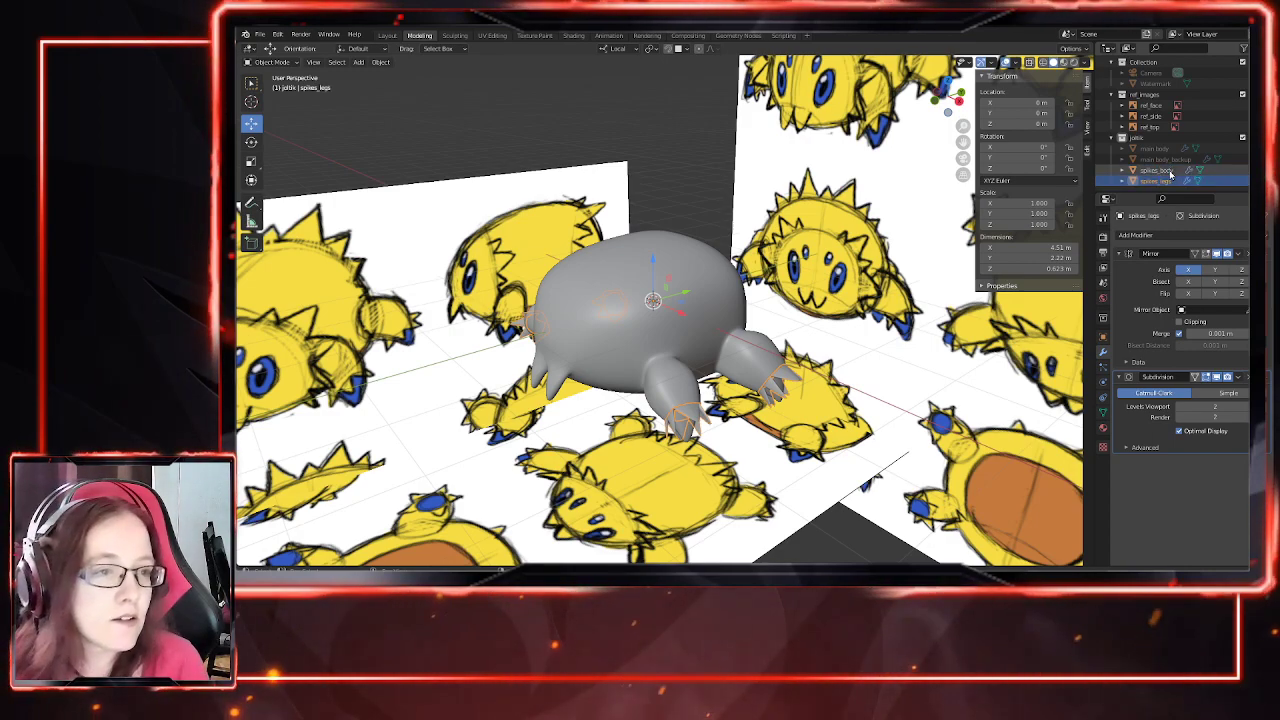
pyautogui.press('h')
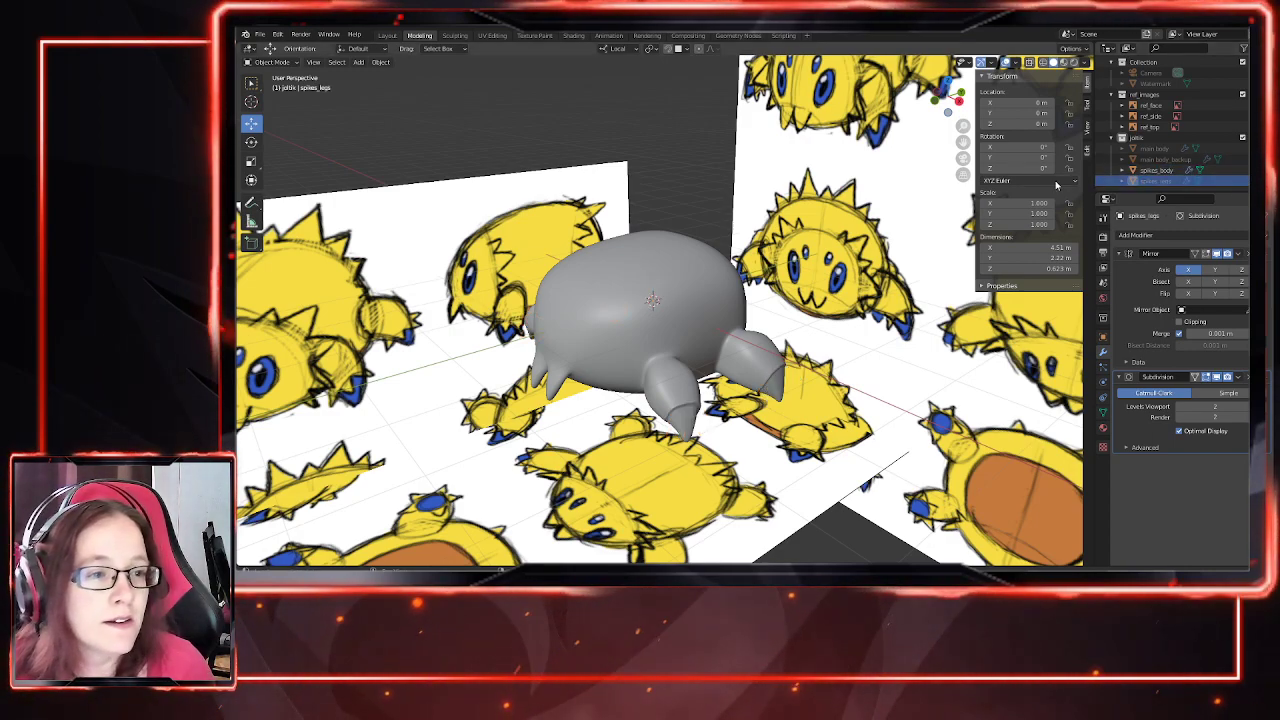
# Step: Make spikes_body the active object and open its mesh in Edit Mode
pyautogui.click(1158, 170)
pyautogui.moveTo(676, 348); pyautogui.dragTo(715, 296, button='middle')
pyautogui.press('Tab')
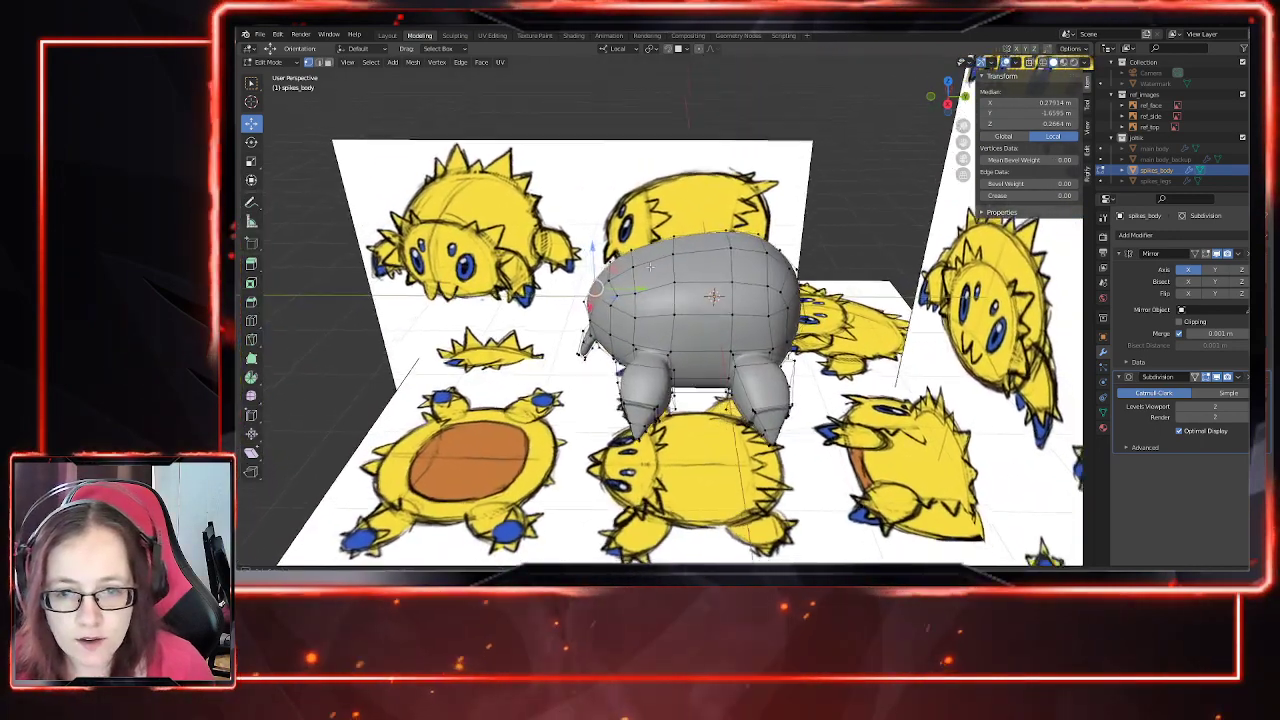
pyautogui.moveTo(650, 265); pyautogui.dragTo(632, 230, button='middle')
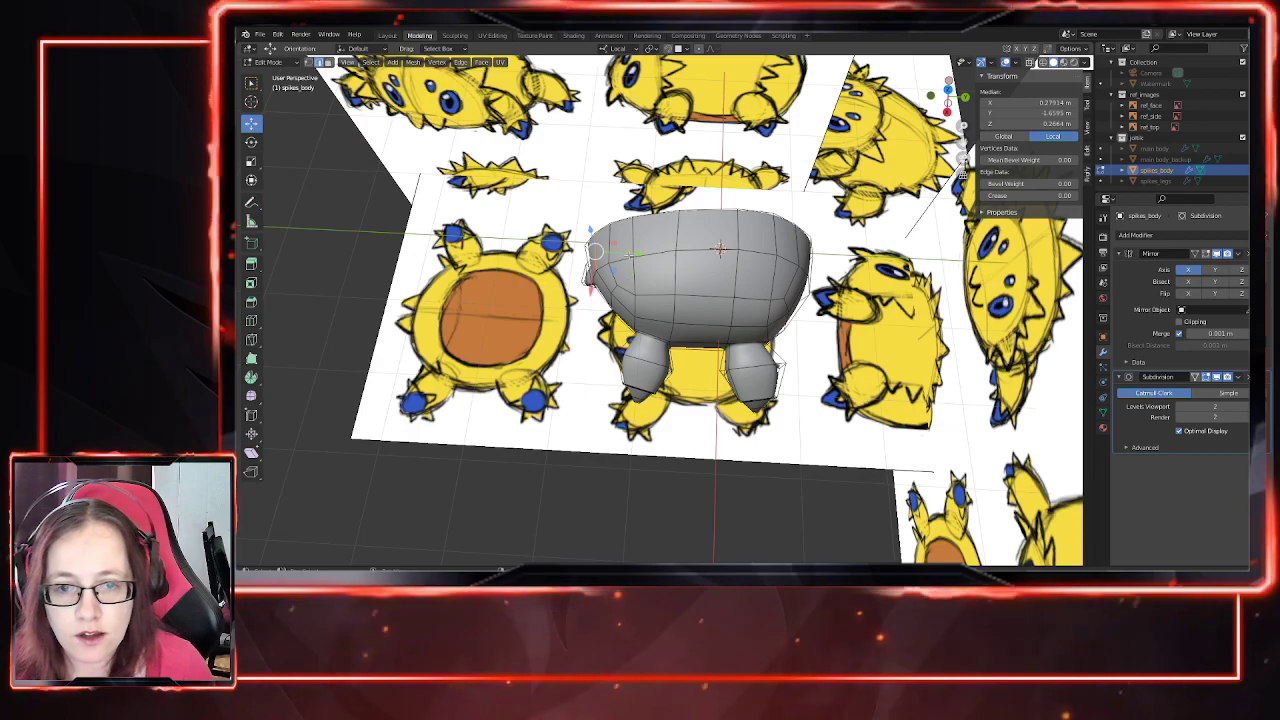
pyautogui.moveTo(636, 266); pyautogui.dragTo(774, 409, button='middle')
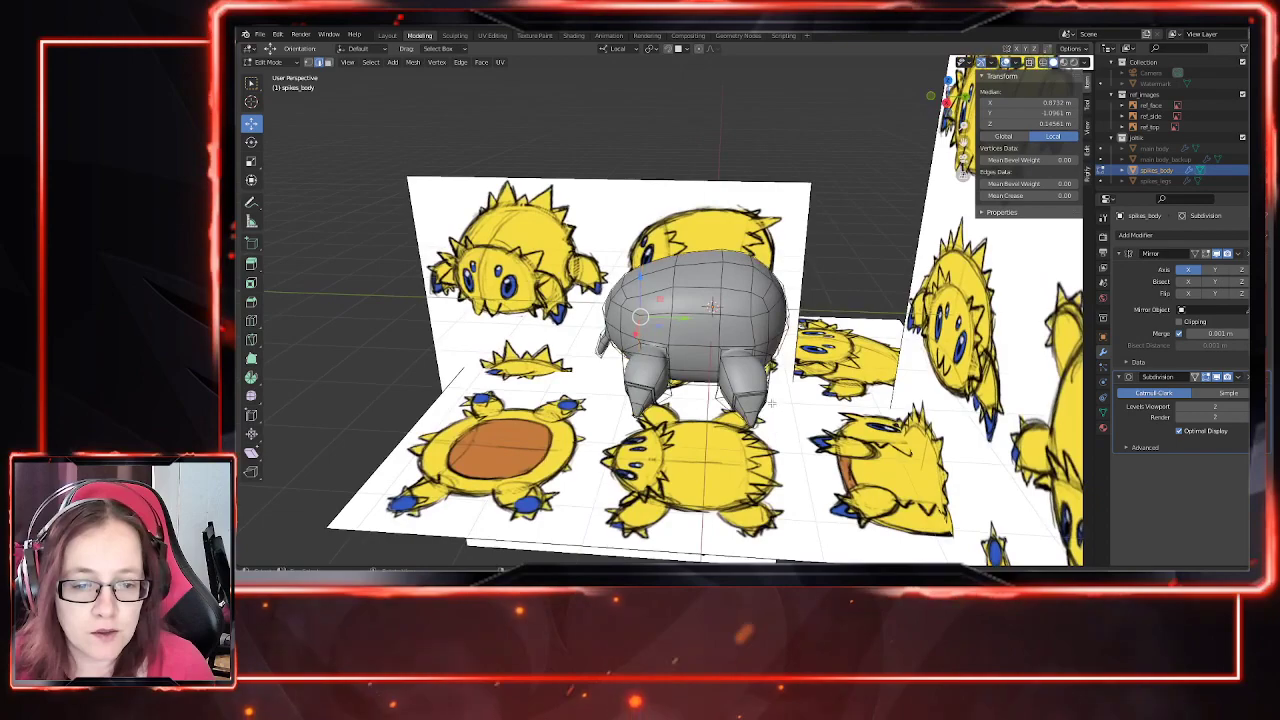
pyautogui.keyDown('alt'); pyautogui.keyDown('shift'); pyautogui.click(750, 268); pyautogui.keyUp('shift'); pyautogui.keyUp('alt')
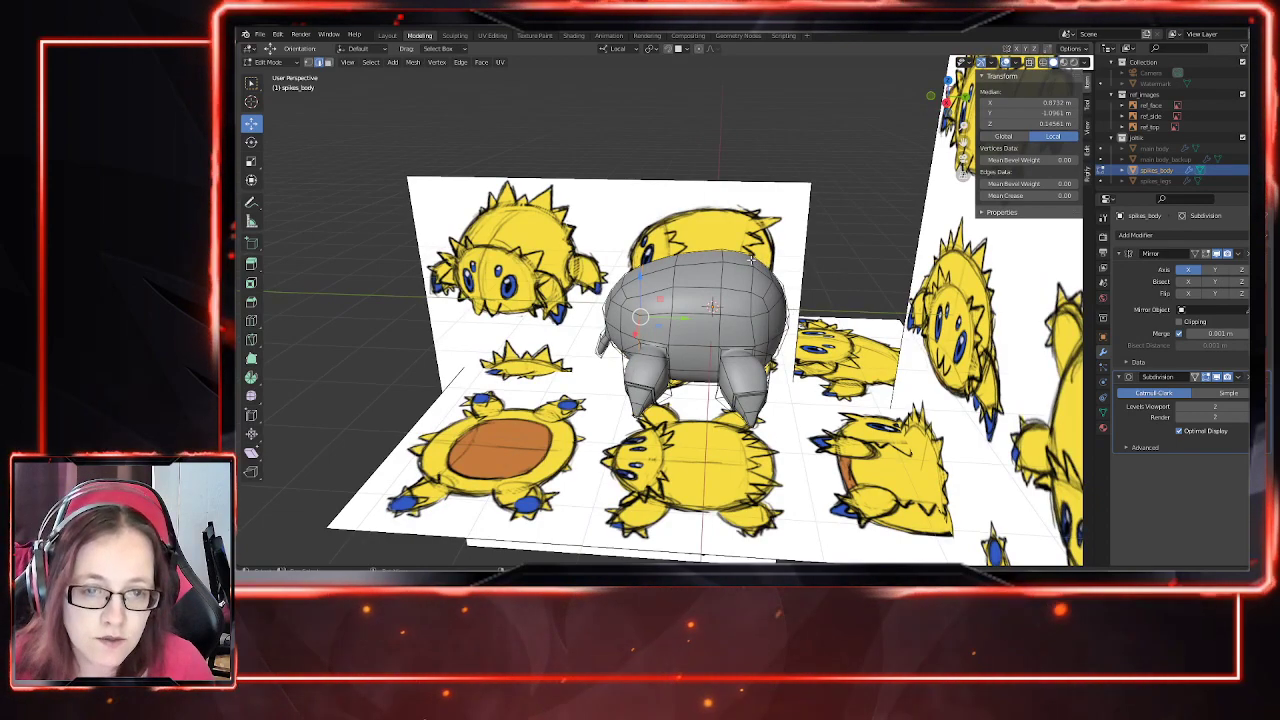
pyautogui.keyDown('alt'); pyautogui.keyDown('shift'); pyautogui.click(750, 289); pyautogui.keyUp('shift'); pyautogui.keyUp('alt')
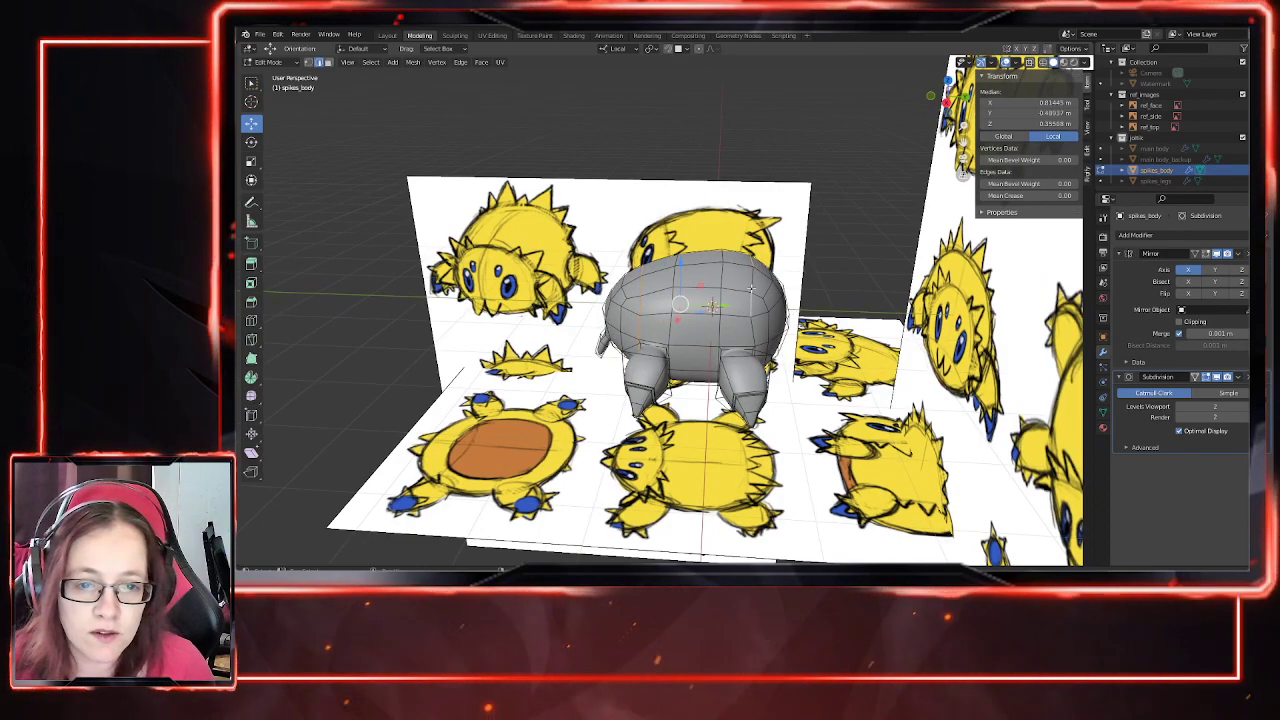
pyautogui.moveTo(753, 330); pyautogui.dragTo(665, 290, button='middle')
pyautogui.moveTo(881, 390); pyautogui.dragTo(928, 386, button='middle')
# Step: Switch to face selection and show the spikes_body mesh in X-ray from the front view
pyautogui.press('3')
pyautogui.moveTo(815, 432); pyautogui.dragTo(730, 442, button='middle')
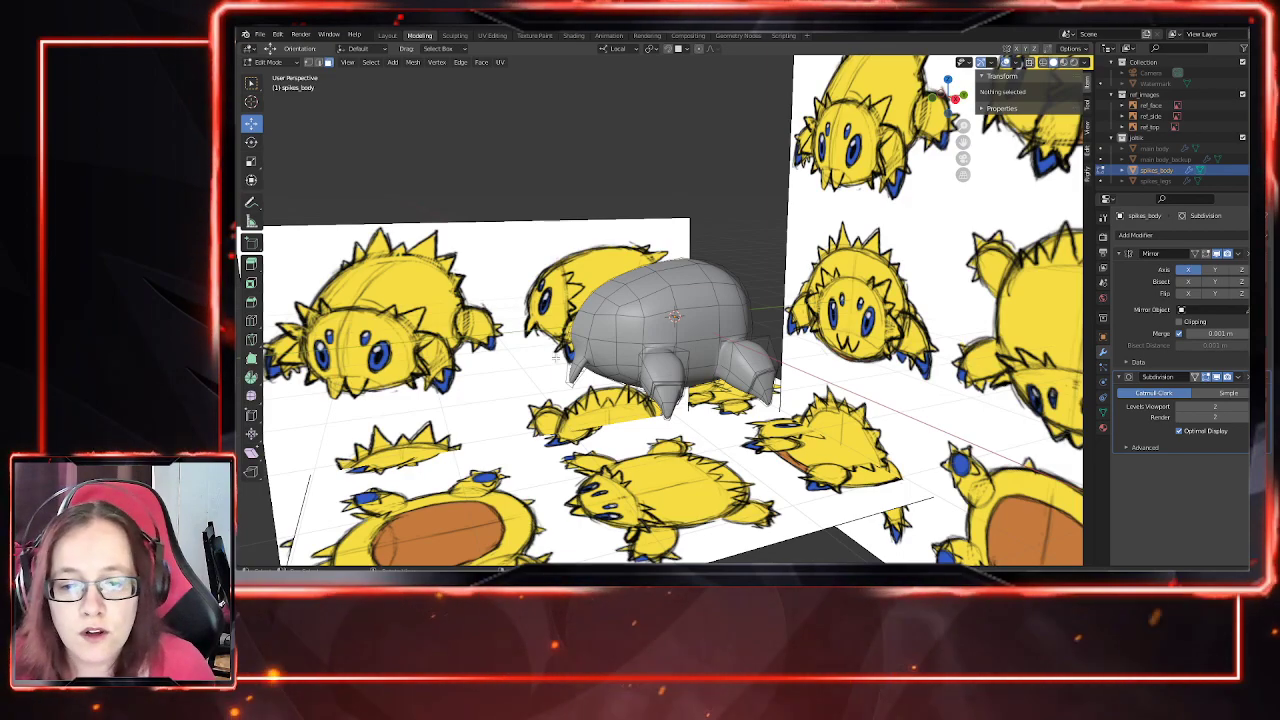
pyautogui.moveTo(731, 437); pyautogui.dragTo(731, 427, button='middle')
pyautogui.hotkey('alt', 'z')
pyautogui.press('KP_1')
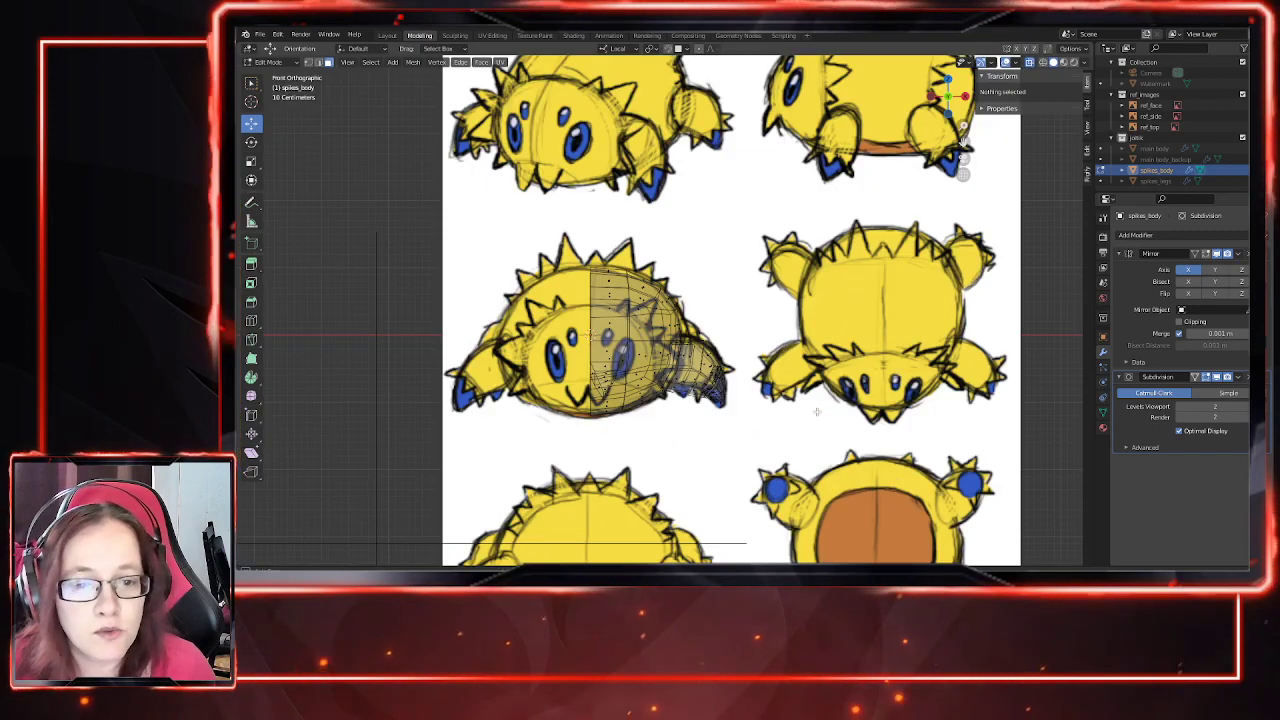
# Step: Select the leg faces, grow the selection to include both whole legs, turn off X-ray, and delete those faces
pyautogui.click(714, 385)
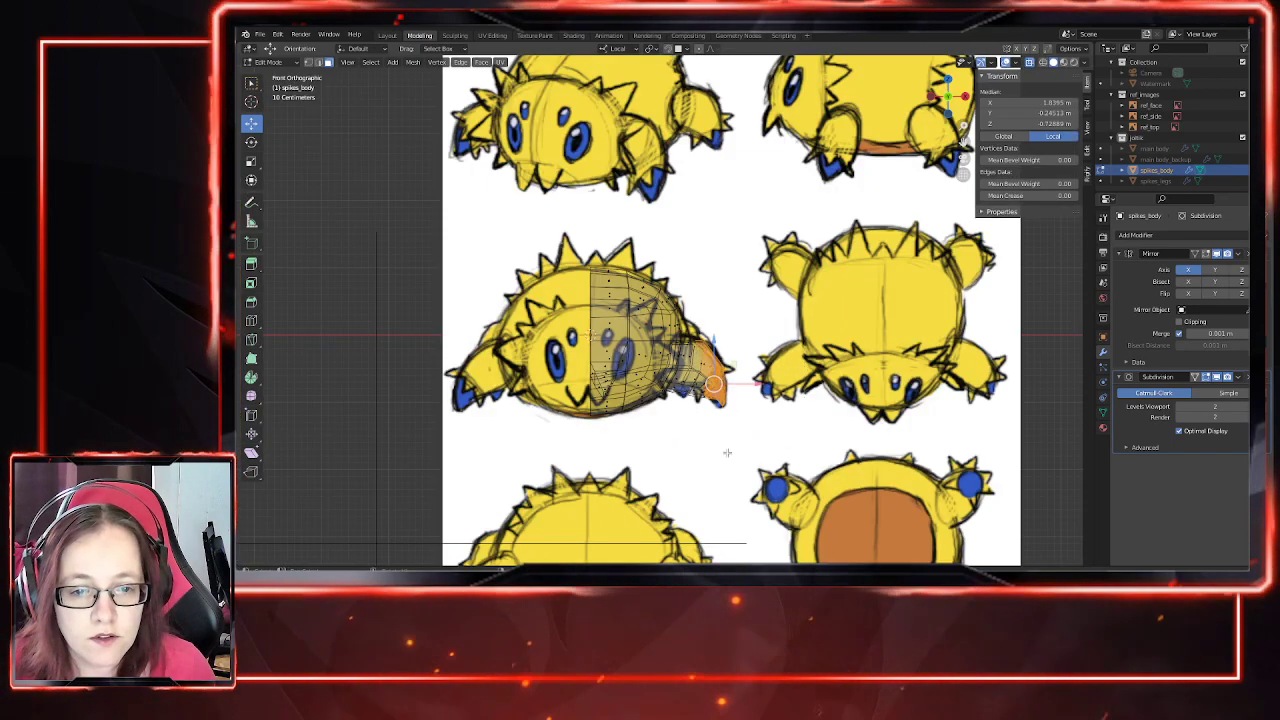
pyautogui.moveTo(678, 338); pyautogui.dragTo(776, 420)
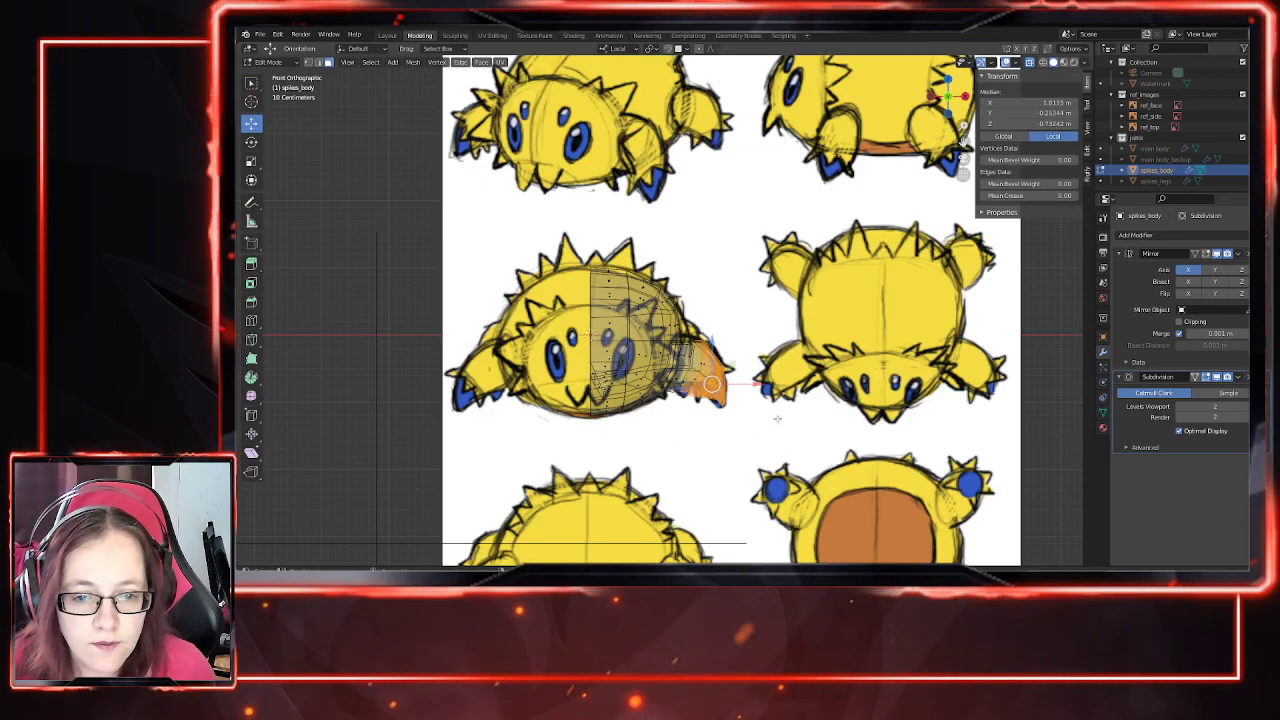
pyautogui.press('ctrl+KP_Add')
pyautogui.moveTo(768, 412)
pyautogui.mouseDown(button='middle')
pyautogui.moveTo(696, 428)
pyautogui.moveTo(766, 358)
pyautogui.moveTo(778, 299)
pyautogui.moveTo(770, 310)
pyautogui.moveTo(794, 343)
pyautogui.moveTo(780, 320)
pyautogui.moveTo(771, 386)
pyautogui.mouseUp(button='middle')
pyautogui.click(1030, 63)
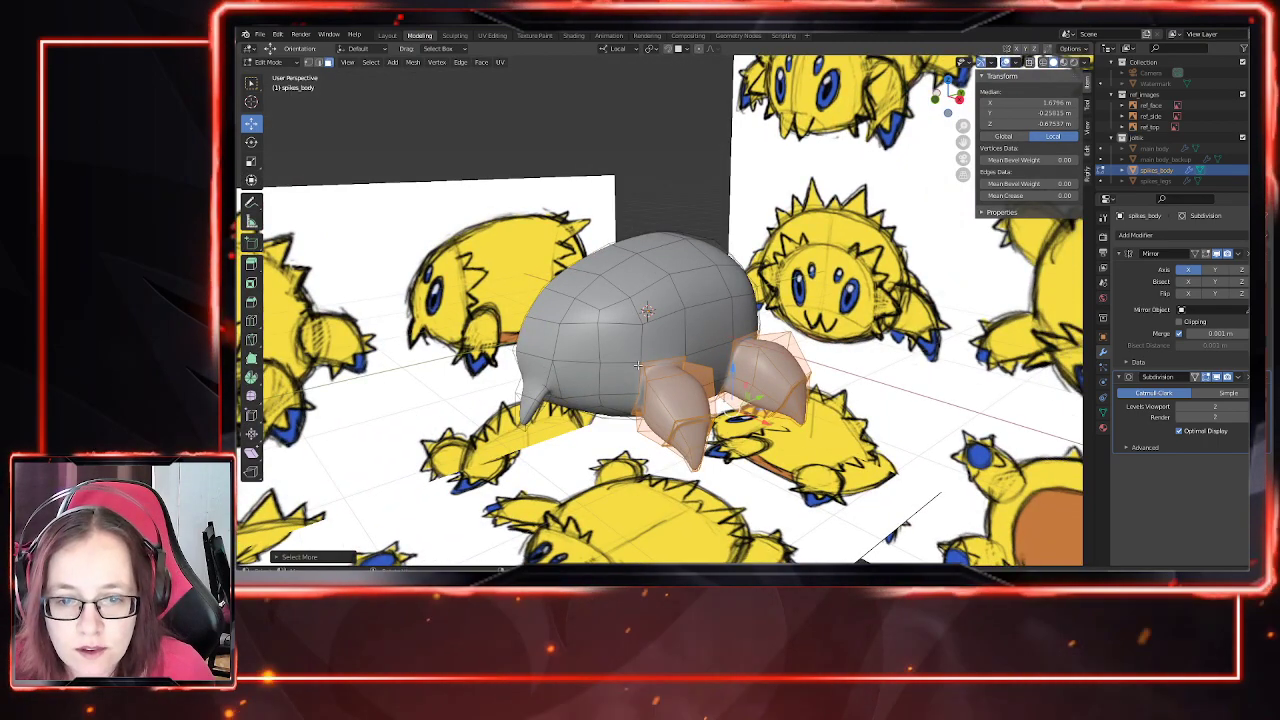
pyautogui.moveTo(636, 388); pyautogui.dragTo(760, 294, button='middle')
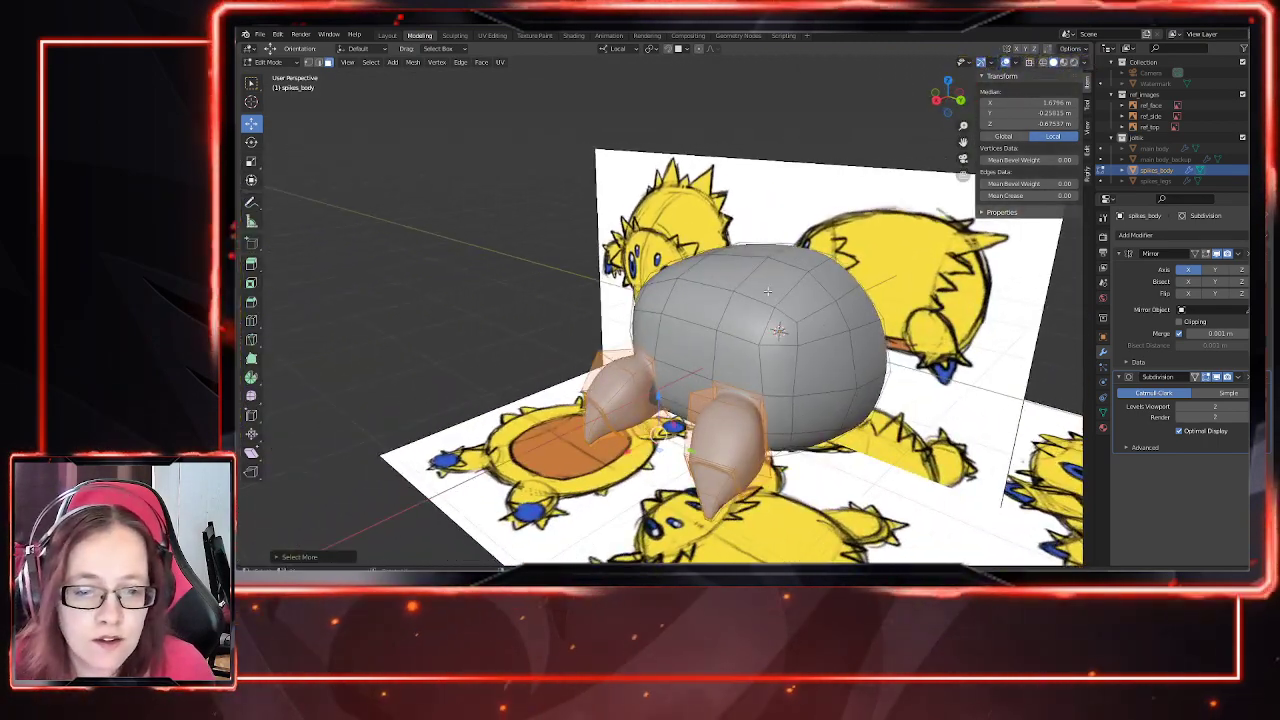
pyautogui.moveTo(832, 454); pyautogui.dragTo(969, 384, button='middle')
pyautogui.press('x')
pyautogui.click(816, 461)
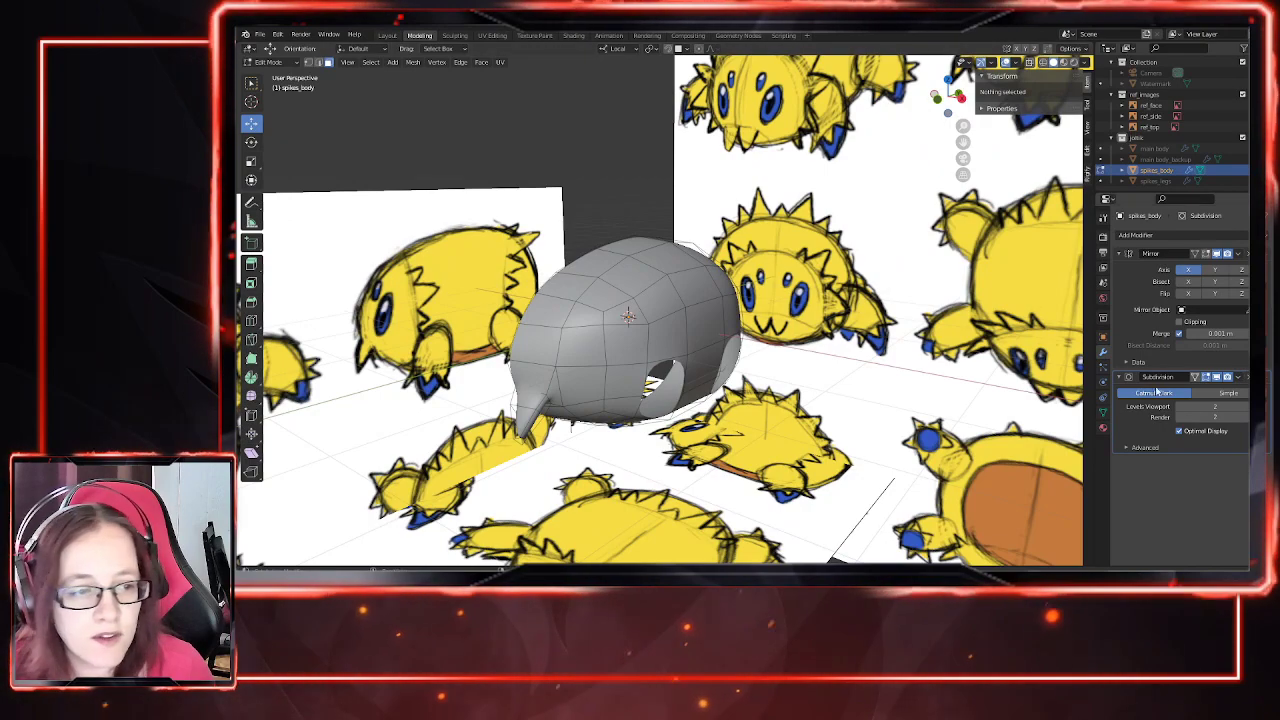
# Step: Turn off the Subdivision modifier's viewport display so that the body shows its unsmoothed mesh
pyautogui.click(1218, 378)
pyautogui.click(1218, 378)
pyautogui.click(1218, 378)
pyautogui.moveTo(754, 412); pyautogui.dragTo(566, 434, button='middle')
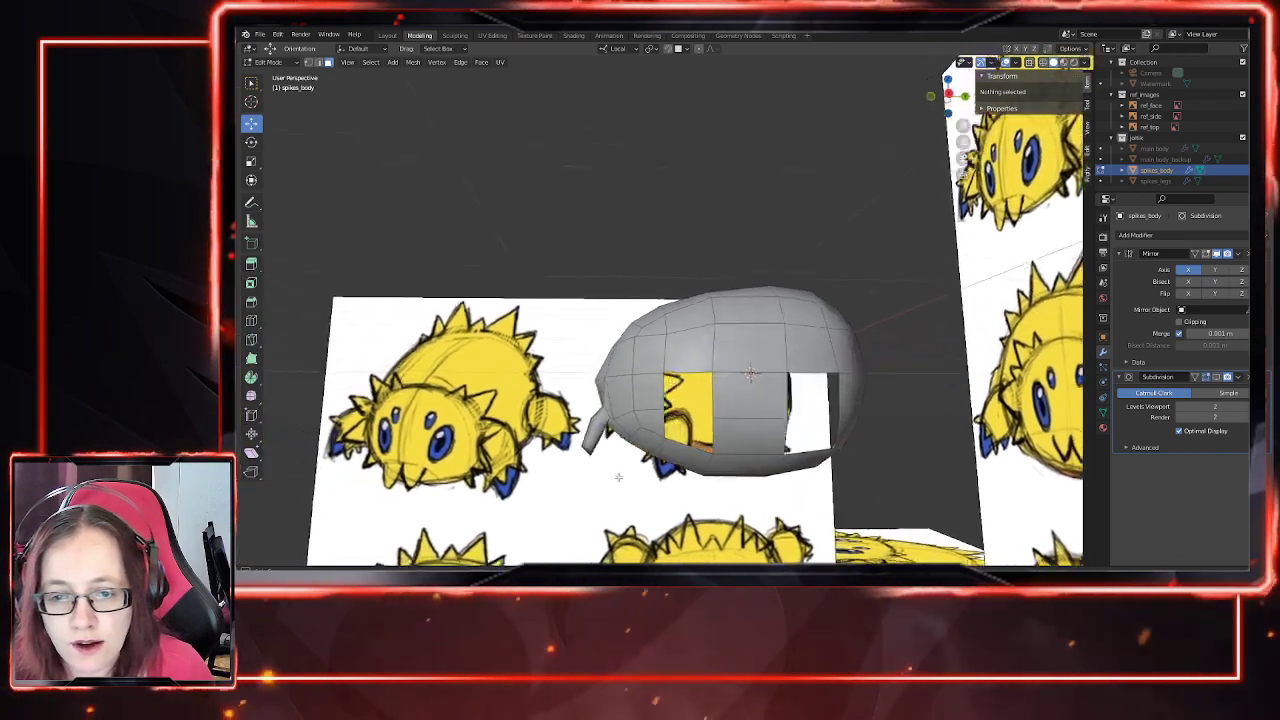
# Step: In X-ray from the right view, select the mouth and front face polygons, grow the selection once, and delete the faces
pyautogui.press('KP_3')
pyautogui.click(1042, 62)
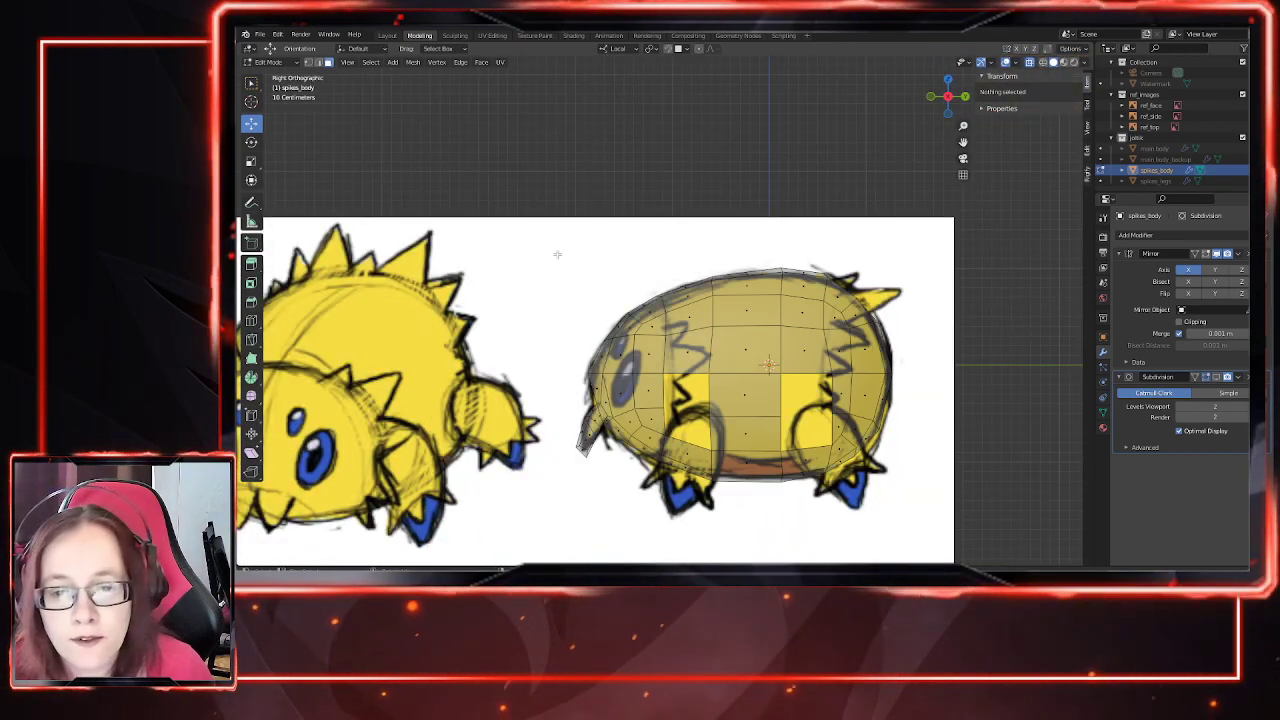
pyautogui.moveTo(569, 406); pyautogui.dragTo(617, 488)
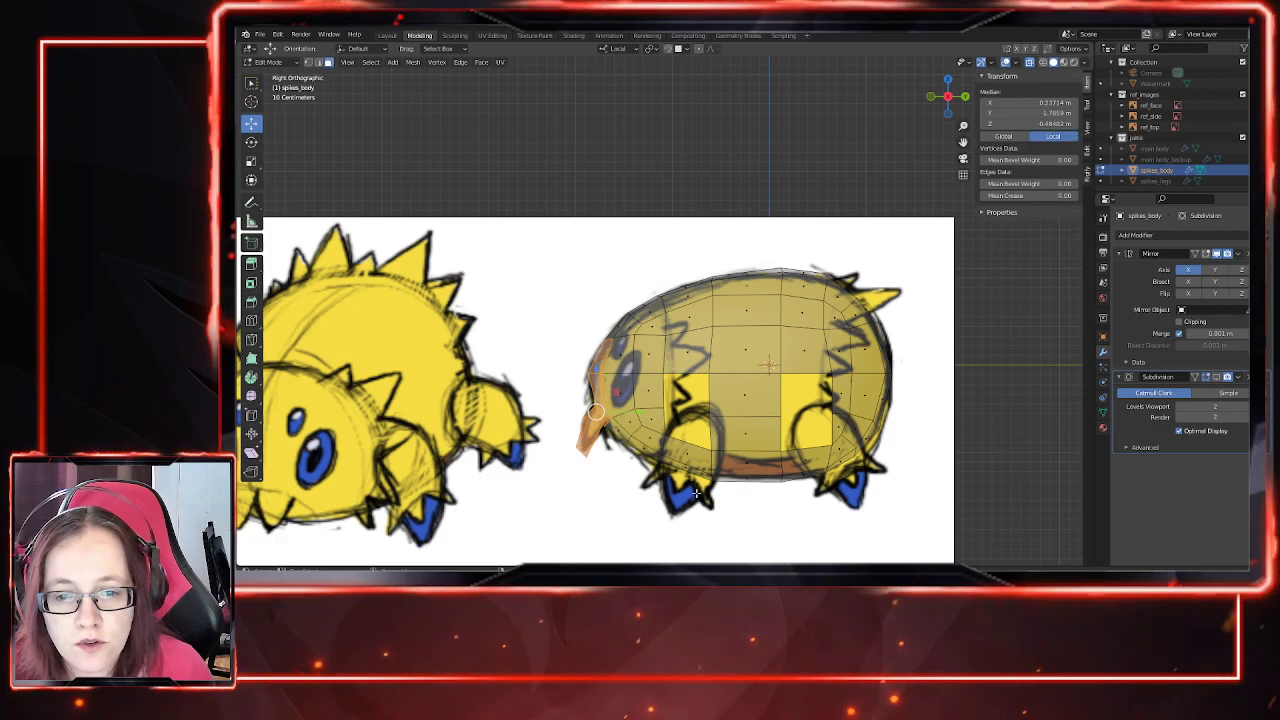
pyautogui.press('ctrl+KP_Add')
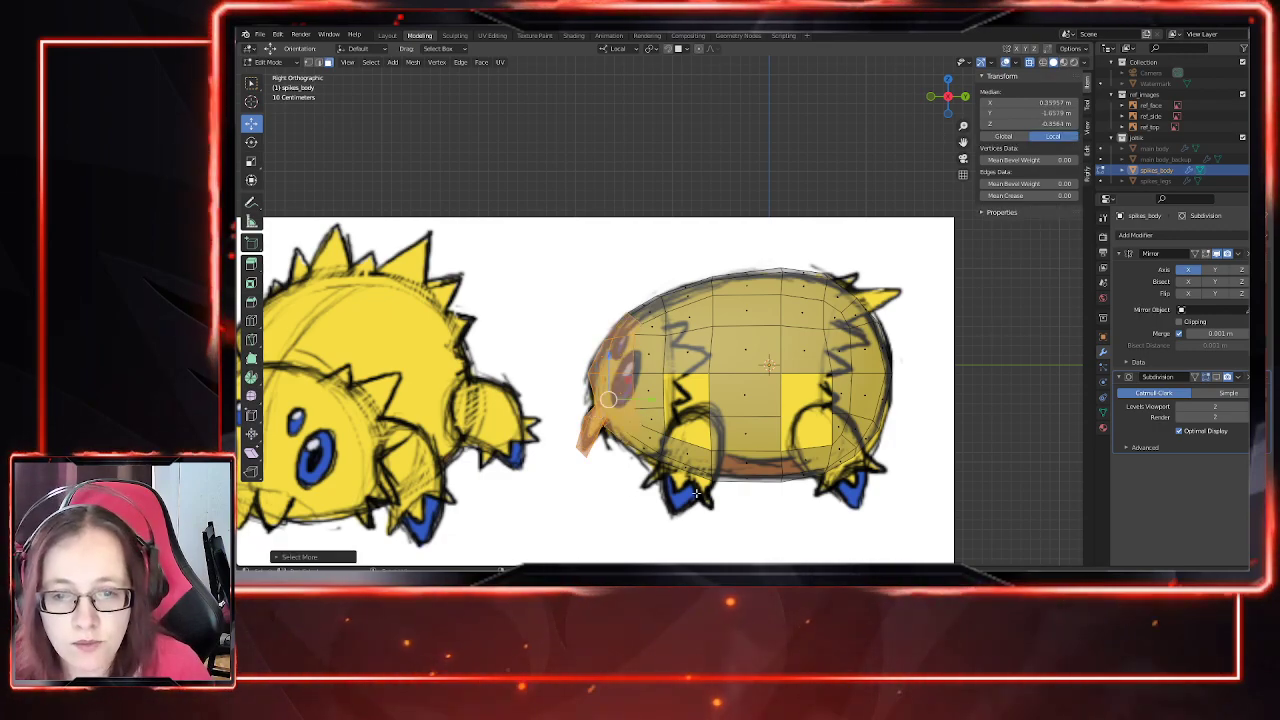
pyautogui.moveTo(588, 308); pyautogui.dragTo(673, 474, button='middle')
pyautogui.press('x')
pyautogui.click(714, 462)
pyautogui.press('KP_3')
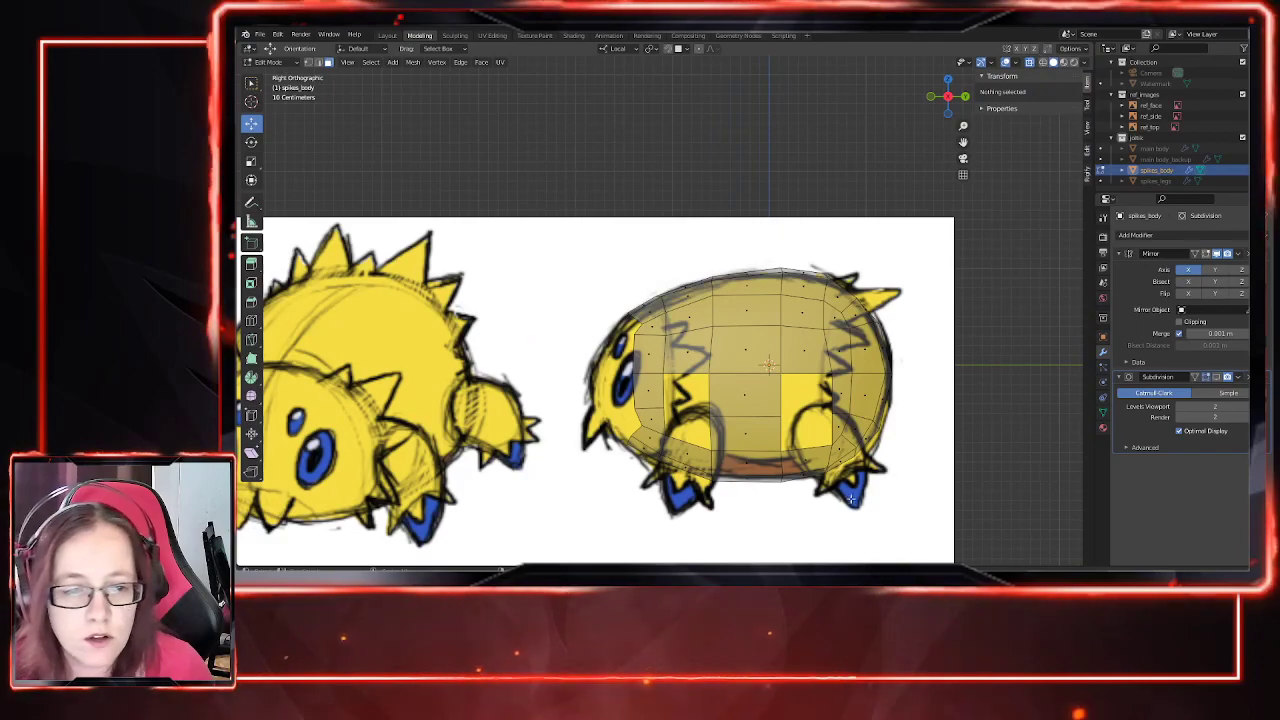
# Step: Select the rearmost faces of the body in the right view, grow the selection once, and delete them
pyautogui.scroll(3, 739, 296)
pyautogui.moveTo(798, 415); pyautogui.dragTo(756, 447, button='middle')
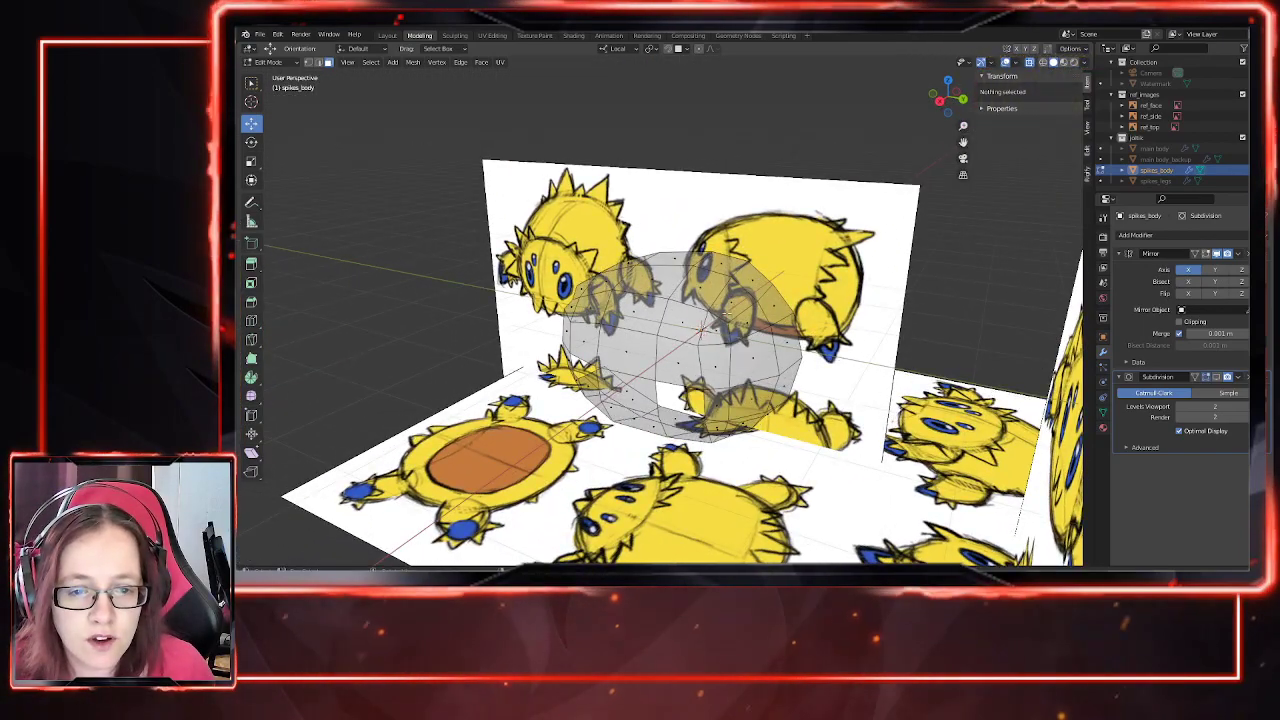
pyautogui.moveTo(760, 480); pyautogui.dragTo(776, 458, button='middle')
pyautogui.press('KP_3')
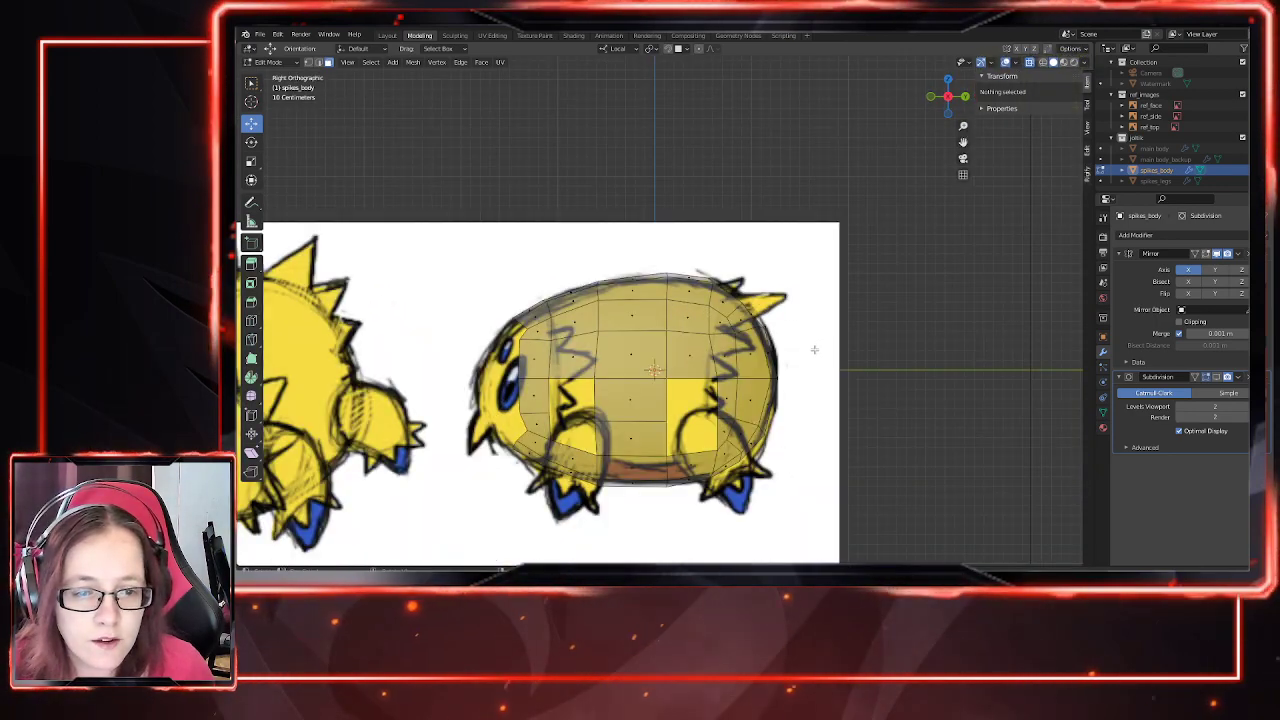
pyautogui.moveTo(762, 420); pyautogui.dragTo(764, 421)
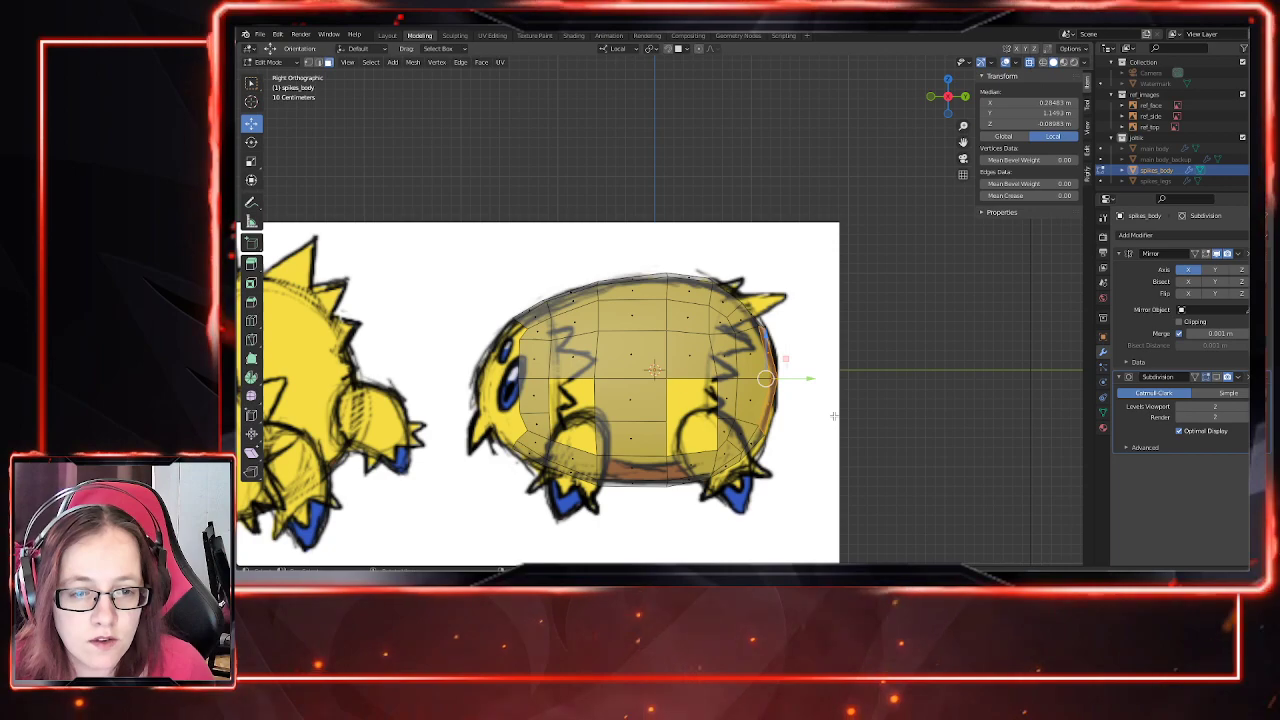
pyautogui.press('ctrl+KP_Add')
pyautogui.press('x')
pyautogui.click(792, 452)
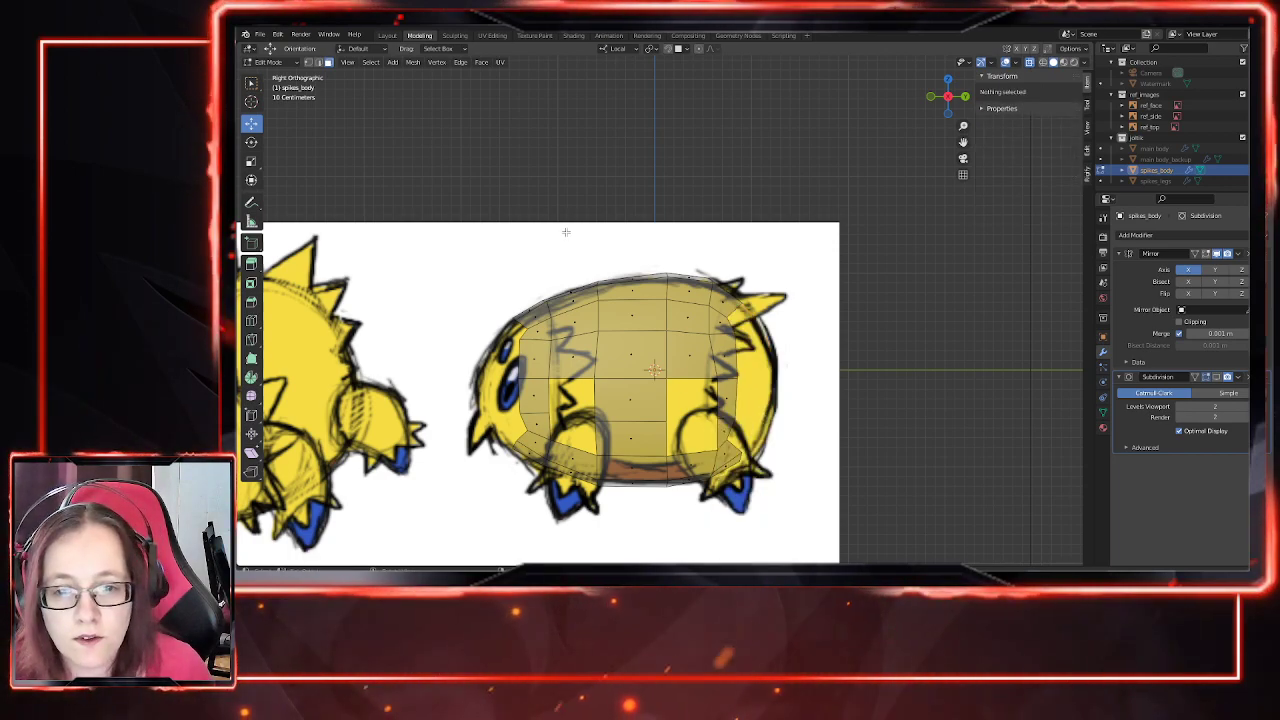
# Step: Delete the face columns between the front and rear spike lines, keeping only one narrow strip at each end
pyautogui.moveTo(596, 242); pyautogui.dragTo(660, 508)
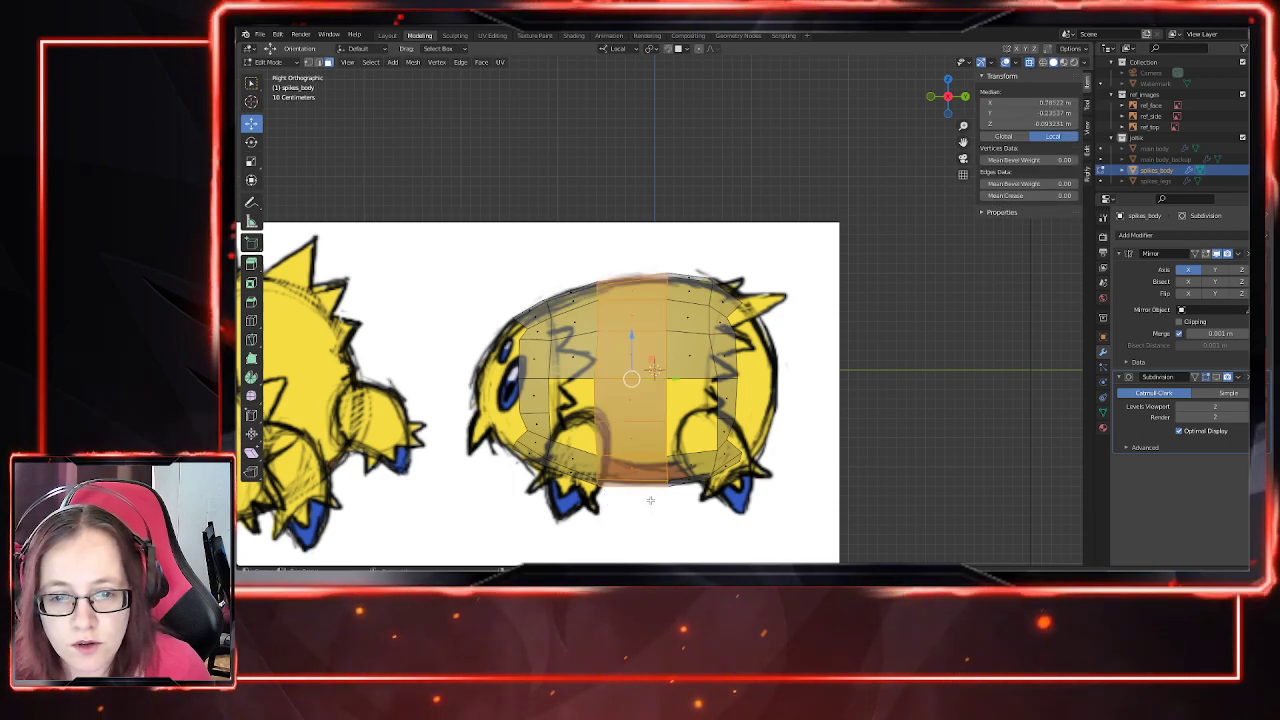
pyautogui.press('x')
pyautogui.click(640, 460)
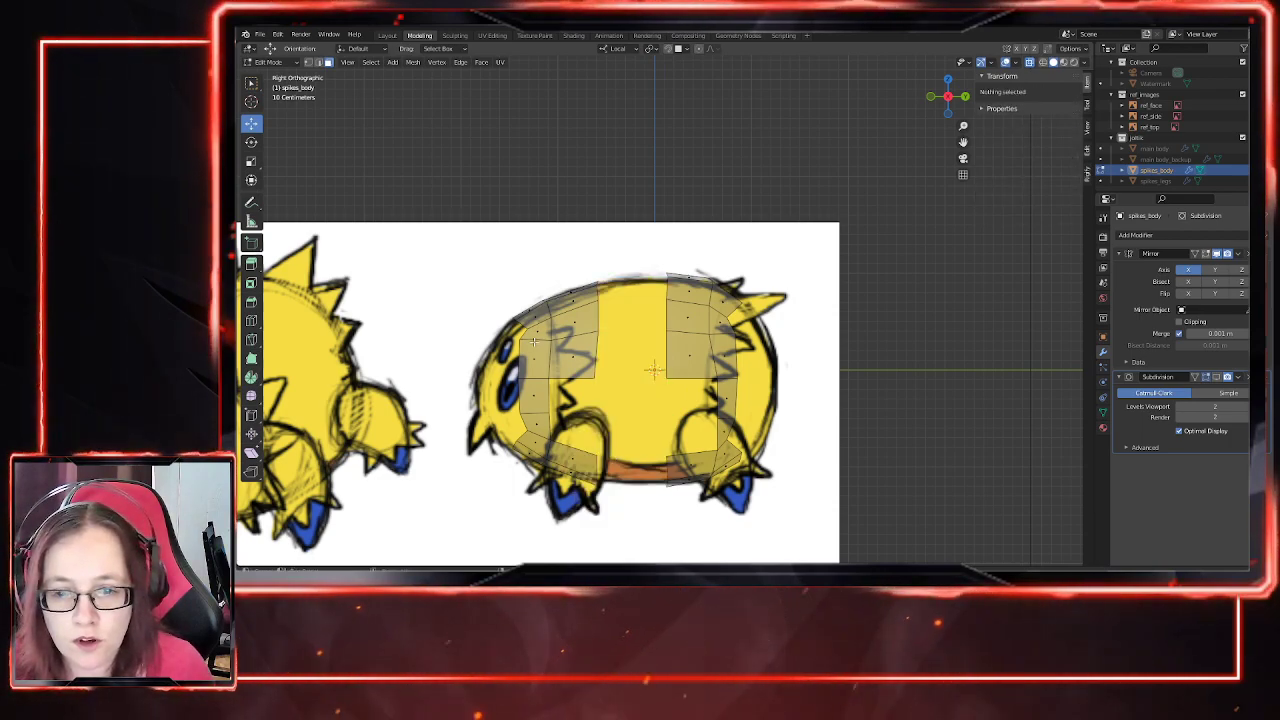
pyautogui.moveTo(628, 270); pyautogui.dragTo(568, 530)
pyautogui.press('x')
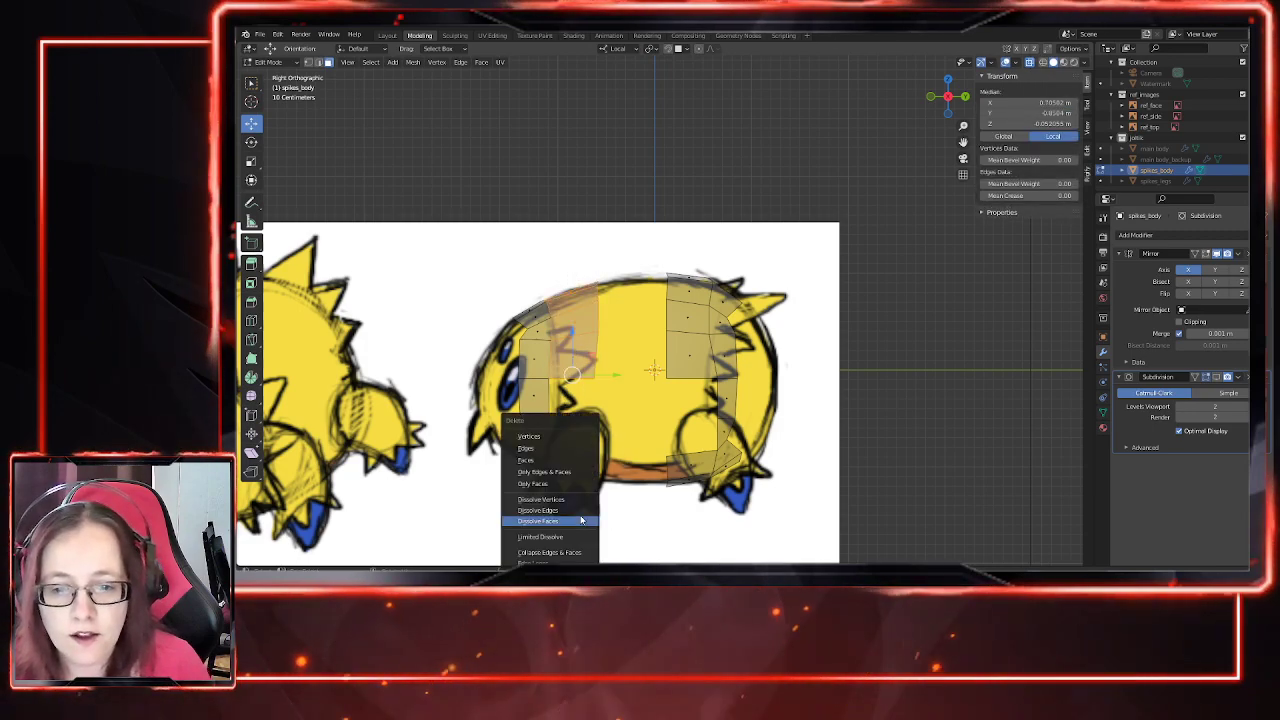
pyautogui.click(556, 461)
pyautogui.moveTo(655, 195); pyautogui.dragTo(780, 460)
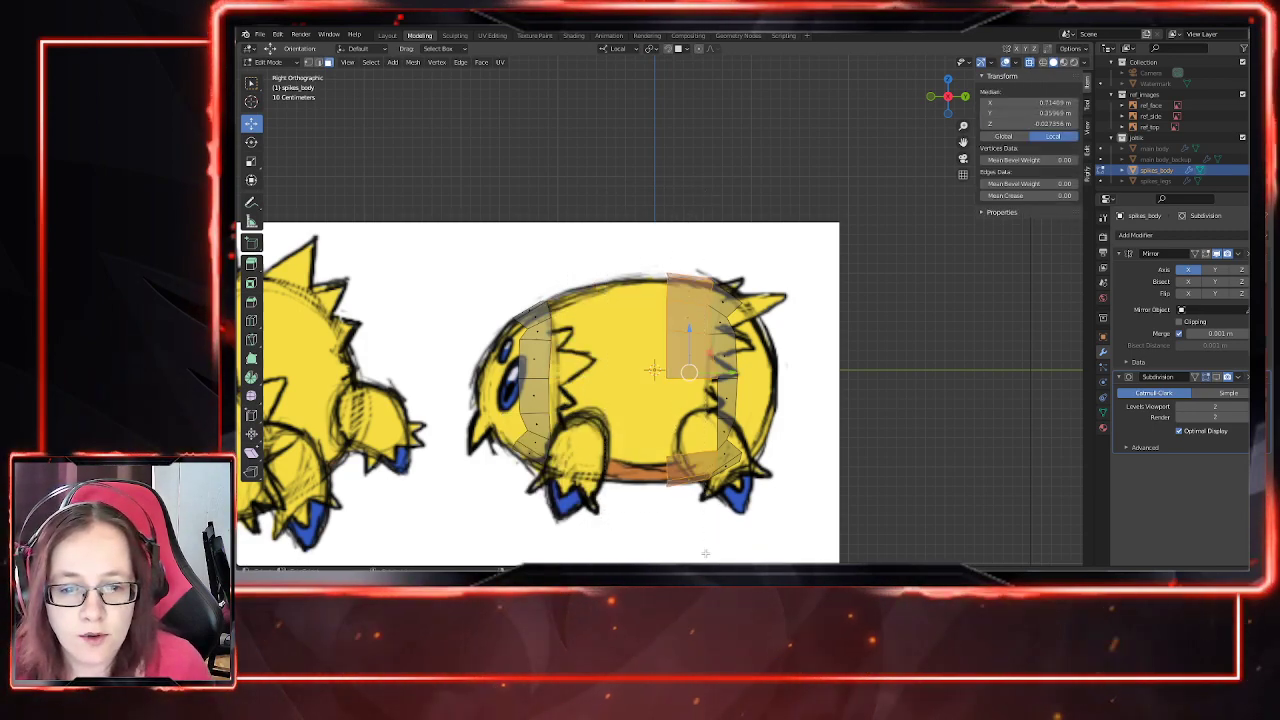
pyautogui.press('x')
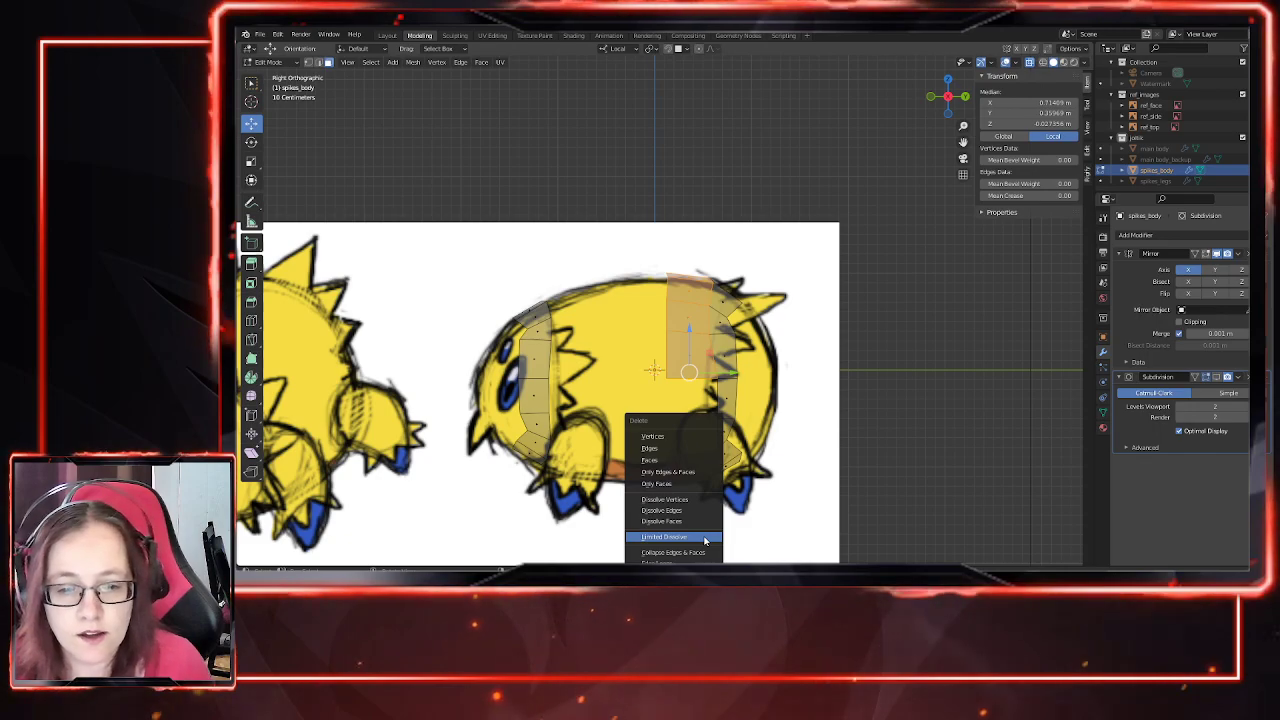
pyautogui.click(651, 460)
# Step: Switch to edge selection and add a lengthwise loop cut along the front strip of faces
pyautogui.moveTo(651, 460); pyautogui.dragTo(690, 458, button='middle')
pyautogui.press('KP_3')
pyautogui.press('2')
pyautogui.click(783, 283)
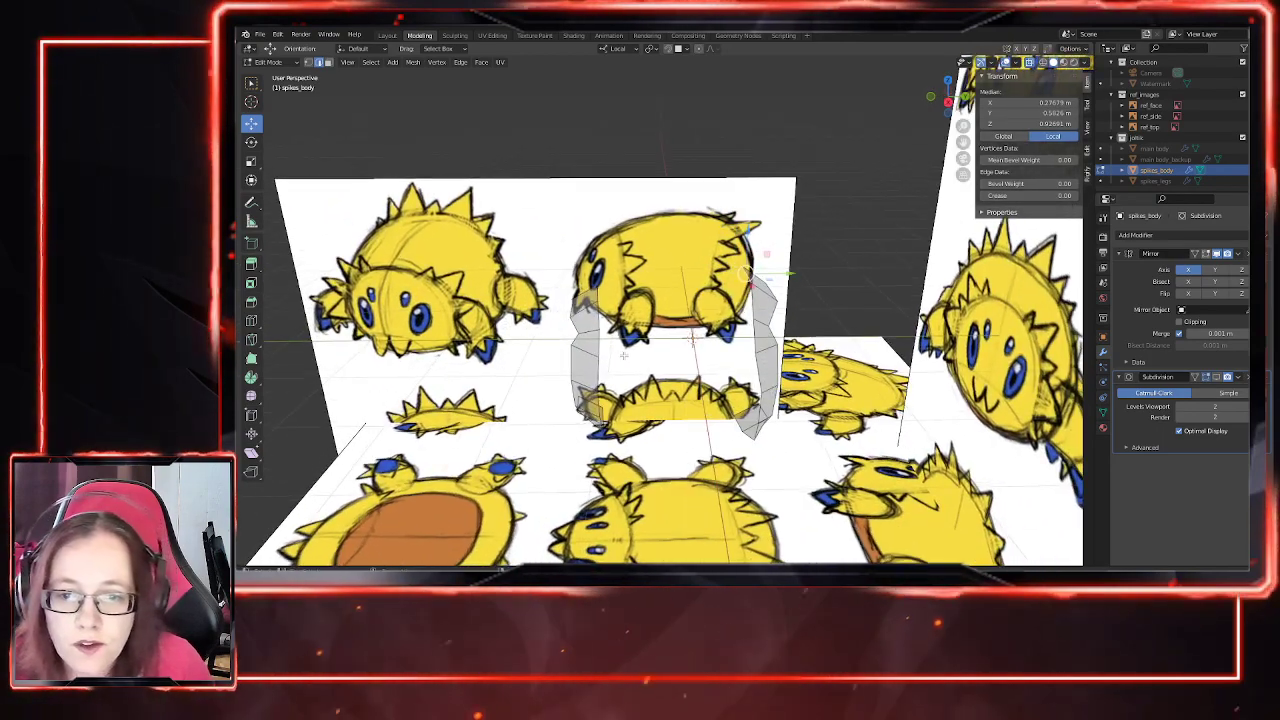
pyautogui.scroll(2, 616, 404)
pyautogui.moveTo(616, 404); pyautogui.dragTo(625, 394, button='middle')
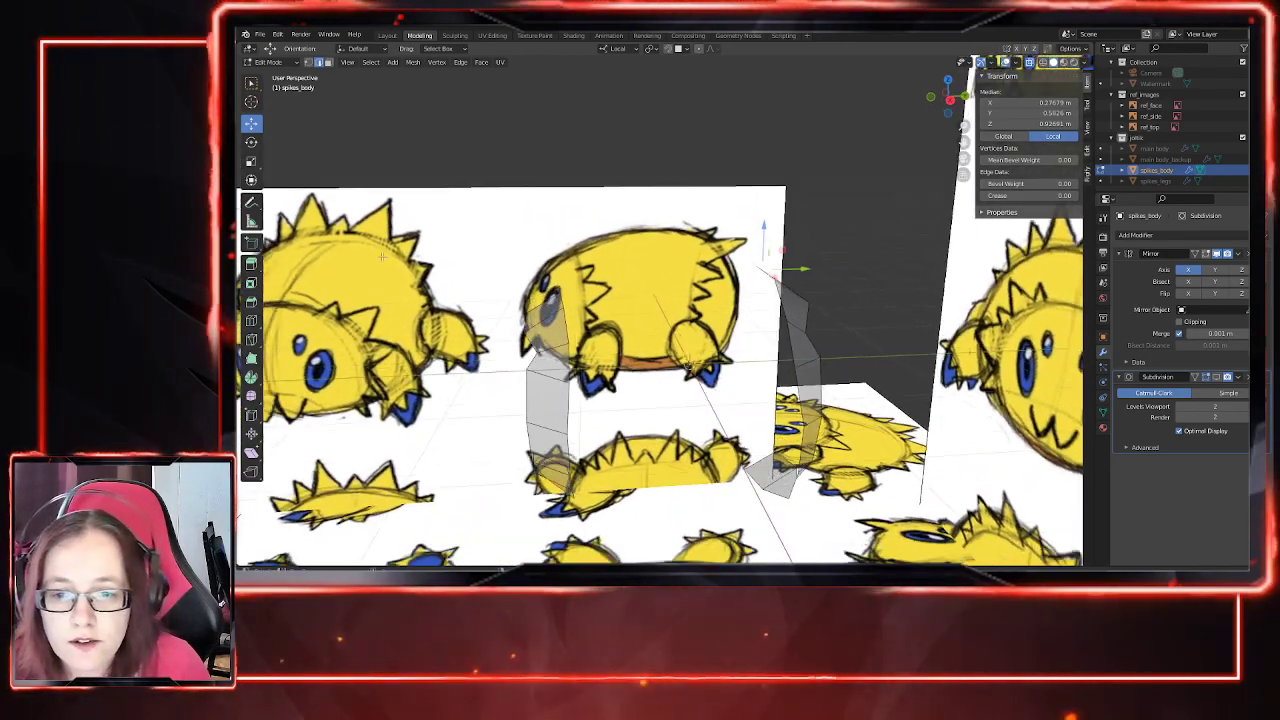
pyautogui.click(251, 320)
pyautogui.moveTo(547, 312); pyautogui.dragTo(570, 310)
pyautogui.moveTo(576, 358); pyautogui.dragTo(763, 348, button='middle')
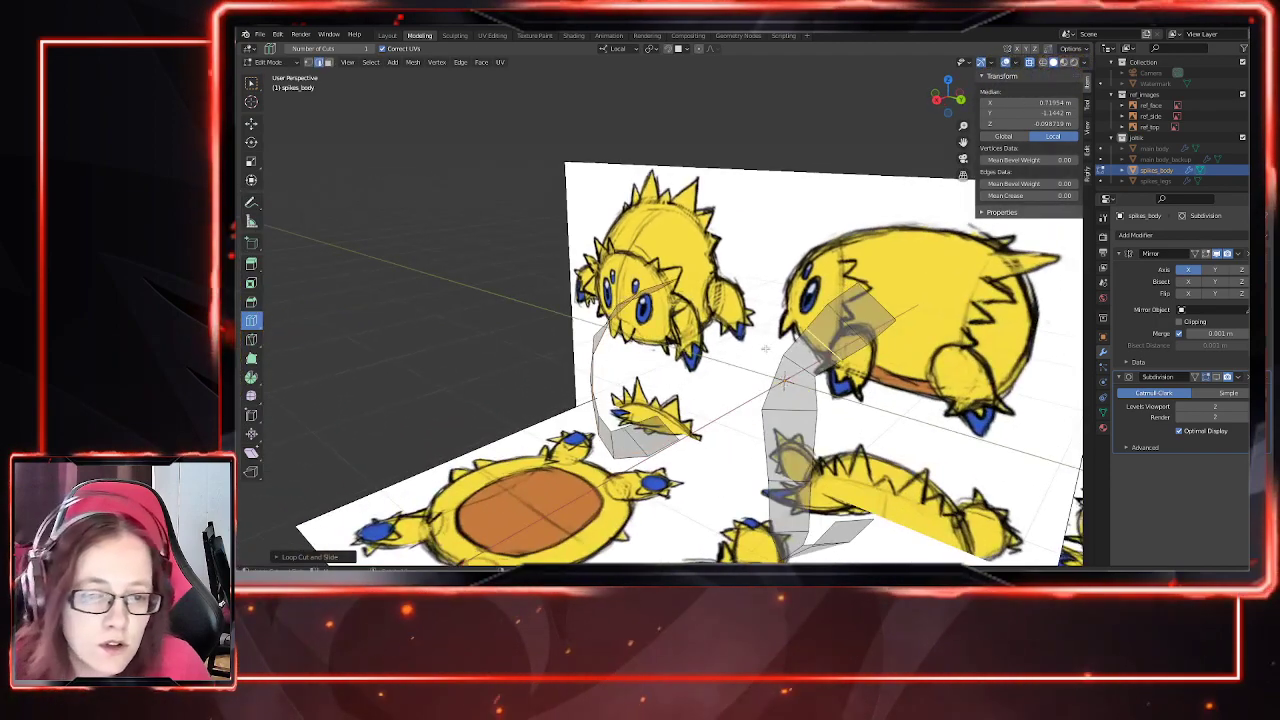
# Step: Add and slide a lengthwise loop cut along the rear strip, then return to face selection
pyautogui.press('g')
pyautogui.press('g')
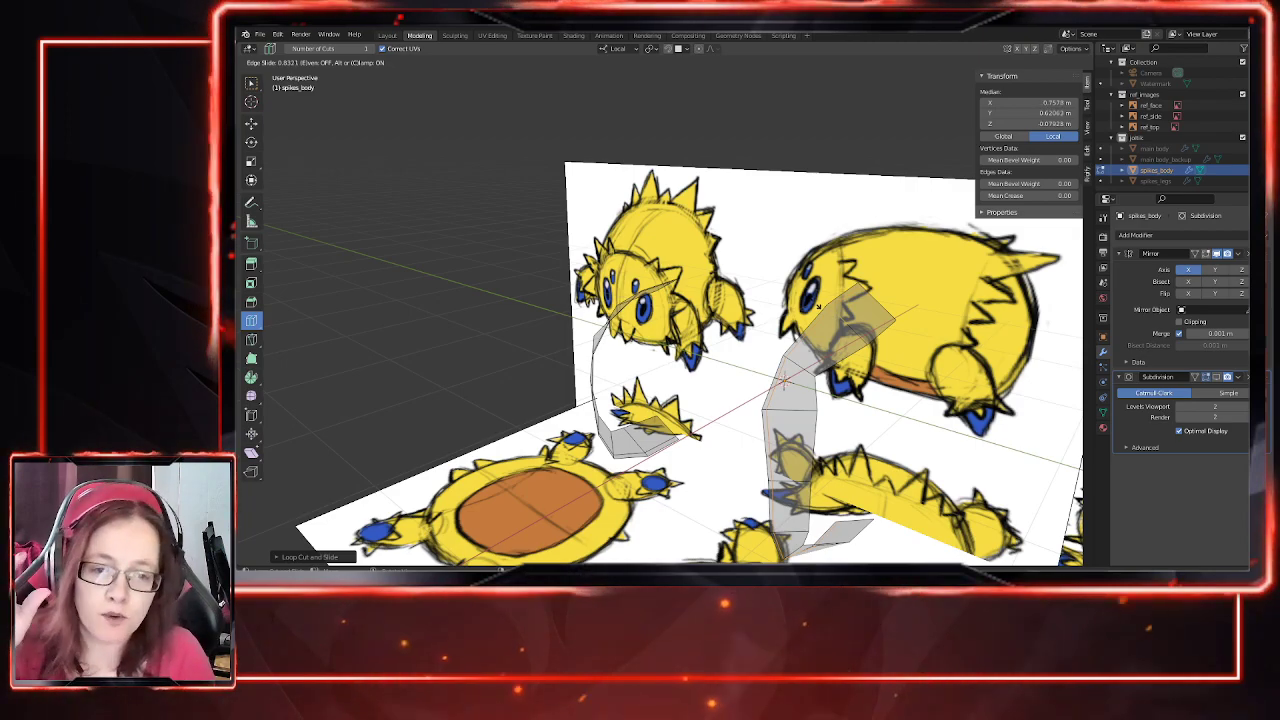
pyautogui.click(819, 308)
pyautogui.moveTo(819, 308); pyautogui.dragTo(688, 375, button='middle')
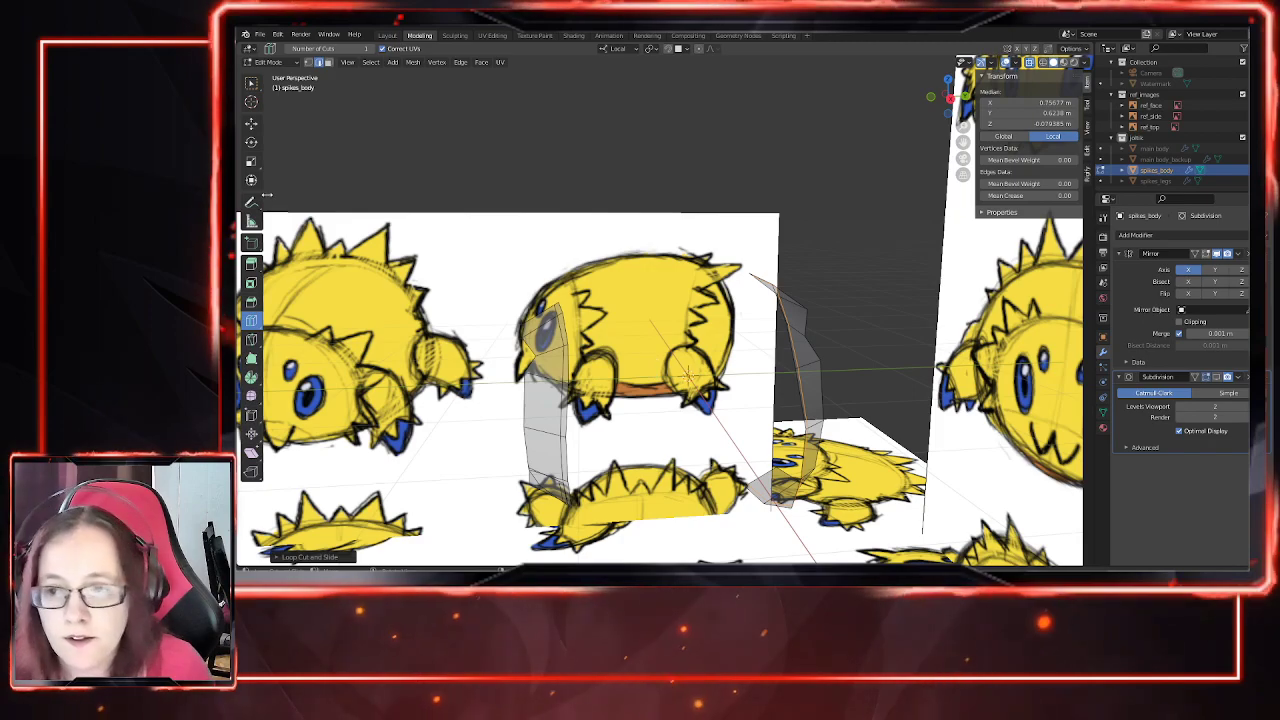
pyautogui.press('3')
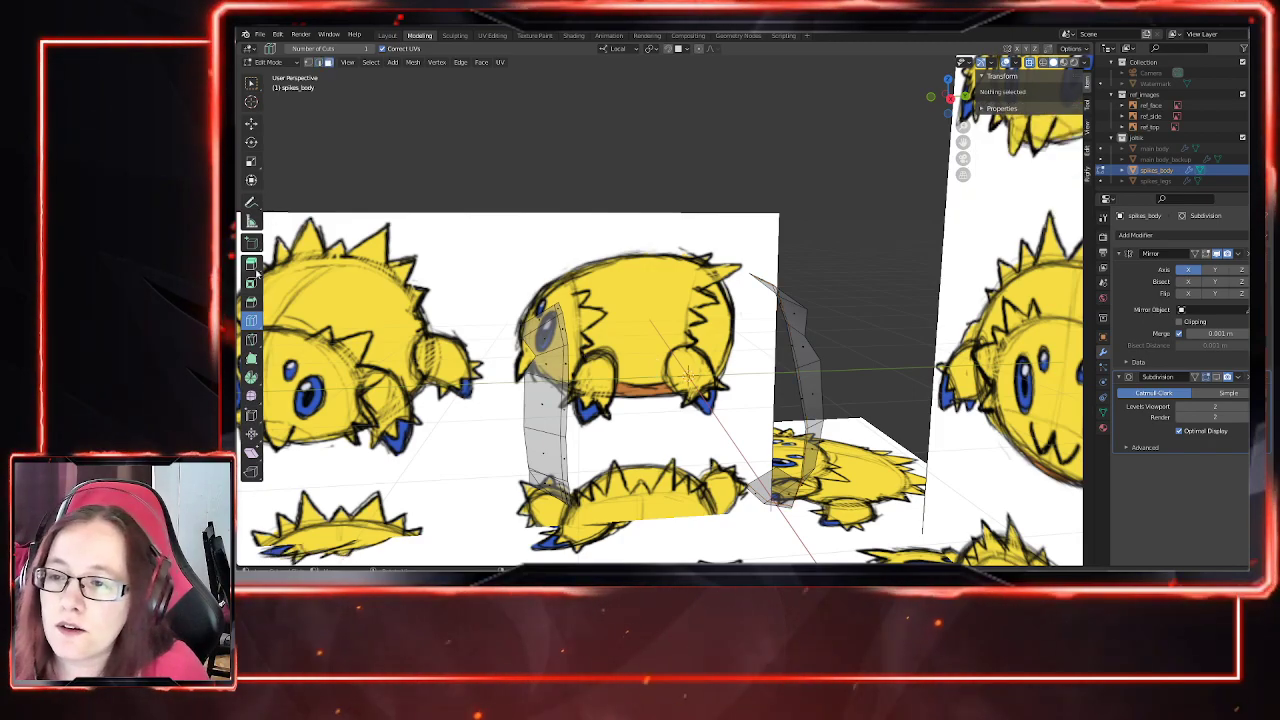
# Step: With the Move tool active, select the outer column of faces on the front strip in the right view and delete it
pyautogui.moveTo(418, 288); pyautogui.dragTo(313, 240, button='middle')
pyautogui.click(254, 125)
pyautogui.moveTo(640, 425); pyautogui.dragTo(555, 438, button='middle')
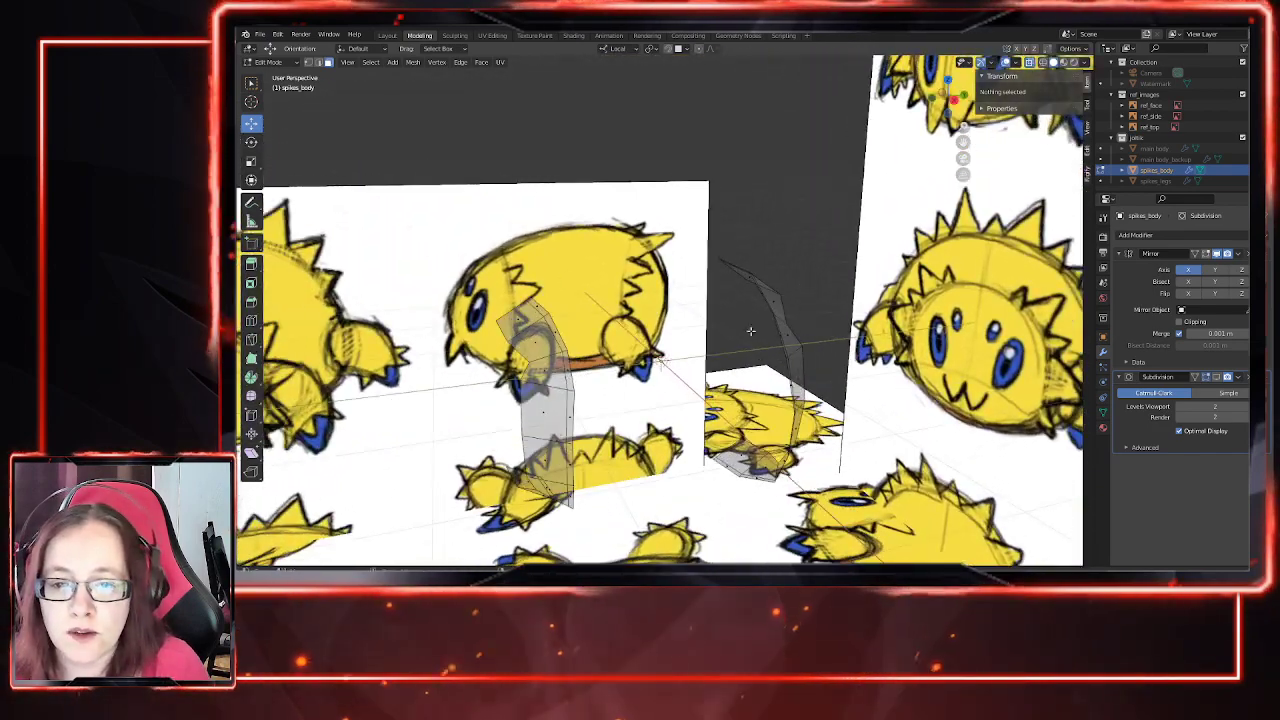
pyautogui.click(1254, 148)
pyautogui.moveTo(659, 360); pyautogui.dragTo(723, 436, button='middle')
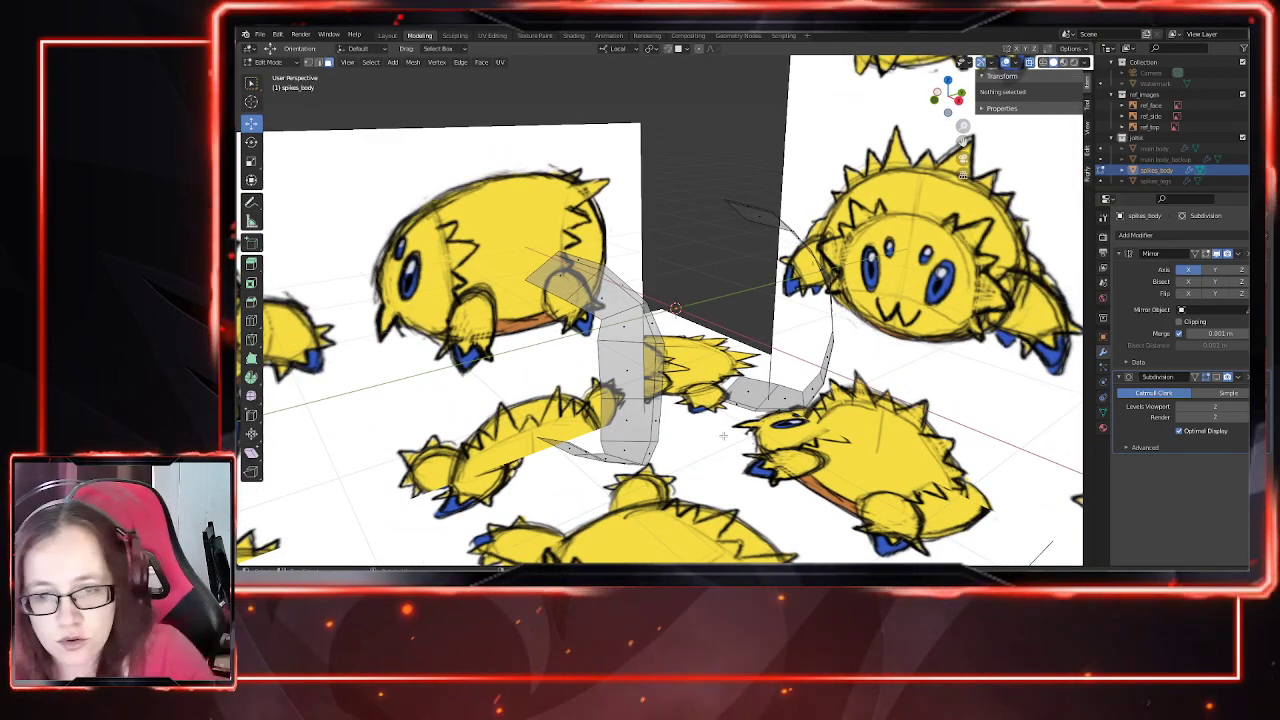
pyautogui.press('KP_3')
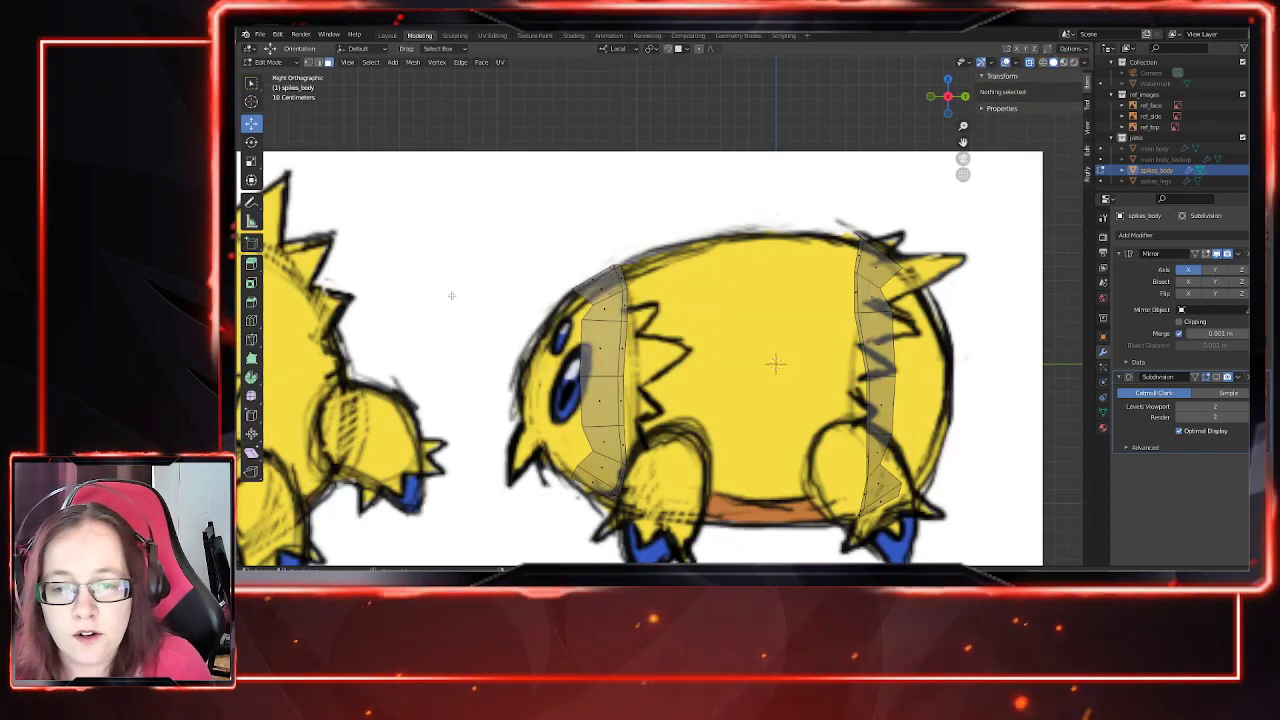
pyautogui.moveTo(451, 295); pyautogui.dragTo(608, 510)
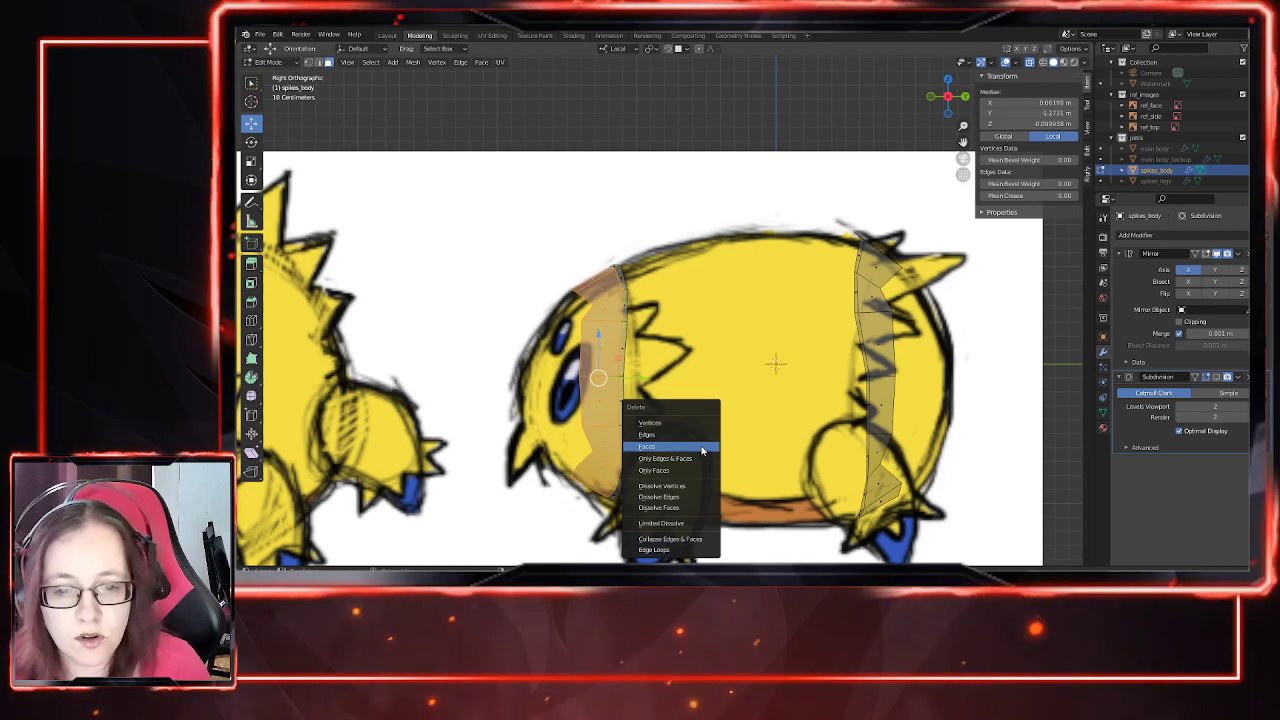
pyautogui.click(702, 451)
# Step: Delete the outer column of faces on the rear strip, keeping only the thin column along the rear spike line
pyautogui.keyDown('shift'); pyautogui.moveTo(986, 212); pyautogui.dragTo(805, 167, button='middle'); pyautogui.keyUp('shift')
pyautogui.moveTo(805, 167); pyautogui.dragTo(688, 486)
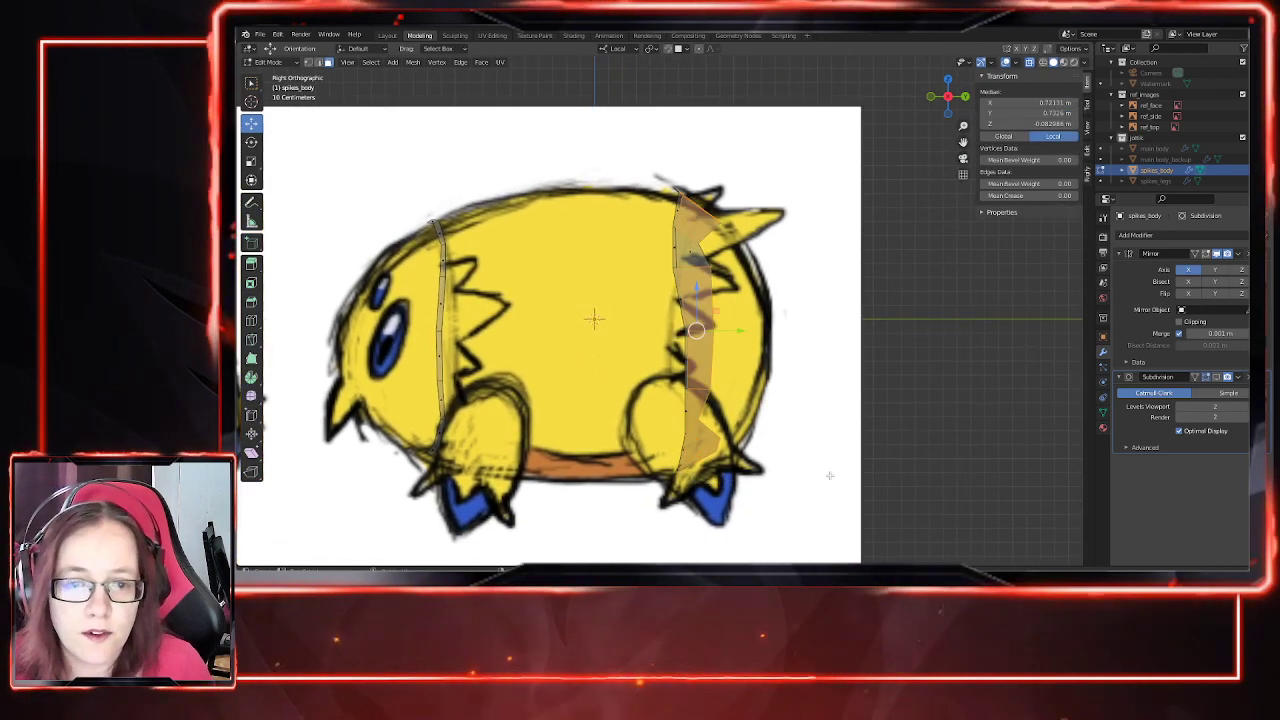
pyautogui.press('x')
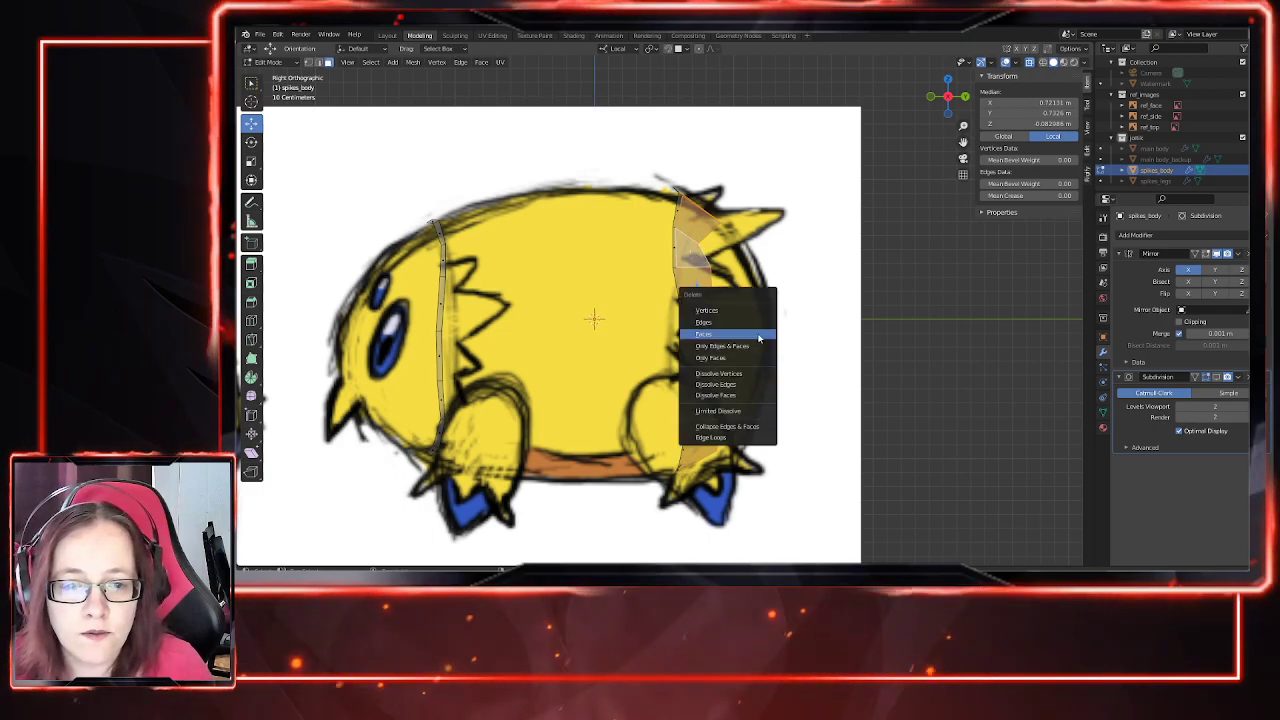
pyautogui.click(758, 338)
pyautogui.moveTo(758, 338); pyautogui.dragTo(736, 366, button='middle')
# Step: Select the front strip's top face nearest the centre line, compare it with the front reference, and delete it
pyautogui.click(386, 286)
pyautogui.moveTo(450, 400); pyautogui.dragTo(625, 280, button='middle')
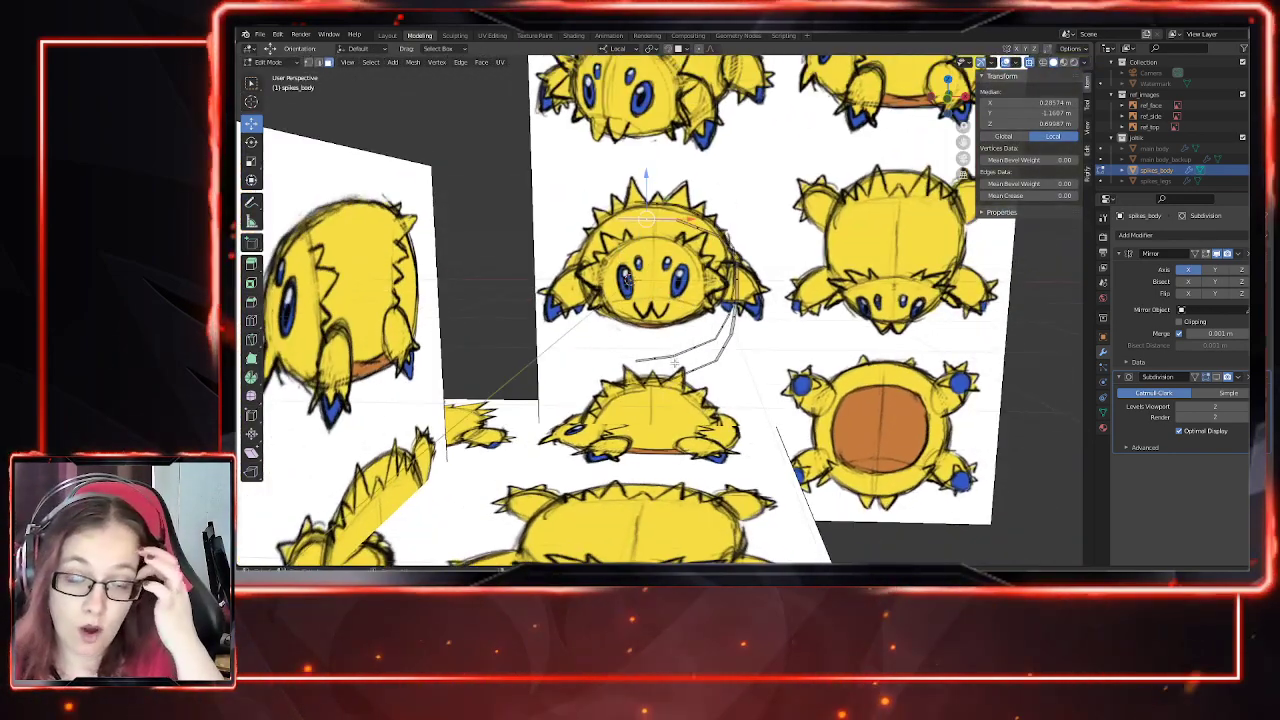
pyautogui.press('KP_1')
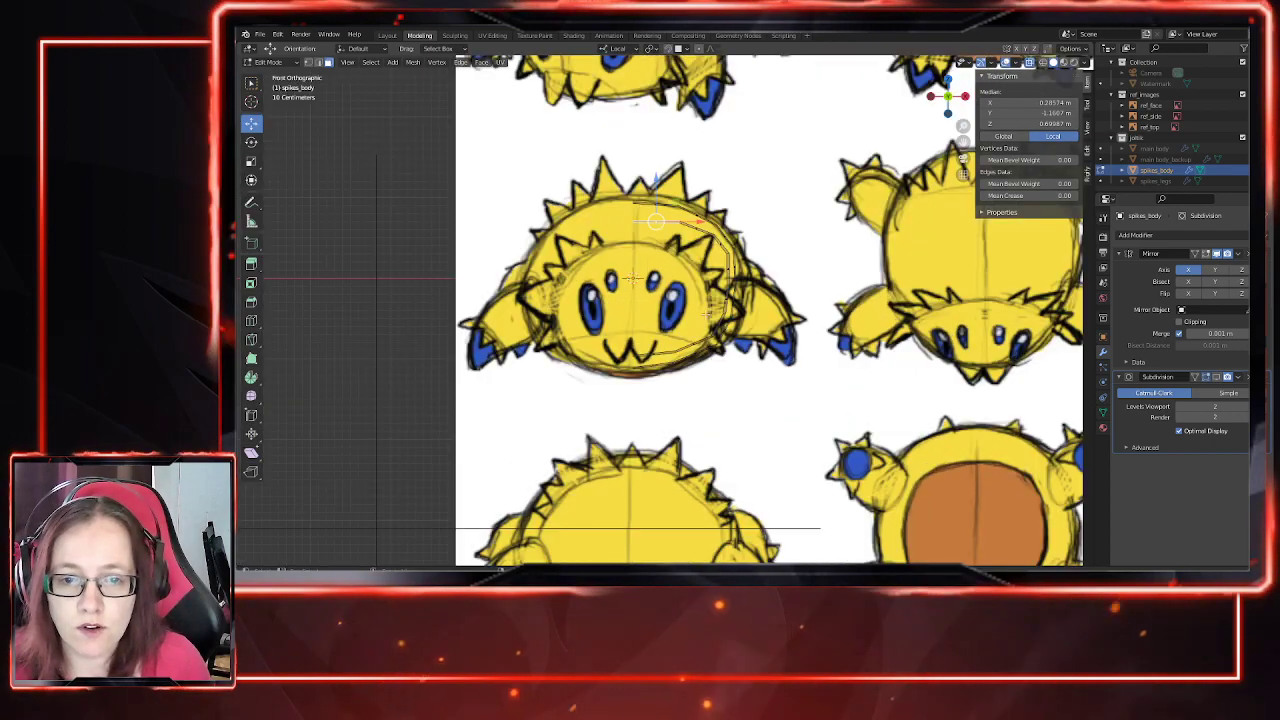
pyautogui.keyDown('shift'); pyautogui.moveTo(672, 241); pyautogui.dragTo(647, 311, button='middle'); pyautogui.keyUp('shift')
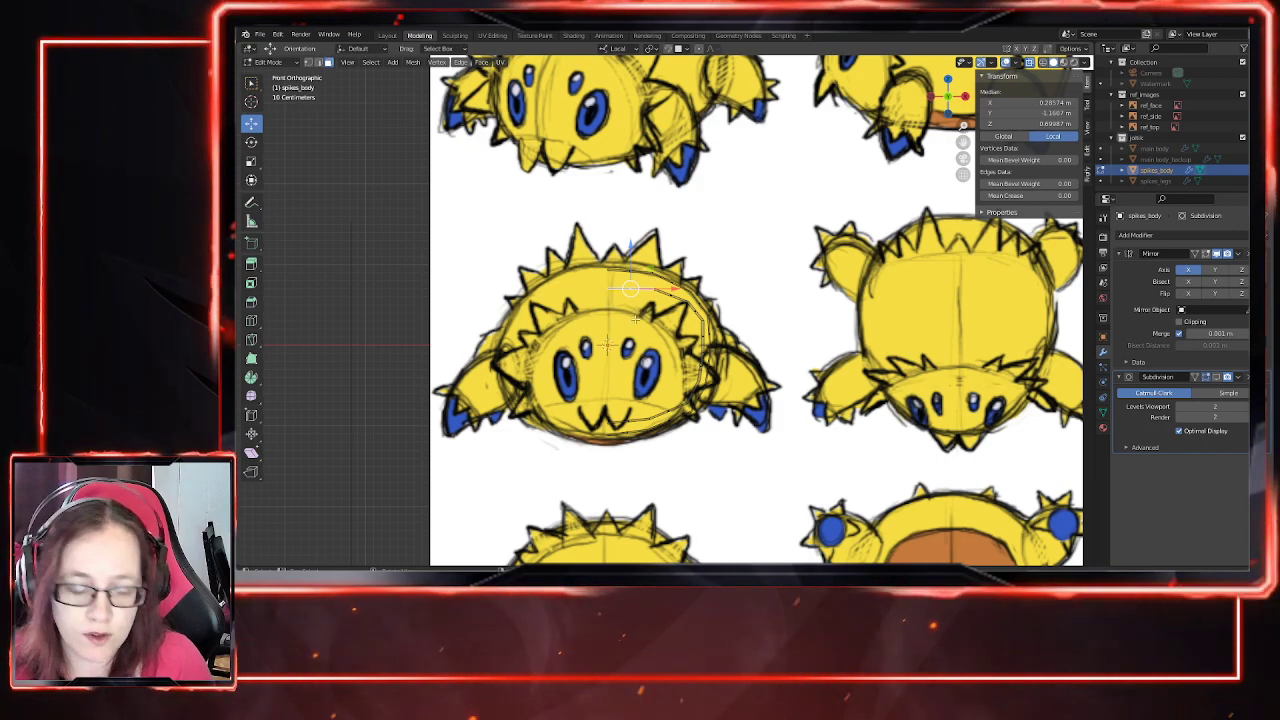
pyautogui.moveTo(758, 395); pyautogui.dragTo(687, 373, button='middle')
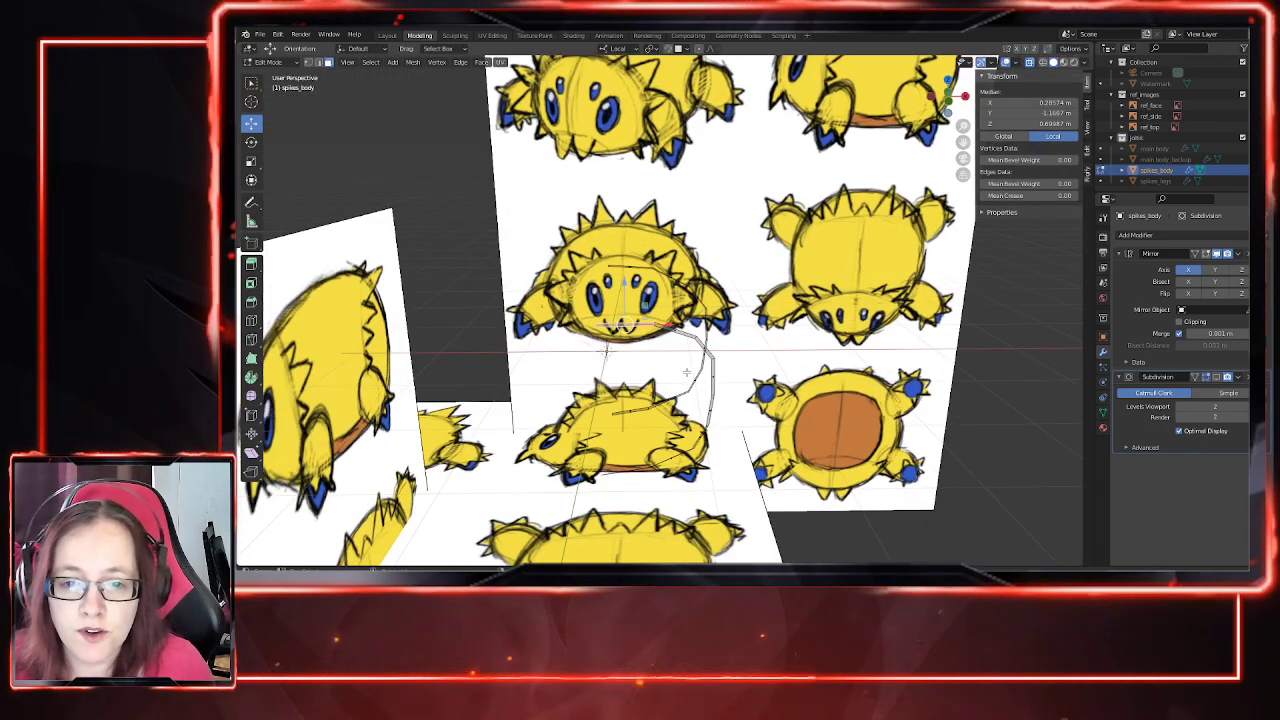
pyautogui.press('x')
pyautogui.click(687, 373)
pyautogui.press('KP_1')
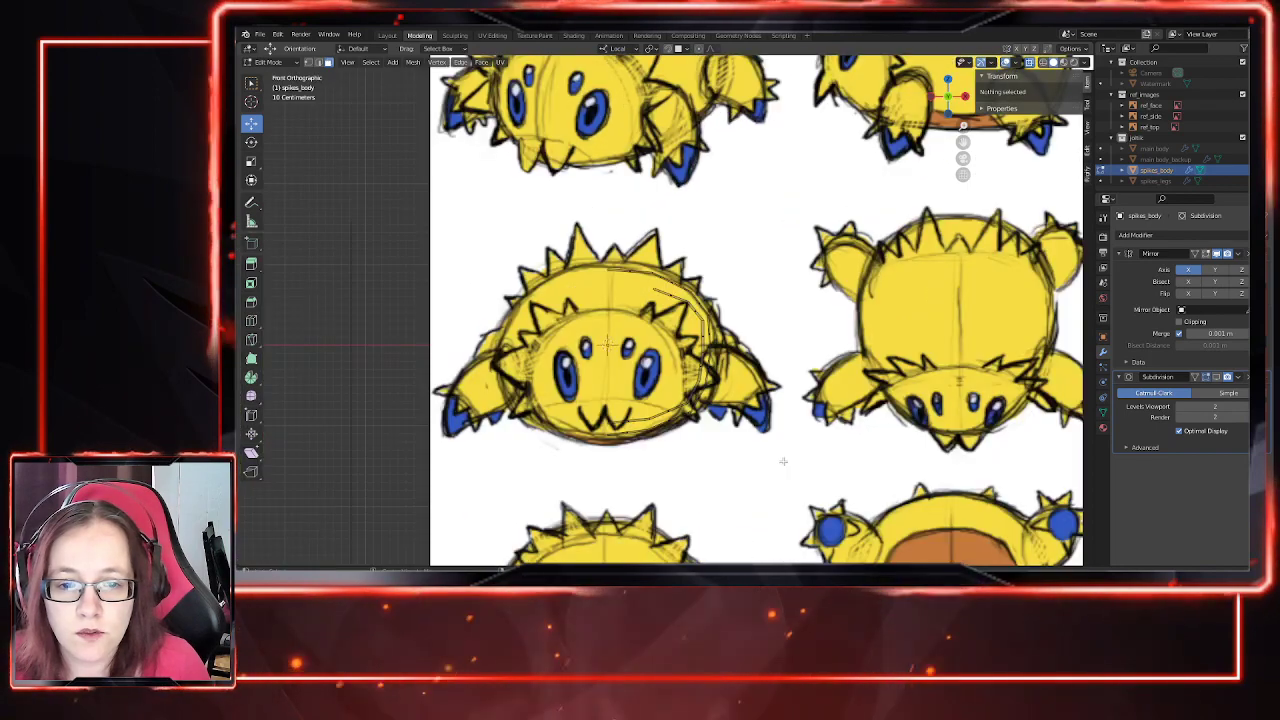
# Step: Select the bottom end of the front strip, extend the selection to the neighbouring faces, and delete them
pyautogui.moveTo(782, 468); pyautogui.dragTo(701, 461, button='middle')
pyautogui.moveTo(738, 338); pyautogui.dragTo(707, 331, button='middle')
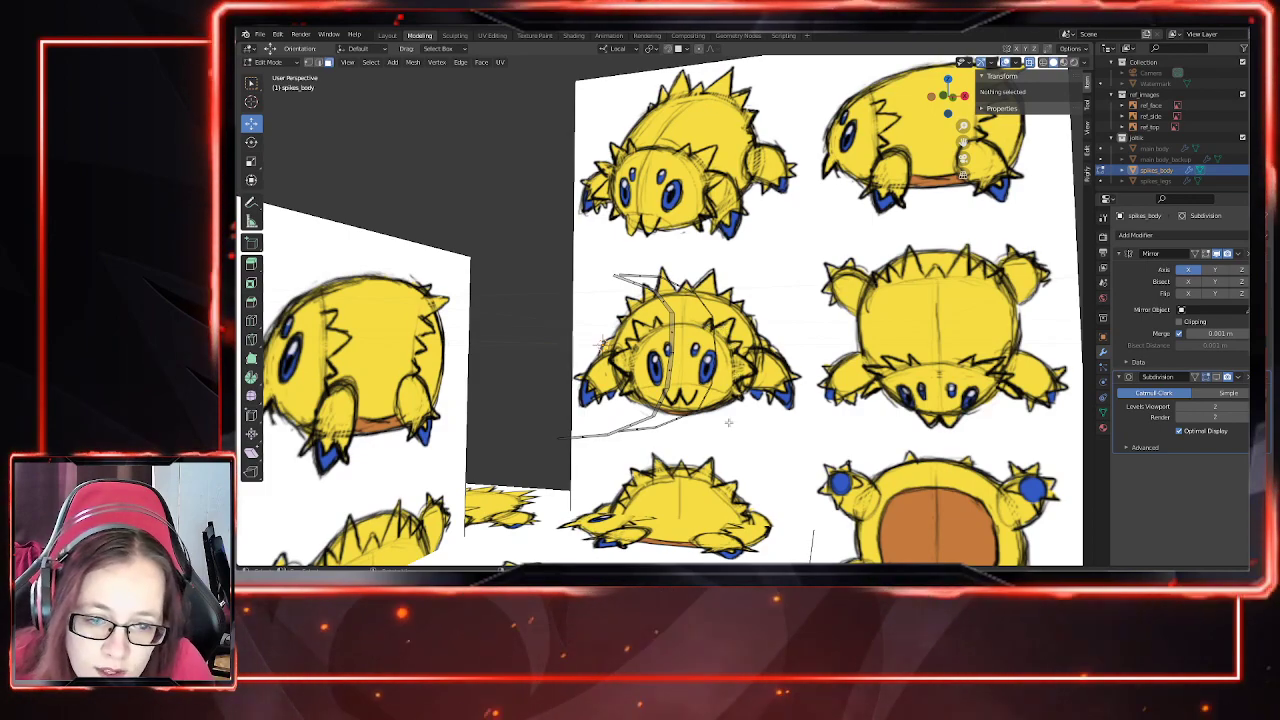
pyautogui.press('KP_1')
pyautogui.moveTo(705, 462)
pyautogui.mouseDown(button='middle')
pyautogui.moveTo(672, 480)
pyautogui.moveTo(658, 450)
pyautogui.mouseUp(button='middle')
pyautogui.moveTo(546, 379); pyautogui.dragTo(575, 440)
pyautogui.press('KP_1')
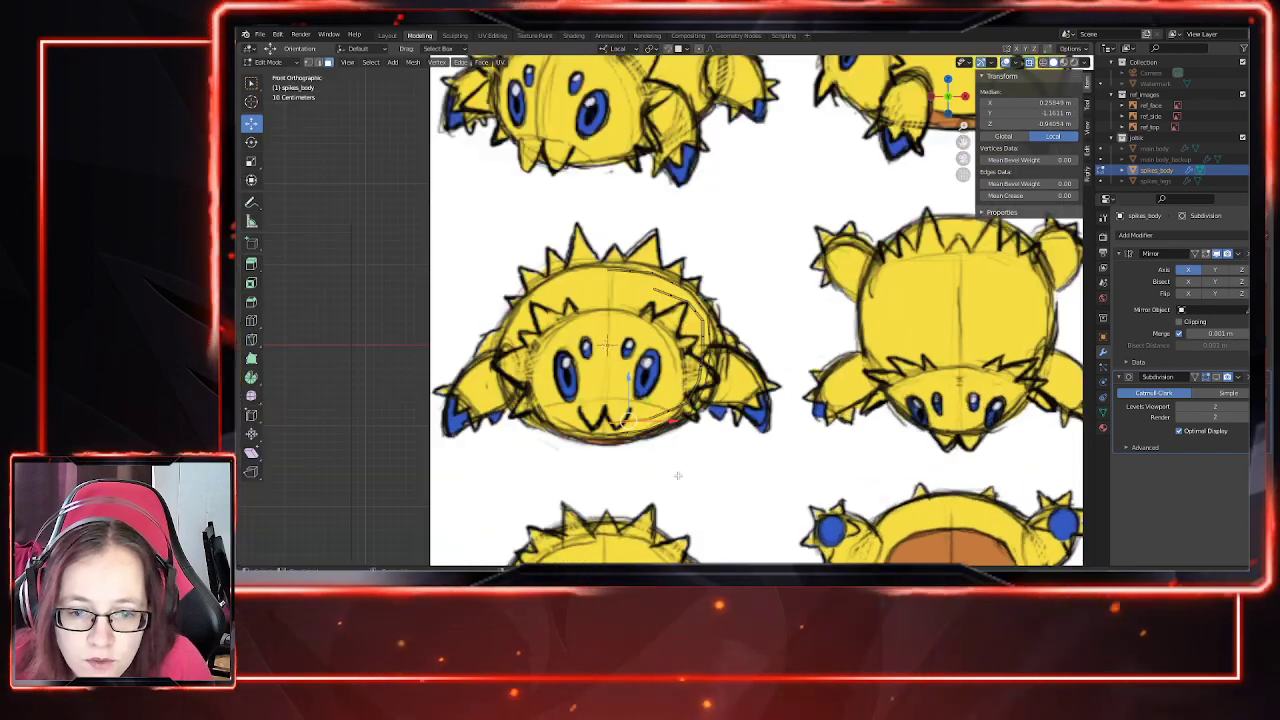
pyautogui.hotkey('ctrl', 'l')
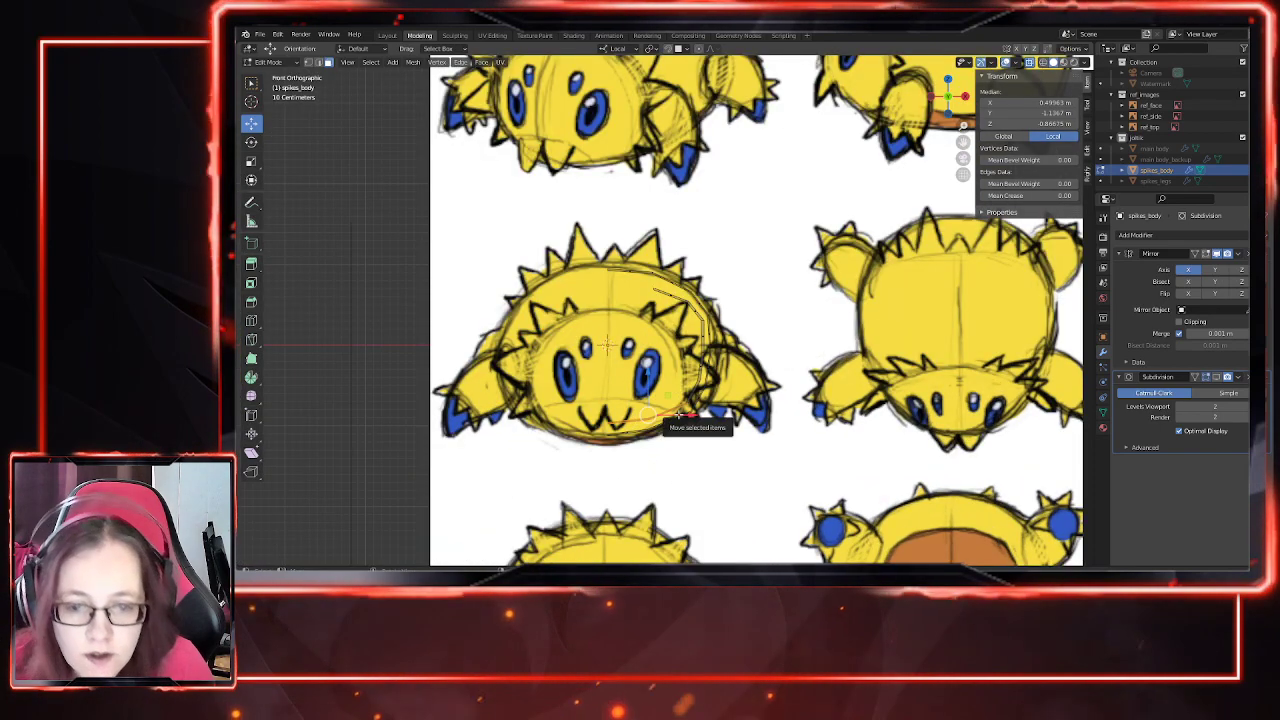
pyautogui.press('x')
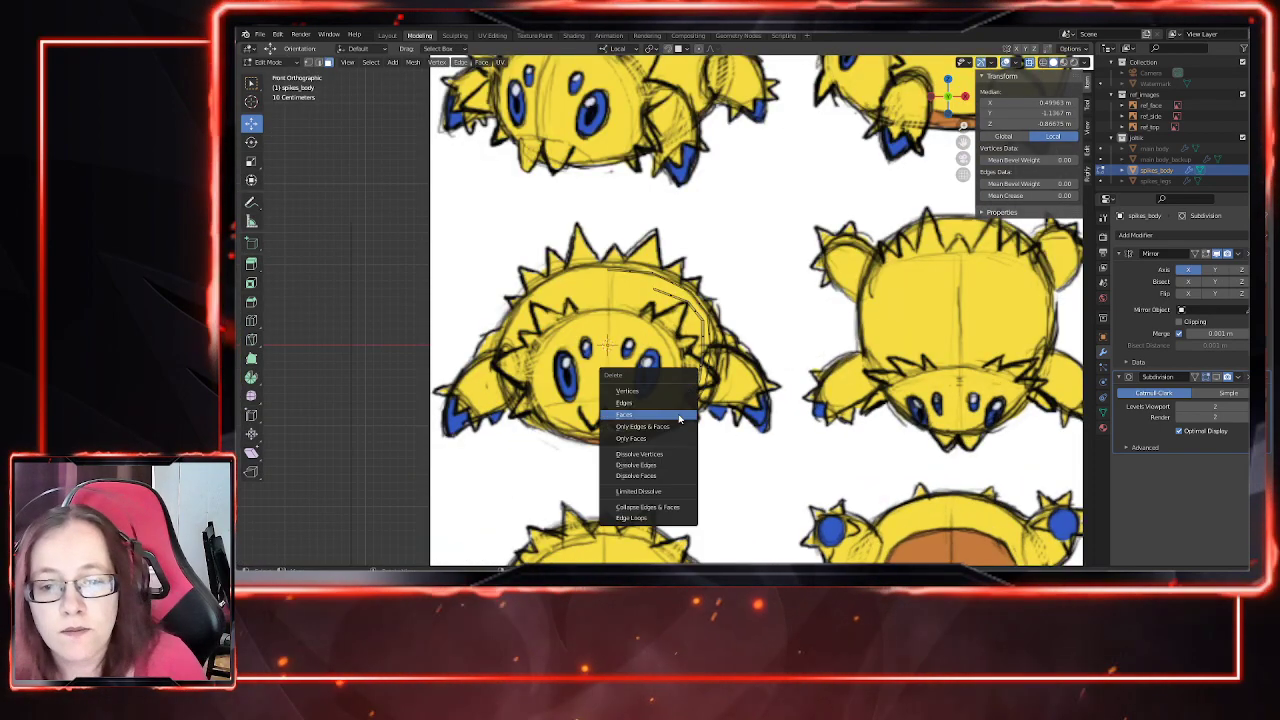
pyautogui.click(679, 416)
# Step: Examine the remaining front and rear strips against the reference drawings from several angles
pyautogui.moveTo(679, 416)
pyautogui.mouseDown(button='middle')
pyautogui.moveTo(601, 290)
pyautogui.moveTo(656, 415)
pyautogui.moveTo(670, 411)
pyautogui.mouseUp(button='middle')
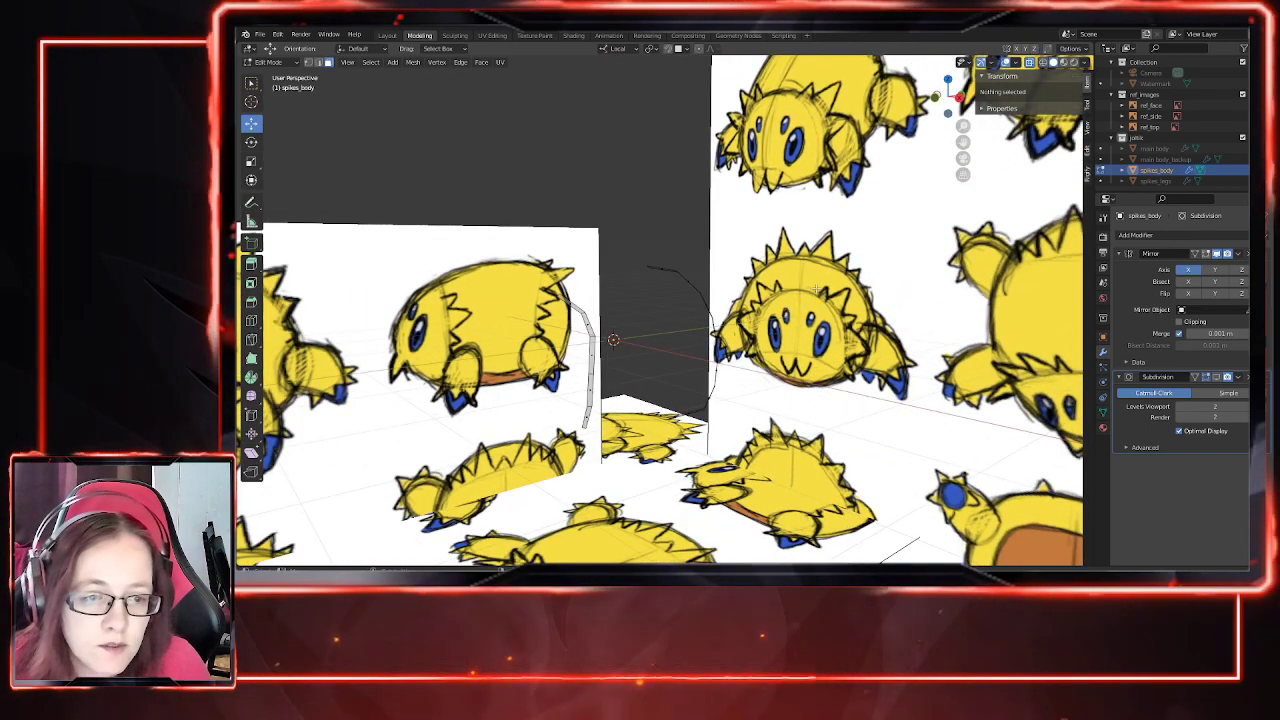
pyautogui.moveTo(802, 285); pyautogui.dragTo(780, 352, button='middle')
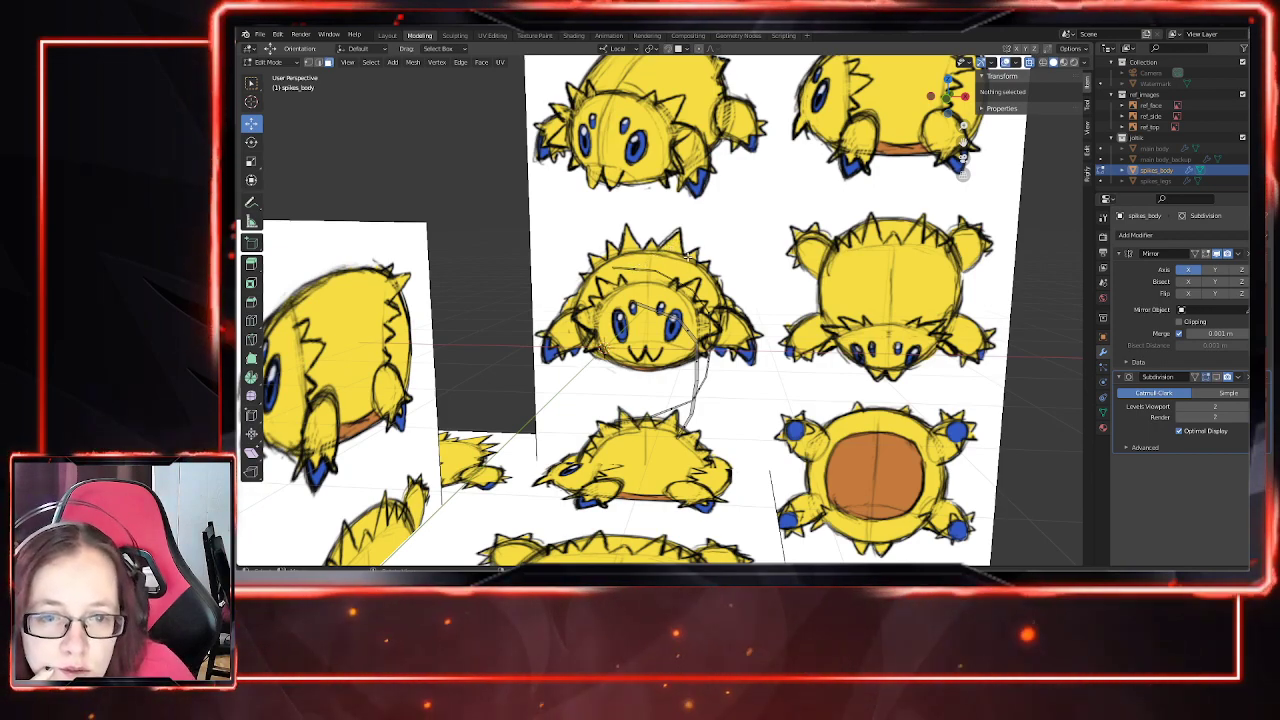
pyautogui.moveTo(880, 362); pyautogui.dragTo(873, 330, button='middle')
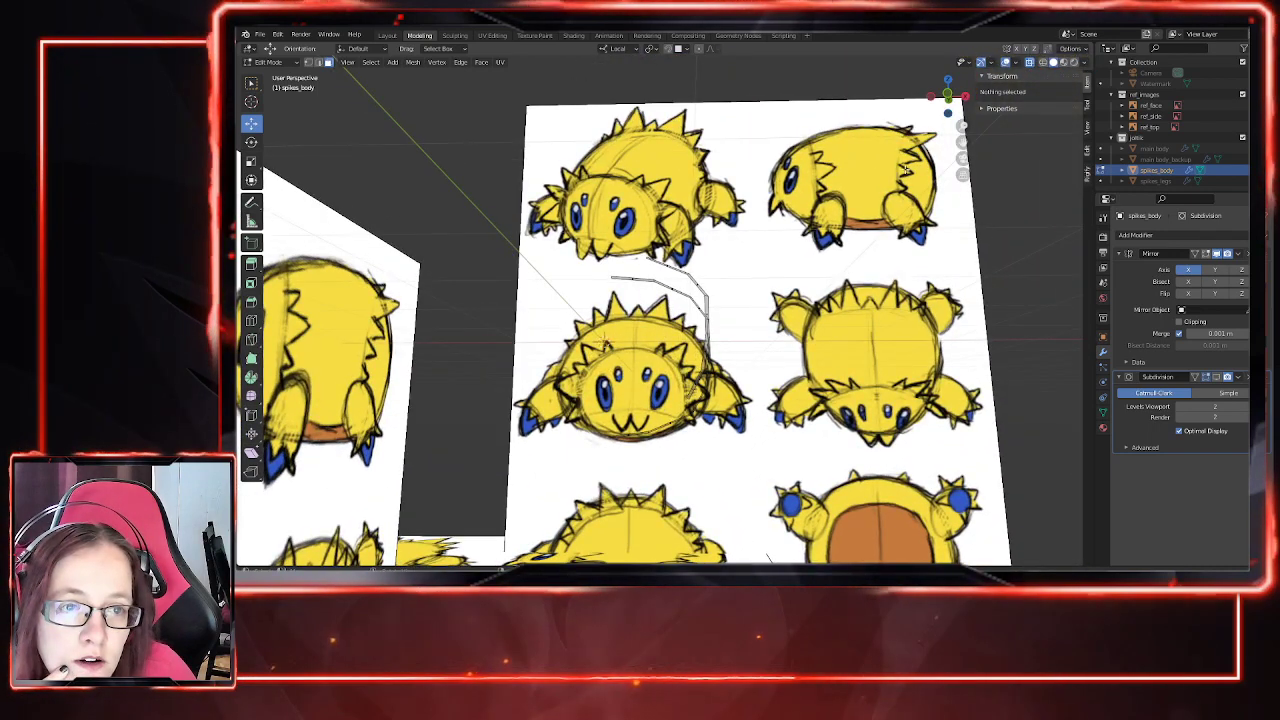
pyautogui.moveTo(898, 187); pyautogui.dragTo(835, 200, button='middle')
pyautogui.moveTo(578, 521)
pyautogui.mouseDown(button='middle')
pyautogui.moveTo(602, 494)
pyautogui.moveTo(590, 510)
pyautogui.mouseUp(button='middle')
pyautogui.moveTo(660, 400); pyautogui.dragTo(700, 346, button='middle')
pyautogui.moveTo(669, 176); pyautogui.dragTo(804, 404, button='middle')
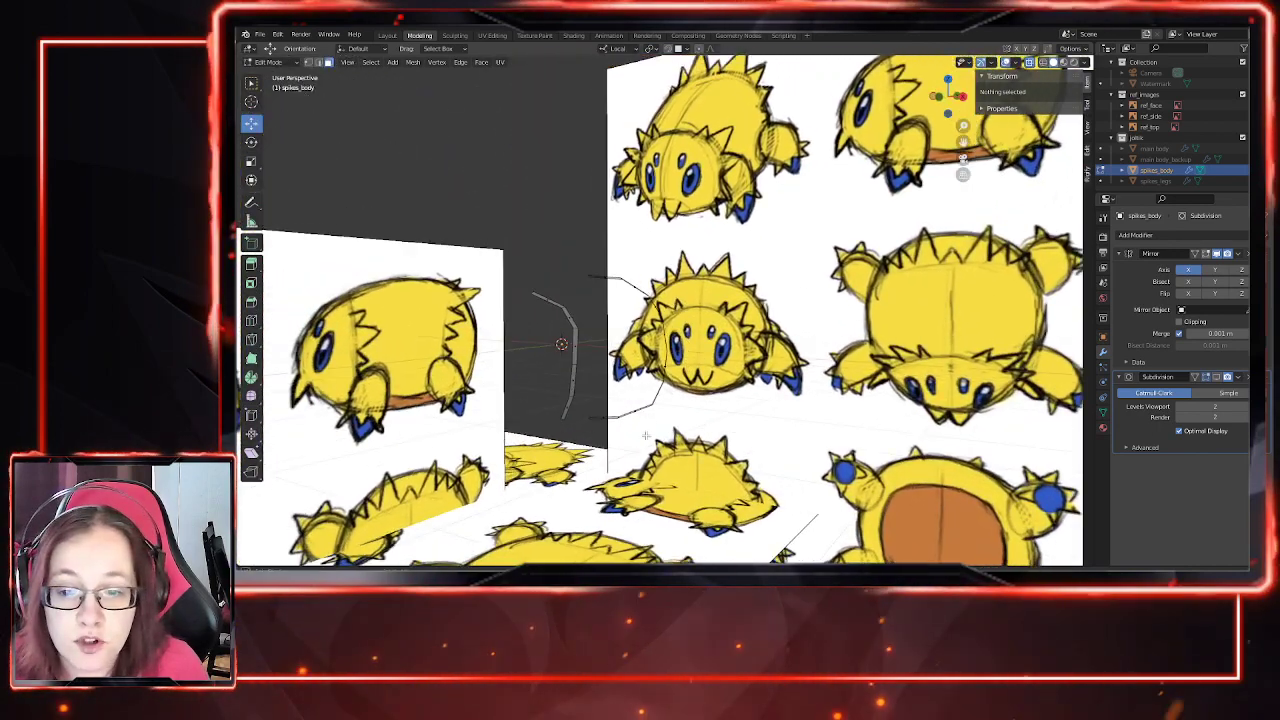
# Step: Delete the bottom faces of the rear strip in two passes, including the lowest face left on its side
pyautogui.moveTo(590, 406); pyautogui.dragTo(573, 400, button='middle')
pyautogui.moveTo(611, 397); pyautogui.dragTo(648, 446)
pyautogui.press('x')
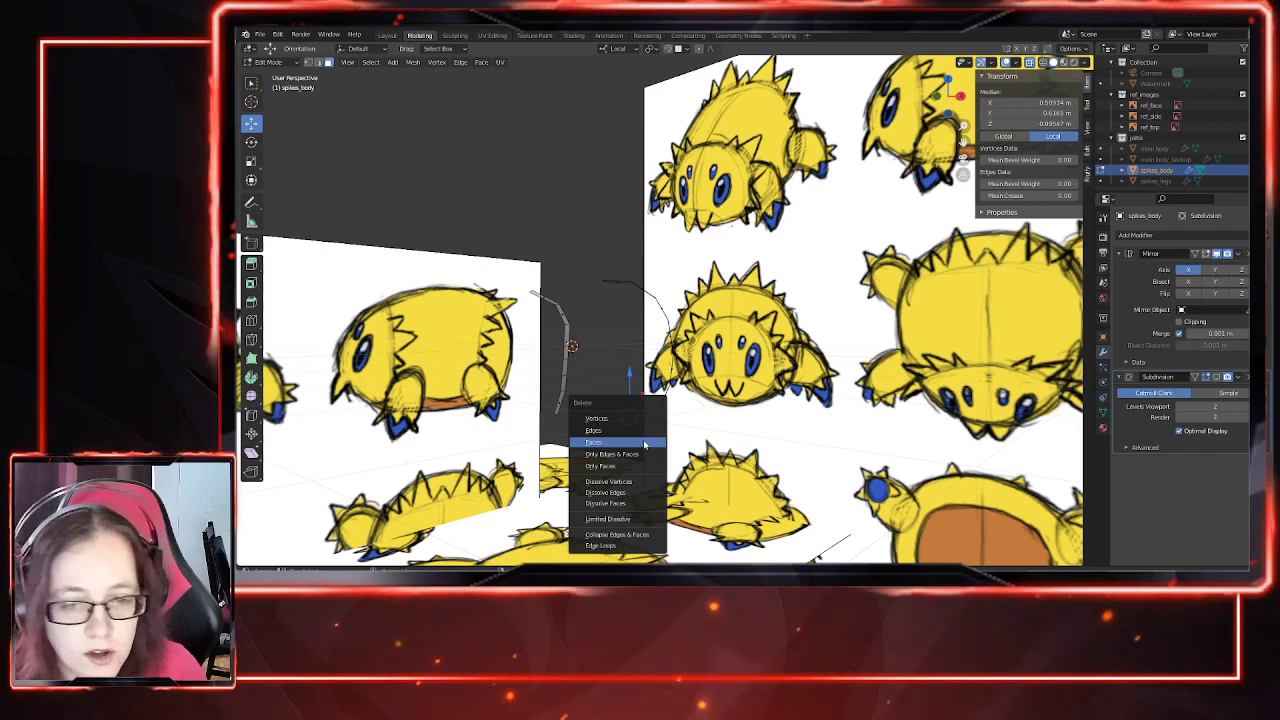
pyautogui.click(638, 447)
pyautogui.moveTo(638, 447); pyautogui.dragTo(700, 428, button='middle')
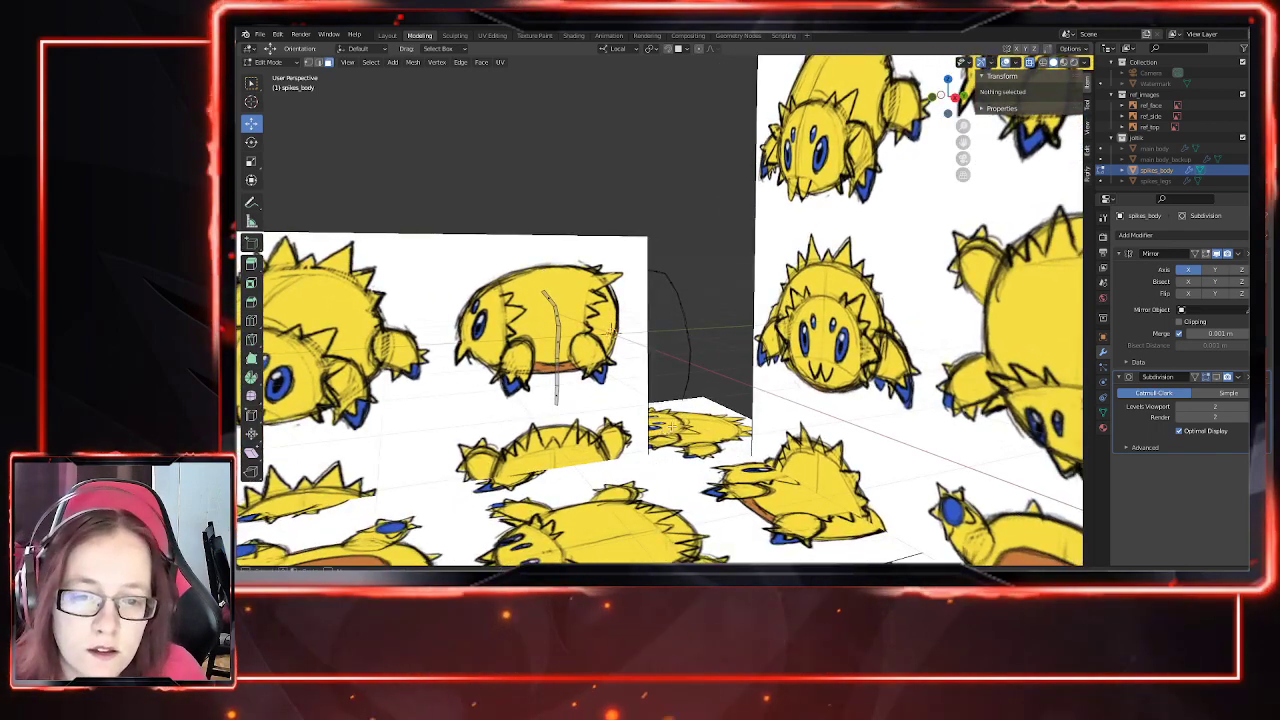
pyautogui.moveTo(712, 385); pyautogui.dragTo(712, 390)
pyautogui.press('x')
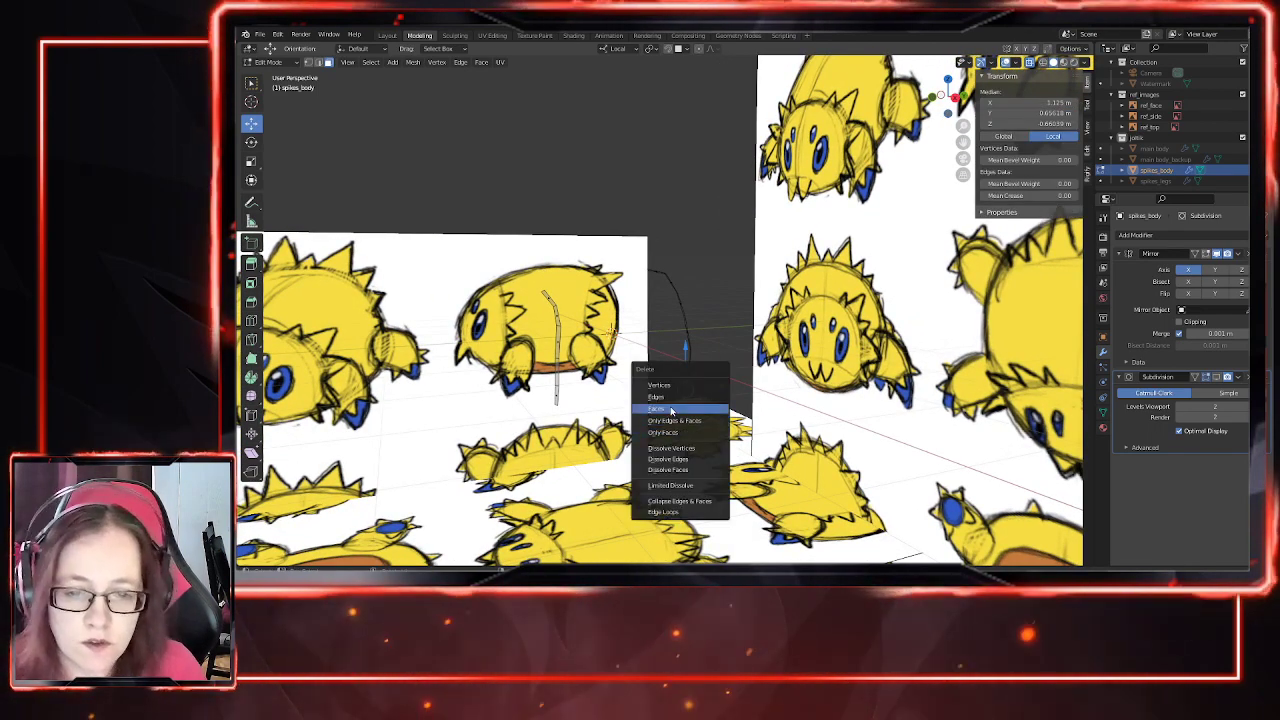
pyautogui.click(690, 408)
# Step: Select the linked faces of one strip and check its placement against the reference drawings
pyautogui.moveTo(612, 331)
pyautogui.mouseDown(button='middle')
pyautogui.moveTo(672, 374)
pyautogui.moveTo(655, 340)
pyautogui.moveTo(628, 337)
pyautogui.mouseUp(button='middle')
pyautogui.press('l')
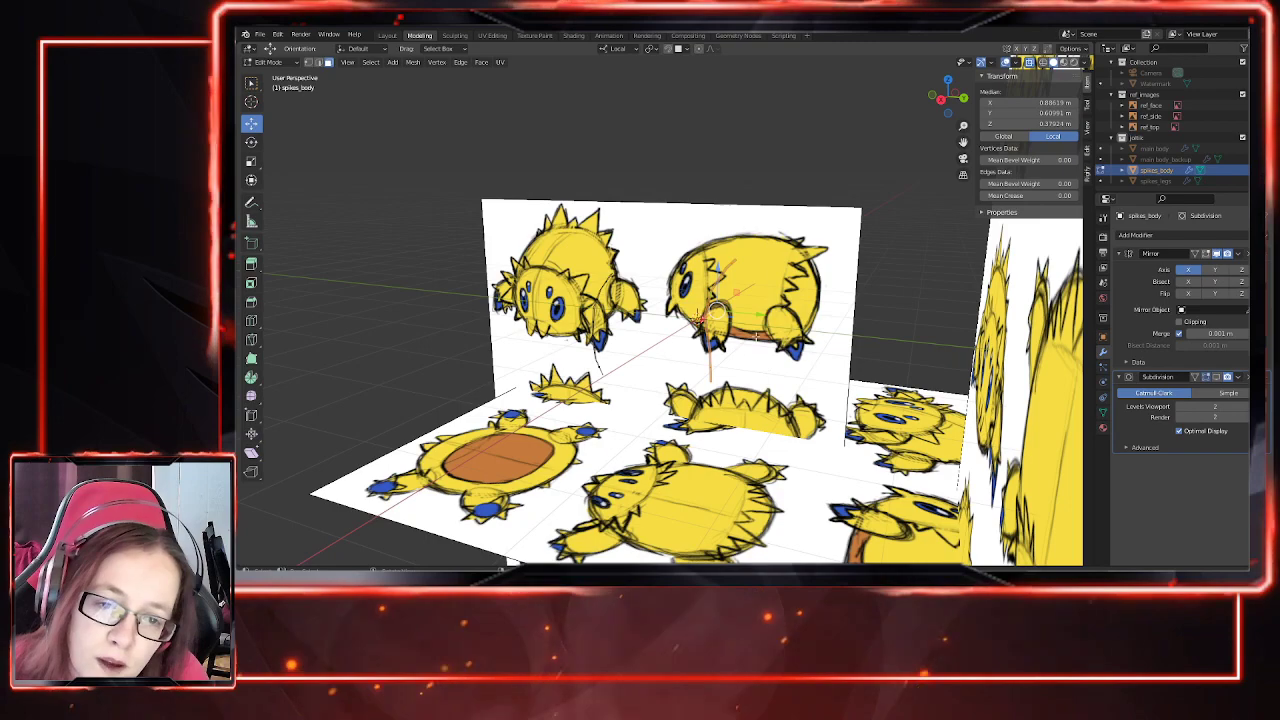
pyautogui.scroll(1, 817, 375)
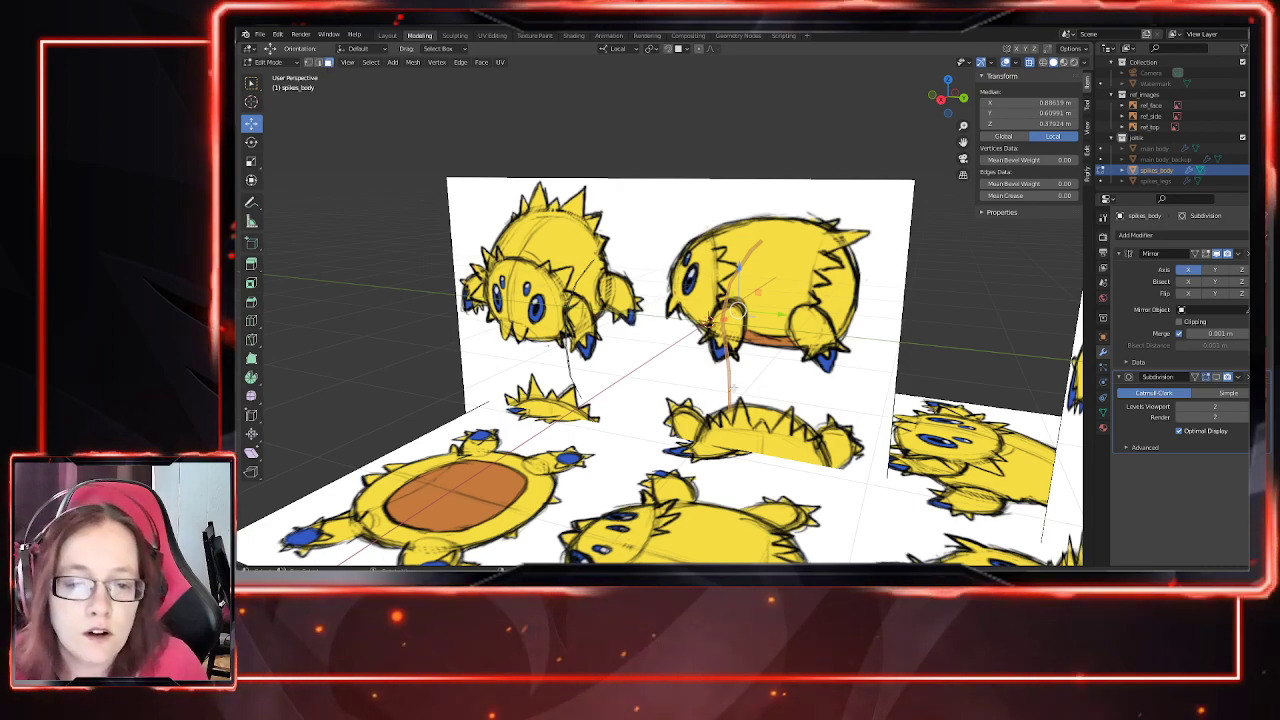
pyautogui.moveTo(705, 330); pyautogui.dragTo(760, 406, button='middle')
pyautogui.moveTo(623, 309); pyautogui.dragTo(651, 314, button='middle')
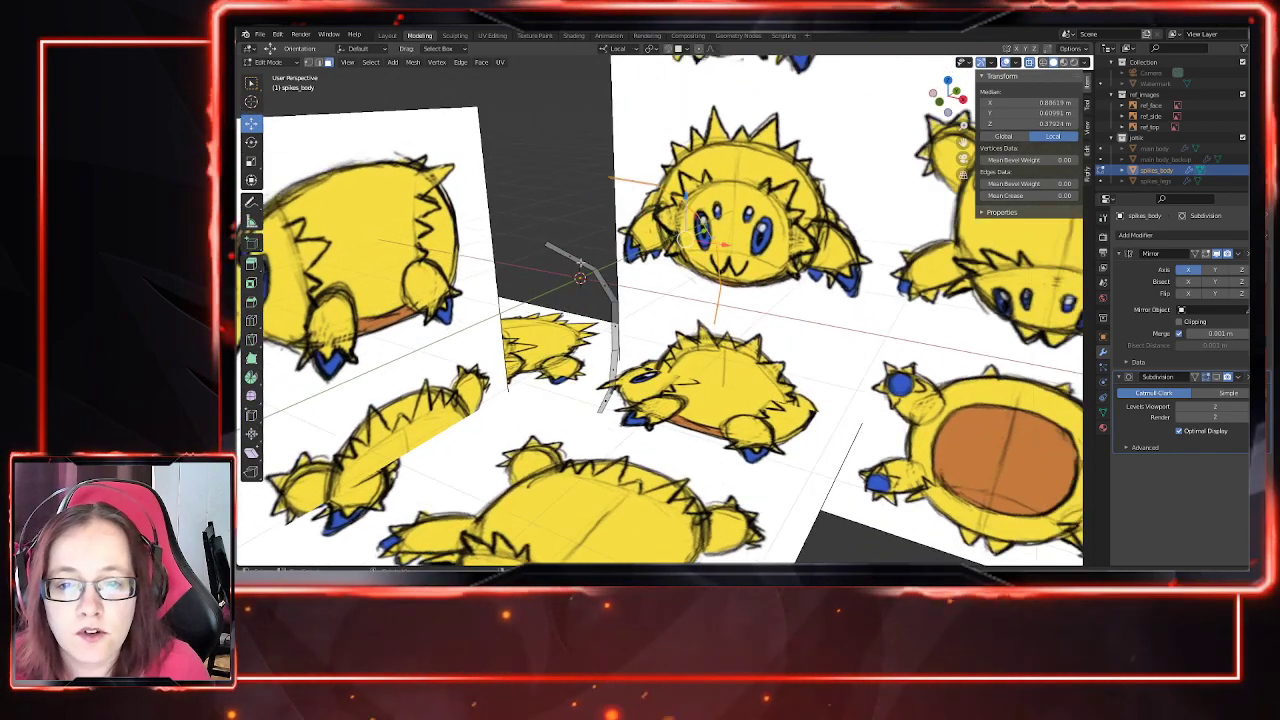
# Step: Extrude the front strip's top face and move the extrusion up past the body outline in the front view
pyautogui.click(572, 252)
pyautogui.moveTo(683, 371); pyautogui.dragTo(694, 296, button='middle')
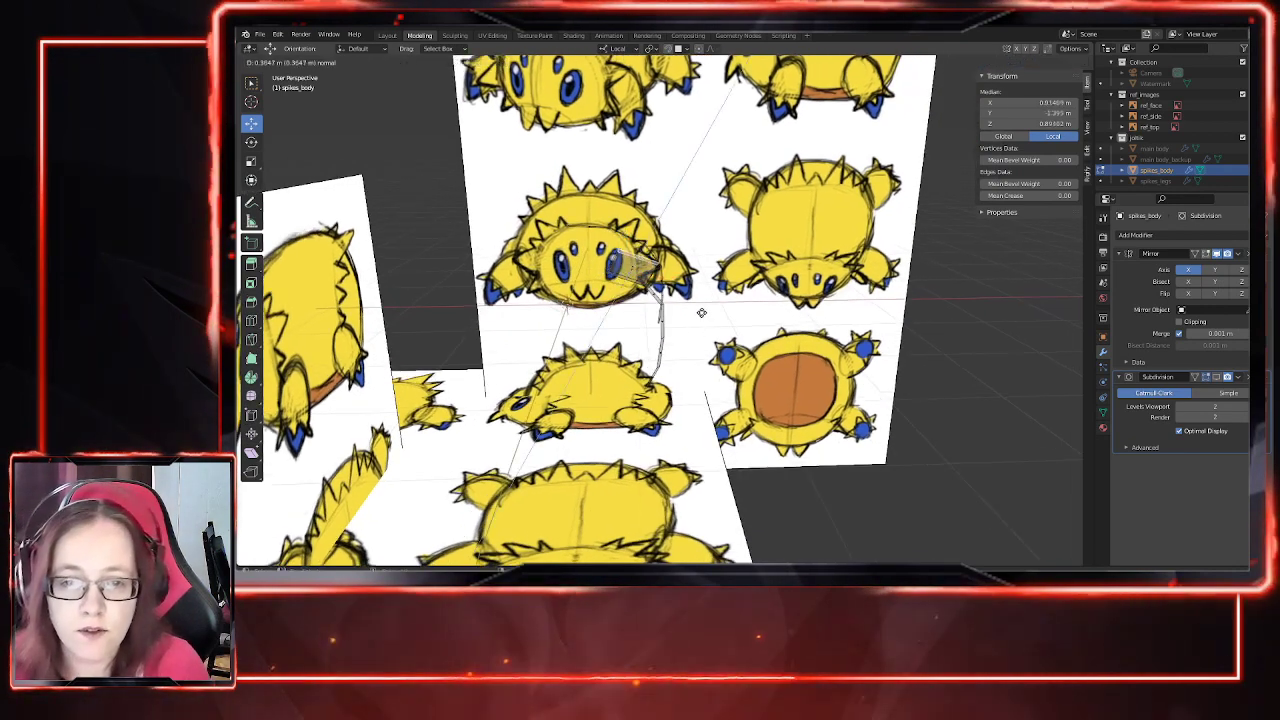
pyautogui.press('e')
pyautogui.click(723, 331)
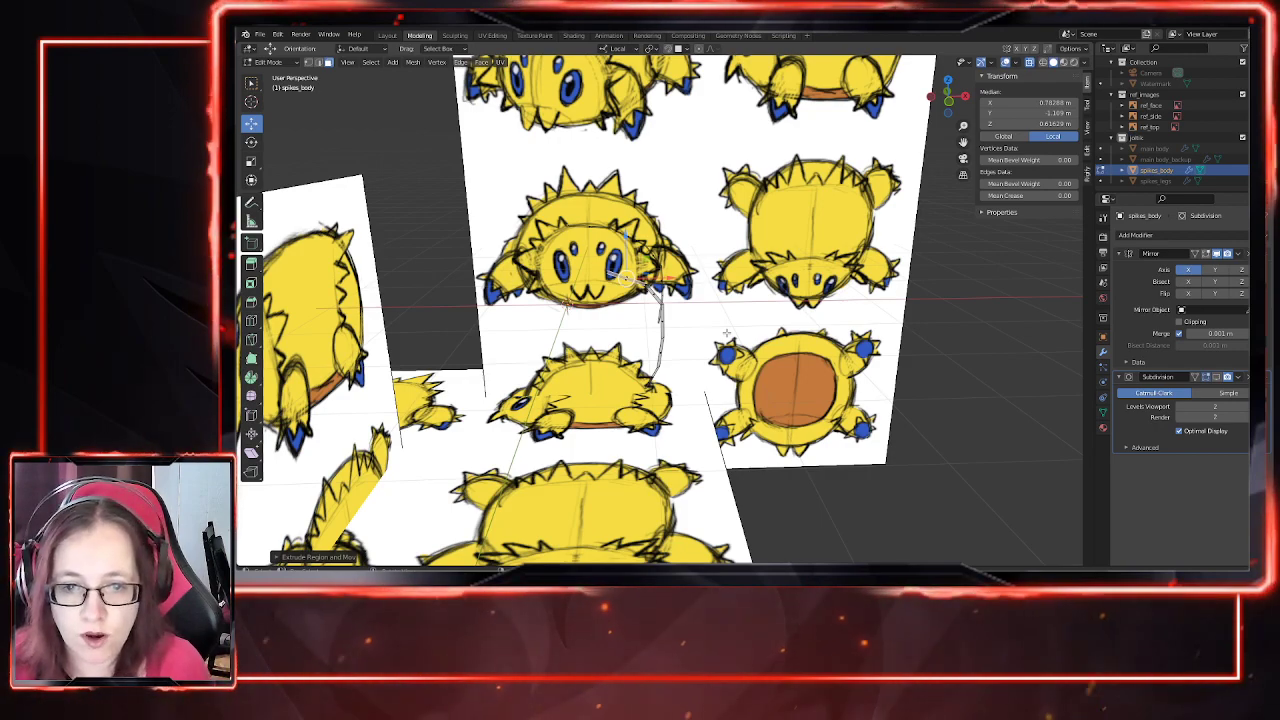
pyautogui.press('KP_1')
pyautogui.scroll(3, 750, 337)
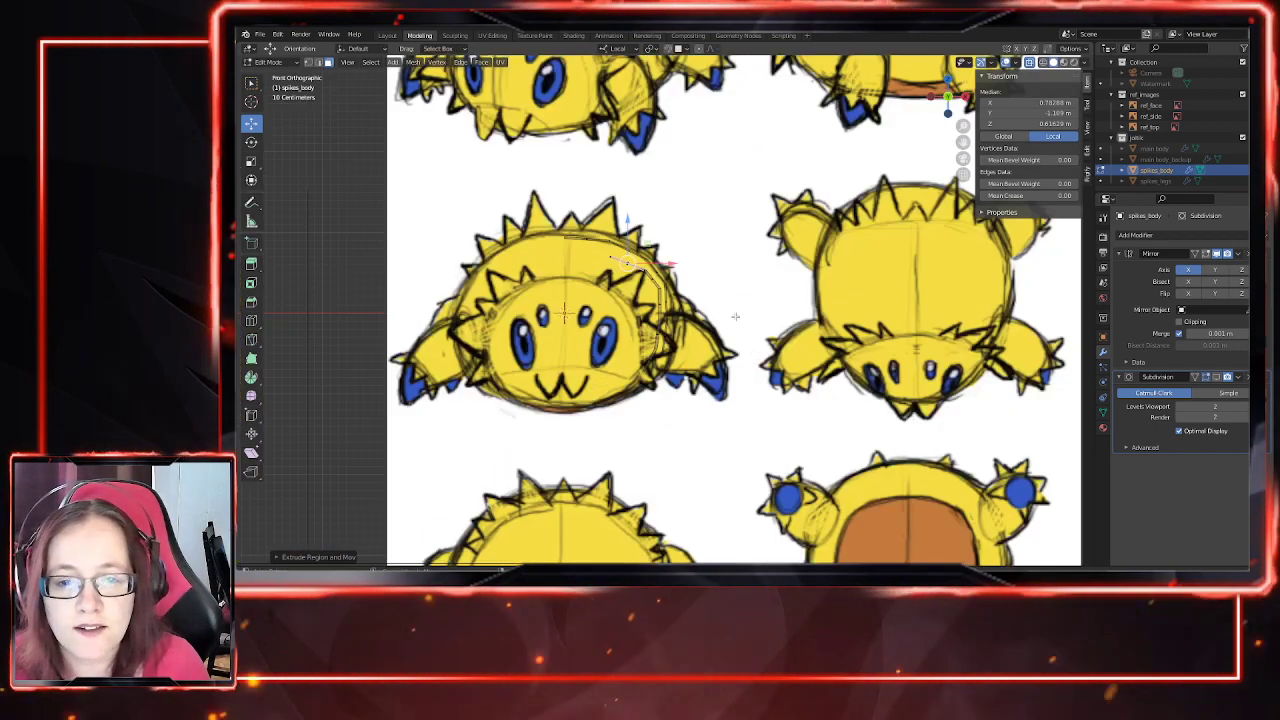
pyautogui.moveTo(628, 220)
pyautogui.mouseDown()
pyautogui.moveTo(635, 195)
pyautogui.moveTo(630, 208)
pyautogui.mouseUp()
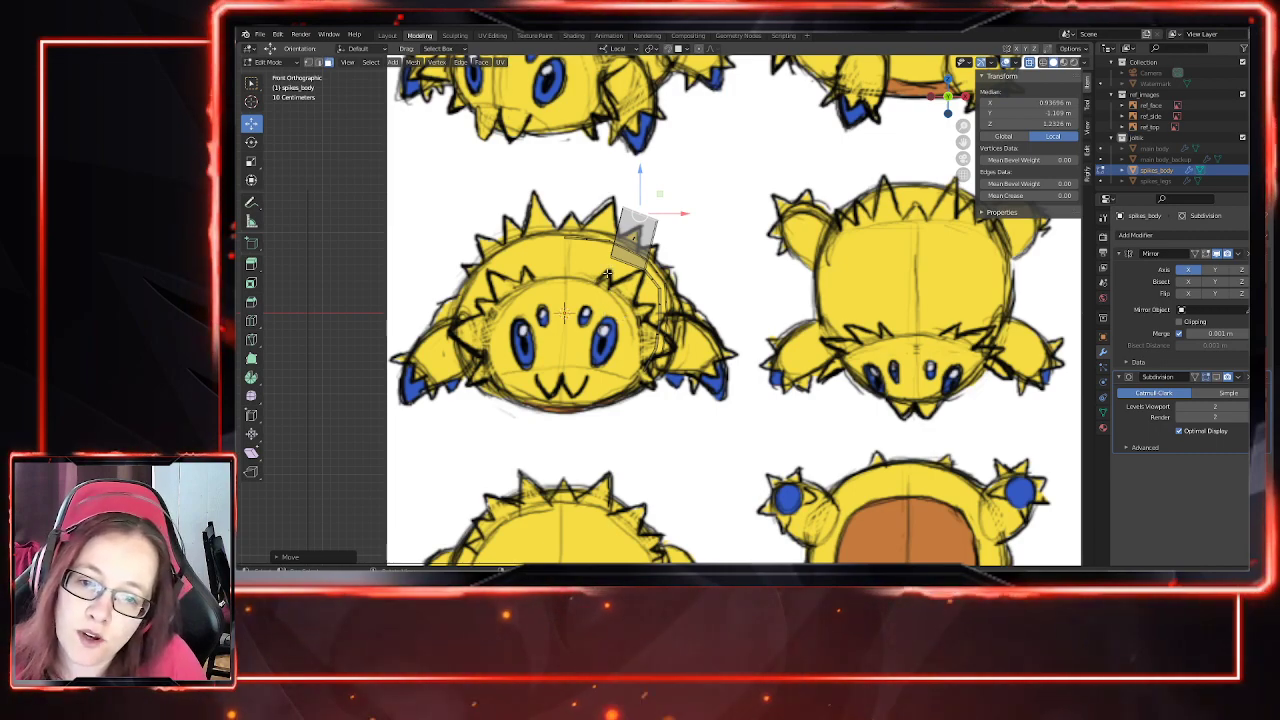
# Step: Switch to vertex selection, narrow the extrusion's base, and draw its upper vertices together into a lower spike tip
pyautogui.scroll(2, 676, 295)
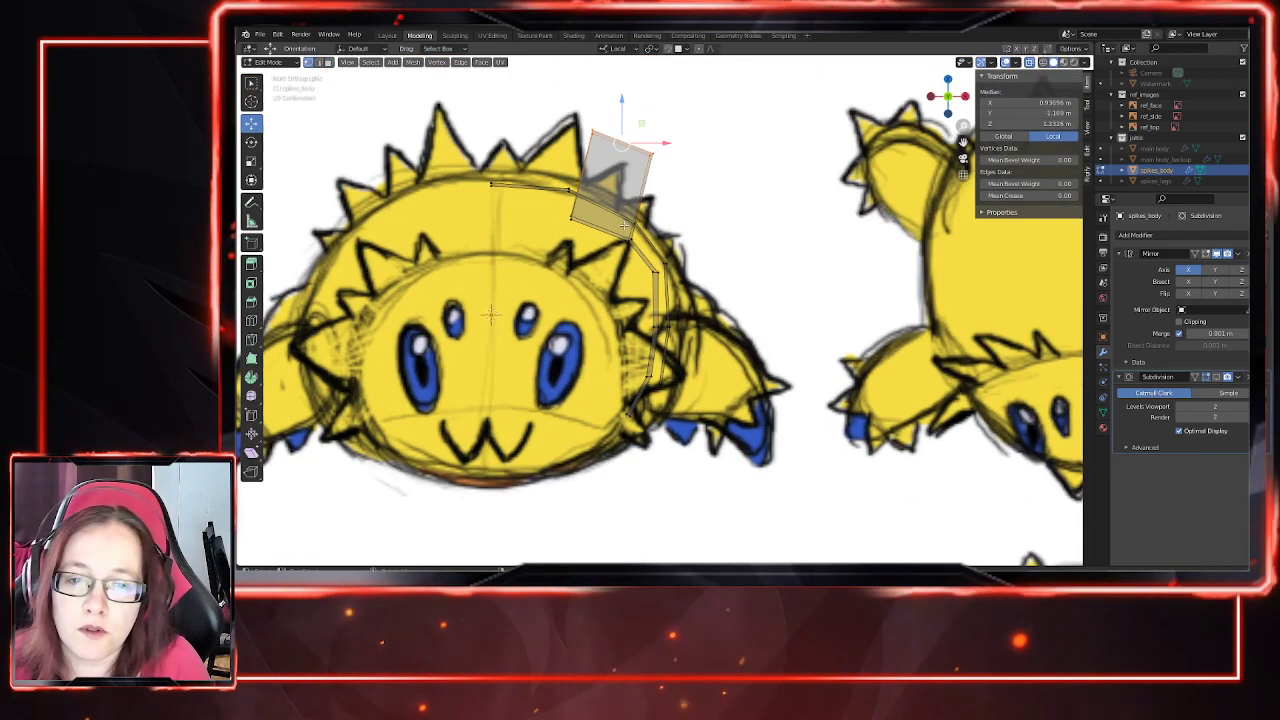
pyautogui.moveTo(634, 248); pyautogui.dragTo(619, 216)
pyautogui.click(612, 256)
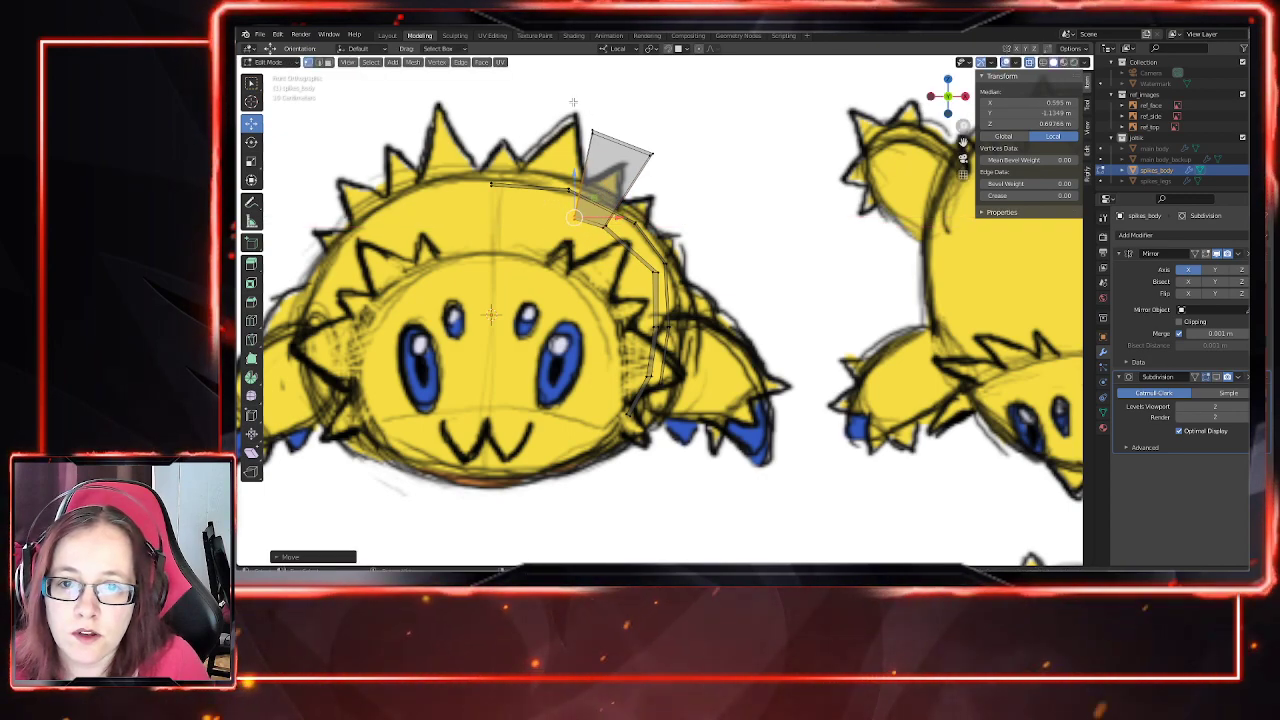
pyautogui.moveTo(613, 113); pyautogui.dragTo(624, 162)
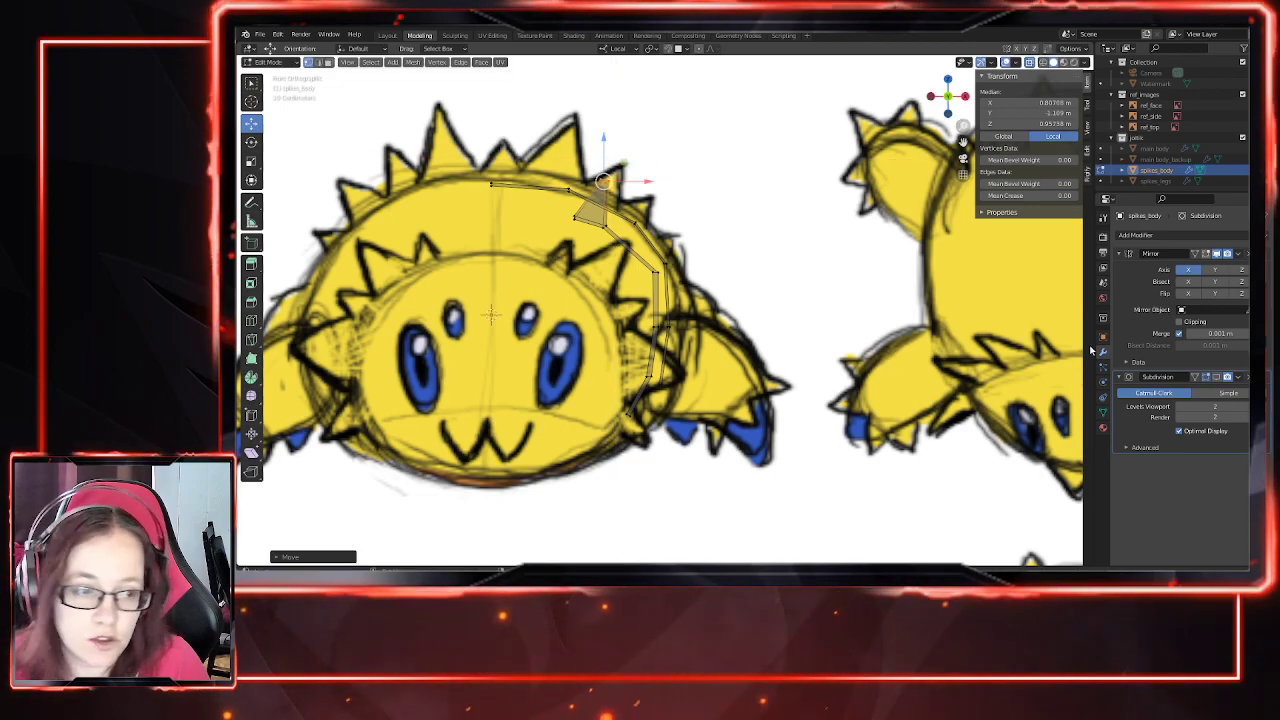
# Step: Toggle the Subdivision modifier's viewport display and inspect the first spike's shape in perspective and front views
pyautogui.moveTo(622, 165); pyautogui.dragTo(940, 285, button='middle')
pyautogui.scroll(2, 573, 265)
pyautogui.click(1216, 377)
pyautogui.moveTo(800, 362); pyautogui.dragTo(816, 322, button='middle')
pyautogui.press('KP_1')
pyautogui.scroll(-4, 801, 320)
pyautogui.moveTo(738, 299); pyautogui.dragTo(718, 328, button='middle')
# Step: In the front view, reposition the strip's vertices below the first spike to even out its segments along the body outline
pyautogui.click(618, 274)
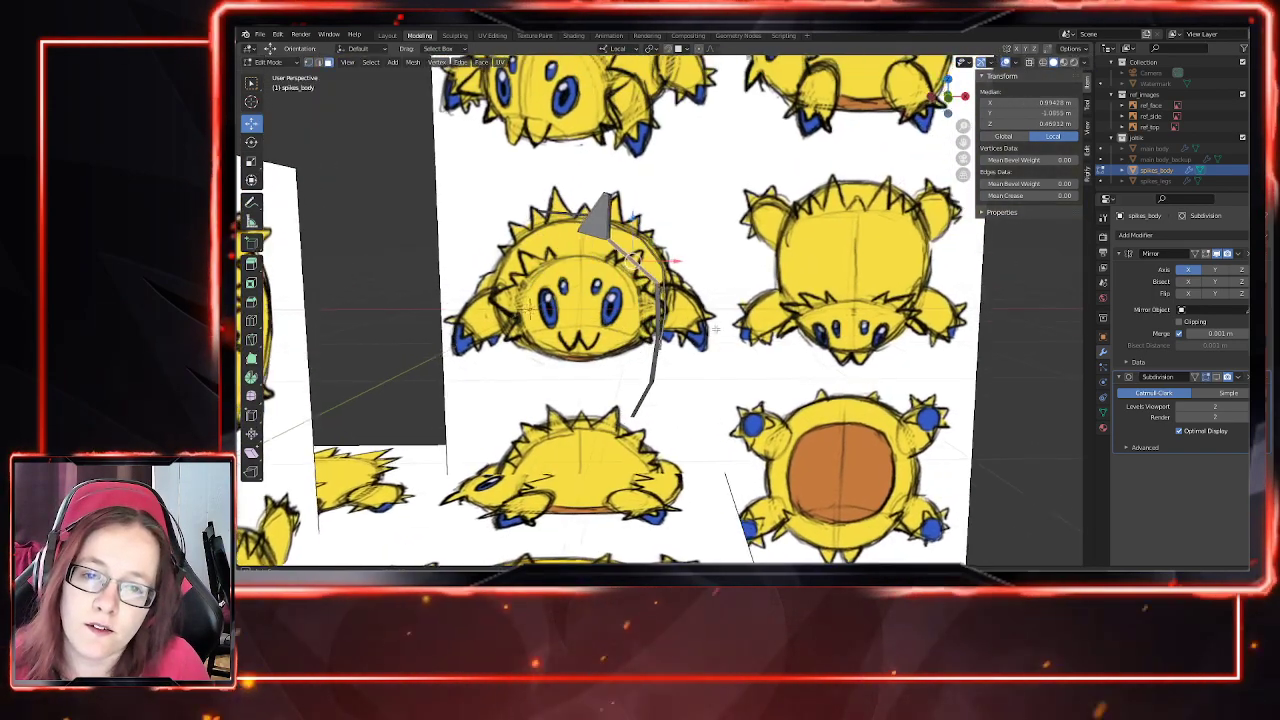
pyautogui.press('KP_1')
pyautogui.scroll(1, 717, 320)
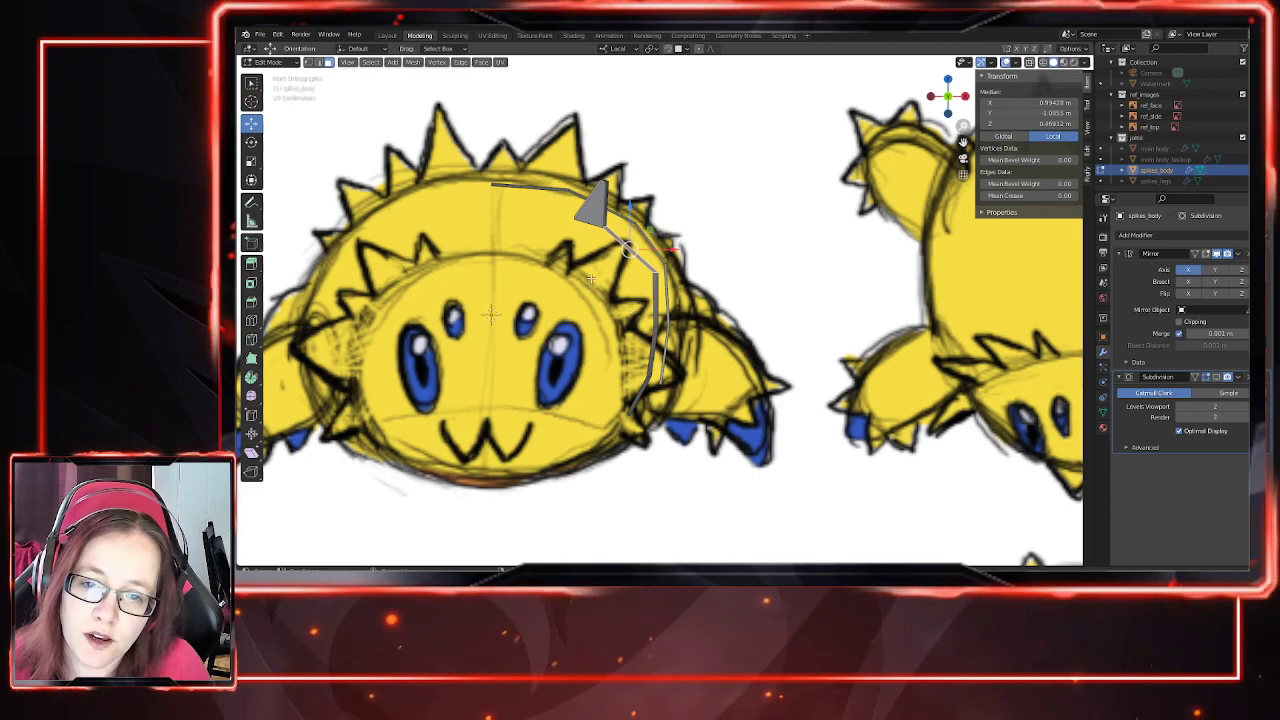
pyautogui.moveTo(650, 280); pyautogui.dragTo(670, 243)
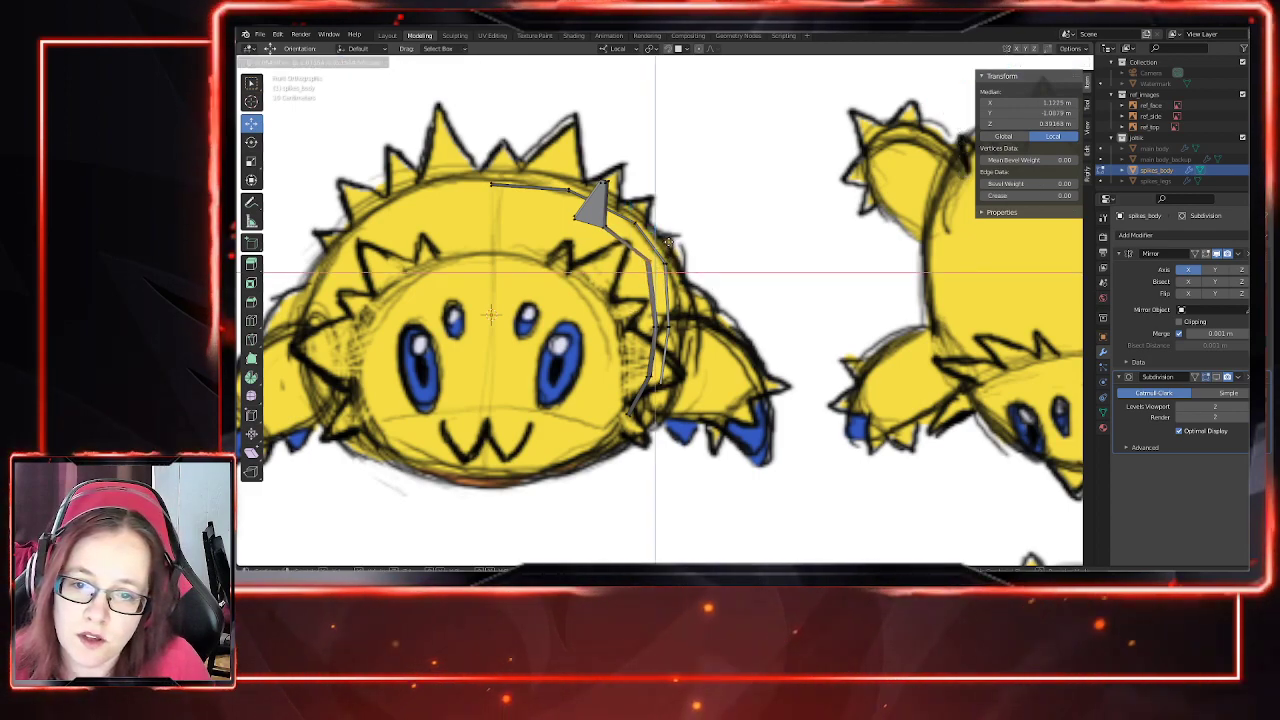
pyautogui.click(670, 245)
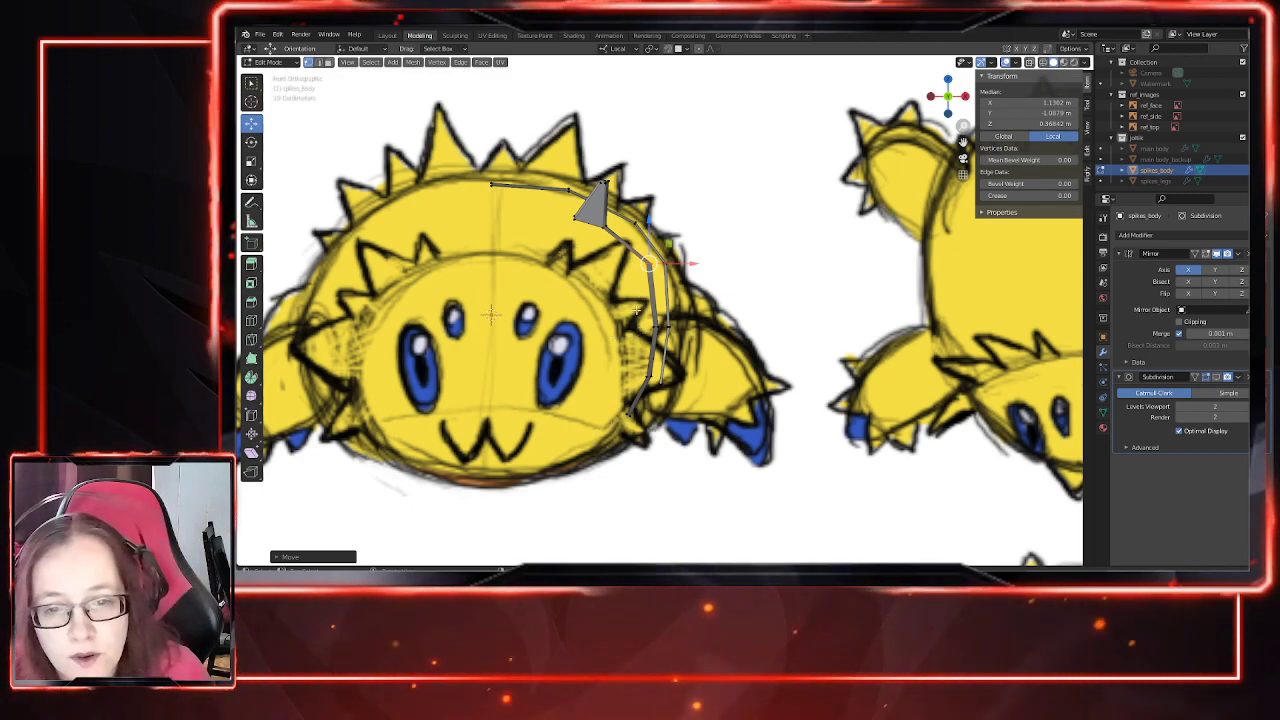
pyautogui.moveTo(662, 339); pyautogui.dragTo(678, 291)
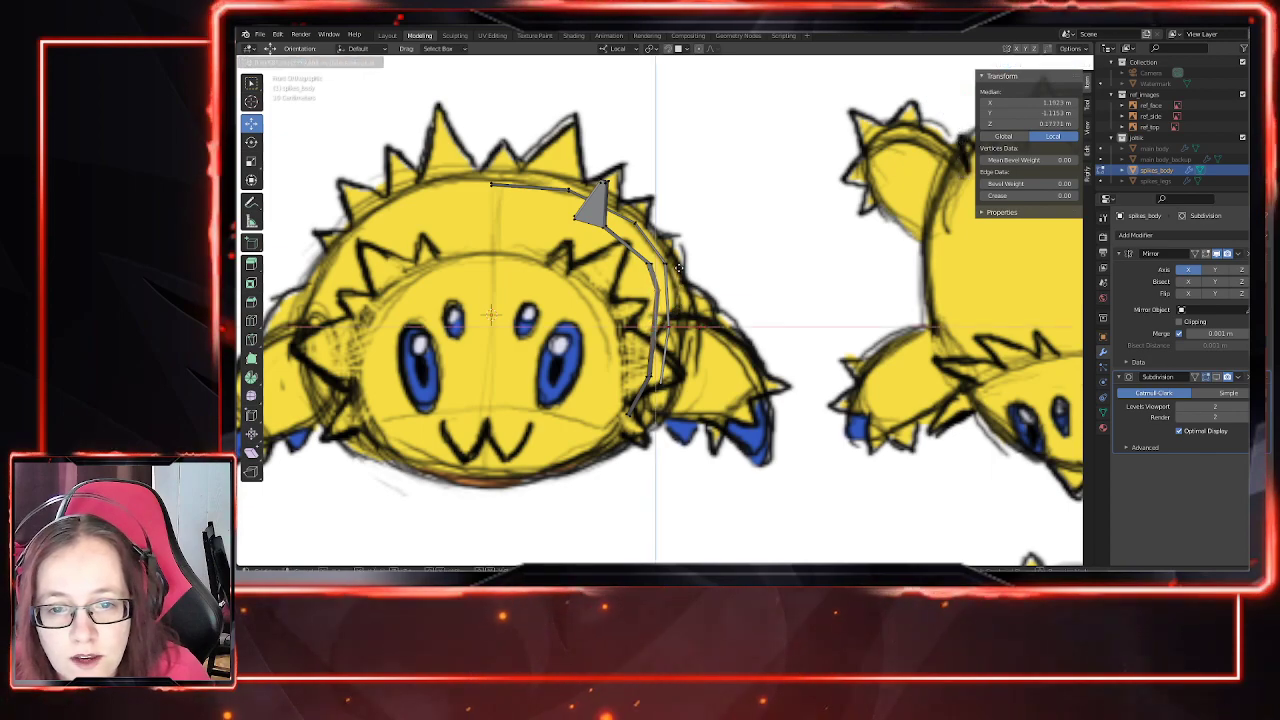
pyautogui.click(618, 355)
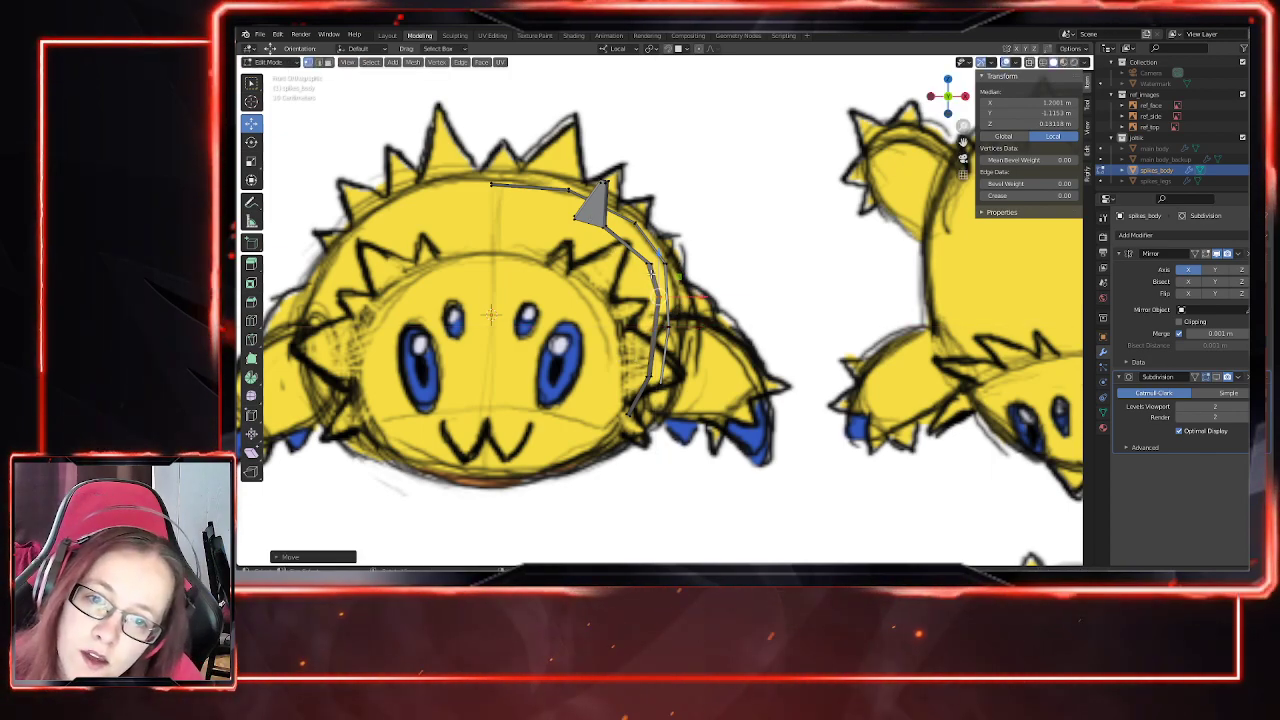
# Step: Move the vertices at the strip's lower end upward and outward to shorten and straighten its last segments
pyautogui.click(650, 378)
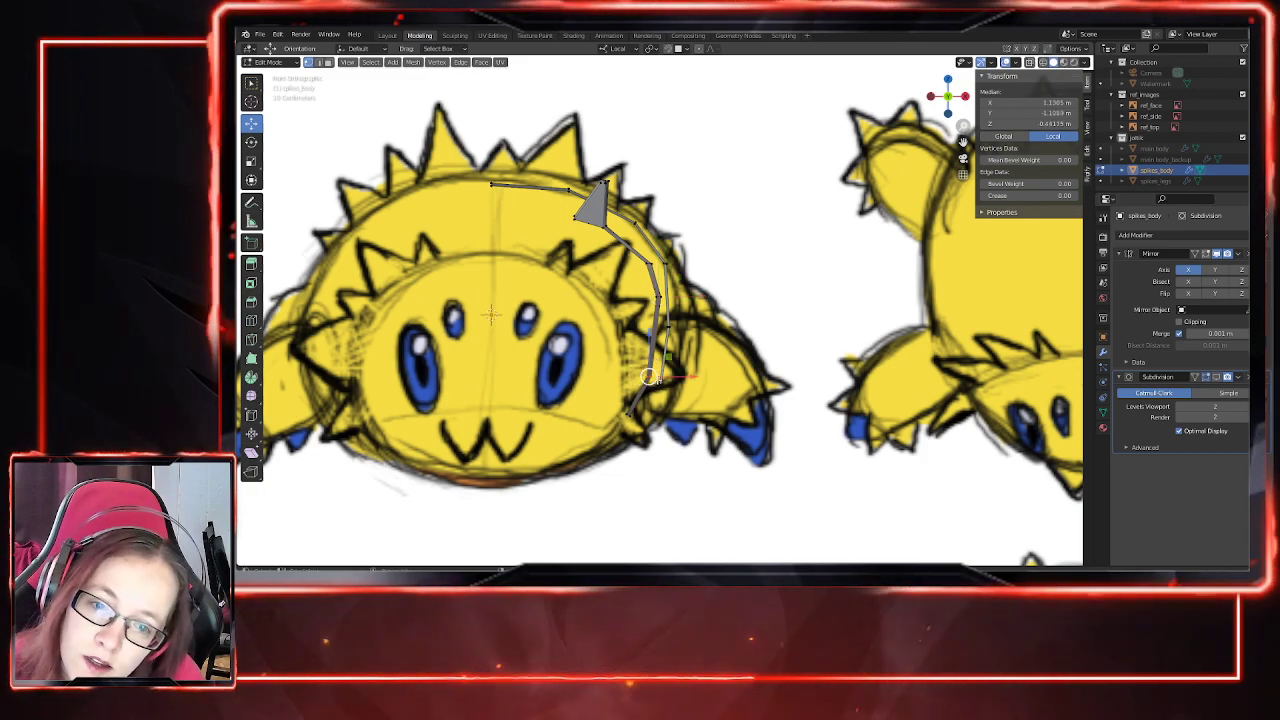
pyautogui.press('g')
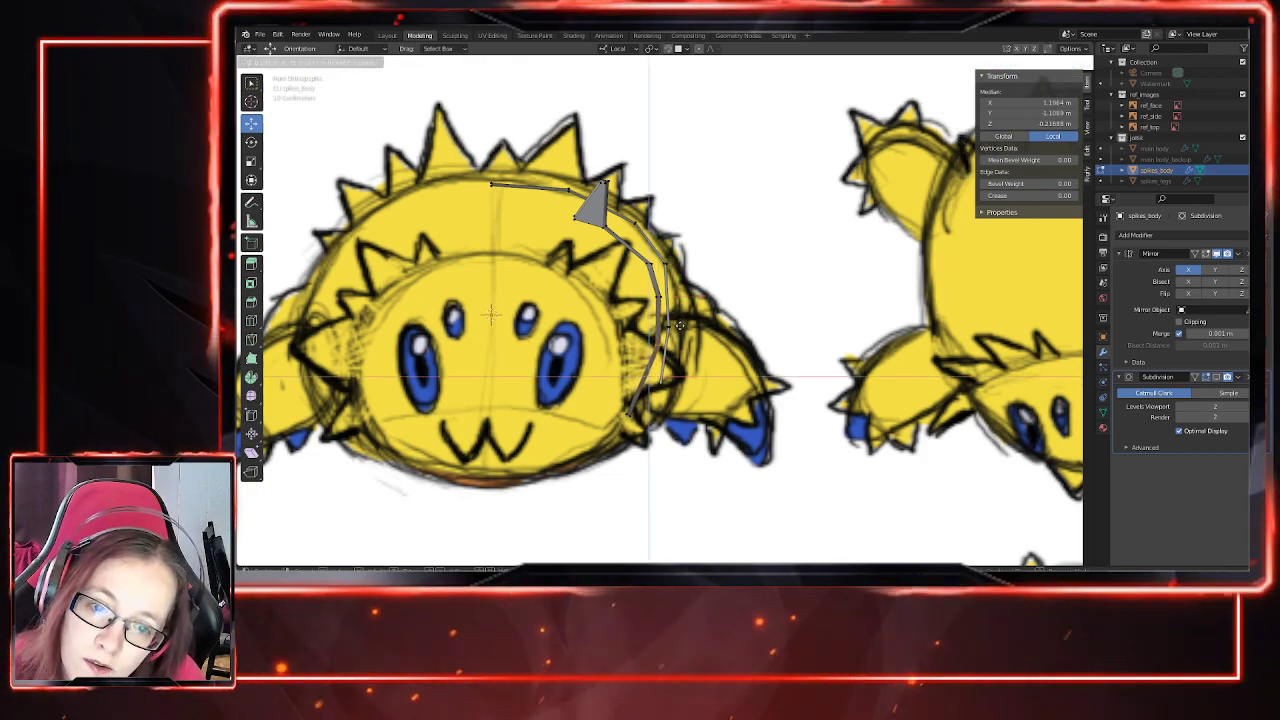
pyautogui.click(668, 323)
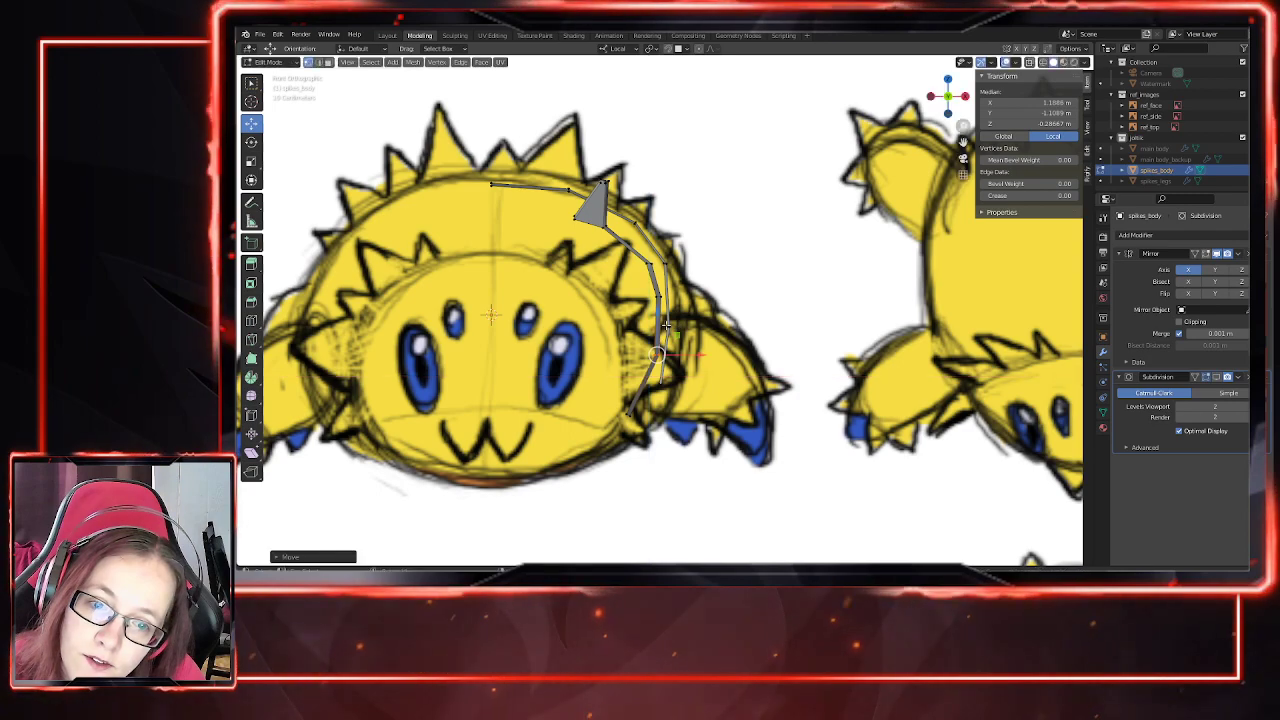
pyautogui.press('g')
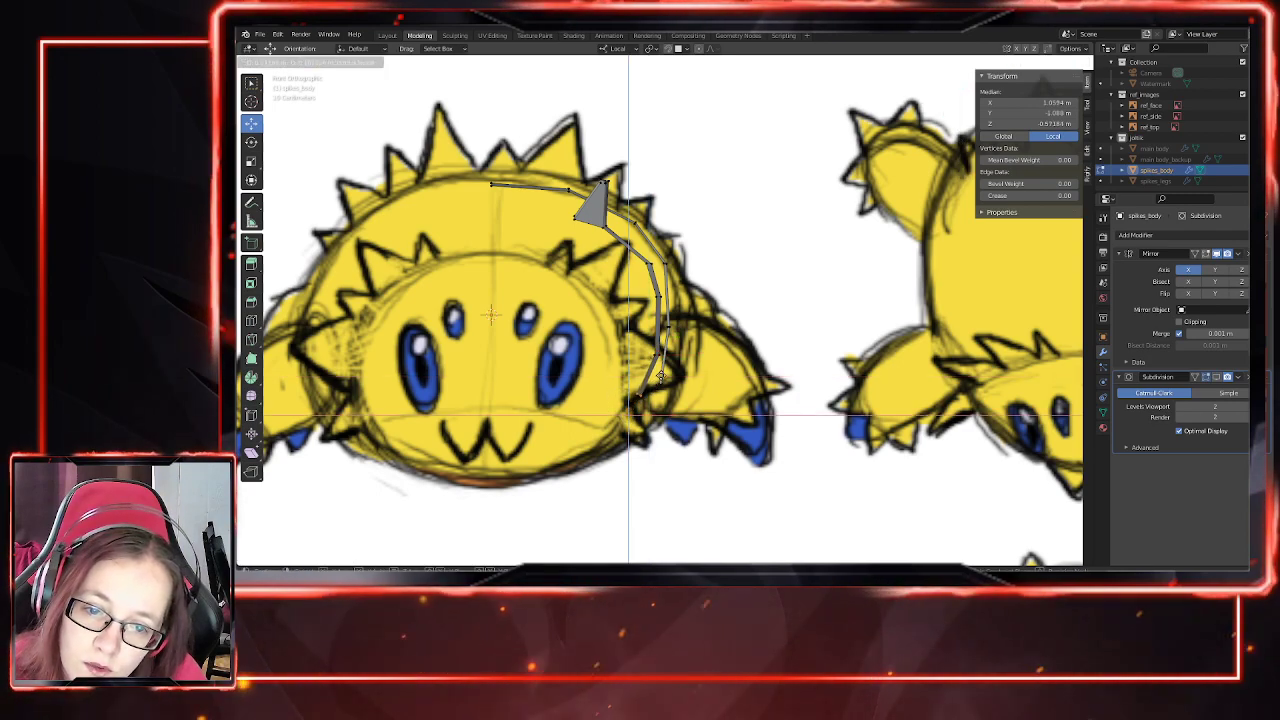
pyautogui.click(666, 358)
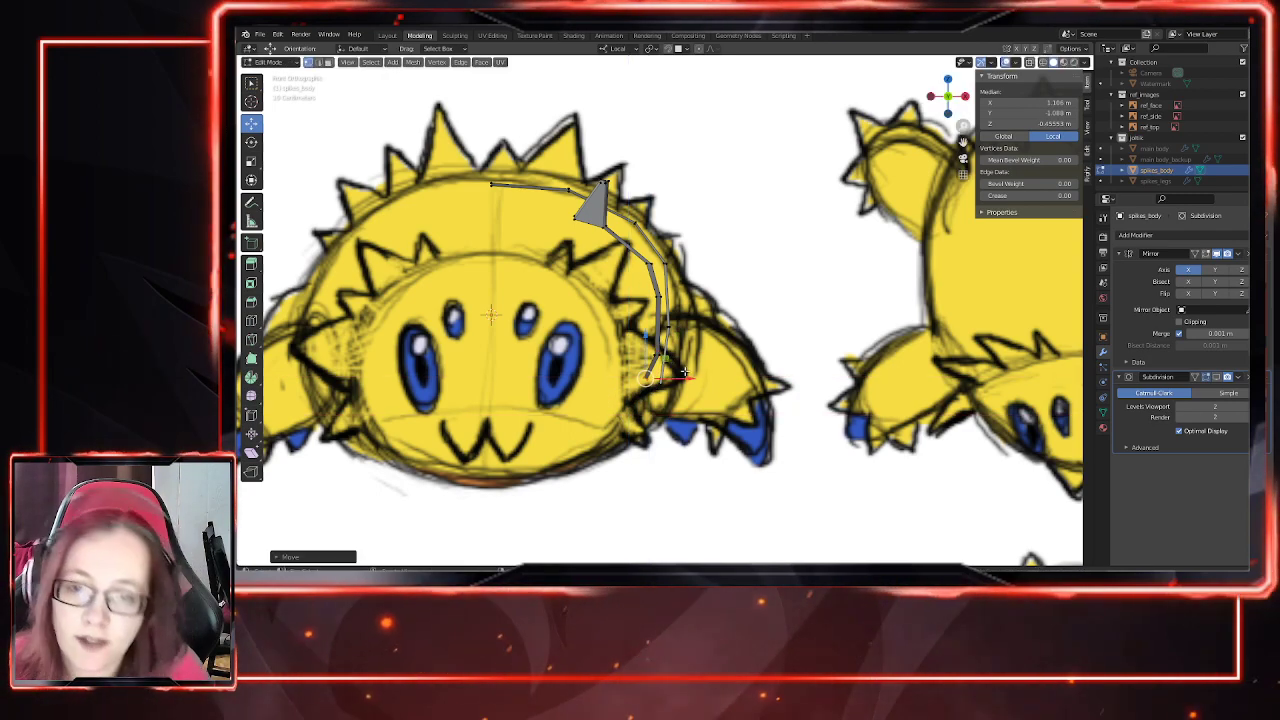
# Step: Switch to face selection, extrude the strip face below the first spike, and move the extrusion out past the body outline
pyautogui.moveTo(768, 307); pyautogui.dragTo(732, 343, button='middle')
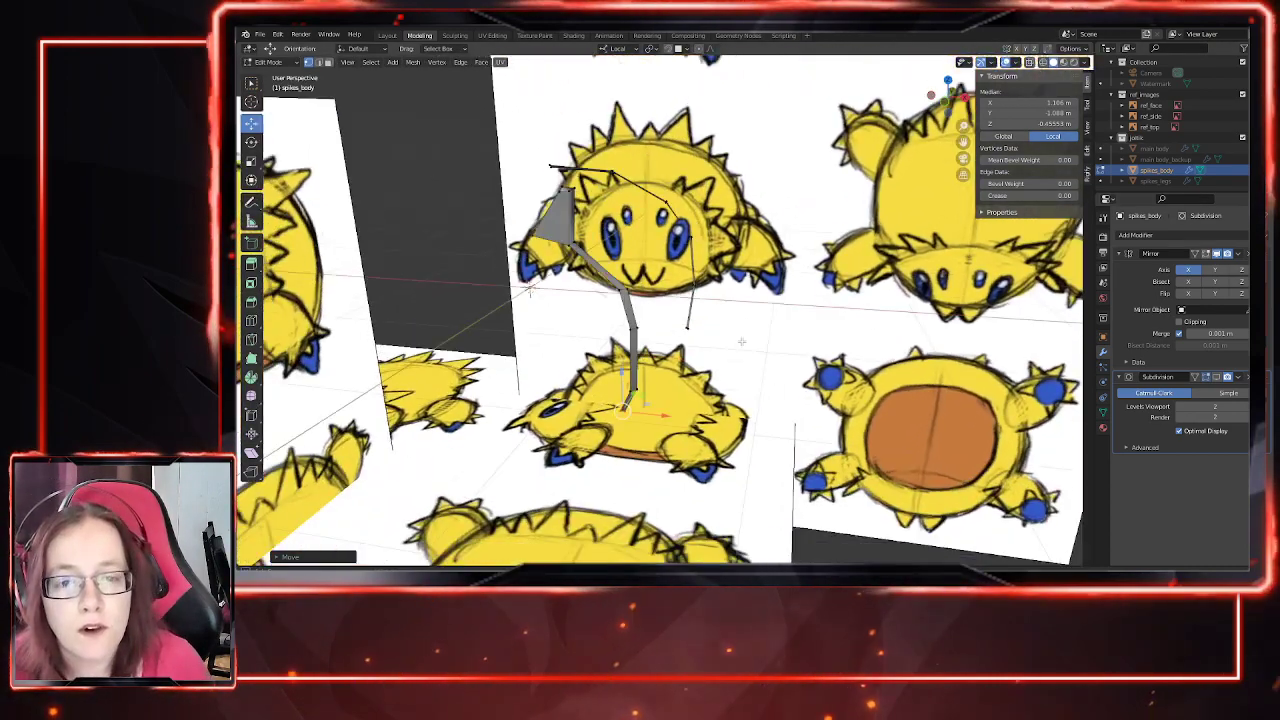
pyautogui.click(328, 62)
pyautogui.click(605, 272)
pyautogui.press('KP_1')
pyautogui.press('e')
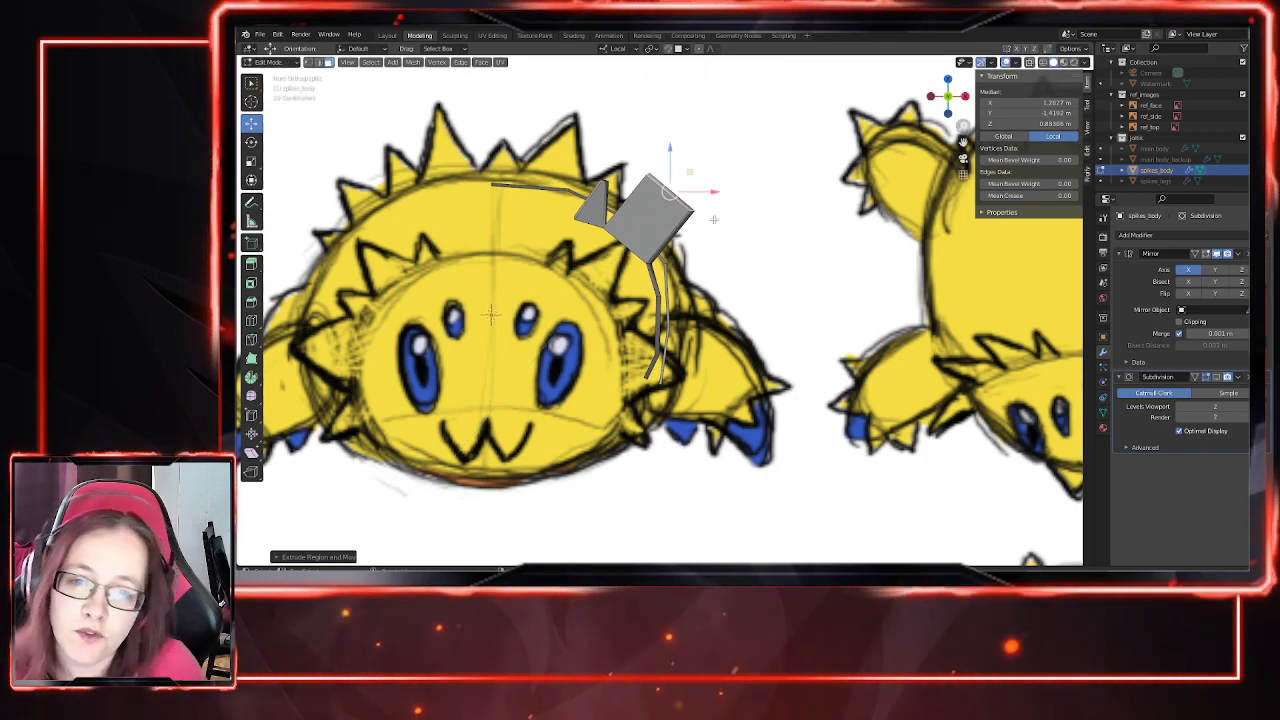
pyautogui.moveTo(691, 173); pyautogui.dragTo(698, 167)
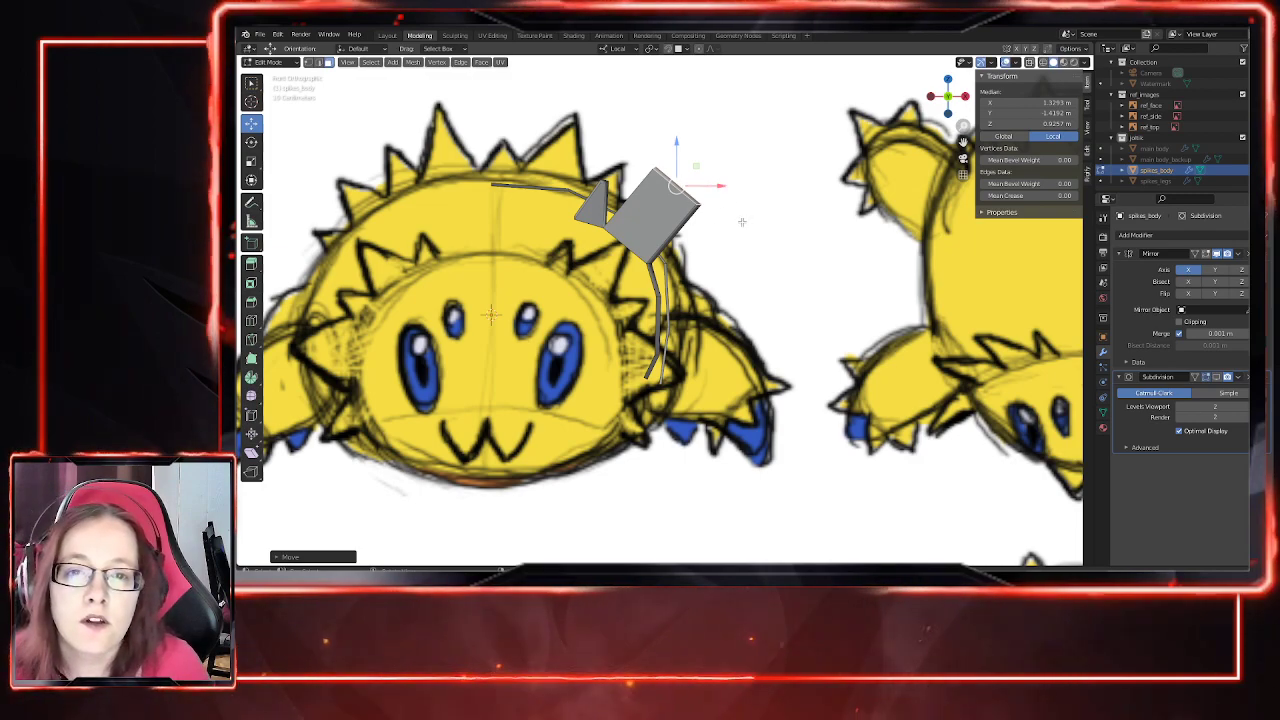
pyautogui.press('s')
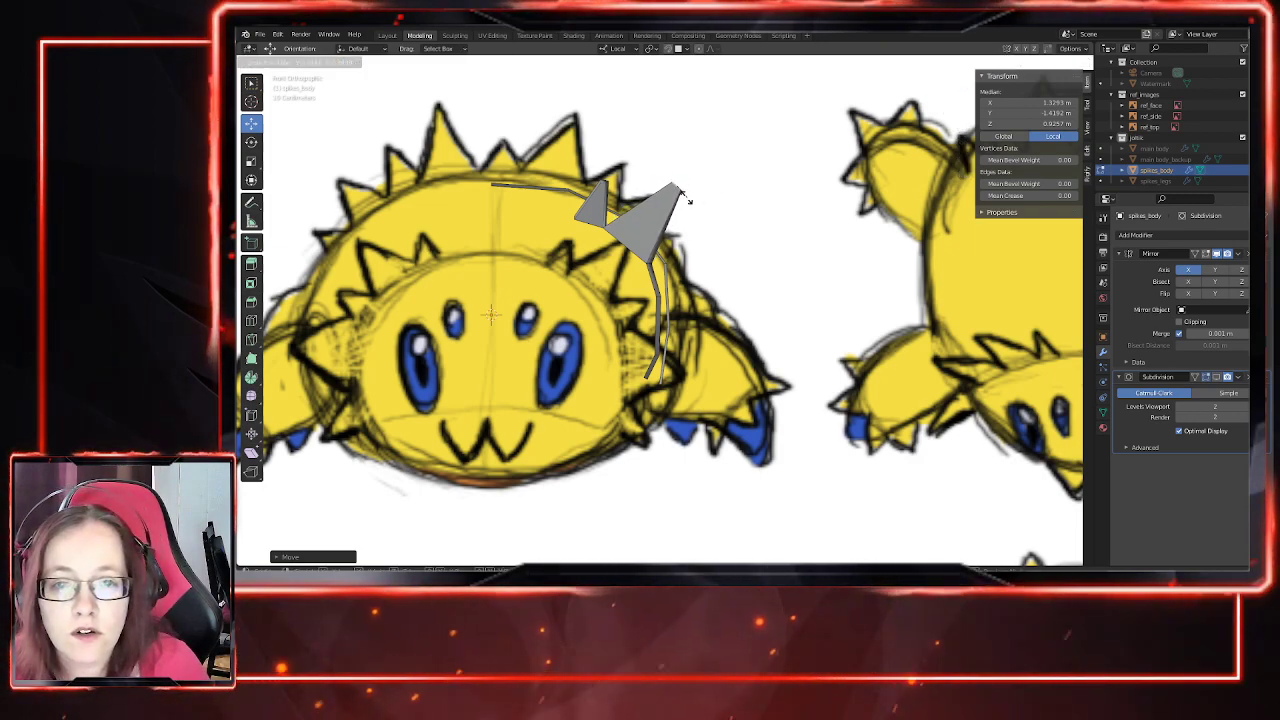
pyautogui.click(683, 192)
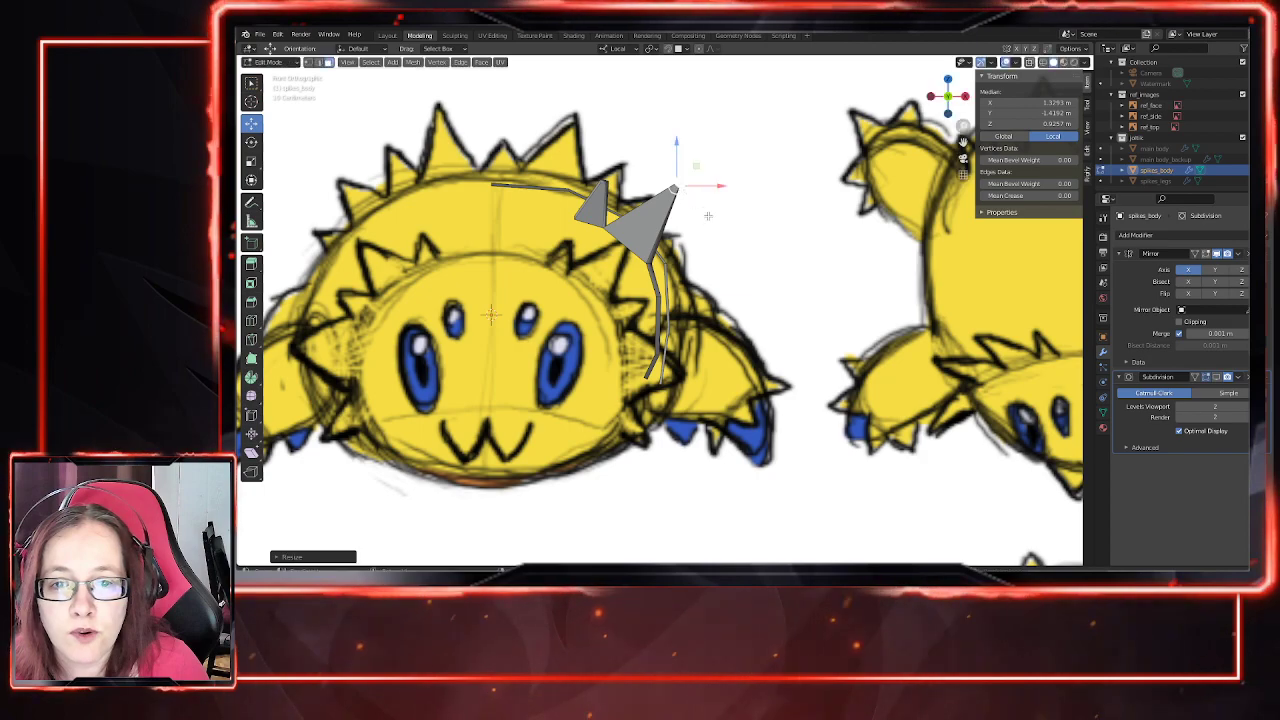
pyautogui.hotkey('ctrl', 'z')
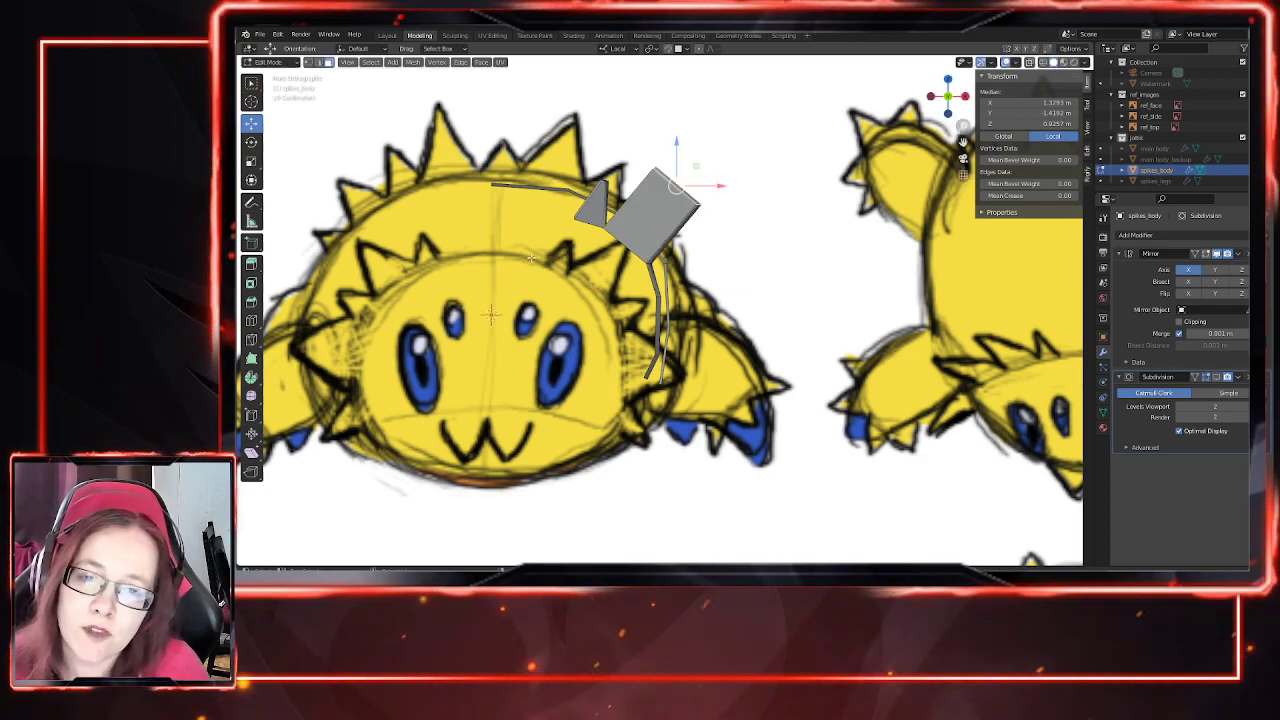
# Step: Draw the second extrusion's outer vertices together into a pointed spike tip
pyautogui.moveTo(675, 150); pyautogui.dragTo(696, 168)
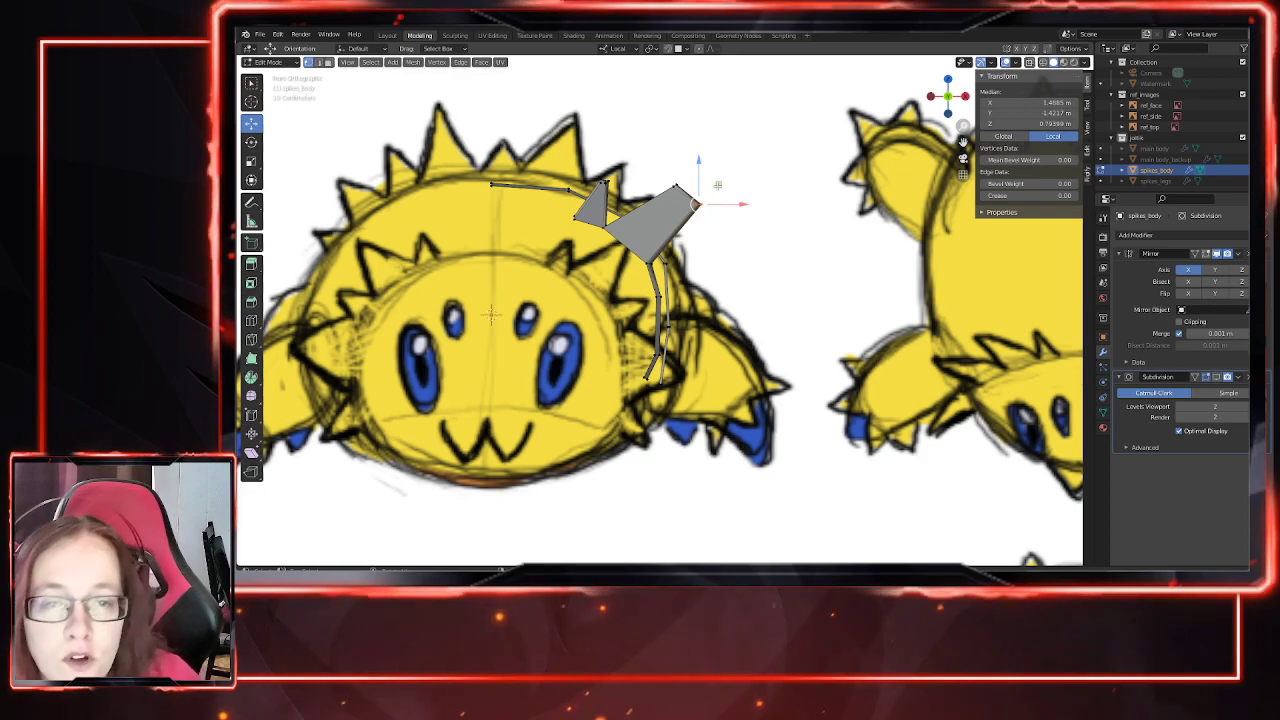
pyautogui.moveTo(716, 181); pyautogui.dragTo(699, 166)
pyautogui.moveTo(704, 285); pyautogui.dragTo(640, 336, button='middle')
pyautogui.press('KP_1')
pyautogui.scroll(-2, 706, 314)
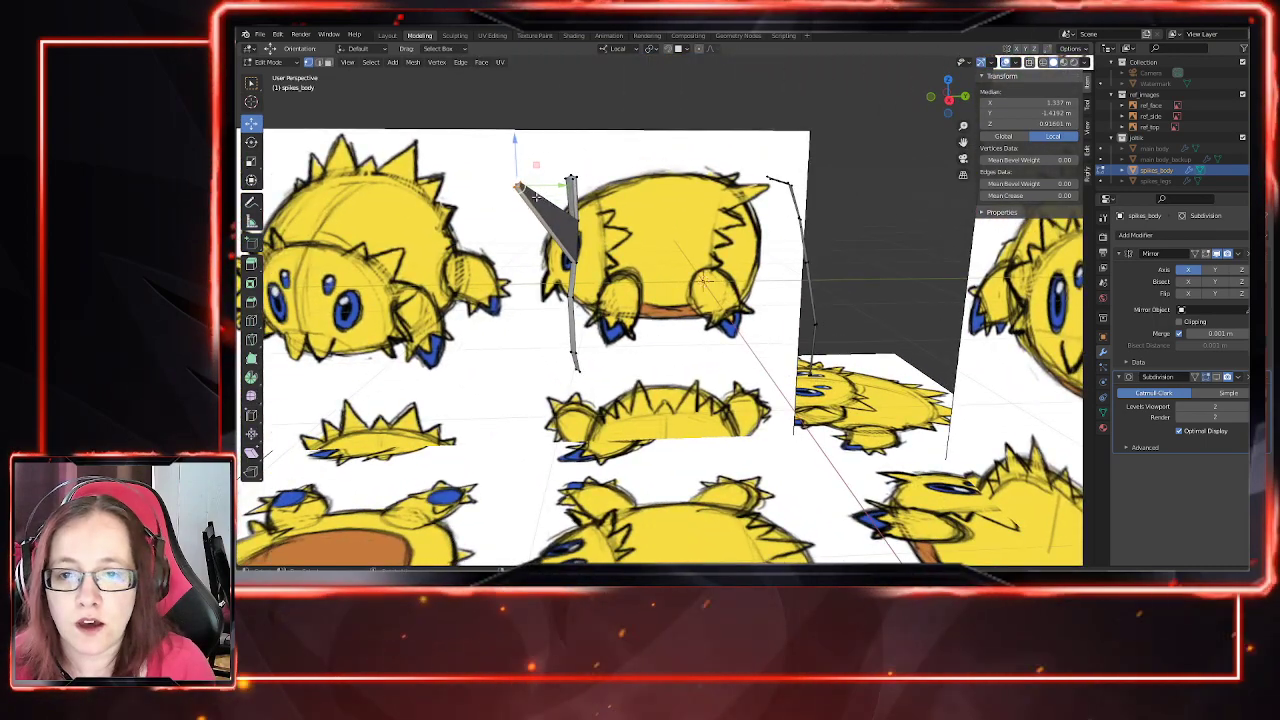
# Step: Move the second spike's tip along the Y axis to about -1.08 m, in line with the strip, and check it in perspective
pyautogui.press('g')
pyautogui.press('y')
pyautogui.press('y')
pyautogui.click(607, 184)
pyautogui.moveTo(607, 184); pyautogui.dragTo(742, 321, button='middle')
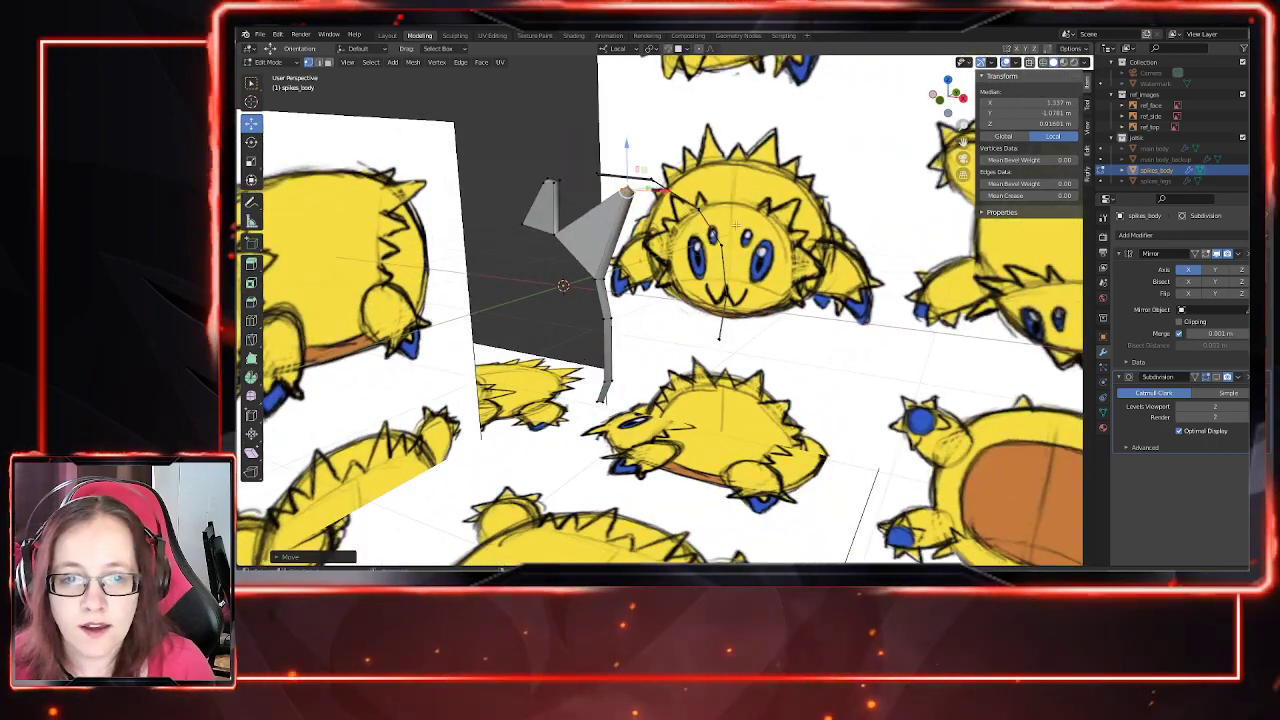
pyautogui.moveTo(727, 232); pyautogui.dragTo(628, 343, button='middle')
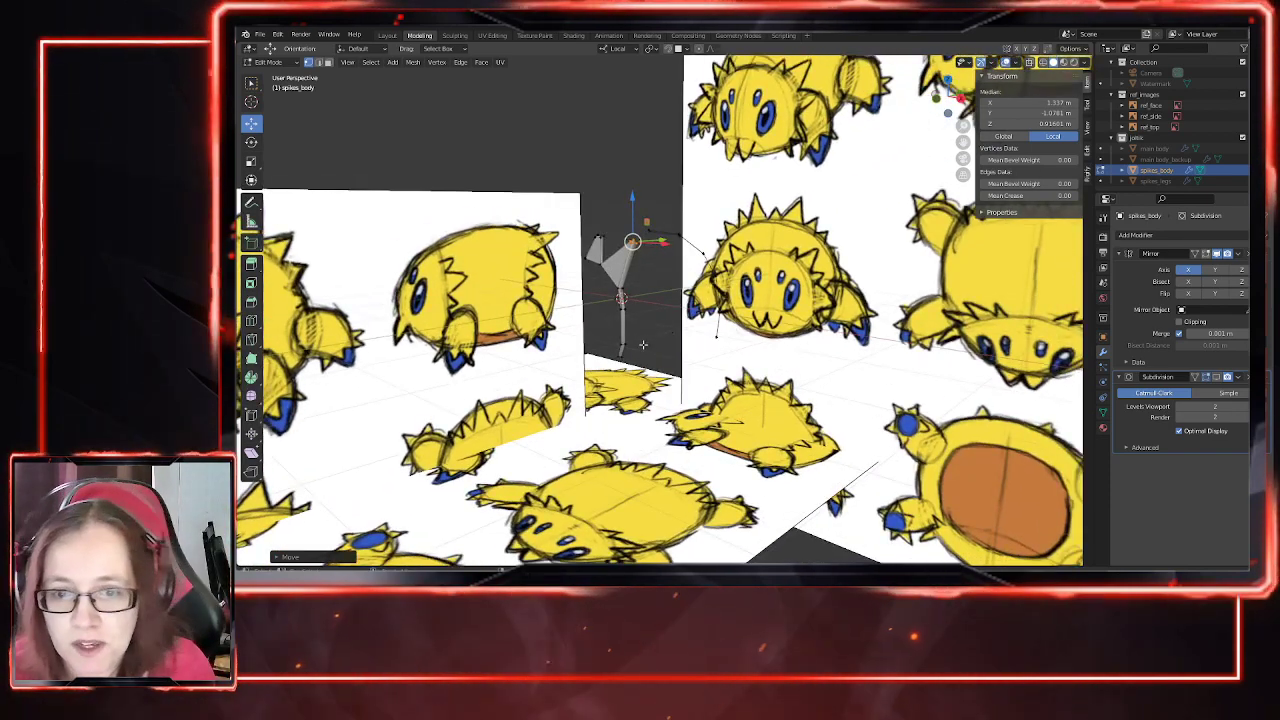
pyautogui.moveTo(639, 344); pyautogui.dragTo(616, 299, button='middle')
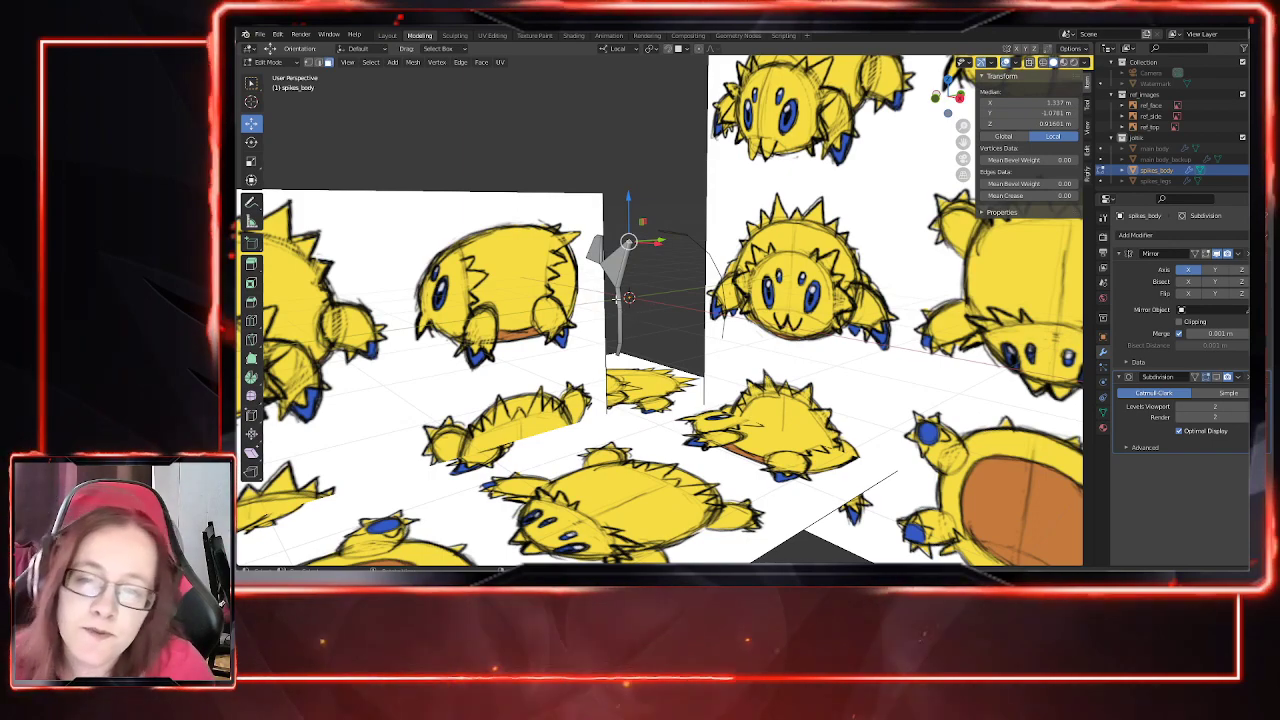
# Step: Extrude the strip face below the second spike in the front view and adjust the extrusion's outer end beyond the body
pyautogui.press('KP_1')
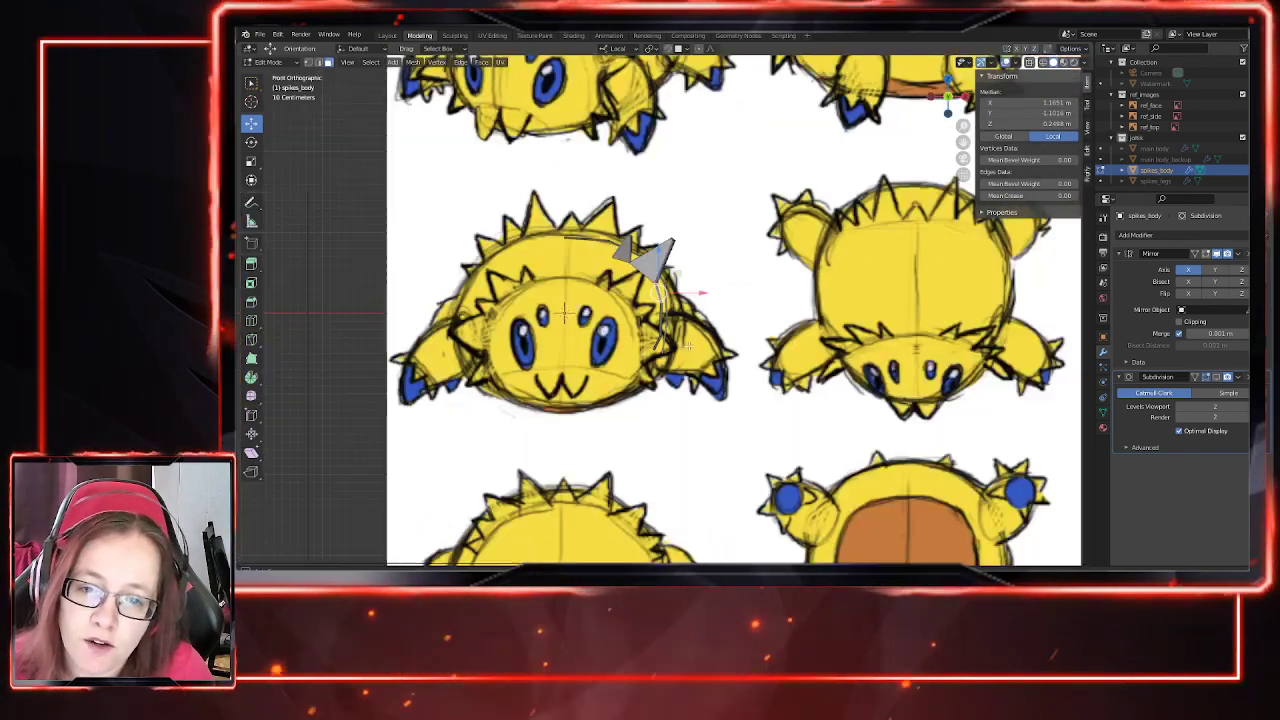
pyautogui.scroll(2, 687, 346)
pyautogui.press('e')
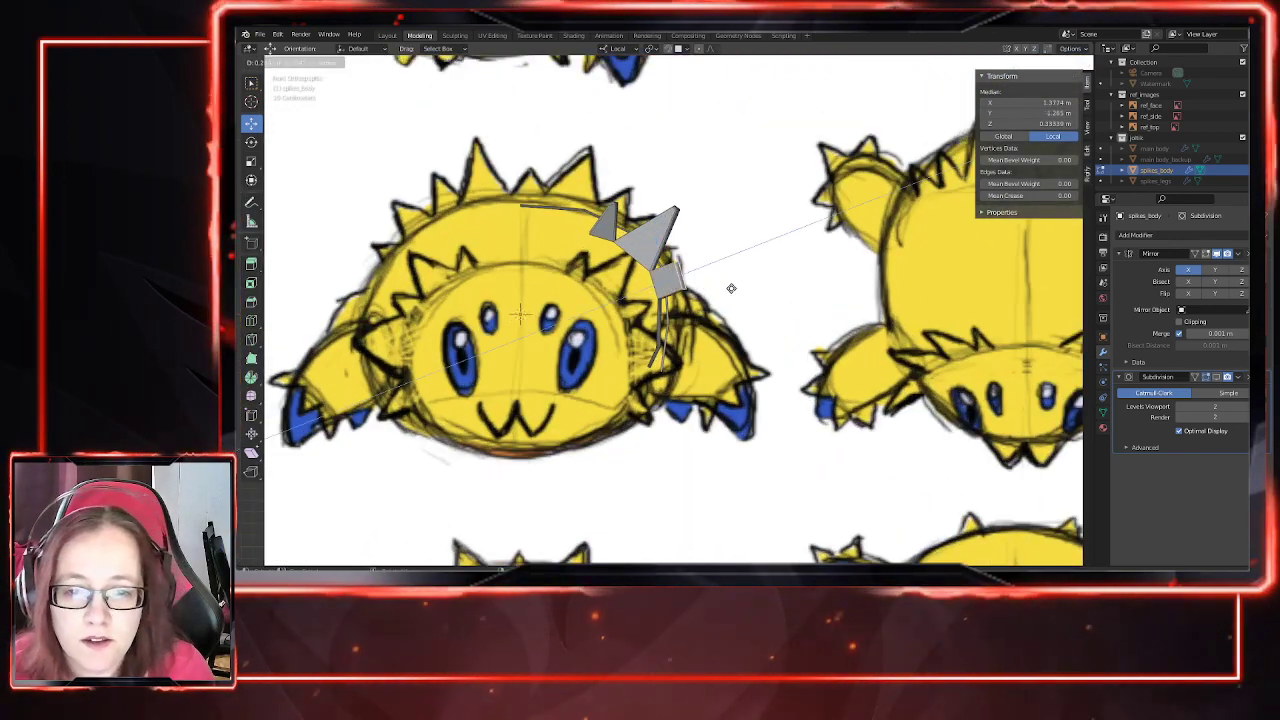
pyautogui.click(706, 284)
pyautogui.press('e')
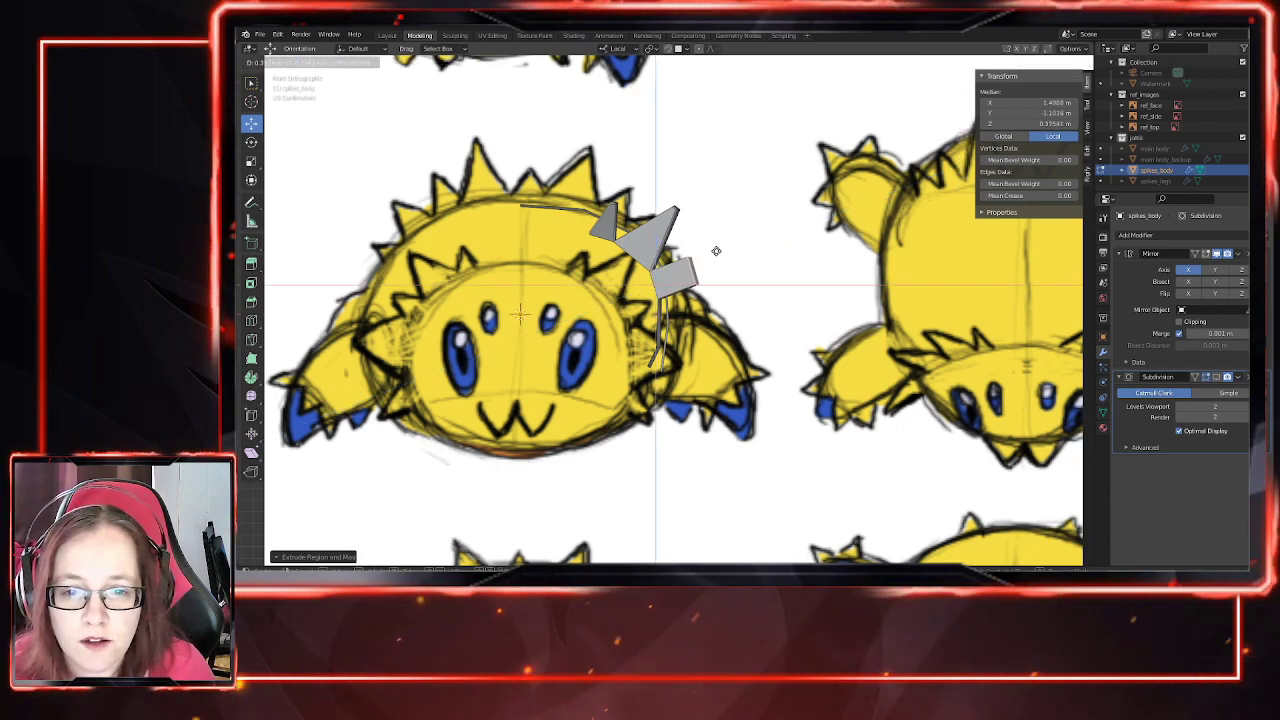
pyautogui.click(709, 254)
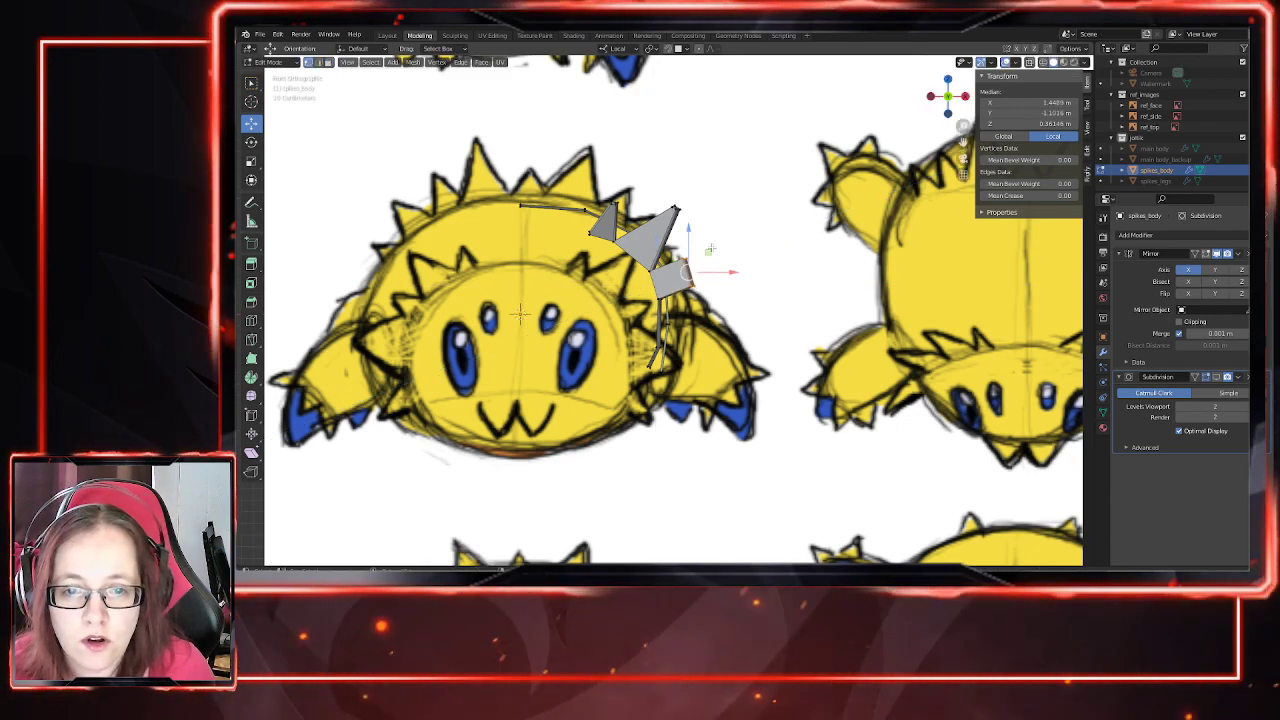
pyautogui.click(707, 243)
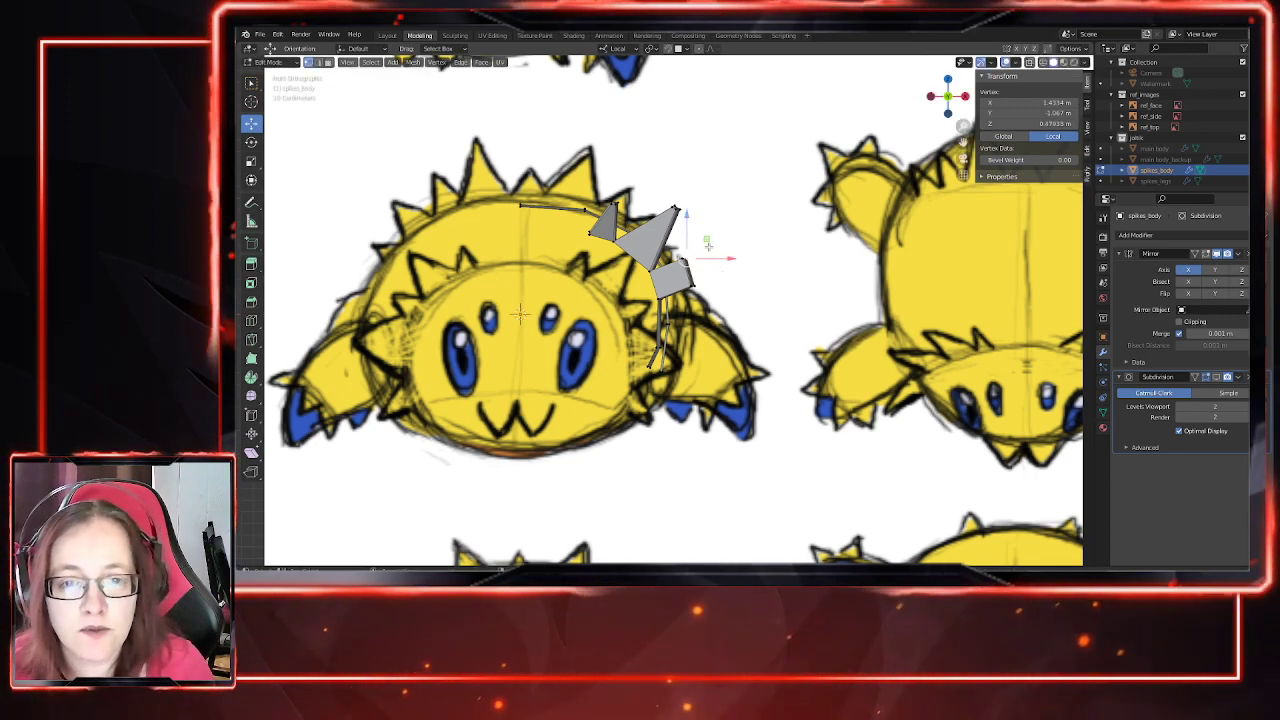
pyautogui.moveTo(730, 273); pyautogui.dragTo(678, 303)
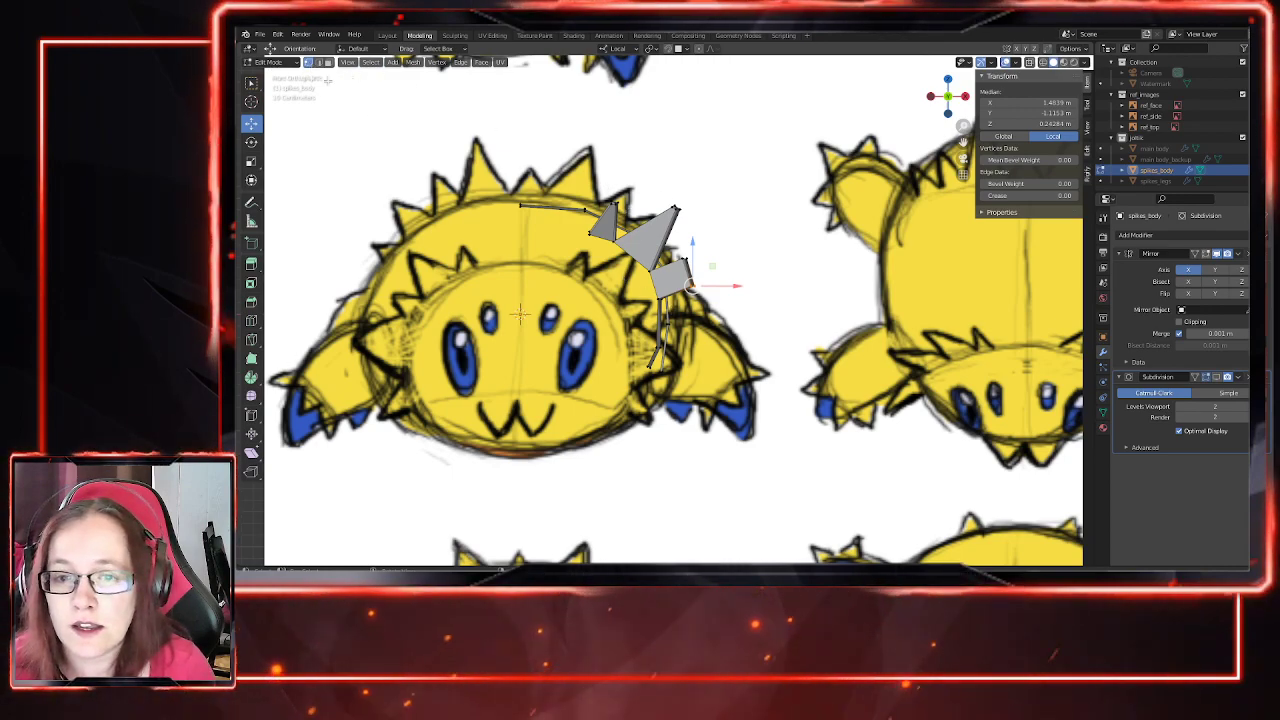
pyautogui.click(655, 285)
pyautogui.click(664, 240)
pyautogui.press('3')
pyautogui.click(673, 278)
pyautogui.hotkey('alt', 'a')
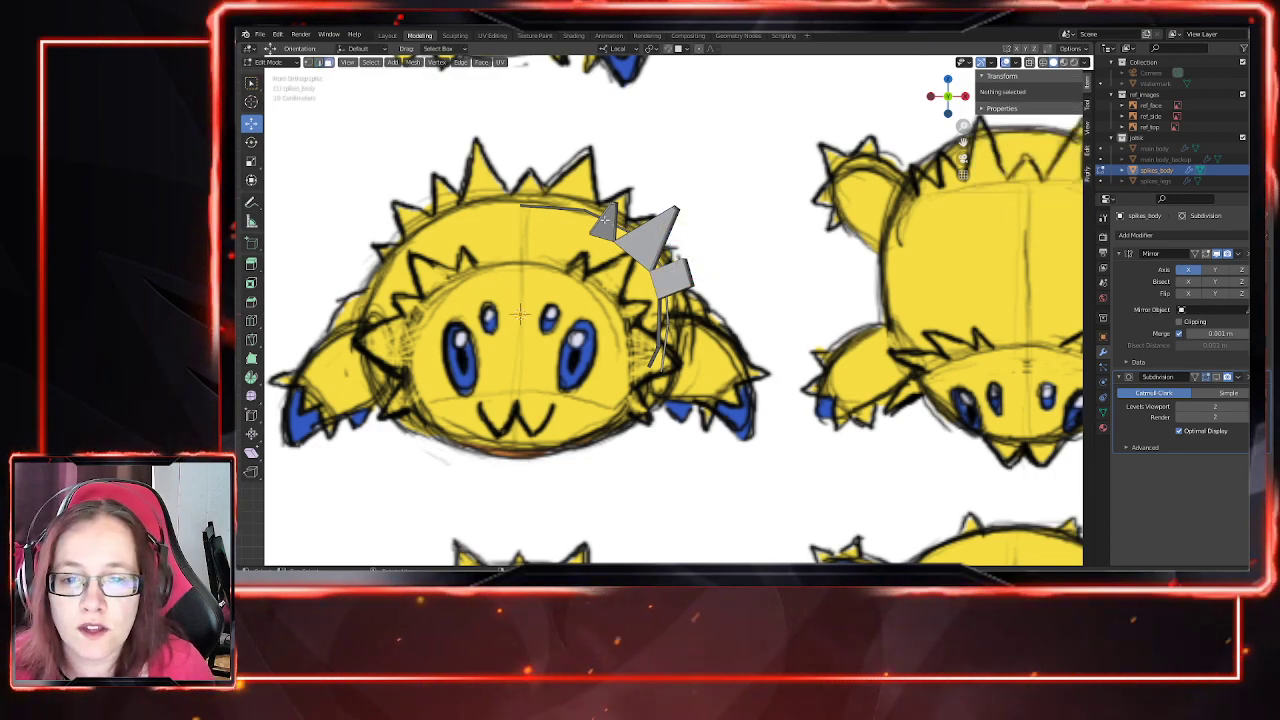
pyautogui.click(612, 220)
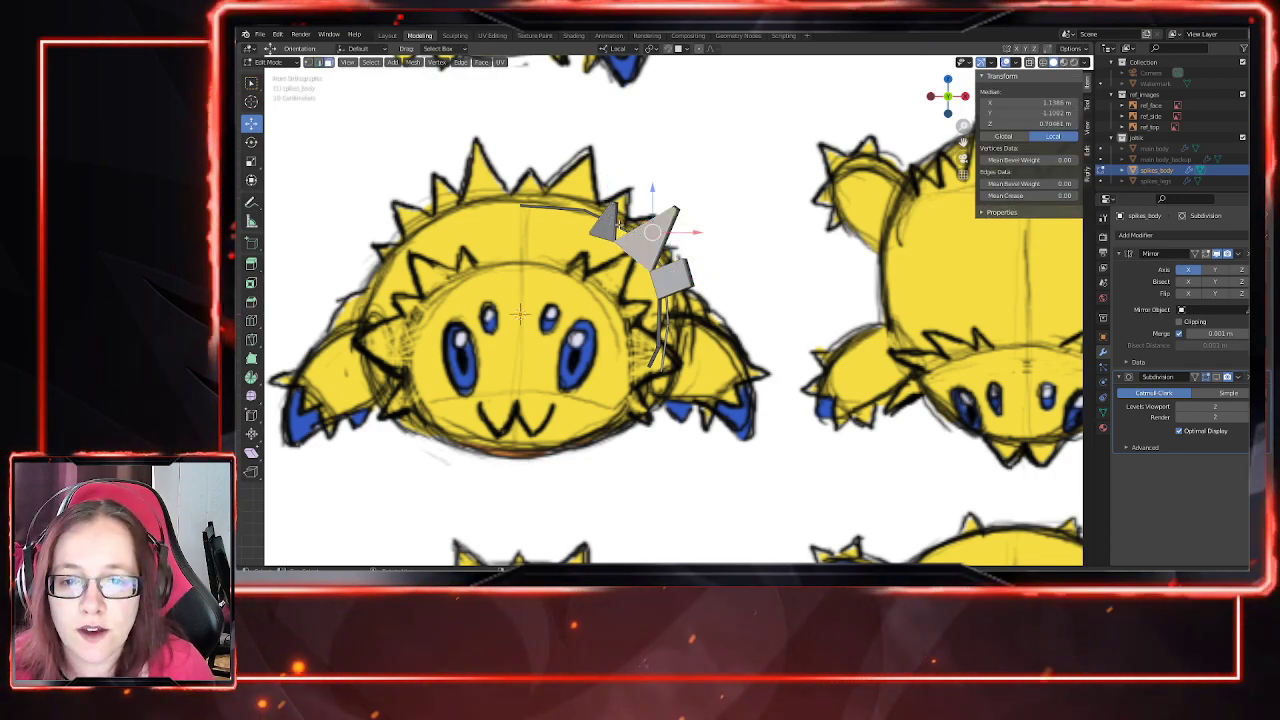
# Step: Draw the third extrusion's upper and lower outer vertices together into a small spike tip and check it in perspective
pyautogui.click(680, 256)
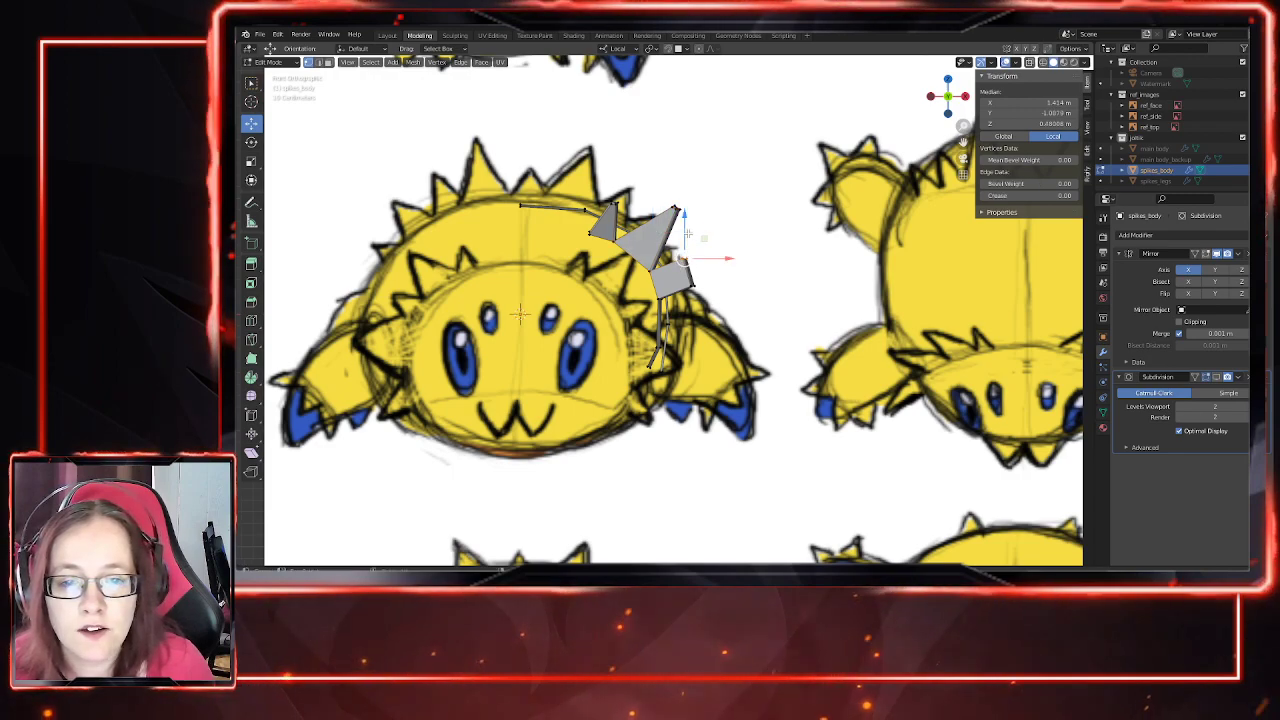
pyautogui.moveTo(680, 258); pyautogui.dragTo(680, 267)
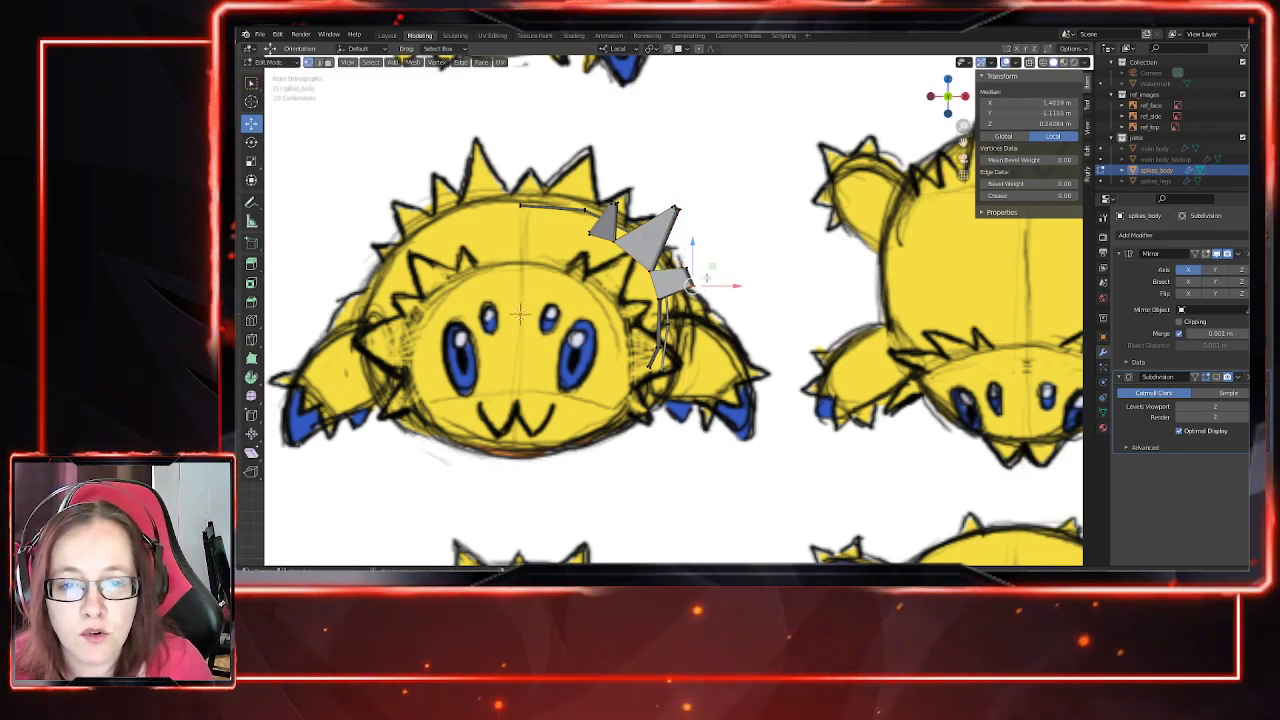
pyautogui.press('g')
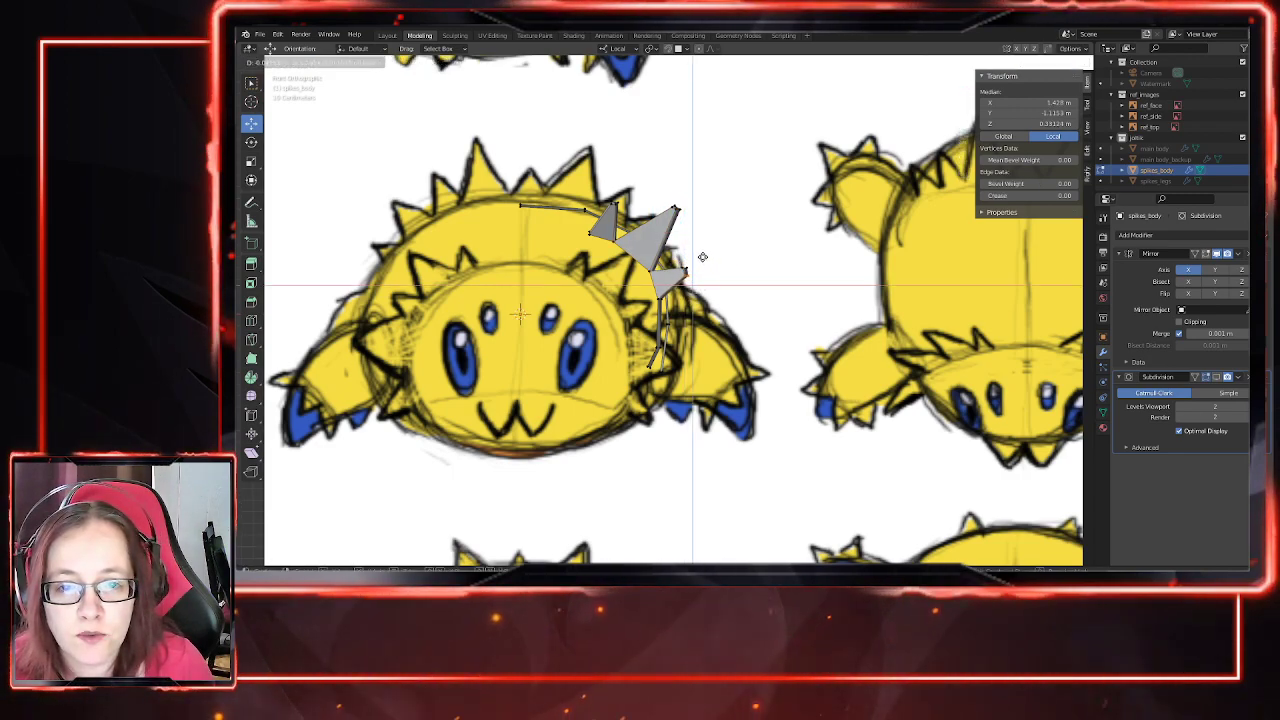
pyautogui.click(702, 255)
pyautogui.moveTo(702, 262); pyautogui.dragTo(600, 330, button='middle')
pyautogui.moveTo(737, 378); pyautogui.dragTo(776, 369, button='middle')
pyautogui.press('KP_1')
# Step: Extrude the strip face below the third spike outward beyond the body outline in the front view
pyautogui.press('3')
pyautogui.click(662, 325)
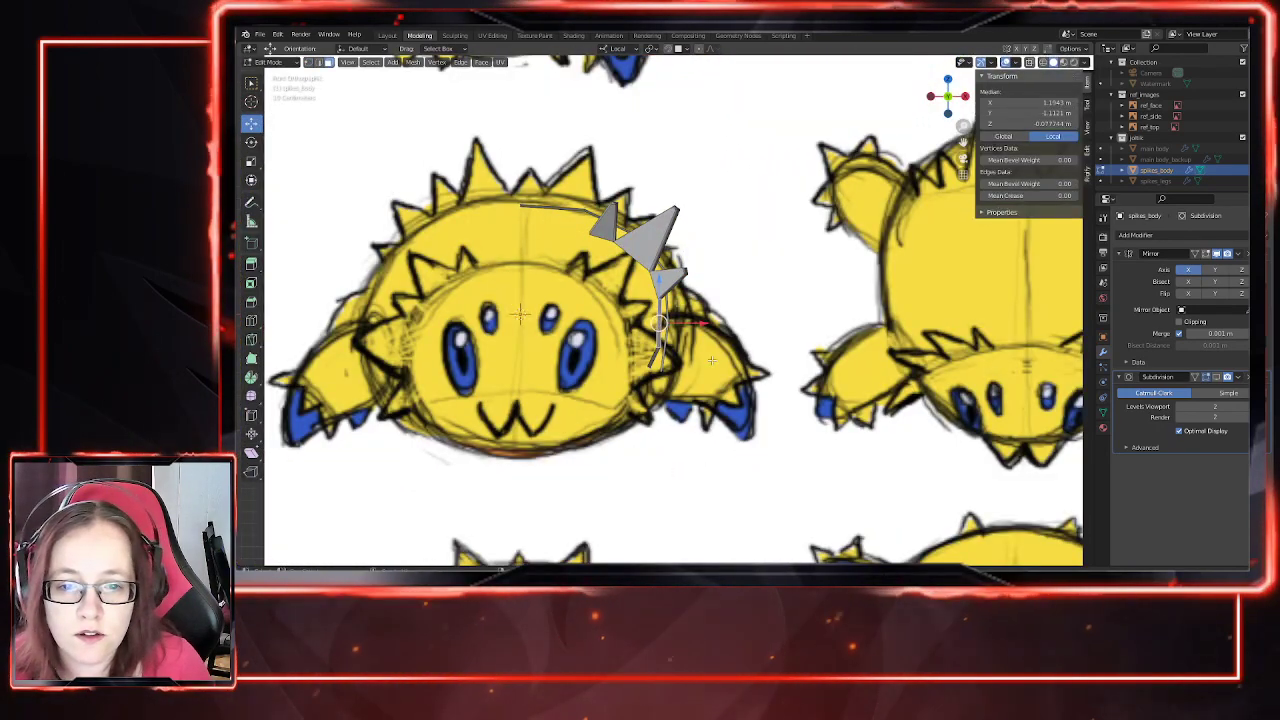
pyautogui.press('e')
pyautogui.rightClick(704, 357)
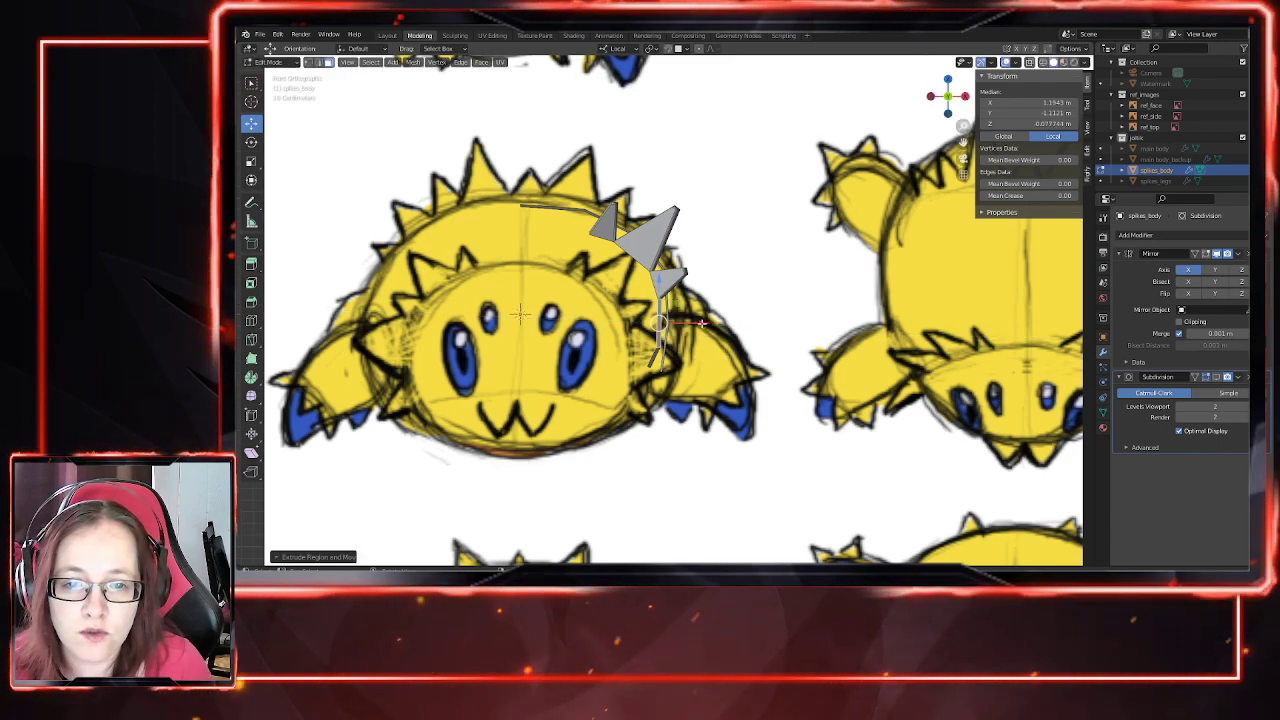
pyautogui.press('e')
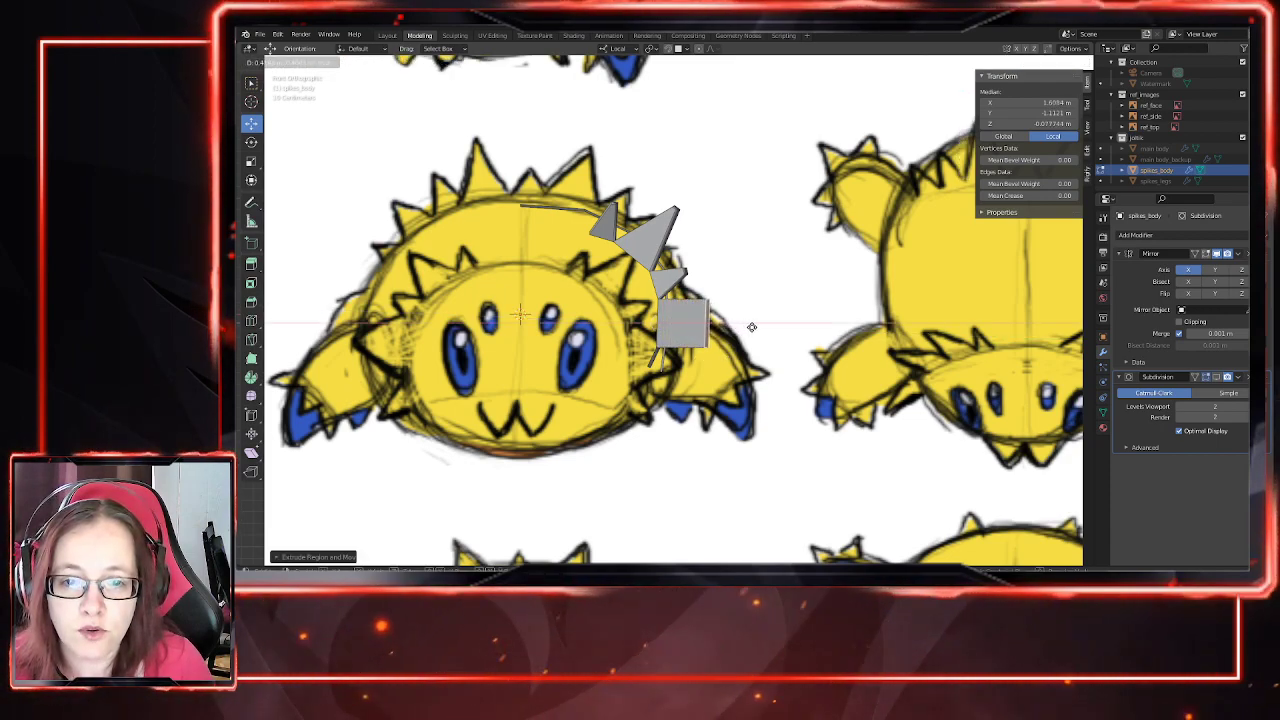
pyautogui.click(755, 328)
# Step: Draw the fourth extrusion's outer vertices together into a spike tip at about X 1.72 m and briefly preview the Subdivision smoothing
pyautogui.moveTo(731, 279); pyautogui.dragTo(695, 311)
pyautogui.moveTo(711, 256); pyautogui.dragTo(718, 283)
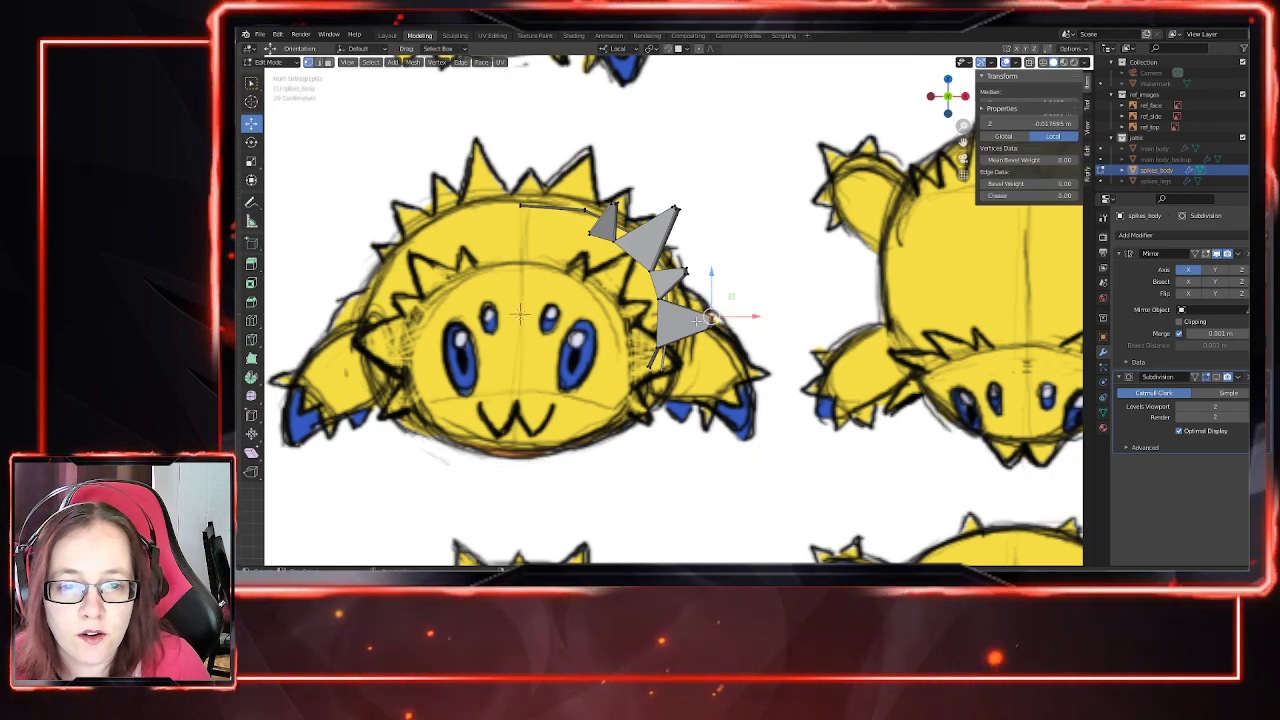
pyautogui.press('g')
pyautogui.press('z')
pyautogui.click(712, 281)
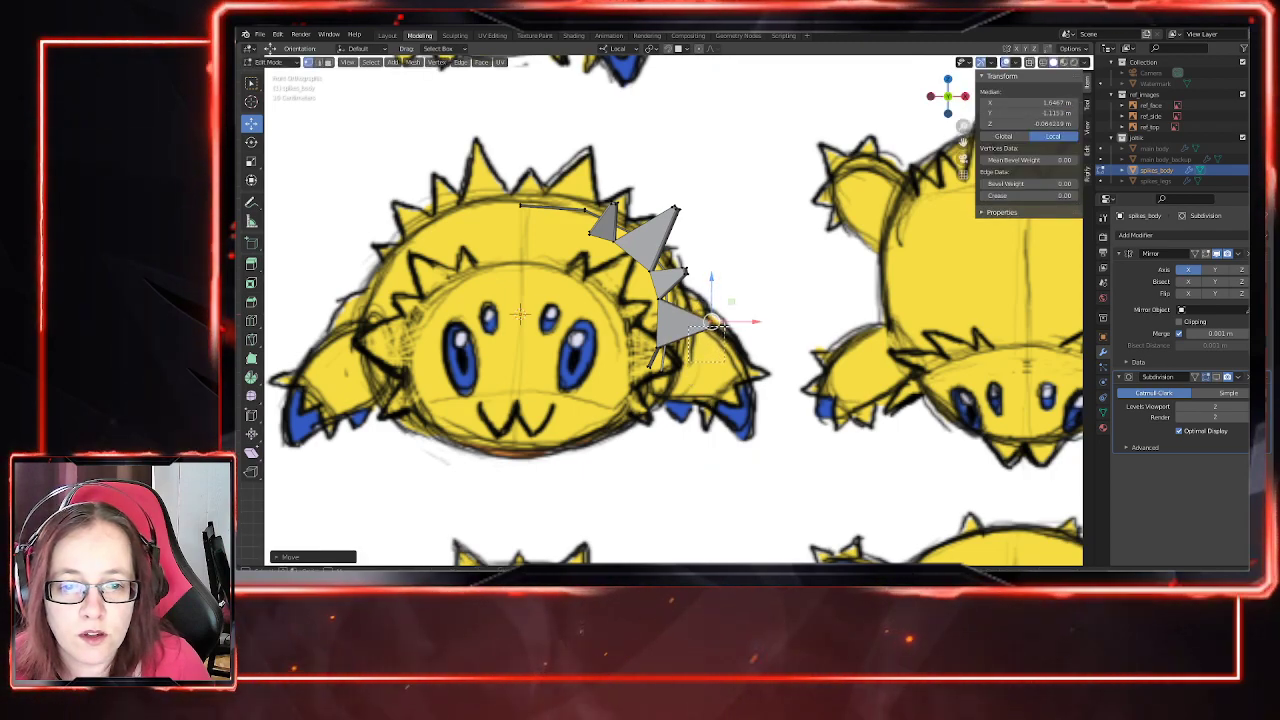
pyautogui.moveTo(743, 328); pyautogui.dragTo(745, 328)
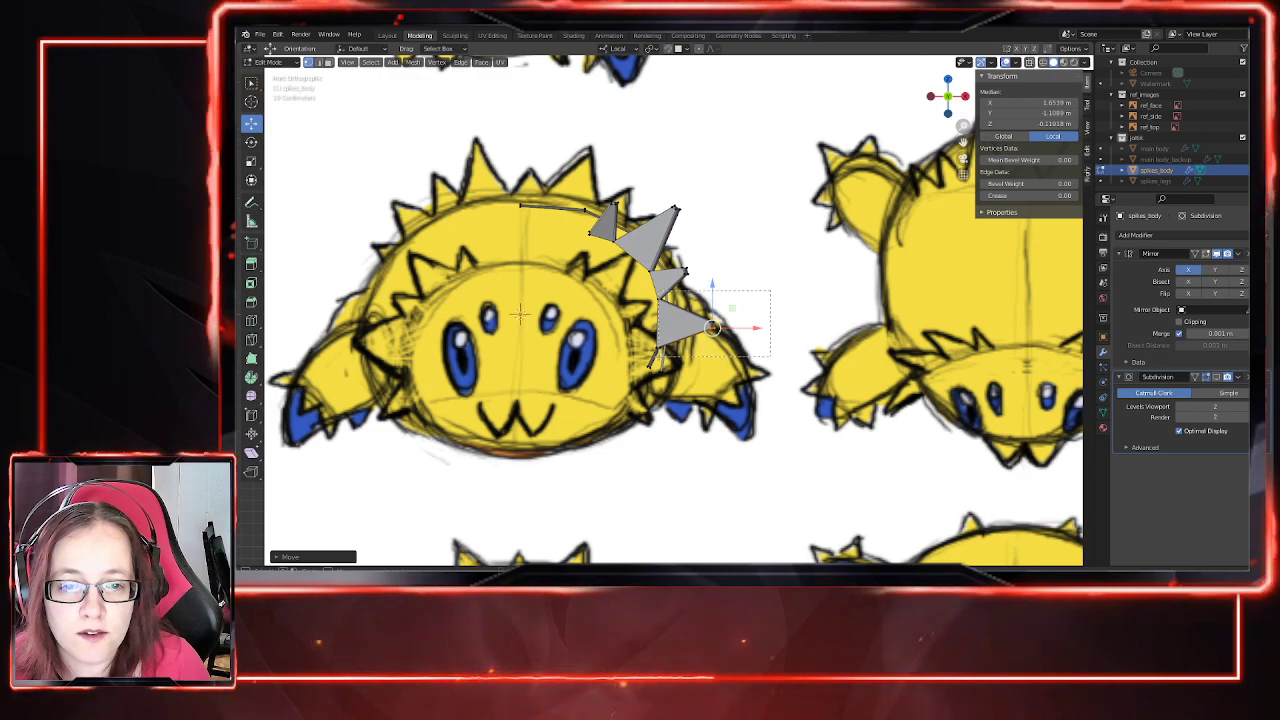
pyautogui.moveTo(674, 356); pyautogui.dragTo(674, 356)
pyautogui.click(768, 290)
pyautogui.moveTo(770, 287); pyautogui.dragTo(760, 336)
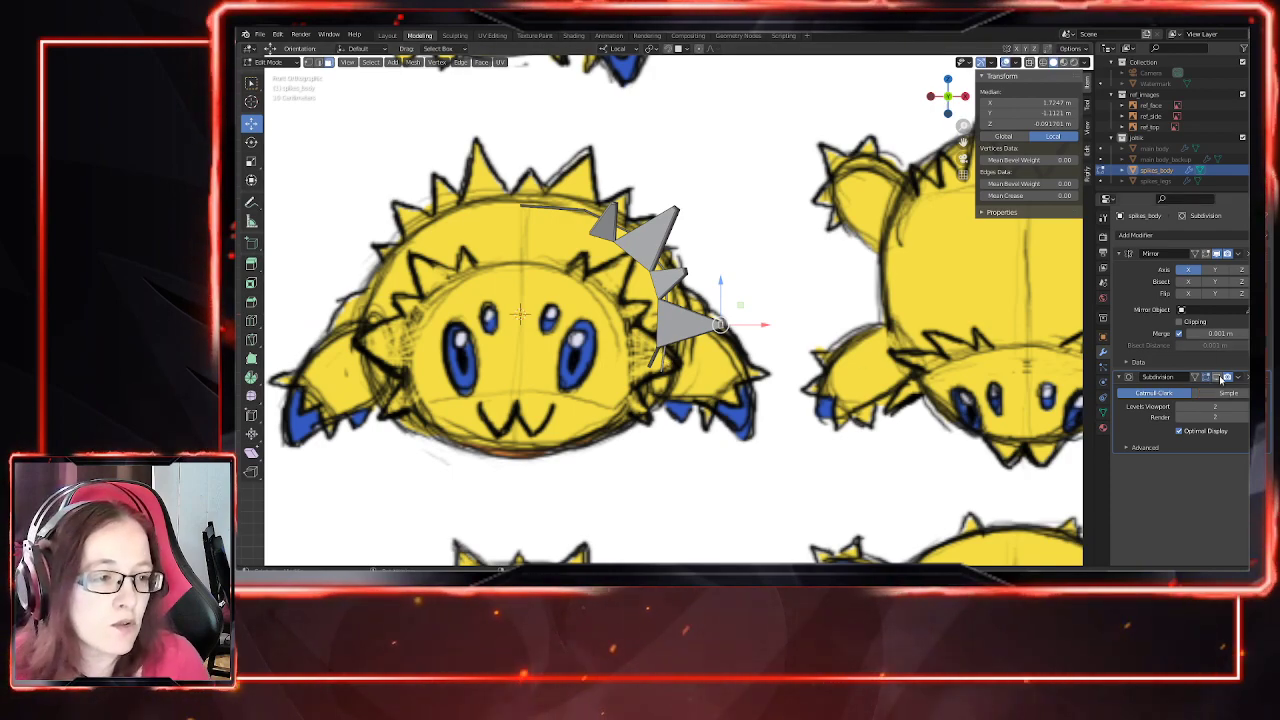
pyautogui.click(1216, 377)
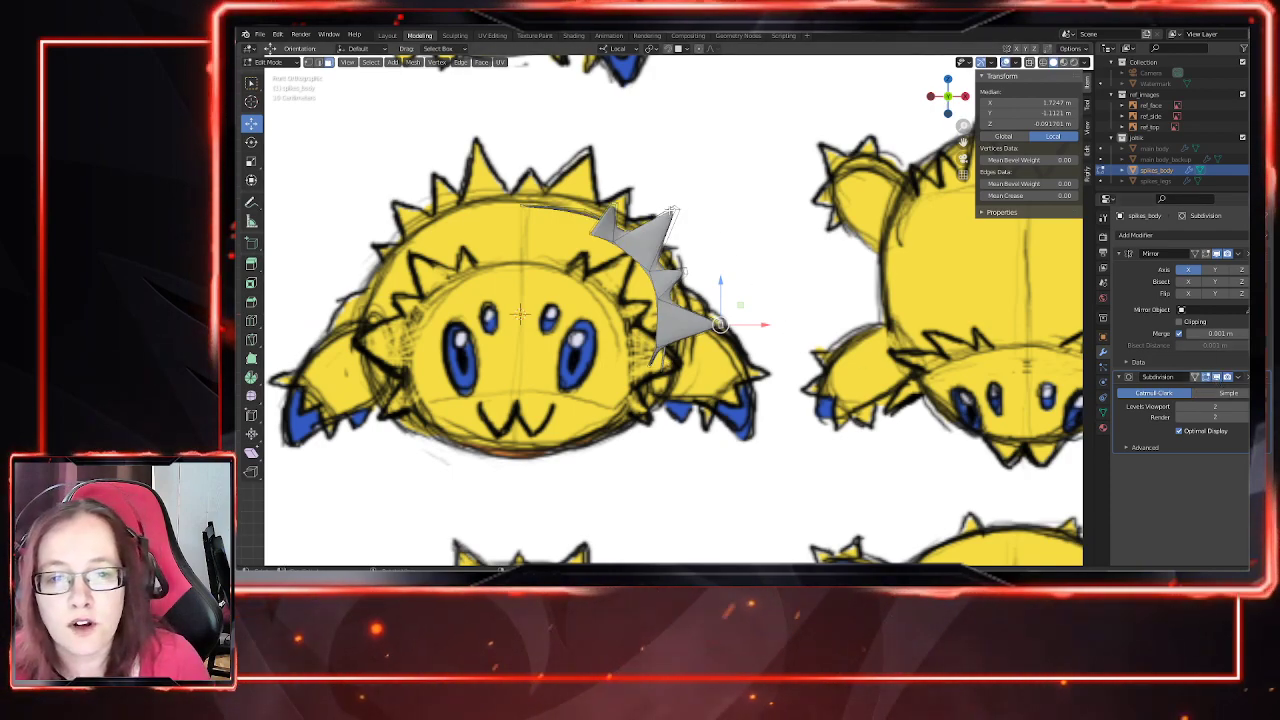
pyautogui.click(1214, 378)
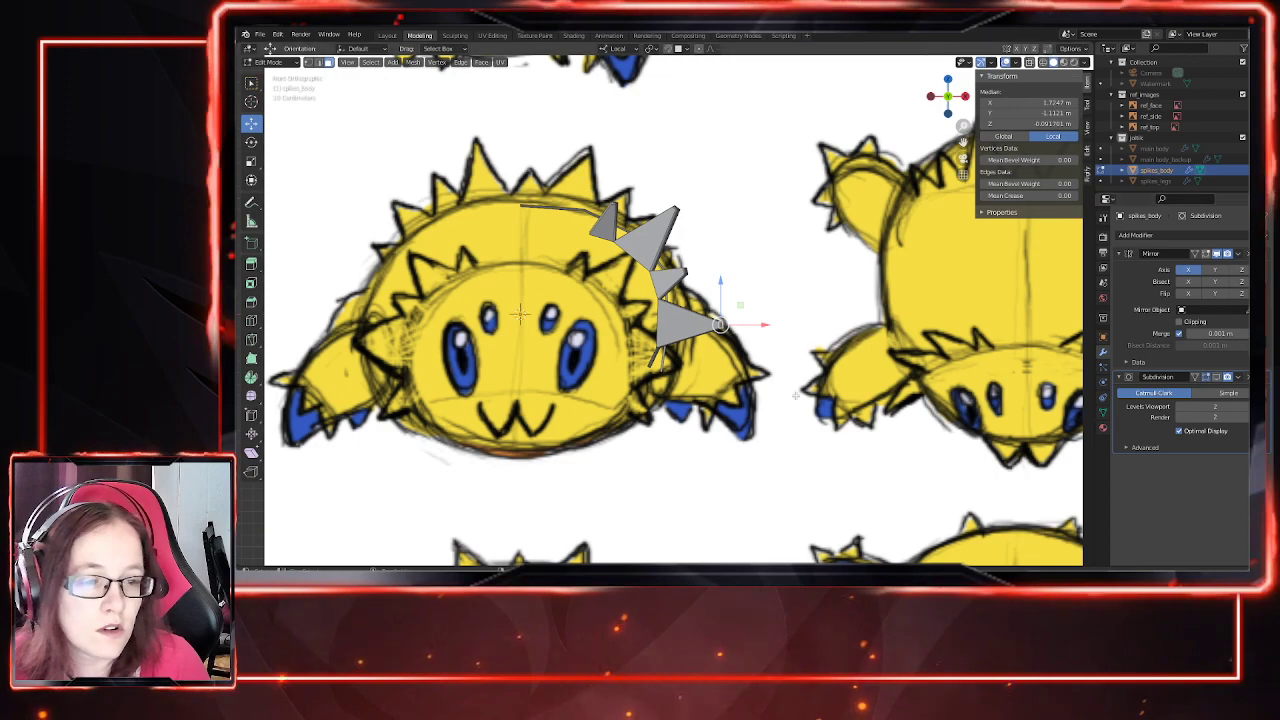
# Step: Extrude the lowest face of the strip and move the extrusion's end outward, away from the body
pyautogui.moveTo(634, 341); pyautogui.dragTo(691, 402)
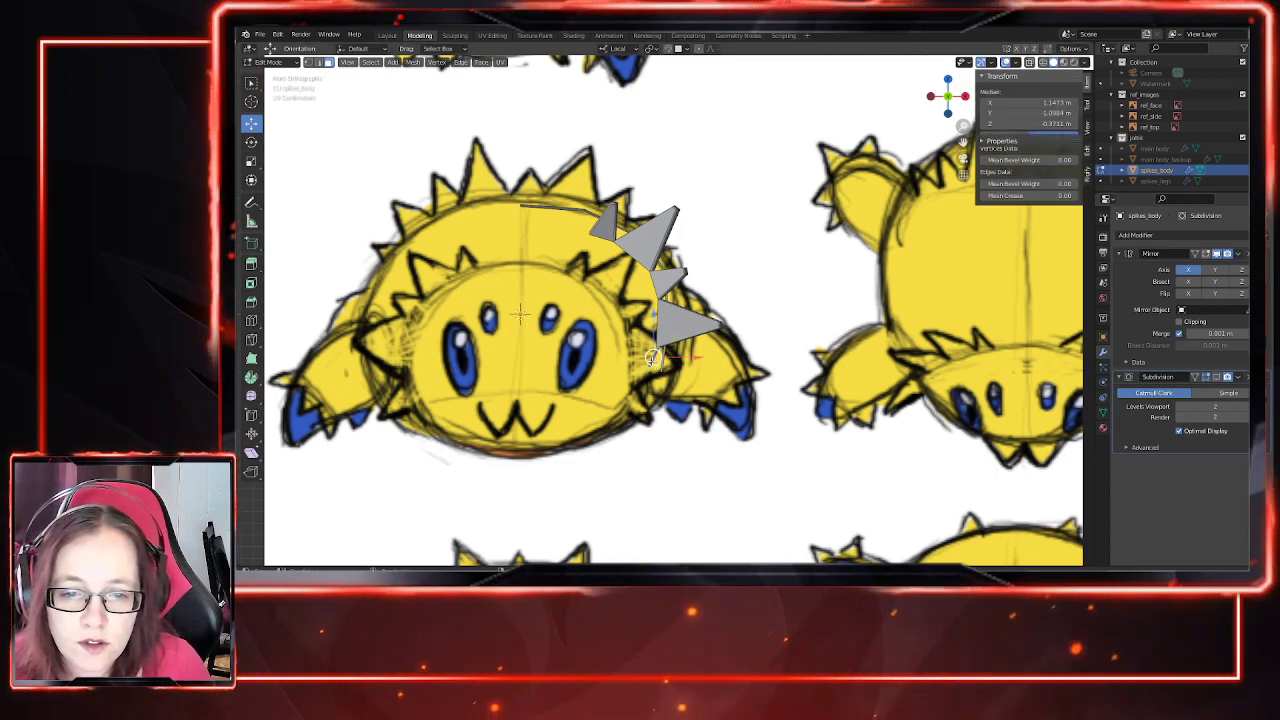
pyautogui.press('e')
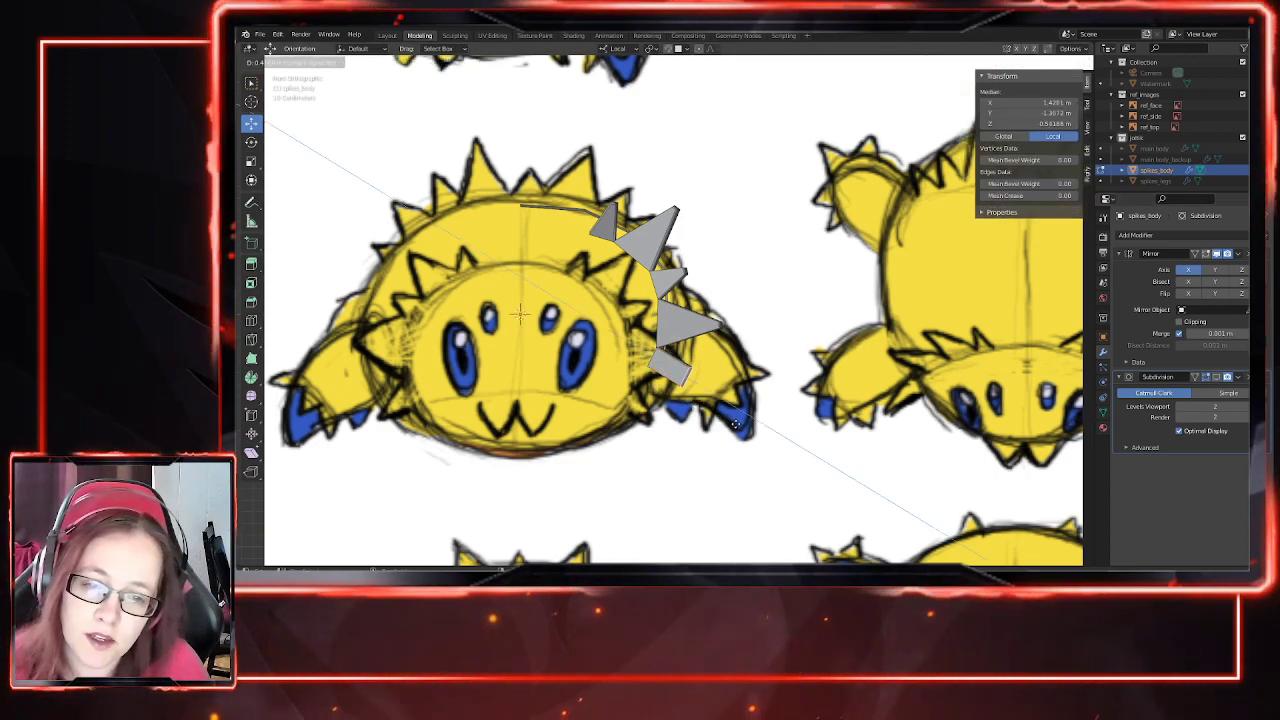
pyautogui.rightClick(759, 441)
pyautogui.press('g')
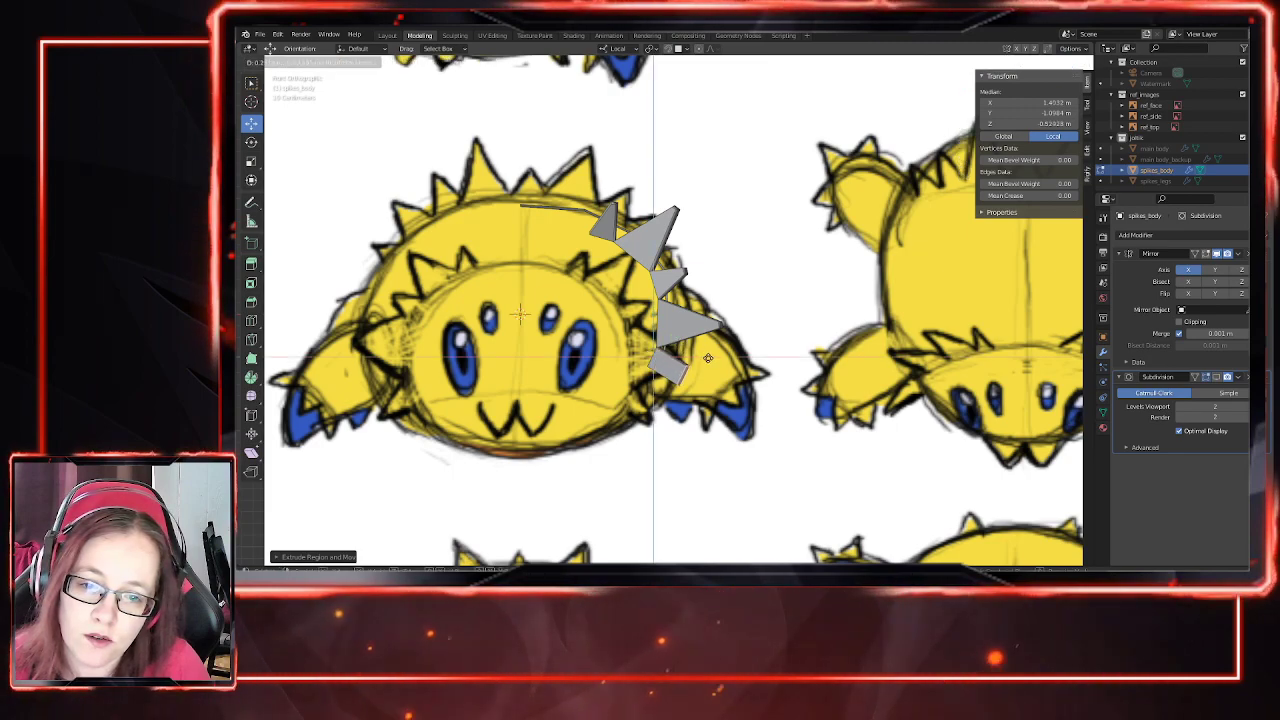
pyautogui.click(707, 355)
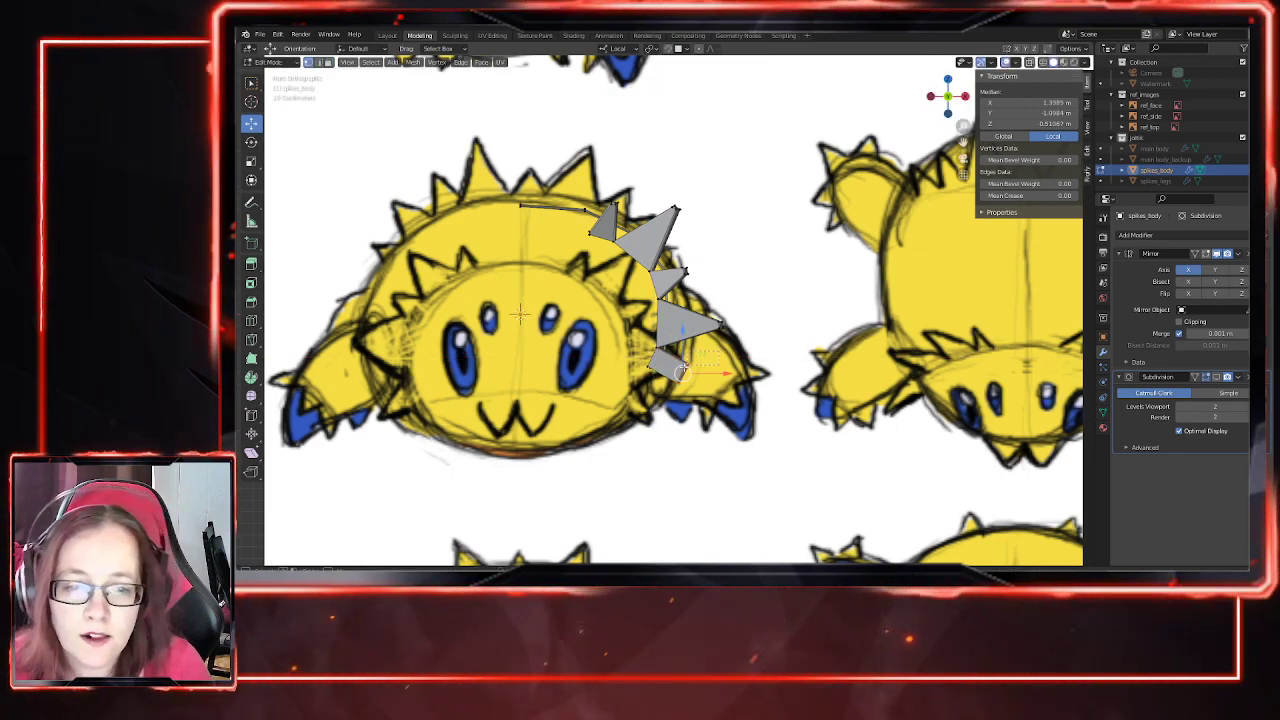
# Step: Draw the lowest extrusion's upper and lower outer vertices together into a small downward-slanting spike tip
pyautogui.click(680, 384)
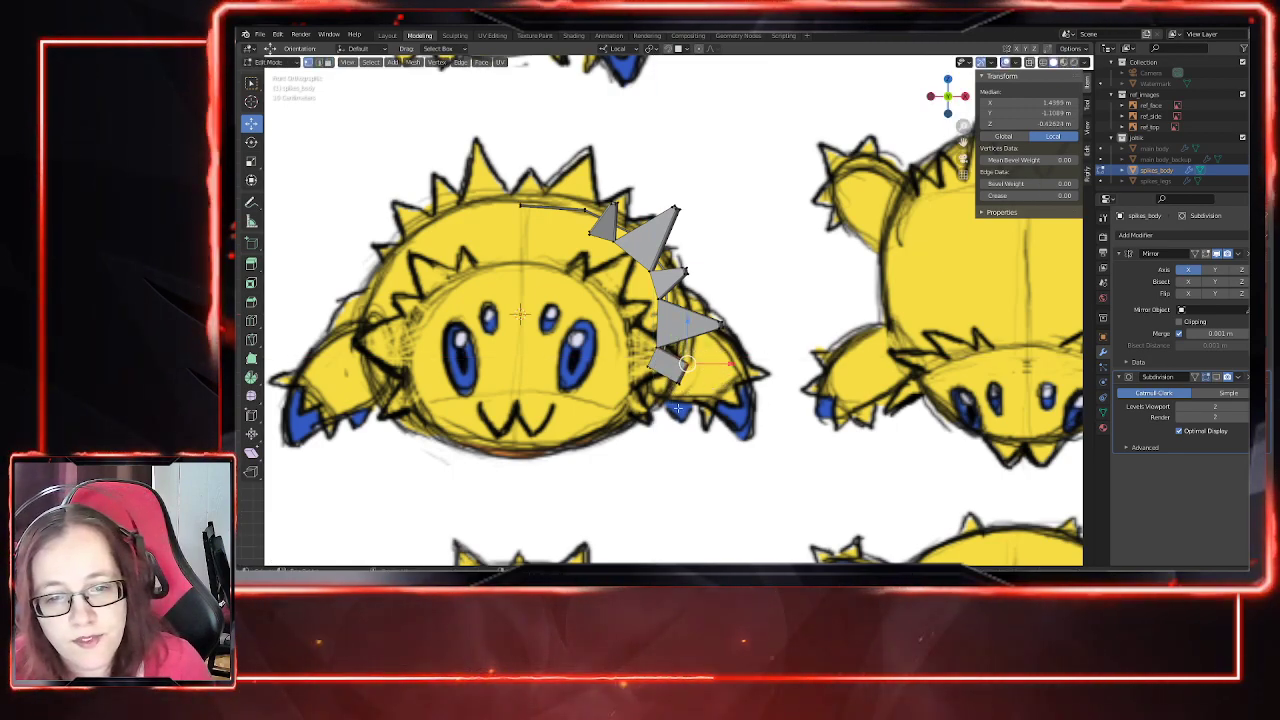
pyautogui.press('g')
pyautogui.click(714, 354)
pyautogui.press('g')
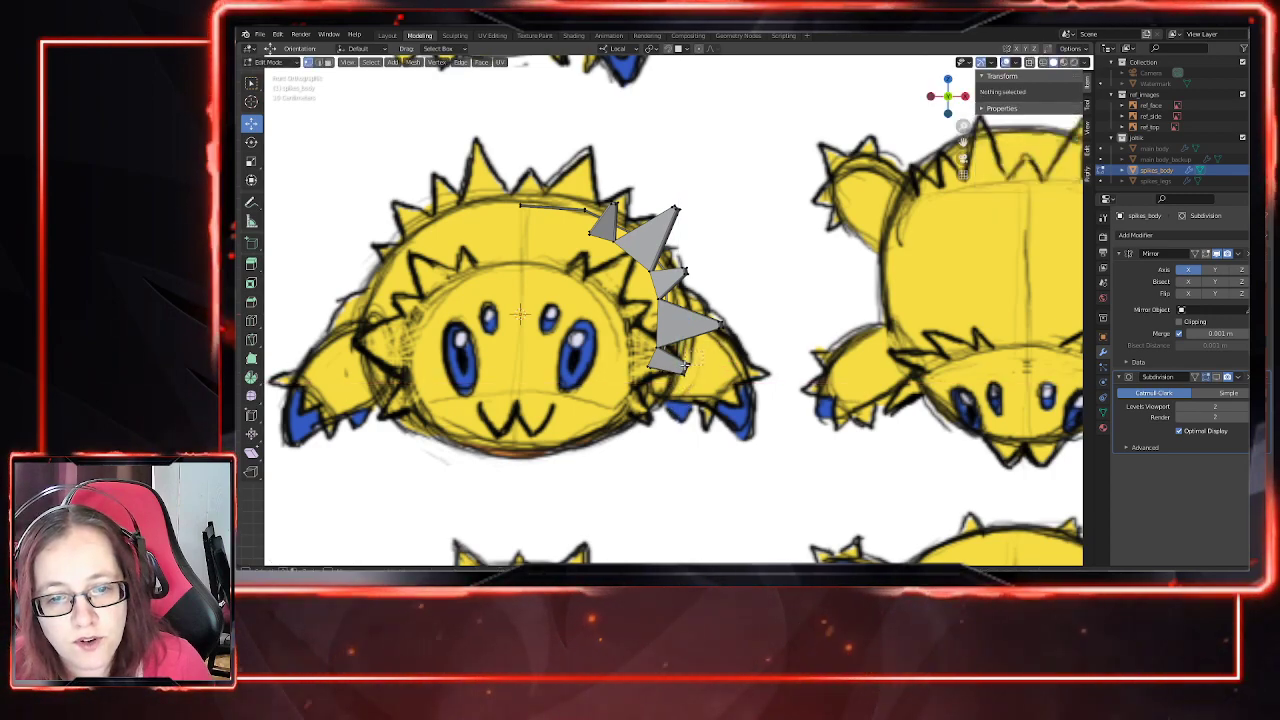
pyautogui.click(706, 349)
pyautogui.click(683, 373)
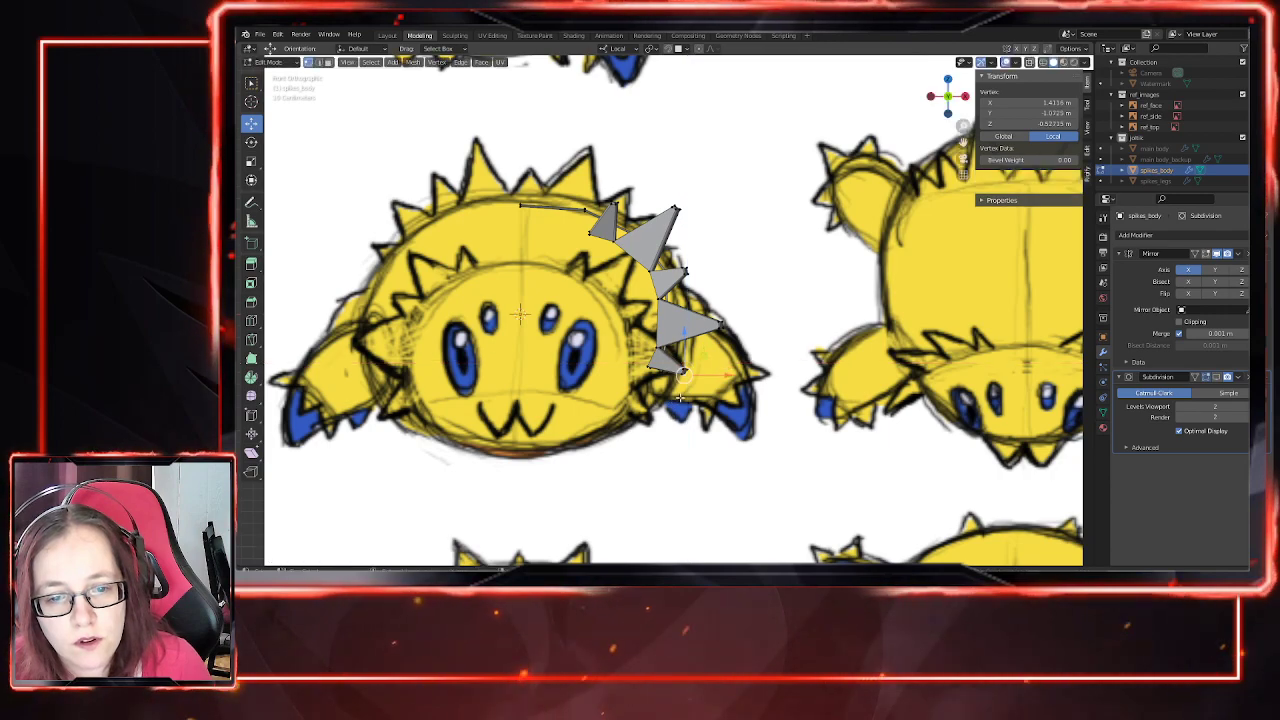
pyautogui.click(718, 436)
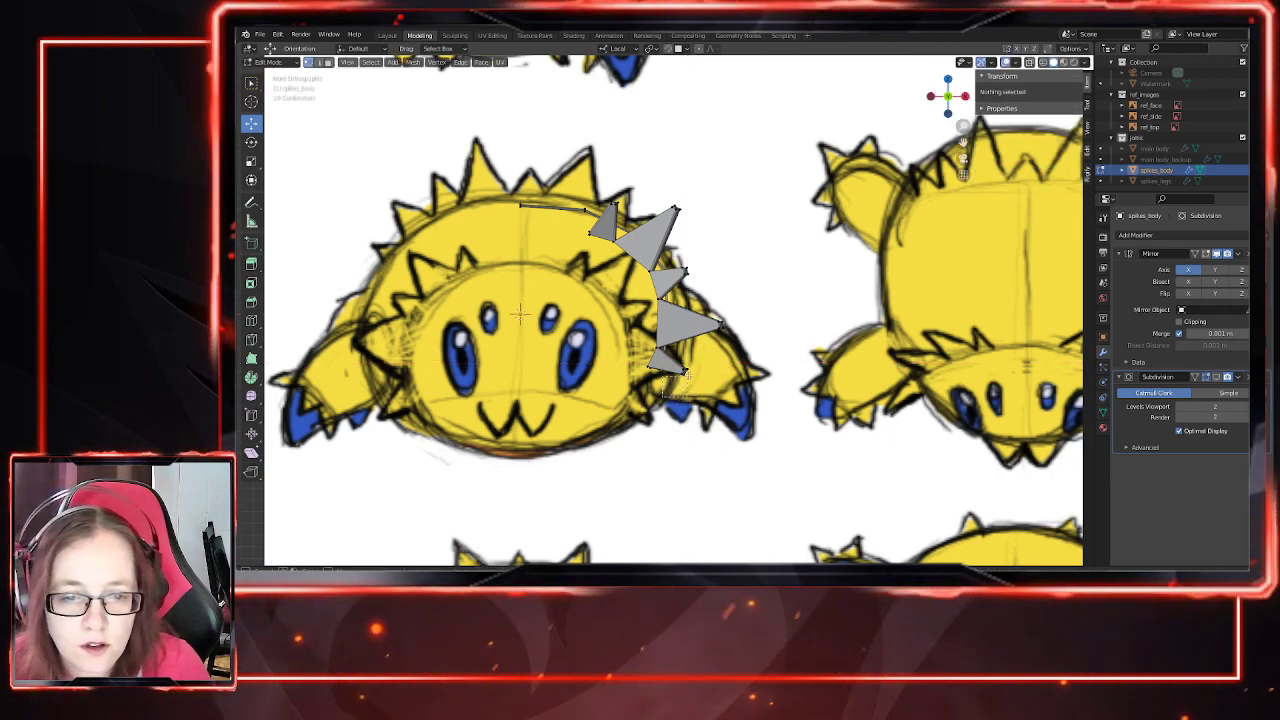
pyautogui.click(681, 374)
# Step: Examine the five spikes in perspective with Subdivision shown in Edit Mode, with and without X-ray, and in Object Mode
pyautogui.moveTo(705, 355); pyautogui.dragTo(750, 413, button='middle')
pyautogui.press('KP_1')
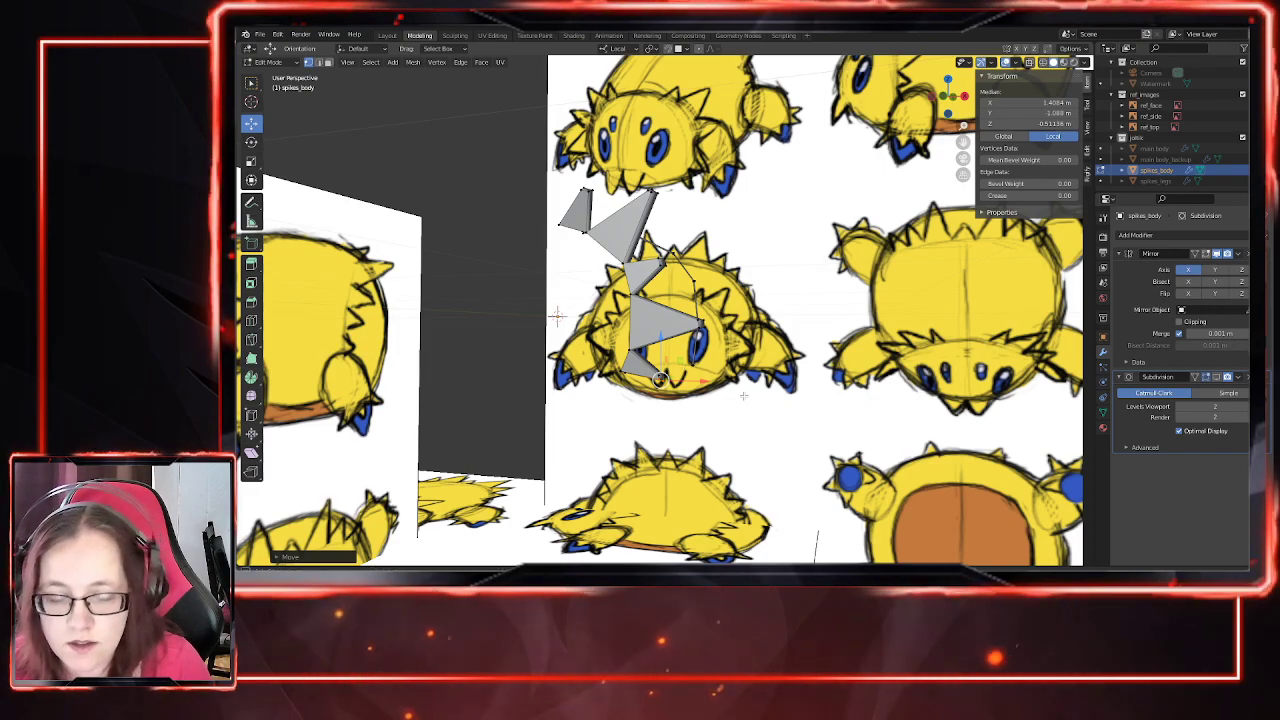
pyautogui.press('KP_1')
pyautogui.scroll(-2, 700, 270)
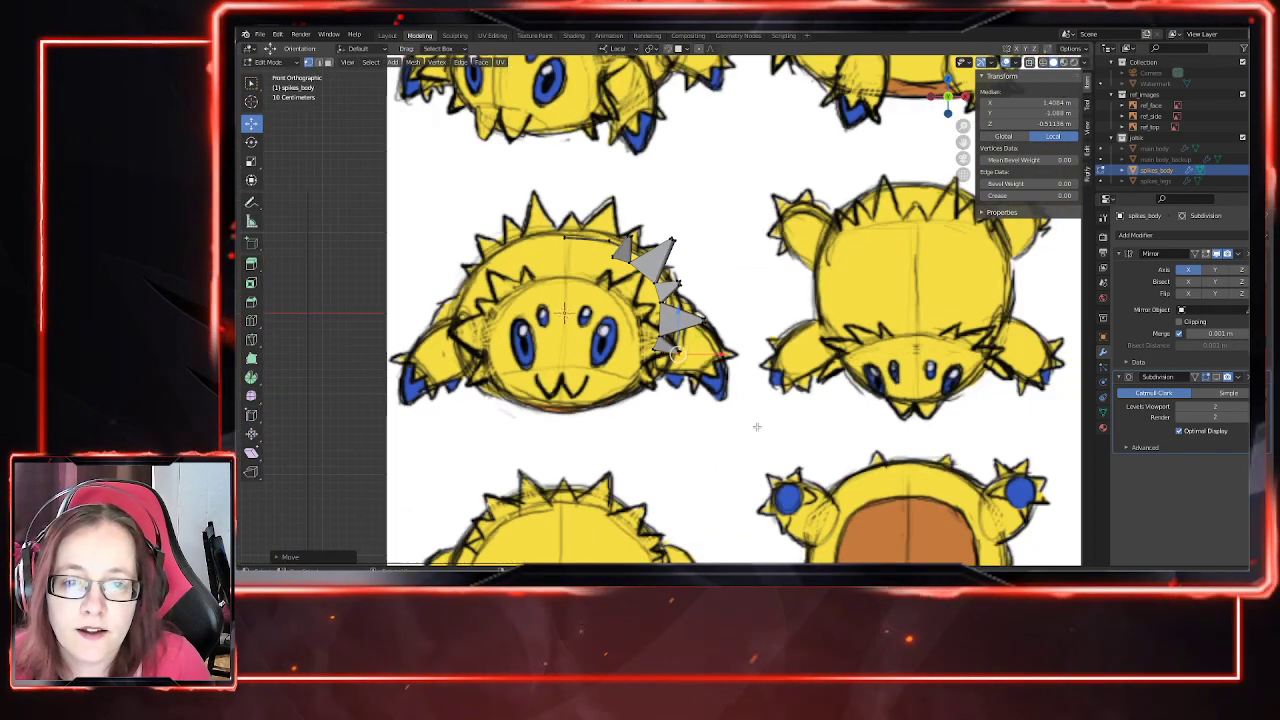
pyautogui.moveTo(700, 270); pyautogui.dragTo(645, 438, button='middle')
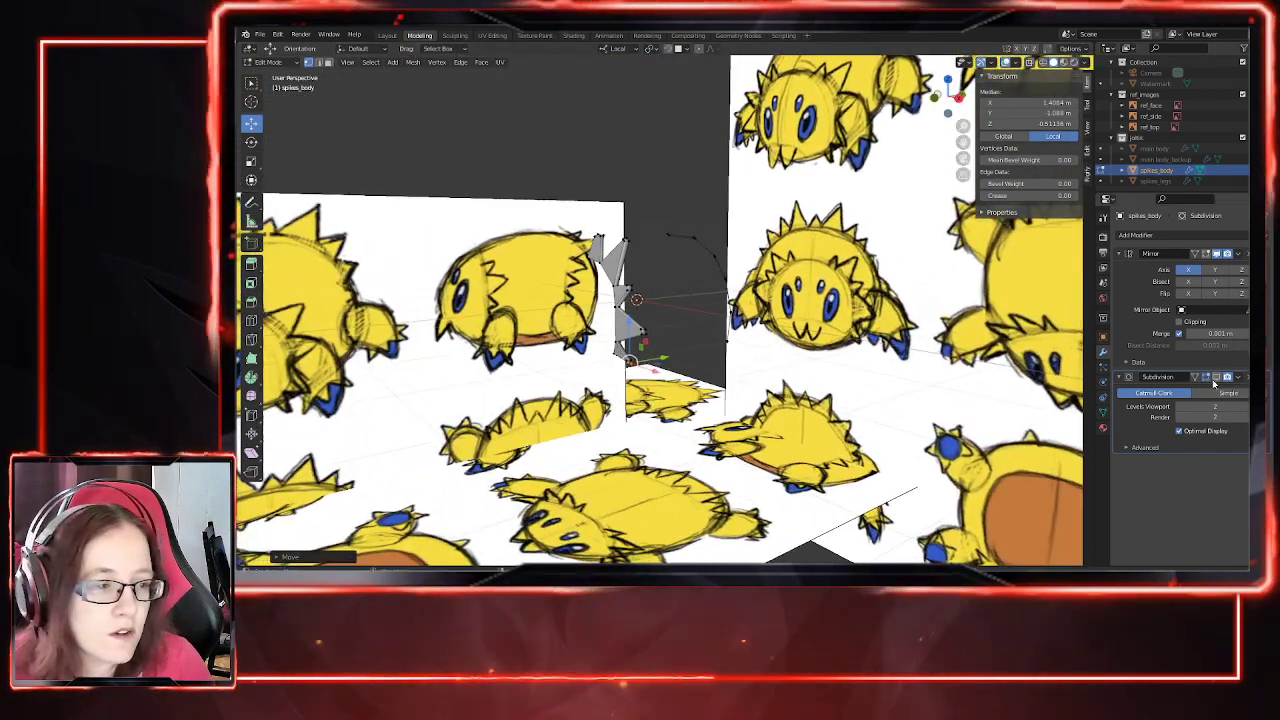
pyautogui.click(1217, 377)
pyautogui.moveTo(907, 412); pyautogui.dragTo(815, 412, button='middle')
pyautogui.moveTo(660, 410); pyautogui.dragTo(560, 395, button='middle')
pyautogui.click(1029, 63)
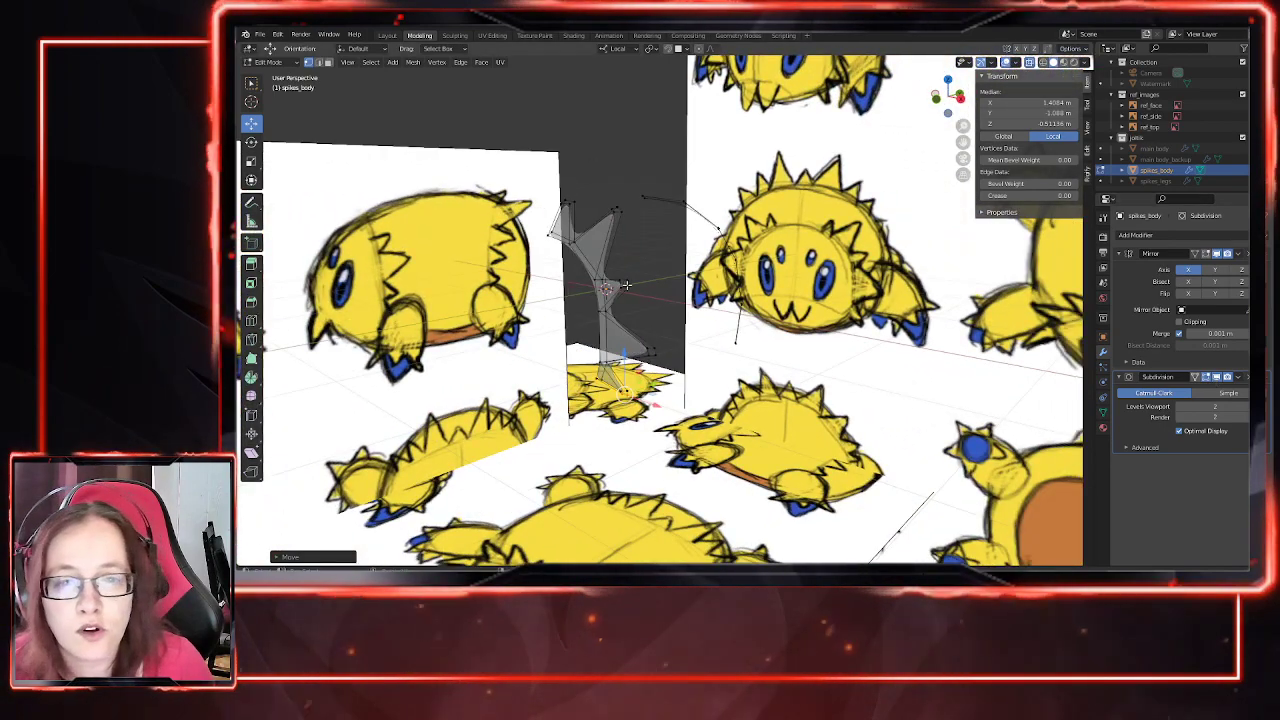
pyautogui.moveTo(905, 170); pyautogui.dragTo(940, 170, button='middle')
pyautogui.click(1029, 62)
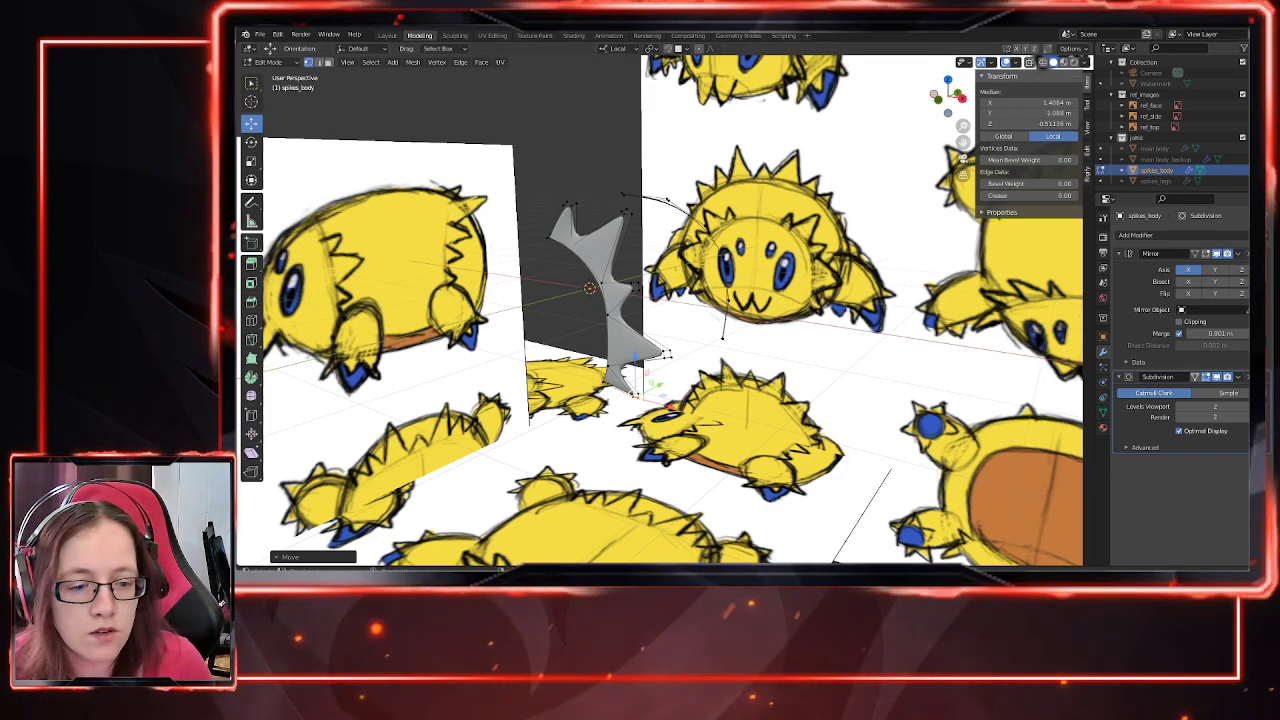
pyautogui.moveTo(880, 160); pyautogui.dragTo(926, 157, button='middle')
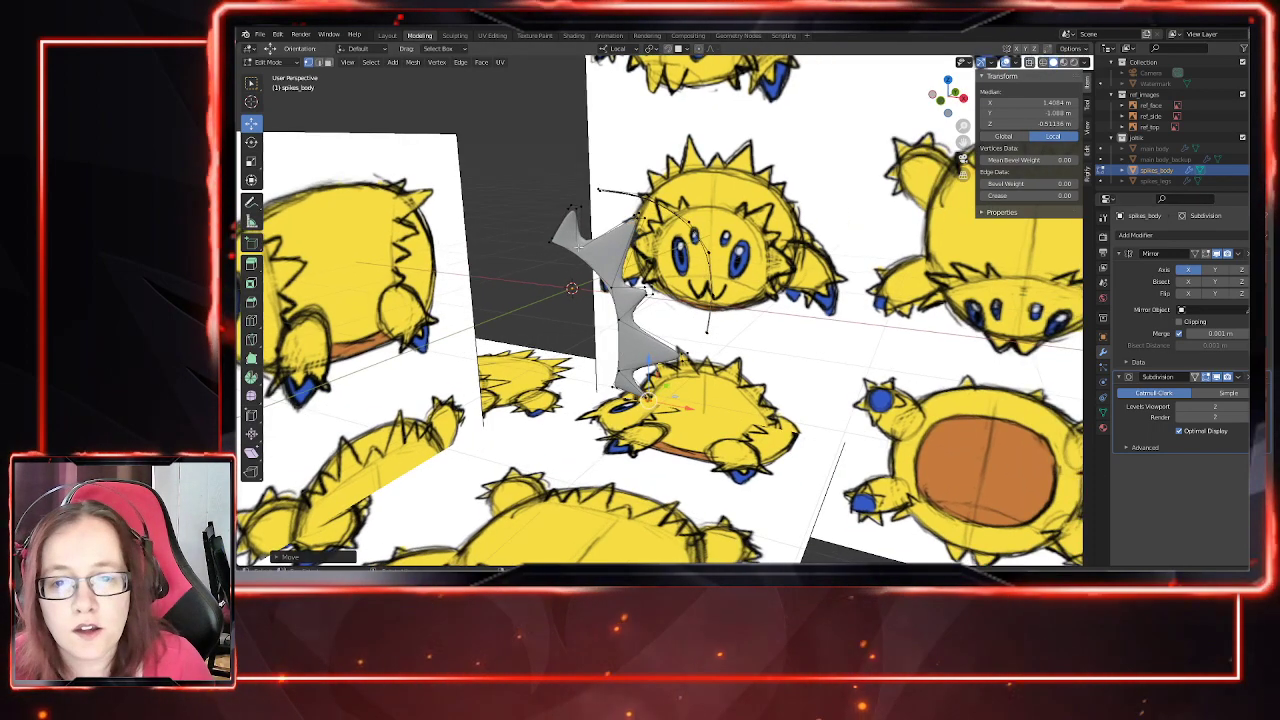
pyautogui.press('Tab')
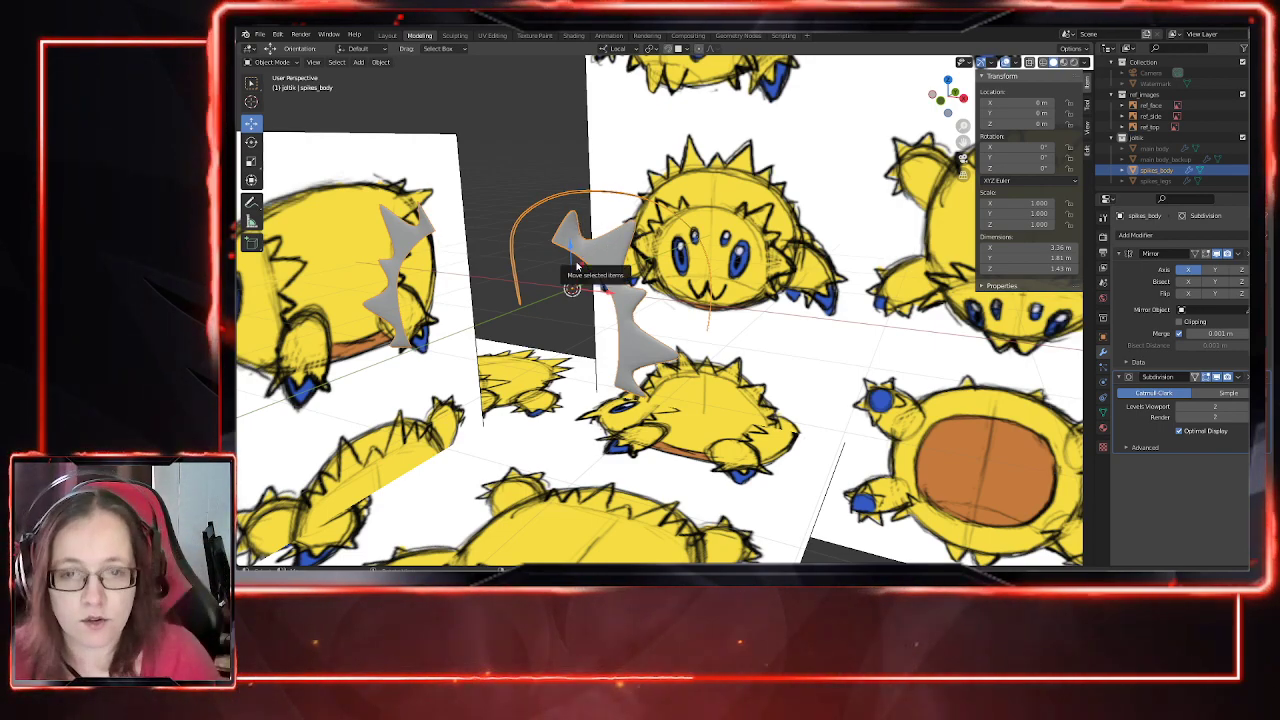
pyautogui.press('Tab')
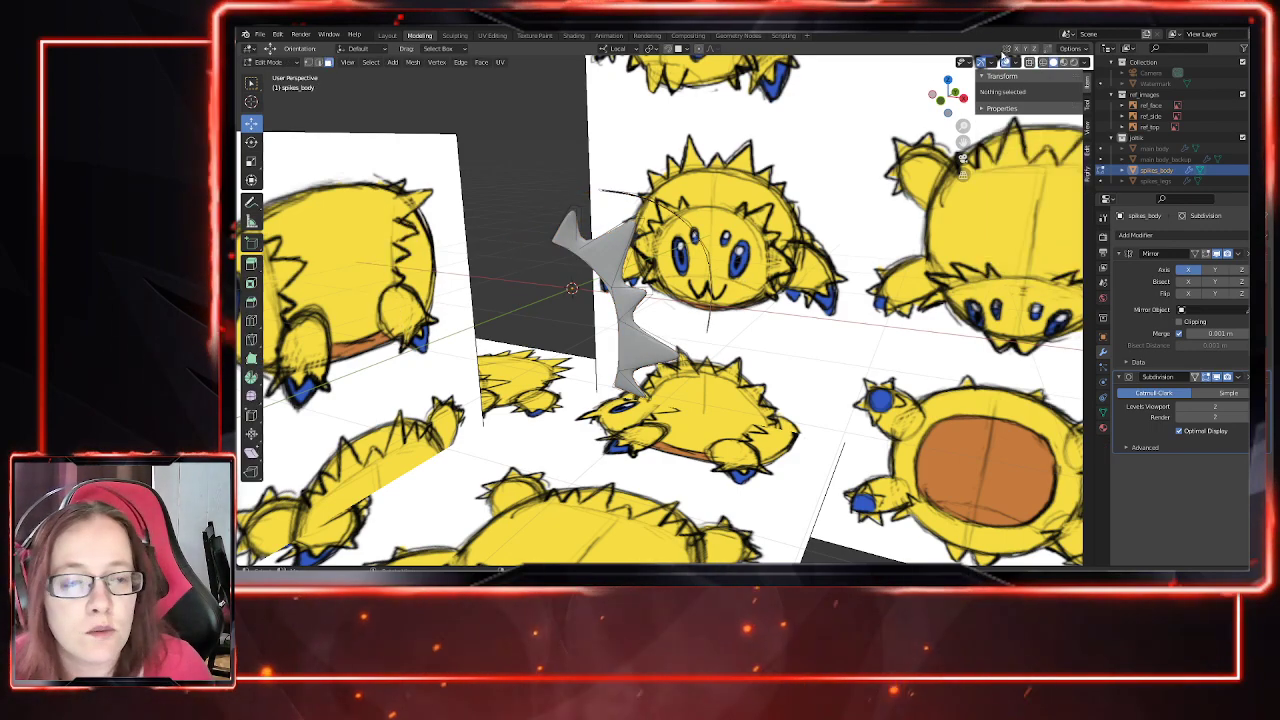
# Step: Show the unsmoothed mesh in X-ray and select the edges across the strip between neighbouring spikes
pyautogui.click(1030, 64)
pyautogui.moveTo(486, 284); pyautogui.dragTo(576, 278, button='middle')
pyautogui.press('2')
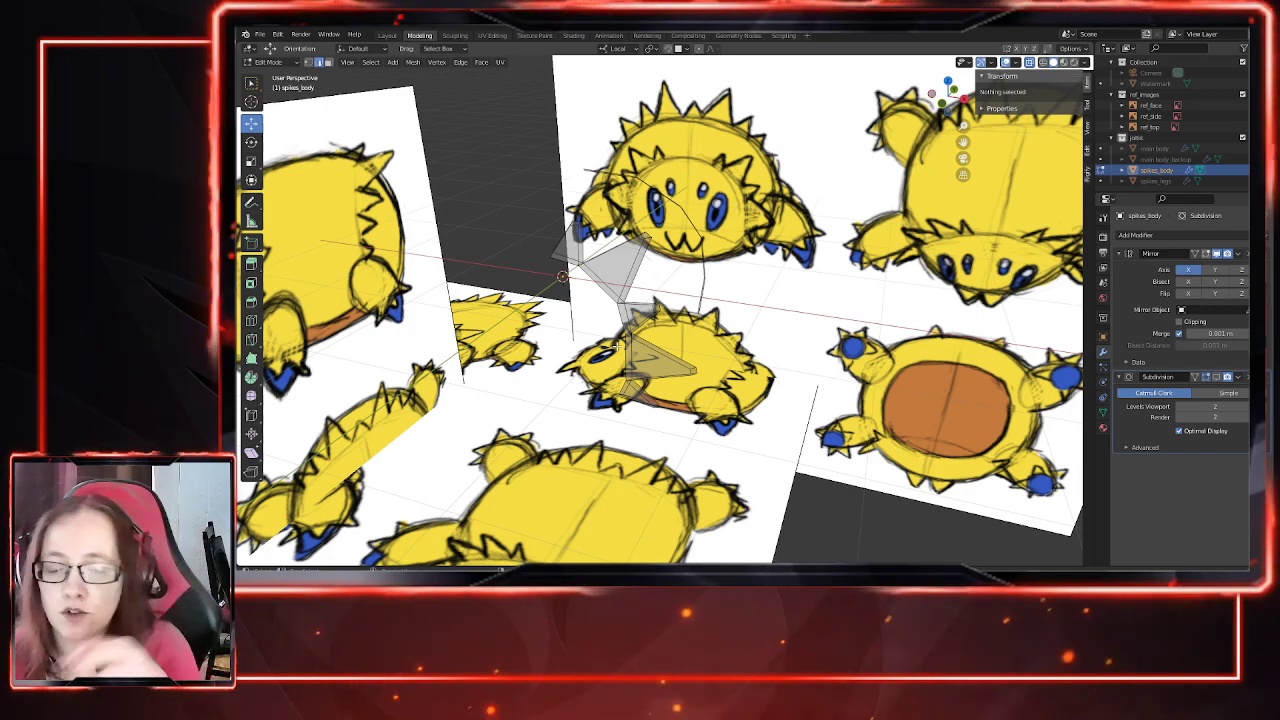
pyautogui.scroll(4, 620, 350)
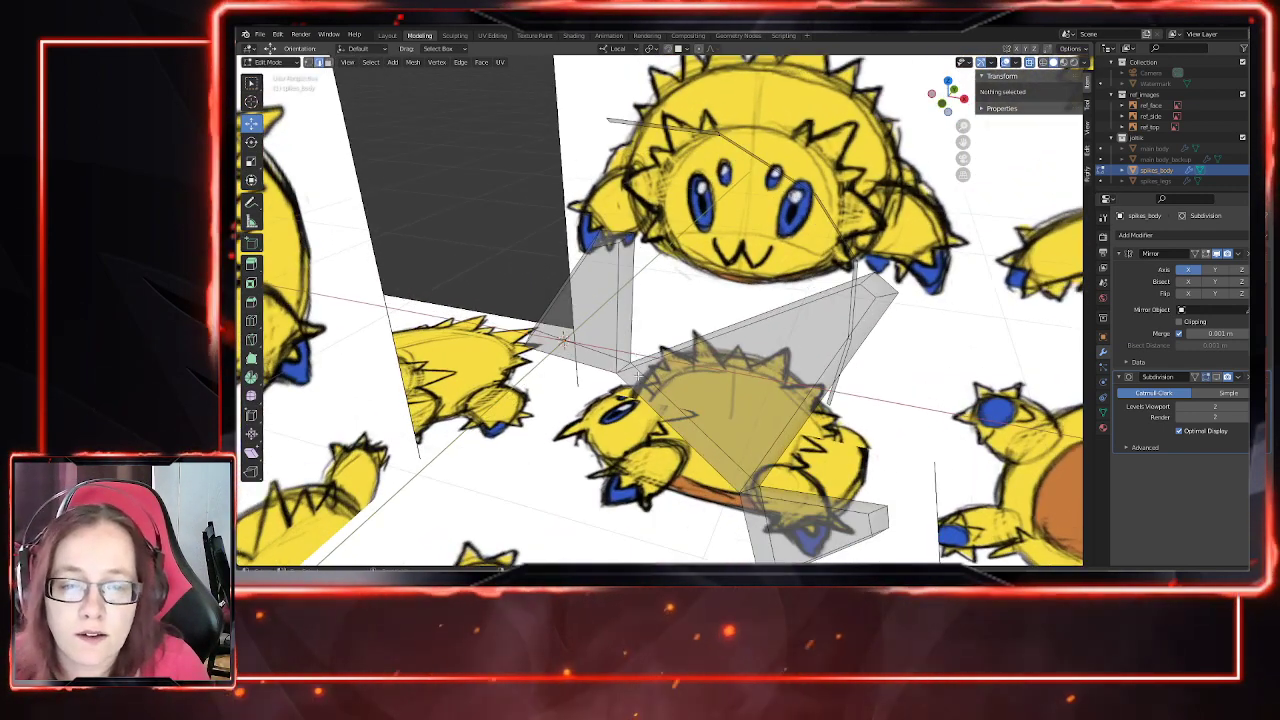
pyautogui.scroll(2, 638, 377)
pyautogui.click(598, 402)
pyautogui.moveTo(662, 474); pyautogui.dragTo(551, 244, button='middle')
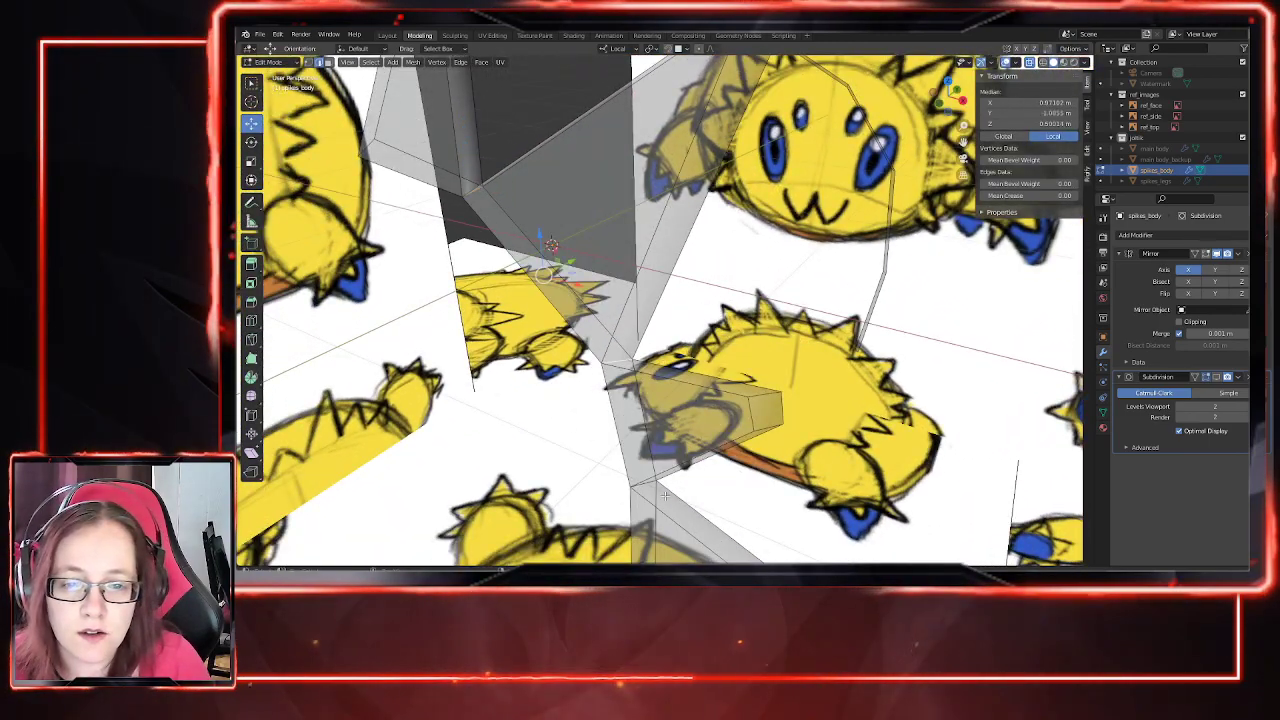
pyautogui.keyDown('shift'); pyautogui.click(701, 516); pyautogui.keyUp('shift')
pyautogui.keyDown('shift'); pyautogui.moveTo(702, 514); pyautogui.dragTo(722, 382, button='middle'); pyautogui.keyUp('shift')
pyautogui.click(651, 397)
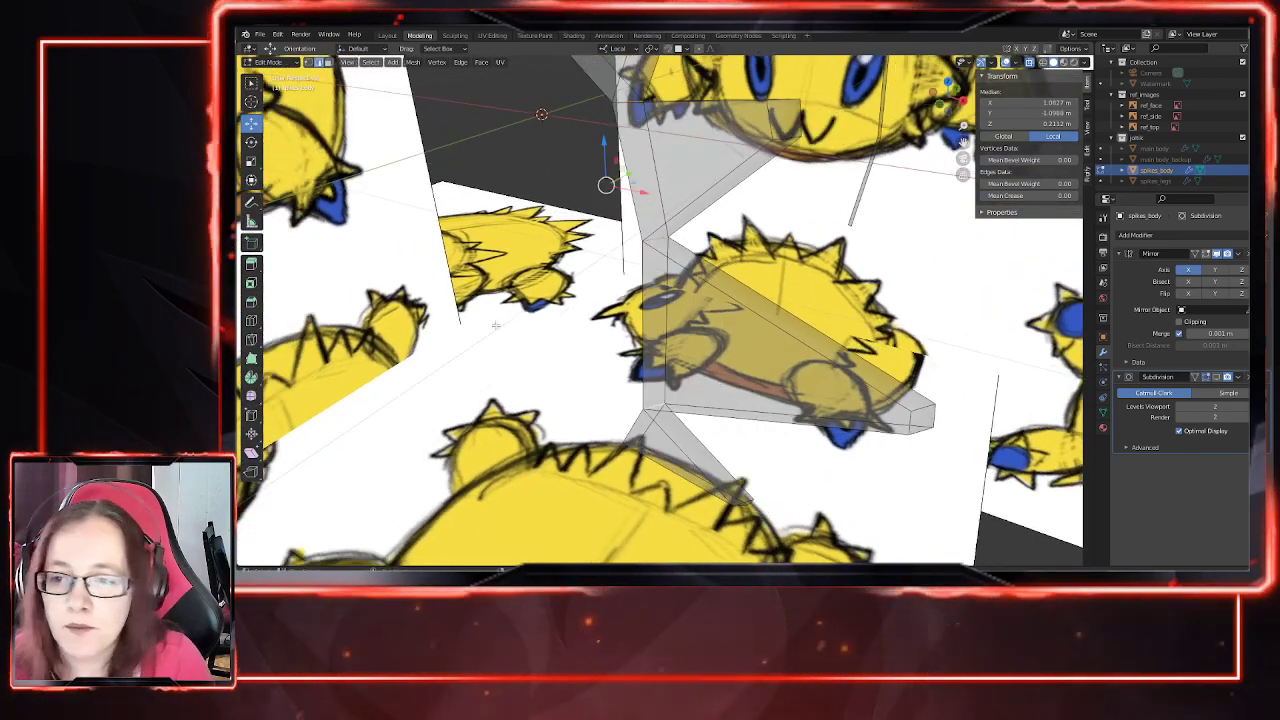
# Step: Bevel the selected edges between the spikes with a width of 0.0241 m, 2 segments and shape 1.000
pyautogui.moveTo(485, 323); pyautogui.dragTo(350, 332, button='middle')
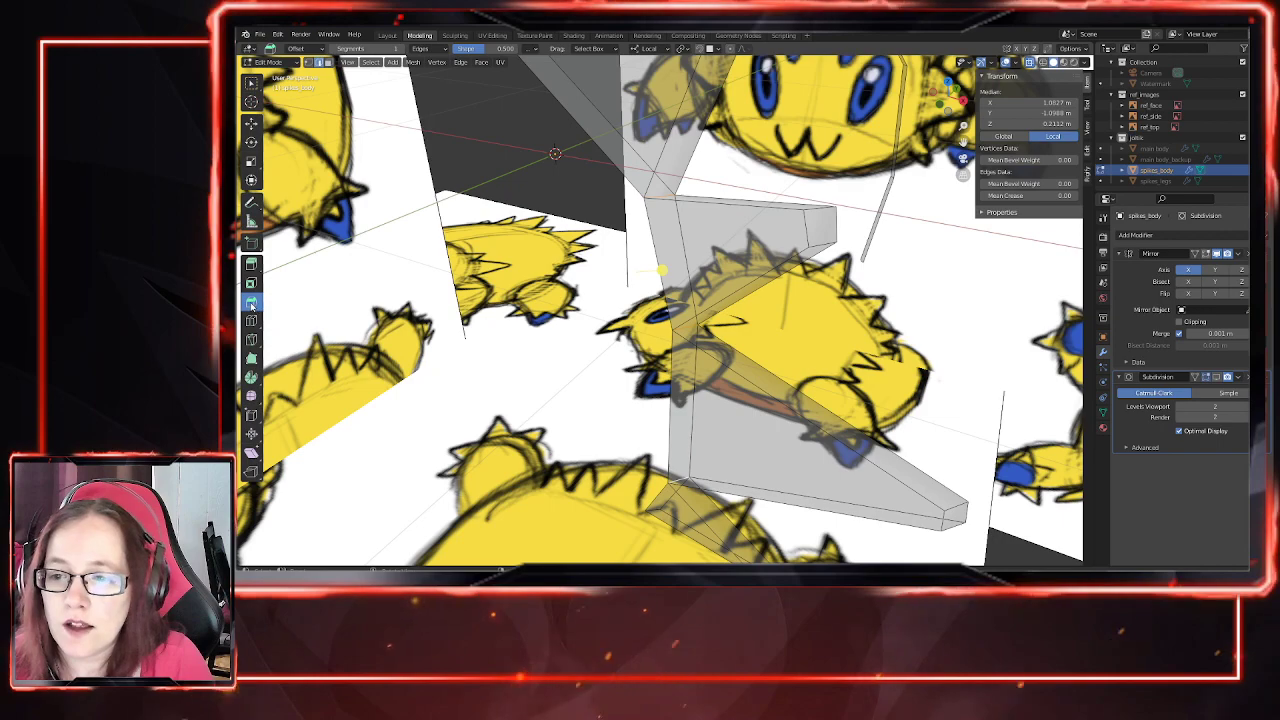
pyautogui.moveTo(658, 274); pyautogui.dragTo(671, 301, button='middle')
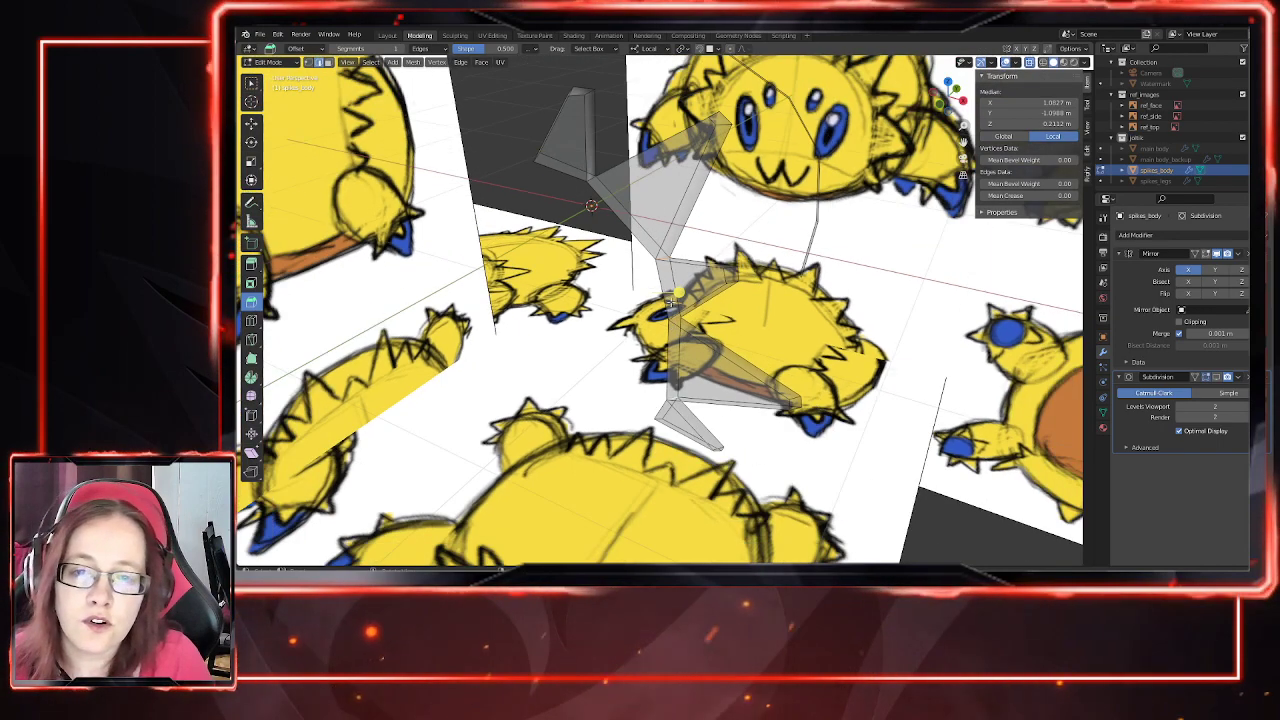
pyautogui.moveTo(685, 296); pyautogui.dragTo(687, 295)
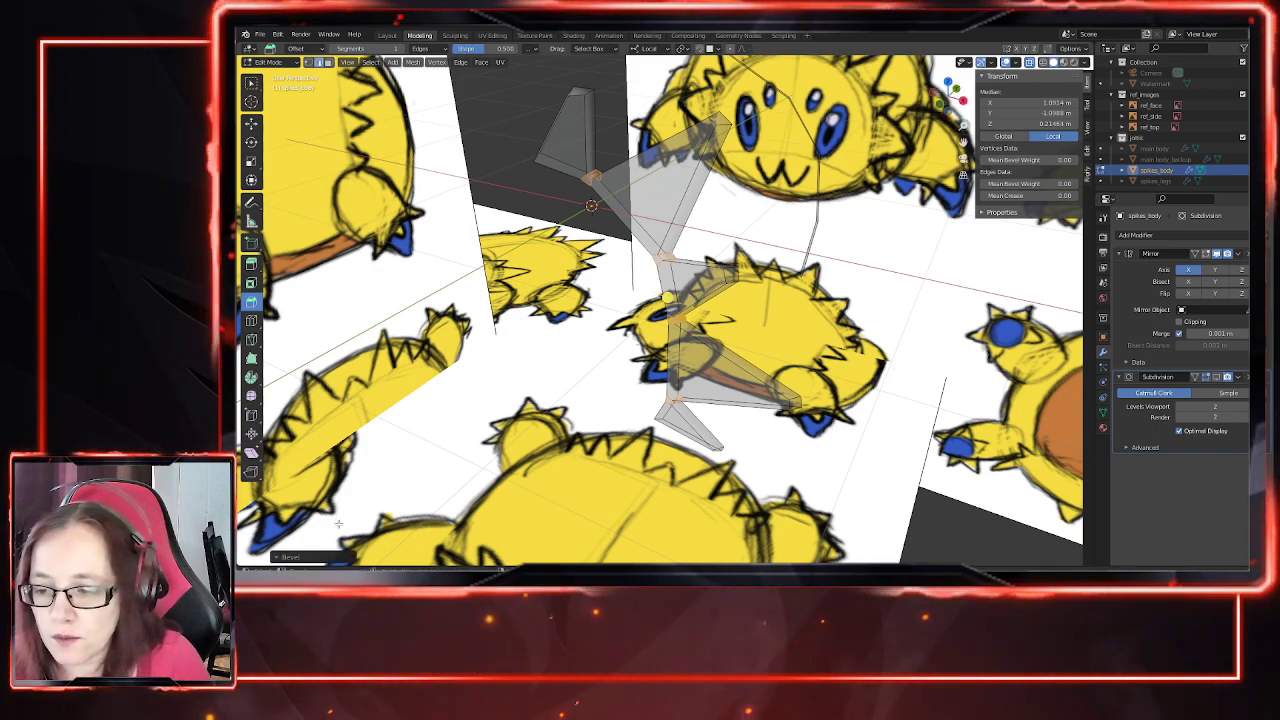
pyautogui.click(285, 558)
pyautogui.click(410, 400)
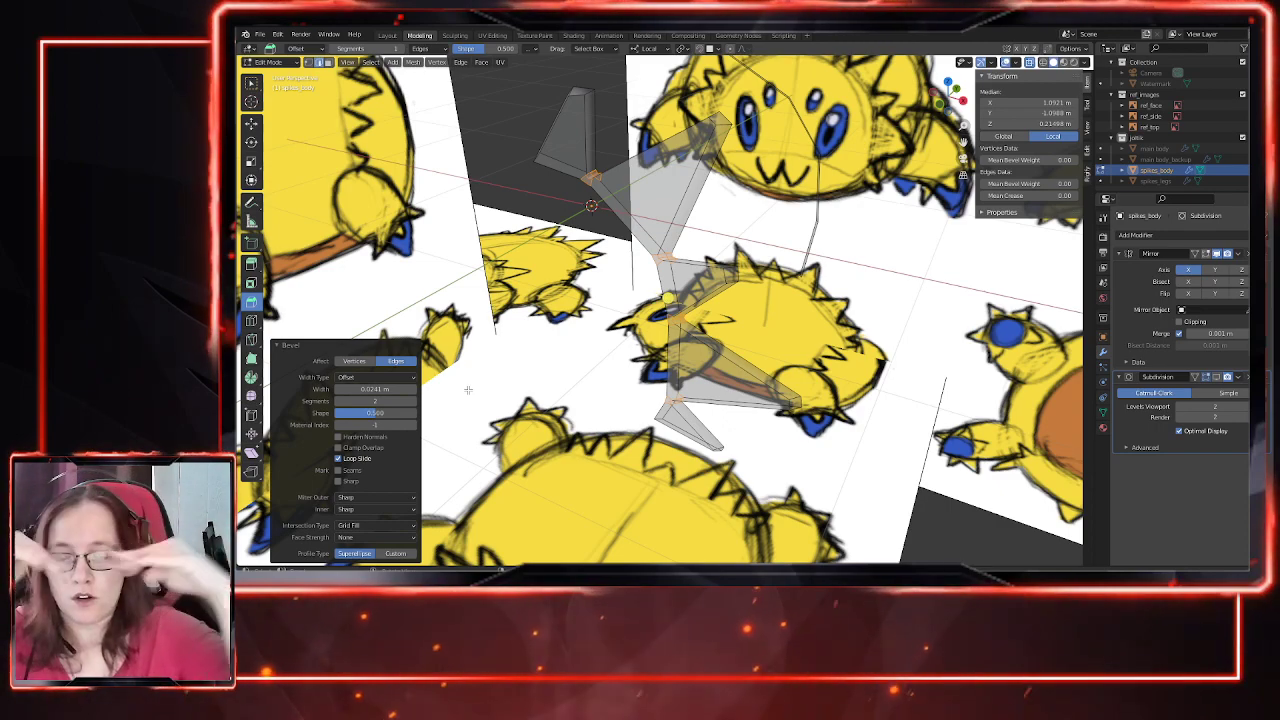
pyautogui.moveTo(377, 418); pyautogui.dragTo(418, 418)
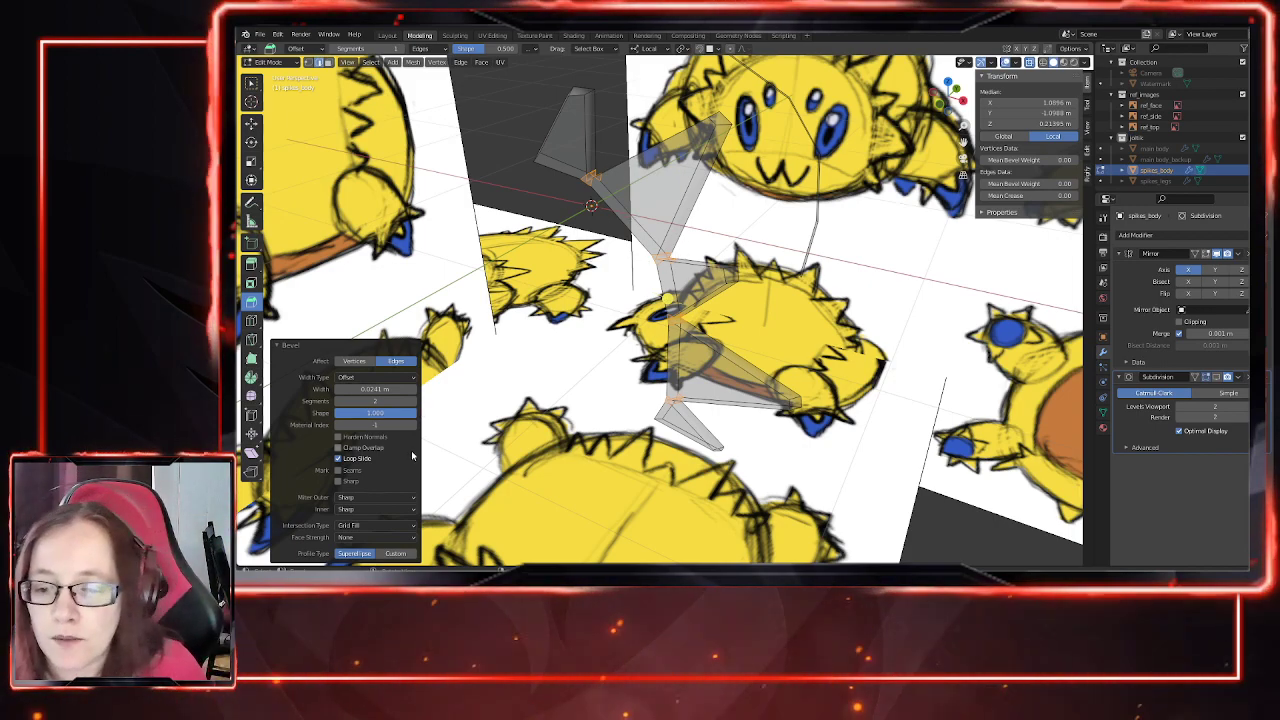
# Step: Examine the bevelled joints between the spikes up close in vertex selection with X-ray on, and turn X-ray off
pyautogui.moveTo(640, 306); pyautogui.dragTo(379, 283, button='middle')
pyautogui.scroll(2, 642, 281)
pyautogui.press('1')
pyautogui.click(252, 124)
pyautogui.moveTo(602, 342); pyautogui.dragTo(659, 292, button='middle')
pyautogui.scroll(1, 631, 345)
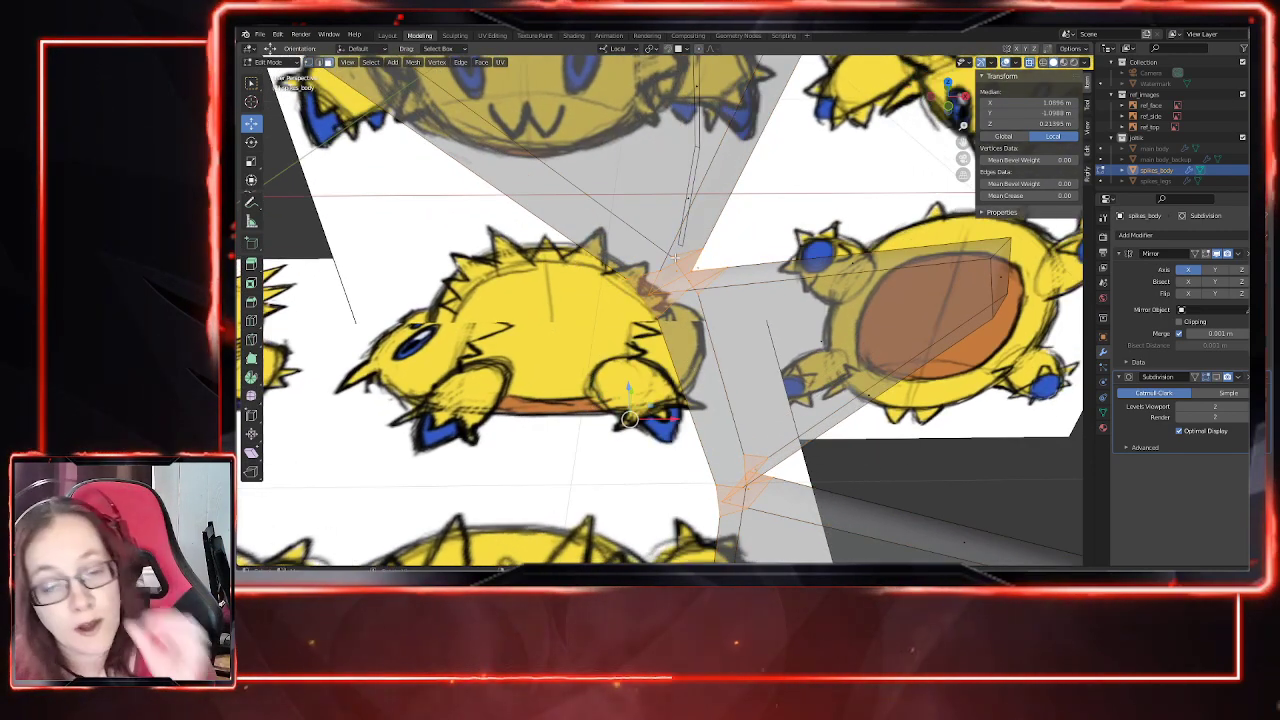
pyautogui.moveTo(676, 258); pyautogui.dragTo(600, 340, button='middle')
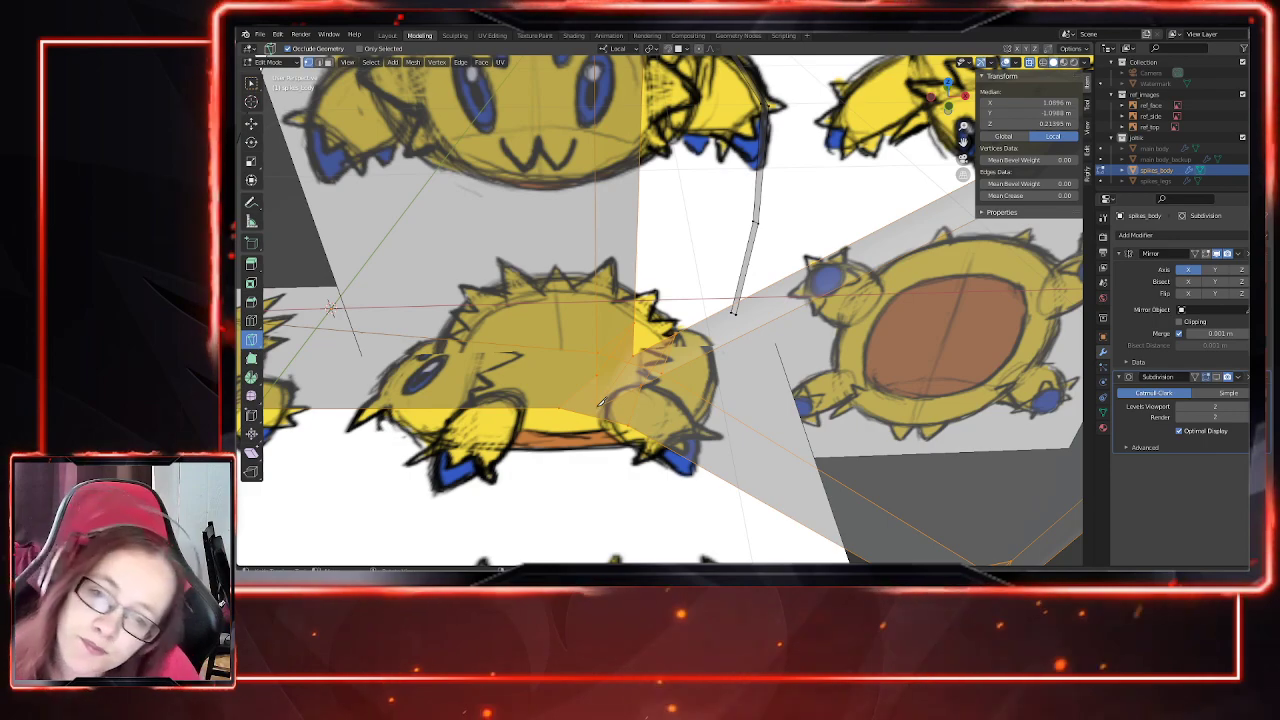
pyautogui.moveTo(599, 460); pyautogui.dragTo(597, 453, button='middle')
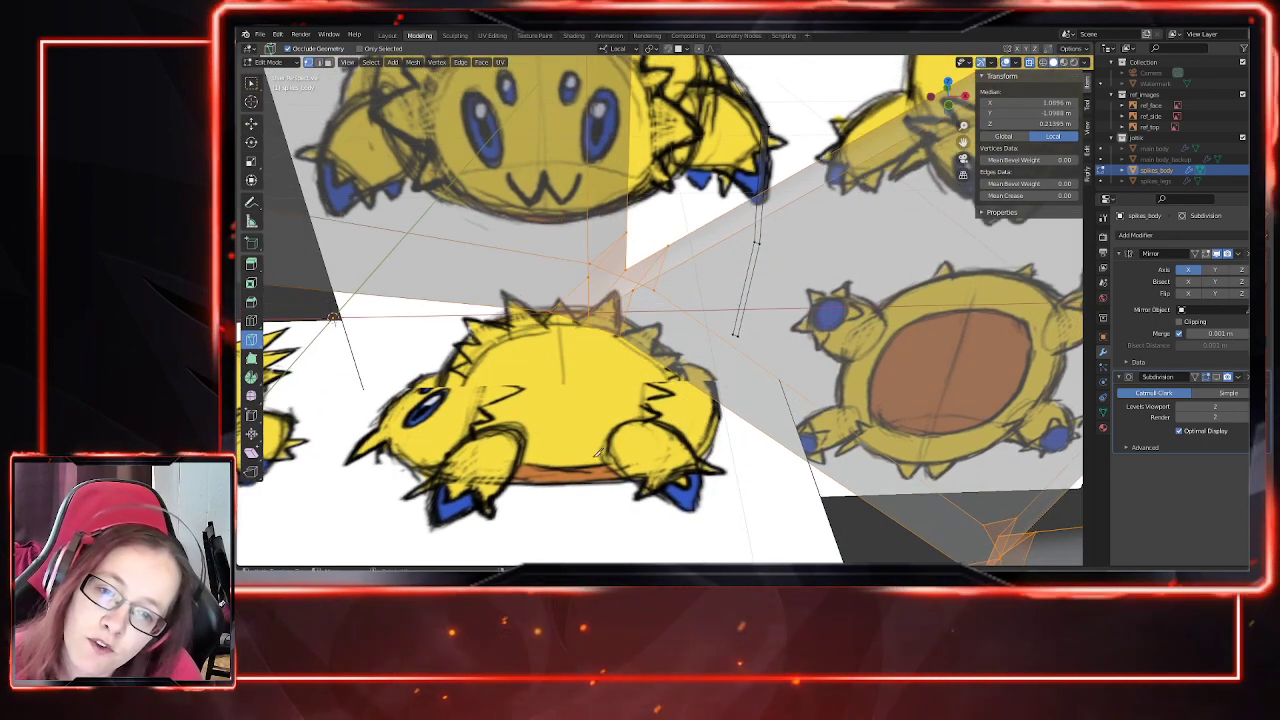
pyautogui.click(253, 341)
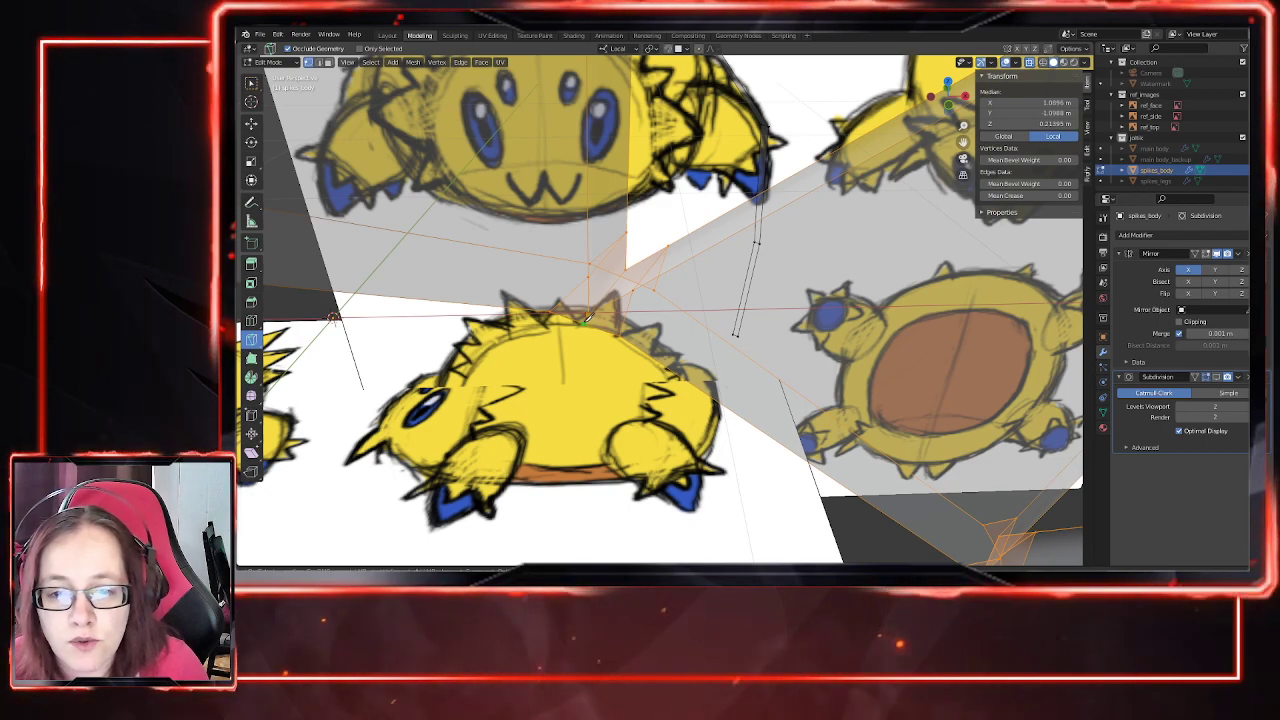
pyautogui.moveTo(589, 318); pyautogui.dragTo(683, 326, button='middle')
pyautogui.scroll(3, 662, 282)
pyautogui.keyDown('shift'); pyautogui.moveTo(660, 280); pyautogui.dragTo(697, 236, button='middle'); pyautogui.keyUp('shift')
pyautogui.hotkey('alt', 'z')
pyautogui.moveTo(616, 205); pyautogui.dragTo(551, 170, button='middle')
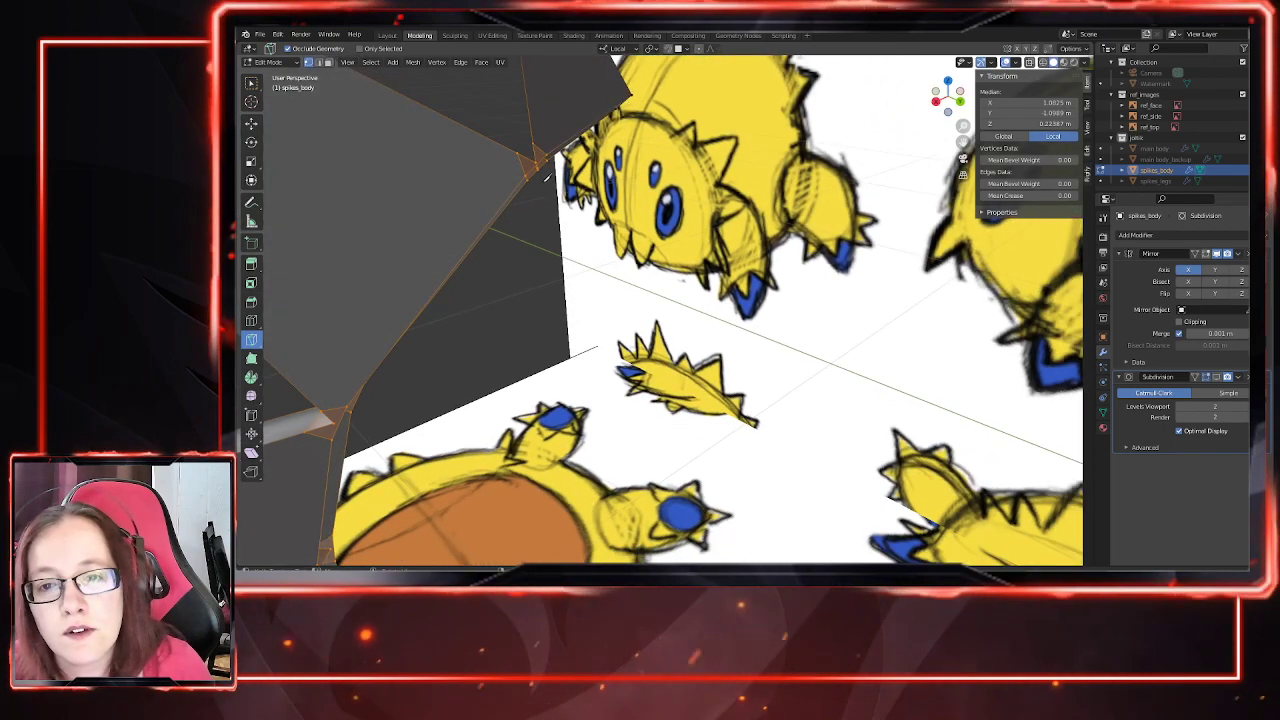
# Step: Knife-cut an edge from the corner vertex between the first and second spikes across the bevelled joint to its neighbouring vertex
pyautogui.click(536, 161)
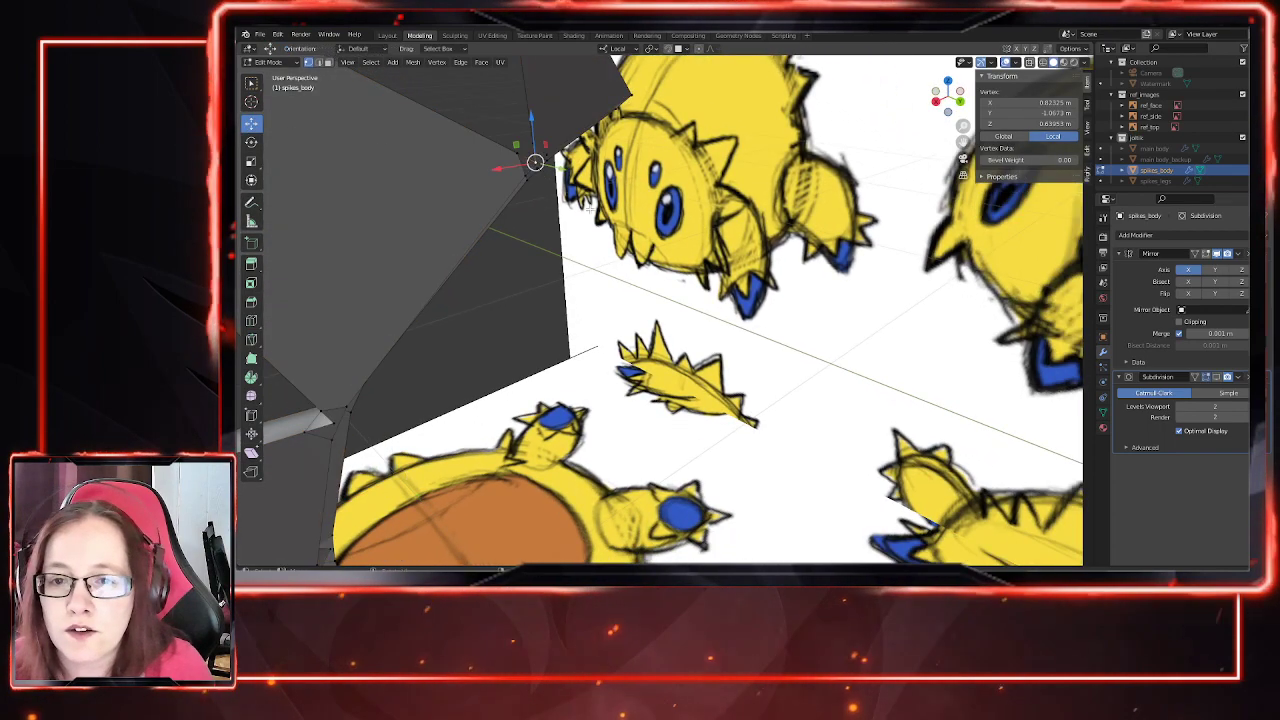
pyautogui.press('KP_Decimal')
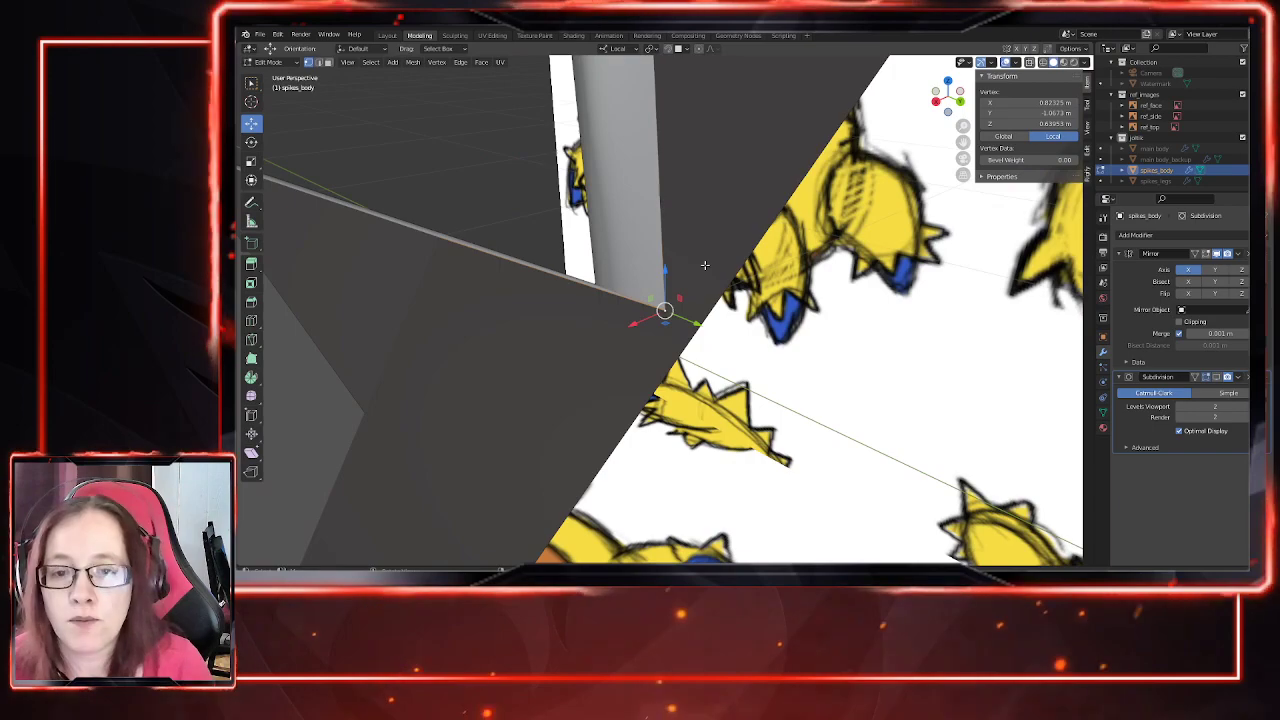
pyautogui.moveTo(694, 421); pyautogui.dragTo(669, 416, button='middle')
pyautogui.scroll(-4, 669, 422)
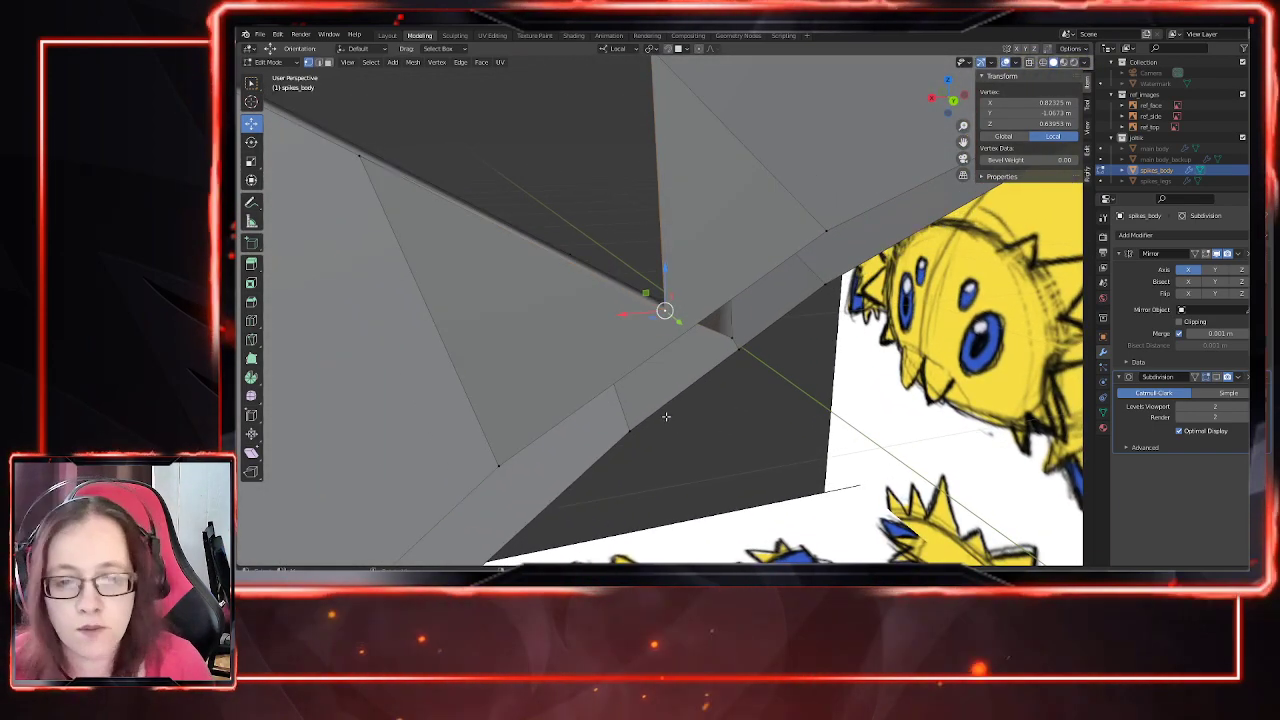
pyautogui.moveTo(666, 416); pyautogui.dragTo(686, 432, button='middle')
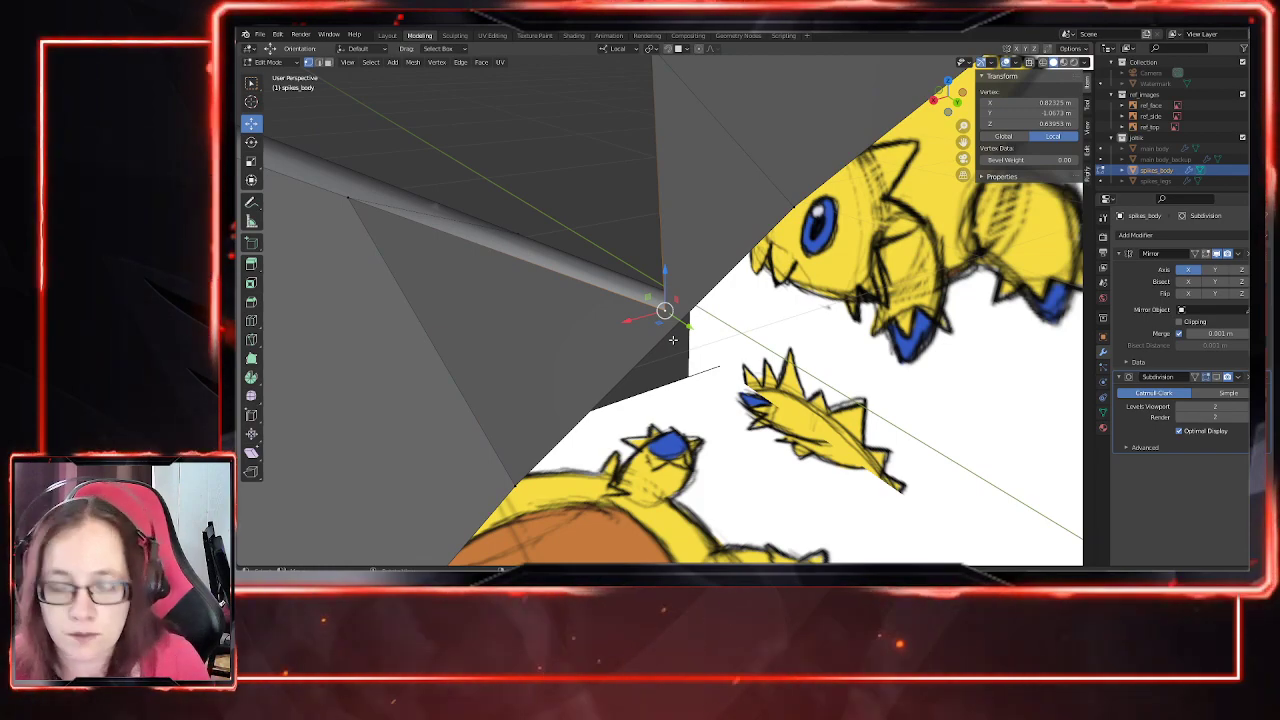
pyautogui.moveTo(485, 287)
pyautogui.mouseDown(button='middle')
pyautogui.moveTo(707, 347)
pyautogui.moveTo(305, 288)
pyautogui.mouseUp(button='middle')
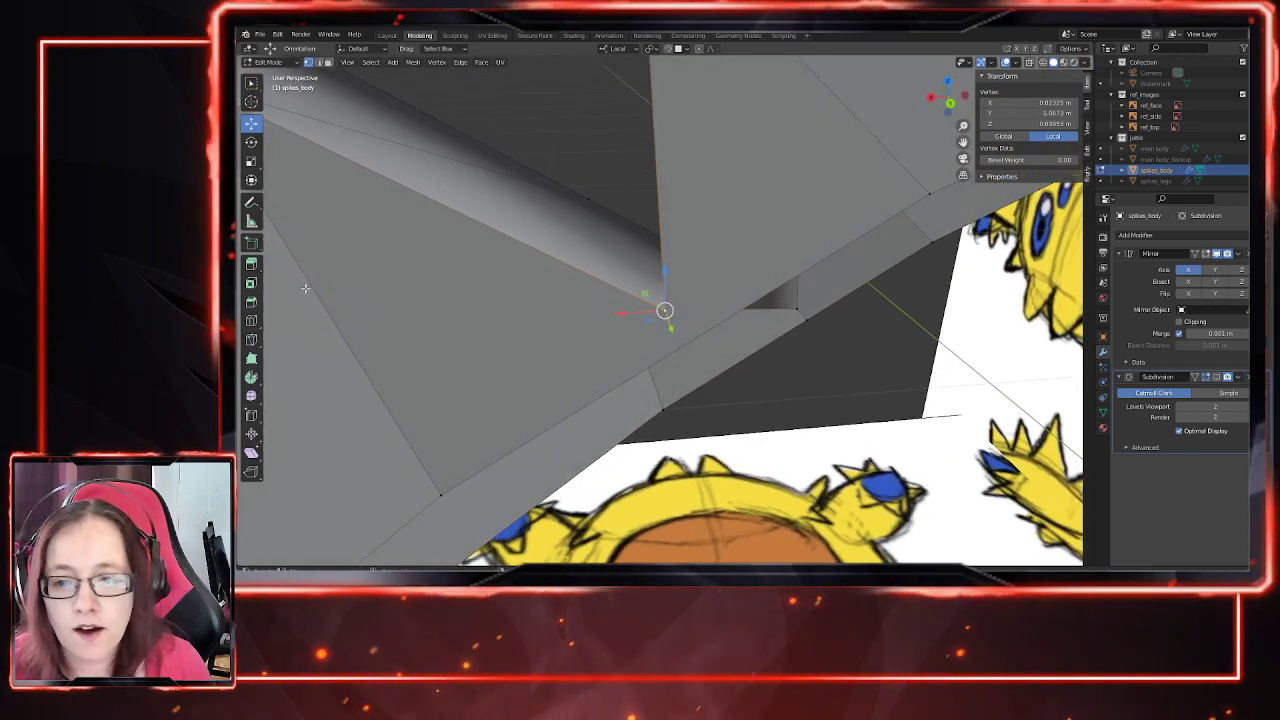
pyautogui.click(668, 312)
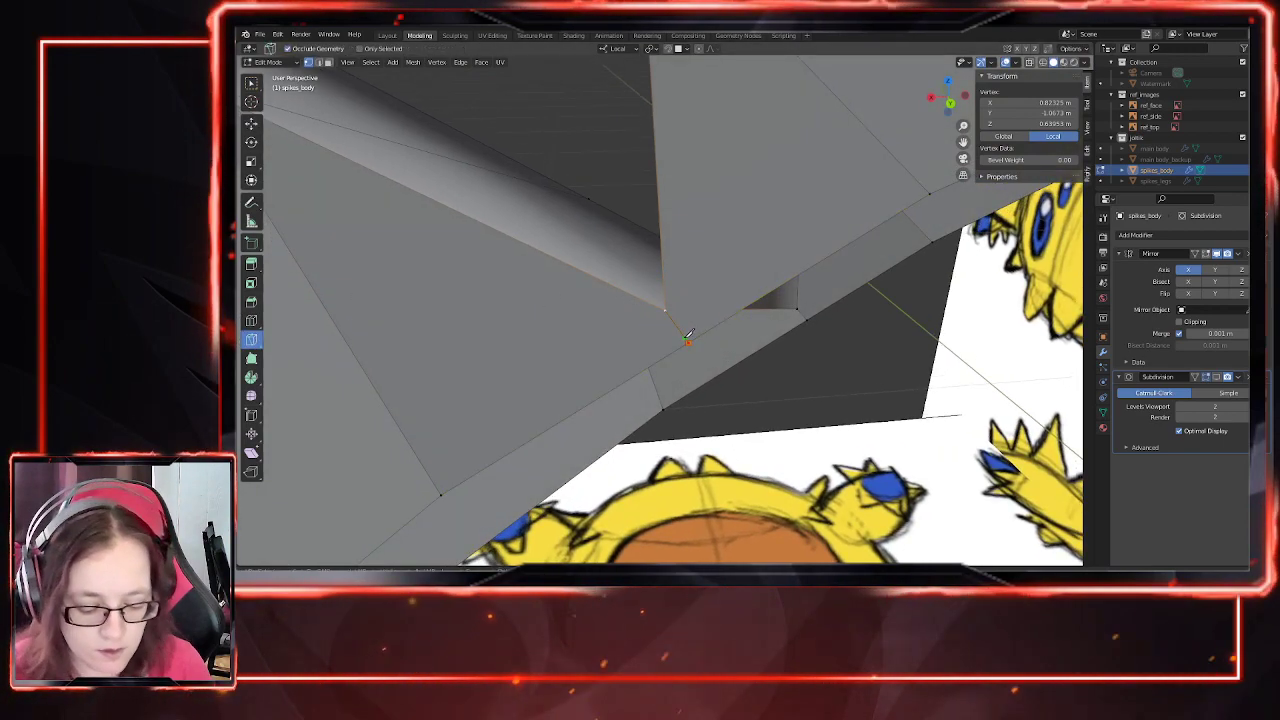
pyautogui.click(688, 340)
pyautogui.press('Return')
# Step: Cut matching edges from the corner vertices across the joints below the second and third spikes with the Knife
pyautogui.moveTo(716, 346); pyautogui.dragTo(670, 297, button='middle')
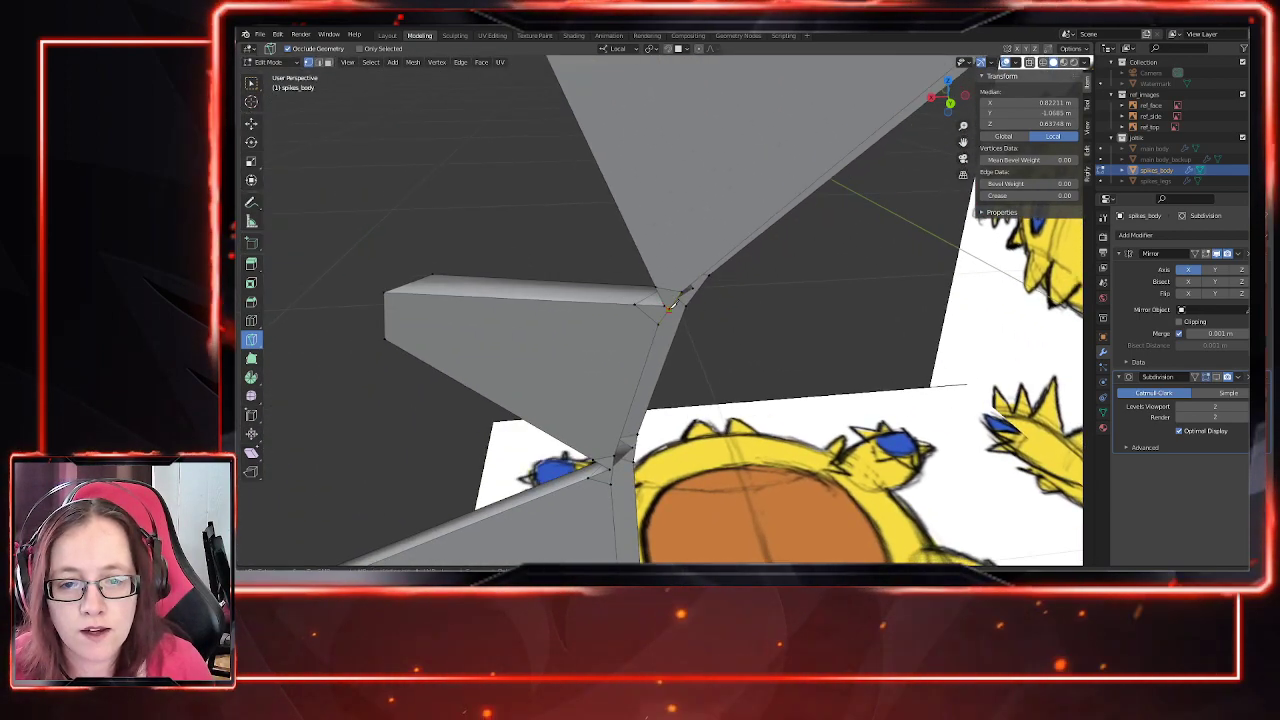
pyautogui.press('Return')
pyautogui.moveTo(696, 367); pyautogui.dragTo(660, 372, button='middle')
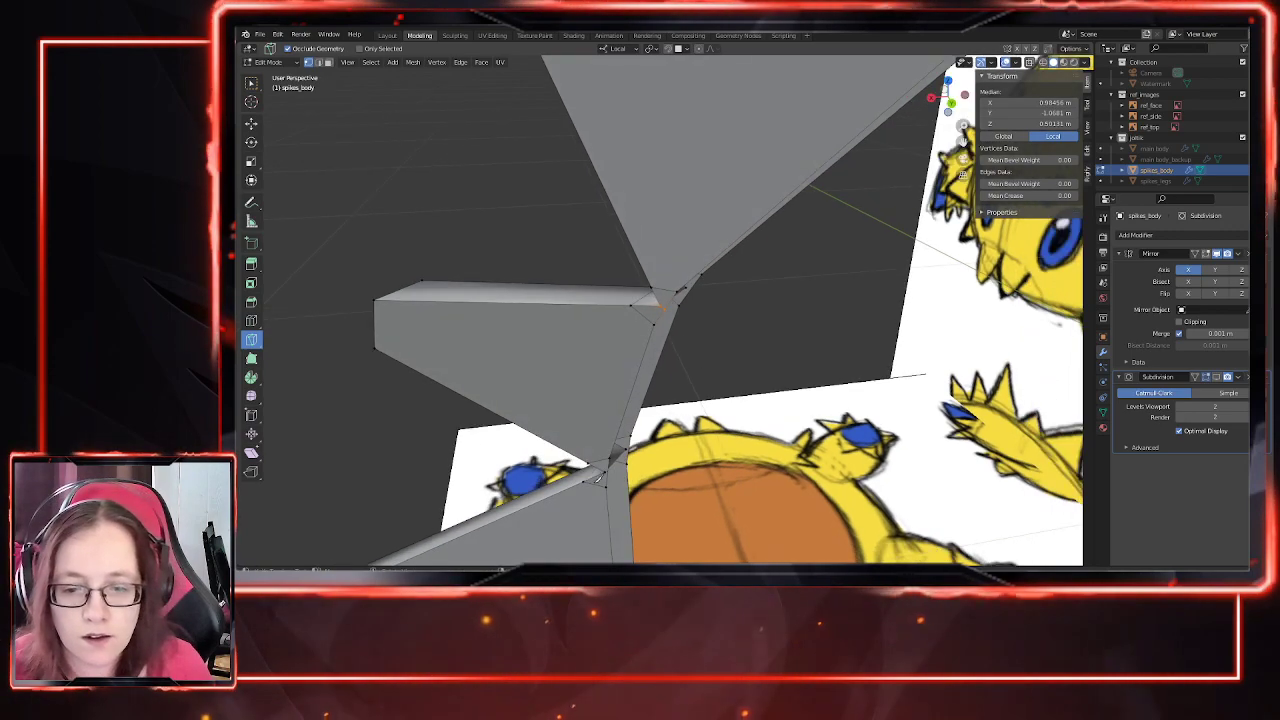
pyautogui.moveTo(617, 458)
pyautogui.mouseDown(button='middle')
pyautogui.moveTo(708, 303)
pyautogui.moveTo(783, 252)
pyautogui.mouseUp(button='middle')
pyautogui.click(778, 259)
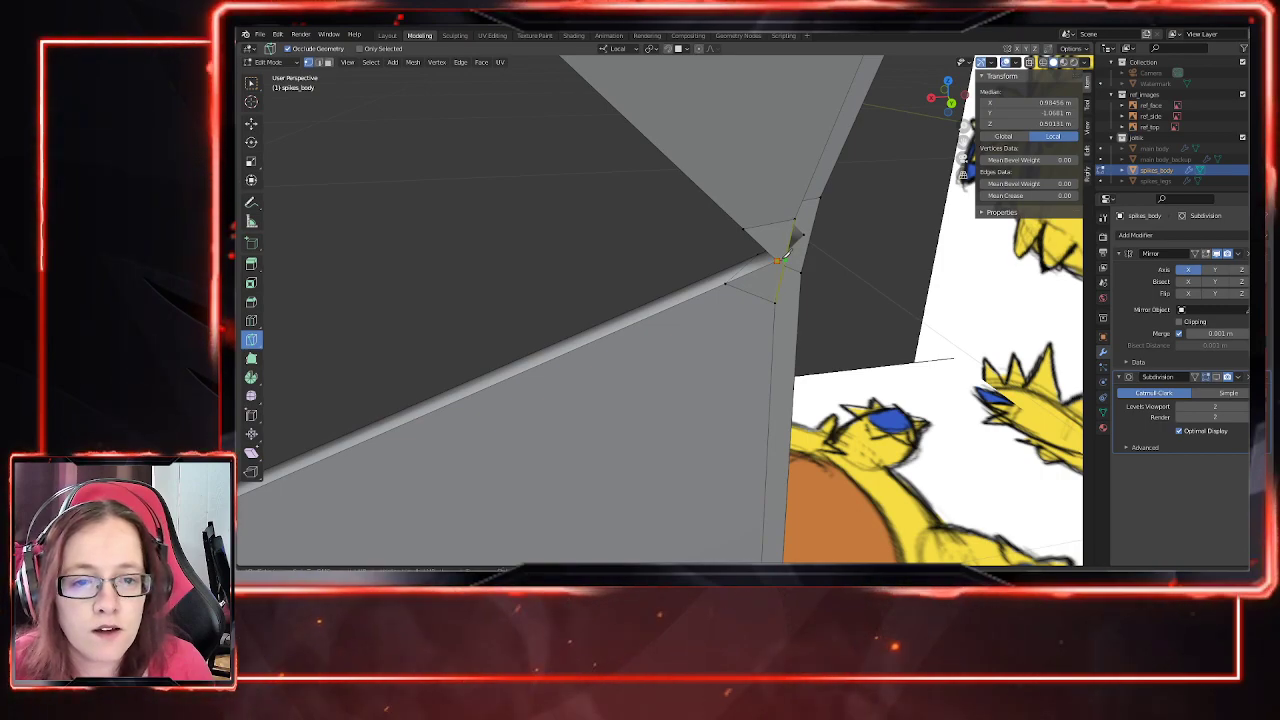
pyautogui.click(784, 259)
pyautogui.press('Return')
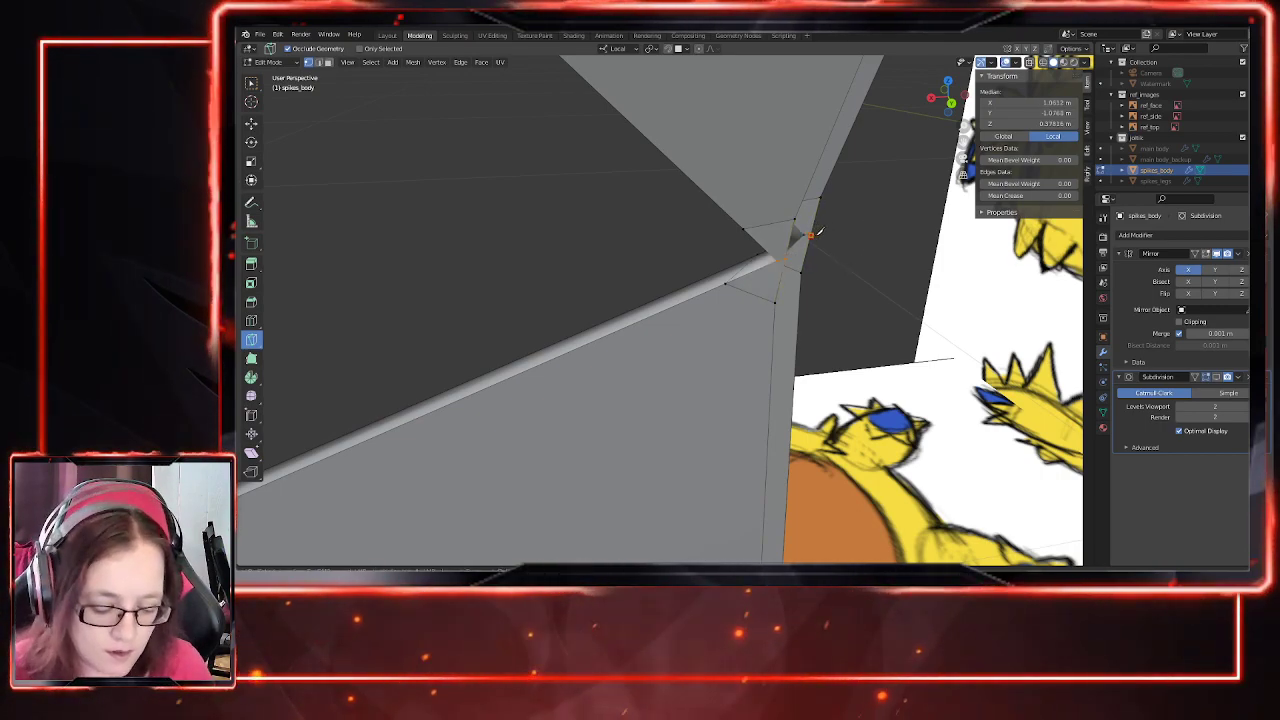
# Step: Knife-cut the same connecting edge across the bevelled joint between the fourth spike and the lowest spike
pyautogui.moveTo(797, 348); pyautogui.dragTo(691, 262, button='middle')
pyautogui.scroll(3, 688, 265)
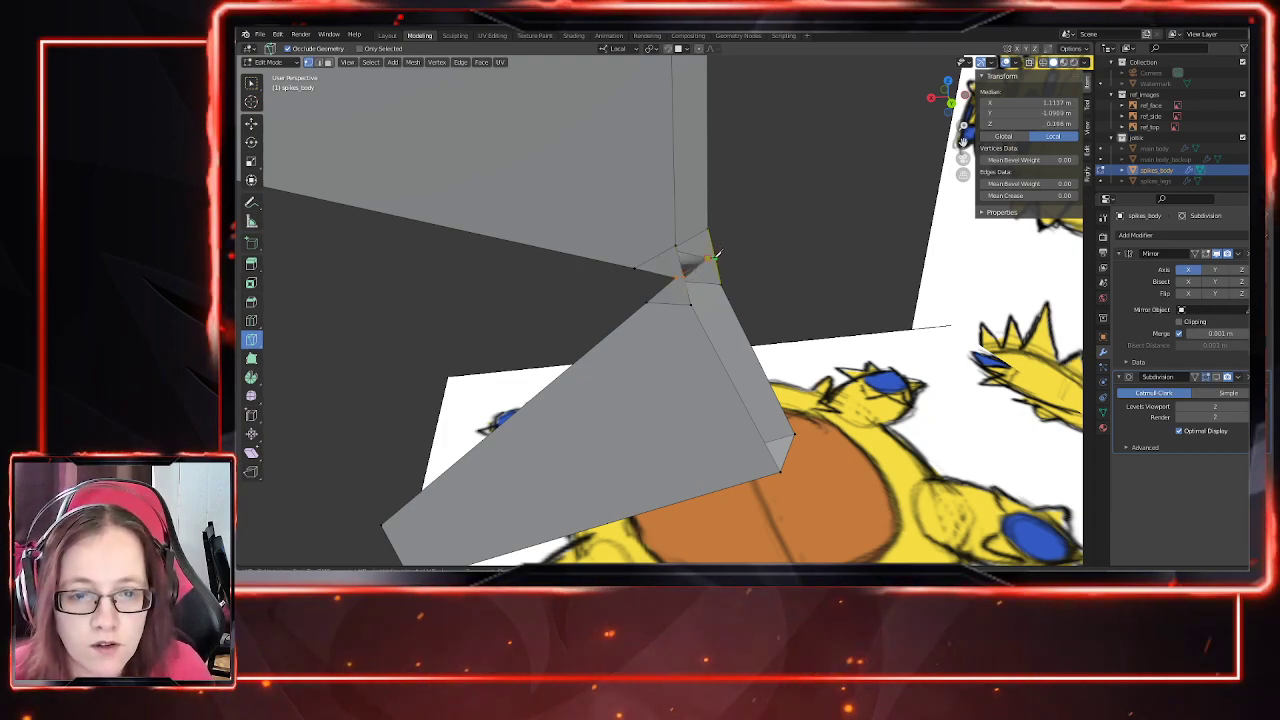
pyautogui.press('Return')
# Step: Cut a connecting edge from the corner vertex on the opposite side of the joint between the third and fourth spikes
pyautogui.moveTo(632, 370)
pyautogui.mouseDown(button='middle')
pyautogui.moveTo(686, 363)
pyautogui.moveTo(645, 378)
pyautogui.mouseUp(button='middle')
pyautogui.click(251, 124)
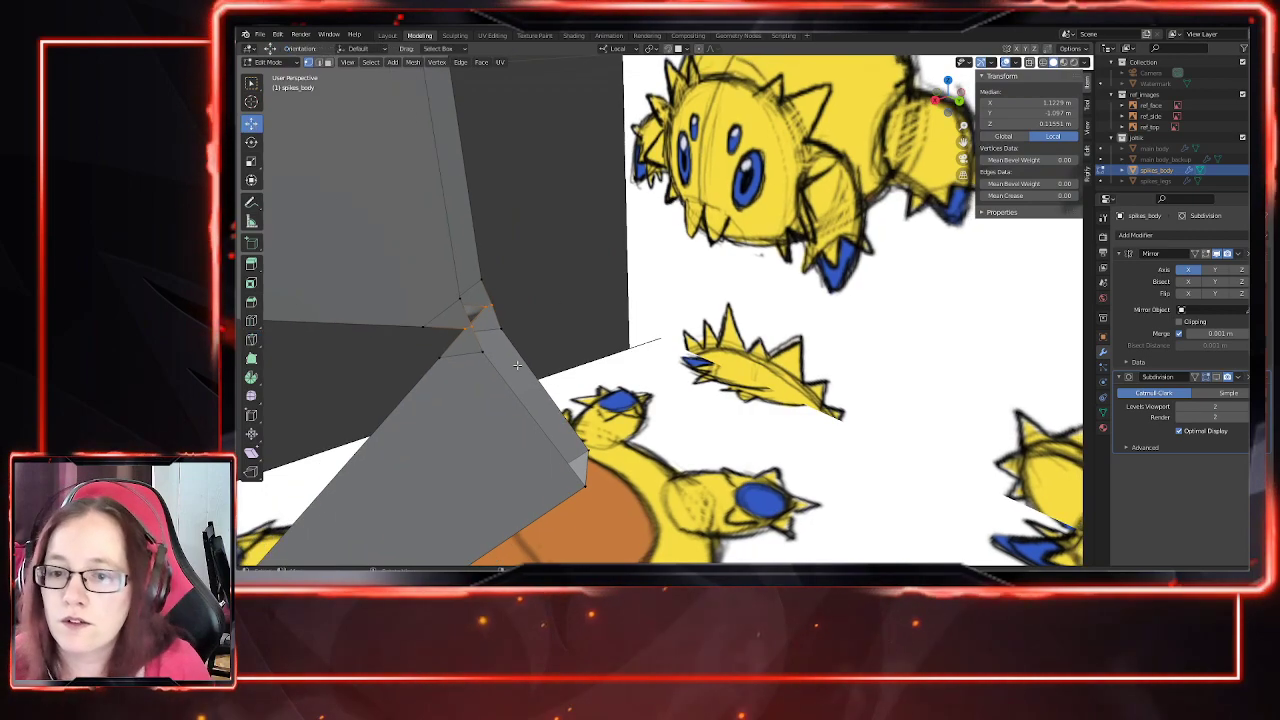
pyautogui.click(468, 330)
pyautogui.press('KP_Decimal')
pyautogui.moveTo(547, 349)
pyautogui.mouseDown(button='middle')
pyautogui.moveTo(562, 376)
pyautogui.moveTo(689, 348)
pyautogui.moveTo(680, 392)
pyautogui.moveTo(238, 345)
pyautogui.mouseUp(button='middle')
pyautogui.click(252, 340)
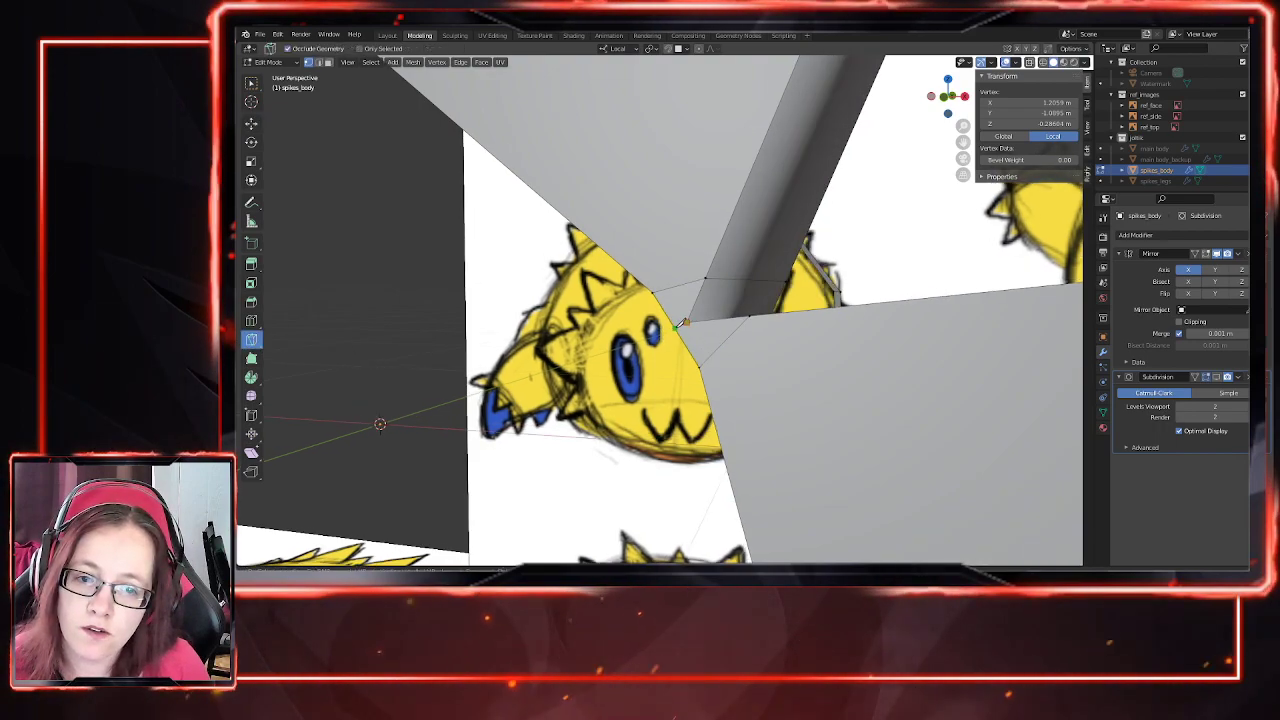
pyautogui.press('Return')
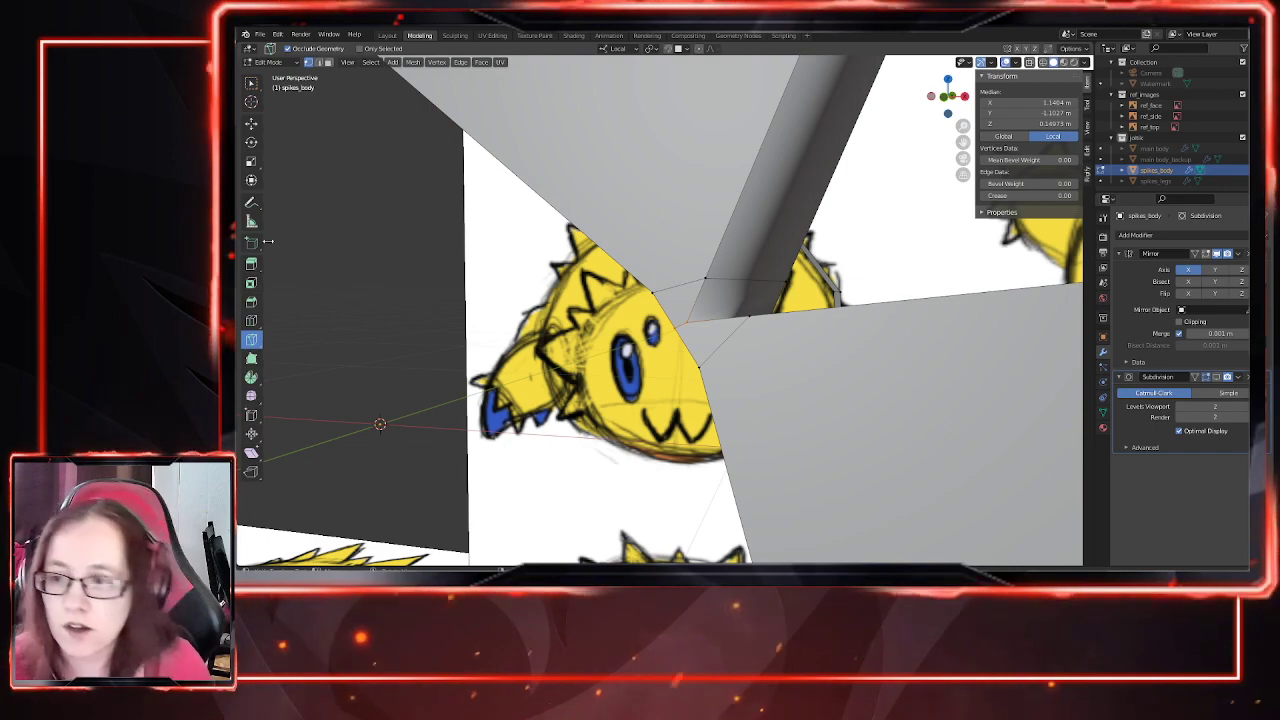
# Step: Show the Subdivision smoothing in Edit Mode and examine the five spikes in Object Mode
pyautogui.scroll(-11, 699, 434)
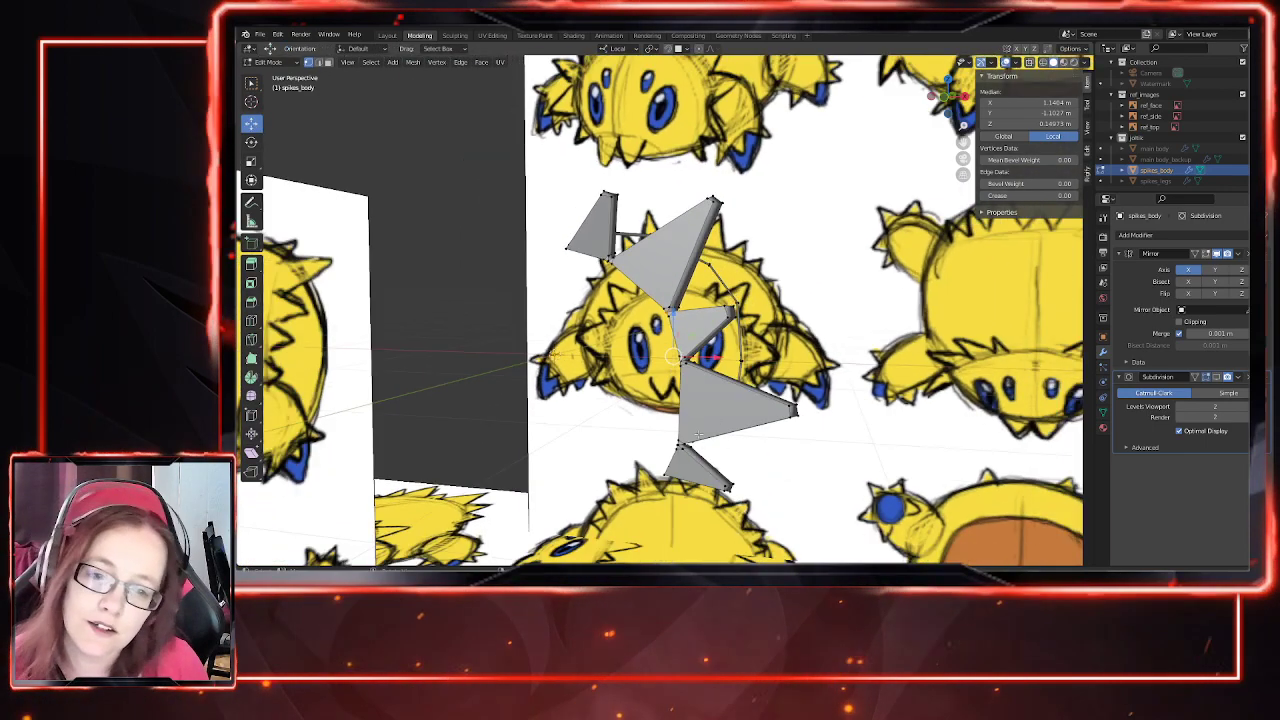
pyautogui.moveTo(742, 455); pyautogui.dragTo(757, 458, button='middle')
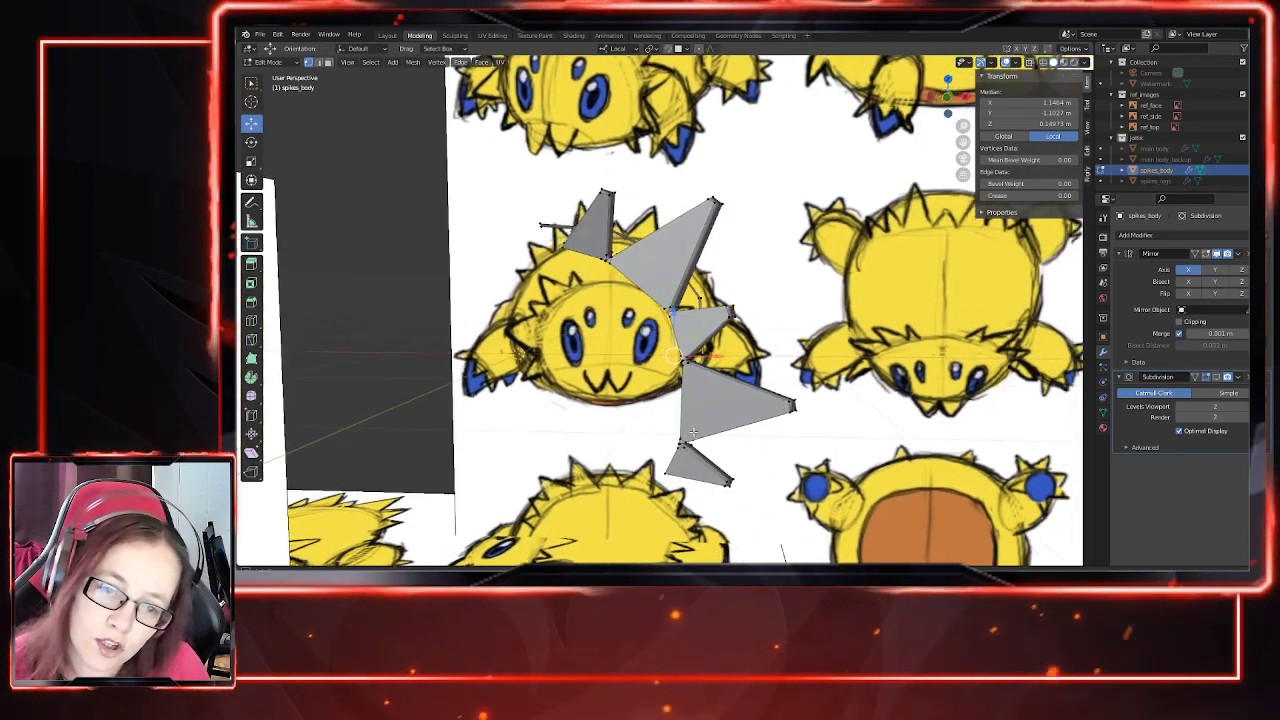
pyautogui.scroll(5, 757, 458)
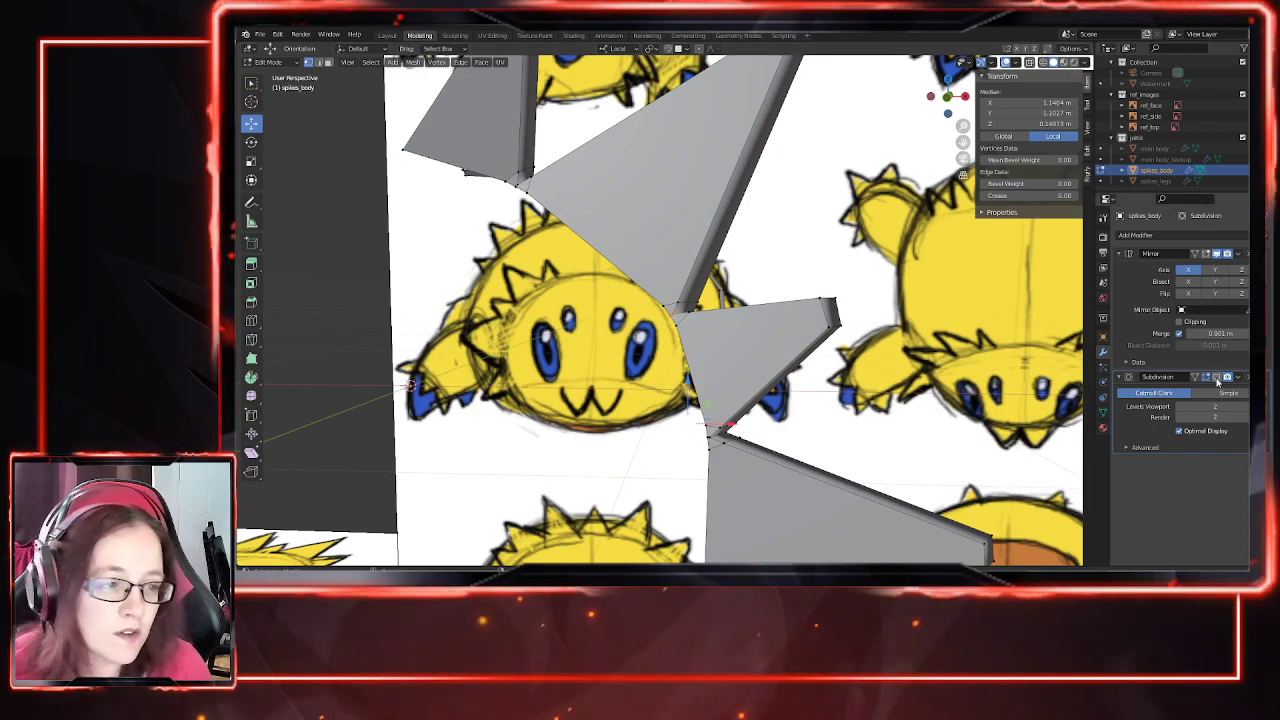
pyautogui.click(1217, 378)
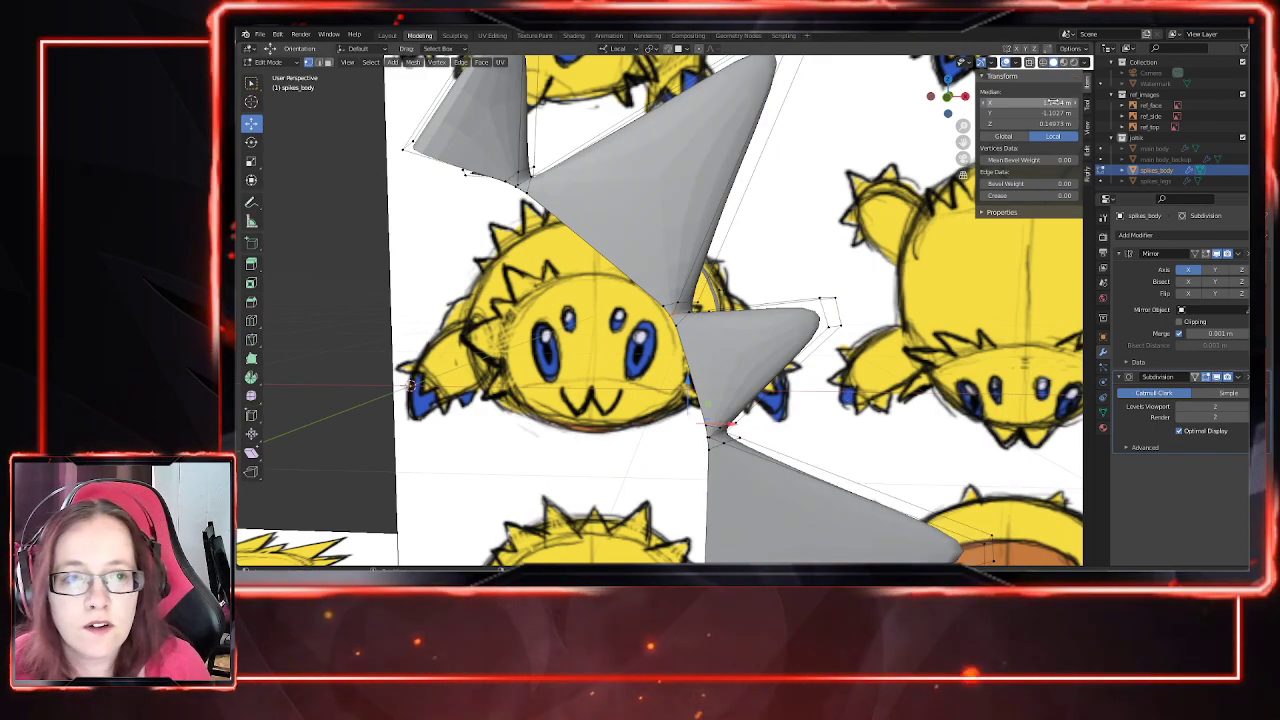
pyautogui.press('Tab')
pyautogui.scroll(-8, 863, 306)
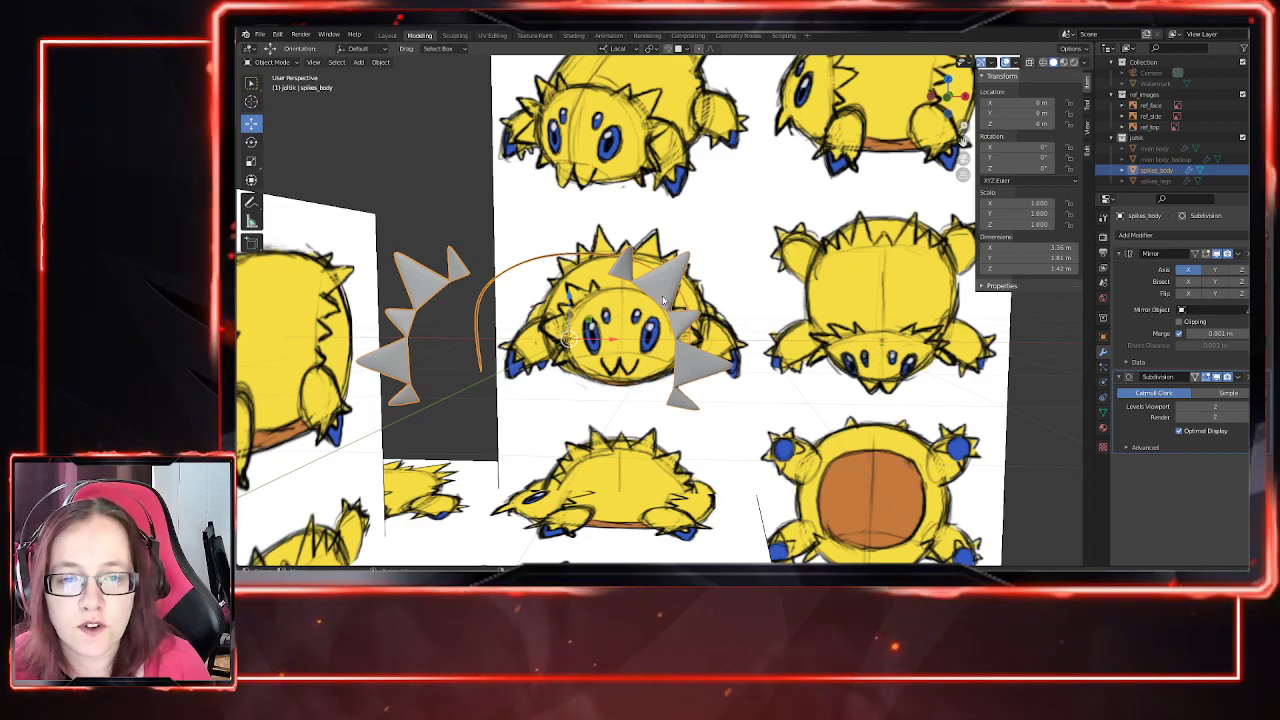
pyautogui.scroll(3, 659, 245)
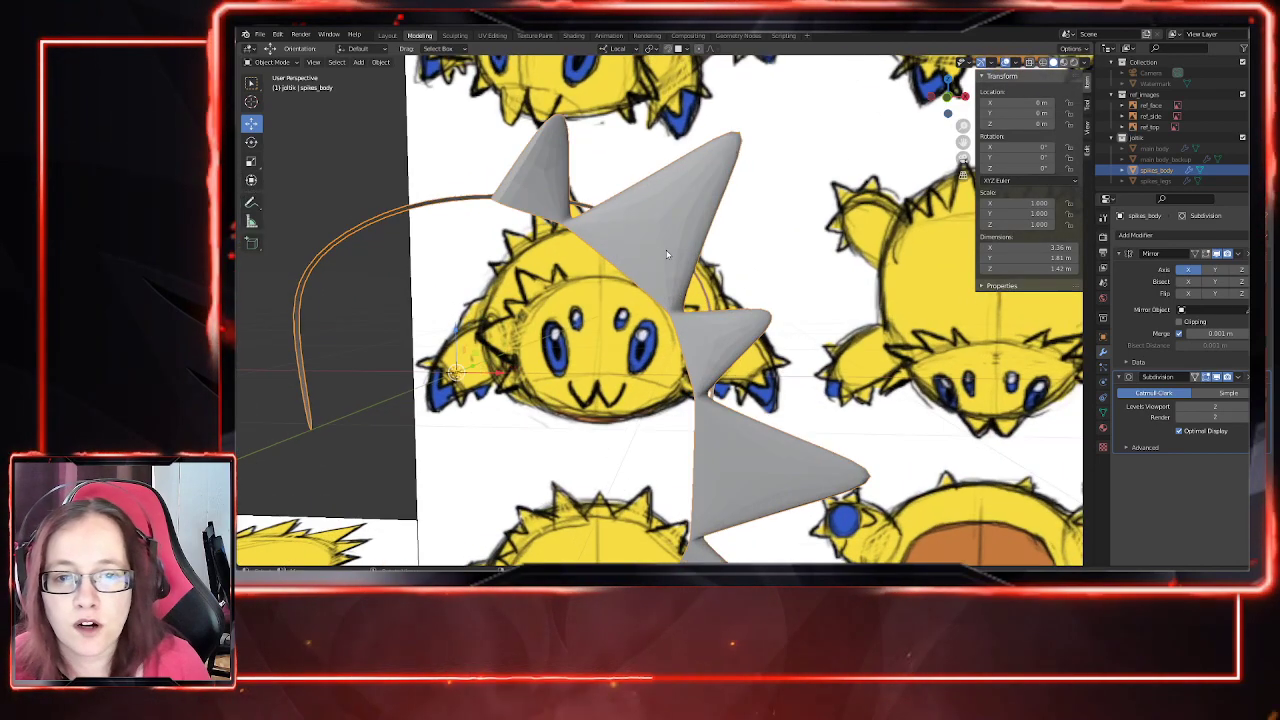
# Step: Apply Shade Smooth to the spikes_body object
pyautogui.click(640, 262)
pyautogui.click(665, 242)
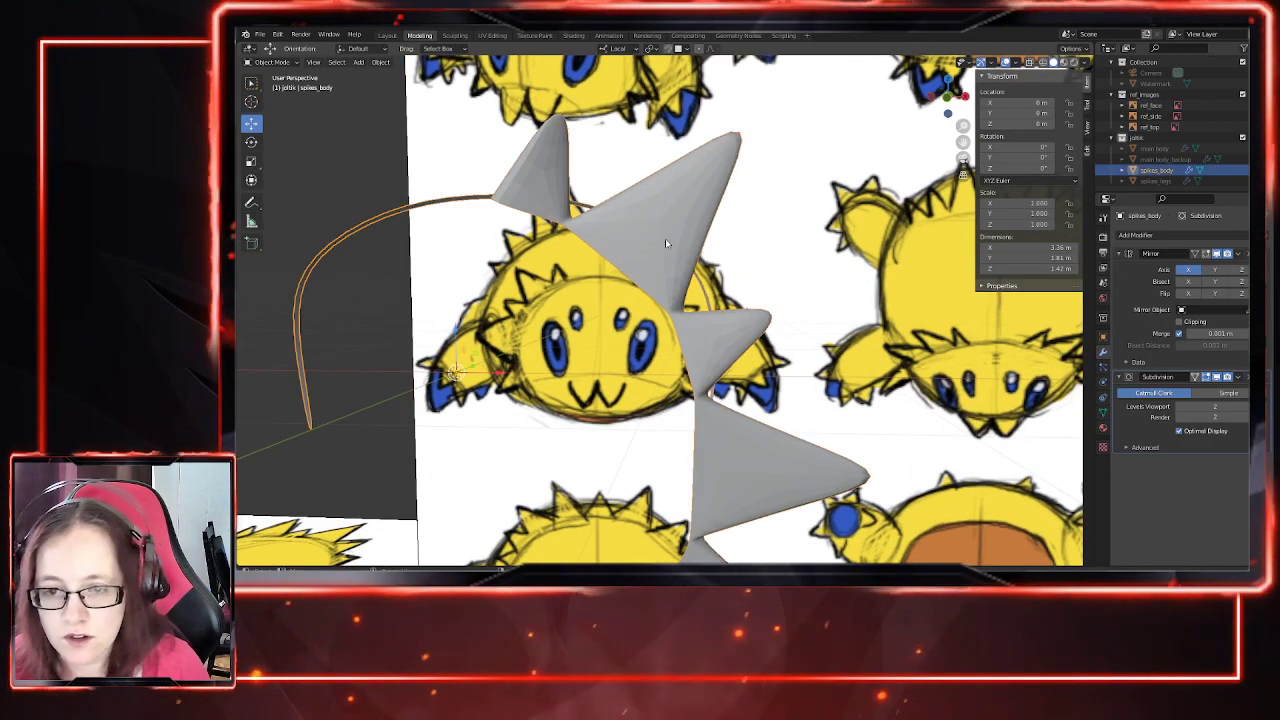
pyautogui.rightClick(651, 223)
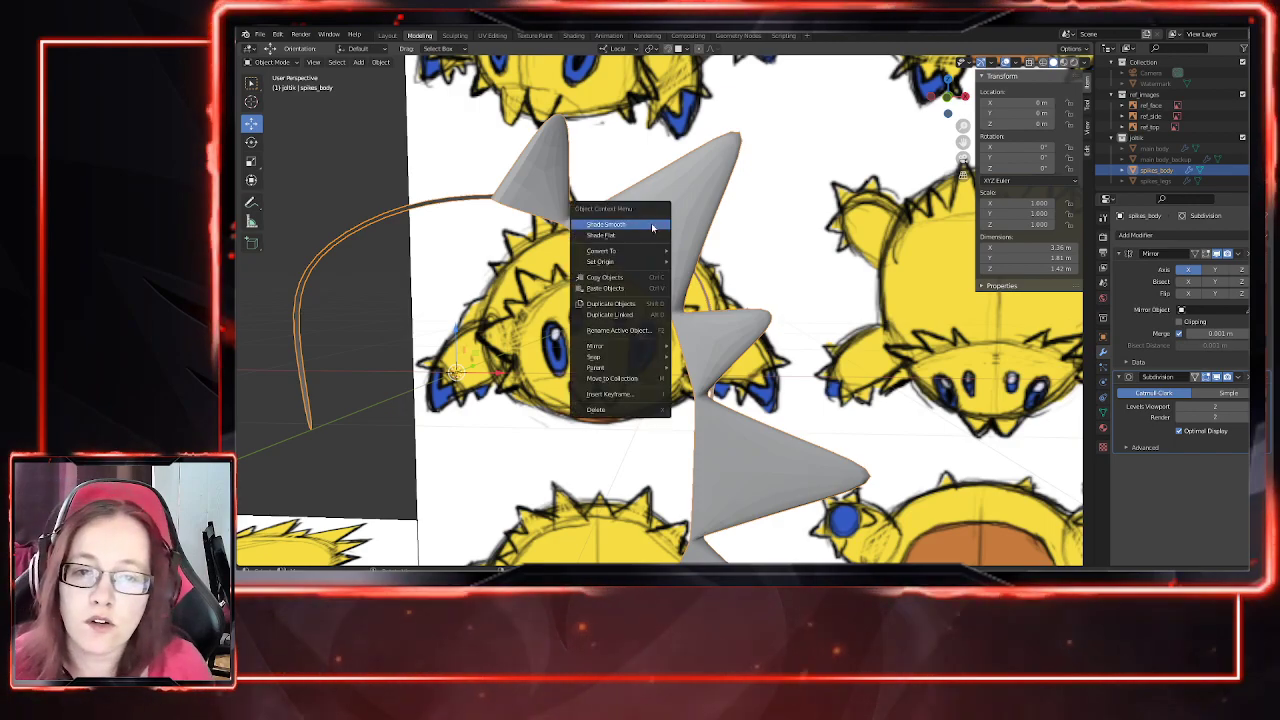
# Step: Show the main body mesh and check how the spikes sit on it from the front and the side
pyautogui.moveTo(871, 393); pyautogui.dragTo(826, 388, button='middle')
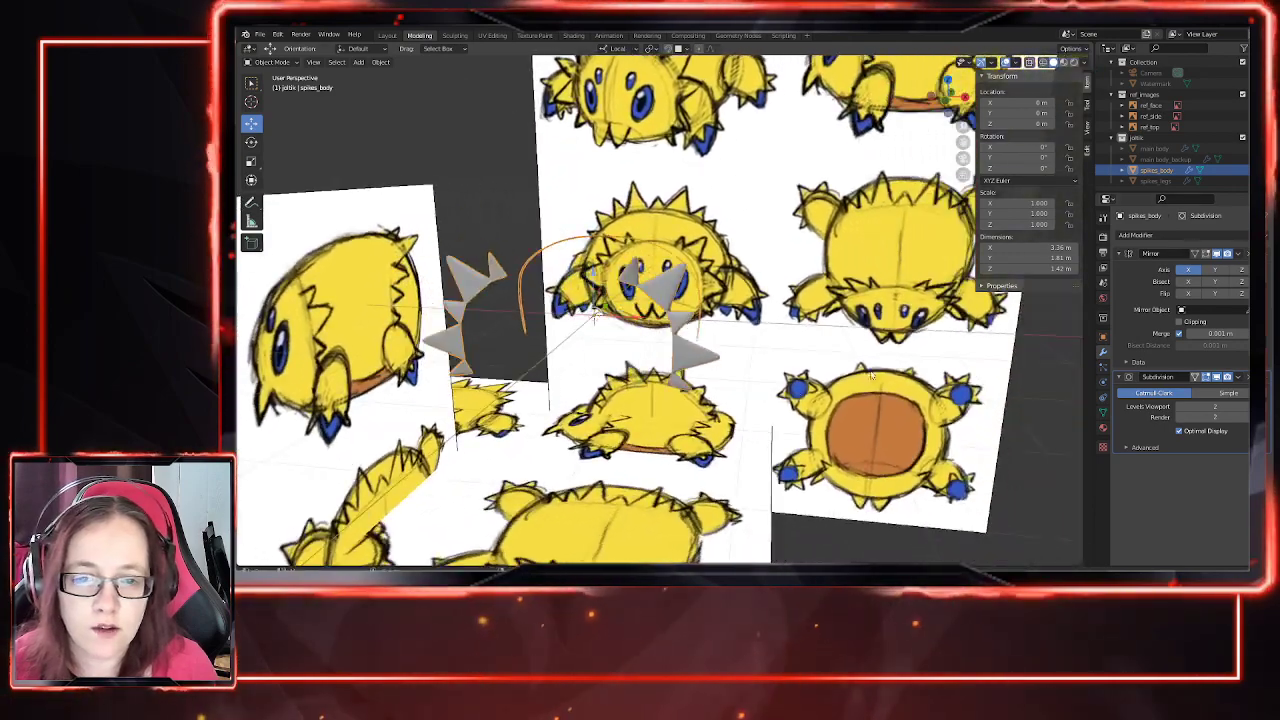
pyautogui.click(1253, 149)
pyautogui.moveTo(918, 330); pyautogui.dragTo(811, 355, button='middle')
pyautogui.press('KP_1')
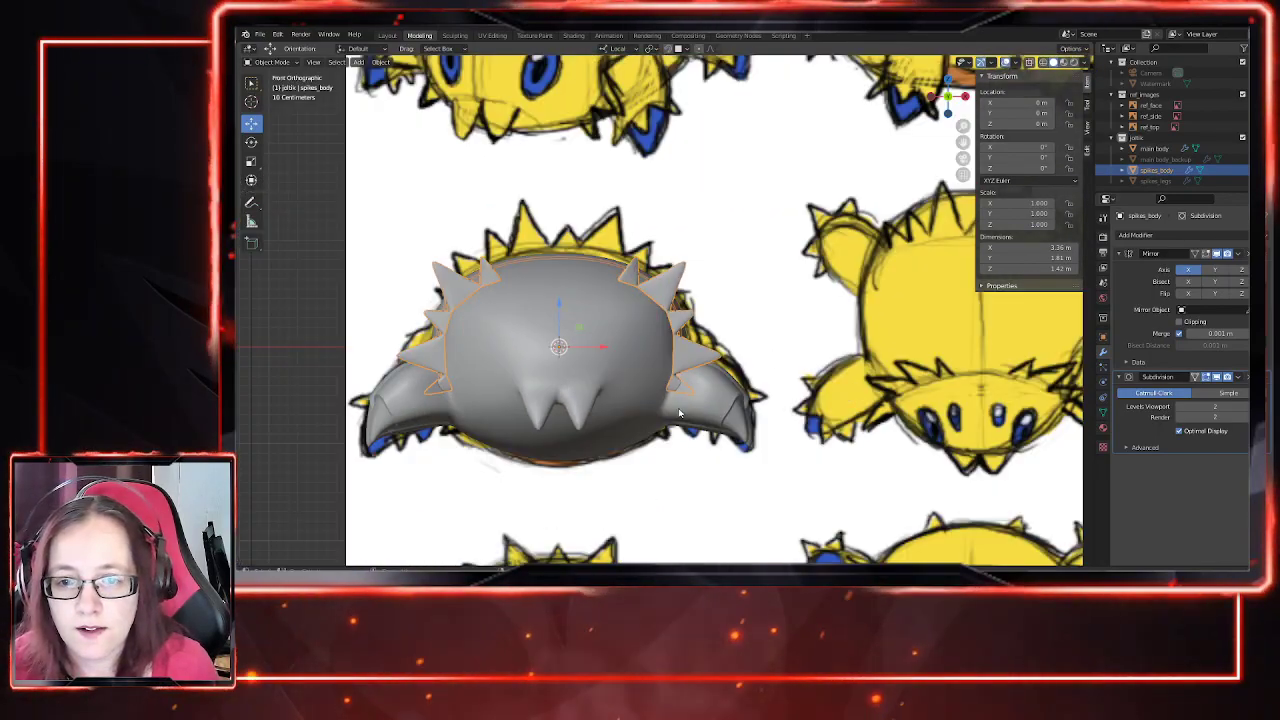
pyautogui.moveTo(570, 407); pyautogui.dragTo(623, 405, button='middle')
pyautogui.moveTo(765, 388); pyautogui.dragTo(703, 354, button='middle')
pyautogui.scroll(5, 662, 328)
pyautogui.moveTo(709, 513); pyautogui.dragTo(714, 344, button='middle')
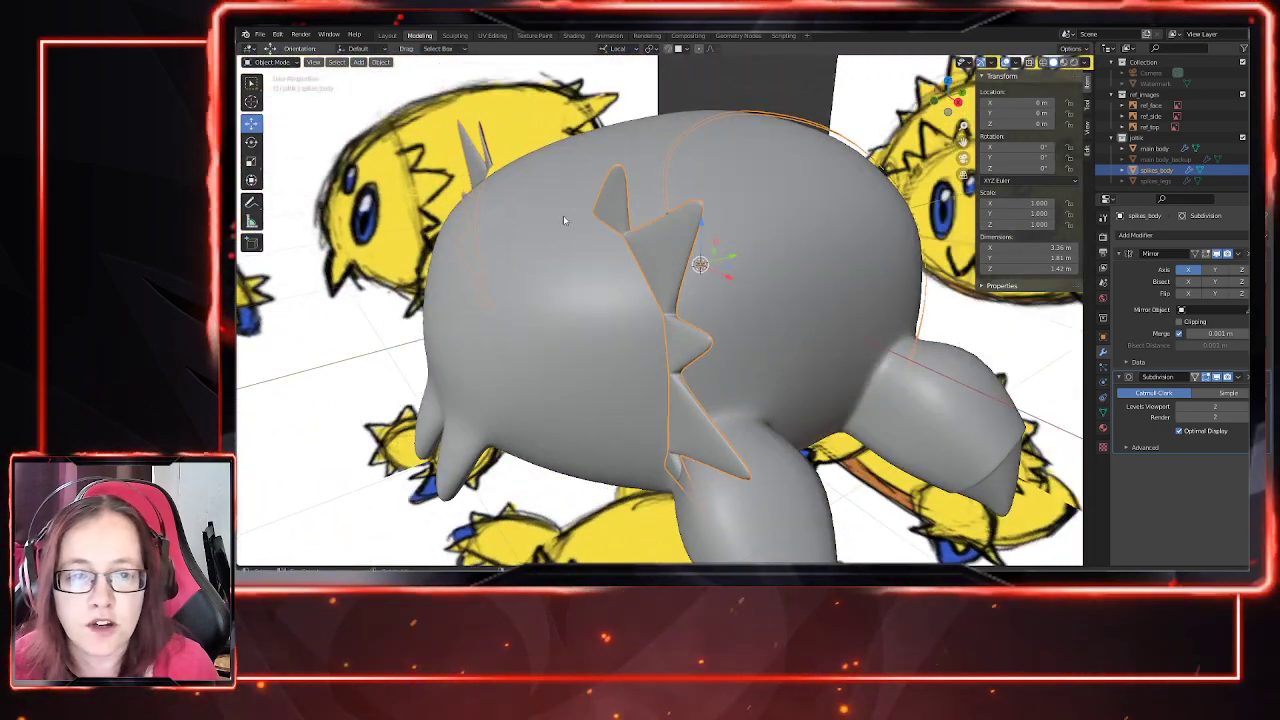
pyautogui.moveTo(674, 262); pyautogui.dragTo(809, 260, button='middle')
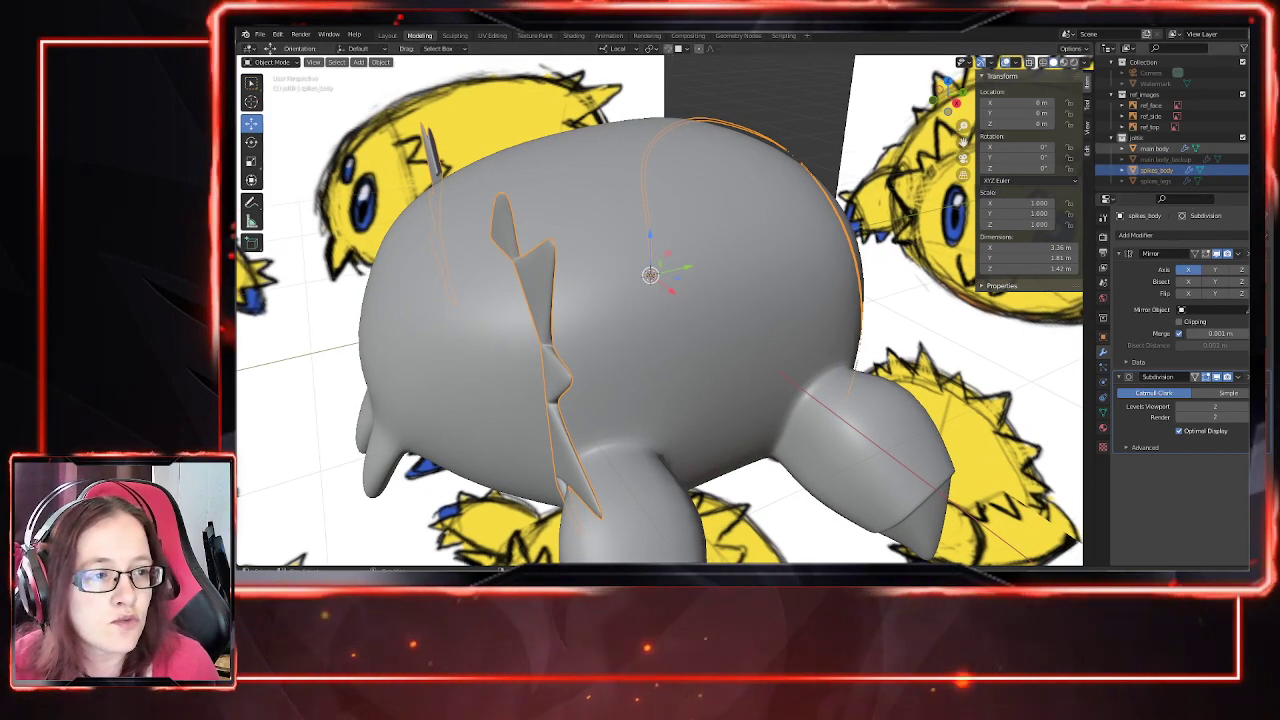
# Step: Hide the main body, turn off Subdivision in Edit Mode, and bring the second, still spikeless strip of spikes_body into view for editing
pyautogui.click(1254, 148)
pyautogui.moveTo(652, 205); pyautogui.dragTo(630, 352, button='middle')
pyautogui.press('Tab')
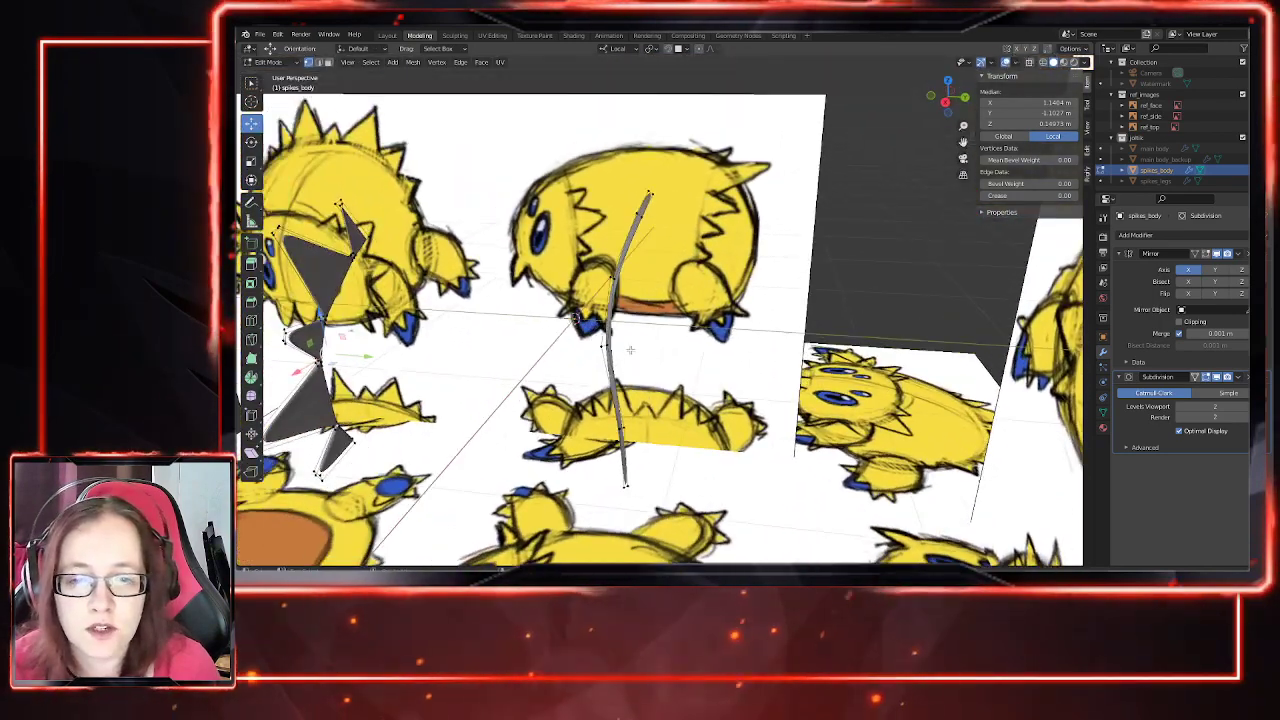
pyautogui.press('3')
pyautogui.click(1219, 378)
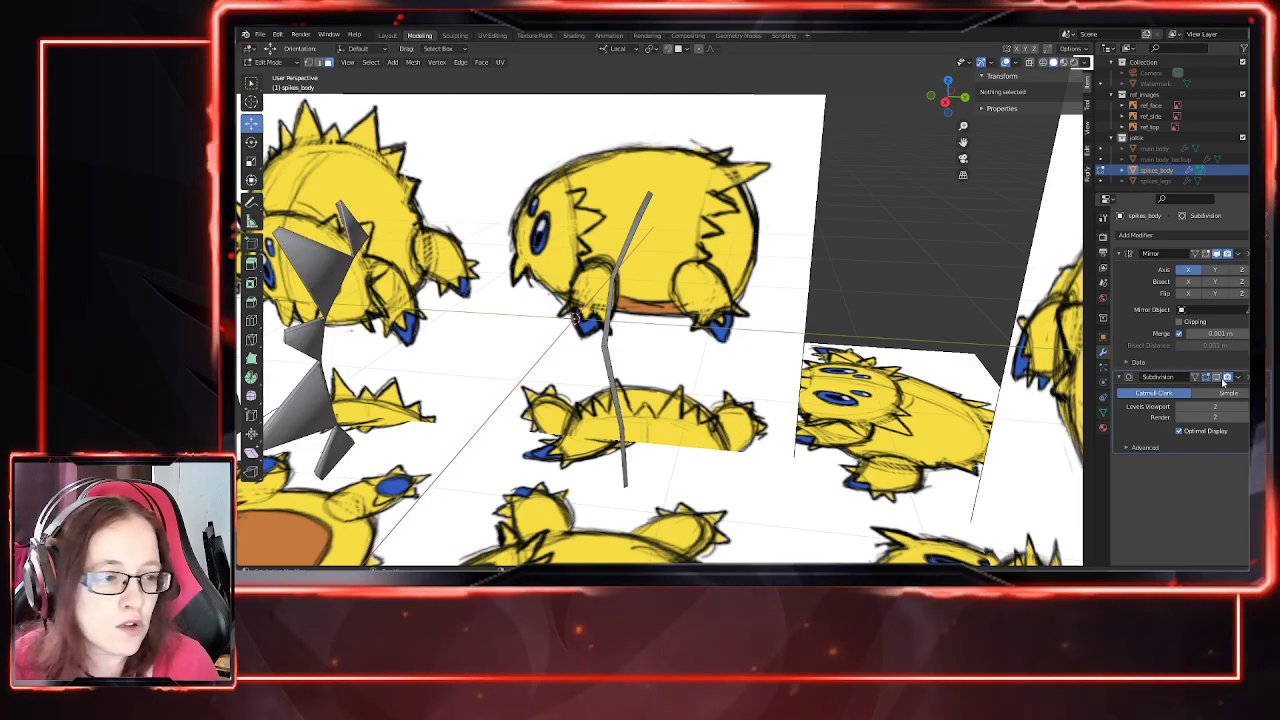
pyautogui.moveTo(612, 281)
pyautogui.mouseDown(button='middle')
pyautogui.moveTo(642, 314)
pyautogui.moveTo(657, 384)
pyautogui.moveTo(636, 360)
pyautogui.moveTo(693, 327)
pyautogui.moveTo(706, 353)
pyautogui.mouseUp(button='middle')
pyautogui.press('Tab')
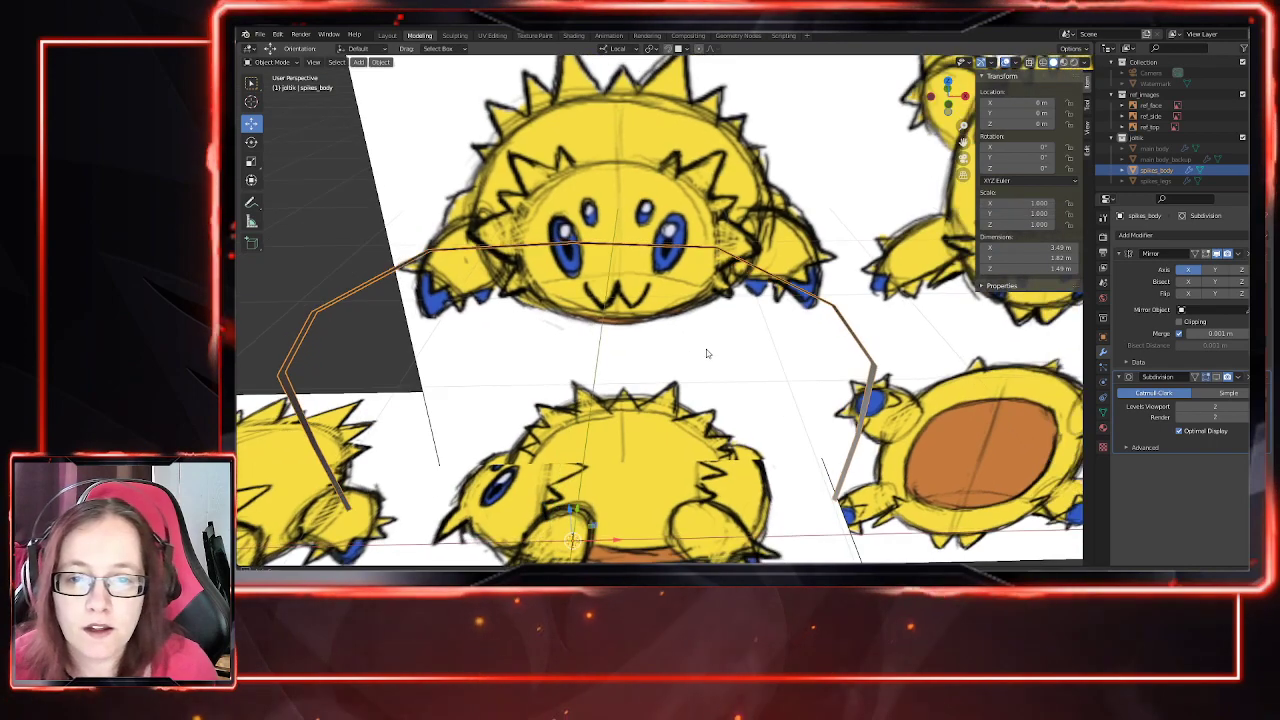
pyautogui.press('Tab')
pyautogui.moveTo(657, 292)
pyautogui.mouseDown(button='middle')
pyautogui.moveTo(692, 289)
pyautogui.moveTo(618, 302)
pyautogui.mouseUp(button='middle')
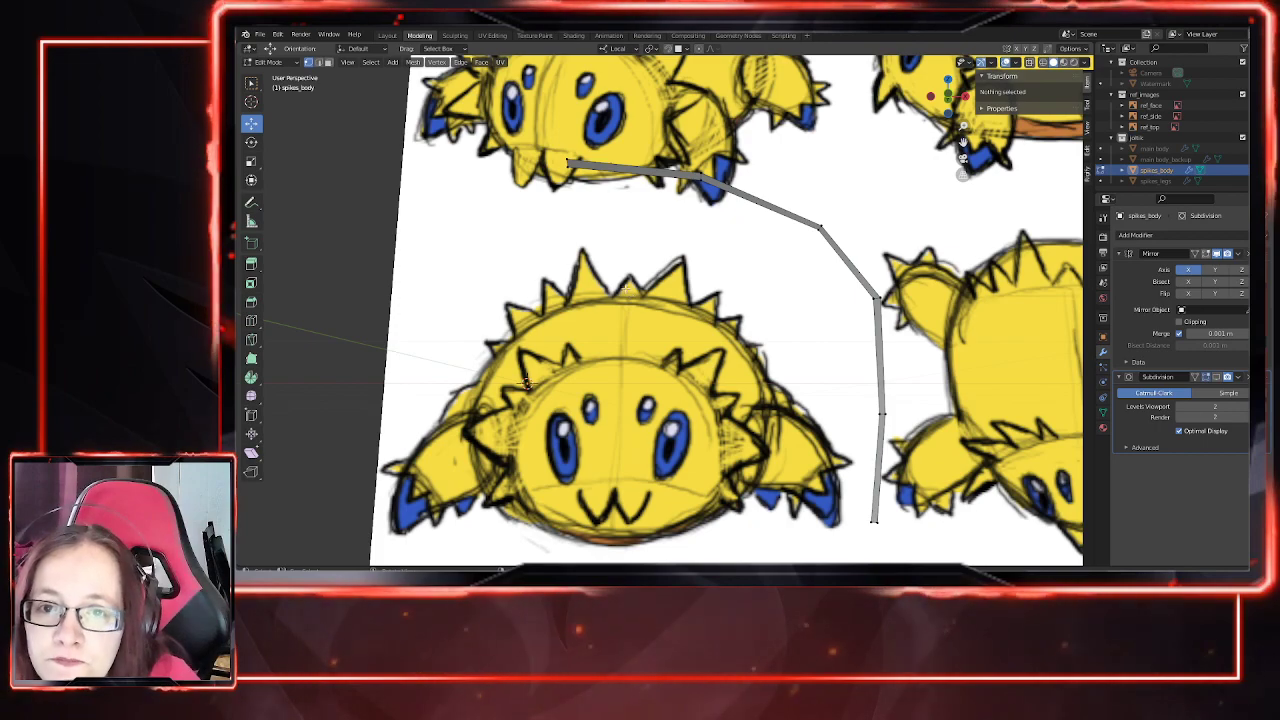
# Step: Extrude the top end face of the spikeless strip about 0.38 m straight up along Z
pyautogui.moveTo(604, 247); pyautogui.dragTo(738, 352, button='middle')
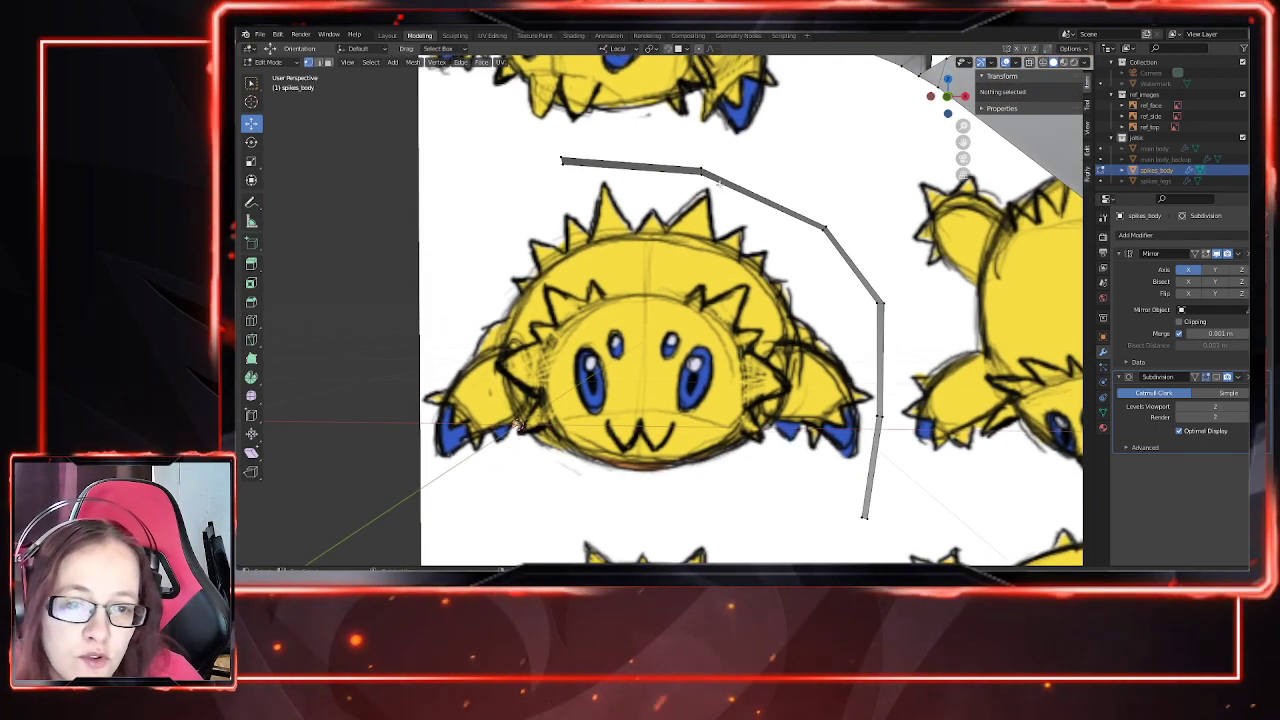
pyautogui.moveTo(653, 296)
pyautogui.mouseDown(button='middle')
pyautogui.moveTo(556, 386)
pyautogui.moveTo(585, 309)
pyautogui.moveTo(651, 380)
pyautogui.moveTo(626, 353)
pyautogui.mouseUp(button='middle')
pyautogui.click(598, 297)
pyautogui.press('e')
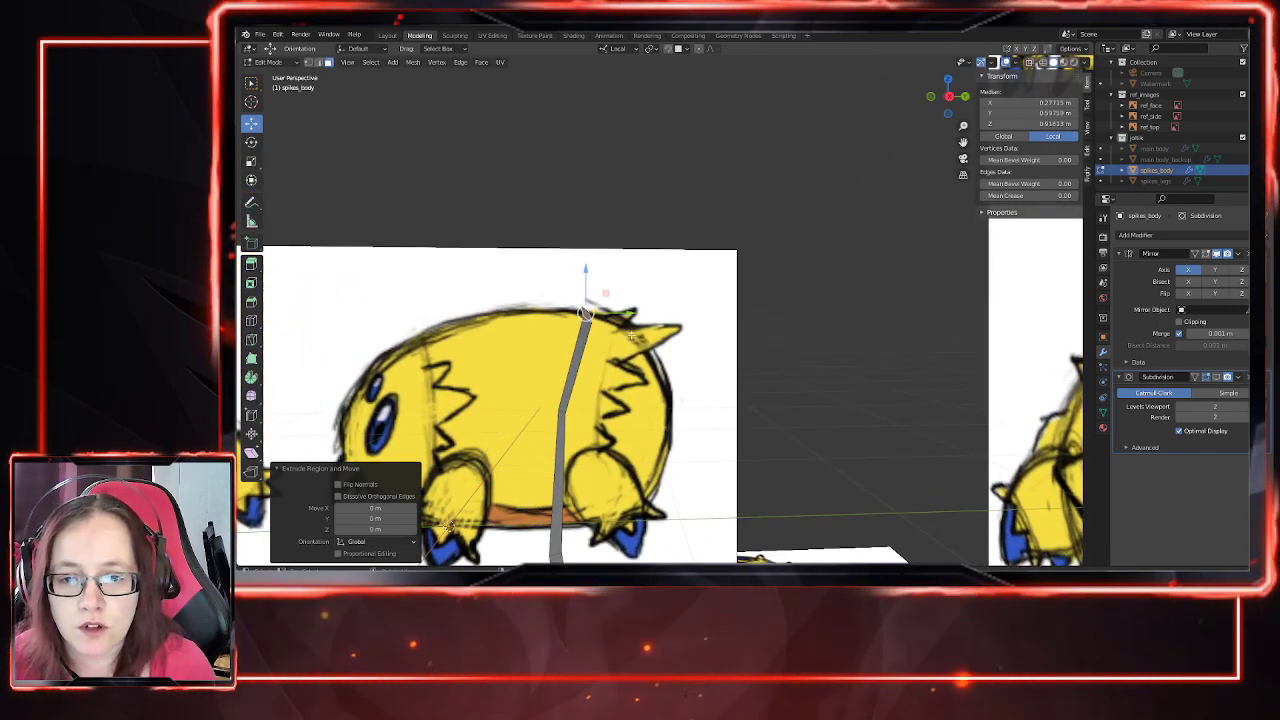
pyautogui.moveTo(588, 285); pyautogui.dragTo(609, 173)
pyautogui.click(611, 166)
pyautogui.moveTo(611, 166)
pyautogui.mouseDown(button='middle')
pyautogui.moveTo(695, 350)
pyautogui.moveTo(603, 426)
pyautogui.moveTo(658, 400)
pyautogui.mouseUp(button='middle')
pyautogui.press('KP_1')
pyautogui.scroll(-5, 611, 393)
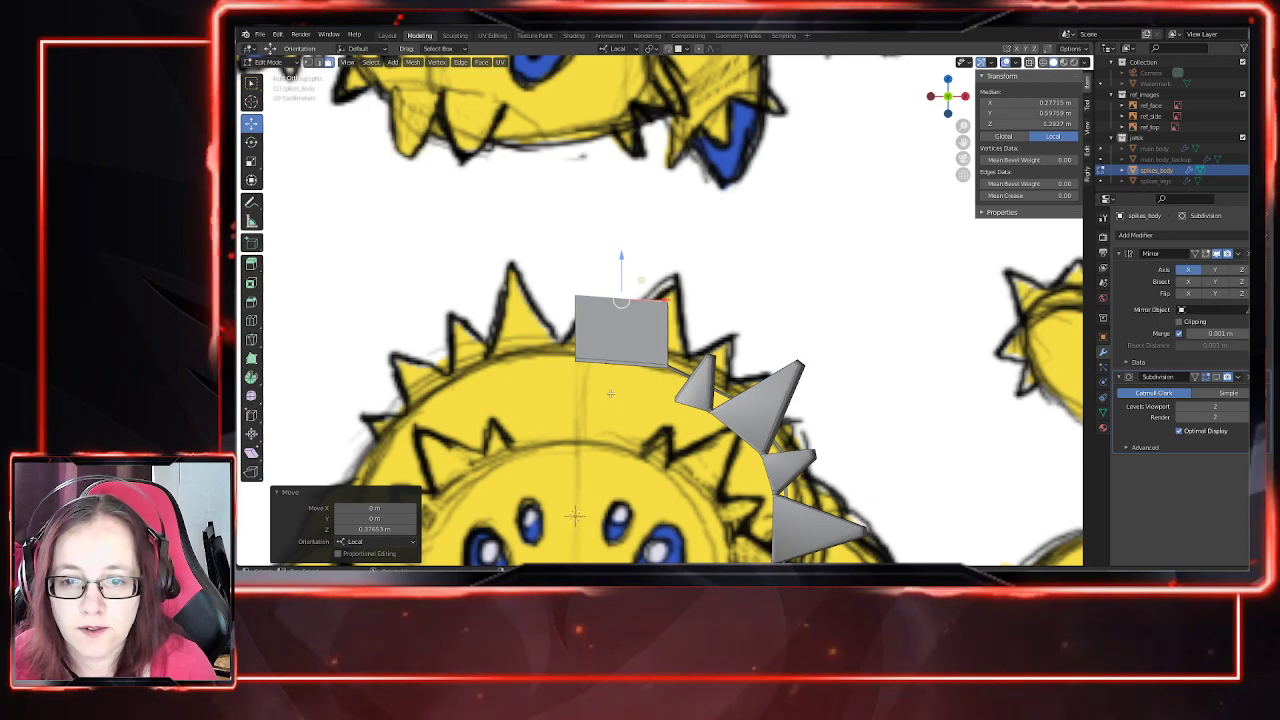
pyautogui.scroll(3, 647, 374)
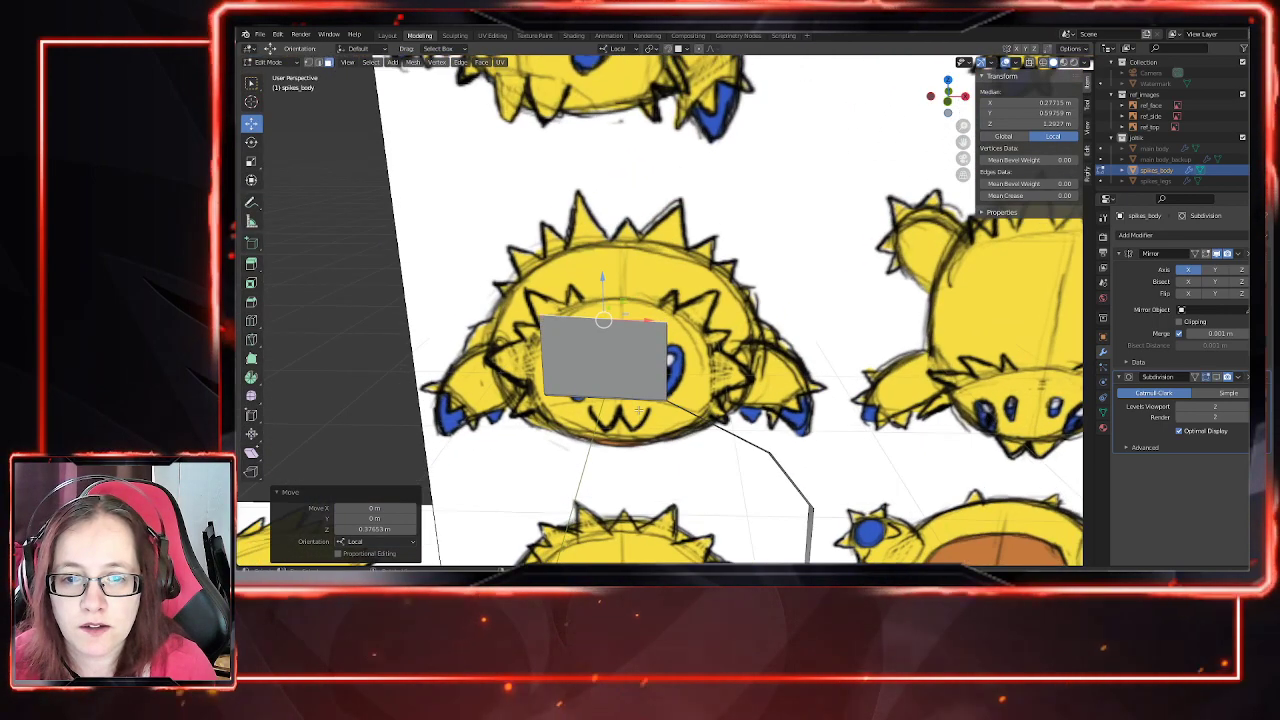
# Step: Turn on X-ray and move the extruded block's outer vertices inward to the edge of the small central spike drawn in the front reference
pyautogui.moveTo(636, 459); pyautogui.dragTo(629, 443, button='middle')
pyautogui.press('1')
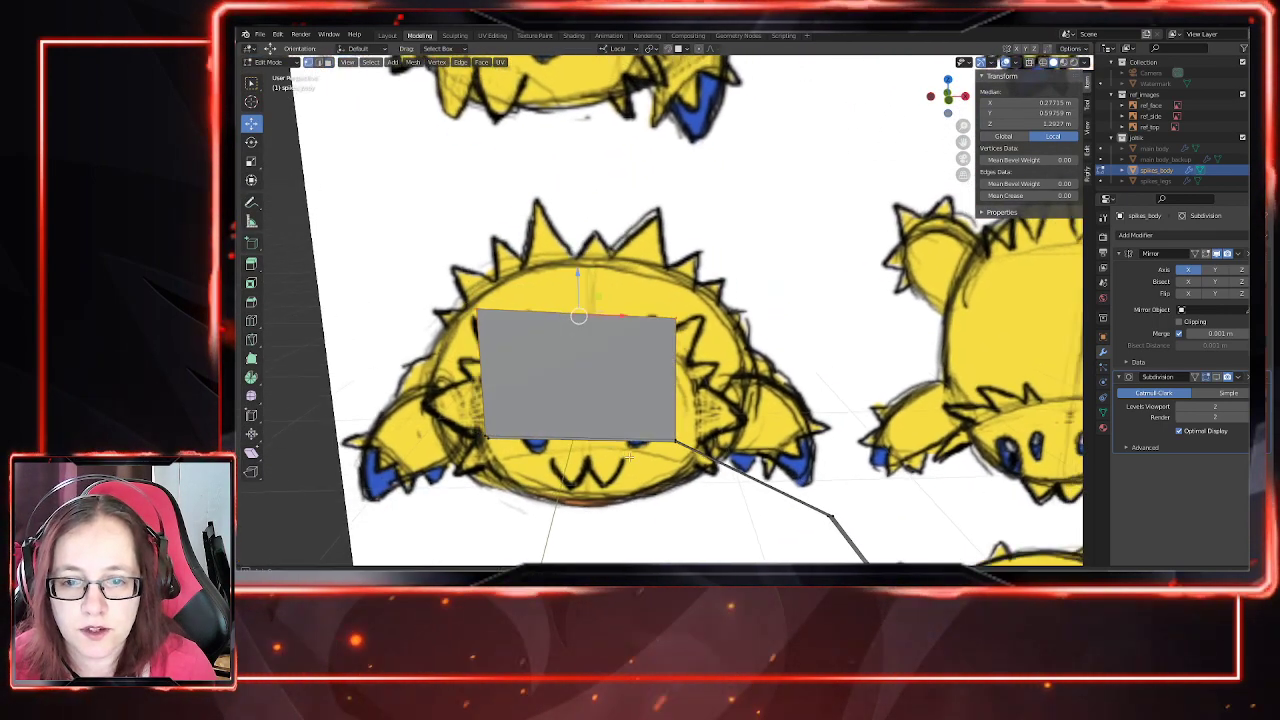
pyautogui.scroll(3, 630, 446)
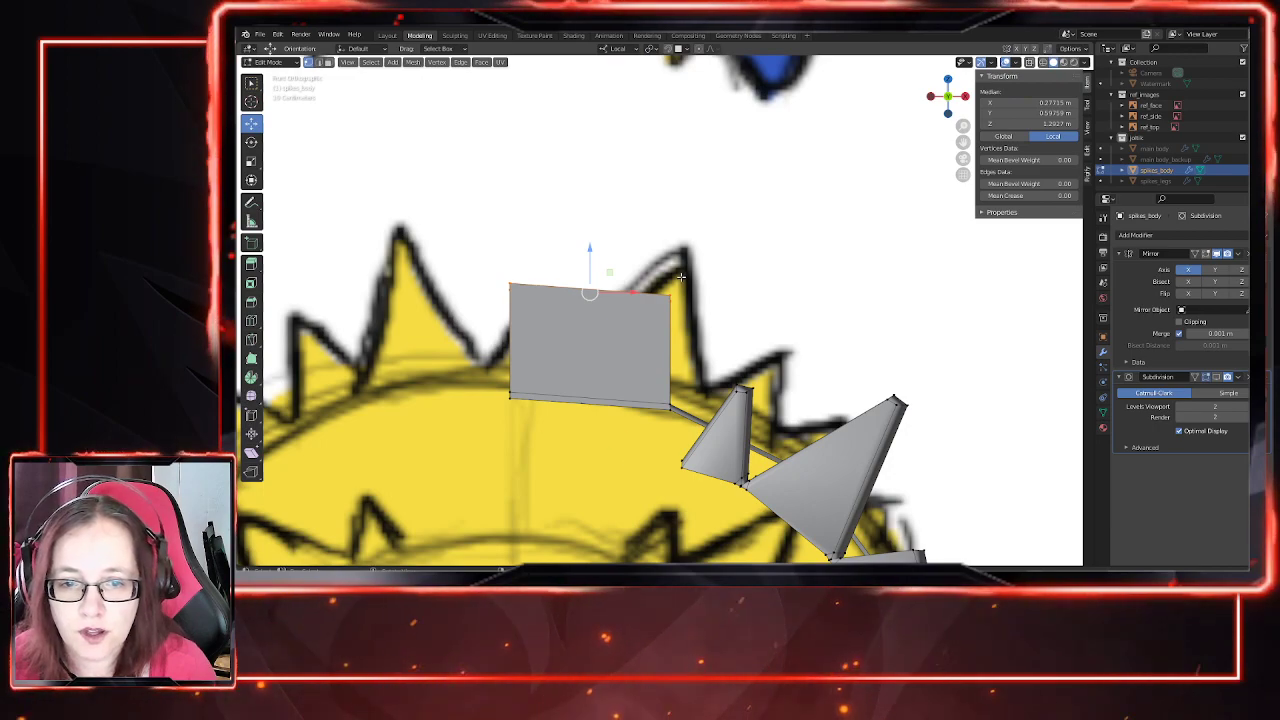
pyautogui.hotkey('alt', 'z')
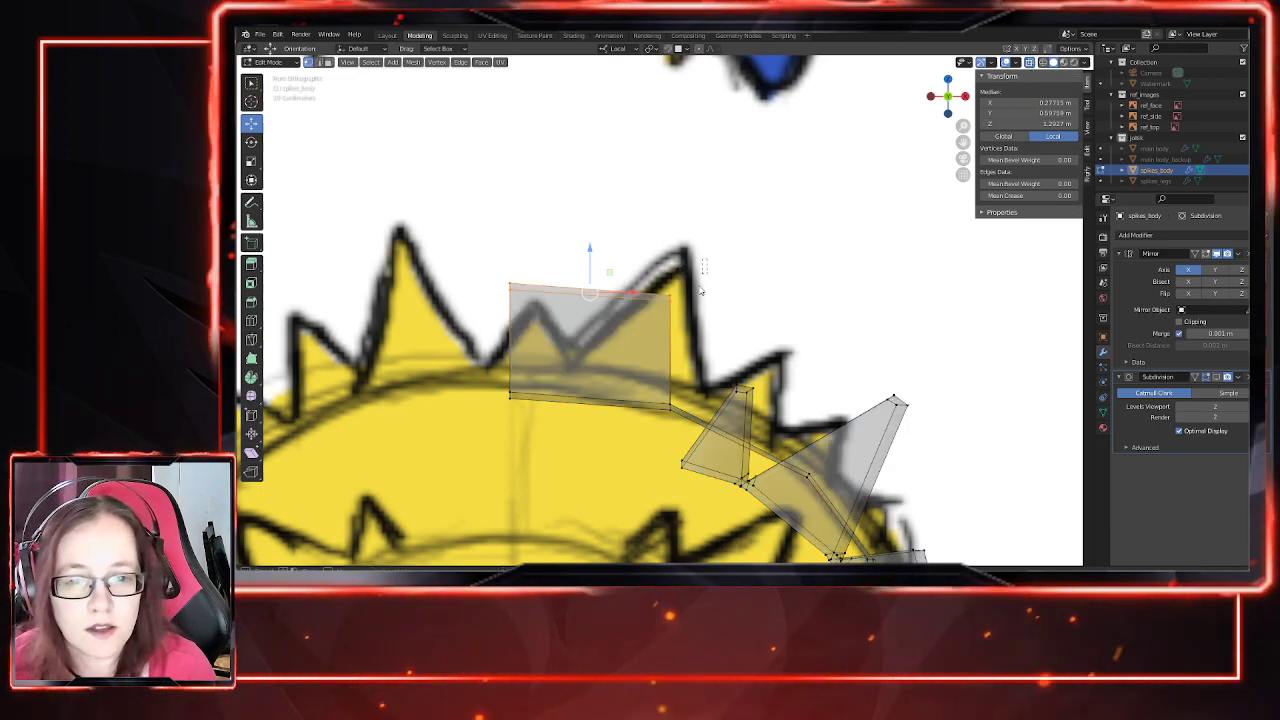
pyautogui.click(682, 402)
pyautogui.moveTo(712, 356); pyautogui.dragTo(578, 350)
pyautogui.moveTo(573, 295); pyautogui.dragTo(580, 286)
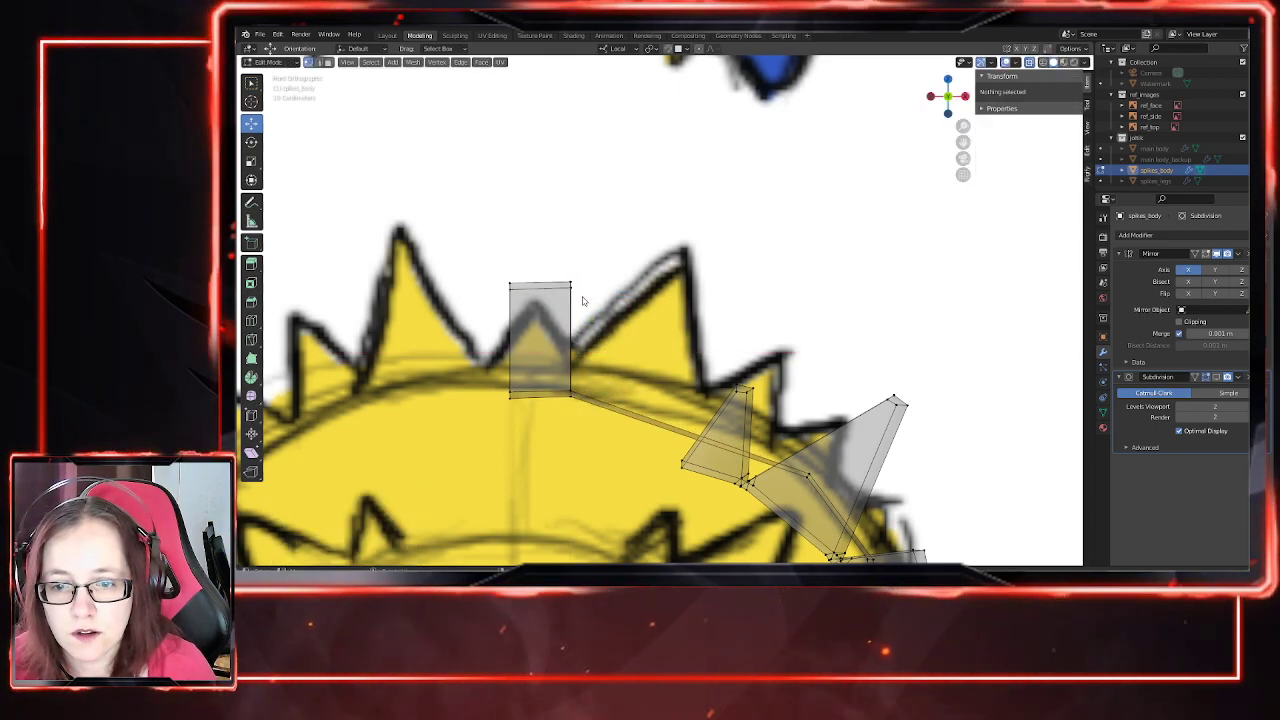
# Step: Check the mirrored block in Object Mode, then move its outer vertices about 0.06 m further inward along X
pyautogui.scroll(-8, 615, 473)
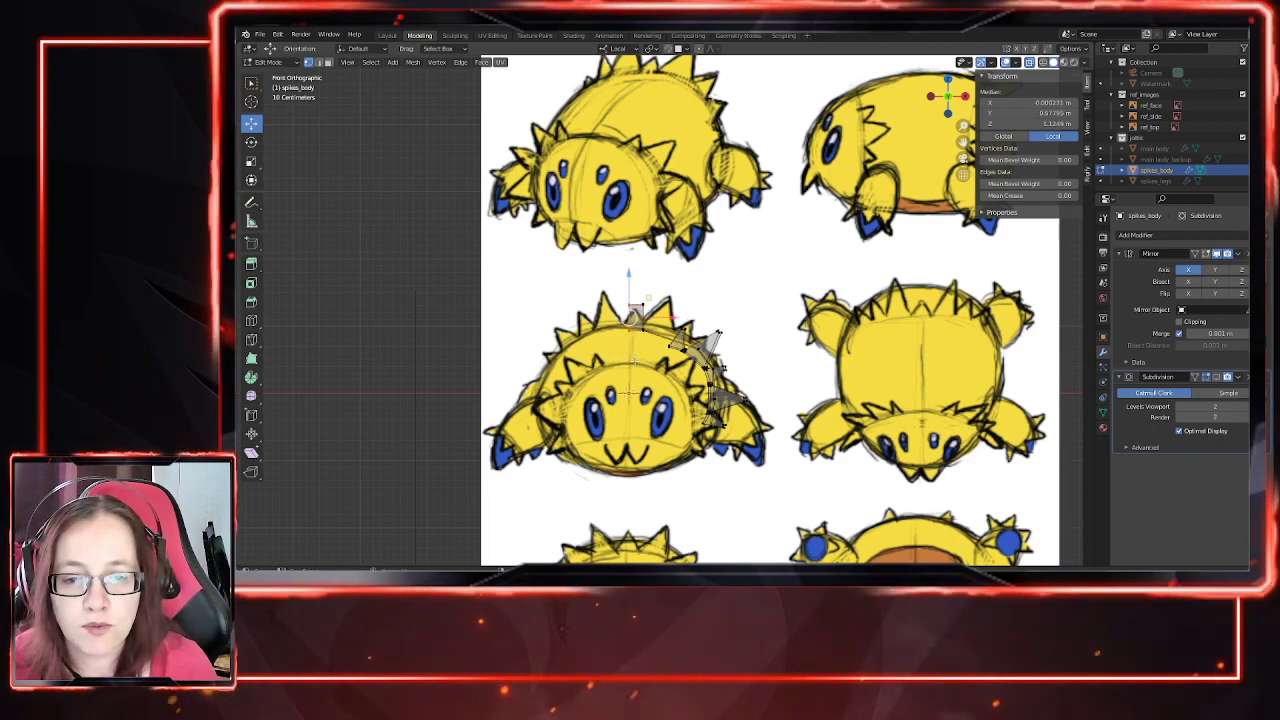
pyautogui.press('Tab')
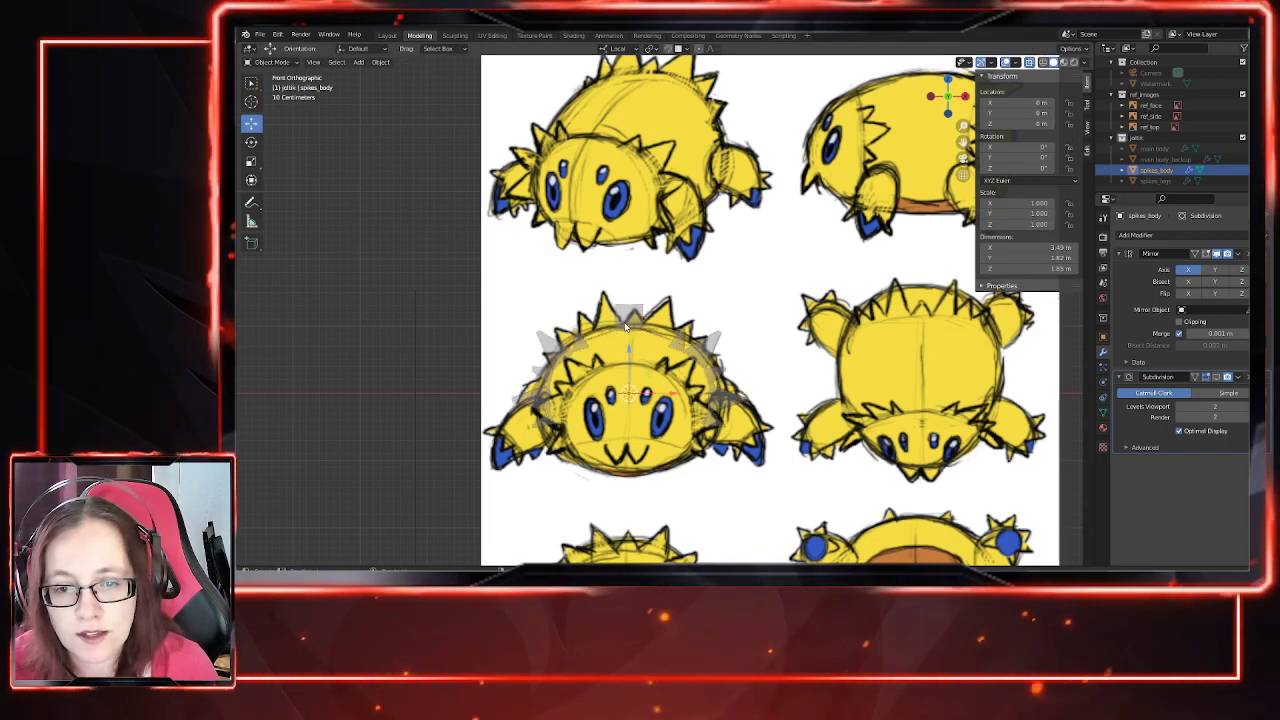
pyautogui.scroll(4, 626, 327)
pyautogui.press('Tab')
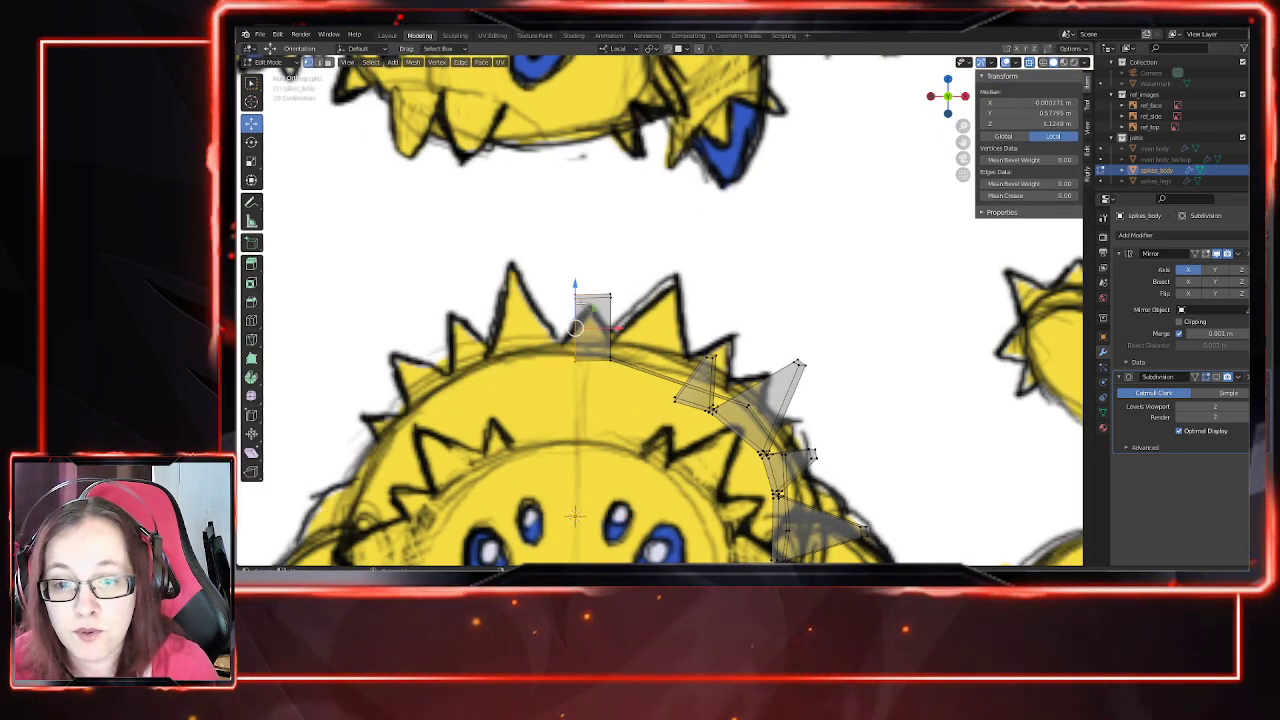
pyautogui.scroll(5, 570, 384)
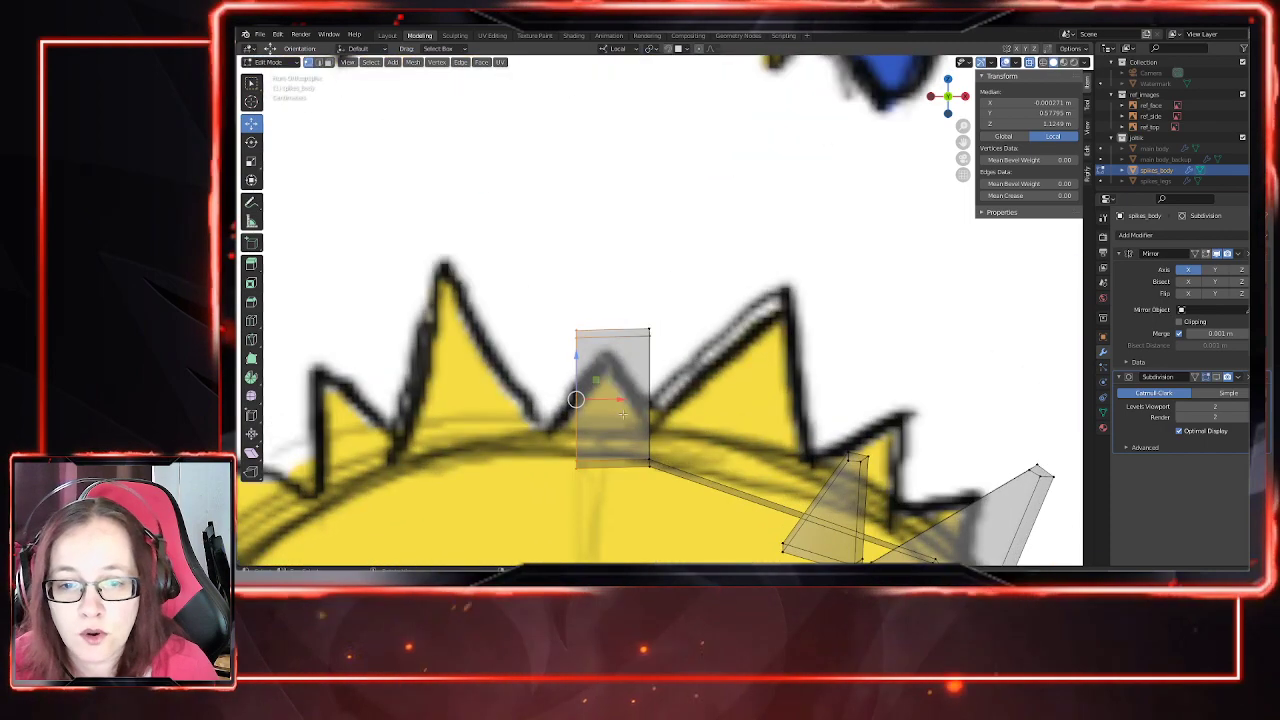
pyautogui.keyDown('shift'); pyautogui.moveTo(649, 424); pyautogui.dragTo(721, 250, button='middle'); pyautogui.keyUp('shift')
pyautogui.moveTo(659, 461); pyautogui.dragTo(661, 455)
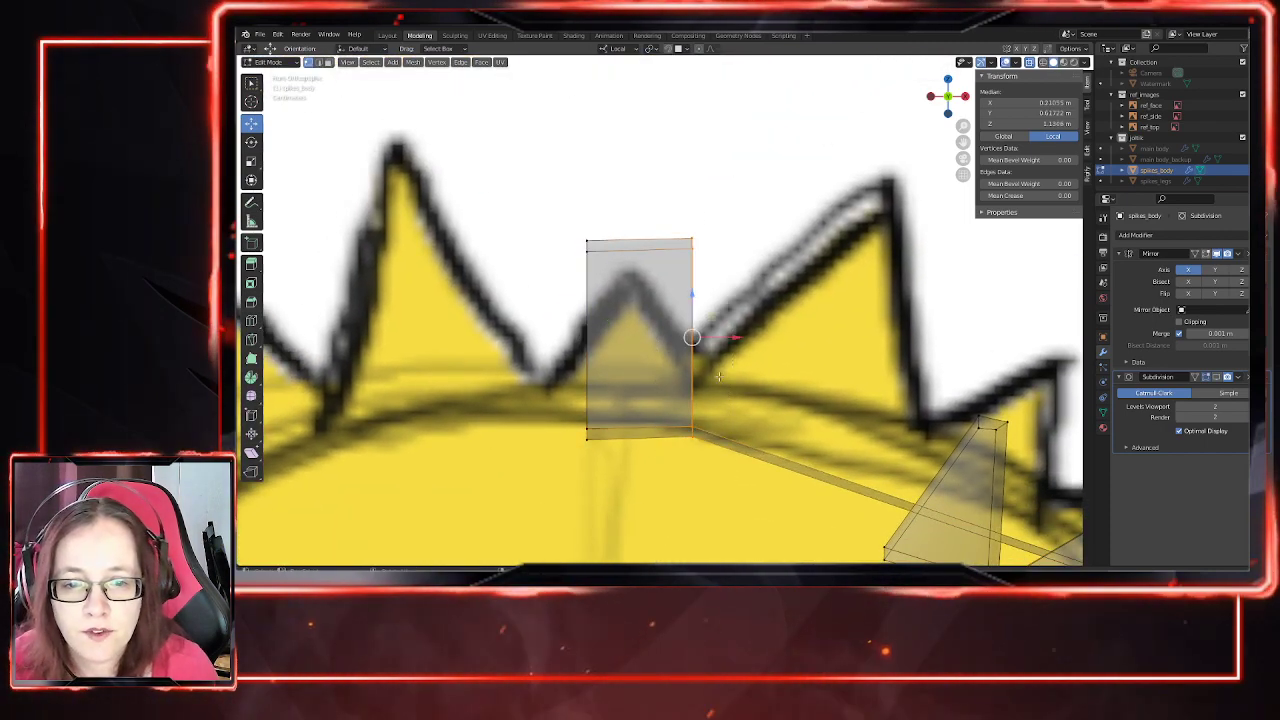
pyautogui.moveTo(735, 338); pyautogui.dragTo(702, 338)
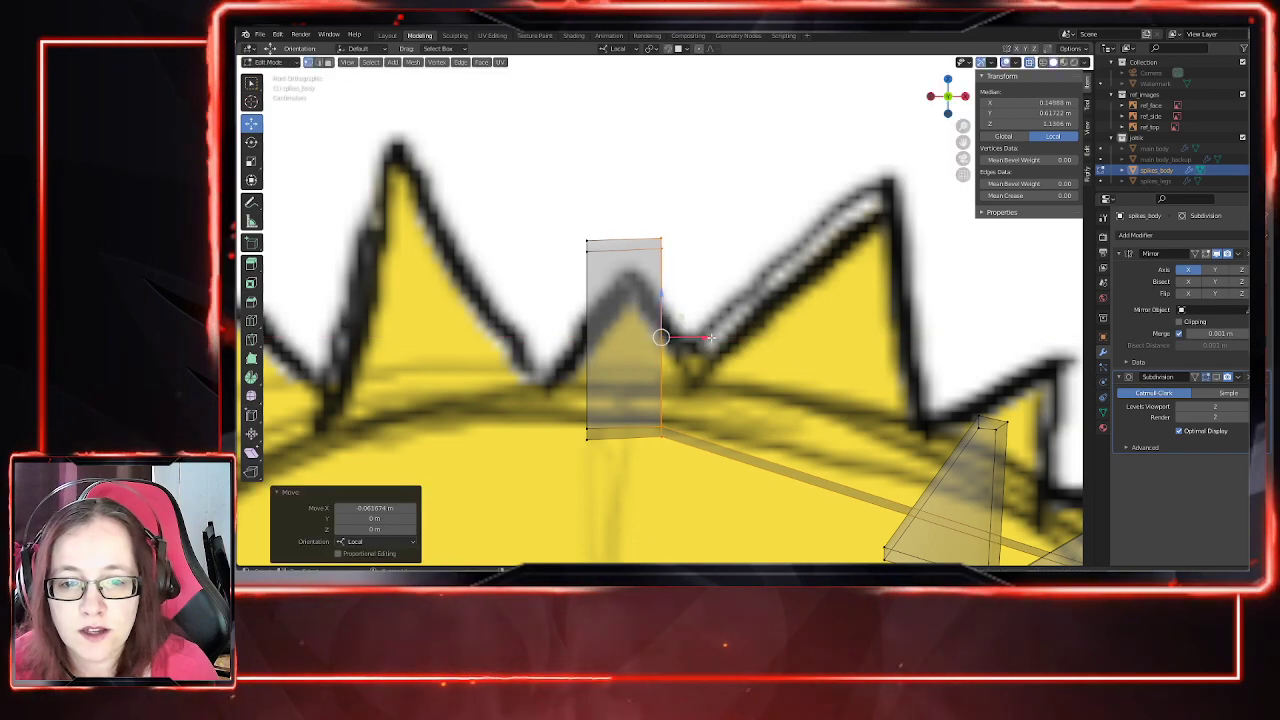
pyautogui.moveTo(656, 293); pyautogui.dragTo(656, 296)
# Step: Move the block's upper outer vertices about 0.06 m inward and 0.14 m down to slope the spike's side, and check the mirrored shape
pyautogui.moveTo(697, 200); pyautogui.dragTo(643, 280)
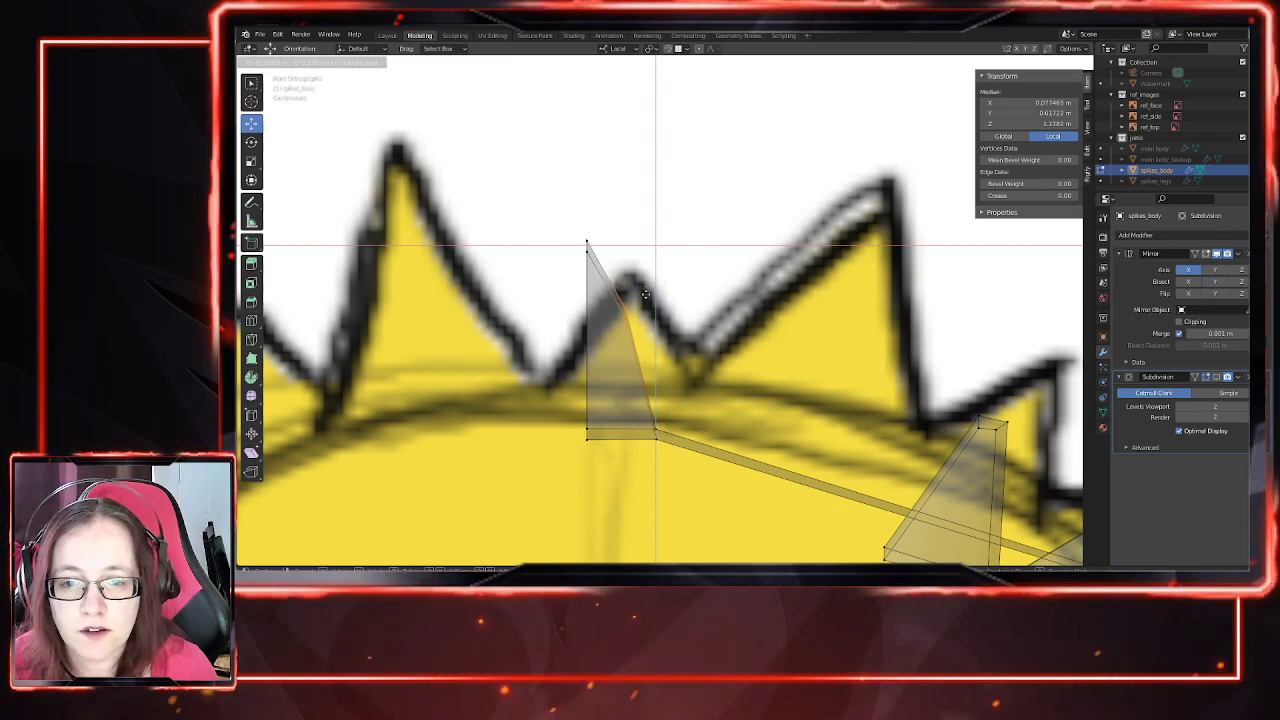
pyautogui.click(645, 295)
pyautogui.scroll(-4, 645, 300)
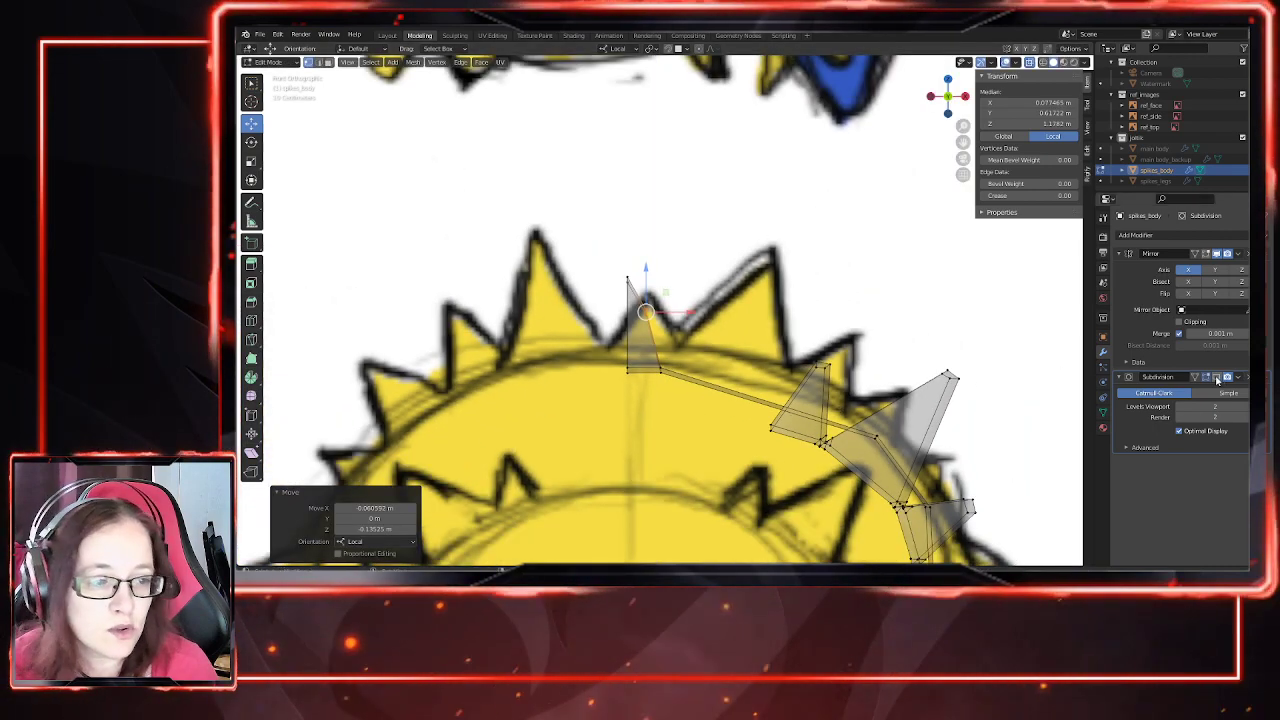
pyautogui.press('Tab')
pyautogui.scroll(-3, 676, 377)
pyautogui.moveTo(676, 377); pyautogui.dragTo(635, 338, button='middle')
pyautogui.press('Tab')
pyautogui.press('KP_1')
pyautogui.scroll(4, 634, 338)
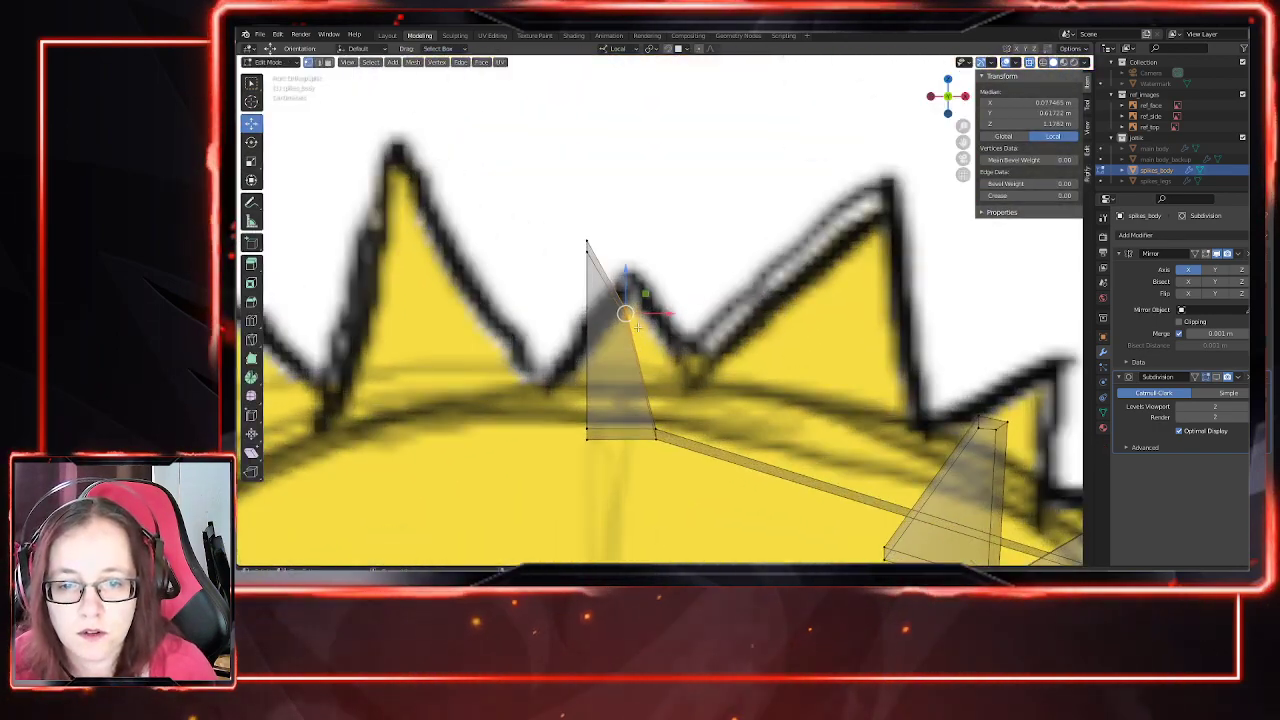
# Step: Lower the spike's upper outer vertices by about another 0.07 m and check the shape in Object Mode
pyautogui.moveTo(647, 297); pyautogui.dragTo(643, 330)
pyautogui.press('Tab')
pyautogui.scroll(-4, 711, 429)
pyautogui.moveTo(711, 429)
pyautogui.mouseDown(button='middle')
pyautogui.moveTo(683, 412)
pyautogui.moveTo(706, 442)
pyautogui.moveTo(702, 425)
pyautogui.mouseUp(button='middle')
pyautogui.press('Tab')
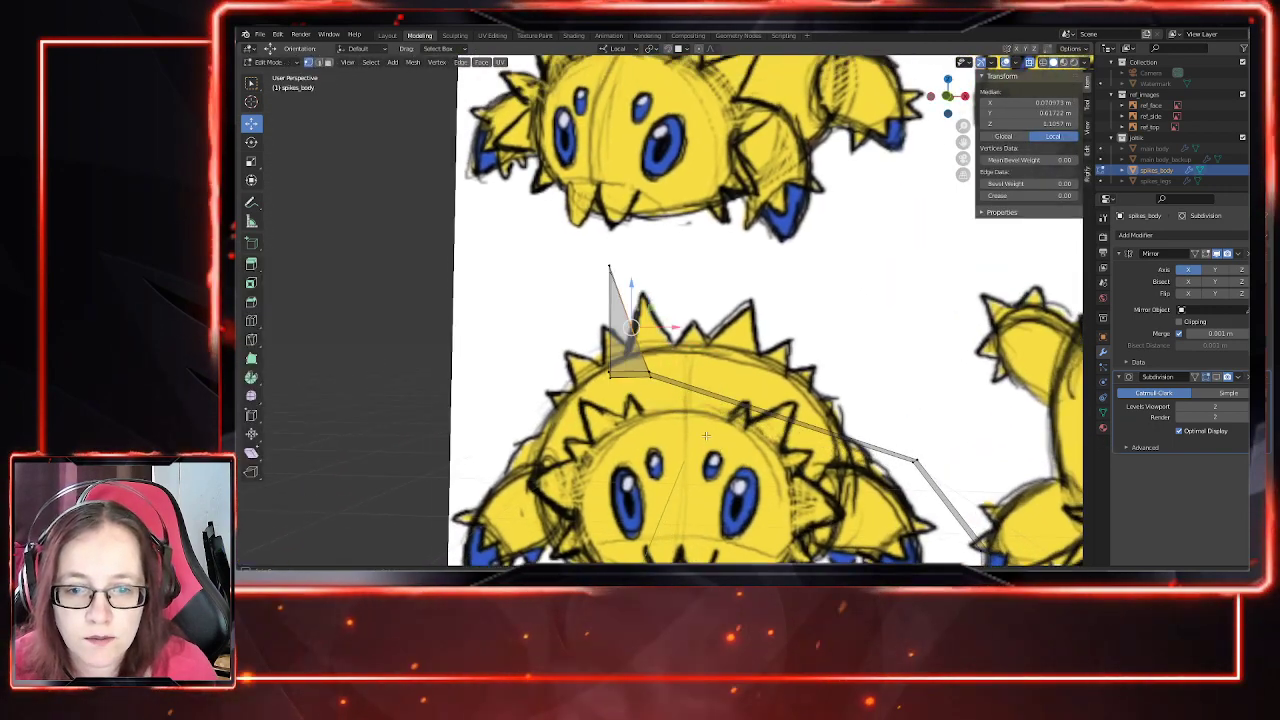
# Step: Flatten the spike's centre-line vertices by scaling them to 0 along X, and check the mirrored spike from the front
pyautogui.scroll(3, 710, 432)
pyautogui.moveTo(570, 244); pyautogui.dragTo(639, 390)
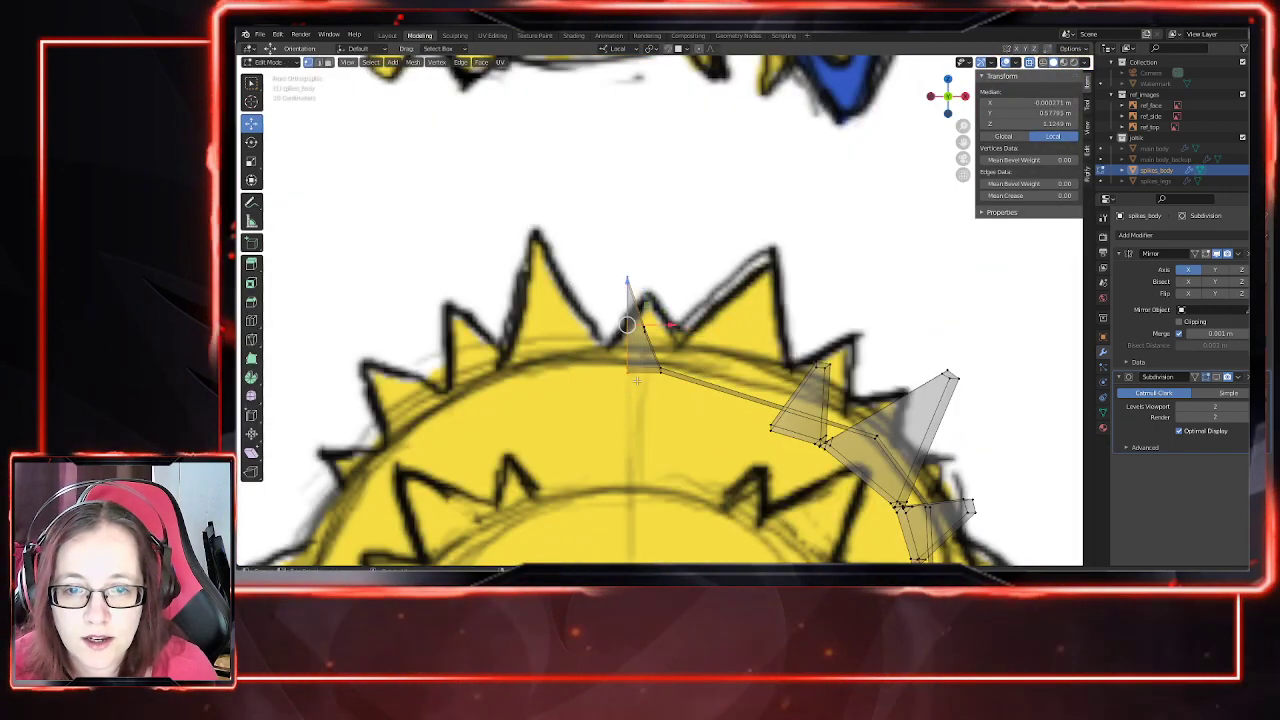
pyautogui.scroll(-1, 628, 358)
pyautogui.scroll(5, 636, 350)
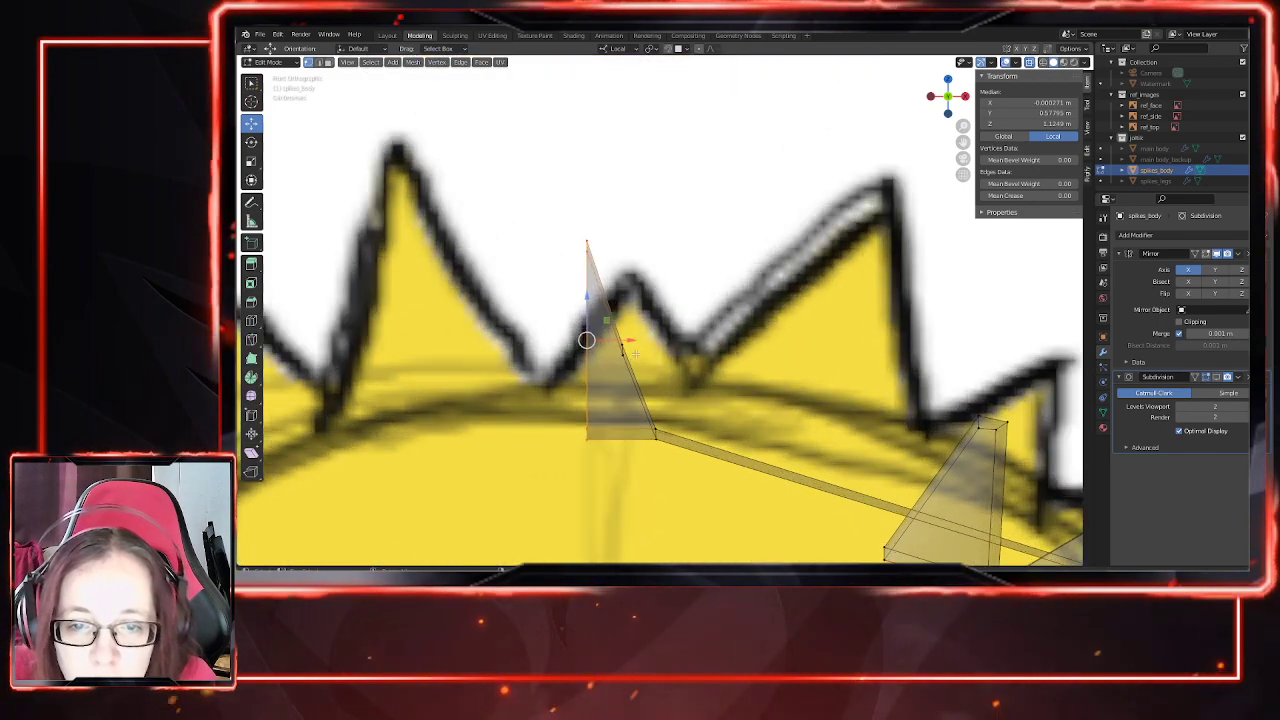
pyautogui.scroll(-3, 662, 416)
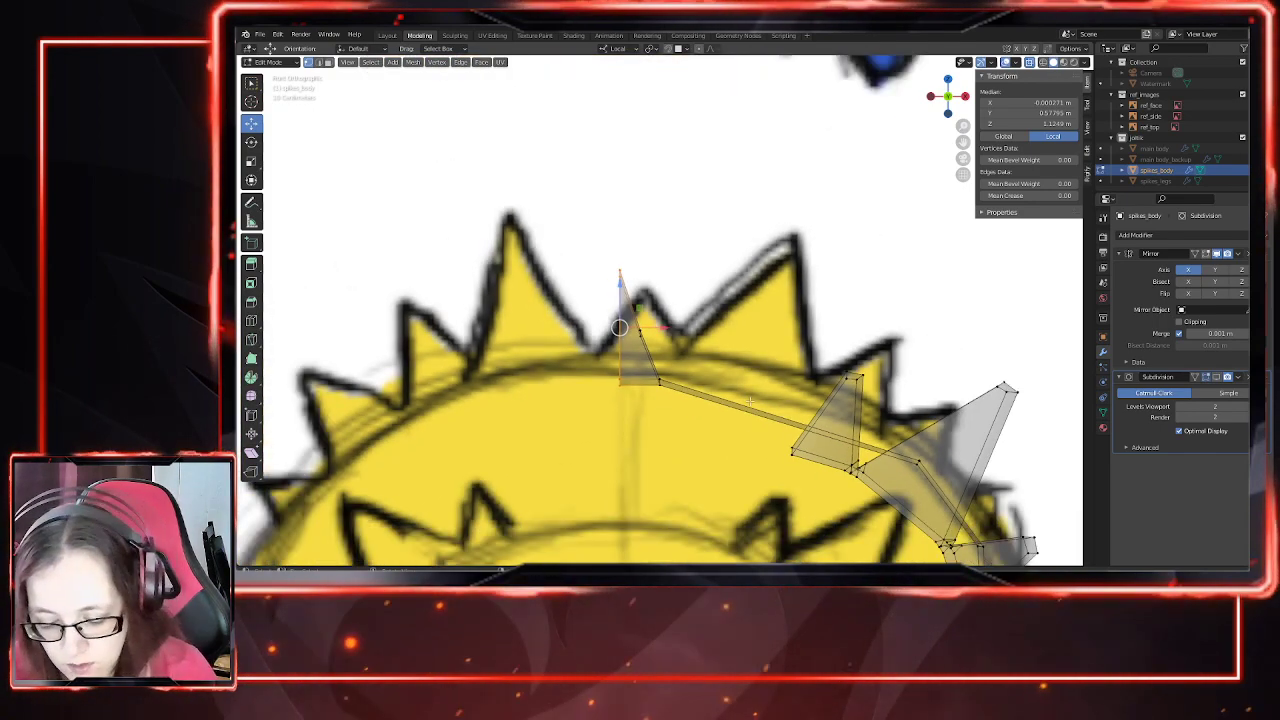
pyautogui.press('s')
pyautogui.press('x')
pyautogui.press('0')
pyautogui.press('Return')
pyautogui.scroll(-4, 716, 380)
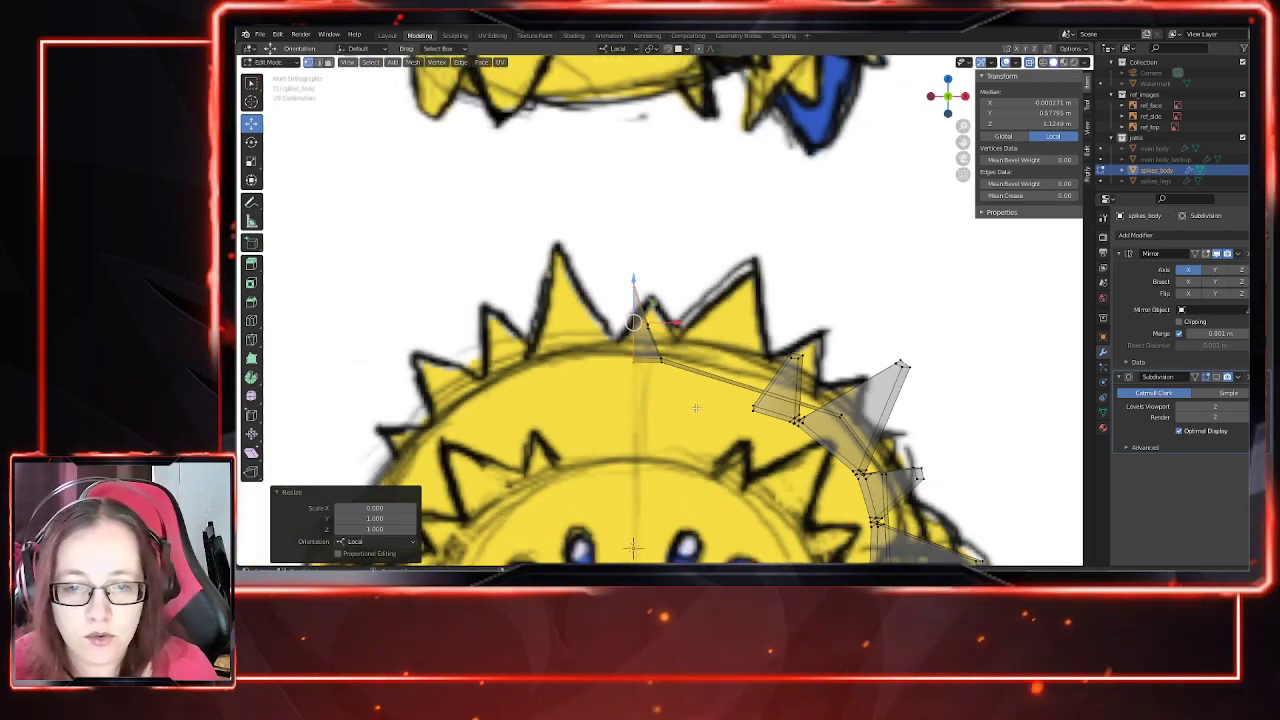
pyautogui.press('Tab')
pyautogui.scroll(6, 655, 388)
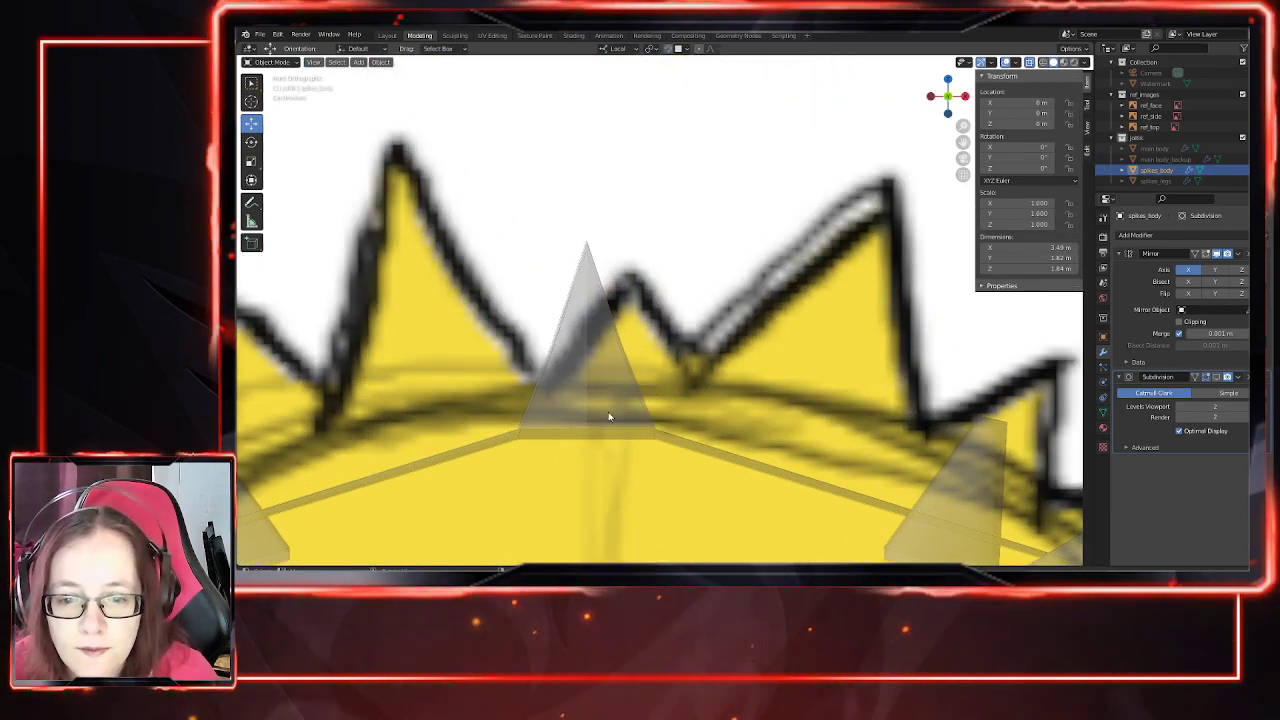
# Step: From the top view, move the spike's centre vertices about 0.04 m along Y in line with the strip, and check the spike in Object Mode
pyautogui.scroll(-5, 630, 398)
pyautogui.moveTo(615, 402); pyautogui.dragTo(678, 429, button='middle')
pyautogui.press('Tab')
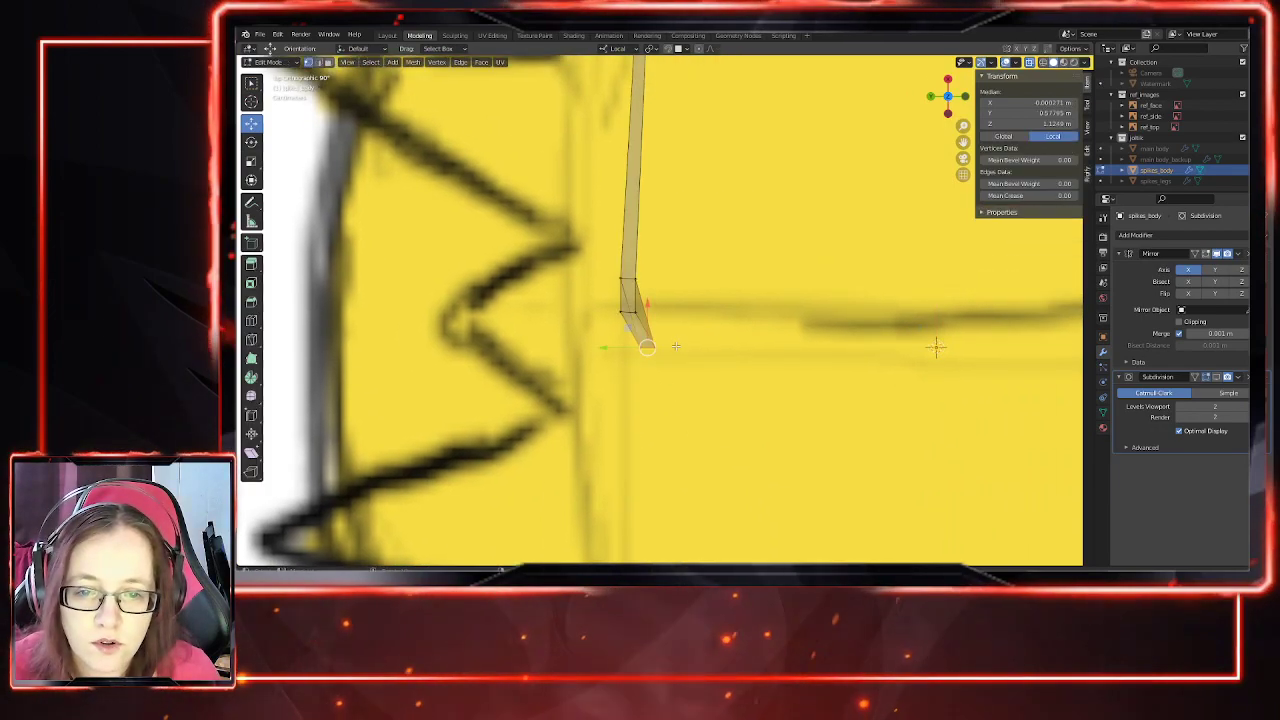
pyautogui.press('g')
pyautogui.press('x')
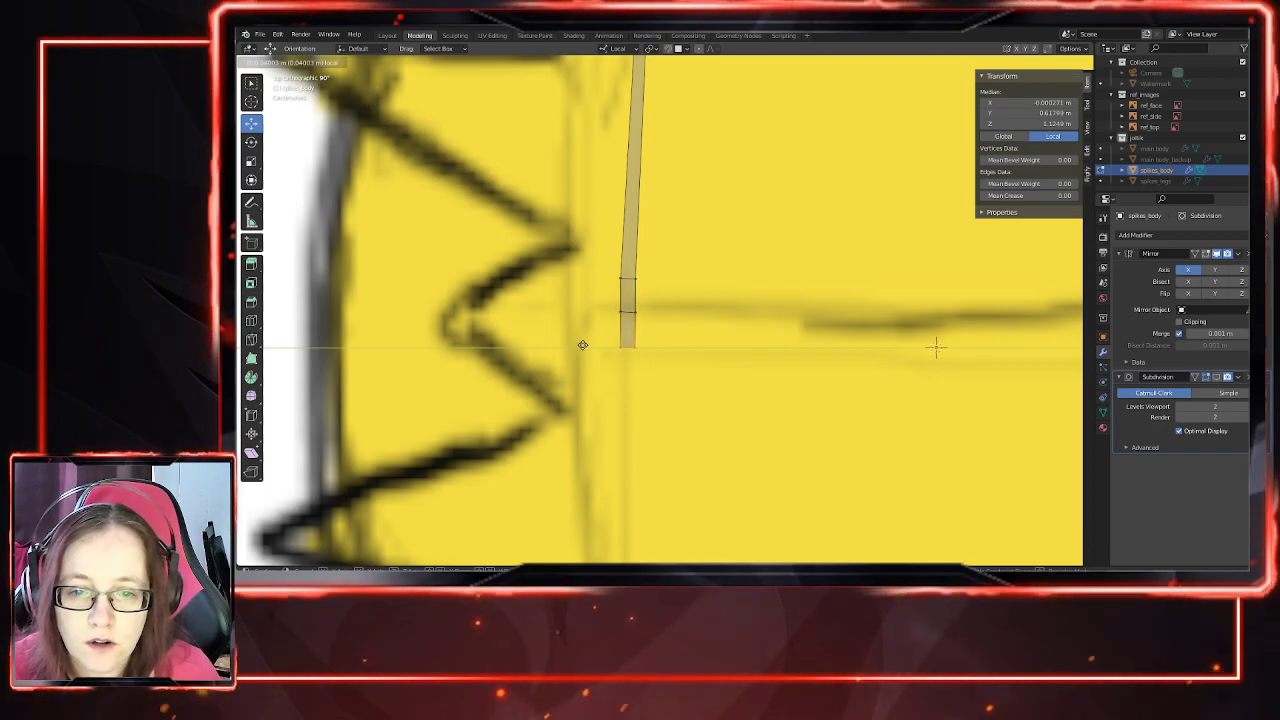
pyautogui.click(583, 345)
pyautogui.press('Tab')
pyautogui.moveTo(757, 446); pyautogui.dragTo(878, 354, button='middle')
pyautogui.scroll(4, 685, 364)
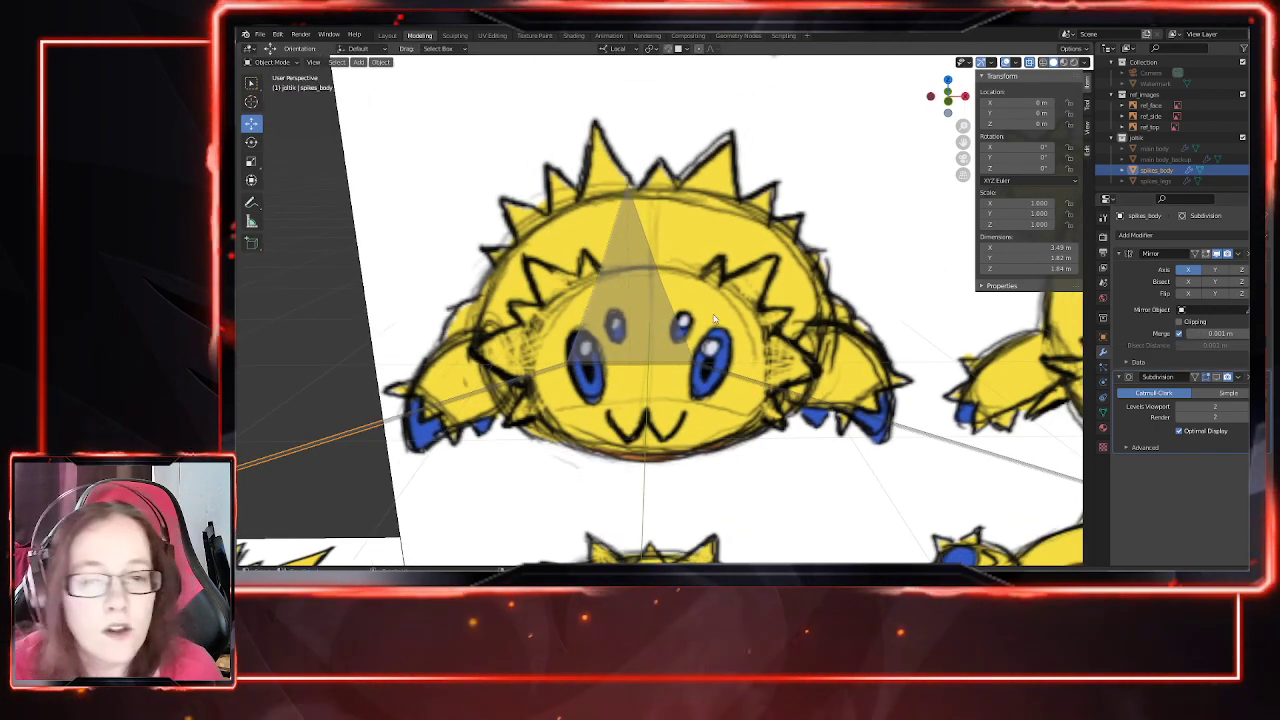
pyautogui.moveTo(633, 297); pyautogui.dragTo(613, 257, button='middle')
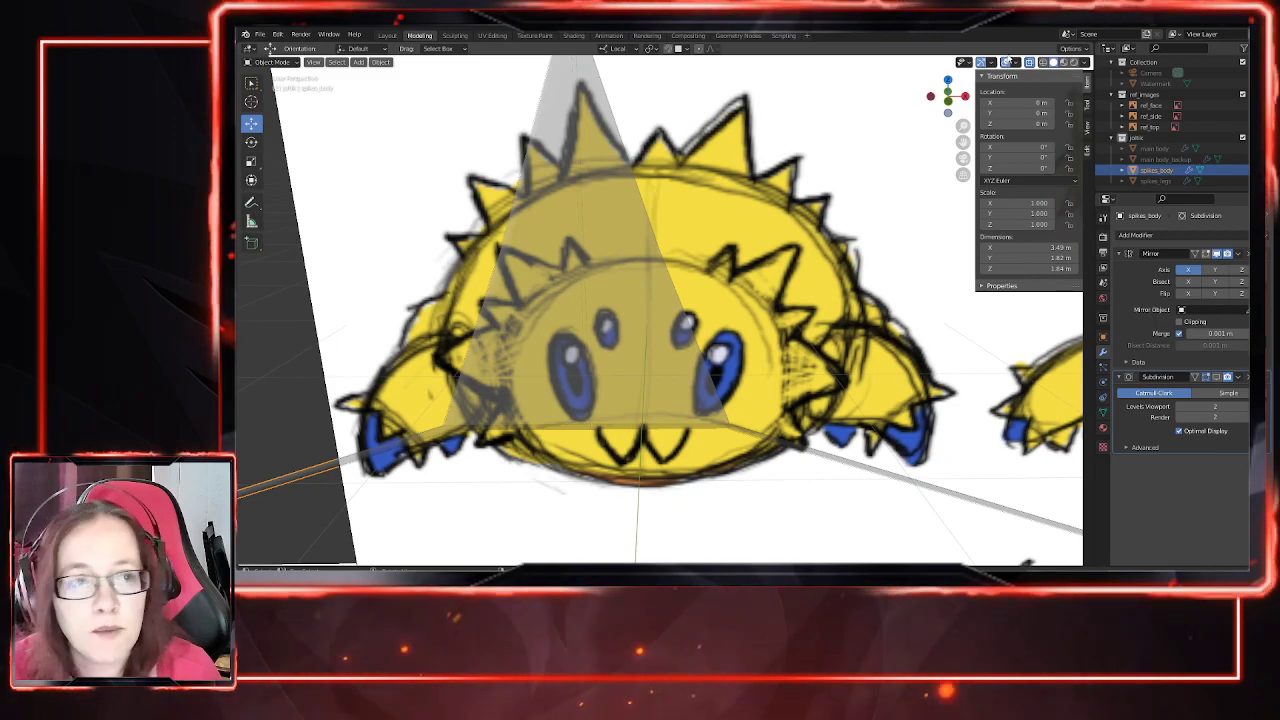
# Step: Turn off X-ray and delete the spike's inner faces along the mirror plane
pyautogui.click(1029, 62)
pyautogui.moveTo(663, 290); pyautogui.dragTo(627, 332, button='middle')
pyautogui.press('Tab')
pyautogui.click(618, 330)
pyautogui.moveTo(678, 276); pyautogui.dragTo(648, 284, button='middle')
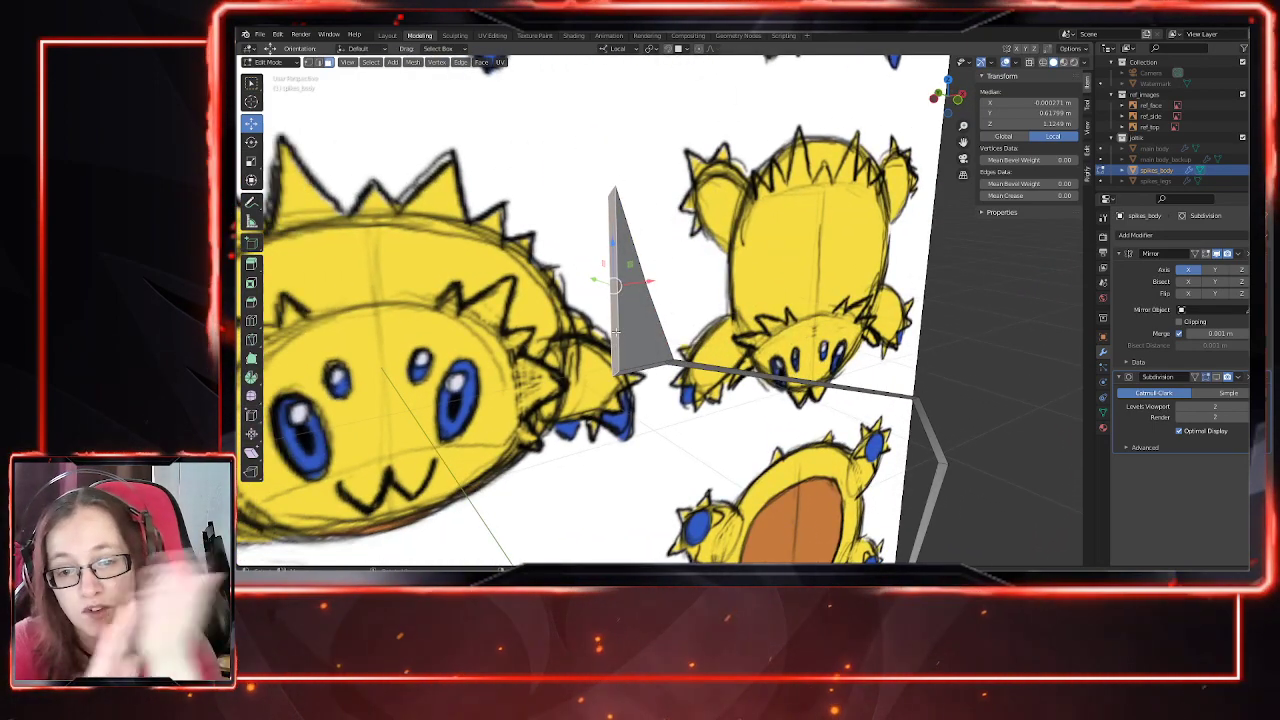
pyautogui.press('x')
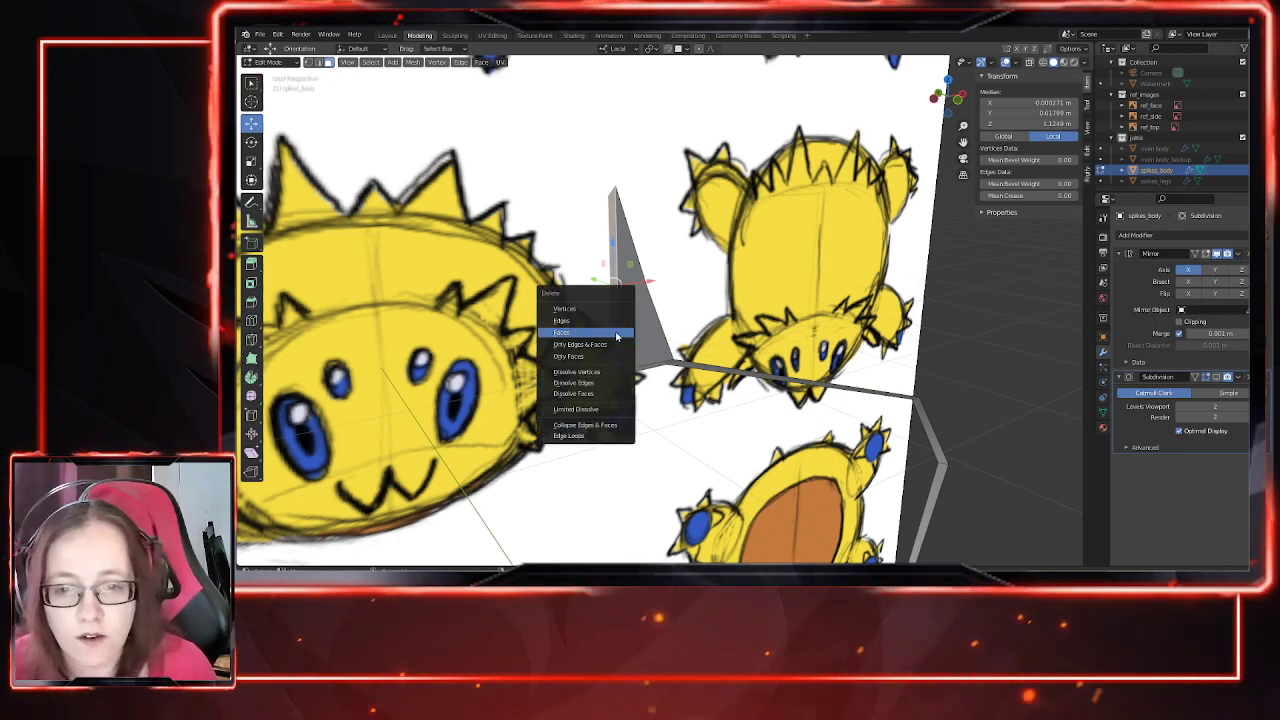
pyautogui.click(617, 333)
pyautogui.moveTo(617, 337)
pyautogui.mouseDown(button='middle')
pyautogui.moveTo(735, 387)
pyautogui.moveTo(616, 330)
pyautogui.moveTo(623, 361)
pyautogui.moveTo(618, 286)
pyautogui.moveTo(631, 424)
pyautogui.mouseUp(button='middle')
# Step: Examine the mirrored central spike beside the five side spikes in Object Mode, from the front and at an angle
pyautogui.press('Tab')
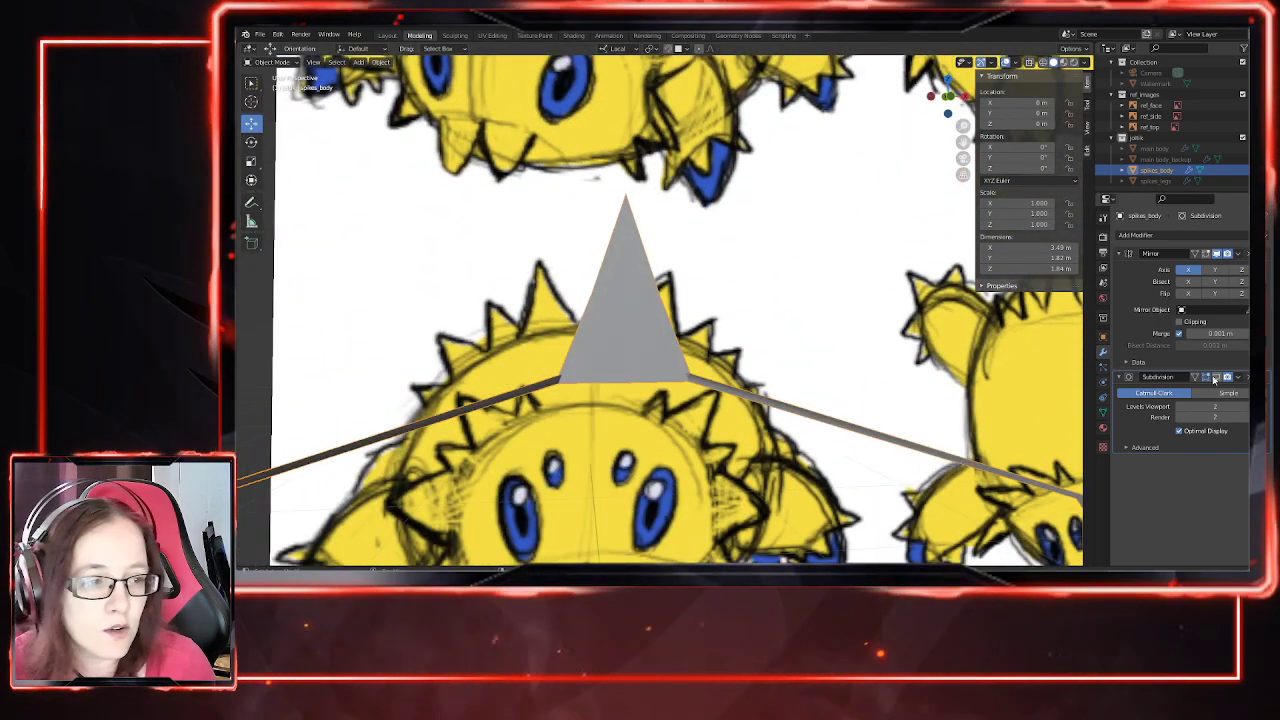
pyautogui.click(1217, 380)
pyautogui.click(1217, 380)
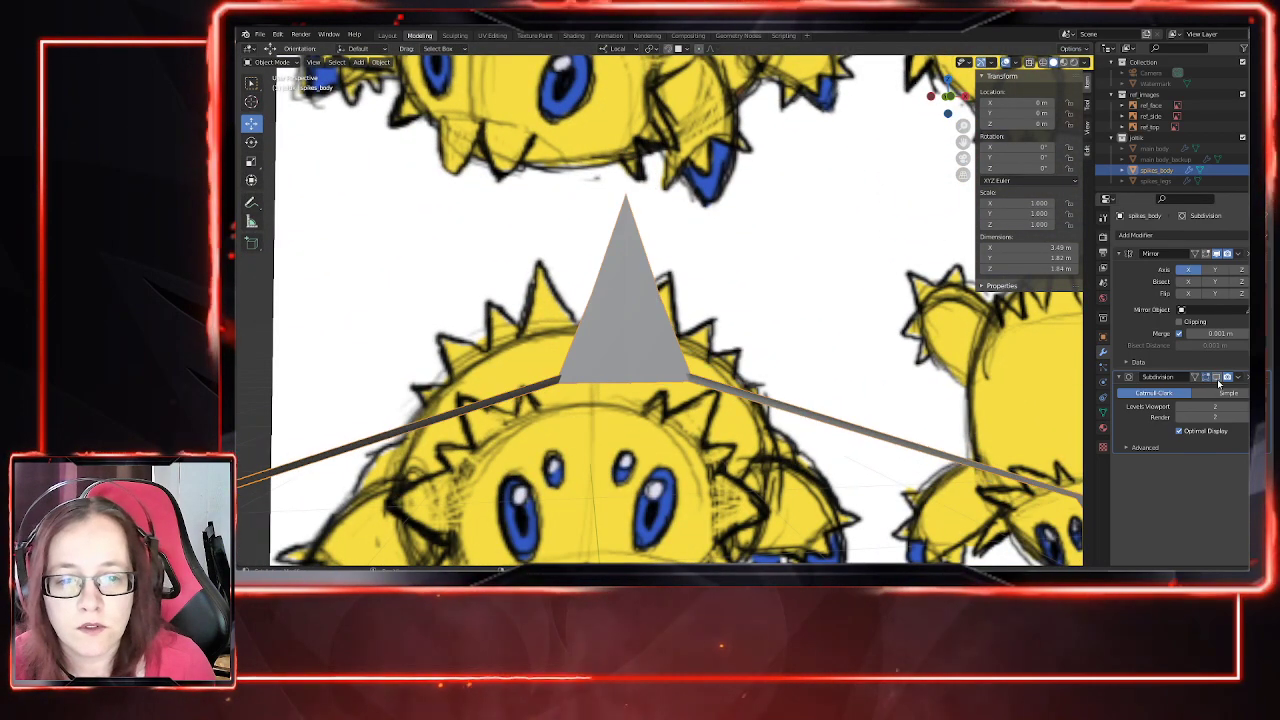
pyautogui.scroll(-1, 810, 425)
pyautogui.scroll(-2, 810, 425)
pyautogui.moveTo(810, 425); pyautogui.dragTo(682, 434, button='middle')
pyautogui.press('KP_1')
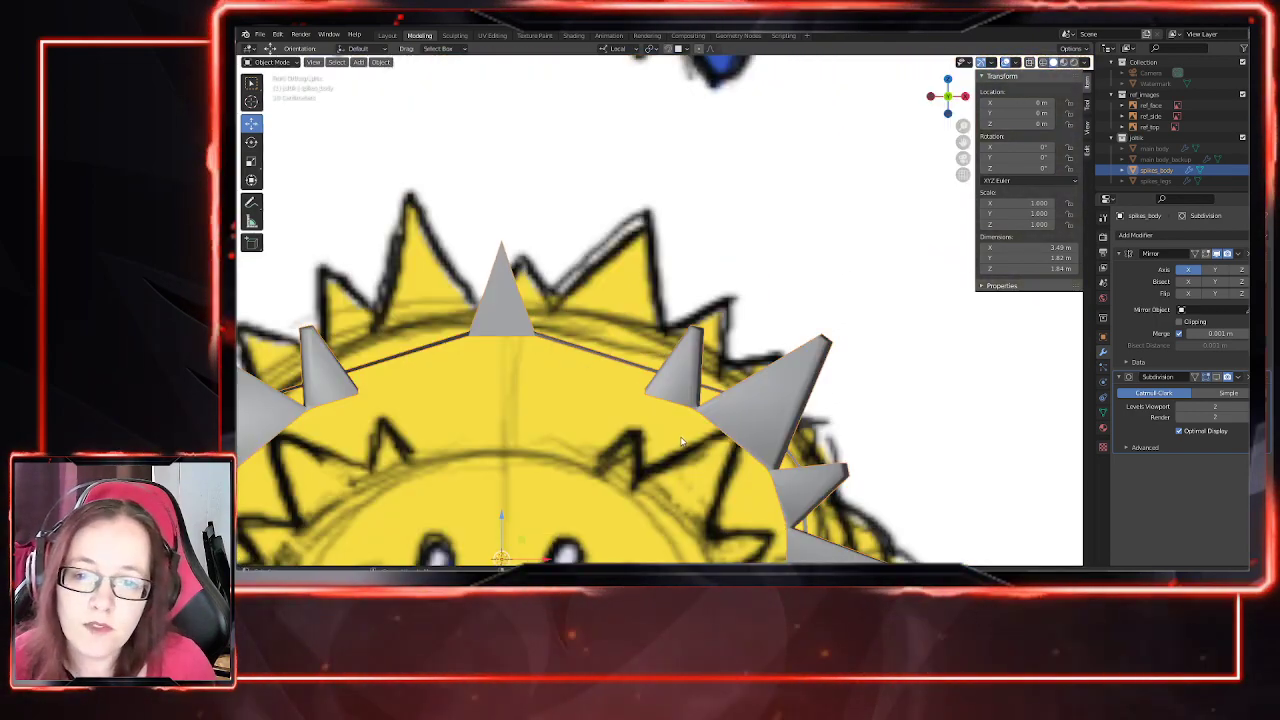
pyautogui.scroll(-3, 698, 436)
pyautogui.moveTo(712, 392); pyautogui.dragTo(674, 425, button='middle')
pyautogui.scroll(-4, 732, 412)
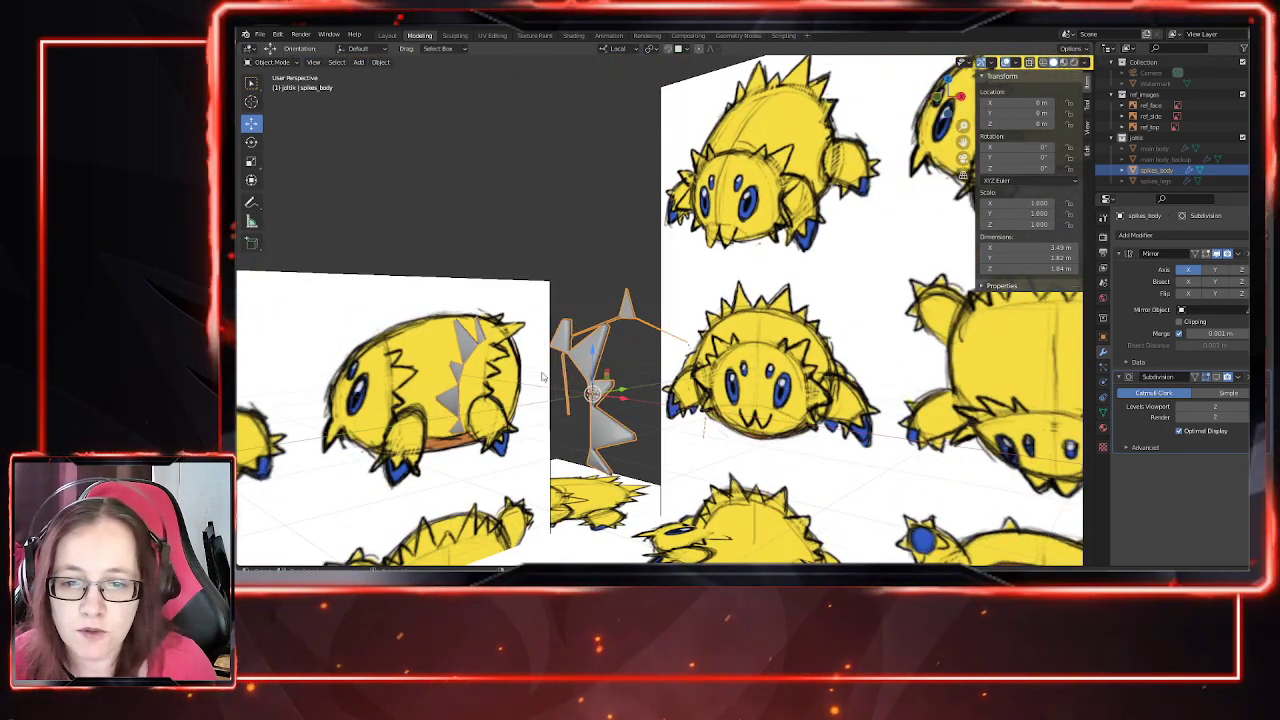
pyautogui.moveTo(576, 365); pyautogui.dragTo(707, 408, button='middle')
pyautogui.press('KP_1')
# Step: In Edit Mode with X-ray on, select the front strip with its five side spikes and separate the selection into its own object
pyautogui.press('Tab')
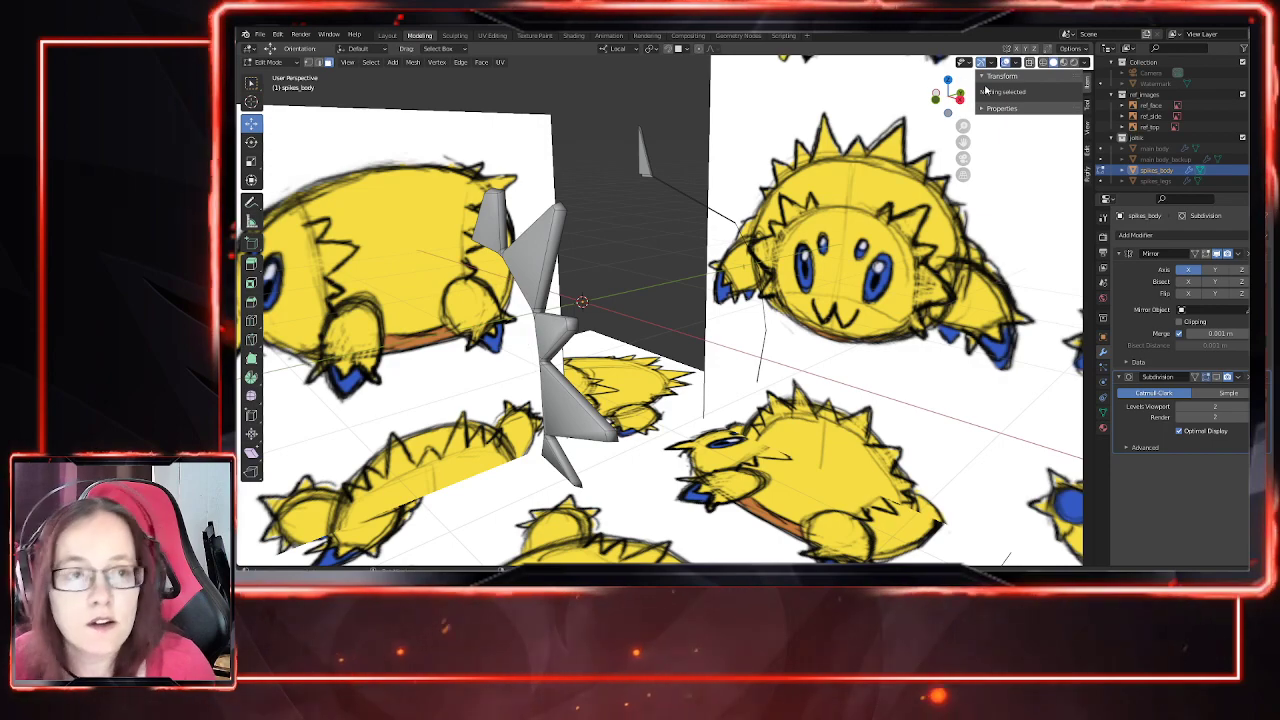
pyautogui.click(1029, 62)
pyautogui.moveTo(740, 220); pyautogui.dragTo(701, 218, button='middle')
pyautogui.moveTo(379, 135); pyautogui.dragTo(598, 530)
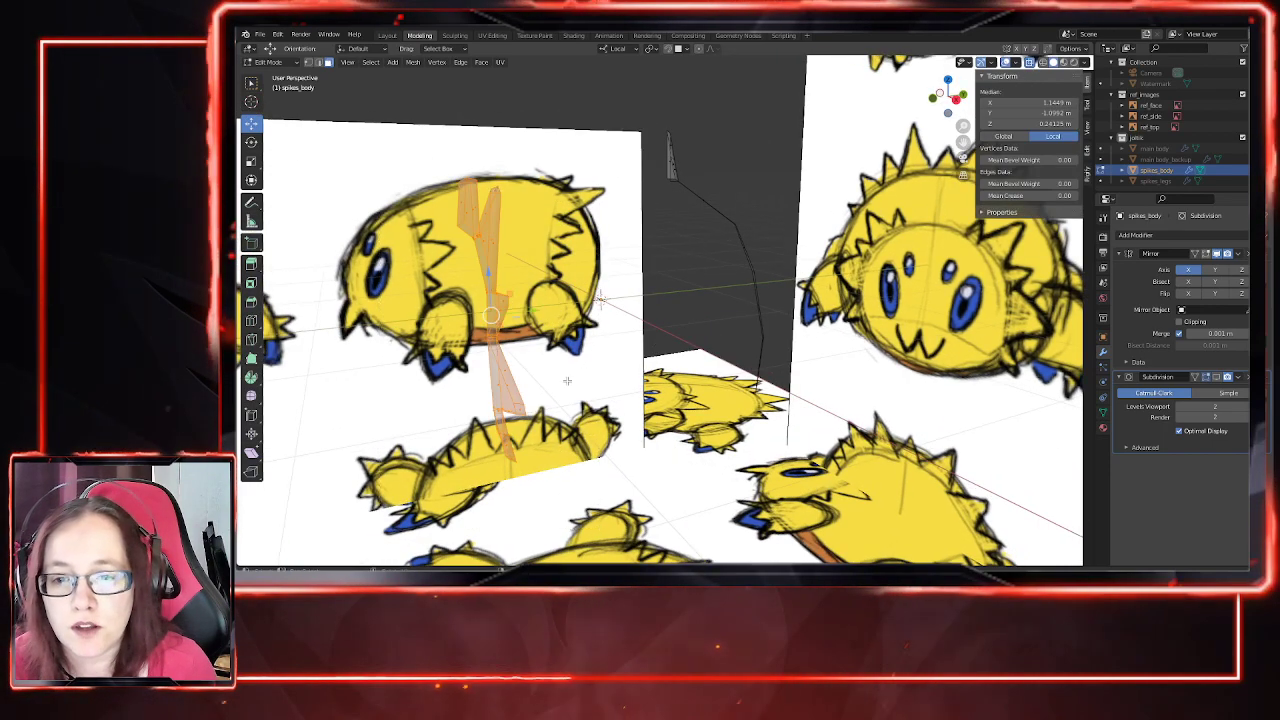
pyautogui.hotkey('ctrl', 'p')
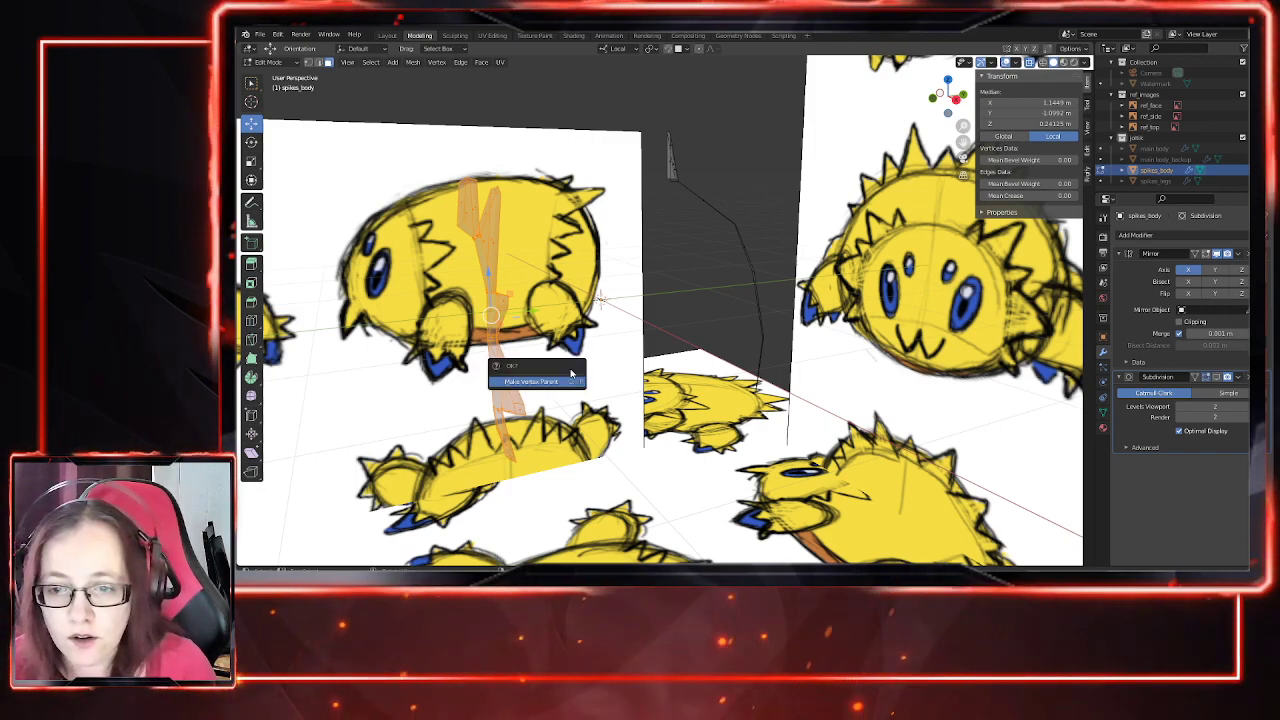
pyautogui.press('p')
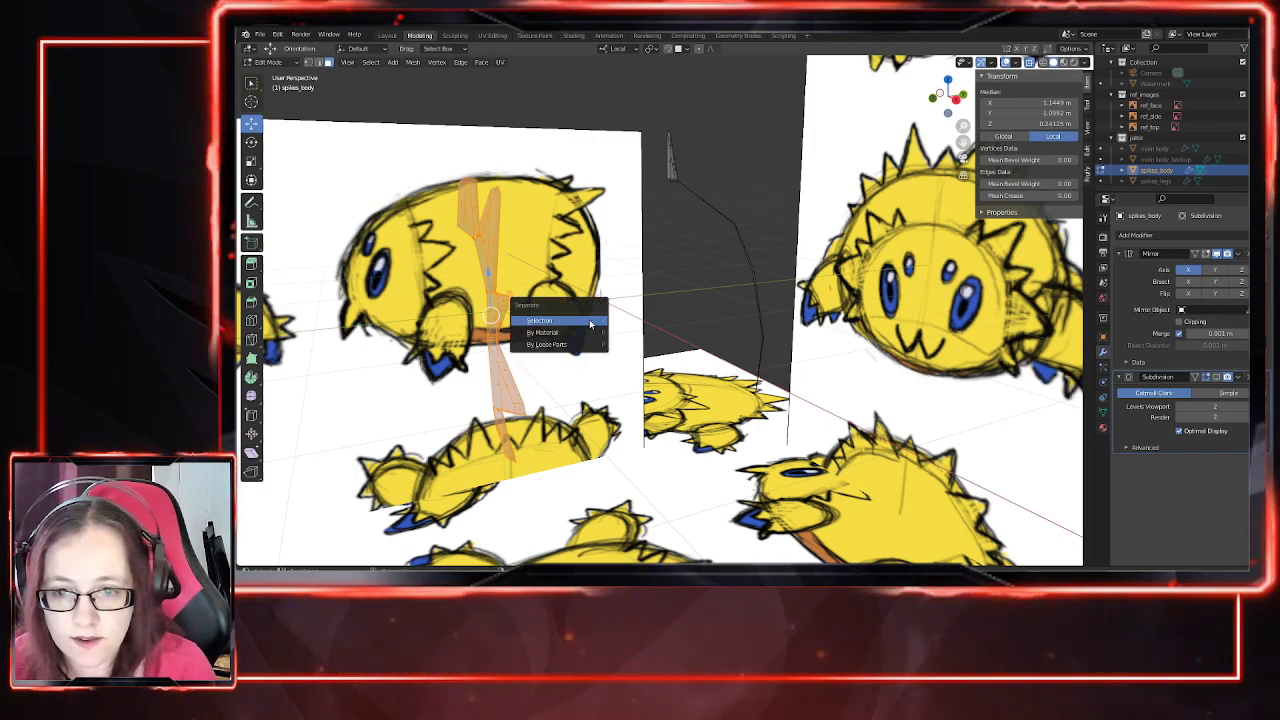
pyautogui.click(590, 322)
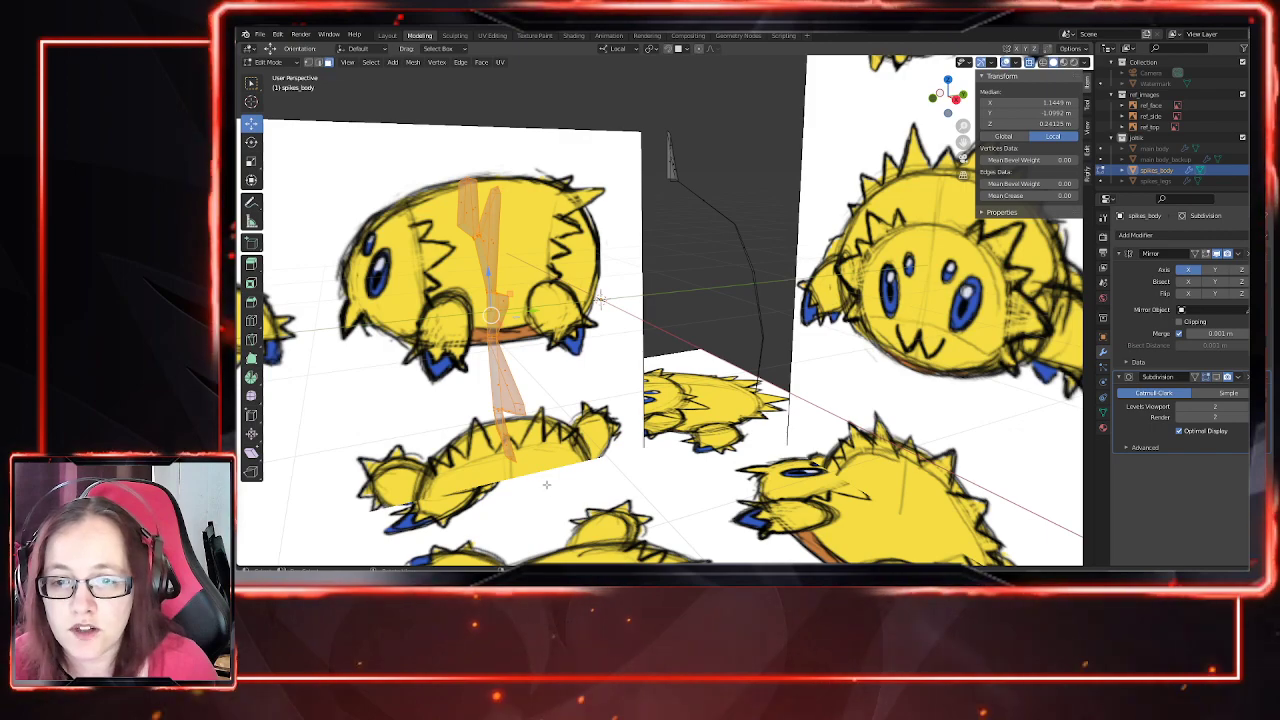
pyautogui.press('p')
pyautogui.click(556, 318)
pyautogui.moveTo(556, 318); pyautogui.dragTo(609, 255, button='middle')
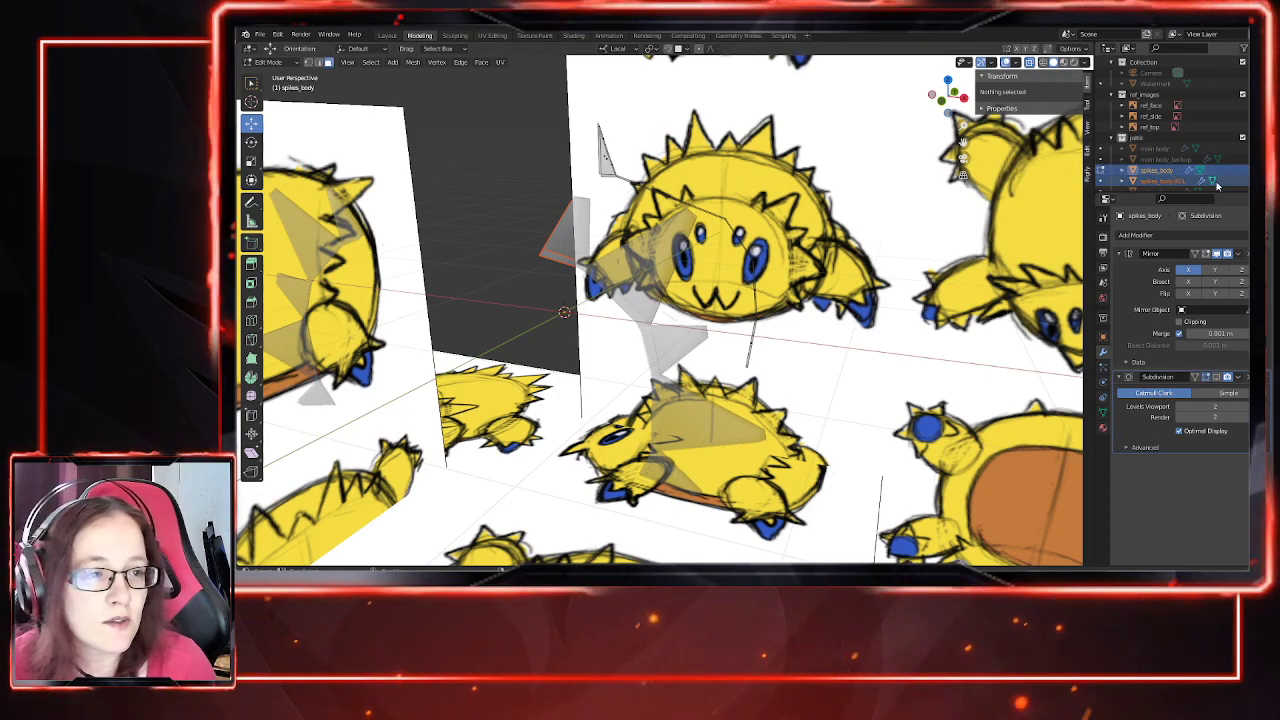
# Step: Rename the spikes_body object that still holds the rear strip to spikes_body_rear
pyautogui.click(1160, 181)
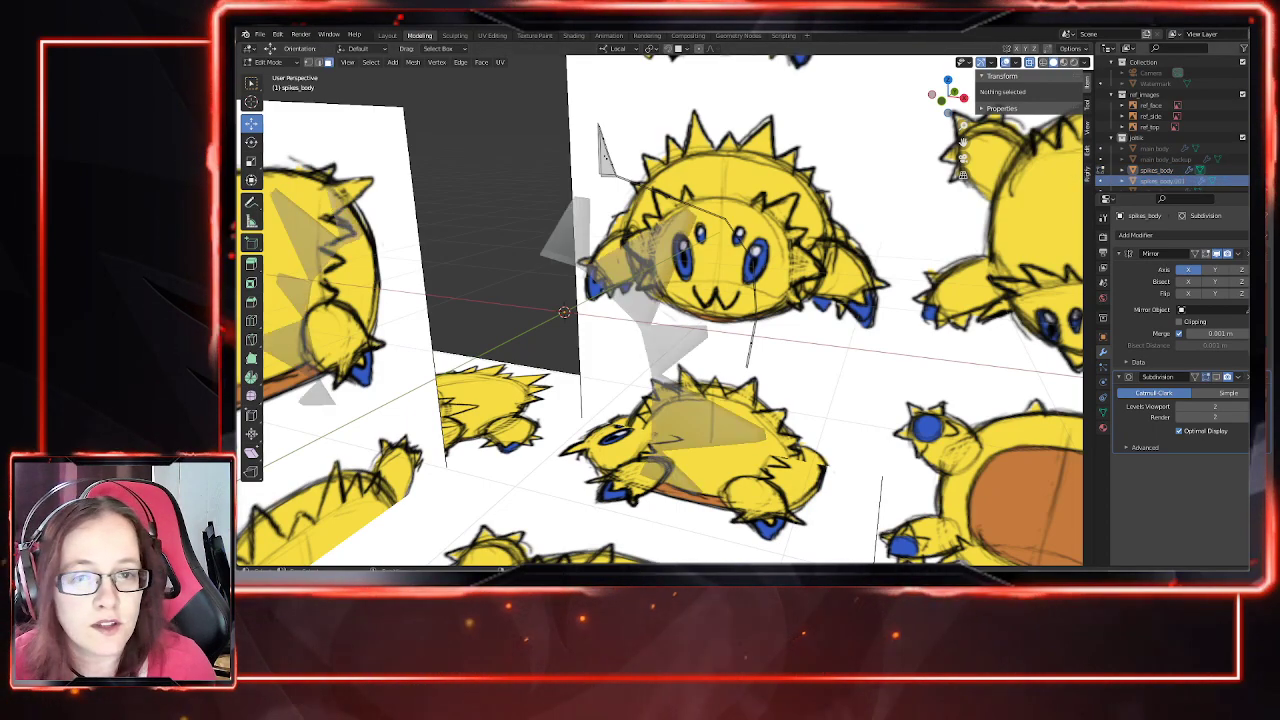
pyautogui.scroll(-1, 1170, 172)
pyautogui.doubleClick(1170, 167)
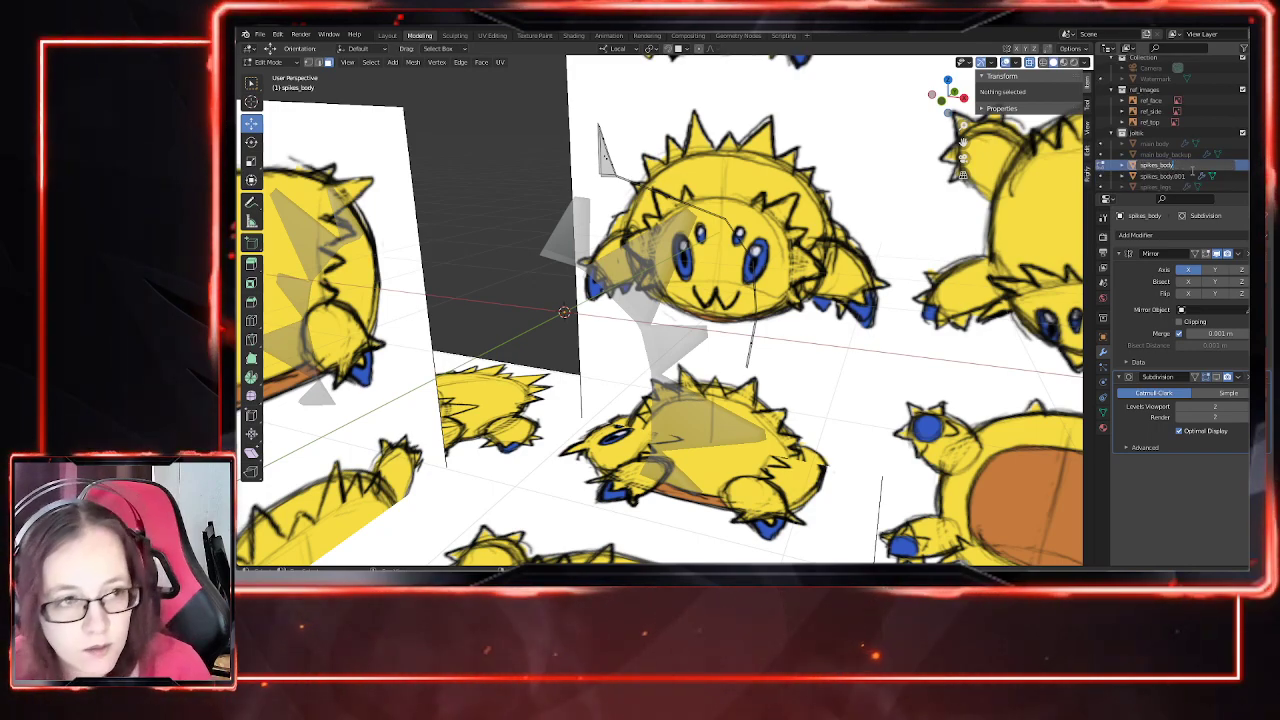
pyautogui.write('_rear')
pyautogui.press('Return')
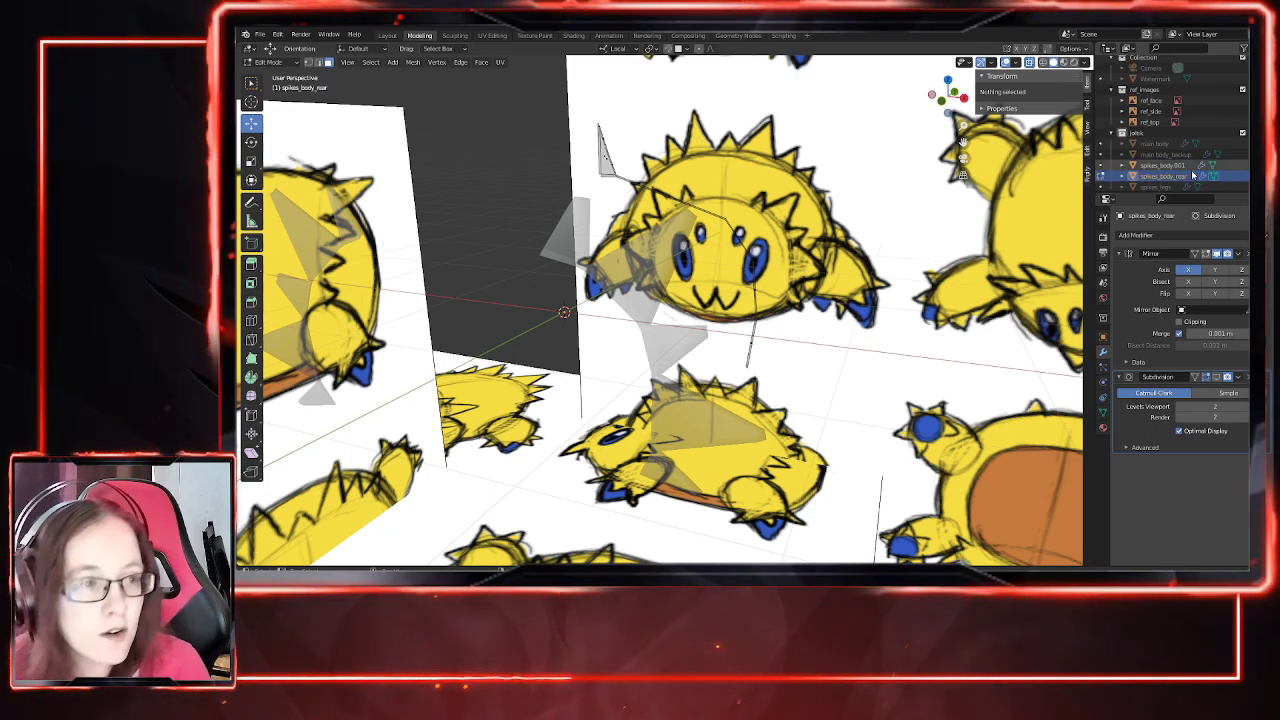
# Step: Name the separated front strip object spikes_body_front and hide it in the viewport
pyautogui.click(1198, 166)
pyautogui.click(1253, 165)
pyautogui.click(1253, 165)
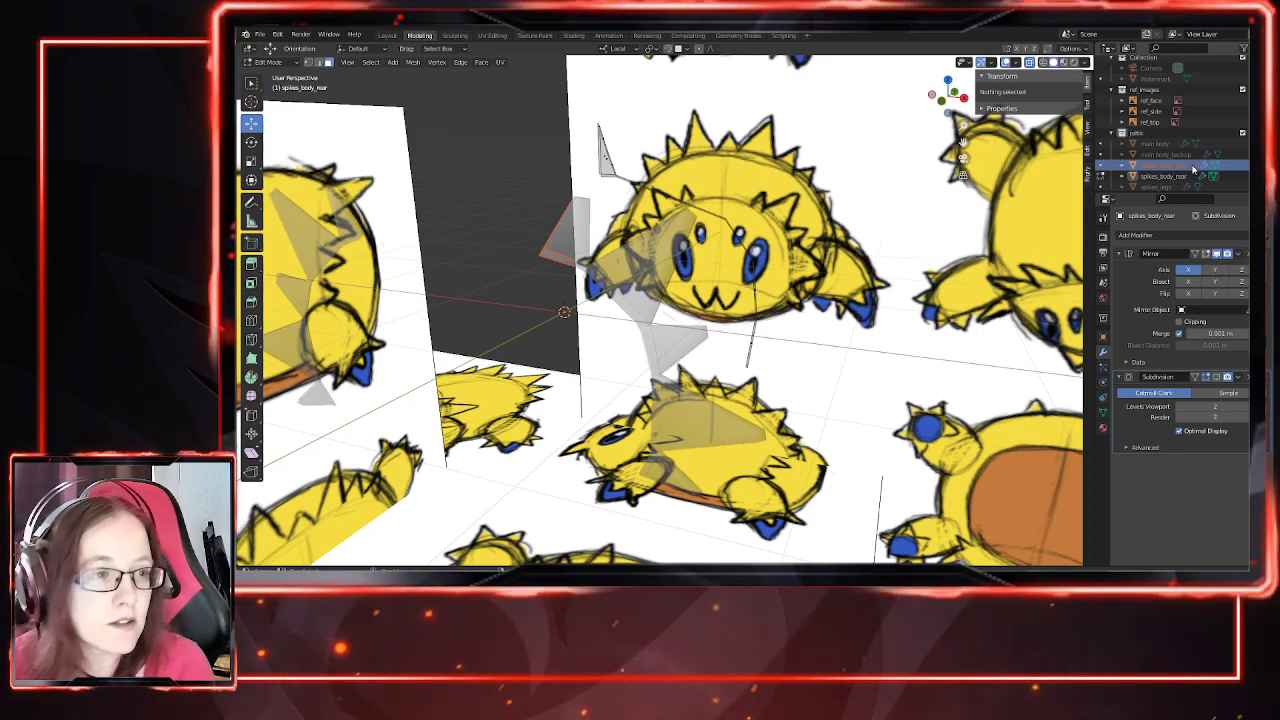
pyautogui.click(1253, 165)
# Step: From the front, move the first bend of spikes_body_rear beside the central spike inward to the base of the large drawn spike
pyautogui.moveTo(602, 222)
pyautogui.mouseDown(button='middle')
pyautogui.moveTo(636, 230)
pyautogui.moveTo(794, 383)
pyautogui.moveTo(857, 409)
pyautogui.moveTo(760, 360)
pyautogui.moveTo(714, 318)
pyautogui.mouseUp(button='middle')
pyautogui.scroll(3, 800, 380)
pyautogui.press('KP_1')
pyautogui.click(1180, 177)
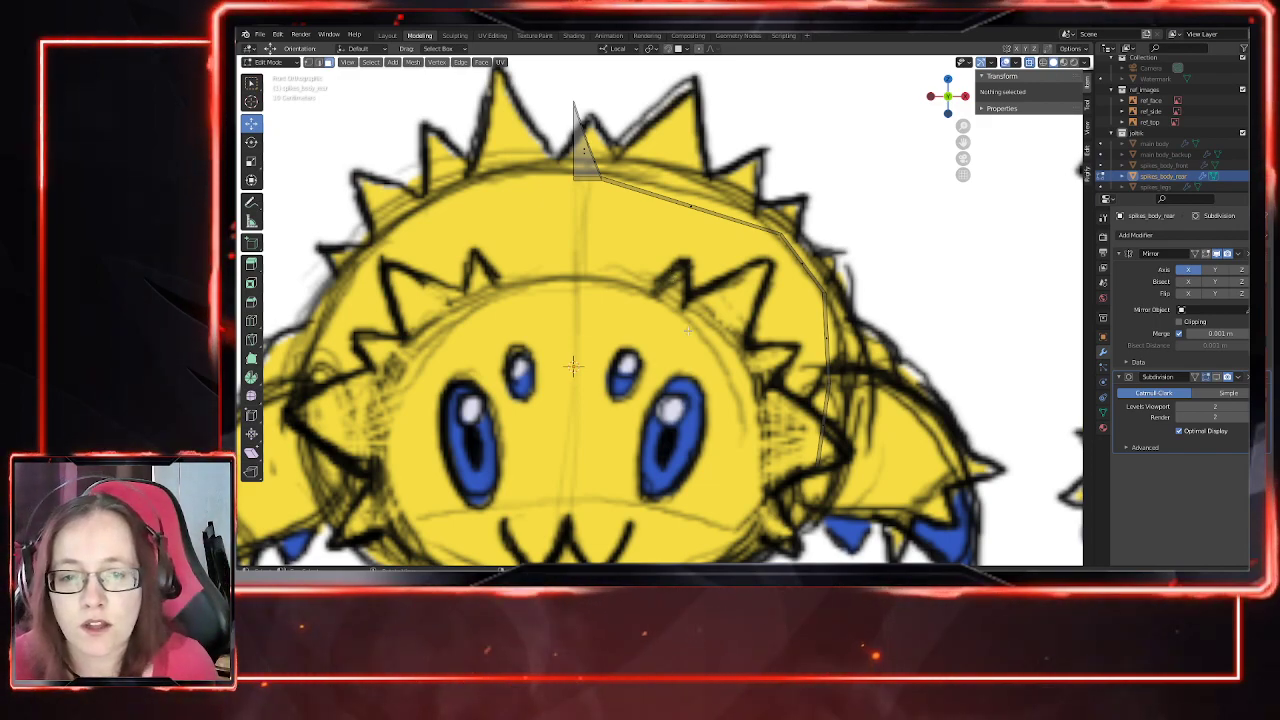
pyautogui.scroll(-4, 783, 263)
pyautogui.scroll(4, 494, 182)
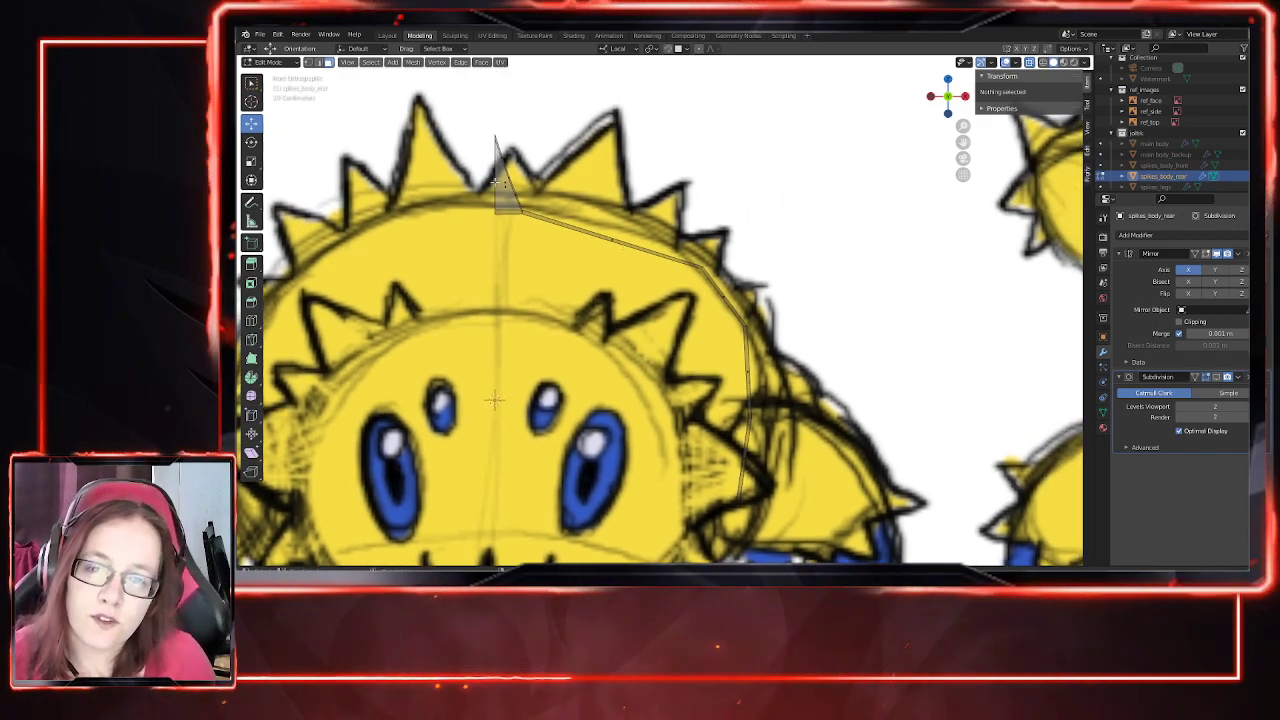
pyautogui.click(702, 268)
pyautogui.press('g')
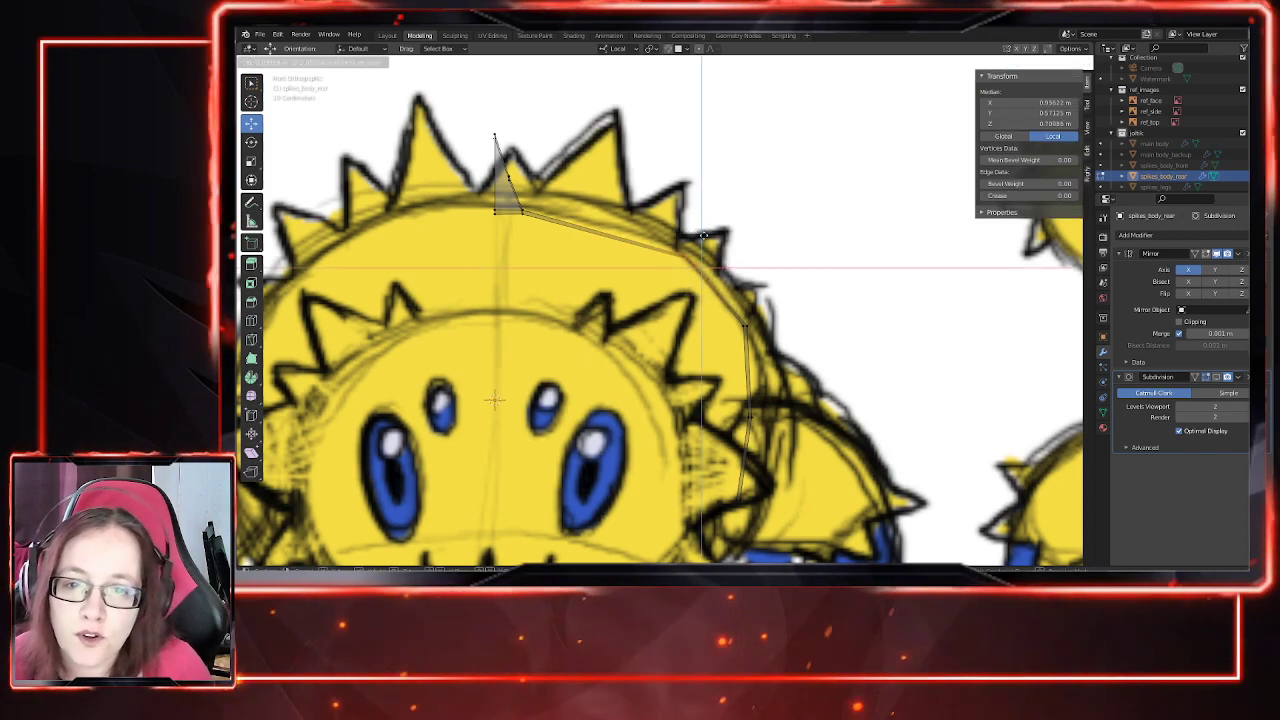
pyautogui.click(648, 207)
# Step: Move the strip's next bend about 0.24 m inward along X and 0.25 m up along Z to the following spike's base
pyautogui.scroll(-4, 809, 375)
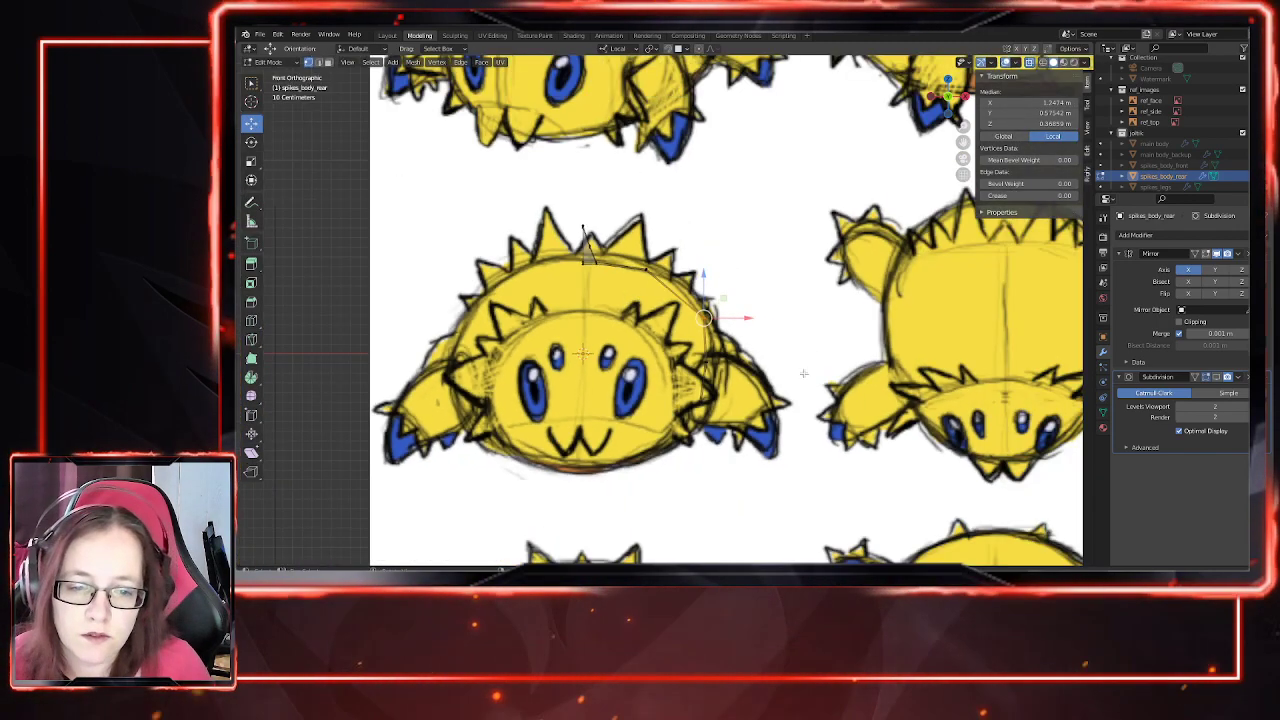
pyautogui.press('g')
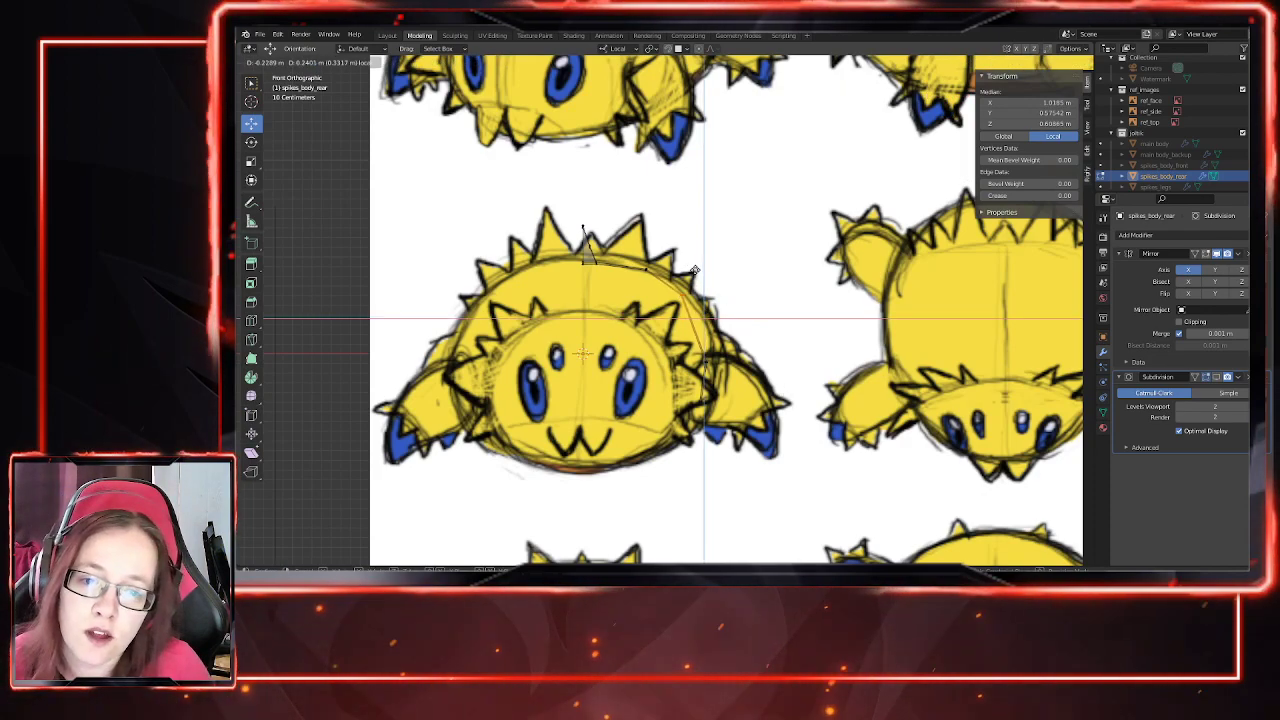
pyautogui.click(695, 270)
pyautogui.scroll(-5, 695, 270)
pyautogui.moveTo(695, 270)
pyautogui.mouseDown(button='middle')
pyautogui.moveTo(637, 347)
pyautogui.moveTo(730, 344)
pyautogui.mouseUp(button='middle')
pyautogui.scroll(6, 706, 297)
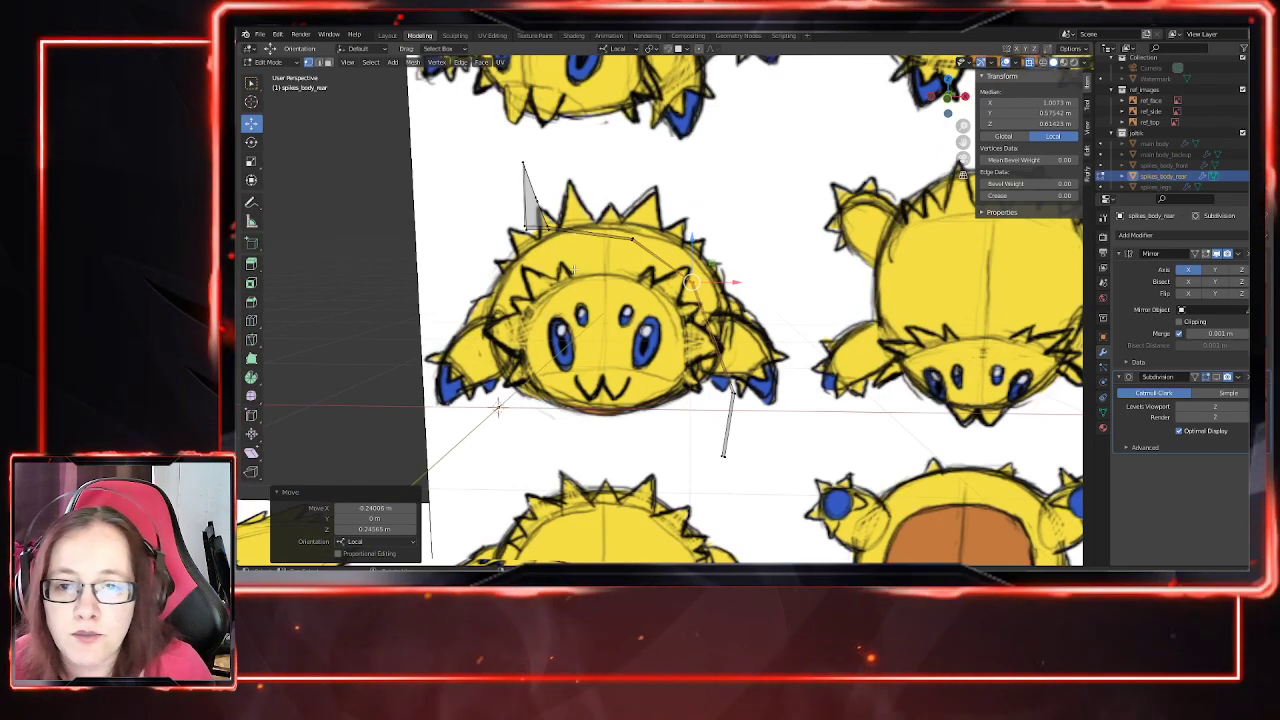
# Step: In the front view, lower the central spike's tip vertices along Z towards the height of the small drawn spike
pyautogui.press('KP_1')
pyautogui.keyDown('shift'); pyautogui.moveTo(562, 281); pyautogui.dragTo(595, 347, button='middle'); pyautogui.keyUp('shift')
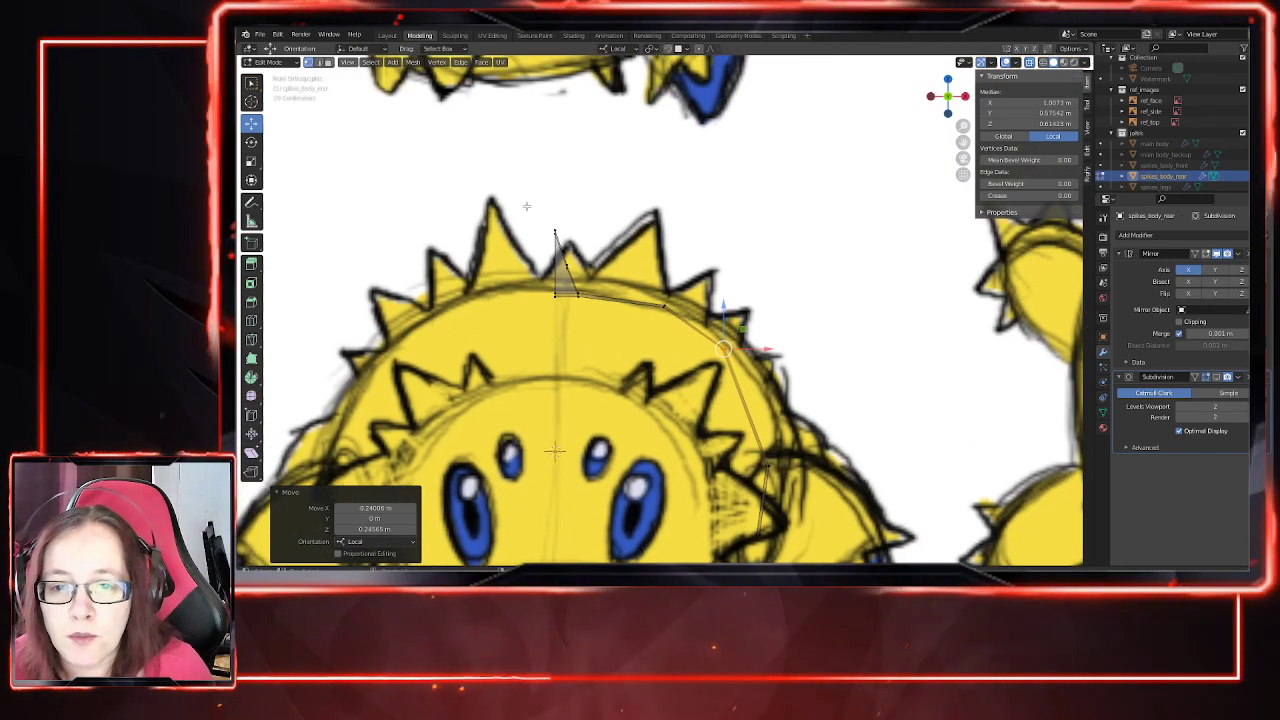
pyautogui.press('g')
pyautogui.press('z')
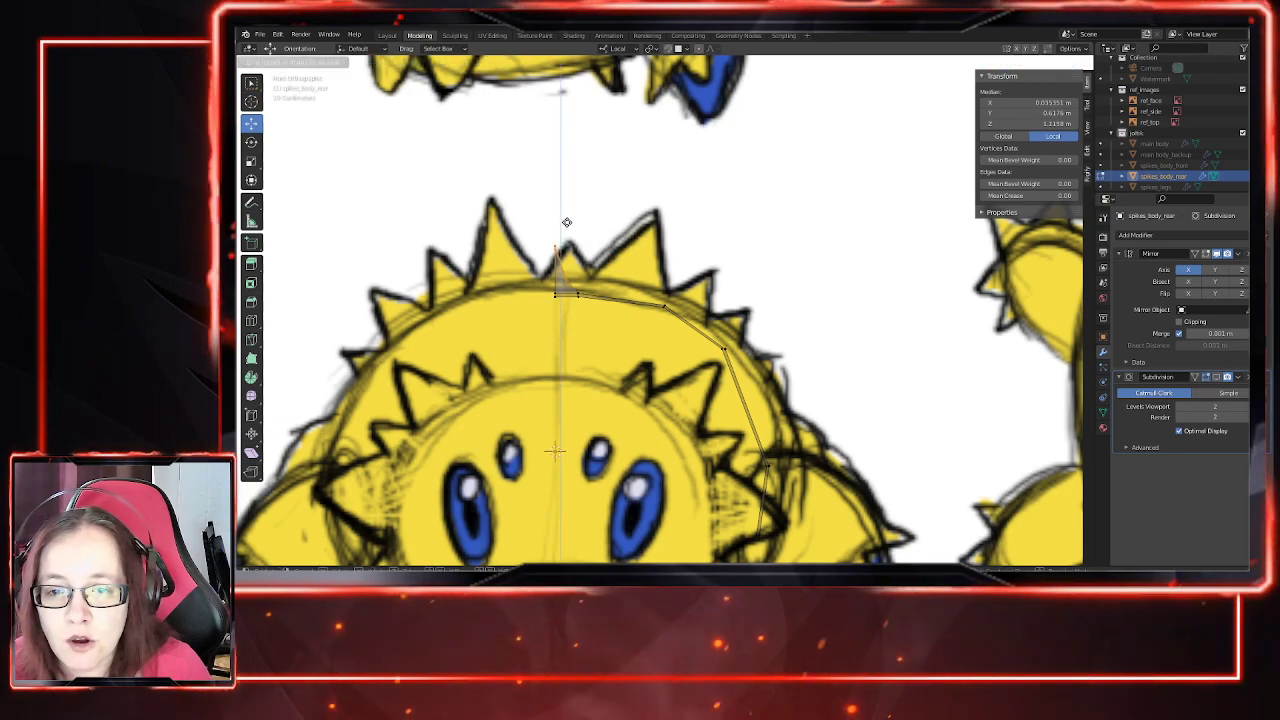
pyautogui.click(566, 222)
# Step: Lower the central spike's mid-edge vertices along Z, nudge them back up about 0.03 m, and clear the selection
pyautogui.scroll(4, 572, 280)
pyautogui.click(572, 280)
pyautogui.moveTo(450, 237); pyautogui.dragTo(472, 266)
pyautogui.press('g')
pyautogui.press('z')
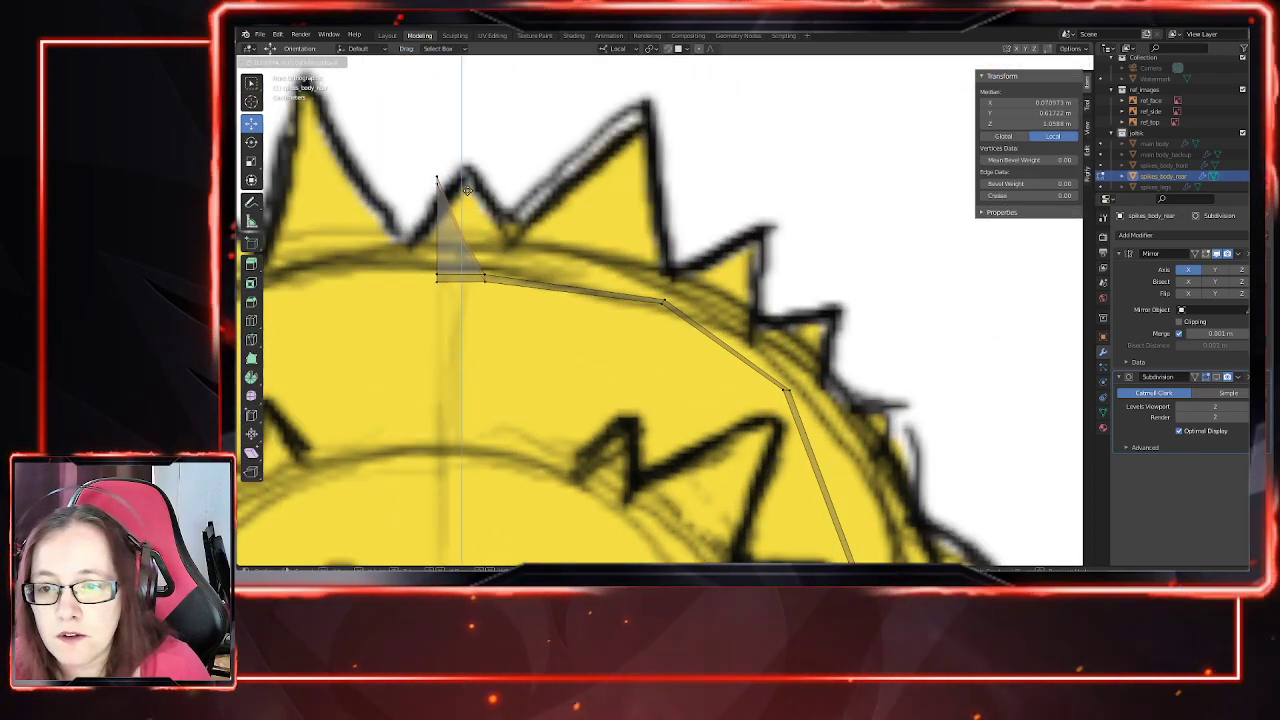
pyautogui.click(469, 186)
pyautogui.click(464, 192)
pyautogui.press('g')
pyautogui.press('z')
pyautogui.click(477, 242)
pyautogui.moveTo(460, 254); pyautogui.dragTo(458, 257)
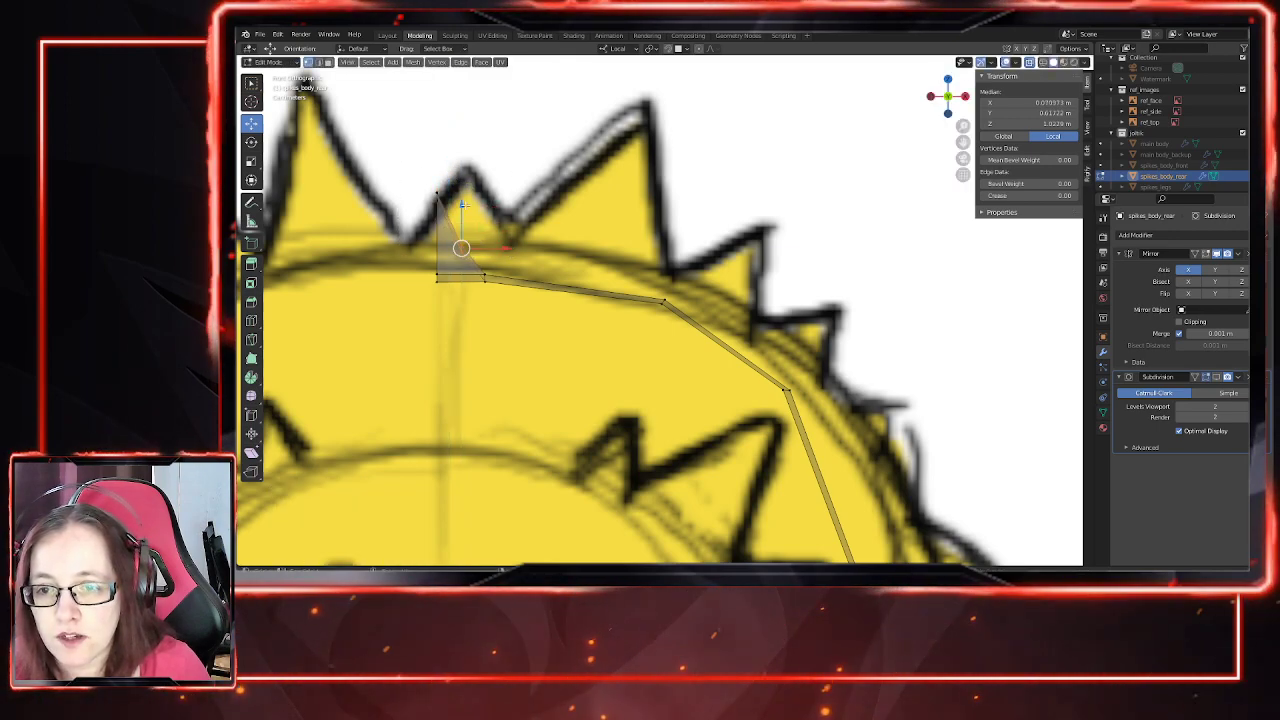
pyautogui.moveTo(461, 206); pyautogui.dragTo(461, 196)
pyautogui.scroll(-3, 501, 222)
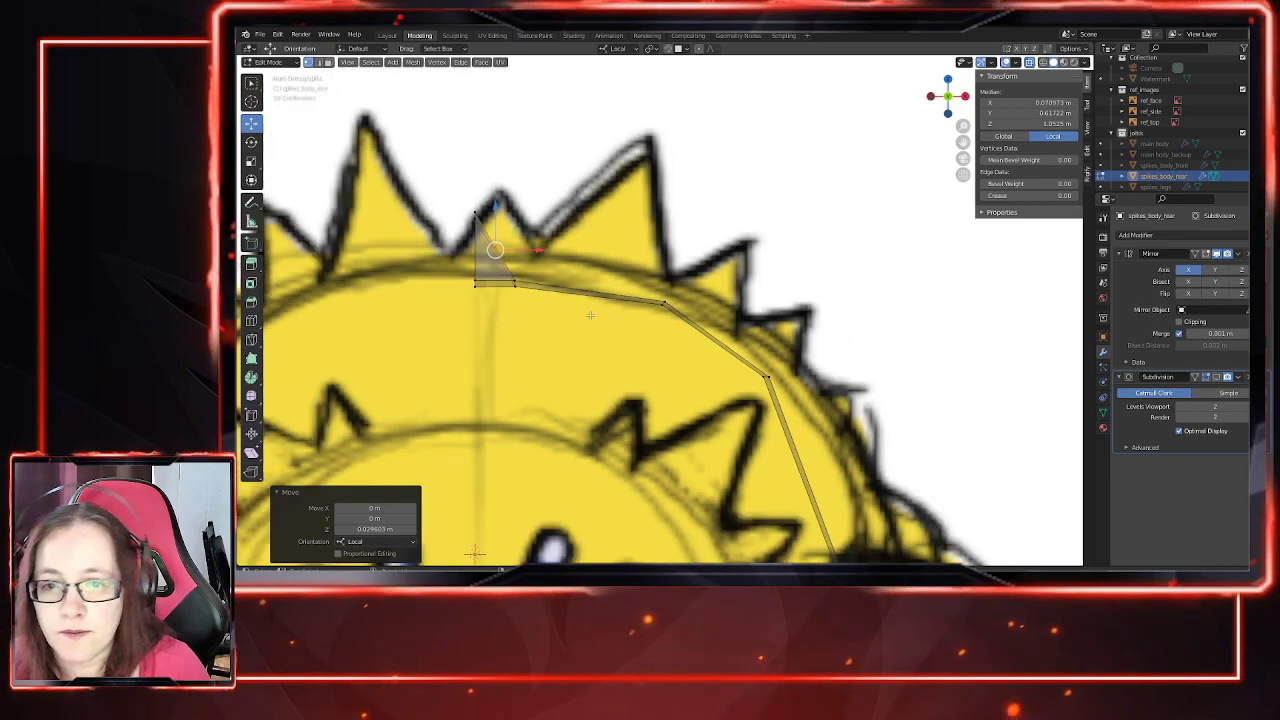
pyautogui.hotkey('alt', 'a')
# Step: Move the strip's next lower bend about 0.04 m inward along X and 0.22 m up along Z
pyautogui.keyDown('shift'); pyautogui.moveTo(818, 344); pyautogui.dragTo(708, 274, button='middle'); pyautogui.keyUp('shift')
pyautogui.keyDown('shift'); pyautogui.moveTo(744, 444); pyautogui.dragTo(684, 329, button='middle'); pyautogui.keyUp('shift')
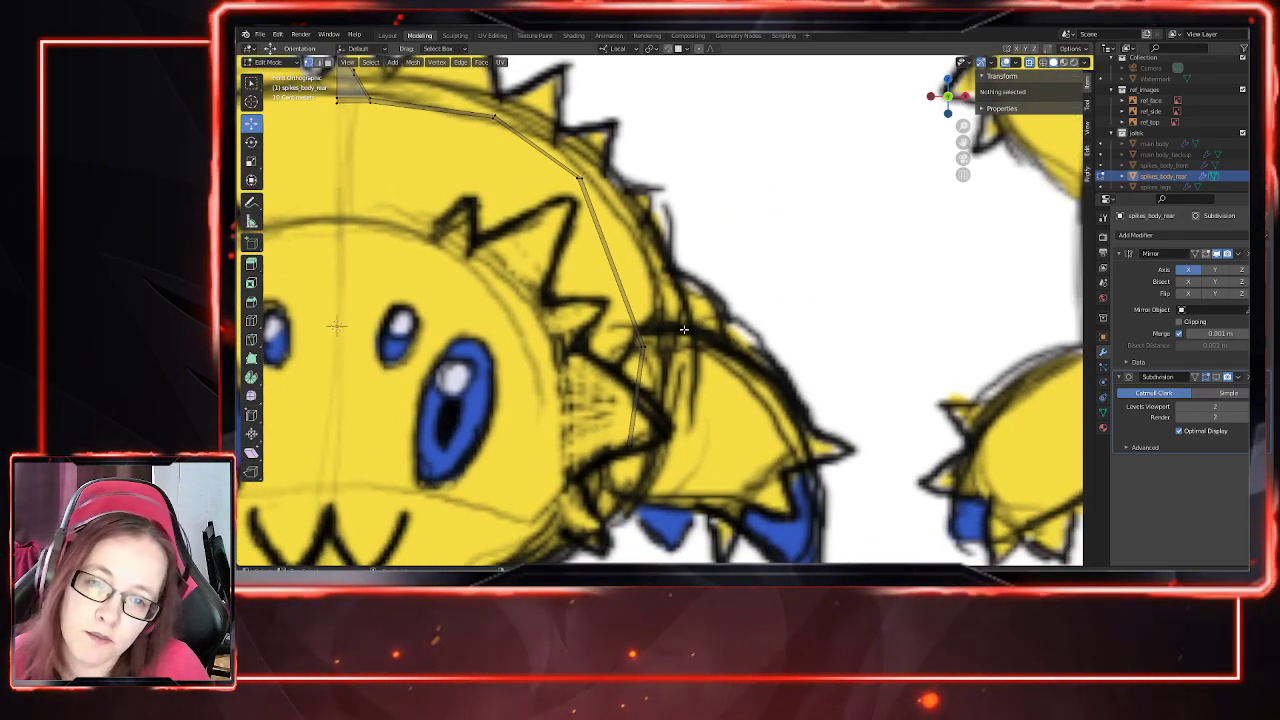
pyautogui.click(642, 345)
pyautogui.press('g')
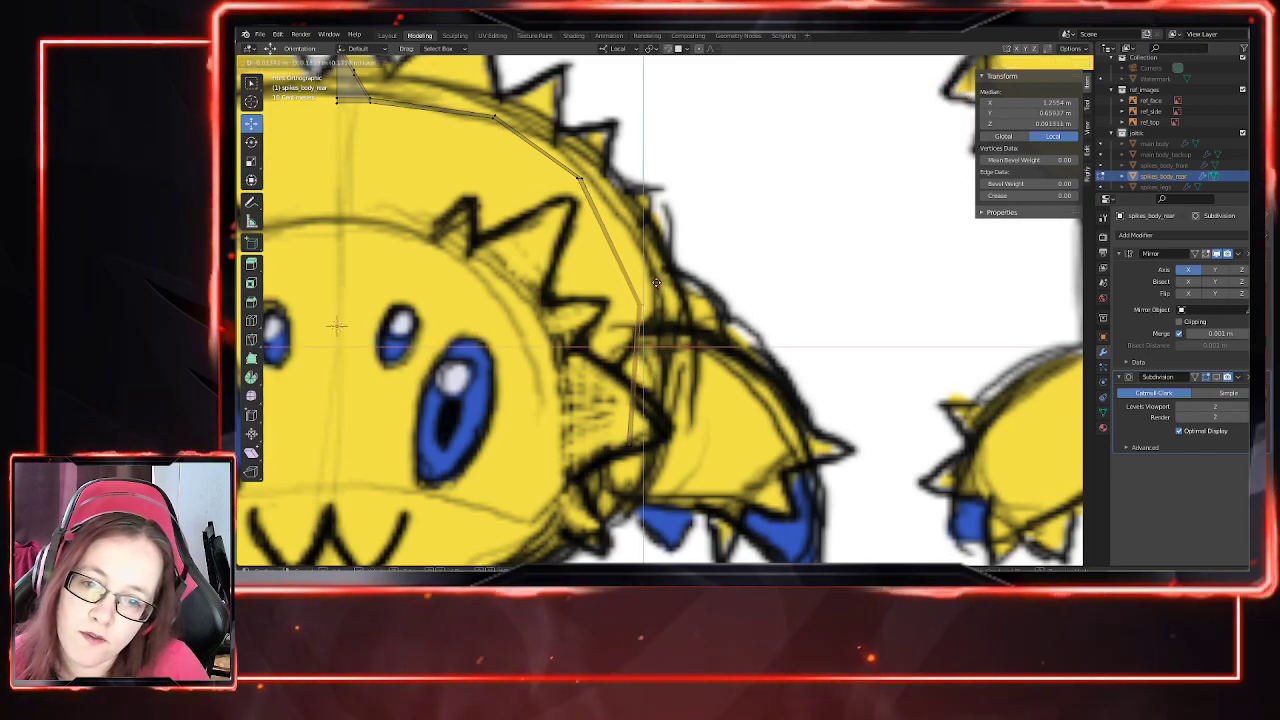
pyautogui.click(650, 271)
# Step: Show the main body for comparison and move the strip's lowest end vertices up and outward along the drawn body edge
pyautogui.click(1254, 144)
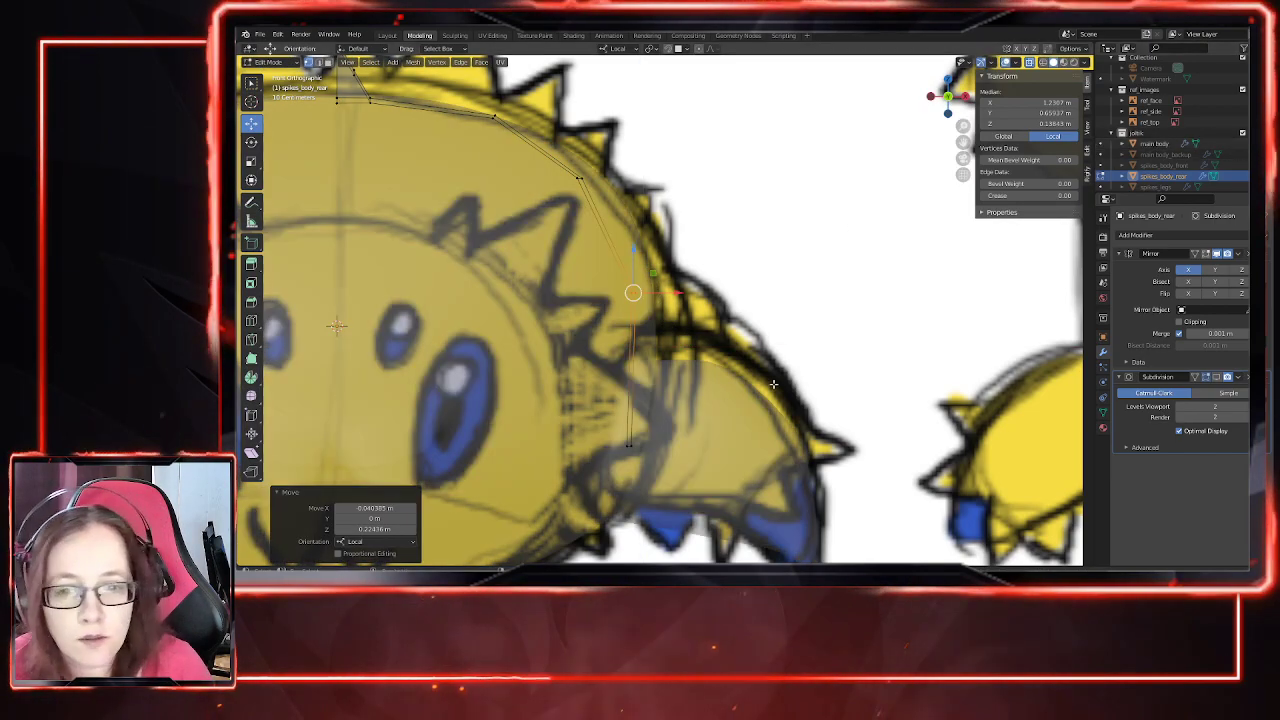
pyautogui.scroll(-5, 870, 341)
pyautogui.moveTo(870, 341); pyautogui.dragTo(646, 357, button='middle')
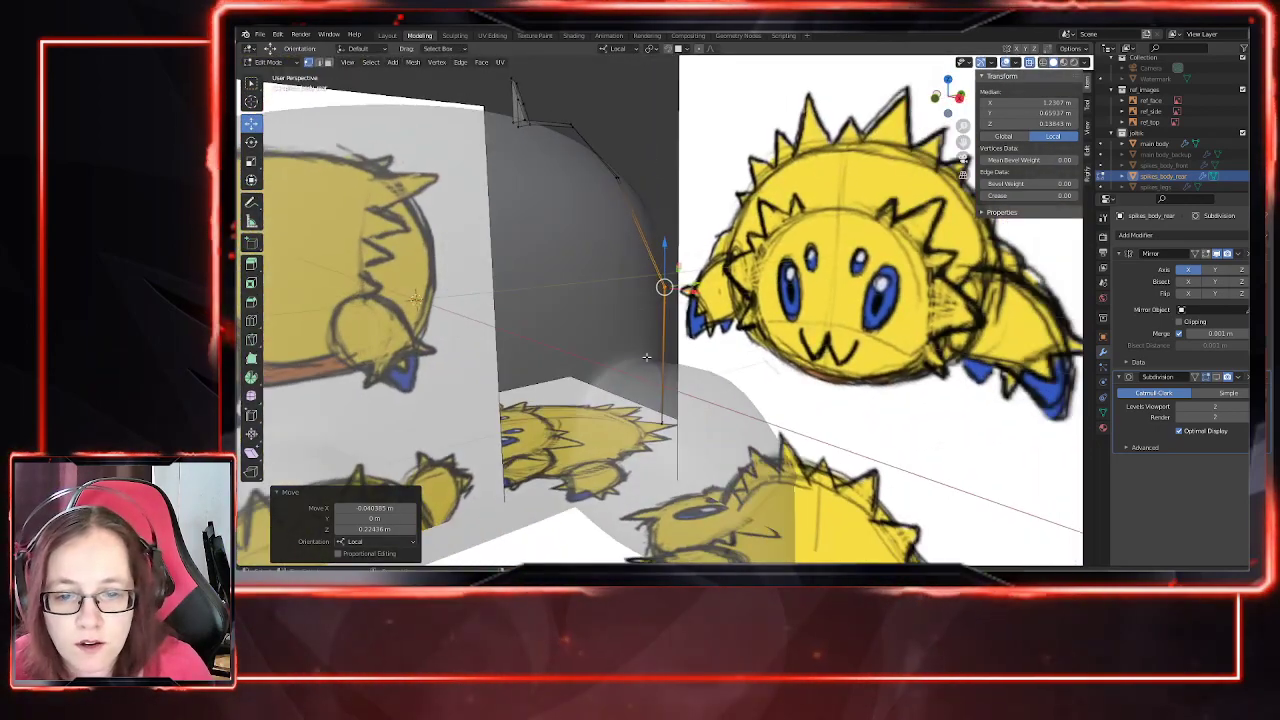
pyautogui.moveTo(965, 241); pyautogui.dragTo(634, 170, button='middle')
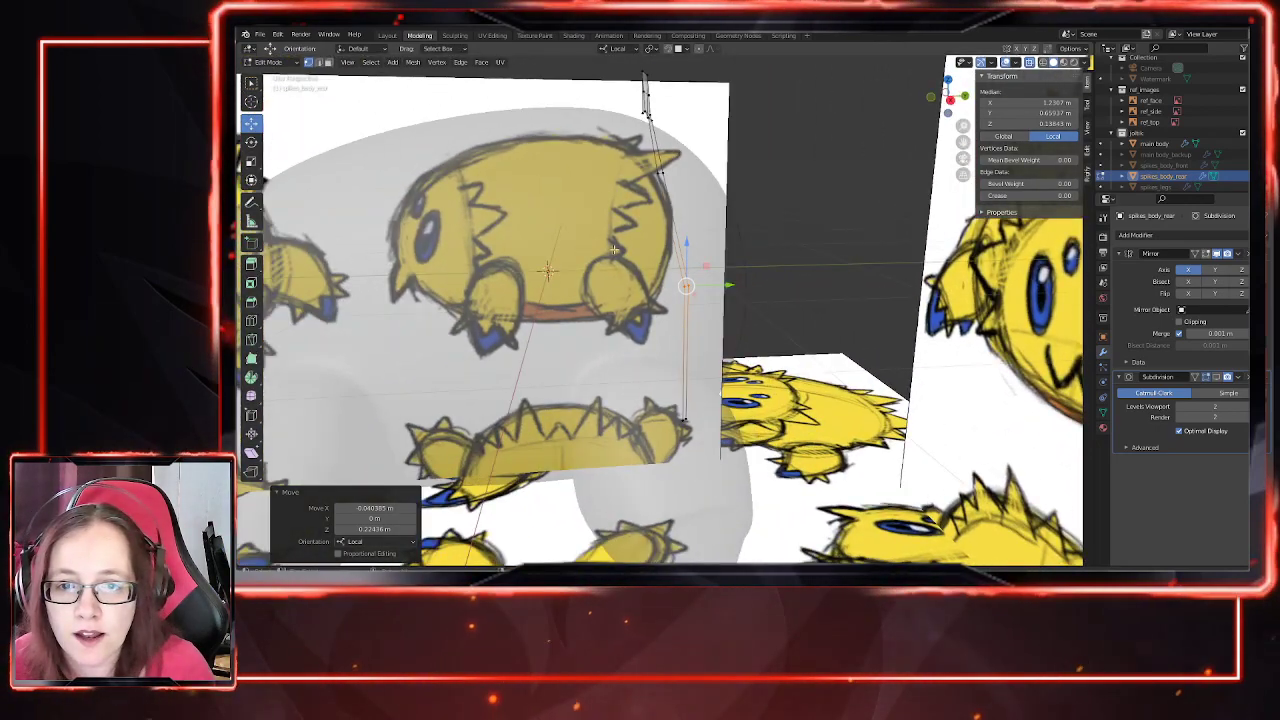
pyautogui.moveTo(614, 377); pyautogui.dragTo(657, 427, button='middle')
pyautogui.press('KP_1')
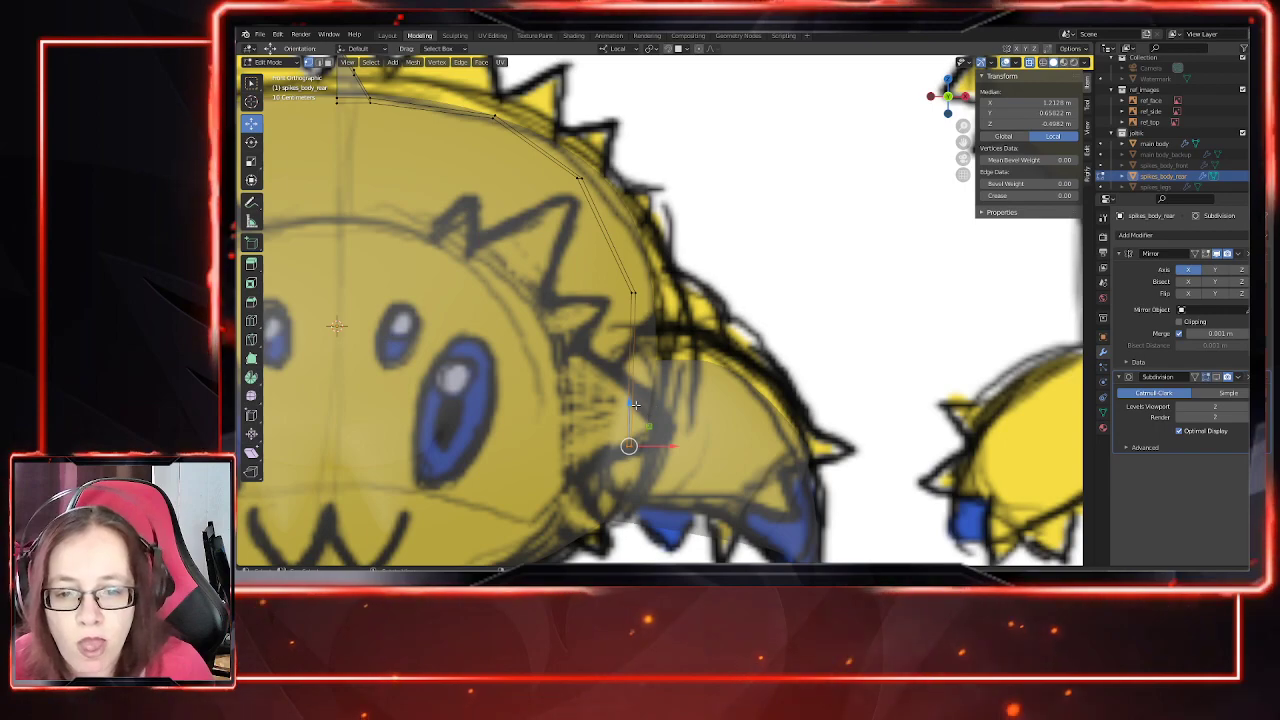
pyautogui.press('g')
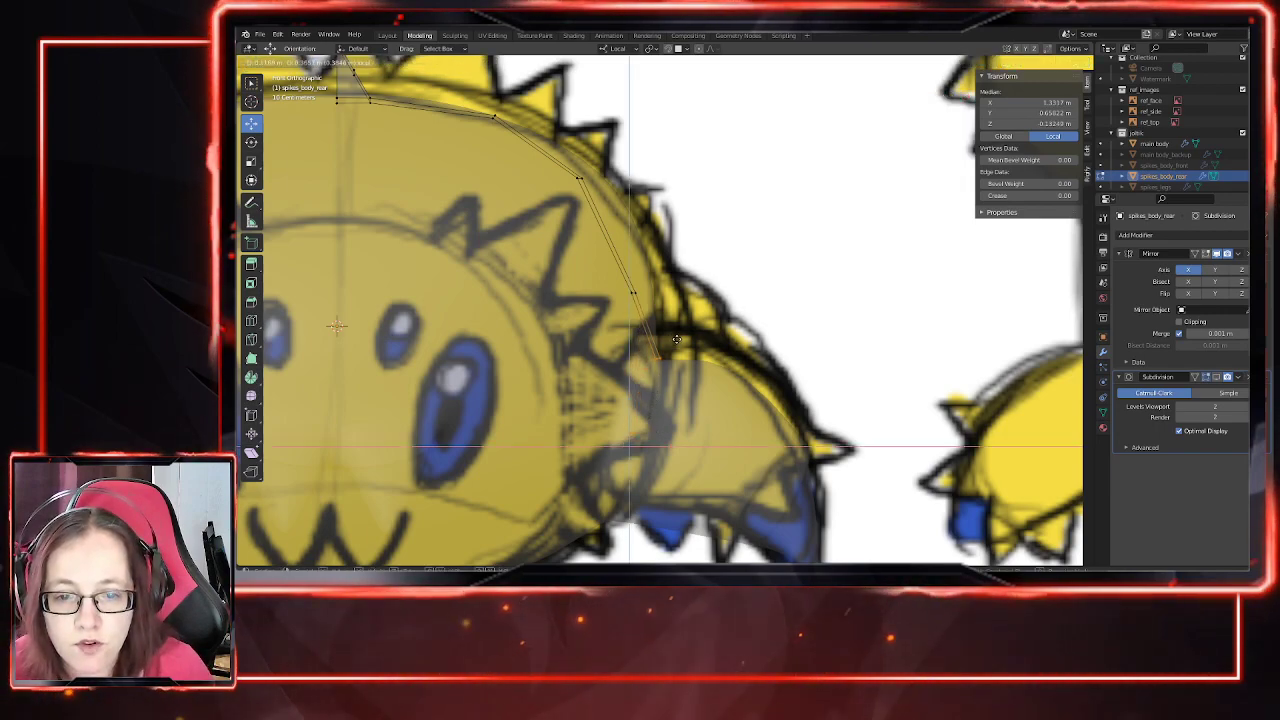
pyautogui.click(655, 358)
# Step: Move the bend above the strip's end about 0.18 m up, fine-tune its position, and shift the bend above it slightly outward
pyautogui.press('g')
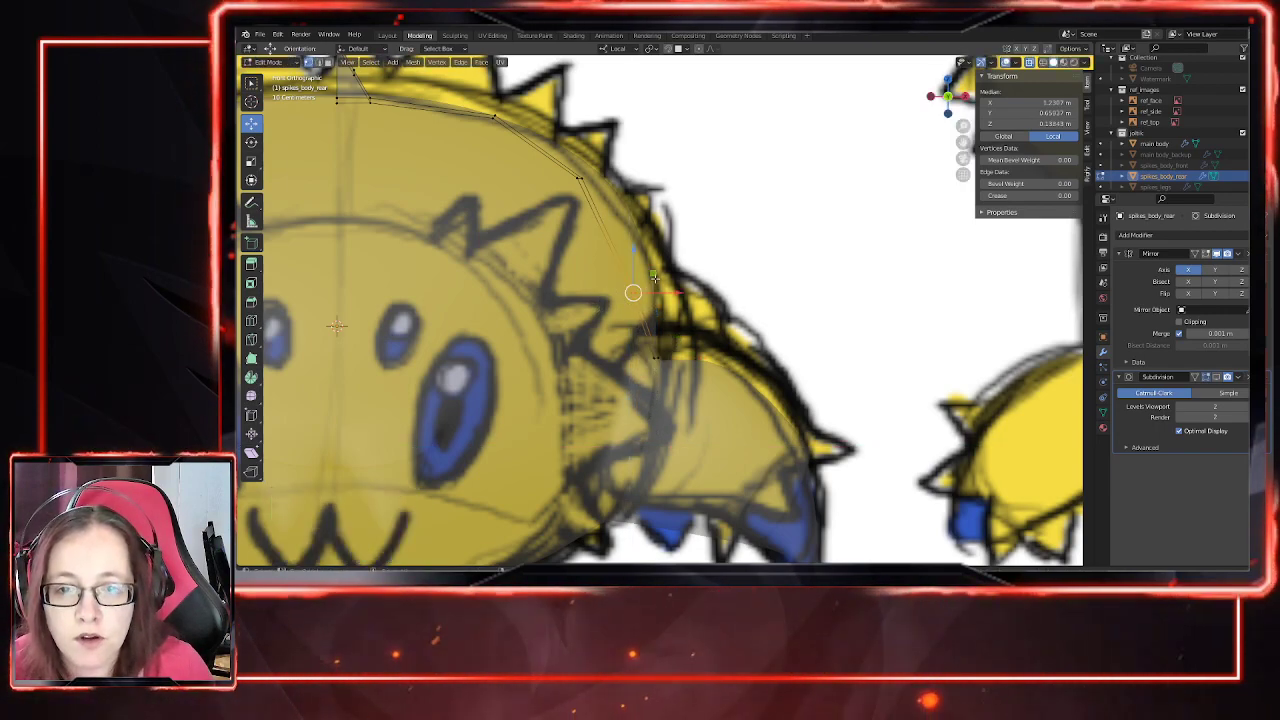
pyautogui.click(651, 226)
pyautogui.keyDown('shift'); pyautogui.moveTo(651, 226); pyautogui.dragTo(706, 368, button='middle'); pyautogui.keyUp('shift')
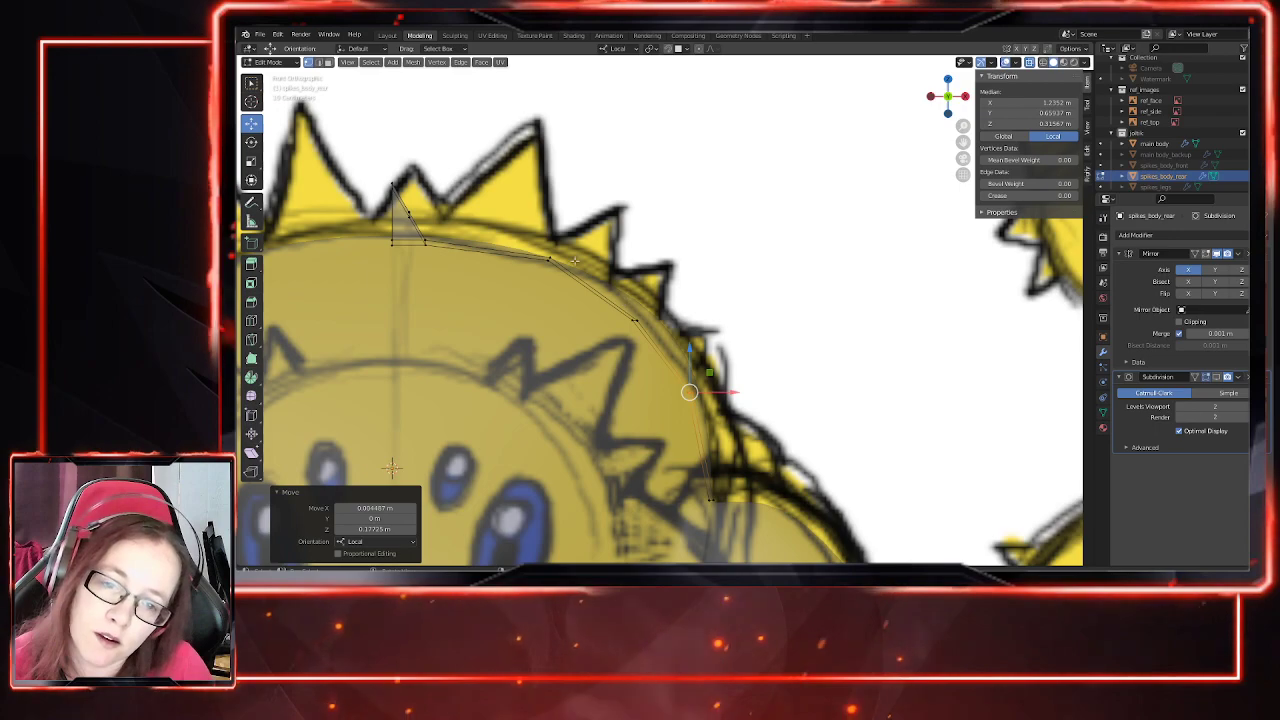
pyautogui.press('g')
pyautogui.click(712, 383)
pyautogui.moveTo(635, 329); pyautogui.dragTo(666, 304)
# Step: Hide the main body, select the strip's upper face beside the central spike in face mode, and view it from the side
pyautogui.moveTo(814, 386); pyautogui.dragTo(779, 416, button='middle')
pyautogui.moveTo(592, 289); pyautogui.dragTo(1012, 256, button='middle')
pyautogui.press('KP_3')
pyautogui.moveTo(700, 340); pyautogui.dragTo(562, 394, button='middle')
pyautogui.press('3')
pyautogui.moveTo(500, 255); pyautogui.dragTo(462, 302, button='middle')
pyautogui.press('a')
pyautogui.press('KP_3')
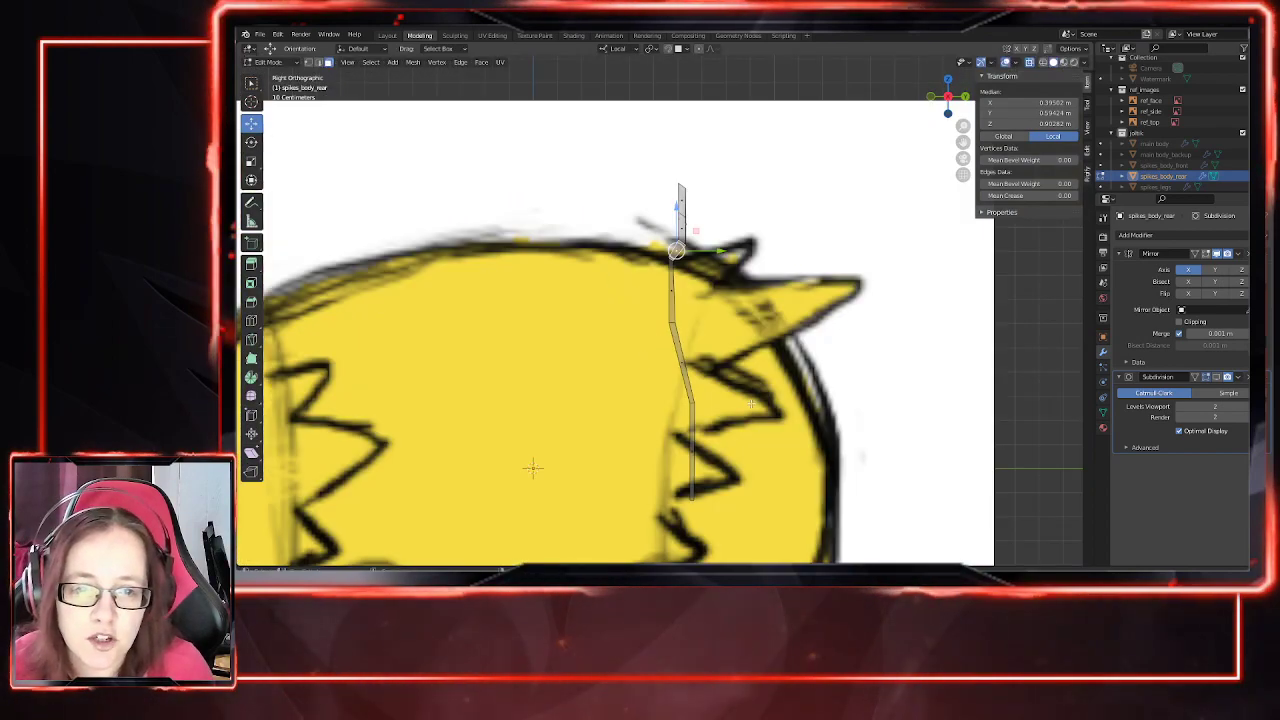
# Step: Extrude the selected strip face and raise the new face about 0.25 m along Z
pyautogui.keyDown('shift'); pyautogui.moveTo(776, 365); pyautogui.dragTo(735, 408, button='middle'); pyautogui.keyUp('shift')
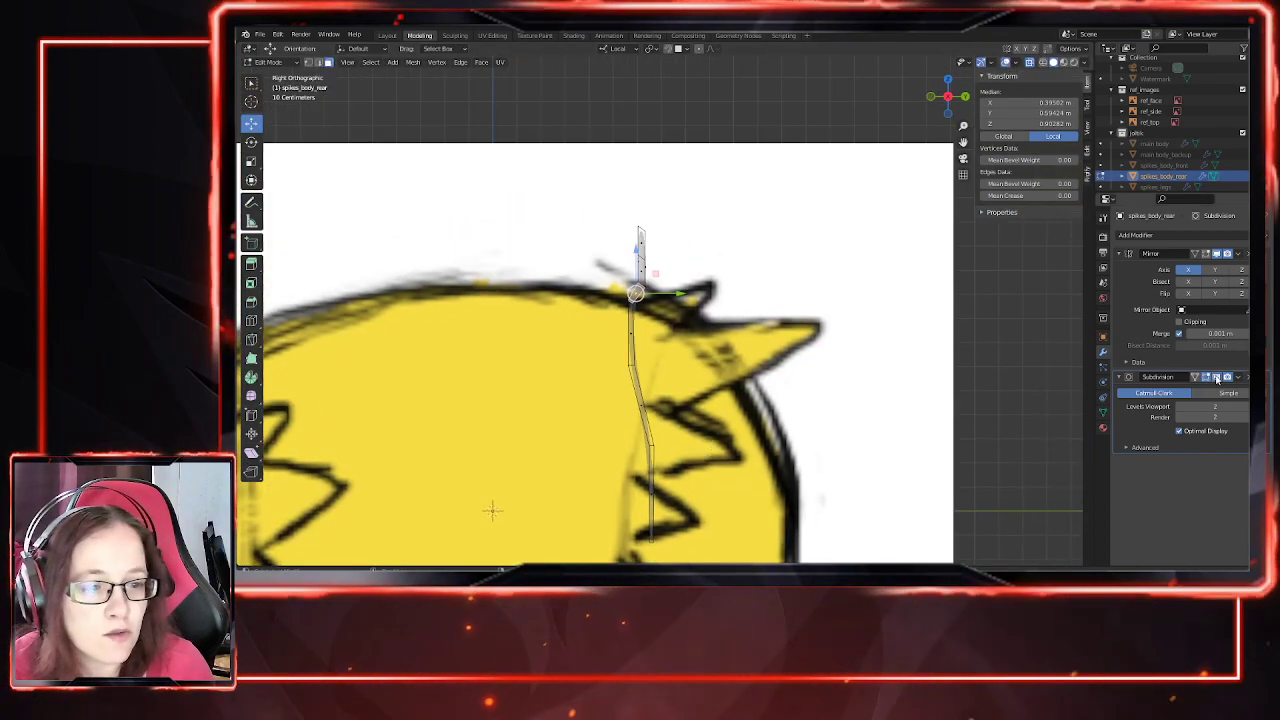
pyautogui.press('Tab')
pyautogui.press('Tab')
pyautogui.moveTo(707, 393); pyautogui.dragTo(710, 409, button='middle')
pyautogui.moveTo(693, 355); pyautogui.dragTo(760, 378, button='middle')
pyautogui.press('1')
pyautogui.press('e')
pyautogui.rightClick(602, 300)
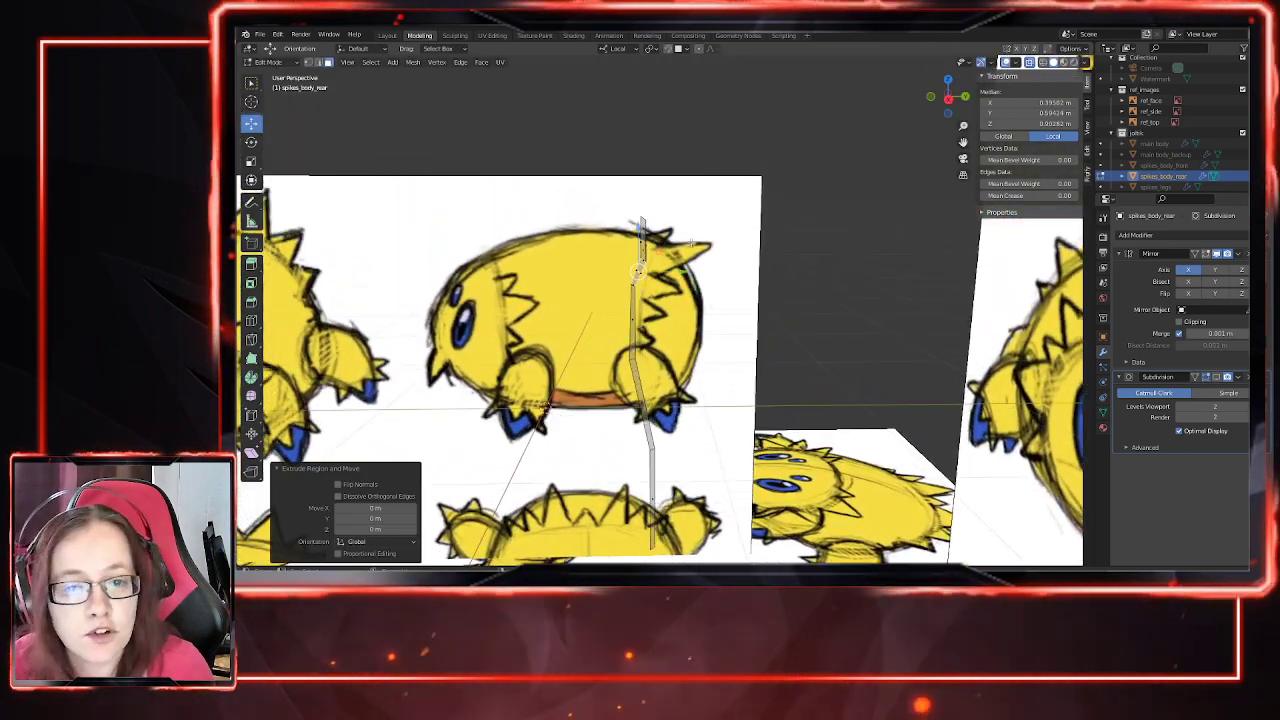
pyautogui.moveTo(640, 228); pyautogui.dragTo(655, 180)
pyautogui.moveTo(658, 190); pyautogui.dragTo(745, 210, button='middle')
pyautogui.press('KP_1')
pyautogui.scroll(4, 719, 334)
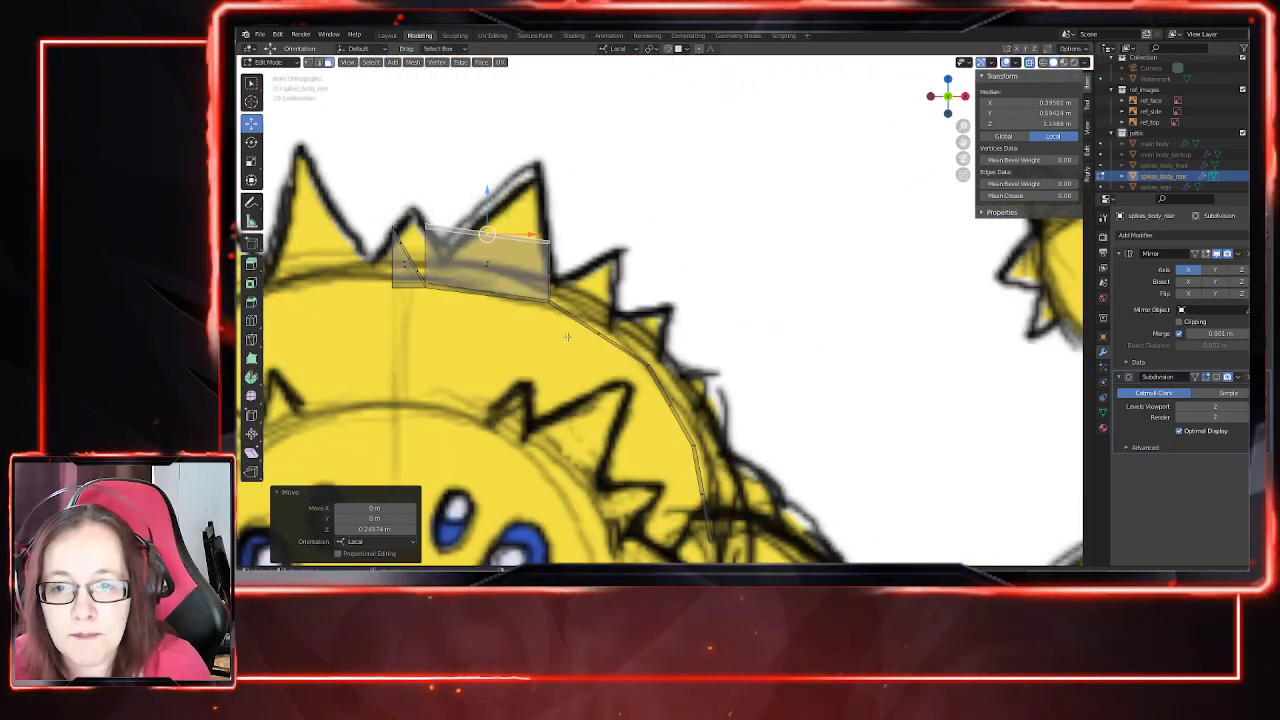
# Step: Raise the extruded face to the large drawn spike's tip, and move its inner top vertices about 0.30 m outward and 0.06 m down
pyautogui.keyDown('shift'); pyautogui.moveTo(579, 340); pyautogui.dragTo(691, 395, button='middle'); pyautogui.keyUp('shift')
pyautogui.moveTo(601, 244); pyautogui.dragTo(620, 165)
pyautogui.press('1')
pyautogui.moveTo(509, 161); pyautogui.dragTo(628, 198)
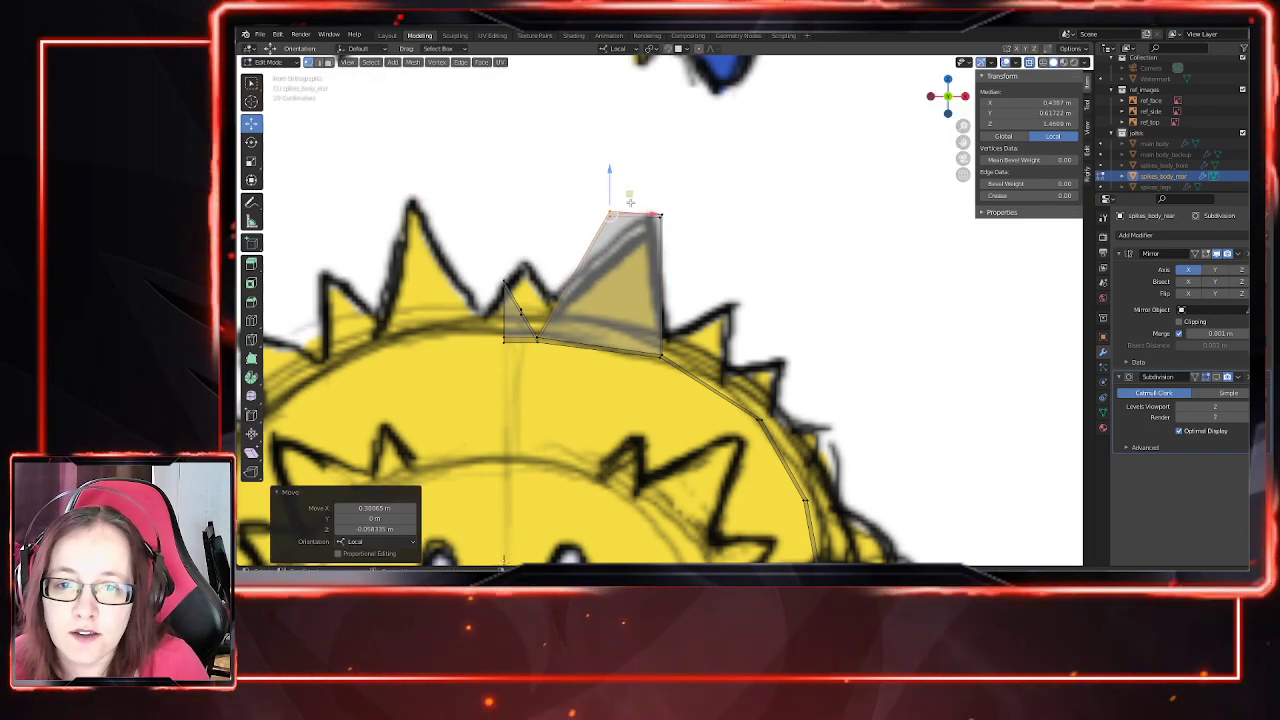
# Step: Bring the large spike's outer top vertices in to the drawn tip, move the inner ones about 0.09 m outward and 0.08 m down, and raise the tip
pyautogui.moveTo(636, 257); pyautogui.dragTo(638, 256)
pyautogui.press('g')
pyautogui.press('x')
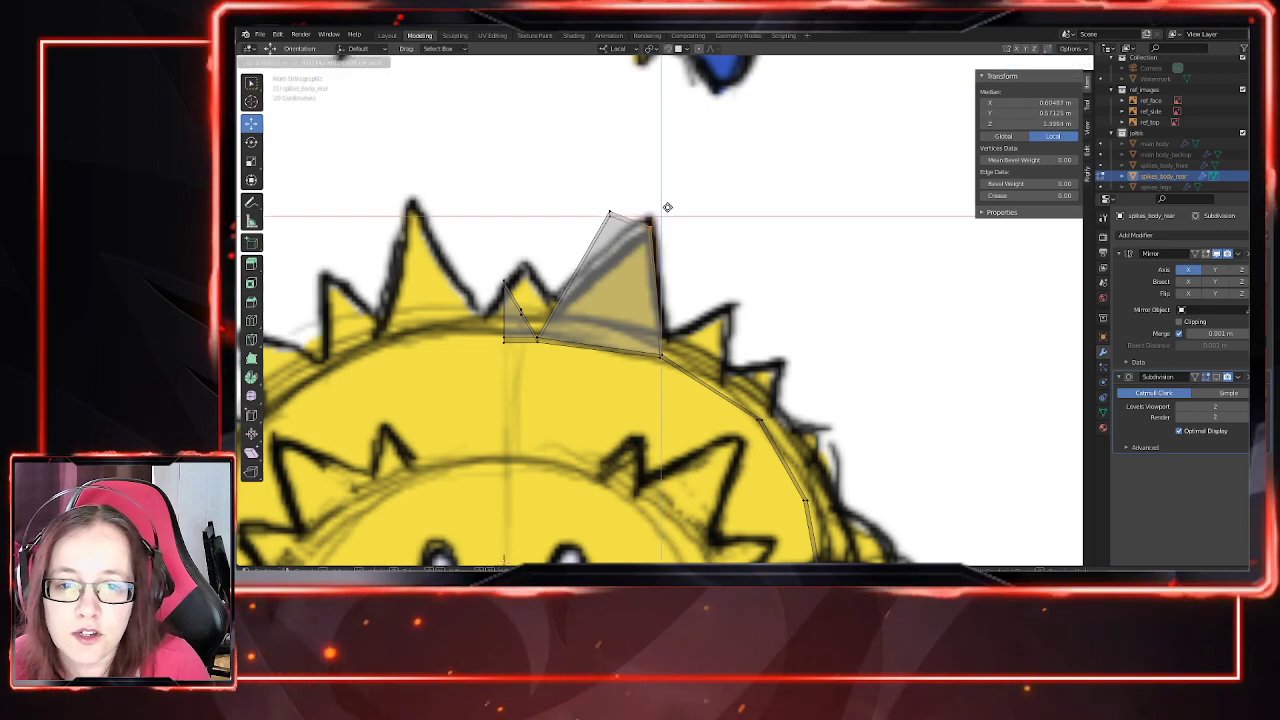
pyautogui.moveTo(660, 206)
pyautogui.mouseDown()
pyautogui.moveTo(621, 230)
pyautogui.moveTo(649, 207)
pyautogui.mouseUp()
pyautogui.click(656, 214)
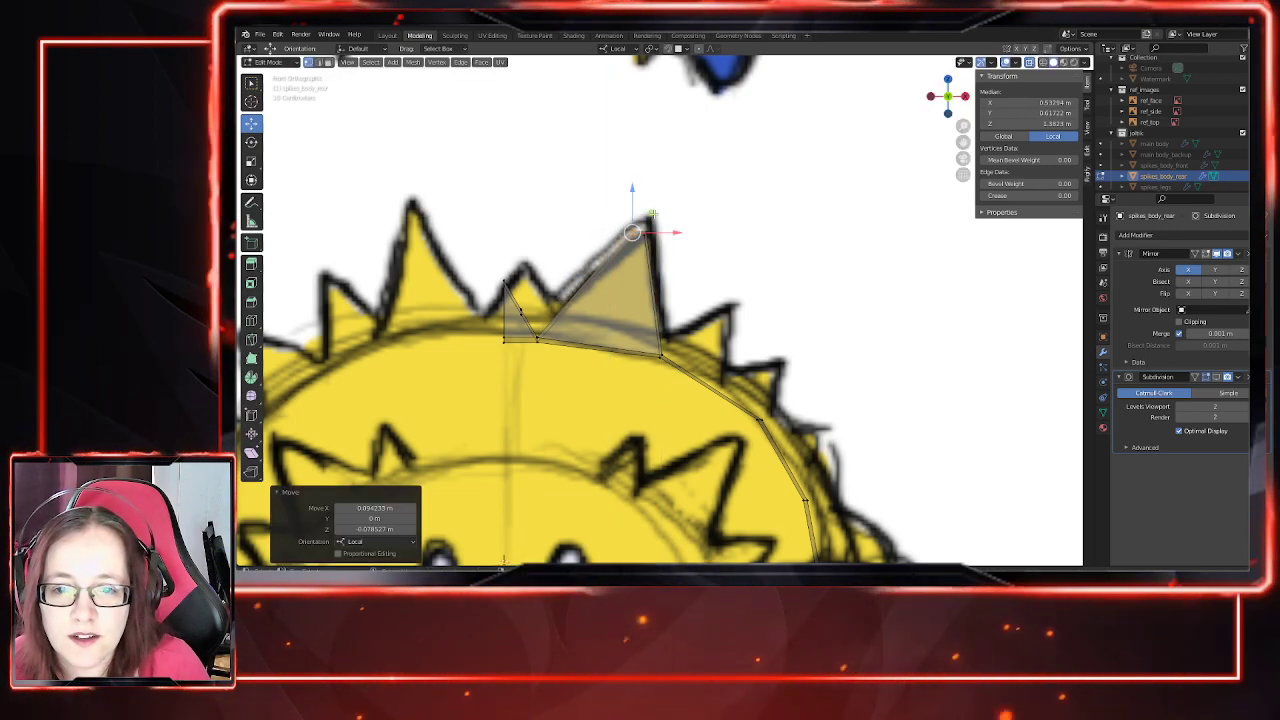
pyautogui.press('g')
pyautogui.hotkey('shift', 'y')
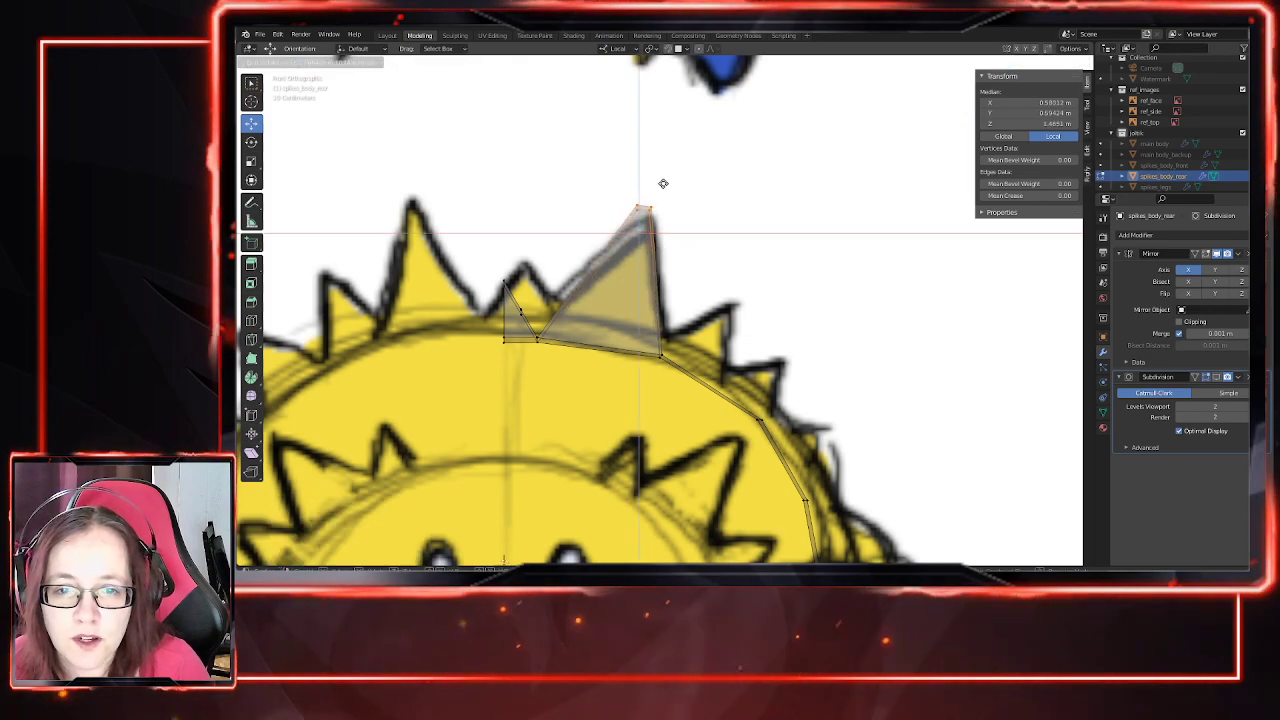
pyautogui.click(661, 180)
pyautogui.keyDown('shift'); pyautogui.moveTo(661, 180); pyautogui.dragTo(585, 132, button='middle'); pyautogui.keyUp('shift')
# Step: Extrude the strip face just outside the large spike, and move it about 0.19 m along X and 0.29 m along Z
pyautogui.press('3')
pyautogui.click(636, 341)
pyautogui.press('e')
pyautogui.rightClick(766, 294)
pyautogui.press('g')
pyautogui.hotkey('shift', 'y')
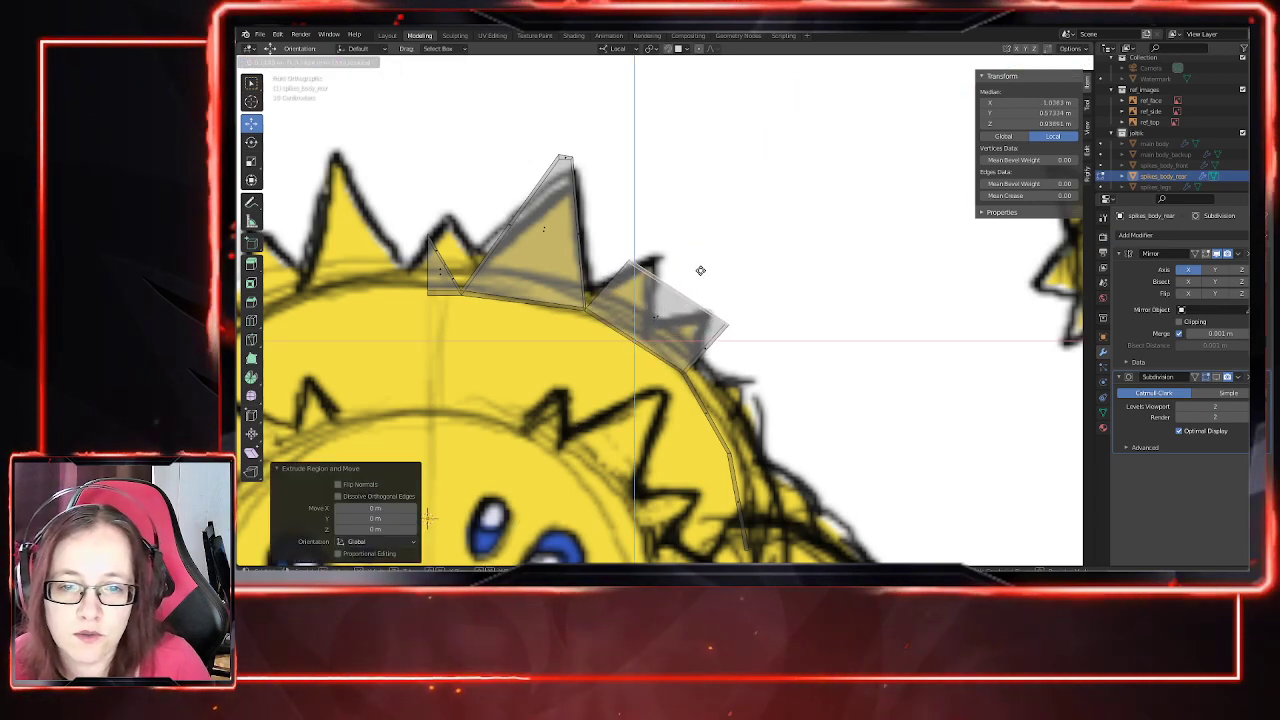
pyautogui.click(700, 250)
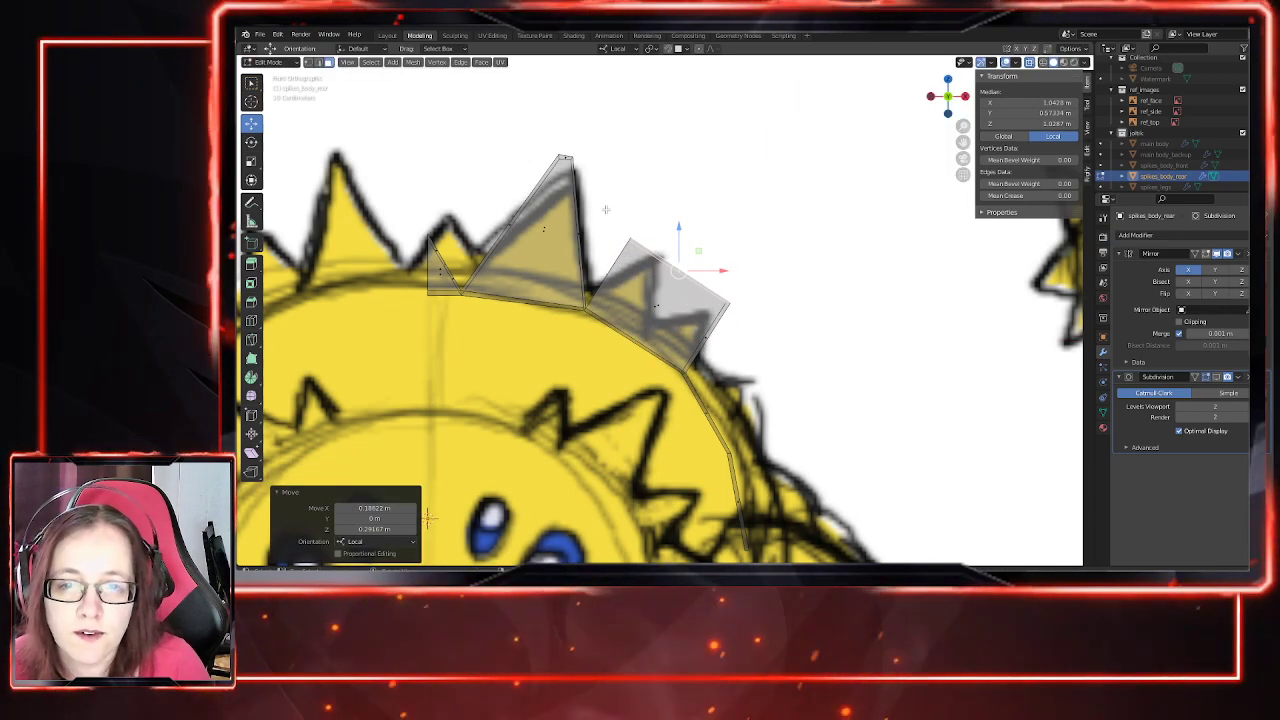
# Step: Pull the inner and outer top vertices of this second side spike together into a narrow tip
pyautogui.click(672, 270)
pyautogui.moveTo(652, 222); pyautogui.dragTo(698, 257)
pyautogui.moveTo(800, 292); pyautogui.dragTo(712, 318)
pyautogui.press('g')
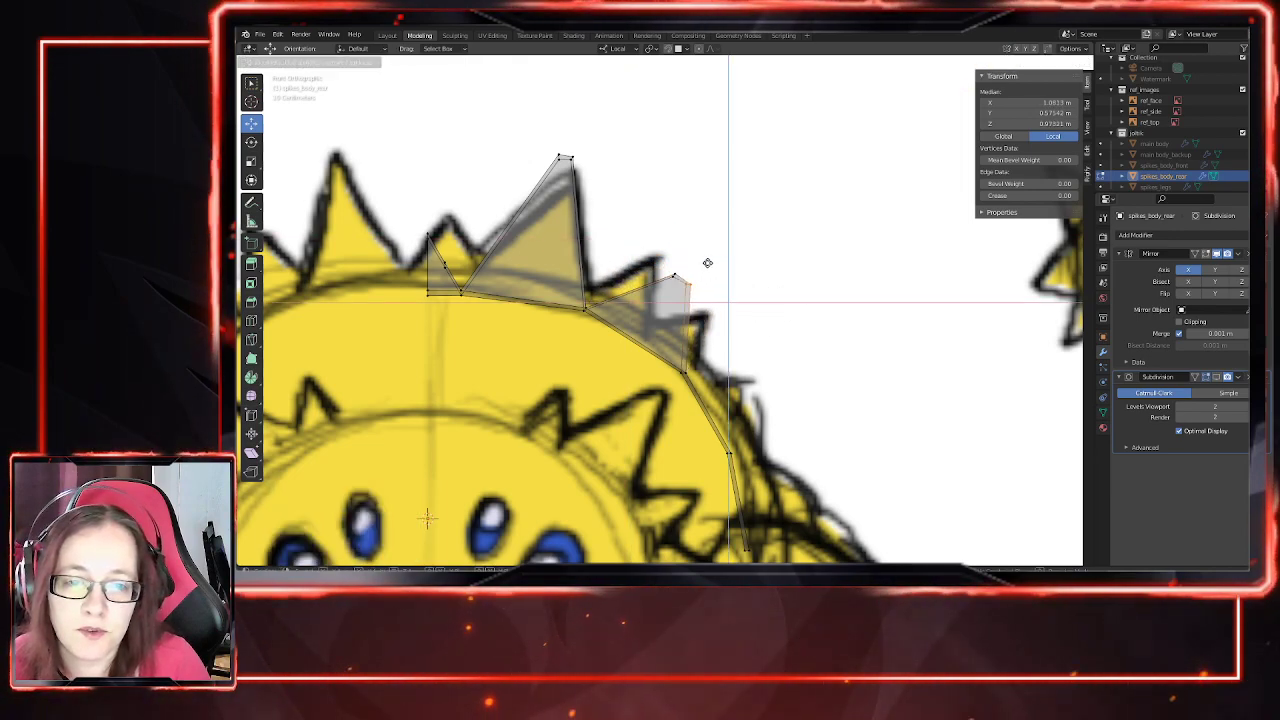
pyautogui.click(708, 264)
# Step: Extrude the next strip face down for the third side spike, pull it outward, and move its inner top vertices down
pyautogui.keyDown('shift'); pyautogui.moveTo(827, 426); pyautogui.dragTo(763, 313, button='middle'); pyautogui.keyUp('shift')
pyautogui.press('3')
pyautogui.click(649, 307)
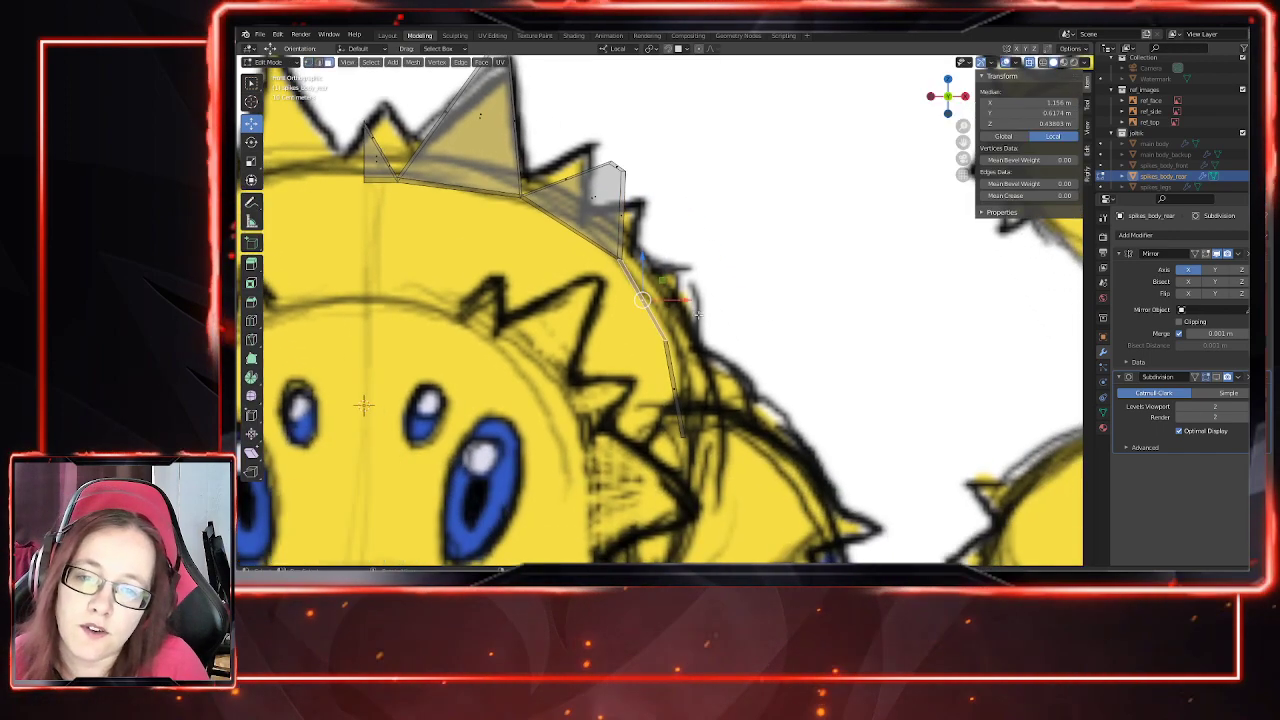
pyautogui.press('e')
pyautogui.rightClick(766, 284)
pyautogui.moveTo(667, 278); pyautogui.dragTo(721, 230)
pyautogui.click(704, 262)
pyautogui.click(720, 235)
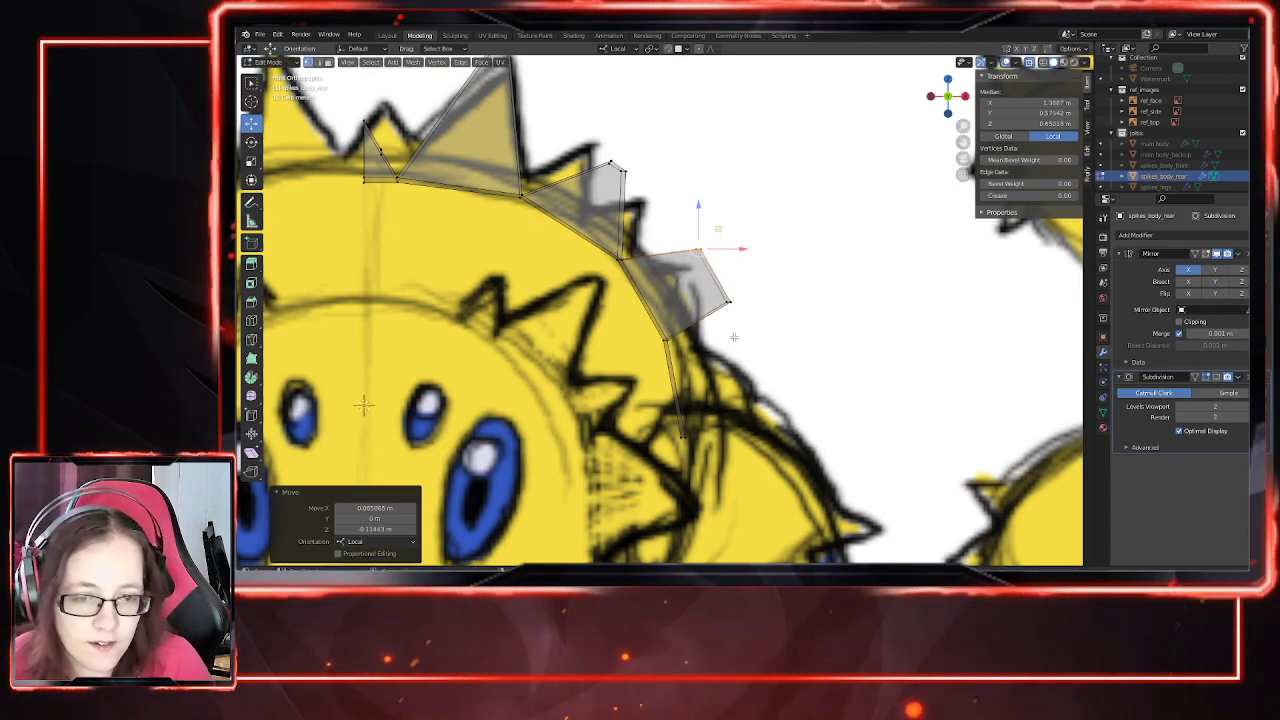
# Step: Move the third side spike's outer vertices about 0.09 m inward and 0.15 m up, and fine-tune both vertex pairs at its tip
pyautogui.press('g')
pyautogui.click(748, 285)
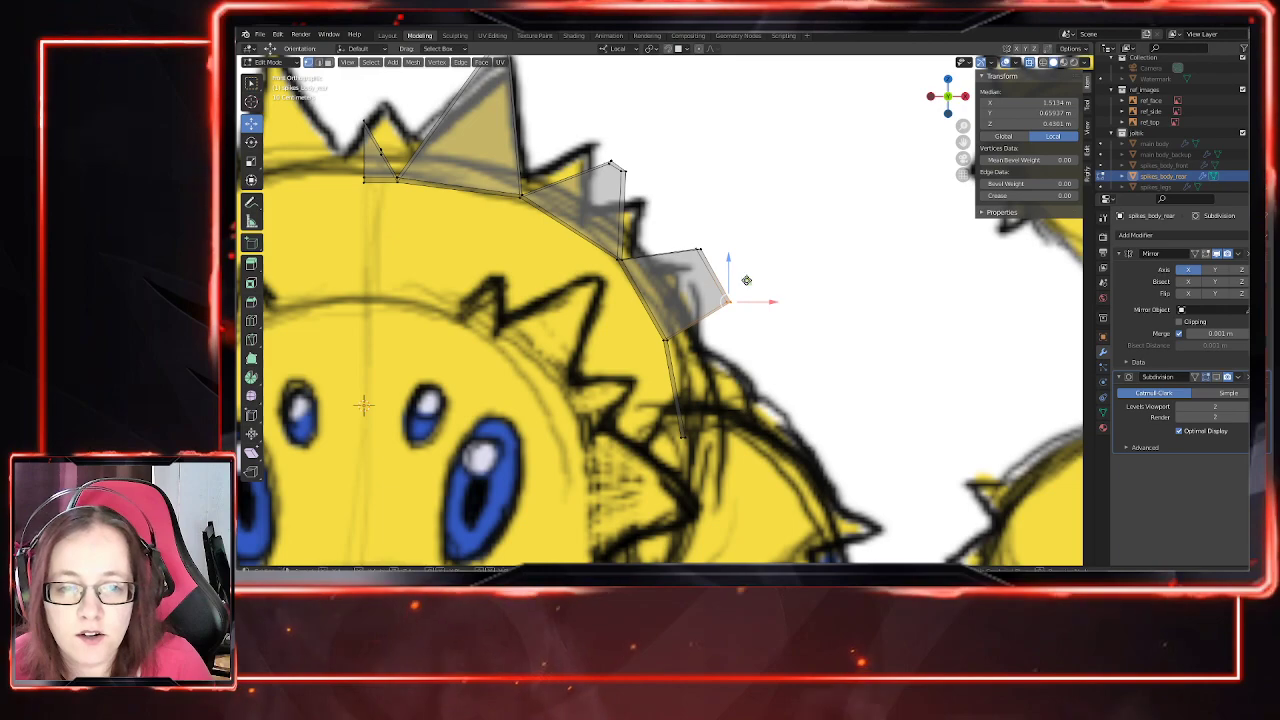
pyautogui.press('g')
pyautogui.click(725, 244)
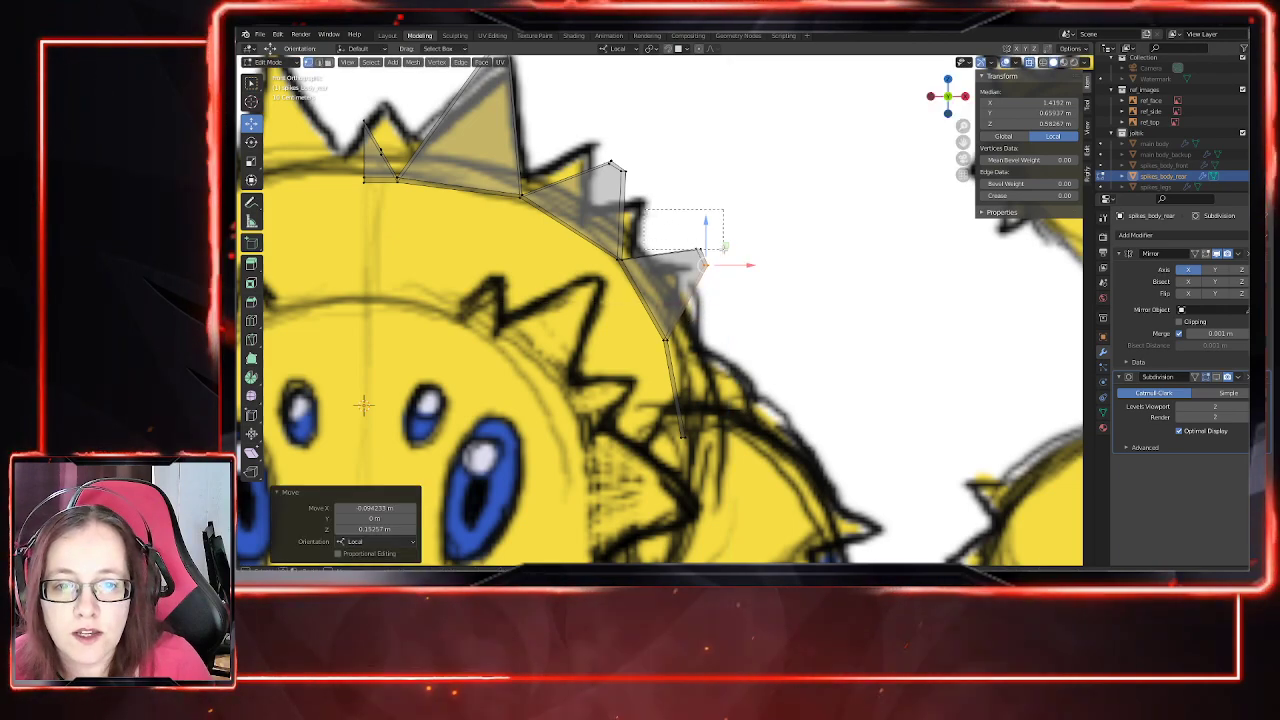
pyautogui.press('g')
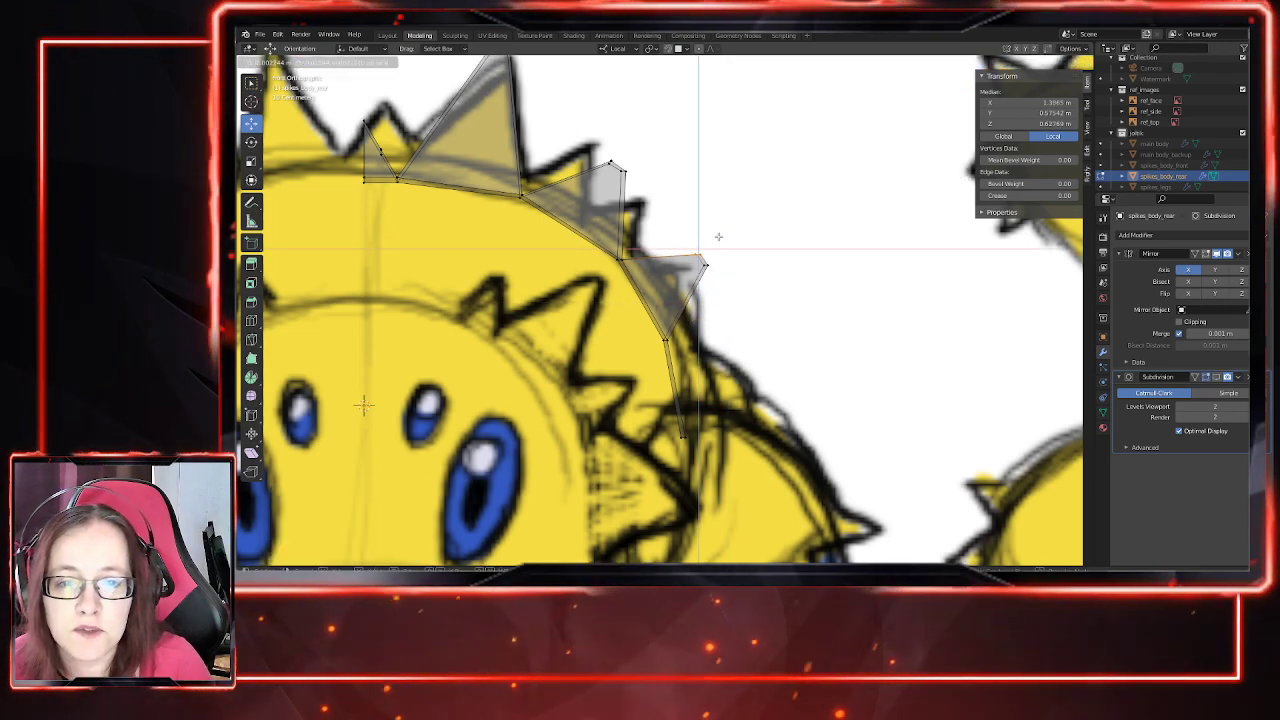
pyautogui.click(726, 244)
pyautogui.moveTo(719, 235); pyautogui.dragTo(721, 234)
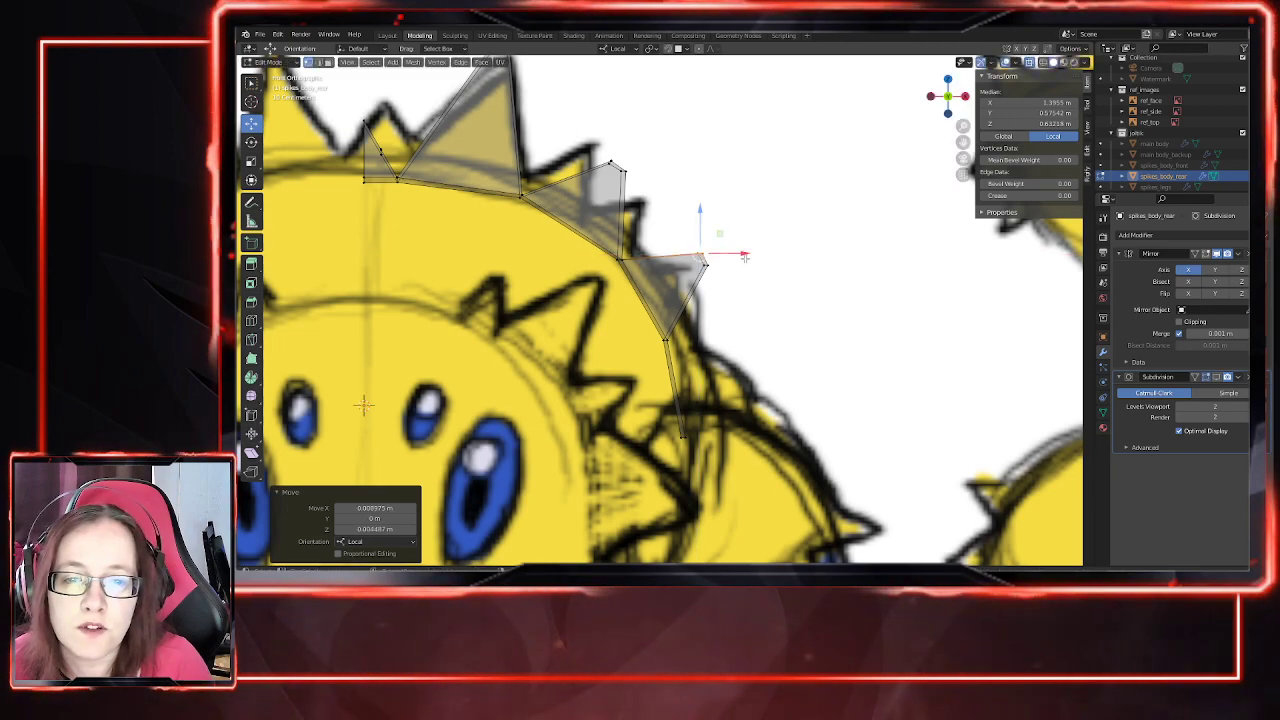
pyautogui.press('g')
pyautogui.click(726, 256)
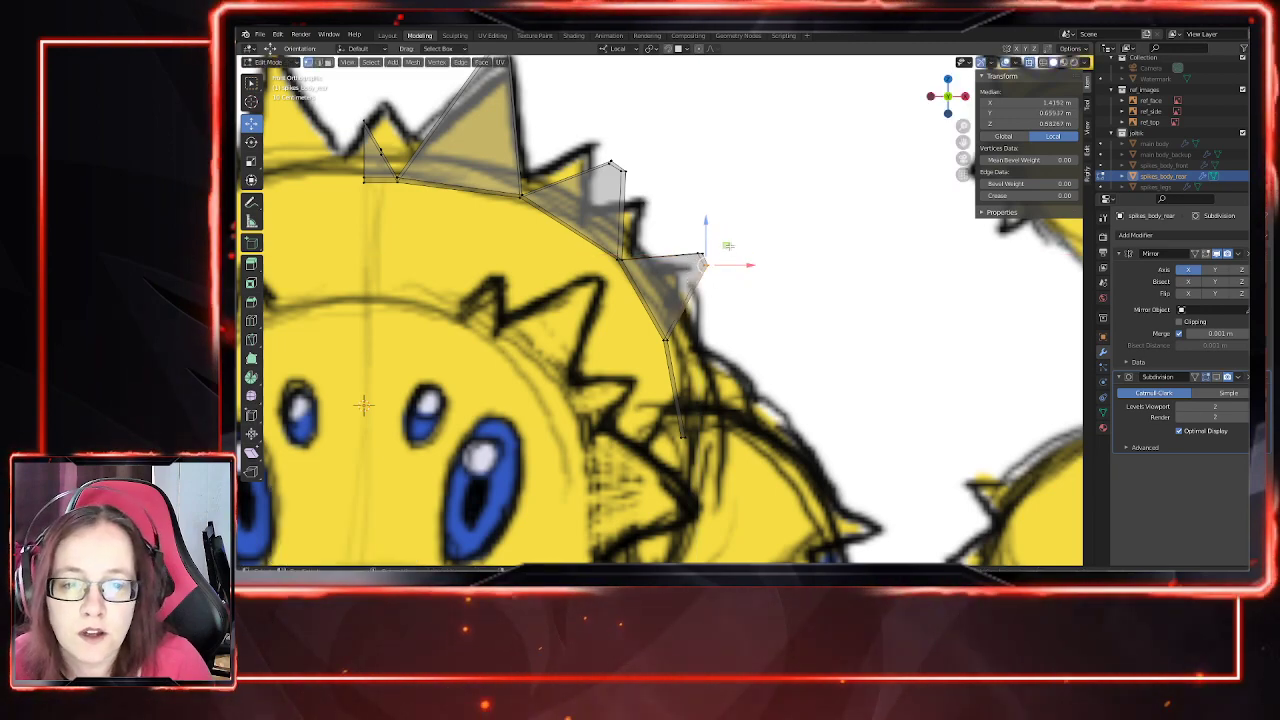
pyautogui.press('g')
pyautogui.click(730, 241)
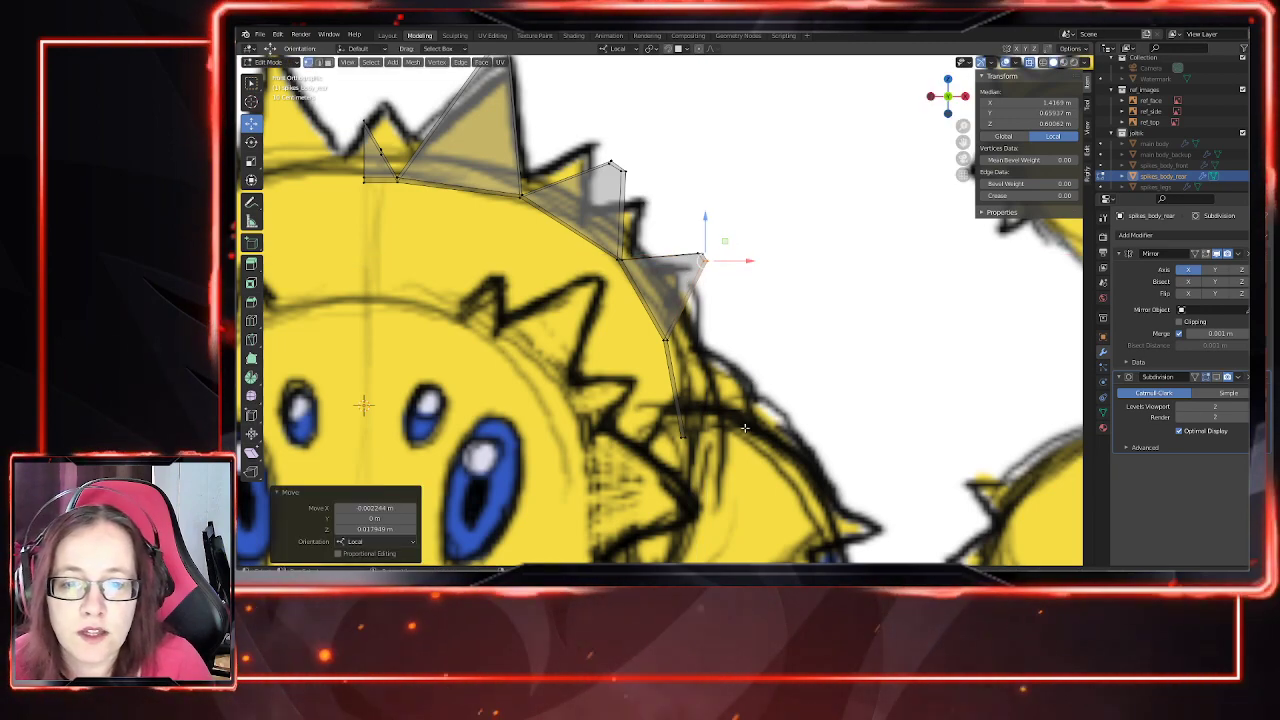
# Step: Extrude the strip's lowest face and move the new face outward for the fourth side spike
pyautogui.keyDown('shift'); pyautogui.moveTo(731, 446); pyautogui.dragTo(776, 348, button='middle'); pyautogui.keyUp('shift')
pyautogui.press('3')
pyautogui.click(724, 296)
pyautogui.press('e')
pyautogui.rightClick(824, 323)
pyautogui.press('g')
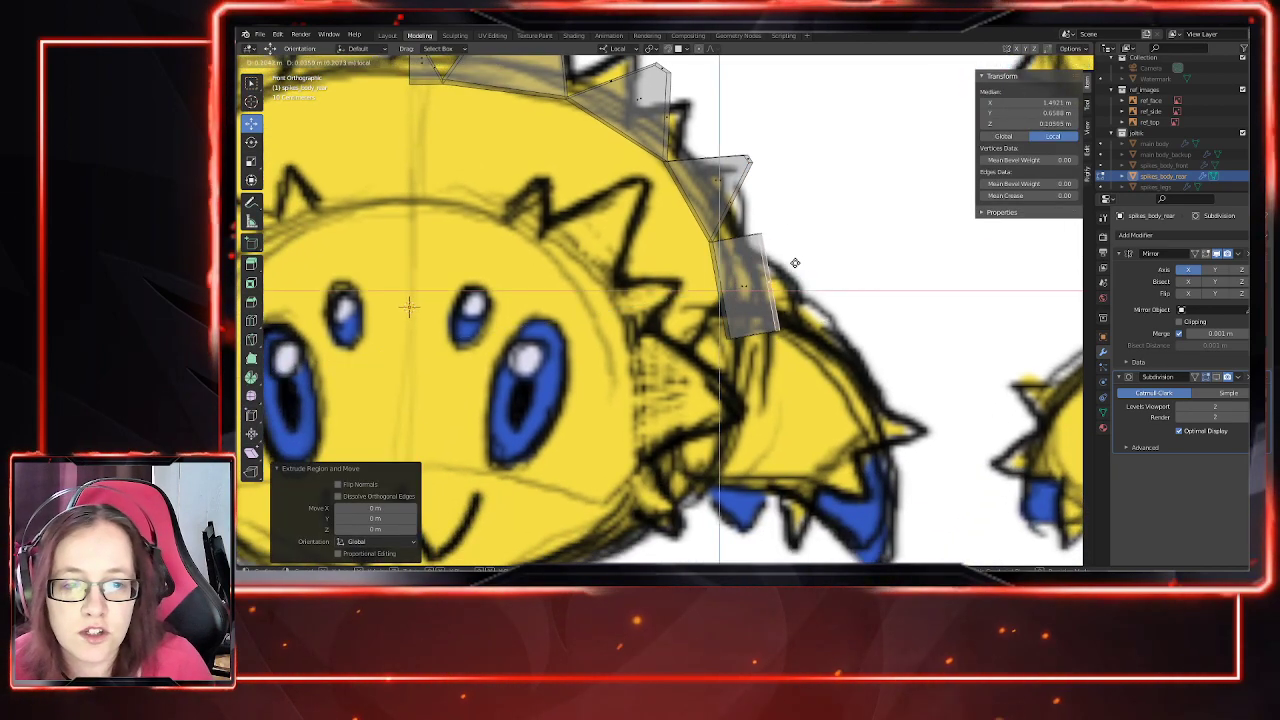
pyautogui.click(818, 268)
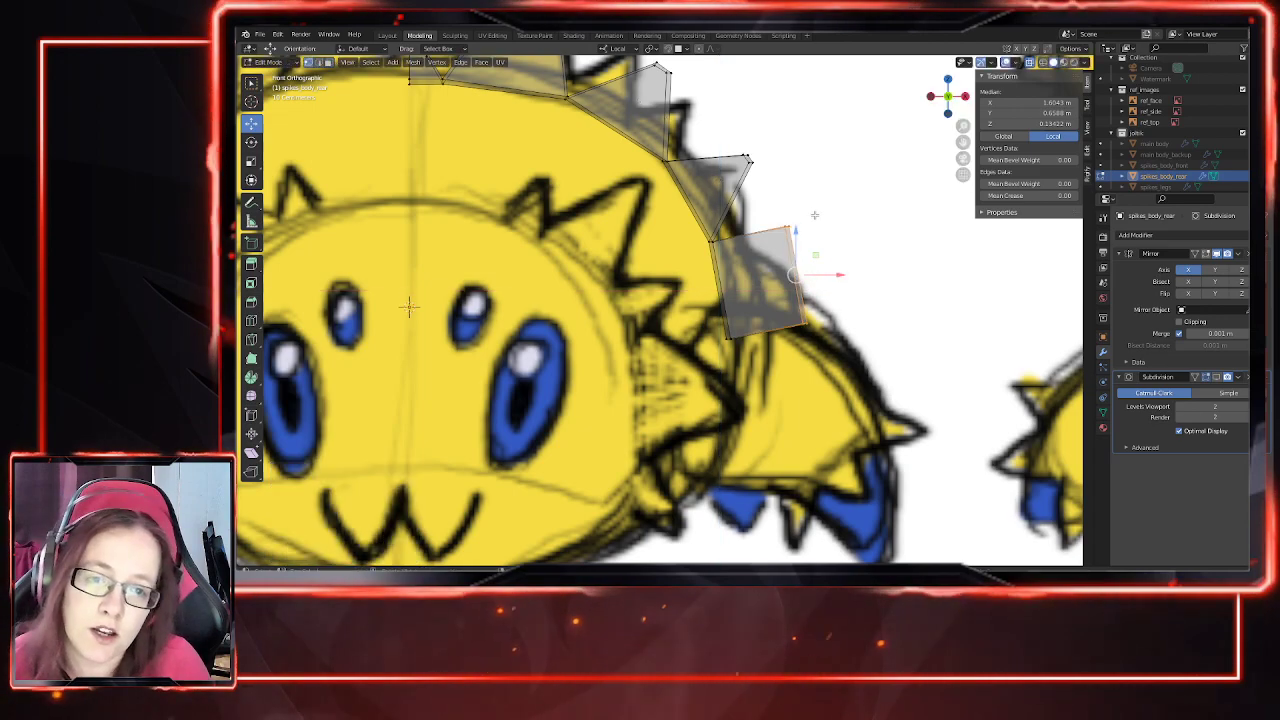
# Step: Pull the fourth side spike's outer vertices together into a tip, and undo the last change
pyautogui.click(815, 238)
pyautogui.moveTo(805, 206); pyautogui.dragTo(807, 240)
pyautogui.moveTo(790, 348); pyautogui.dragTo(812, 260)
pyautogui.moveTo(753, 228); pyautogui.dragTo(810, 257)
pyautogui.hotkey('ctrl', 'z')
# Step: Move the selected vertices at the third side spike's tip by -0.077 m along local Y
pyautogui.scroll(-3, 803, 160)
pyautogui.moveTo(802, 159); pyautogui.dragTo(757, 238, button='middle')
pyautogui.moveTo(722, 277); pyautogui.dragTo(720, 279)
pyautogui.moveTo(722, 279); pyautogui.dragTo(758, 245, button='middle')
pyautogui.moveTo(758, 245); pyautogui.dragTo(732, 250)
pyautogui.moveTo(732, 250); pyautogui.dragTo(734, 378, button='middle')
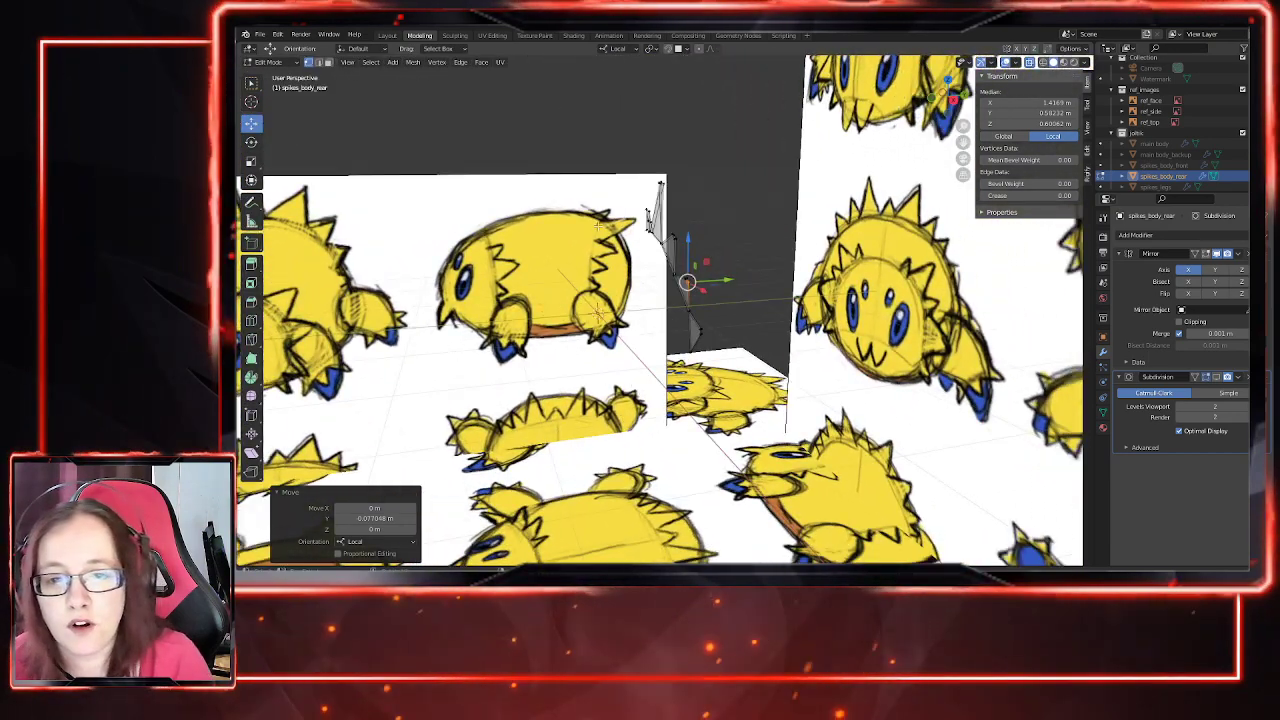
# Step: Shift the vertices at the joint between the third and fourth side spikes by -0.034 m along local Y
pyautogui.moveTo(735, 284); pyautogui.dragTo(734, 405, button='middle')
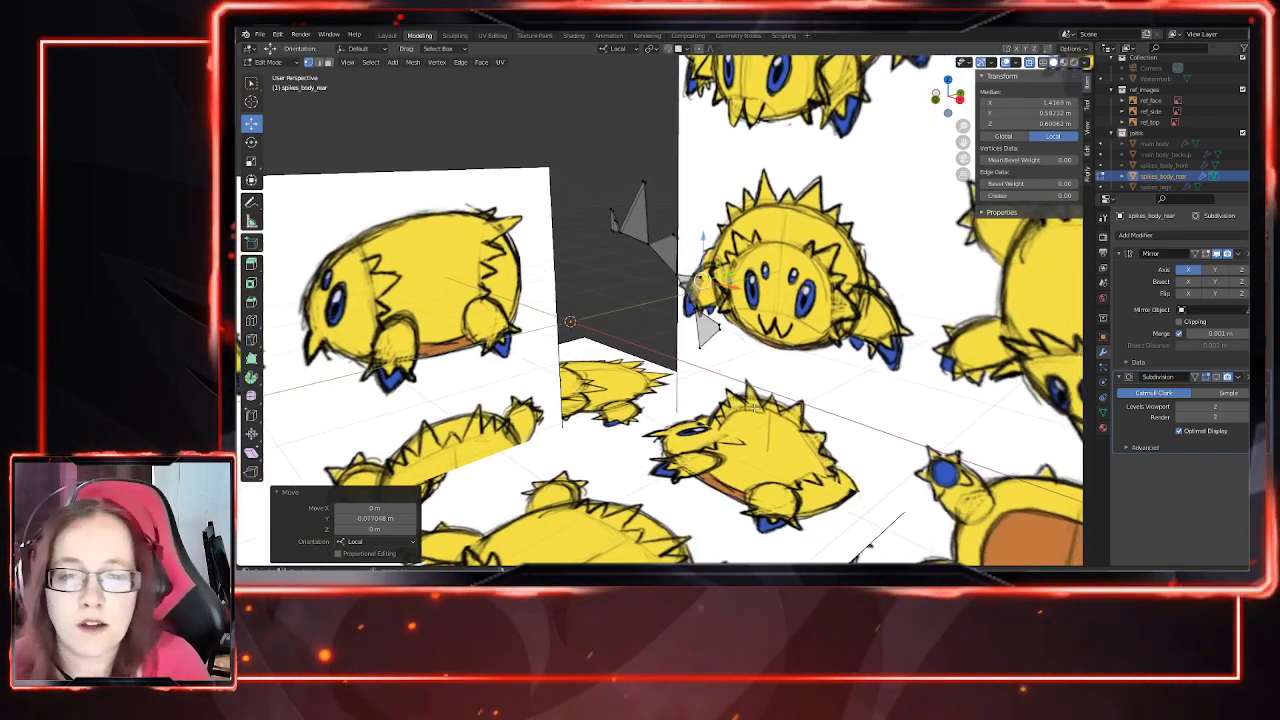
pyautogui.moveTo(610, 477); pyautogui.dragTo(709, 427, button='middle')
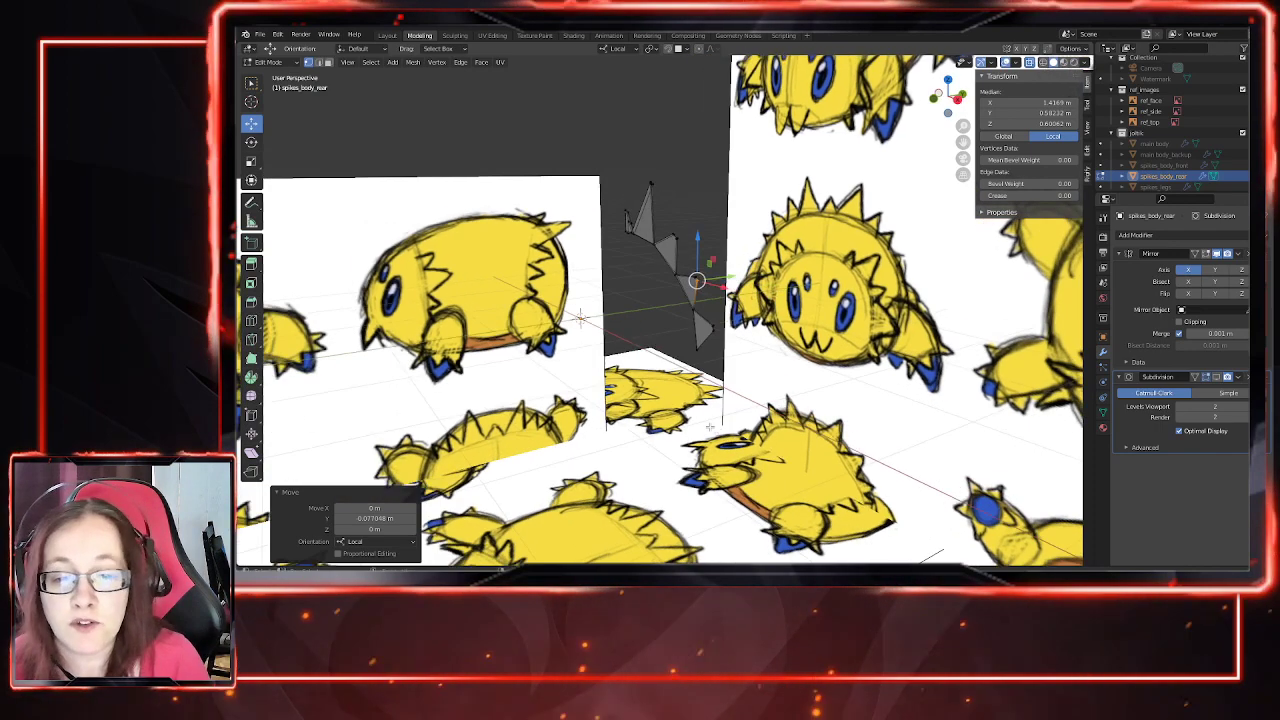
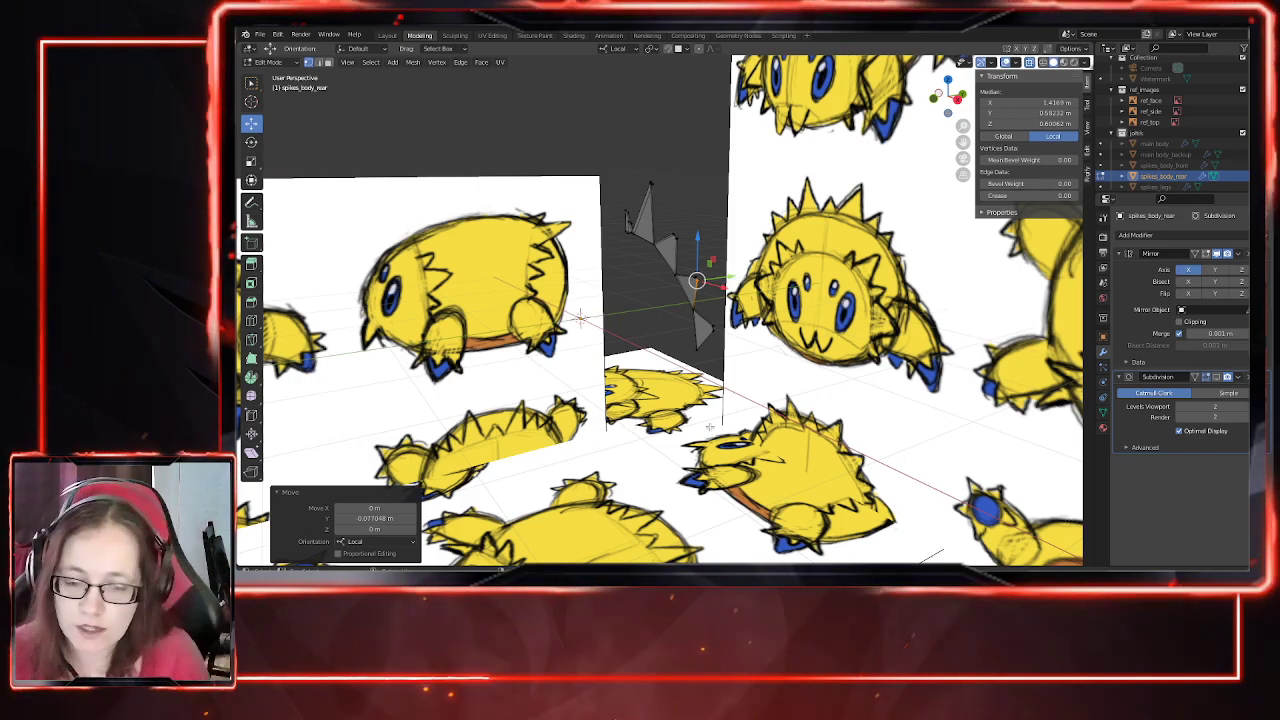
pyautogui.moveTo(709, 427); pyautogui.dragTo(729, 352, button='middle')
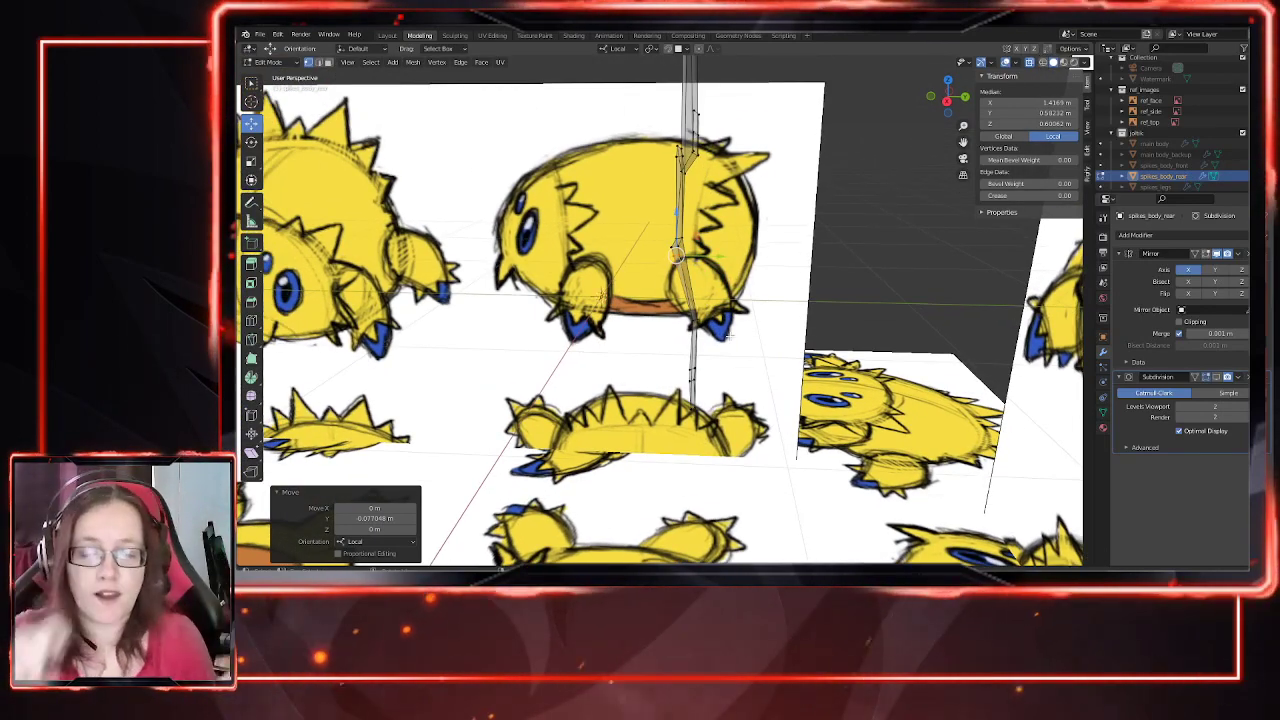
pyautogui.moveTo(737, 323); pyautogui.dragTo(748, 318, button='middle')
pyautogui.moveTo(681, 302); pyautogui.dragTo(731, 316)
pyautogui.moveTo(743, 384); pyautogui.dragTo(774, 393, button='middle')
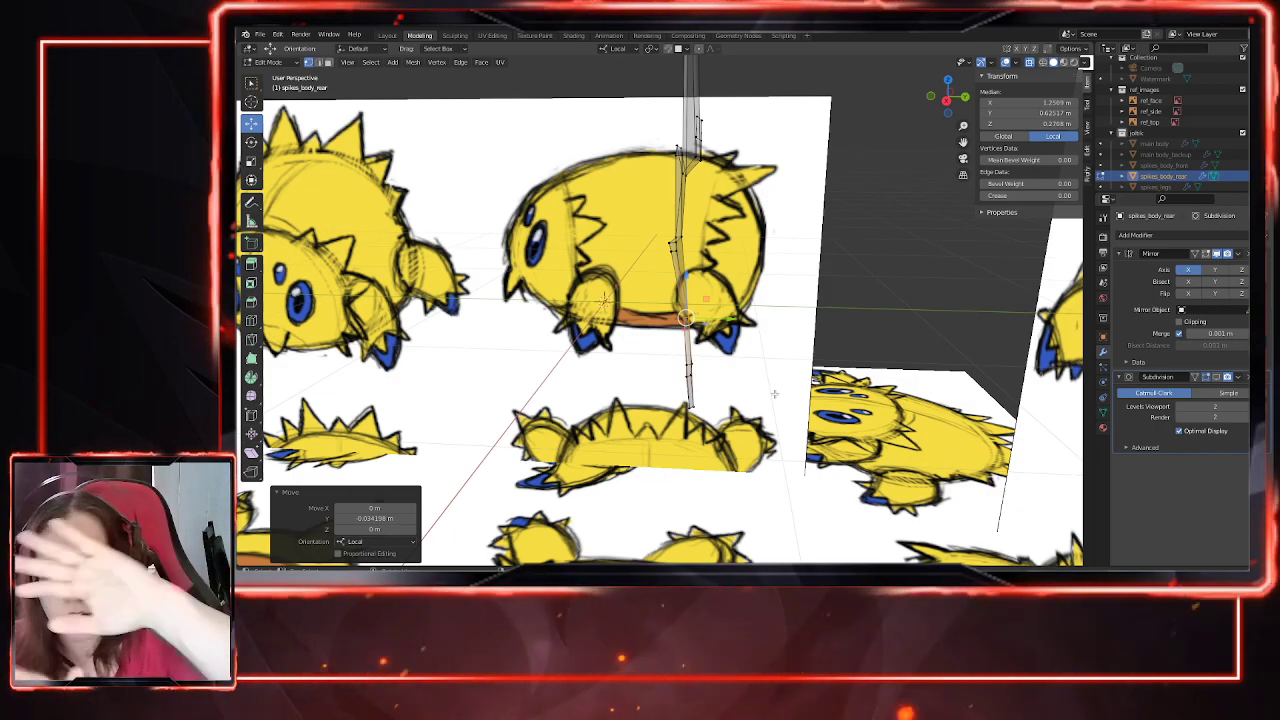
pyautogui.moveTo(790, 403); pyautogui.dragTo(703, 204, button='middle')
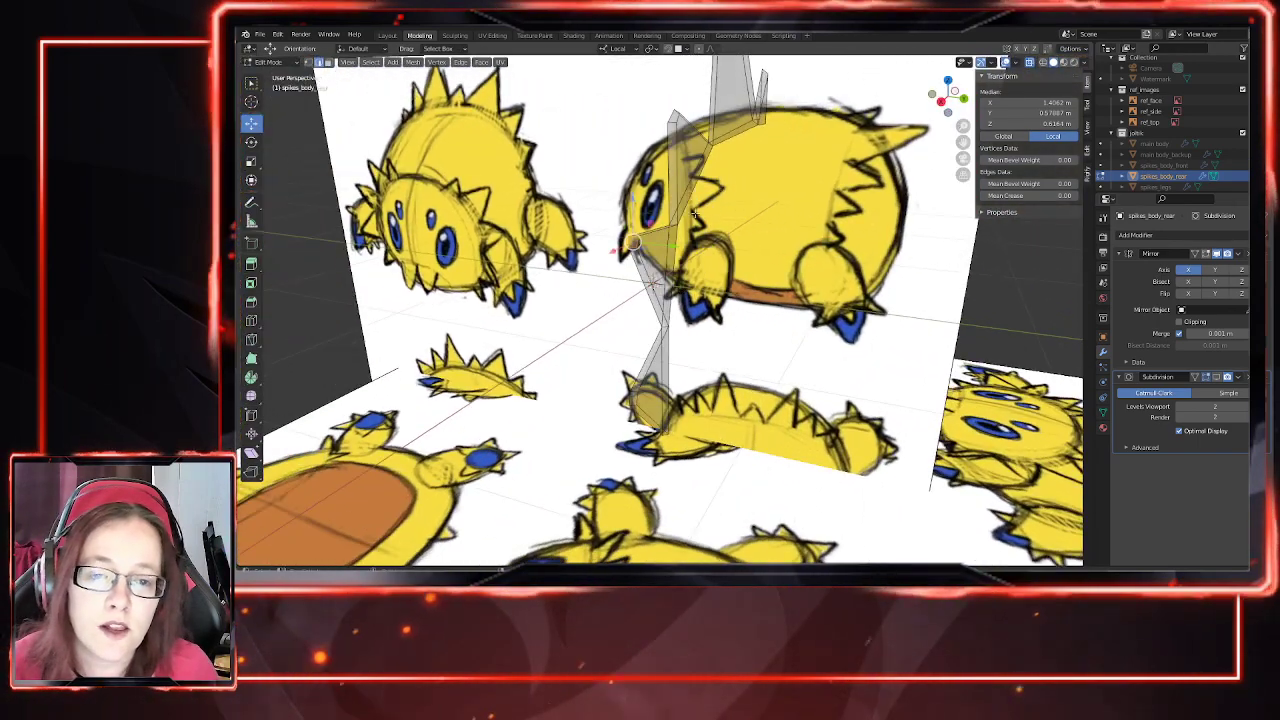
pyautogui.click(676, 290)
pyautogui.hotkey('alt', 'a')
pyautogui.keyDown('alt'); pyautogui.click(679, 289); pyautogui.keyUp('alt')
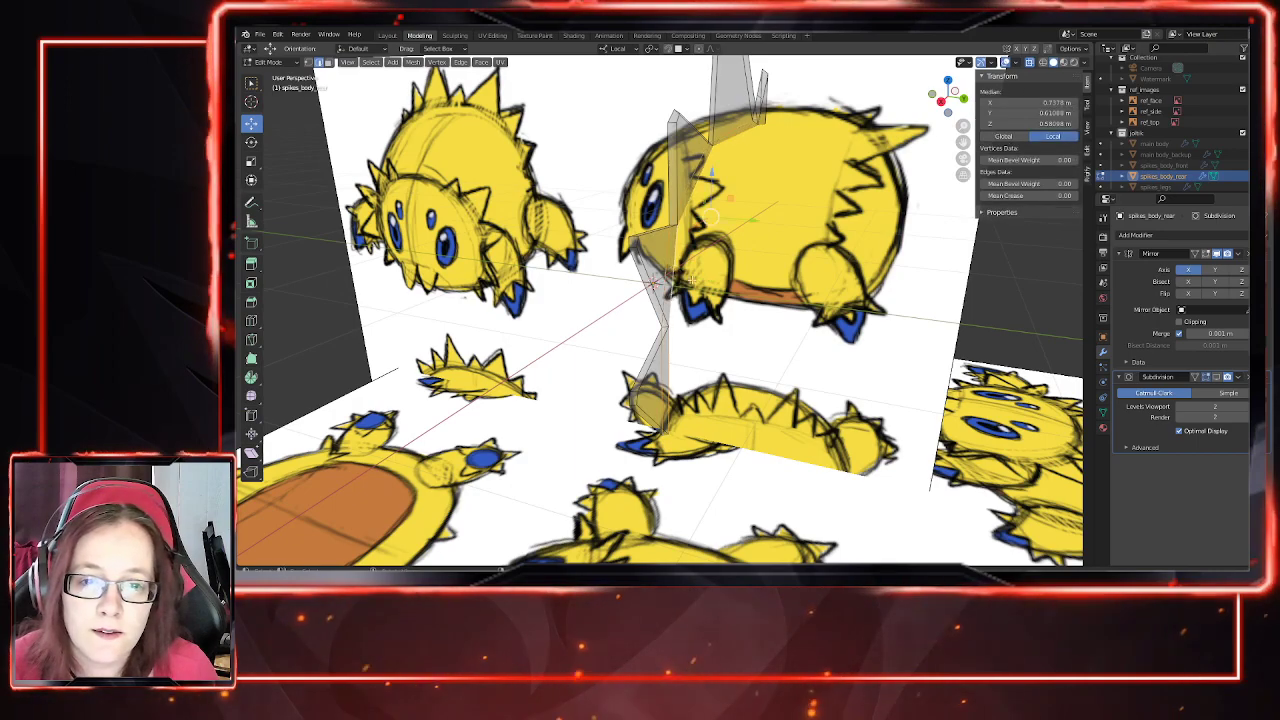
pyautogui.moveTo(735, 282); pyautogui.dragTo(761, 292, button='middle')
pyautogui.moveTo(762, 140); pyautogui.dragTo(645, 427)
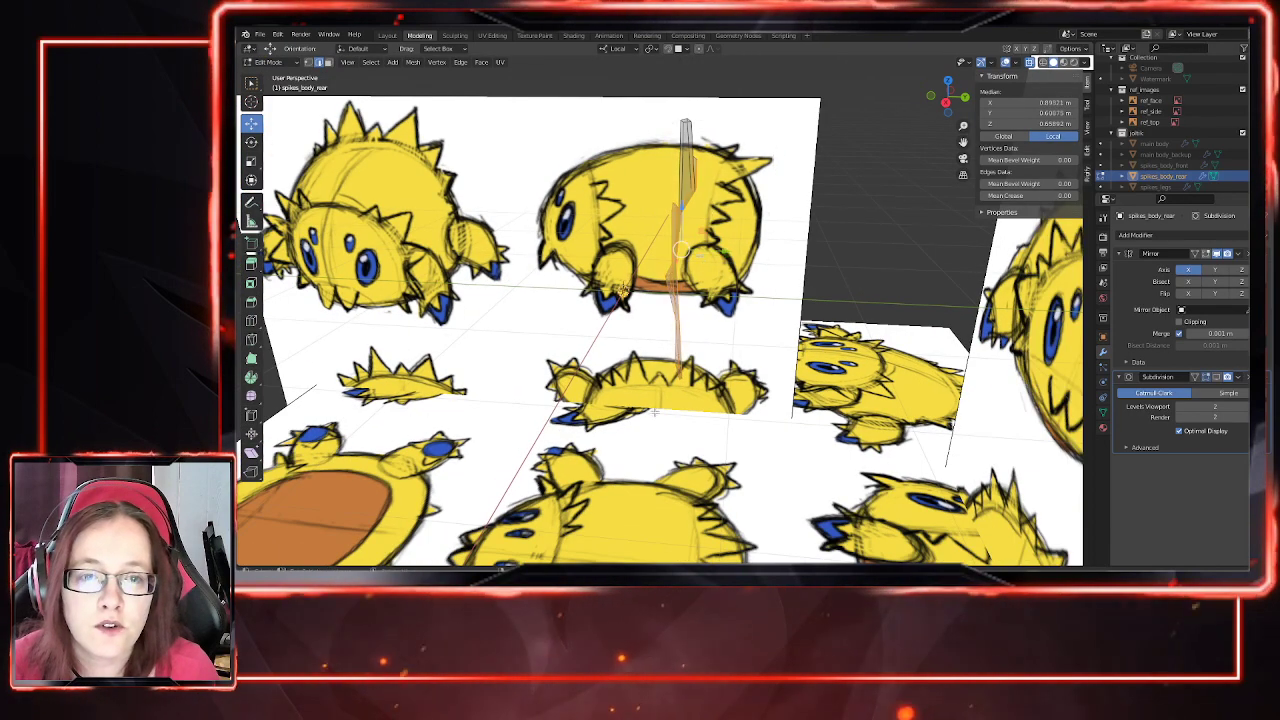
pyautogui.moveTo(744, 87); pyautogui.dragTo(607, 430)
pyautogui.press('1')
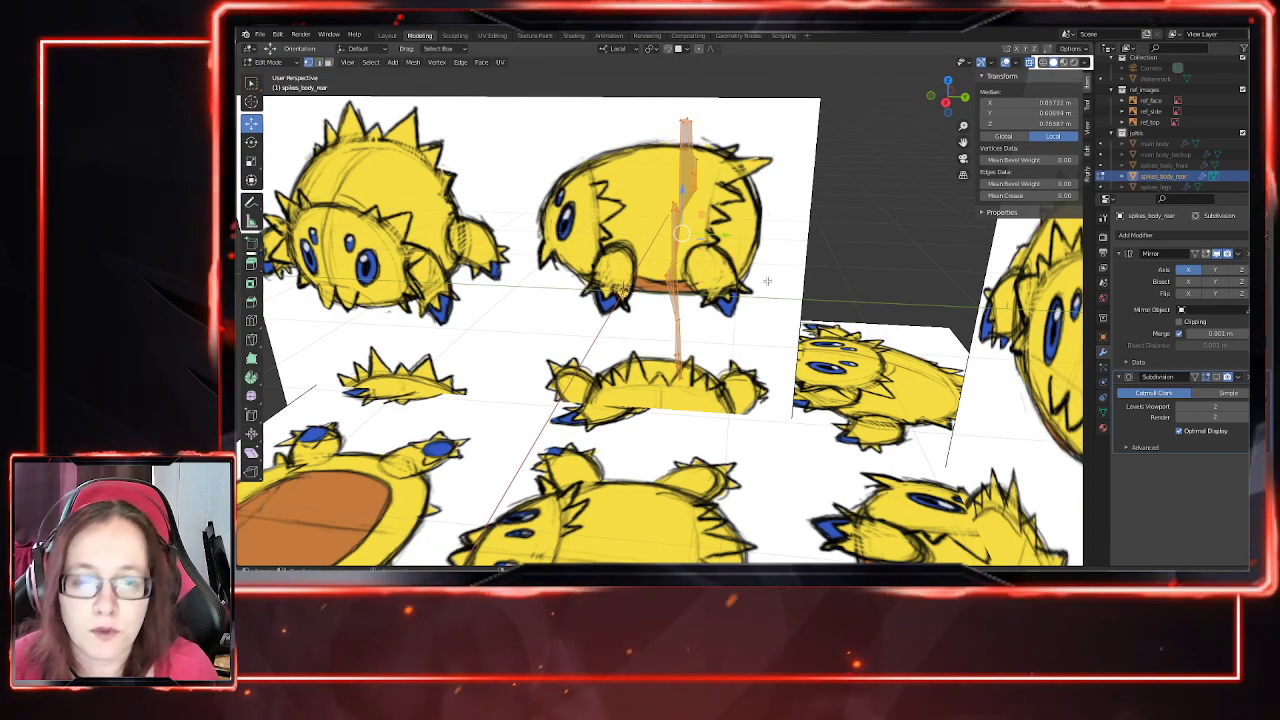
pyautogui.press('s')
pyautogui.press('z')
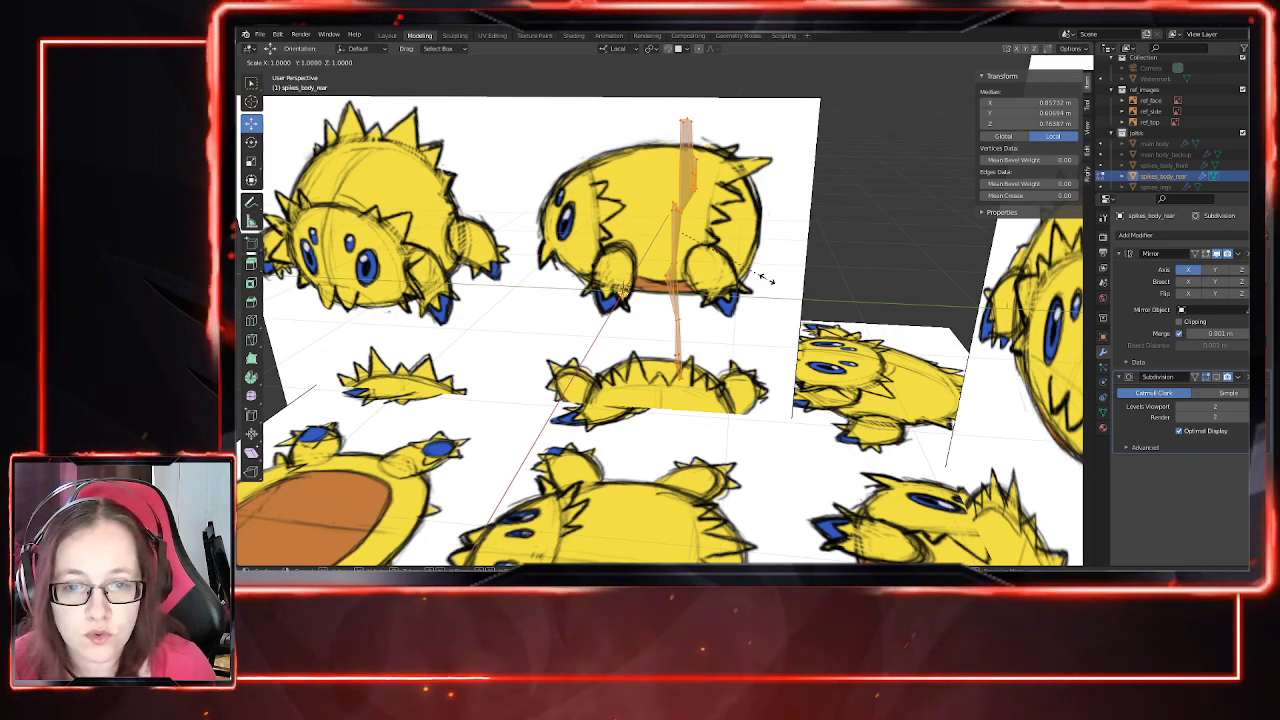
pyautogui.press('y')
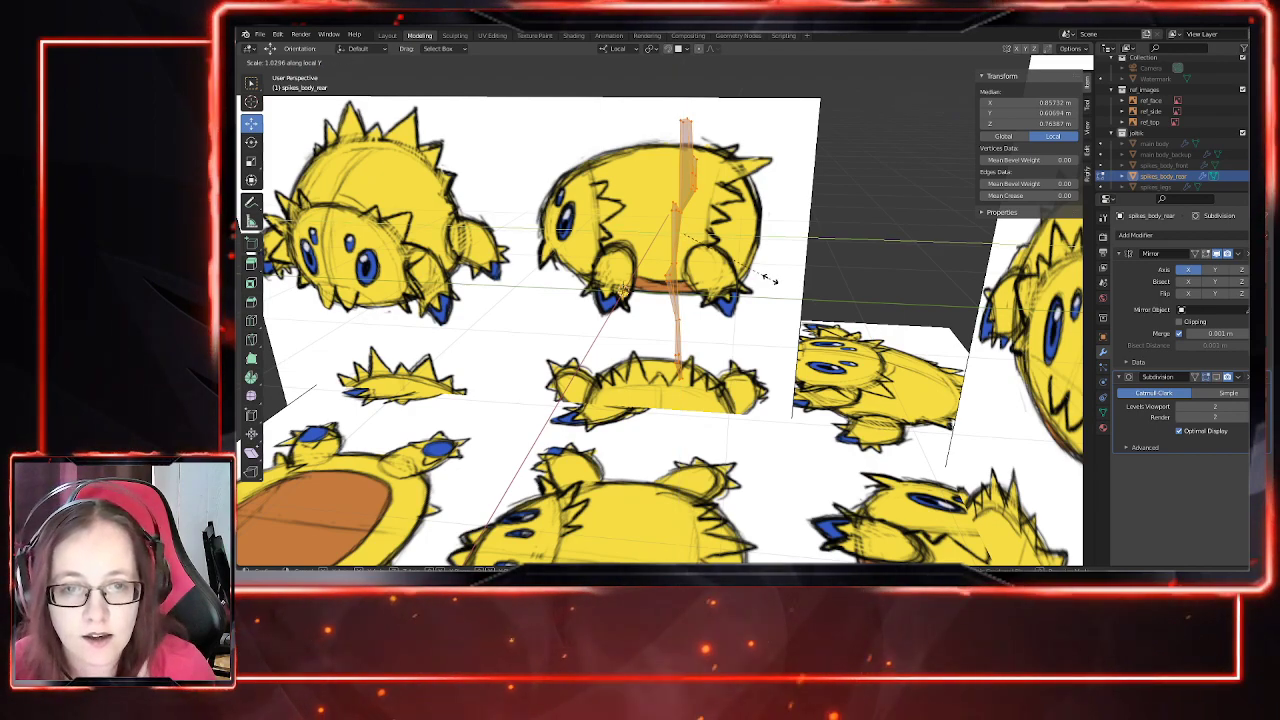
pyautogui.rightClick(835, 280)
# Step: Select the edges of the strip's two lowest spikes in edge mode
pyautogui.moveTo(745, 201)
pyautogui.mouseDown(button='middle')
pyautogui.moveTo(751, 224)
pyautogui.moveTo(754, 191)
pyautogui.mouseUp(button='middle')
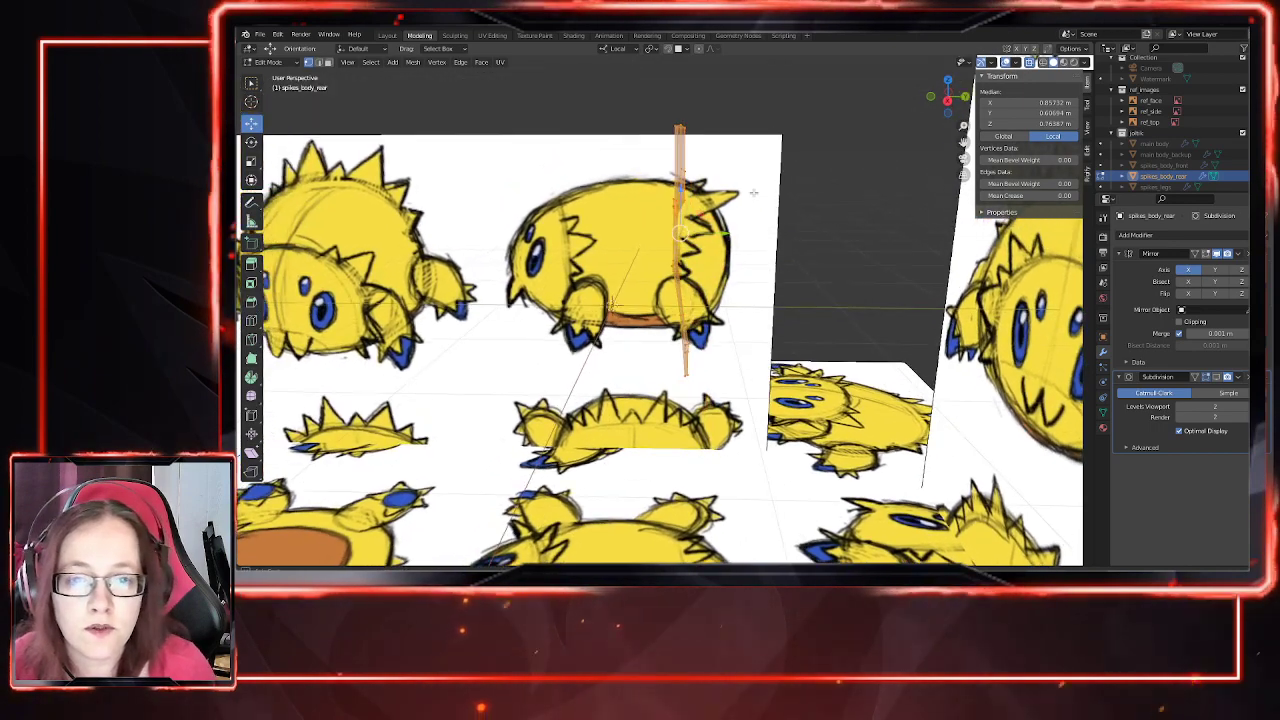
pyautogui.press('KP_3')
pyautogui.click(676, 147)
pyautogui.scroll(5, 703, 174)
pyautogui.moveTo(709, 262); pyautogui.dragTo(668, 299, button='middle')
pyautogui.scroll(-2, 668, 299)
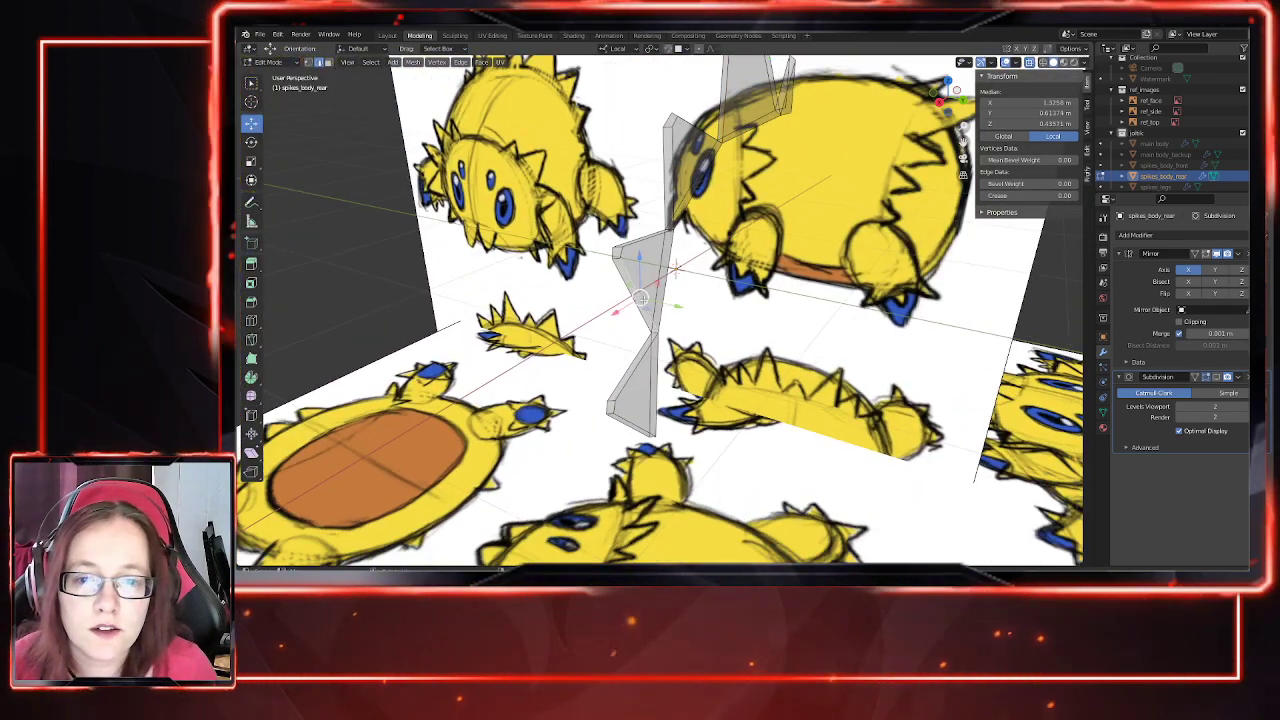
pyautogui.click(676, 270)
pyautogui.click(676, 268)
pyautogui.keyDown('shift'); pyautogui.click(617, 254); pyautogui.keyUp('shift')
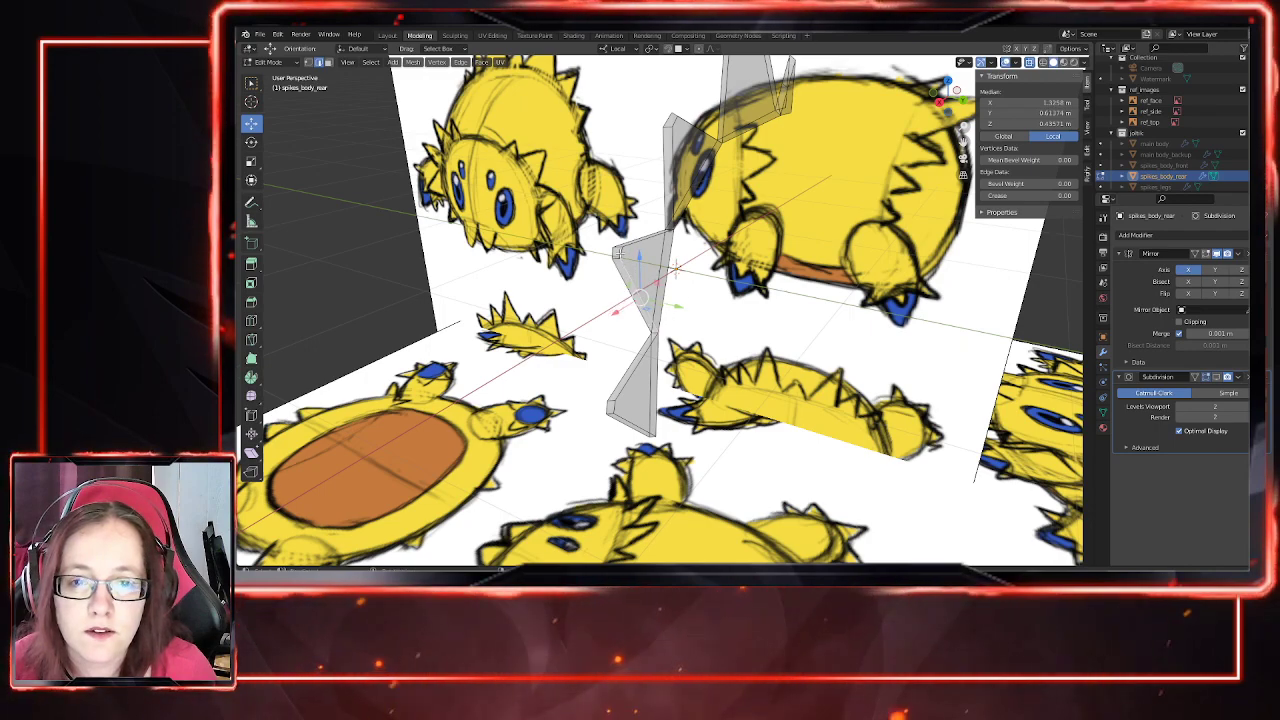
pyautogui.keyDown('shift'); pyautogui.click(643, 240); pyautogui.keyUp('shift')
pyautogui.keyDown('shift'); pyautogui.click(658, 378); pyautogui.keyUp('shift')
pyautogui.keyDown('shift'); pyautogui.click(634, 427); pyautogui.keyUp('shift')
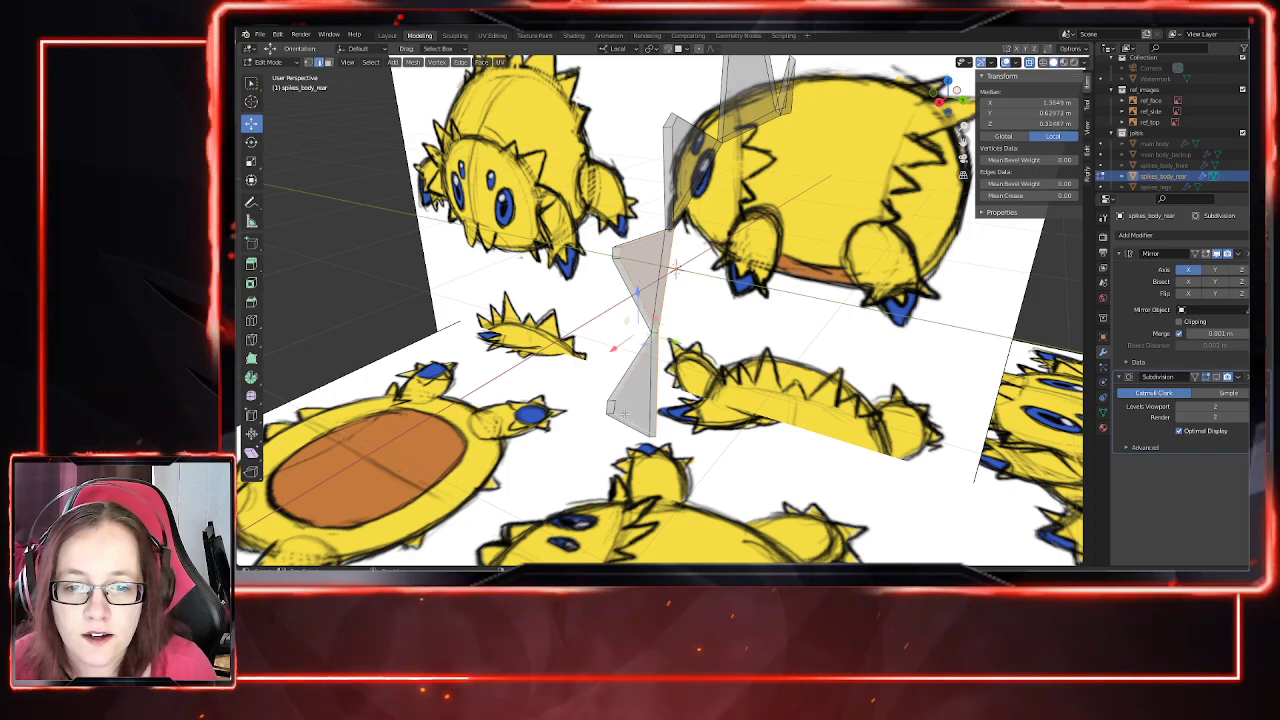
# Step: Extend the edge selection up the strip to include the remaining side spikes and the small spike at the mirror end
pyautogui.moveTo(613, 405); pyautogui.dragTo(648, 311, button='middle')
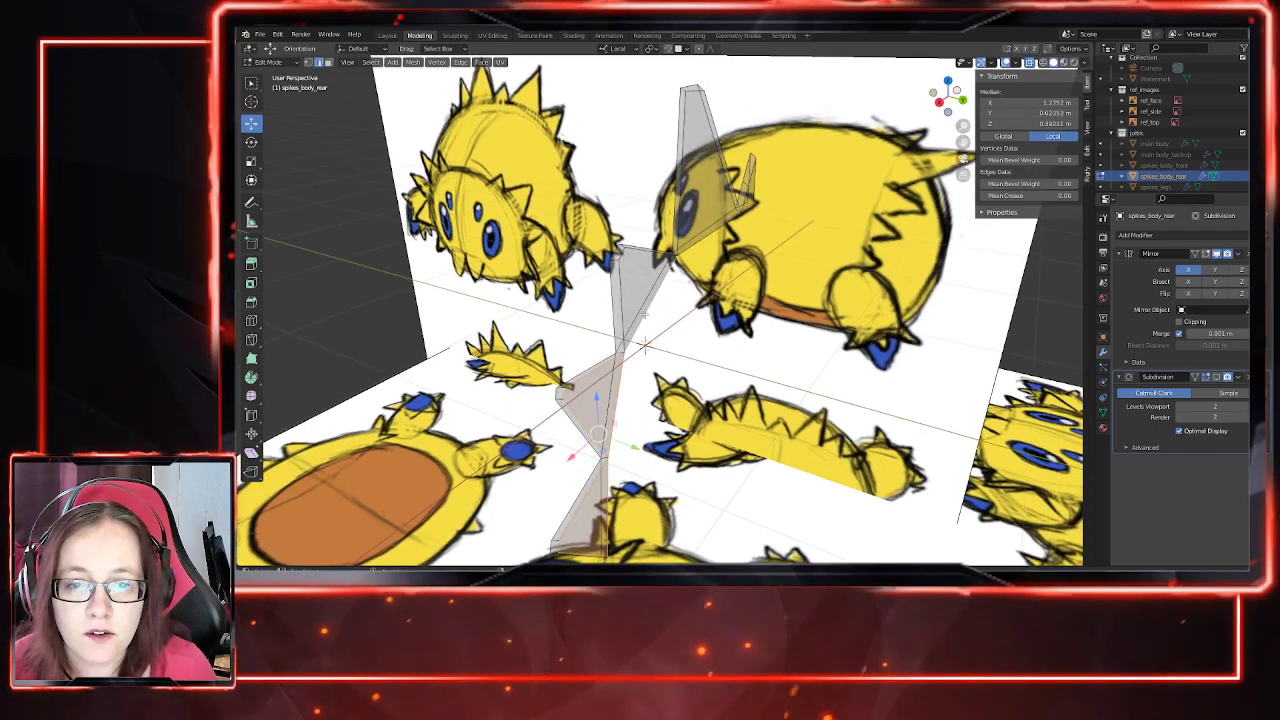
pyautogui.keyDown('shift'); pyautogui.click(618, 311); pyautogui.keyUp('shift')
pyautogui.keyDown('shift'); pyautogui.click(629, 254); pyautogui.keyUp('shift')
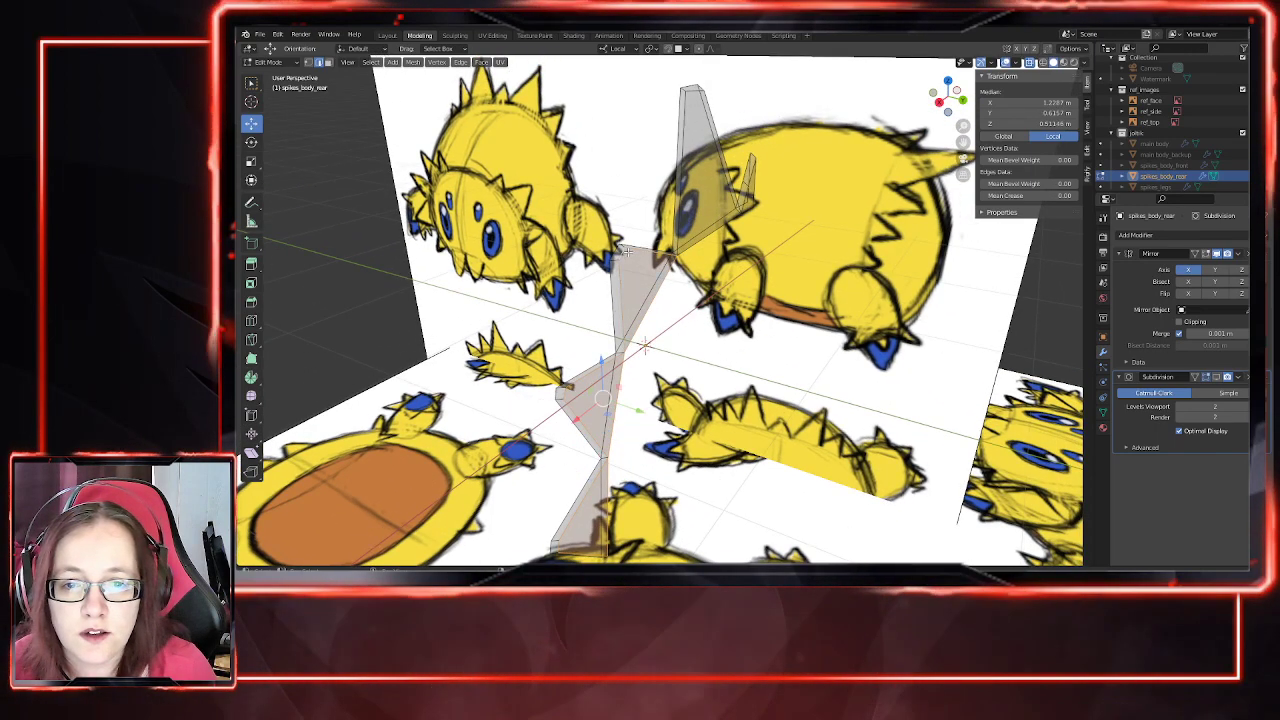
pyautogui.keyDown('shift'); pyautogui.click(703, 240); pyautogui.keyUp('shift')
pyautogui.keyDown('shift'); pyautogui.click(682, 173); pyautogui.keyUp('shift')
pyautogui.keyDown('shift'); pyautogui.click(717, 125); pyautogui.keyUp('shift')
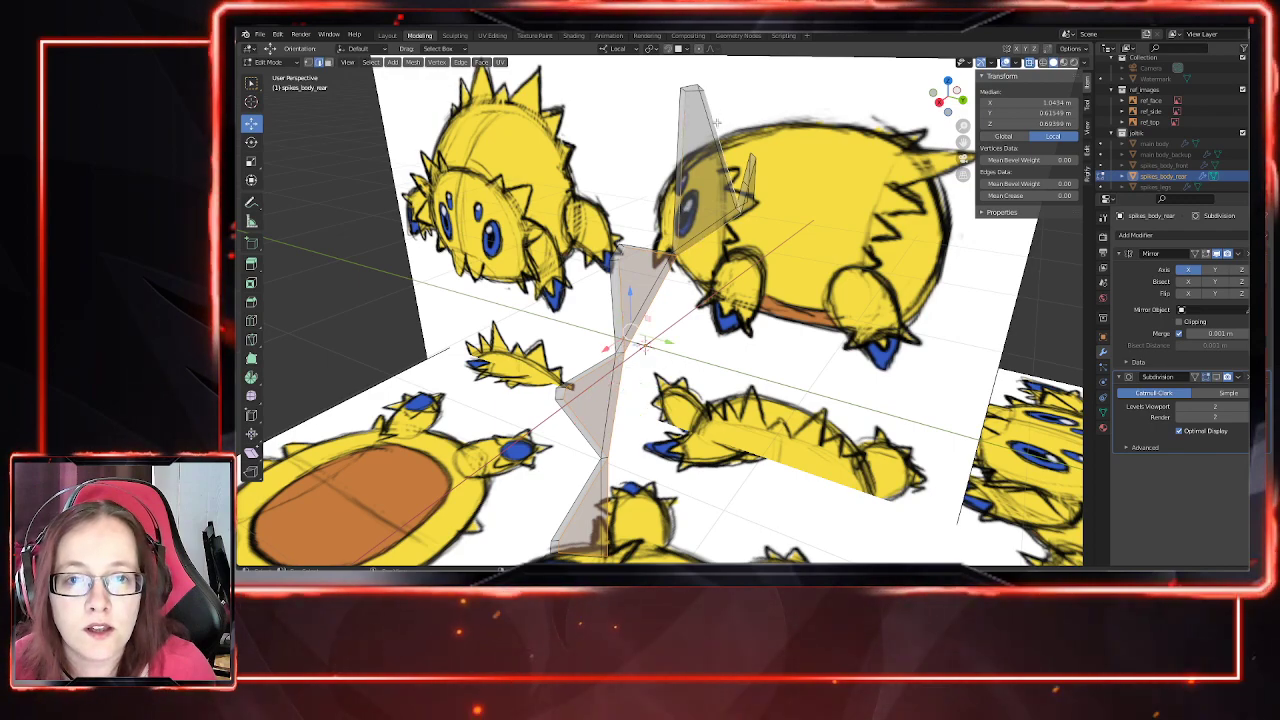
pyautogui.keyDown('shift'); pyautogui.click(697, 91); pyautogui.keyUp('shift')
pyautogui.moveTo(738, 195); pyautogui.dragTo(775, 260, button='middle')
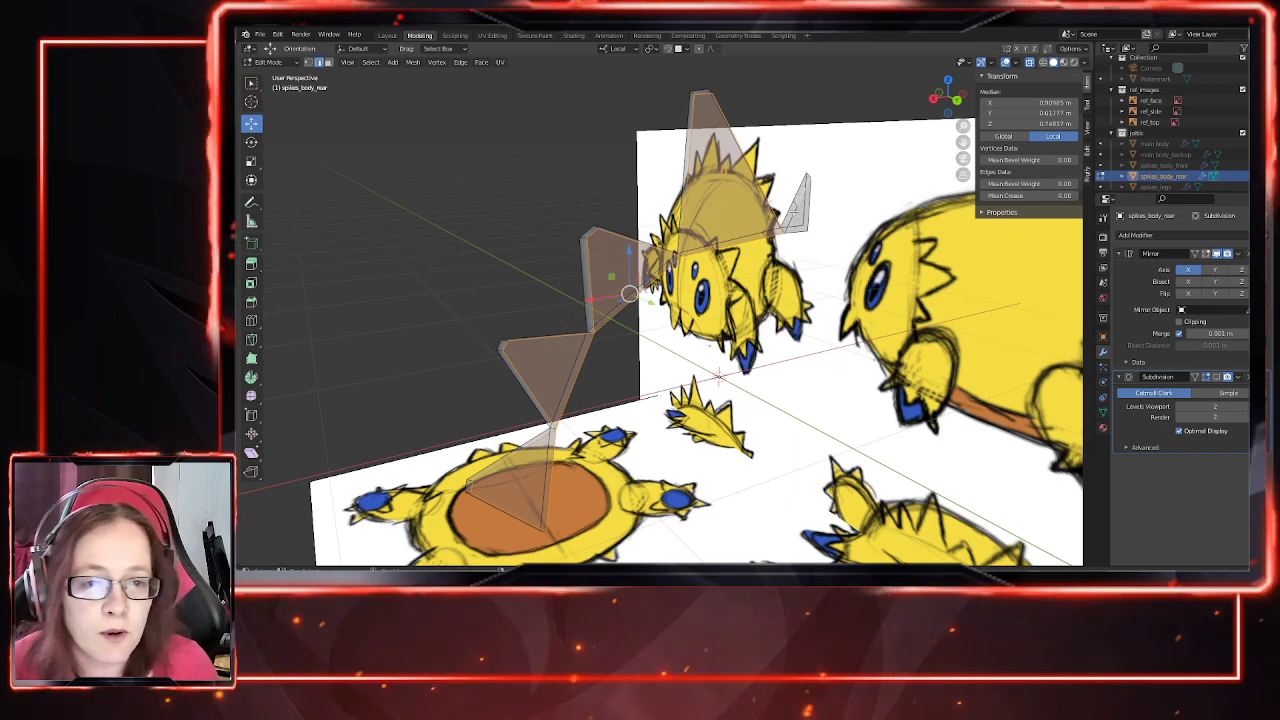
pyautogui.keyDown('shift'); pyautogui.click(806, 233); pyautogui.keyUp('shift')
# Step: Move the selected strip edges by about -0.0037 m along local Y, and hide the main body
pyautogui.moveTo(786, 300); pyautogui.dragTo(828, 318, button='middle')
pyautogui.scroll(-1, 820, 318)
pyautogui.moveTo(685, 320); pyautogui.dragTo(725, 304, button='middle')
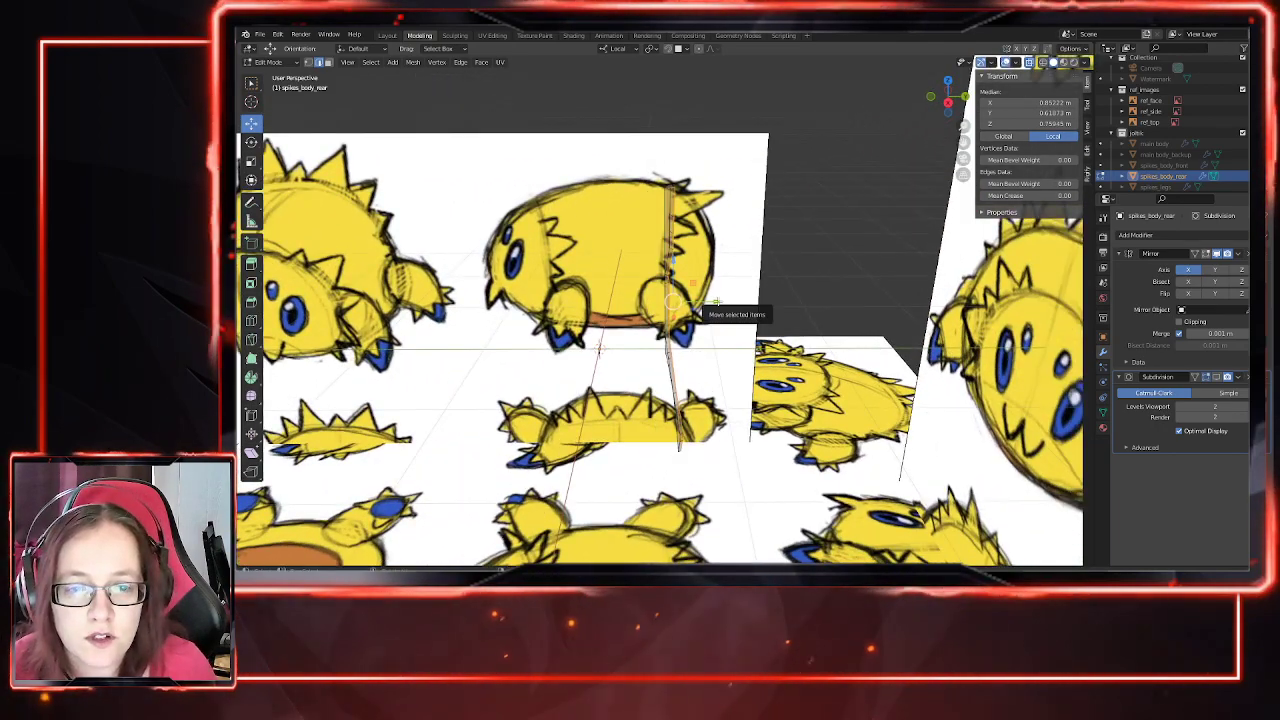
pyautogui.press('g')
pyautogui.press('y')
pyautogui.click(726, 304)
pyautogui.moveTo(786, 330); pyautogui.dragTo(588, 359, button='middle')
pyautogui.scroll(2, 715, 338)
pyautogui.moveTo(867, 351); pyautogui.dragTo(876, 353, button='middle')
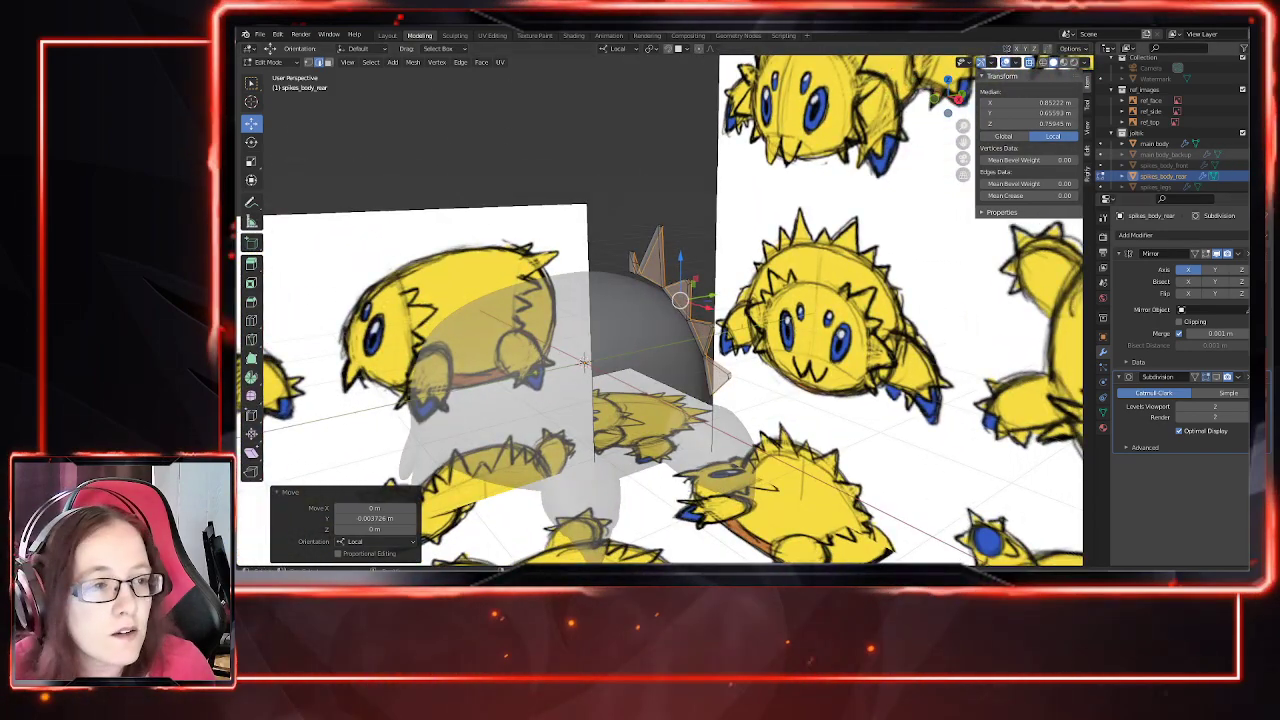
pyautogui.click(1254, 144)
# Step: Select the short inner edges at the joints between neighbouring spikes along the whole strip
pyautogui.moveTo(682, 312); pyautogui.dragTo(799, 421, button='middle')
pyautogui.scroll(3, 622, 335)
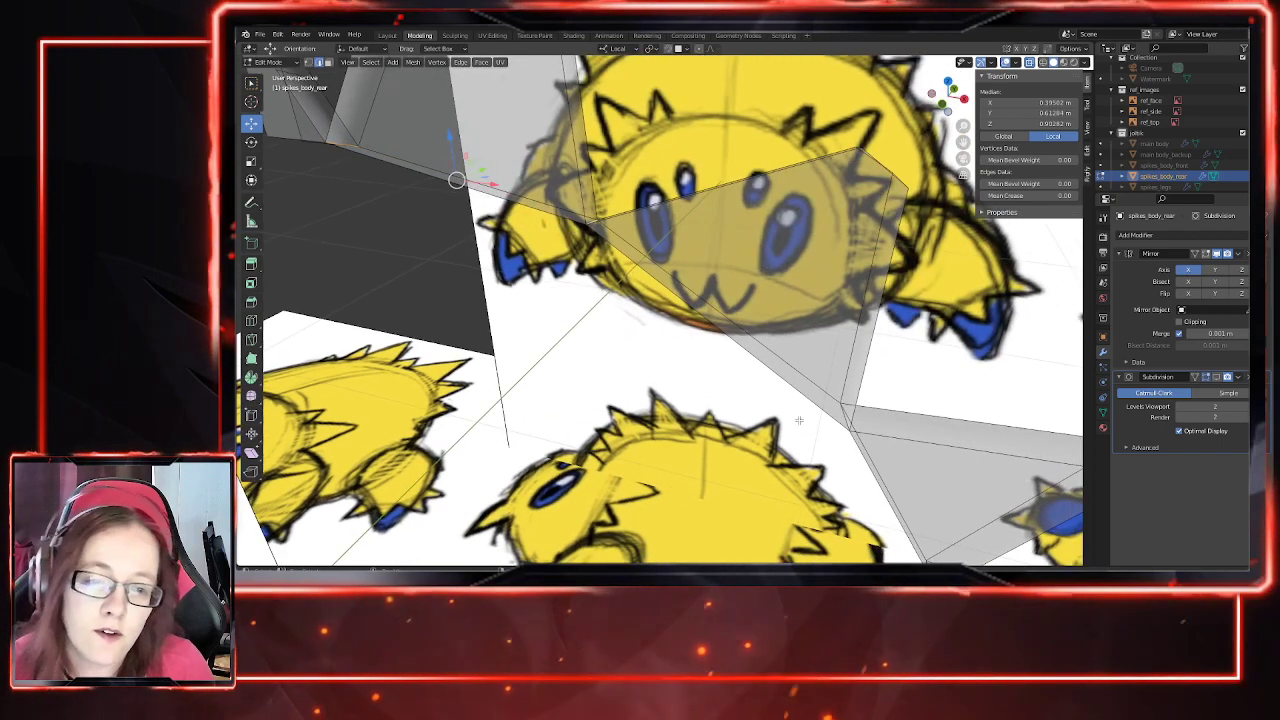
pyautogui.keyDown('shift'); pyautogui.click(854, 435); pyautogui.keyUp('shift')
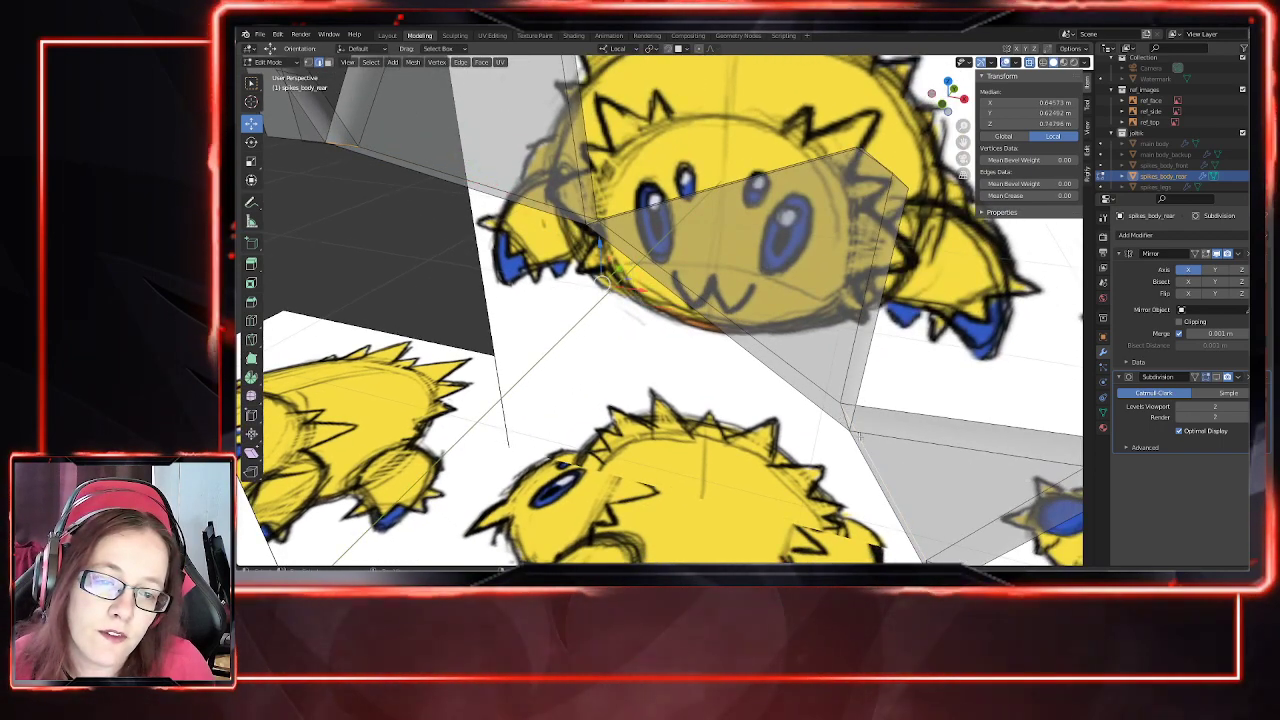
pyautogui.moveTo(605, 278); pyautogui.dragTo(820, 443, button='middle')
pyautogui.hotkey('ctrl', 'z')
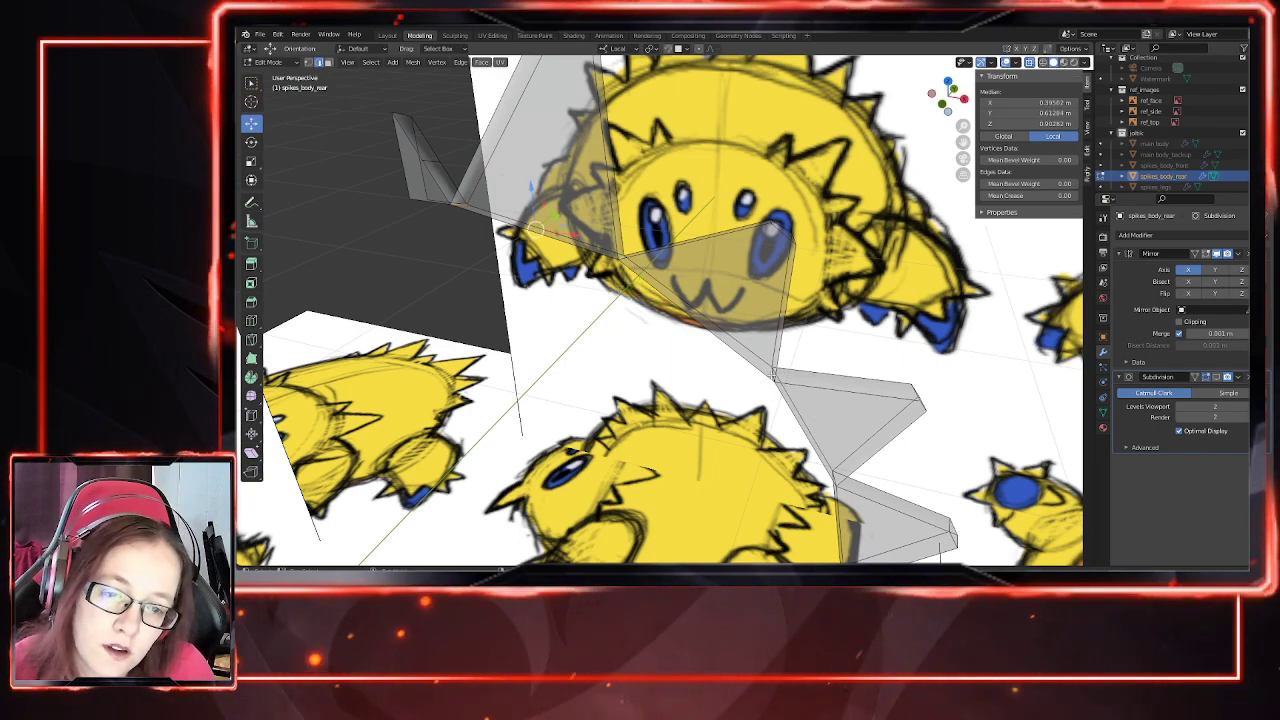
pyautogui.moveTo(760, 440); pyautogui.dragTo(716, 331, button='middle')
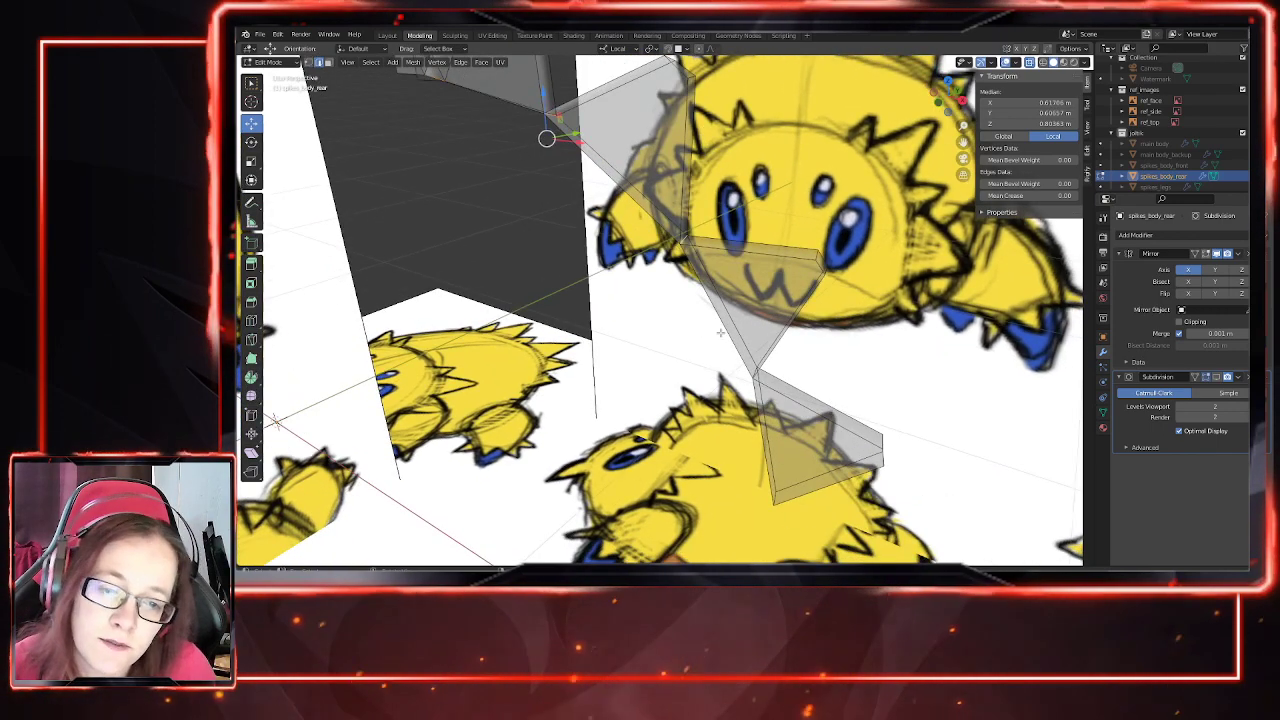
pyautogui.keyDown('shift'); pyautogui.click(792, 504); pyautogui.keyUp('shift')
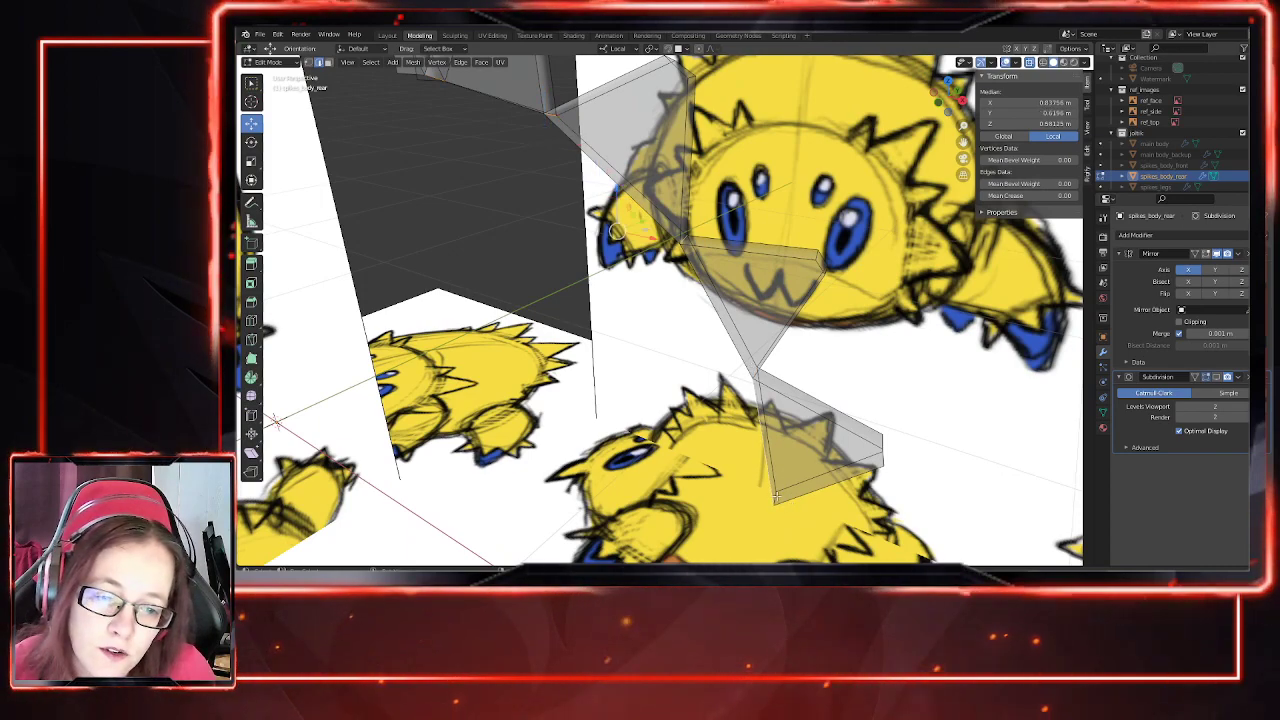
pyautogui.keyDown('shift'); pyautogui.click(632, 258); pyautogui.keyUp('shift')
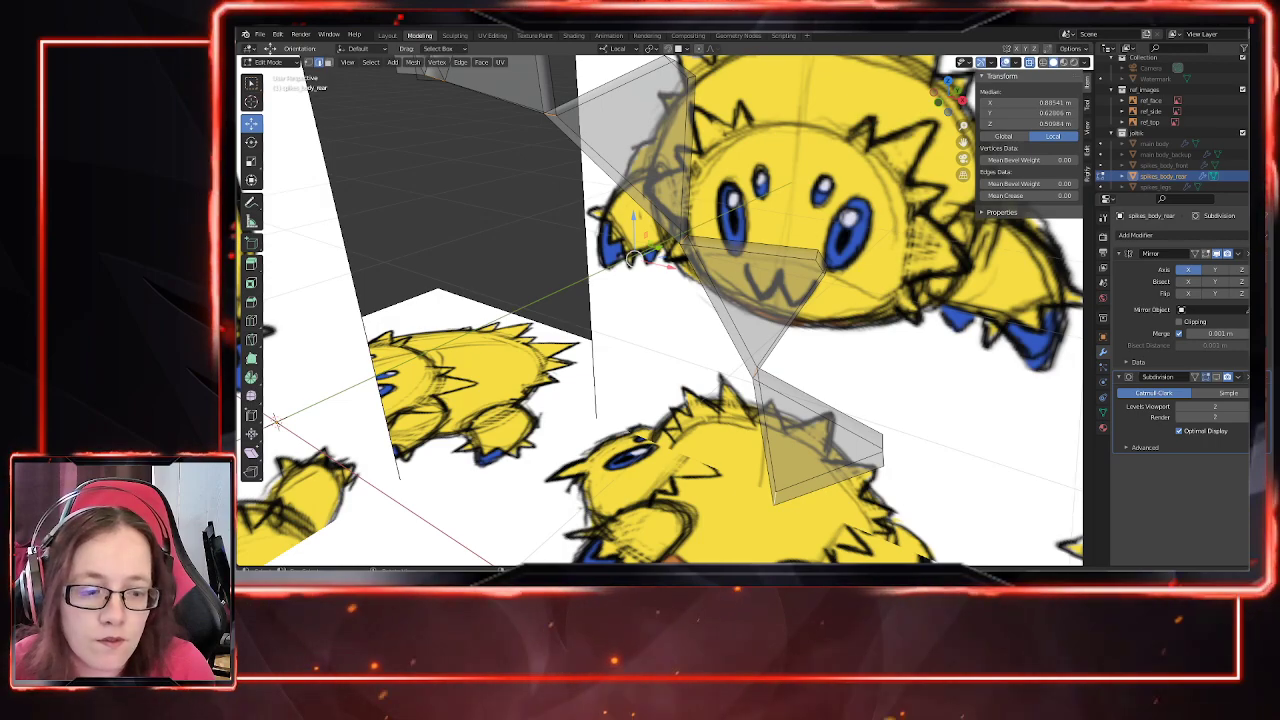
# Step: Bevel the selected joint edges with 2 segments, shape 1.000 and a width of 0.0238 m
pyautogui.moveTo(746, 461)
pyautogui.mouseDown(button='middle')
pyautogui.moveTo(705, 474)
pyautogui.moveTo(756, 482)
pyautogui.moveTo(703, 319)
pyautogui.moveTo(540, 268)
pyautogui.moveTo(493, 268)
pyautogui.moveTo(256, 338)
pyautogui.mouseUp(button='middle')
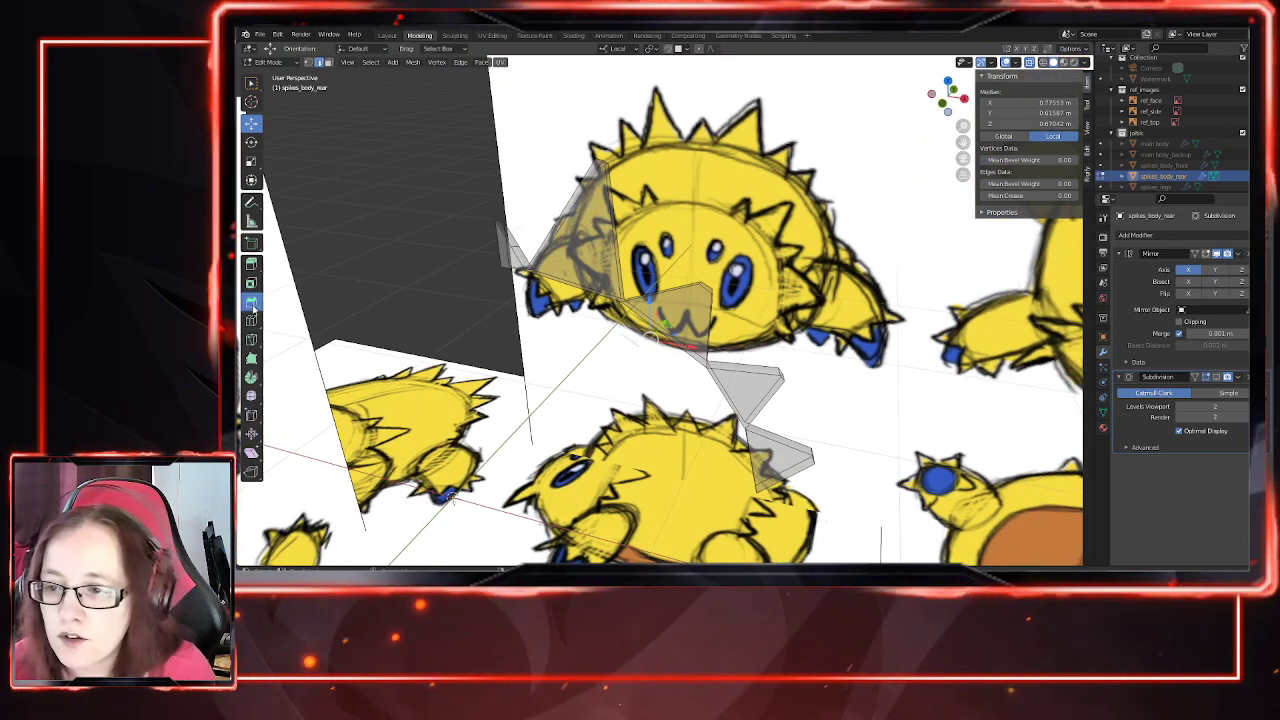
pyautogui.press('g')
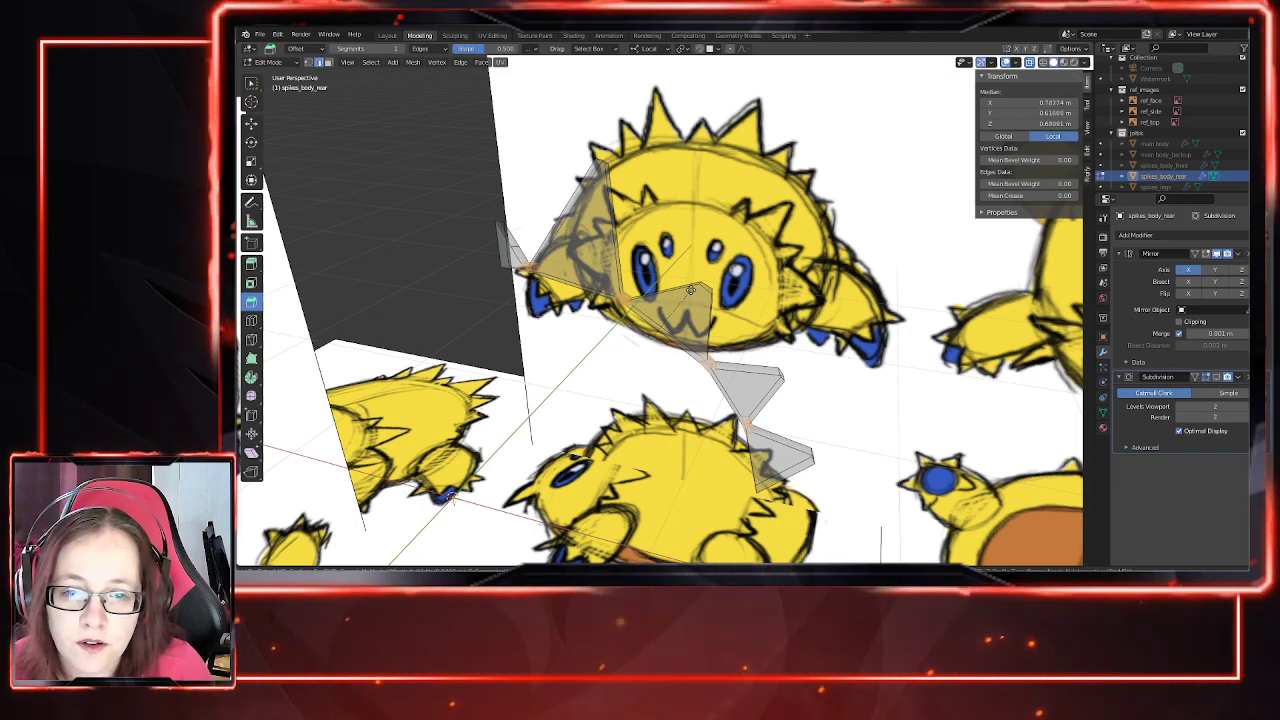
pyautogui.click(690, 289)
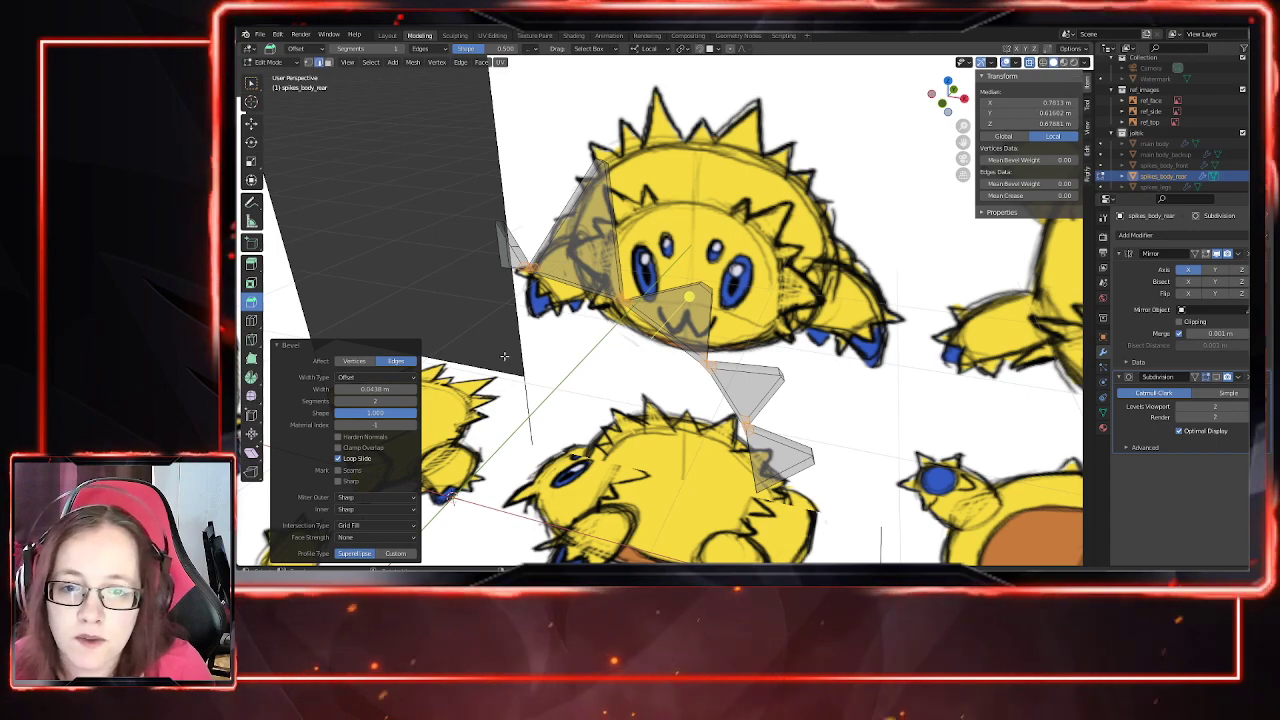
pyautogui.scroll(5, 524, 300)
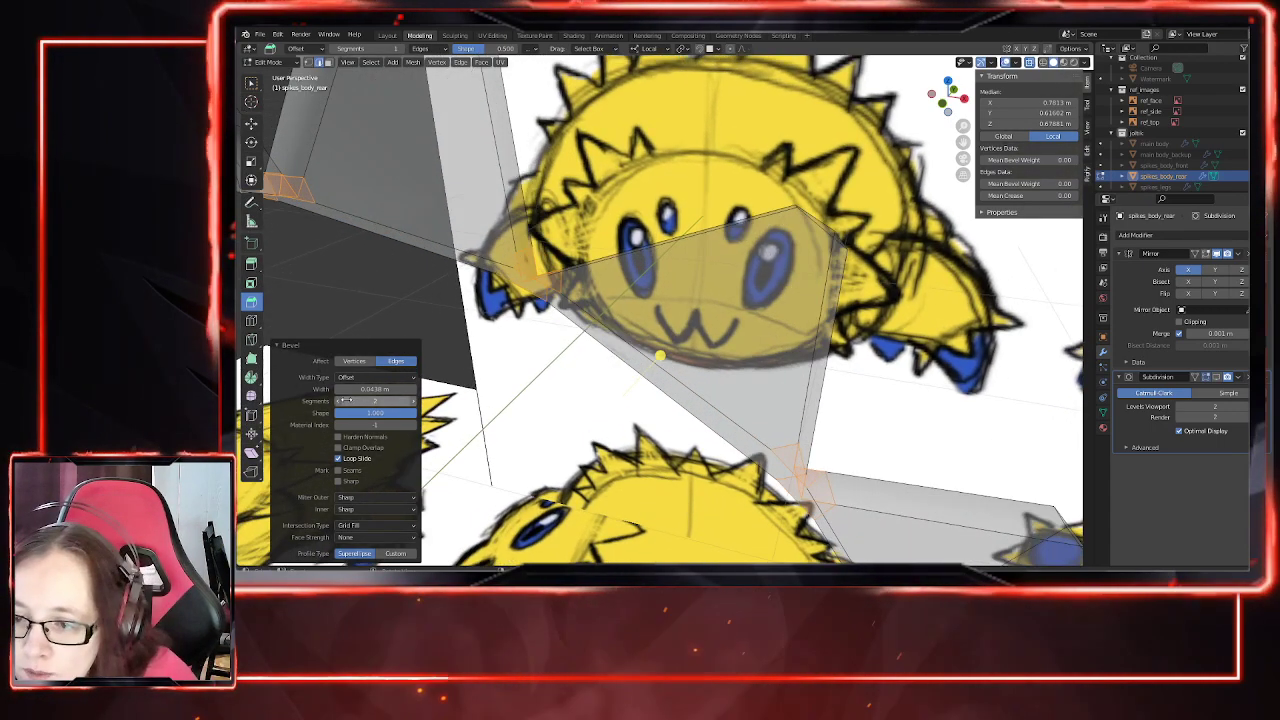
pyautogui.click(338, 389)
pyautogui.click(338, 389)
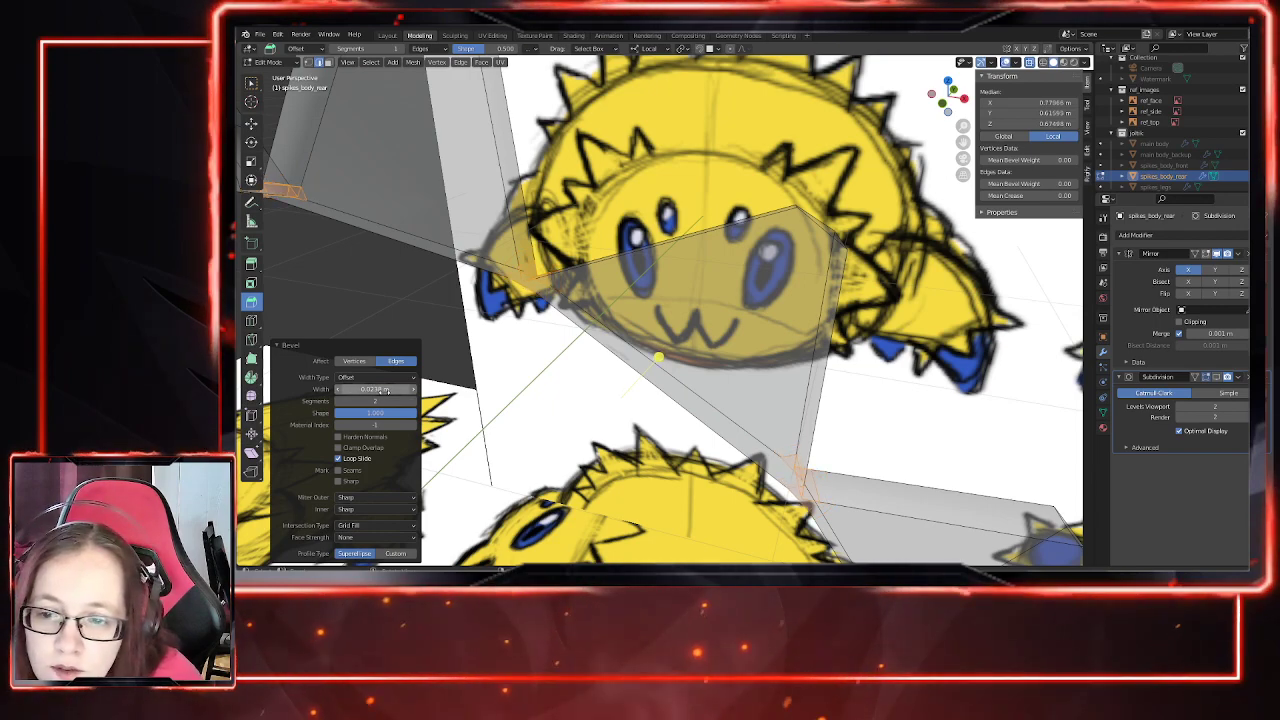
# Step: Check the bevelled joints with viewport subdivision on and off, and reduce the bevel width to 0.0138 m
pyautogui.moveTo(476, 333); pyautogui.dragTo(584, 356, button='middle')
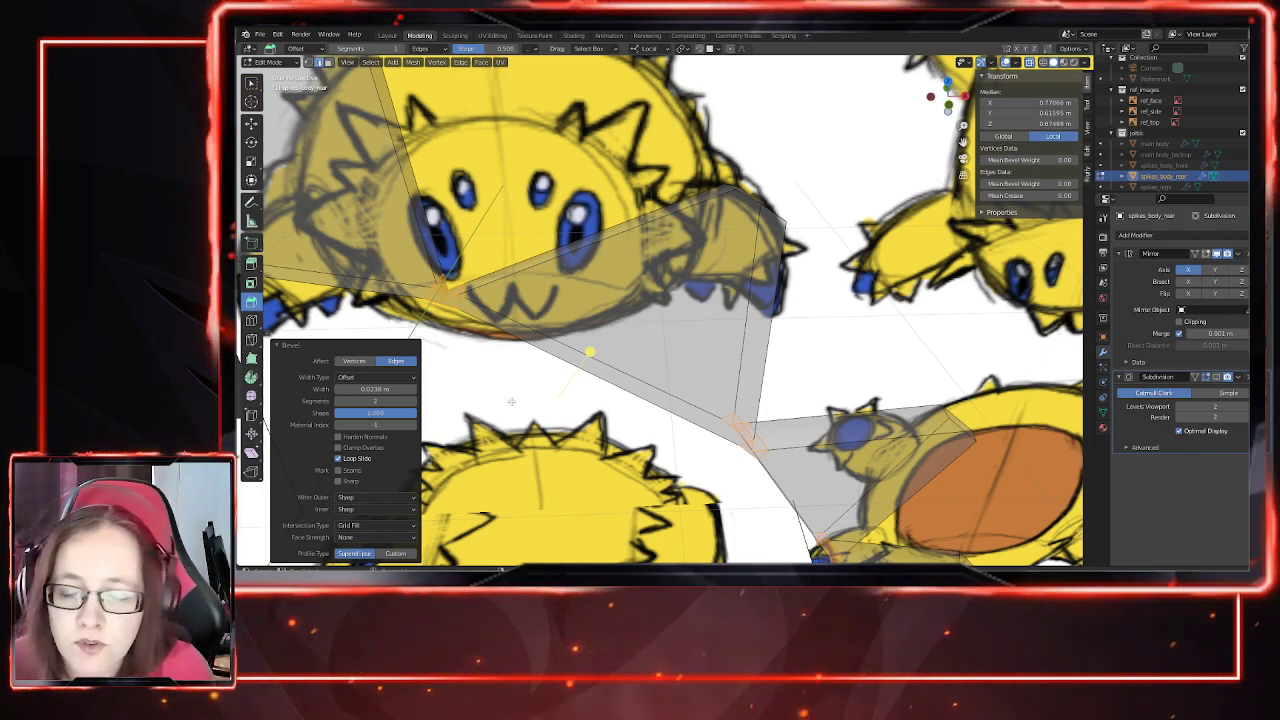
pyautogui.moveTo(560, 467); pyautogui.dragTo(682, 340, button='middle')
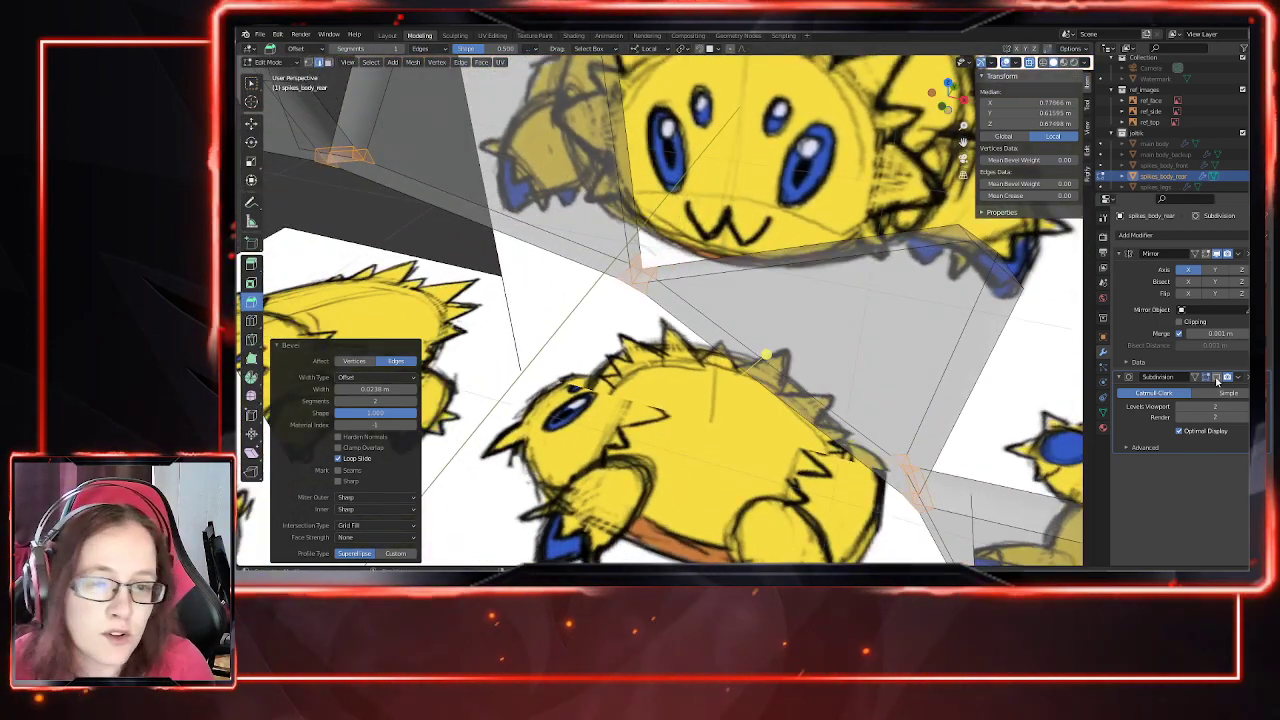
pyautogui.click(1217, 380)
pyautogui.click(1217, 380)
pyautogui.click(1217, 380)
pyautogui.click(1217, 380)
pyautogui.moveTo(806, 453); pyautogui.dragTo(647, 434, button='middle')
pyautogui.click(336, 392)
pyautogui.moveTo(510, 315); pyautogui.dragTo(608, 361, button='middle')
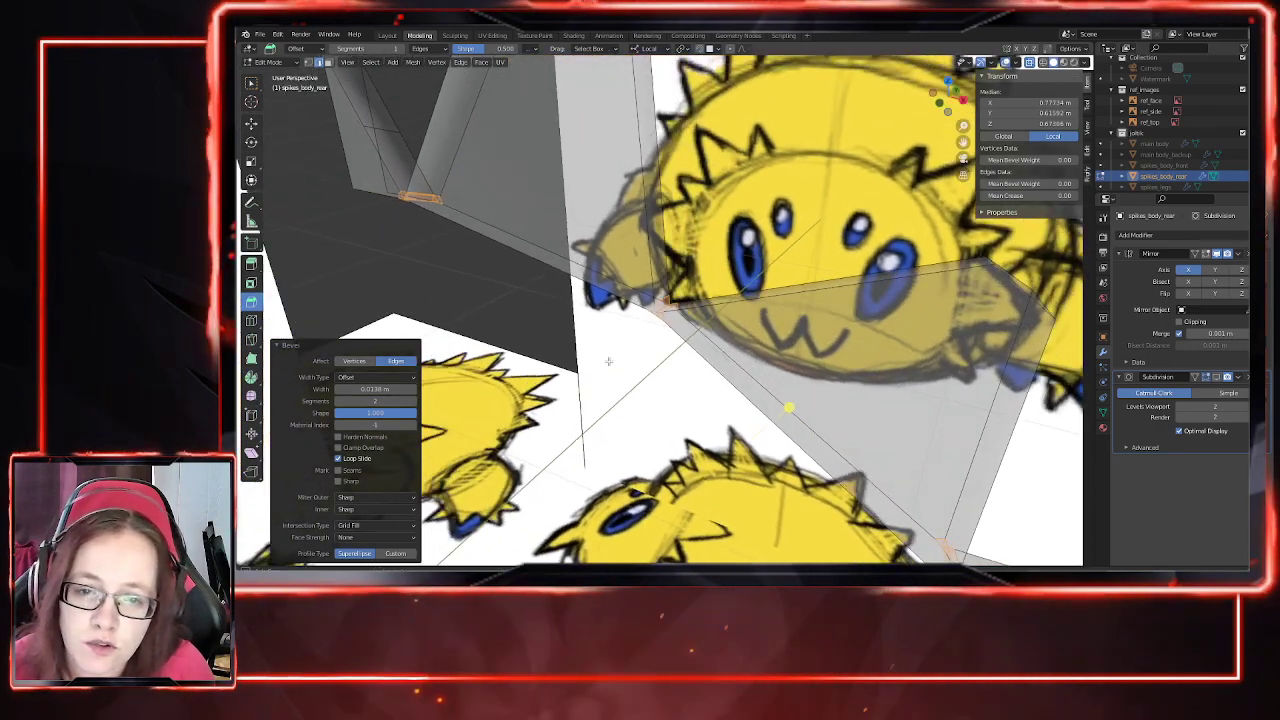
# Step: Preview the subdivided joints without X-ray, try other bevel widths, and return the width to 0.0138 m with X-ray on
pyautogui.click(1216, 378)
pyautogui.click(1217, 378)
pyautogui.click(1205, 378)
pyautogui.moveTo(556, 452); pyautogui.dragTo(603, 435, button='middle')
pyautogui.click(1030, 62)
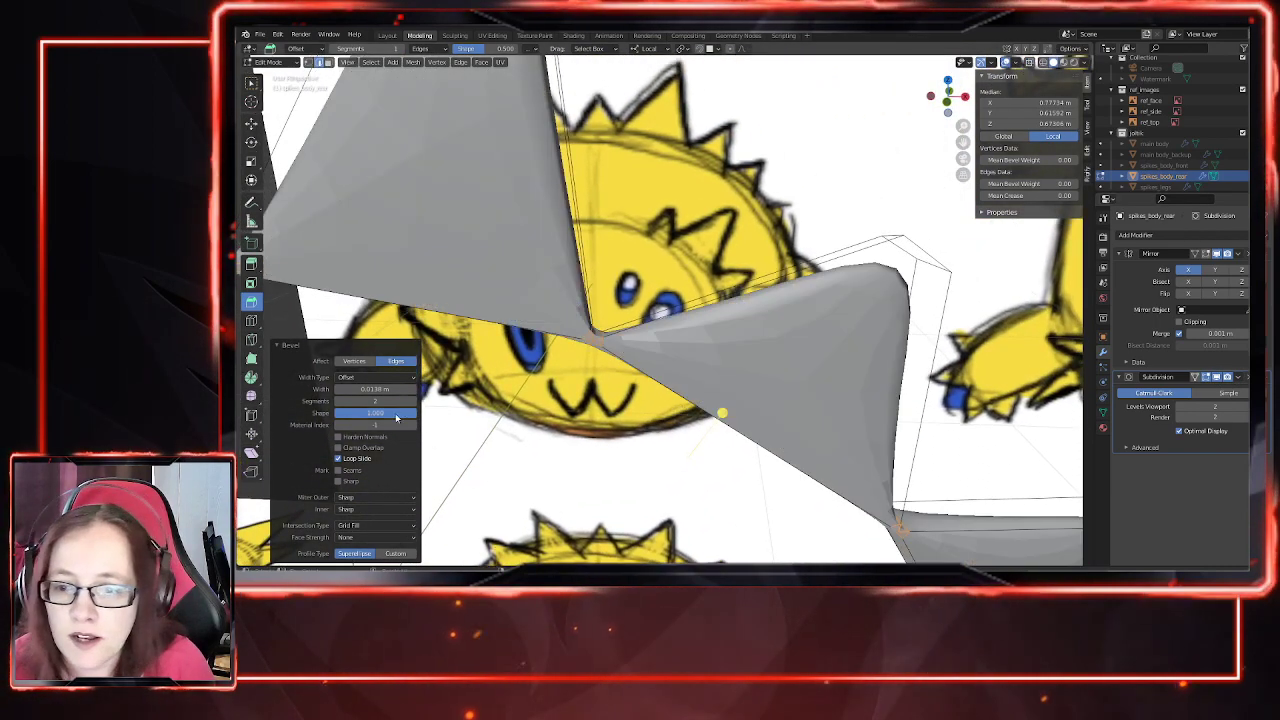
pyautogui.click(414, 390)
pyautogui.click(414, 390)
pyautogui.click(414, 390)
pyautogui.click(414, 390)
pyautogui.click(414, 390)
pyautogui.moveTo(415, 391); pyautogui.dragTo(336, 395)
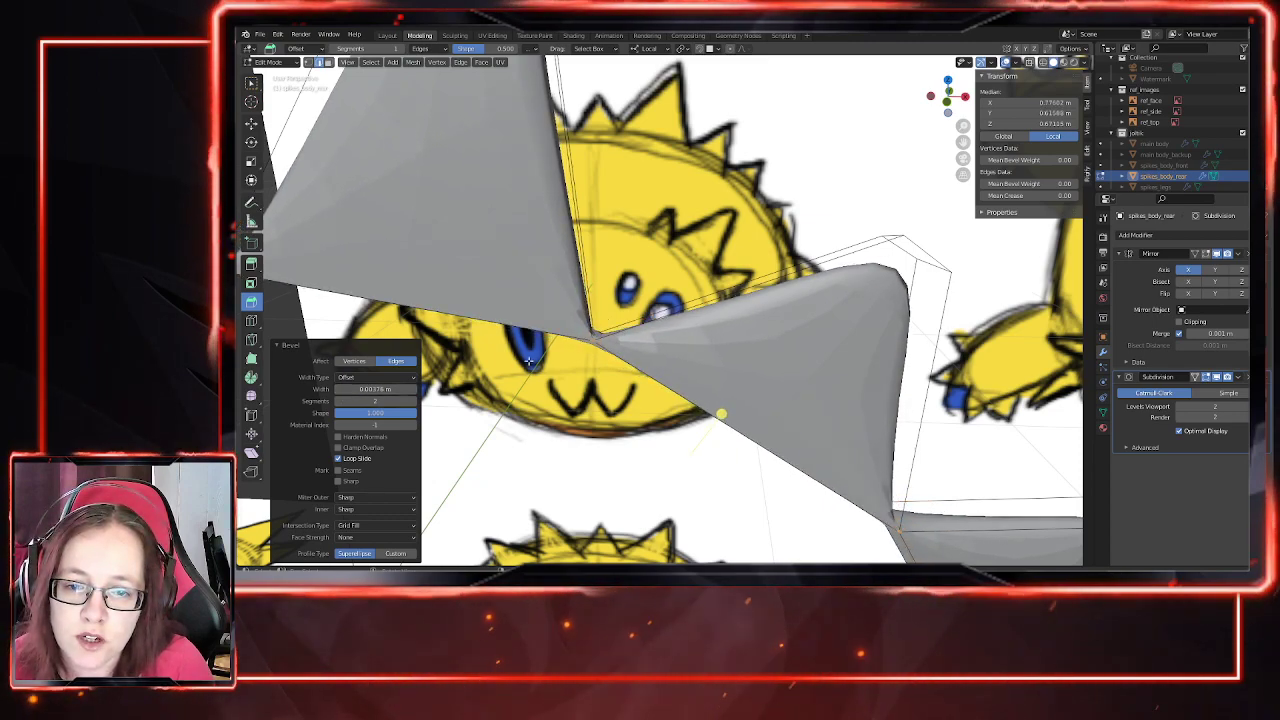
pyautogui.click(412, 390)
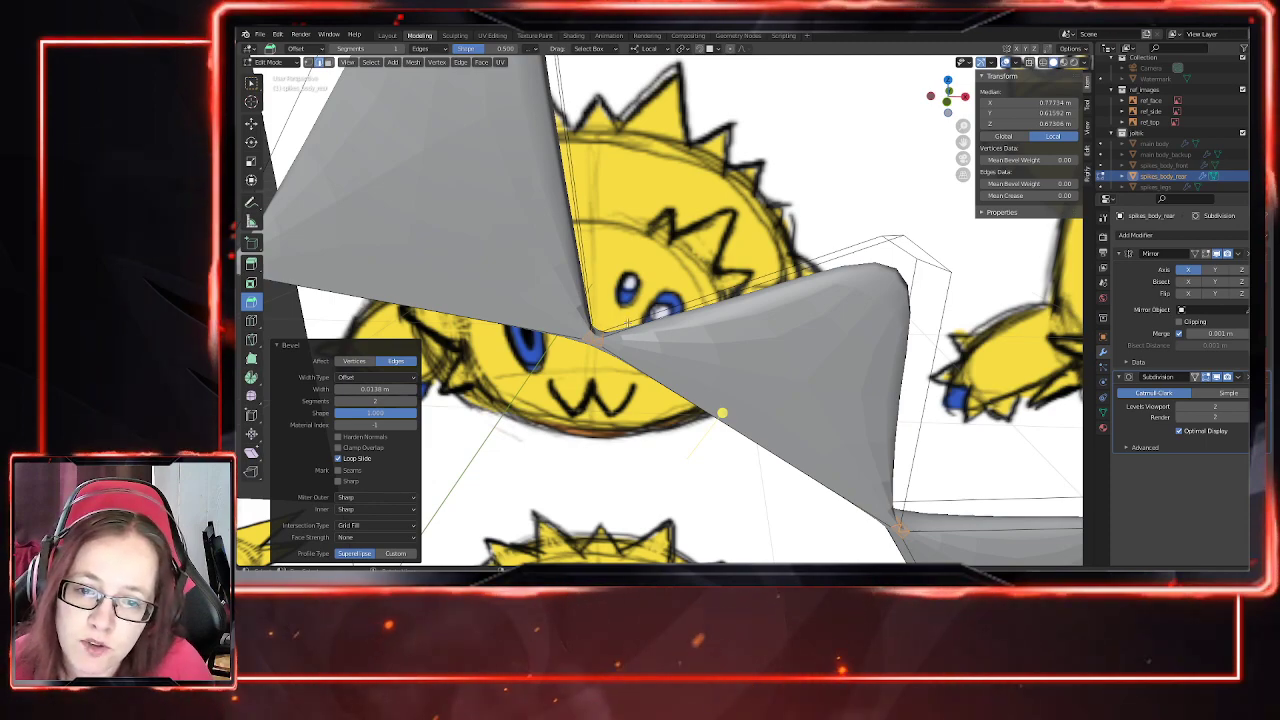
pyautogui.click(1029, 63)
# Step: Switch from the Bevel tool to the Move tool and turn off the spikes' subdivision display in the viewport
pyautogui.moveTo(704, 362); pyautogui.dragTo(820, 357, button='middle')
pyautogui.click(251, 124)
pyautogui.moveTo(466, 292); pyautogui.dragTo(237, 453, button='middle')
pyautogui.press('Tab')
pyautogui.press('Tab')
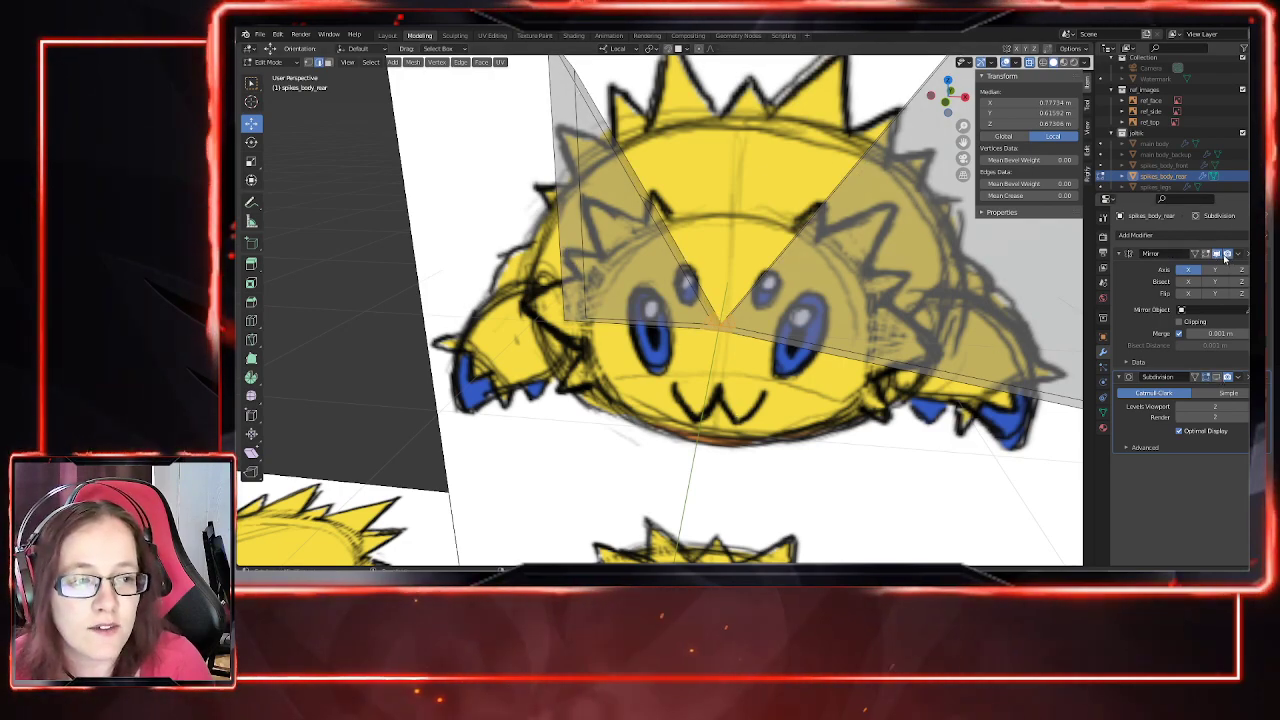
# Step: Compare the spikes' bevelled joints in Object Mode with viewport subdivision on and off
pyautogui.press('Tab')
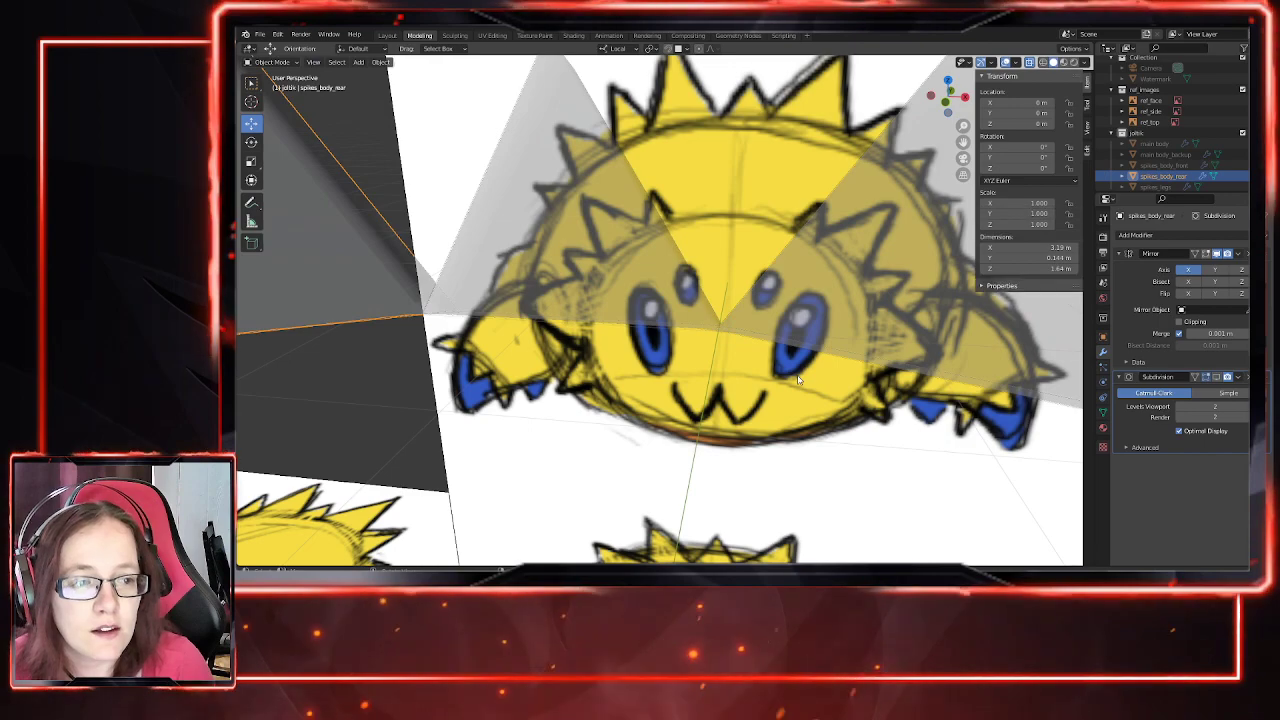
pyautogui.scroll(-1, 709, 409)
pyautogui.moveTo(709, 409); pyautogui.dragTo(638, 380, button='middle')
pyautogui.moveTo(715, 266); pyautogui.dragTo(783, 395, button='middle')
pyautogui.click(1215, 378)
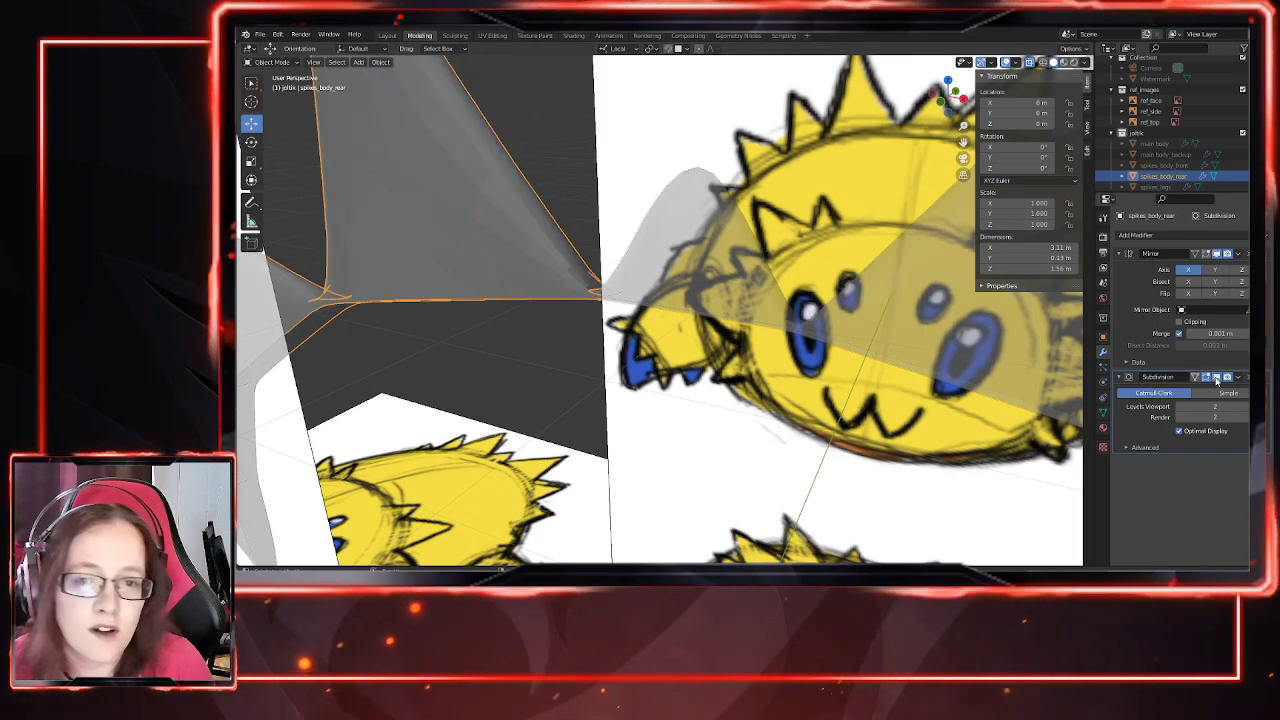
pyautogui.click(1217, 379)
pyautogui.click(1217, 379)
pyautogui.click(1217, 379)
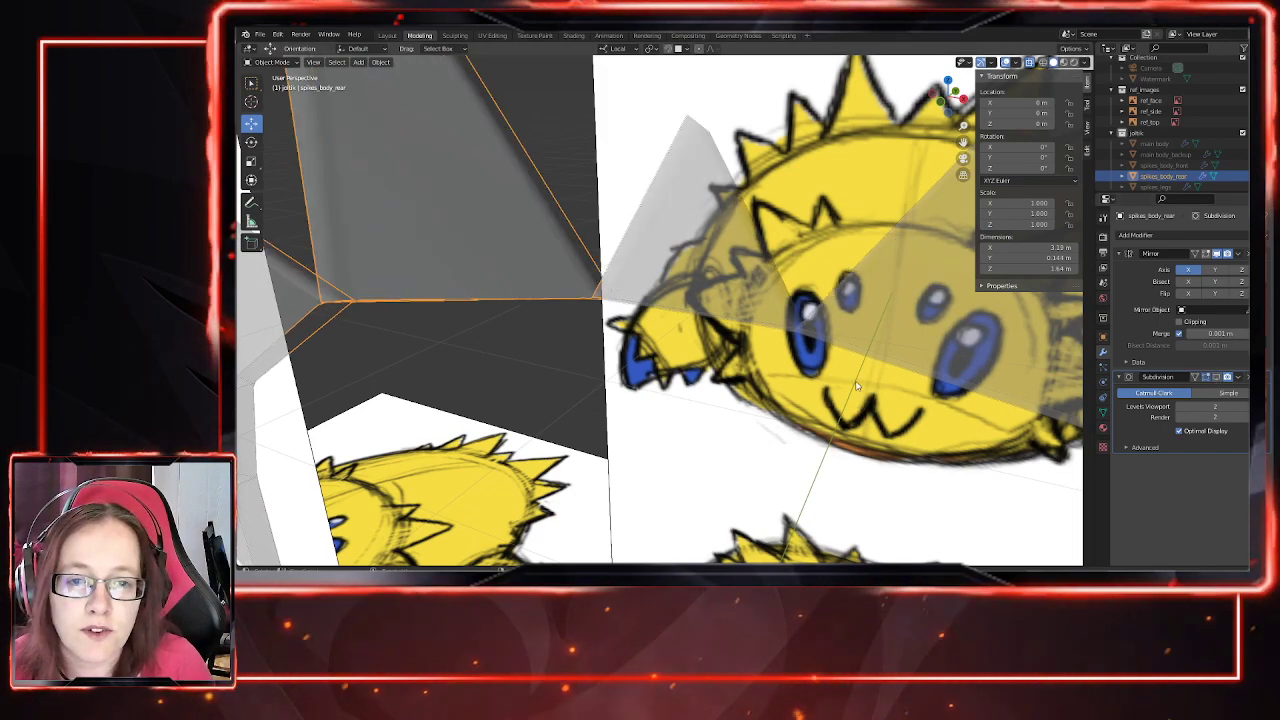
# Step: Return to Edit Mode and select the lower middle vertex of the bevelled joint nearest the mirror line in vertex mode
pyautogui.press('Tab')
pyautogui.moveTo(870, 403); pyautogui.dragTo(624, 362, button='middle')
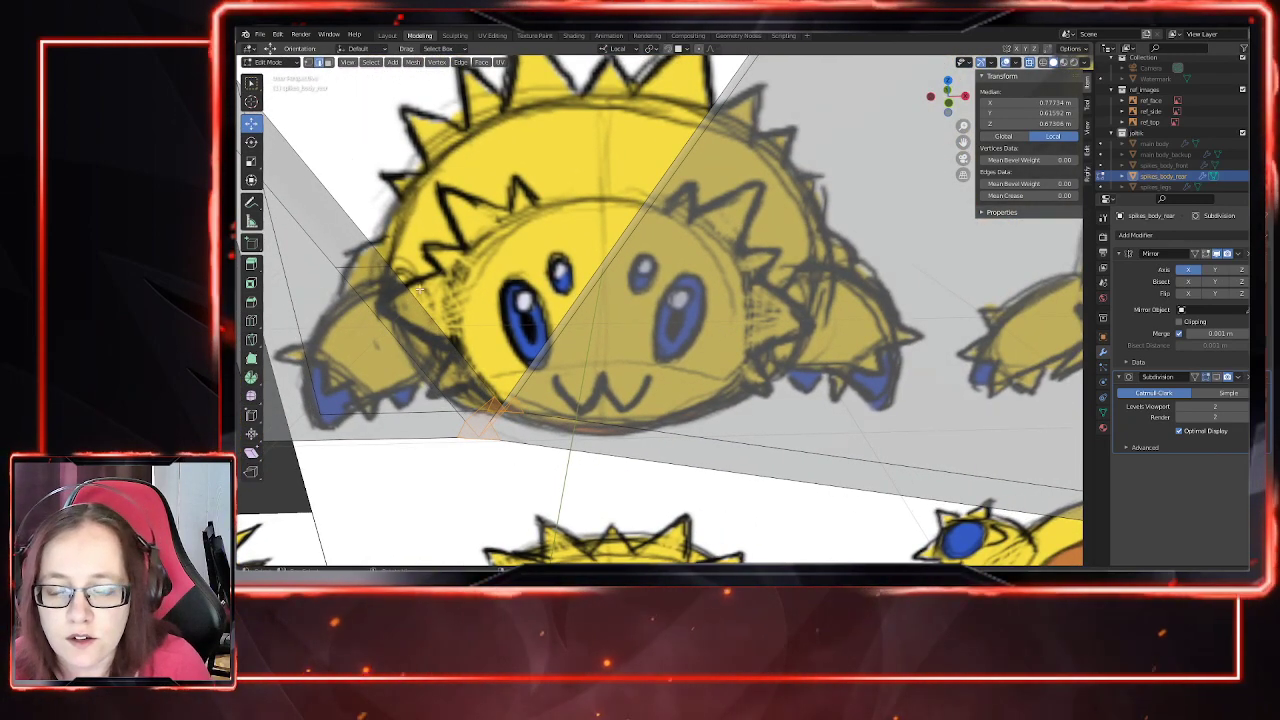
pyautogui.keyDown('alt'); pyautogui.click(492, 422); pyautogui.keyUp('alt')
pyautogui.click(478, 435)
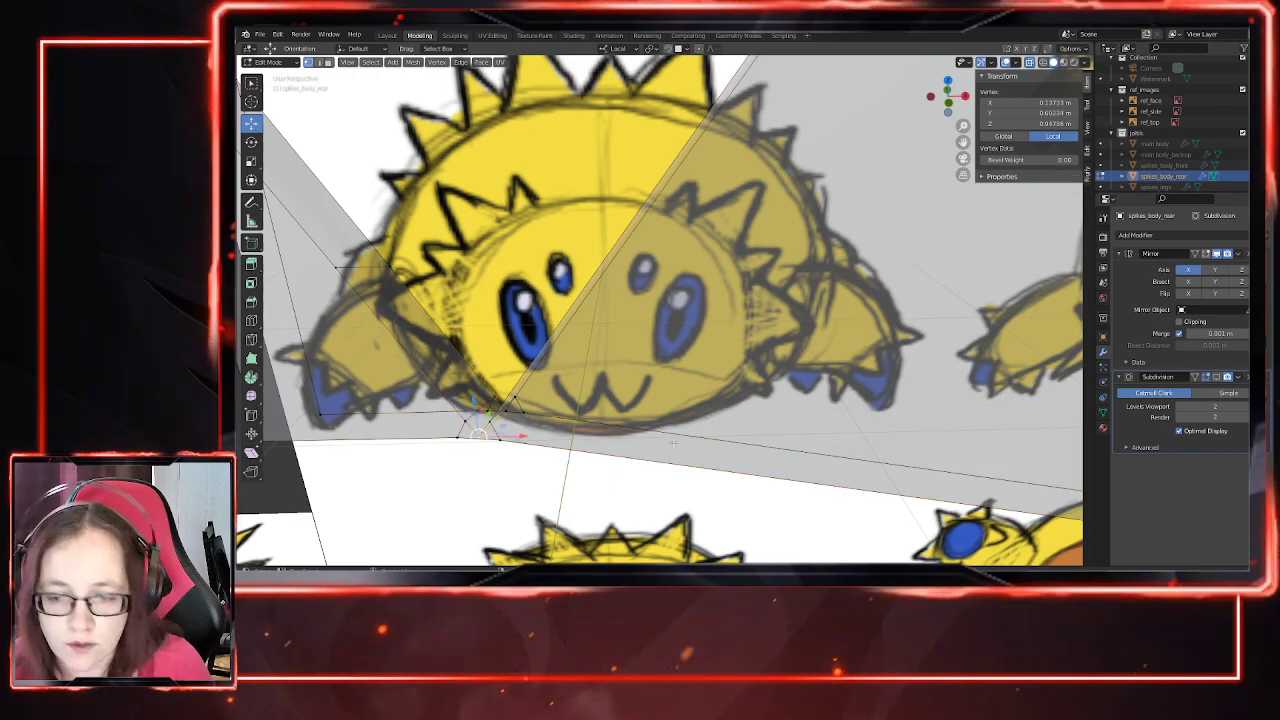
pyautogui.press('KP_Decimal')
pyautogui.moveTo(697, 557); pyautogui.dragTo(697, 508, button='middle')
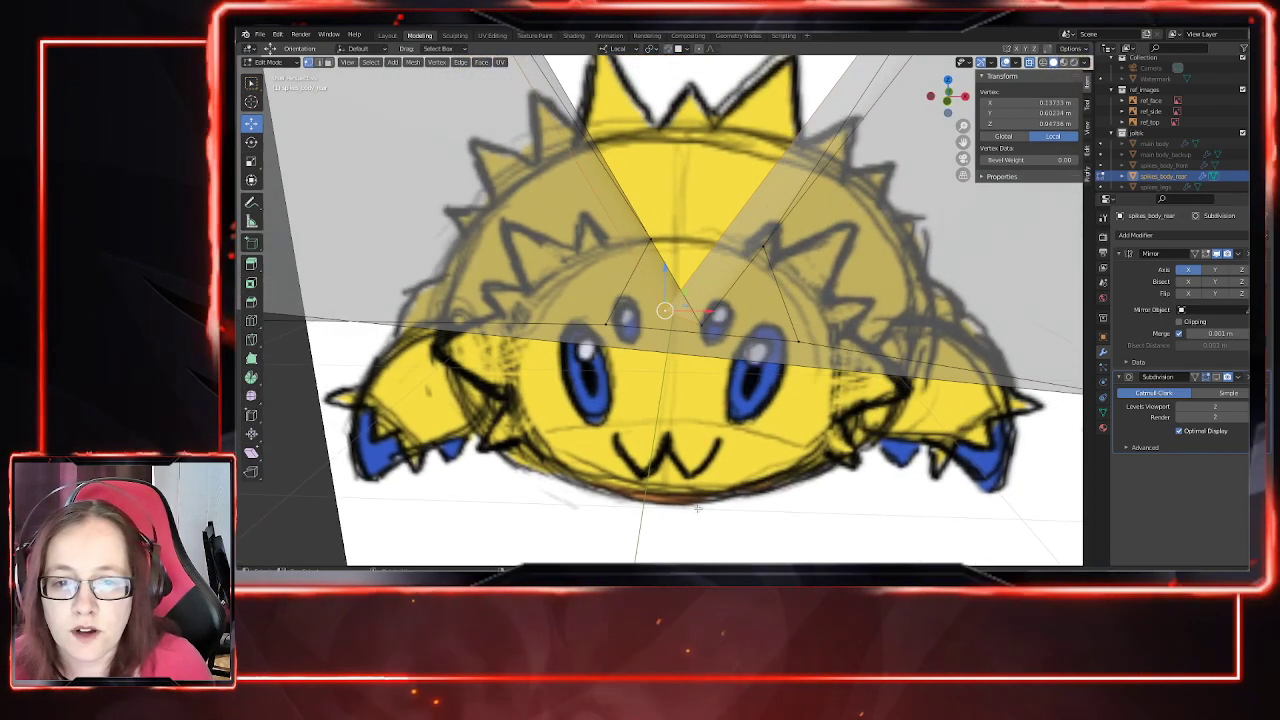
# Step: Knife-cut an edge on the front of the rear spikes mesh, from the upper notch vertex to the lower border, with X-ray off
pyautogui.click(251, 339)
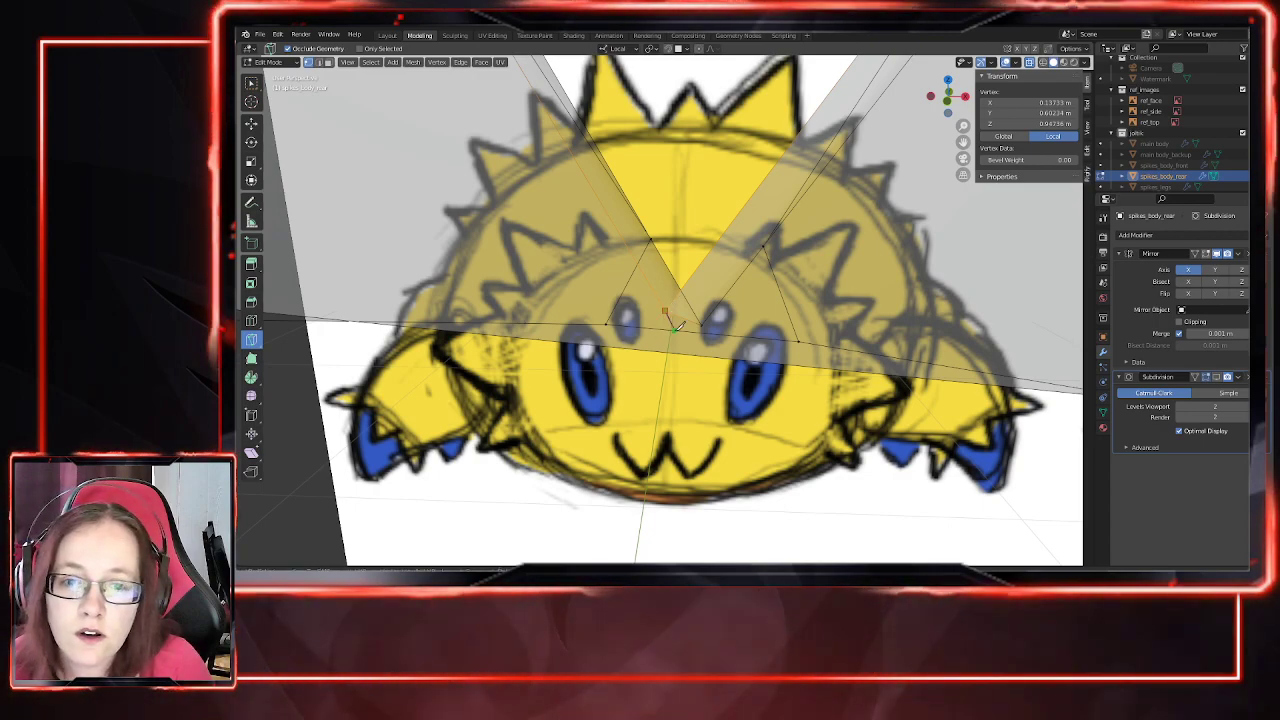
pyautogui.moveTo(689, 342); pyautogui.dragTo(910, 102, button='middle')
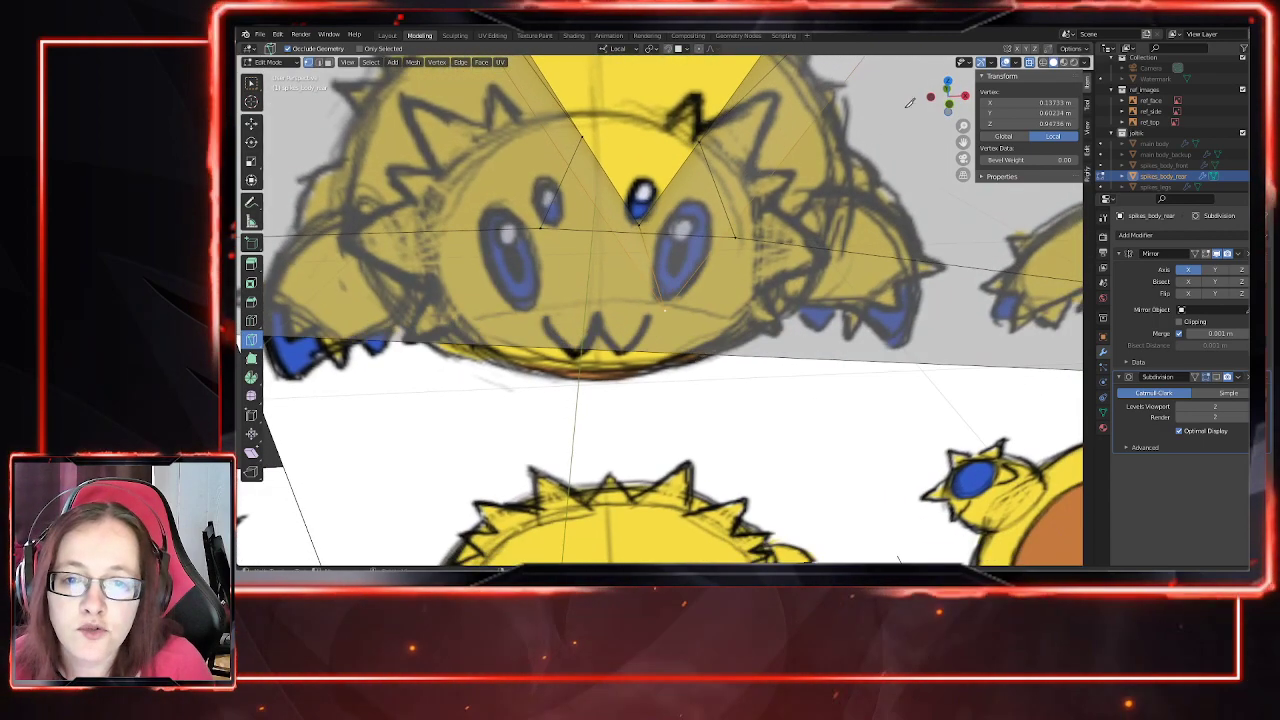
pyautogui.click(1029, 63)
pyautogui.moveTo(697, 366); pyautogui.dragTo(686, 363, button='middle')
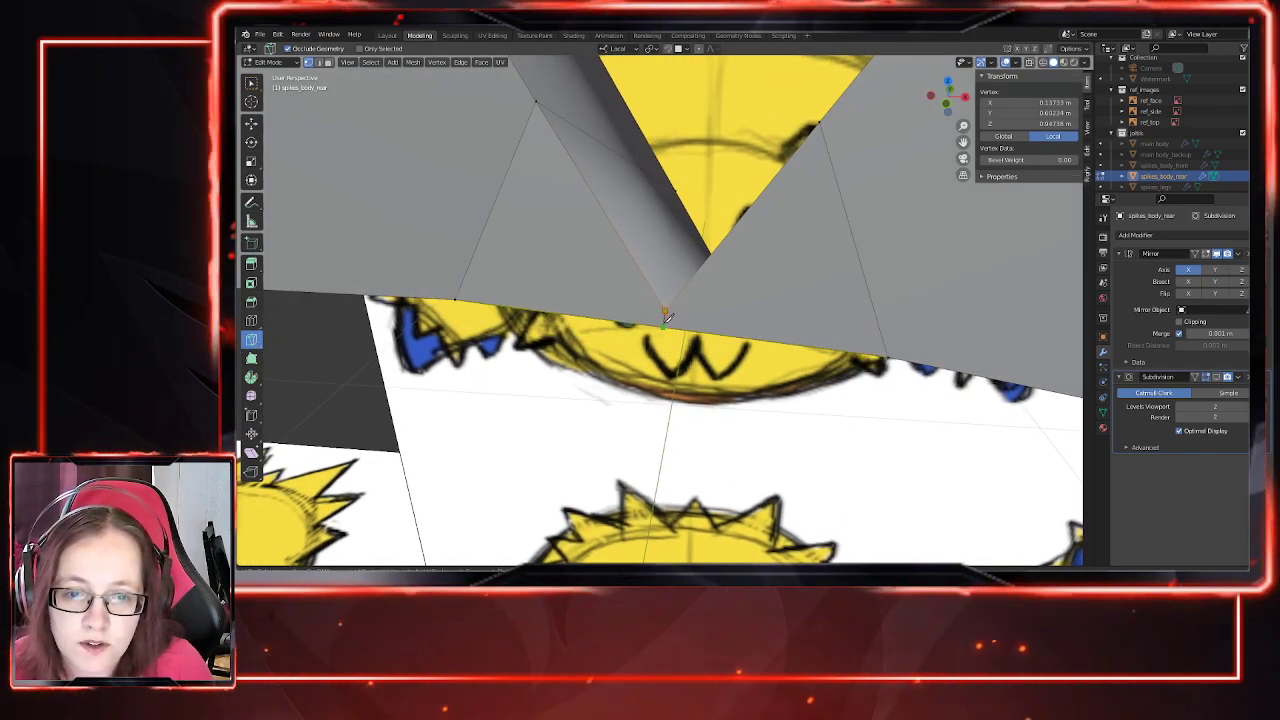
pyautogui.press('Return')
# Step: Knife-cut a matching edge on the back of the same notch, from its vertex straight down to the lower border
pyautogui.moveTo(664, 325)
pyautogui.mouseDown(button='middle')
pyautogui.moveTo(549, 363)
pyautogui.moveTo(760, 340)
pyautogui.moveTo(660, 363)
pyautogui.moveTo(646, 443)
pyautogui.mouseUp(button='middle')
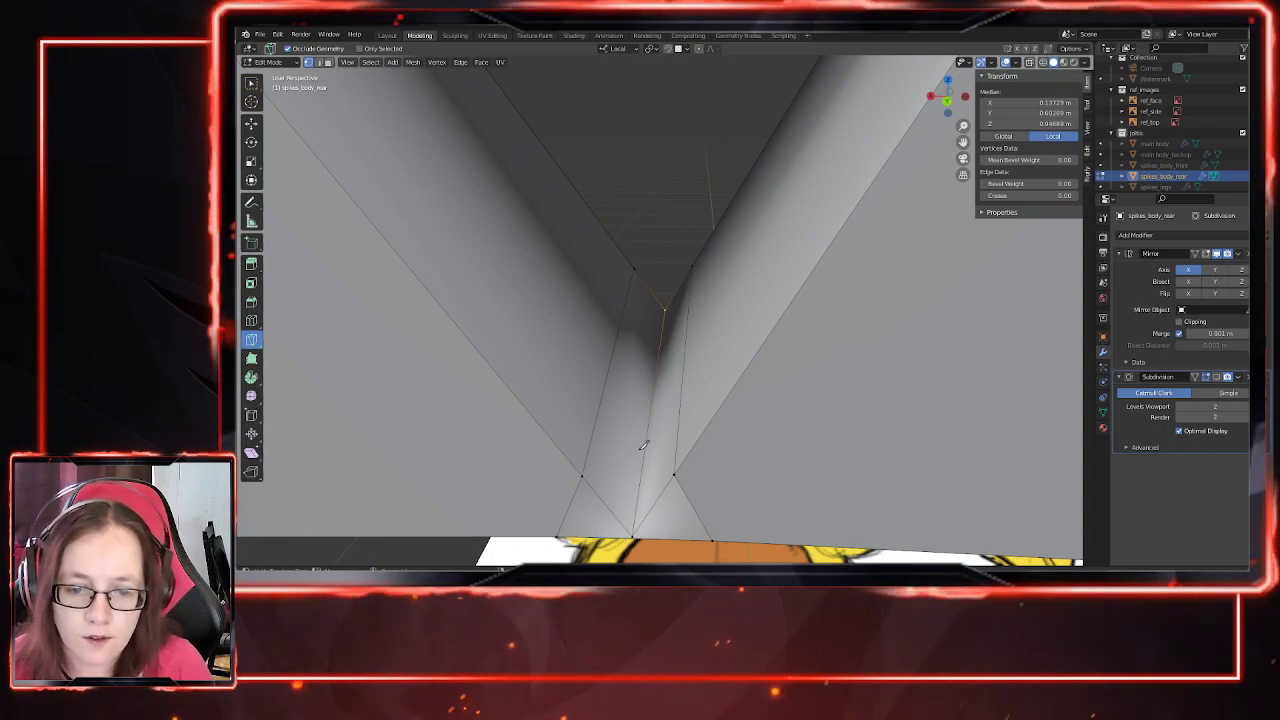
pyautogui.click(251, 124)
pyautogui.keyDown('shift'); pyautogui.moveTo(588, 387); pyautogui.dragTo(589, 340, button='middle'); pyautogui.keyUp('shift')
pyautogui.keyDown('shift'); pyautogui.moveTo(589, 340); pyautogui.dragTo(589, 272); pyautogui.keyUp('shift')
pyautogui.click(629, 376)
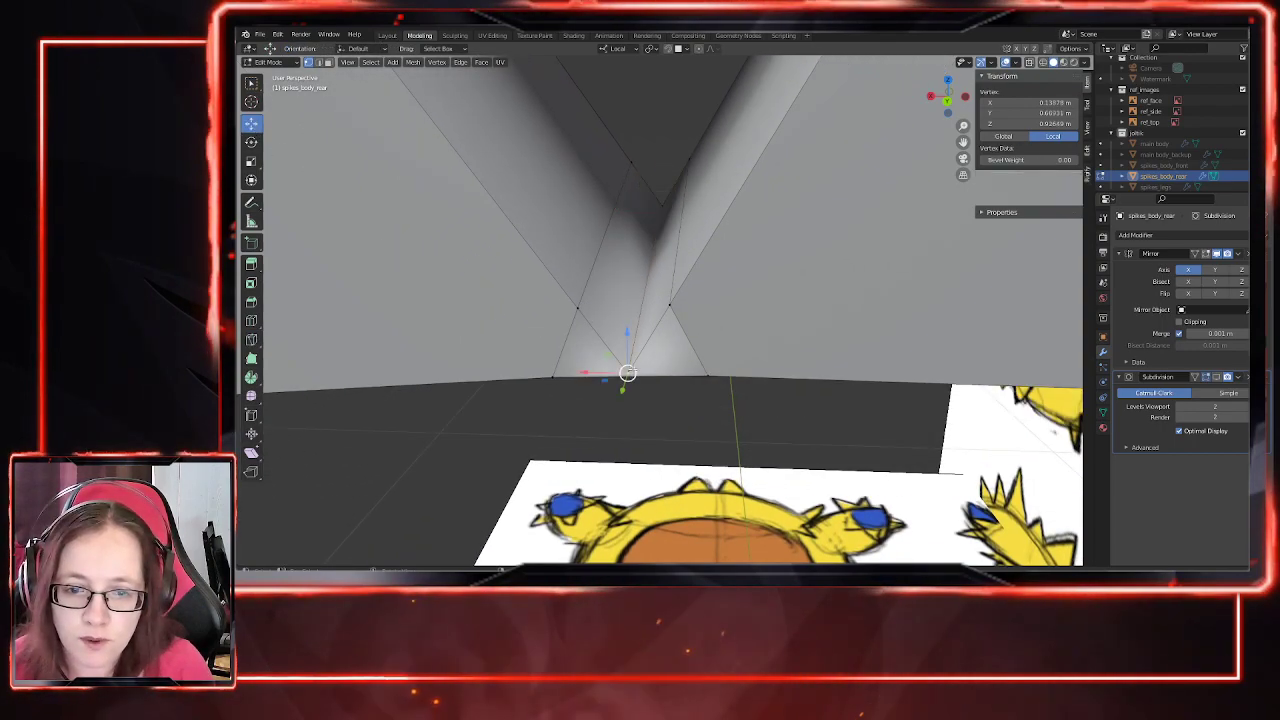
pyautogui.press('KP_Decimal')
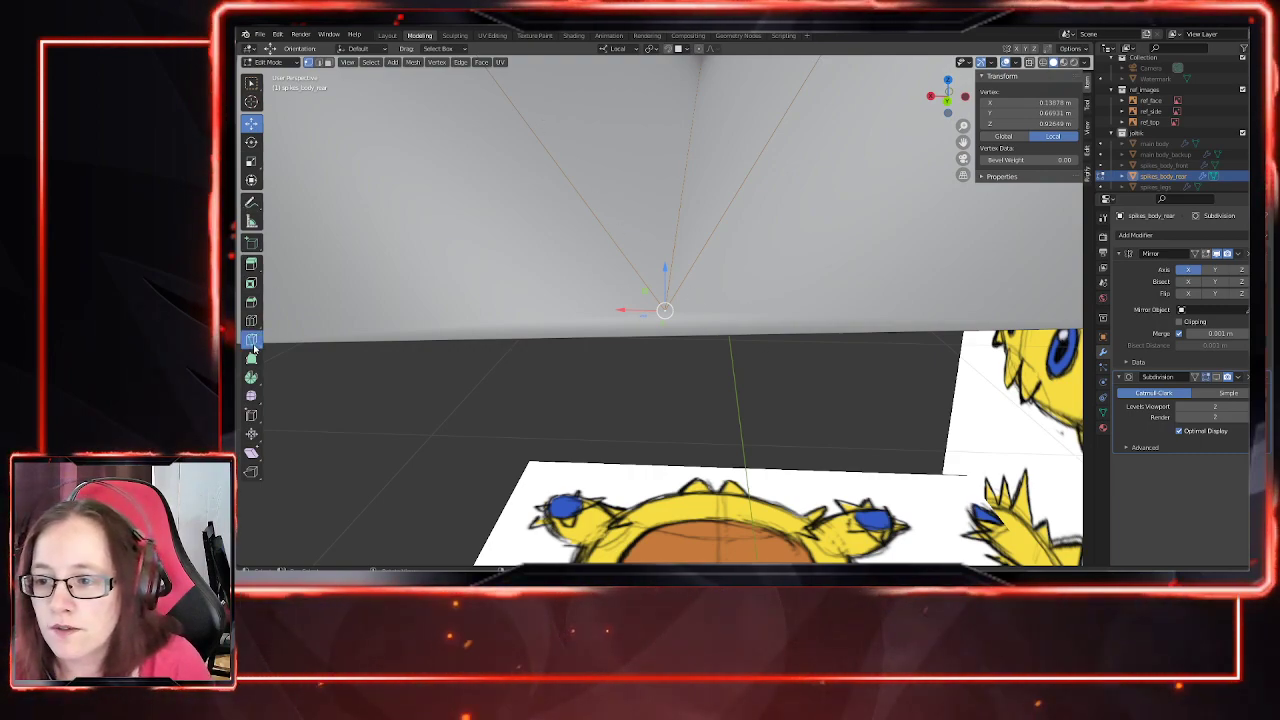
pyautogui.moveTo(667, 308); pyautogui.dragTo(672, 330)
pyautogui.press('Return')
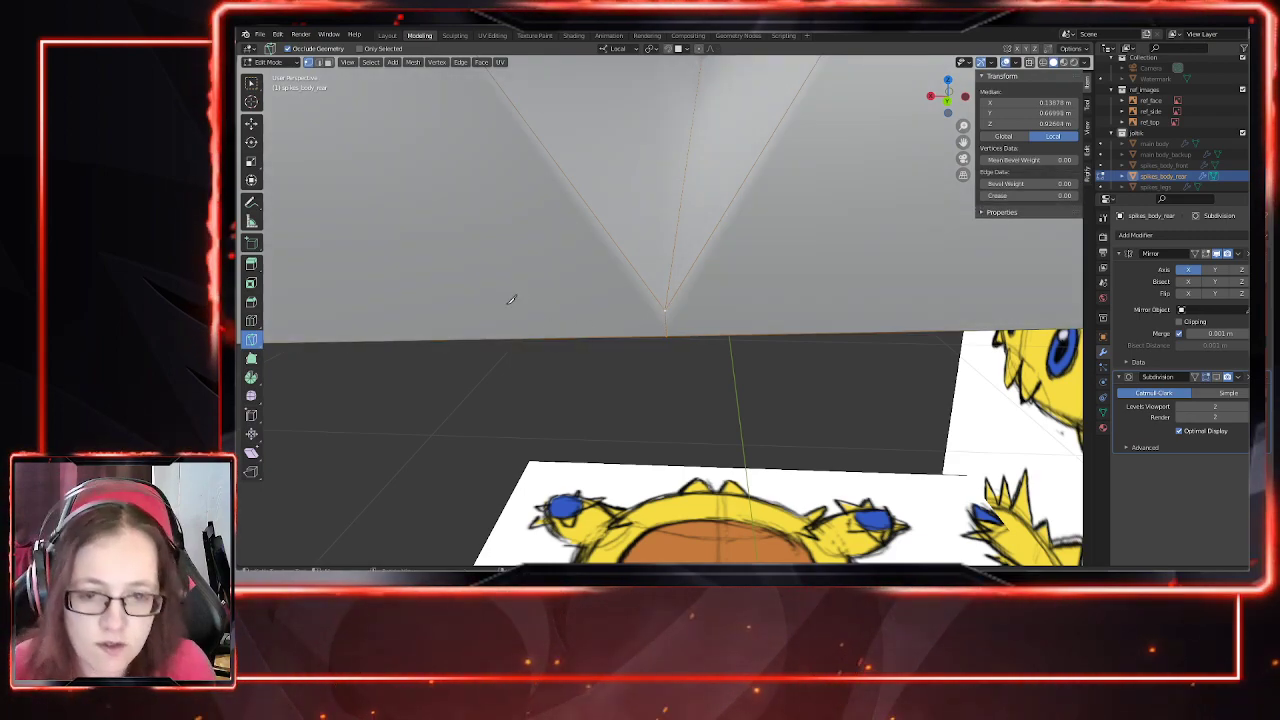
# Step: Cut an edge with the Knife from the next notch's back vertex to the lower border of the spike strip
pyautogui.click(251, 122)
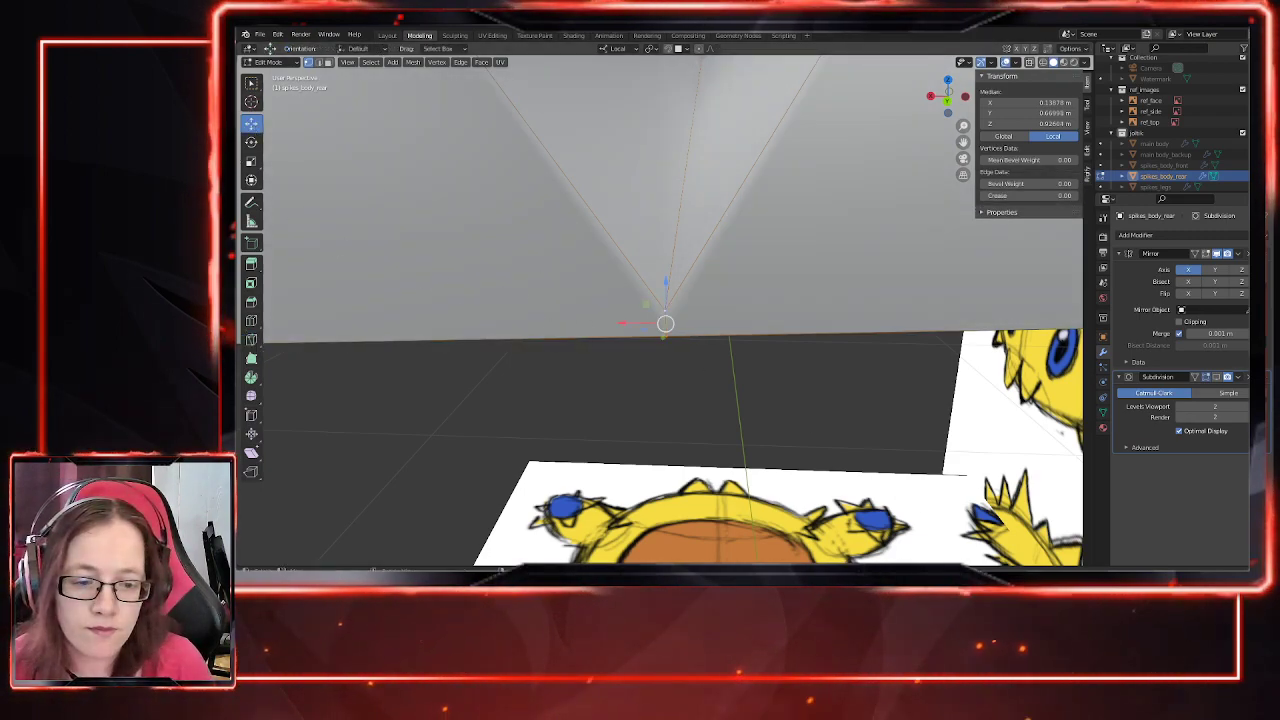
pyautogui.moveTo(650, 360); pyautogui.dragTo(745, 290, button='middle')
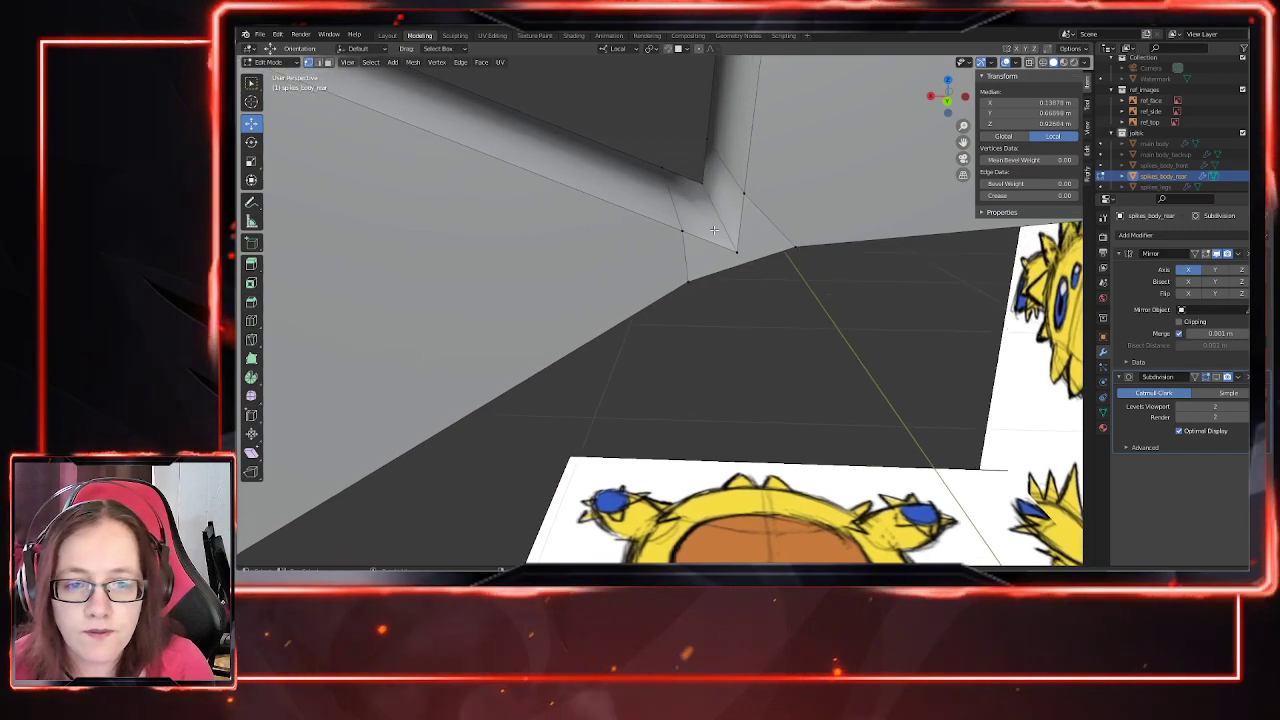
pyautogui.click(736, 252)
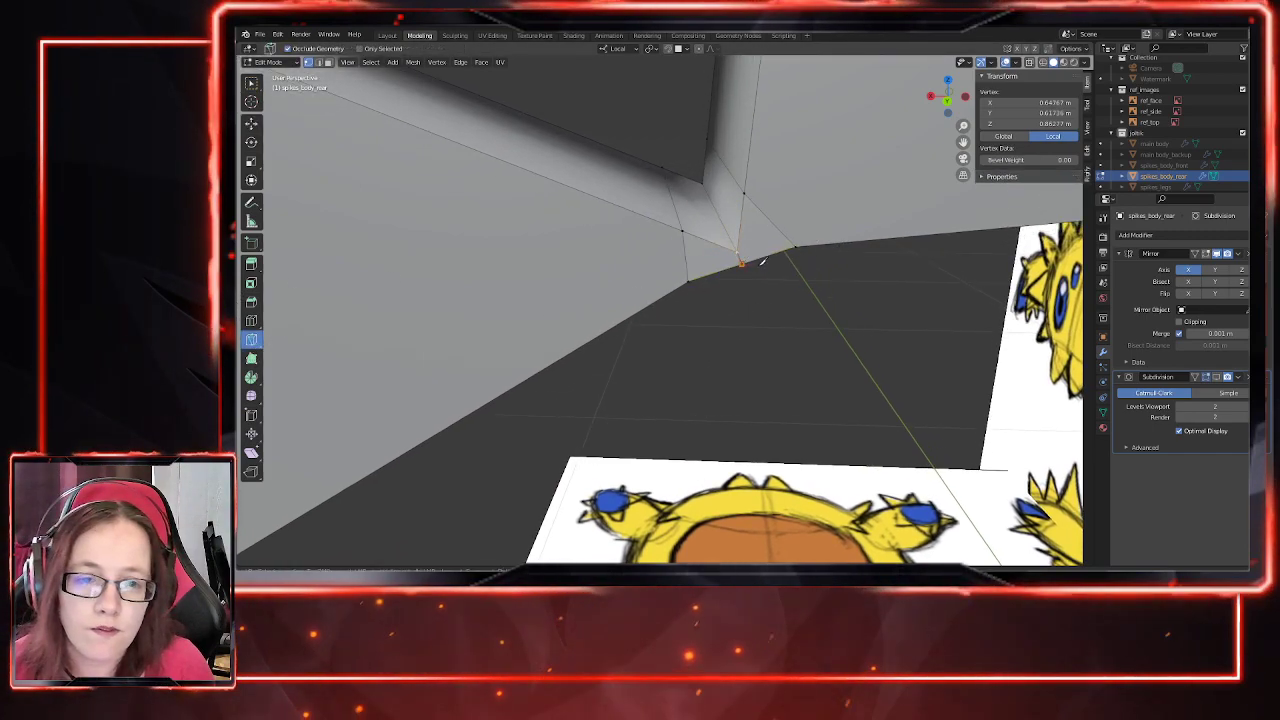
pyautogui.press('Return')
# Step: Add Knife cuts across the back of the remaining outer notches, joining each notch vertex to the lower border
pyautogui.scroll(-1, 664, 328)
pyautogui.keyDown('shift'); pyautogui.moveTo(715, 306); pyautogui.dragTo(866, 226, button='middle'); pyautogui.keyUp('shift')
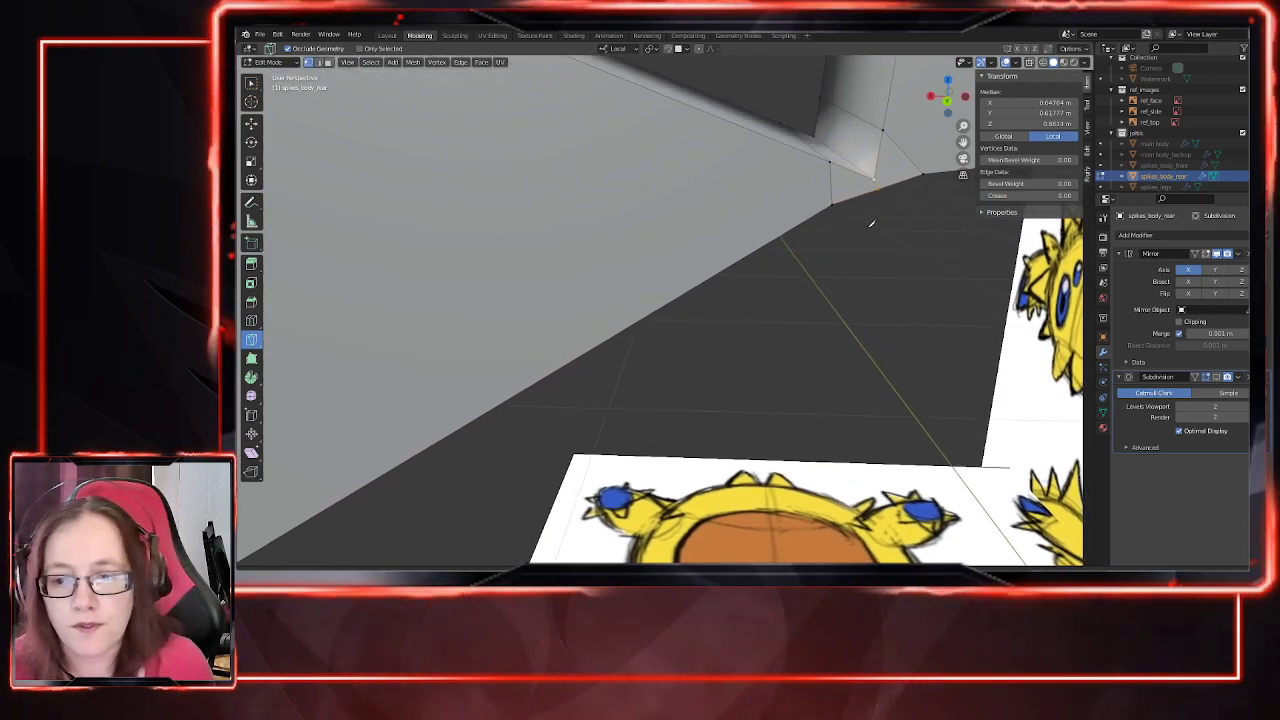
pyautogui.scroll(-2, 700, 336)
pyautogui.moveTo(678, 350); pyautogui.dragTo(577, 268, button='middle')
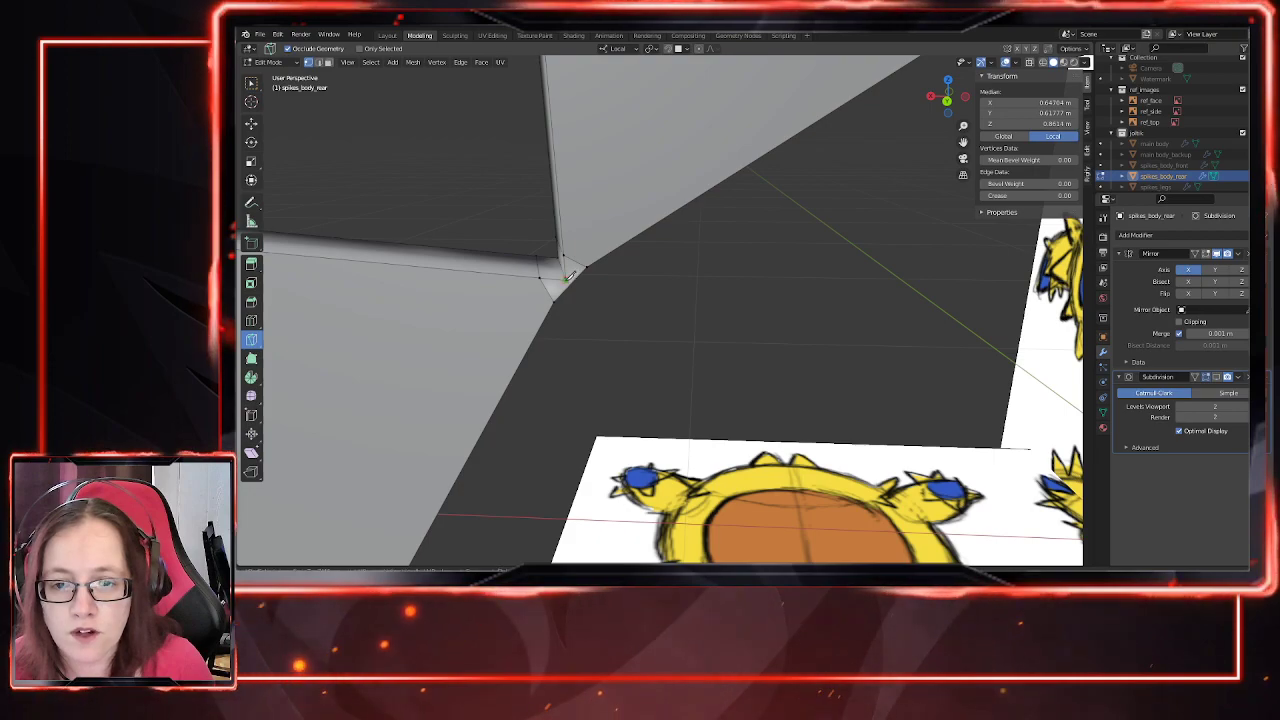
pyautogui.scroll(-1, 590, 350)
pyautogui.moveTo(610, 326); pyautogui.dragTo(575, 298, button='middle')
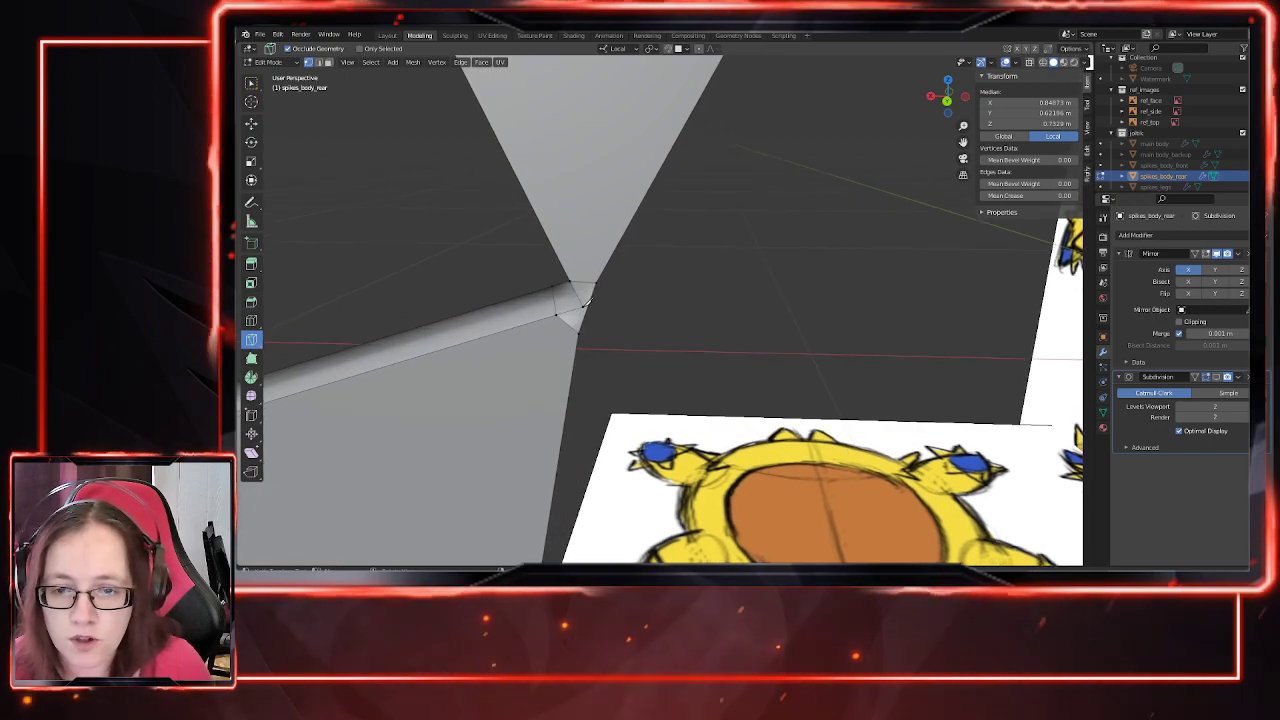
pyautogui.press('Return')
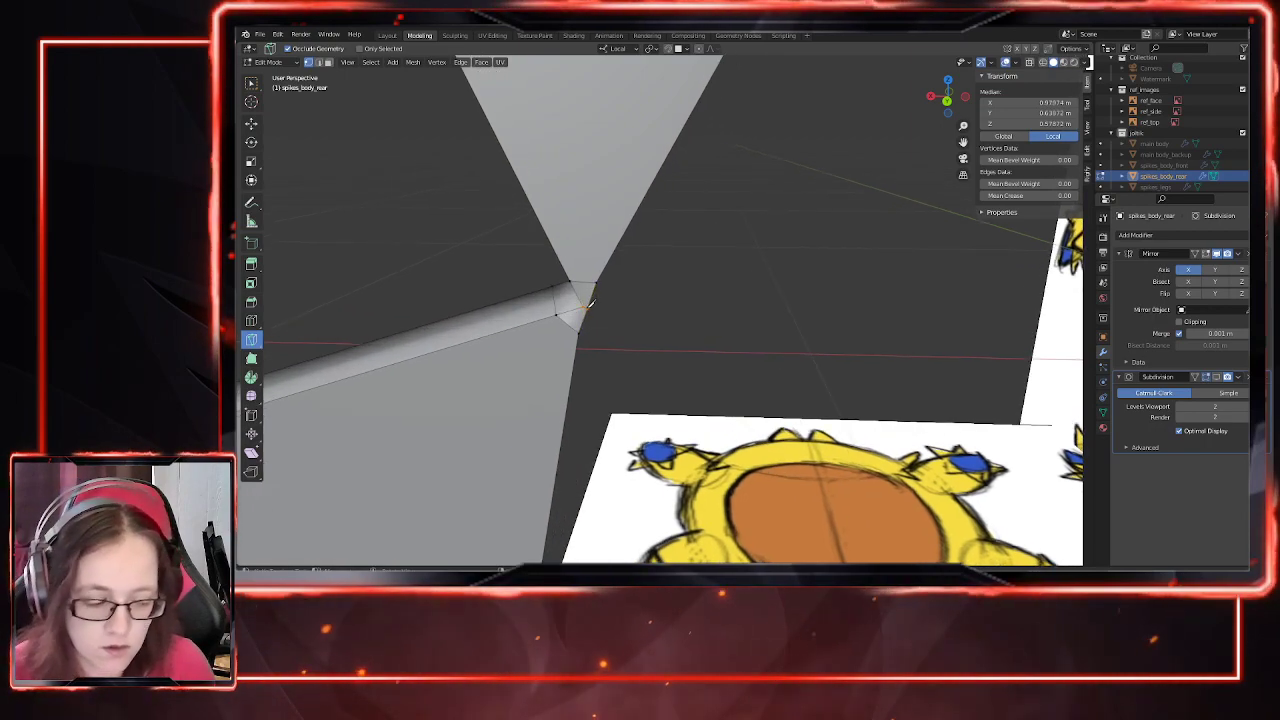
# Step: Knife-cut an edge on the front of the outer notch, from its vertex to the strip's lower edge
pyautogui.moveTo(680, 331); pyautogui.dragTo(733, 456, button='middle')
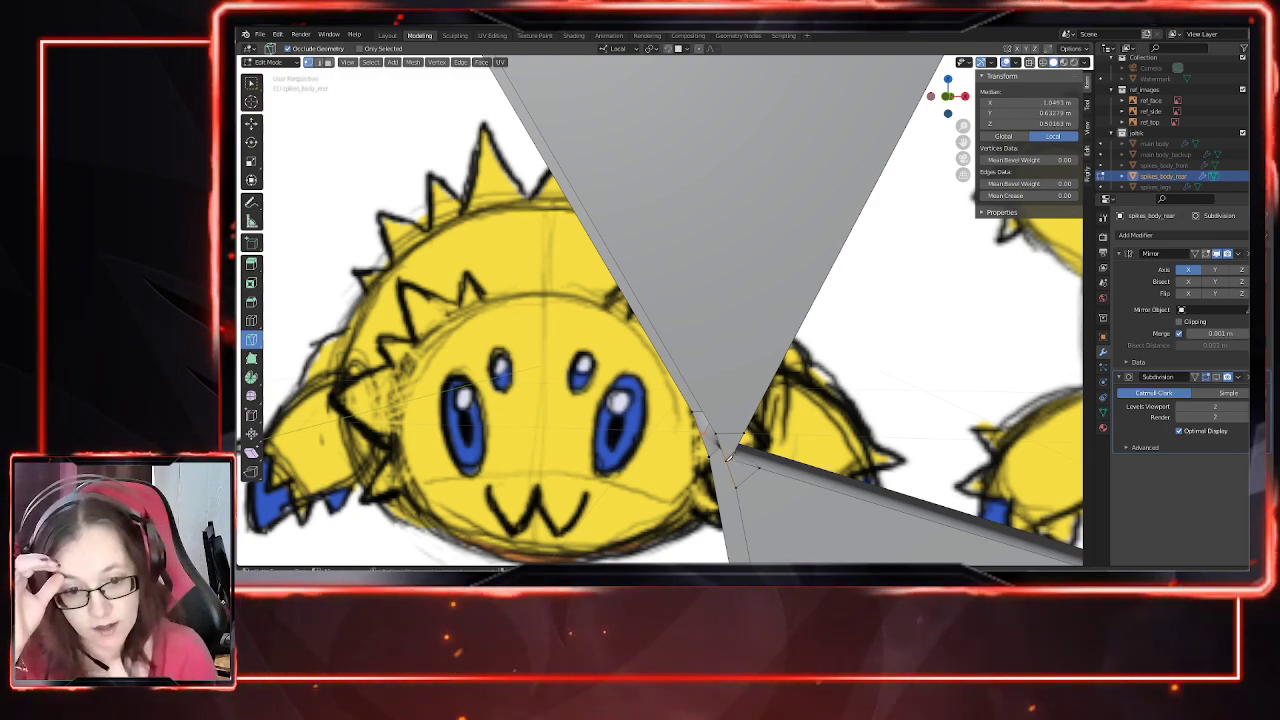
pyautogui.moveTo(733, 493); pyautogui.dragTo(717, 352, button='middle')
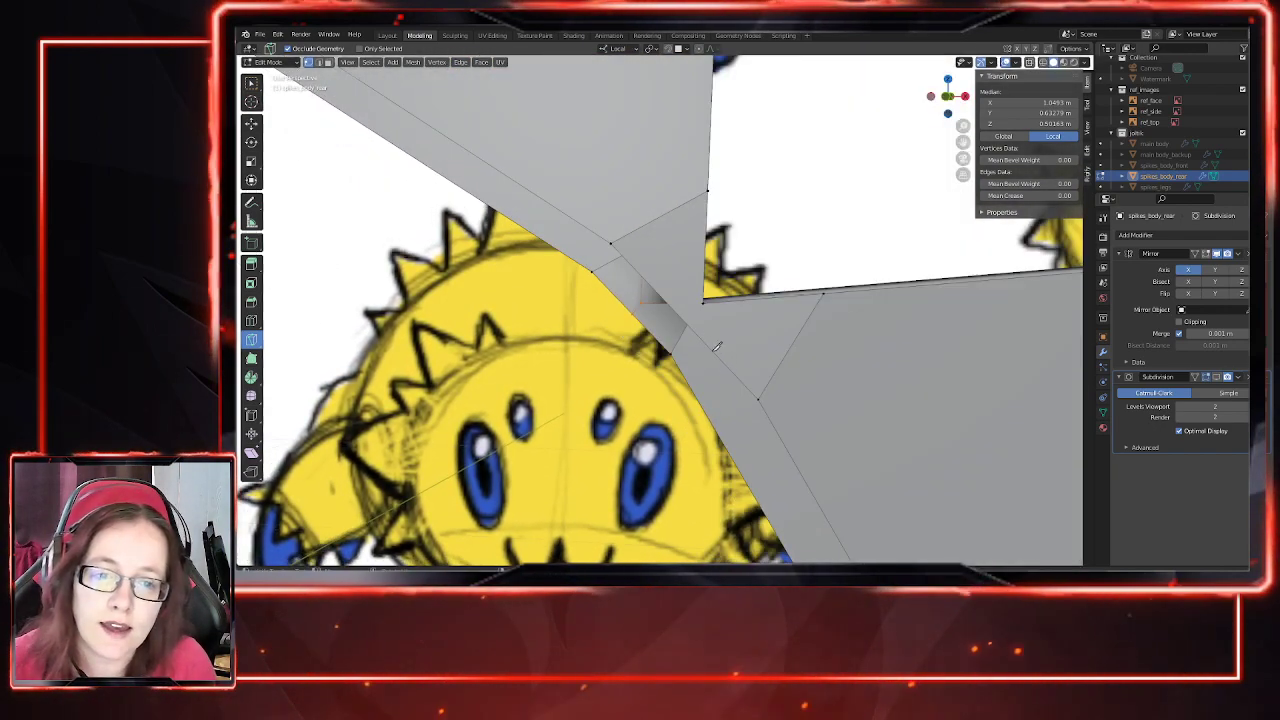
pyautogui.click(690, 316)
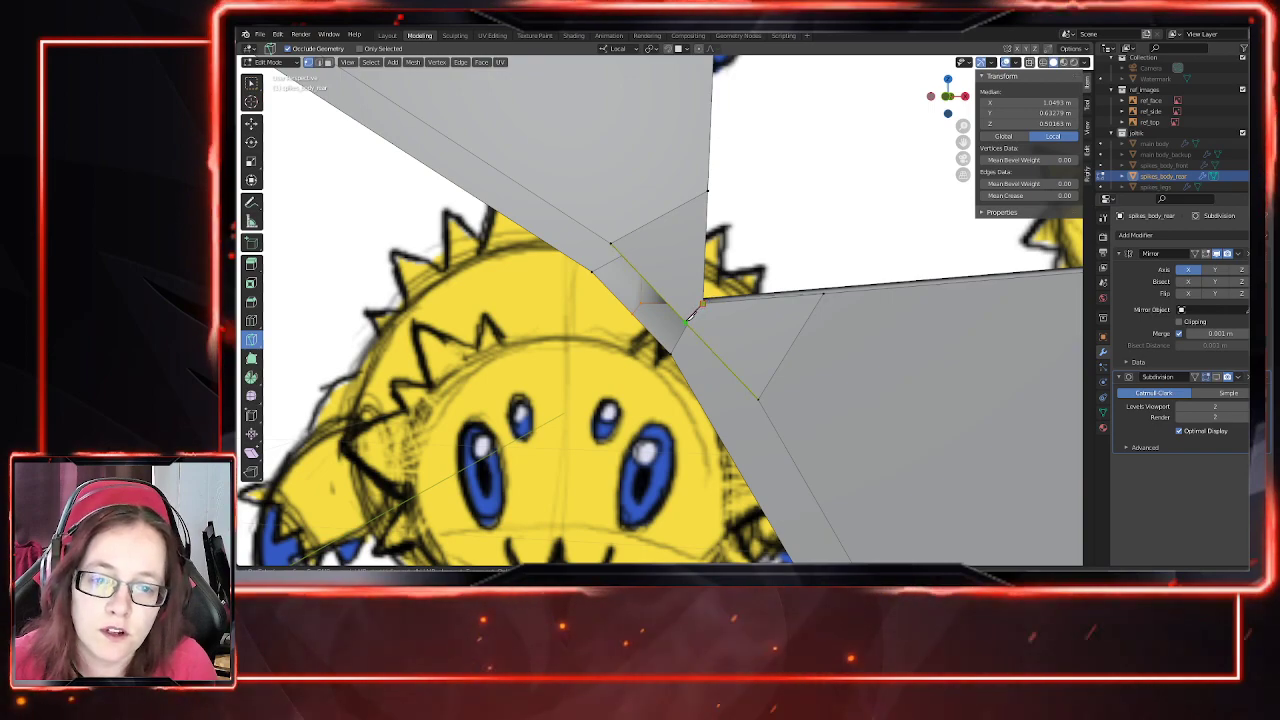
pyautogui.press('Return')
# Step: Knife-cut an edge on the front of the next notch inward, from its vertex to the strip's lower edge
pyautogui.scroll(-10, 583, 326)
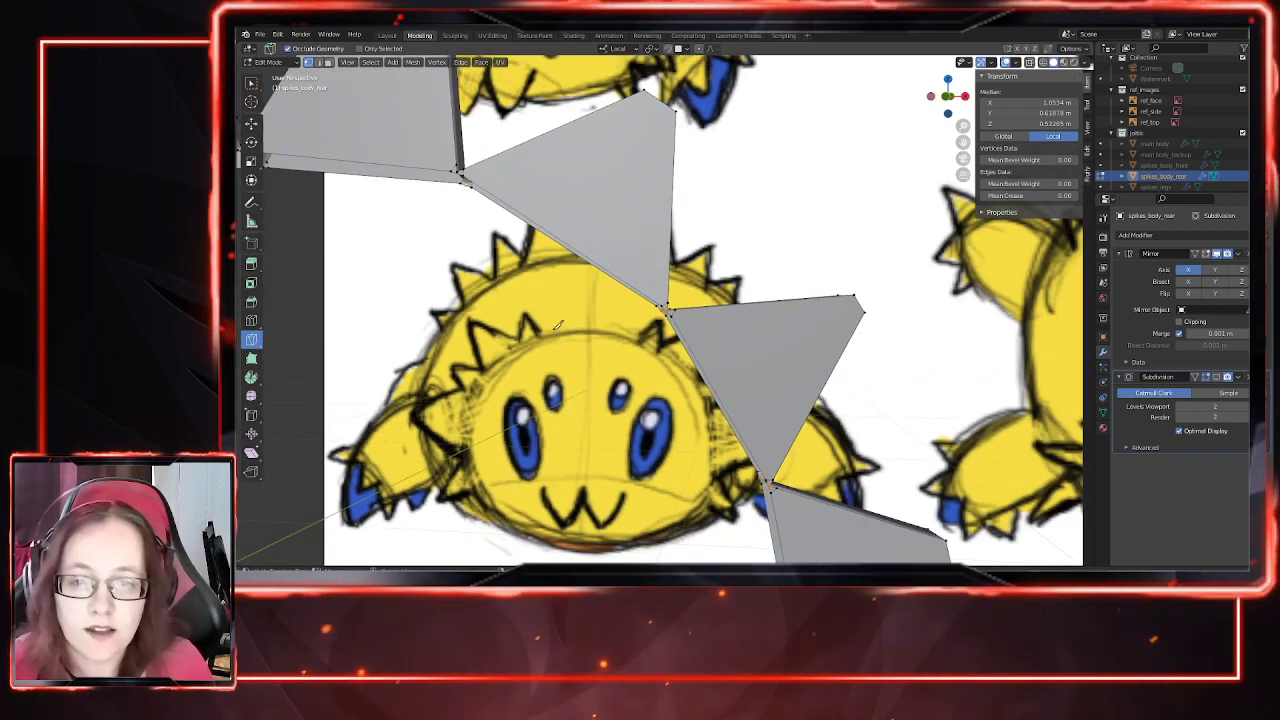
pyautogui.keyDown('shift'); pyautogui.moveTo(468, 188); pyautogui.dragTo(646, 306, button='middle'); pyautogui.keyUp('shift')
pyautogui.scroll(8, 646, 306)
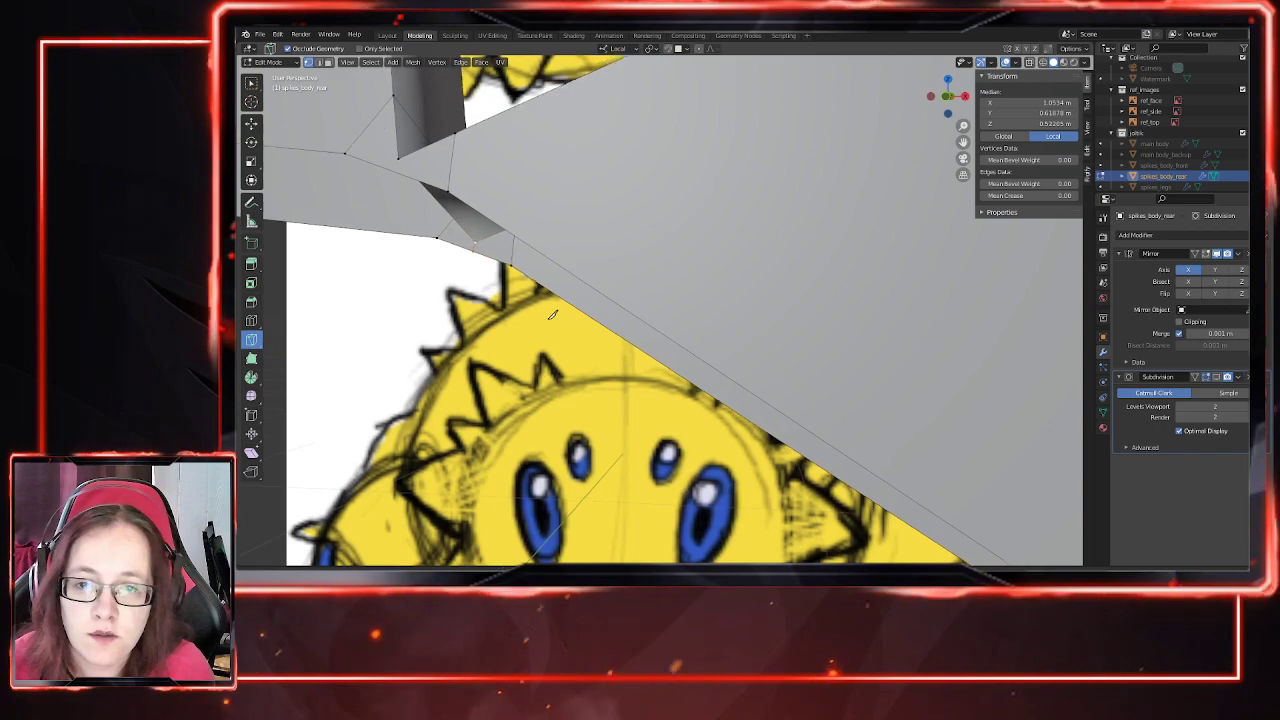
pyautogui.keyDown('shift'); pyautogui.moveTo(442, 146); pyautogui.dragTo(615, 357, button='middle'); pyautogui.keyUp('shift')
pyautogui.click(609, 374)
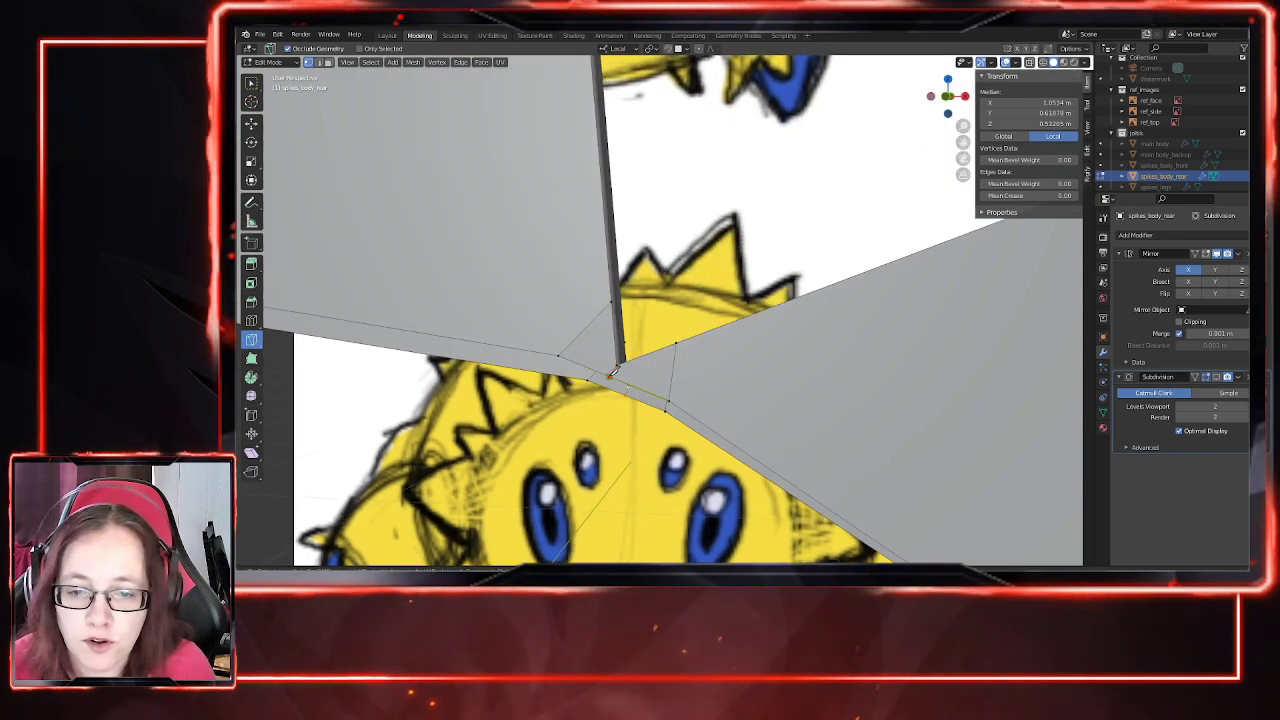
pyautogui.press('Return')
# Step: Return the rear spikes to Object Mode and enable their Subdivision modifier's viewport display
pyautogui.moveTo(550, 328); pyautogui.dragTo(322, 220, button='middle')
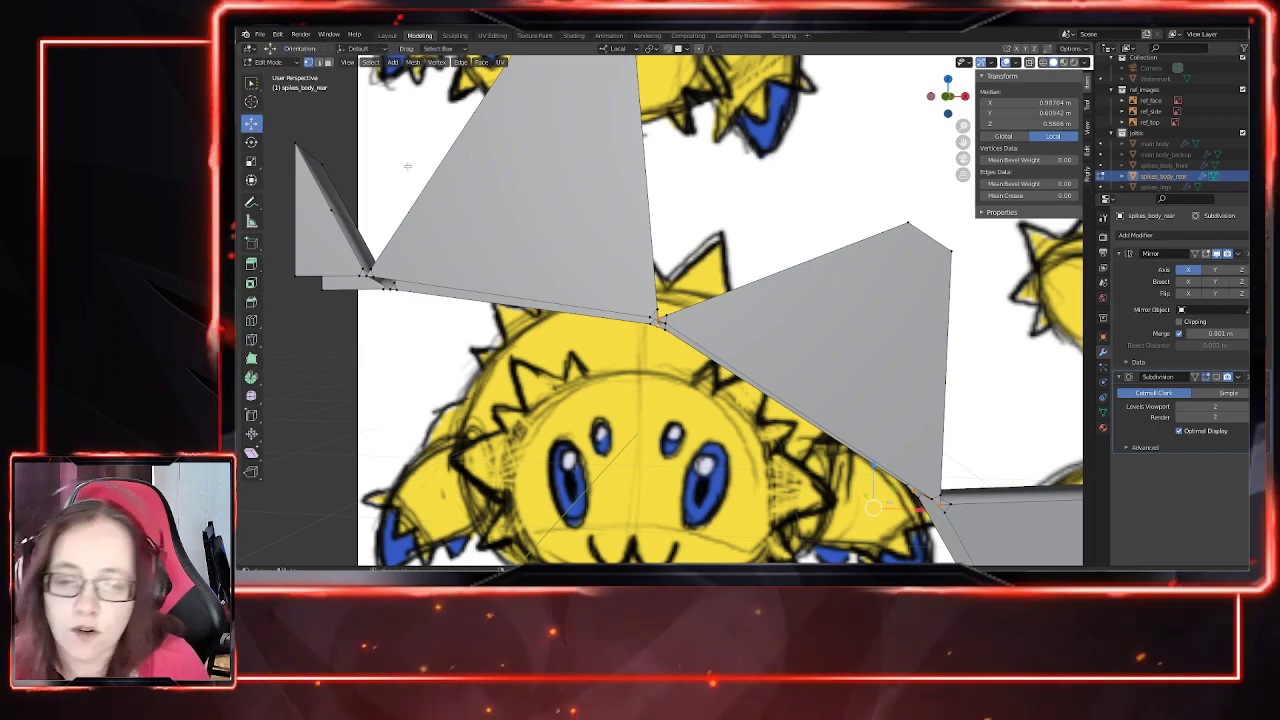
pyautogui.scroll(-4, 700, 388)
pyautogui.press('Tab')
pyautogui.moveTo(700, 388); pyautogui.dragTo(775, 472, button='middle')
pyautogui.click(1217, 377)
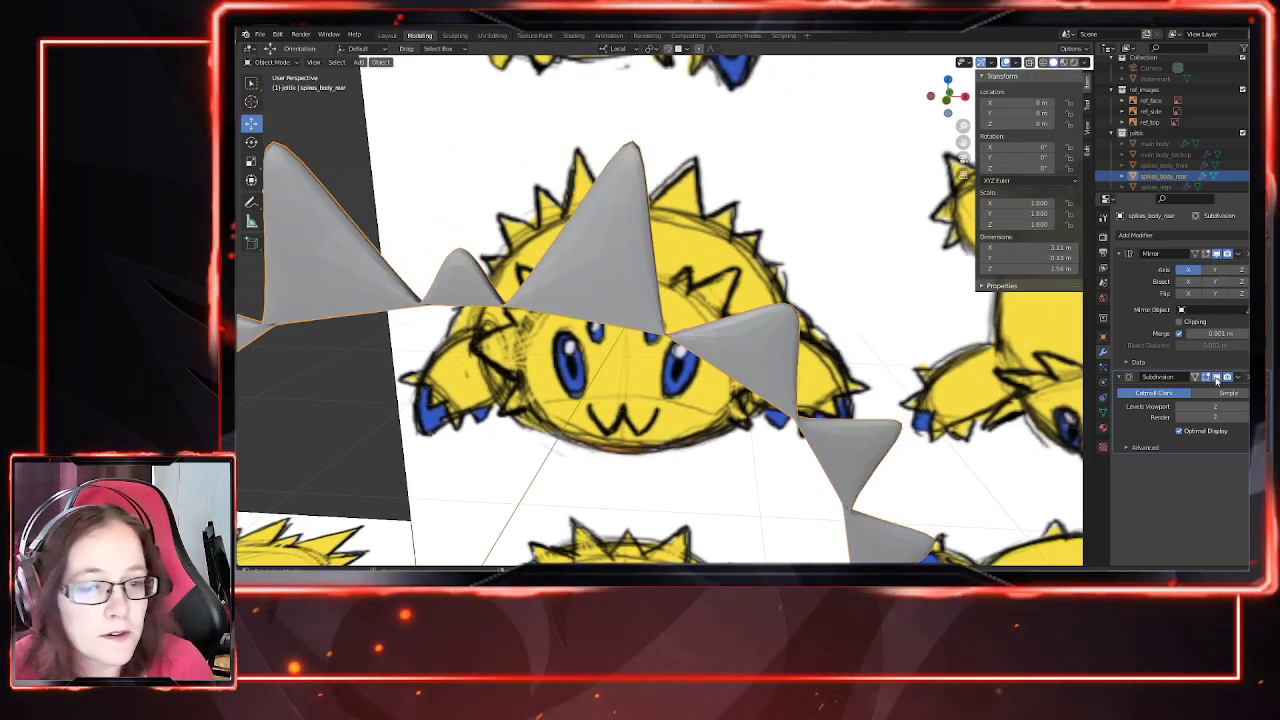
# Step: Examine the smoothed rear spikes from several angles against the reference drawings
pyautogui.scroll(-1, 871, 408)
pyautogui.moveTo(836, 437)
pyautogui.mouseDown(button='middle')
pyautogui.moveTo(791, 438)
pyautogui.moveTo(806, 462)
pyautogui.moveTo(848, 437)
pyautogui.mouseUp(button='middle')
pyautogui.scroll(-6, 856, 436)
pyautogui.moveTo(697, 440)
pyautogui.mouseDown(button='middle')
pyautogui.moveTo(592, 427)
pyautogui.moveTo(728, 418)
pyautogui.mouseUp(button='middle')
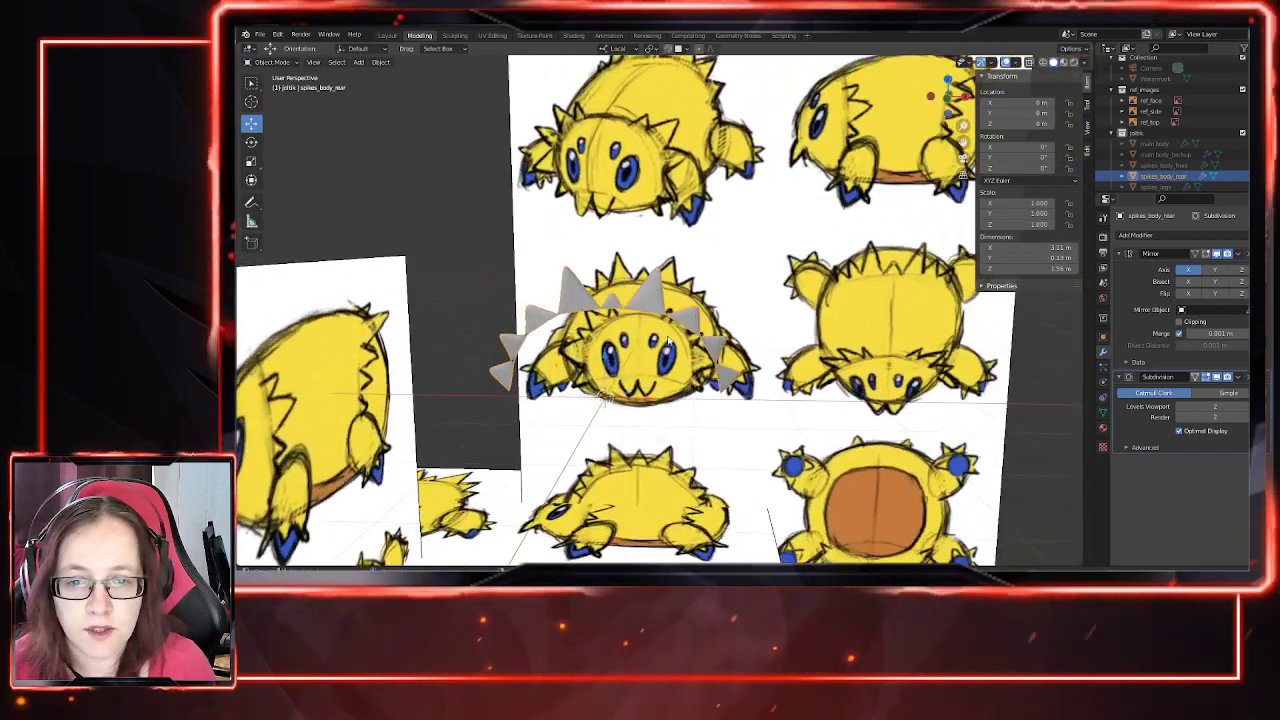
pyautogui.scroll(4, 700, 380)
pyautogui.rightClick(636, 288)
pyautogui.click(636, 286)
pyautogui.moveTo(636, 288)
pyautogui.mouseDown(button='middle')
pyautogui.moveTo(671, 438)
pyautogui.moveTo(704, 424)
pyautogui.mouseUp(button='middle')
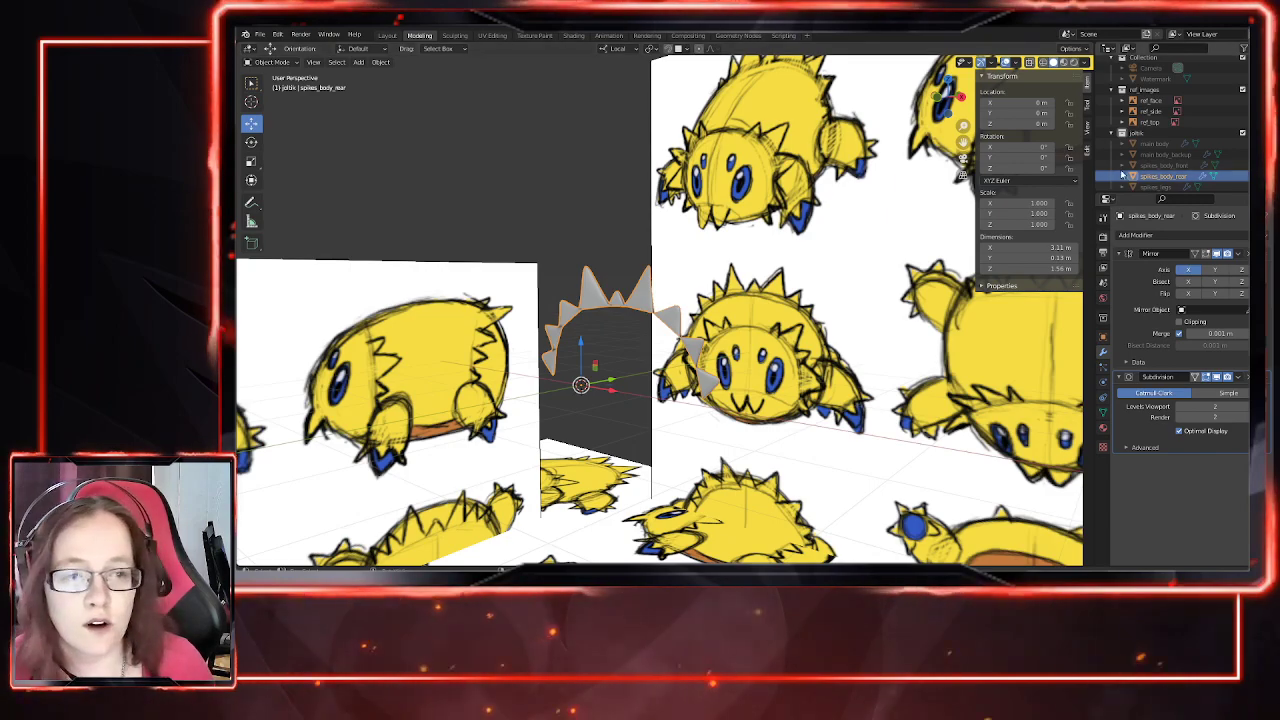
# Step: Show the main body and spikes_body_front objects and hide spikes_body_rear
pyautogui.click(1254, 144)
pyautogui.click(1254, 176)
pyautogui.click(1254, 165)
# Step: Select the front body spikes, enable their Subdivision modifier's viewport display and open them in Edit Mode
pyautogui.moveTo(805, 402); pyautogui.dragTo(729, 413, button='middle')
pyautogui.moveTo(596, 365); pyautogui.dragTo(798, 350, button='middle')
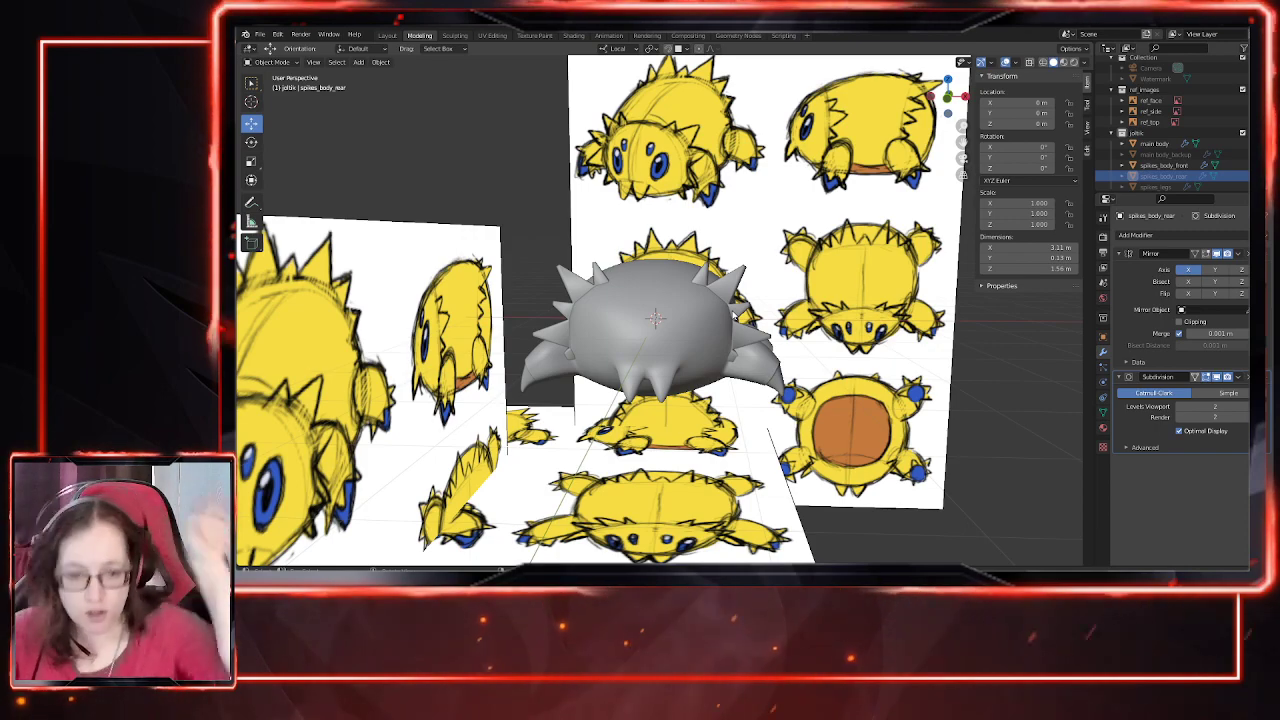
pyautogui.scroll(2, 737, 342)
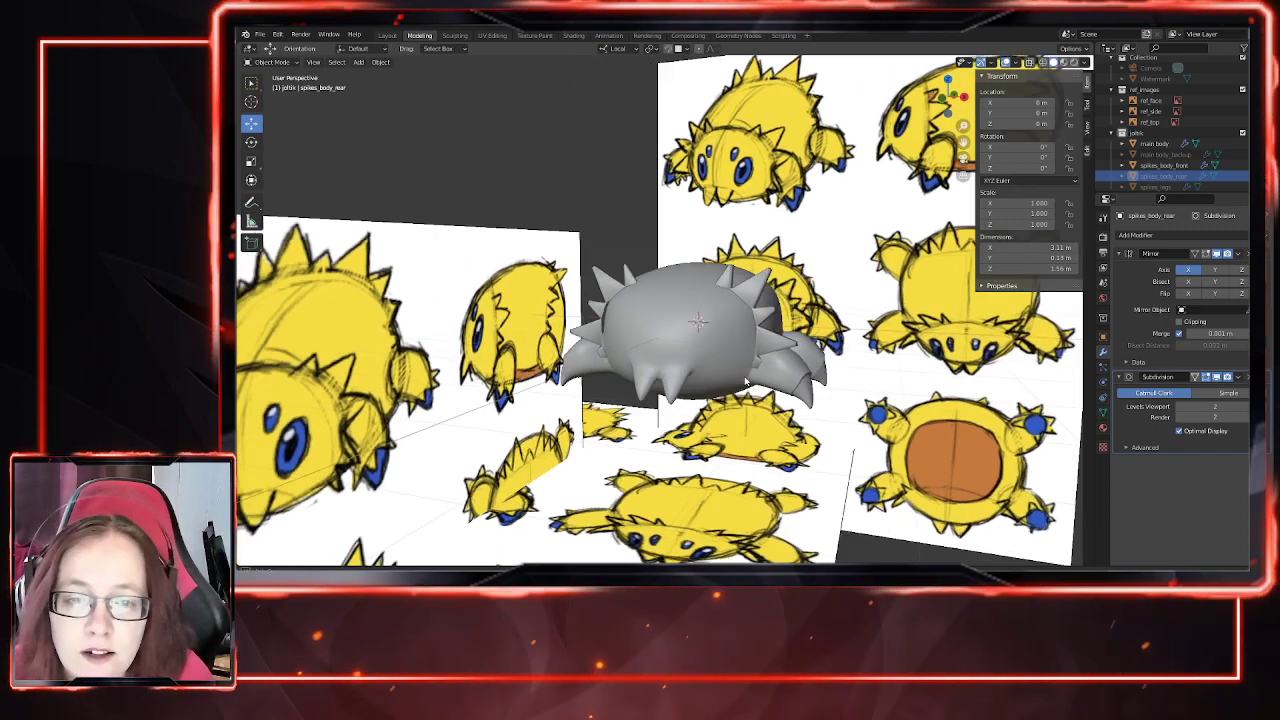
pyautogui.click(757, 297)
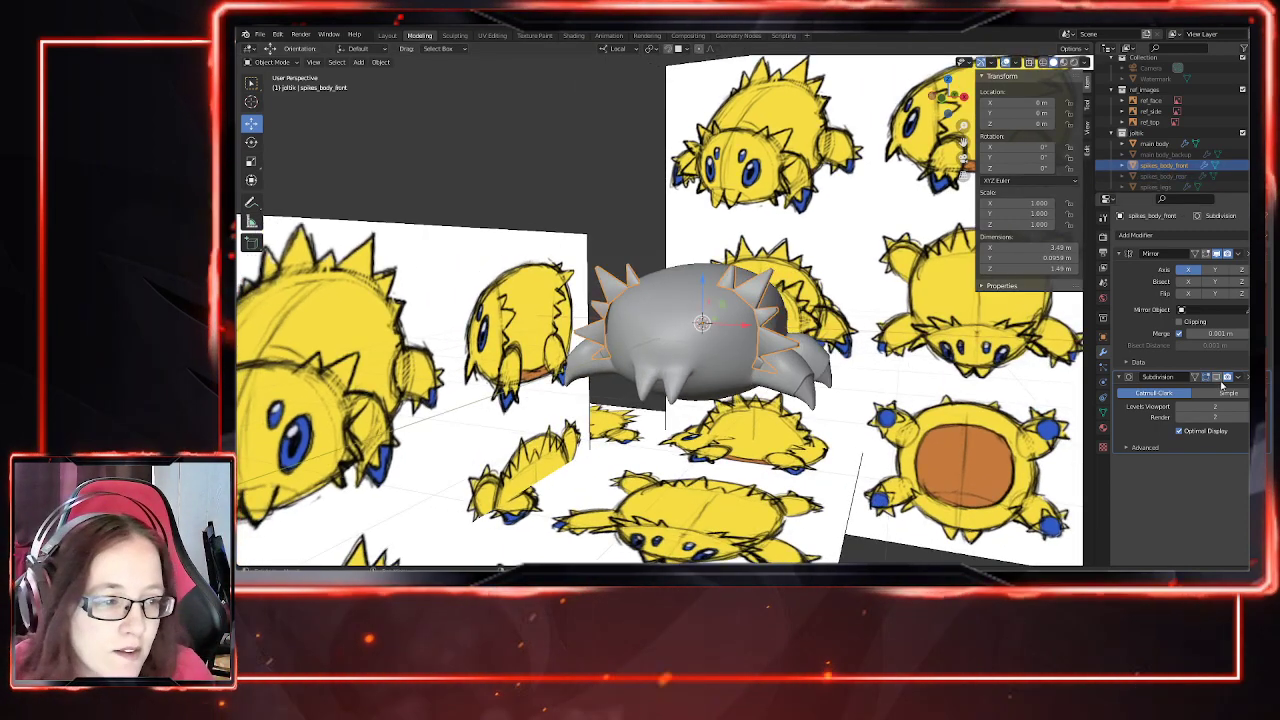
pyautogui.press('Tab')
# Step: Examine how the front spikes sit against the body from the side and front, with X-ray on and off
pyautogui.moveTo(802, 343); pyautogui.dragTo(960, 400, button='middle')
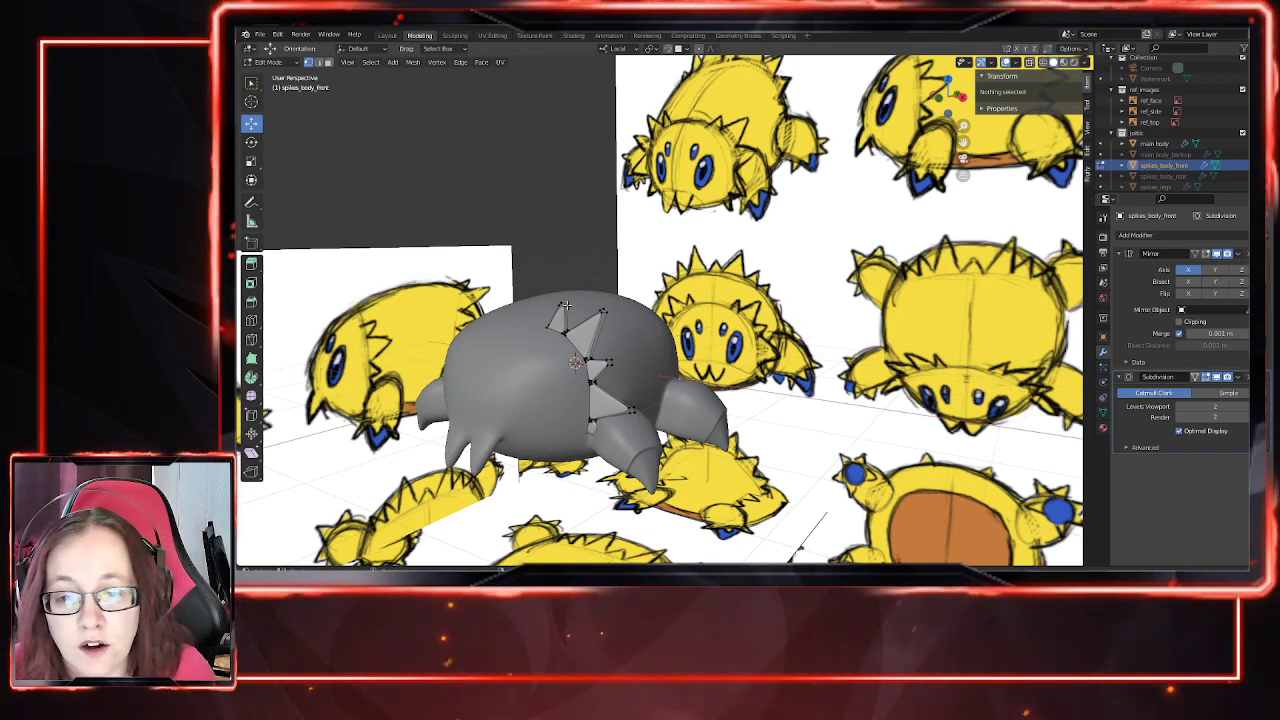
pyautogui.moveTo(640, 364); pyautogui.dragTo(640, 347, button='middle')
pyautogui.keyDown('shift'); pyautogui.moveTo(568, 387); pyautogui.dragTo(614, 276, button='middle'); pyautogui.keyUp('shift')
pyautogui.scroll(4, 682, 420)
pyautogui.moveTo(661, 333); pyautogui.dragTo(1059, 122, button='middle')
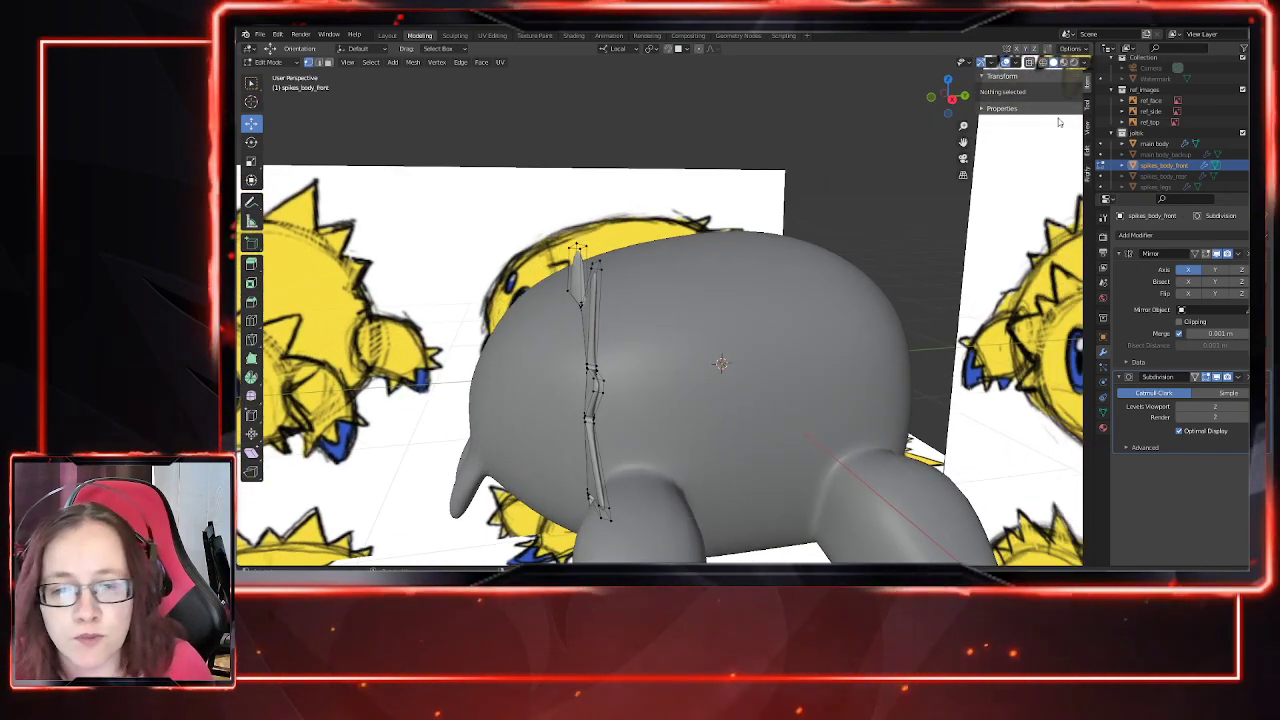
pyautogui.click(1030, 62)
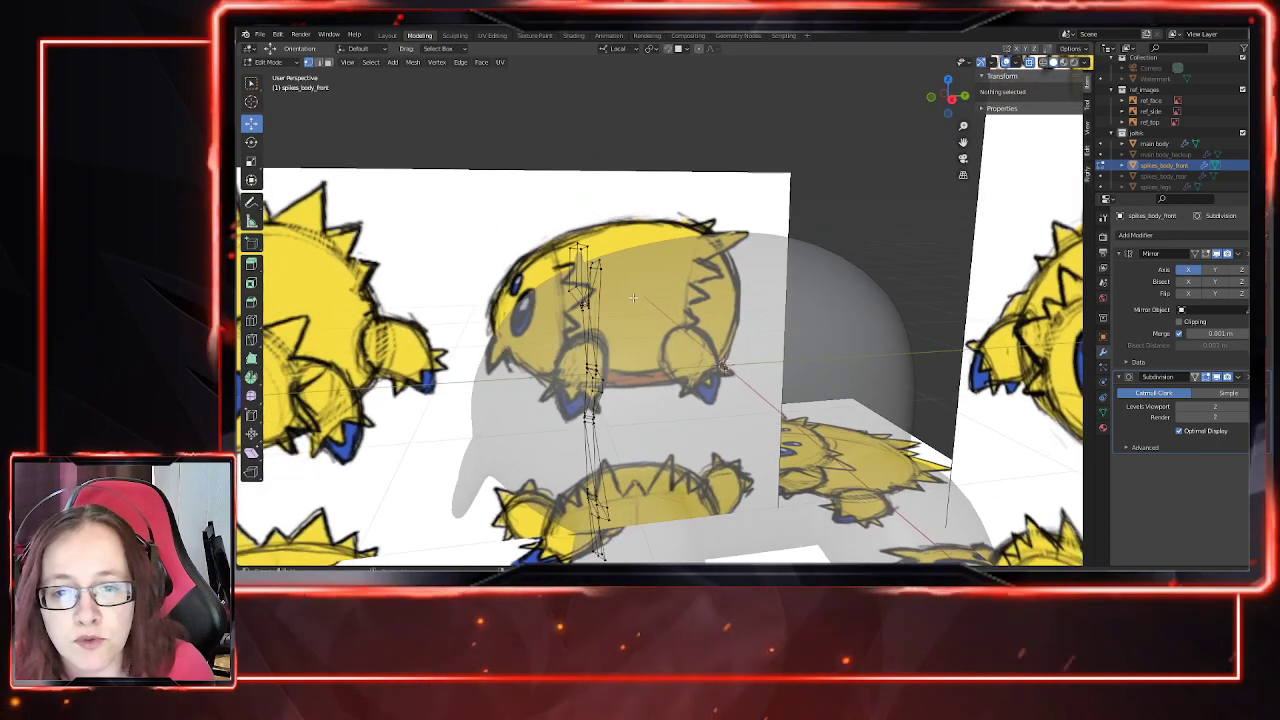
pyautogui.moveTo(684, 341); pyautogui.dragTo(709, 185, button='middle')
pyautogui.moveTo(723, 229); pyautogui.dragTo(880, 222, button='middle')
pyautogui.click(1030, 62)
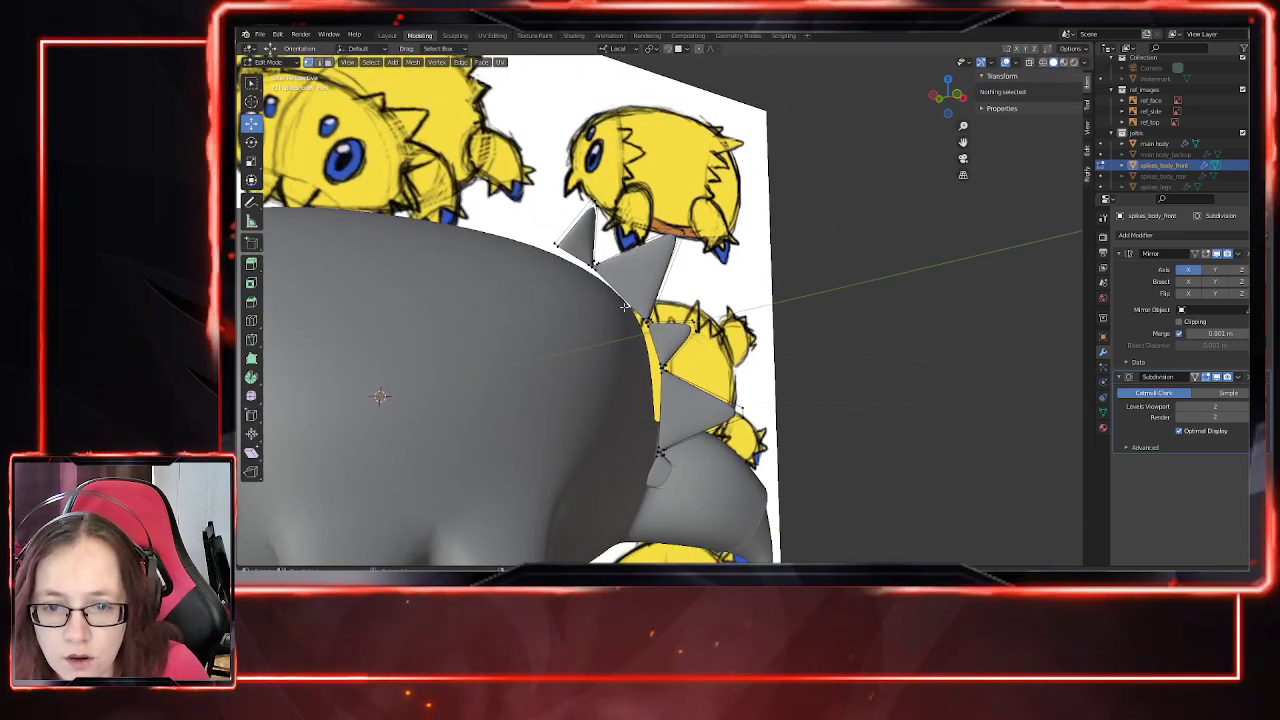
pyautogui.moveTo(560, 350); pyautogui.dragTo(579, 342, button='middle')
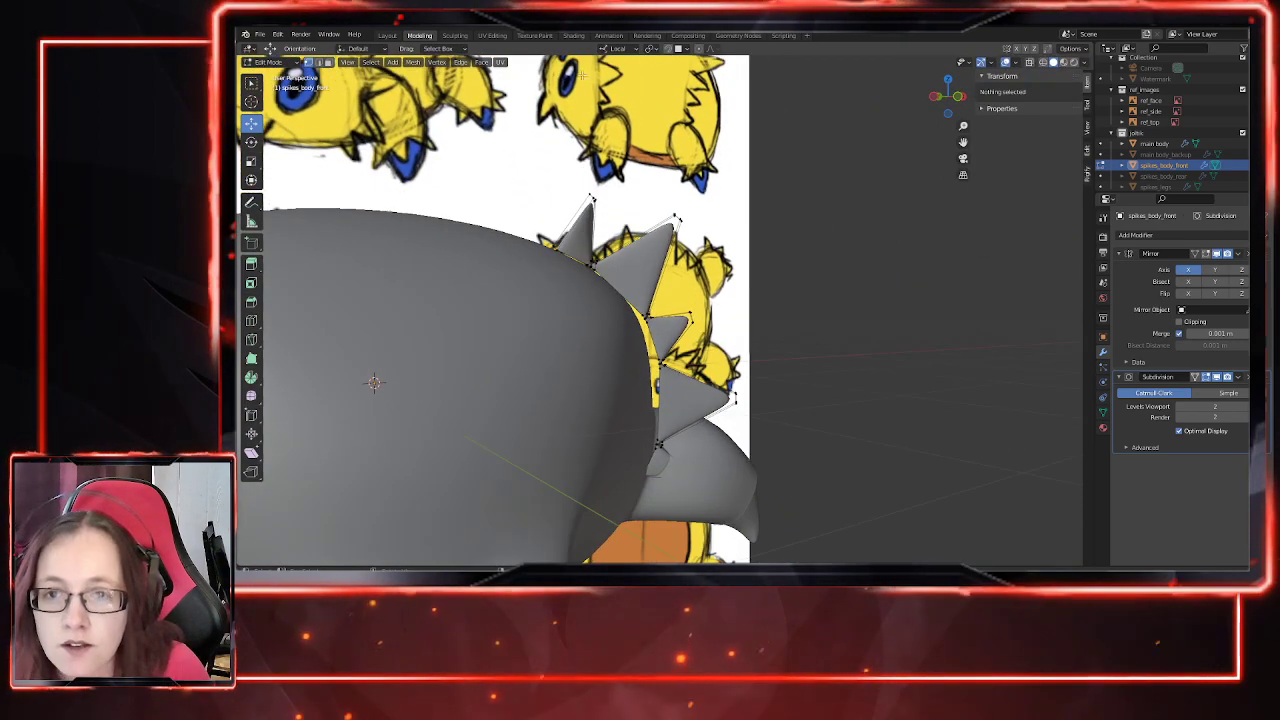
pyautogui.moveTo(662, 109); pyautogui.dragTo(883, 130, button='middle')
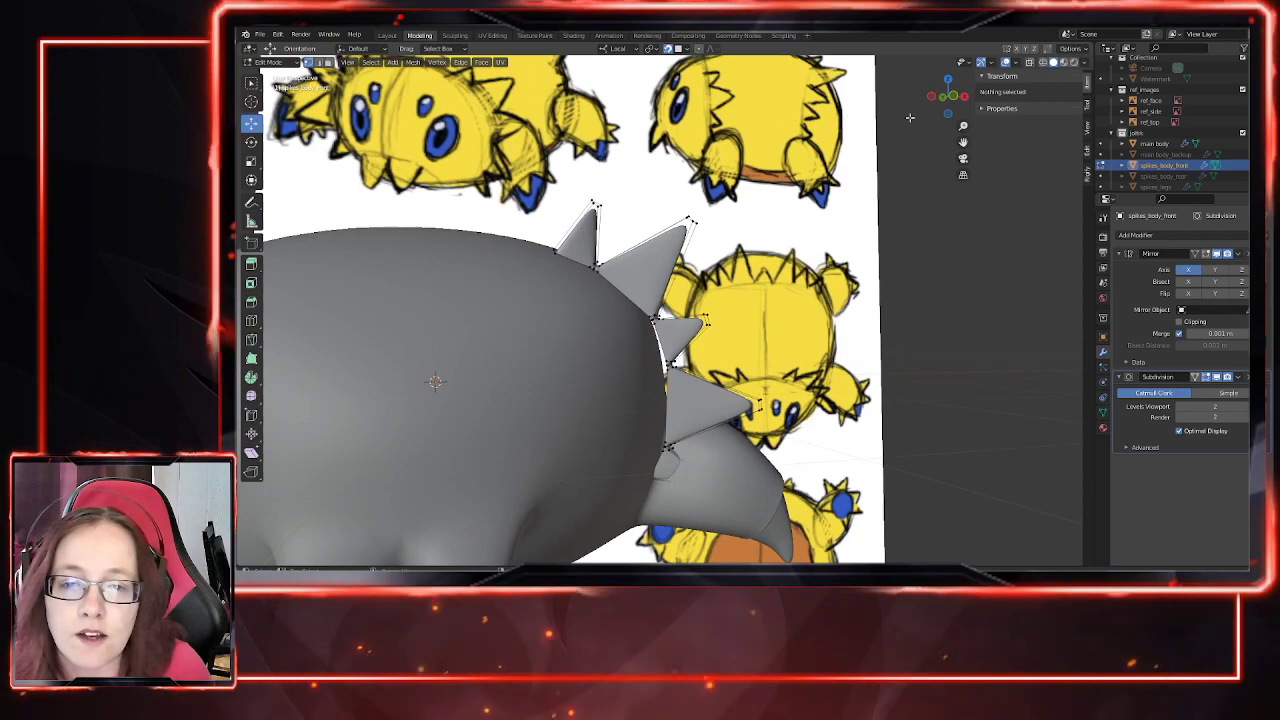
# Step: Turn snapping off and lower the inner base vertices of the topmost front spike about 0.06 m into the body
pyautogui.click(1029, 62)
pyautogui.moveTo(541, 238); pyautogui.dragTo(568, 264)
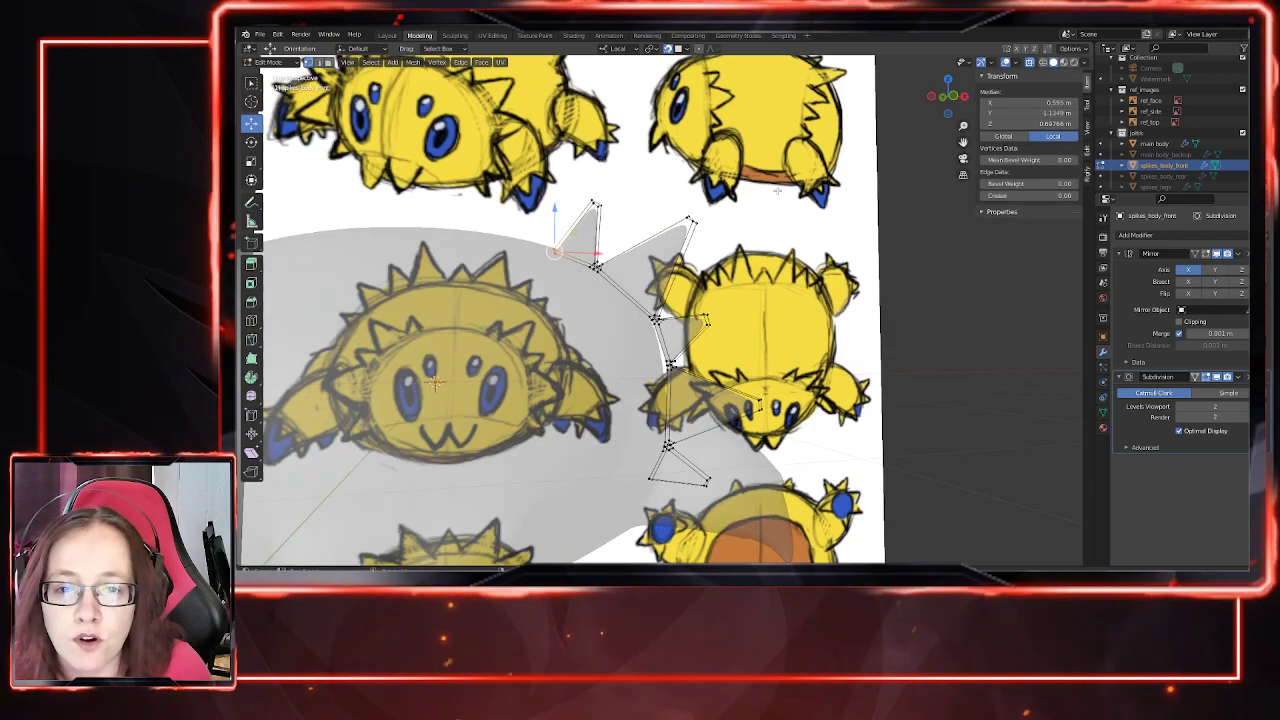
pyautogui.hotkey('alt', 'z')
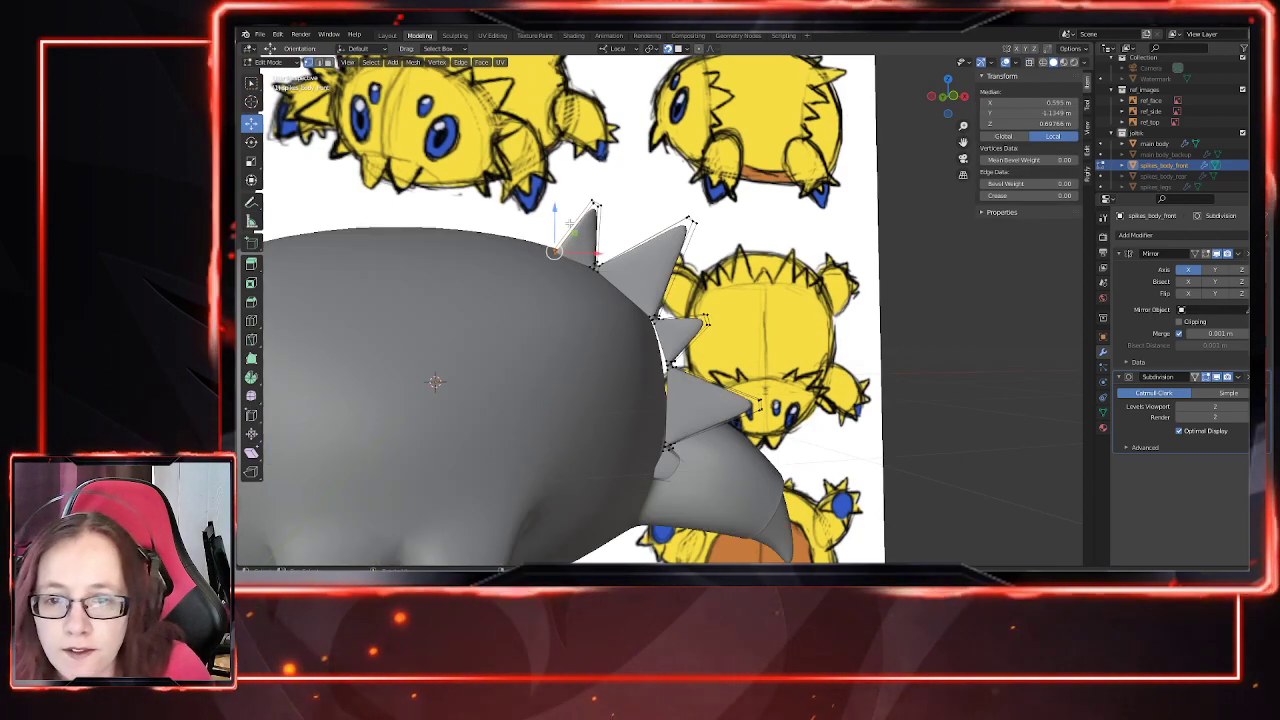
pyautogui.moveTo(555, 208); pyautogui.dragTo(565, 218)
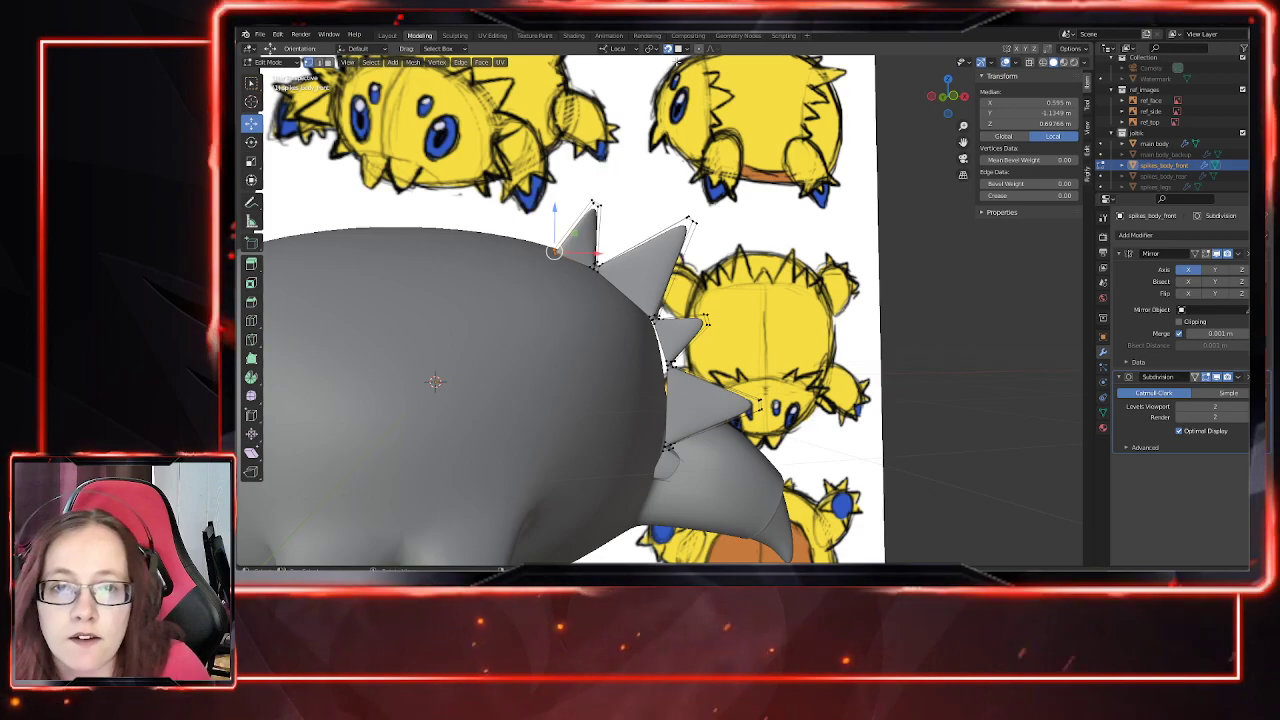
pyautogui.click(669, 50)
pyautogui.moveTo(596, 358); pyautogui.dragTo(640, 395, button='middle')
pyautogui.scroll(4, 589, 317)
pyautogui.moveTo(589, 317); pyautogui.dragTo(605, 332, button='middle')
pyautogui.keyDown('shift'); pyautogui.moveTo(590, 322); pyautogui.dragTo(765, 425, button='middle'); pyautogui.keyUp('shift')
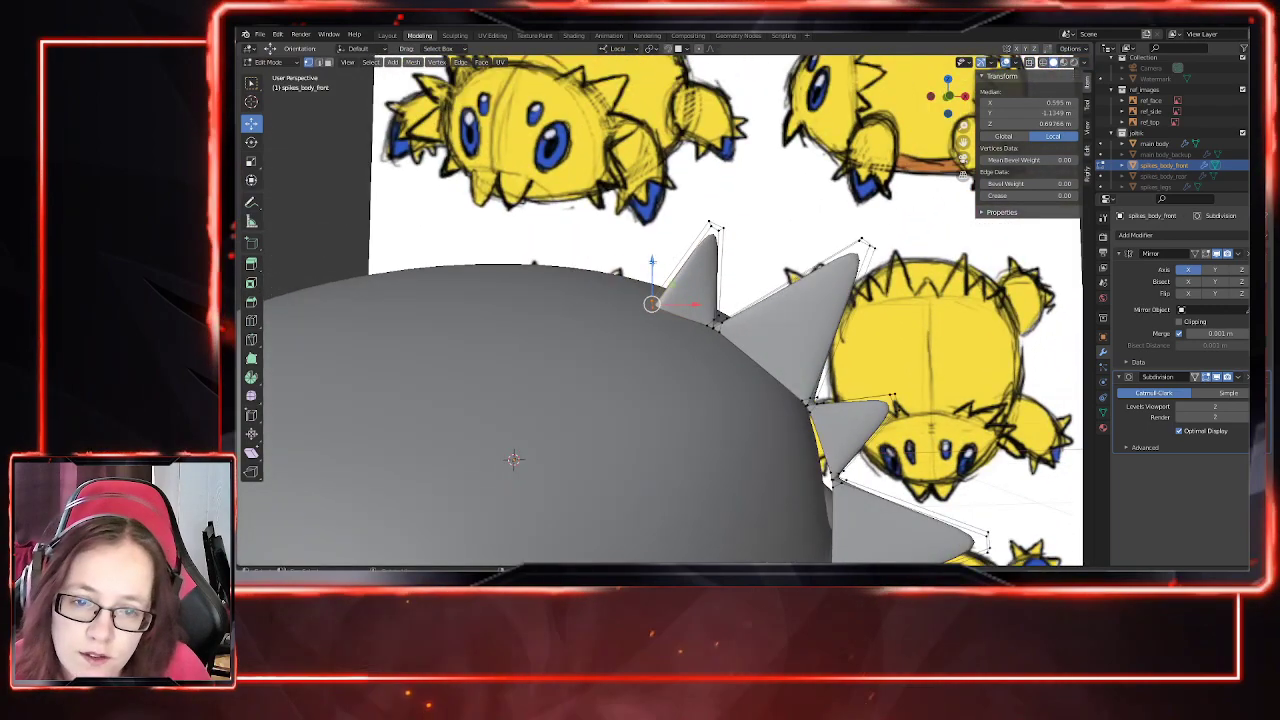
pyautogui.moveTo(652, 264); pyautogui.dragTo(652, 270)
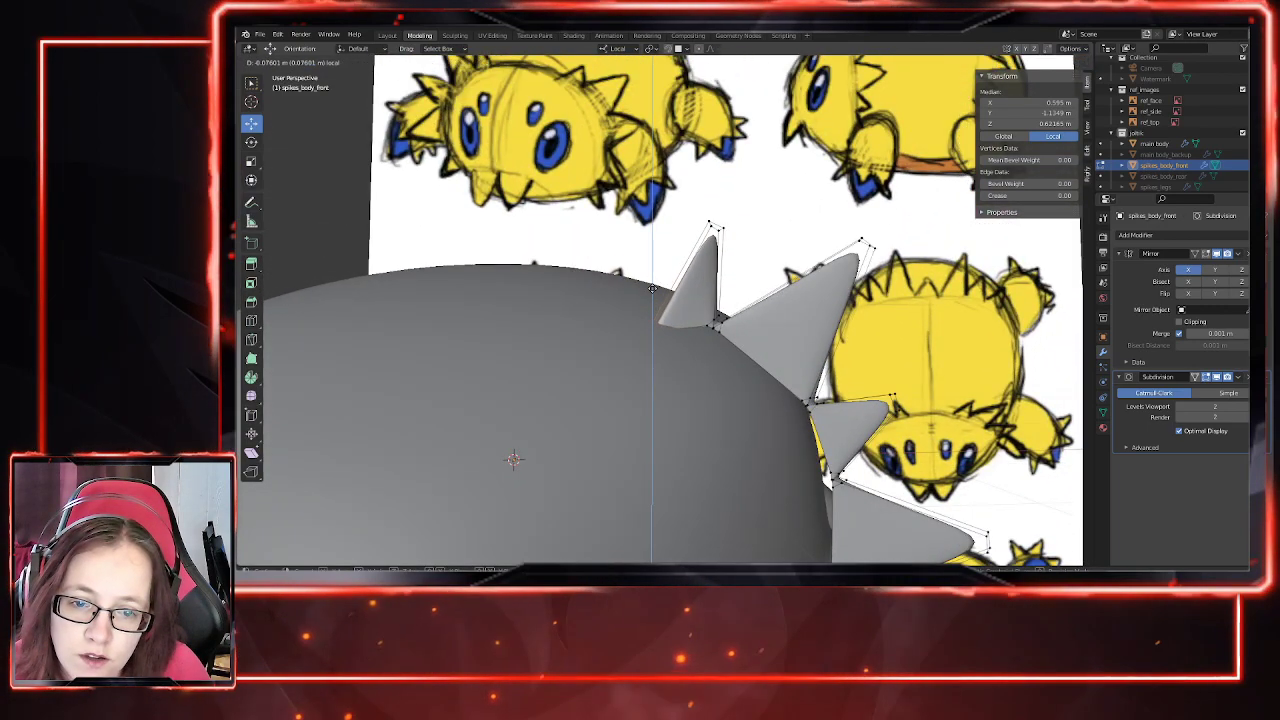
pyautogui.click(651, 281)
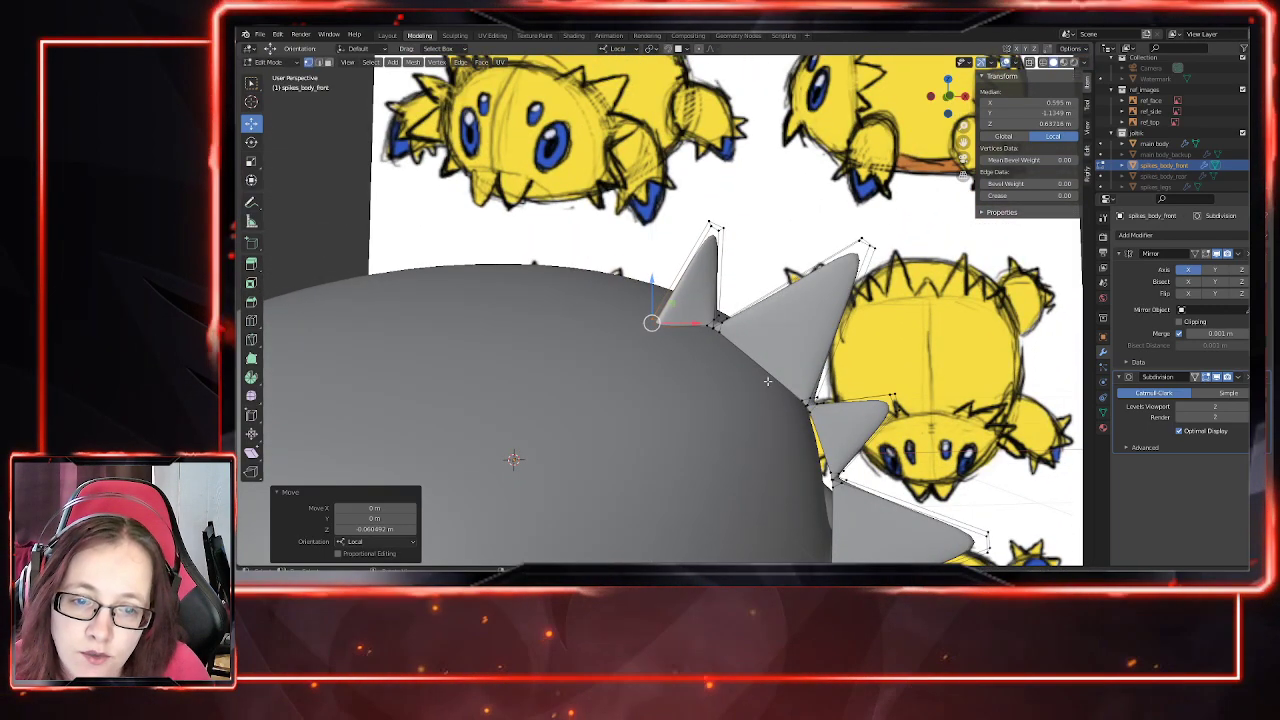
# Step: Move the base vertices between the first and second spikes about 0.02 m inward and 0.037 m down onto the body
pyautogui.click(1029, 63)
pyautogui.keyDown('shift'); pyautogui.moveTo(778, 409); pyautogui.dragTo(762, 367, button='middle'); pyautogui.keyUp('shift')
pyautogui.scroll(4, 763, 368)
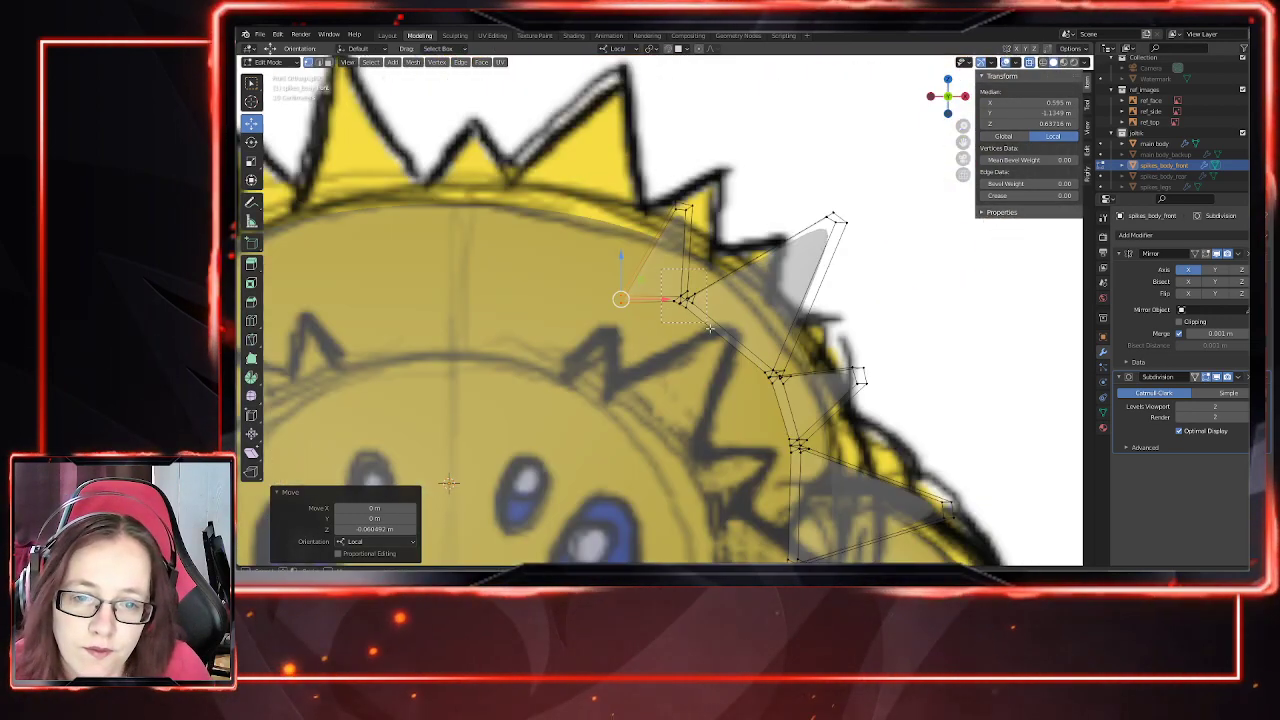
pyautogui.press('g')
pyautogui.press('x')
pyautogui.click(702, 292)
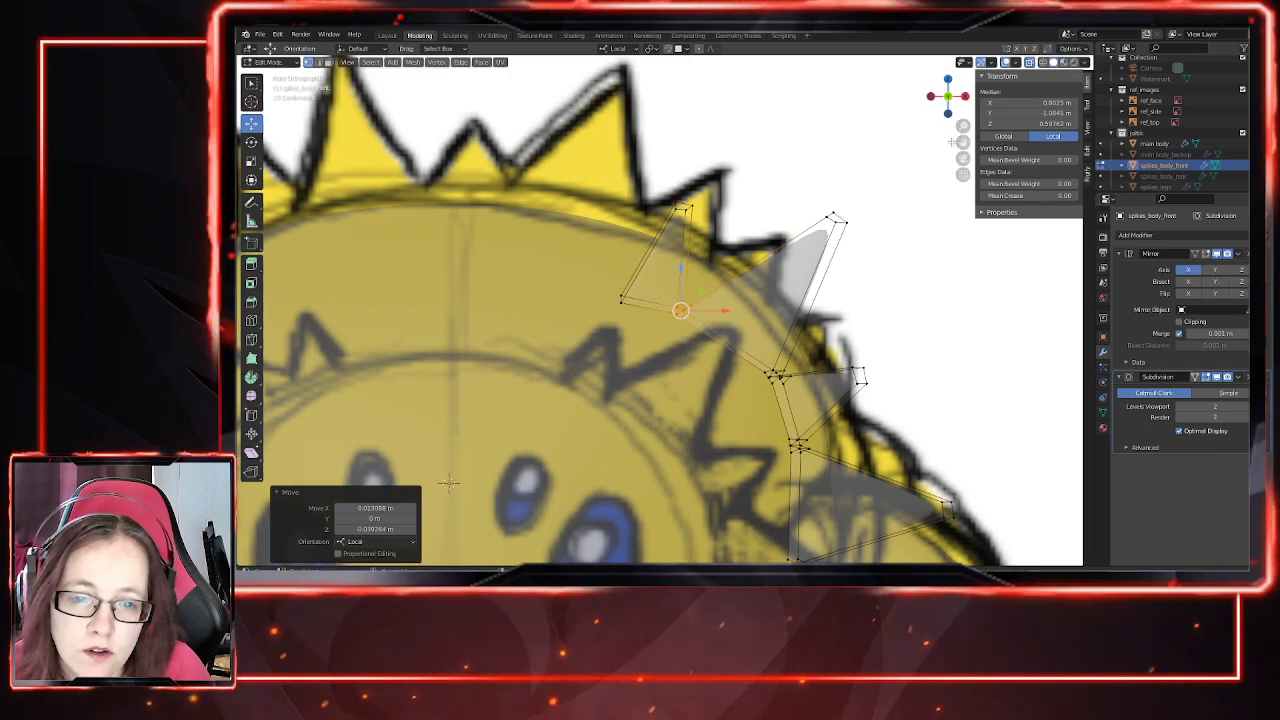
pyautogui.click(1026, 64)
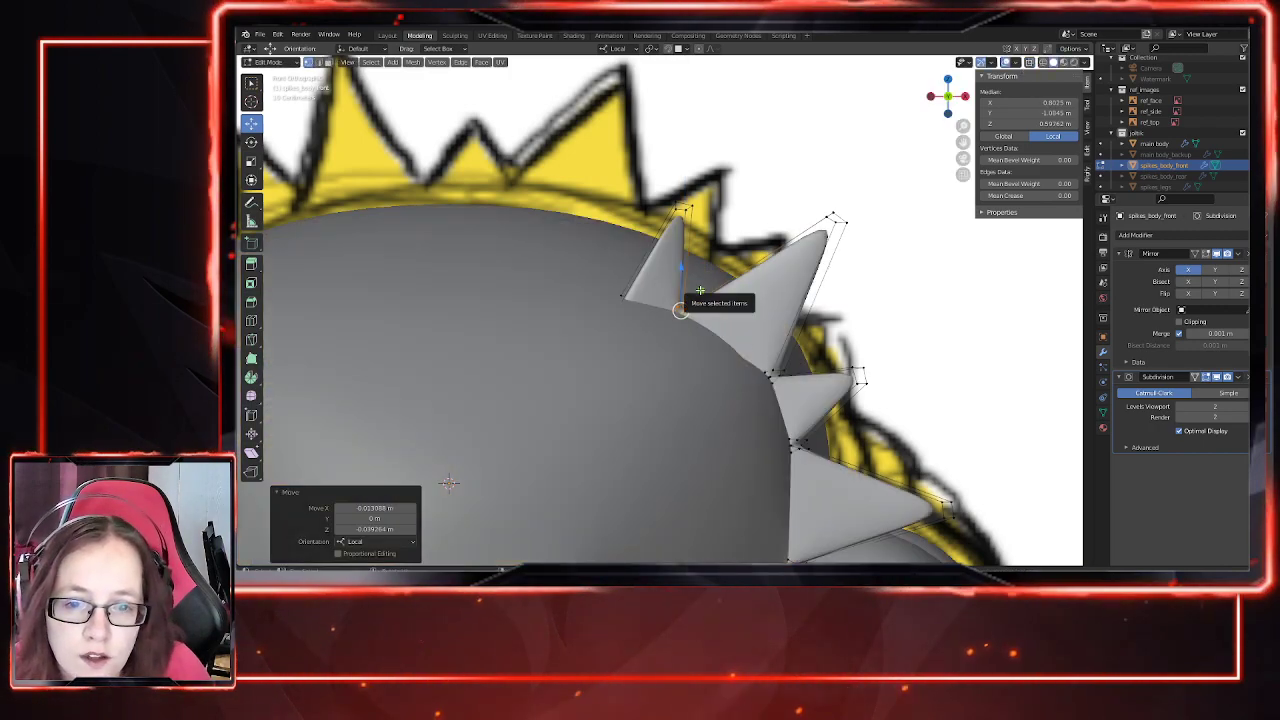
pyautogui.press('g')
pyautogui.hotkey('shift', 'y')
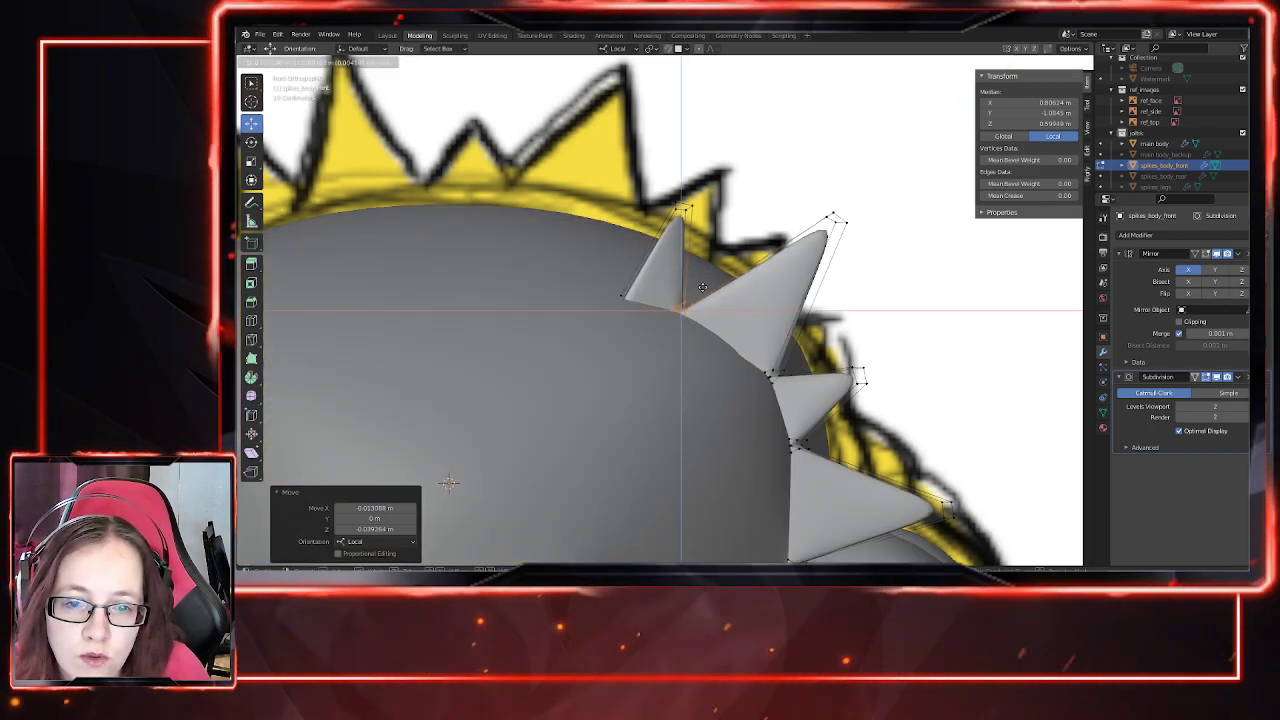
pyautogui.click(700, 290)
# Step: Move the base vertices between the second and third spikes about 0.036 m inward and 0.039 m down
pyautogui.hotkey('alt', 'z')
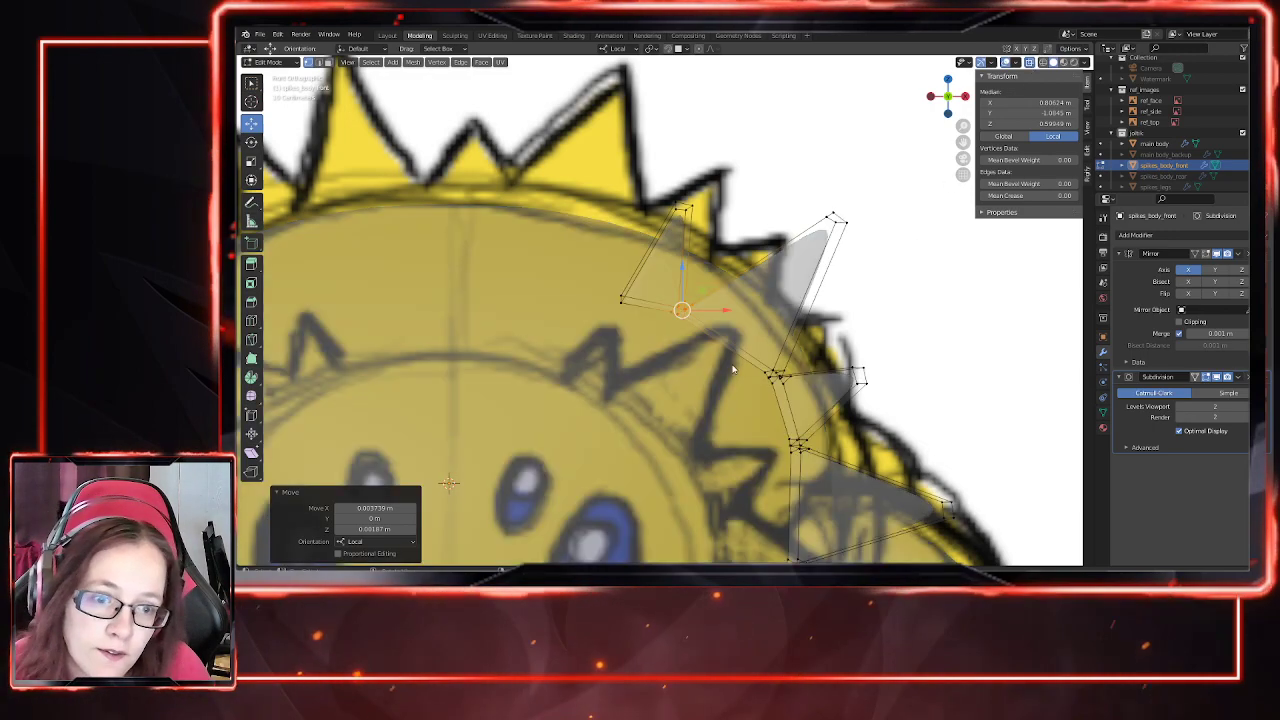
pyautogui.moveTo(802, 391); pyautogui.dragTo(800, 389)
pyautogui.click(1030, 63)
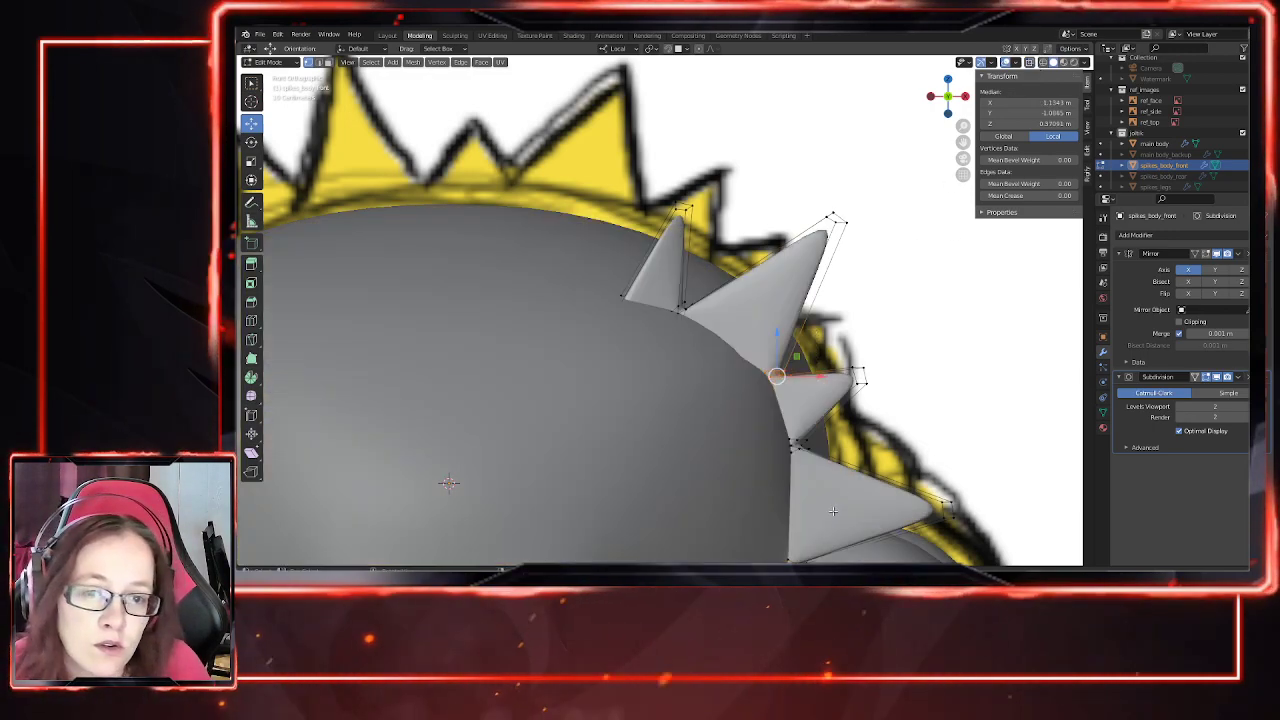
pyautogui.keyDown('shift'); pyautogui.moveTo(829, 510); pyautogui.dragTo(783, 441, button='middle'); pyautogui.keyUp('shift')
pyautogui.moveTo(752, 288); pyautogui.dragTo(742, 300)
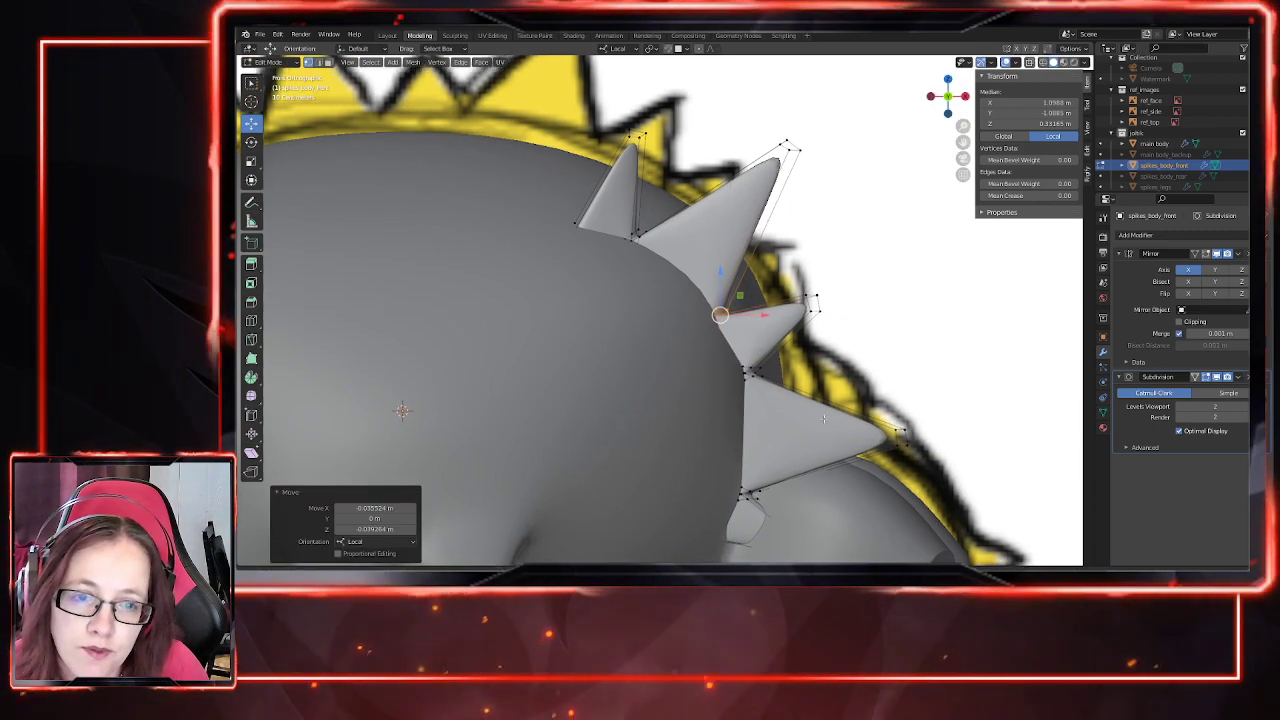
# Step: Move the base vertices between the third and fourth spikes inward along X to meet the body surface
pyautogui.keyDown('shift'); pyautogui.moveTo(832, 423); pyautogui.dragTo(797, 343, button='middle'); pyautogui.keyUp('shift')
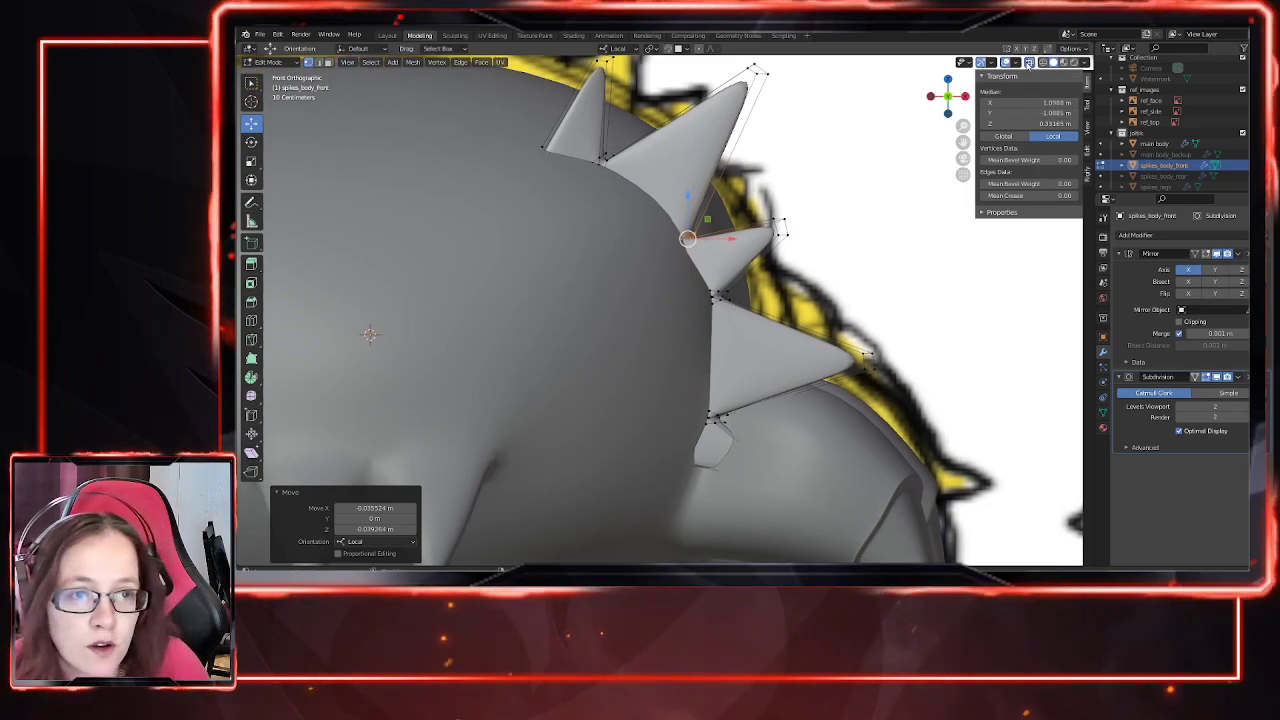
pyautogui.click(1029, 62)
pyautogui.moveTo(696, 275); pyautogui.dragTo(774, 326)
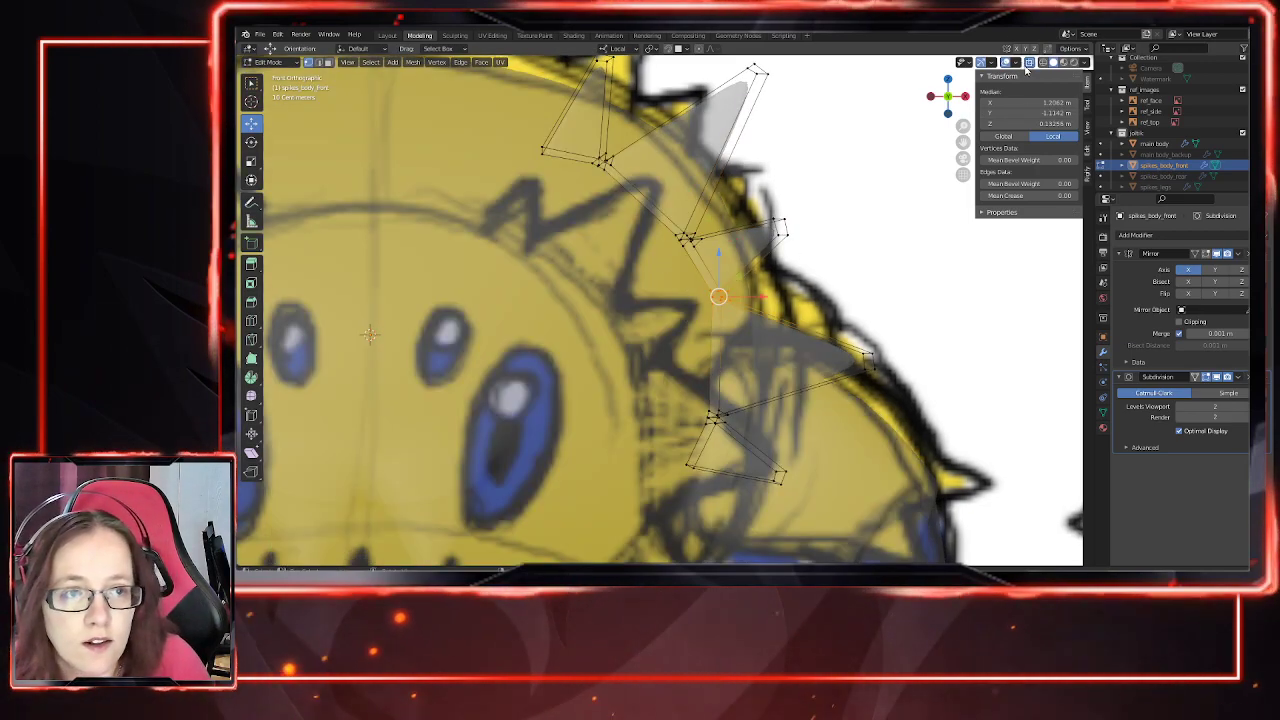
pyautogui.click(1029, 62)
pyautogui.moveTo(755, 297); pyautogui.dragTo(740, 297)
# Step: Move the base vertices between the fourth and lowest spikes about 0.052 m inward along X
pyautogui.keyDown('shift'); pyautogui.moveTo(744, 424); pyautogui.dragTo(771, 355, button='middle'); pyautogui.keyUp('shift')
pyautogui.click(1029, 62)
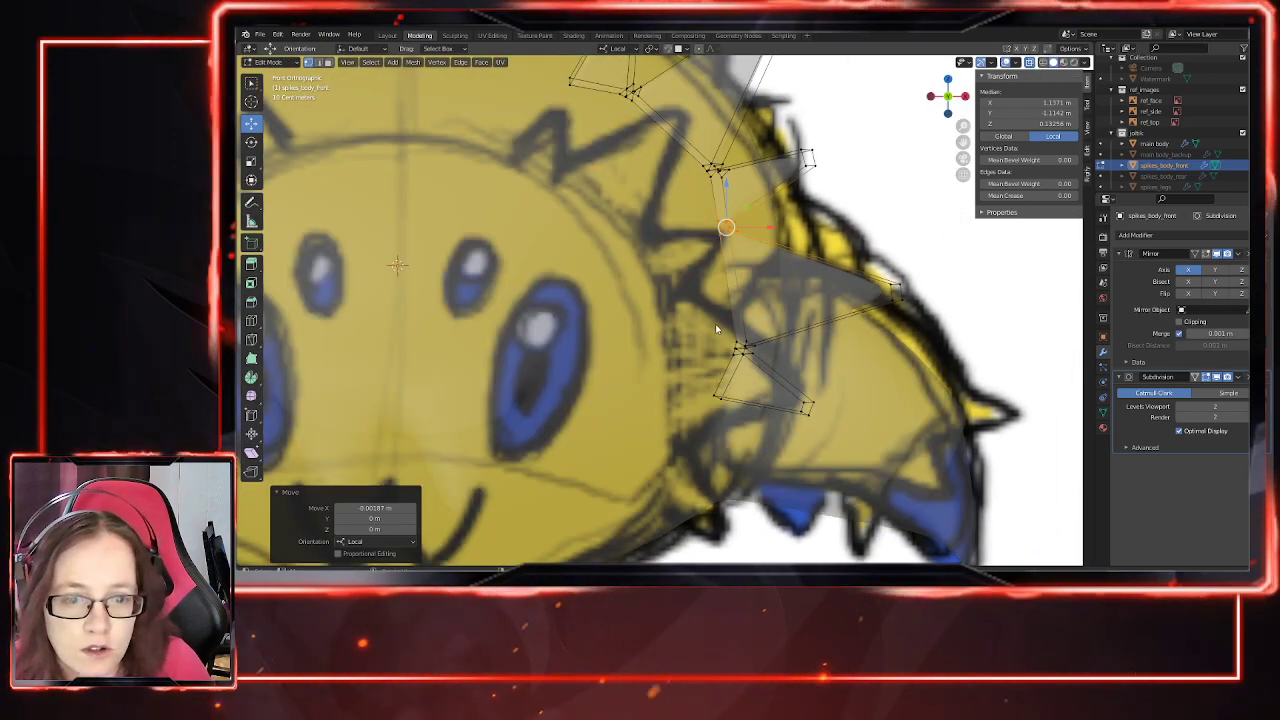
pyautogui.click(742, 347)
pyautogui.click(1029, 62)
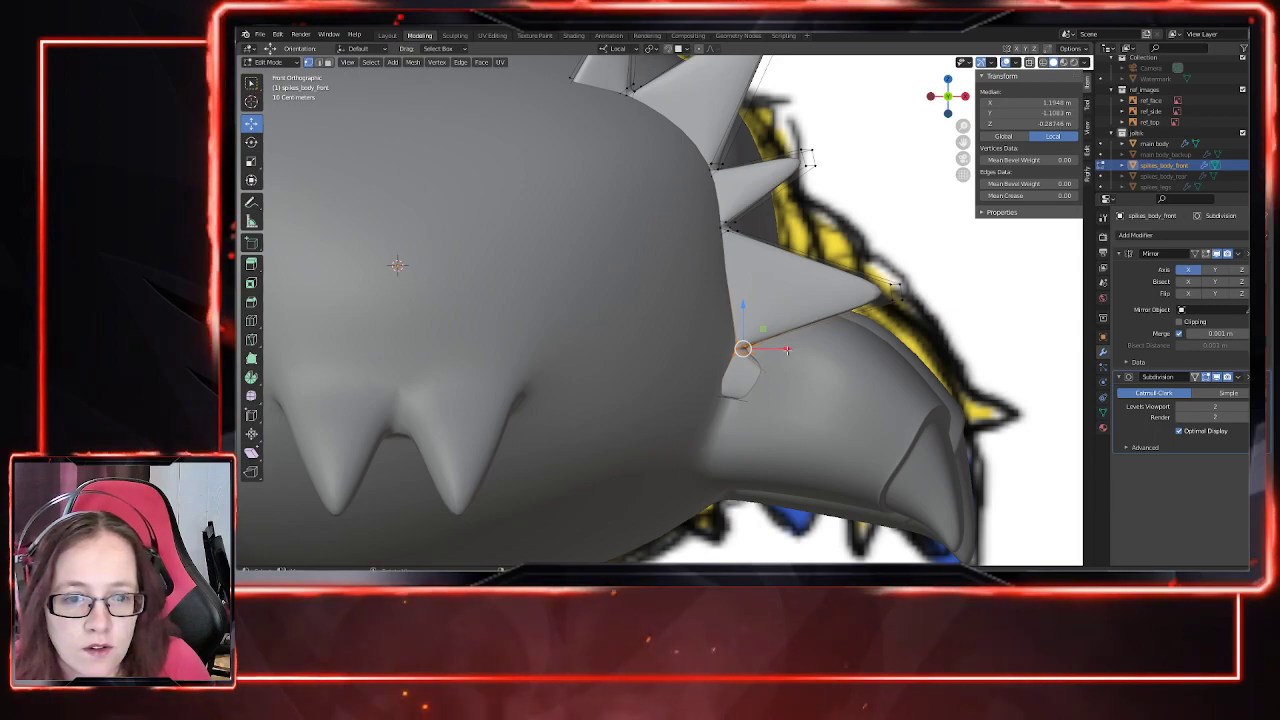
pyautogui.press('g')
pyautogui.press('x')
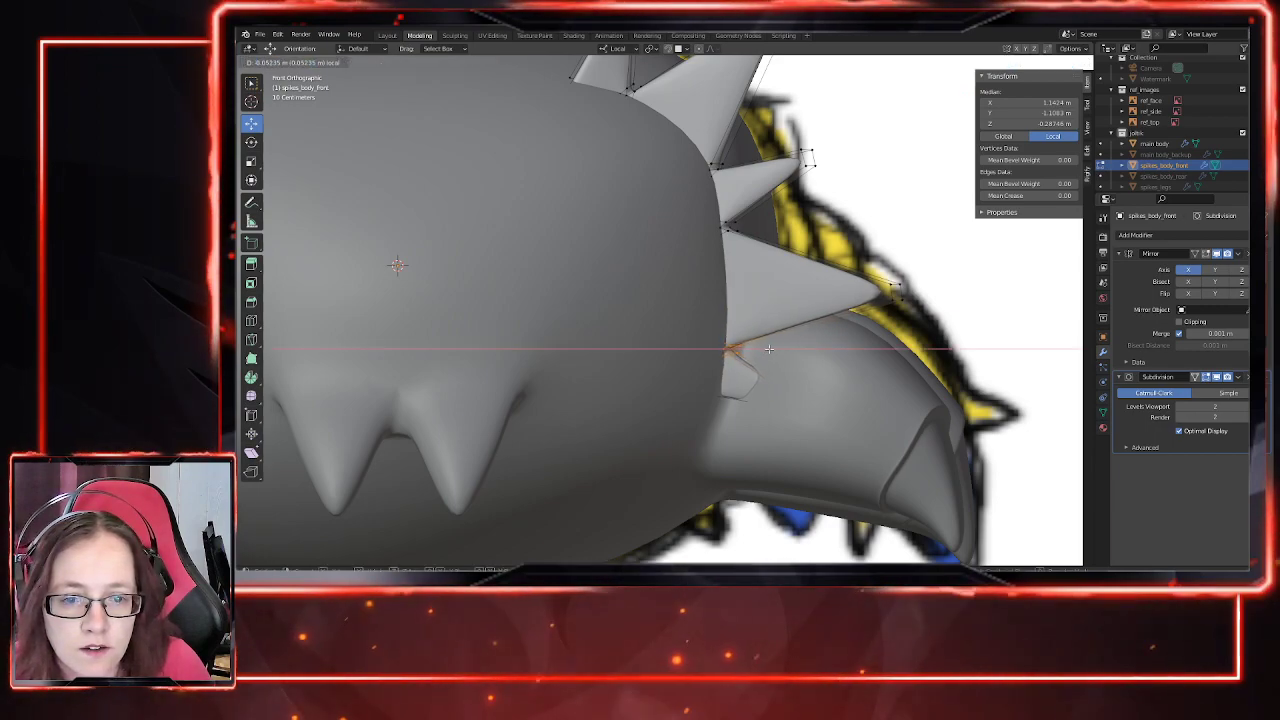
pyautogui.click(766, 348)
# Step: Move the lower base vertices of the lowest spike forward and about 0.047 m inward so they sit against the body
pyautogui.click(1030, 63)
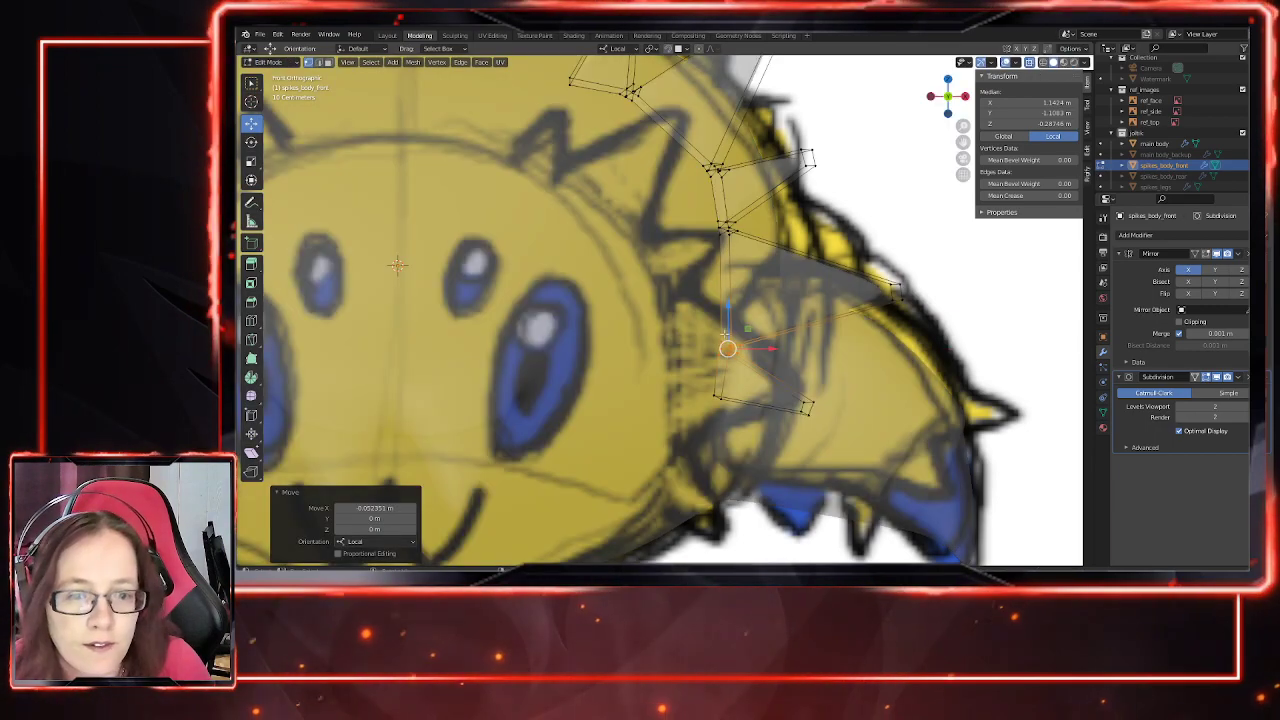
pyautogui.click(734, 410)
pyautogui.click(1029, 64)
pyautogui.moveTo(820, 447); pyautogui.dragTo(666, 474, button='middle')
pyautogui.scroll(-3, 696, 470)
pyautogui.scroll(-3, 665, 474)
pyautogui.moveTo(761, 535)
pyautogui.mouseDown(button='middle')
pyautogui.moveTo(738, 495)
pyautogui.moveTo(745, 515)
pyautogui.mouseUp(button='middle')
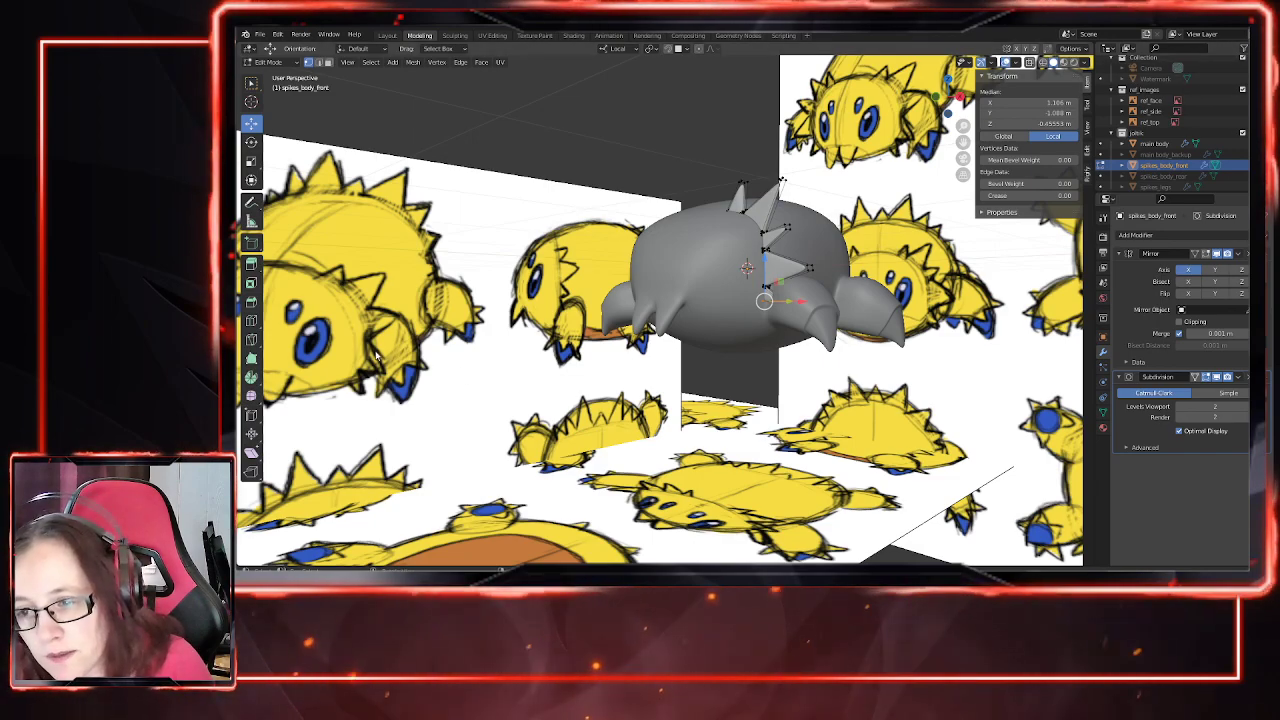
pyautogui.scroll(4, 800, 407)
pyautogui.moveTo(800, 407); pyautogui.dragTo(568, 438, button='middle')
pyautogui.scroll(3, 569, 438)
pyautogui.moveTo(600, 390); pyautogui.dragTo(640, 378, button='middle')
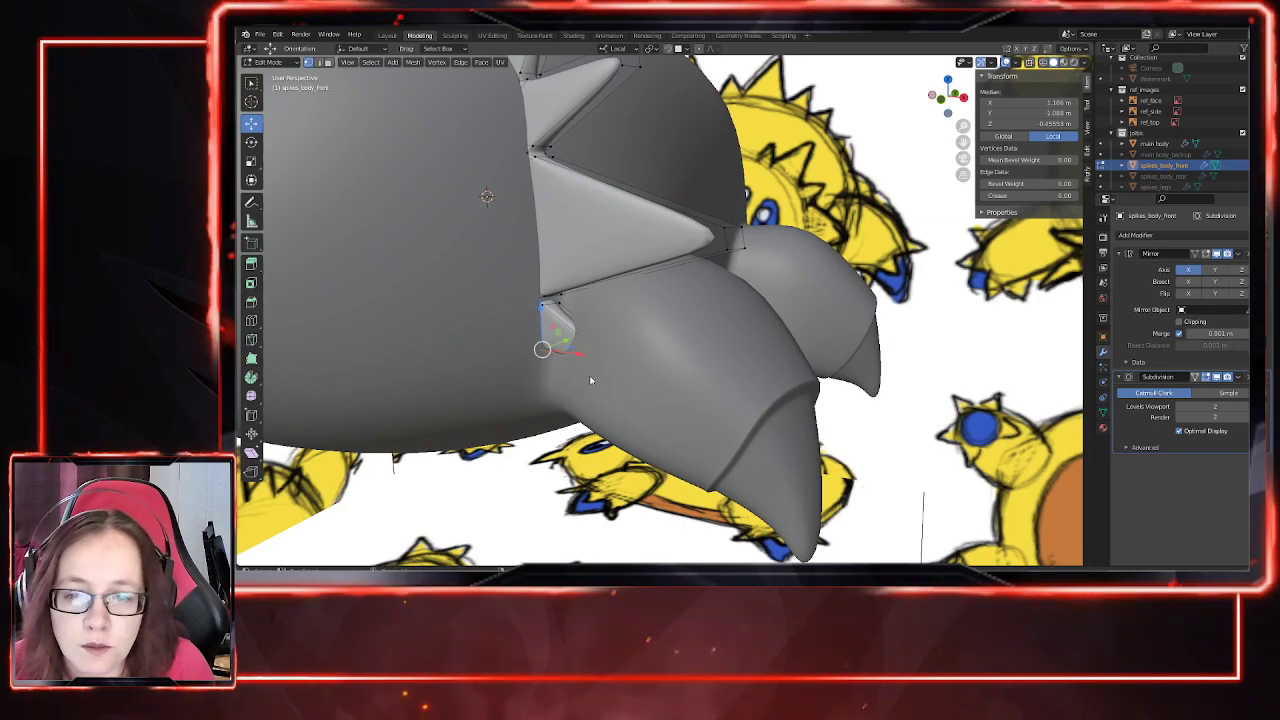
pyautogui.moveTo(567, 342); pyautogui.dragTo(553, 344)
pyautogui.moveTo(590, 385); pyautogui.dragTo(622, 310, button='middle')
pyautogui.moveTo(563, 319); pyautogui.dragTo(541, 320)
pyautogui.moveTo(571, 308); pyautogui.dragTo(485, 319, button='middle')
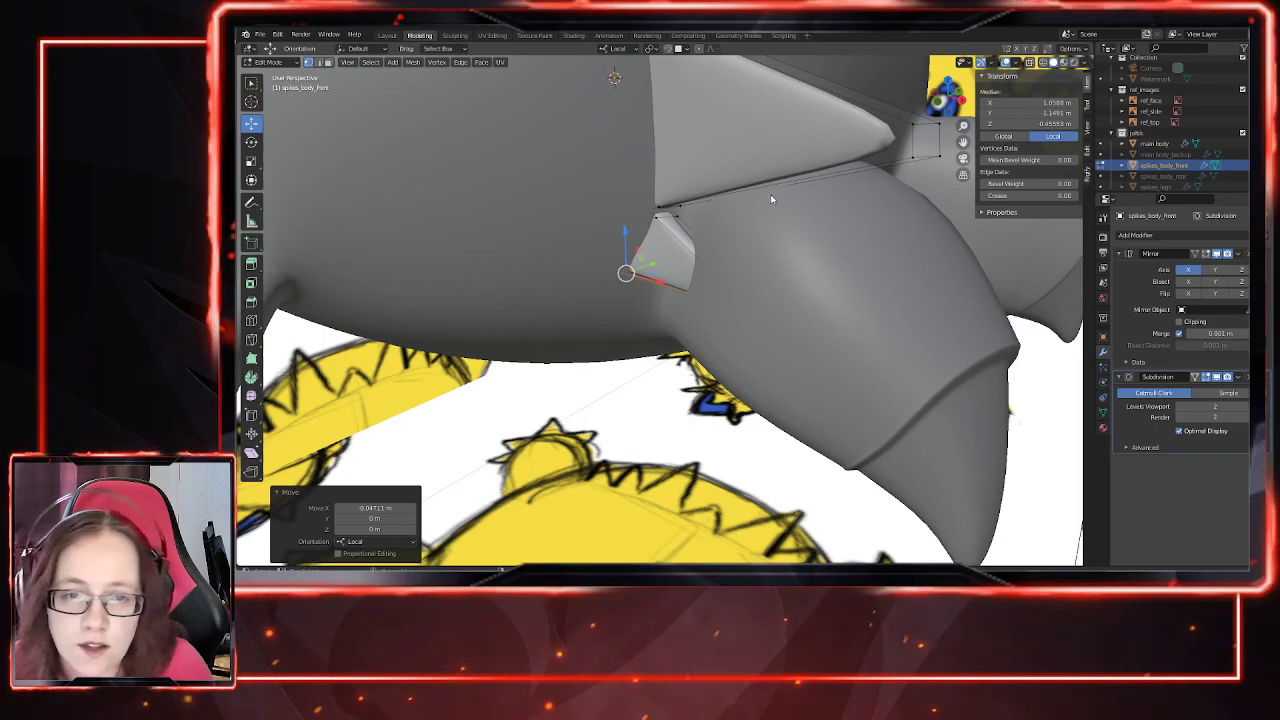
# Step: Move the tip of the lowest spike about 0.157 m forward along Y so it clears the front leg
pyautogui.moveTo(759, 317); pyautogui.dragTo(1043, 65, button='middle')
pyautogui.click(1030, 63)
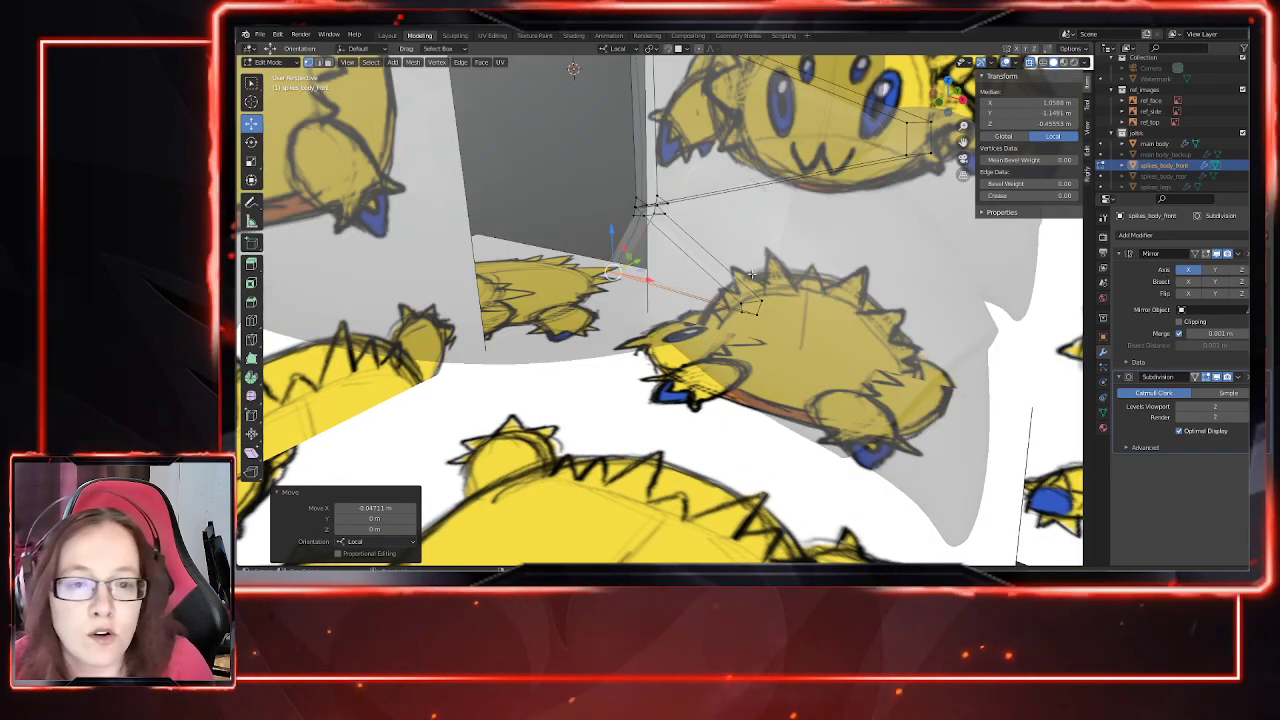
pyautogui.click(773, 318)
pyautogui.click(1031, 62)
pyautogui.moveTo(935, 240); pyautogui.dragTo(704, 262, button='middle')
pyautogui.press('g')
pyautogui.press('y')
pyautogui.click(741, 325)
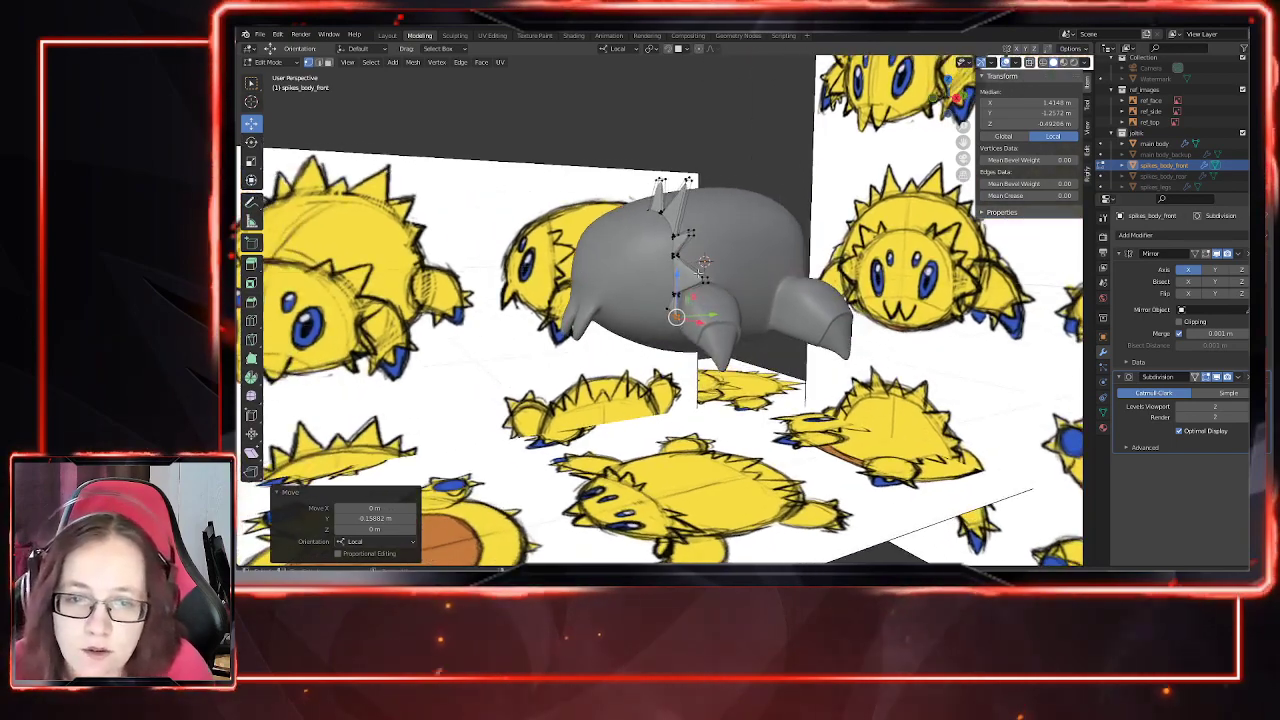
# Step: Move the tip of the large fourth spike backward and slightly upward, checking its lean against the reference drawings
pyautogui.moveTo(760, 297); pyautogui.dragTo(857, 278, button='middle')
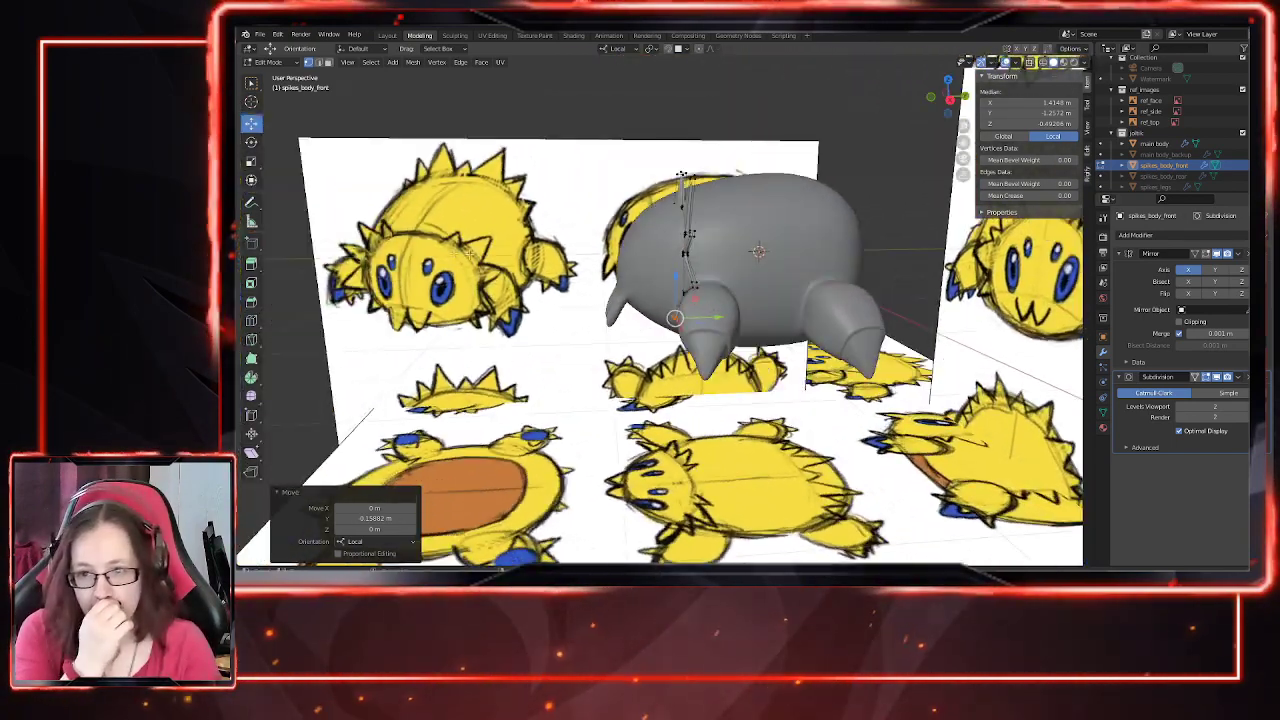
pyautogui.moveTo(453, 243); pyautogui.dragTo(546, 266, button='middle')
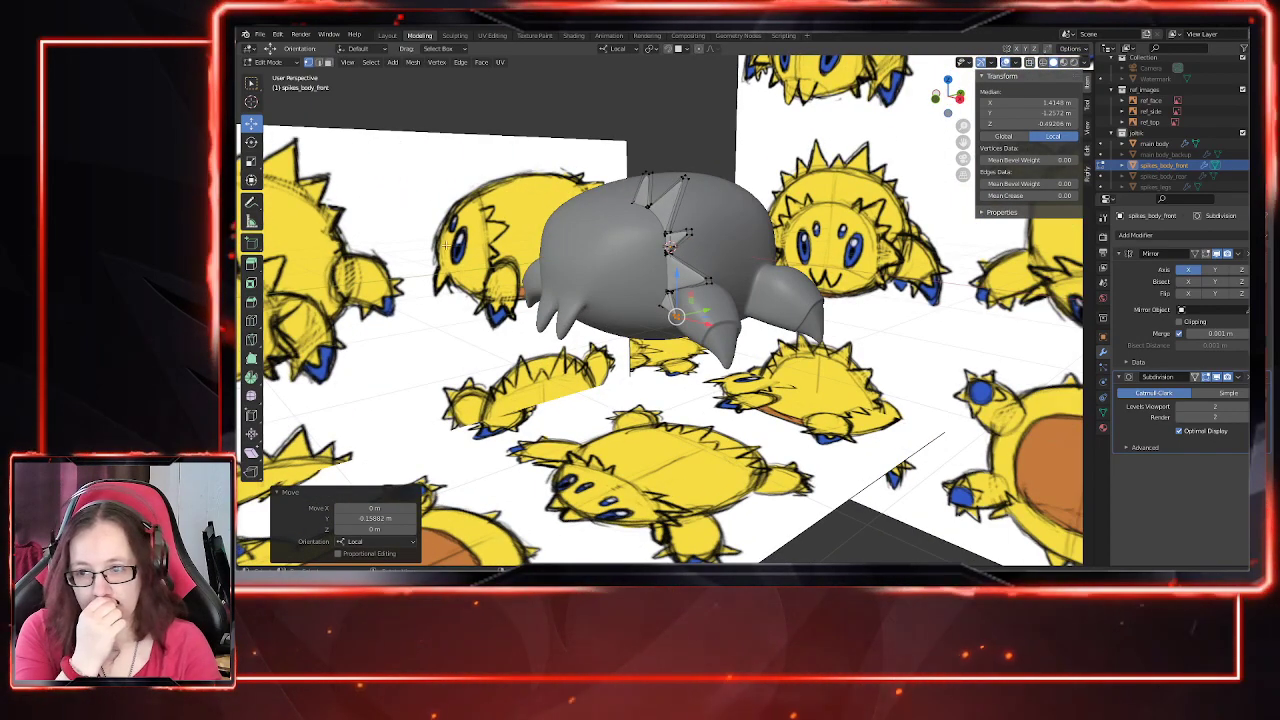
pyautogui.moveTo(638, 335); pyautogui.dragTo(575, 325, button='middle')
pyautogui.scroll(1, 690, 275)
pyautogui.scroll(3, 705, 272)
pyautogui.moveTo(705, 272); pyautogui.dragTo(704, 402, button='middle')
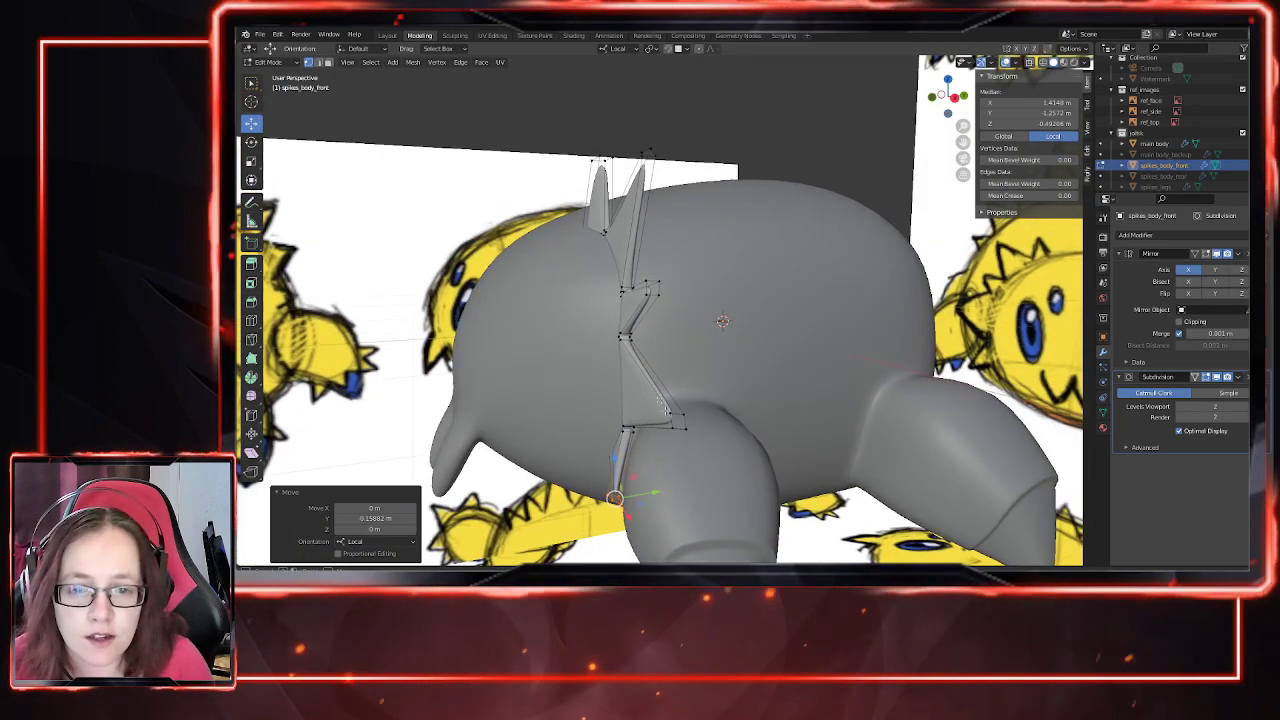
pyautogui.moveTo(707, 448); pyautogui.dragTo(750, 385, button='middle')
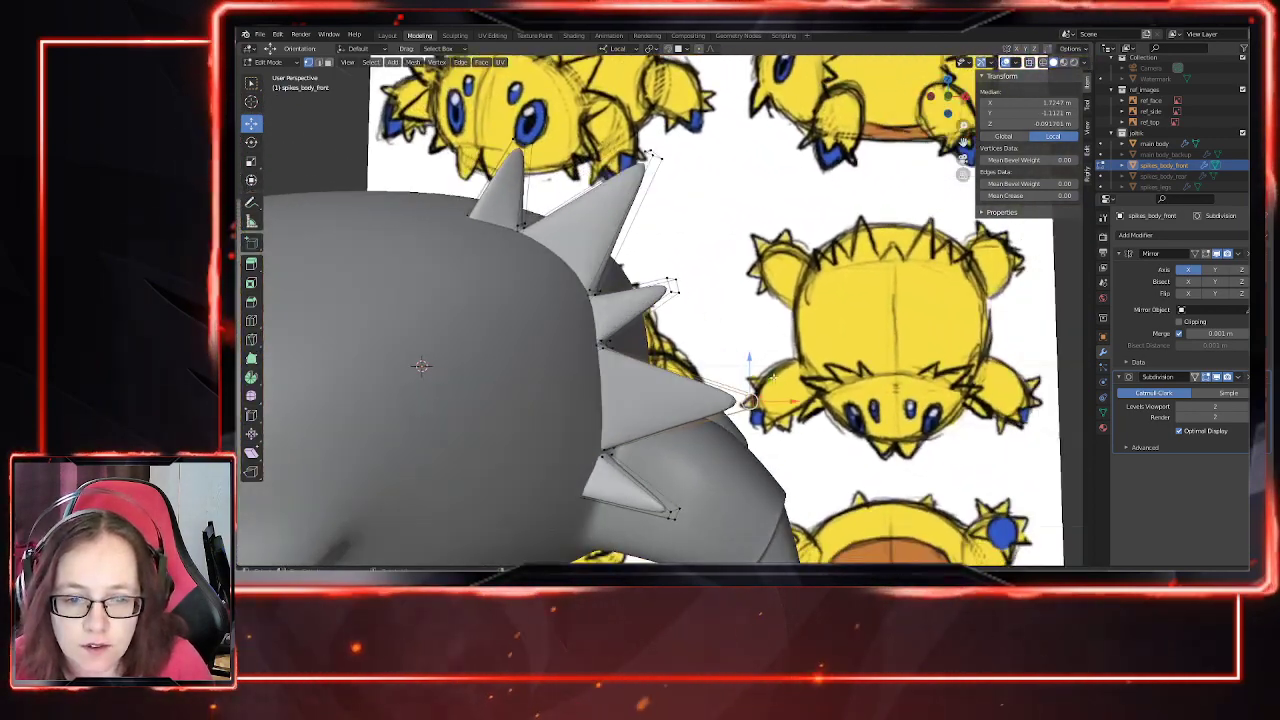
pyautogui.press('g')
pyautogui.moveTo(758, 370); pyautogui.dragTo(758, 370)
pyautogui.moveTo(756, 371); pyautogui.dragTo(650, 388, button='middle')
pyautogui.moveTo(670, 408); pyautogui.dragTo(722, 411)
pyautogui.moveTo(677, 368); pyautogui.dragTo(676, 350)
# Step: Move the tip of the small third spike backward along the Y axis
pyautogui.moveTo(640, 455); pyautogui.dragTo(666, 483, button='middle')
pyautogui.moveTo(703, 313); pyautogui.dragTo(772, 428, button='middle')
pyautogui.click(695, 319)
pyautogui.press('g')
pyautogui.press('y')
pyautogui.click(718, 296)
# Step: Move the tip of the large second spike backward along the local Y axis
pyautogui.moveTo(694, 323); pyautogui.dragTo(640, 386)
pyautogui.moveTo(723, 414); pyautogui.dragTo(732, 372, button='middle')
pyautogui.press('g')
pyautogui.press('y')
pyautogui.press('y')
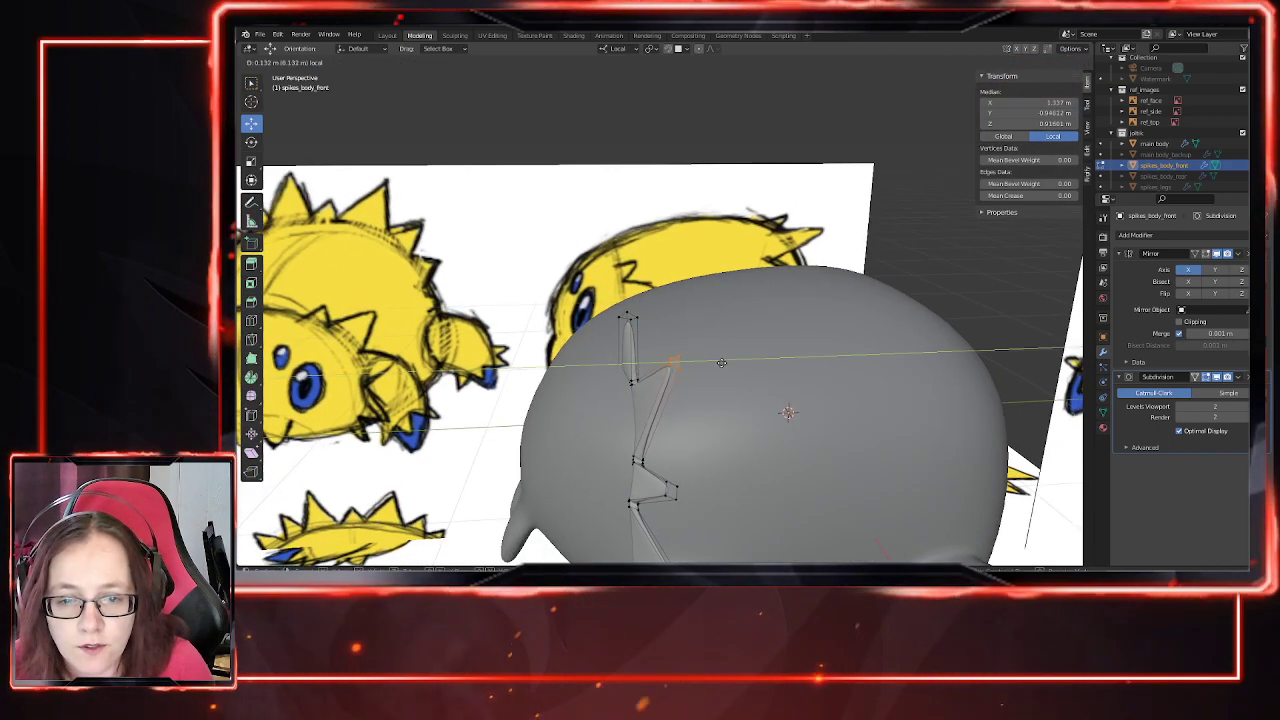
pyautogui.moveTo(736, 365); pyautogui.dragTo(737, 365)
# Step: Move the tip of the topmost spike backward so it leans like its neighbours
pyautogui.moveTo(648, 300); pyautogui.dragTo(685, 319)
pyautogui.click(686, 322)
pyautogui.moveTo(686, 322); pyautogui.dragTo(706, 414, button='middle')
pyautogui.click(637, 311)
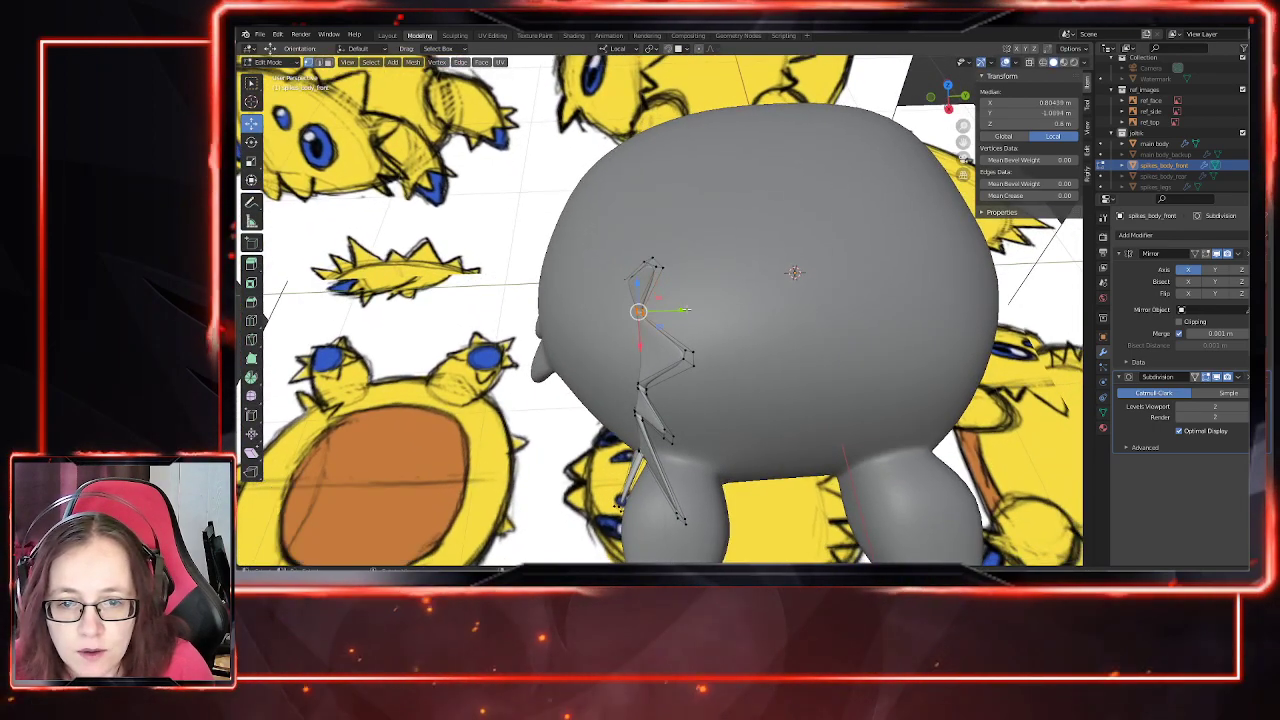
pyautogui.press('g')
pyautogui.press('y')
pyautogui.press('y')
pyautogui.click(675, 311)
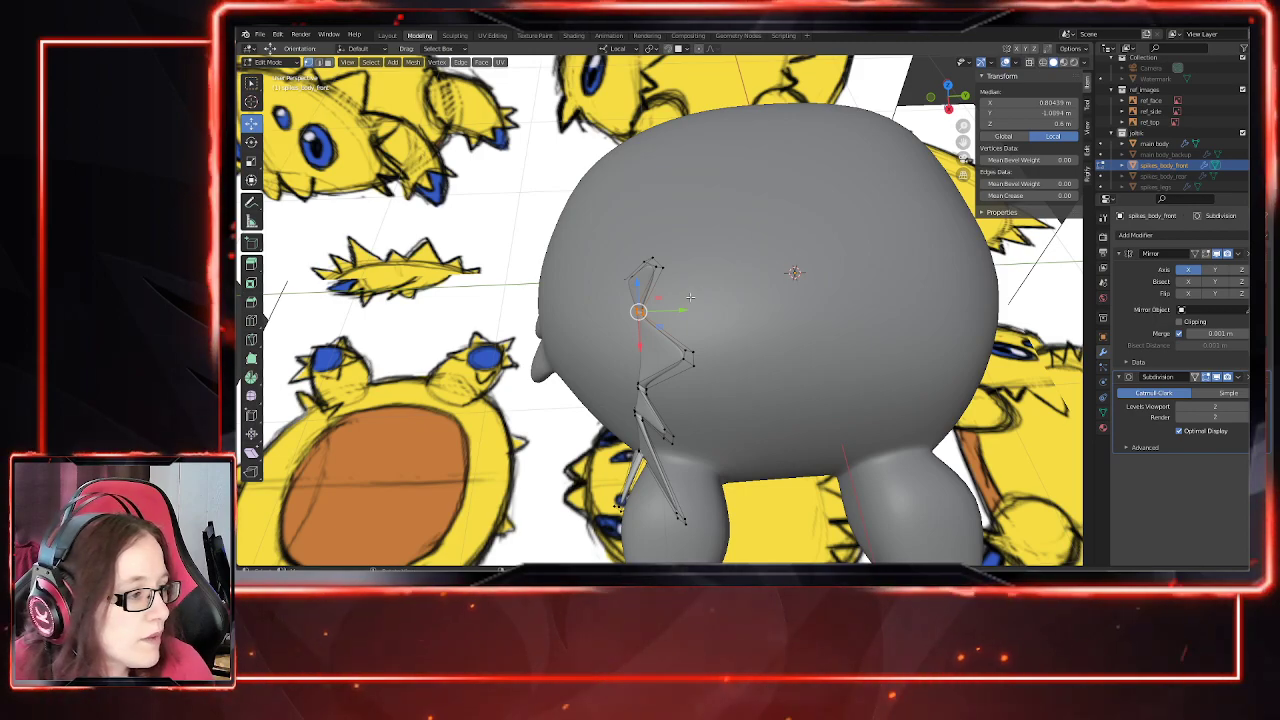
# Step: In front view, move the whole lowest spike about 0.17 m down and 0.048 m inward, keeping its Y position
pyautogui.moveTo(533, 351); pyautogui.dragTo(598, 270, button='middle')
pyautogui.moveTo(440, 232); pyautogui.dragTo(762, 370, button='middle')
pyautogui.press('KP_1')
pyautogui.scroll(3, 820, 352)
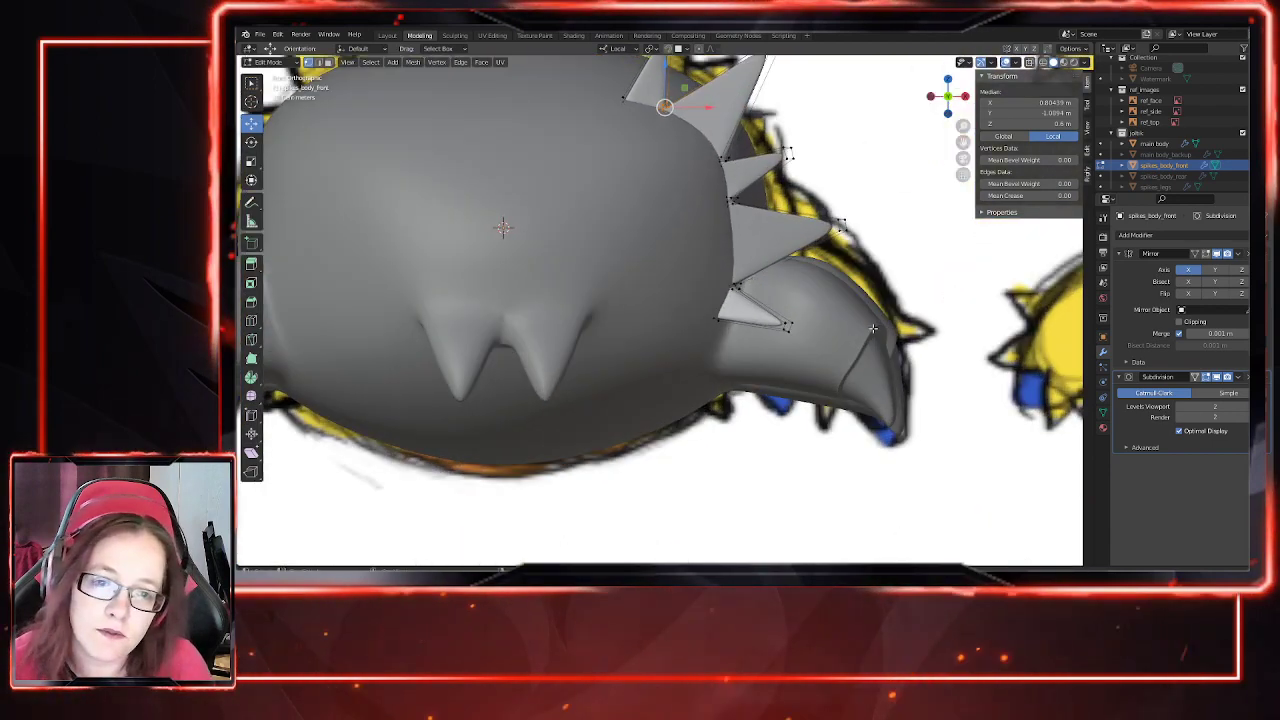
pyautogui.keyDown('shift'); pyautogui.moveTo(875, 334); pyautogui.dragTo(737, 396, button='middle'); pyautogui.keyUp('shift')
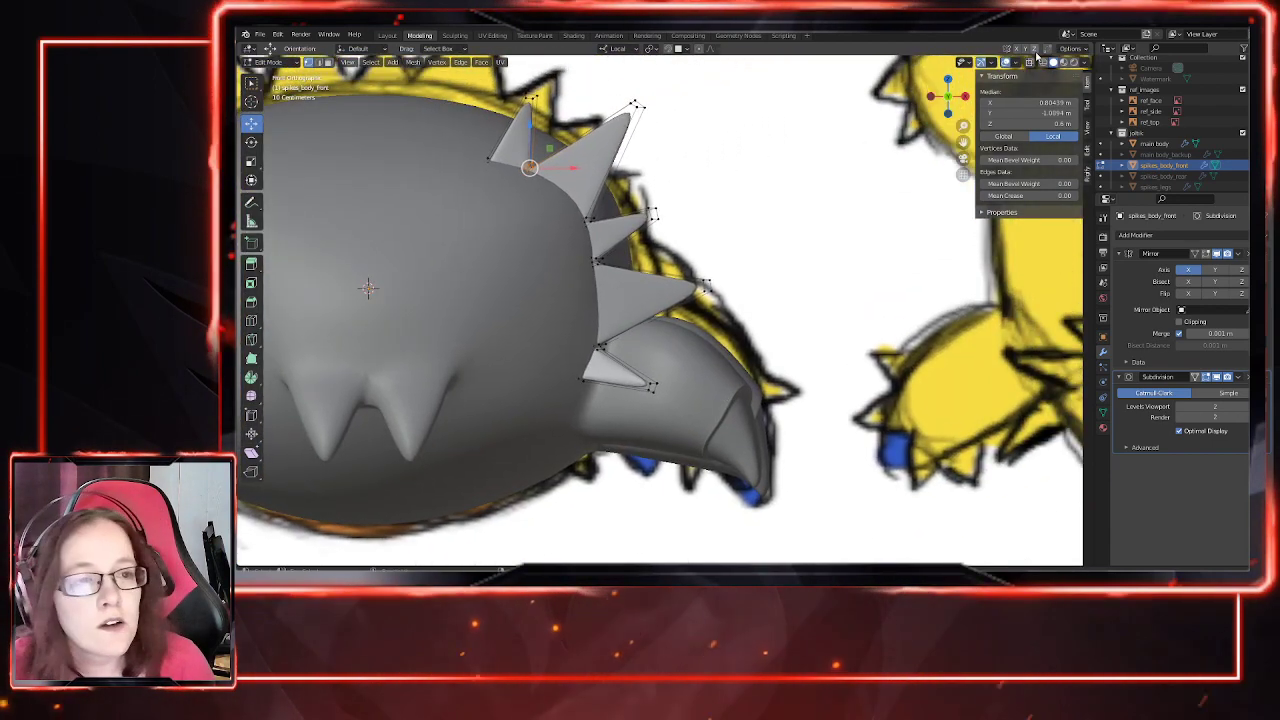
pyautogui.click(1030, 62)
pyautogui.moveTo(695, 420); pyautogui.dragTo(695, 420)
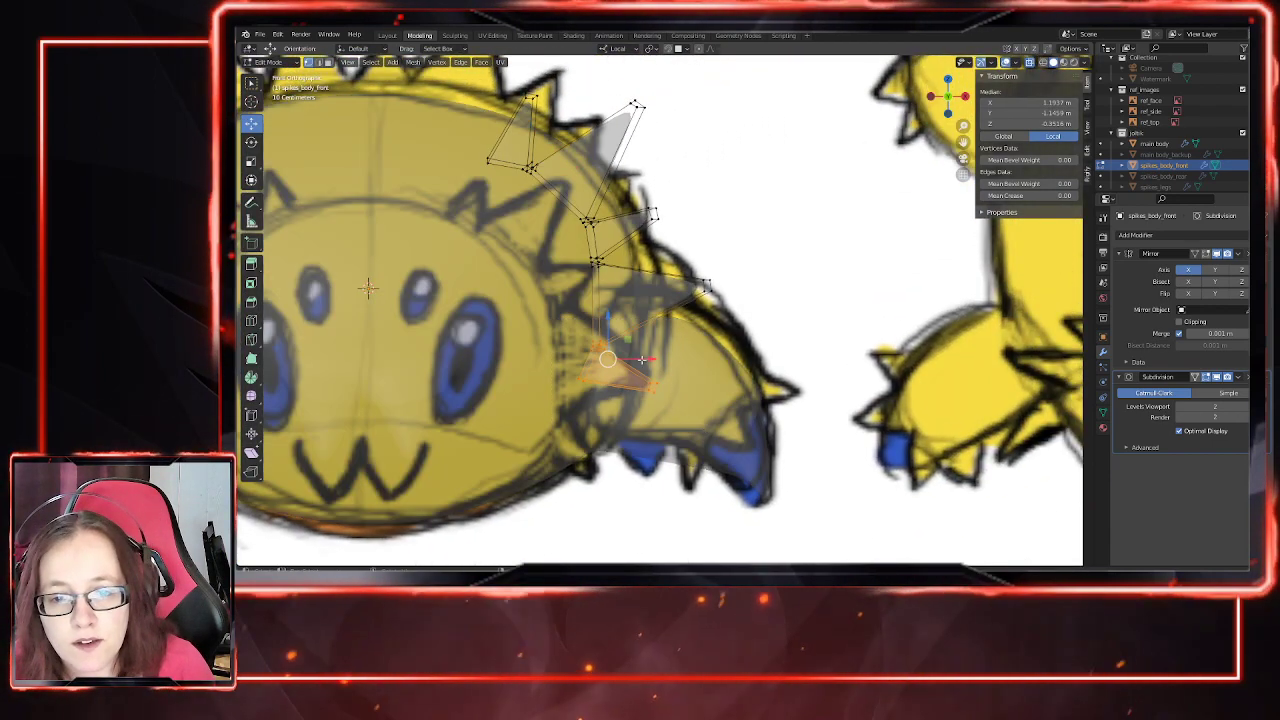
pyautogui.press('g')
pyautogui.hotkey('shift', 'y')
pyautogui.click(619, 378)
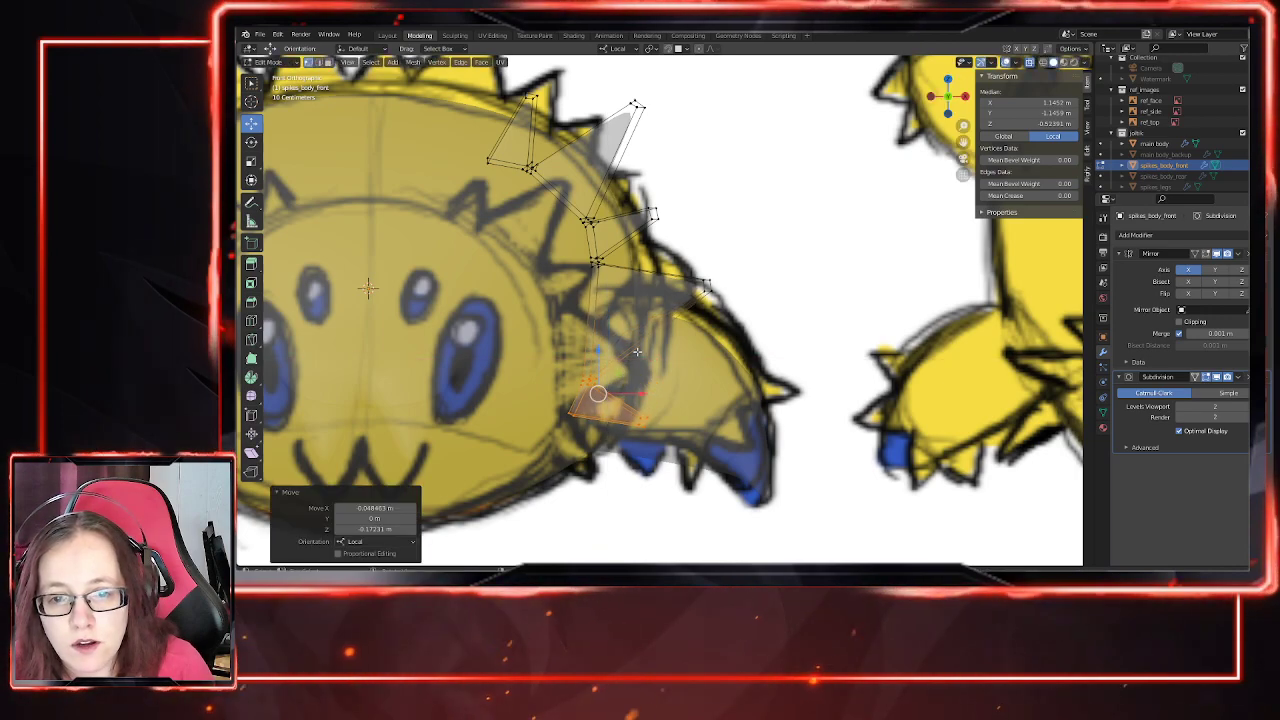
# Step: Shift the lowest spike about 0.07 m outward, and lower the fourth spike's upper base vertices and its tip, moving the tip about 0.23 m down
pyautogui.moveTo(642, 393); pyautogui.dragTo(656, 393)
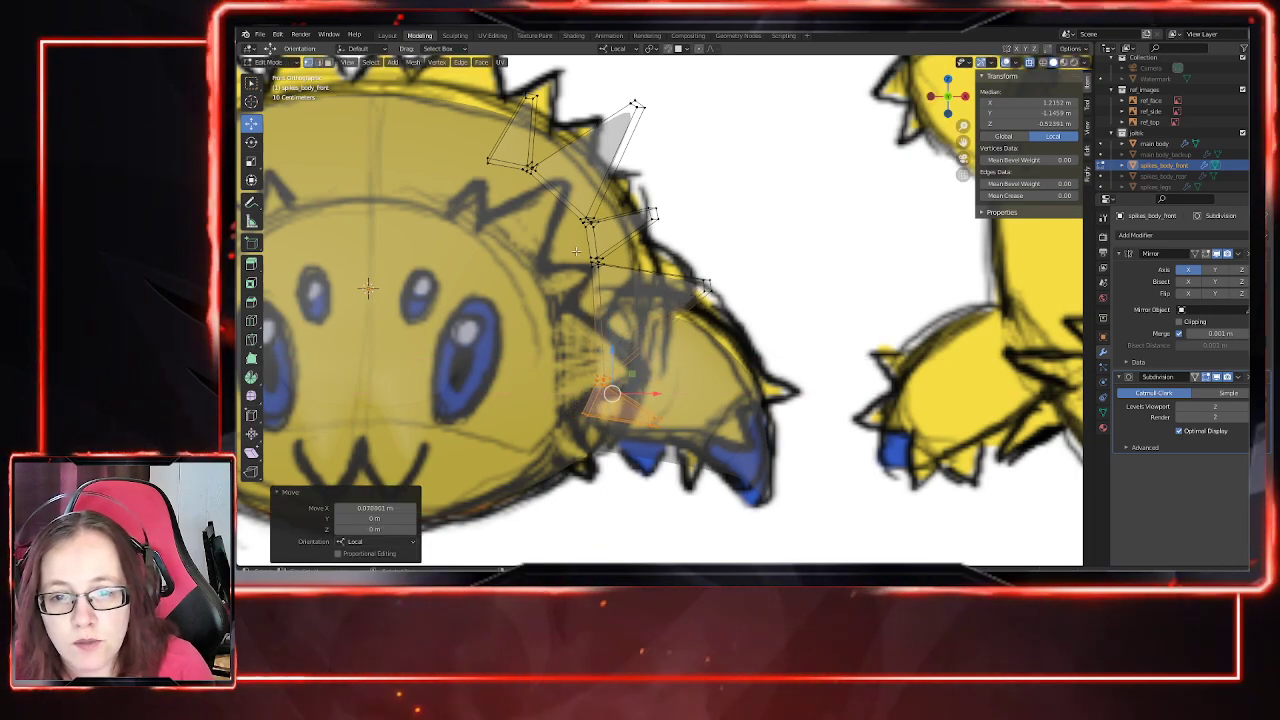
pyautogui.press('g')
pyautogui.hotkey('shift', 'y')
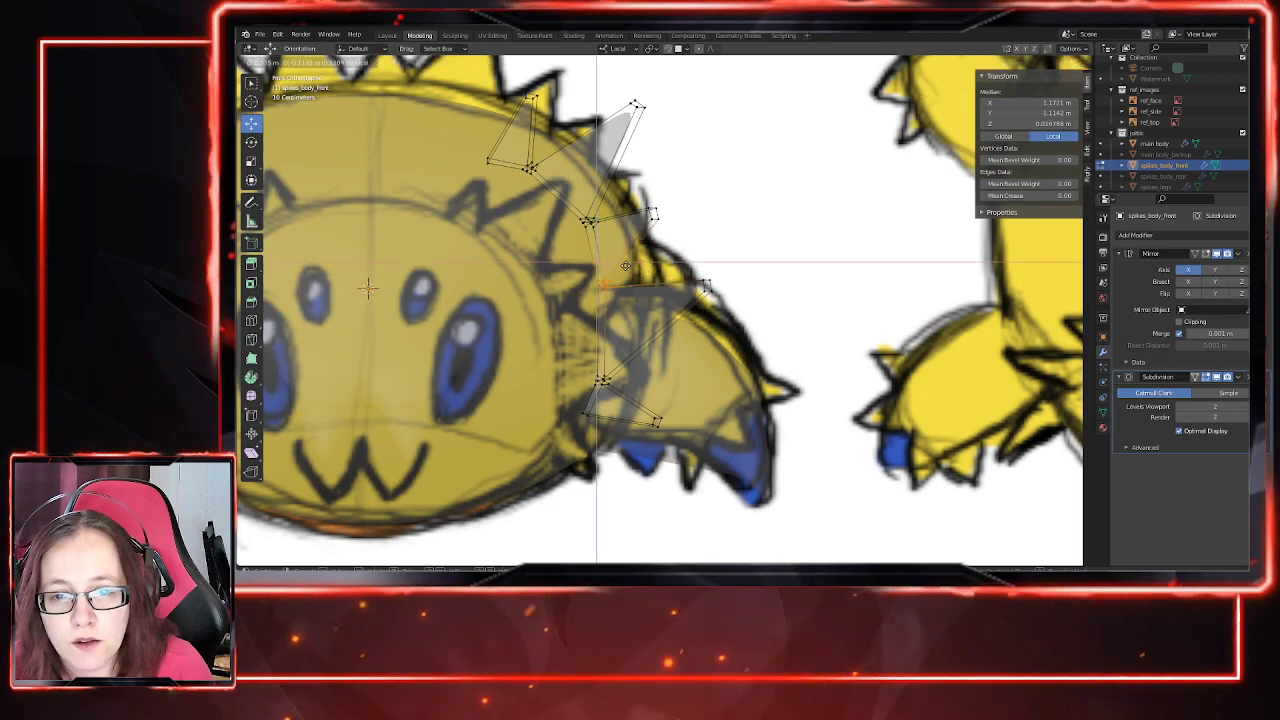
pyautogui.click(625, 268)
pyautogui.click(705, 290)
pyautogui.moveTo(705, 288); pyautogui.dragTo(714, 328)
pyautogui.scroll(-2, 599, 326)
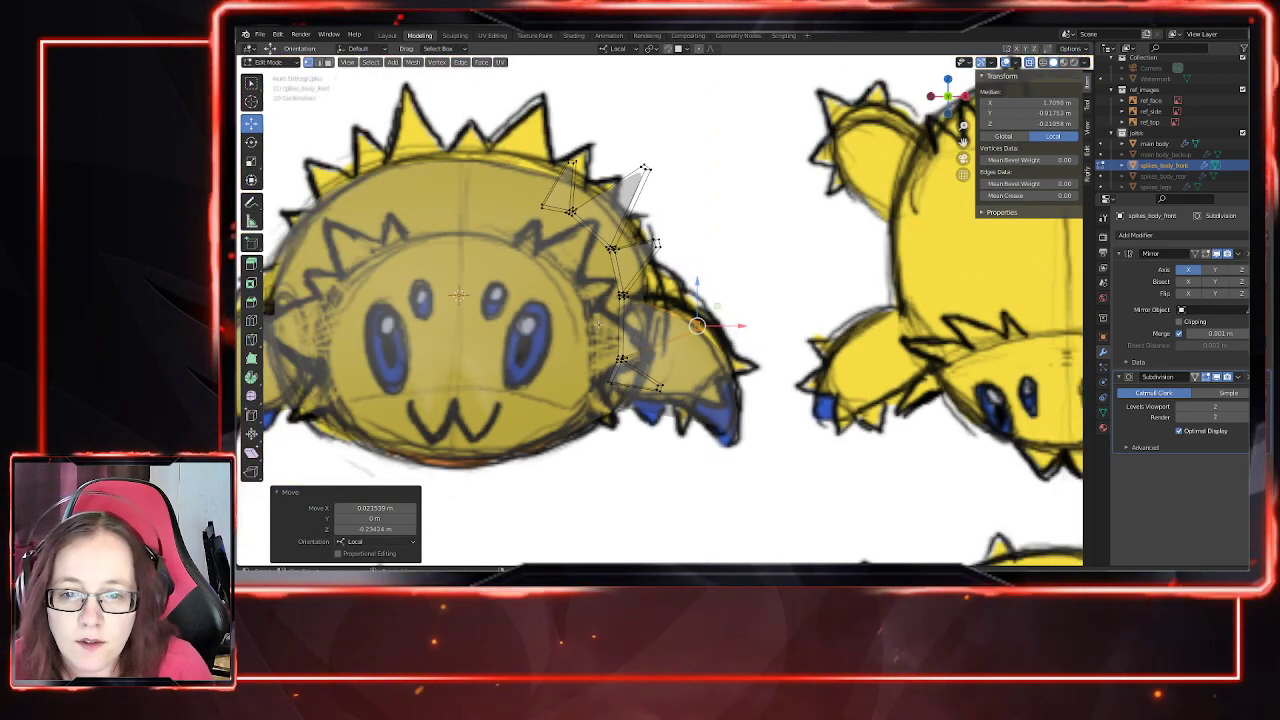
# Step: Move the whole lowest spike about 0.15 m down and 0.016 m inward, keeping its Y position
pyautogui.click(627, 368)
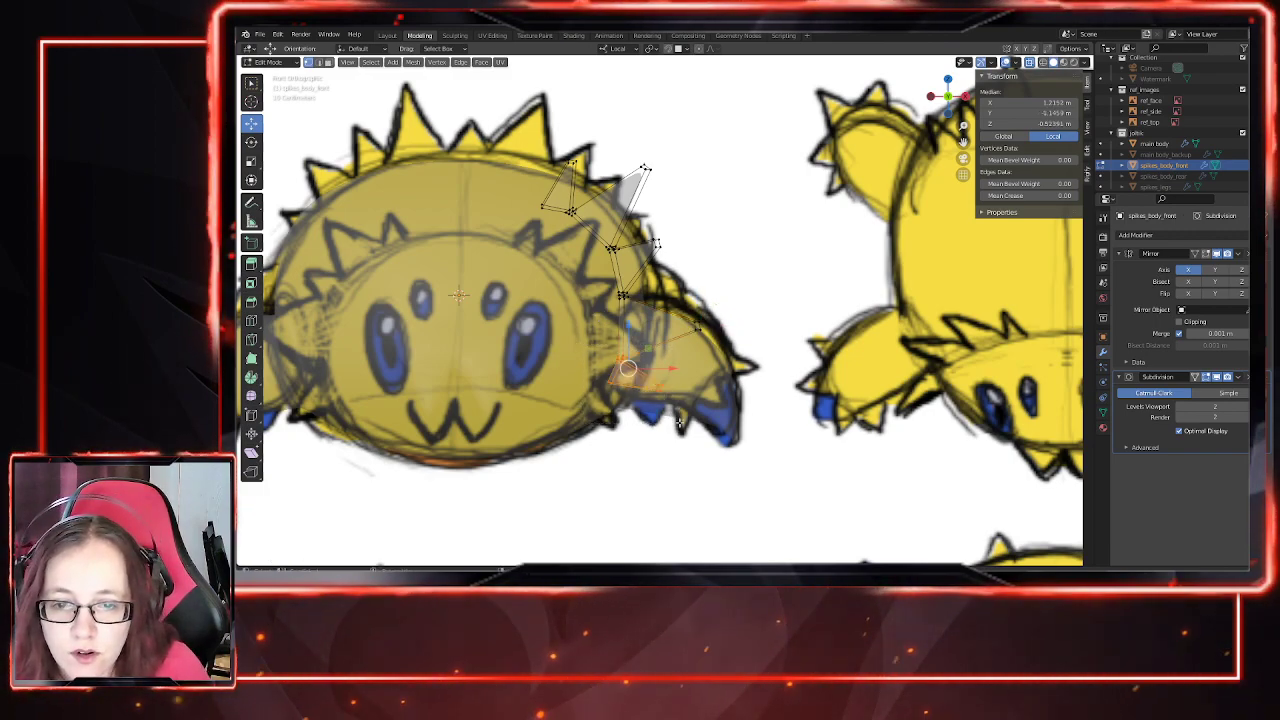
pyautogui.press('g')
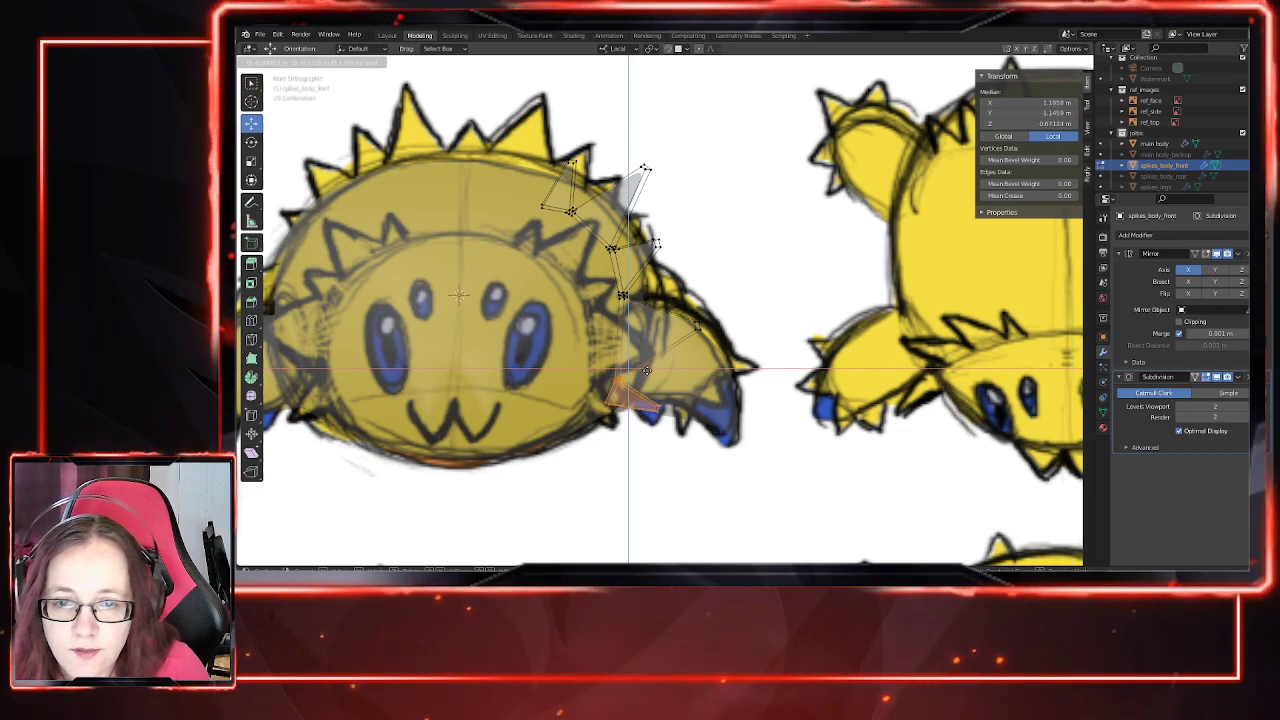
pyautogui.click(646, 370)
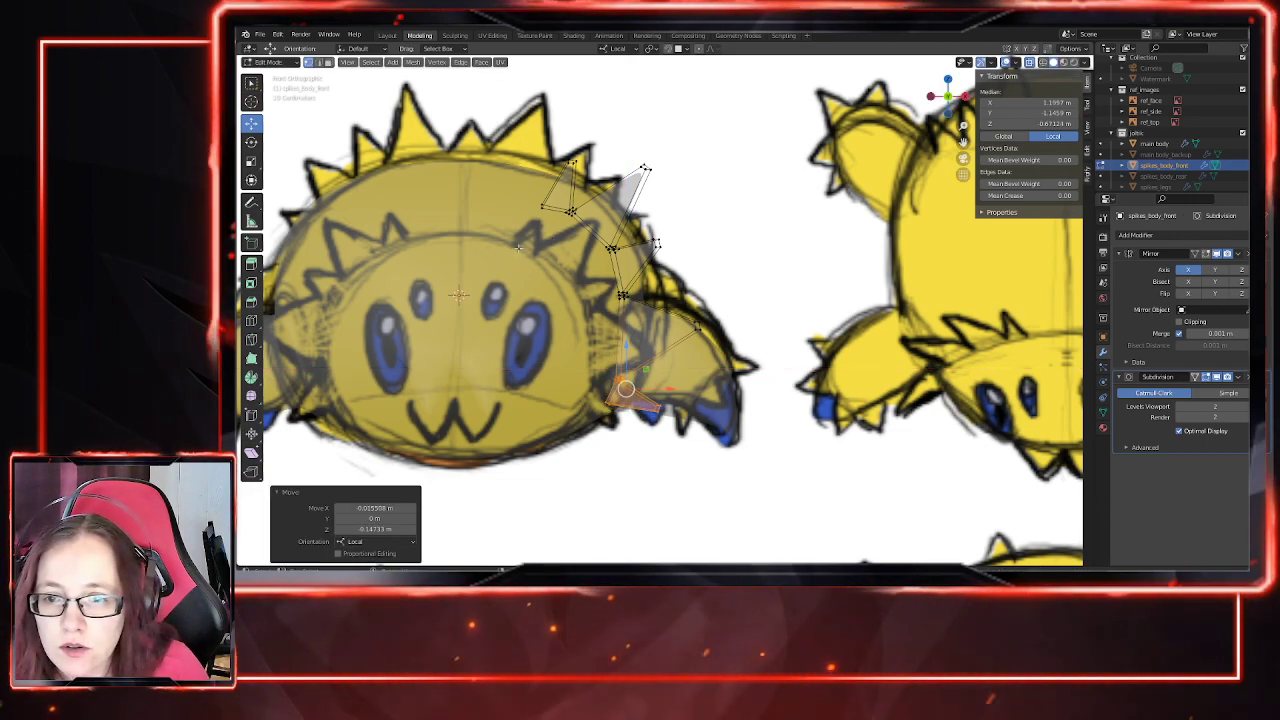
# Step: Move the base vertices between the topmost and second spikes outward and slightly down, and nudge the topmost spike's tip slightly outward
pyautogui.click(565, 207)
pyautogui.press('g')
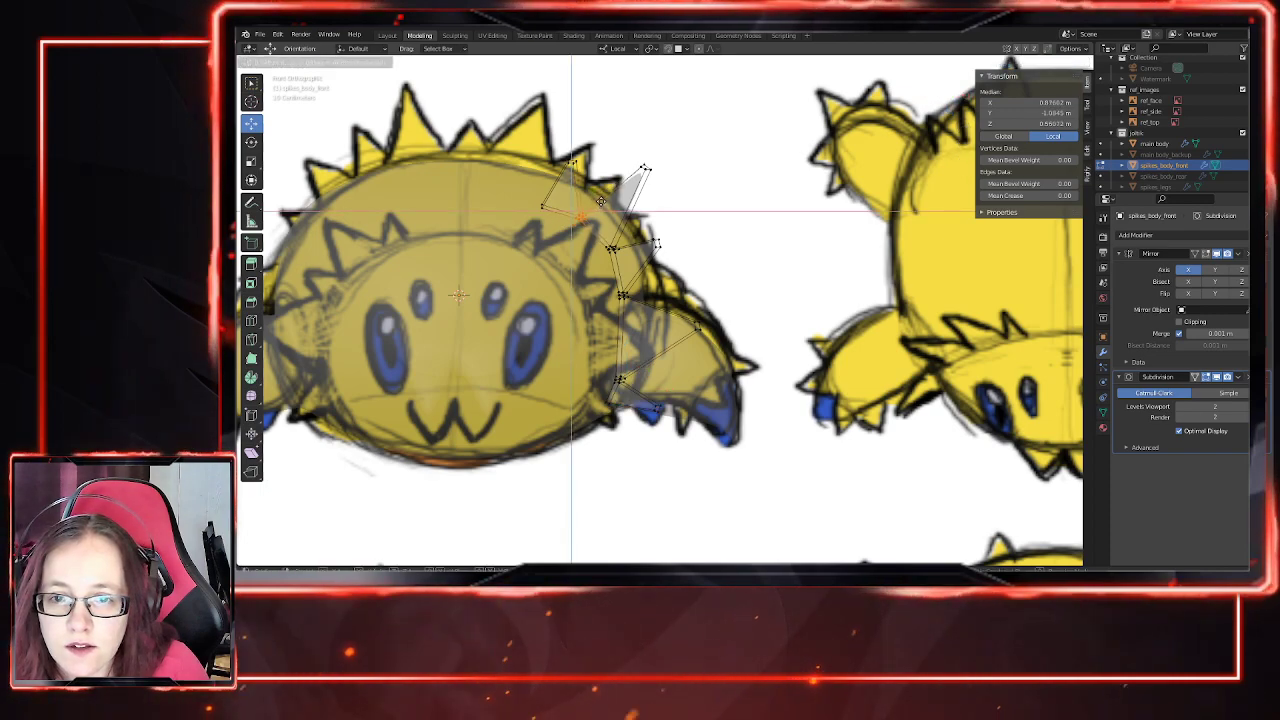
pyautogui.click(599, 199)
pyautogui.moveTo(597, 181); pyautogui.dragTo(598, 183)
pyautogui.press('g')
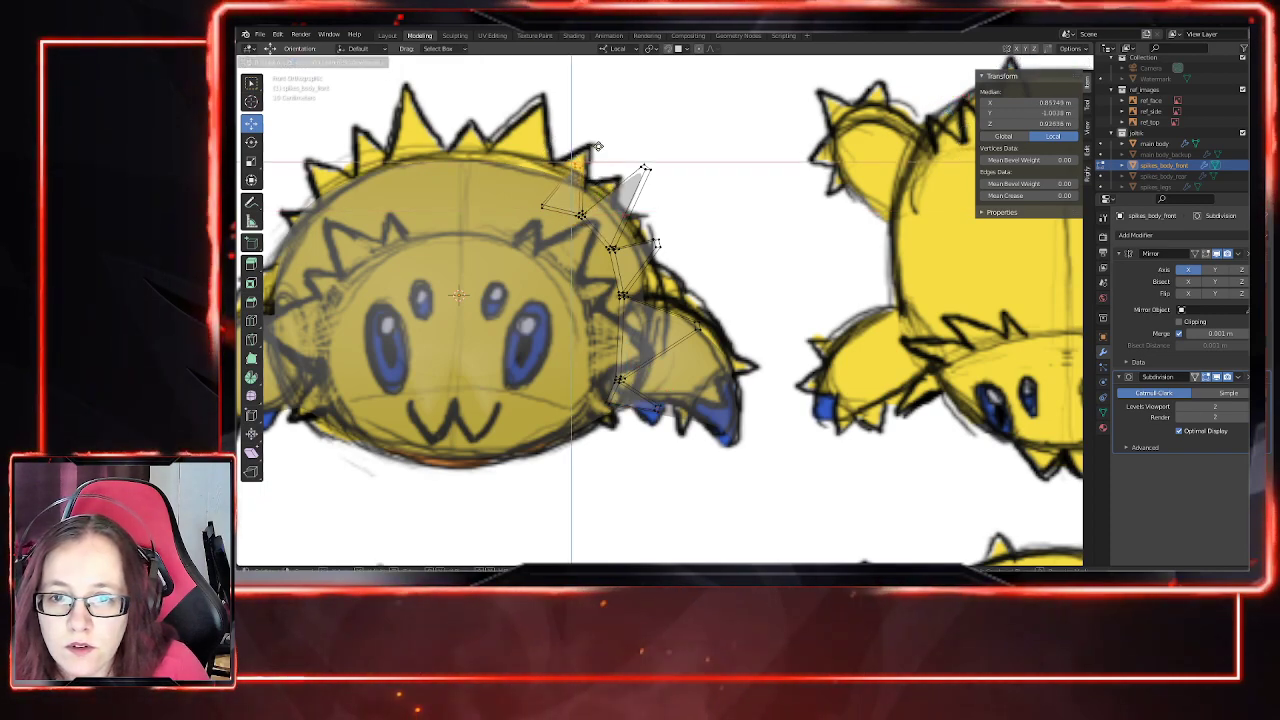
pyautogui.click(595, 231)
# Step: Lower the base vertices between the second and third spikes, and move the third spike's tip about 0.22 m down
pyautogui.click(610, 247)
pyautogui.press('g')
pyautogui.click(670, 230)
pyautogui.click(655, 243)
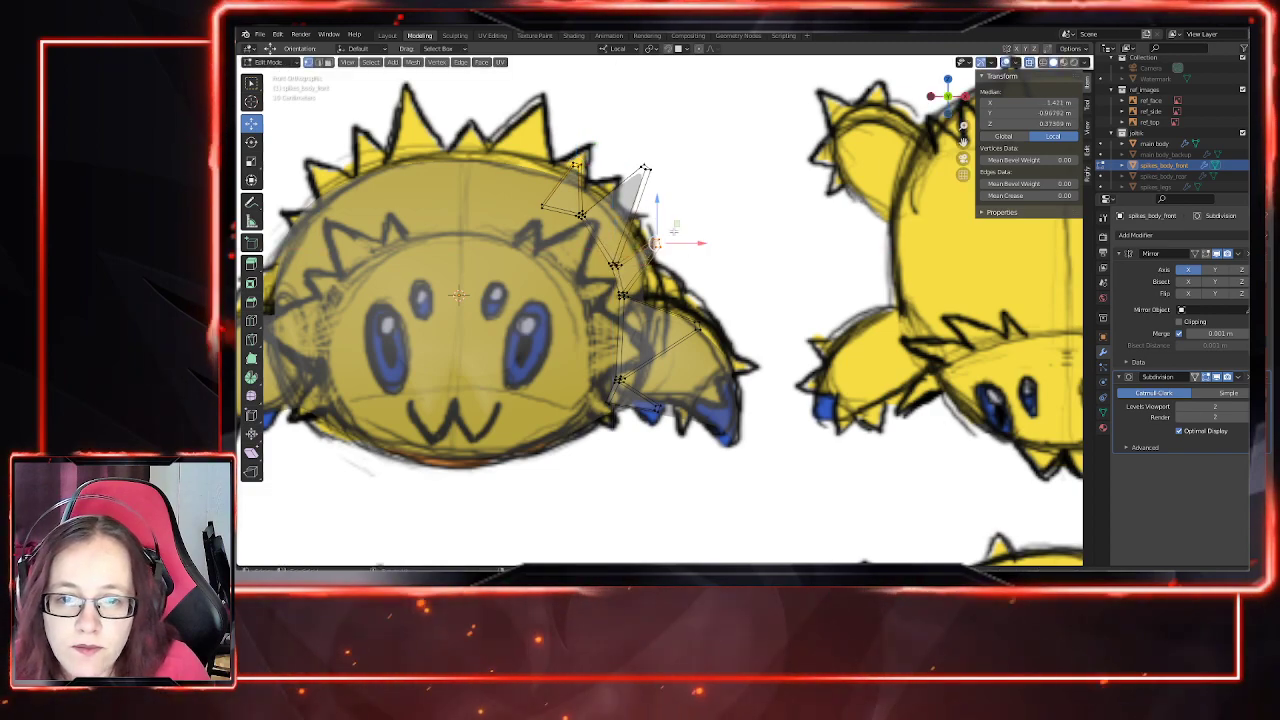
pyautogui.press('g')
pyautogui.click(680, 262)
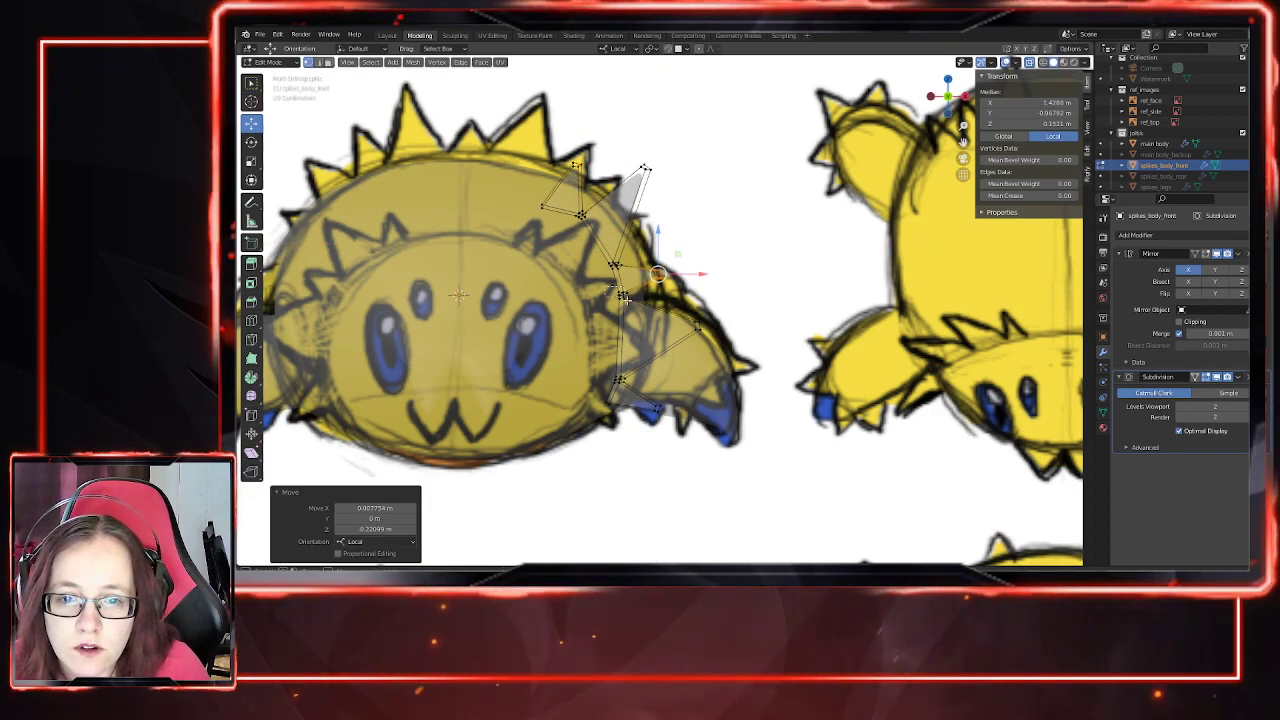
# Step: Lower the base vertices between the third and fourth spikes, and move the fourth spike's tip down and inward
pyautogui.click(622, 295)
pyautogui.press('g')
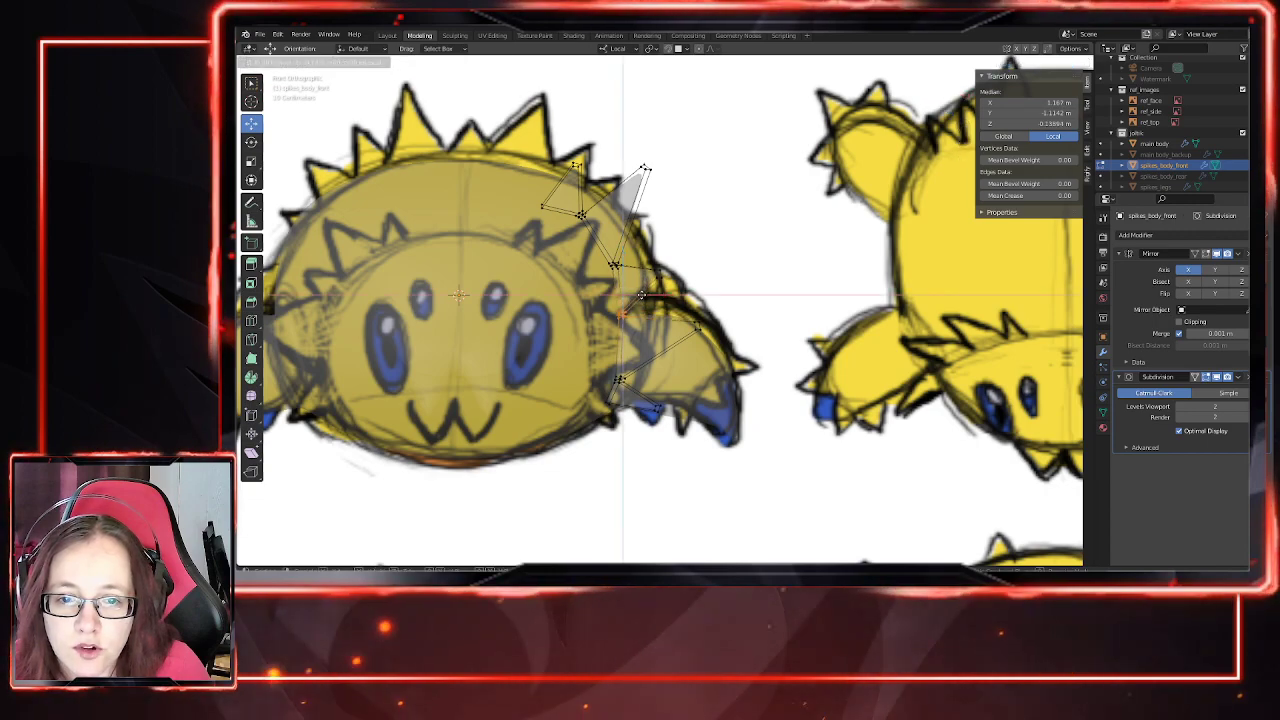
pyautogui.click(643, 297)
pyautogui.click(698, 326)
pyautogui.press('g')
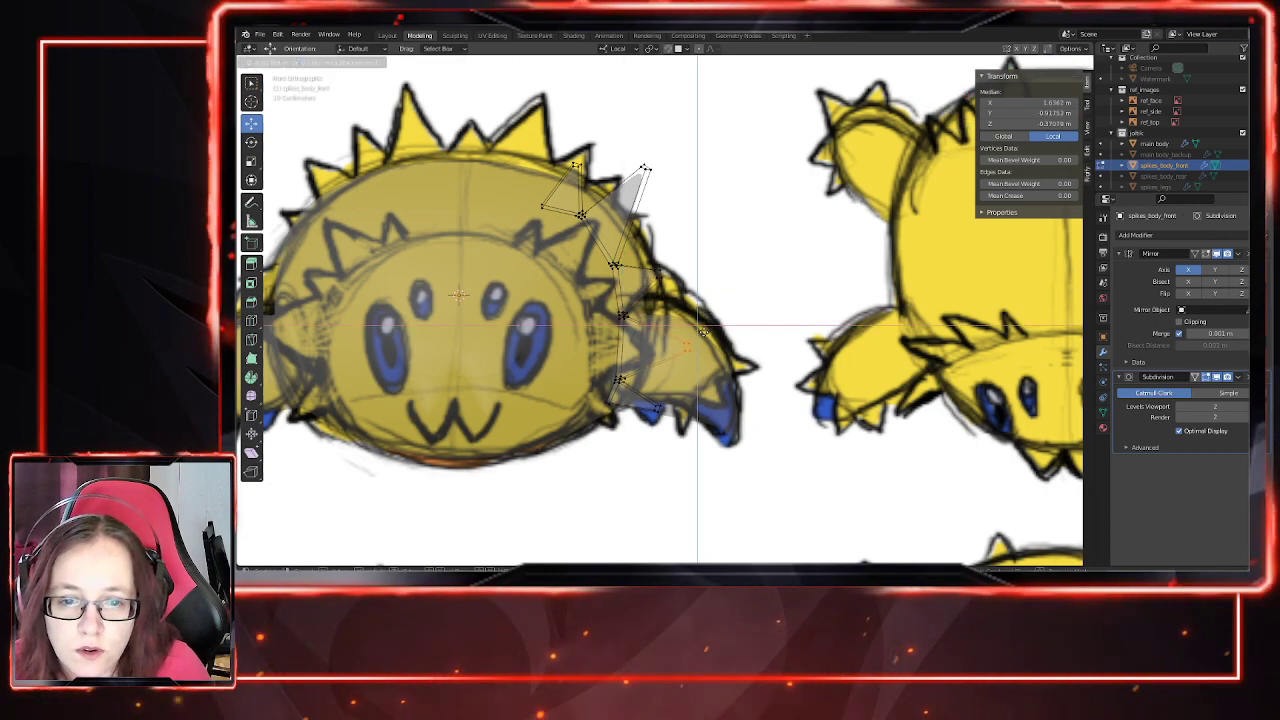
pyautogui.click(703, 333)
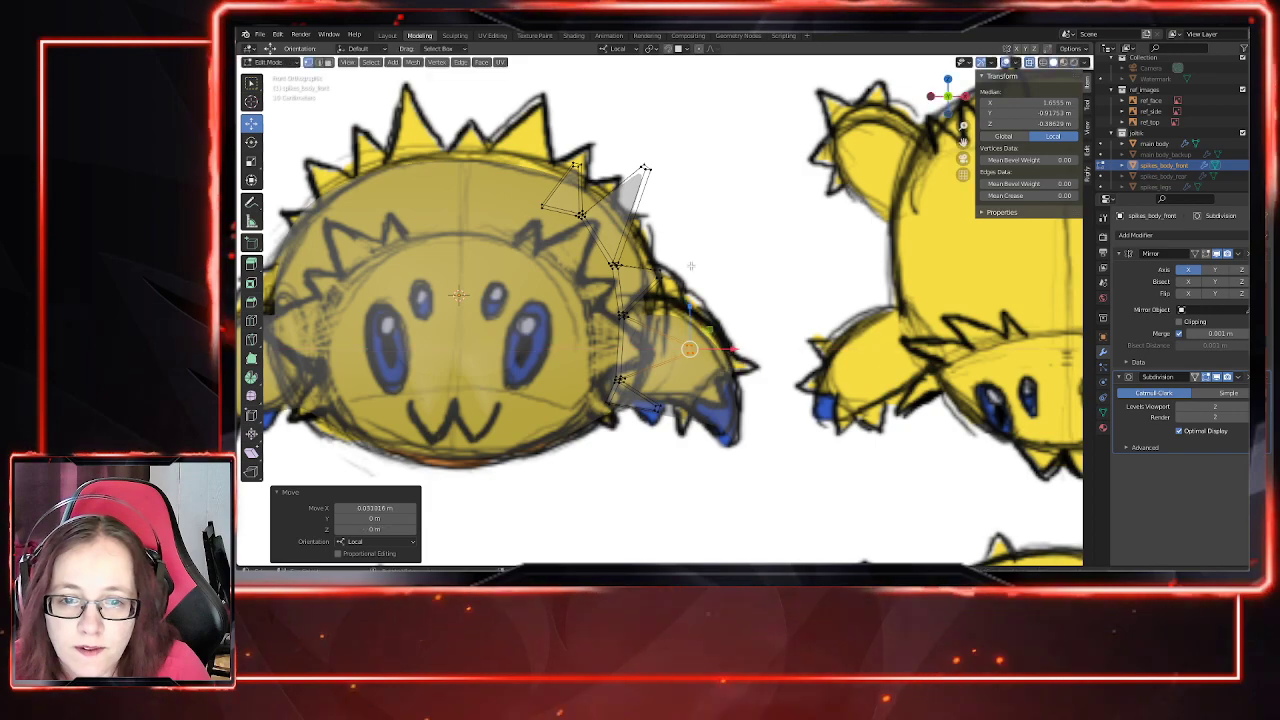
# Step: Move the third spike's tip 0.015 m outward and 0.027 m down, and the second spike's tip about 0.16 m outward and 0.17 m down
pyautogui.click(655, 297)
pyautogui.press('g')
pyautogui.click(682, 260)
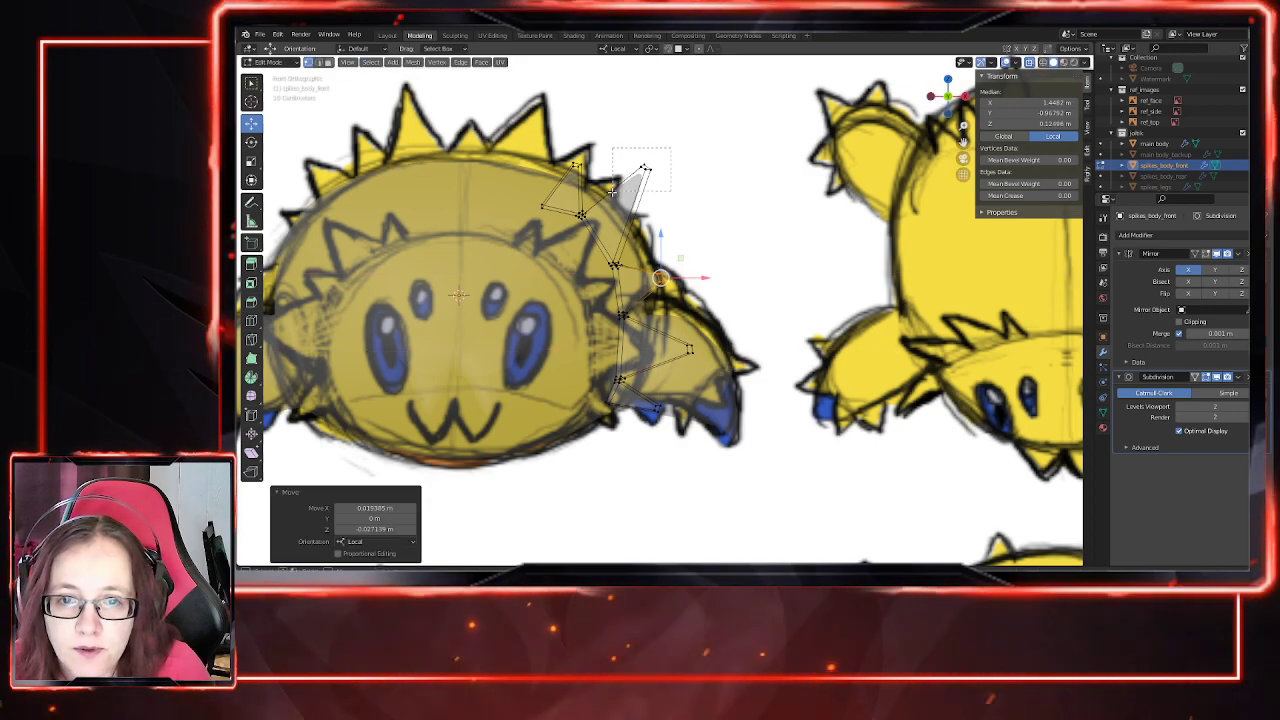
pyautogui.click(645, 170)
pyautogui.press('g')
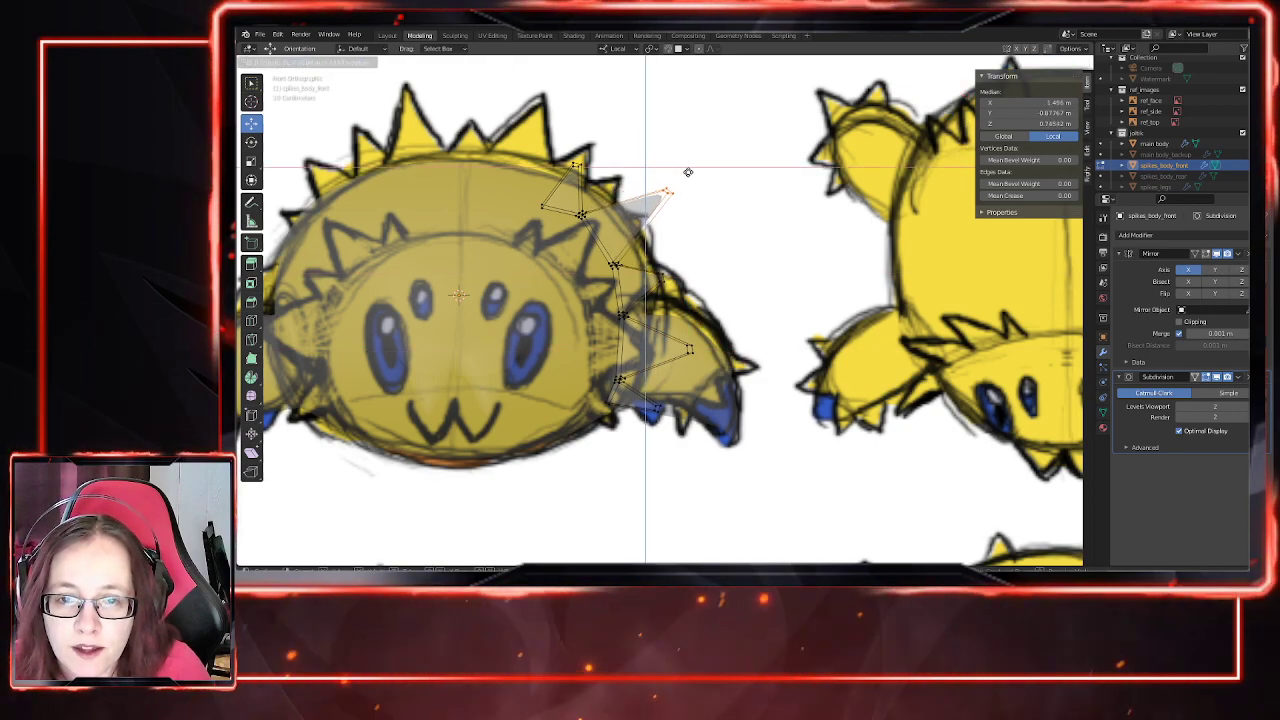
pyautogui.click(688, 172)
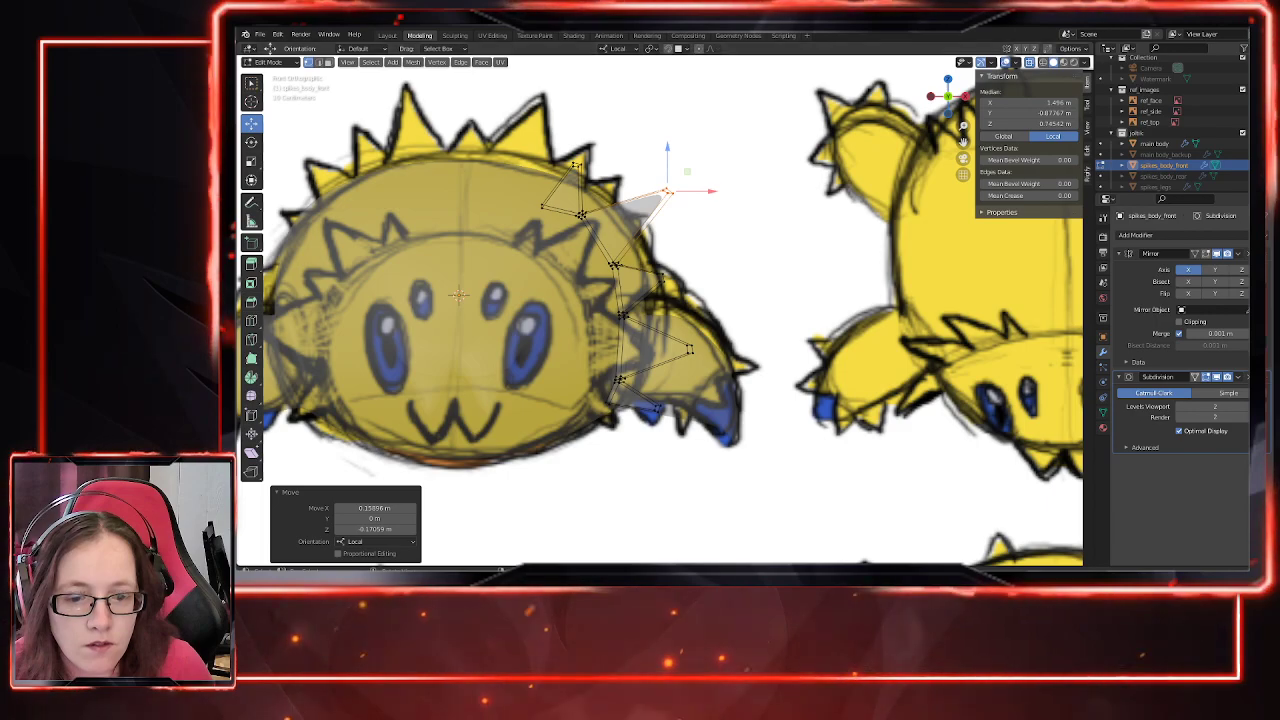
# Step: Examine how the front spikes sit against the main body from several angles, with and without X-ray
pyautogui.moveTo(676, 386); pyautogui.dragTo(663, 415, button='middle')
pyautogui.hotkey('alt', 'z')
pyautogui.scroll(2, 682, 408)
pyautogui.click(1029, 62)
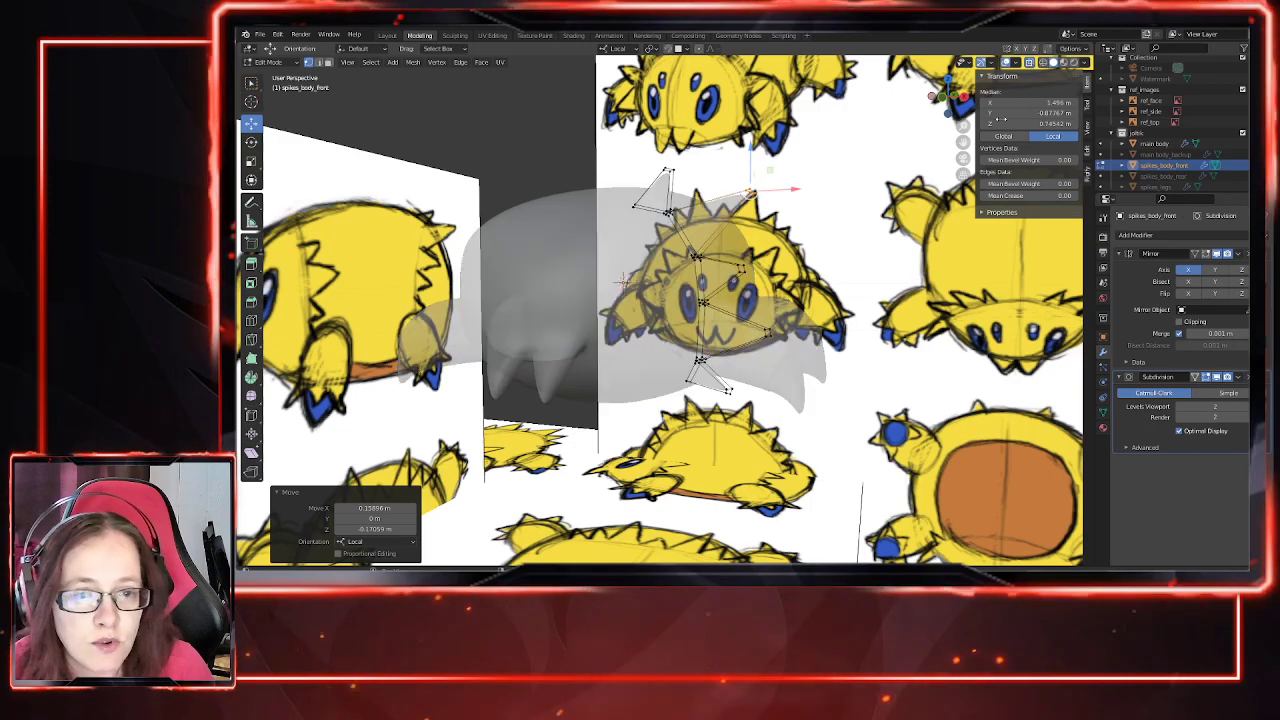
pyautogui.scroll(2, 880, 325)
pyautogui.moveTo(880, 330); pyautogui.dragTo(757, 386, button='middle')
pyautogui.scroll(3, 554, 459)
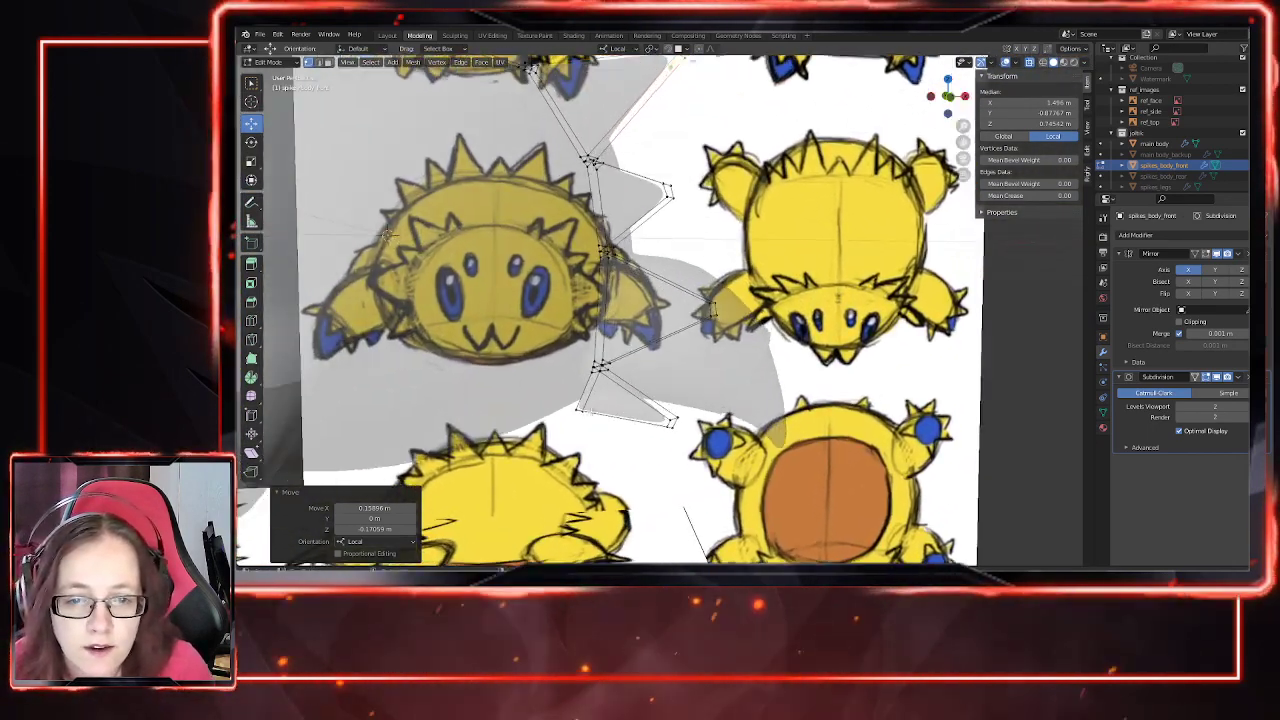
pyautogui.moveTo(554, 459); pyautogui.dragTo(652, 444, button='middle')
pyautogui.click(1029, 62)
pyautogui.moveTo(468, 433); pyautogui.dragTo(826, 426, button='middle')
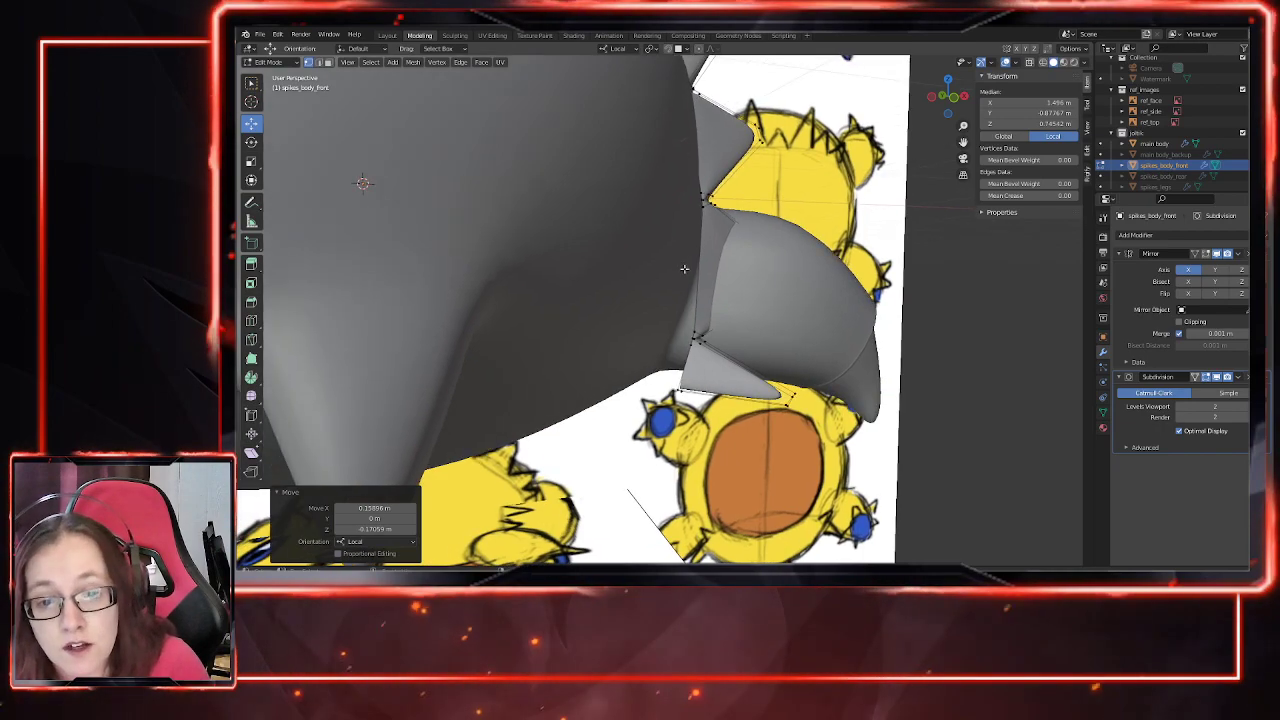
# Step: Select the base vertices of the lowest spike through the mesh and move them about 0.13 m inward along the local X axis
pyautogui.hotkey('alt', 'z')
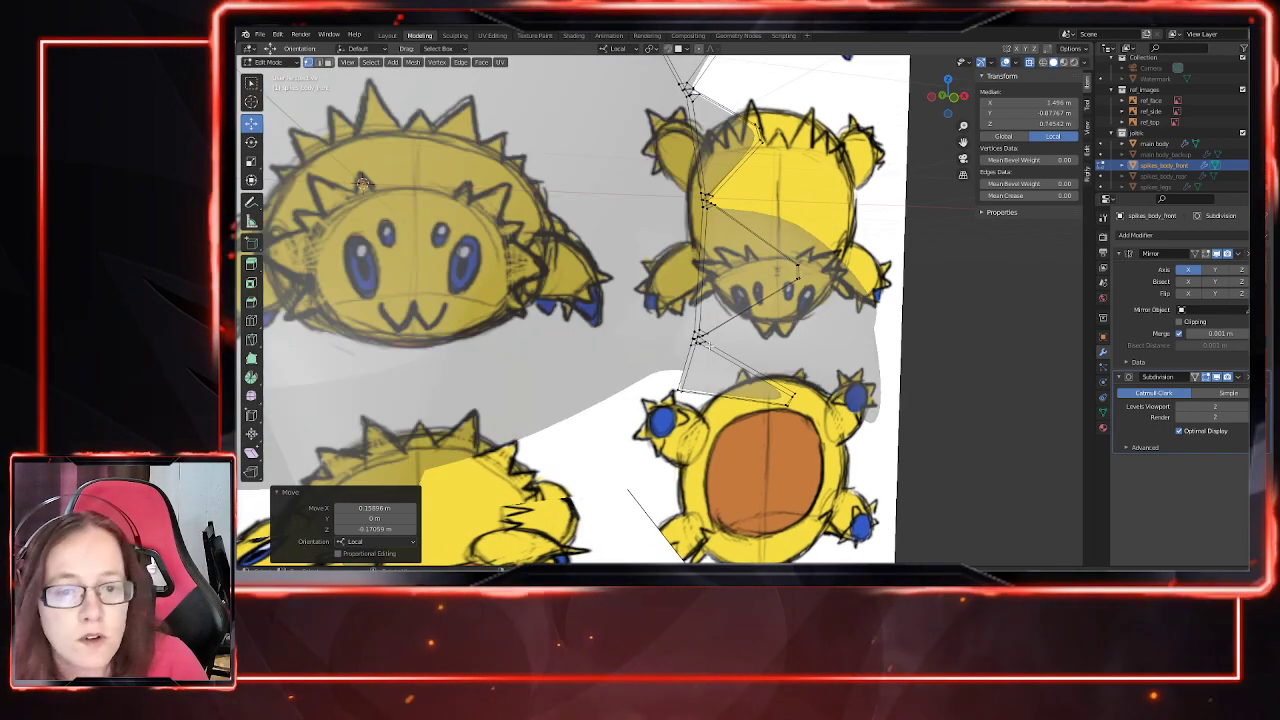
pyautogui.moveTo(708, 431); pyautogui.dragTo(709, 432)
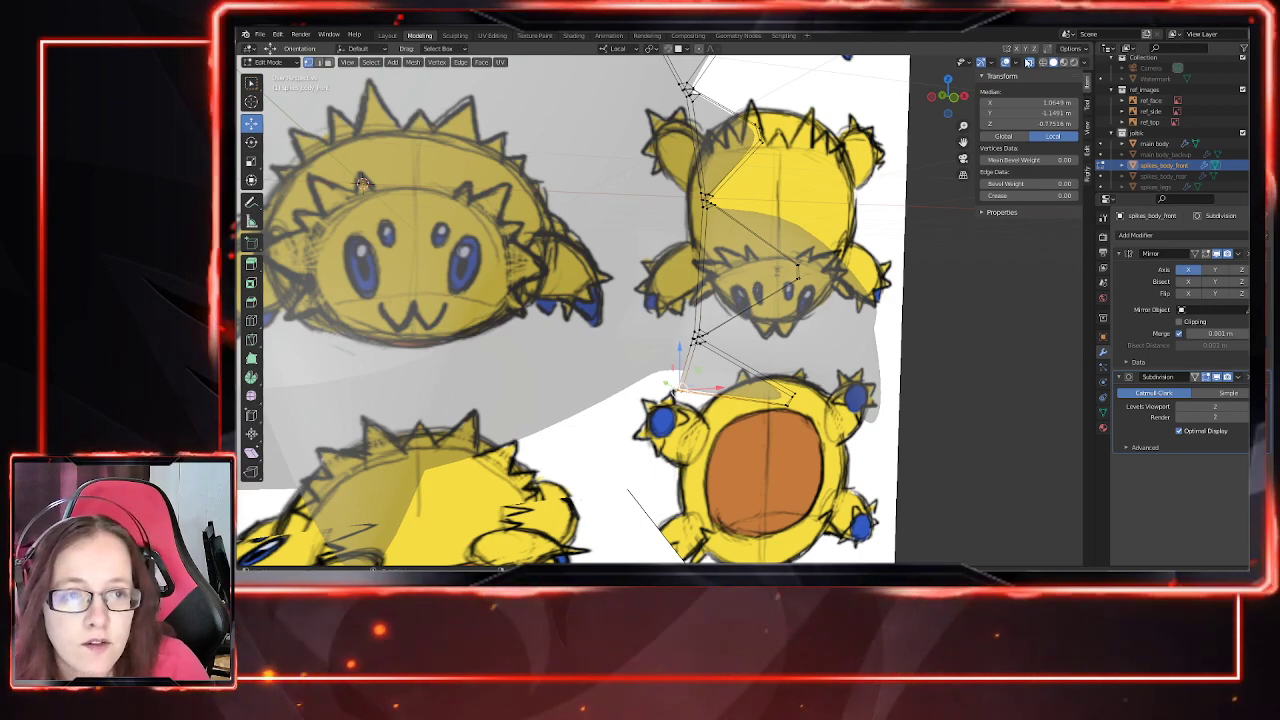
pyautogui.click(1029, 62)
pyautogui.hotkey('alt', 'z')
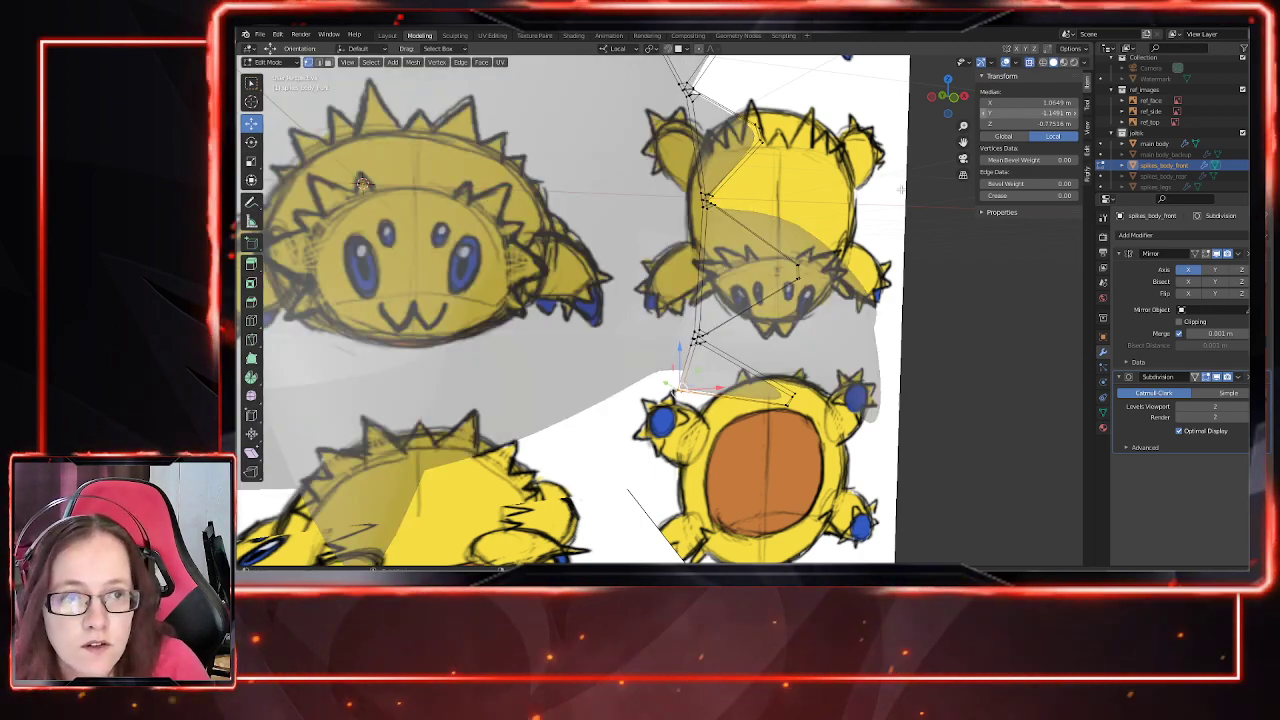
pyautogui.moveTo(657, 293); pyautogui.dragTo(763, 393)
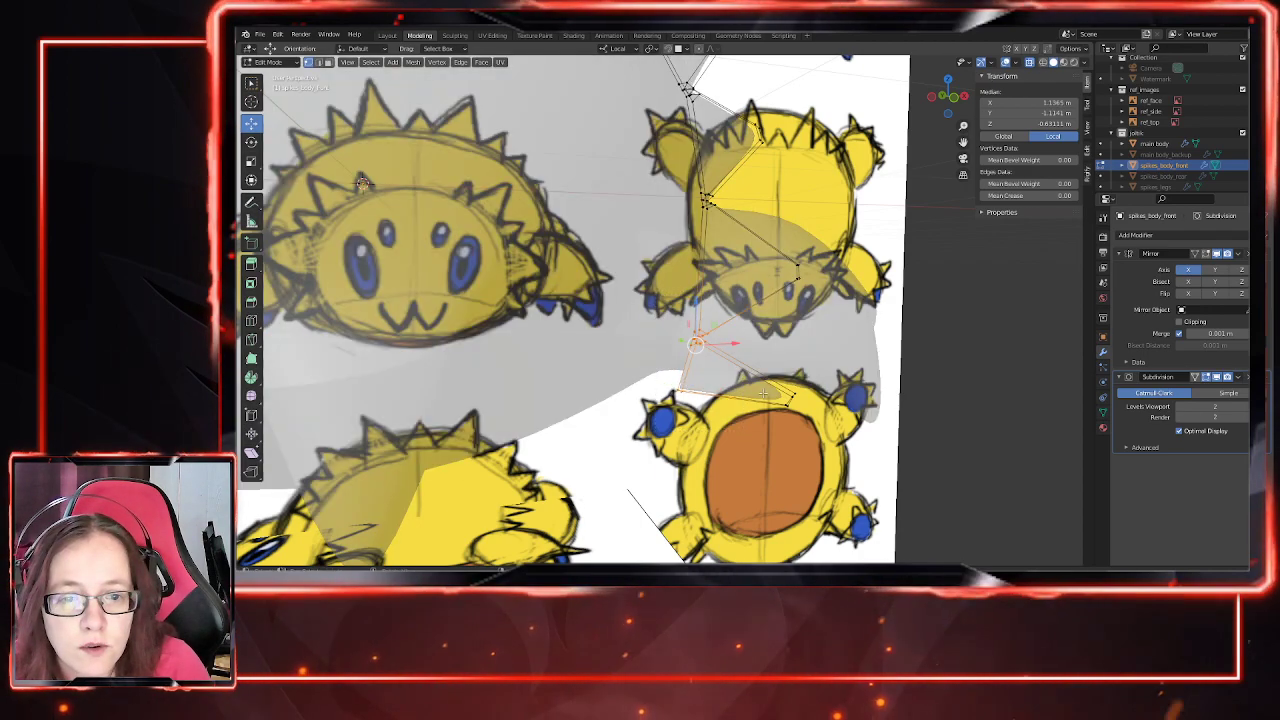
pyautogui.click(1029, 62)
pyautogui.press('g')
pyautogui.press('x')
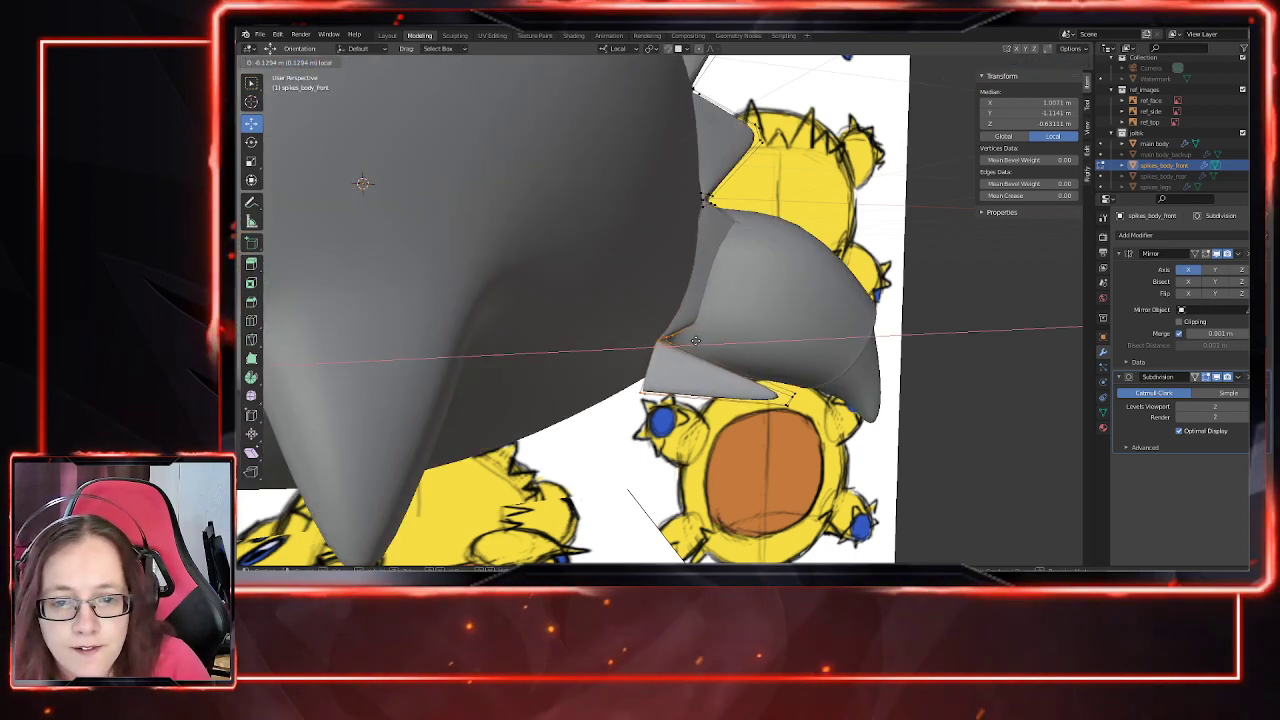
pyautogui.click(697, 341)
# Step: Move the lowest spike's lower inner corner about 0.195 m inward along the local X axis to meet the body's underside
pyautogui.click(675, 393)
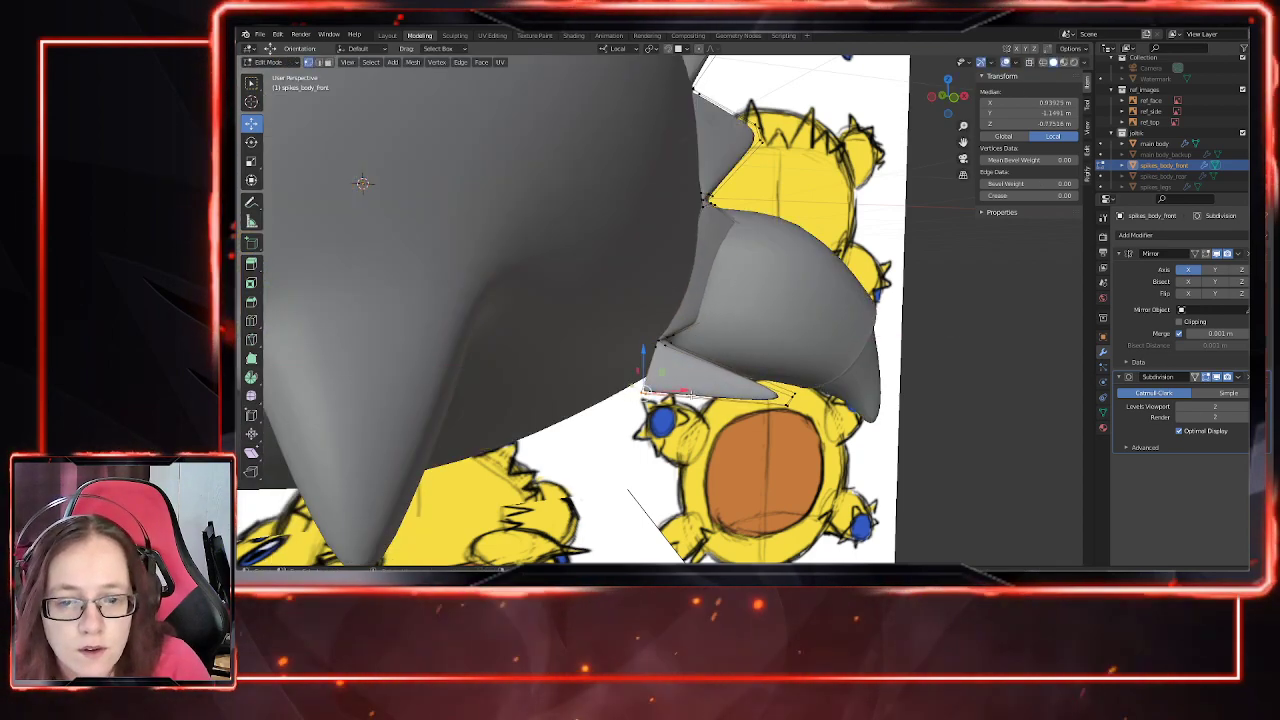
pyautogui.press('g')
pyautogui.press('x')
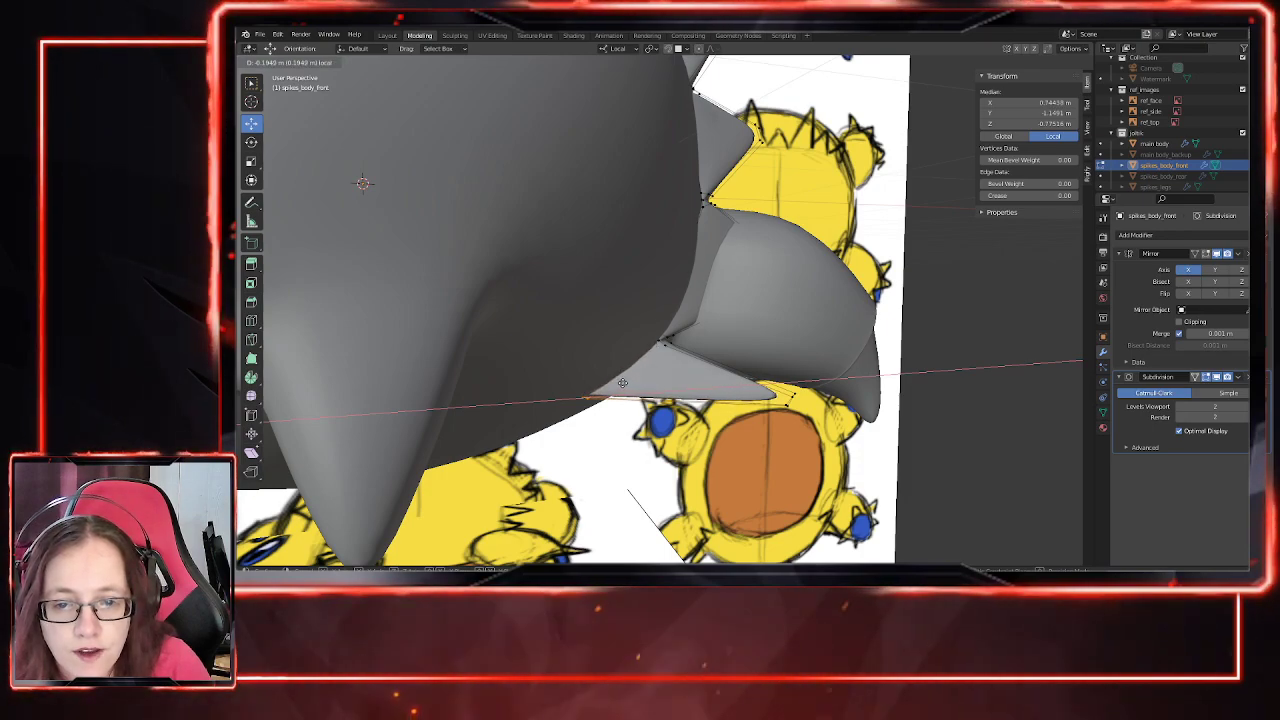
pyautogui.click(622, 382)
# Step: Move the base vertices between the fourth and lowest spikes about 0.06 m inward and 0.055 m down, and rotate them about 23°
pyautogui.hotkey('alt', 'z')
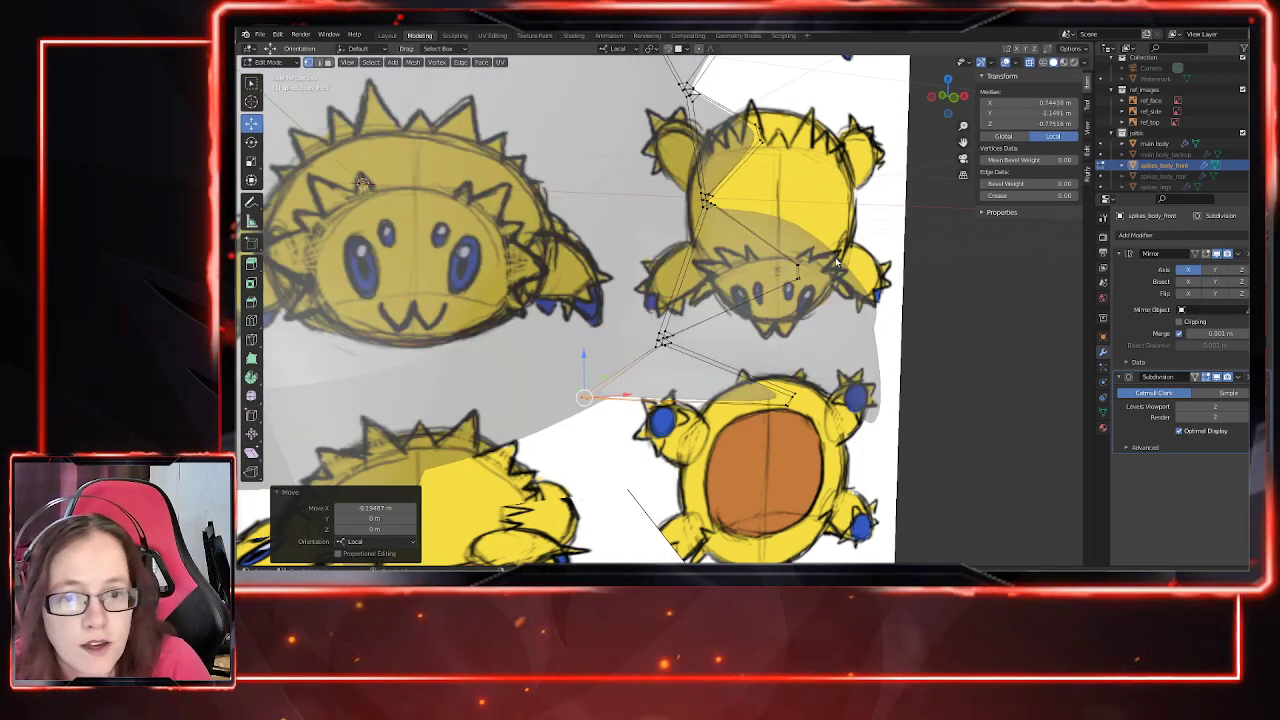
pyautogui.click(662, 340)
pyautogui.press('g')
pyautogui.press('x')
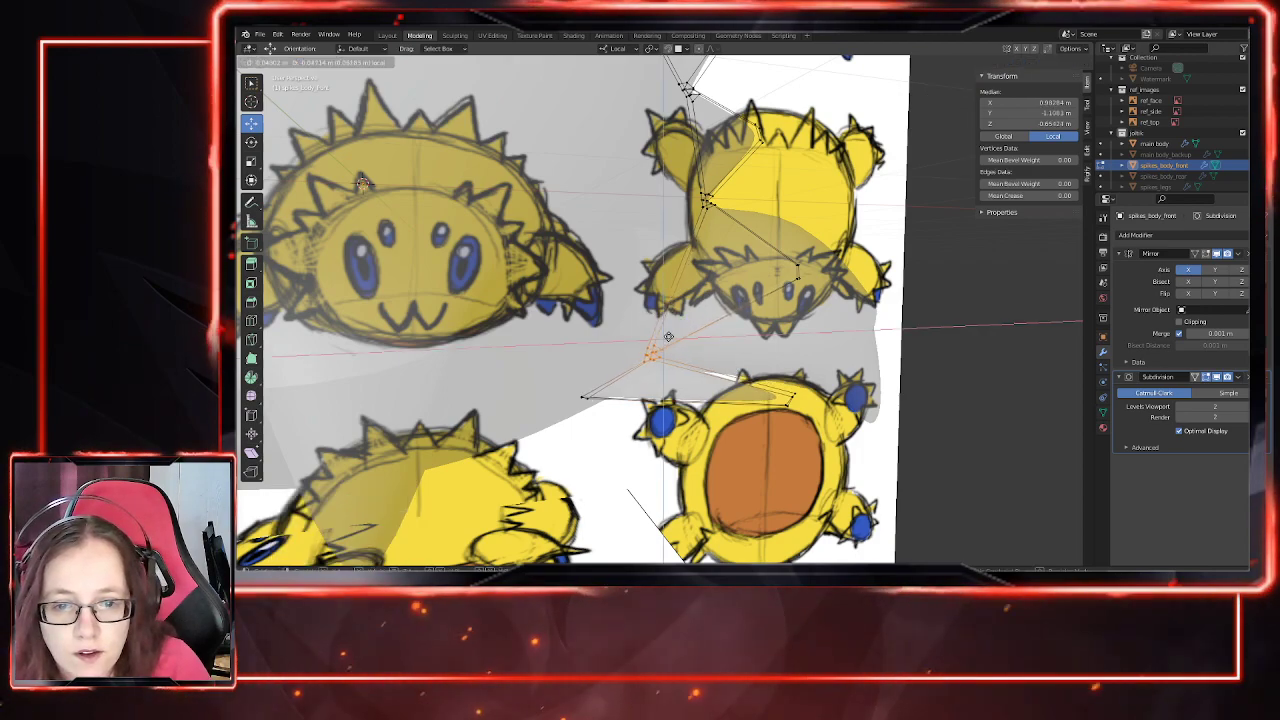
pyautogui.click(705, 352)
pyautogui.press('r')
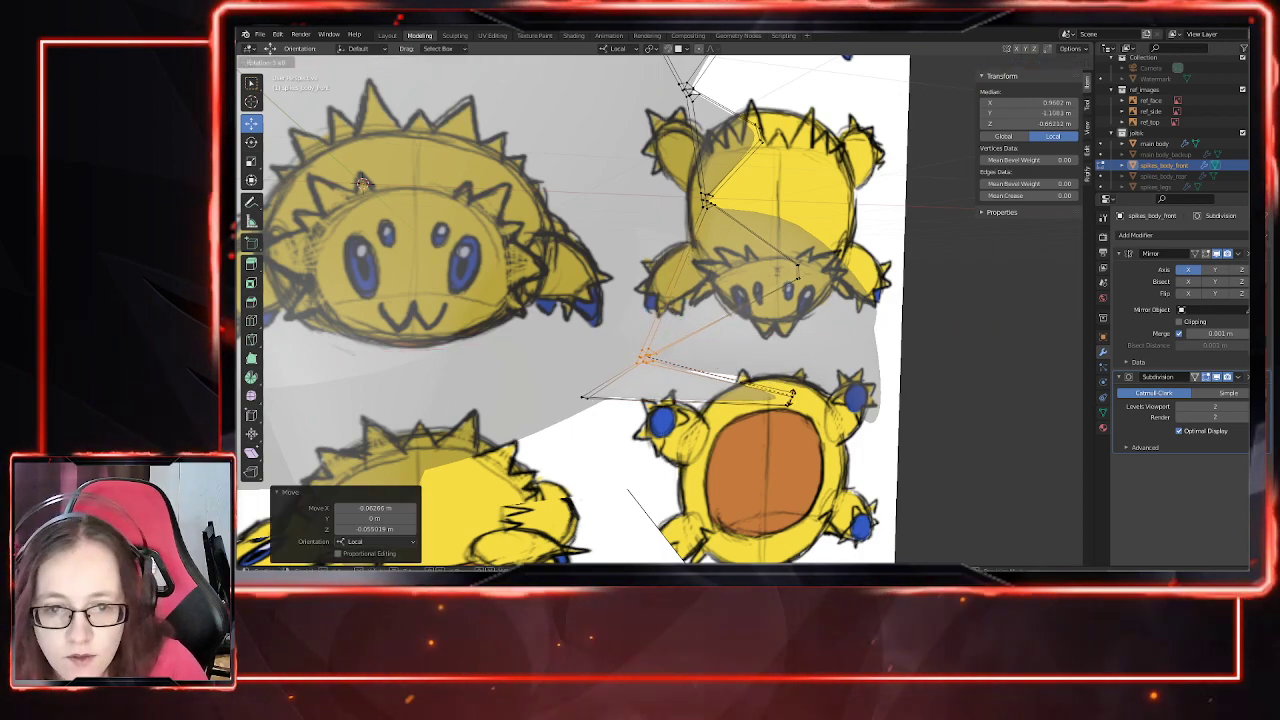
pyautogui.click(746, 418)
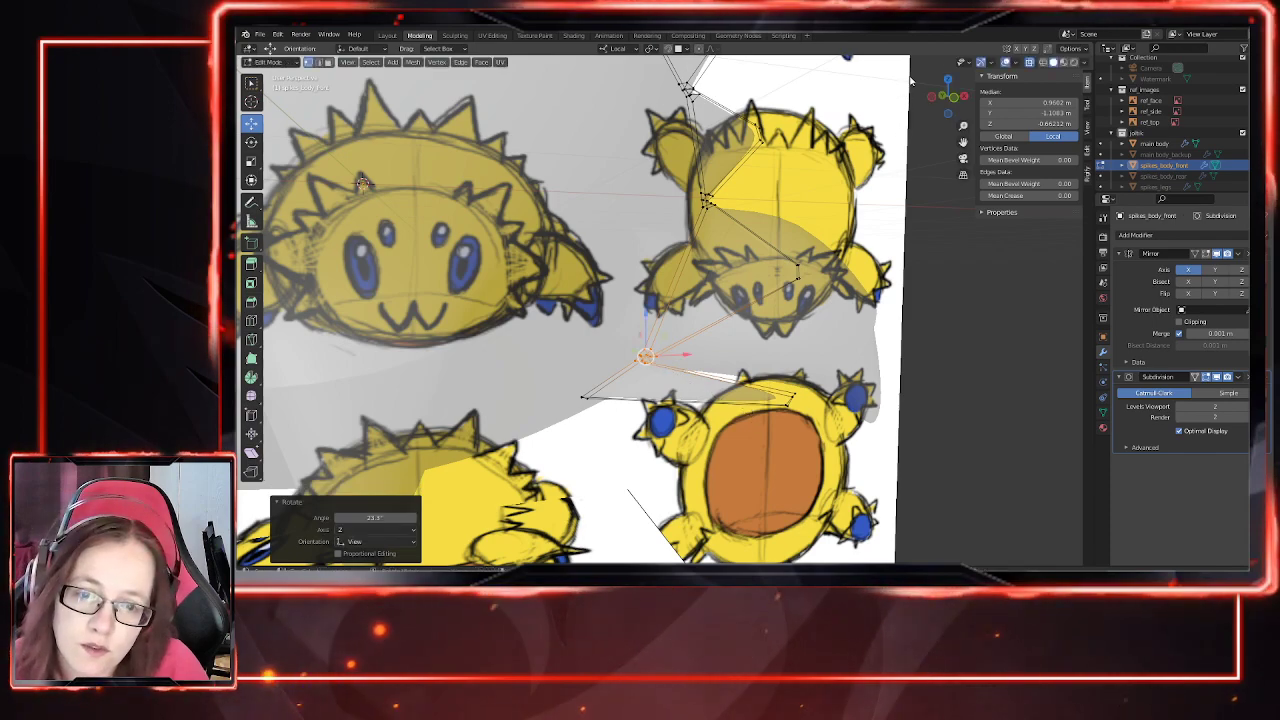
# Step: In solid view, nudge the base vertices between the fourth and lowest spikes about 0.02 m outward along the local X axis
pyautogui.click(1029, 62)
pyautogui.press('g')
pyautogui.press('x')
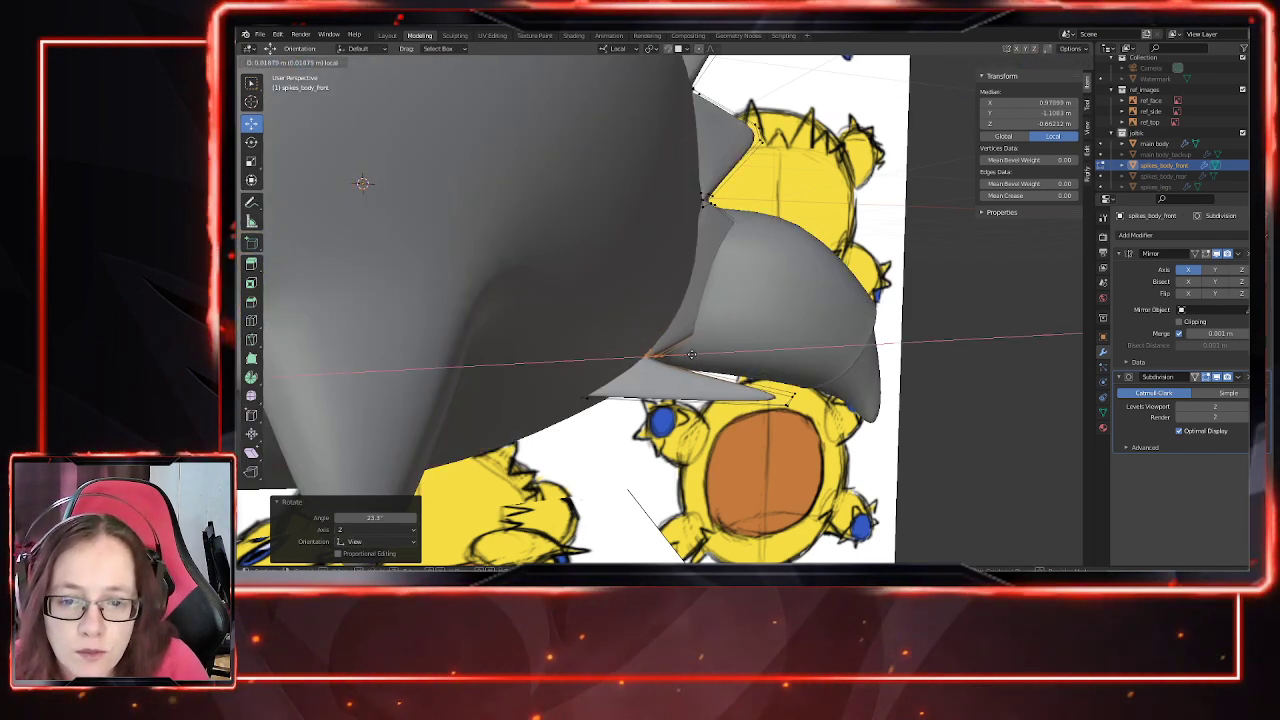
pyautogui.click(777, 425)
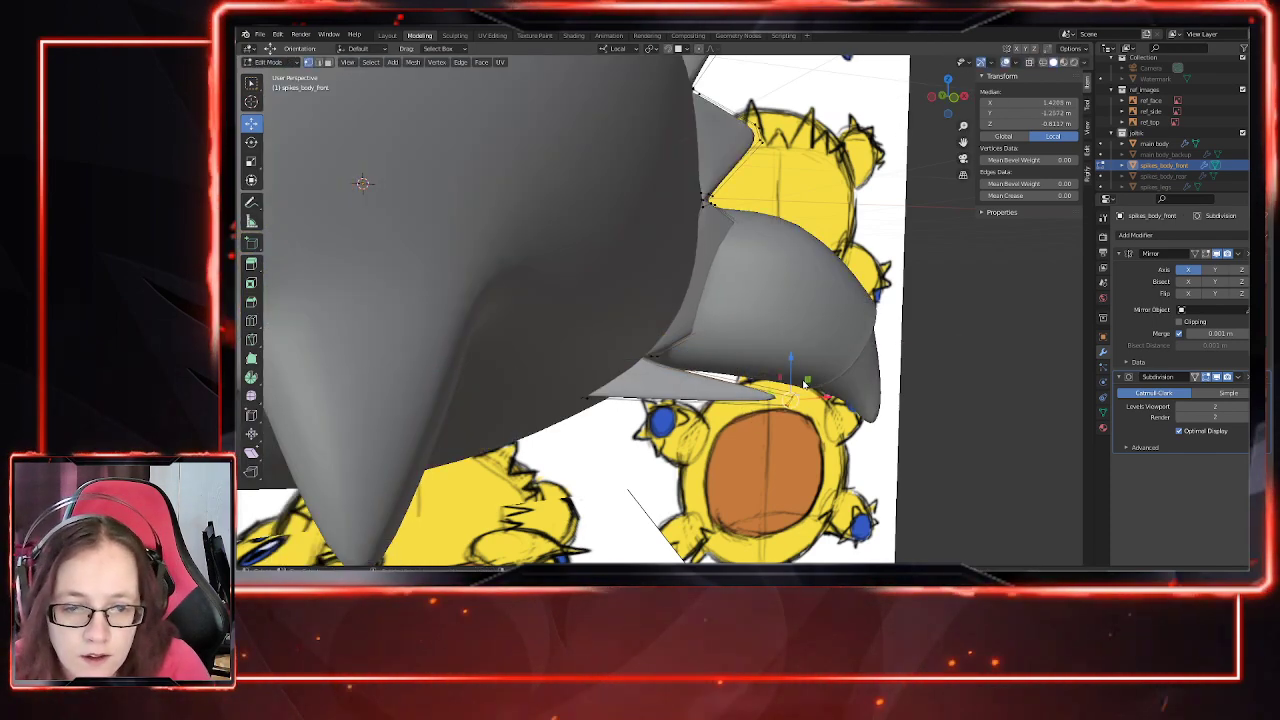
# Step: Move the lowest spike's tip about 0.46 m inward and slightly down, rotate it about 33°, and nudge it about 0.03 m further down
pyautogui.press('g')
pyautogui.press('x')
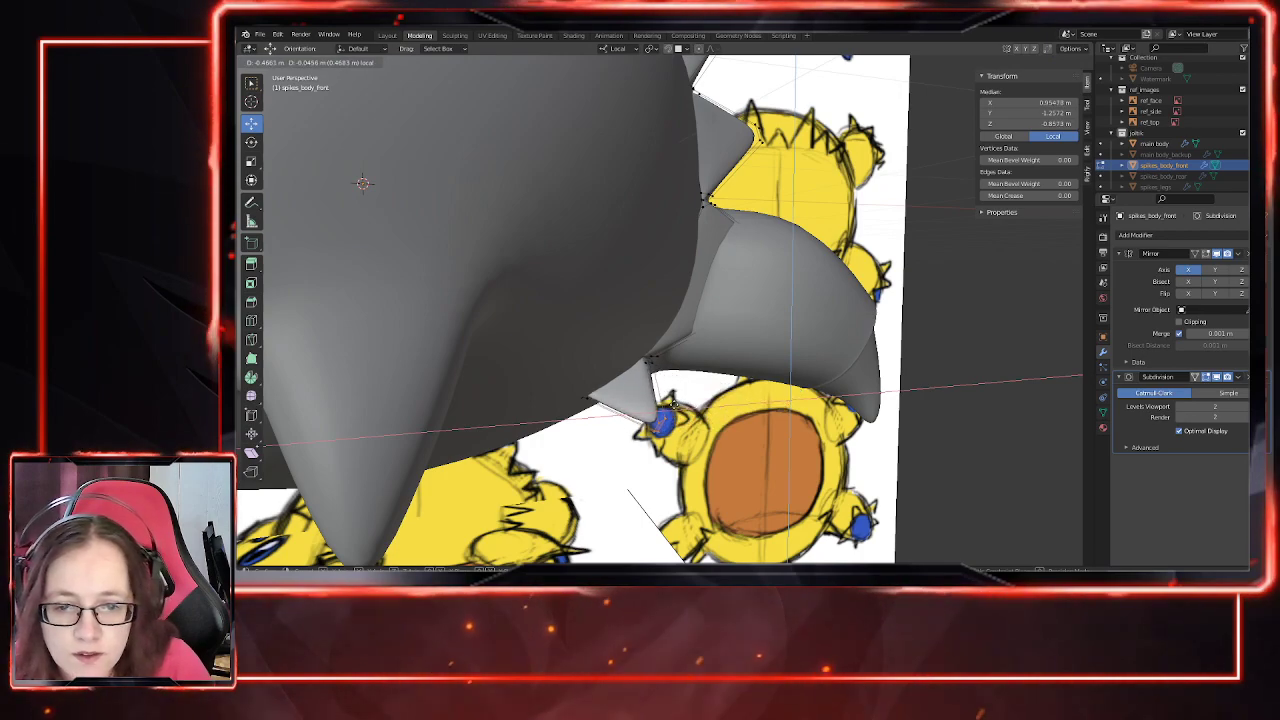
pyautogui.click(673, 406)
pyautogui.press('r')
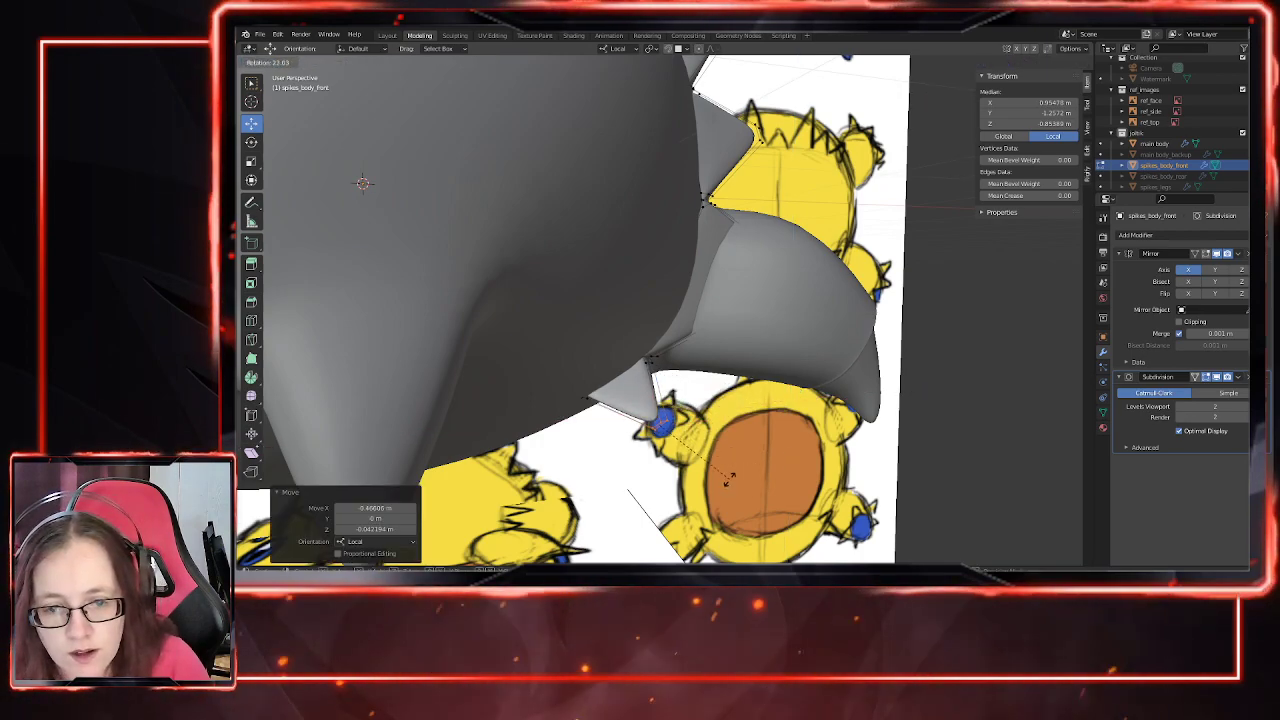
pyautogui.click(728, 480)
pyautogui.press('g')
pyautogui.moveTo(673, 415); pyautogui.dragTo(677, 414)
pyautogui.moveTo(677, 415); pyautogui.dragTo(682, 436, button='middle')
pyautogui.moveTo(765, 355); pyautogui.dragTo(820, 345, button='middle')
pyautogui.hotkey('alt', 'z')
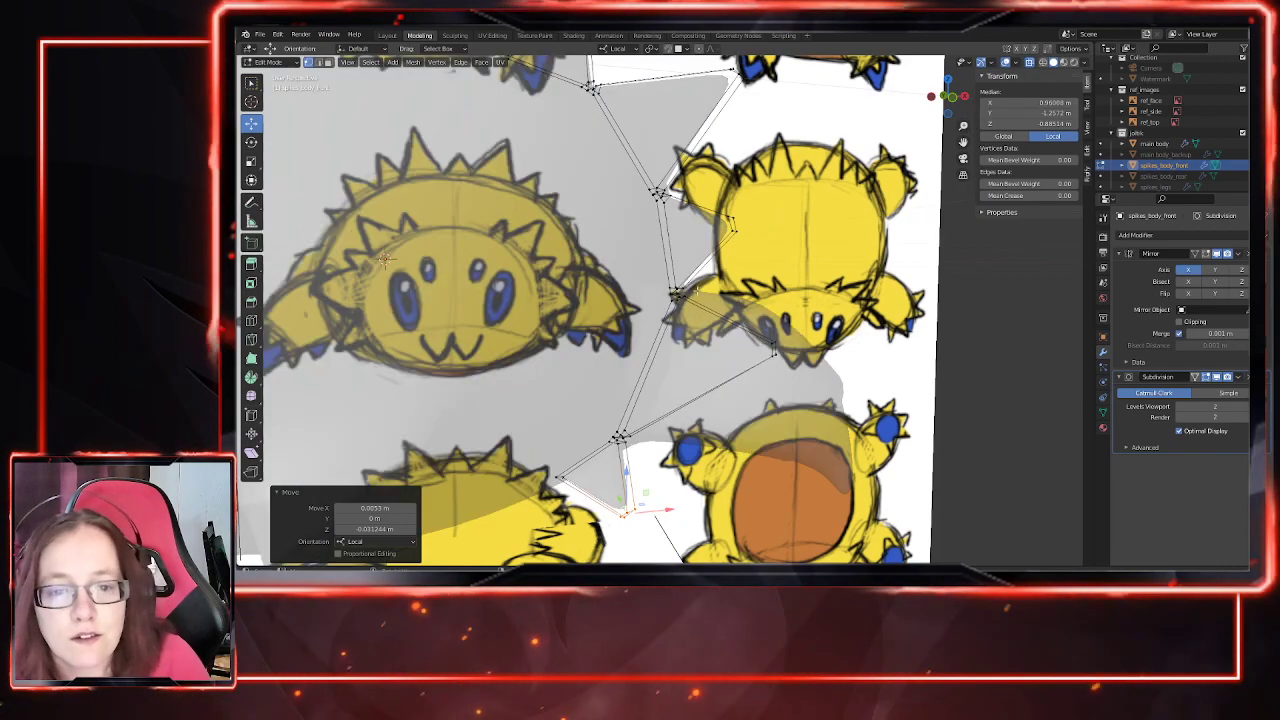
# Step: Move the base vertices between the third and fourth spikes about 0.02 m inward along the local X axis
pyautogui.click(676, 293)
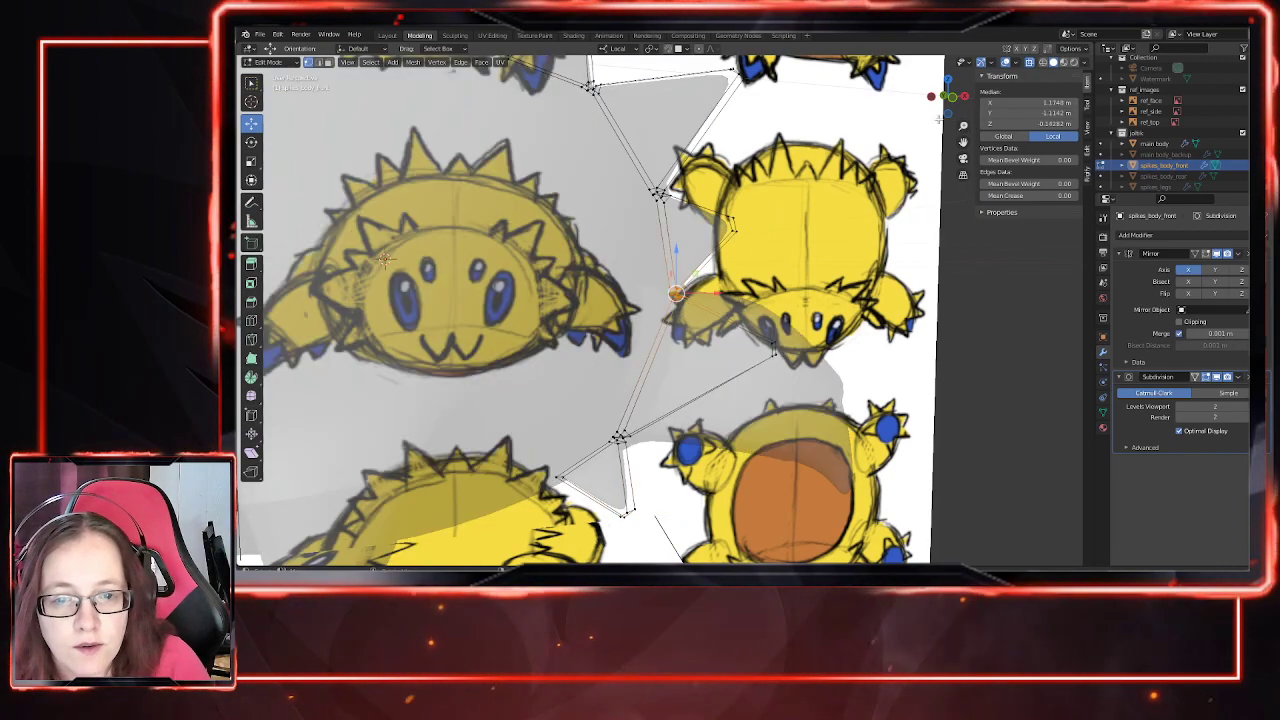
pyautogui.click(1030, 62)
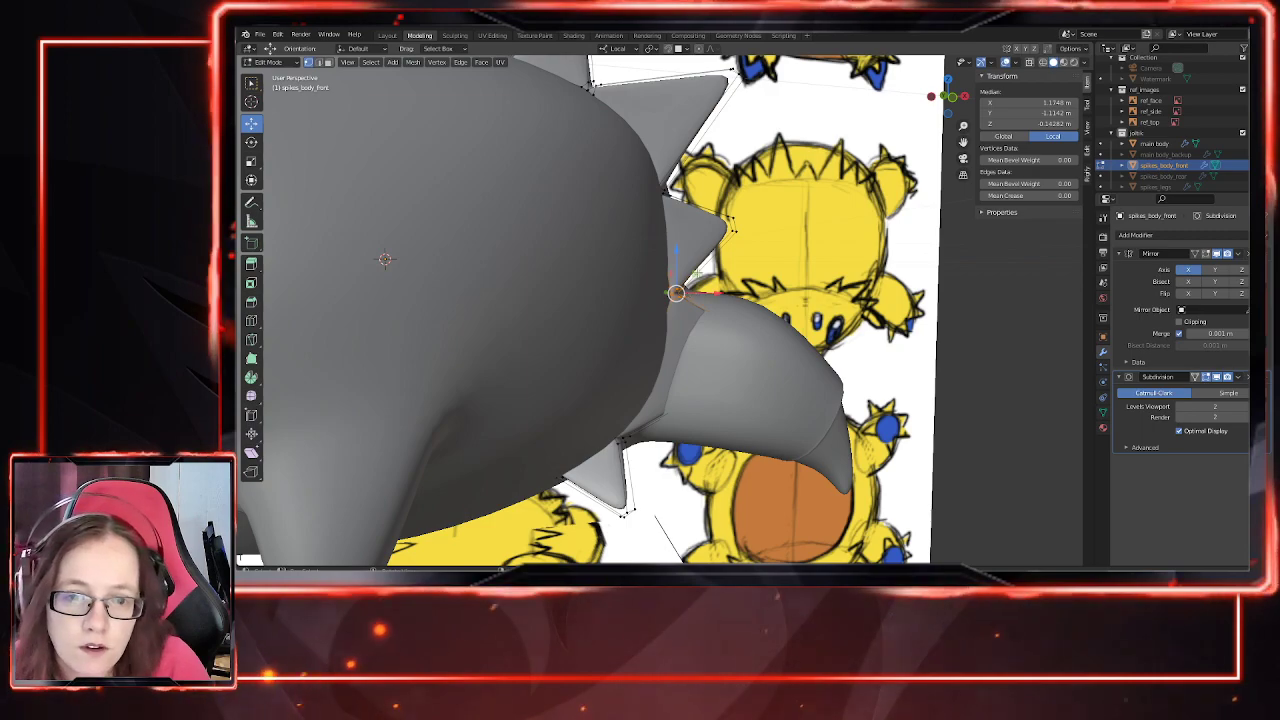
pyautogui.press('g')
pyautogui.press('x')
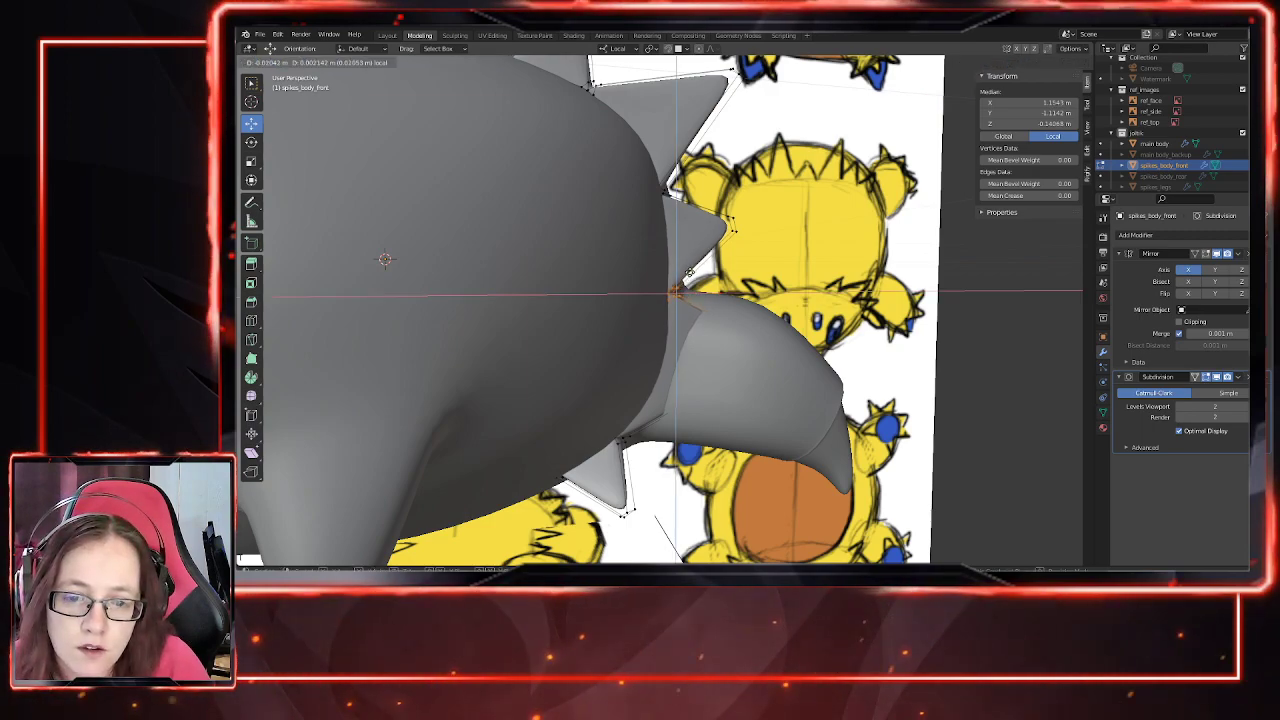
pyautogui.click(688, 272)
pyautogui.scroll(-5, 696, 383)
pyautogui.moveTo(696, 383); pyautogui.dragTo(776, 392, button='middle')
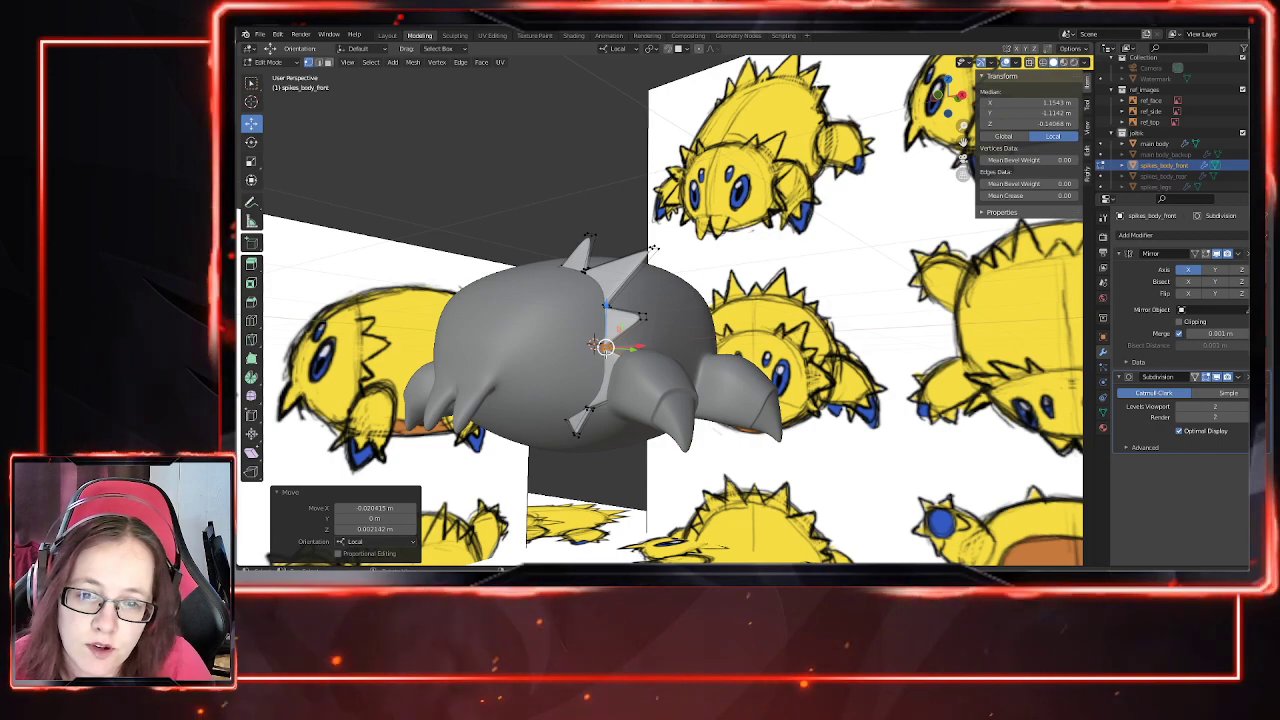
pyautogui.moveTo(681, 416); pyautogui.dragTo(888, 388, button='middle')
pyautogui.keyDown('shift'); pyautogui.moveTo(360, 418); pyautogui.dragTo(602, 416, button='middle'); pyautogui.keyUp('shift')
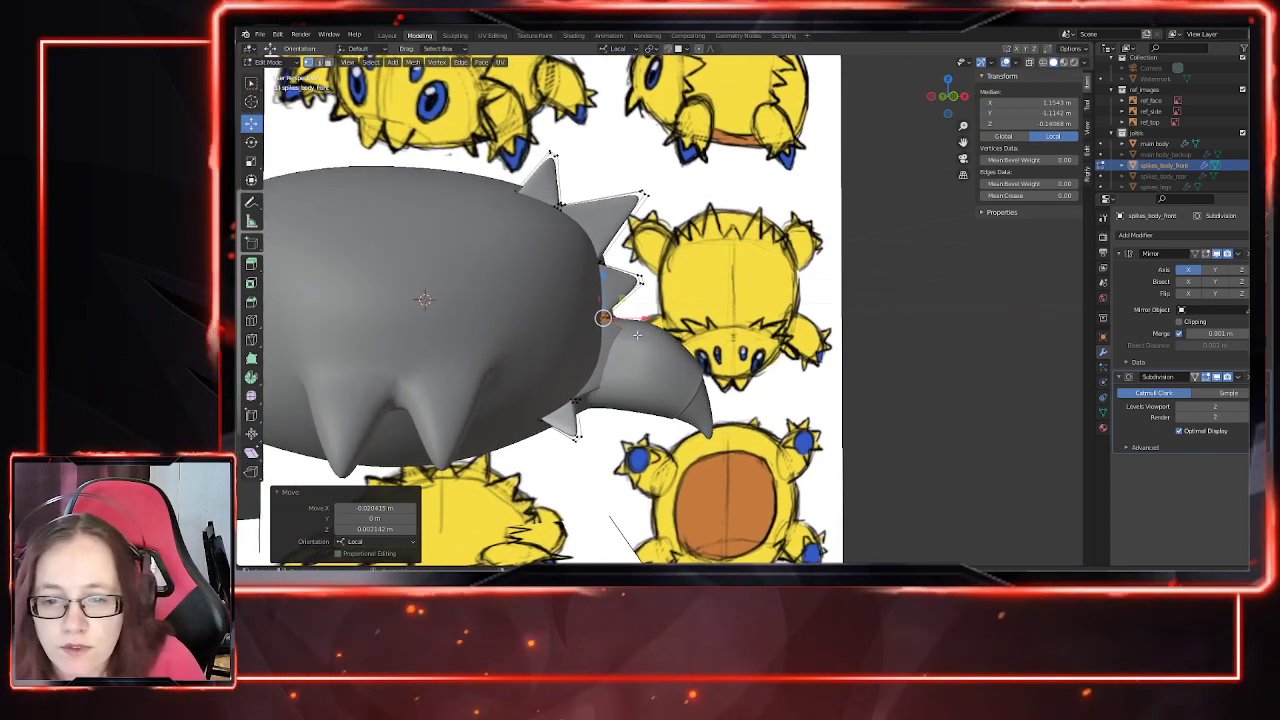
pyautogui.scroll(2, 580, 420)
pyautogui.keyDown('shift'); pyautogui.moveTo(498, 434); pyautogui.dragTo(536, 413, button='middle'); pyautogui.keyUp('shift')
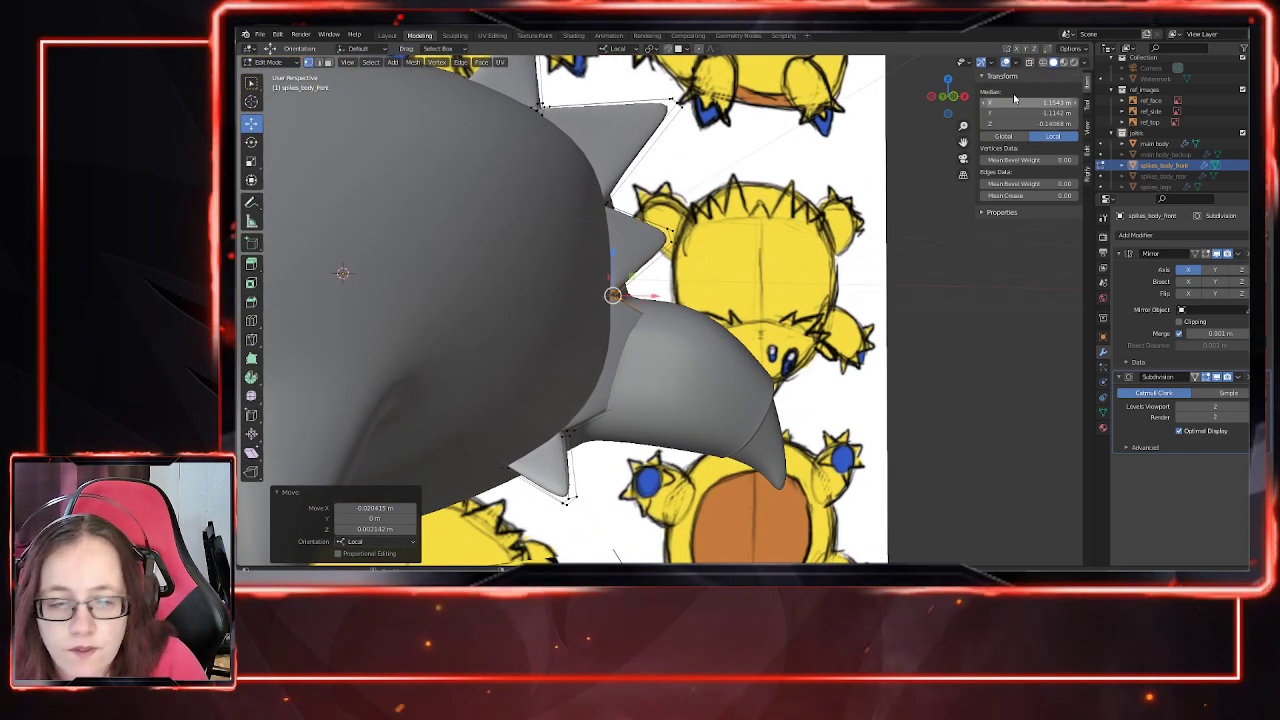
# Step: Move the base vertices between the fourth and lowest spikes about 0.01 m outward and 0.016 m up
pyautogui.click(1030, 62)
pyautogui.click(564, 431)
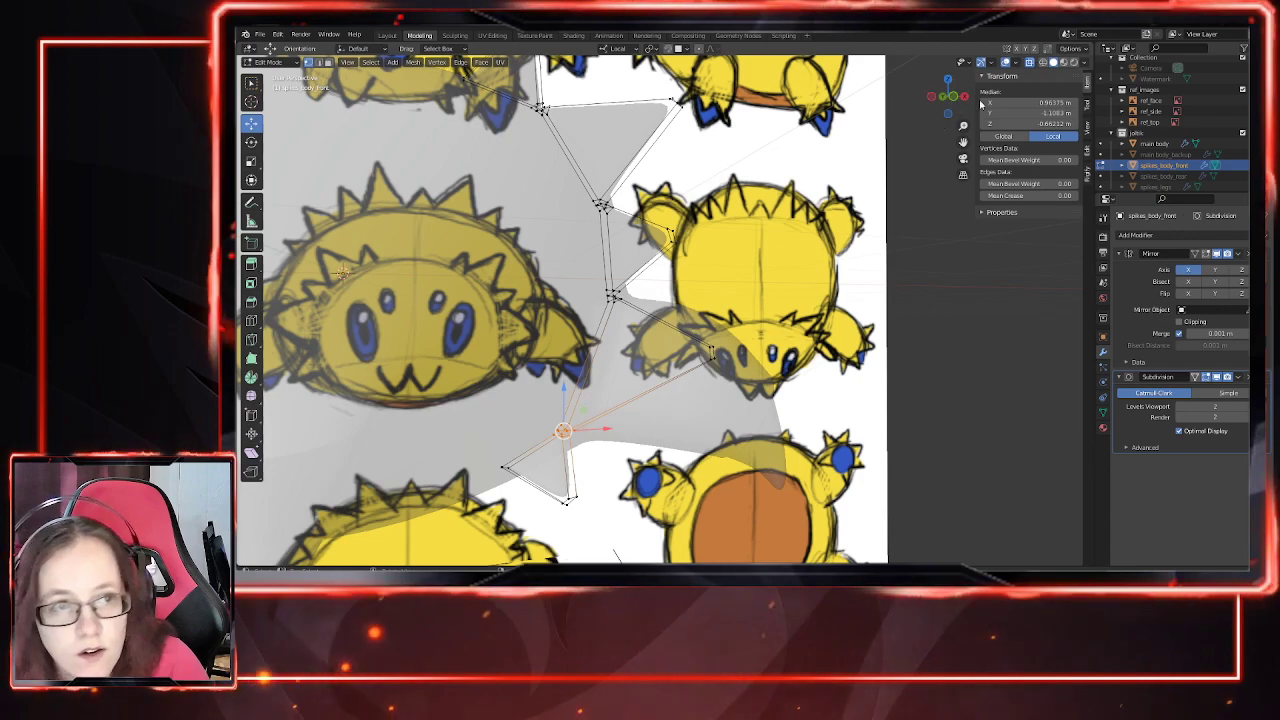
pyautogui.click(1030, 64)
pyautogui.moveTo(583, 413); pyautogui.dragTo(587, 402)
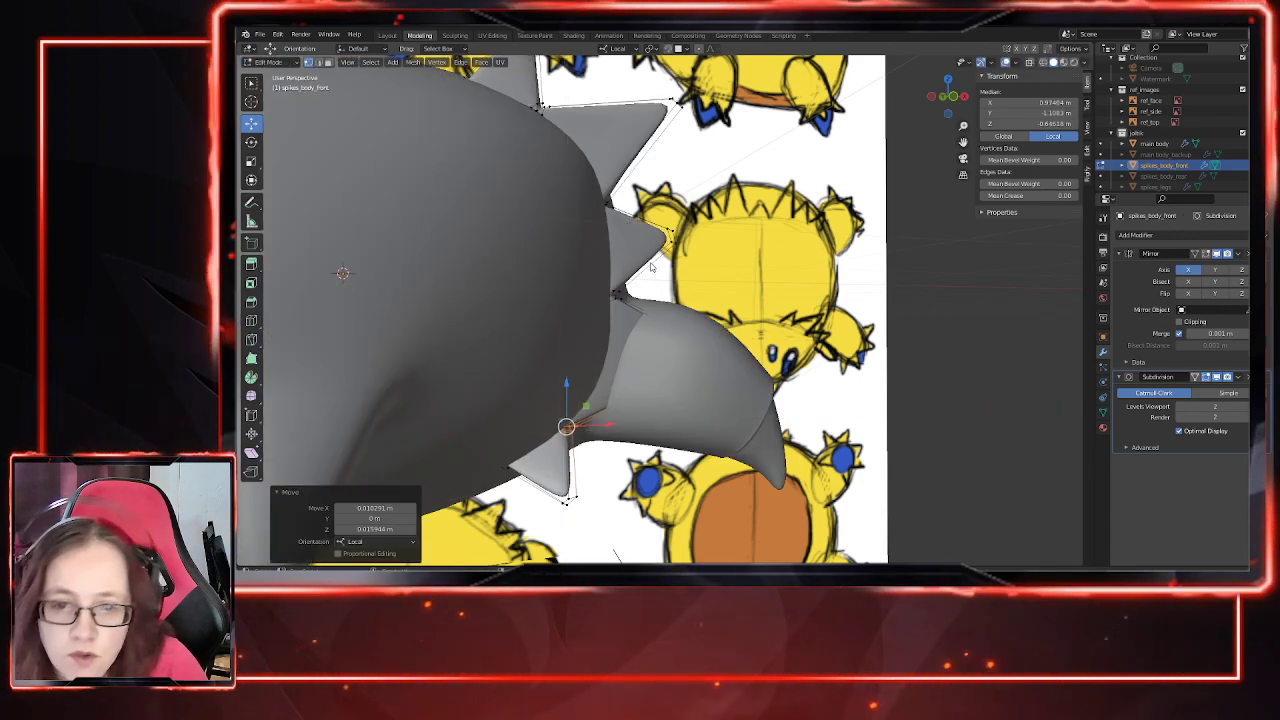
# Step: Rotate the base vertices between the third and fourth spikes slightly to follow the body surface
pyautogui.click(1029, 62)
pyautogui.click(606, 300)
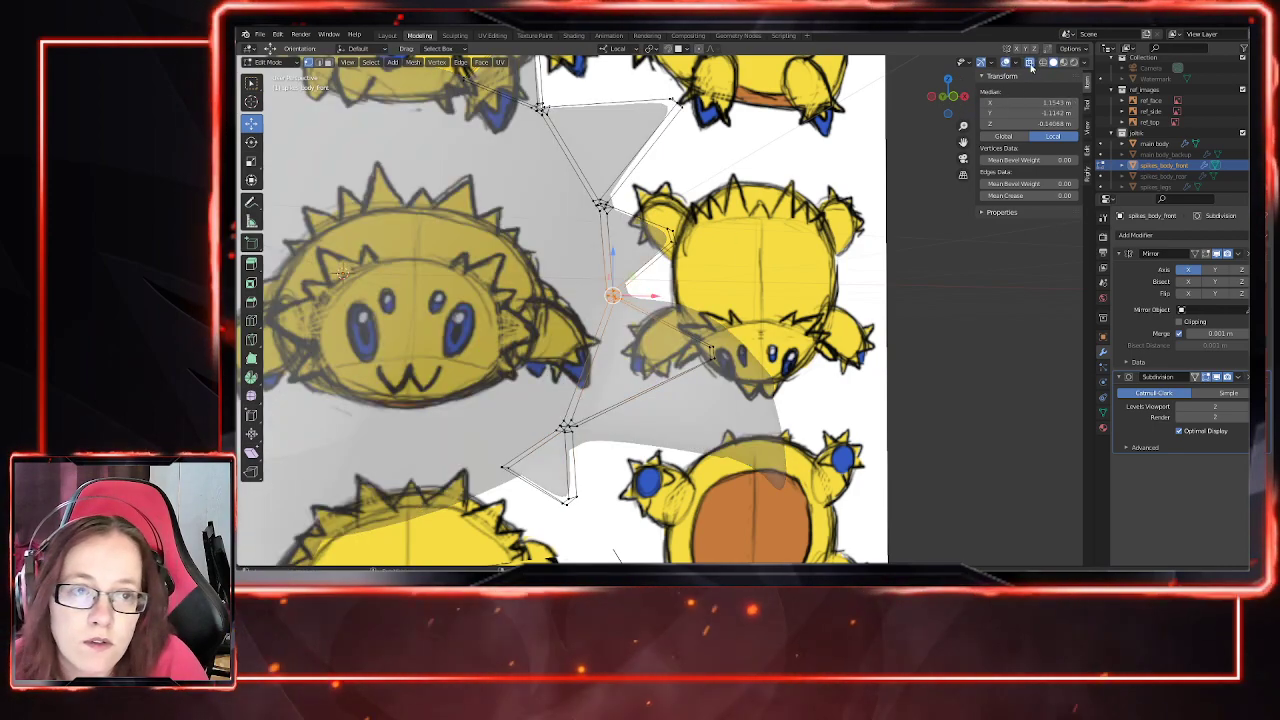
pyautogui.click(1030, 63)
pyautogui.press('r')
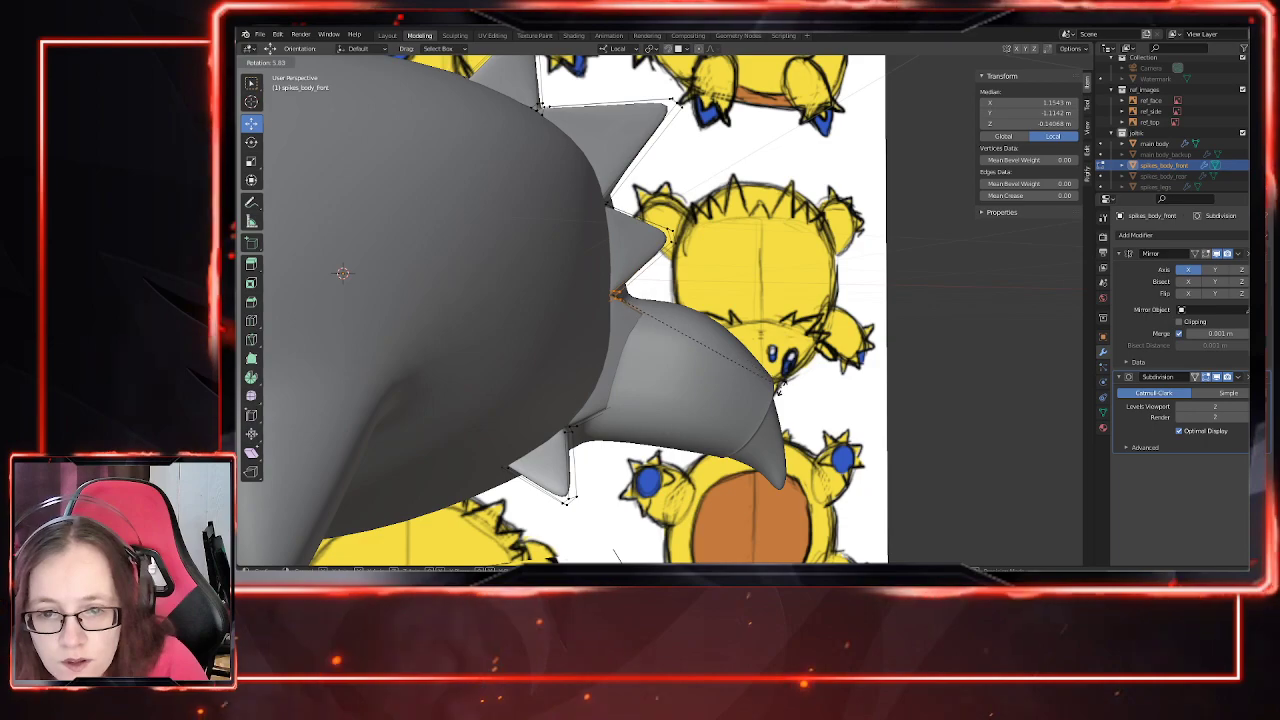
pyautogui.click(735, 371)
pyautogui.moveTo(653, 297); pyautogui.dragTo(653, 297)
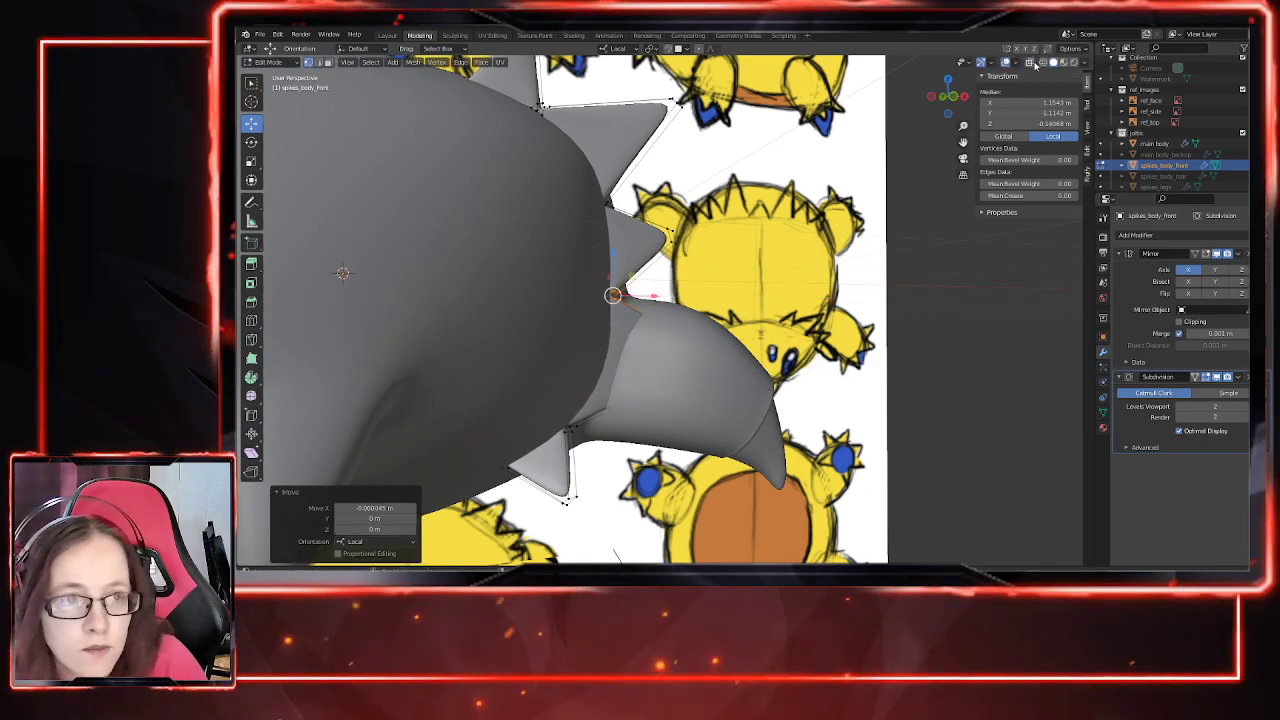
# Step: Move the fourth spike's tip about 0.41 m forward along the local Y axis and about 0.19 m down, clear of the front leg
pyautogui.hotkey('alt', 'z')
pyautogui.click(668, 395)
pyautogui.click(1028, 61)
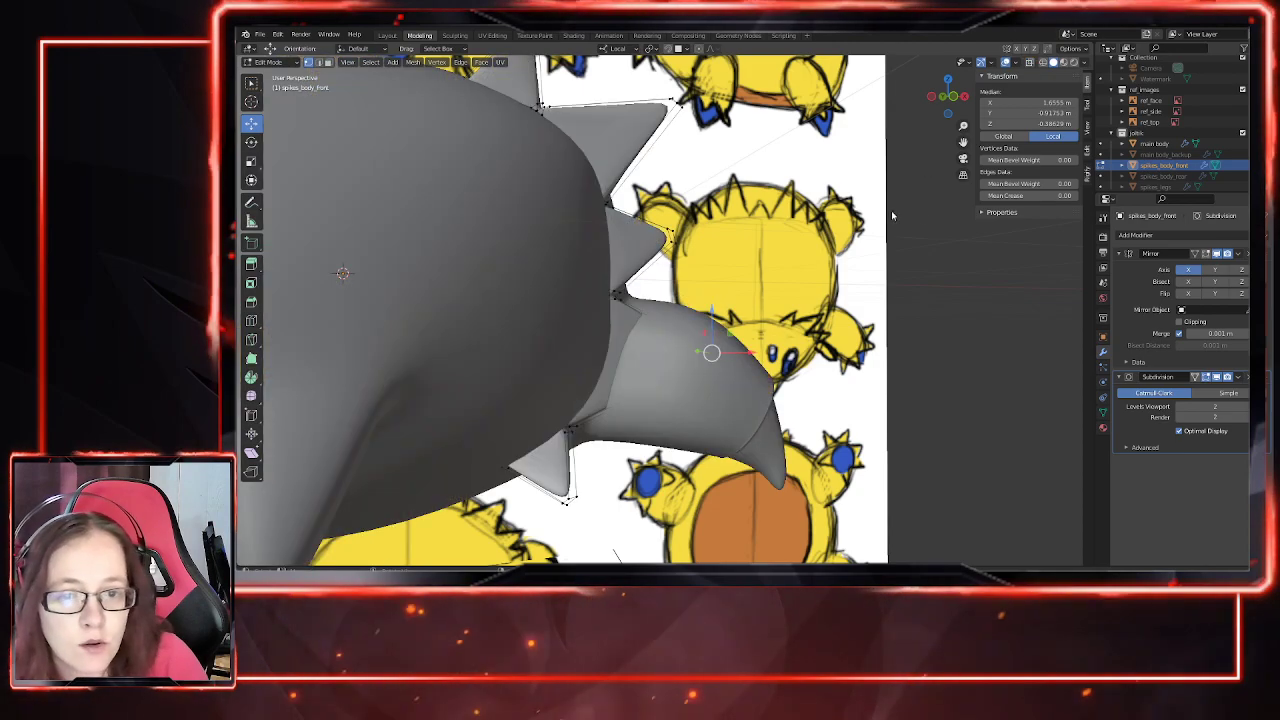
pyautogui.moveTo(737, 347); pyautogui.dragTo(877, 425, button='middle')
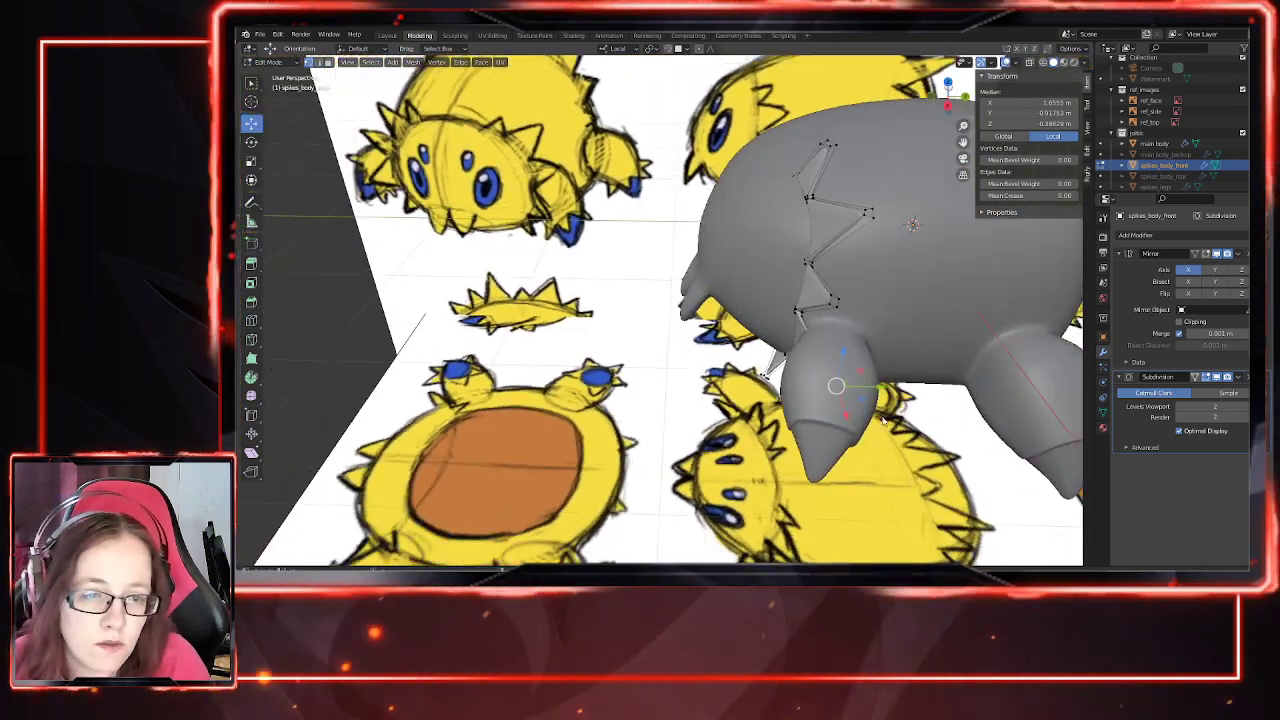
pyautogui.moveTo(889, 393); pyautogui.dragTo(815, 395)
pyautogui.moveTo(815, 395); pyautogui.dragTo(744, 366, button='middle')
pyautogui.press('KP_1')
pyautogui.moveTo(758, 333); pyautogui.dragTo(765, 347)
pyautogui.moveTo(765, 347); pyautogui.dragTo(706, 399, button='middle')
pyautogui.scroll(2, 666, 413)
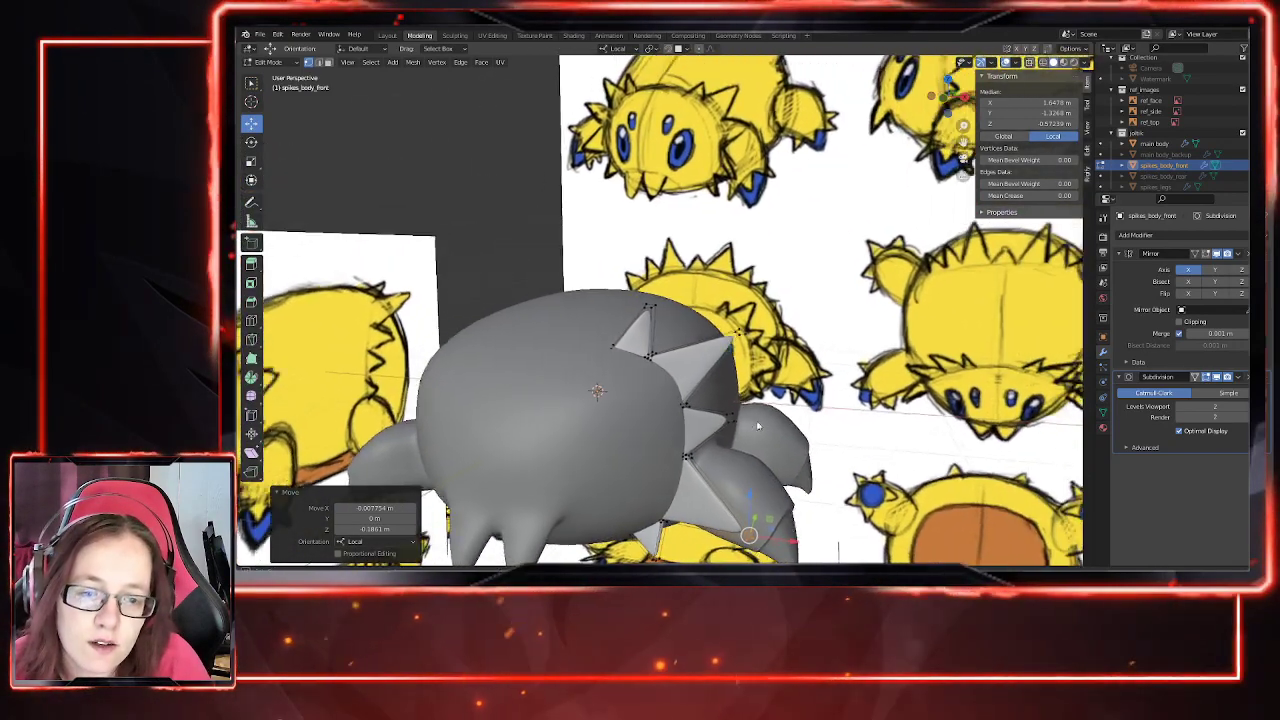
# Step: In the front view, move the third spike's tip about 0.02 m inward and 0.055 m down
pyautogui.press('KP_1')
pyautogui.keyDown('shift'); pyautogui.moveTo(737, 461); pyautogui.dragTo(735, 378, button='middle'); pyautogui.keyUp('shift')
pyautogui.press('KP_1')
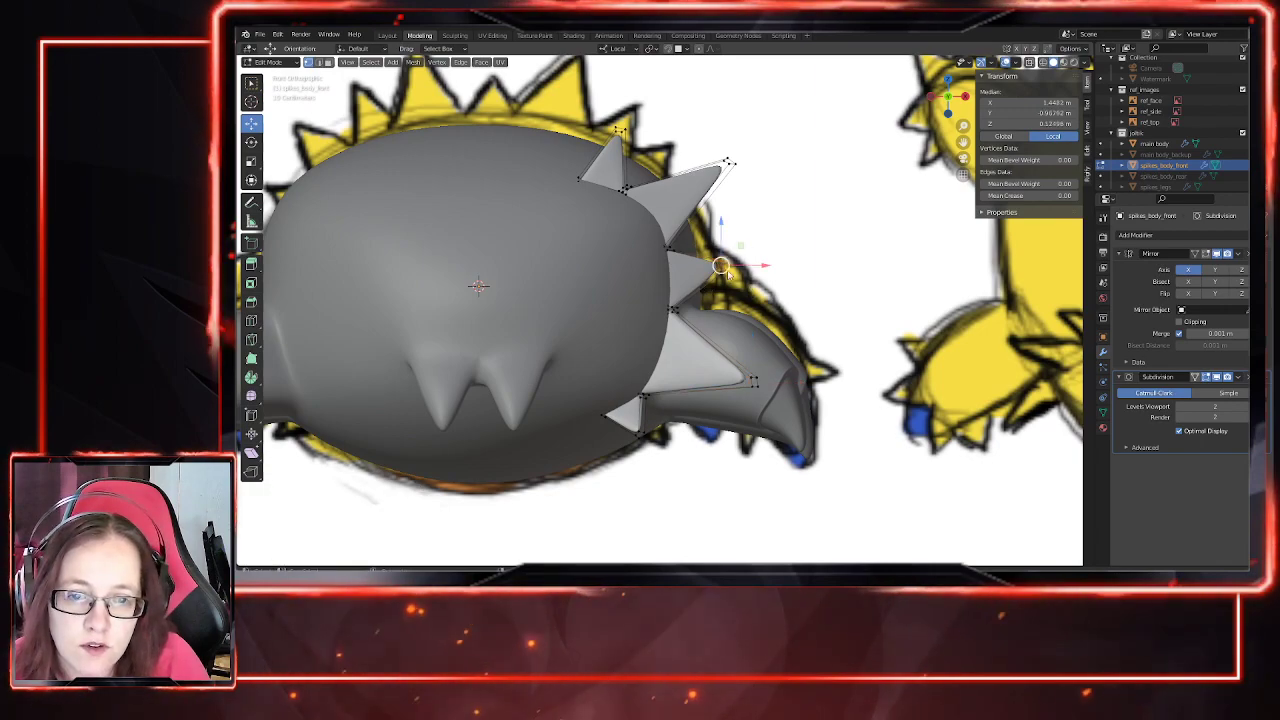
pyautogui.moveTo(741, 249); pyautogui.dragTo(737, 258)
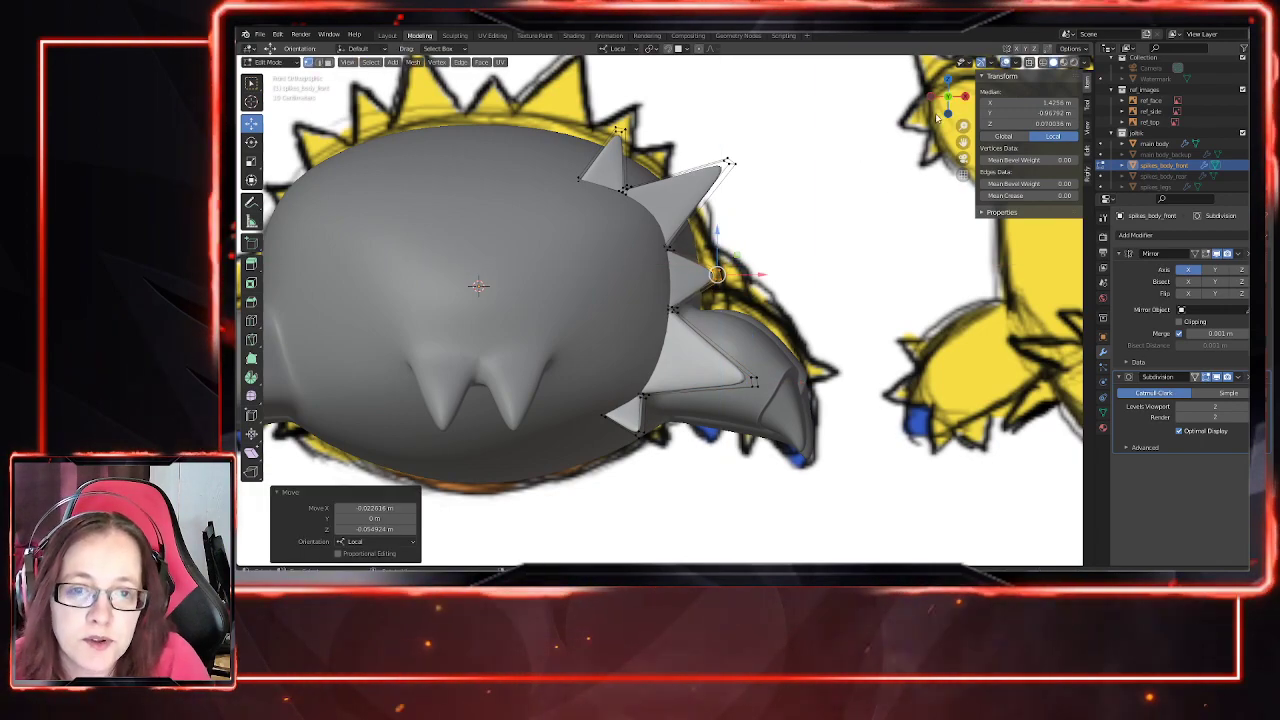
# Step: Move the base vertices between the second and third spikes about 0.03 m outward and 0.06 m down to meet the body's edge
pyautogui.click(1030, 63)
pyautogui.click(665, 250)
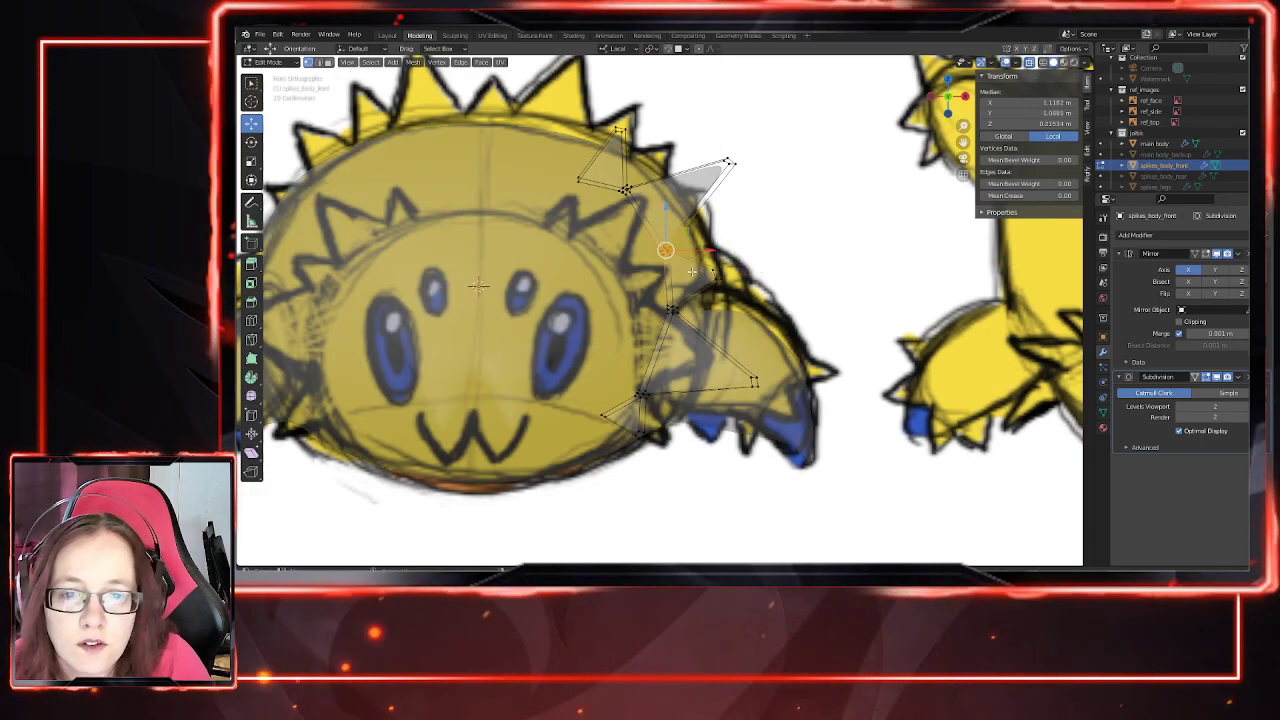
pyautogui.moveTo(687, 230); pyautogui.dragTo(694, 242)
pyautogui.click(1030, 62)
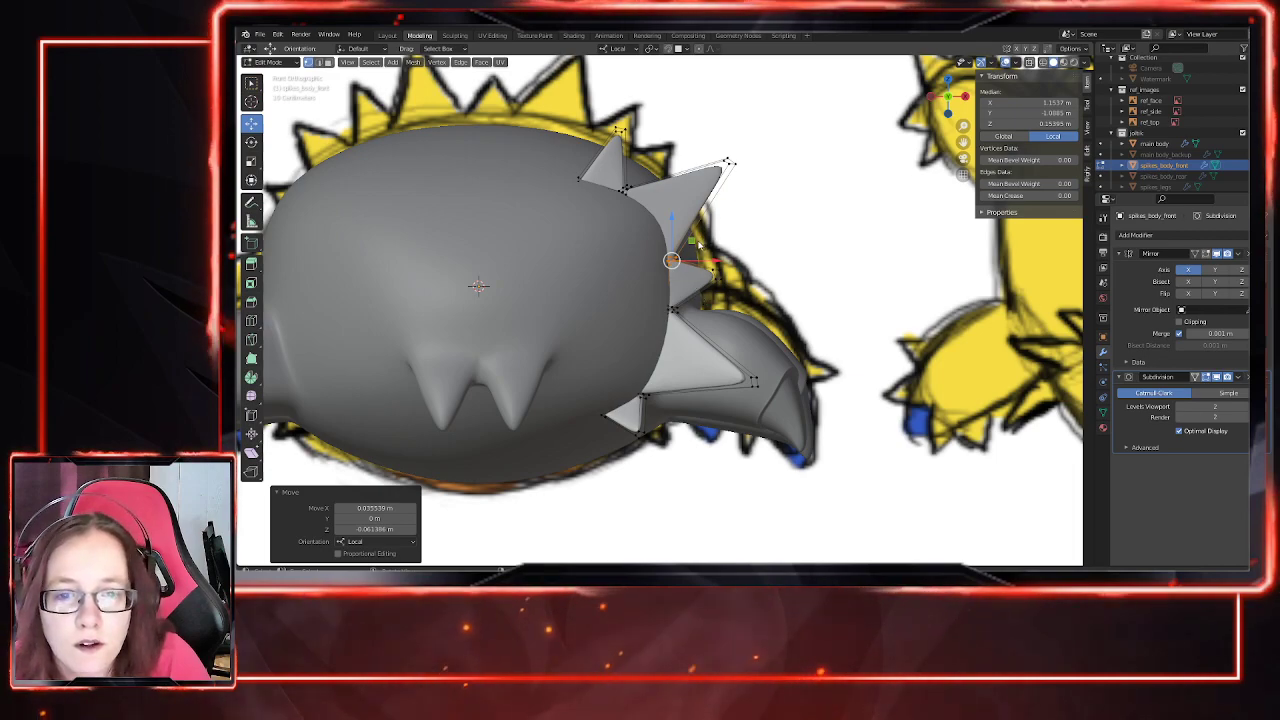
pyautogui.moveTo(718, 258); pyautogui.dragTo(716, 258)
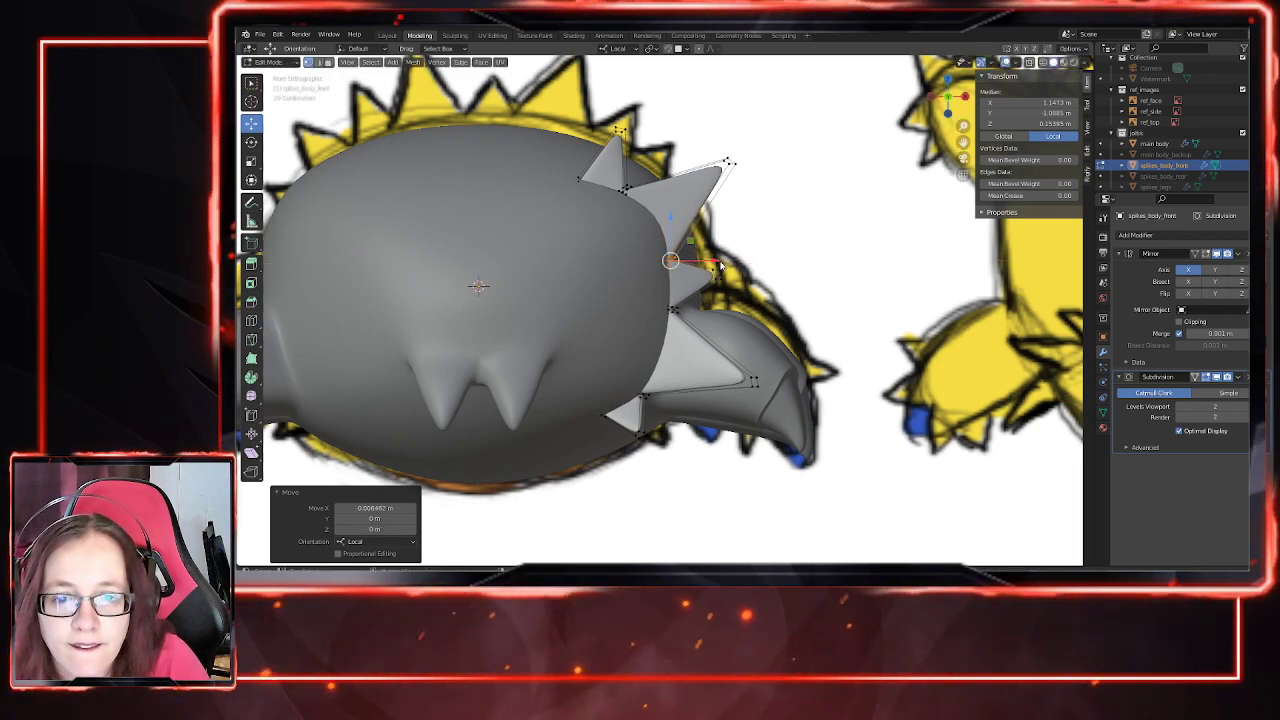
# Step: Rotate the base vertices between the second and third spikes and nudge them slightly inward
pyautogui.press('r')
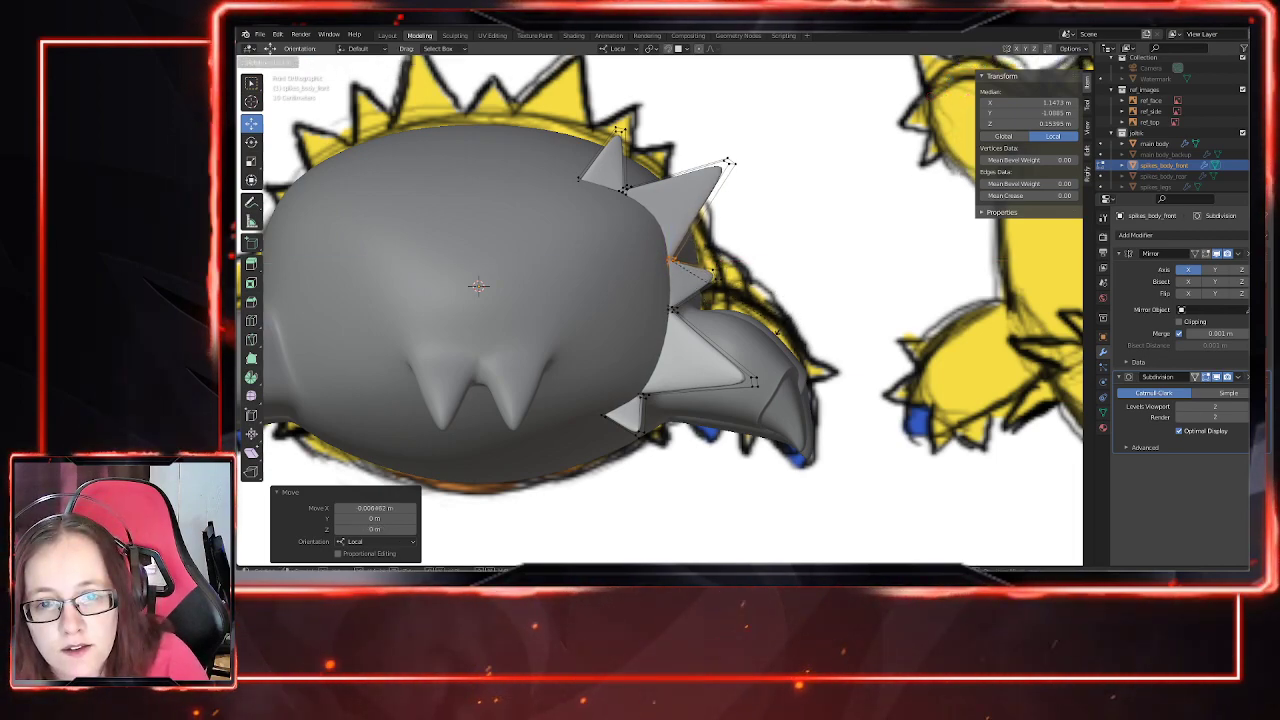
pyautogui.press('r')
pyautogui.click(779, 334)
pyautogui.moveTo(714, 261); pyautogui.dragTo(713, 261)
pyautogui.press('r')
pyautogui.click(769, 295)
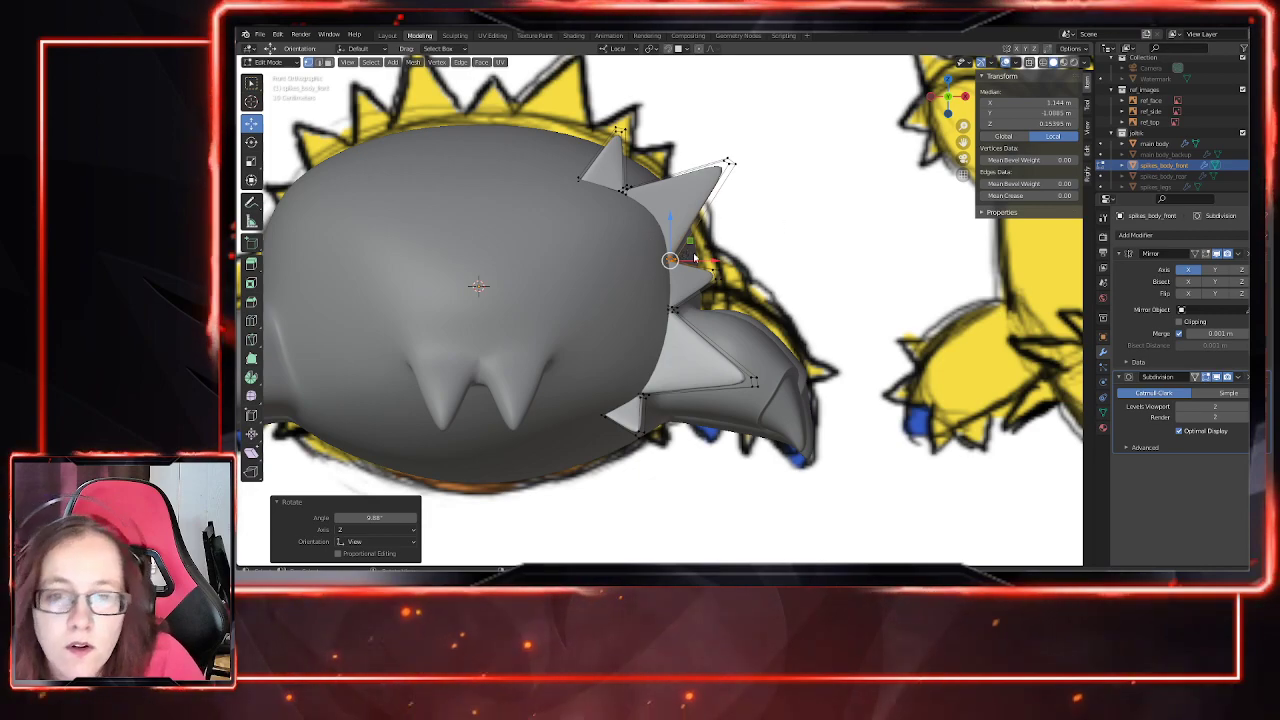
pyautogui.moveTo(718, 265); pyautogui.dragTo(715, 261)
# Step: Shift the second spike's tip slightly up and outward, and rotate the third spike's tip and nudge it about 0.01 m outward
pyautogui.keyDown('shift'); pyautogui.moveTo(741, 168); pyautogui.dragTo(818, 233, button='middle'); pyautogui.keyUp('shift')
pyautogui.moveTo(829, 212)
pyautogui.mouseDown()
pyautogui.moveTo(795, 243)
pyautogui.moveTo(836, 188)
pyautogui.mouseUp()
pyautogui.click(800, 350)
pyautogui.press('r')
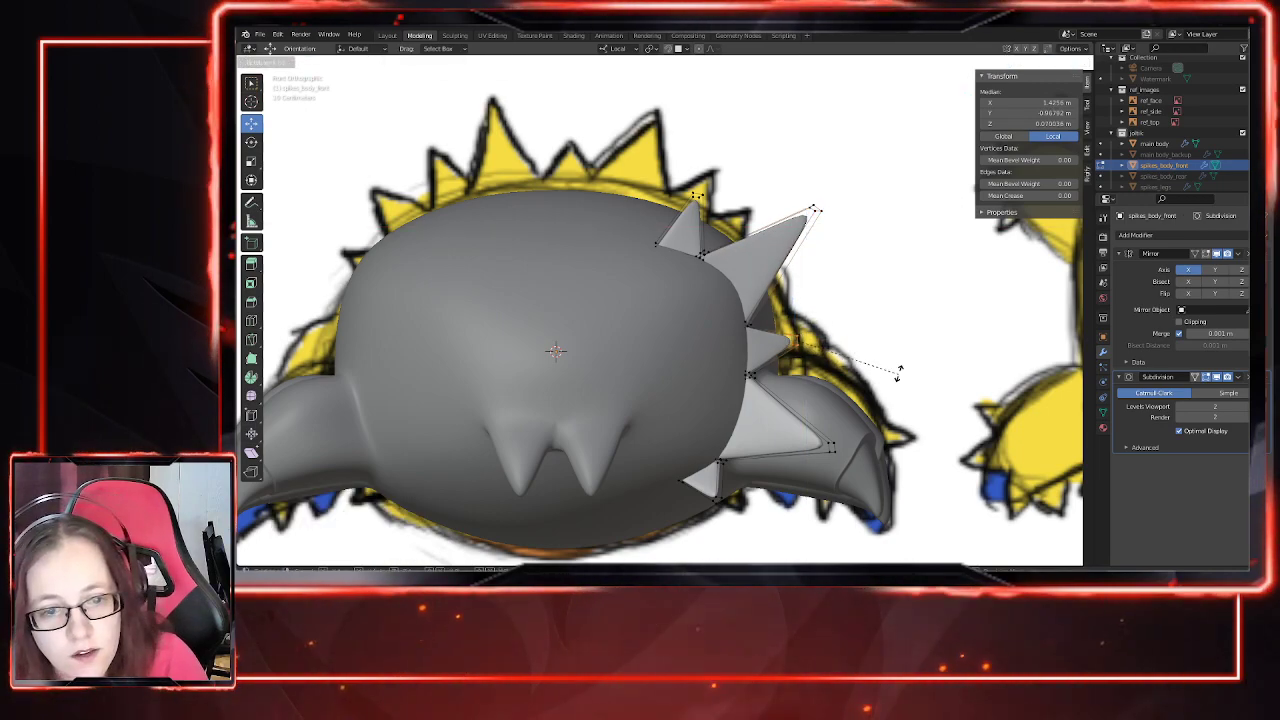
pyautogui.click(898, 372)
pyautogui.moveTo(813, 319); pyautogui.dragTo(816, 319)
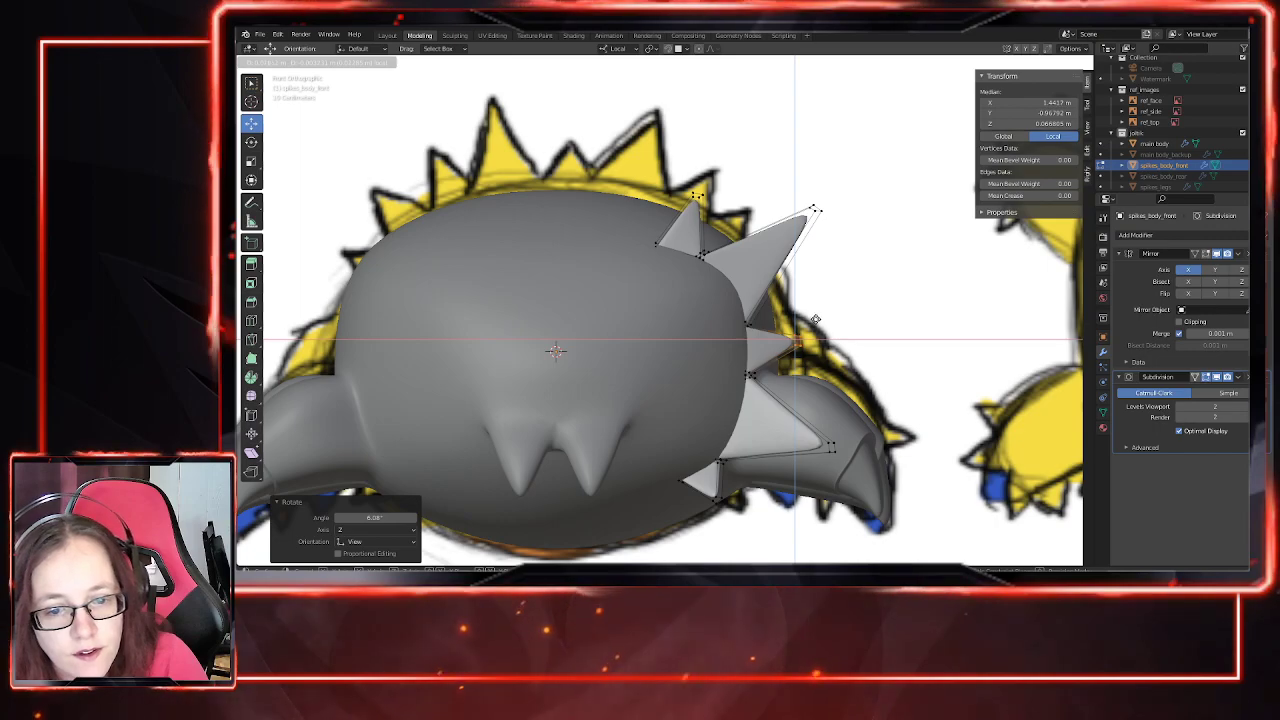
pyautogui.click(816, 319)
# Step: In the right view, move the third spike's tip about 0.012 m backward along the local Y axis
pyautogui.moveTo(816, 319); pyautogui.dragTo(678, 441, button='middle')
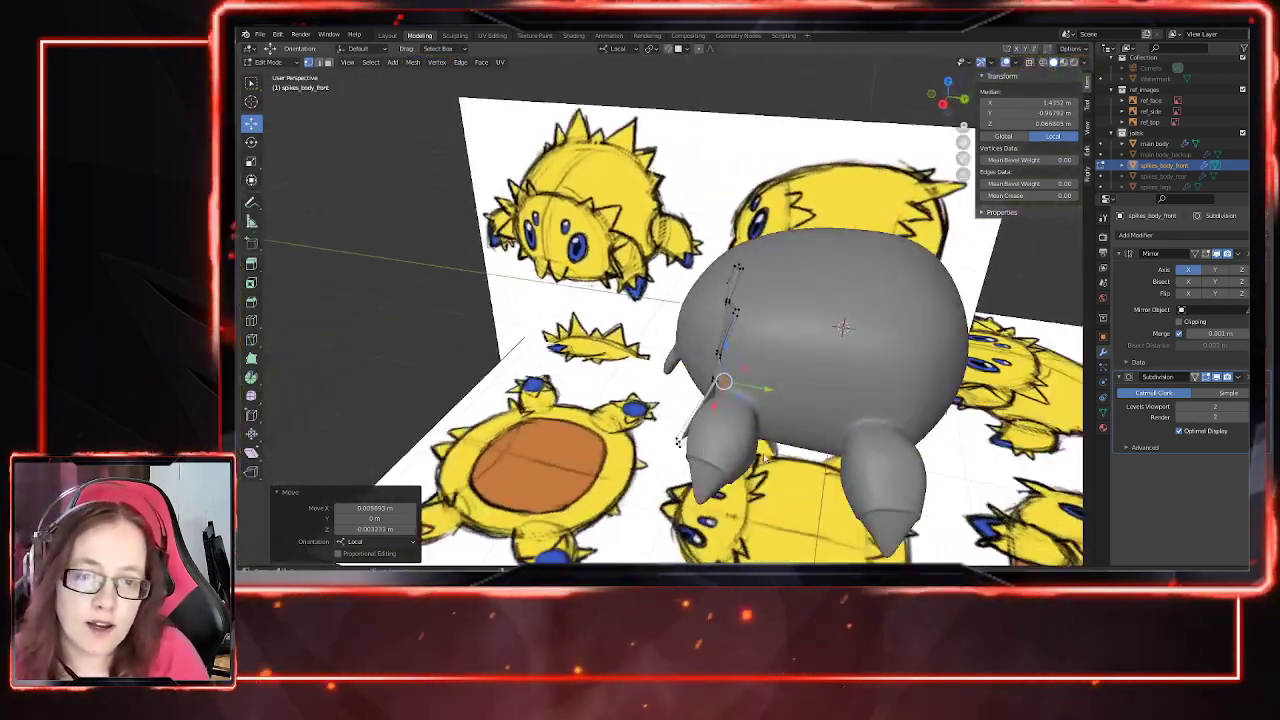
pyautogui.moveTo(765, 458); pyautogui.dragTo(774, 442, button='middle')
pyautogui.scroll(2, 768, 400)
pyautogui.keyDown('shift'); pyautogui.moveTo(744, 310); pyautogui.dragTo(671, 380, button='middle'); pyautogui.keyUp('shift')
pyautogui.press('KP_3')
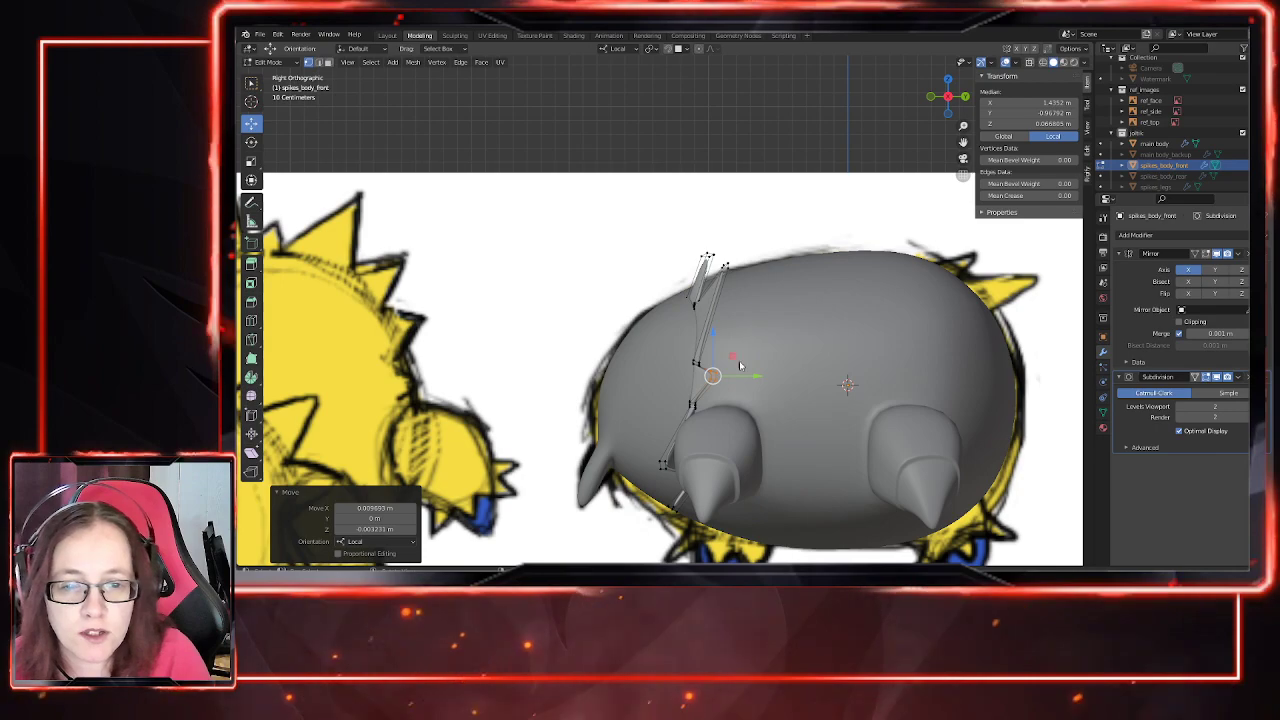
pyautogui.press('g')
pyautogui.press('y')
pyautogui.click(733, 263)
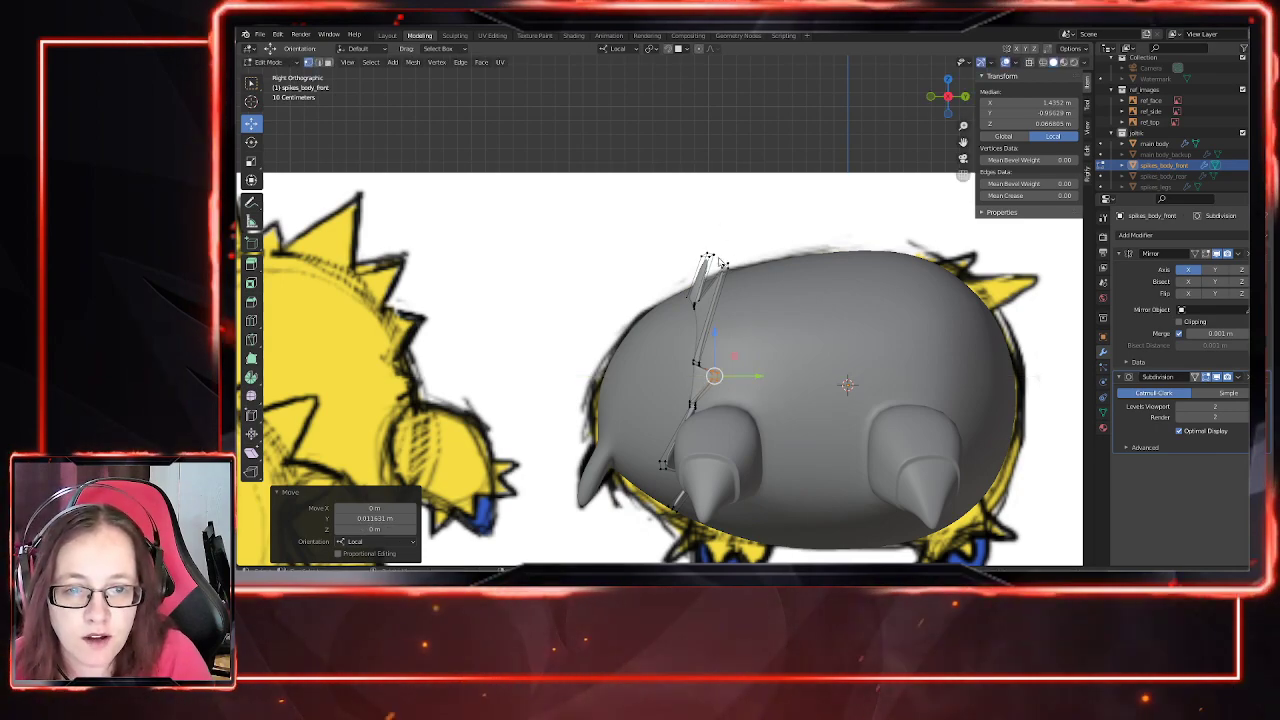
# Step: Move the second spike's tip slightly backward along the local Y axis
pyautogui.click(728, 265)
pyautogui.press('g')
pyautogui.press('y')
pyautogui.moveTo(775, 266); pyautogui.dragTo(775, 266)
# Step: Move the uppermost spike's tip about 0.066 m backward along the local Y axis
pyautogui.moveTo(691, 243); pyautogui.dragTo(752, 255)
pyautogui.click(751, 255)
pyautogui.click(742, 264)
pyautogui.press('g')
pyautogui.press('y')
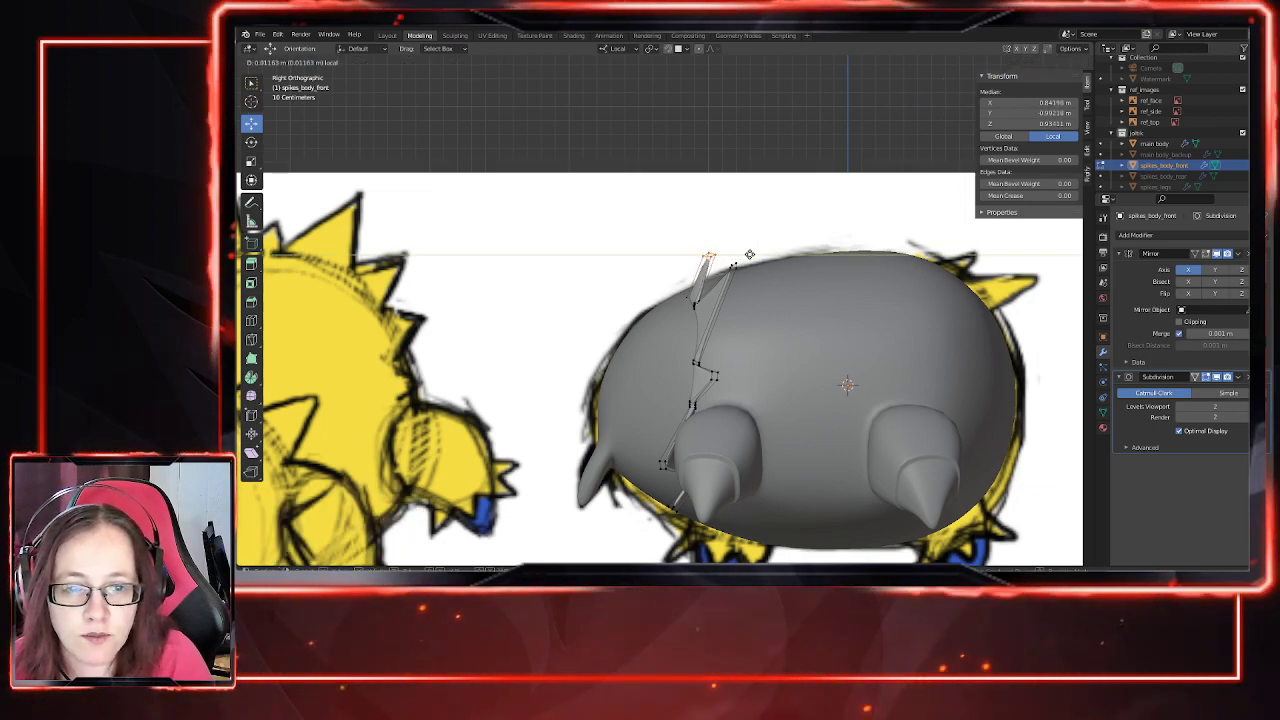
pyautogui.click(756, 255)
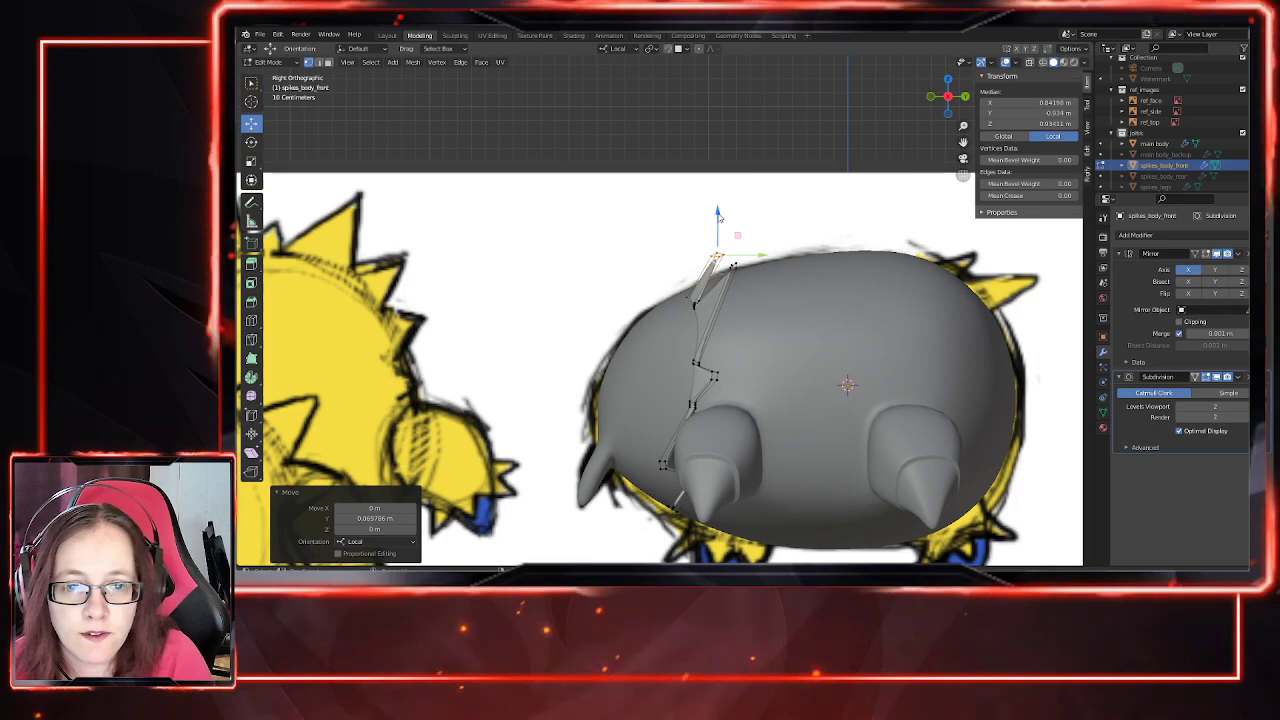
# Step: Leave Edit Mode and examine how the front spikes sit around the body from several angles
pyautogui.moveTo(747, 235); pyautogui.dragTo(730, 524, button='middle')
pyautogui.scroll(-2, 803, 384)
pyautogui.click(852, 403)
pyautogui.press('Tab')
pyautogui.click(794, 484)
pyautogui.moveTo(467, 406); pyautogui.dragTo(647, 376, button='middle')
pyautogui.moveTo(803, 370); pyautogui.dragTo(682, 404, button='middle')
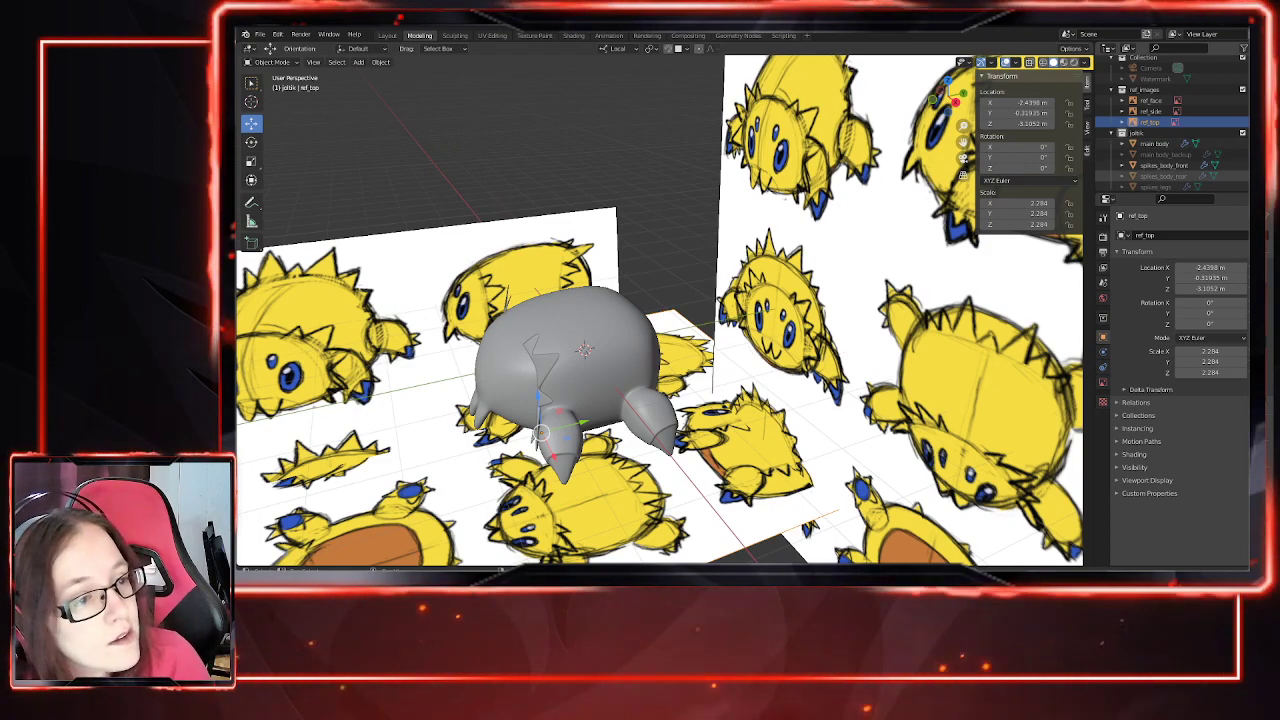
pyautogui.moveTo(720, 400); pyautogui.dragTo(687, 392, button='middle')
# Step: Show spikes_body_rear in place of spikes_body_front and open the rear spikes in Edit Mode
pyautogui.moveTo(644, 464); pyautogui.dragTo(942, 290, button='middle')
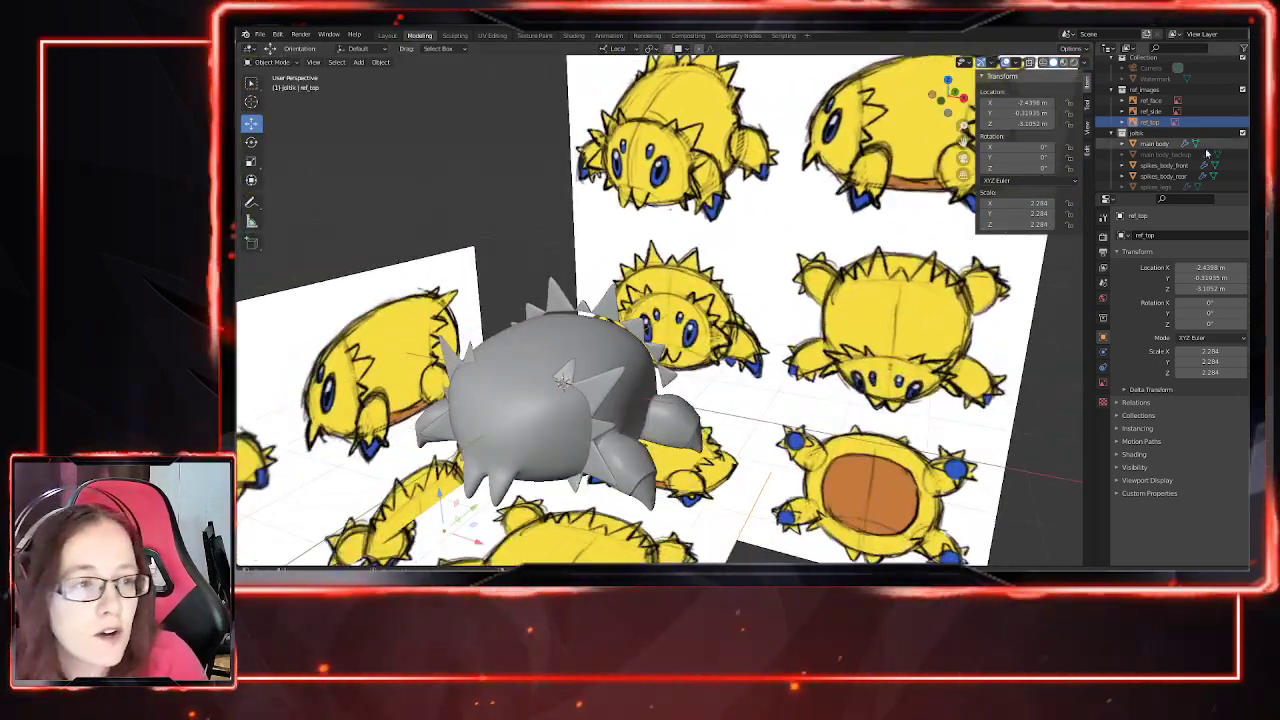
pyautogui.click(1254, 165)
pyautogui.moveTo(937, 372); pyautogui.dragTo(842, 364, button='middle')
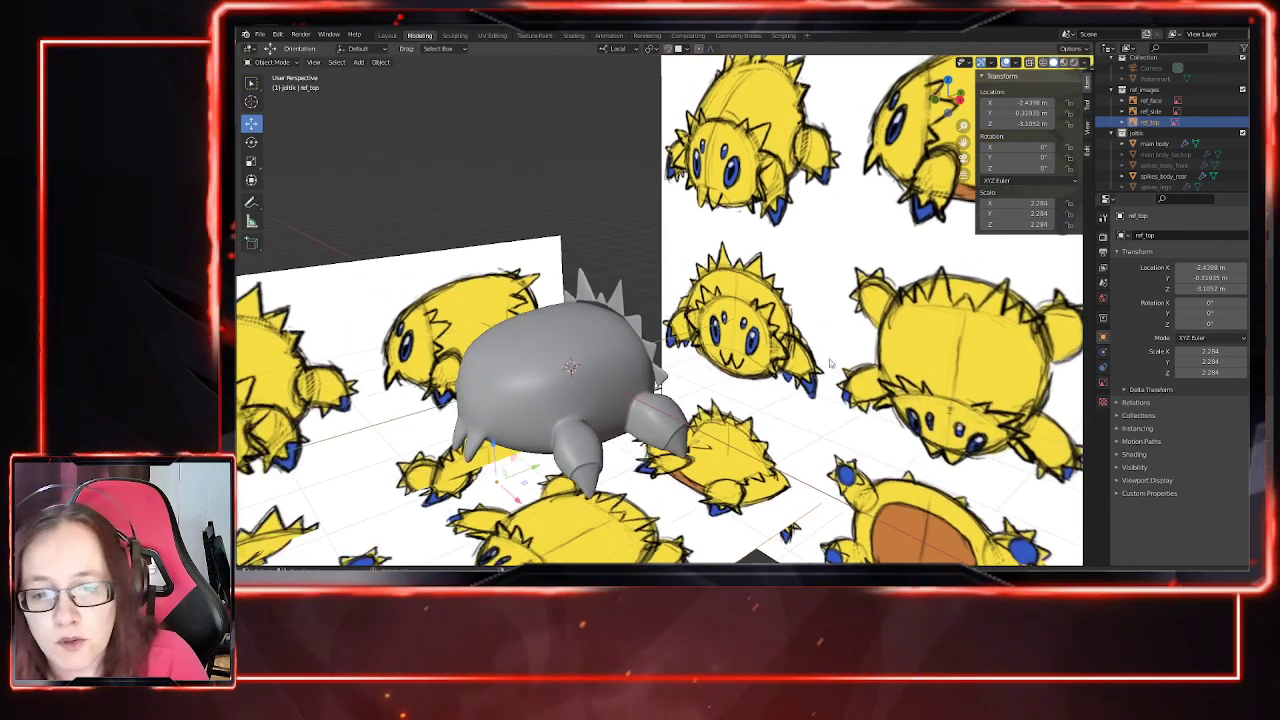
pyautogui.scroll(4, 694, 309)
pyautogui.moveTo(703, 355)
pyautogui.keyDown('shift'); pyautogui.mouseDown(button='middle')
pyautogui.moveTo(913, 217)
pyautogui.moveTo(852, 425)
pyautogui.moveTo(693, 356)
pyautogui.mouseUp(button='middle'); pyautogui.keyUp('shift')
pyautogui.click(693, 356)
pyautogui.press('Tab')
# Step: With X-ray on, select the vertices at the lower base of the lowest rear spike, and restore the solid view
pyautogui.moveTo(755, 421); pyautogui.dragTo(730, 401, button='middle')
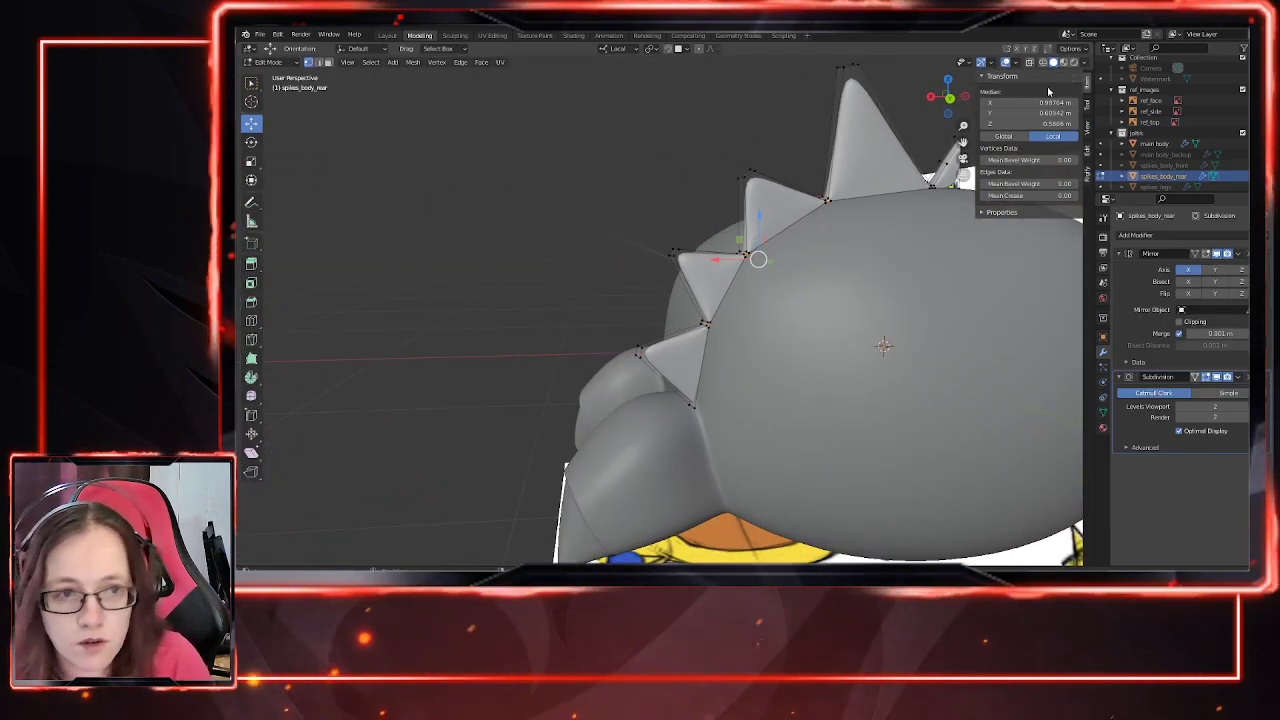
pyautogui.hotkey('alt', 'z')
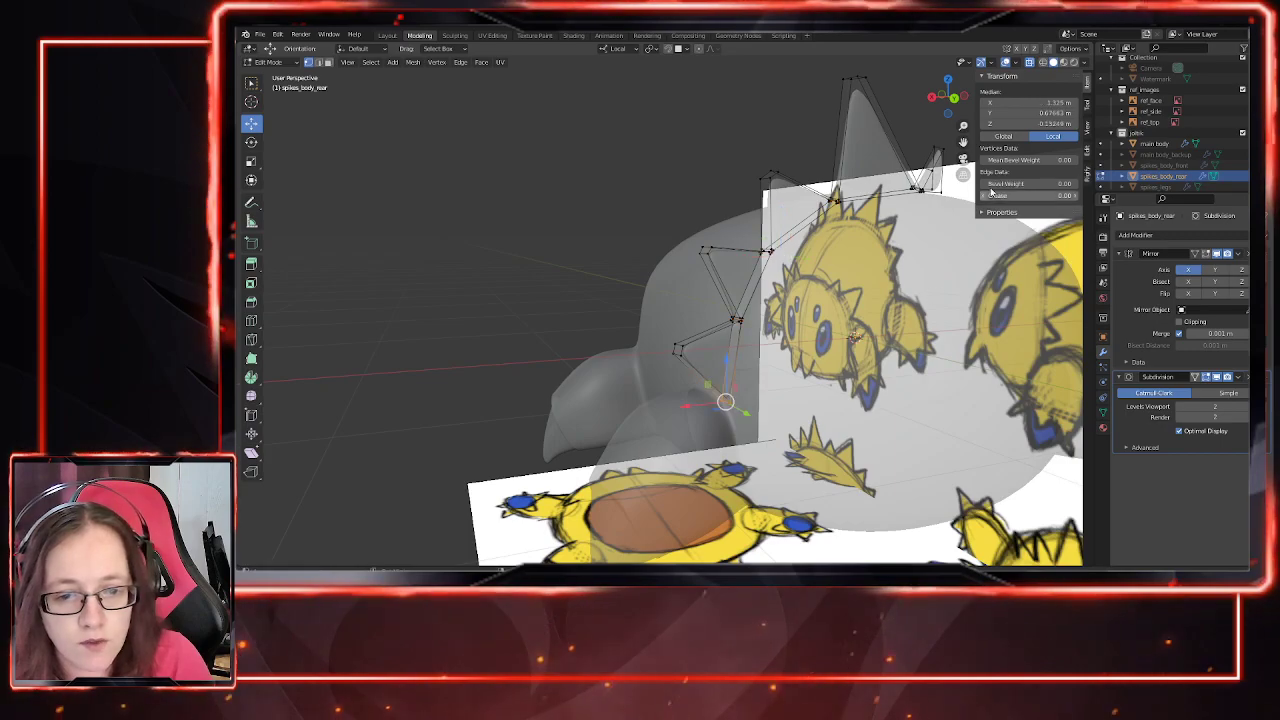
pyautogui.click(1034, 65)
pyautogui.moveTo(700, 365); pyautogui.dragTo(770, 391, button='middle')
pyautogui.scroll(-3, 770, 391)
pyautogui.moveTo(771, 437); pyautogui.dragTo(711, 416, button='middle')
pyautogui.scroll(-8, 720, 414)
pyautogui.moveTo(790, 413); pyautogui.dragTo(855, 378, button='middle')
# Step: Temporarily hide the main body to examine the rear spikes on the side reference, and compare them with the body in the right view
pyautogui.click(1243, 144)
pyautogui.moveTo(925, 289); pyautogui.dragTo(724, 320, button='middle')
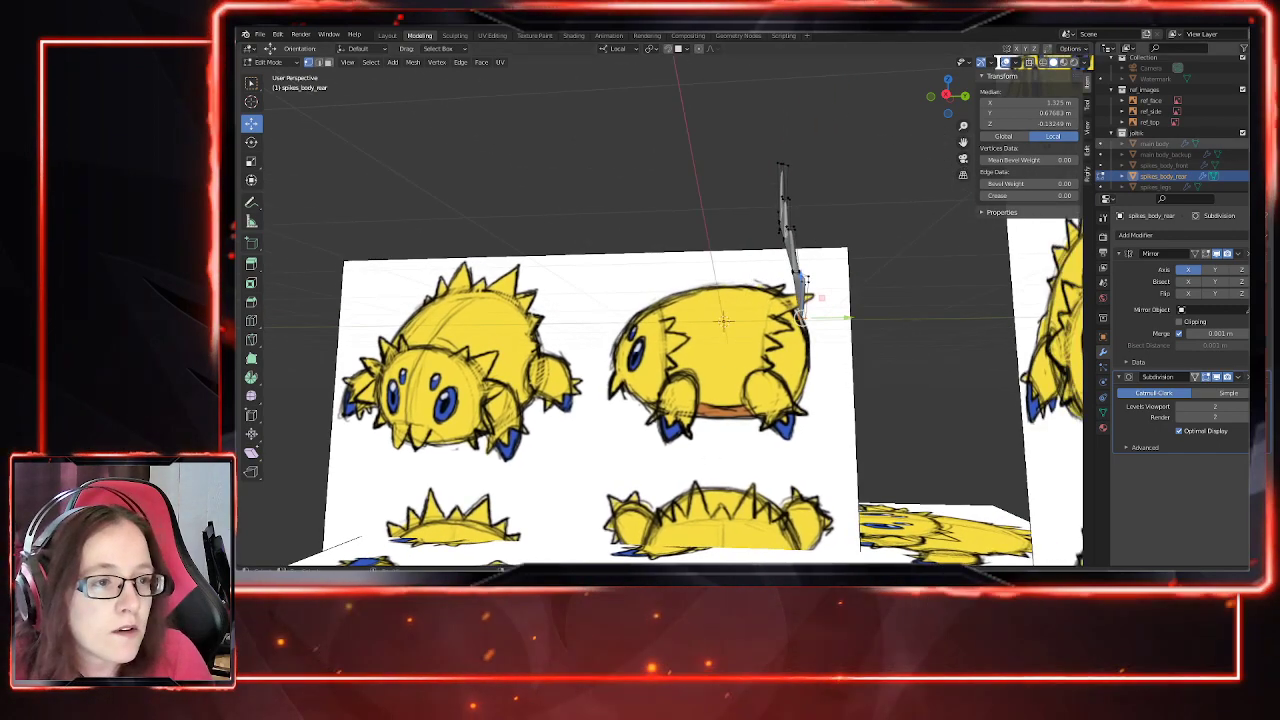
pyautogui.click(1243, 144)
pyautogui.moveTo(835, 355); pyautogui.dragTo(696, 456, button='middle')
pyautogui.press('KP_3')
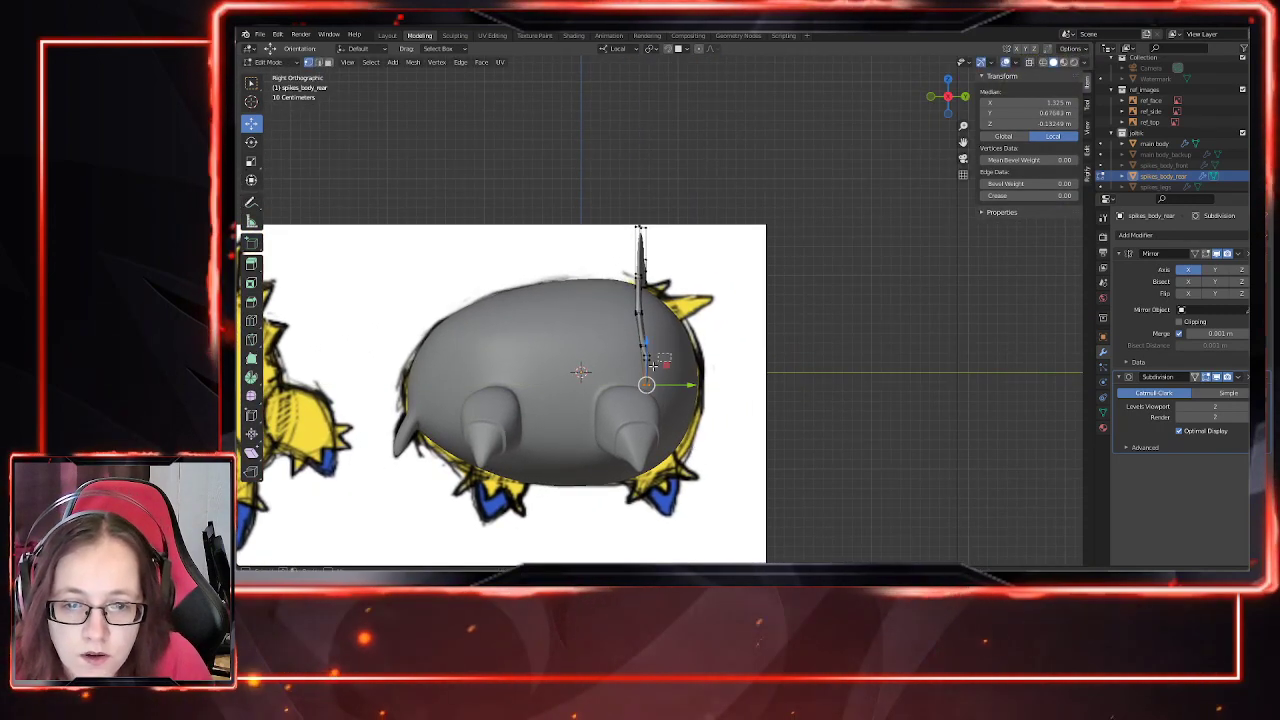
# Step: Shift the lowest rear spike's vertices about 0.039 m along Y and the joint above it about 0.029 m towards the front
pyautogui.moveTo(692, 368); pyautogui.dragTo(687, 369)
pyautogui.scroll(5, 655, 385)
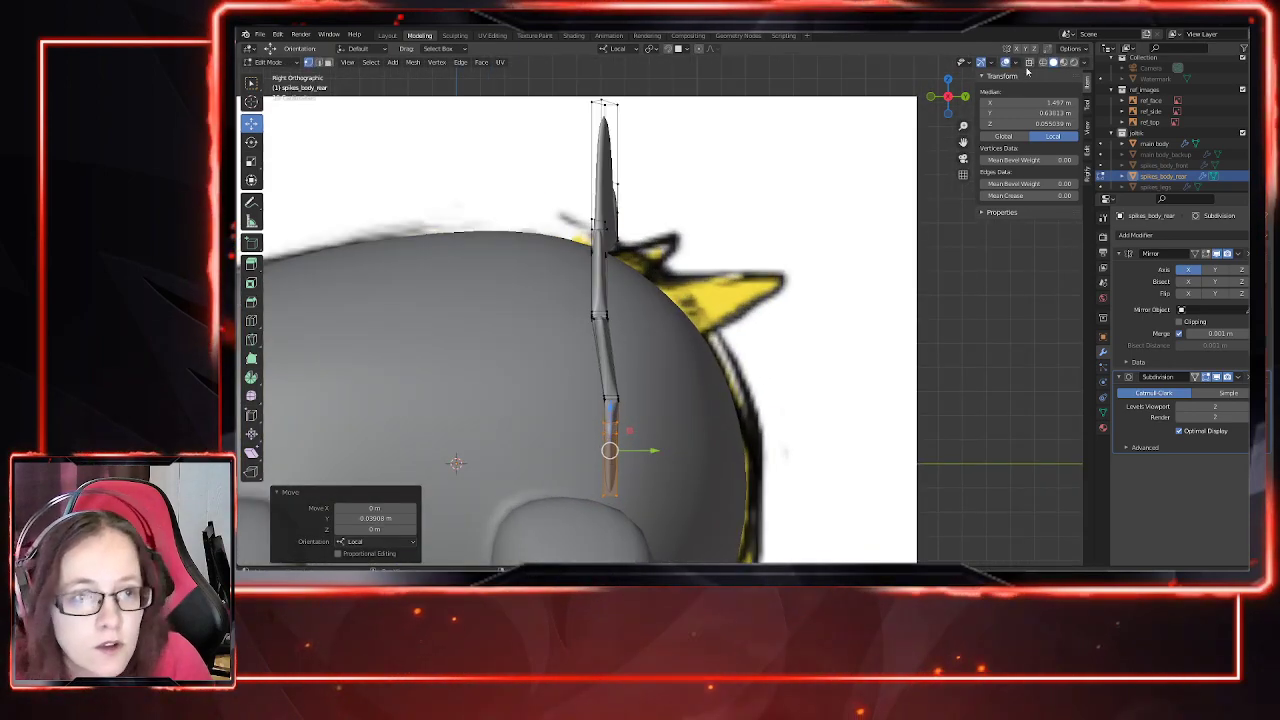
pyautogui.click(1029, 62)
pyautogui.moveTo(580, 385); pyautogui.dragTo(649, 399)
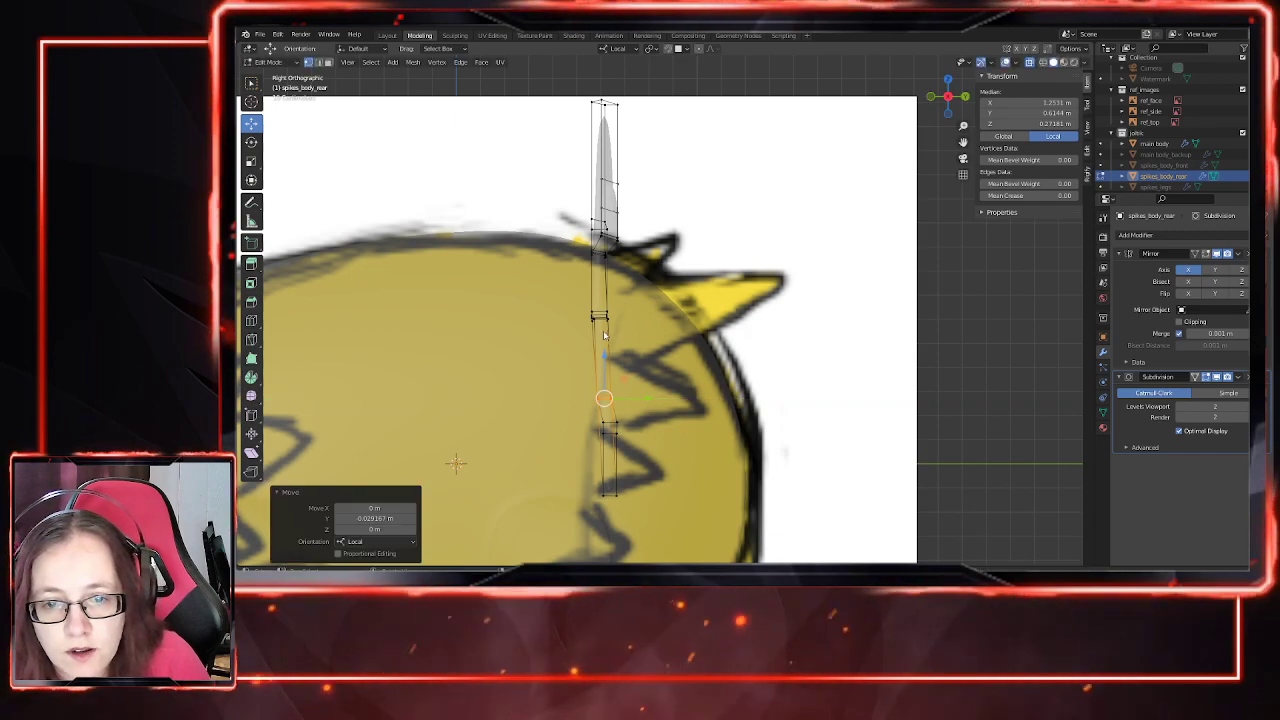
pyautogui.keyDown('shift'); pyautogui.moveTo(689, 428); pyautogui.dragTo(741, 389, button='middle'); pyautogui.keyUp('shift')
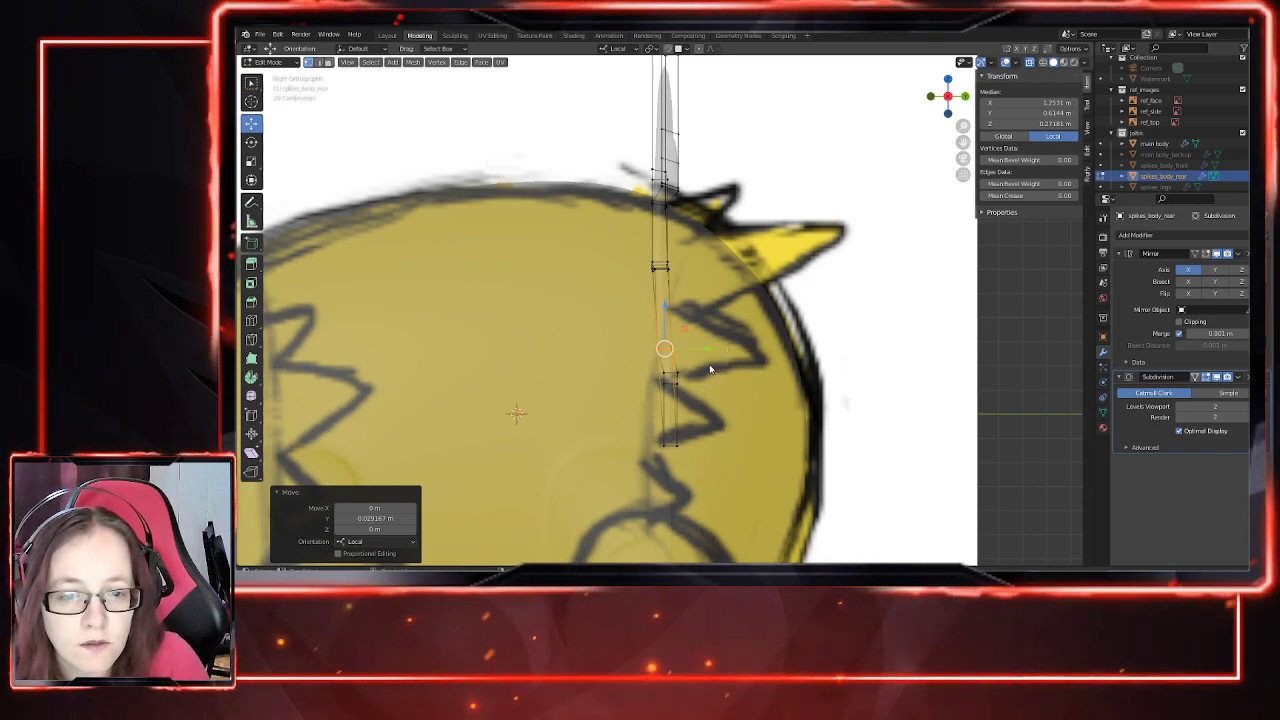
pyautogui.moveTo(709, 365); pyautogui.dragTo(621, 470)
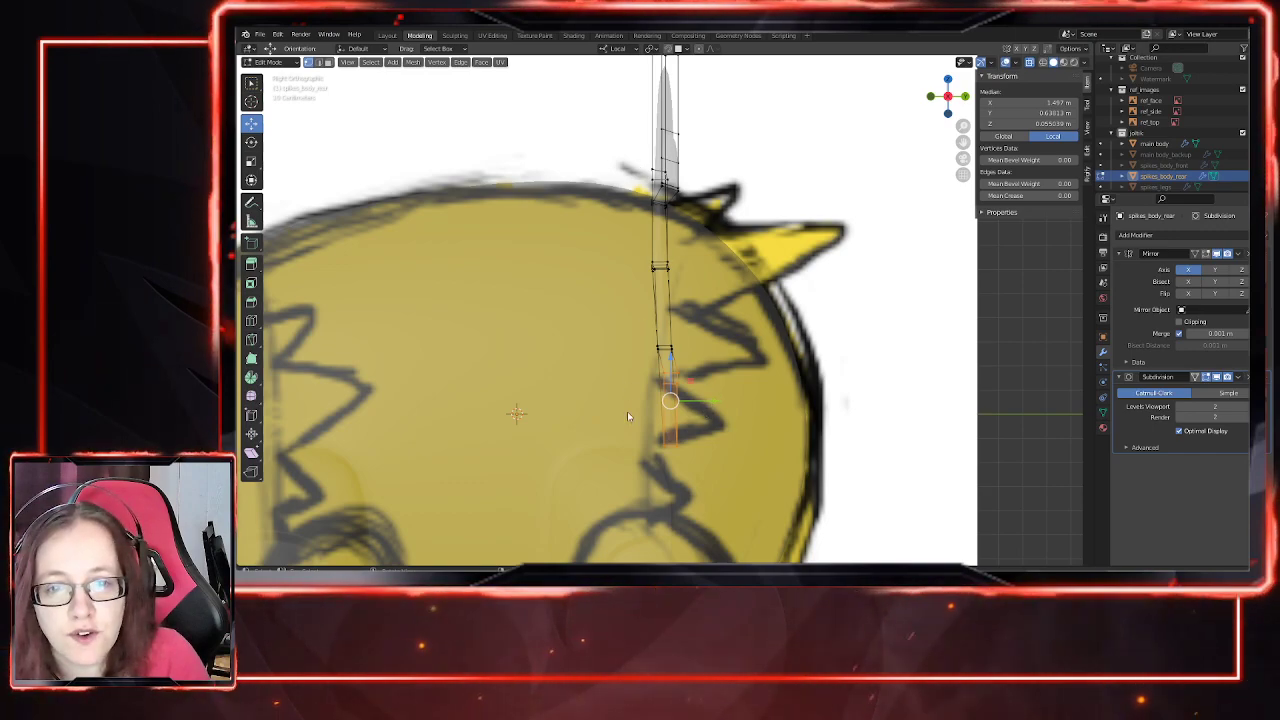
pyautogui.moveTo(707, 405); pyautogui.dragTo(694, 403)
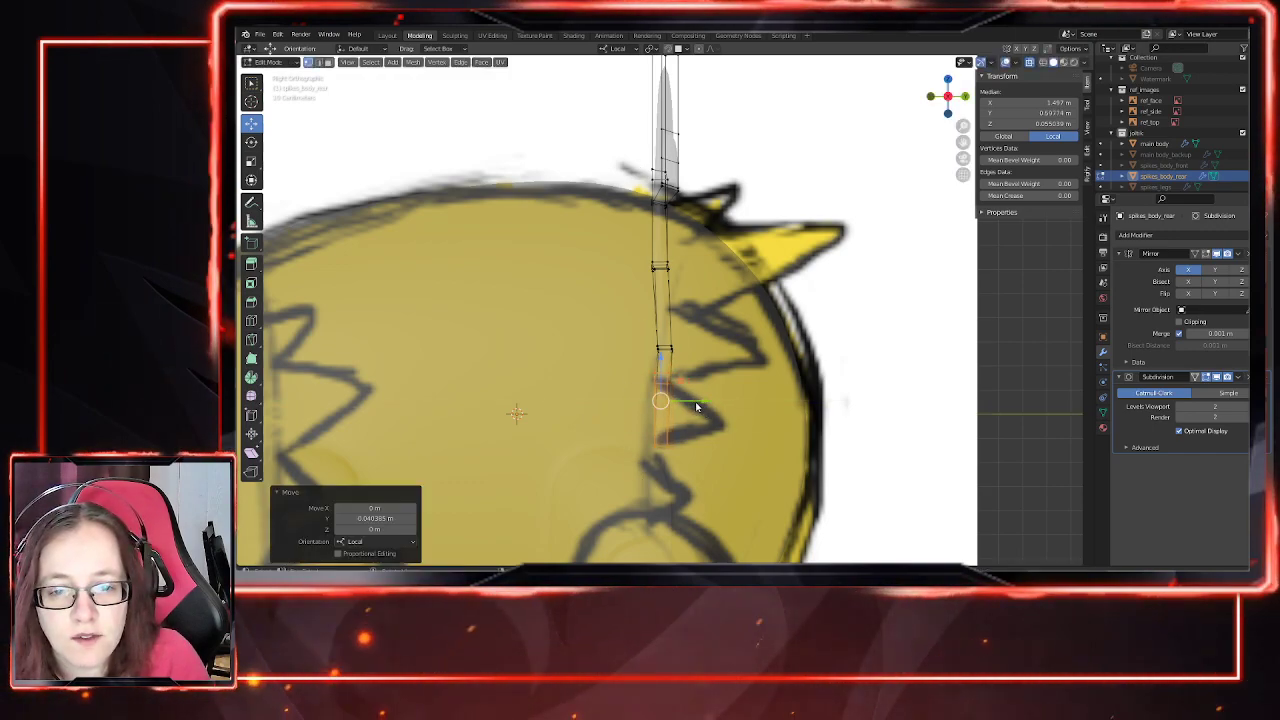
pyautogui.hotkey('ctrl', 'z')
# Step: Move the lowest rear spike with its upper joint towards the front, and shift the next joint up about 0.034 m forwards along Y
pyautogui.moveTo(606, 483); pyautogui.dragTo(606, 482)
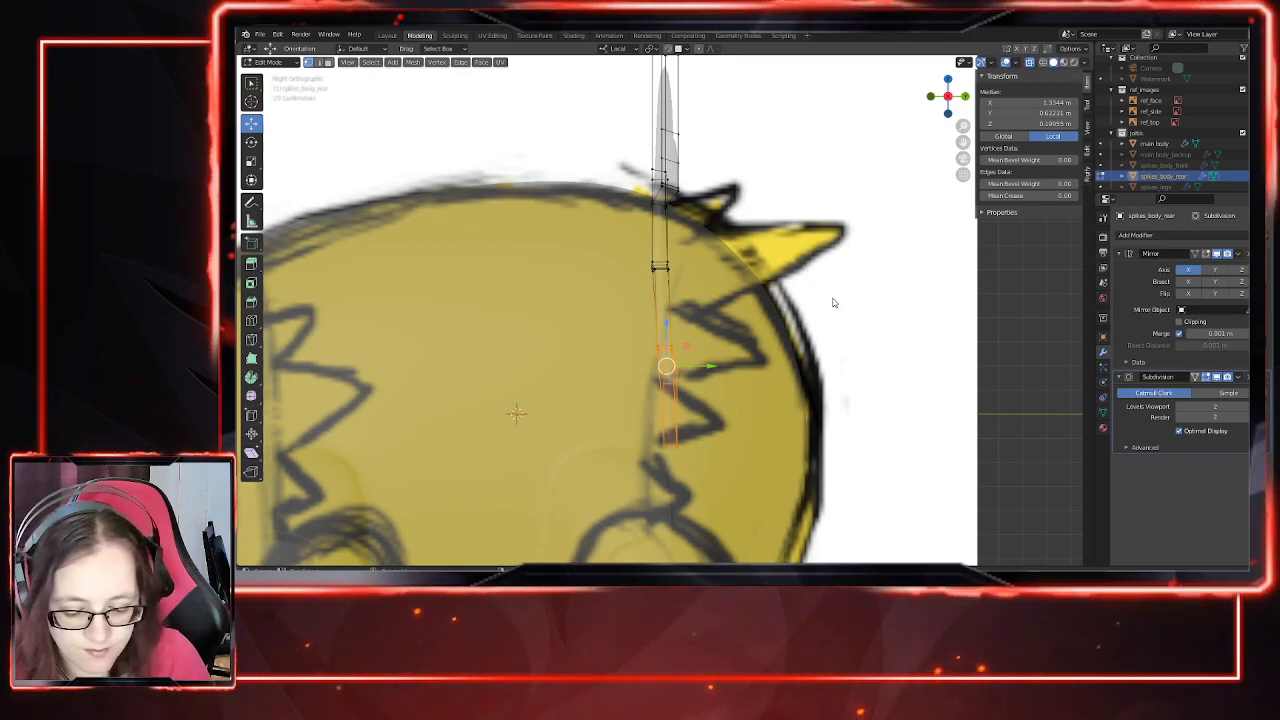
pyautogui.moveTo(708, 372)
pyautogui.mouseDown()
pyautogui.moveTo(635, 363)
pyautogui.moveTo(692, 380)
pyautogui.mouseUp()
pyautogui.moveTo(604, 305); pyautogui.dragTo(603, 306)
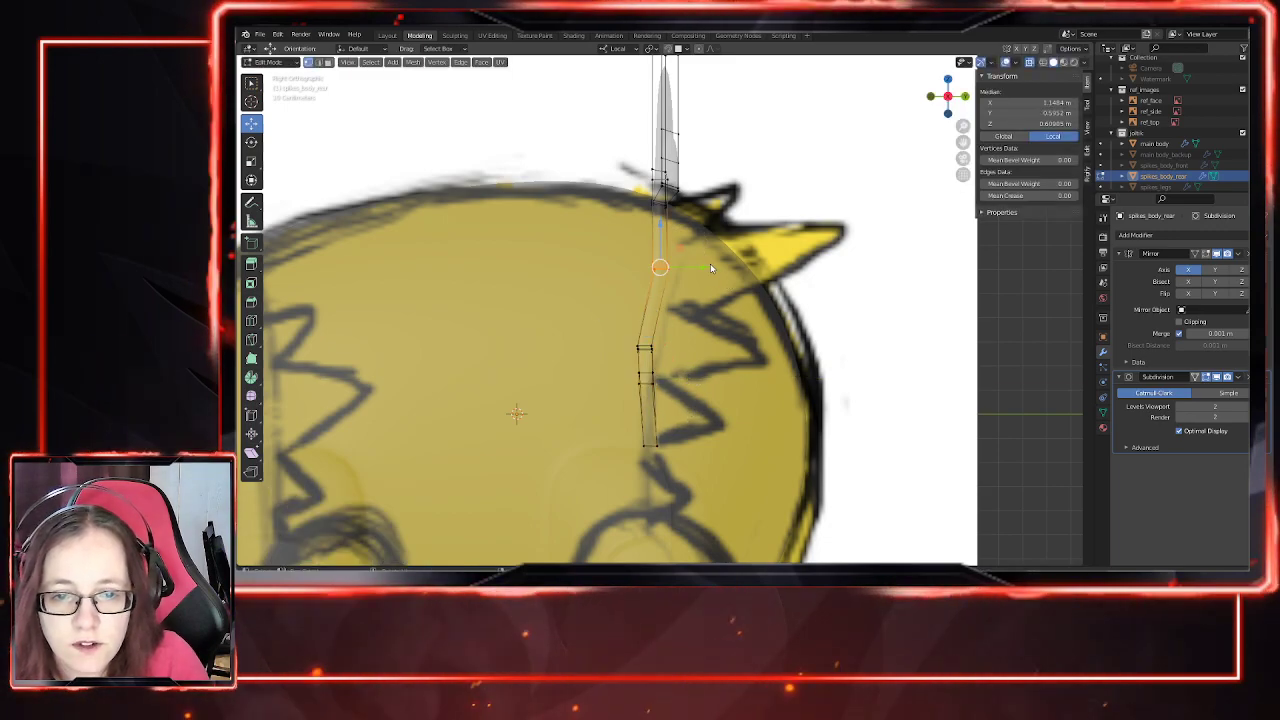
pyautogui.moveTo(701, 266); pyautogui.dragTo(692, 263)
# Step: Select all vertices of the upper rear spikes and nudge them slightly towards the rear along Y
pyautogui.keyDown('shift'); pyautogui.moveTo(726, 212); pyautogui.dragTo(708, 368, button='middle'); pyautogui.keyUp('shift')
pyautogui.scroll(3, 665, 413)
pyautogui.scroll(1, 664, 416)
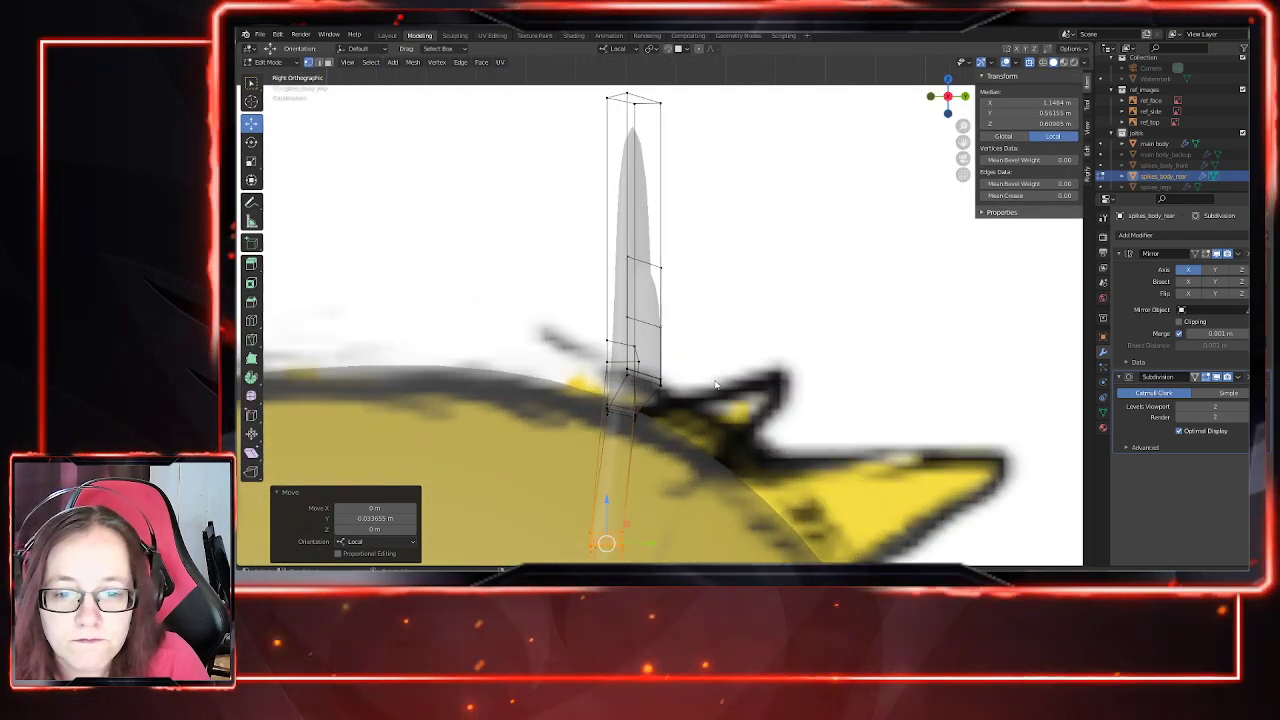
pyautogui.click(731, 329)
pyautogui.scroll(-2, 731, 329)
pyautogui.moveTo(716, 154); pyautogui.dragTo(588, 470)
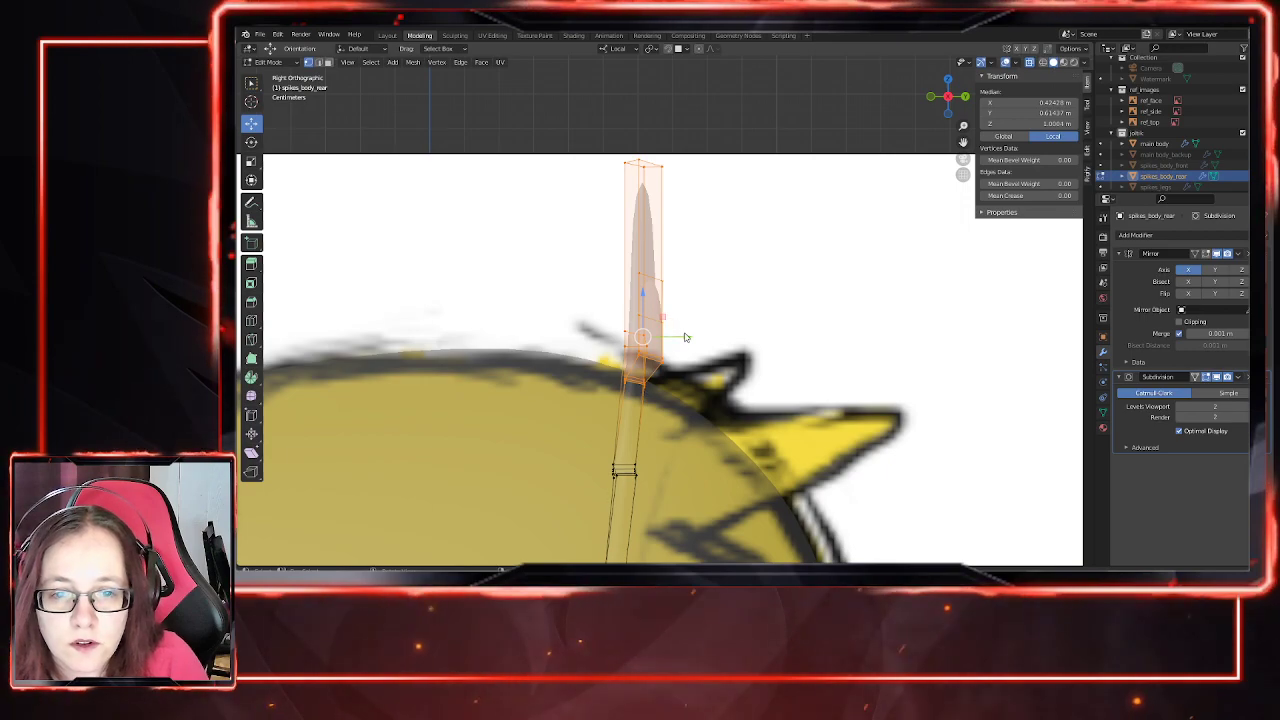
pyautogui.moveTo(685, 342); pyautogui.dragTo(688, 338)
# Step: Even out the rear spikes' second joint from below by shifting its vertex pairs slightly forwards along Y
pyautogui.scroll(-2, 683, 451)
pyautogui.moveTo(659, 398); pyautogui.dragTo(612, 447)
pyautogui.scroll(4, 641, 453)
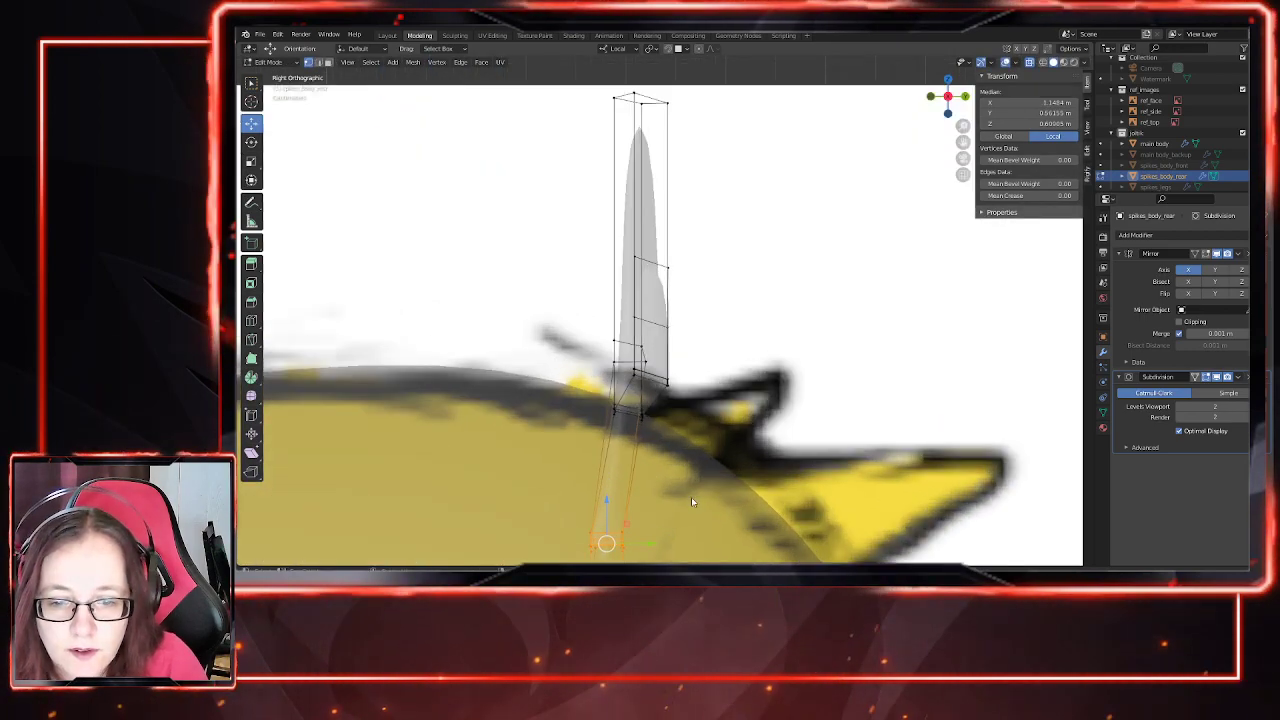
pyautogui.keyDown('shift'); pyautogui.moveTo(668, 512); pyautogui.dragTo(739, 298, button='middle'); pyautogui.keyUp('shift')
pyautogui.scroll(5, 758, 428)
pyautogui.click(758, 428)
pyautogui.click(705, 385)
pyautogui.keyDown('shift'); pyautogui.click(681, 383); pyautogui.keyUp('shift')
pyautogui.moveTo(754, 372); pyautogui.dragTo(739, 373)
pyautogui.click(653, 406)
pyautogui.keyDown('shift'); pyautogui.click(729, 407); pyautogui.keyUp('shift')
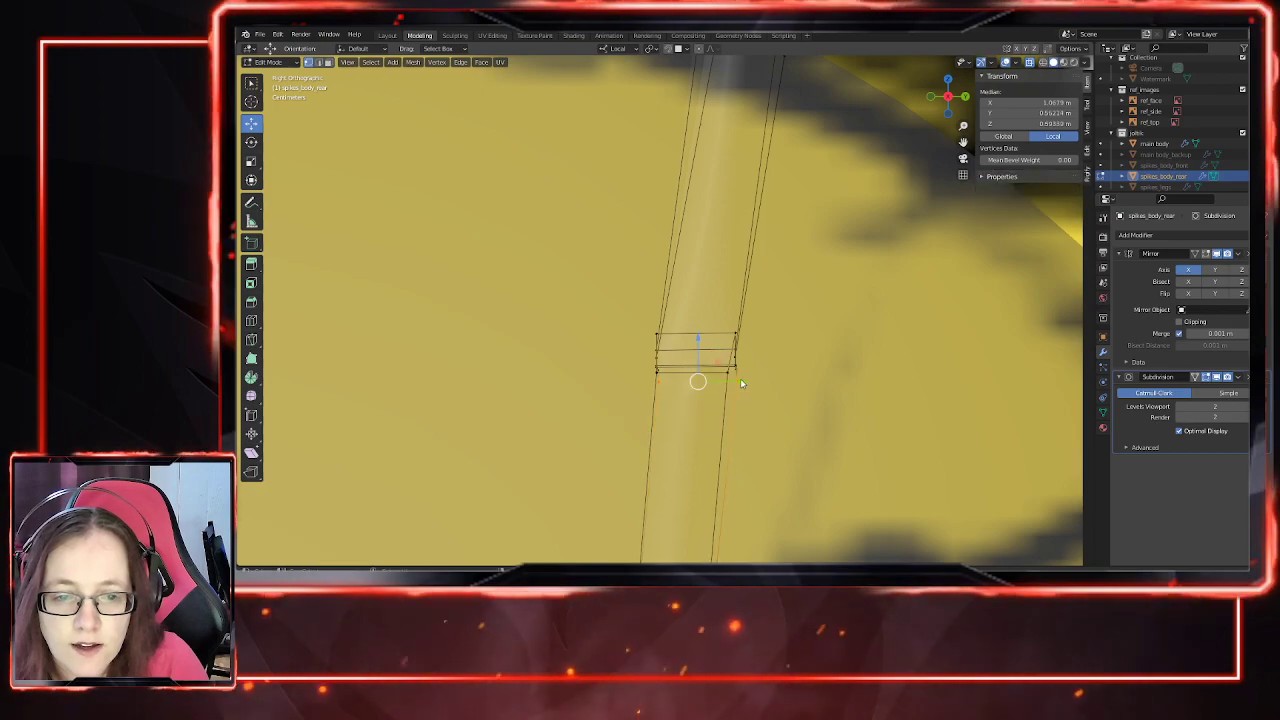
pyautogui.press('g')
pyautogui.click(742, 392)
# Step: Restore the solid view and move the lower base vertices of the lowest rear spike inwards against the body
pyautogui.scroll(-5, 745, 427)
pyautogui.scroll(-3, 658, 430)
pyautogui.moveTo(658, 430); pyautogui.dragTo(742, 320, button='middle')
pyautogui.scroll(5, 625, 378)
pyautogui.click(1030, 62)
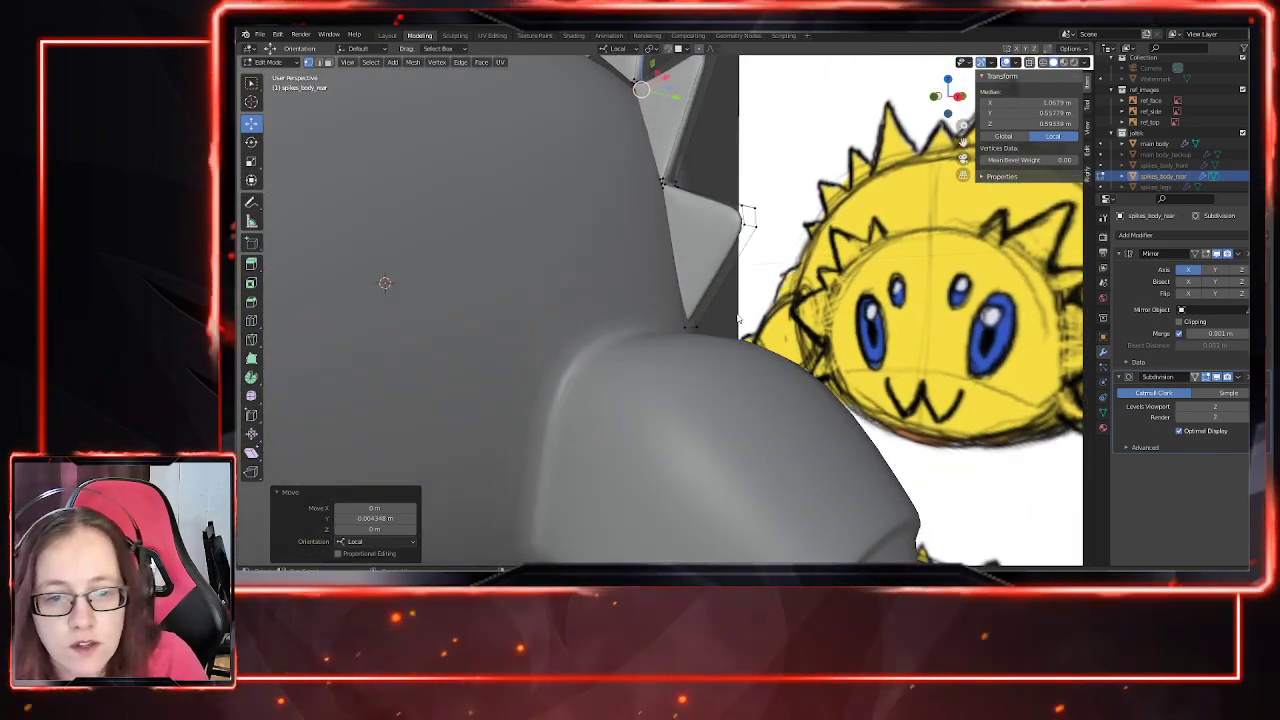
pyautogui.moveTo(728, 312); pyautogui.dragTo(671, 347)
pyautogui.moveTo(689, 363); pyautogui.dragTo(742, 360, button='middle')
pyautogui.moveTo(865, 327); pyautogui.dragTo(849, 327)
pyautogui.moveTo(888, 345)
pyautogui.mouseDown(button='middle')
pyautogui.moveTo(815, 354)
pyautogui.moveTo(822, 368)
pyautogui.mouseUp(button='middle')
pyautogui.moveTo(818, 371); pyautogui.dragTo(807, 370)
pyautogui.moveTo(831, 371); pyautogui.dragTo(755, 372, button='middle')
# Step: Adjust the lowest rear spike's lower base along Y and lower it about 0.059 m along Z towards the leg
pyautogui.press('KP_3')
pyautogui.moveTo(616, 319); pyautogui.dragTo(607, 315)
pyautogui.moveTo(637, 305); pyautogui.dragTo(764, 432, button='middle')
pyautogui.moveTo(820, 431); pyautogui.dragTo(824, 432)
pyautogui.moveTo(838, 472); pyautogui.dragTo(723, 335, button='middle')
pyautogui.moveTo(723, 335); pyautogui.dragTo(766, 379)
pyautogui.moveTo(881, 359); pyautogui.dragTo(871, 234, button='middle')
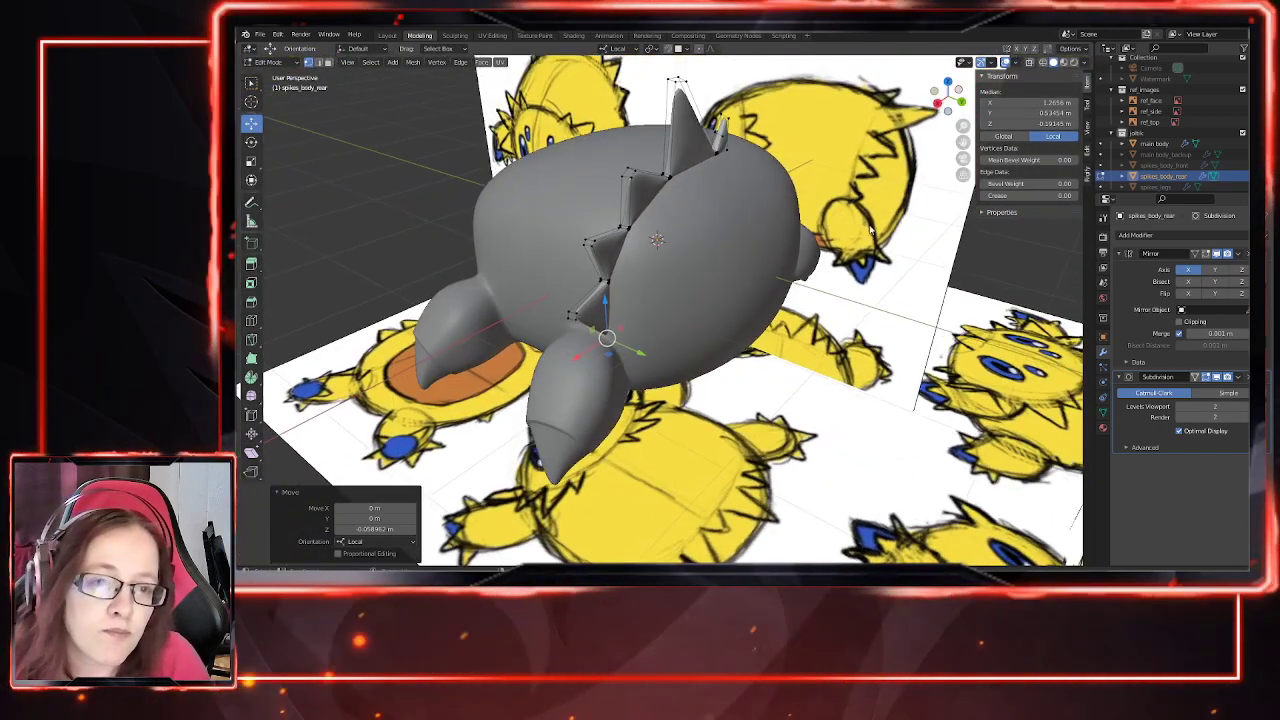
# Step: Shift the lowest rear spike's lower base about 0.026 m towards the front along Y
pyautogui.moveTo(625, 370); pyautogui.dragTo(808, 474, button='middle')
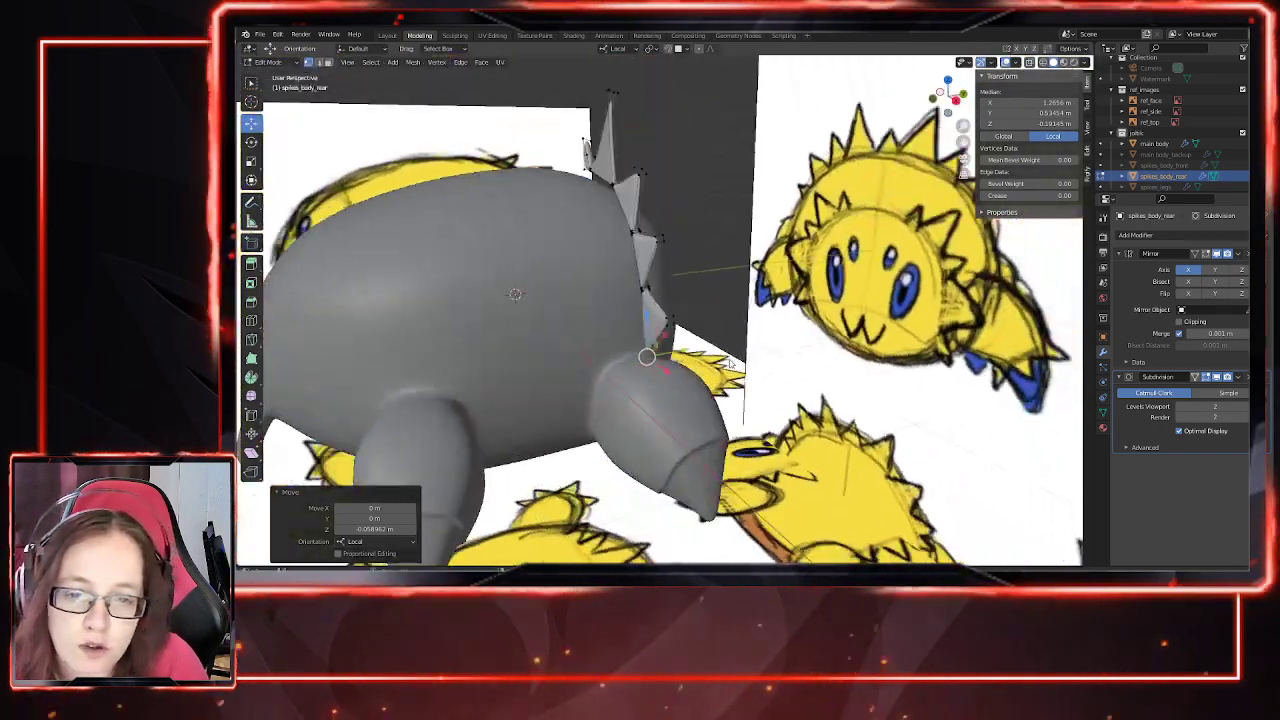
pyautogui.scroll(4, 800, 470)
pyautogui.moveTo(672, 412); pyautogui.dragTo(768, 441, button='middle')
pyautogui.press('g')
pyautogui.press('z')
pyautogui.click(619, 398)
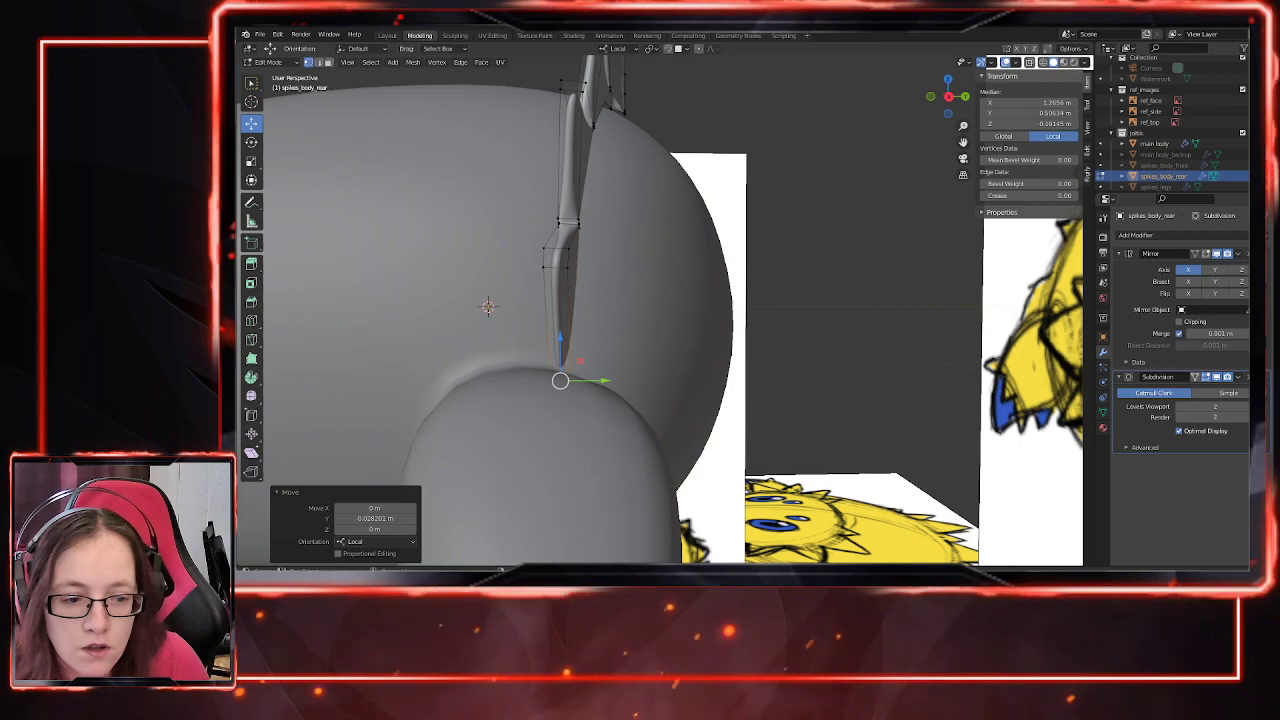
# Step: Select the lowest rear spike's tip vertices and shift them about 0.006 m along Y
pyautogui.moveTo(716, 388); pyautogui.dragTo(742, 421, button='middle')
pyautogui.moveTo(588, 294); pyautogui.dragTo(529, 346)
pyautogui.moveTo(585, 358); pyautogui.dragTo(758, 410, button='middle')
pyautogui.moveTo(747, 295); pyautogui.dragTo(744, 294)
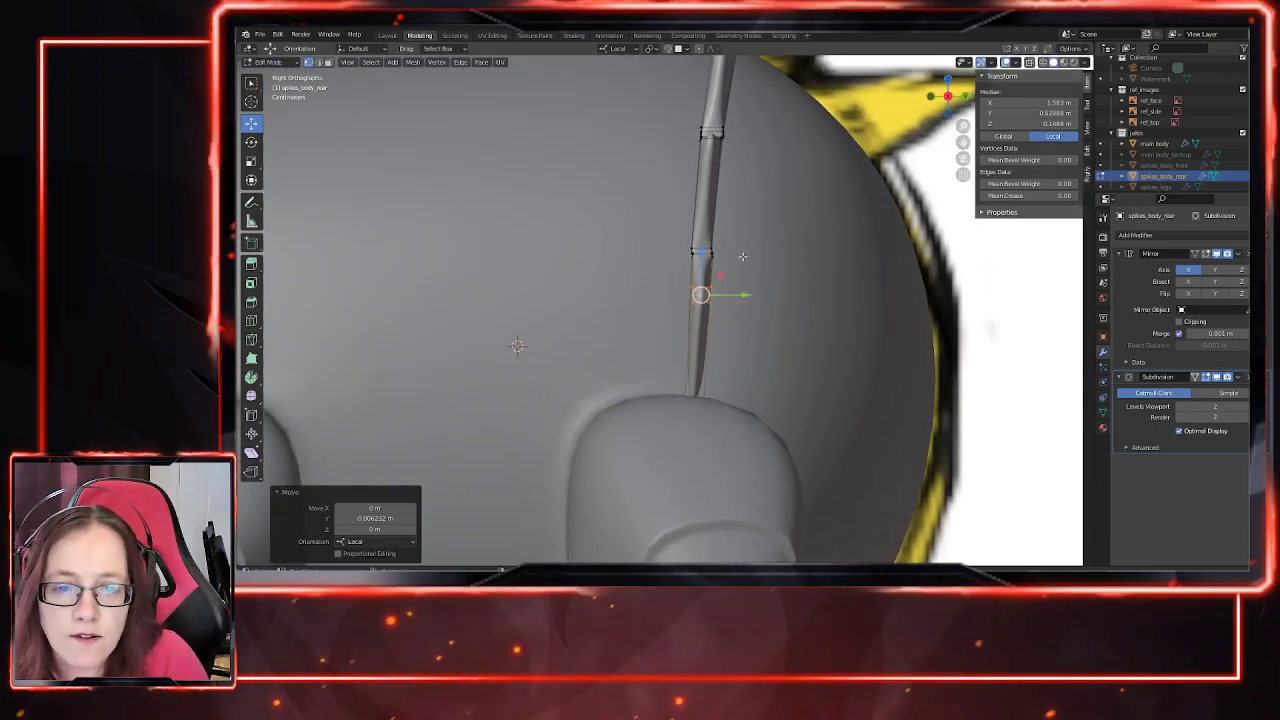
# Step: Select the joint between the two lowest rear spikes through the mesh, move it about 0.034 m inwards along X, and ease it out about 0.007 m
pyautogui.click(1030, 62)
pyautogui.click(733, 248)
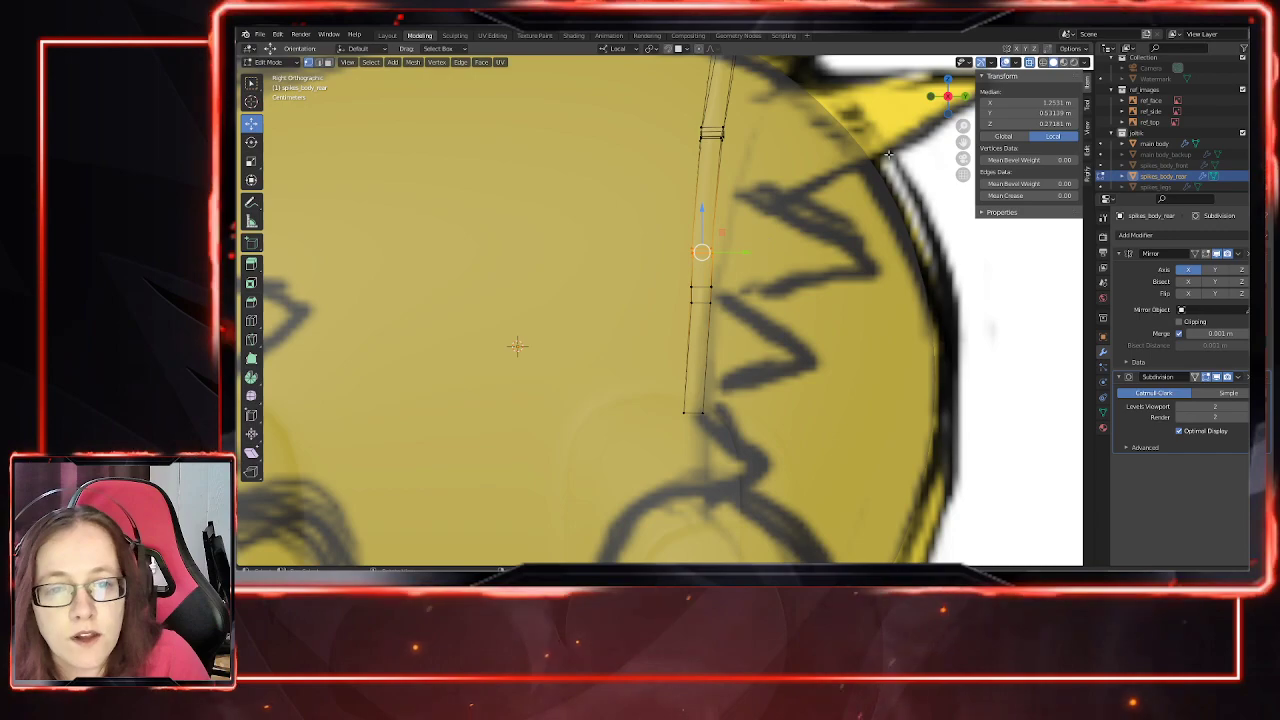
pyautogui.click(1030, 63)
pyautogui.moveTo(737, 352); pyautogui.dragTo(824, 351, button='middle')
pyautogui.press('g')
pyautogui.press('x')
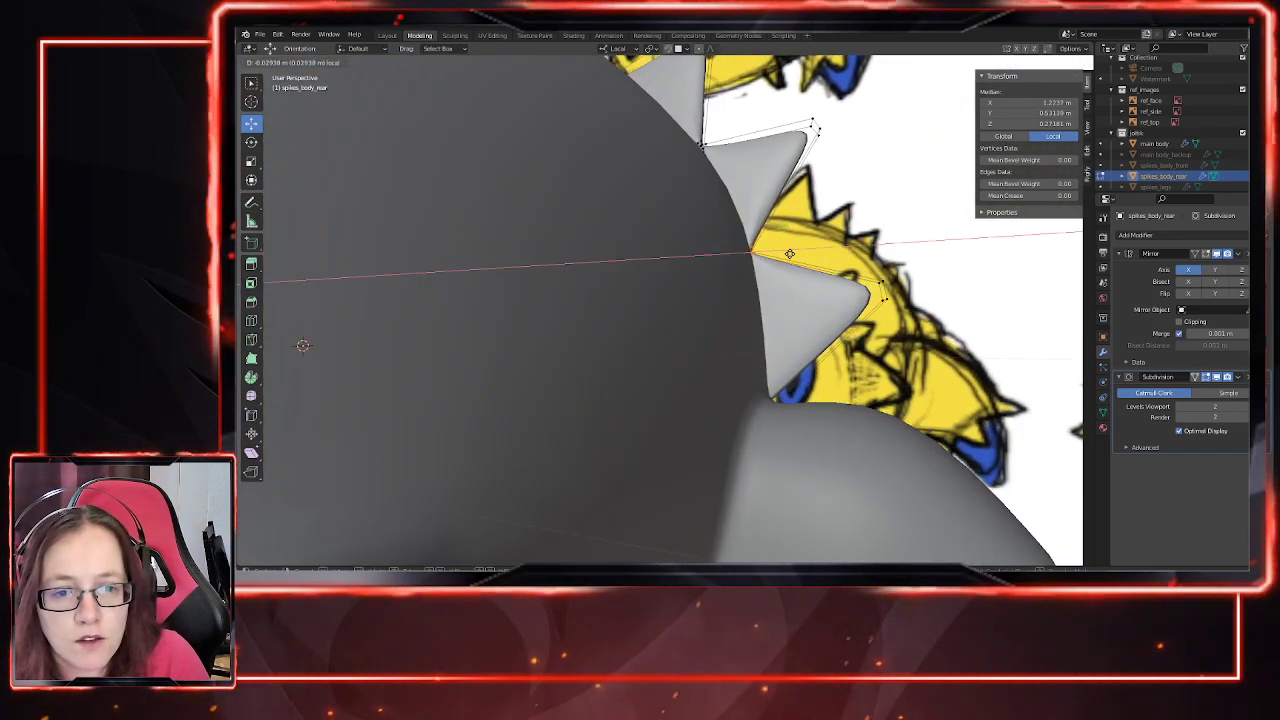
pyautogui.click(788, 254)
pyautogui.moveTo(788, 254); pyautogui.dragTo(709, 383, button='middle')
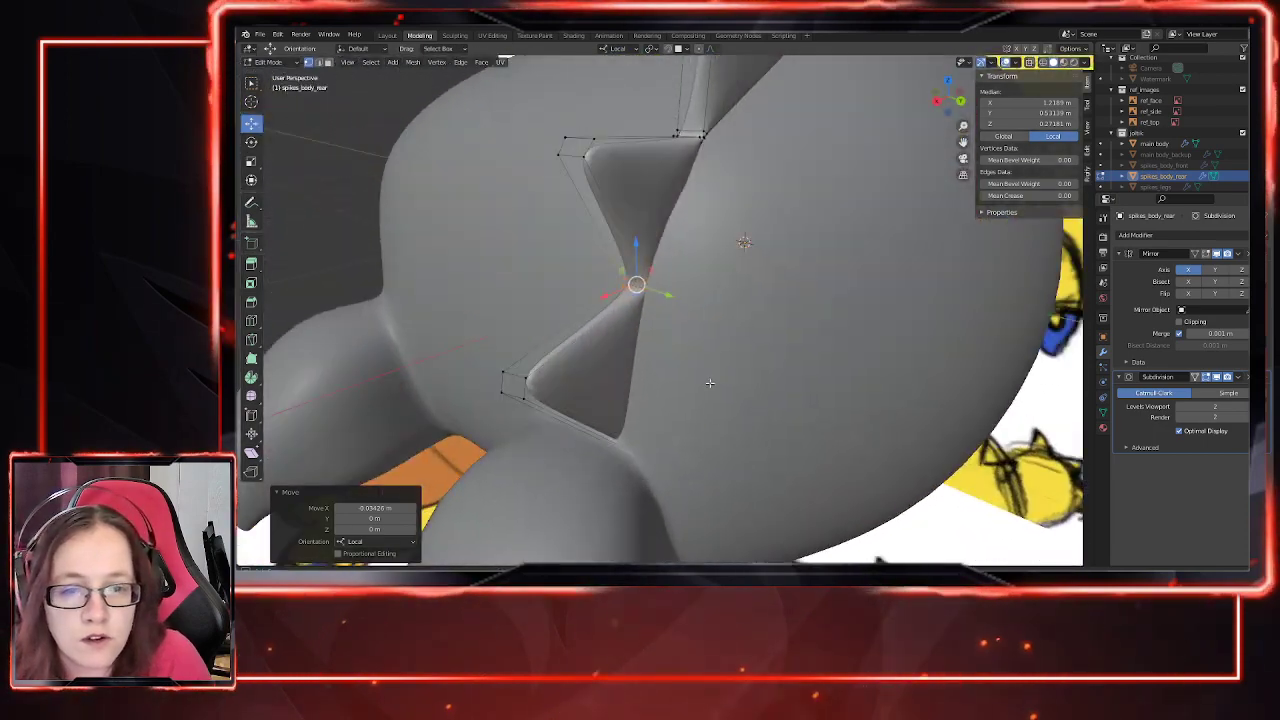
pyautogui.press('g')
pyautogui.press('x')
pyautogui.click(600, 295)
# Step: Select the second joint from below on the rear spikes and move it about -0.027 m along both X and Z onto the body
pyautogui.moveTo(600, 295); pyautogui.dragTo(960, 120, button='middle')
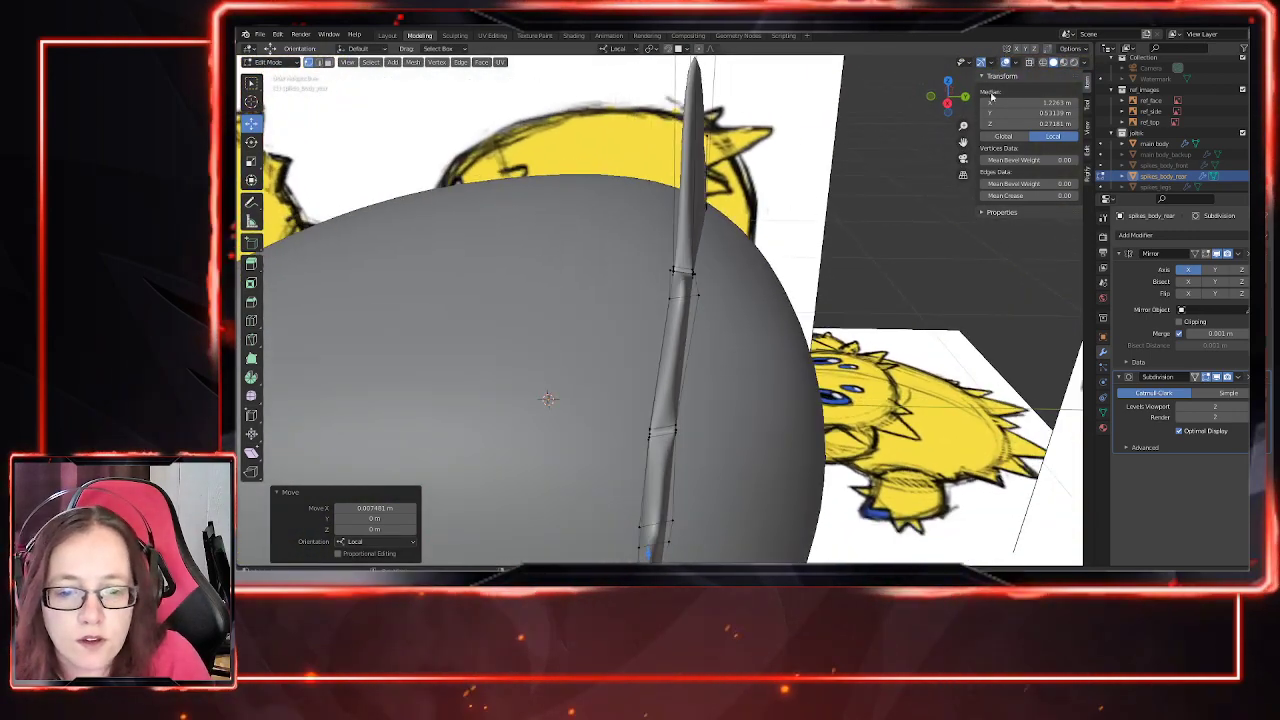
pyautogui.click(1029, 63)
pyautogui.moveTo(748, 459); pyautogui.dragTo(750, 460)
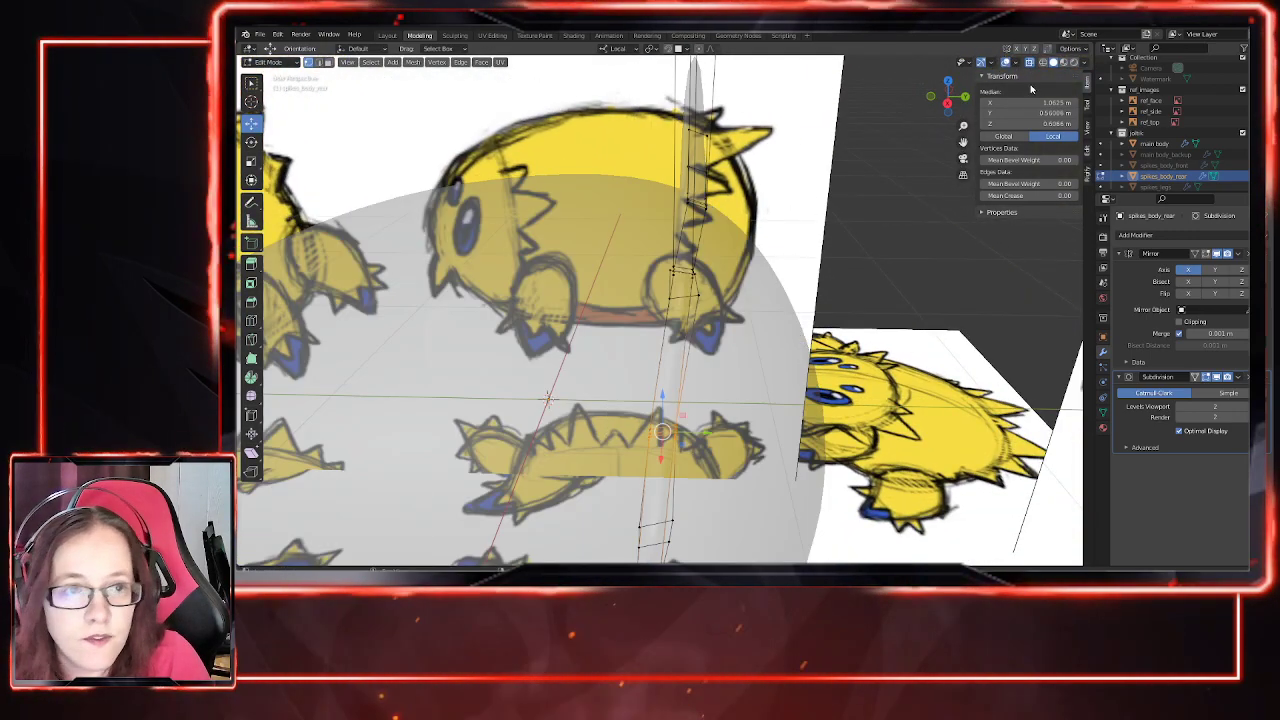
pyautogui.click(1029, 63)
pyautogui.moveTo(690, 345); pyautogui.dragTo(800, 366, button='middle')
pyautogui.moveTo(805, 359); pyautogui.dragTo(796, 370)
pyautogui.click(789, 371)
pyautogui.moveTo(789, 371); pyautogui.dragTo(593, 366, button='middle')
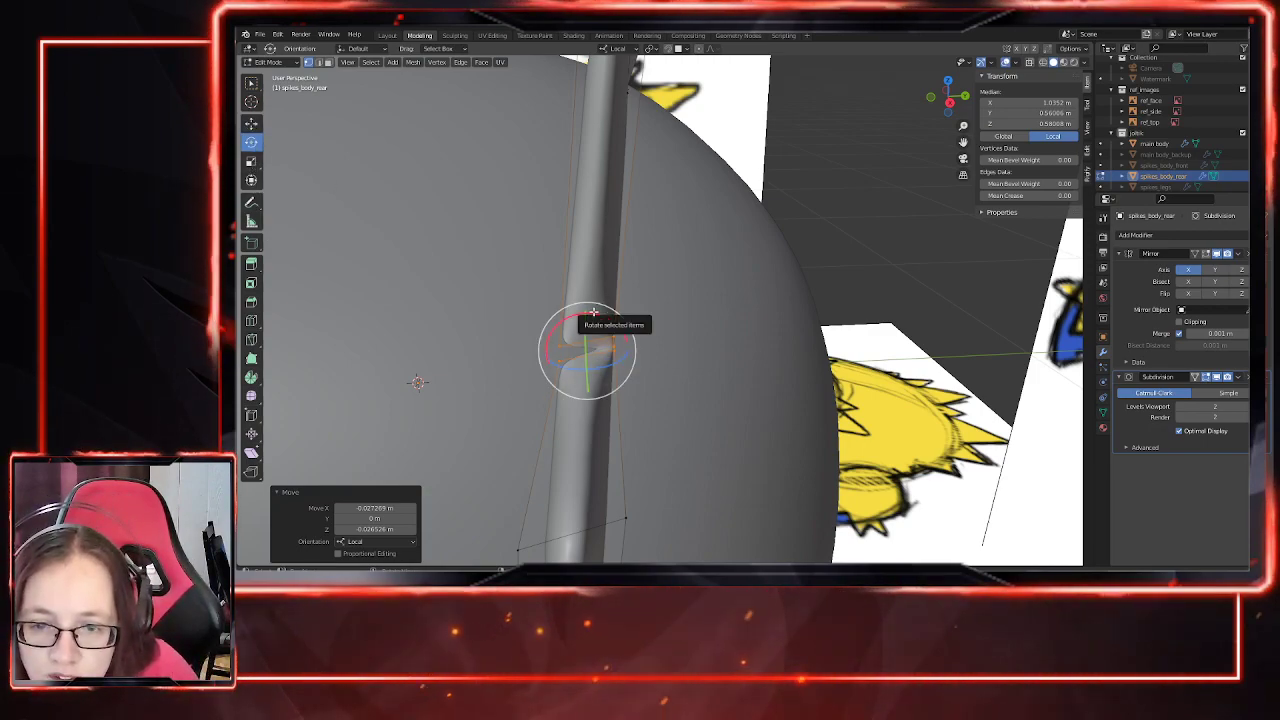
# Step: Rotate the second rear-spike joint from below slightly to follow the body surface, and raise it about 0.006 m along Z
pyautogui.moveTo(593, 313); pyautogui.dragTo(587, 305)
pyautogui.moveTo(465, 400)
pyautogui.mouseDown(button='middle')
pyautogui.moveTo(751, 443)
pyautogui.moveTo(710, 507)
pyautogui.mouseUp(button='middle')
pyautogui.scroll(-4, 745, 450)
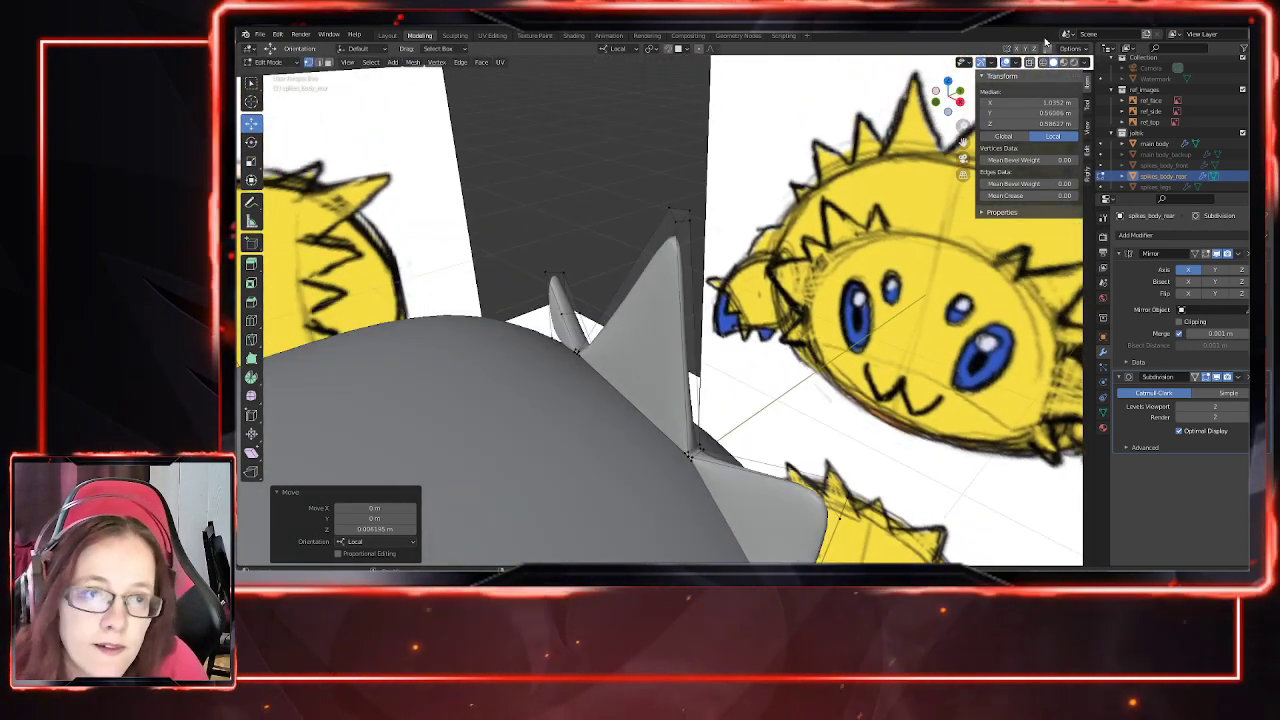
# Step: Select the third rear-spike joint from below through the mesh and lower it about 0.071 m along Z
pyautogui.click(1030, 63)
pyautogui.moveTo(697, 464); pyautogui.dragTo(670, 484)
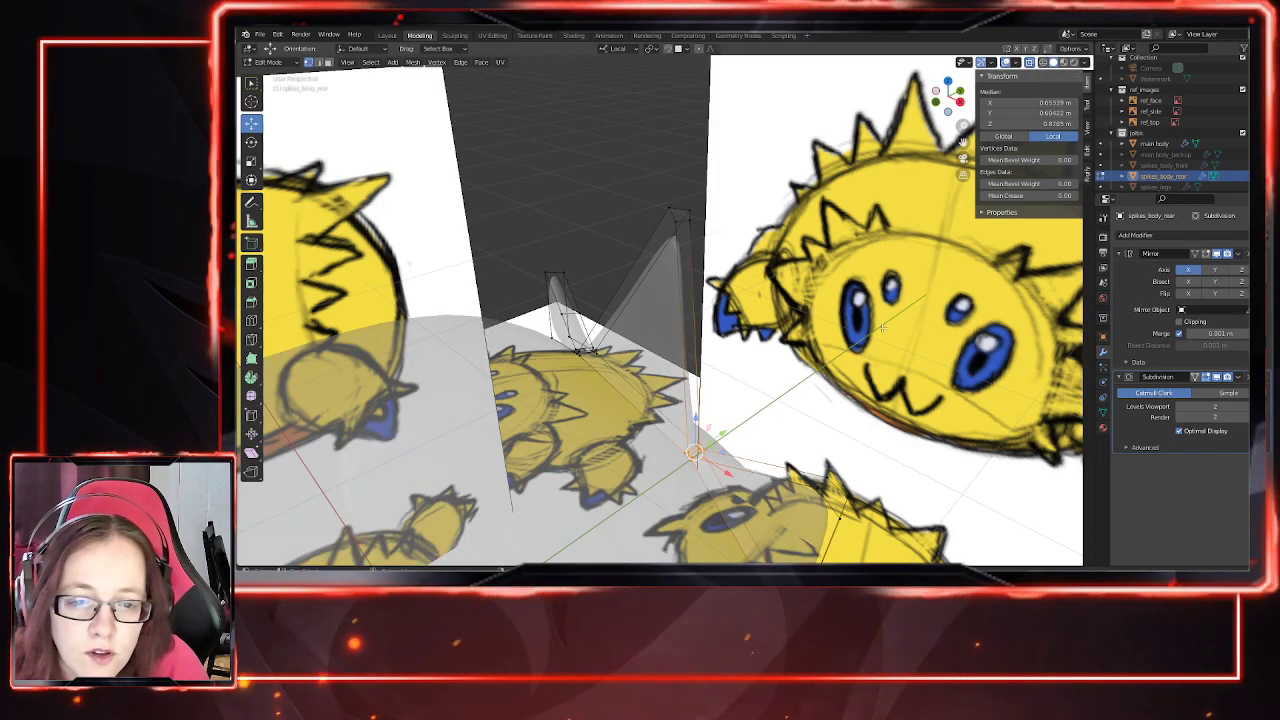
pyautogui.click(1031, 63)
pyautogui.keyDown('shift'); pyautogui.moveTo(776, 520); pyautogui.dragTo(839, 332, button='middle'); pyautogui.keyUp('shift')
pyautogui.moveTo(726, 198); pyautogui.dragTo(727, 222)
# Step: Lower the third rear-spike joint from below about another 0.01 m along Z into the body surface
pyautogui.moveTo(727, 222); pyautogui.dragTo(693, 326, button='middle')
pyautogui.scroll(4, 766, 279)
pyautogui.scroll(-3, 797, 297)
pyautogui.scroll(-2, 797, 297)
pyautogui.moveTo(787, 360)
pyautogui.mouseDown(button='middle')
pyautogui.moveTo(729, 314)
pyautogui.moveTo(783, 364)
pyautogui.moveTo(798, 358)
pyautogui.mouseUp(button='middle')
pyautogui.press('g')
pyautogui.press('z')
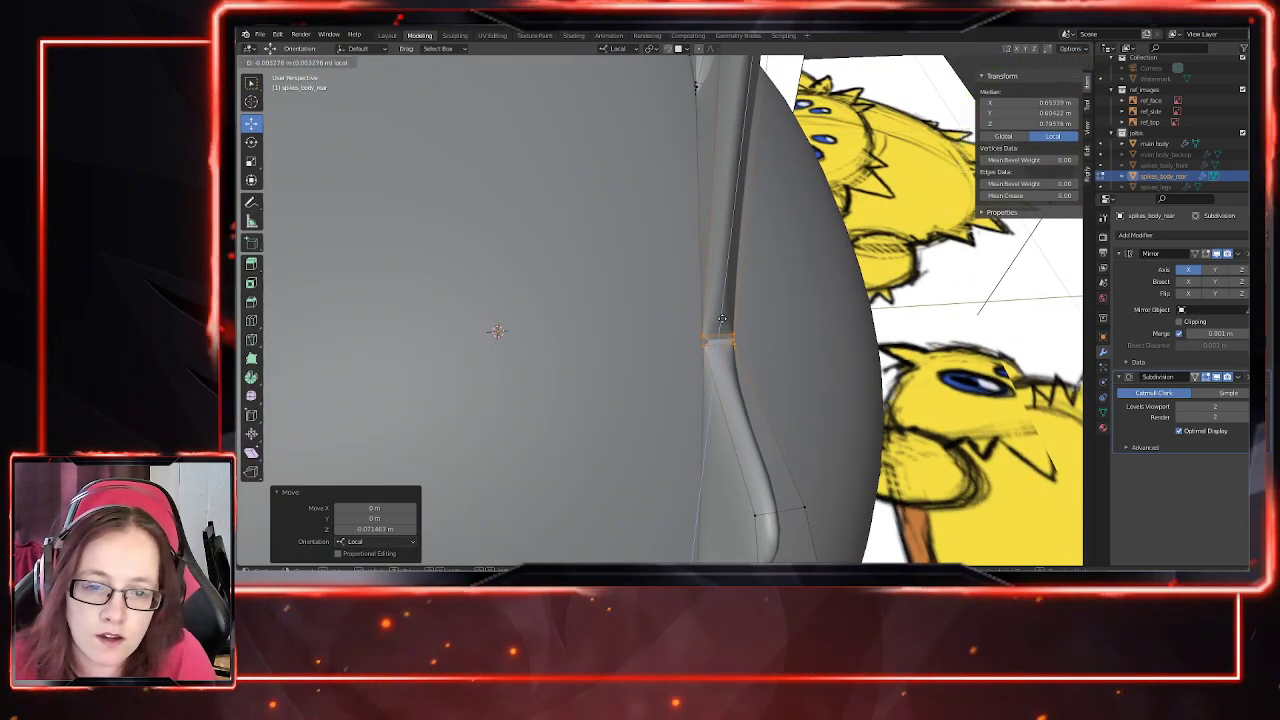
pyautogui.click(721, 320)
# Step: Rotate the third rear-spike joint about 6° around local X and raise it about 0.009 m along Z
pyautogui.moveTo(787, 372); pyautogui.dragTo(412, 240, button='middle')
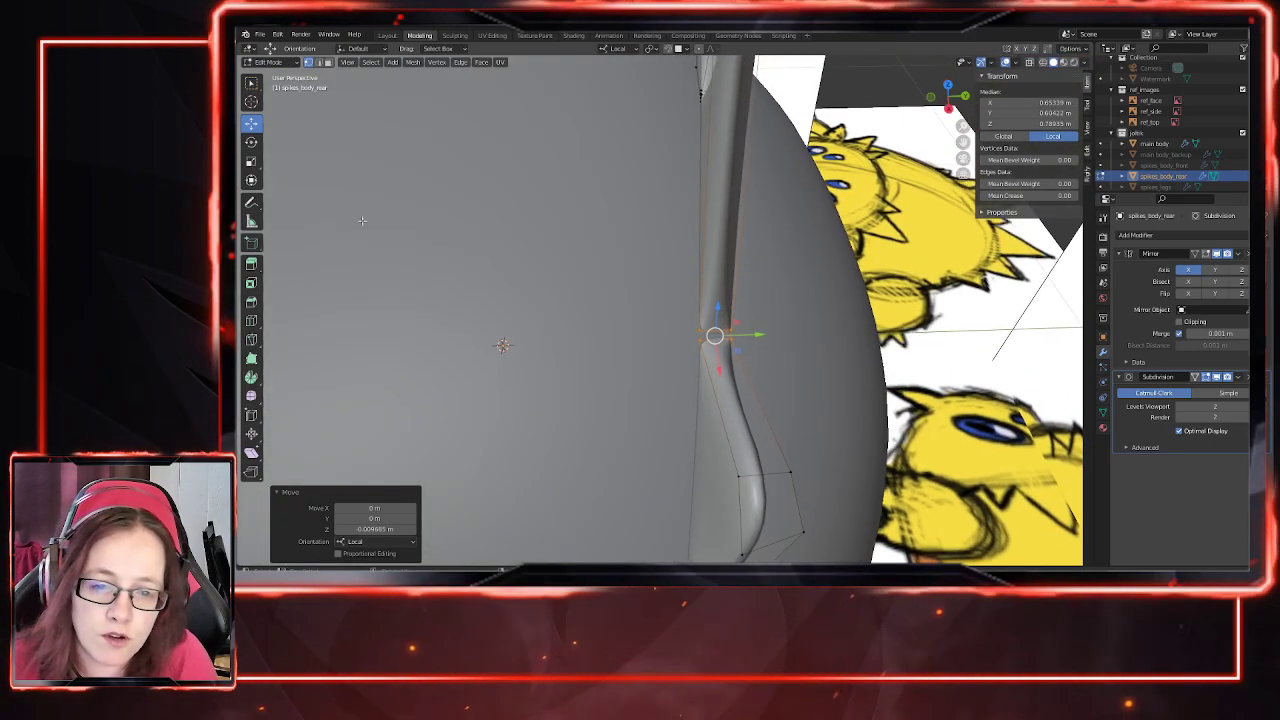
pyautogui.moveTo(744, 313); pyautogui.dragTo(750, 314)
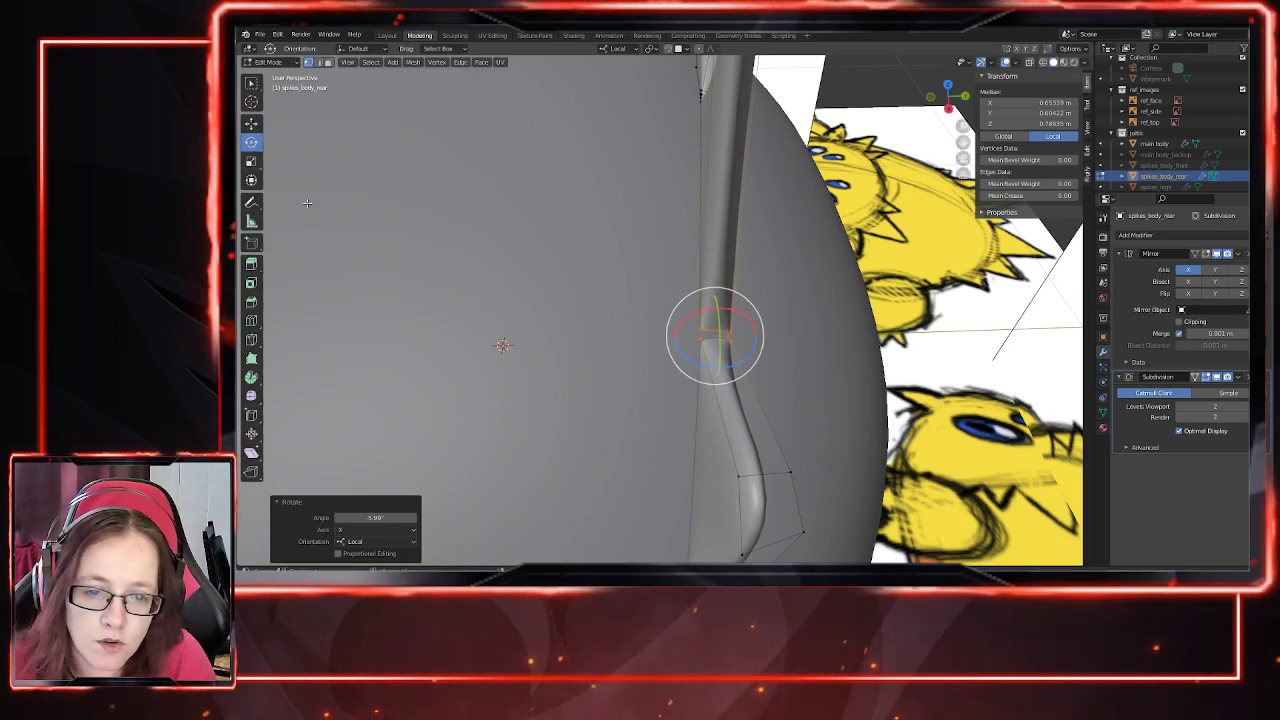
pyautogui.click(251, 122)
pyautogui.moveTo(640, 300); pyautogui.dragTo(537, 283, button='middle')
pyautogui.moveTo(548, 245); pyautogui.dragTo(548, 240)
pyautogui.moveTo(548, 245); pyautogui.dragTo(727, 257, button='middle')
# Step: Select the base joint between the topmost rear spikes near the body's midline and lower it about 0.093 m along Z
pyautogui.scroll(-4, 697, 303)
pyautogui.click(1028, 62)
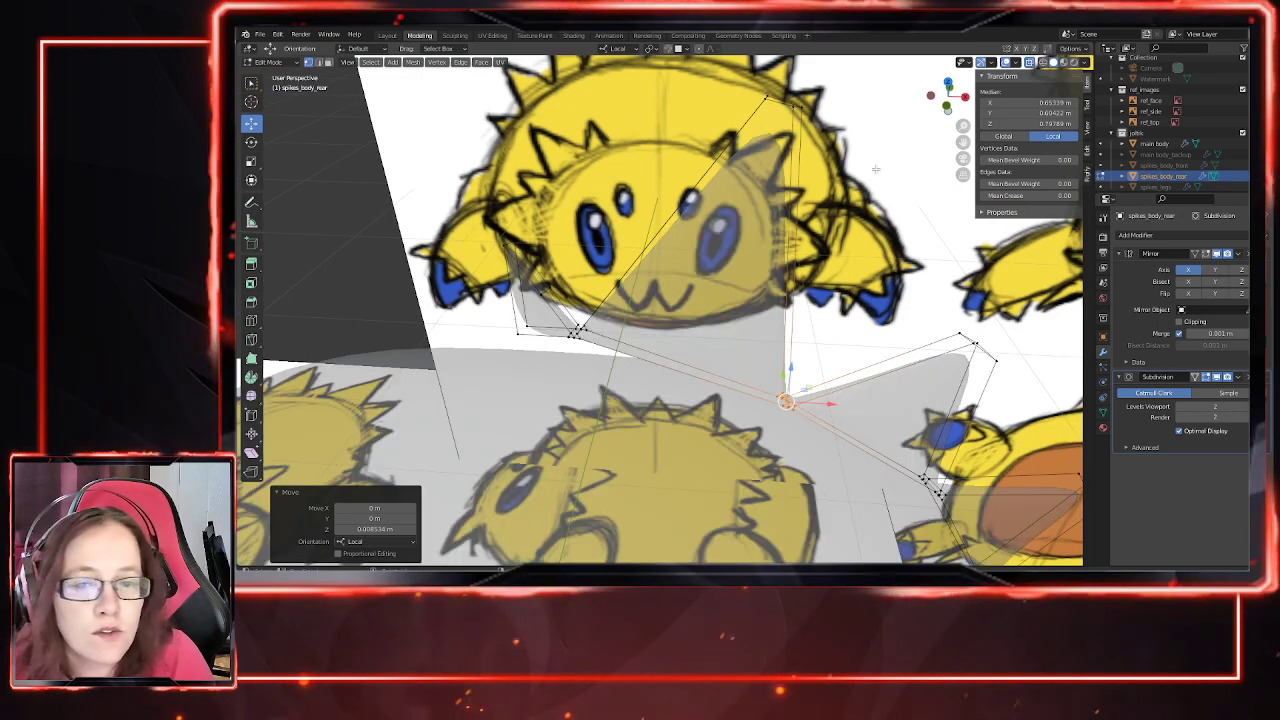
pyautogui.click(577, 331)
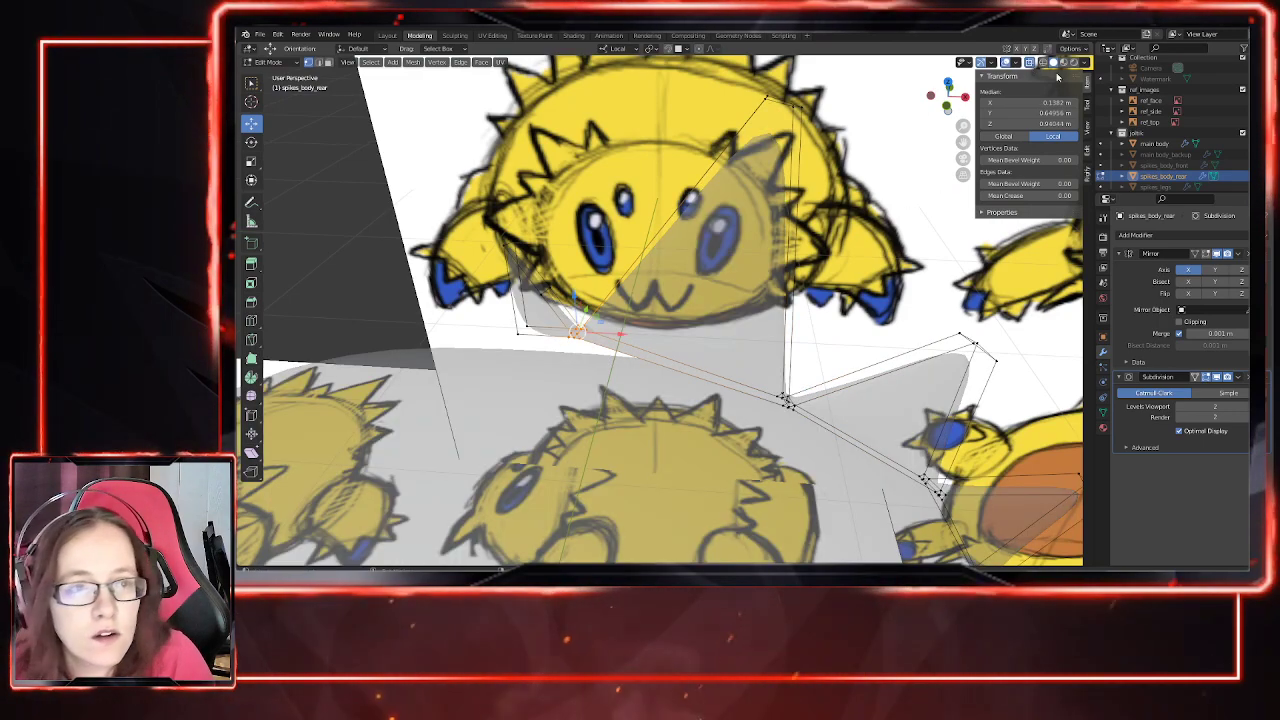
pyautogui.click(1028, 62)
pyautogui.moveTo(590, 290)
pyautogui.mouseDown(button='middle')
pyautogui.moveTo(566, 312)
pyautogui.moveTo(594, 275)
pyautogui.mouseUp(button='middle')
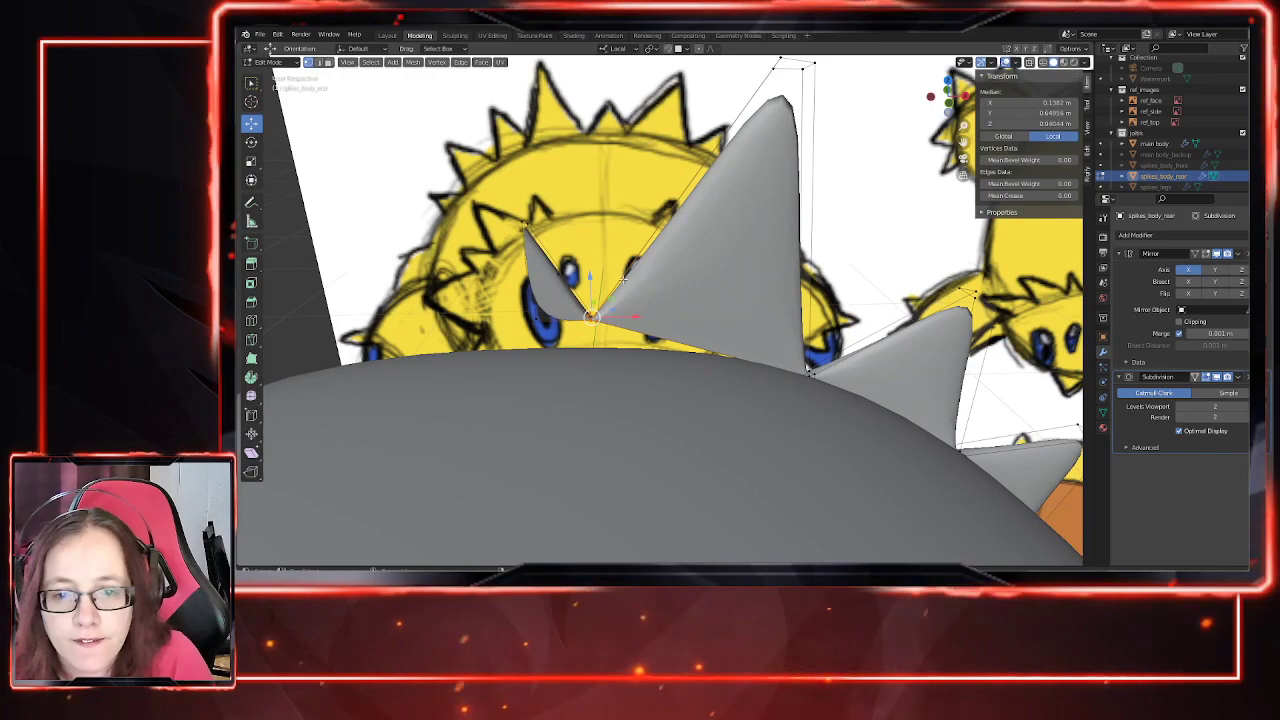
pyautogui.press('g')
pyautogui.press('z')
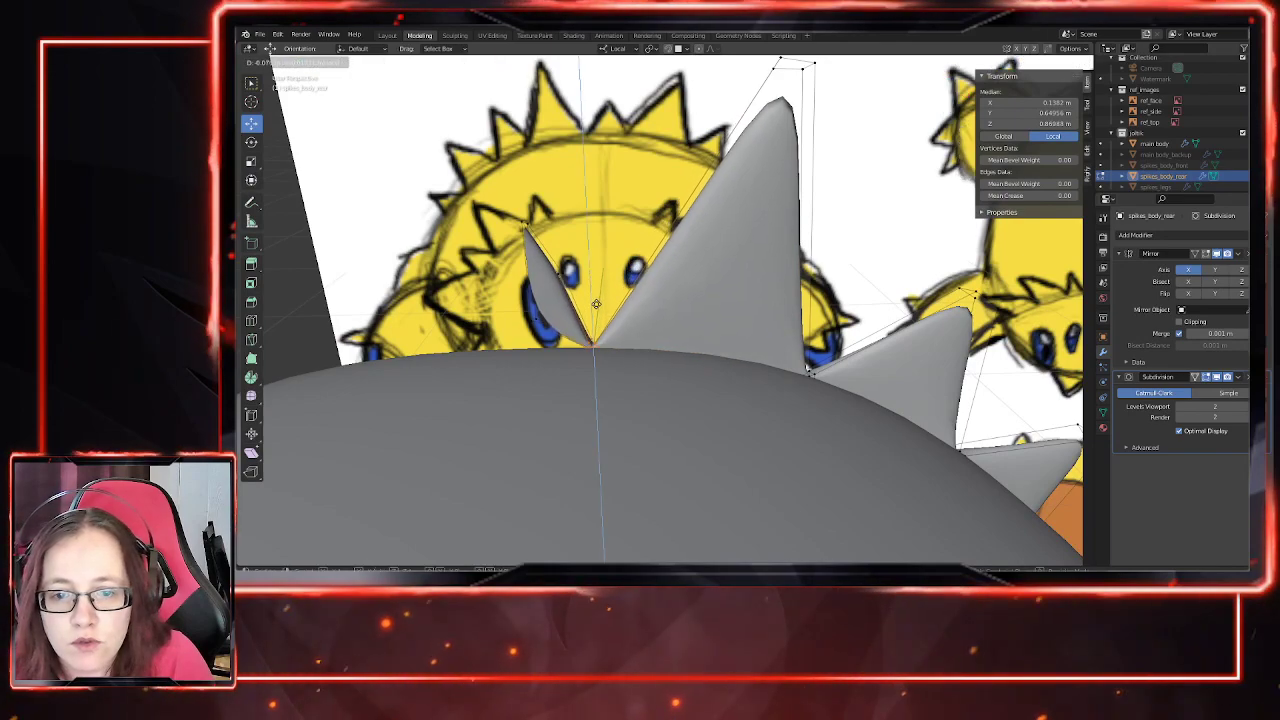
pyautogui.click(598, 311)
pyautogui.moveTo(598, 311); pyautogui.dragTo(694, 354, button='middle')
pyautogui.scroll(6, 694, 354)
pyautogui.keyDown('shift'); pyautogui.moveTo(537, 320); pyautogui.dragTo(560, 285, button='middle'); pyautogui.keyUp('shift')
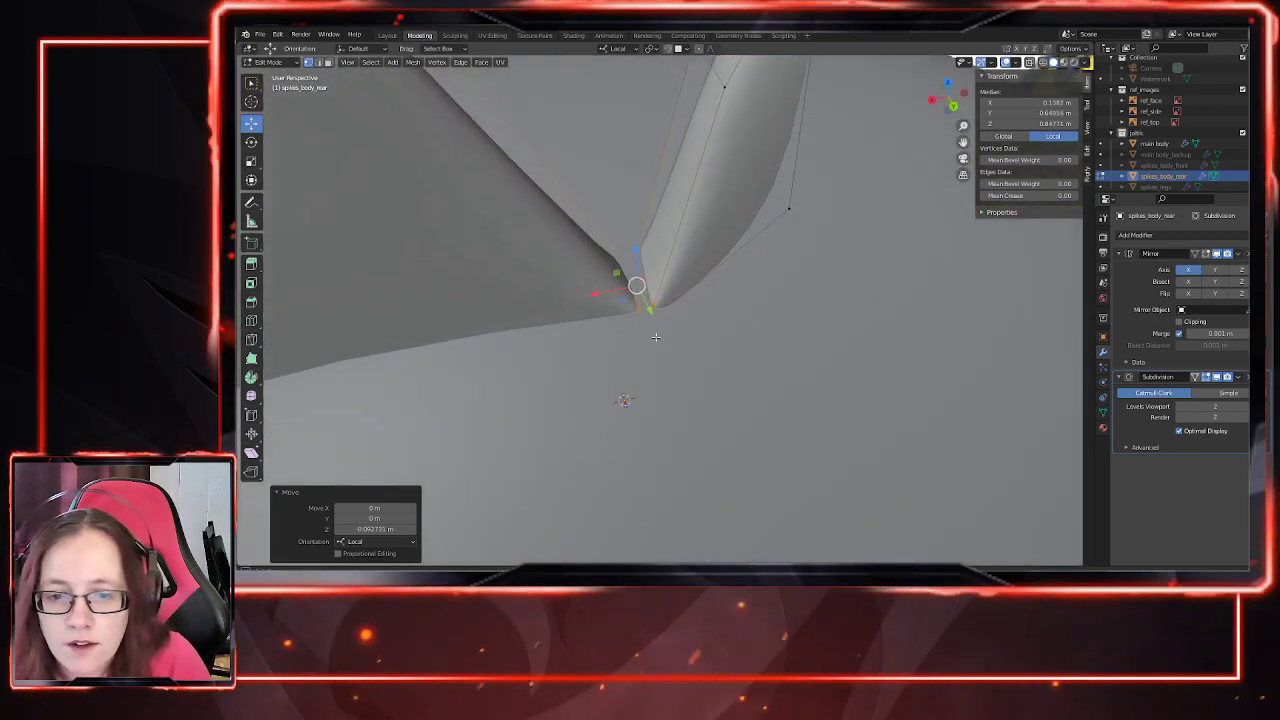
# Step: Rotate the topmost rear-spike joint about 11° around local X and raise it about 0.016 m along Z
pyautogui.click(277, 149)
pyautogui.click(636, 292)
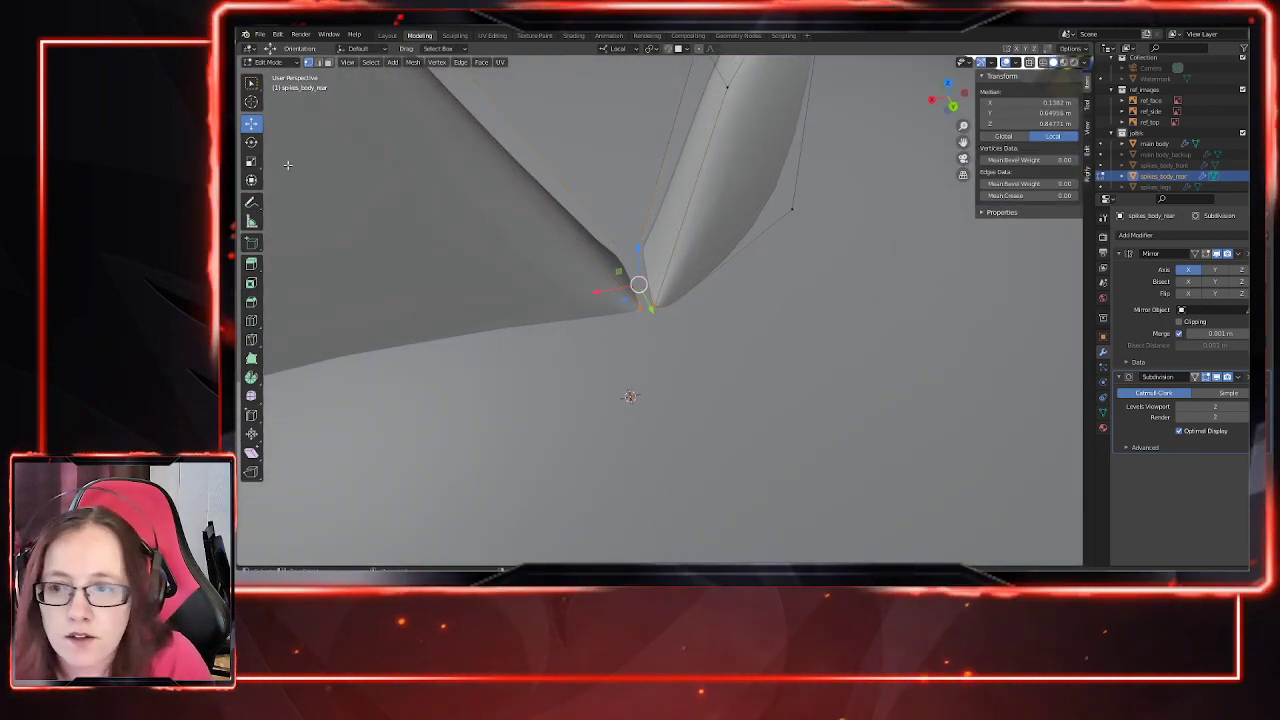
pyautogui.click(251, 141)
pyautogui.moveTo(643, 265); pyautogui.dragTo(613, 268)
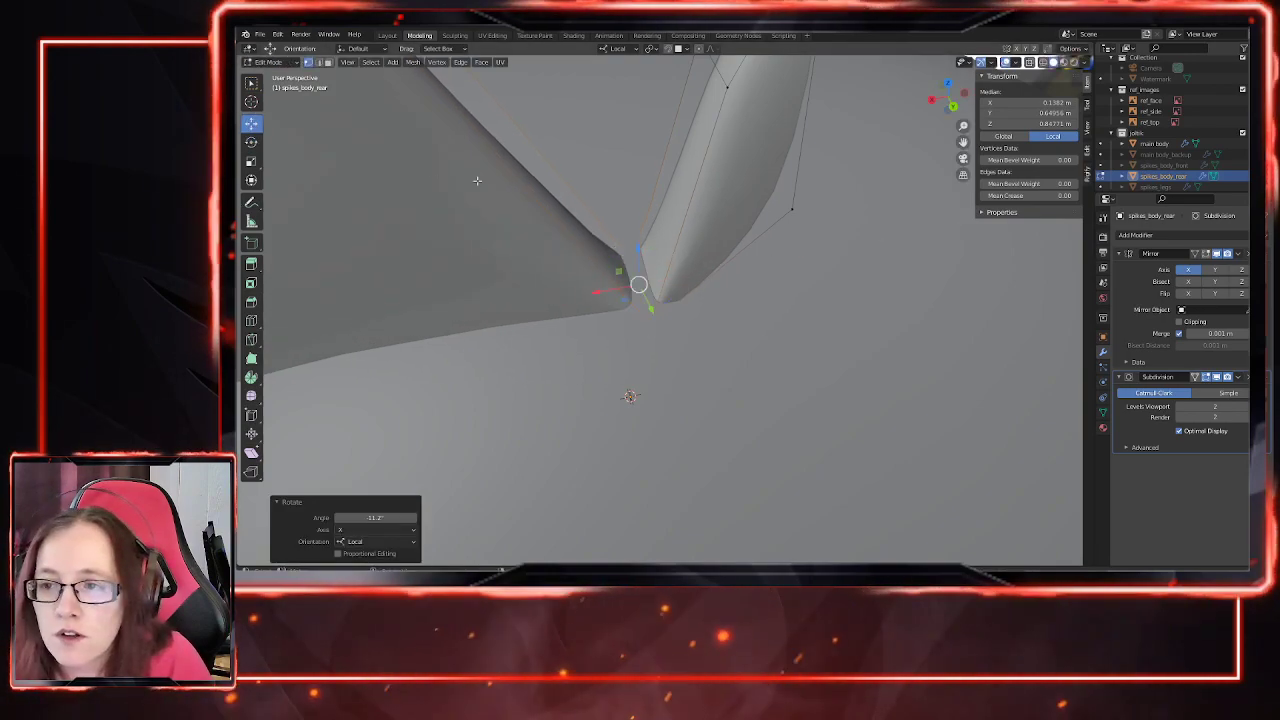
pyautogui.moveTo(637, 249); pyautogui.dragTo(643, 234)
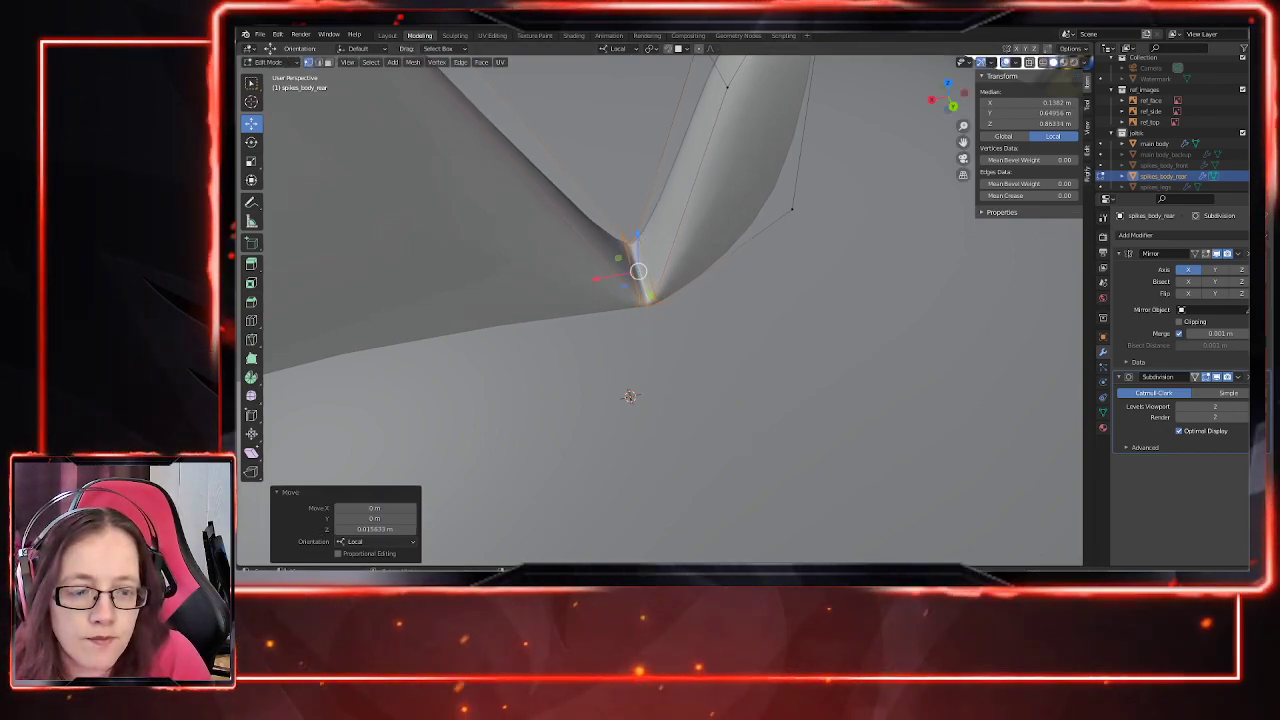
# Step: Select the midline rear spike's centre base vertices through the mesh and lower them about 0.074 m along Z to the body
pyautogui.moveTo(867, 251); pyautogui.dragTo(890, 248, button='middle')
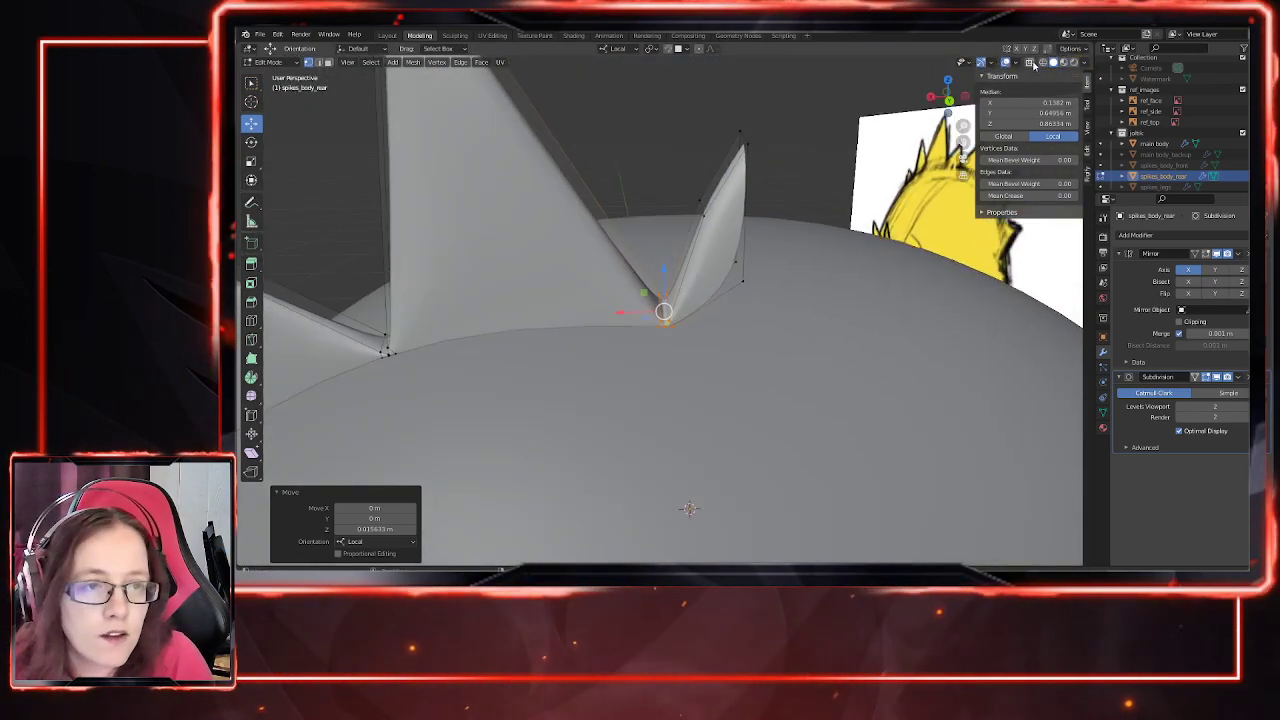
pyautogui.click(1030, 62)
pyautogui.moveTo(722, 298); pyautogui.dragTo(722, 298)
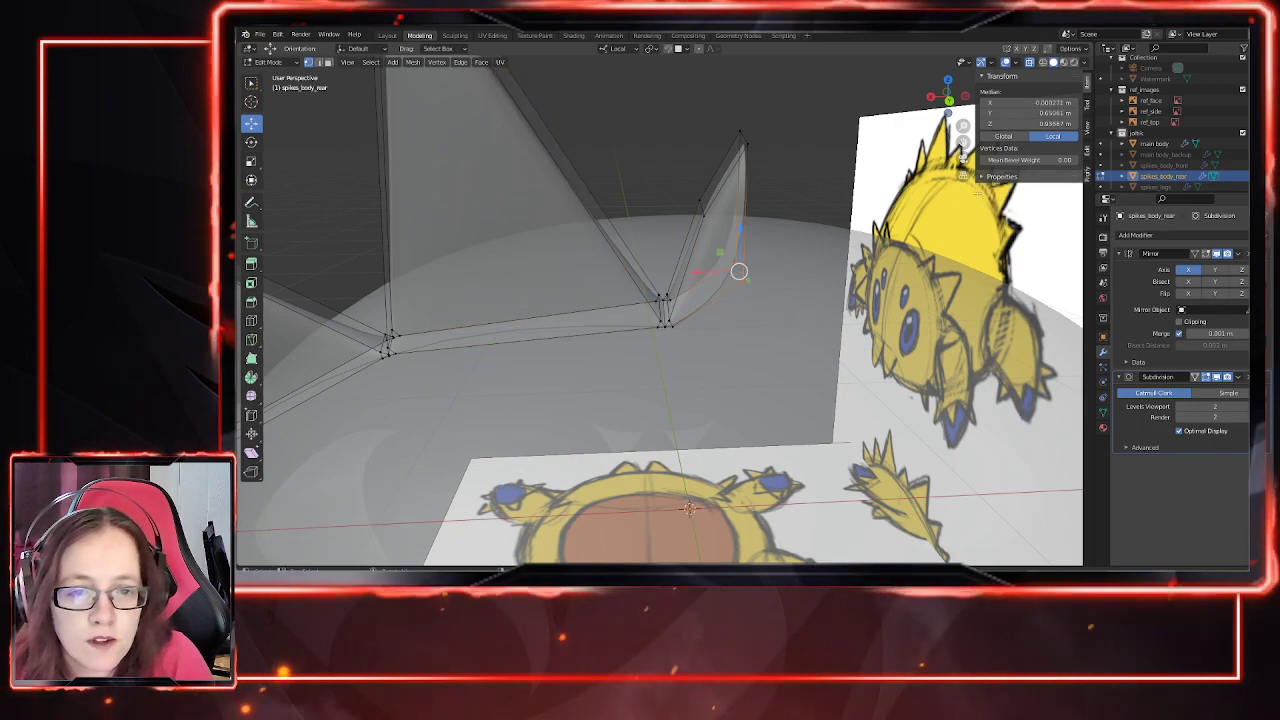
pyautogui.click(1029, 62)
pyautogui.moveTo(740, 229); pyautogui.dragTo(744, 248)
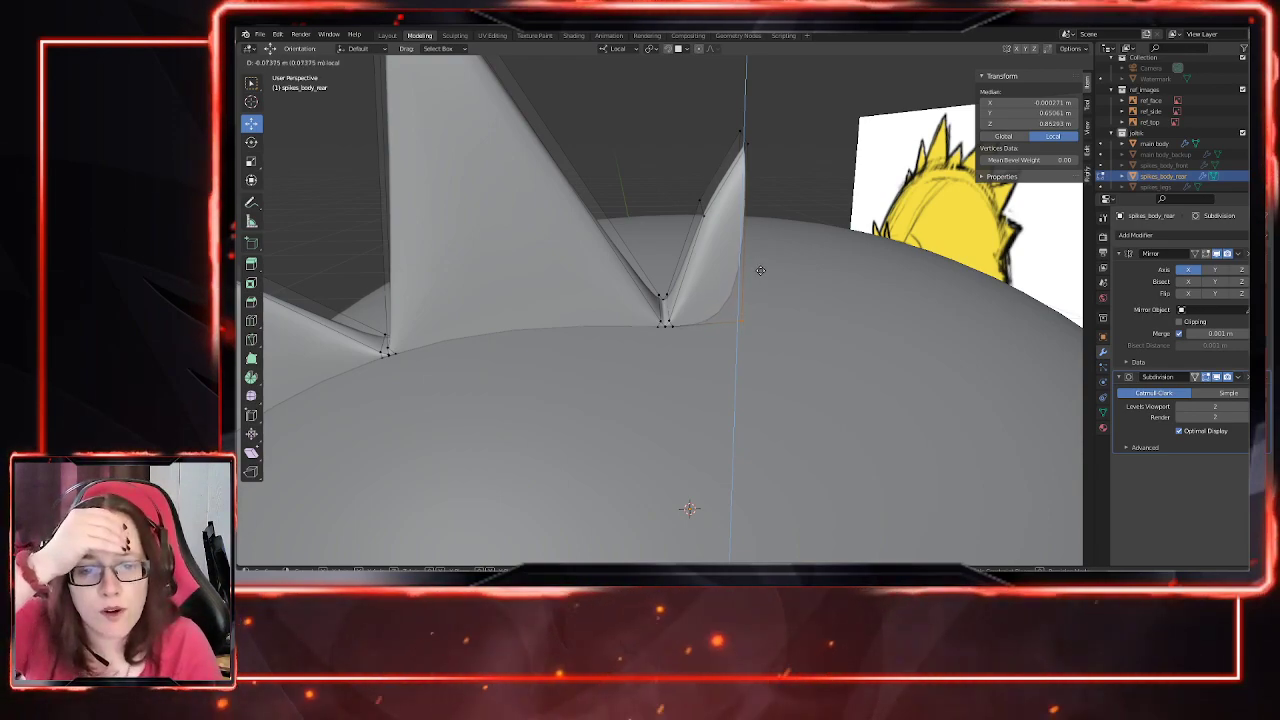
pyautogui.click(760, 270)
# Step: Raise the midline rear spike's centre base about 0.017 m along Z and rotate it around local X to follow the body slope
pyautogui.moveTo(812, 365); pyautogui.dragTo(769, 374, button='middle')
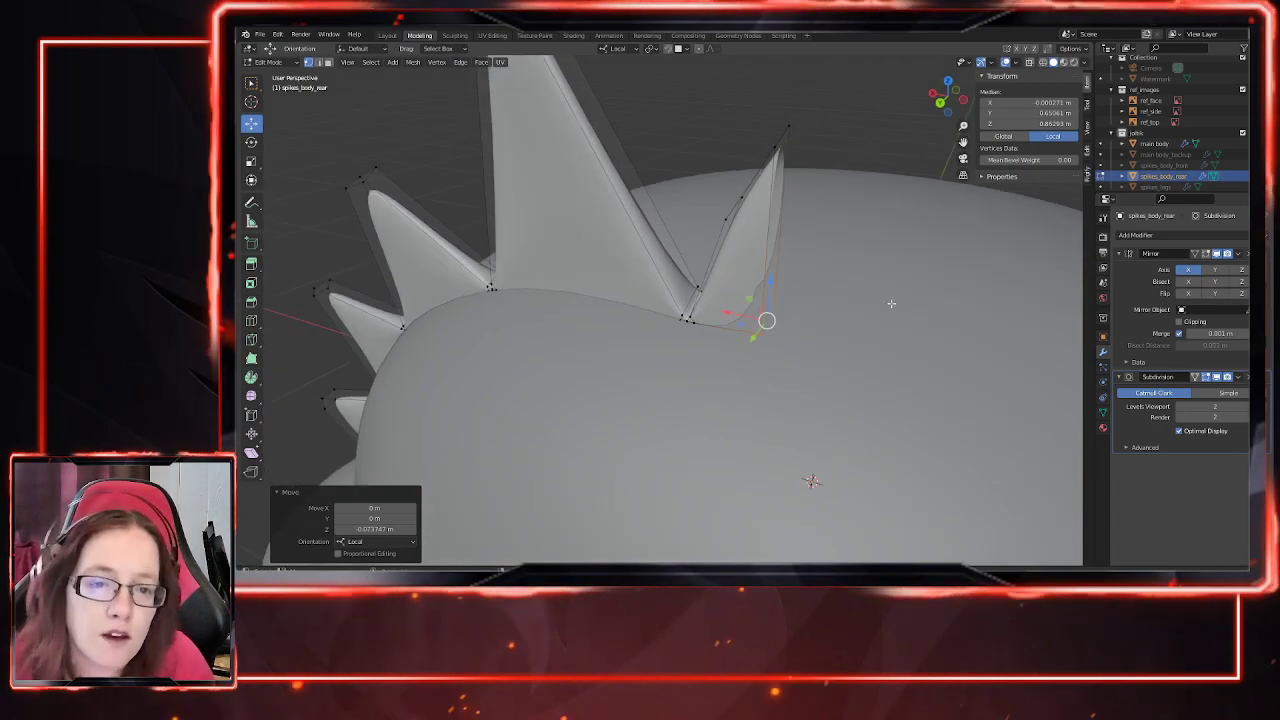
pyautogui.moveTo(882, 352); pyautogui.dragTo(1185, 320, button='middle')
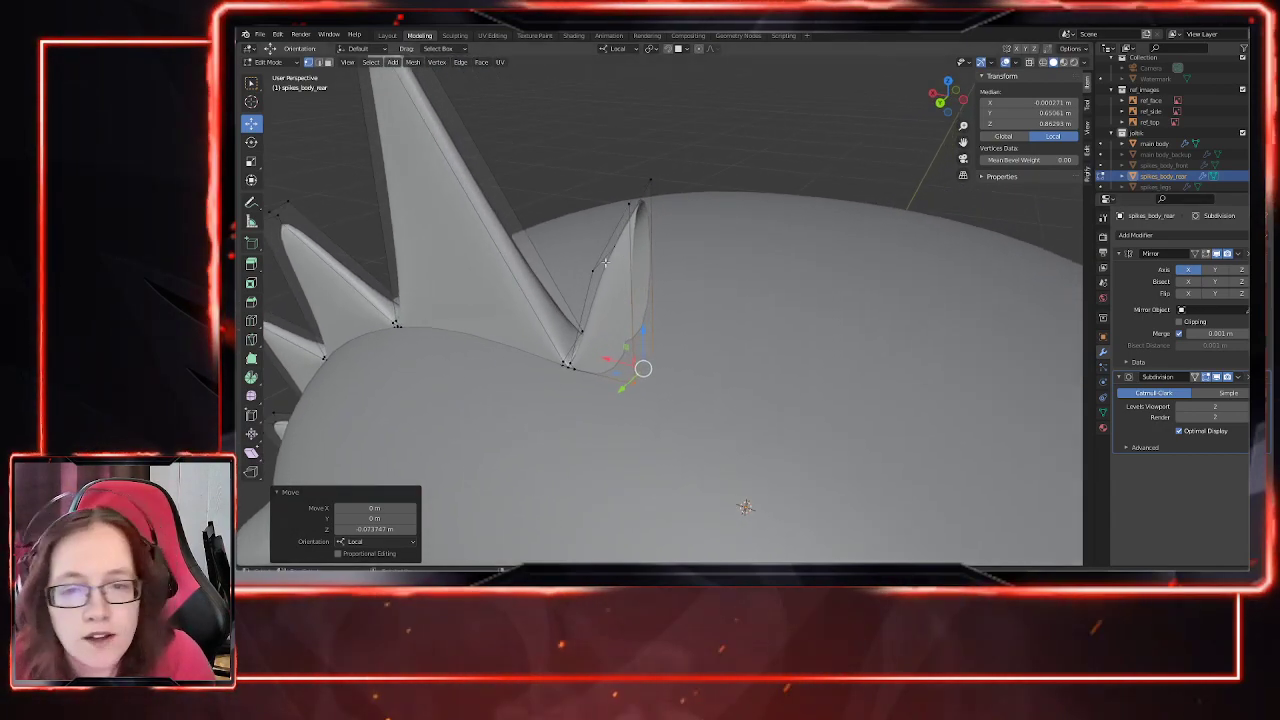
pyautogui.moveTo(605, 262); pyautogui.dragTo(741, 374, button='middle')
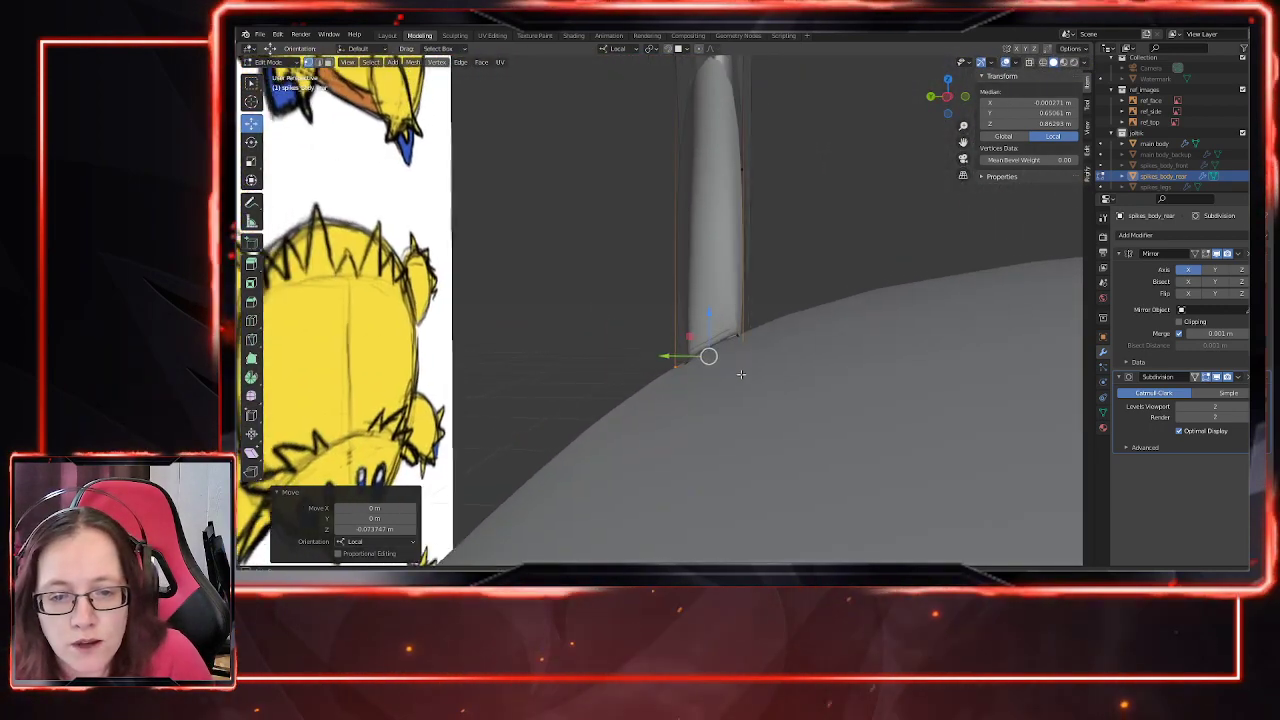
pyautogui.press('g')
pyautogui.press('z')
pyautogui.click(722, 292)
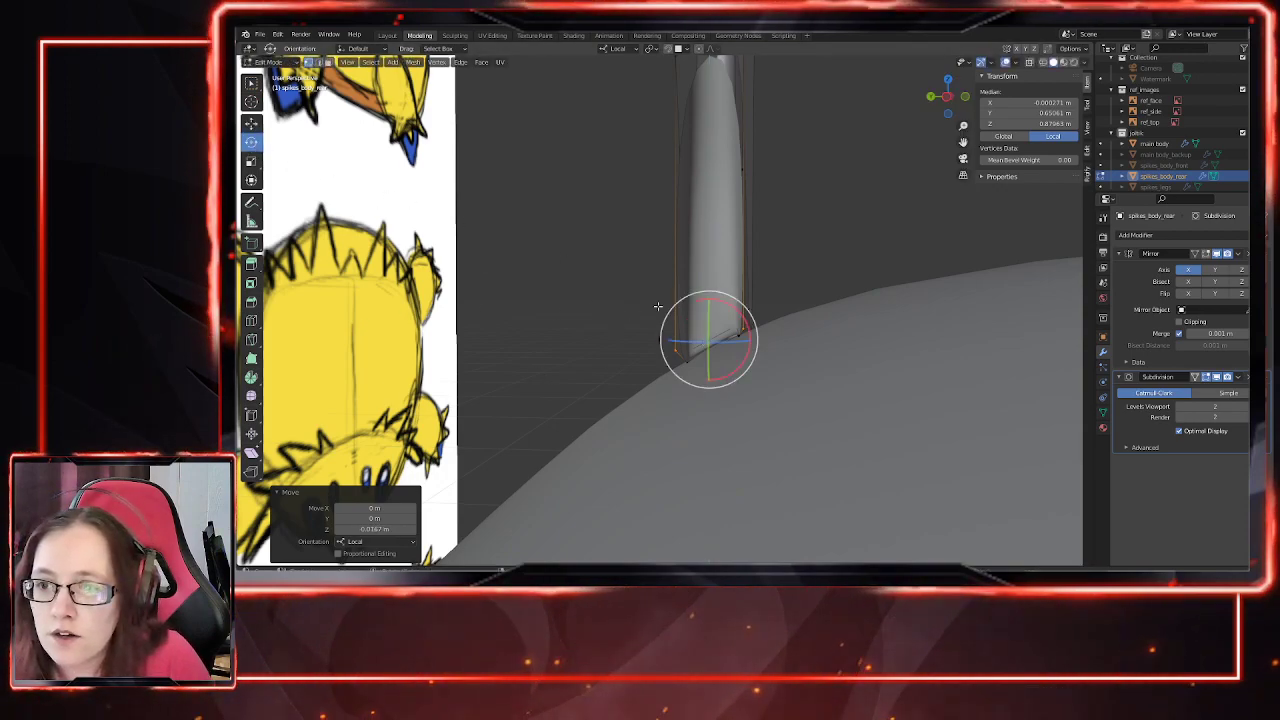
pyautogui.moveTo(750, 346); pyautogui.dragTo(742, 358)
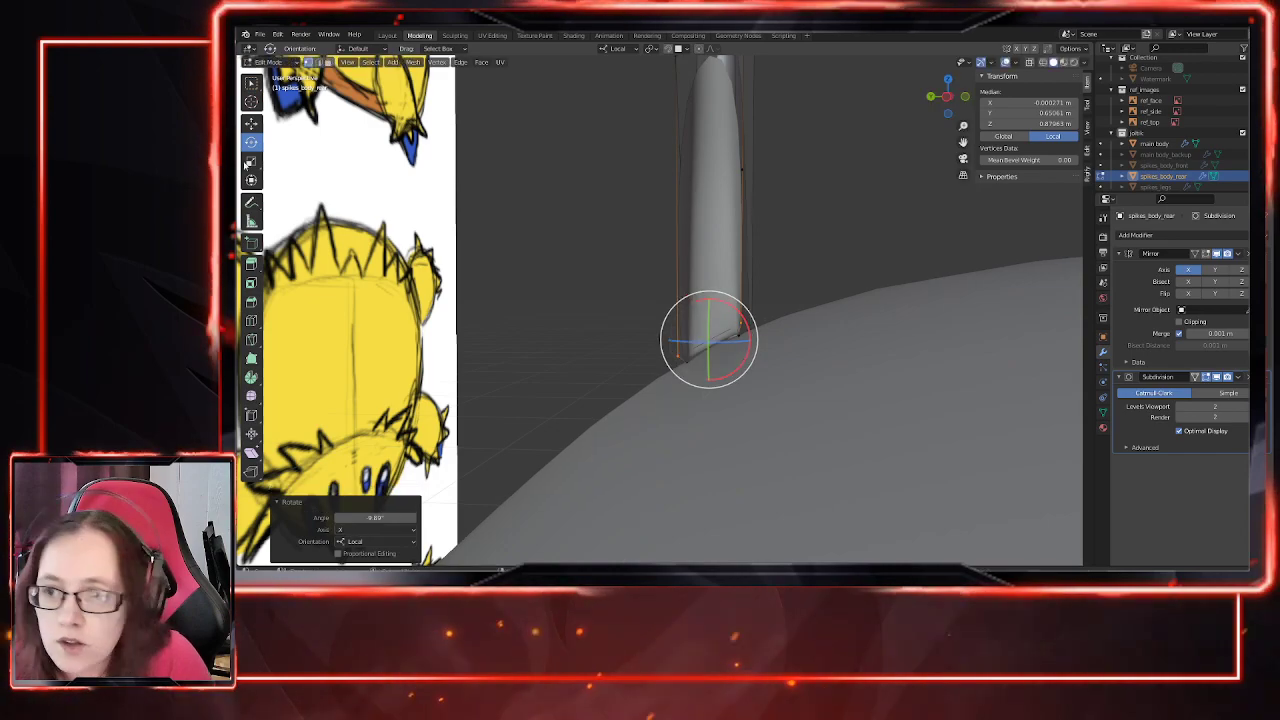
# Step: Lower the midline rear spike's centre base about 0.022 m along Z into the body surface
pyautogui.click(251, 122)
pyautogui.moveTo(709, 295); pyautogui.dragTo(710, 306)
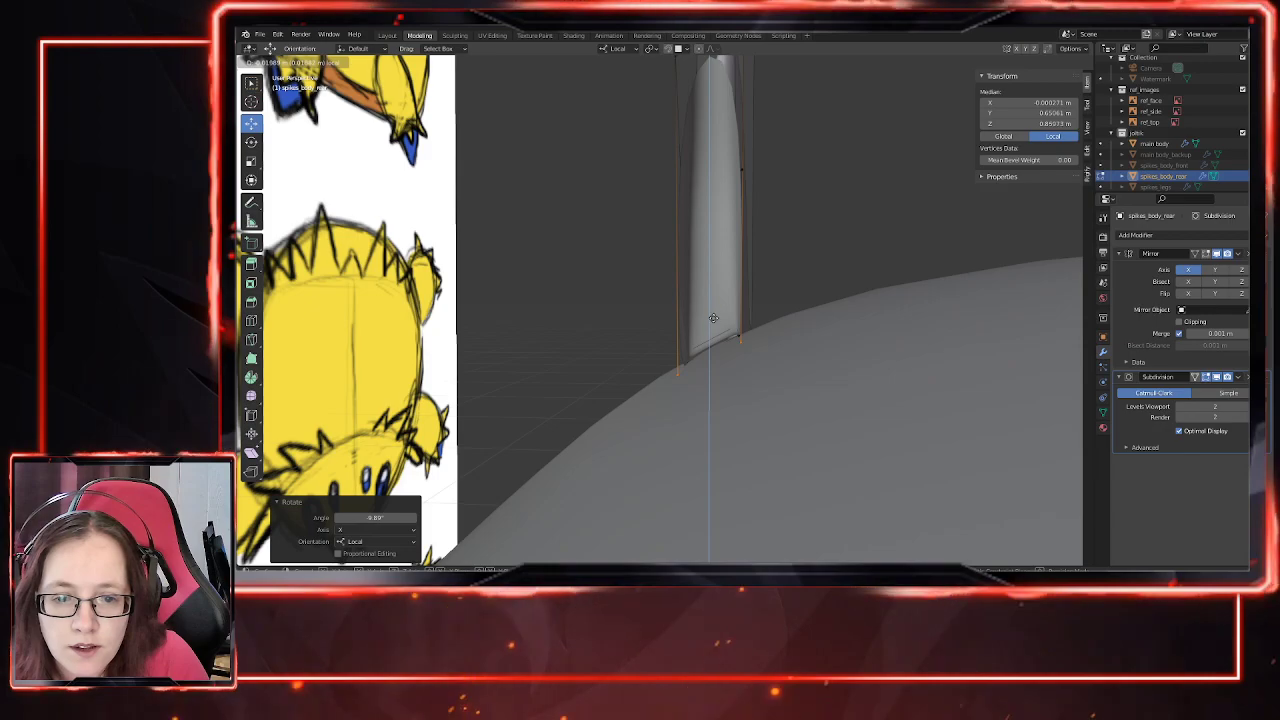
pyautogui.moveTo(713, 320); pyautogui.dragTo(713, 320)
# Step: Examine the rear spikes' fit against the body from several angles and clear the vertex selection
pyautogui.moveTo(838, 358); pyautogui.dragTo(569, 168, button='middle')
pyautogui.scroll(-5, 740, 394)
pyautogui.press('Tab')
pyautogui.moveTo(578, 235); pyautogui.dragTo(757, 290, button='middle')
pyautogui.scroll(4, 665, 458)
pyautogui.moveTo(757, 290); pyautogui.dragTo(776, 431, button='middle')
pyautogui.press('Tab')
pyautogui.scroll(-4, 859, 409)
pyautogui.moveTo(774, 371); pyautogui.dragTo(712, 320, button='middle')
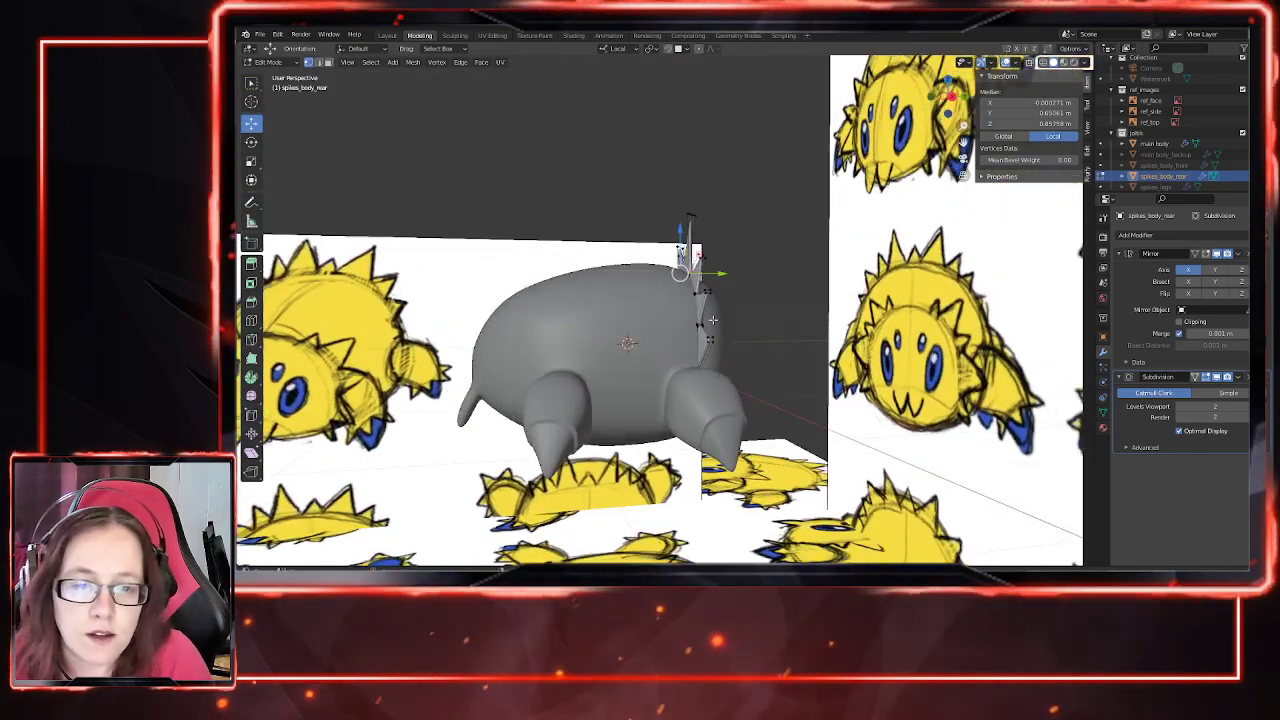
pyautogui.moveTo(700, 362); pyautogui.dragTo(699, 364)
pyautogui.click(714, 338)
pyautogui.click(774, 360)
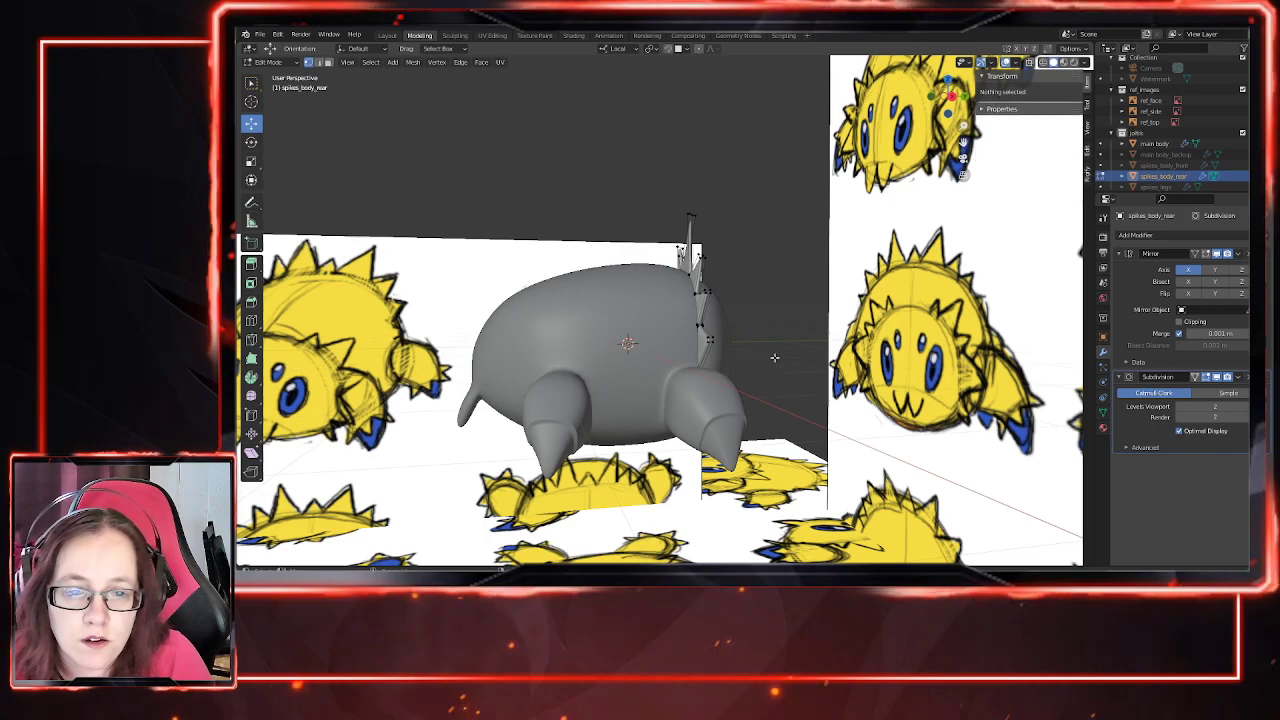
# Step: Try selecting the tips of the four side rear spikes together
pyautogui.scroll(4, 780, 366)
pyautogui.moveTo(791, 380); pyautogui.dragTo(706, 394, button='middle')
pyautogui.moveTo(656, 399); pyautogui.dragTo(580, 442)
pyautogui.moveTo(635, 267)
pyautogui.mouseDown()
pyautogui.moveTo(603, 286)
pyautogui.moveTo(636, 284)
pyautogui.mouseUp()
pyautogui.moveTo(636, 284); pyautogui.dragTo(697, 222, button='middle')
pyautogui.keyDown('shift'); pyautogui.moveTo(697, 222); pyautogui.dragTo(661, 265); pyautogui.keyUp('shift')
pyautogui.keyDown('shift'); pyautogui.moveTo(649, 109); pyautogui.dragTo(605, 138); pyautogui.keyUp('shift')
pyautogui.moveTo(651, 166); pyautogui.dragTo(674, 192, button='middle')
pyautogui.moveTo(620, 255); pyautogui.dragTo(693, 246, button='middle')
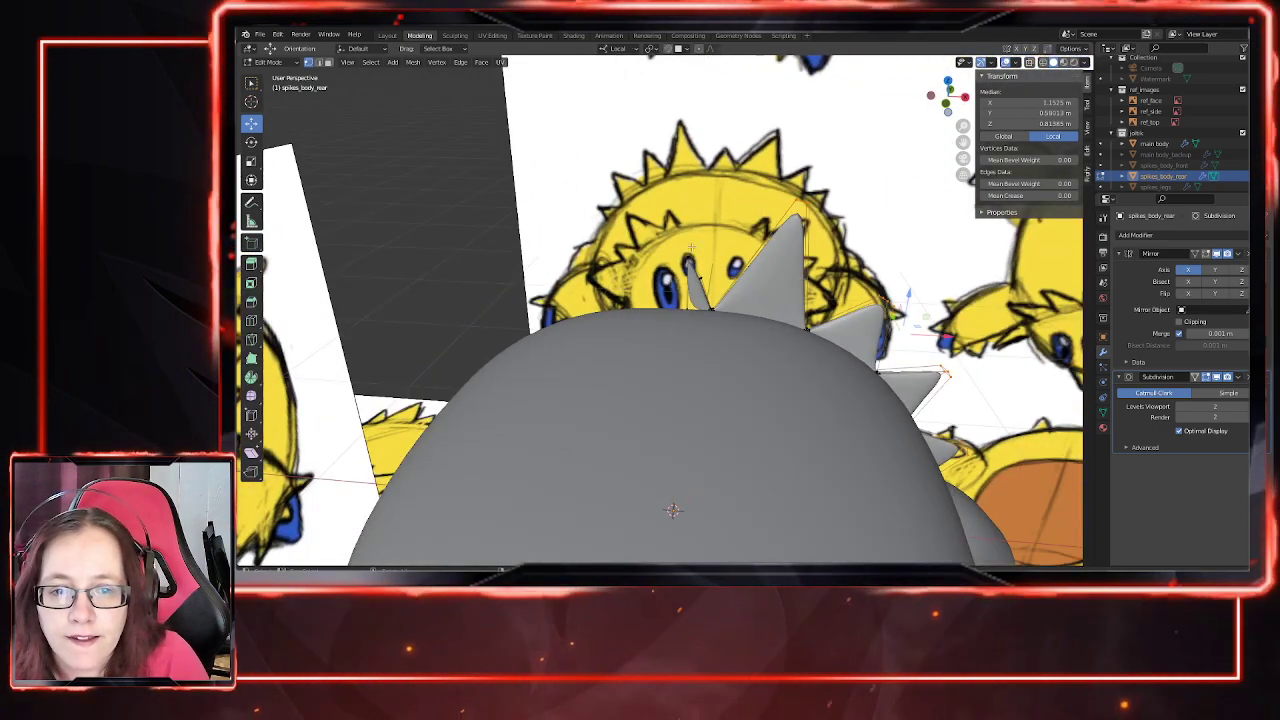
# Step: Select the lowest rear spike's tip and move it about 0.34 m backward along Y and 0.09 m inward along X
pyautogui.moveTo(780, 329); pyautogui.dragTo(768, 436, button='middle')
pyautogui.moveTo(747, 446); pyautogui.dragTo(746, 447)
pyautogui.moveTo(834, 491); pyautogui.dragTo(778, 456, button='middle')
pyautogui.scroll(3, 819, 479)
pyautogui.scroll(-1, 819, 479)
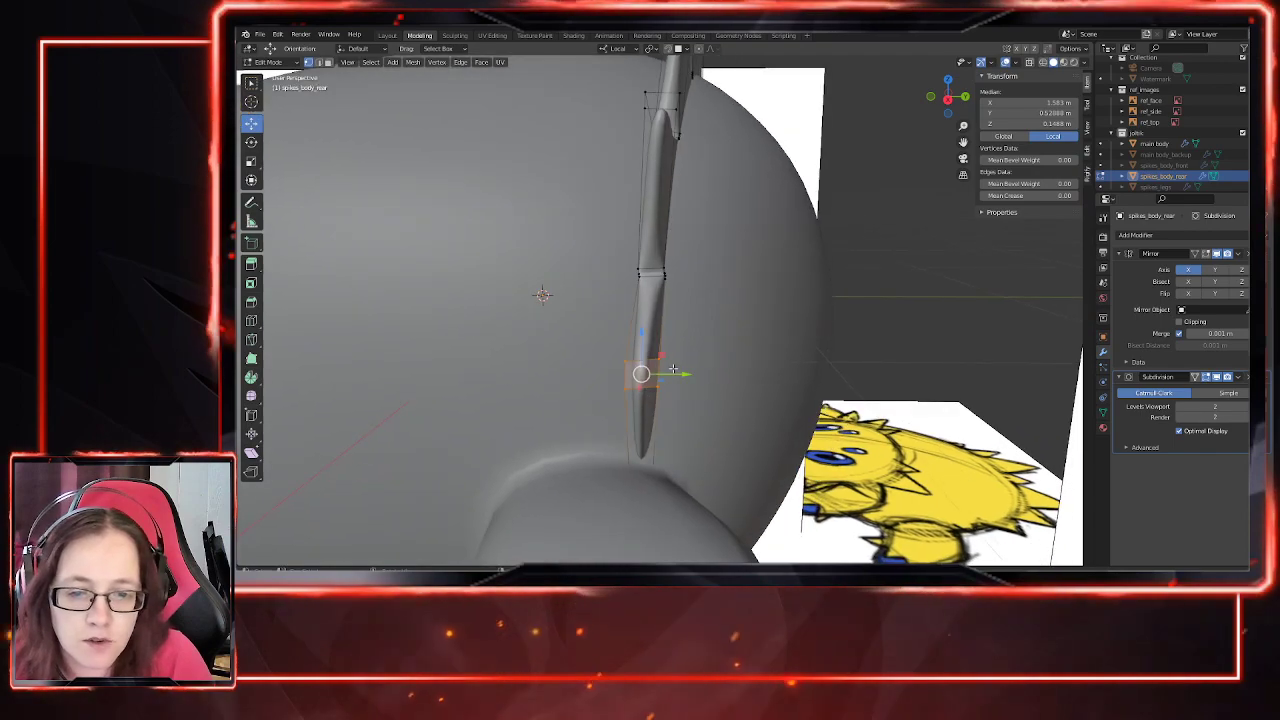
pyautogui.moveTo(686, 375); pyautogui.dragTo(776, 384)
pyautogui.moveTo(788, 420); pyautogui.dragTo(641, 475, button='middle')
pyautogui.moveTo(625, 417); pyautogui.dragTo(712, 431)
pyautogui.moveTo(712, 431); pyautogui.dragTo(850, 216, button='middle')
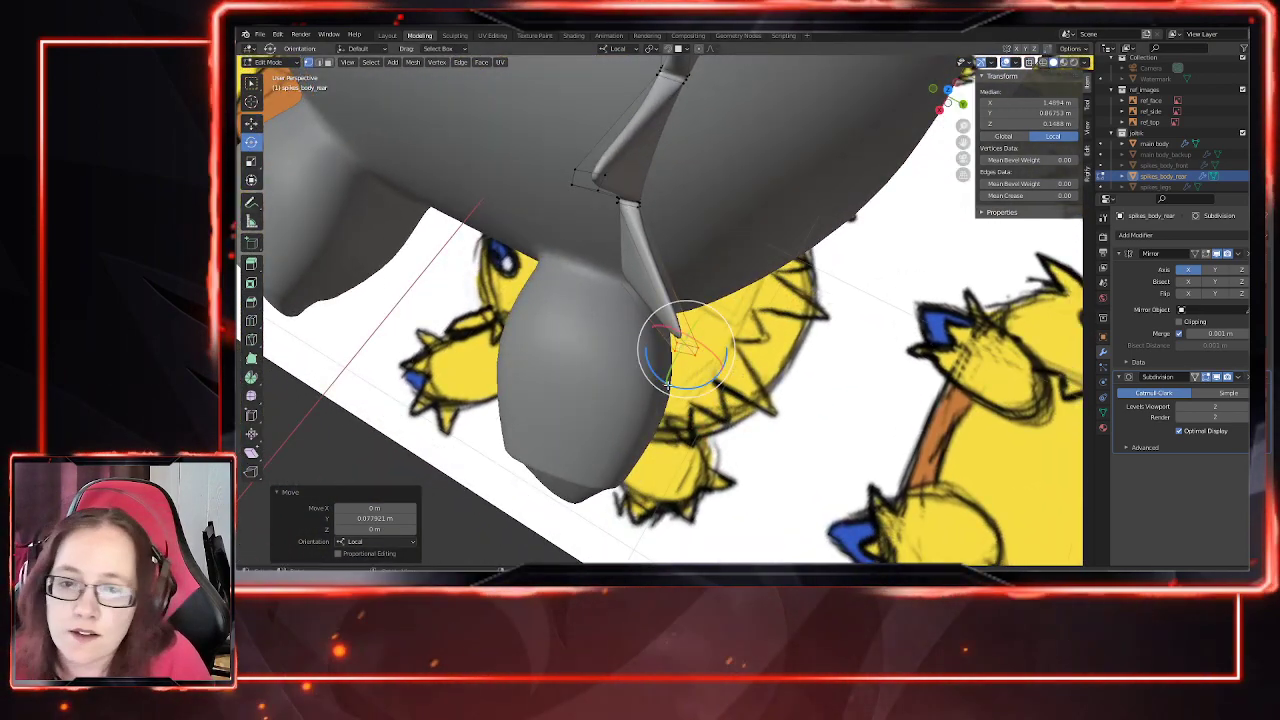
# Step: Rotate the lowest rear spike's tip about 43° around local Z
pyautogui.moveTo(690, 384); pyautogui.dragTo(703, 390)
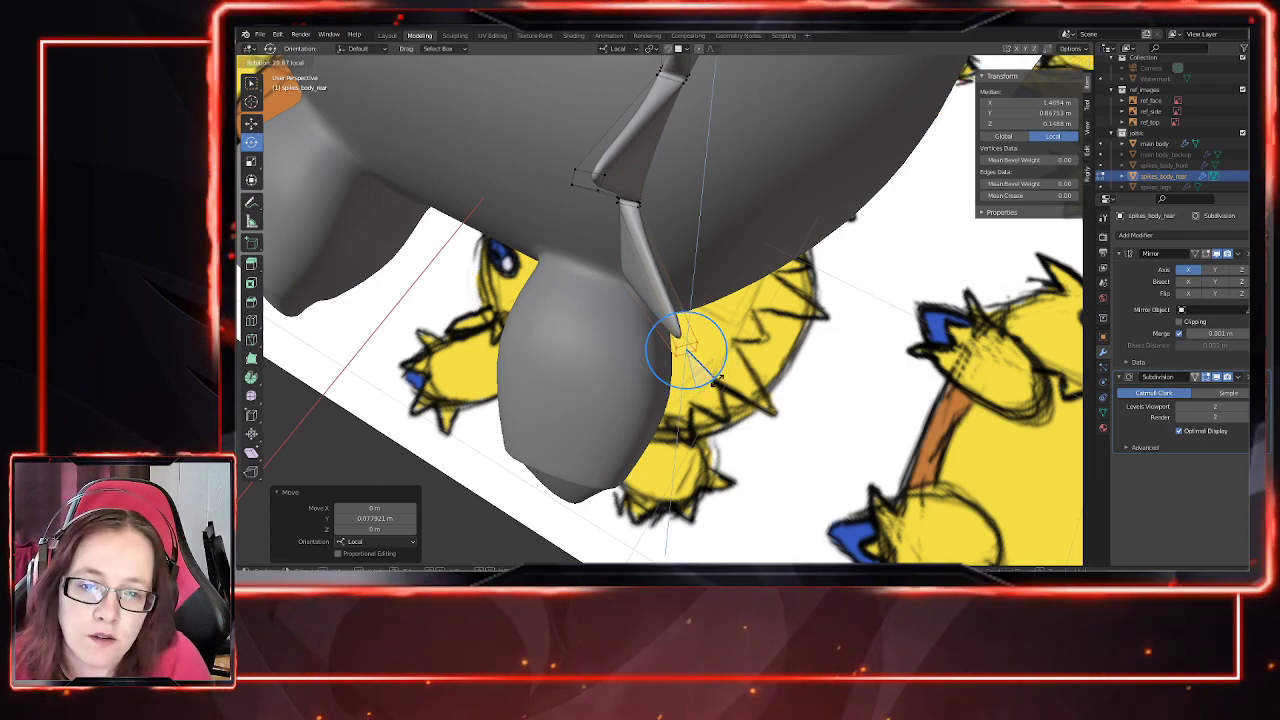
pyautogui.click(722, 372)
pyautogui.moveTo(722, 372); pyautogui.dragTo(579, 338, button='middle')
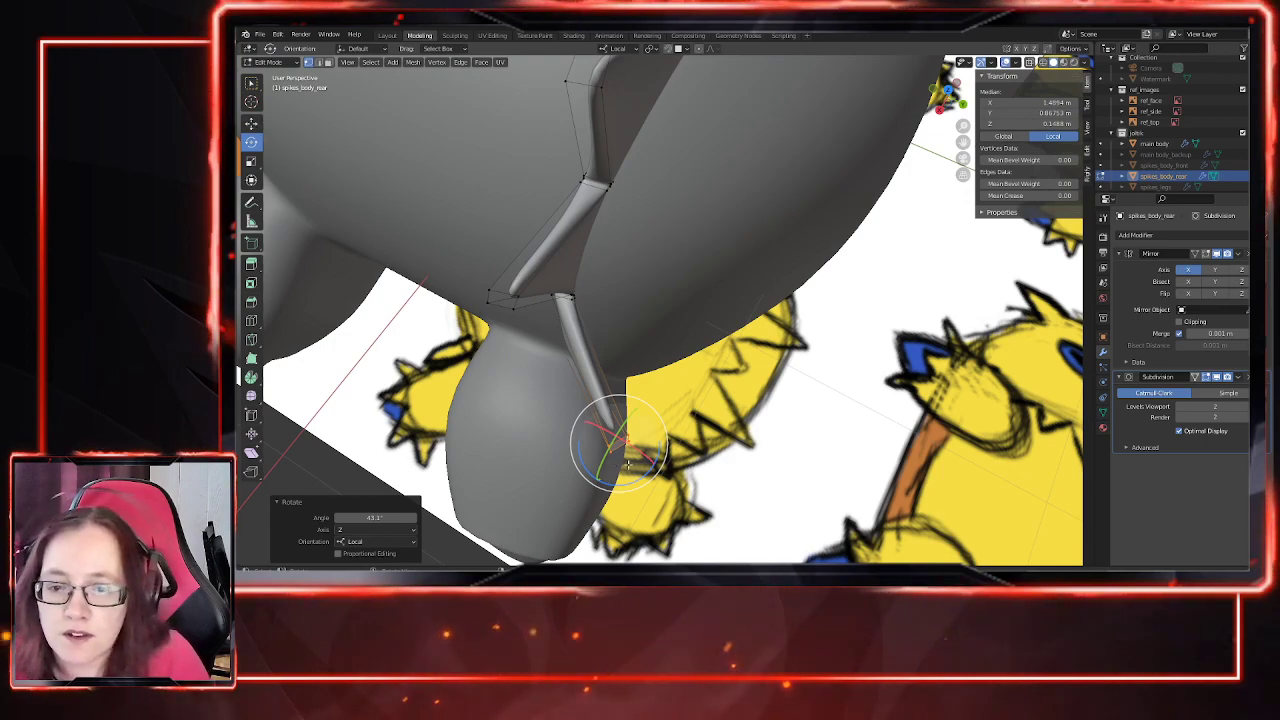
pyautogui.moveTo(643, 475)
pyautogui.mouseDown()
pyautogui.moveTo(618, 484)
pyautogui.moveTo(648, 480)
pyautogui.mouseUp()
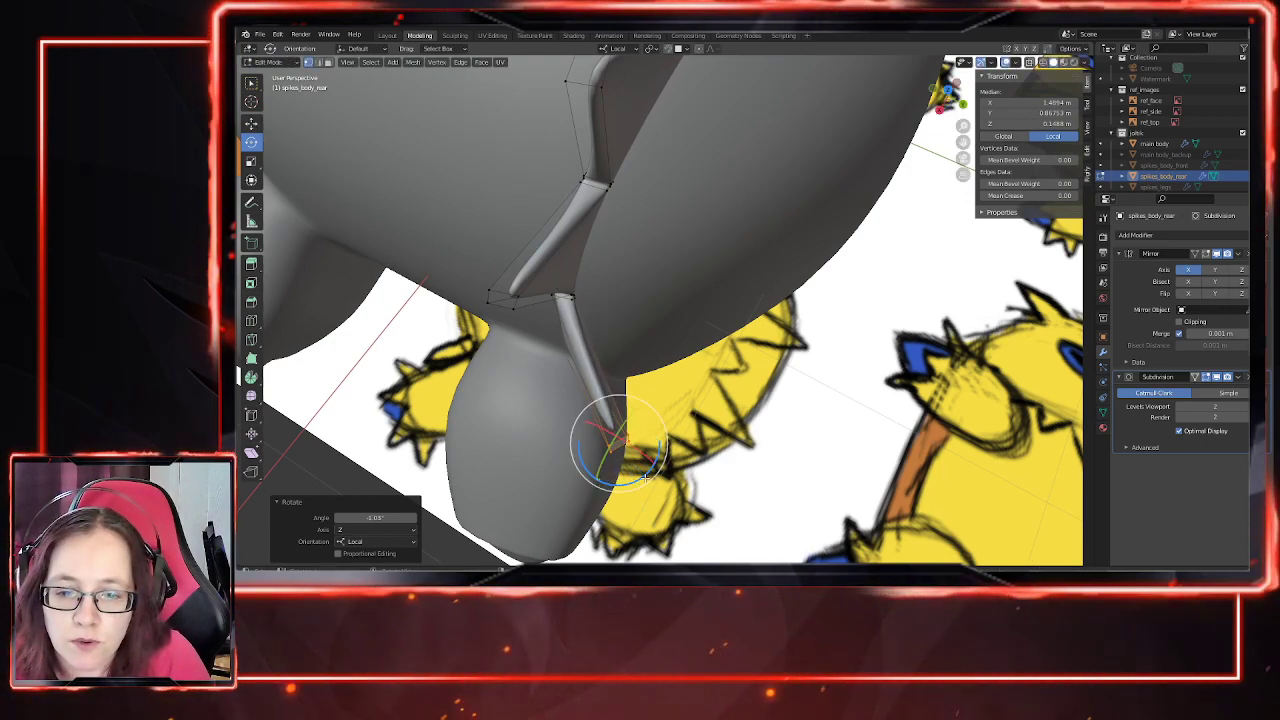
# Step: Select the second-lowest rear spike's tip and move it about 0.396 m backward along Y
pyautogui.click(251, 124)
pyautogui.moveTo(492, 240); pyautogui.dragTo(640, 205, button='middle')
pyautogui.click(574, 185)
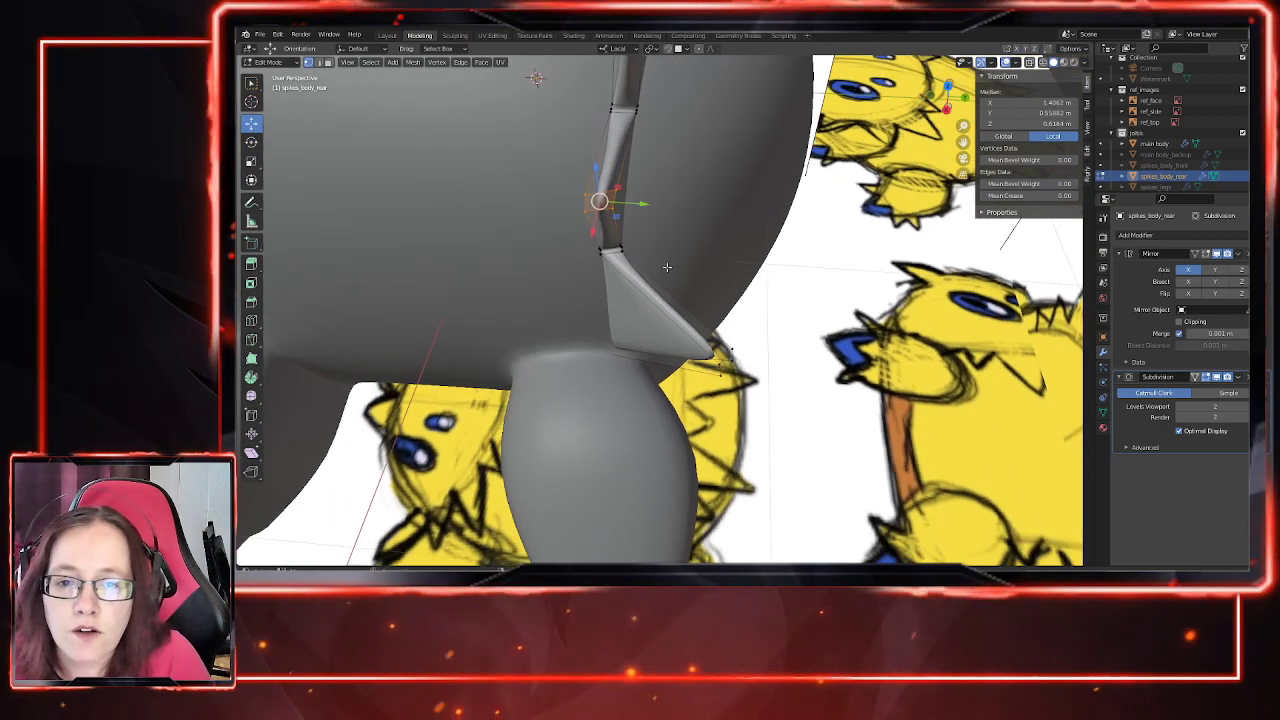
pyautogui.moveTo(643, 205); pyautogui.dragTo(820, 266)
# Step: Rotate the second-lowest rear spike's tip around local Z and about 23° around local Y
pyautogui.moveTo(820, 266); pyautogui.dragTo(593, 300, button='middle')
pyautogui.click(251, 142)
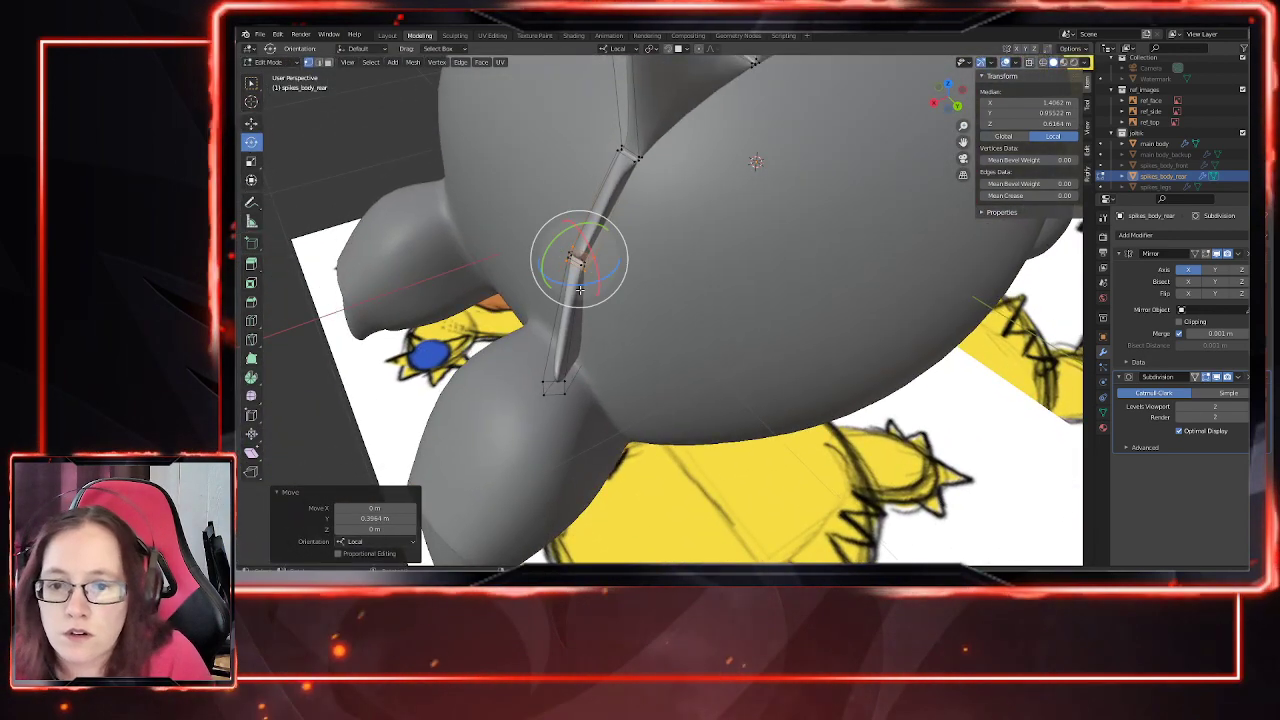
pyautogui.moveTo(588, 284); pyautogui.dragTo(603, 280)
pyautogui.moveTo(603, 280); pyautogui.dragTo(703, 238, button='middle')
pyautogui.moveTo(712, 230); pyautogui.dragTo(718, 222)
pyautogui.moveTo(718, 222); pyautogui.dragTo(597, 222, button='middle')
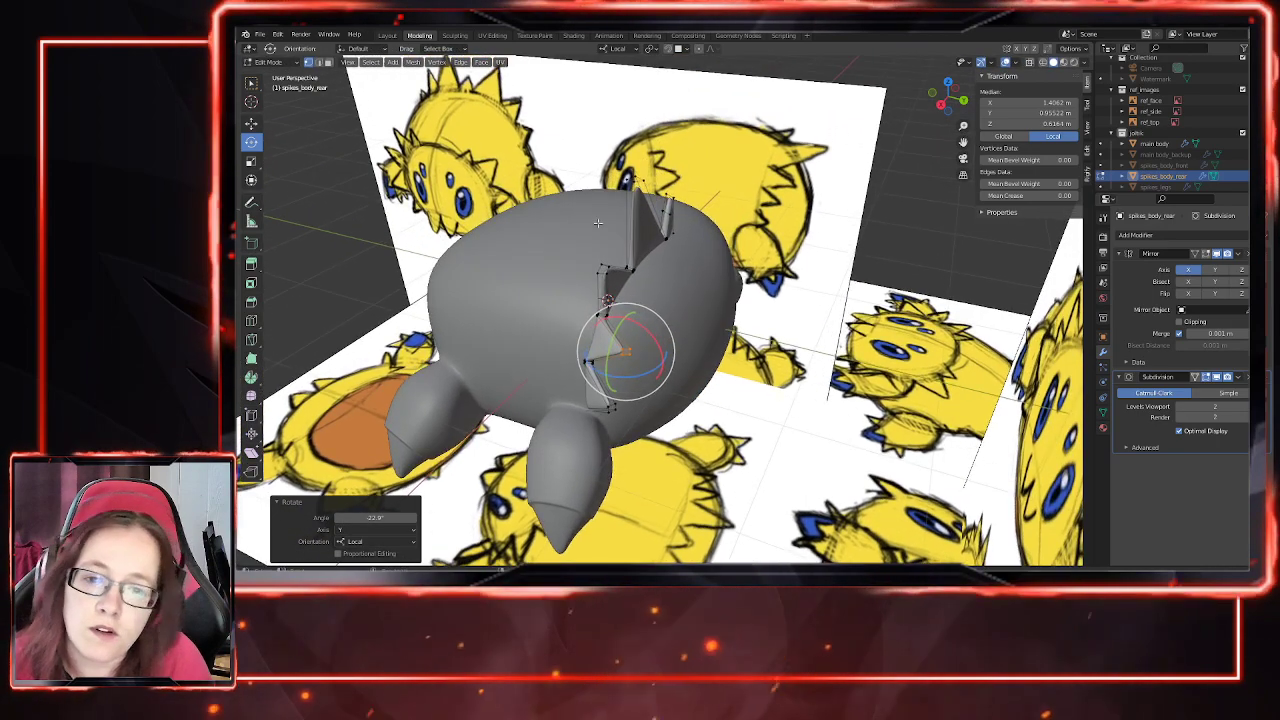
# Step: Select the tip of the third rear spike from below and move it about 0.38 m backward along Y
pyautogui.moveTo(607, 283); pyautogui.dragTo(607, 283)
pyautogui.click(257, 128)
pyautogui.moveTo(600, 290); pyautogui.dragTo(686, 284, button='middle')
pyautogui.moveTo(698, 284); pyautogui.dragTo(733, 285)
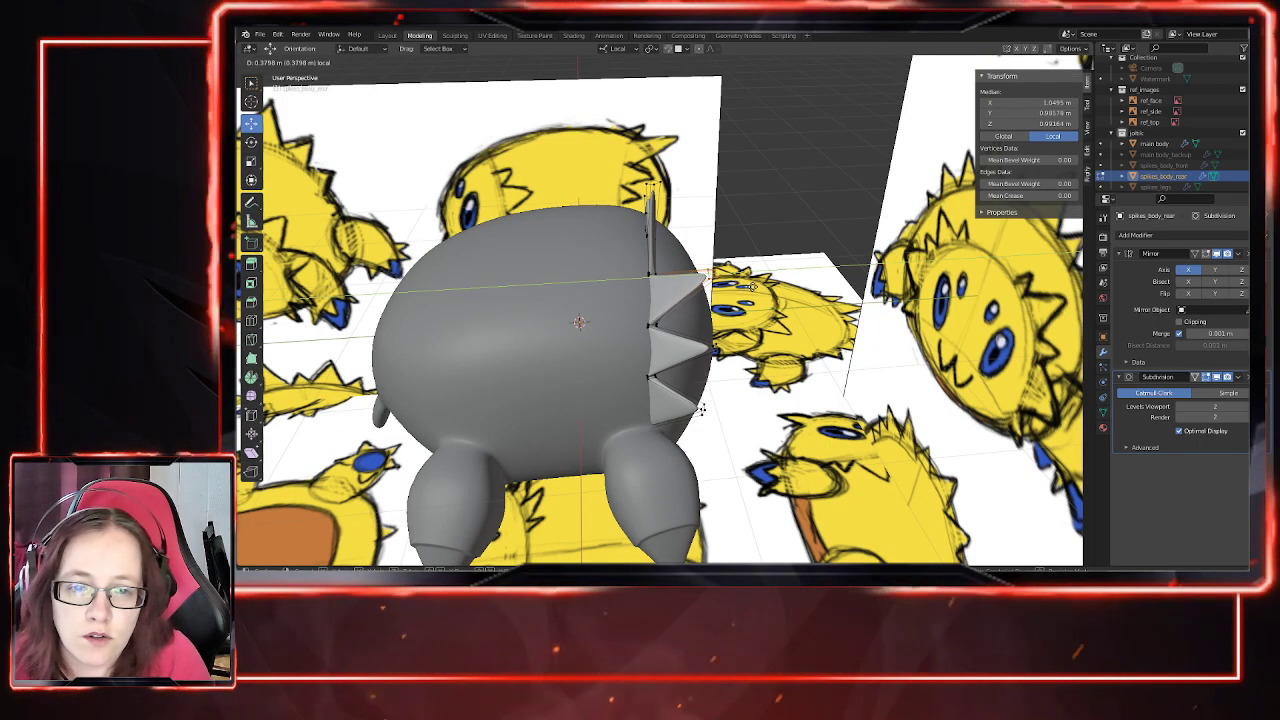
pyautogui.click(701, 409)
pyautogui.moveTo(701, 409); pyautogui.dragTo(668, 342, button='middle')
# Step: In the right side view, move the second-lowest rear spike's tip about 0.092 m forward along Y and 0.05 m down along Z
pyautogui.press('KP_3')
pyautogui.scroll(1, 668, 342)
pyautogui.scroll(2, 643, 318)
pyautogui.press('g')
pyautogui.click(615, 343)
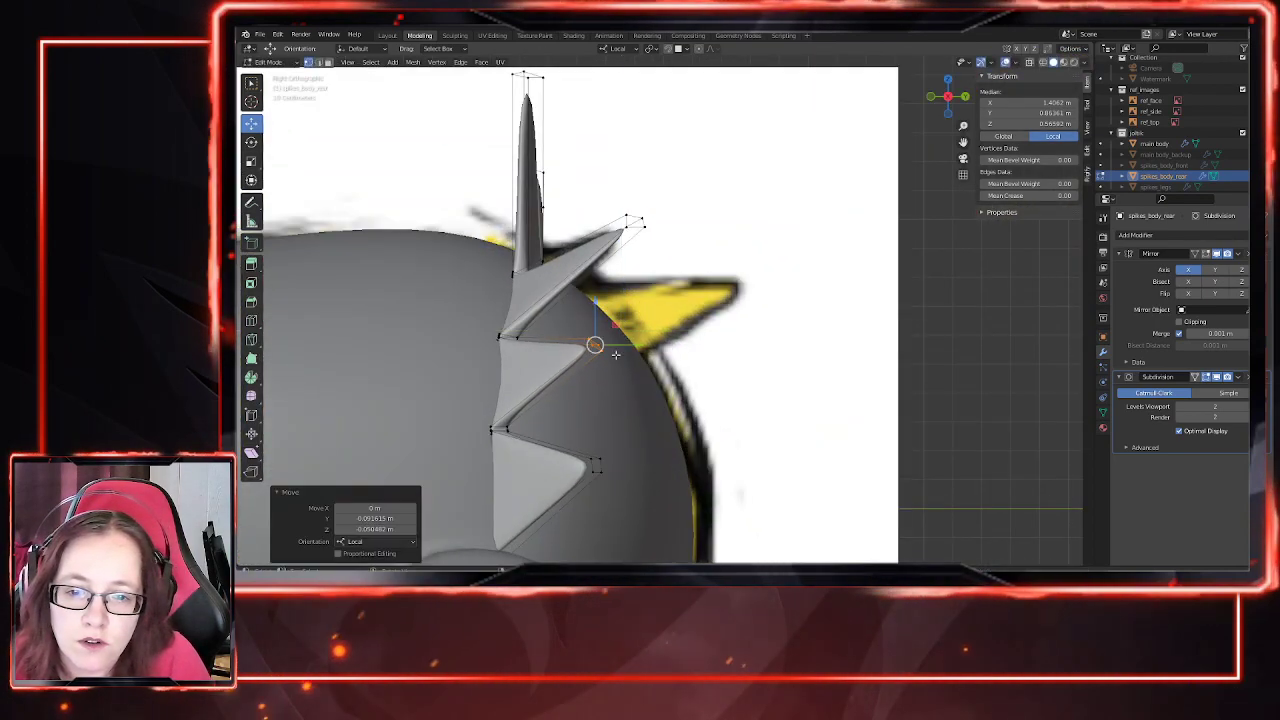
# Step: Move the lowest rear spike's tip about 0.071 m forward along Y and 0.024 m down along Z
pyautogui.click(590, 474)
pyautogui.press('g')
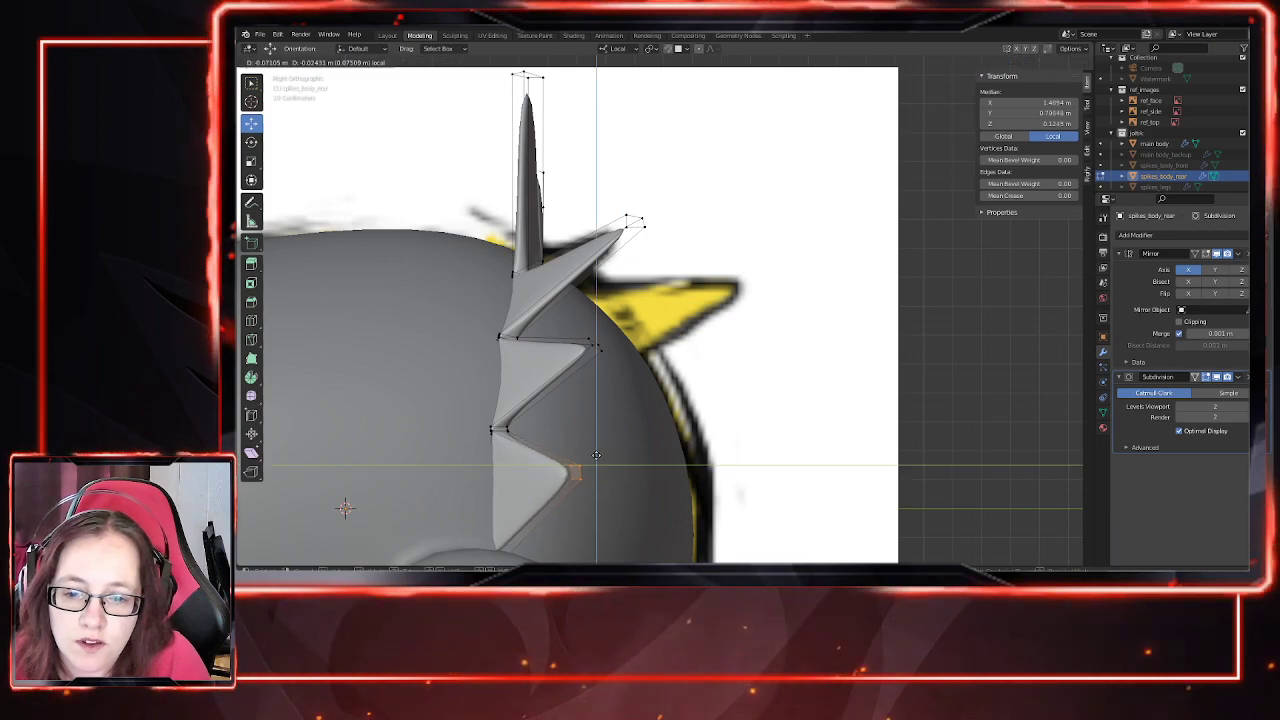
pyautogui.click(596, 455)
# Step: Lower the tip of the third rear spike from below about 0.036 m along Z and rotate it to match the spike's direction
pyautogui.scroll(-2, 597, 253)
pyautogui.moveTo(597, 253); pyautogui.dragTo(660, 278, button='middle')
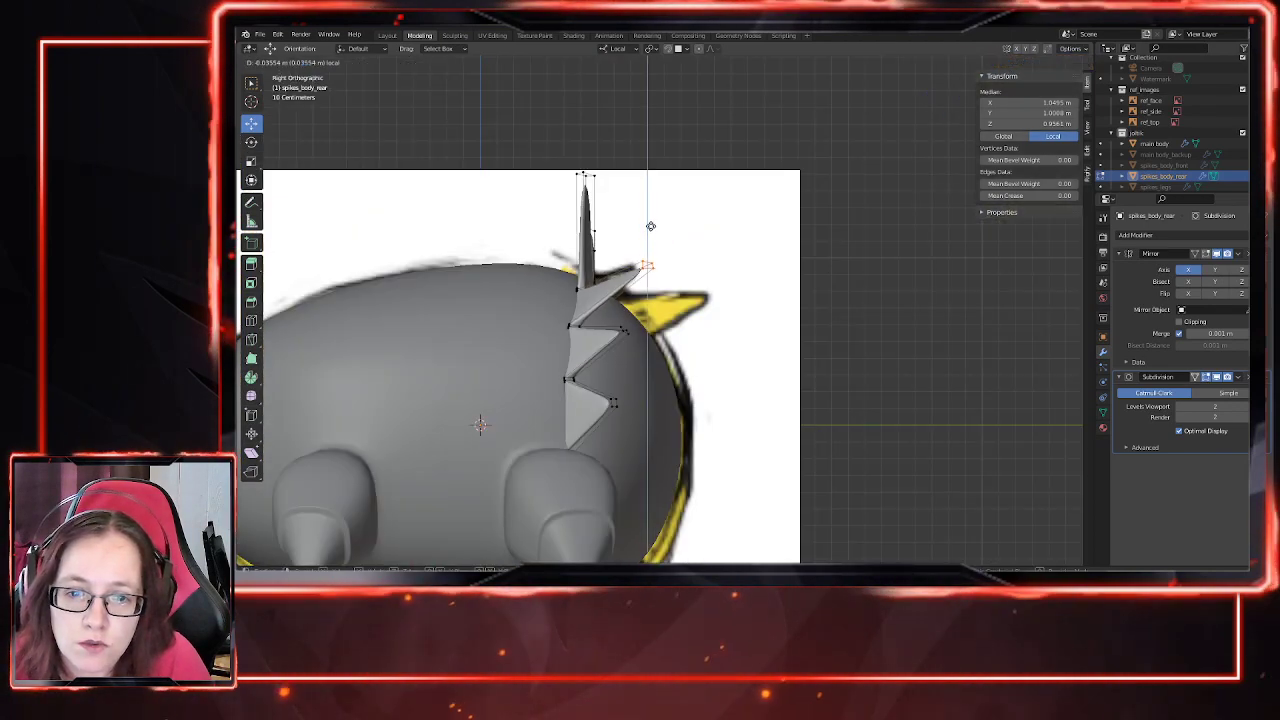
pyautogui.click(652, 228)
pyautogui.moveTo(652, 228); pyautogui.dragTo(322, 213, button='middle')
pyautogui.click(252, 143)
pyautogui.moveTo(617, 244); pyautogui.dragTo(624, 253)
pyautogui.moveTo(606, 337); pyautogui.dragTo(436, 208, button='middle')
# Step: Shift the protruding front vertices of the large upper side spike's tip backward along Y to even out its shape
pyautogui.moveTo(255, 121); pyautogui.dragTo(580, 463, button='middle')
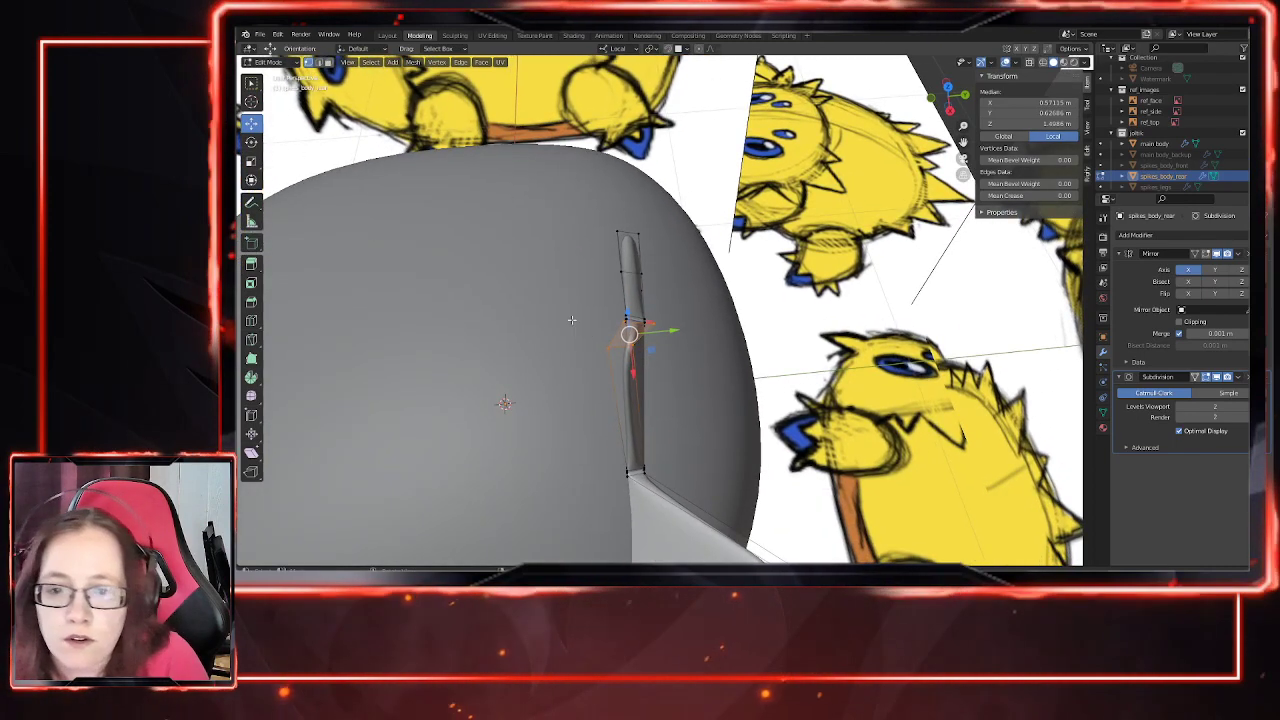
pyautogui.click(610, 349)
pyautogui.keyDown('shift'); pyautogui.click(628, 341); pyautogui.keyUp('shift')
pyautogui.moveTo(662, 342); pyautogui.dragTo(675, 341)
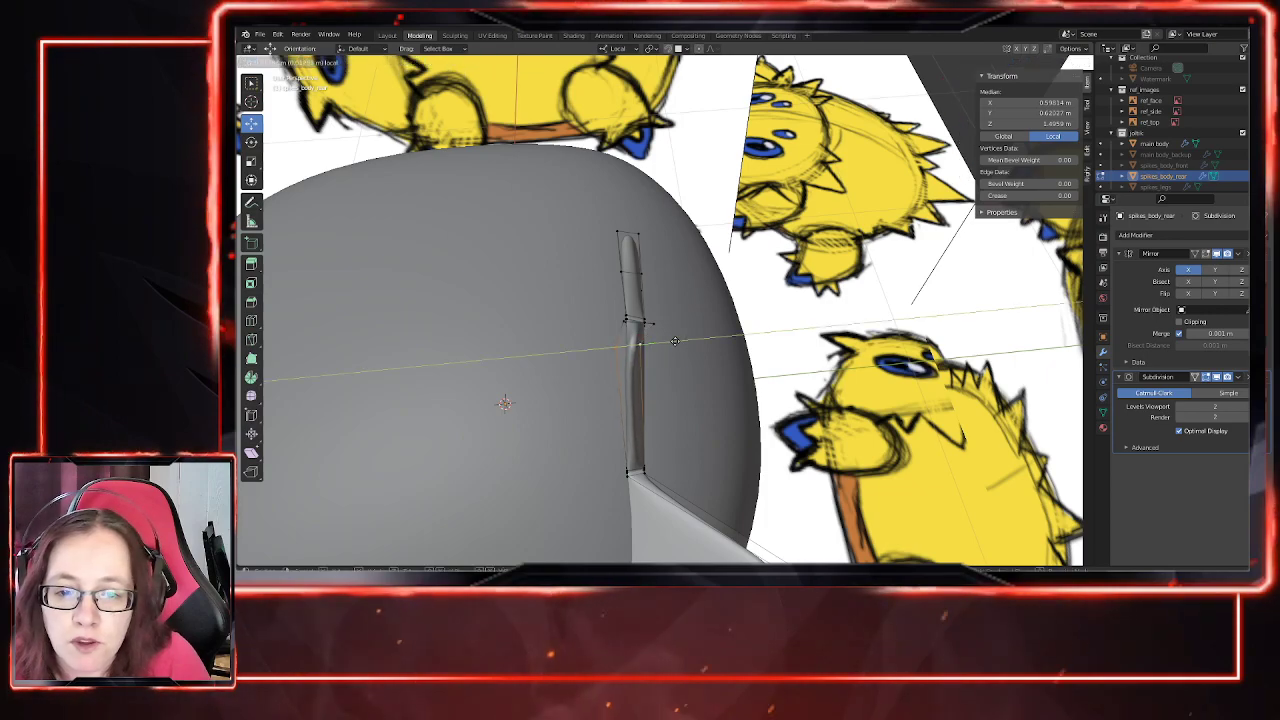
pyautogui.click(686, 343)
pyautogui.keyDown('shift'); pyautogui.click(624, 320); pyautogui.keyUp('shift')
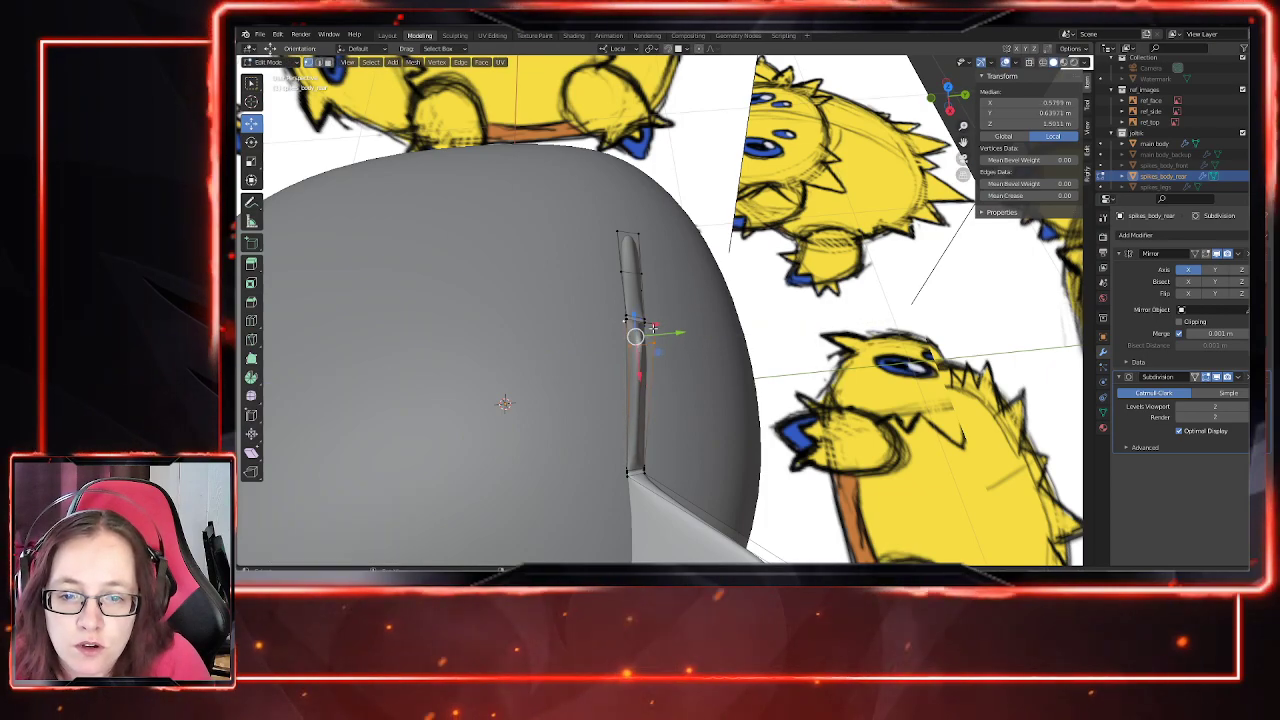
pyautogui.moveTo(656, 330); pyautogui.dragTo(673, 363, button='middle')
# Step: Move the large upper side spike's tip about 0.356 m backward along Y, plus about 0.26 m more while lowering it along Z
pyautogui.moveTo(655, 292); pyautogui.dragTo(775, 290)
pyautogui.moveTo(775, 290); pyautogui.dragTo(762, 196, button='middle')
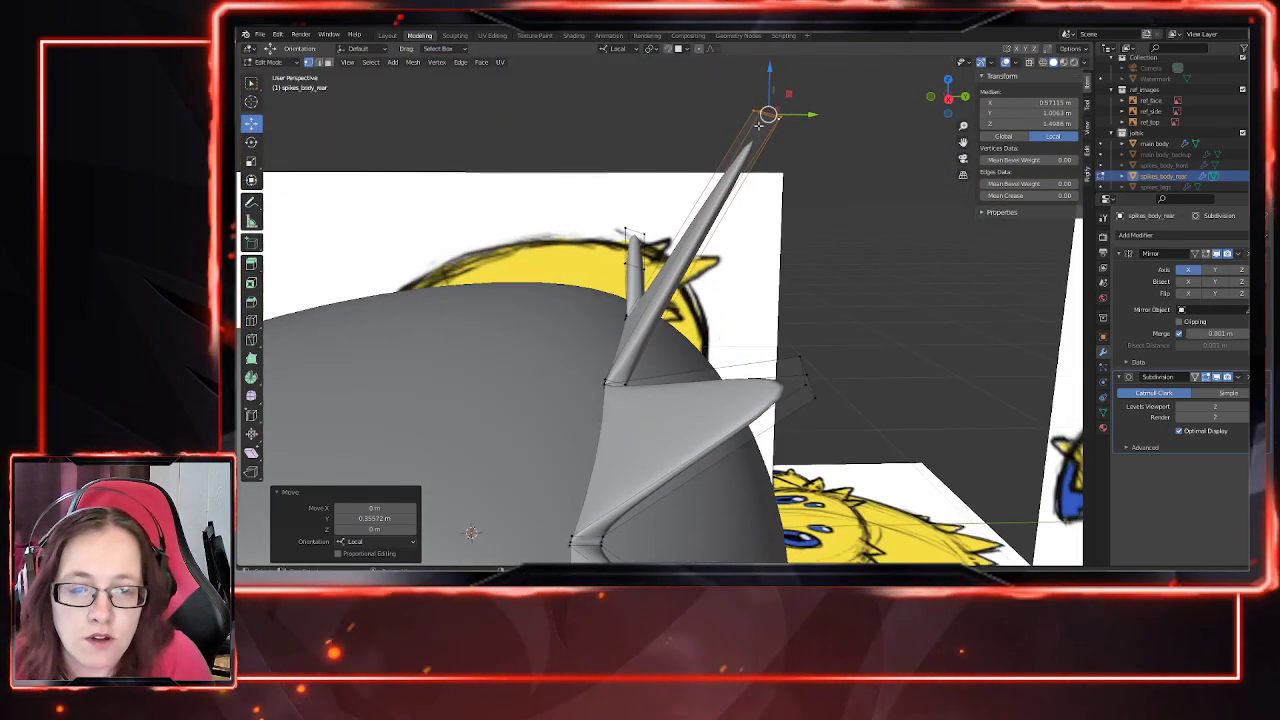
pyautogui.moveTo(791, 96); pyautogui.dragTo(880, 237)
# Step: Rotate the large upper side spike's tip around local X and fine-tune the spike's angle and position
pyautogui.moveTo(870, 319); pyautogui.dragTo(537, 262, button='middle')
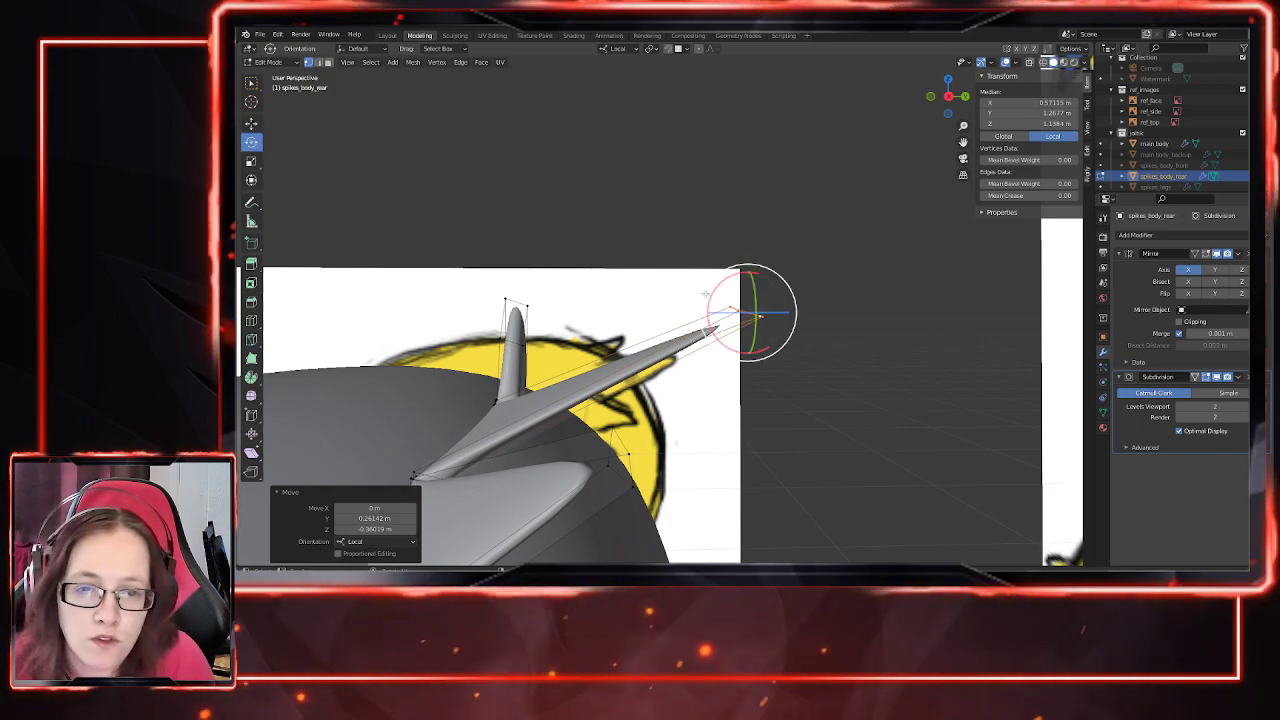
pyautogui.moveTo(711, 298); pyautogui.dragTo(746, 276)
pyautogui.moveTo(746, 276); pyautogui.dragTo(803, 351, button='middle')
pyautogui.scroll(-4, 803, 353)
pyautogui.moveTo(600, 330); pyautogui.dragTo(691, 353, button='middle')
pyautogui.click(701, 388)
pyautogui.moveTo(679, 370)
pyautogui.mouseDown()
pyautogui.moveTo(644, 340)
pyautogui.moveTo(694, 363)
pyautogui.mouseUp()
pyautogui.click(251, 124)
pyautogui.moveTo(654, 314); pyautogui.dragTo(654, 317)
# Step: Select the midline rear spike's upper vertices and move them about 0.173 m backward along Y
pyautogui.moveTo(576, 287); pyautogui.dragTo(601, 296, button='middle')
pyautogui.moveTo(640, 317); pyautogui.dragTo(642, 320)
pyautogui.moveTo(642, 320); pyautogui.dragTo(709, 353, button='middle')
pyautogui.scroll(4, 598, 311)
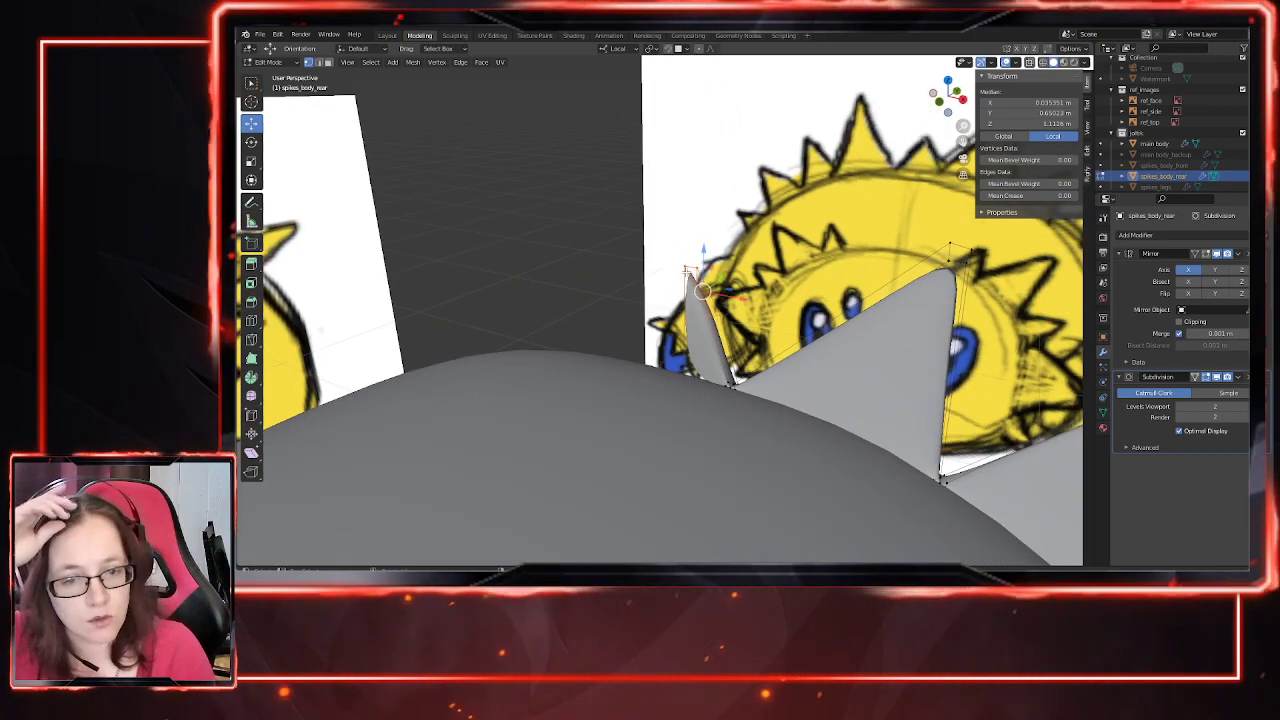
pyautogui.moveTo(735, 375); pyautogui.dragTo(772, 376, button='middle')
pyautogui.moveTo(772, 376); pyautogui.dragTo(870, 378)
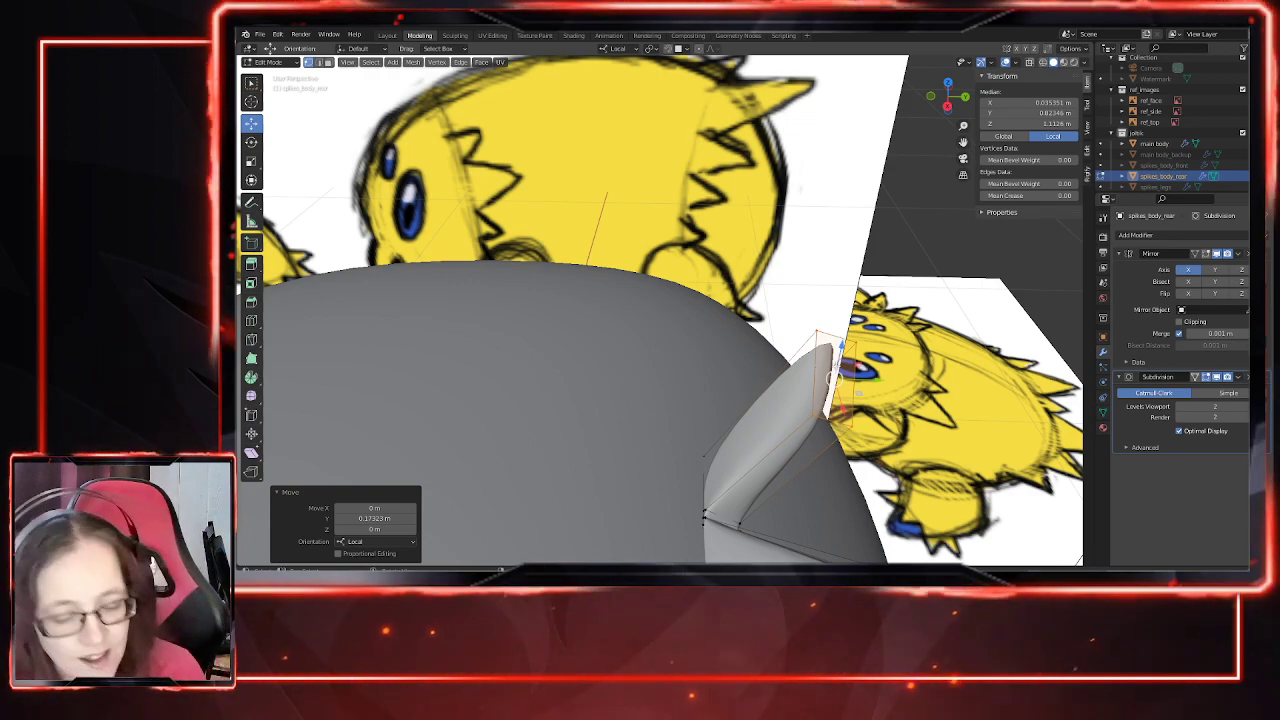
# Step: Select the midline rear spike's mid-height side edge and reposition it along Y
pyautogui.keyDown('shift'); pyautogui.moveTo(837, 367); pyautogui.dragTo(805, 326, button='middle'); pyautogui.keyUp('shift')
pyautogui.moveTo(728, 217); pyautogui.dragTo(740, 262)
pyautogui.moveTo(740, 262); pyautogui.dragTo(453, 553, button='middle')
pyautogui.press('g')
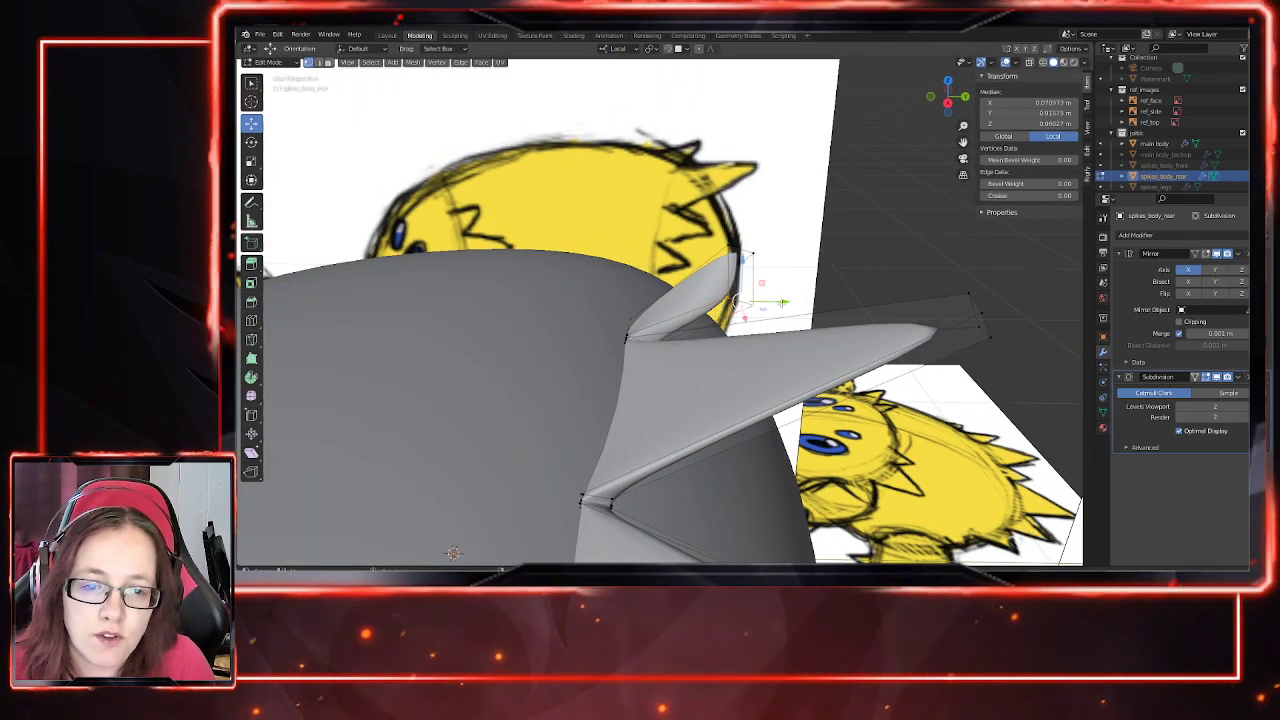
pyautogui.press('y')
pyautogui.click(726, 290)
# Step: Refine the midline rear spike's mid-height side edge, moving it about 0.036 m along Y
pyautogui.moveTo(726, 290)
pyautogui.mouseDown(button='middle')
pyautogui.moveTo(790, 284)
pyautogui.moveTo(680, 320)
pyautogui.moveTo(761, 271)
pyautogui.mouseUp(button='middle')
pyautogui.moveTo(735, 263); pyautogui.dragTo(727, 248)
pyautogui.moveTo(758, 280); pyautogui.dragTo(838, 355, button='middle')
pyautogui.press('g')
pyautogui.press('y')
pyautogui.click(754, 300)
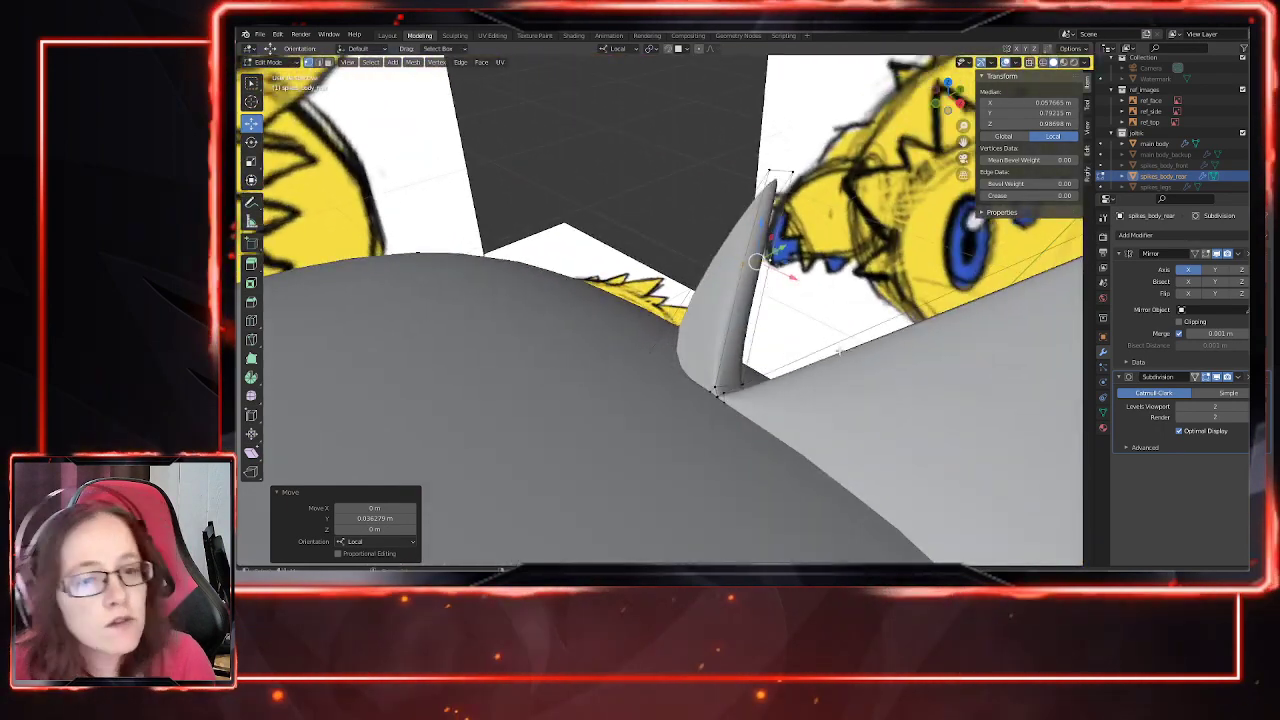
# Step: Check the midline rear spike outside mesh editing, select its upper vertices and lower them along Z
pyautogui.press('Tab')
pyautogui.moveTo(841, 330); pyautogui.dragTo(768, 442, button='middle')
pyautogui.scroll(5, 765, 430)
pyautogui.press('Tab')
pyautogui.moveTo(754, 362); pyautogui.dragTo(755, 313, button='middle')
pyautogui.moveTo(671, 197); pyautogui.dragTo(823, 315)
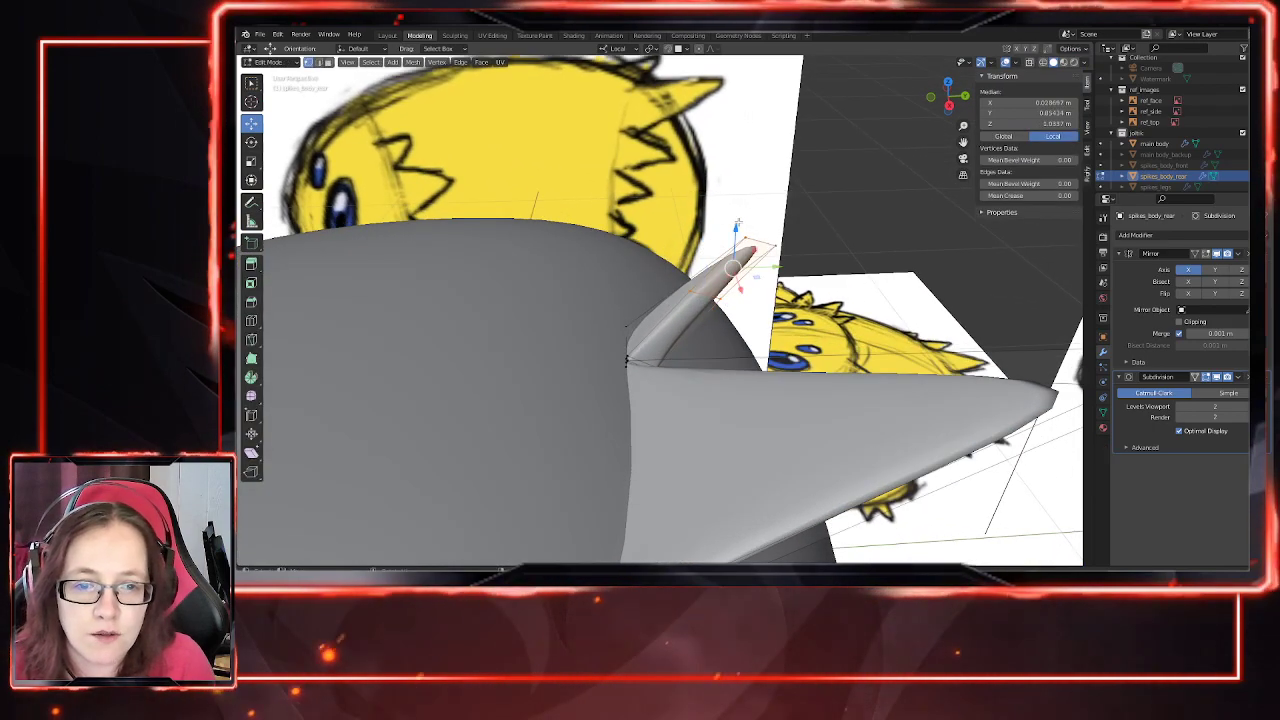
pyautogui.moveTo(738, 229); pyautogui.dragTo(735, 260)
# Step: Select the midline rear spike's mid-height back-edge vertices, move them forward along Y, and finish mesh editing
pyautogui.moveTo(818, 408); pyautogui.dragTo(771, 352, button='middle')
pyautogui.click(760, 320)
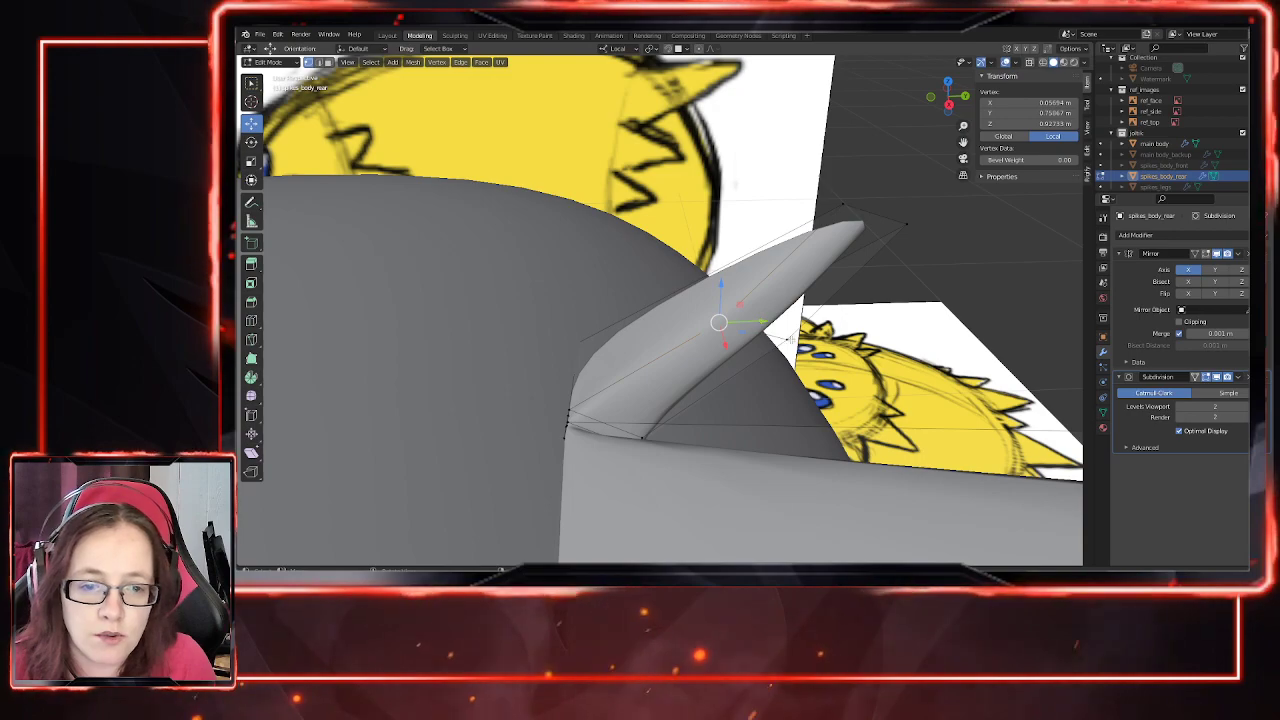
pyautogui.keyDown('shift'); pyautogui.click(757, 334); pyautogui.keyUp('shift')
pyautogui.press('g')
pyautogui.press('y')
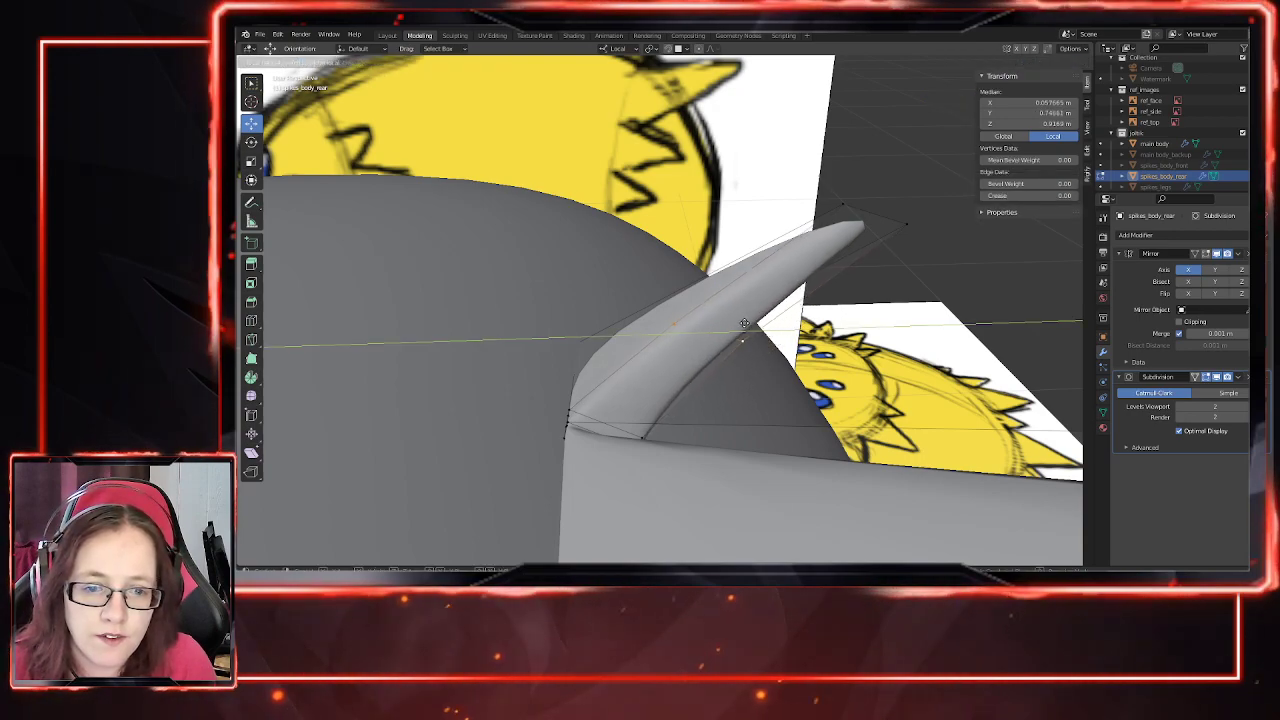
pyautogui.click(749, 327)
pyautogui.scroll(-8, 790, 440)
pyautogui.press('Tab')
pyautogui.scroll(-4, 790, 452)
pyautogui.moveTo(765, 468); pyautogui.dragTo(843, 453, button='middle')
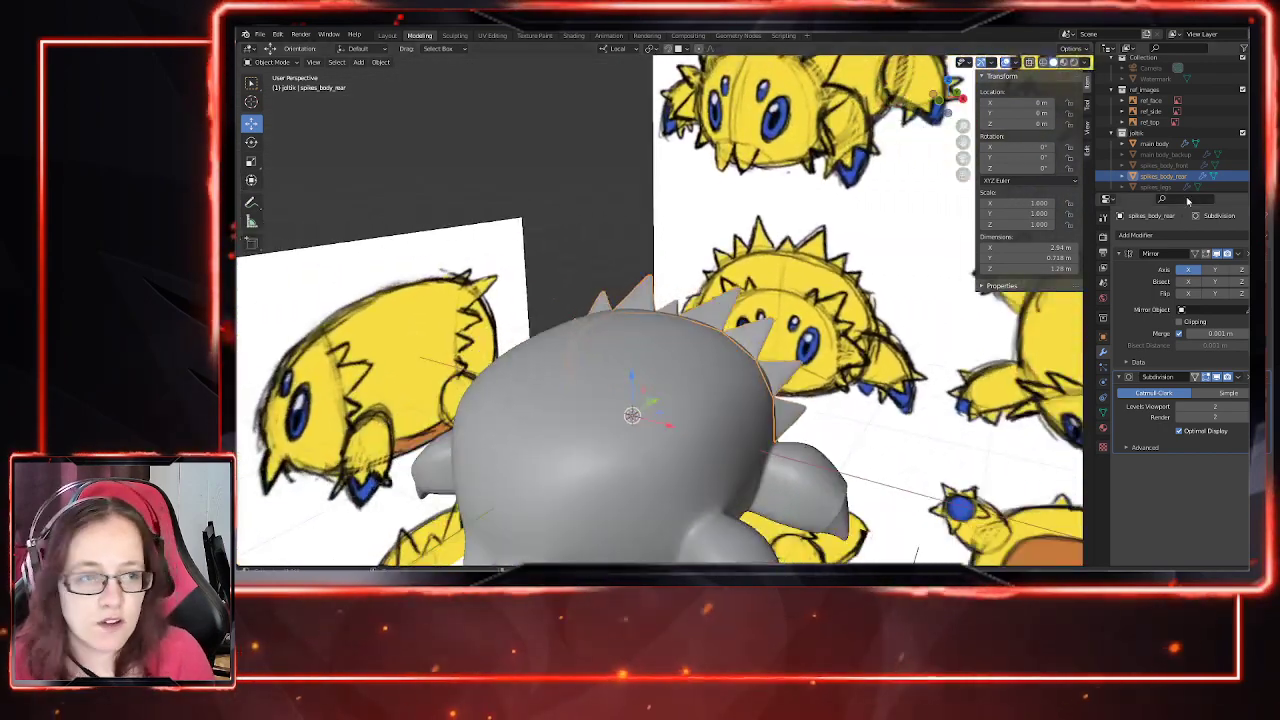
# Step: Unhide spikes_body_front and spikes_legs, then view the whole Joltik model beside the reference drawings
pyautogui.click(1254, 155)
pyautogui.click(1254, 155)
pyautogui.click(1254, 165)
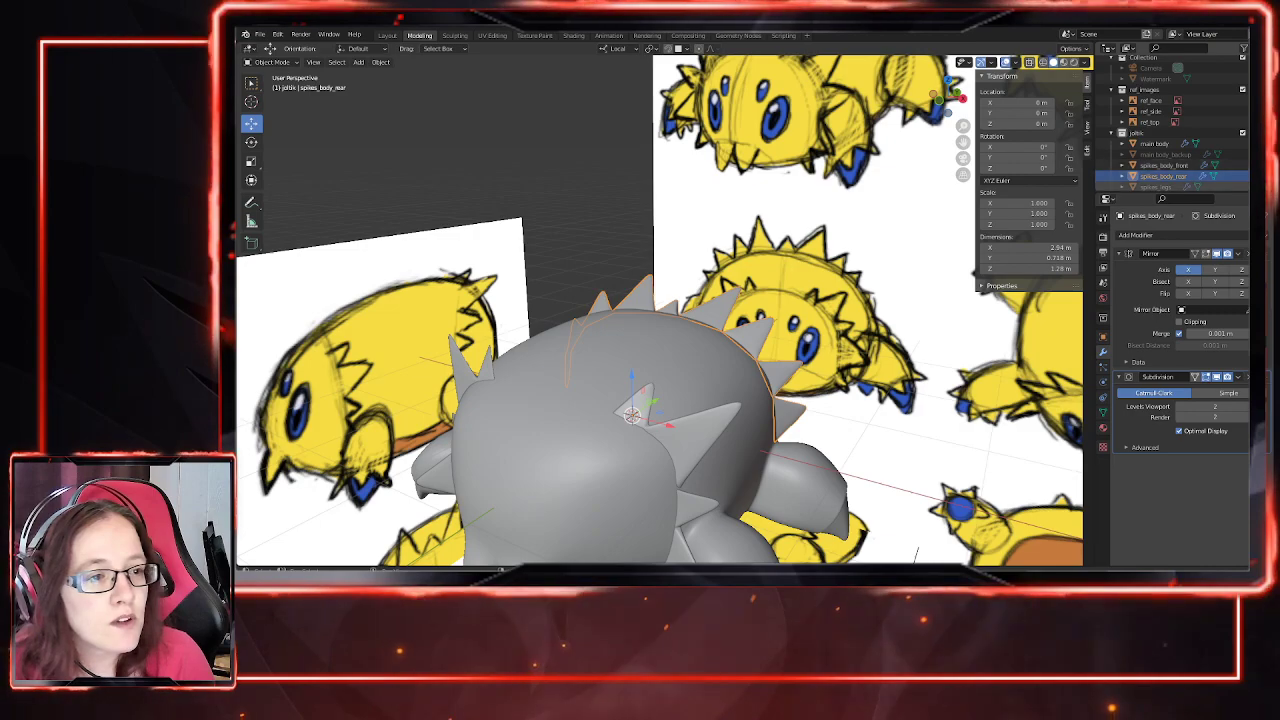
pyautogui.click(1254, 187)
pyautogui.scroll(-3, 932, 325)
pyautogui.moveTo(915, 350); pyautogui.dragTo(928, 380, button='middle')
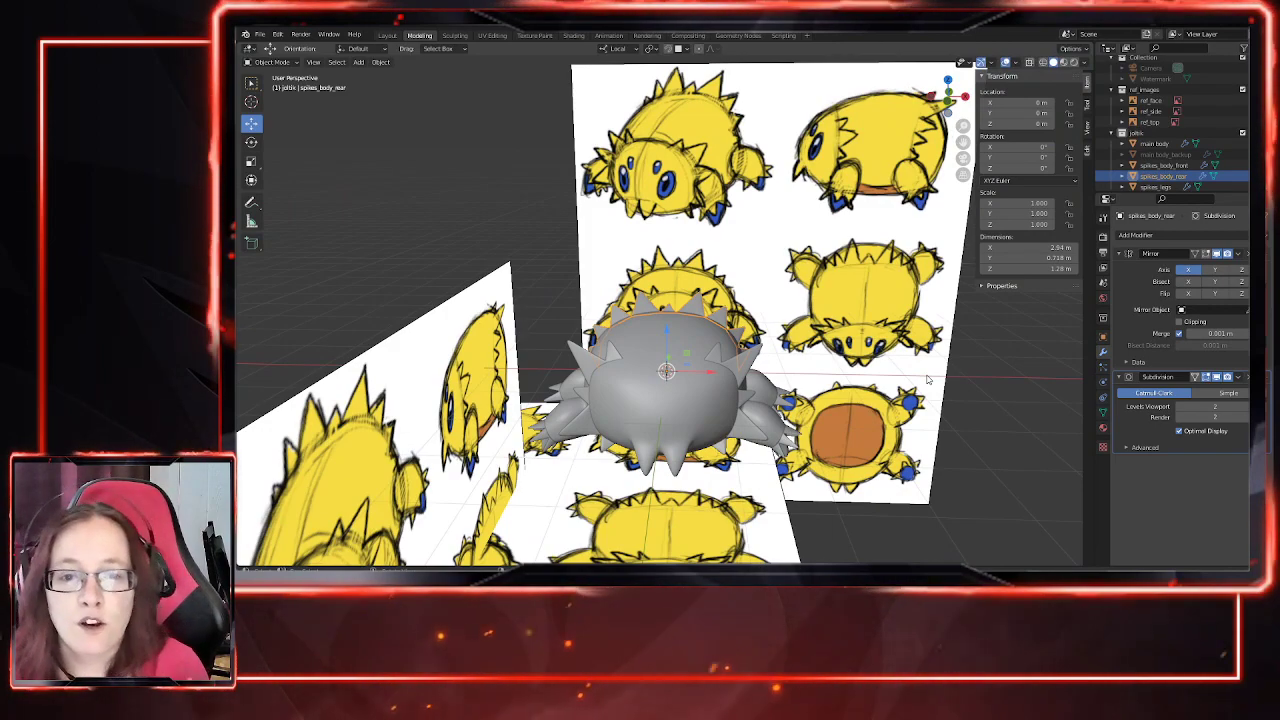
pyautogui.moveTo(928, 380)
pyautogui.mouseDown(button='middle')
pyautogui.moveTo(900, 360)
pyautogui.moveTo(915, 375)
pyautogui.mouseUp(button='middle')
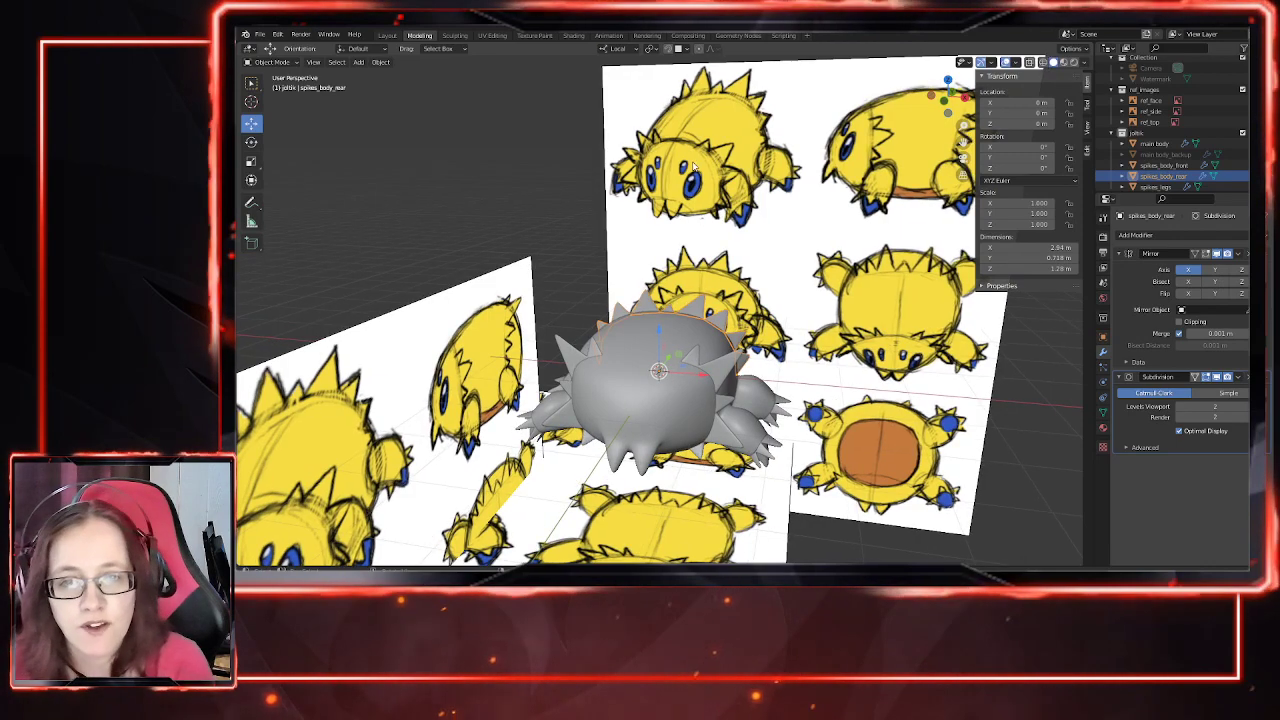
pyautogui.keyDown('shift'); pyautogui.moveTo(724, 492); pyautogui.dragTo(702, 452, button='middle'); pyautogui.keyUp('shift')
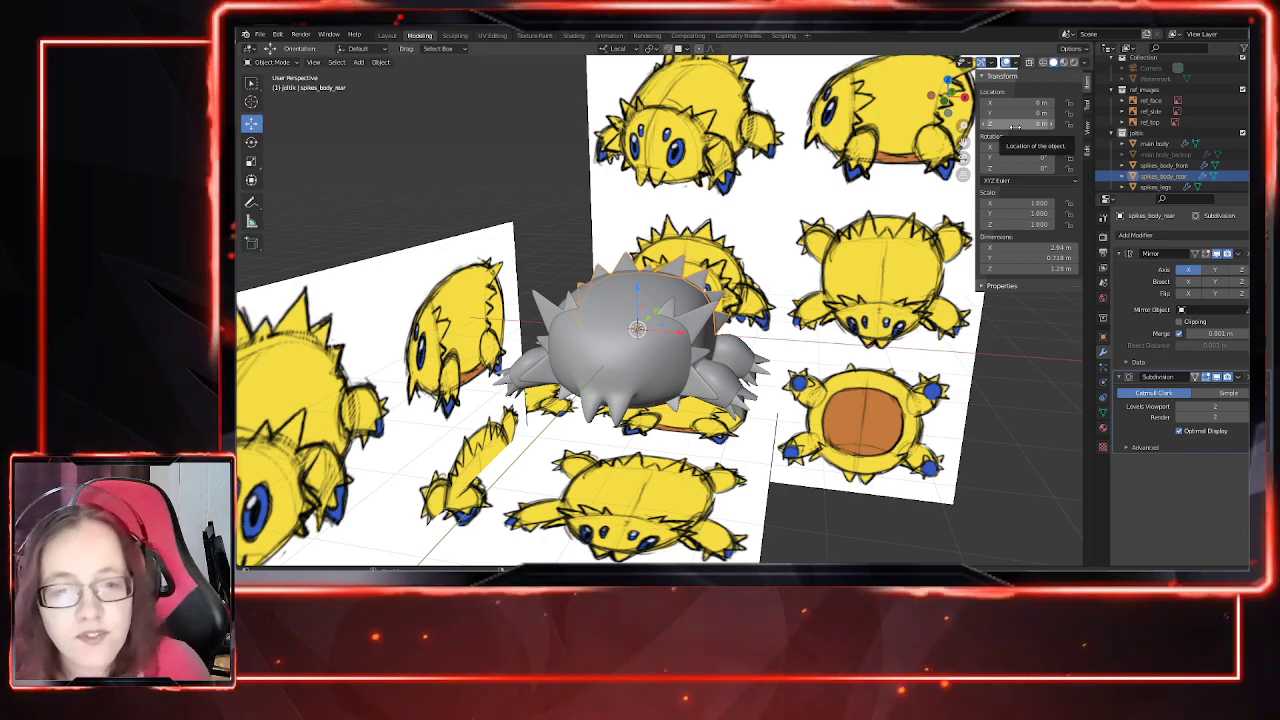
pyautogui.moveTo(765, 458); pyautogui.dragTo(337, 161, button='middle')
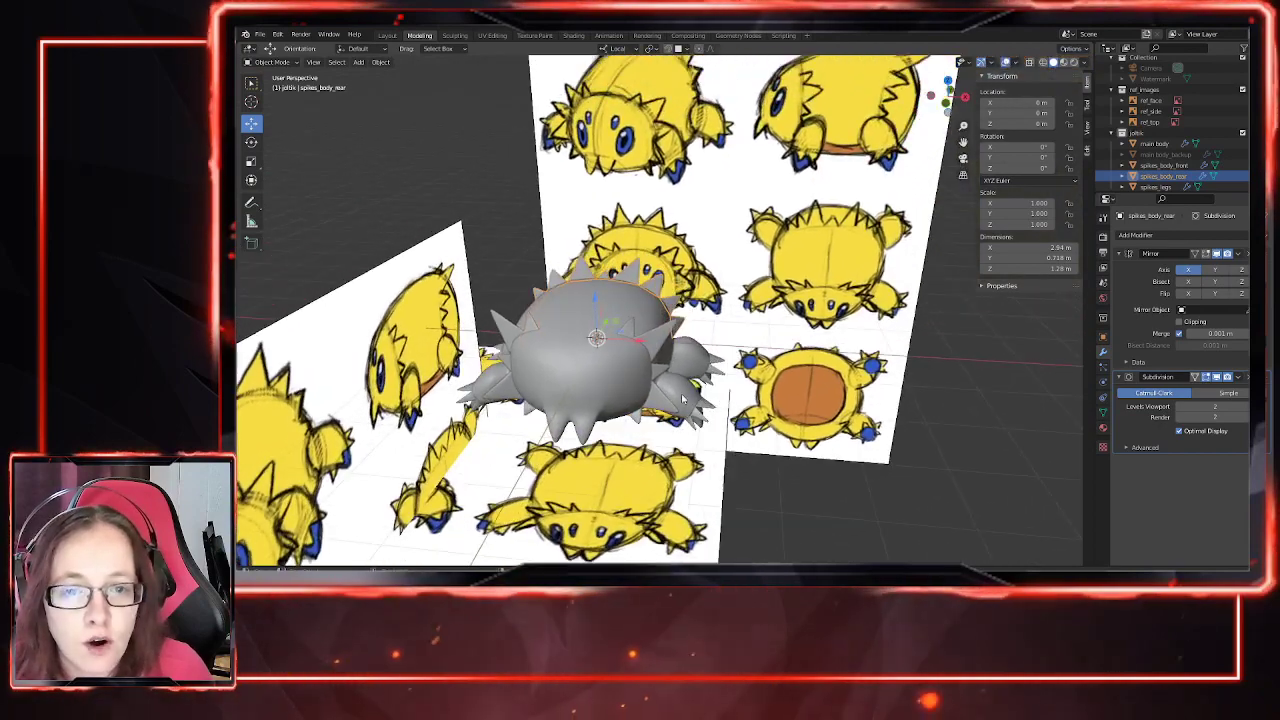
# Step: Save the current project file
pyautogui.click(262, 35)
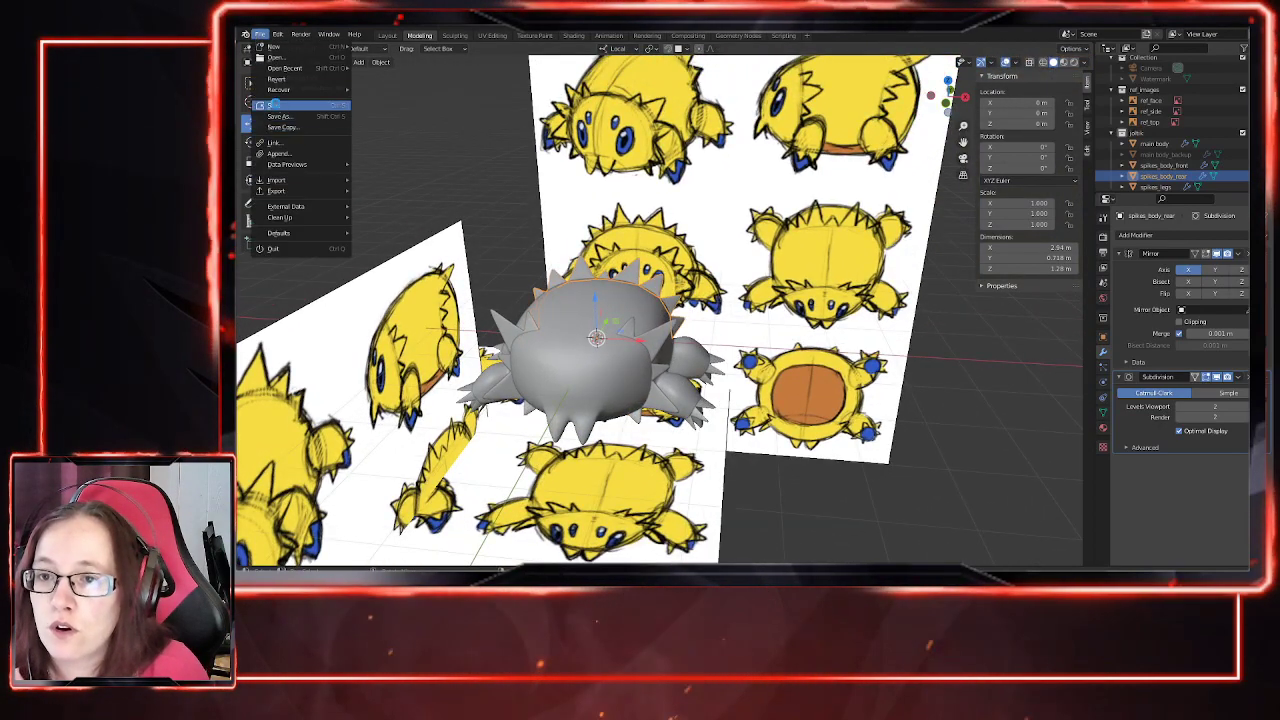
pyautogui.click(274, 105)
pyautogui.click(258, 38)
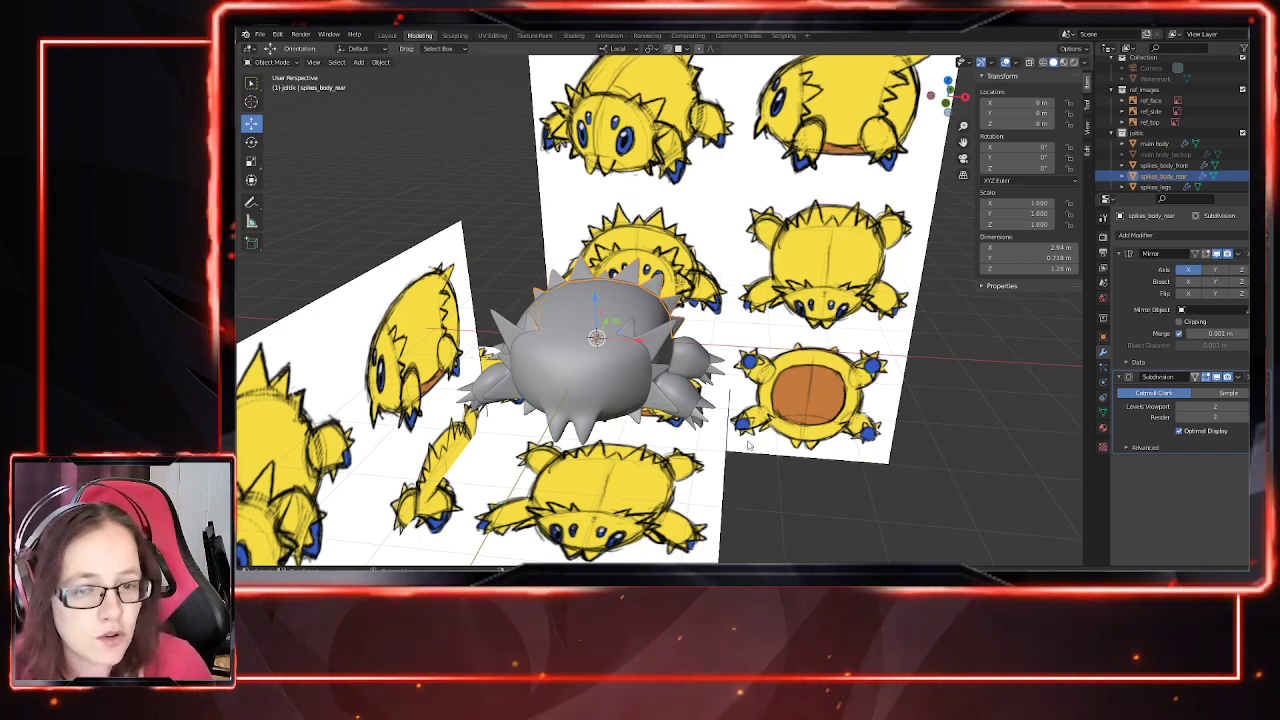
# Step: Compare the assembled model with the reference drawings from several angles and select spikes_body_front
pyautogui.moveTo(730, 440); pyautogui.dragTo(706, 417, button='middle')
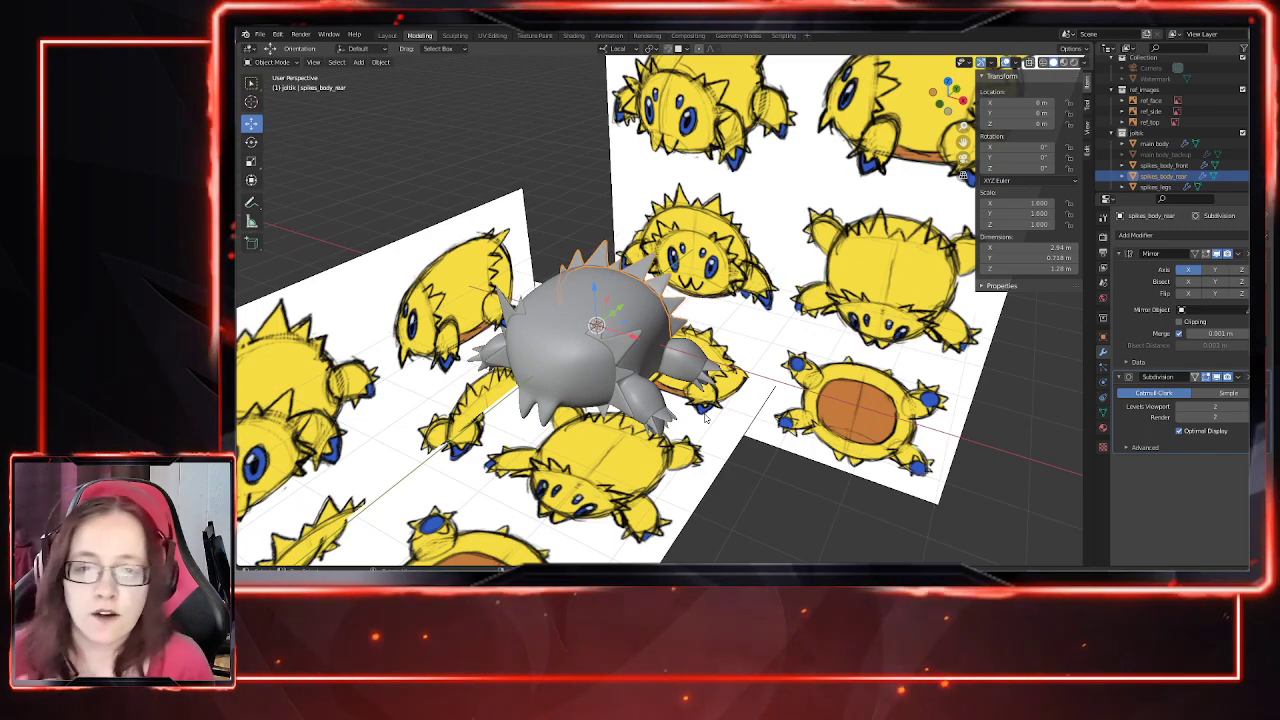
pyautogui.moveTo(591, 367); pyautogui.dragTo(683, 427, button='middle')
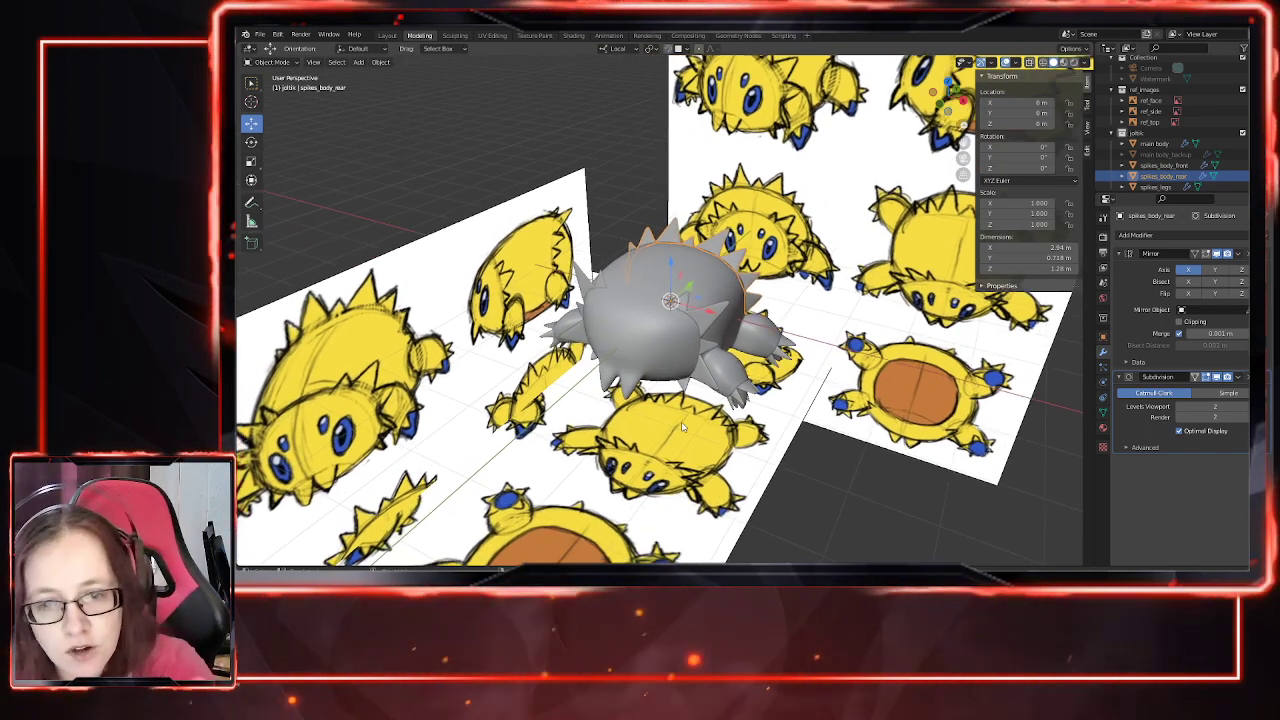
pyautogui.moveTo(774, 443); pyautogui.dragTo(931, 400, button='middle')
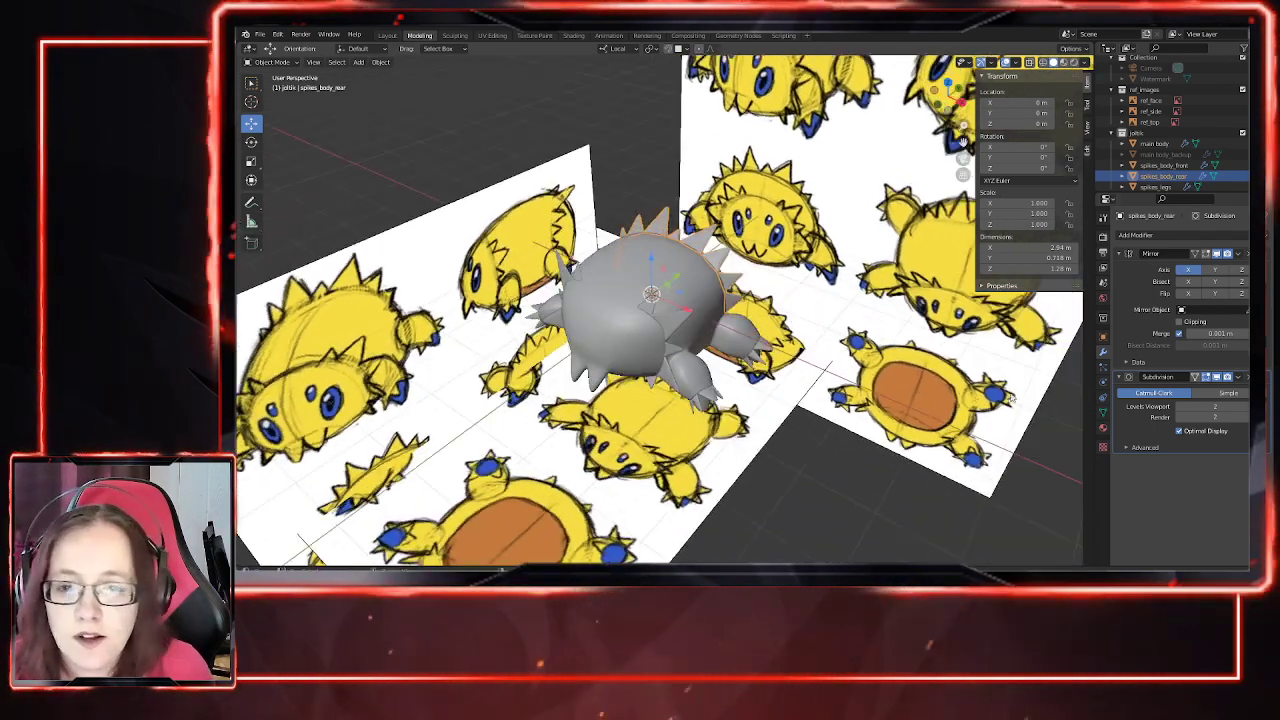
pyautogui.scroll(3, 707, 355)
pyautogui.scroll(-1, 712, 356)
pyautogui.moveTo(836, 392)
pyautogui.mouseDown(button='middle')
pyautogui.moveTo(870, 396)
pyautogui.moveTo(840, 402)
pyautogui.mouseUp(button='middle')
pyautogui.click(677, 327)
pyautogui.moveTo(677, 327); pyautogui.dragTo(776, 421, button='middle')
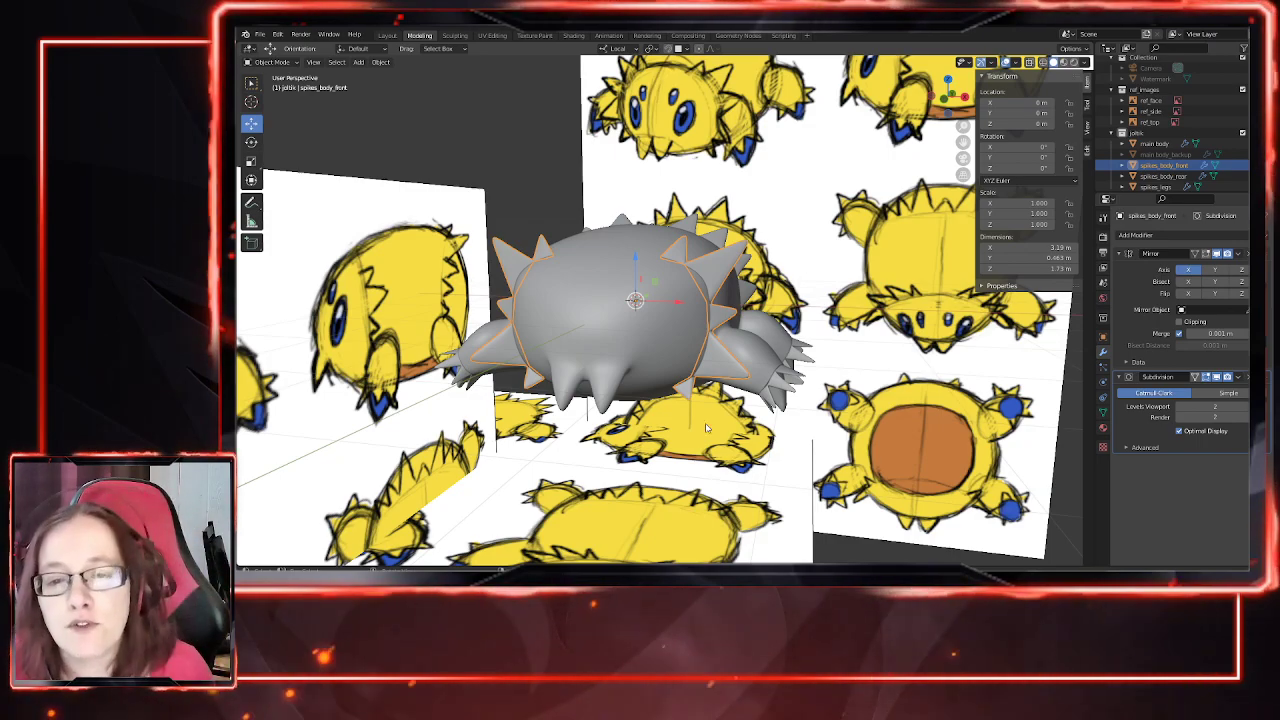
pyautogui.moveTo(707, 459); pyautogui.dragTo(765, 445, button='middle')
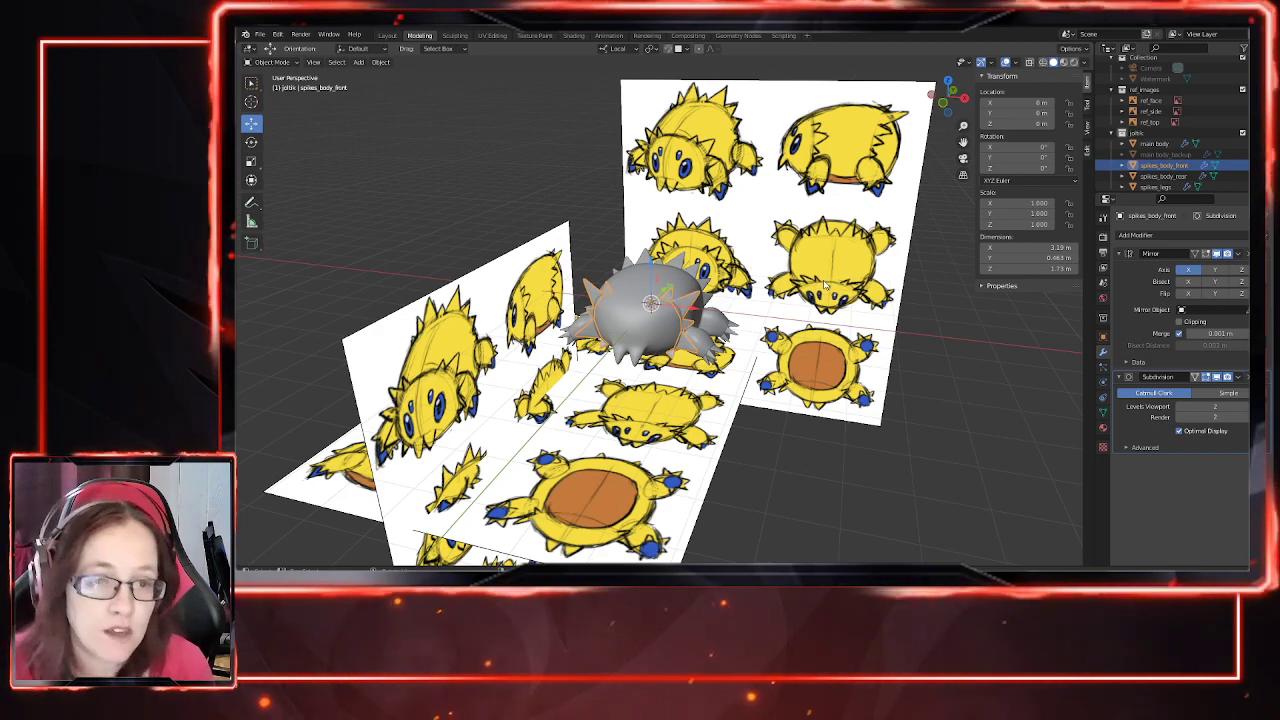
pyautogui.scroll(3, 824, 286)
pyautogui.moveTo(800, 302); pyautogui.dragTo(708, 434, button='middle')
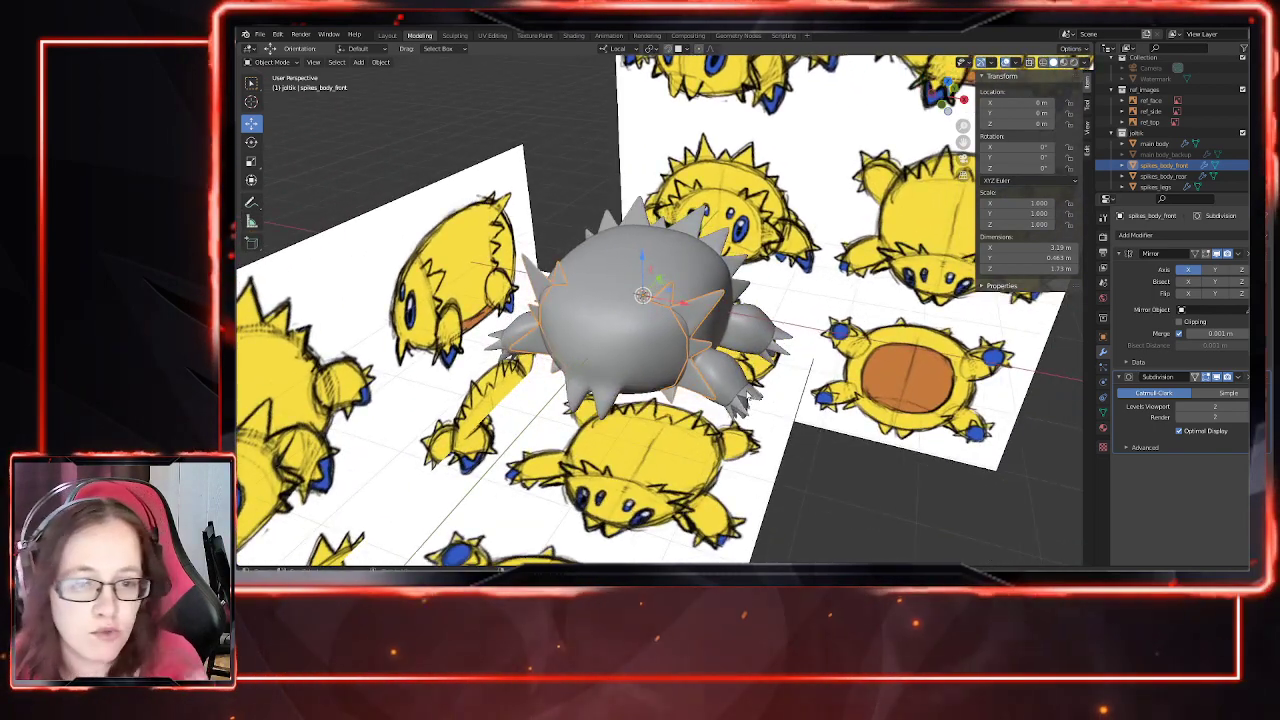
pyautogui.moveTo(642, 328); pyautogui.dragTo(781, 467, button='middle')
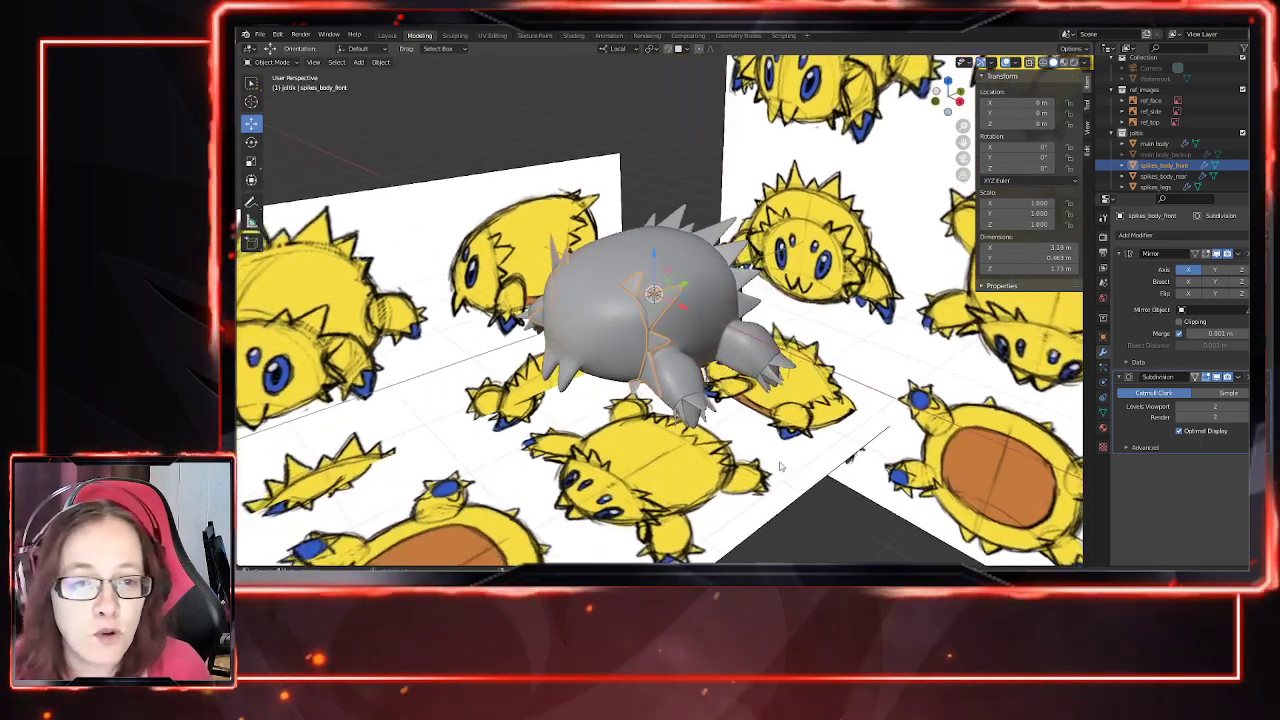
pyautogui.moveTo(641, 477); pyautogui.dragTo(668, 302, button='middle')
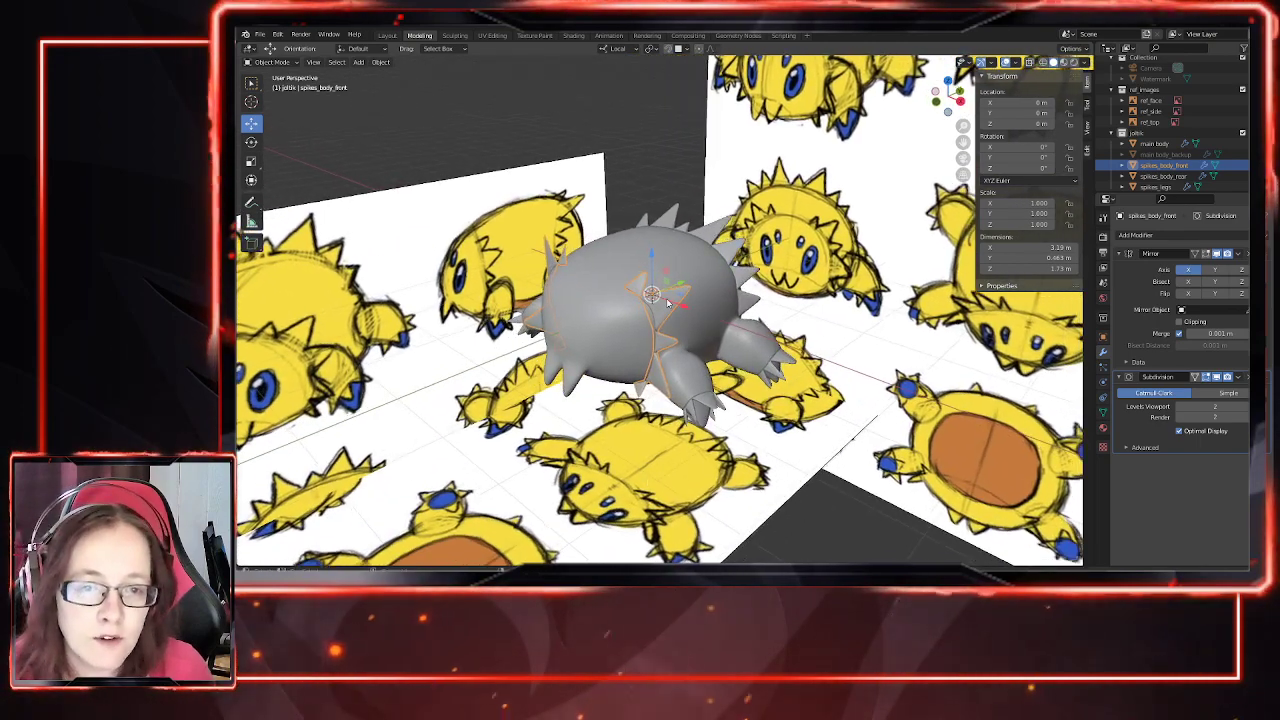
# Step: Create a new material on spikes_body_front and rename it joltik_yellow
pyautogui.click(1102, 428)
pyautogui.scroll(2, 635, 303)
pyautogui.moveTo(709, 331); pyautogui.dragTo(720, 334, button='middle')
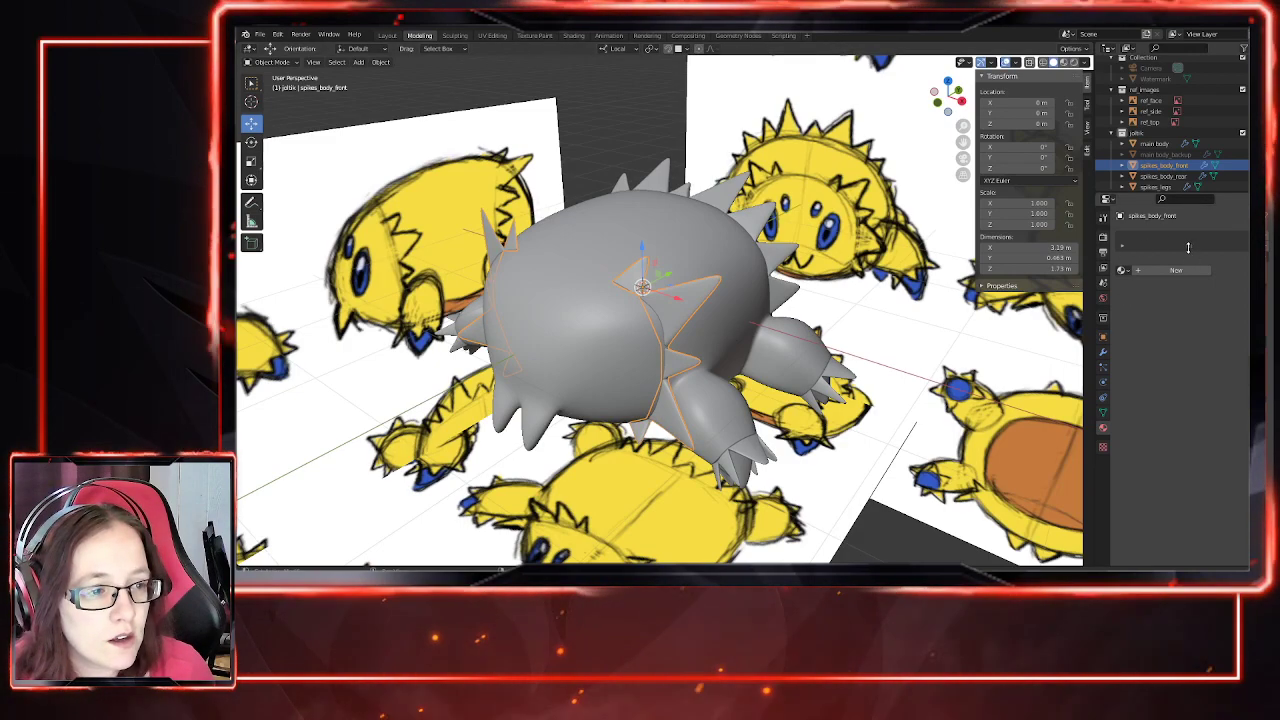
pyautogui.moveTo(1188, 247); pyautogui.dragTo(1186, 267)
pyautogui.click(1152, 282)
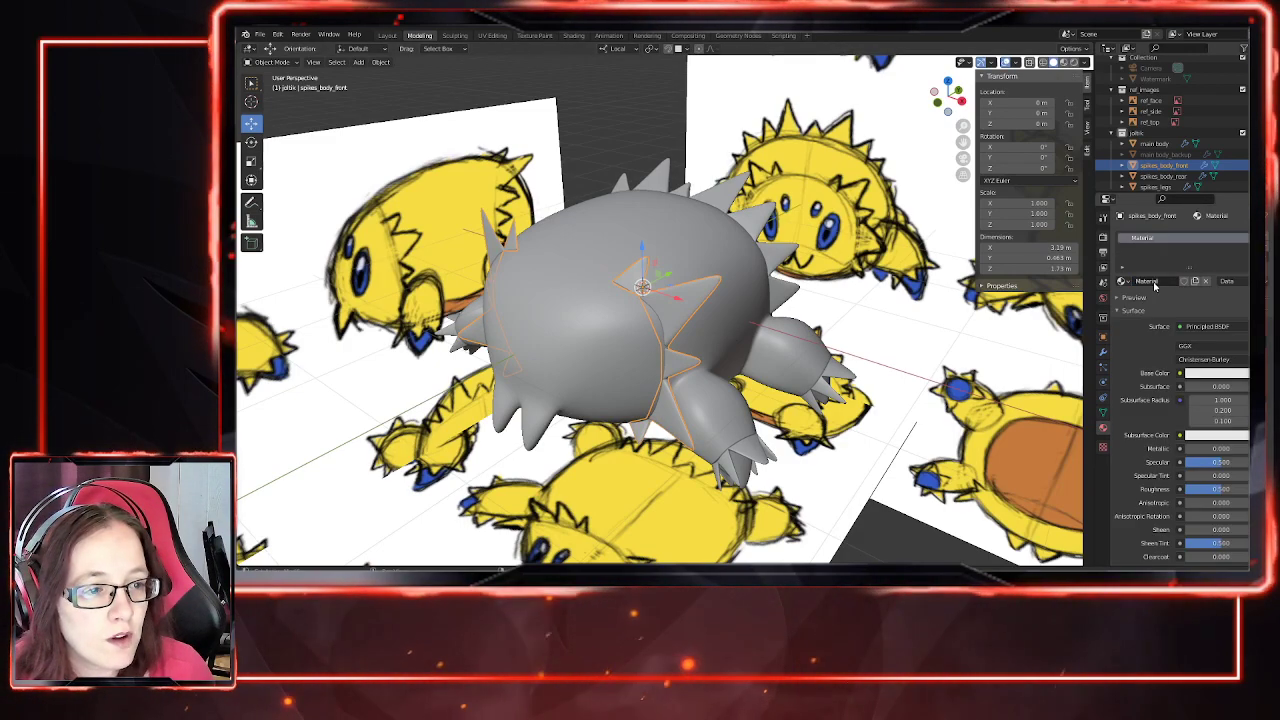
pyautogui.doubleClick(1150, 238)
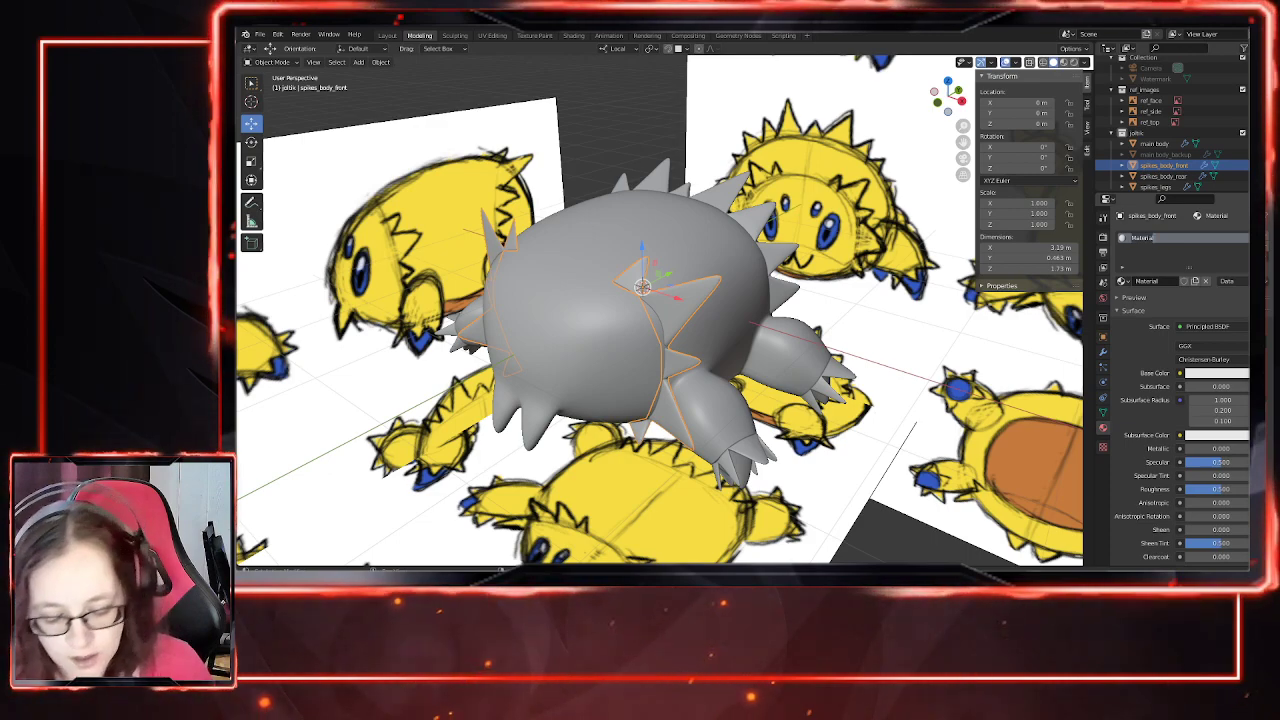
pyautogui.write('pokemon')
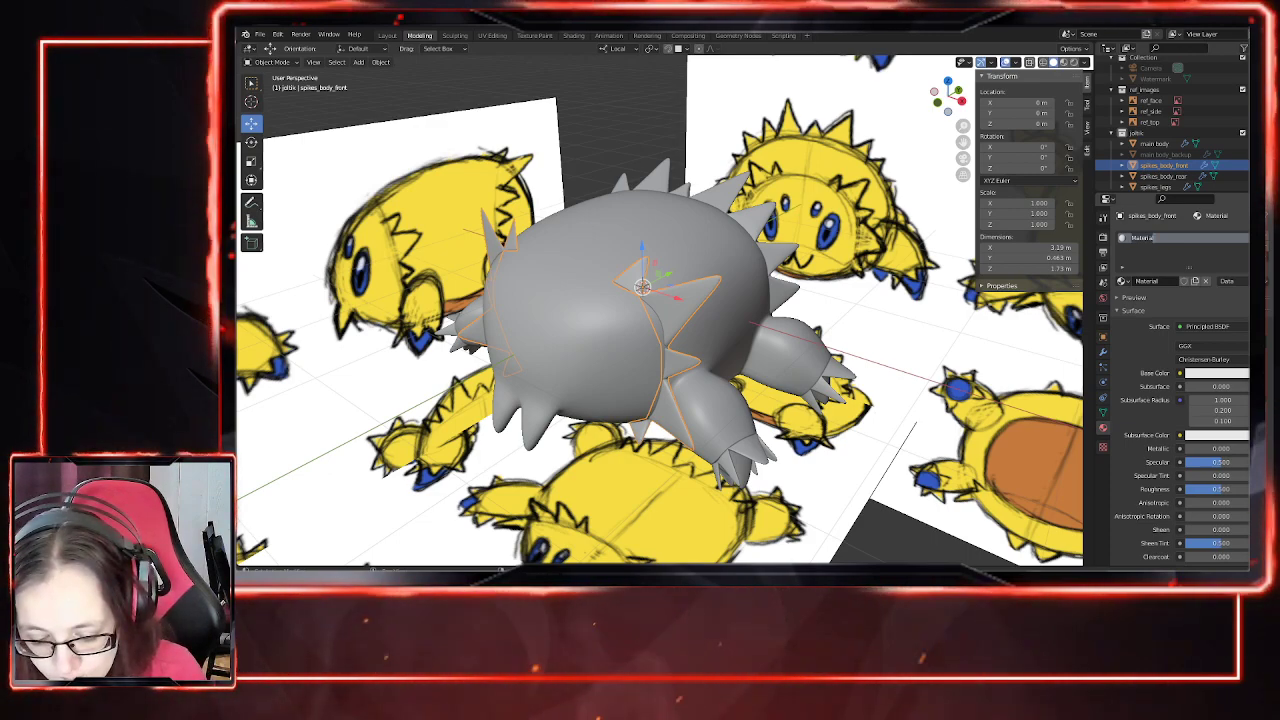
pyautogui.press('BackSpace')
pyautogui.press('BackSpace')
pyautogui.press('BackSpace')
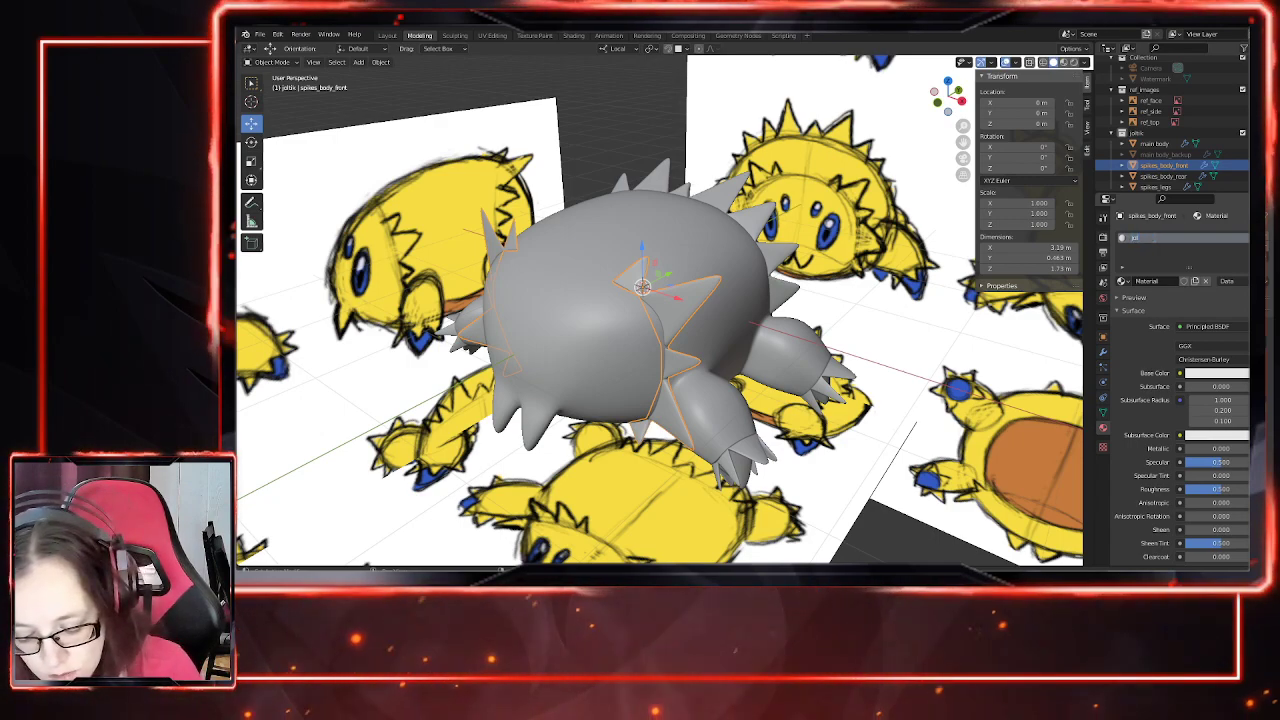
pyautogui.write('joltik_yellow')
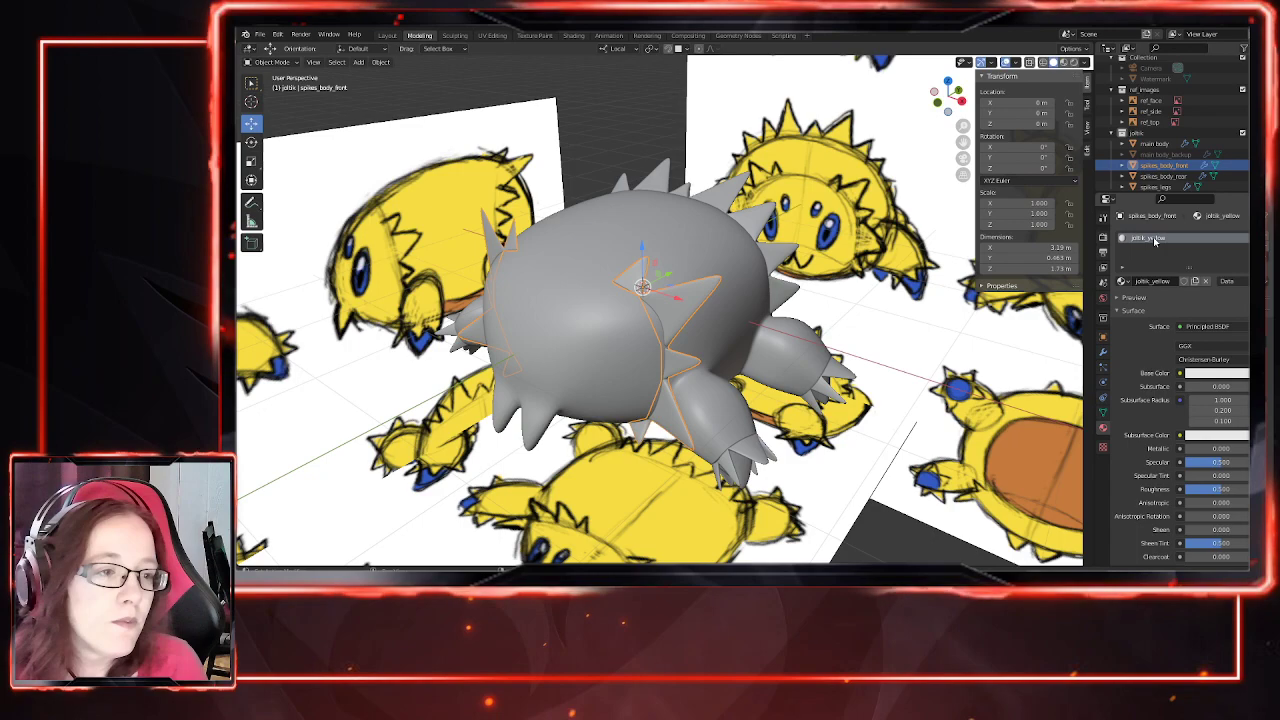
# Step: Set the joltik_yellow base color by sampling the yellow body fill of the side-view Joltik reference drawing
pyautogui.click(1218, 373)
pyautogui.click(1246, 325)
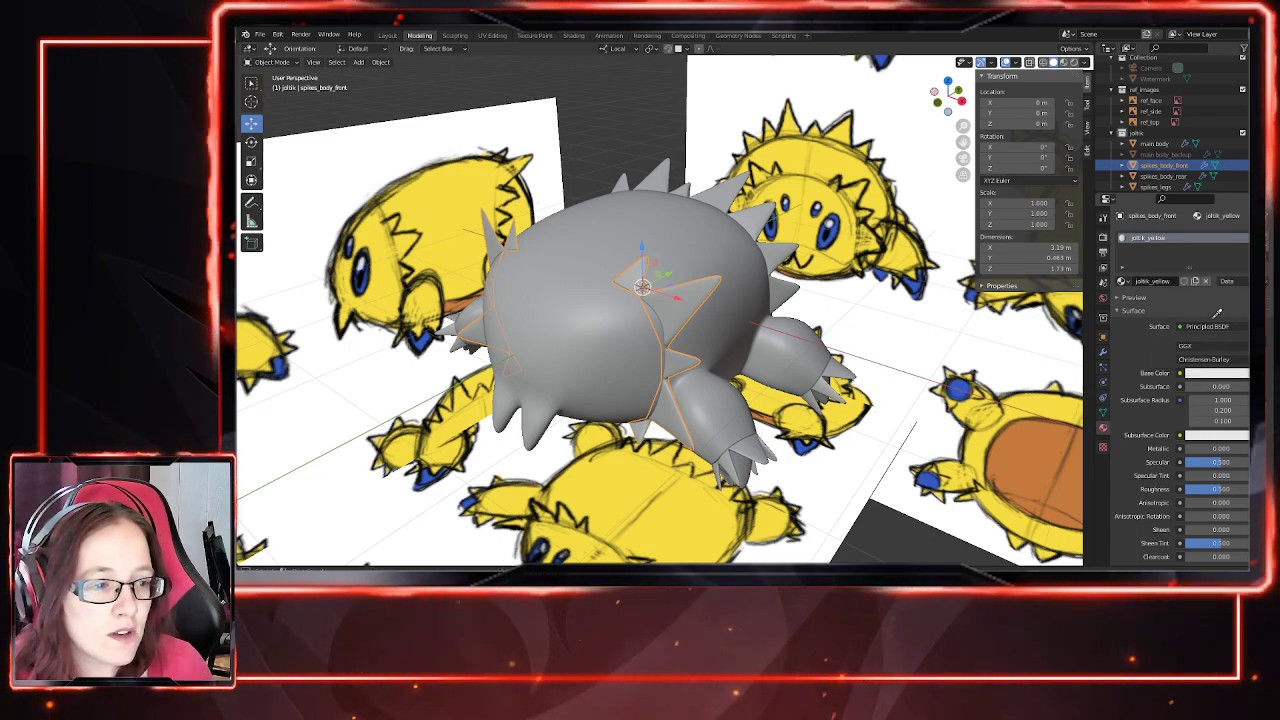
pyautogui.click(450, 199)
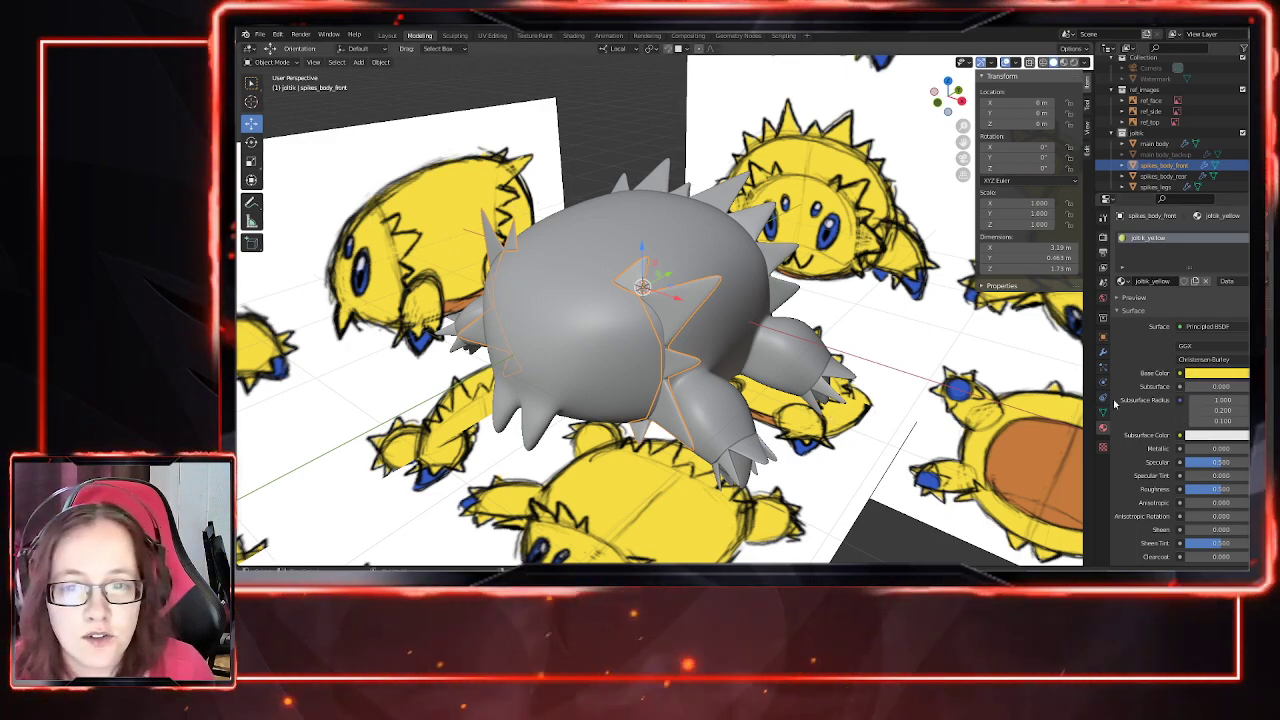
# Step: Set the joltik_yellow subsurface to 0.1 and its first two subsurface radius values to 0.1
pyautogui.click(1215, 386)
pyautogui.write('0.1')
pyautogui.press('Return')
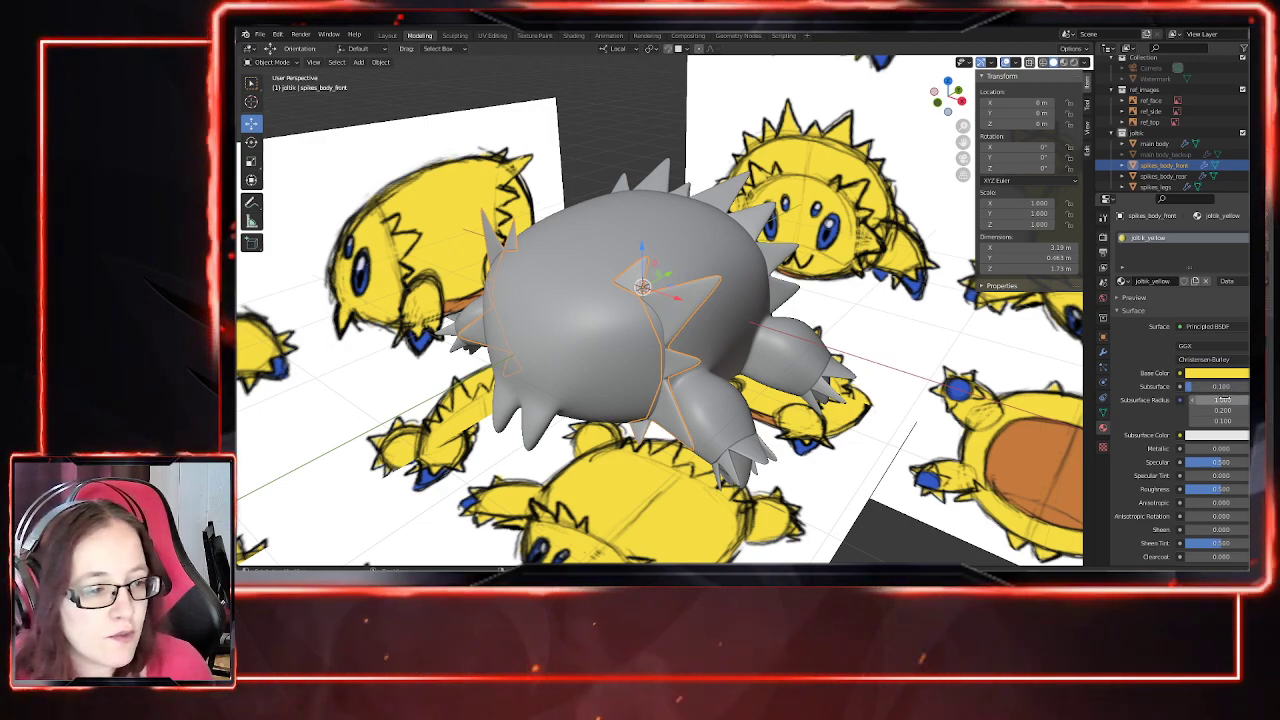
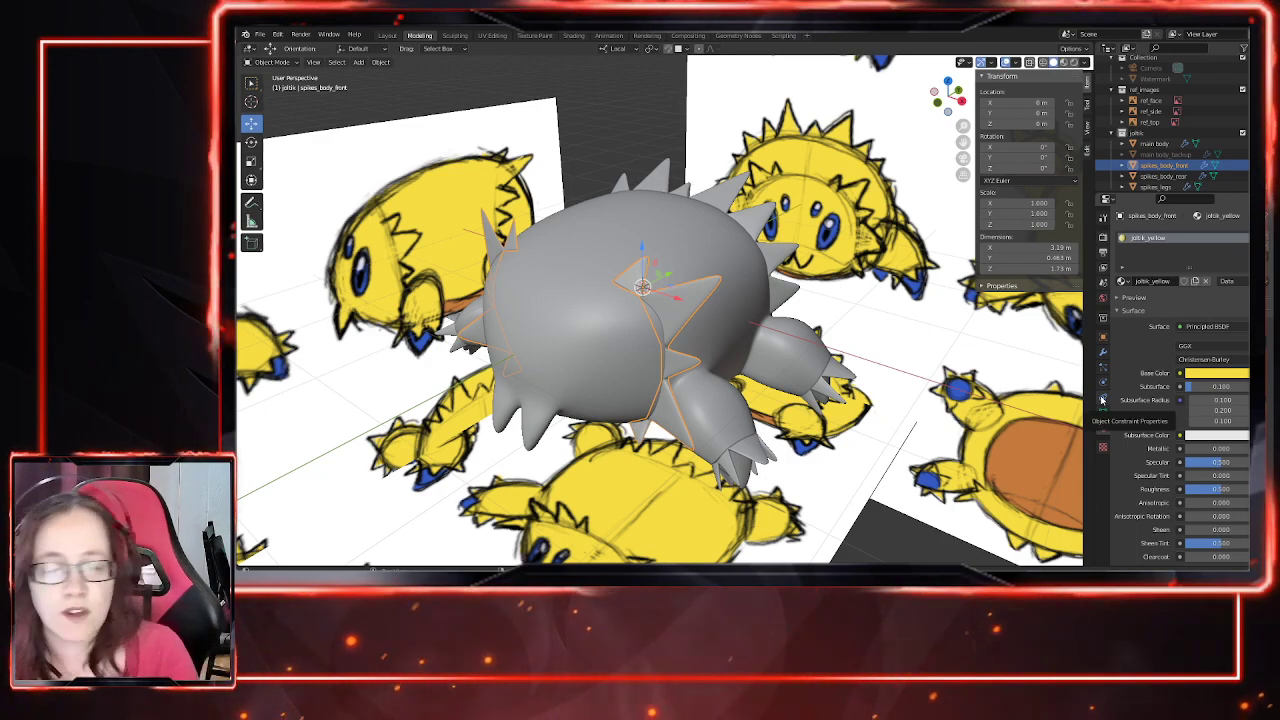
pyautogui.click(1233, 409)
pyautogui.write('0.1')
pyautogui.press('Return')
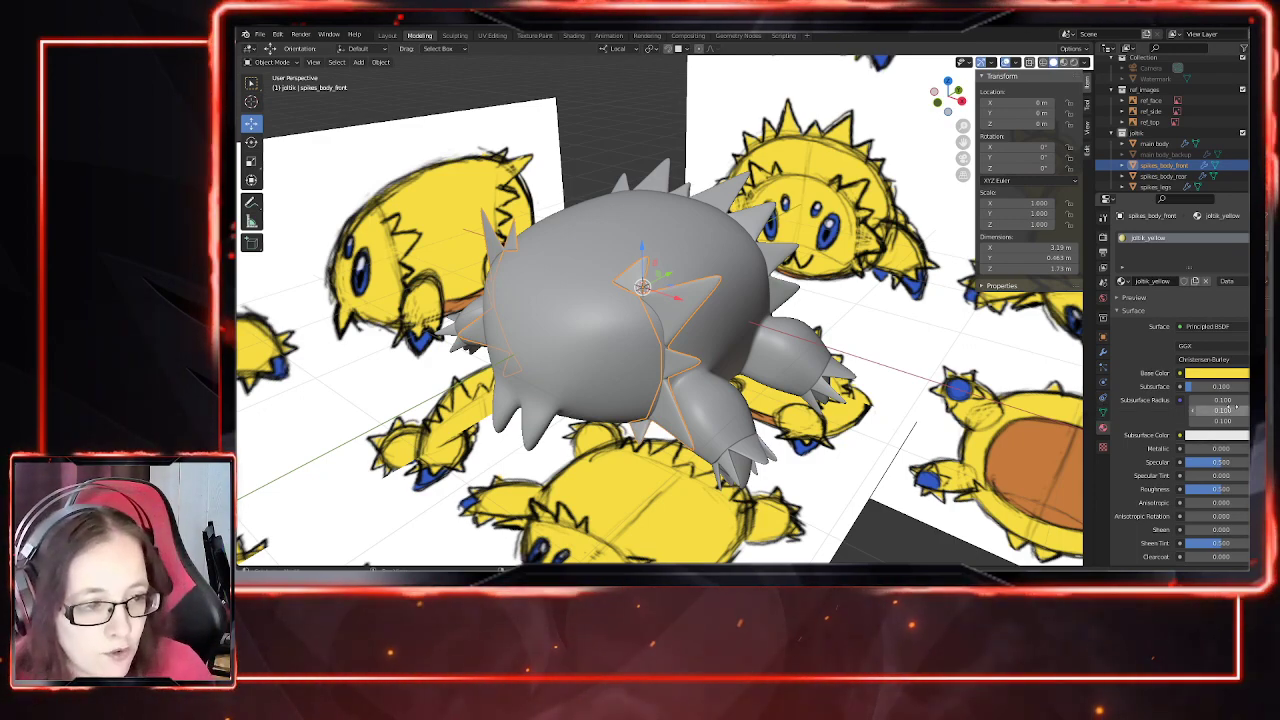
# Step: Set the joltik_yellow subsurface color to the same yellow as its base color
pyautogui.click(1220, 436)
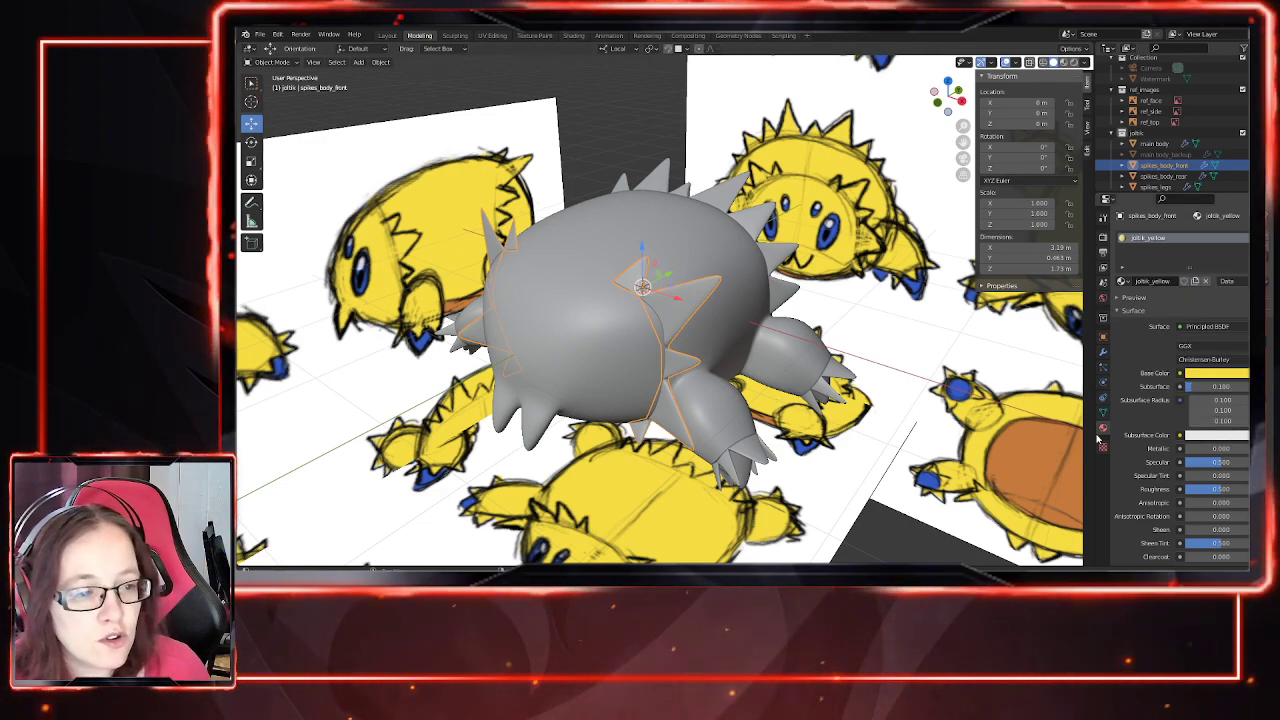
pyautogui.moveTo(742, 397); pyautogui.dragTo(685, 428, button='middle')
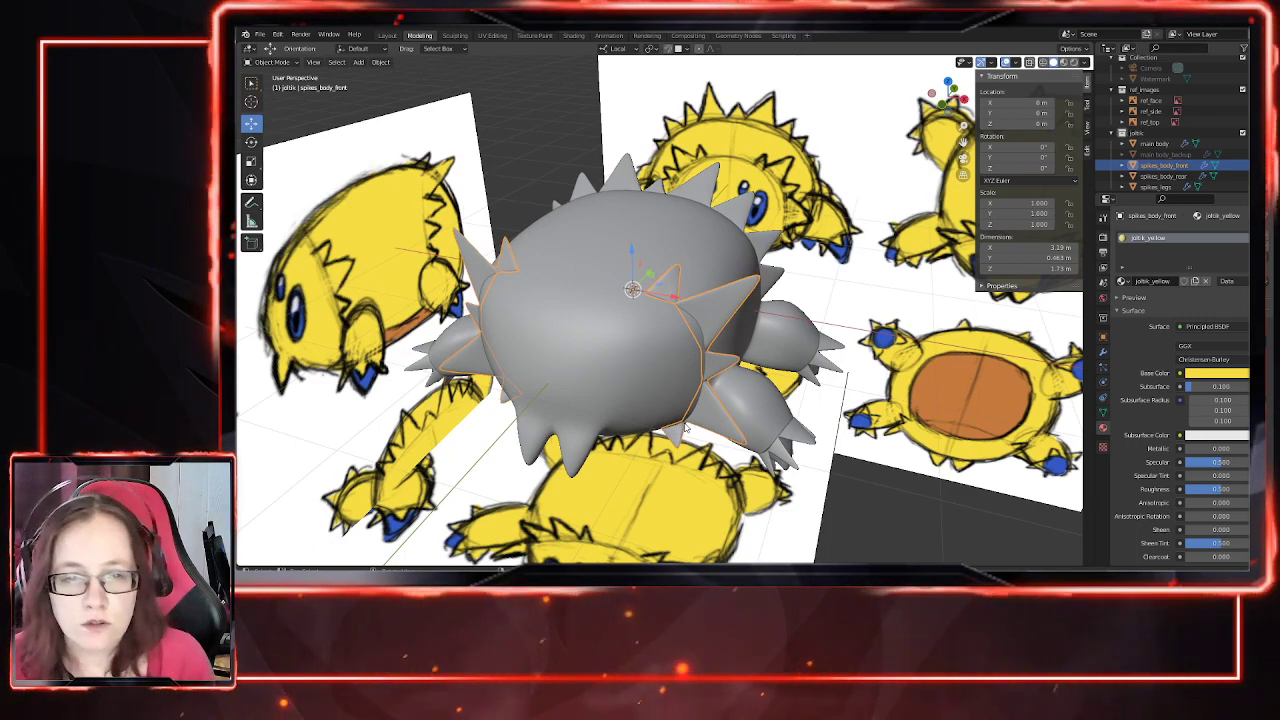
pyautogui.moveTo(1001, 410); pyautogui.dragTo(812, 409, button='middle')
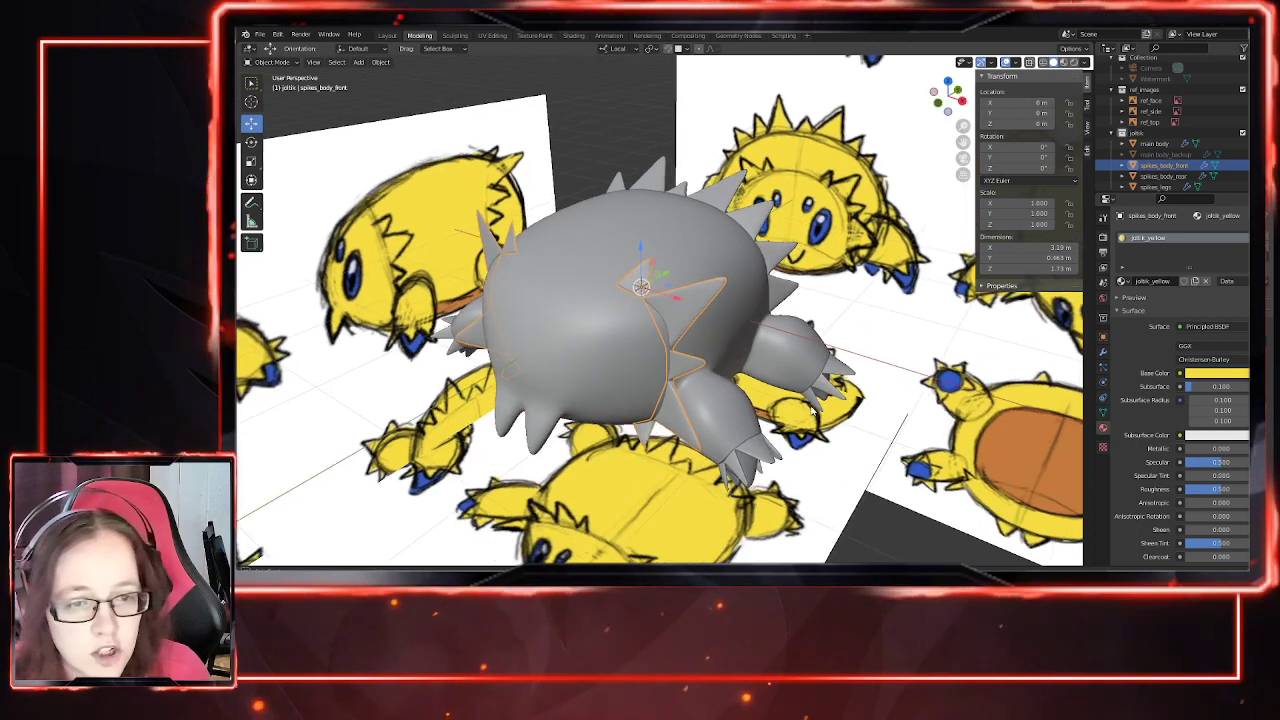
pyautogui.click(1215, 373)
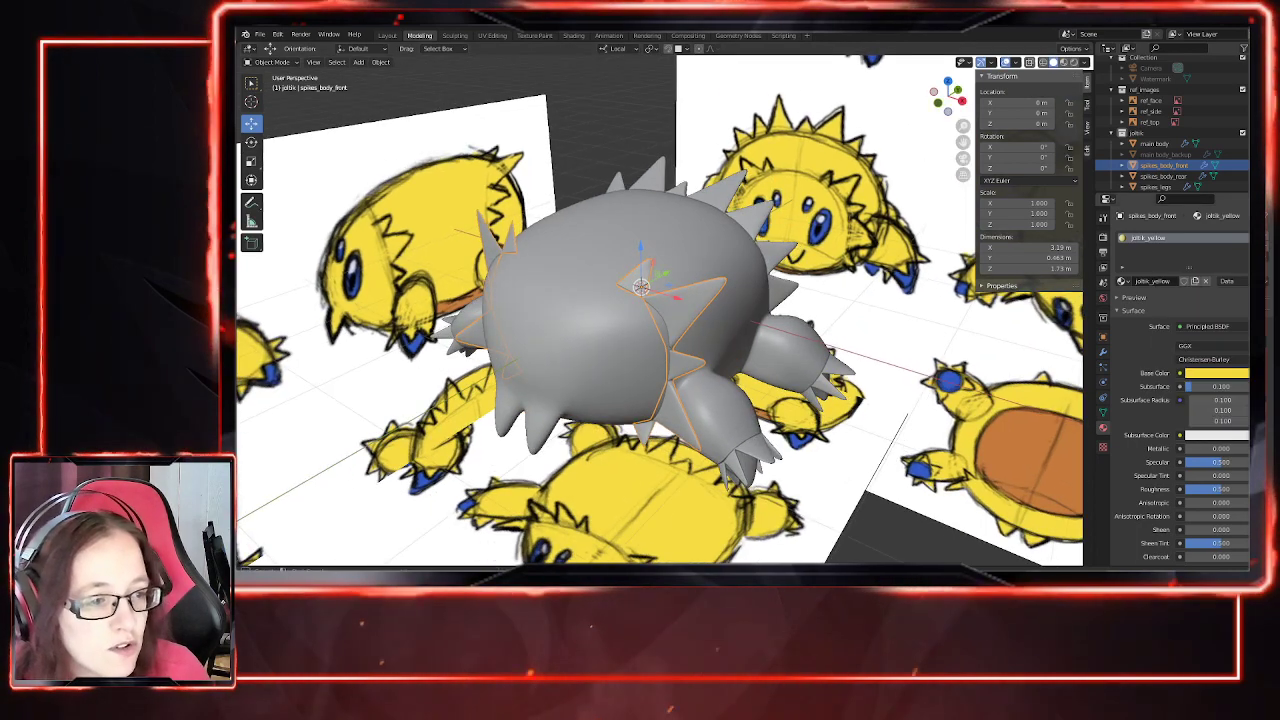
pyautogui.moveTo(633, 359); pyautogui.dragTo(730, 398, button='middle')
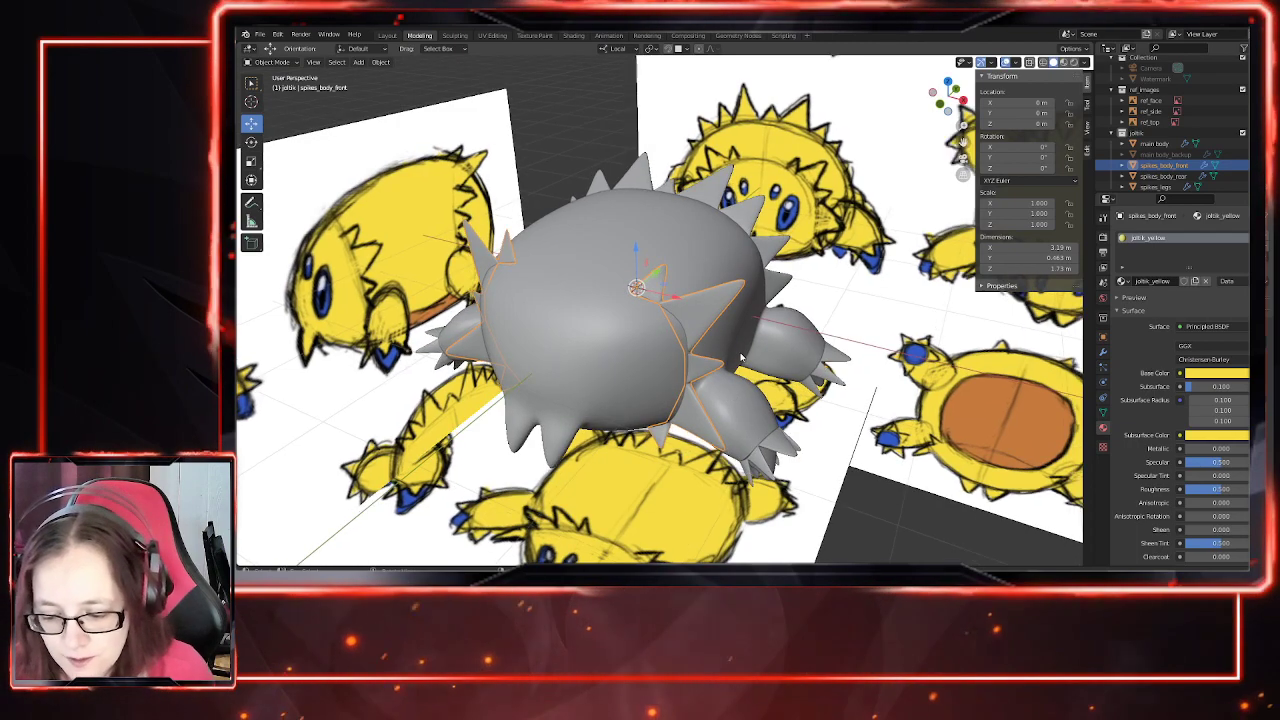
pyautogui.scroll(2, 690, 380)
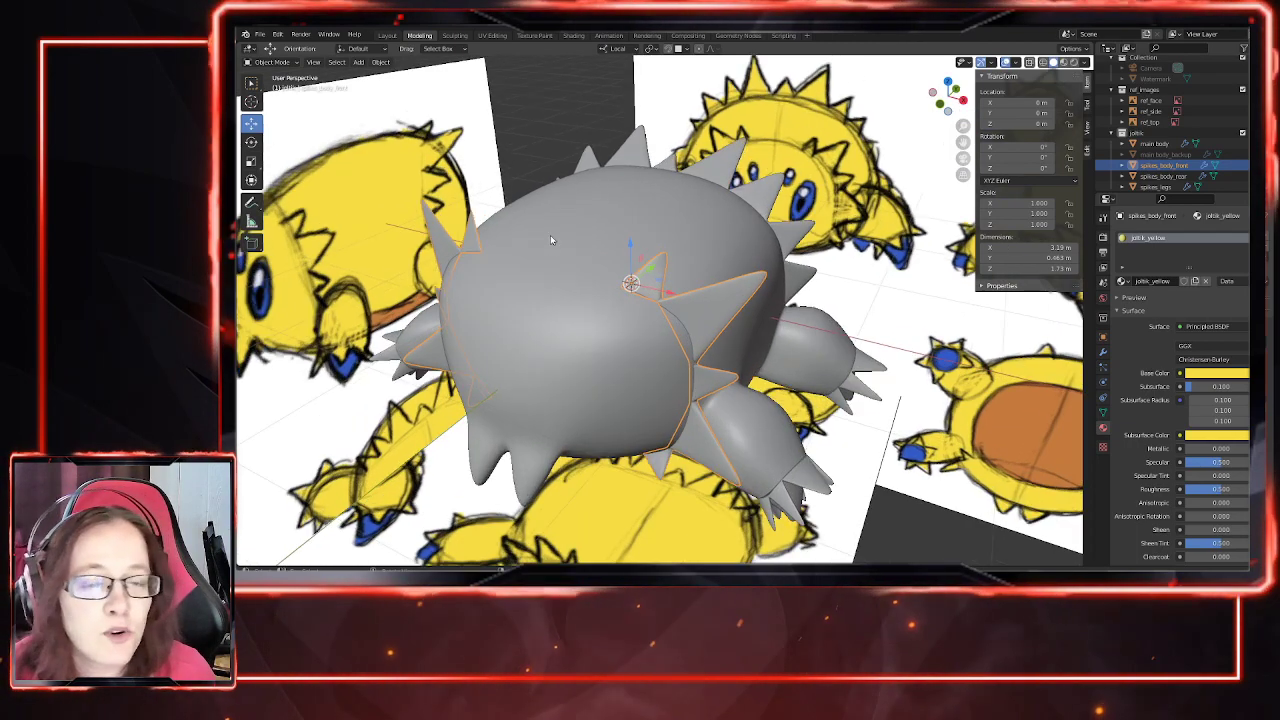
# Step: Preview the model in rendered shading and inspect the yellow front spikes against the reference drawings
pyautogui.moveTo(692, 365); pyautogui.dragTo(730, 380, button='middle')
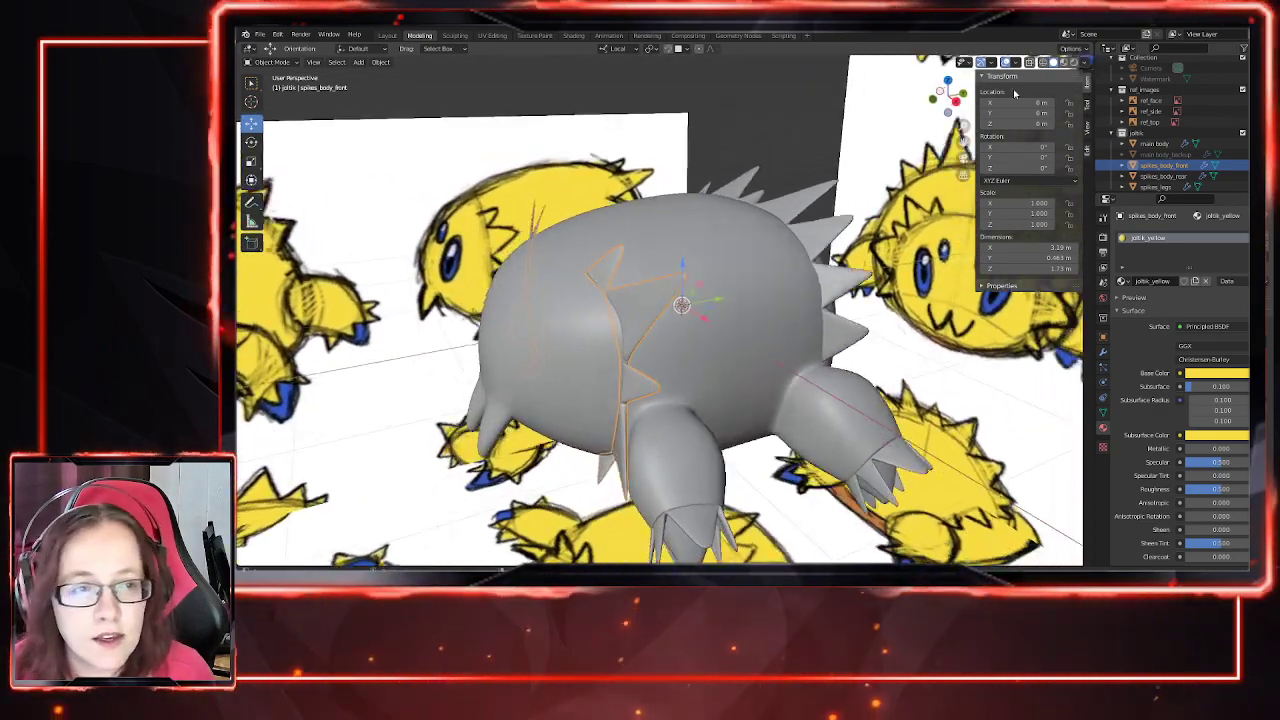
pyautogui.click(1073, 62)
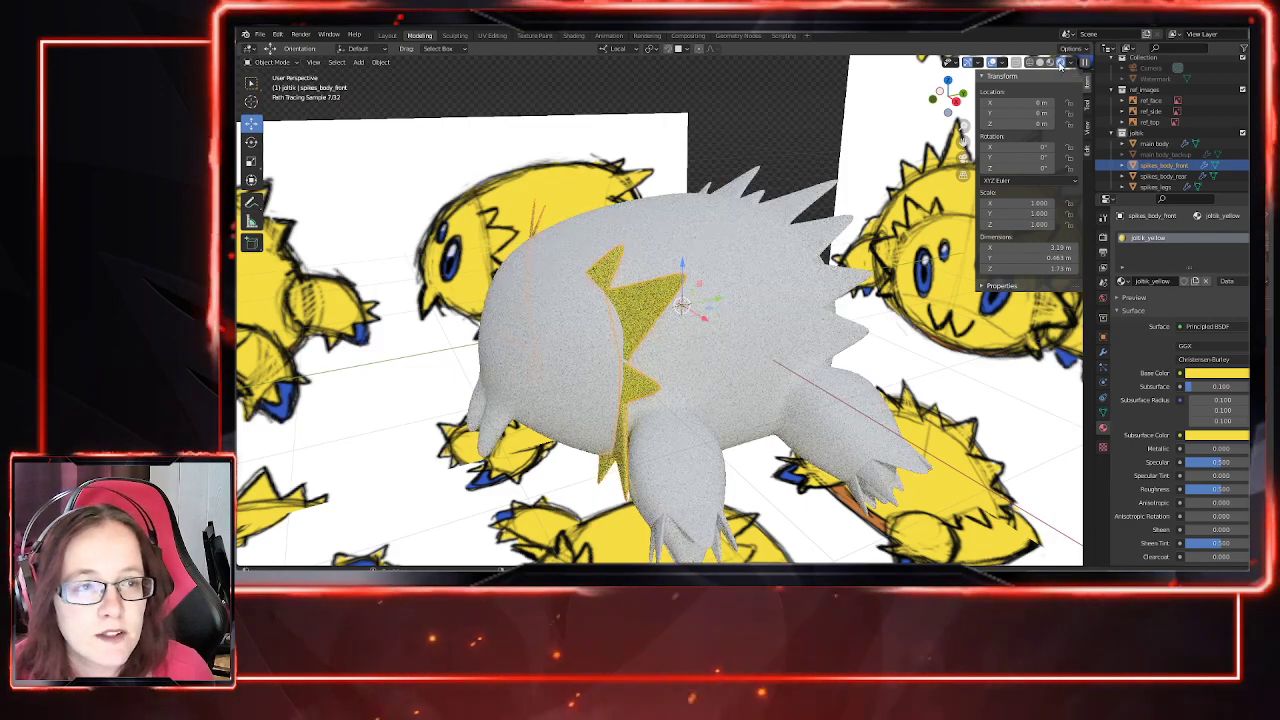
pyautogui.moveTo(772, 385); pyautogui.dragTo(726, 328, button='middle')
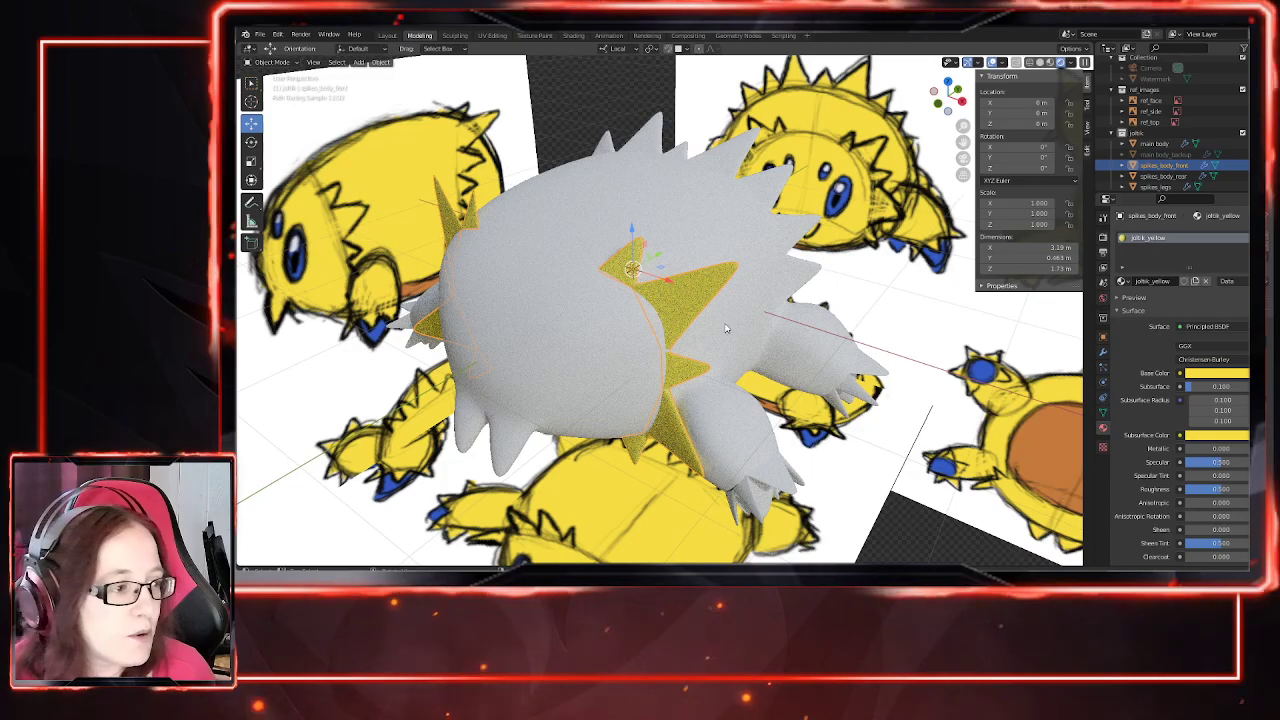
pyautogui.moveTo(726, 328); pyautogui.dragTo(880, 361, button='middle')
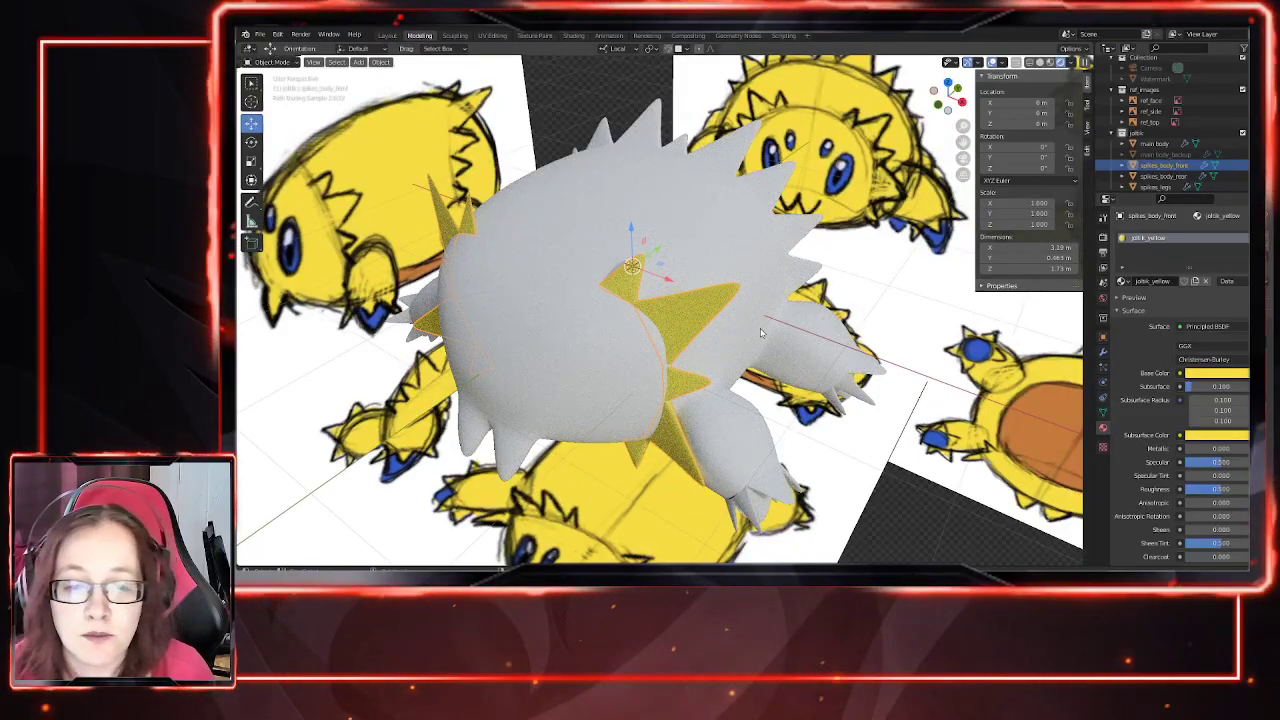
pyautogui.moveTo(790, 476); pyautogui.dragTo(480, 378, button='middle')
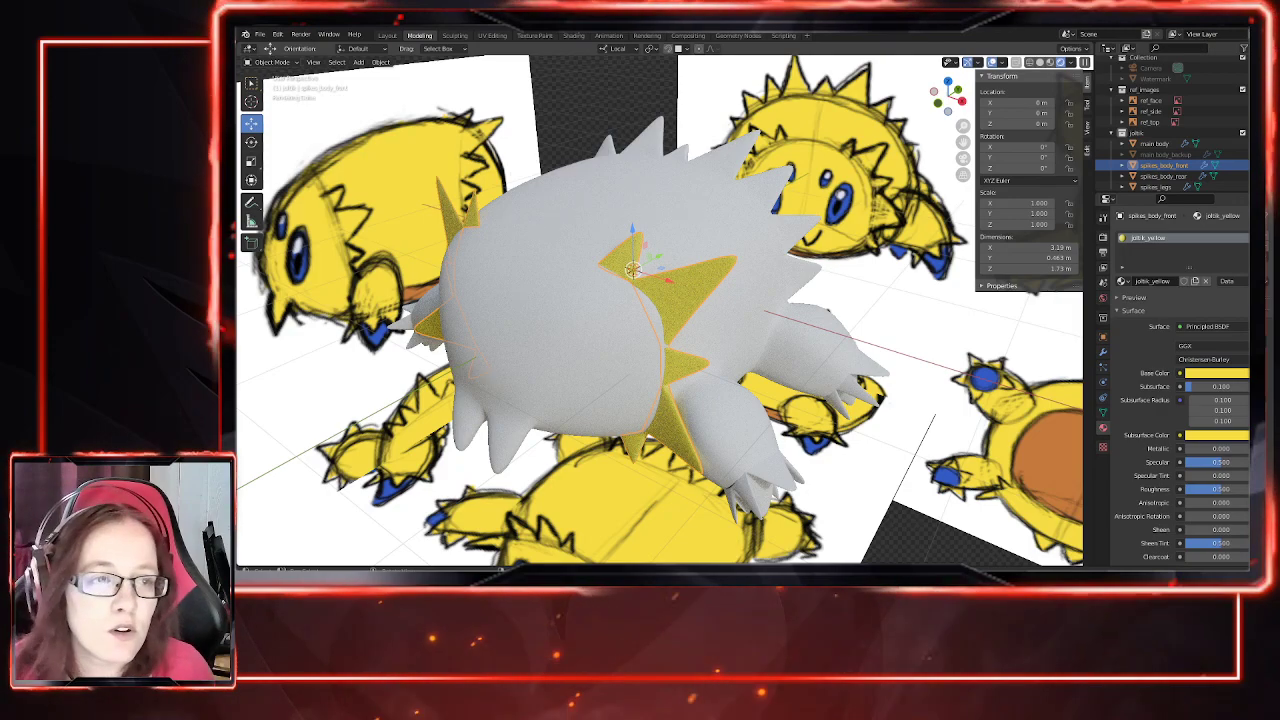
pyautogui.scroll(-1, 529, 404)
pyautogui.scroll(1, 529, 404)
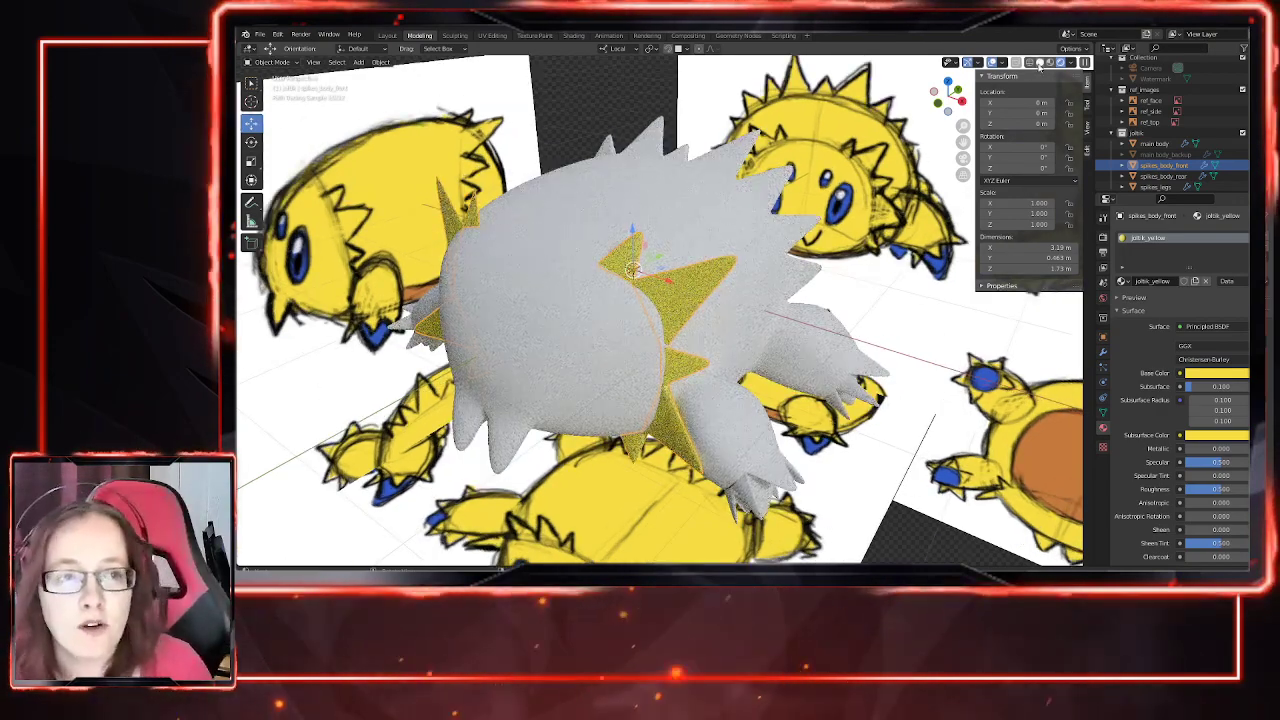
pyautogui.click(1040, 63)
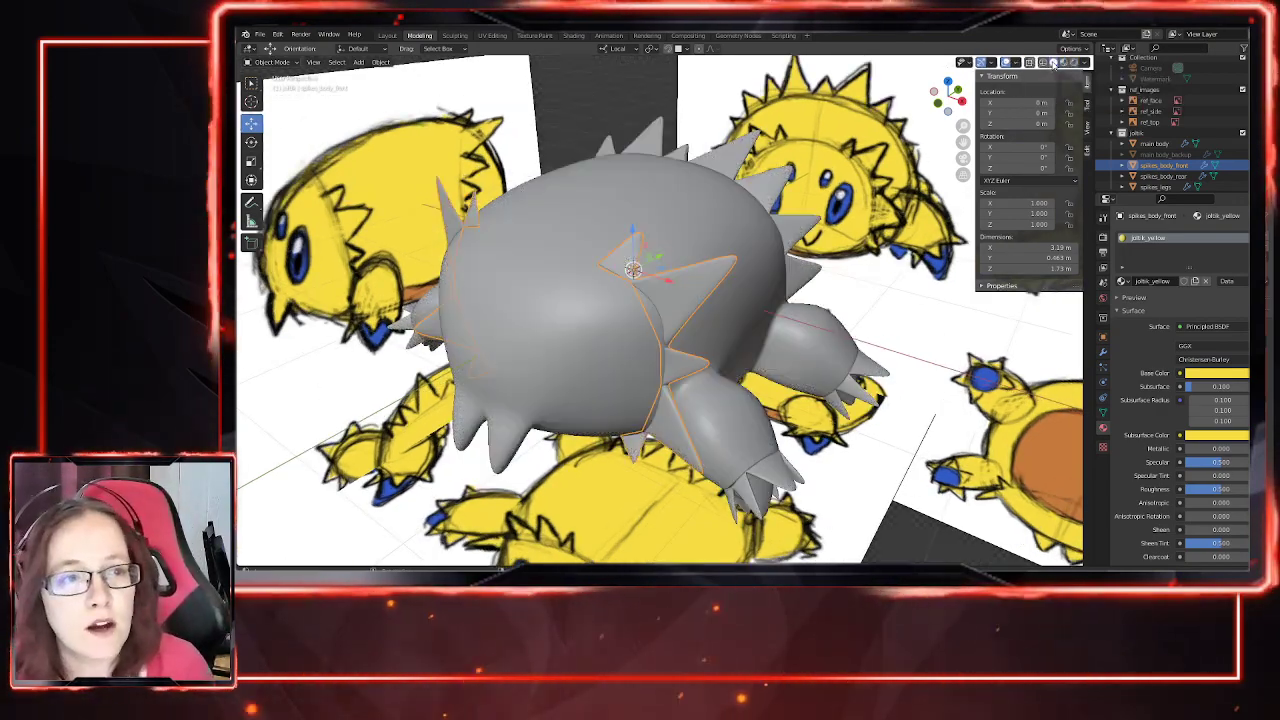
pyautogui.click(1075, 63)
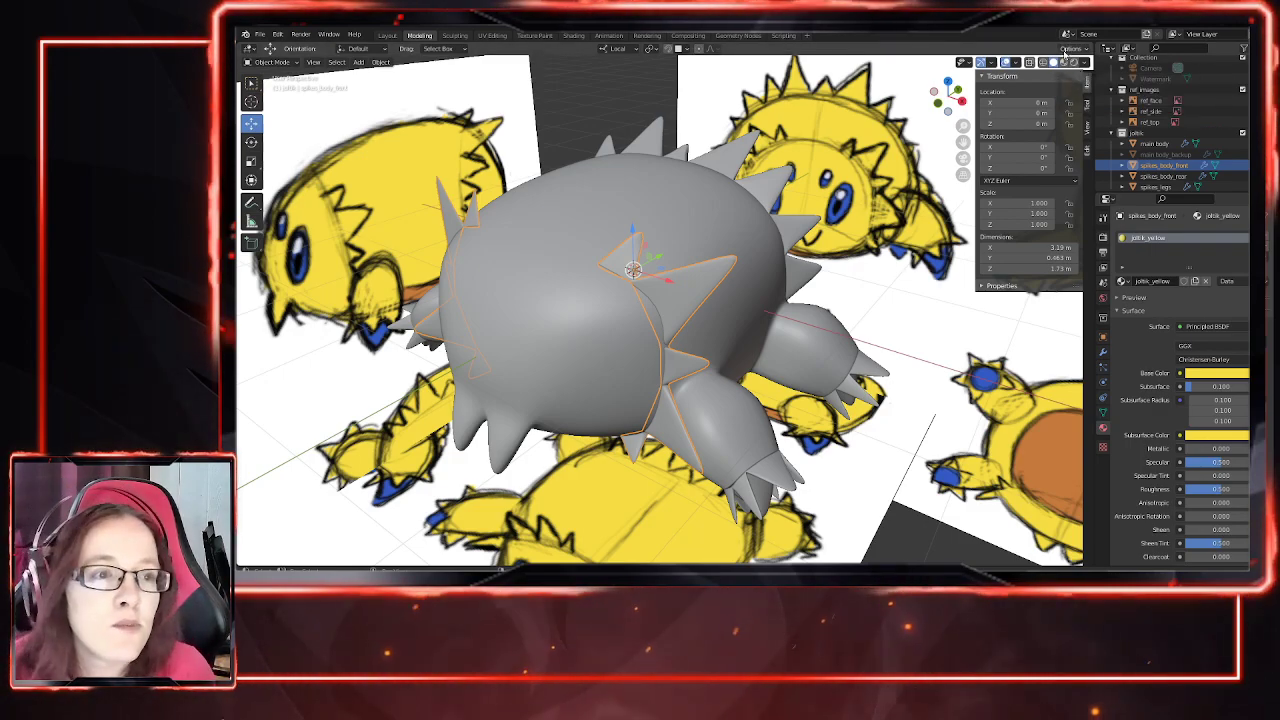
# Step: Assign the existing joltik_yellow material to the spikes_body_rear object
pyautogui.moveTo(769, 380); pyautogui.dragTo(722, 393, button='middle')
pyautogui.click(577, 372)
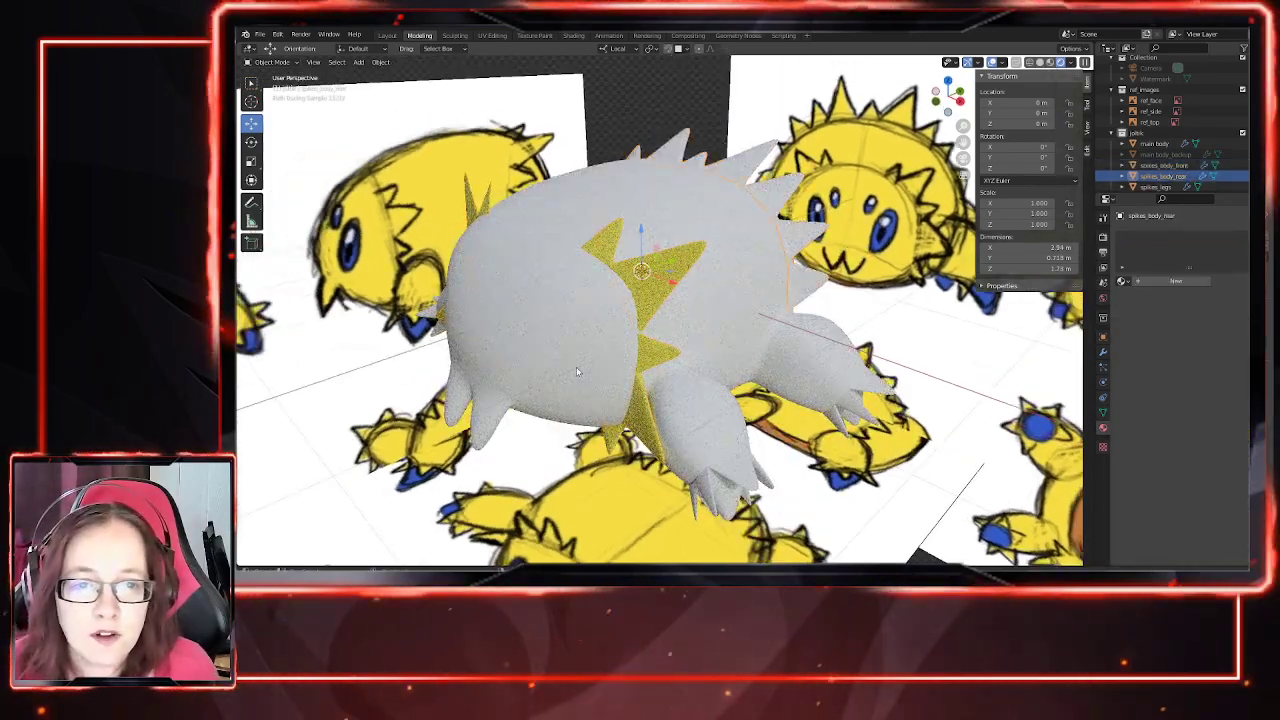
pyautogui.moveTo(763, 354); pyautogui.dragTo(678, 329, button='middle')
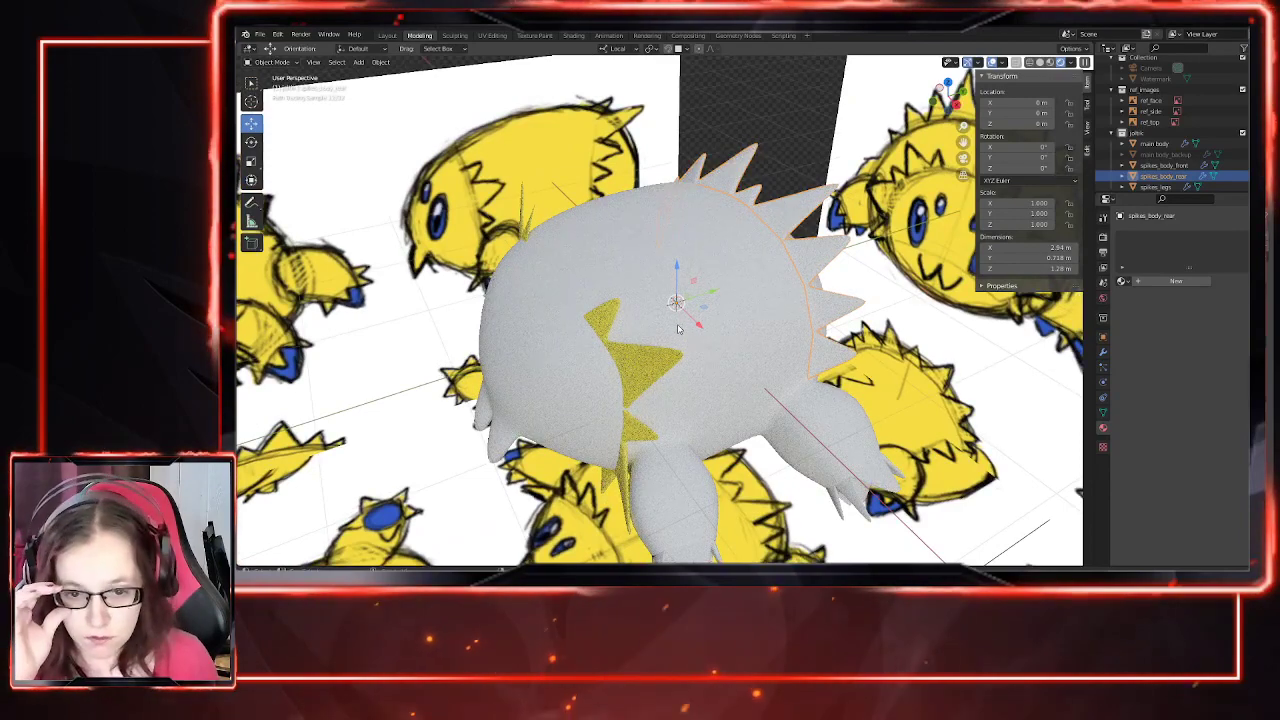
pyautogui.click(1122, 282)
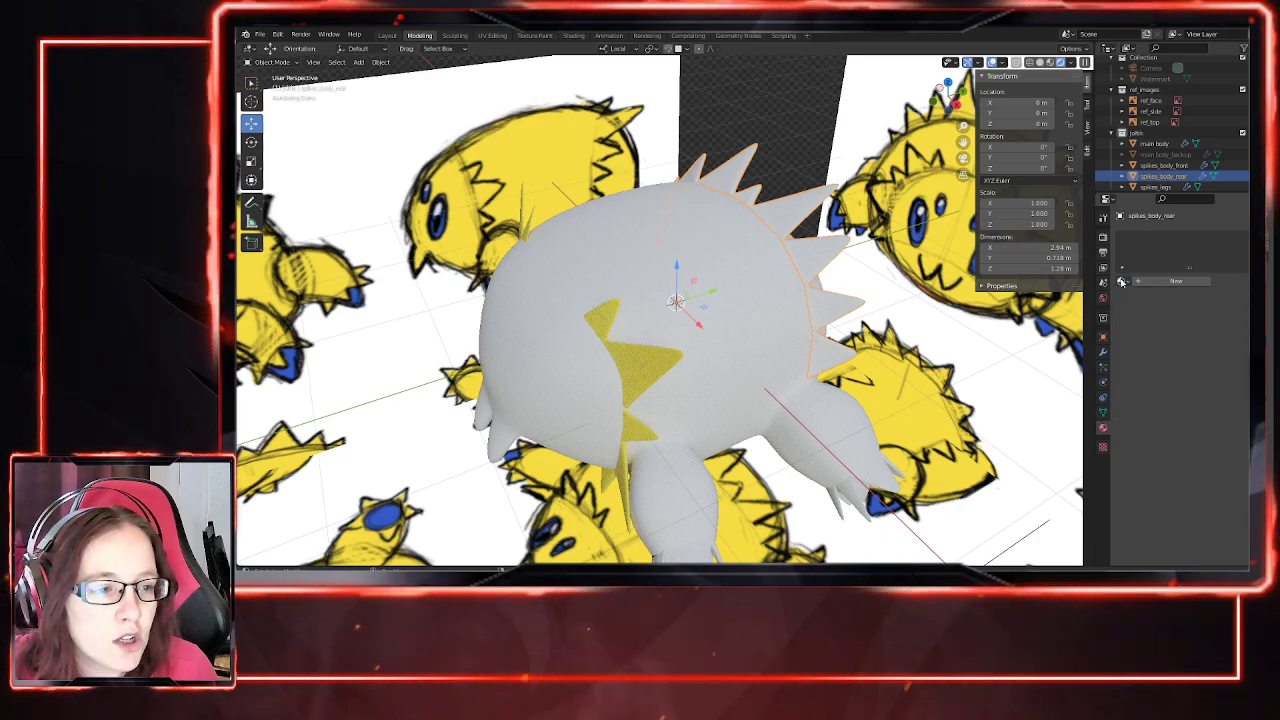
pyautogui.click(1150, 297)
# Step: Assign the existing joltik_yellow material to the spikes_legs object
pyautogui.moveTo(760, 475); pyautogui.dragTo(889, 414, button='middle')
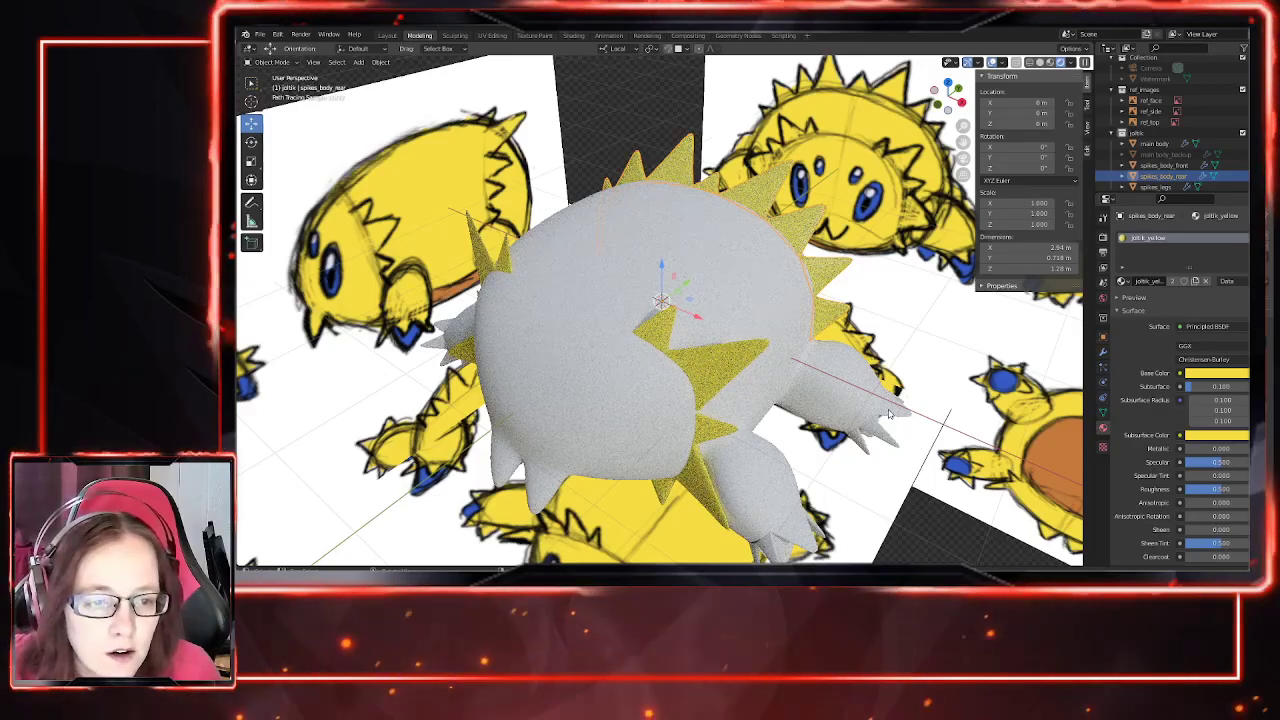
pyautogui.click(889, 414)
pyautogui.moveTo(843, 525); pyautogui.dragTo(900, 480, button='middle')
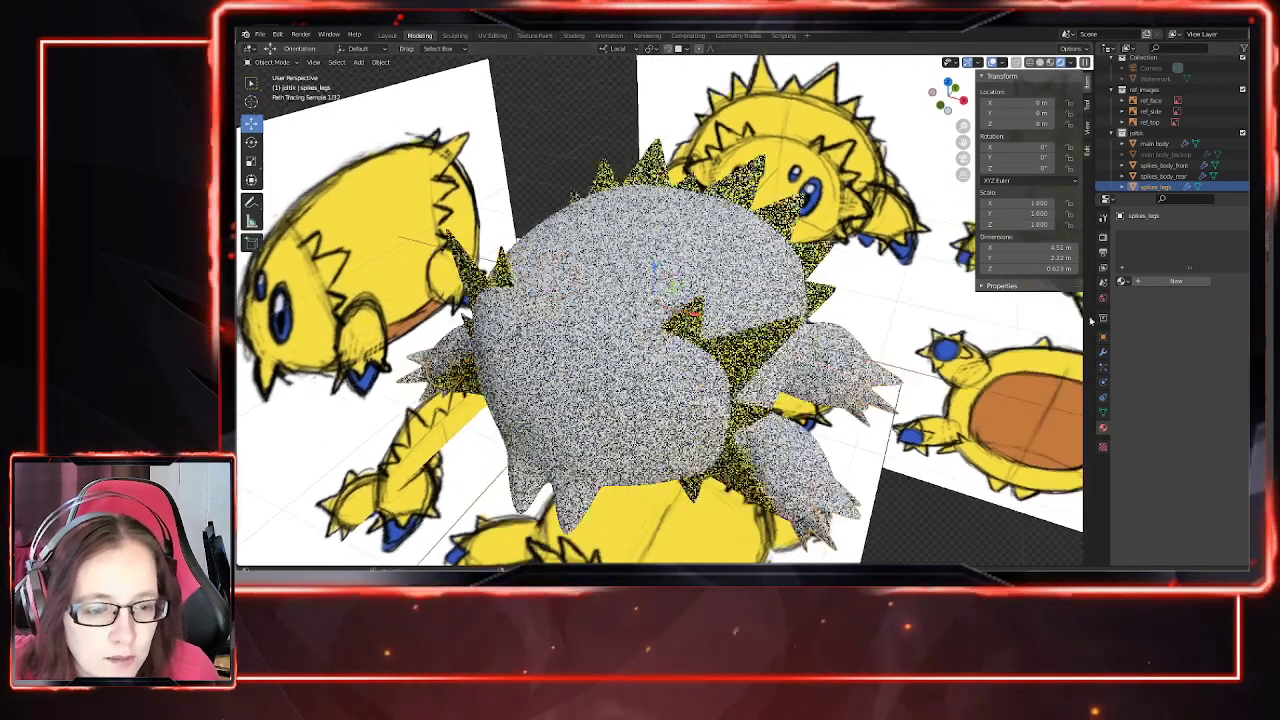
pyautogui.click(1122, 281)
pyautogui.click(1150, 298)
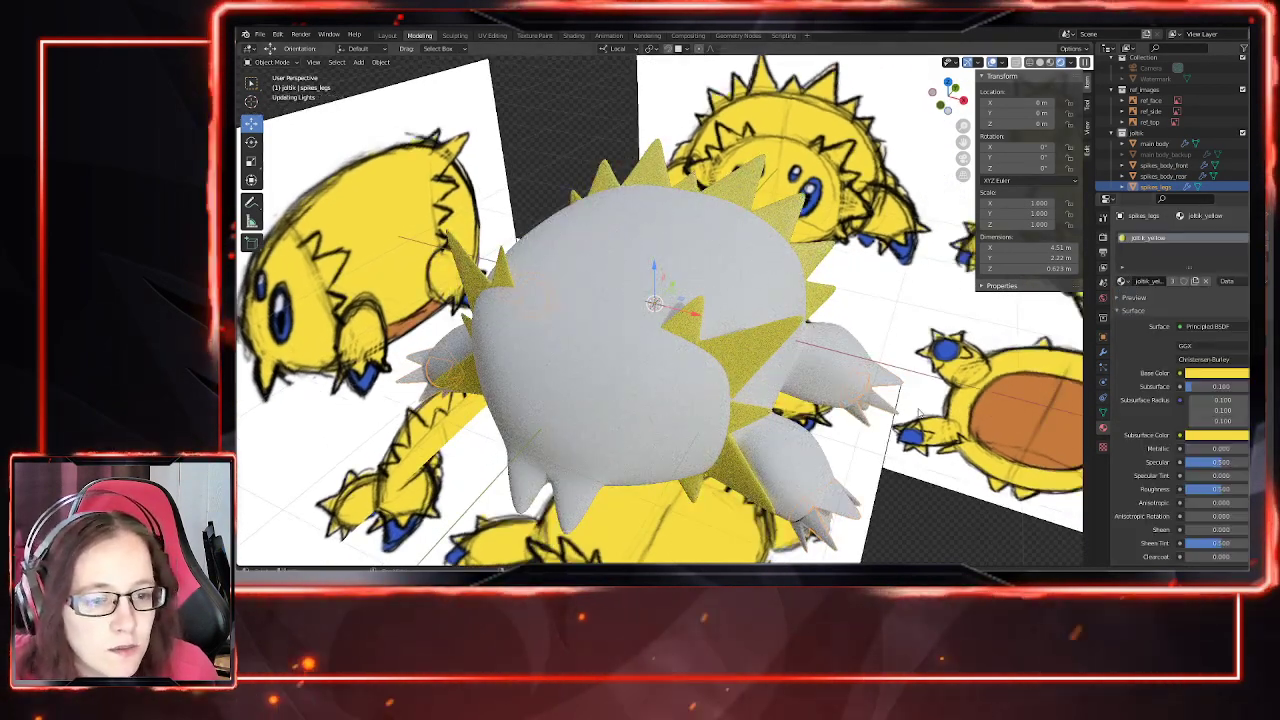
# Step: Assign the existing joltik_yellow material to the main body and check the fully yellow model in rendered shading
pyautogui.moveTo(750, 470); pyautogui.dragTo(719, 400, button='middle')
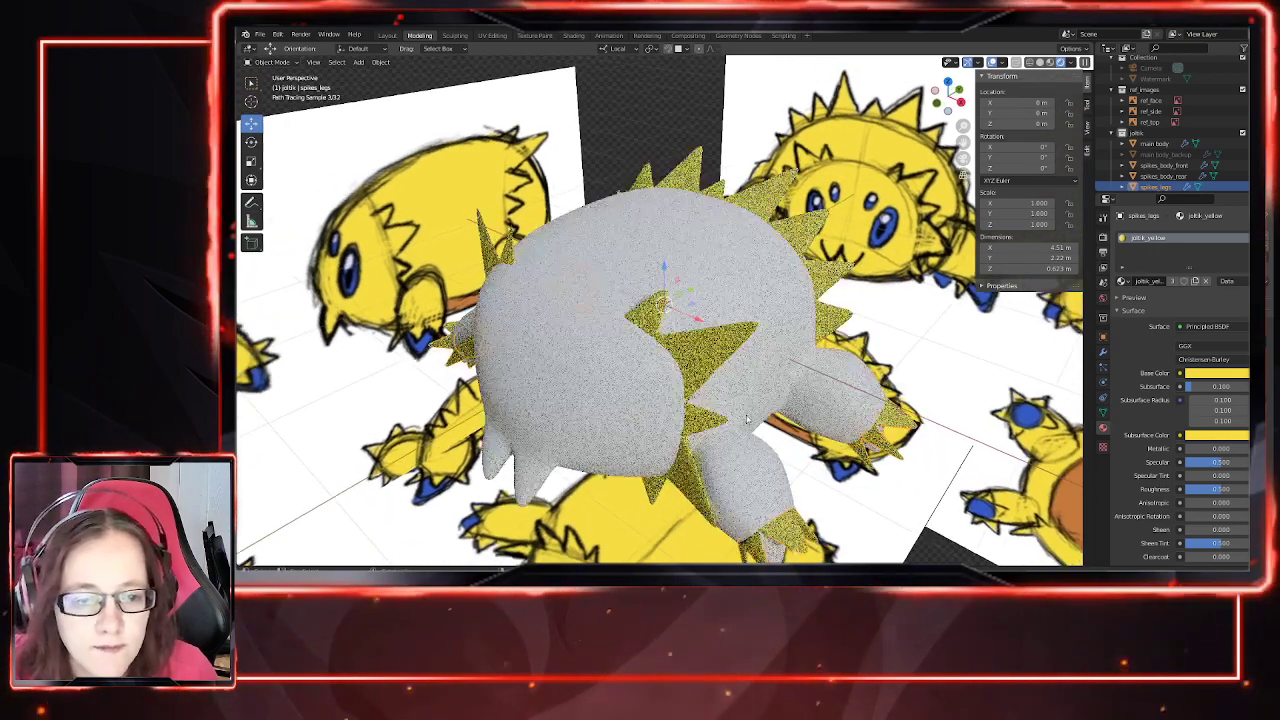
pyautogui.click(719, 400)
pyautogui.click(1122, 281)
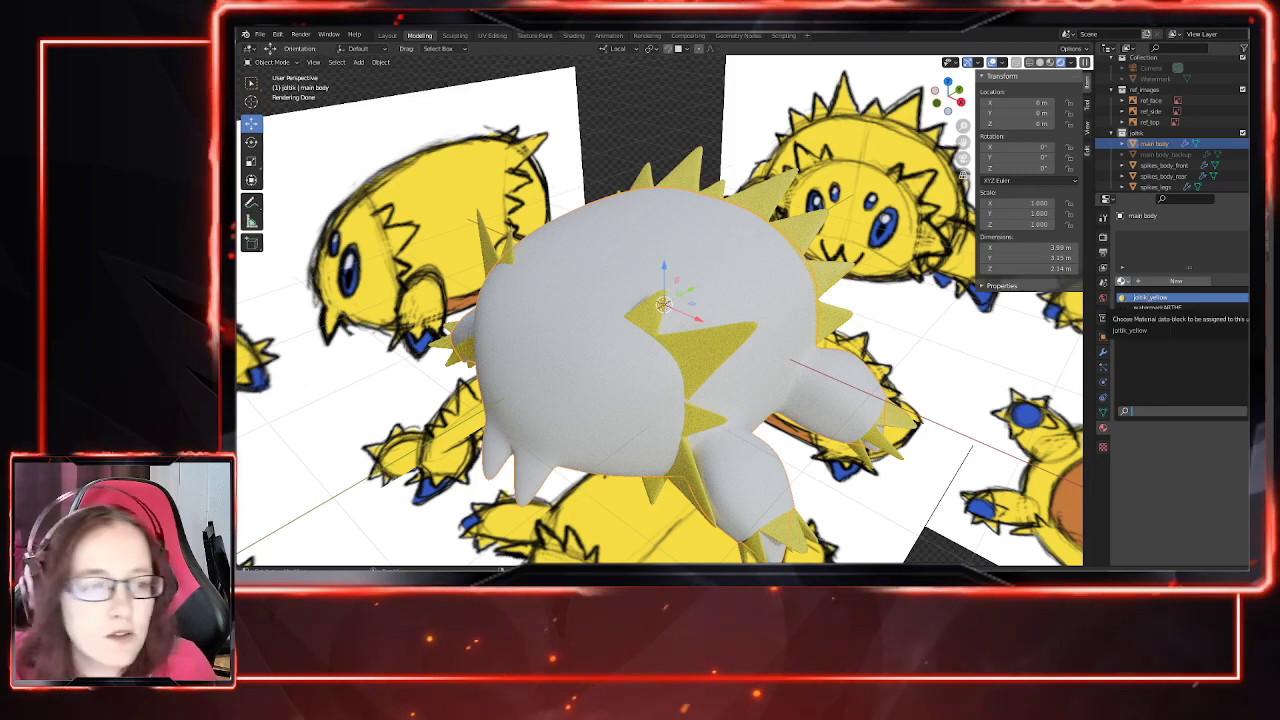
pyautogui.click(1148, 299)
pyautogui.scroll(-2, 834, 420)
pyautogui.moveTo(834, 420)
pyautogui.mouseDown(button='middle')
pyautogui.moveTo(842, 436)
pyautogui.moveTo(838, 406)
pyautogui.mouseUp(button='middle')
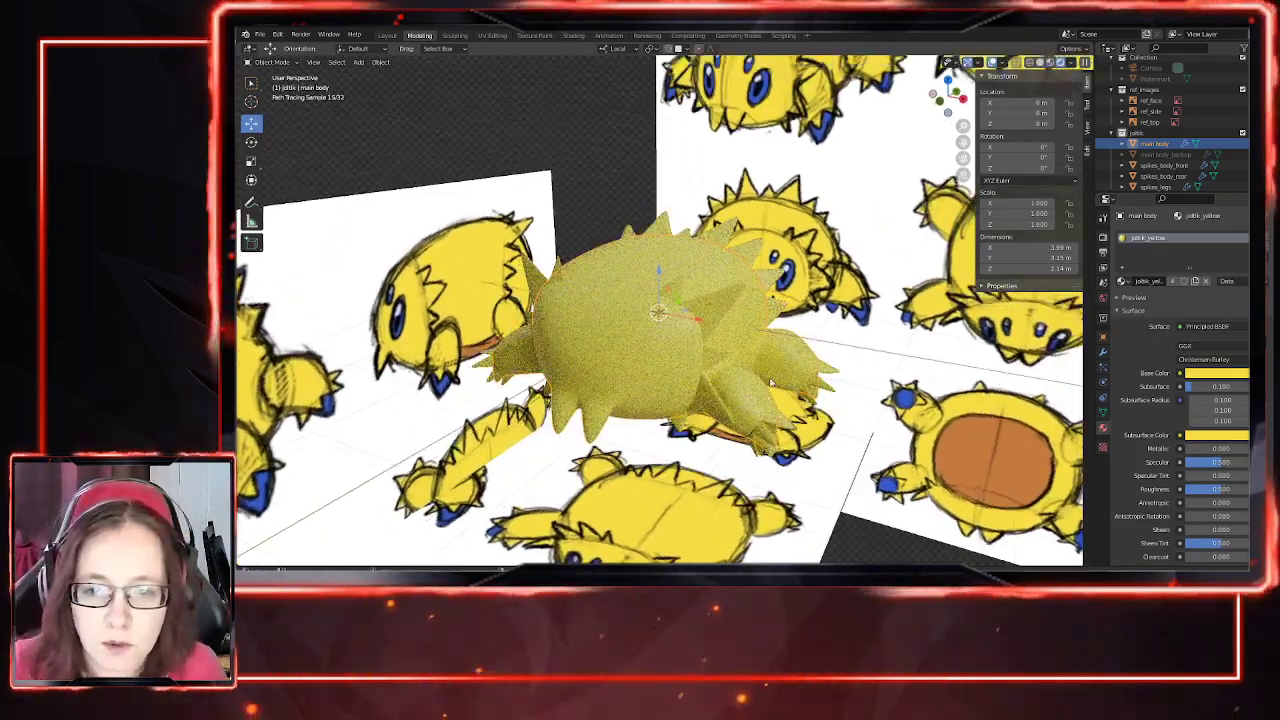
pyautogui.scroll(2, 587, 374)
pyautogui.scroll(-2, 802, 489)
pyautogui.moveTo(738, 436); pyautogui.dragTo(731, 443, button='middle')
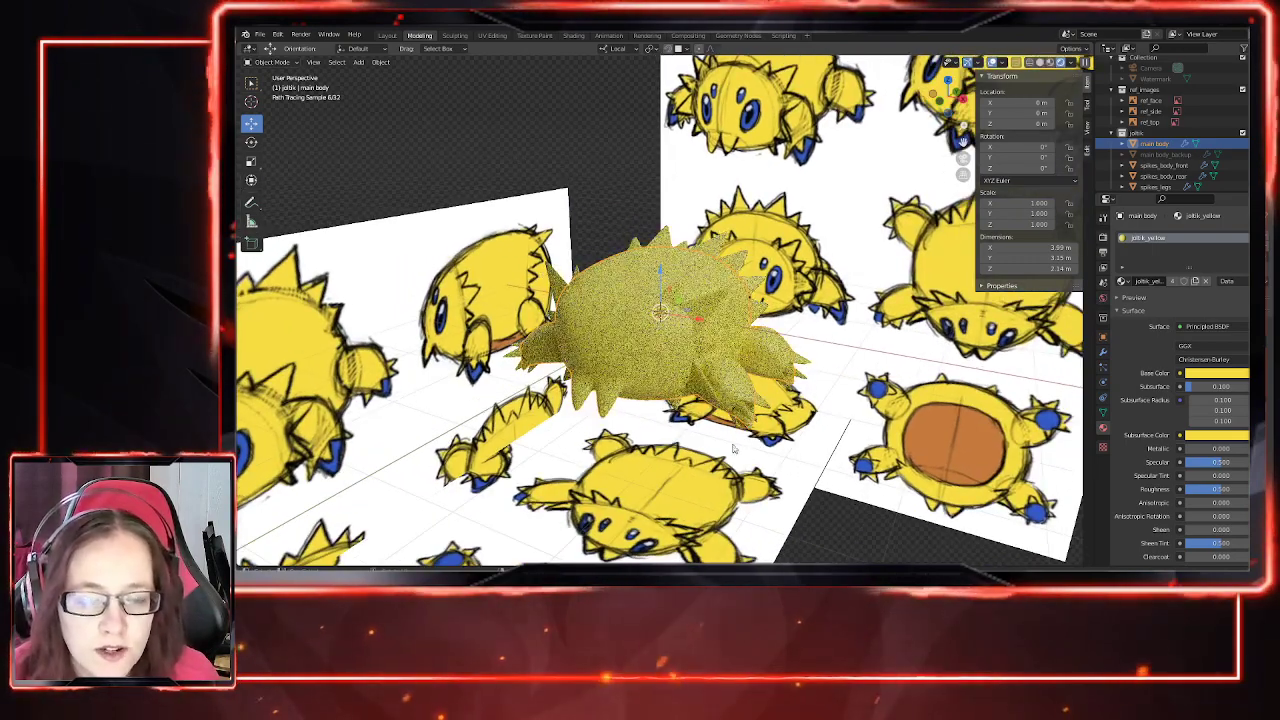
# Step: Enter Edit Mode on the main body, clear the selection and select a face near the front leg's claw tip in face select mode and solid shading
pyautogui.press('Tab')
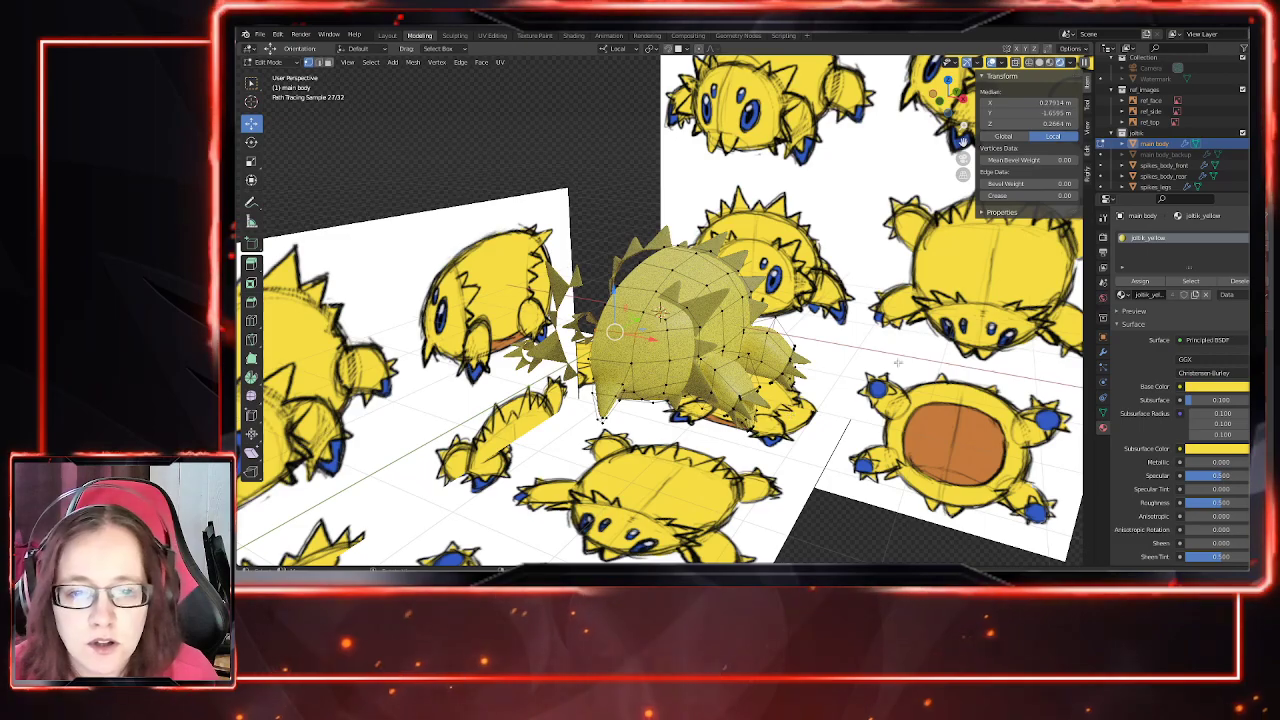
pyautogui.press('Tab')
pyautogui.press('Tab')
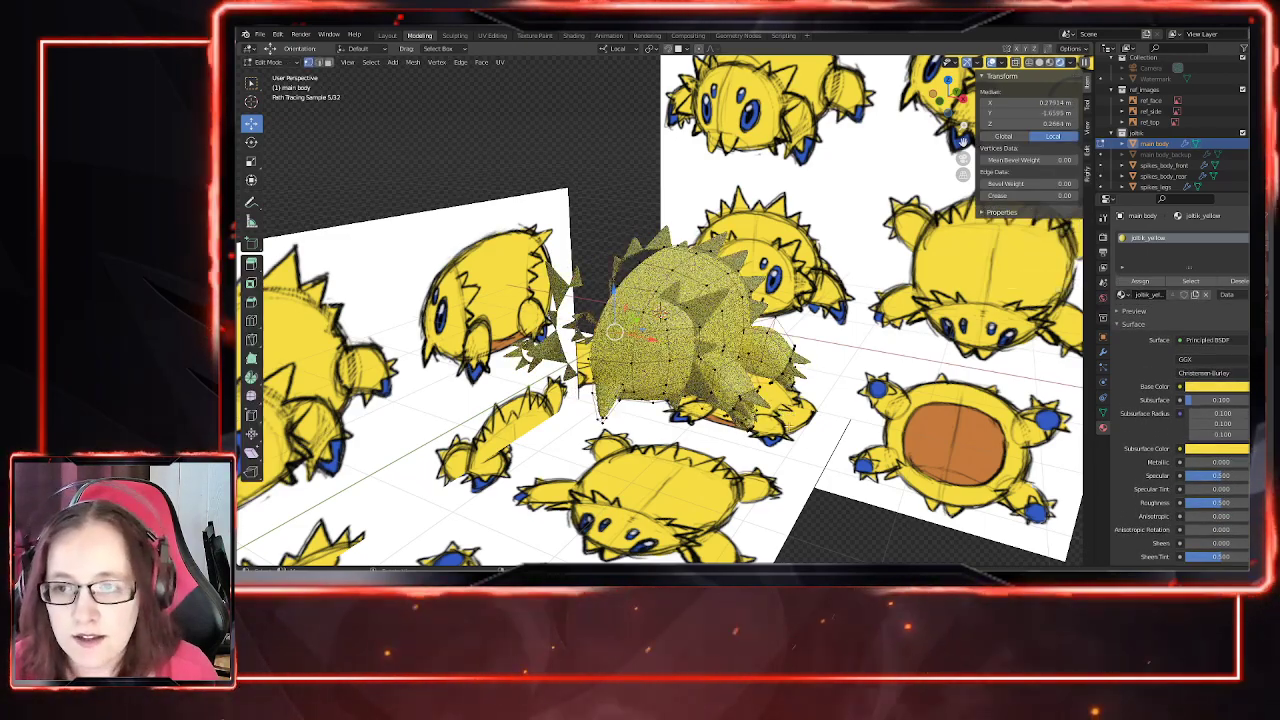
pyautogui.hotkey('alt', 'a')
pyautogui.keyDown('shift'); pyautogui.moveTo(783, 416); pyautogui.dragTo(887, 520, button='middle'); pyautogui.keyUp('shift')
pyautogui.scroll(2, 700, 340)
pyautogui.scroll(1, 818, 444)
pyautogui.scroll(-2, 754, 440)
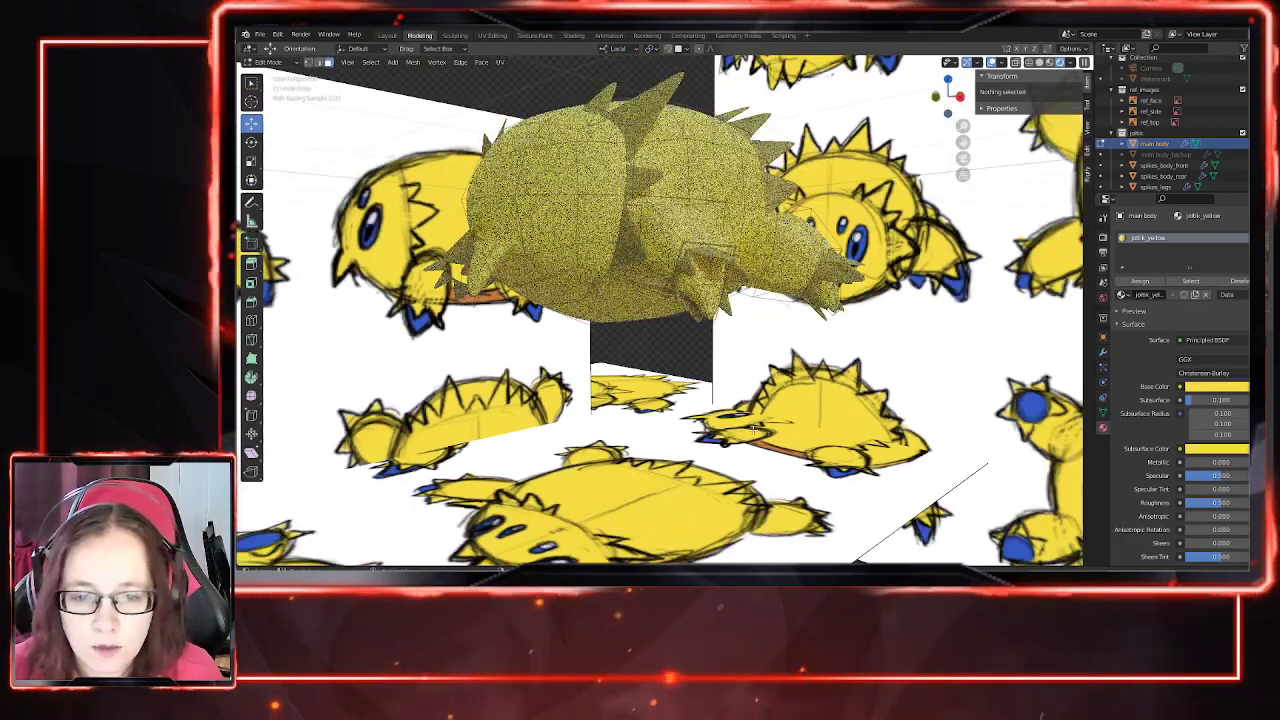
pyautogui.moveTo(752, 440); pyautogui.dragTo(782, 441, button='middle')
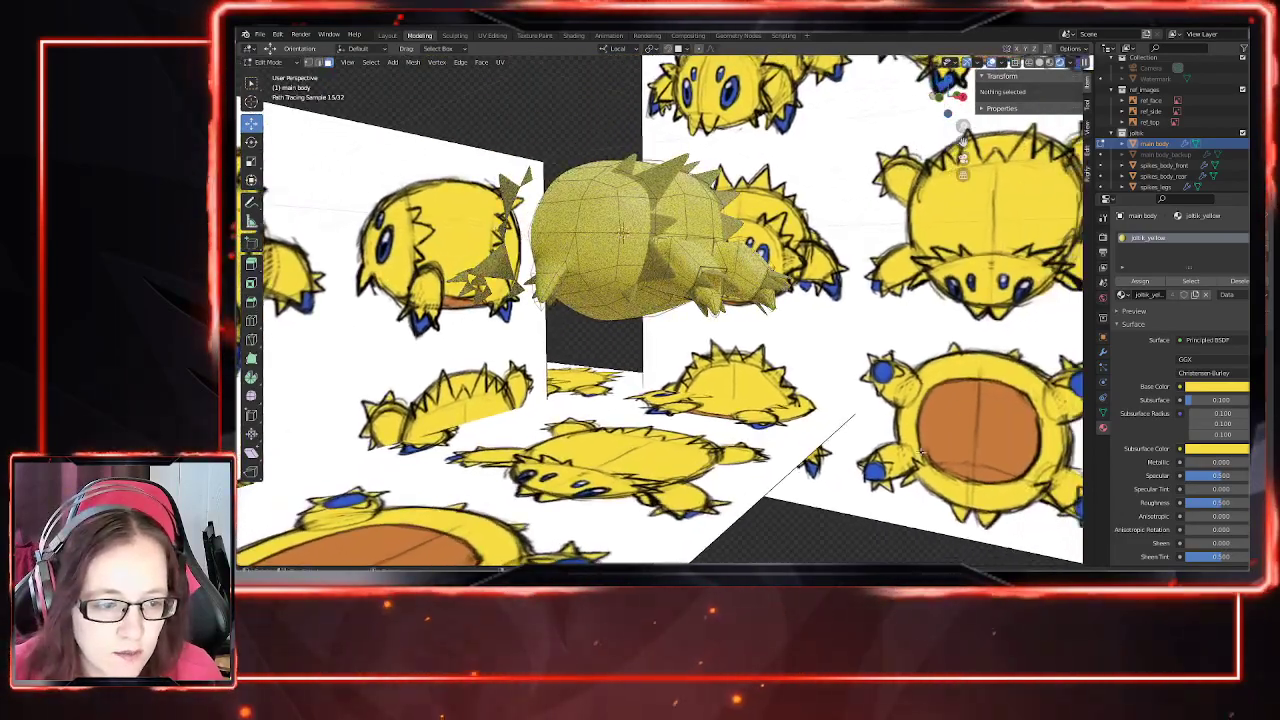
pyautogui.moveTo(747, 402); pyautogui.dragTo(720, 403, button='middle')
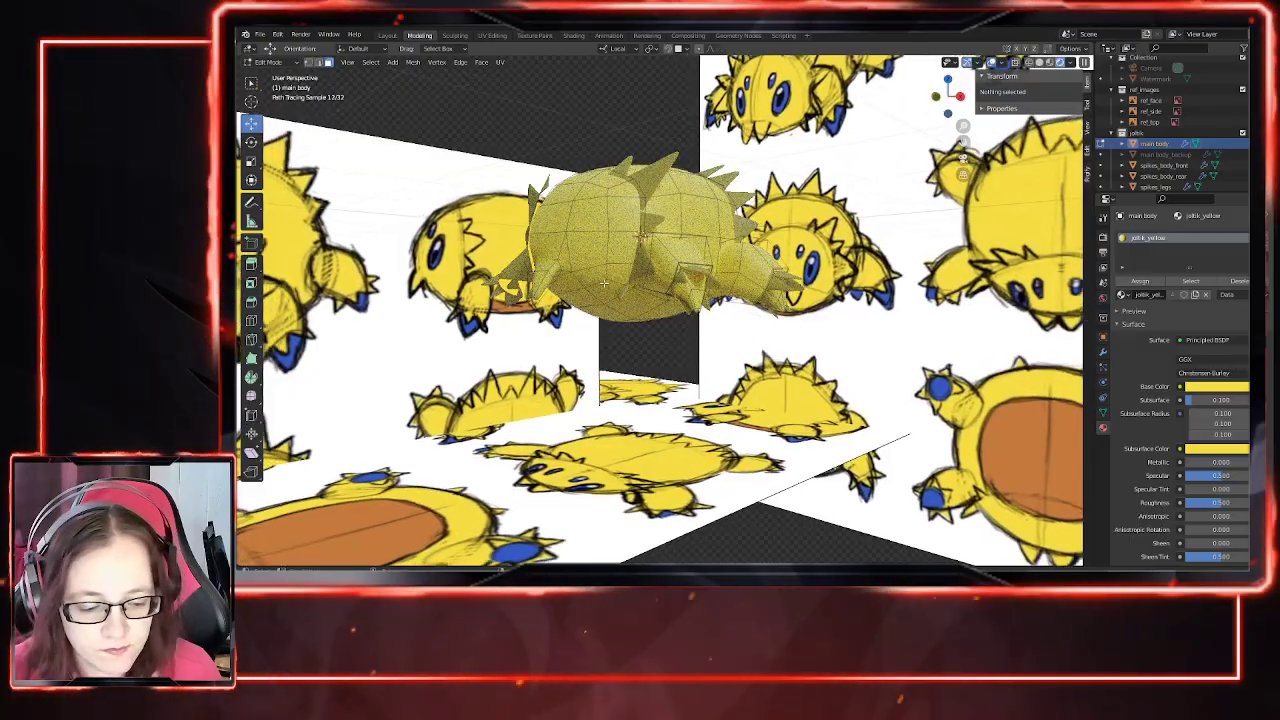
pyautogui.scroll(2, 720, 403)
pyautogui.scroll(1, 697, 349)
pyautogui.keyDown('shift'); pyautogui.moveTo(697, 349); pyautogui.dragTo(672, 406, button='middle'); pyautogui.keyUp('shift')
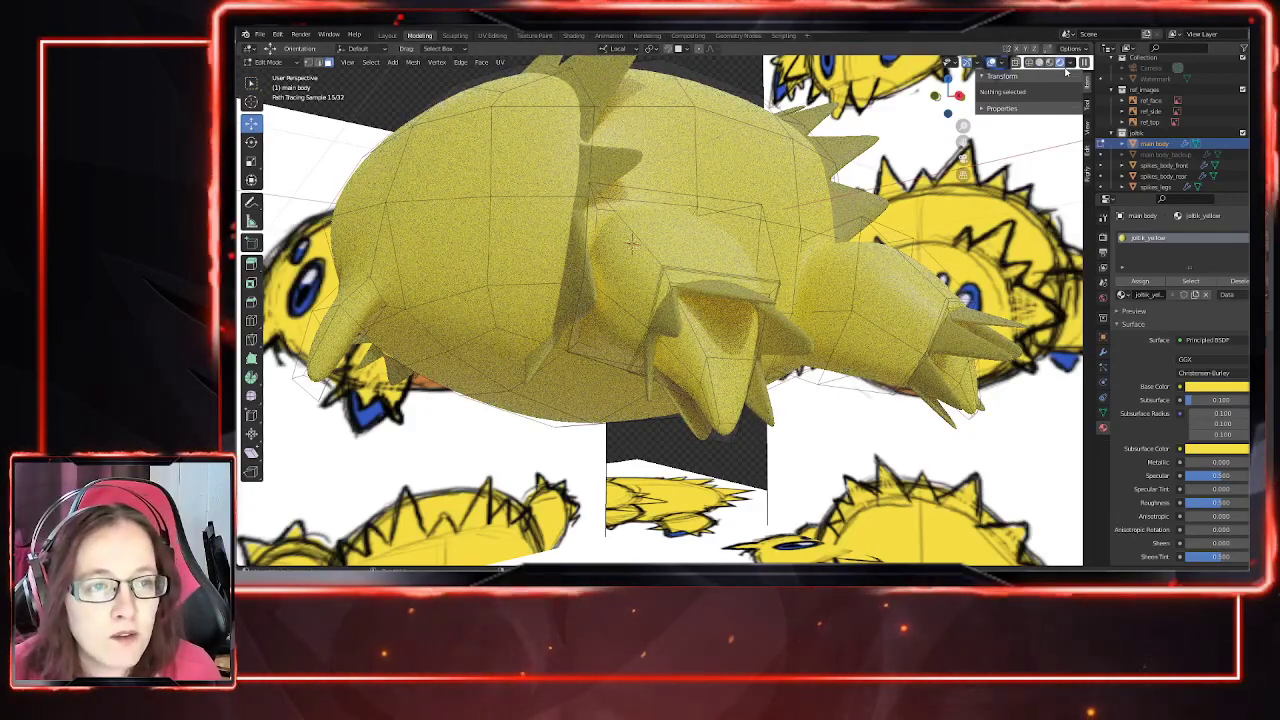
pyautogui.click(1040, 63)
pyautogui.click(716, 400)
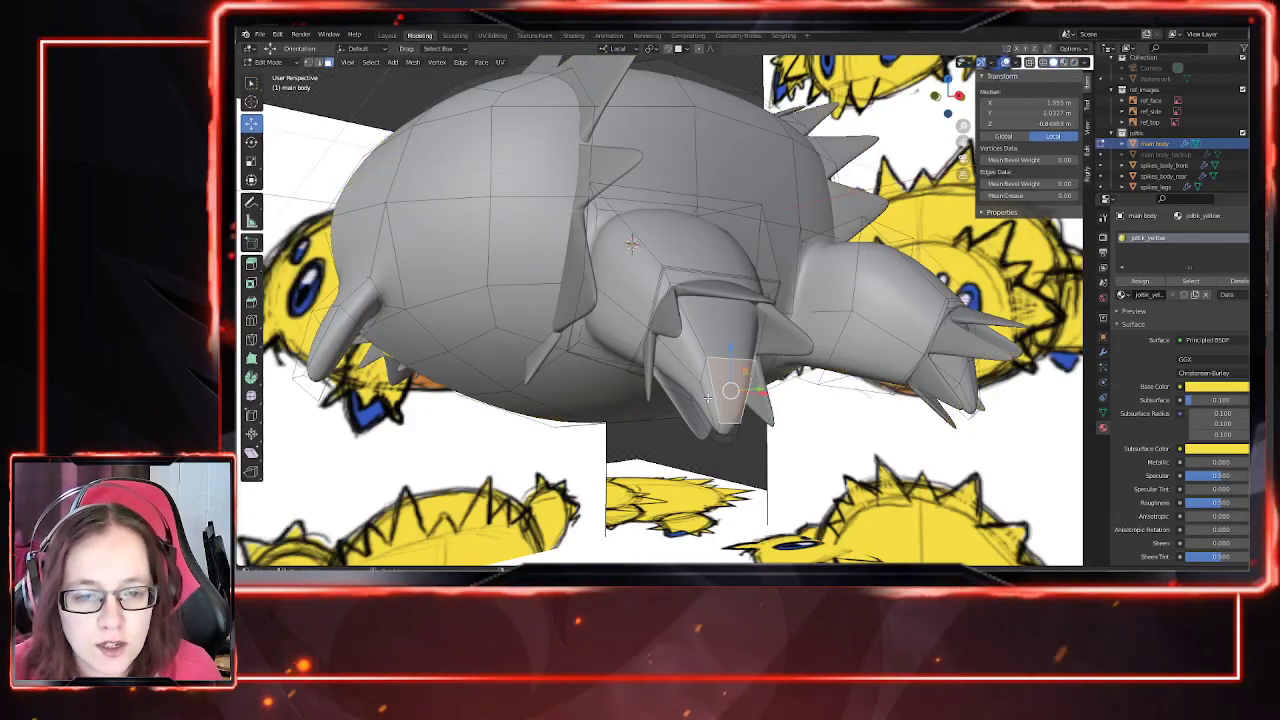
# Step: Extend the face selection around the front leg's claw tip and grow it once to cover the claw
pyautogui.moveTo(755, 454); pyautogui.dragTo(560, 448, button='middle')
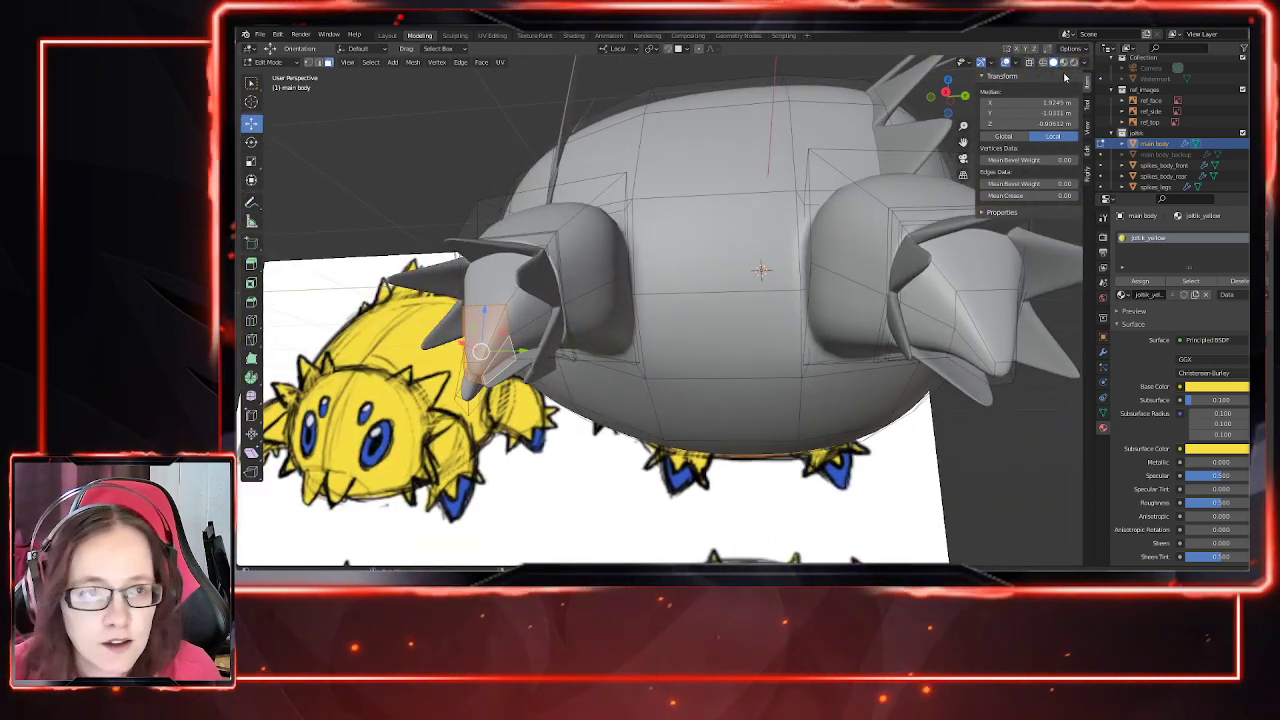
pyautogui.click(1062, 63)
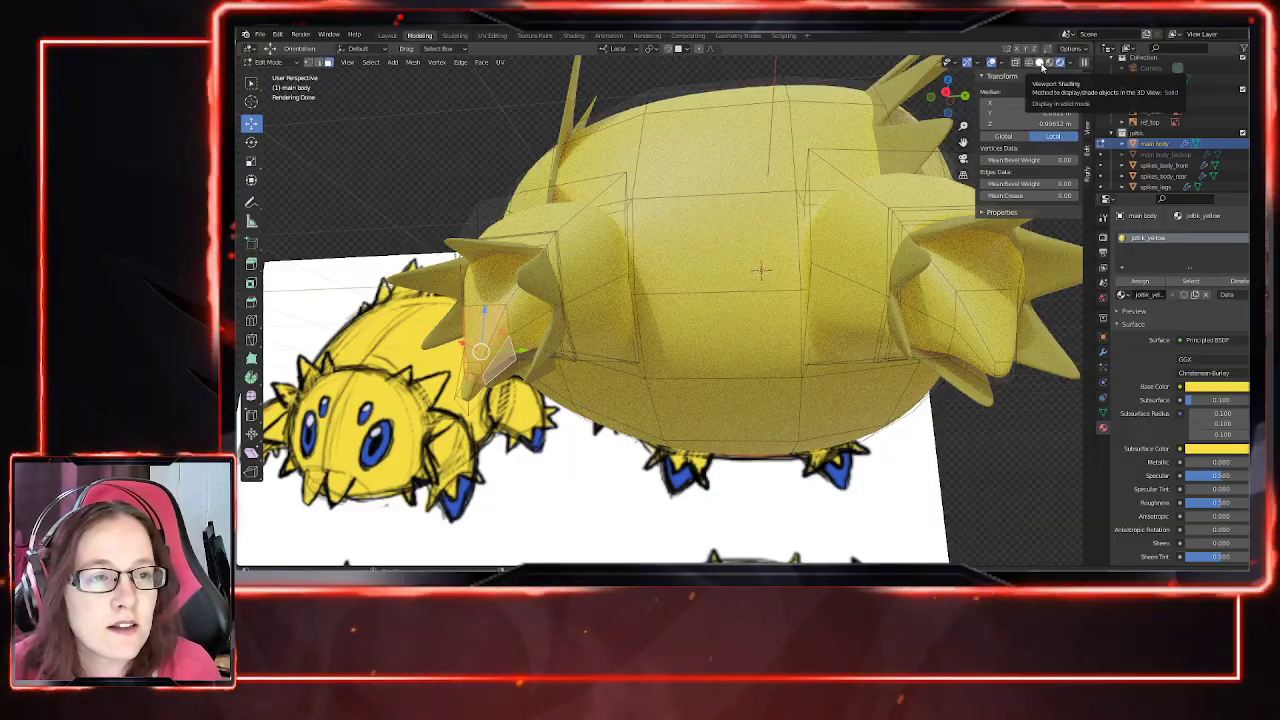
pyautogui.moveTo(640, 310)
pyautogui.mouseDown(button='middle')
pyautogui.moveTo(700, 350)
pyautogui.moveTo(745, 405)
pyautogui.moveTo(820, 385)
pyautogui.moveTo(853, 415)
pyautogui.mouseUp(button='middle')
pyautogui.click(1041, 62)
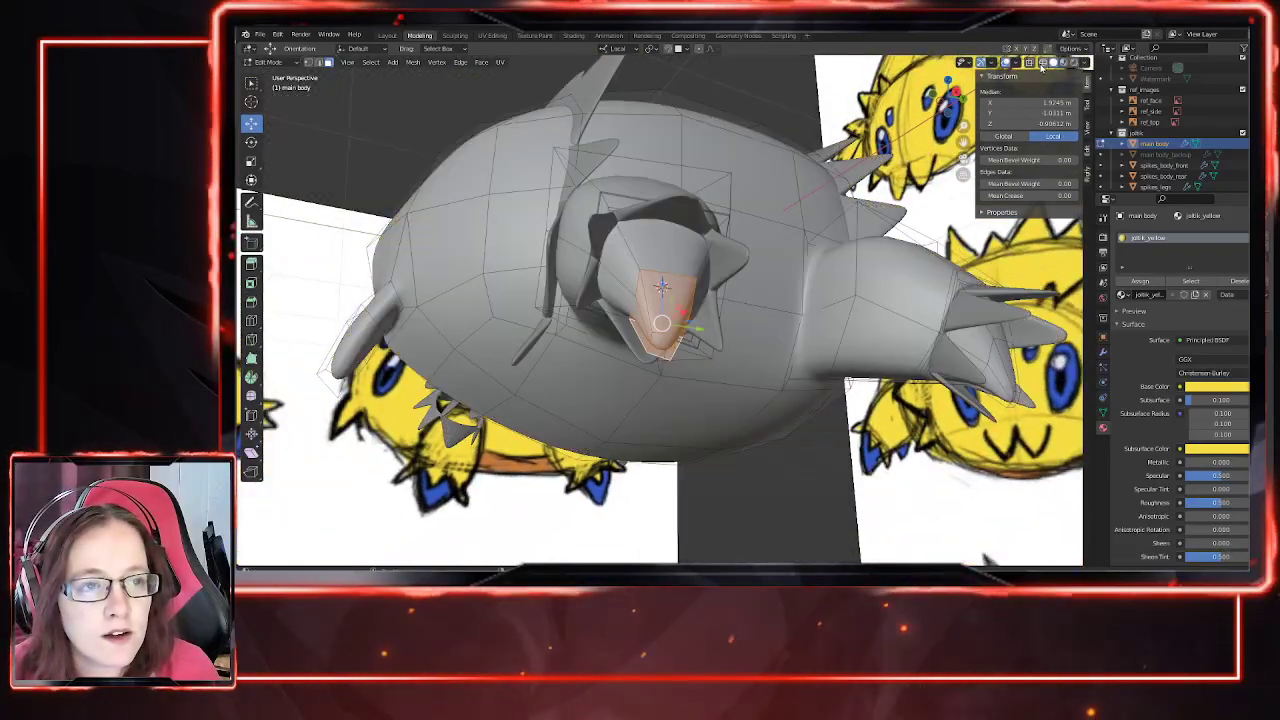
pyautogui.moveTo(746, 437); pyautogui.dragTo(690, 395, button='middle')
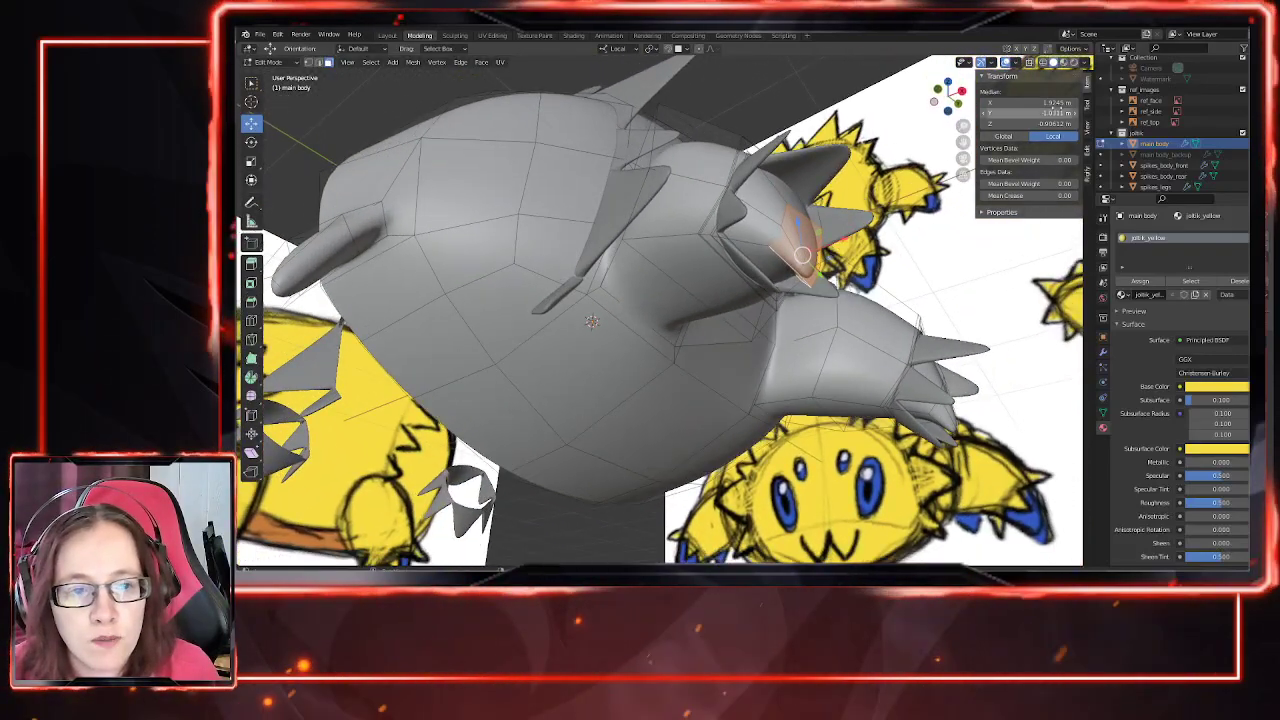
pyautogui.click(1074, 63)
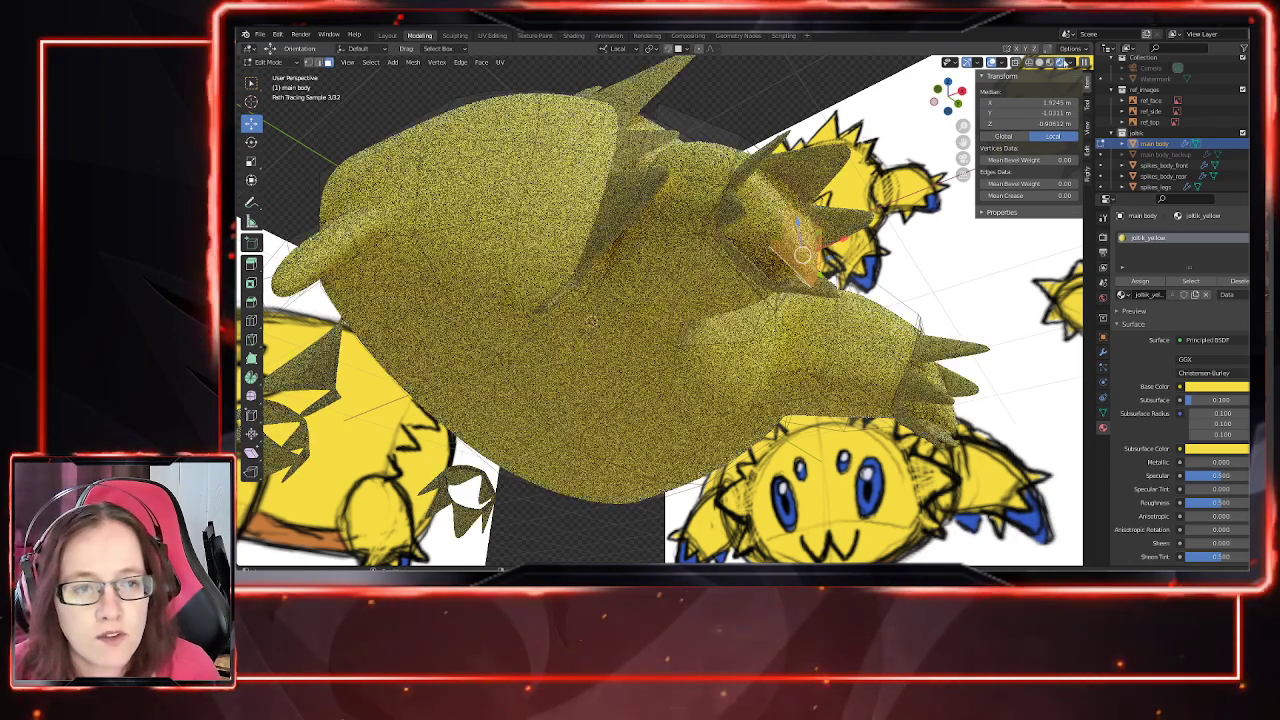
pyautogui.click(1041, 62)
pyautogui.moveTo(830, 300); pyautogui.dragTo(803, 351, button='middle')
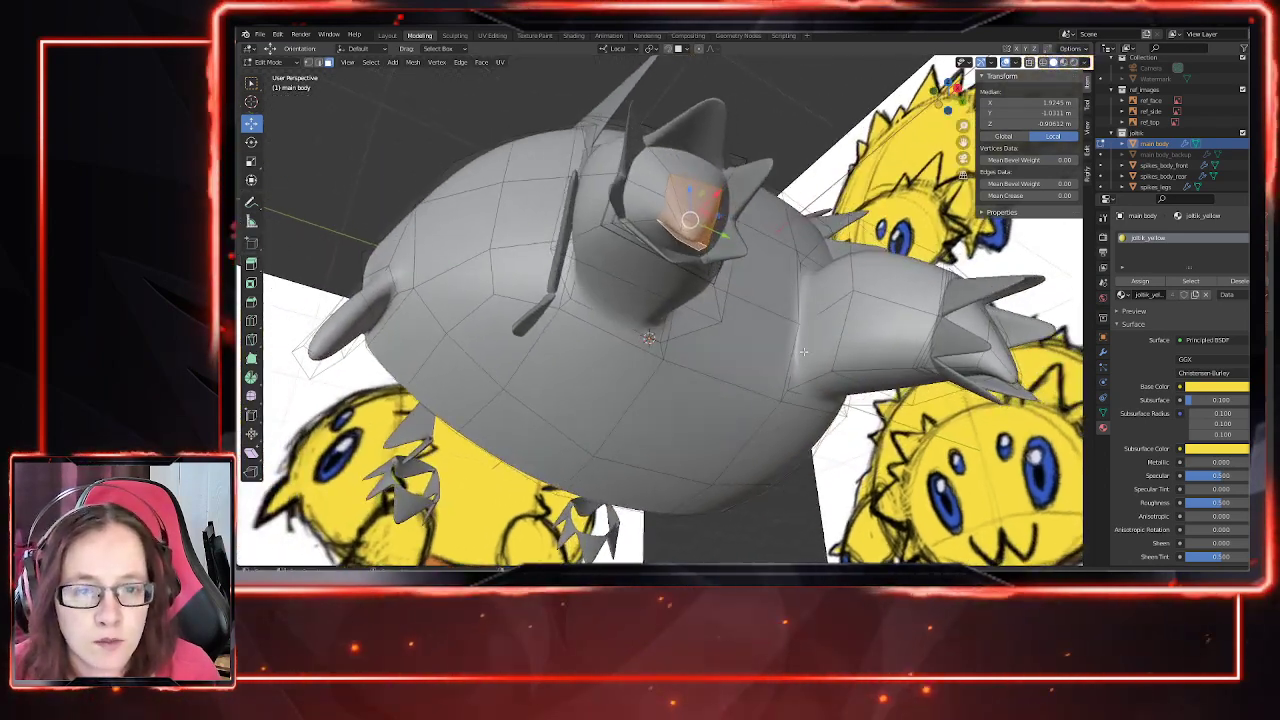
pyautogui.press('ctrl+KP_Add')
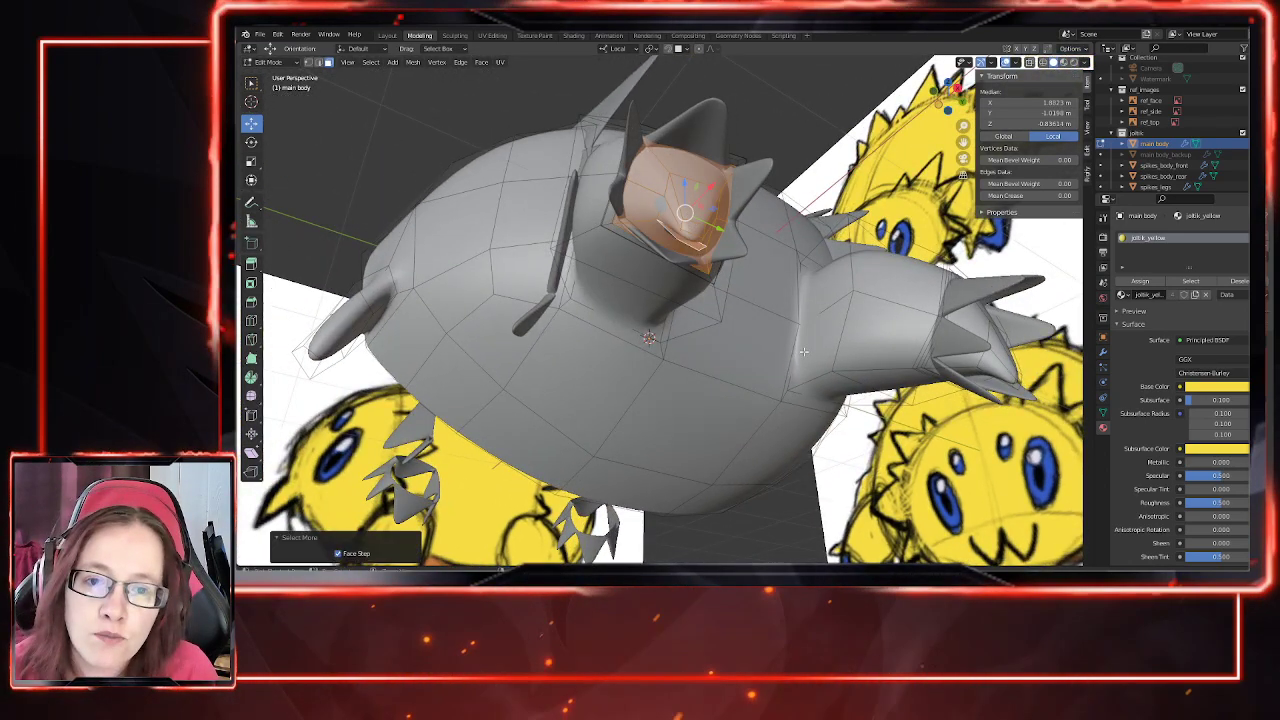
# Step: Add a second material slot to the main body and create a new material in it named joltik_claws
pyautogui.moveTo(660, 292); pyautogui.dragTo(875, 358, button='middle')
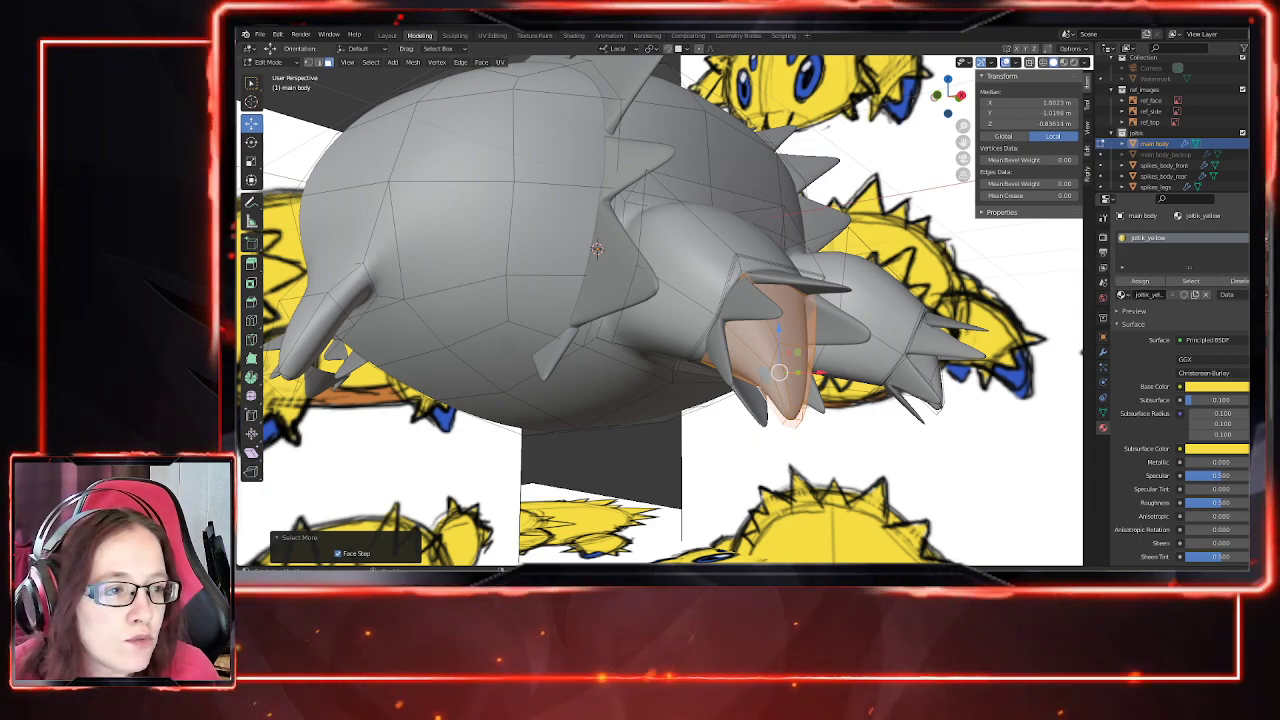
pyautogui.click(1259, 238)
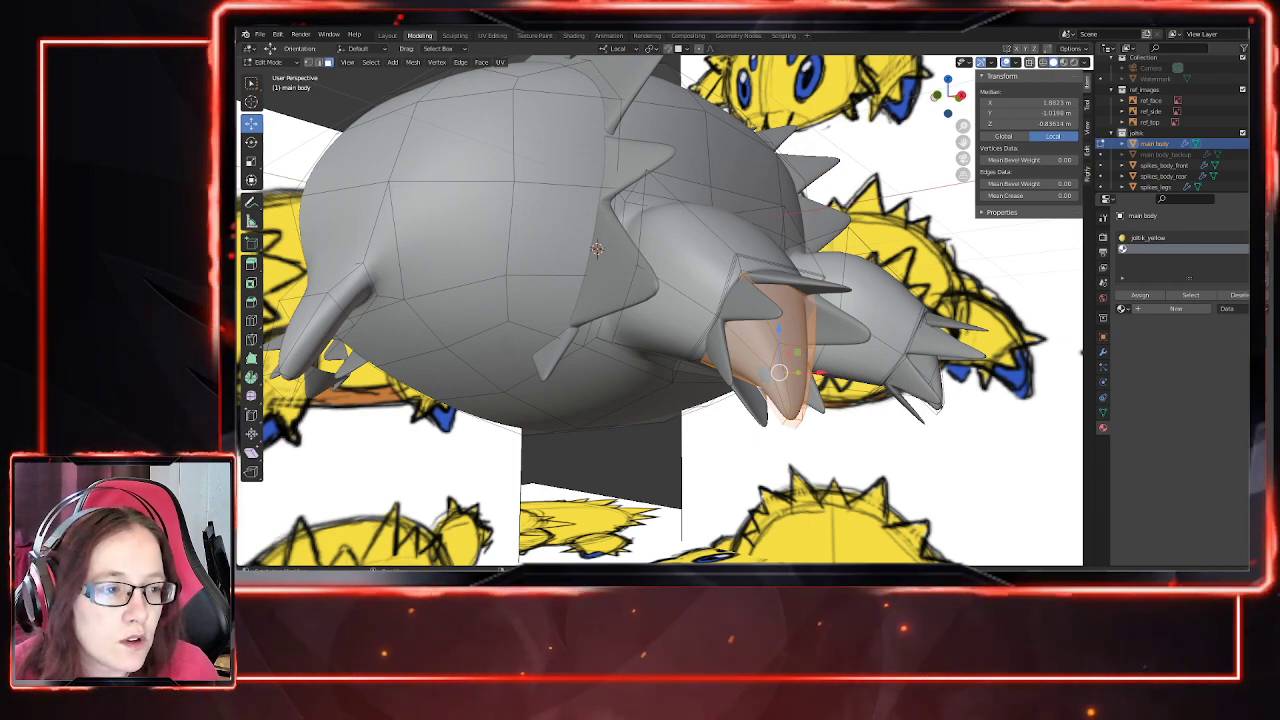
pyautogui.click(1172, 308)
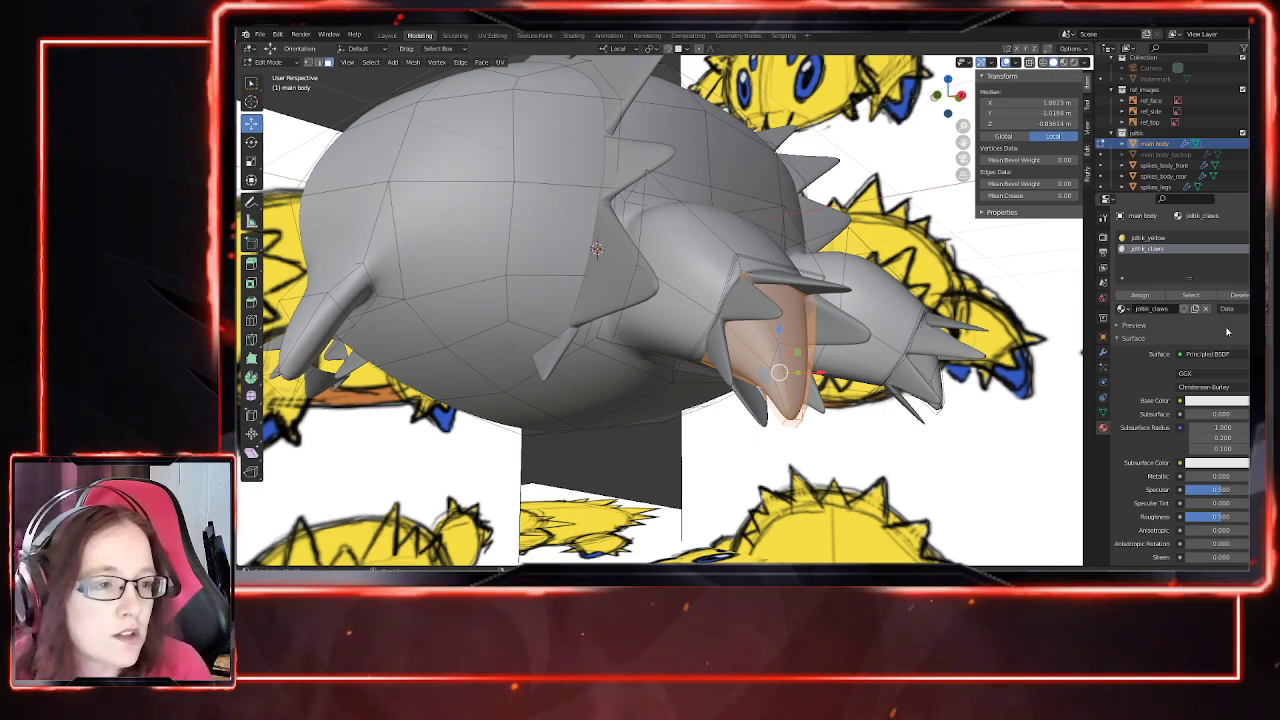
# Step: Set the joltik_claws base color to the blue sampled from a claw in the reference drawings
pyautogui.moveTo(879, 445); pyautogui.dragTo(805, 444, button='middle')
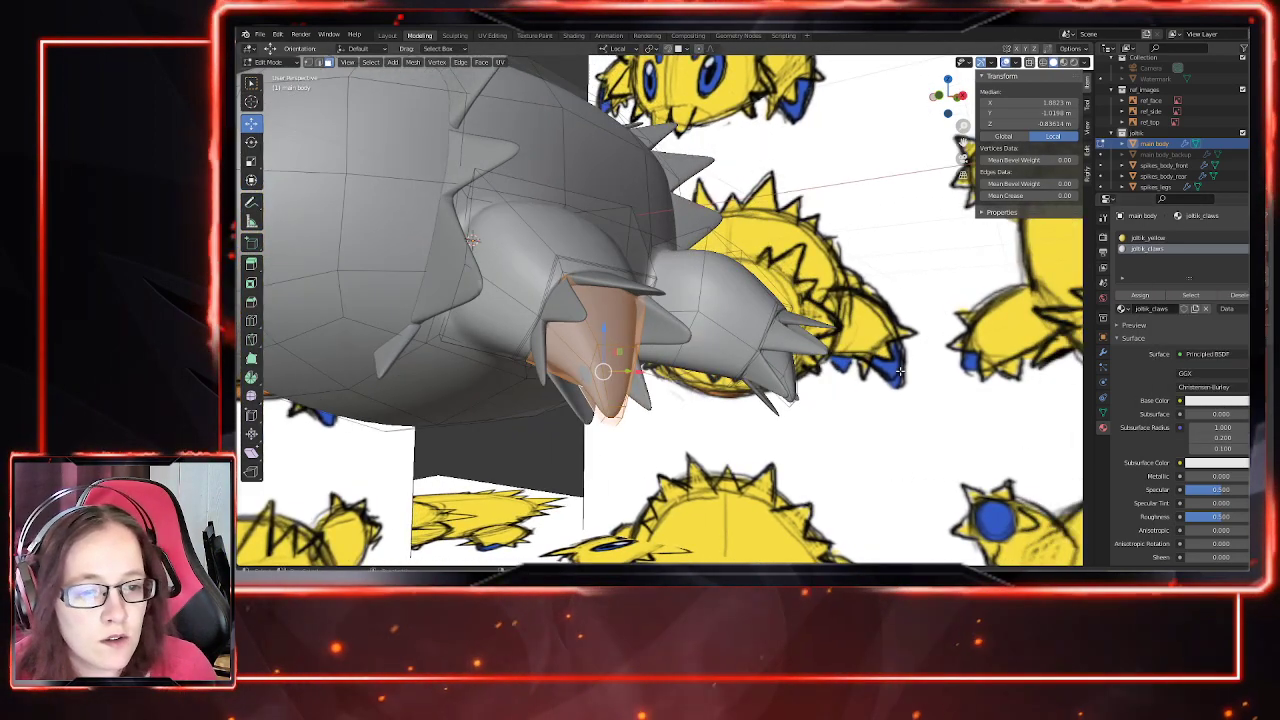
pyautogui.hotkey('alt', 'a')
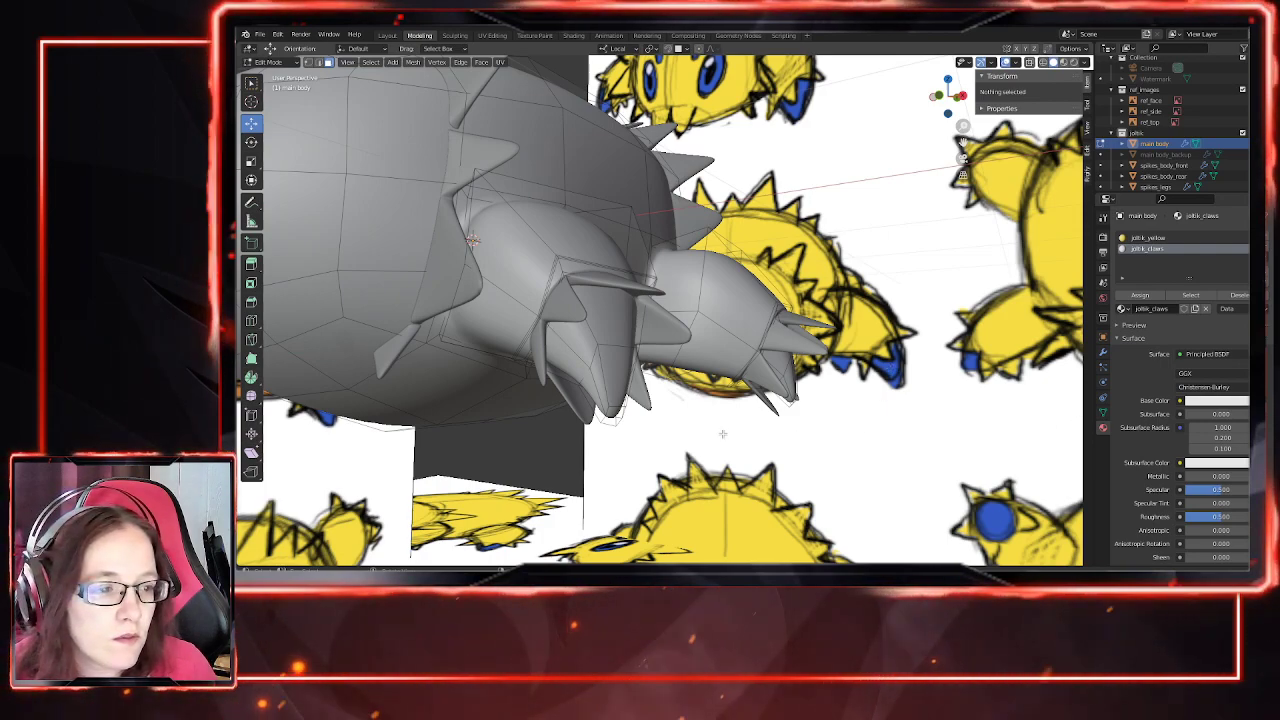
pyautogui.press('l')
pyautogui.click(1216, 401)
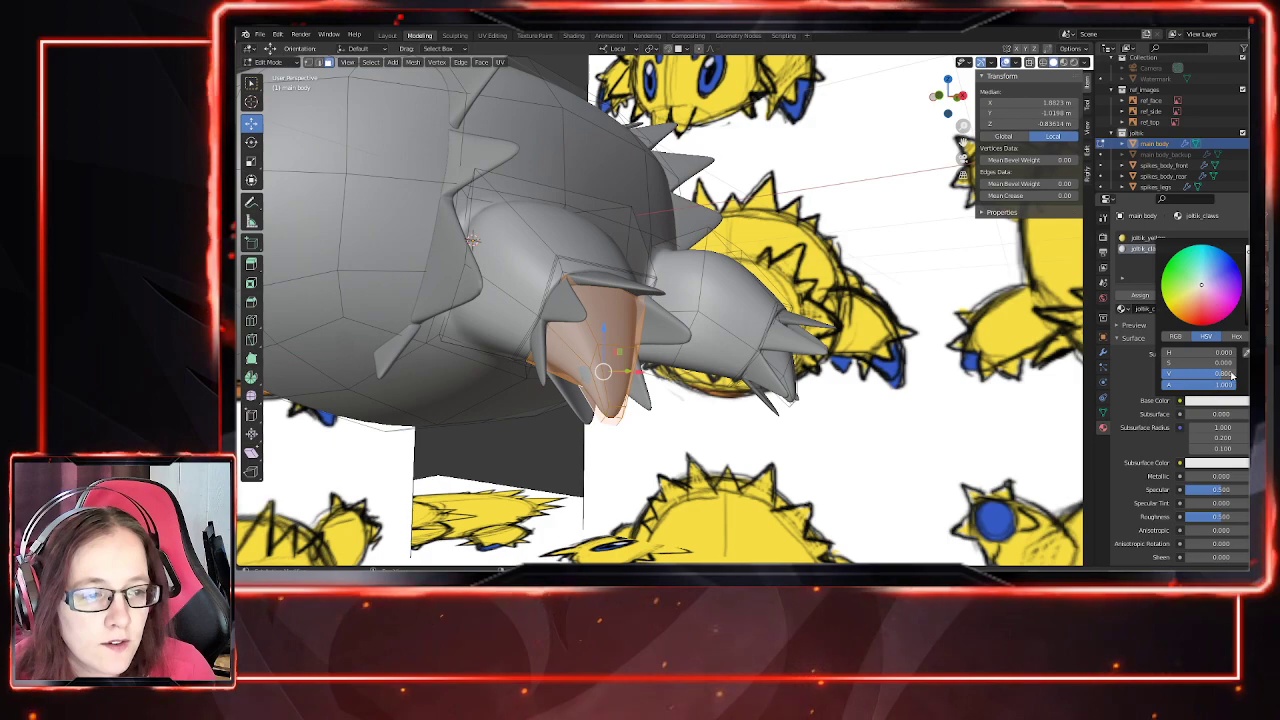
pyautogui.click(890, 367)
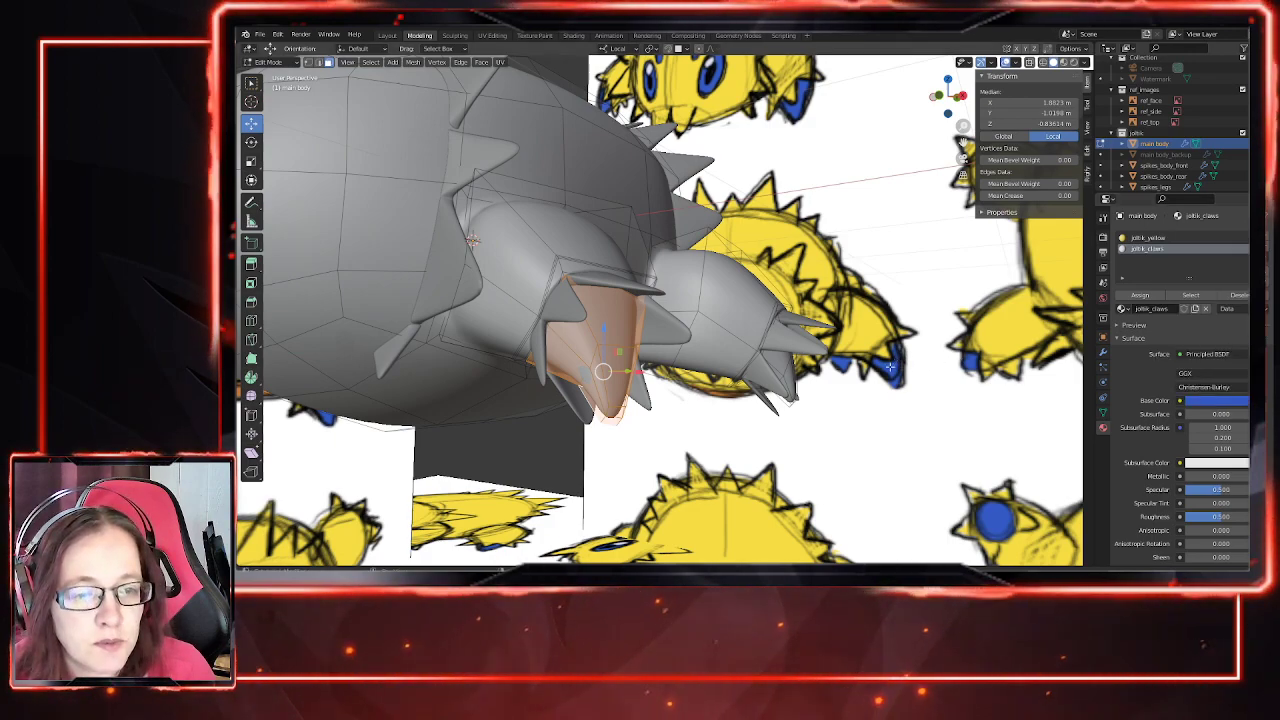
# Step: Match the joltik_claws subsurface color to the blue base color and set subsurface and all three subsurface radius values to 0.100
pyautogui.click(1218, 463)
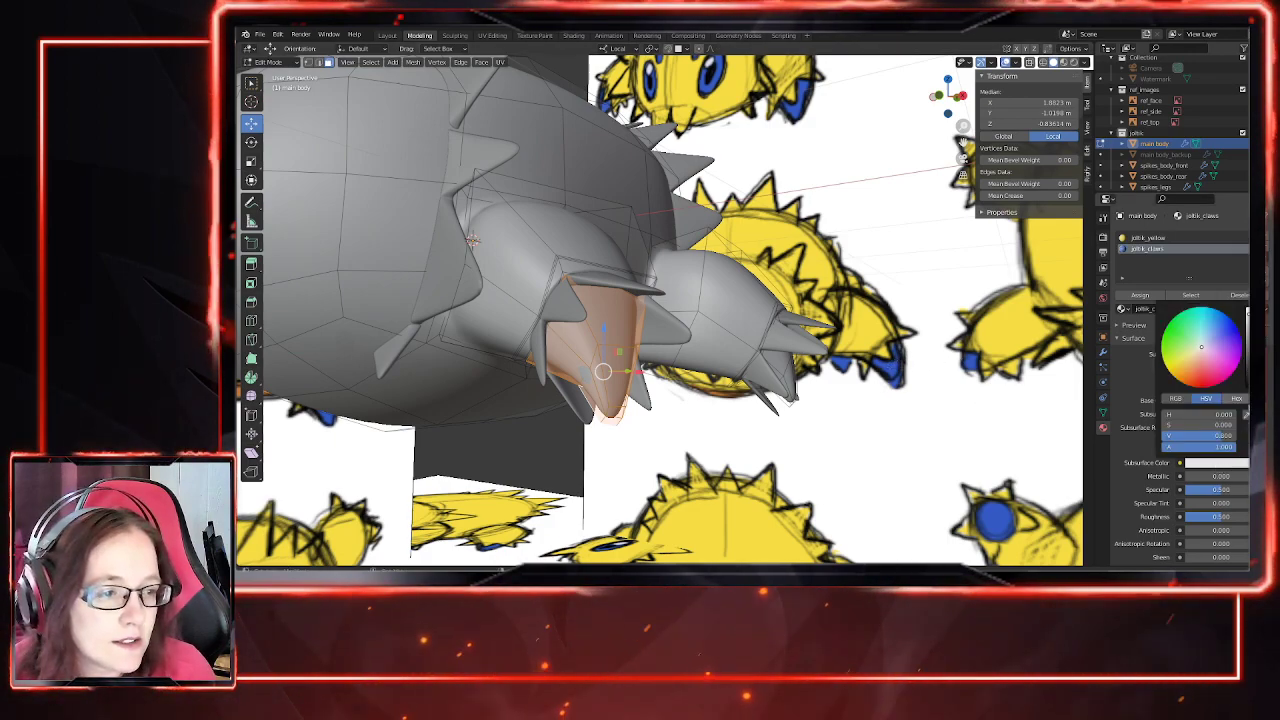
pyautogui.click(1246, 414)
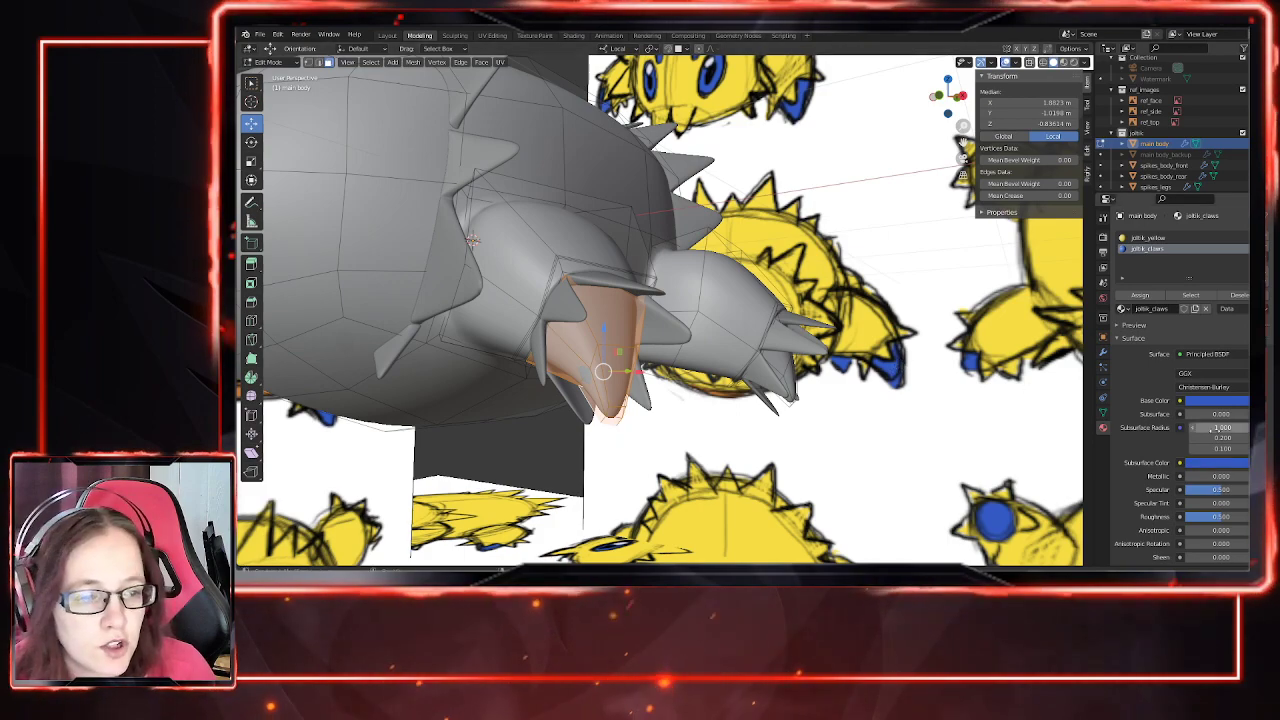
pyautogui.doubleClick(1205, 414)
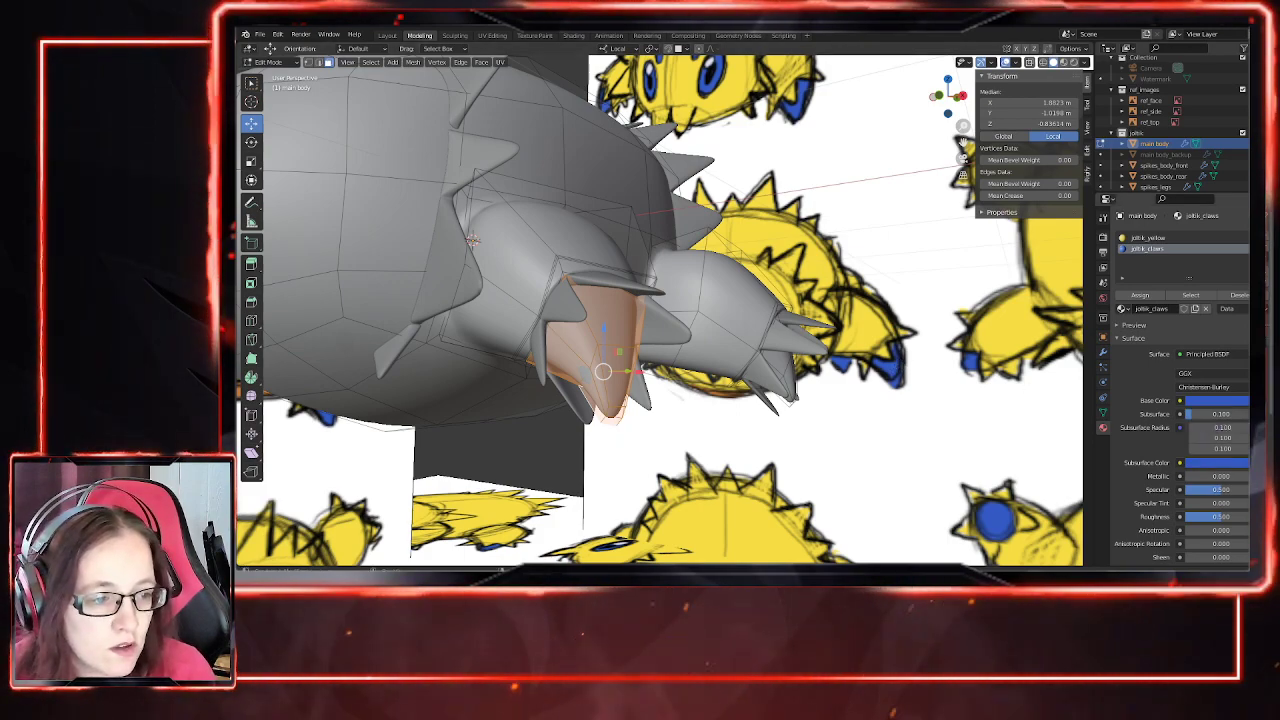
# Step: Assign joltik_claws to the selected front claw faces and inspect them in rendered shading with the spikes_legs object hidden
pyautogui.moveTo(963, 494); pyautogui.dragTo(820, 408, button='middle')
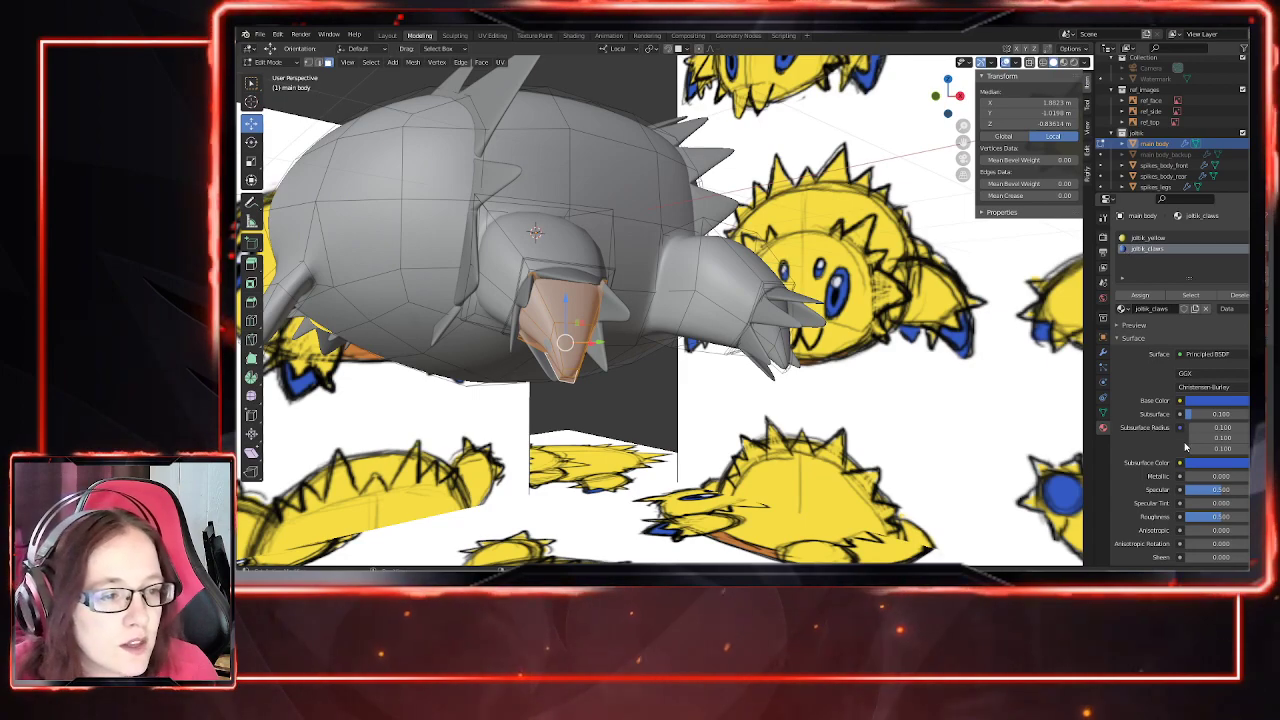
pyautogui.moveTo(971, 468); pyautogui.dragTo(762, 426, button='middle')
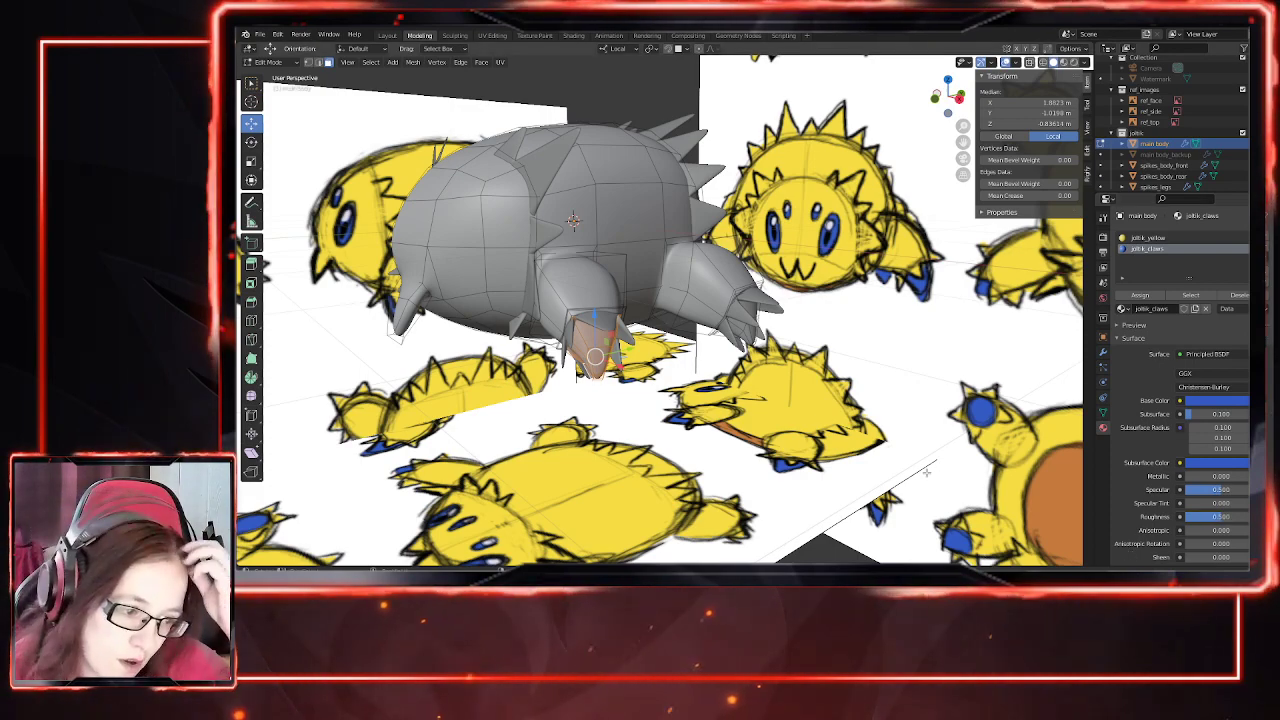
pyautogui.keyDown('shift'); pyautogui.moveTo(824, 440); pyautogui.dragTo(868, 456, button='middle'); pyautogui.keyUp('shift')
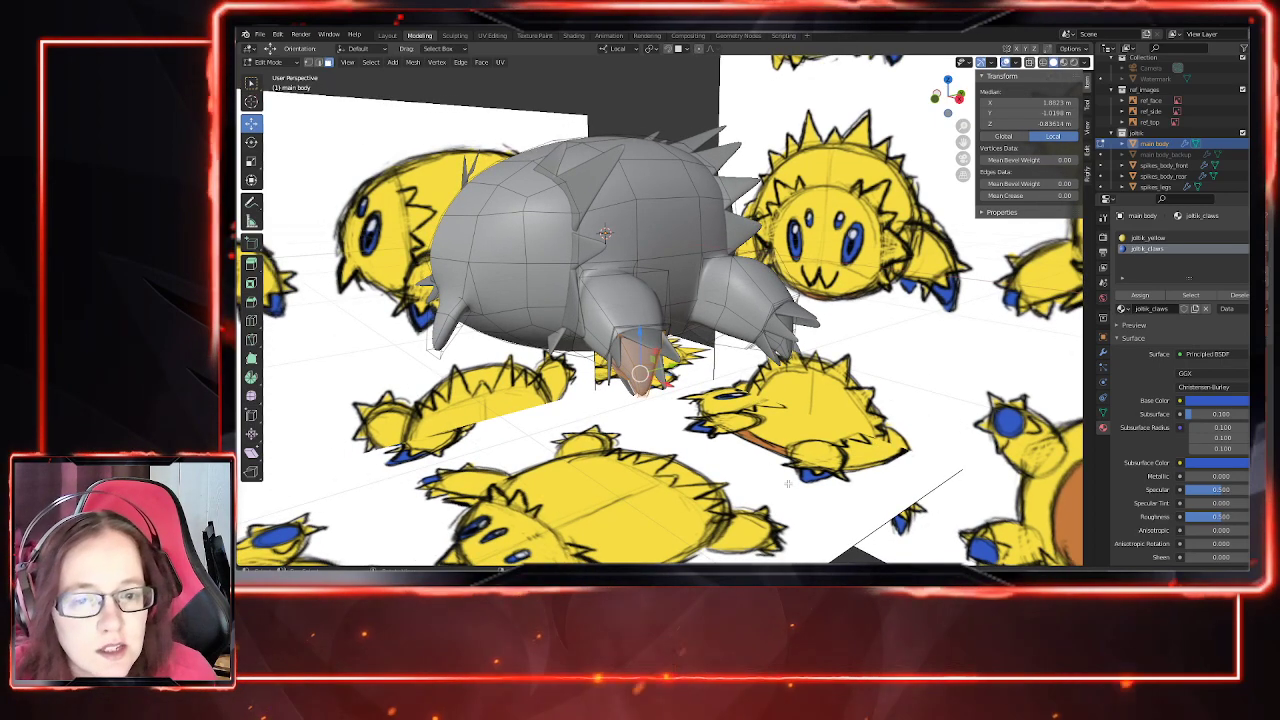
pyautogui.scroll(3, 876, 440)
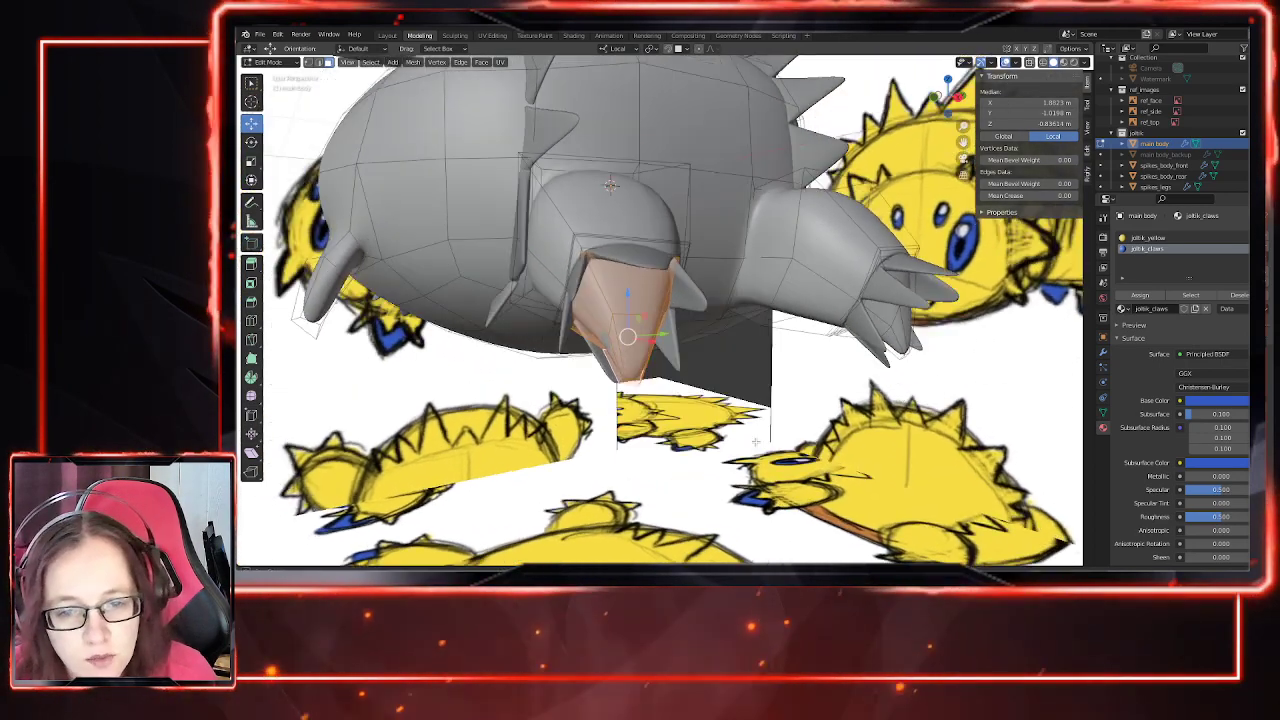
pyautogui.moveTo(755, 440); pyautogui.dragTo(749, 426, button='middle')
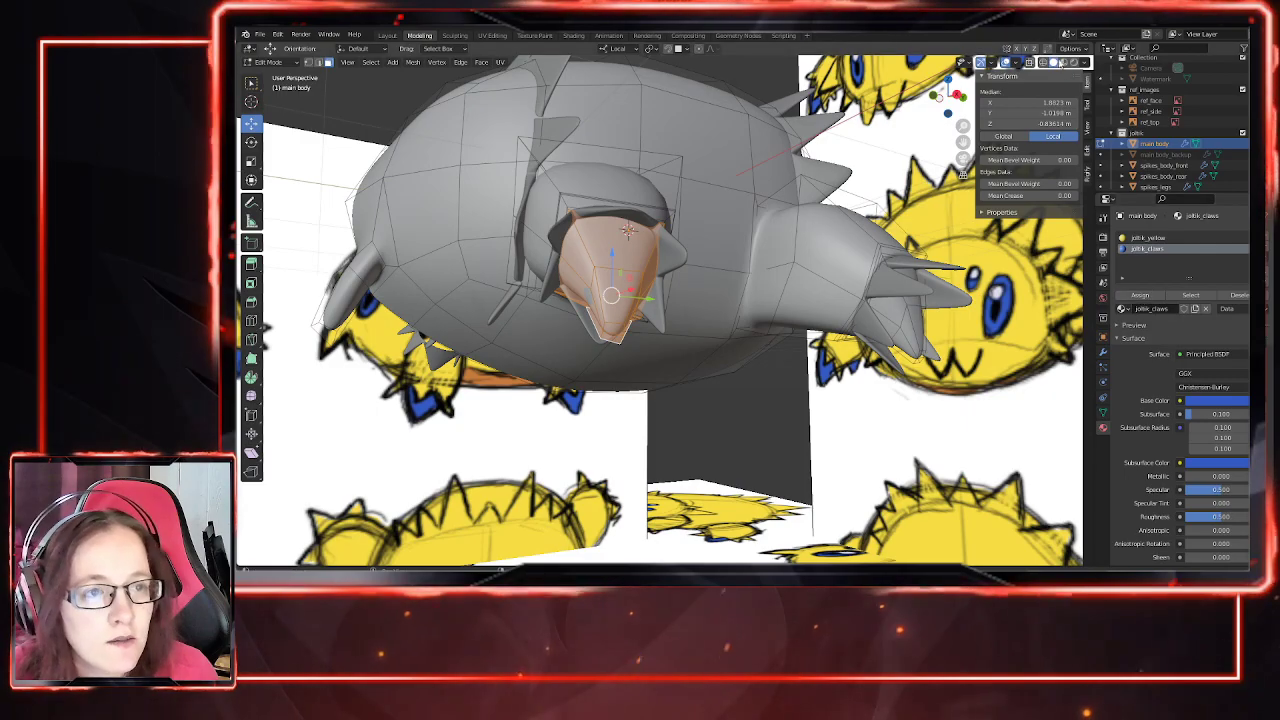
pyautogui.click(1074, 63)
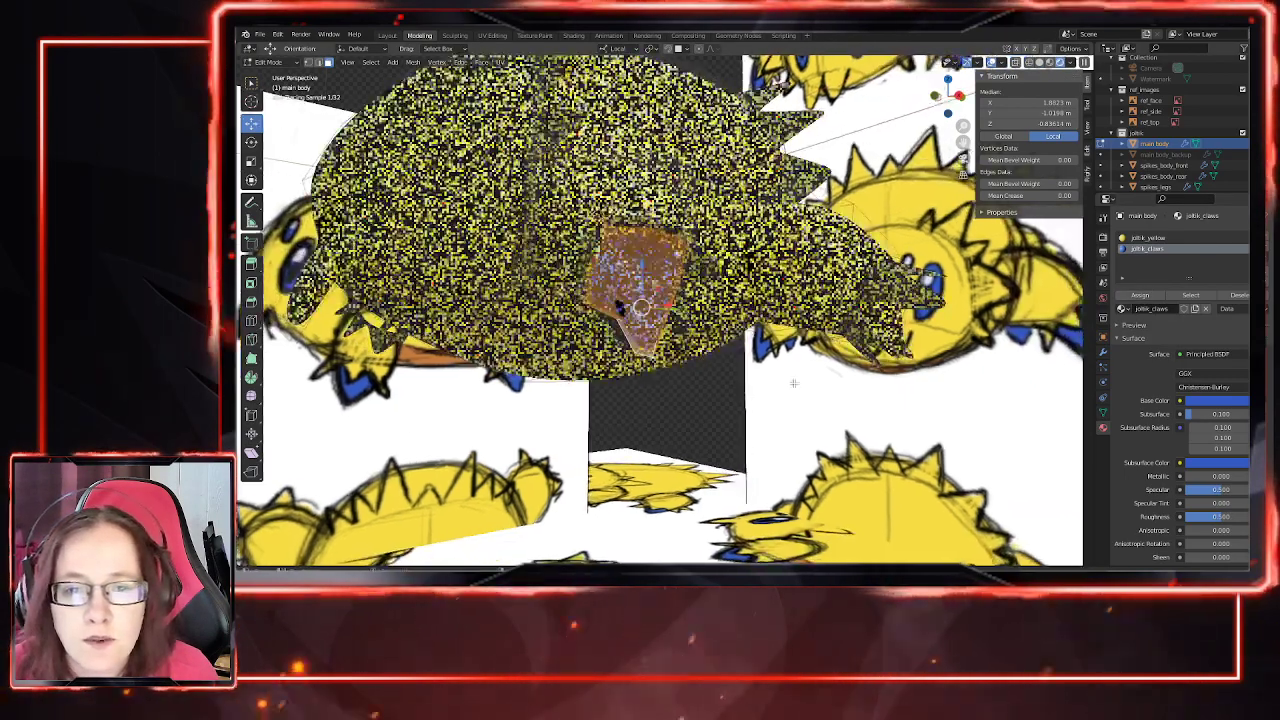
pyautogui.click(1254, 187)
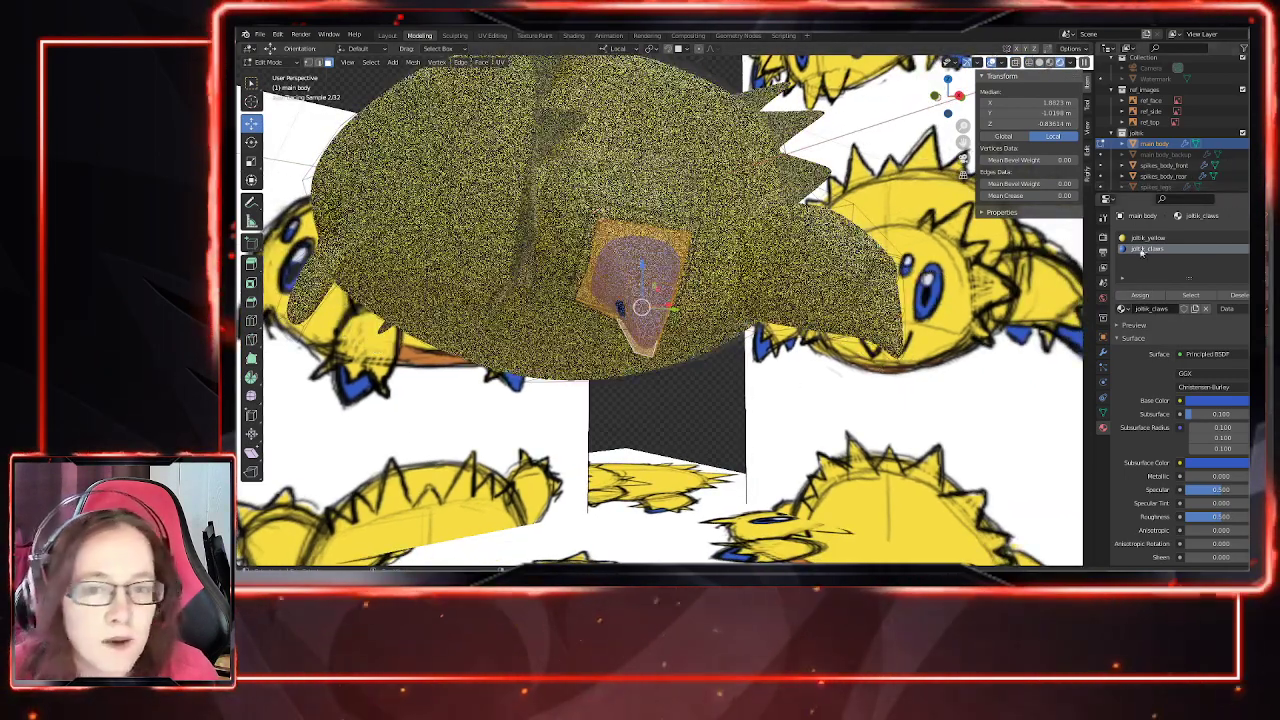
pyautogui.moveTo(752, 373); pyautogui.dragTo(808, 432, button='middle')
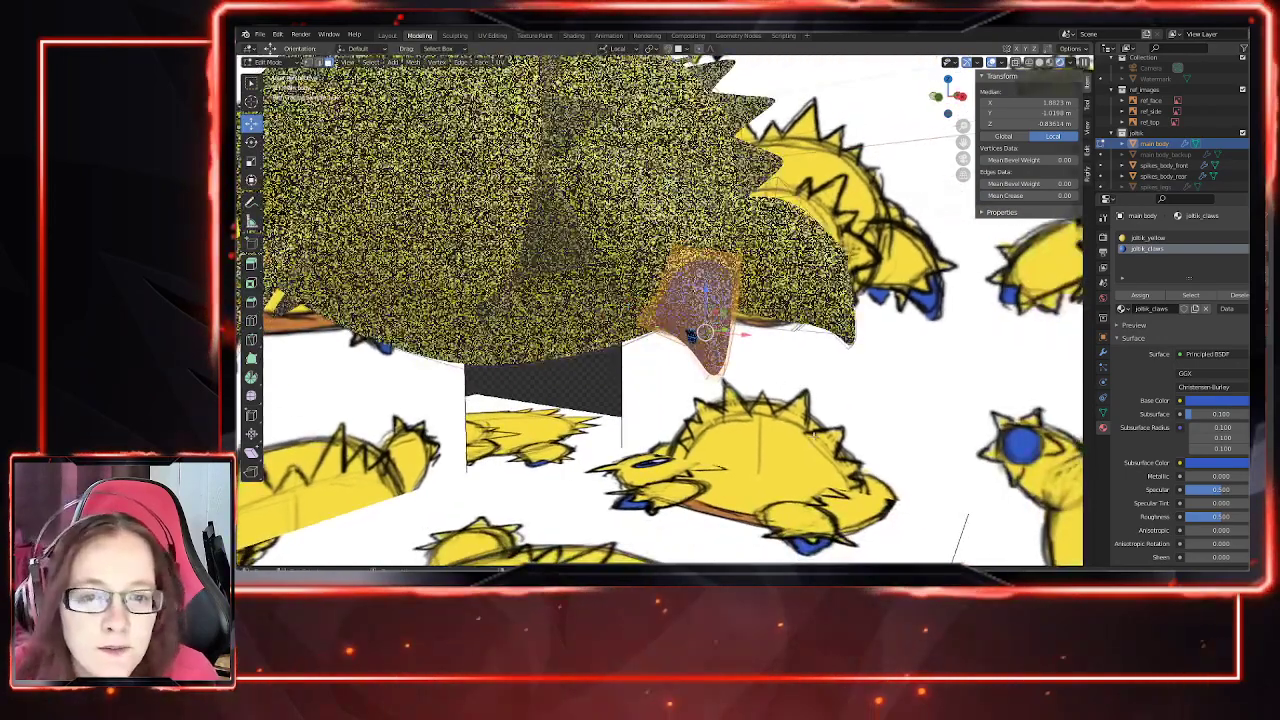
pyautogui.moveTo(535, 185); pyautogui.dragTo(517, 166, button='middle')
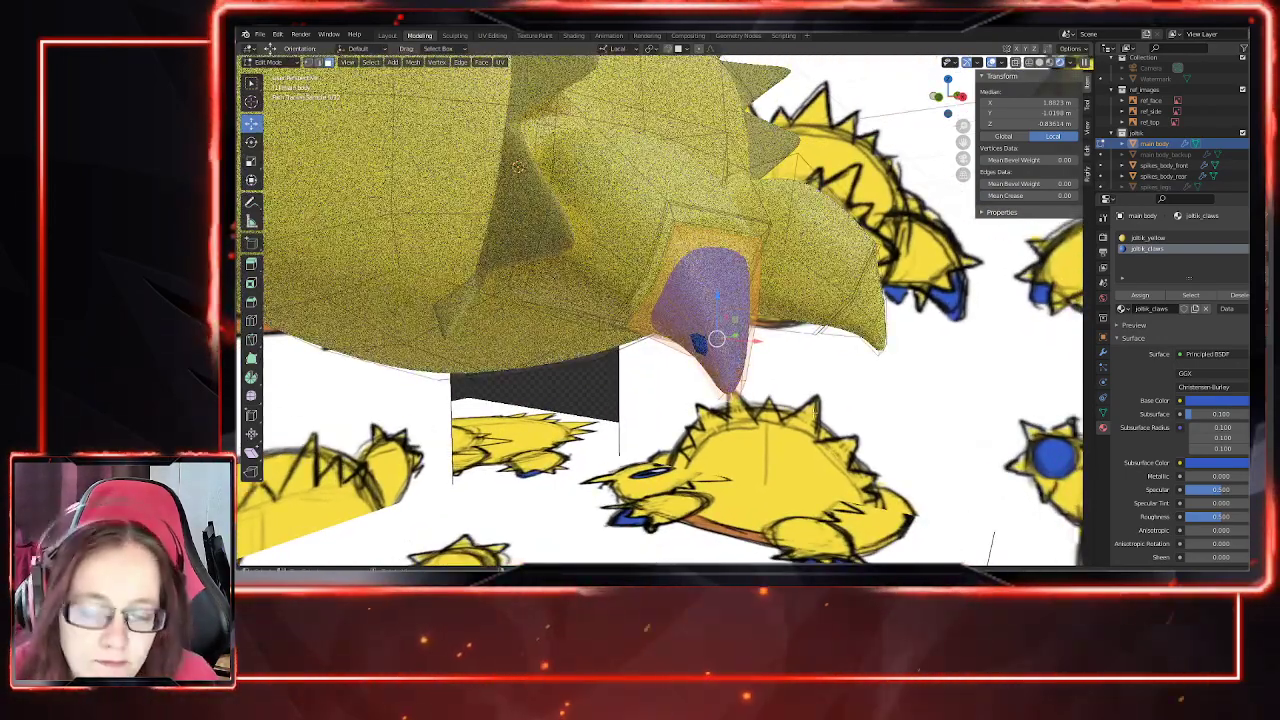
# Step: Grow the front claw's face selection once more and assign joltik_claws to the enlarged area
pyautogui.press('ctrl+KP_Add')
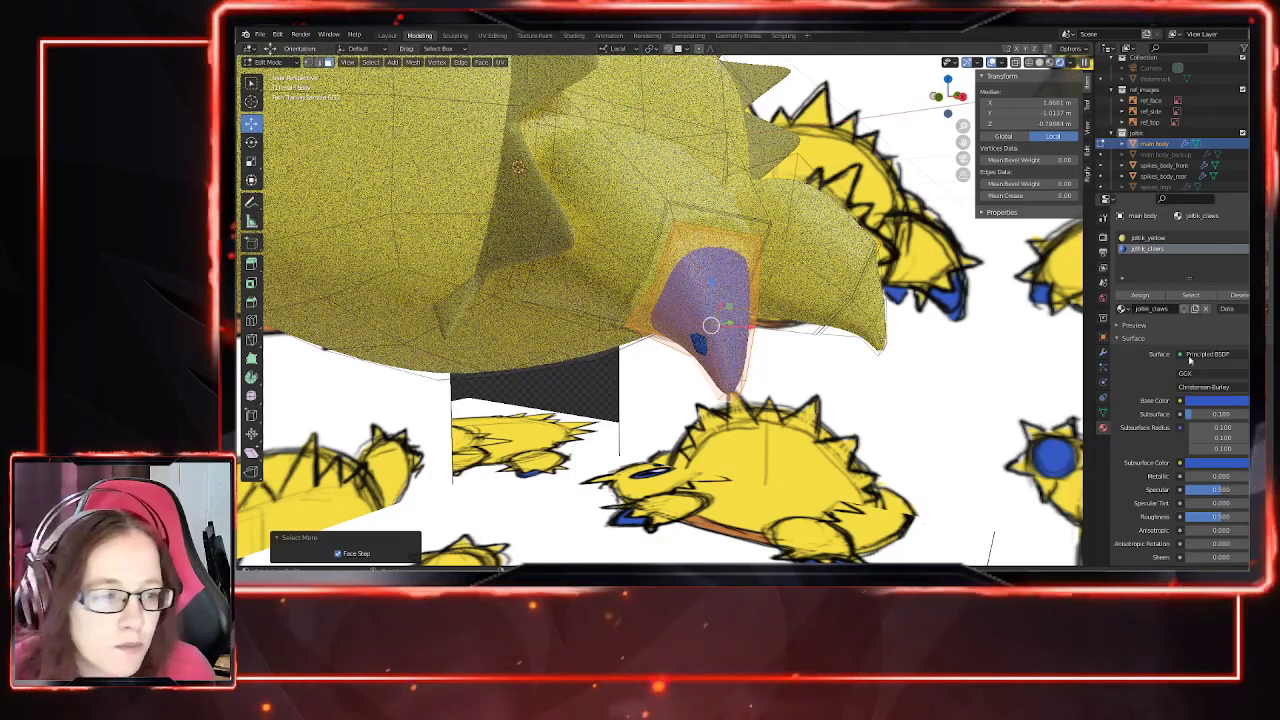
pyautogui.click(1146, 297)
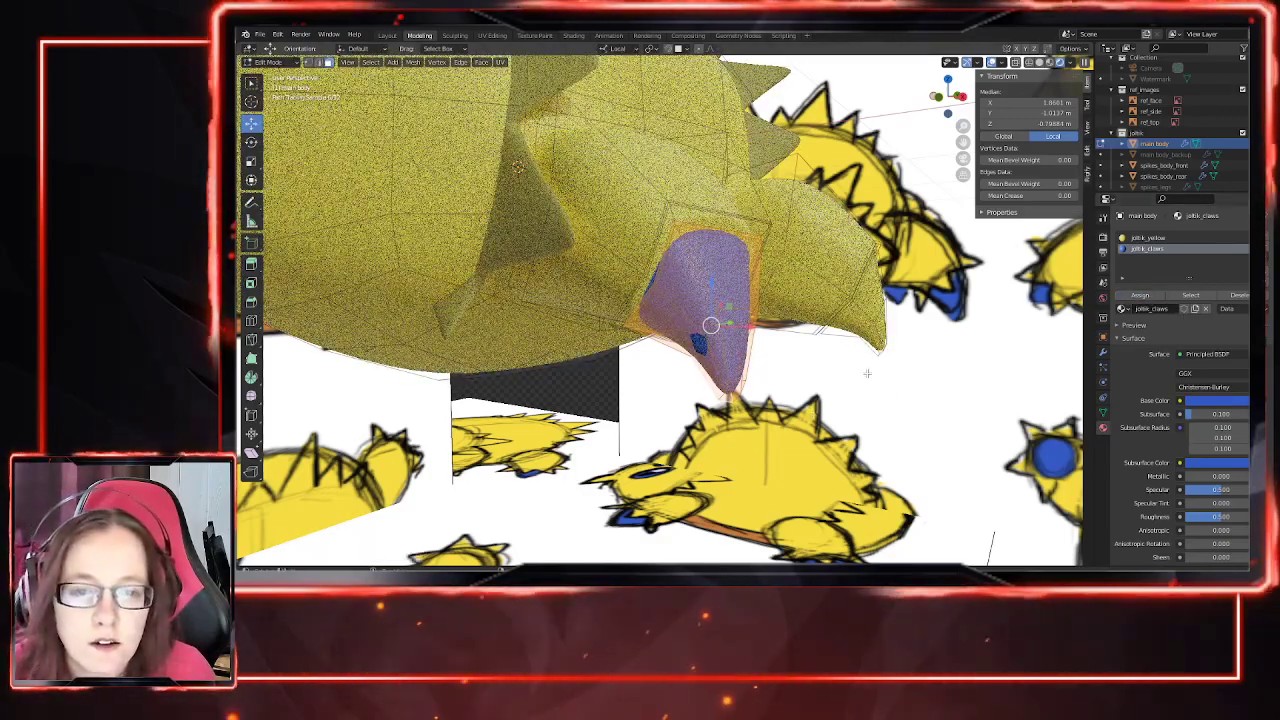
pyautogui.scroll(-2, 864, 374)
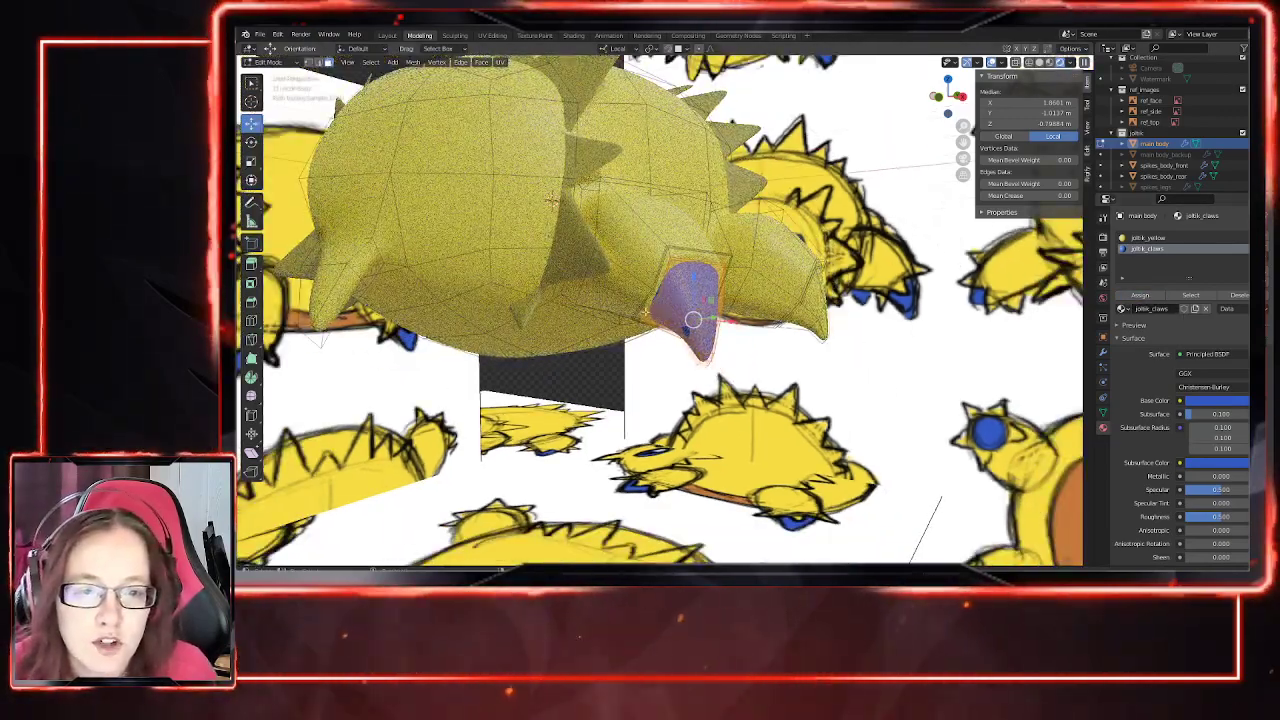
# Step: Show spikes_legs briefly to check the claw areas against the leg spikes, and hide it again
pyautogui.click(1254, 187)
pyautogui.moveTo(849, 459); pyautogui.dragTo(912, 381, button='middle')
pyautogui.keyDown('shift'); pyautogui.moveTo(858, 424); pyautogui.dragTo(628, 430, button='middle'); pyautogui.keyUp('shift')
pyautogui.scroll(2, 628, 430)
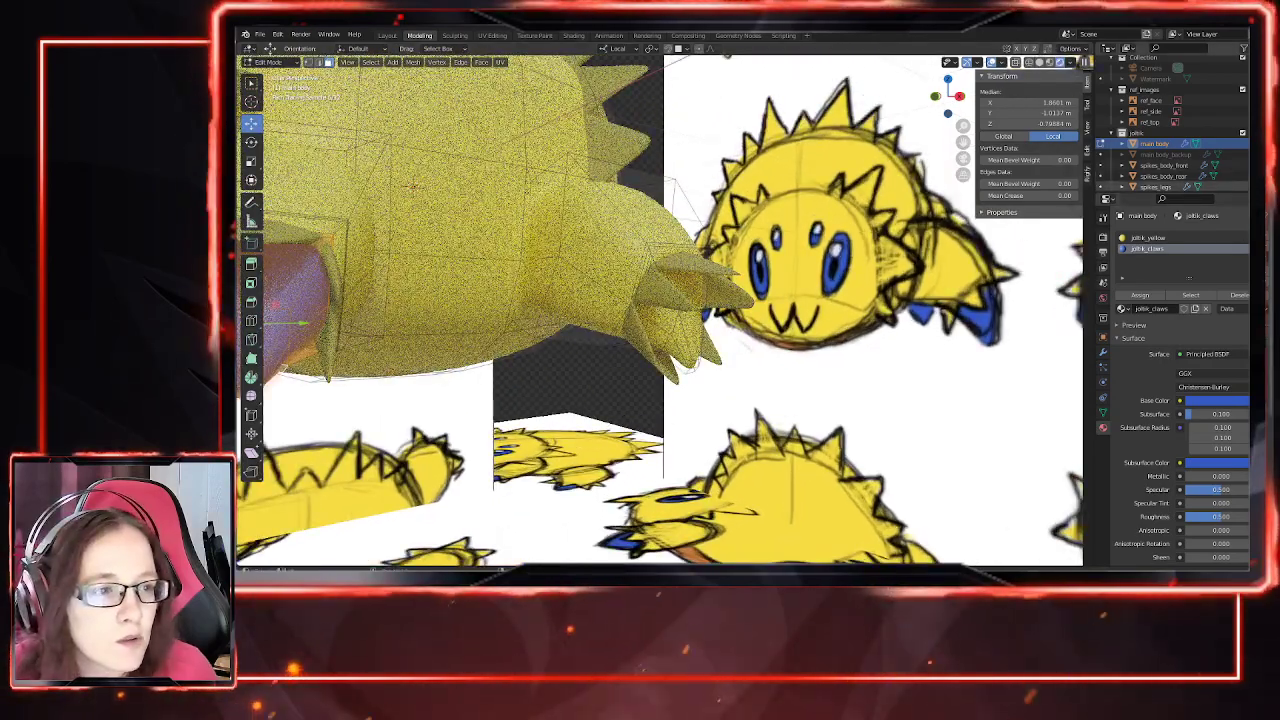
pyautogui.click(1254, 187)
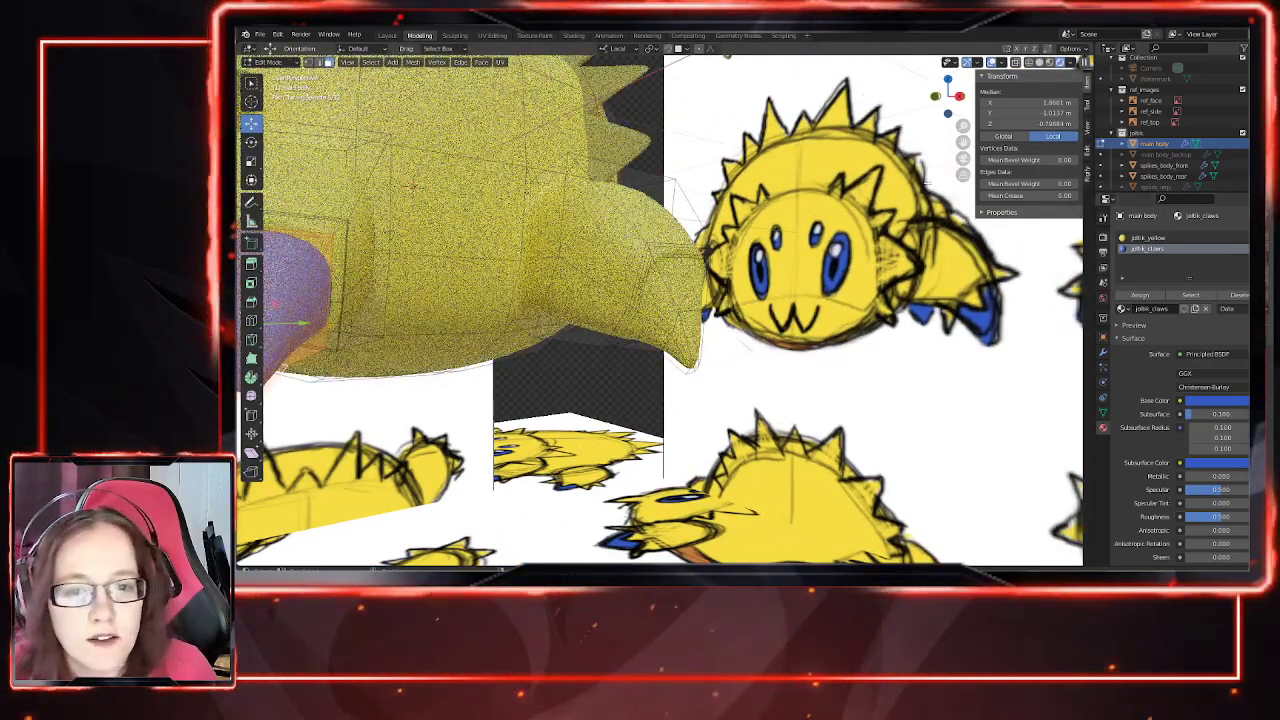
# Step: In solid shading, select the rear leg's claw tip face and grow the selection twice to cover the claw
pyautogui.click(1040, 63)
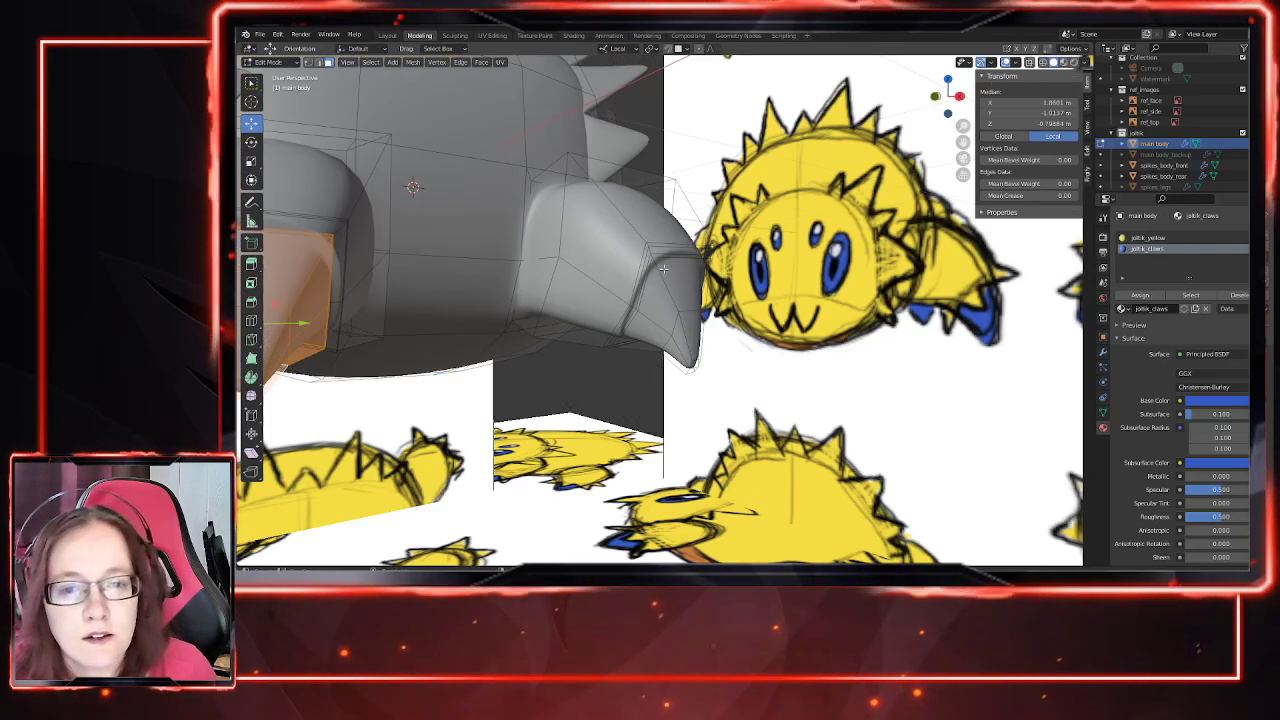
pyautogui.moveTo(688, 374); pyautogui.dragTo(684, 406, button='middle')
pyautogui.click(686, 366)
pyautogui.press('ctrl+KP_Add')
pyautogui.press('ctrl+KP_Add')
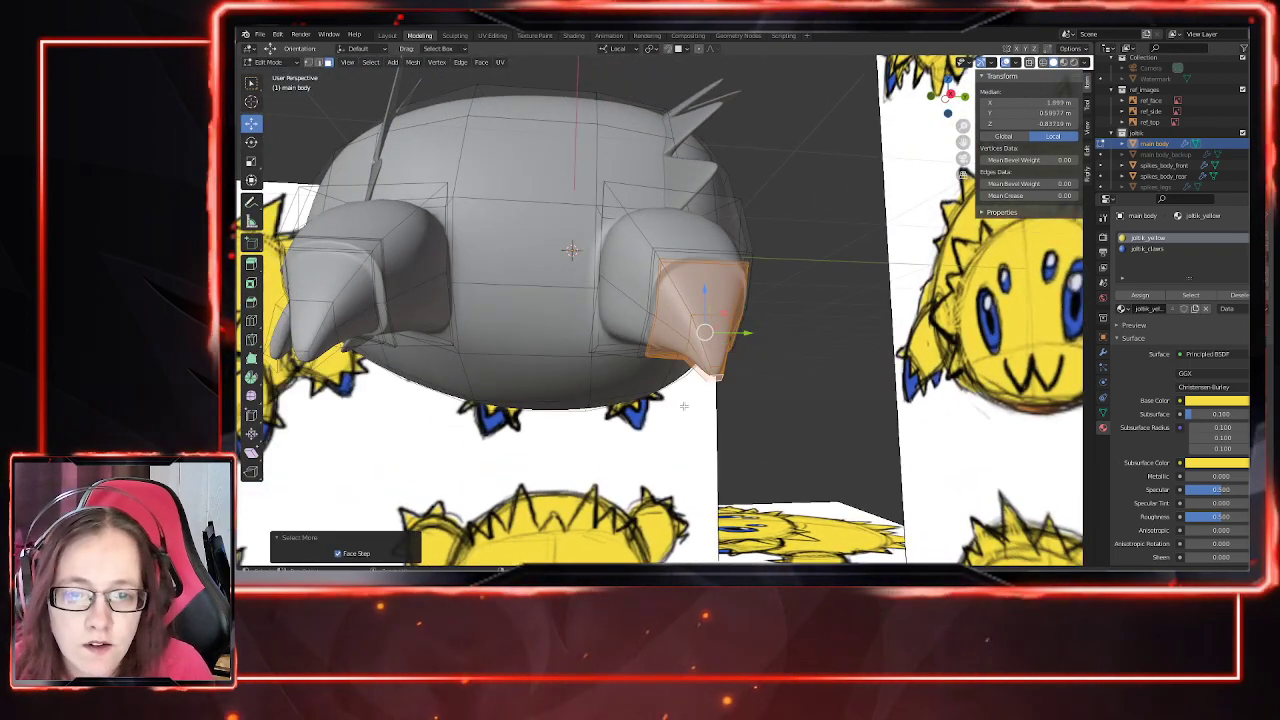
# Step: Assign joltik_claws to the selected rear claw faces and check both claws in rendered shading
pyautogui.moveTo(853, 409); pyautogui.dragTo(728, 403, button='middle')
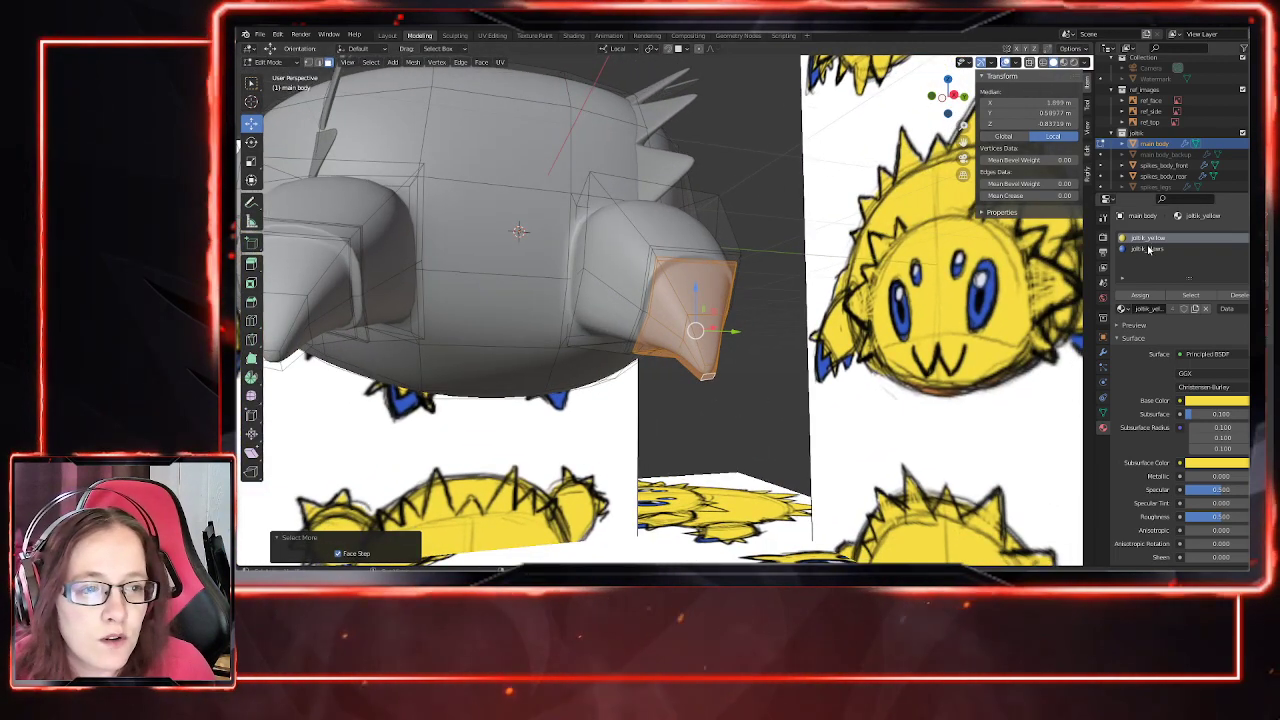
pyautogui.click(1151, 249)
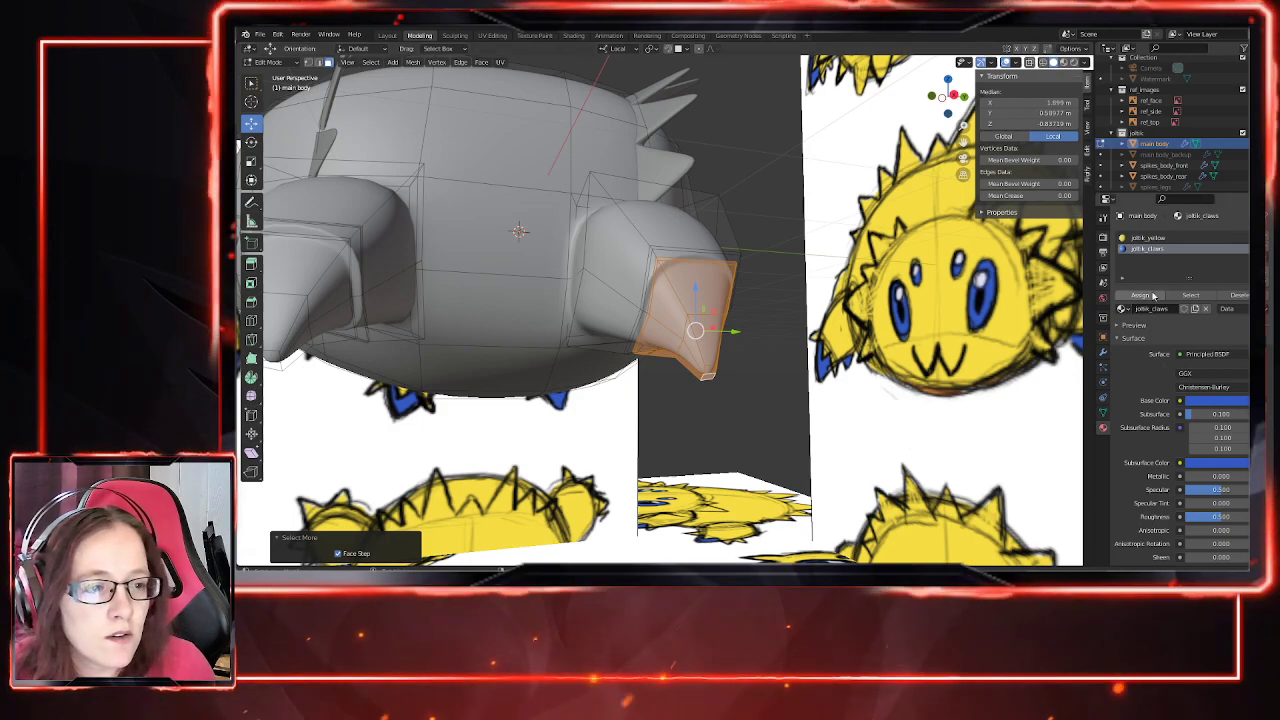
pyautogui.click(1074, 62)
pyautogui.scroll(-3, 640, 419)
pyautogui.moveTo(629, 420); pyautogui.dragTo(685, 466, button='middle')
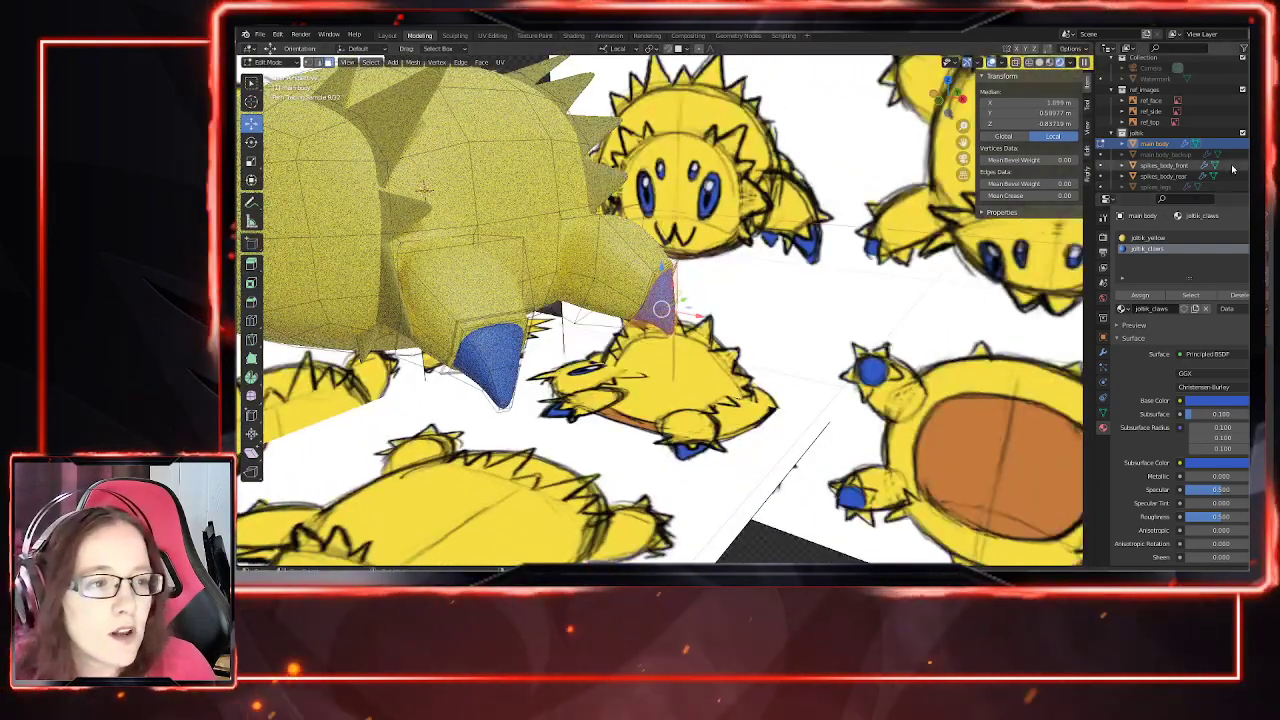
# Step: Return to Object Mode with the leg spikes shown and hide the ref_top reference image
pyautogui.press('Tab')
pyautogui.scroll(-3, 424, 187)
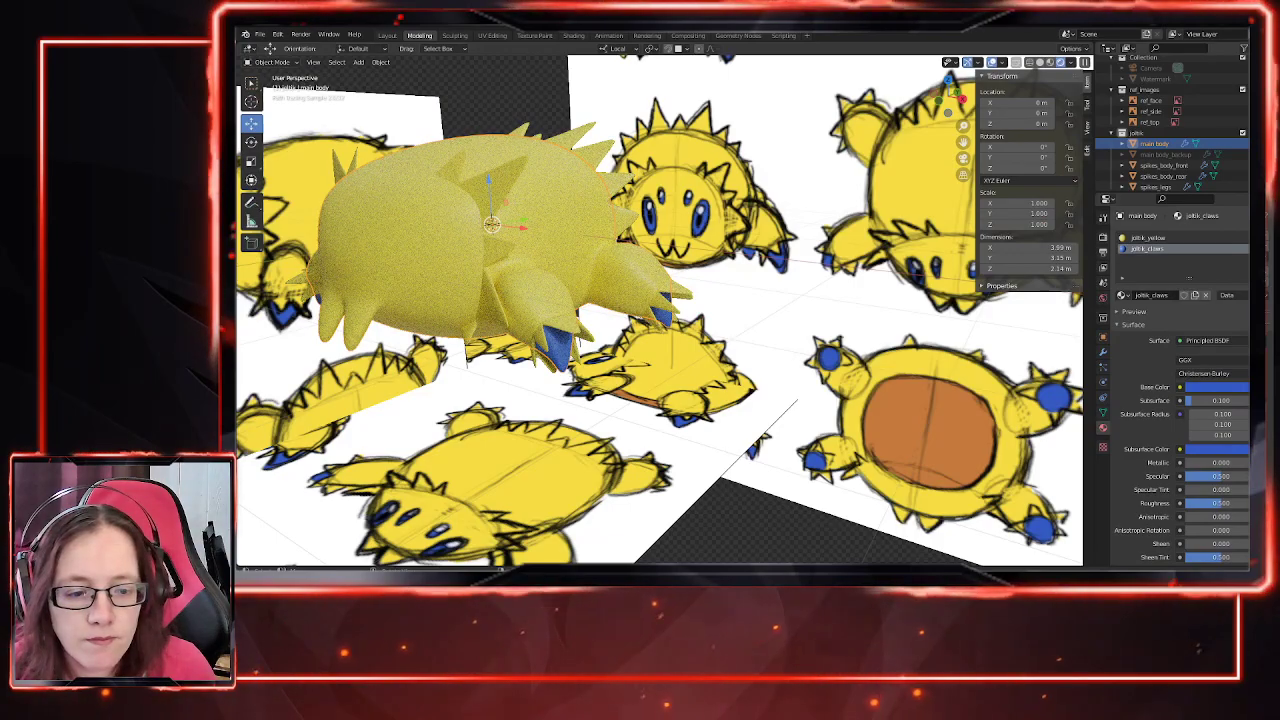
pyautogui.moveTo(721, 417); pyautogui.dragTo(625, 530, button='middle')
pyautogui.click(632, 467)
pyautogui.click(1242, 123)
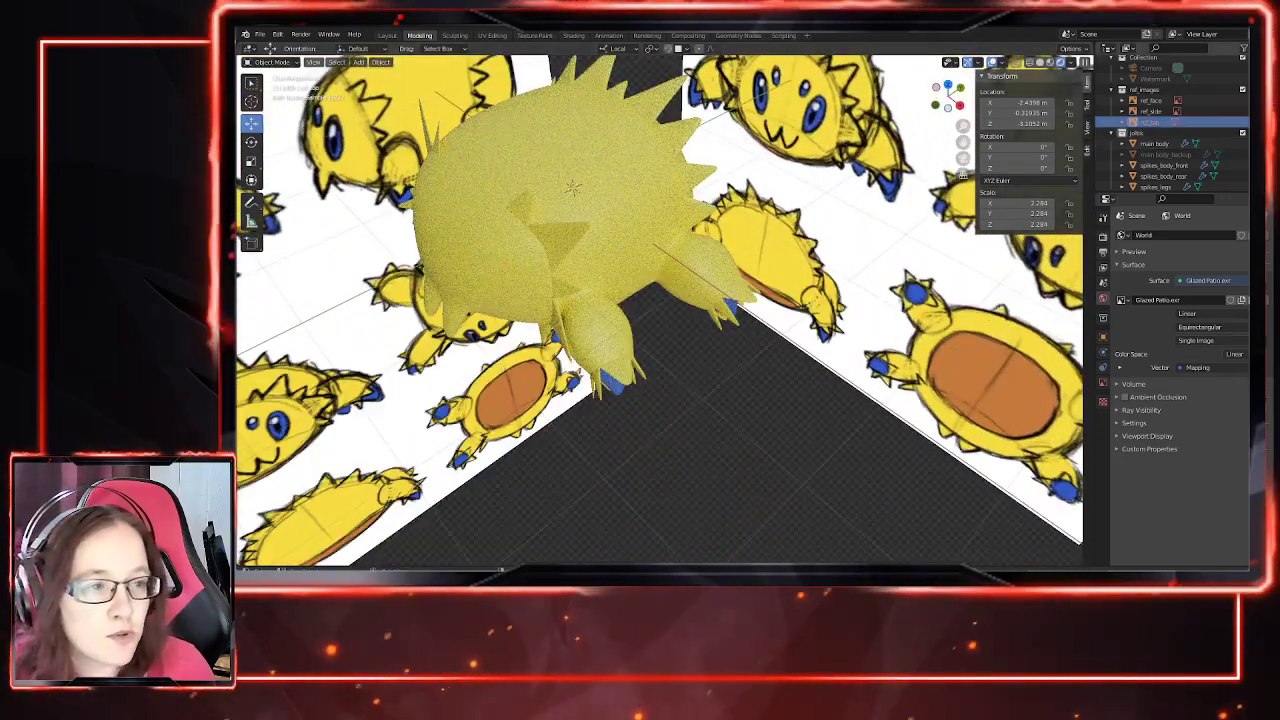
# Step: Enter Edit Mode on the main body and add a third material slot with a new material in it
pyautogui.moveTo(757, 379); pyautogui.dragTo(767, 284, button='middle')
pyautogui.click(768, 283)
pyautogui.press('Tab')
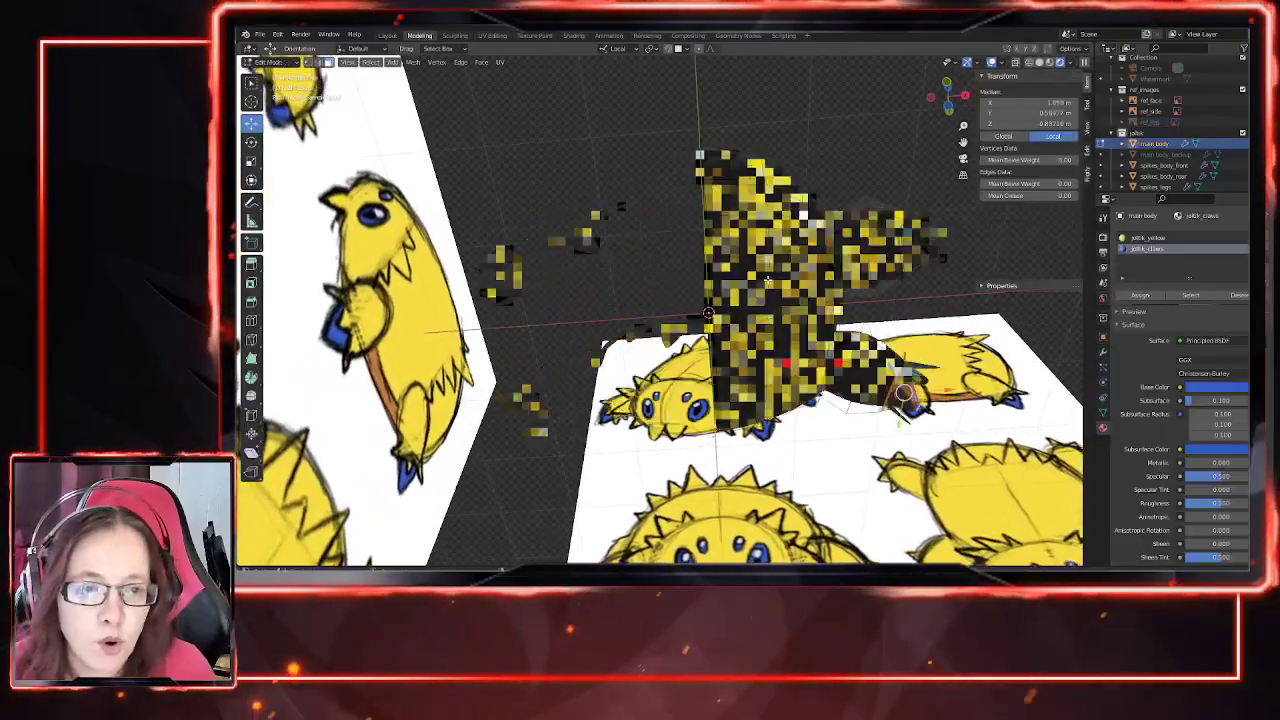
pyautogui.moveTo(822, 407)
pyautogui.keyDown('shift'); pyautogui.mouseDown(button='middle')
pyautogui.moveTo(705, 444)
pyautogui.moveTo(712, 418)
pyautogui.moveTo(728, 463)
pyautogui.moveTo(715, 396)
pyautogui.moveTo(874, 512)
pyautogui.mouseUp(button='middle'); pyautogui.keyUp('shift')
pyautogui.scroll(-2, 705, 444)
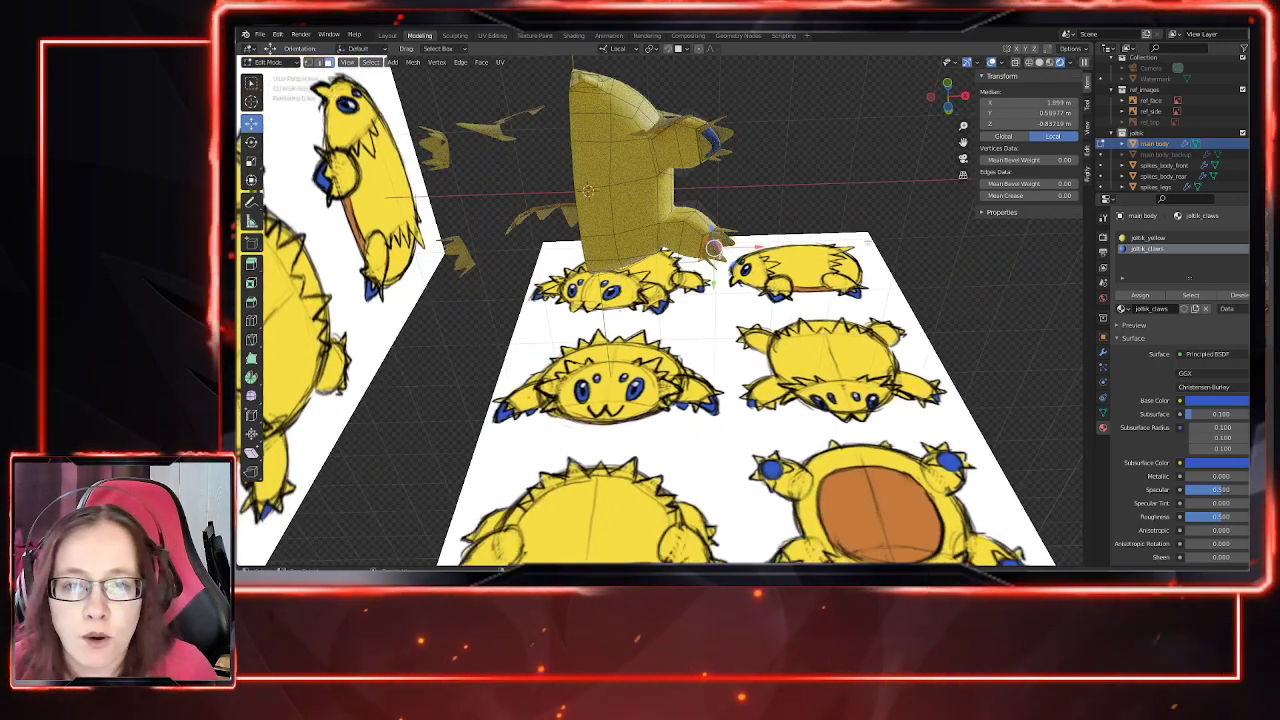
pyautogui.click(1266, 237)
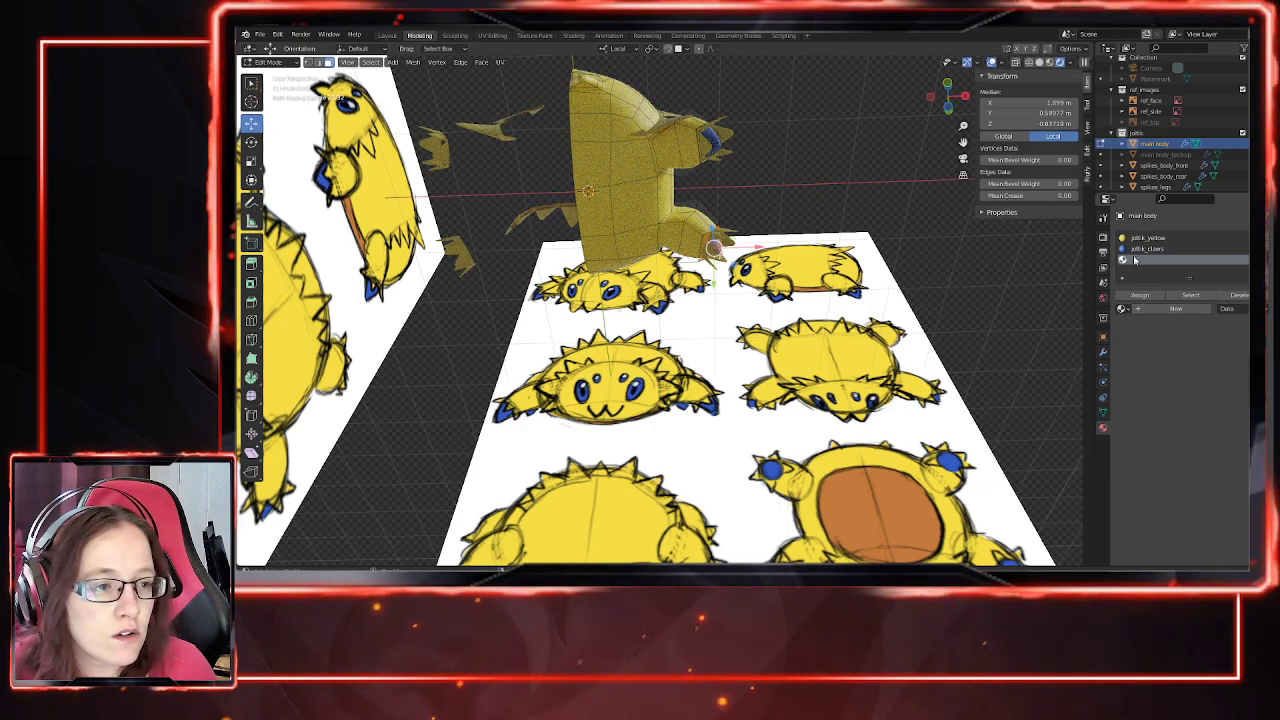
pyautogui.click(1166, 310)
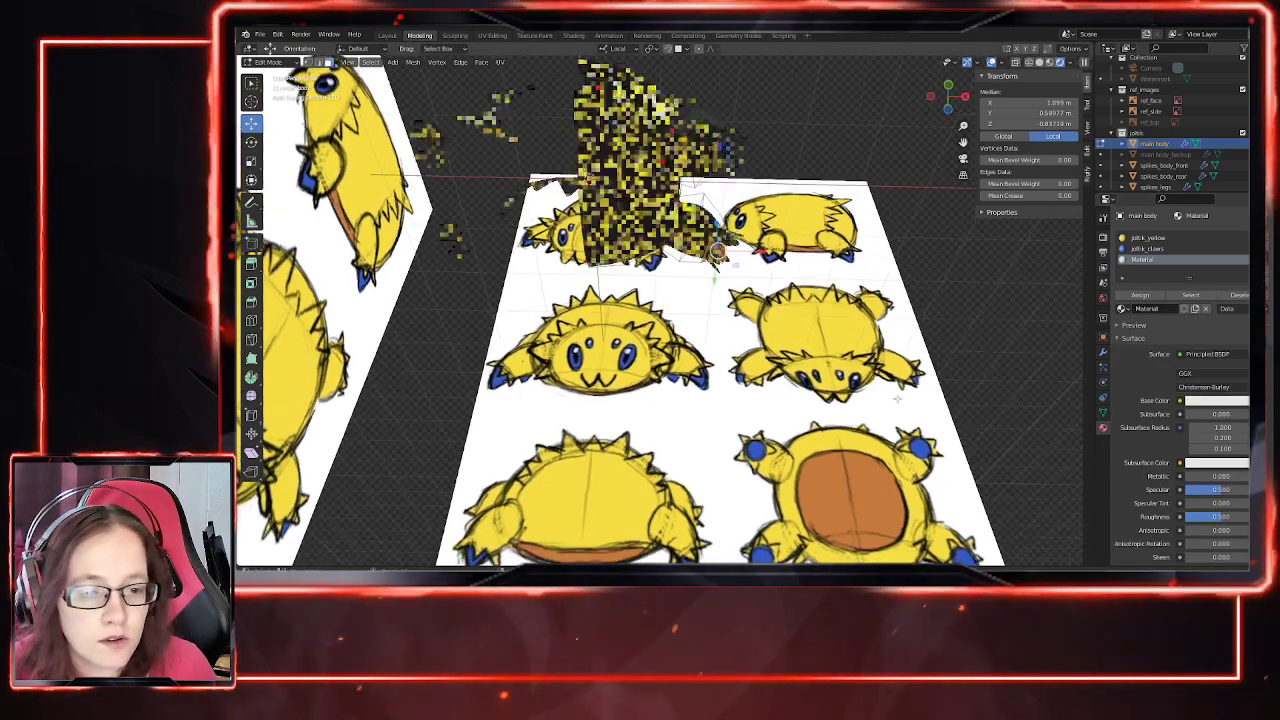
# Step: Set the new material's Base Color and Subsurface Color to the orange sampled from the belly in the reference drawing
pyautogui.click(1216, 401)
pyautogui.click(1216, 401)
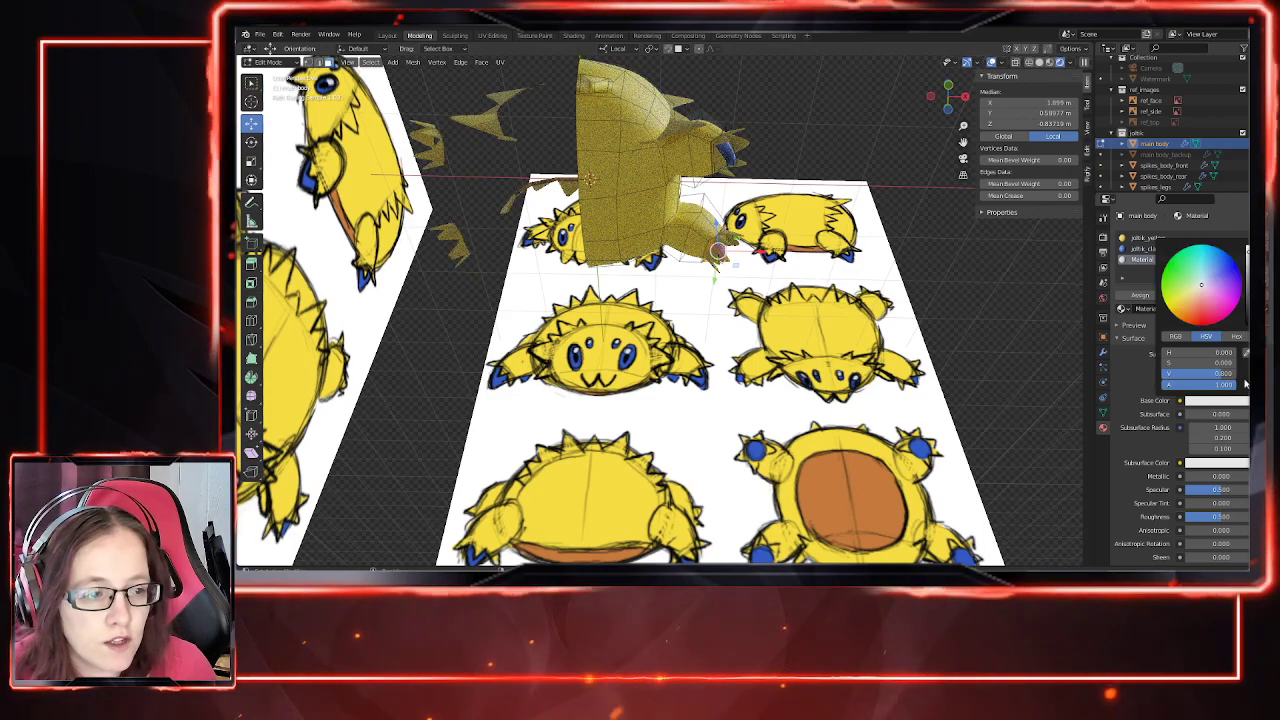
pyautogui.click(1245, 353)
pyautogui.click(886, 487)
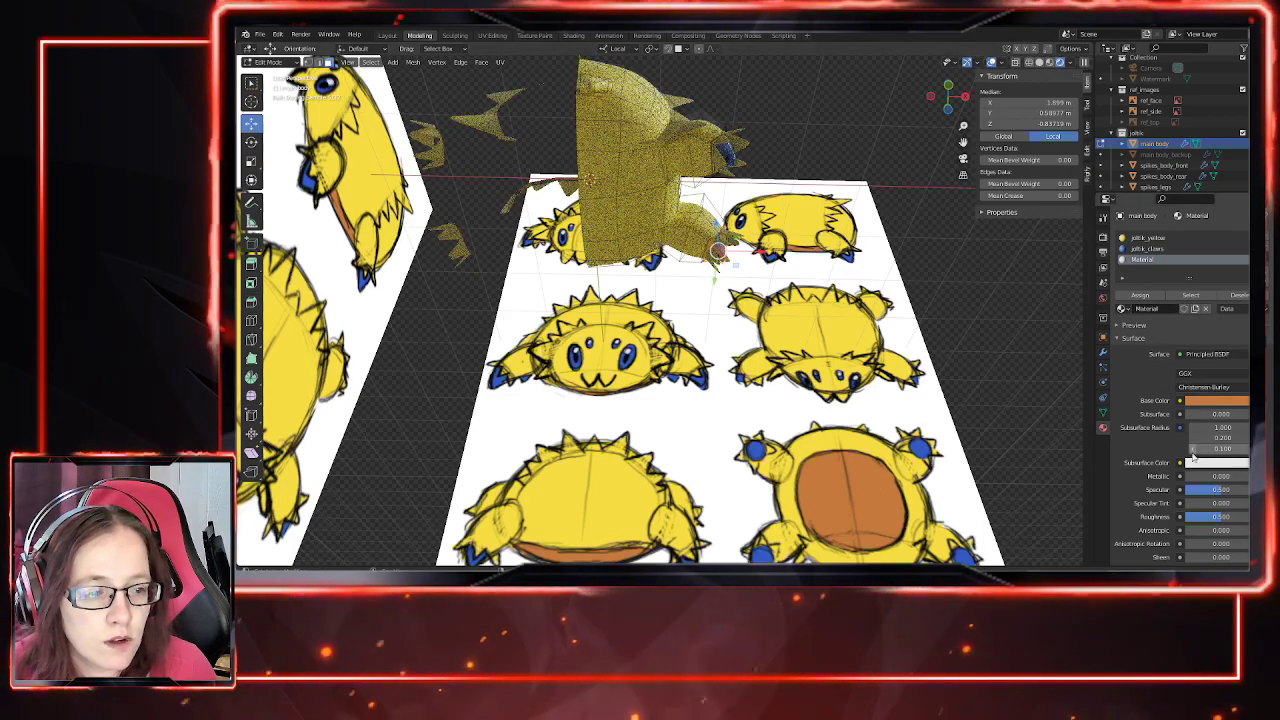
pyautogui.click(1219, 463)
pyautogui.click(1245, 414)
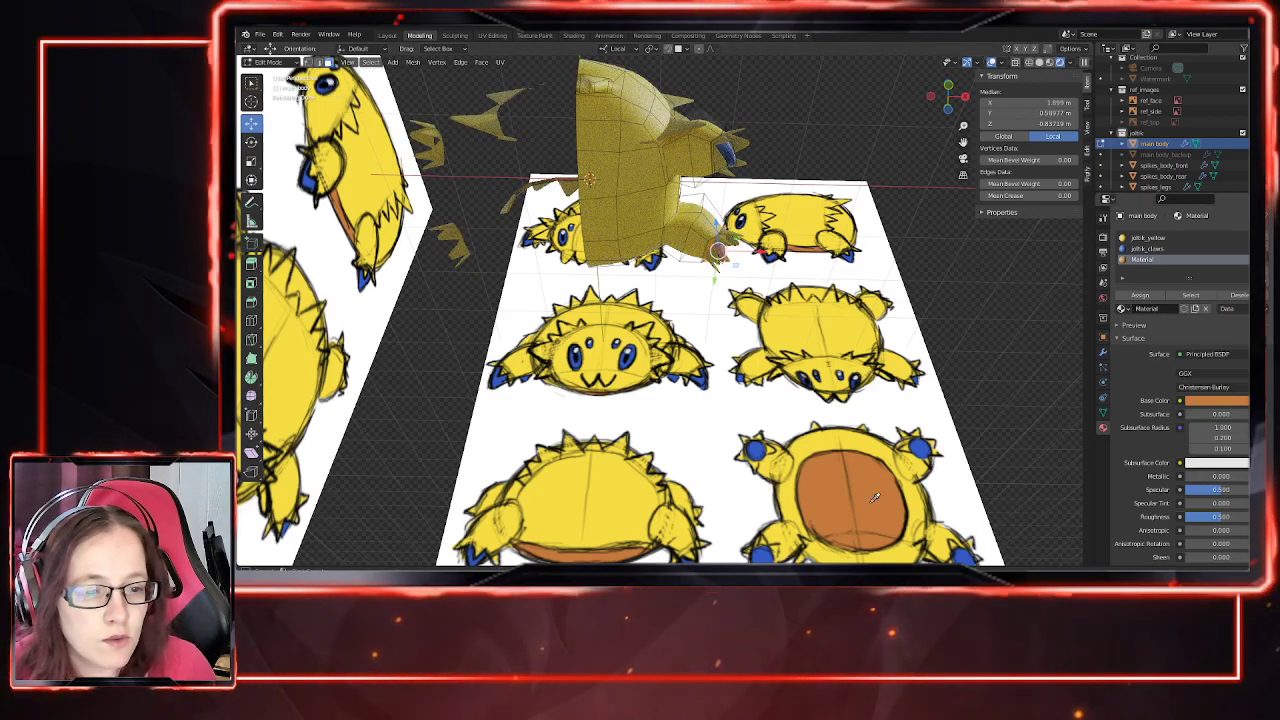
pyautogui.click(878, 497)
# Step: Set the orange material's Subsurface to 0.1 and all three Subsurface Radius values to 0.1
pyautogui.click(1230, 412)
pyautogui.write('0')
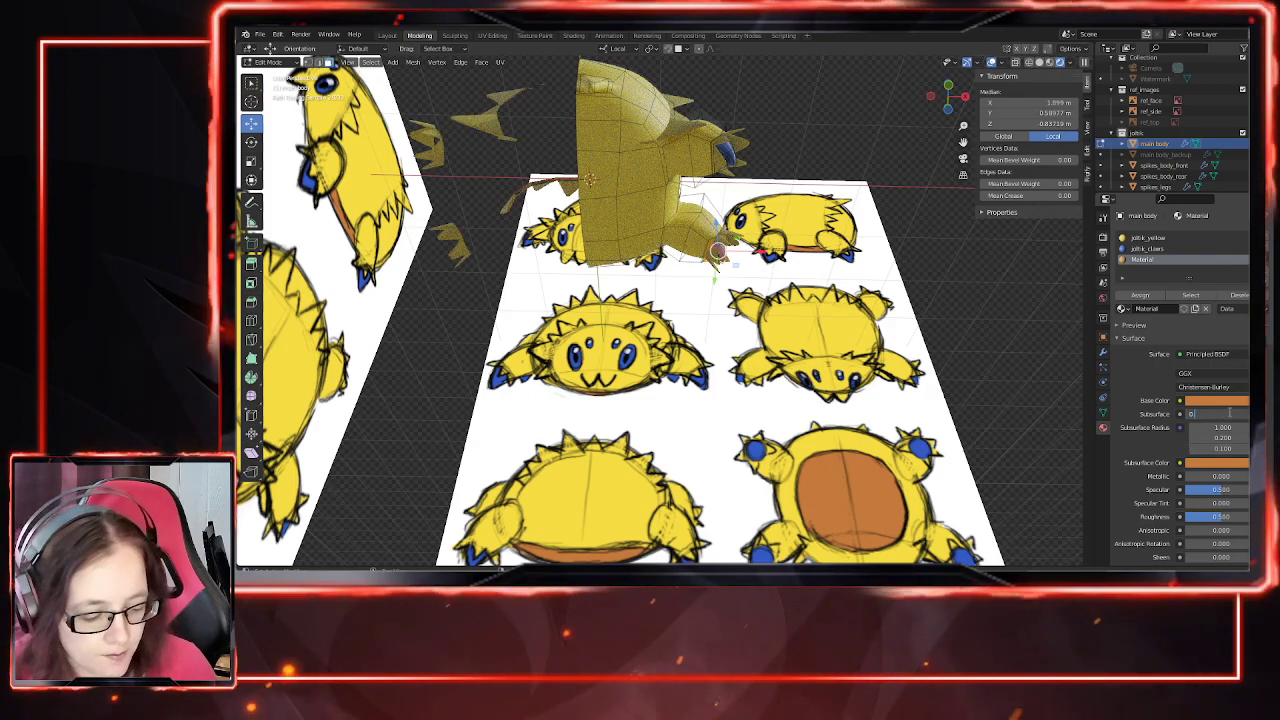
pyautogui.write('.1')
pyautogui.press('Return')
# Step: Select two adjacent belly faces beside the mirror line, assign the orange material to them and return to Object Mode
pyautogui.moveTo(815, 317)
pyautogui.mouseDown(button='middle')
pyautogui.moveTo(806, 350)
pyautogui.moveTo(808, 320)
pyautogui.mouseUp(button='middle')
pyautogui.keyDown('shift'); pyautogui.moveTo(649, 260); pyautogui.dragTo(803, 318, button='middle'); pyautogui.keyUp('shift')
pyautogui.click(650, 277)
pyautogui.keyDown('shift'); pyautogui.click(650, 310); pyautogui.keyUp('shift')
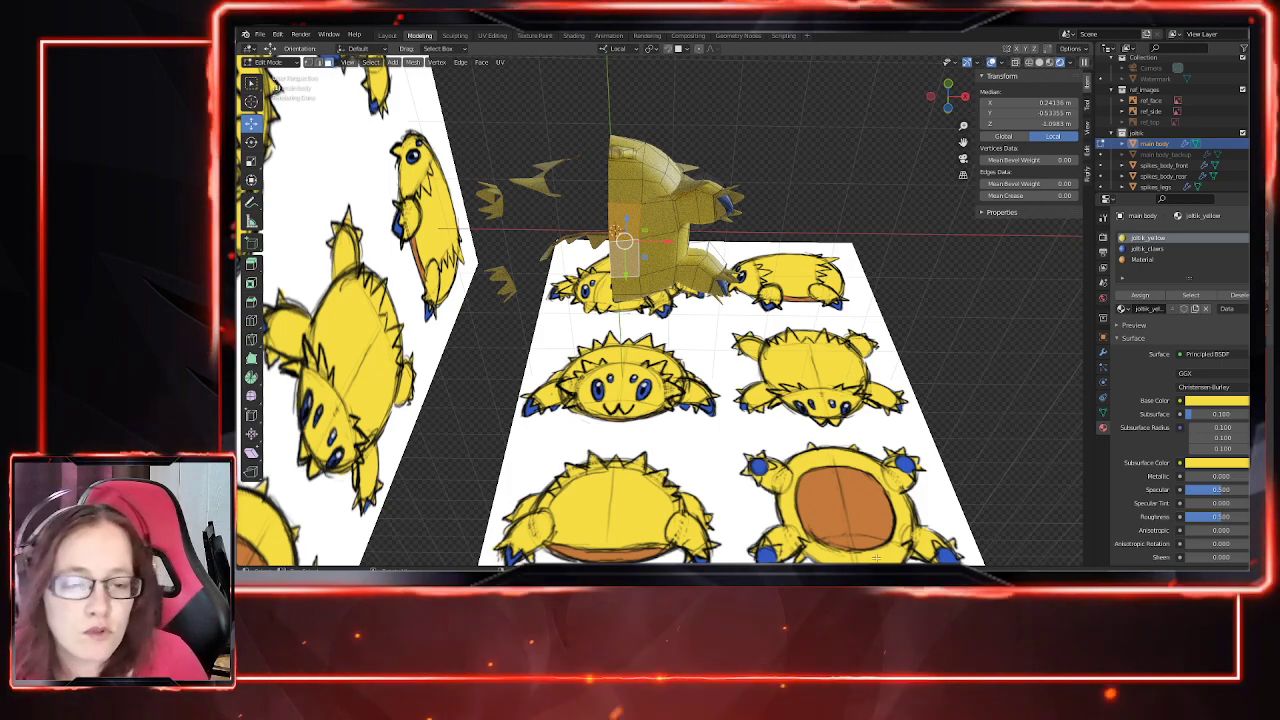
pyautogui.click(1145, 260)
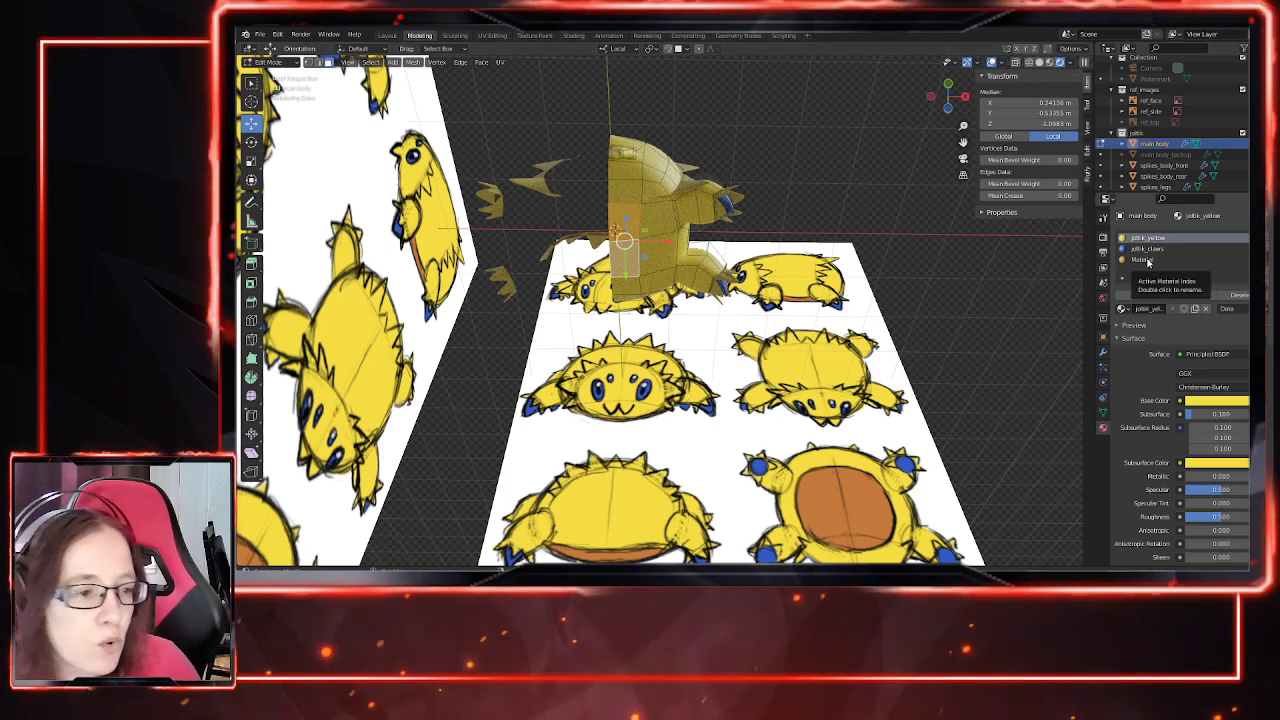
pyautogui.click(1138, 295)
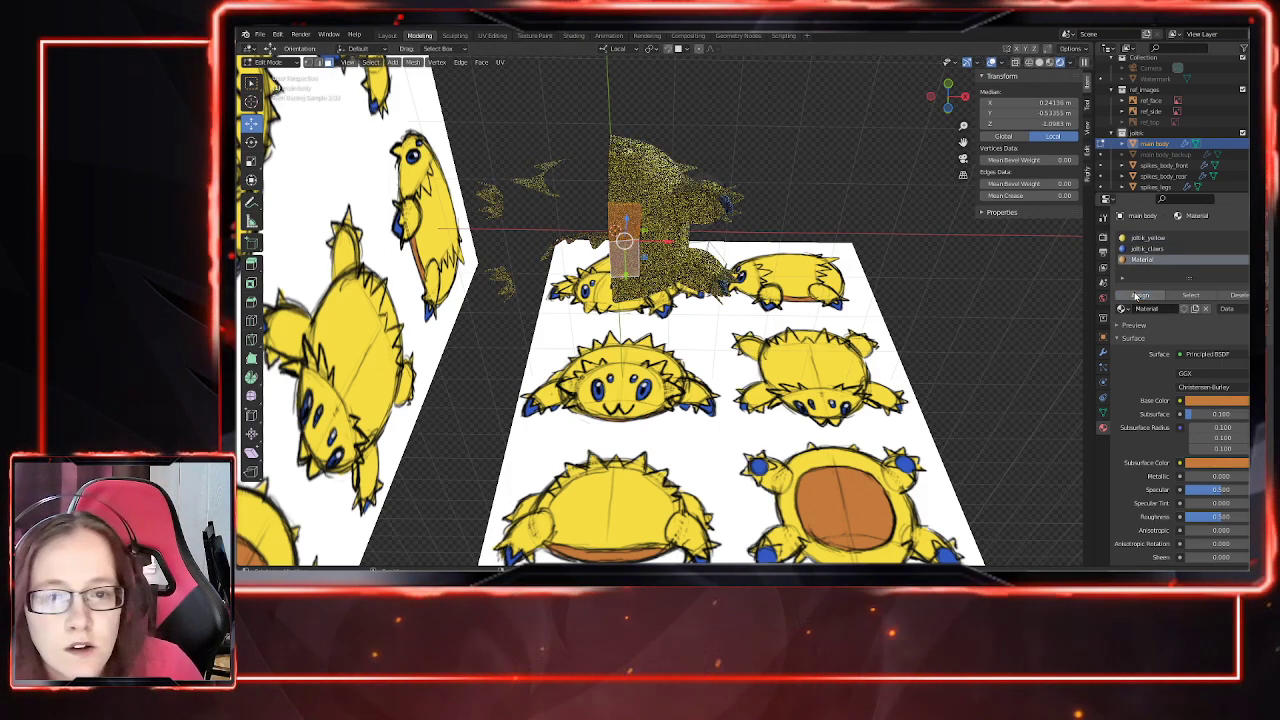
pyautogui.press('Tab')
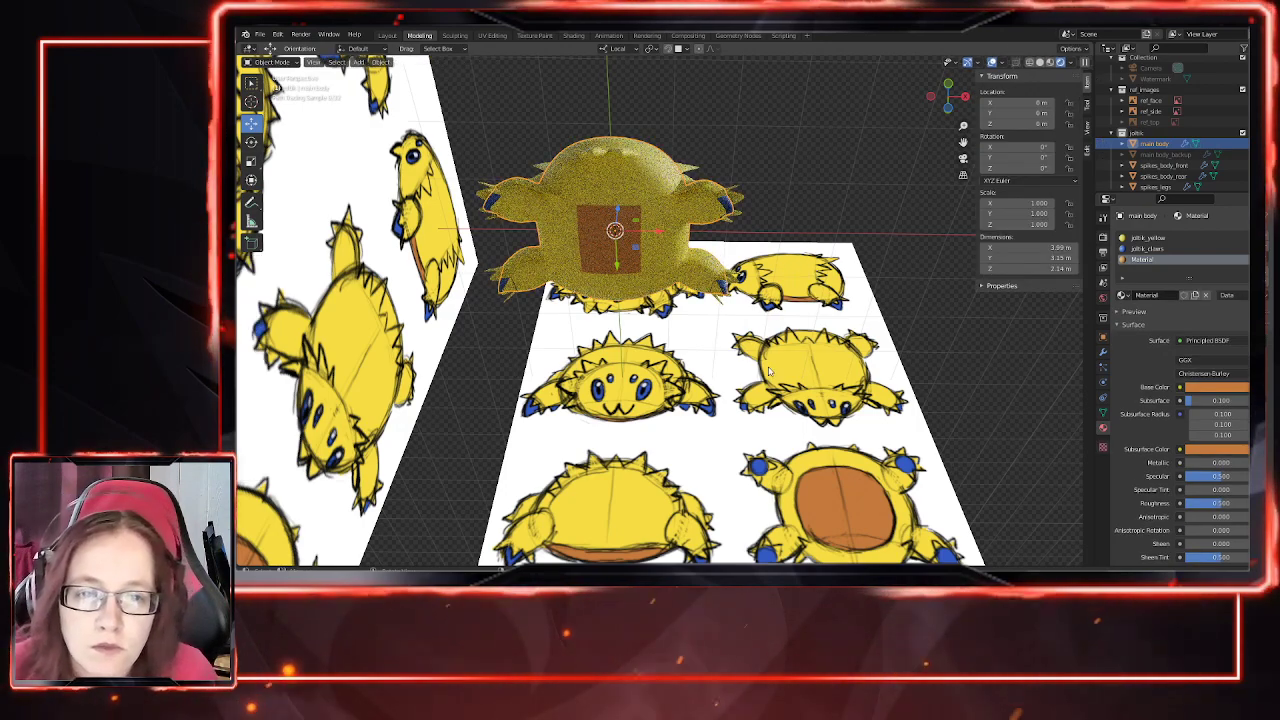
# Step: Examine the orange belly patch against the reference drawings and display the main body's Mirror and Subdivision modifiers
pyautogui.moveTo(697, 285); pyautogui.dragTo(660, 300, button='middle')
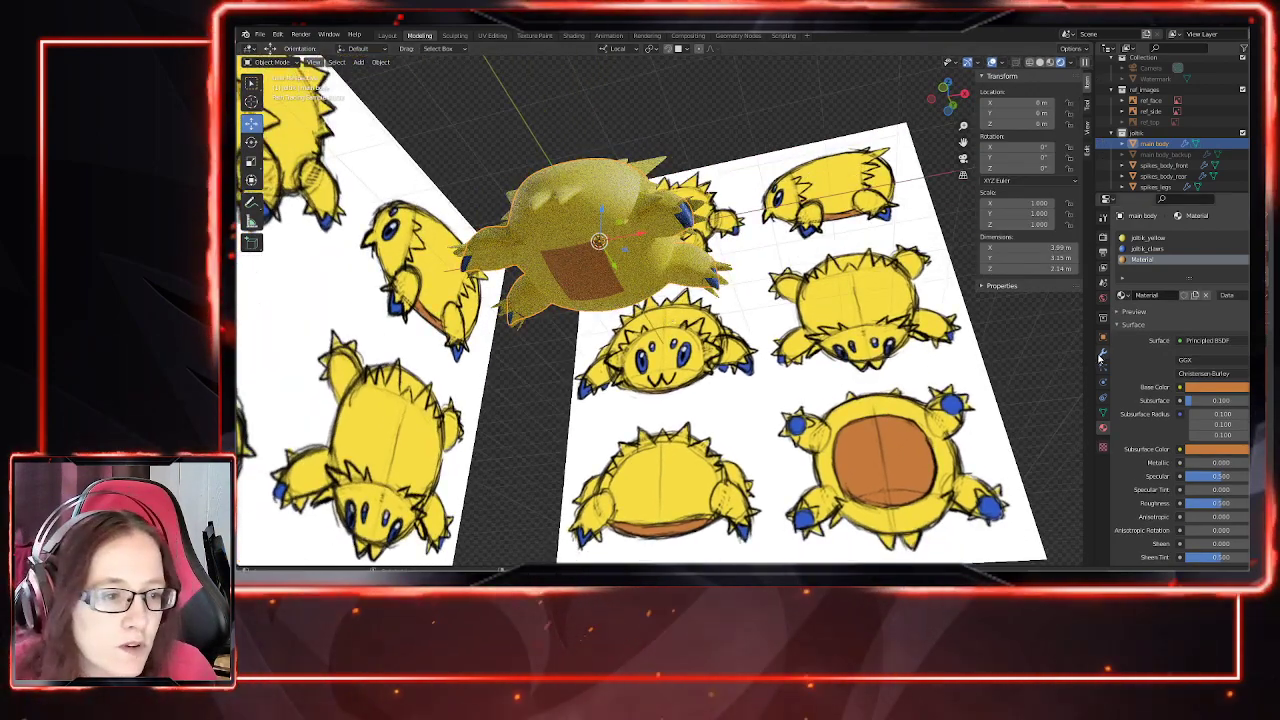
pyautogui.click(1104, 350)
pyautogui.moveTo(640, 288); pyautogui.dragTo(660, 316, button='middle')
pyautogui.scroll(3, 668, 290)
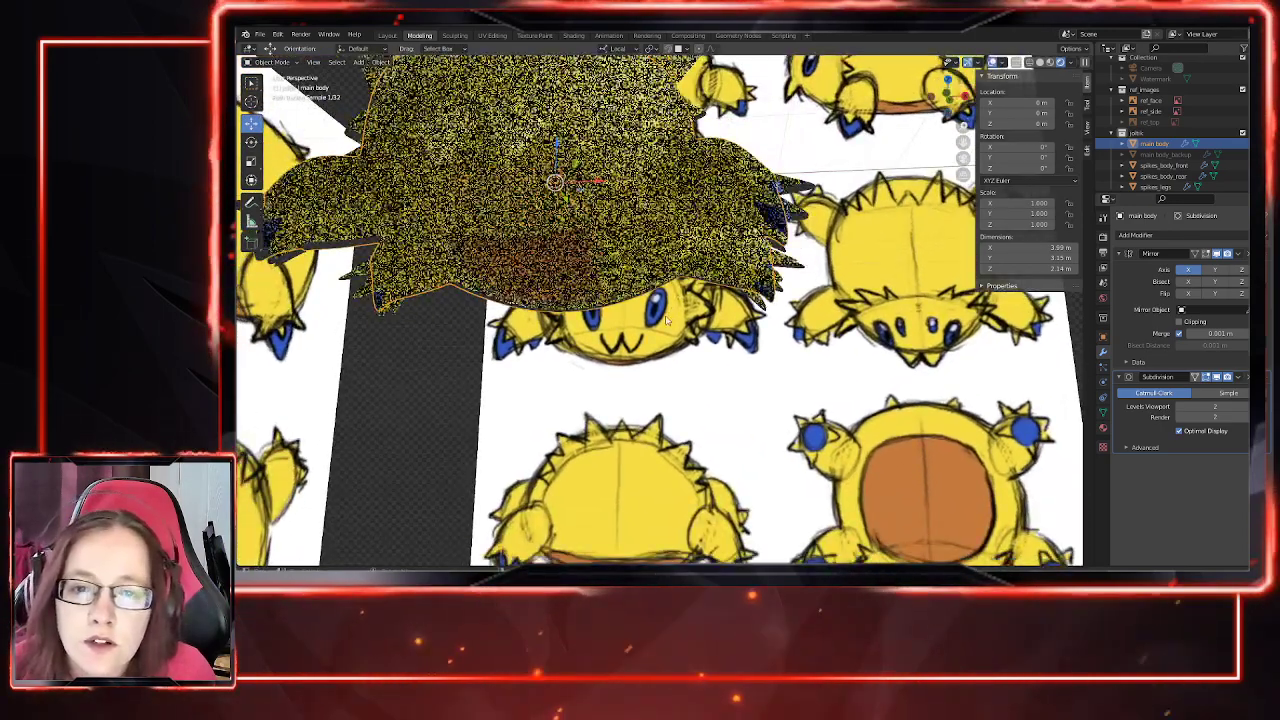
pyautogui.scroll(2, 567, 252)
pyautogui.scroll(-4, 567, 254)
pyautogui.moveTo(567, 254); pyautogui.dragTo(632, 279, button='middle')
pyautogui.press('Tab')
pyautogui.press('Tab')
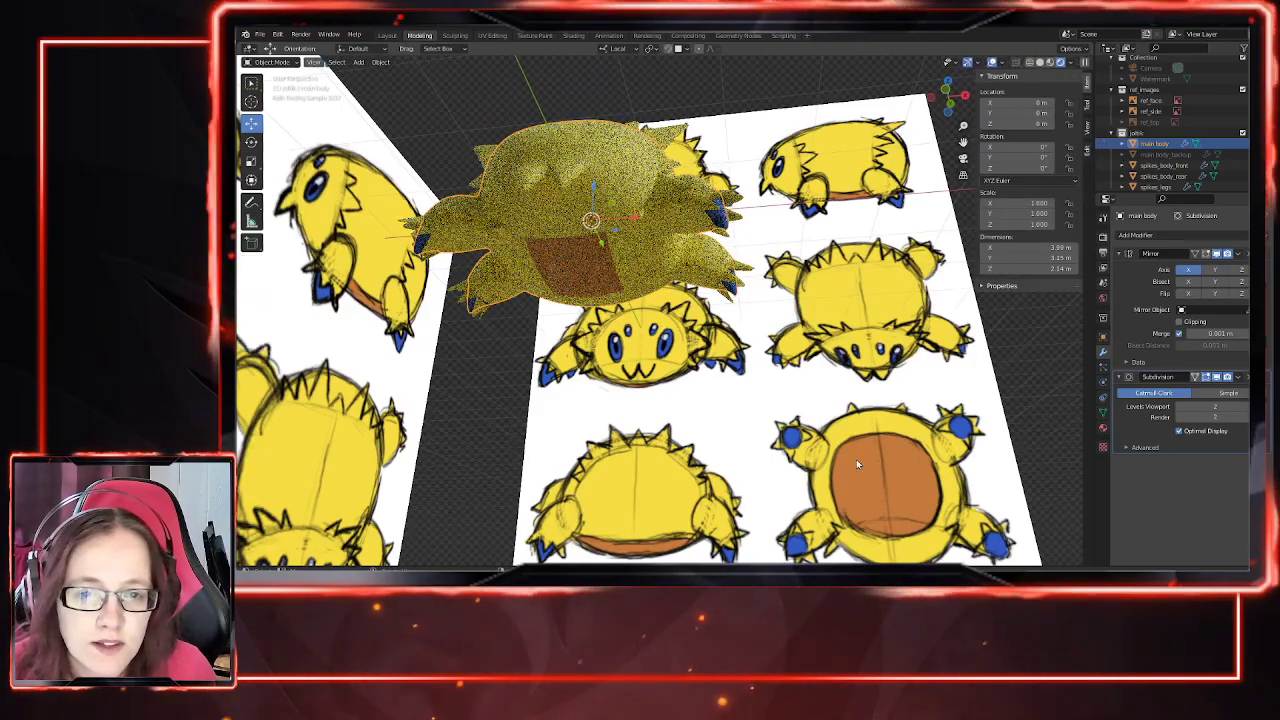
# Step: Put the main body back in Edit Mode with solid shading and a straight orthographic bottom view
pyautogui.press('Tab')
pyautogui.moveTo(608, 290); pyautogui.dragTo(687, 350, button='middle')
pyautogui.scroll(3, 707, 391)
pyautogui.click(1039, 63)
pyautogui.moveTo(884, 506); pyautogui.dragTo(873, 469, button='middle')
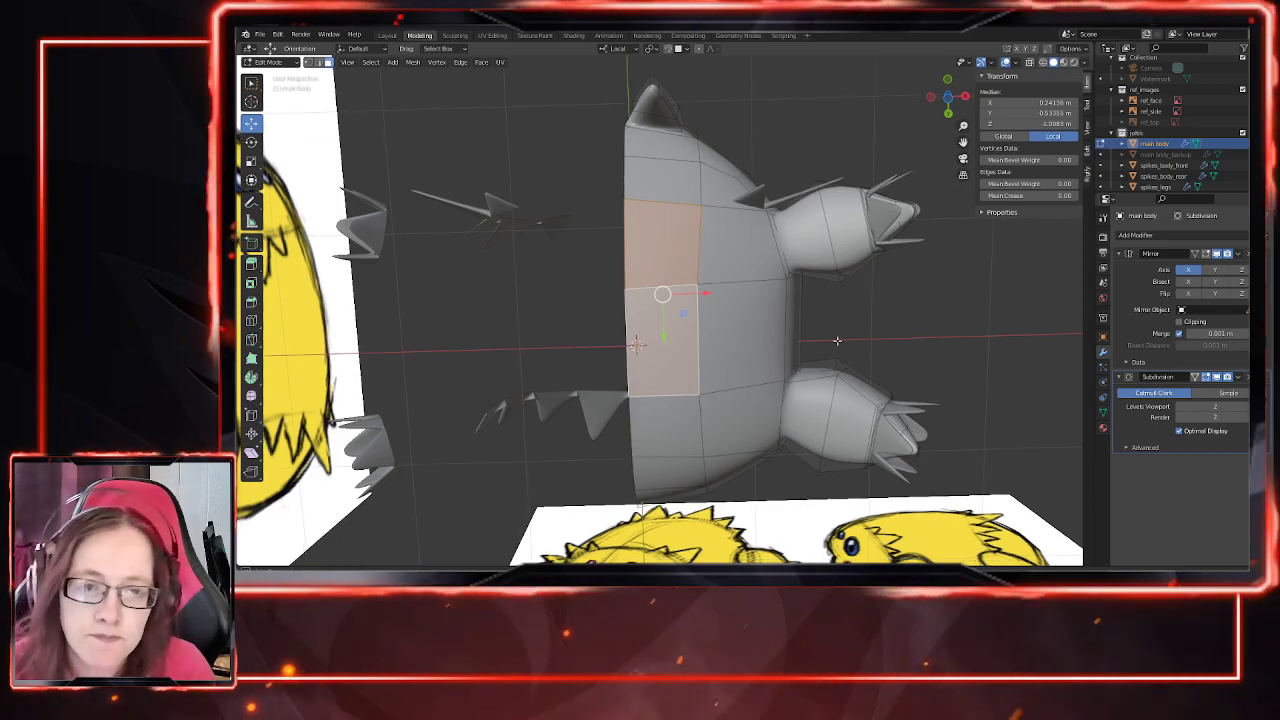
pyautogui.moveTo(759, 373); pyautogui.dragTo(644, 333, button='middle')
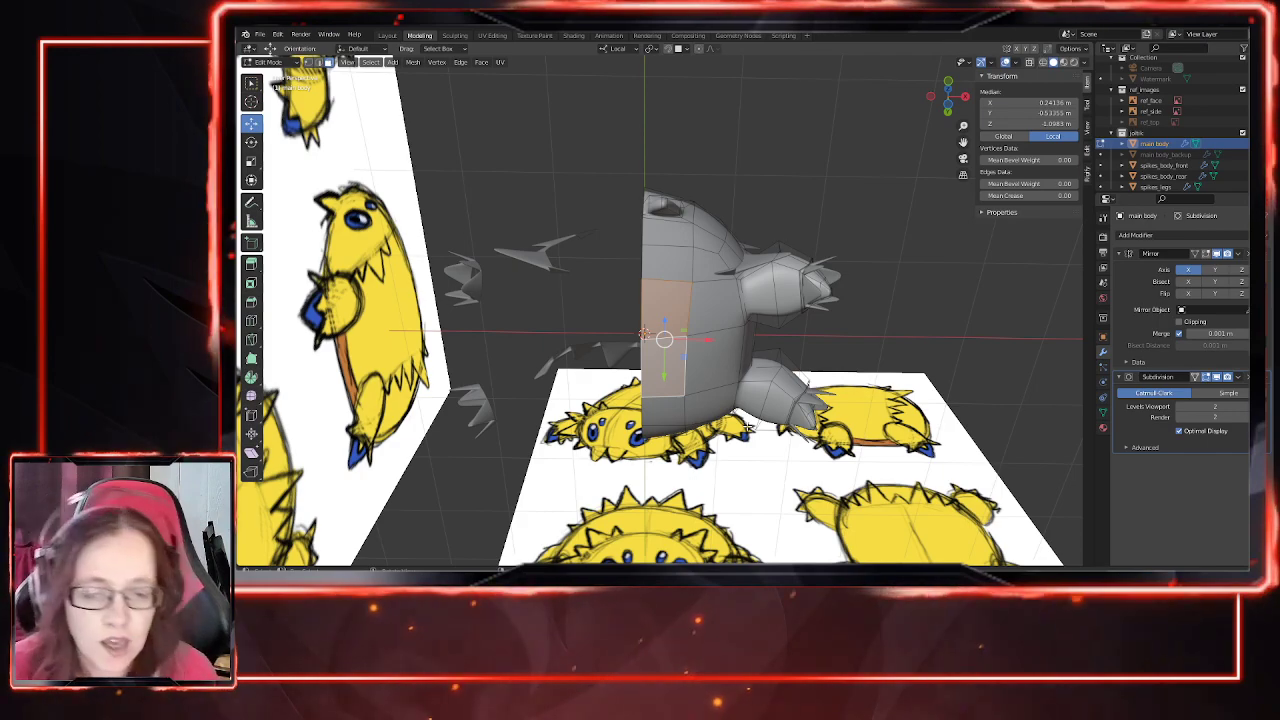
pyautogui.moveTo(748, 428); pyautogui.dragTo(710, 424, button='middle')
pyautogui.press('ctrl+KP_7')
pyautogui.keyDown('shift'); pyautogui.moveTo(653, 395); pyautogui.dragTo(645, 446, button='middle'); pyautogui.keyUp('shift')
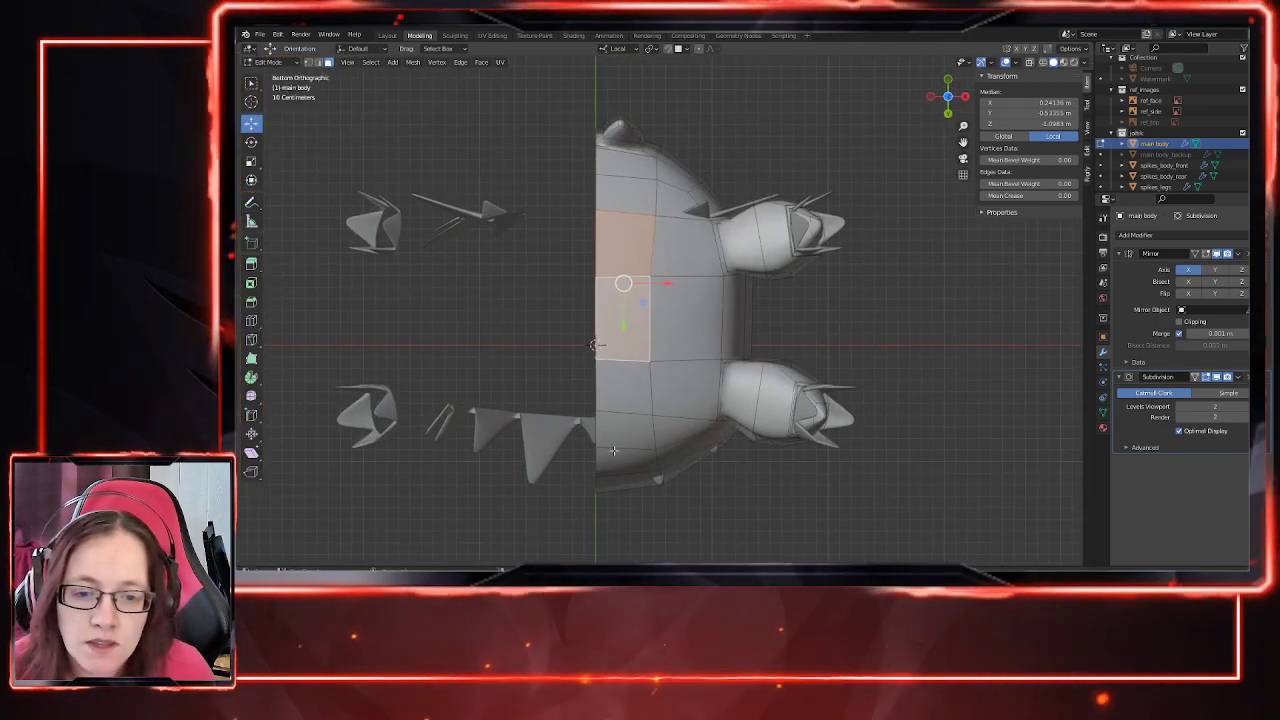
# Step: Select the belly faces of the half body, two columns wide from the mirror line and five rows long
pyautogui.keyDown('alt'); pyautogui.click(633, 203); pyautogui.keyUp('alt')
pyautogui.keyDown('shift'); pyautogui.click(678, 251); pyautogui.keyUp('shift')
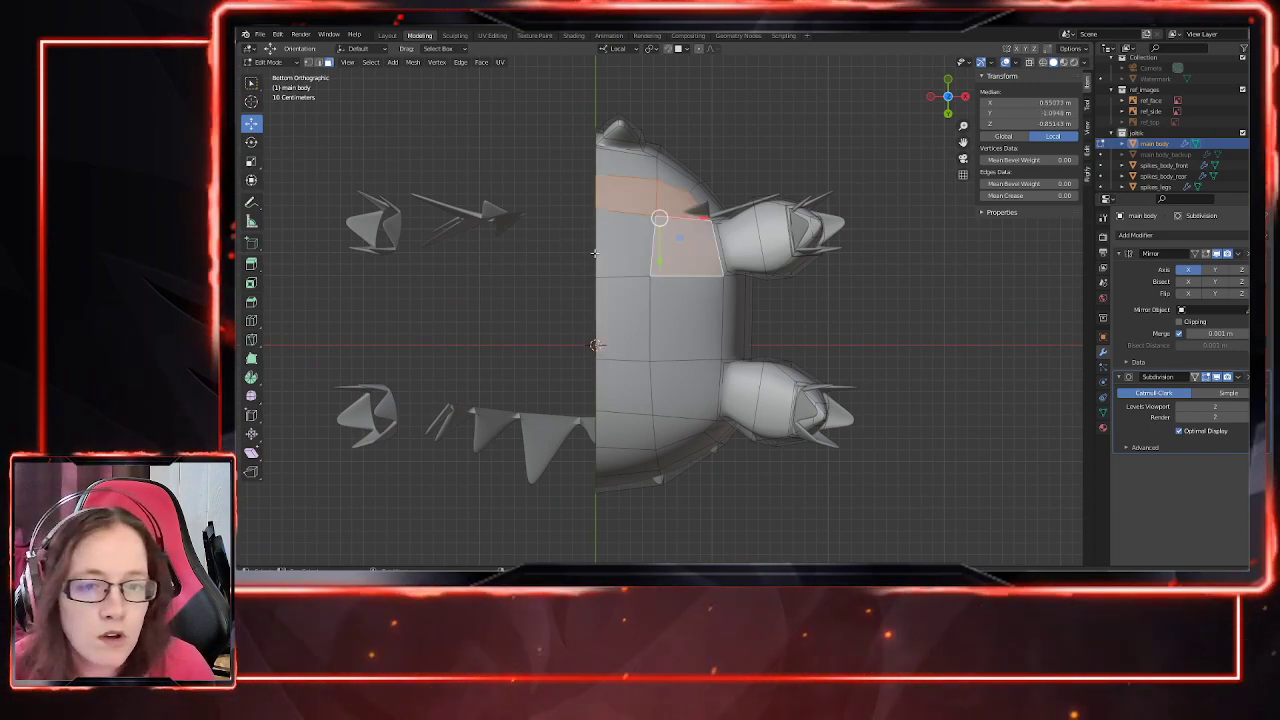
pyautogui.keyDown('shift'); pyautogui.click(625, 262); pyautogui.keyUp('shift')
pyautogui.keyDown('shift'); pyautogui.click(623, 316); pyautogui.keyUp('shift')
pyautogui.keyDown('shift'); pyautogui.click(681, 325); pyautogui.keyUp('shift')
pyautogui.keyDown('shift'); pyautogui.click(680, 383); pyautogui.keyUp('shift')
pyautogui.keyDown('shift'); pyautogui.click(628, 388); pyautogui.keyUp('shift')
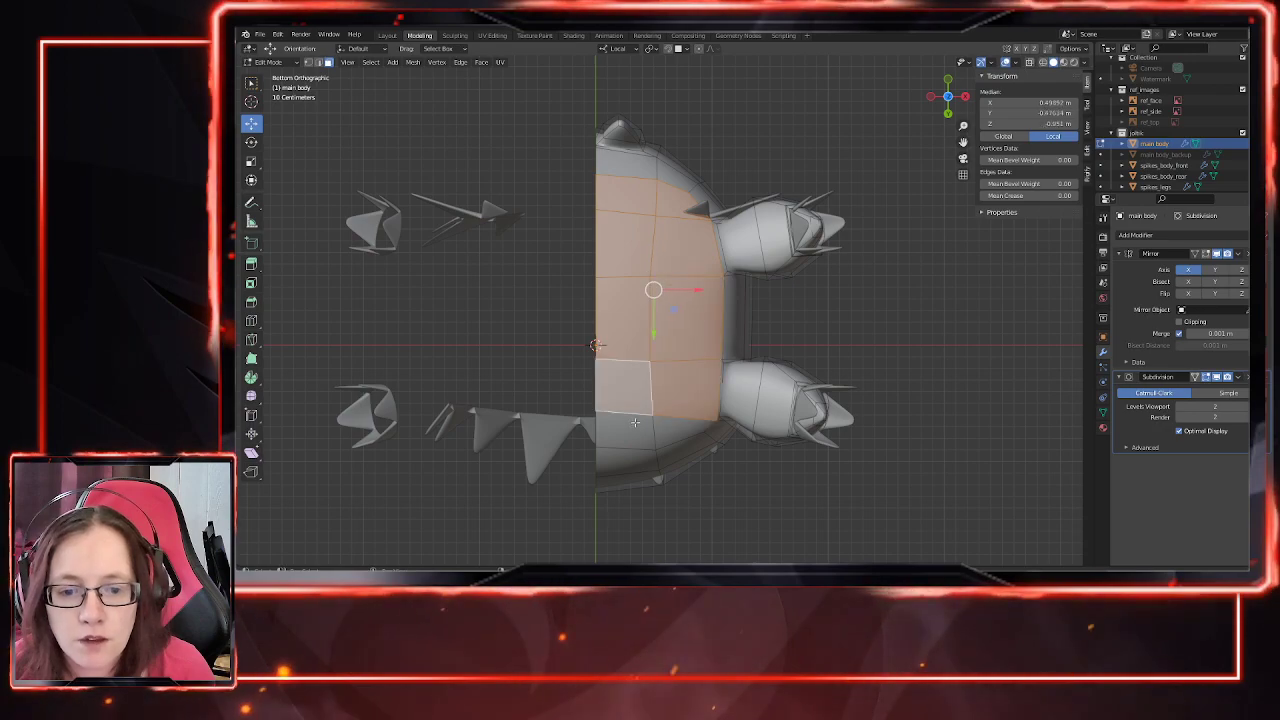
pyautogui.keyDown('shift'); pyautogui.click(628, 429); pyautogui.keyUp('shift')
pyautogui.keyDown('shift'); pyautogui.click(676, 430); pyautogui.keyUp('shift')
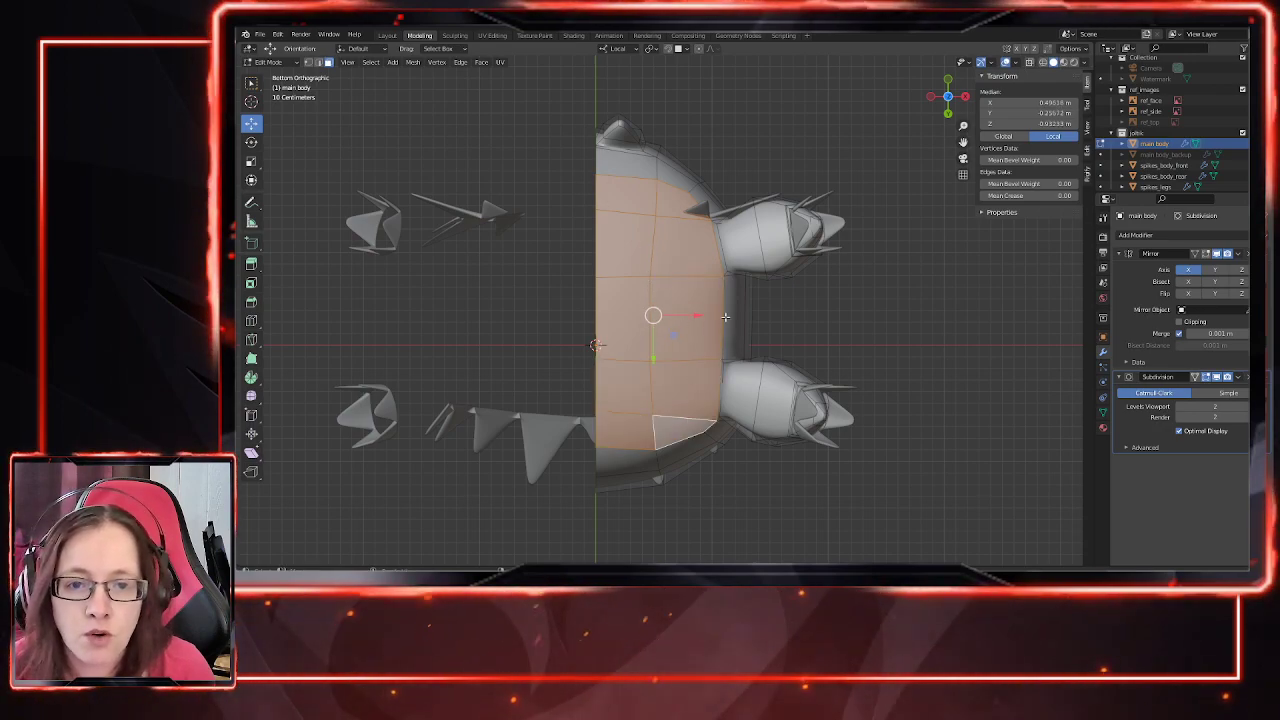
# Step: Extrude the selected belly faces in place and scale them inward to about 0.838
pyautogui.moveTo(596, 450); pyautogui.dragTo(650, 475, button='middle')
pyautogui.press('ctrl+KP_7')
pyautogui.press('e')
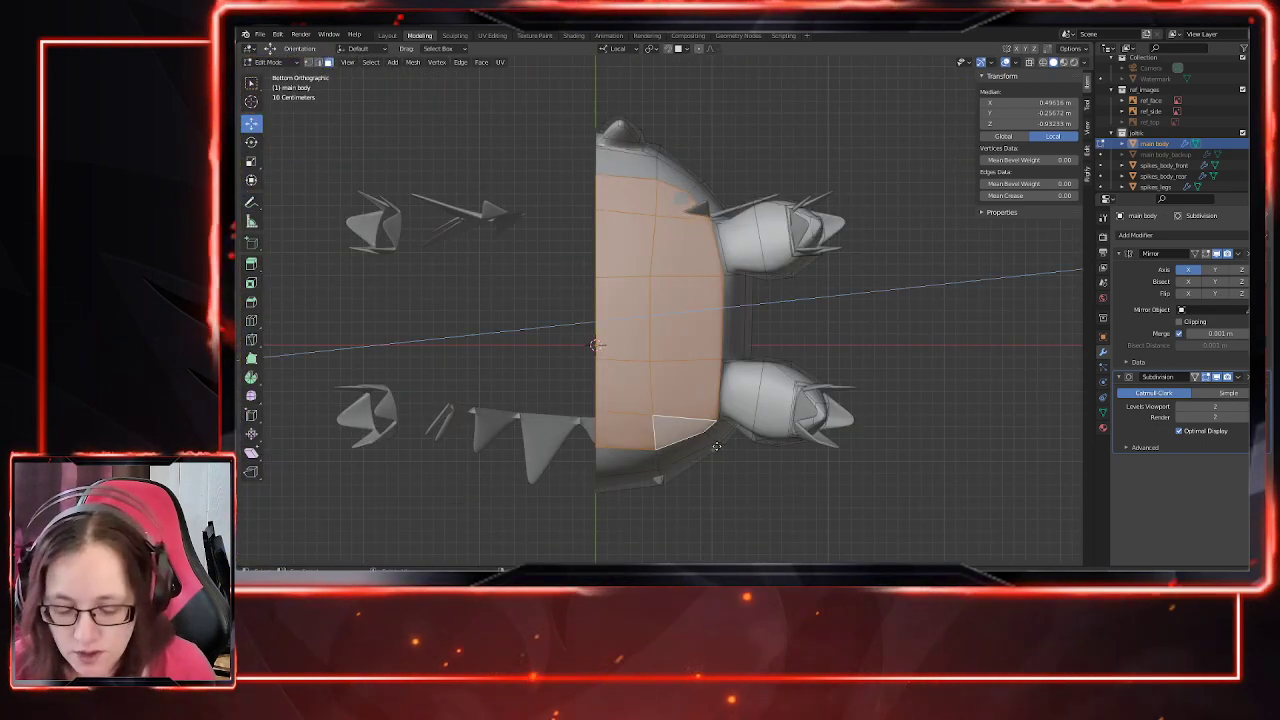
pyautogui.rightClick(680, 451)
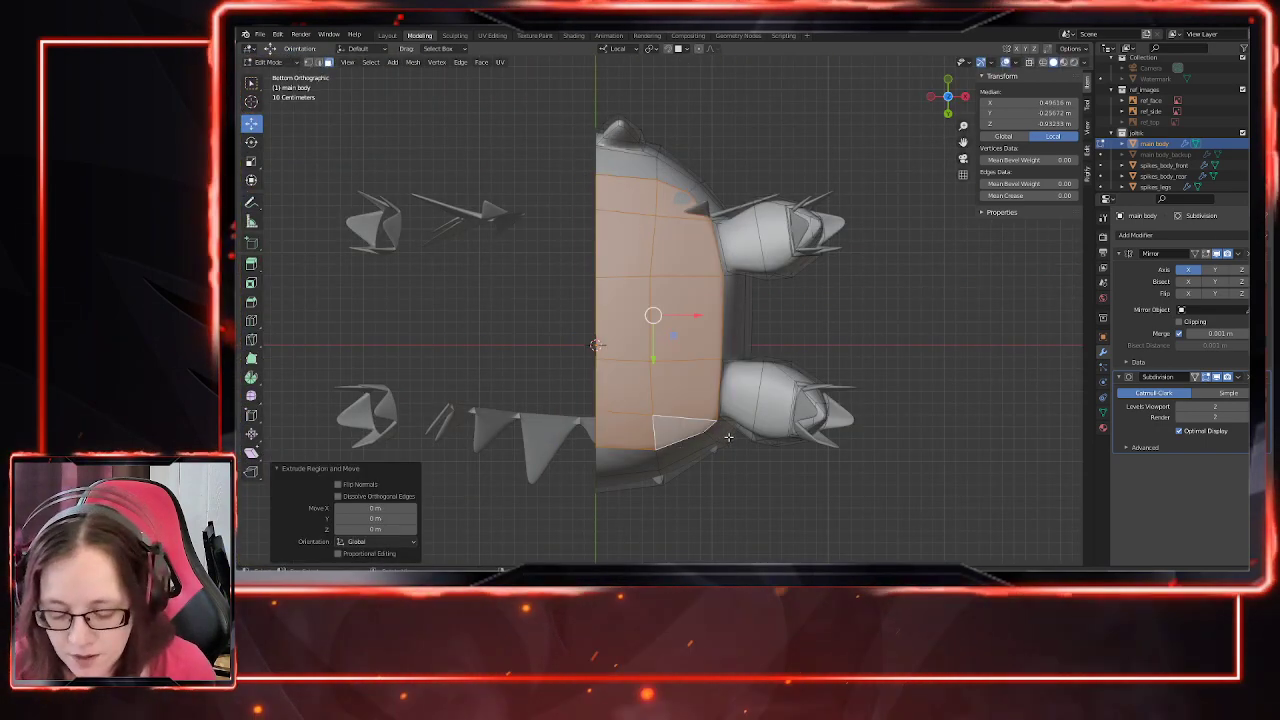
pyautogui.press('s')
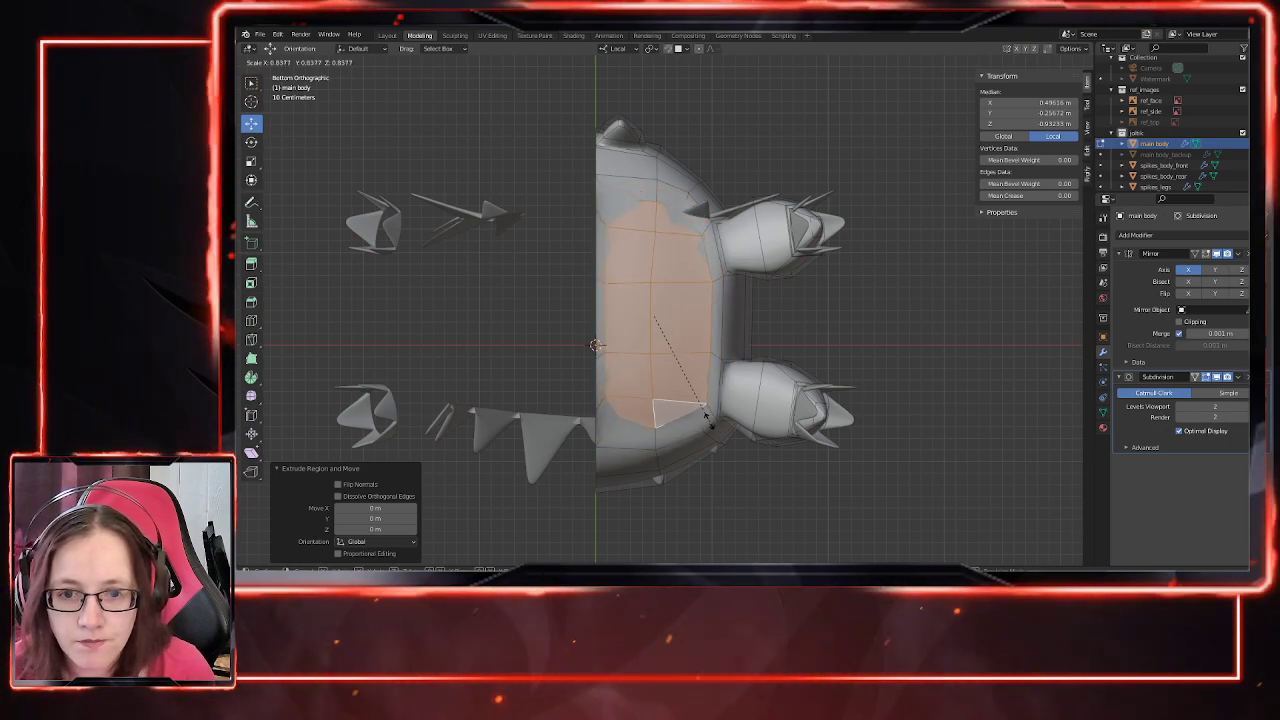
pyautogui.click(706, 418)
pyautogui.scroll(1, 605, 219)
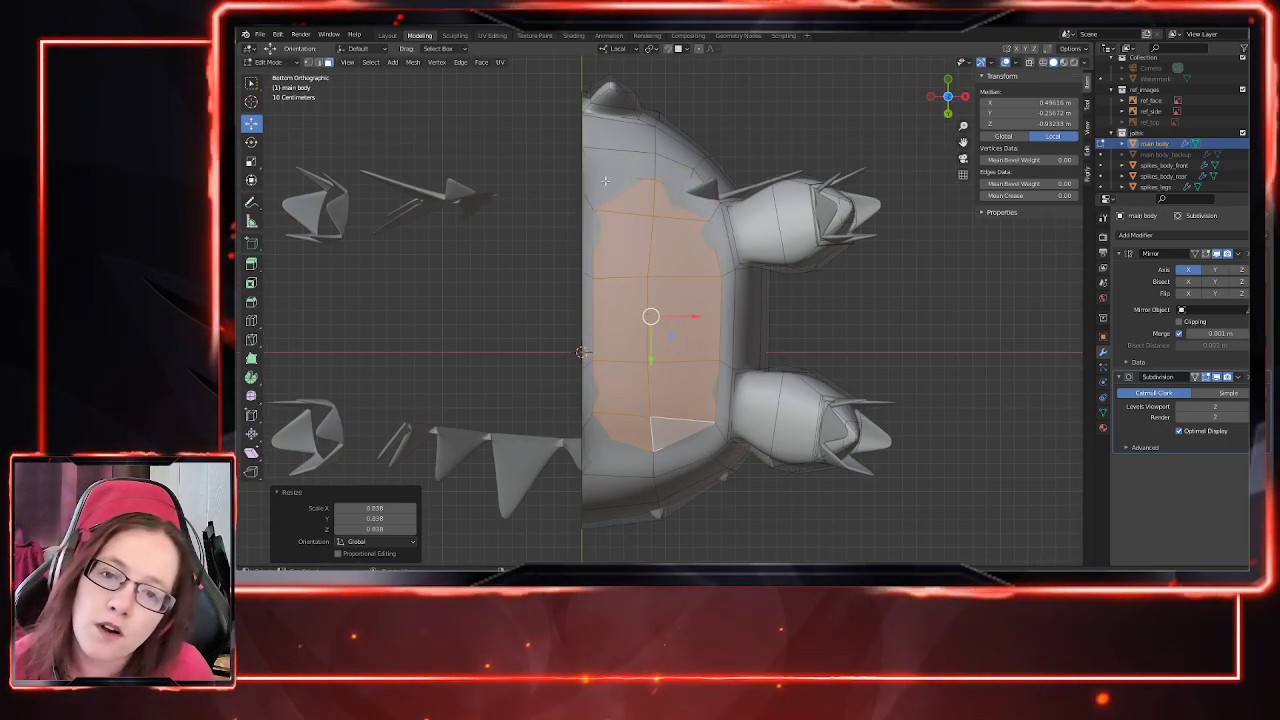
# Step: Select the narrow strip of extruded faces along the mirror line and delete them
pyautogui.click(589, 203)
pyautogui.keyDown('shift'); pyautogui.click(587, 267); pyautogui.keyUp('shift')
pyautogui.keyDown('shift'); pyautogui.click(588, 327); pyautogui.keyUp('shift')
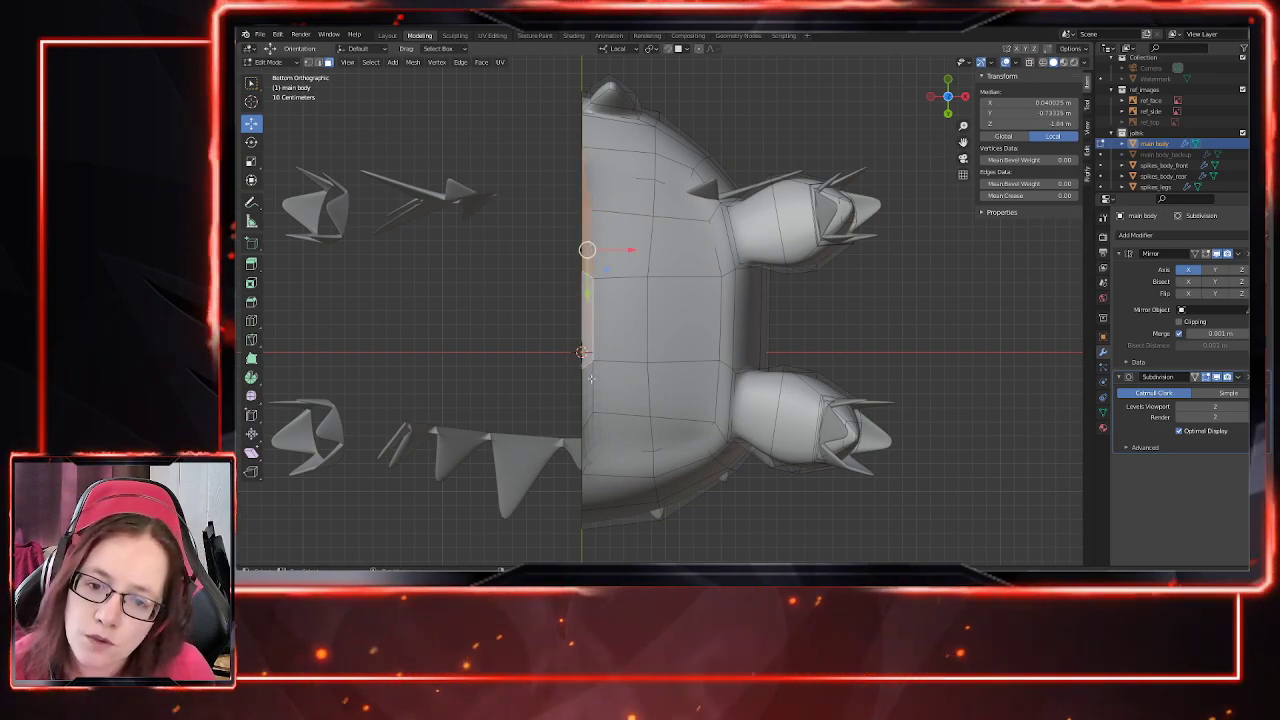
pyautogui.keyDown('shift'); pyautogui.click(590, 394); pyautogui.keyUp('shift')
pyautogui.keyDown('shift'); pyautogui.click(582, 438); pyautogui.keyUp('shift')
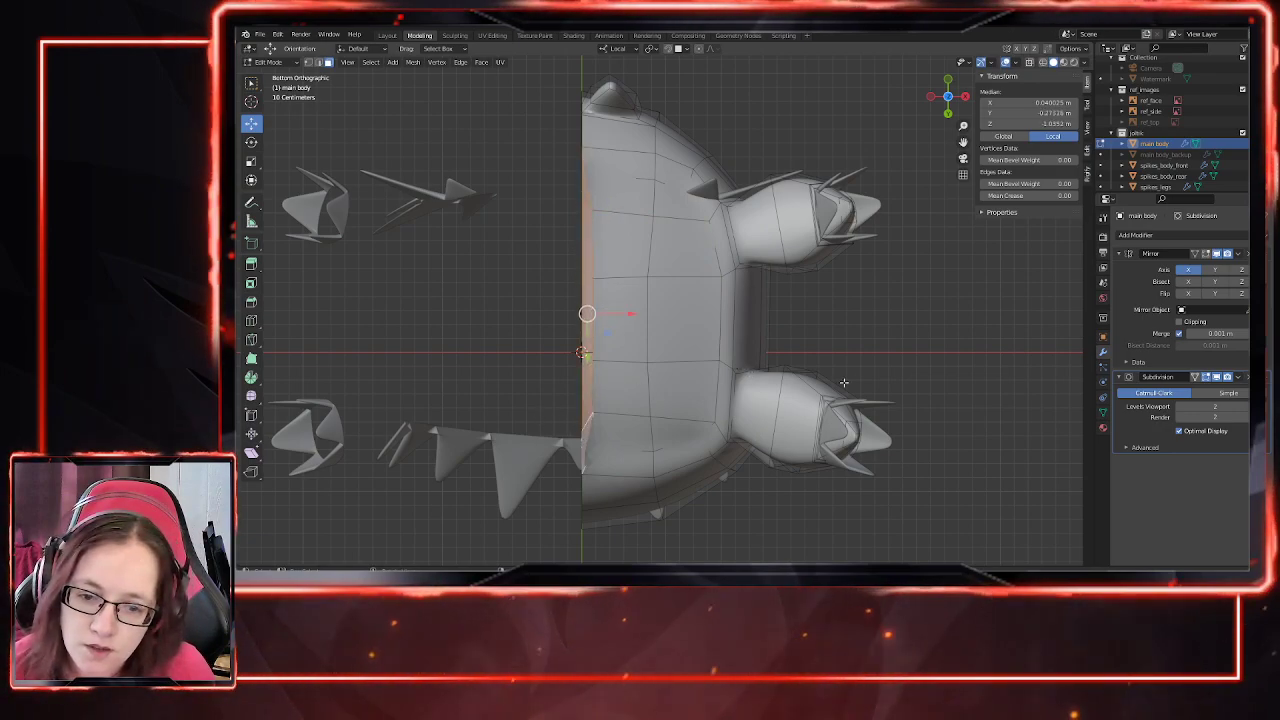
pyautogui.press('x')
pyautogui.click(847, 376)
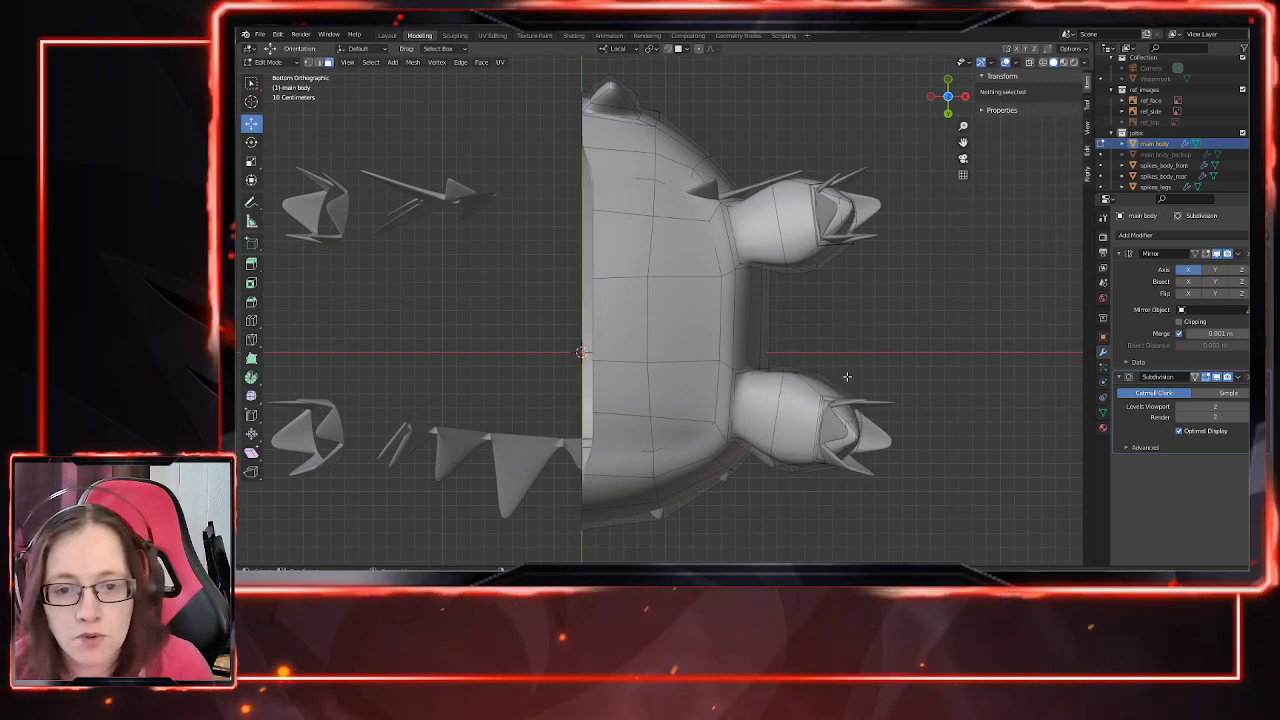
# Step: Reselect the inner belly faces and move them about 0.081 m along local X up to the mirror line
pyautogui.click(622, 194)
pyautogui.keyDown('shift'); pyautogui.click(675, 201); pyautogui.keyUp('shift')
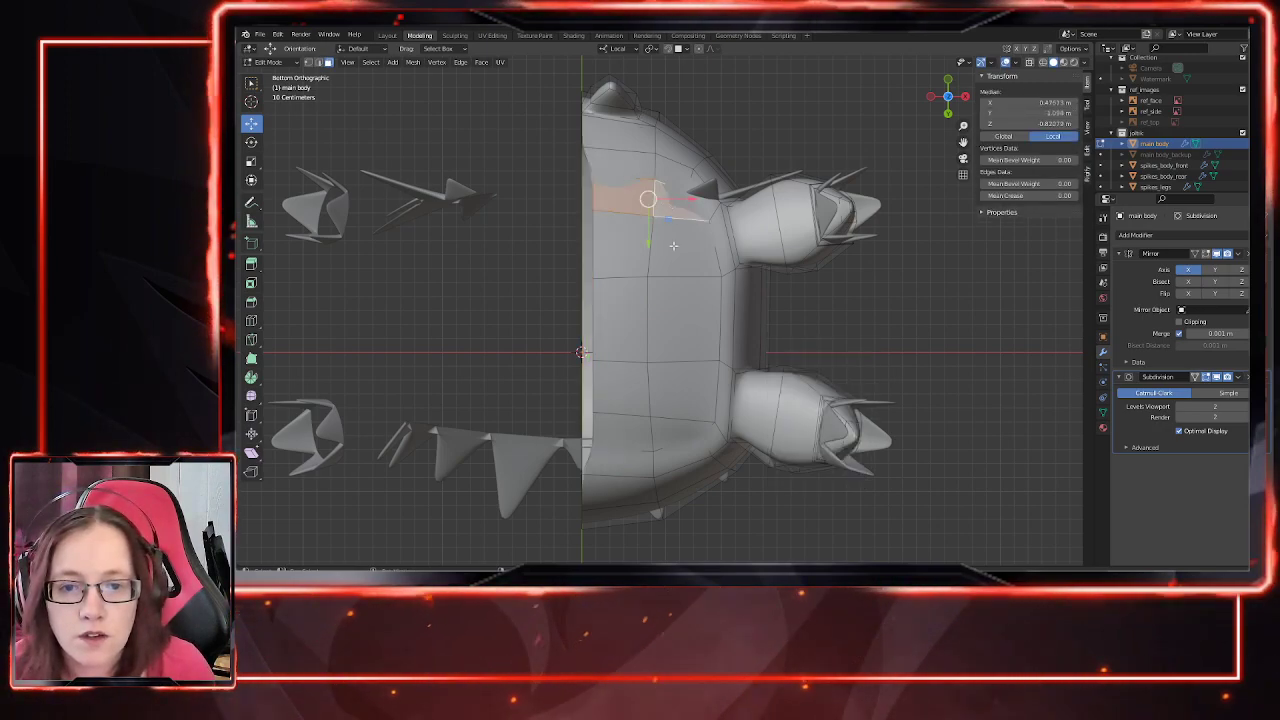
pyautogui.keyDown('shift'); pyautogui.click(680, 245); pyautogui.keyUp('shift')
pyautogui.keyDown('shift'); pyautogui.click(627, 248); pyautogui.keyUp('shift')
pyautogui.keyDown('shift'); pyautogui.click(625, 316); pyautogui.keyUp('shift')
pyautogui.keyDown('shift'); pyautogui.click(682, 340); pyautogui.keyUp('shift')
pyautogui.moveTo(683, 343)
pyautogui.mouseDown()
pyautogui.moveTo(683, 400)
pyautogui.moveTo(662, 430)
pyautogui.moveTo(678, 385)
pyautogui.mouseUp()
pyautogui.moveTo(696, 316); pyautogui.dragTo(684, 315)
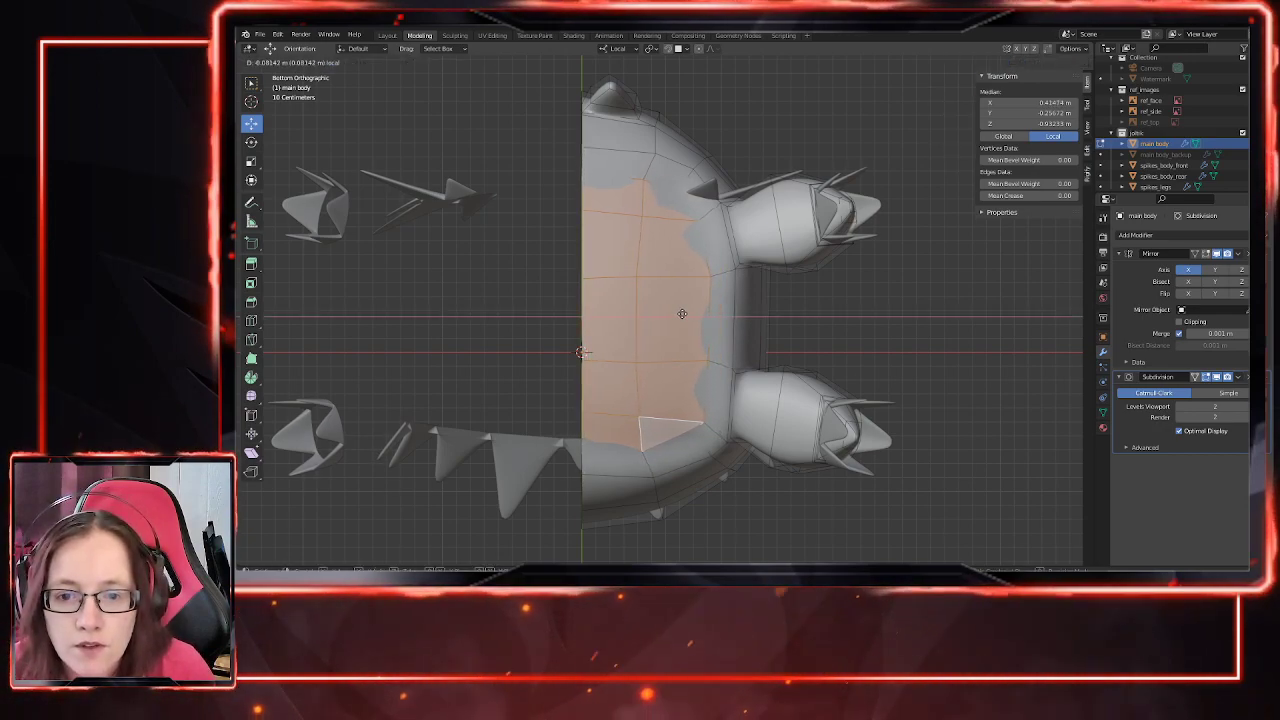
# Step: Finish moving the selected belly faces about -0.078 m along the local X axis
pyautogui.click(680, 314)
pyautogui.scroll(4, 636, 345)
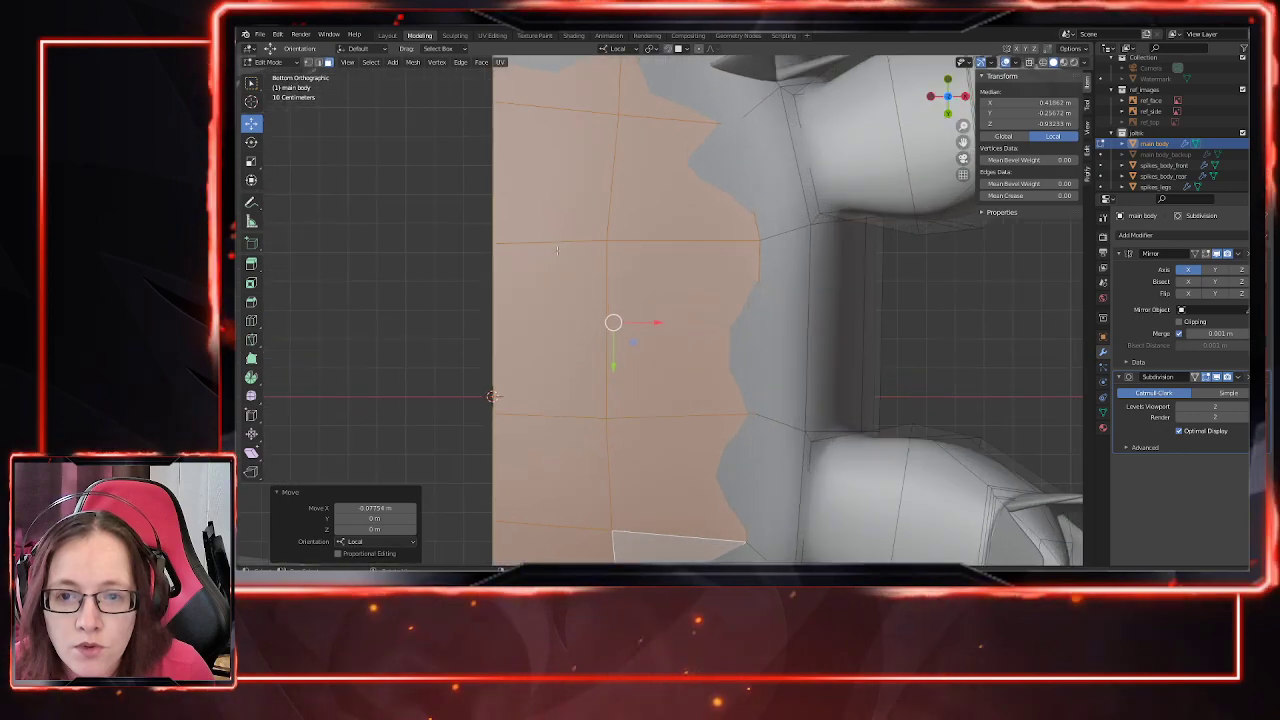
pyautogui.scroll(-5, 636, 353)
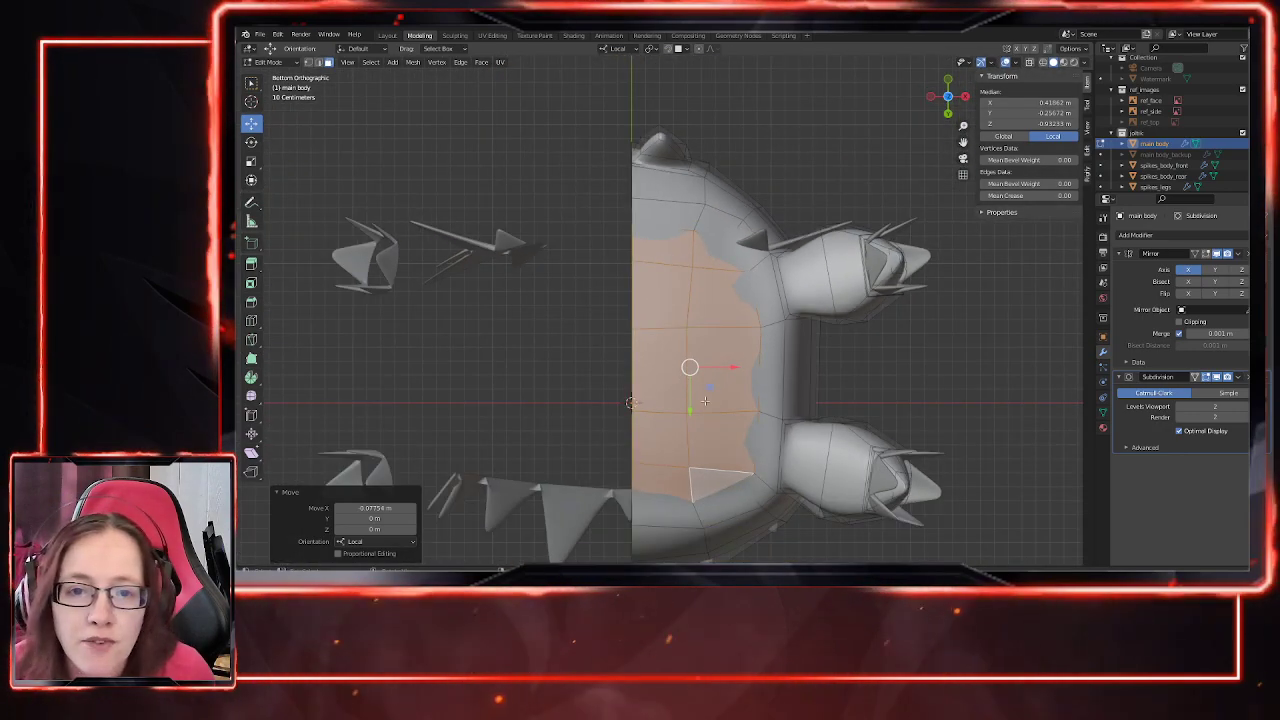
# Step: Select all vertices along the body's mirror centreline through the mesh and flatten them with scale 0 along local X
pyautogui.hotkey('alt', 'z')
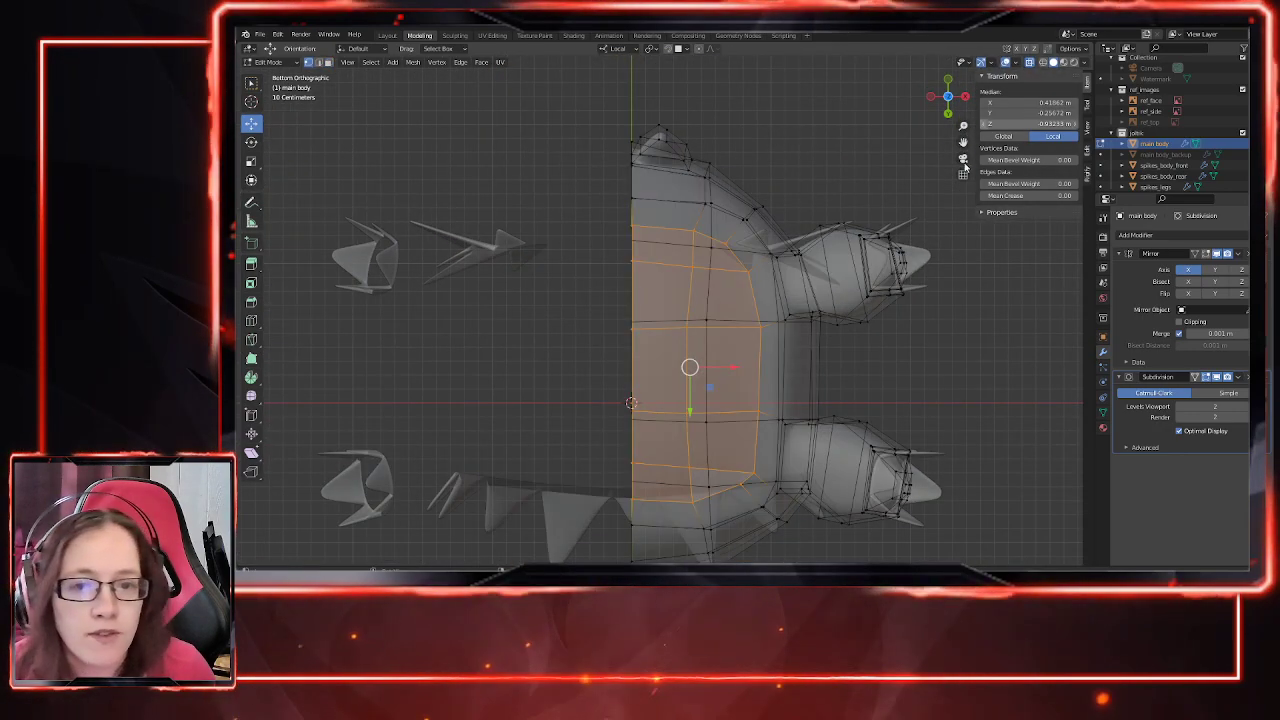
pyautogui.scroll(-2, 772, 364)
pyautogui.moveTo(772, 364); pyautogui.dragTo(792, 384, button='middle')
pyautogui.press('ctrl+KP_7')
pyautogui.moveTo(592, 133); pyautogui.dragTo(645, 532)
pyautogui.scroll(3, 640, 330)
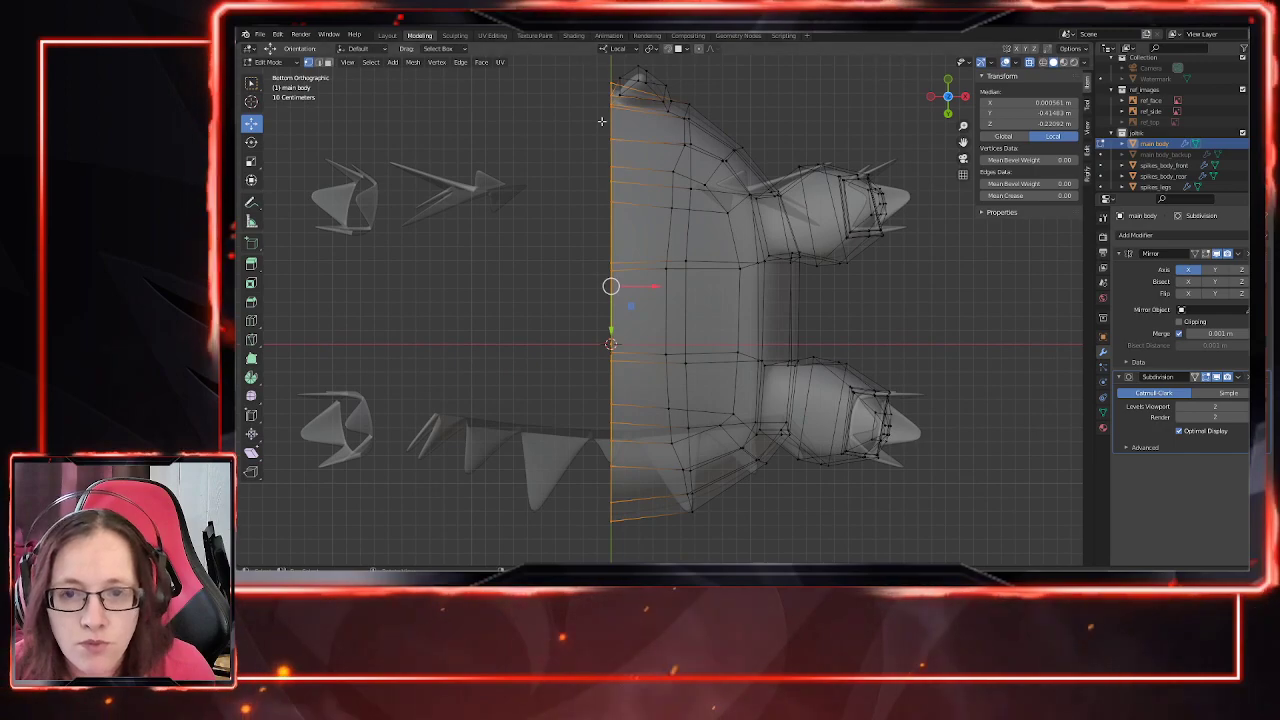
pyautogui.press('s')
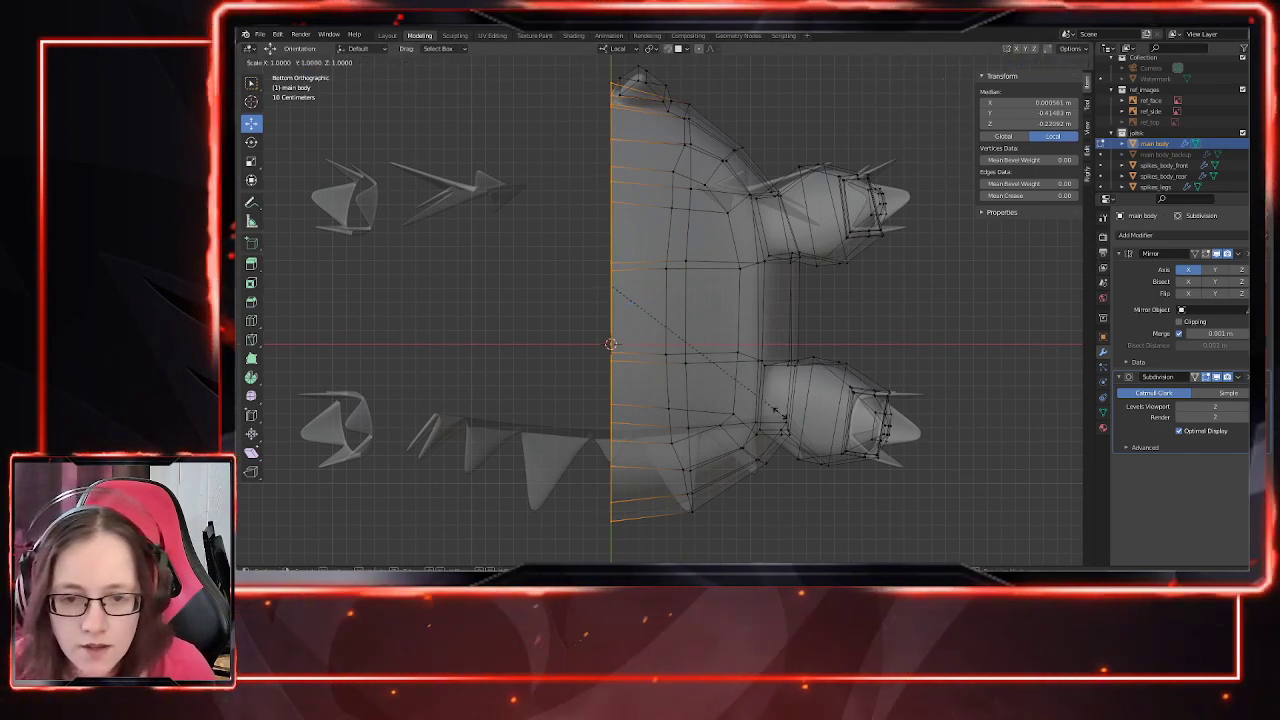
pyautogui.press('x')
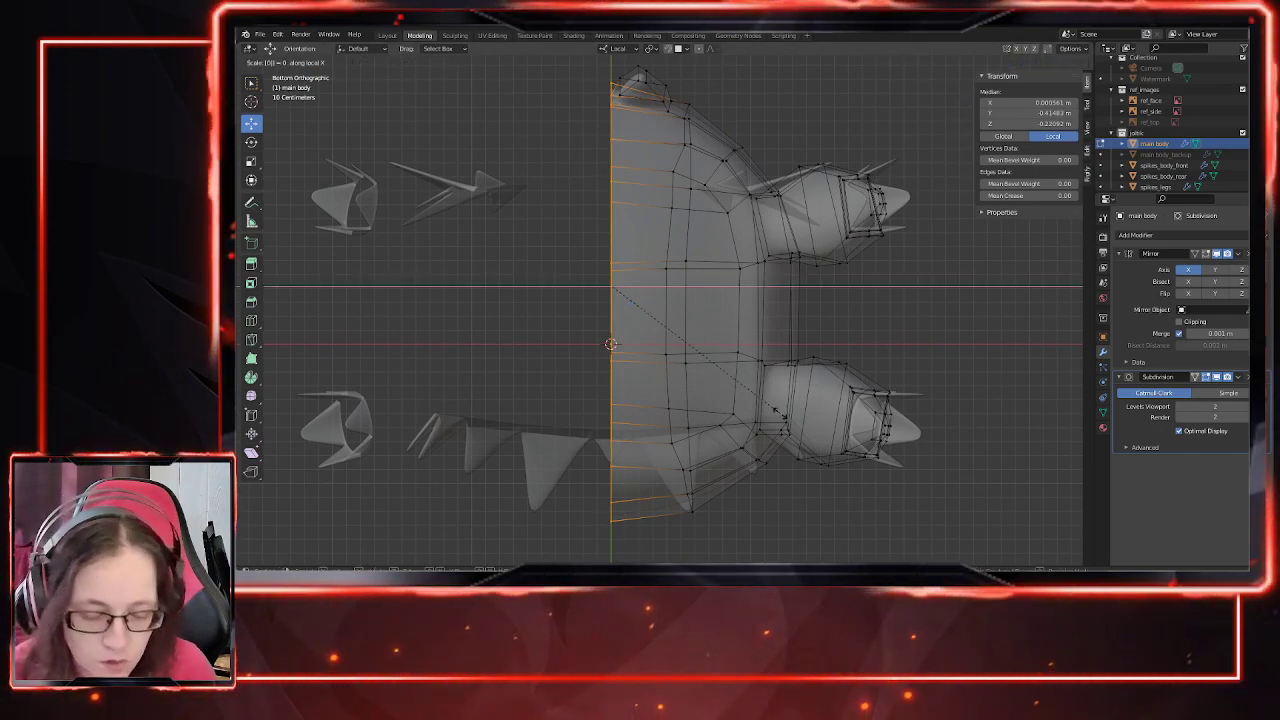
pyautogui.press('Return')
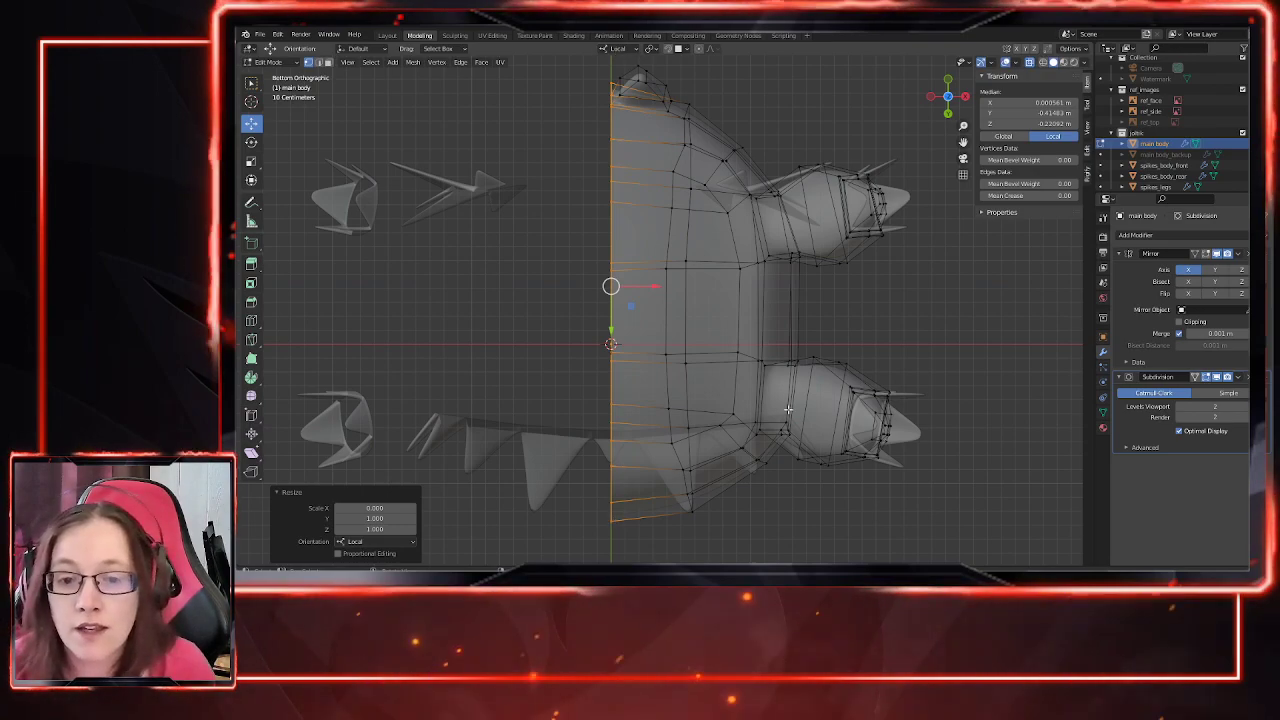
pyautogui.press('Tab')
pyautogui.press('Tab')
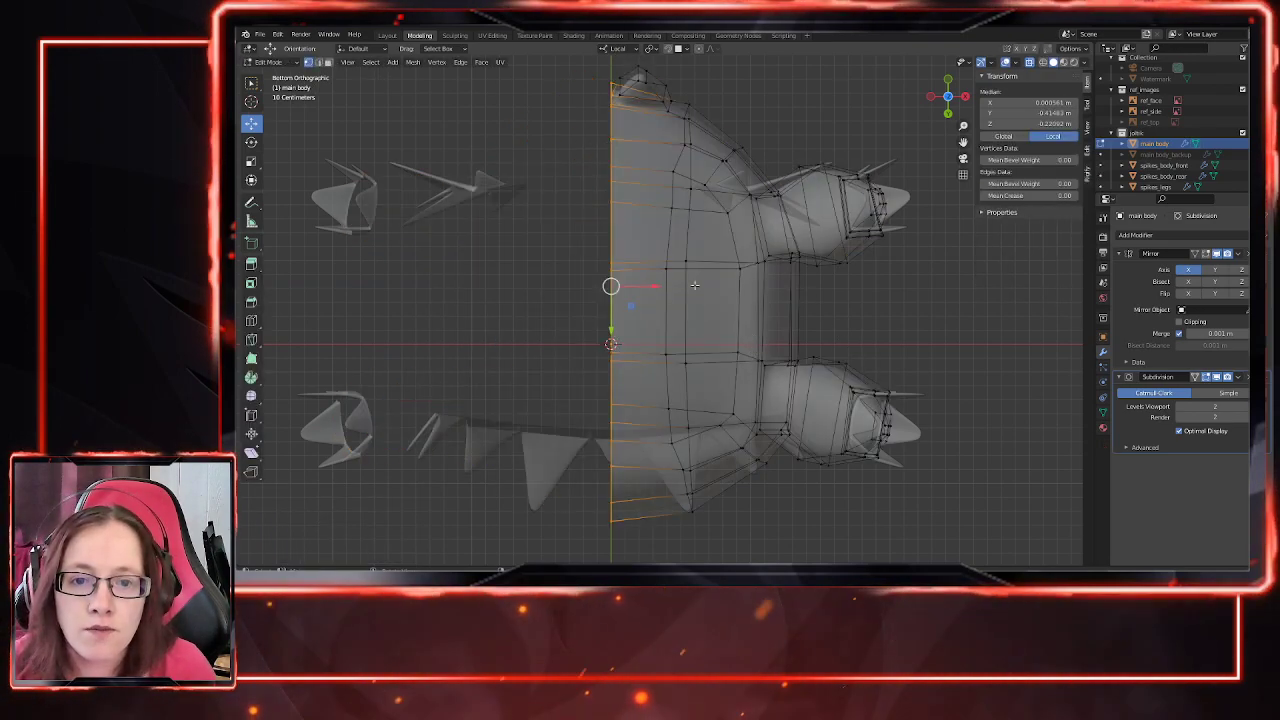
# Step: Select the belly faces on the half body and lower them about 0.061 m along local Z against the side reference
pyautogui.moveTo(754, 182); pyautogui.dragTo(757, 205, button='middle')
pyautogui.scroll(4, 700, 250)
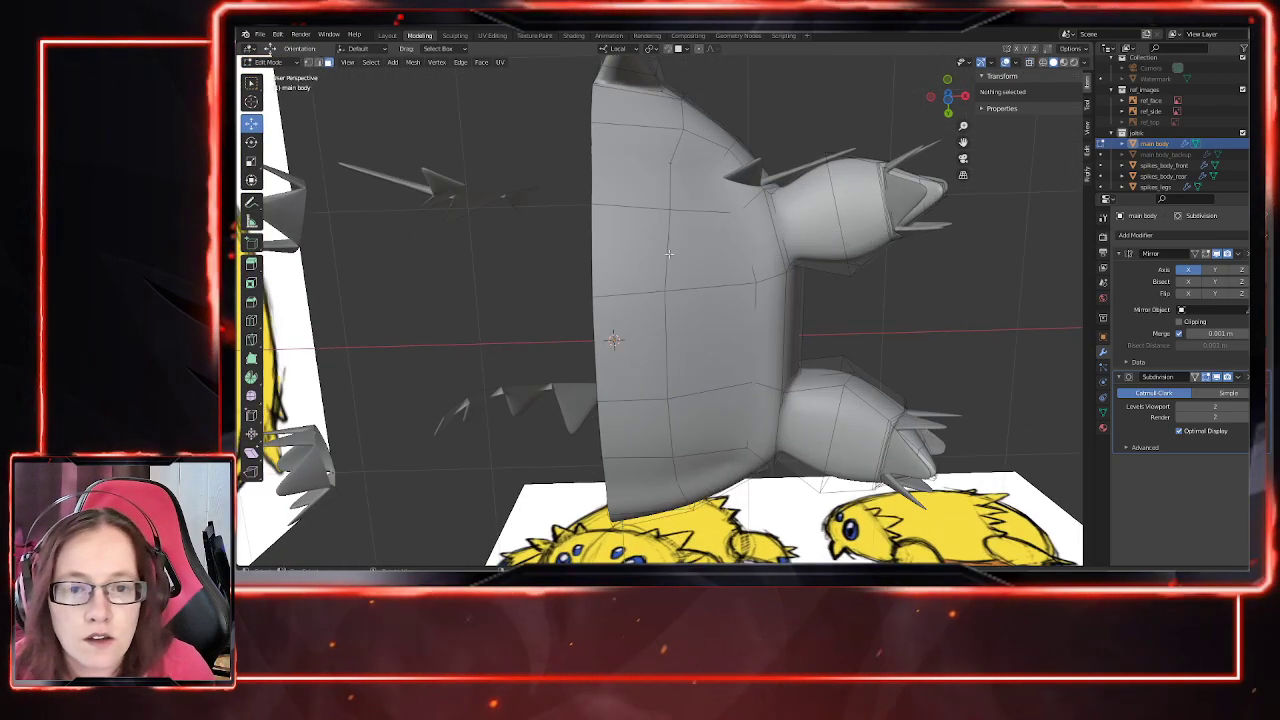
pyautogui.click(660, 192)
pyautogui.keyDown('shift'); pyautogui.click(712, 259); pyautogui.keyUp('shift')
pyautogui.keyDown('shift'); pyautogui.click(640, 255); pyautogui.keyUp('shift')
pyautogui.keyDown('shift'); pyautogui.click(636, 342); pyautogui.keyUp('shift')
pyautogui.keyDown('shift'); pyautogui.click(704, 346); pyautogui.keyUp('shift')
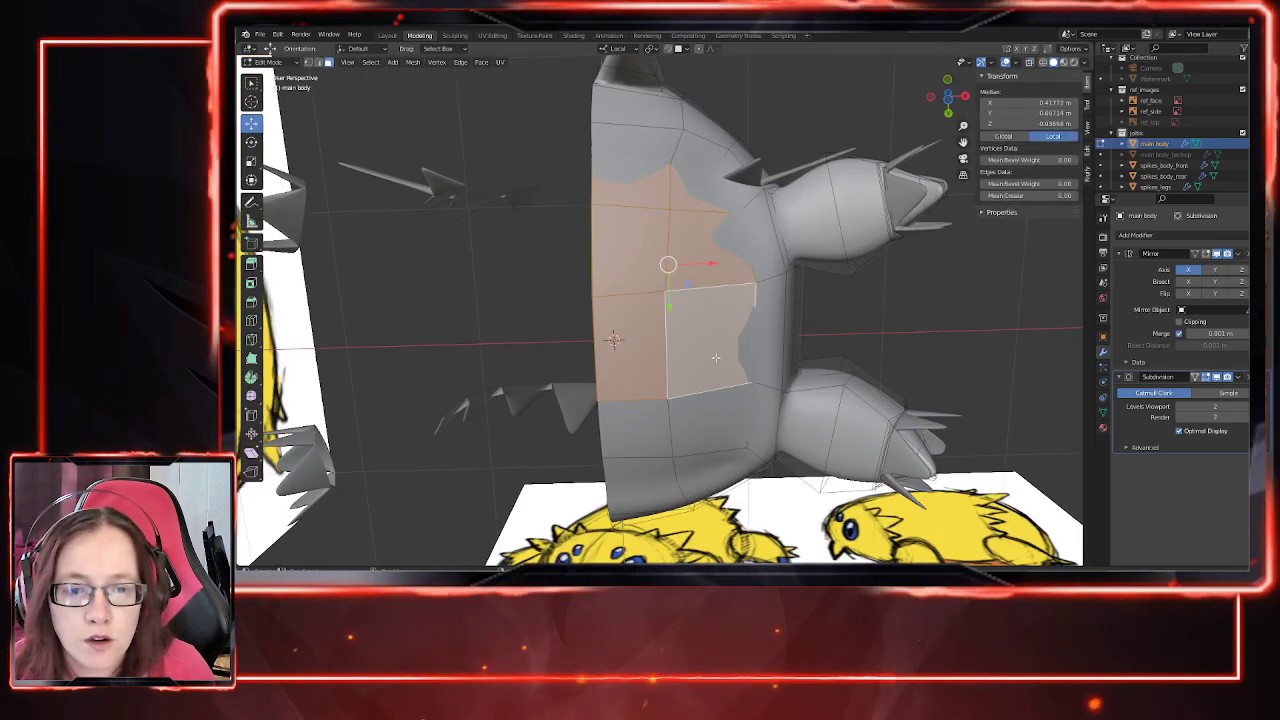
pyautogui.keyDown('shift'); pyautogui.click(704, 424); pyautogui.keyUp('shift')
pyautogui.keyDown('shift'); pyautogui.click(642, 430); pyautogui.keyUp('shift')
pyautogui.moveTo(711, 441); pyautogui.dragTo(695, 421, button='middle')
pyautogui.click(1031, 64)
pyautogui.moveTo(770, 335); pyautogui.dragTo(400, 503, button='middle')
pyautogui.moveTo(320, 455); pyautogui.dragTo(360, 520, button='middle')
pyautogui.scroll(-3, 360, 520)
pyautogui.press('KP_3')
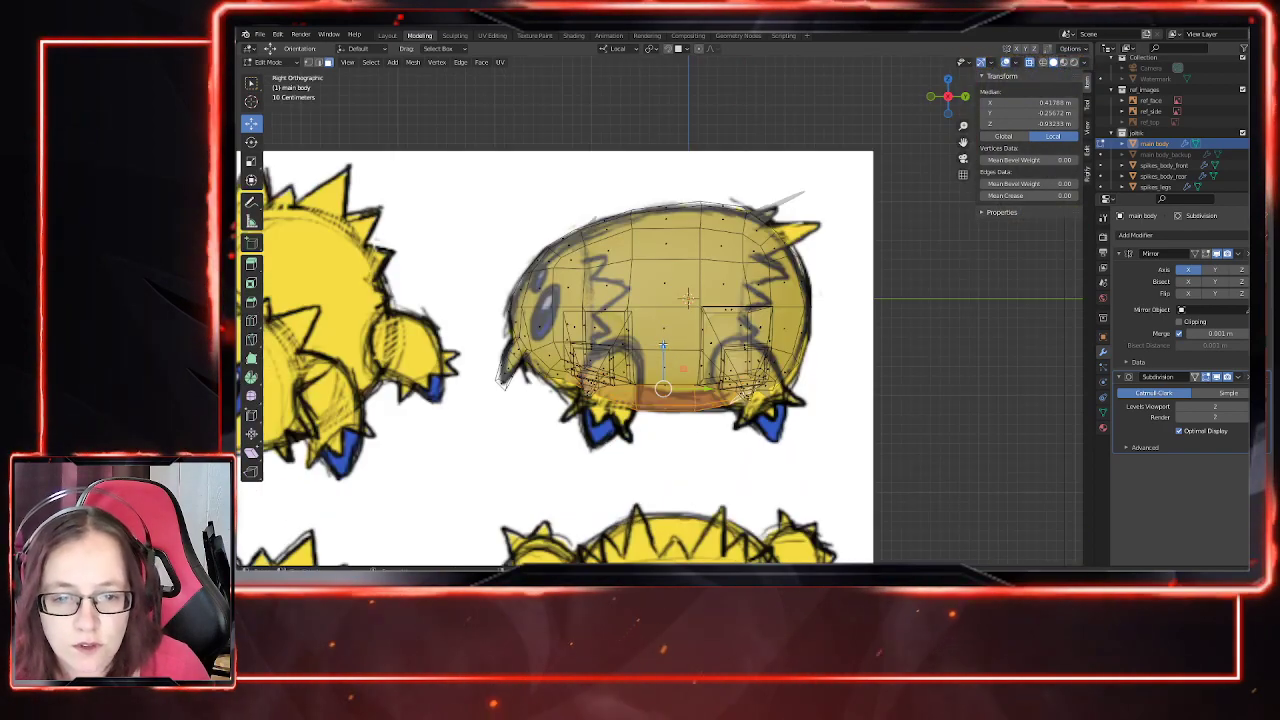
pyautogui.moveTo(662, 345); pyautogui.dragTo(661, 352)
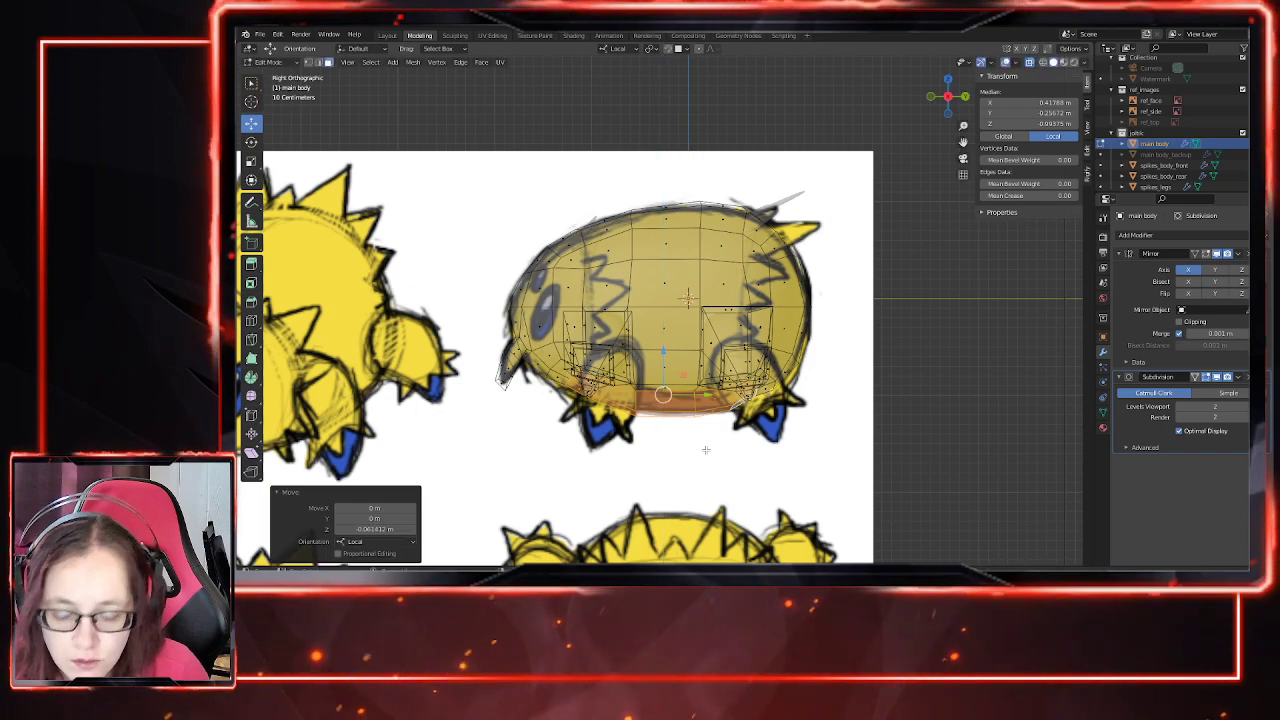
# Step: Scale the belly faces to about 0.773 along local Z and raise them about 0.011 m
pyautogui.press('s')
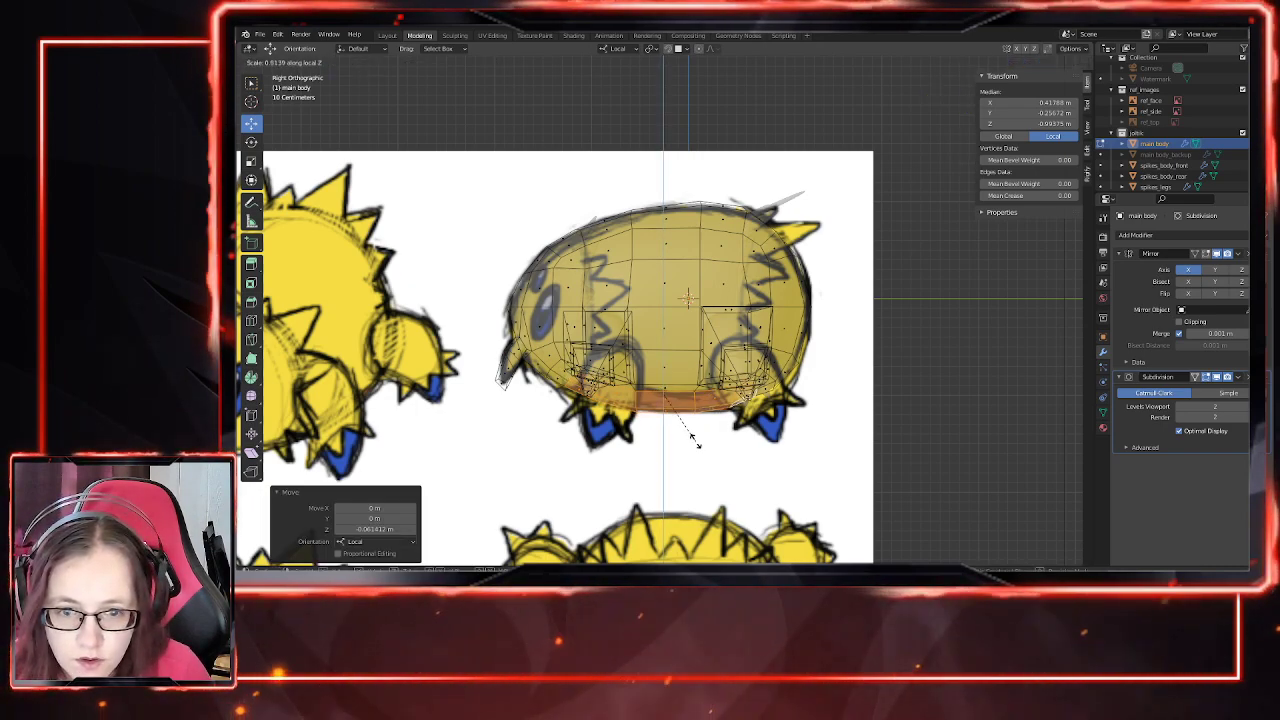
pyautogui.click(692, 440)
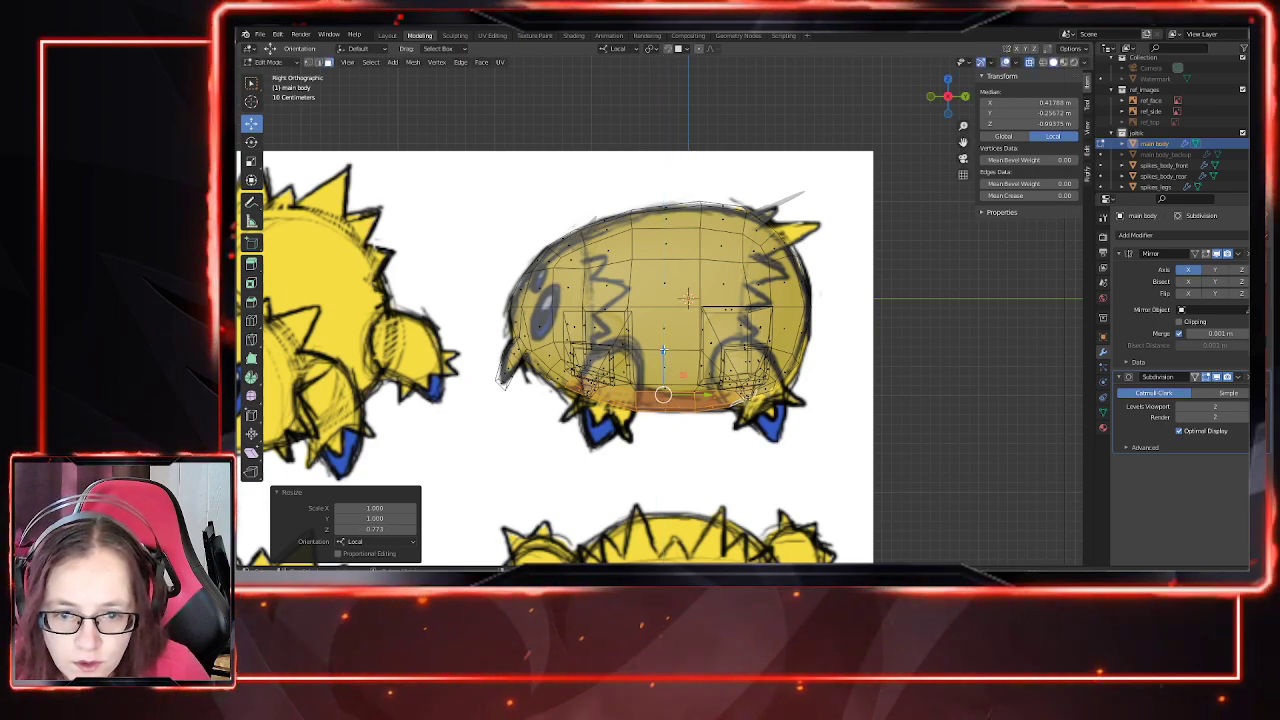
pyautogui.moveTo(662, 350); pyautogui.dragTo(663, 352)
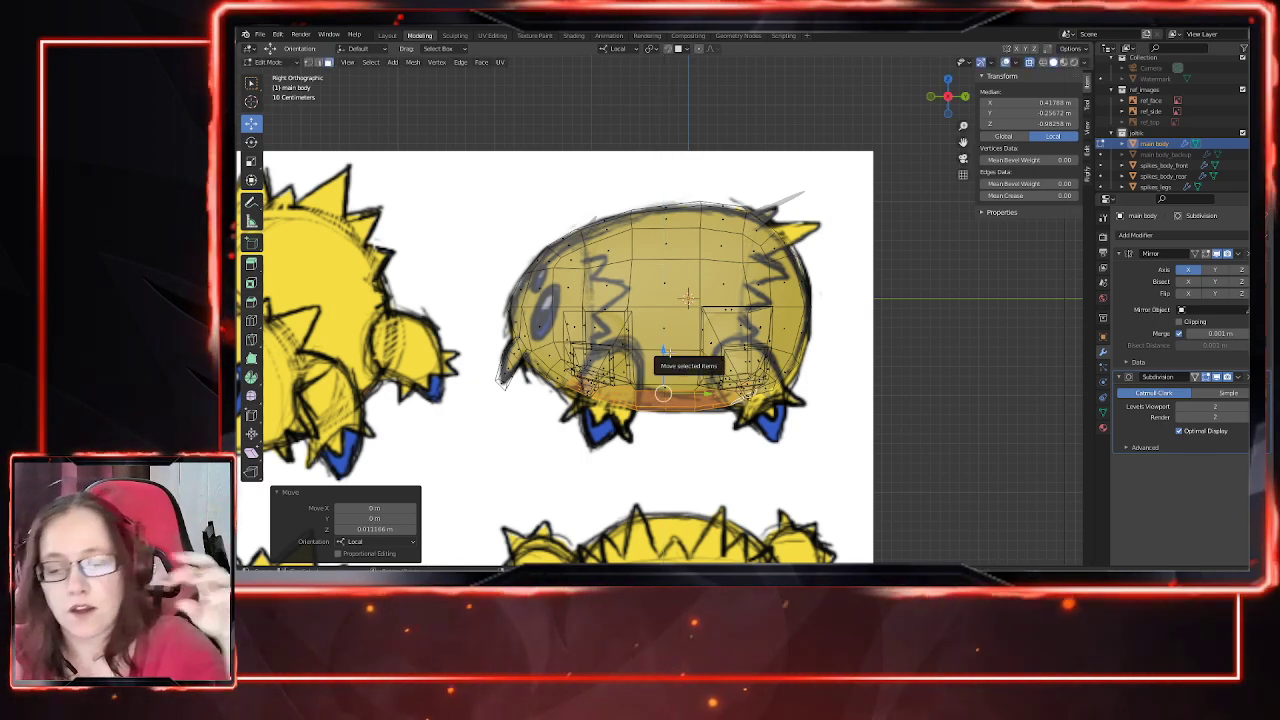
# Step: Switch to rendered shading without X-ray and assign the orange "Material" slot to the selected belly faces
pyautogui.moveTo(674, 448); pyautogui.dragTo(632, 395, button='middle')
pyautogui.click(1031, 64)
pyautogui.moveTo(778, 350); pyautogui.dragTo(838, 377, button='middle')
pyautogui.click(1084, 63)
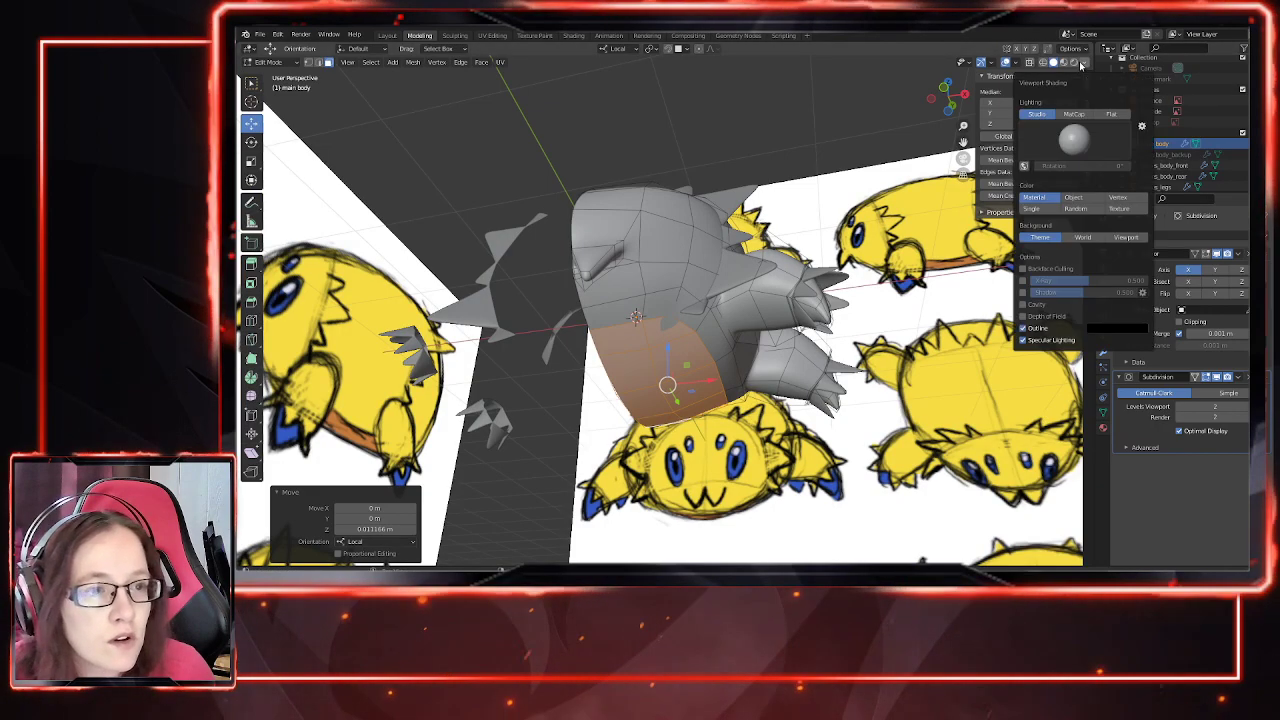
pyautogui.click(1075, 64)
pyautogui.click(1075, 64)
pyautogui.click(1103, 428)
pyautogui.moveTo(800, 400); pyautogui.dragTo(820, 352, button='middle')
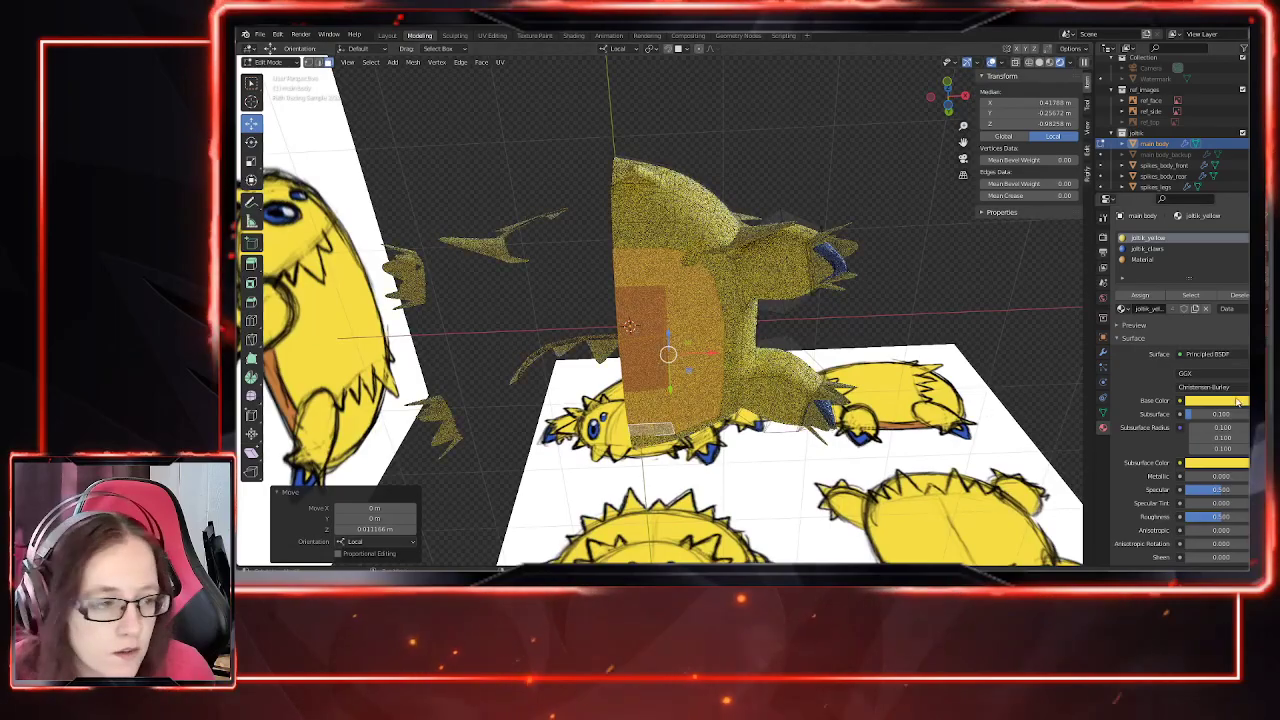
pyautogui.click(1156, 260)
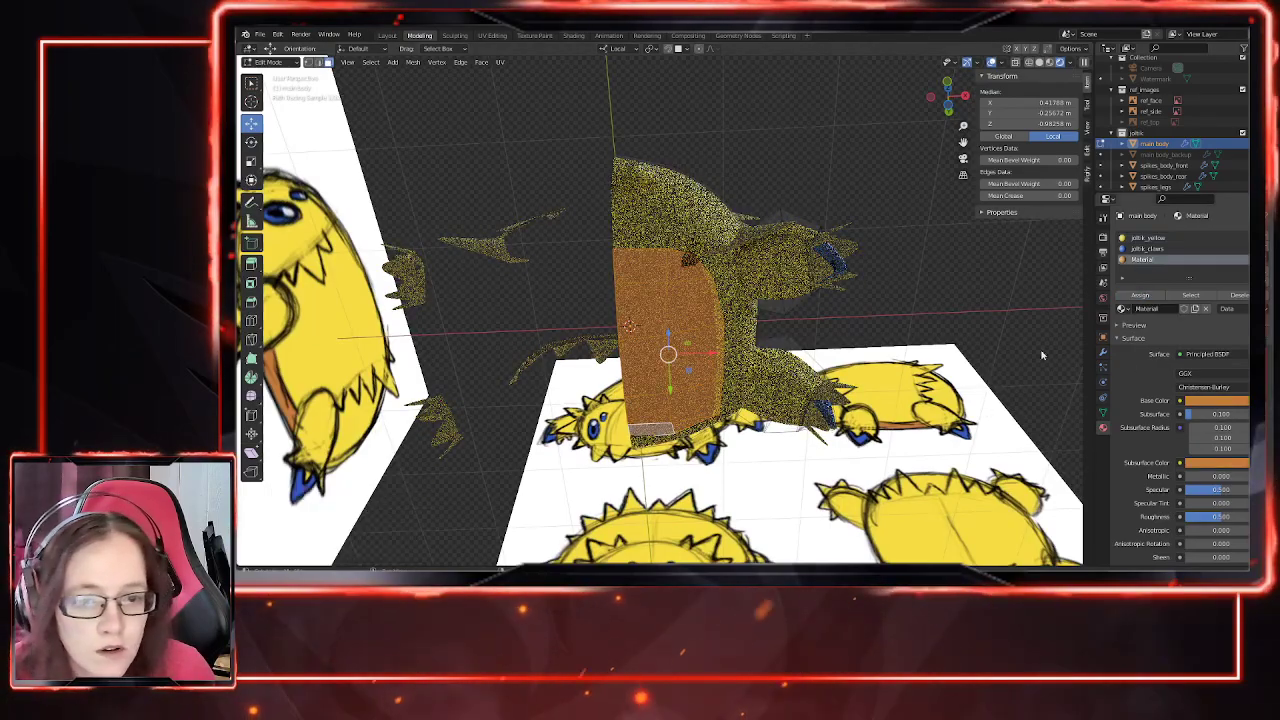
# Step: Check the belly colouring on the whole mirrored body in Object Mode, and return to editing the main body mesh
pyautogui.press('Tab')
pyautogui.click(836, 398)
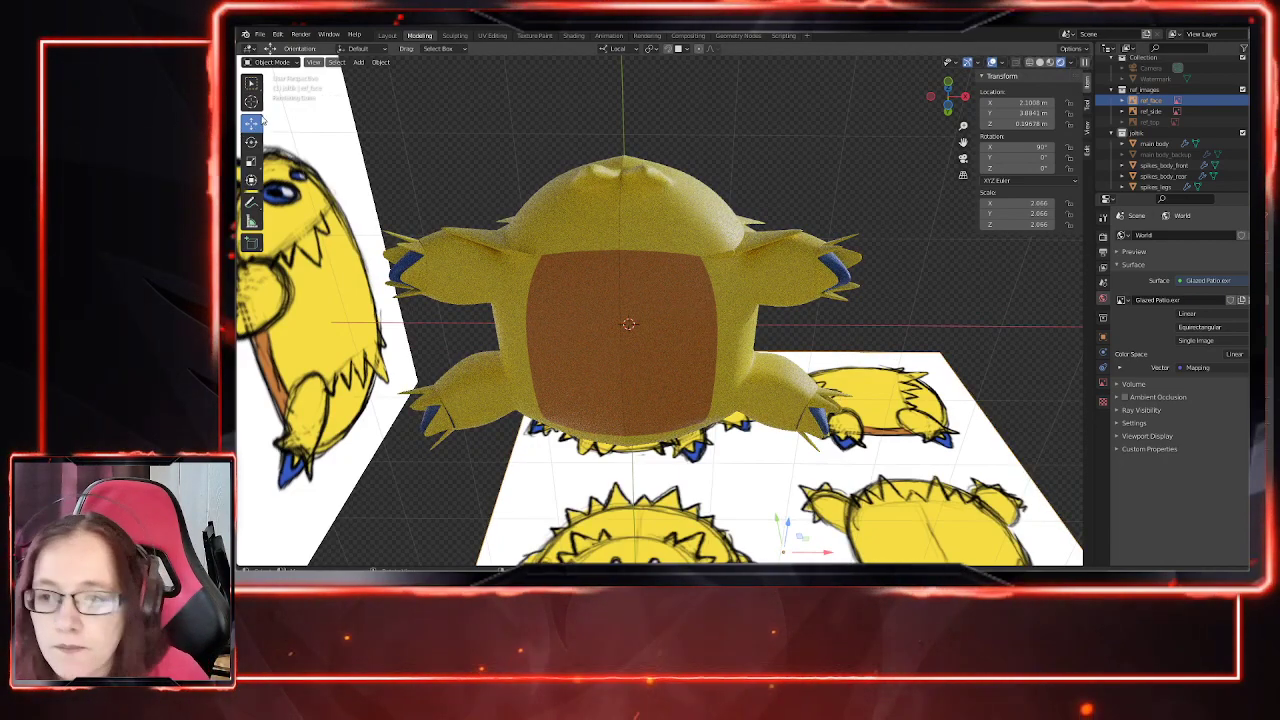
pyautogui.click(689, 318)
pyautogui.press('Tab')
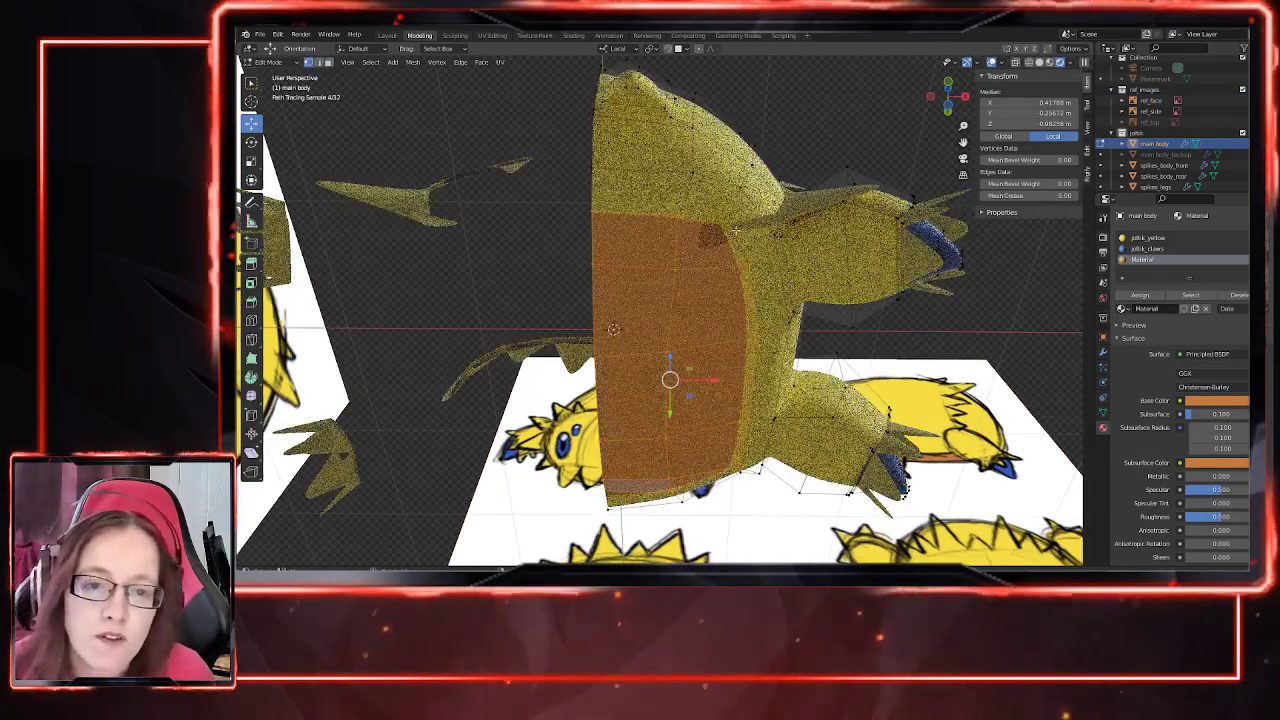
# Step: From below, hide the subdivision preview in Edit Mode and move vertices inward at the belly patch's rear outer corner
pyautogui.press('ctrl+KP_7')
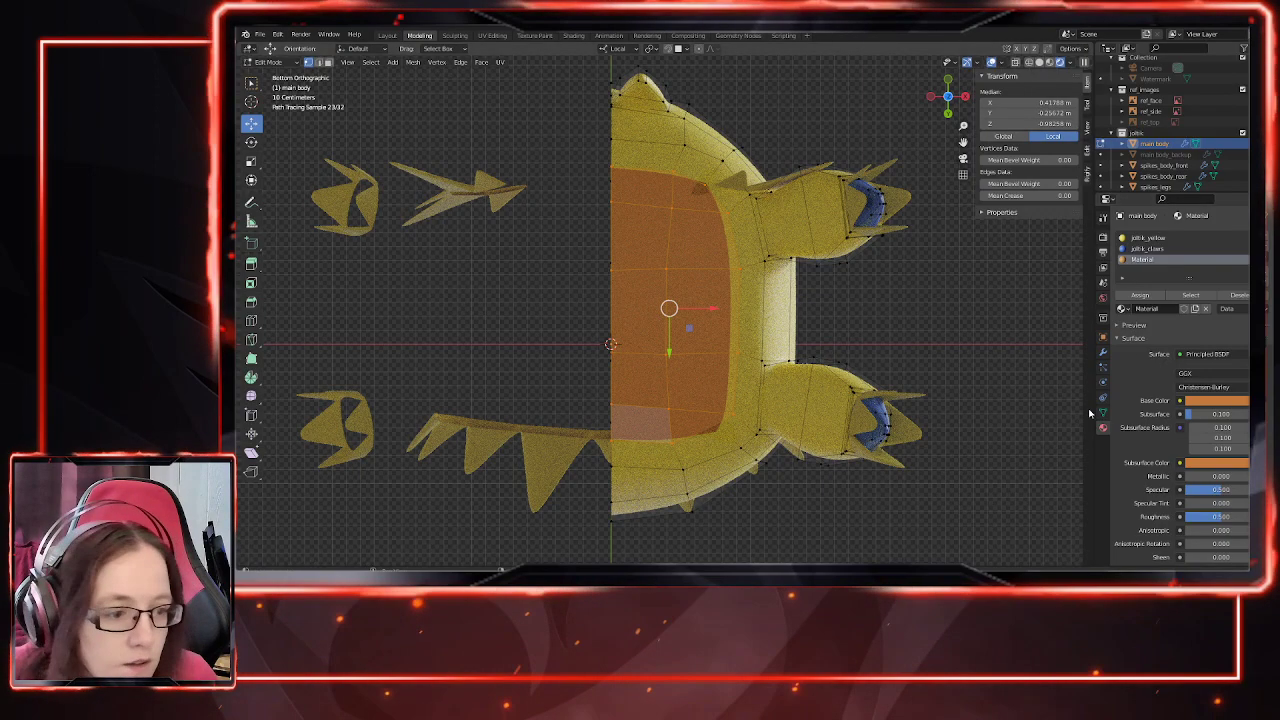
pyautogui.click(1104, 352)
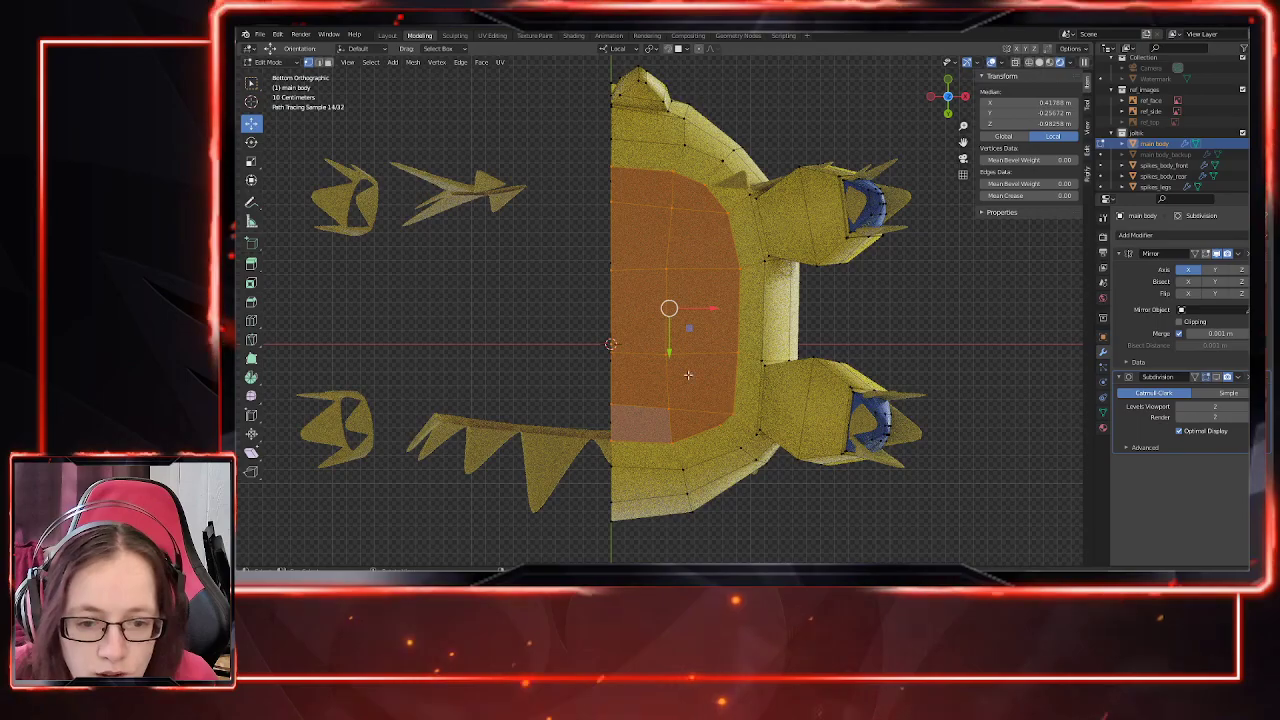
pyautogui.click(727, 412)
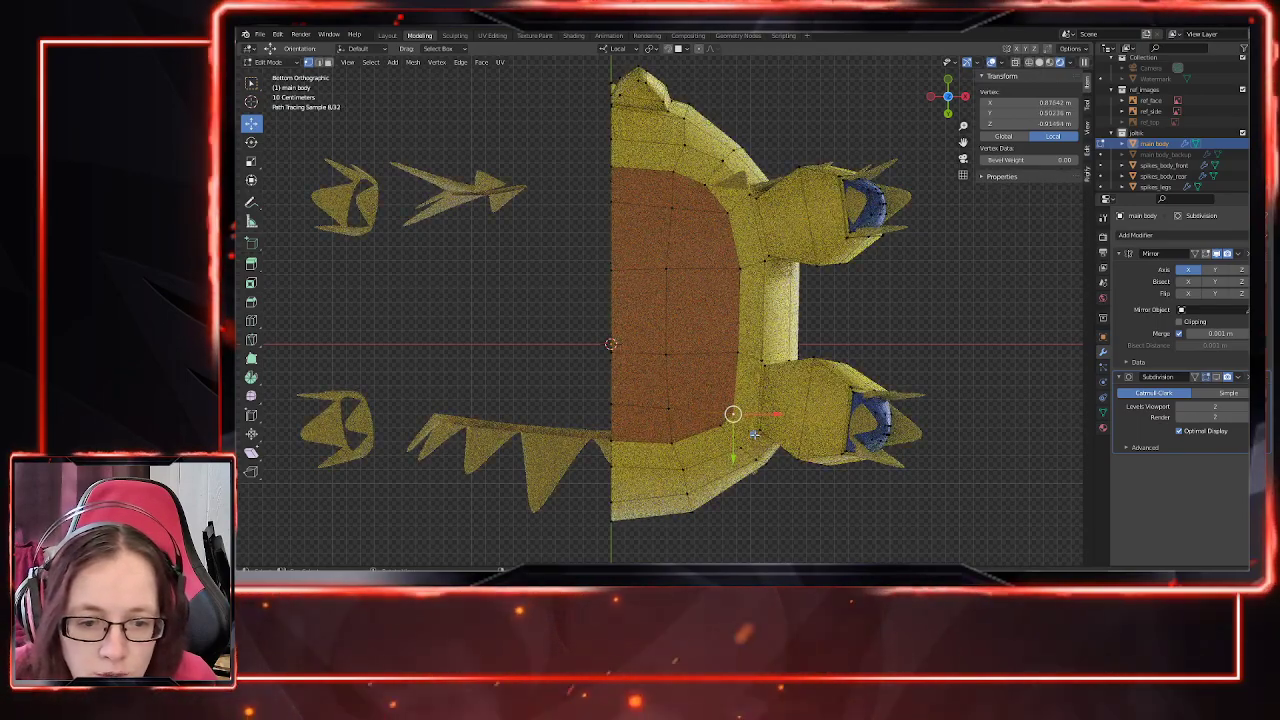
pyautogui.moveTo(753, 432); pyautogui.dragTo(733, 449)
pyautogui.click(722, 427)
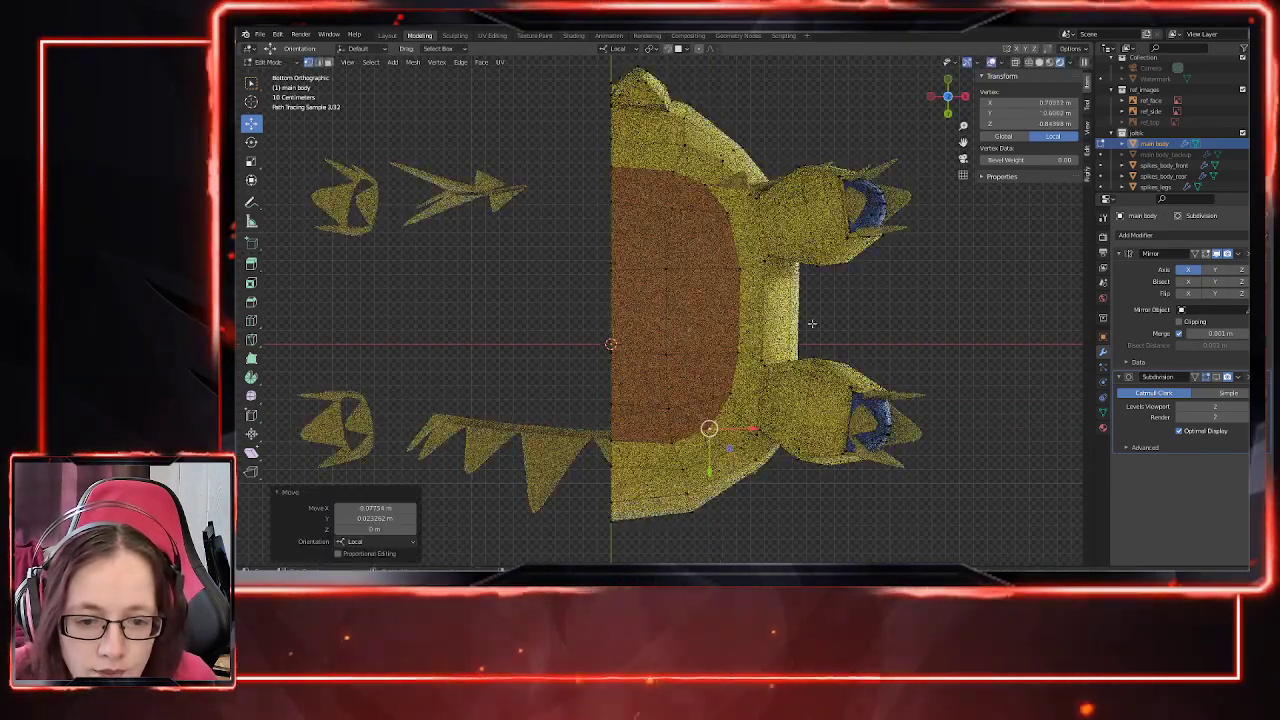
# Step: Nudge the belly patch's front outer corner vertex about 0.012 m inward, restore the subdivision preview and adjust the corner further
pyautogui.click(706, 186)
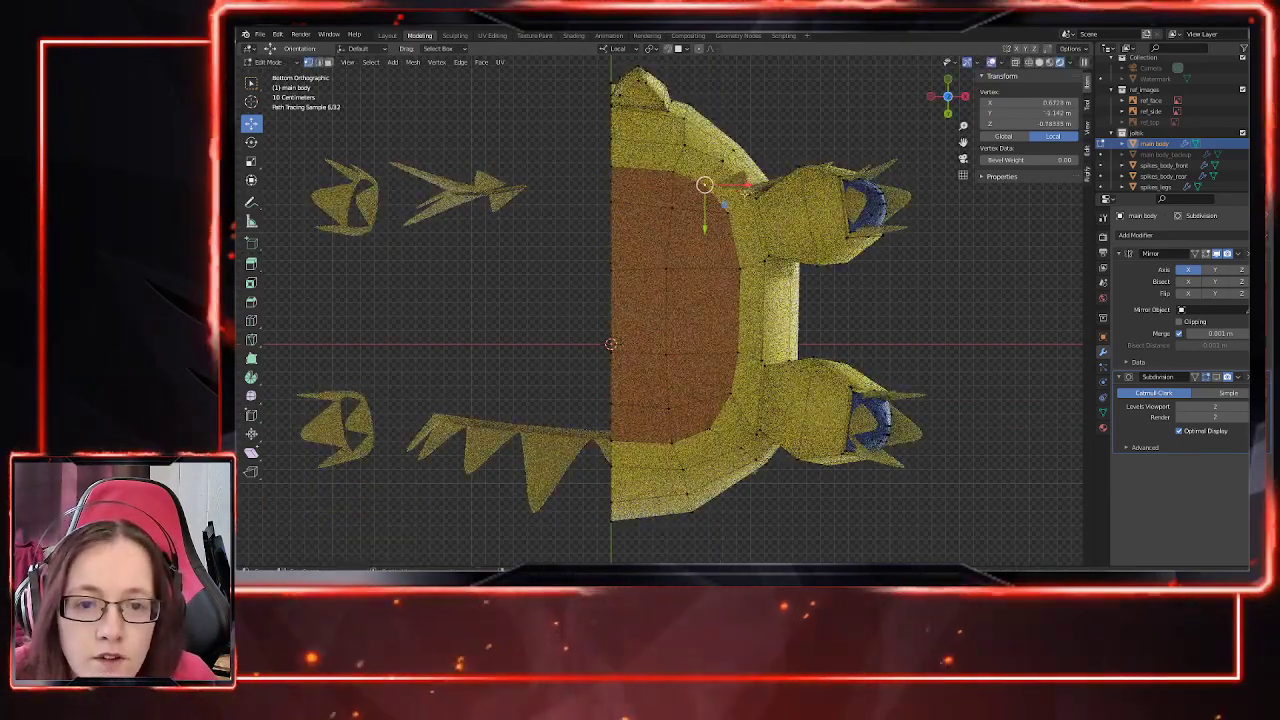
pyautogui.moveTo(748, 187); pyautogui.dragTo(745, 188)
pyautogui.click(1196, 376)
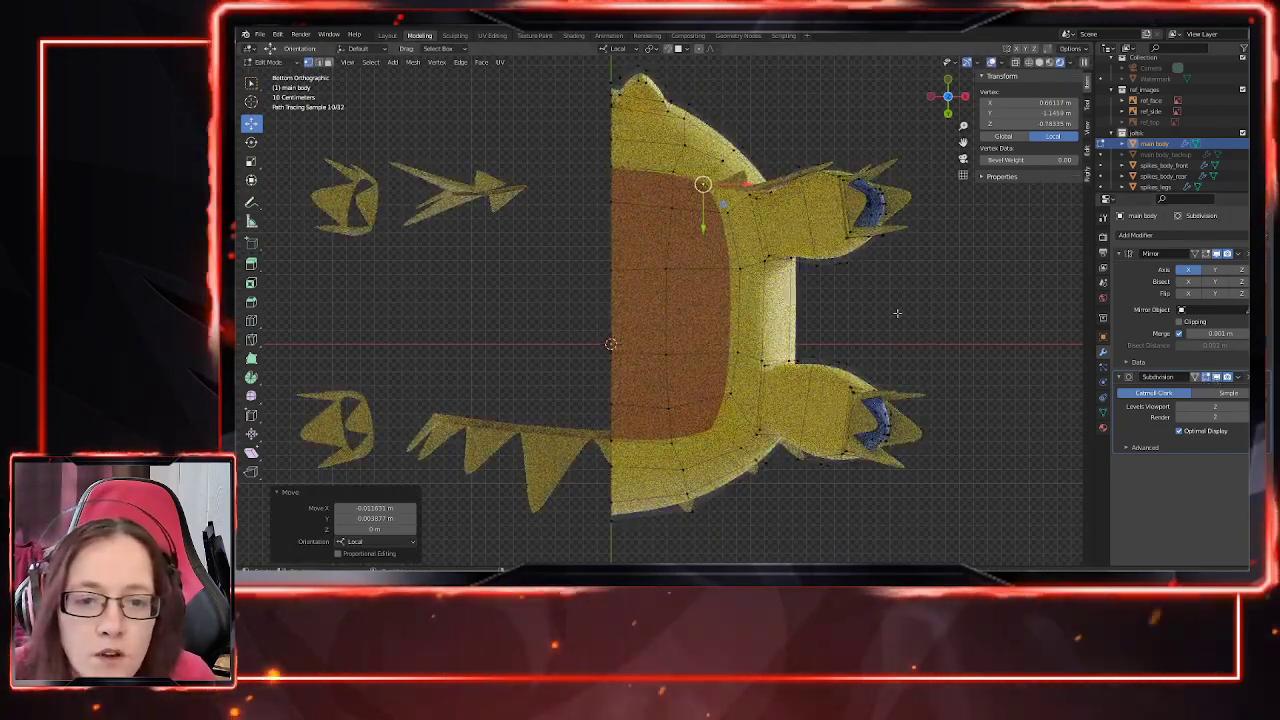
pyautogui.moveTo(721, 205); pyautogui.dragTo(719, 206)
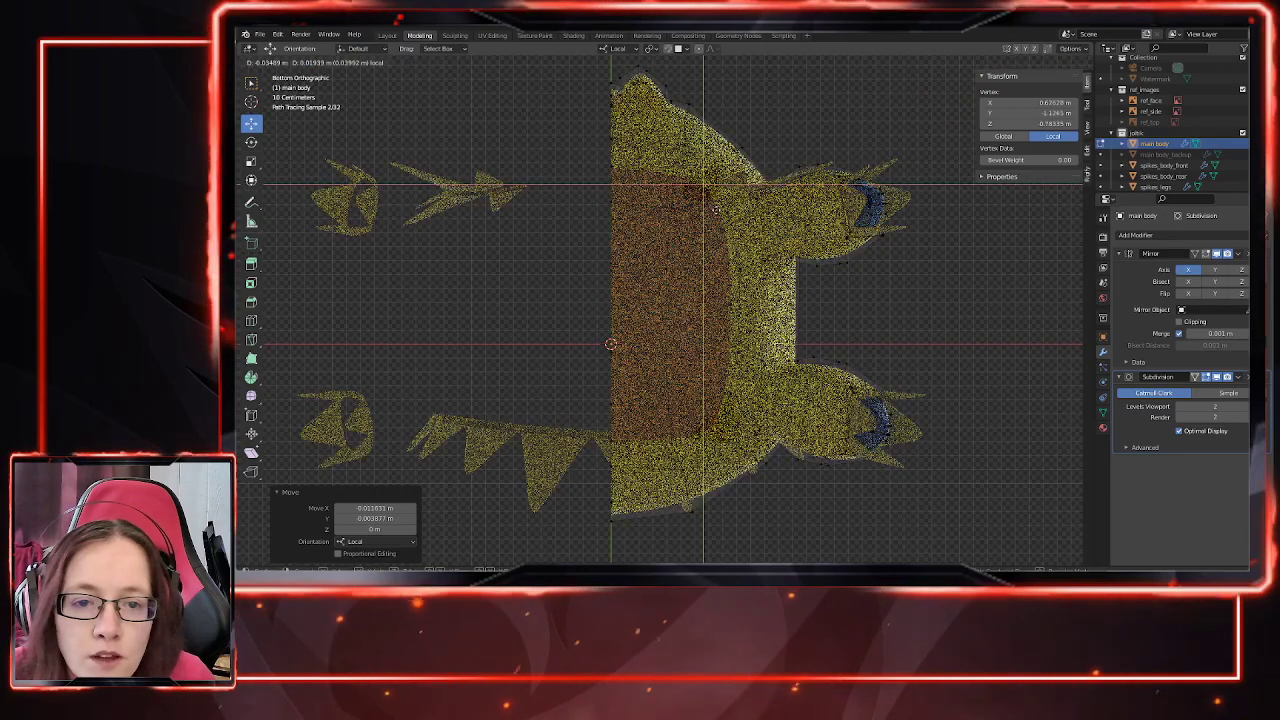
# Step: Examine the belly patch's front corner near the front leg from several angles, switching to solid shading
pyautogui.scroll(2, 735, 213)
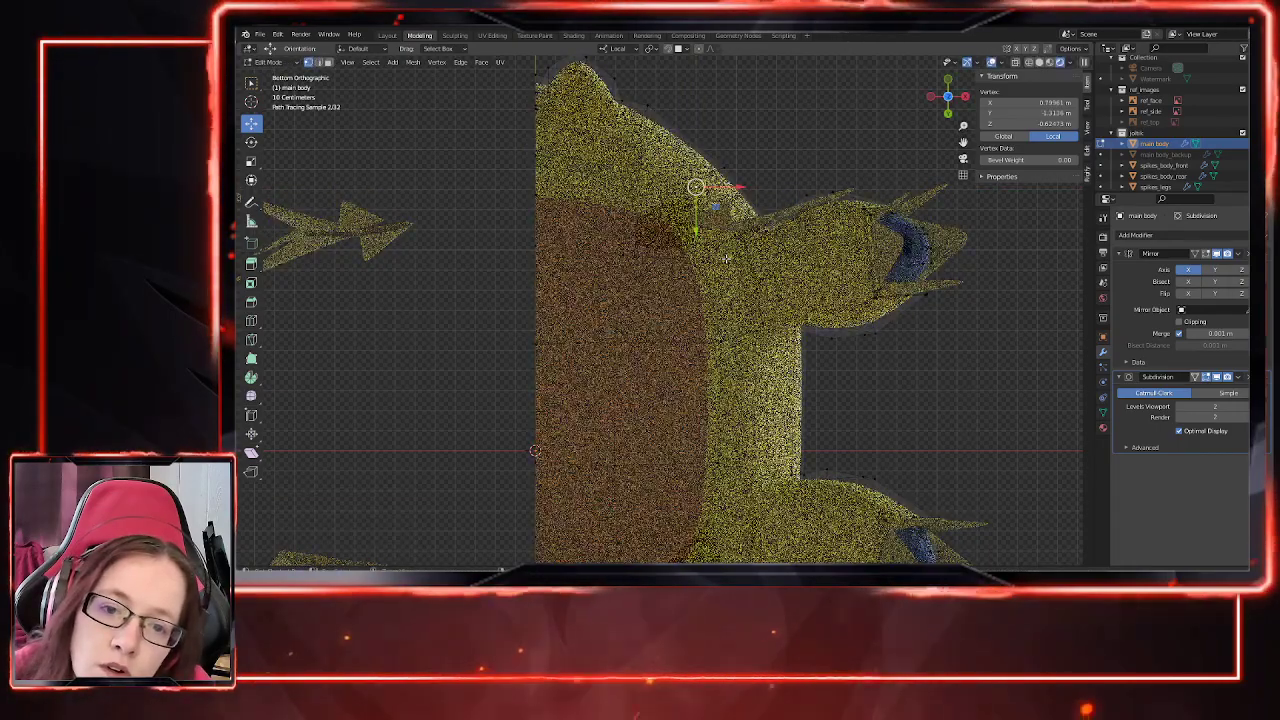
pyautogui.scroll(3, 665, 235)
pyautogui.press('KP_1')
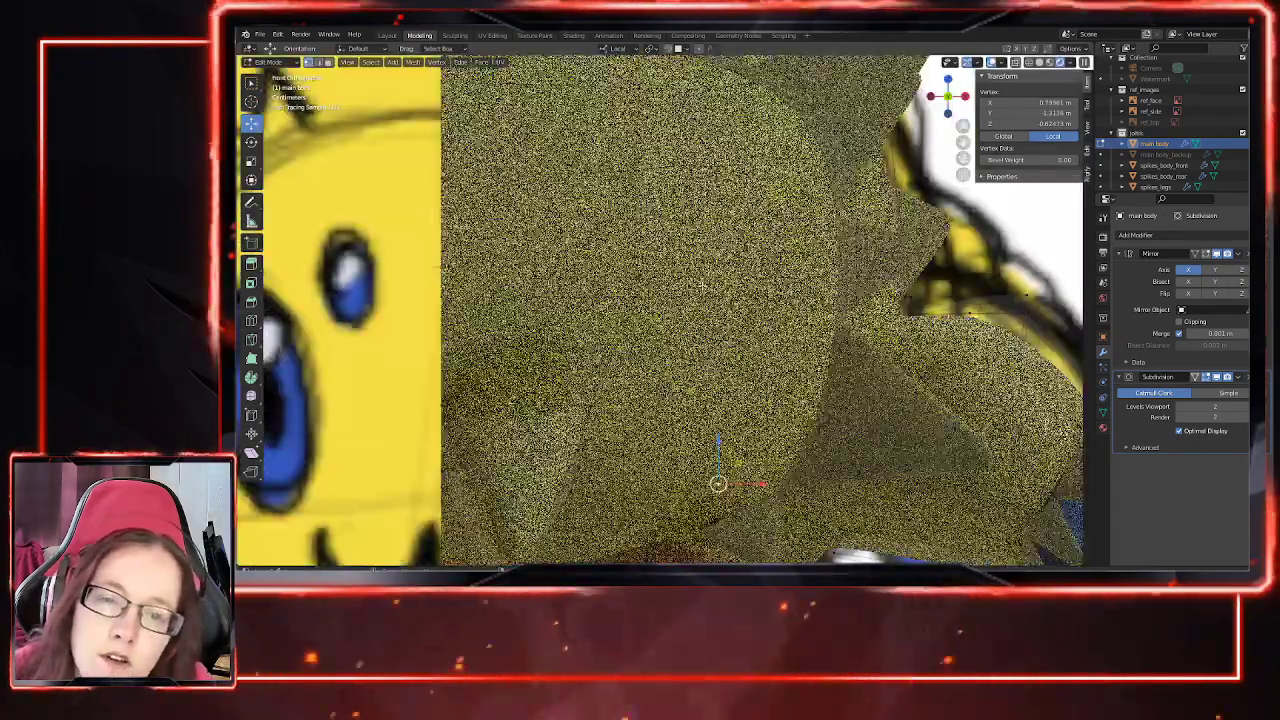
pyautogui.moveTo(668, 305); pyautogui.dragTo(675, 222, button='middle')
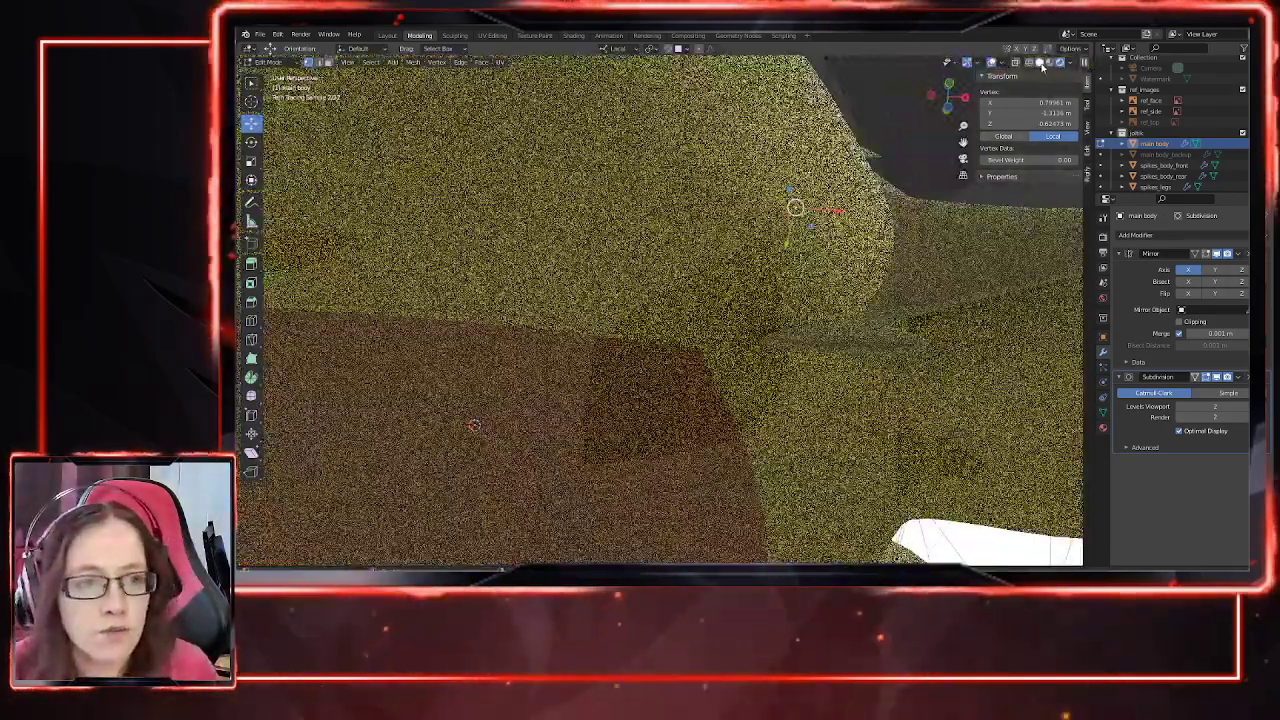
pyautogui.click(1039, 62)
pyautogui.scroll(-2, 800, 328)
pyautogui.scroll(-5, 800, 328)
pyautogui.moveTo(729, 396); pyautogui.dragTo(722, 354, button='middle')
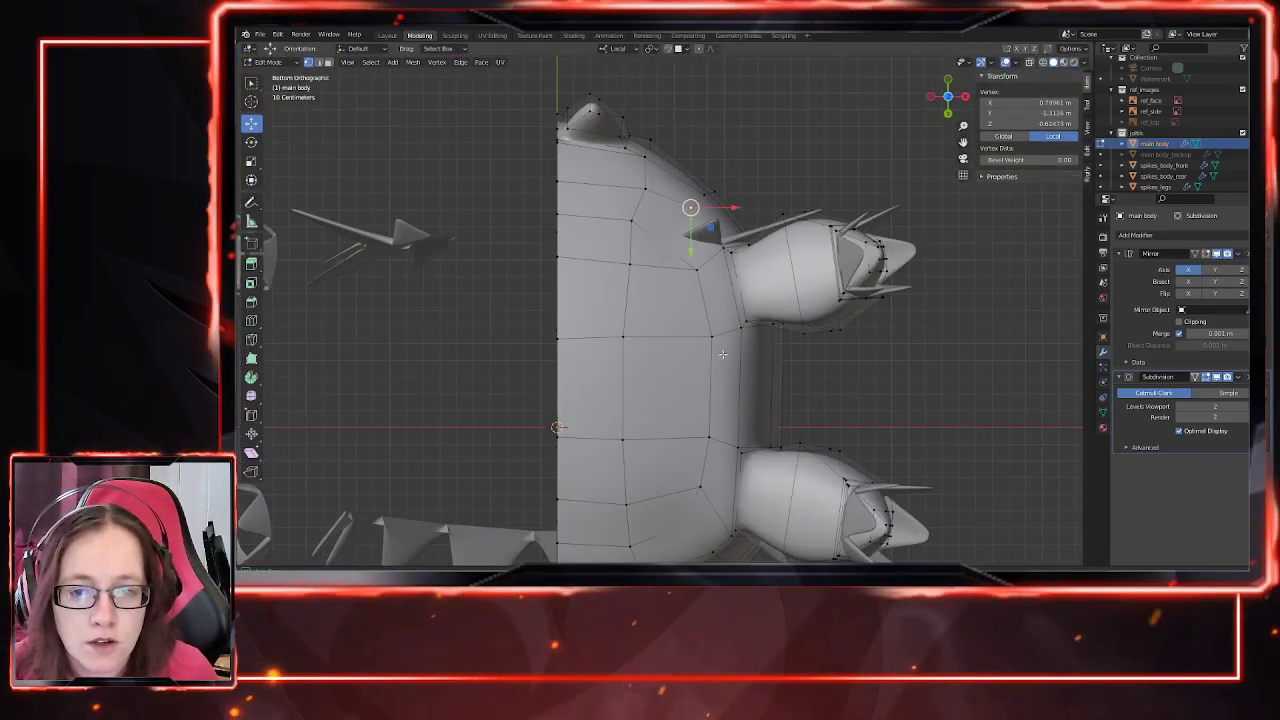
pyautogui.scroll(2, 707, 260)
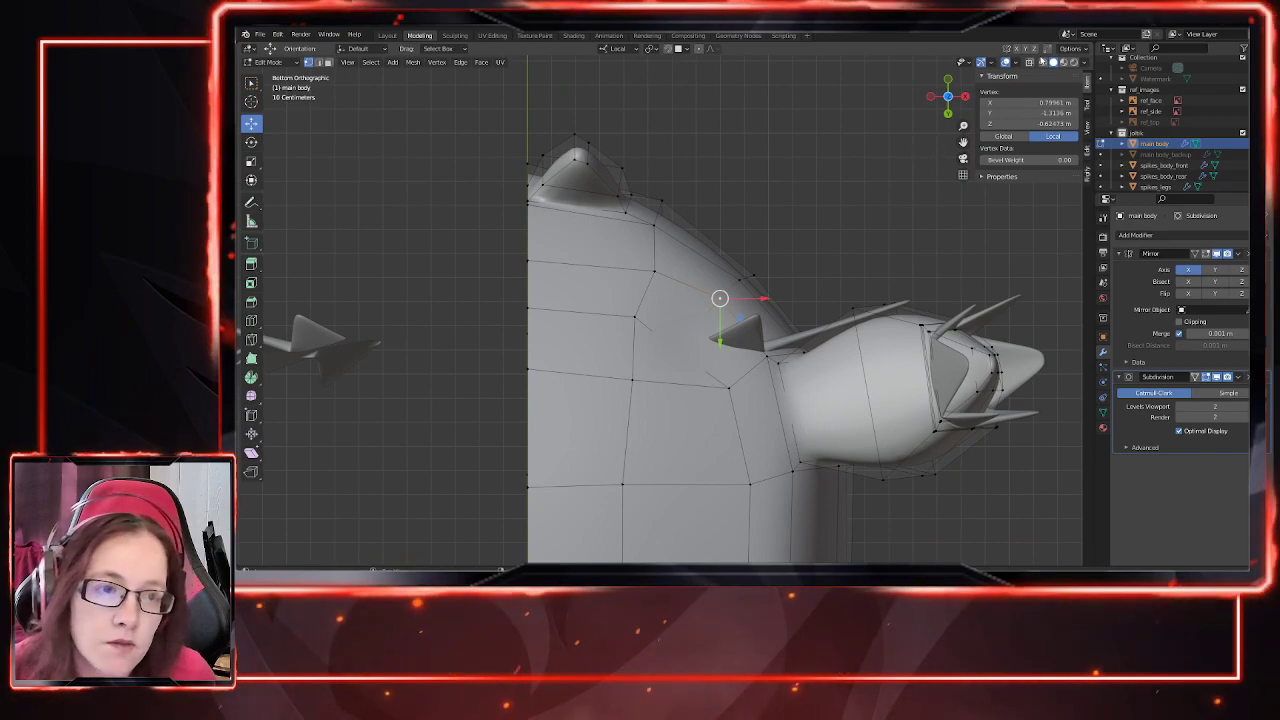
# Step: Turn on X-ray and return to rendered shading to compare the belly's colour boundary with the mesh edges
pyautogui.click(1030, 62)
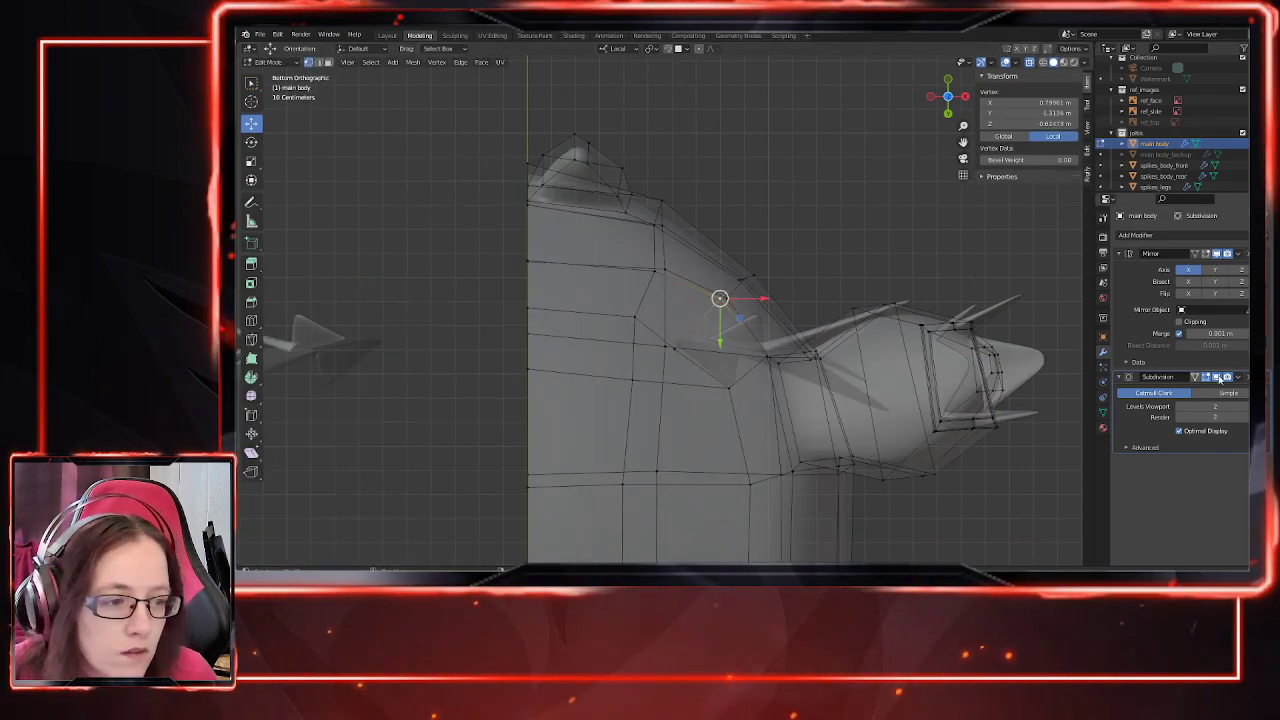
pyautogui.click(1073, 62)
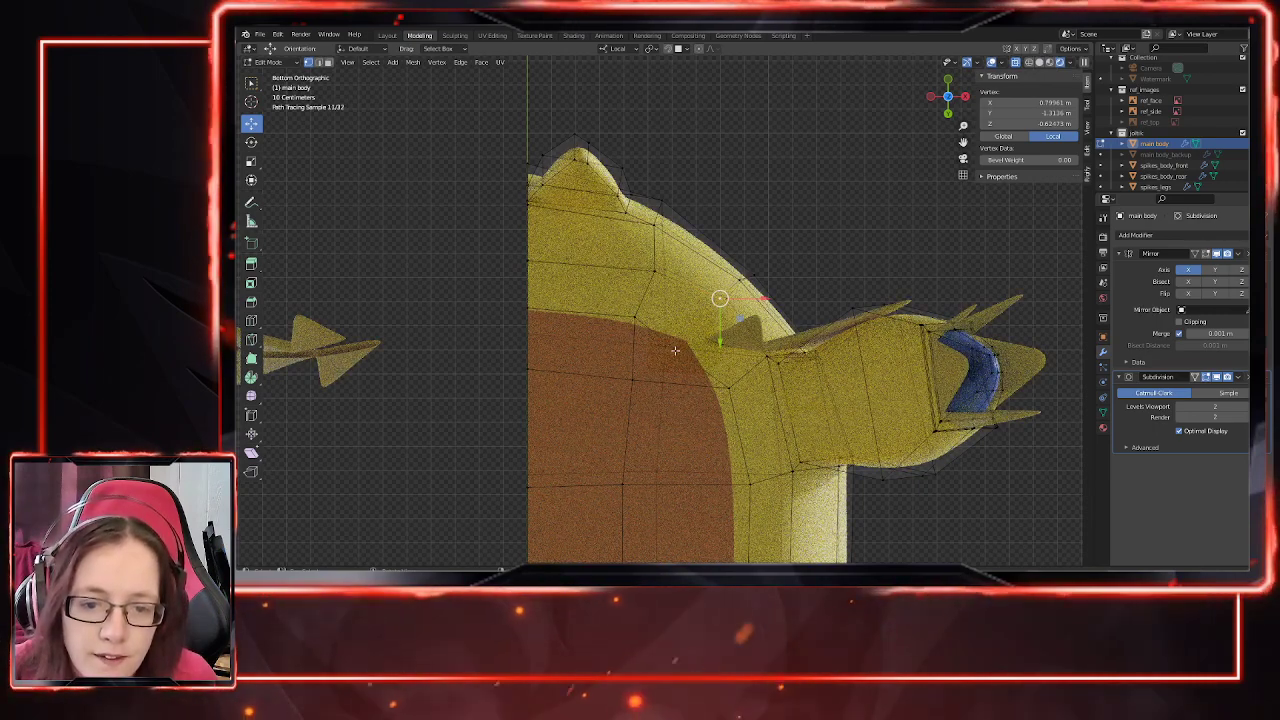
pyautogui.scroll(-2, 750, 384)
pyautogui.scroll(2, 748, 384)
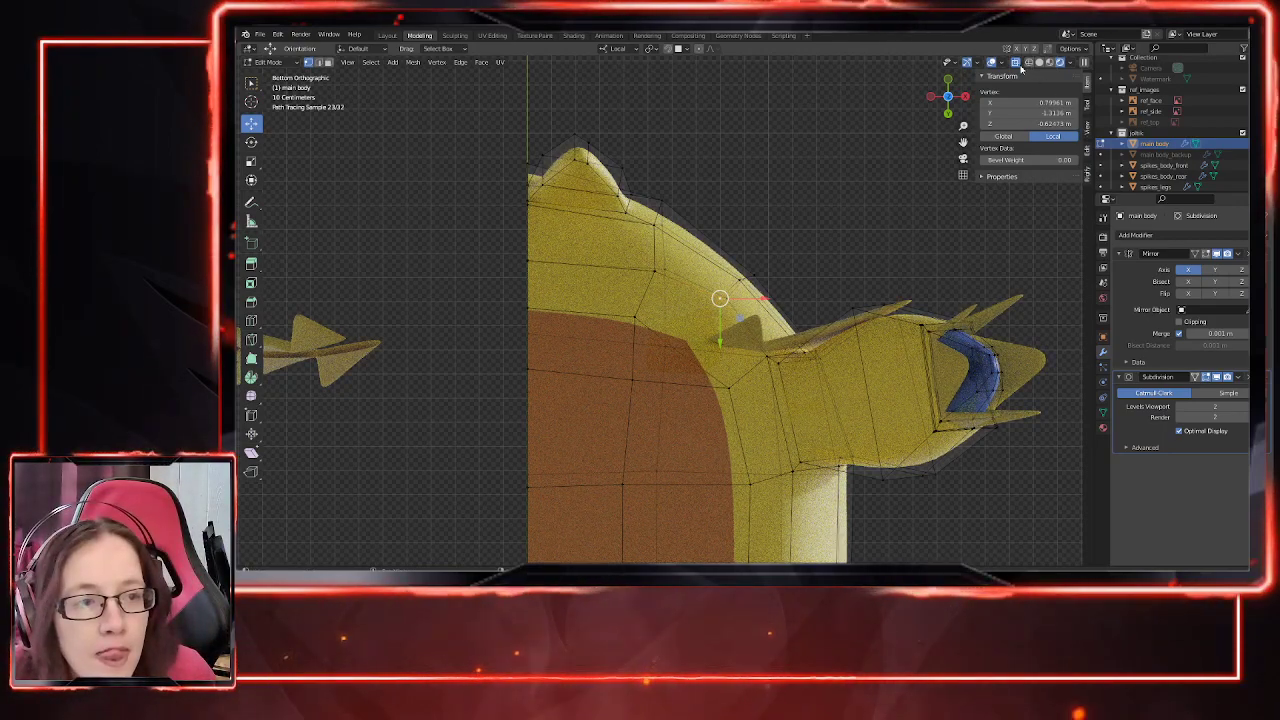
# Step: Try to move the belly patch's front outer corner vertex inward and backward while keeping its height
pyautogui.click(676, 350)
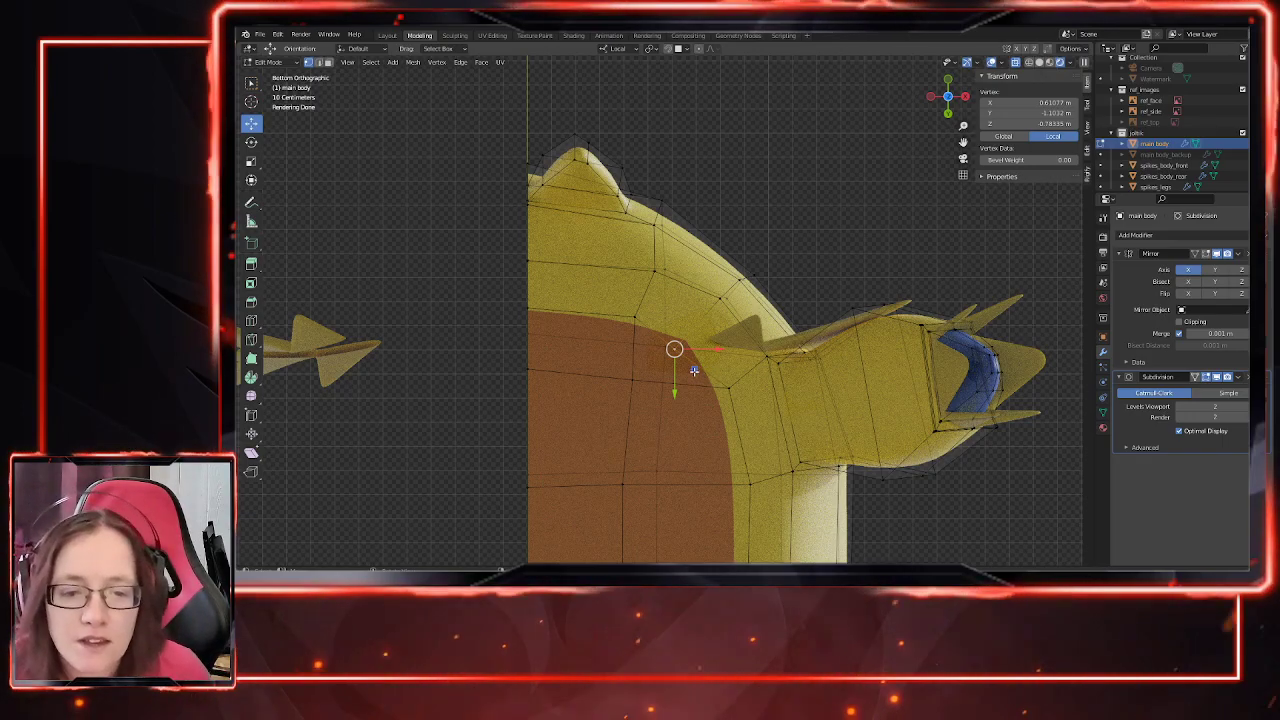
pyautogui.press('g')
pyautogui.hotkey('shift', 'z')
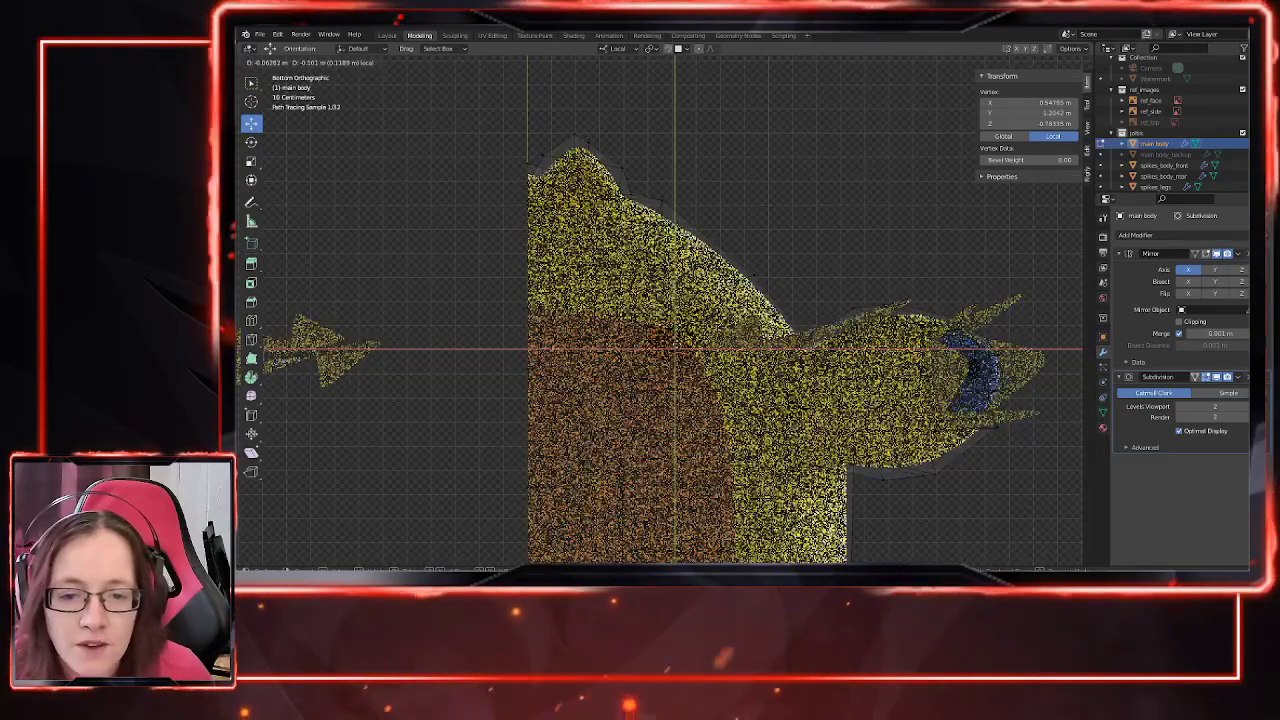
pyautogui.click(734, 381)
pyautogui.hotkey('ctrl', 'z')
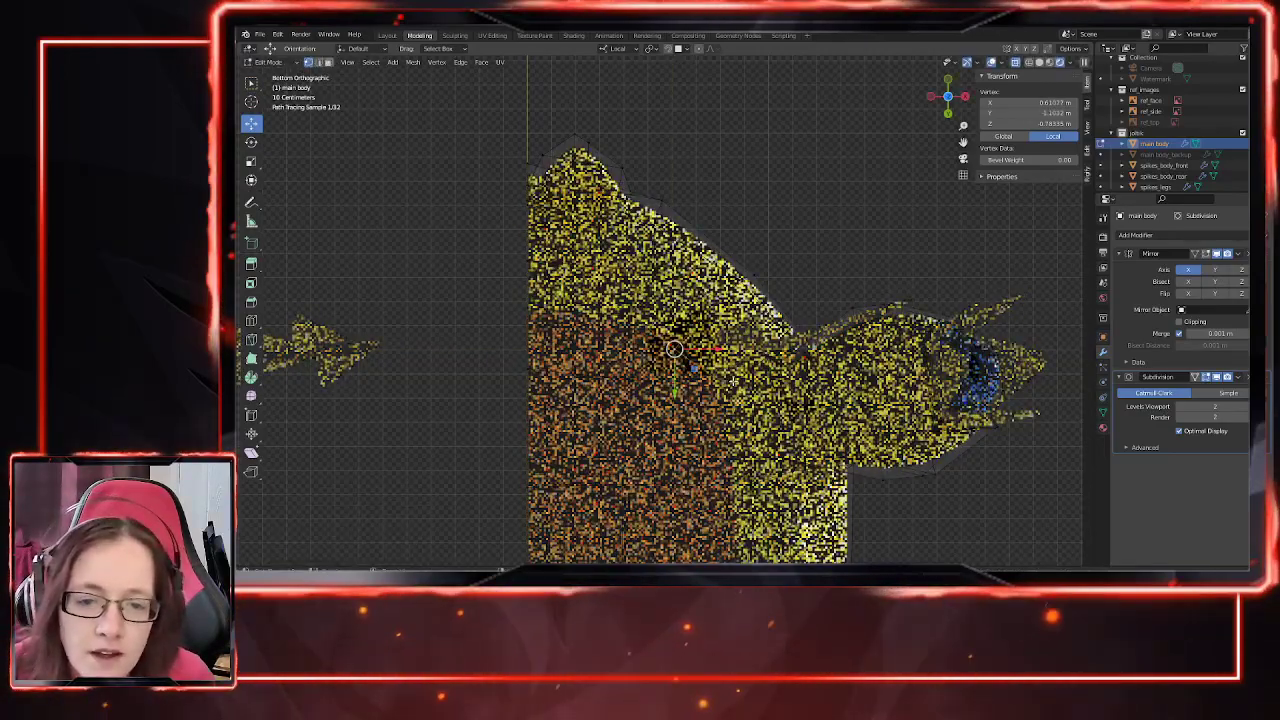
# Step: Move the belly patch's front outer corner vertex about 0.08 m outward and 0.07 m forward, keeping its height
pyautogui.press('g')
pyautogui.hotkey('shift', 'z')
pyautogui.click(692, 332)
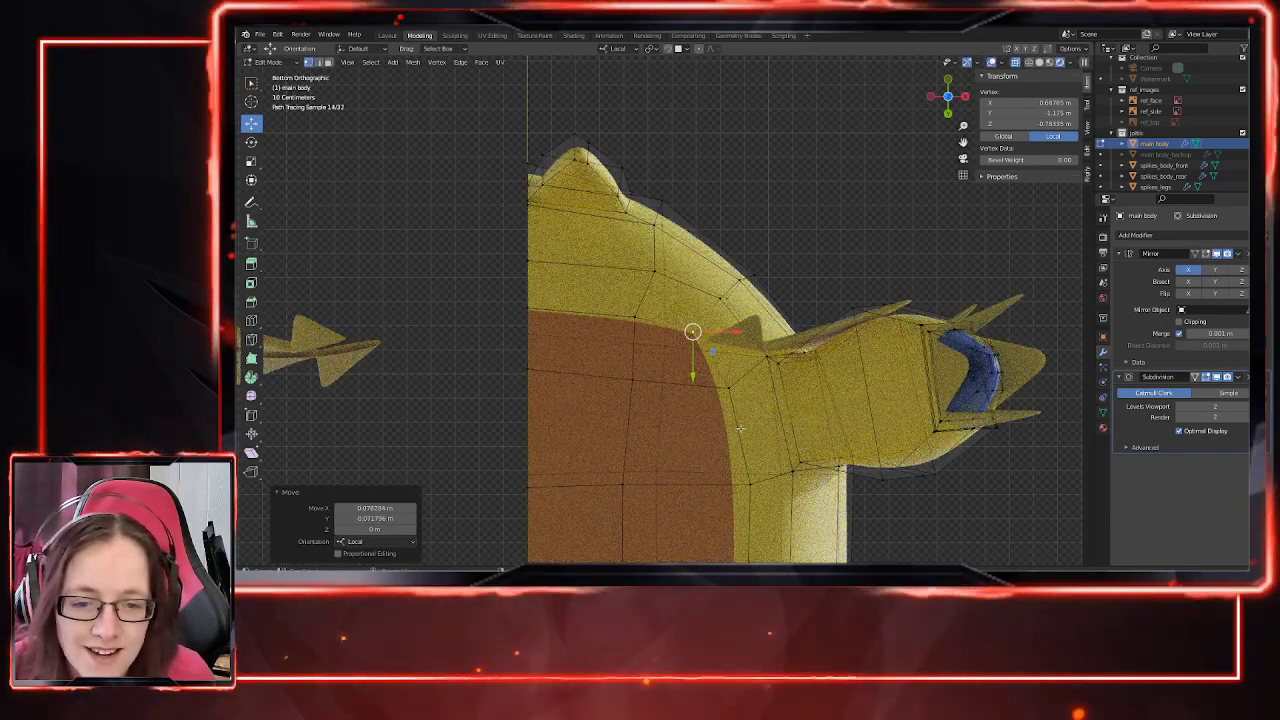
# Step: Move the belly patch's rear outer corner vertex about 0.03 m inward and 0.05 m forward
pyautogui.scroll(-2, 740, 428)
pyautogui.scroll(-2, 840, 366)
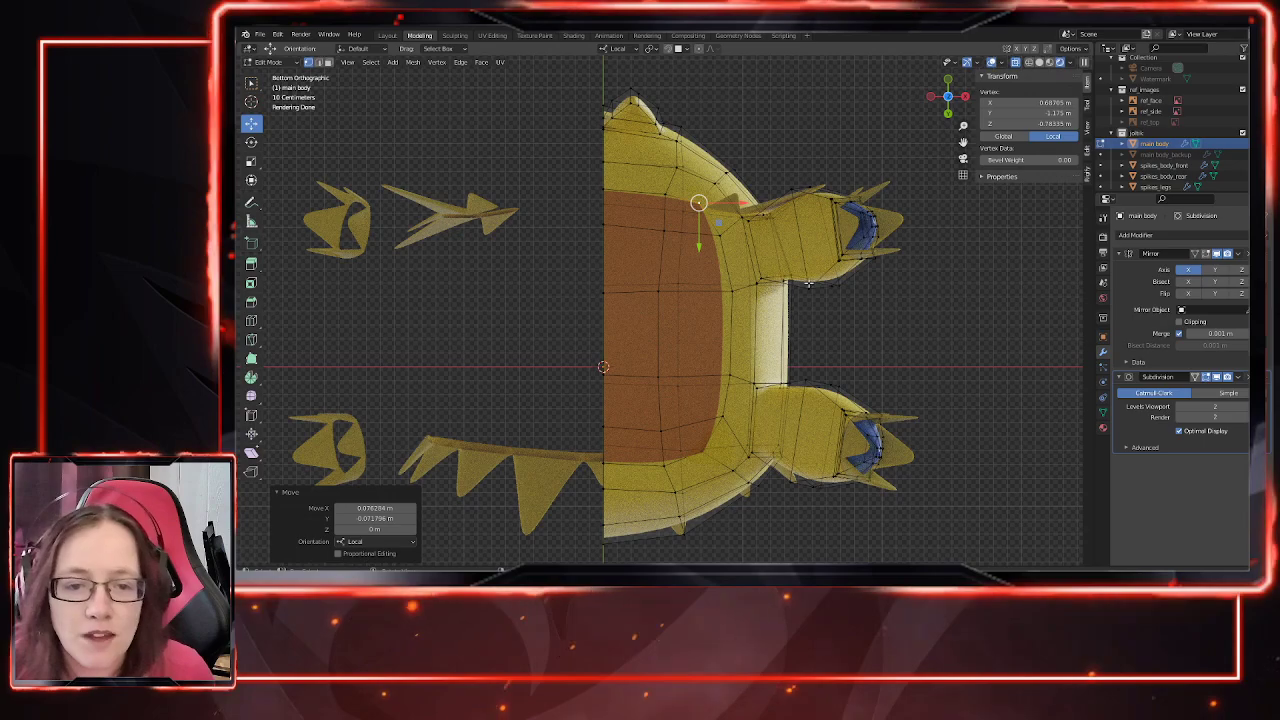
pyautogui.keyDown('shift'); pyautogui.moveTo(791, 463); pyautogui.dragTo(788, 432, button='middle'); pyautogui.keyUp('shift')
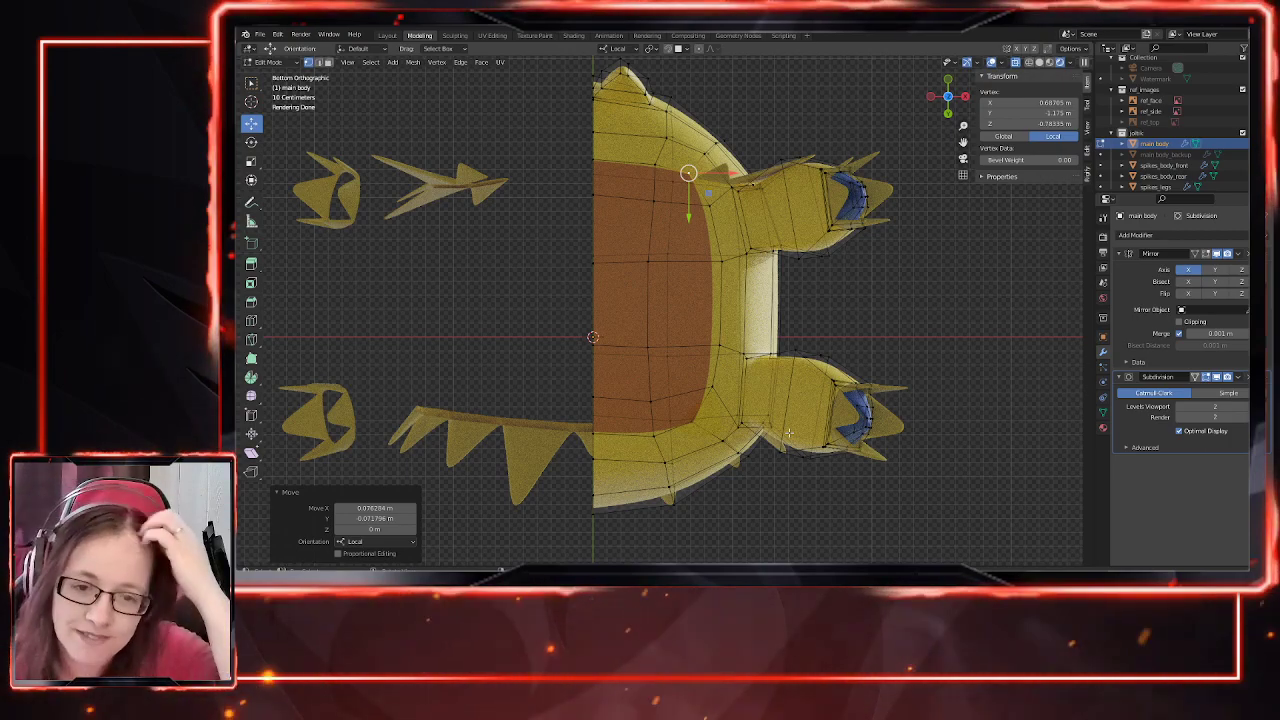
pyautogui.click(699, 425)
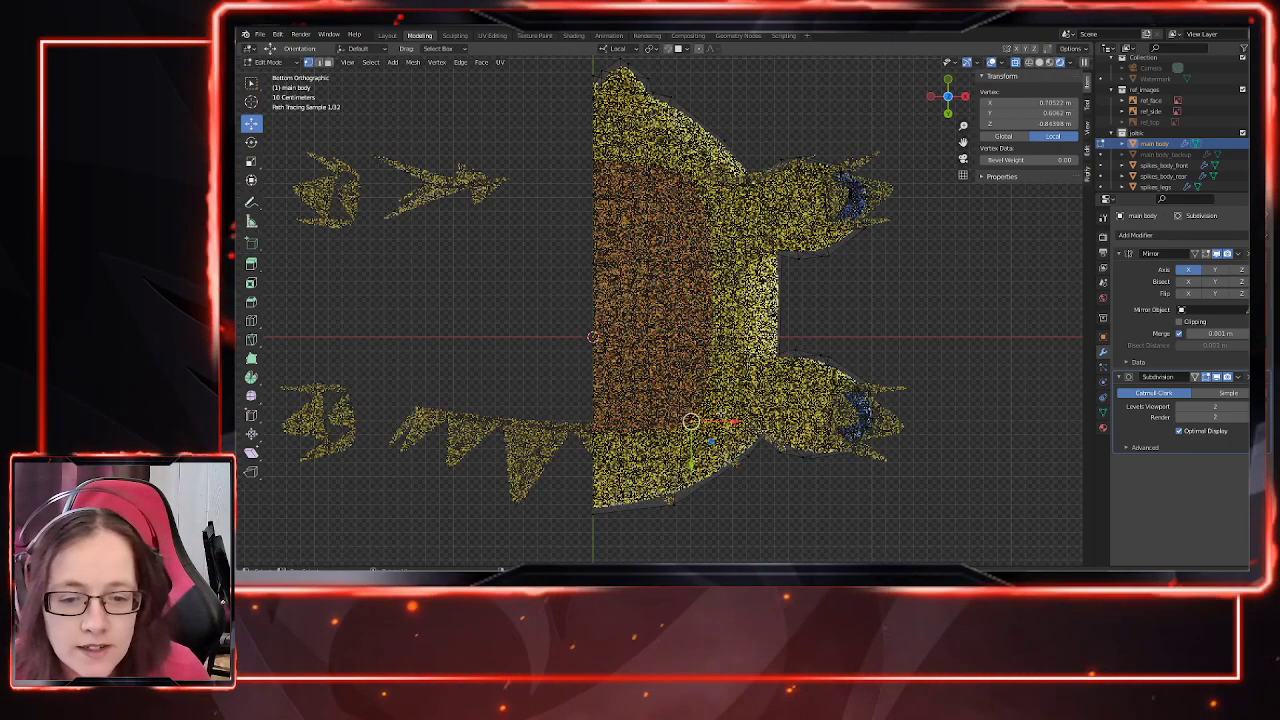
pyautogui.press('g')
pyautogui.click(699, 428)
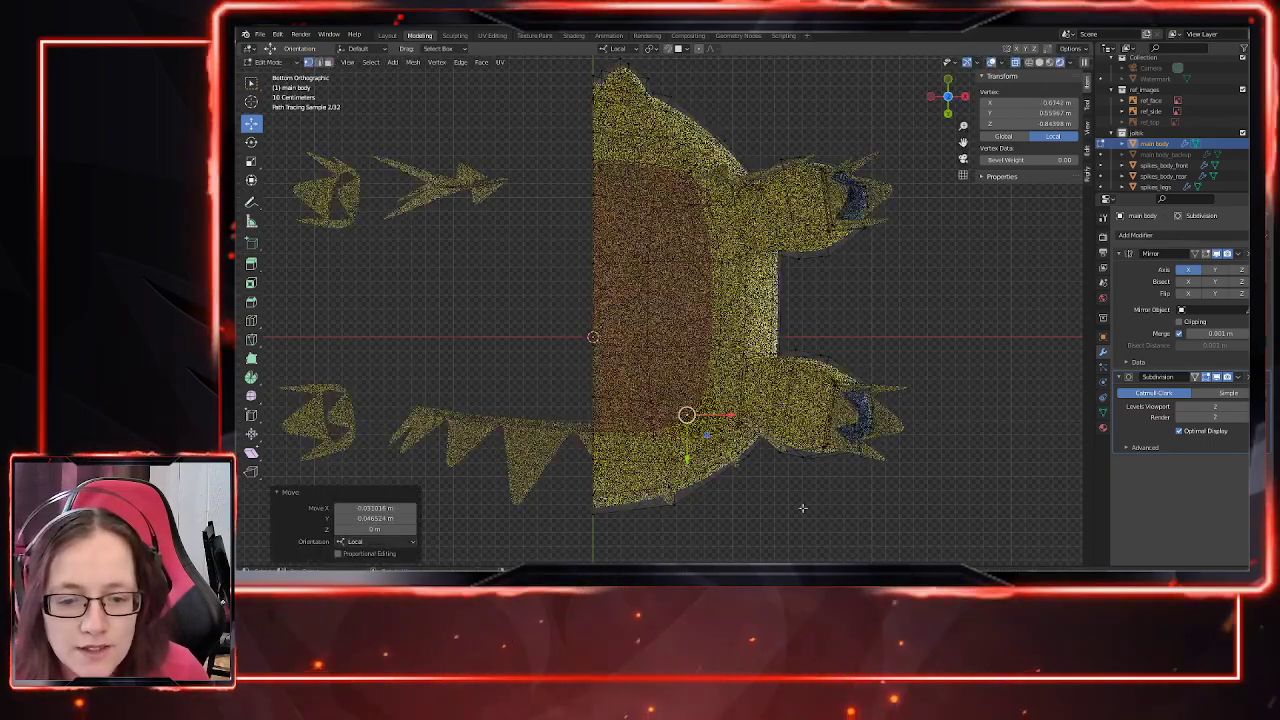
pyautogui.scroll(4, 690, 432)
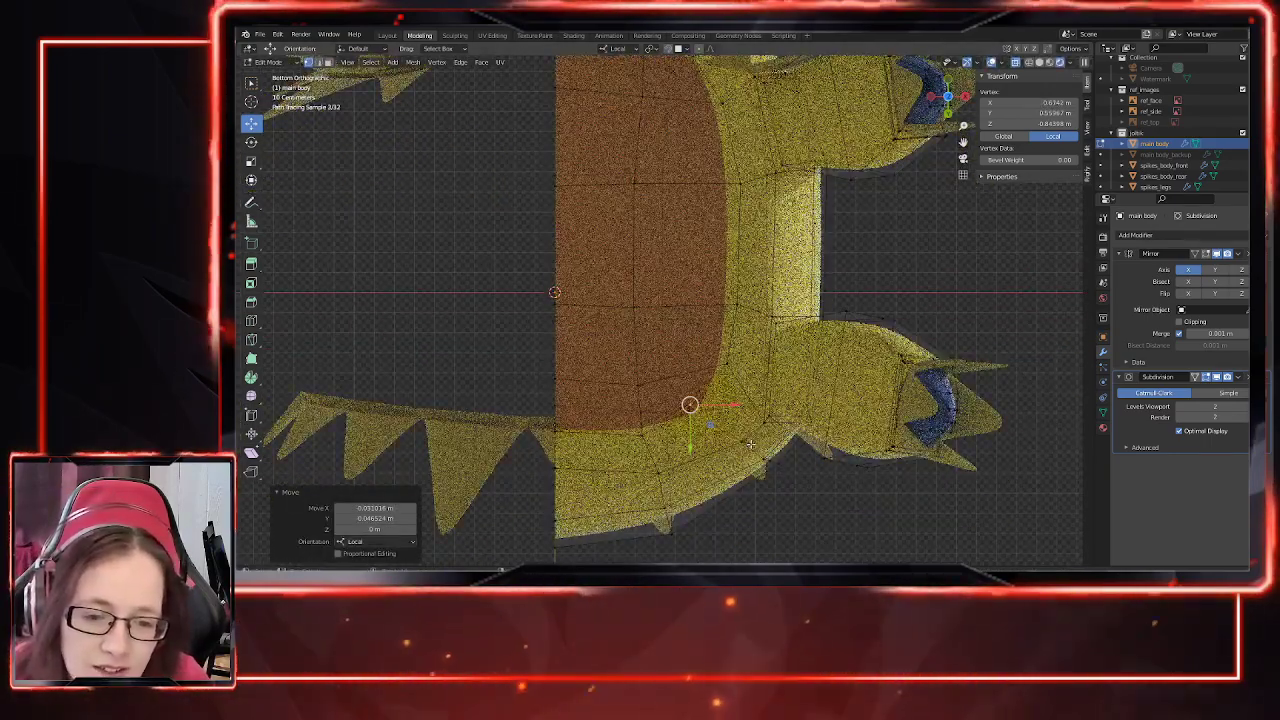
# Step: Try to move the two vertices beside the belly patch's rear outer corner, near the rear leg, inward
pyautogui.click(758, 456)
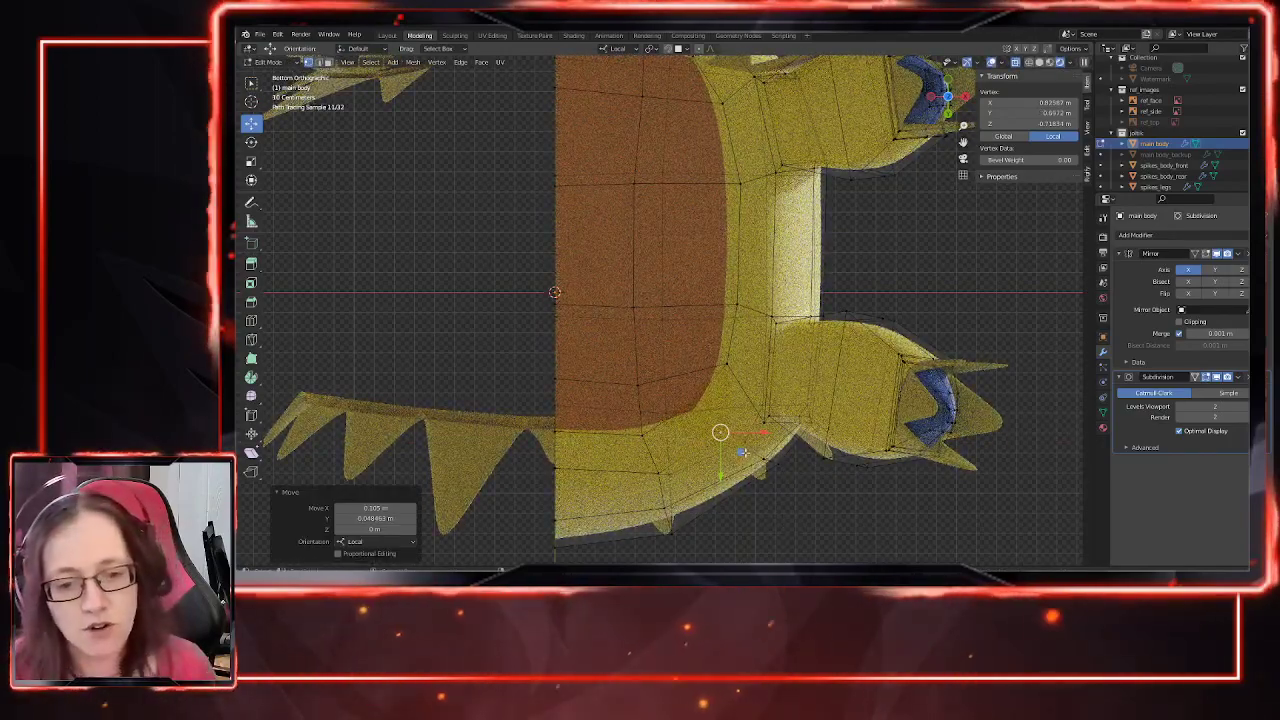
pyautogui.click(735, 380)
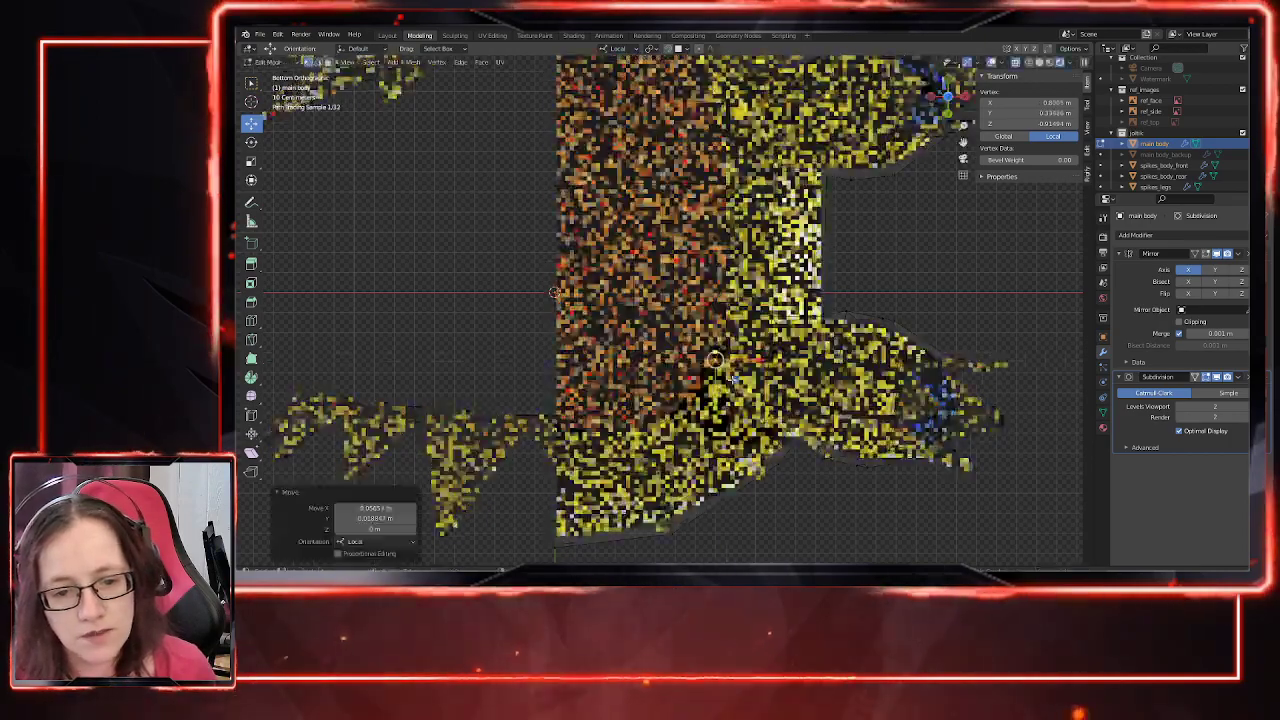
pyautogui.press('g')
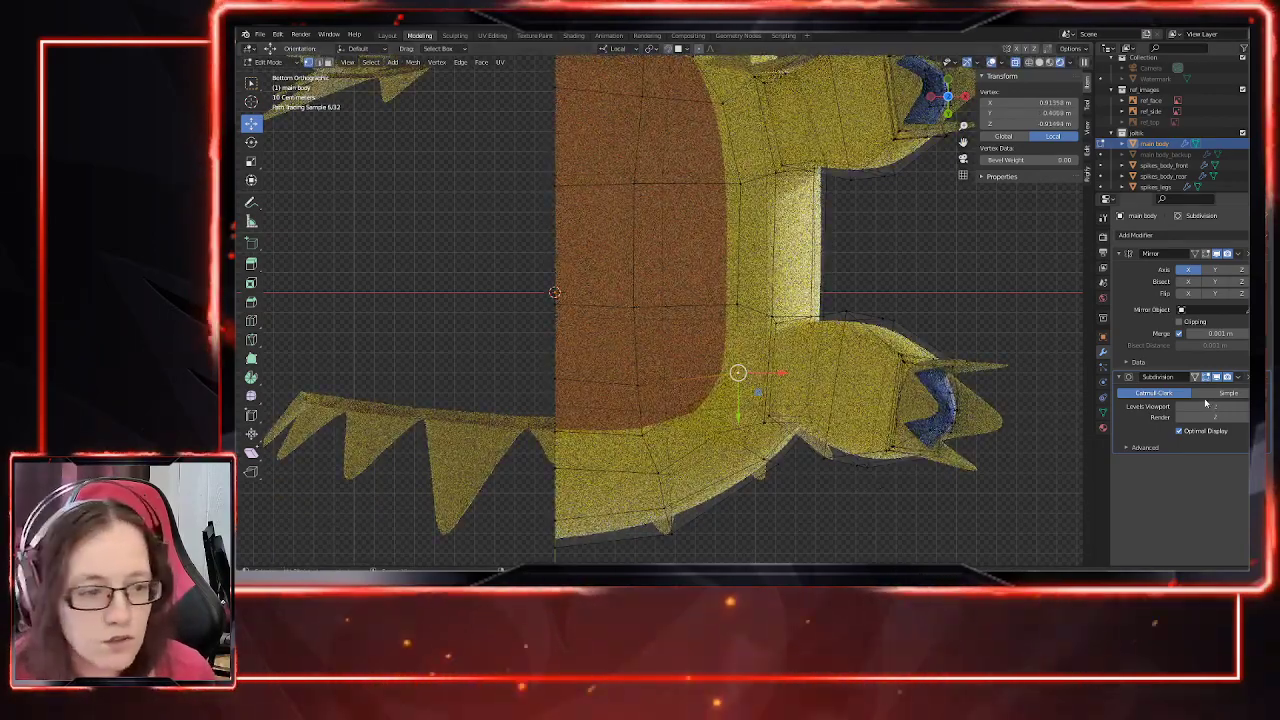
pyautogui.click(1183, 408)
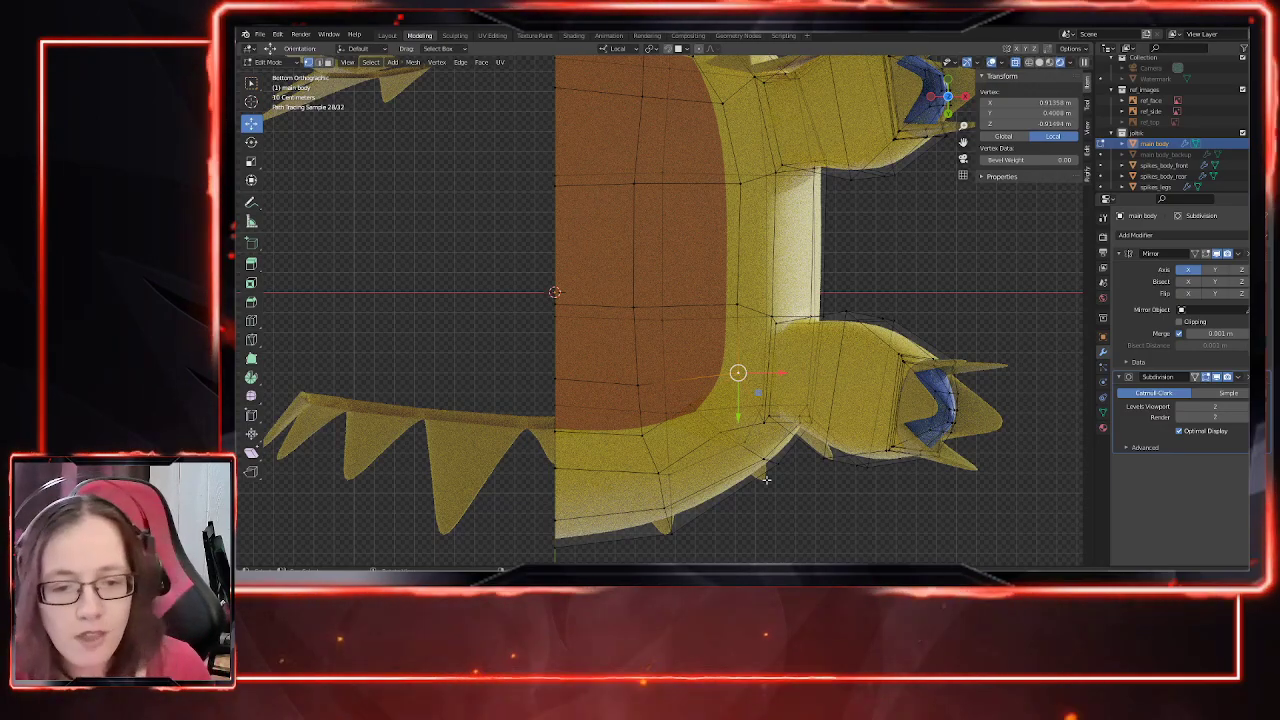
# Step: Move the belly patch's rear corner vertex about 0.06 m outward and 0.07 m backward, and the front one 0.04 m outward and 0.03 m forward
pyautogui.press('g')
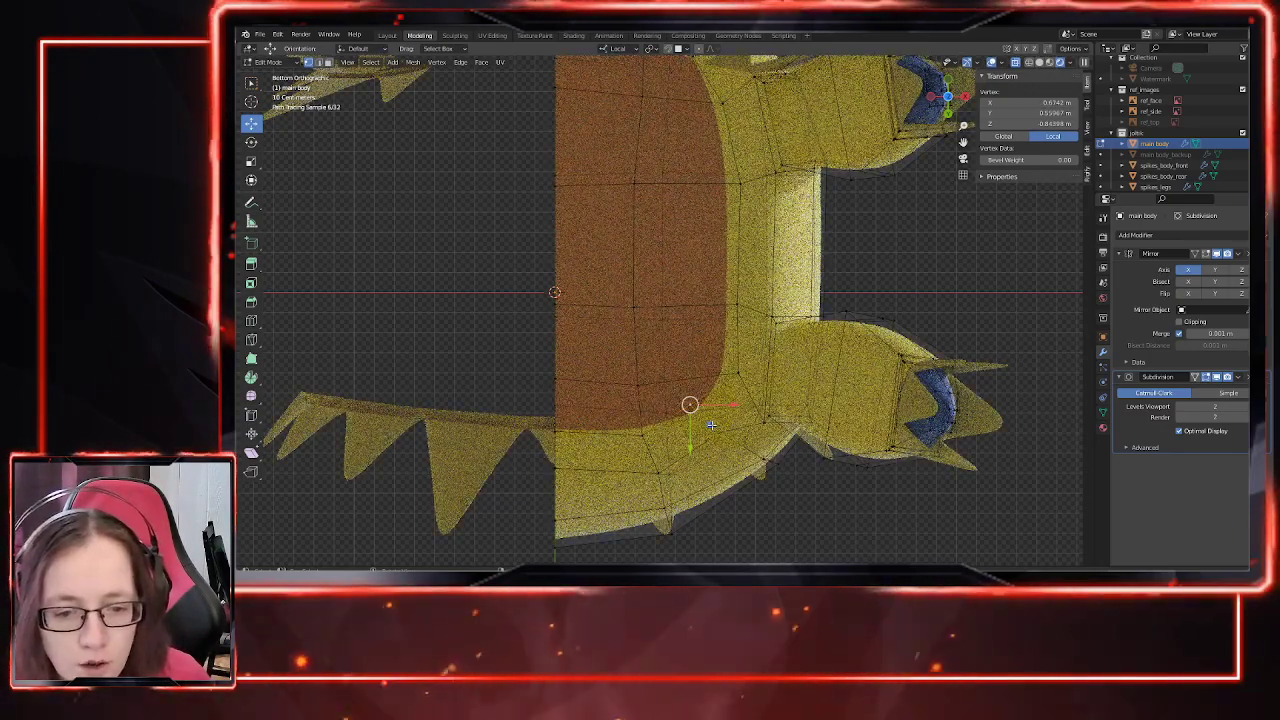
pyautogui.moveTo(721, 437); pyautogui.dragTo(724, 441)
pyautogui.keyDown('shift'); pyautogui.moveTo(596, 334); pyautogui.dragTo(598, 465, button='middle'); pyautogui.keyUp('shift')
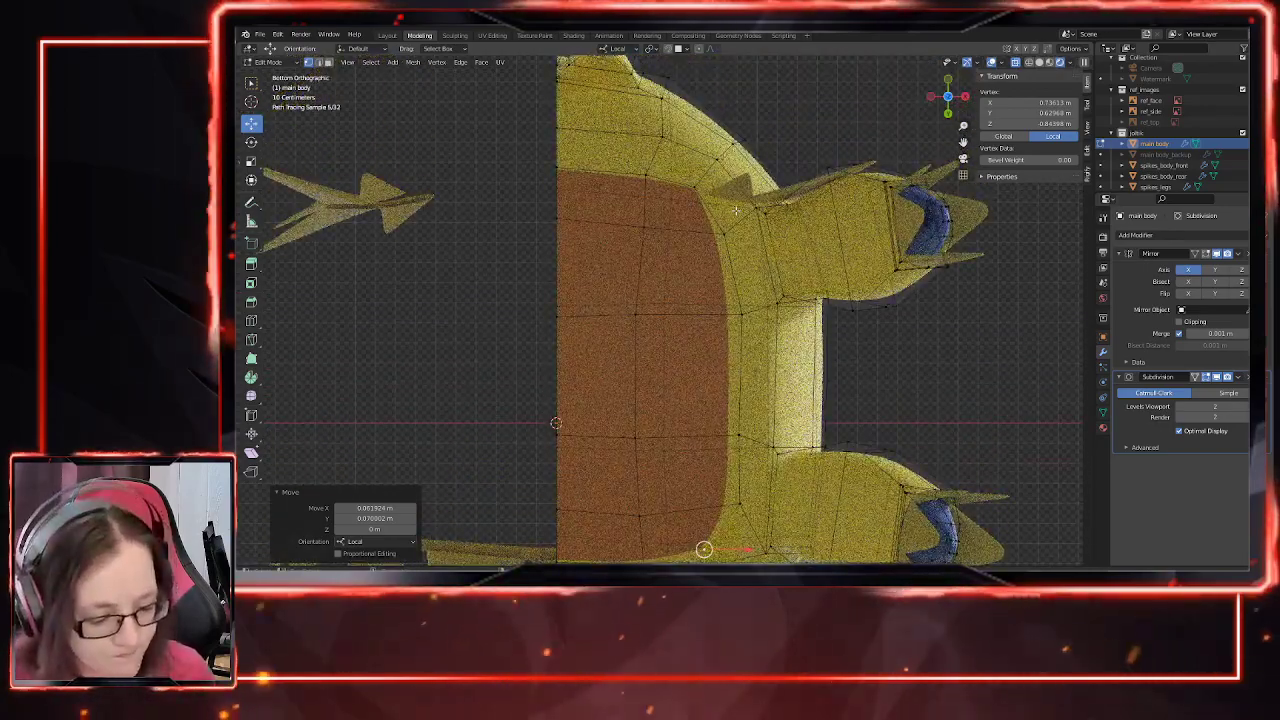
pyautogui.keyDown('shift'); pyautogui.moveTo(704, 549); pyautogui.dragTo(713, 598, button='middle'); pyautogui.keyUp('shift')
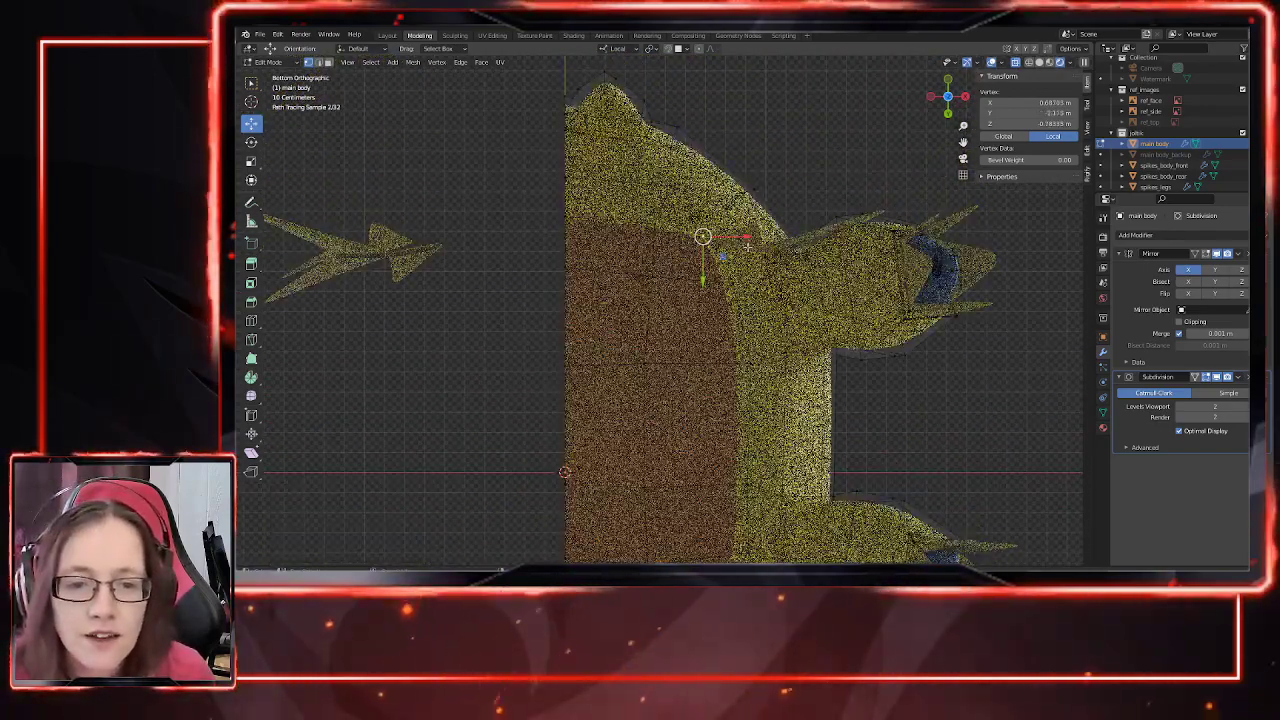
pyautogui.press('g')
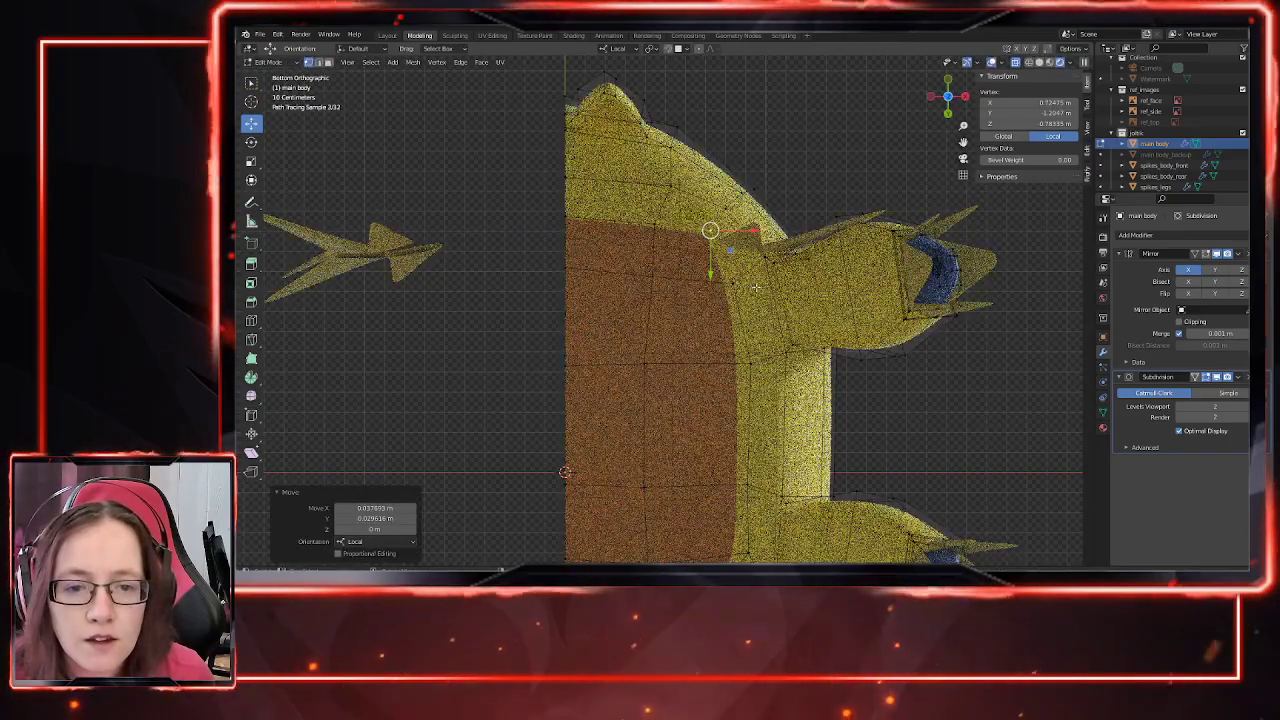
# Step: Move the front corner vertex about 0.07 m inward and 0.09 m backward, and compare Simple subdivision with Catmull-Clark, keeping Catmull-Clark
pyautogui.scroll(2, 660, 329)
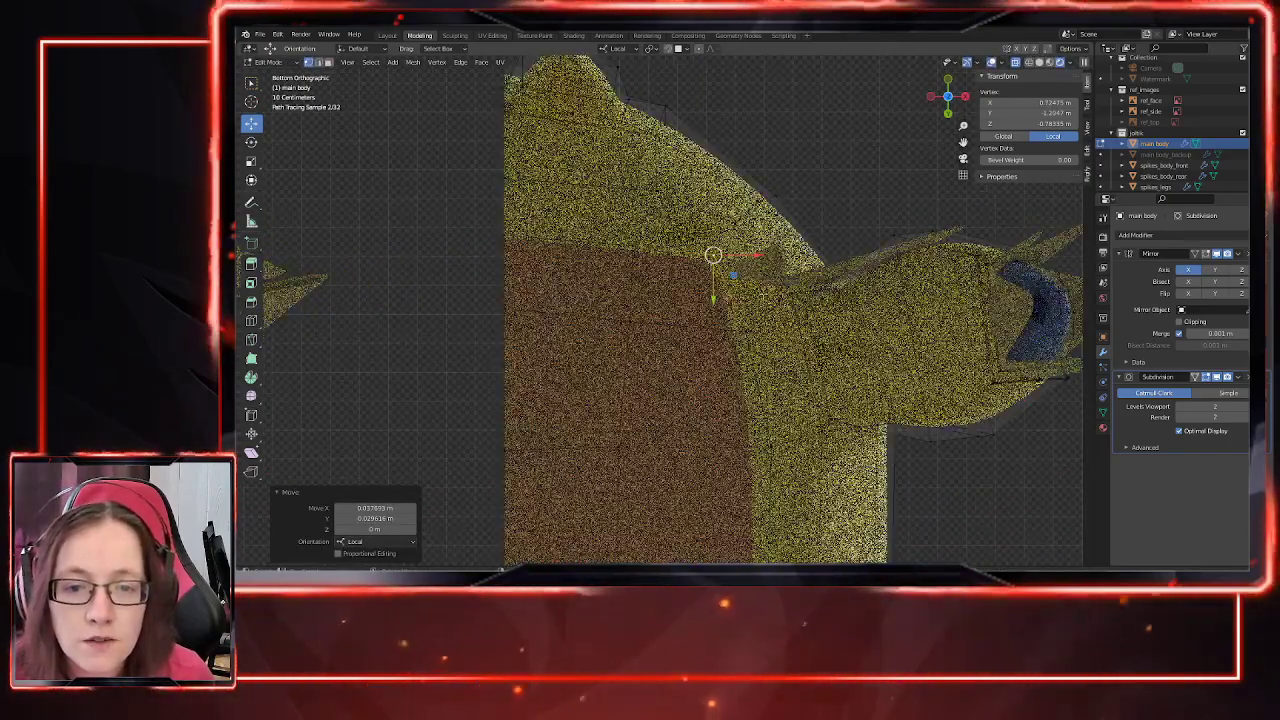
pyautogui.press('g')
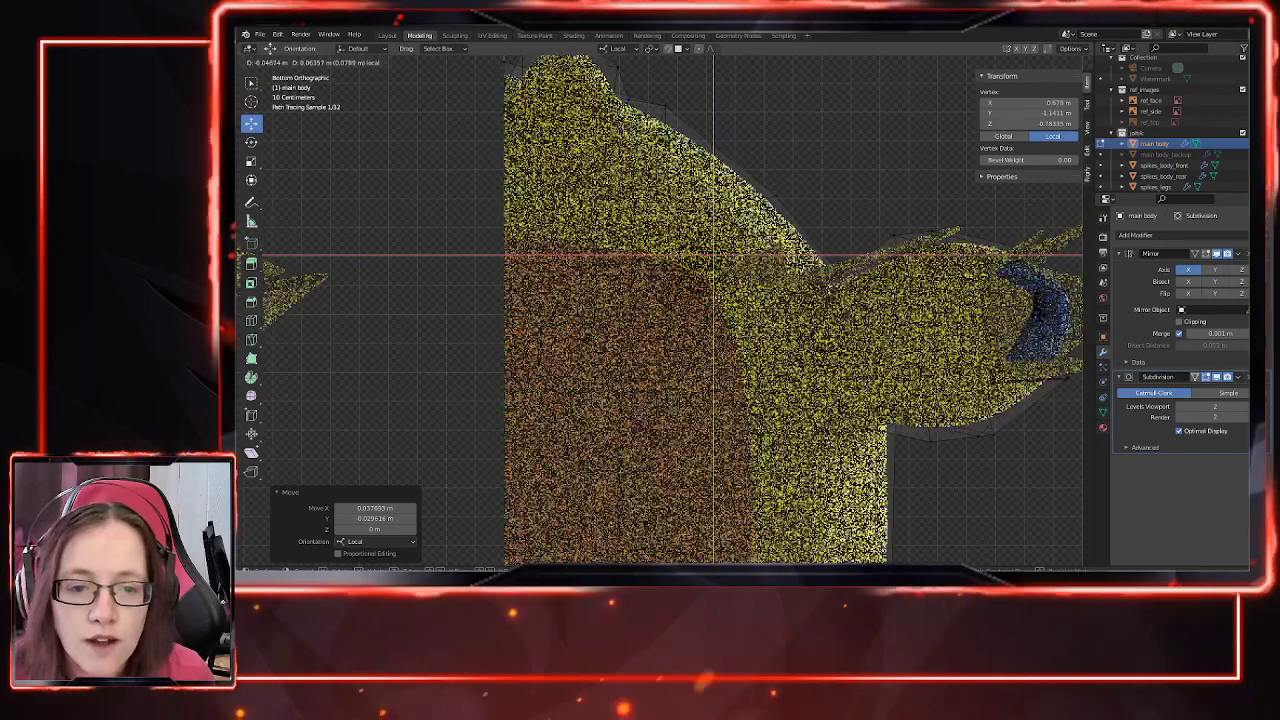
pyautogui.click(749, 335)
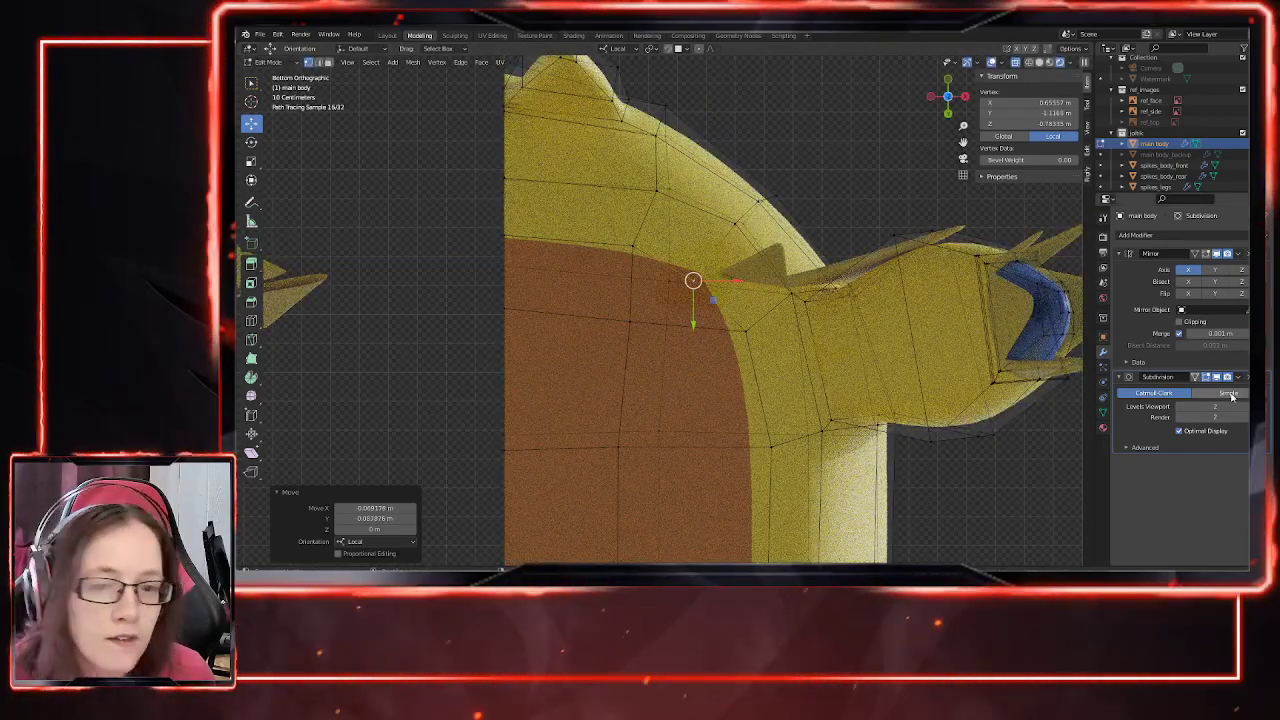
pyautogui.click(1229, 393)
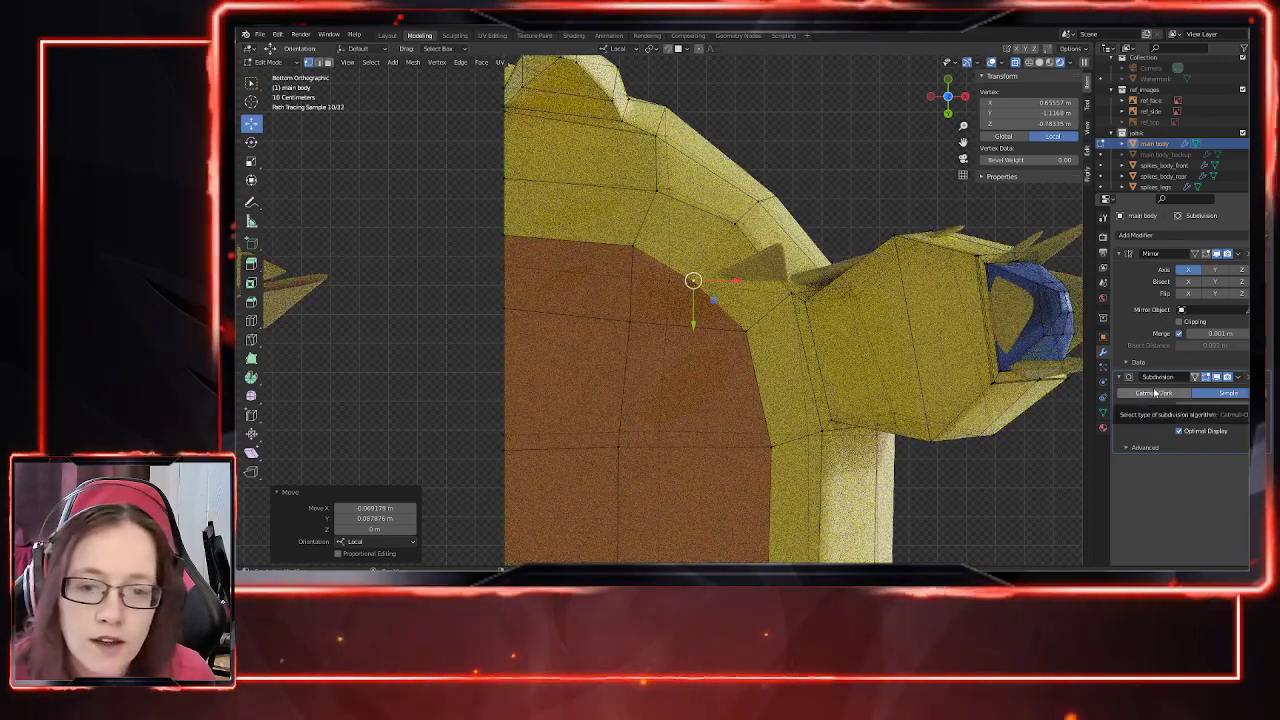
pyautogui.click(1153, 393)
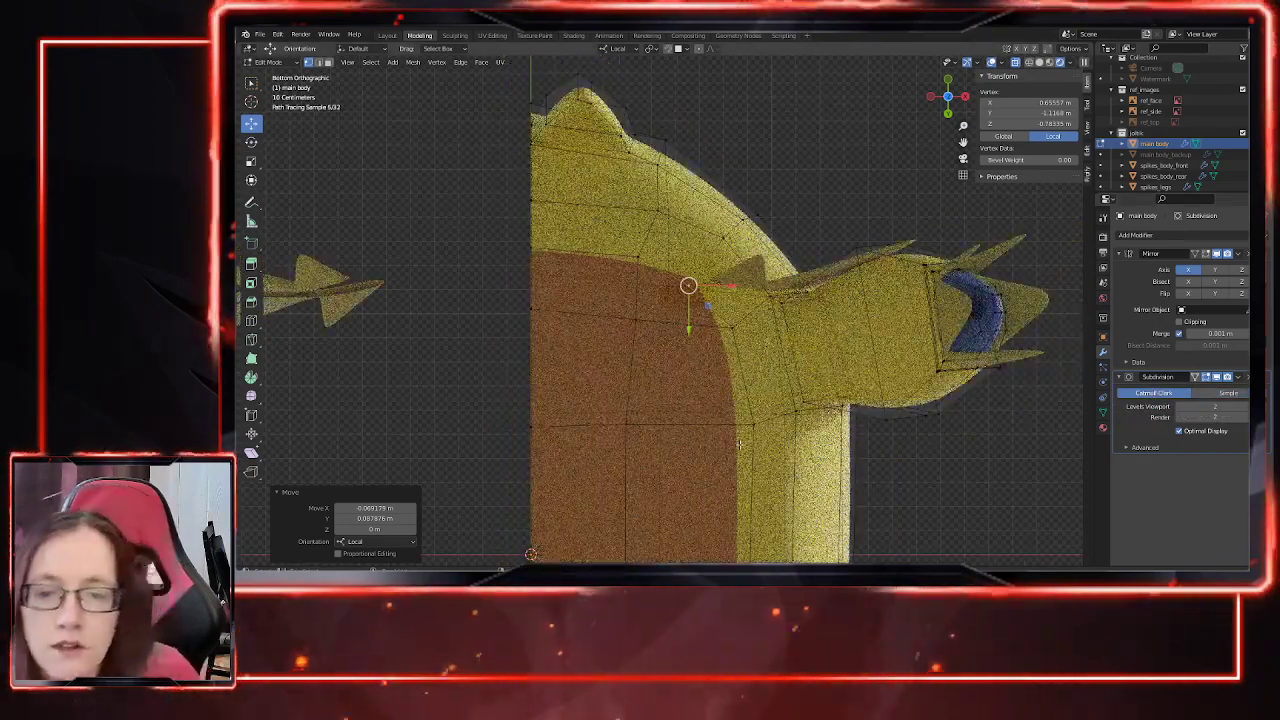
# Step: Switch to solid shading and, from directly below, move the front corner vertex about 0.07 m outward and 0.07 m forward
pyautogui.moveTo(726, 390); pyautogui.dragTo(790, 340, button='middle')
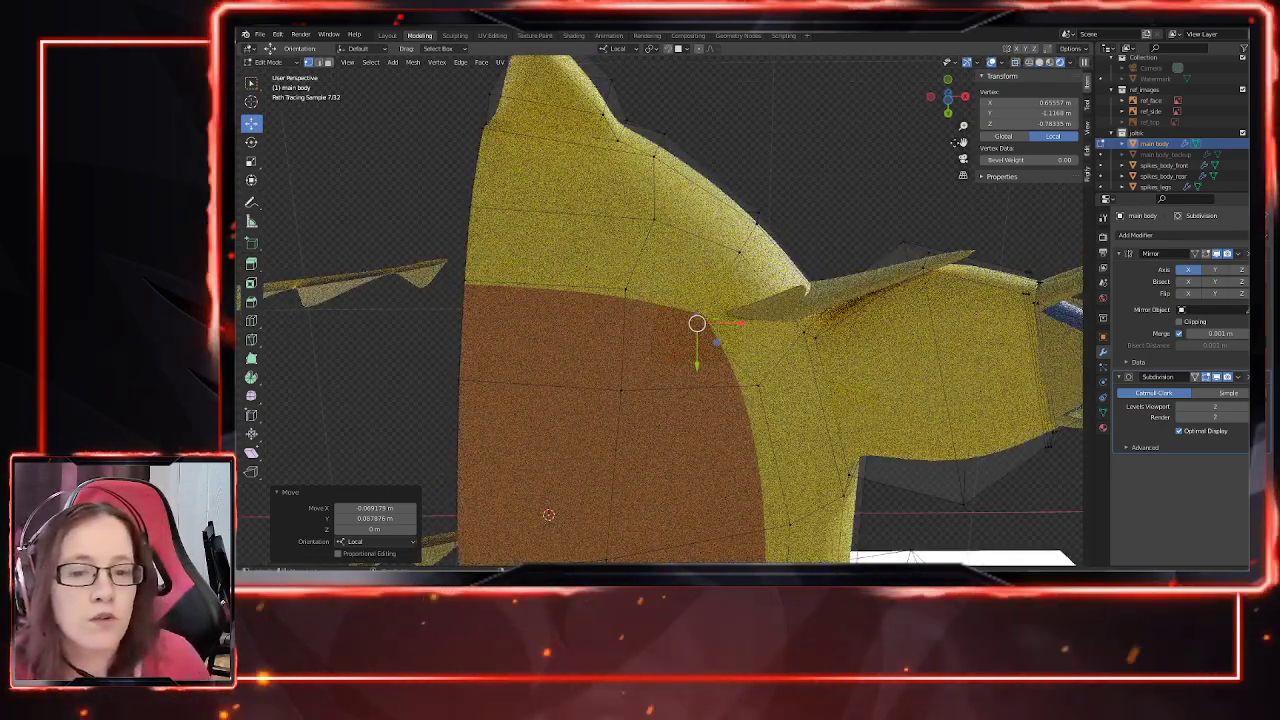
pyautogui.click(1039, 63)
pyautogui.moveTo(700, 385); pyautogui.dragTo(733, 357, button='middle')
pyautogui.press('ctrl+KP_7')
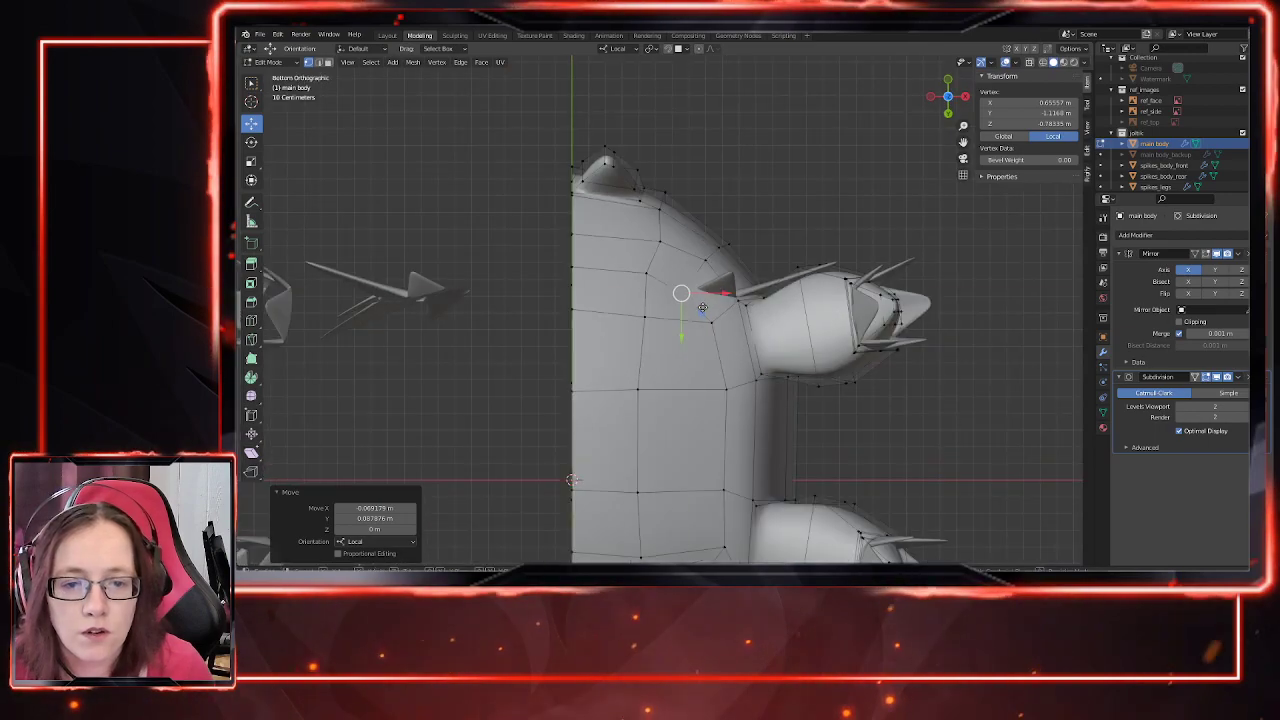
pyautogui.press('g')
pyautogui.click(711, 298)
# Step: In face selection, extrude the ten belly patch faces in place and scale the new faces to 0.901
pyautogui.scroll(-2, 742, 388)
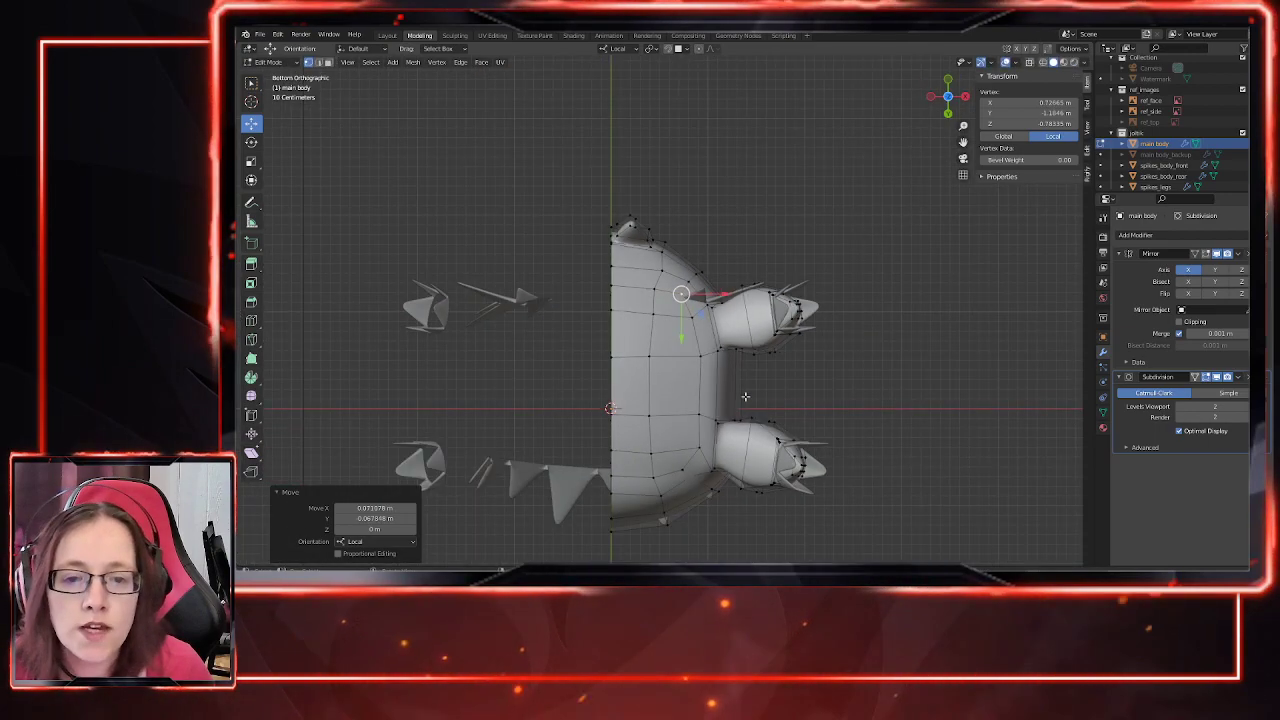
pyautogui.press('3')
pyautogui.click(634, 301)
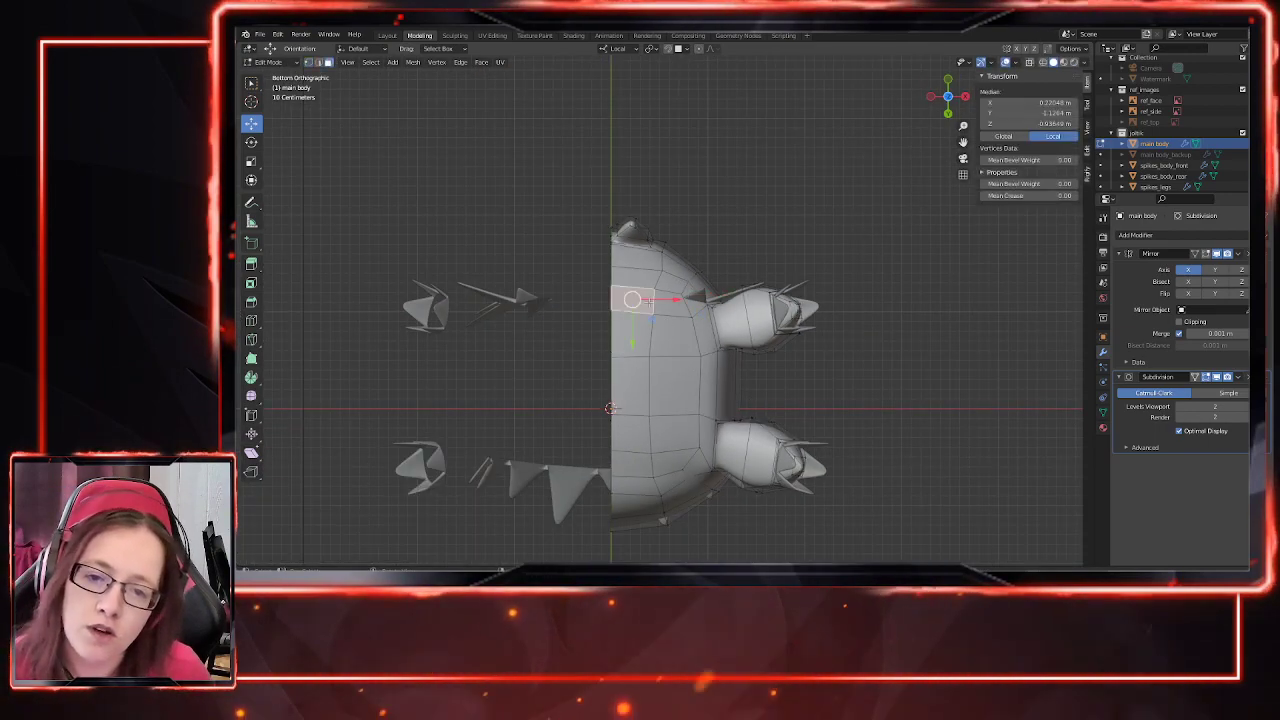
pyautogui.keyDown('shift'); pyautogui.click(672, 304); pyautogui.keyUp('shift')
pyautogui.keyDown('shift'); pyautogui.click(674, 336); pyautogui.keyUp('shift')
pyautogui.keyDown('shift'); pyautogui.click(633, 337); pyautogui.keyUp('shift')
pyautogui.keyDown('shift'); pyautogui.click(671, 384); pyautogui.keyUp('shift')
pyautogui.keyDown('shift'); pyautogui.click(632, 410); pyautogui.keyUp('shift')
pyautogui.keyDown('shift'); pyautogui.click(632, 436); pyautogui.keyUp('shift')
pyautogui.keyDown('shift'); pyautogui.click(672, 435); pyautogui.keyUp('shift')
pyautogui.keyDown('shift'); pyautogui.click(672, 461); pyautogui.keyUp('shift')
pyautogui.keyDown('shift'); pyautogui.click(634, 465); pyautogui.keyUp('shift')
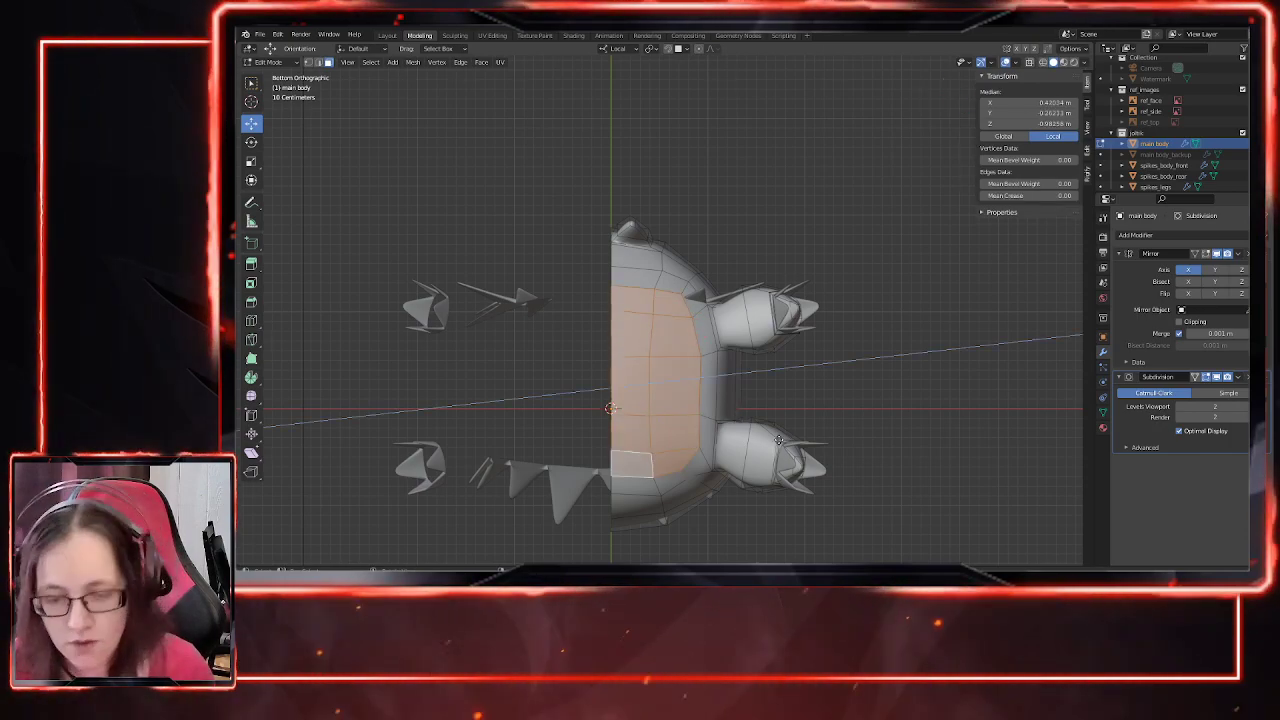
pyautogui.press('e')
pyautogui.press('Escape')
pyautogui.press('s')
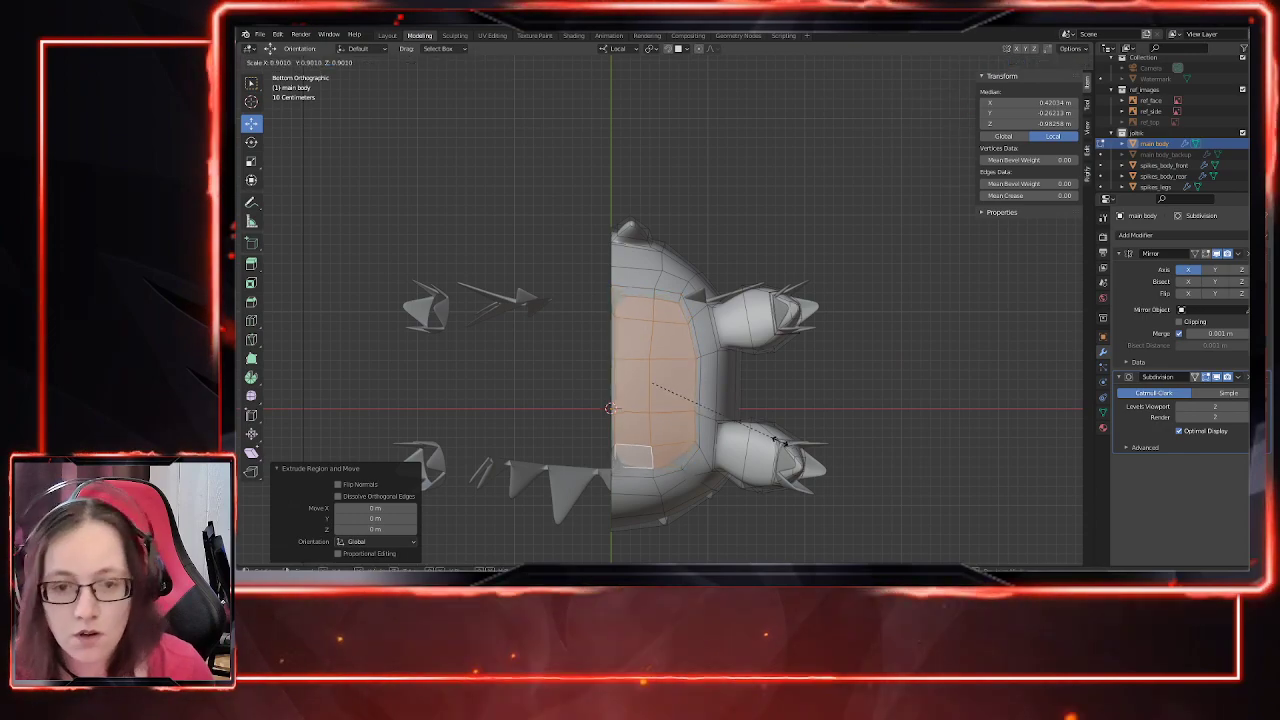
pyautogui.click(783, 440)
# Step: Delete the thin faces that the extrusion left along the front and middle of the belly's mirror centre line
pyautogui.scroll(3, 591, 307)
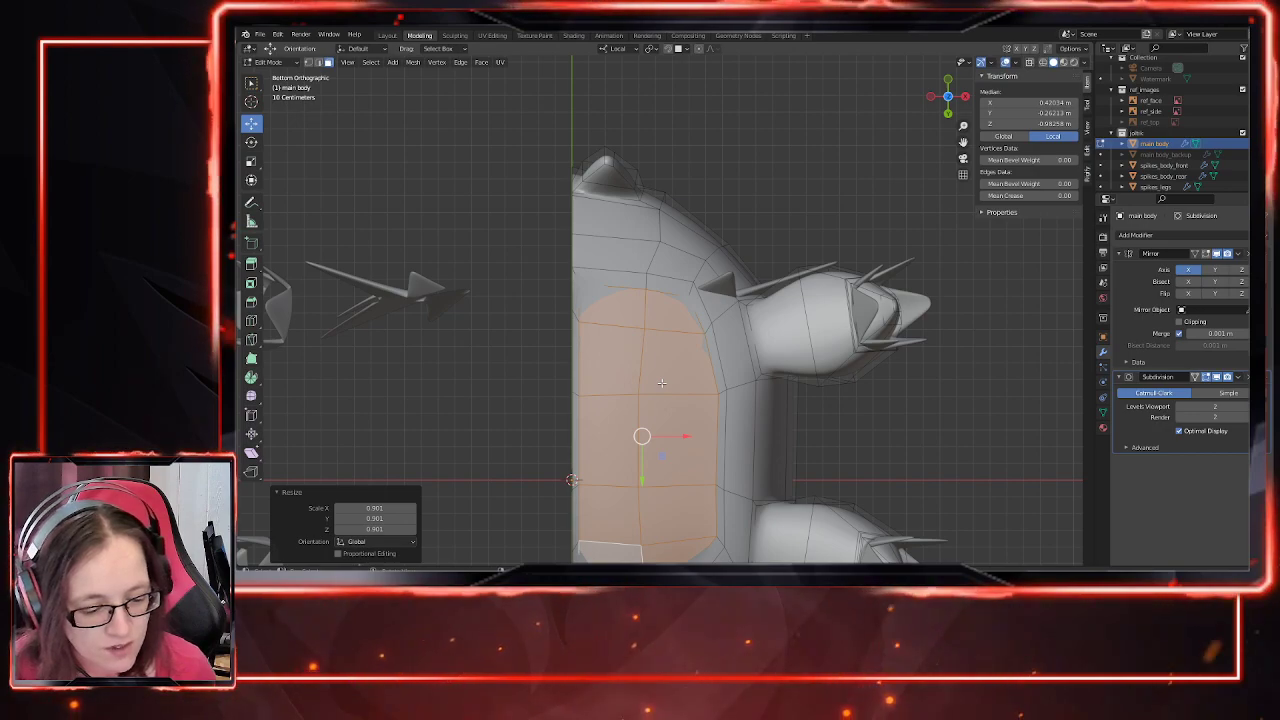
pyautogui.click(574, 302)
pyautogui.keyDown('shift'); pyautogui.click(576, 352); pyautogui.keyUp('shift')
pyautogui.keyDown('shift'); pyautogui.moveTo(600, 445); pyautogui.dragTo(617, 372, button='middle'); pyautogui.keyUp('shift')
pyautogui.keyDown('shift'); pyautogui.click(589, 369); pyautogui.keyUp('shift')
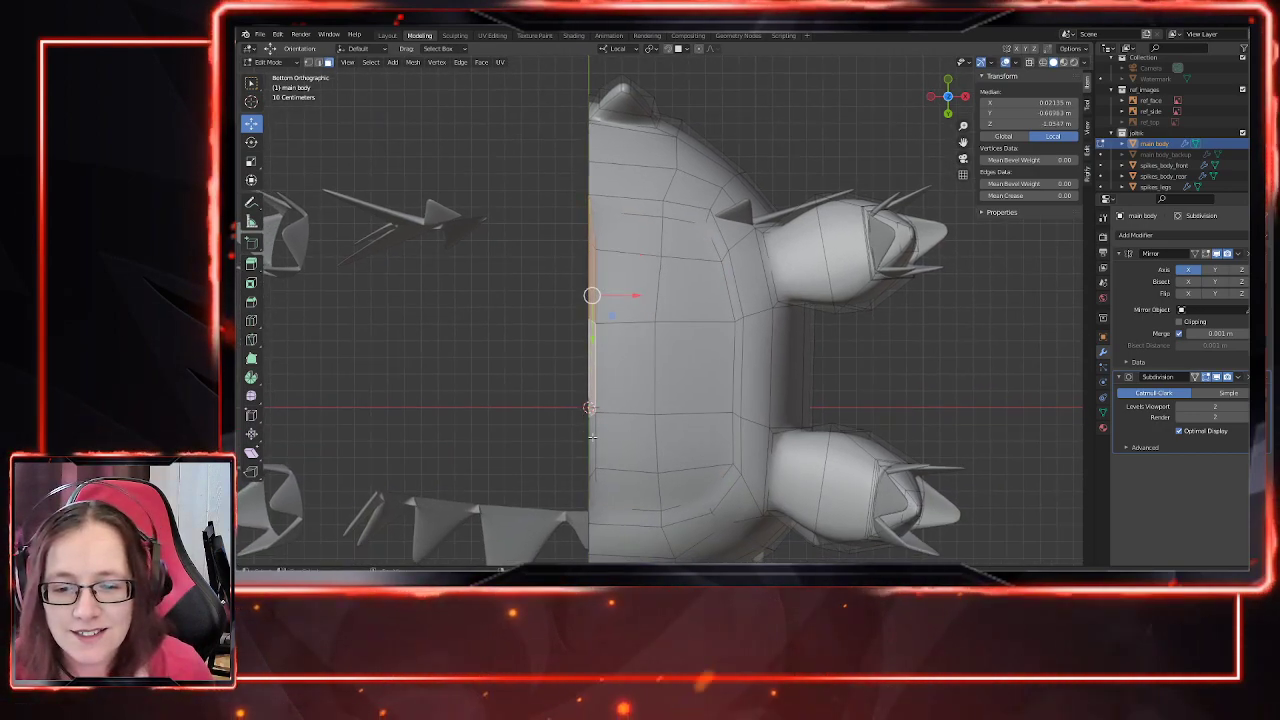
pyautogui.press('x')
pyautogui.click(564, 462)
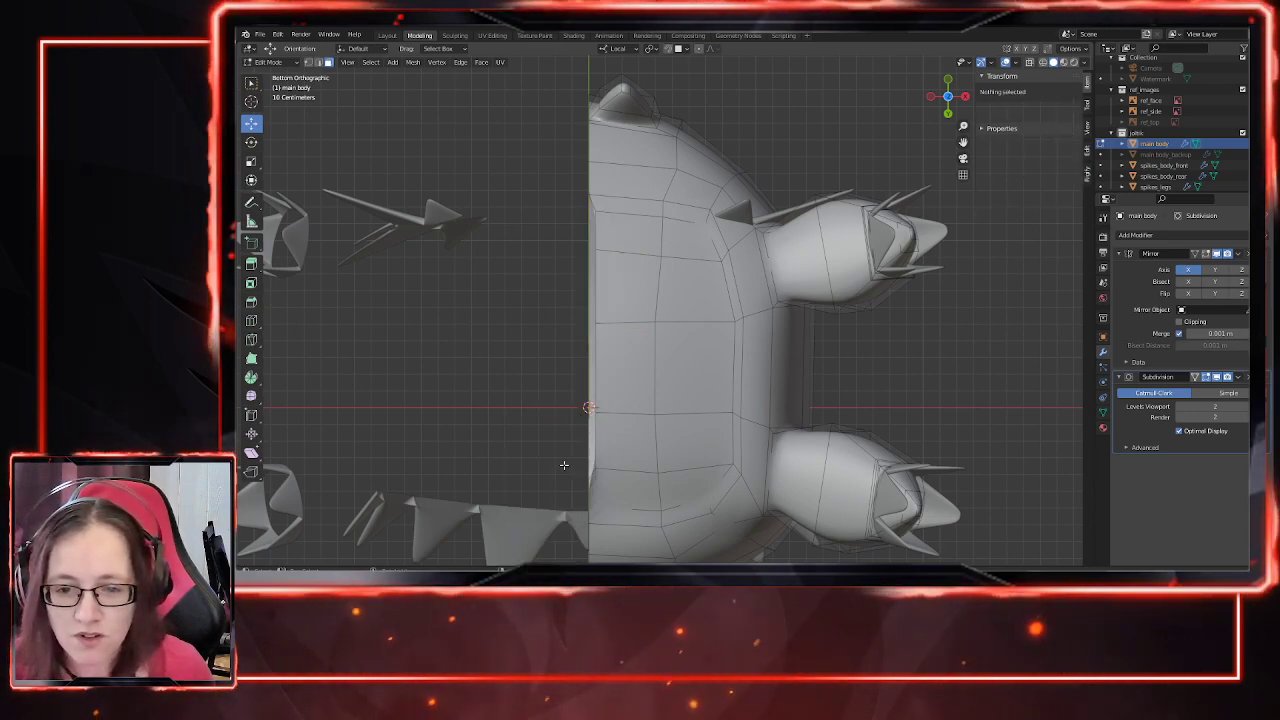
pyautogui.click(626, 229)
pyautogui.keyDown('shift'); pyautogui.click(686, 239); pyautogui.keyUp('shift')
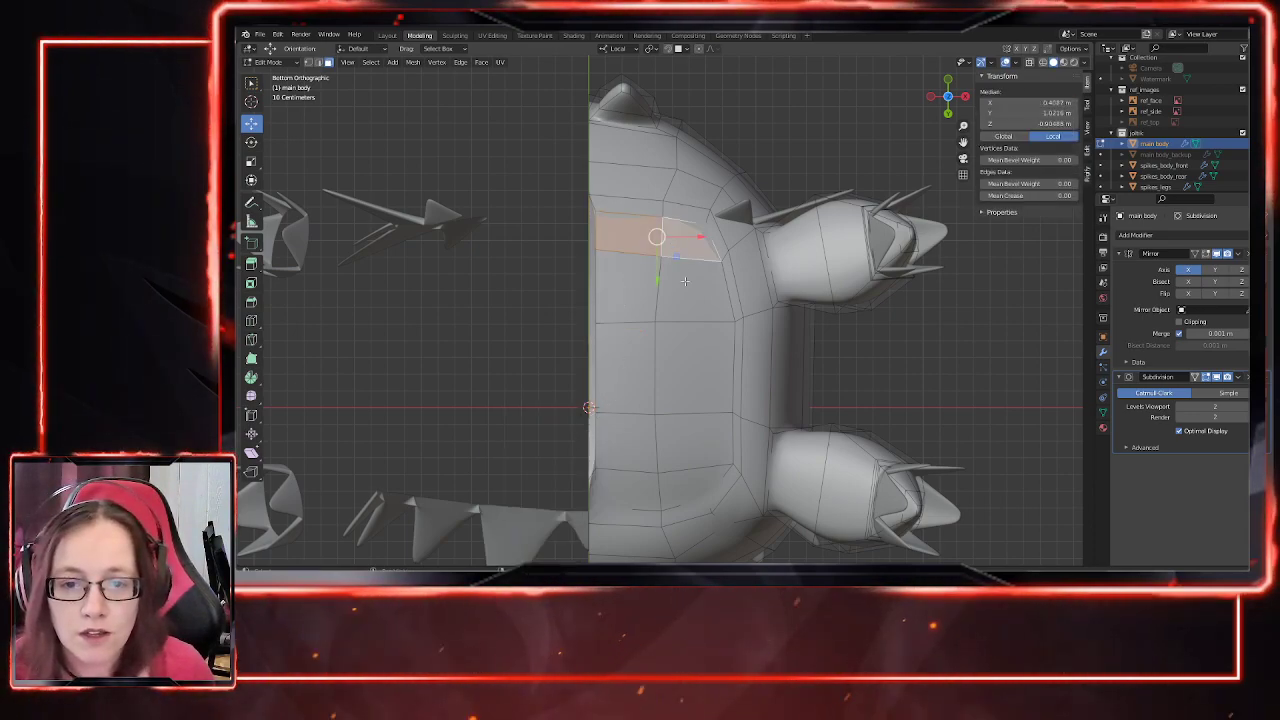
pyautogui.keyDown('shift'); pyautogui.click(692, 288); pyautogui.keyUp('shift')
pyautogui.keyDown('shift'); pyautogui.click(634, 290); pyautogui.keyUp('shift')
pyautogui.keyDown('shift'); pyautogui.click(630, 362); pyautogui.keyUp('shift')
pyautogui.keyDown('shift'); pyautogui.click(688, 372); pyautogui.keyUp('shift')
pyautogui.keyDown('shift'); pyautogui.click(686, 438); pyautogui.keyUp('shift')
pyautogui.keyDown('shift'); pyautogui.click(644, 447); pyautogui.keyUp('shift')
pyautogui.keyDown('shift'); pyautogui.click(621, 492); pyautogui.keyUp('shift')
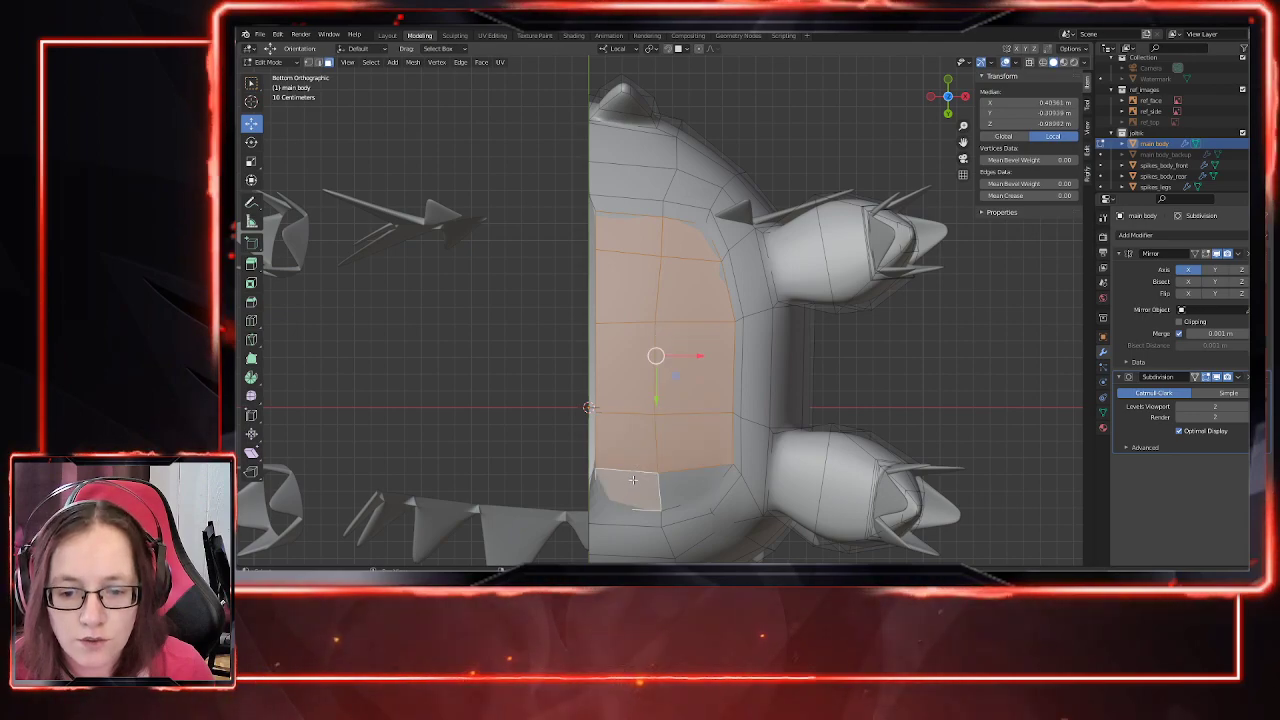
# Step: Delete the remaining thin face at the rear end of the belly's mirror centre line
pyautogui.click(590, 488)
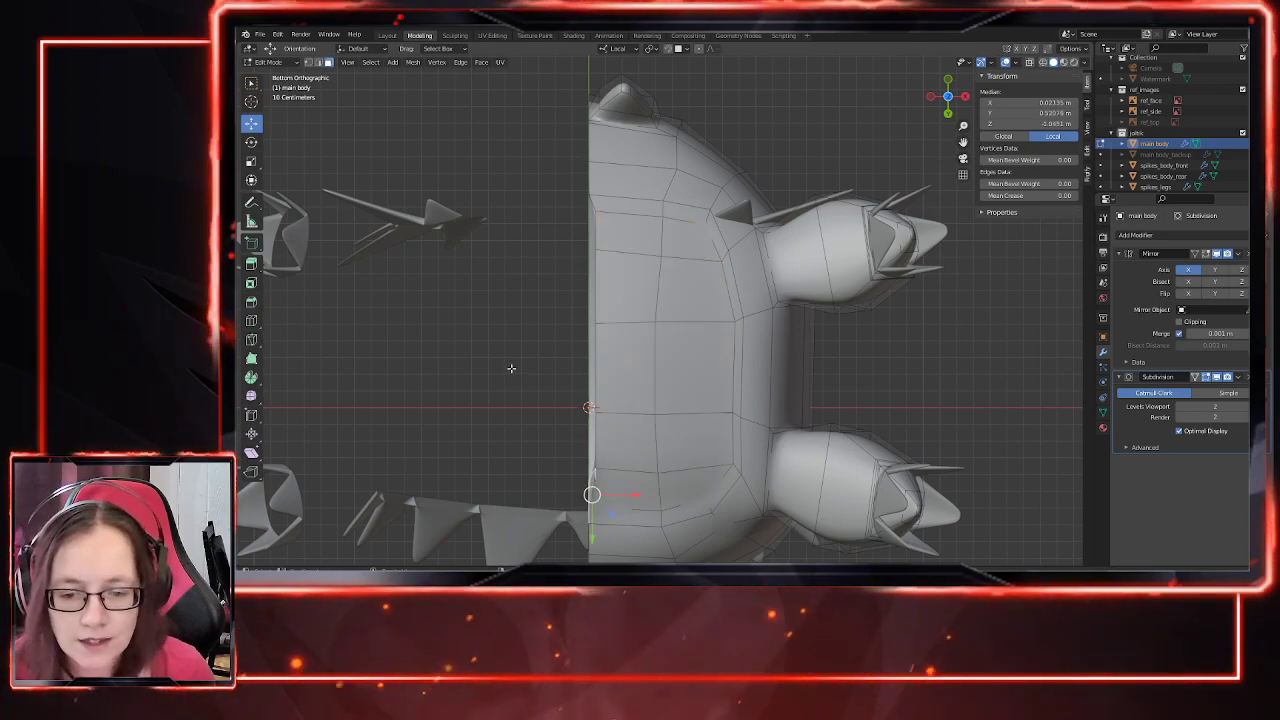
pyautogui.press('x')
pyautogui.click(513, 369)
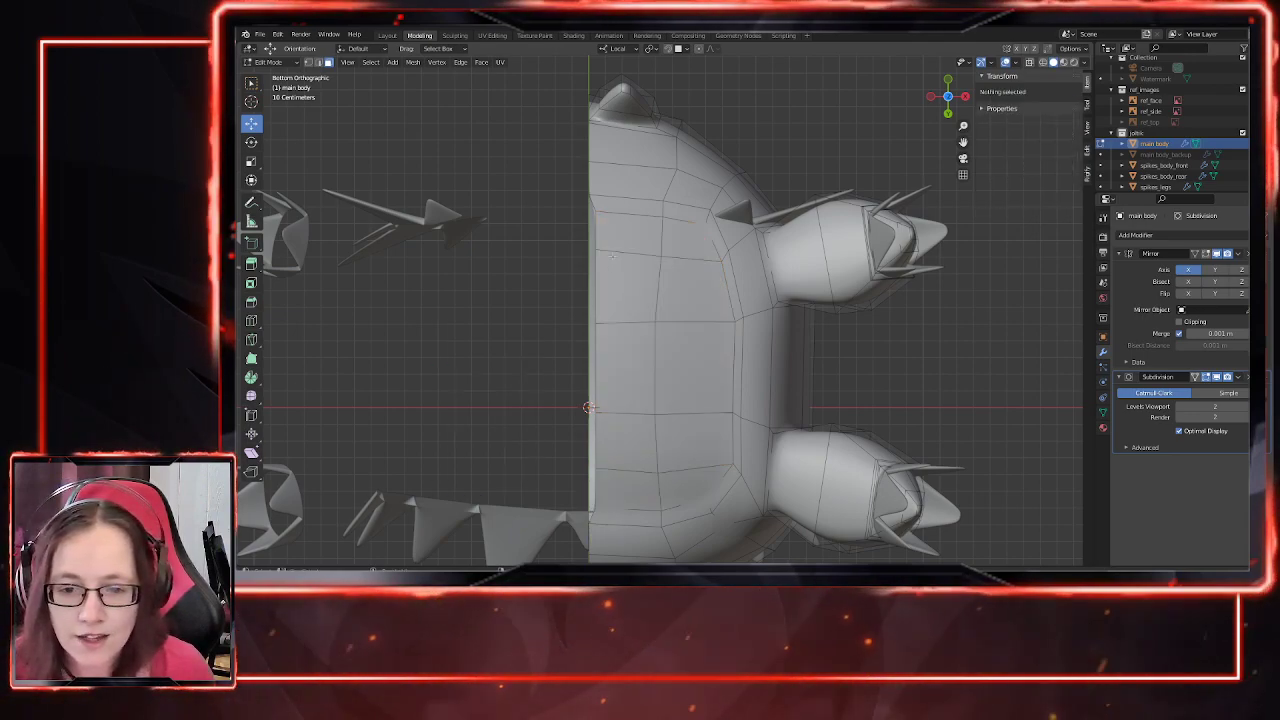
# Step: Select the ten belly patch faces and move them about 0.045 m along X toward the mirror centre line
pyautogui.click(642, 239)
pyautogui.keyDown('shift'); pyautogui.click(688, 243); pyautogui.keyUp('shift')
pyautogui.keyDown('shift'); pyautogui.click(686, 289); pyautogui.keyUp('shift')
pyautogui.keyDown('shift'); pyautogui.click(632, 293); pyautogui.keyUp('shift')
pyautogui.keyDown('shift'); pyautogui.click(630, 362); pyautogui.keyUp('shift')
pyautogui.keyDown('shift'); pyautogui.click(688, 369); pyautogui.keyUp('shift')
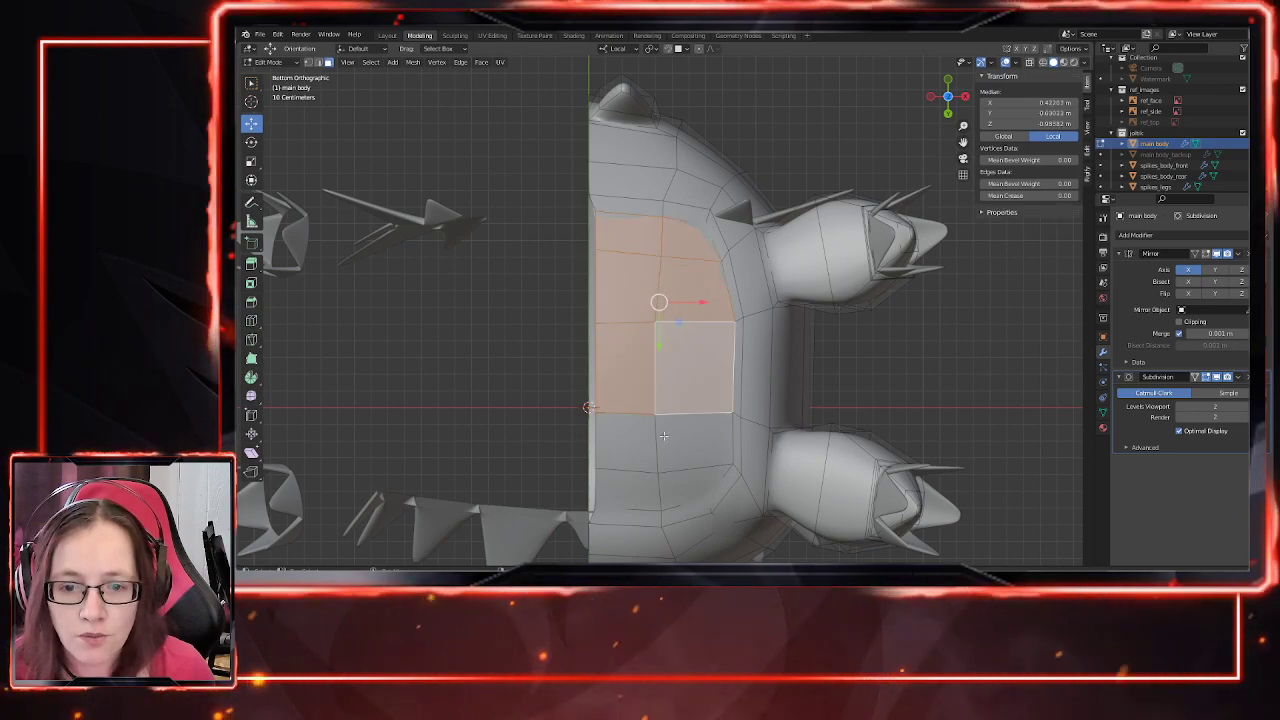
pyautogui.keyDown('shift'); pyautogui.click(688, 441); pyautogui.keyUp('shift')
pyautogui.keyDown('shift'); pyautogui.click(633, 484); pyautogui.keyUp('shift')
pyautogui.keyDown('shift'); pyautogui.click(638, 441); pyautogui.keyUp('shift')
pyautogui.keyDown('shift'); pyautogui.click(674, 477); pyautogui.keyUp('shift')
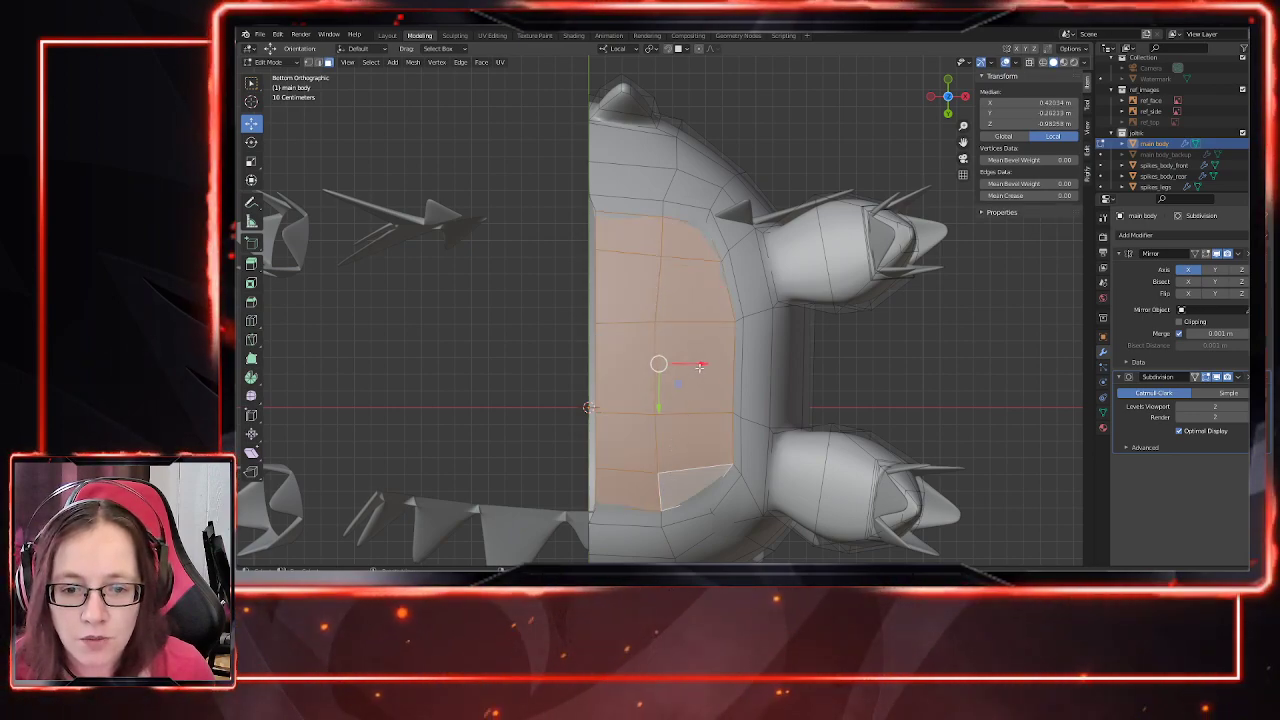
pyautogui.press('g')
pyautogui.press('x')
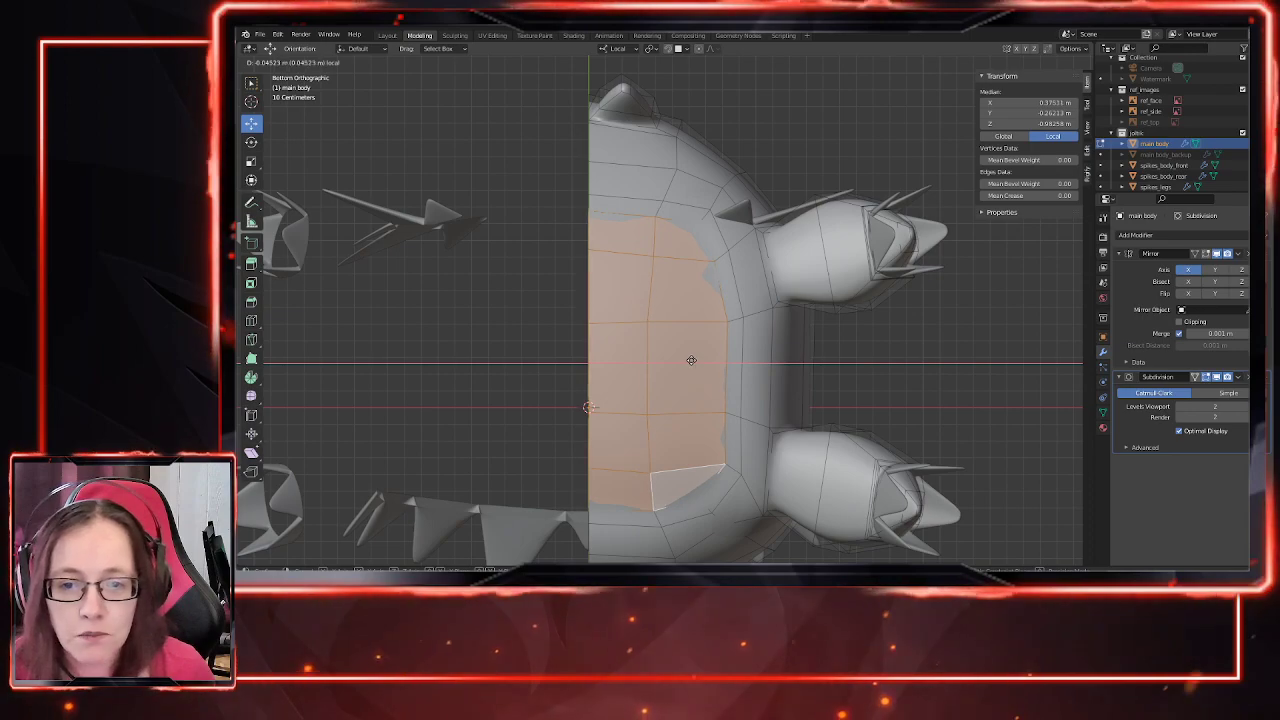
pyautogui.click(691, 360)
# Step: With X-ray on, flatten all vertices along the body's mirror centre line by scaling them to 0 along X, and check the mirrored body
pyautogui.press('Tab')
pyautogui.press('Tab')
pyautogui.scroll(-3, 682, 345)
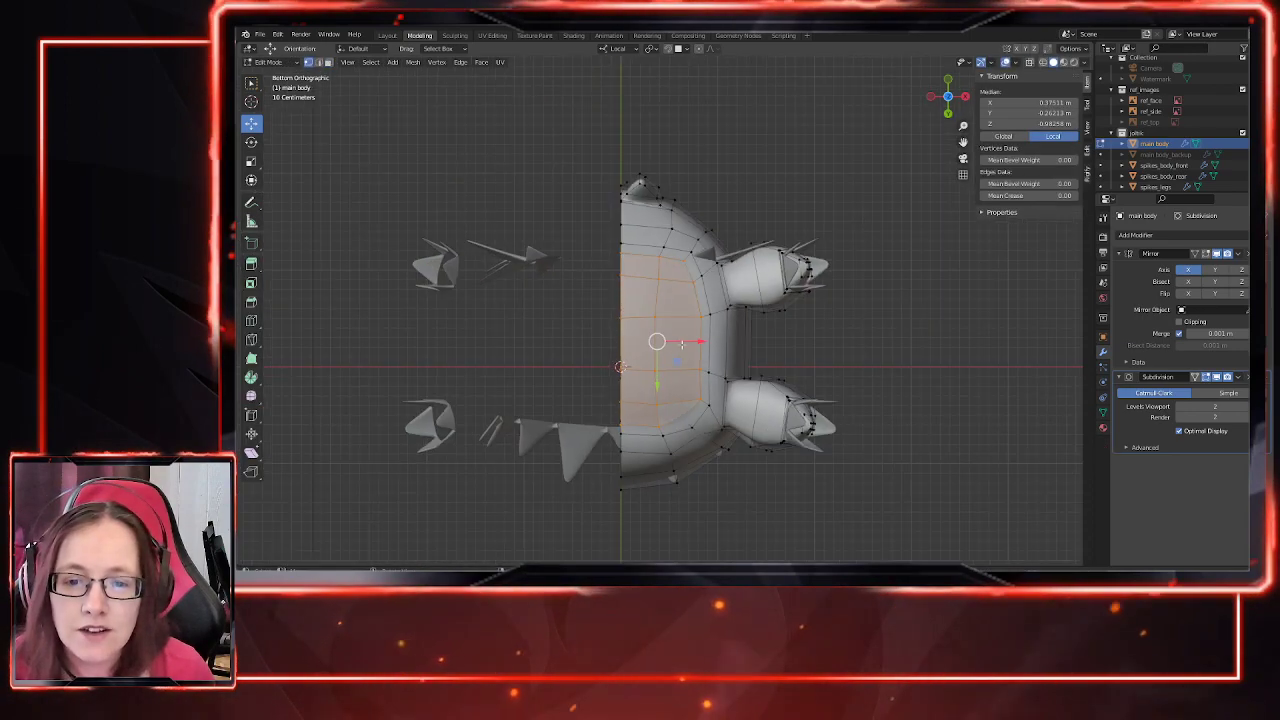
pyautogui.hotkey('alt', 'z')
pyautogui.moveTo(573, 143); pyautogui.dragTo(625, 506)
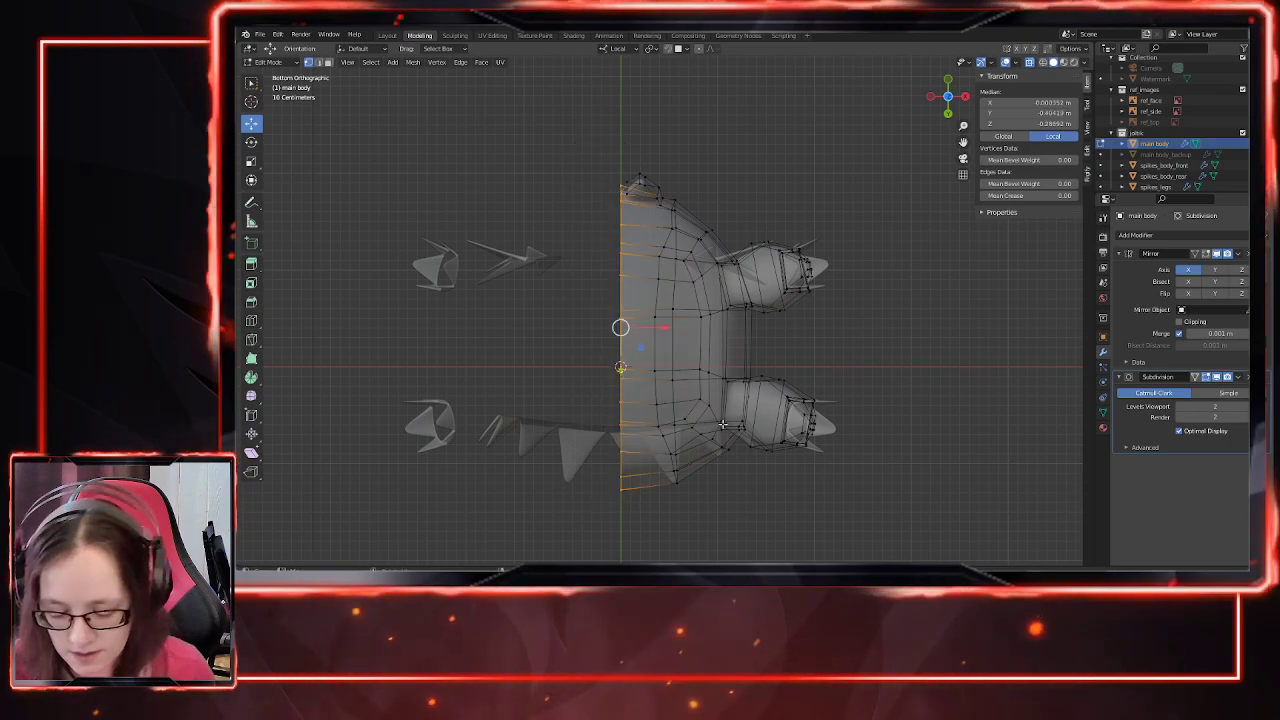
pyautogui.write('sx')
pyautogui.write('0')
pyautogui.press('Return')
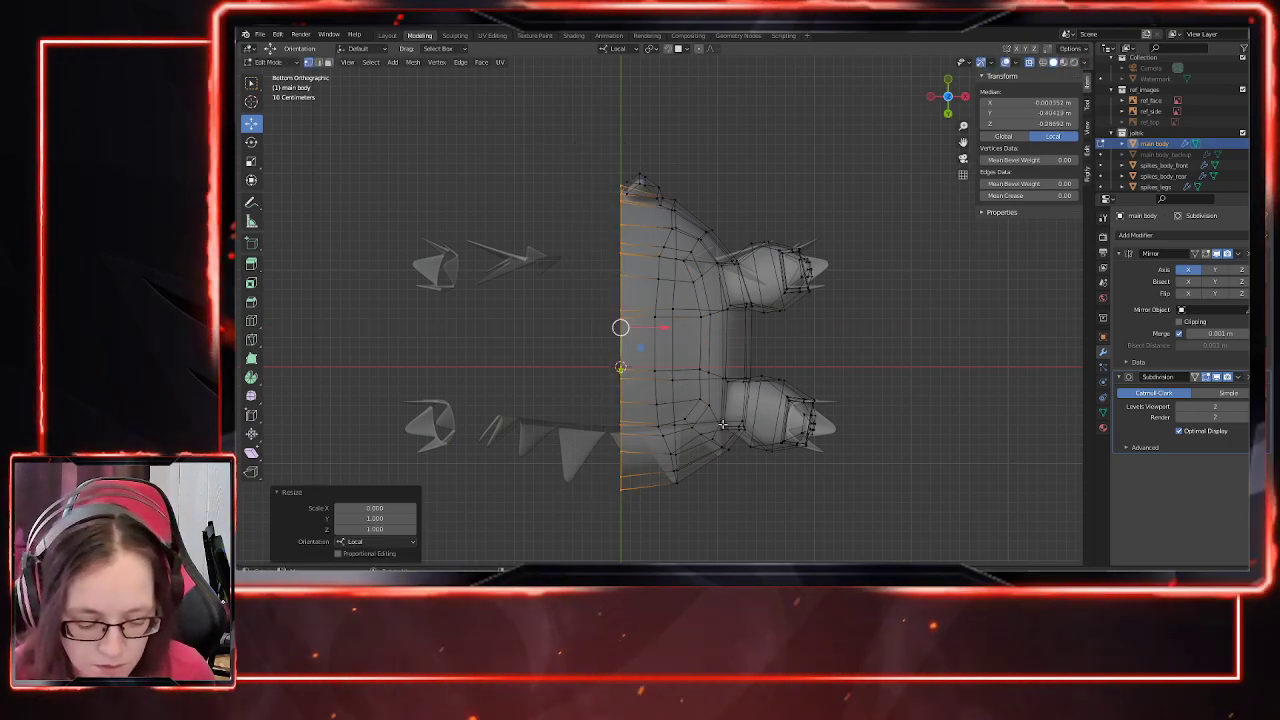
pyautogui.scroll(1, 658, 302)
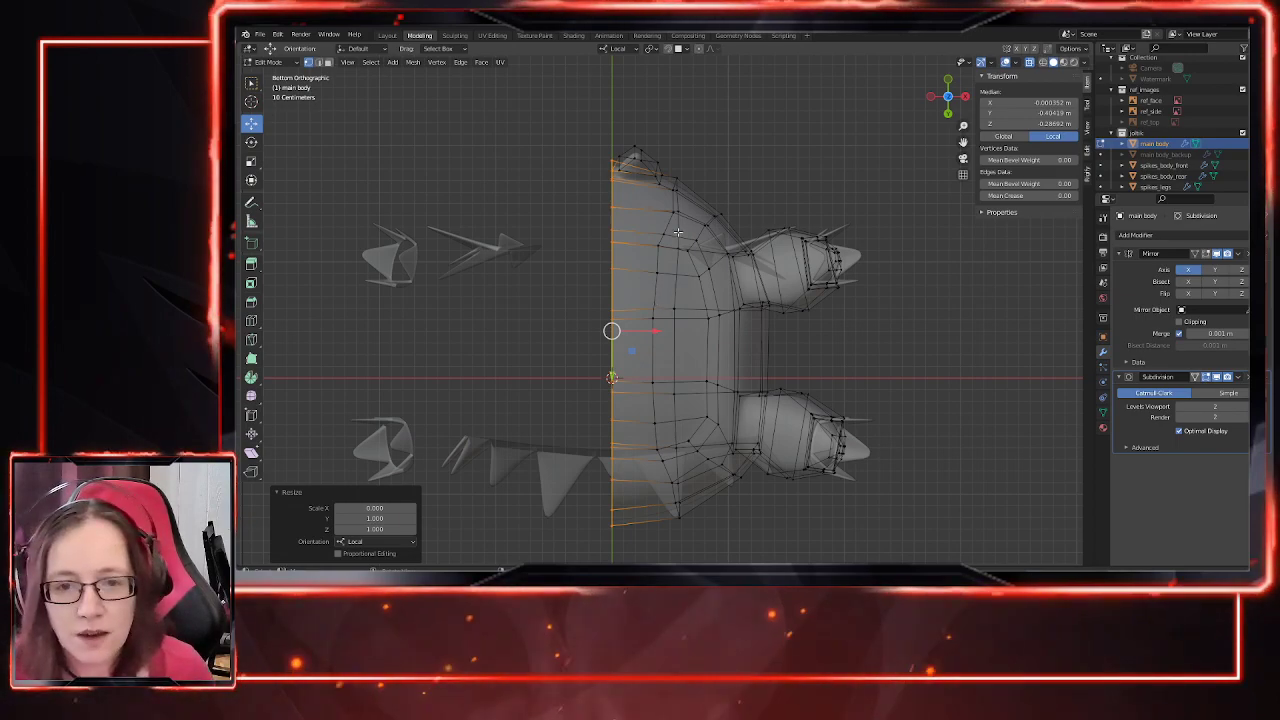
pyautogui.press('Tab')
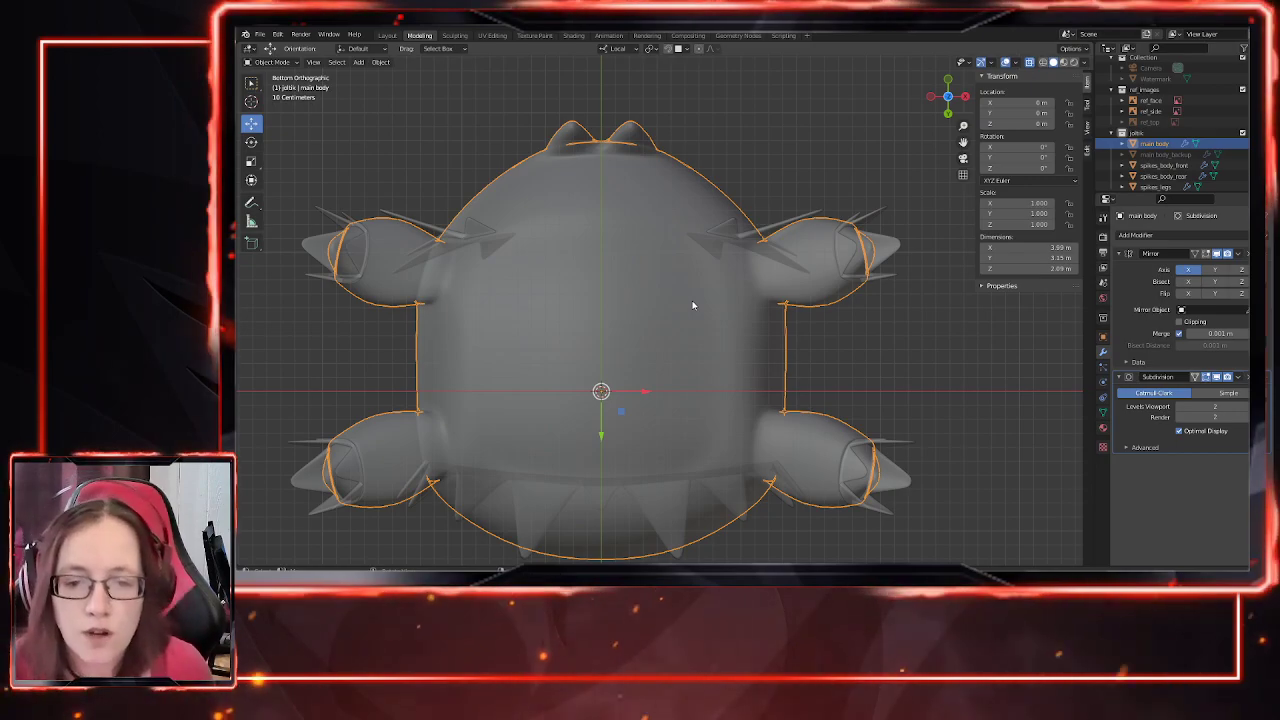
pyautogui.moveTo(685, 319); pyautogui.dragTo(682, 433, button='middle')
# Step: Select the ten belly patch faces again and, in side view, lower them about 0.039 m along Z
pyautogui.press('Tab')
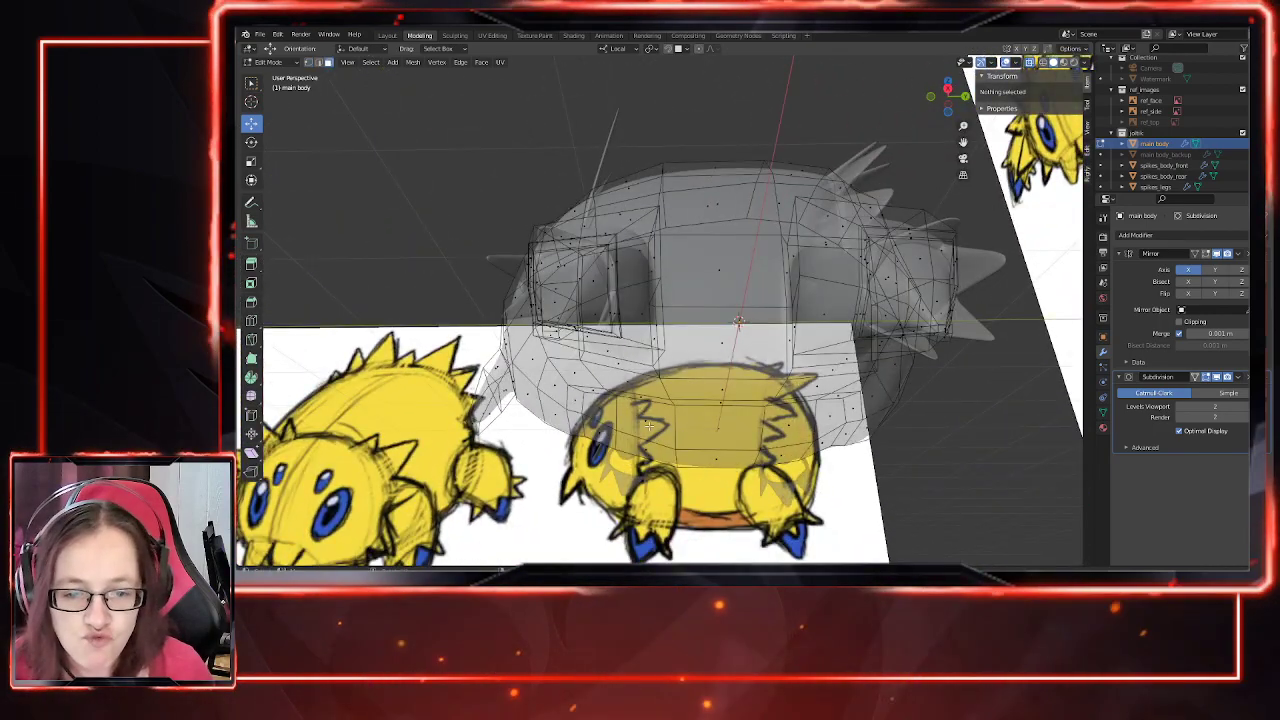
pyautogui.click(646, 422)
pyautogui.keyDown('shift'); pyautogui.click(602, 408); pyautogui.keyUp('shift')
pyautogui.keyDown('shift'); pyautogui.click(648, 452); pyautogui.keyUp('shift')
pyautogui.keyDown('shift'); pyautogui.click(716, 430); pyautogui.keyUp('shift')
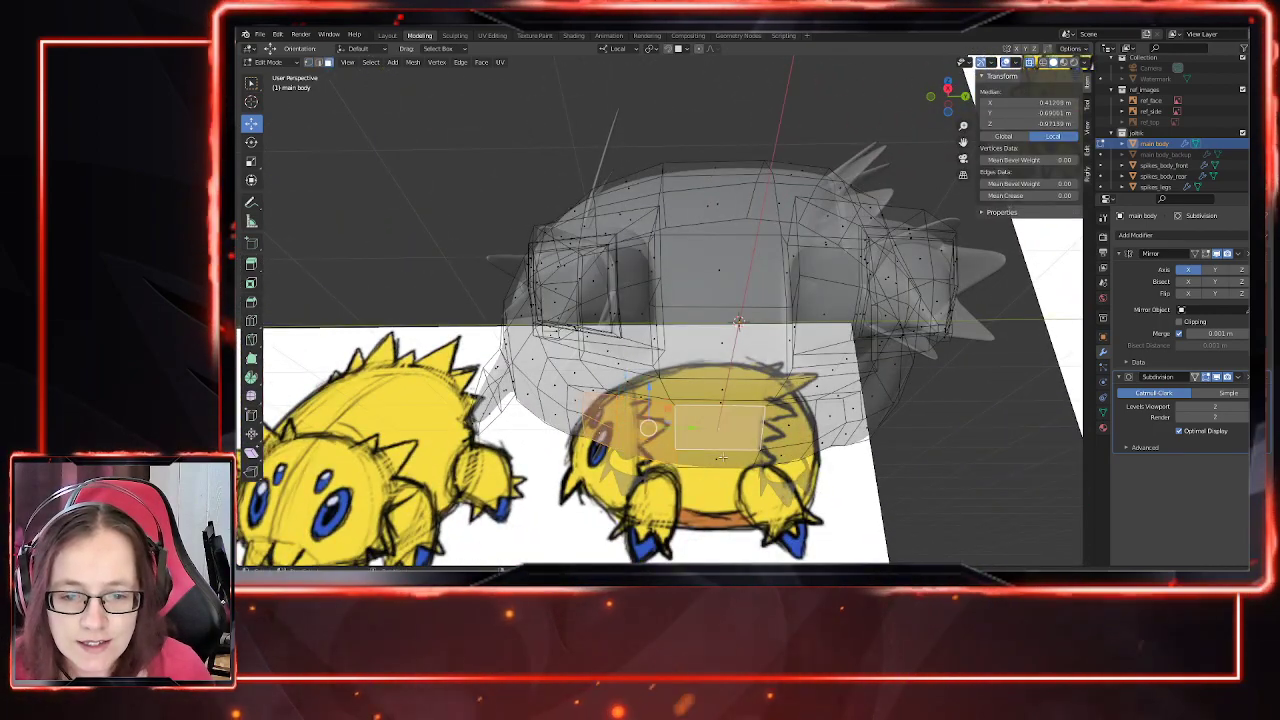
pyautogui.keyDown('shift'); pyautogui.click(718, 458); pyautogui.keyUp('shift')
pyautogui.keyDown('shift'); pyautogui.click(789, 424); pyautogui.keyUp('shift')
pyautogui.keyDown('shift'); pyautogui.click(787, 453); pyautogui.keyUp('shift')
pyautogui.keyDown('shift'); pyautogui.click(829, 428); pyautogui.keyUp('shift')
pyautogui.keyDown('shift'); pyautogui.click(827, 446); pyautogui.keyUp('shift')
pyautogui.moveTo(756, 394); pyautogui.dragTo(736, 425, button='middle')
pyautogui.press('KP_3')
pyautogui.scroll(2, 728, 420)
pyautogui.moveTo(718, 410); pyautogui.dragTo(718, 425)
pyautogui.moveTo(718, 425); pyautogui.dragTo(785, 448, button='middle')
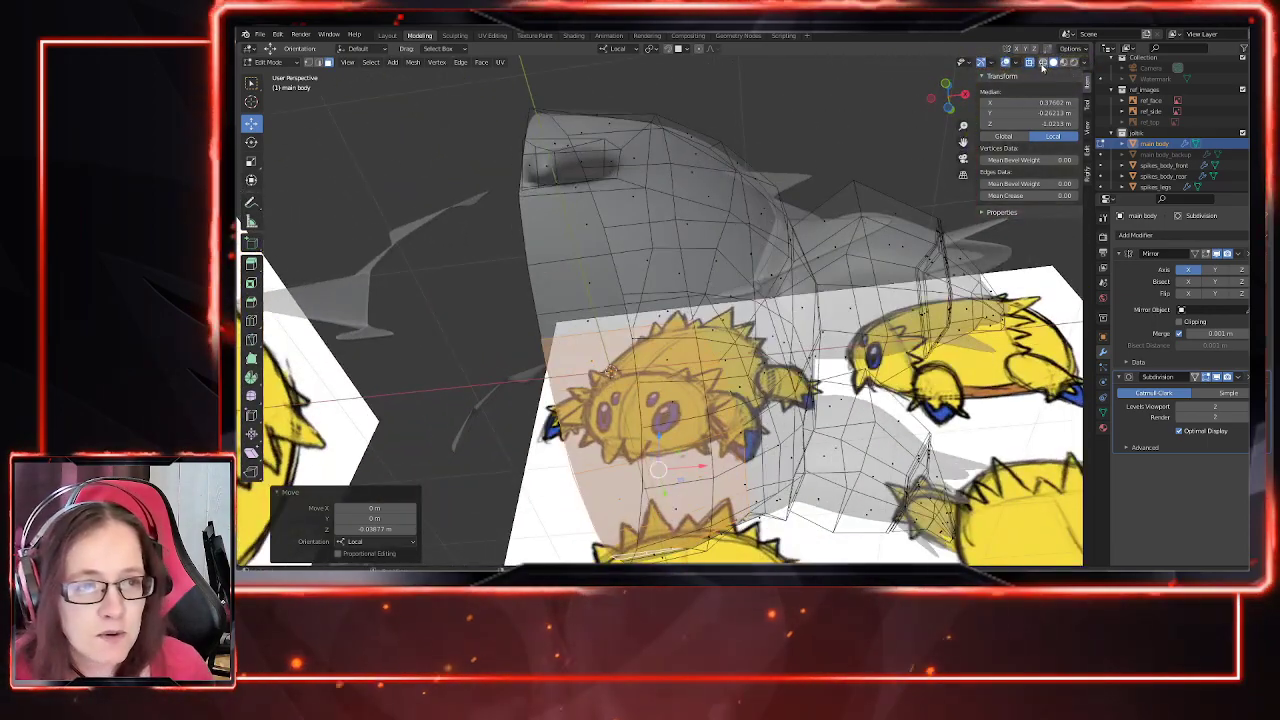
# Step: Turn off X-ray, switch to rendered shading and examine the orange belly patch's outline from below and from the front
pyautogui.click(1030, 63)
pyautogui.click(1074, 63)
pyautogui.scroll(-2, 752, 406)
pyautogui.moveTo(750, 406)
pyautogui.mouseDown(button='middle')
pyautogui.moveTo(784, 424)
pyautogui.moveTo(779, 343)
pyautogui.mouseUp(button='middle')
pyautogui.hotkey('alt', 'a')
pyautogui.scroll(2, 786, 427)
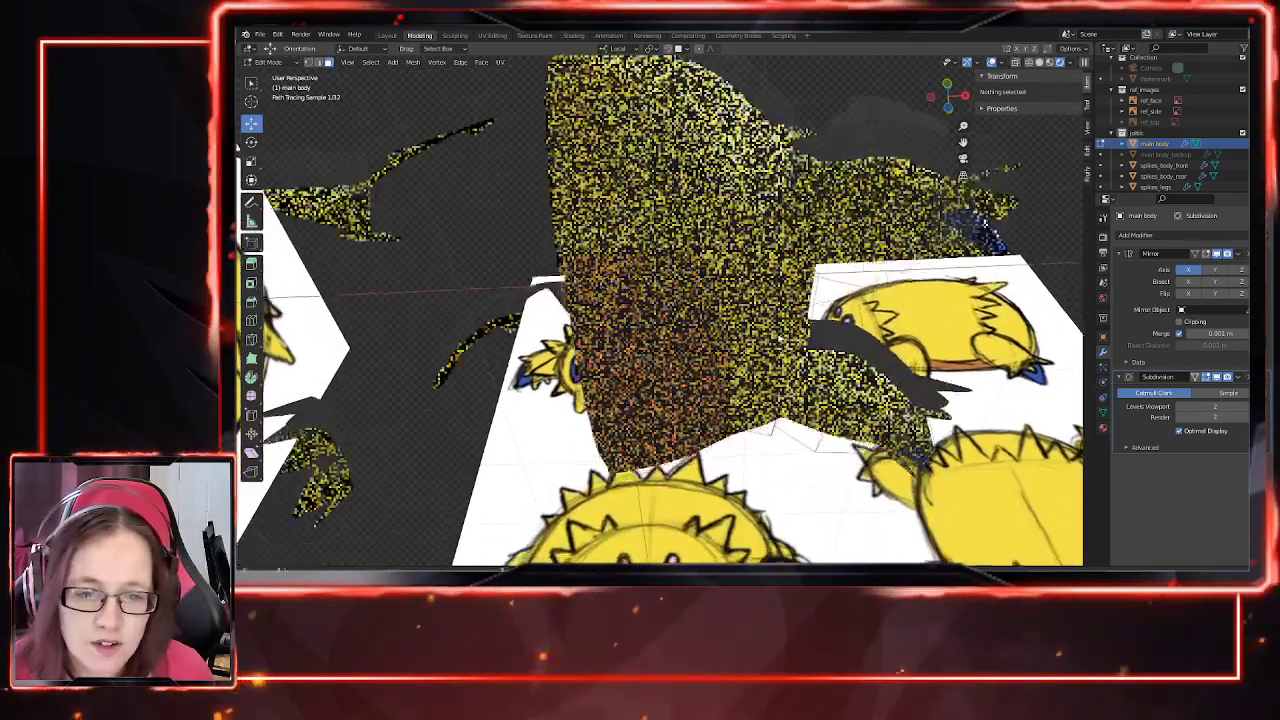
pyautogui.scroll(2, 768, 340)
pyautogui.scroll(-1, 755, 336)
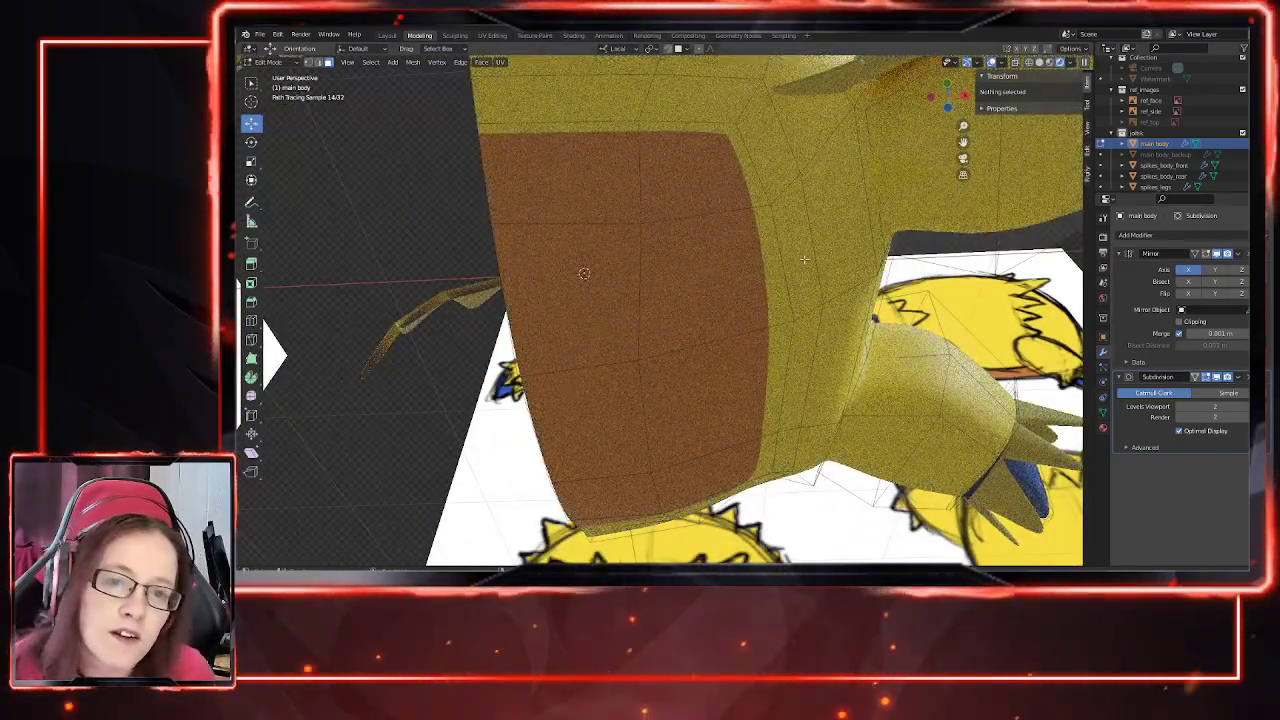
pyautogui.scroll(-3, 785, 318)
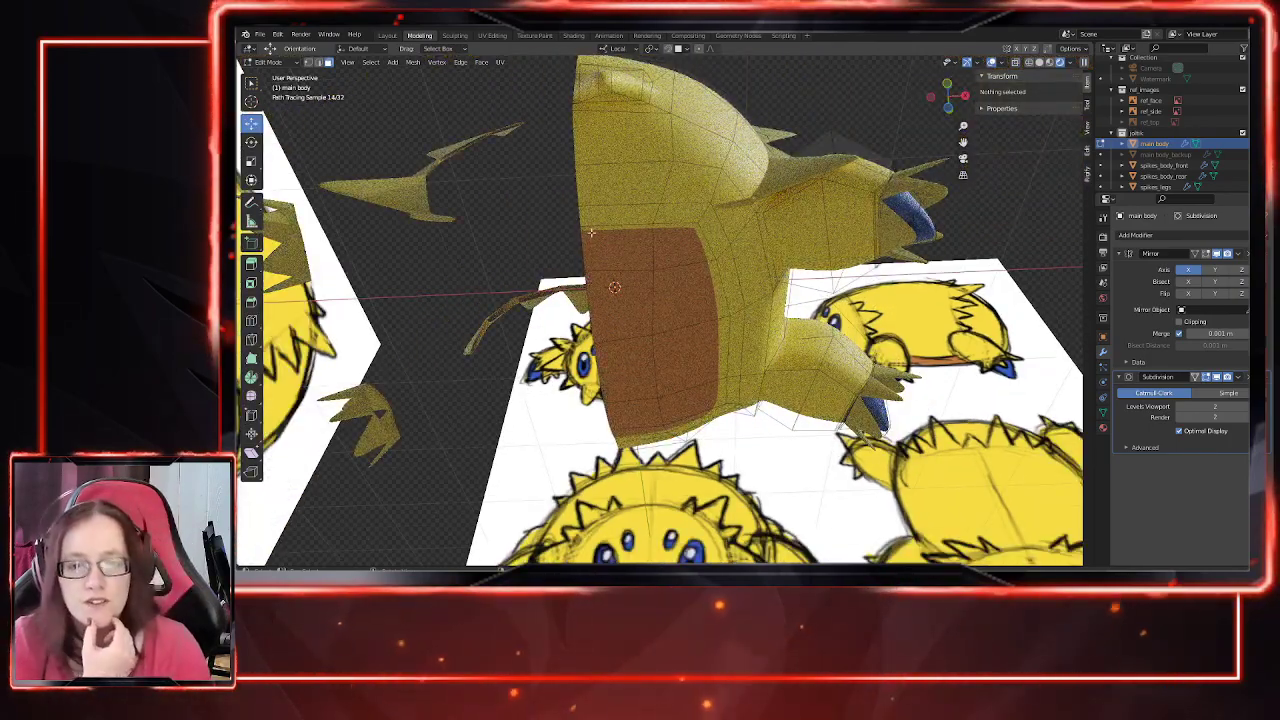
pyautogui.moveTo(667, 330); pyautogui.dragTo(735, 316, button='middle')
pyautogui.moveTo(720, 433); pyautogui.dragTo(655, 345, button='middle')
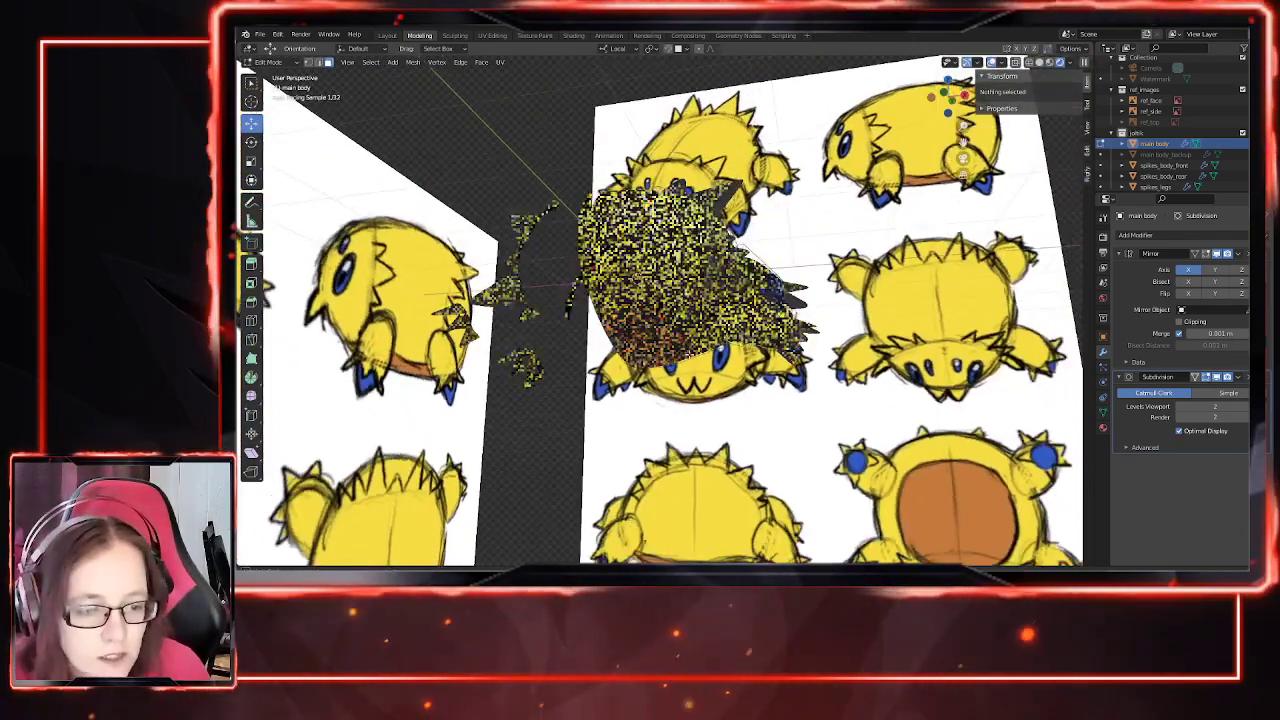
pyautogui.scroll(3, 653, 341)
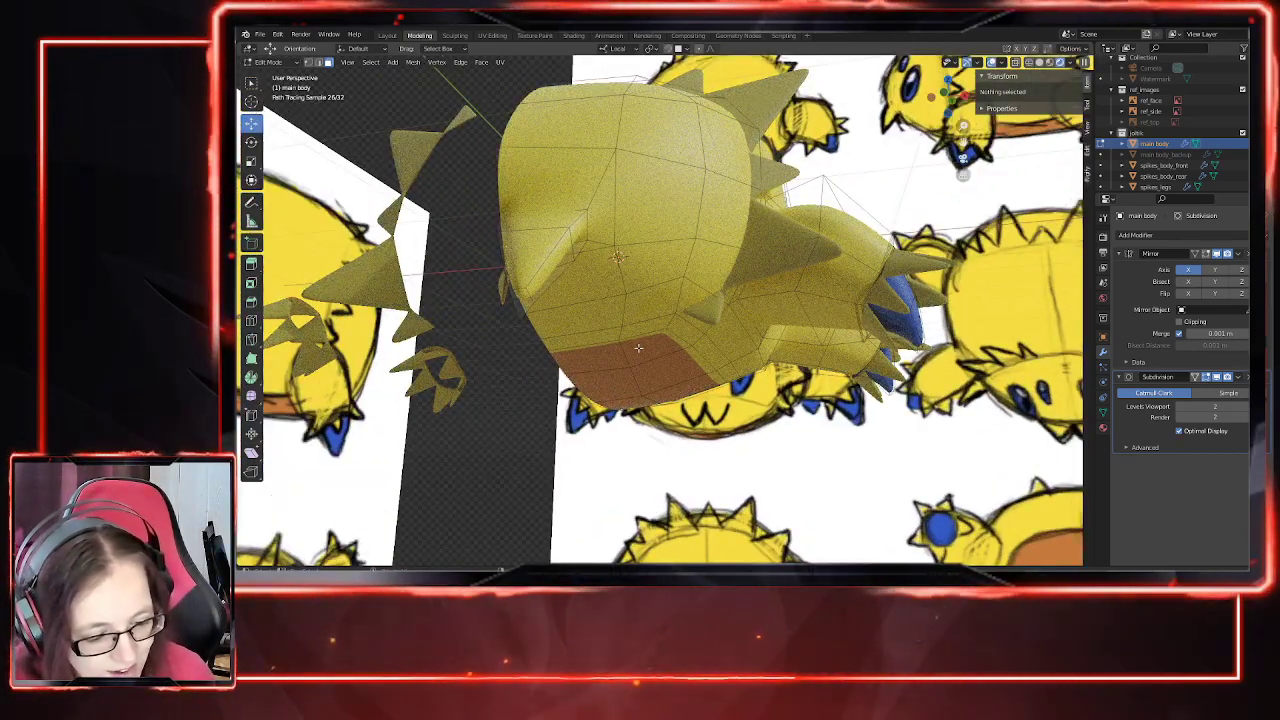
pyautogui.moveTo(638, 347); pyautogui.dragTo(585, 362, button='middle')
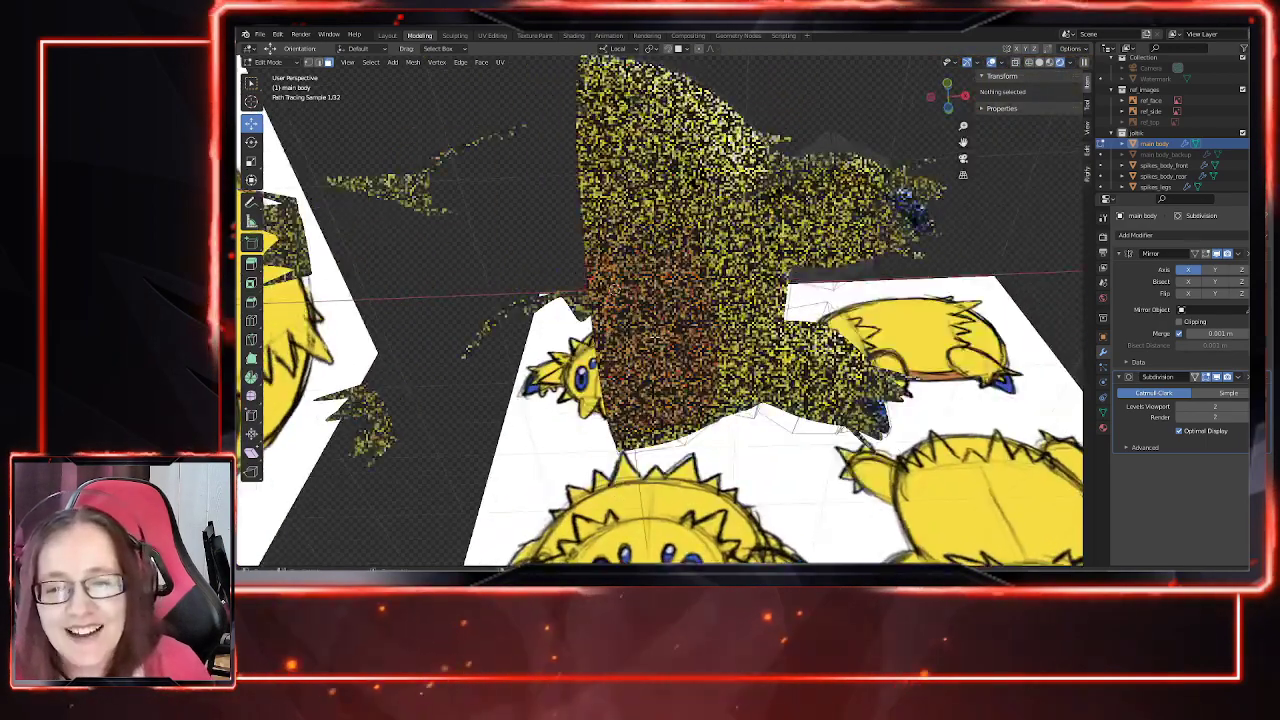
pyautogui.moveTo(660, 346); pyautogui.dragTo(646, 240, button='middle')
pyautogui.scroll(2, 649, 269)
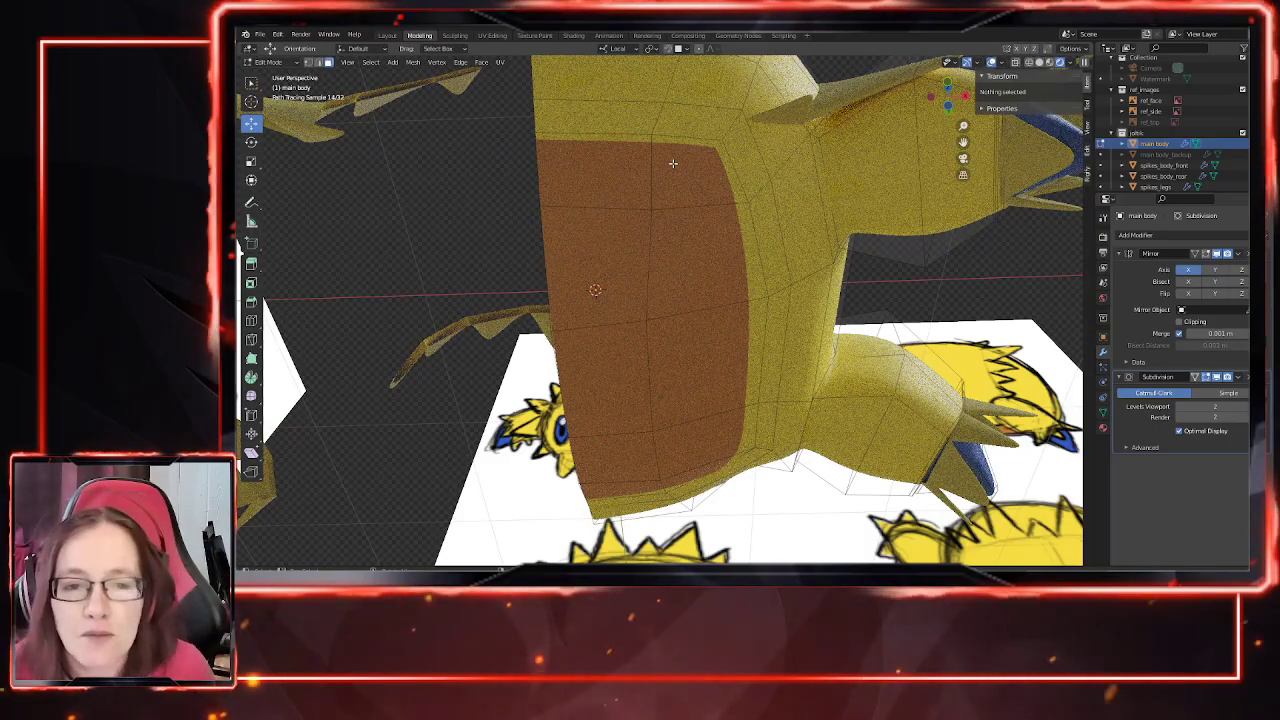
# Step: In solid shading, select the ring of faces bordering the belly patch and assign the joltik_yellow material to them
pyautogui.click(612, 150)
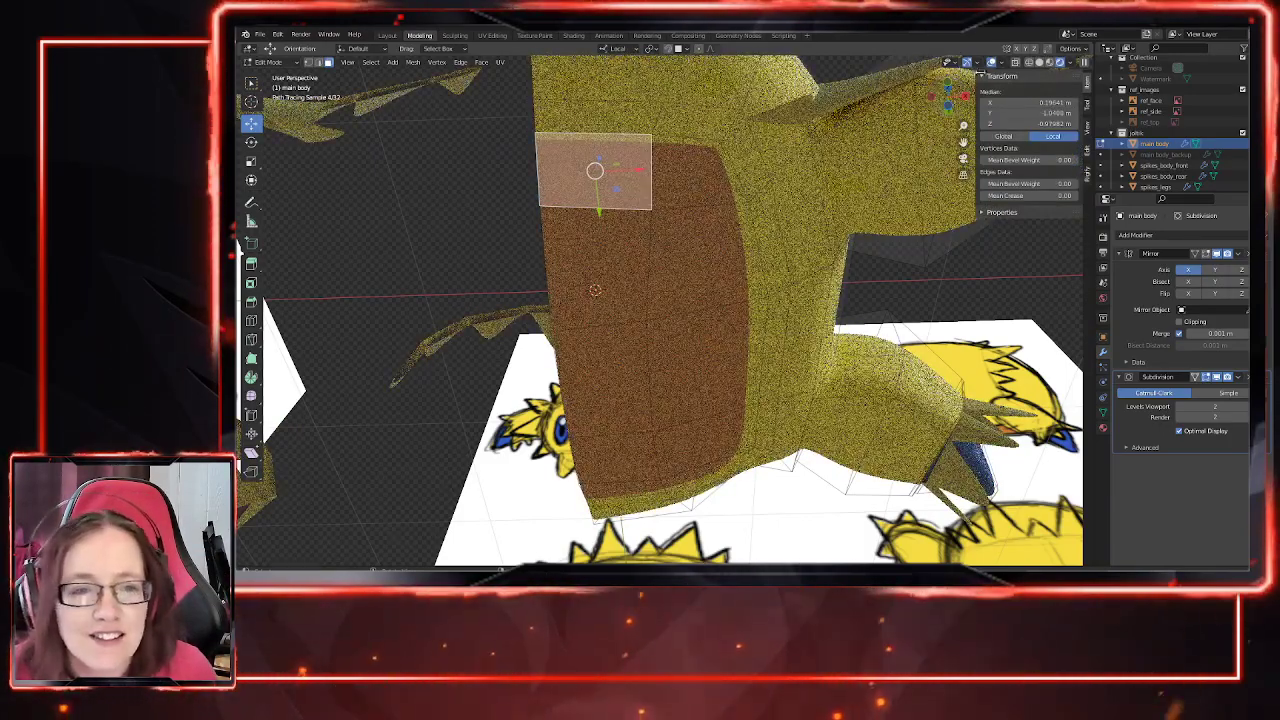
pyautogui.click(1043, 64)
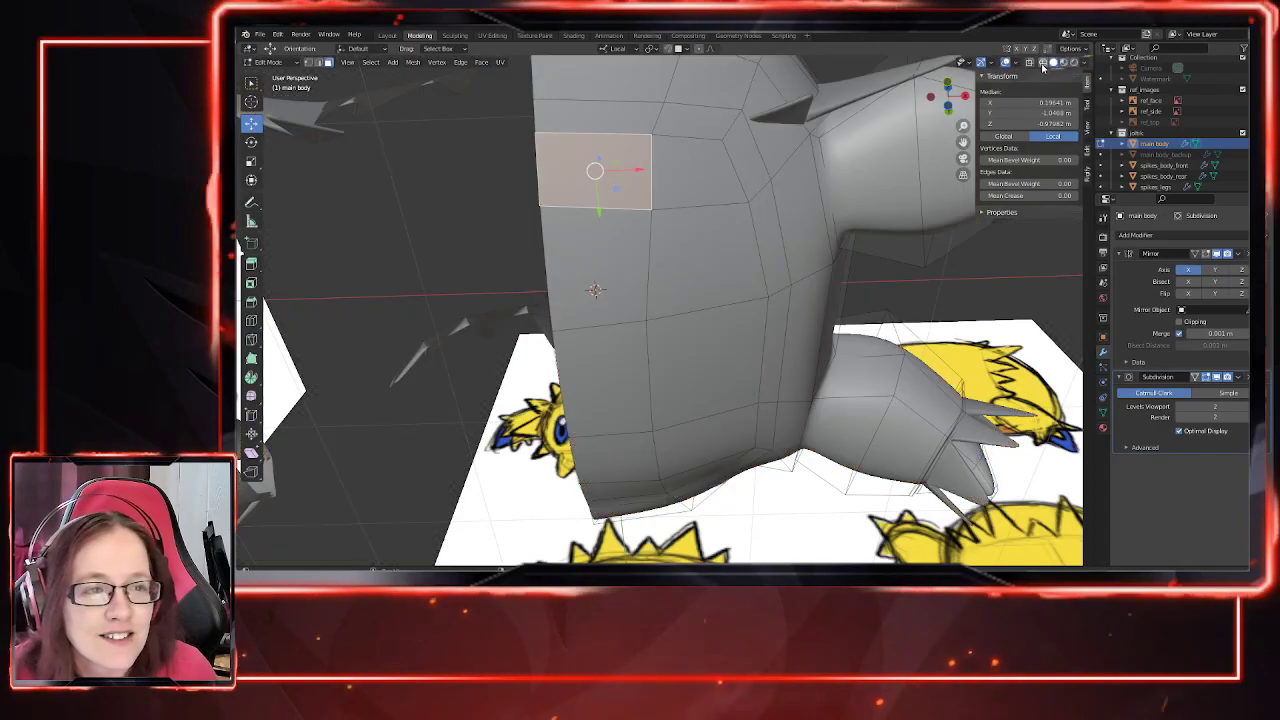
pyautogui.click(628, 125)
pyautogui.keyDown('shift'); pyautogui.click(690, 122); pyautogui.keyUp('shift')
pyautogui.keyDown('shift'); pyautogui.click(746, 156); pyautogui.keyUp('shift')
pyautogui.keyDown('shift'); pyautogui.click(769, 236); pyautogui.keyUp('shift')
pyautogui.keyDown('shift'); pyautogui.click(790, 345); pyautogui.keyUp('shift')
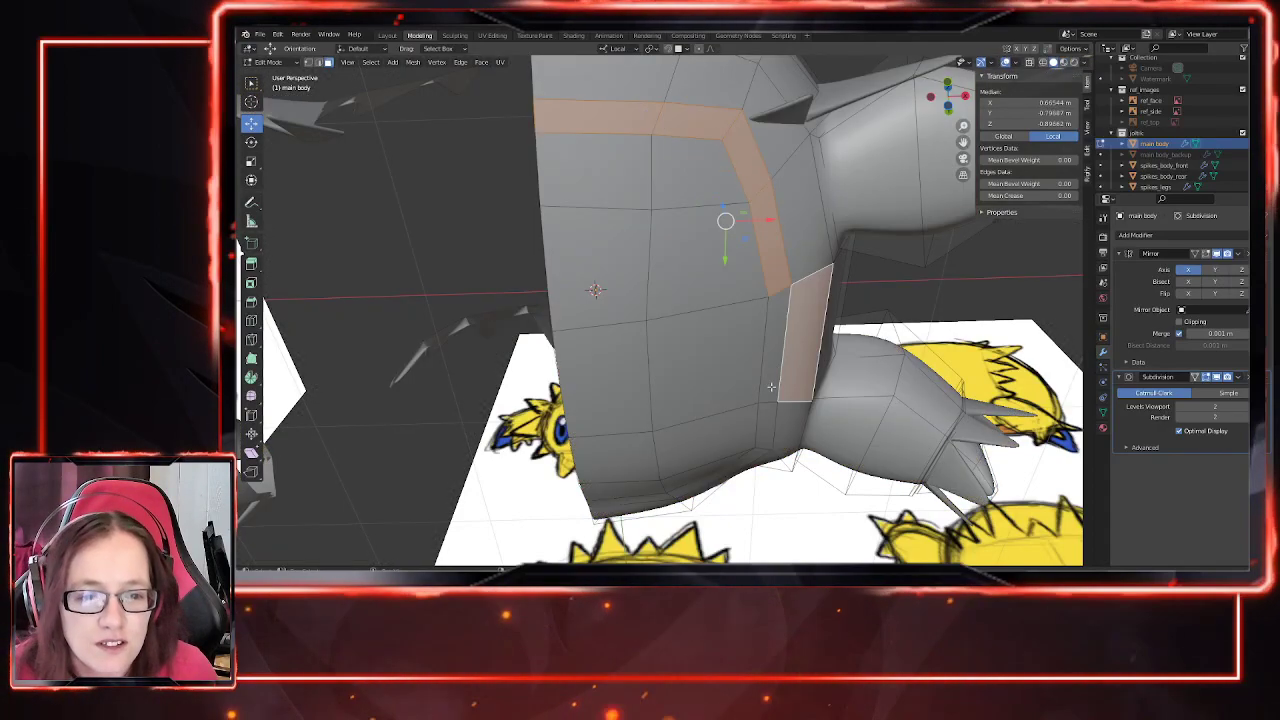
pyautogui.keyDown('ctrl'); pyautogui.click(771, 386); pyautogui.keyUp('ctrl')
pyautogui.keyDown('ctrl'); pyautogui.click(765, 430); pyautogui.keyUp('ctrl')
pyautogui.keyDown('ctrl'); pyautogui.click(755, 458); pyautogui.keyUp('ctrl')
pyautogui.keyDown('ctrl'); pyautogui.click(655, 497); pyautogui.keyUp('ctrl')
pyautogui.moveTo(655, 497); pyautogui.dragTo(785, 370, button='middle')
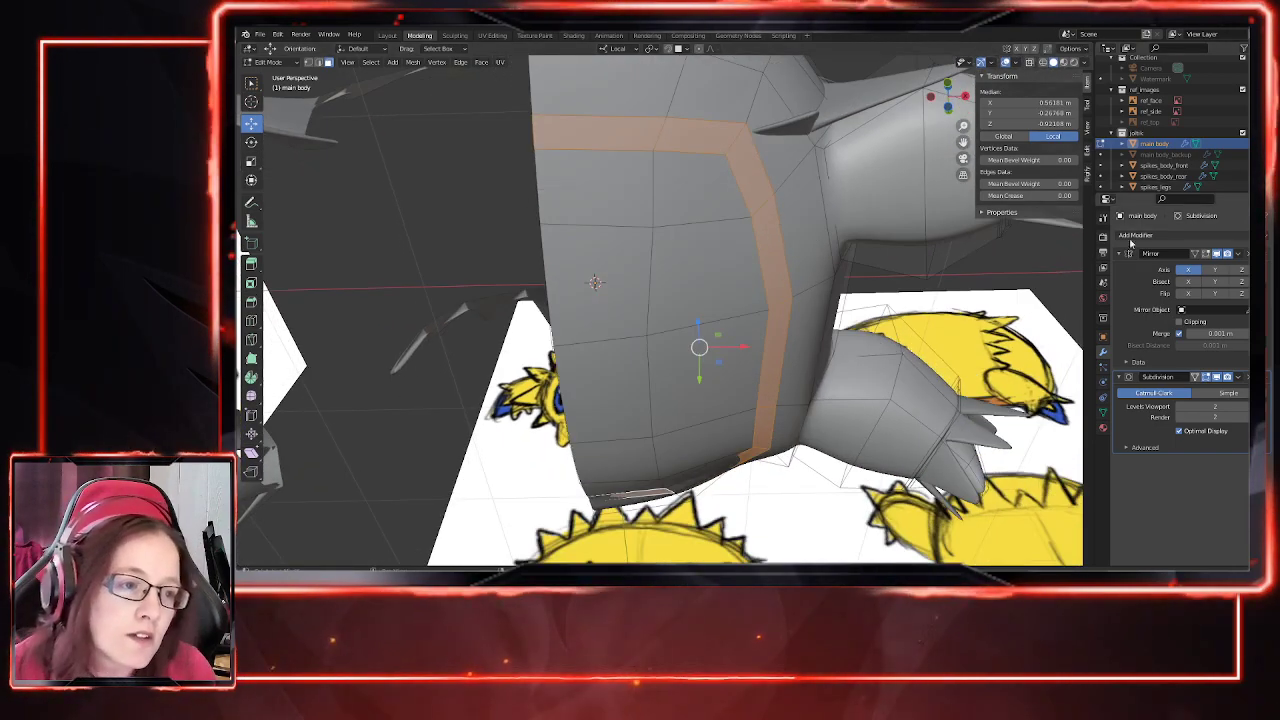
pyautogui.click(1103, 427)
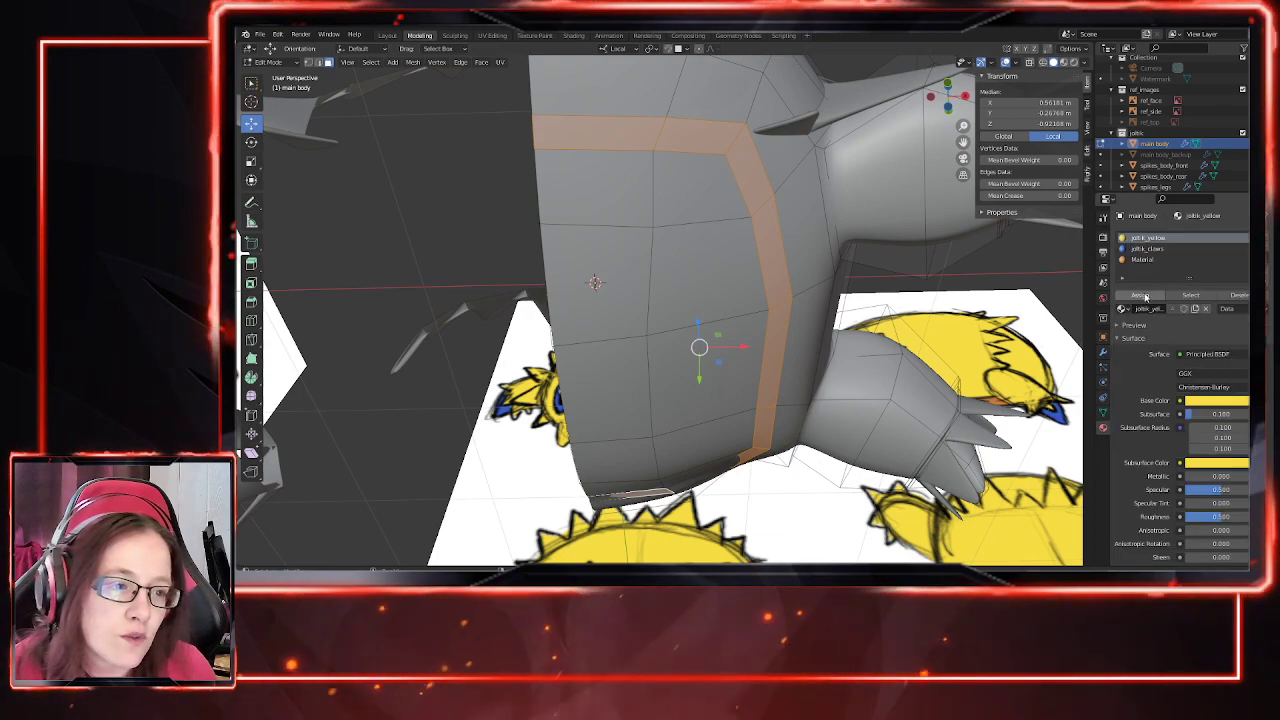
pyautogui.click(1143, 296)
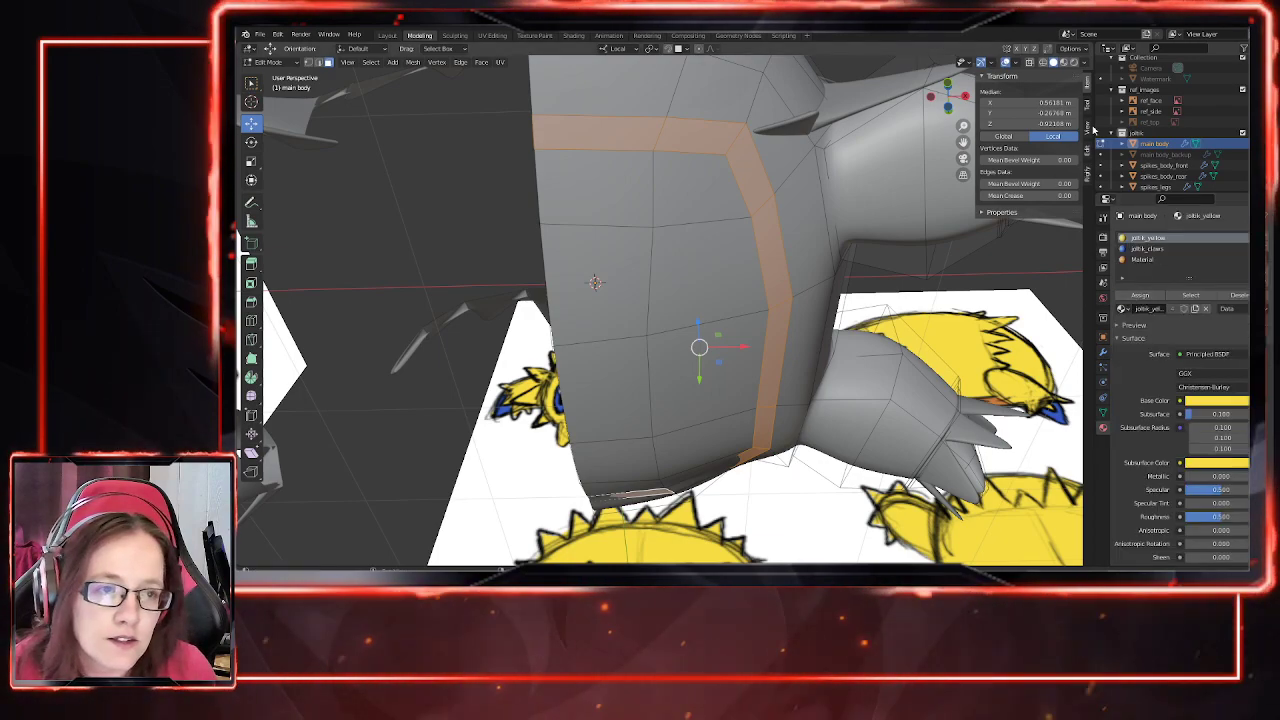
# Step: In rendered shading from directly below, move the patch's front corner vertex inward and backward to about X 0.45 m, Y -0.95 m
pyautogui.click(1072, 62)
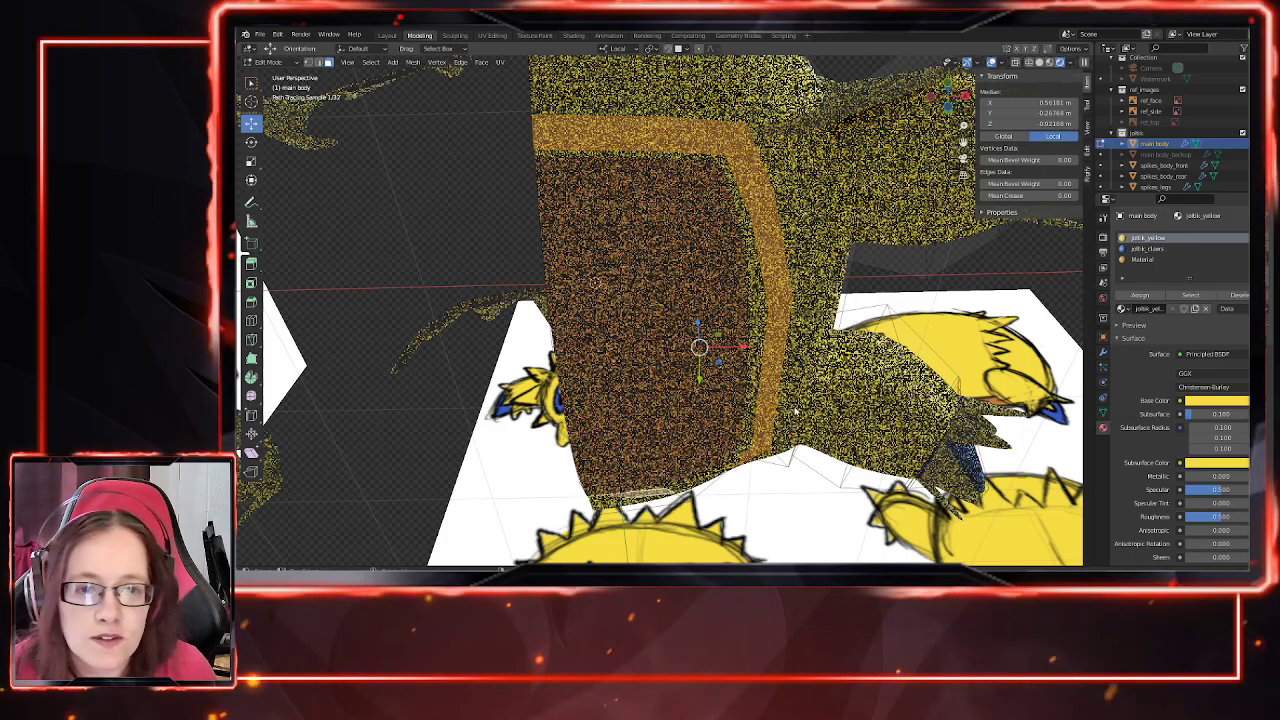
pyautogui.moveTo(866, 388); pyautogui.dragTo(892, 386, button='middle')
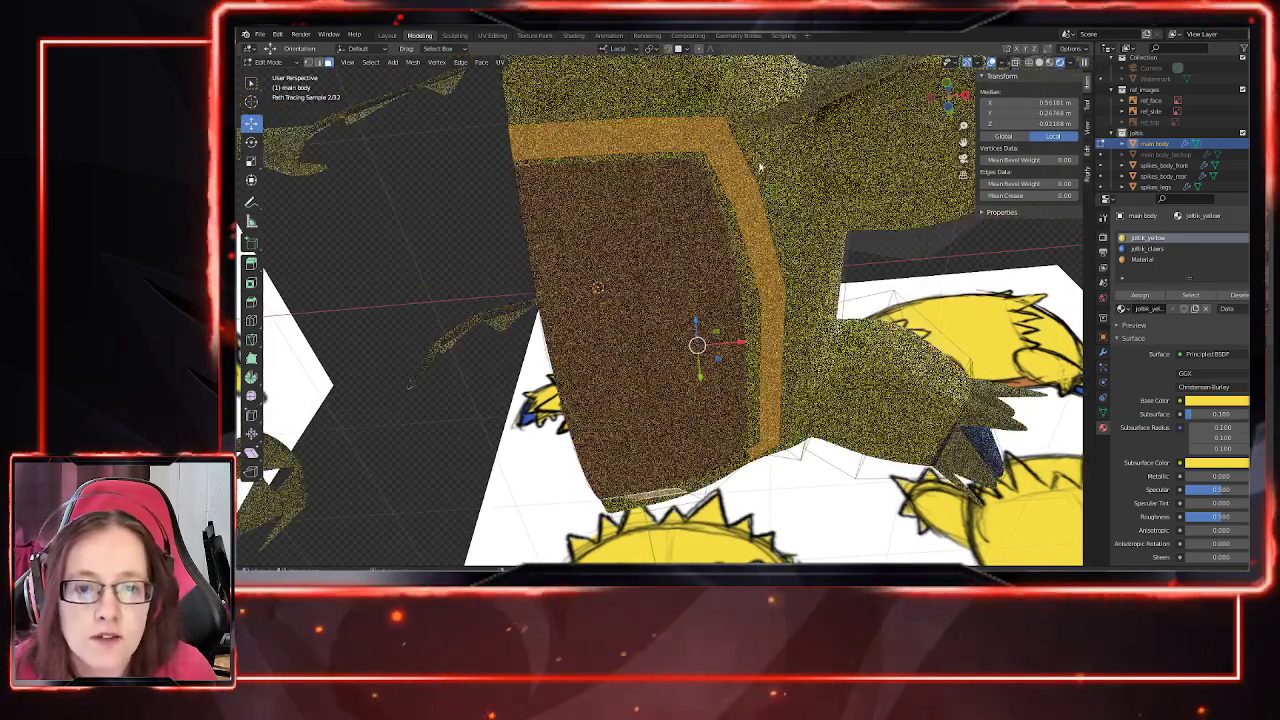
pyautogui.press('1')
pyautogui.click(717, 152)
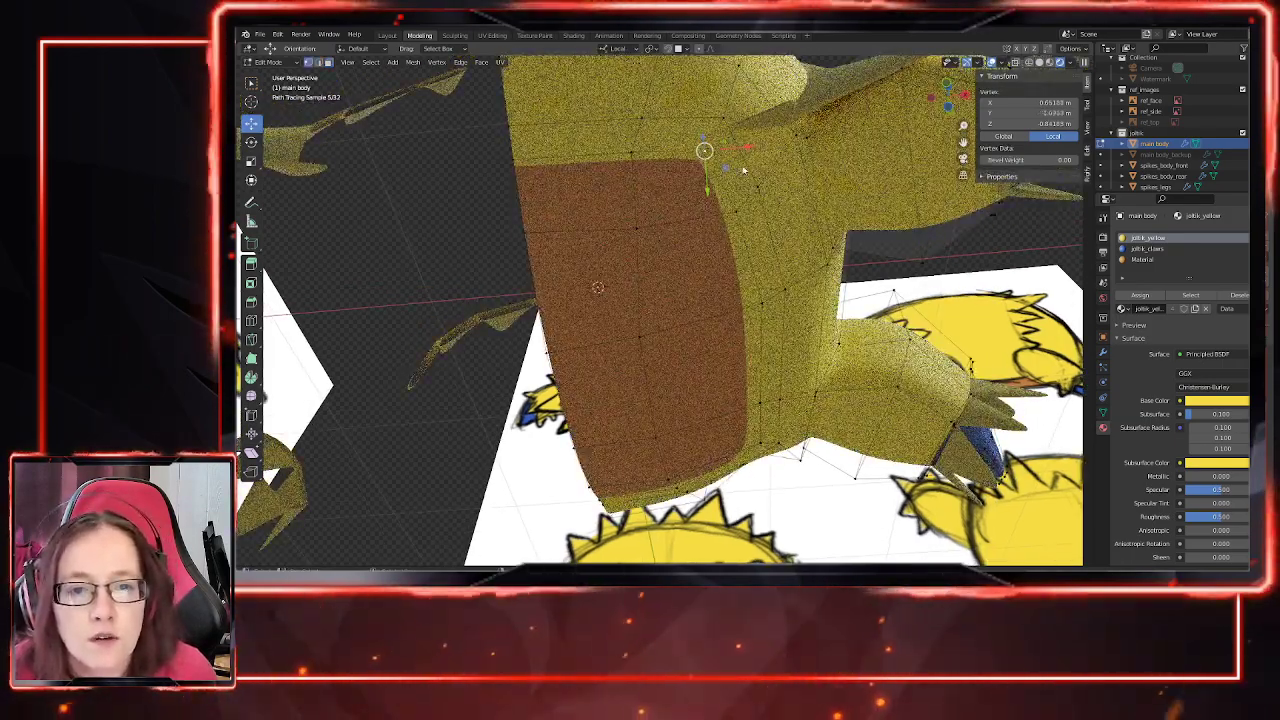
pyautogui.press('ctrl+KP_7')
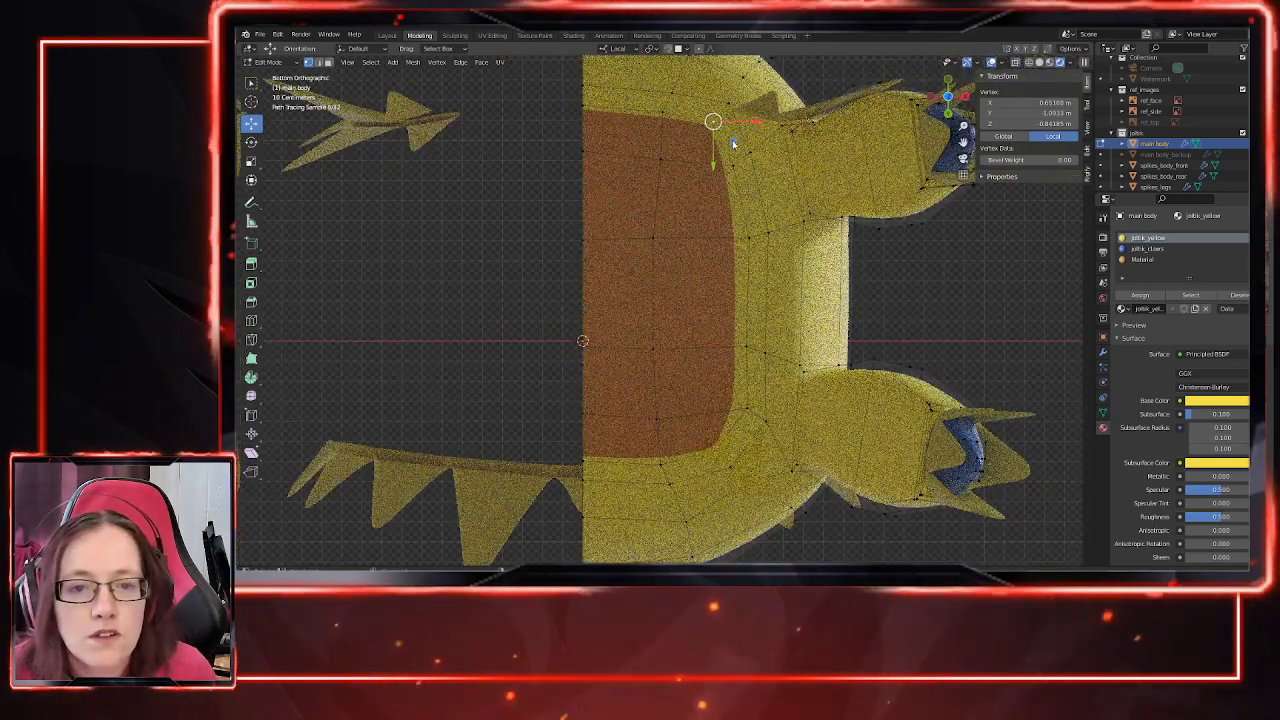
pyautogui.moveTo(730, 144); pyautogui.dragTo(670, 211)
pyautogui.scroll(3, 702, 175)
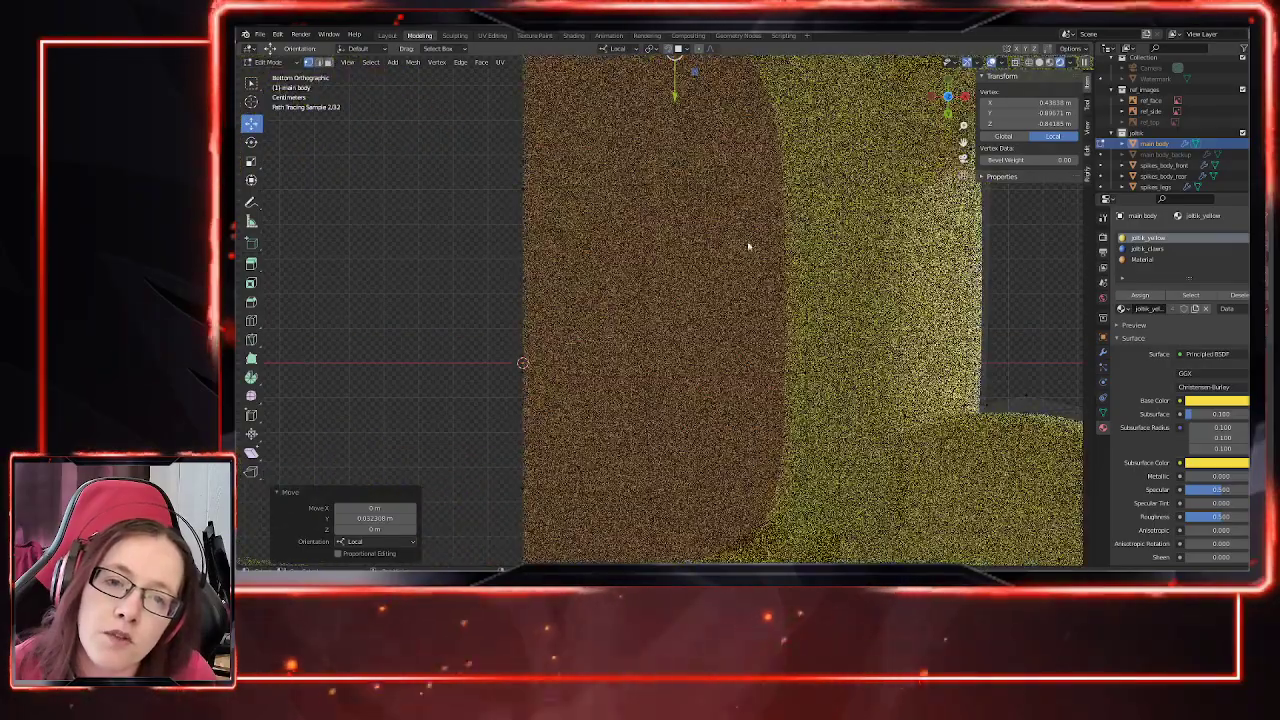
pyautogui.keyDown('shift'); pyautogui.moveTo(801, 244); pyautogui.dragTo(803, 404, button='middle'); pyautogui.keyUp('shift')
pyautogui.moveTo(711, 211); pyautogui.dragTo(693, 212)
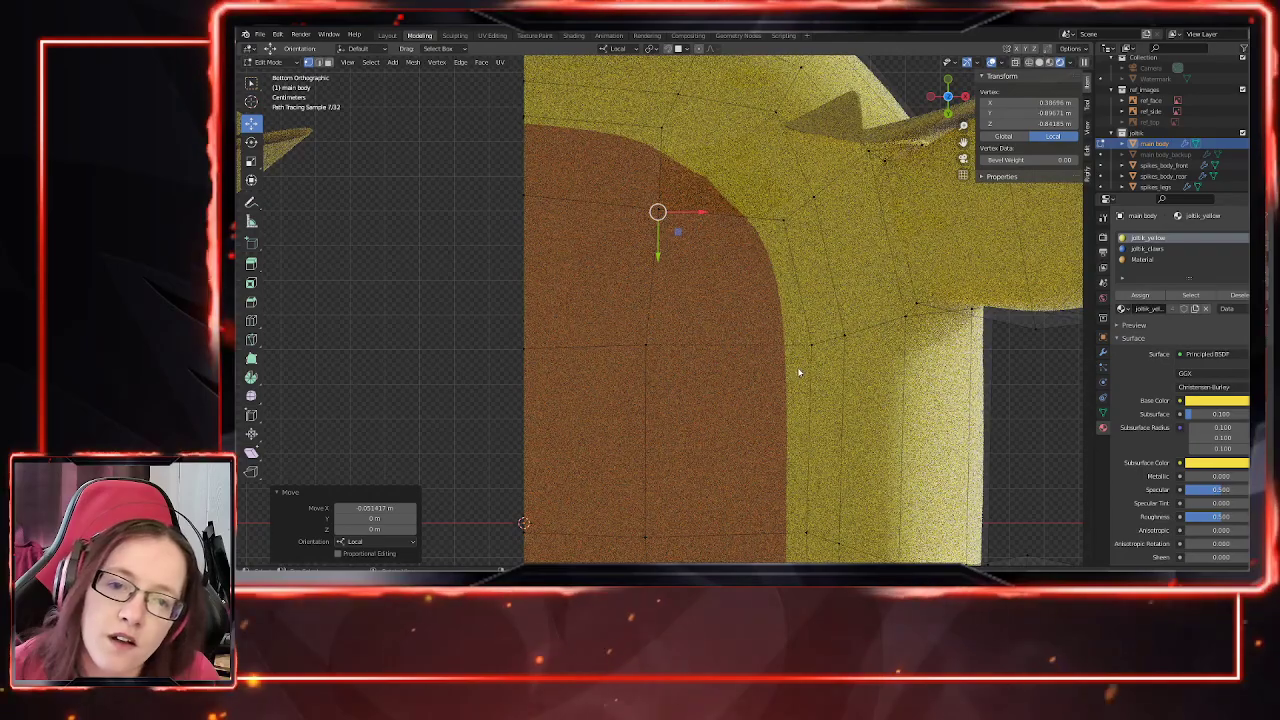
pyautogui.moveTo(677, 234); pyautogui.dragTo(700, 212)
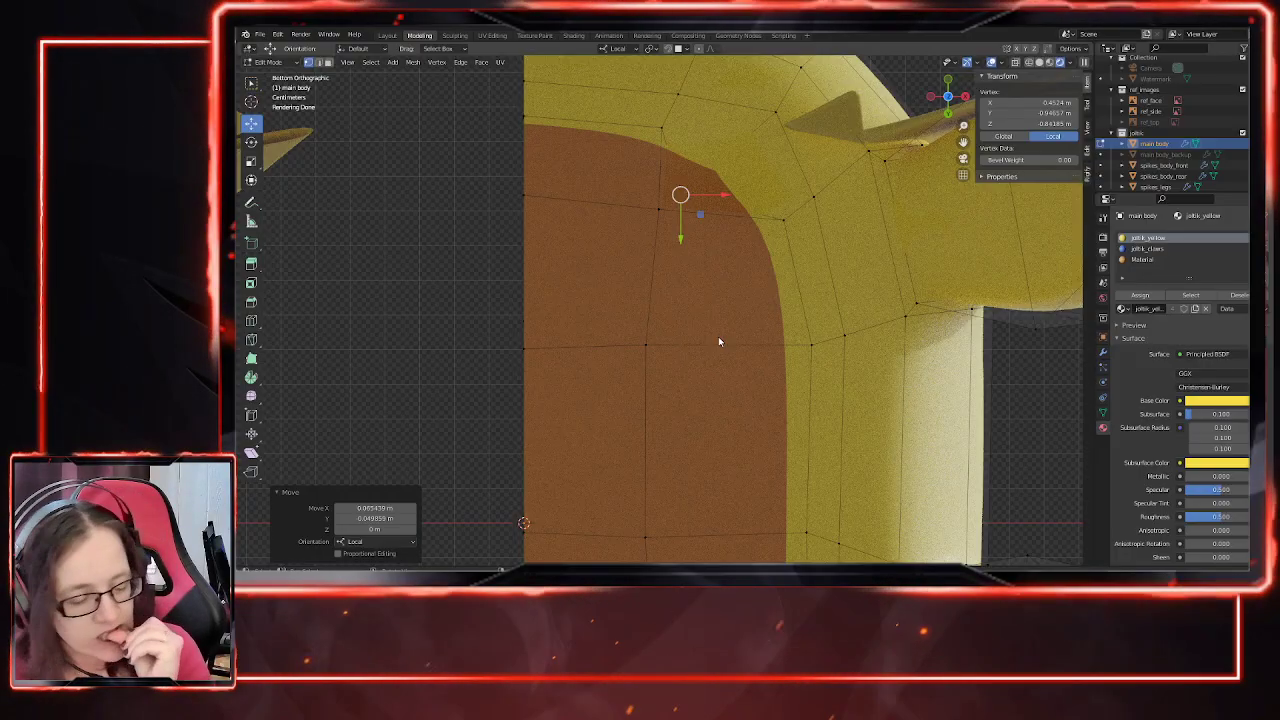
# Step: From the side in solid X-ray shading, lower the front corner vertex about 0.05 m and move it forward to about Y -1.00 m
pyautogui.moveTo(725, 207); pyautogui.dragTo(857, 492, button='middle')
pyautogui.scroll(-4, 707, 455)
pyautogui.moveTo(708, 453); pyautogui.dragTo(743, 427, button='middle')
pyautogui.press('KP_3')
pyautogui.scroll(4, 397, 381)
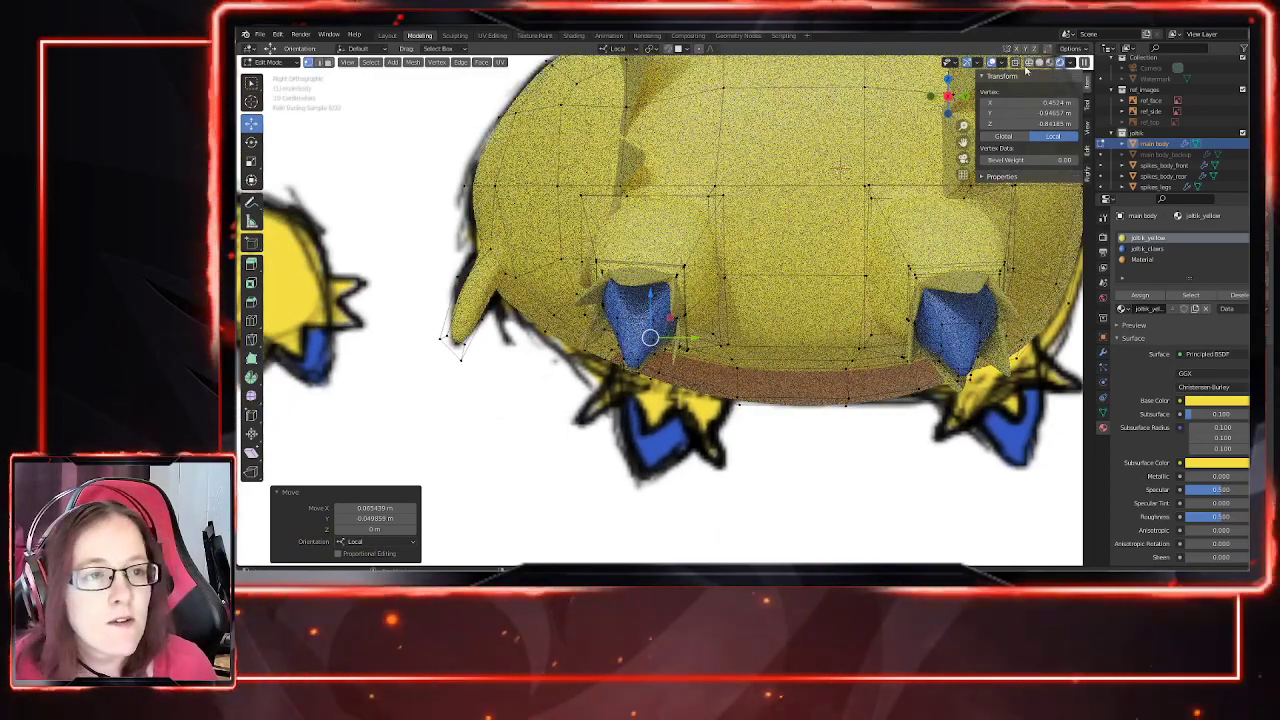
pyautogui.click(1040, 63)
pyautogui.scroll(2, 680, 335)
pyautogui.keyDown('shift'); pyautogui.moveTo(680, 335); pyautogui.dragTo(722, 269, button='middle'); pyautogui.keyUp('shift')
pyautogui.press('g')
pyautogui.press('z')
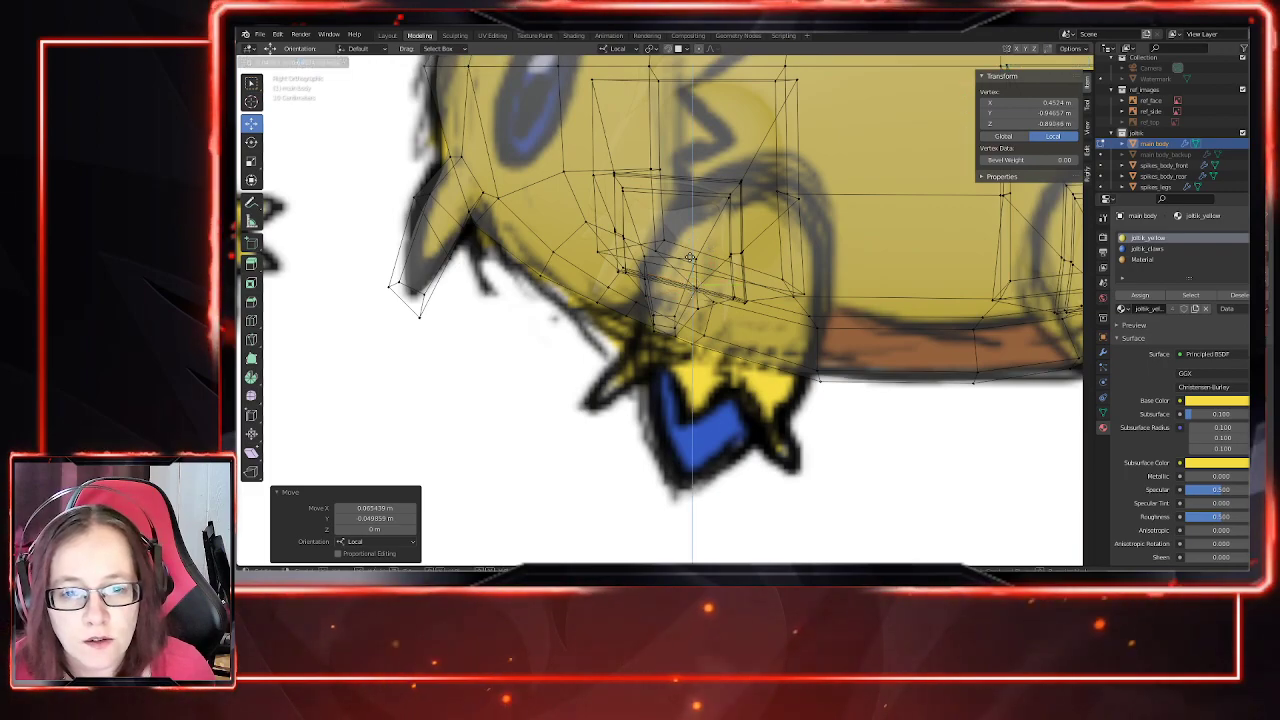
pyautogui.moveTo(690, 257); pyautogui.dragTo(690, 258)
pyautogui.moveTo(735, 299); pyautogui.dragTo(715, 299)
# Step: Lower the corner vertex about 0.04 m, shift it outward to about X 0.49 m and raise it about 0.028 m, returning to bottom view
pyautogui.moveTo(715, 299); pyautogui.dragTo(794, 402, button='middle')
pyautogui.moveTo(679, 264); pyautogui.dragTo(679, 253)
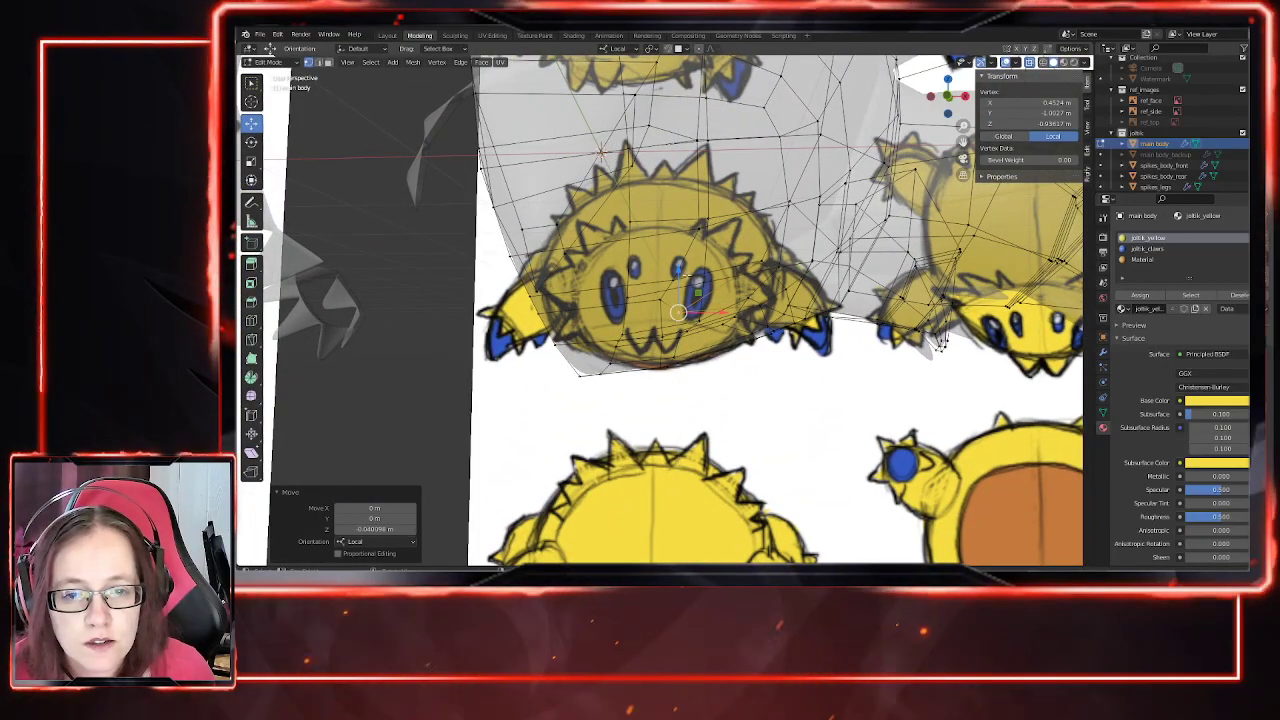
pyautogui.moveTo(712, 300); pyautogui.dragTo(748, 391, button='middle')
pyautogui.moveTo(720, 310); pyautogui.dragTo(731, 310)
pyautogui.moveTo(690, 265); pyautogui.dragTo(690, 257)
pyautogui.moveTo(732, 379); pyautogui.dragTo(784, 274, button='middle')
pyautogui.press('ctrl+KP_7')
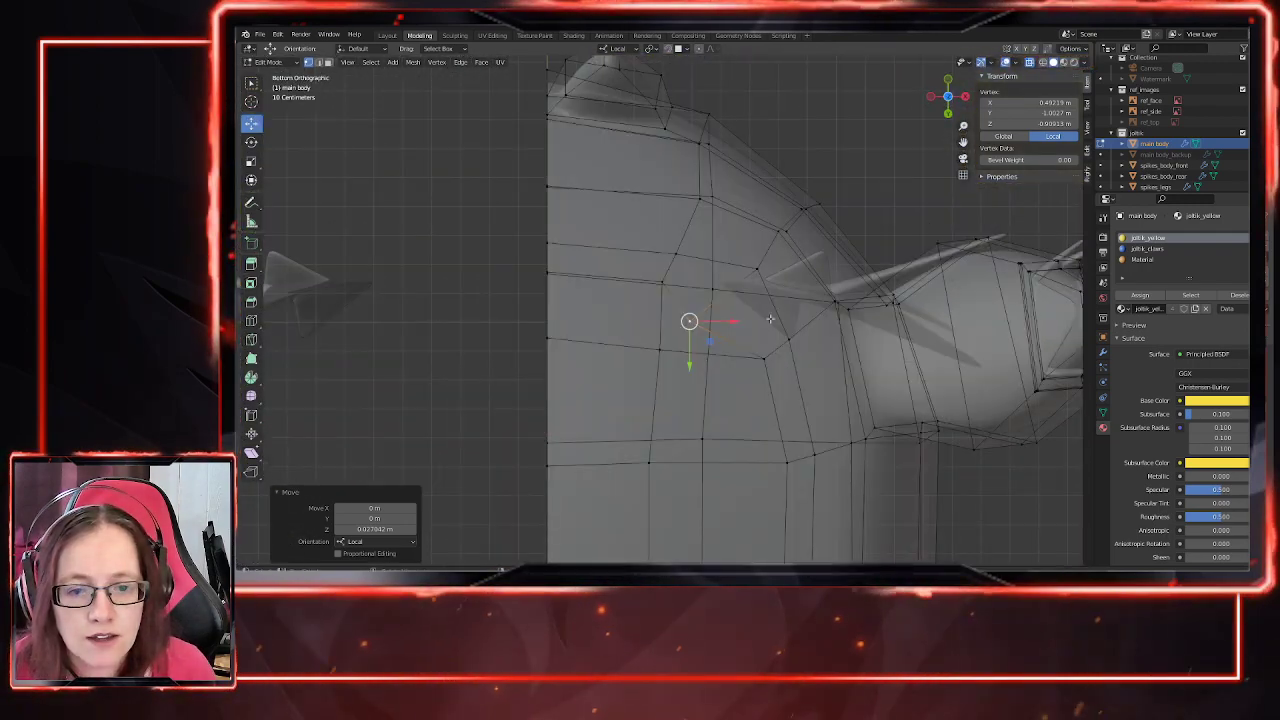
# Step: In rendered bottom view with X-ray off, move the belly patch's rear corner vertex inward and slightly forward to about X 0.60 m, Y 0.52 m
pyautogui.scroll(-1, 761, 333)
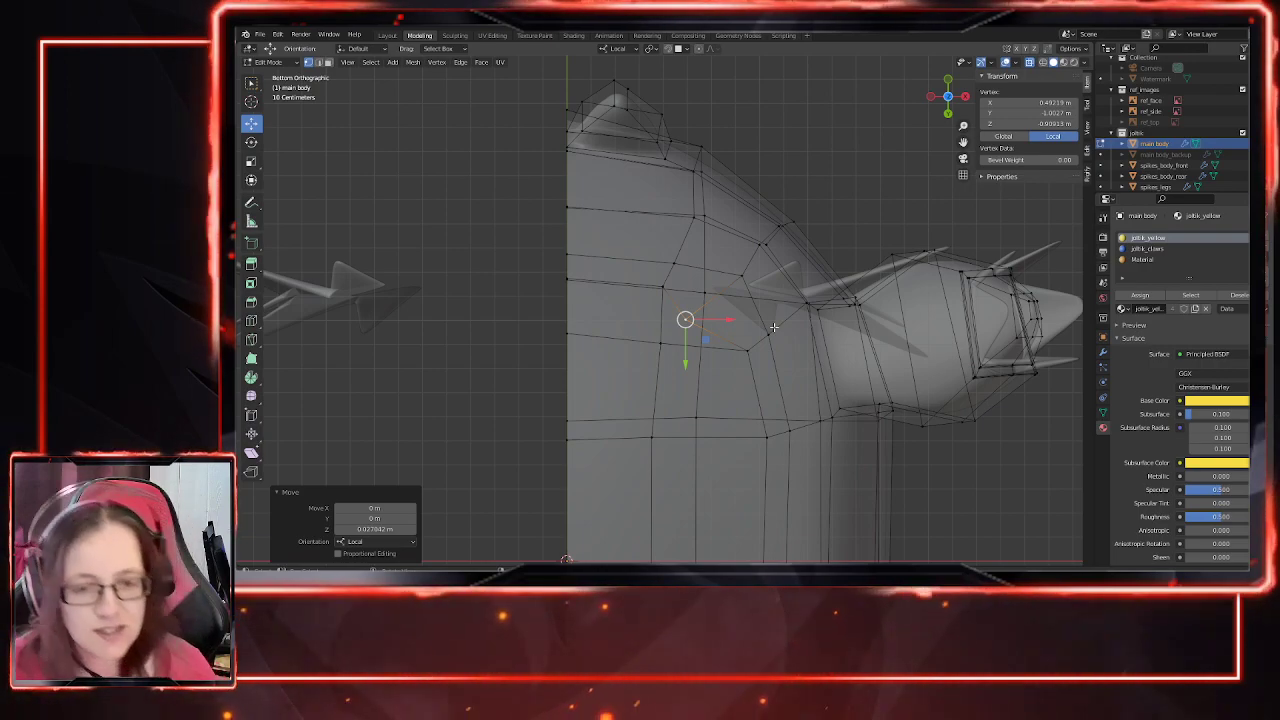
pyautogui.keyDown('shift'); pyautogui.moveTo(820, 236); pyautogui.dragTo(835, 166, button='middle'); pyautogui.keyUp('shift')
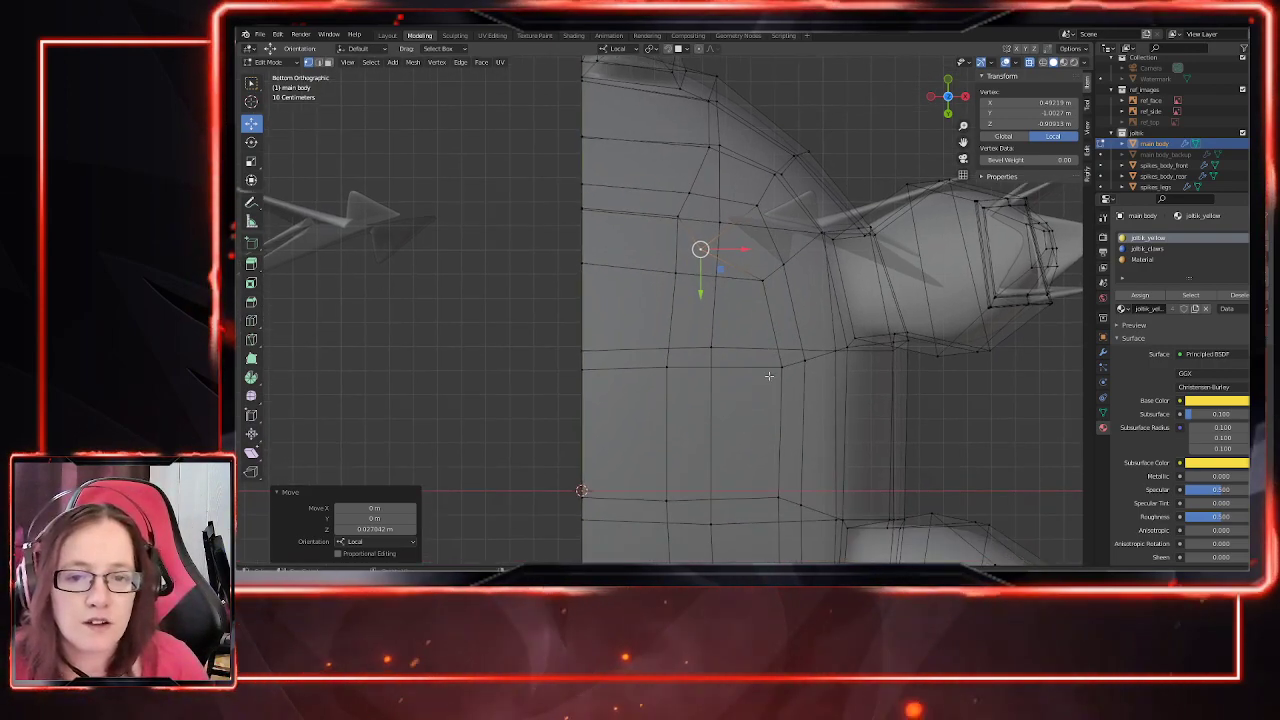
pyautogui.click(1031, 62)
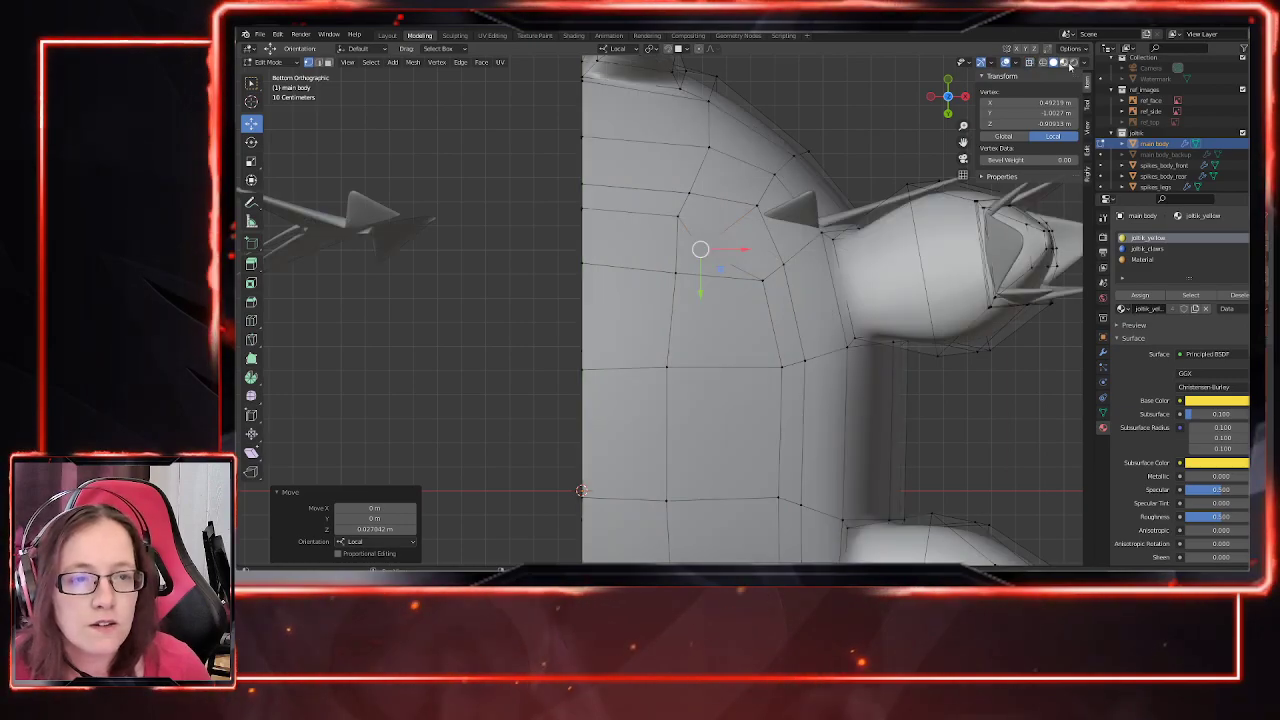
pyautogui.click(1074, 62)
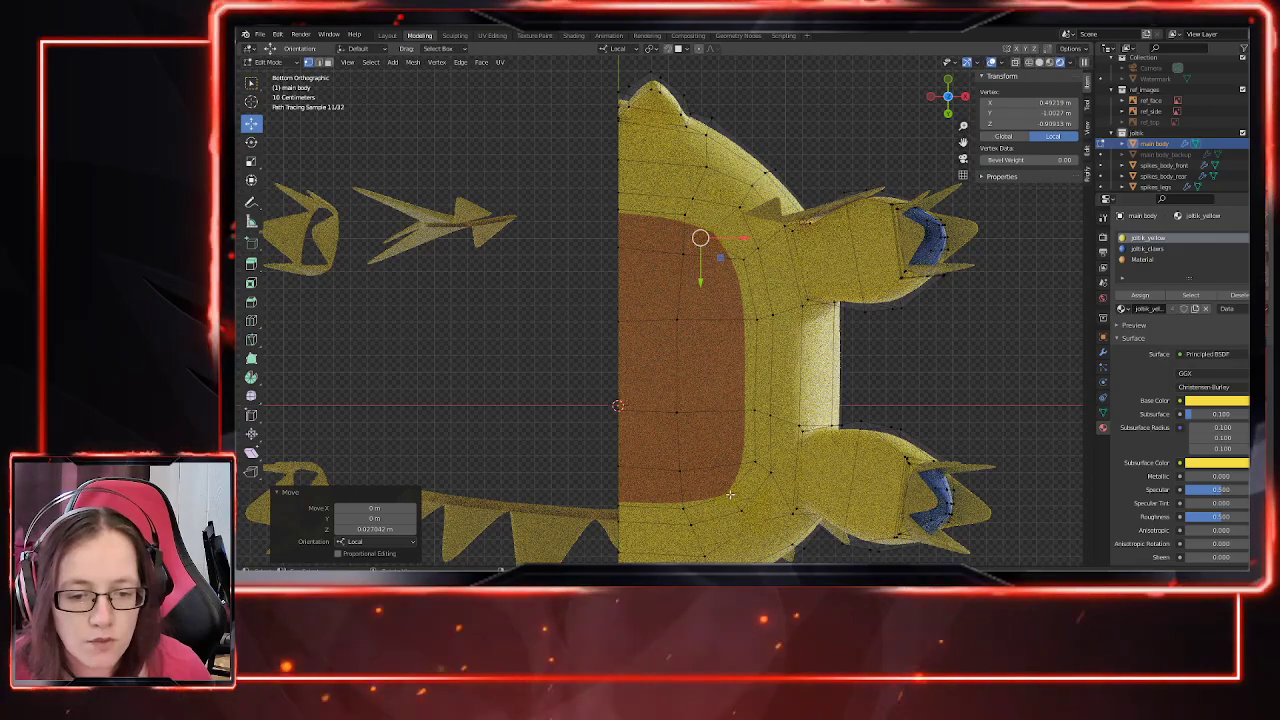
pyautogui.press('g')
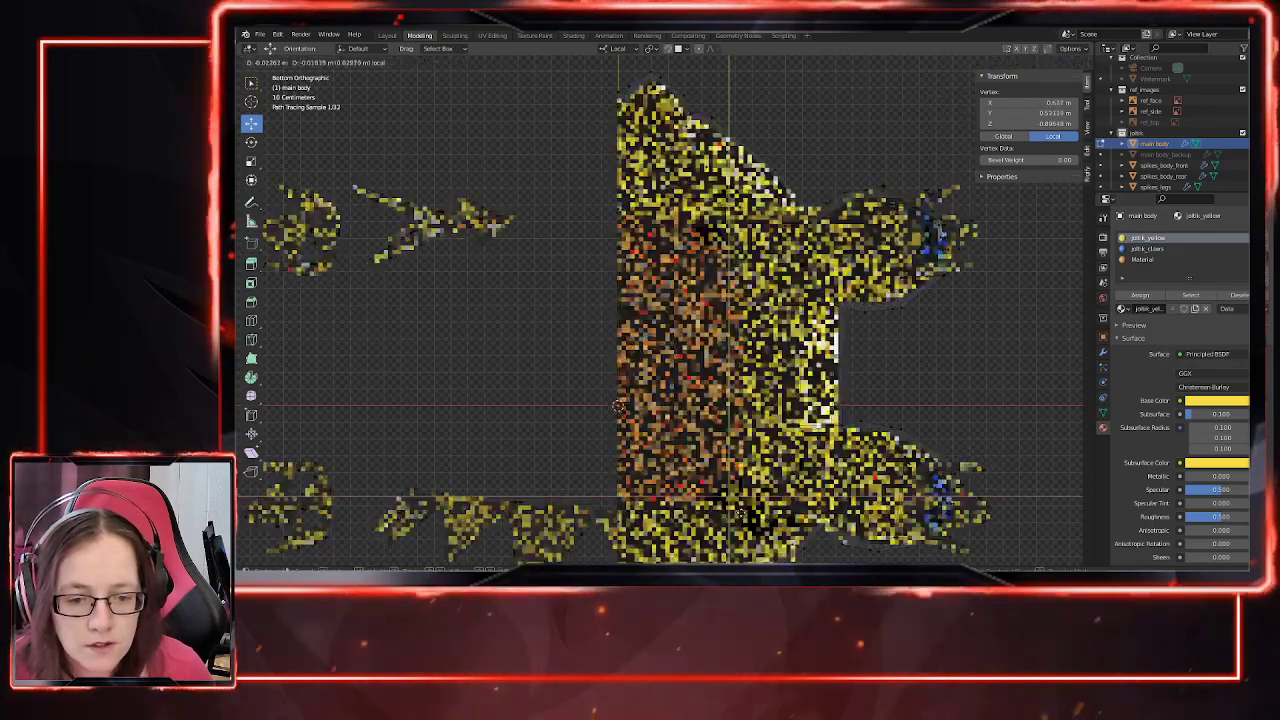
pyautogui.click(717, 491)
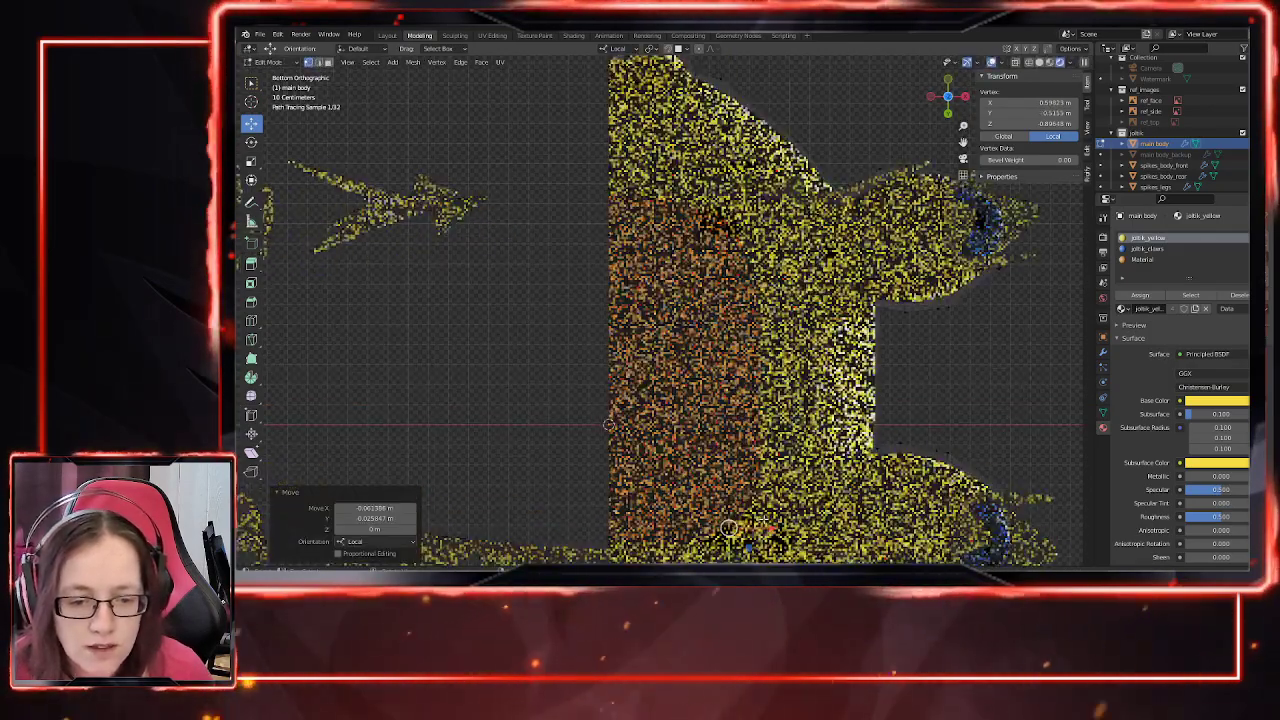
pyautogui.keyDown('shift'); pyautogui.moveTo(799, 483); pyautogui.dragTo(789, 343, button='middle'); pyautogui.keyUp('shift')
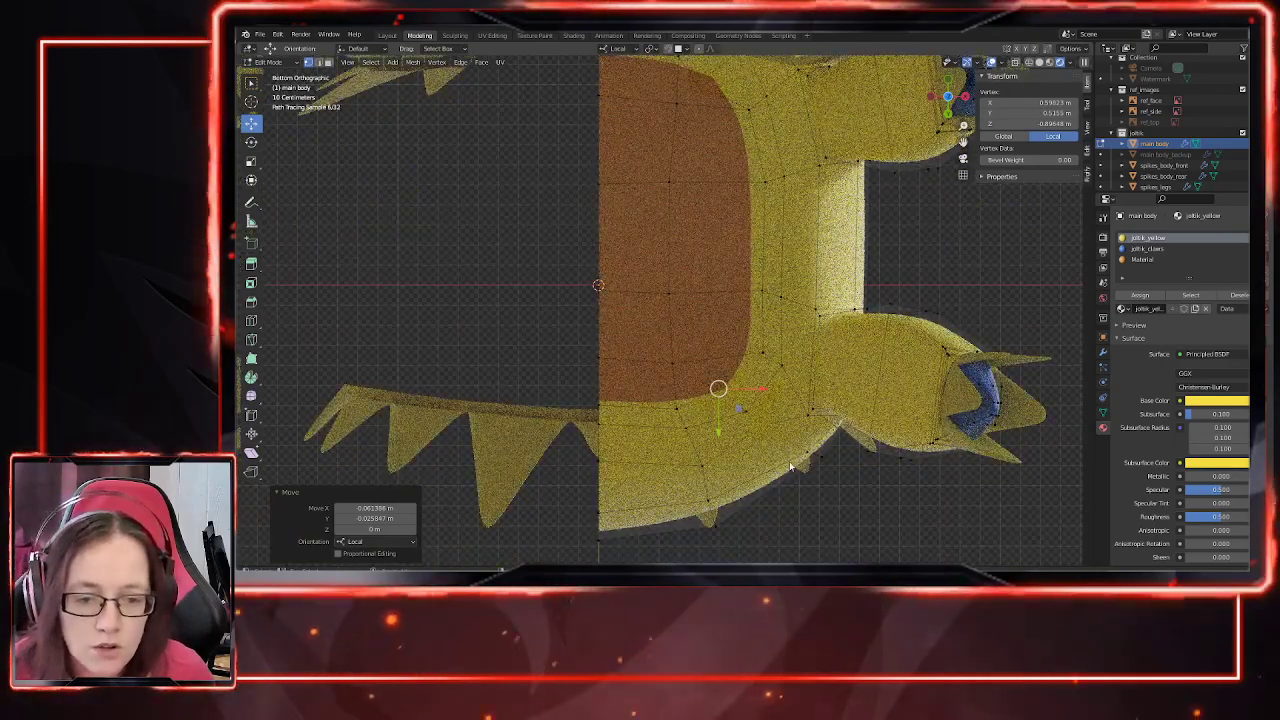
pyautogui.press('Tab')
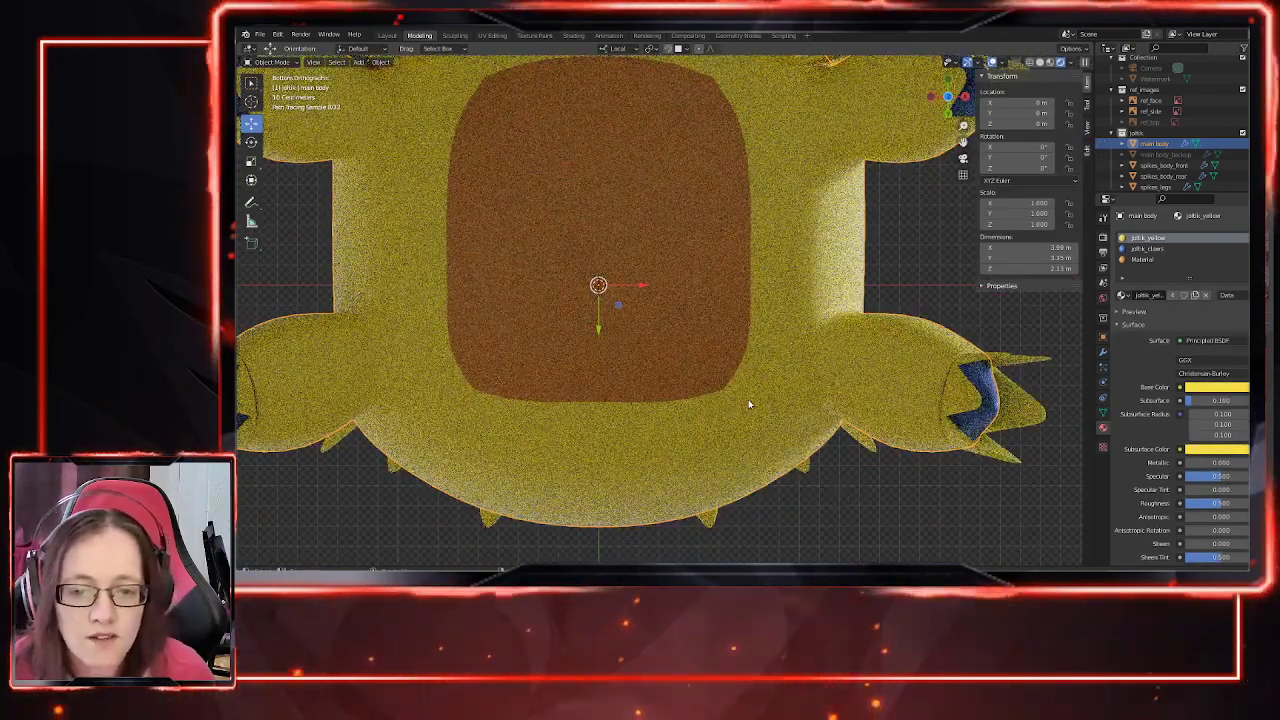
pyautogui.press('Tab')
# Step: Move the patch's rear centreline border vertices back about 0.075 m and the neighbouring border pair back about 0.03 m
pyautogui.scroll(2, 704, 452)
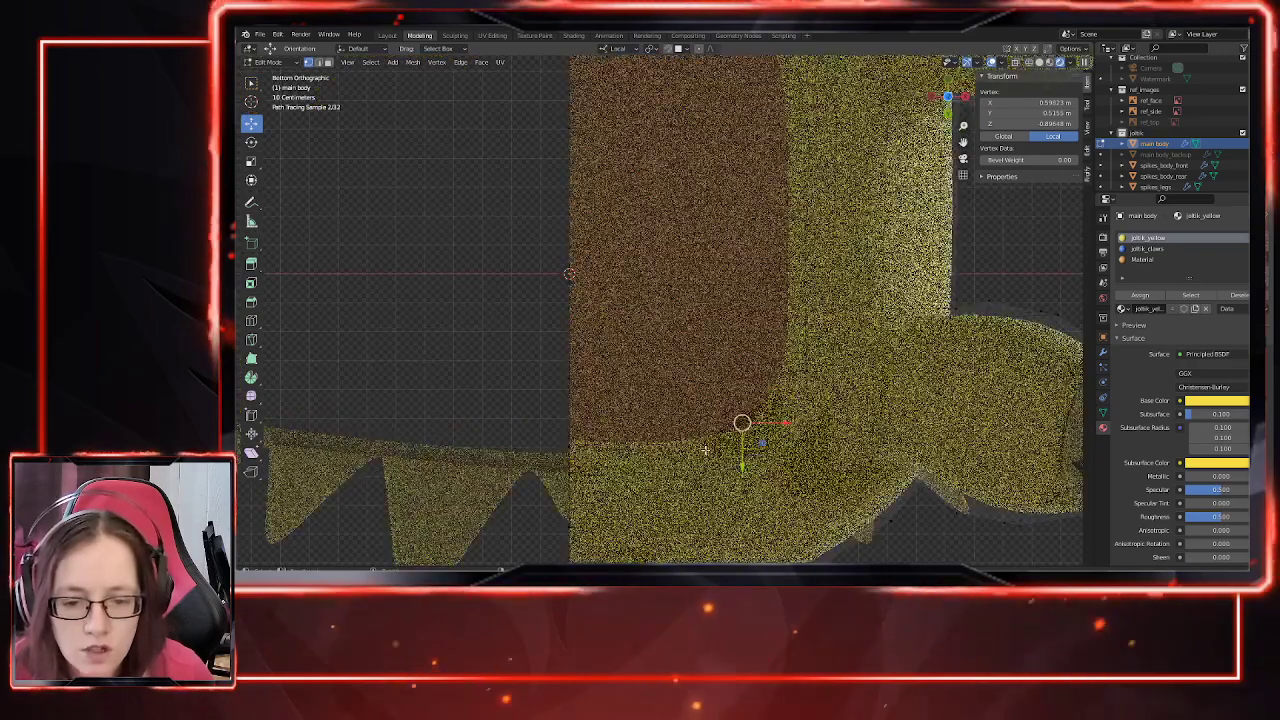
pyautogui.keyDown('shift'); pyautogui.moveTo(704, 452); pyautogui.dragTo(776, 355, button='middle'); pyautogui.keyUp('shift')
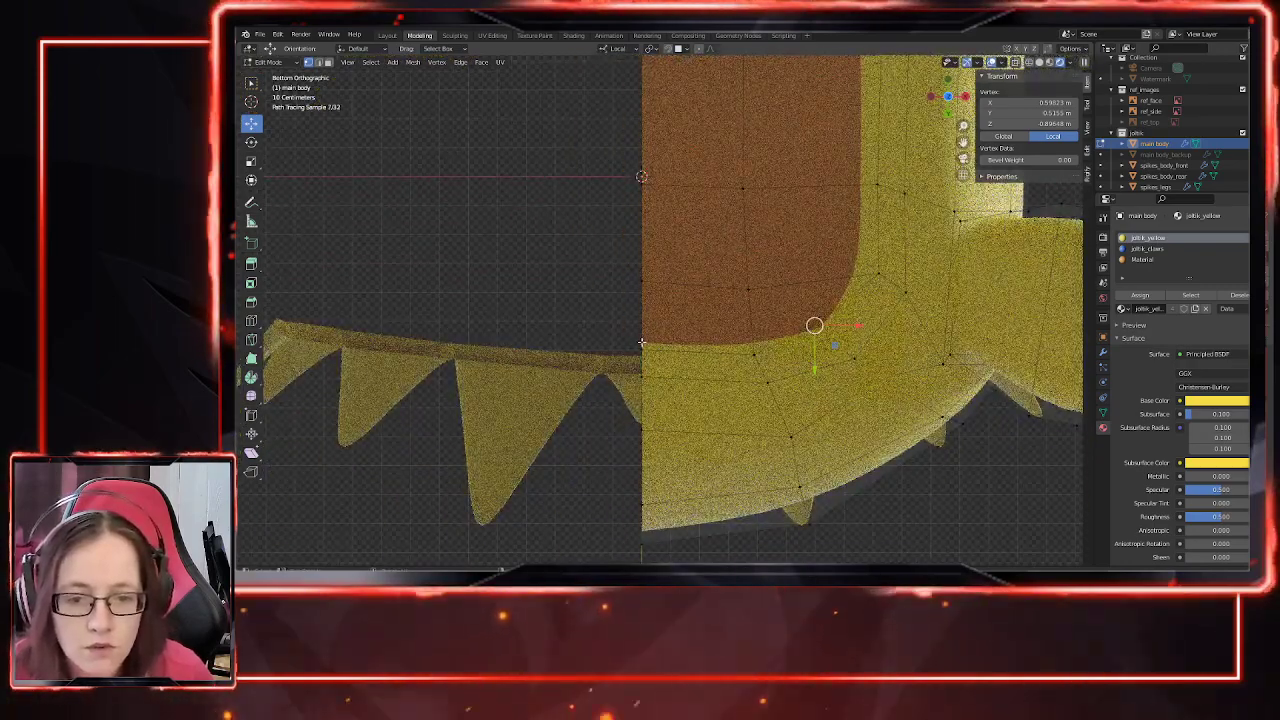
pyautogui.click(642, 341)
pyautogui.keyDown('shift'); pyautogui.click(642, 351); pyautogui.keyUp('shift')
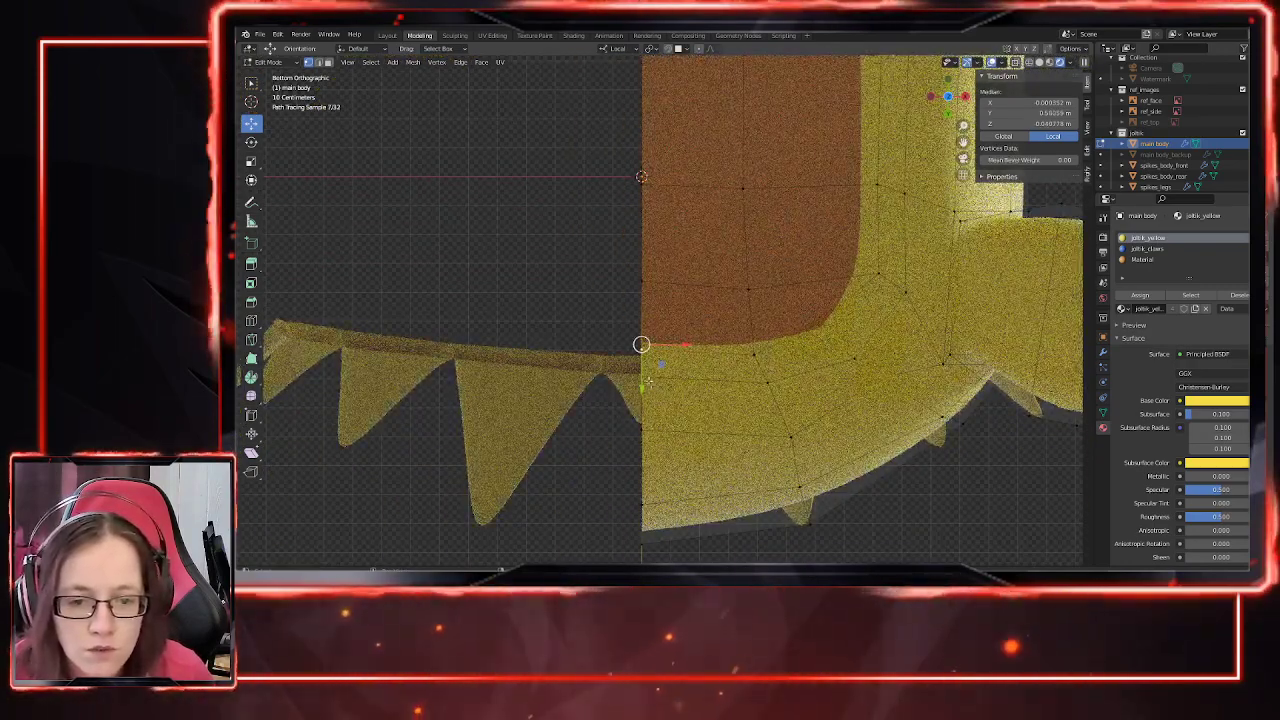
pyautogui.keyDown('shift'); pyautogui.click(648, 376); pyautogui.keyUp('shift')
pyautogui.moveTo(645, 399); pyautogui.dragTo(648, 421)
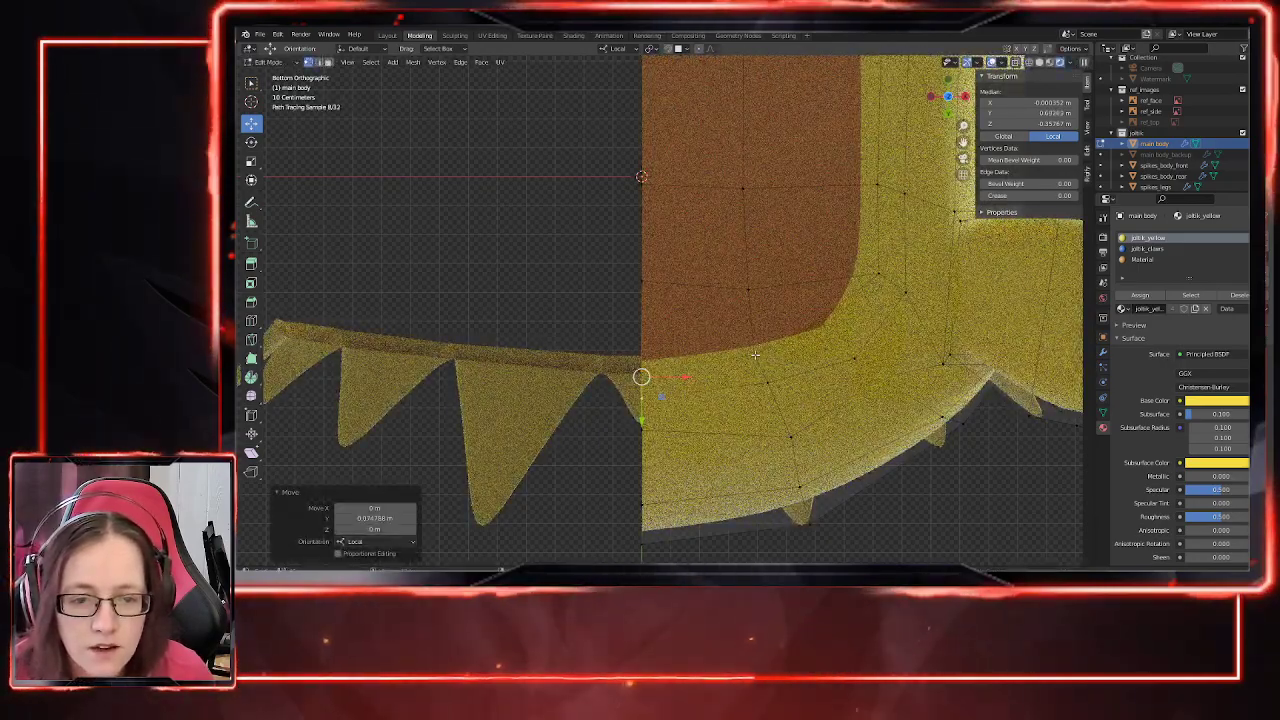
pyautogui.press('g')
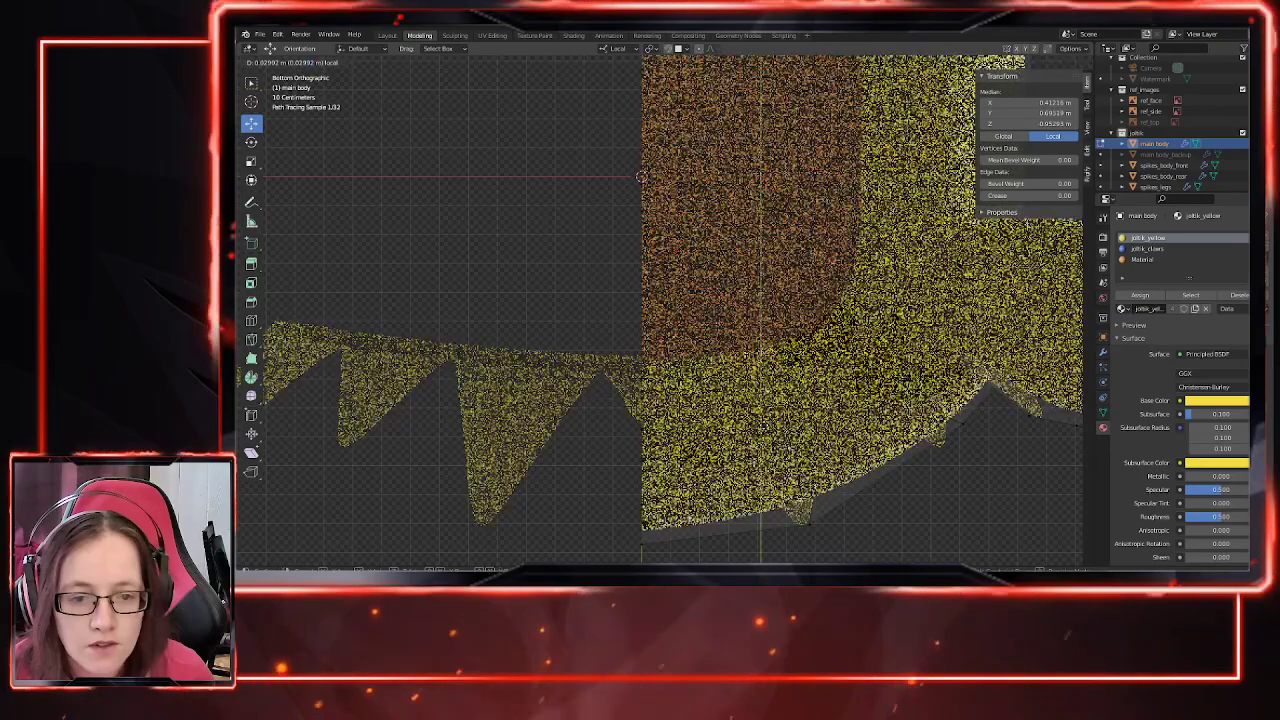
pyautogui.moveTo(761, 419); pyautogui.dragTo(761, 420)
# Step: Shift the border vertex pair beside the rear corner outward about 0.015 m and the next side pair forward of it outward about 0.022 m
pyautogui.keyDown('shift'); pyautogui.moveTo(943, 321); pyautogui.dragTo(864, 395, button='middle'); pyautogui.keyUp('shift')
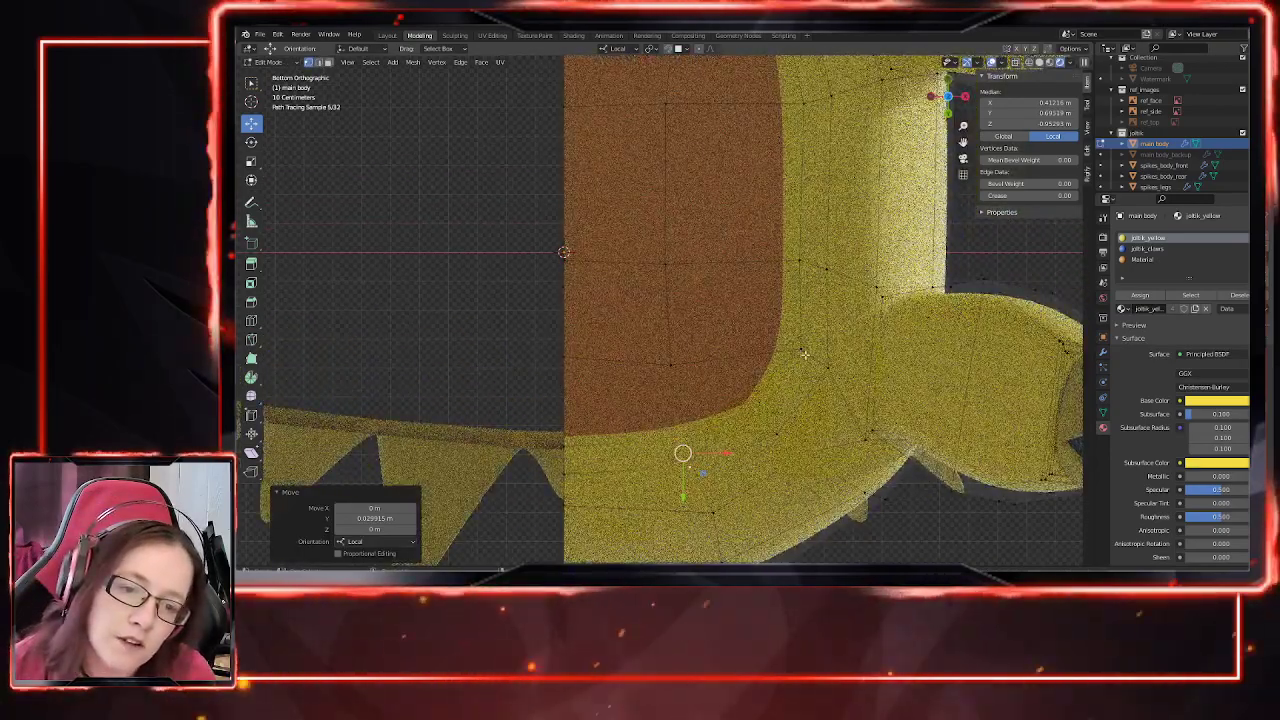
pyautogui.click(801, 350)
pyautogui.keyDown('shift'); pyautogui.click(829, 368); pyautogui.keyUp('shift')
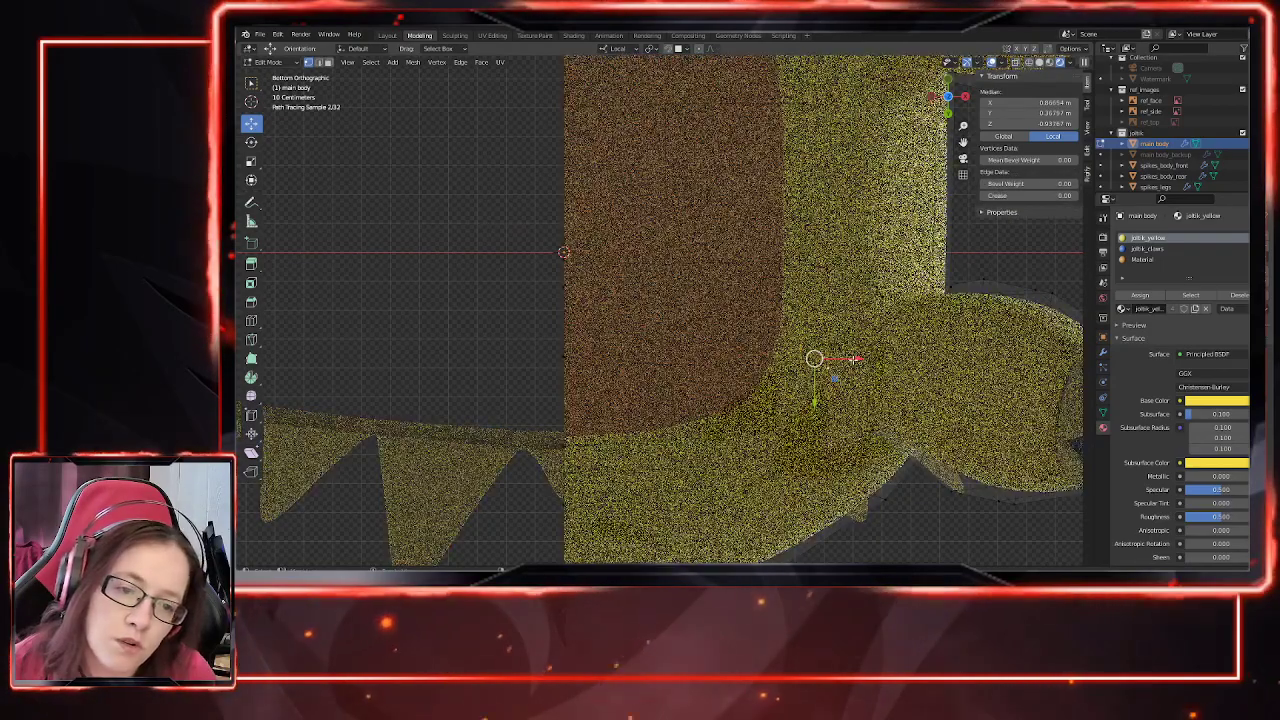
pyautogui.moveTo(859, 358); pyautogui.dragTo(864, 358)
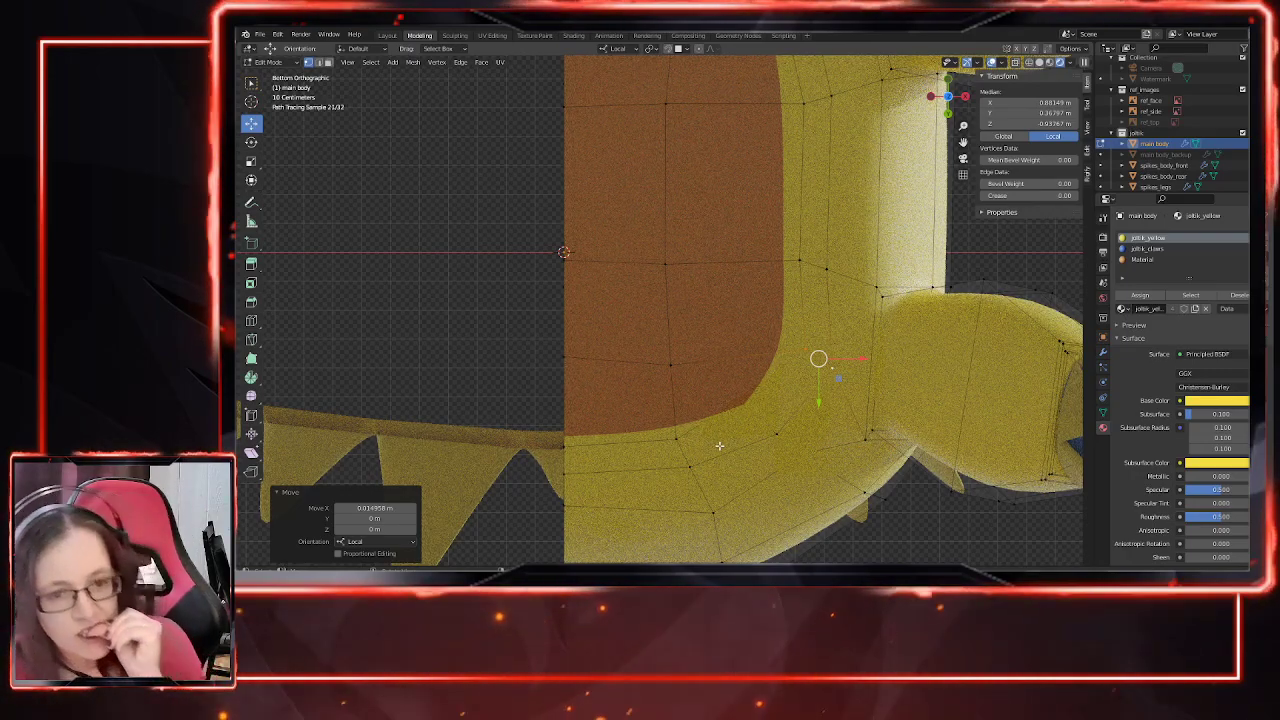
pyautogui.click(809, 266)
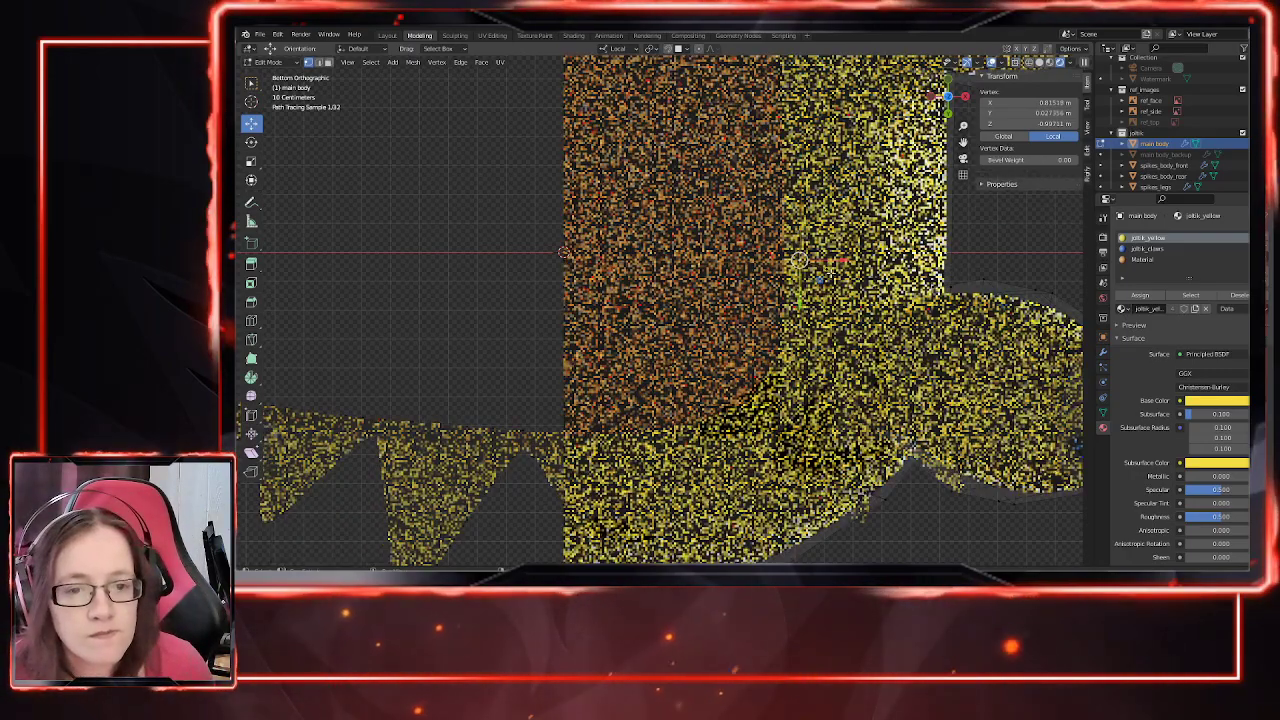
pyautogui.keyDown('shift'); pyautogui.click(830, 270); pyautogui.keyUp('shift')
pyautogui.moveTo(857, 265); pyautogui.dragTo(864, 265)
# Step: Move the patch's front centreline border vertices forward, and the neighbouring border pair forward about 0.067 m
pyautogui.keyDown('shift'); pyautogui.moveTo(864, 266); pyautogui.dragTo(858, 501, button='middle'); pyautogui.keyUp('shift')
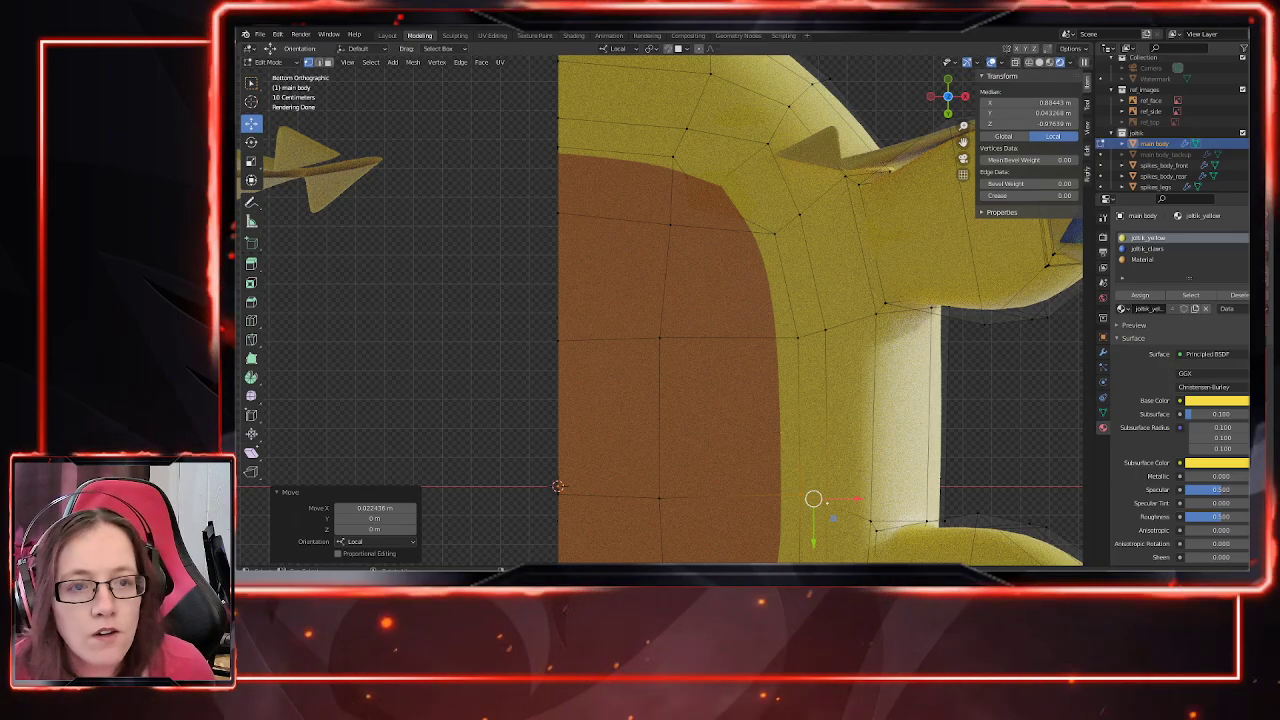
pyautogui.keyDown('shift'); pyautogui.moveTo(748, 353); pyautogui.dragTo(718, 493, button='middle'); pyautogui.keyUp('shift')
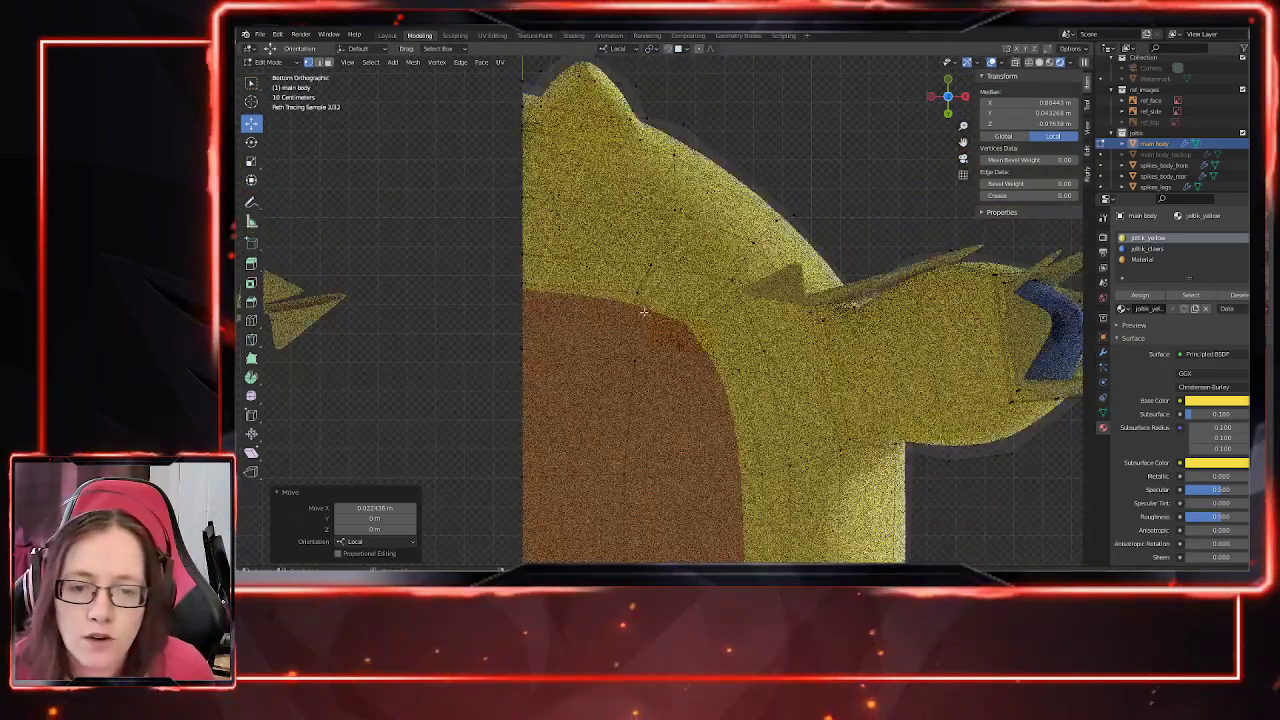
pyautogui.click(520, 269)
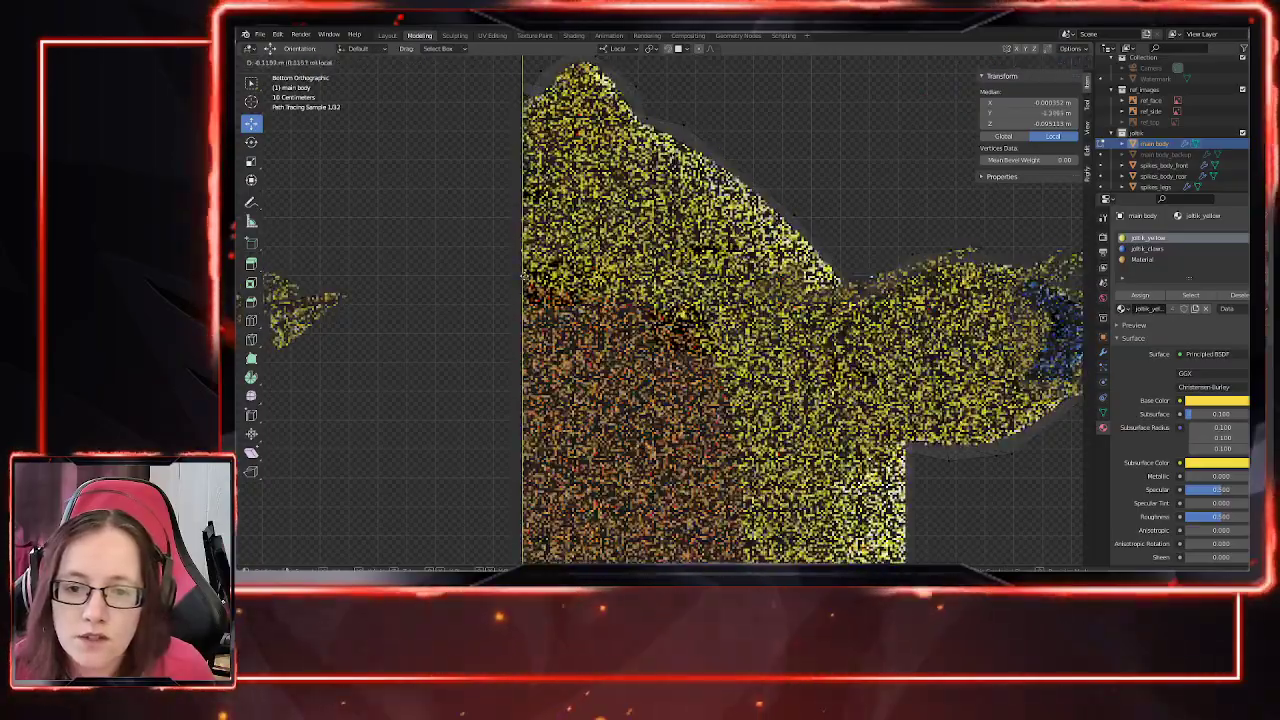
pyautogui.keyDown('shift'); pyautogui.click(655, 263); pyautogui.keyUp('shift')
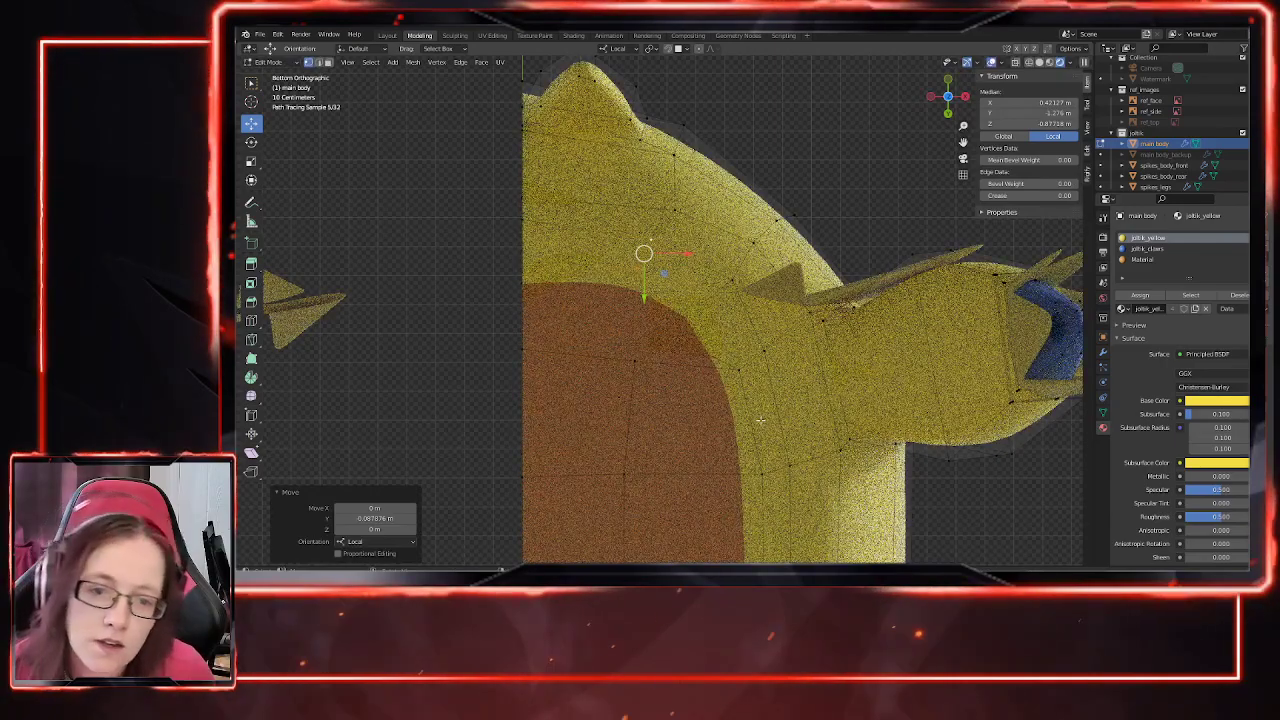
# Step: Shift the border vertex pair beside the front corner outward about 0.06 m and the next side pair behind it outward about 0.03 m
pyautogui.click(739, 366)
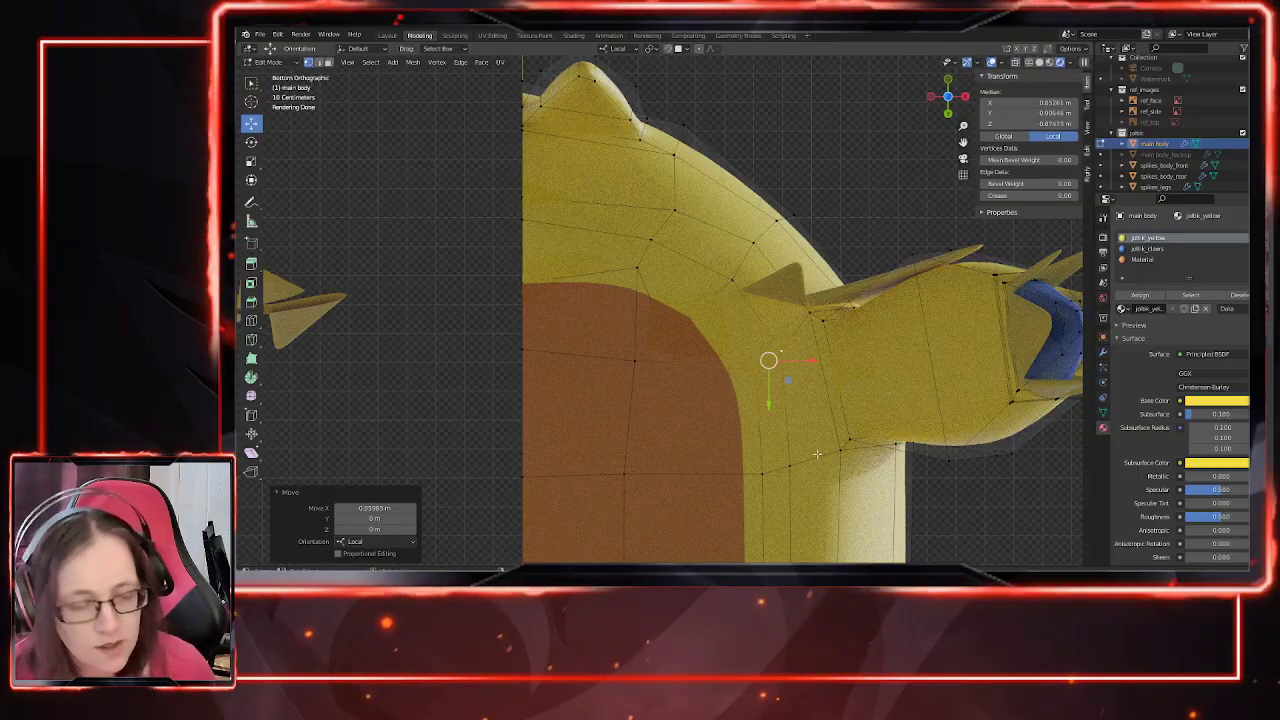
pyautogui.keyDown('shift'); pyautogui.moveTo(817, 454); pyautogui.dragTo(812, 416, button='middle'); pyautogui.keyUp('shift')
pyautogui.click(758, 435)
pyautogui.keyDown('shift'); pyautogui.click(788, 425); pyautogui.keyUp('shift')
pyautogui.moveTo(785, 430); pyautogui.dragTo(793, 429)
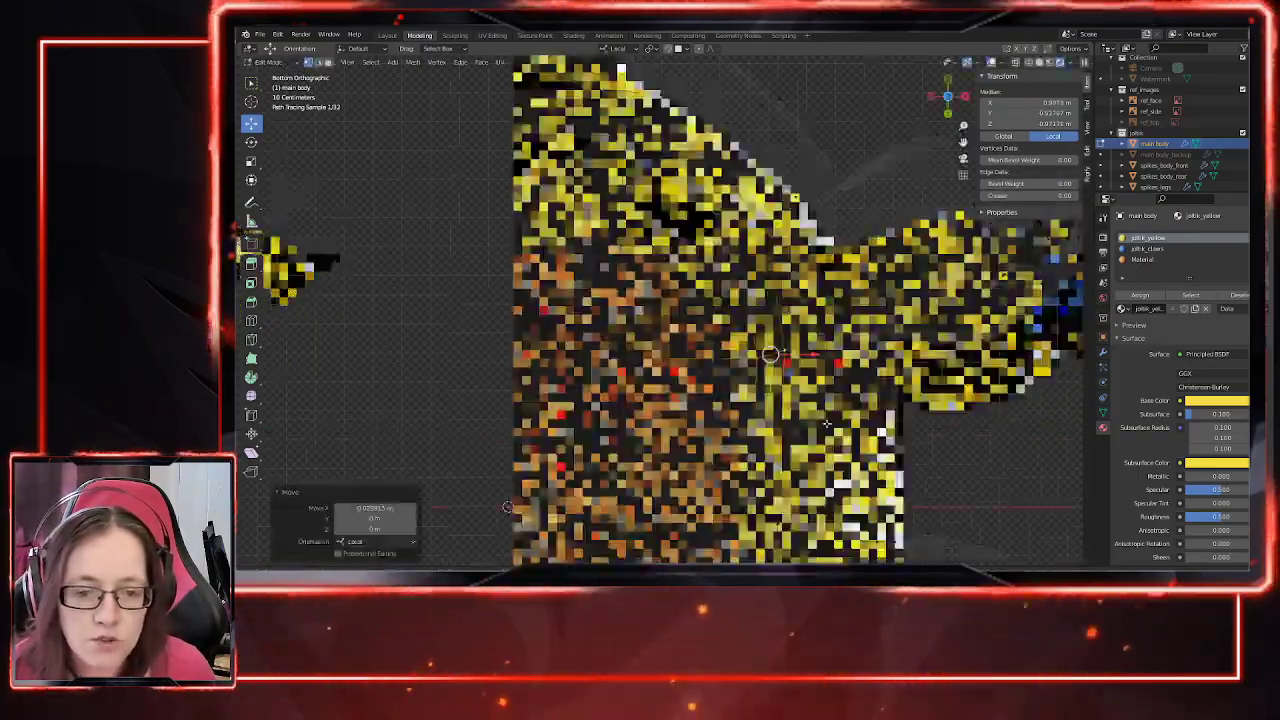
# Step: Move the border vertex pair at the middle of the patch's side outward about 0.04 m along local X
pyautogui.keyDown('shift'); pyautogui.moveTo(771, 527); pyautogui.dragTo(752, 383, button='middle'); pyautogui.keyUp('shift')
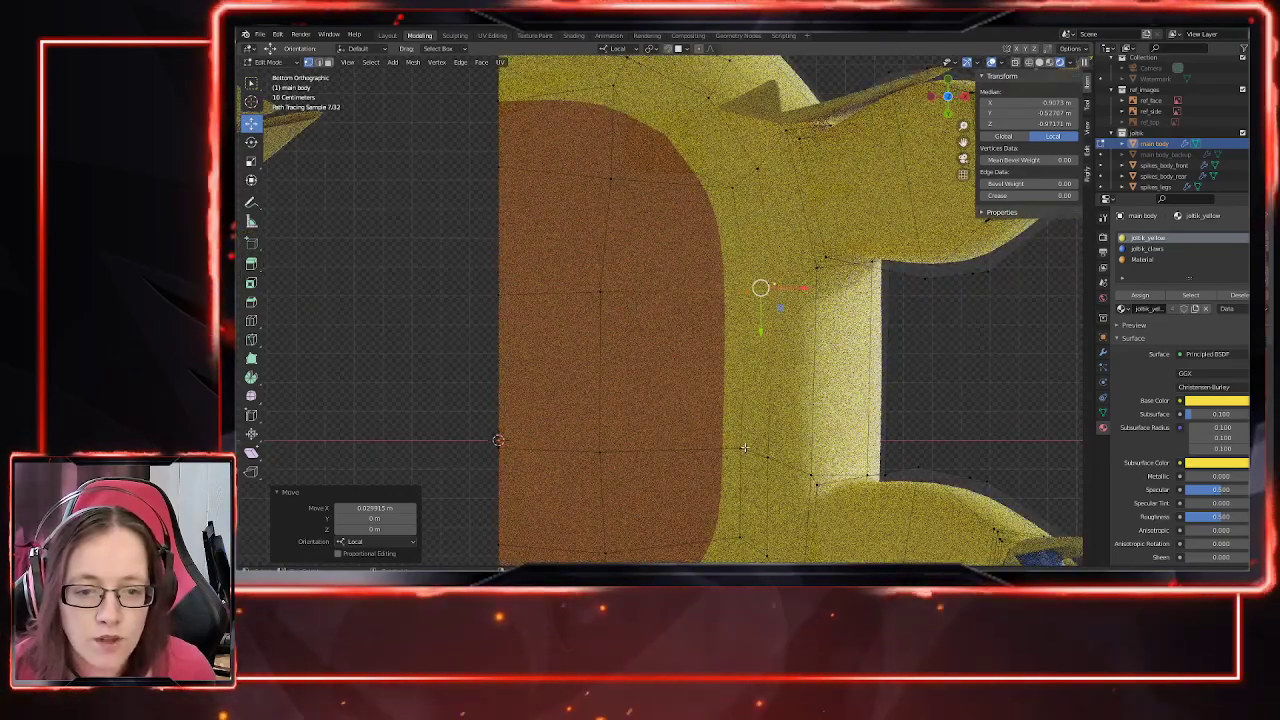
pyautogui.click(743, 448)
pyautogui.keyDown('shift'); pyautogui.click(768, 458); pyautogui.keyUp('shift')
pyautogui.moveTo(786, 453); pyautogui.dragTo(797, 453)
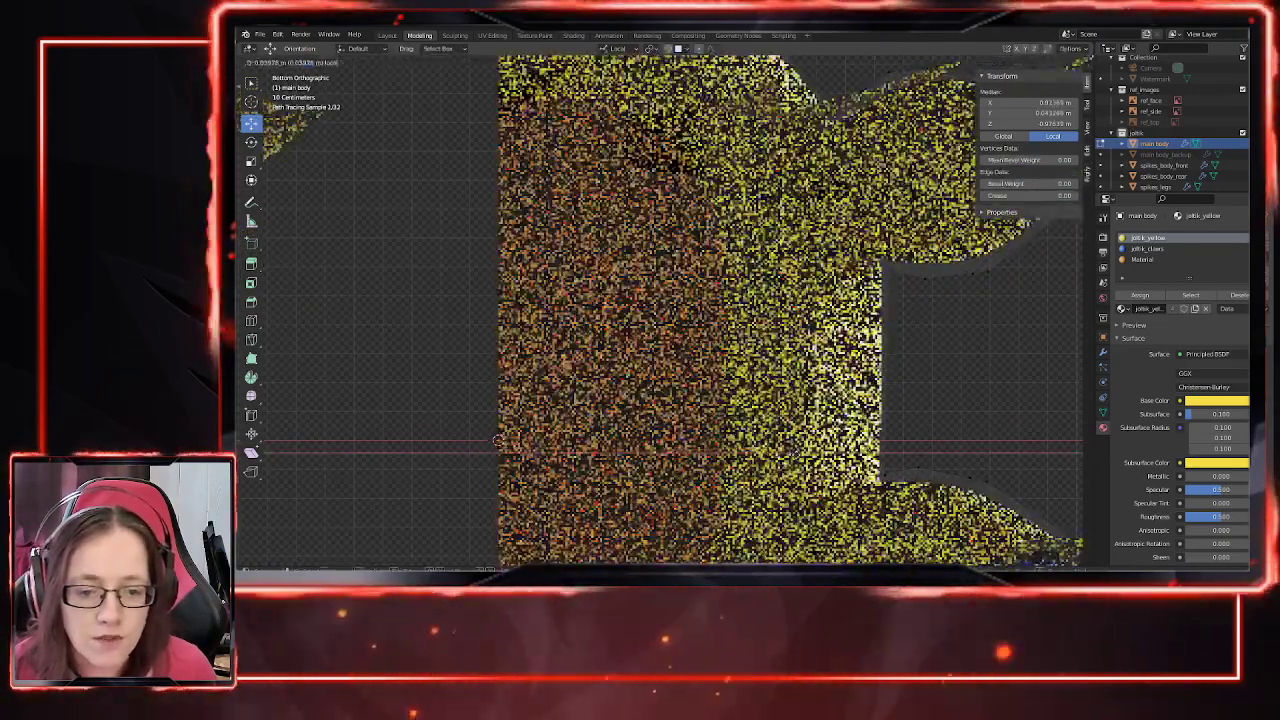
pyautogui.click(497, 440)
# Step: Nudge the front centreline vertex of the patch border slightly forward and return to Object Mode
pyautogui.scroll(-3, 571, 335)
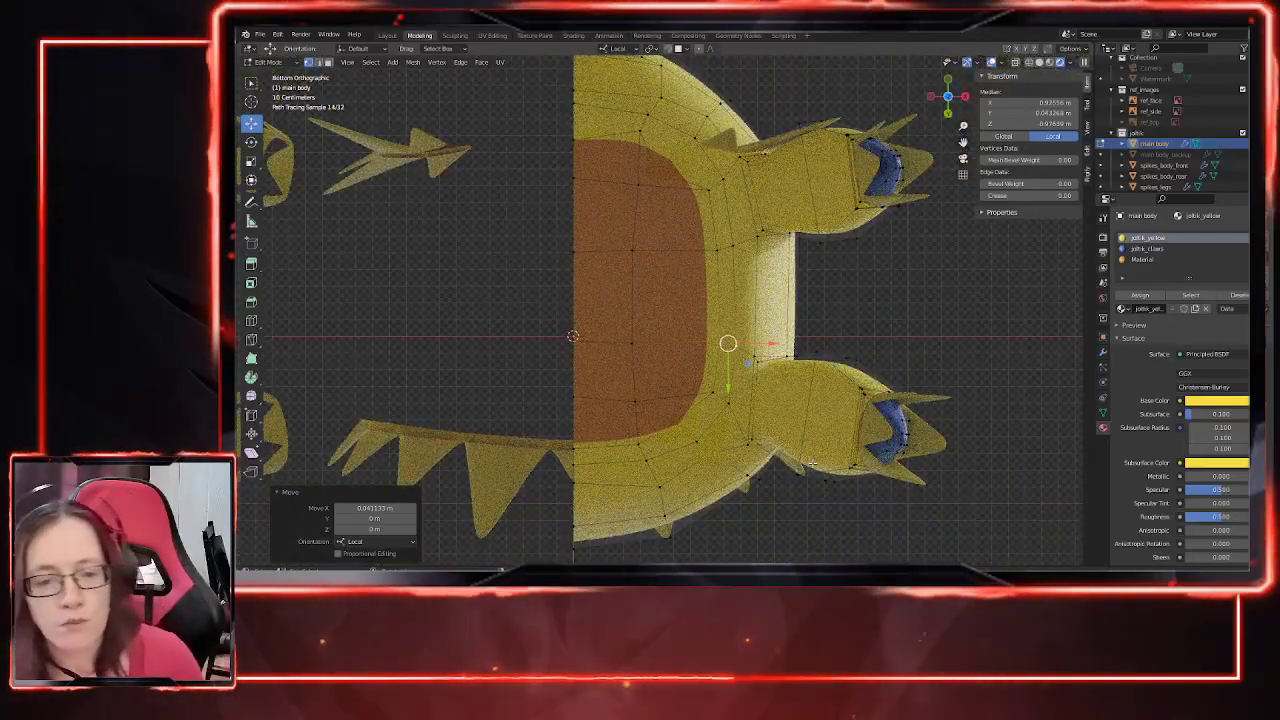
pyautogui.keyDown('shift'); pyautogui.moveTo(734, 331); pyautogui.dragTo(736, 377, button='middle'); pyautogui.keyUp('shift')
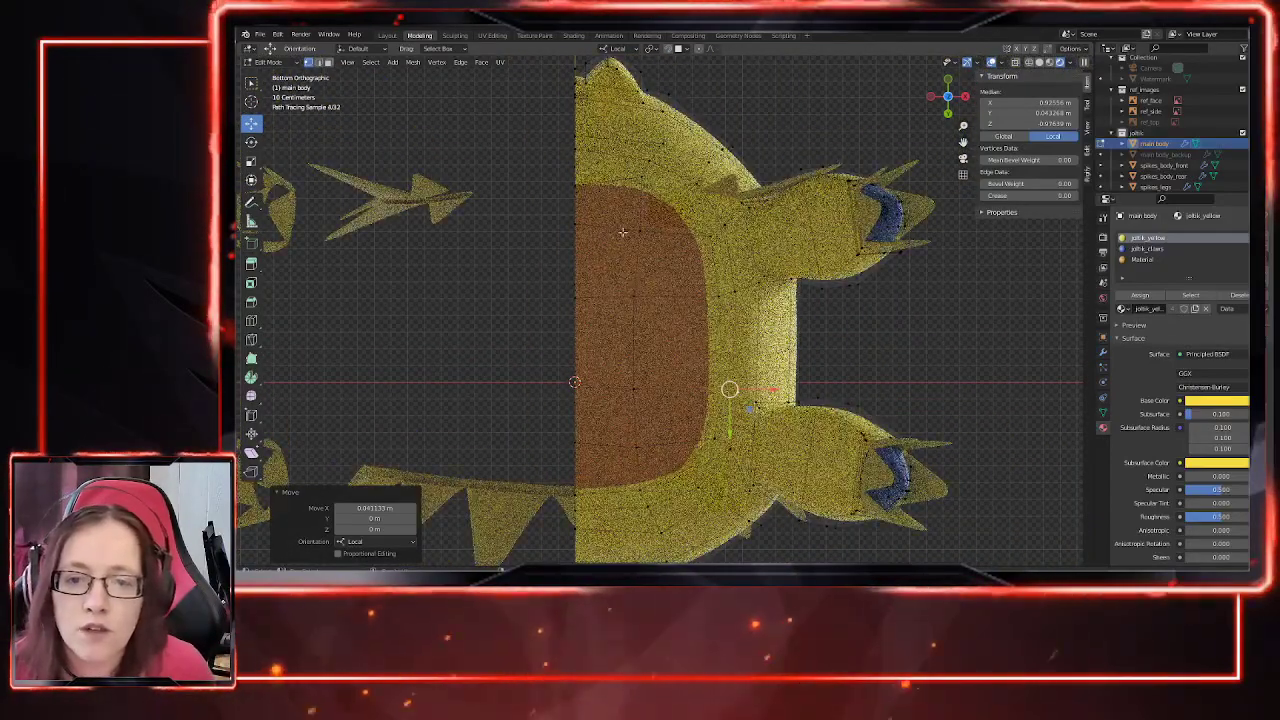
pyautogui.click(579, 182)
pyautogui.moveTo(575, 228); pyautogui.dragTo(574, 208)
pyautogui.press('Tab')
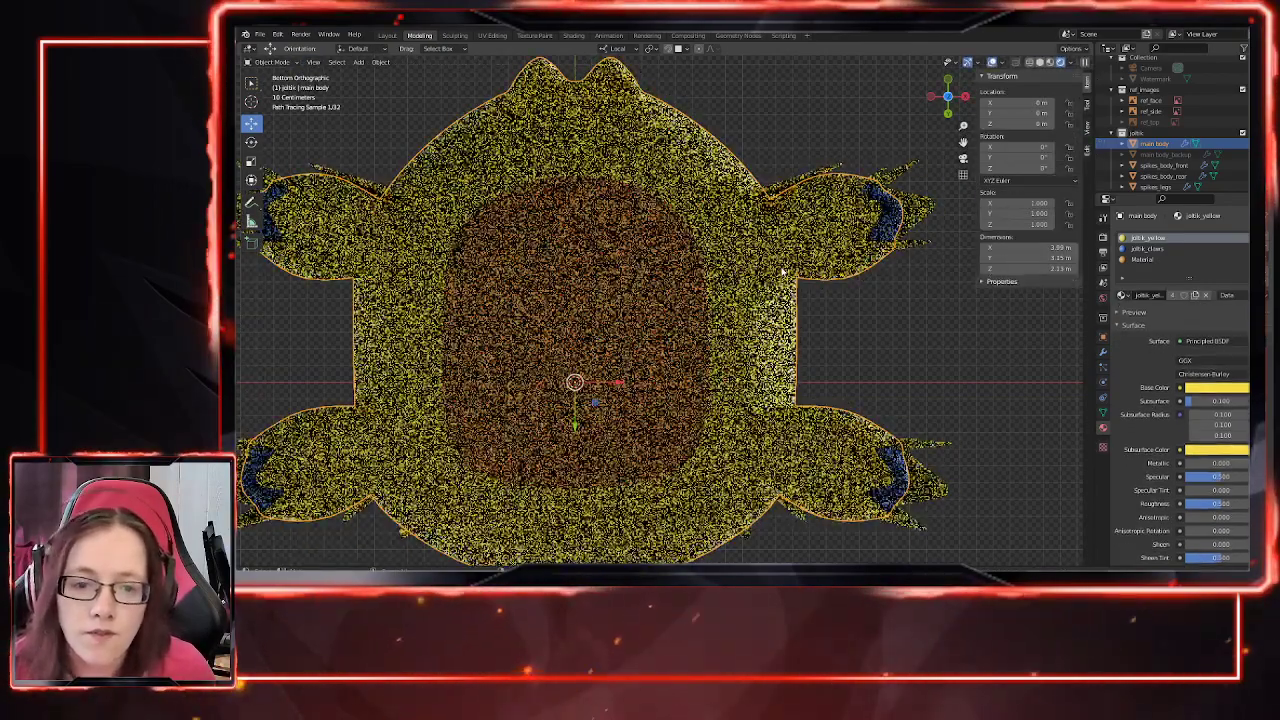
# Step: Examine the whole rendered model from several angles against the reference drawings, and check the main body's modifier stack and edit mesh
pyautogui.moveTo(790, 240); pyautogui.dragTo(808, 428, button='middle')
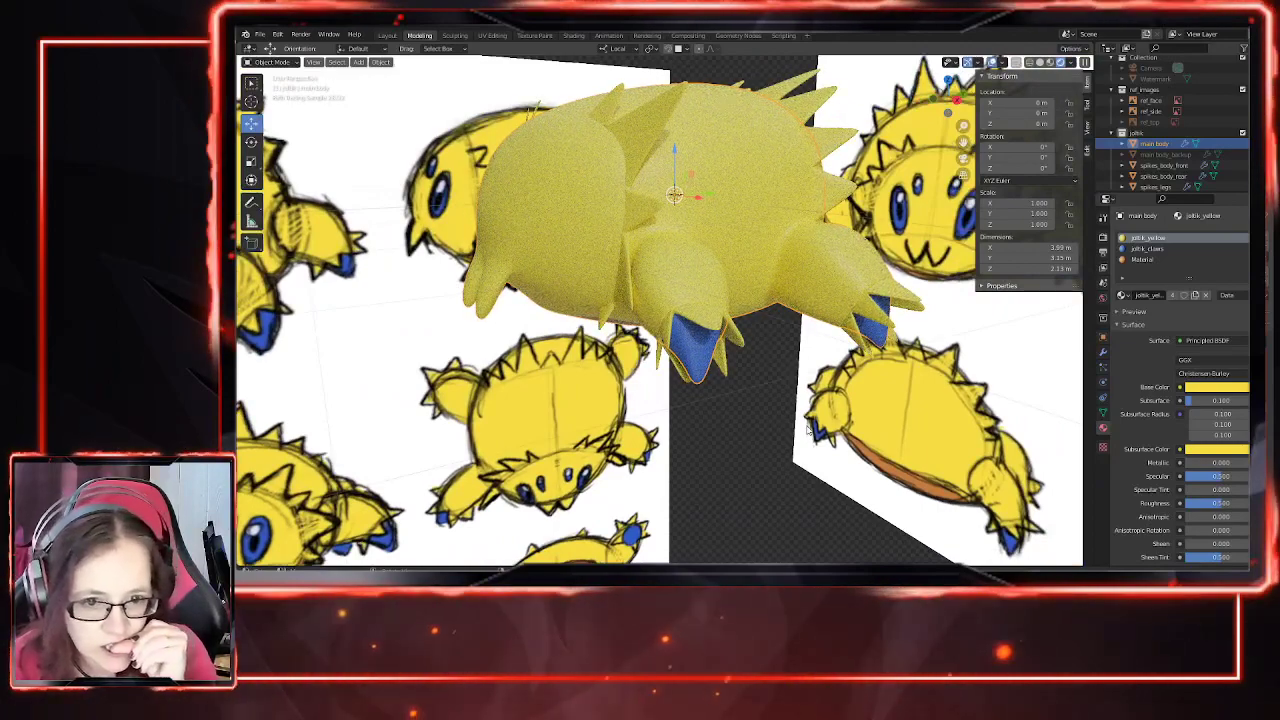
pyautogui.click(1103, 352)
pyautogui.moveTo(770, 420); pyautogui.dragTo(836, 463, button='middle')
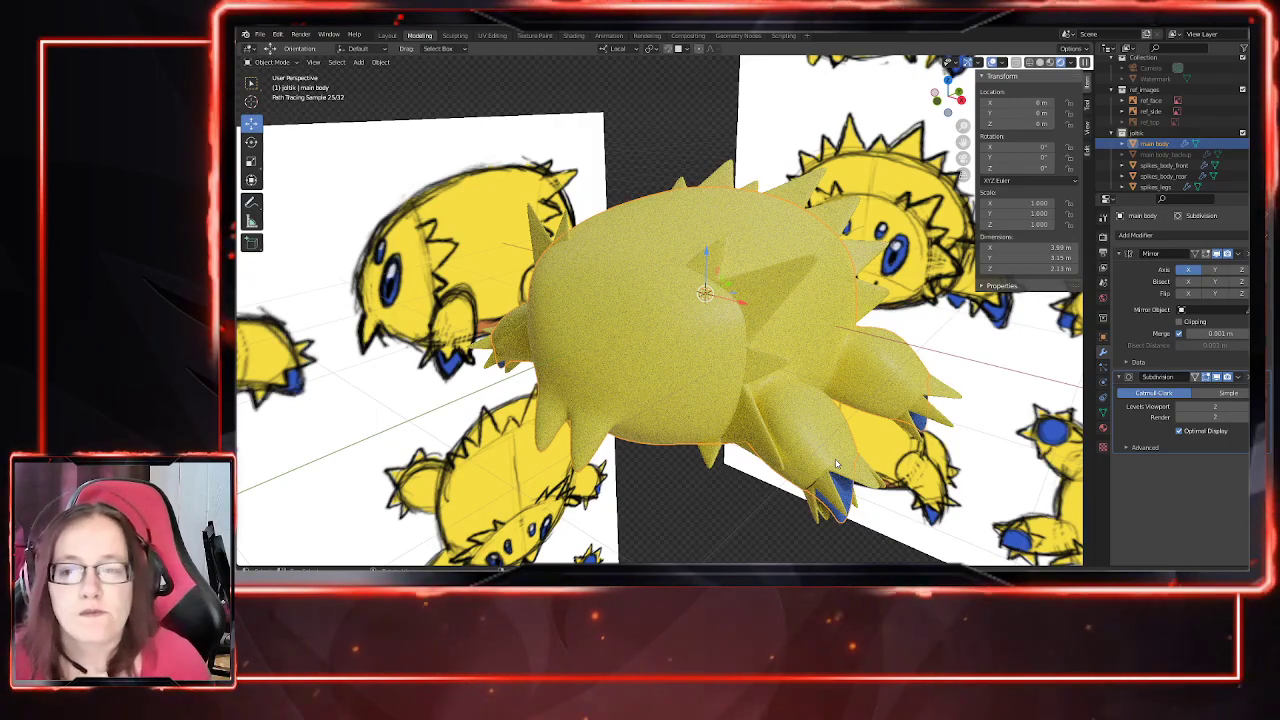
pyautogui.moveTo(826, 341)
pyautogui.mouseDown(button='middle')
pyautogui.moveTo(823, 456)
pyautogui.moveTo(830, 370)
pyautogui.moveTo(816, 426)
pyautogui.mouseUp(button='middle')
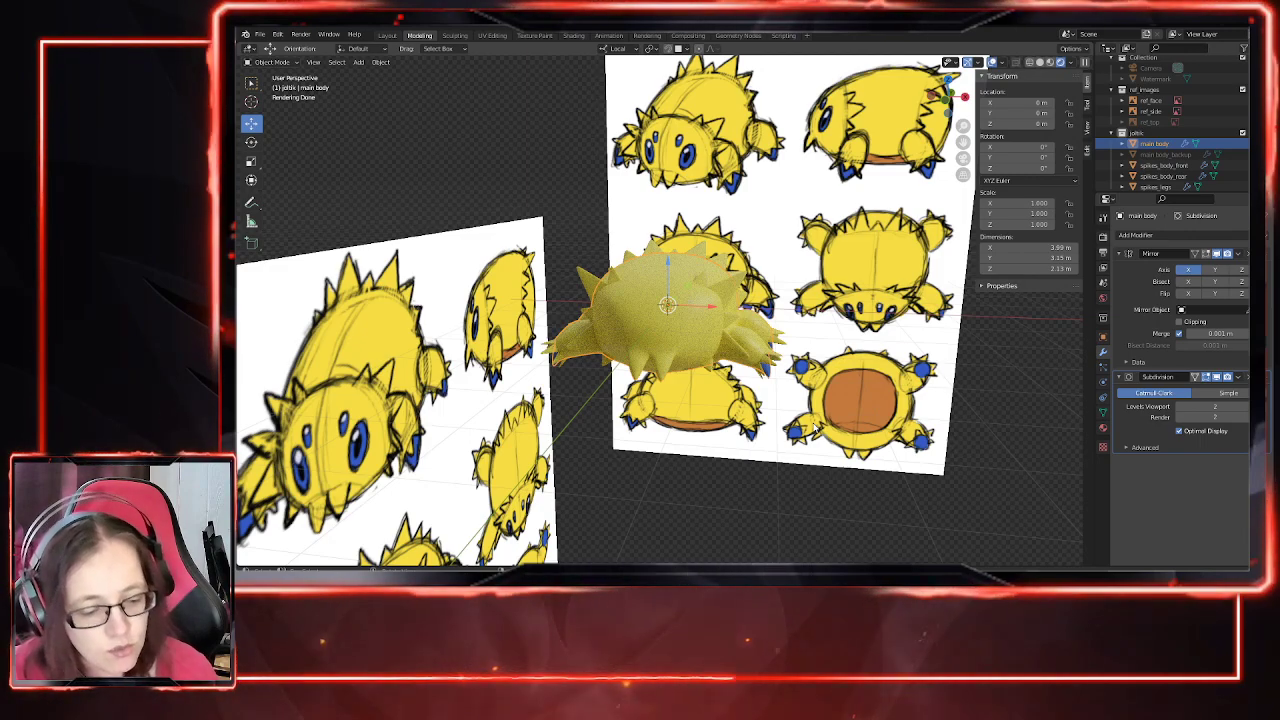
pyautogui.moveTo(757, 446); pyautogui.dragTo(702, 449, button='middle')
pyautogui.scroll(2, 770, 445)
pyautogui.moveTo(786, 444)
pyautogui.keyDown('shift'); pyautogui.mouseDown(button='middle')
pyautogui.moveTo(768, 481)
pyautogui.moveTo(735, 447)
pyautogui.mouseUp(button='middle'); pyautogui.keyUp('shift')
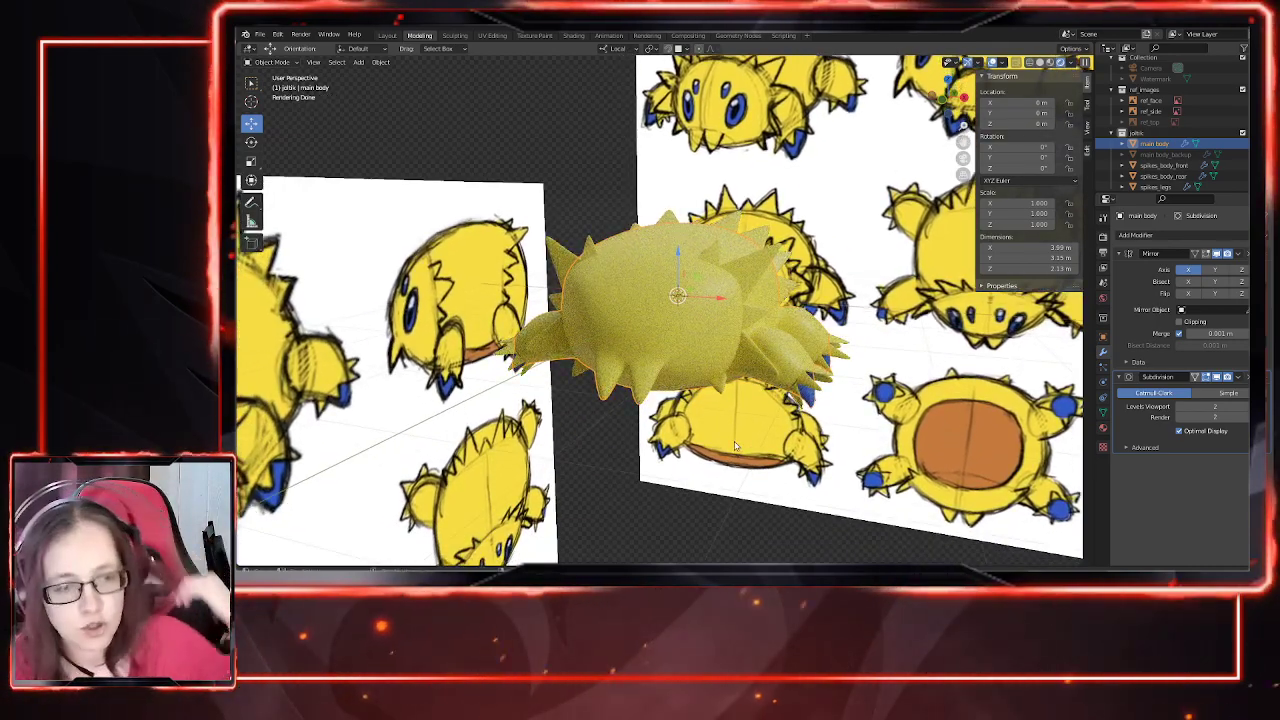
pyautogui.moveTo(684, 371)
pyautogui.mouseDown(button='middle')
pyautogui.moveTo(803, 456)
pyautogui.moveTo(731, 446)
pyautogui.mouseUp(button='middle')
pyautogui.press('Tab')
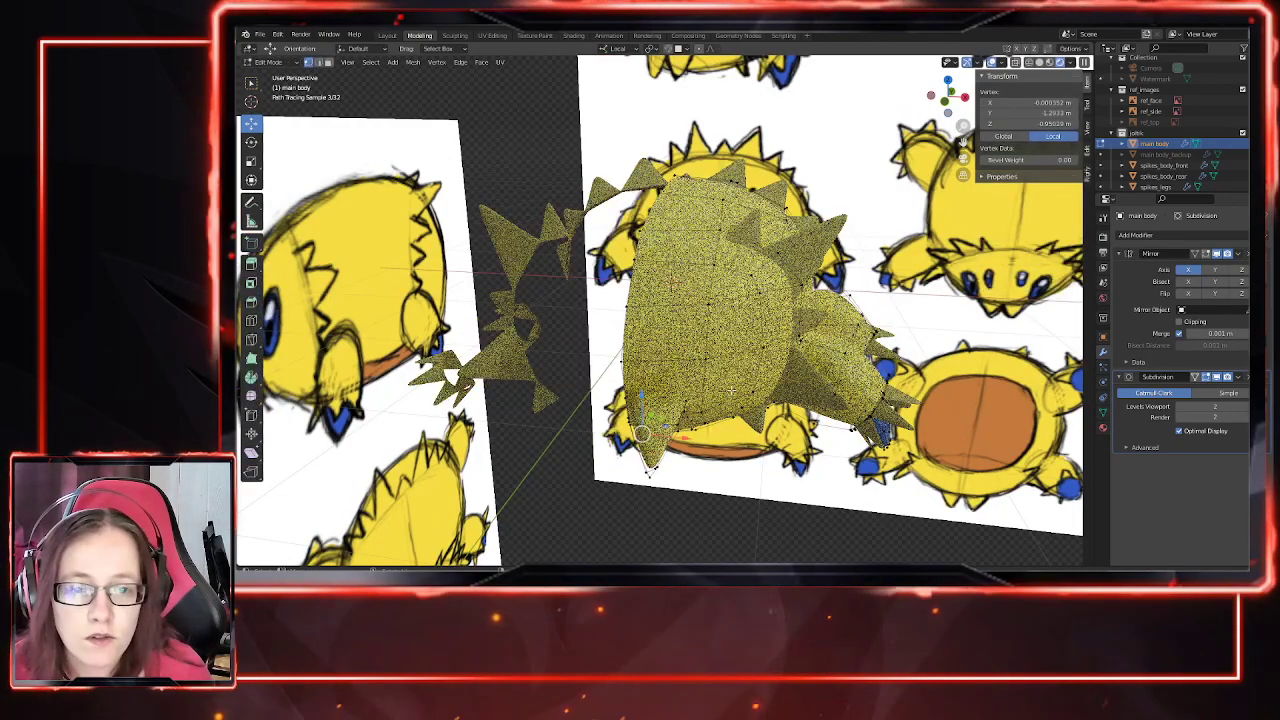
pyautogui.press('Tab')
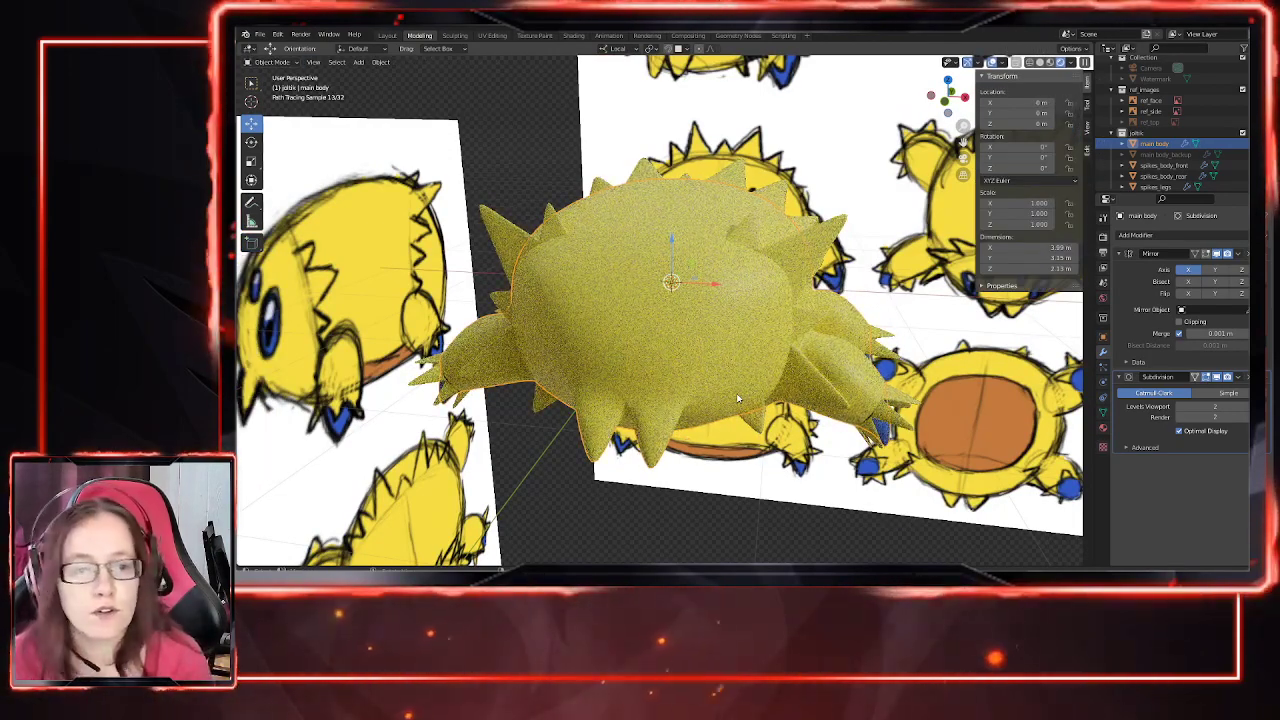
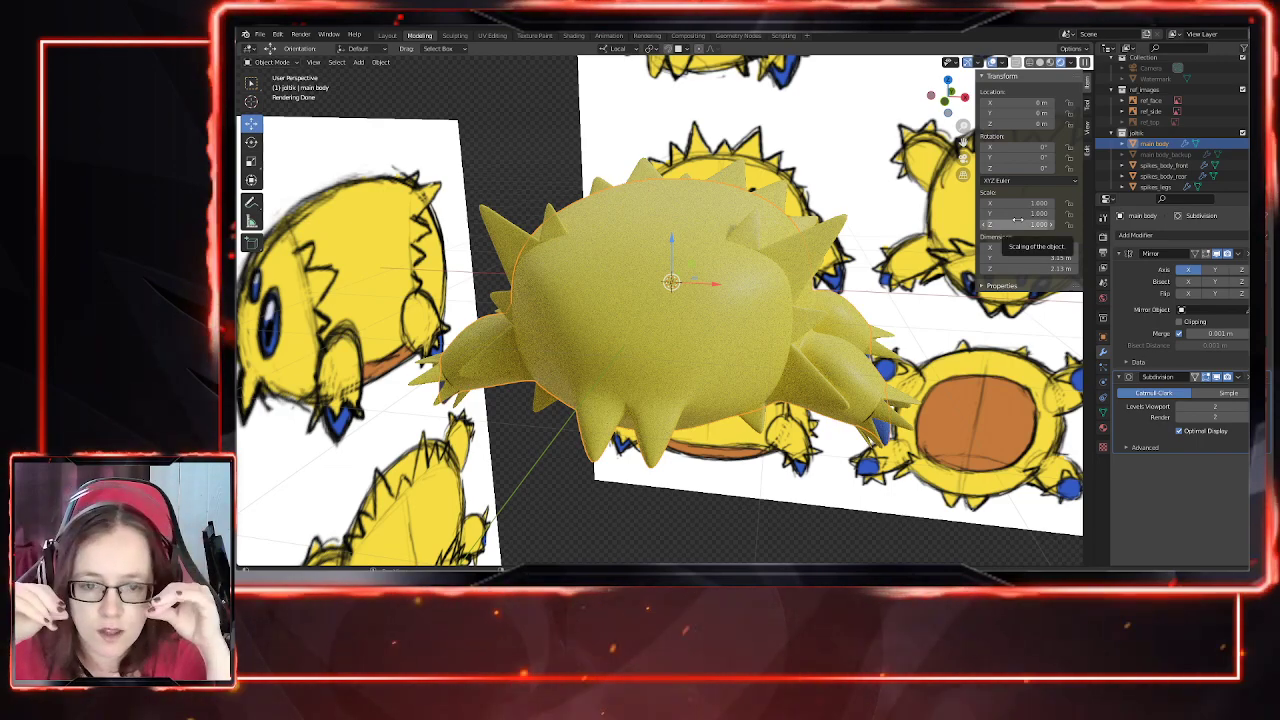
pyautogui.moveTo(850, 320); pyautogui.dragTo(774, 444, button='middle')
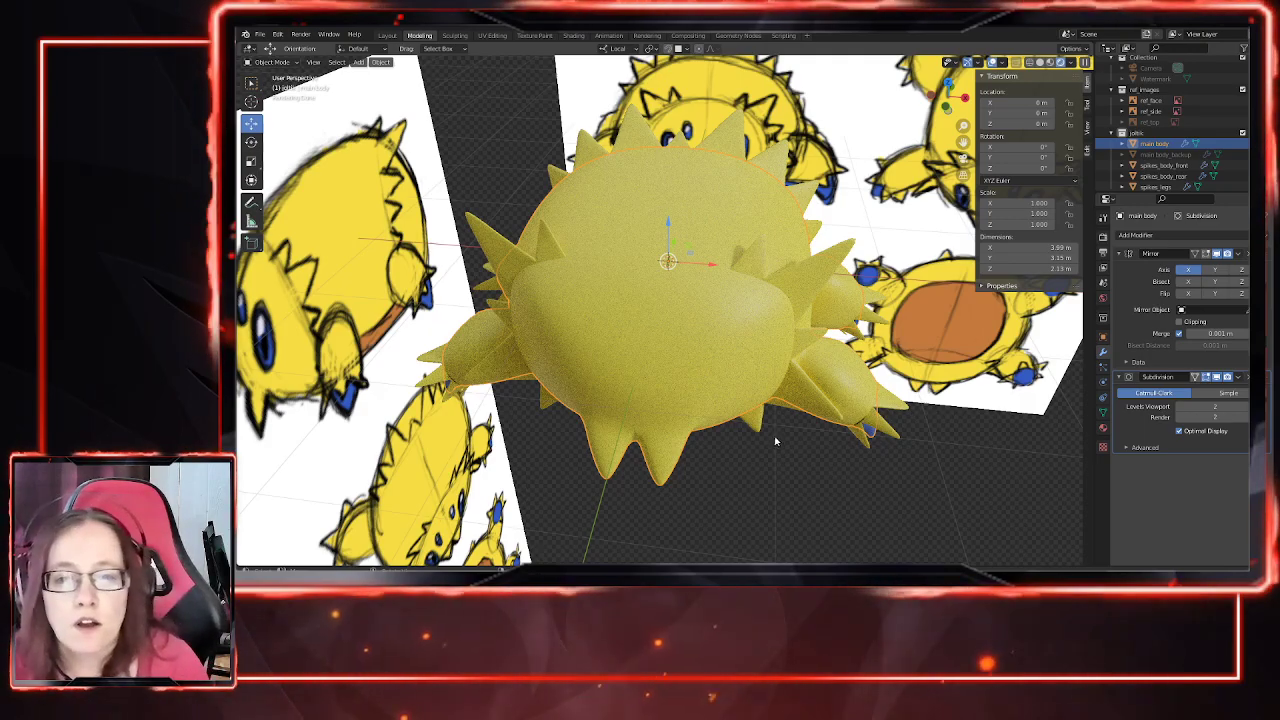
pyautogui.moveTo(760, 437); pyautogui.dragTo(704, 495, button='middle')
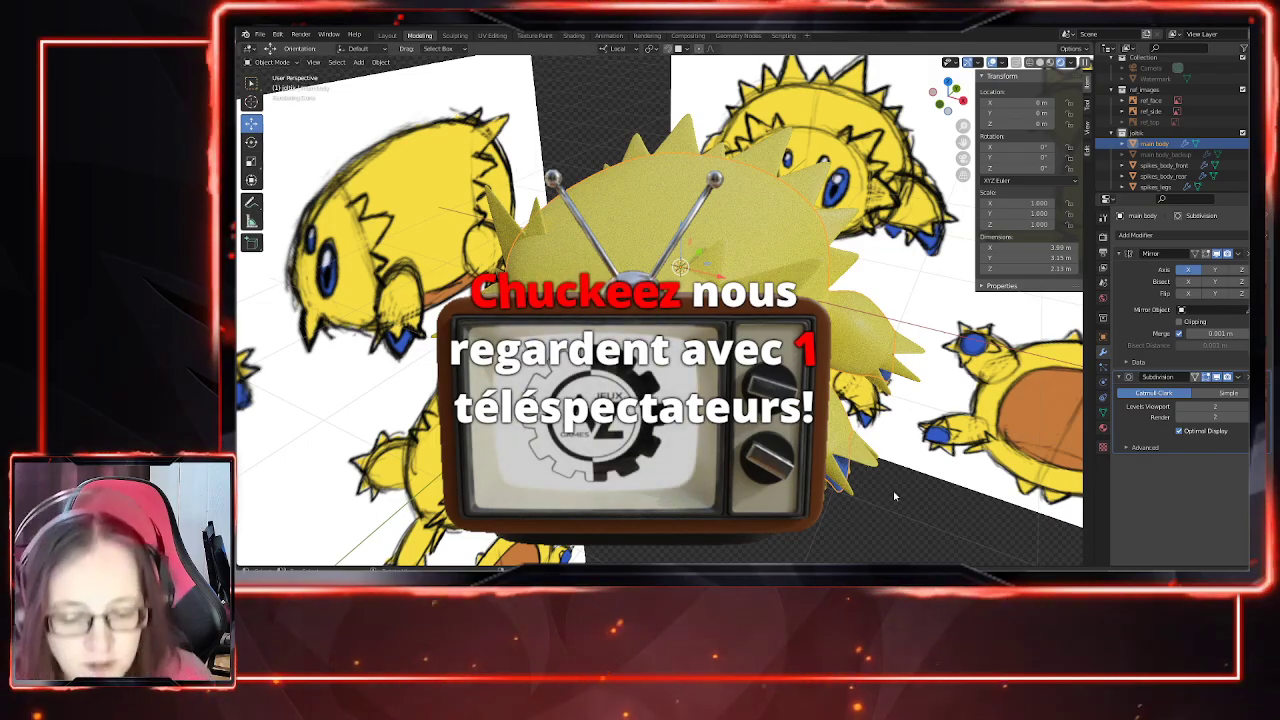
pyautogui.moveTo(698, 442)
pyautogui.mouseDown(button='middle')
pyautogui.moveTo(711, 470)
pyautogui.moveTo(740, 436)
pyautogui.moveTo(689, 505)
pyautogui.mouseUp(button='middle')
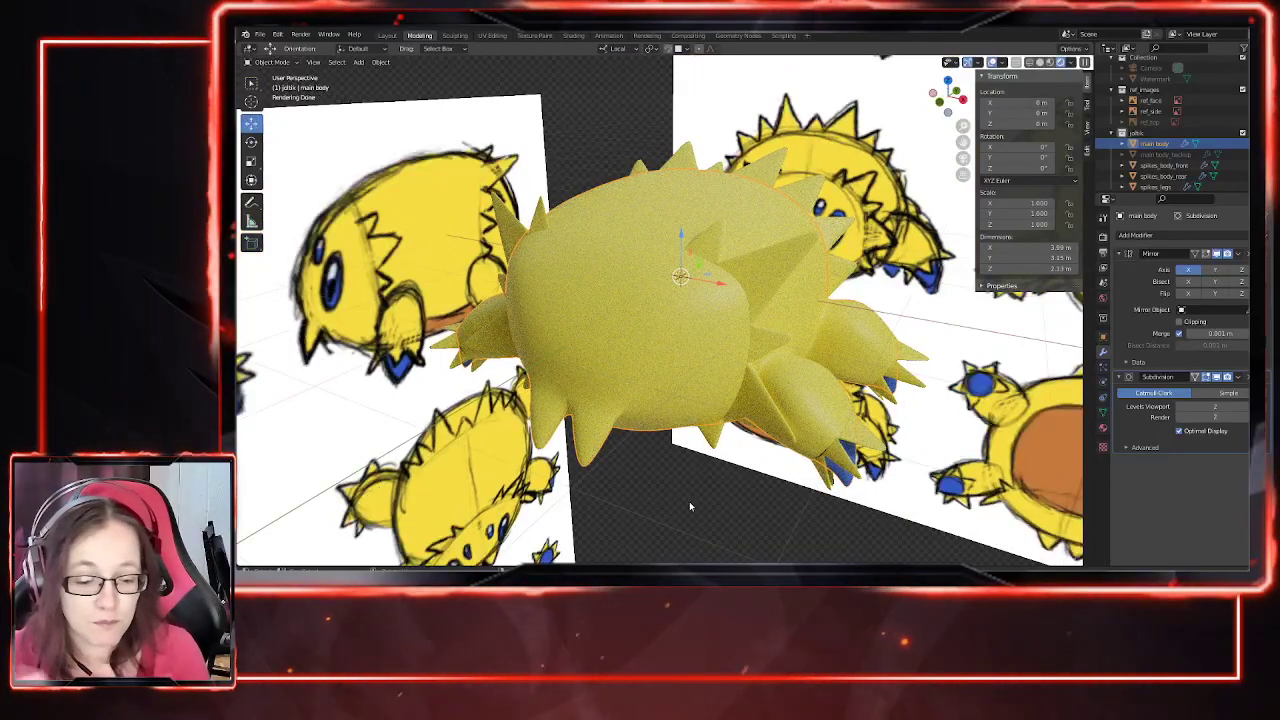
pyautogui.press('Tab')
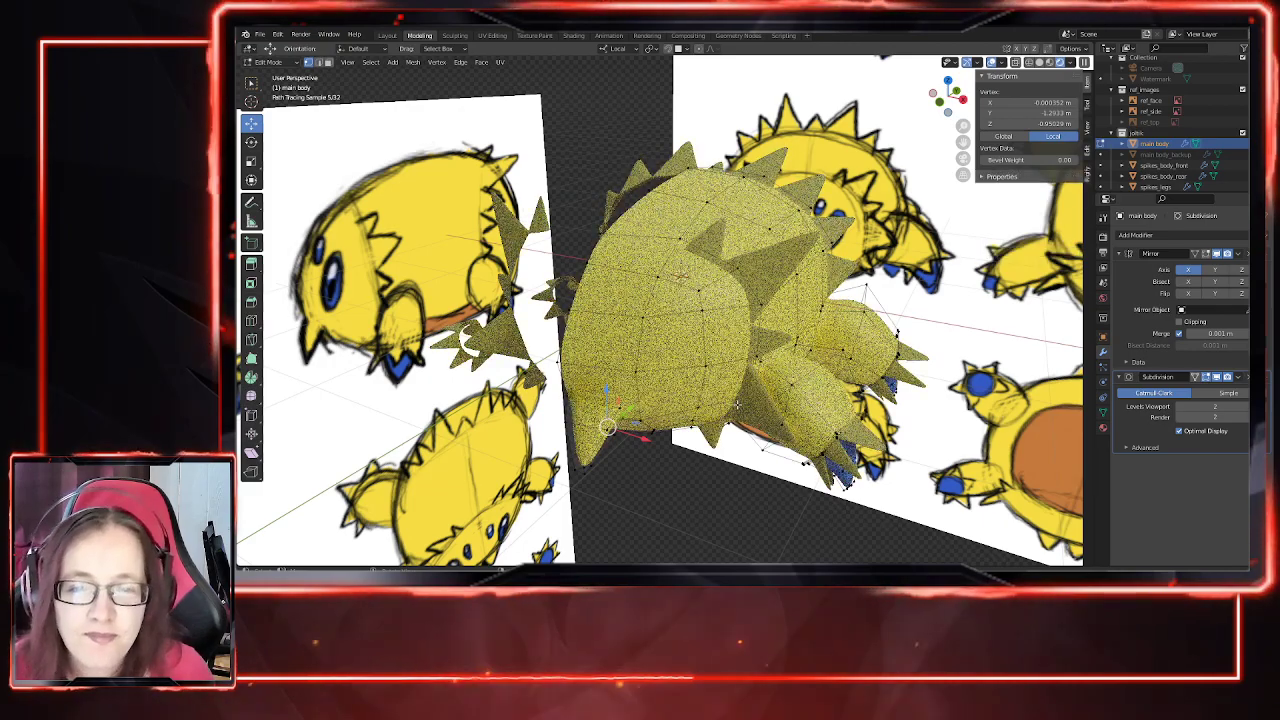
pyautogui.press('Tab')
# Step: Duplicate the main body in place and rename the copy "eyes"
pyautogui.moveTo(737, 403); pyautogui.dragTo(686, 434, button='middle')
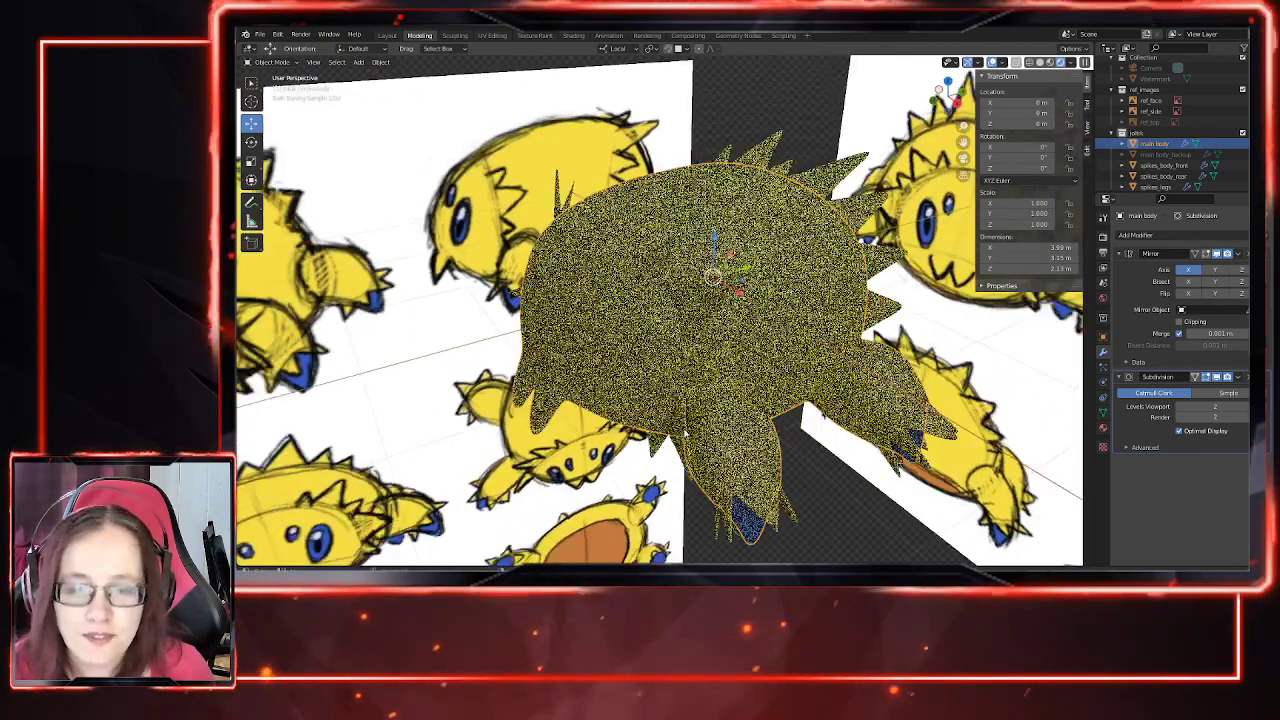
pyautogui.hotkey('shift', 'd')
pyautogui.press('Escape')
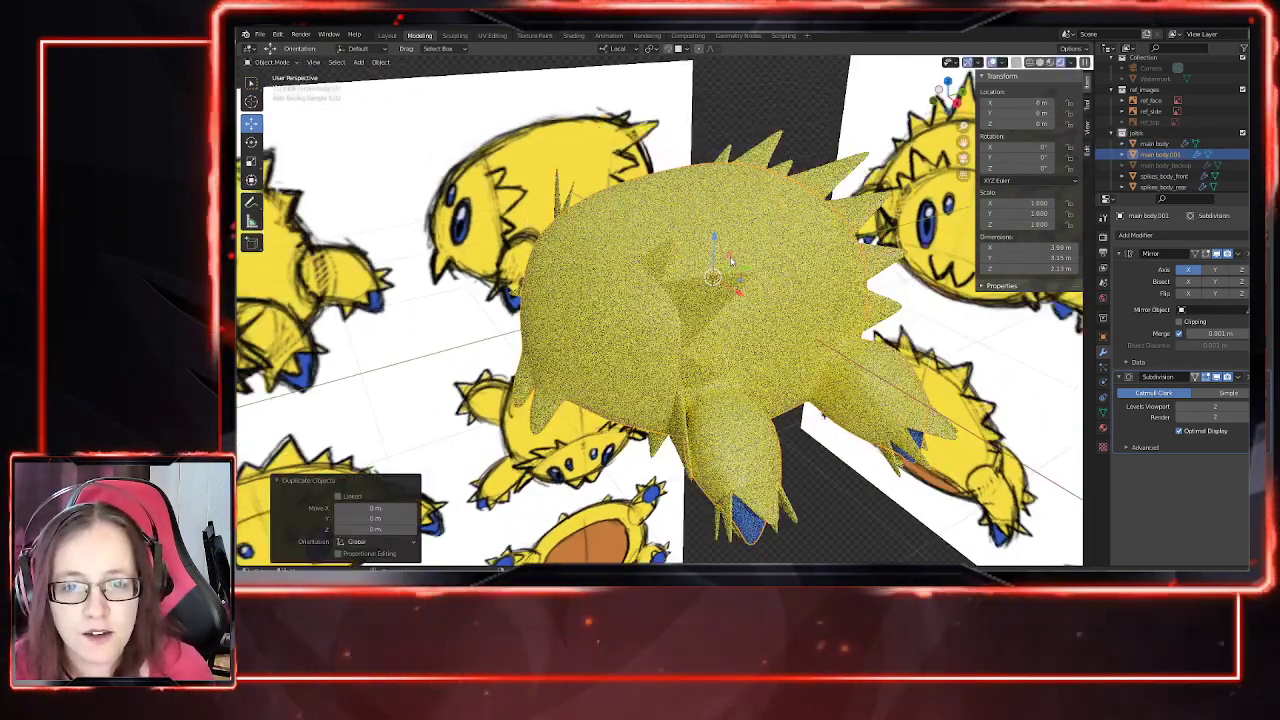
pyautogui.doubleClick(1179, 154)
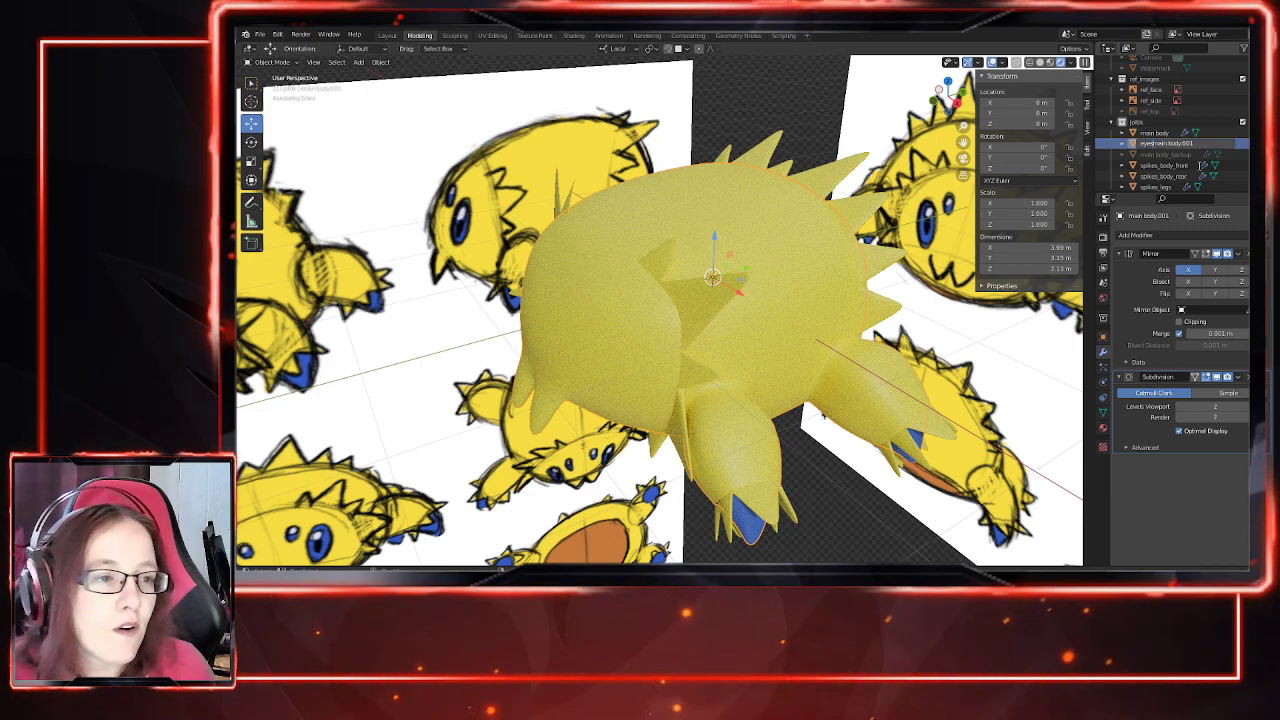
pyautogui.press('BackSpace')
pyautogui.press('Return')
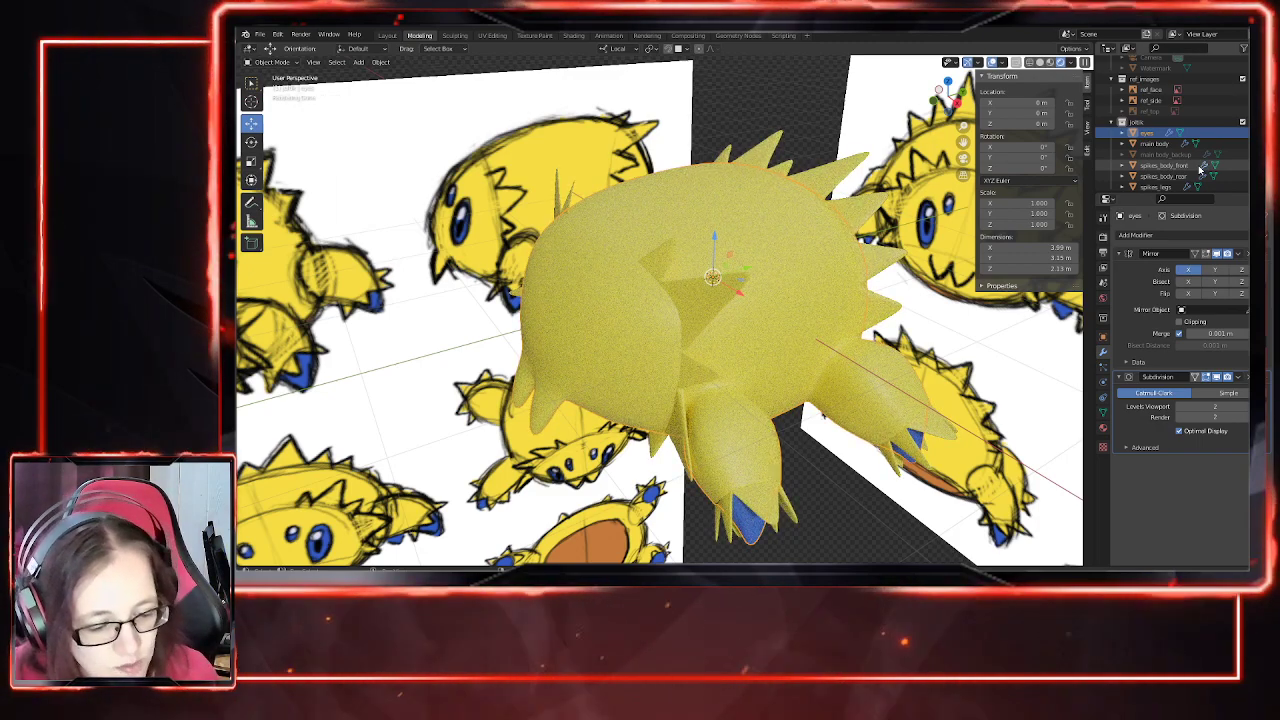
# Step: Hide the main body, spikes_body_front, spikes_body_rear and spikes_legs, and switch the viewport to solid shading
pyautogui.moveTo(962, 196); pyautogui.dragTo(1062, 187, button='middle')
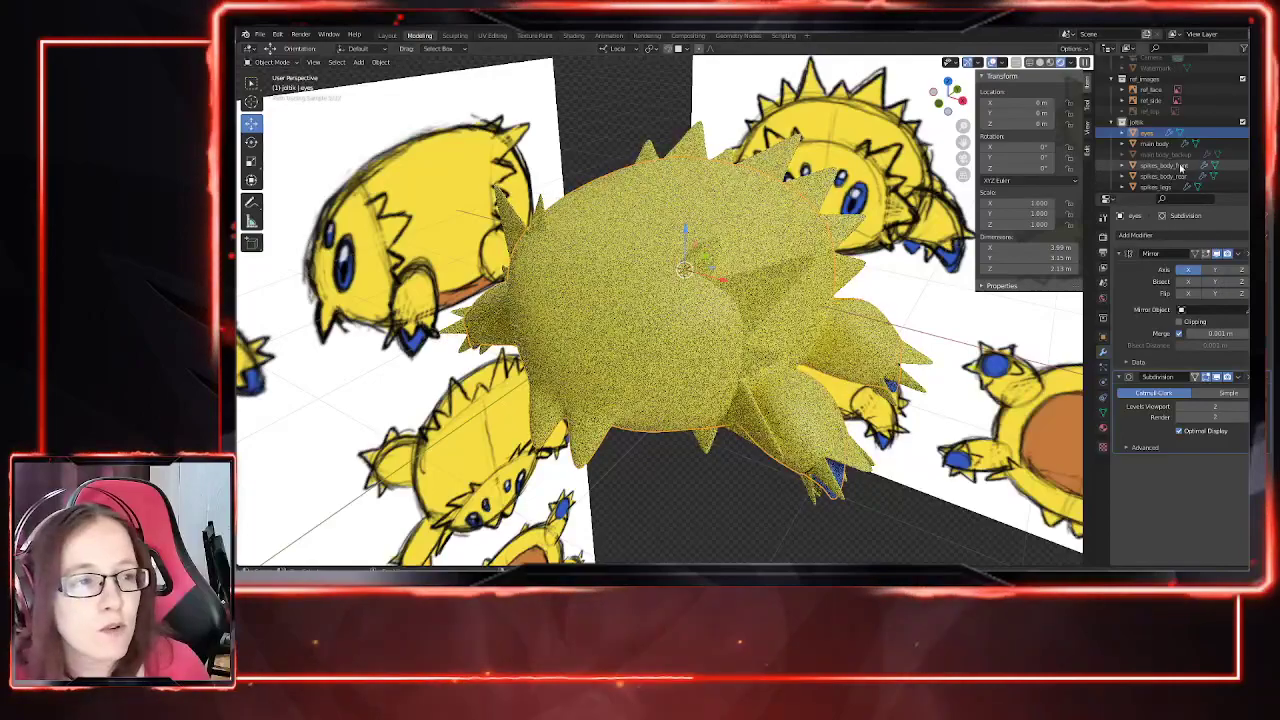
pyautogui.click(1253, 144)
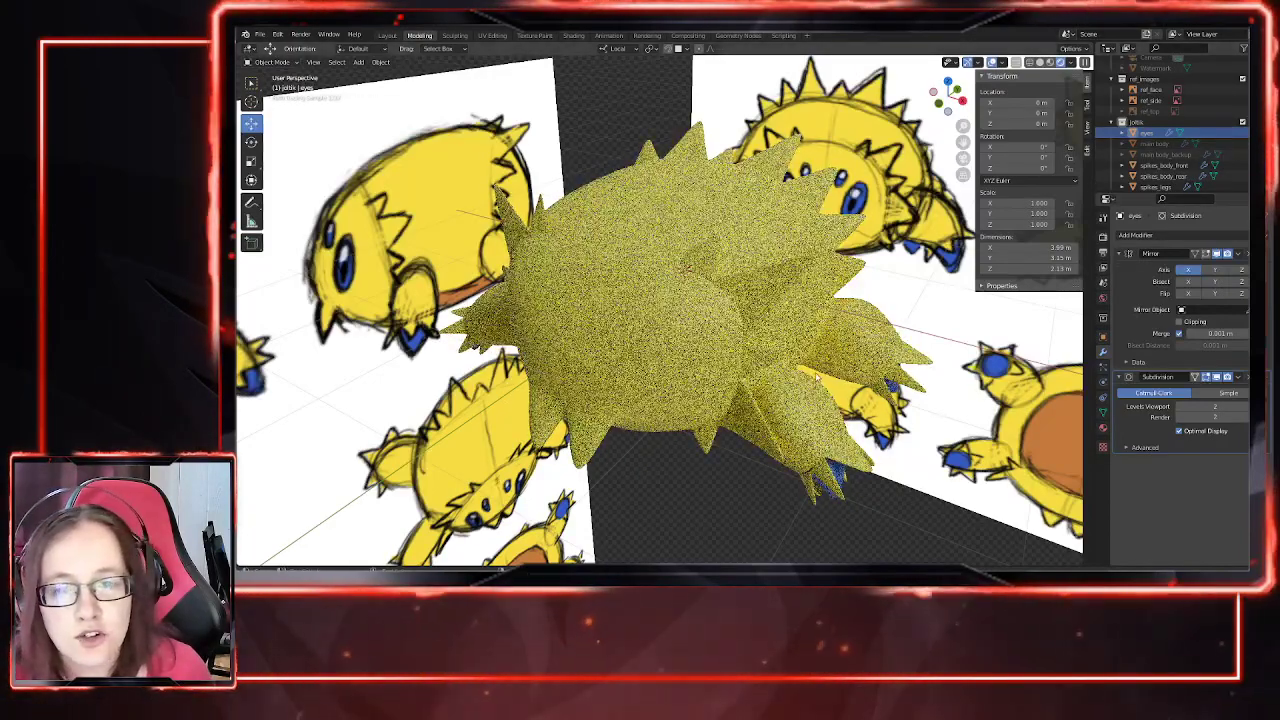
pyautogui.moveTo(660, 310); pyautogui.dragTo(690, 308, button='middle')
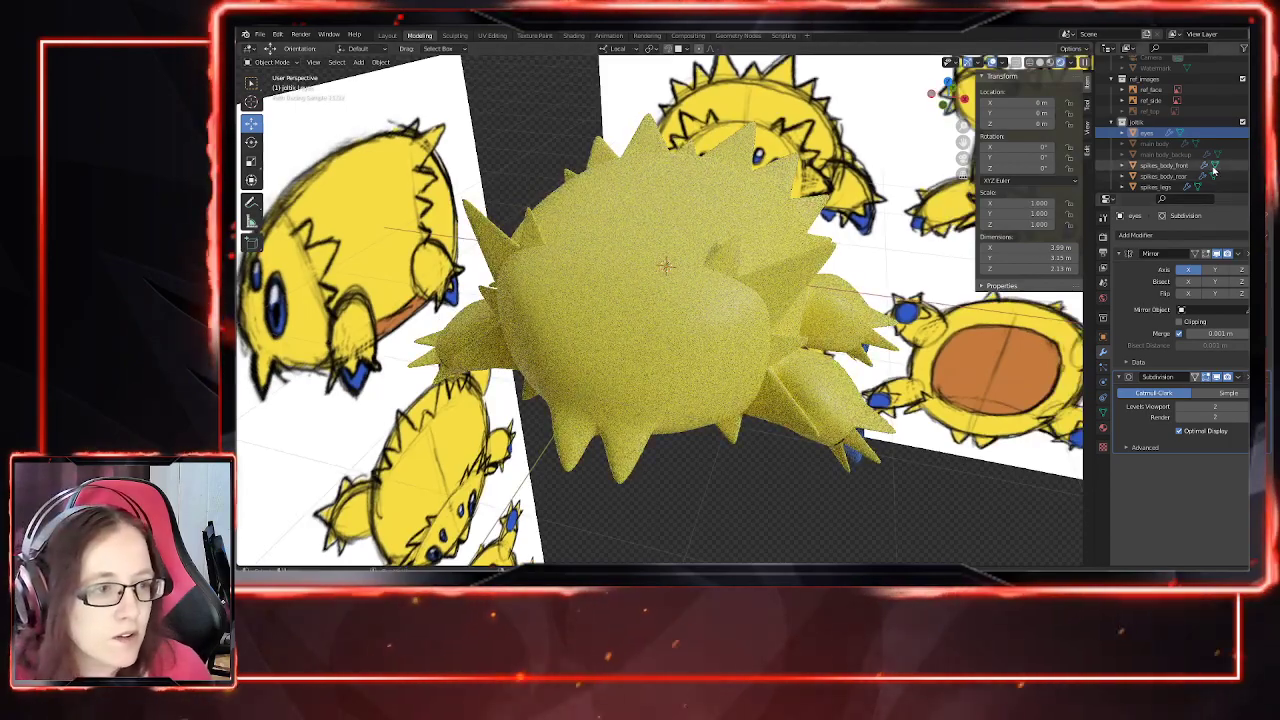
pyautogui.moveTo(700, 390); pyautogui.dragTo(710, 456, button='middle')
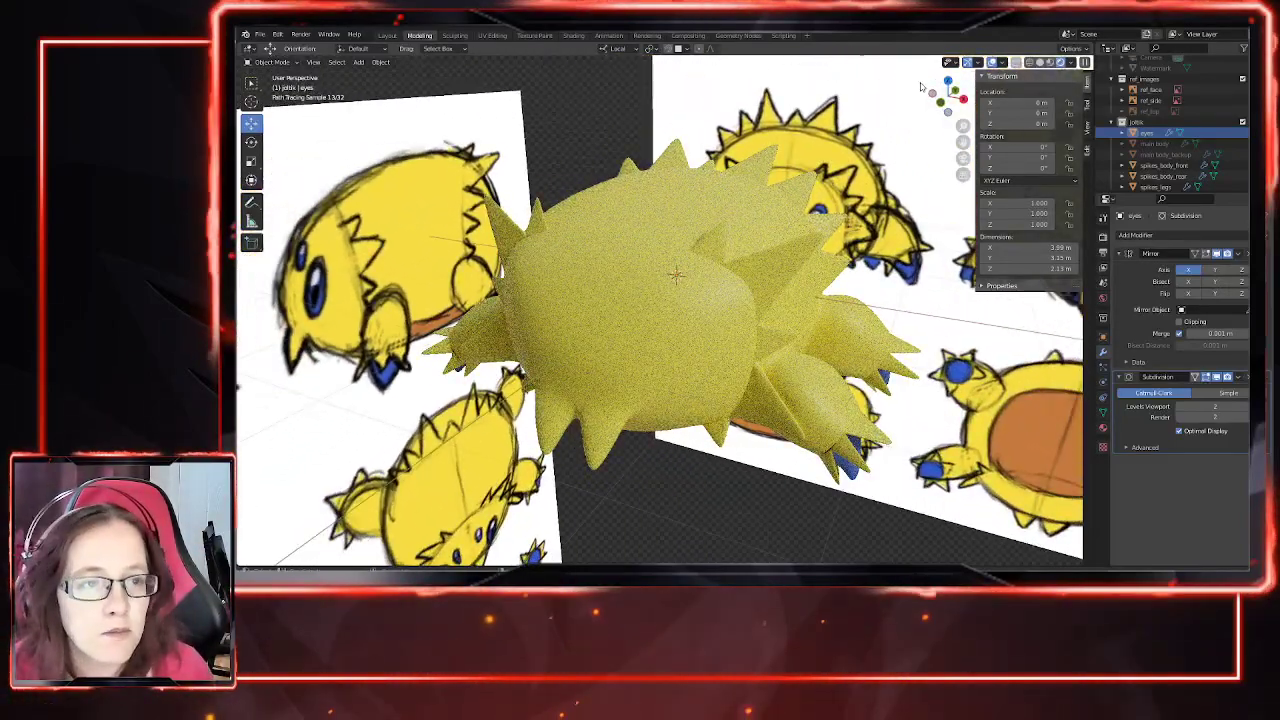
pyautogui.click(1040, 63)
pyautogui.moveTo(760, 440)
pyautogui.mouseDown(button='middle')
pyautogui.moveTo(793, 452)
pyautogui.moveTo(674, 427)
pyautogui.moveTo(785, 371)
pyautogui.moveTo(762, 377)
pyautogui.moveTo(725, 350)
pyautogui.mouseUp(button='middle')
pyautogui.moveTo(1254, 165); pyautogui.dragTo(1254, 187)
pyautogui.moveTo(834, 384); pyautogui.dragTo(729, 356, button='middle')
pyautogui.moveTo(815, 403); pyautogui.dragTo(725, 460, button='middle')
pyautogui.scroll(-3, 816, 432)
# Step: Delete all faces of the eyes mesh behind the front of the face, selecting through the mesh in the right orthographic view
pyautogui.press('Tab')
pyautogui.scroll(1, 785, 413)
pyautogui.hotkey('alt', 'a')
pyautogui.press('KP_3')
pyautogui.press('KP_3')
pyautogui.click(1029, 62)
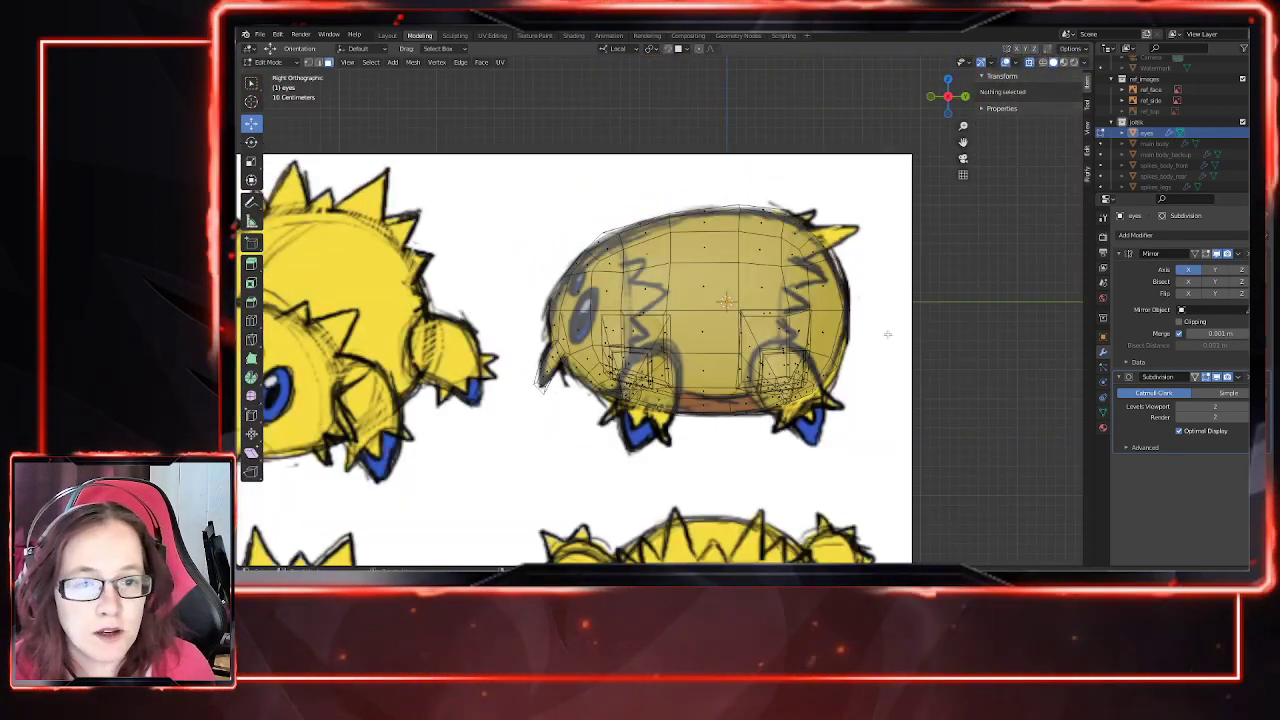
pyautogui.moveTo(893, 190); pyautogui.dragTo(599, 490)
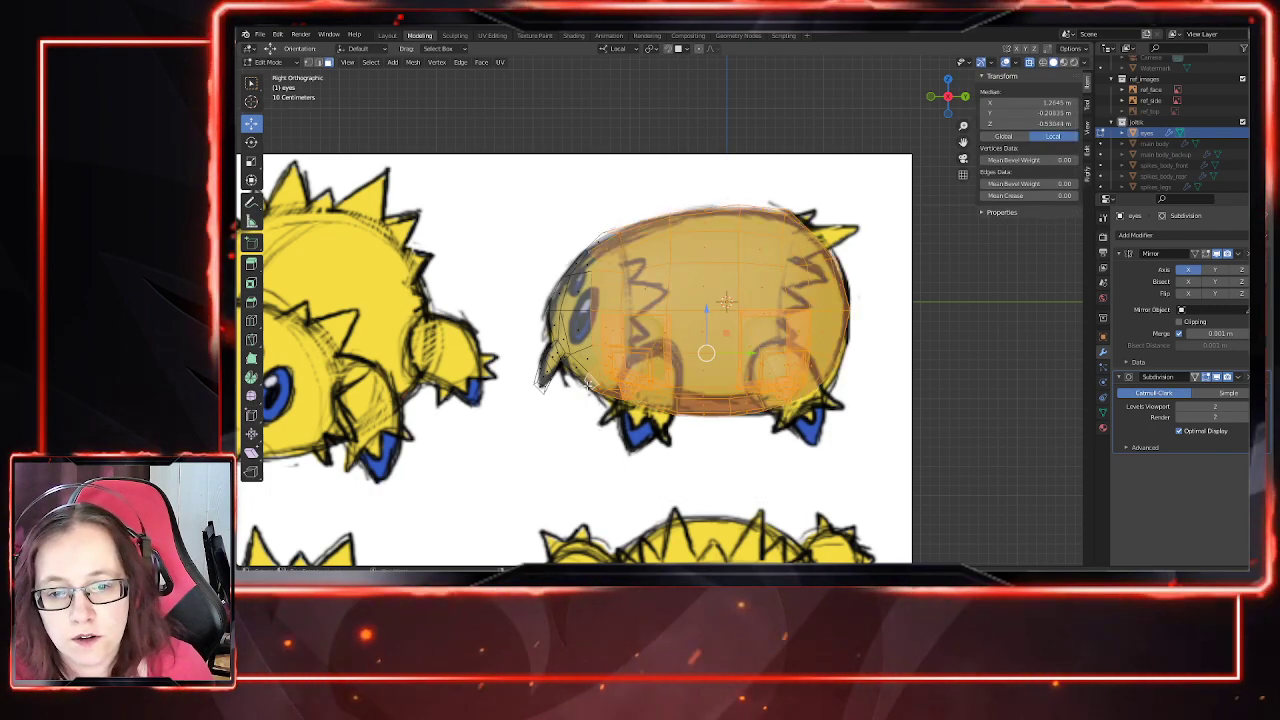
pyautogui.moveTo(589, 381); pyautogui.dragTo(619, 372, button='middle')
pyautogui.keyDown('shift'); pyautogui.click(618, 278); pyautogui.keyUp('shift')
pyautogui.moveTo(610, 241); pyautogui.dragTo(737, 390, button='middle')
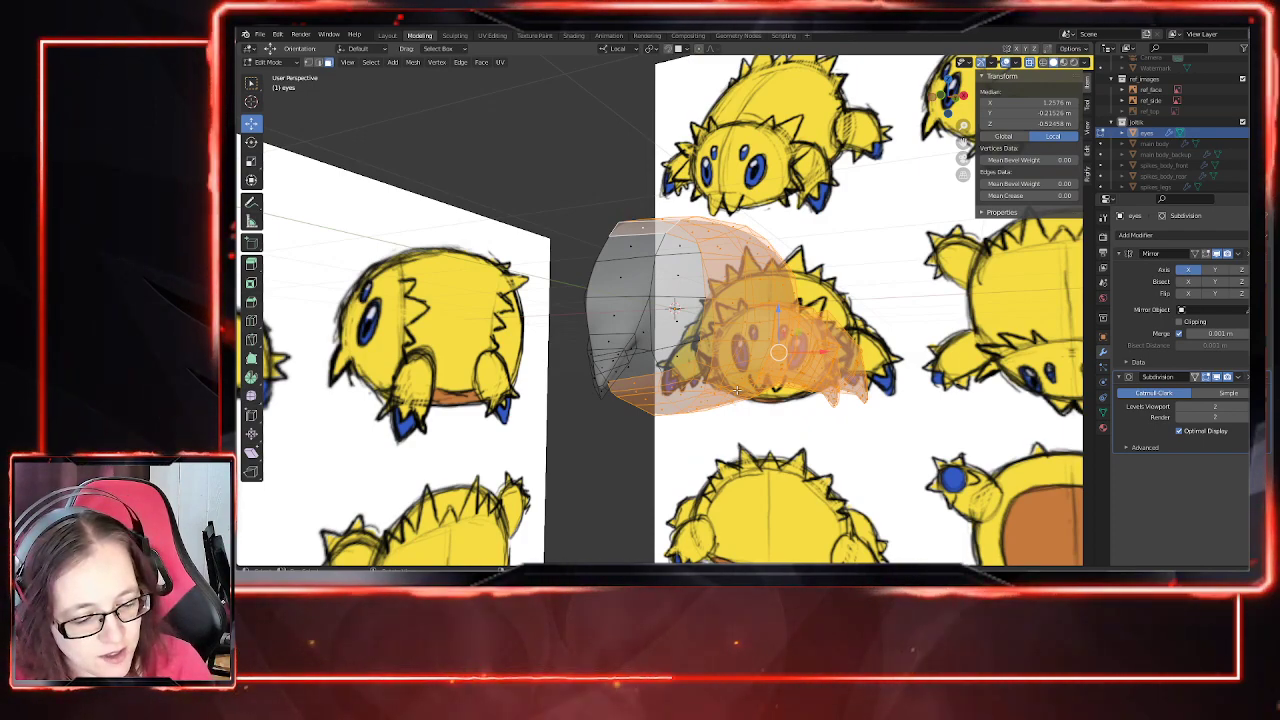
pyautogui.press('x')
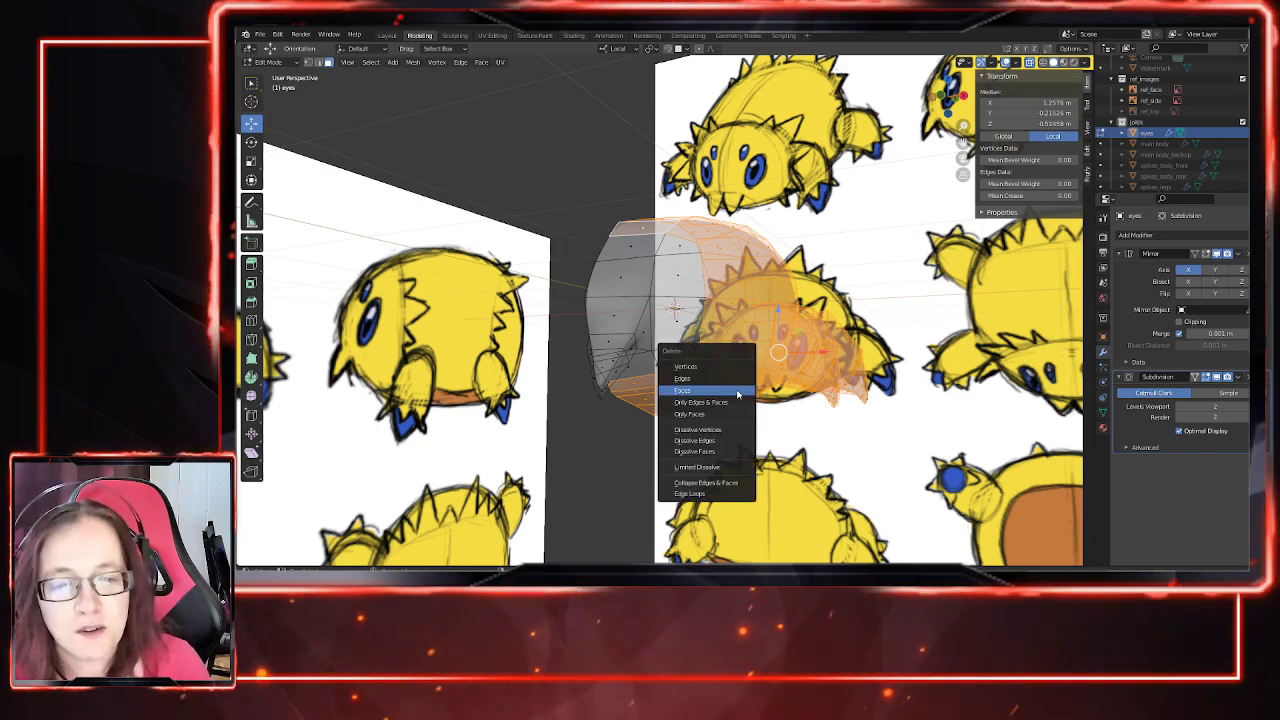
pyautogui.click(738, 393)
pyautogui.moveTo(735, 400); pyautogui.dragTo(584, 438, button='middle')
# Step: Delete the lower faces of the remaining face section, covering the mouth, fangs and big eye area
pyautogui.press('KP_3')
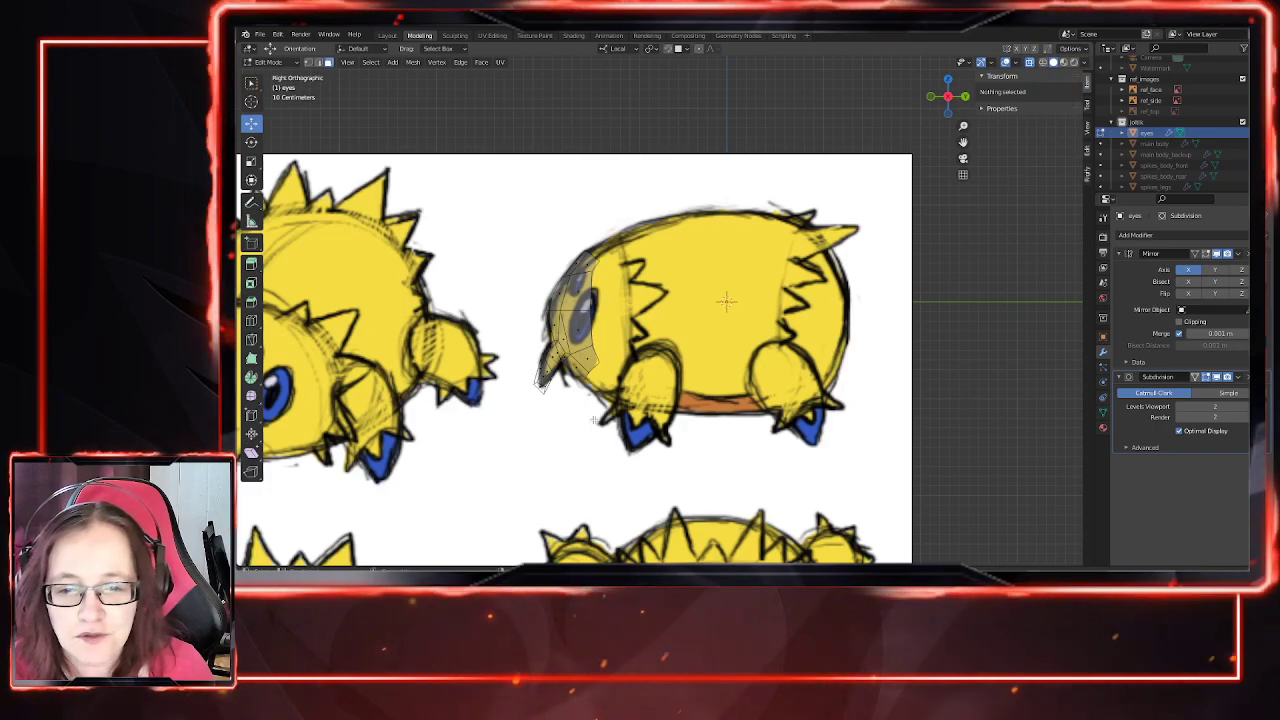
pyautogui.click(588, 384)
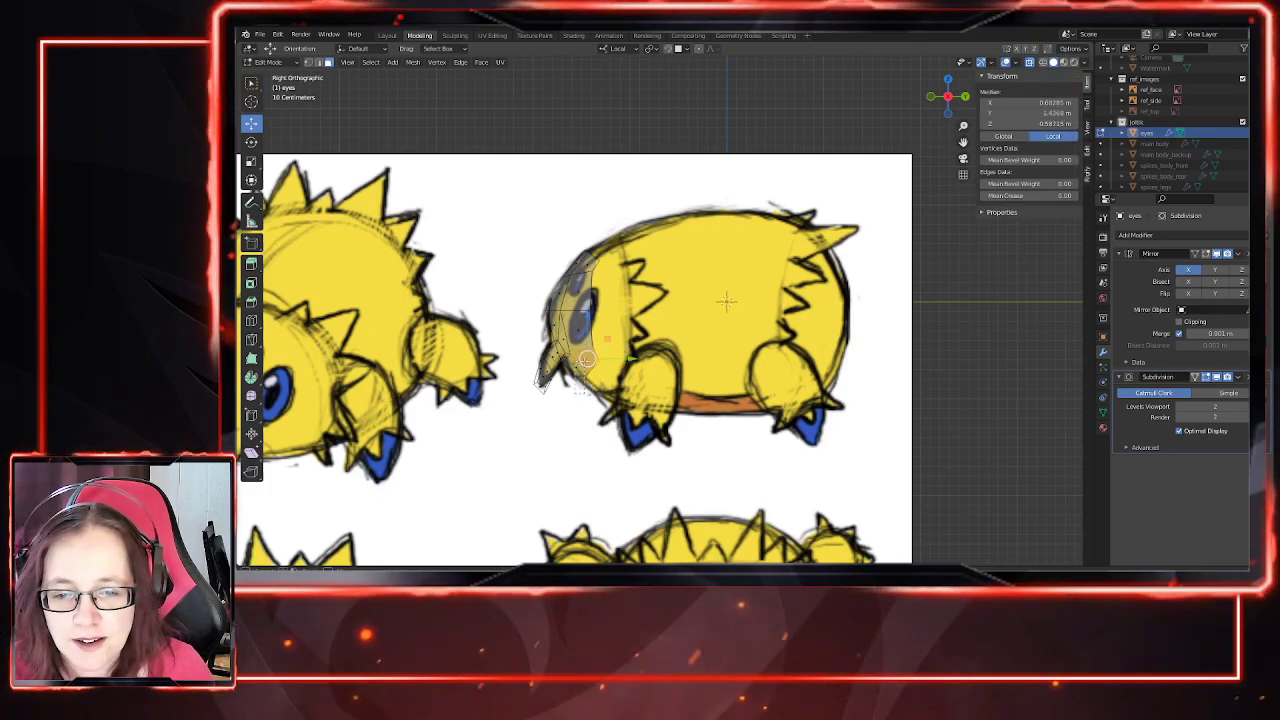
pyautogui.moveTo(726, 300); pyautogui.dragTo(616, 436, button='middle')
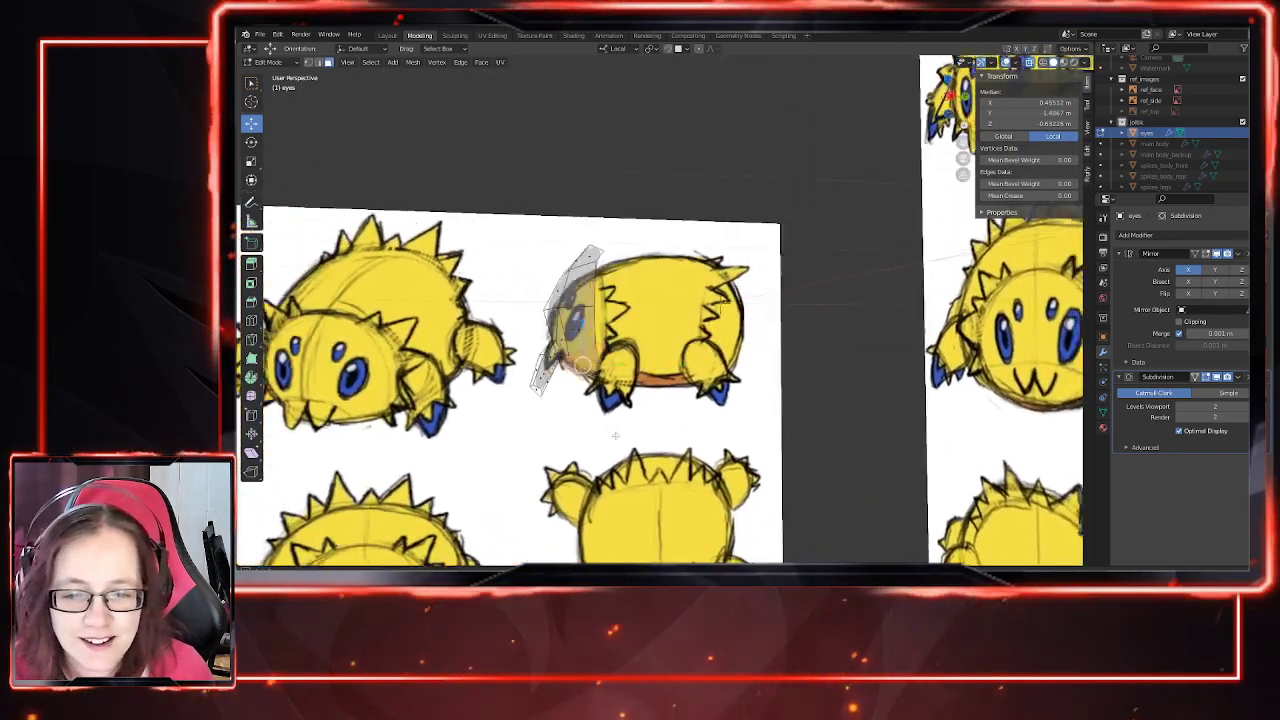
pyautogui.press('KP_3')
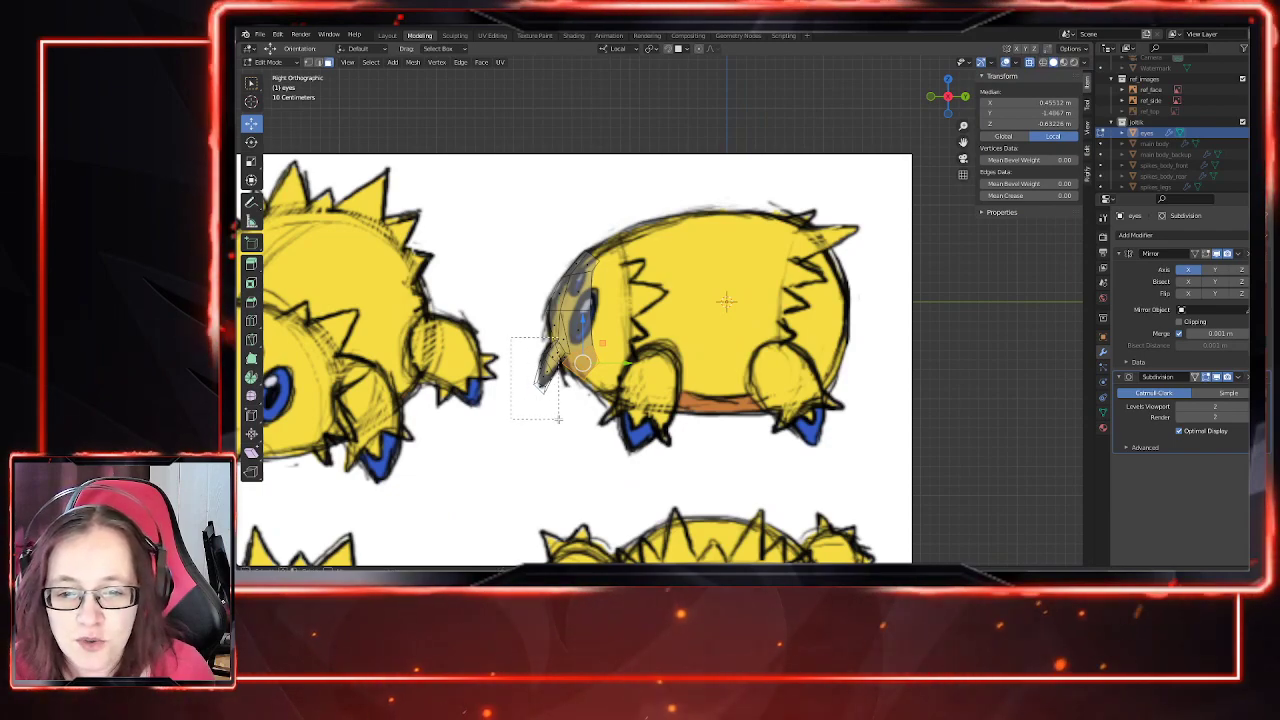
pyautogui.moveTo(558, 418); pyautogui.dragTo(562, 415)
pyautogui.keyDown('shift'); pyautogui.click(585, 358); pyautogui.keyUp('shift')
pyautogui.moveTo(589, 432); pyautogui.dragTo(701, 394, button='middle')
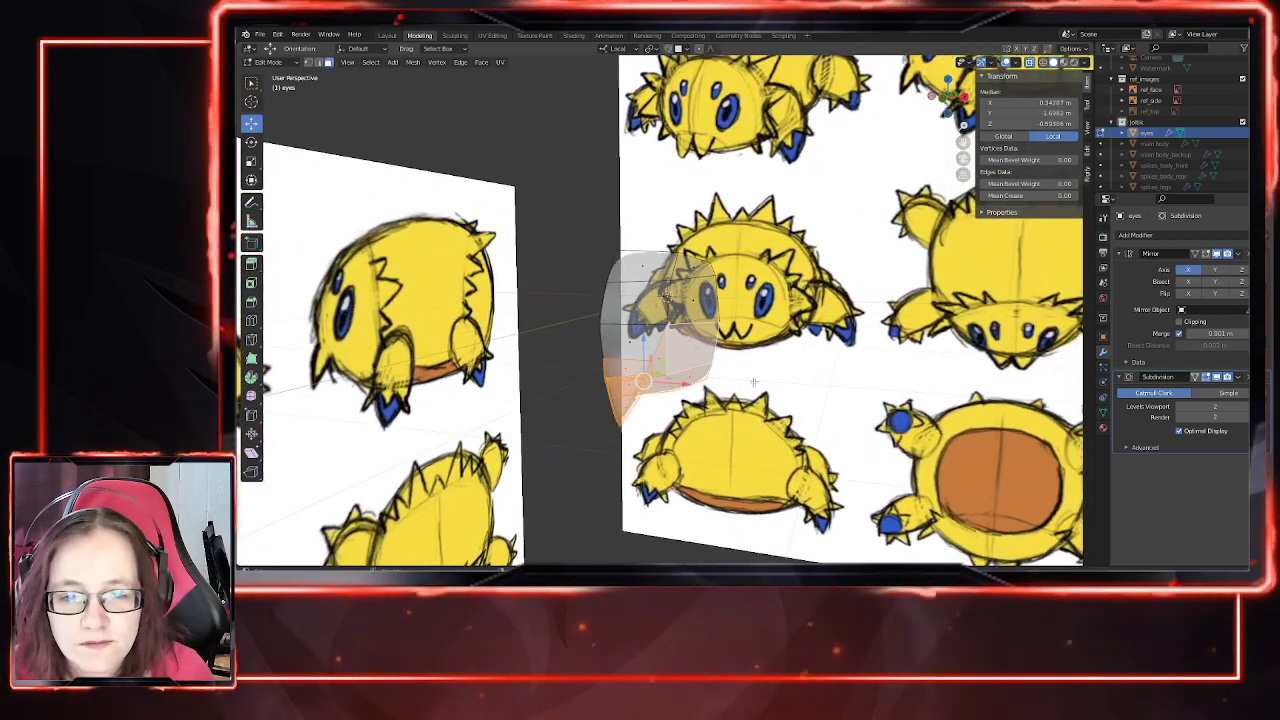
pyautogui.press('KP_1')
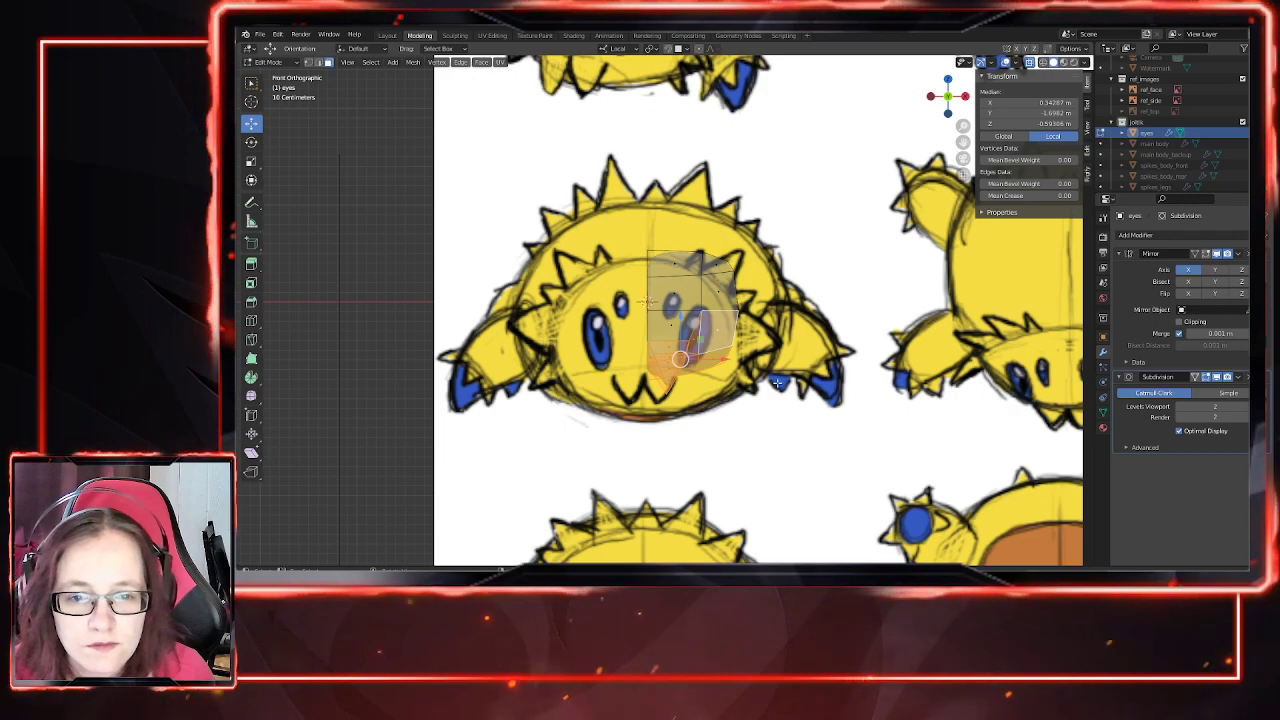
pyautogui.keyDown('shift'); pyautogui.click(699, 340); pyautogui.keyUp('shift')
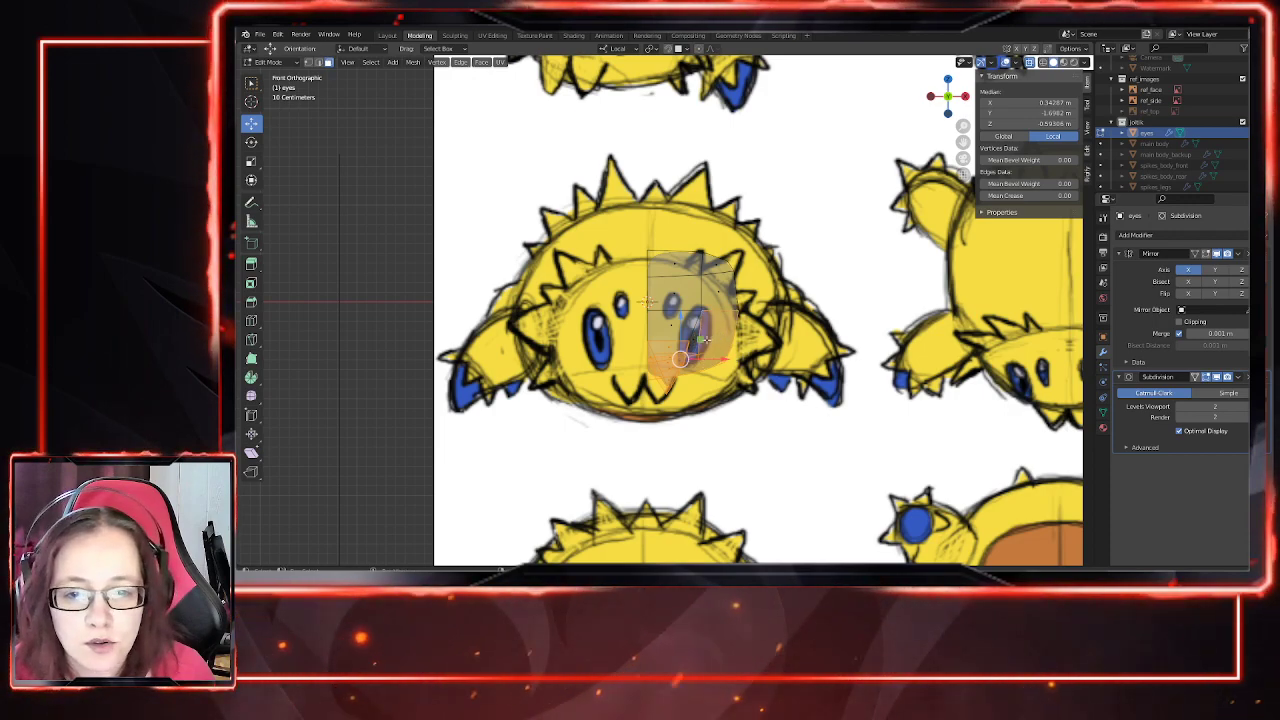
pyautogui.keyDown('shift'); pyautogui.click(712, 337); pyautogui.keyUp('shift')
pyautogui.keyDown('shift'); pyautogui.click(718, 333); pyautogui.keyUp('shift')
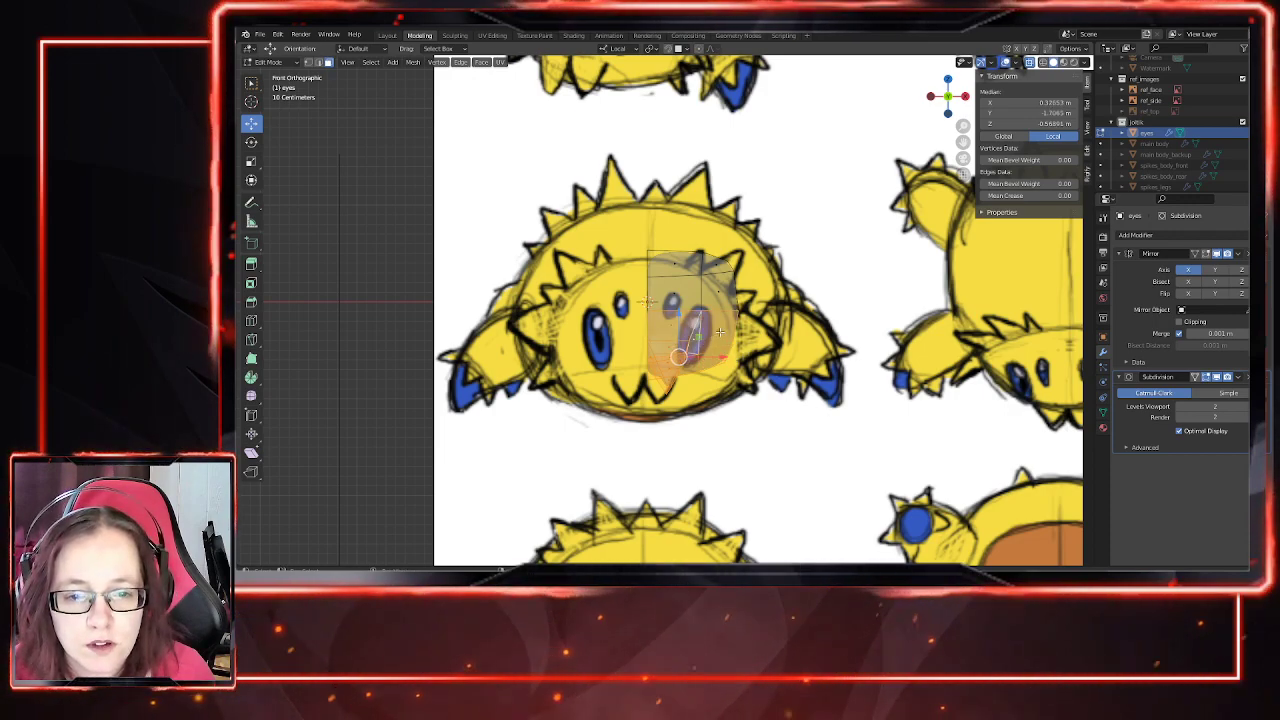
pyautogui.press('x')
pyautogui.click(827, 383)
# Step: Extrude the lower border edges of the eyes mesh about 0.50 m downward in front view to cover the big eye
pyautogui.scroll(2, 780, 413)
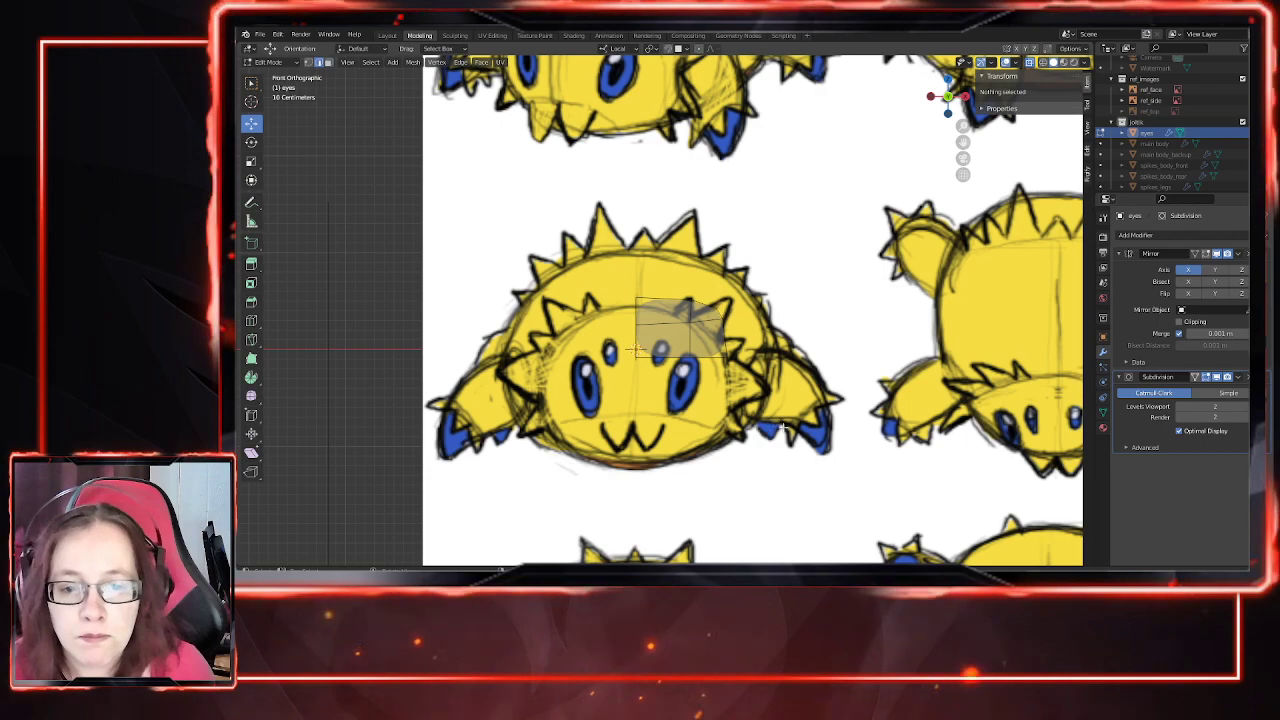
pyautogui.click(683, 357)
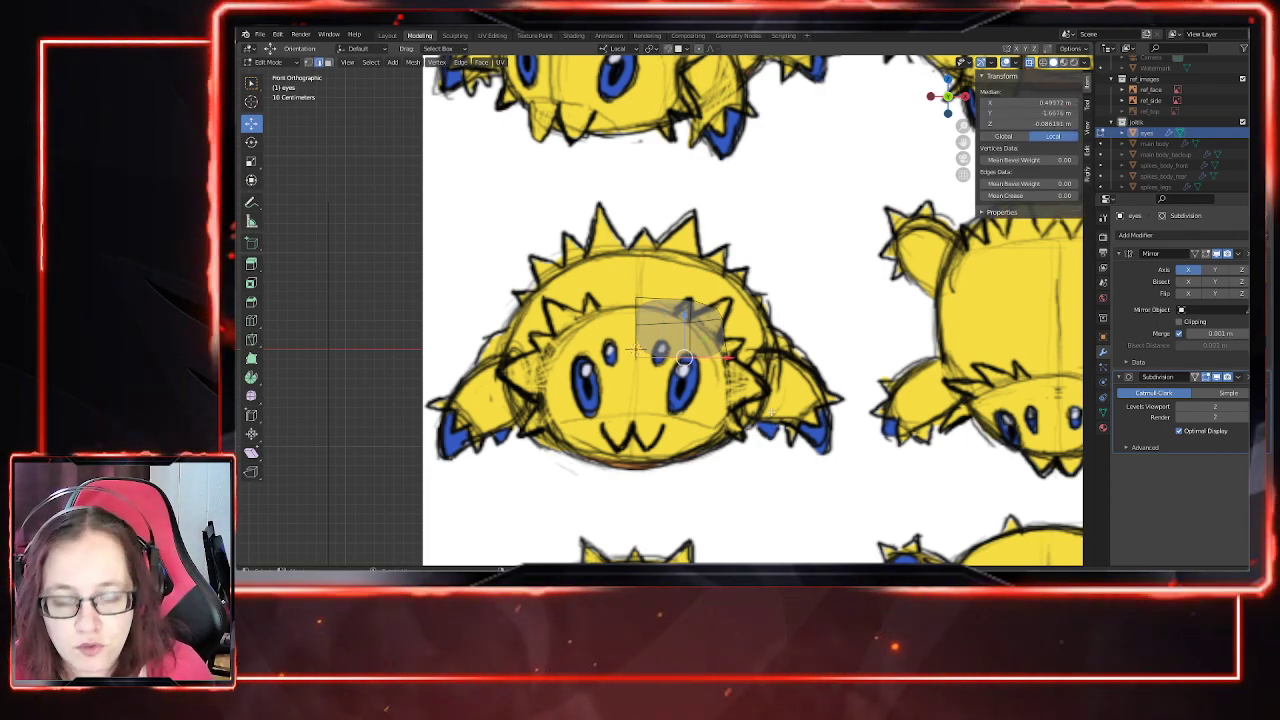
pyautogui.press('g')
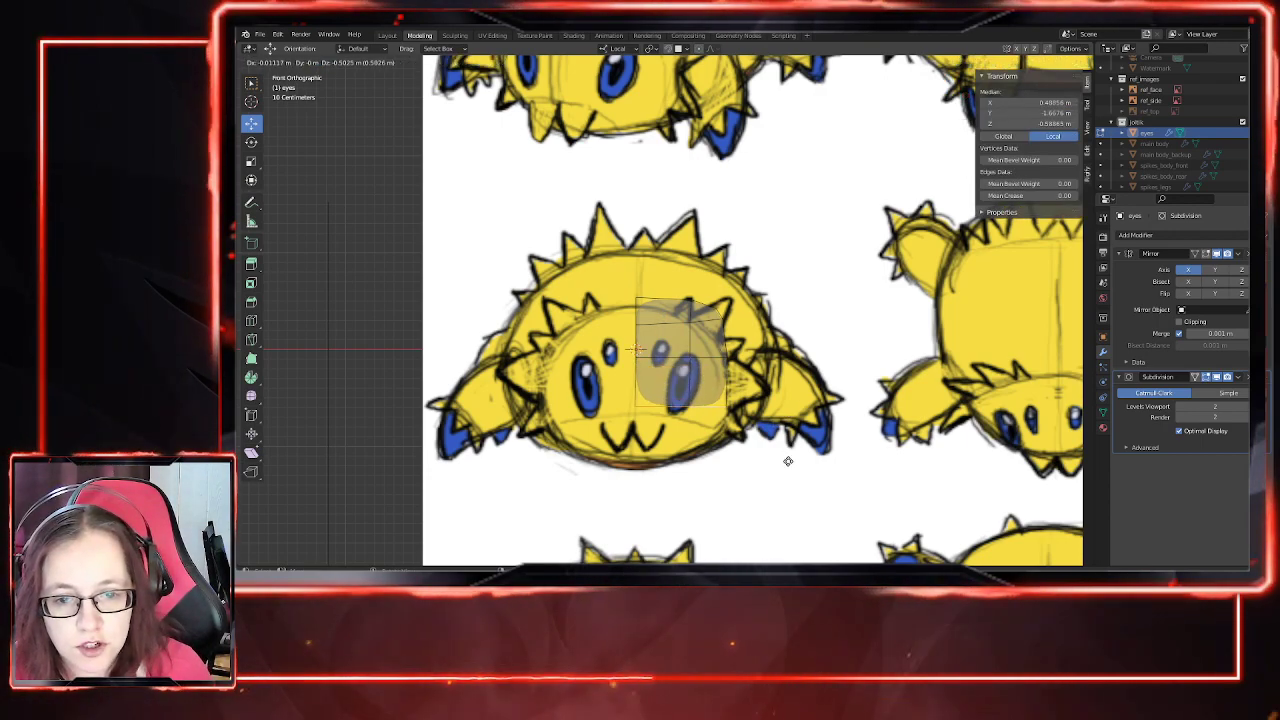
pyautogui.click(788, 461)
pyautogui.moveTo(788, 461); pyautogui.dragTo(820, 443, button='middle')
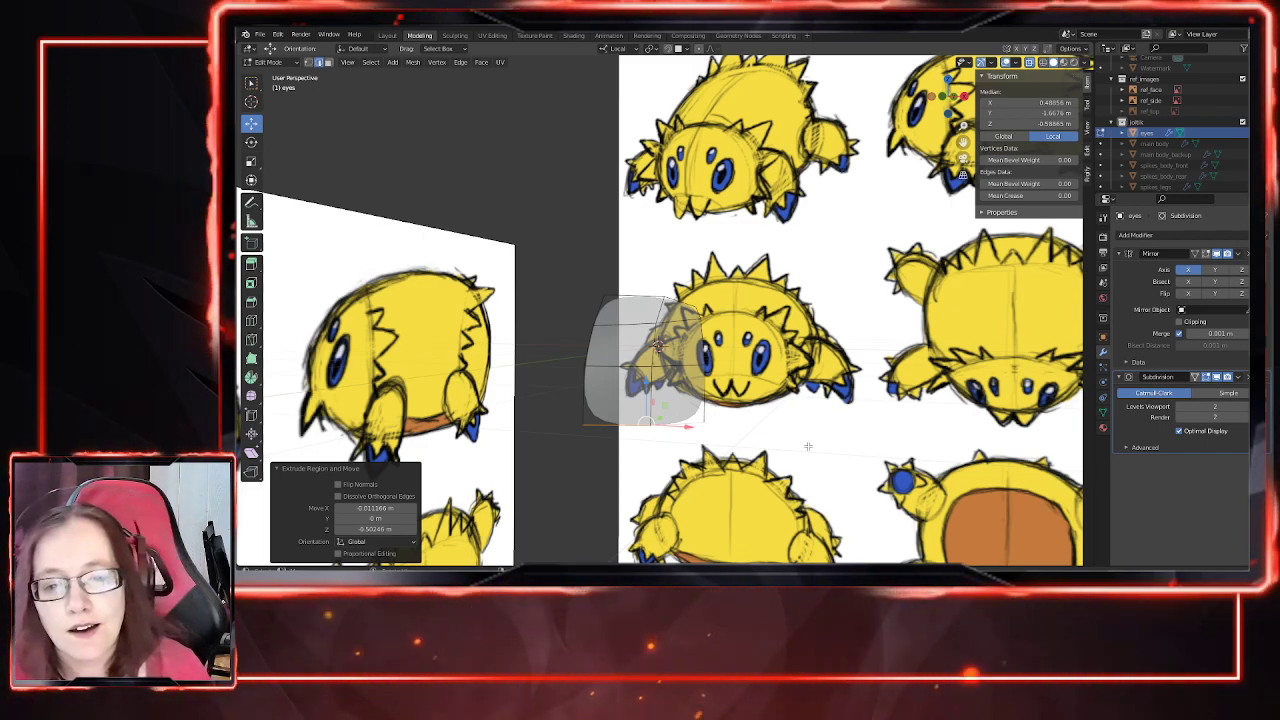
# Step: Move the extruded border edges up about 0.14 m, then down about 0.25 m to just below the big eye in the reference
pyautogui.moveTo(647, 382); pyautogui.dragTo(647, 365)
pyautogui.moveTo(705, 420); pyautogui.dragTo(755, 452, button='middle')
pyautogui.press('KP_1')
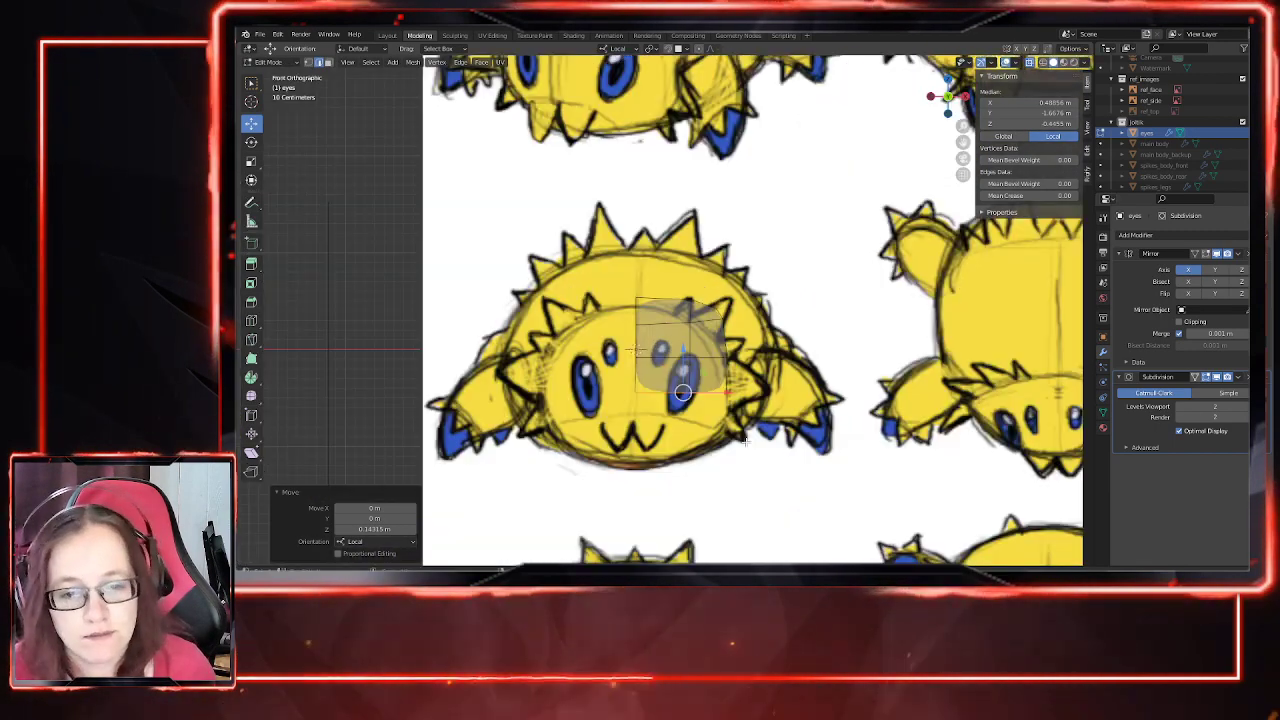
pyautogui.keyDown('shift'); pyautogui.moveTo(712, 379); pyautogui.dragTo(696, 410, button='middle'); pyautogui.keyUp('shift')
pyautogui.moveTo(669, 386); pyautogui.dragTo(671, 410)
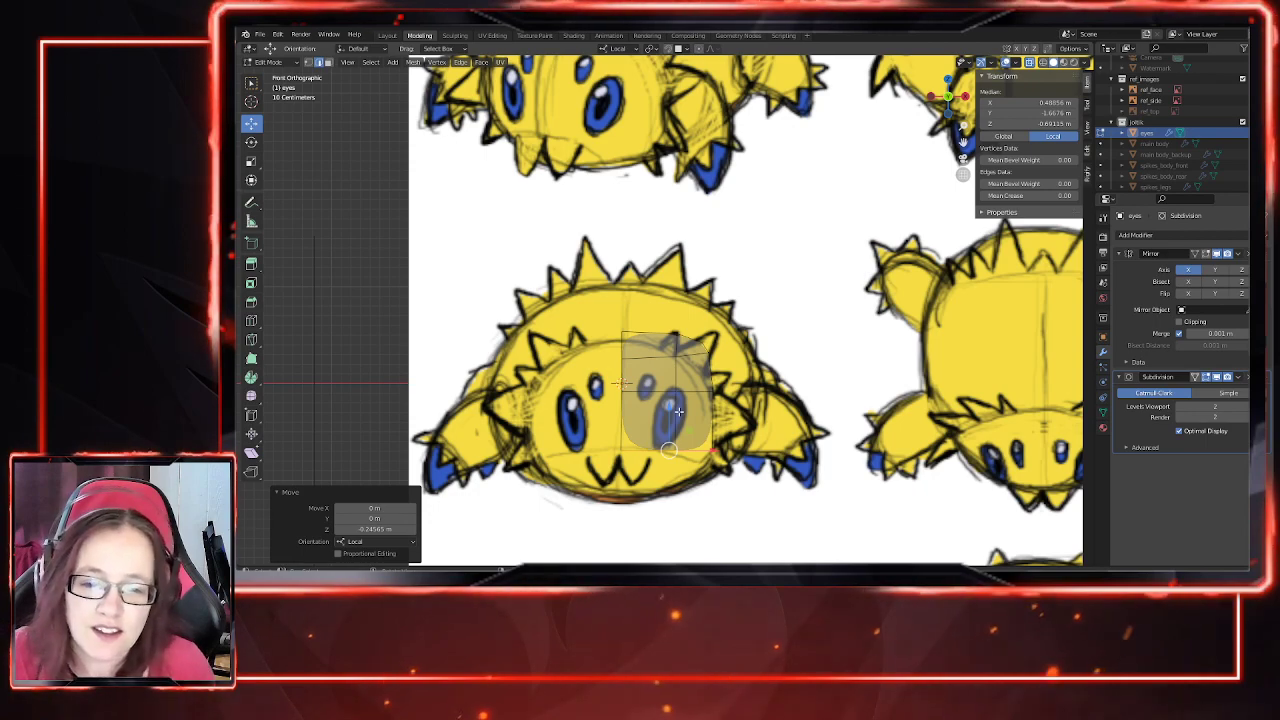
# Step: Delete the middle row of faces from the eyes mesh, between the brow area and the big eye
pyautogui.scroll(2, 720, 486)
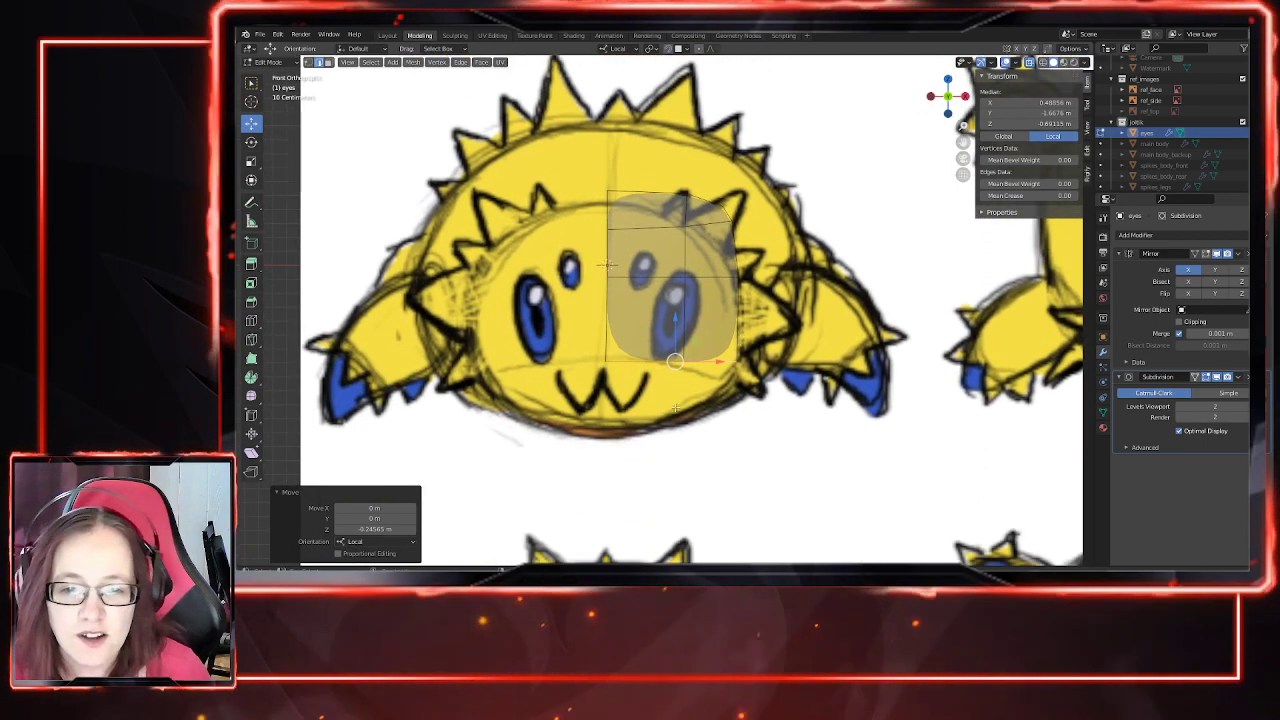
pyautogui.hotkey('alt', 'a')
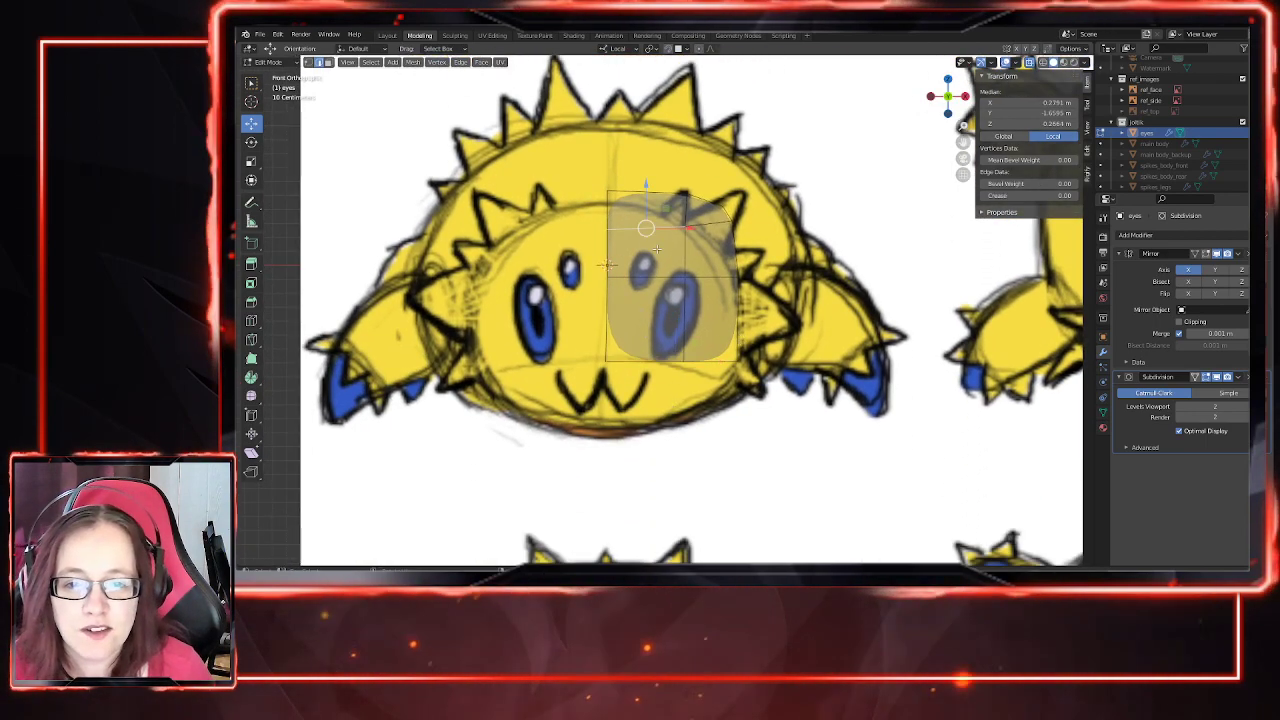
pyautogui.click(655, 256)
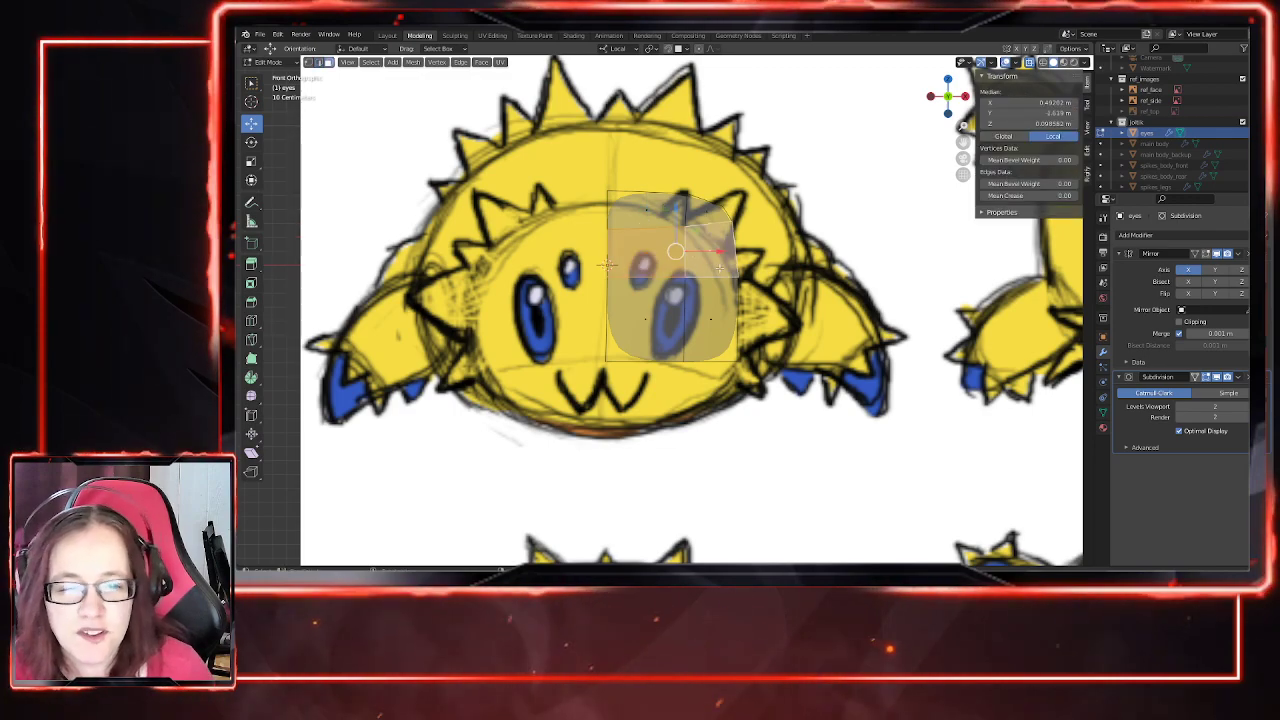
pyautogui.press('x')
pyautogui.click(720, 272)
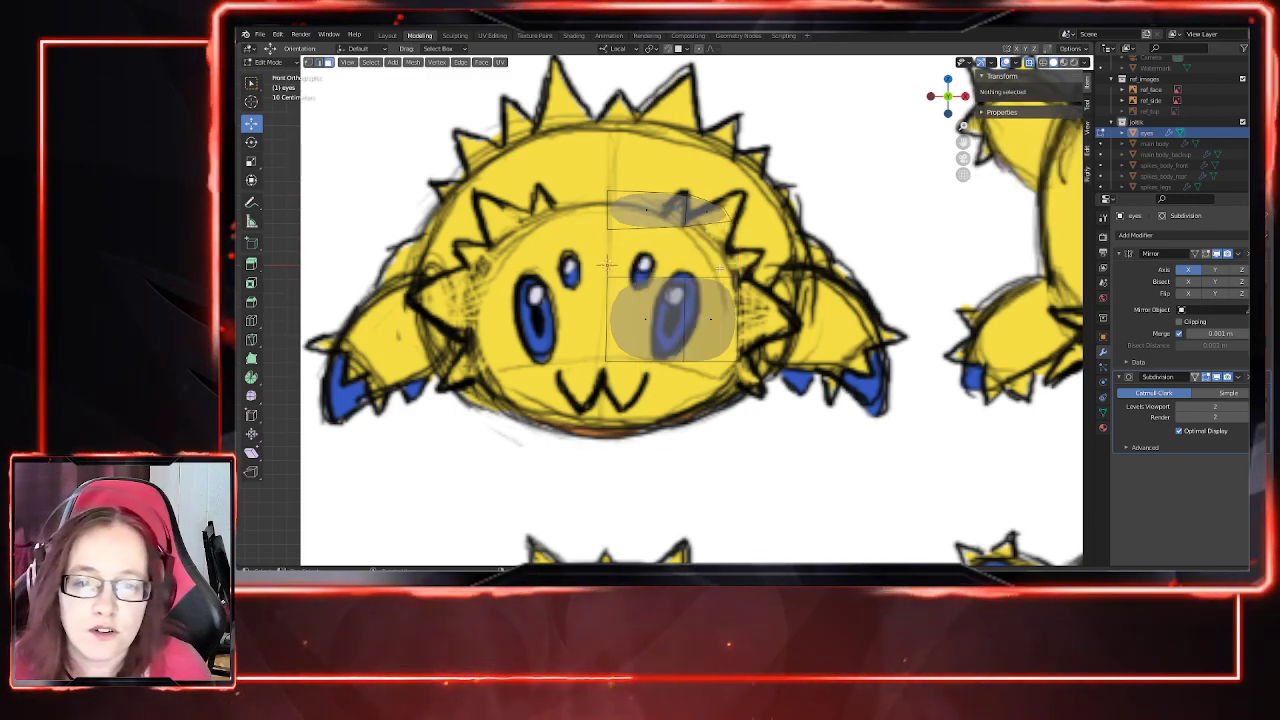
# Step: Delete the outer lower and outer upper faces, keeping one upper and one lower face beside the centre line
pyautogui.click(680, 210)
pyautogui.press('x')
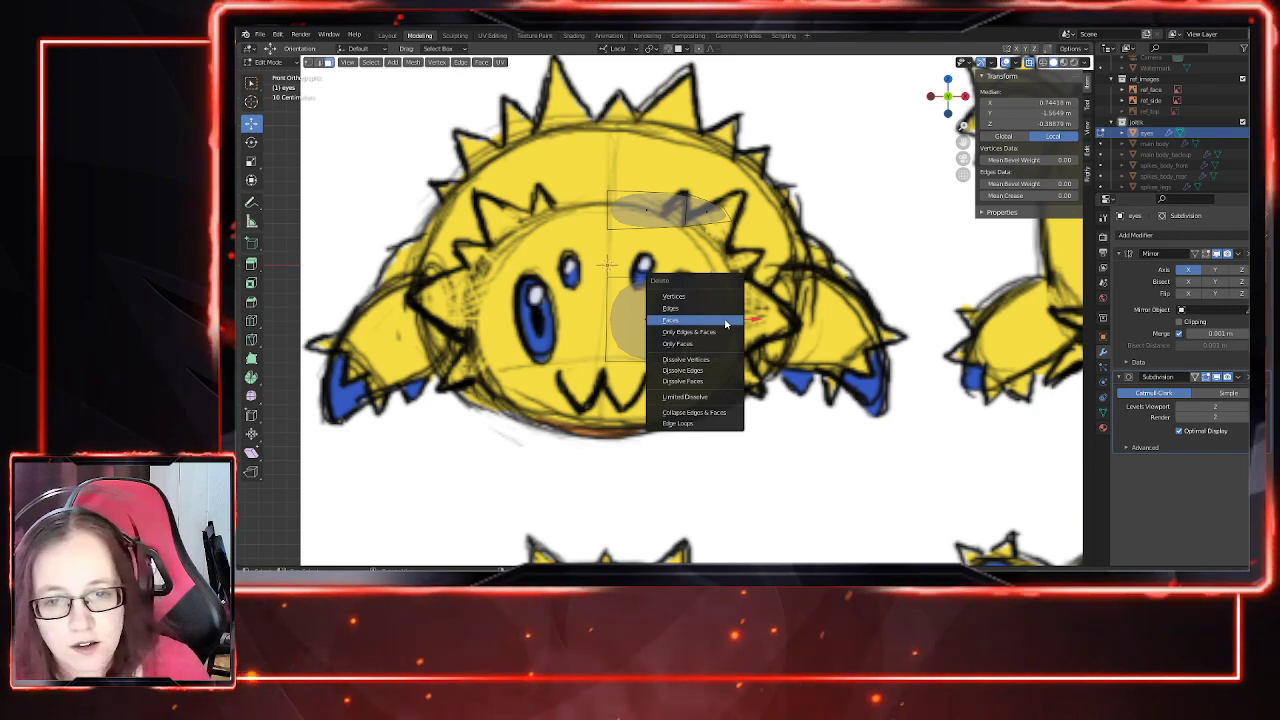
pyautogui.click(726, 323)
pyautogui.click(700, 210)
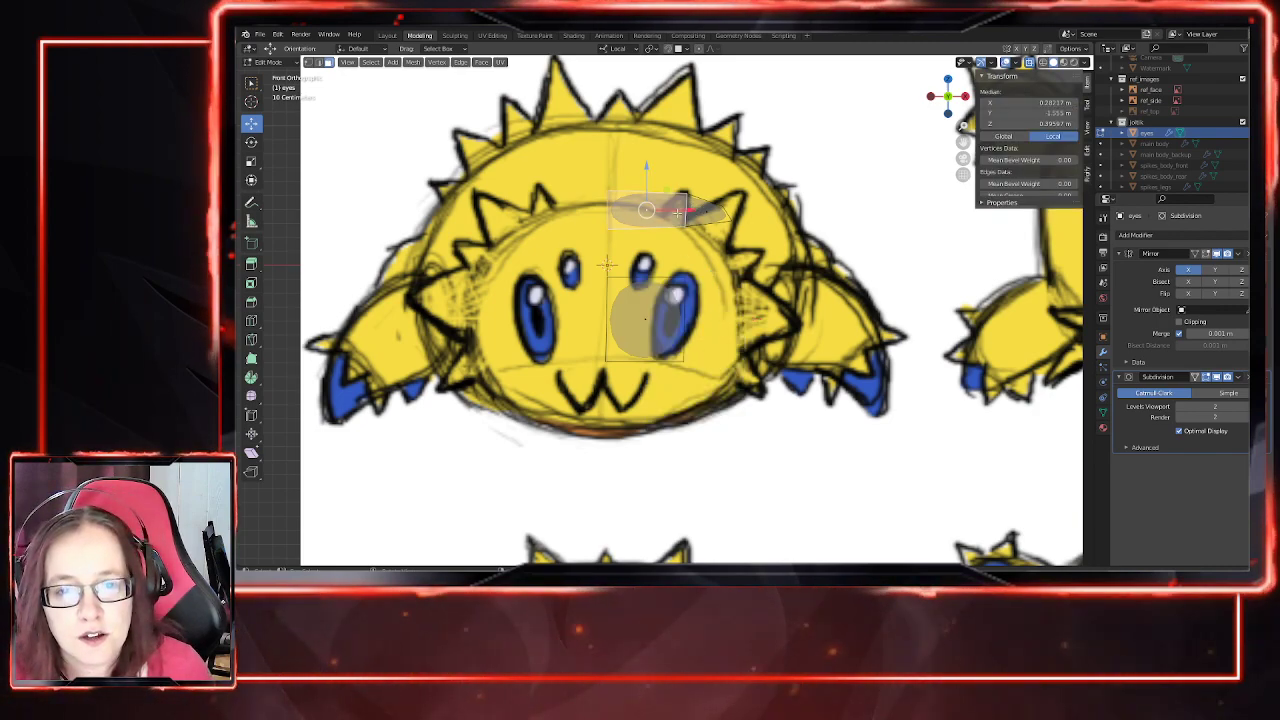
pyautogui.press('x')
pyautogui.click(712, 272)
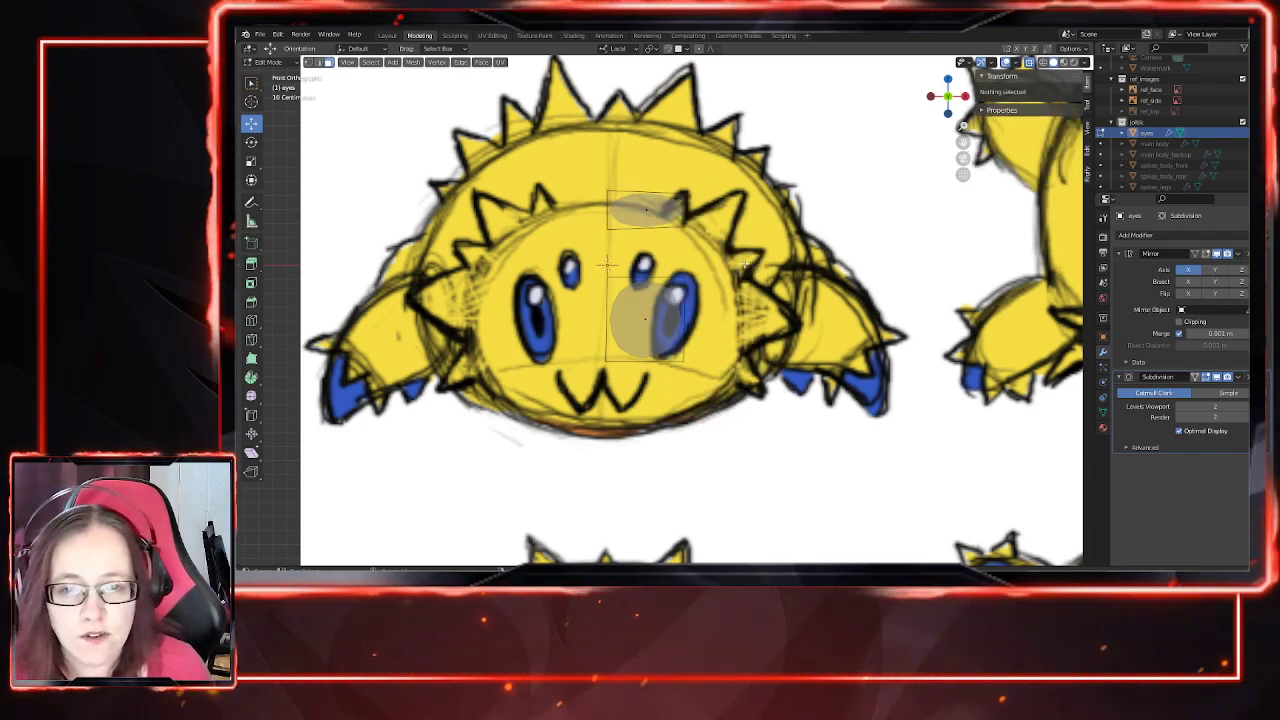
# Step: Move the lower face's vertices in front view so it forms a slanted quad around the big eye in the reference
pyautogui.moveTo(711, 351); pyautogui.dragTo(635, 368, button='middle')
pyautogui.press('KP_1')
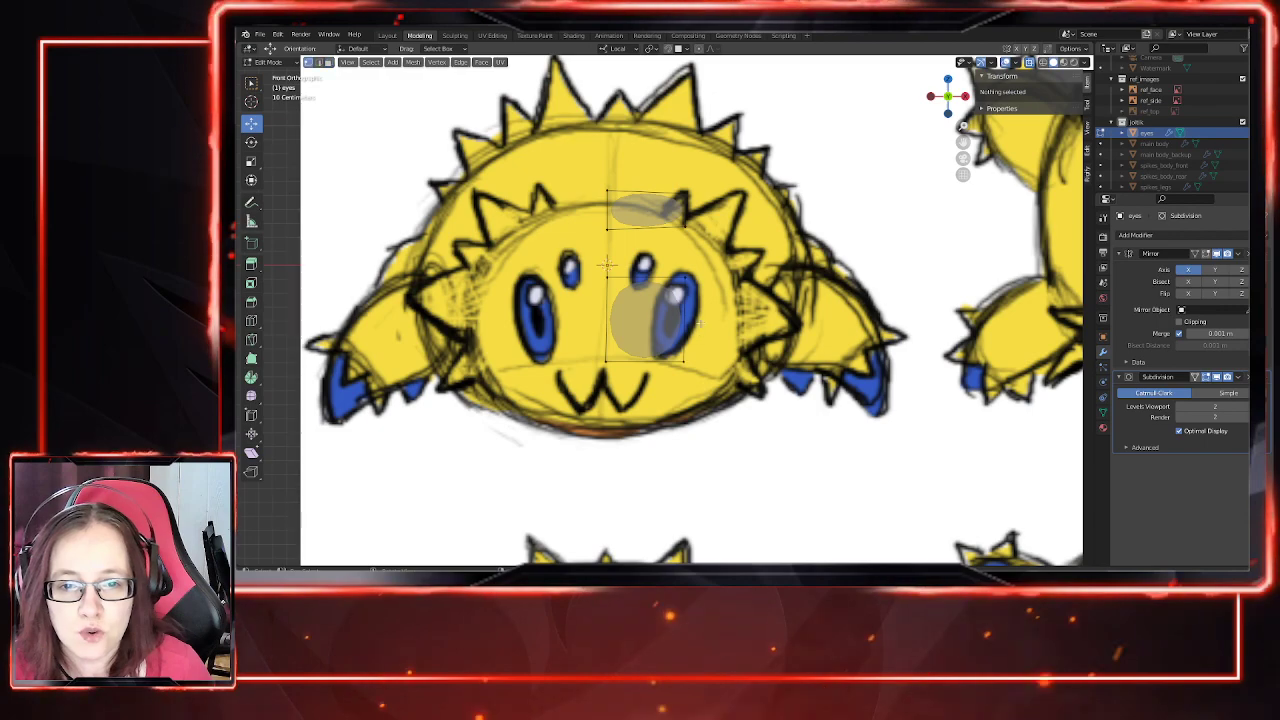
pyautogui.click(607, 320)
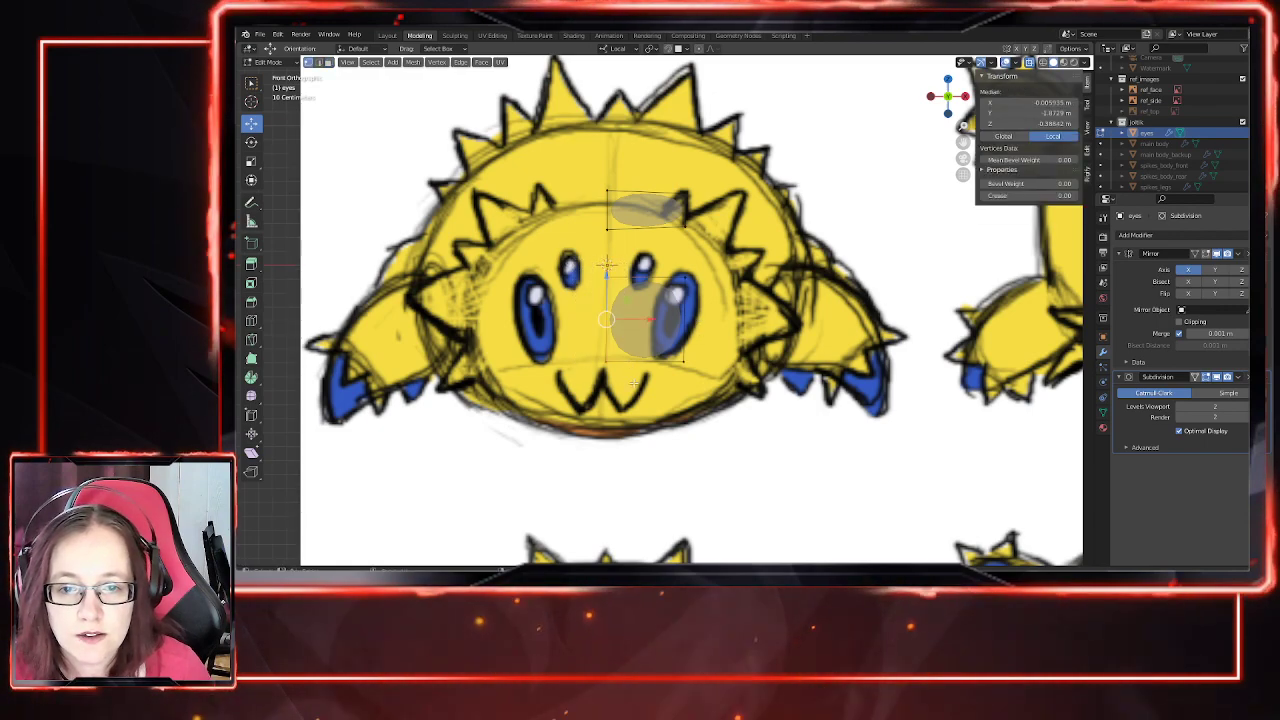
pyautogui.moveTo(651, 318); pyautogui.dragTo(664, 376)
pyautogui.moveTo(712, 321); pyautogui.dragTo(714, 321)
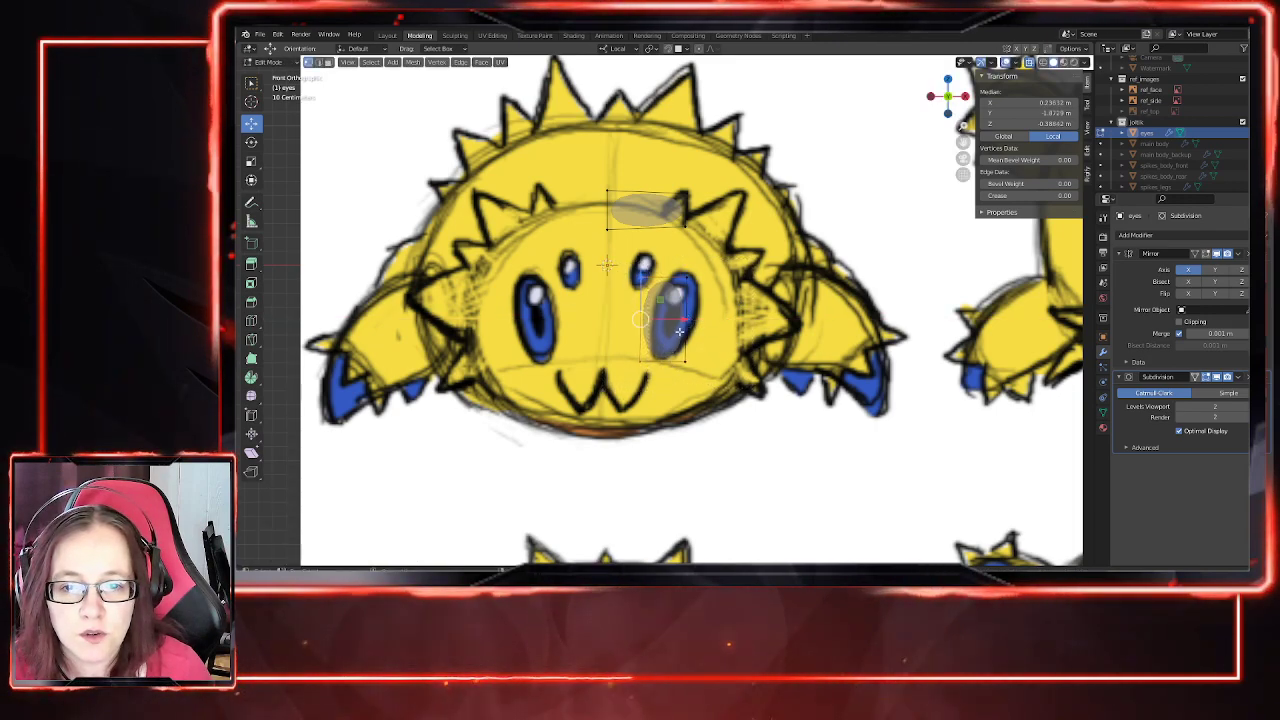
pyautogui.hotkey('ctrl', 'z')
pyautogui.moveTo(631, 264); pyautogui.dragTo(705, 249)
pyautogui.press('g')
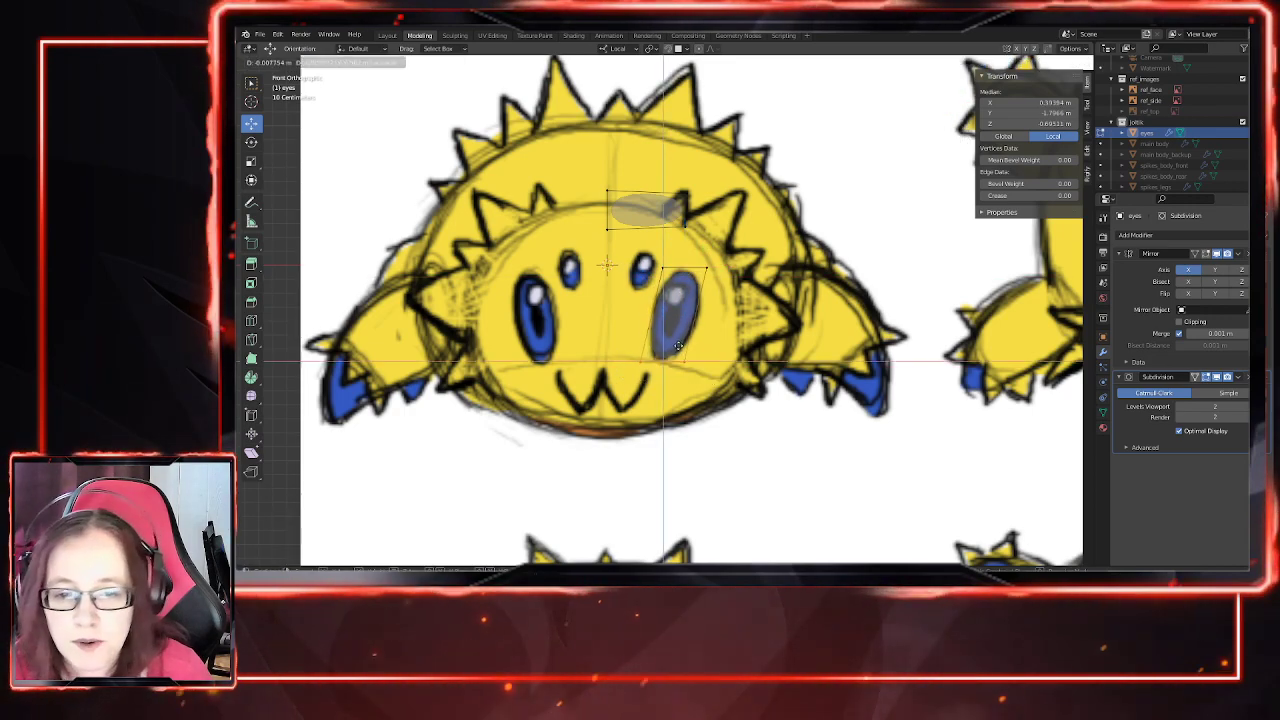
pyautogui.click(680, 346)
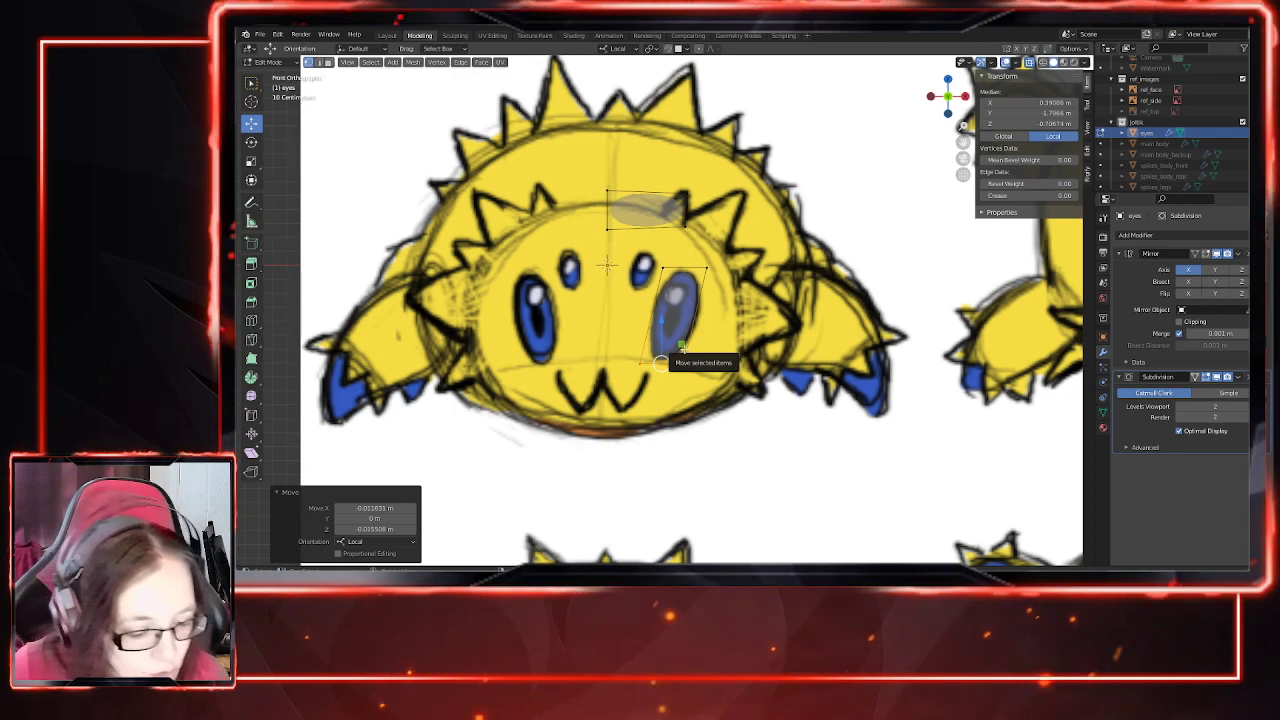
pyautogui.moveTo(713, 284); pyautogui.dragTo(716, 267)
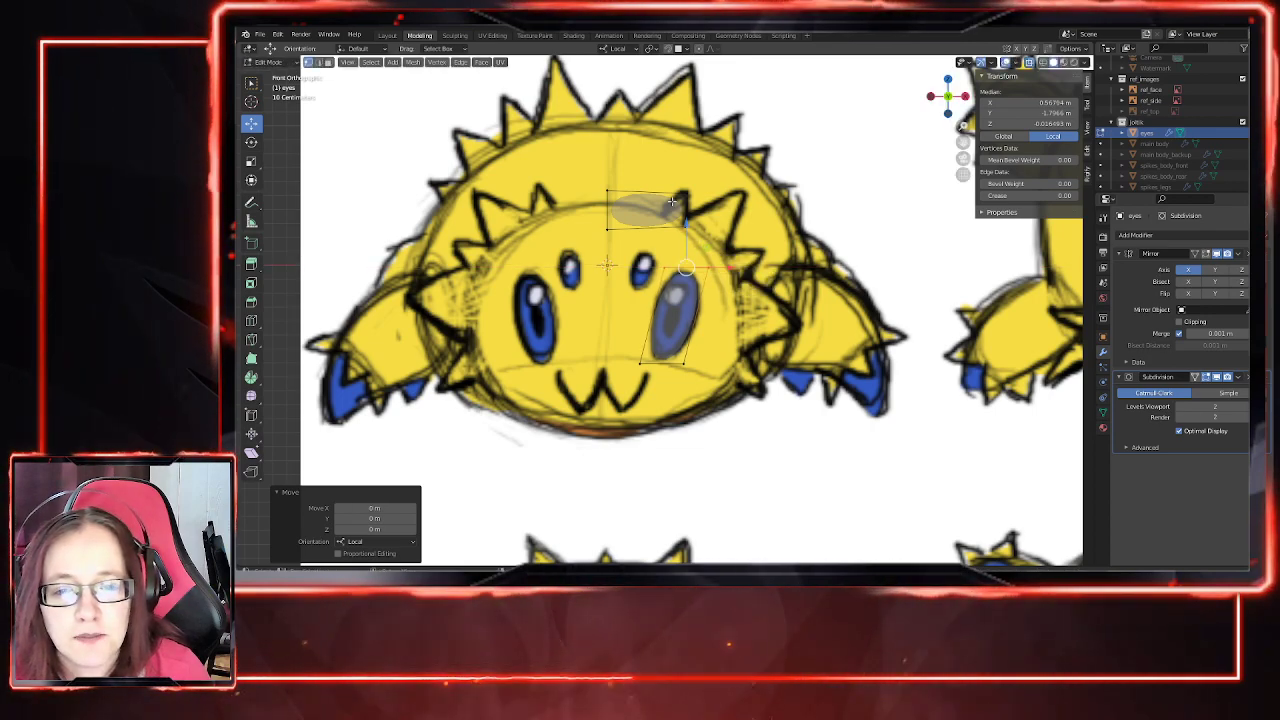
# Step: Move the upper face down onto the small eye and bring its inner edge in to match the eye's width
pyautogui.moveTo(577, 165); pyautogui.dragTo(708, 240)
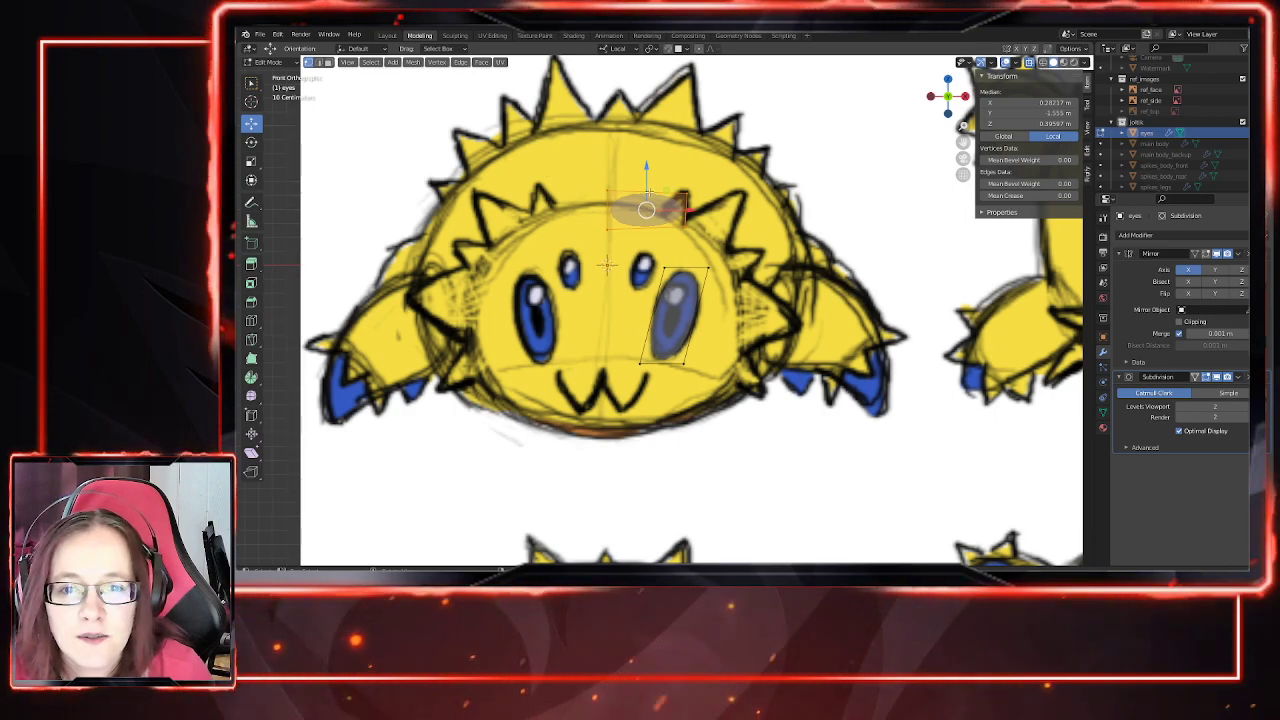
pyautogui.moveTo(646, 210); pyautogui.dragTo(645, 240)
pyautogui.moveTo(565, 191); pyautogui.dragTo(624, 293)
pyautogui.moveTo(627, 218); pyautogui.dragTo(655, 266)
pyautogui.hotkey('ctrl', 'z')
pyautogui.moveTo(655, 222); pyautogui.dragTo(667, 254)
pyautogui.click(667, 254)
# Step: Adjust the top edge and both lower corner vertices of the small eye face to follow the tilted eye outline
pyautogui.scroll(3, 640, 258)
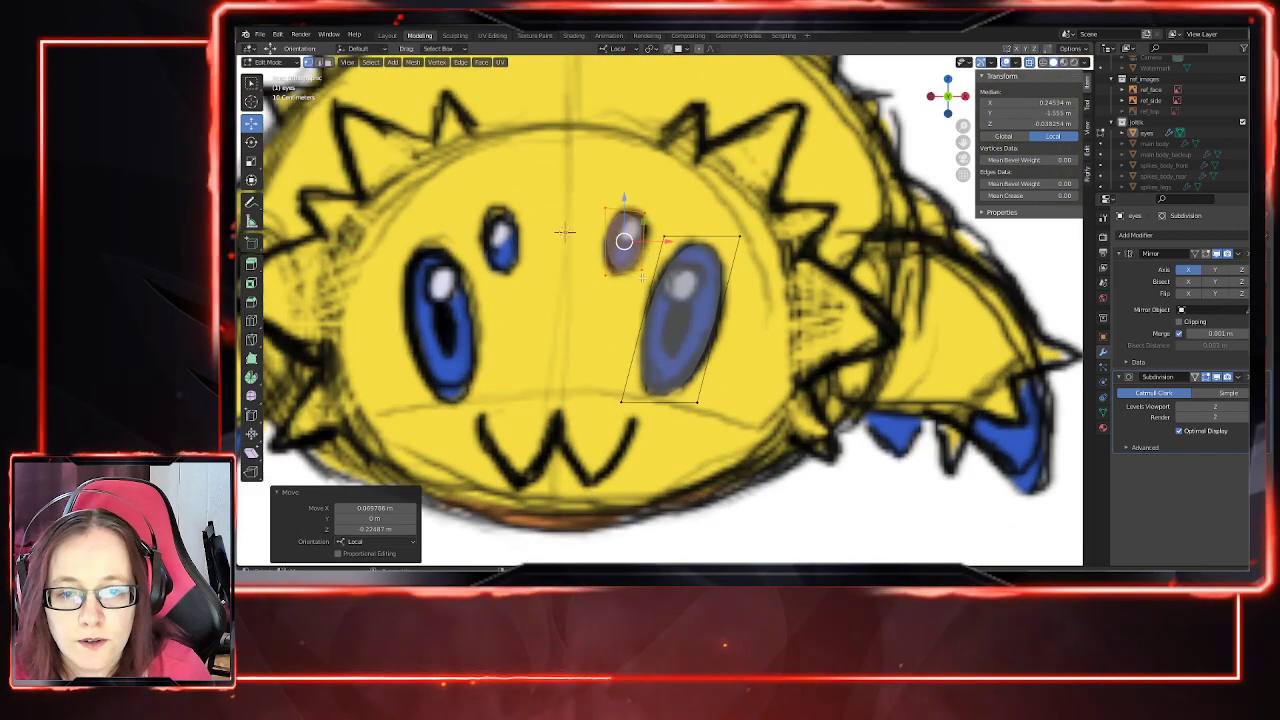
pyautogui.press('g')
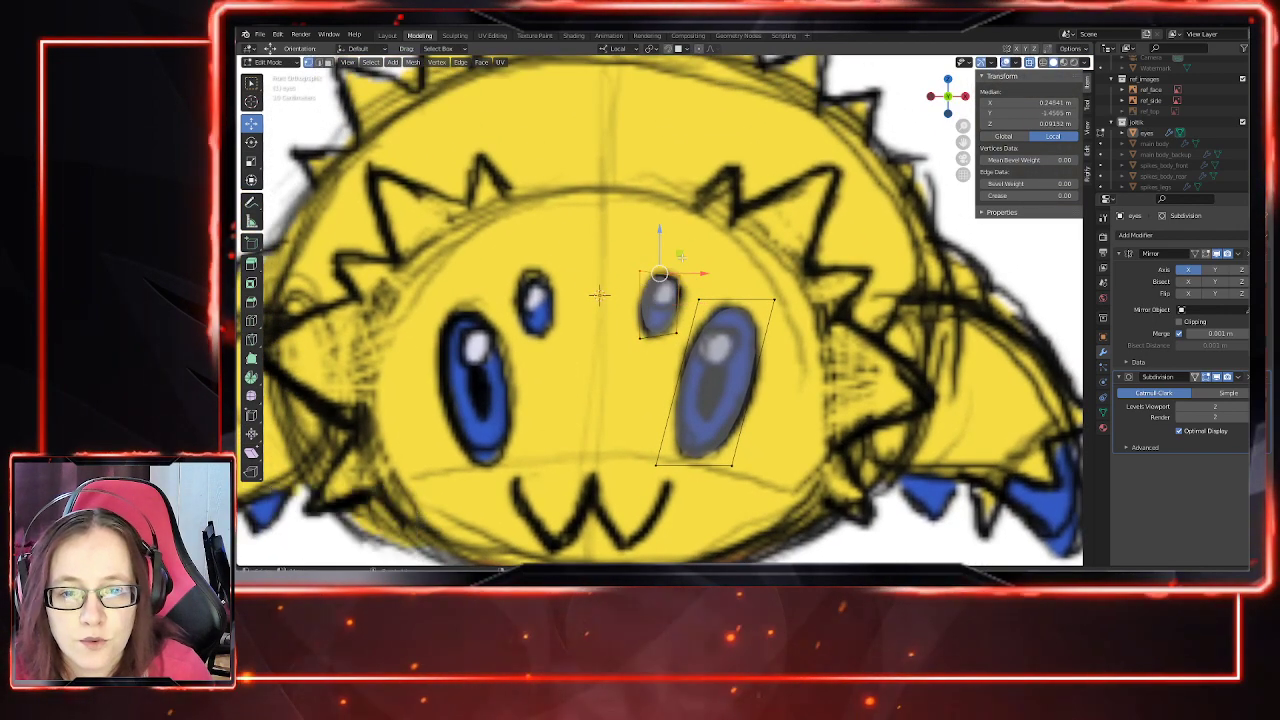
pyautogui.click(686, 251)
pyautogui.moveTo(656, 345); pyautogui.dragTo(669, 354)
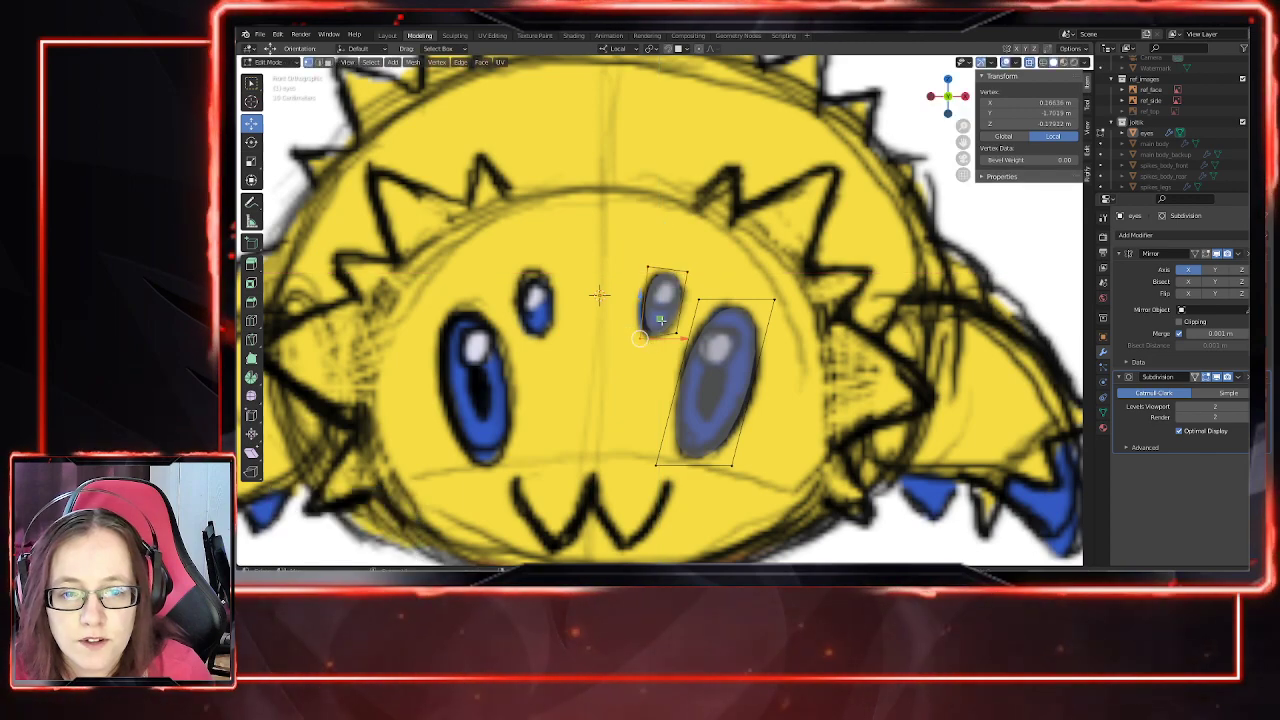
pyautogui.press('g')
pyautogui.click(665, 348)
pyautogui.press('g')
pyautogui.click(624, 312)
pyautogui.press('g')
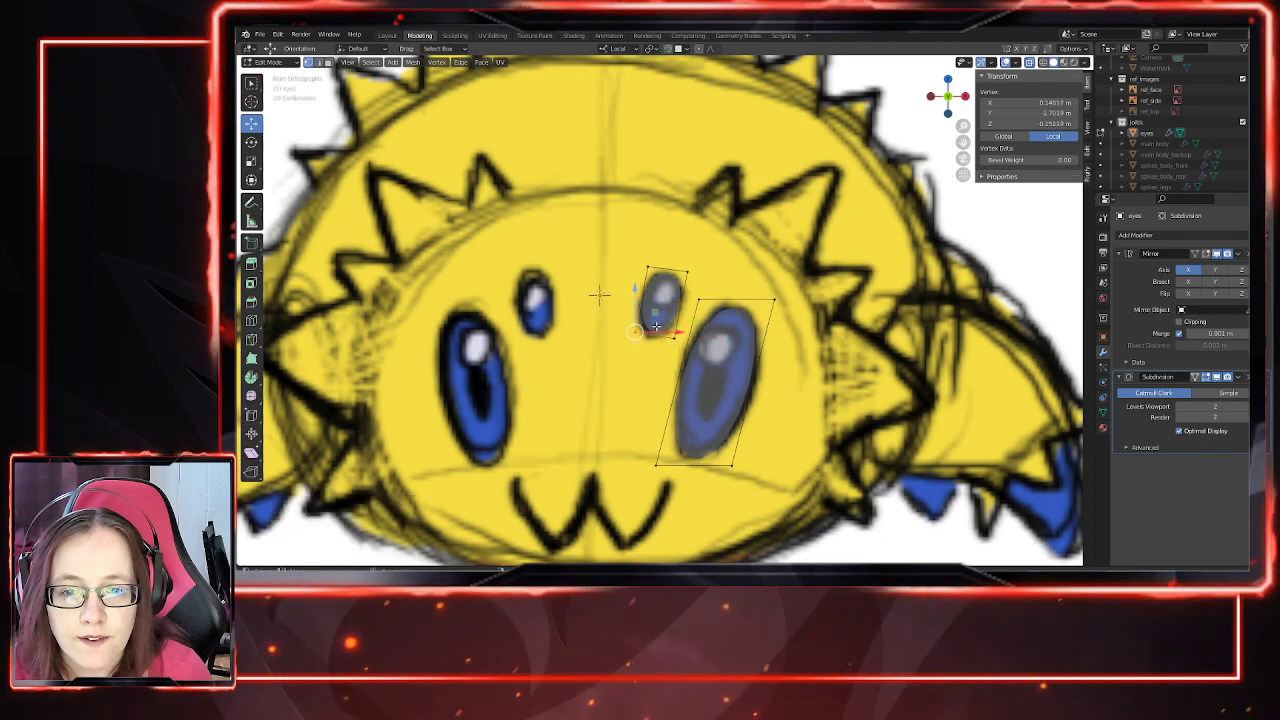
pyautogui.click(657, 323)
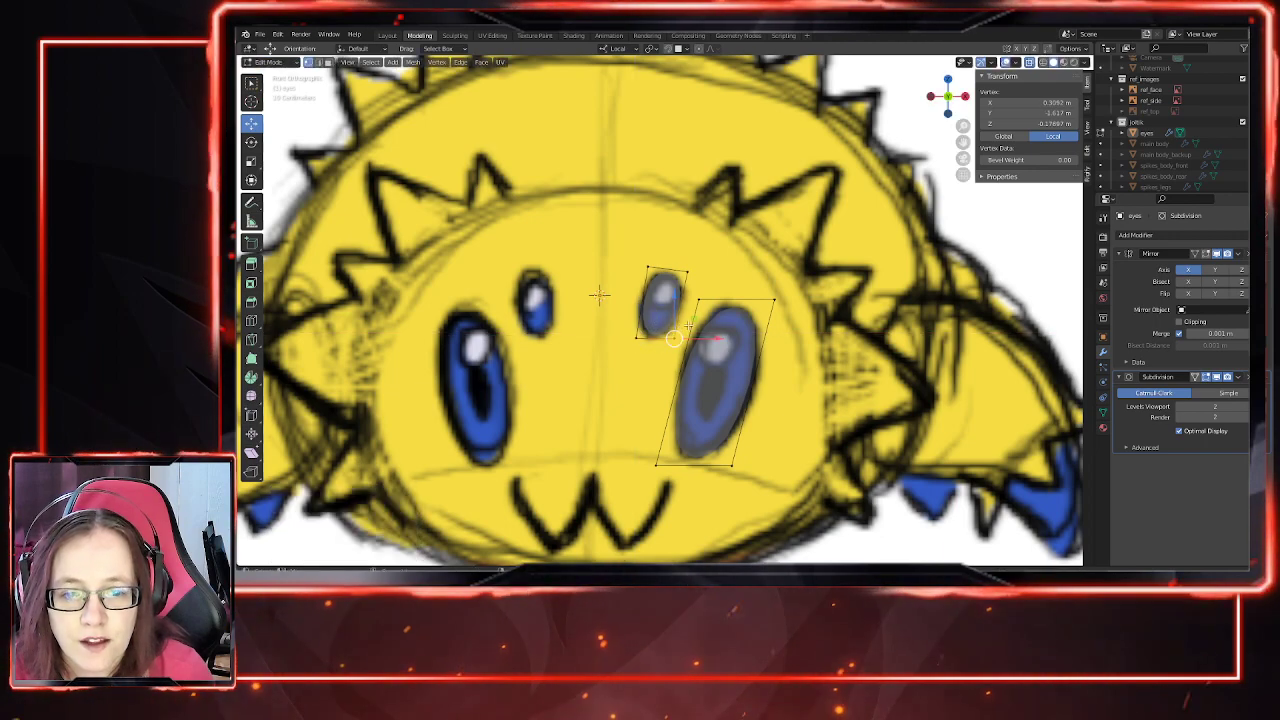
pyautogui.press('g')
pyautogui.click(673, 341)
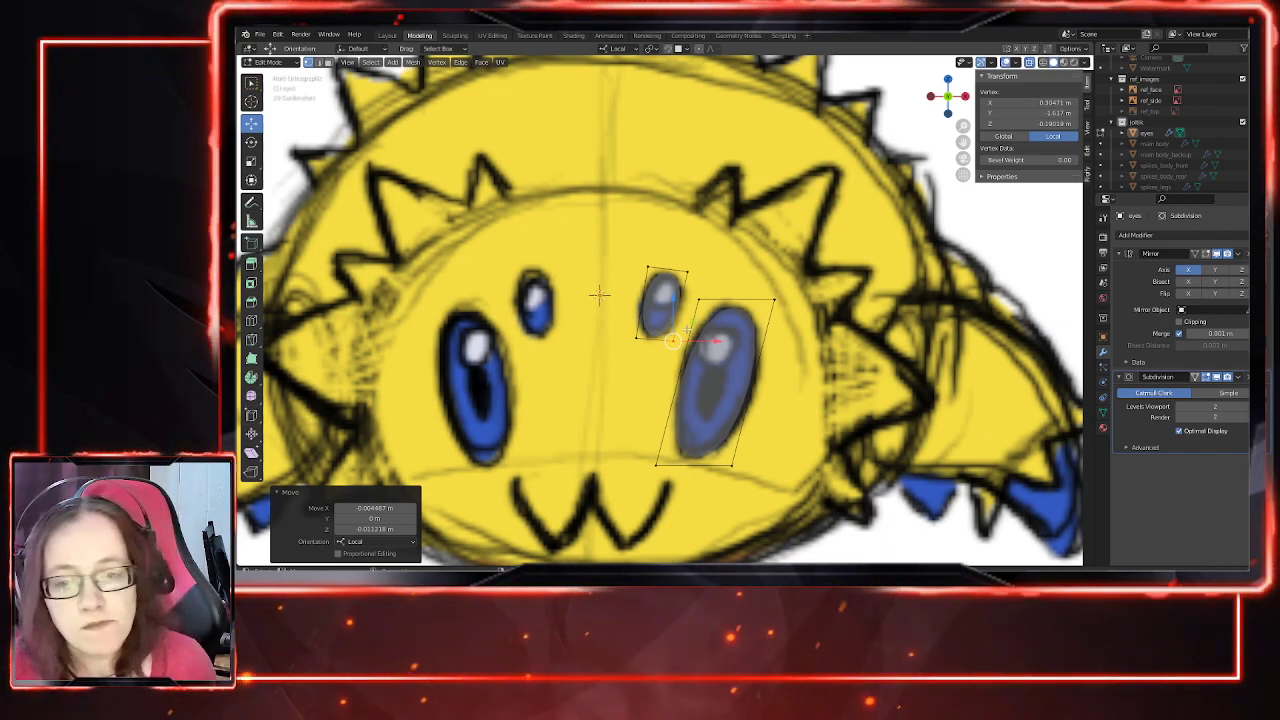
# Step: Examine the eye faces in perspective from several angles, showing the main body temporarily to compare their placement
pyautogui.scroll(-4, 598, 293)
pyautogui.moveTo(598, 293); pyautogui.dragTo(742, 305, button='middle')
pyautogui.moveTo(585, 344); pyautogui.dragTo(674, 391, button='middle')
pyautogui.press('Tab')
pyautogui.press('Tab')
pyautogui.press('Tab')
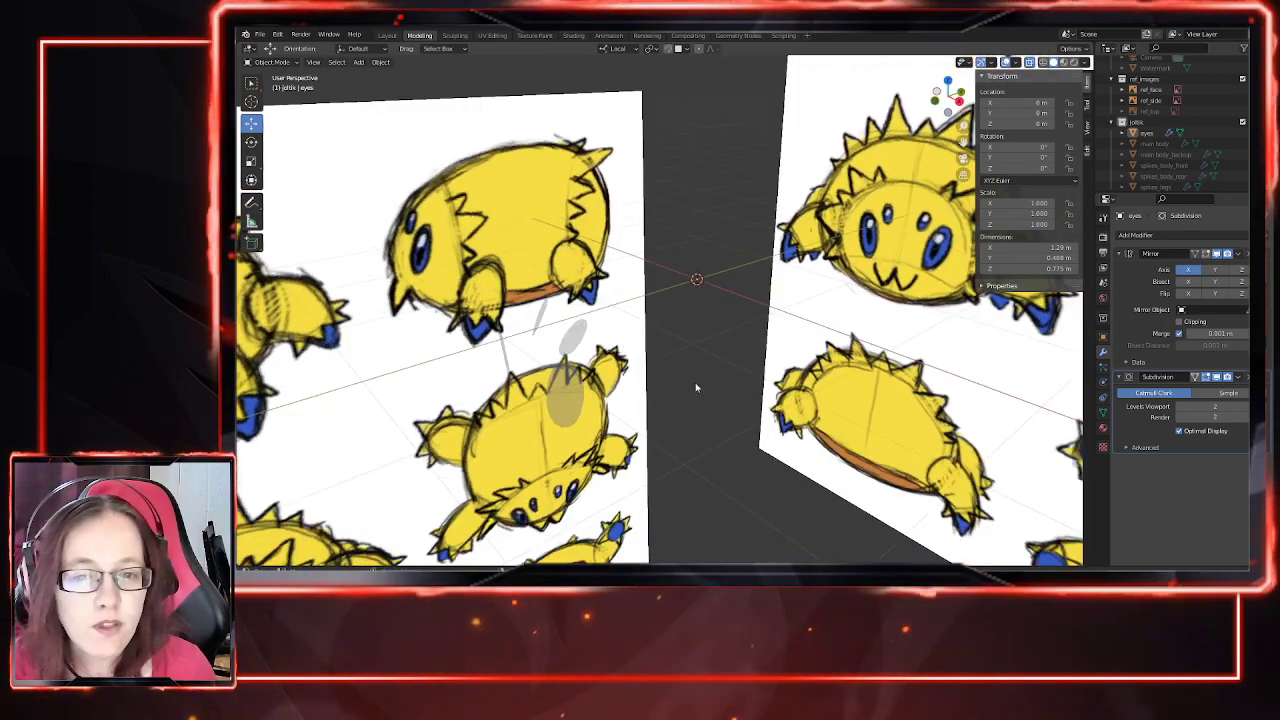
pyautogui.press('Tab')
pyautogui.click(1252, 143)
pyautogui.moveTo(880, 310); pyautogui.dragTo(815, 290, button='middle')
pyautogui.moveTo(620, 345); pyautogui.dragTo(695, 349, button='middle')
pyautogui.scroll(3, 707, 449)
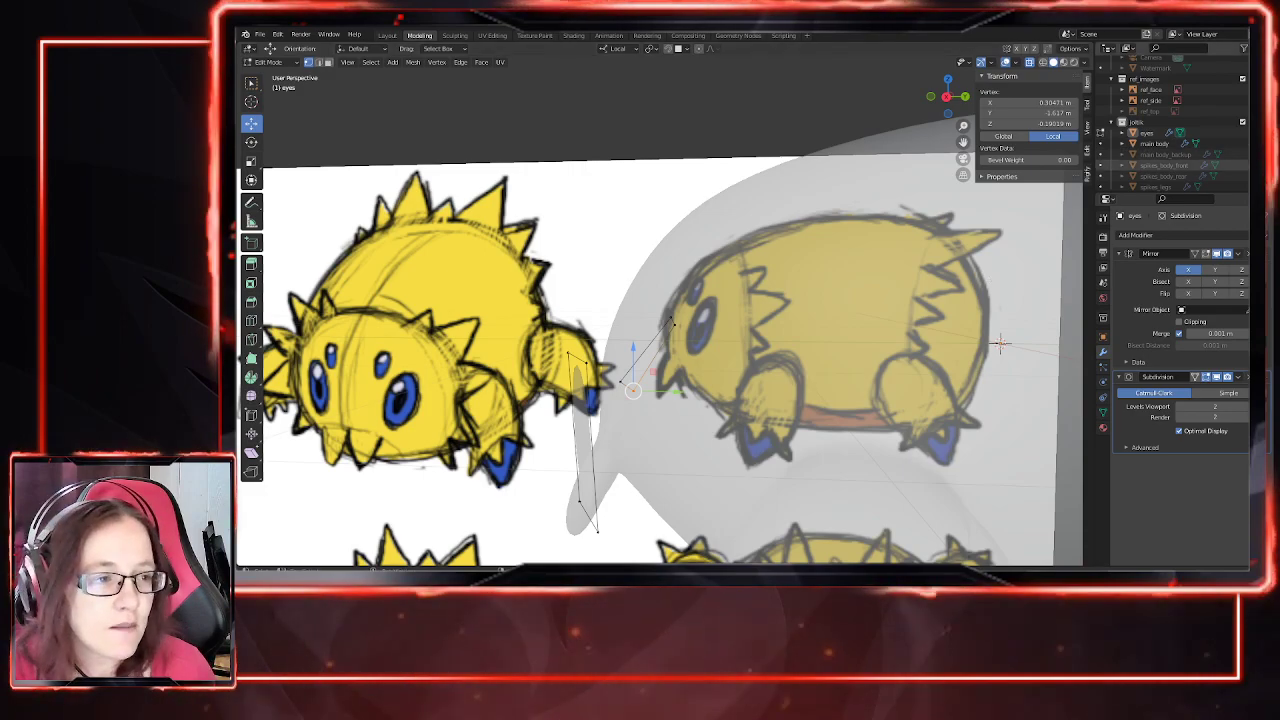
pyautogui.click(1256, 144)
pyautogui.moveTo(712, 364); pyautogui.dragTo(812, 380, button='middle')
pyautogui.press('Tab')
pyautogui.click(743, 443)
pyautogui.moveTo(743, 443); pyautogui.dragTo(795, 442, button='middle')
pyautogui.scroll(-4, 797, 440)
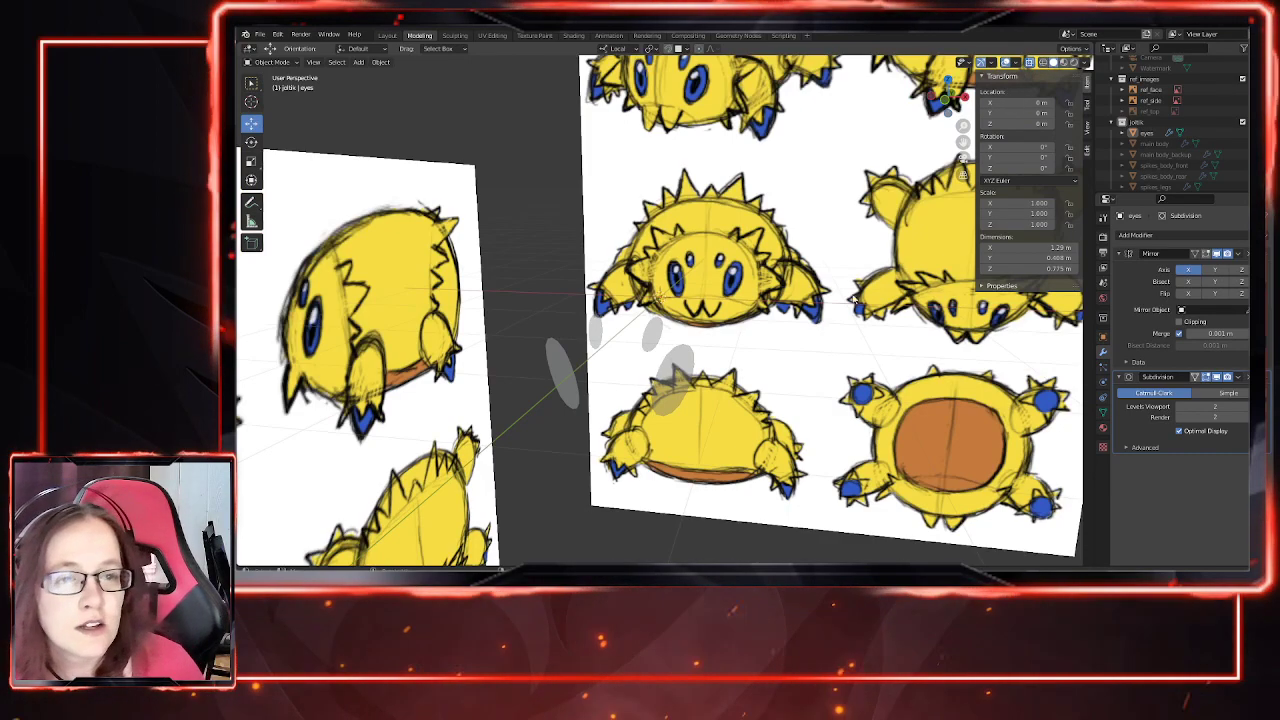
# Step: Turn off X-ray shading, hide the eyes object, then show the main body and select it
pyautogui.click(1029, 62)
pyautogui.scroll(-3, 990, 300)
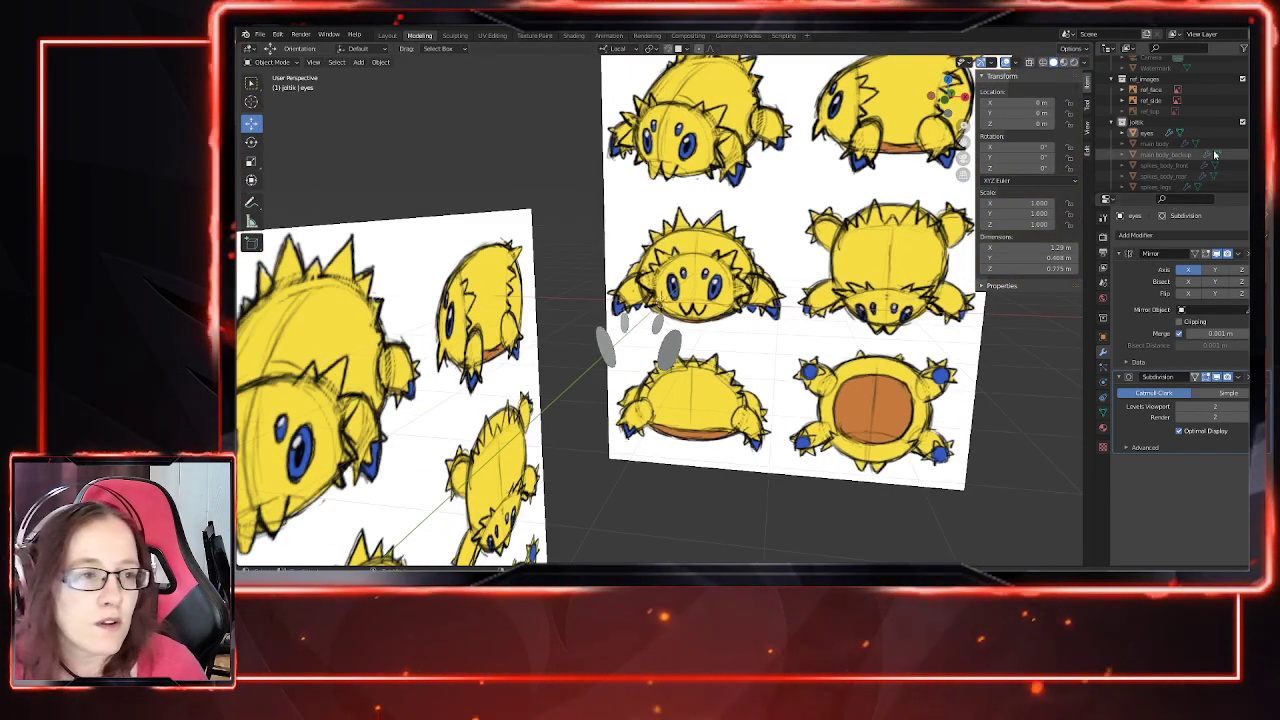
pyautogui.click(1254, 133)
pyautogui.moveTo(1095, 366); pyautogui.dragTo(1086, 367, button='middle')
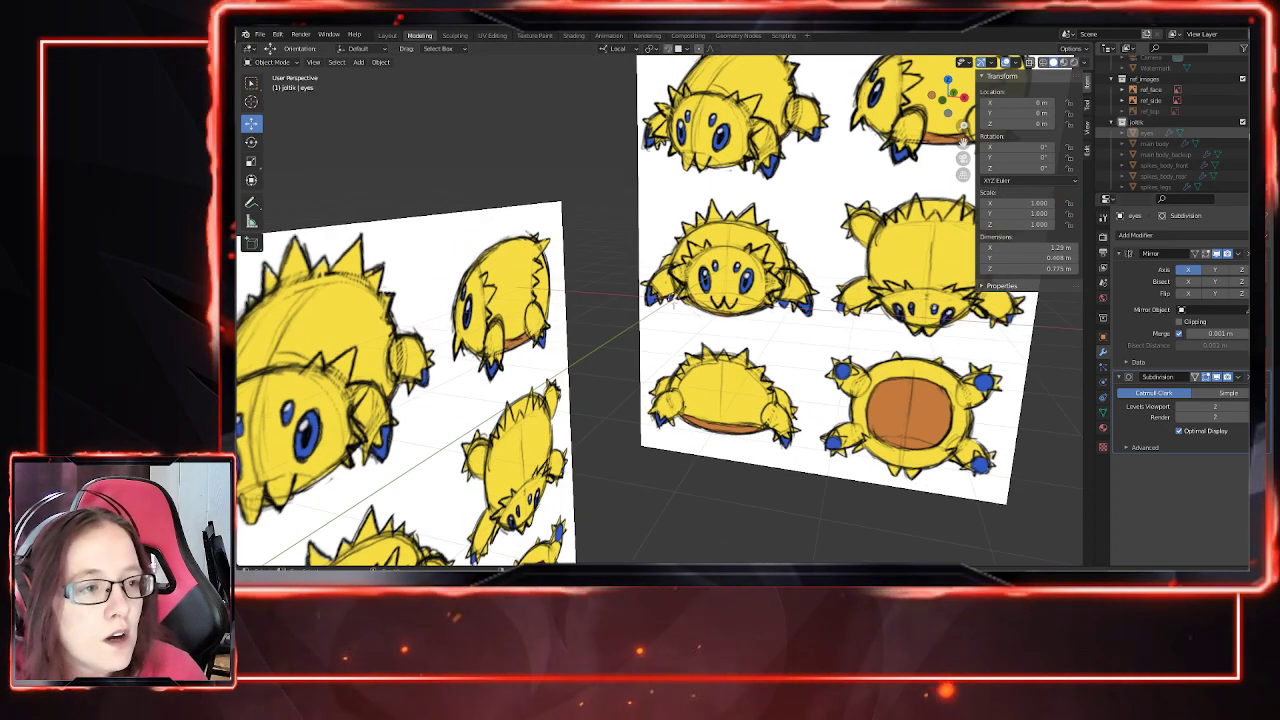
pyautogui.click(1254, 144)
pyautogui.moveTo(768, 366); pyautogui.dragTo(805, 393, button='middle')
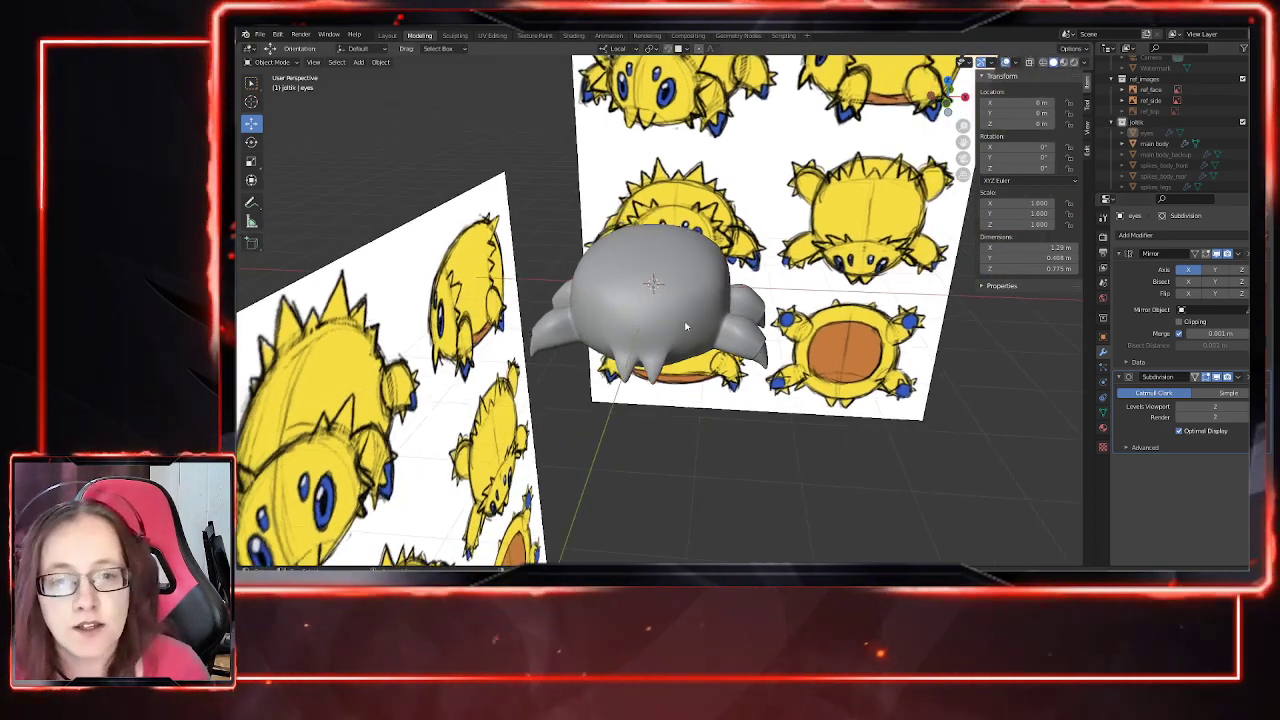
pyautogui.scroll(3, 805, 393)
pyautogui.moveTo(660, 355); pyautogui.dragTo(685, 366, button='middle')
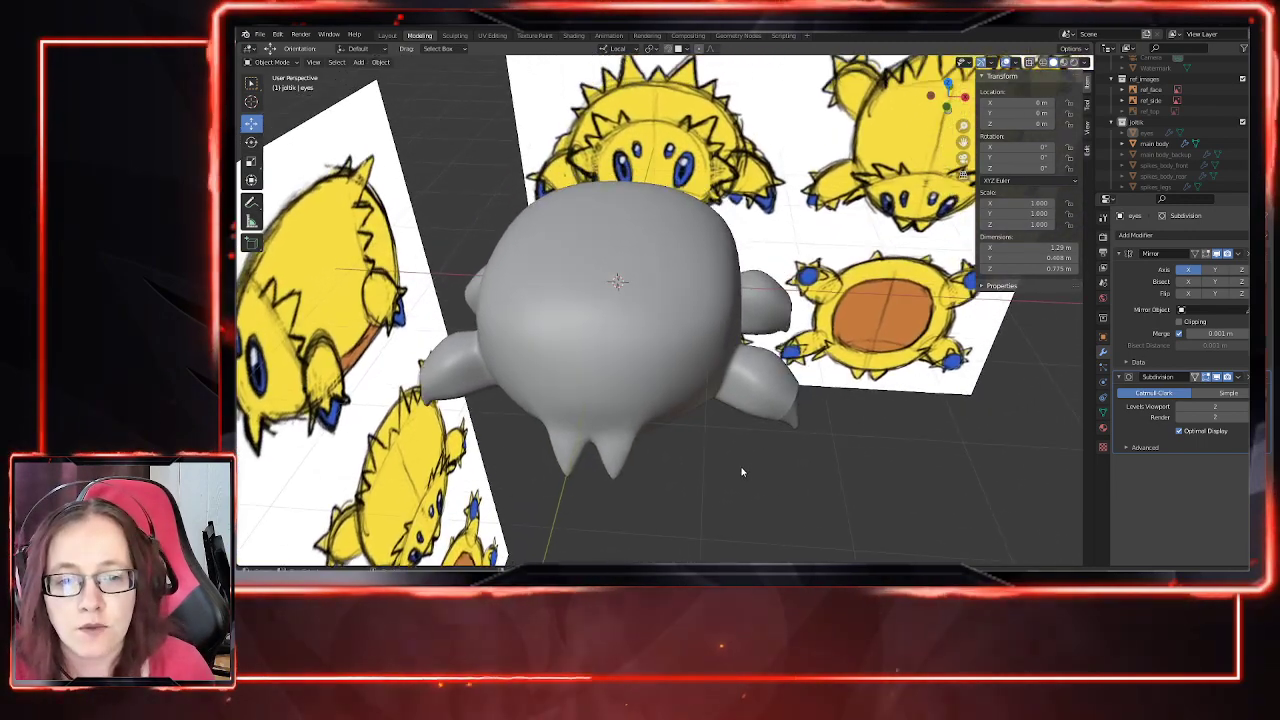
pyautogui.click(681, 370)
pyautogui.press('KP_3')
pyautogui.moveTo(649, 436); pyautogui.dragTo(798, 453, button='middle')
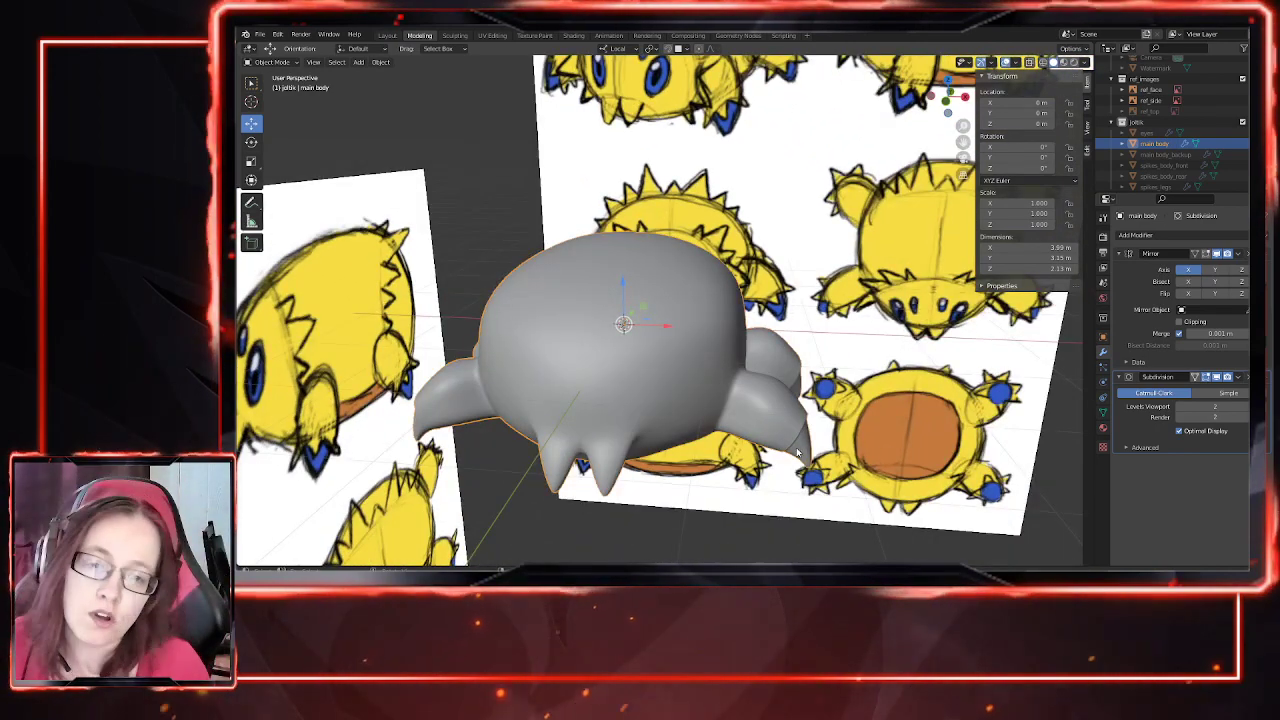
pyautogui.moveTo(665, 453); pyautogui.dragTo(671, 447, button='middle')
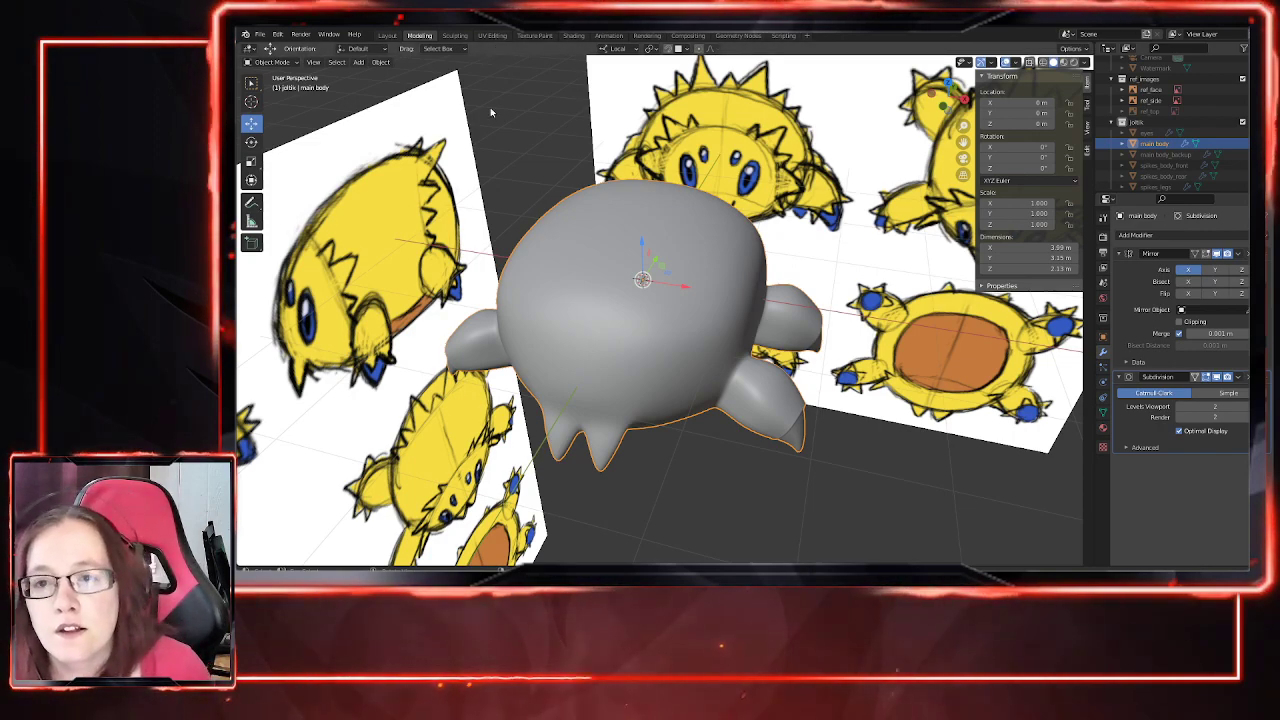
pyautogui.moveTo(641, 374); pyautogui.dragTo(668, 398, button='middle')
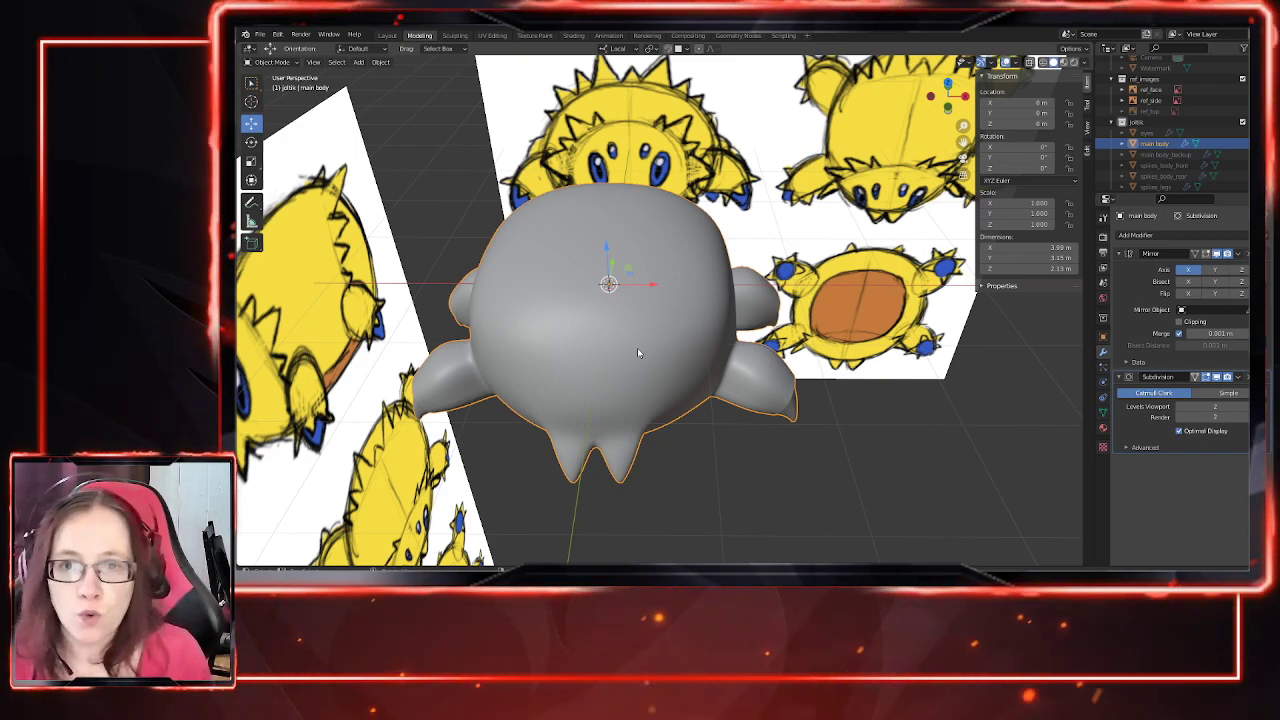
pyautogui.moveTo(674, 370); pyautogui.dragTo(697, 188, button='middle')
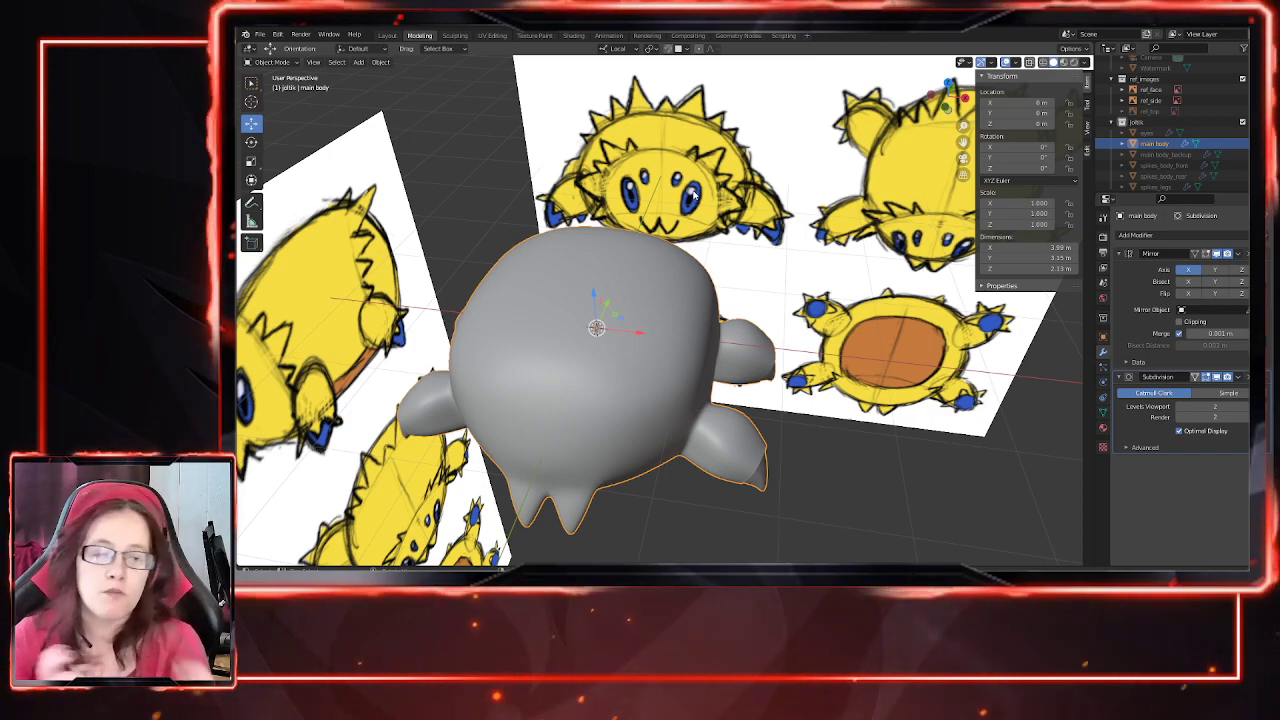
pyautogui.moveTo(714, 395); pyautogui.dragTo(669, 227, button='middle')
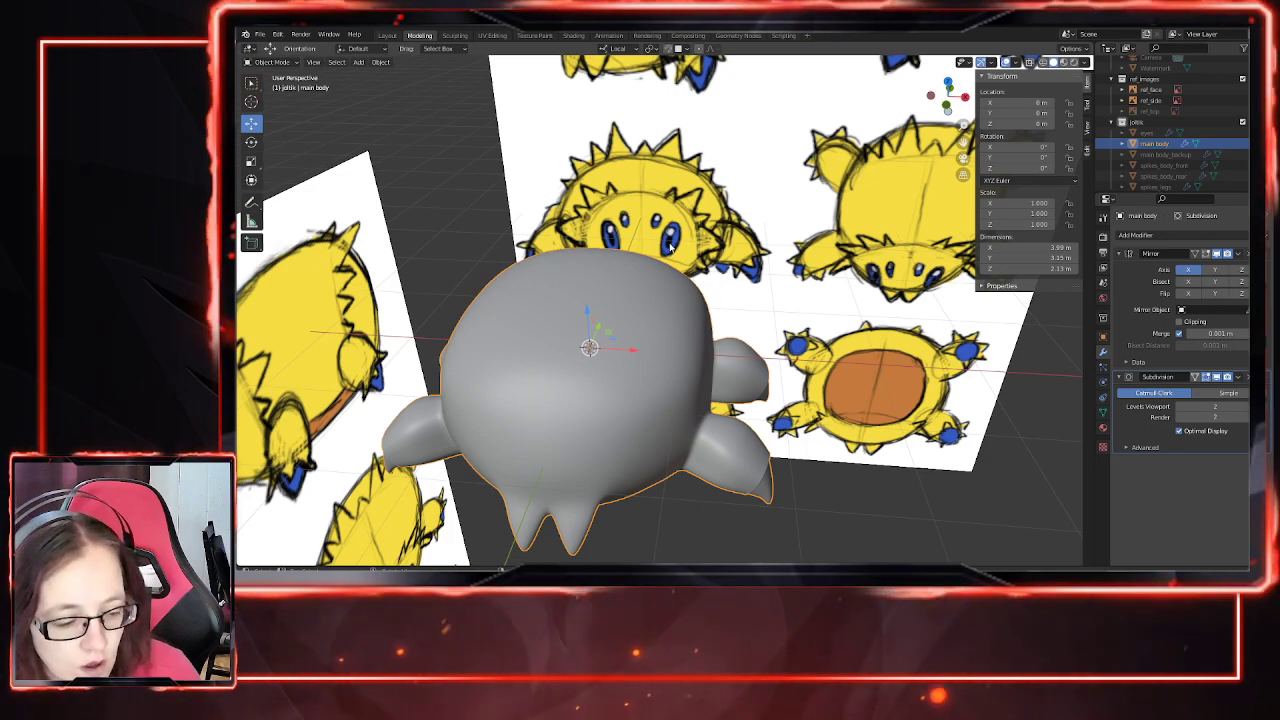
# Step: Open the main body in the UV Editing workspace and select its whole mesh in Edit Mode
pyautogui.moveTo(601, 410); pyautogui.dragTo(735, 375, button='middle')
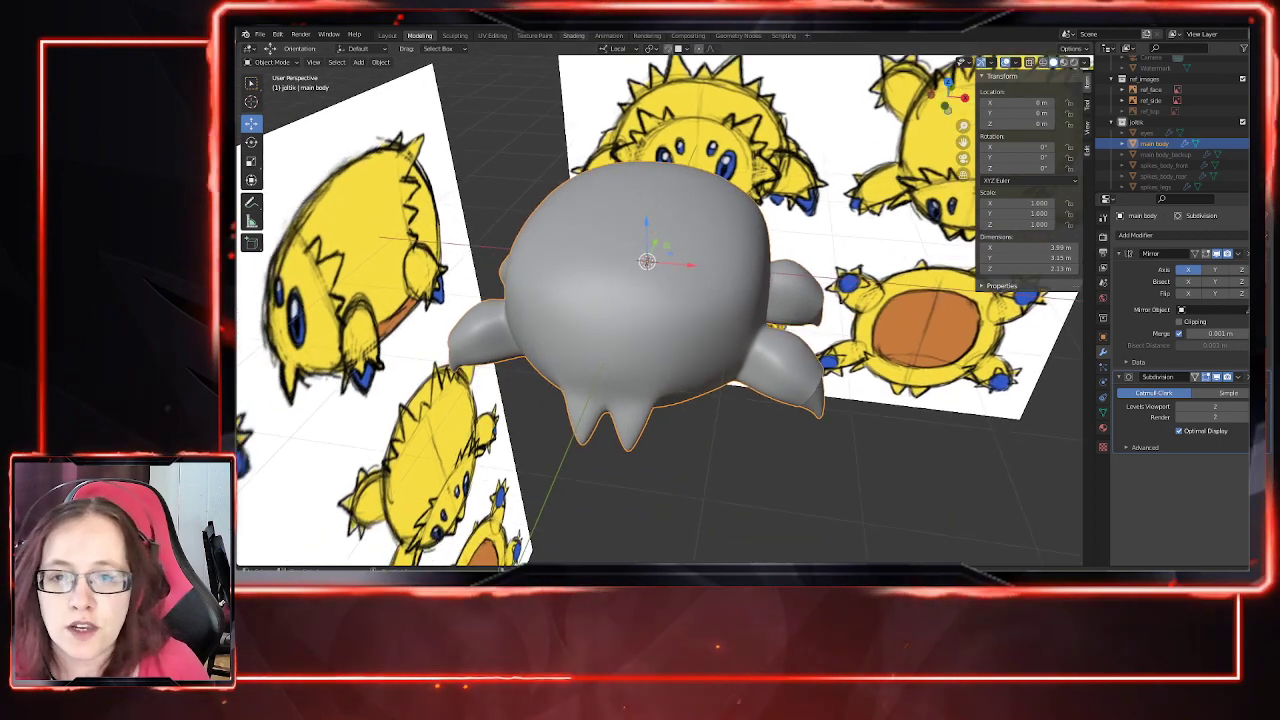
pyautogui.click(490, 36)
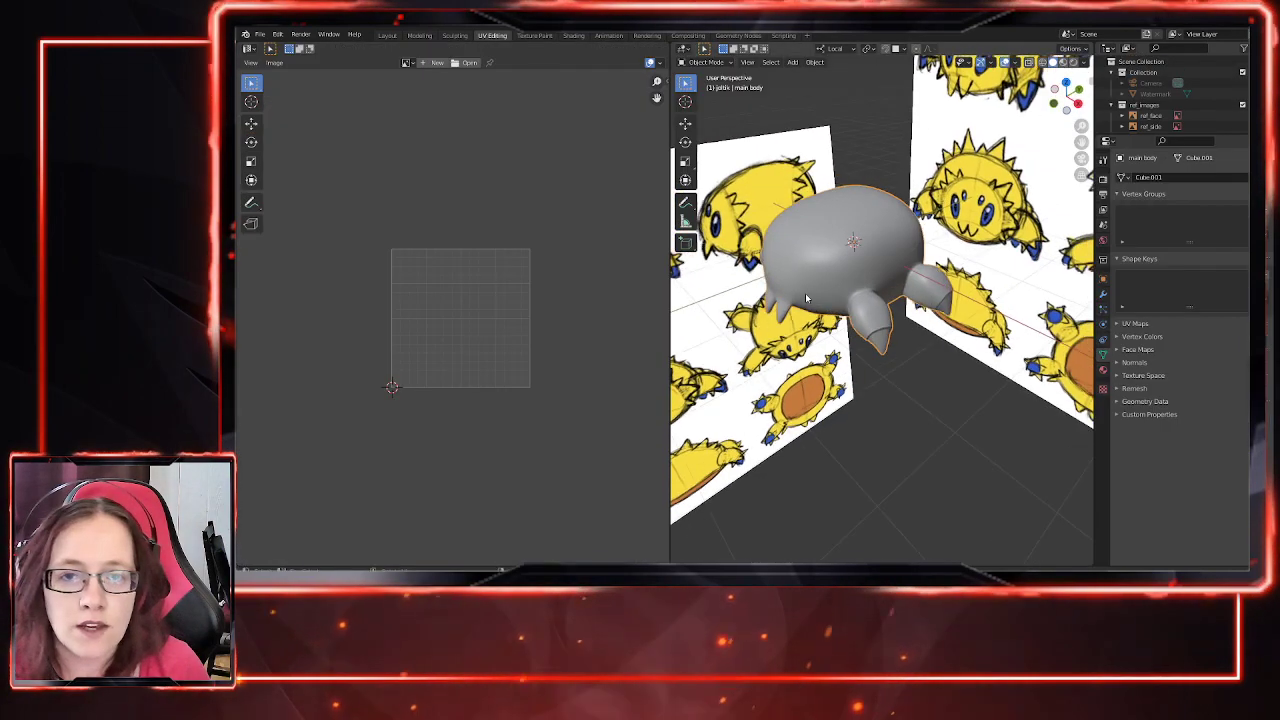
pyautogui.press('Tab')
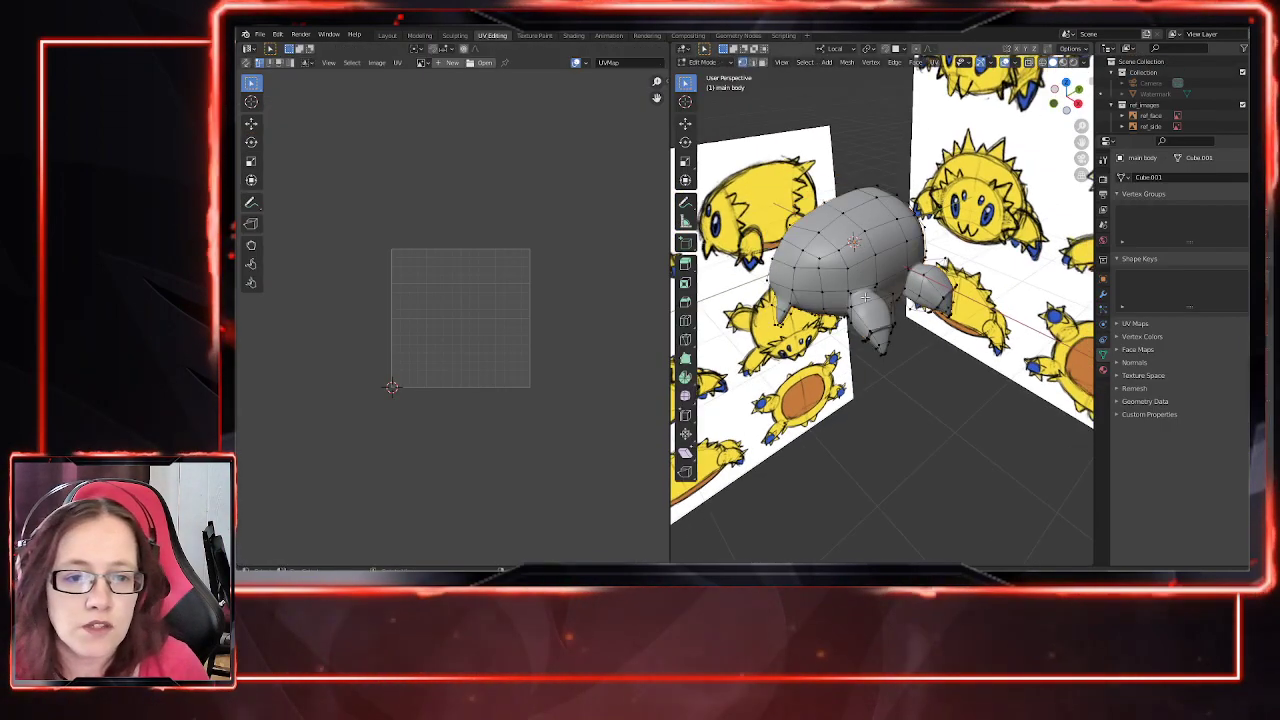
pyautogui.press('a')
# Step: Examine the main body's selected faces from several angles alongside its existing UV layout
pyautogui.moveTo(812, 356); pyautogui.dragTo(912, 369, button='middle')
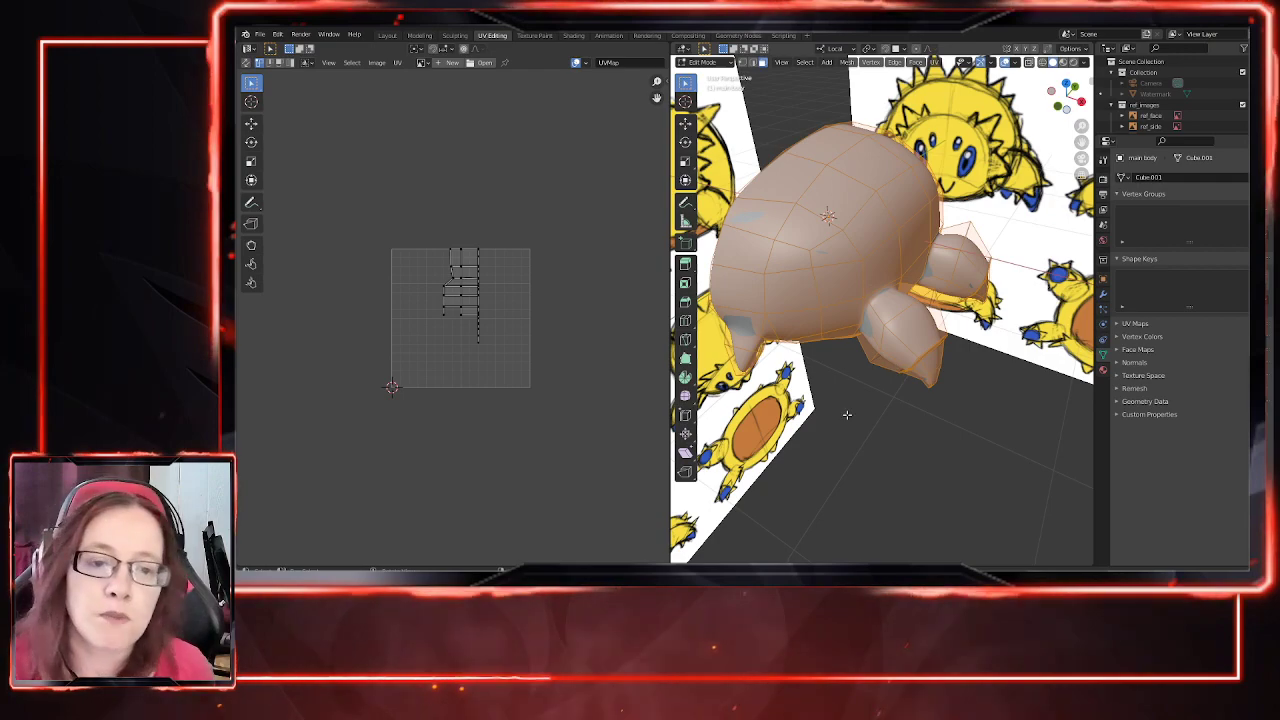
pyautogui.moveTo(847, 414)
pyautogui.mouseDown(button='middle')
pyautogui.moveTo(878, 316)
pyautogui.moveTo(837, 429)
pyautogui.moveTo(844, 389)
pyautogui.moveTo(855, 414)
pyautogui.mouseUp(button='middle')
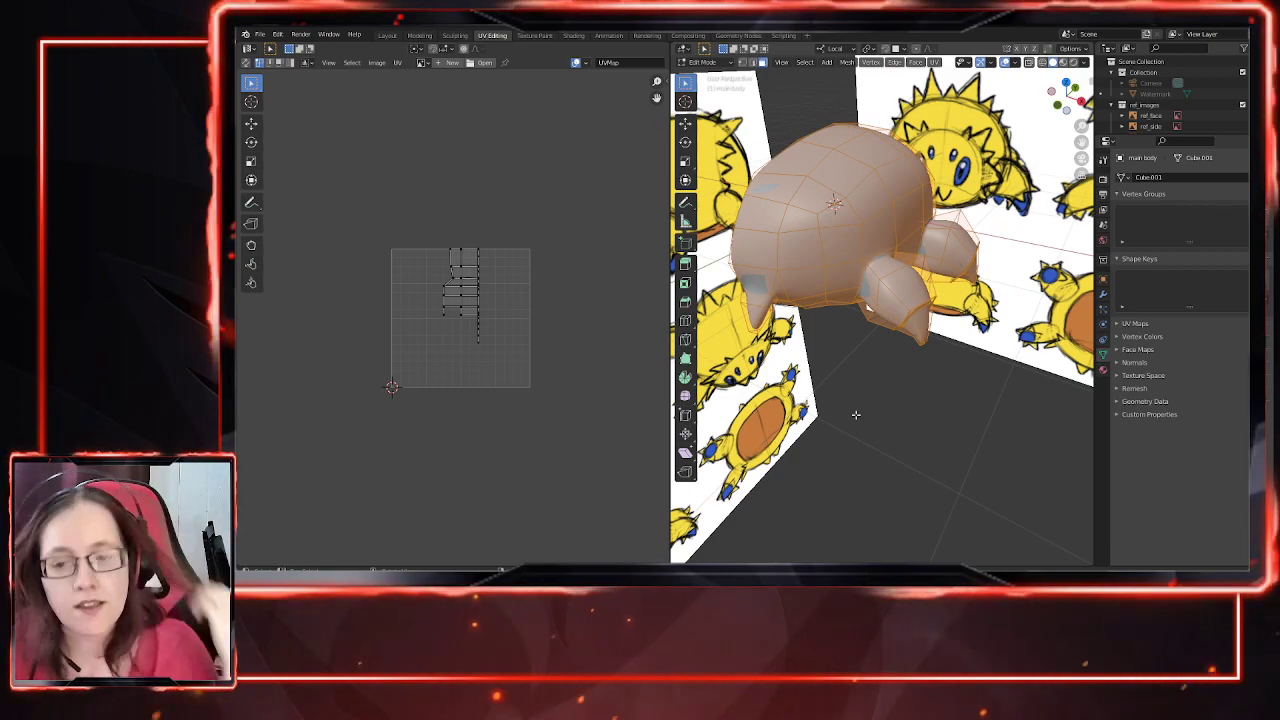
pyautogui.moveTo(862, 412); pyautogui.dragTo(900, 414, button='middle')
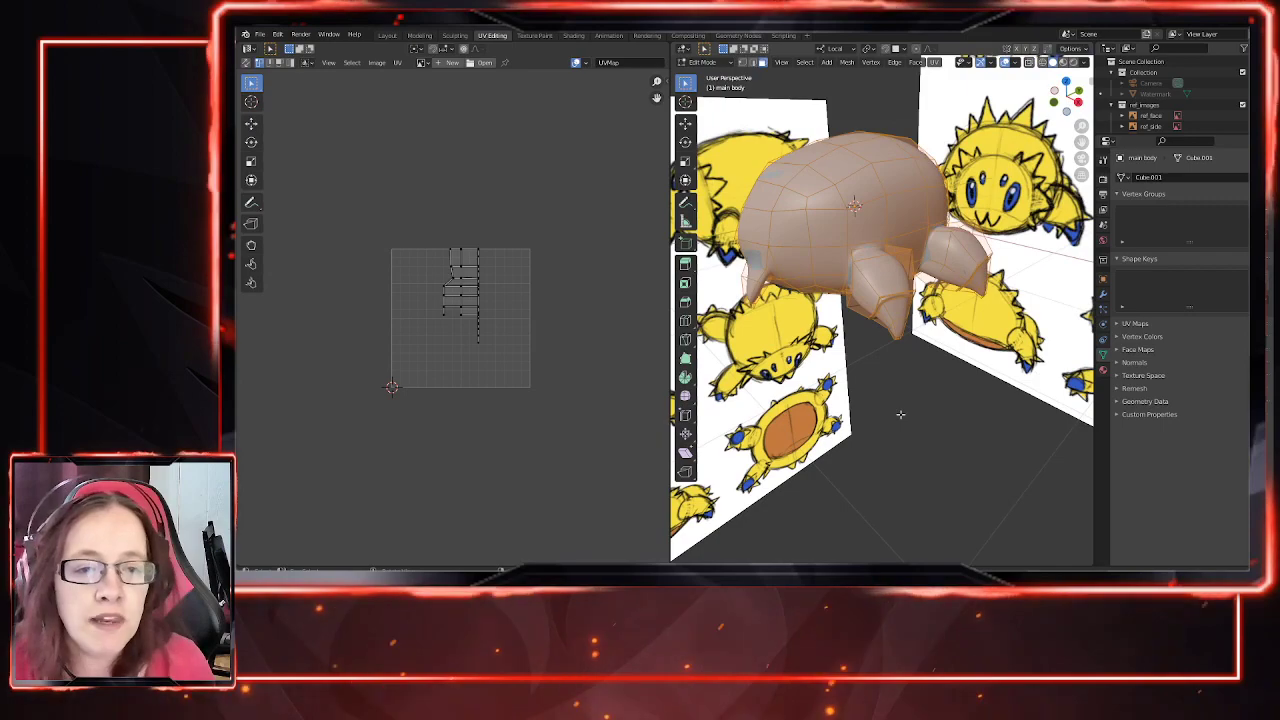
pyautogui.moveTo(828, 383); pyautogui.dragTo(887, 396, button='middle')
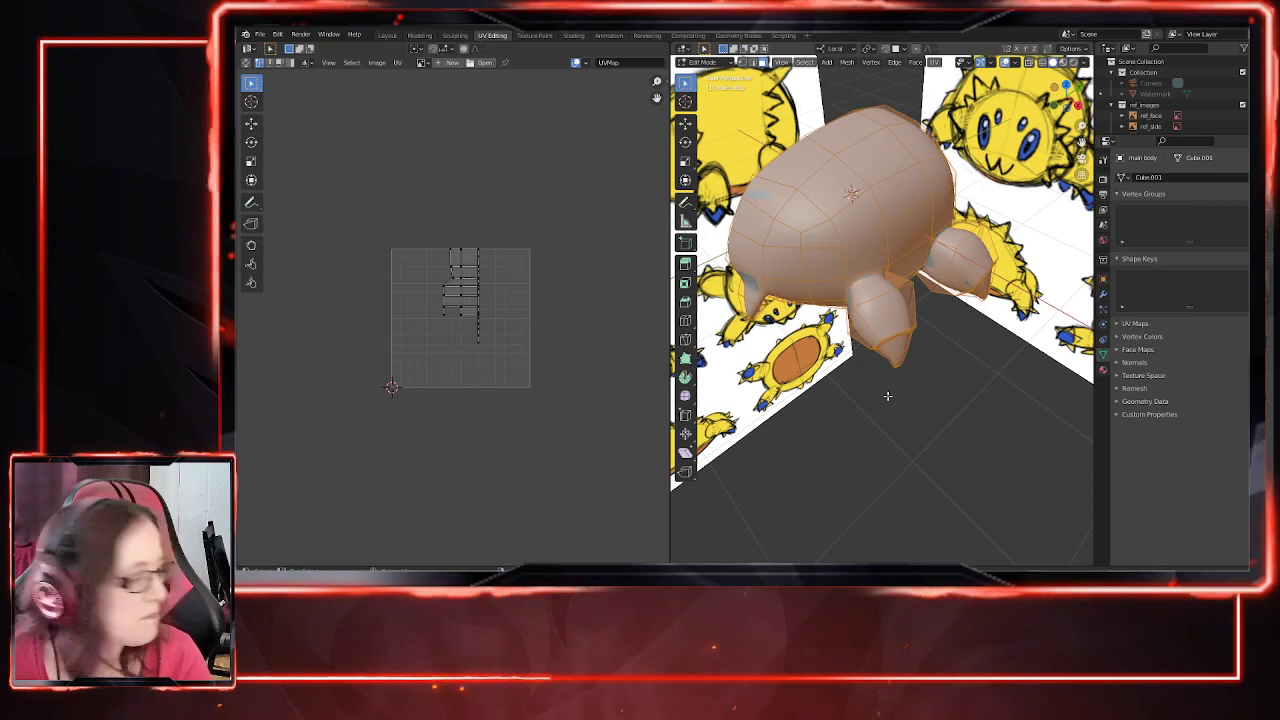
pyautogui.moveTo(887, 396); pyautogui.dragTo(870, 445, button='middle')
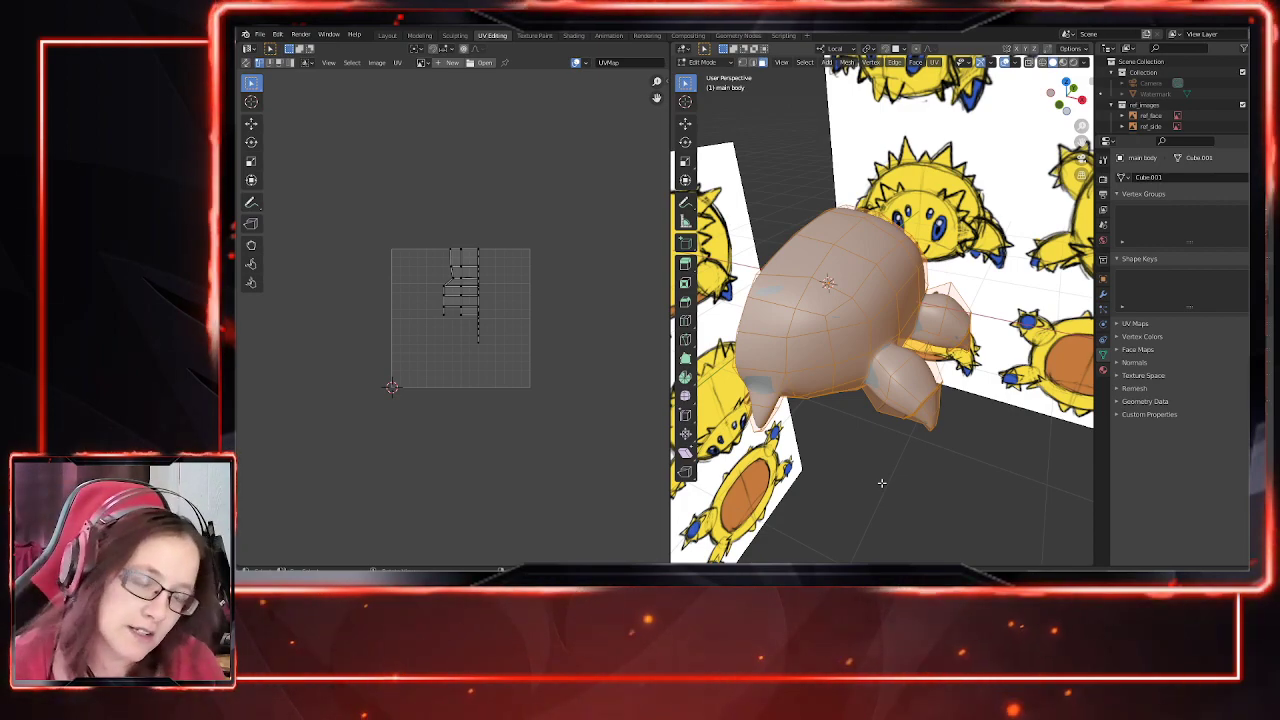
pyautogui.moveTo(881, 483); pyautogui.dragTo(822, 400, button='middle')
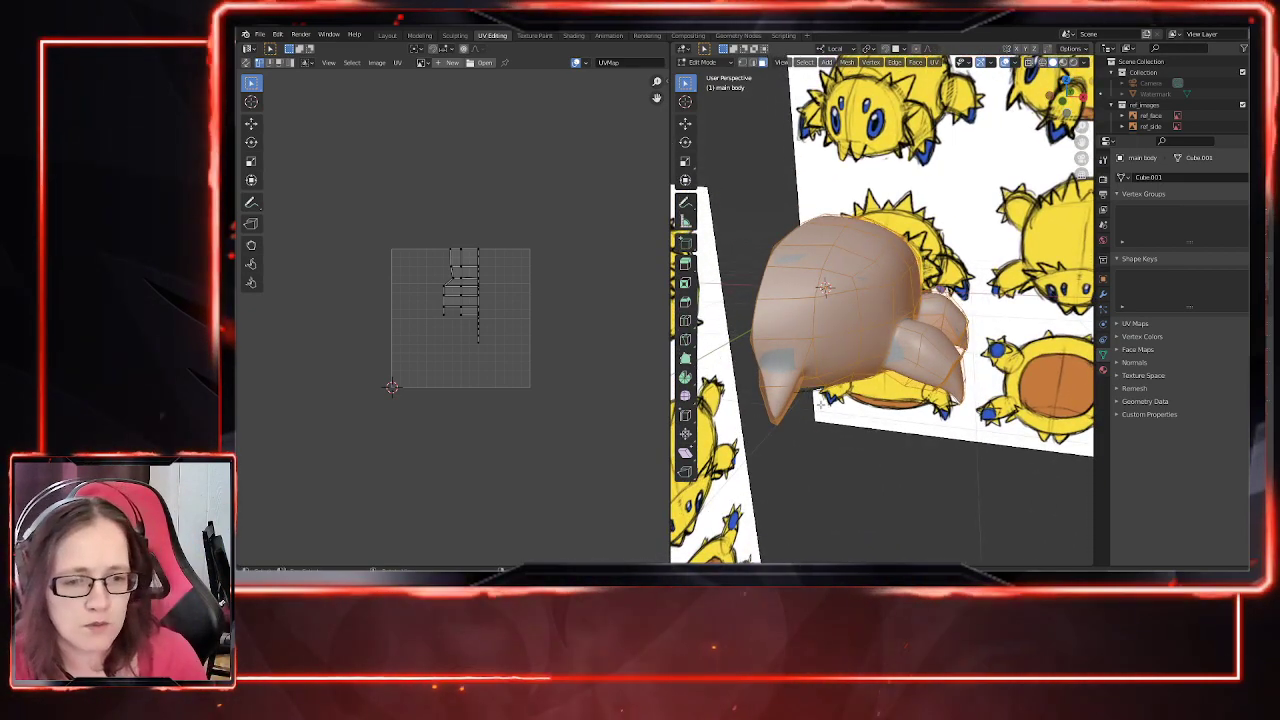
pyautogui.moveTo(846, 472); pyautogui.dragTo(856, 329, button='middle')
# Step: Select a vertex on the main body's lower front, return to the Layout workspace and move it along Z
pyautogui.press('1')
pyautogui.click(842, 319)
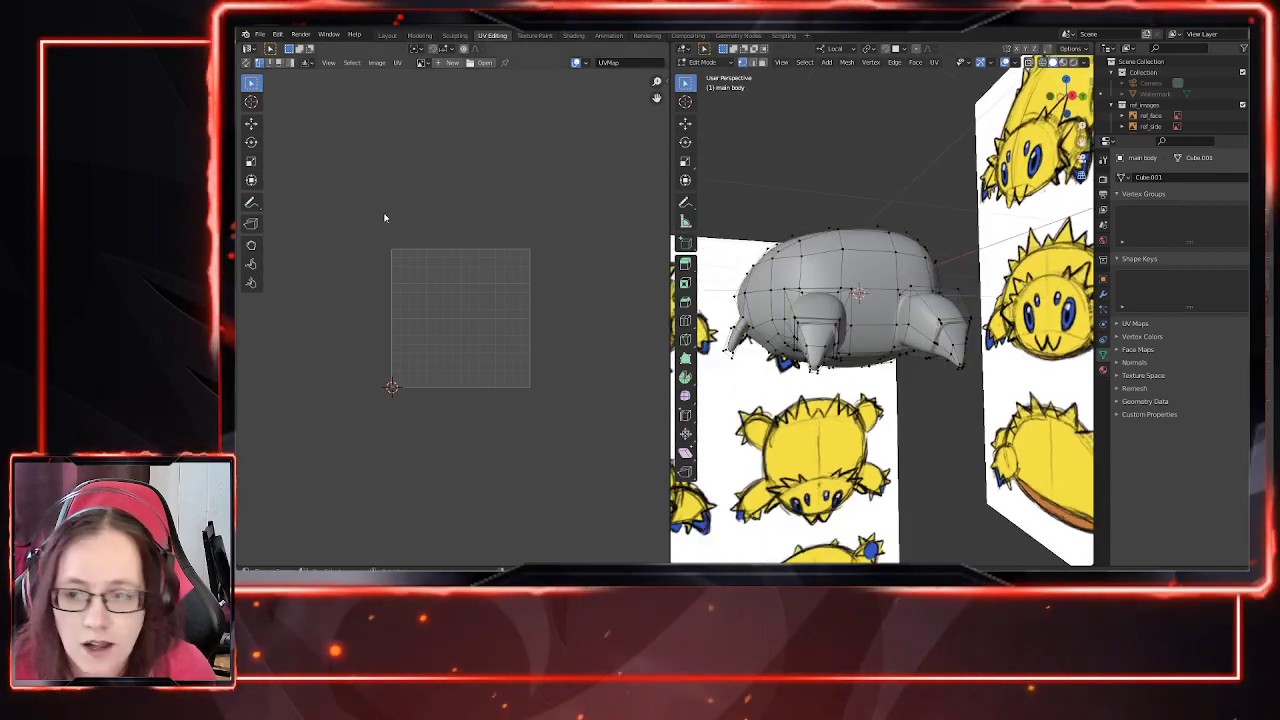
pyautogui.click(388, 36)
pyautogui.moveTo(714, 350); pyautogui.dragTo(661, 405, button='middle')
pyautogui.press('Tab')
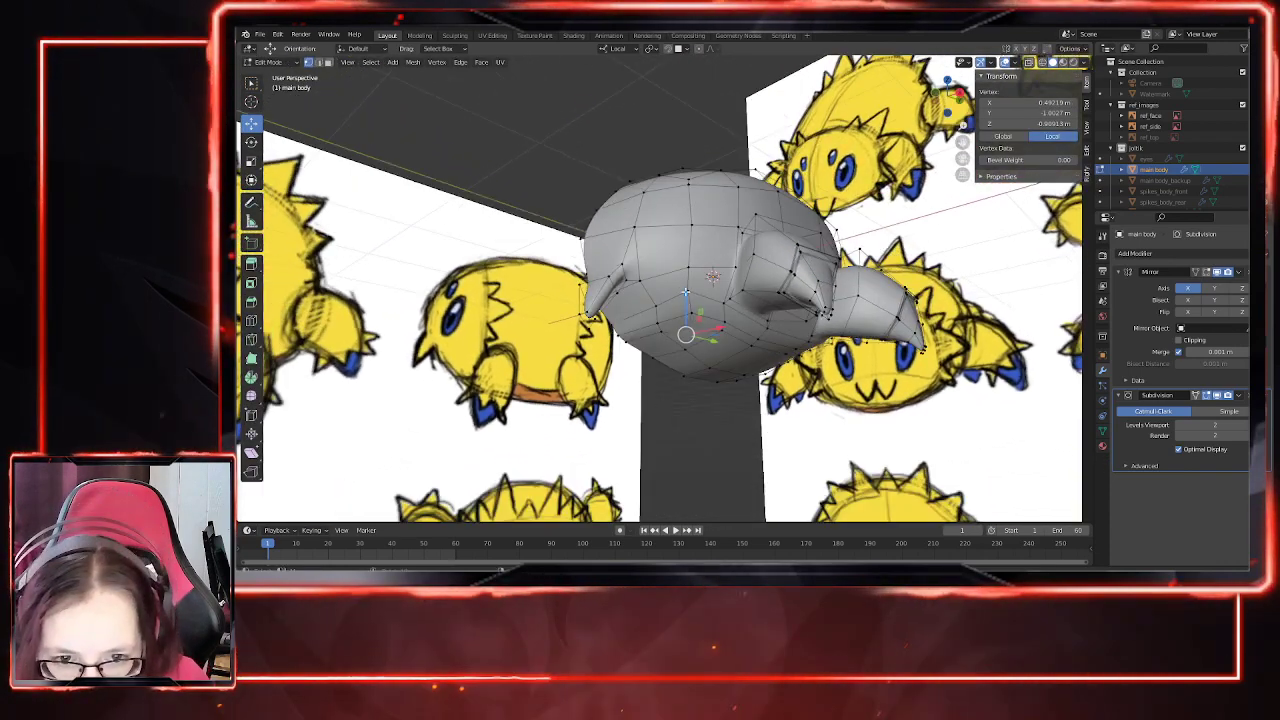
pyautogui.press('g')
pyautogui.press('z')
pyautogui.click(688, 296)
pyautogui.moveTo(688, 296); pyautogui.dragTo(756, 438, button='middle')
pyautogui.press('Tab')
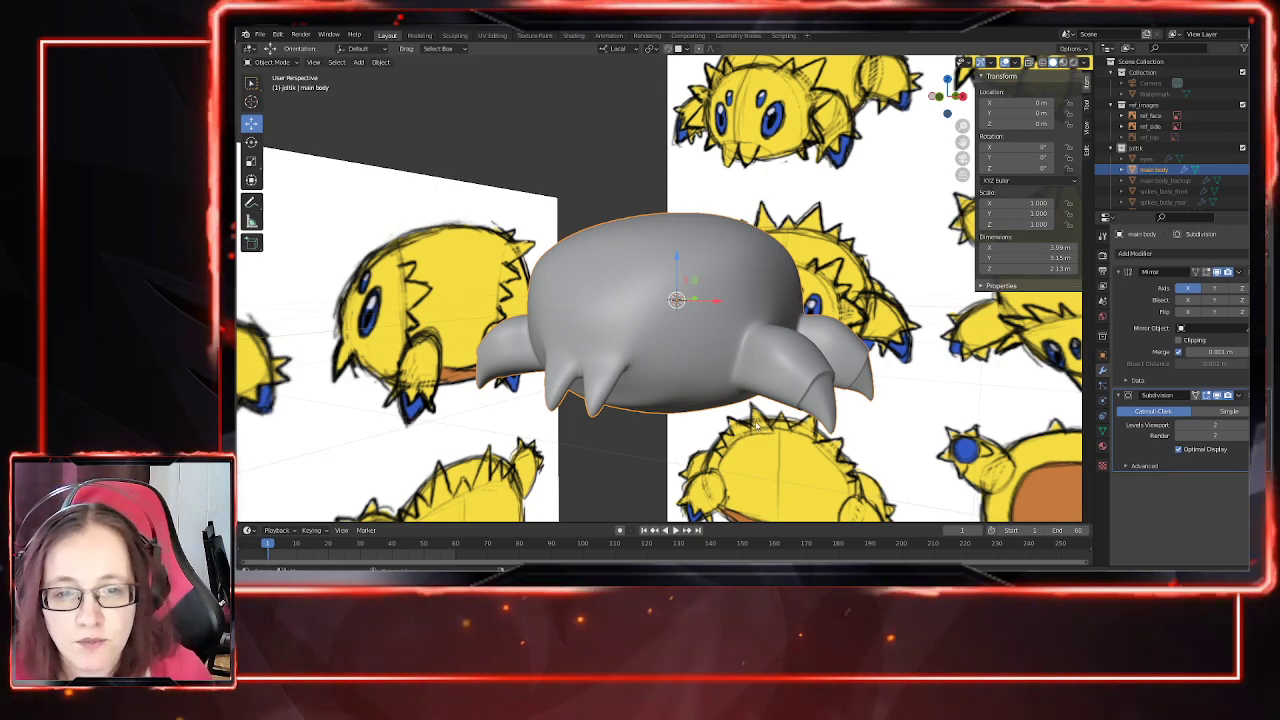
# Step: Select the vertices on the body's lower front underside and raise them about 0.02 m in the right side view
pyautogui.moveTo(757, 429); pyautogui.dragTo(706, 347, button='middle')
pyautogui.press('Tab')
pyautogui.press('ctrl+KP_Add')
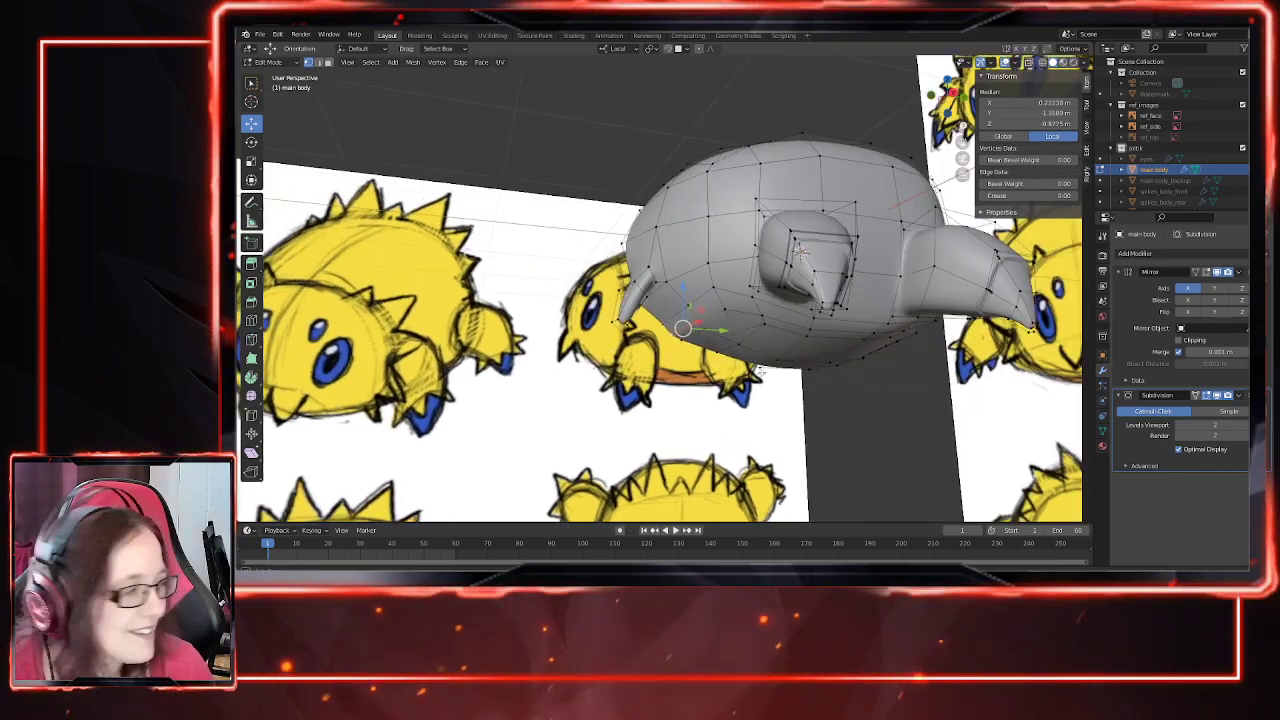
pyautogui.moveTo(760, 370); pyautogui.dragTo(740, 400, button='middle')
pyautogui.press('KP_3')
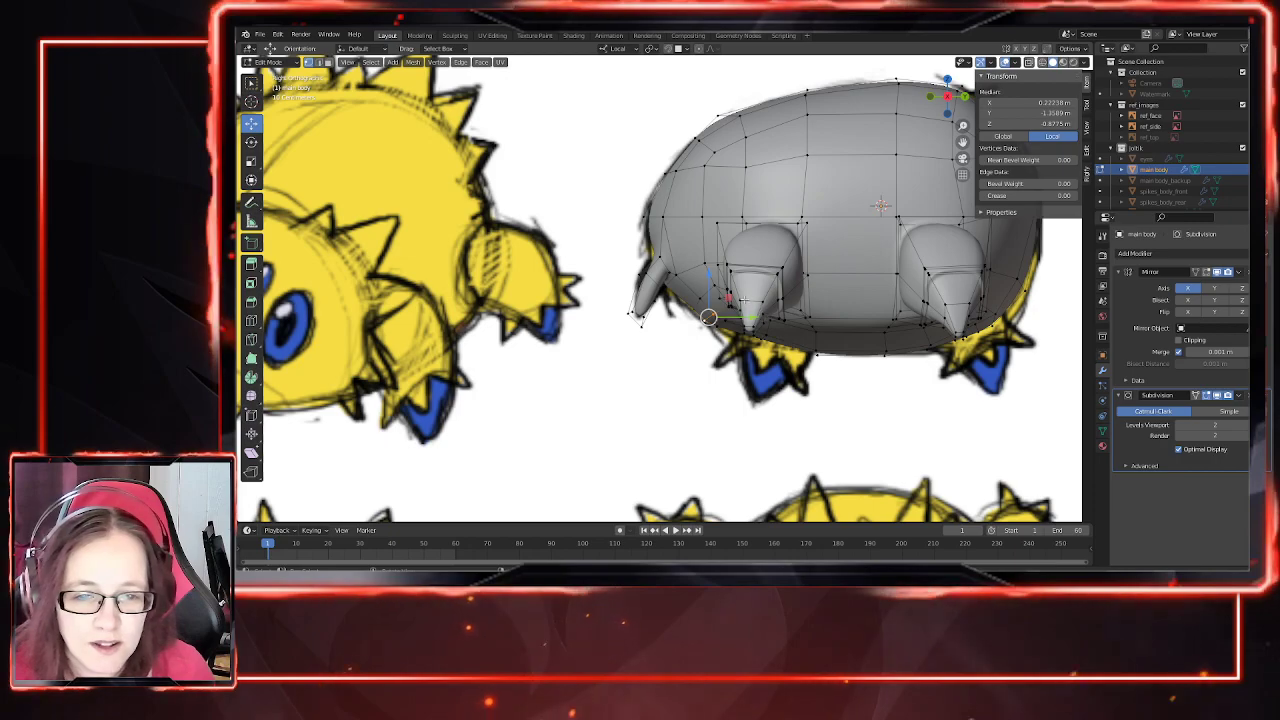
pyautogui.moveTo(728, 299); pyautogui.dragTo(730, 291)
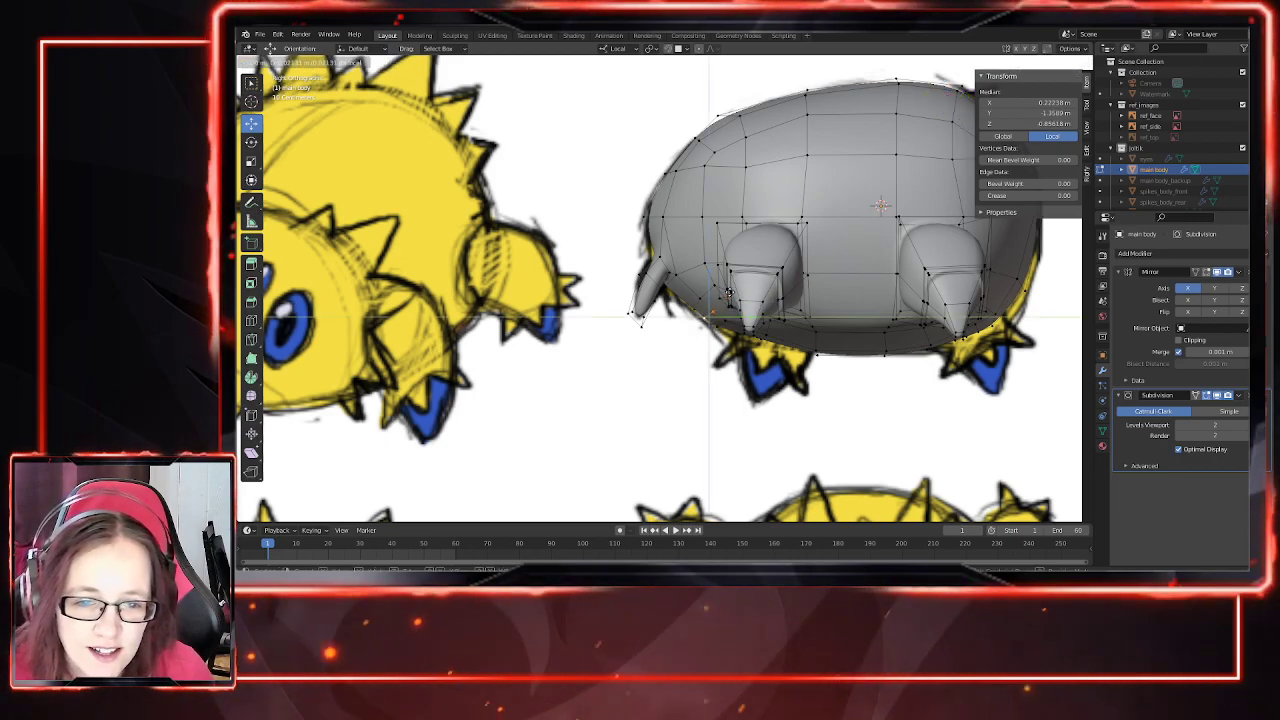
pyautogui.click(730, 294)
pyautogui.moveTo(730, 294); pyautogui.dragTo(693, 444, button='middle')
pyautogui.press('Tab')
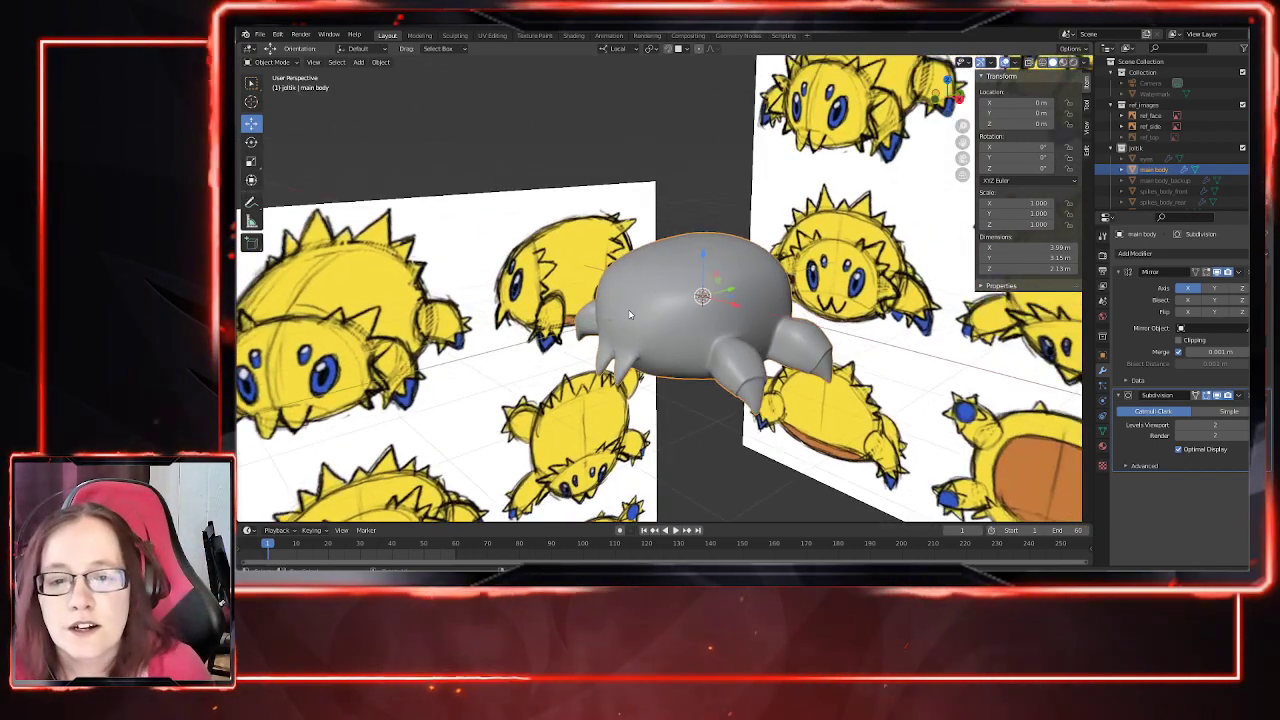
# Step: Show the eyes object, hide the main body and make the eyes the selected object
pyautogui.moveTo(629, 315); pyautogui.dragTo(672, 399, button='middle')
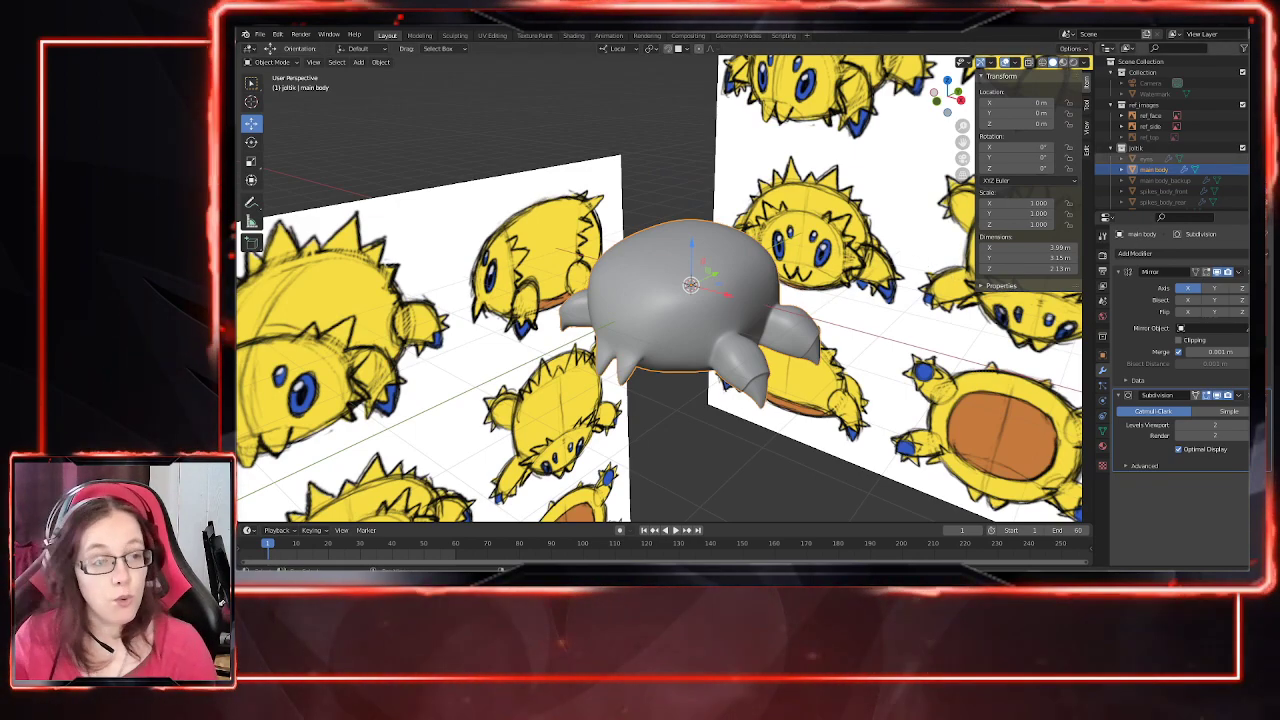
pyautogui.click(1253, 159)
pyautogui.moveTo(690, 411); pyautogui.dragTo(708, 421, button='middle')
pyautogui.press('h')
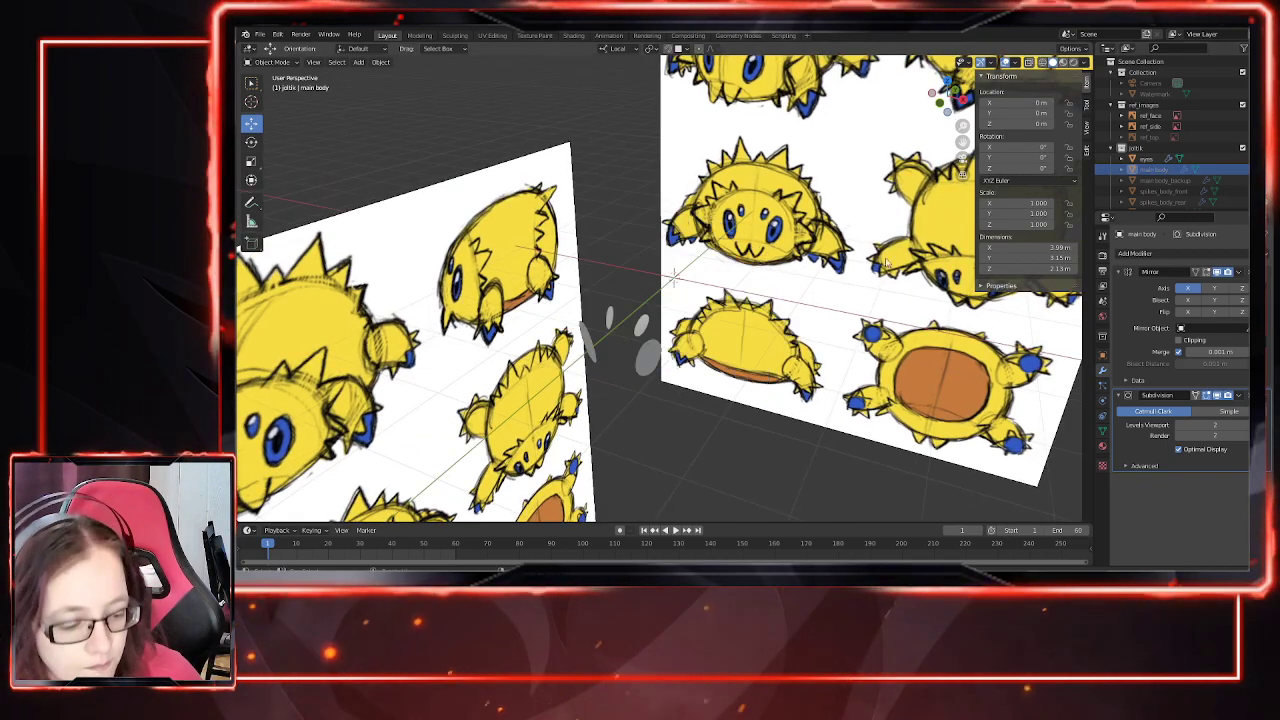
pyautogui.moveTo(657, 331); pyautogui.dragTo(668, 373, button='middle')
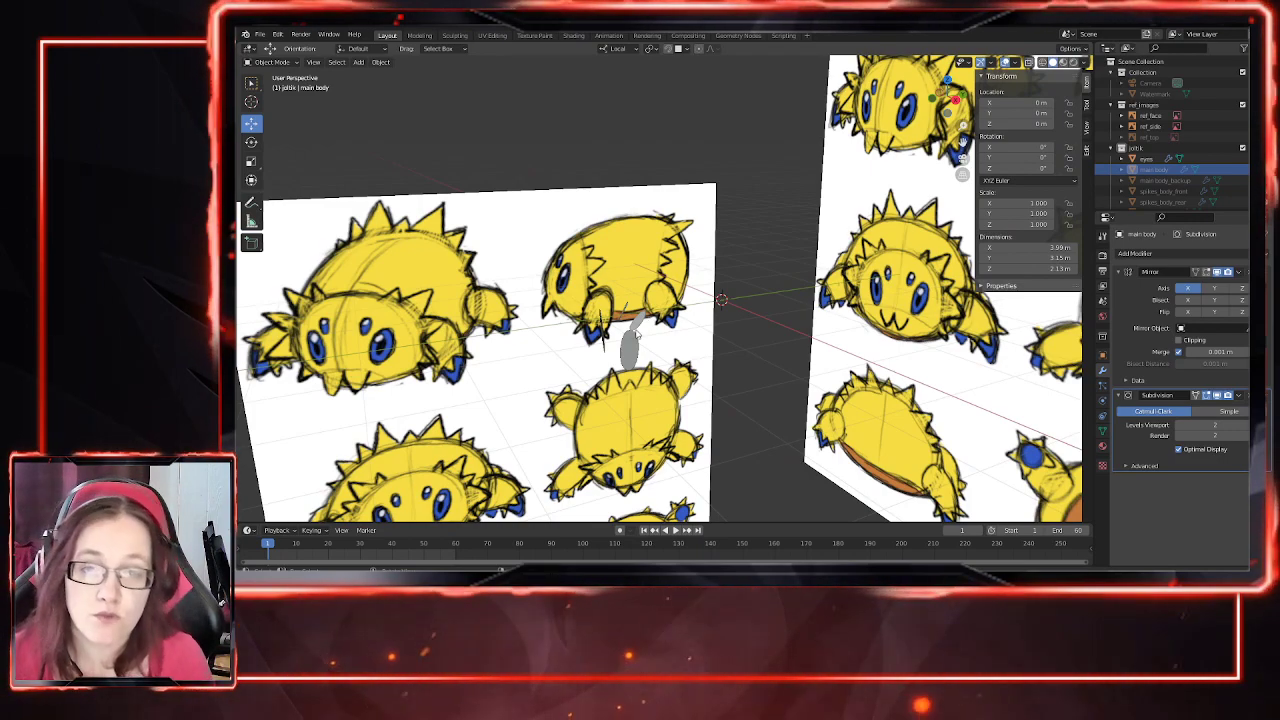
pyautogui.moveTo(653, 341); pyautogui.dragTo(725, 373, button='middle')
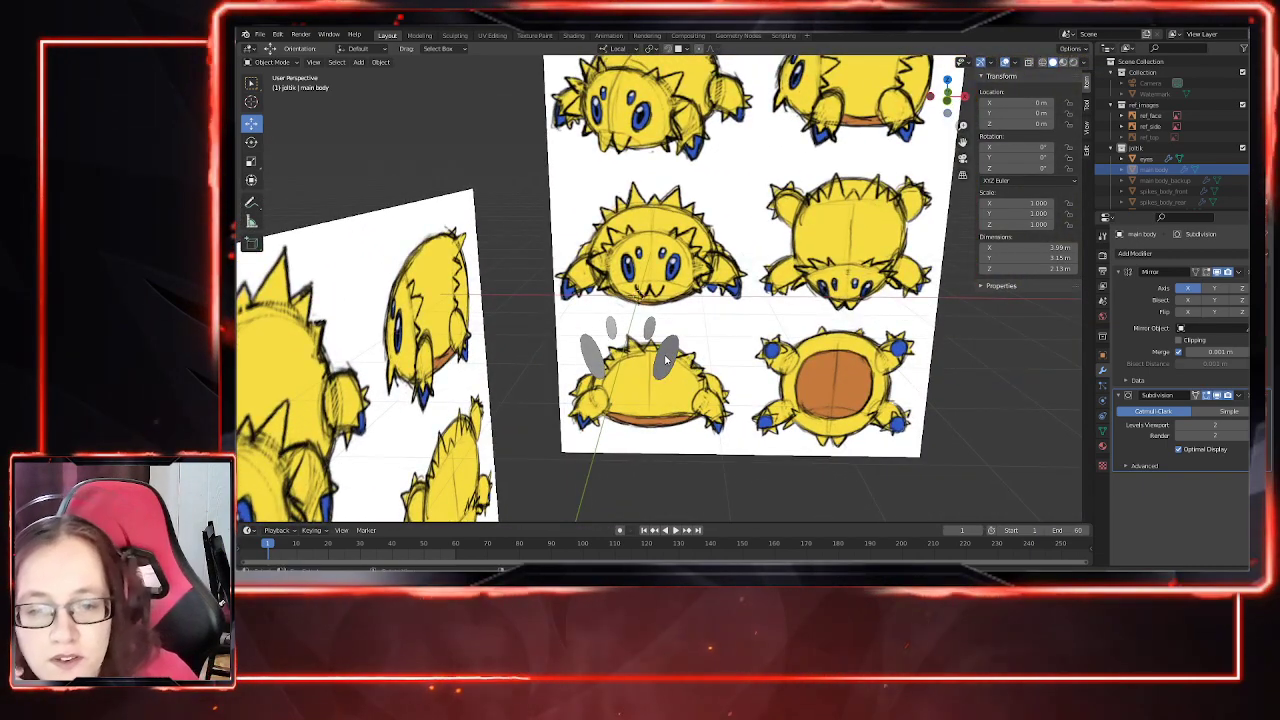
pyautogui.click(667, 365)
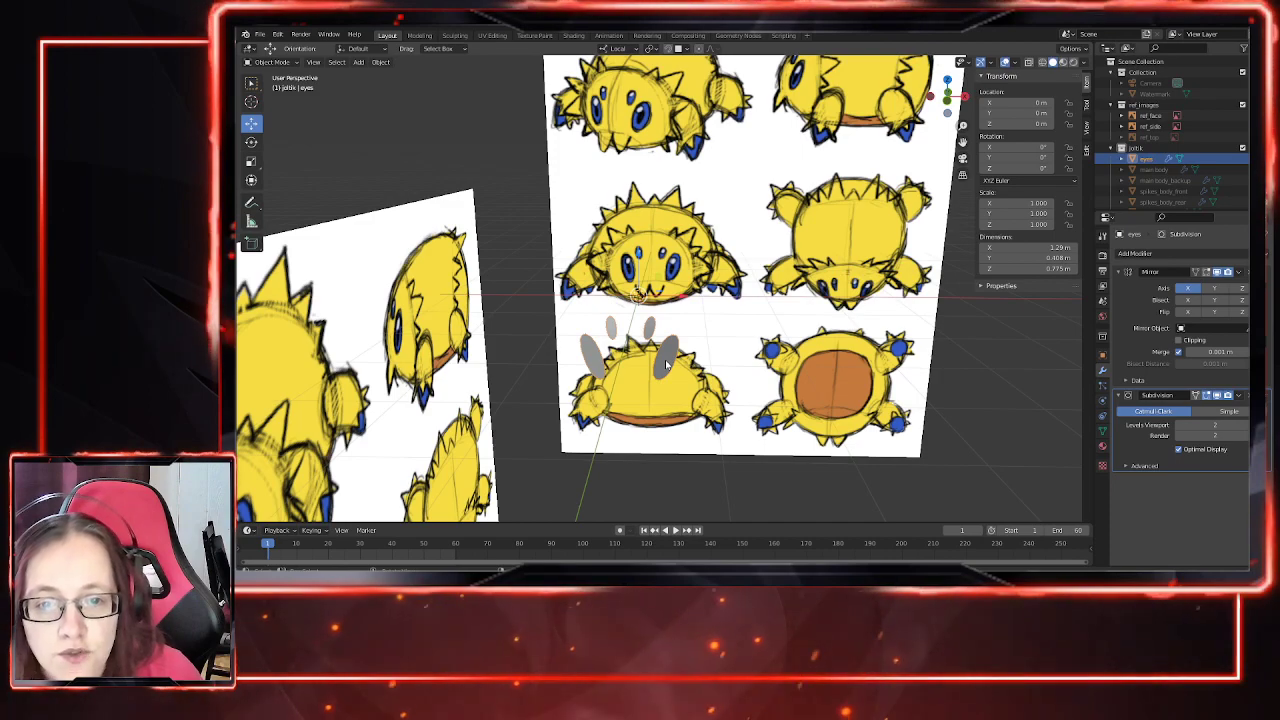
# Step: Duplicate the eyes object, keeping the copy in place
pyautogui.moveTo(705, 404); pyautogui.dragTo(690, 404, button='middle')
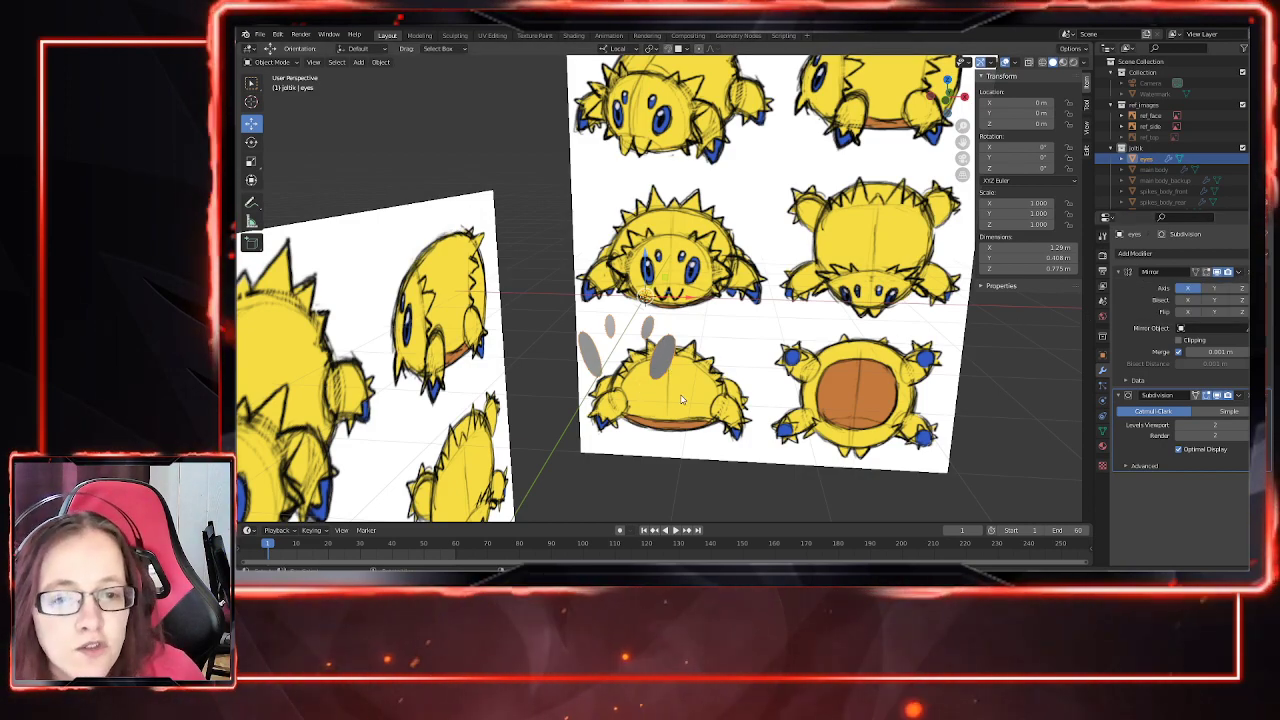
pyautogui.scroll(2, 676, 398)
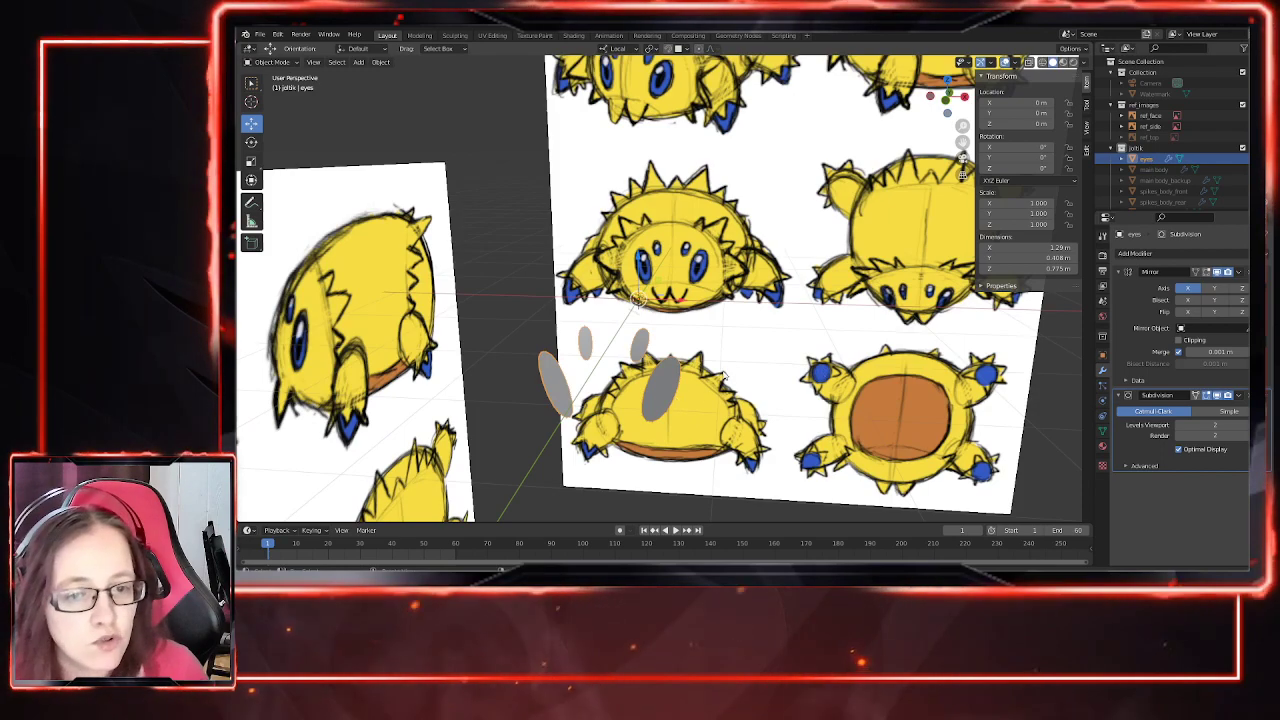
pyautogui.hotkey('shift', 'd')
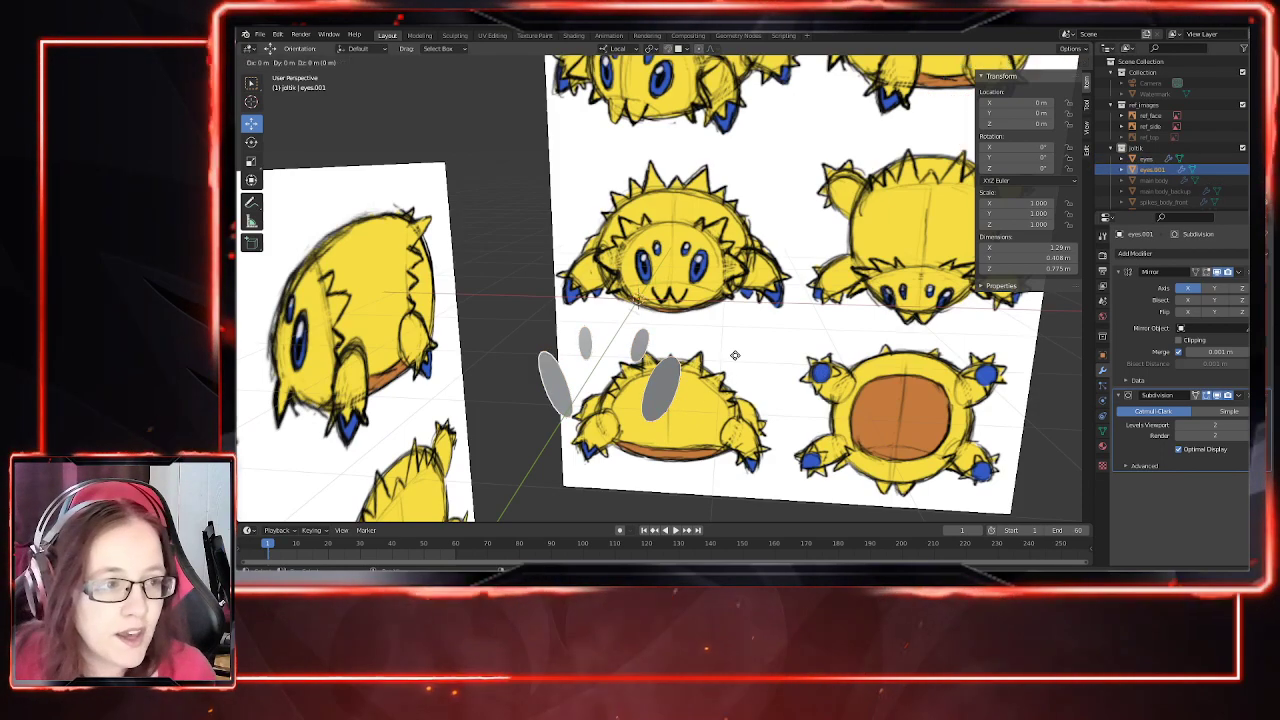
pyautogui.rightClick(788, 374)
# Step: Hide the duplicated eyes object and rename it eyes_backup
pyautogui.moveTo(788, 374); pyautogui.dragTo(709, 410, button='middle')
pyautogui.click(1253, 170)
pyautogui.click(1186, 171)
pyautogui.scroll(-1, 1186, 171)
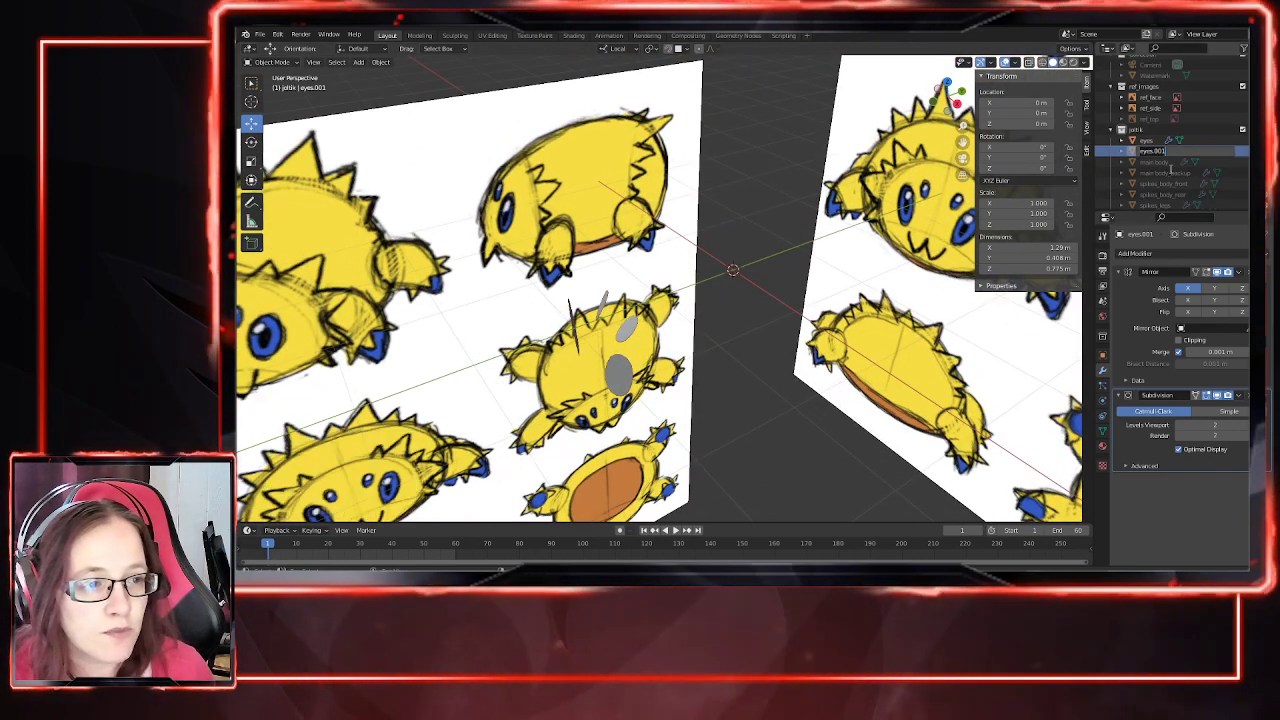
pyautogui.doubleClick(1169, 153)
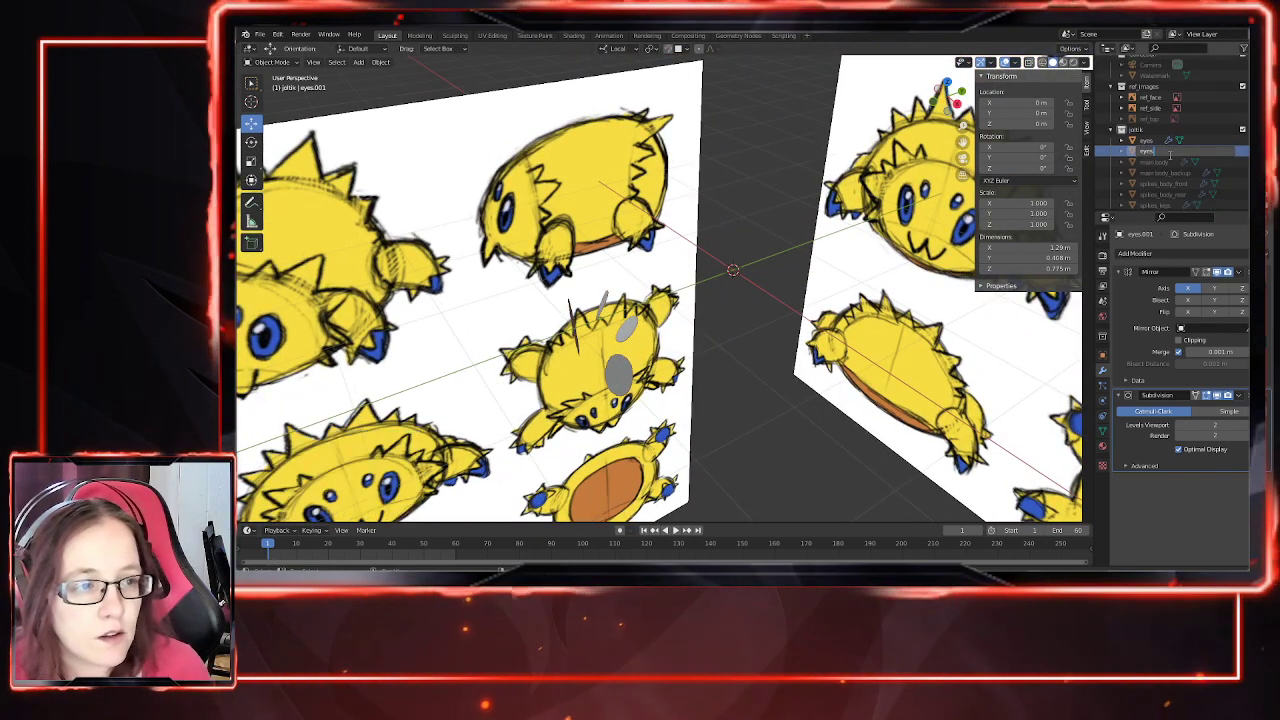
pyautogui.write('eyes_back')
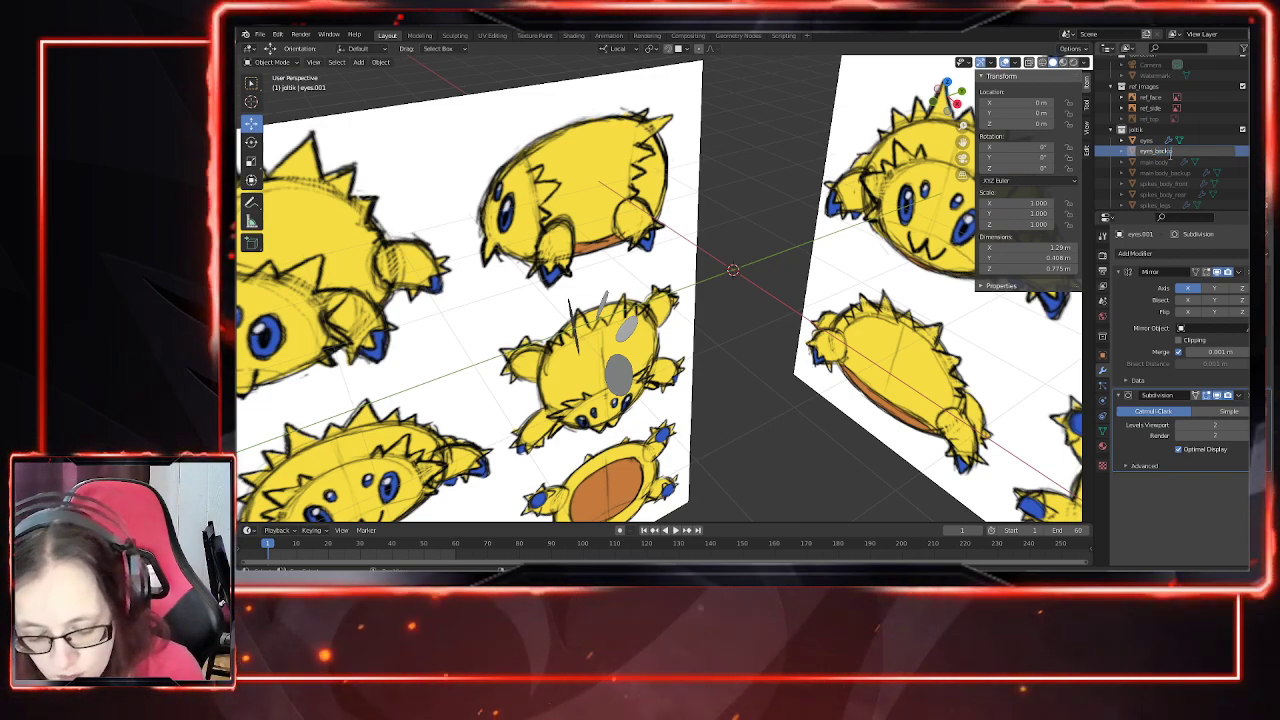
pyautogui.write('up')
pyautogui.press('Return')
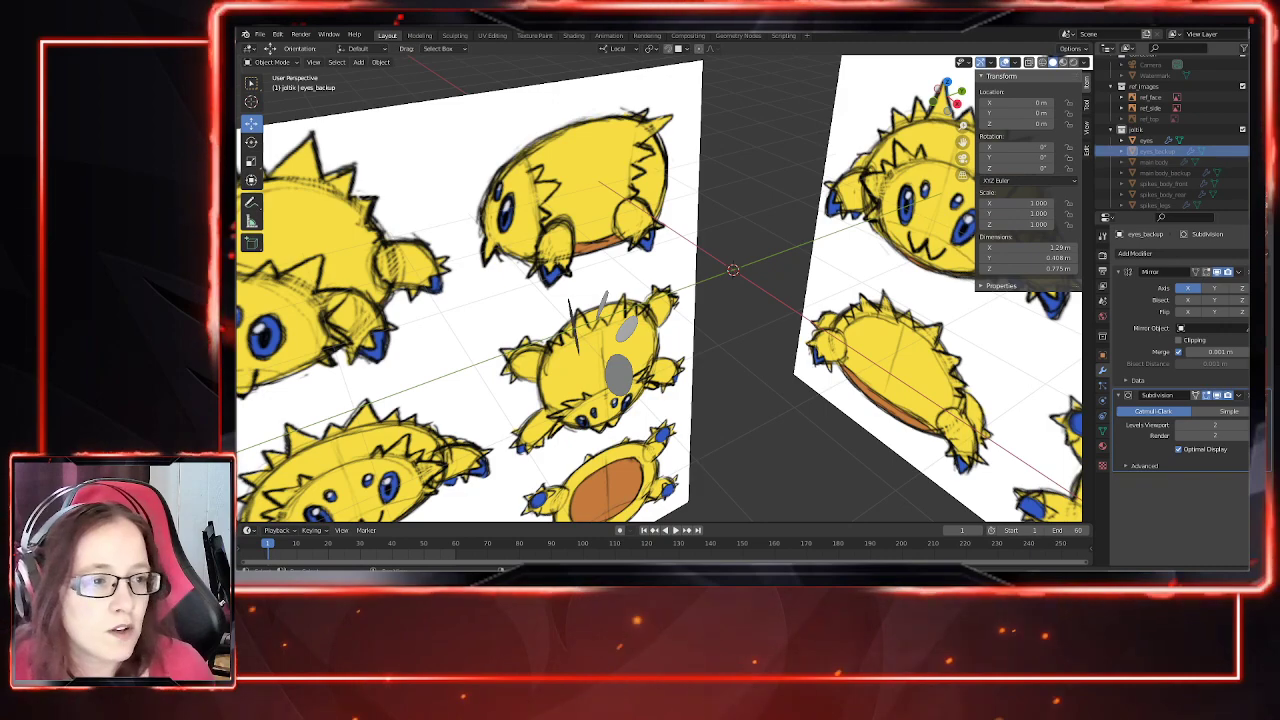
# Step: Select the original eyes object and remove its Mirror modifier
pyautogui.click(1157, 142)
pyautogui.moveTo(668, 386); pyautogui.dragTo(728, 421, button='middle')
pyautogui.press('KP_1')
pyautogui.scroll(2, 707, 411)
pyautogui.scroll(-2, 706, 410)
pyautogui.press('Tab')
pyautogui.press('Tab')
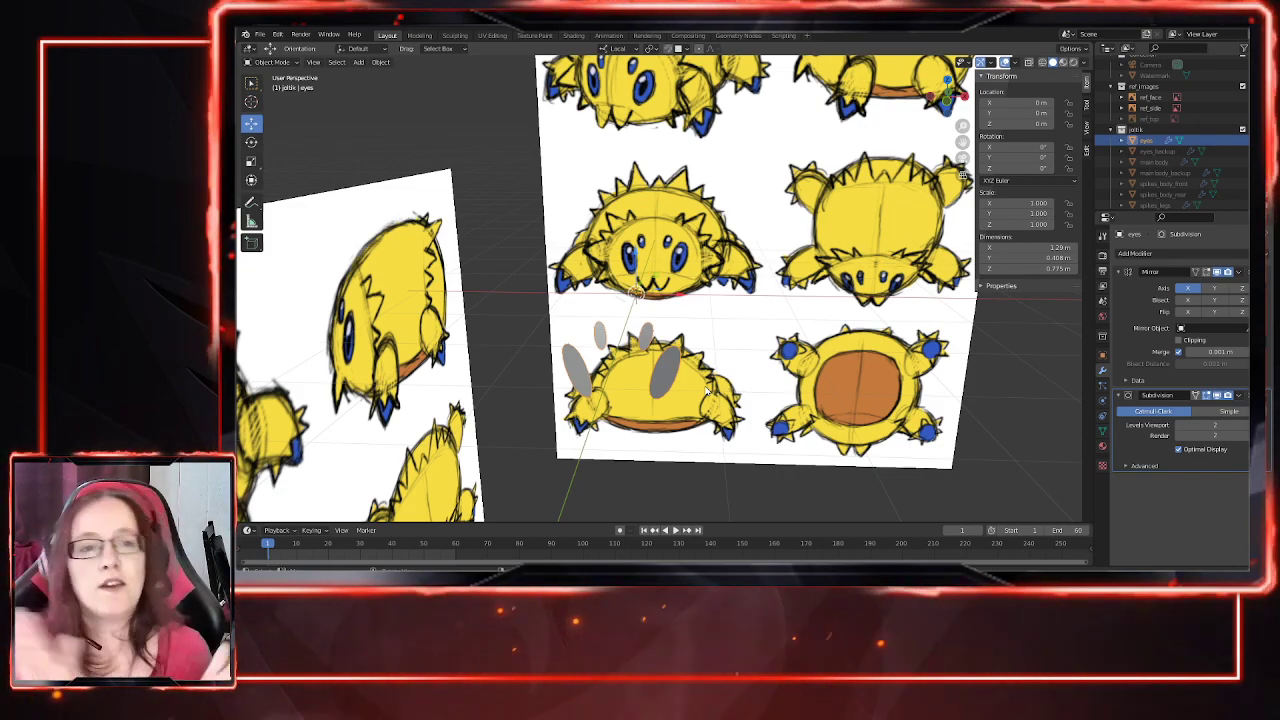
pyautogui.moveTo(706, 392); pyautogui.dragTo(712, 366, button='middle')
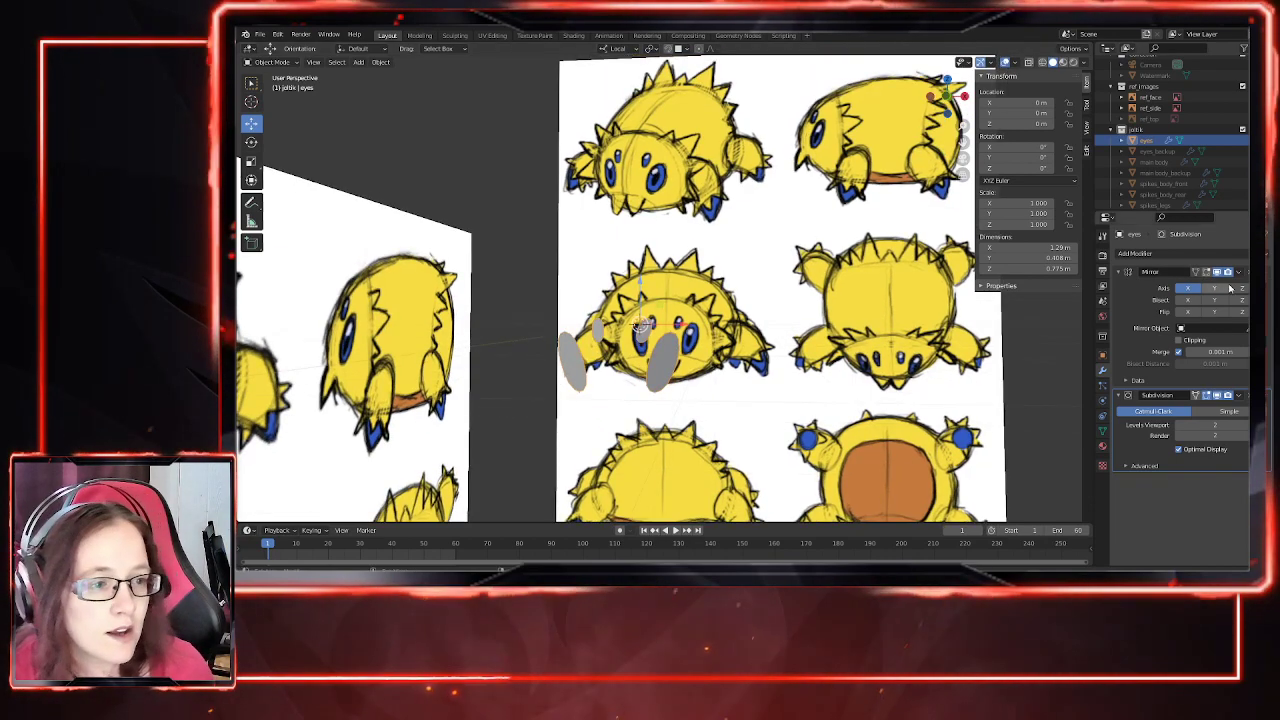
pyautogui.click(1250, 272)
pyautogui.moveTo(700, 413)
pyautogui.mouseDown(button='middle')
pyautogui.moveTo(699, 448)
pyautogui.moveTo(701, 419)
pyautogui.mouseUp(button='middle')
pyautogui.scroll(2, 699, 448)
pyautogui.press('KP_1')
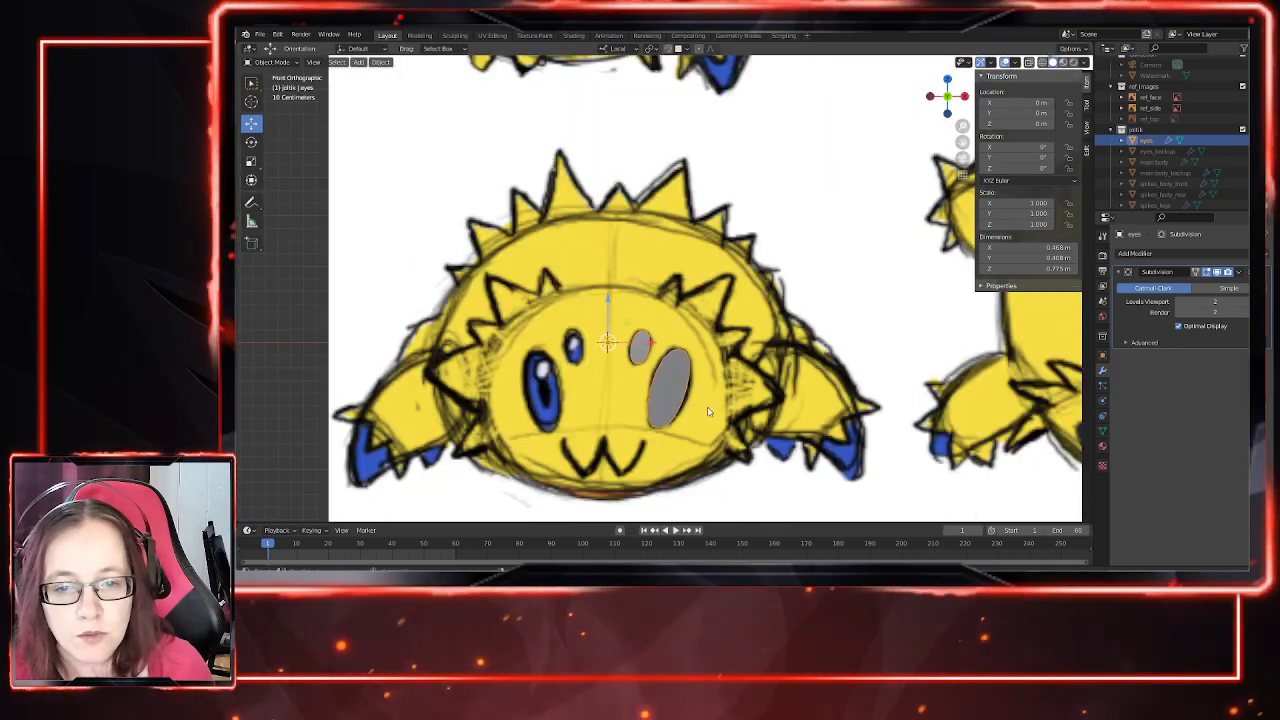
# Step: Turn off the eyes' Subdivision modifier in the viewport and show the eyes object alone in the right side view
pyautogui.click(1216, 272)
pyautogui.moveTo(930, 388); pyautogui.dragTo(790, 408, button='middle')
pyautogui.press('KP_3')
pyautogui.press('1')
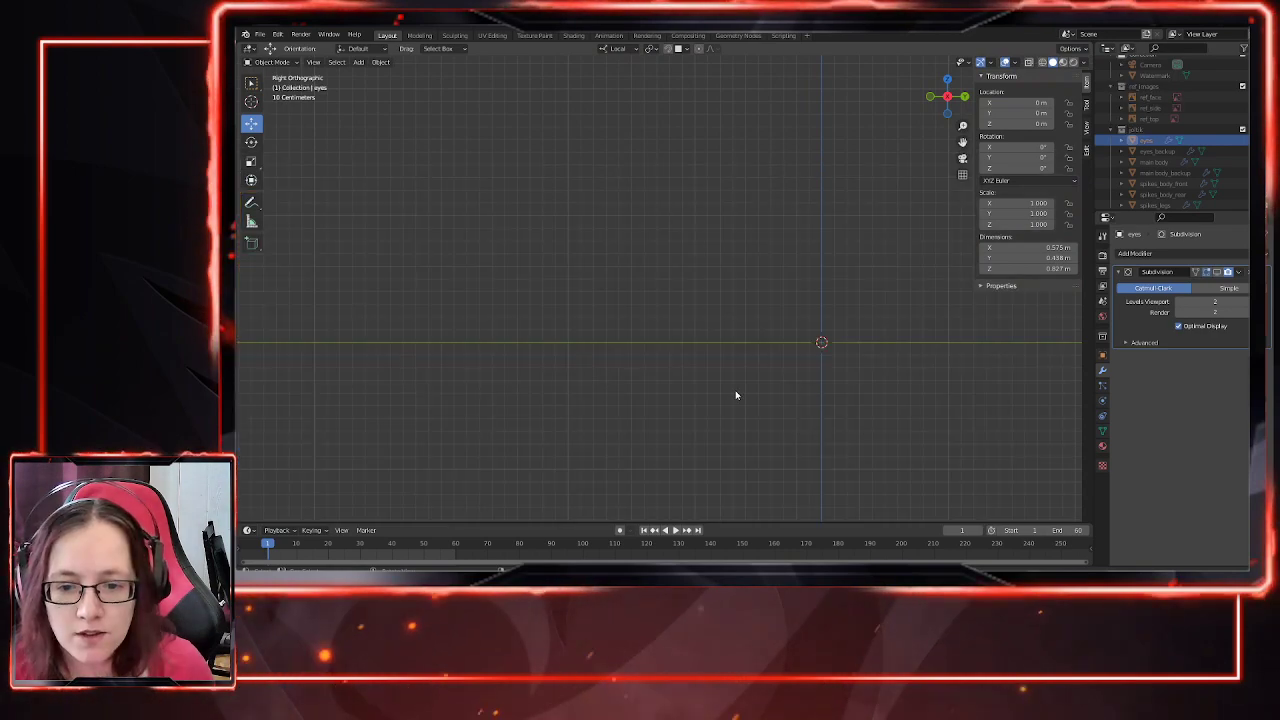
pyautogui.scroll(-3, 763, 311)
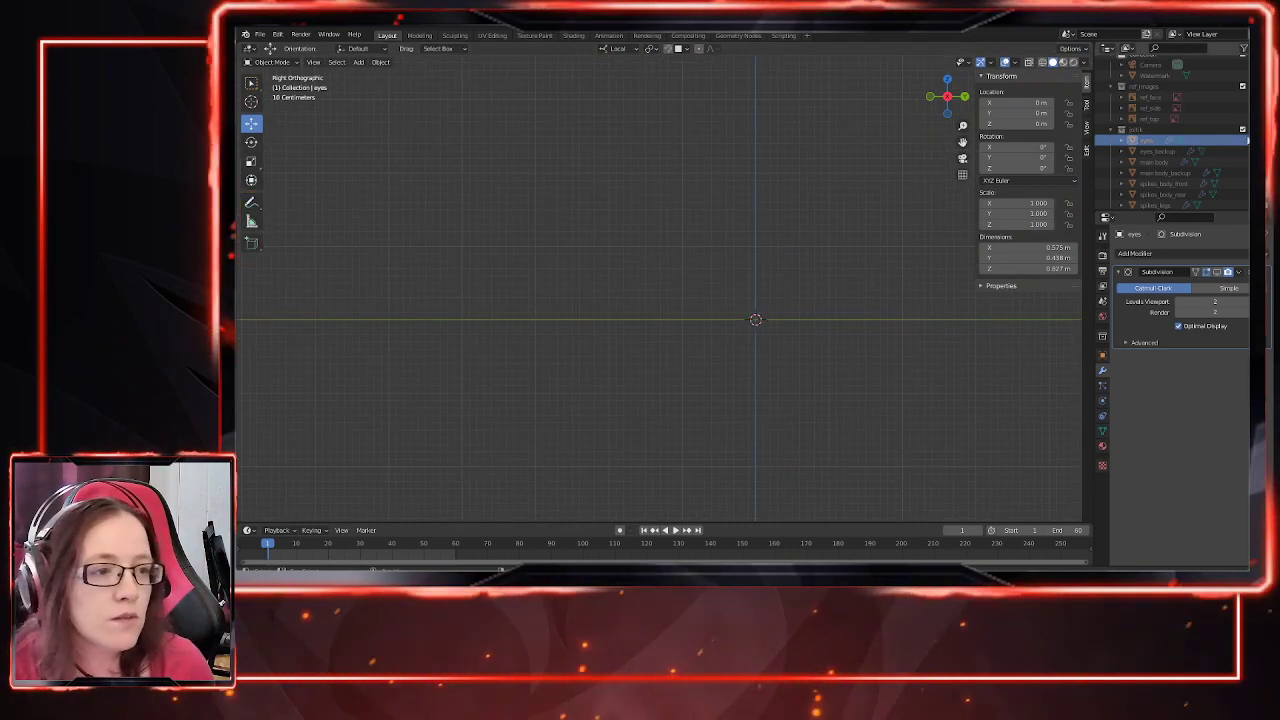
pyautogui.click(1248, 140)
pyautogui.scroll(2, 1229, 144)
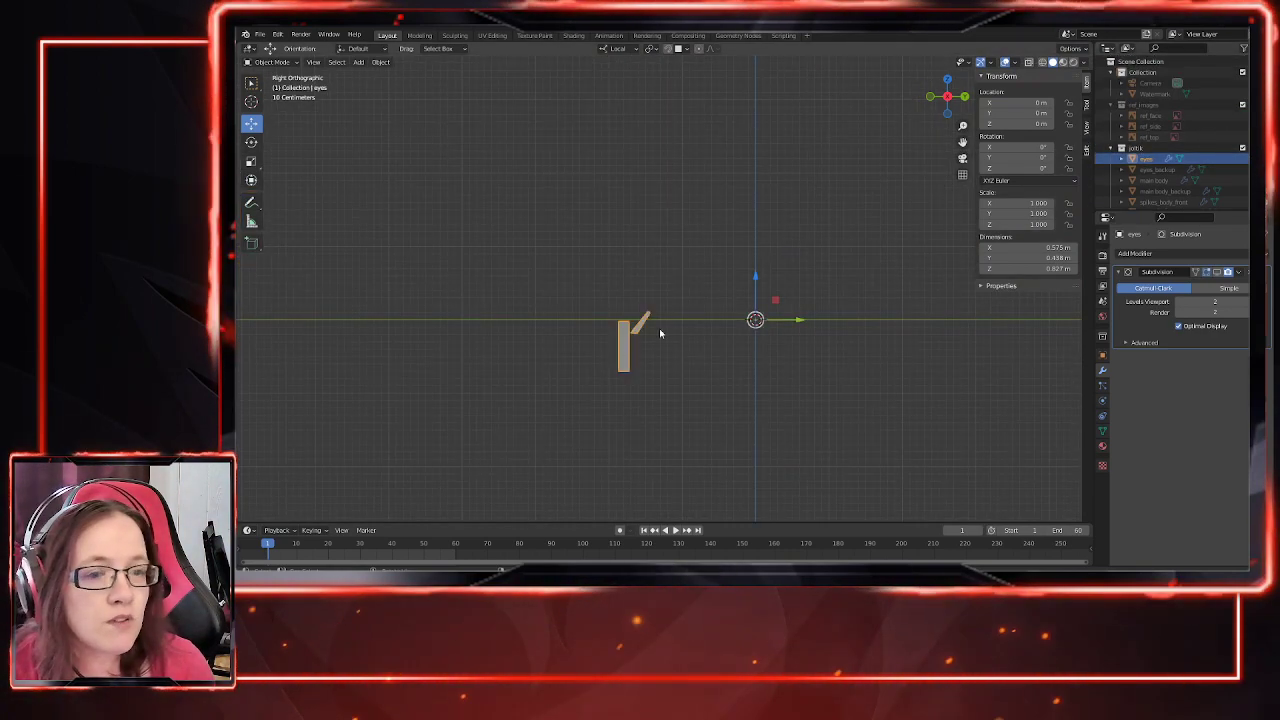
pyautogui.keyDown('shift'); pyautogui.moveTo(716, 314); pyautogui.dragTo(744, 301, button='middle'); pyautogui.keyUp('shift')
pyautogui.scroll(-2, 1231, 167)
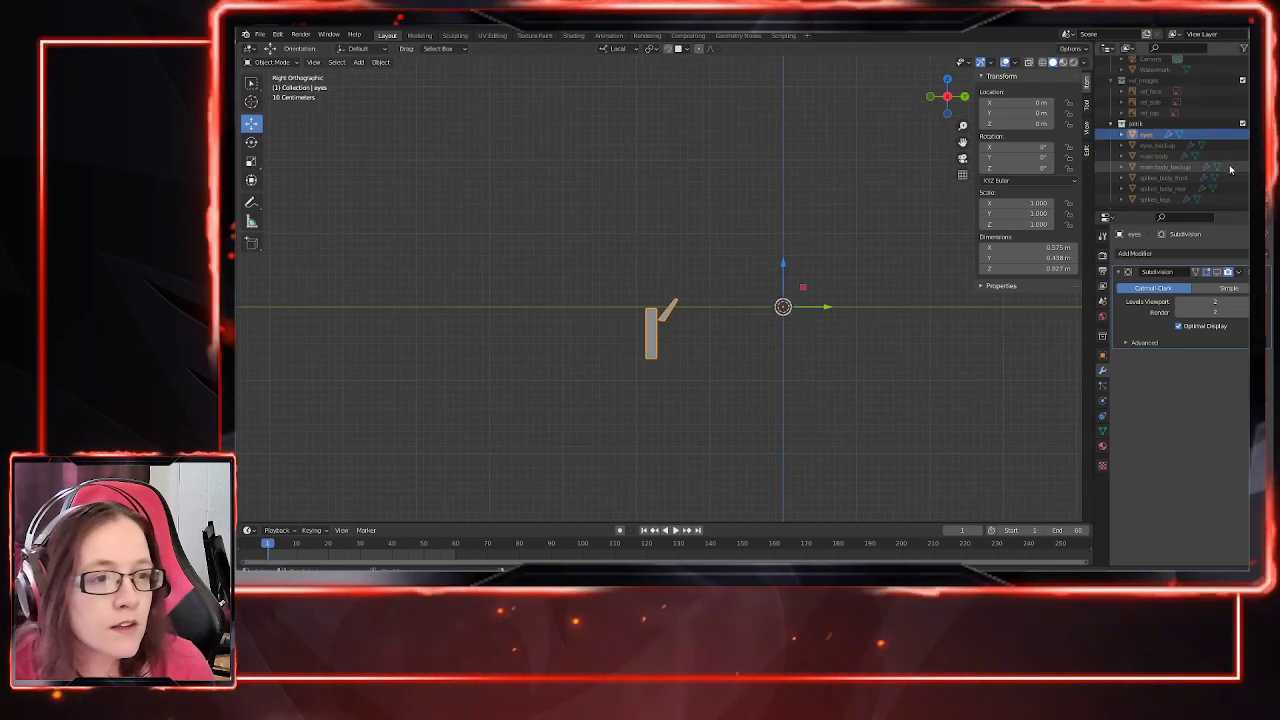
# Step: Show the ref_images collection behind the eyes and enter Edit Mode on the eyes object
pyautogui.click(1253, 80)
pyautogui.scroll(2, 650, 378)
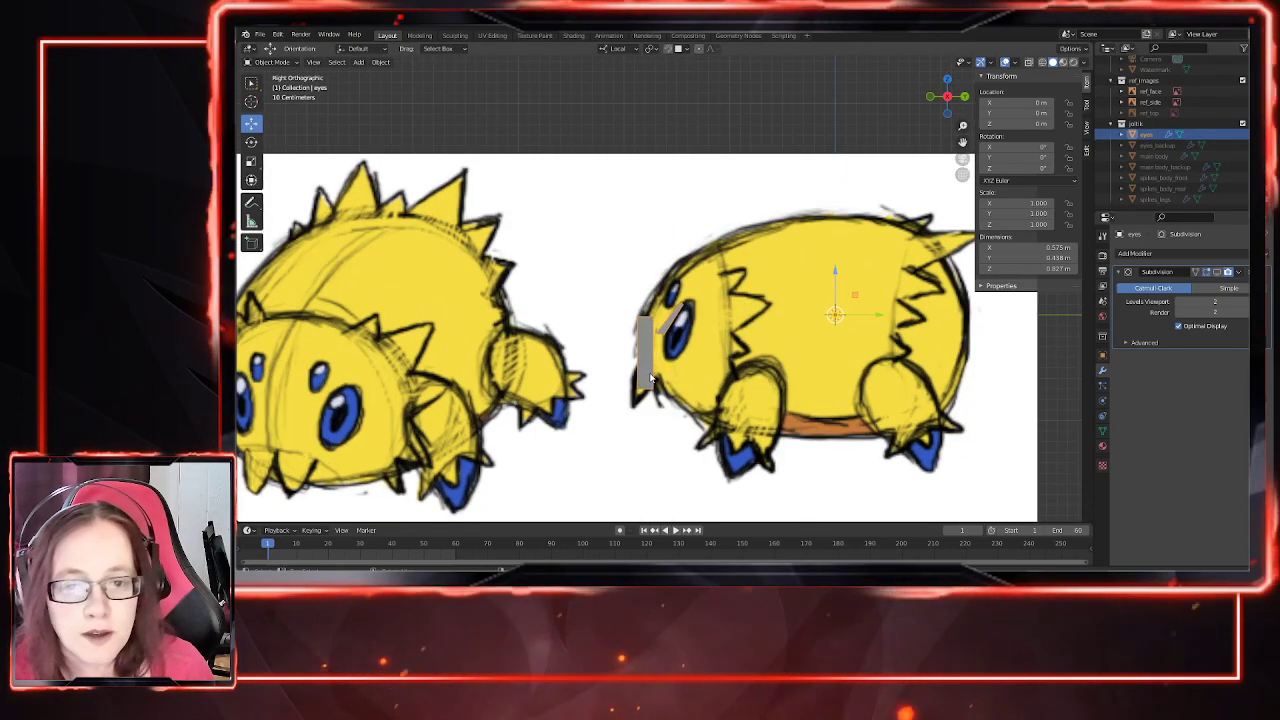
pyautogui.scroll(3, 650, 377)
pyautogui.press('Tab')
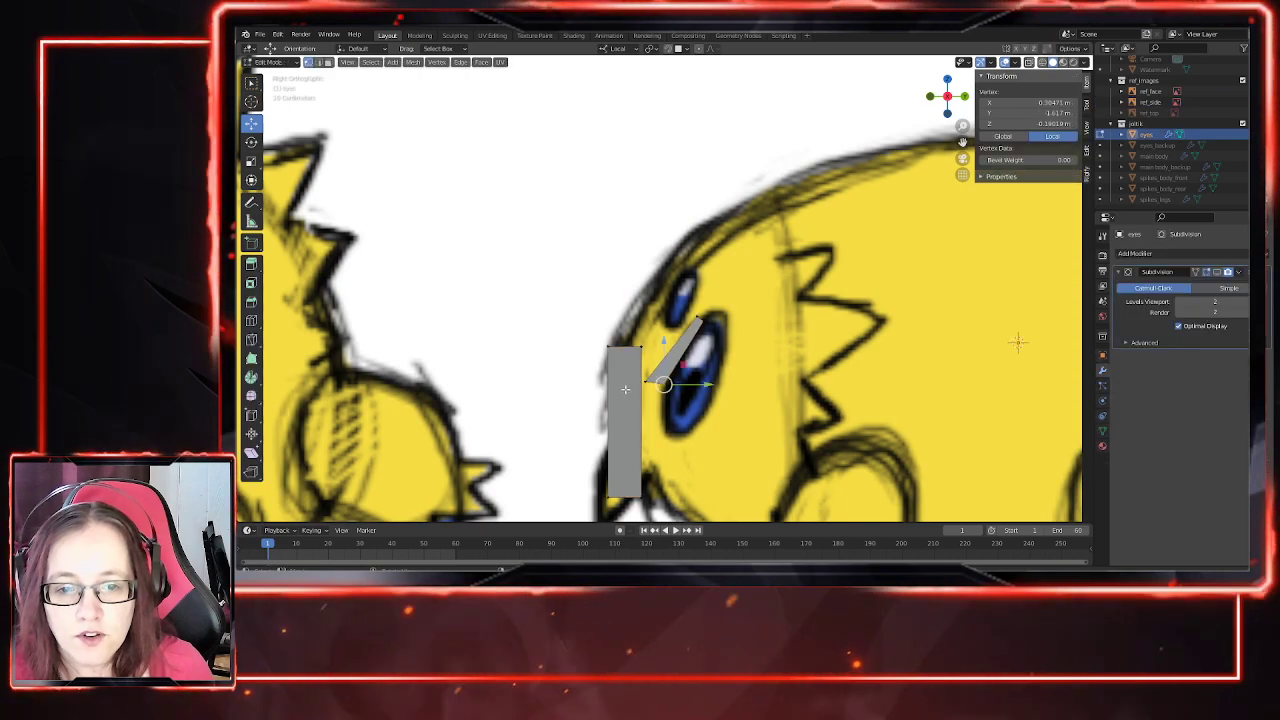
# Step: Flatten the large eye block by scaling all its vertices to 0 along Y
pyautogui.keyDown('shift'); pyautogui.moveTo(667, 347); pyautogui.dragTo(702, 275, button='middle'); pyautogui.keyUp('shift')
pyautogui.moveTo(620, 257); pyautogui.dragTo(679, 462)
pyautogui.click(797, 199)
pyautogui.moveTo(797, 199); pyautogui.dragTo(535, 513)
pyautogui.moveTo(576, 226); pyautogui.dragTo(680, 463)
pyautogui.press('s')
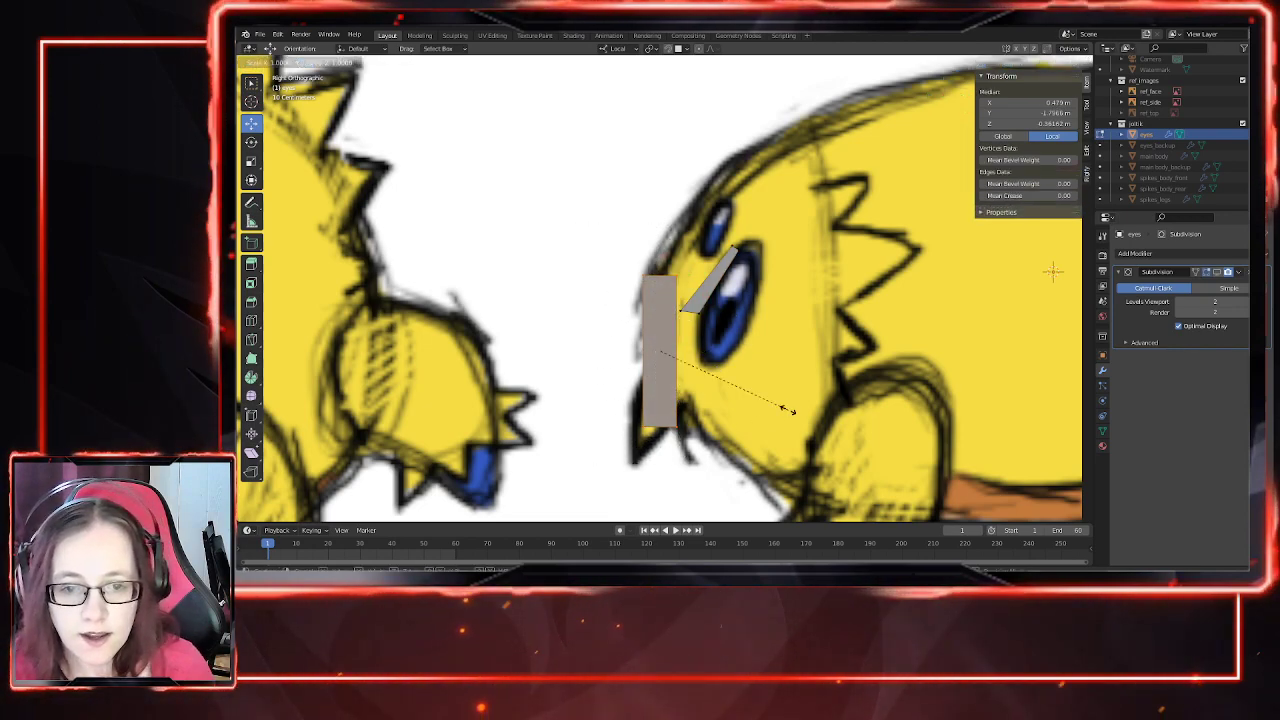
pyautogui.press('y')
pyautogui.press('0')
pyautogui.press('Return')
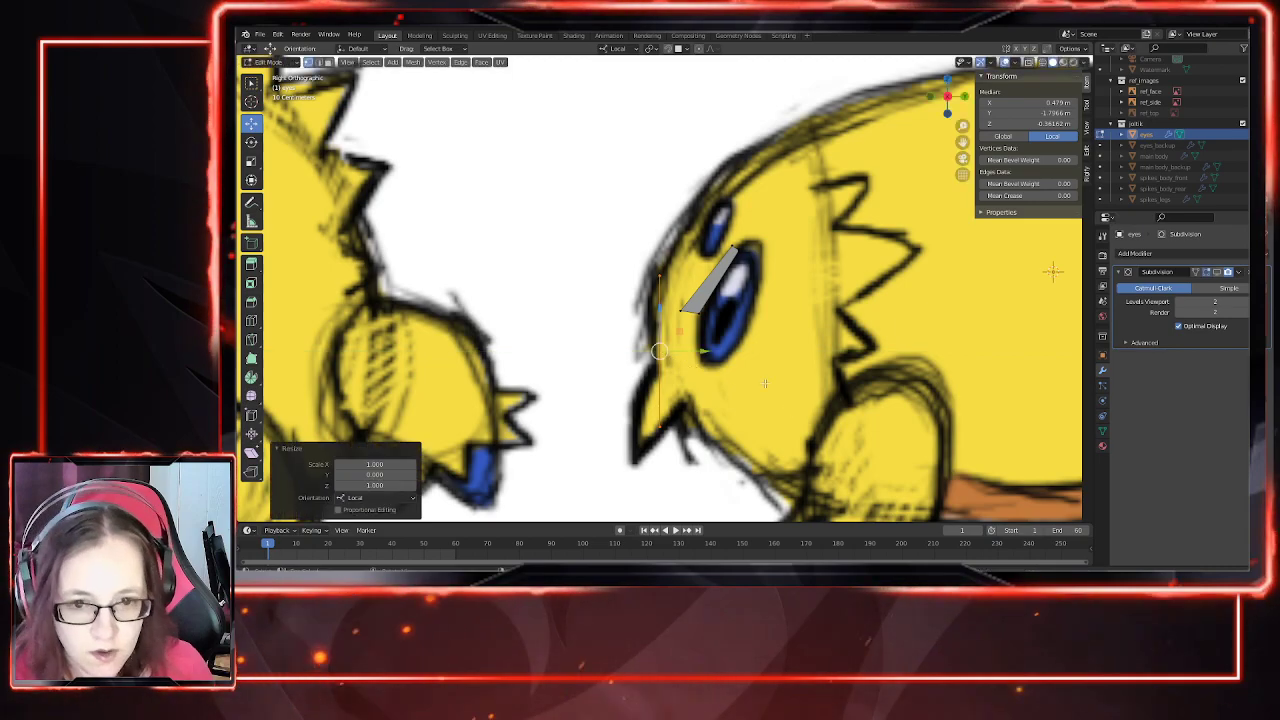
# Step: Flatten the small tilted eye block by scaling all its vertices to 0 along Y
pyautogui.moveTo(785, 408); pyautogui.dragTo(735, 233, button='middle')
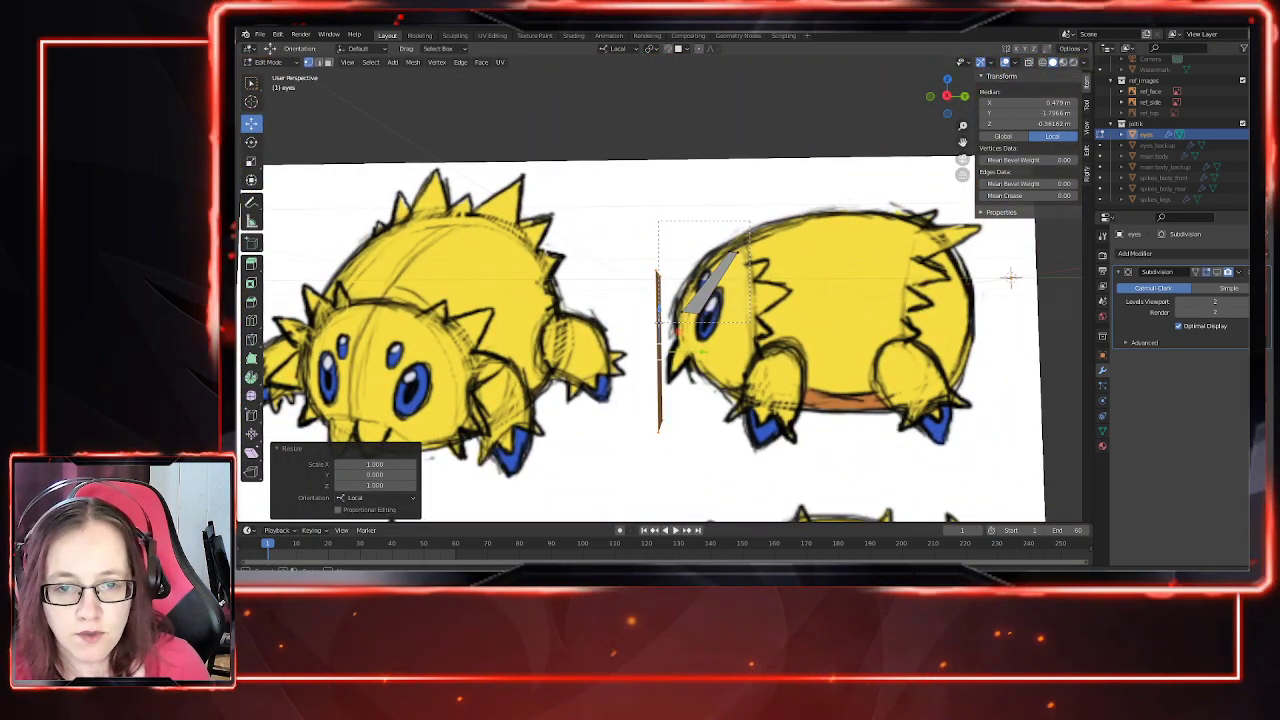
pyautogui.press('KP_3')
pyautogui.press('KP_Decimal')
pyautogui.press('s')
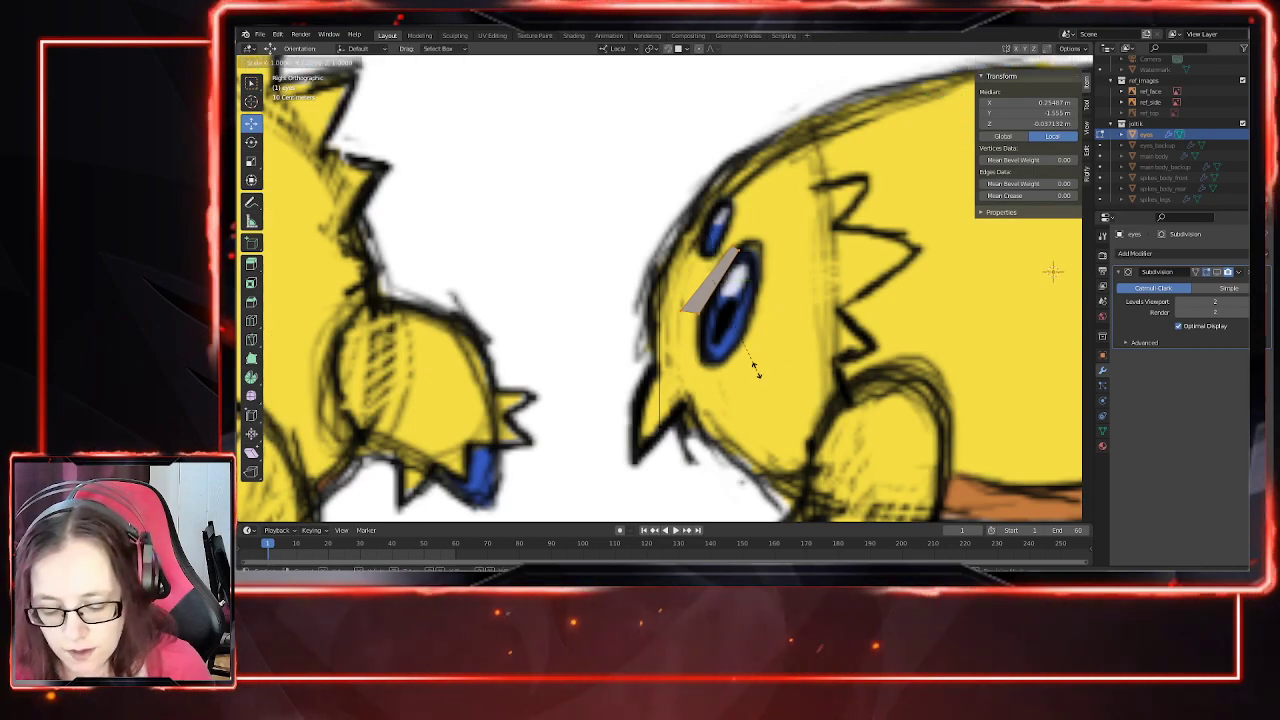
pyautogui.press('y')
pyautogui.press('0')
pyautogui.press('Return')
# Step: Move the small eye about -0.24 m along Y into line with the large eye, and raise it about 0.24 m along Z
pyautogui.scroll(-2, 691, 408)
pyautogui.moveTo(691, 408); pyautogui.dragTo(686, 409, button='middle')
pyautogui.press('KP_3')
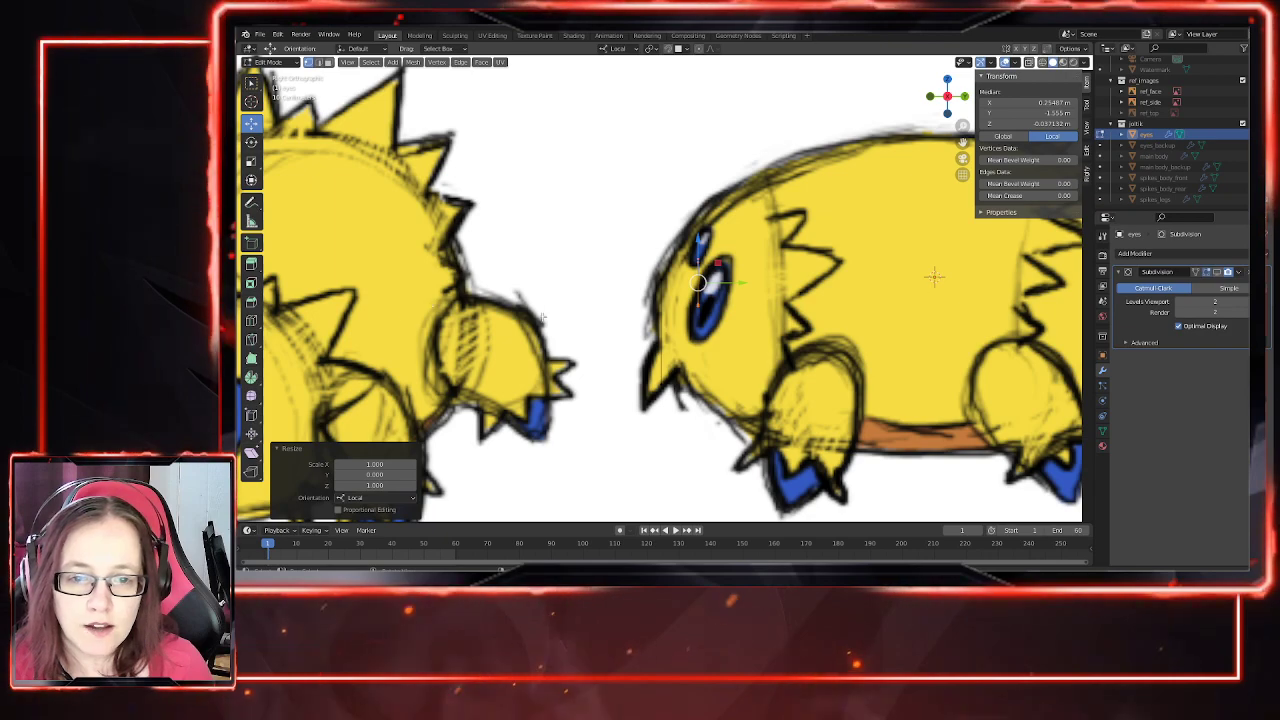
pyautogui.moveTo(600, 308); pyautogui.dragTo(642, 340, button='middle')
pyautogui.press('KP_1')
pyautogui.keyDown('shift'); pyautogui.moveTo(693, 426); pyautogui.dragTo(708, 401, button='middle'); pyautogui.keyUp('shift')
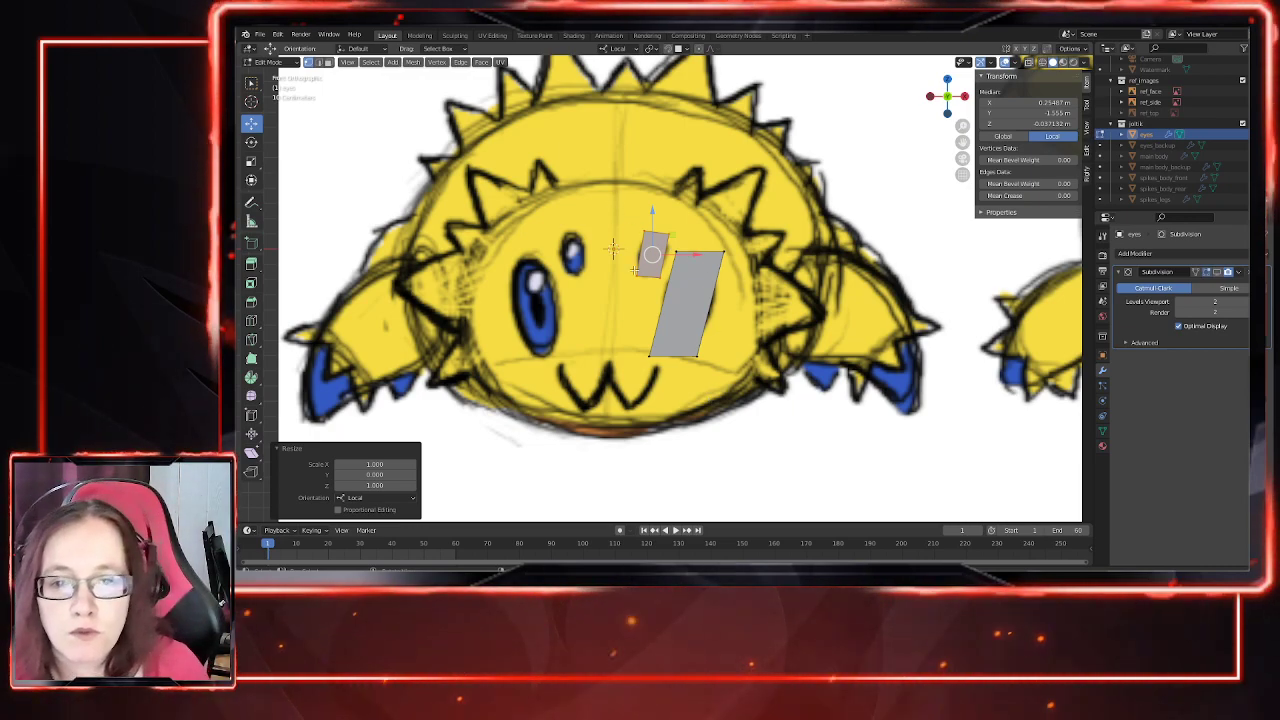
pyautogui.keyDown('shift'); pyautogui.moveTo(693, 330); pyautogui.dragTo(690, 323, button='middle'); pyautogui.keyUp('shift')
pyautogui.moveTo(762, 340); pyautogui.dragTo(660, 346, button='middle')
pyautogui.press('KP_1')
pyautogui.press('KP_3')
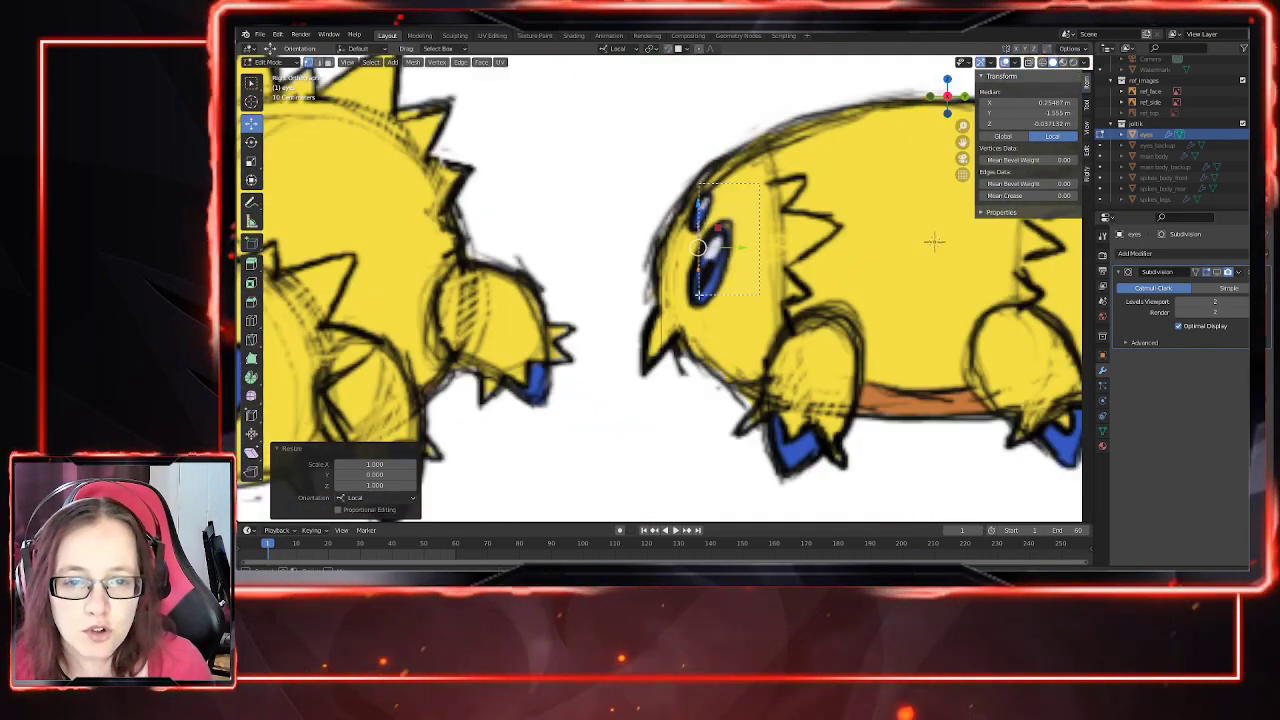
pyautogui.press('g')
pyautogui.press('y')
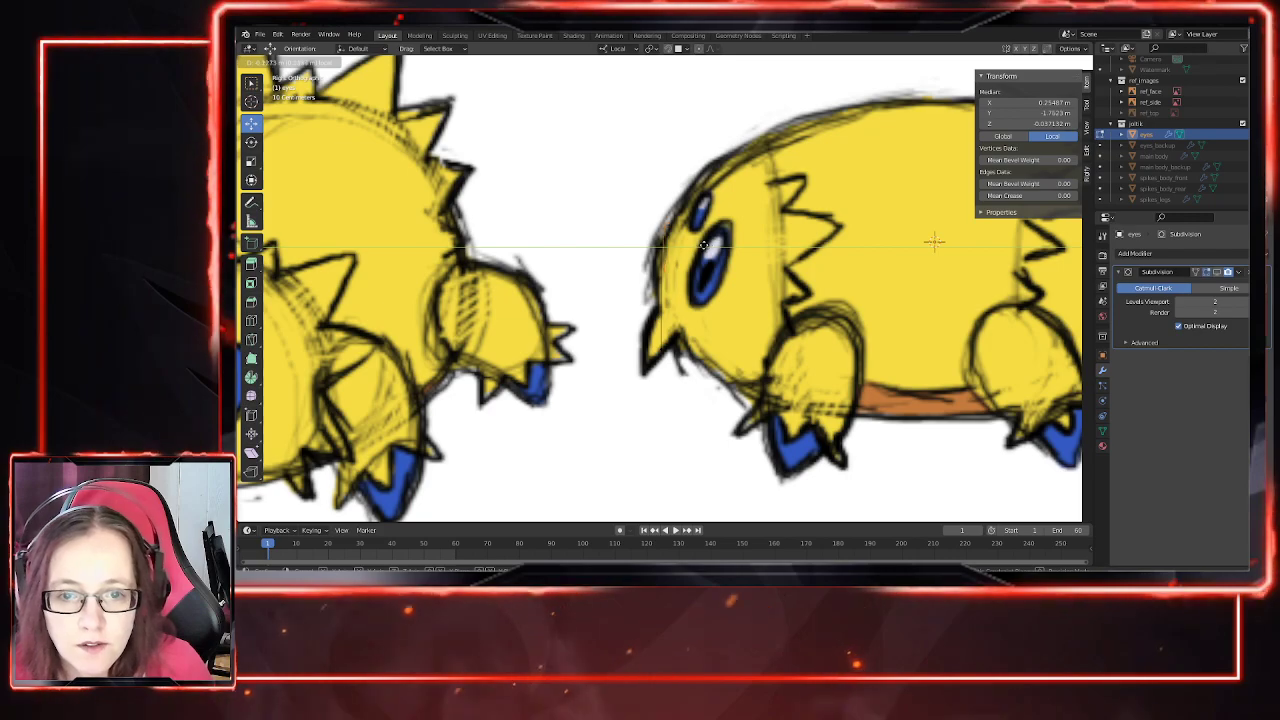
pyautogui.click(698, 238)
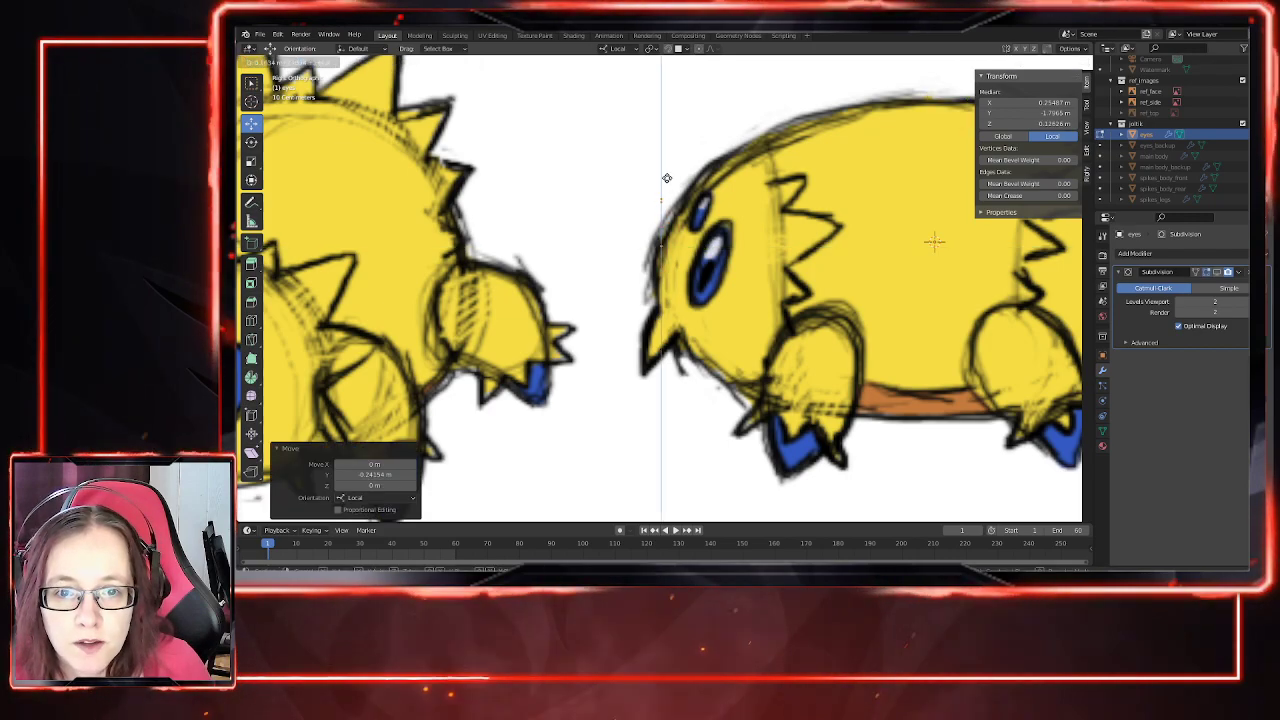
pyautogui.moveTo(668, 166); pyautogui.dragTo(744, 373, button='middle')
pyautogui.press('KP_5')
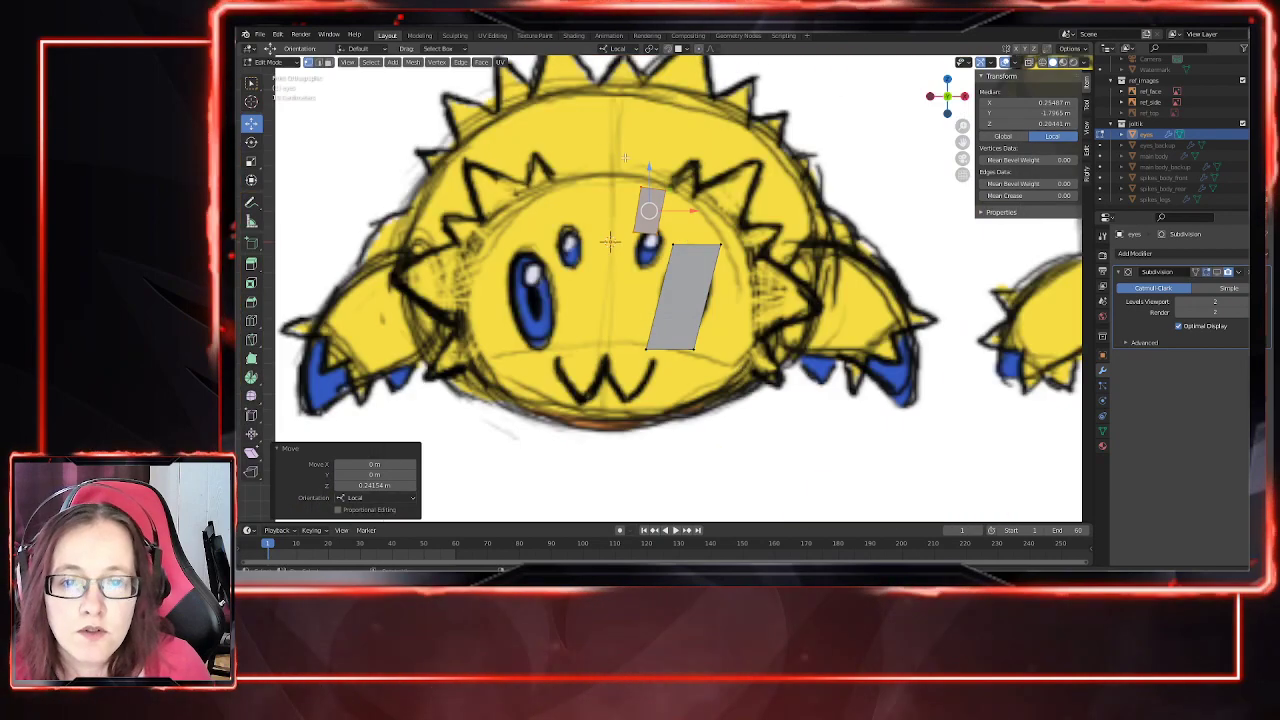
# Step: Straighten both side edges of the small eye in the front view by scaling each to 0 along X
pyautogui.scroll(2, 623, 155)
pyautogui.moveTo(604, 124); pyautogui.dragTo(640, 229)
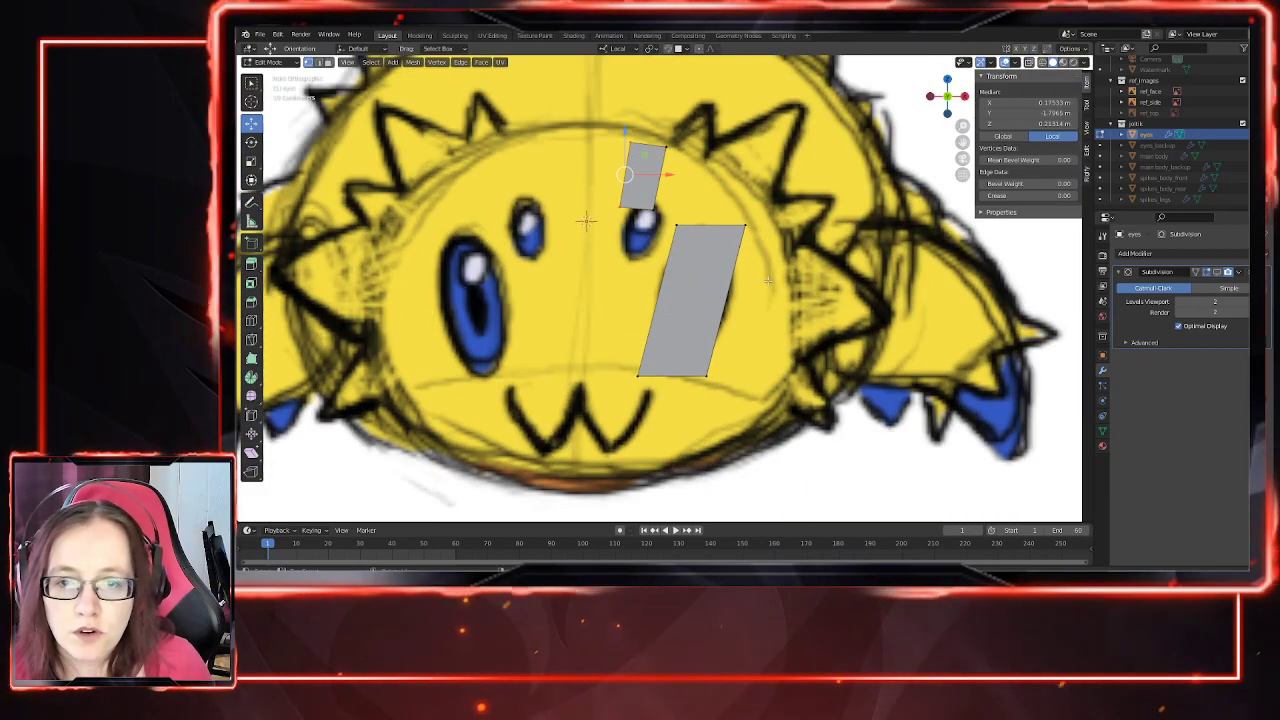
pyautogui.press('s')
pyautogui.press('x')
pyautogui.press('0')
pyautogui.press('Return')
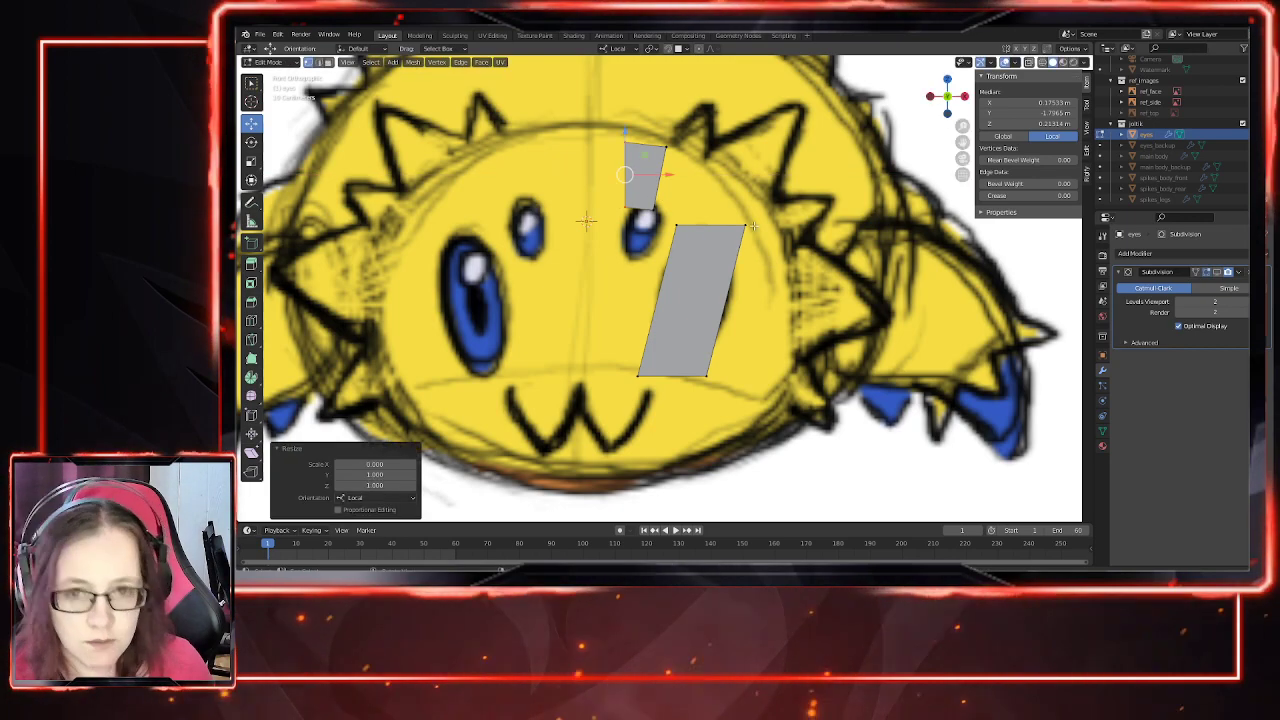
pyautogui.hotkey('ctrl', 'z')
pyautogui.press('s')
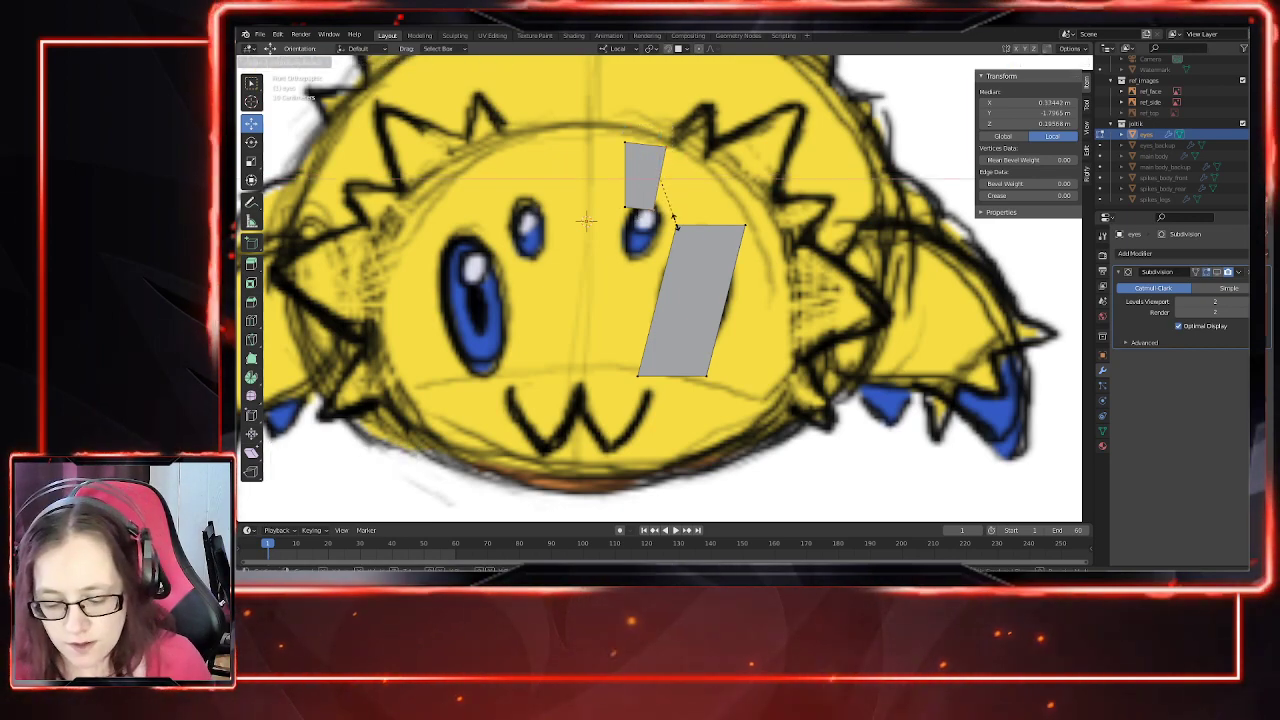
pyautogui.press('x')
pyautogui.press('0')
pyautogui.press('Return')
# Step: Level the small eye's lower and upper edges by scaling each to 0 along Z
pyautogui.moveTo(613, 196); pyautogui.dragTo(666, 224)
pyautogui.press('s')
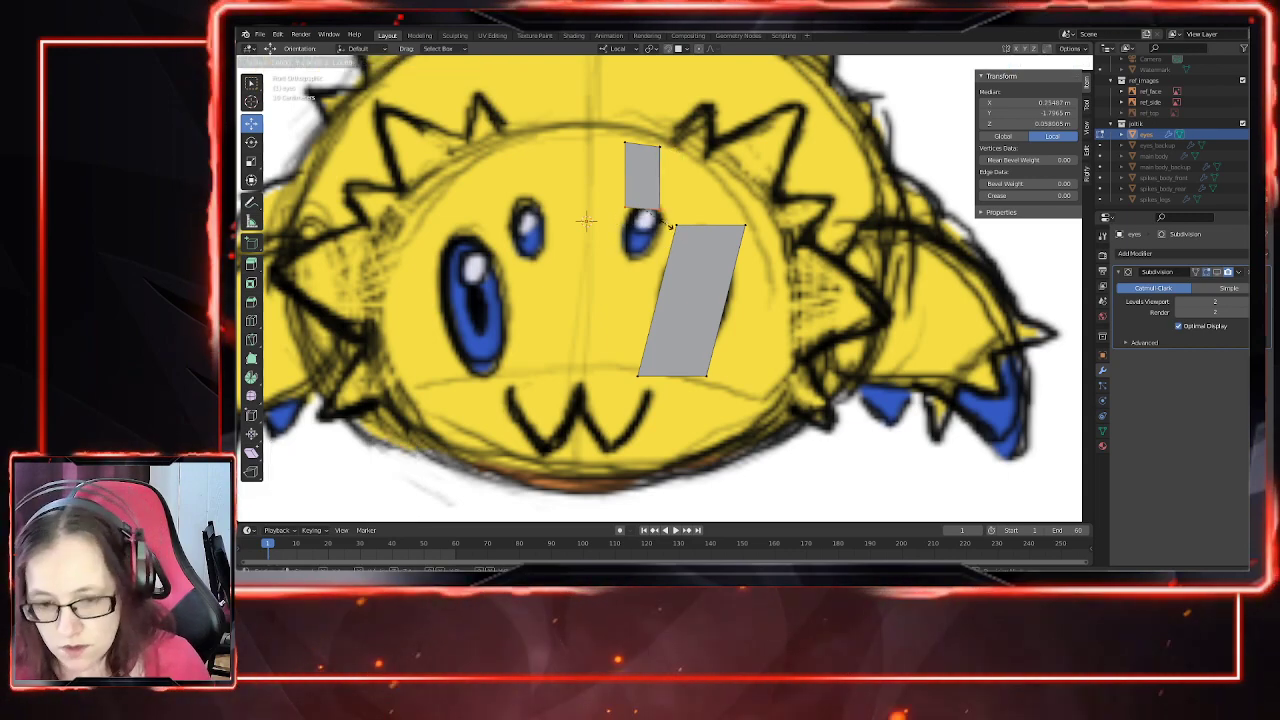
pyautogui.press('z')
pyautogui.press('Return')
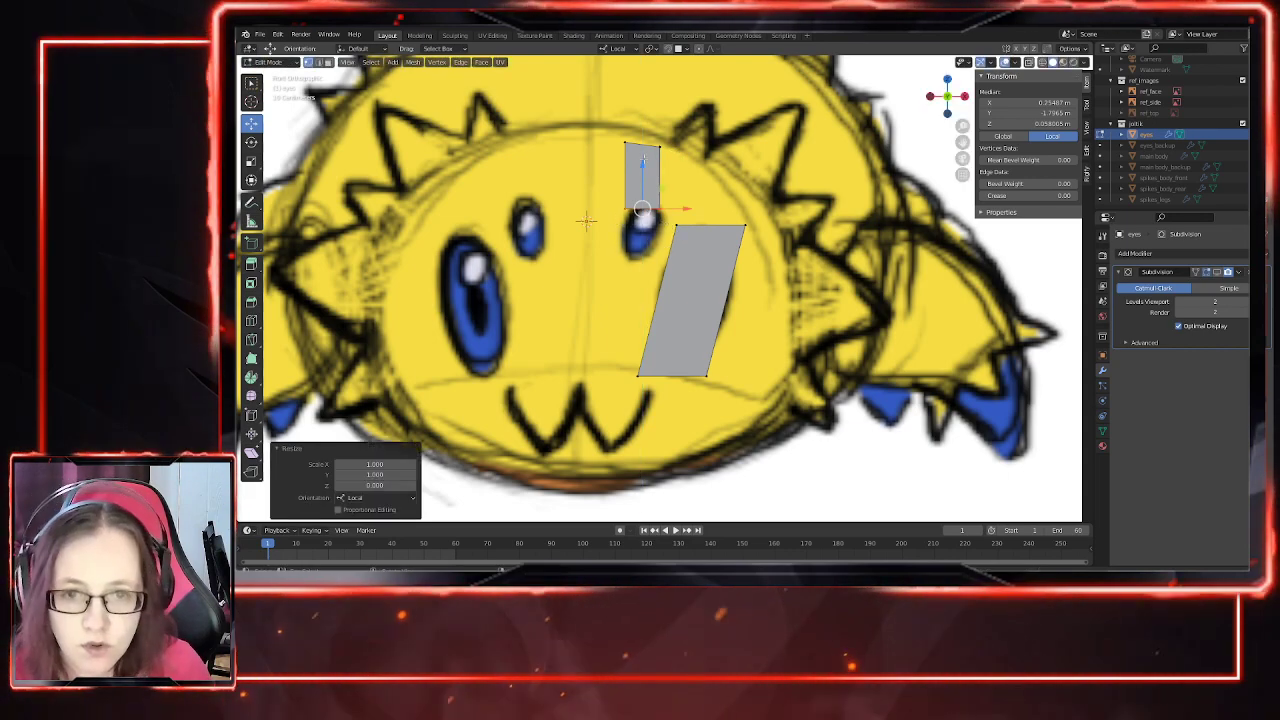
pyautogui.moveTo(610, 122); pyautogui.dragTo(692, 168)
pyautogui.press('s')
pyautogui.press('z')
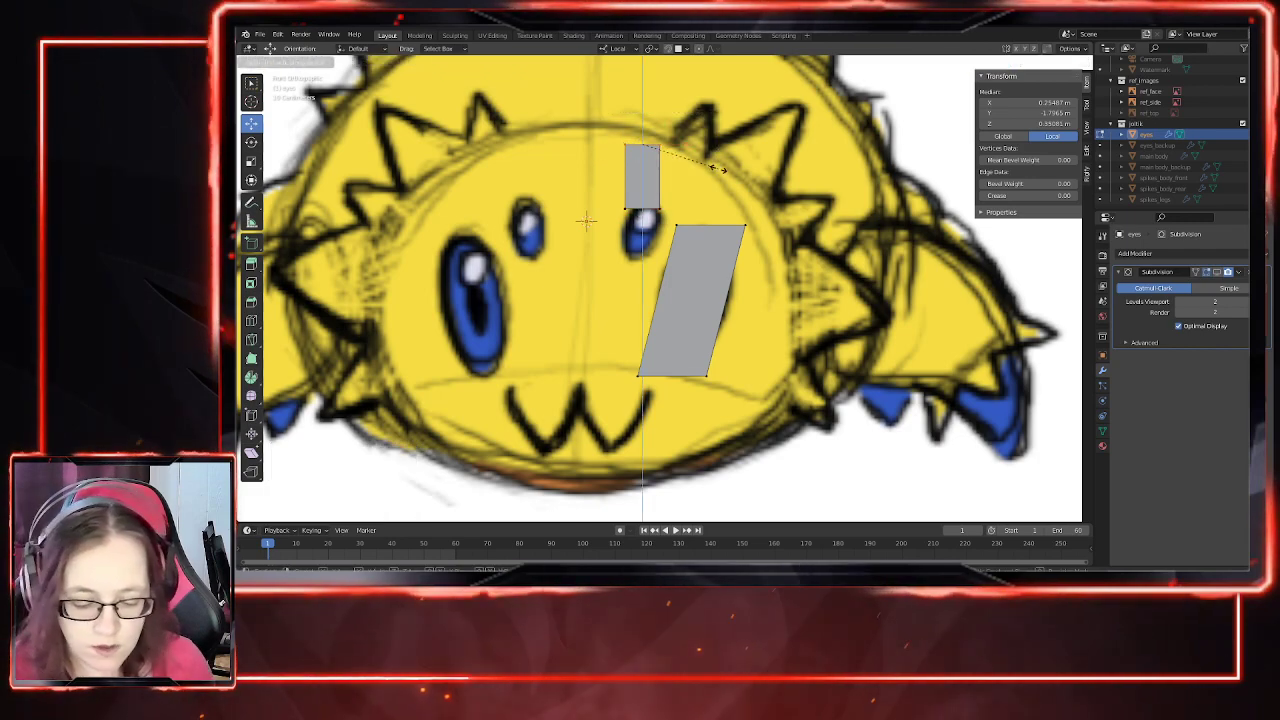
pyautogui.press('z')
pyautogui.press('0')
pyautogui.press('Return')
# Step: Level the large eye's lower and upper edges by scaling each to 0 along Z
pyautogui.moveTo(585, 350); pyautogui.dragTo(715, 388)
pyautogui.press('x')
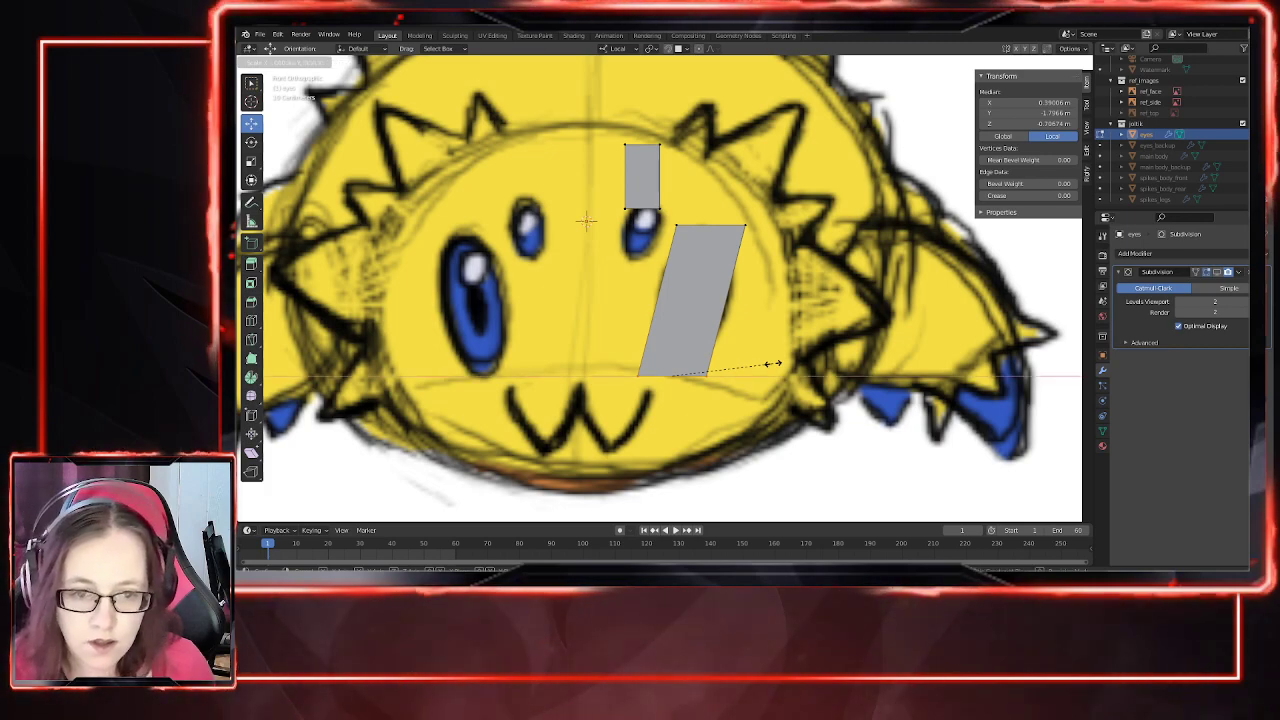
pyautogui.click(773, 363)
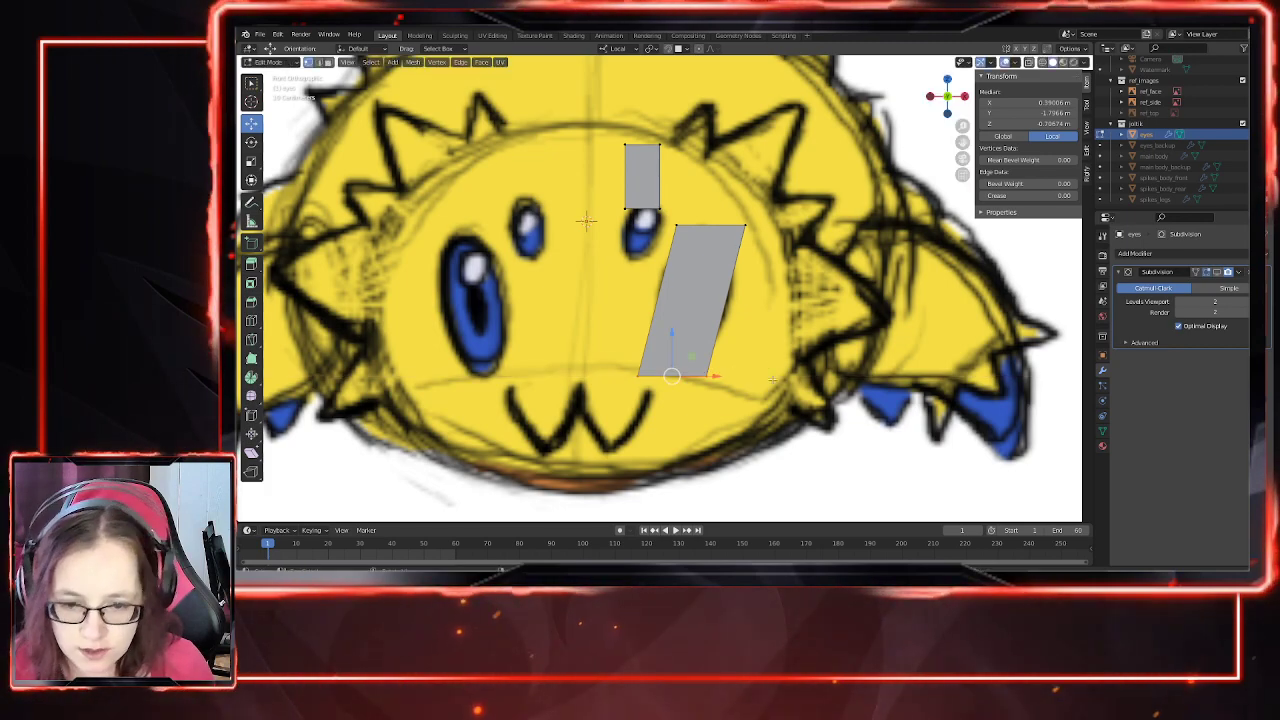
pyautogui.press('s')
pyautogui.press('Return')
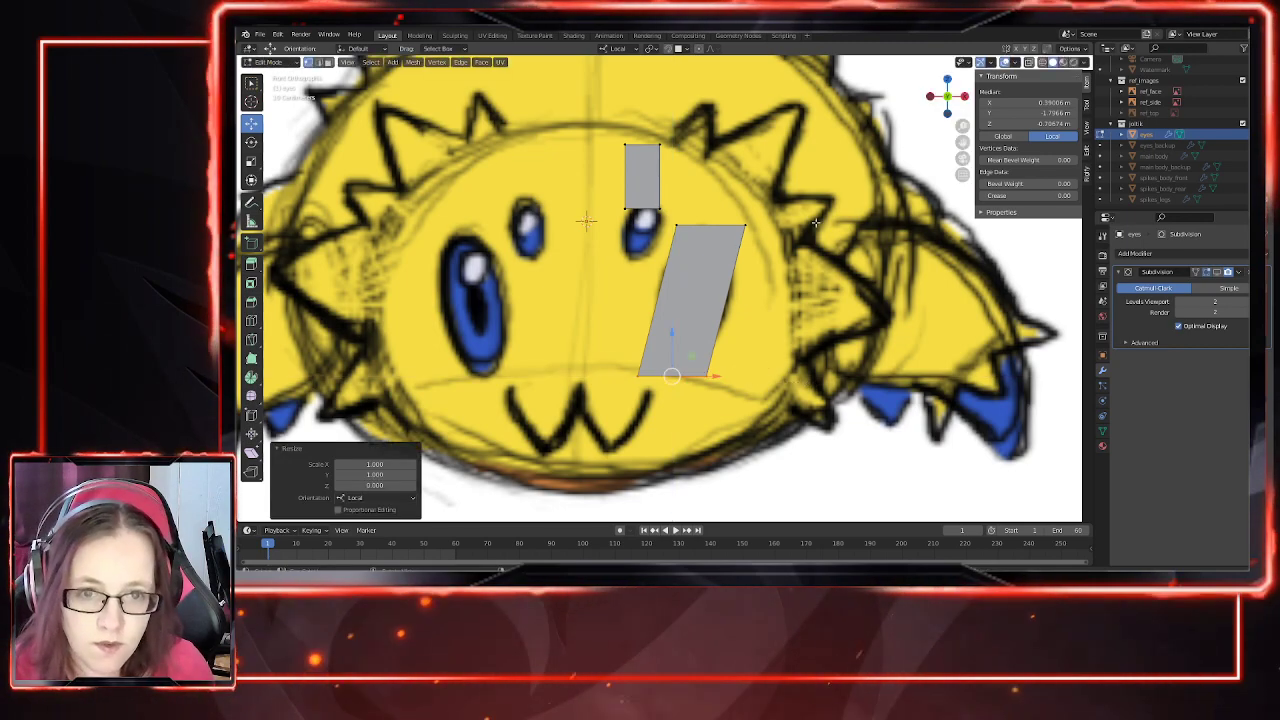
pyautogui.moveTo(665, 206); pyautogui.dragTo(764, 256)
pyautogui.press('s')
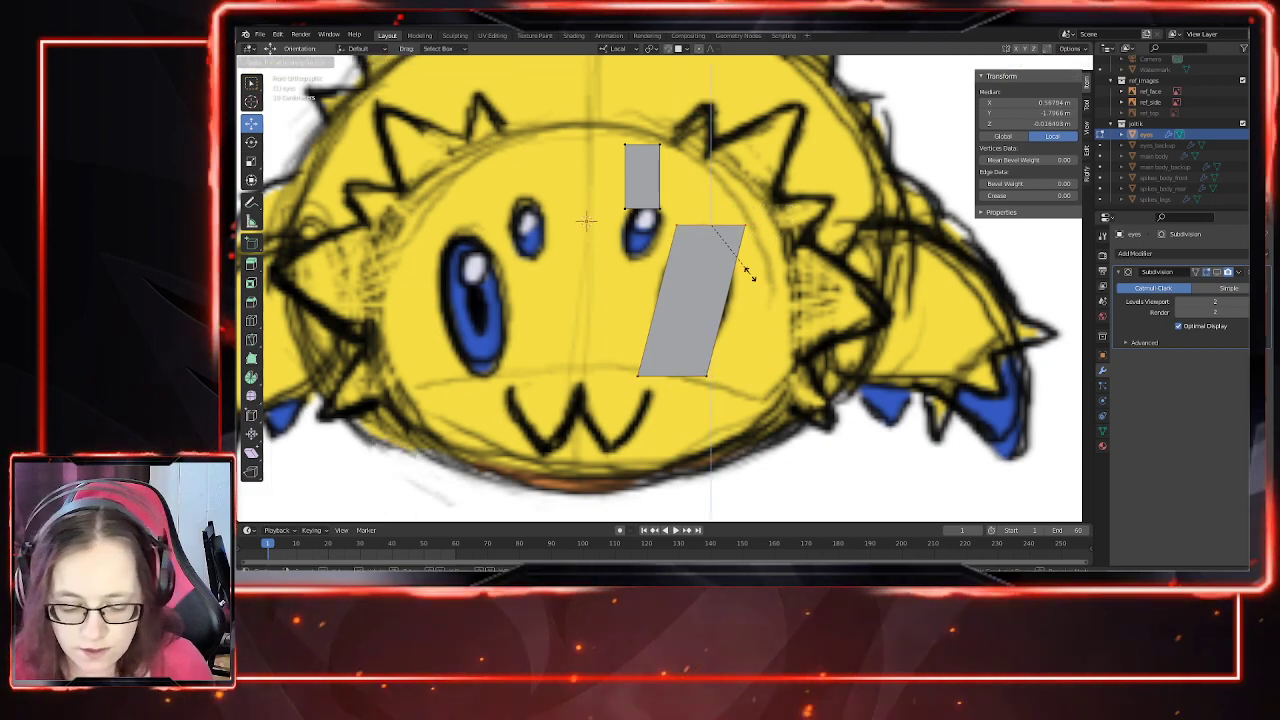
pyautogui.press('z')
pyautogui.press('0')
pyautogui.press('Return')
# Step: Straighten the large eye's inner and outer side edges by scaling each to 0 along X, making it rectangular
pyautogui.click(677, 227)
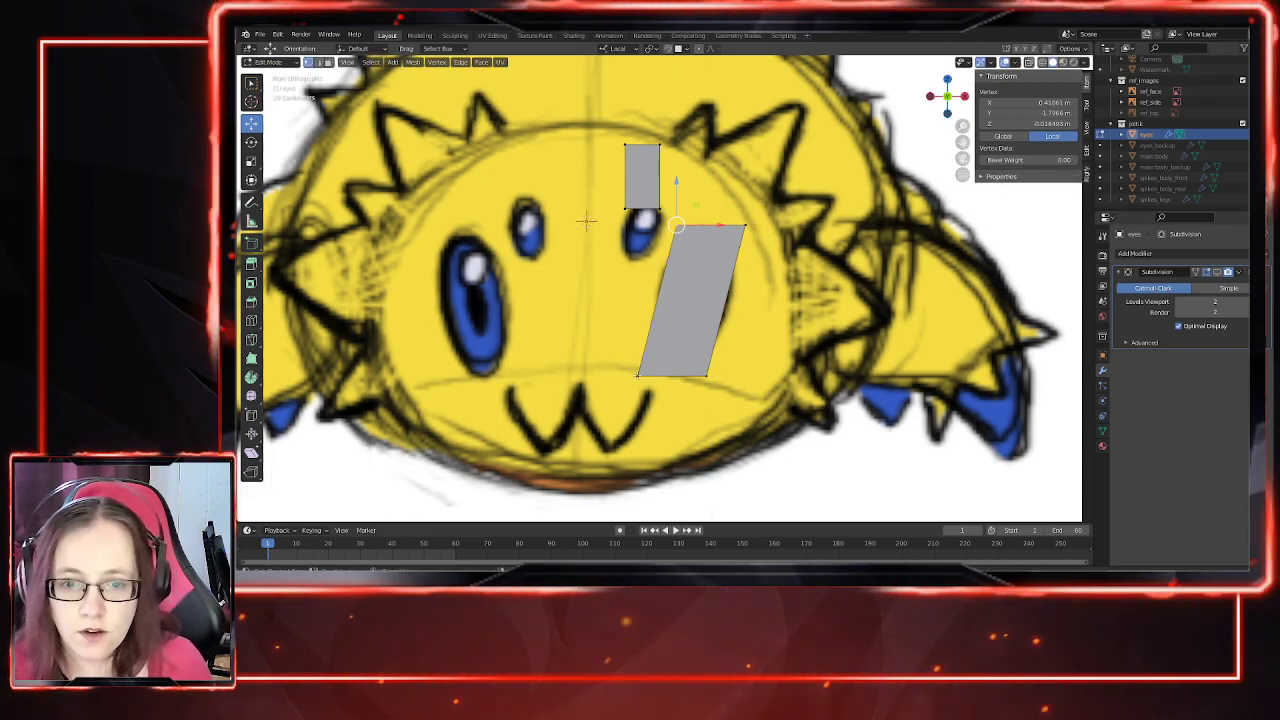
pyautogui.keyDown('shift'); pyautogui.click(638, 376); pyautogui.keyUp('shift')
pyautogui.press('s')
pyautogui.press('x')
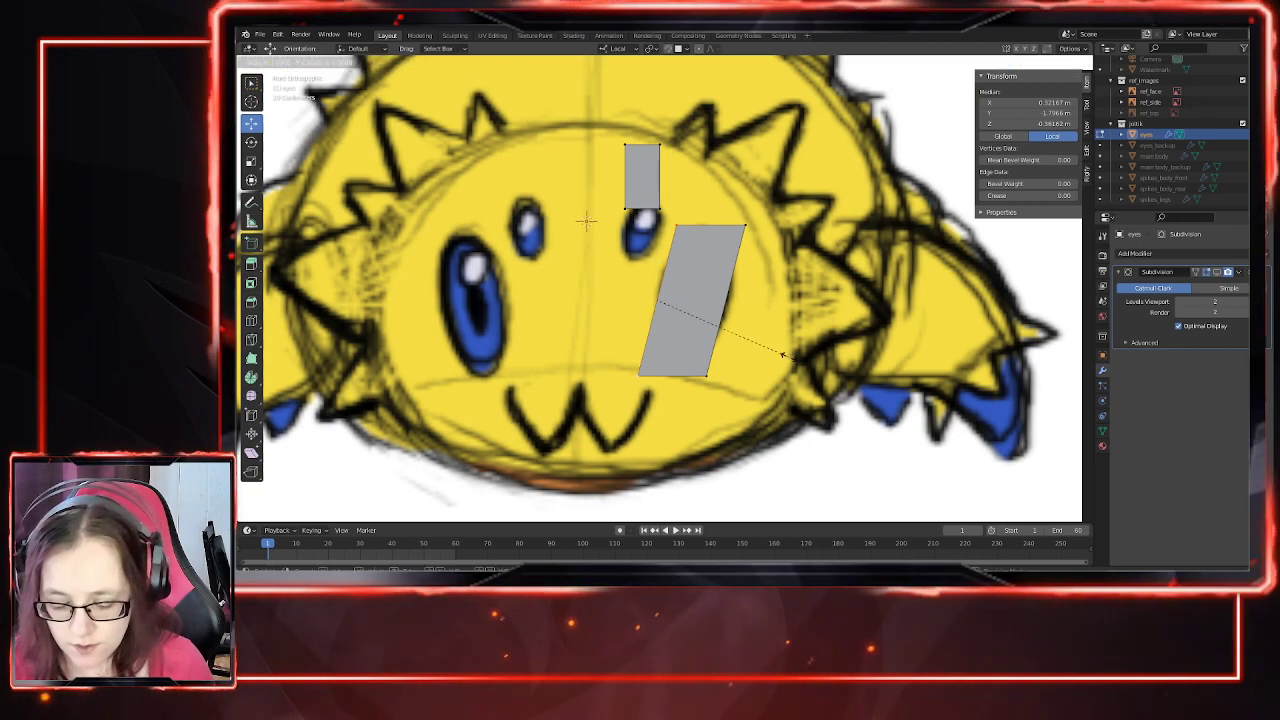
pyautogui.press('0')
pyautogui.press('Return')
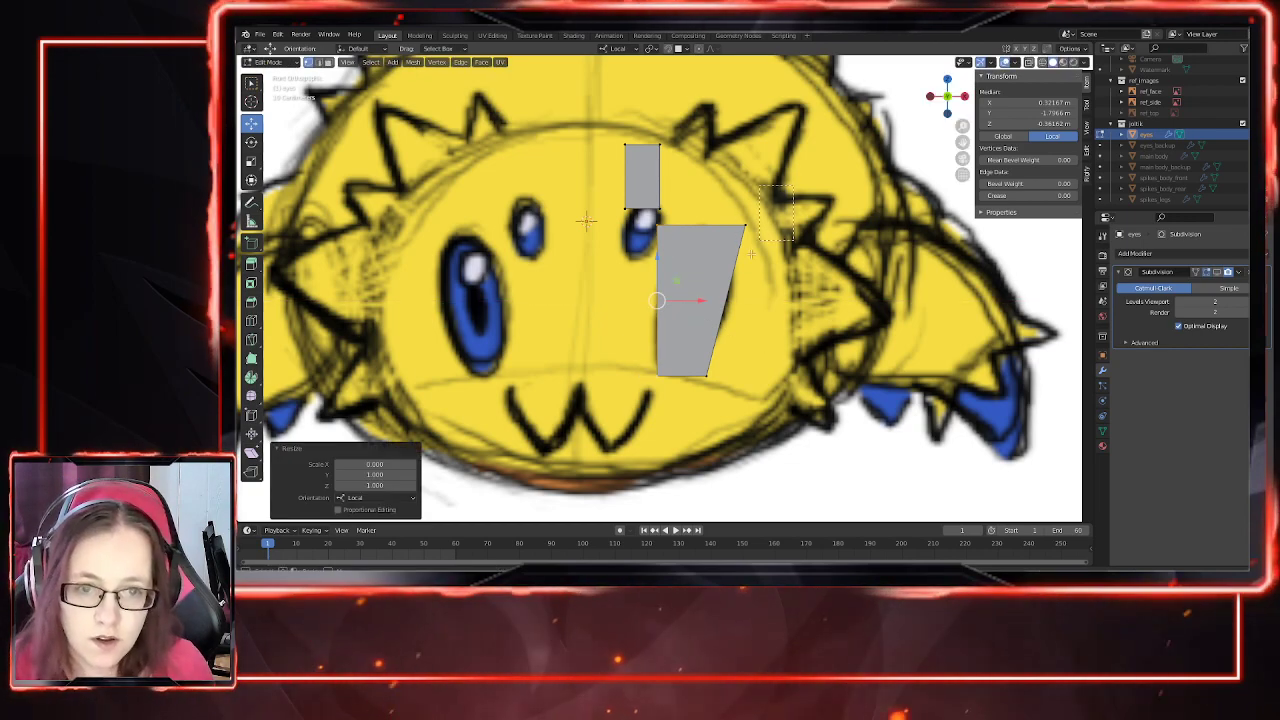
pyautogui.moveTo(692, 203); pyautogui.dragTo(788, 393)
pyautogui.press('s')
pyautogui.press('x')
pyautogui.press('0')
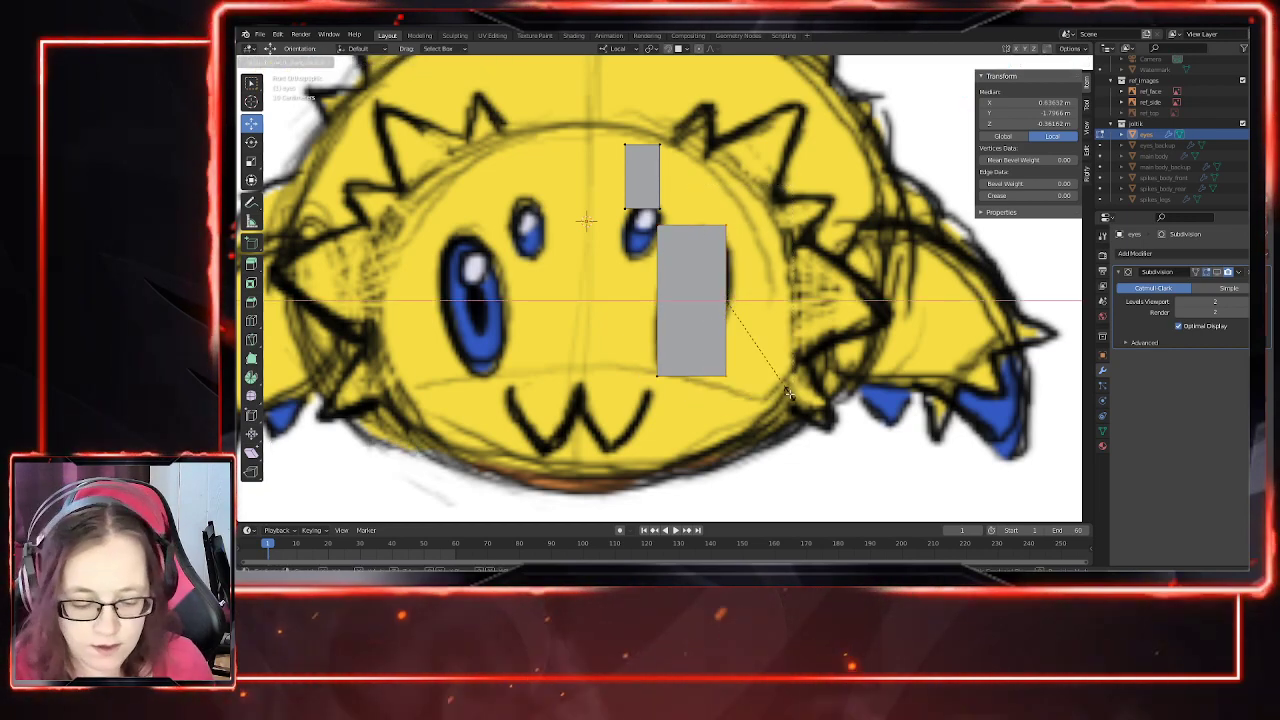
pyautogui.press('Return')
# Step: Return to Object Mode and turn the eyes' Subdivision modifier back on in the viewport, comparing viewport levels 1 and 2
pyautogui.press('Tab')
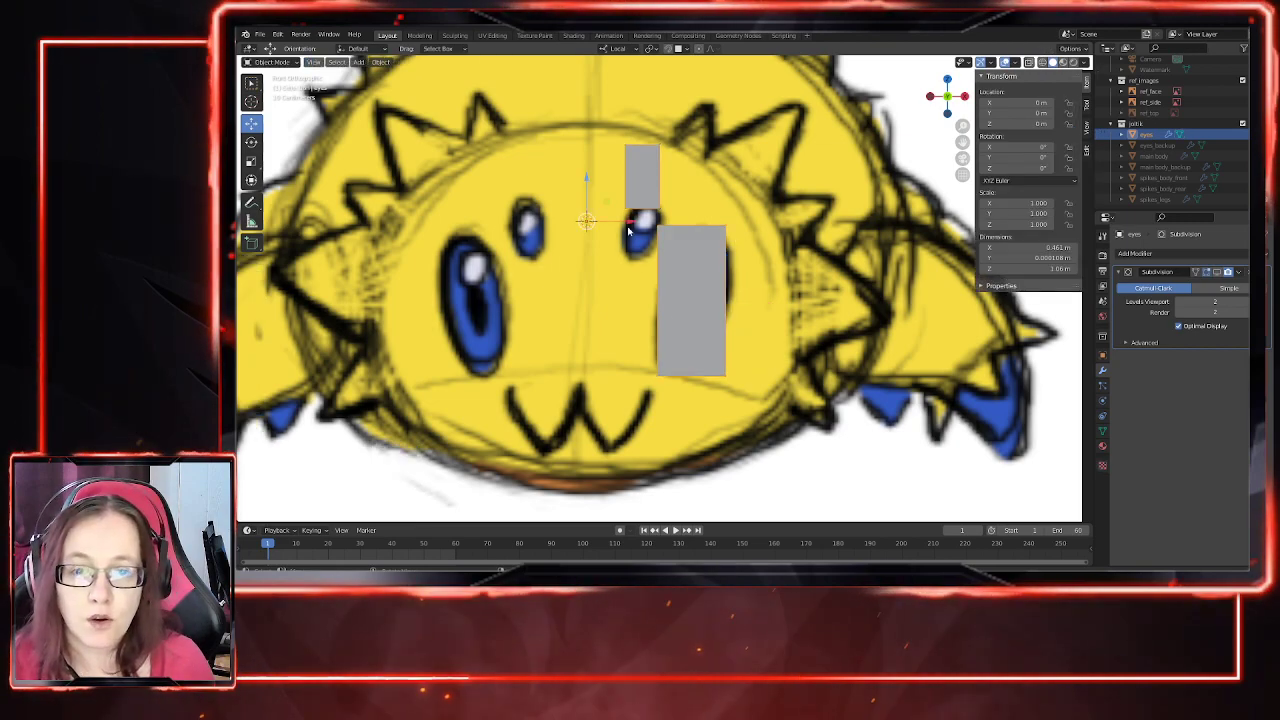
pyautogui.keyDown('shift'); pyautogui.moveTo(660, 197); pyautogui.dragTo(643, 258, button='middle'); pyautogui.keyUp('shift')
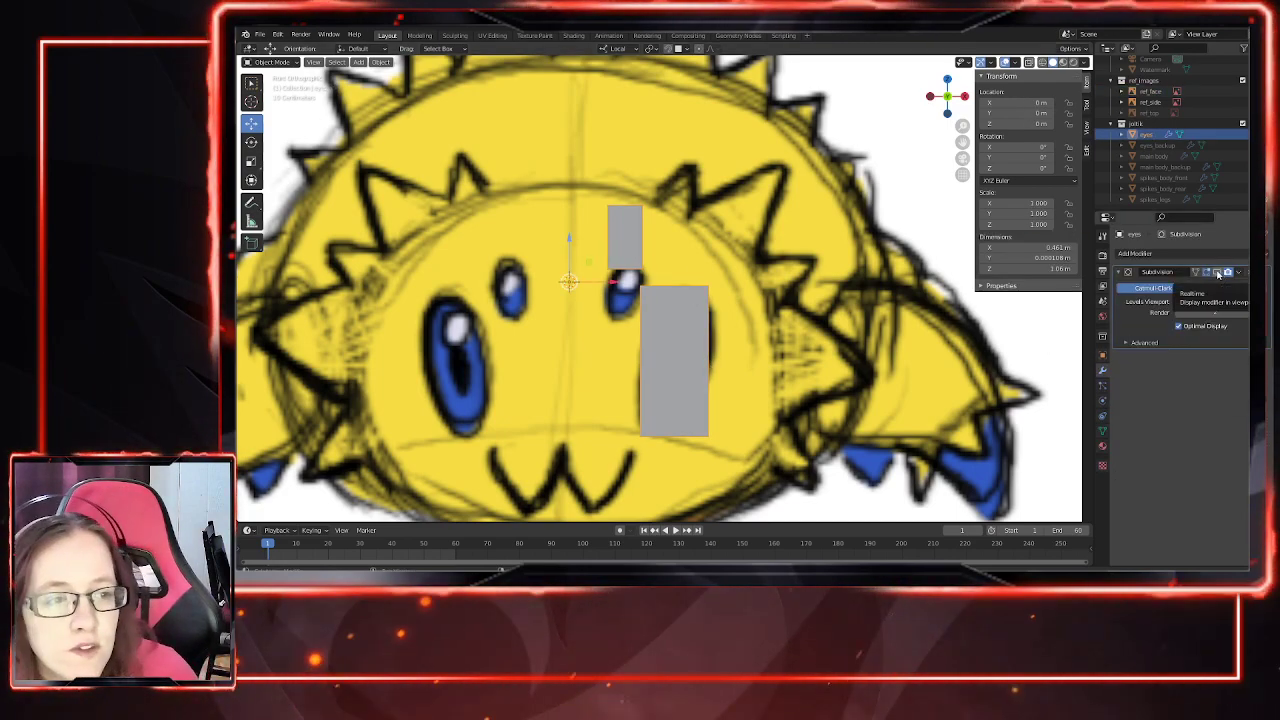
pyautogui.click(1217, 272)
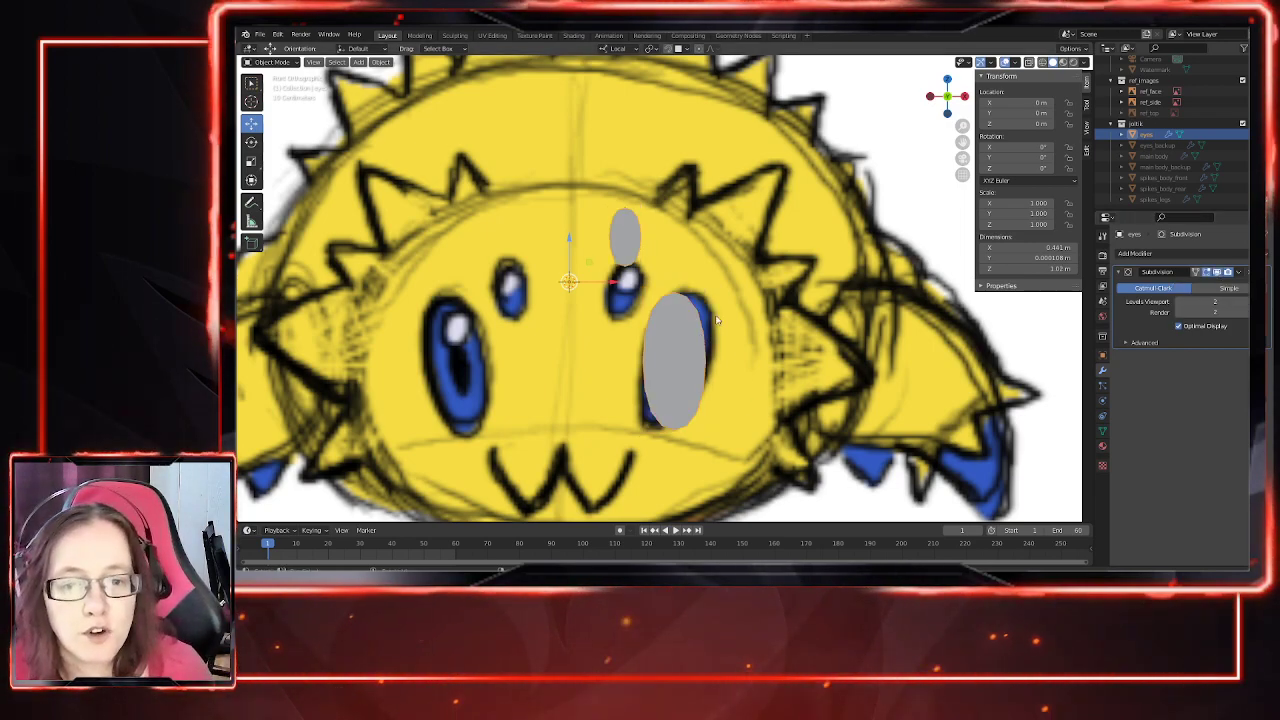
pyautogui.click(1179, 302)
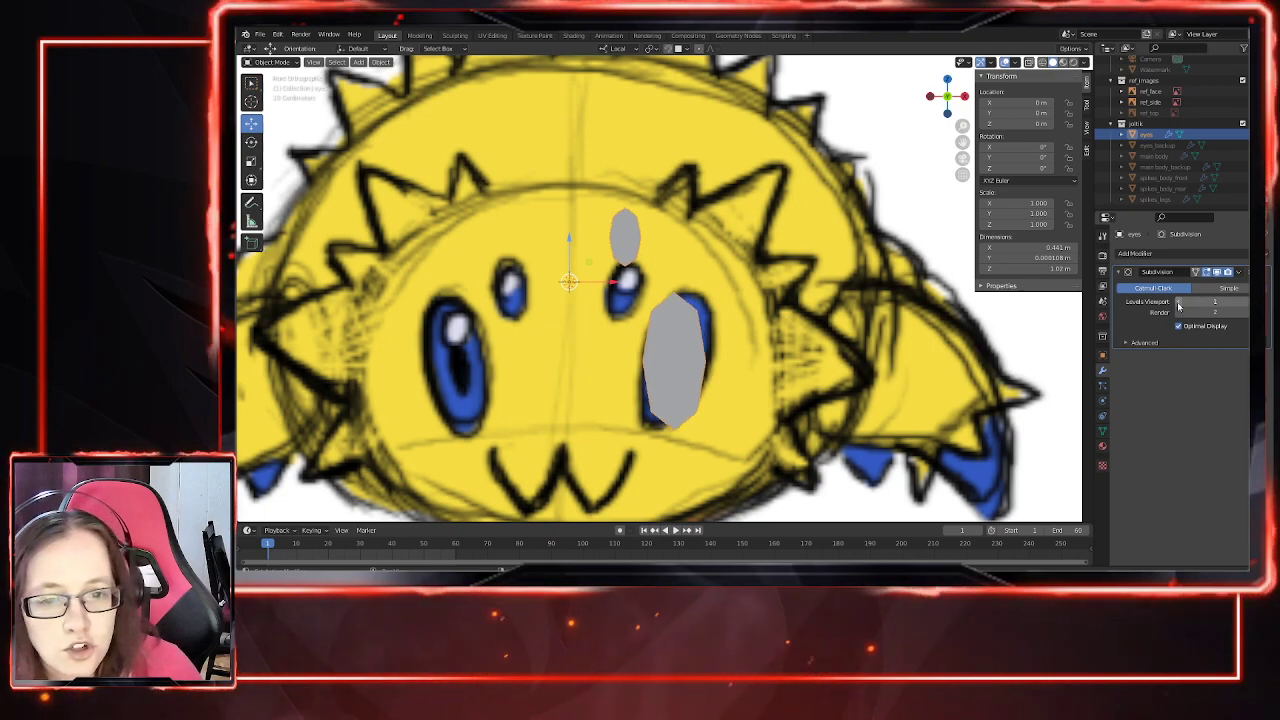
pyautogui.click(1249, 302)
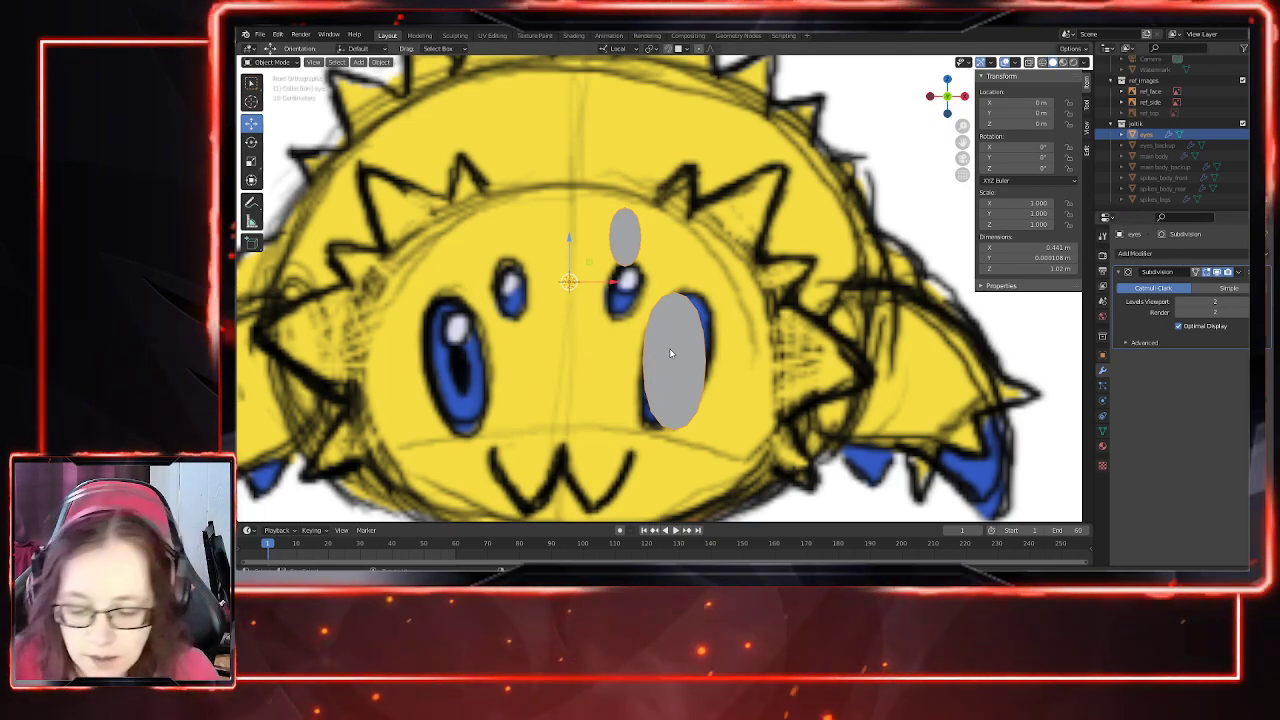
pyautogui.press('Tab')
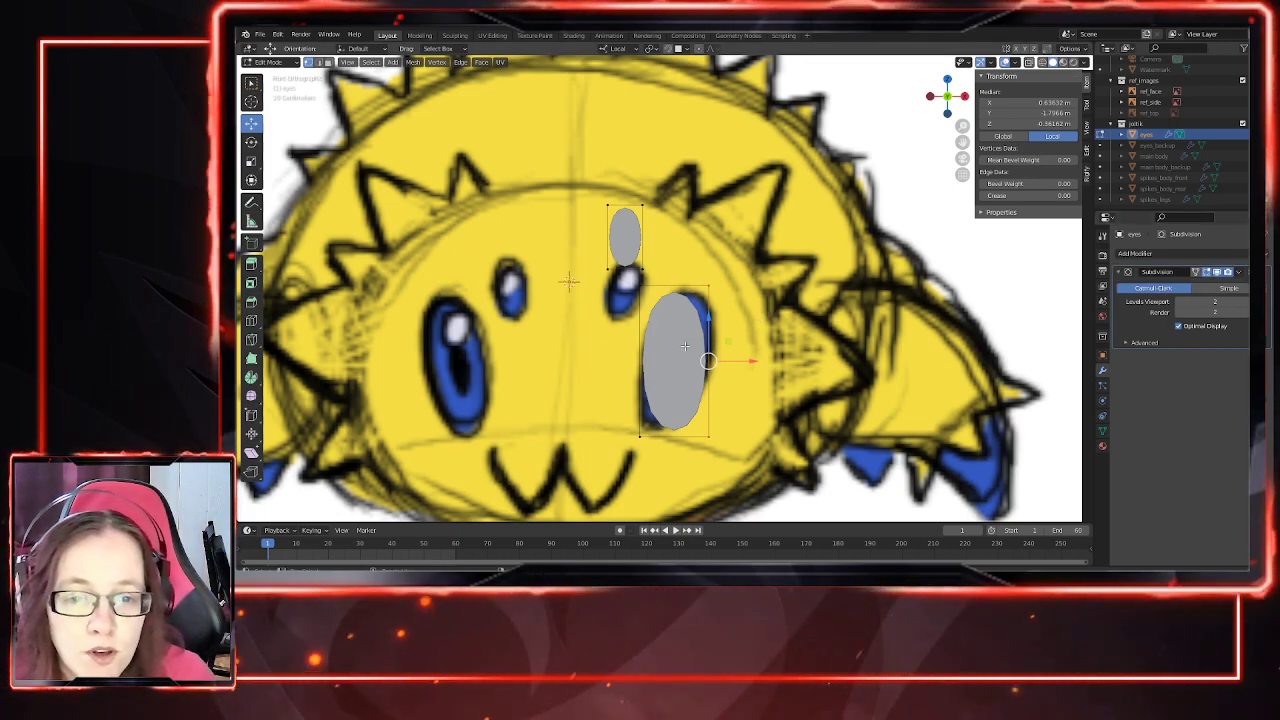
pyautogui.moveTo(626, 275); pyautogui.dragTo(739, 288)
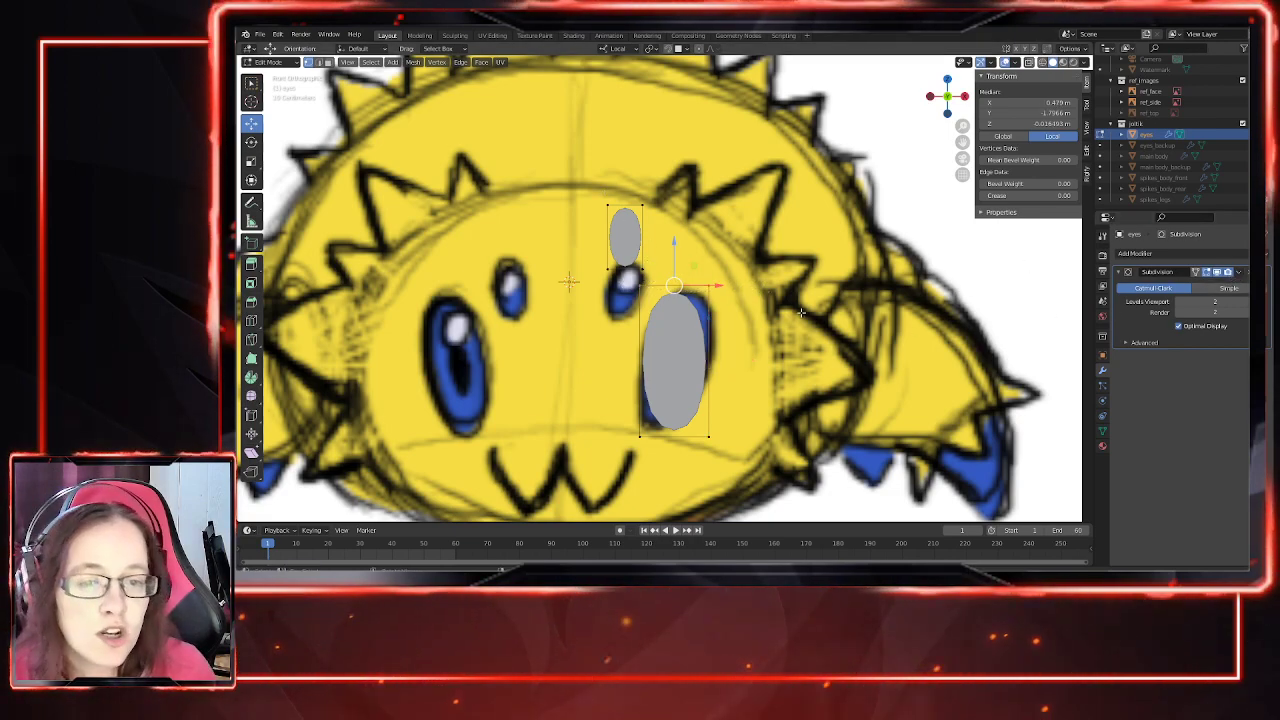
pyautogui.press('Tab')
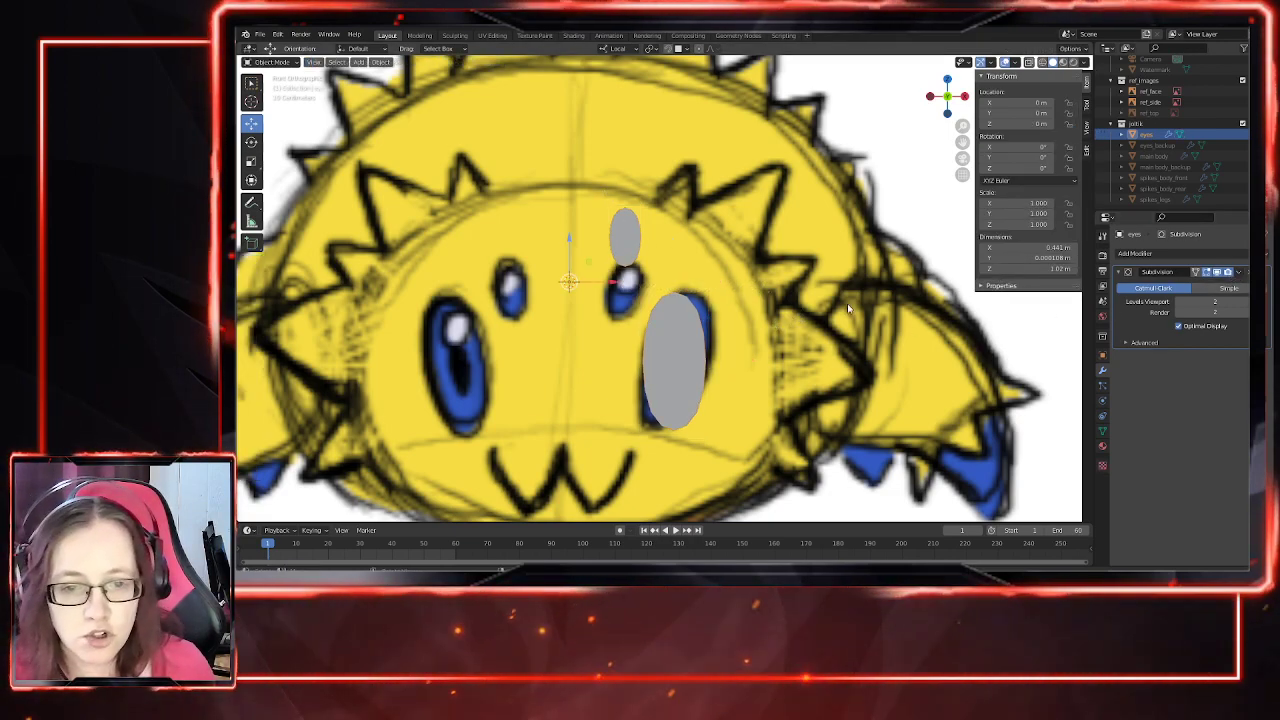
# Step: Apply the Subdivision modifier to the eyes object
pyautogui.click(1239, 273)
pyautogui.click(1192, 285)
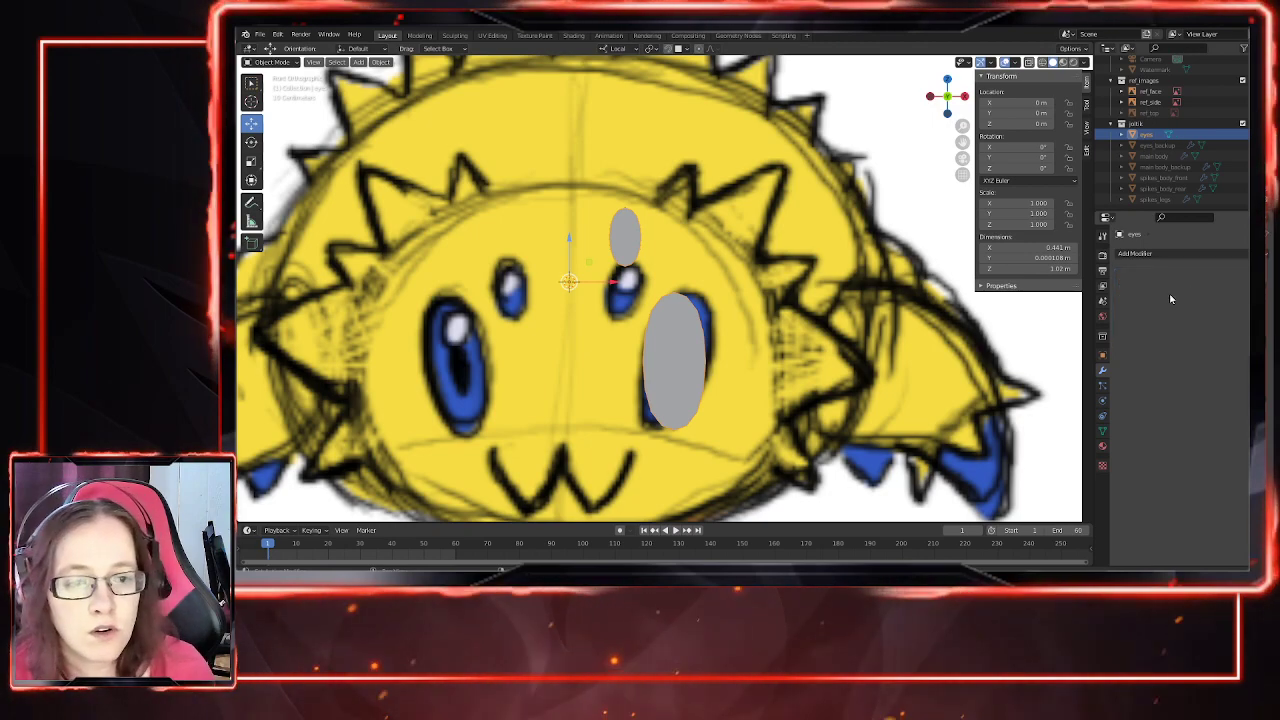
# Step: Clear the vertex selection on the eyes mesh in Edit Mode and return to Object Mode
pyautogui.press('Tab')
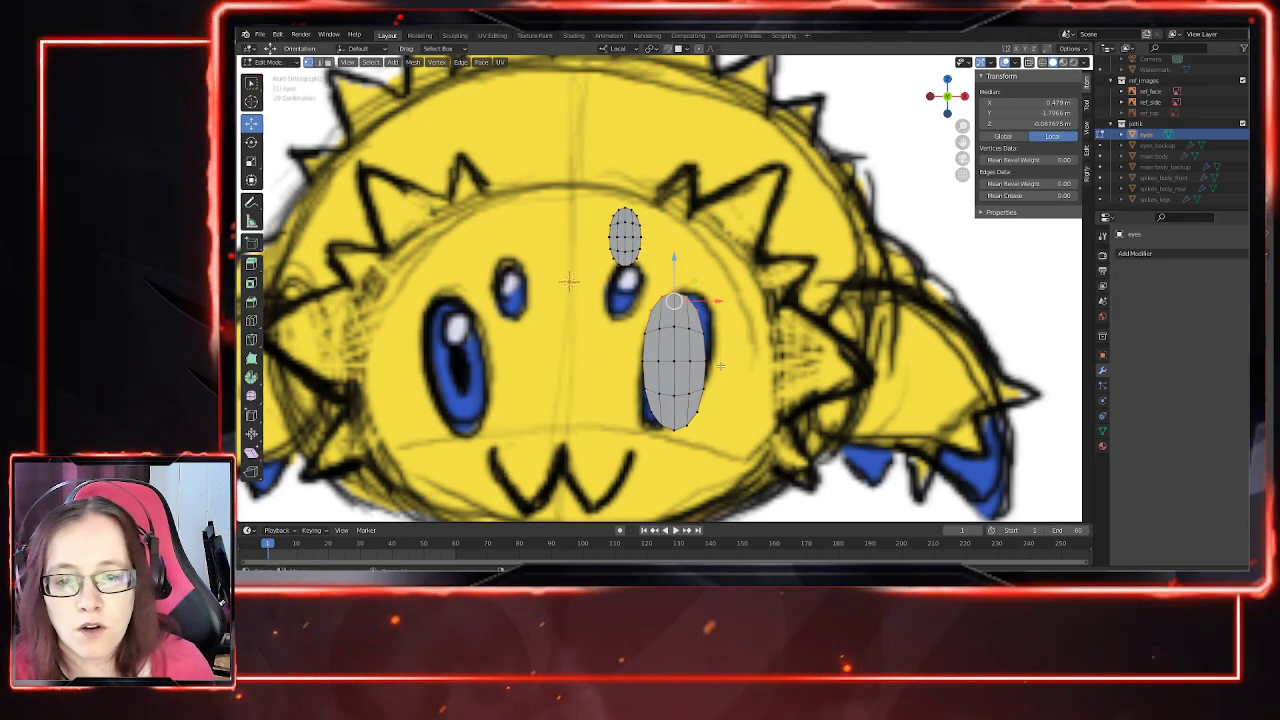
pyautogui.scroll(3, 822, 380)
pyautogui.keyDown('shift'); pyautogui.moveTo(823, 380); pyautogui.dragTo(830, 300, button='middle'); pyautogui.keyUp('shift')
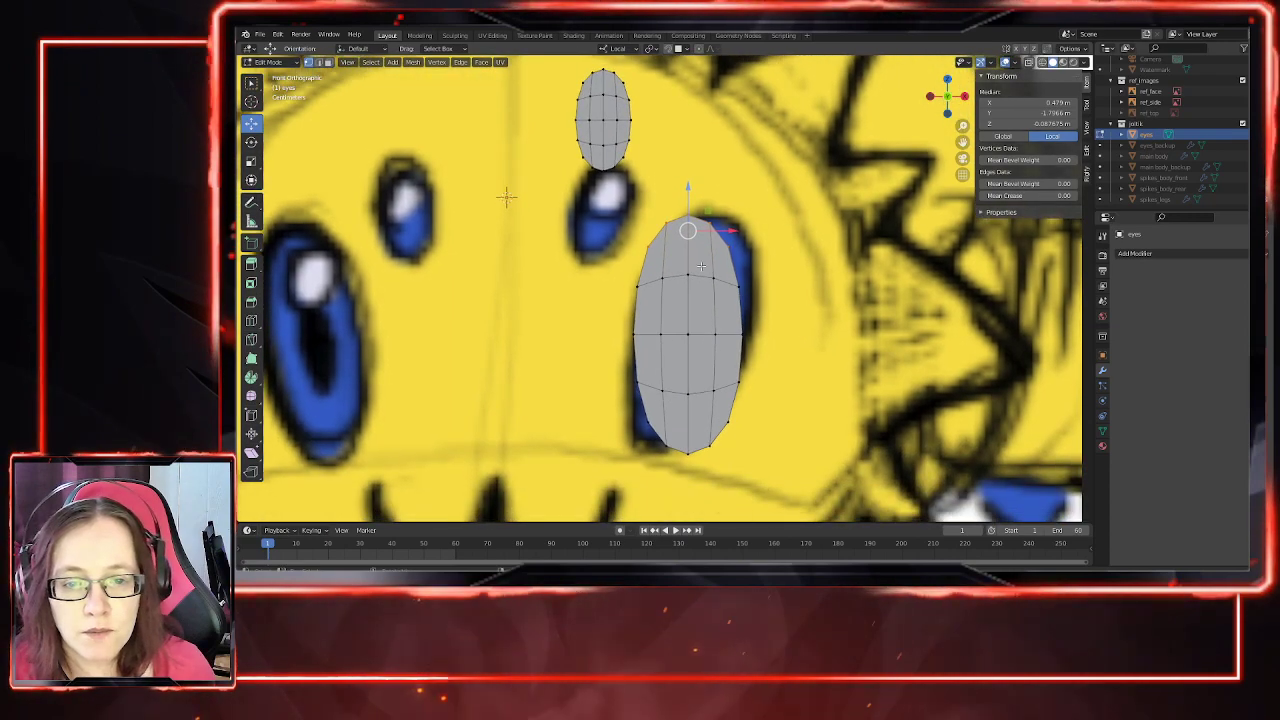
pyautogui.scroll(-2, 703, 267)
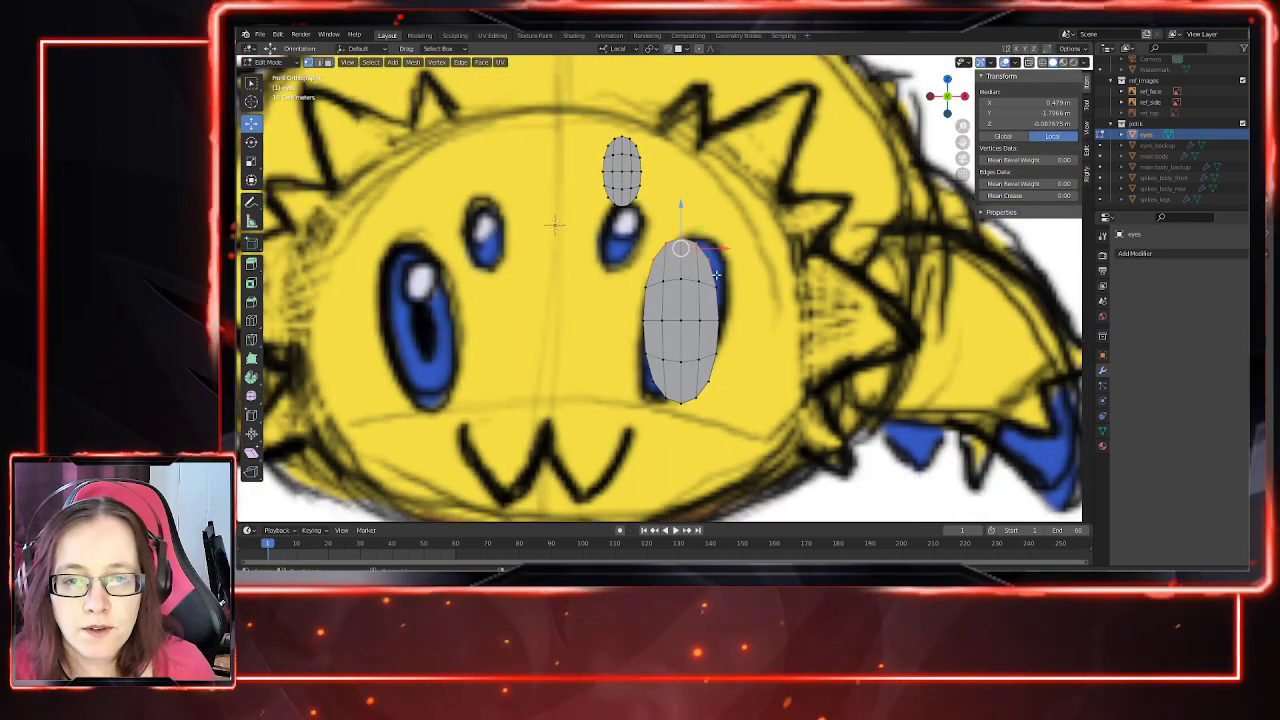
pyautogui.hotkey('alt', 'a')
pyautogui.press('Tab')
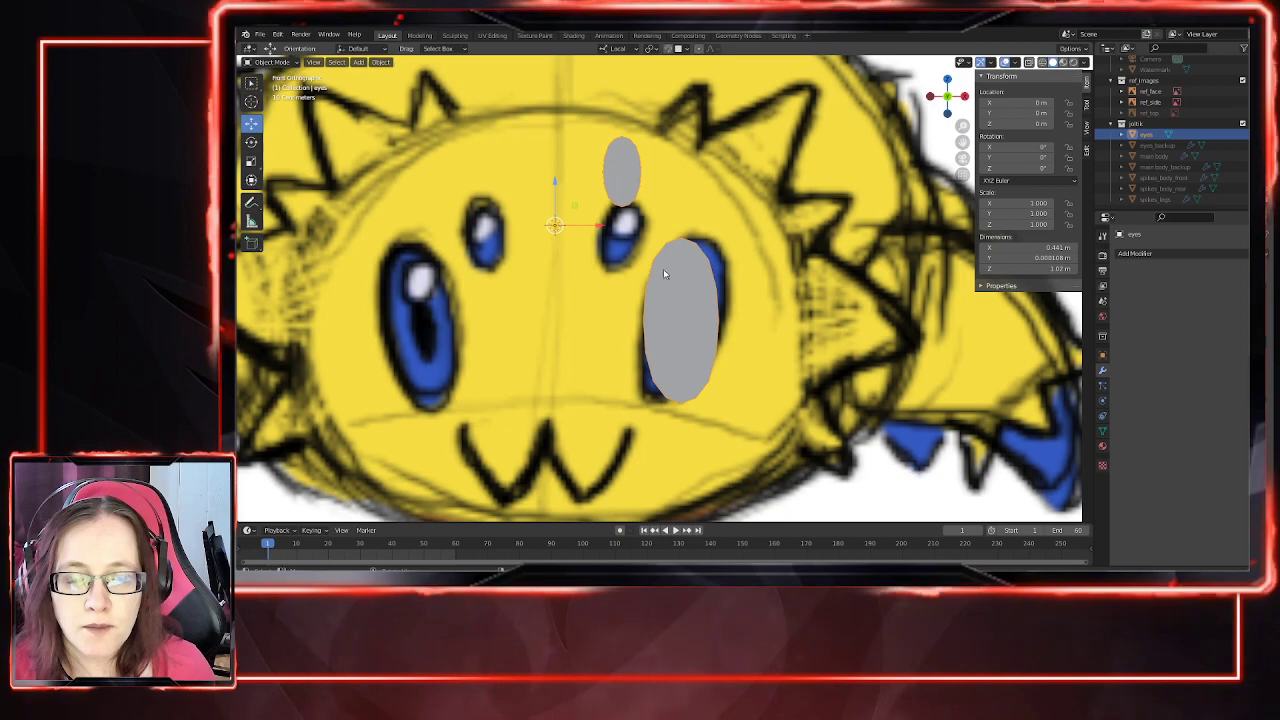
# Step: Move the eyes object about 0.61 m along X so it sits clear of the reference drawing's eyes
pyautogui.click(672, 311)
pyautogui.click(713, 323)
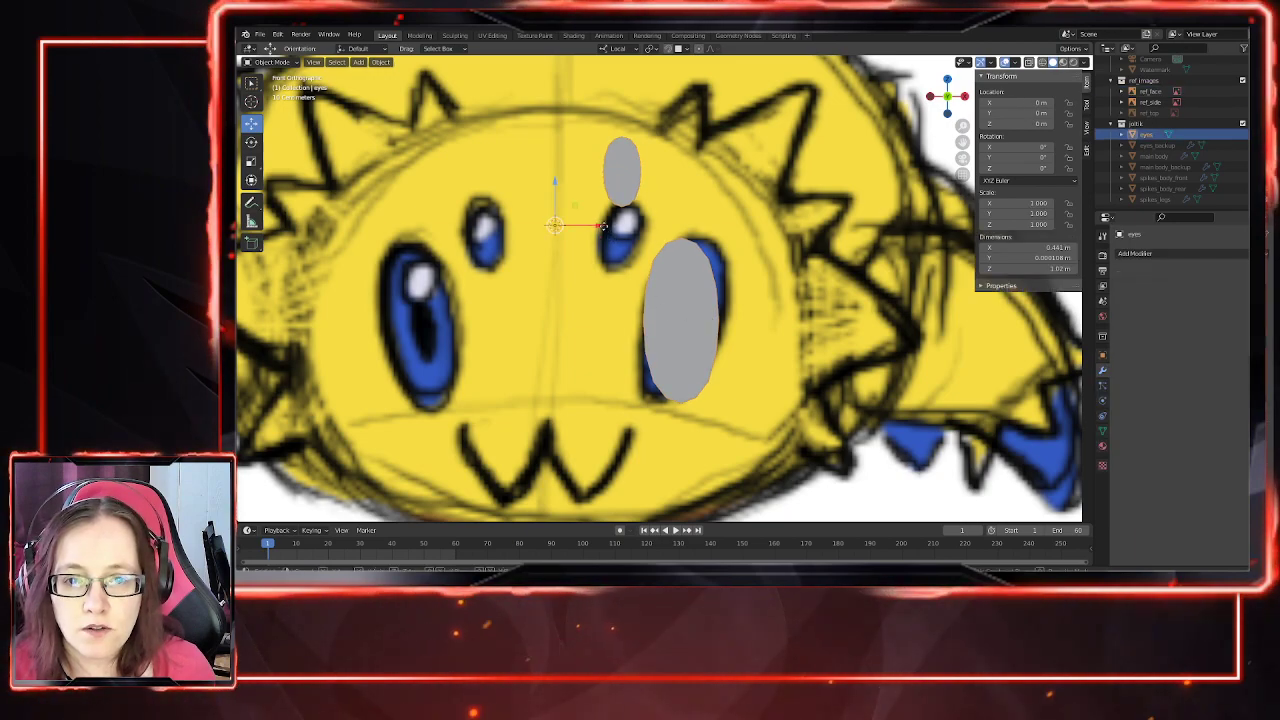
pyautogui.moveTo(602, 226); pyautogui.dragTo(752, 243)
pyautogui.keyDown('shift'); pyautogui.moveTo(751, 443); pyautogui.dragTo(651, 453, button='middle'); pyautogui.keyUp('shift')
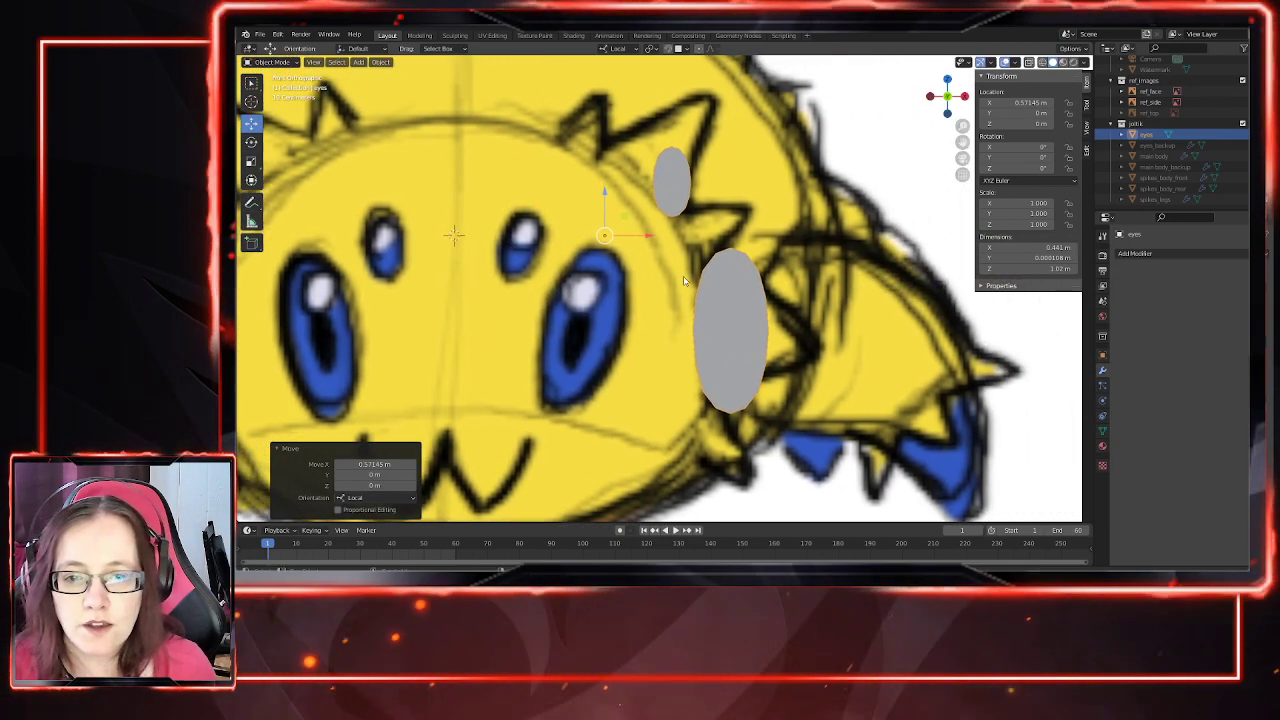
pyautogui.keyDown('shift'); pyautogui.moveTo(664, 235); pyautogui.dragTo(640, 237, button='middle'); pyautogui.keyUp('shift')
pyautogui.moveTo(625, 240); pyautogui.dragTo(635, 242)
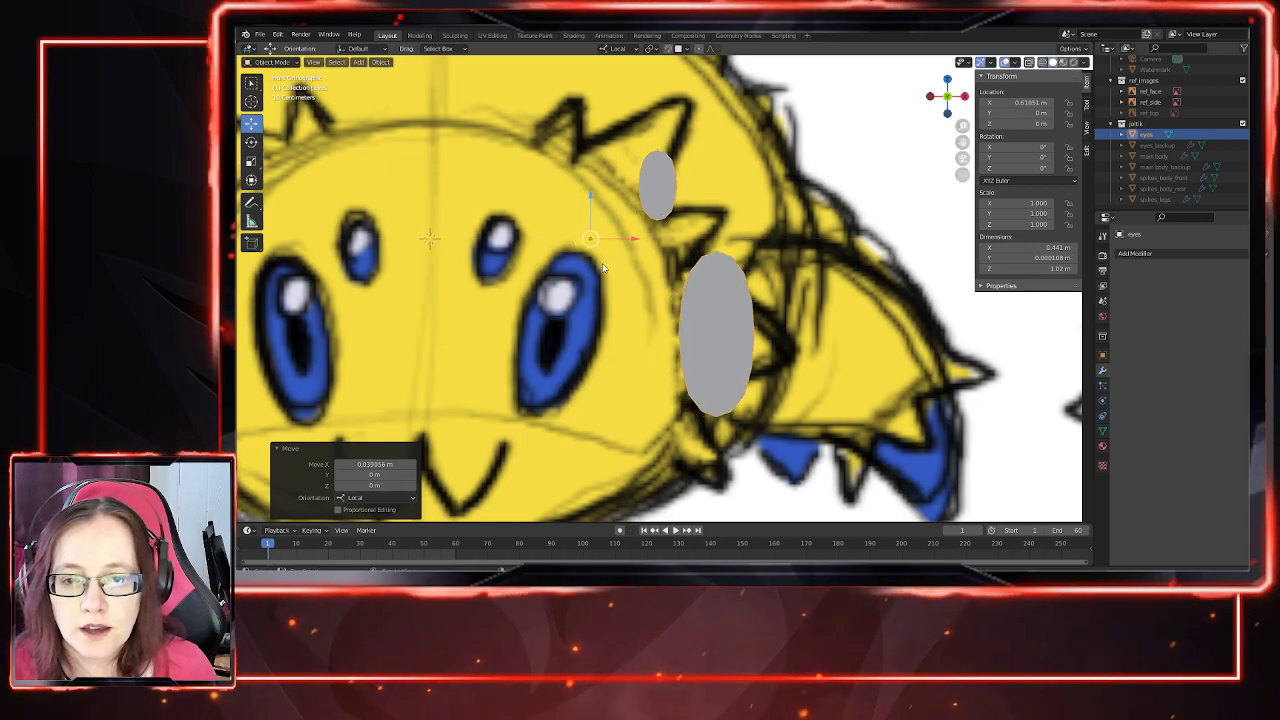
pyautogui.scroll(2, 671, 314)
pyautogui.scroll(-2, 560, 290)
pyautogui.keyDown('shift'); pyautogui.moveTo(634, 378); pyautogui.dragTo(584, 397, button='middle'); pyautogui.keyUp('shift')
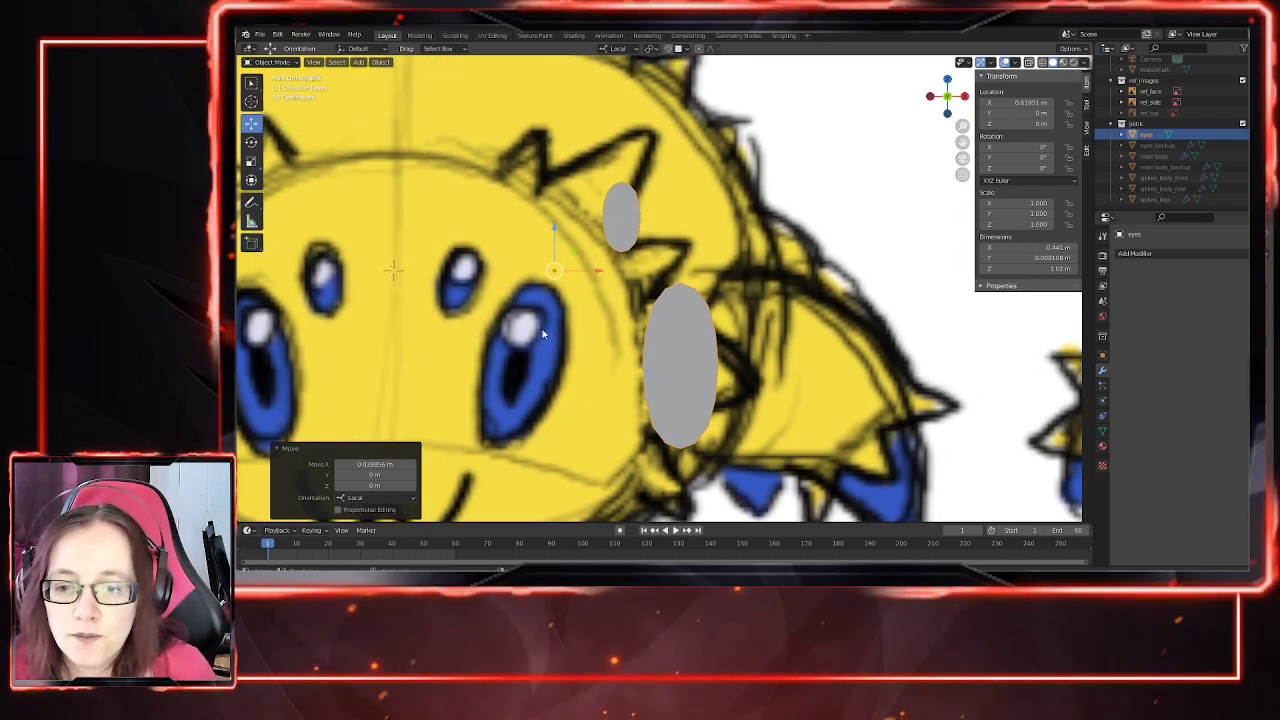
# Step: Enter Edit Mode on the eyes and select every face of the large eye in face select mode
pyautogui.click(692, 363)
pyautogui.click(691, 362)
pyautogui.press('Tab')
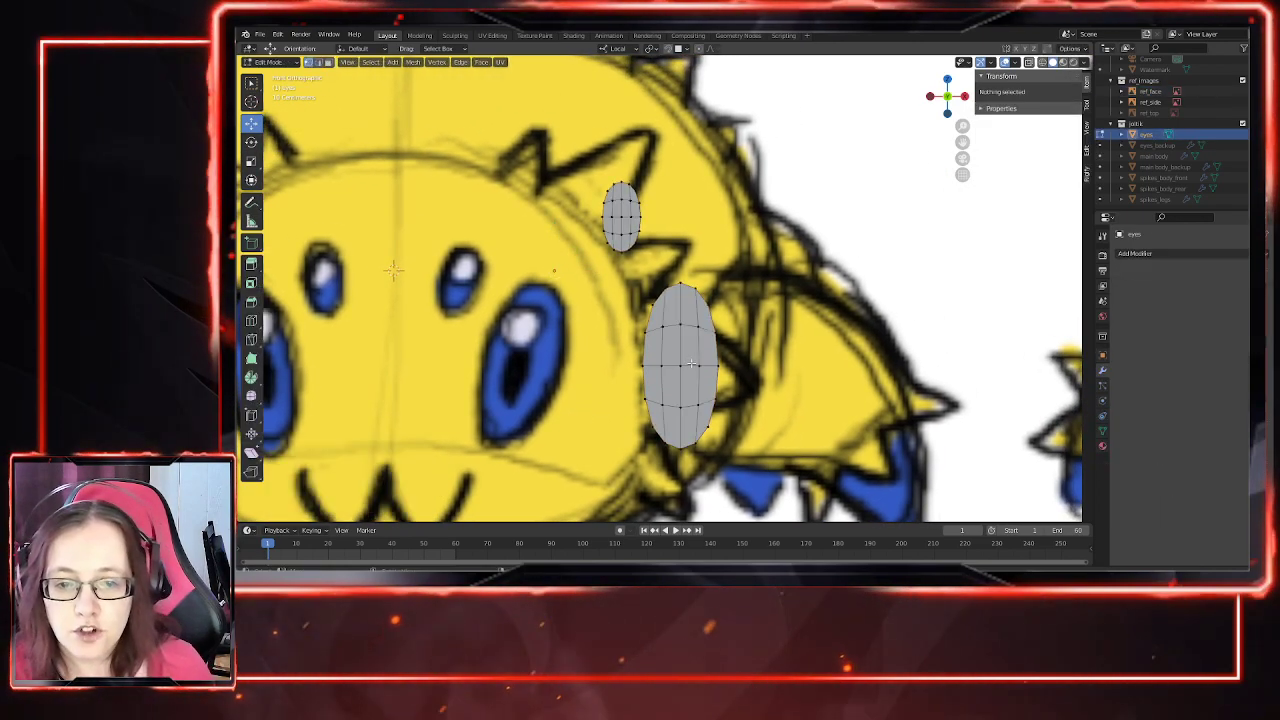
pyautogui.keyDown('shift'); pyautogui.moveTo(743, 387); pyautogui.dragTo(680, 353, button='middle'); pyautogui.keyUp('shift')
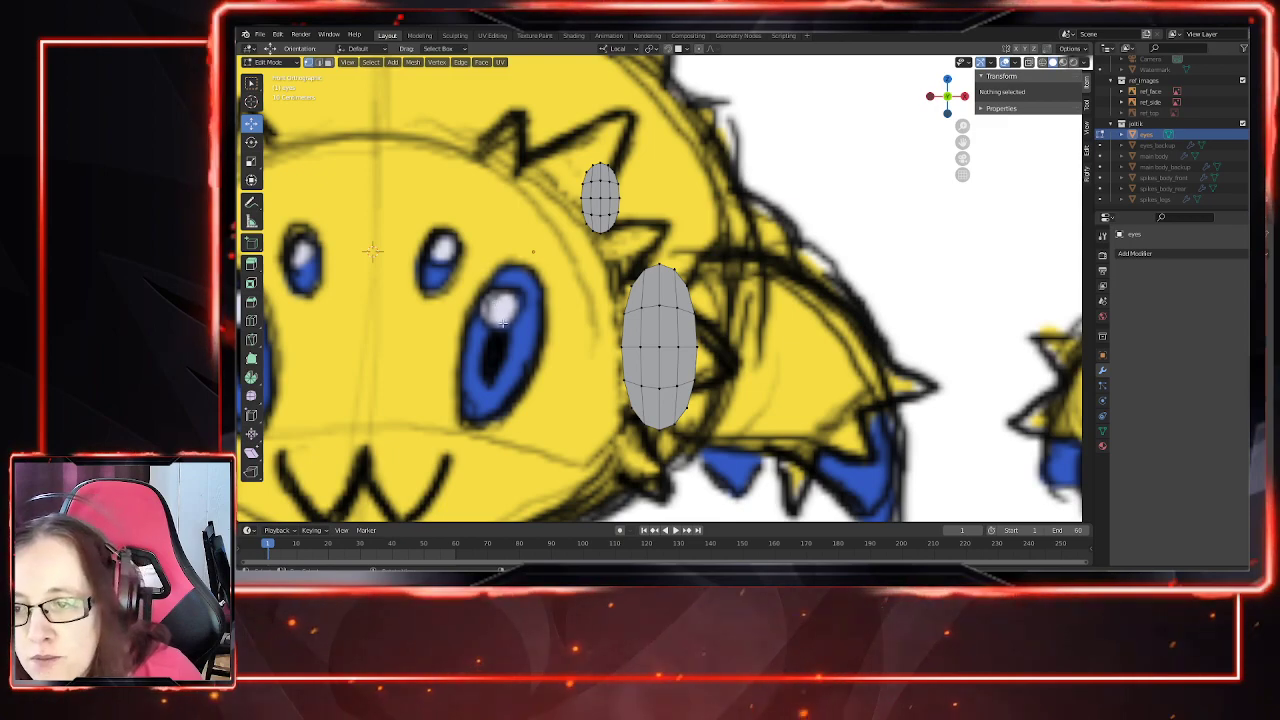
pyautogui.scroll(-5, 502, 322)
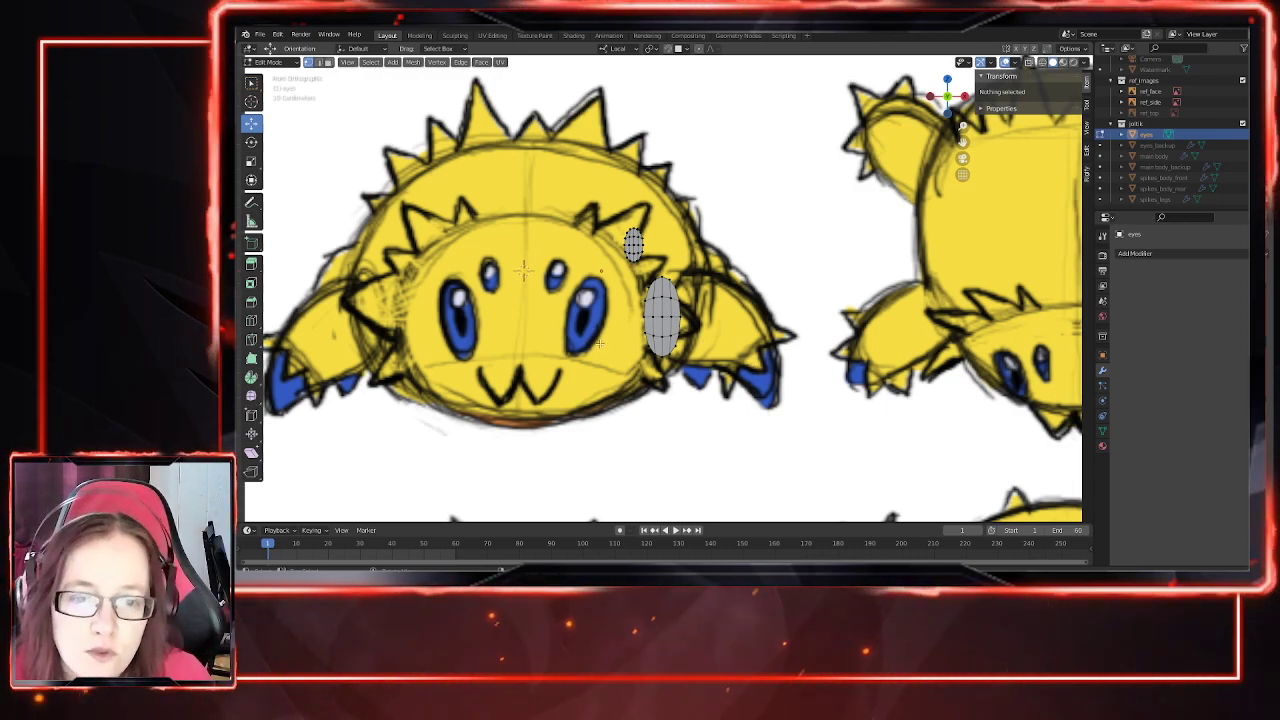
pyautogui.scroll(5, 750, 367)
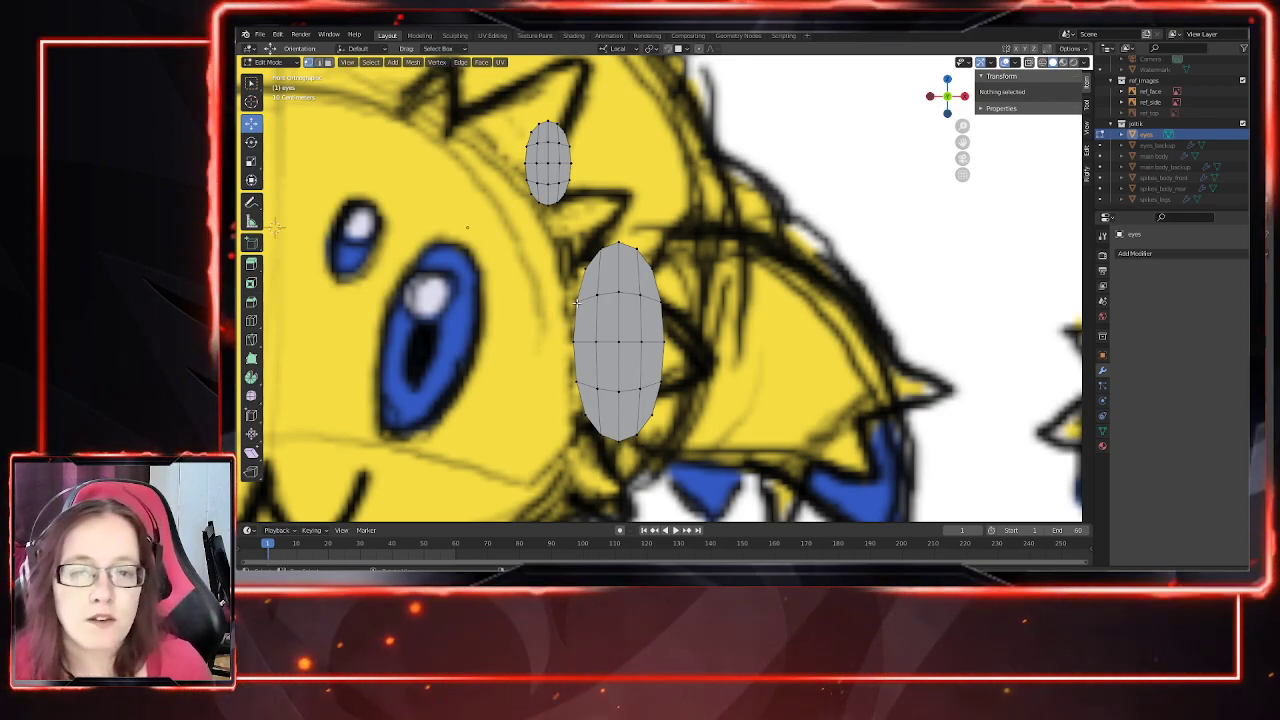
pyautogui.moveTo(577, 302); pyautogui.dragTo(660, 236)
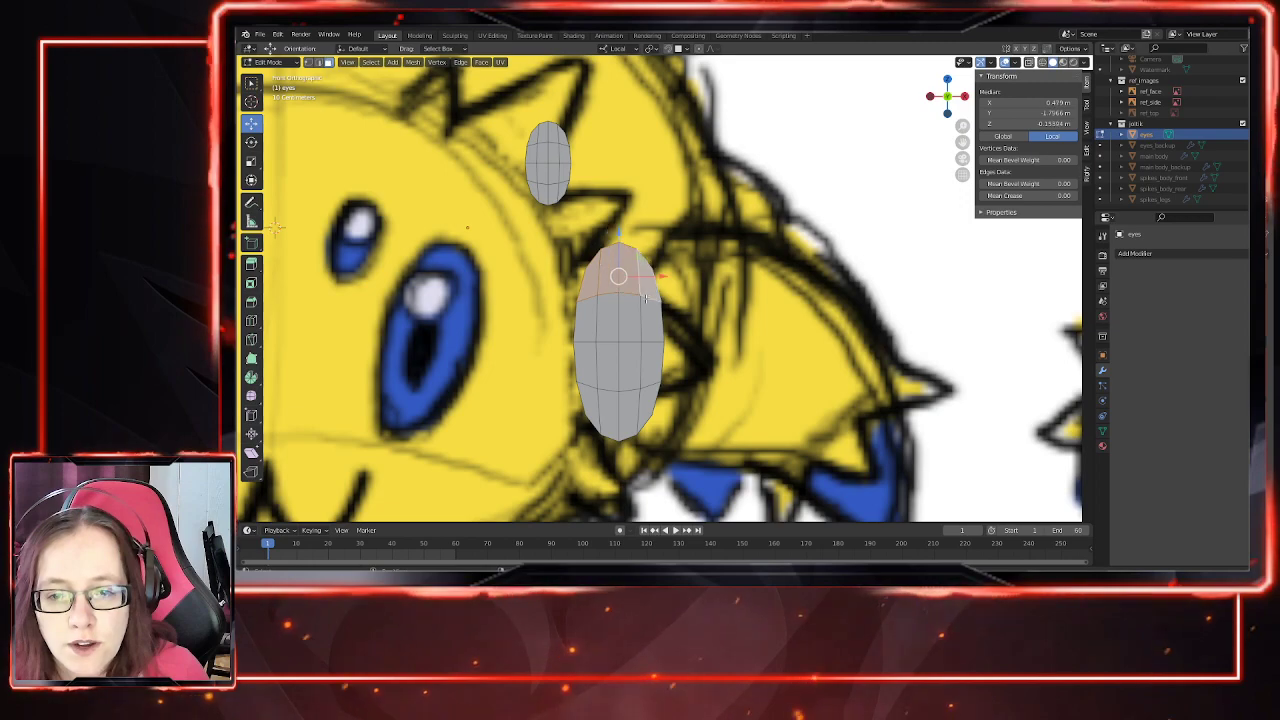
pyautogui.keyDown('shift'); pyautogui.click(651, 318); pyautogui.keyUp('shift')
pyautogui.keyDown('shift'); pyautogui.click(631, 320); pyautogui.keyUp('shift')
pyautogui.keyDown('shift'); pyautogui.click(609, 321); pyautogui.keyUp('shift')
pyautogui.keyDown('shift'); pyautogui.click(588, 323); pyautogui.keyUp('shift')
pyautogui.keyDown('shift'); pyautogui.click(588, 361); pyautogui.keyUp('shift')
pyautogui.keyDown('shift'); pyautogui.click(608, 363); pyautogui.keyUp('shift')
pyautogui.keyDown('shift'); pyautogui.click(632, 363); pyautogui.keyUp('shift')
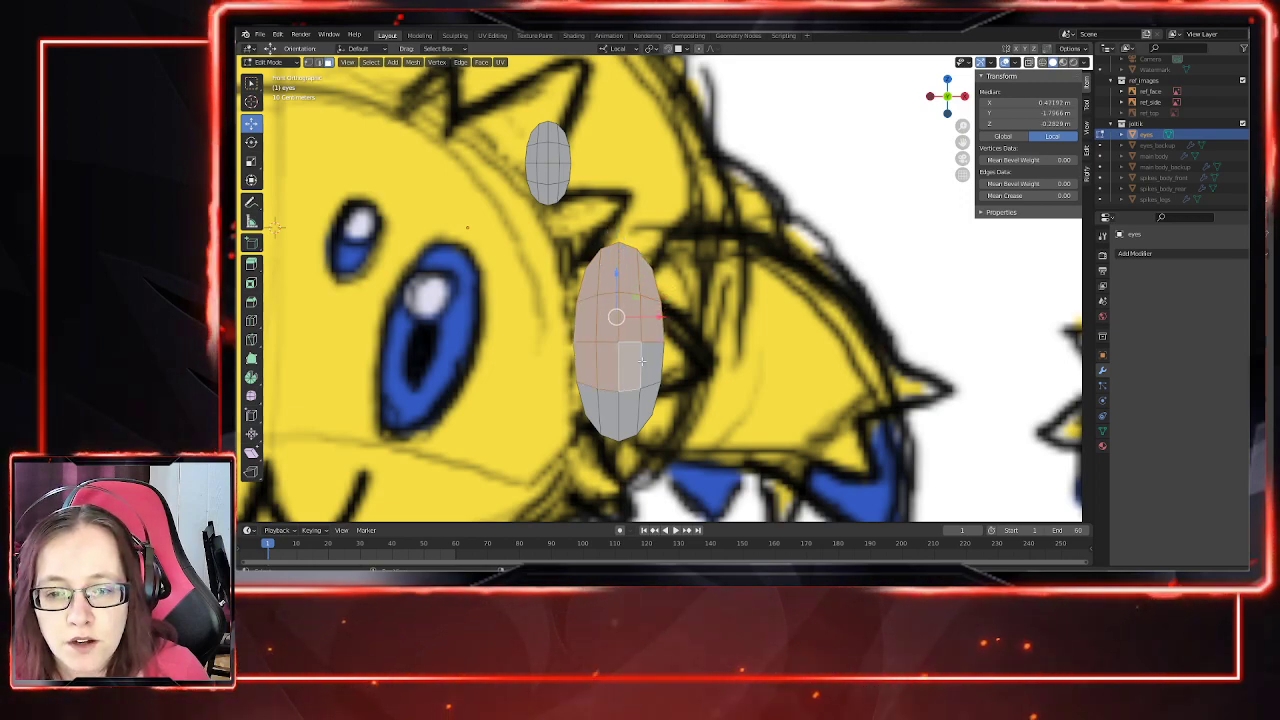
pyautogui.keyDown('shift'); pyautogui.click(651, 363); pyautogui.keyUp('shift')
pyautogui.keyDown('shift'); pyautogui.click(649, 404); pyautogui.keyUp('shift')
pyautogui.keyDown('shift'); pyautogui.click(630, 410); pyautogui.keyUp('shift')
pyautogui.keyDown('shift'); pyautogui.click(608, 410); pyautogui.keyUp('shift')
pyautogui.keyDown('shift'); pyautogui.click(590, 404); pyautogui.keyUp('shift')
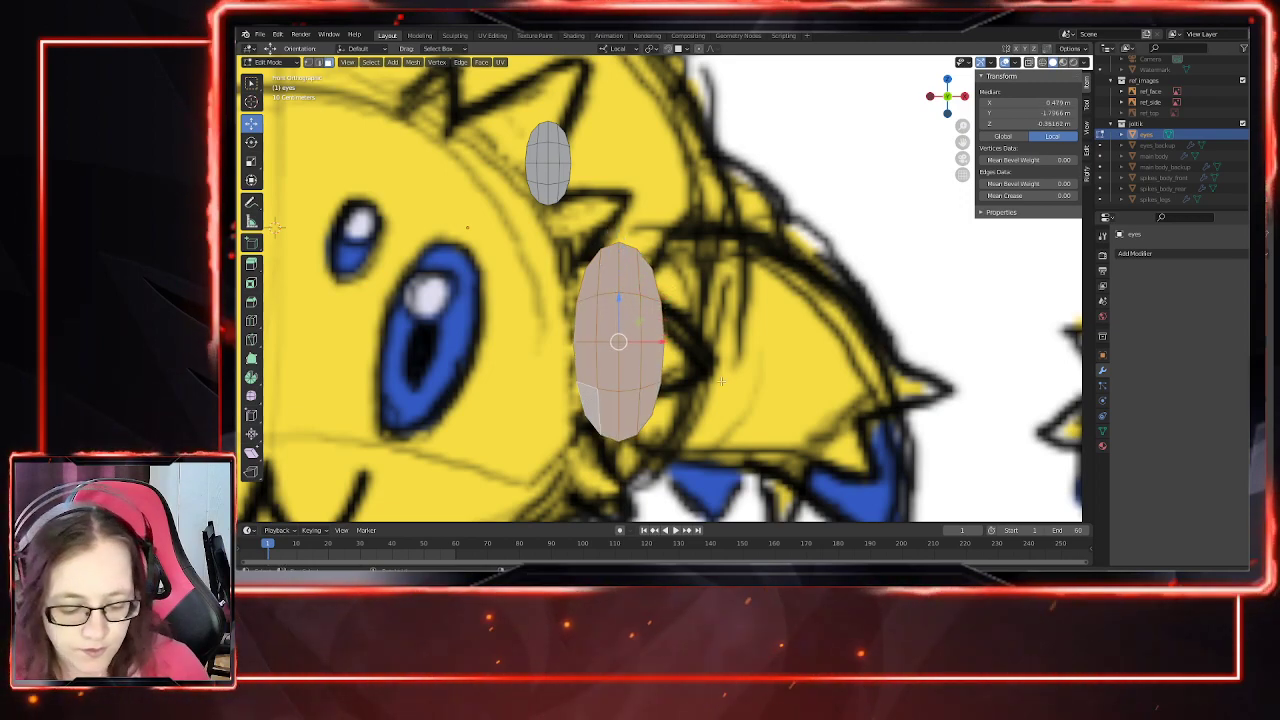
# Step: Try dissolving the large eye's selected faces into a single face, and undo it
pyautogui.press('x')
pyautogui.click(722, 385)
pyautogui.hotkey('ctrl', 'z')
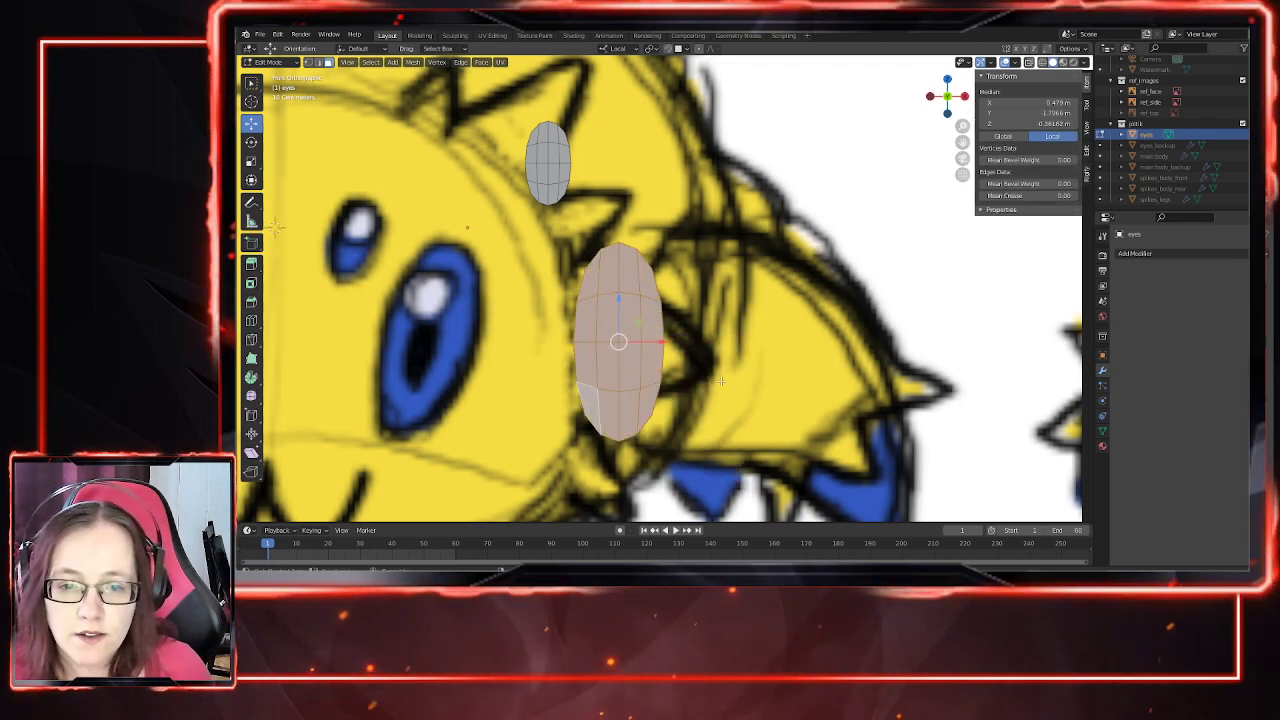
pyautogui.rightClick(636, 362)
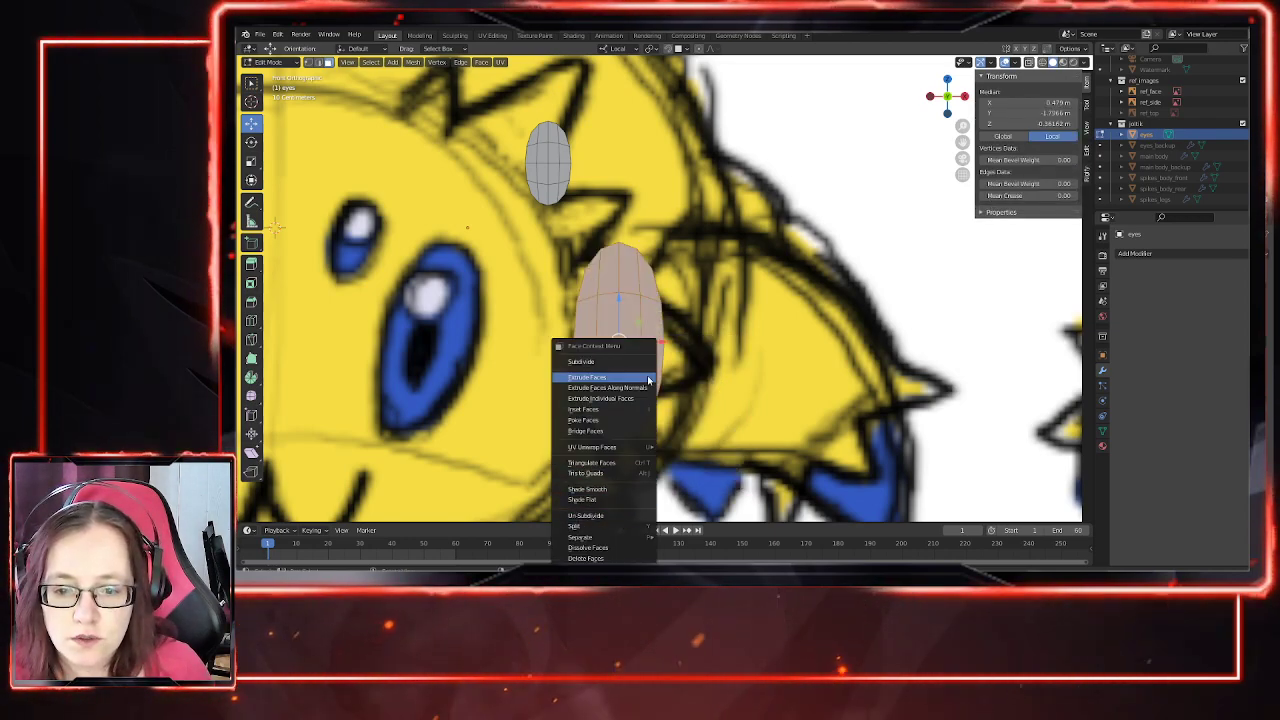
pyautogui.press('Escape')
pyautogui.press('x')
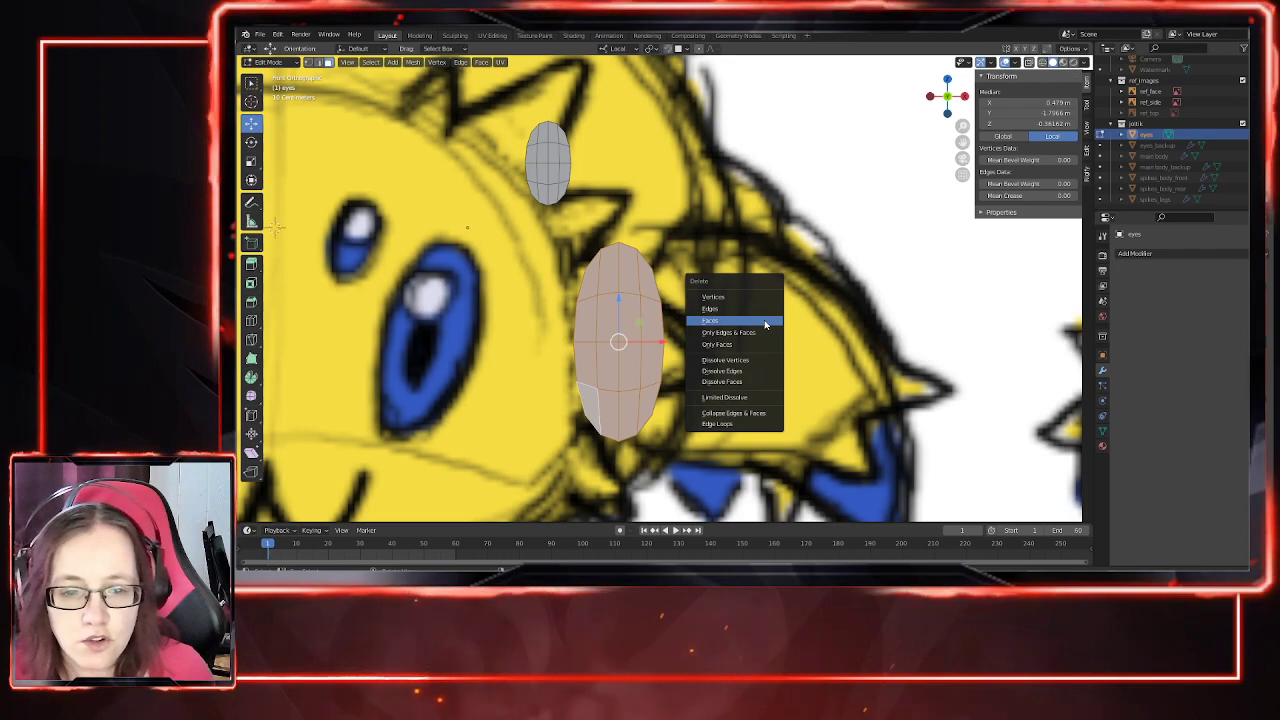
pyautogui.click(743, 381)
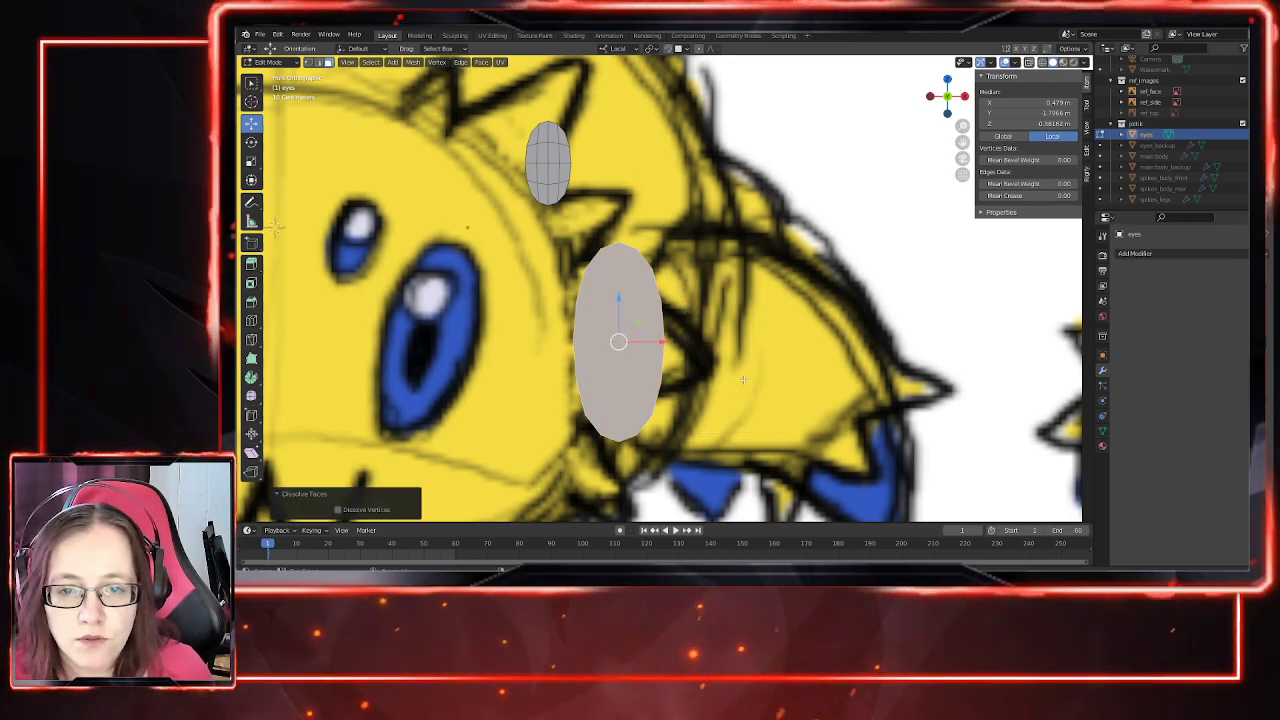
pyautogui.hotkey('ctrl', 'z')
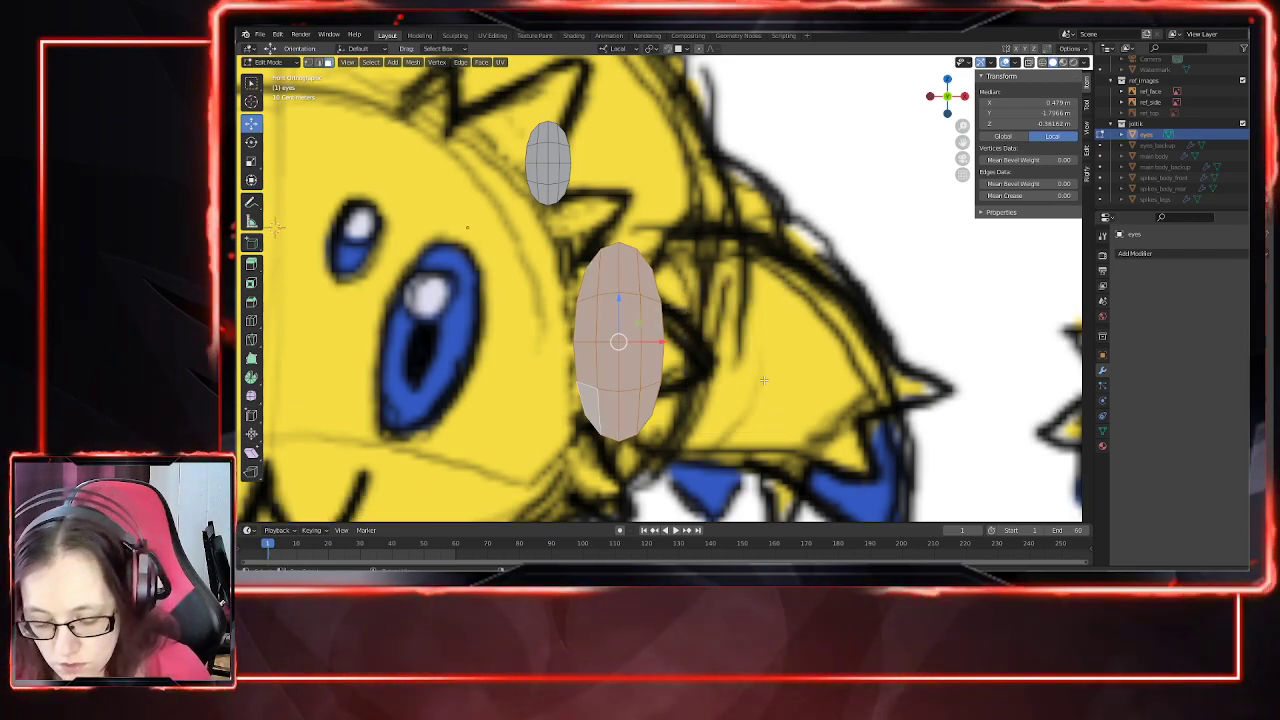
# Step: Try extruding the large eye's faces in place and scaling them inward
pyautogui.press('g')
pyautogui.rightClick(820, 403)
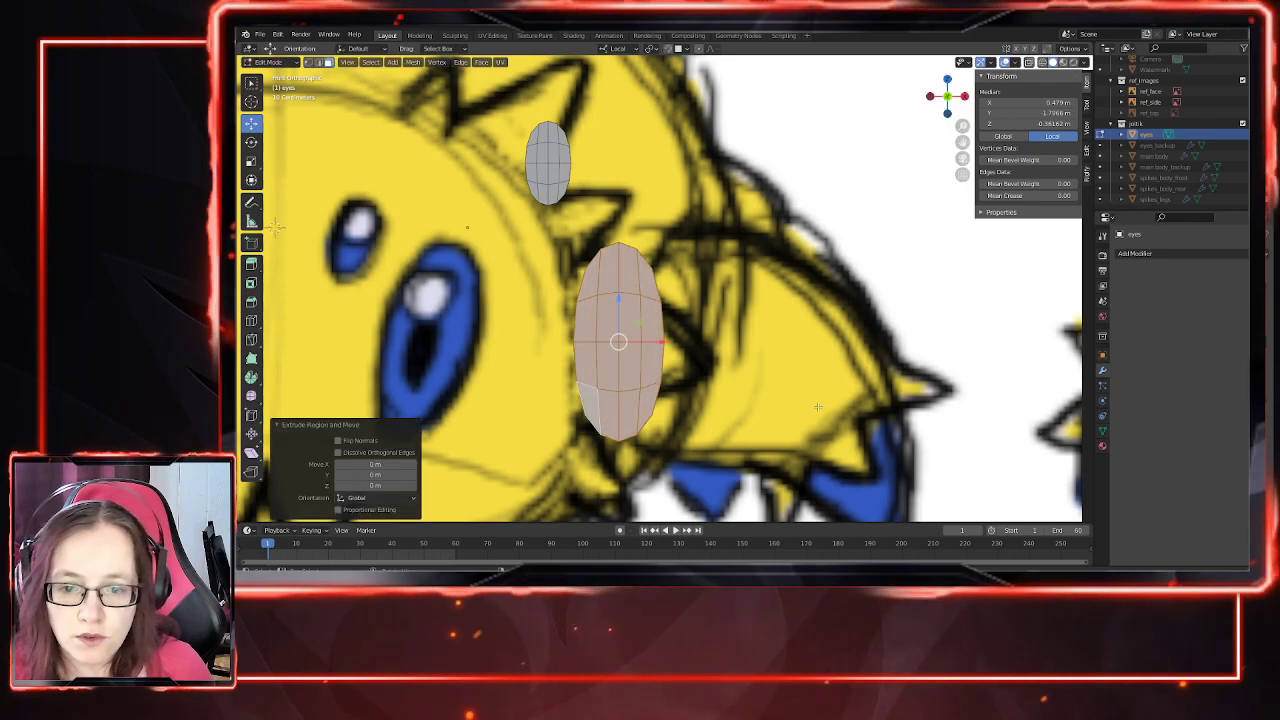
pyautogui.press('s')
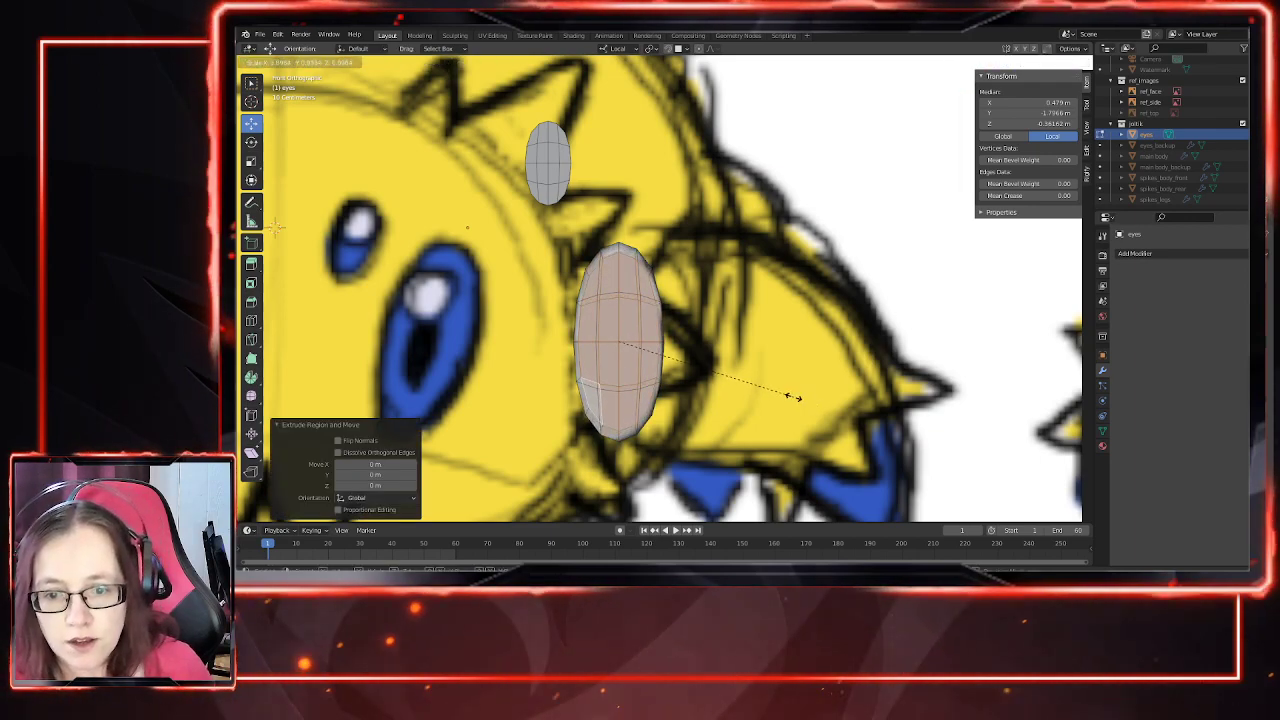
pyautogui.rightClick(786, 394)
pyautogui.moveTo(600, 388)
pyautogui.mouseDown(button='middle')
pyautogui.moveTo(748, 392)
pyautogui.moveTo(713, 430)
pyautogui.mouseUp(button='middle')
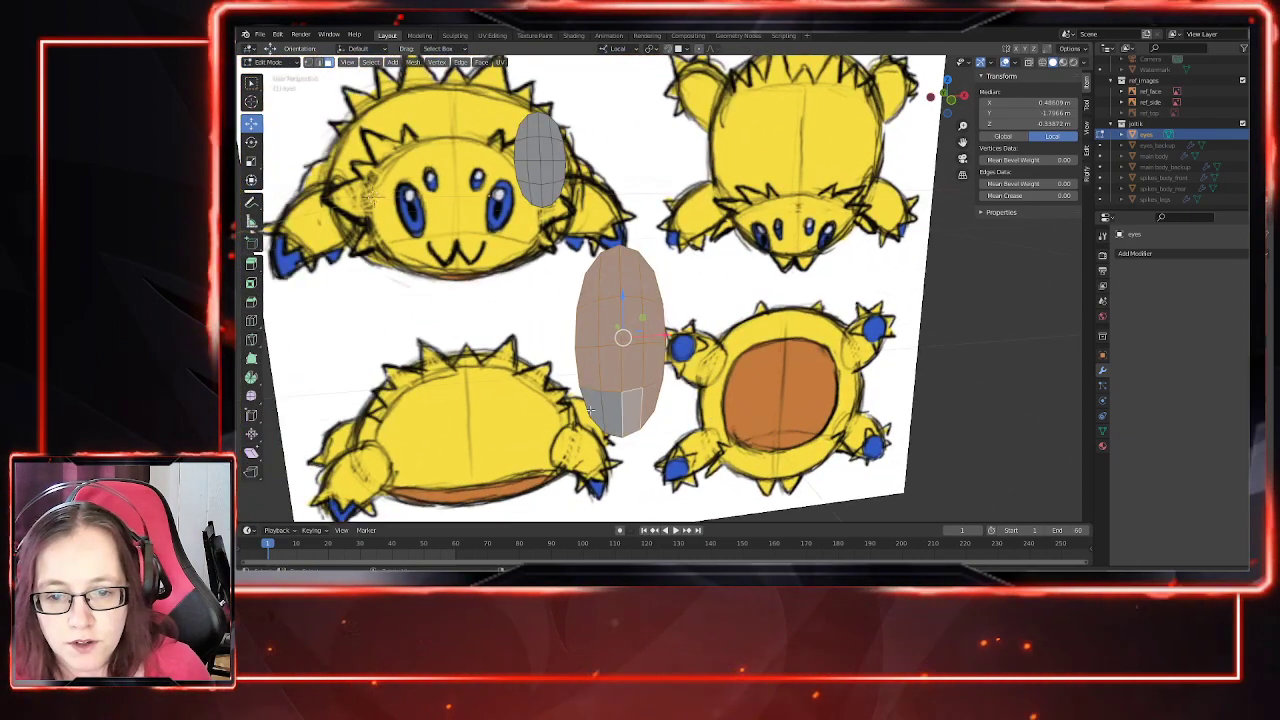
pyautogui.press('KP_3')
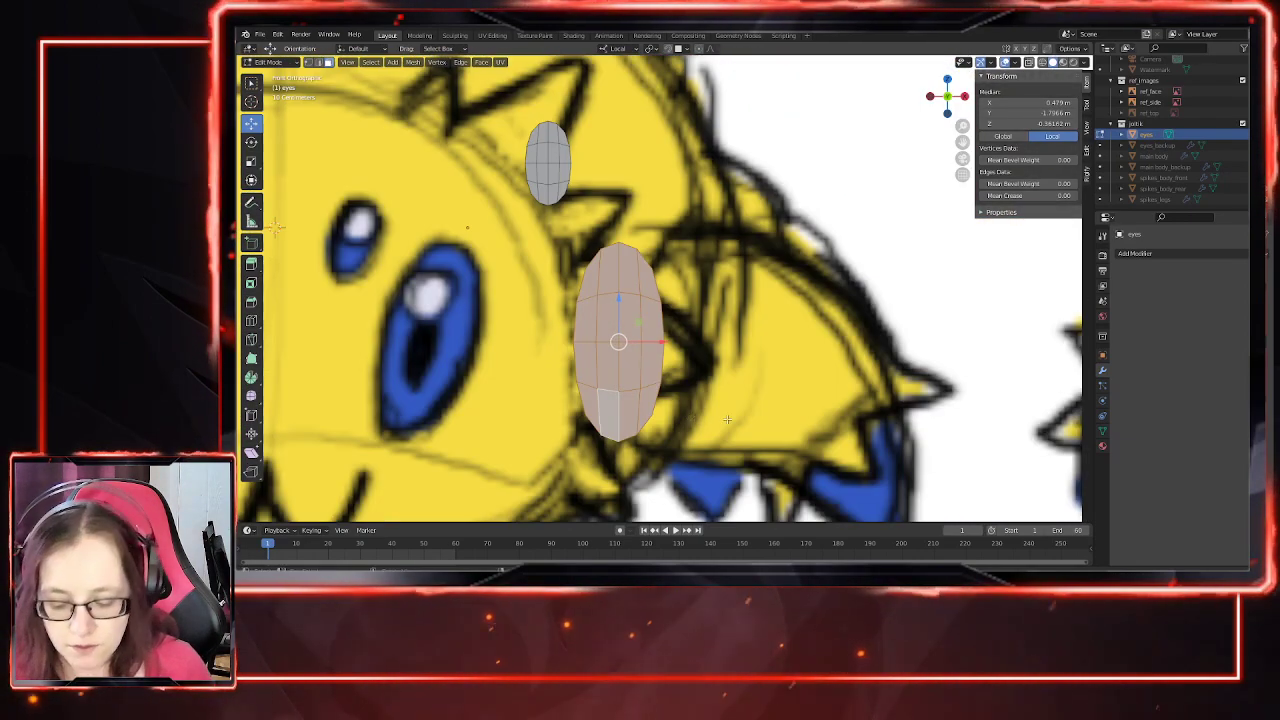
# Step: Try extruding the large eye's faces again, shrinking them and pulling them out in depth
pyautogui.press('g')
pyautogui.rightClick(840, 415)
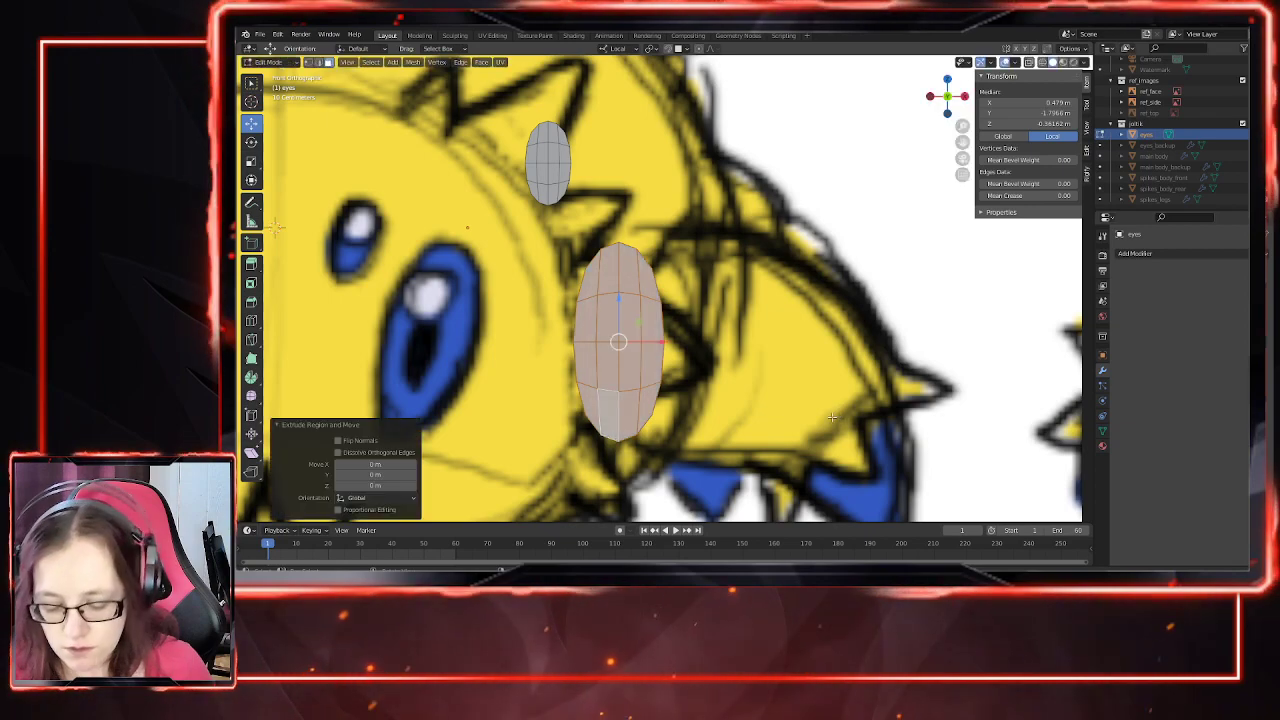
pyautogui.press('s')
pyautogui.click(793, 410)
pyautogui.moveTo(583, 370); pyautogui.dragTo(651, 356, button='middle')
pyautogui.moveTo(611, 345); pyautogui.dragTo(618, 347)
pyautogui.click(622, 348)
pyautogui.moveTo(622, 348); pyautogui.dragTo(639, 323, button='middle')
# Step: Select all sixteen faces of the large eye again from an angled view, undoing a trial shift in depth
pyautogui.press('a')
pyautogui.click(630, 352)
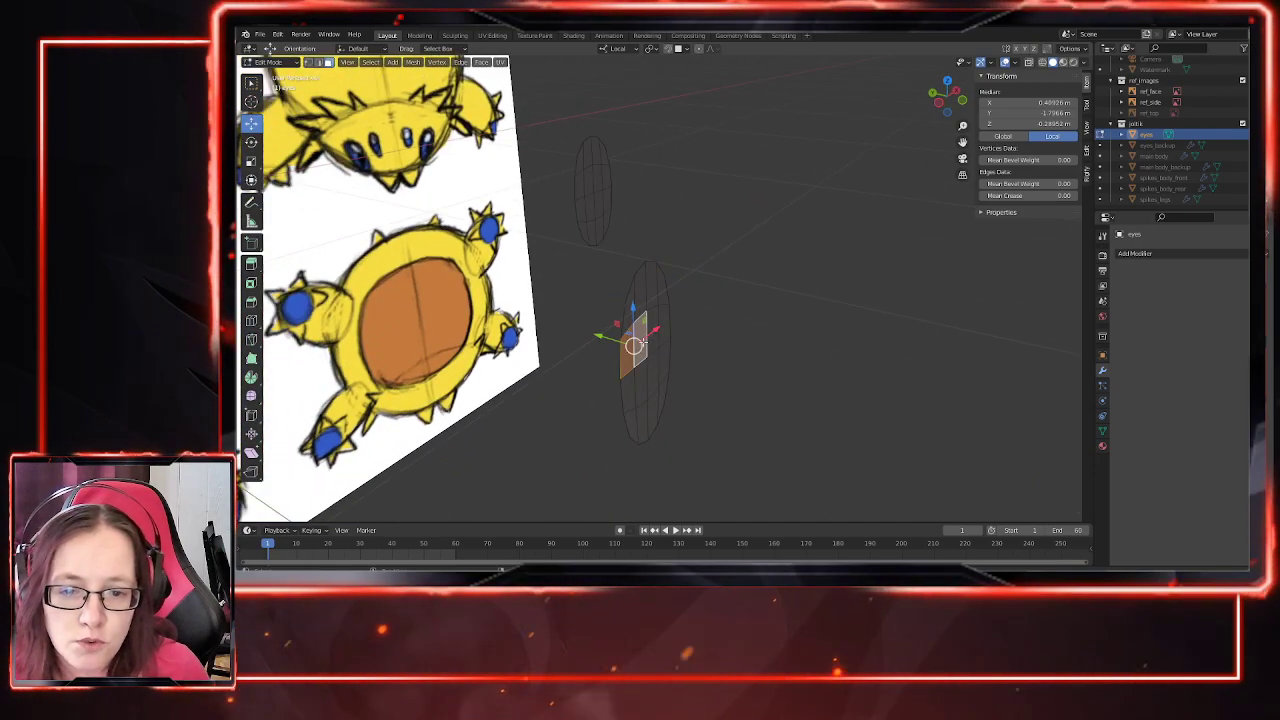
pyautogui.keyDown('shift'); pyautogui.click(640, 342); pyautogui.keyUp('shift')
pyautogui.keyDown('shift'); pyautogui.click(652, 332); pyautogui.keyUp('shift')
pyautogui.keyDown('shift'); pyautogui.click(664, 323); pyautogui.keyUp('shift')
pyautogui.keyDown('shift'); pyautogui.click(663, 292); pyautogui.keyUp('shift')
pyautogui.keyDown('shift'); pyautogui.click(652, 292); pyautogui.keyUp('shift')
pyautogui.keyDown('shift'); pyautogui.click(637, 306); pyautogui.keyUp('shift')
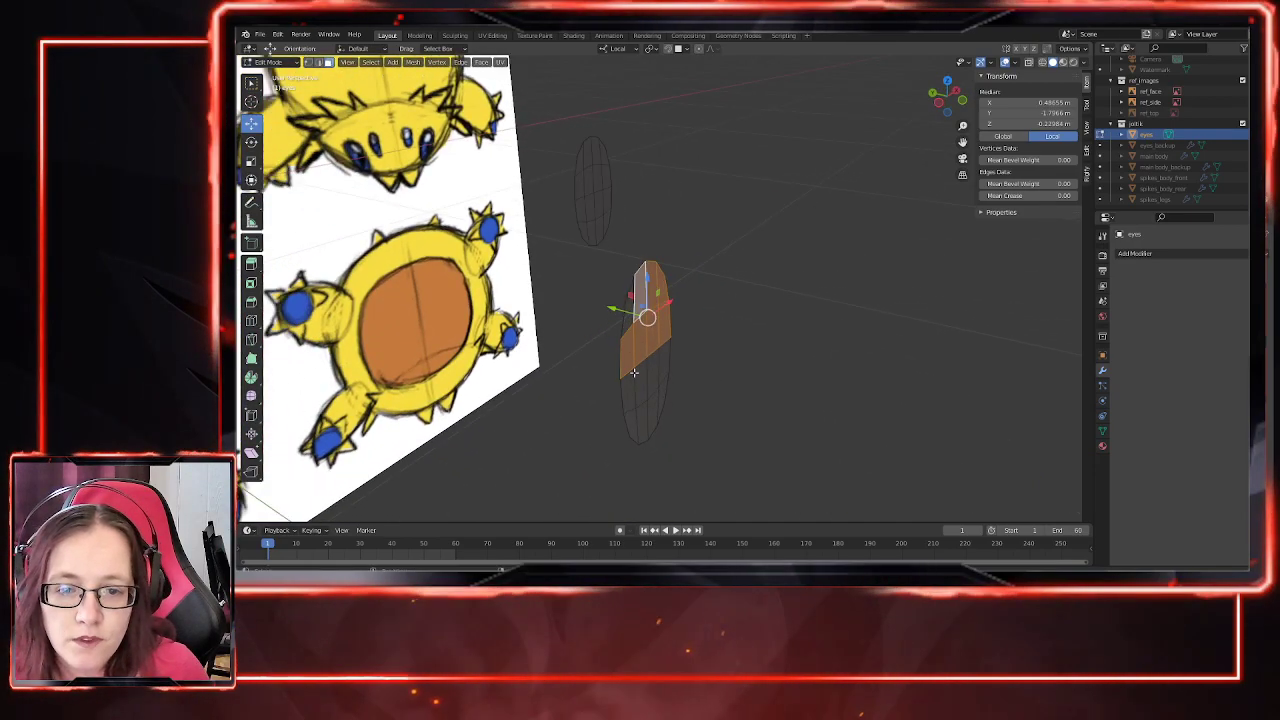
pyautogui.keyDown('shift'); pyautogui.click(629, 388); pyautogui.keyUp('shift')
pyautogui.keyDown('shift'); pyautogui.click(641, 381); pyautogui.keyUp('shift')
pyautogui.keyDown('shift'); pyautogui.click(653, 371); pyautogui.keyUp('shift')
pyautogui.keyDown('shift'); pyautogui.click(665, 358); pyautogui.keyUp('shift')
pyautogui.keyDown('shift'); pyautogui.click(663, 396); pyautogui.keyUp('shift')
pyautogui.keyDown('shift'); pyautogui.click(655, 408); pyautogui.keyUp('shift')
pyautogui.keyDown('shift'); pyautogui.click(645, 416); pyautogui.keyUp('shift')
pyautogui.keyDown('shift'); pyautogui.click(632, 423); pyautogui.keyUp('shift')
pyautogui.moveTo(611, 345); pyautogui.dragTo(623, 349)
pyautogui.hotkey('ctrl', 'z')
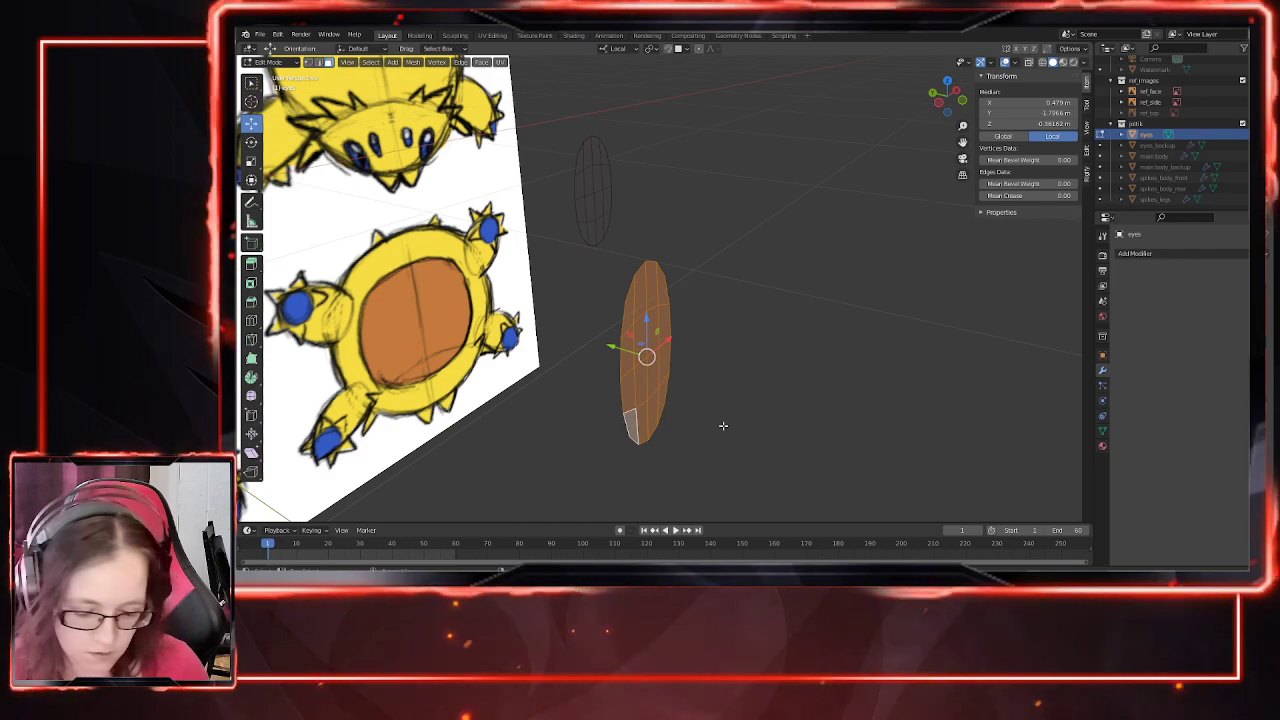
# Step: Extrude the large eye's faces in place and scale the new faces to 0.819 in front view
pyautogui.press('KP_1')
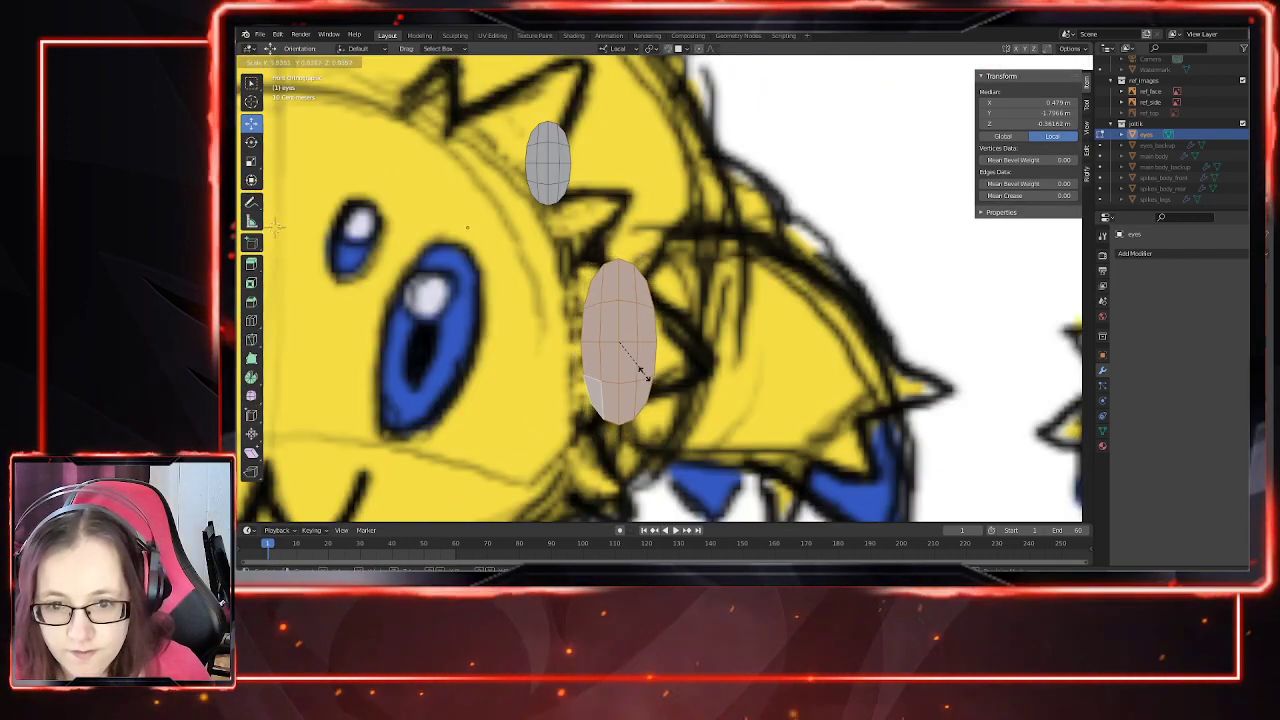
pyautogui.press('e')
pyautogui.rightClick(713, 420)
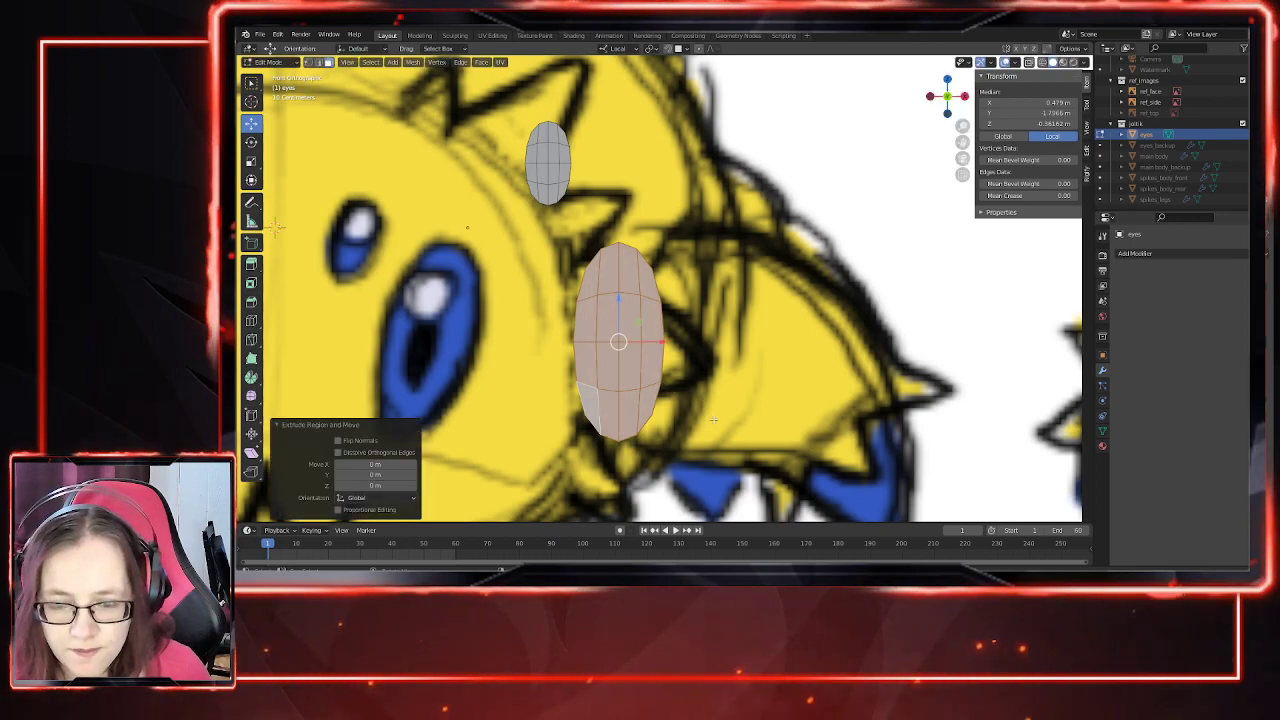
pyautogui.press('s')
pyautogui.click(695, 408)
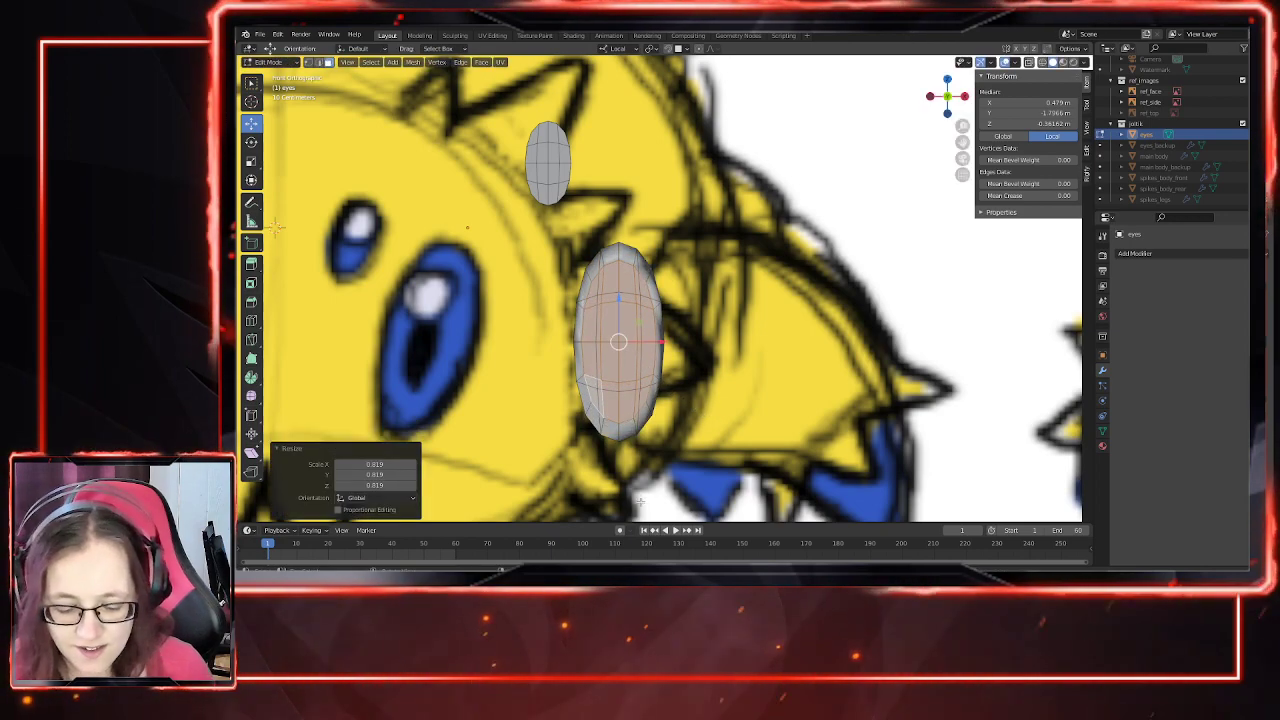
# Step: Move the extruded faces about -0.046 m along local Y to give the large eye thickness
pyautogui.moveTo(649, 477); pyautogui.dragTo(652, 370, button='middle')
pyautogui.moveTo(617, 347); pyautogui.dragTo(632, 348)
pyautogui.moveTo(777, 436); pyautogui.dragTo(1025, 307, button='middle')
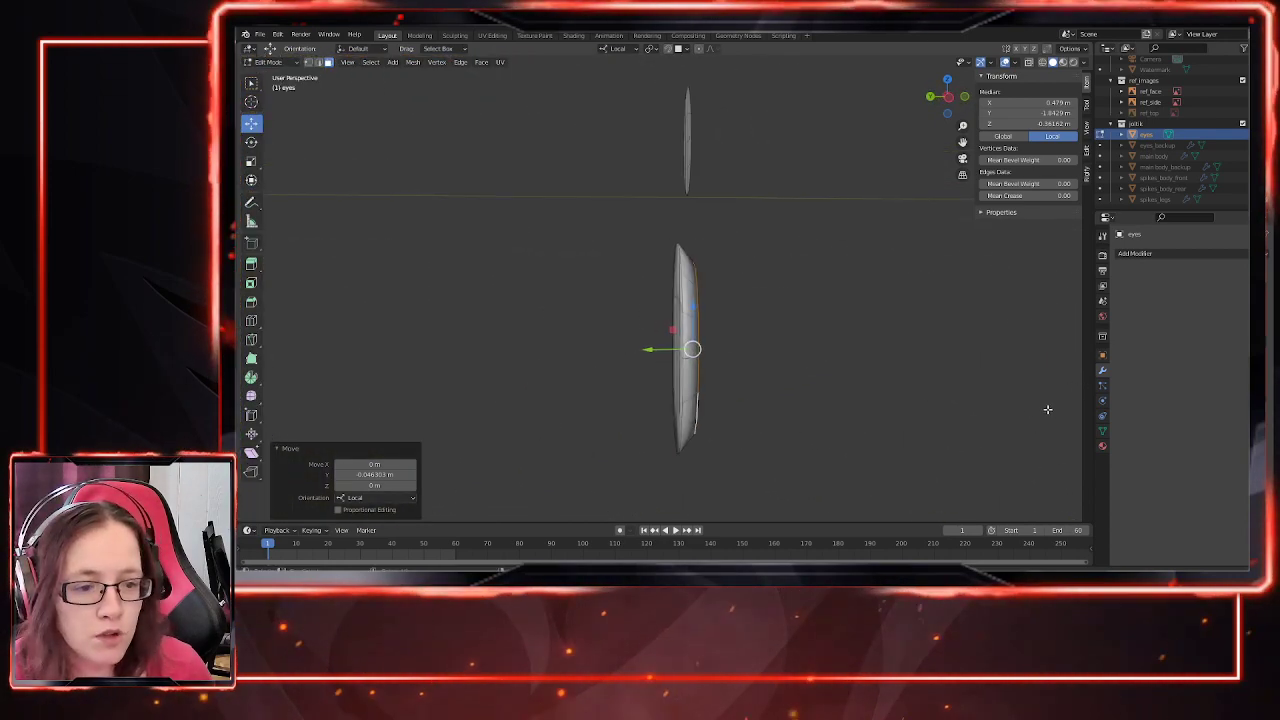
# Step: Add a Subdivision Surface modifier to the eyes, check the smoothed shape in Object Mode, and turn off its viewport display
pyautogui.click(1169, 256)
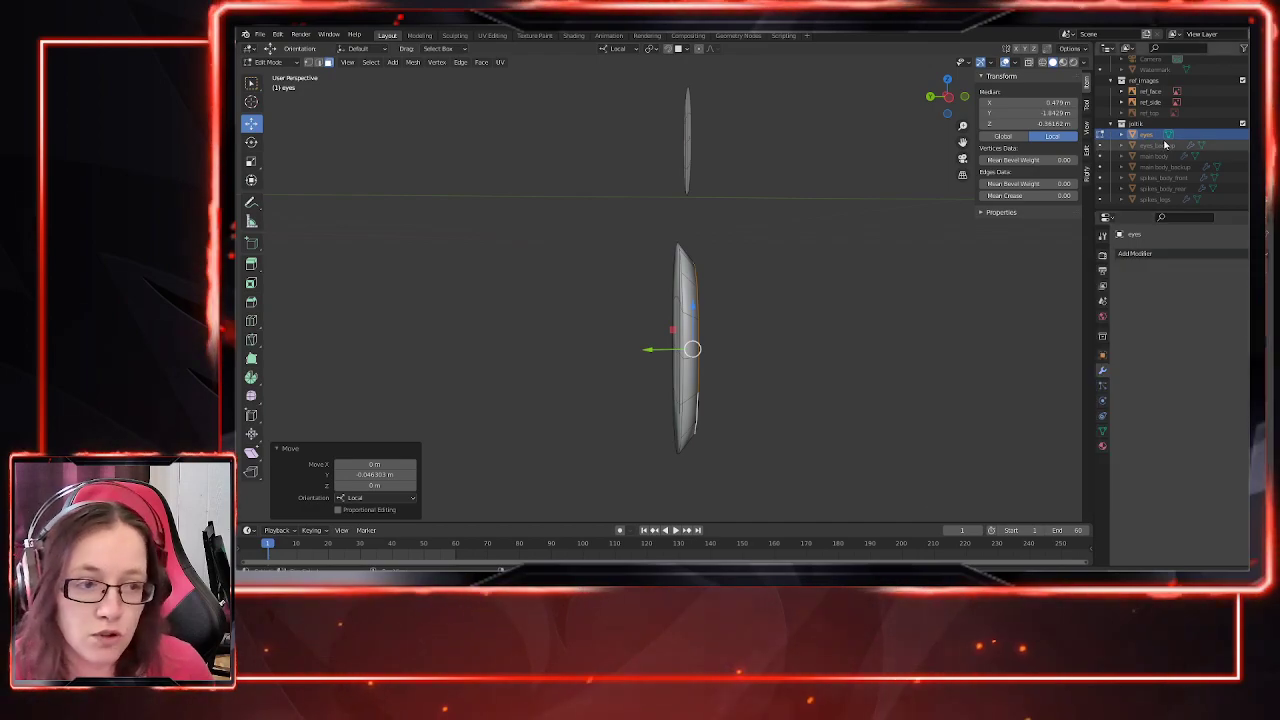
pyautogui.click(1165, 254)
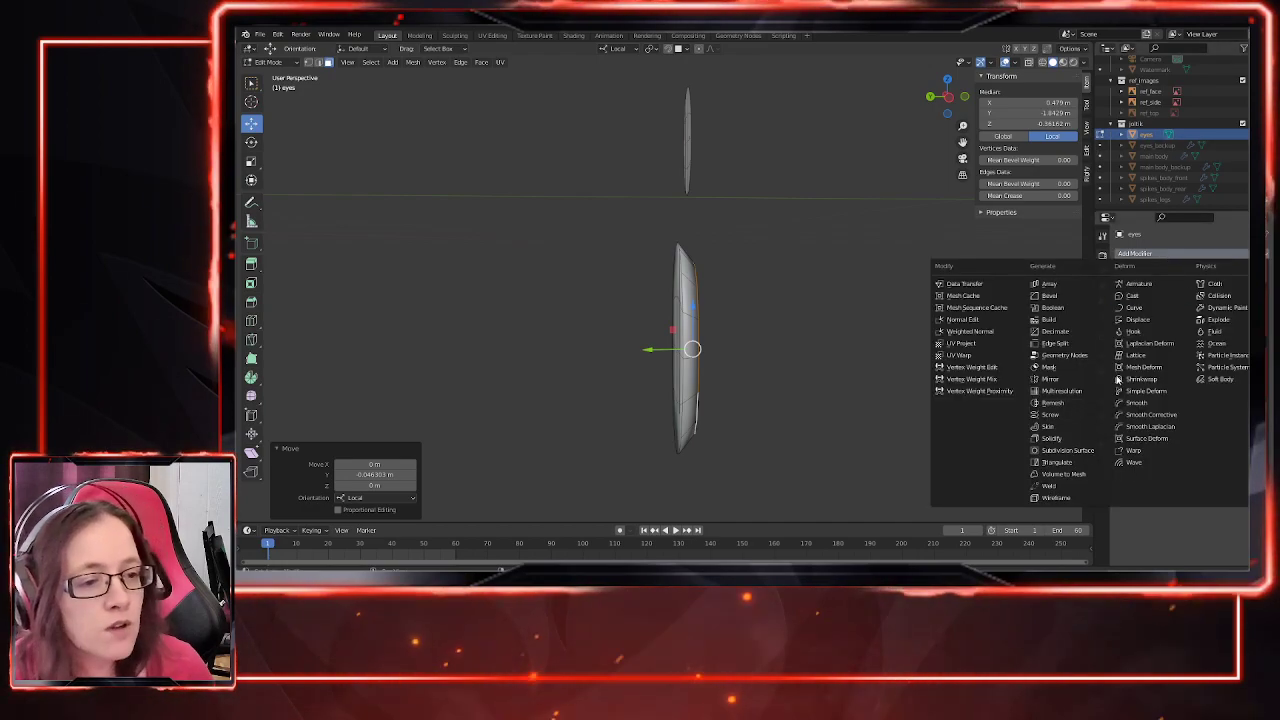
pyautogui.click(1065, 456)
pyautogui.moveTo(900, 443); pyautogui.dragTo(704, 355, button='middle')
pyautogui.press('Tab')
pyautogui.press('Tab')
pyautogui.scroll(1, 627, 332)
pyautogui.click(1218, 273)
# Step: Select the sixteen inner front faces of the large eye in front view and scale them to 0.603
pyautogui.press('KP_1')
pyautogui.click(637, 273)
pyautogui.keyDown('shift'); pyautogui.click(656, 272); pyautogui.keyUp('shift')
pyautogui.keyDown('shift'); pyautogui.click(676, 271); pyautogui.keyUp('shift')
pyautogui.keyDown('shift'); pyautogui.click(696, 274); pyautogui.keyUp('shift')
pyautogui.keyDown('shift'); pyautogui.click(698, 313); pyautogui.keyUp('shift')
pyautogui.keyDown('shift'); pyautogui.click(677, 315); pyautogui.keyUp('shift')
pyautogui.keyDown('shift'); pyautogui.click(656, 316); pyautogui.keyUp('shift')
pyautogui.keyDown('shift'); pyautogui.click(635, 318); pyautogui.keyUp('shift')
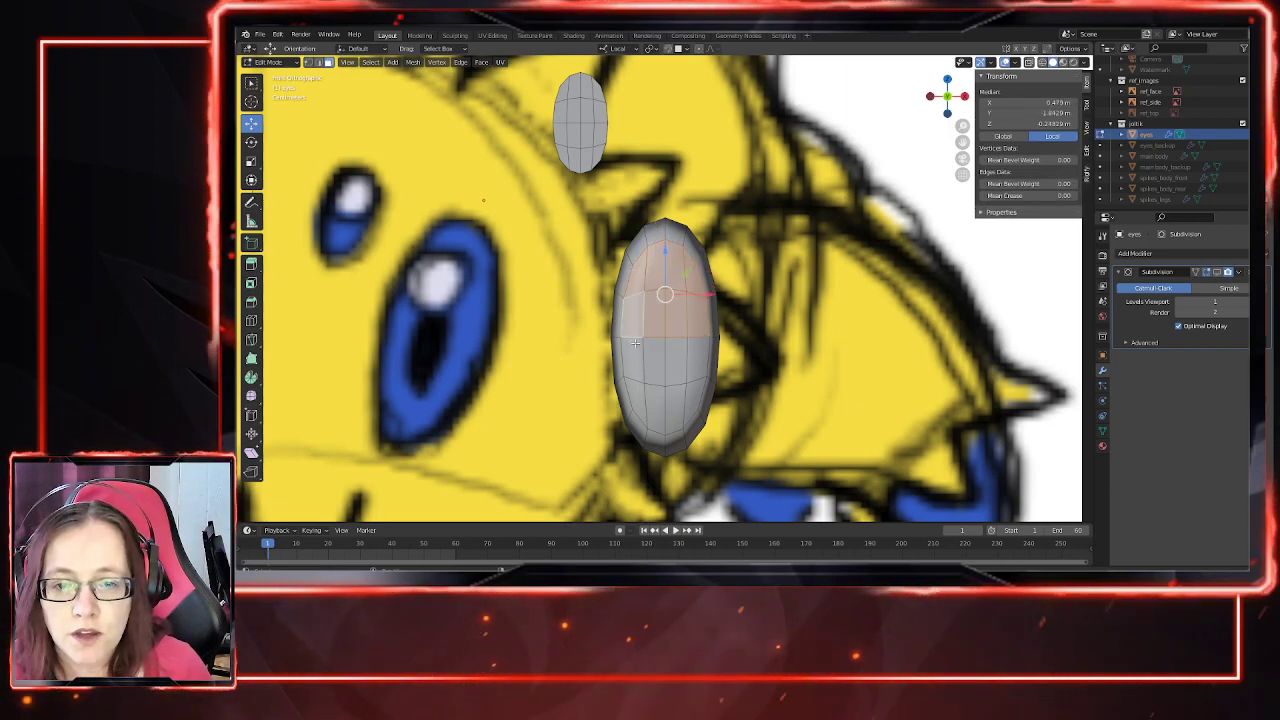
pyautogui.keyDown('shift'); pyautogui.click(634, 356); pyautogui.keyUp('shift')
pyautogui.keyDown('shift'); pyautogui.click(648, 365); pyautogui.keyUp('shift')
pyautogui.keyDown('shift'); pyautogui.click(674, 362); pyautogui.keyUp('shift')
pyautogui.keyDown('shift'); pyautogui.click(696, 362); pyautogui.keyUp('shift')
pyautogui.keyDown('shift'); pyautogui.click(693, 399); pyautogui.keyUp('shift')
pyautogui.keyDown('shift'); pyautogui.click(675, 405); pyautogui.keyUp('shift')
pyautogui.keyDown('shift'); pyautogui.click(656, 406); pyautogui.keyUp('shift')
pyautogui.keyDown('shift'); pyautogui.click(638, 402); pyautogui.keyUp('shift')
pyautogui.press('s')
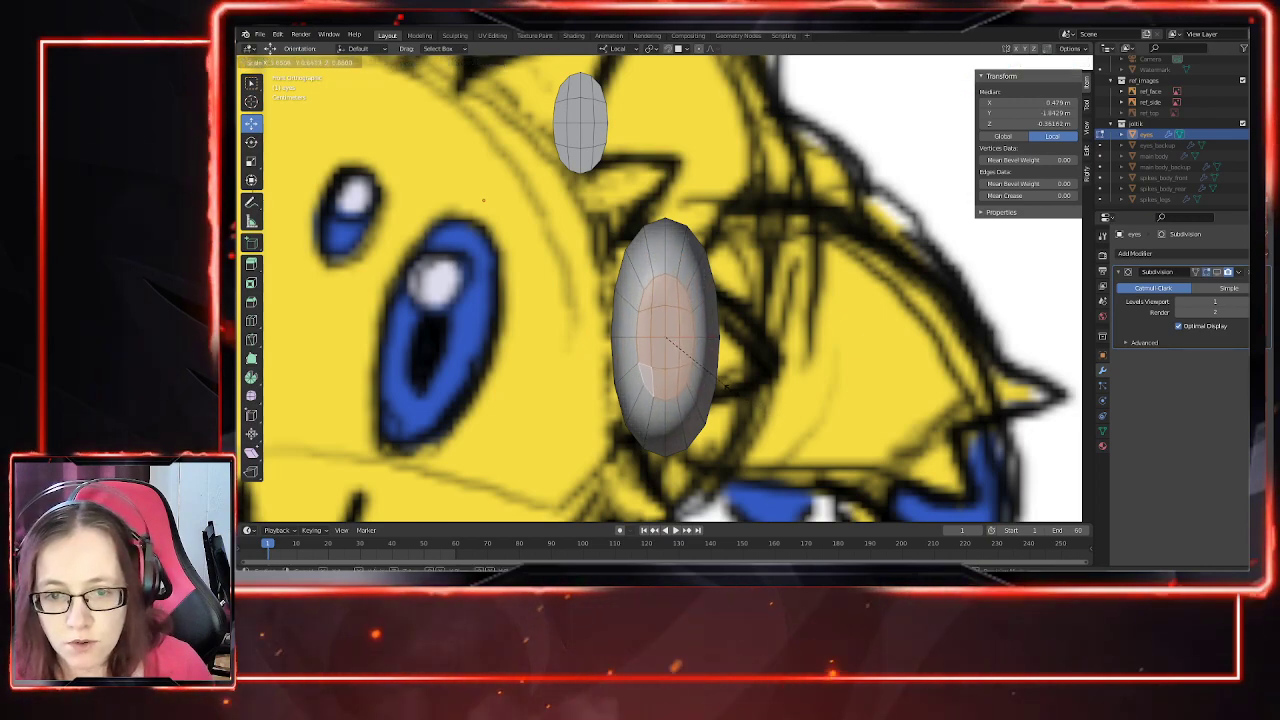
pyautogui.click(720, 381)
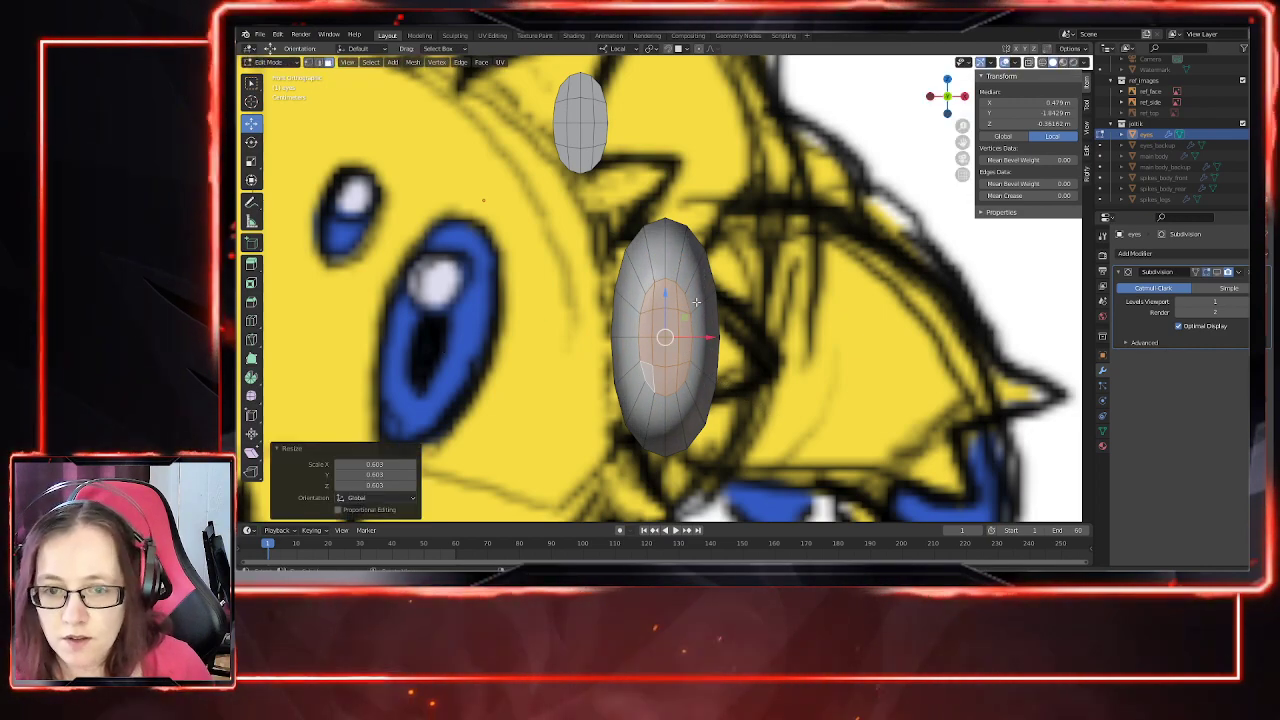
# Step: Try to move the selected inner faces about -0.053 m along local Z
pyautogui.moveTo(664, 293); pyautogui.dragTo(665, 313)
pyautogui.scroll(-6, 694, 397)
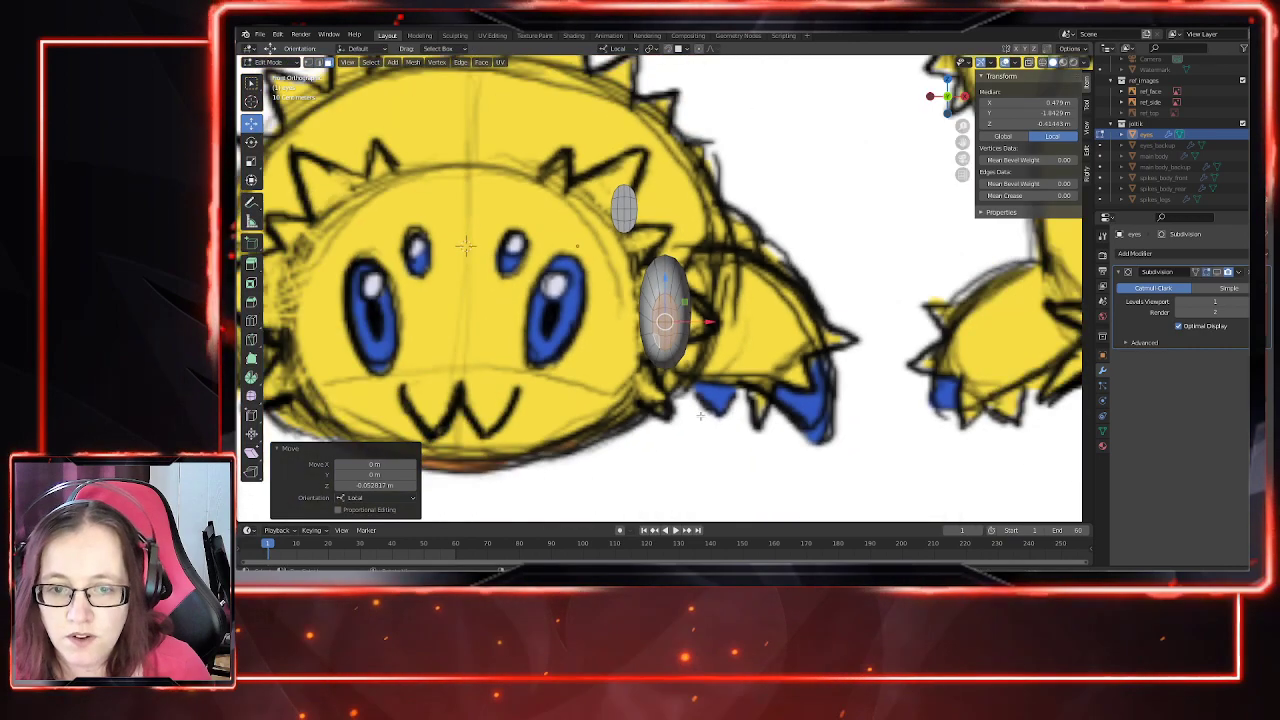
pyautogui.scroll(4, 705, 365)
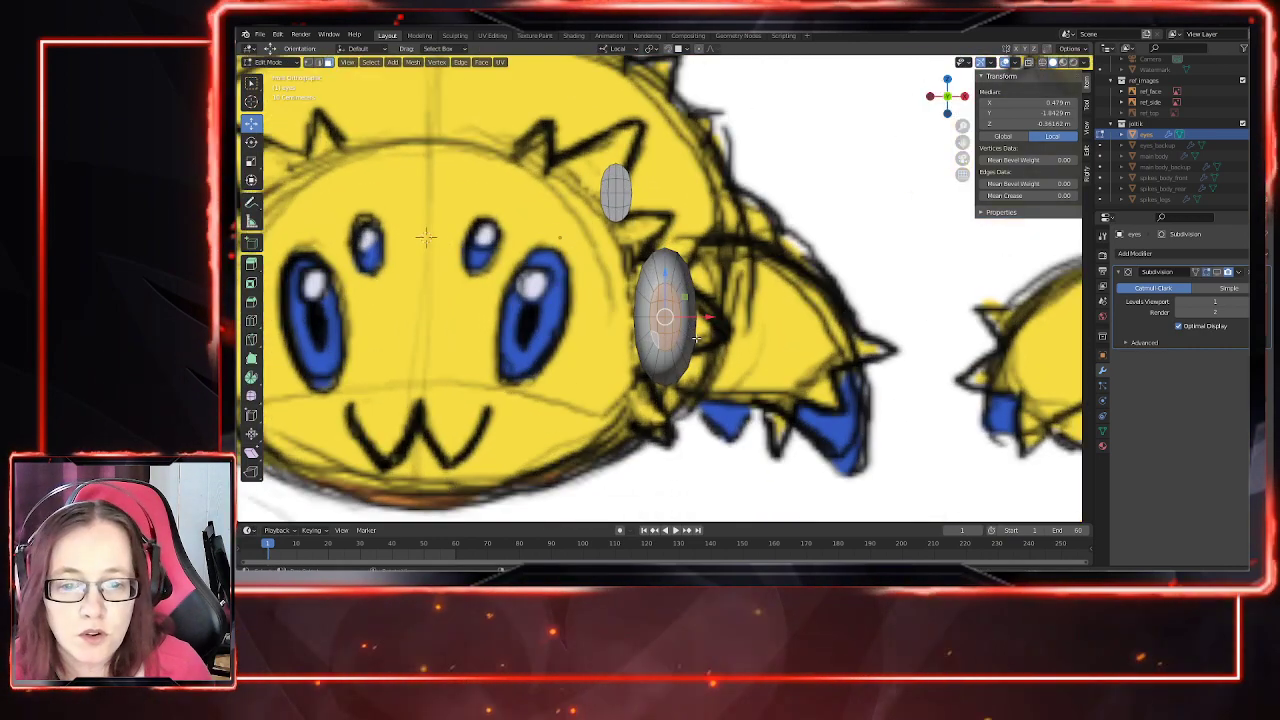
# Step: Scale the large eye's inner faces up by a factor of 1.055
pyautogui.press('s')
pyautogui.click(720, 342)
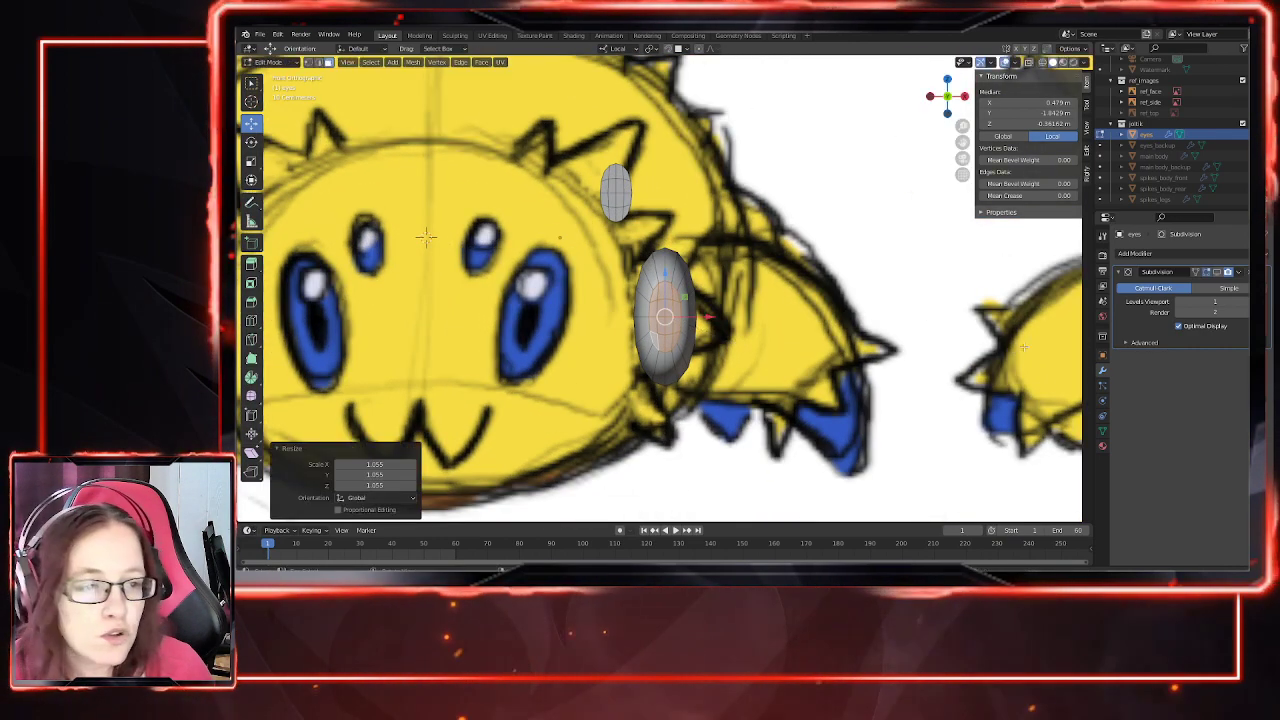
# Step: Add a new material named "pupille" to the eyes and set its base colour to black
pyautogui.click(1101, 447)
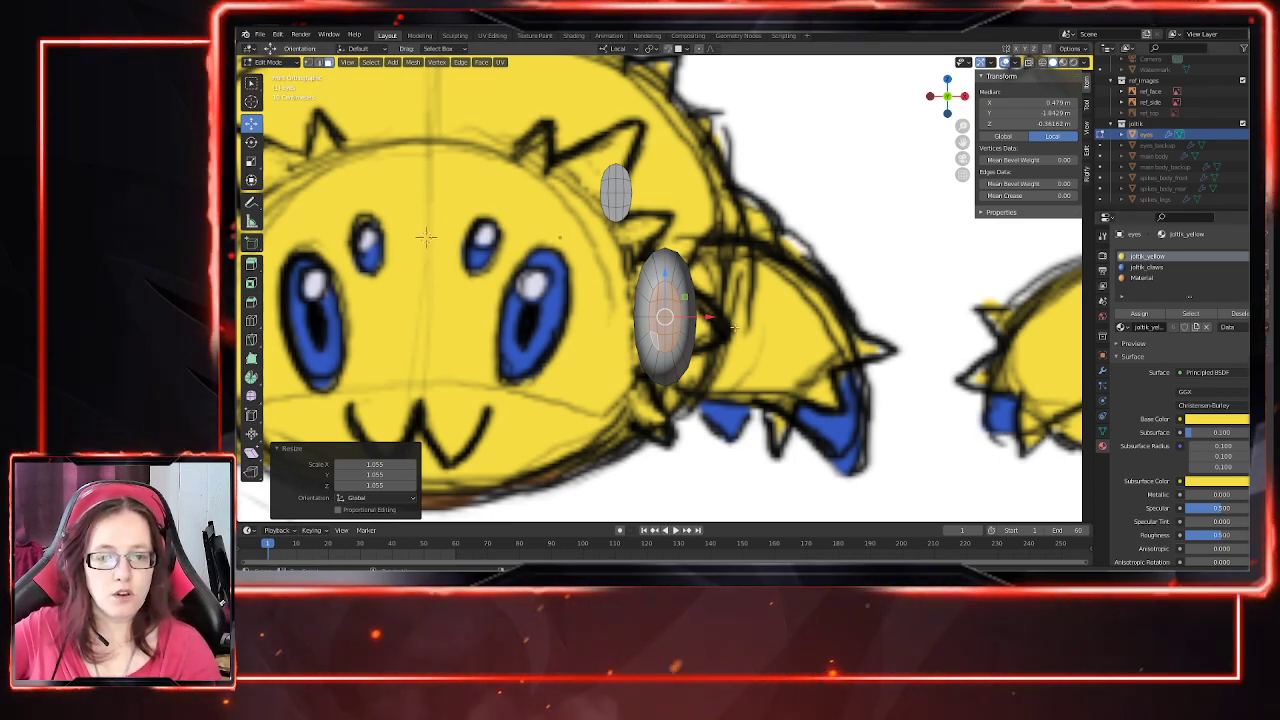
pyautogui.scroll(-4, 735, 332)
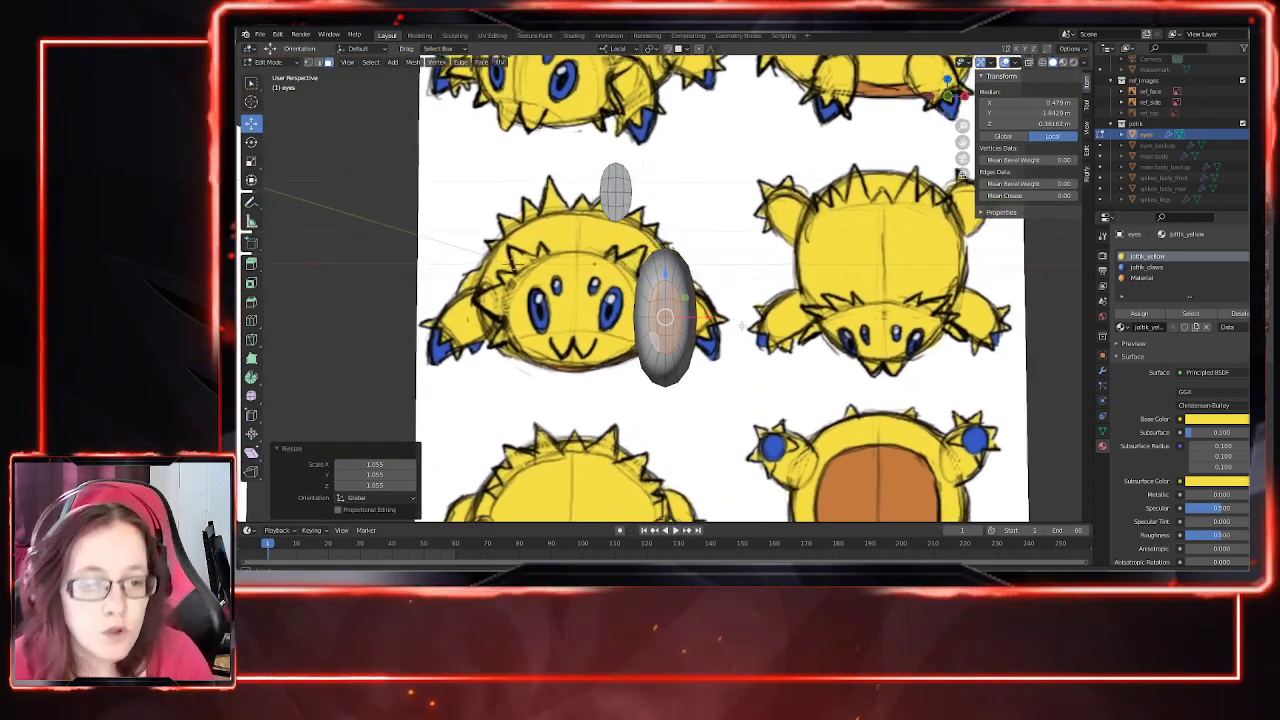
pyautogui.scroll(4, 741, 326)
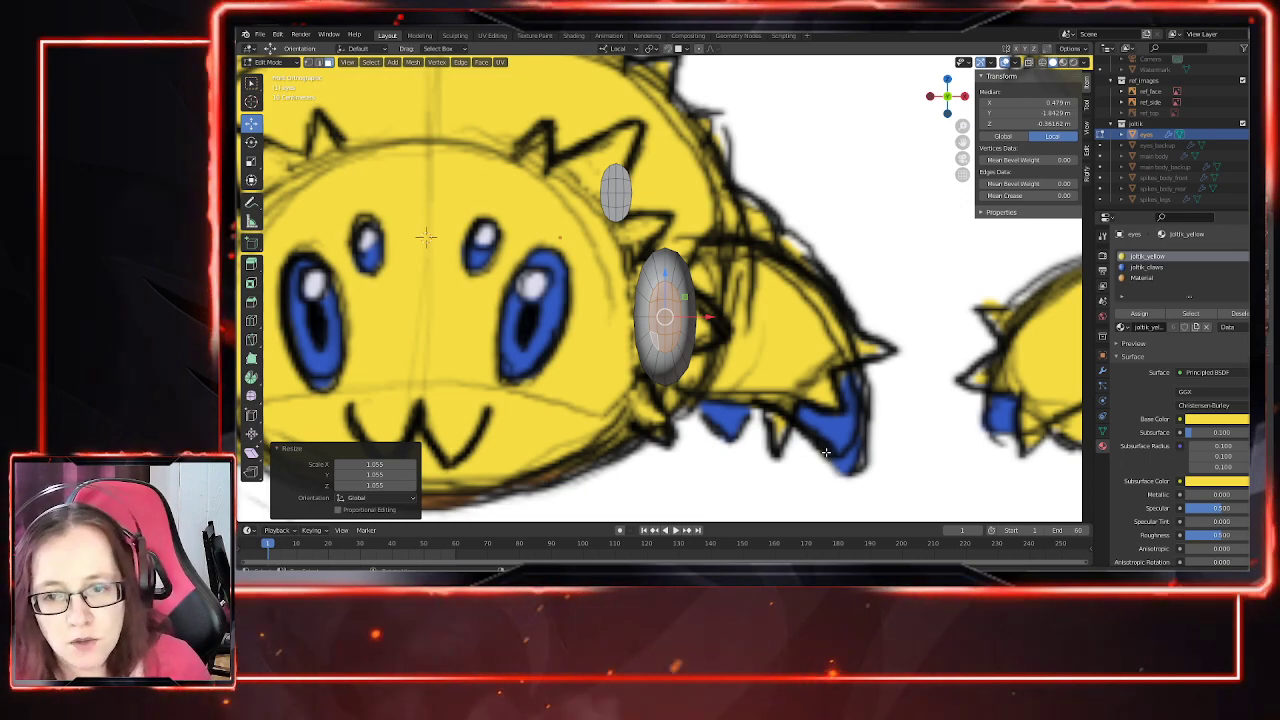
pyautogui.moveTo(675, 390); pyautogui.dragTo(701, 374, button='middle')
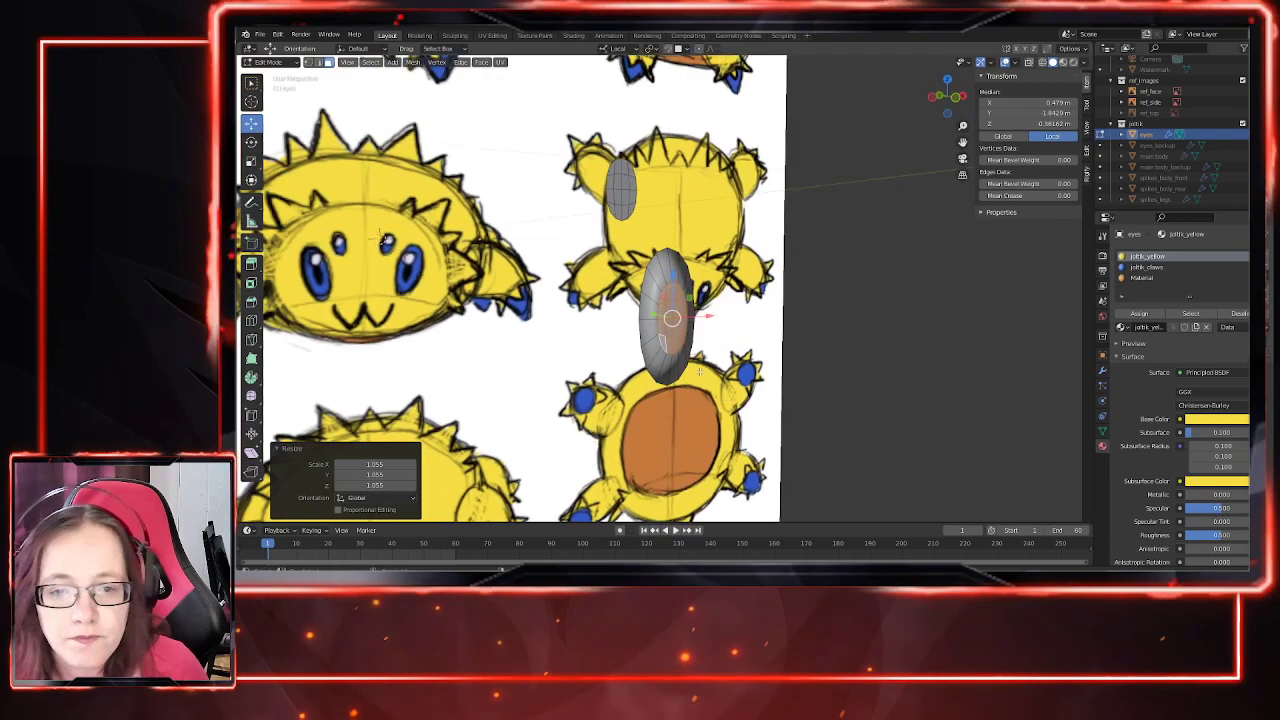
pyautogui.scroll(3, 701, 374)
pyautogui.moveTo(814, 406); pyautogui.dragTo(779, 404, button='middle')
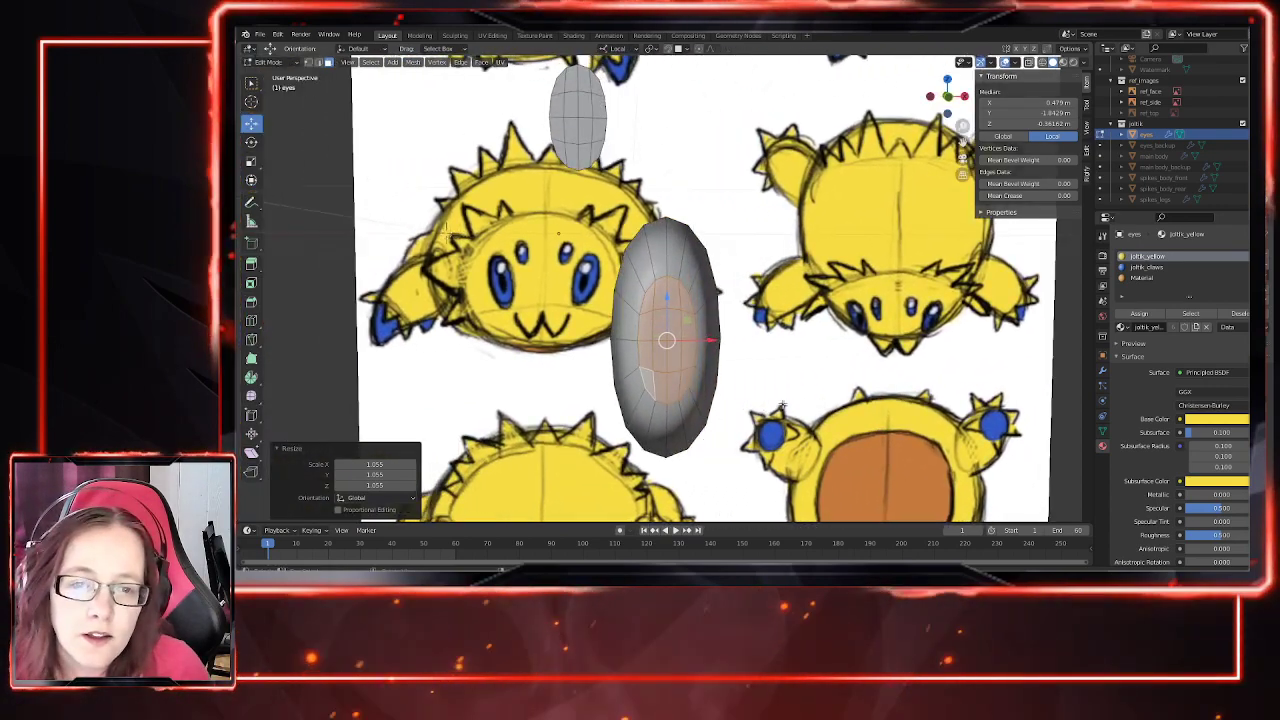
pyautogui.click(1243, 257)
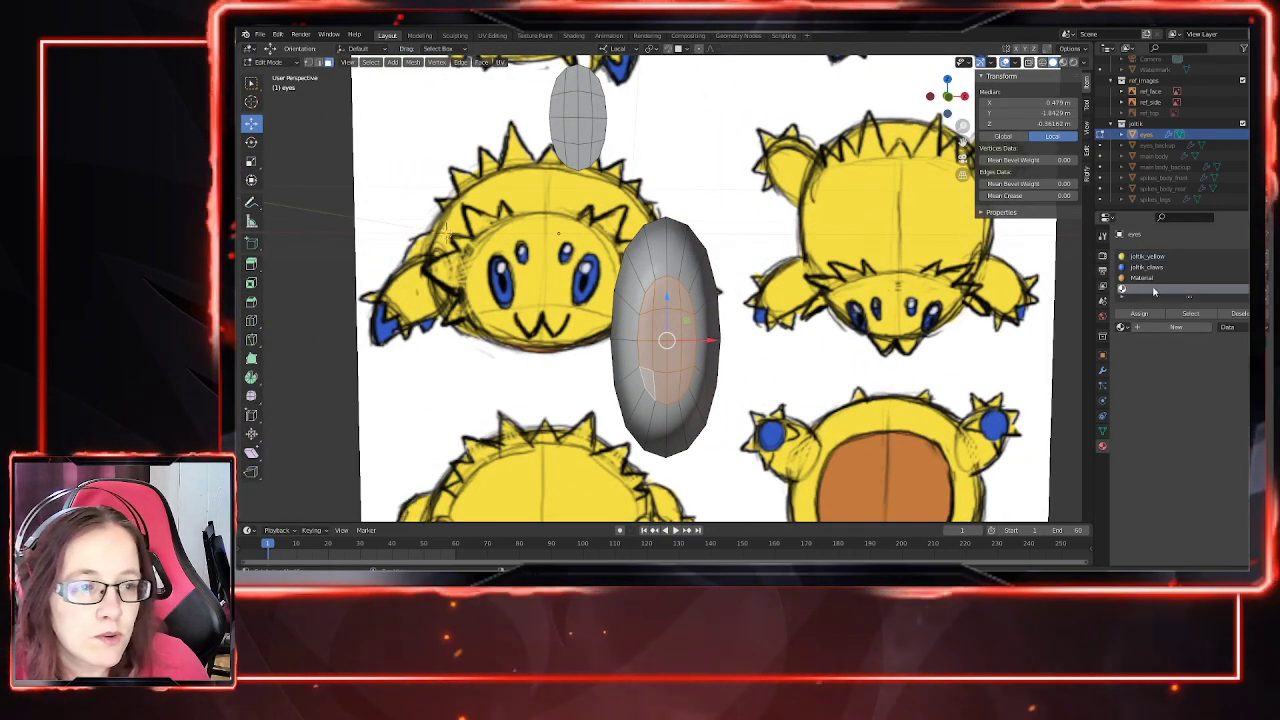
pyautogui.click(1176, 327)
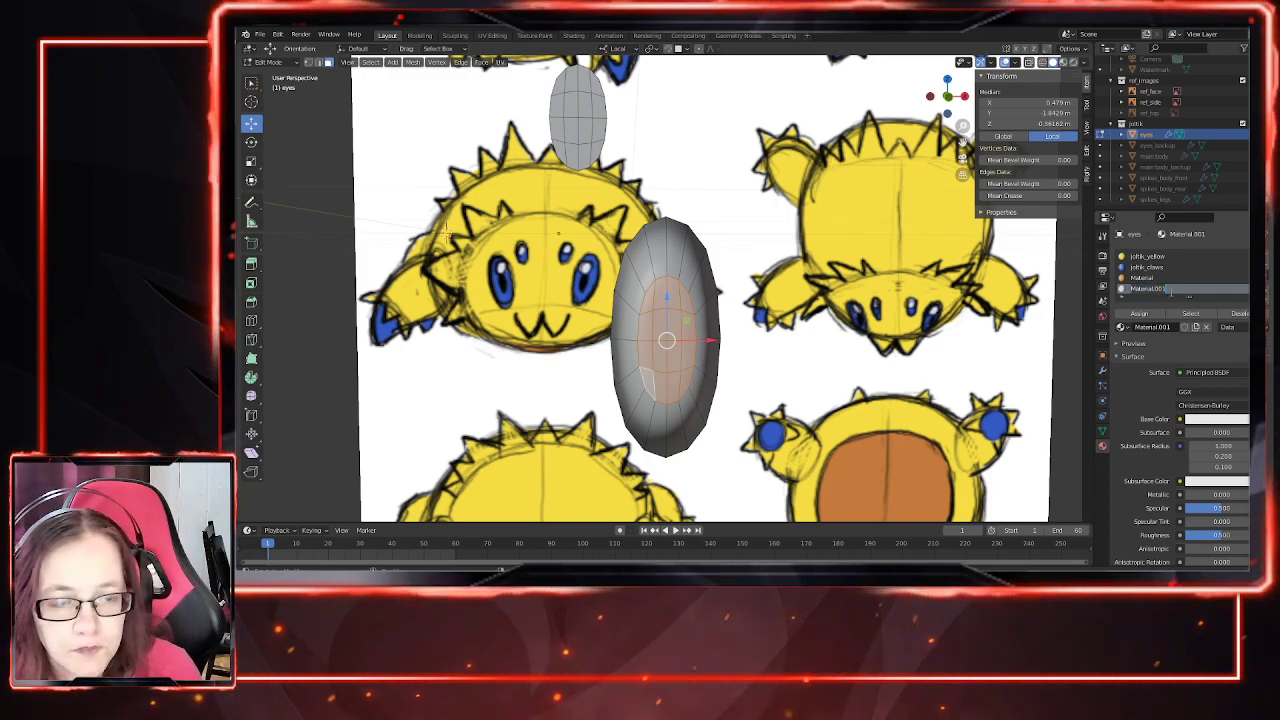
pyautogui.write('pupille')
pyautogui.press('Return')
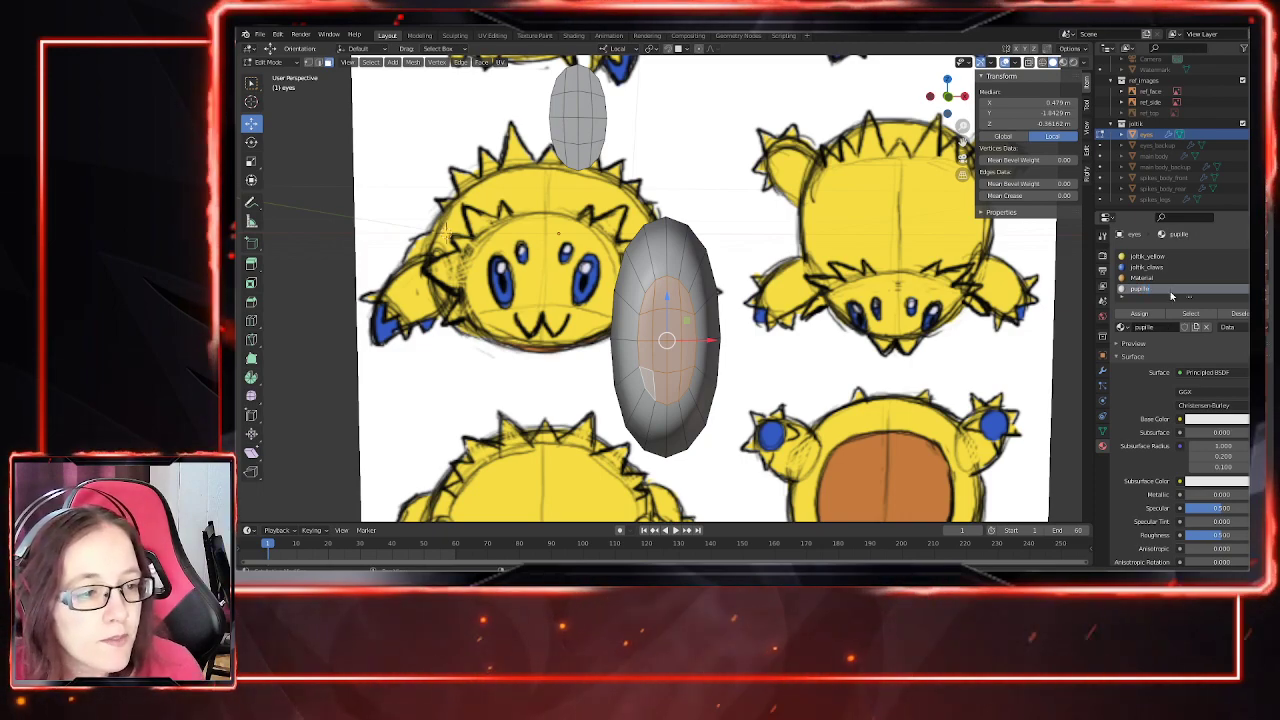
pyautogui.click(1217, 421)
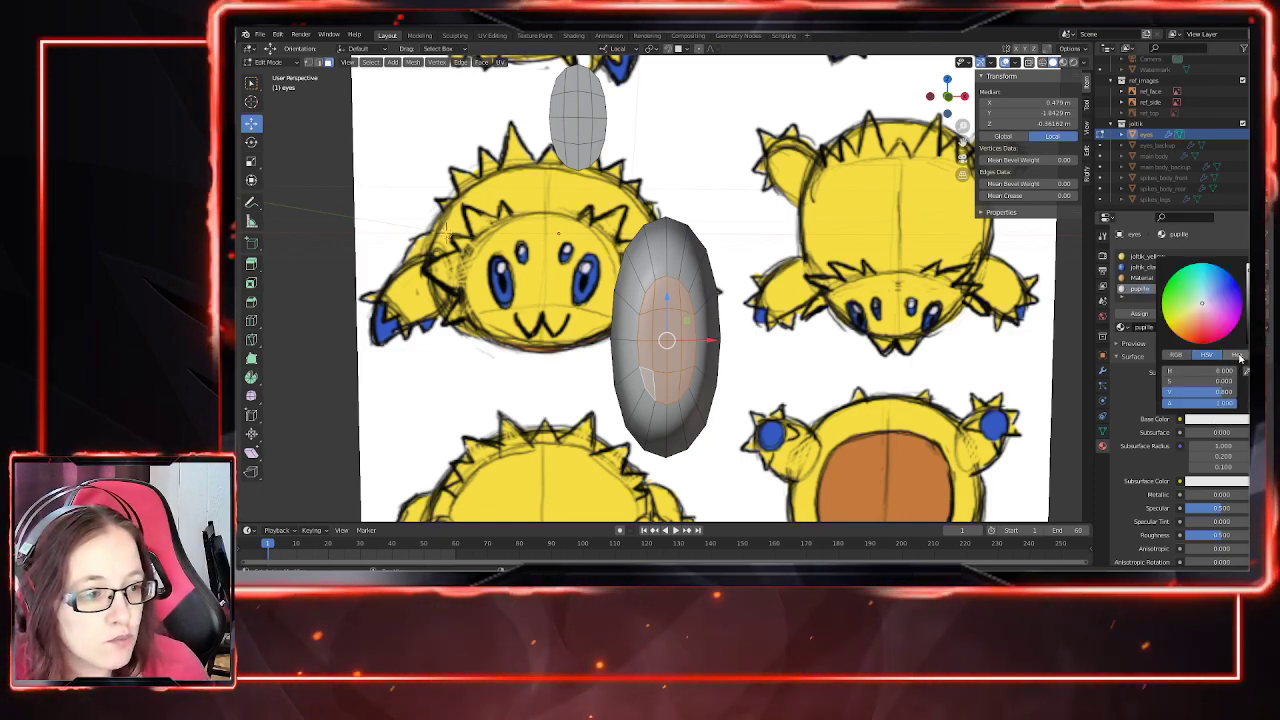
pyautogui.moveTo(1249, 290); pyautogui.dragTo(1249, 343)
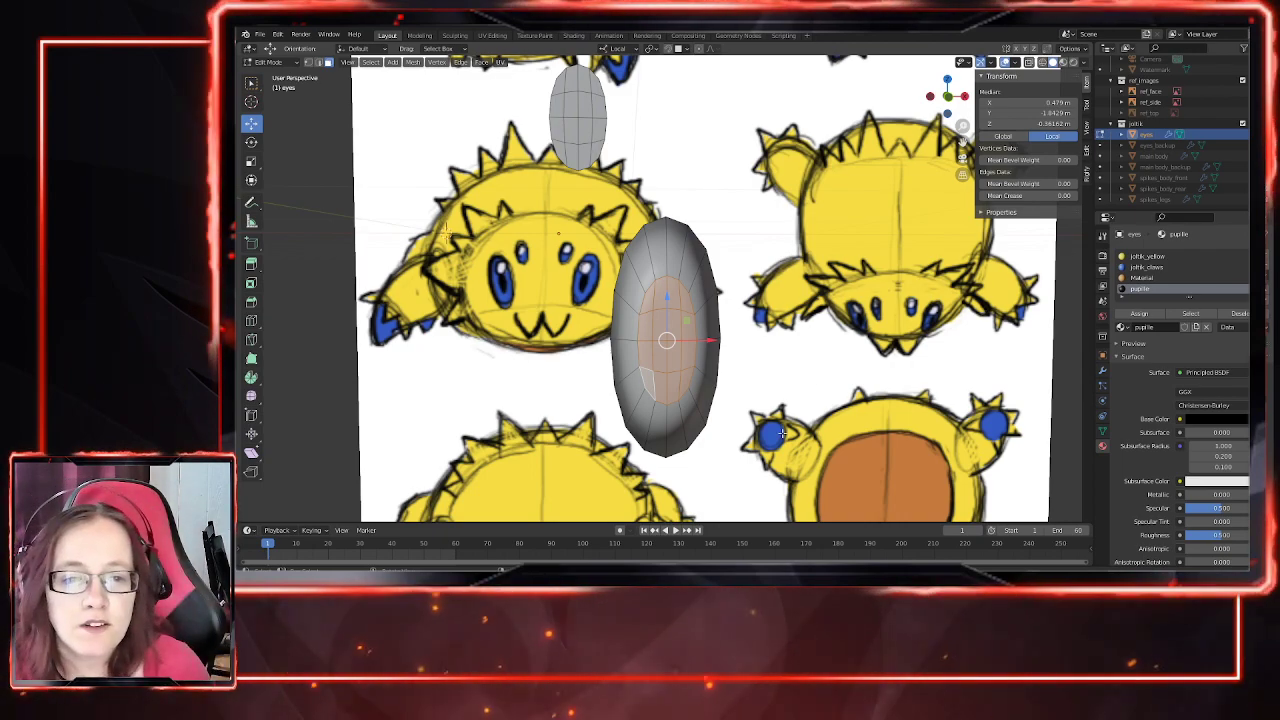
# Step: Rename the black eye material to "pupil"
pyautogui.scroll(-3, 783, 431)
pyautogui.moveTo(816, 377); pyautogui.dragTo(787, 412, button='middle')
pyautogui.scroll(-2, 776, 416)
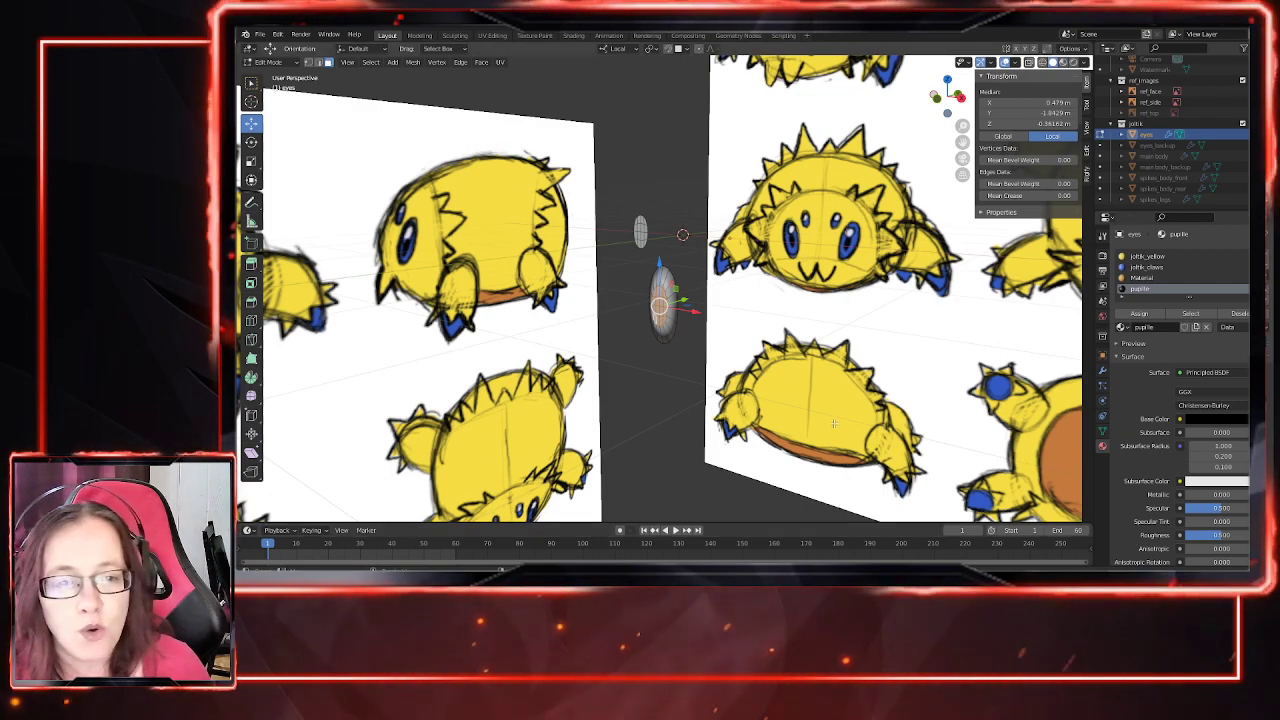
pyautogui.moveTo(760, 383); pyautogui.dragTo(806, 386, button='middle')
pyautogui.scroll(3, 806, 386)
pyautogui.scroll(2, 805, 385)
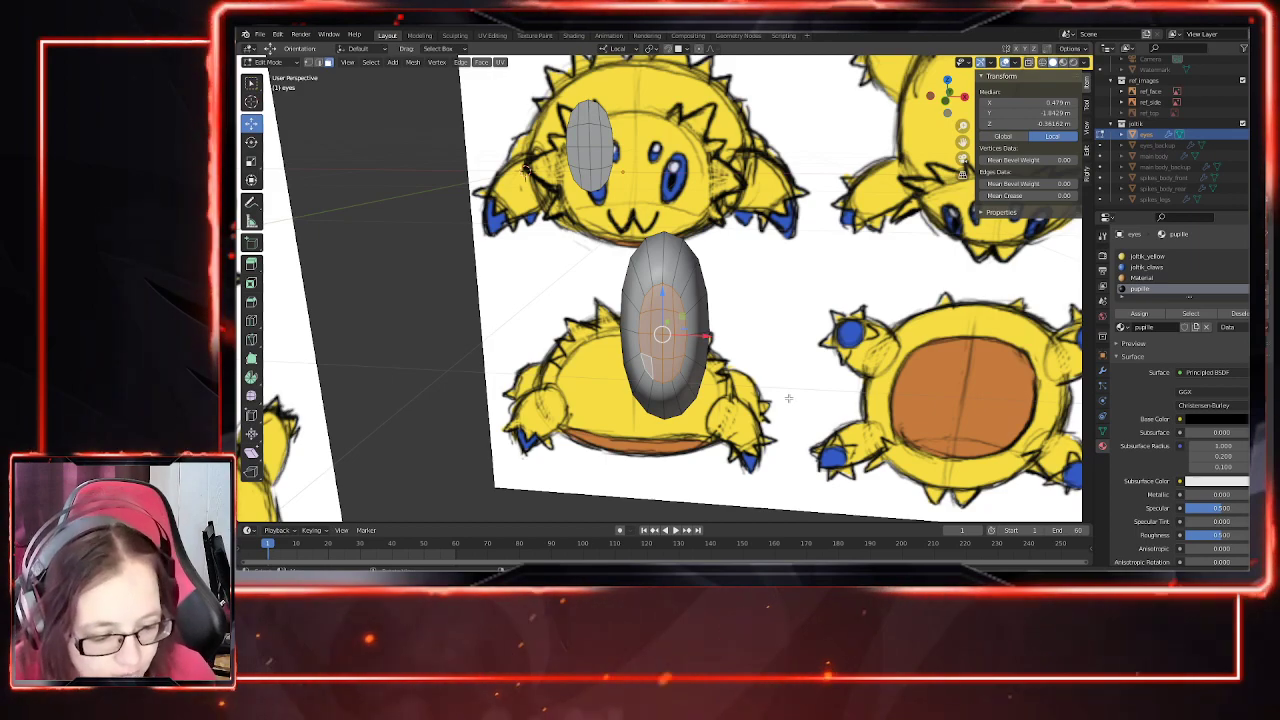
pyautogui.moveTo(790, 398); pyautogui.dragTo(770, 395, button='middle')
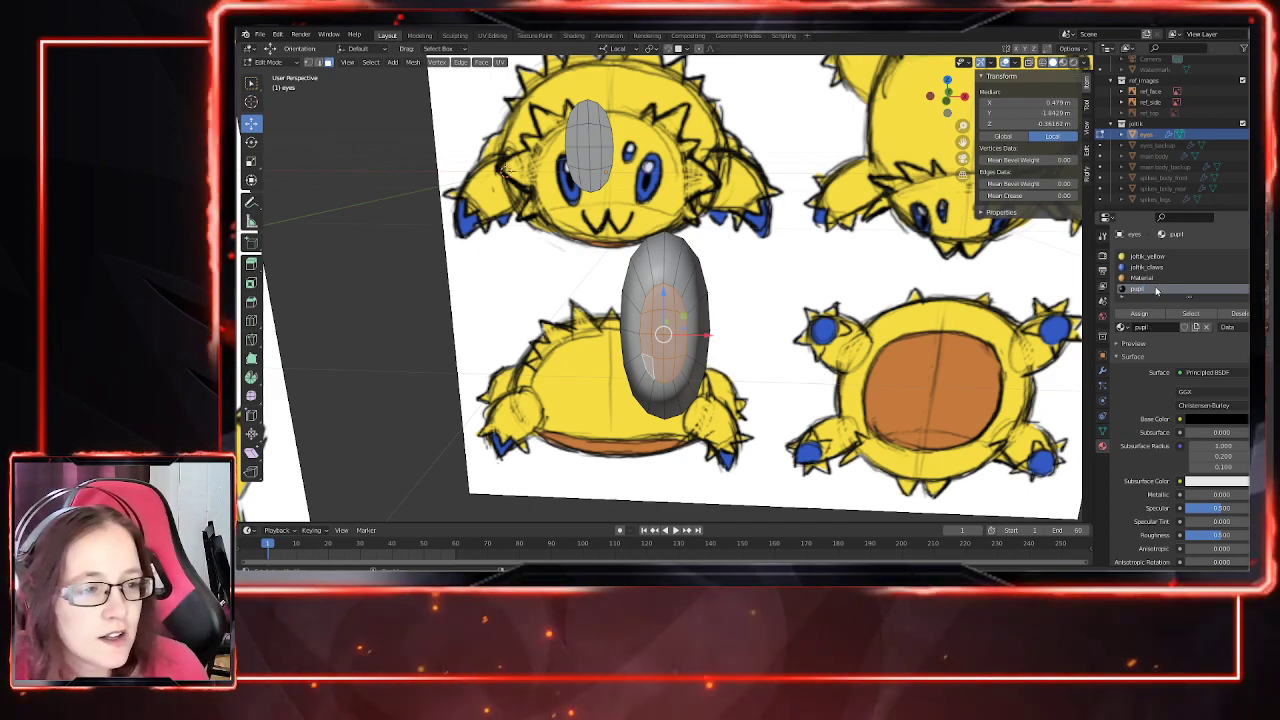
# Step: Remove the joltik_yellow, joltik_claws and Material slots from the eyes in Object Mode, keeping only the pupil material
pyautogui.moveTo(838, 325); pyautogui.dragTo(790, 318, button='middle')
pyautogui.click(1148, 258)
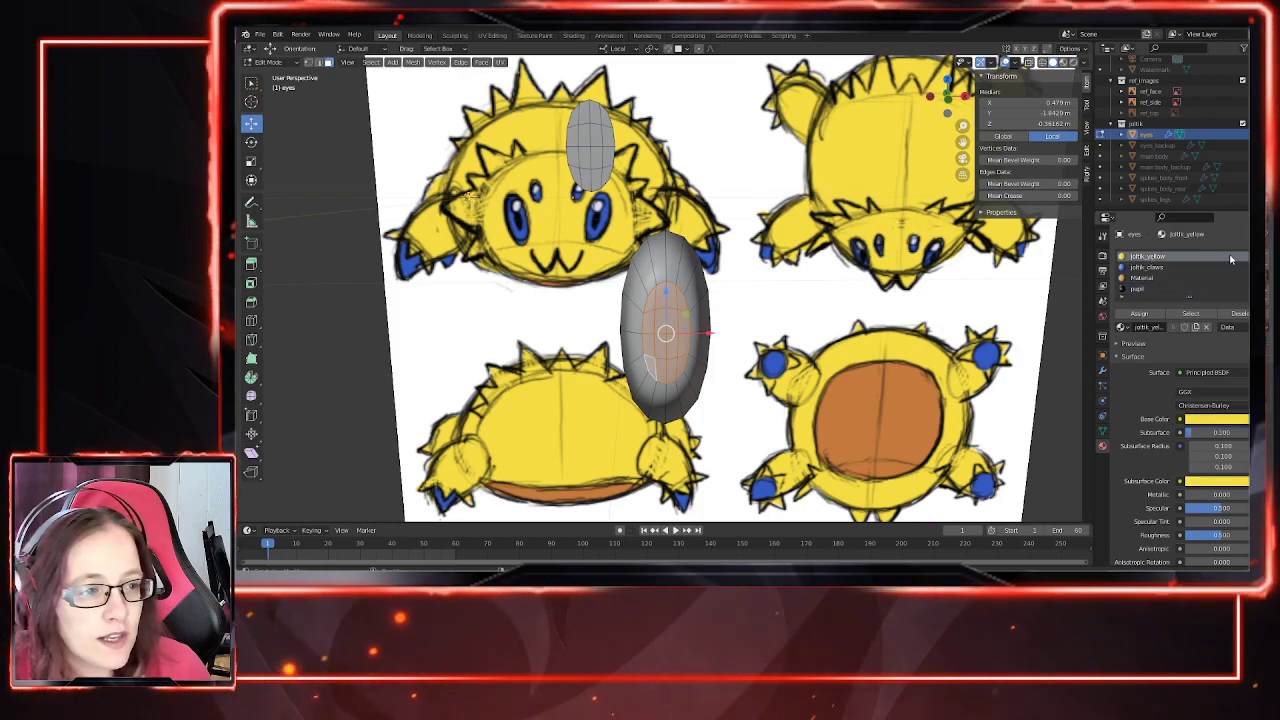
pyautogui.click(1244, 266)
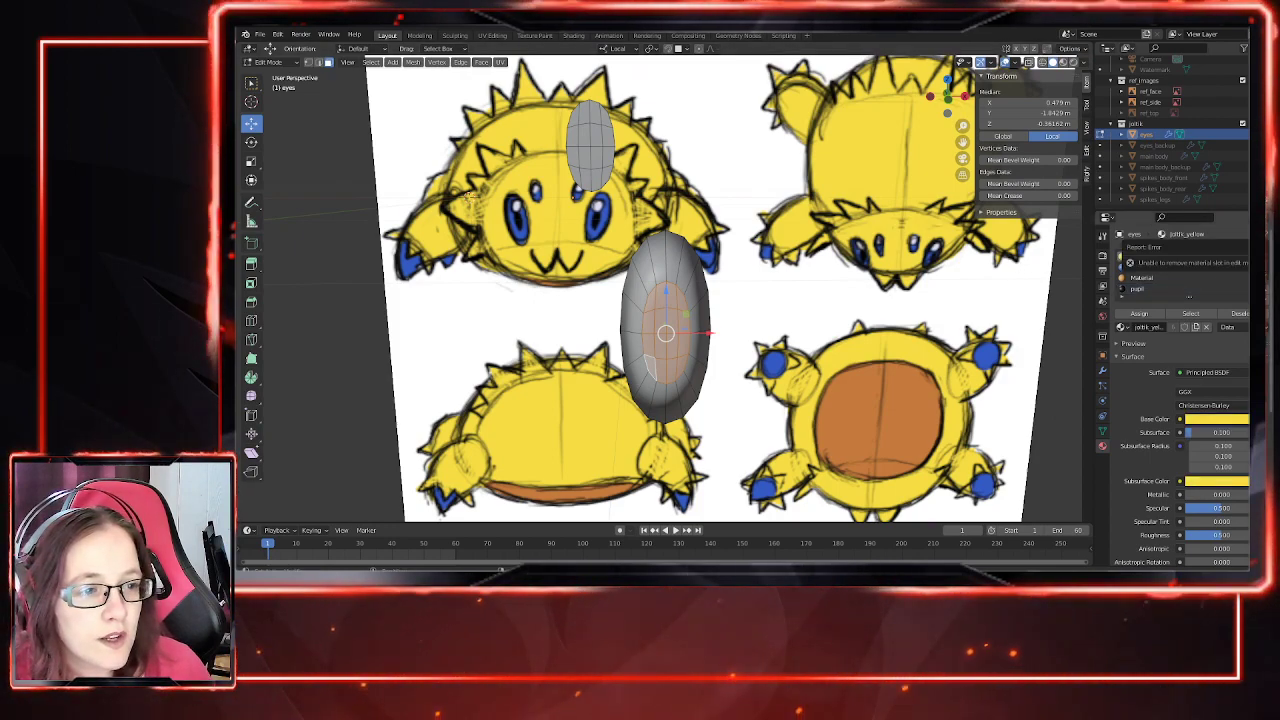
pyautogui.scroll(1, 690, 335)
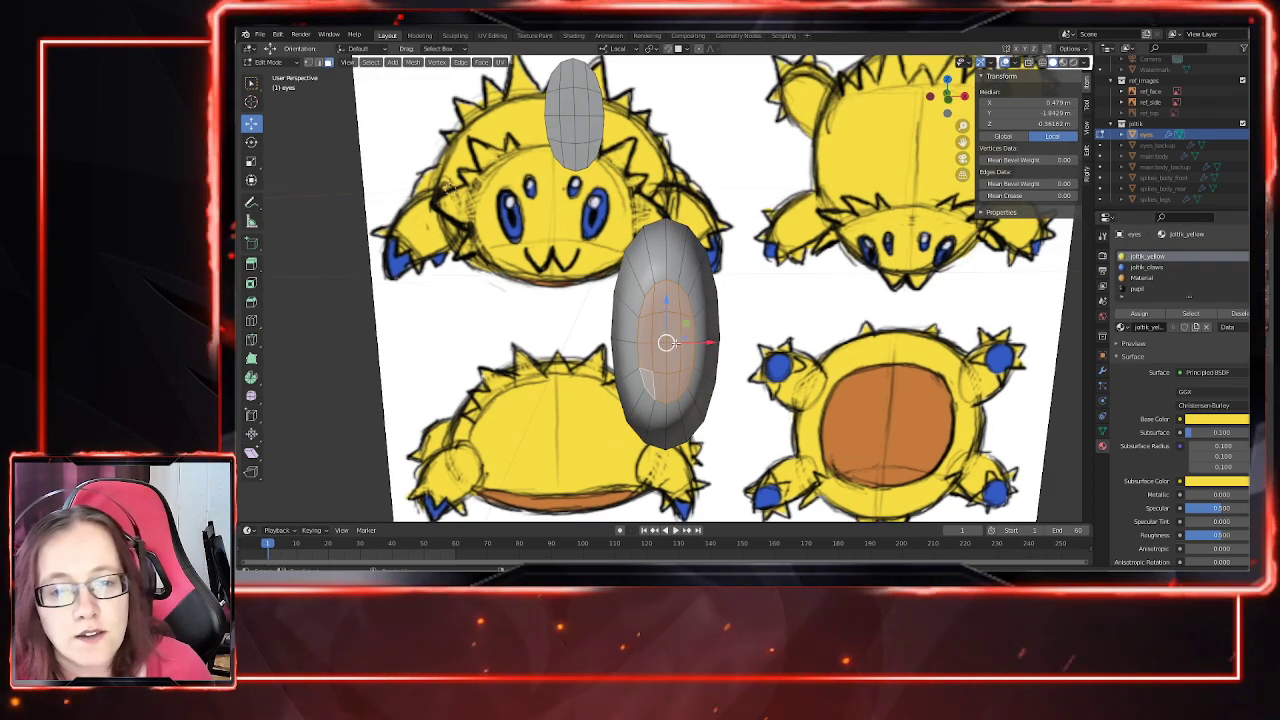
pyautogui.press('Tab')
pyautogui.click(1266, 268)
pyautogui.click(1266, 268)
pyautogui.click(1266, 268)
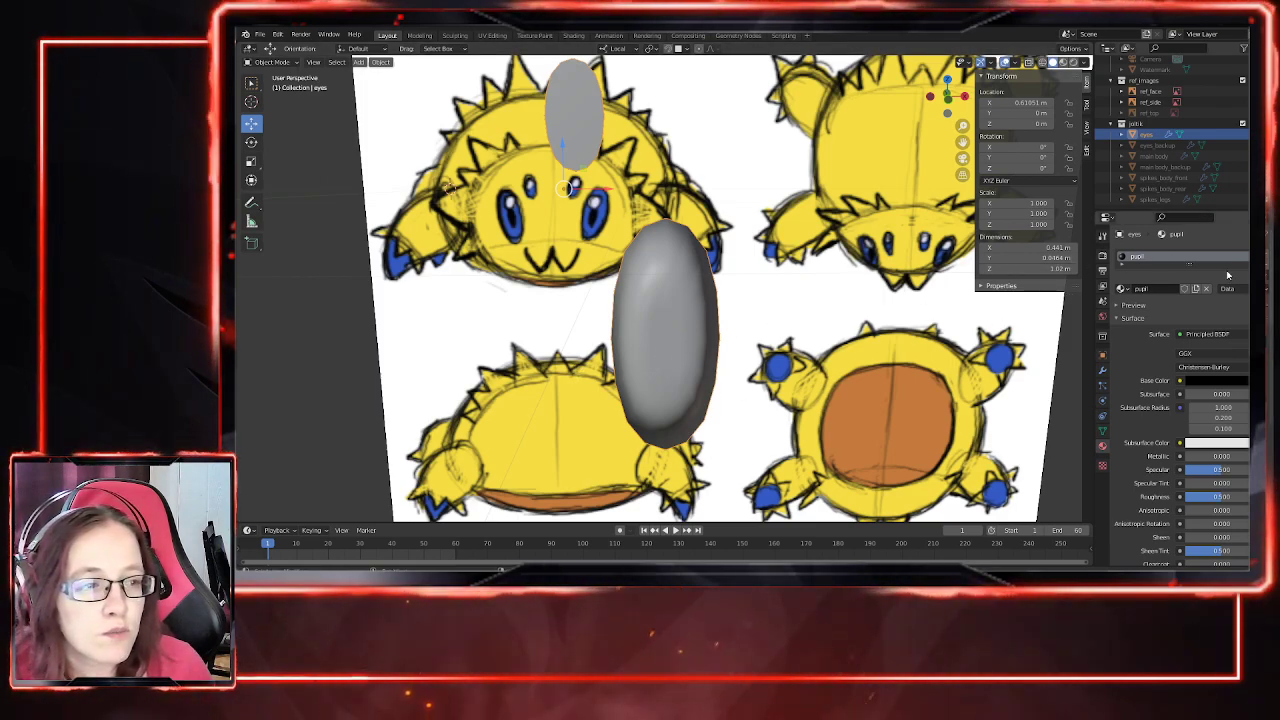
# Step: Add a second material slot with a new material to the eyes and open its name for editing in Edit Mode
pyautogui.click(1264, 257)
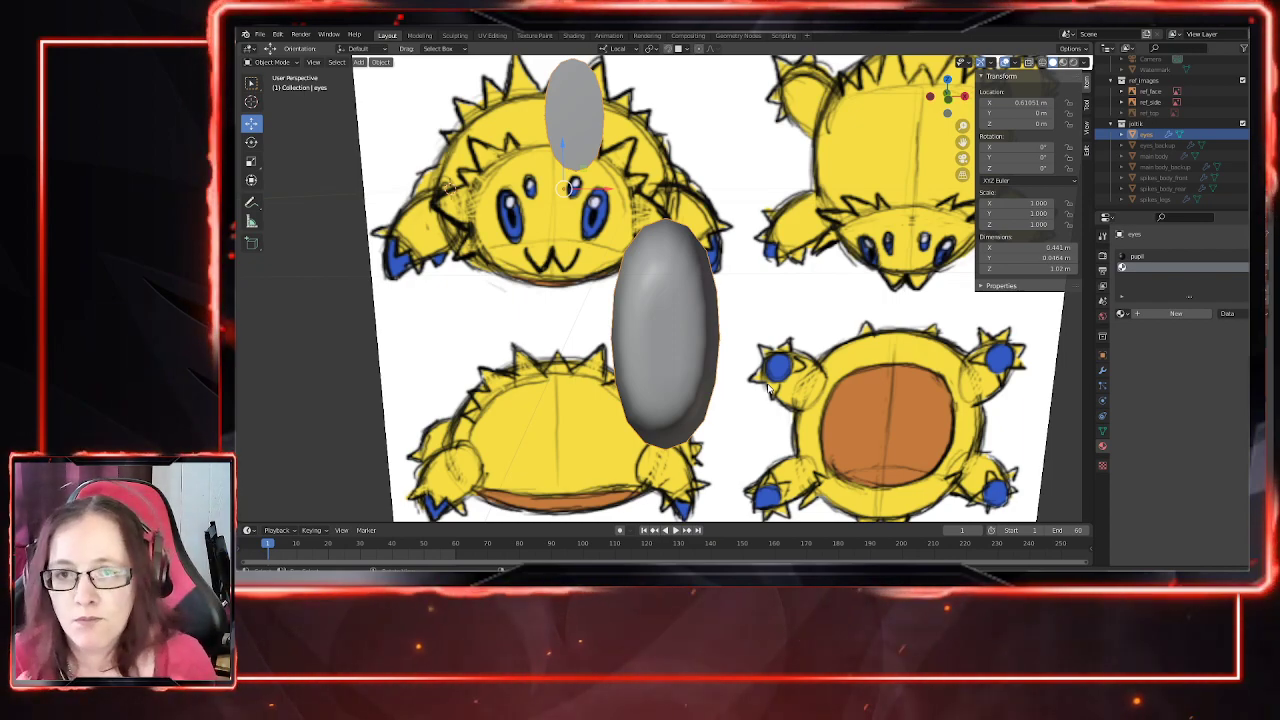
pyautogui.click(568, 381)
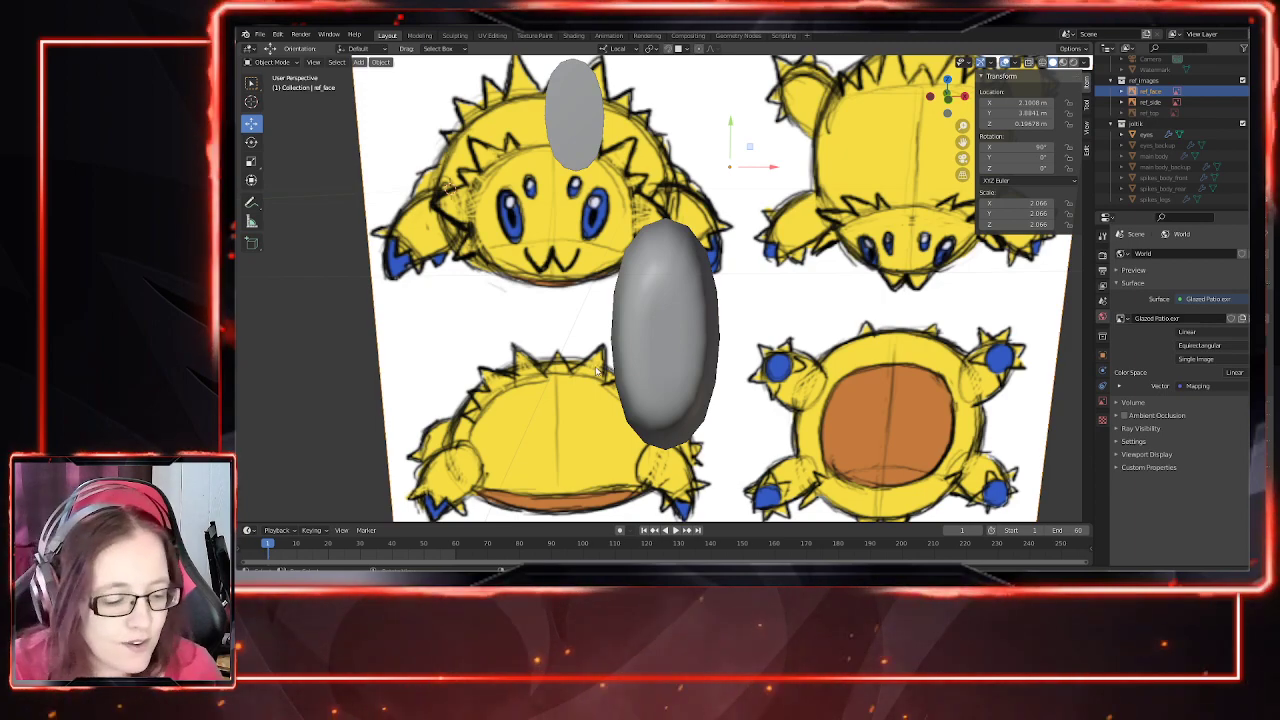
pyautogui.click(657, 327)
pyautogui.press('Tab')
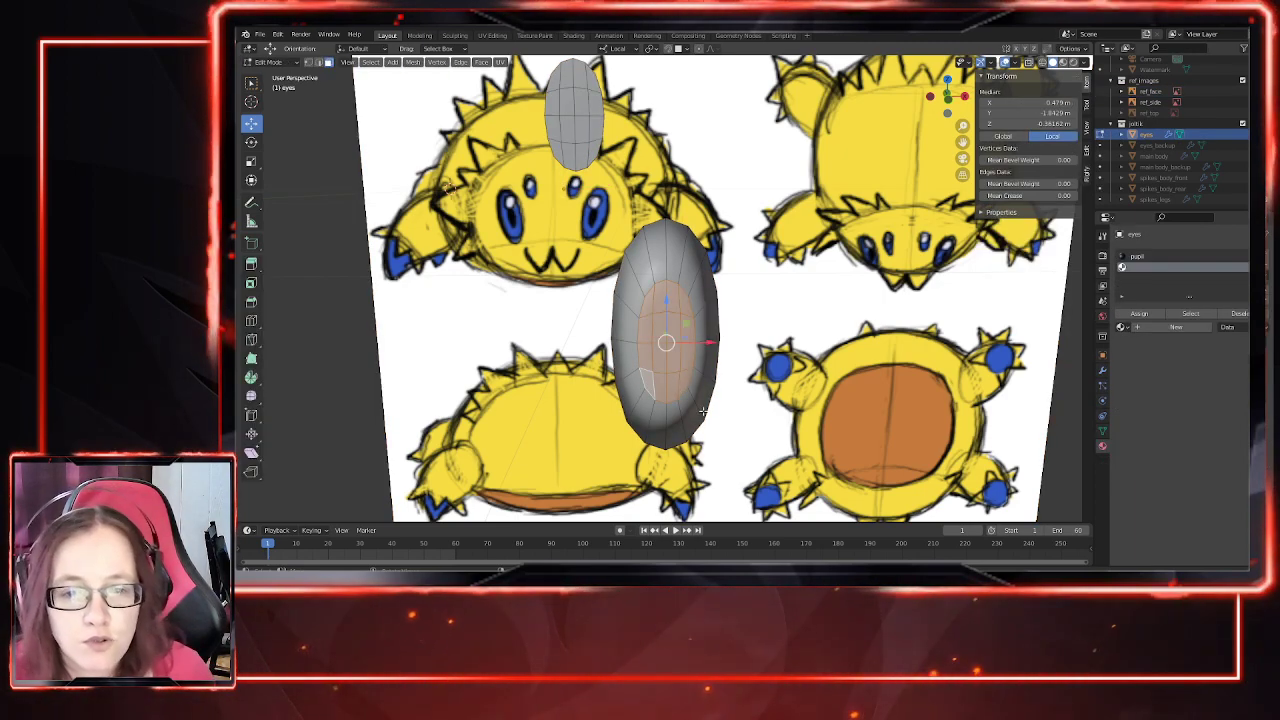
pyautogui.scroll(2, 701, 383)
pyautogui.moveTo(702, 384); pyautogui.dragTo(709, 393, button='middle')
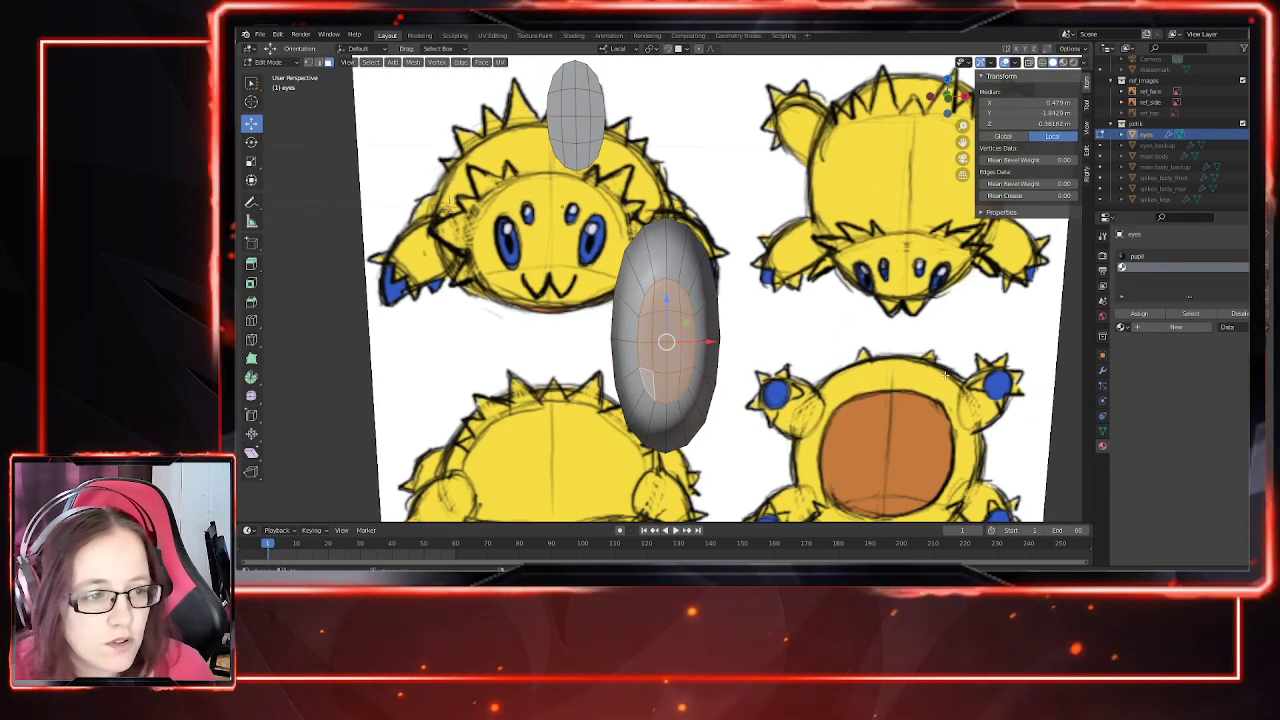
pyautogui.click(1161, 329)
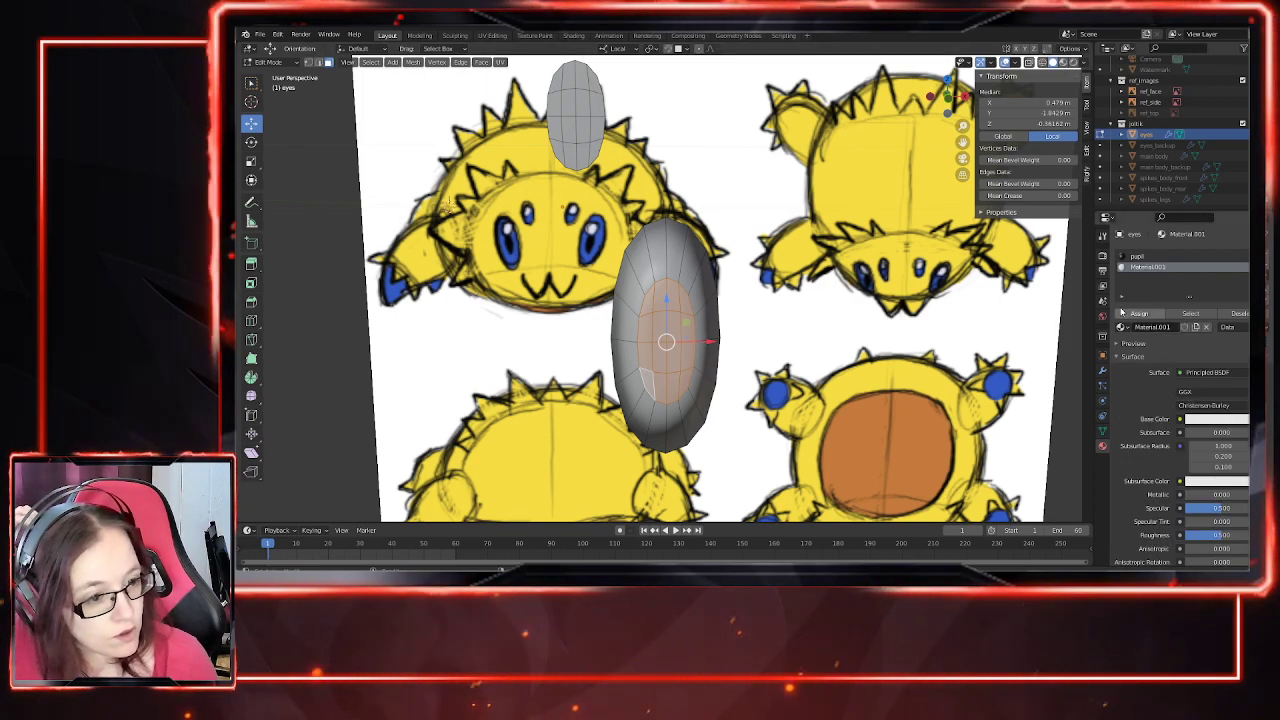
pyautogui.doubleClick(1160, 269)
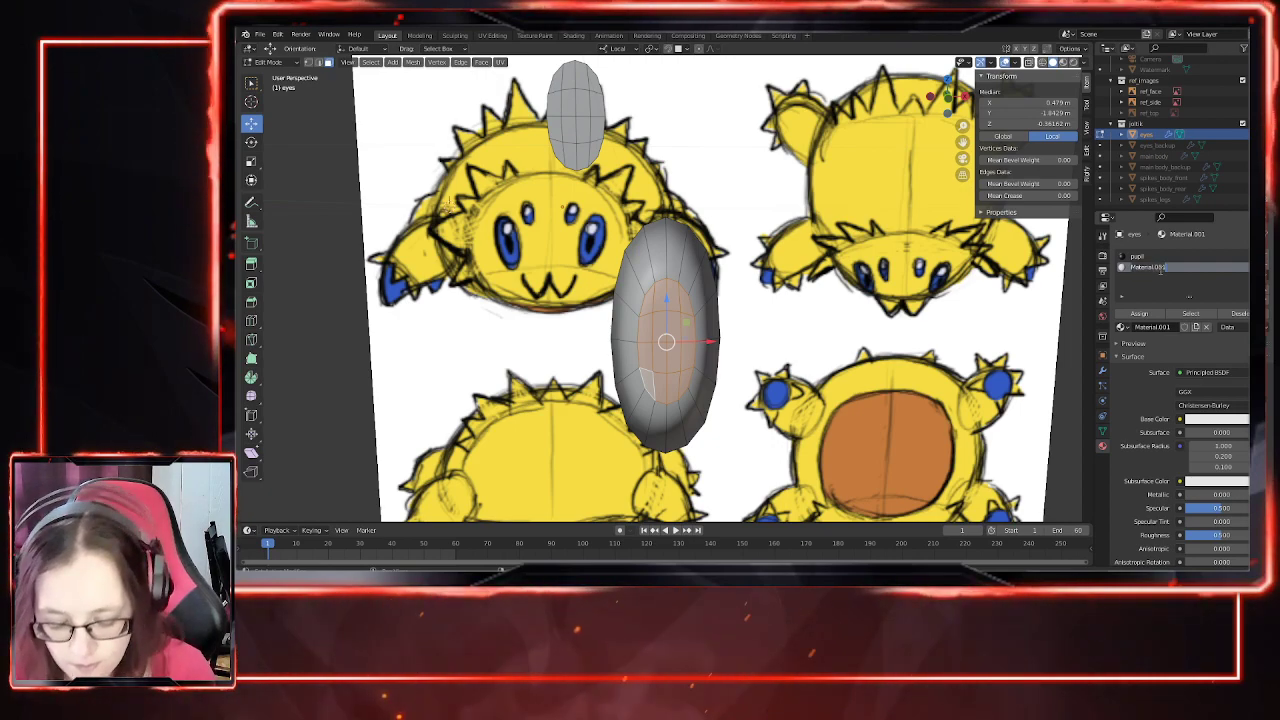
# Step: Rename the new eye material to iris and sample its base colour from the blue of the reference drawing's eye
pyautogui.write('iriis')
pyautogui.press('Return')
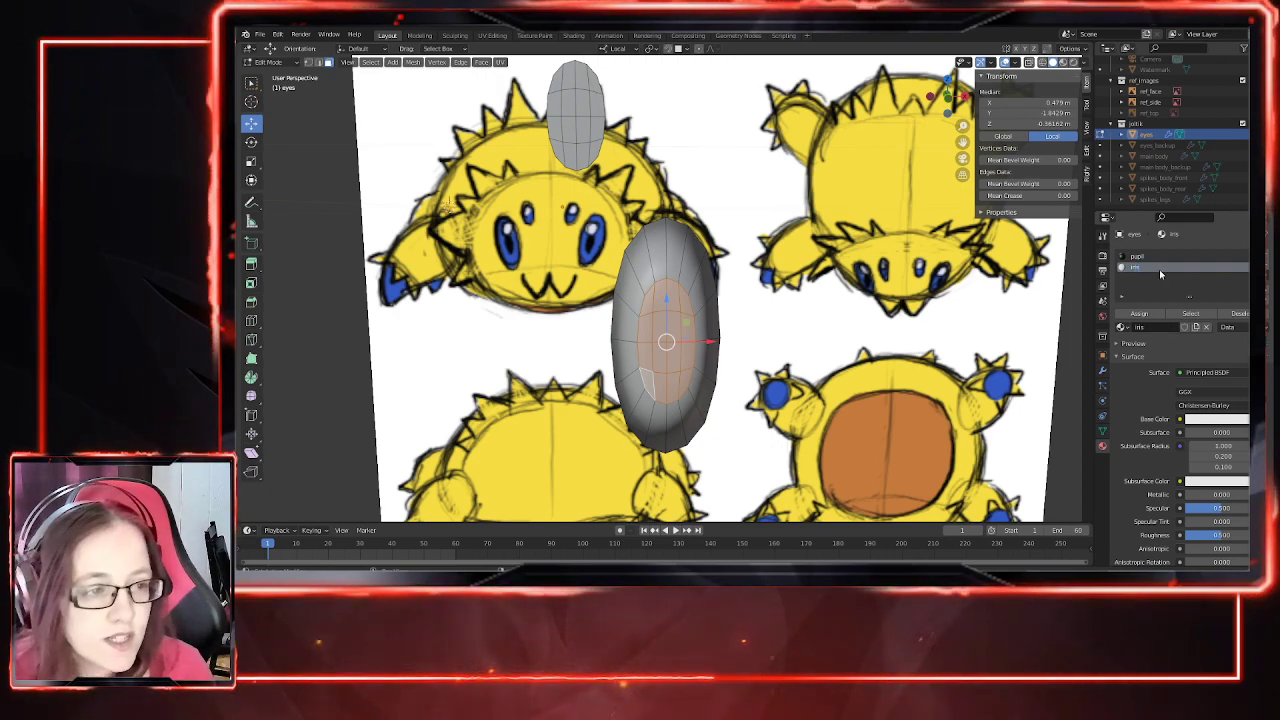
pyautogui.click(1218, 419)
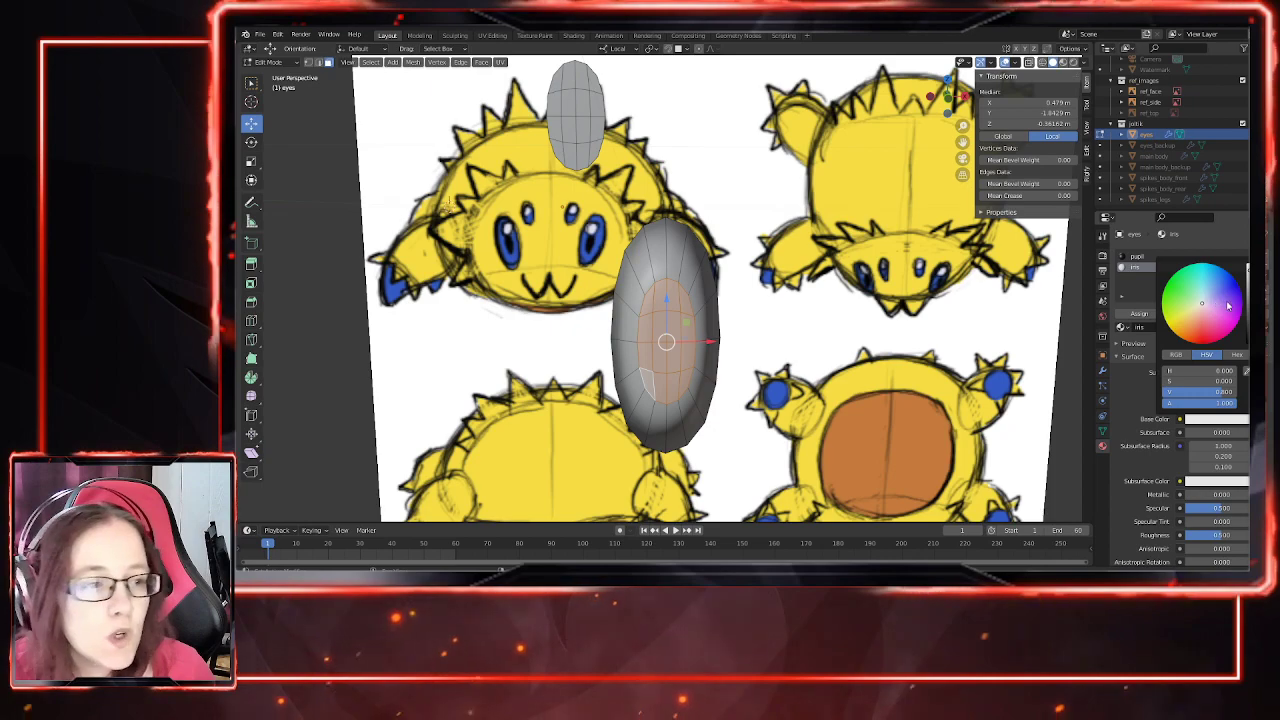
pyautogui.click(1246, 371)
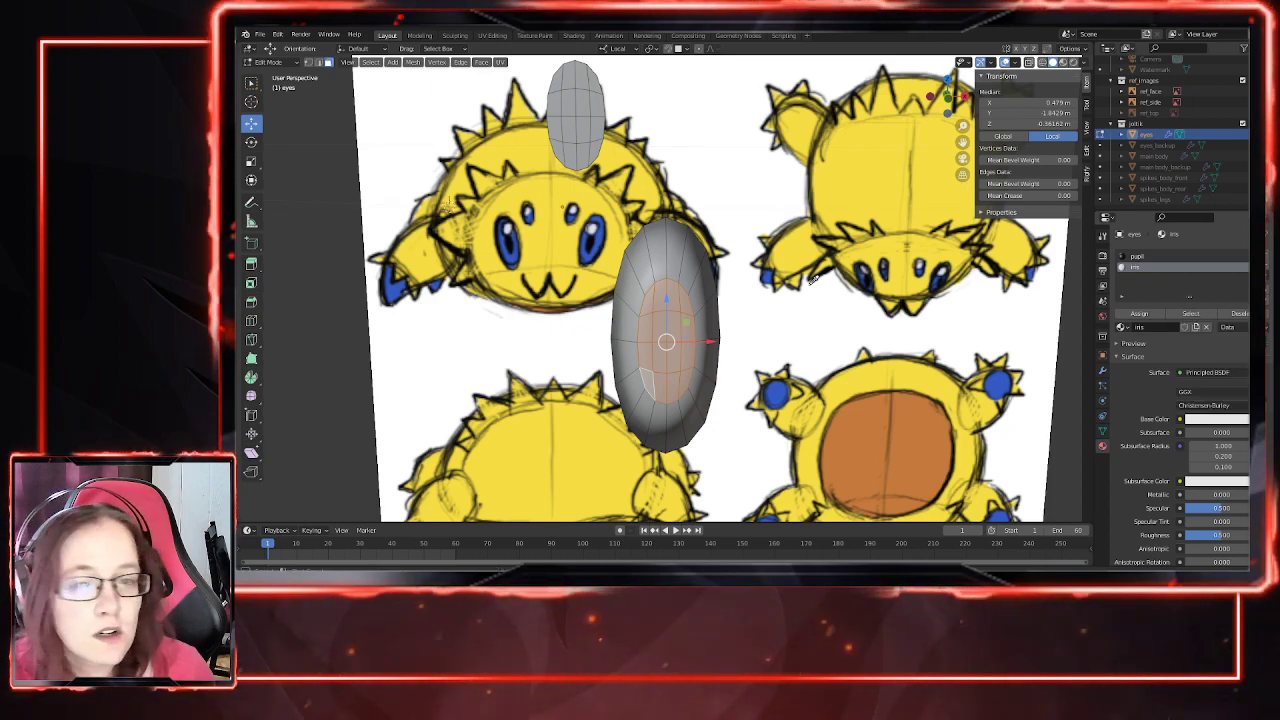
pyautogui.click(600, 237)
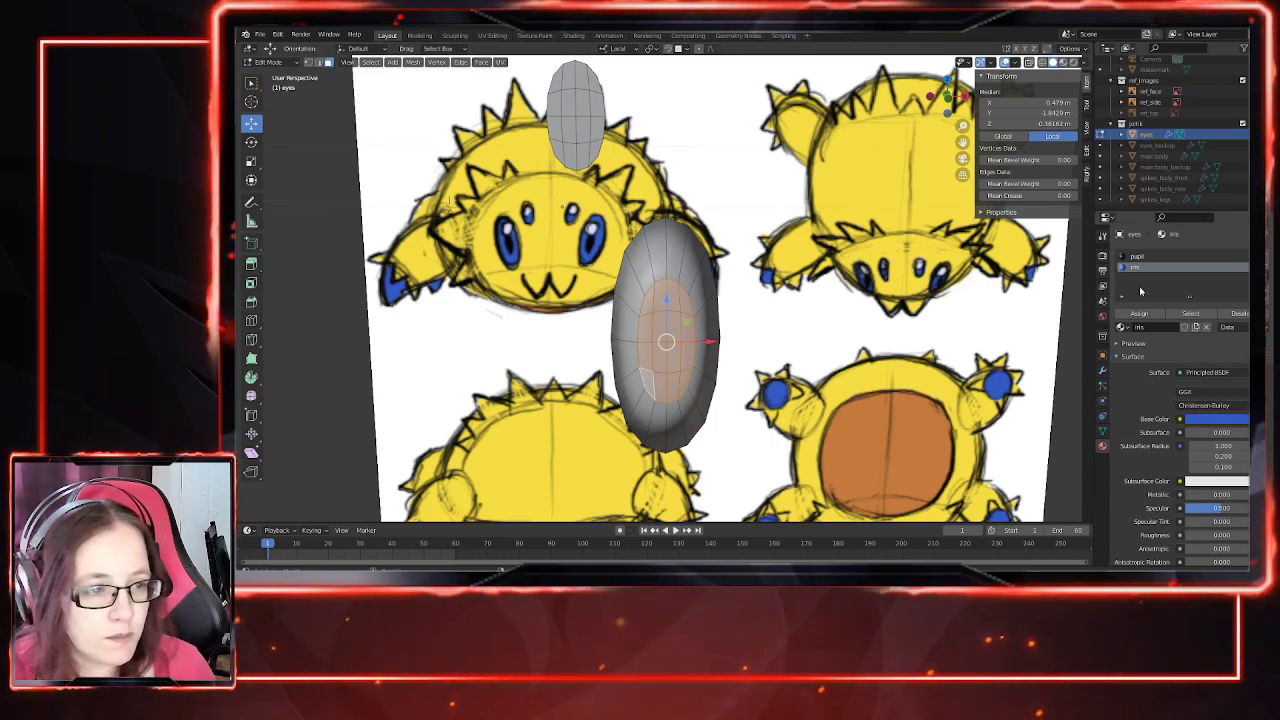
# Step: Preview the iris material on the sample sphere
pyautogui.click(1117, 344)
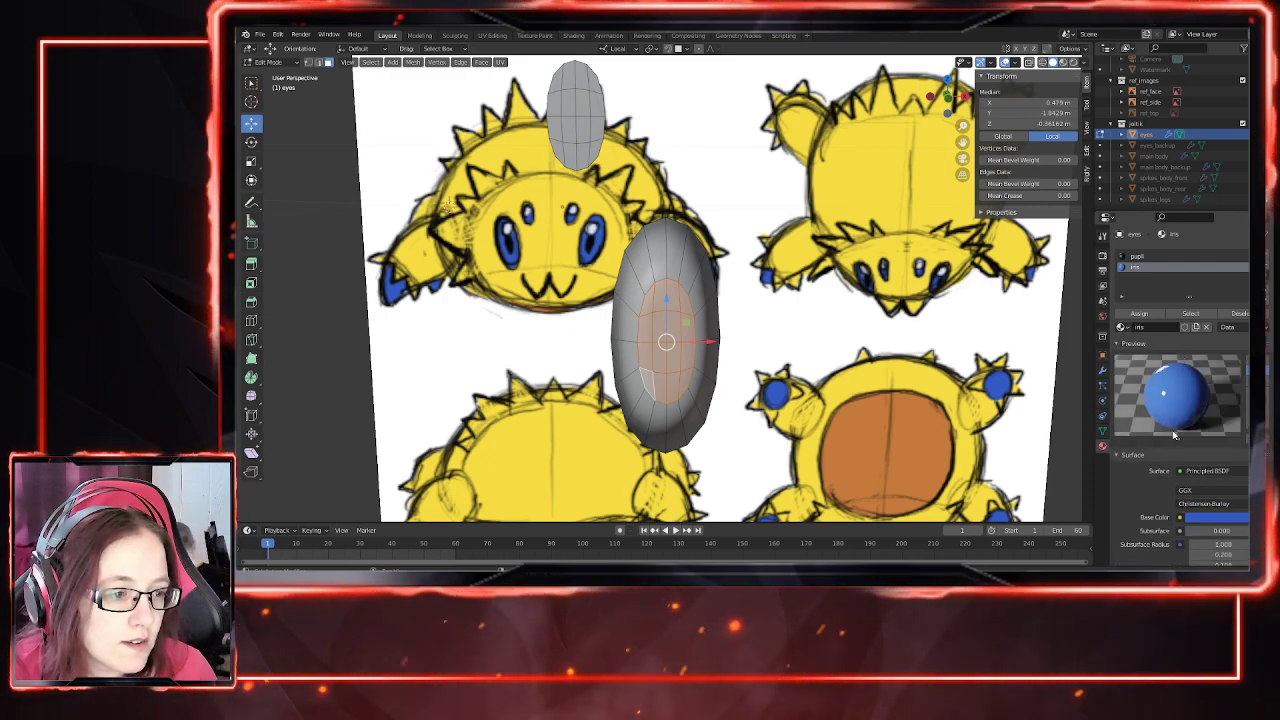
pyautogui.click(1112, 344)
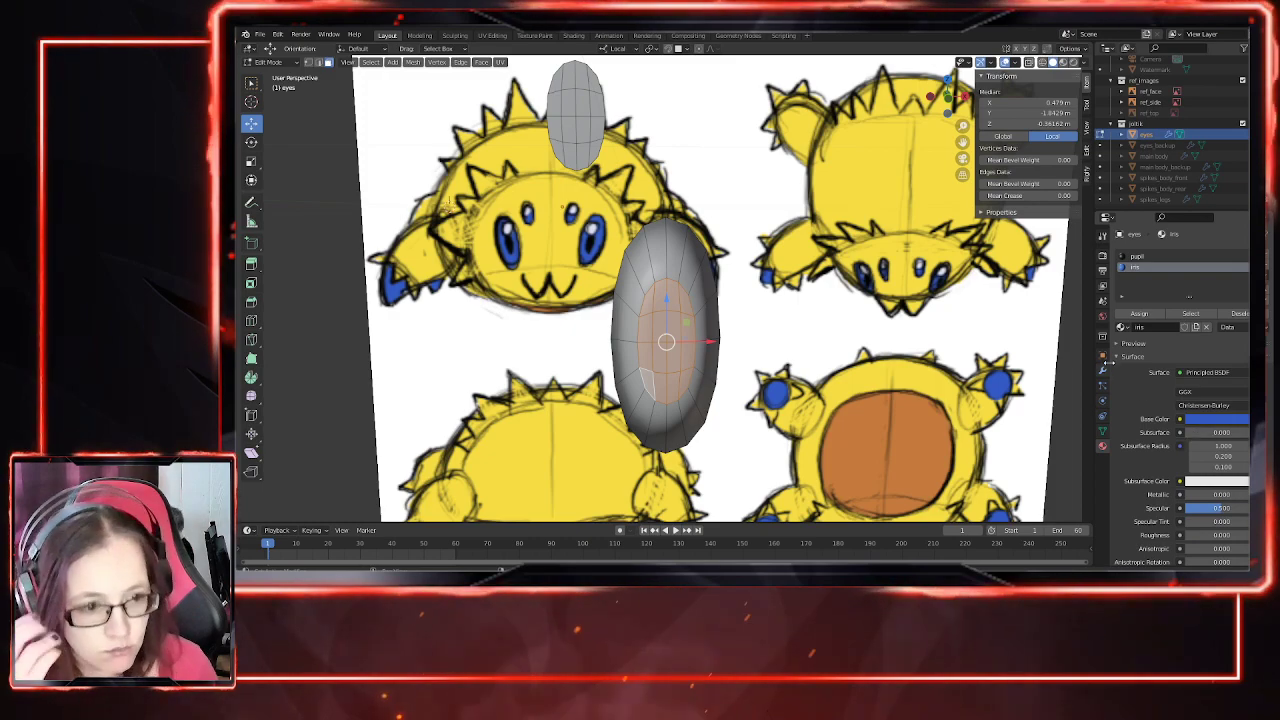
pyautogui.click(1133, 343)
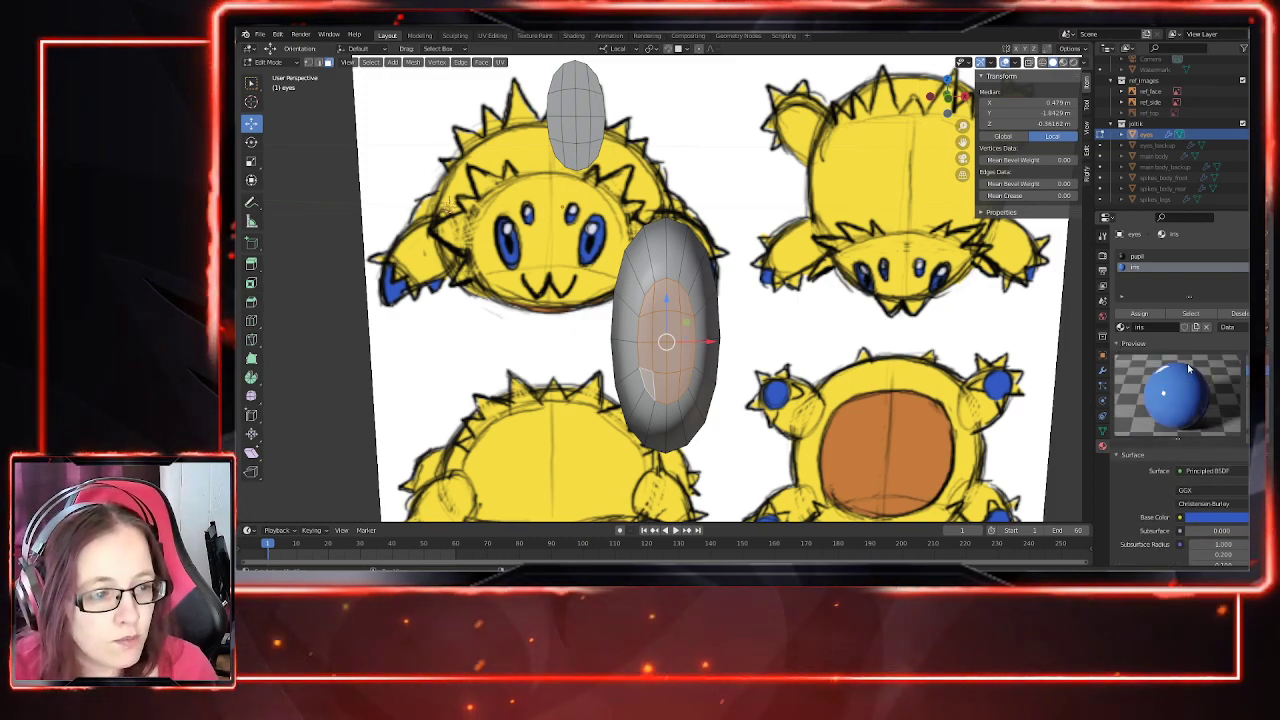
pyautogui.click(1121, 345)
# Step: Set the iris material's roughness to 0 and copy its blue base colour to the subsurface colour
pyautogui.scroll(-2, 1219, 398)
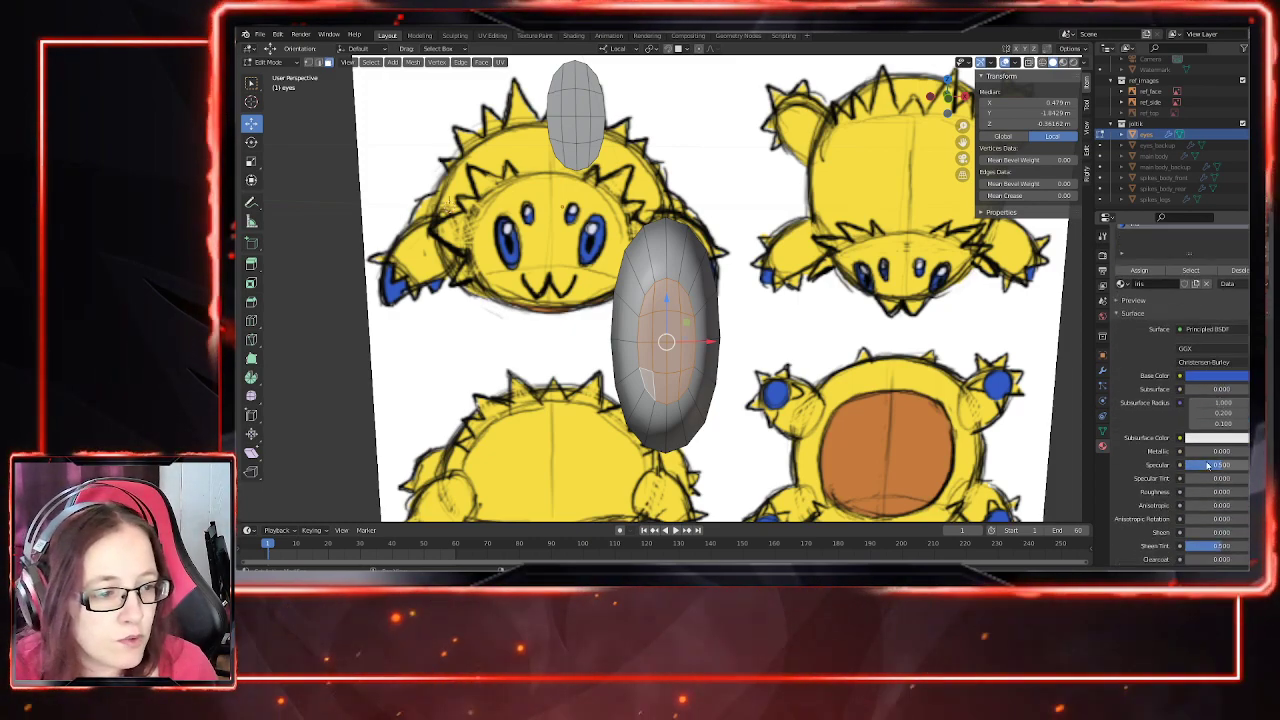
pyautogui.click(1217, 375)
pyautogui.moveTo(1222, 375); pyautogui.dragTo(1215, 438)
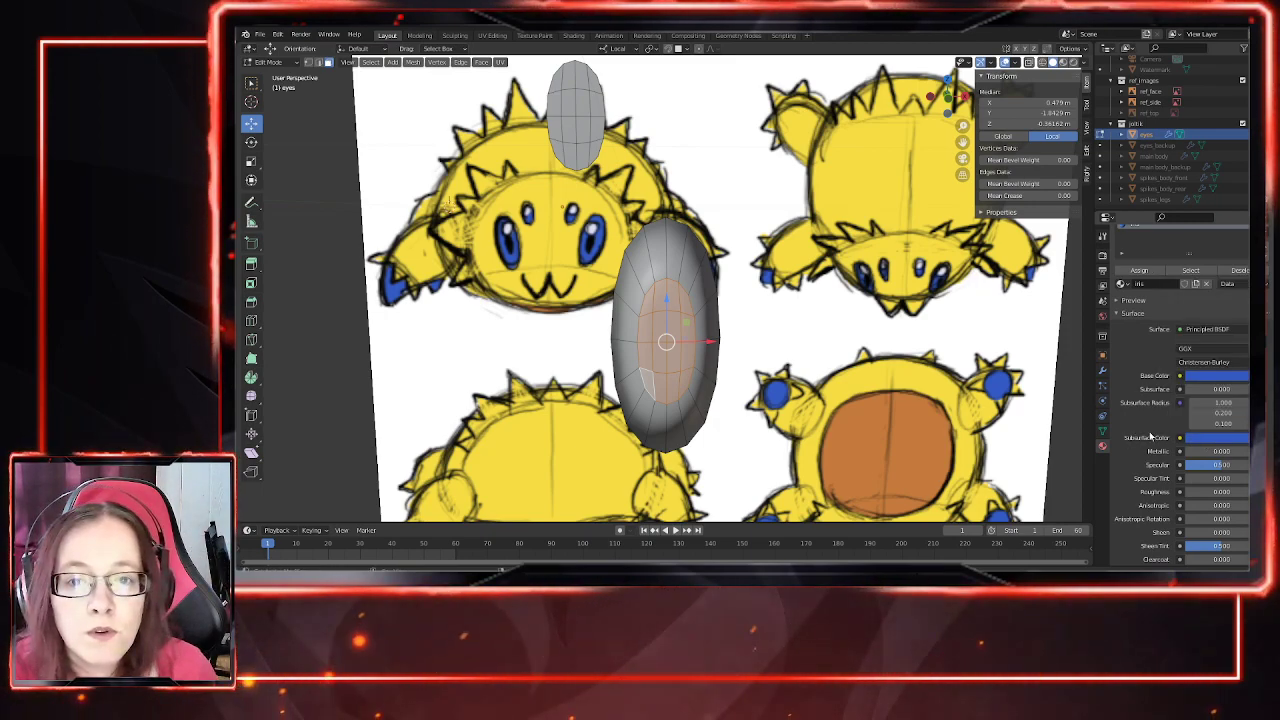
# Step: Set the iris material's subsurface to 0.1 and all three subsurface radius values to 0.1
pyautogui.click(1238, 388)
pyautogui.write('0.1')
pyautogui.press('Return')
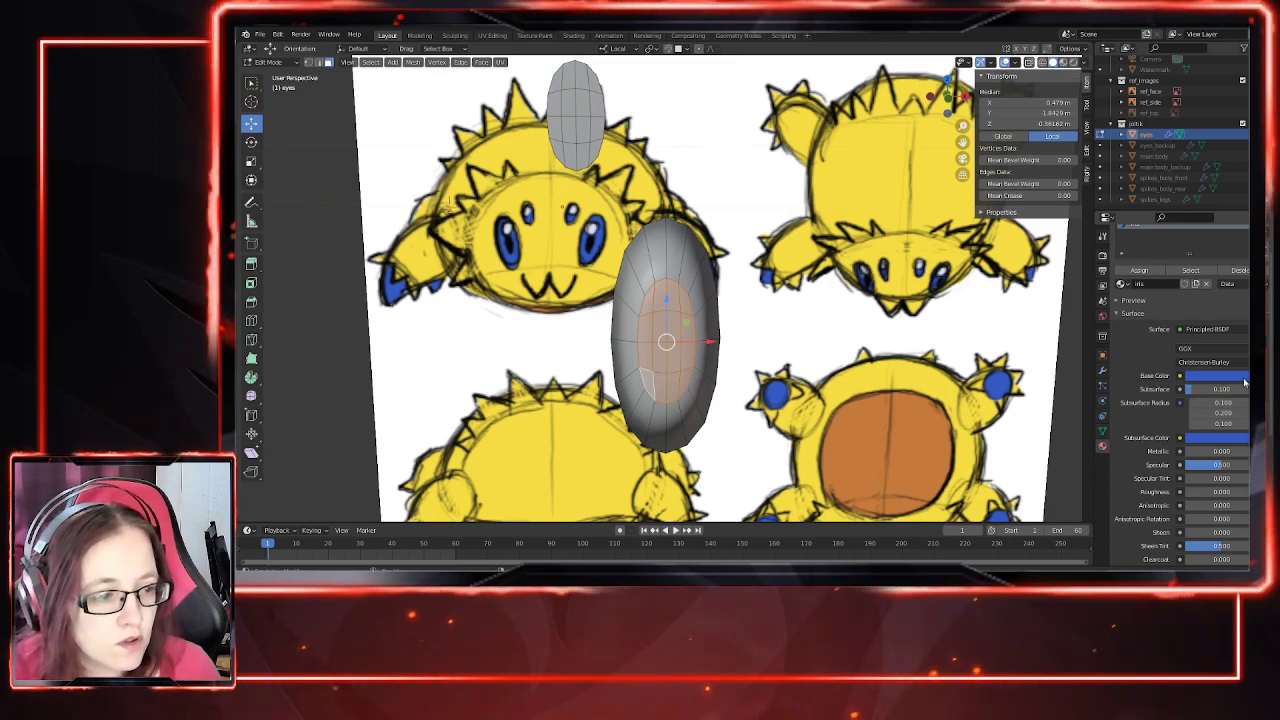
pyautogui.click(1224, 412)
pyautogui.write('0.1')
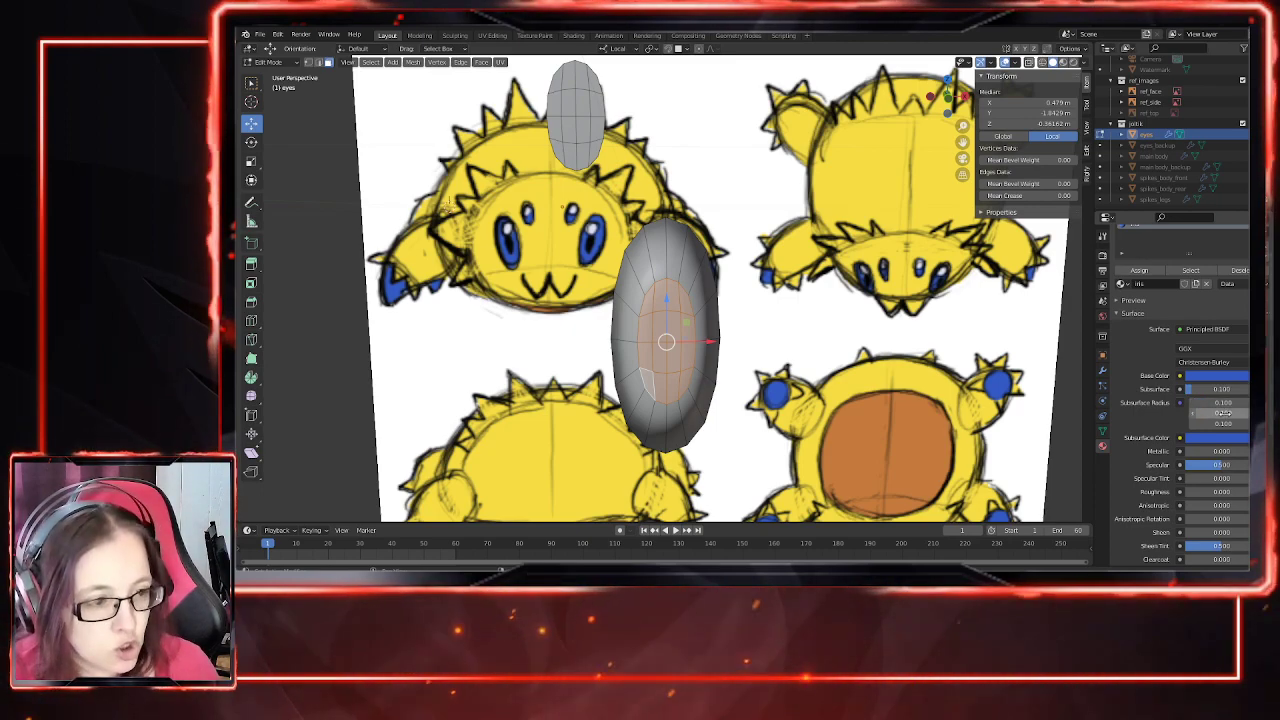
pyautogui.press('Return')
# Step: Switch the viewport to rendered shading and set the pupil material's roughness to 0
pyautogui.moveTo(960, 420); pyautogui.dragTo(869, 408, button='middle')
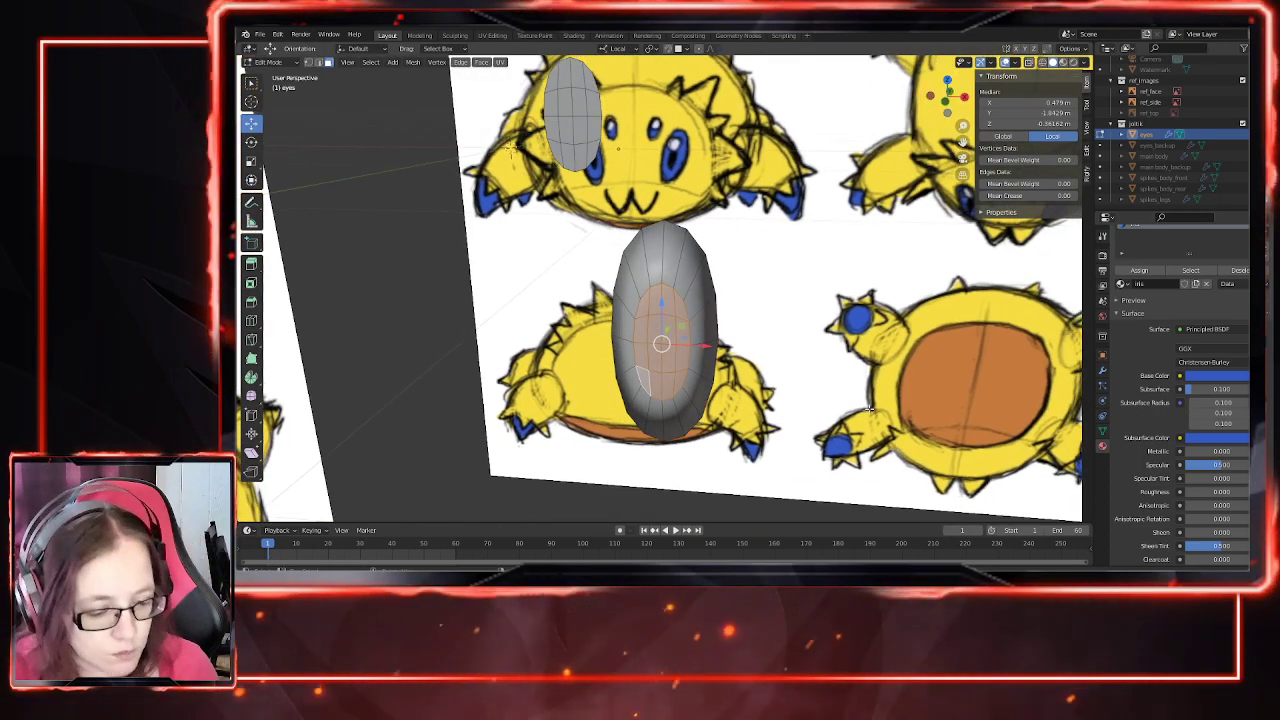
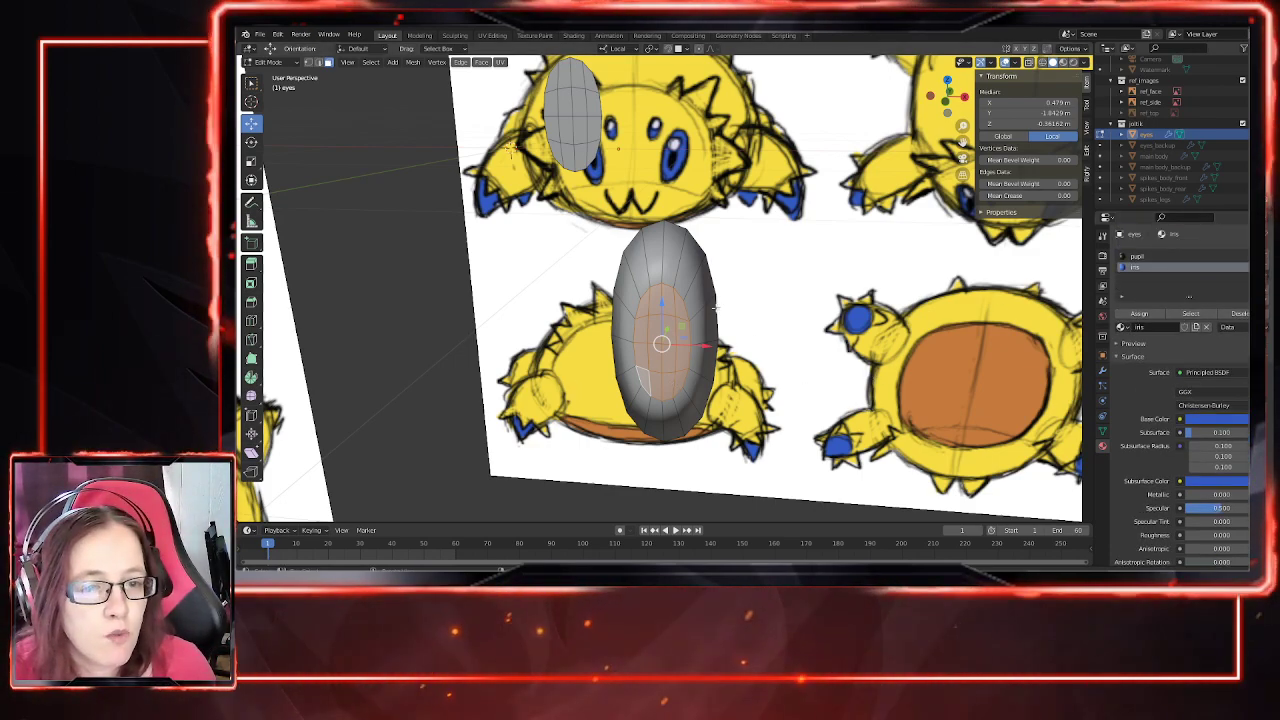
pyautogui.moveTo(735, 350)
pyautogui.mouseDown(button='middle')
pyautogui.moveTo(755, 350)
pyautogui.moveTo(749, 414)
pyautogui.mouseUp(button='middle')
pyautogui.click(1073, 62)
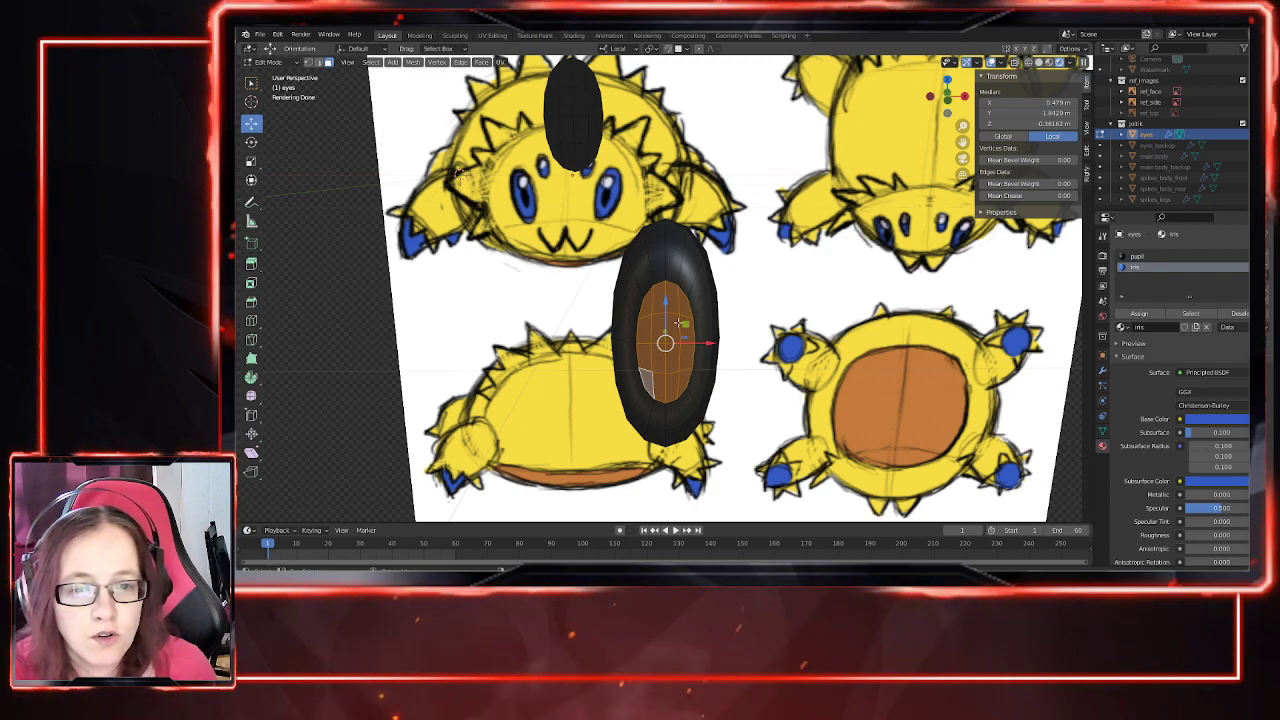
pyautogui.moveTo(787, 316)
pyautogui.mouseDown(button='middle')
pyautogui.moveTo(805, 320)
pyautogui.moveTo(784, 322)
pyautogui.mouseUp(button='middle')
pyautogui.click(1138, 256)
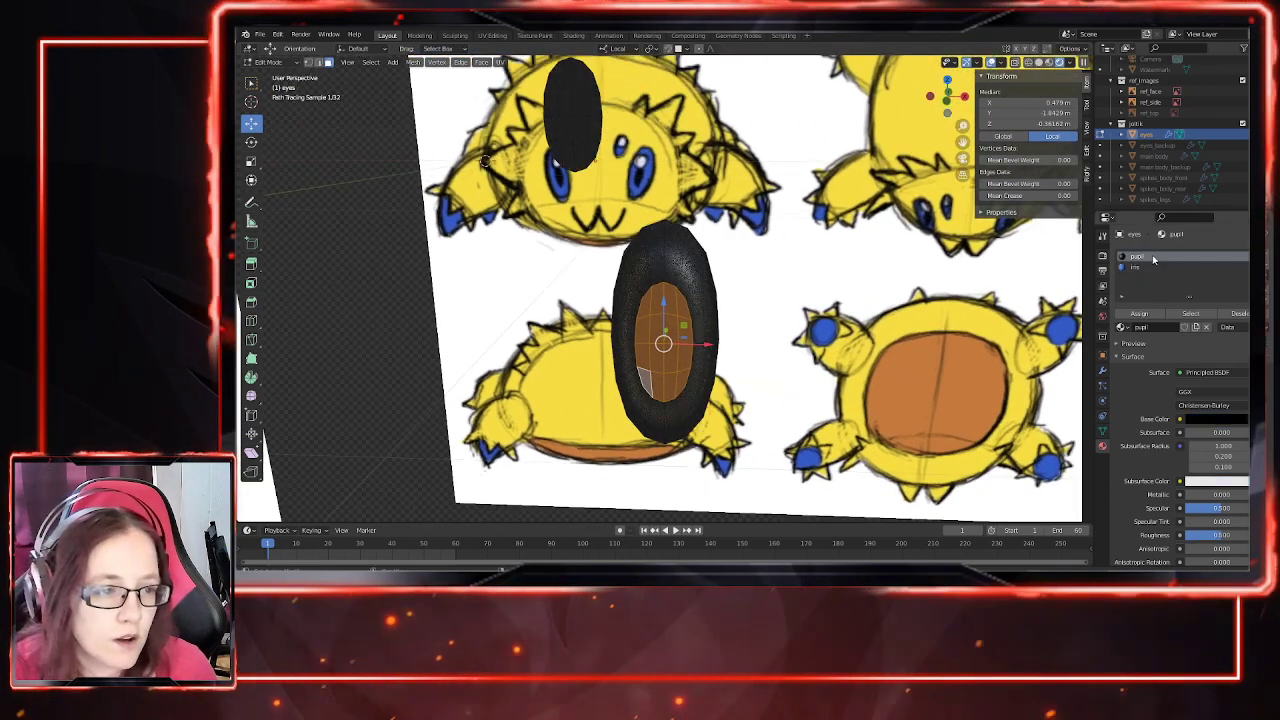
pyautogui.moveTo(1224, 539); pyautogui.dragTo(1190, 539)
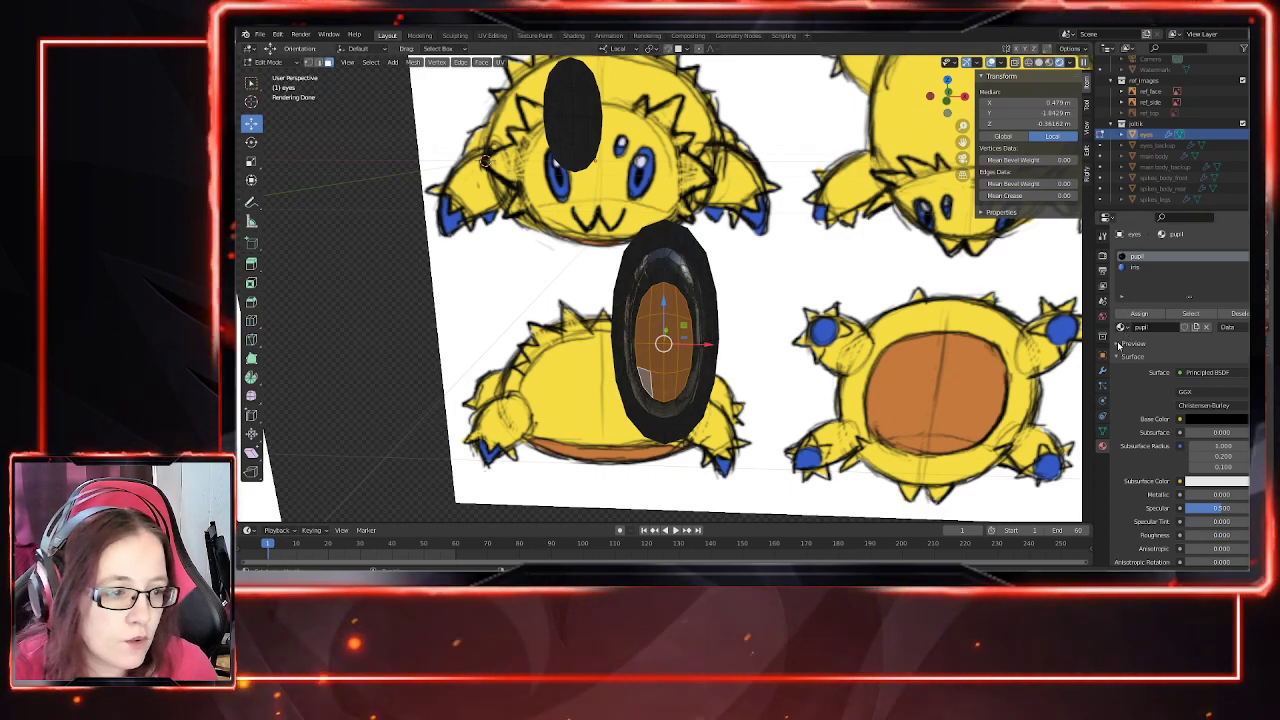
pyautogui.click(1119, 345)
pyautogui.click(1120, 345)
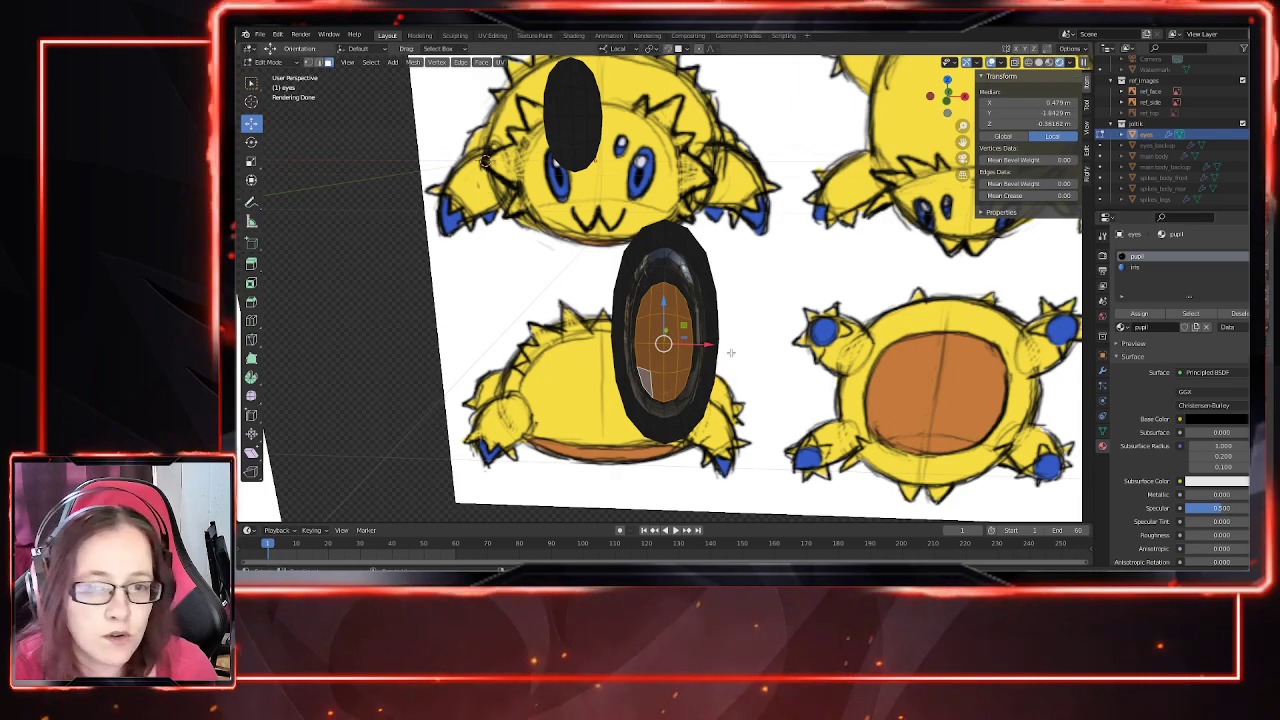
# Step: Assign the iris material to the ring of faces surrounding the large eye's central pupil area
pyautogui.moveTo(690, 345); pyautogui.dragTo(749, 343, button='middle')
pyautogui.moveTo(657, 352); pyautogui.dragTo(671, 248, button='middle')
pyautogui.moveTo(754, 442); pyautogui.dragTo(408, 284, button='middle')
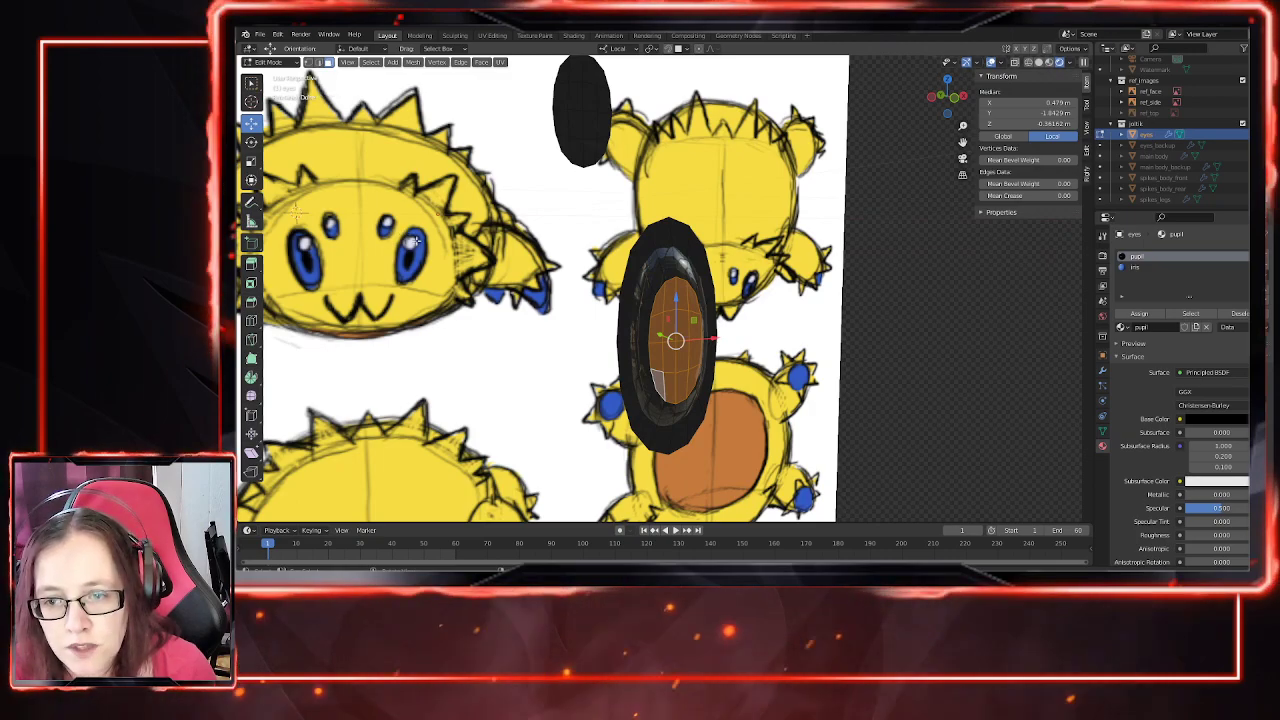
pyautogui.moveTo(745, 403); pyautogui.dragTo(696, 315, button='middle')
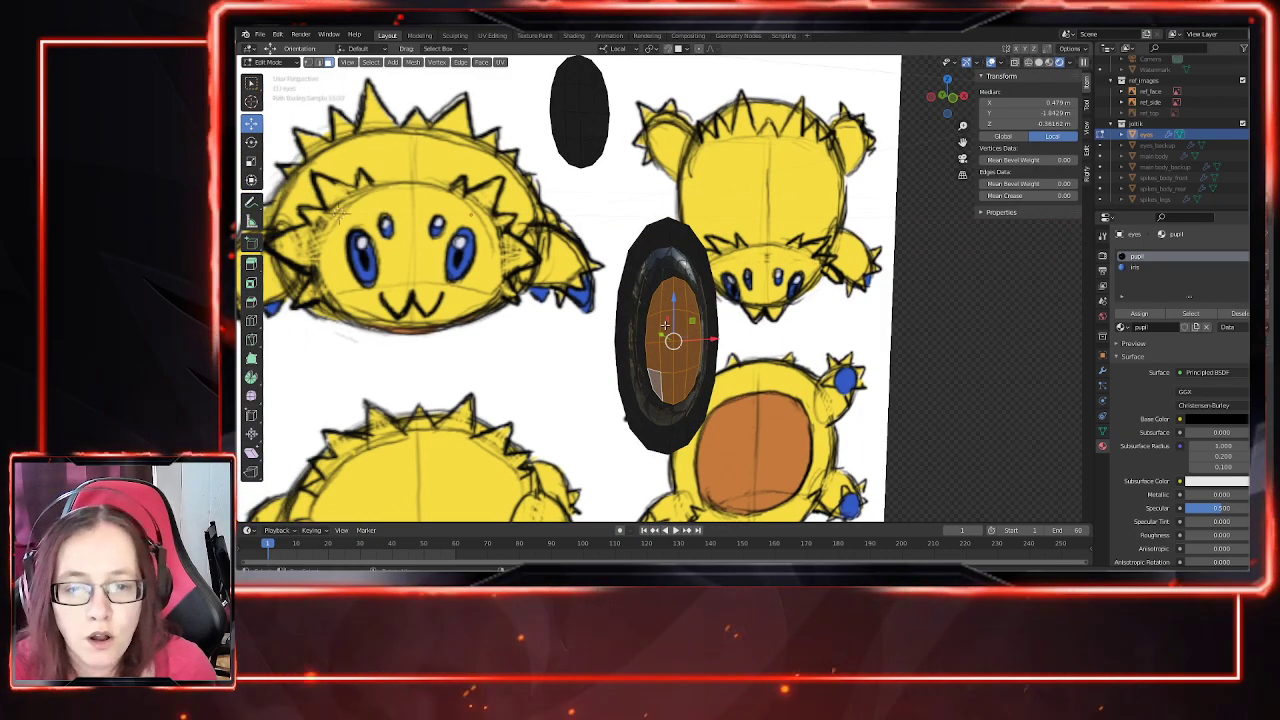
pyautogui.moveTo(747, 375); pyautogui.dragTo(651, 252, button='middle')
pyautogui.click(652, 257)
pyautogui.hotkey('alt', 'a')
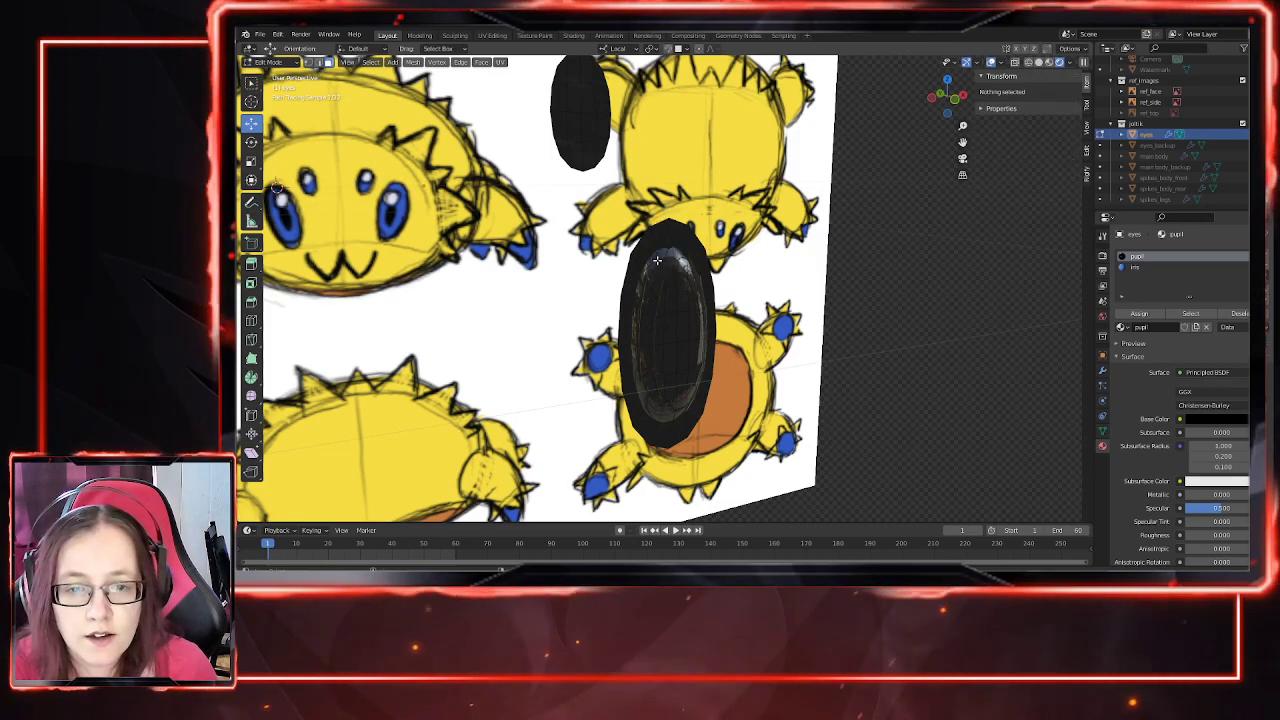
pyautogui.keyDown('alt'); pyautogui.click(656, 260); pyautogui.keyUp('alt')
pyautogui.click(1135, 268)
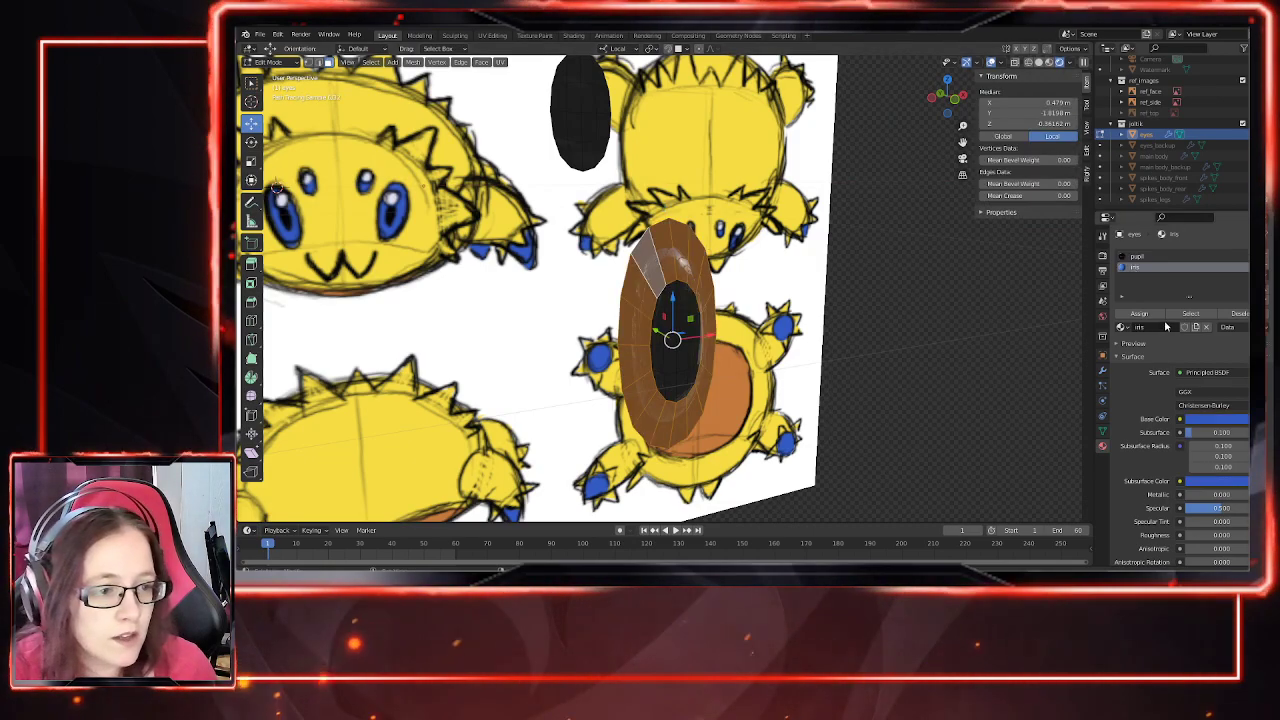
pyautogui.click(1153, 318)
pyautogui.hotkey('alt', 'a')
pyautogui.moveTo(908, 442); pyautogui.dragTo(847, 446, button='middle')
pyautogui.scroll(-5, 860, 448)
pyautogui.scroll(2, 687, 378)
pyautogui.moveTo(687, 378); pyautogui.dragTo(706, 335, button='middle')
# Step: Frame the small eye in front view, switch to solid shading and select all sixteen of its front faces
pyautogui.click(628, 213)
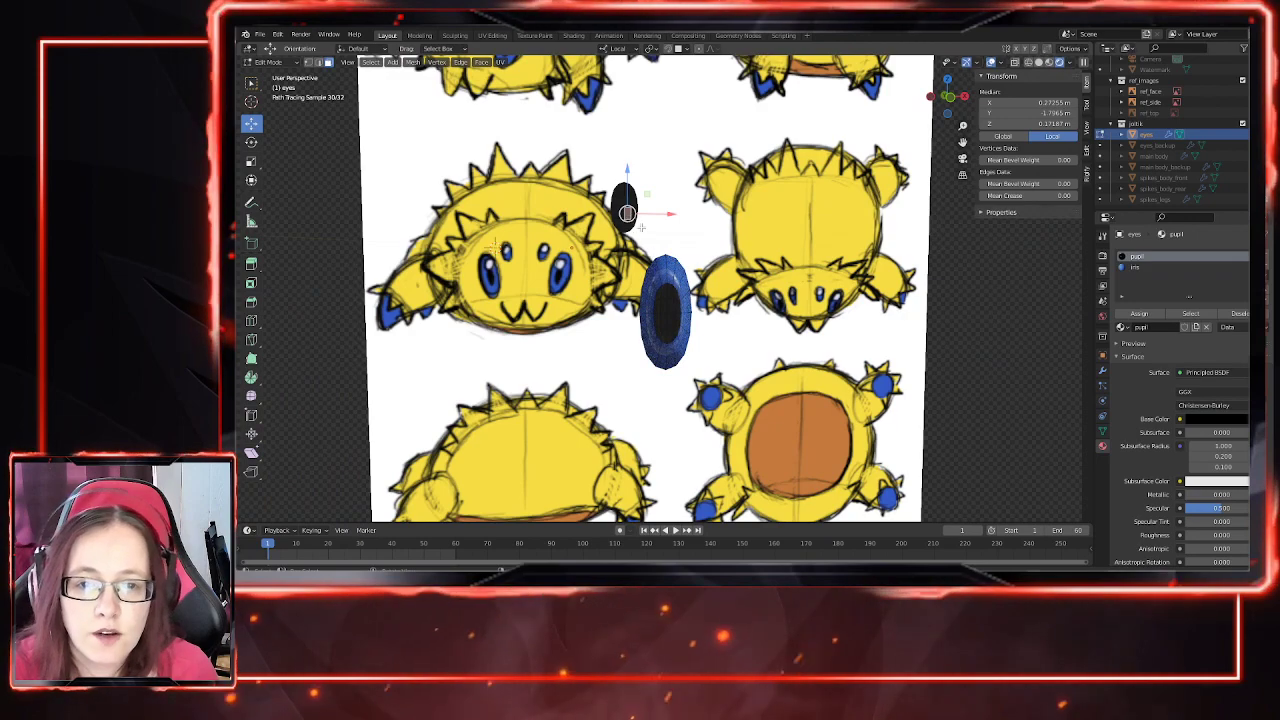
pyautogui.press('KP_Decimal')
pyautogui.scroll(-6, 646, 228)
pyautogui.press('KP_1')
pyautogui.scroll(-3, 709, 328)
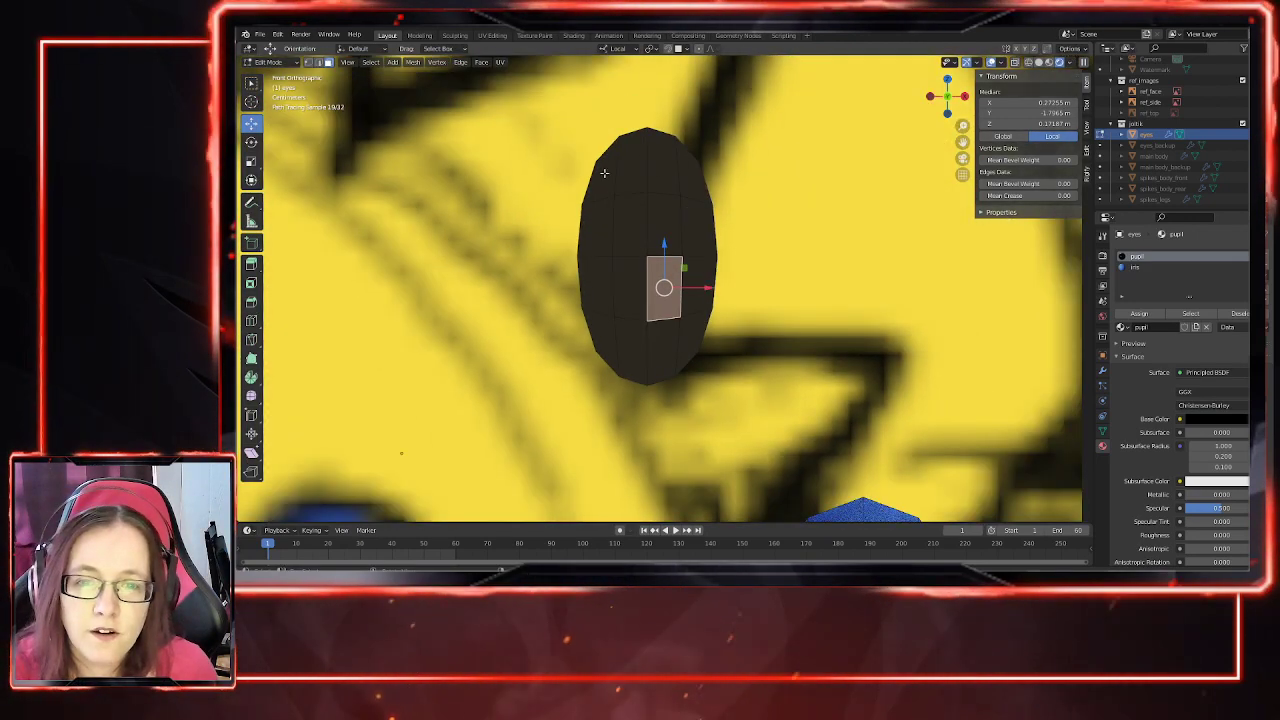
pyautogui.click(631, 163)
pyautogui.keyDown('shift'); pyautogui.click(662, 164); pyautogui.keyUp('shift')
pyautogui.keyDown('shift'); pyautogui.click(689, 176); pyautogui.keyUp('shift')
pyautogui.keyDown('shift'); pyautogui.click(695, 222); pyautogui.keyUp('shift')
pyautogui.keyDown('shift'); pyautogui.click(667, 230); pyautogui.keyUp('shift')
pyautogui.keyDown('shift'); pyautogui.click(599, 229); pyautogui.keyUp('shift')
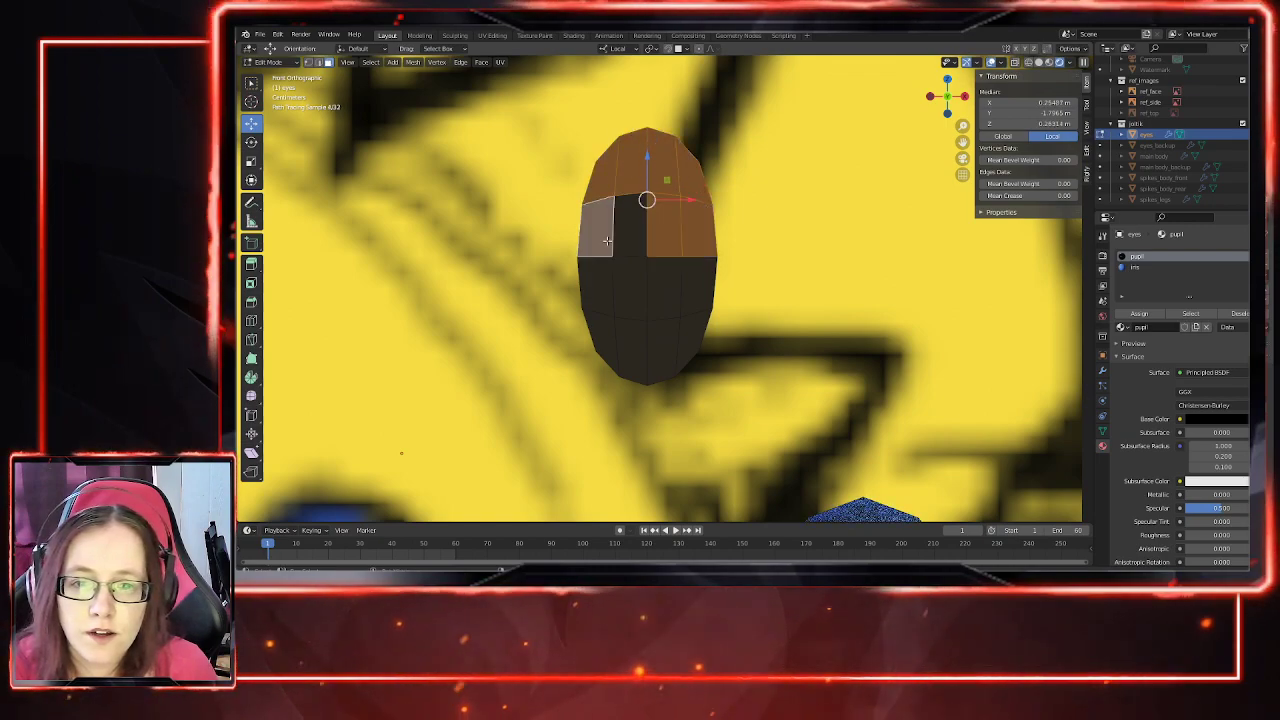
pyautogui.keyDown('shift'); pyautogui.click(630, 226); pyautogui.keyUp('shift')
pyautogui.click(1039, 62)
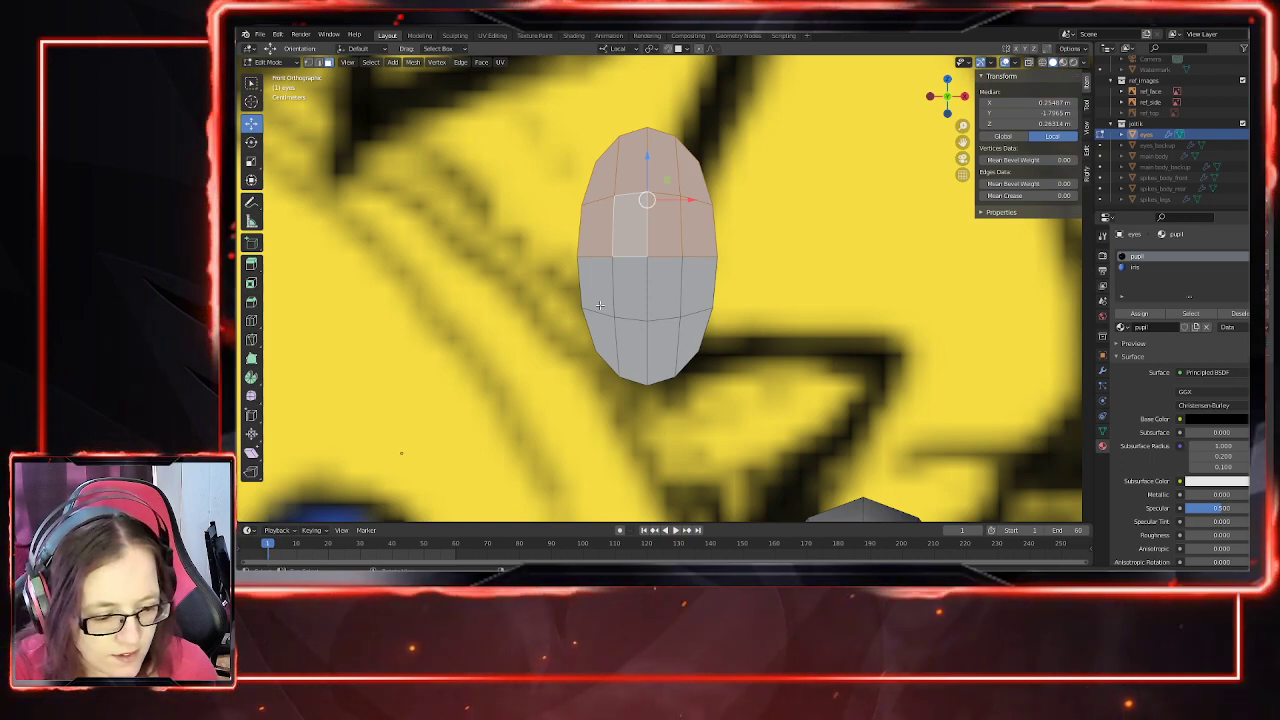
pyautogui.keyDown('shift'); pyautogui.click(631, 288); pyautogui.keyUp('shift')
pyautogui.keyDown('shift'); pyautogui.click(663, 289); pyautogui.keyUp('shift')
pyautogui.keyDown('shift'); pyautogui.click(697, 287); pyautogui.keyUp('shift')
pyautogui.keyDown('shift'); pyautogui.click(690, 332); pyautogui.keyUp('shift')
pyautogui.keyDown('shift'); pyautogui.click(664, 344); pyautogui.keyUp('shift')
pyautogui.keyDown('shift'); pyautogui.click(608, 341); pyautogui.keyUp('shift')
pyautogui.keyDown('shift'); pyautogui.click(598, 288); pyautogui.keyUp('shift')
pyautogui.keyDown('shift'); pyautogui.click(631, 346); pyautogui.keyUp('shift')
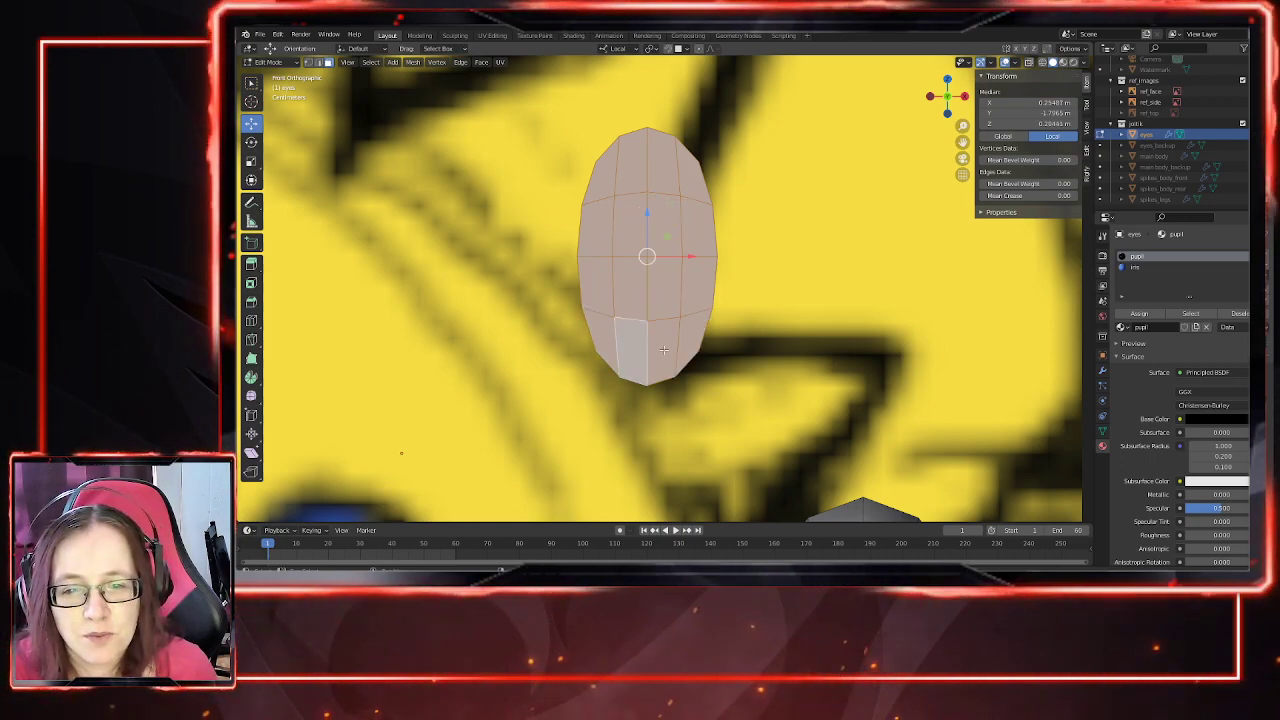
# Step: Extrude the small eye's selected faces in place and scale them to about 0.809 to form an inner area
pyautogui.scroll(-2, 685, 349)
pyautogui.press('e')
pyautogui.rightClick(804, 358)
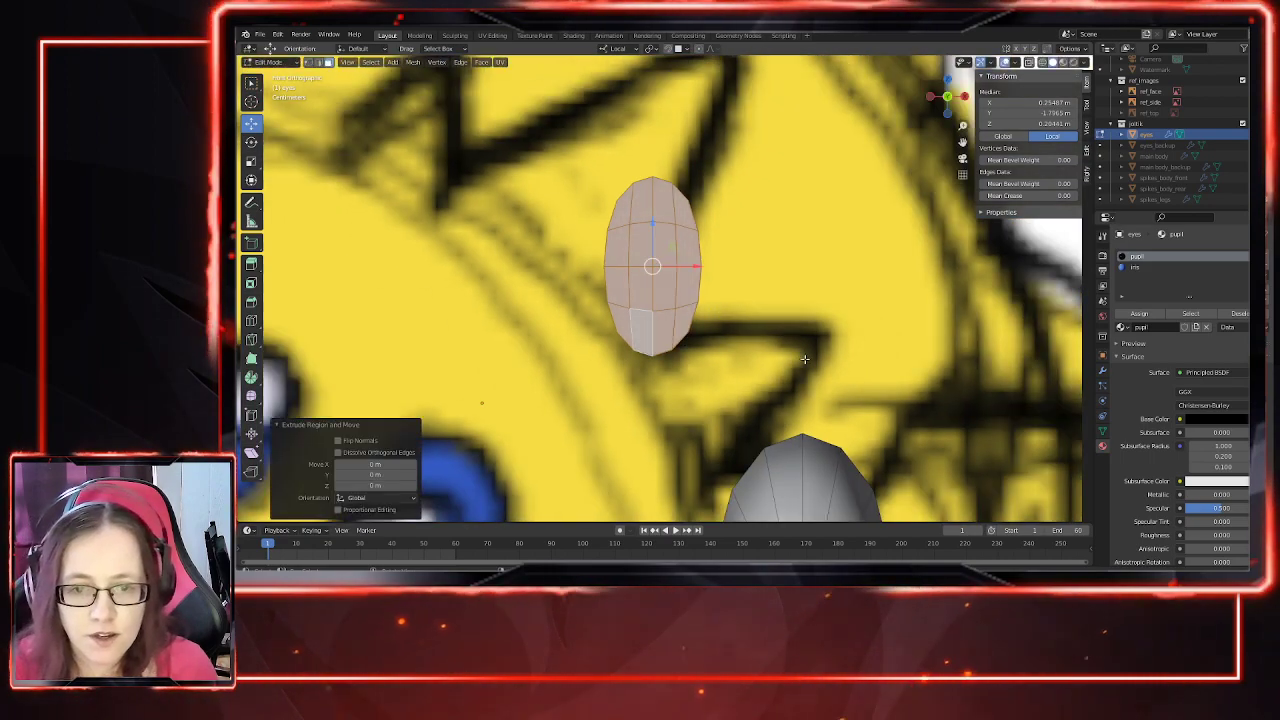
pyautogui.press('s')
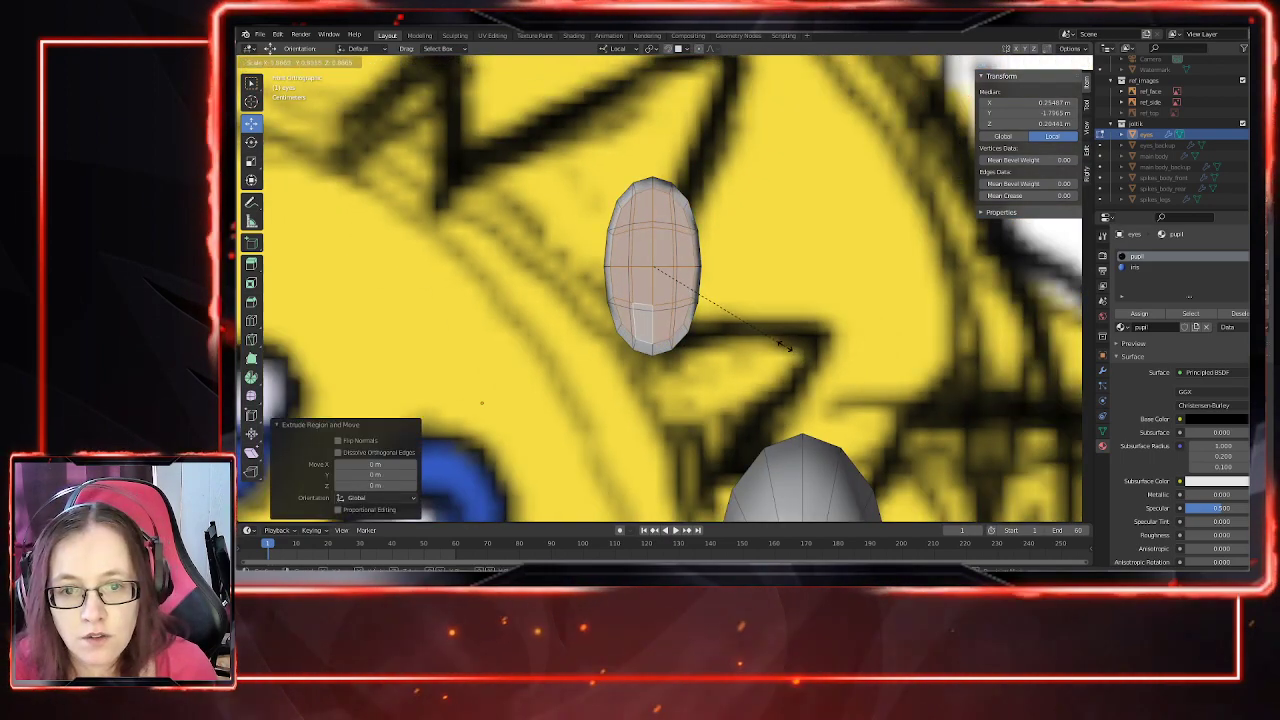
pyautogui.click(775, 341)
# Step: Try moving the small eye's inner faces about 0.02 m forward along local Y, and undo the move
pyautogui.moveTo(668, 345); pyautogui.dragTo(771, 342, button='middle')
pyautogui.press('g')
pyautogui.press('y')
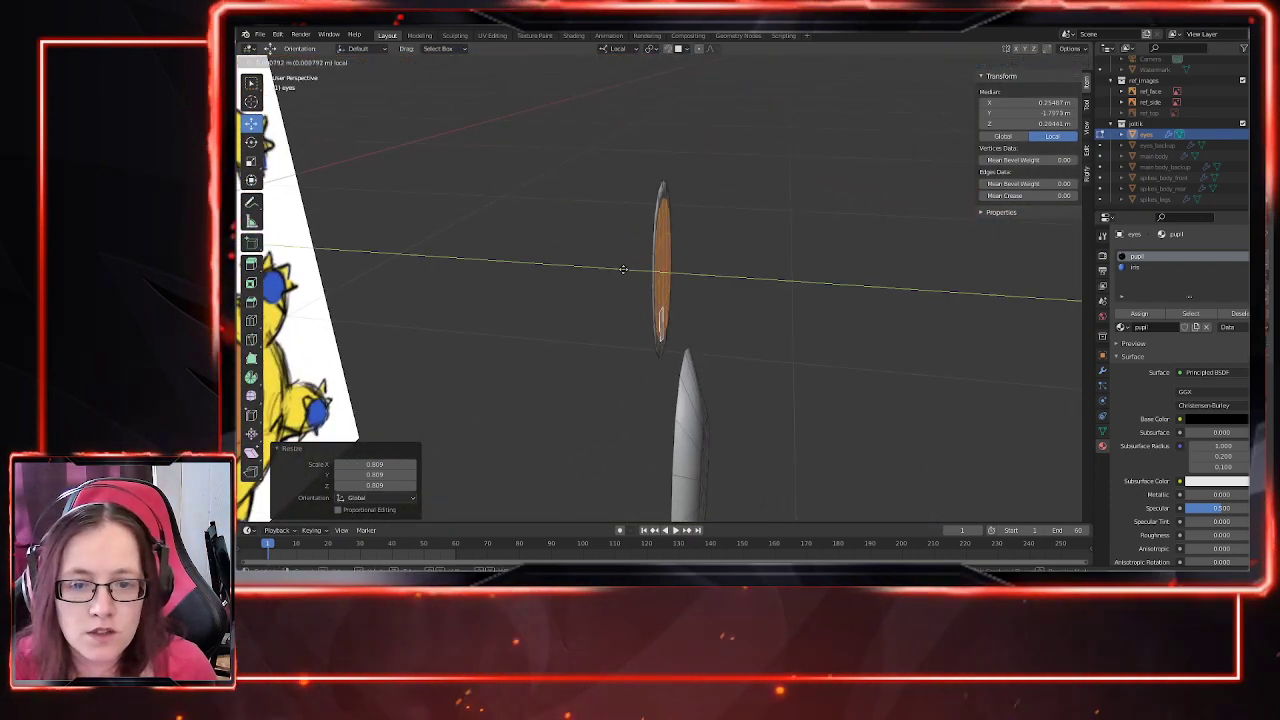
pyautogui.moveTo(636, 274); pyautogui.dragTo(636, 274)
pyautogui.moveTo(876, 379)
pyautogui.mouseDown(button='middle')
pyautogui.moveTo(653, 349)
pyautogui.moveTo(763, 349)
pyautogui.moveTo(606, 366)
pyautogui.moveTo(635, 372)
pyautogui.mouseUp(button='middle')
pyautogui.press('KP_1')
pyautogui.press('ctrl+KP_3')
pyautogui.scroll(-2, 763, 349)
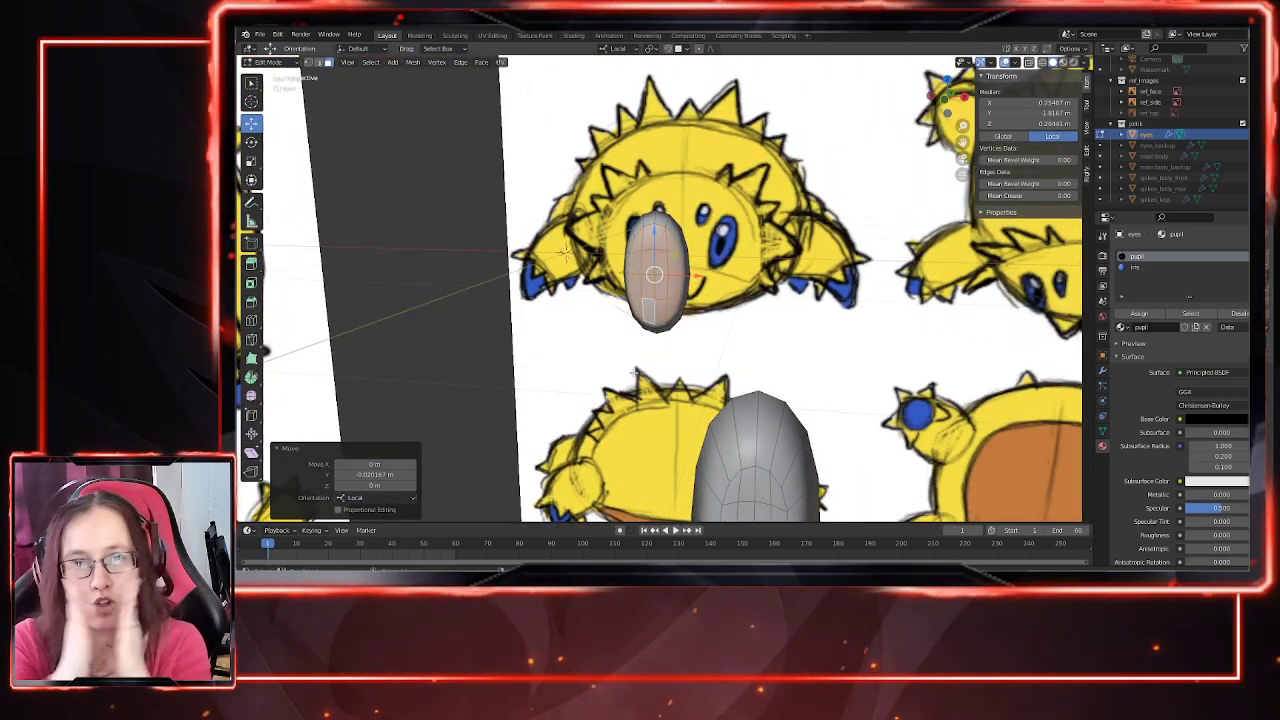
pyautogui.moveTo(669, 353)
pyautogui.mouseDown(button='middle')
pyautogui.moveTo(705, 360)
pyautogui.moveTo(677, 370)
pyautogui.mouseUp(button='middle')
pyautogui.hotkey('ctrl', 'z')
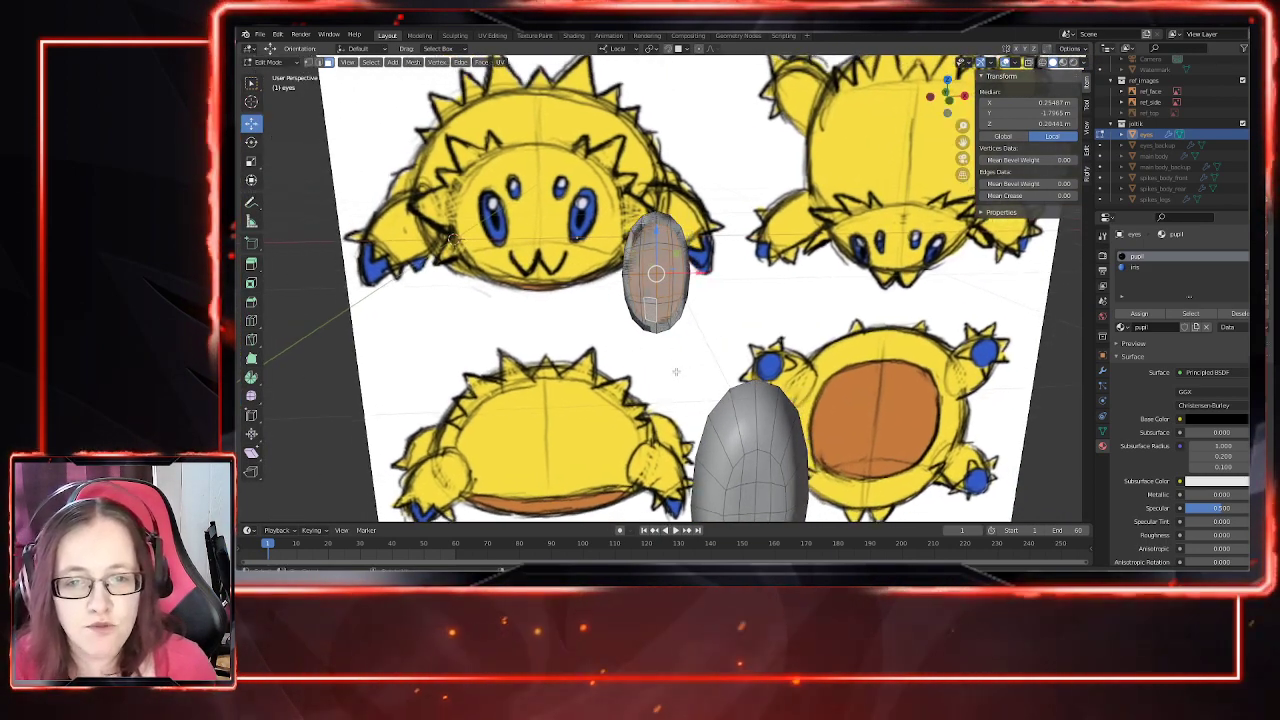
# Step: Move the small eye's inner faces about -0.025 m along local Y so they bulge forward from the rim
pyautogui.scroll(3, 660, 320)
pyautogui.scroll(5, 648, 216)
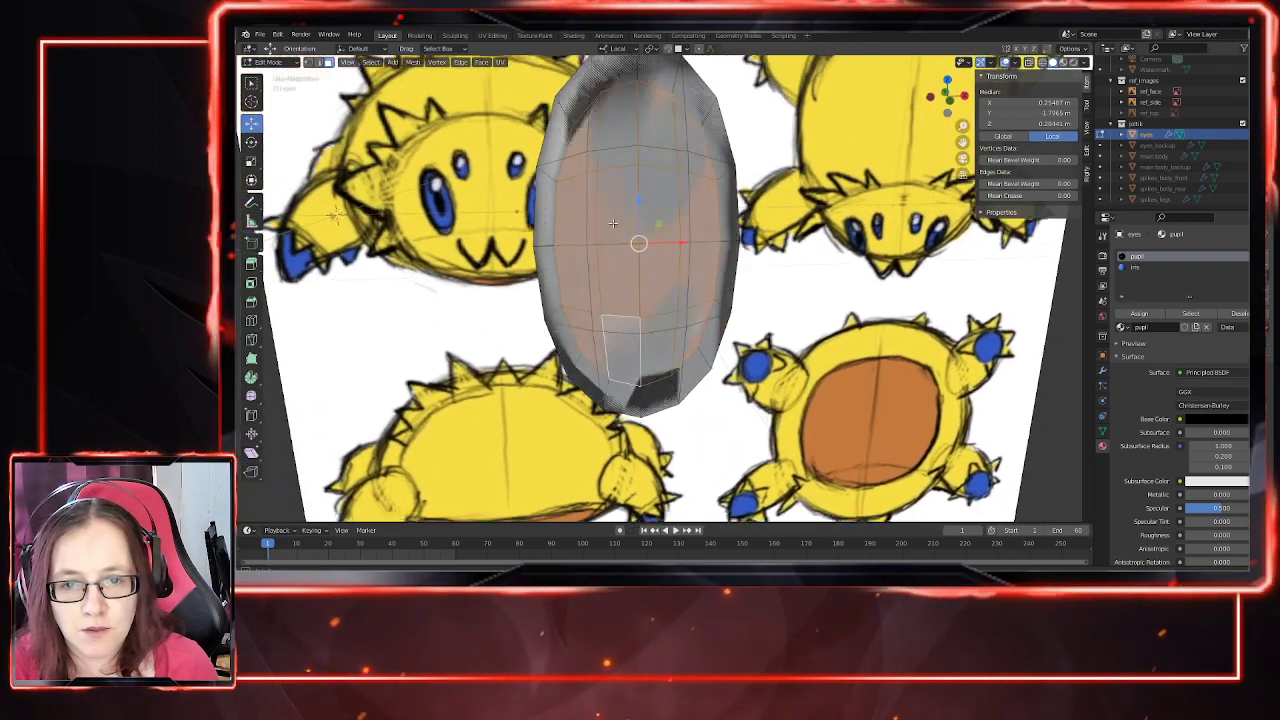
pyautogui.moveTo(613, 223); pyautogui.dragTo(676, 351, button='middle')
pyautogui.moveTo(638, 291)
pyautogui.mouseDown(button='middle')
pyautogui.moveTo(612, 285)
pyautogui.moveTo(691, 135)
pyautogui.moveTo(670, 149)
pyautogui.moveTo(674, 168)
pyautogui.mouseUp(button='middle')
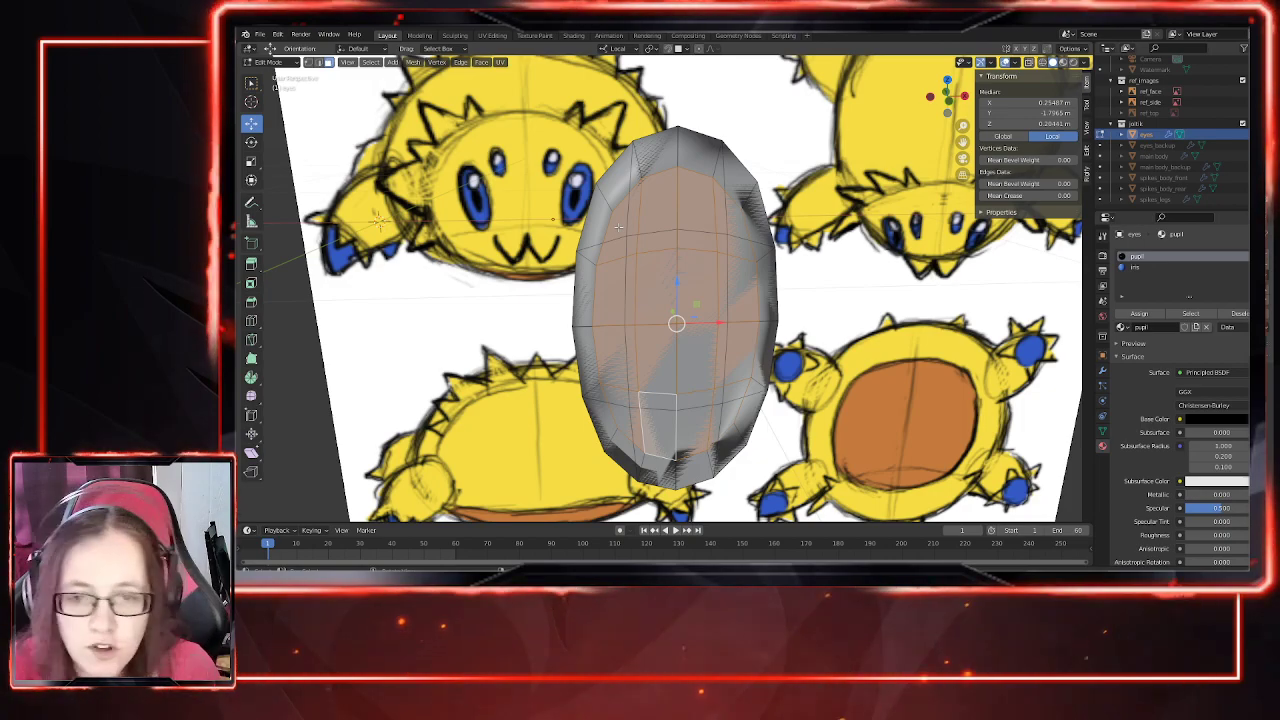
pyautogui.scroll(-3, 618, 227)
pyautogui.moveTo(618, 227); pyautogui.dragTo(660, 250, button='middle')
pyautogui.moveTo(655, 291); pyautogui.dragTo(661, 294)
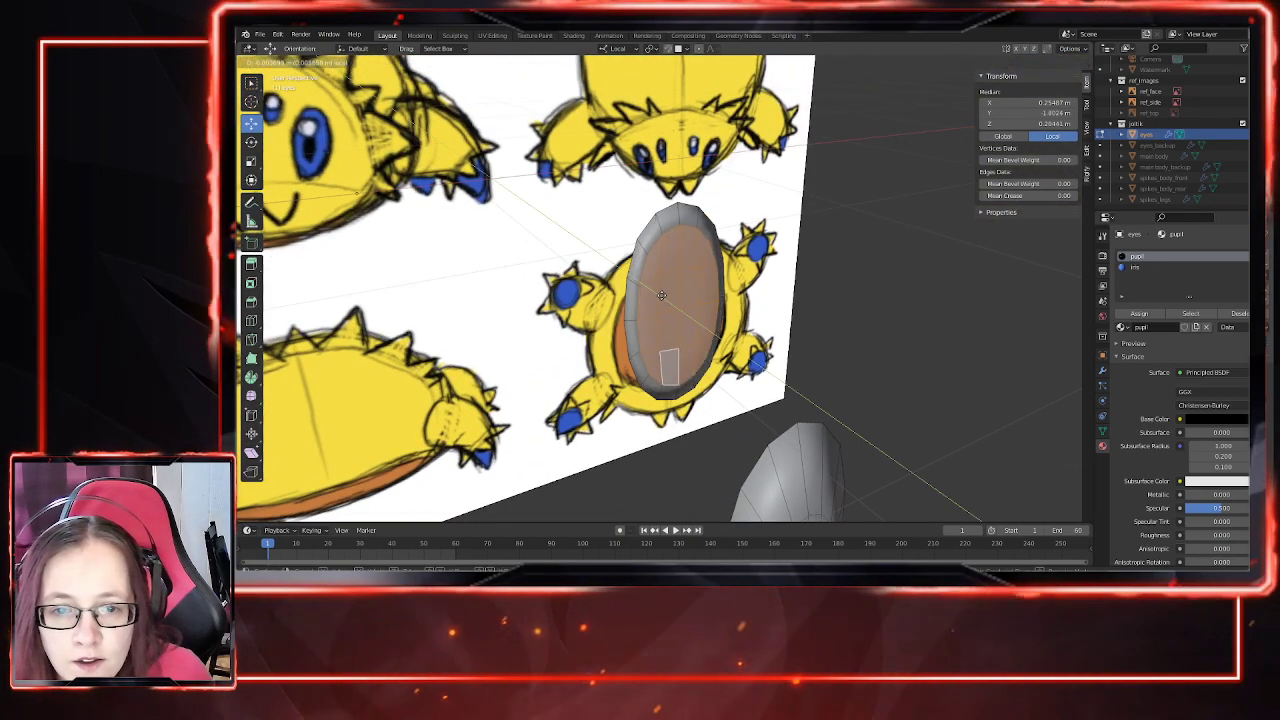
pyautogui.click(660, 294)
pyautogui.moveTo(662, 296)
pyautogui.mouseDown(button='middle')
pyautogui.moveTo(866, 373)
pyautogui.moveTo(903, 369)
pyautogui.moveTo(779, 347)
pyautogui.mouseUp(button='middle')
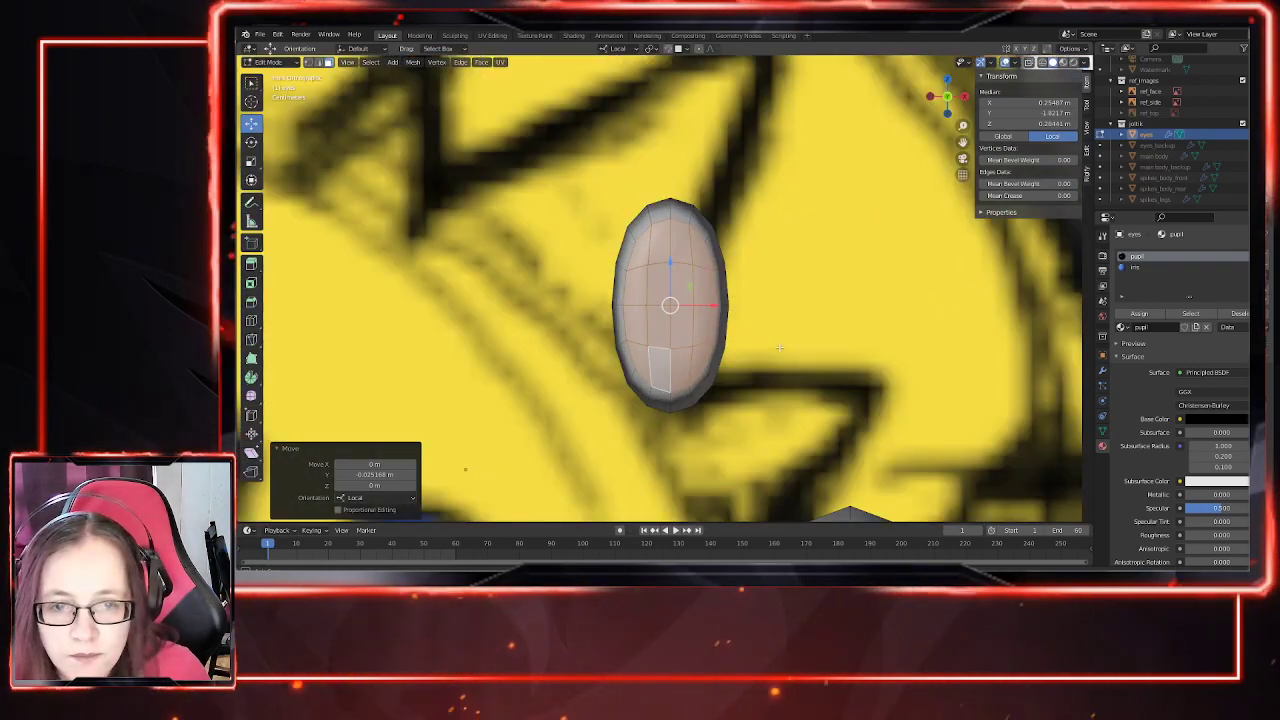
# Step: Scale the small eye's selected inner faces to 0.535 to form the pupil area
pyautogui.scroll(-6, 779, 347)
pyautogui.scroll(5, 747, 318)
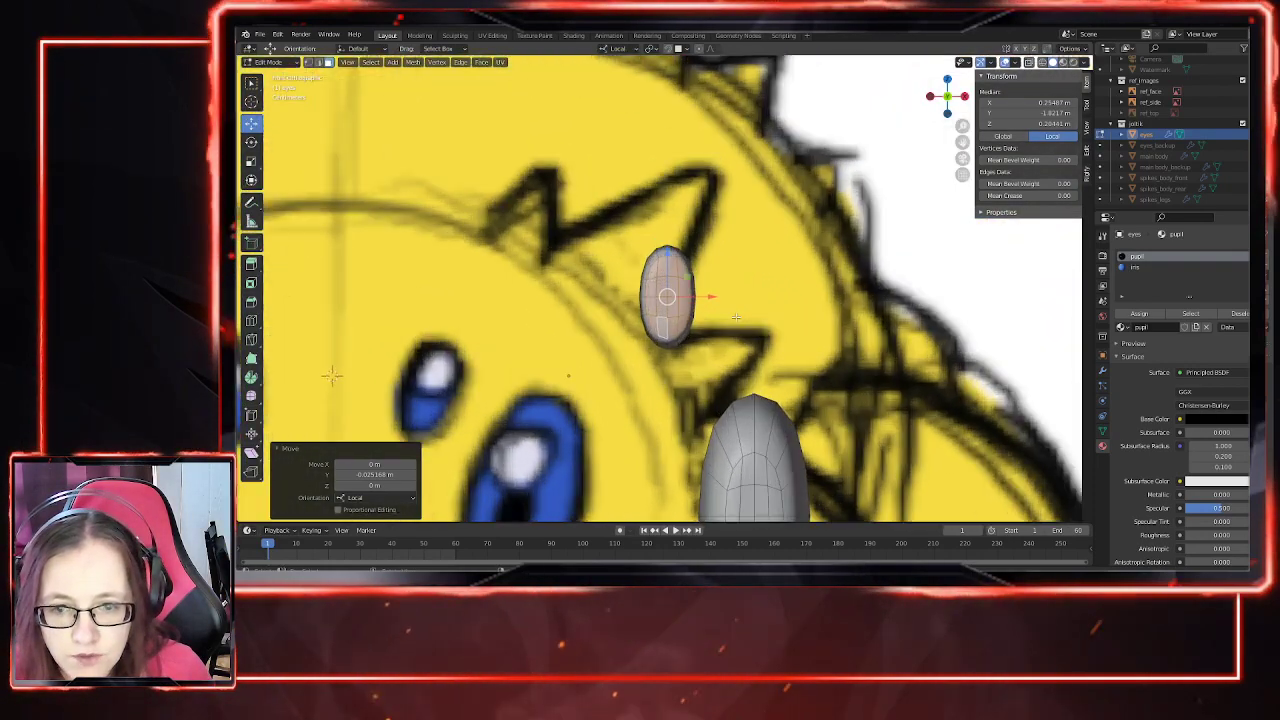
pyautogui.press('s')
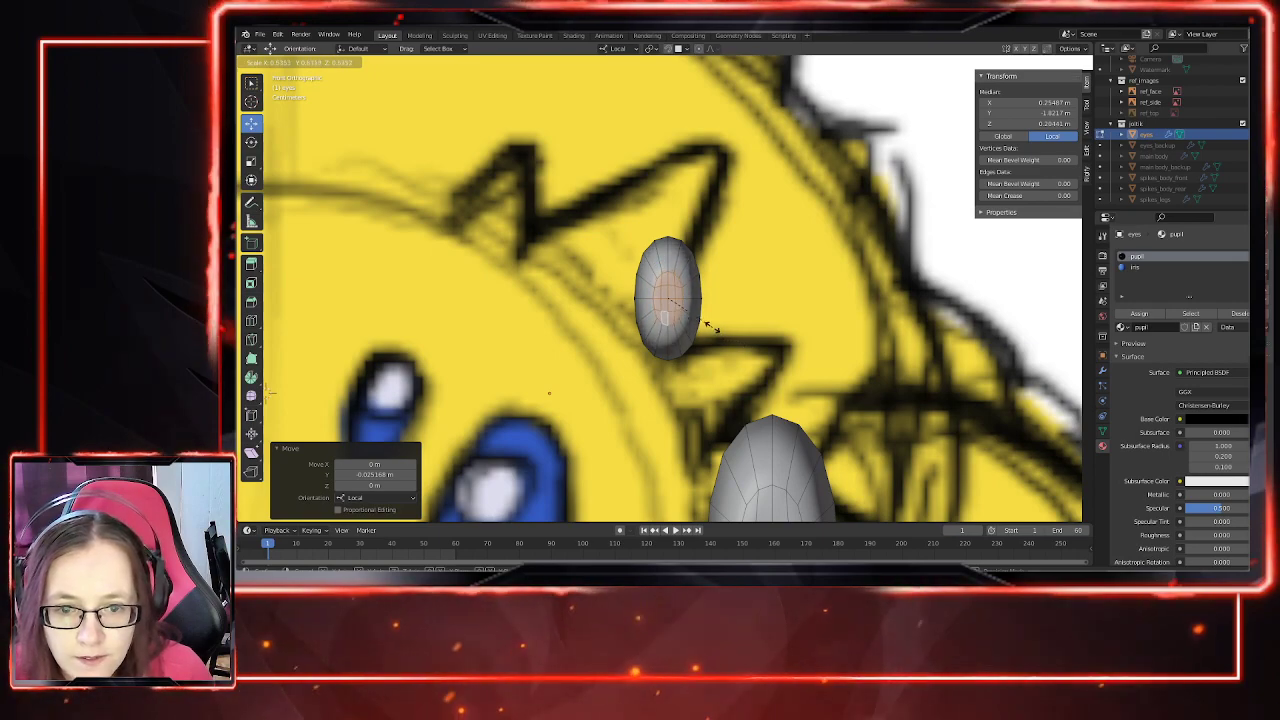
pyautogui.click(710, 325)
pyautogui.scroll(3, 700, 318)
pyautogui.scroll(-3, 465, 468)
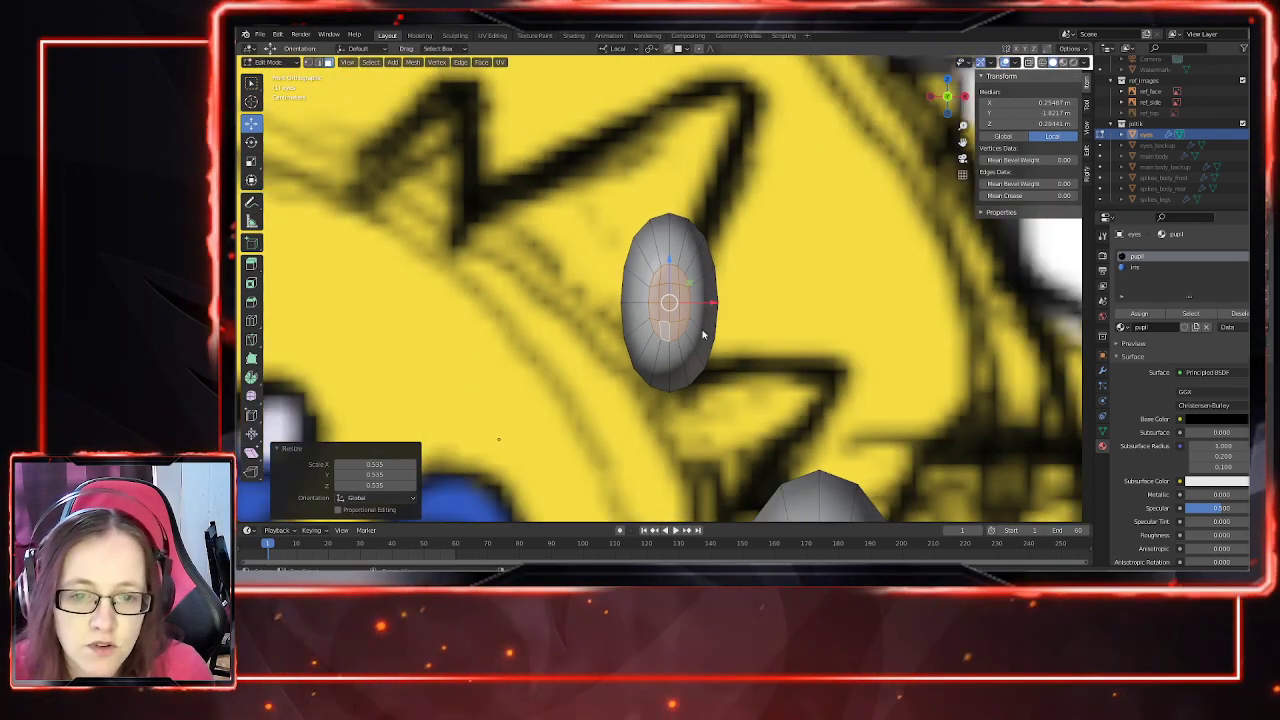
pyautogui.scroll(2, 499, 439)
# Step: Switch to rendered shading and assign the iris material to the ring of faces around the small eye's pupil
pyautogui.click(1076, 62)
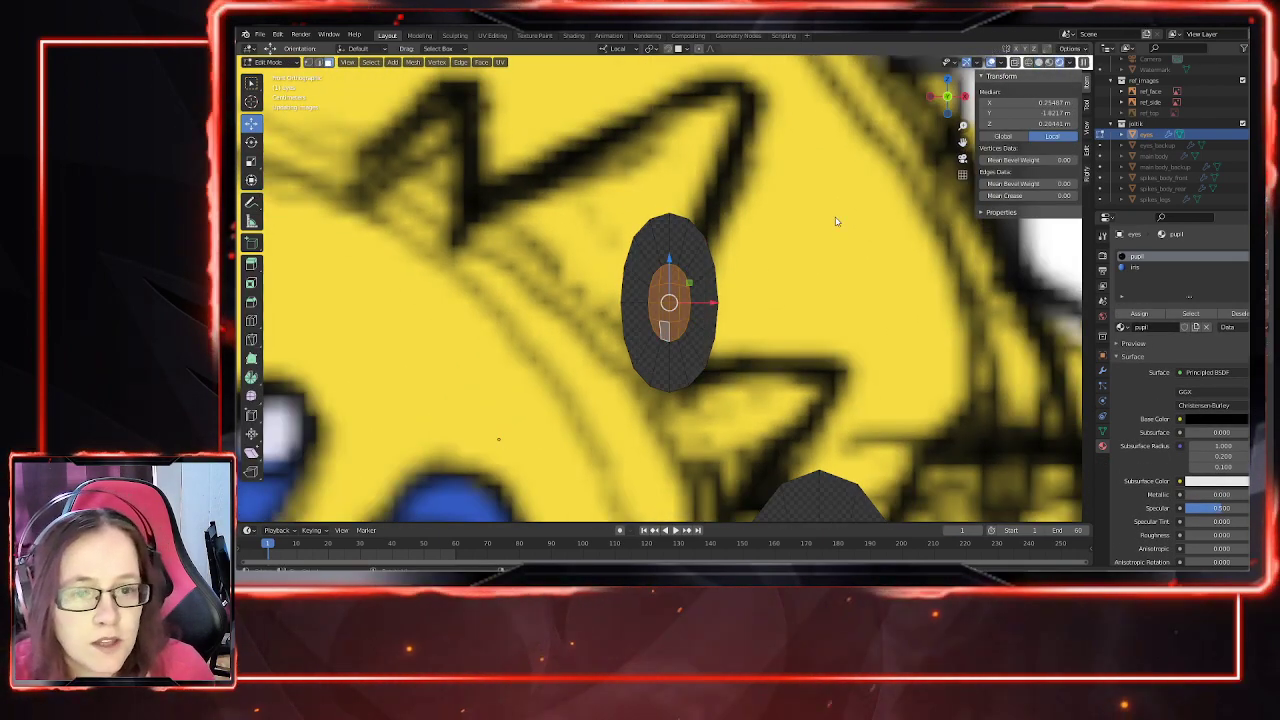
pyautogui.hotkey('alt', 'a')
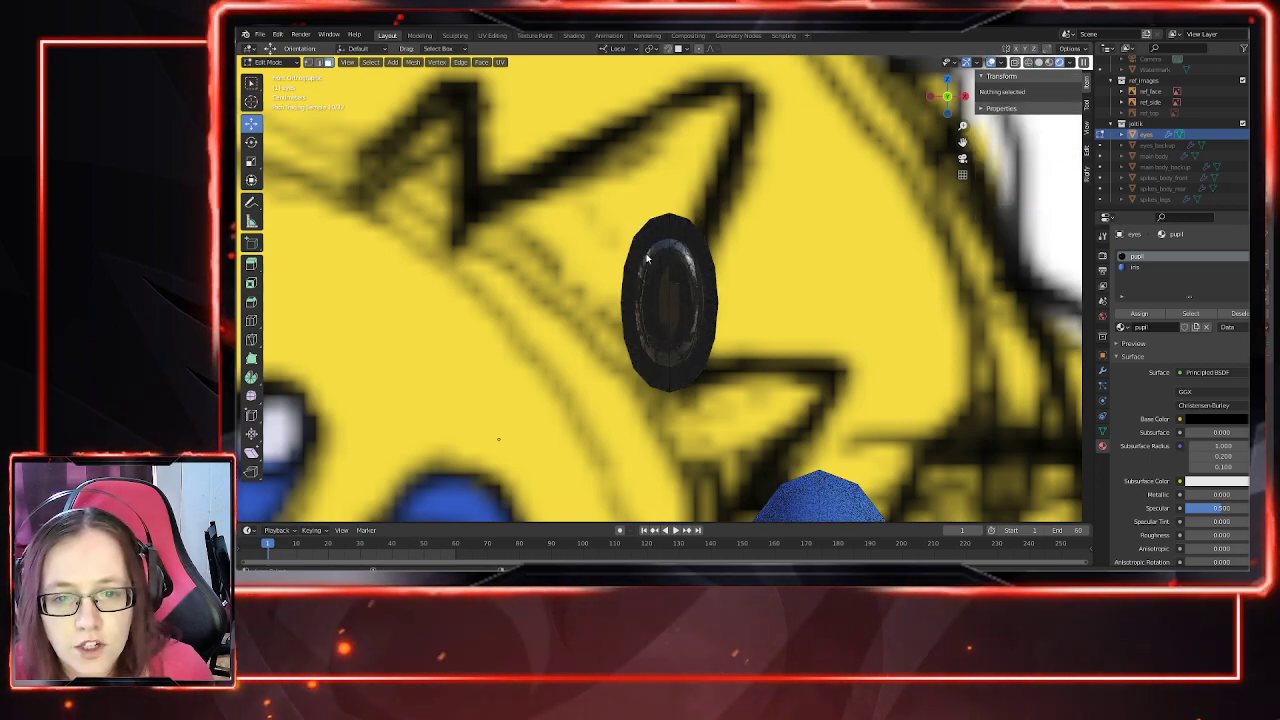
pyautogui.keyDown('alt'); pyautogui.click(648, 258); pyautogui.keyUp('alt')
pyautogui.click(1123, 268)
pyautogui.click(1139, 313)
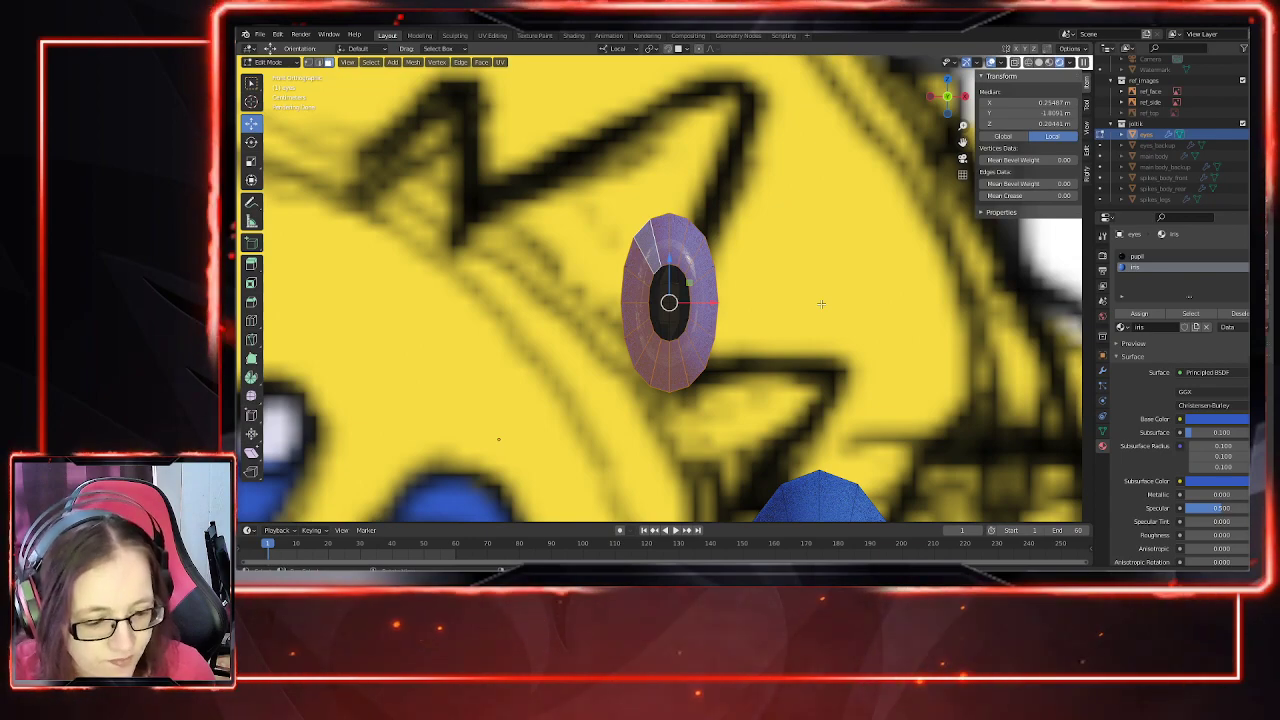
# Step: Deselect the faces, leave Edit Mode and view both eyes from the front beside the reference drawing
pyautogui.scroll(-6, 811, 295)
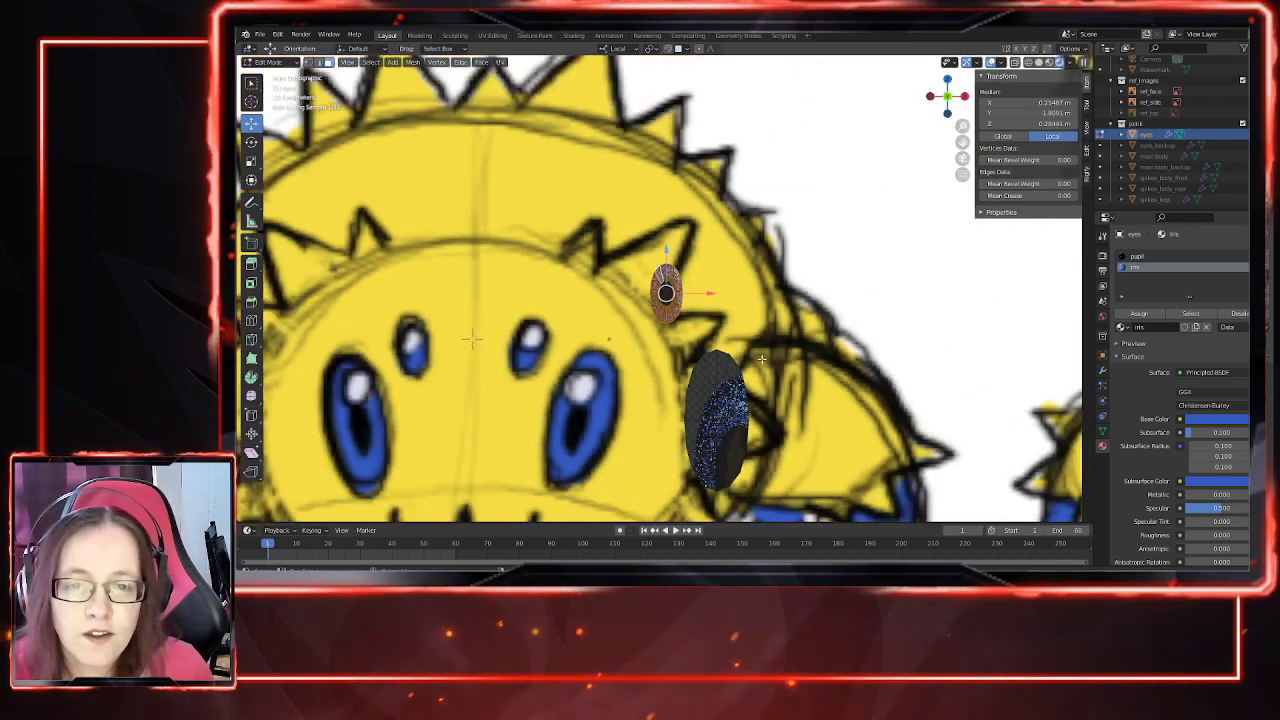
pyautogui.hotkey('alt', 'a')
pyautogui.moveTo(828, 390)
pyautogui.mouseDown(button='middle')
pyautogui.moveTo(917, 406)
pyautogui.moveTo(883, 441)
pyautogui.moveTo(790, 449)
pyautogui.moveTo(870, 457)
pyautogui.moveTo(829, 418)
pyautogui.mouseUp(button='middle')
pyautogui.press('Tab')
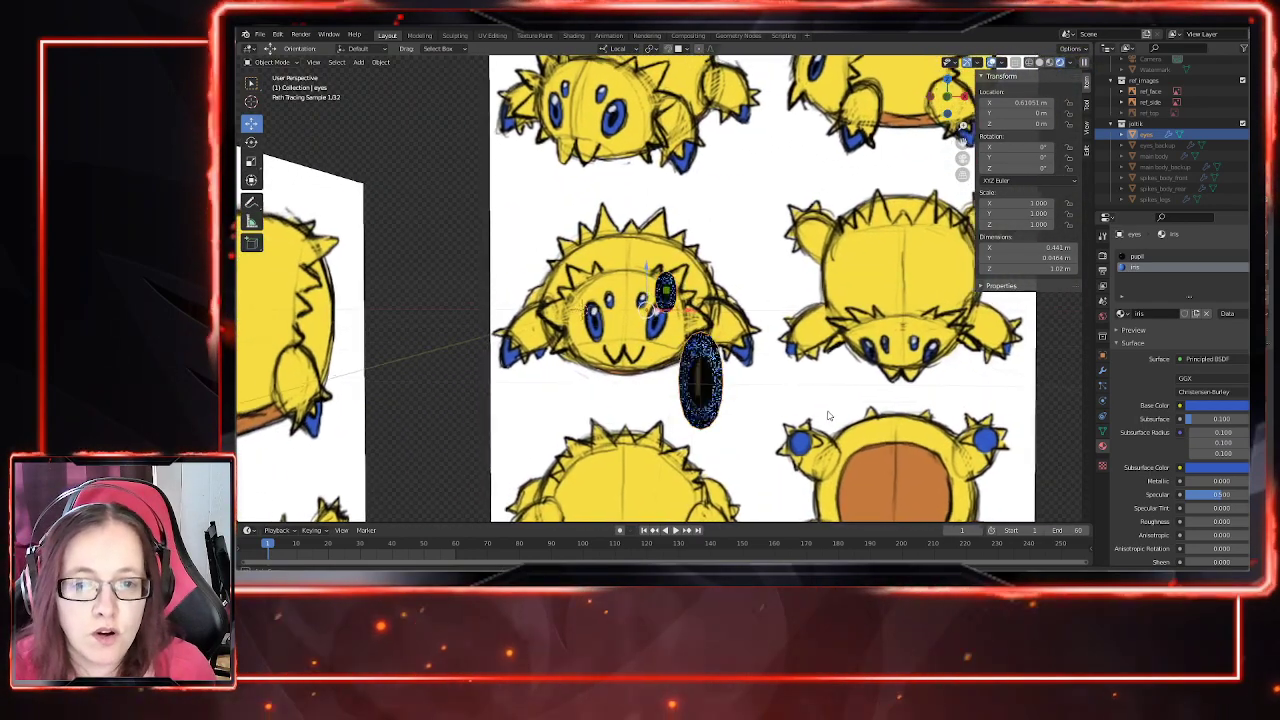
pyautogui.press('KP_1')
pyautogui.scroll(-3, 823, 421)
pyautogui.scroll(2, 733, 382)
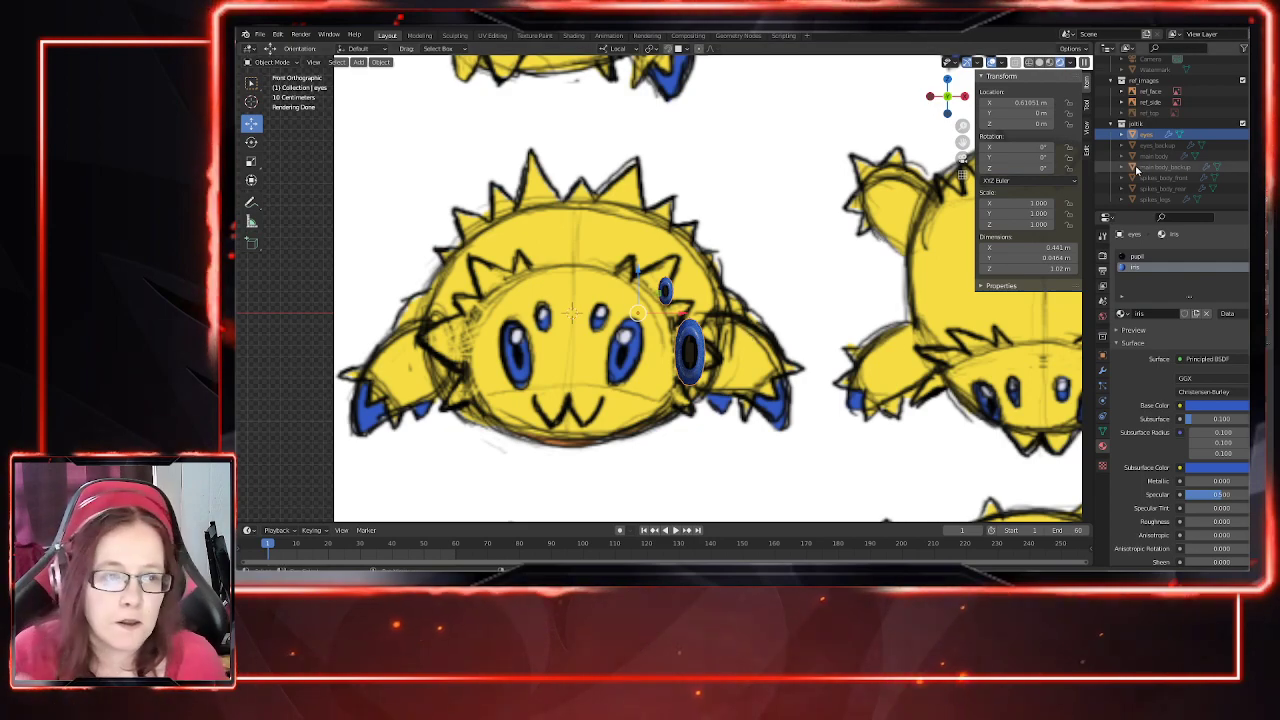
# Step: Hide the ref_images collection and make the timeline area taller
pyautogui.click(1255, 81)
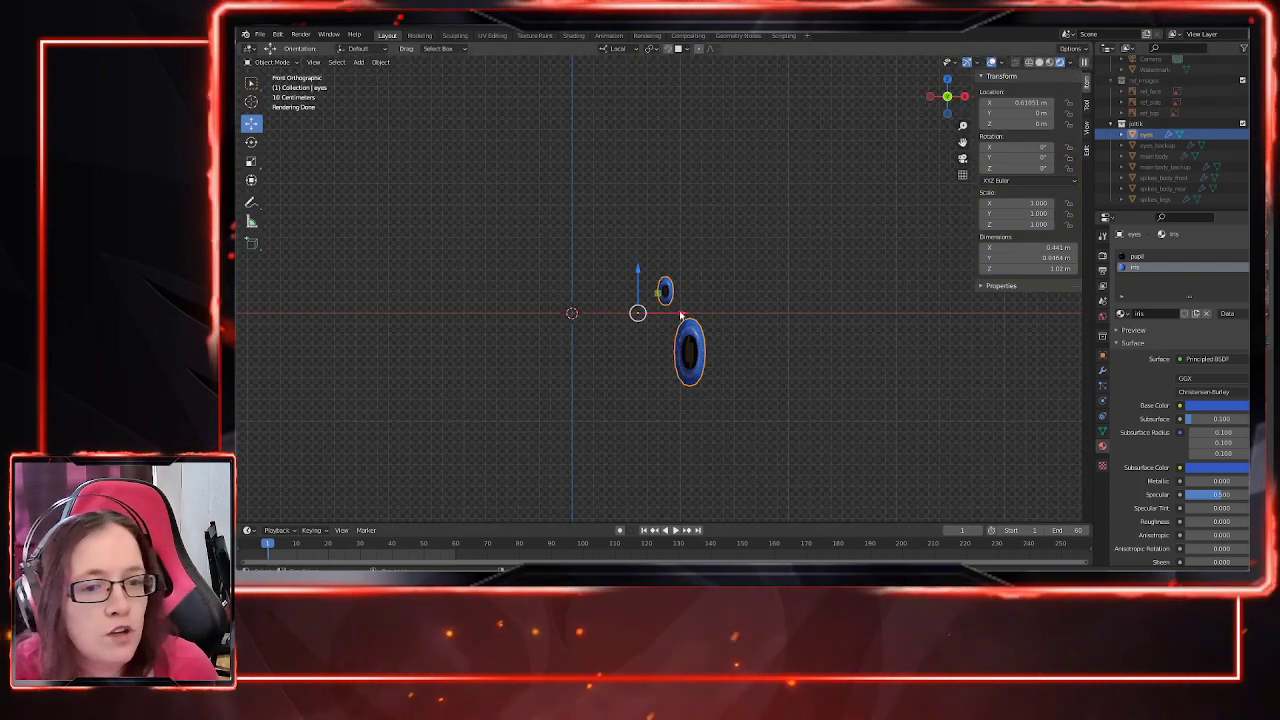
pyautogui.scroll(-2, 690, 354)
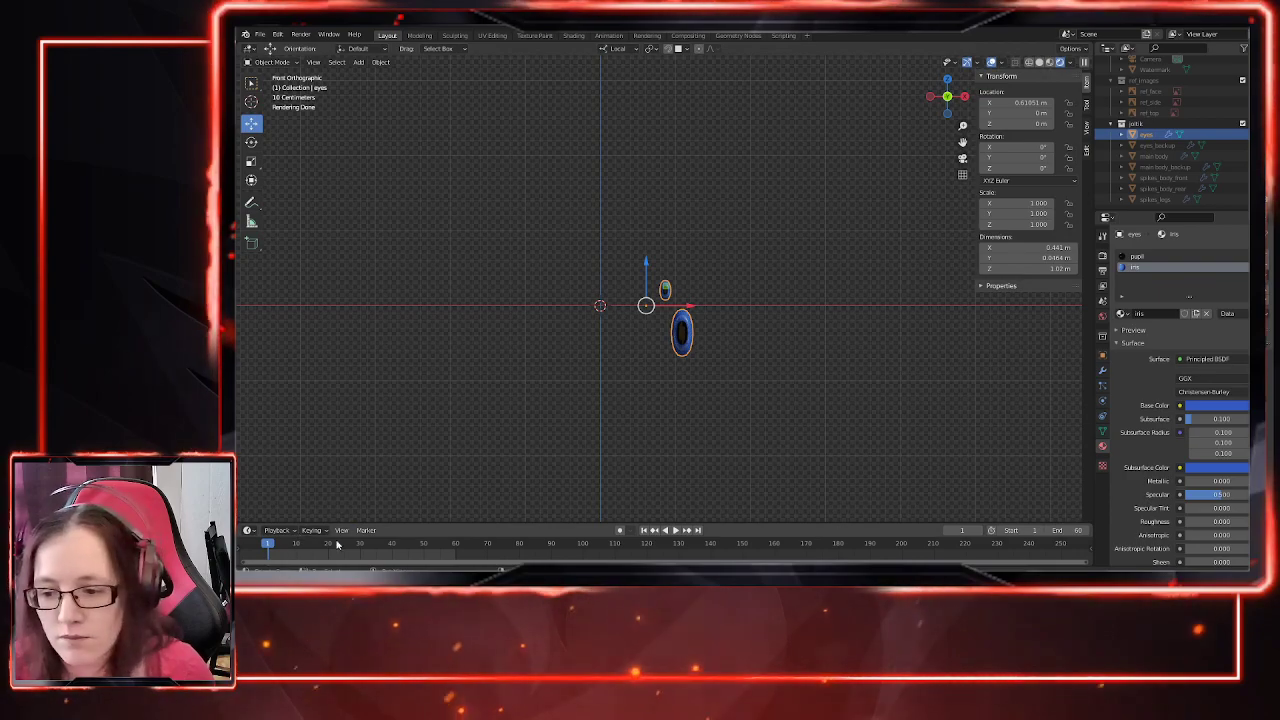
pyautogui.moveTo(410, 522); pyautogui.dragTo(414, 497)
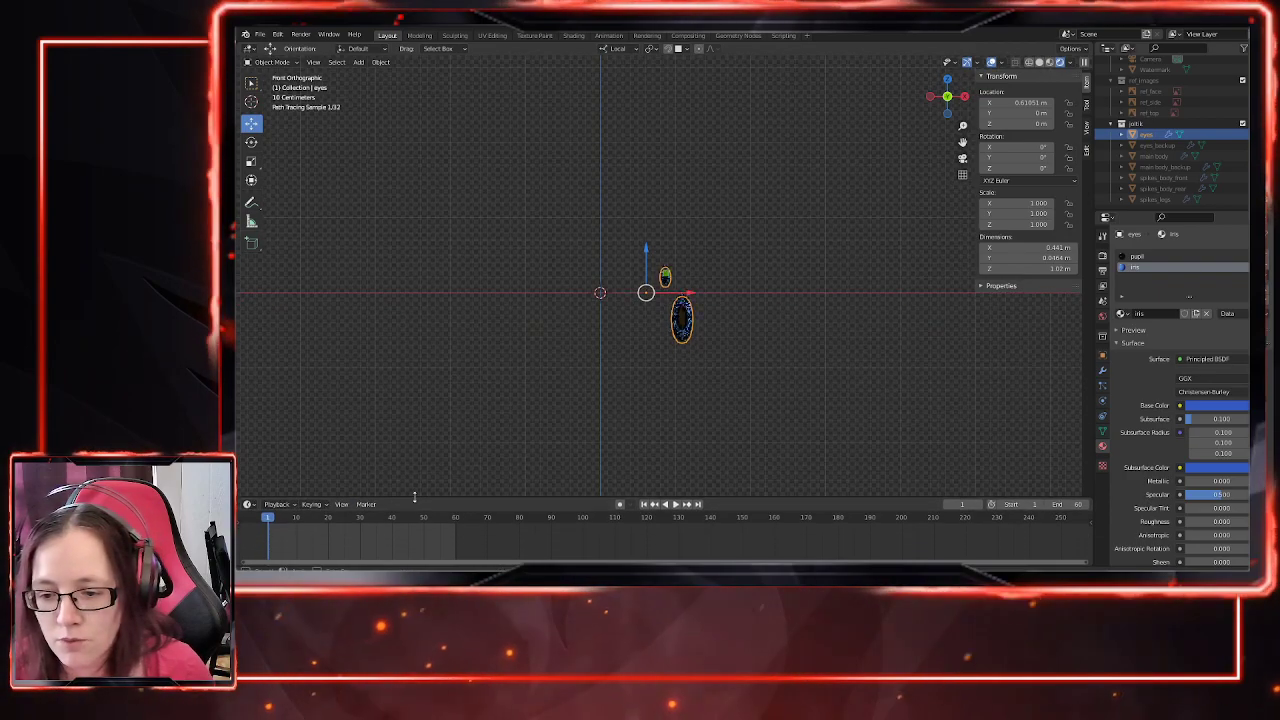
pyautogui.scroll(3, 681, 335)
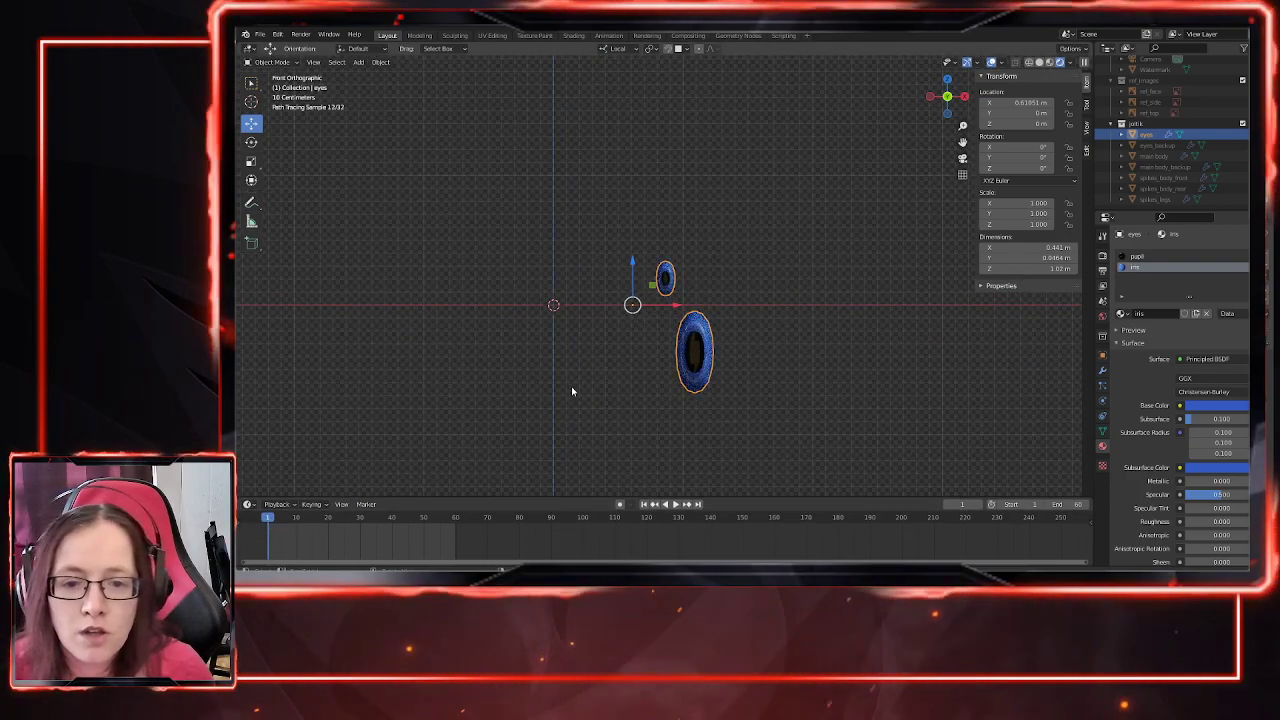
pyautogui.rightClick(1007, 169)
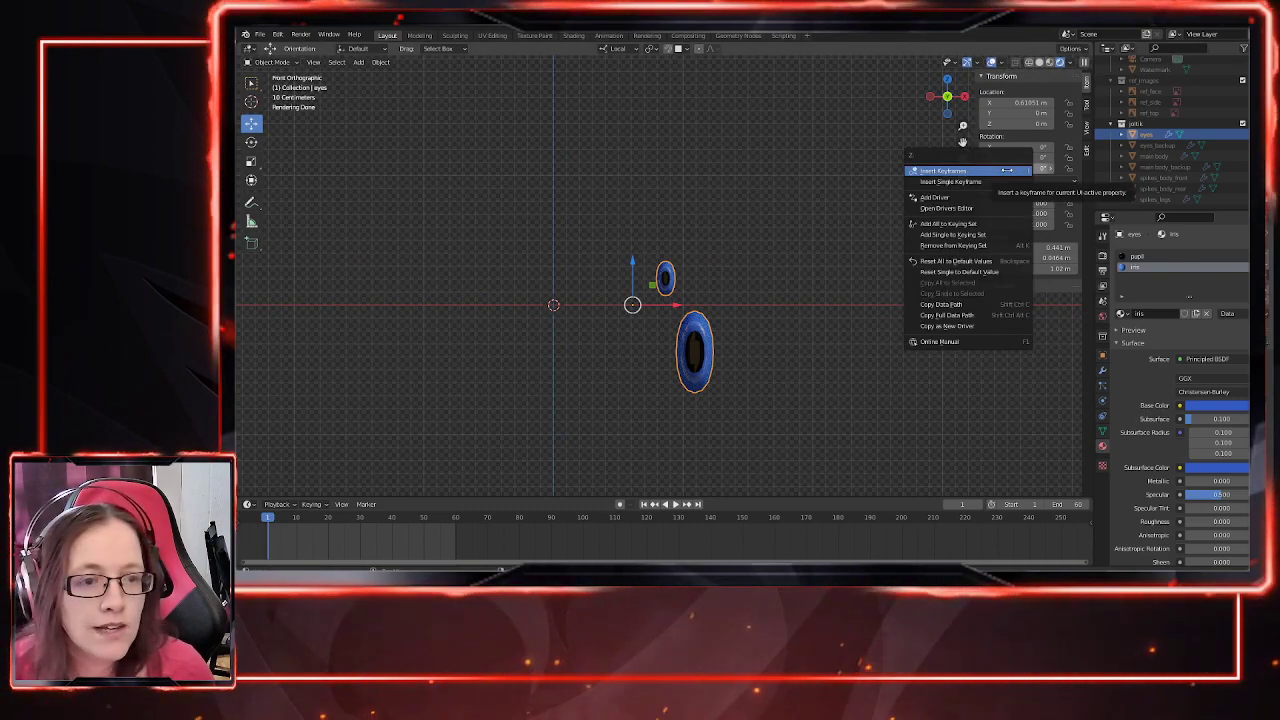
pyautogui.click(980, 172)
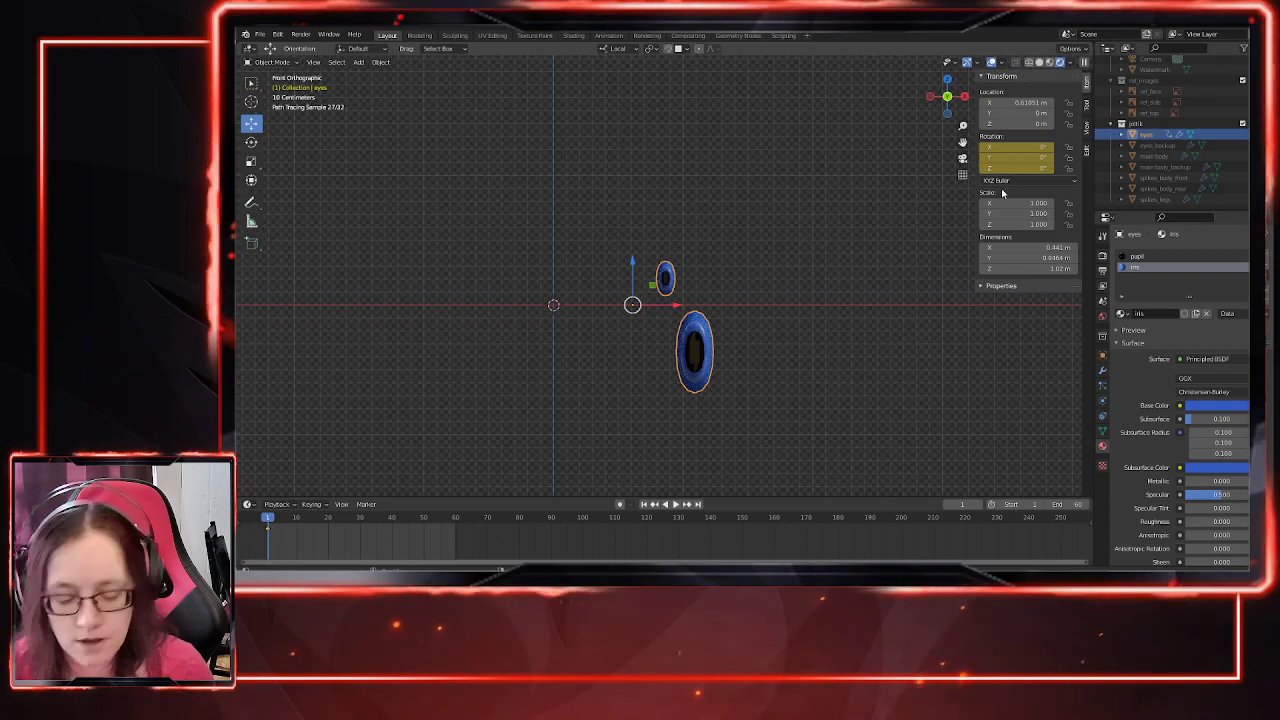
pyautogui.rightClick(1000, 168)
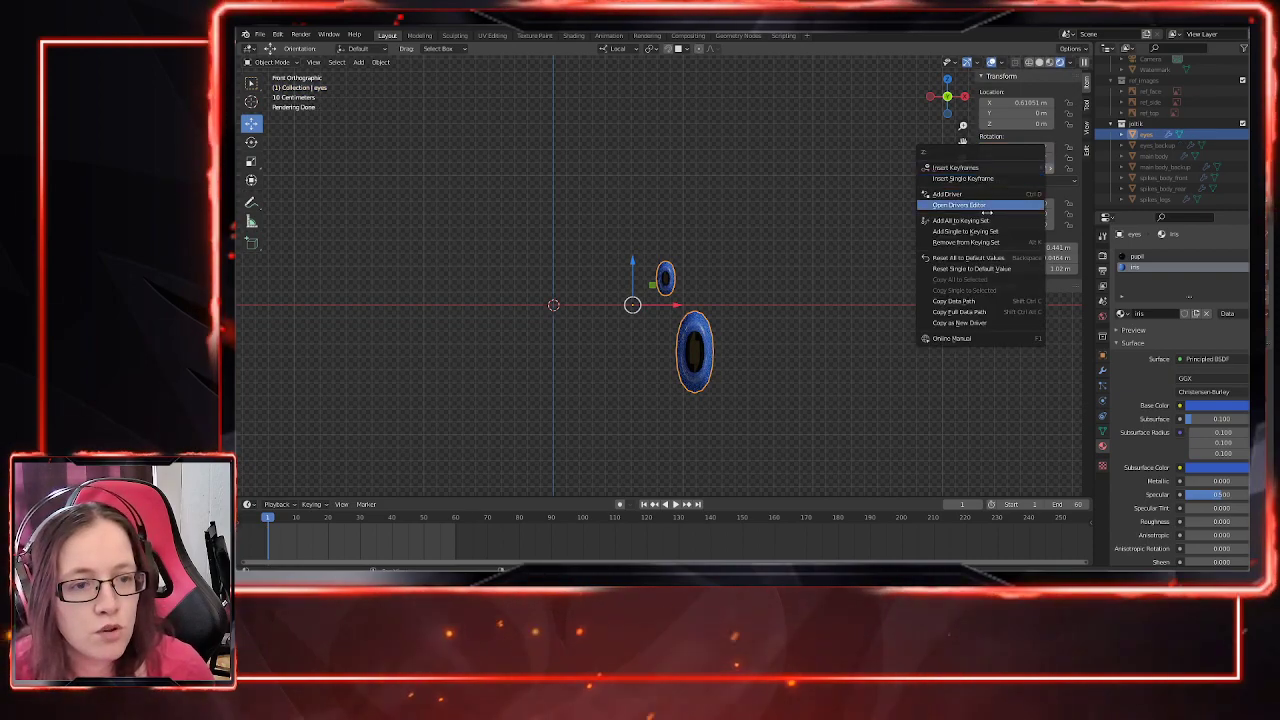
pyautogui.click(1000, 178)
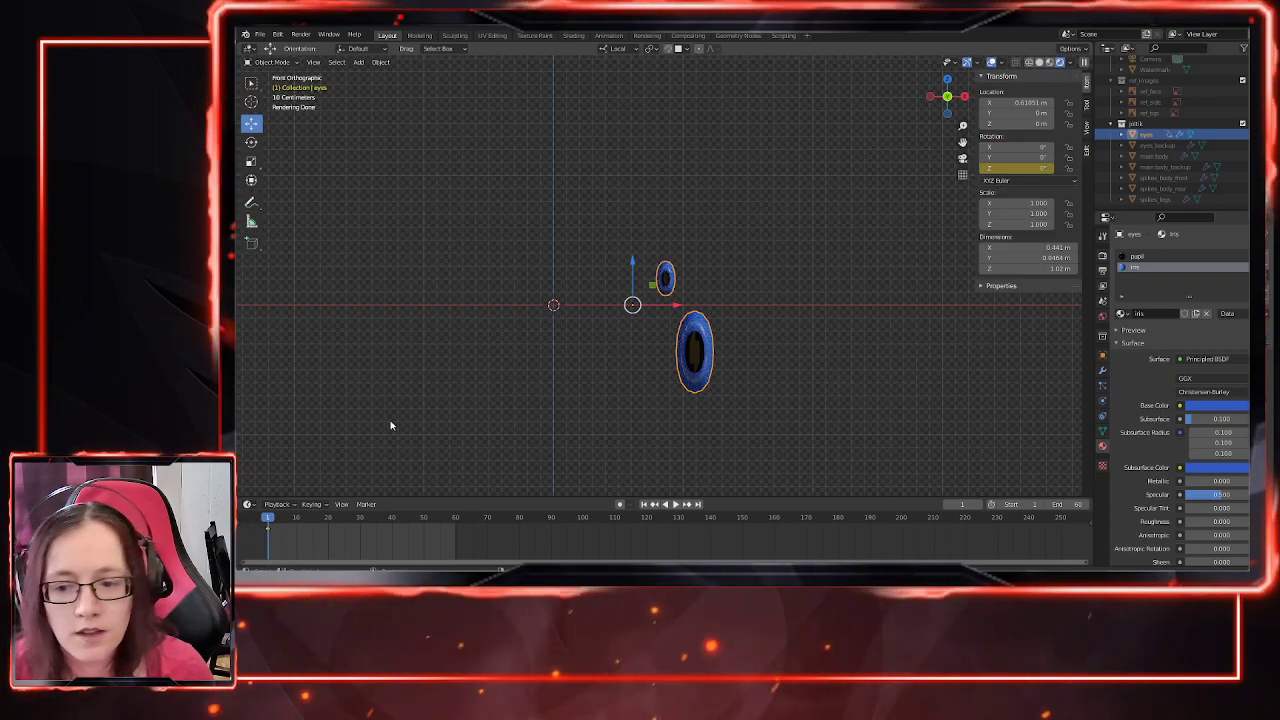
pyautogui.moveTo(269, 521); pyautogui.dragTo(296, 521)
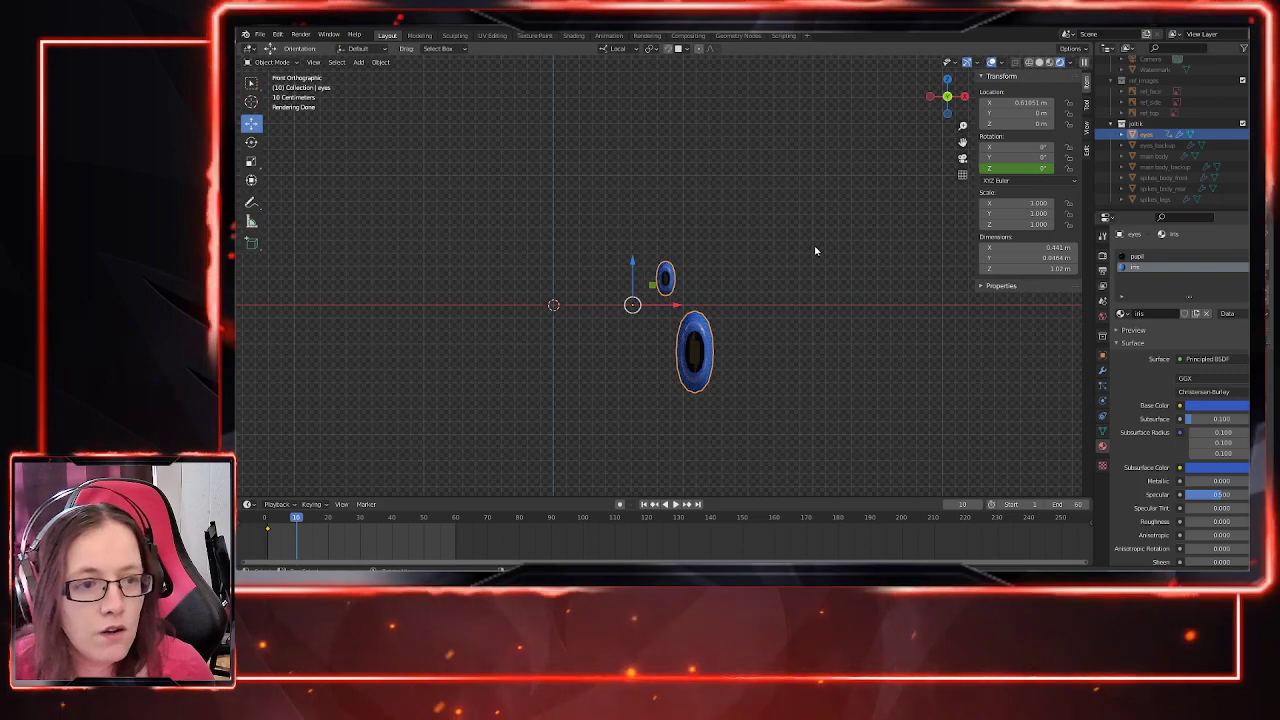
pyautogui.hotkey('shift', 'Left')
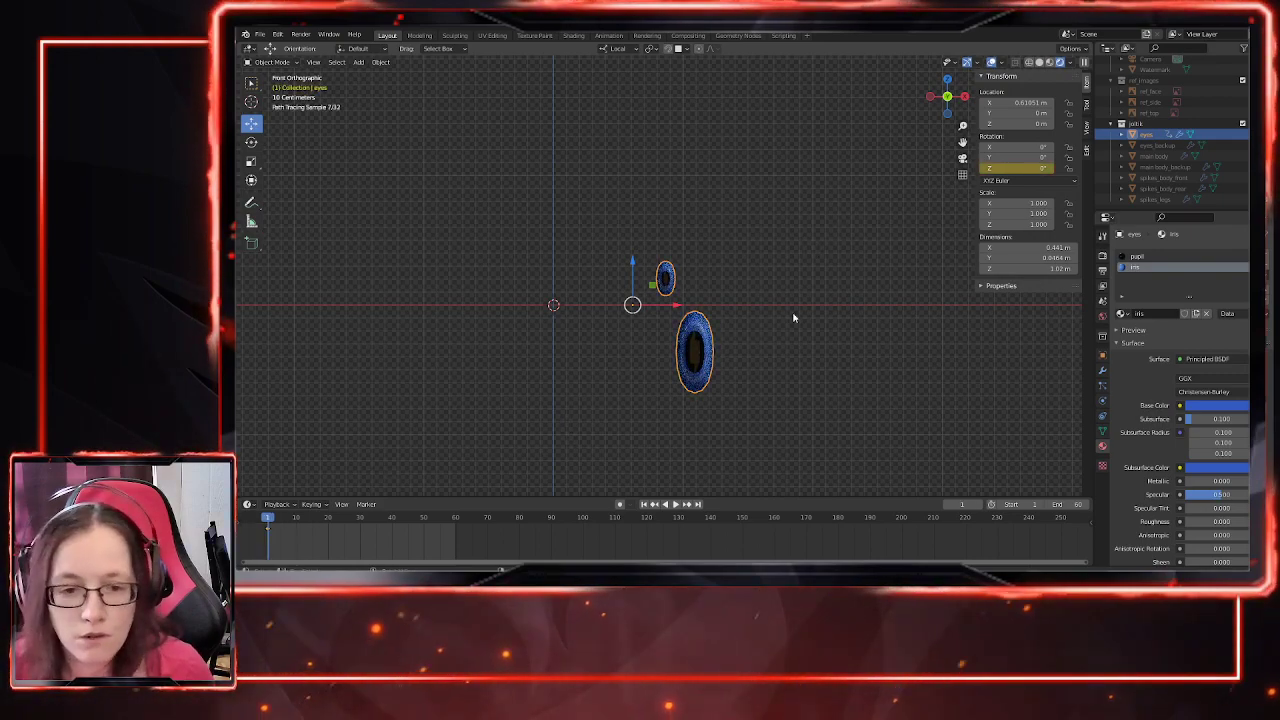
pyautogui.rightClick(990, 167)
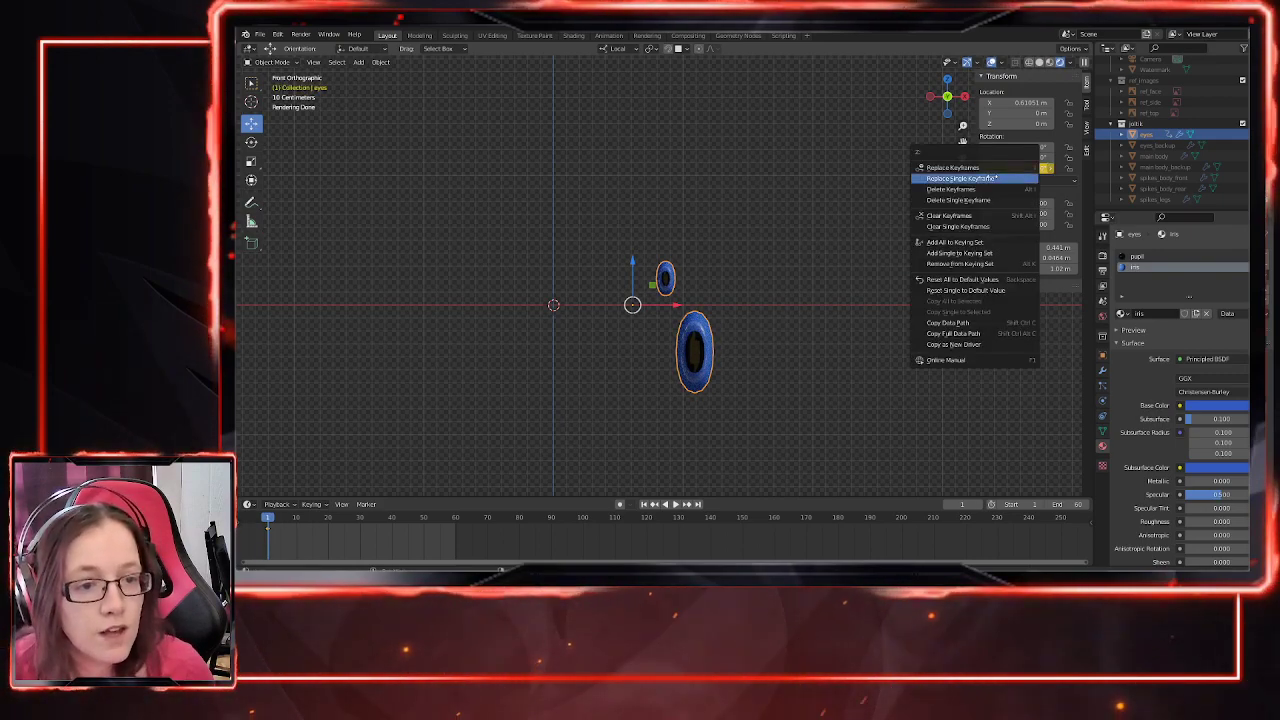
pyautogui.click(983, 189)
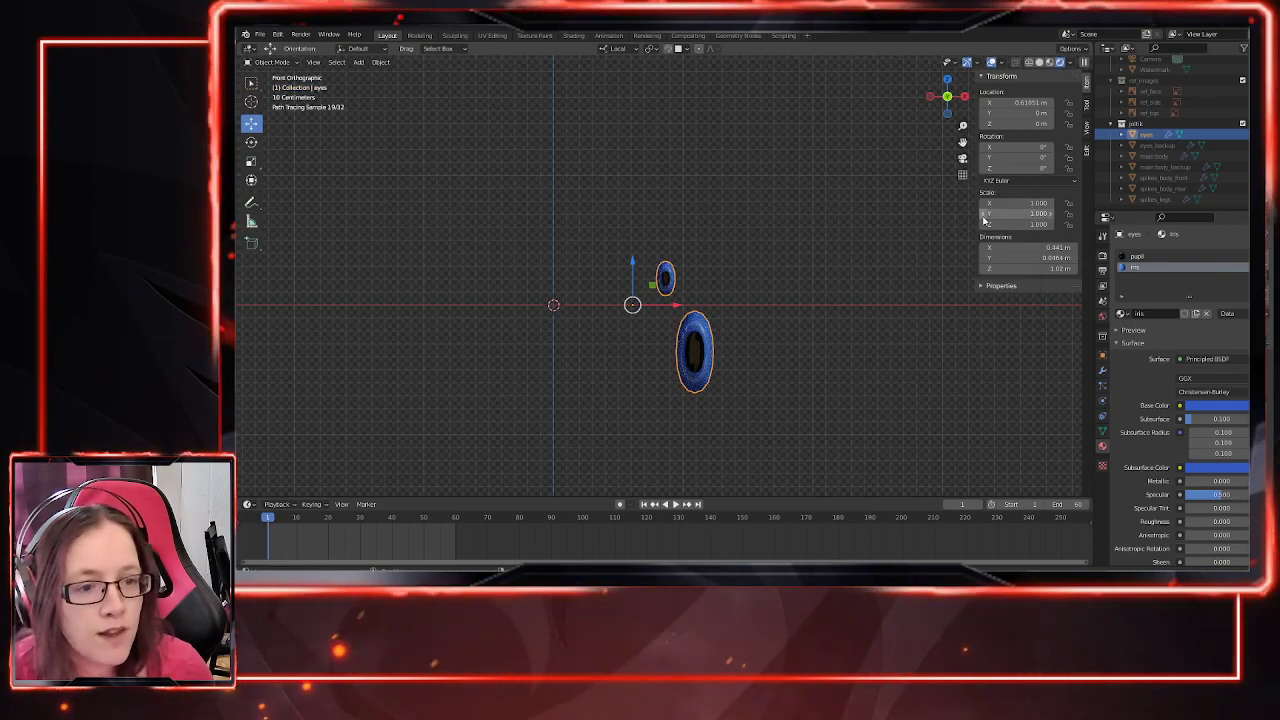
pyautogui.press('Return')
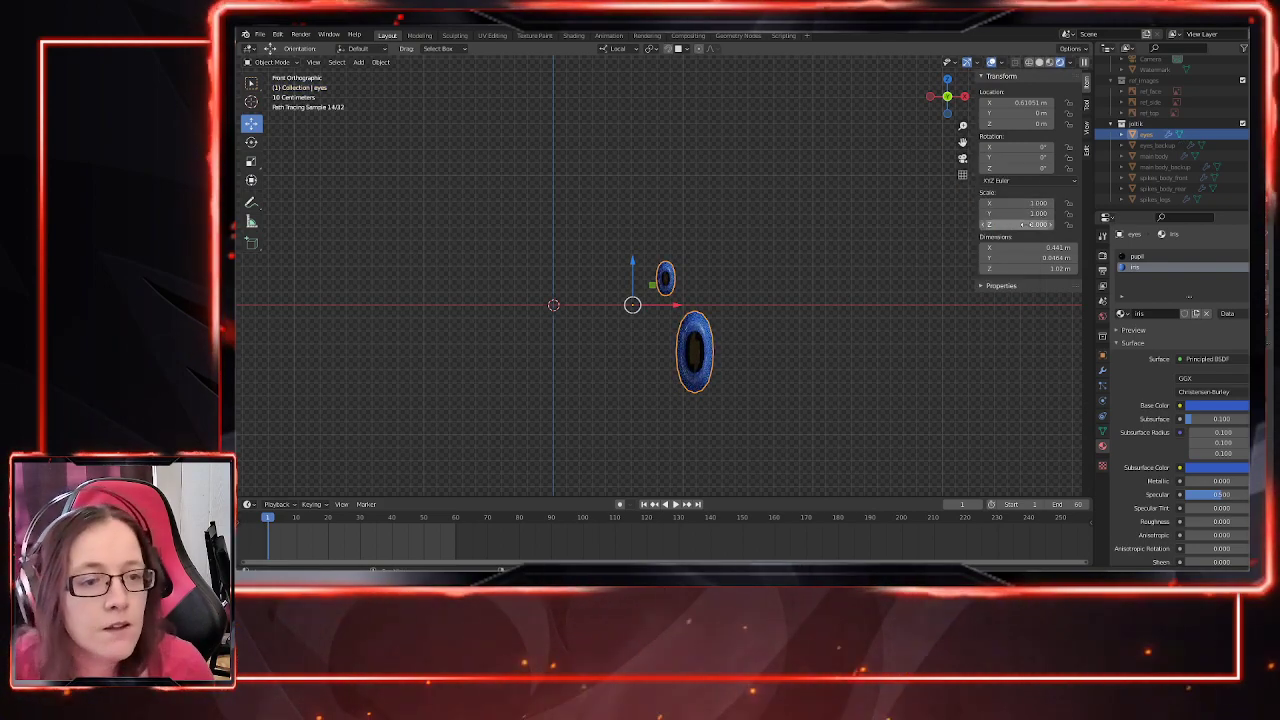
# Step: Keyframe only the eyes' Z scale, at 1 on frame 1 and at 0 on frame 10
pyautogui.rightClick(1025, 224)
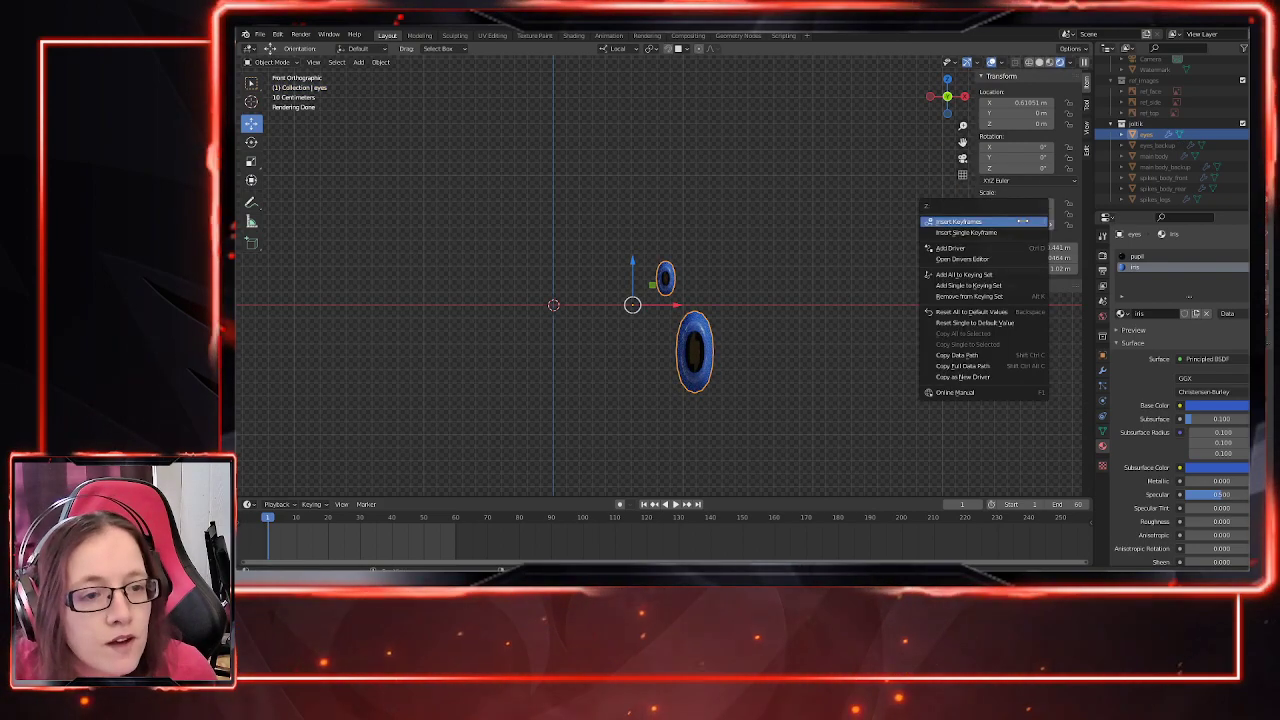
pyautogui.click(996, 228)
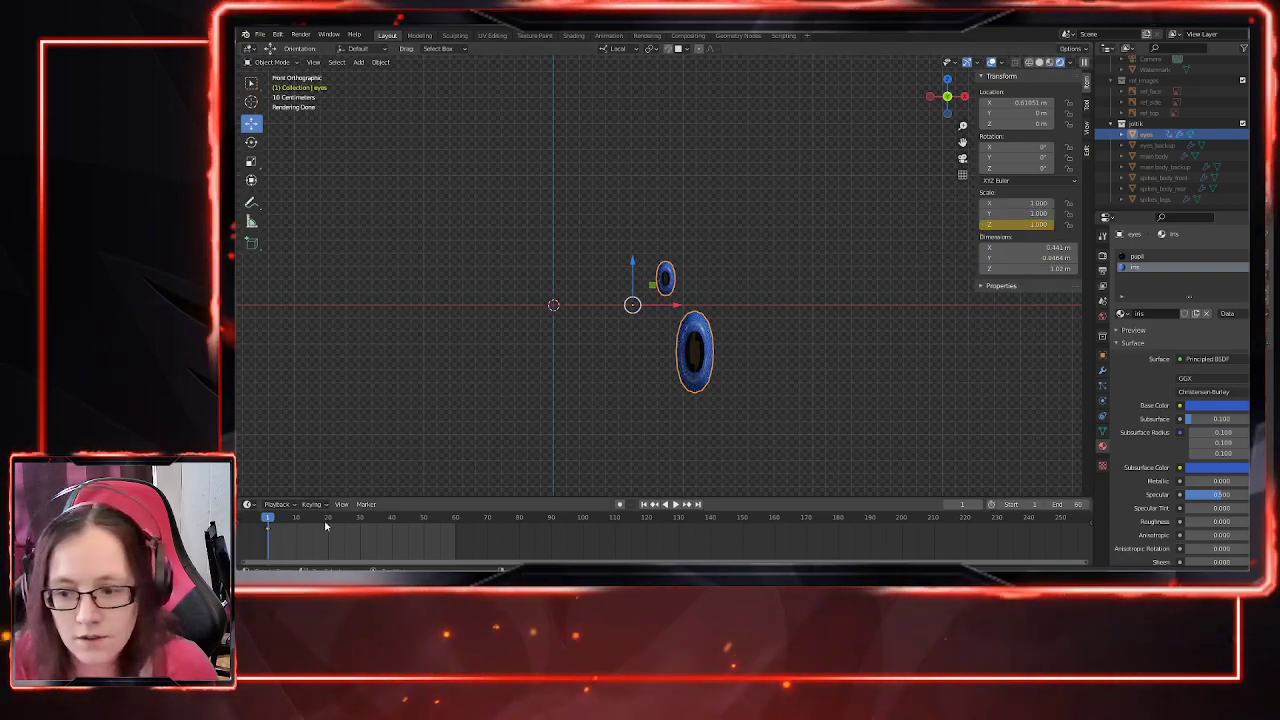
pyautogui.moveTo(270, 521); pyautogui.dragTo(296, 518)
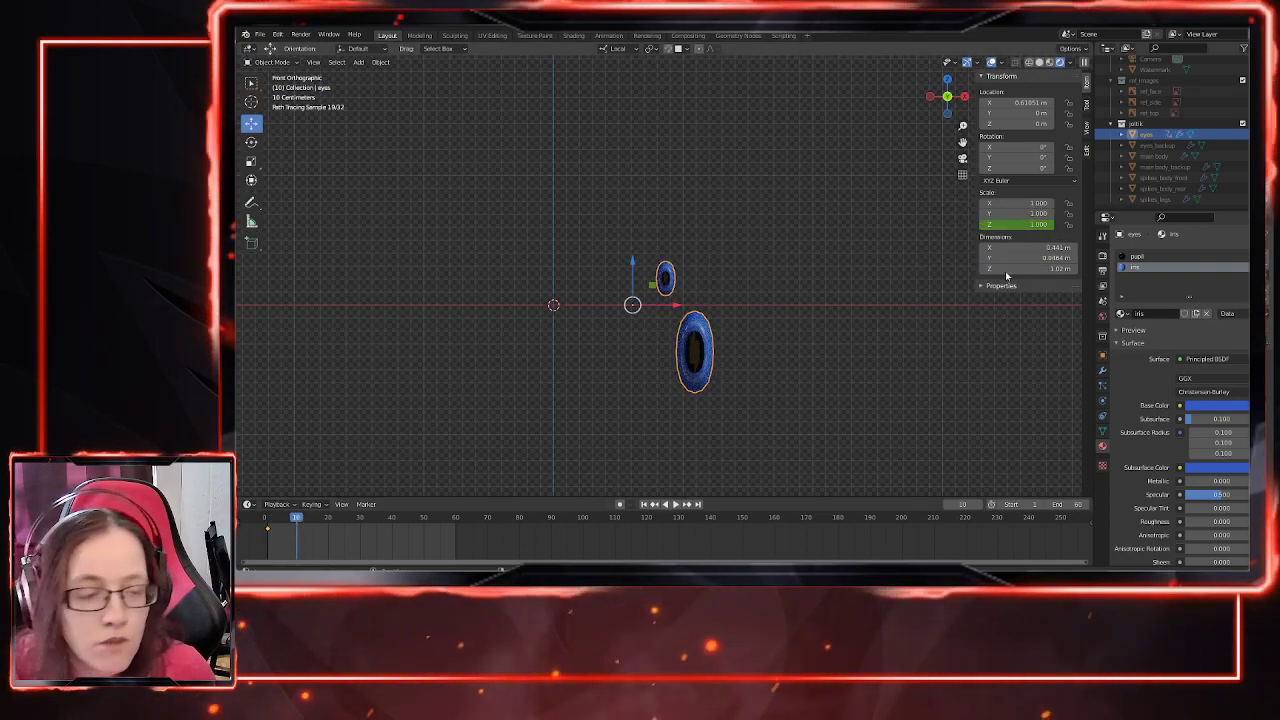
pyautogui.click(1030, 224)
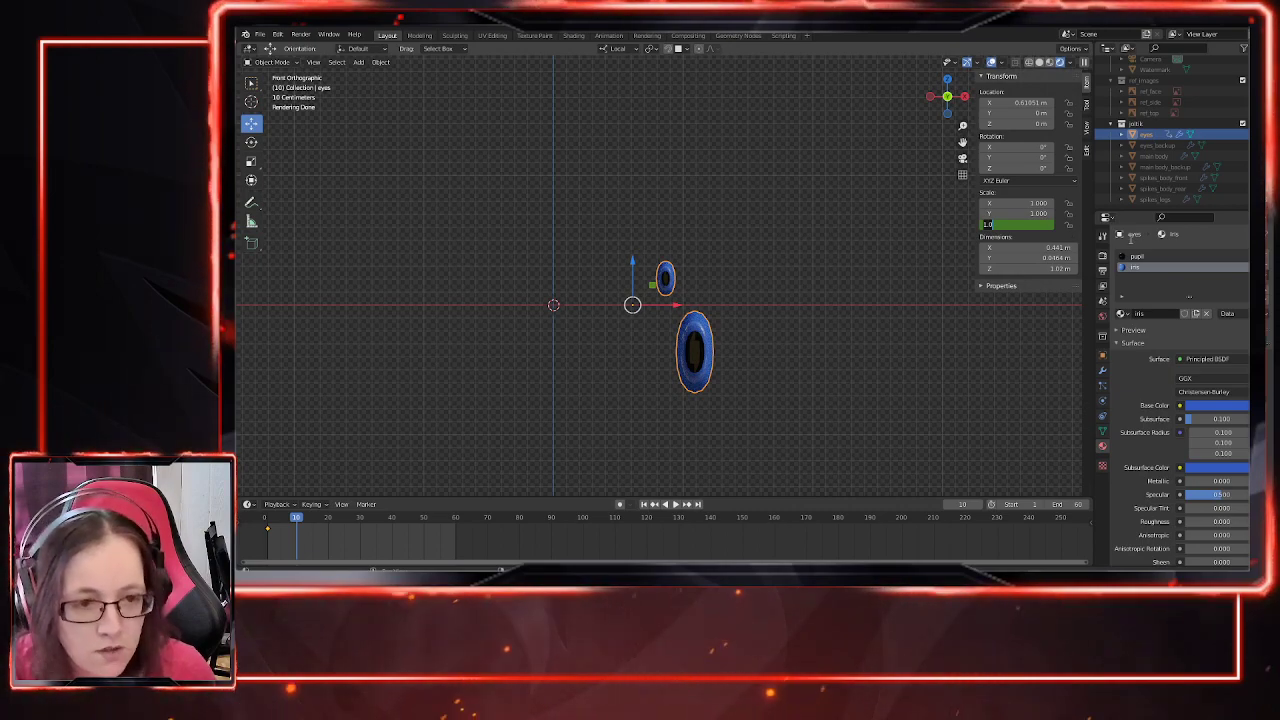
pyautogui.write('0')
pyautogui.press('Return')
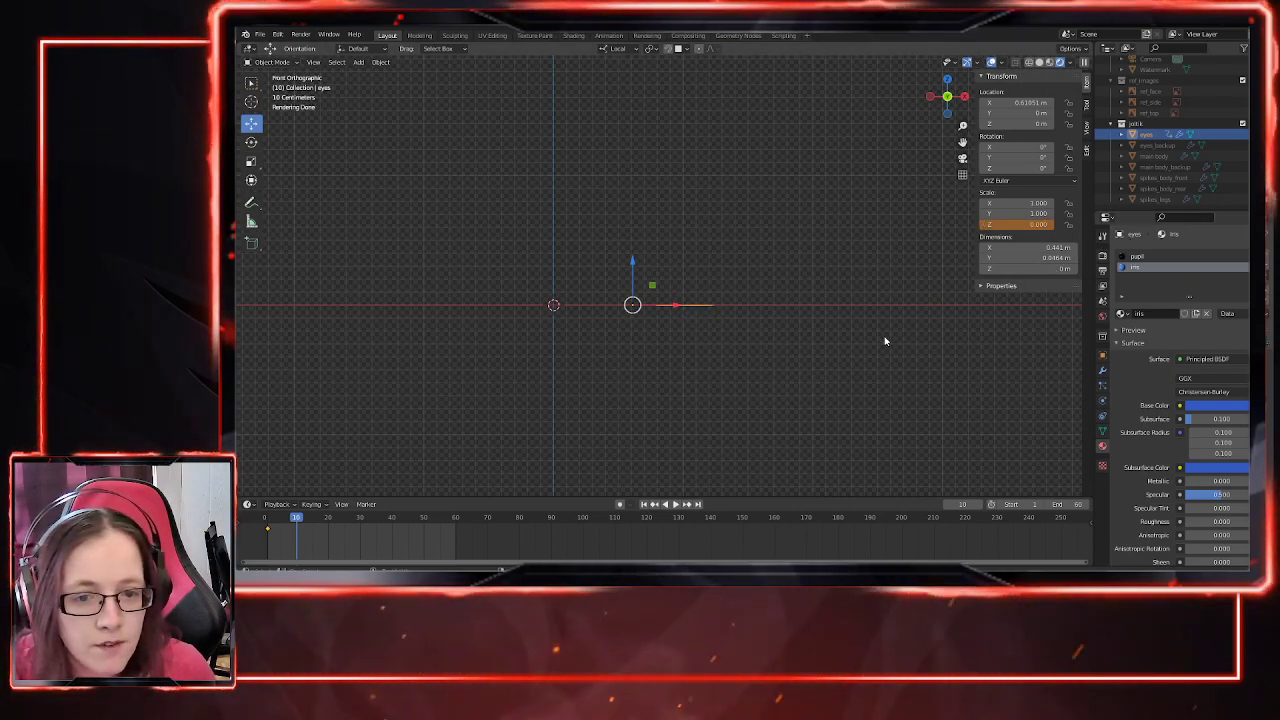
pyautogui.rightClick(1020, 222)
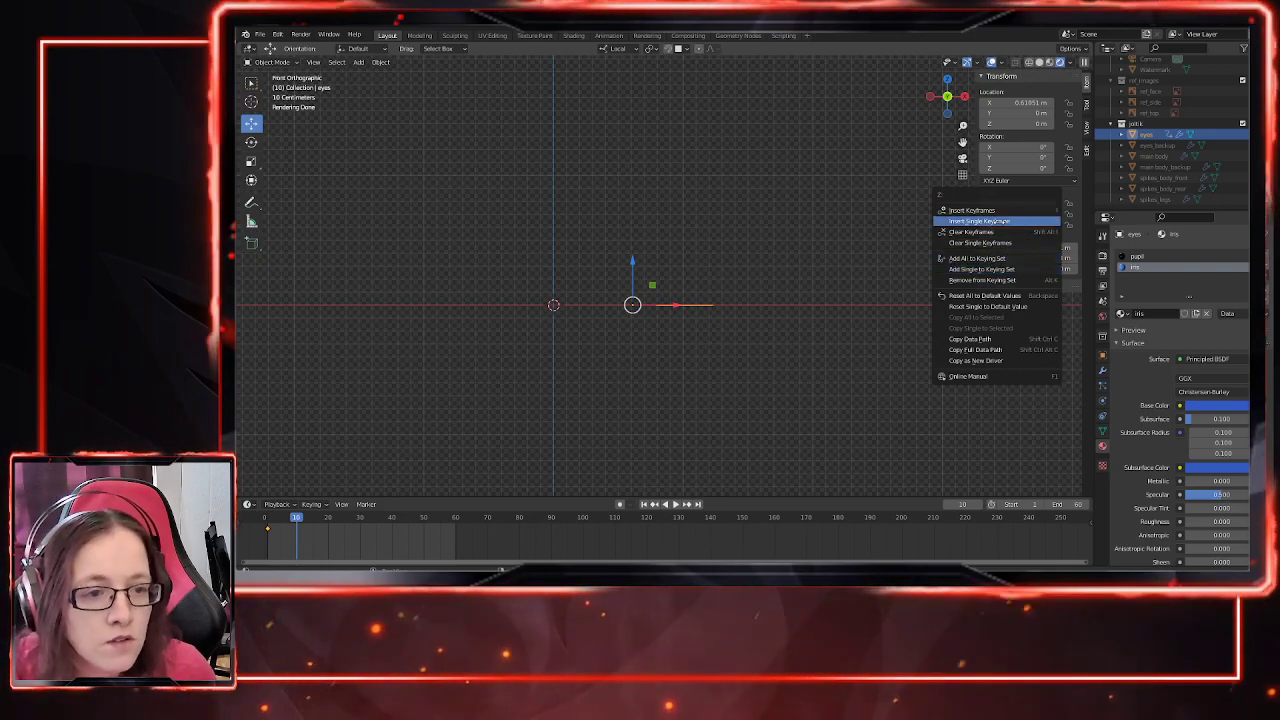
pyautogui.click(1000, 210)
# Step: Set the eyes' Z scale back to 1 on frame 20 and keyframe it
pyautogui.scroll(-1, 690, 356)
pyautogui.moveTo(706, 318); pyautogui.dragTo(419, 527, button='middle')
pyautogui.moveTo(299, 522); pyautogui.dragTo(304, 520)
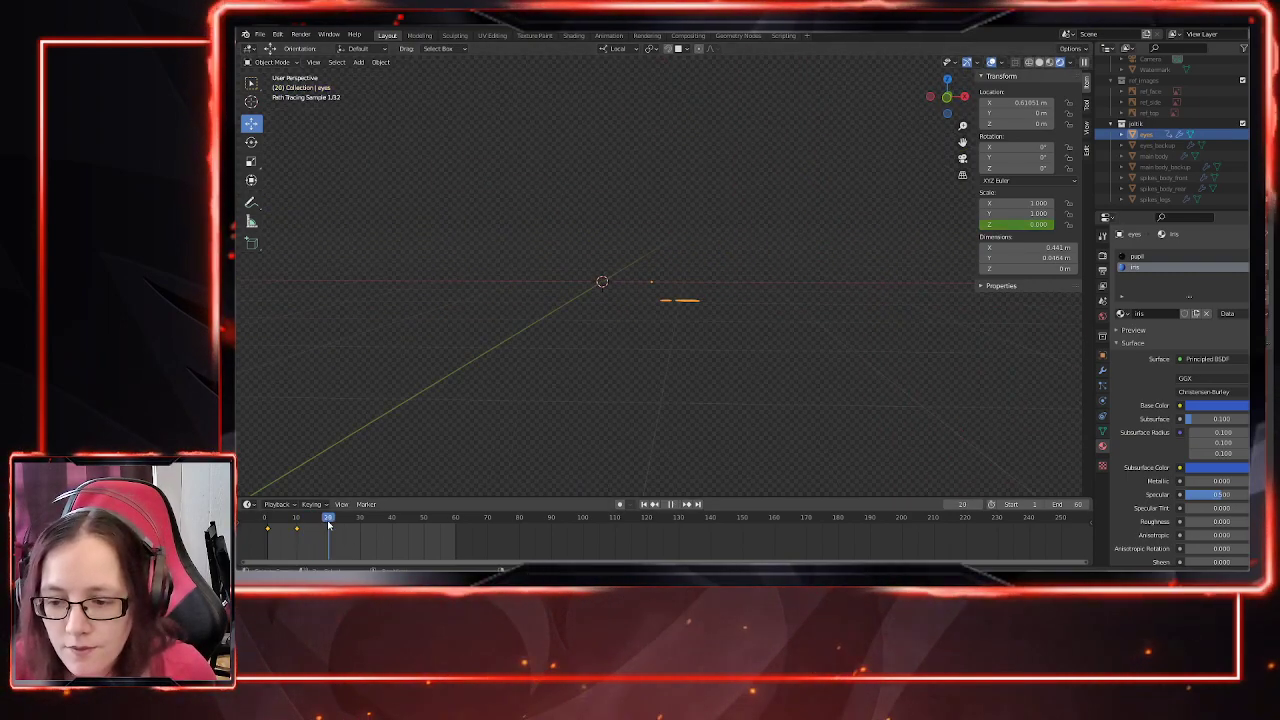
pyautogui.click(1042, 225)
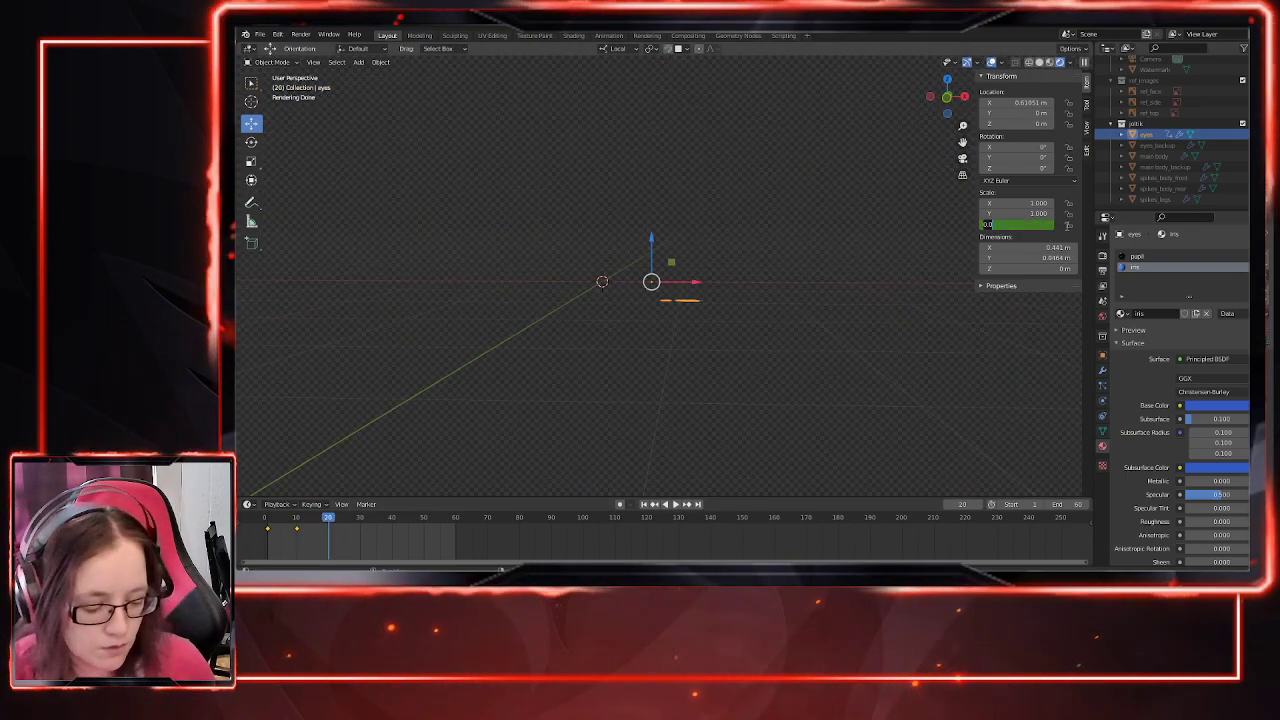
pyautogui.write('1')
pyautogui.press('Return')
pyautogui.click(1035, 224)
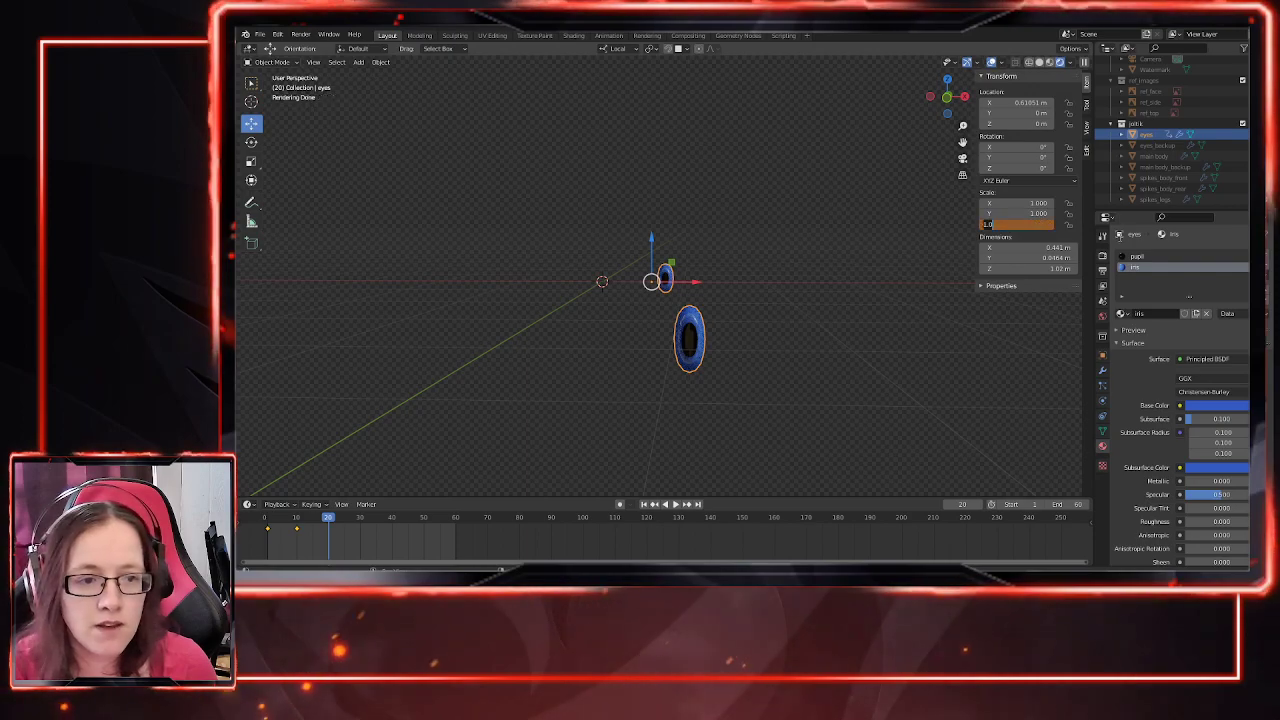
pyautogui.rightClick(1022, 225)
pyautogui.click(1015, 226)
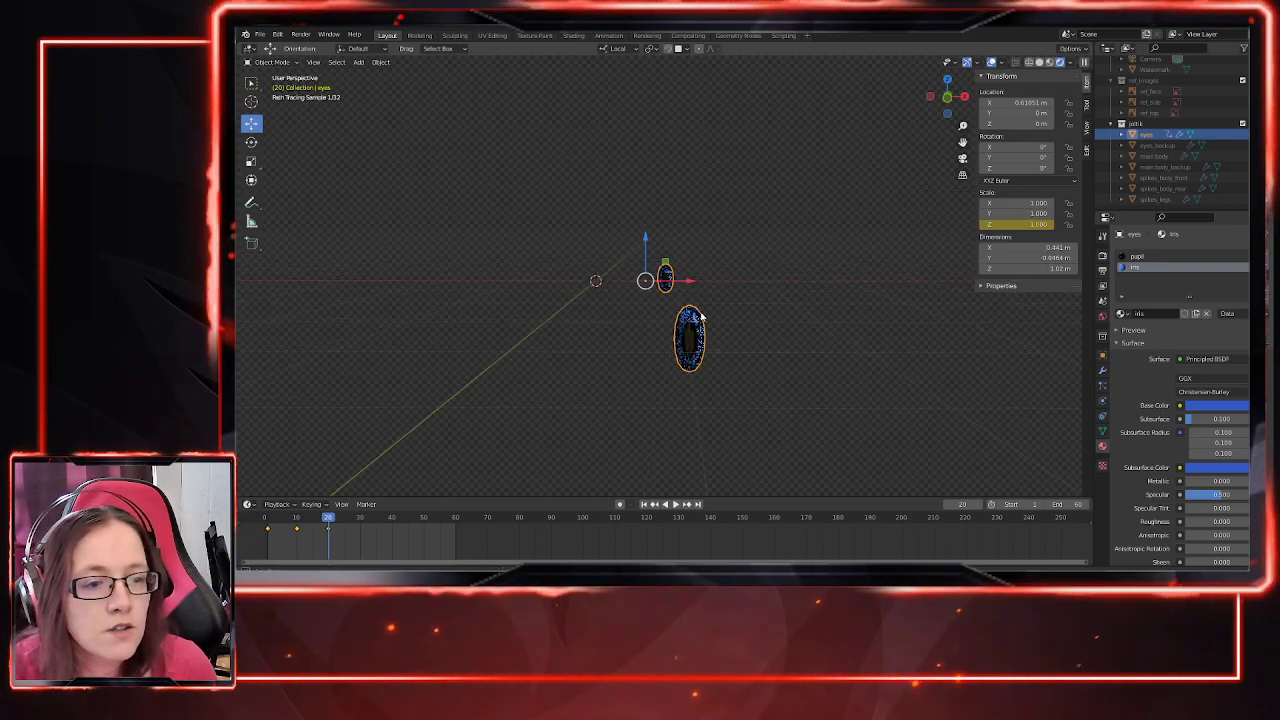
# Step: Play the blink animation in front view and bring the timeline to frame 20
pyautogui.press('KP_1')
pyautogui.scroll(3, 786, 402)
pyautogui.press('space')
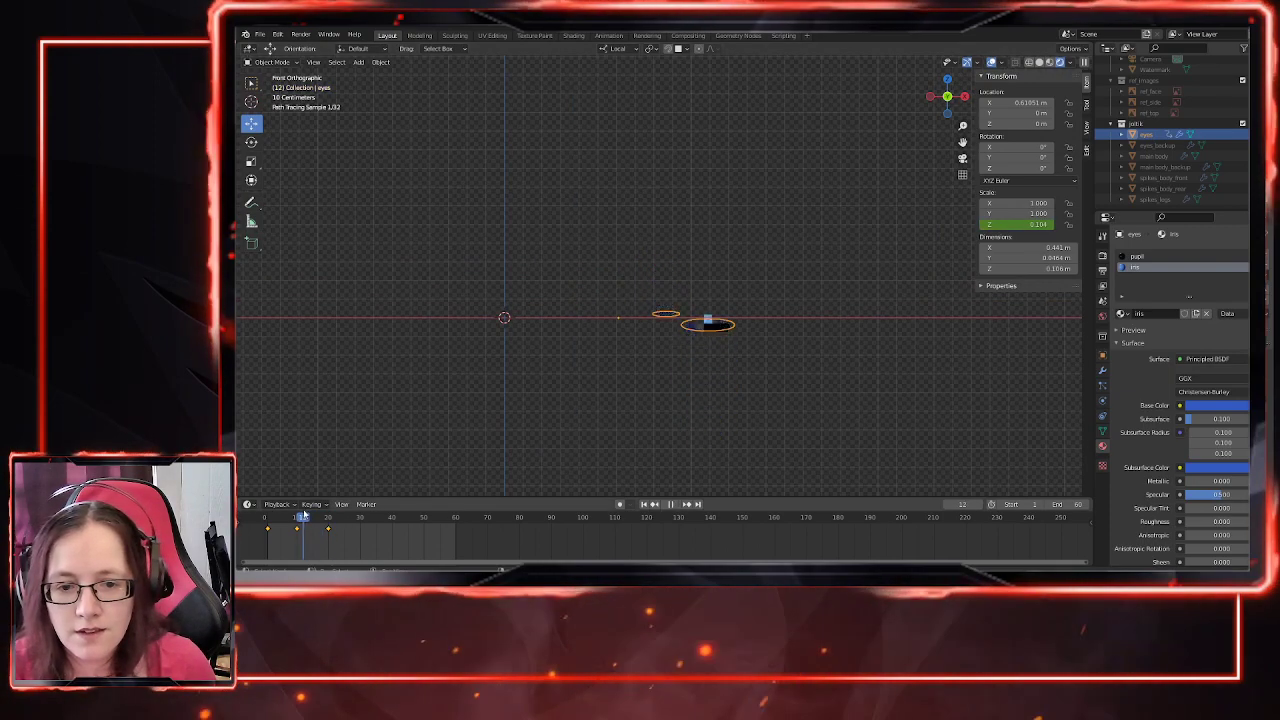
pyautogui.moveTo(313, 511)
pyautogui.mouseDown()
pyautogui.moveTo(328, 512)
pyautogui.moveTo(286, 512)
pyautogui.moveTo(328, 512)
pyautogui.mouseUp()
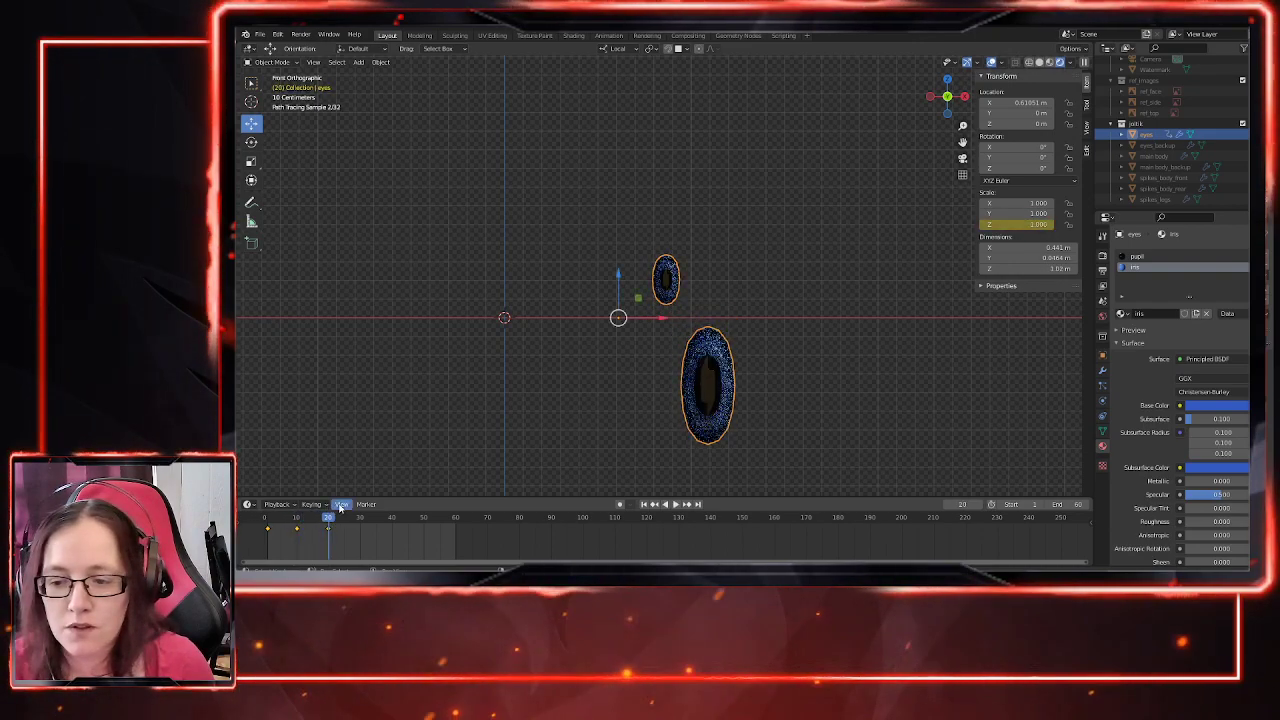
# Step: Delete the Z scale keyframe on frame 20 and clear the remaining keyframes from the eyes
pyautogui.rightClick(1002, 226)
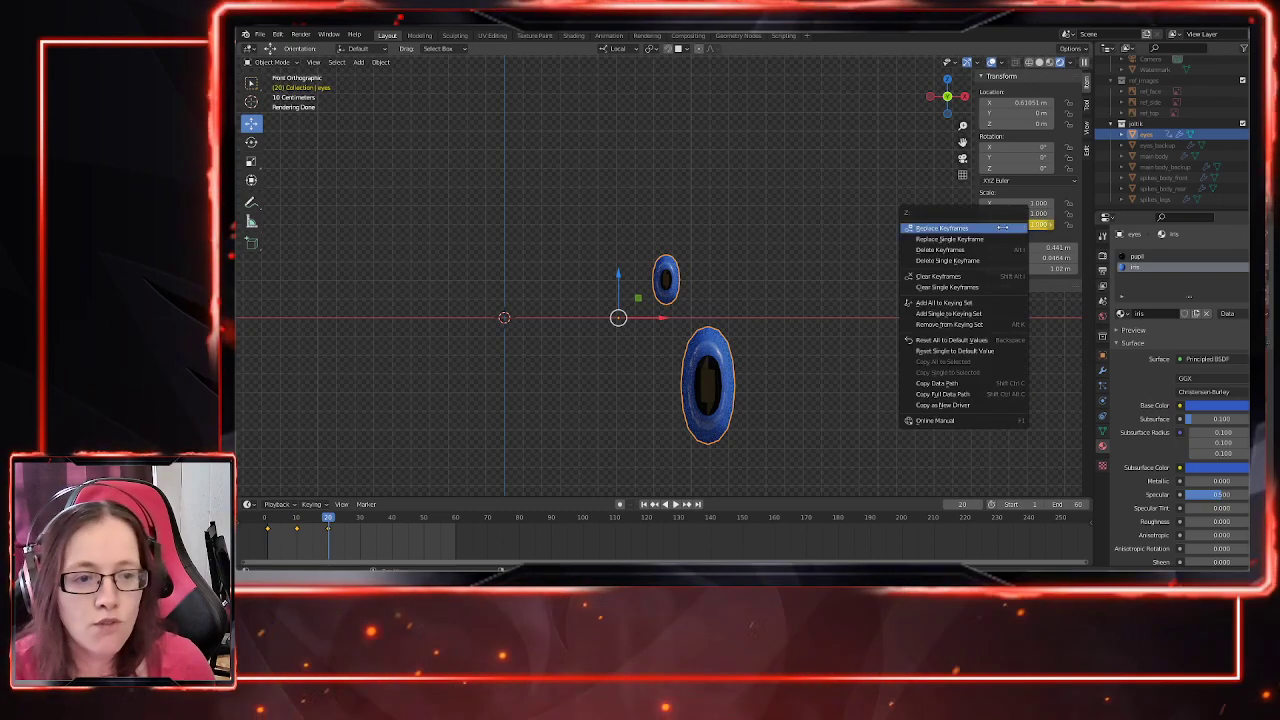
pyautogui.click(958, 260)
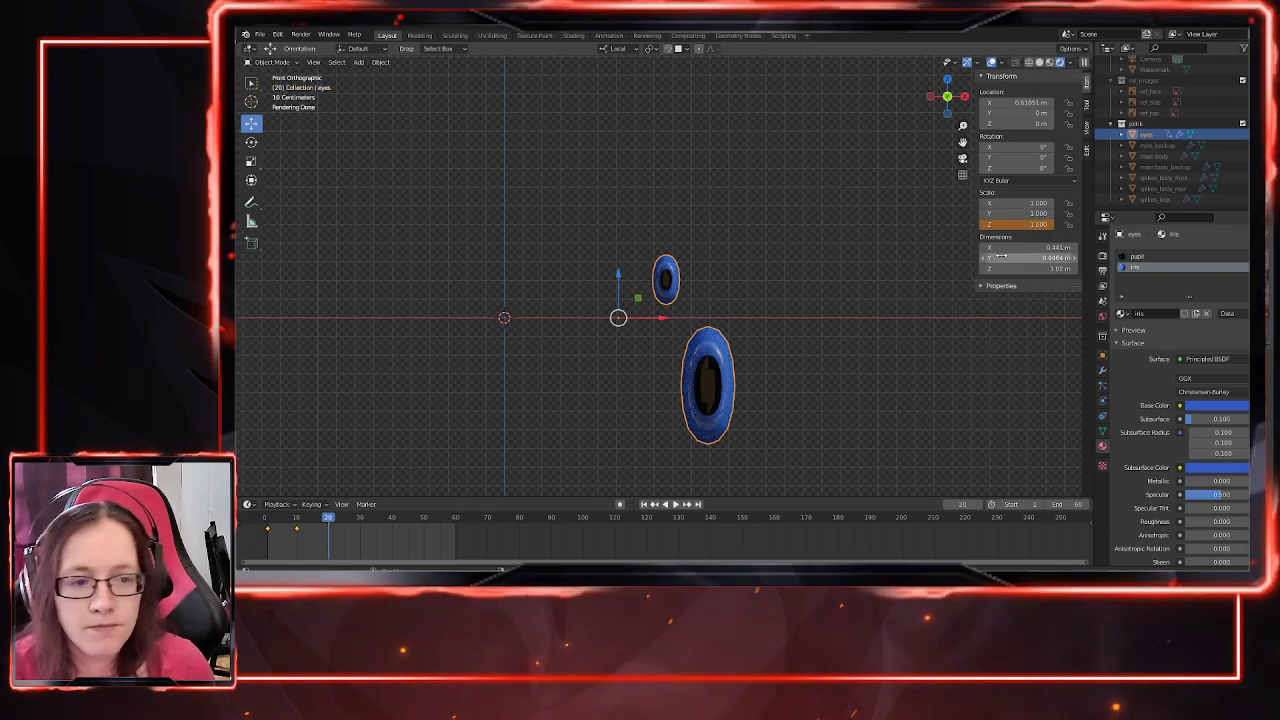
pyautogui.rightClick(1000, 225)
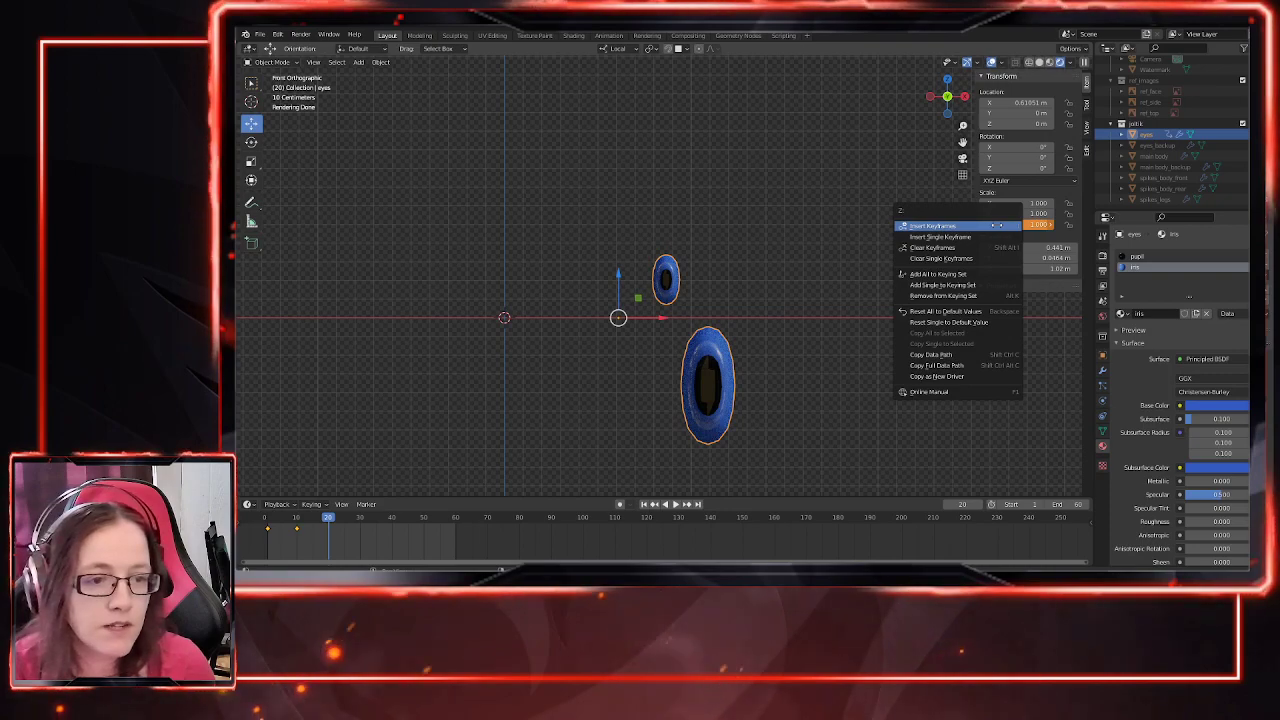
pyautogui.click(965, 247)
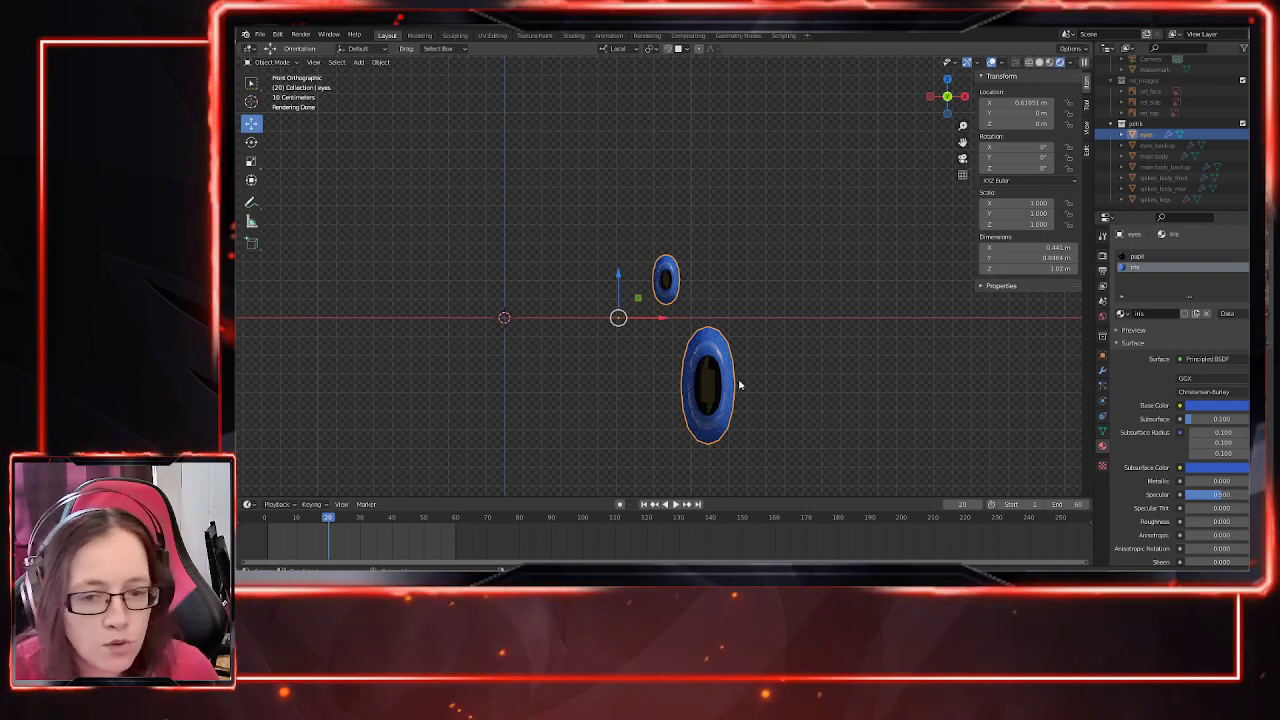
# Step: Separate the small upper eye from the eyes mesh by selection, using see-through solid shading
pyautogui.press('Tab')
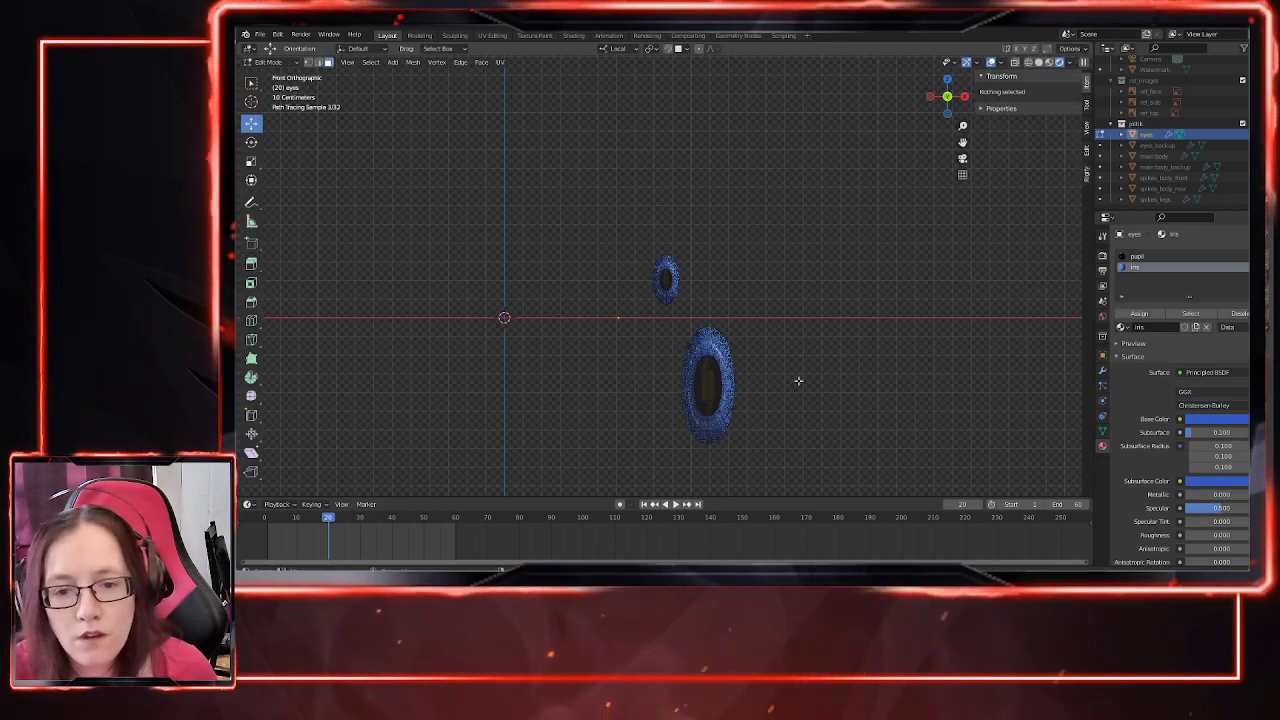
pyautogui.click(1040, 63)
pyautogui.click(1029, 62)
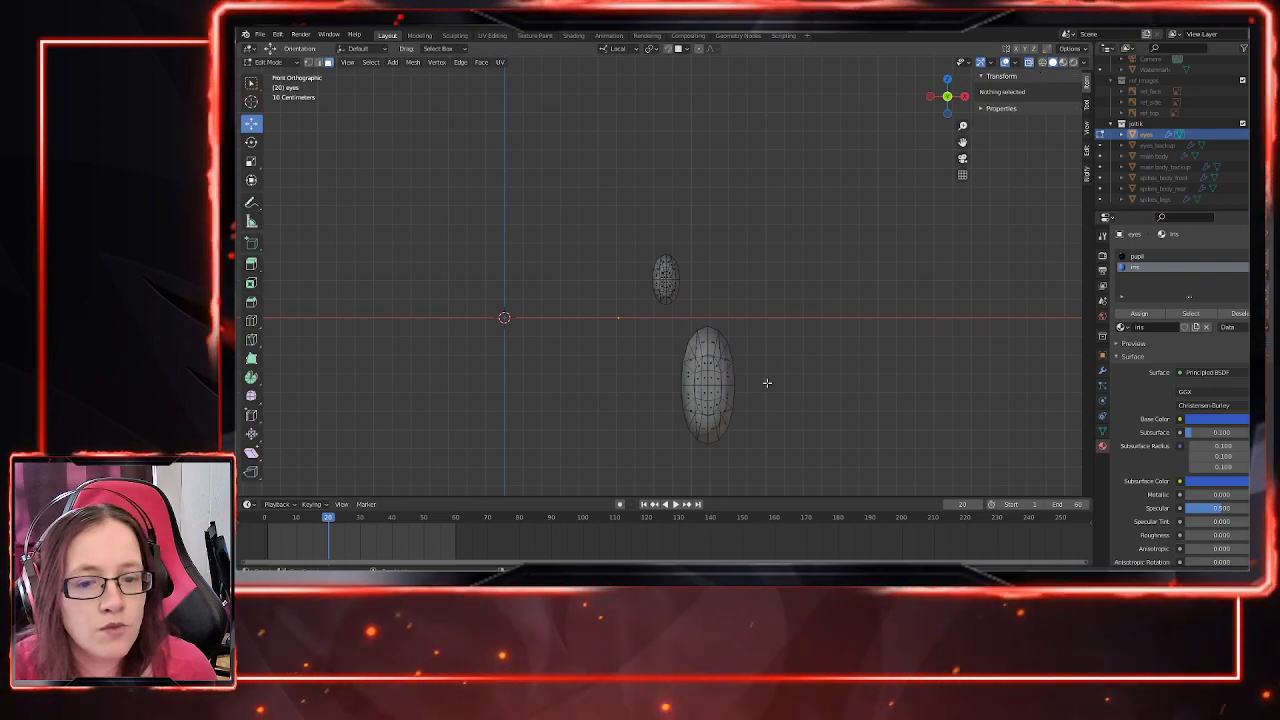
pyautogui.moveTo(610, 222); pyautogui.dragTo(712, 312)
pyautogui.press('p')
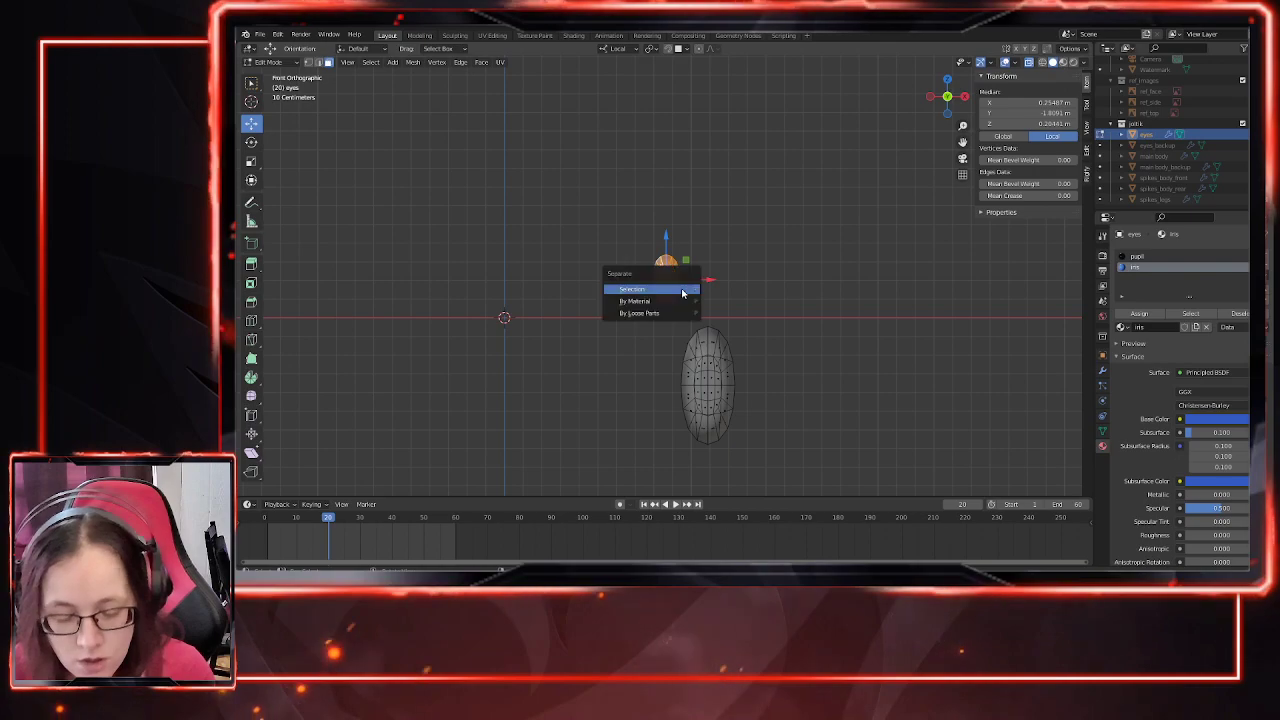
pyautogui.click(683, 291)
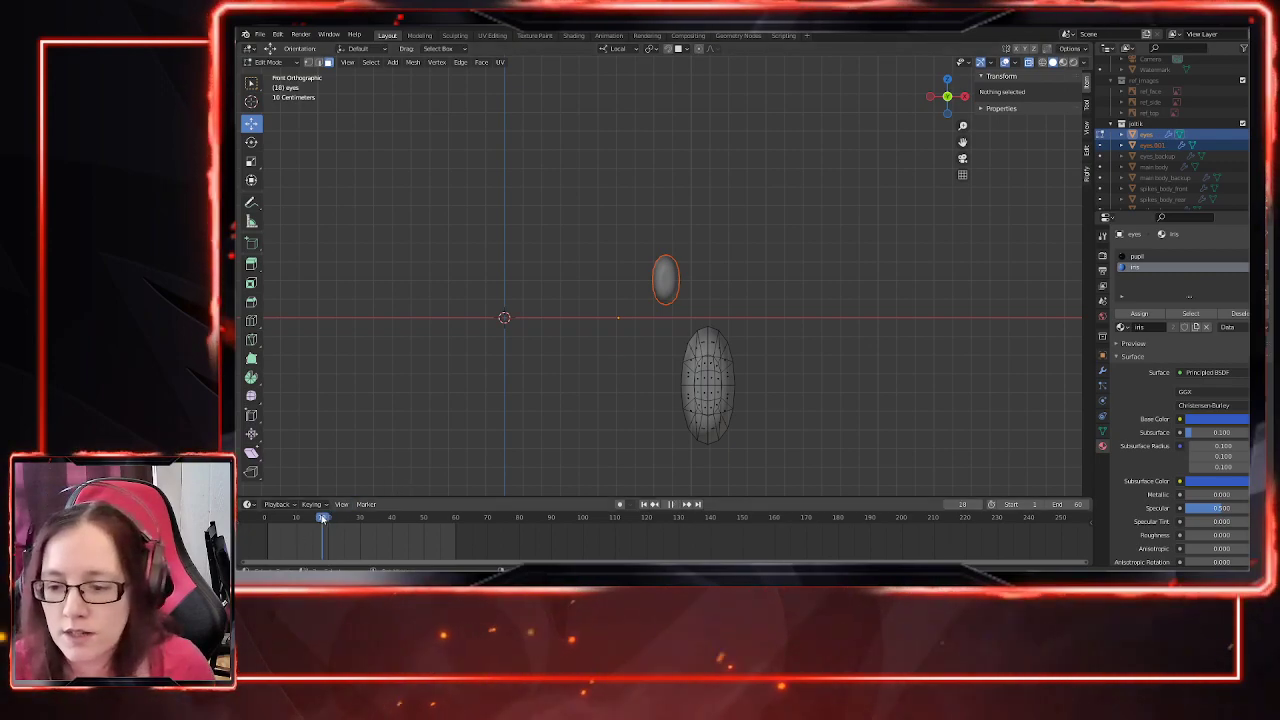
# Step: Return to frame 1, leave Edit Mode and rename the large lower eye object as eyes_big
pyautogui.moveTo(326, 518); pyautogui.dragTo(272, 518)
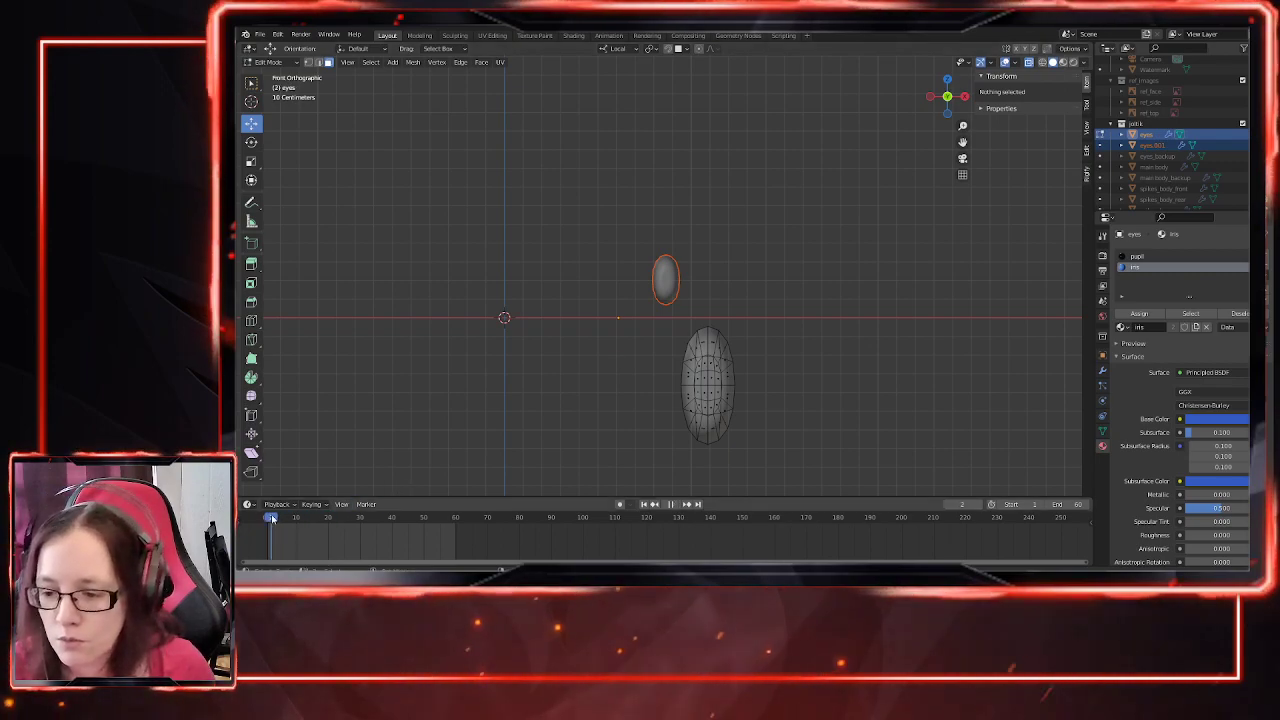
pyautogui.doubleClick(1154, 134)
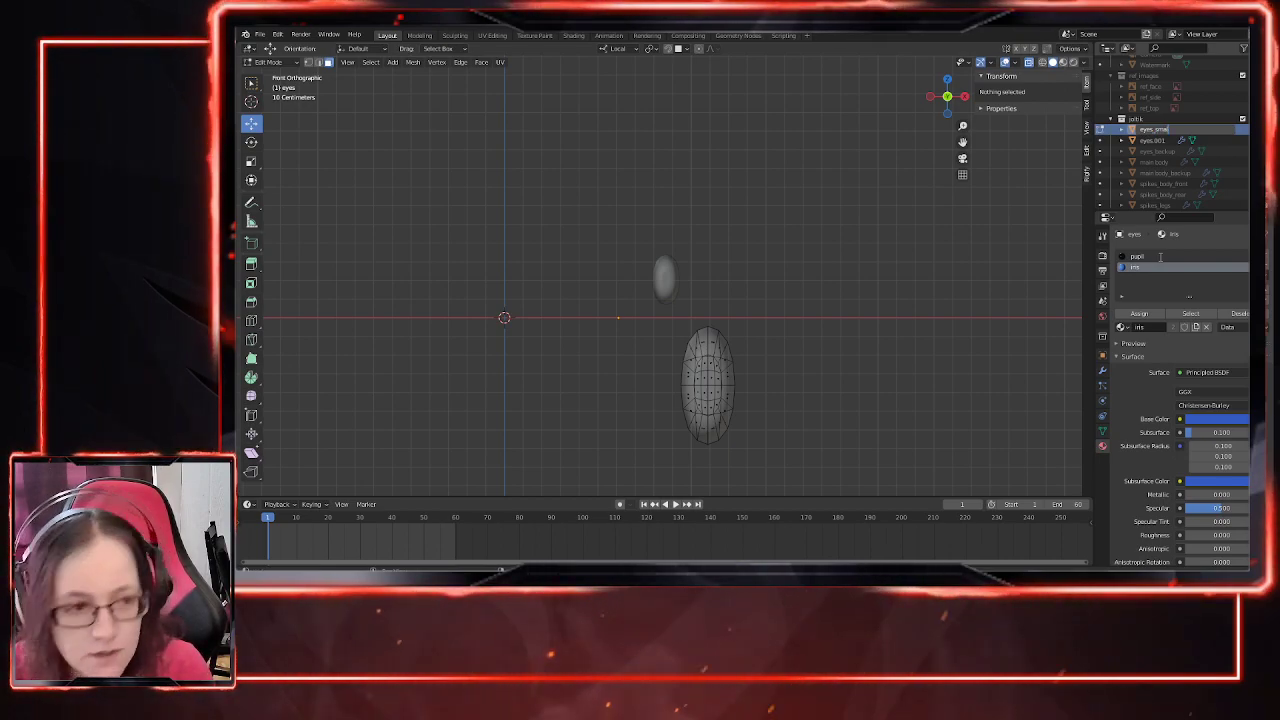
pyautogui.press('Return')
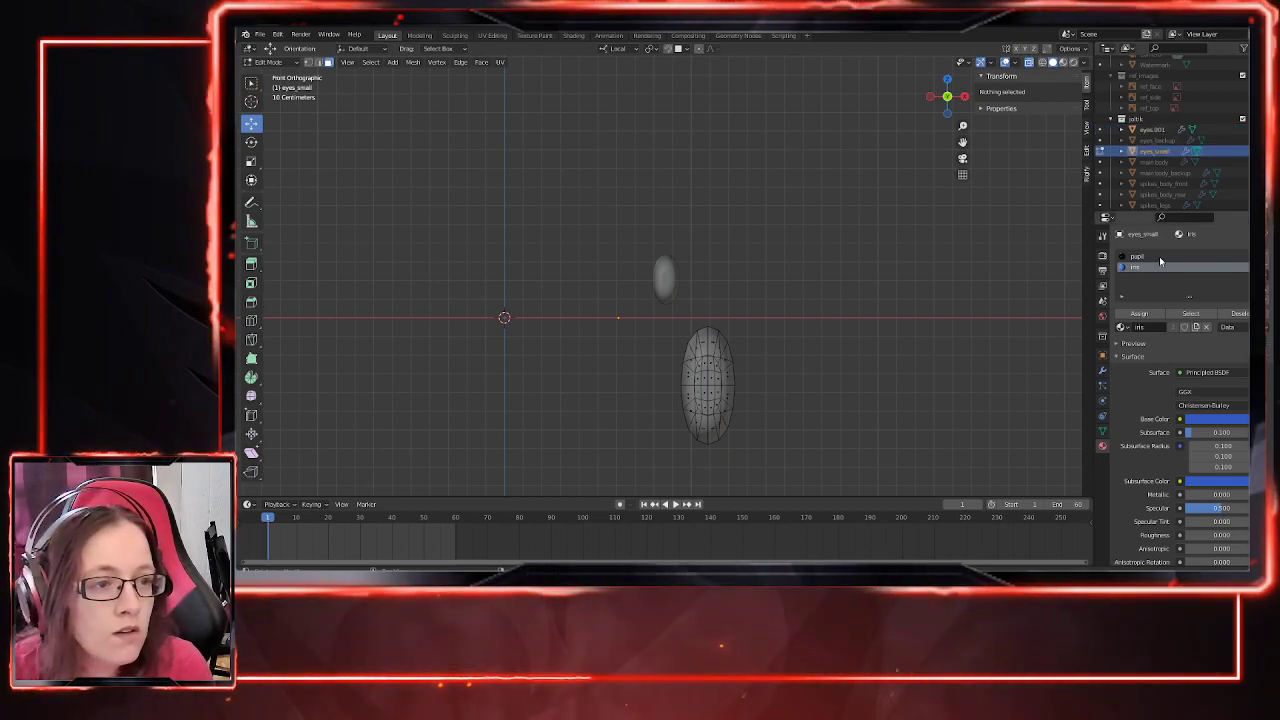
pyautogui.click(1165, 130)
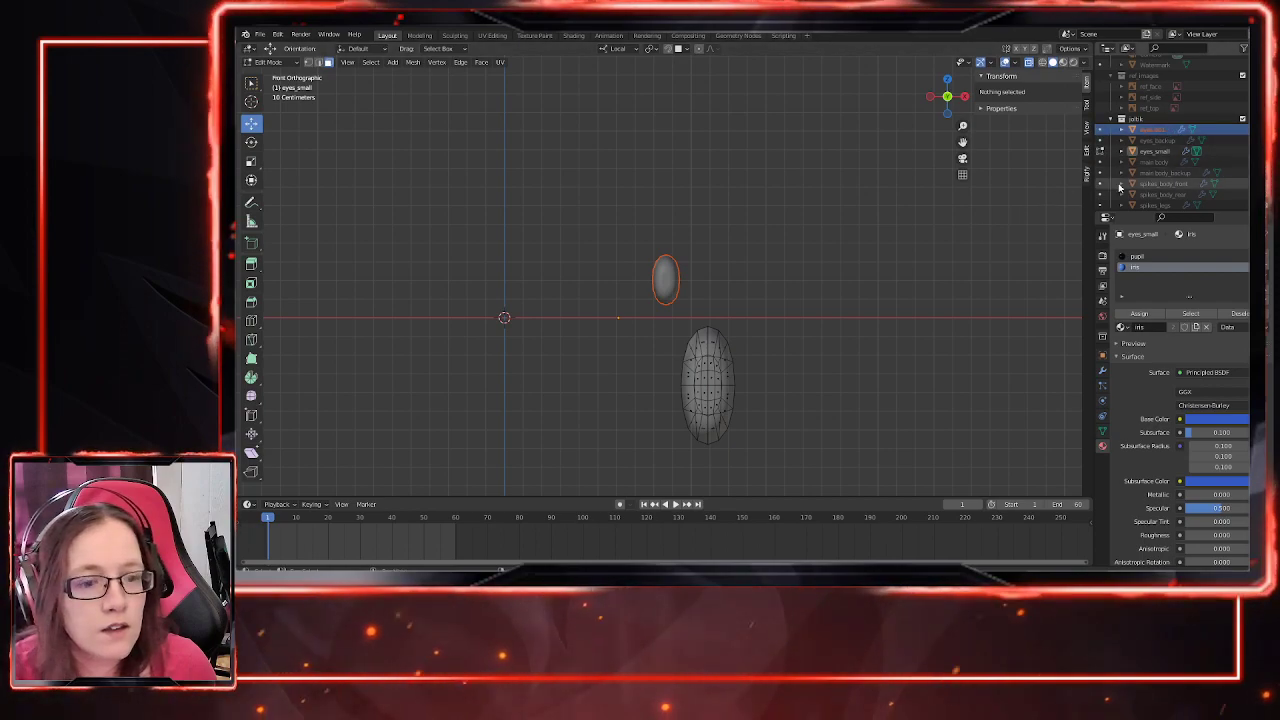
pyautogui.click(1157, 151)
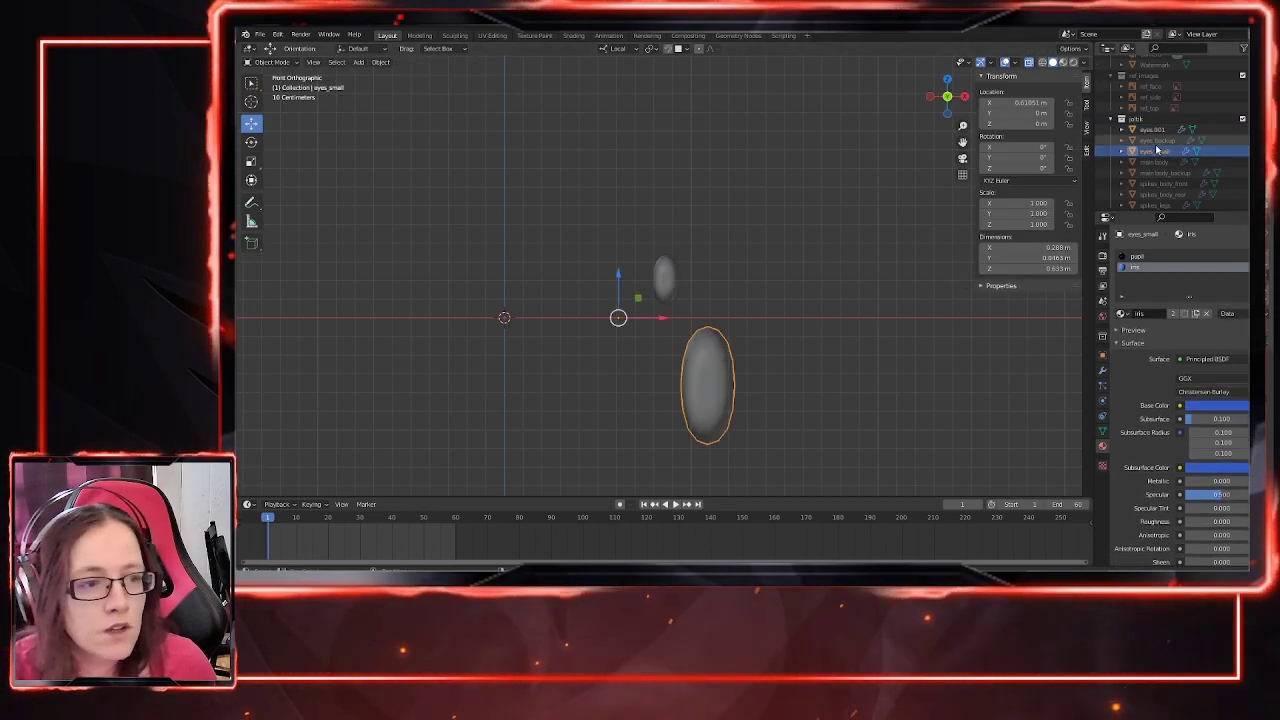
pyautogui.doubleClick(1160, 151)
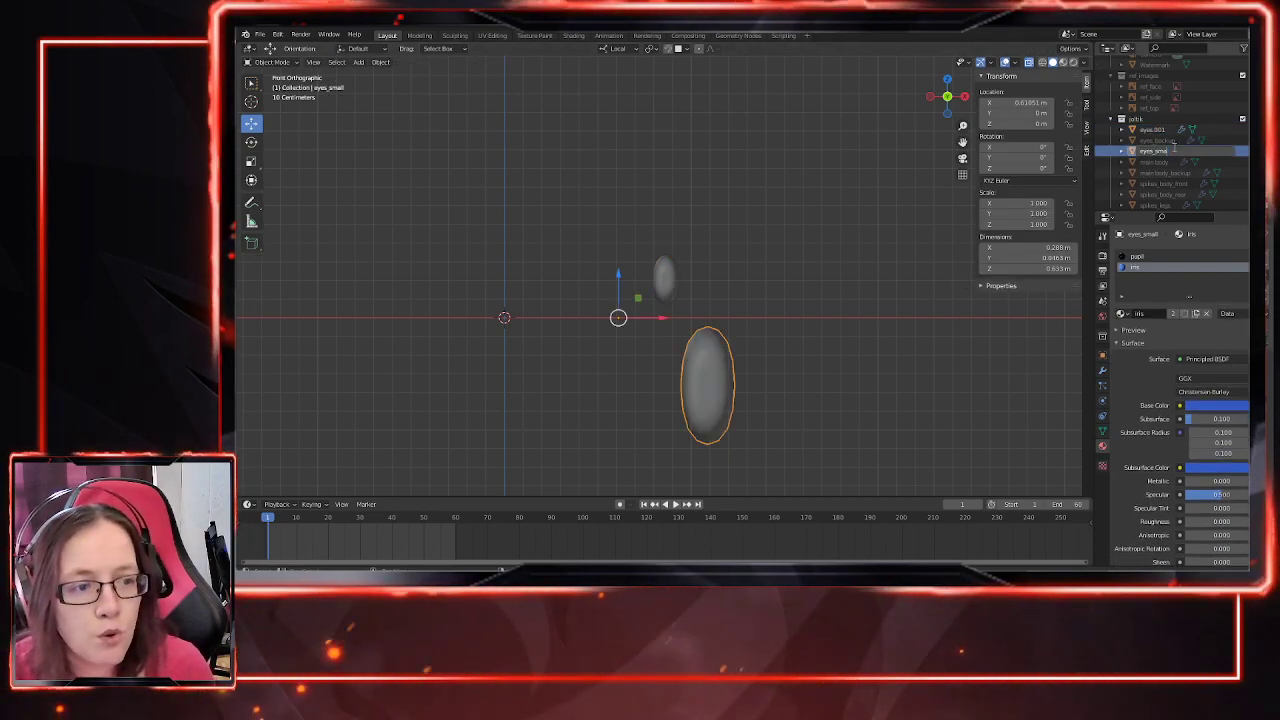
pyautogui.write('eyes_big')
pyautogui.press('Return')
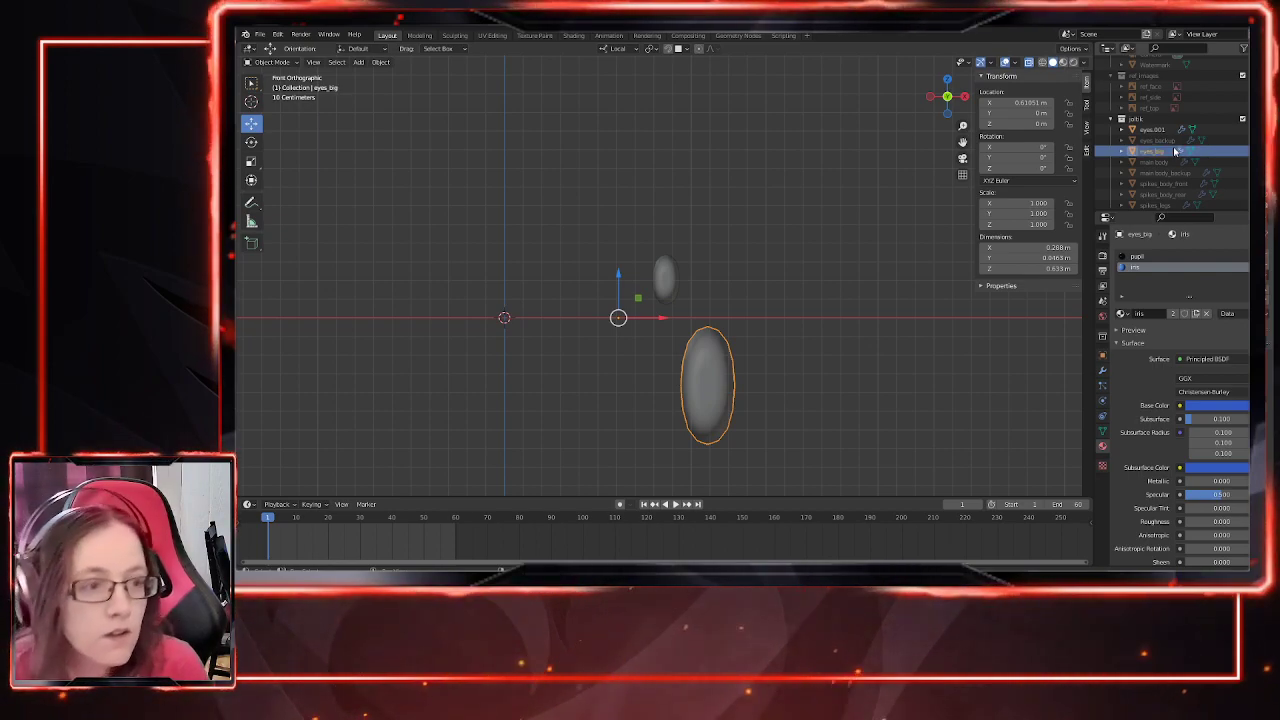
# Step: Rename the separated small eye object eyes.001 as eyes_small
pyautogui.doubleClick(1160, 130)
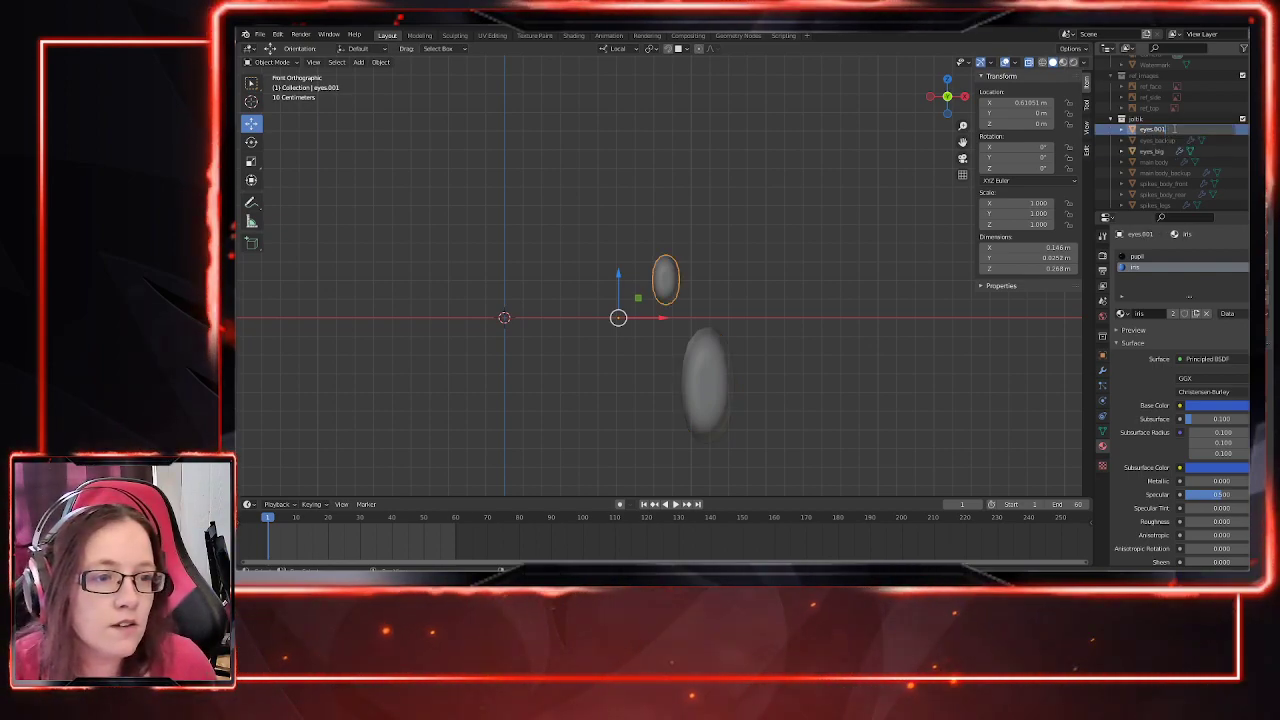
pyautogui.write('eyes')
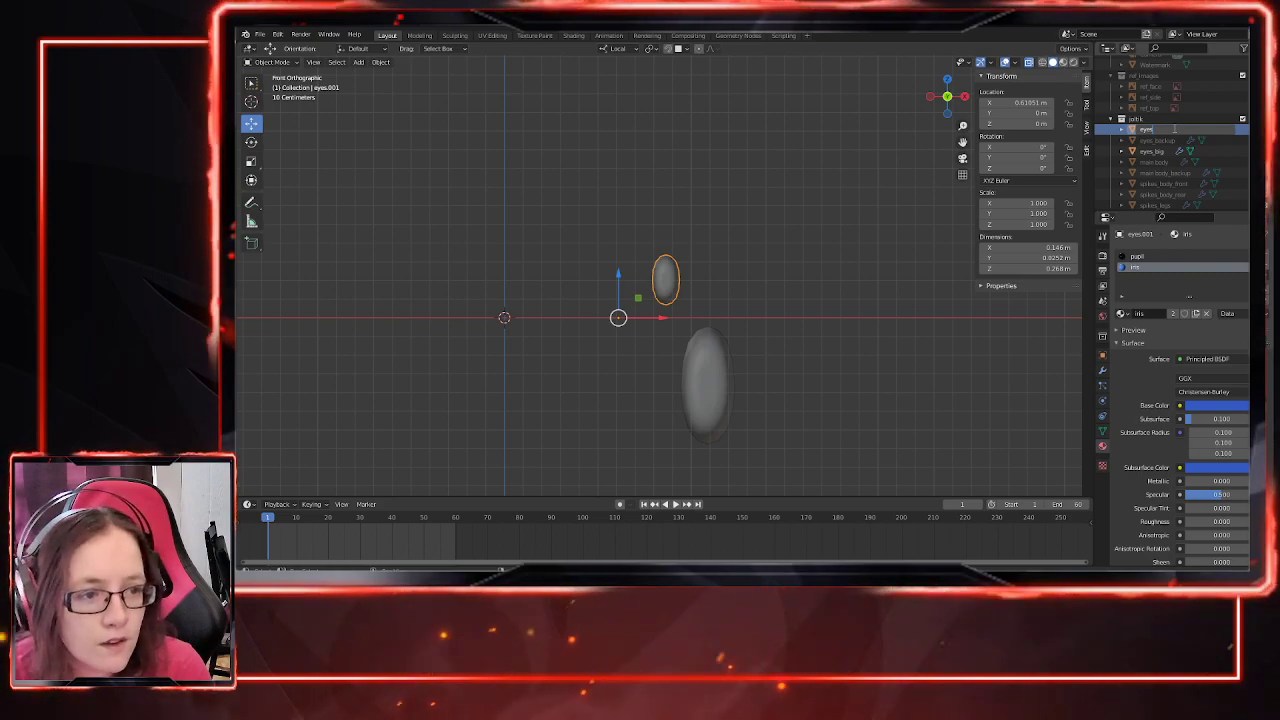
pyautogui.write('_small')
pyautogui.press('Return')
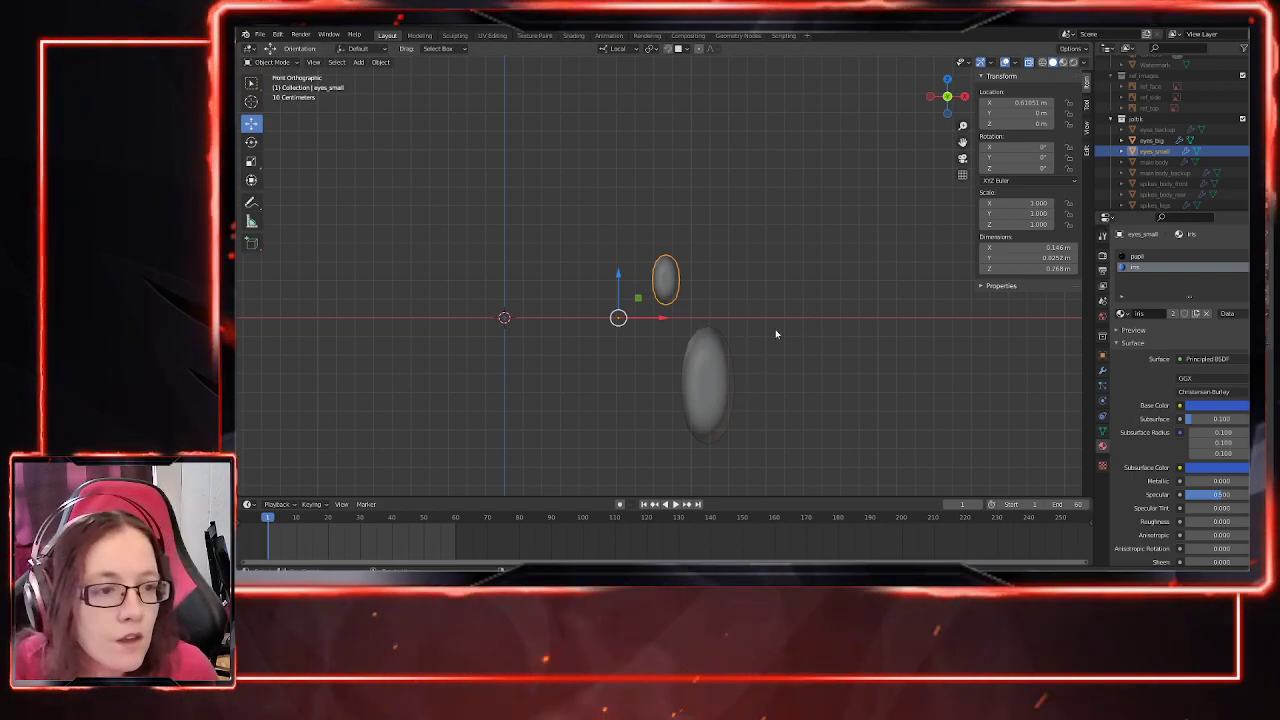
# Step: Try scaling the small eye along Z about its current origin, and restore its Z scale to 1
pyautogui.click(657, 307)
pyautogui.click(667, 281)
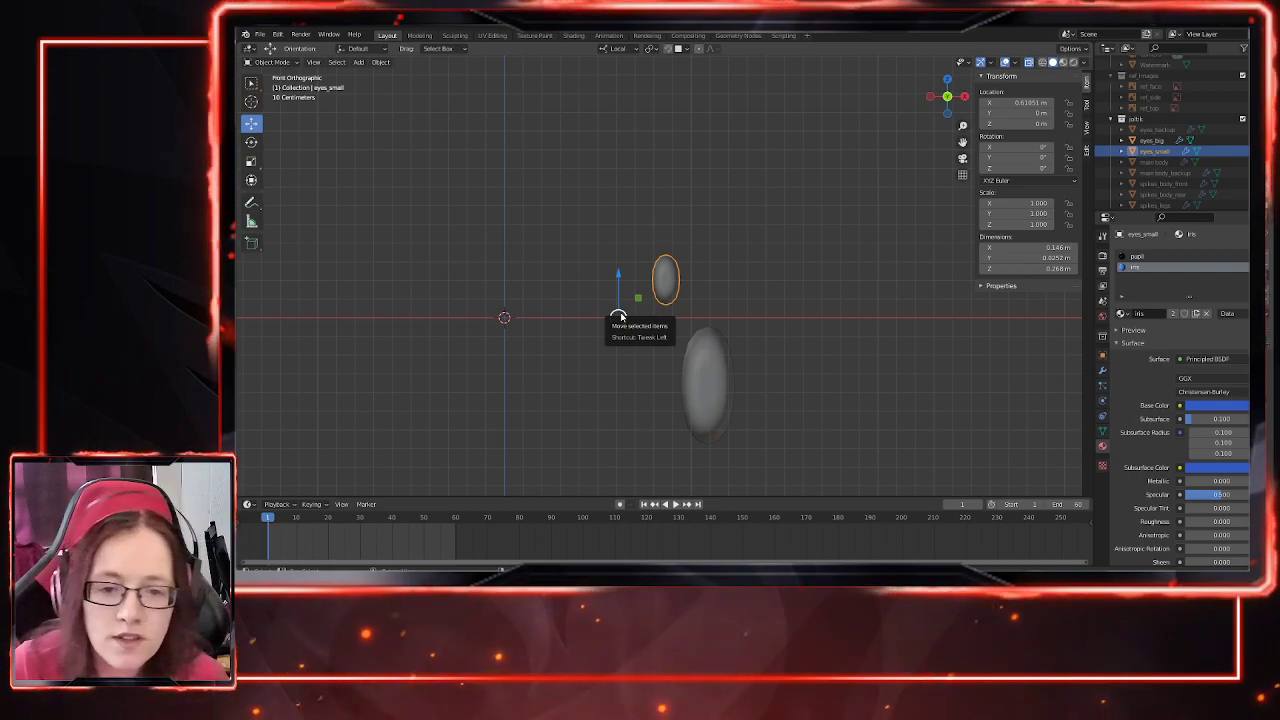
pyautogui.moveTo(1040, 224)
pyautogui.mouseDown()
pyautogui.moveTo(1000, 224)
pyautogui.moveTo(1030, 224)
pyautogui.mouseUp()
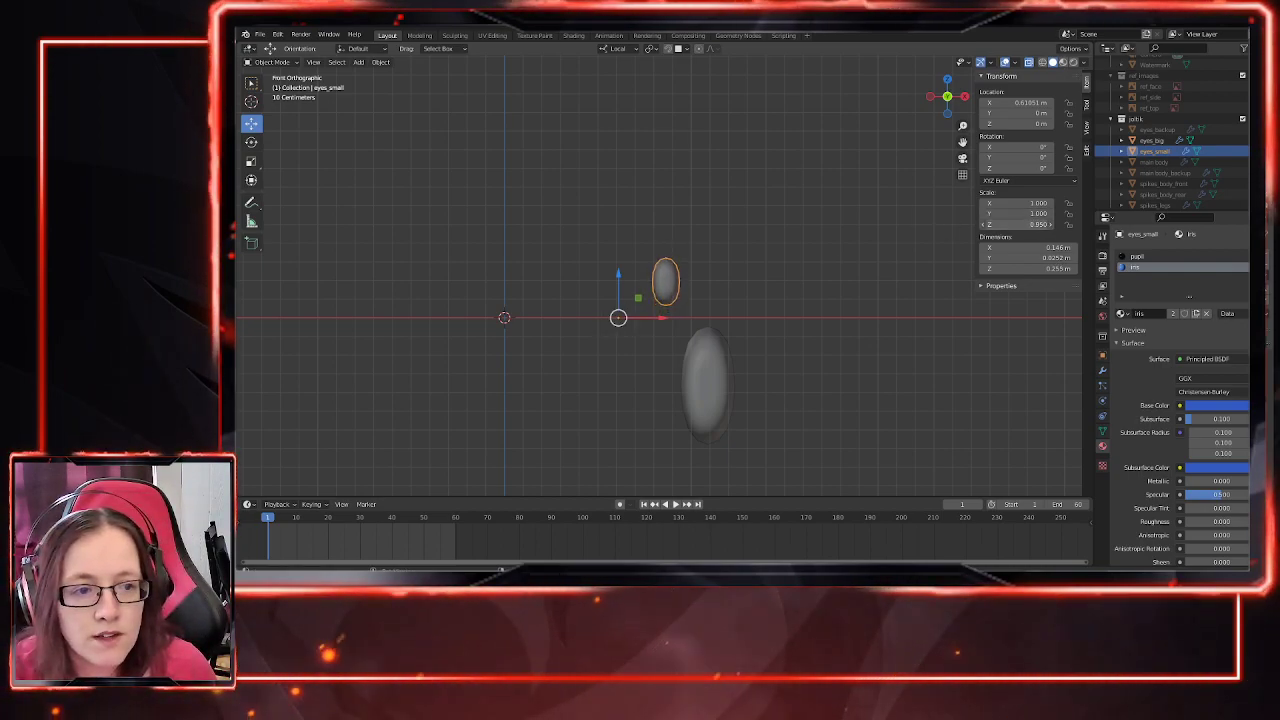
pyautogui.click(1036, 225)
pyautogui.write('1')
pyautogui.press('Return')
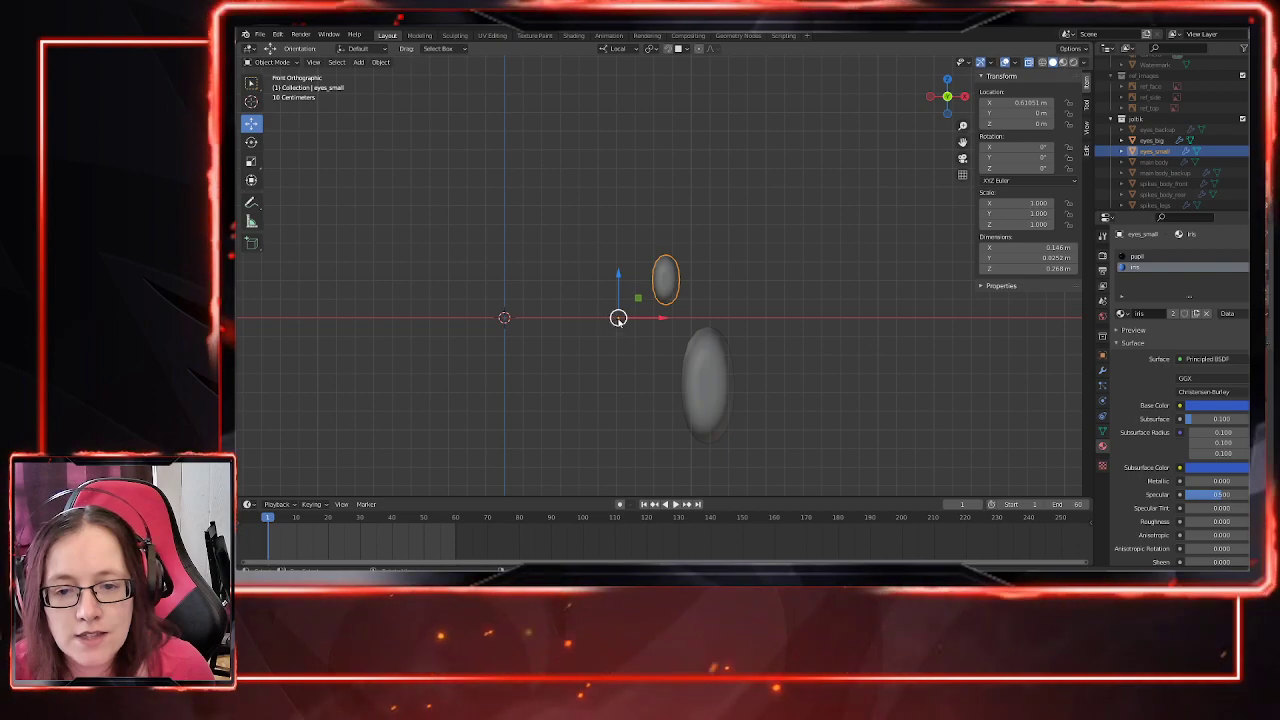
# Step: Try moving and rotating the small eye from its off-centre origin, and undo the transforms
pyautogui.moveTo(639, 298); pyautogui.dragTo(640, 287)
pyautogui.rightClick(640, 288)
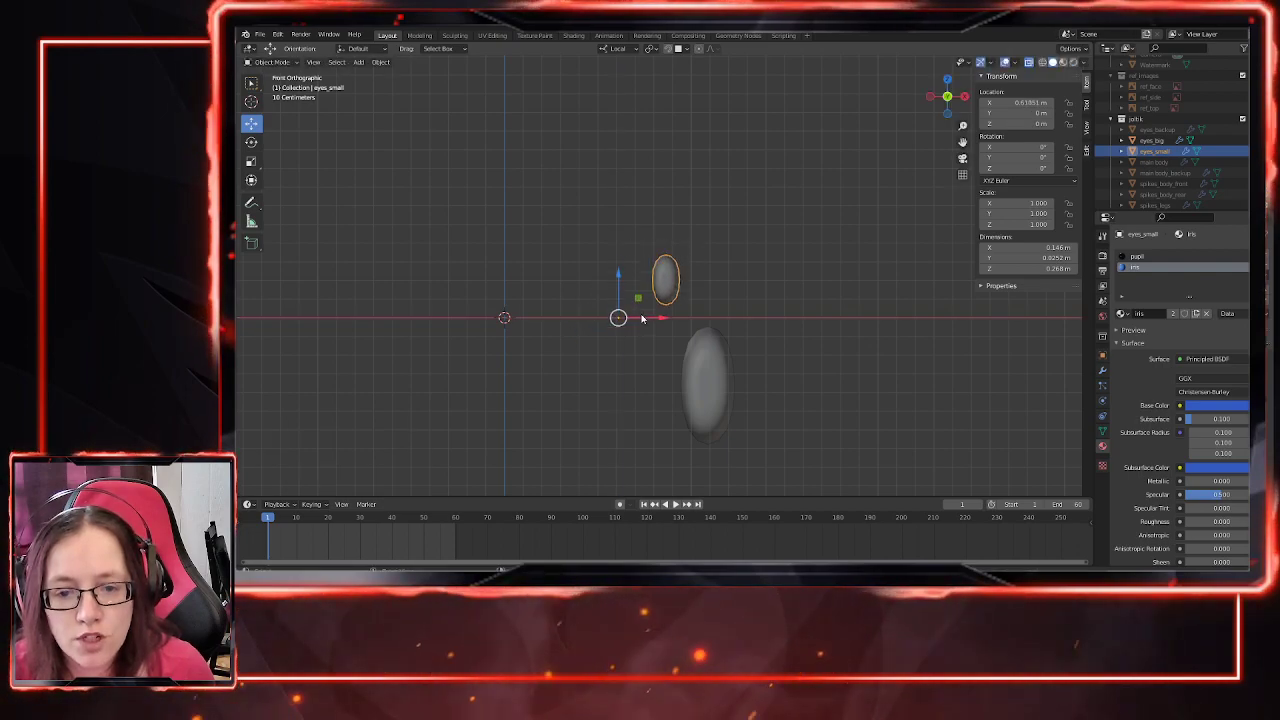
pyautogui.click(251, 141)
pyautogui.moveTo(650, 295)
pyautogui.mouseDown()
pyautogui.moveTo(614, 277)
pyautogui.moveTo(651, 295)
pyautogui.mouseUp()
pyautogui.hotkey('ctrl', 'z')
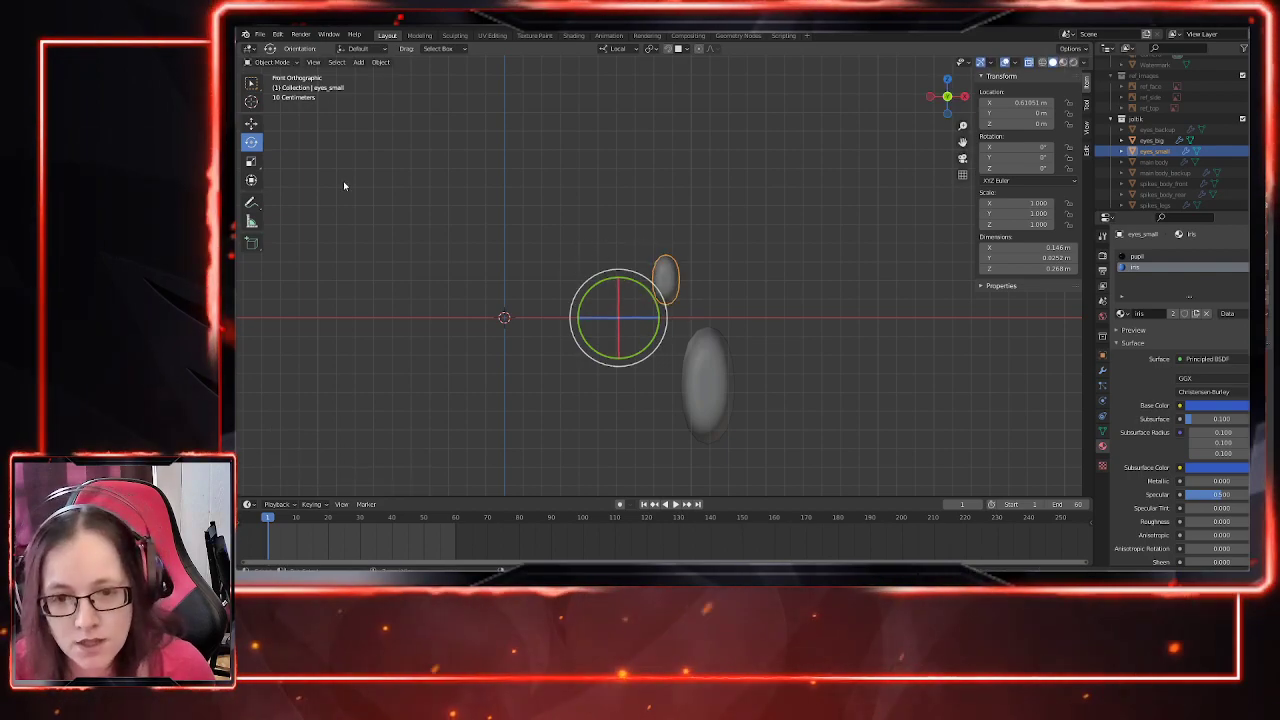
pyautogui.click(251, 122)
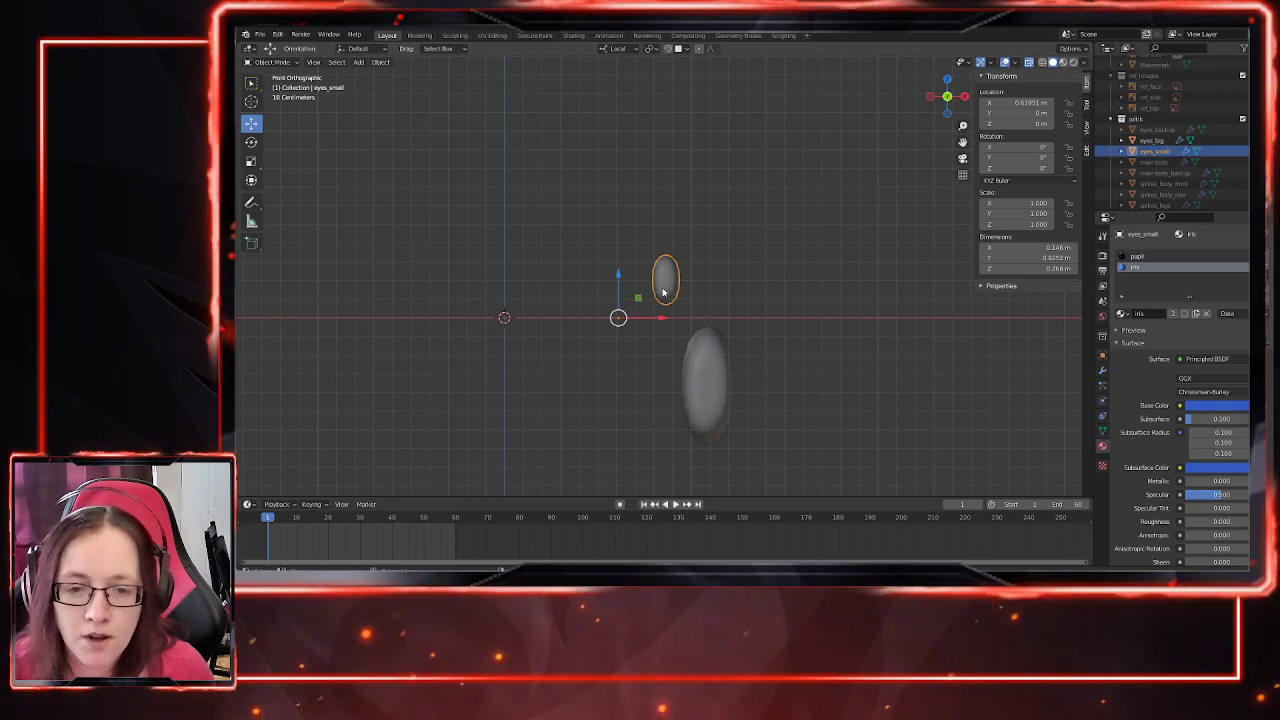
# Step: Set the small eye's origin to its center of mass (surface) and test scaling it along Z
pyautogui.keyDown('shift'); pyautogui.moveTo(689, 294); pyautogui.dragTo(655, 316, button='middle'); pyautogui.keyUp('shift')
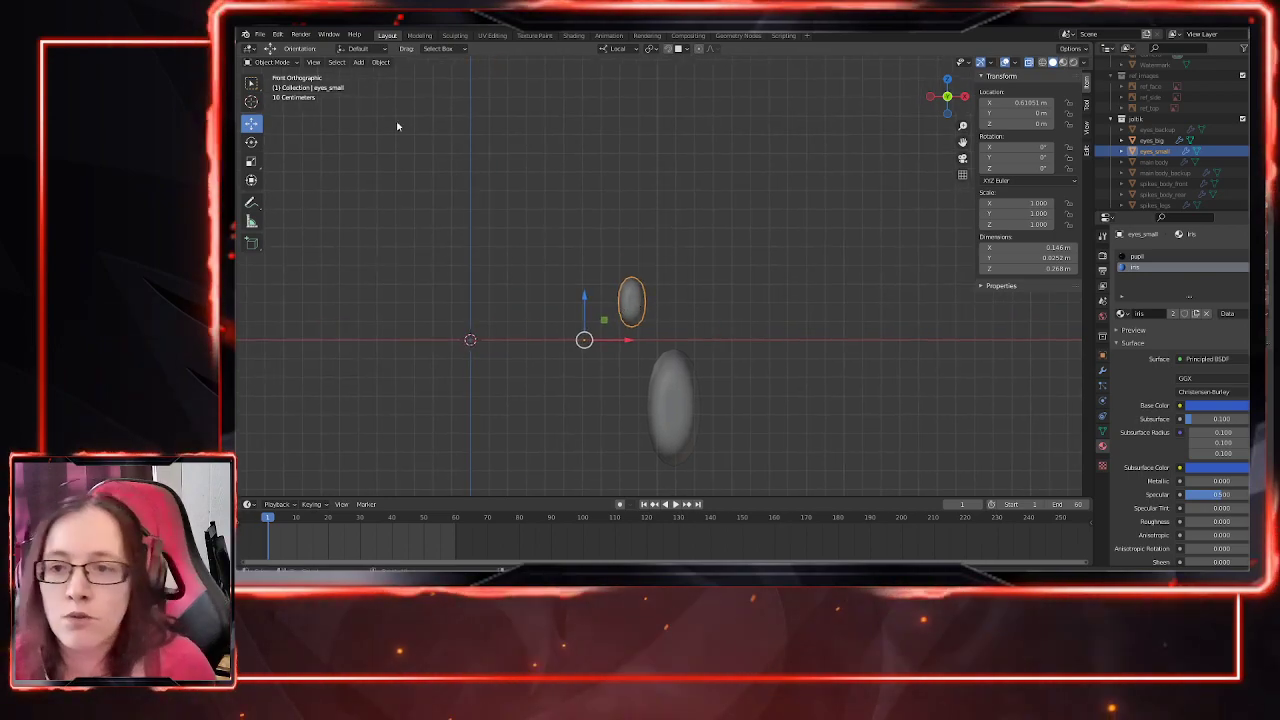
pyautogui.click(381, 62)
pyautogui.moveTo(415, 120)
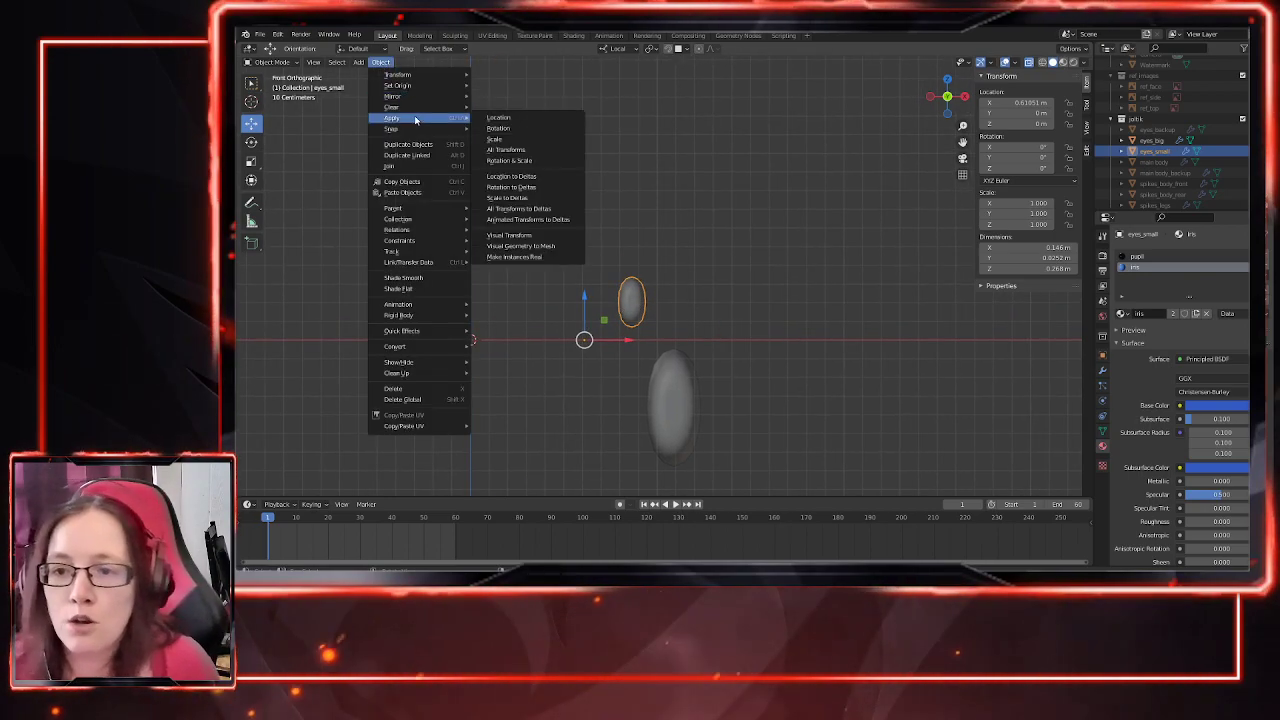
pyautogui.moveTo(410, 85)
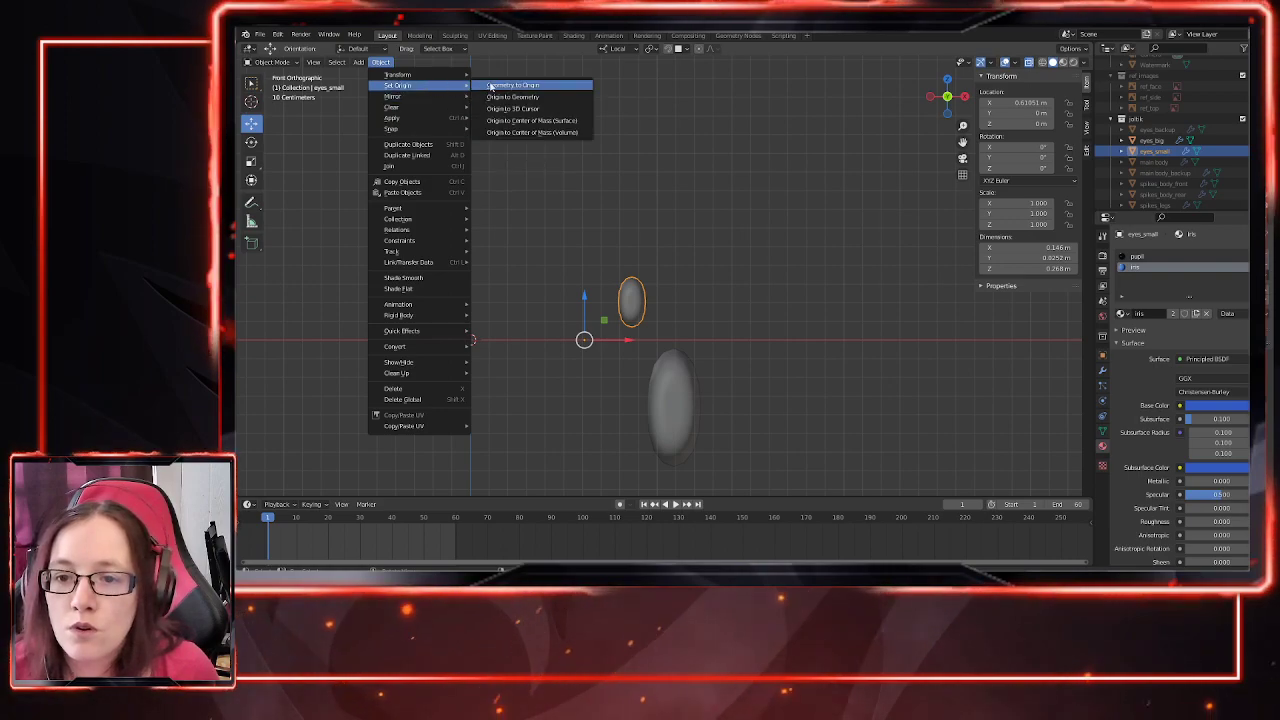
pyautogui.click(540, 120)
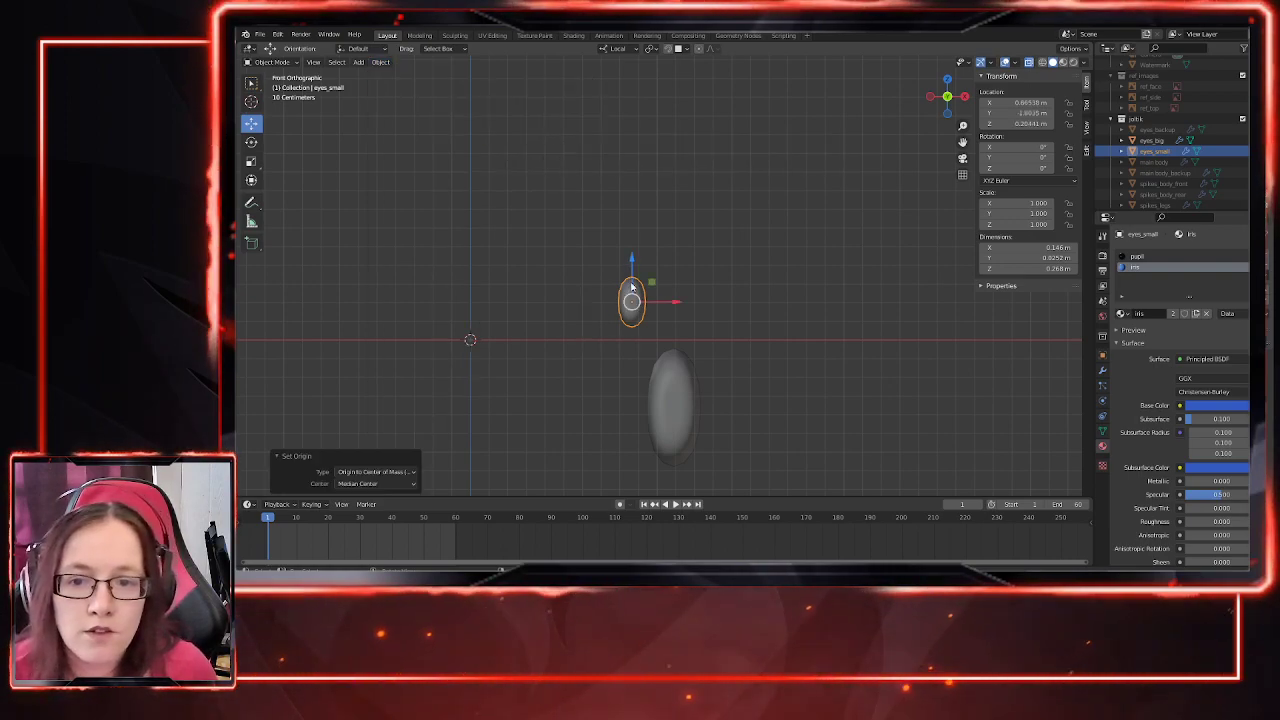
pyautogui.moveTo(1018, 225)
pyautogui.mouseDown()
pyautogui.moveTo(978, 224)
pyautogui.moveTo(1018, 224)
pyautogui.mouseUp()
pyautogui.hotkey('ctrl', 'z')
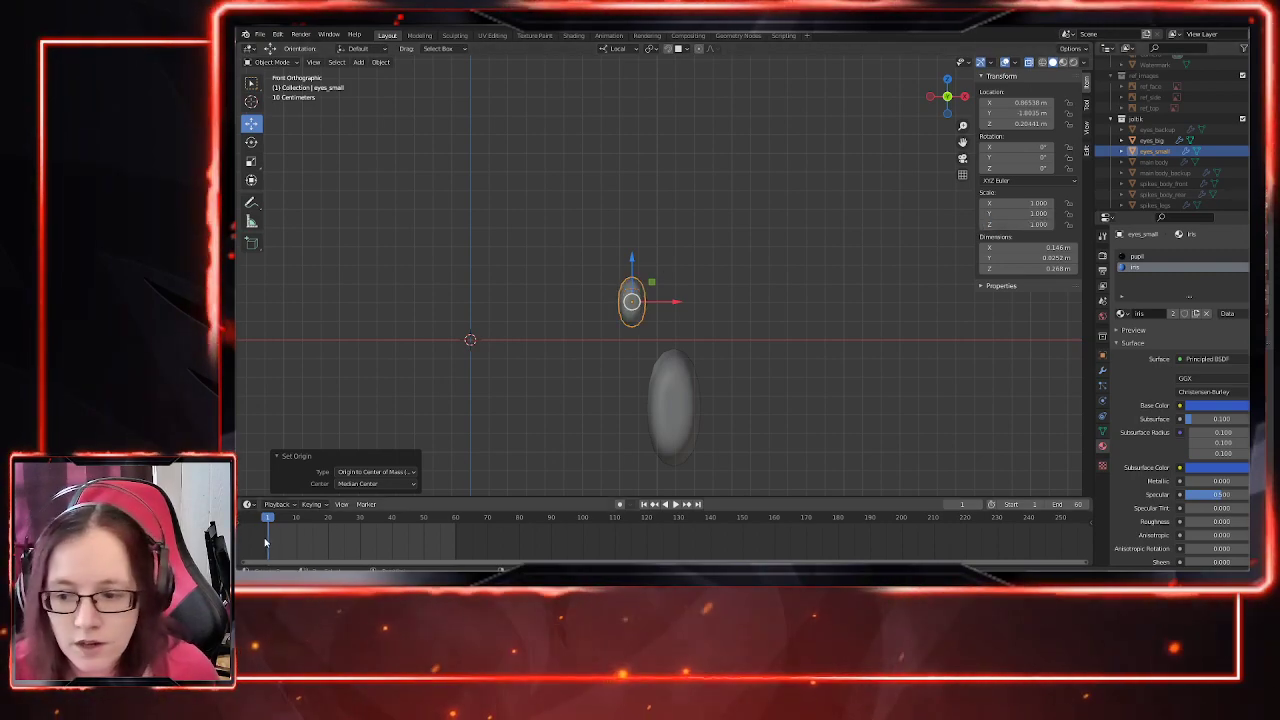
# Step: Keyframe the small eye's Z scale at 1 on frame 1 and at 0 on frame 10
pyautogui.rightClick(1015, 223)
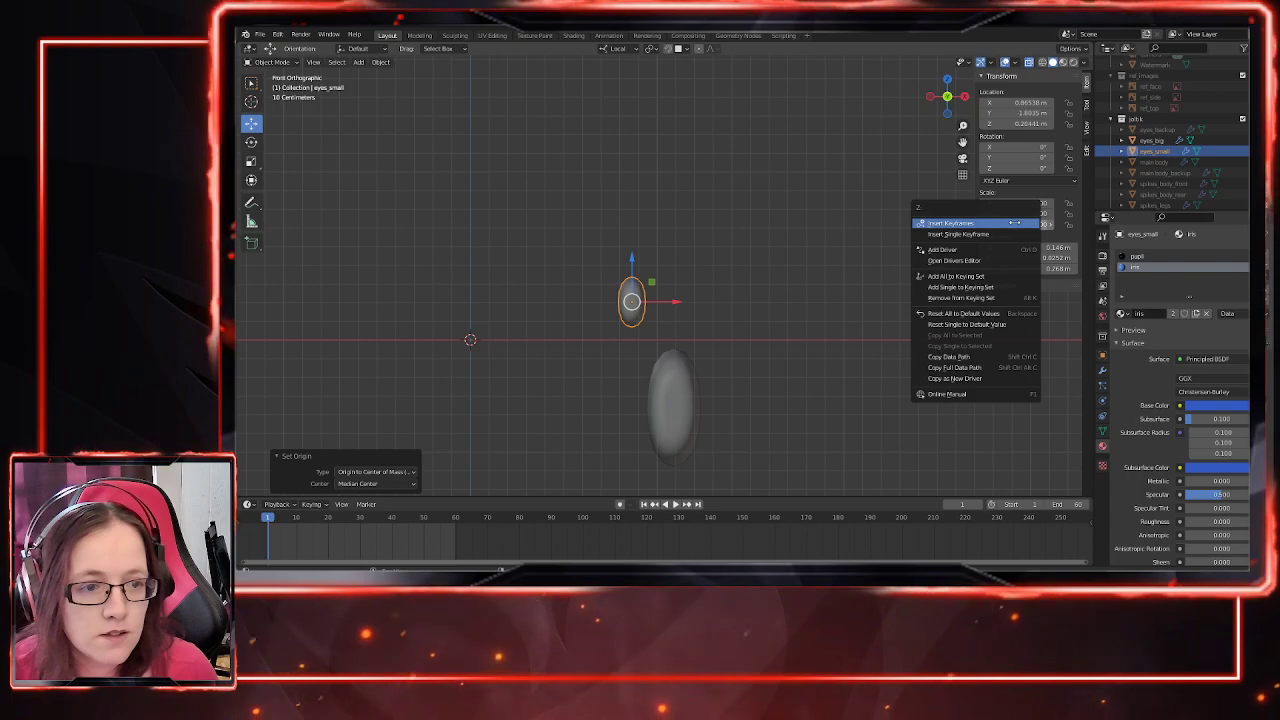
pyautogui.click(1015, 222)
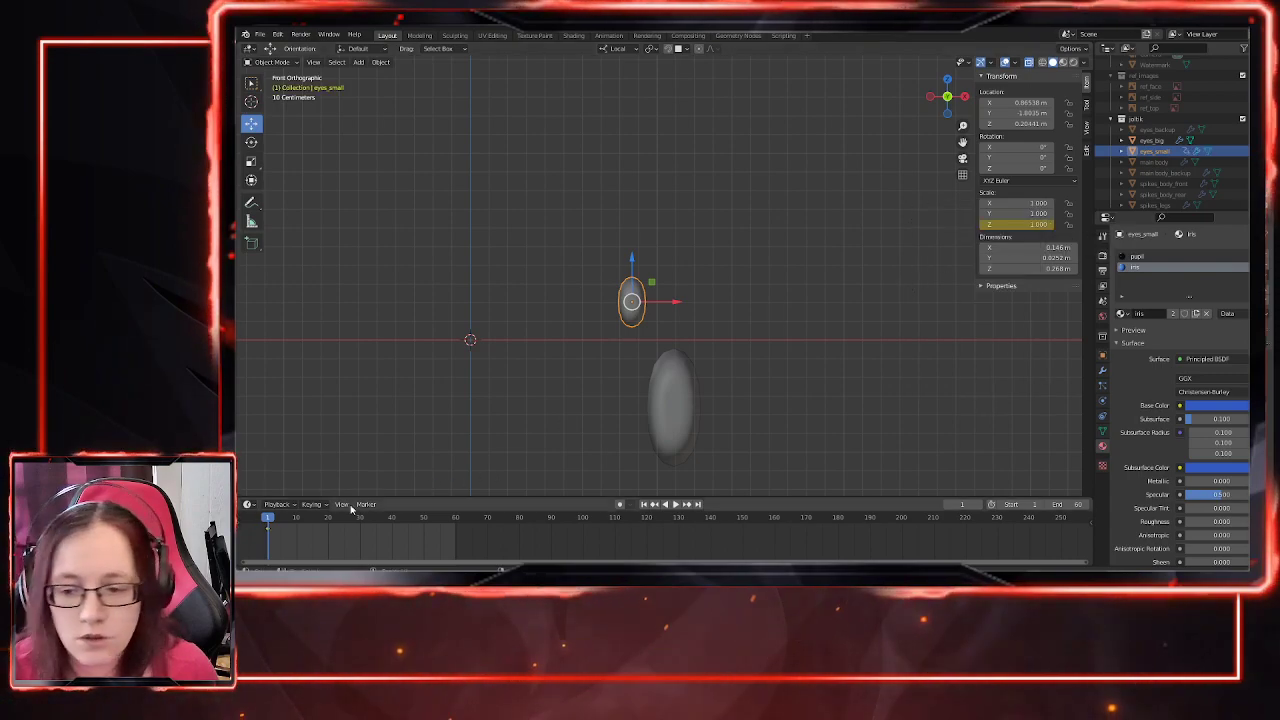
pyautogui.click(296, 520)
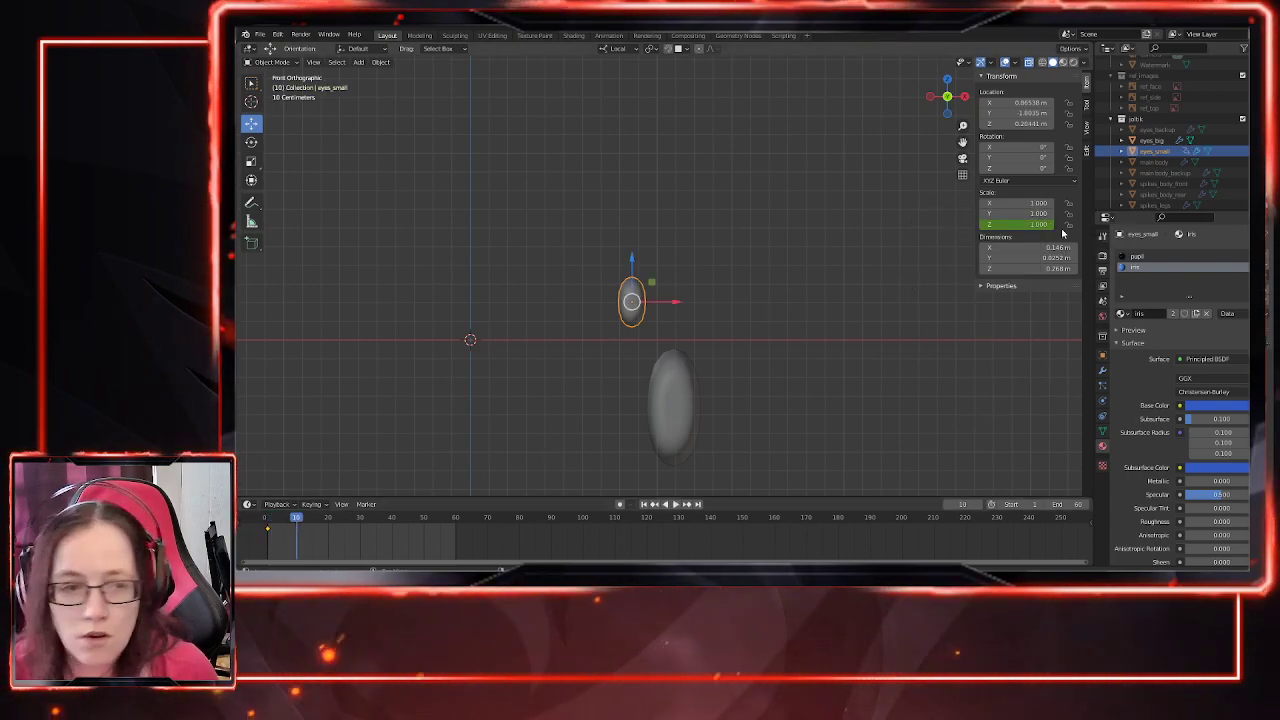
pyautogui.doubleClick(1020, 224)
pyautogui.write('0')
pyautogui.press('Return')
pyautogui.rightClick(1025, 222)
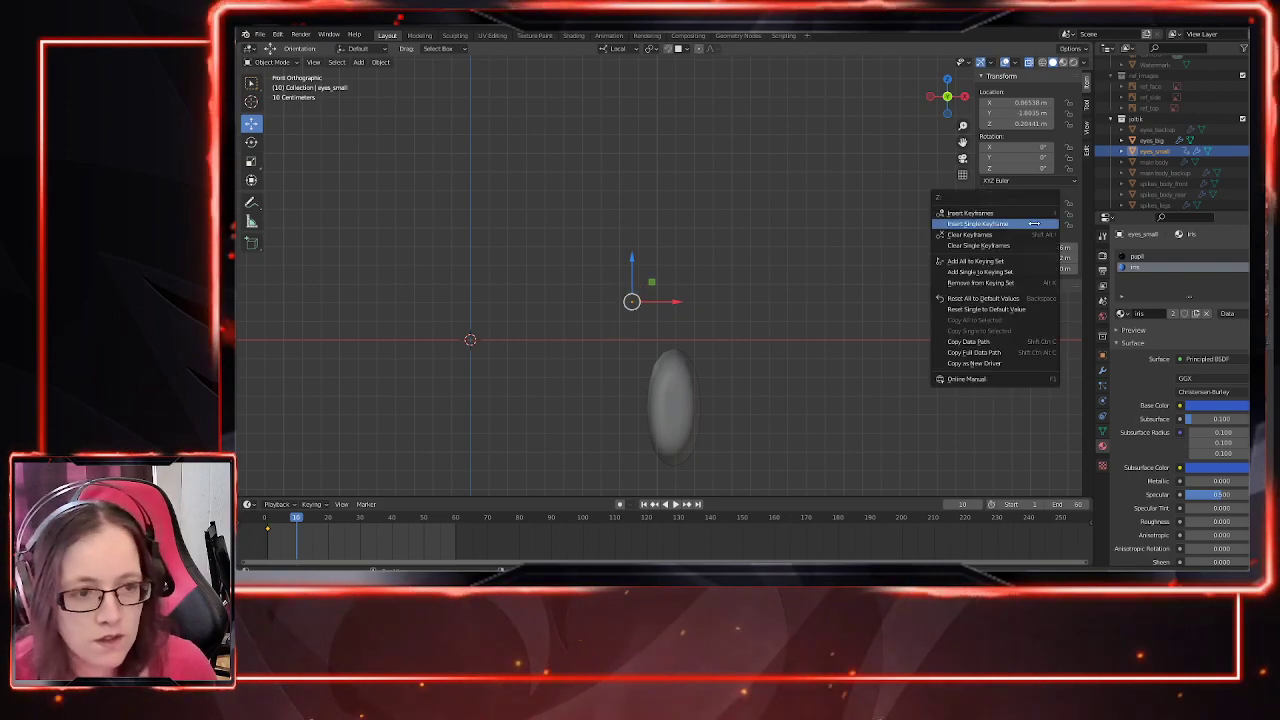
pyautogui.click(1025, 212)
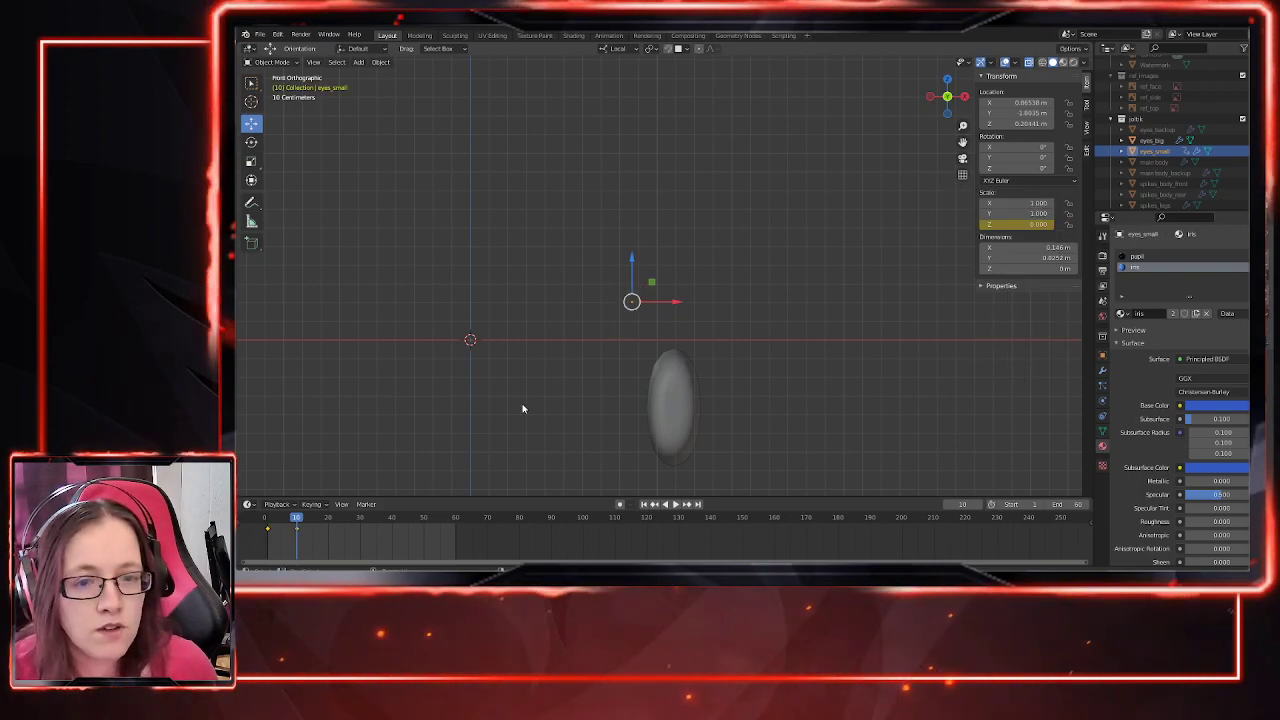
# Step: Set the small eye's Z scale back to 1 on frame 20 and keyframe it
pyautogui.click(335, 520)
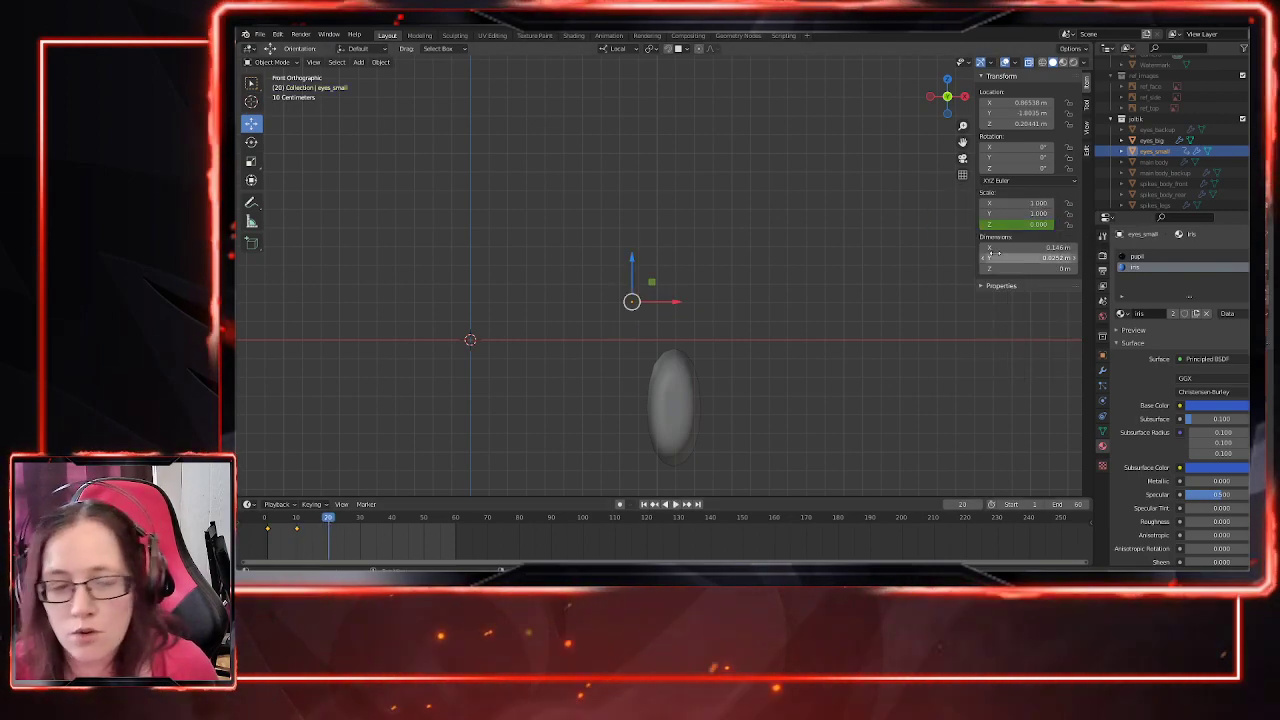
pyautogui.doubleClick(1032, 224)
pyautogui.write('1')
pyautogui.press('Return')
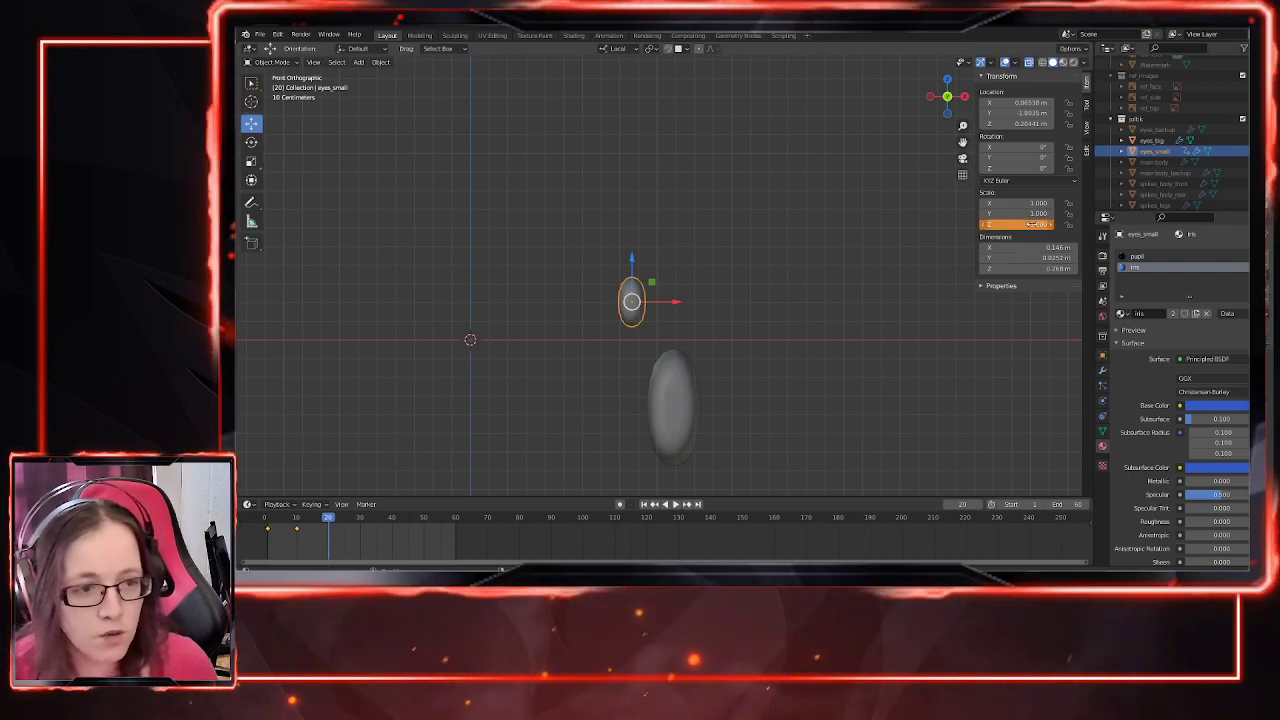
pyautogui.rightClick(1030, 224)
pyautogui.click(1030, 223)
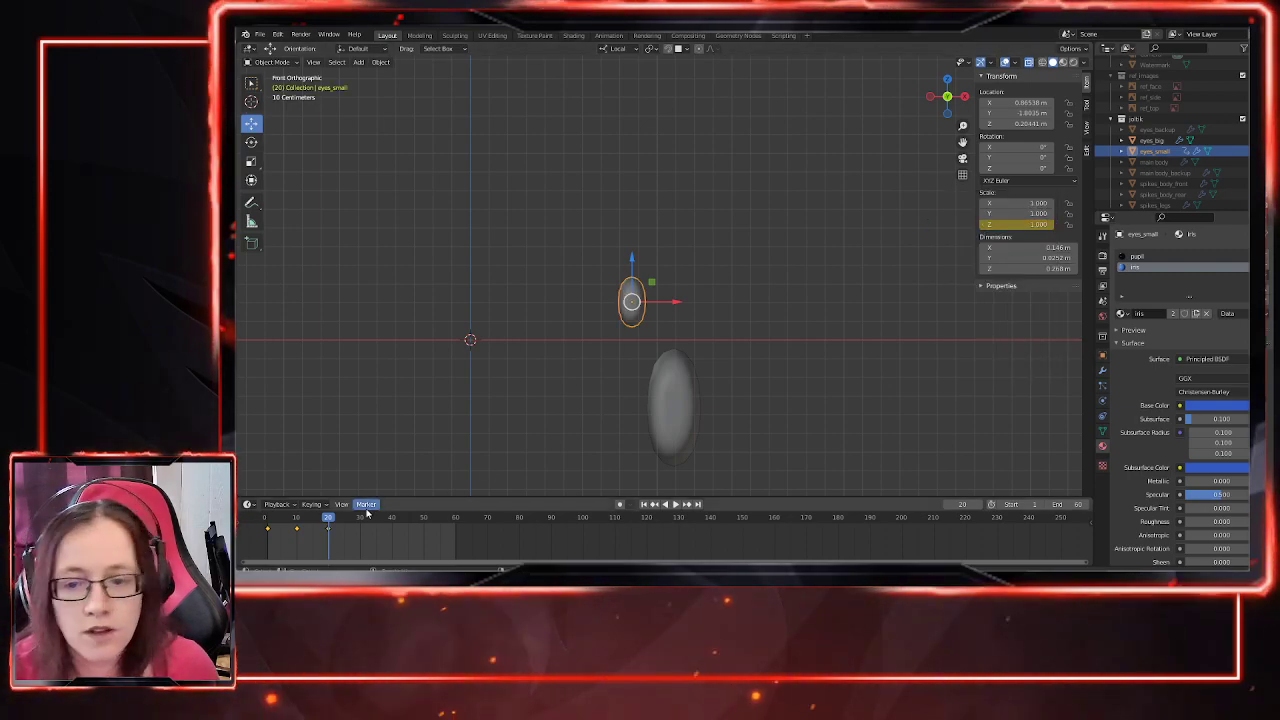
# Step: Play back the small eye's blink from the first frame in rendered and solid shading, and return to frame 1
pyautogui.moveTo(328, 521); pyautogui.dragTo(267, 517)
pyautogui.click(1074, 62)
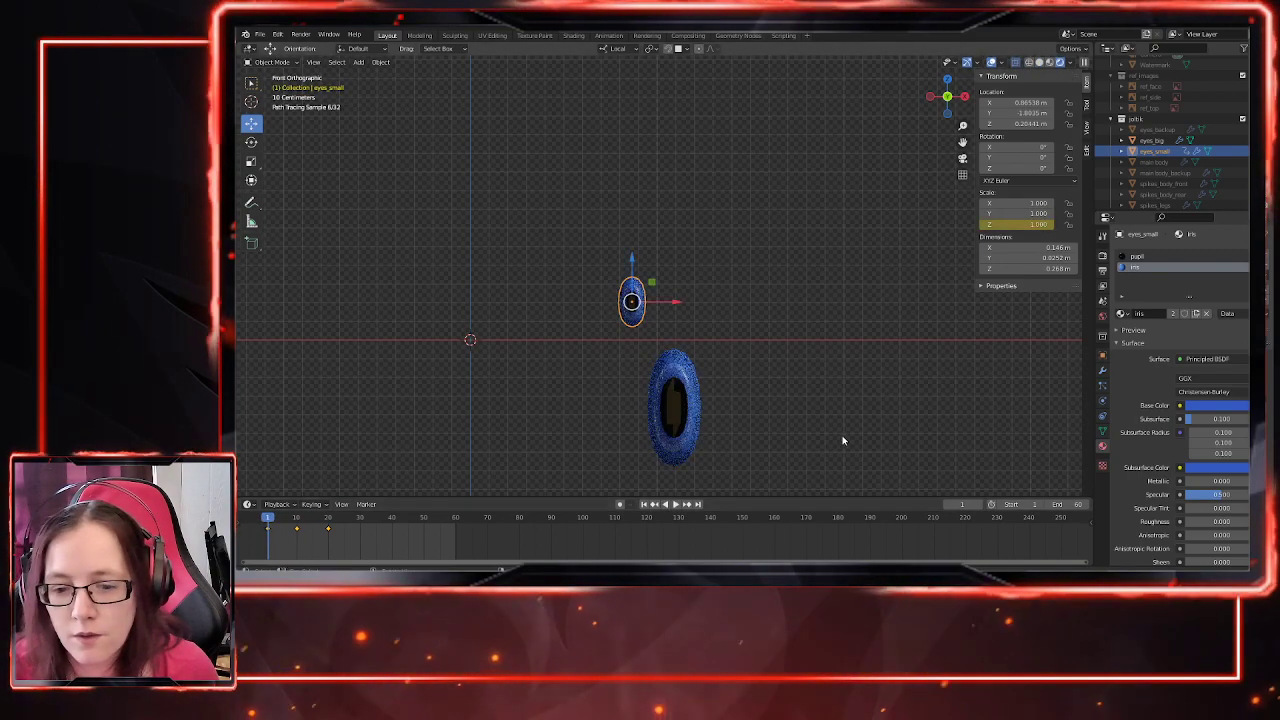
pyautogui.press('space')
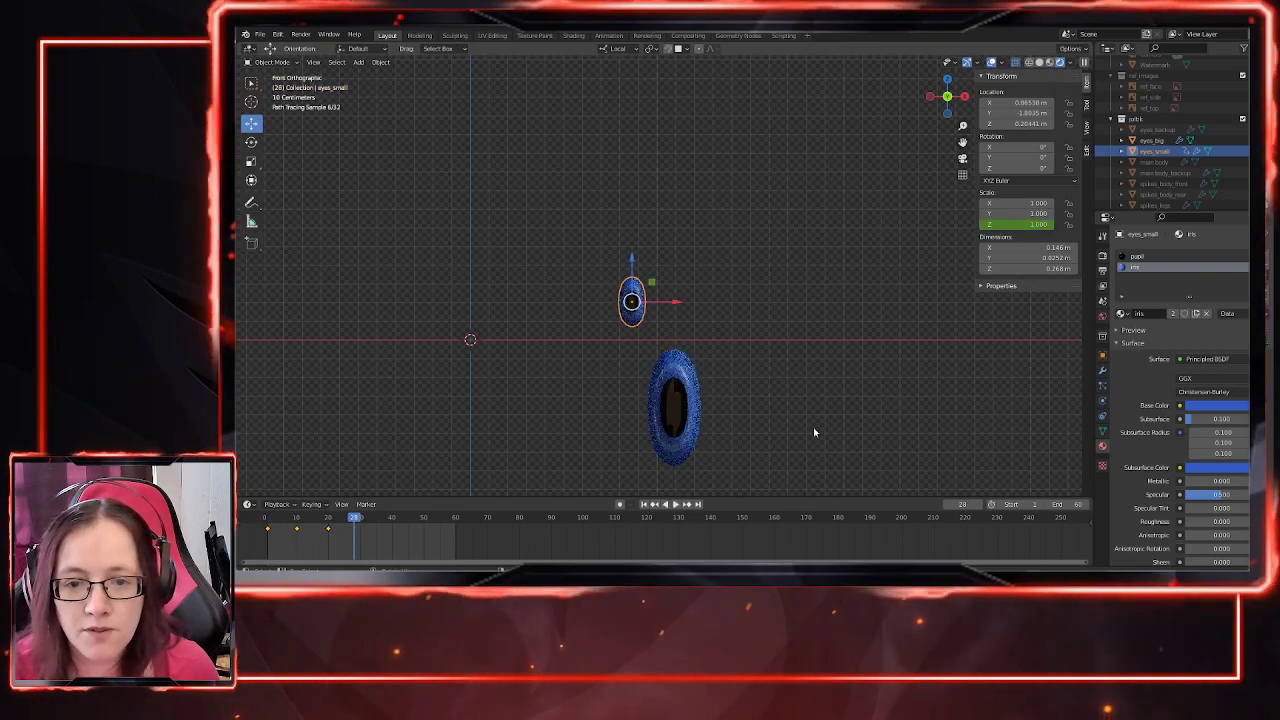
pyautogui.click(1038, 62)
pyautogui.click(287, 519)
pyautogui.press('space')
pyautogui.press('space')
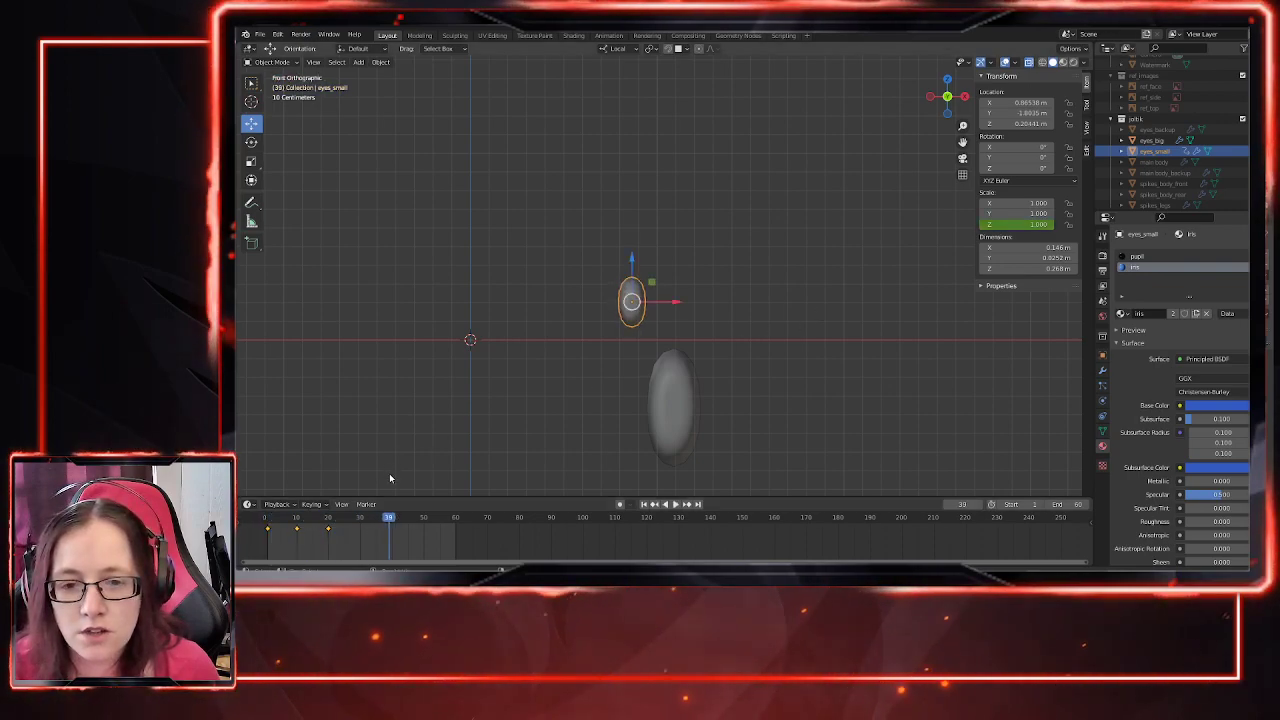
pyautogui.click(271, 520)
pyautogui.press('space')
pyautogui.moveTo(272, 525); pyautogui.dragTo(268, 523)
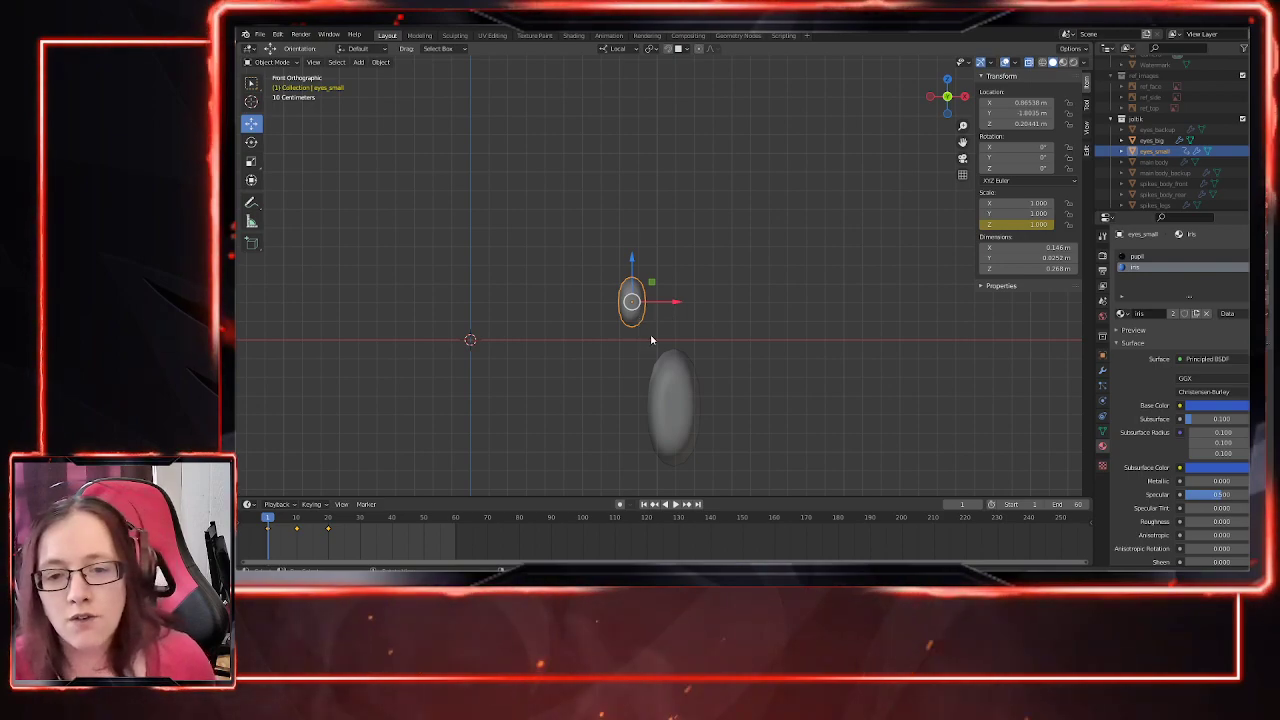
pyautogui.press('space')
pyautogui.press('space')
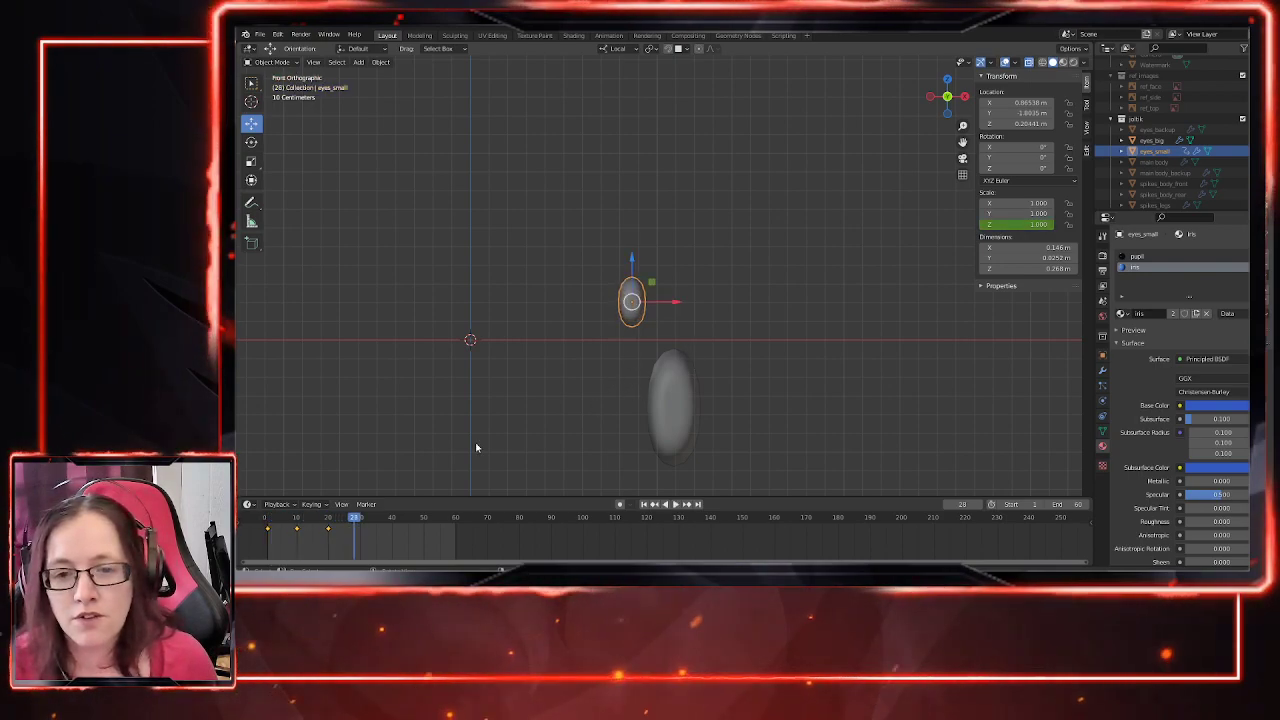
pyautogui.hotkey('shift', 'Left')
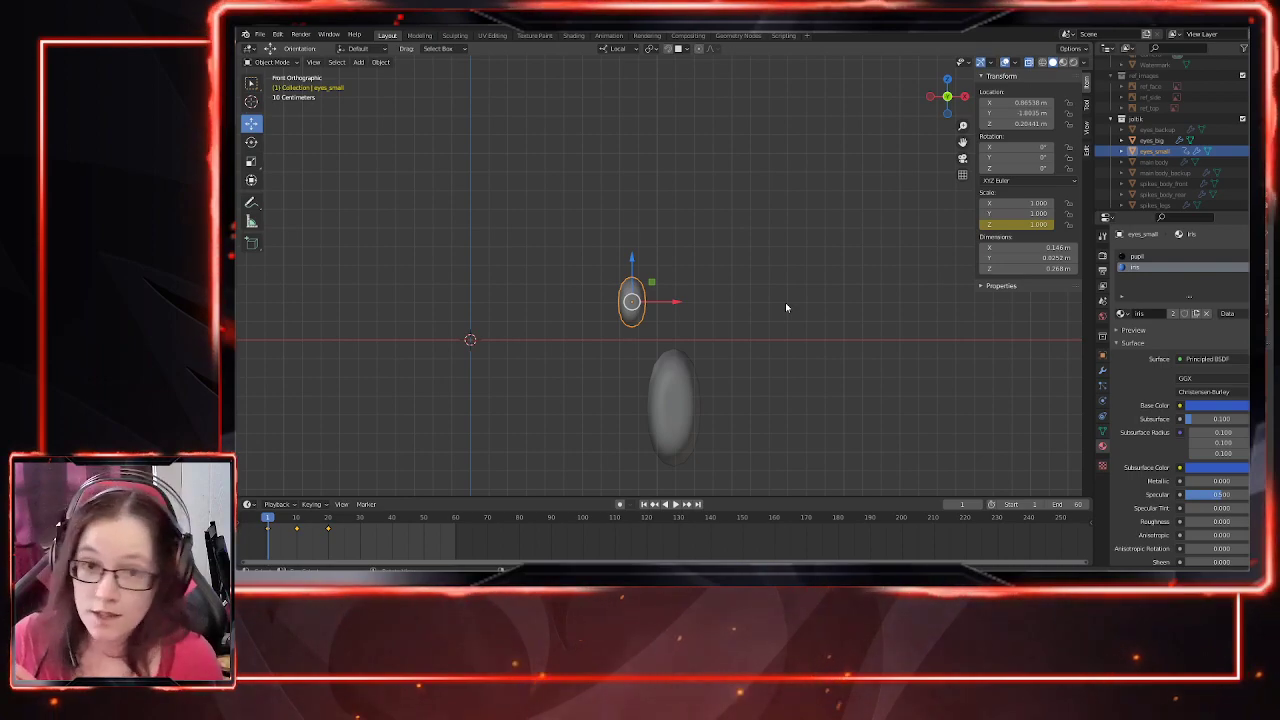
# Step: Show the reference images and compare the eye placement with the front-view drawing
pyautogui.moveTo(760, 344); pyautogui.dragTo(744, 360, button='middle')
pyautogui.press('KP_1')
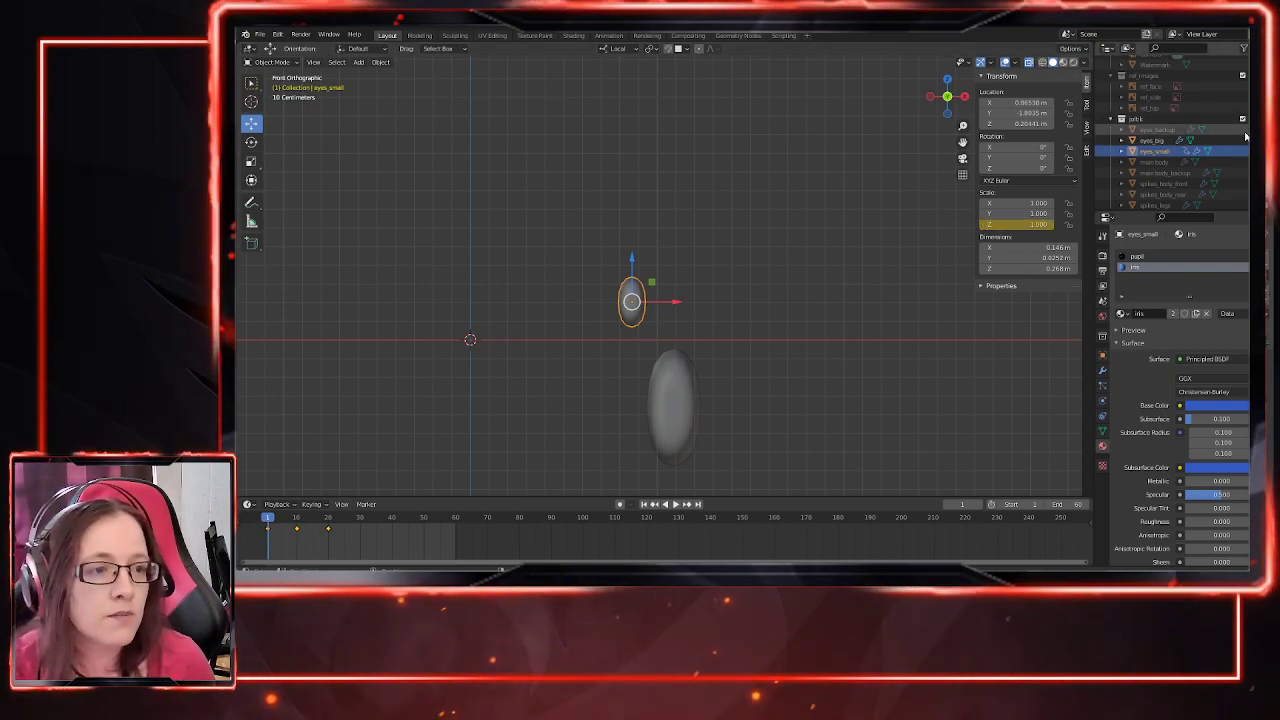
pyautogui.click(1253, 76)
pyautogui.scroll(-5, 606, 327)
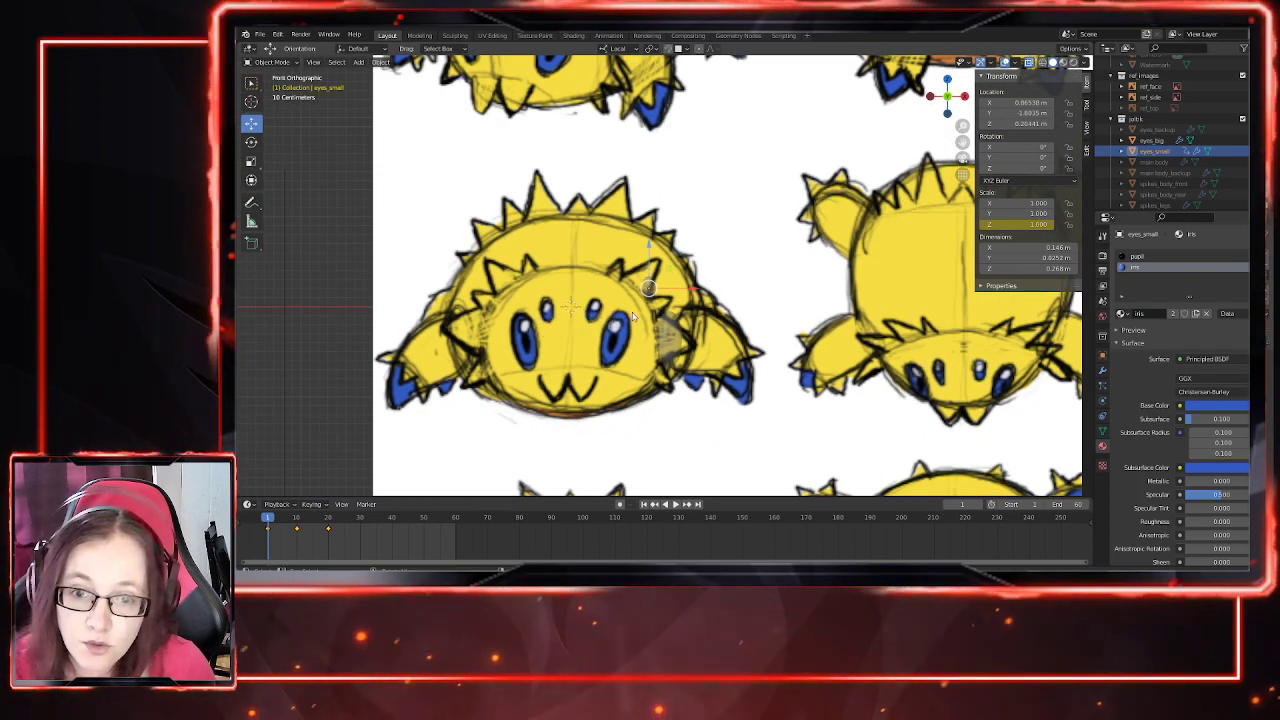
pyautogui.moveTo(693, 343); pyautogui.dragTo(777, 343, button='middle')
pyautogui.press('KP_1')
# Step: Hide the reference images and set the big eye's origin to its center of mass (surface)
pyautogui.click(688, 397)
pyautogui.click(688, 334)
pyautogui.click(688, 333)
pyautogui.click(712, 333)
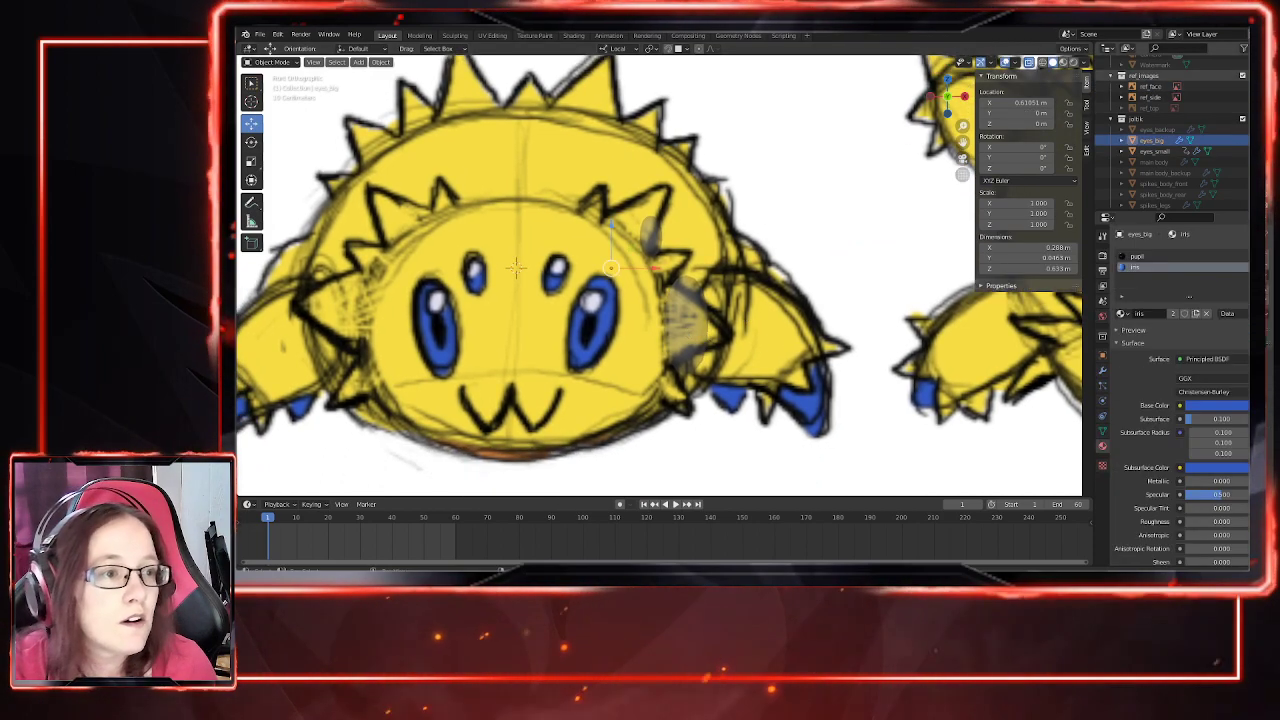
pyautogui.click(1254, 76)
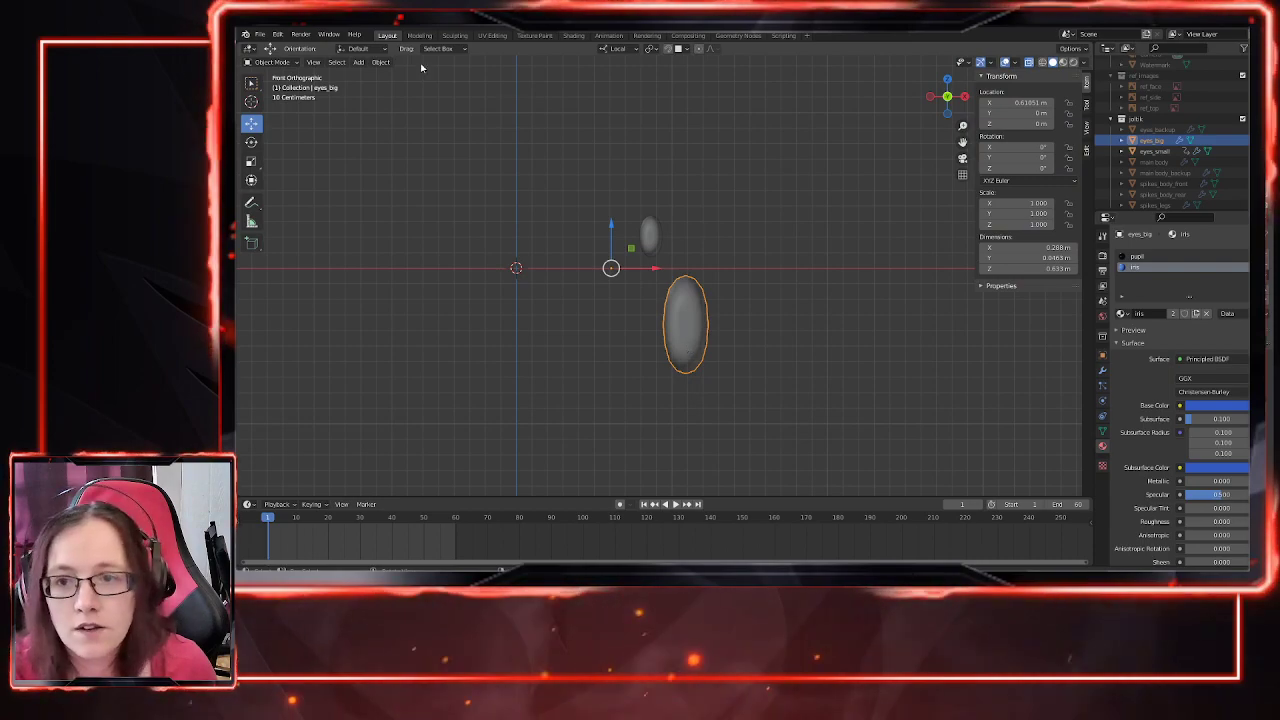
pyautogui.click(380, 62)
pyautogui.moveTo(397, 85)
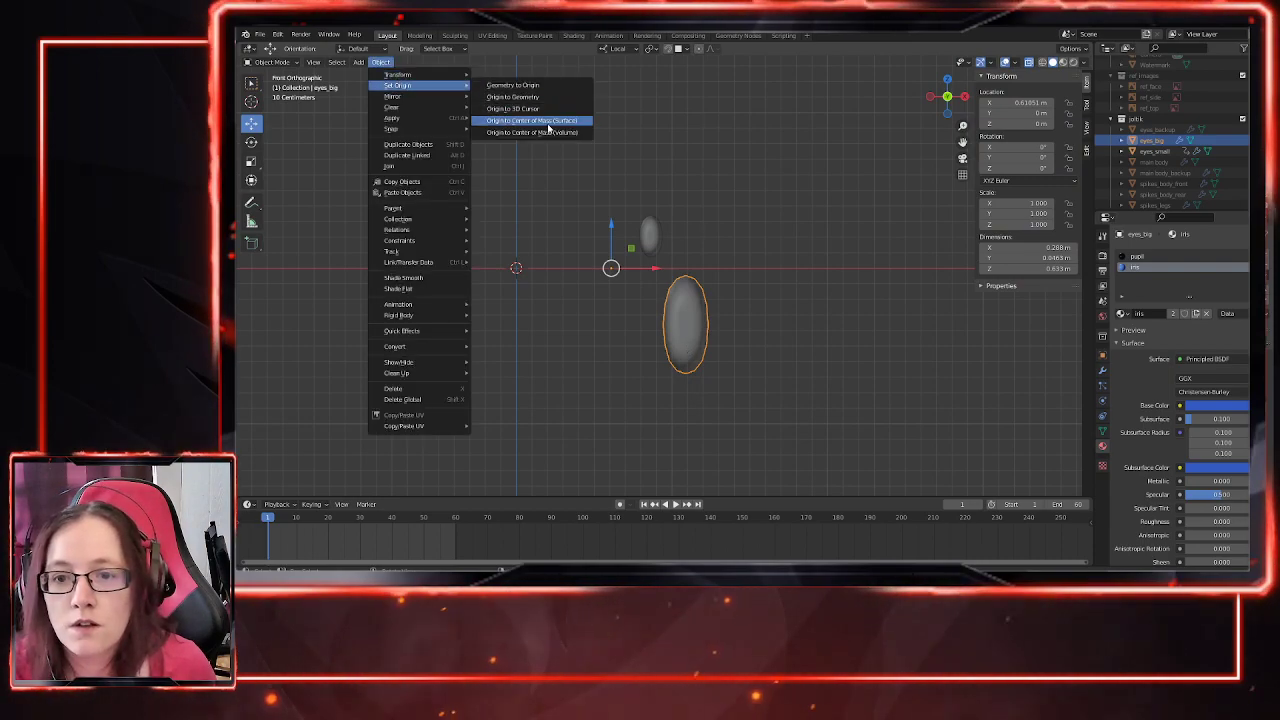
pyautogui.click(540, 120)
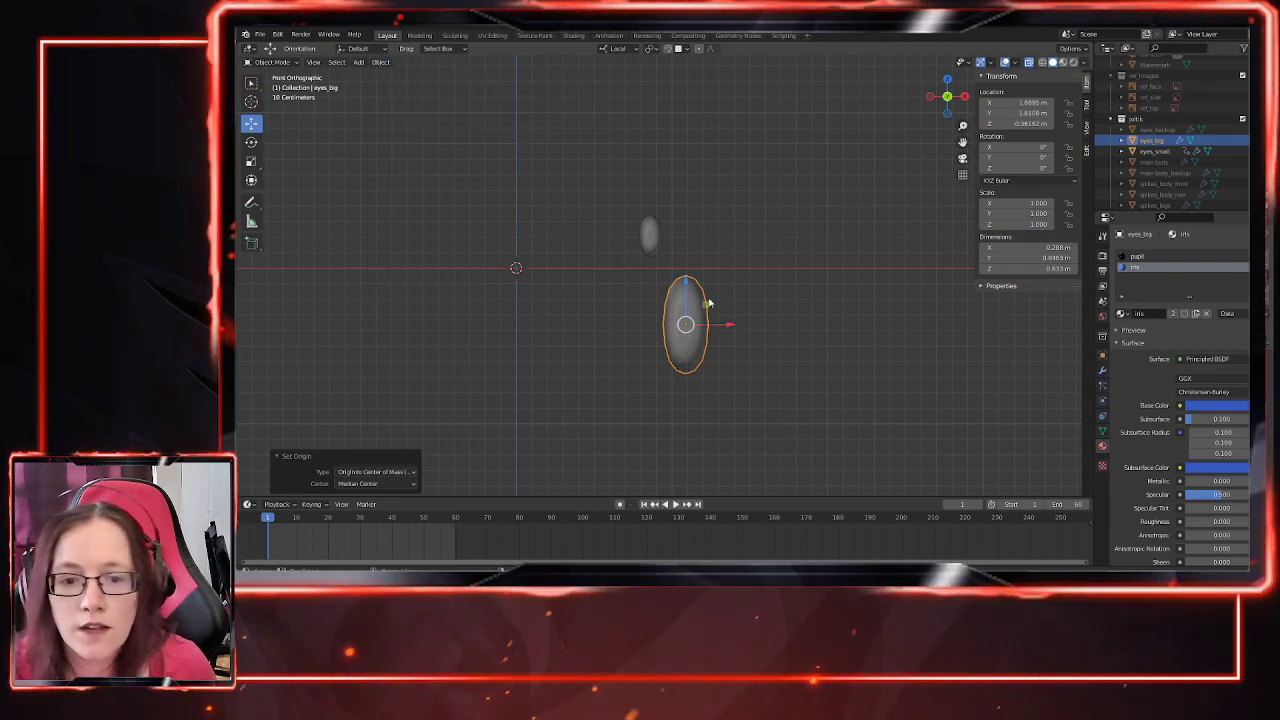
# Step: Keyframe the big eye's Z scale at 1 on frame 1 and at 0 on frame 10
pyautogui.rightClick(1015, 224)
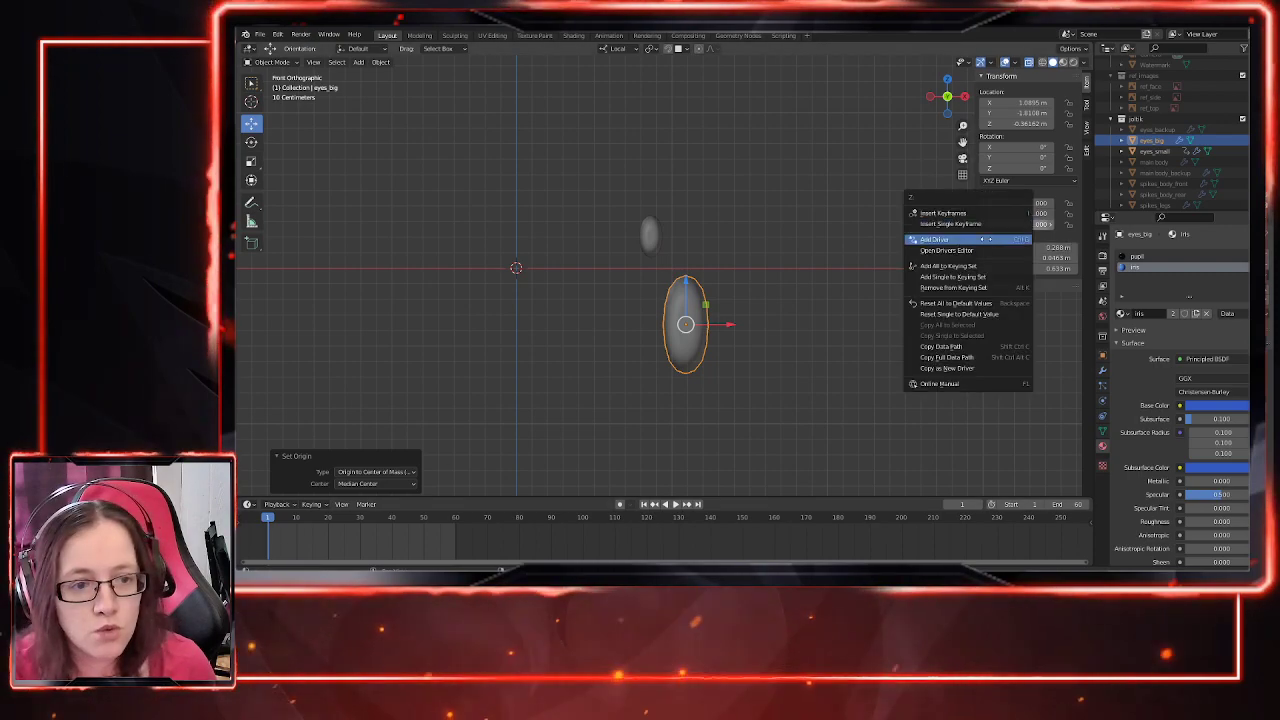
pyautogui.click(960, 218)
pyautogui.press('space')
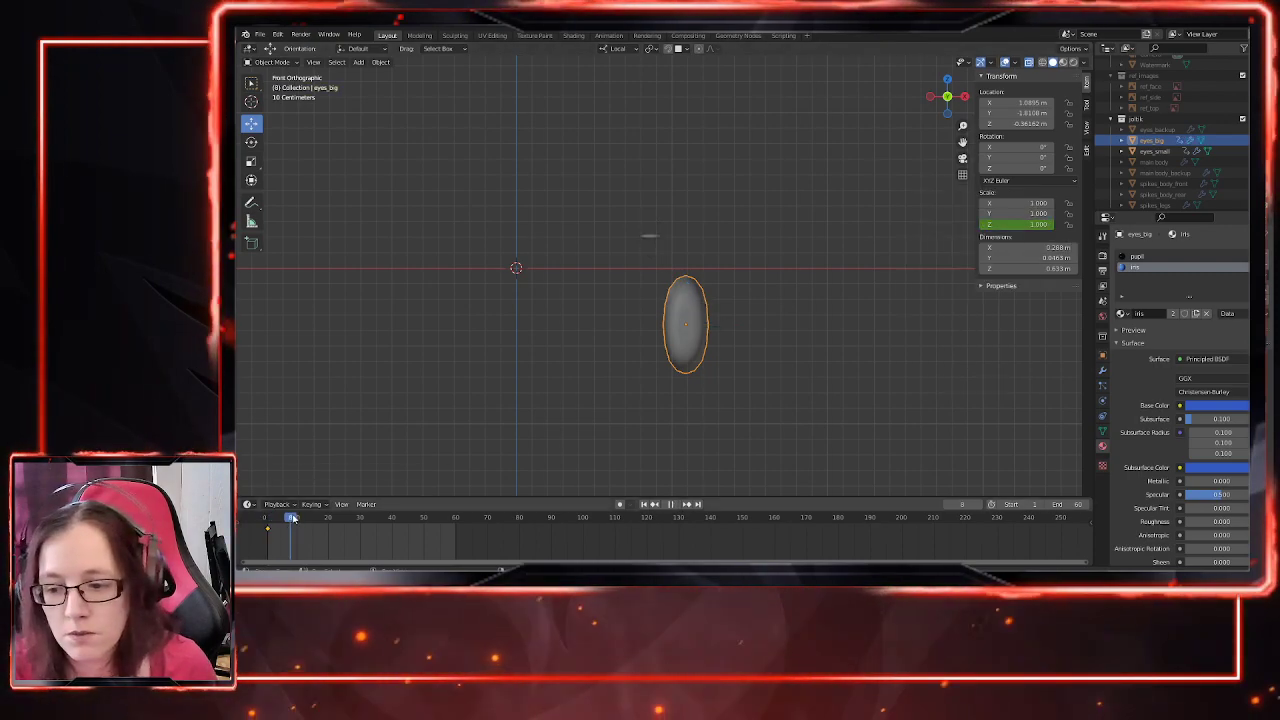
pyautogui.write('0')
pyautogui.press('Return')
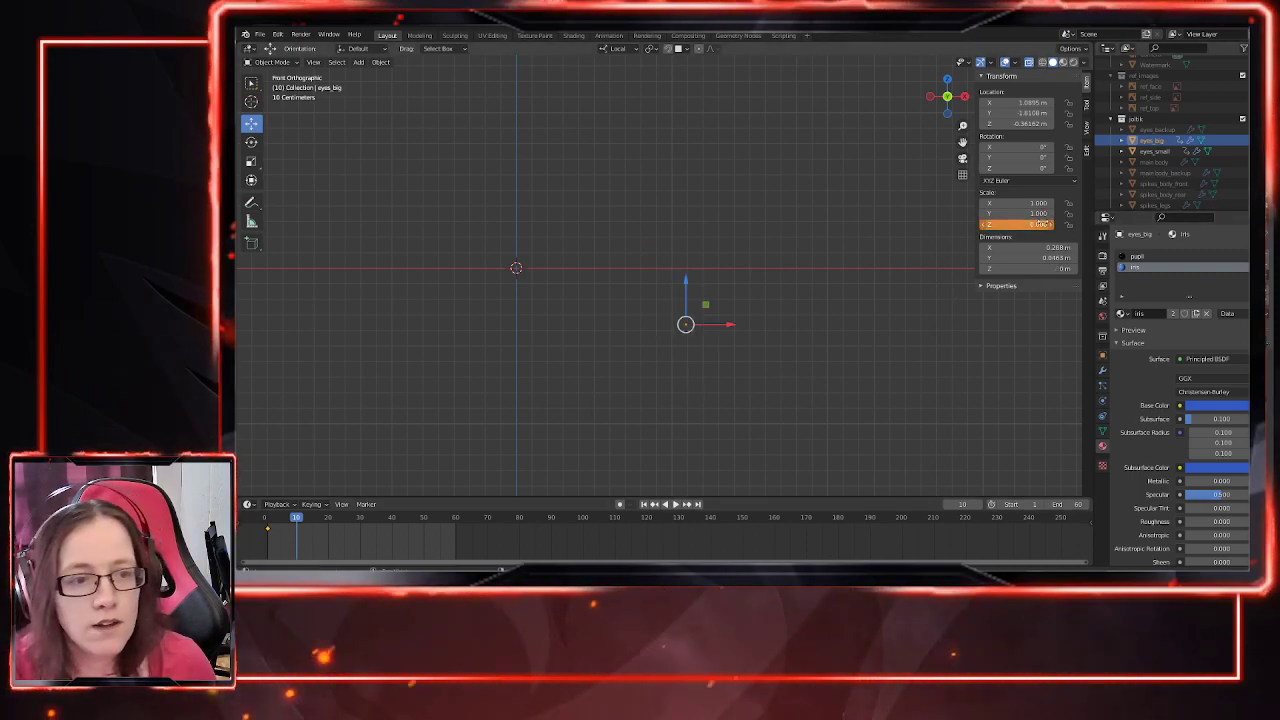
pyautogui.rightClick(1015, 224)
pyautogui.click(990, 222)
# Step: Set the big eye's Z scale back to 1 on frame 20 and keyframe it
pyautogui.click(341, 518)
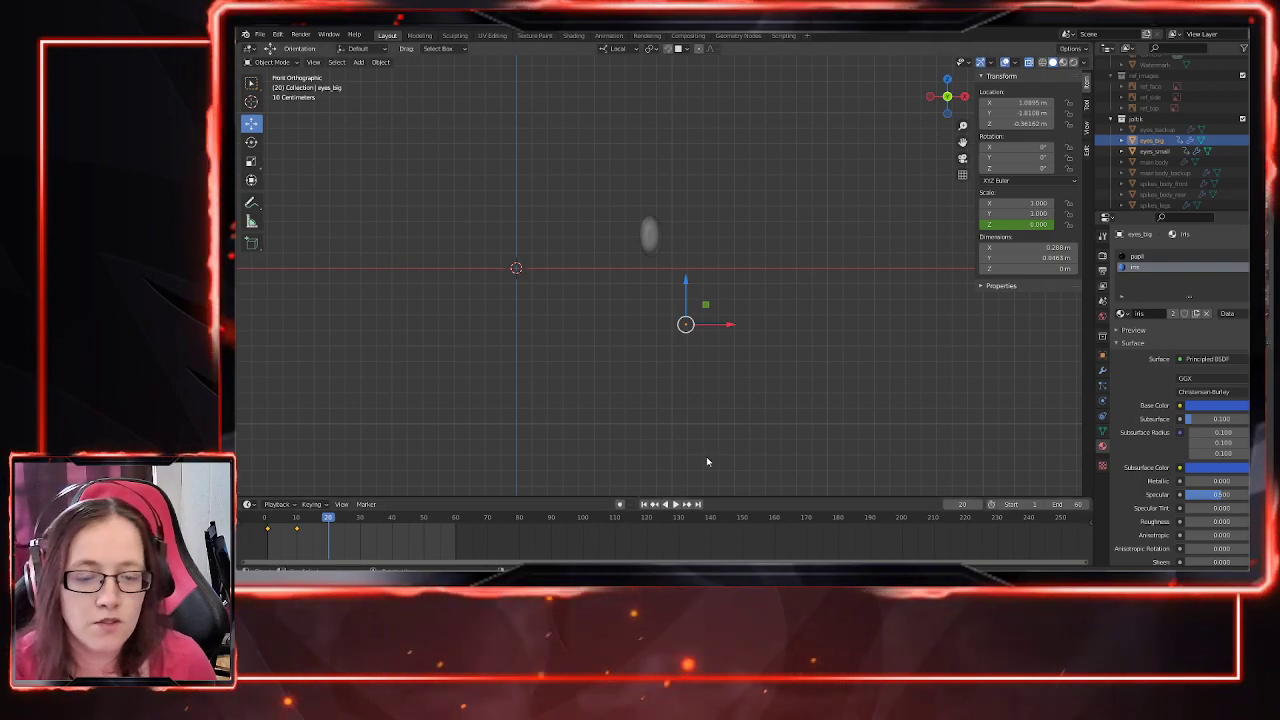
pyautogui.write('1')
pyautogui.press('Return')
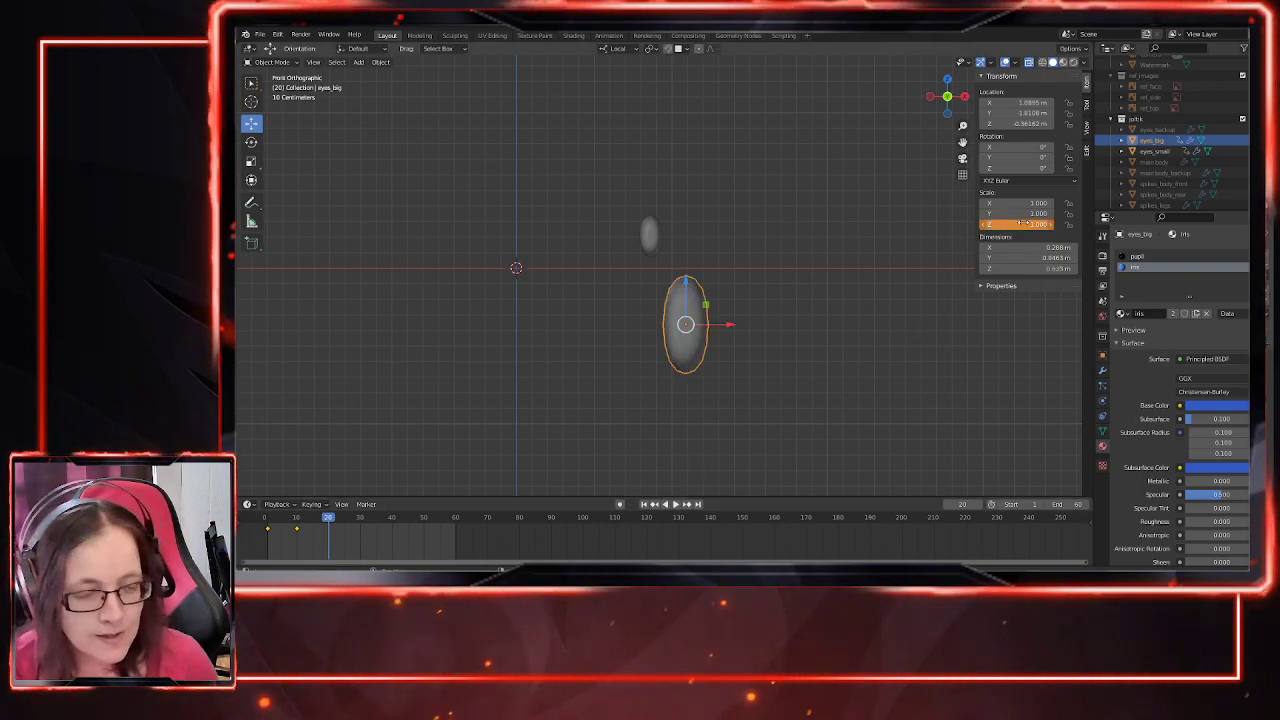
pyautogui.rightClick(1020, 223)
pyautogui.click(1038, 226)
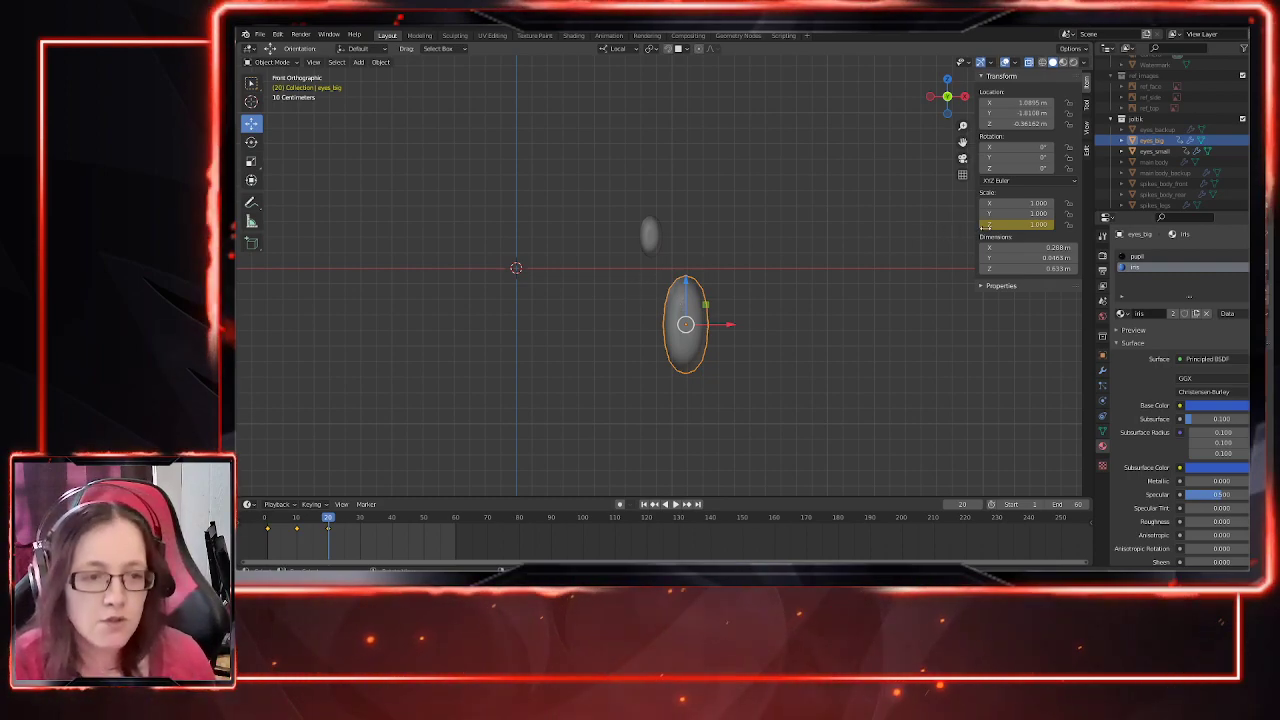
# Step: Play back the blink of both eyes together several times and return to frame 1
pyautogui.click(293, 528)
pyautogui.press('space')
pyautogui.moveTo(293, 528); pyautogui.dragTo(271, 532)
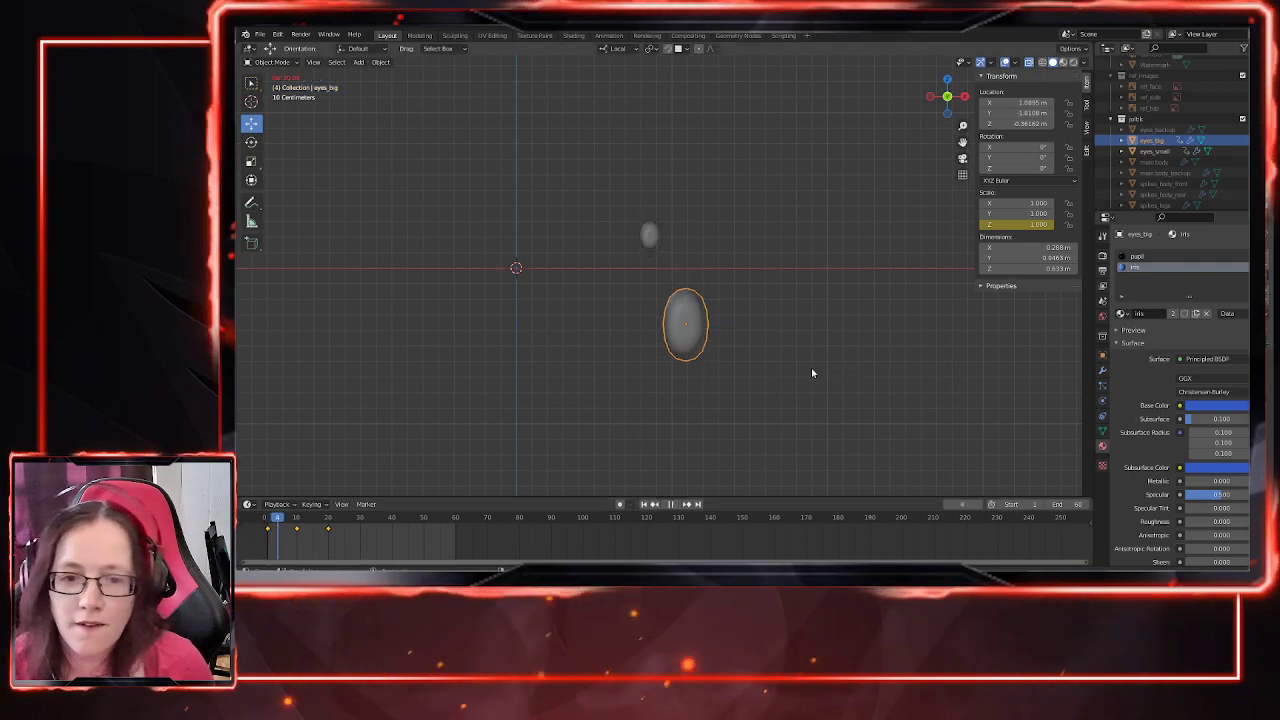
pyautogui.moveTo(378, 524); pyautogui.dragTo(265, 530)
pyautogui.press('space')
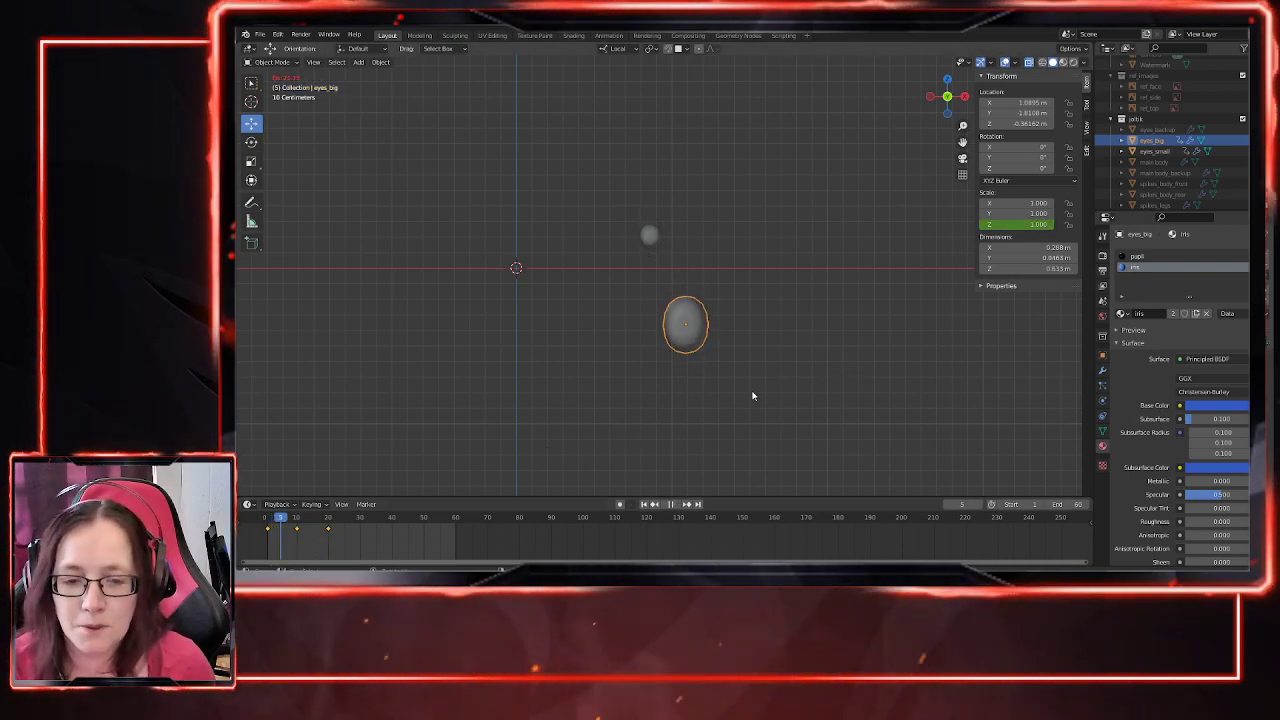
pyautogui.press('space')
pyautogui.moveTo(357, 527); pyautogui.dragTo(268, 530)
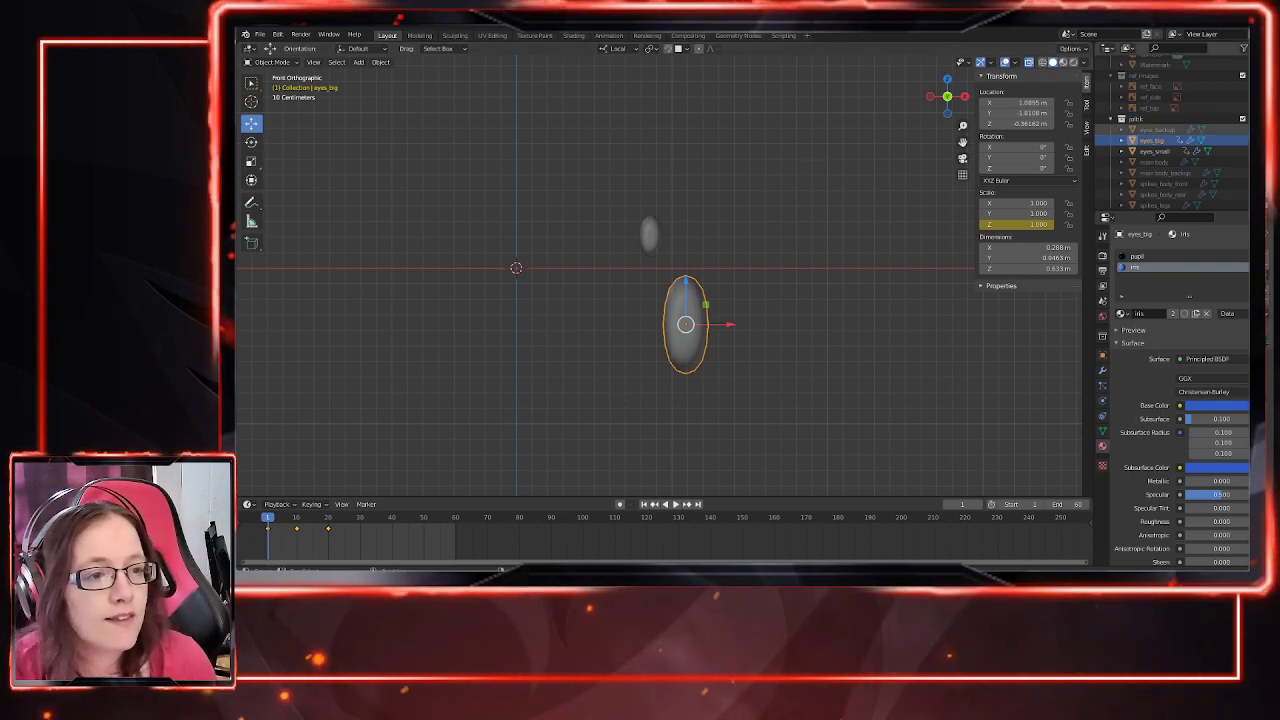
# Step: Show the reference images and the main body, and view them from the front with X-ray shading
pyautogui.moveTo(930, 260); pyautogui.dragTo(926, 290, button='middle')
pyautogui.click(1254, 76)
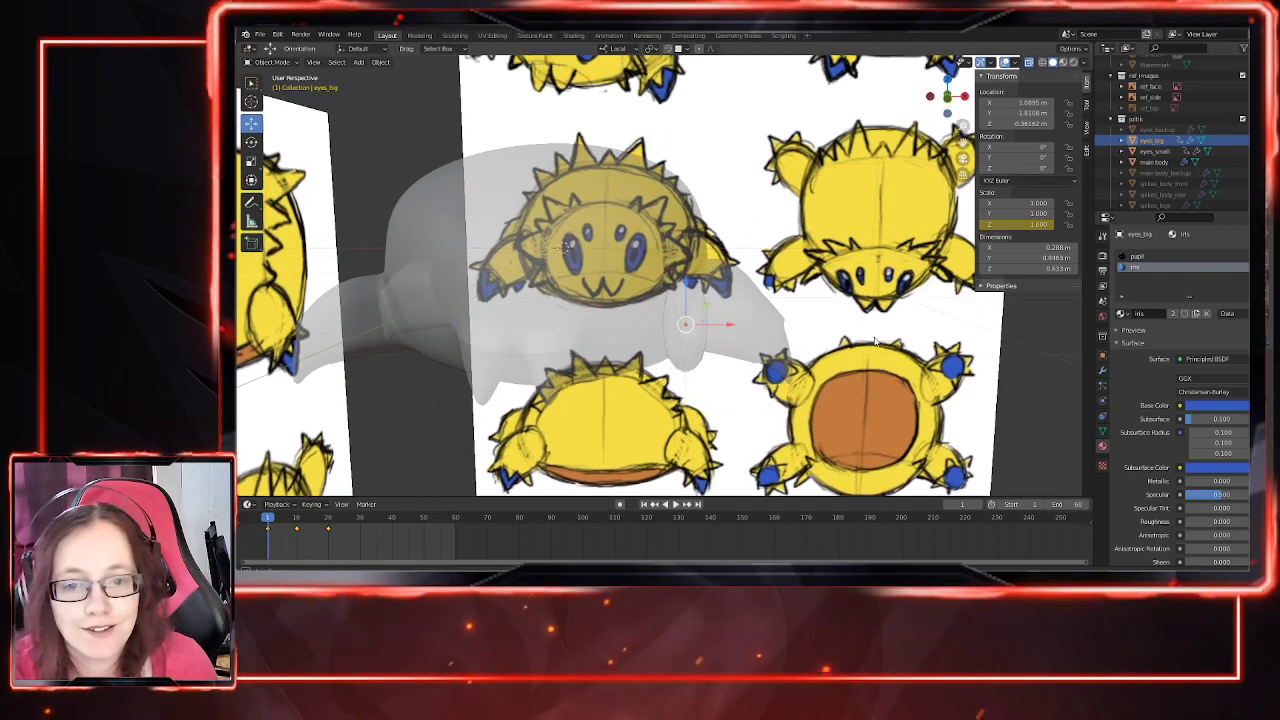
pyautogui.click(1074, 62)
pyautogui.moveTo(735, 340)
pyautogui.mouseDown(button='middle')
pyautogui.moveTo(771, 357)
pyautogui.moveTo(672, 357)
pyautogui.mouseUp(button='middle')
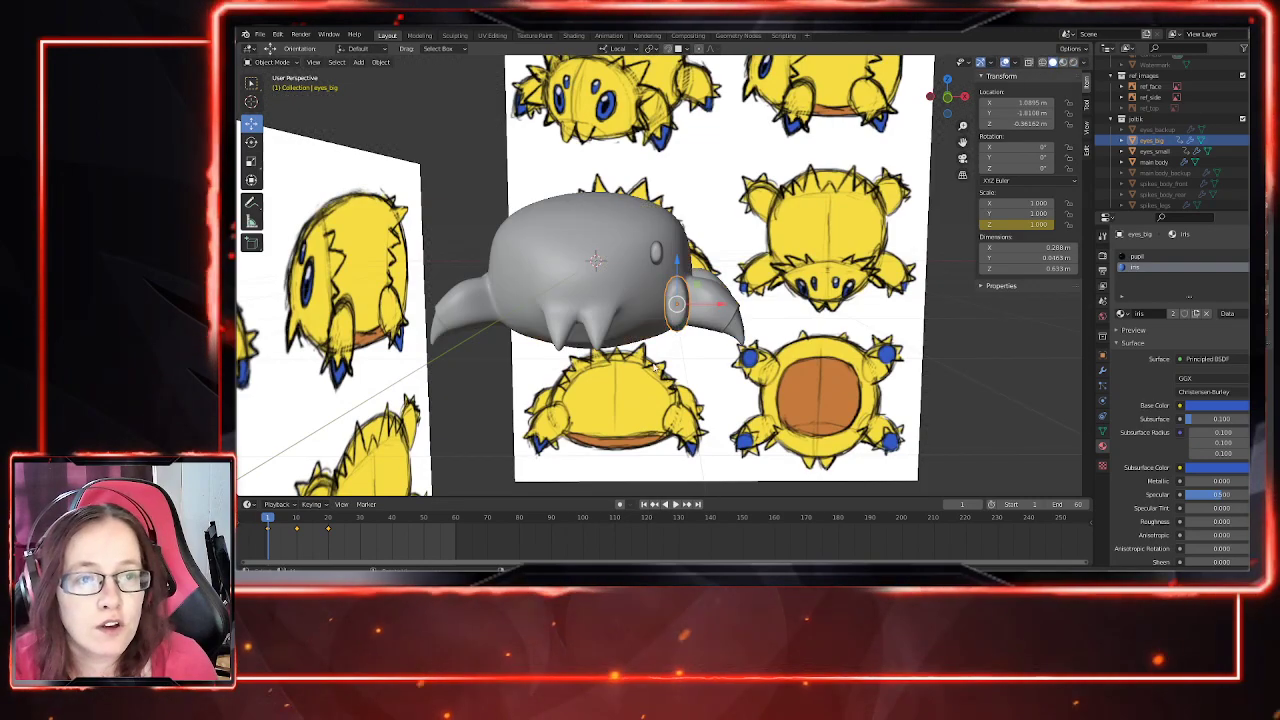
pyautogui.press('KP_1')
pyautogui.click(1028, 63)
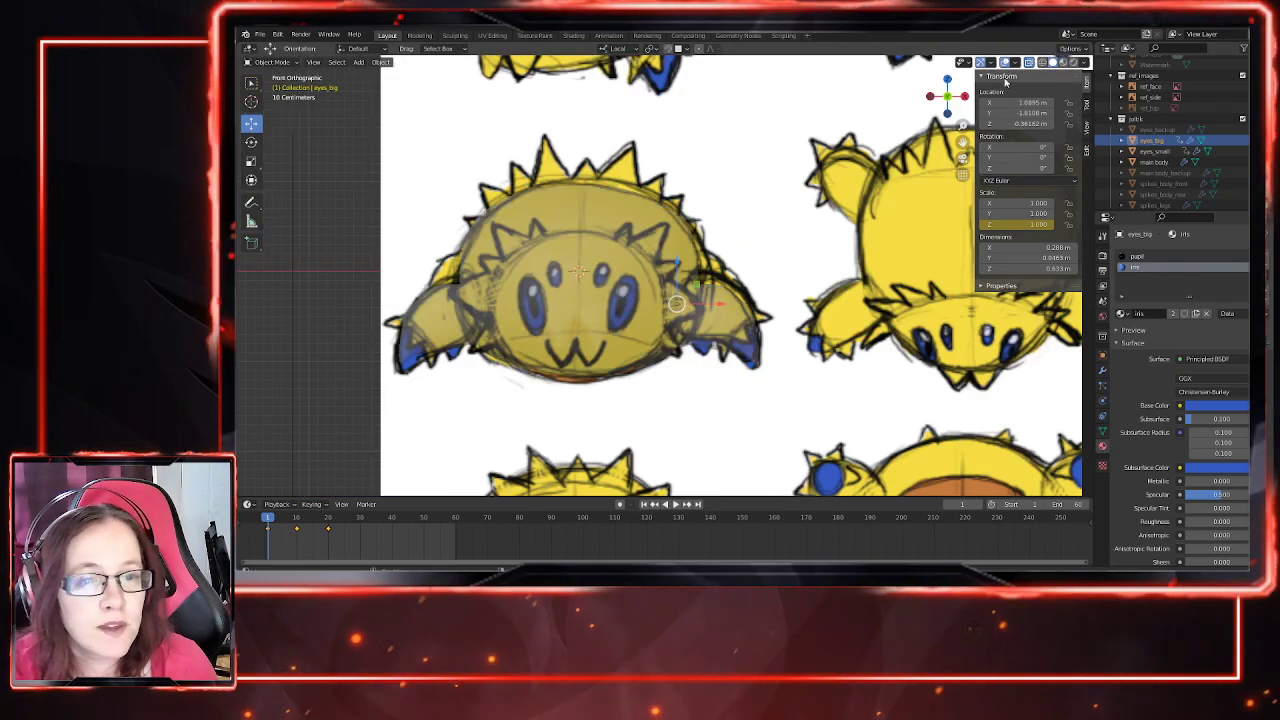
# Step: Try moving the big eye along its local X axis, and undo the move
pyautogui.moveTo(707, 309); pyautogui.dragTo(730, 308)
pyautogui.hotkey('ctrl', 'z')
pyautogui.doubleClick(1033, 123)
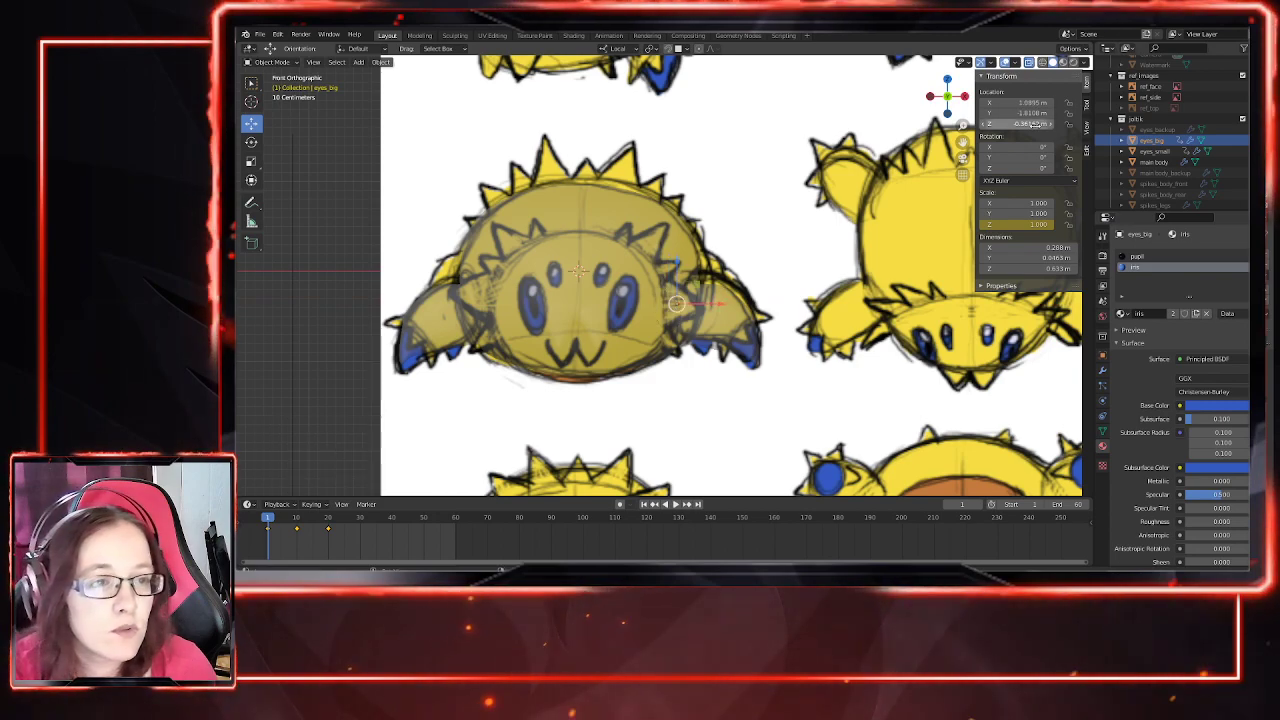
# Step: Select both the big and small eyes and move them about 0.61 m inward along X toward the drawn eyes
pyautogui.moveTo(810, 295); pyautogui.dragTo(751, 343, button='middle')
pyautogui.keyDown('shift'); pyautogui.click(662, 258); pyautogui.keyUp('shift')
pyautogui.press('KP_1')
pyautogui.moveTo(716, 285); pyautogui.dragTo(650, 280)
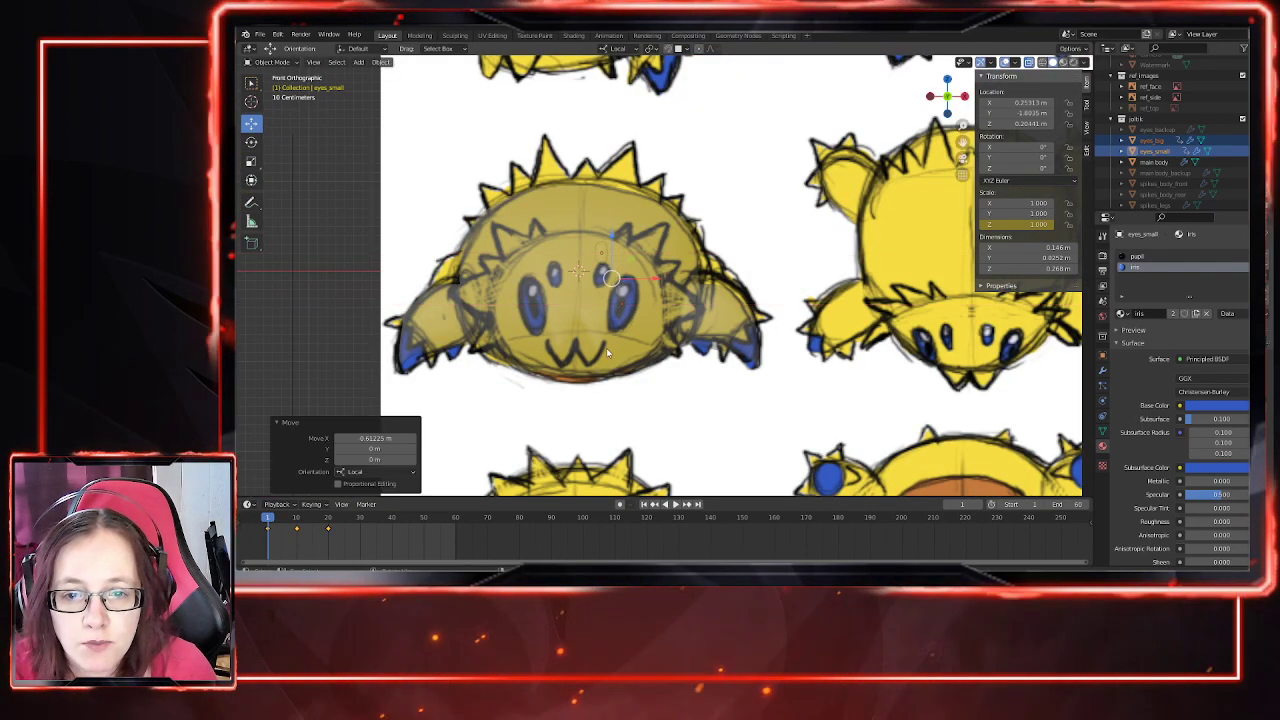
pyautogui.scroll(5, 678, 337)
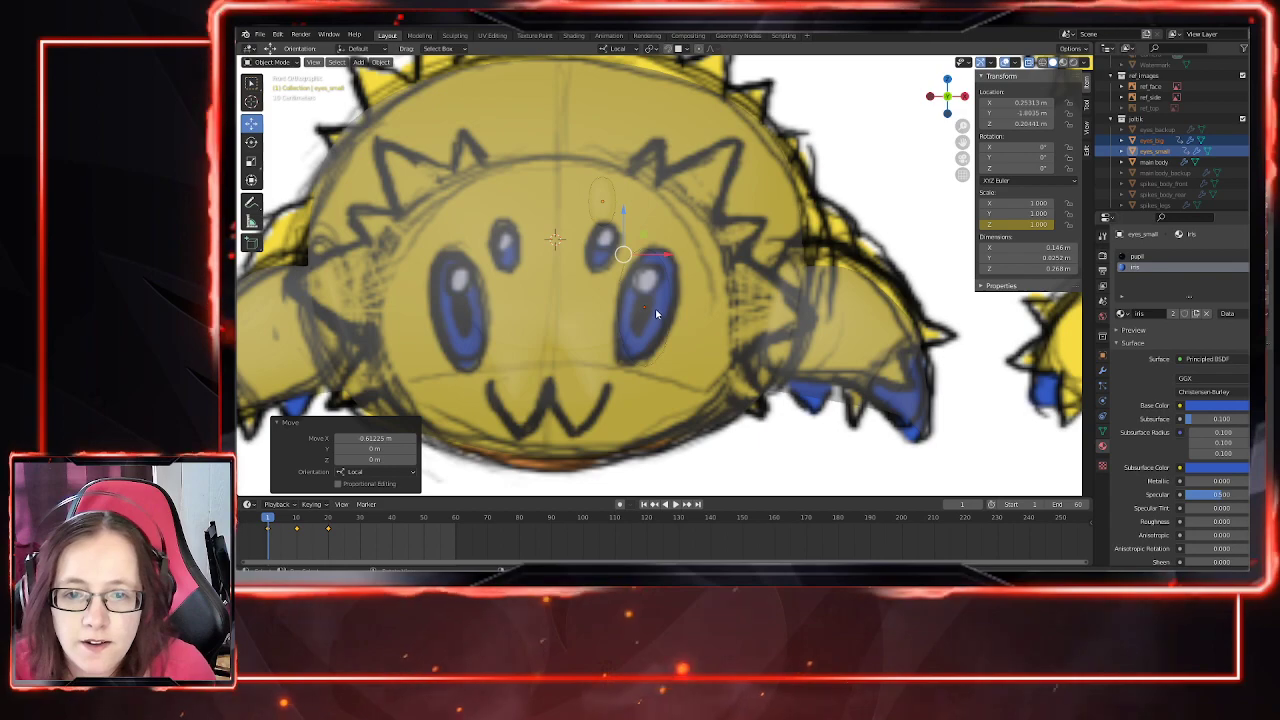
# Step: Select the big eye and rotate it about 16.5° around its local Y axis to match the drawn eye's tilt
pyautogui.click(648, 310)
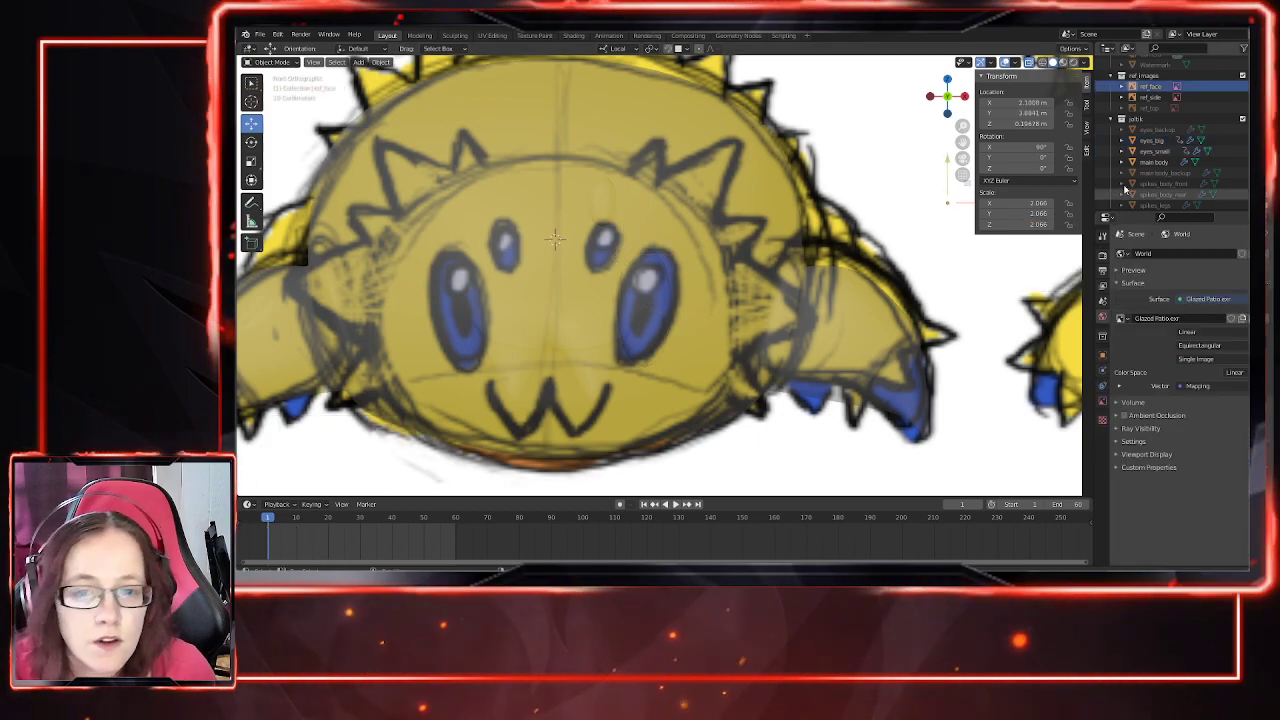
pyautogui.click(1156, 141)
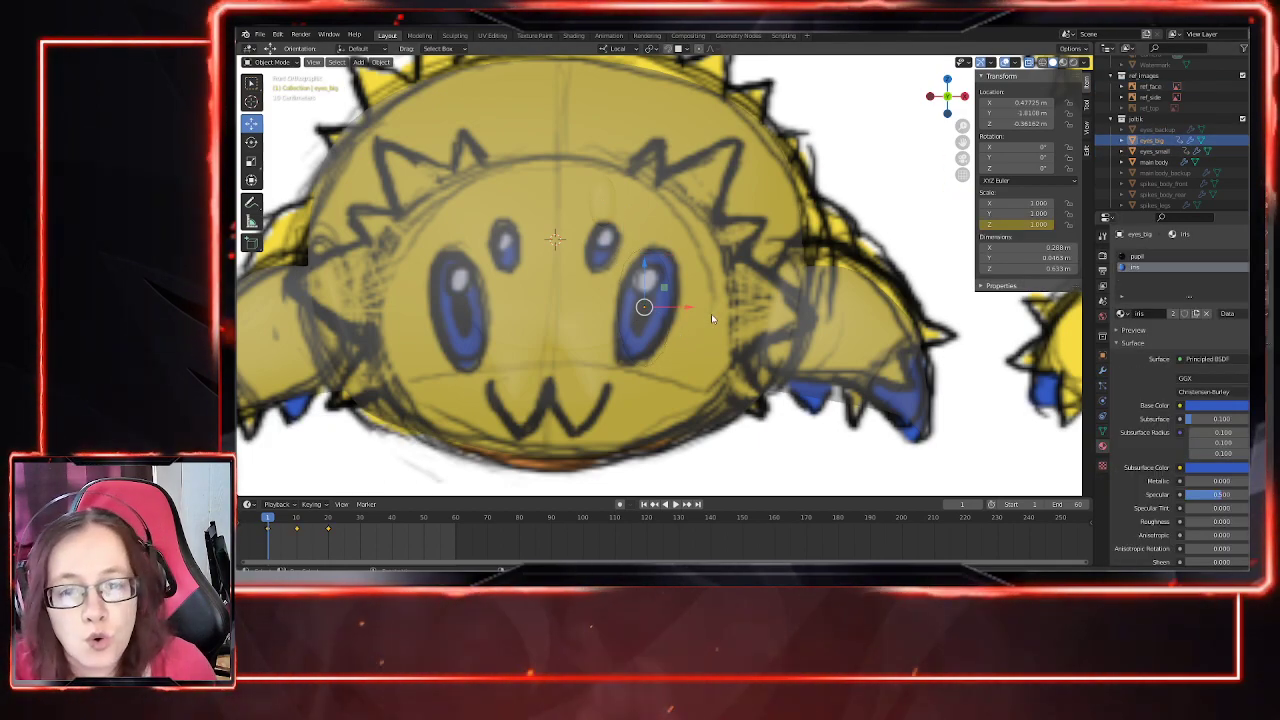
pyautogui.click(251, 141)
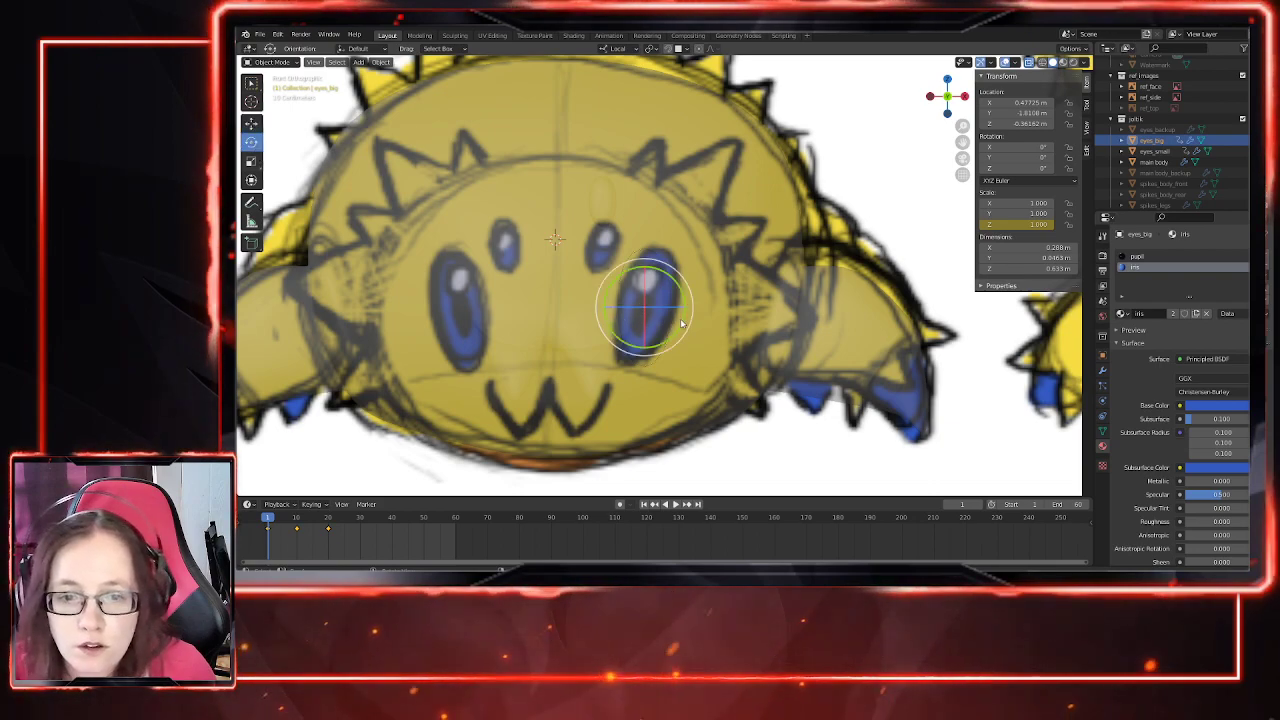
pyautogui.moveTo(674, 316); pyautogui.dragTo(673, 325)
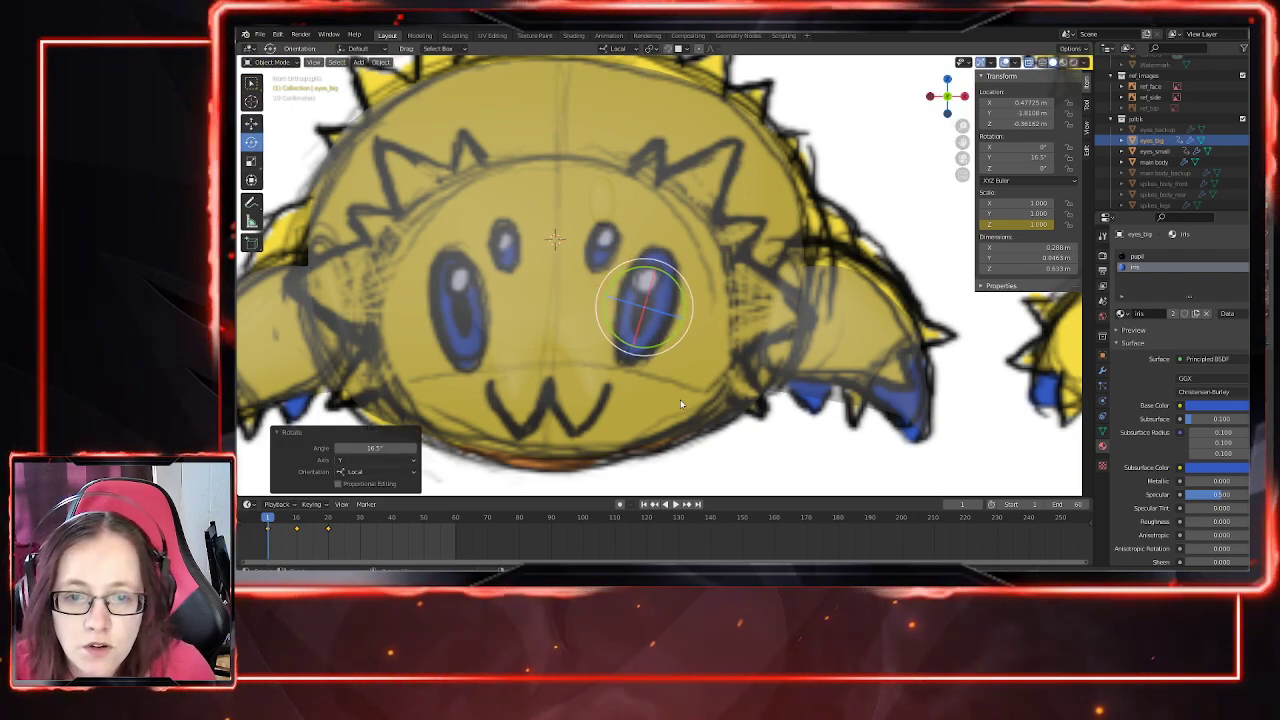
# Step: Examine the eyes' placement on the body against the side and front references, with X-ray shading on and off
pyautogui.moveTo(595, 364); pyautogui.dragTo(636, 363, button='middle')
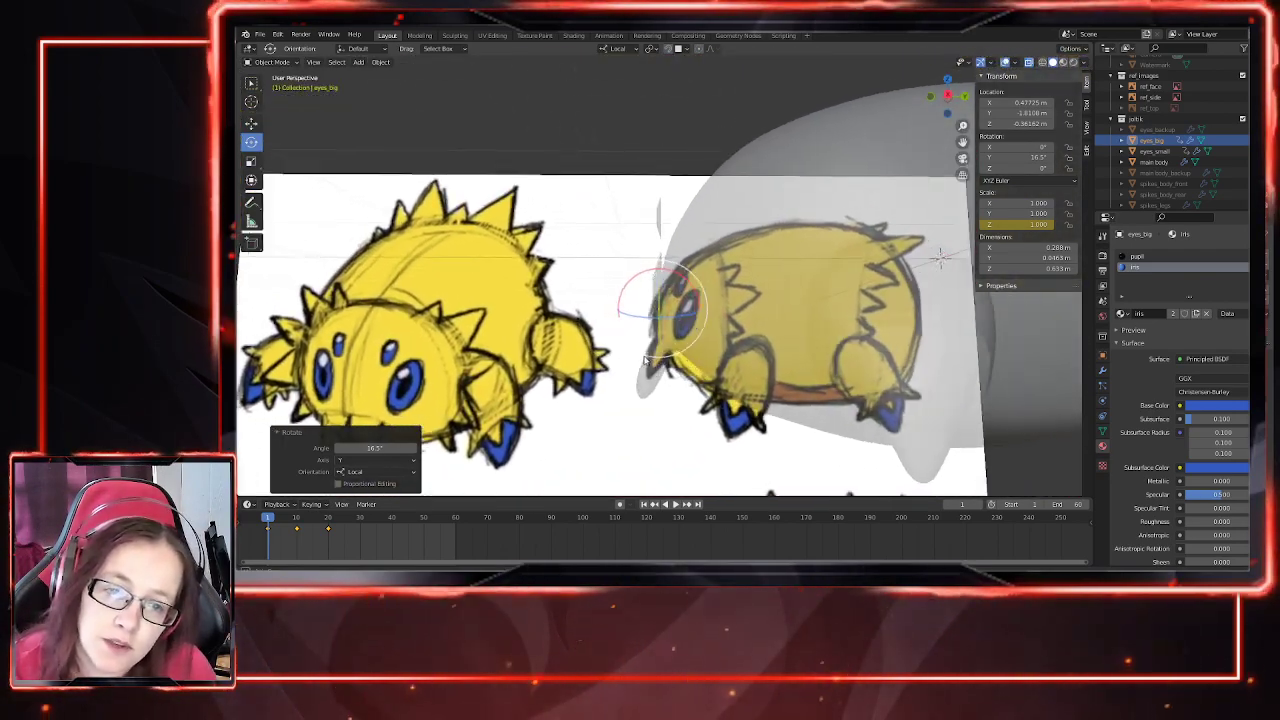
pyautogui.scroll(4, 646, 375)
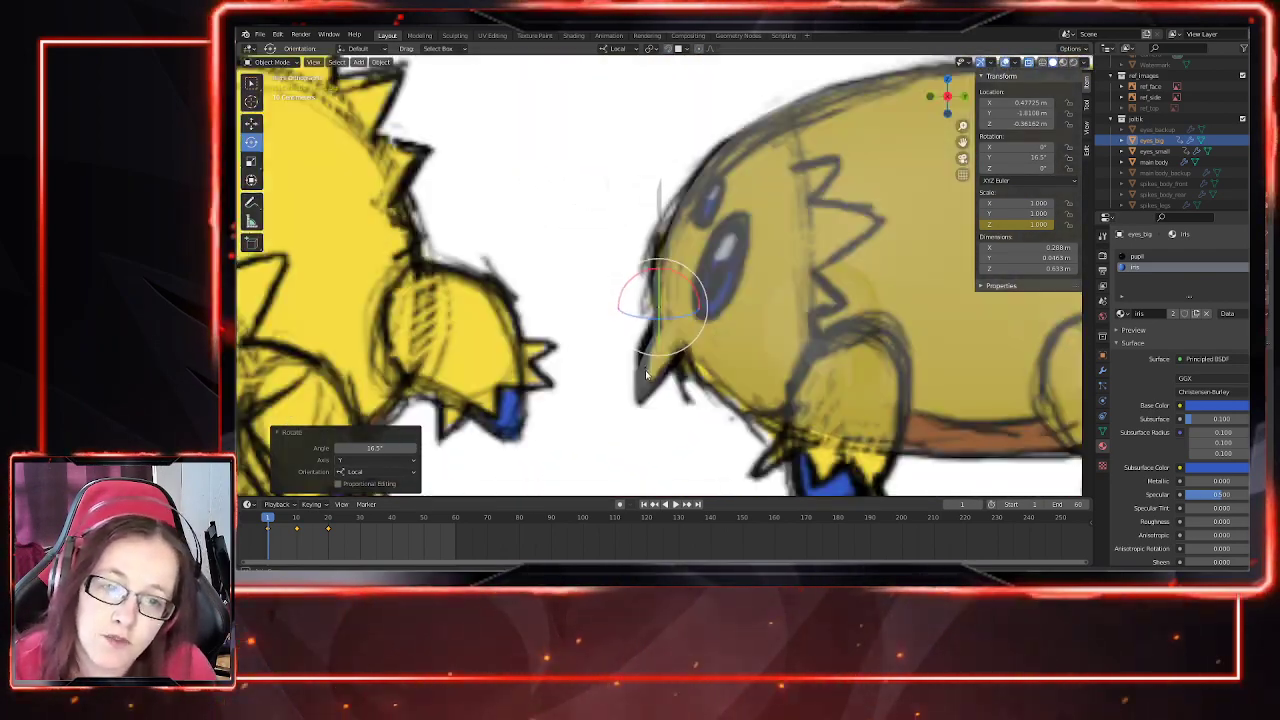
pyautogui.click(1030, 63)
pyautogui.moveTo(680, 366)
pyautogui.mouseDown(button='middle')
pyautogui.moveTo(818, 348)
pyautogui.moveTo(807, 367)
pyautogui.mouseUp(button='middle')
pyautogui.scroll(-4, 803, 368)
pyautogui.press('KP_1')
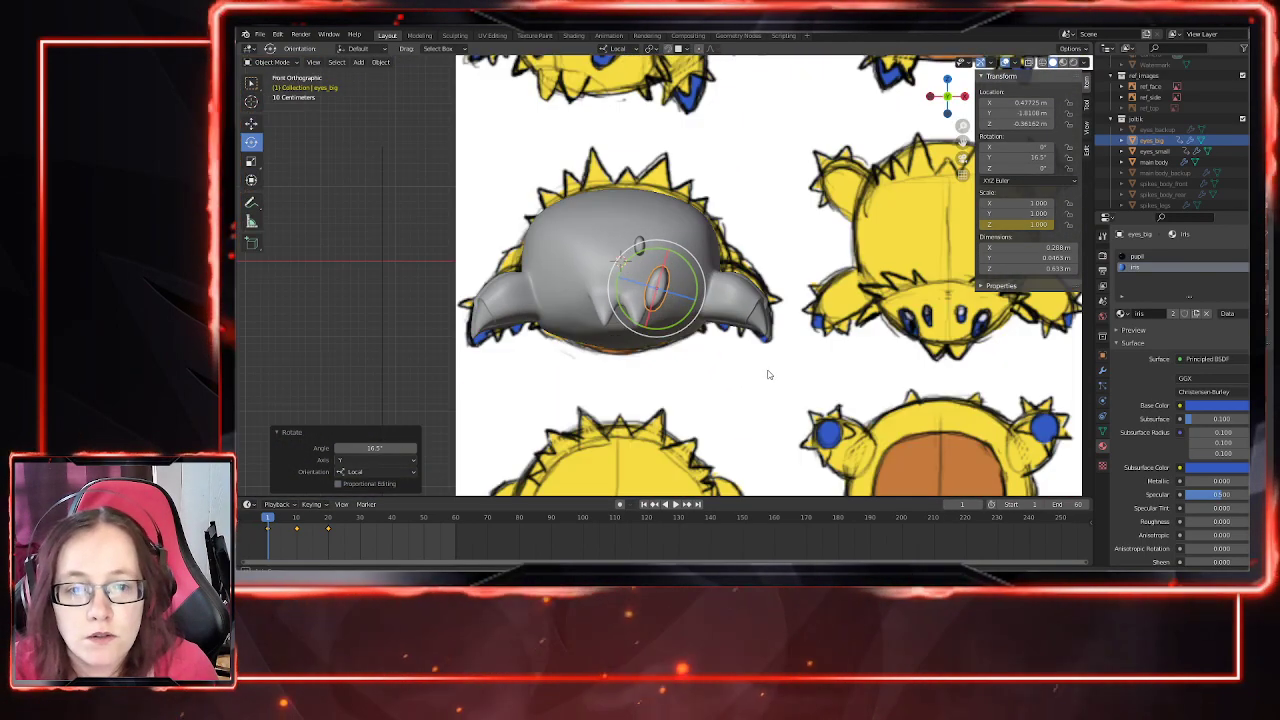
pyautogui.click(1030, 63)
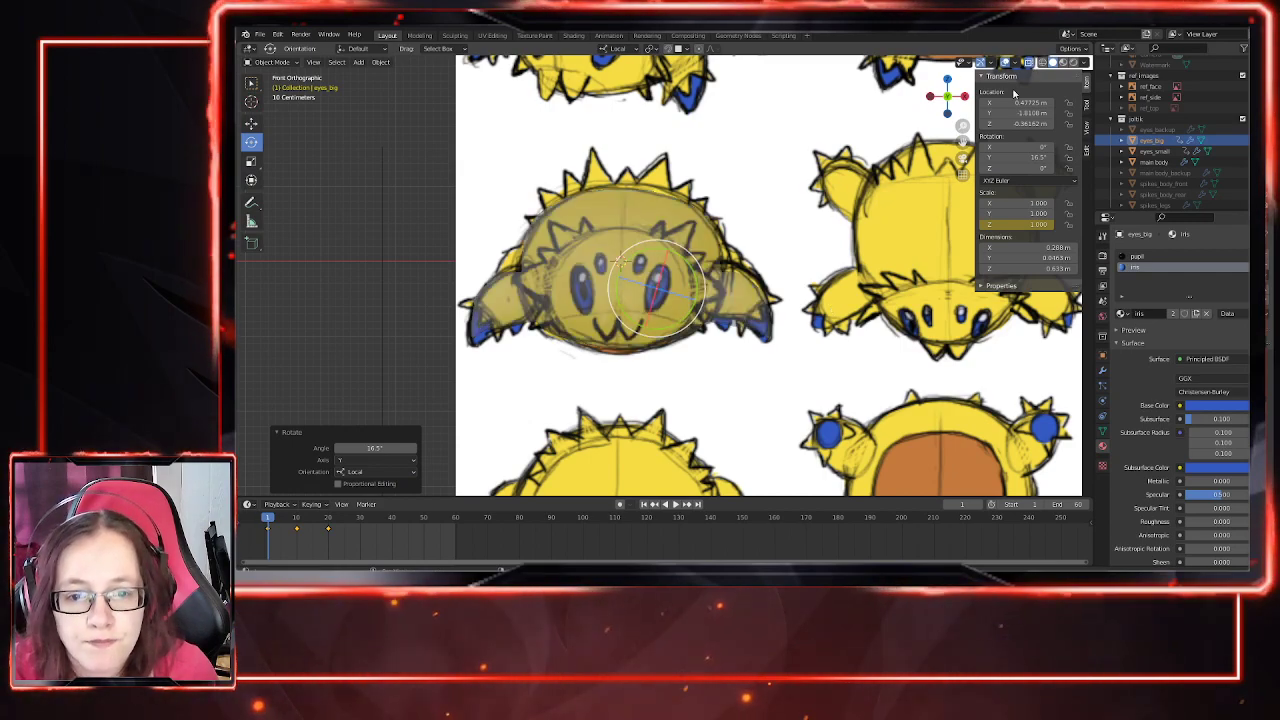
pyautogui.click(758, 338)
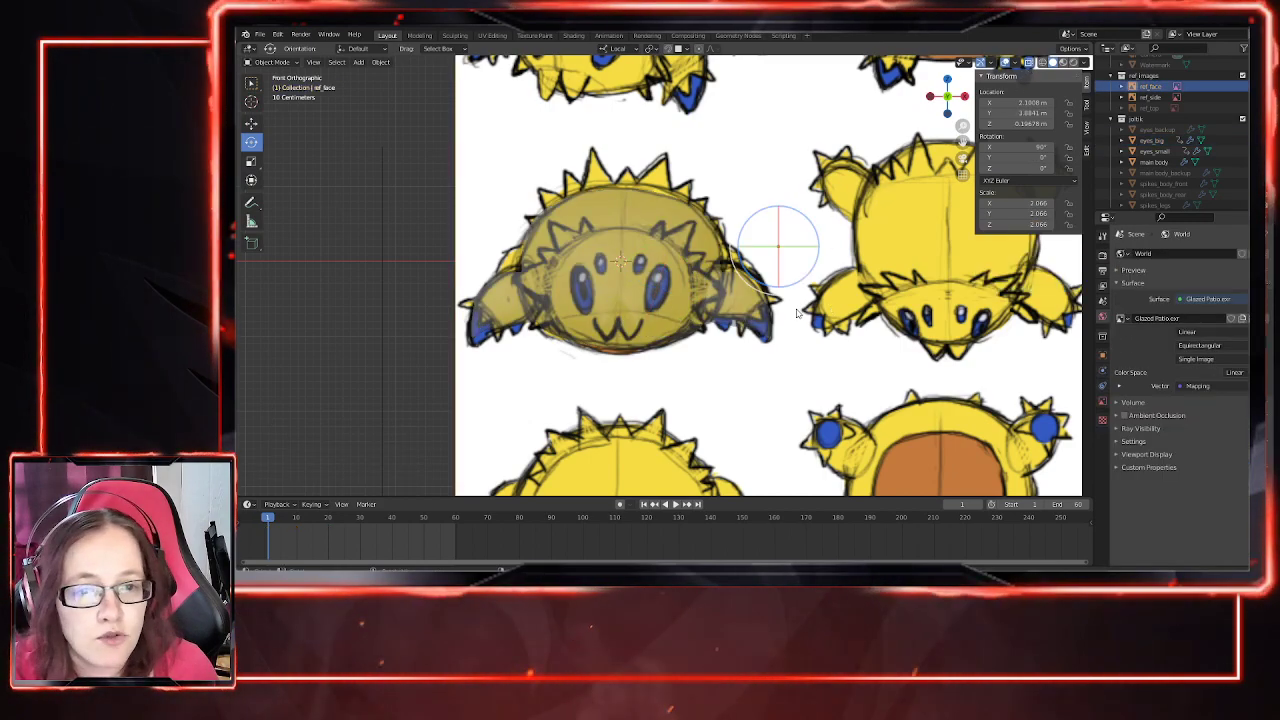
pyautogui.click(252, 124)
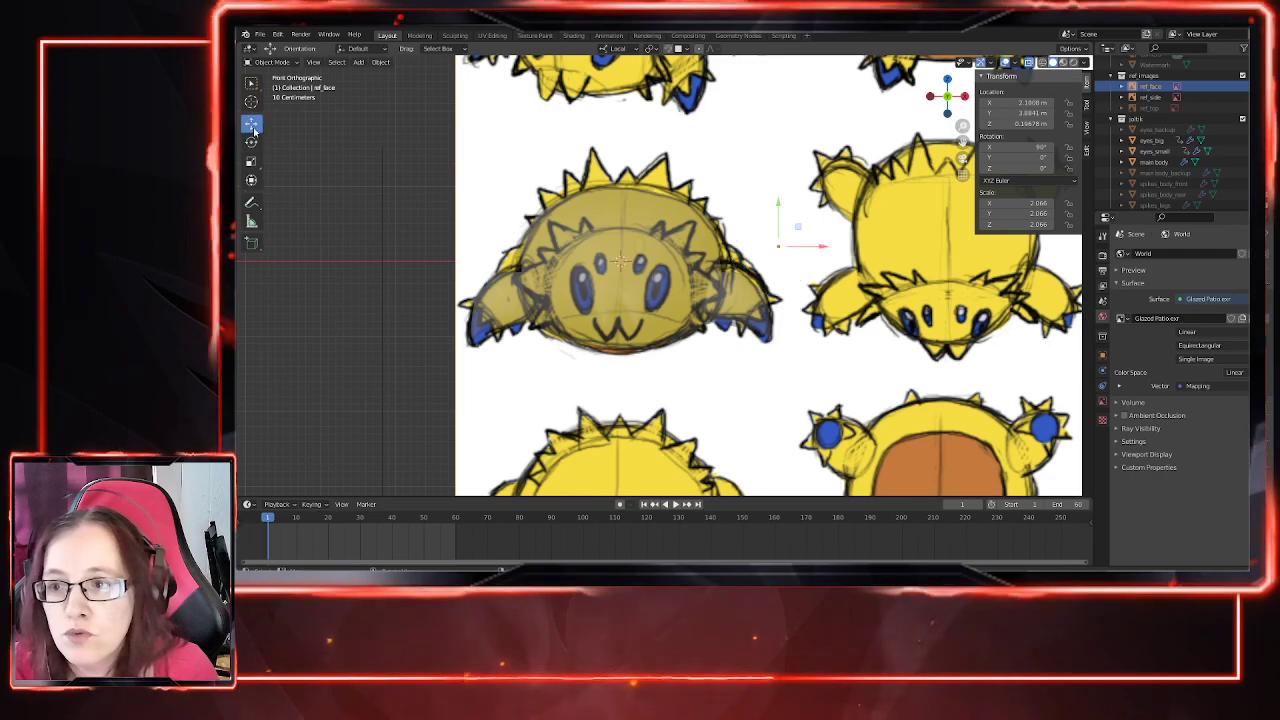
pyautogui.click(1030, 63)
pyautogui.moveTo(737, 380); pyautogui.dragTo(697, 313, button='middle')
pyautogui.scroll(3, 688, 298)
pyautogui.moveTo(868, 382); pyautogui.dragTo(835, 365, button='middle')
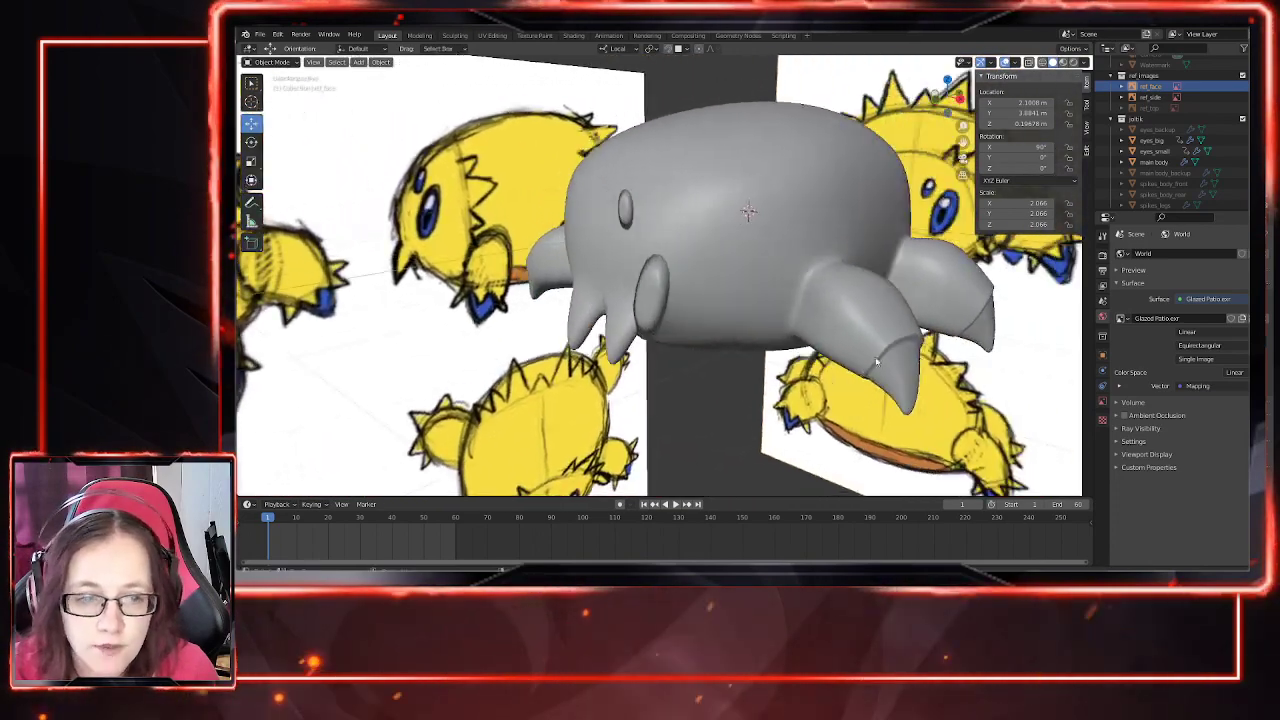
# Step: Enable the viewport display of the Subdivision modifier on the big eye and the small eye
pyautogui.click(653, 298)
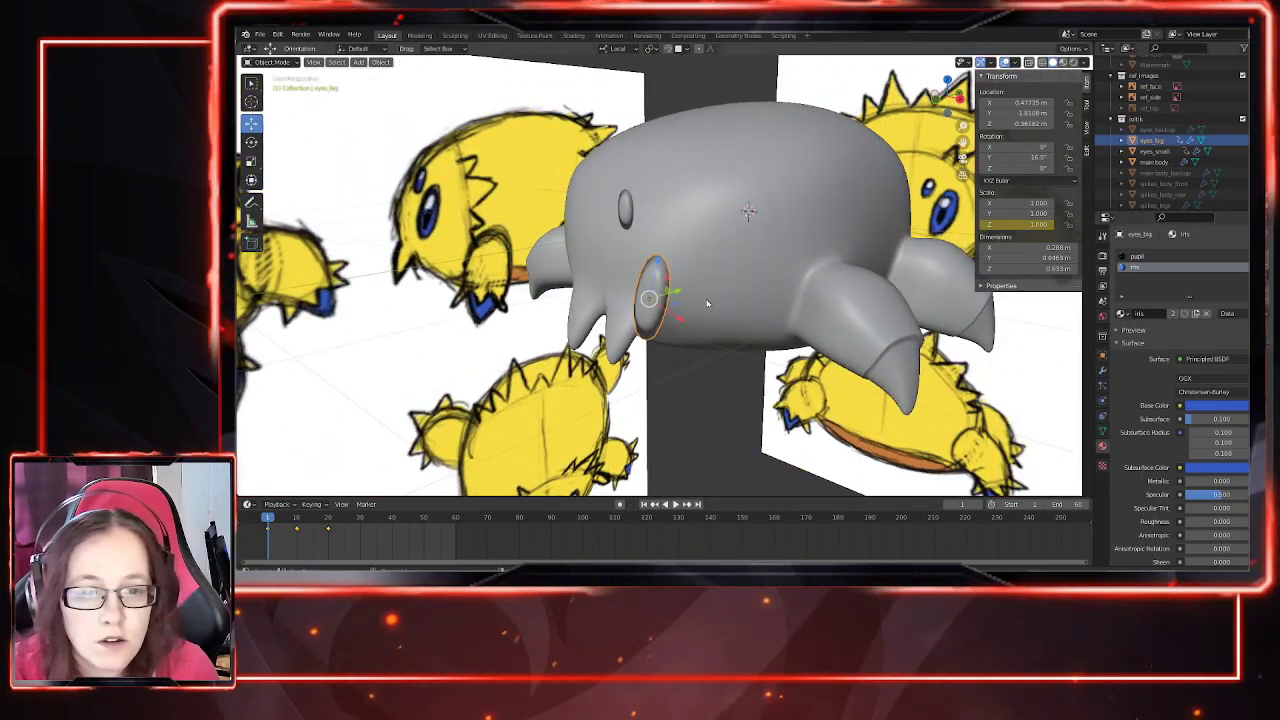
pyautogui.click(1102, 372)
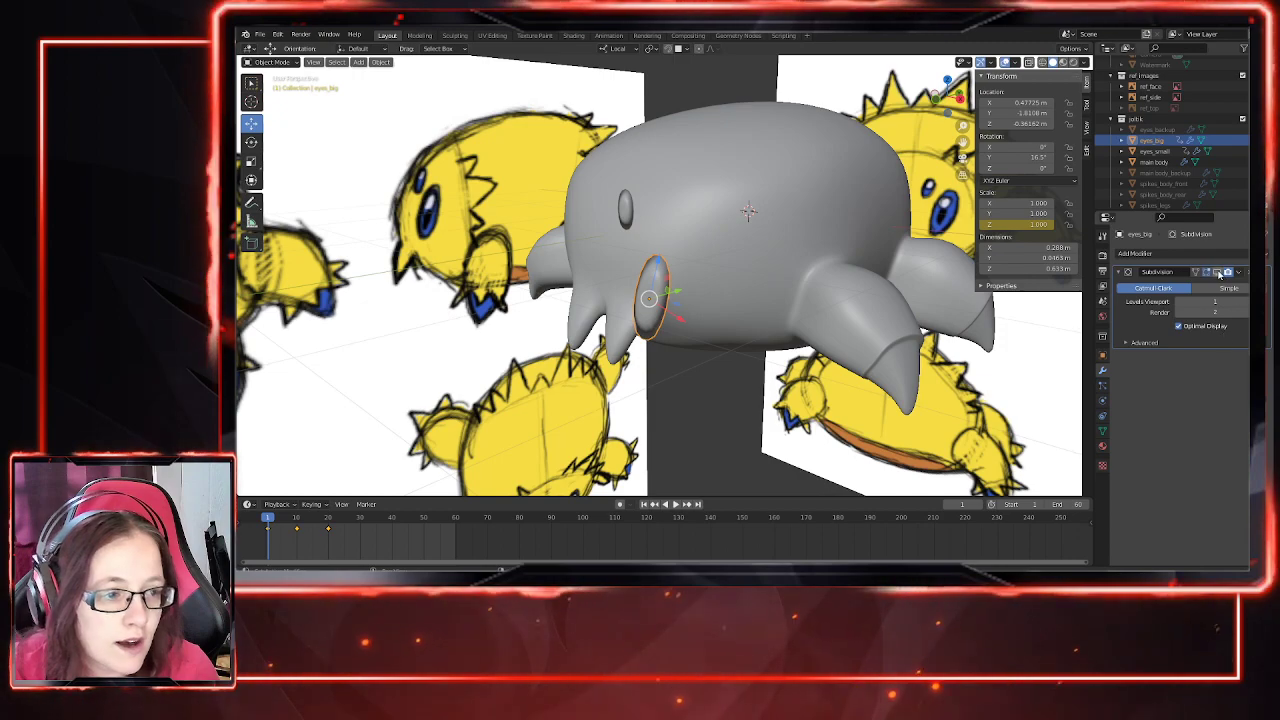
pyautogui.click(622, 210)
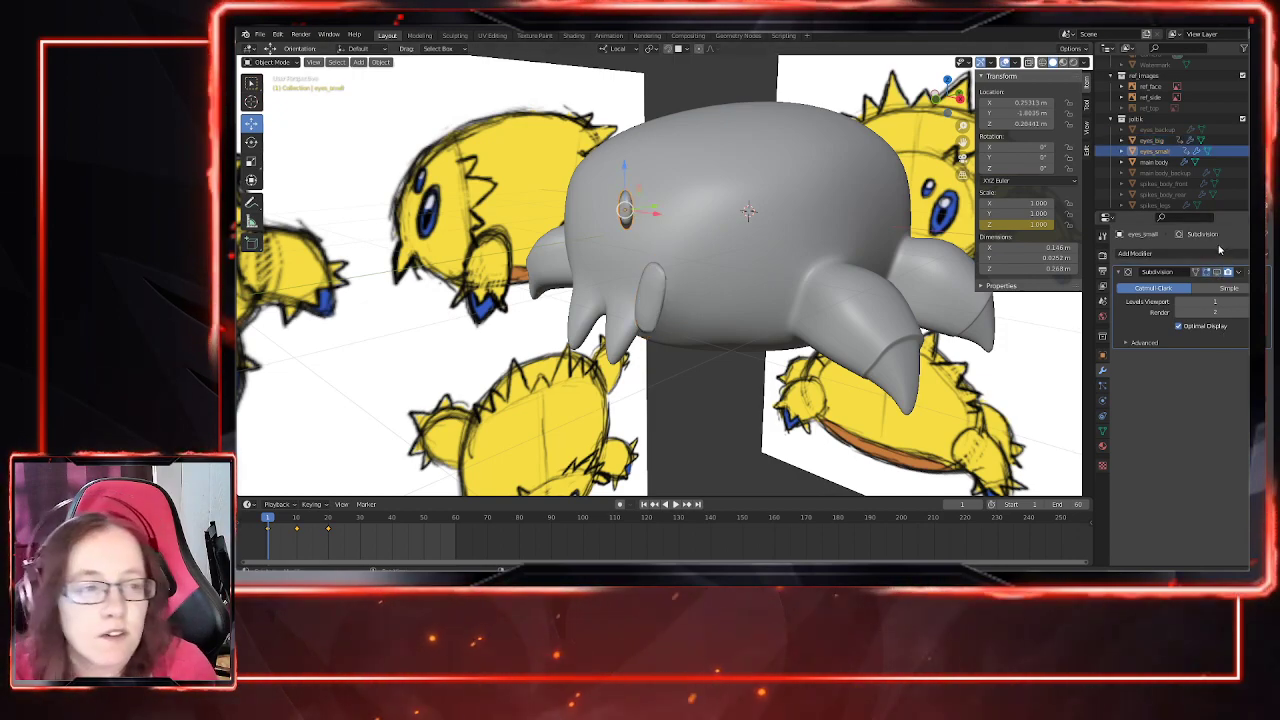
# Step: Select the big eye and move it about 0.0985 m toward the face along its local Y axis
pyautogui.moveTo(852, 400); pyautogui.dragTo(791, 358, button='middle')
pyautogui.click(650, 303)
pyautogui.moveTo(650, 303); pyautogui.dragTo(618, 420, button='middle')
pyautogui.scroll(3, 696, 375)
pyautogui.moveTo(702, 321); pyautogui.dragTo(729, 325)
pyautogui.moveTo(717, 352); pyautogui.dragTo(800, 389, button='middle')
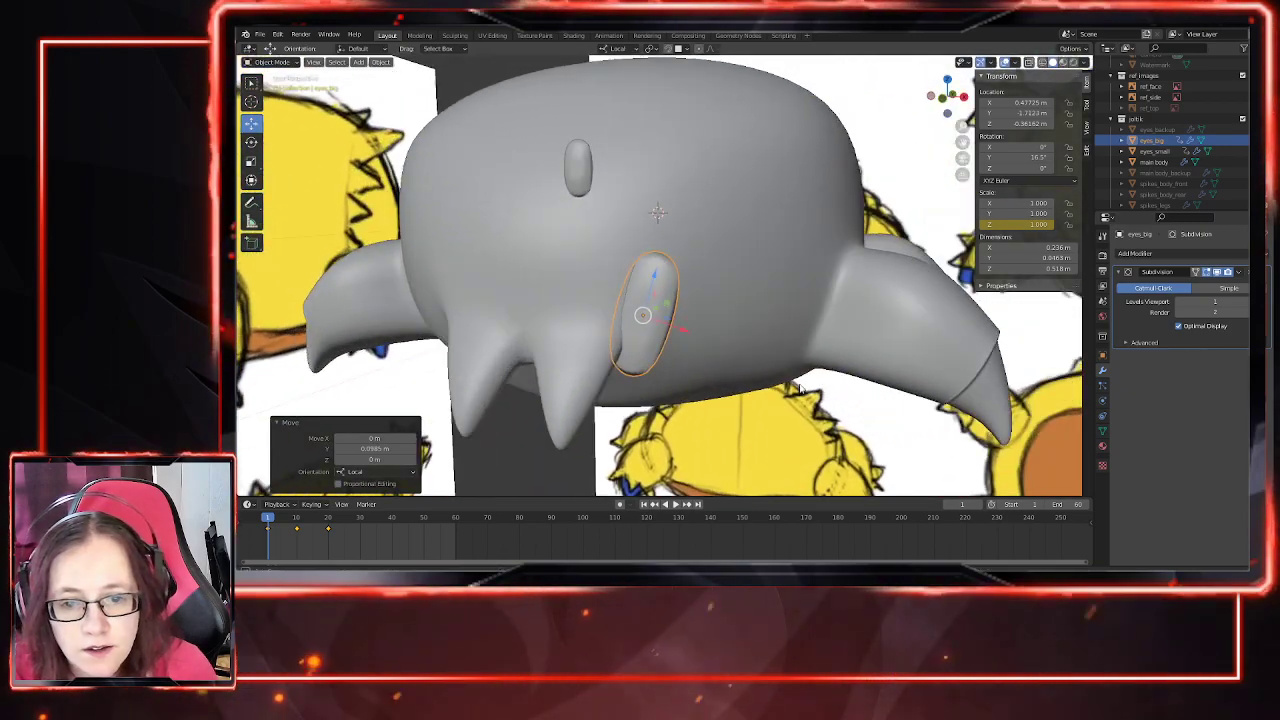
# Step: From the side with X-ray shading, raise the big eye about 0.175 m along local Z and move it about 0.113 m inward along Y
pyautogui.moveTo(682, 416); pyautogui.dragTo(697, 404, button='middle')
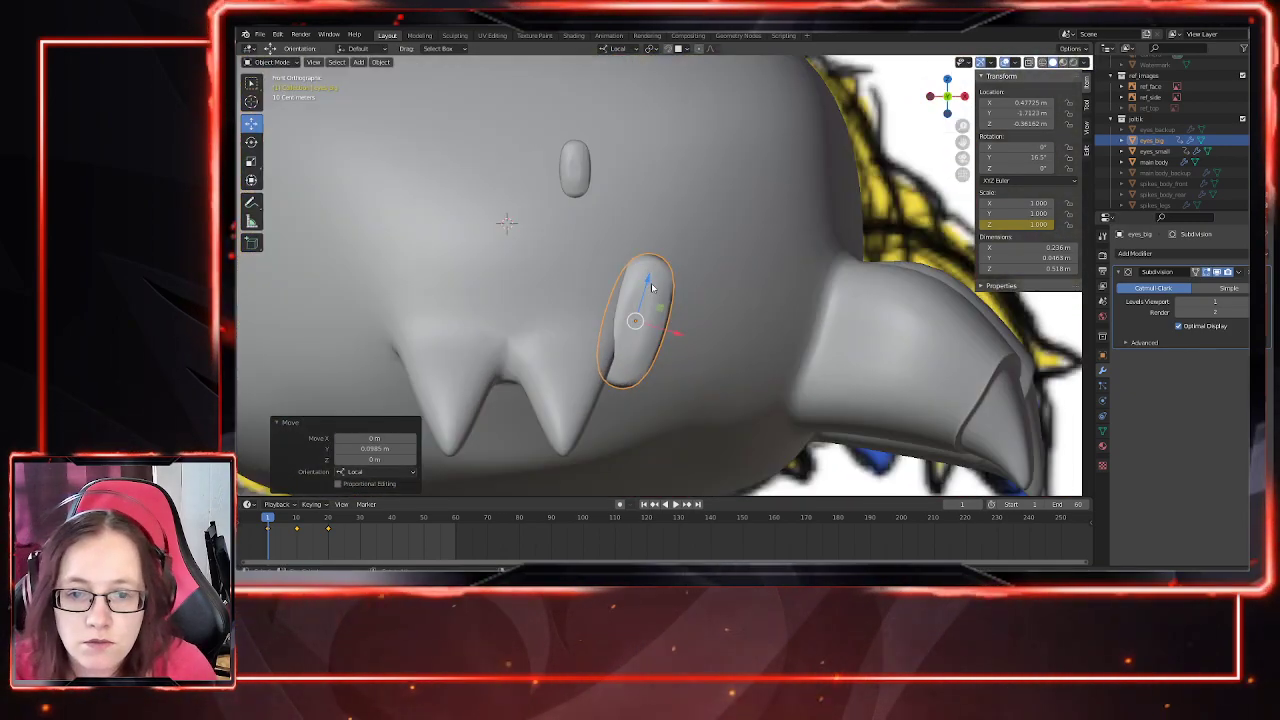
pyautogui.scroll(-6, 651, 288)
pyautogui.moveTo(651, 288)
pyautogui.mouseDown(button='middle')
pyautogui.moveTo(651, 393)
pyautogui.moveTo(607, 380)
pyautogui.mouseUp(button='middle')
pyautogui.scroll(4, 728, 289)
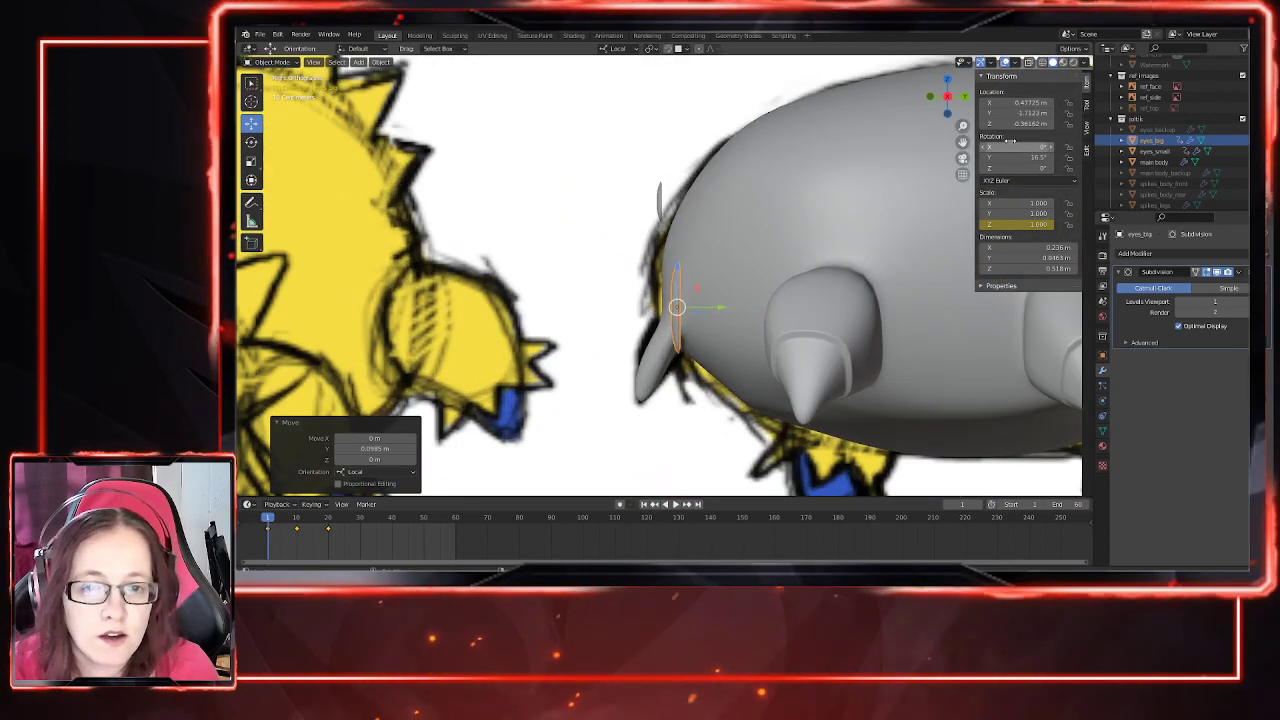
pyautogui.click(1027, 63)
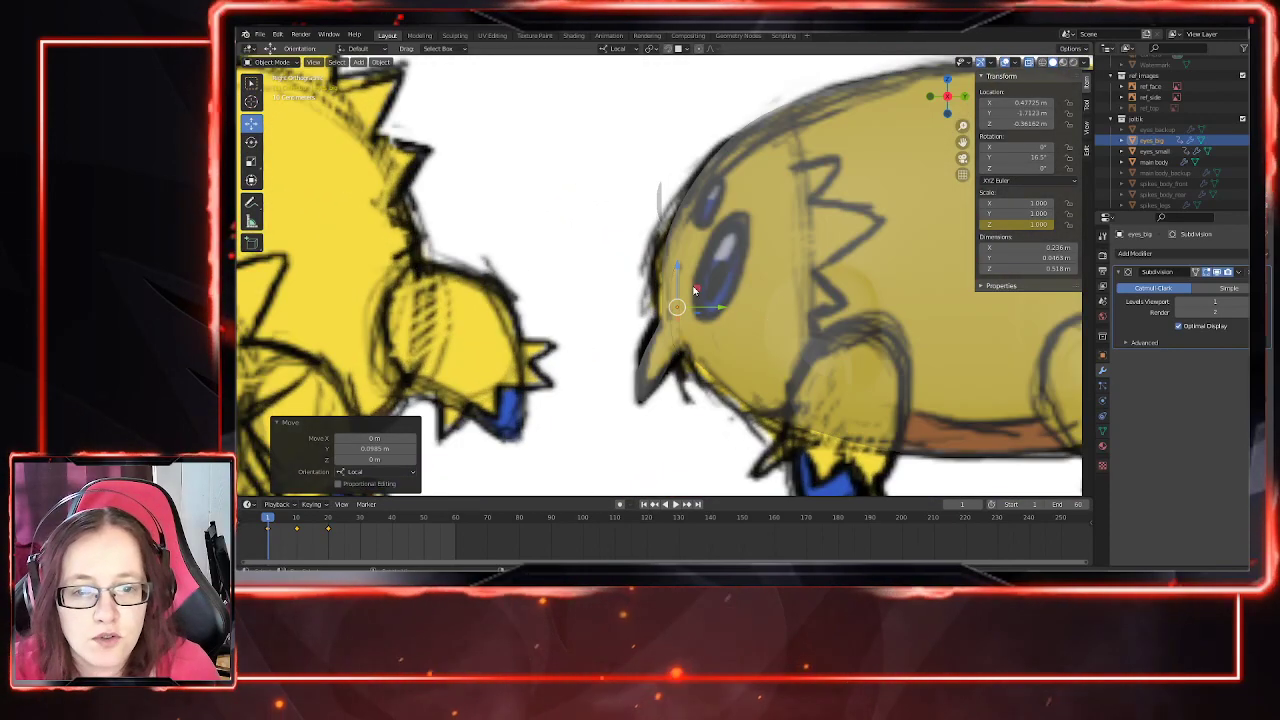
pyautogui.moveTo(698, 291); pyautogui.dragTo(685, 237)
pyautogui.hotkey('ctrl', 'z')
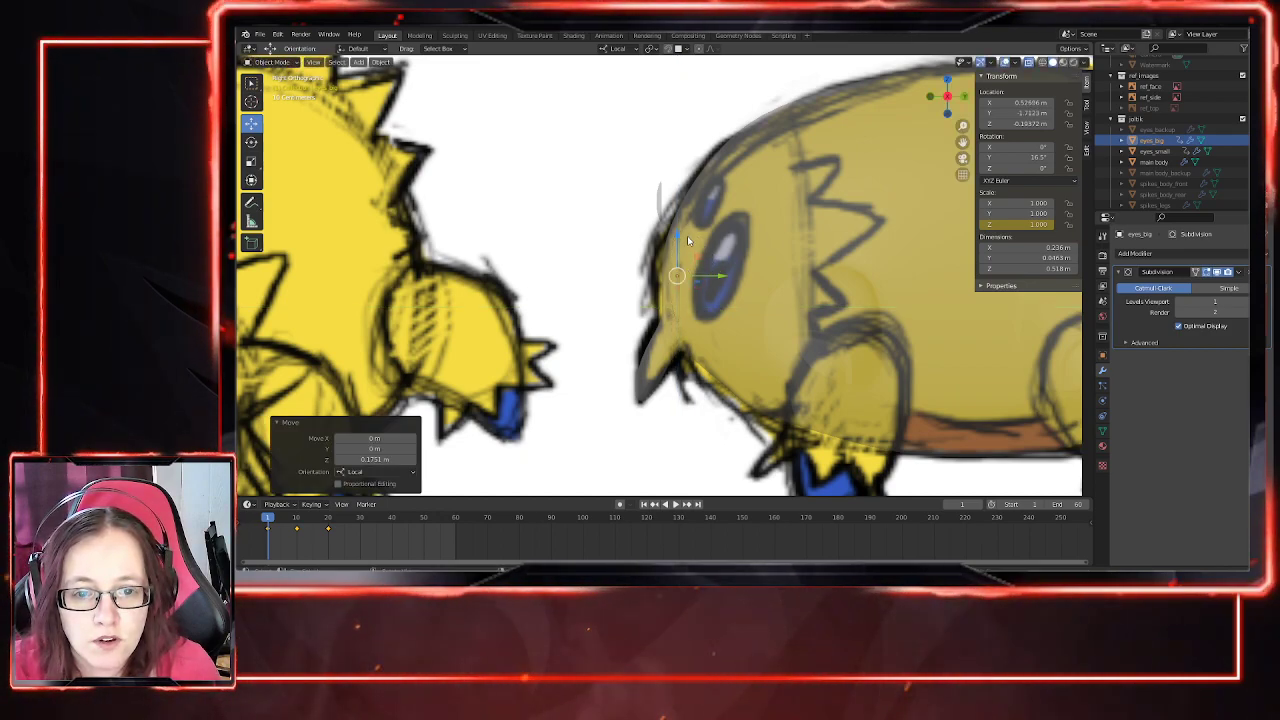
pyautogui.moveTo(724, 276); pyautogui.dragTo(746, 276)
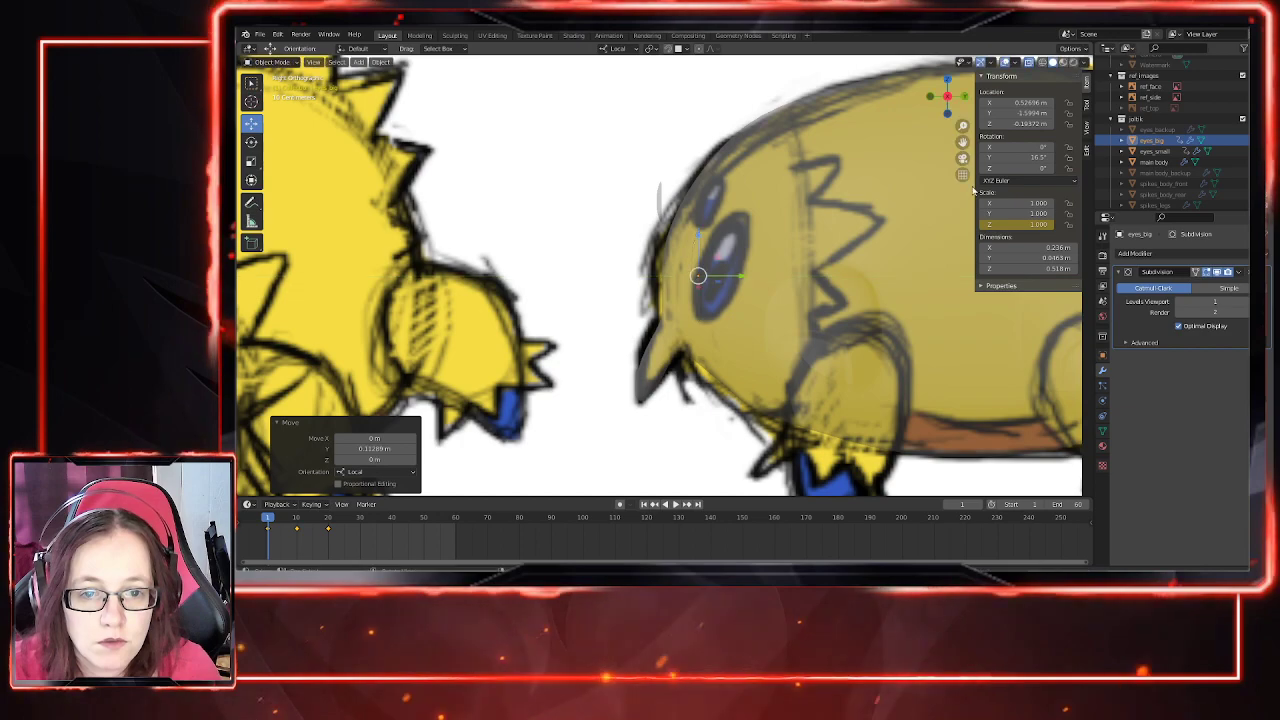
# Step: Turn off X-ray shading and pull the big eye about 0.12 m back out of the face along local Y
pyautogui.click(1030, 65)
pyautogui.moveTo(757, 323); pyautogui.dragTo(827, 334, button='middle')
pyautogui.moveTo(707, 267); pyautogui.dragTo(726, 328)
pyautogui.moveTo(726, 328); pyautogui.dragTo(702, 394, button='middle')
# Step: Rotate the big eye around its local axes to follow the face's curve, to about X 9.9°, Y 13.9° and Z 33.1°
pyautogui.hotkey('shift', 'space')
pyautogui.press('r')
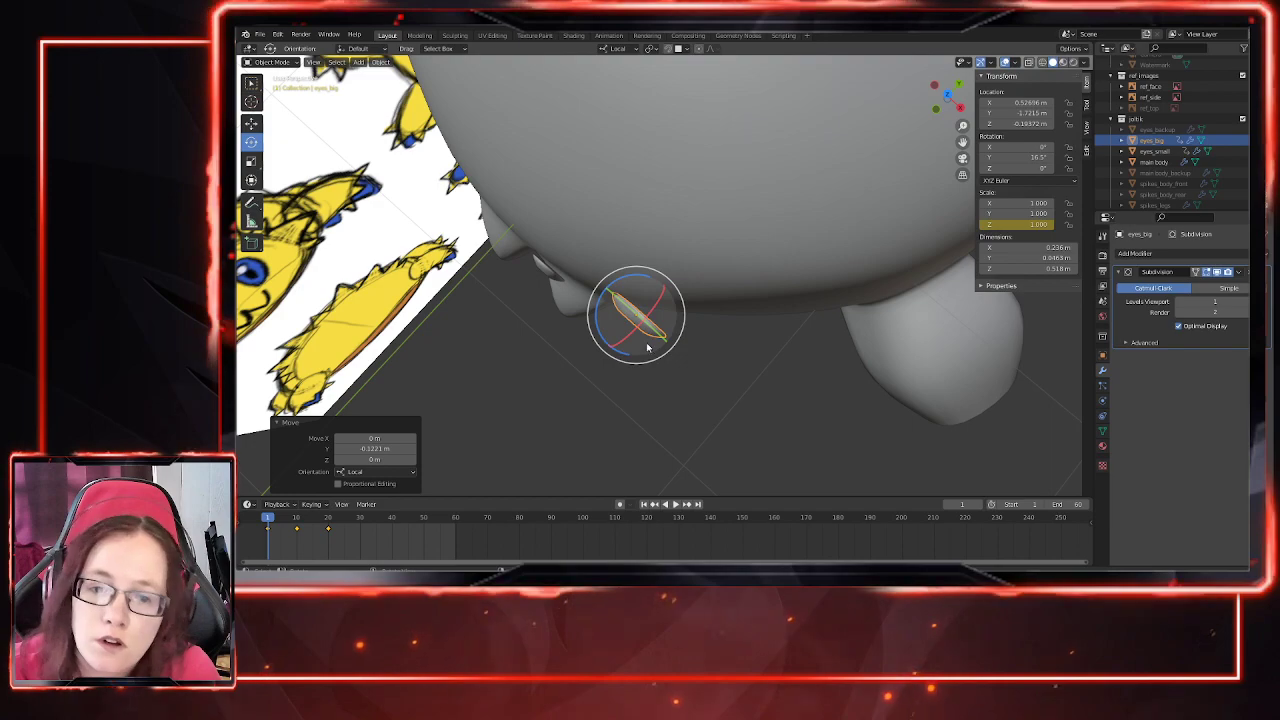
pyautogui.moveTo(700, 381); pyautogui.dragTo(673, 338, button='middle')
pyautogui.moveTo(673, 342); pyautogui.dragTo(665, 364)
pyautogui.moveTo(665, 364); pyautogui.dragTo(626, 371, button='middle')
pyautogui.moveTo(603, 322); pyautogui.dragTo(614, 324)
pyautogui.moveTo(614, 324); pyautogui.dragTo(640, 354, button='middle')
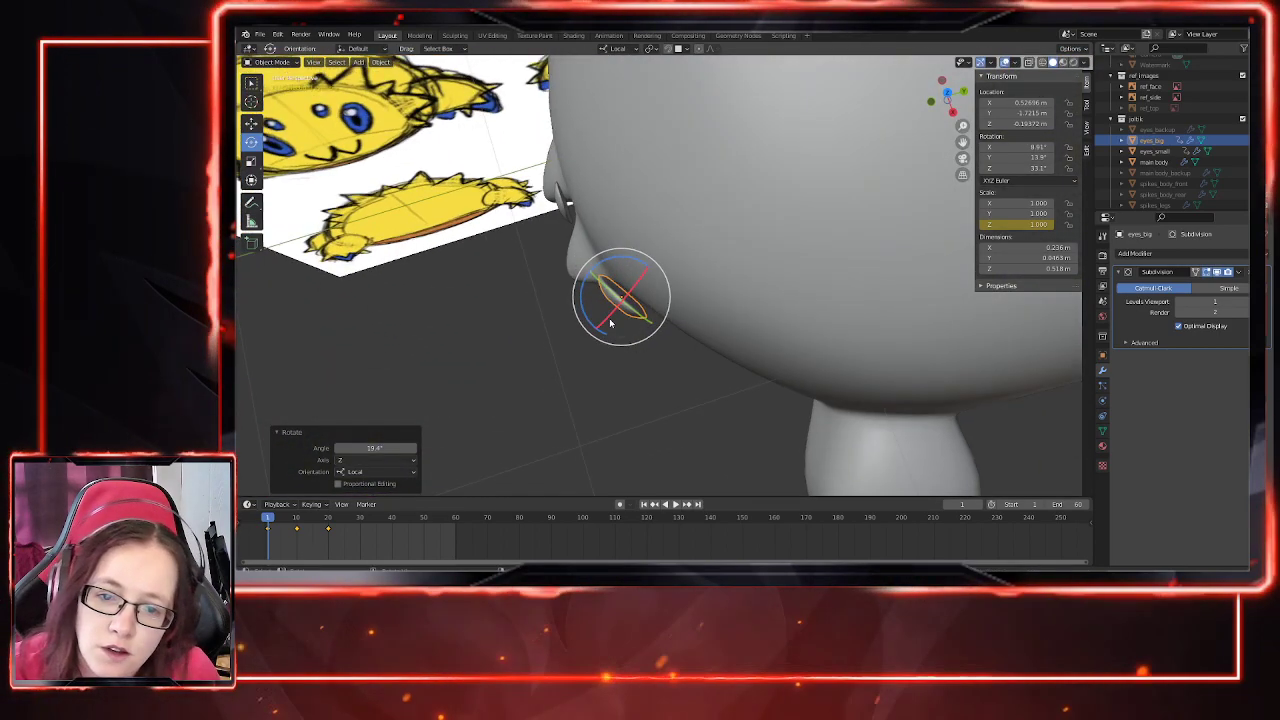
# Step: Rotate the big eye about -3° and a further -3.6° around its local X axis to align it with the face
pyautogui.moveTo(610, 322); pyautogui.dragTo(800, 445)
pyautogui.moveTo(613, 309); pyautogui.dragTo(613, 311)
pyautogui.moveTo(616, 392); pyautogui.dragTo(592, 304, button='middle')
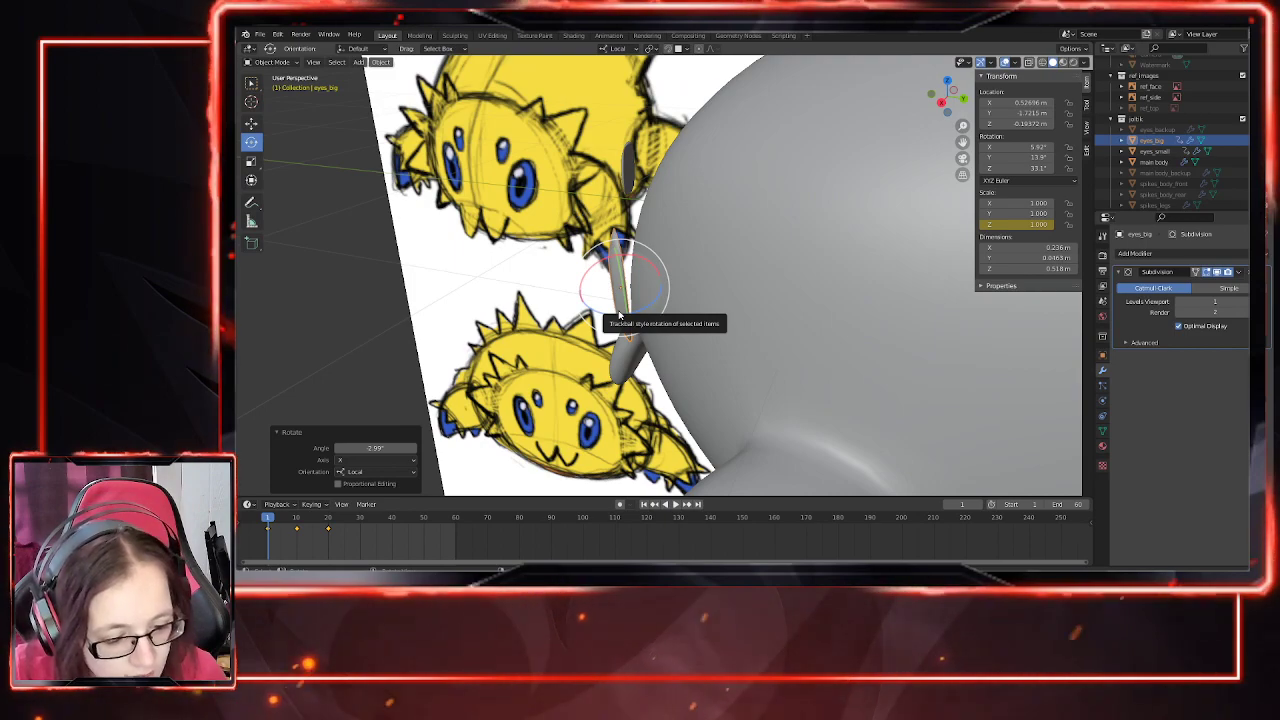
pyautogui.moveTo(621, 368); pyautogui.dragTo(614, 344, button='middle')
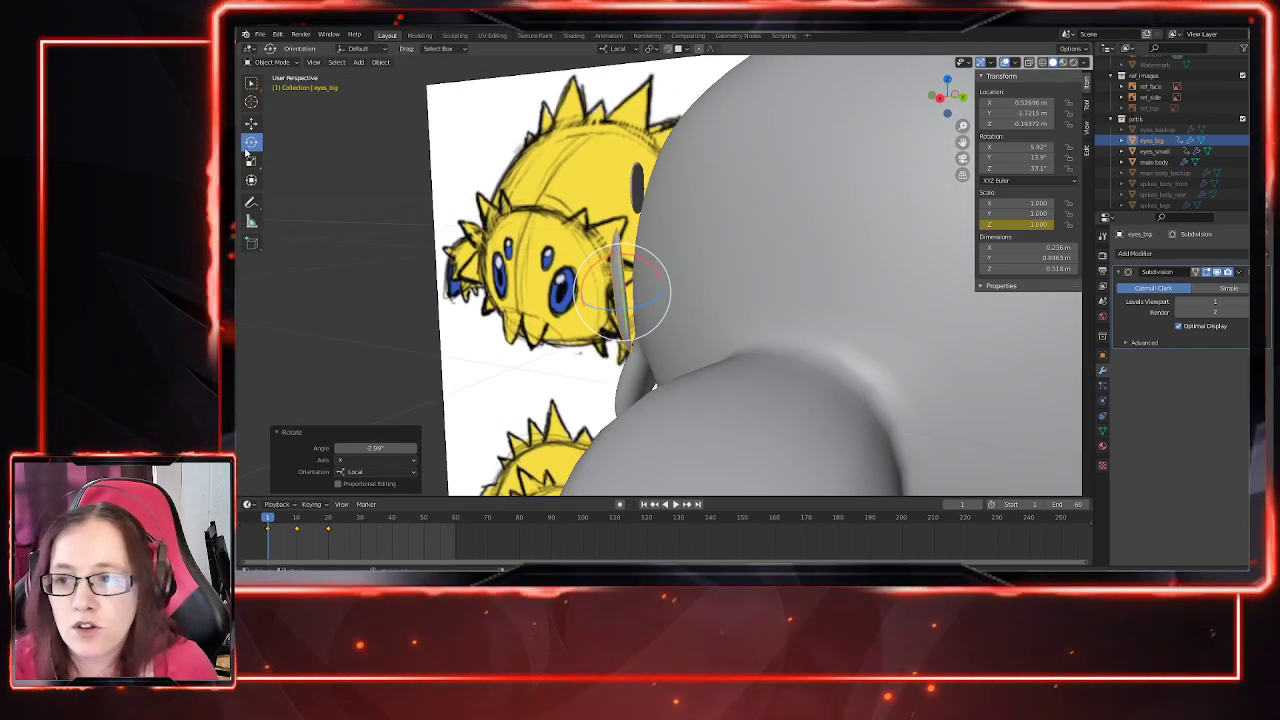
pyautogui.moveTo(690, 296)
pyautogui.mouseDown(button='middle')
pyautogui.moveTo(700, 300)
pyautogui.moveTo(670, 300)
pyautogui.mouseUp(button='middle')
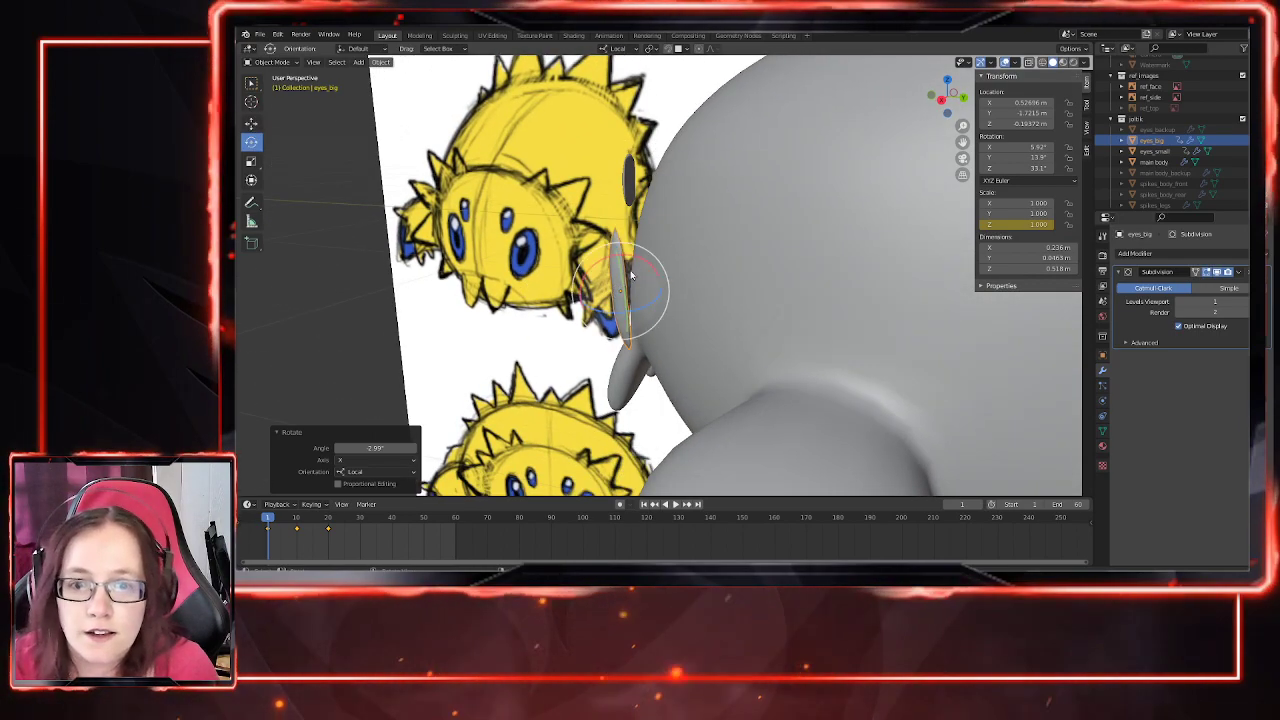
pyautogui.moveTo(636, 260); pyautogui.dragTo(641, 257)
pyautogui.moveTo(641, 258)
pyautogui.mouseDown(button='middle')
pyautogui.moveTo(608, 246)
pyautogui.moveTo(624, 246)
pyautogui.mouseUp(button='middle')
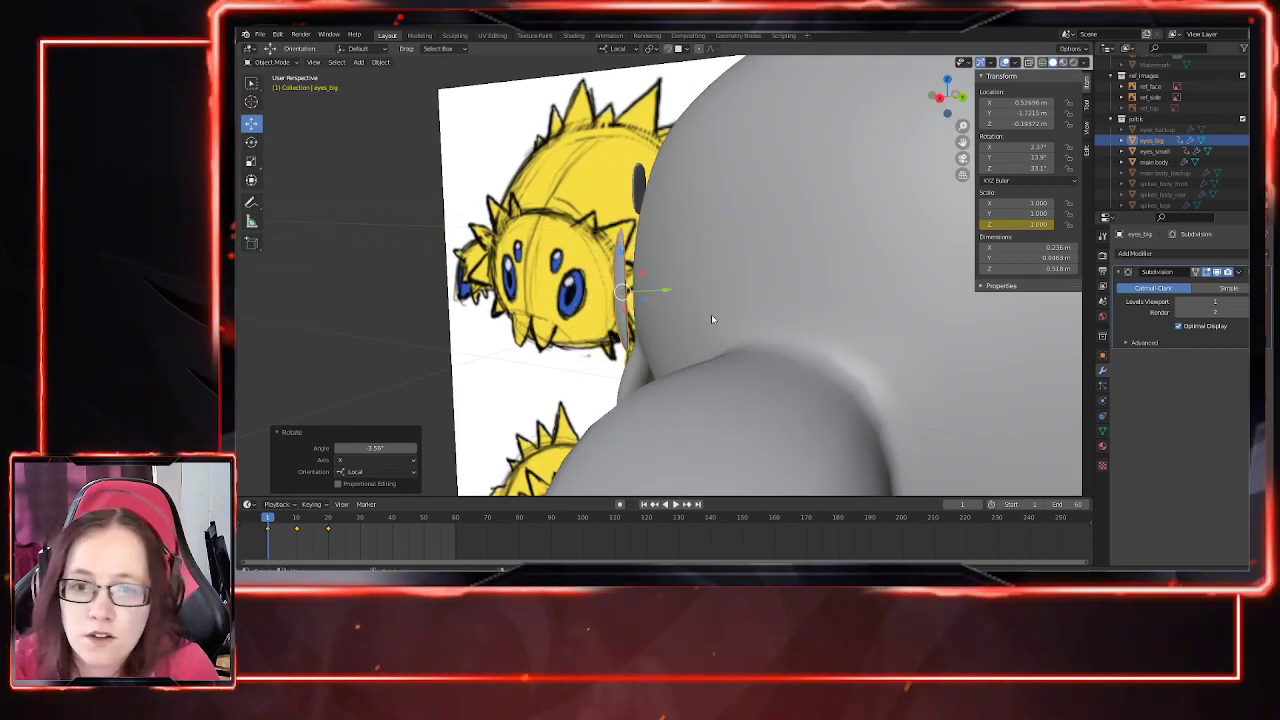
# Step: Move the big eye about 0.04 m into the face along local Y and turn it back to a Z rotation of about 21.4°
pyautogui.moveTo(658, 292); pyautogui.dragTo(671, 291)
pyautogui.moveTo(660, 340); pyautogui.dragTo(713, 378, button='middle')
pyautogui.click(251, 141)
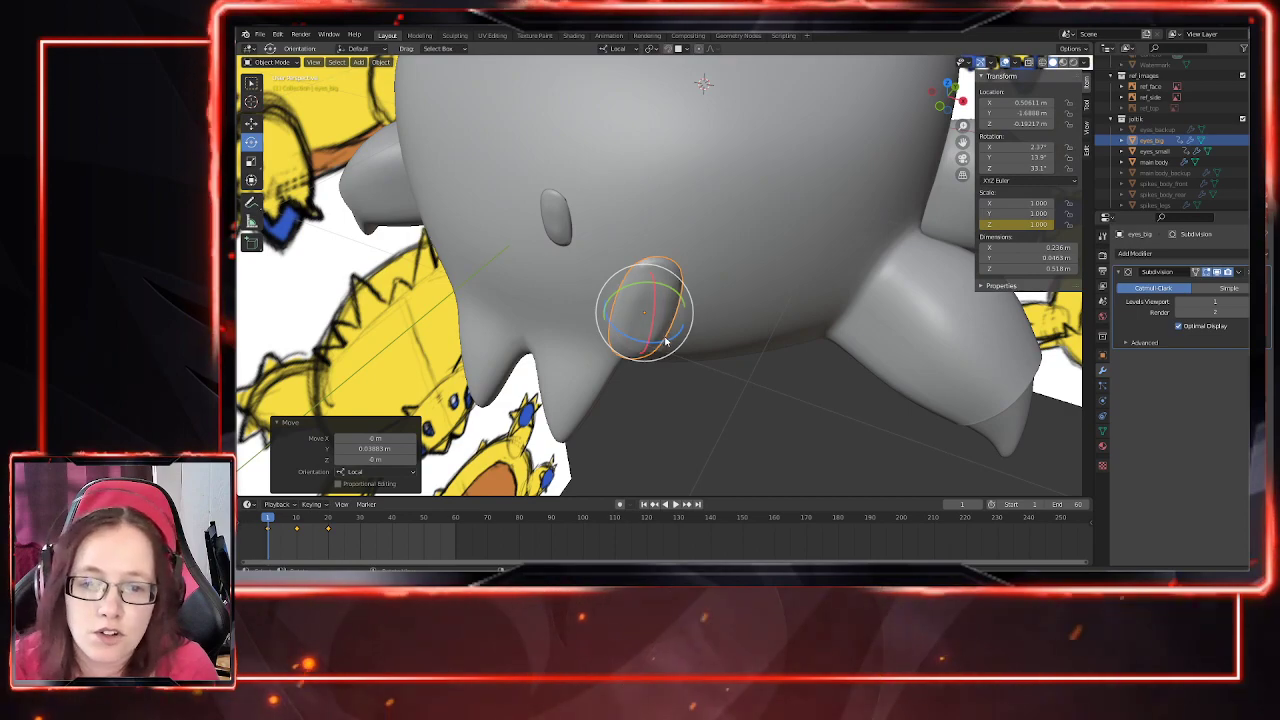
pyautogui.moveTo(657, 343); pyautogui.dragTo(665, 339)
pyautogui.moveTo(673, 345)
pyautogui.mouseDown(button='middle')
pyautogui.moveTo(717, 375)
pyautogui.moveTo(683, 346)
pyautogui.mouseUp(button='middle')
pyautogui.moveTo(675, 343)
pyautogui.mouseDown()
pyautogui.moveTo(662, 330)
pyautogui.moveTo(670, 340)
pyautogui.mouseUp()
pyautogui.moveTo(670, 340); pyautogui.dragTo(707, 396, button='middle')
pyautogui.moveTo(637, 409); pyautogui.dragTo(689, 402, button='middle')
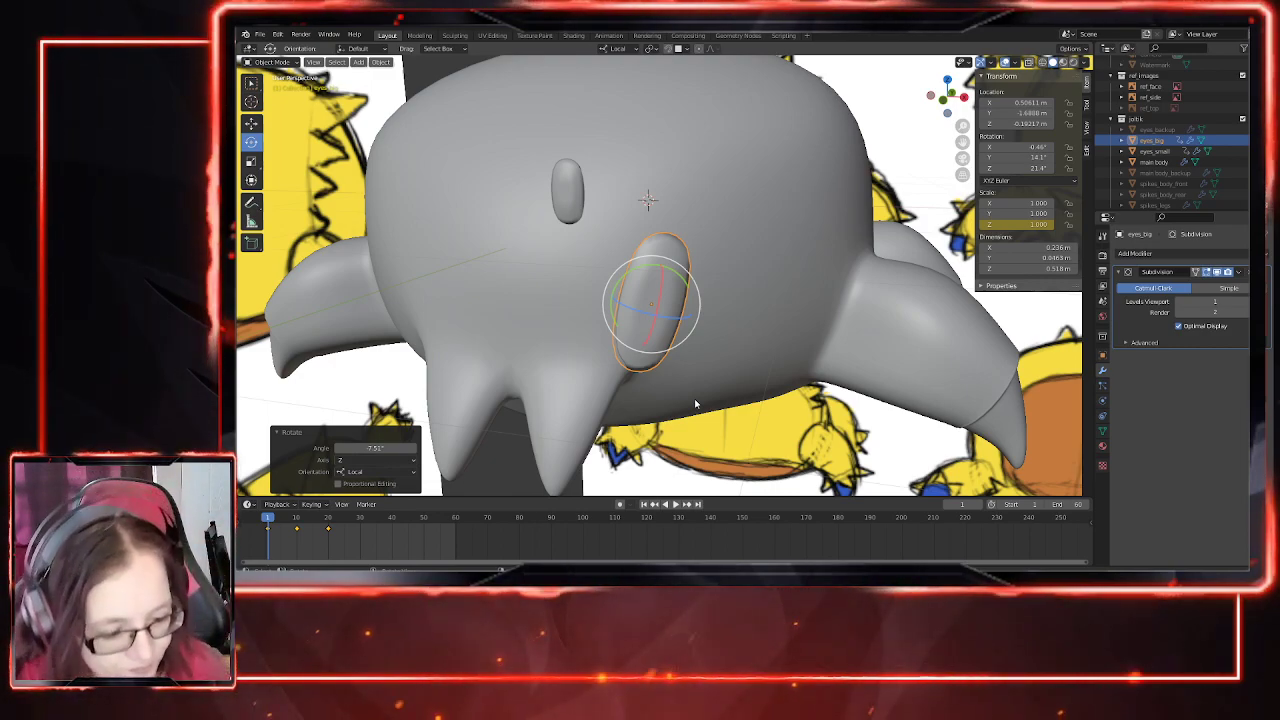
pyautogui.moveTo(669, 390); pyautogui.dragTo(390, 295, button='middle')
# Step: In Edit Mode, extrude the big eye's front centre faces in place and scale them to about 0.714
pyautogui.click(256, 128)
pyautogui.moveTo(654, 377); pyautogui.dragTo(676, 380, button='middle')
pyautogui.press('Tab')
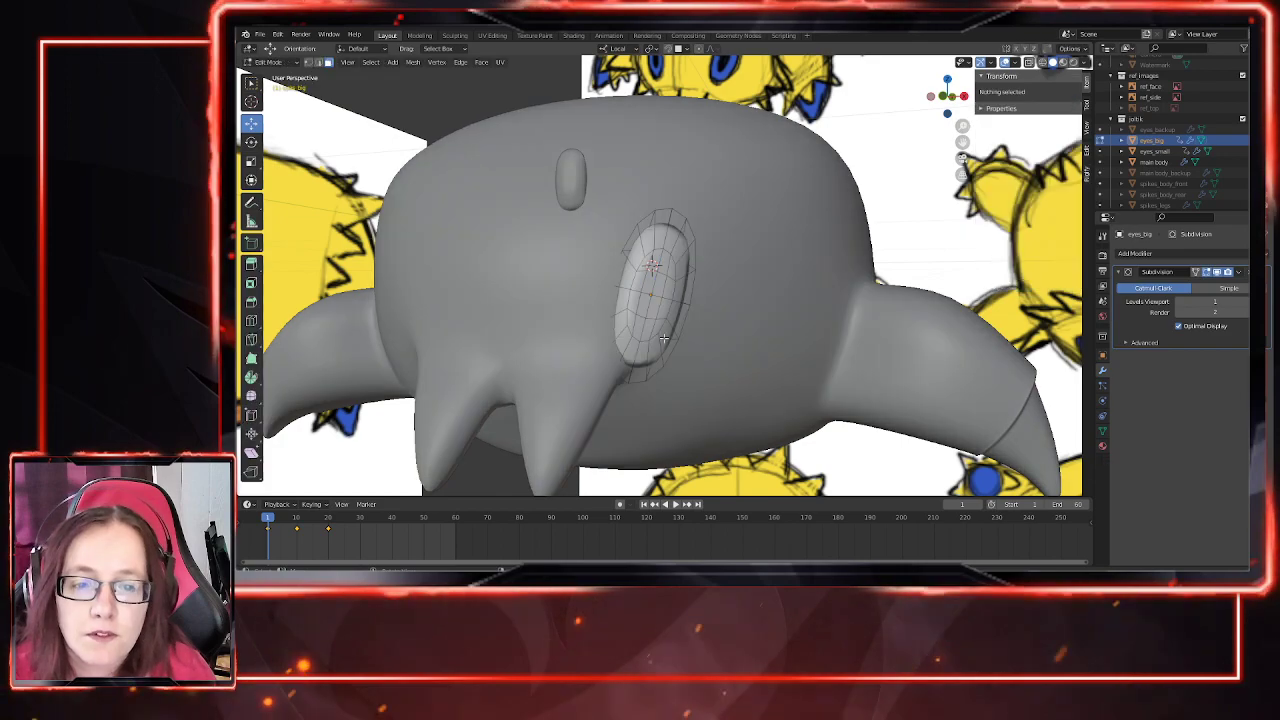
pyautogui.moveTo(640, 322); pyautogui.dragTo(659, 289, button='middle')
pyautogui.scroll(3, 659, 289)
pyautogui.click(604, 263)
pyautogui.keyDown('shift'); pyautogui.click(620, 262); pyautogui.keyUp('shift')
pyautogui.keyDown('shift'); pyautogui.click(637, 263); pyautogui.keyUp('shift')
pyautogui.keyDown('shift'); pyautogui.click(653, 270); pyautogui.keyUp('shift')
pyautogui.keyDown('shift'); pyautogui.click(650, 308); pyautogui.keyUp('shift')
pyautogui.keyDown('shift'); pyautogui.click(641, 350); pyautogui.keyUp('shift')
pyautogui.keyDown('shift'); pyautogui.click(632, 376); pyautogui.keyUp('shift')
pyautogui.keyDown('shift'); pyautogui.click(616, 380); pyautogui.keyUp('shift')
pyautogui.keyDown('shift'); pyautogui.click(600, 377); pyautogui.keyUp('shift')
pyautogui.keyDown('shift'); pyautogui.click(584, 366); pyautogui.keyUp('shift')
pyautogui.keyDown('shift'); pyautogui.click(589, 335); pyautogui.keyUp('shift')
pyautogui.keyDown('shift'); pyautogui.click(595, 298); pyautogui.keyUp('shift')
pyautogui.keyDown('shift'); pyautogui.click(617, 299); pyautogui.keyUp('shift')
pyautogui.moveTo(625, 330); pyautogui.dragTo(678, 400, button='middle')
pyautogui.press('e')
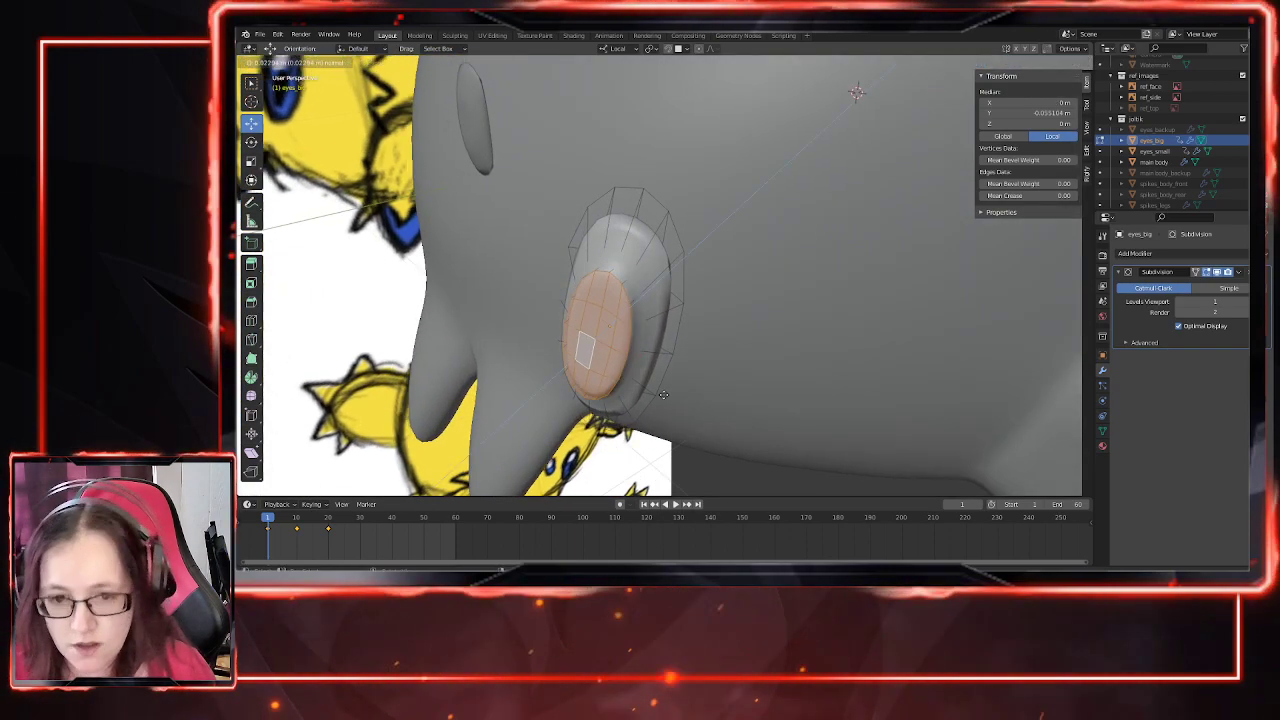
pyautogui.press('Escape')
pyautogui.press('s')
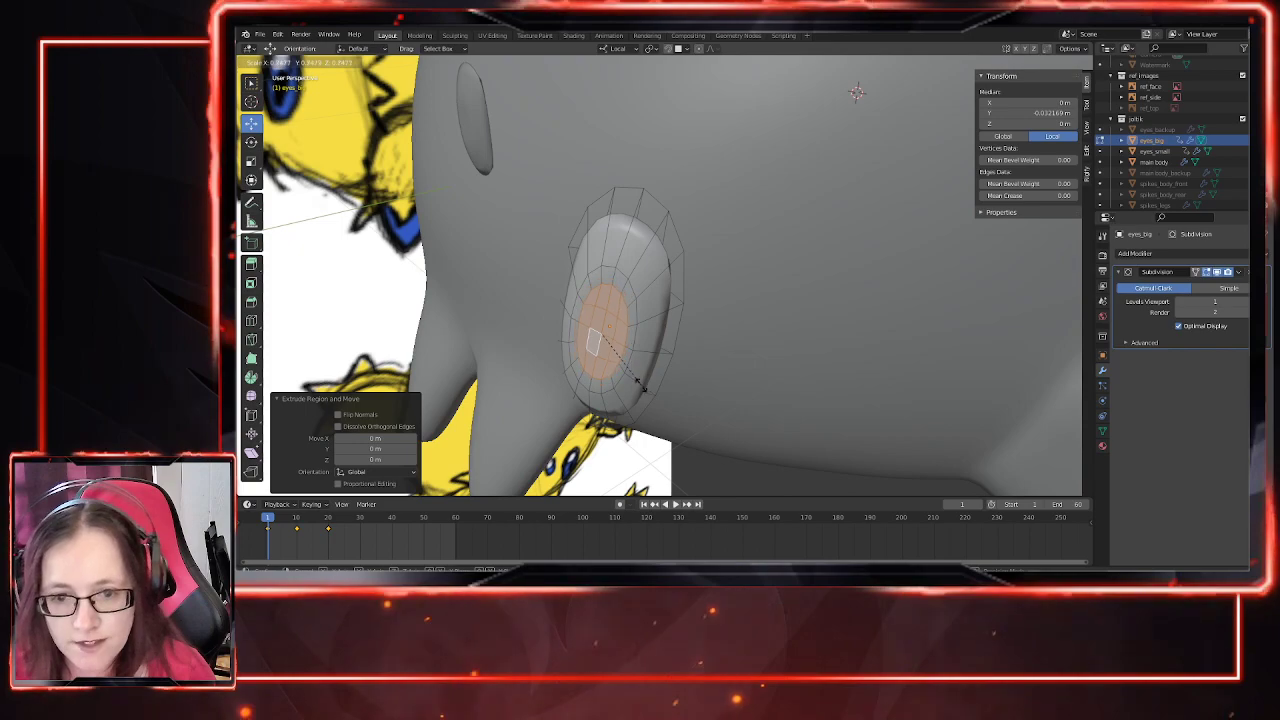
pyautogui.click(630, 370)
# Step: Push the scaled centre faces slightly outward along local Y to round the big eye, and fine-tune them in Edit Mode
pyautogui.press('g')
pyautogui.press('y')
pyautogui.press('y')
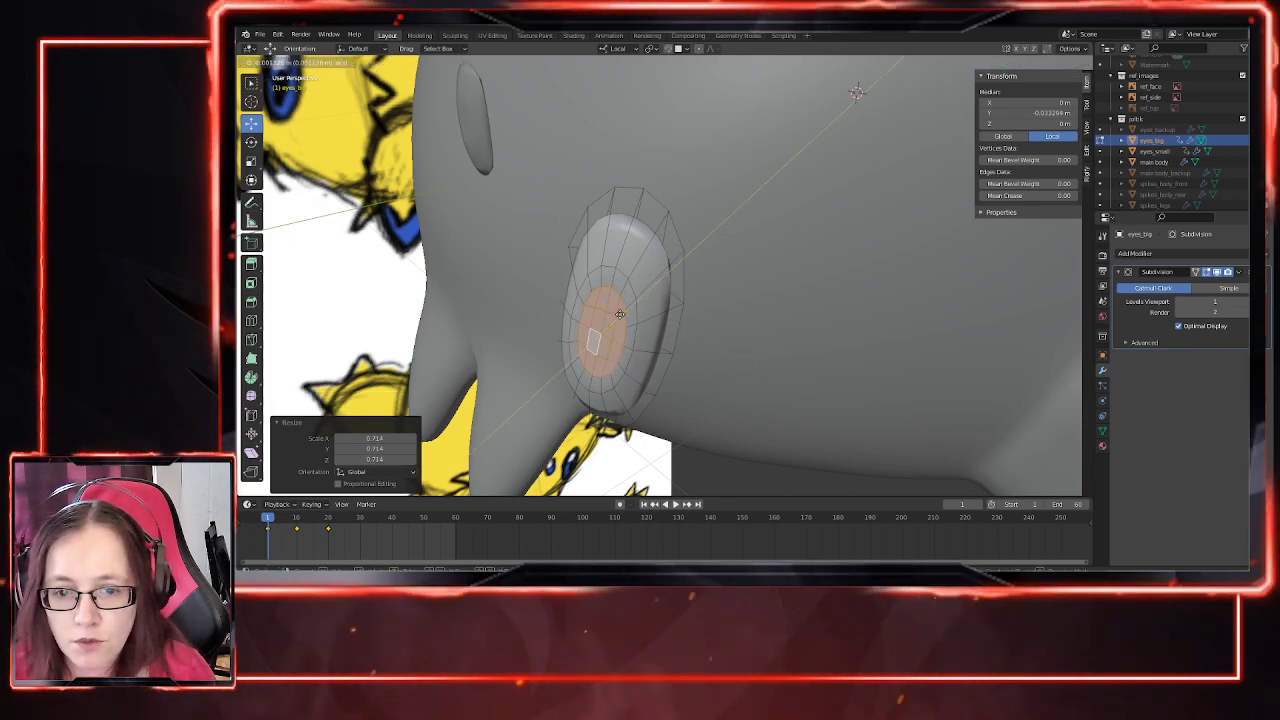
pyautogui.click(718, 404)
pyautogui.moveTo(719, 404); pyautogui.dragTo(655, 317, button='middle')
pyautogui.press('Tab')
pyautogui.scroll(-2, 719, 392)
pyautogui.press('Tab')
pyautogui.moveTo(645, 283); pyautogui.dragTo(650, 279)
pyautogui.press('Tab')
pyautogui.moveTo(622, 300); pyautogui.dragTo(674, 319, button='middle')
pyautogui.click(649, 324)
pyautogui.click(649, 324)
pyautogui.press('Tab')
pyautogui.press('Tab')
pyautogui.scroll(-3, 682, 373)
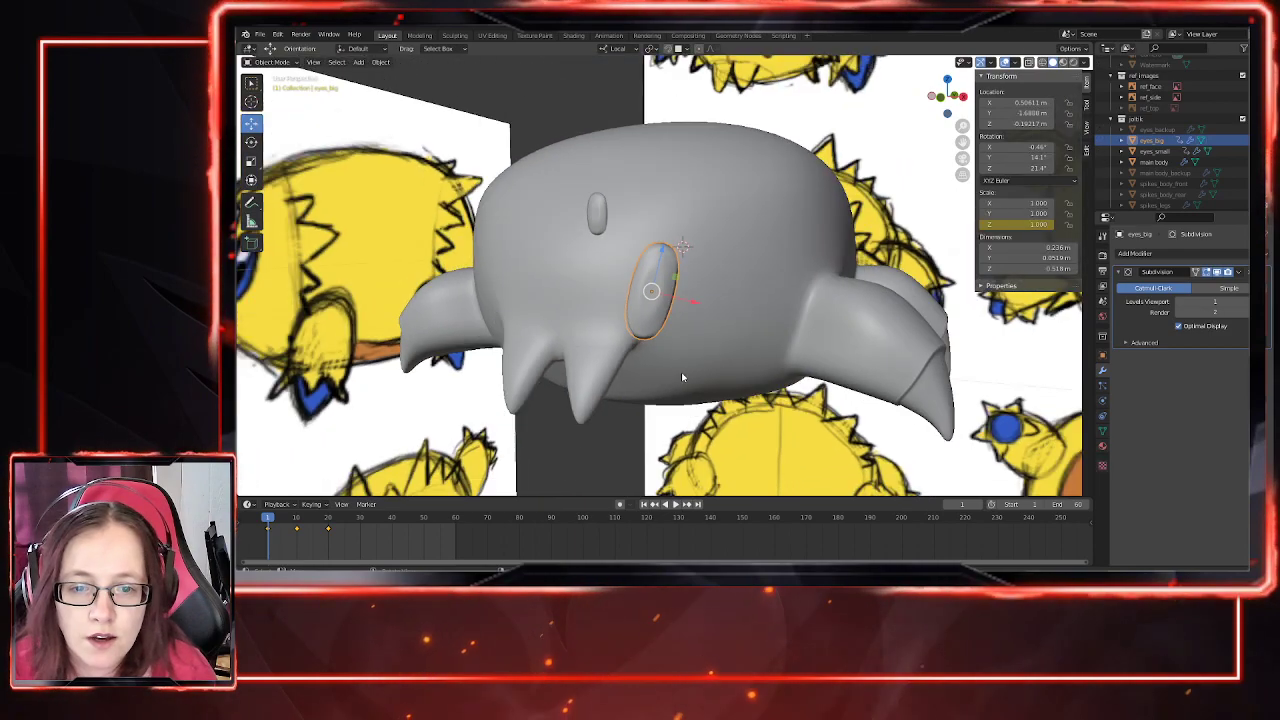
# Step: Shift the big eye outward along its local X axis by about 0.015 m and a further 0.033 m
pyautogui.moveTo(682, 373); pyautogui.dragTo(654, 366, button='middle')
pyautogui.moveTo(684, 298); pyautogui.dragTo(687, 299)
pyautogui.moveTo(682, 351); pyautogui.dragTo(677, 378, button='middle')
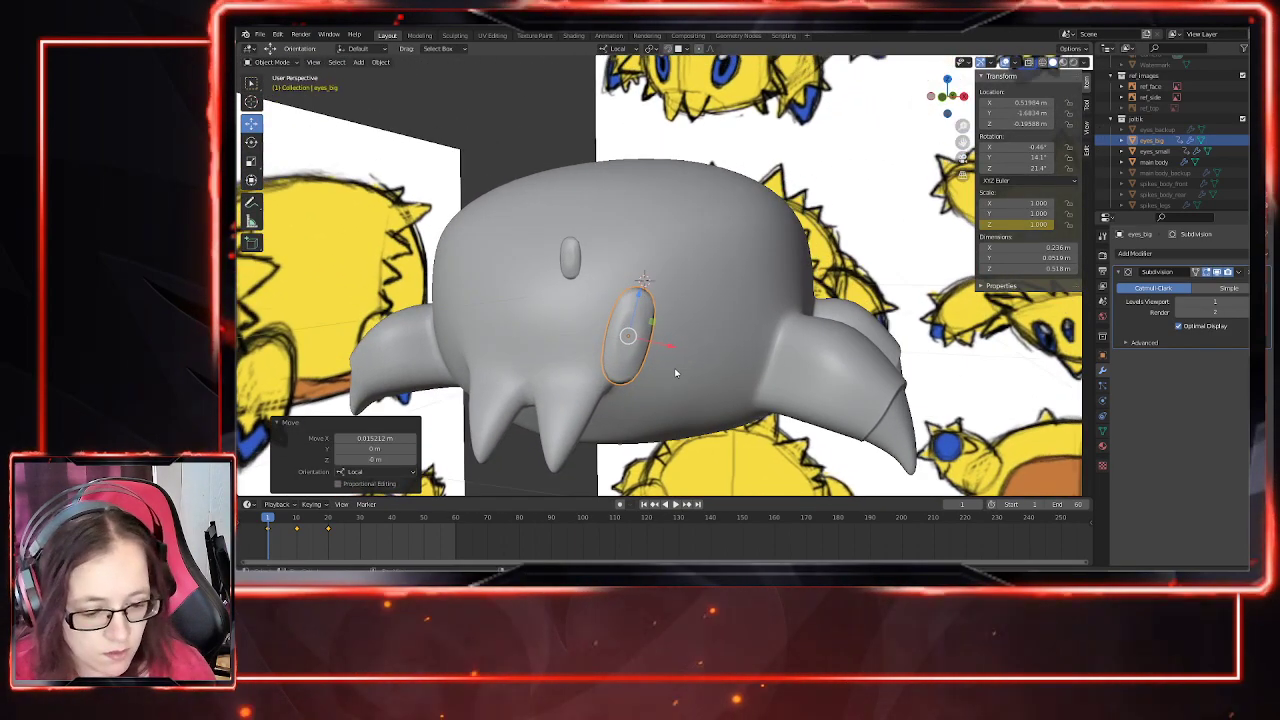
pyautogui.scroll(2, 645, 368)
pyautogui.moveTo(654, 376); pyautogui.dragTo(661, 405)
pyautogui.moveTo(661, 405)
pyautogui.mouseDown(button='middle')
pyautogui.moveTo(597, 409)
pyautogui.moveTo(716, 416)
pyautogui.mouseUp(button='middle')
pyautogui.scroll(-1, 716, 416)
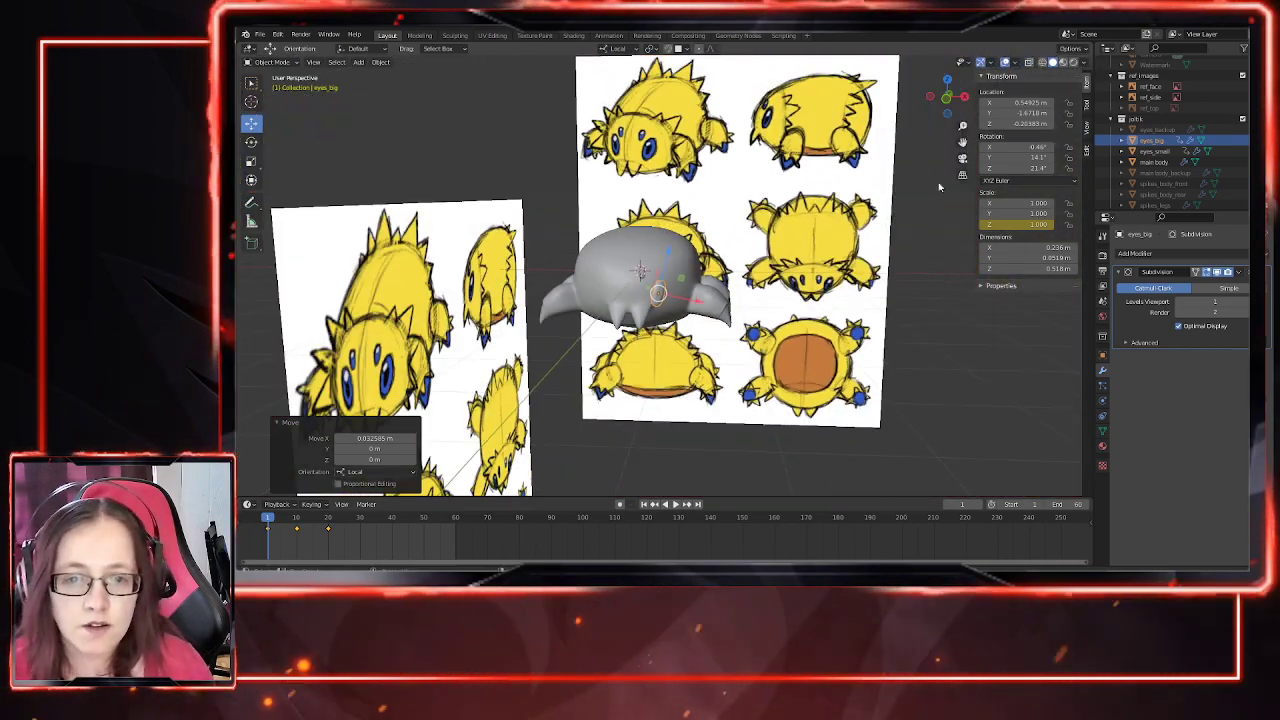
# Step: Examine the eyes on the face in rendered shading from several angles and from the side against the reference drawing
pyautogui.click(1073, 63)
pyautogui.moveTo(797, 390); pyautogui.dragTo(734, 354, button='middle')
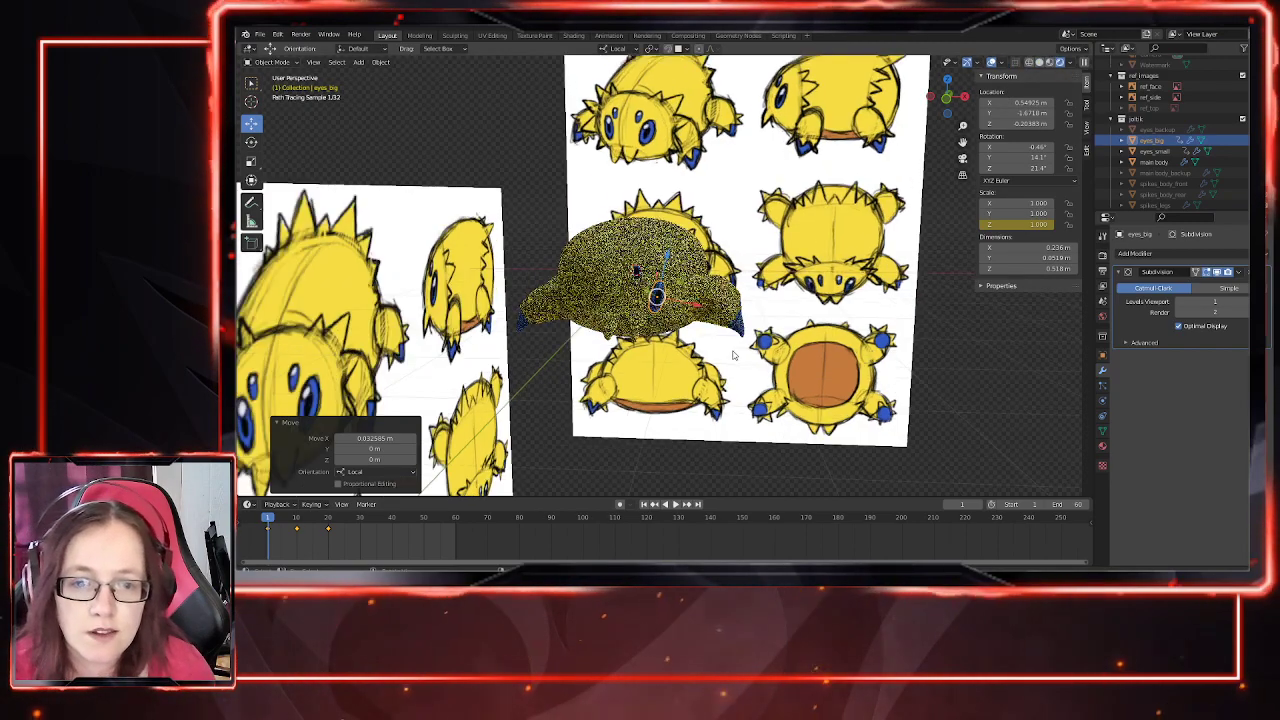
pyautogui.click(734, 354)
pyautogui.moveTo(886, 446); pyautogui.dragTo(865, 429, button='middle')
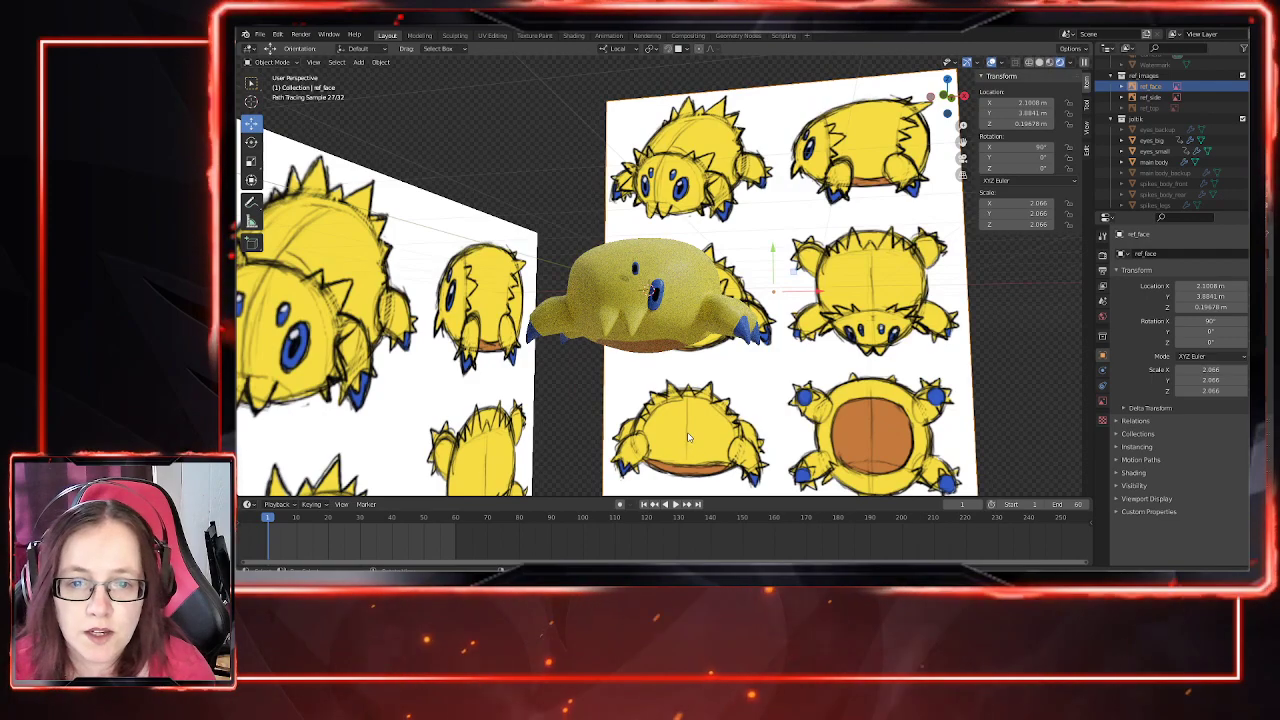
pyautogui.moveTo(688, 437); pyautogui.dragTo(636, 272, button='middle')
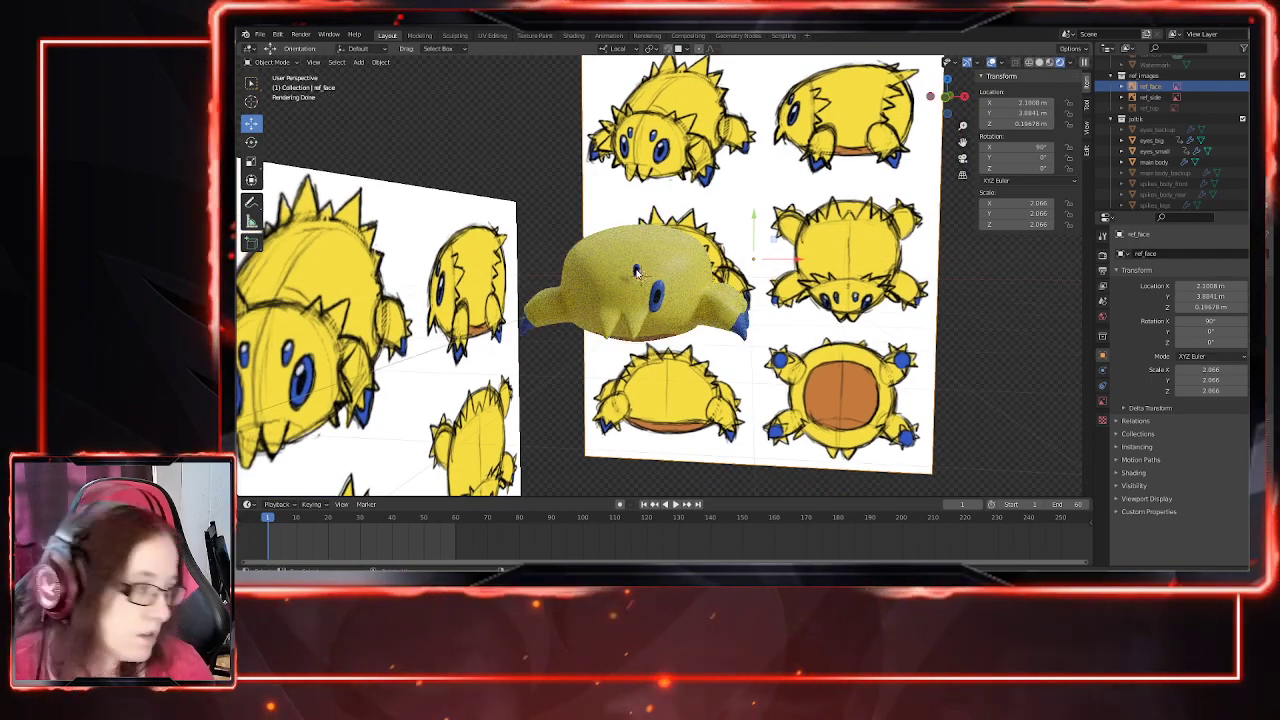
pyautogui.moveTo(380, 373); pyautogui.dragTo(632, 323, button='middle')
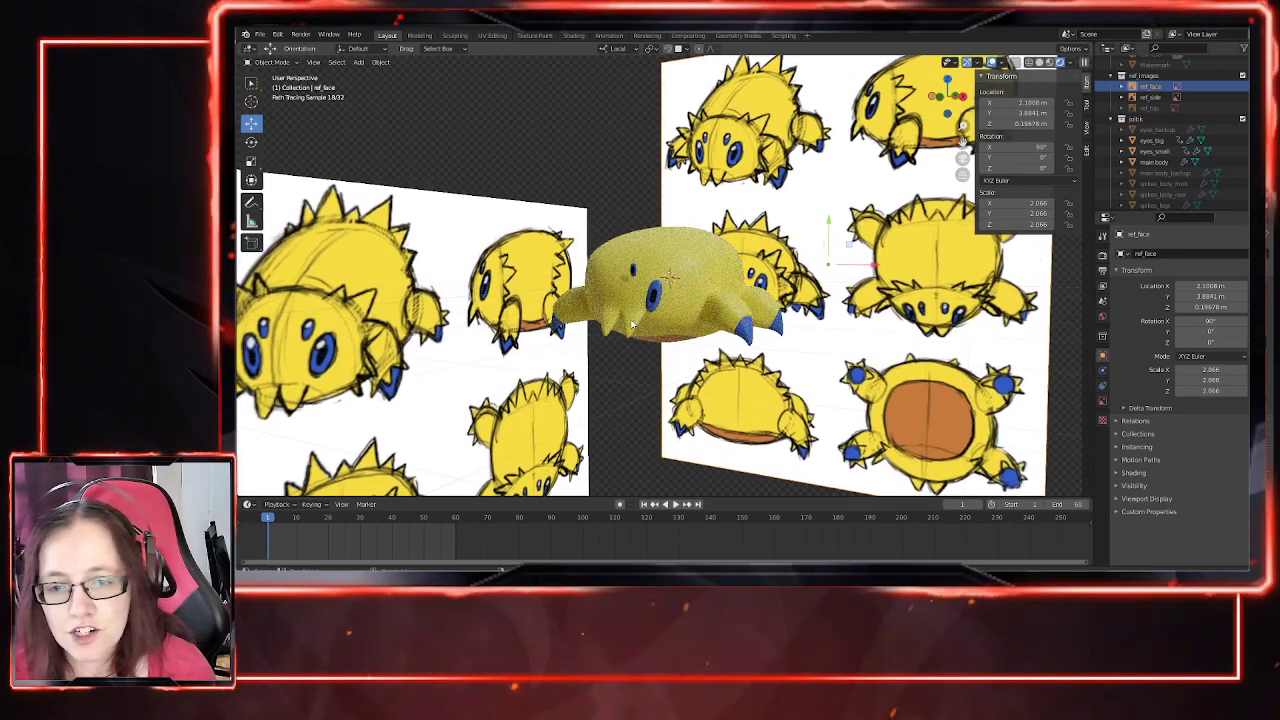
pyautogui.click(629, 316)
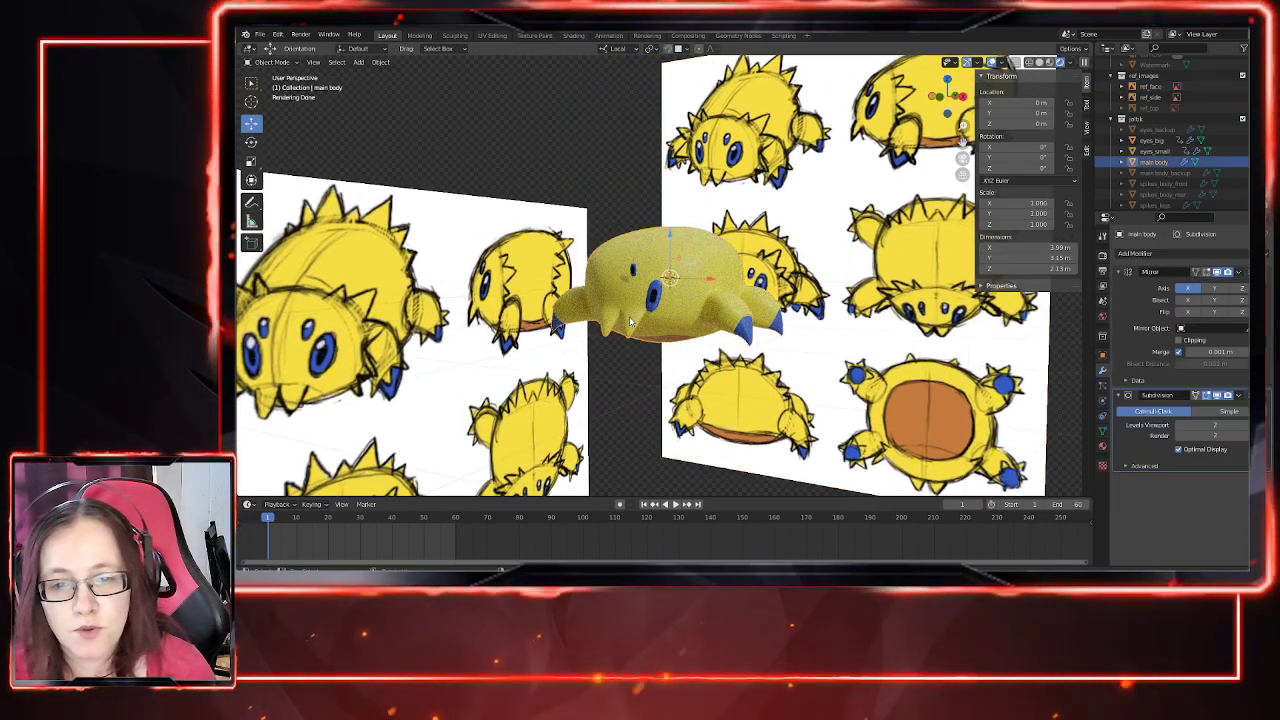
pyautogui.moveTo(508, 412); pyautogui.dragTo(503, 412, button='middle')
pyautogui.press('KP_3')
pyautogui.moveTo(577, 335); pyautogui.dragTo(689, 362, button='middle')
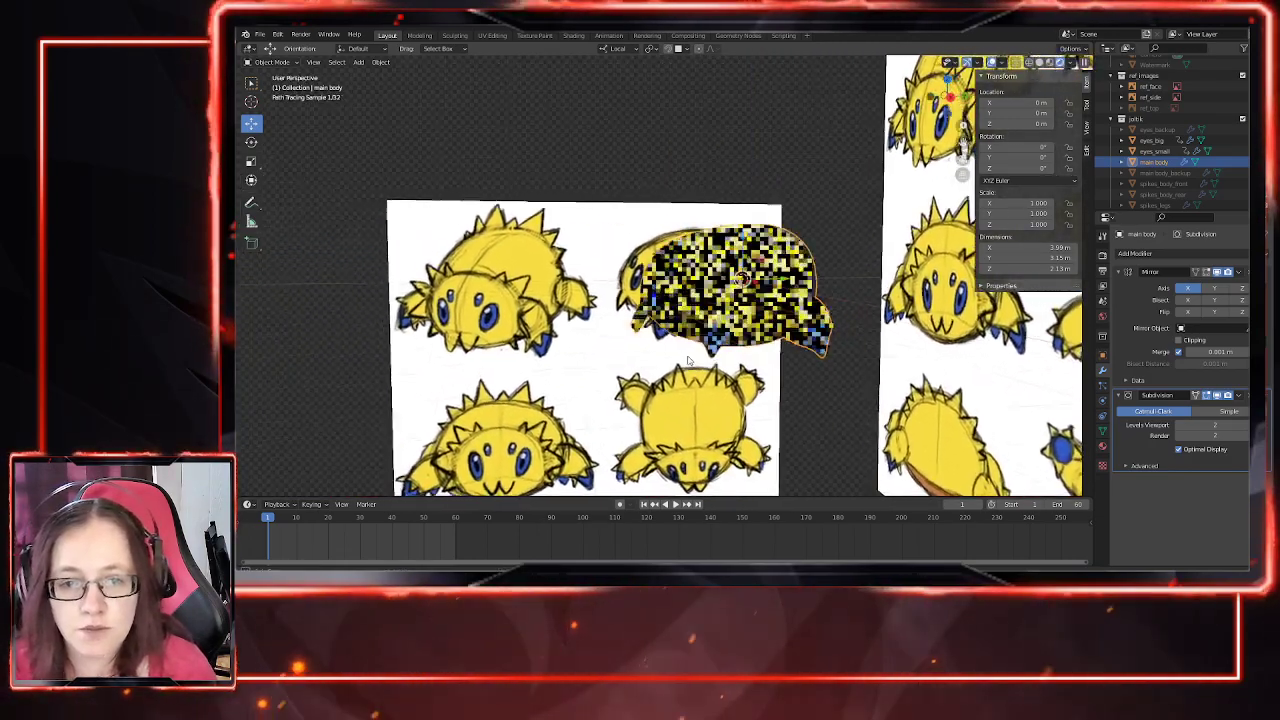
pyautogui.press('KP_3')
pyautogui.scroll(6, 642, 342)
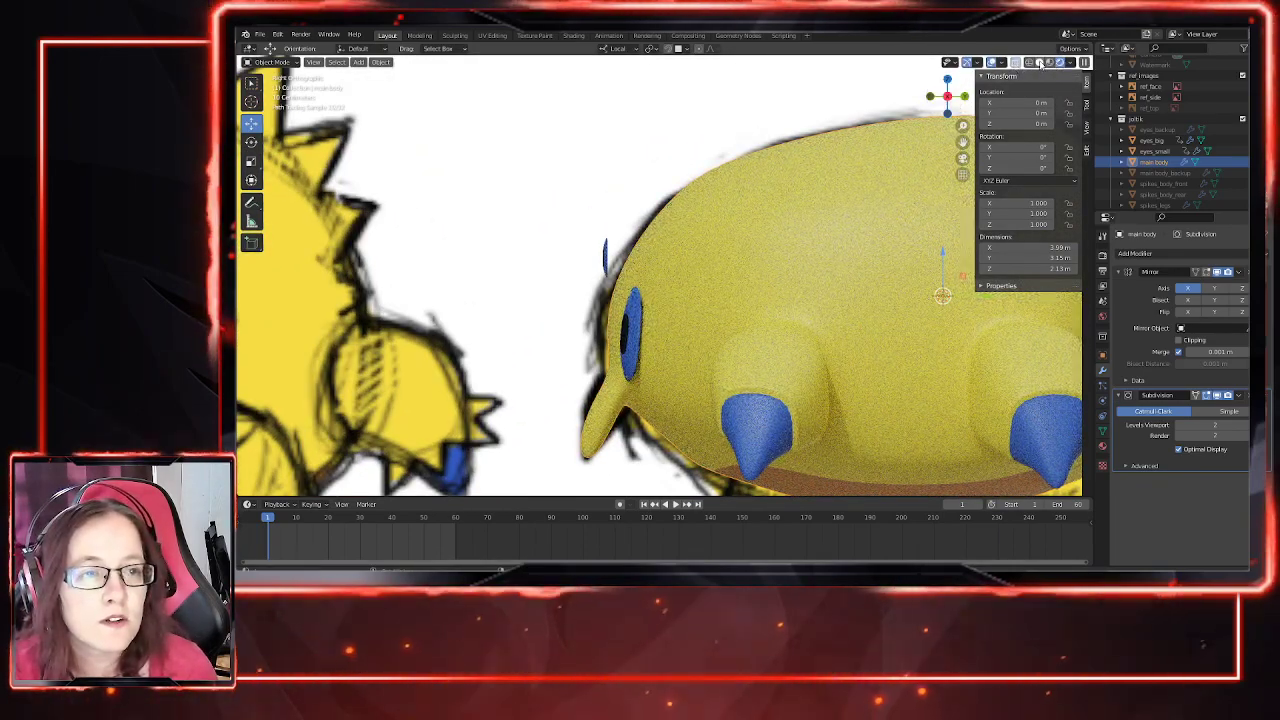
# Step: In see-through solid shading from the side, move the big eye about 0.196 m into the head along its local Y axis
pyautogui.click(1040, 63)
pyautogui.moveTo(739, 338); pyautogui.dragTo(743, 342, button='middle')
pyautogui.click(647, 313)
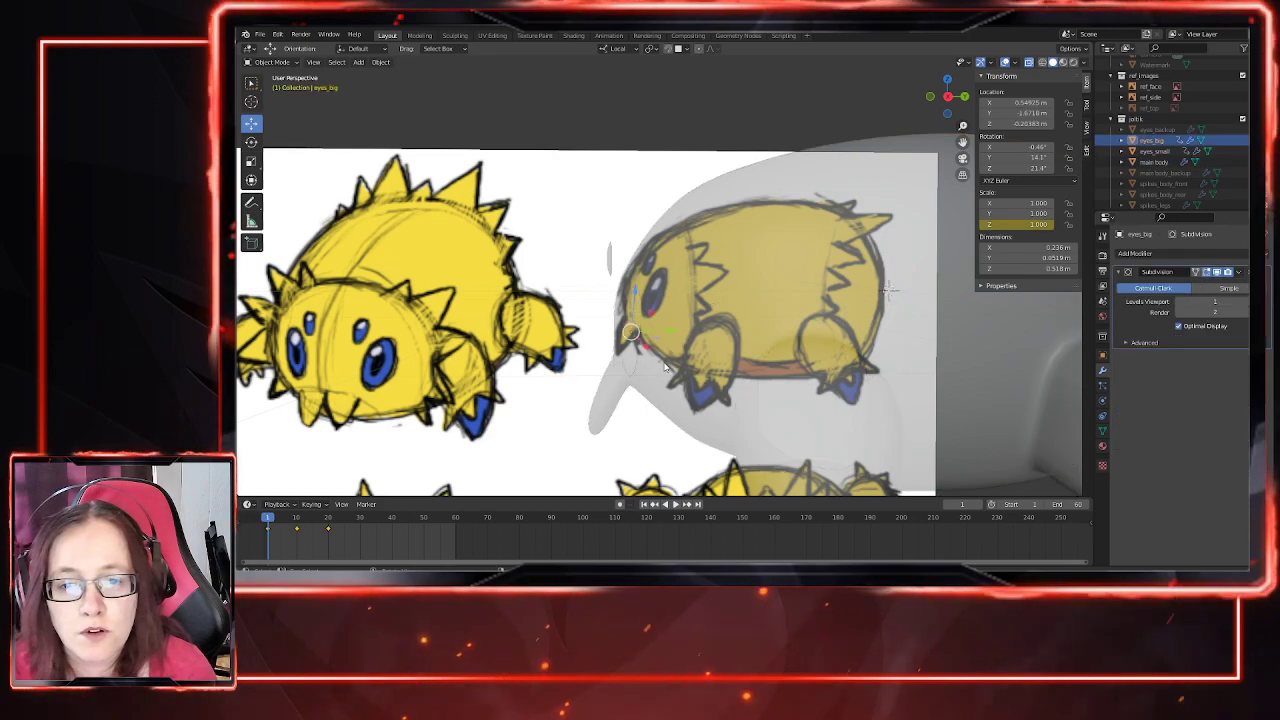
pyautogui.press('KP_3')
pyautogui.press('KP_Decimal')
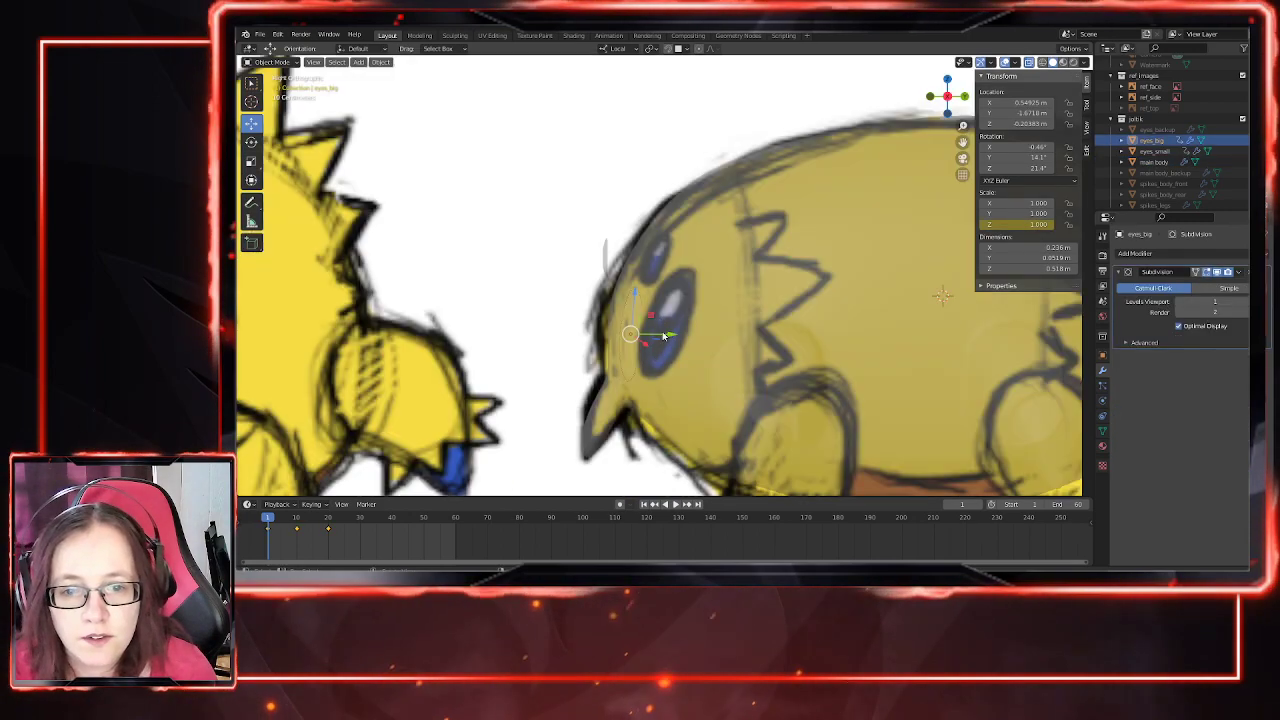
pyautogui.moveTo(640, 300); pyautogui.dragTo(702, 330)
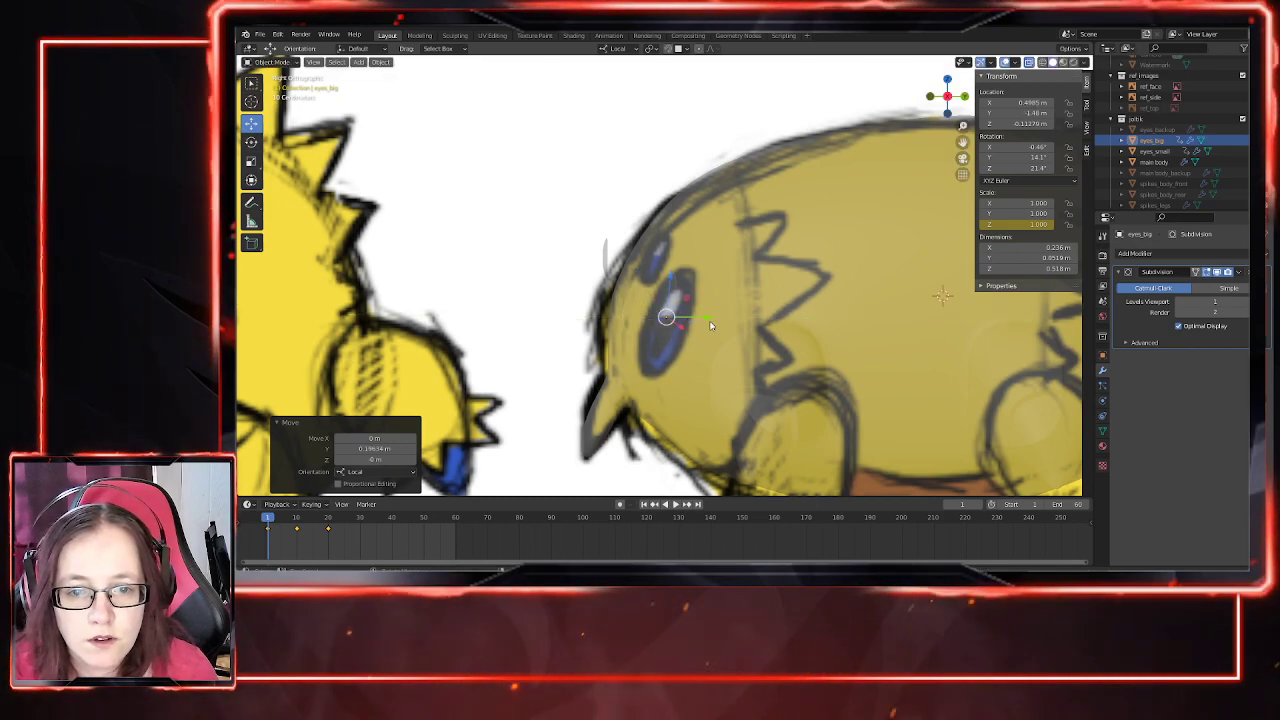
# Step: With see-through shading off, pull the big eye back out of the head by about 0.167 m along local Y
pyautogui.scroll(-2, 697, 334)
pyautogui.moveTo(692, 337); pyautogui.dragTo(949, 240, button='middle')
pyautogui.hotkey('alt', 'z')
pyautogui.moveTo(773, 231)
pyautogui.mouseDown(button='middle')
pyautogui.moveTo(726, 360)
pyautogui.moveTo(703, 320)
pyautogui.mouseUp(button='middle')
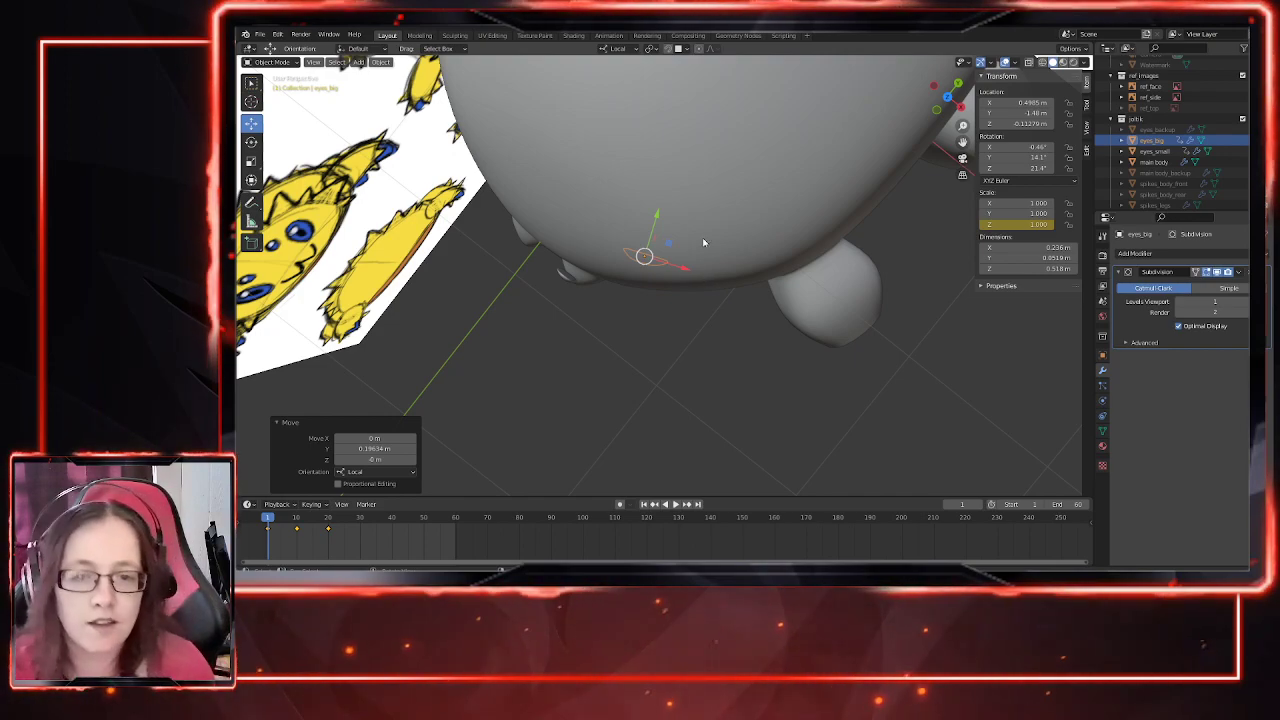
pyautogui.moveTo(674, 346)
pyautogui.mouseDown(button='middle')
pyautogui.moveTo(683, 318)
pyautogui.moveTo(676, 328)
pyautogui.mouseUp(button='middle')
pyautogui.moveTo(678, 242); pyautogui.dragTo(652, 260)
pyautogui.moveTo(652, 260); pyautogui.dragTo(698, 348, button='middle')
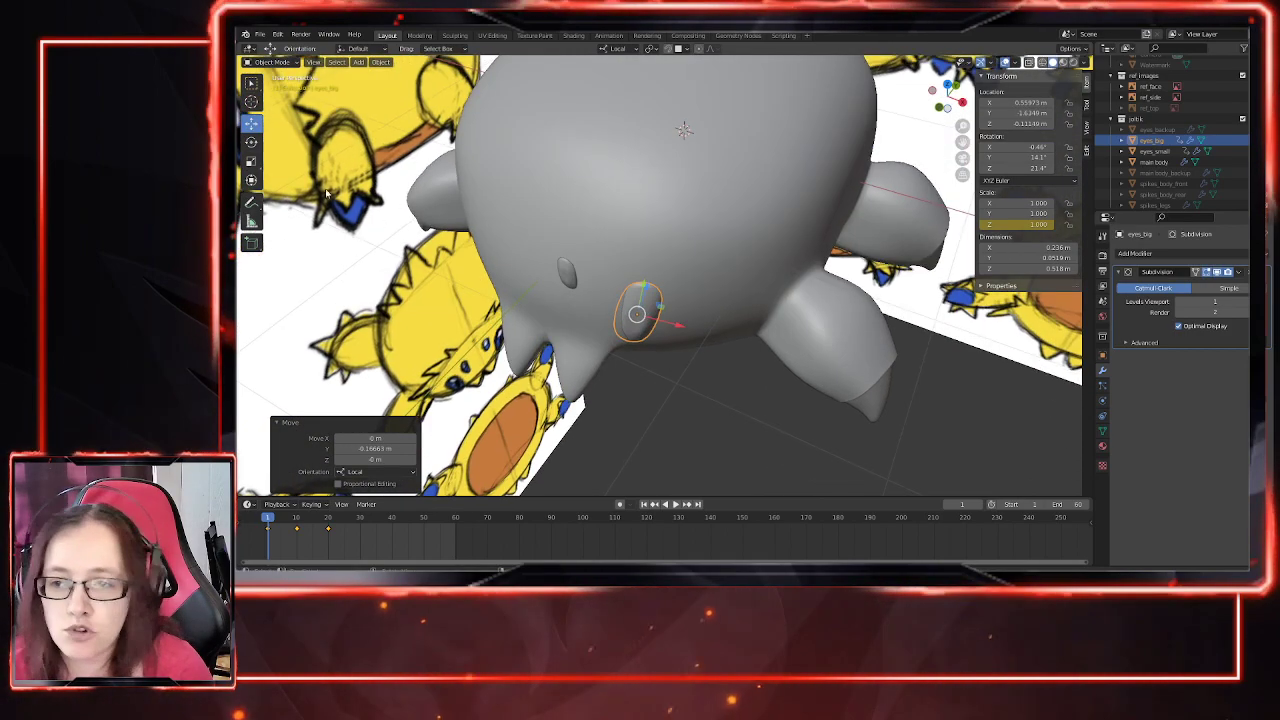
# Step: Rotate the big eye about 4.88° around local Z and about -5.07° around local X to follow the face
pyautogui.click(252, 142)
pyautogui.moveTo(656, 348); pyautogui.dragTo(652, 338)
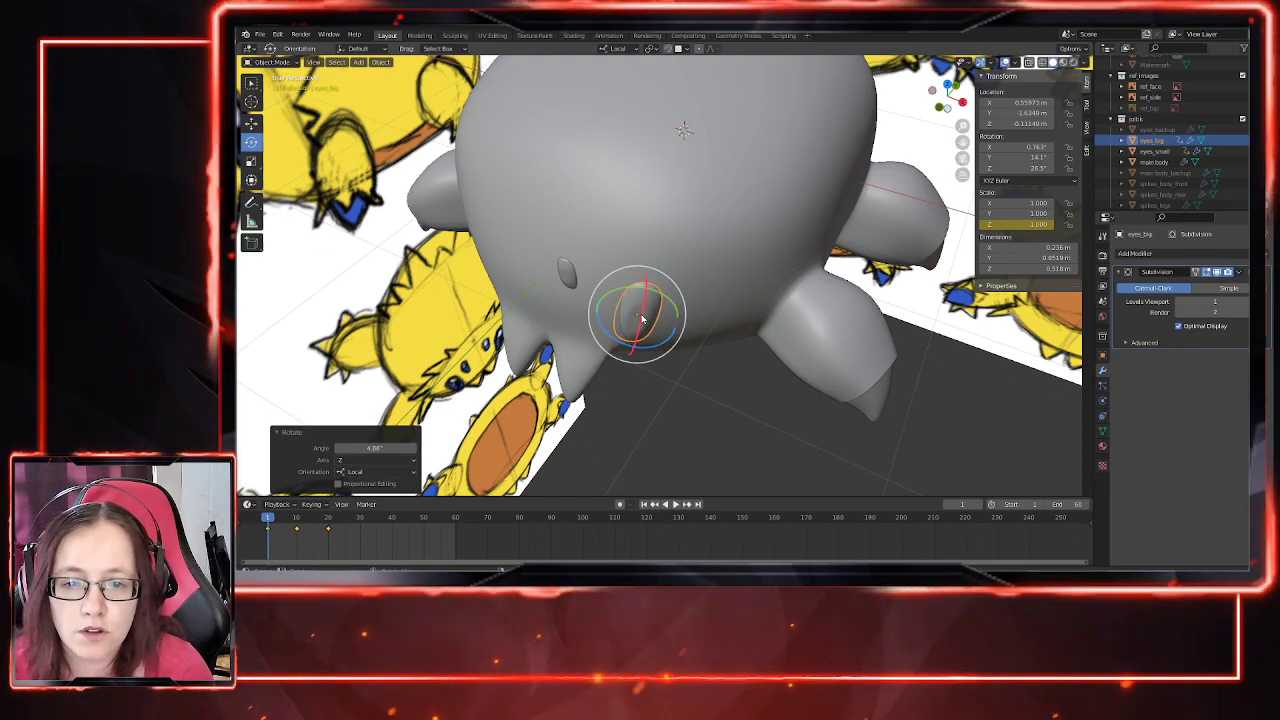
pyautogui.press('r')
pyautogui.press('x')
pyautogui.click(642, 313)
pyautogui.moveTo(705, 381); pyautogui.dragTo(671, 312, button='middle')
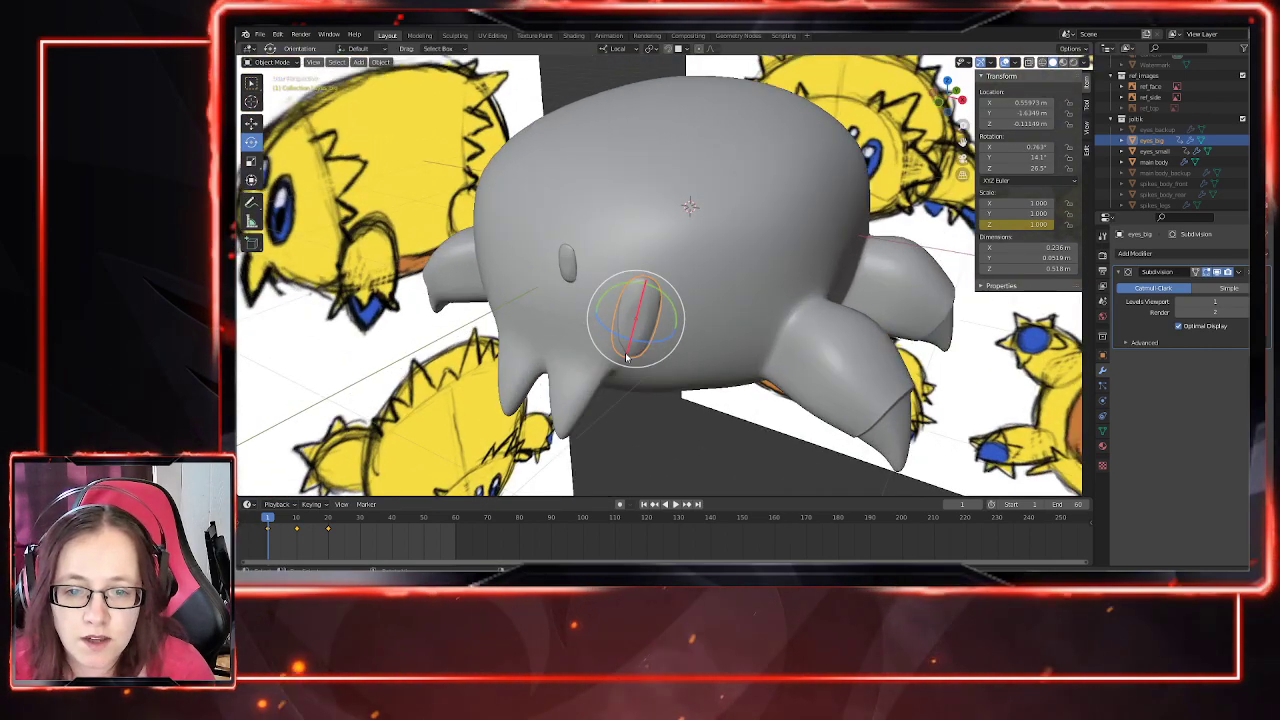
pyautogui.press('r')
pyautogui.press('x')
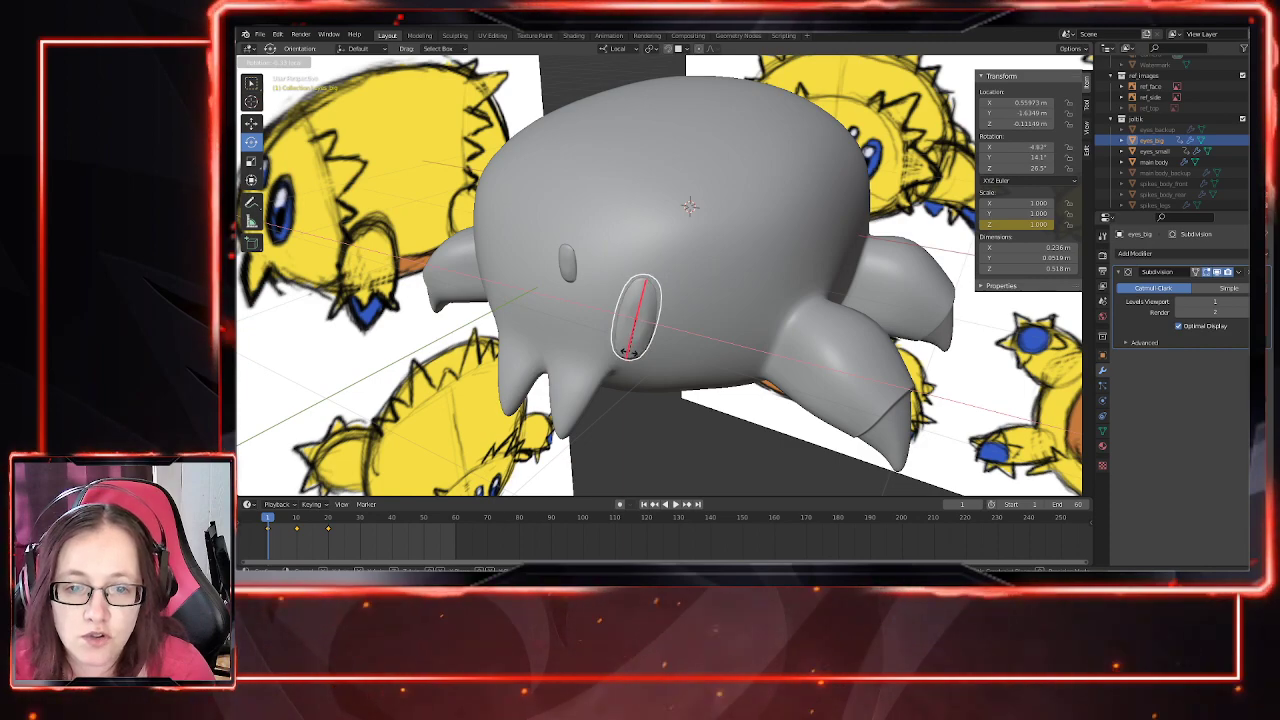
pyautogui.moveTo(628, 353); pyautogui.dragTo(631, 353)
pyautogui.moveTo(632, 356)
pyautogui.mouseDown(button='middle')
pyautogui.moveTo(637, 377)
pyautogui.moveTo(657, 354)
pyautogui.mouseUp(button='middle')
pyautogui.scroll(2, 657, 354)
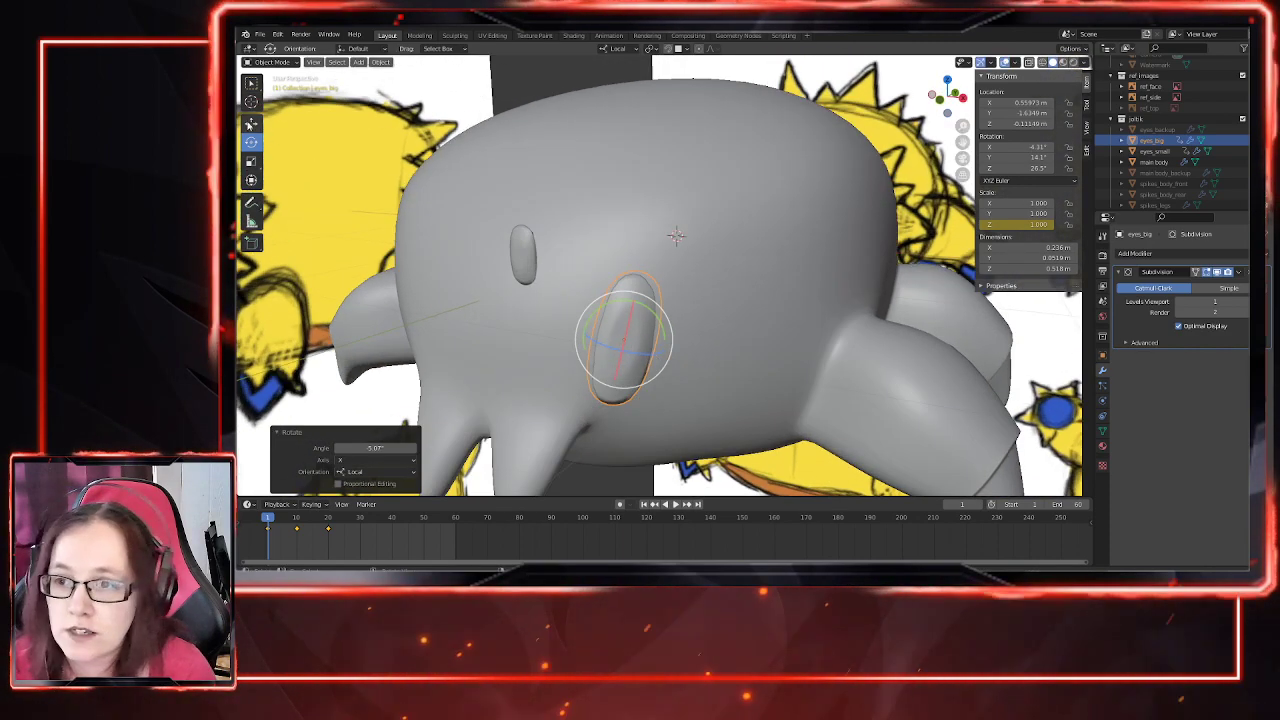
# Step: Move the big eye about 0.014 m outward from the face along its local Y axis
pyautogui.click(251, 124)
pyautogui.moveTo(671, 340)
pyautogui.mouseDown(button='middle')
pyautogui.moveTo(721, 365)
pyautogui.moveTo(690, 350)
pyautogui.mouseUp(button='middle')
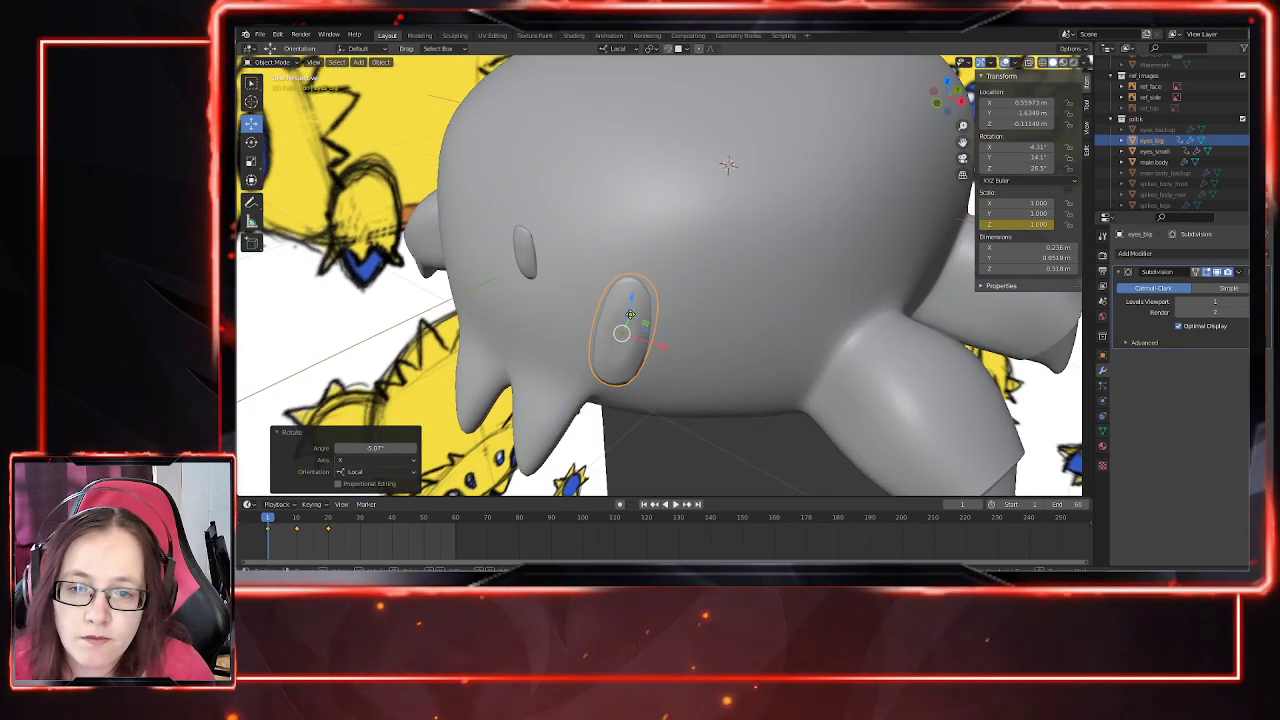
pyautogui.moveTo(630, 315); pyautogui.dragTo(624, 336)
pyautogui.moveTo(624, 336); pyautogui.dragTo(702, 398, button='middle')
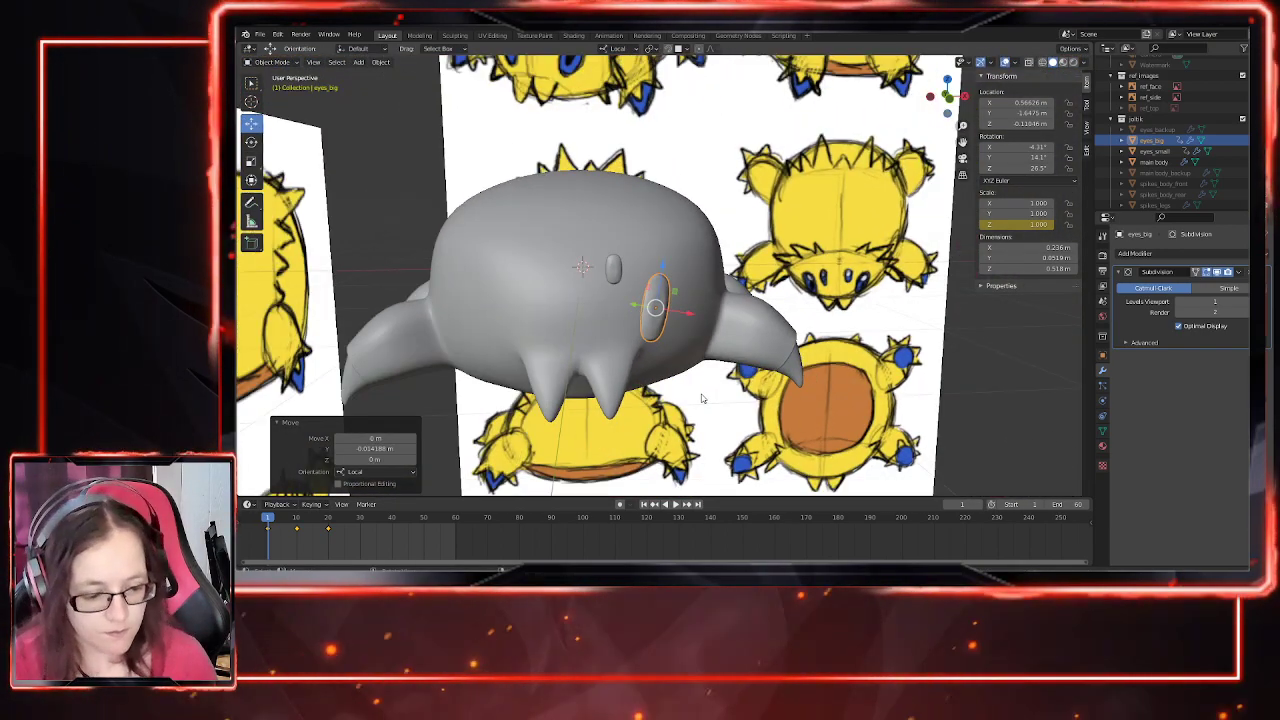
# Step: Scrub through the first frames of the blink to check the repositioned eye, and return to frame 1
pyautogui.click(289, 527)
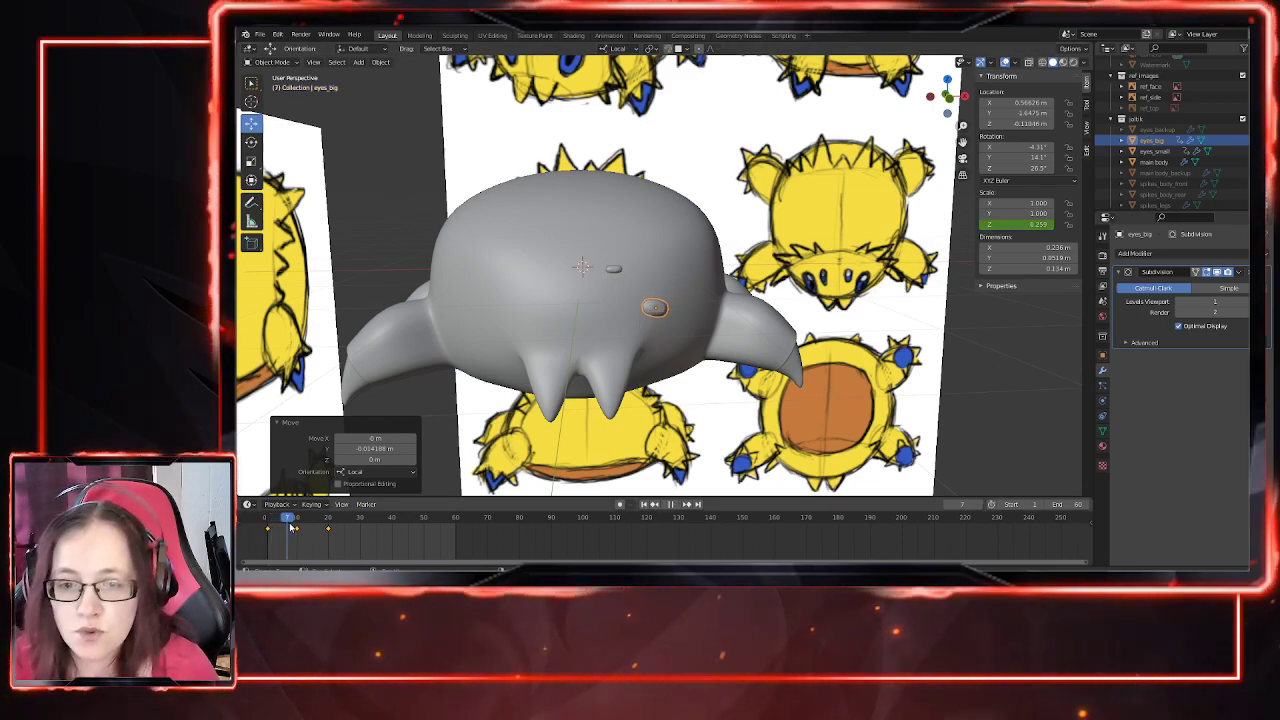
pyautogui.click(285, 527)
pyautogui.click(282, 527)
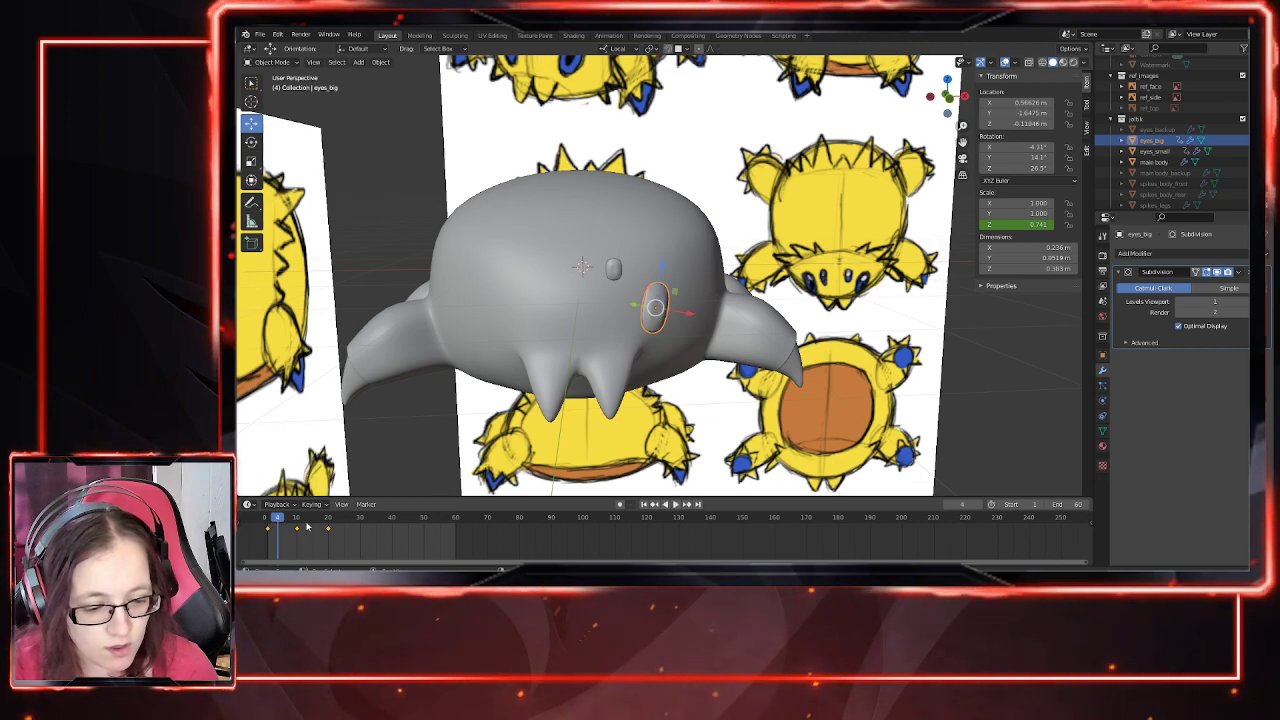
pyautogui.moveTo(274, 522); pyautogui.dragTo(267, 522)
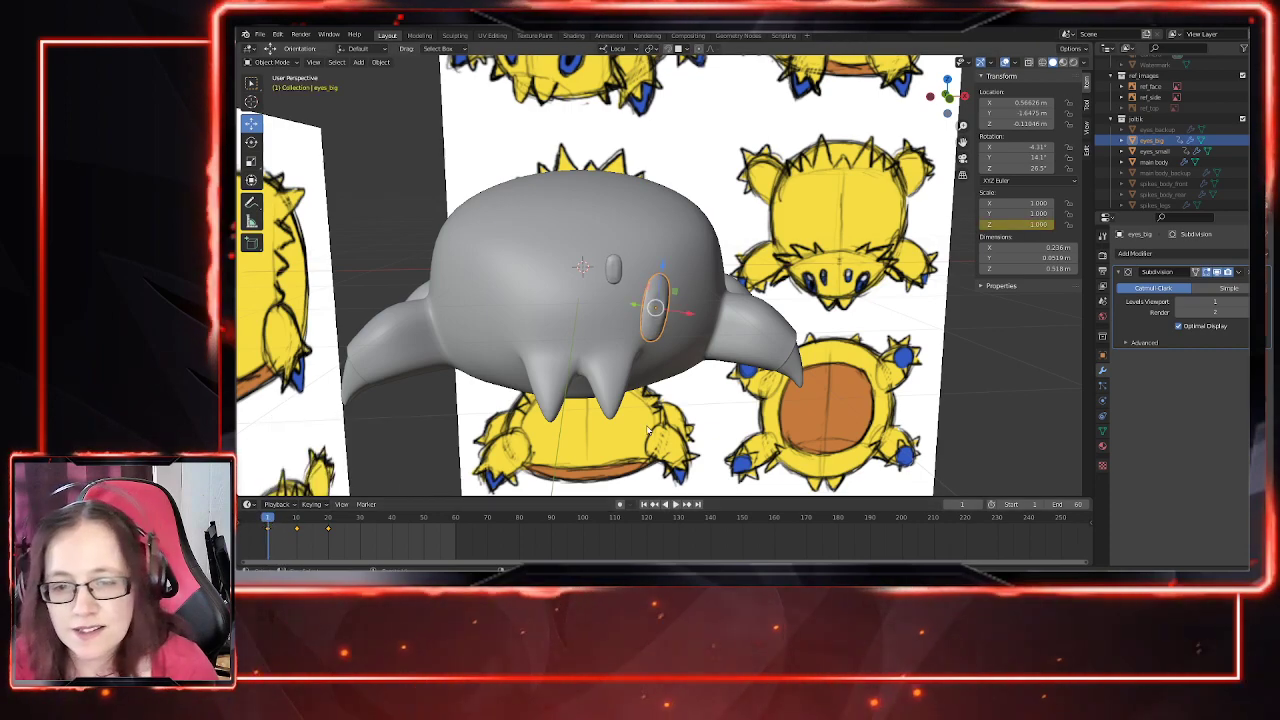
# Step: Select the small eye, compare it with the front reference in see-through shading, and move it about 0.211 m inward along local Y
pyautogui.press('KP_1')
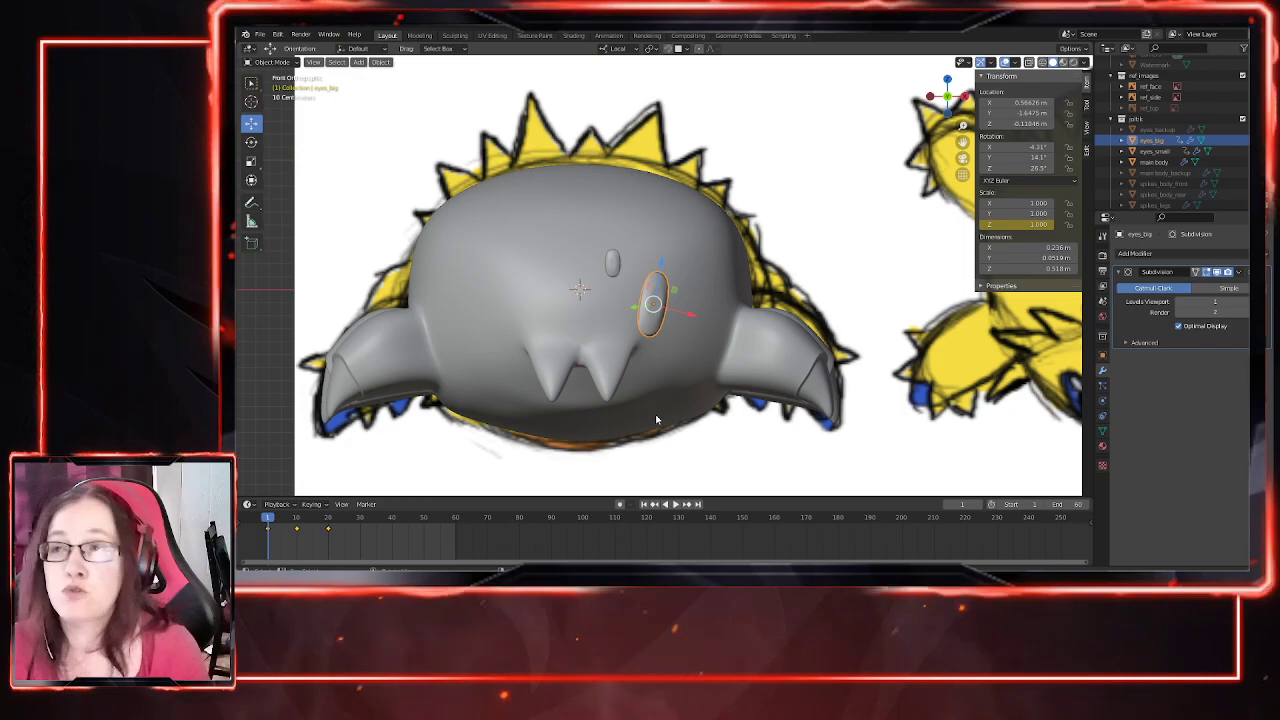
pyautogui.moveTo(671, 417); pyautogui.dragTo(674, 451, button='middle')
pyautogui.click(601, 273)
pyautogui.moveTo(730, 397); pyautogui.dragTo(718, 394, button='middle')
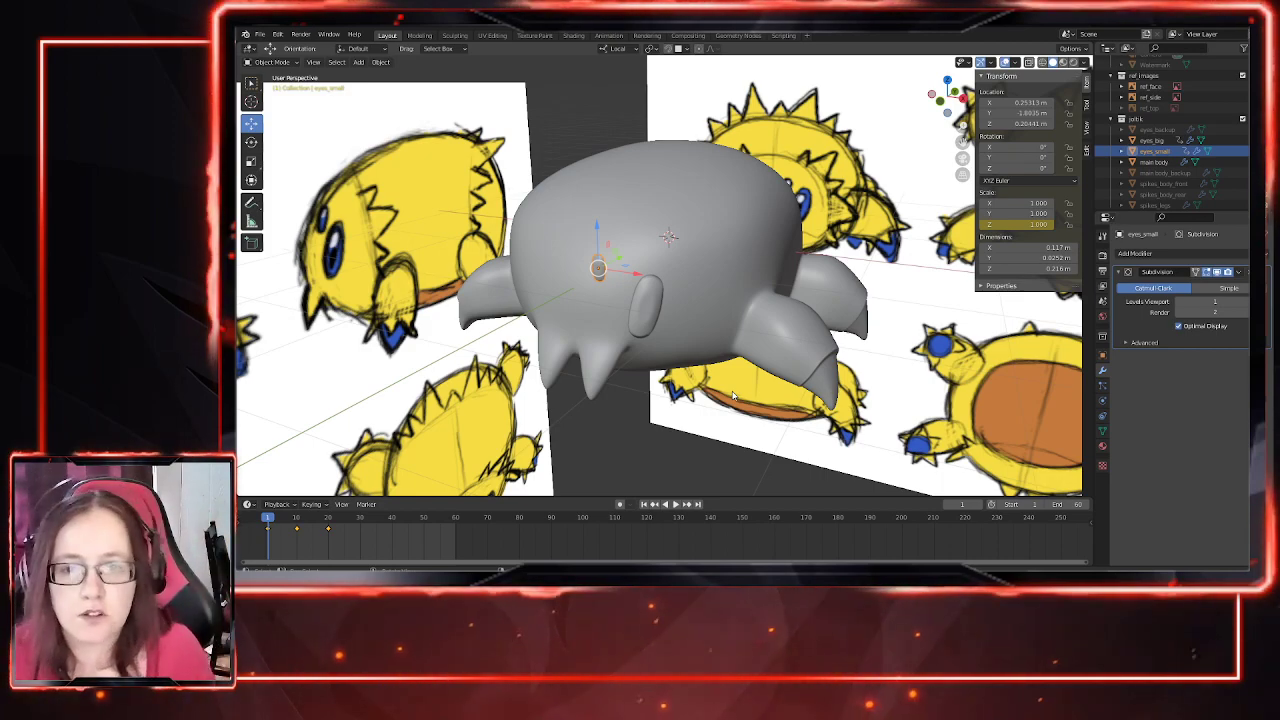
pyautogui.moveTo(630, 338); pyautogui.dragTo(667, 382, button='middle')
pyautogui.scroll(5, 703, 372)
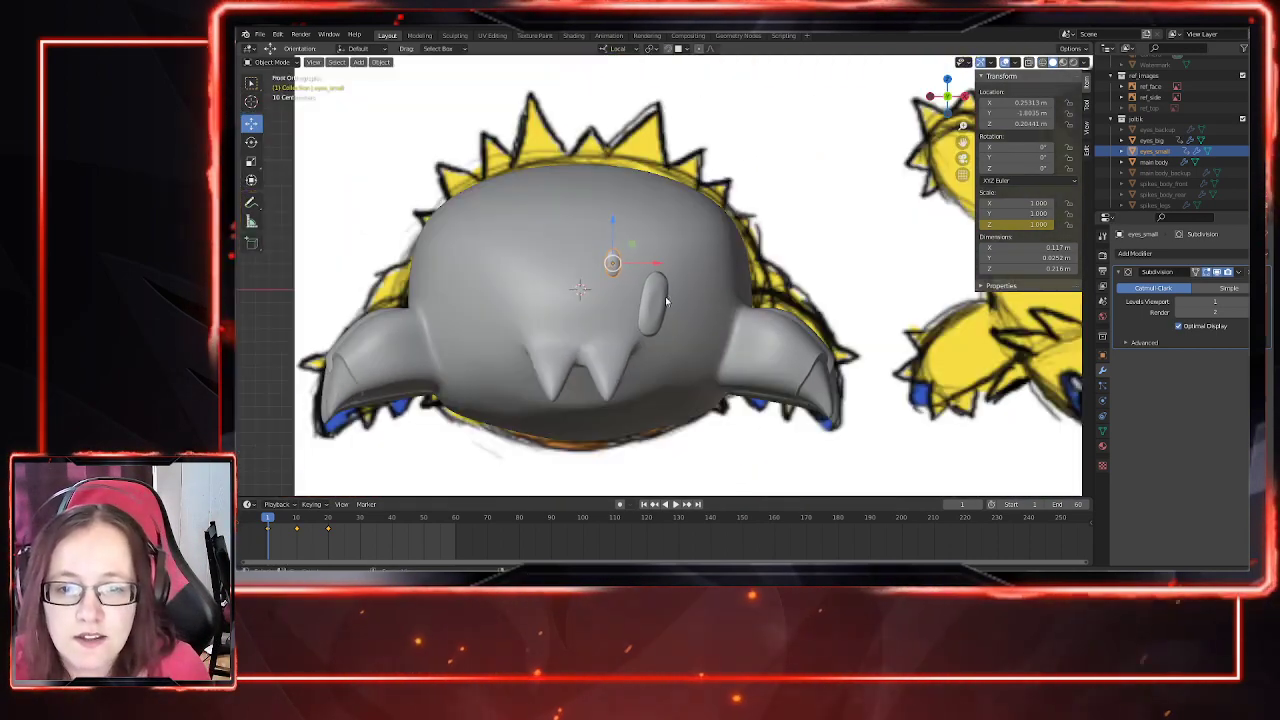
pyautogui.click(1028, 62)
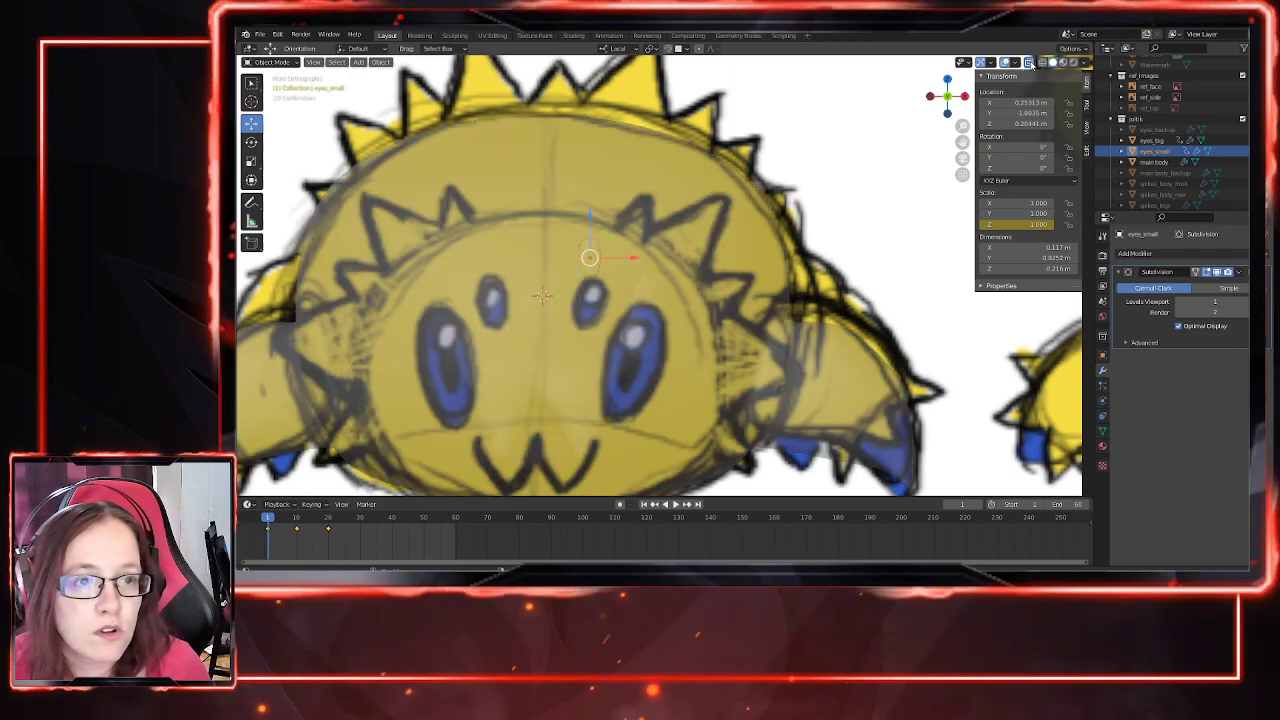
pyautogui.moveTo(738, 302); pyautogui.dragTo(631, 313, button='middle')
pyautogui.moveTo(645, 266); pyautogui.dragTo(690, 259)
pyautogui.moveTo(690, 260)
pyautogui.mouseDown(button='middle')
pyautogui.moveTo(687, 301)
pyautogui.moveTo(687, 288)
pyautogui.moveTo(688, 299)
pyautogui.moveTo(803, 306)
pyautogui.mouseUp(button='middle')
# Step: Rotate the small eye about 25.4° around its local Y axis to match the slant in the front reference
pyautogui.click(252, 142)
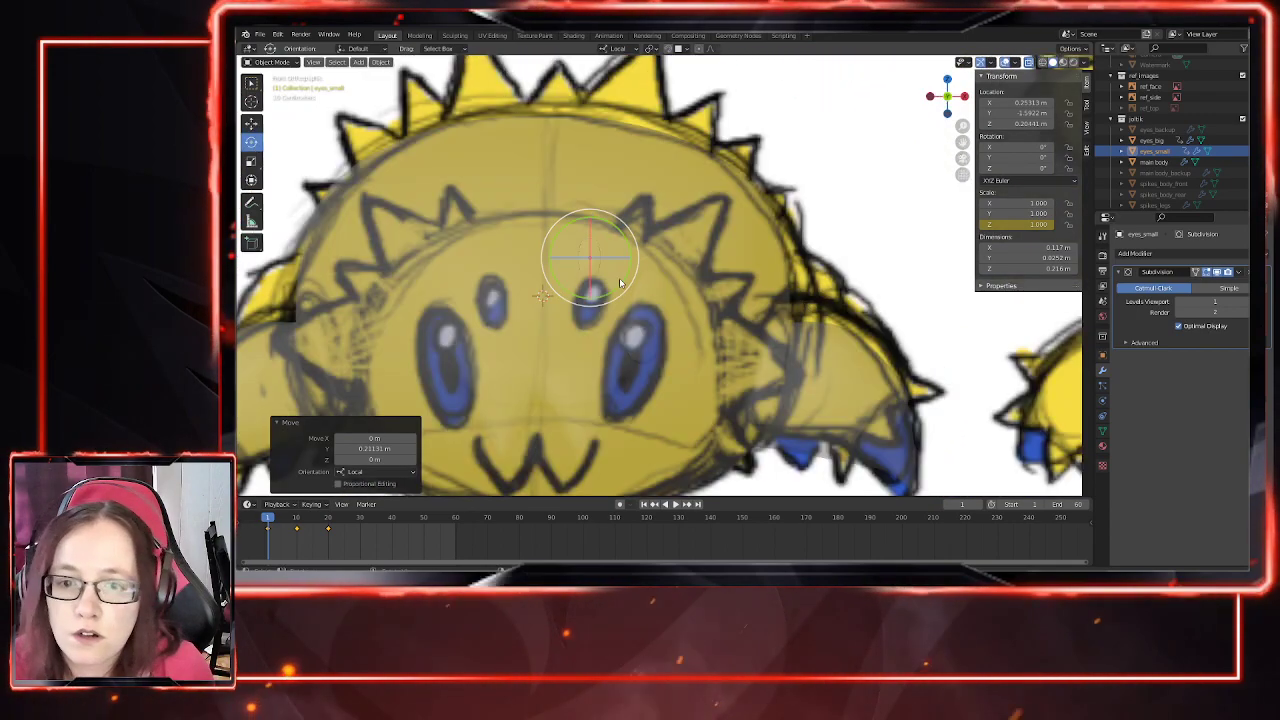
pyautogui.moveTo(620, 284); pyautogui.dragTo(612, 292)
pyautogui.moveTo(612, 292); pyautogui.dragTo(576, 326, button='middle')
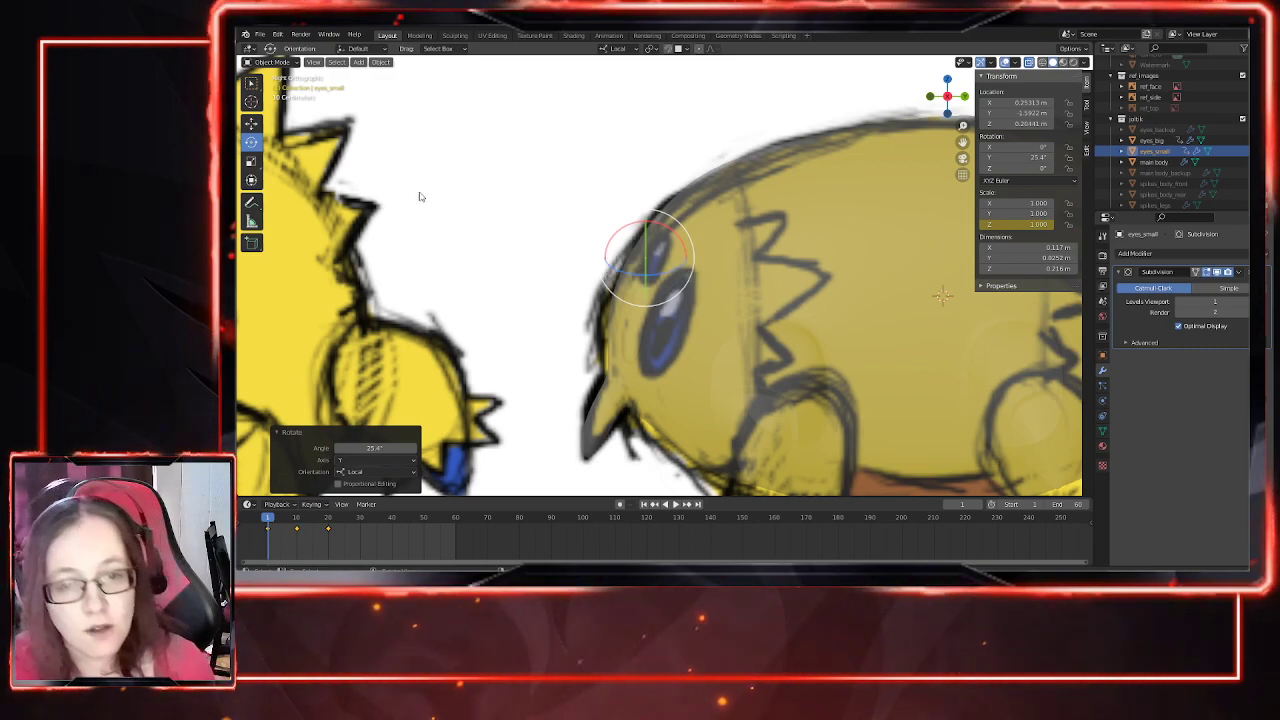
# Step: Turn off see-through shading and pull the small eye back out of the head along its local Y axis
pyautogui.click(251, 123)
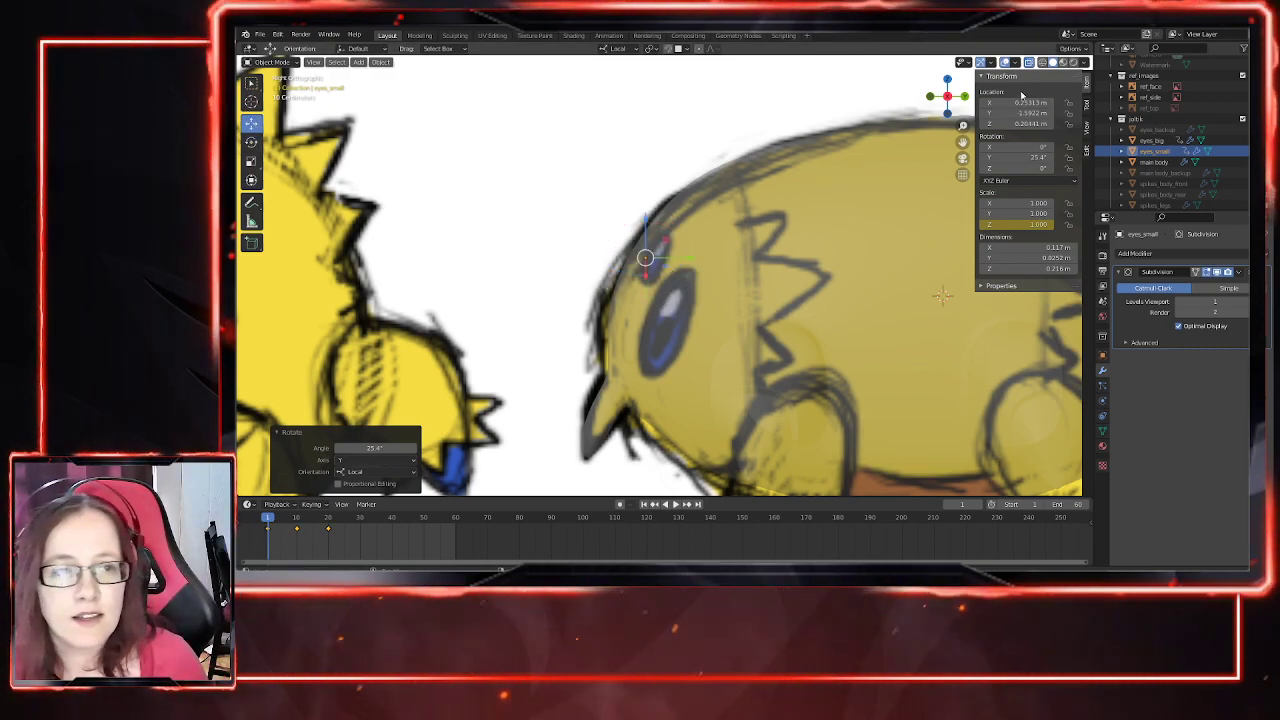
pyautogui.hotkey('alt', 'z')
pyautogui.moveTo(685, 258); pyautogui.dragTo(673, 258)
pyautogui.moveTo(673, 258); pyautogui.dragTo(782, 301, button='middle')
pyautogui.moveTo(623, 262)
pyautogui.mouseDown(button='middle')
pyautogui.moveTo(632, 388)
pyautogui.moveTo(677, 312)
pyautogui.moveTo(667, 327)
pyautogui.mouseUp(button='middle')
pyautogui.press('g')
pyautogui.press('y')
pyautogui.press('y')
pyautogui.click(651, 302)
# Step: Tilt the small eye around its local X axis to an X rotation of about -27.2°, following the head's slope
pyautogui.moveTo(597, 327); pyautogui.dragTo(601, 324)
pyautogui.moveTo(698, 402); pyautogui.dragTo(640, 310, button='middle')
pyautogui.moveTo(624, 320)
pyautogui.mouseDown()
pyautogui.moveTo(636, 349)
pyautogui.moveTo(638, 333)
pyautogui.mouseUp()
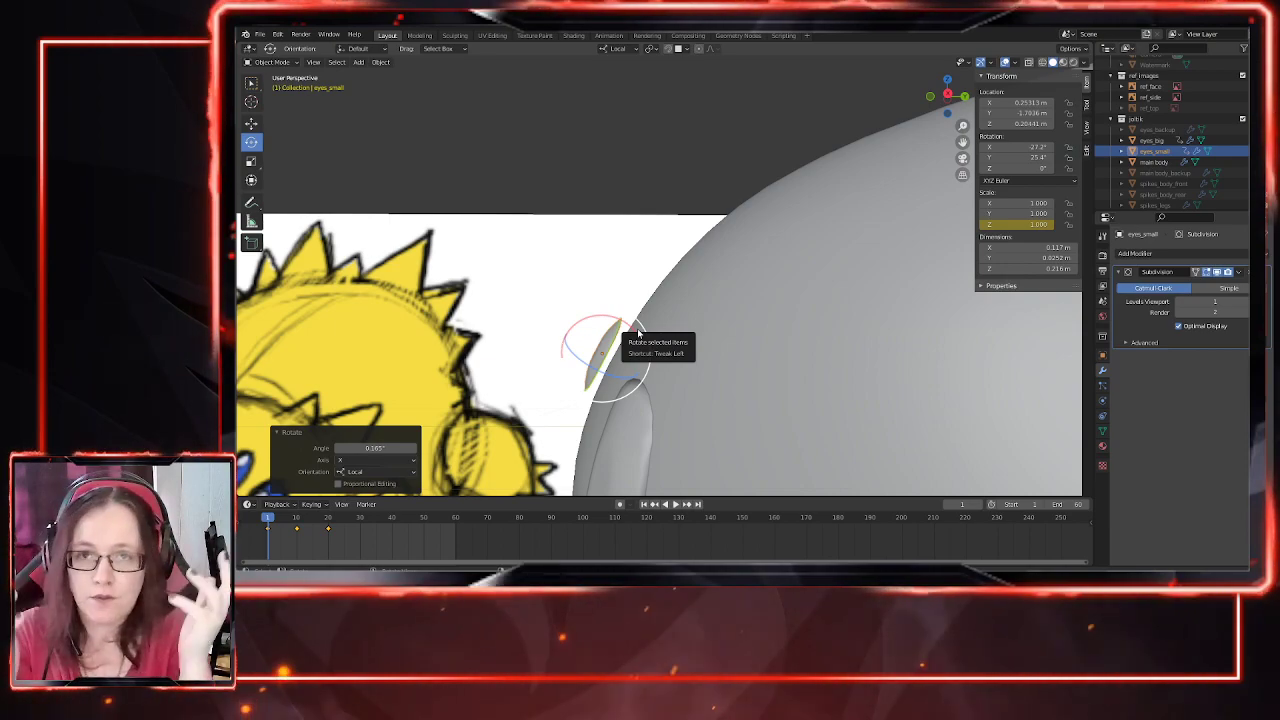
pyautogui.moveTo(637, 333); pyautogui.dragTo(840, 434, button='middle')
# Step: Move the small eye about 0.034 m toward the head along its local Y axis
pyautogui.click(257, 125)
pyautogui.moveTo(698, 365)
pyautogui.mouseDown(button='middle')
pyautogui.moveTo(778, 373)
pyautogui.moveTo(696, 365)
pyautogui.mouseUp(button='middle')
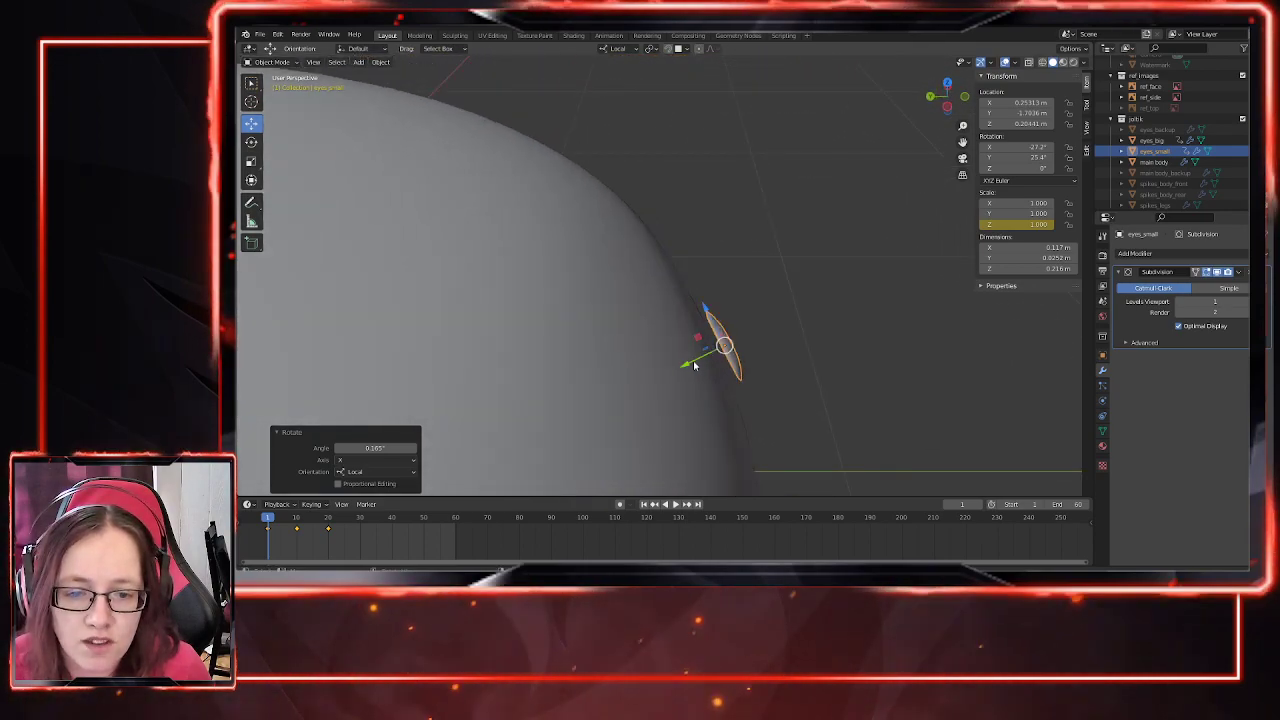
pyautogui.press('g')
pyautogui.press('y')
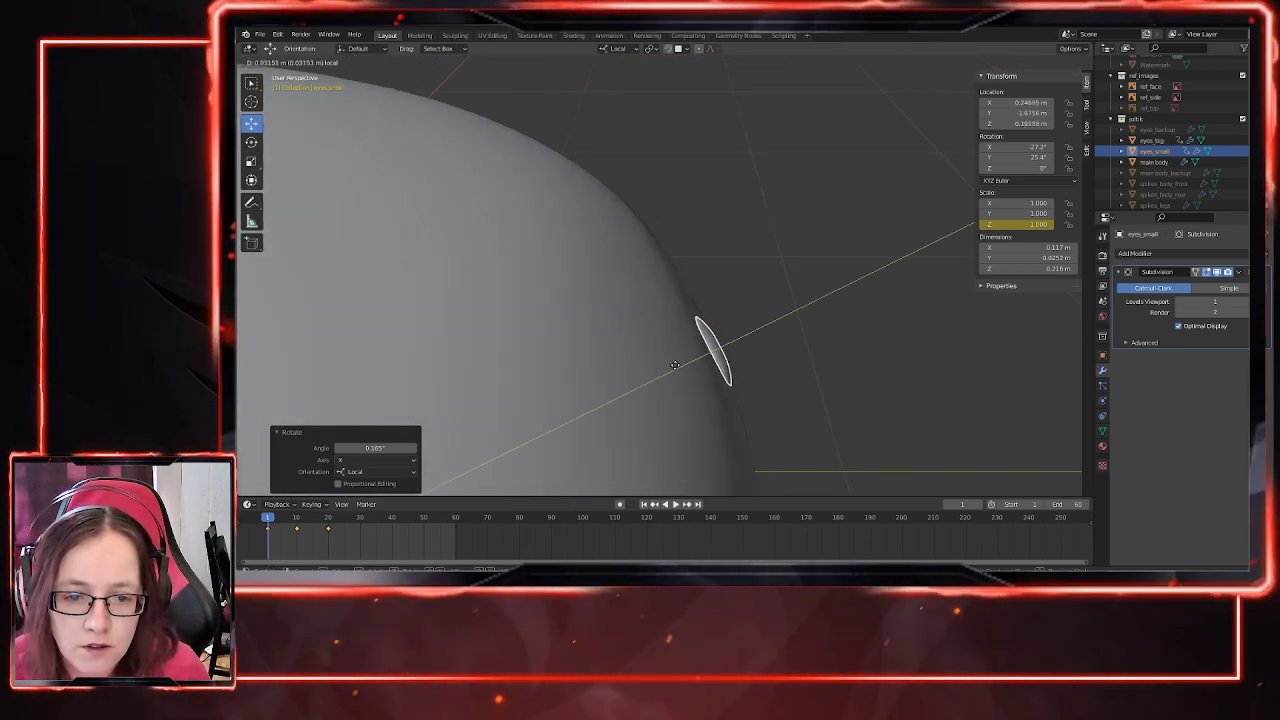
pyautogui.click(675, 365)
pyautogui.moveTo(675, 365); pyautogui.dragTo(655, 345, button='middle')
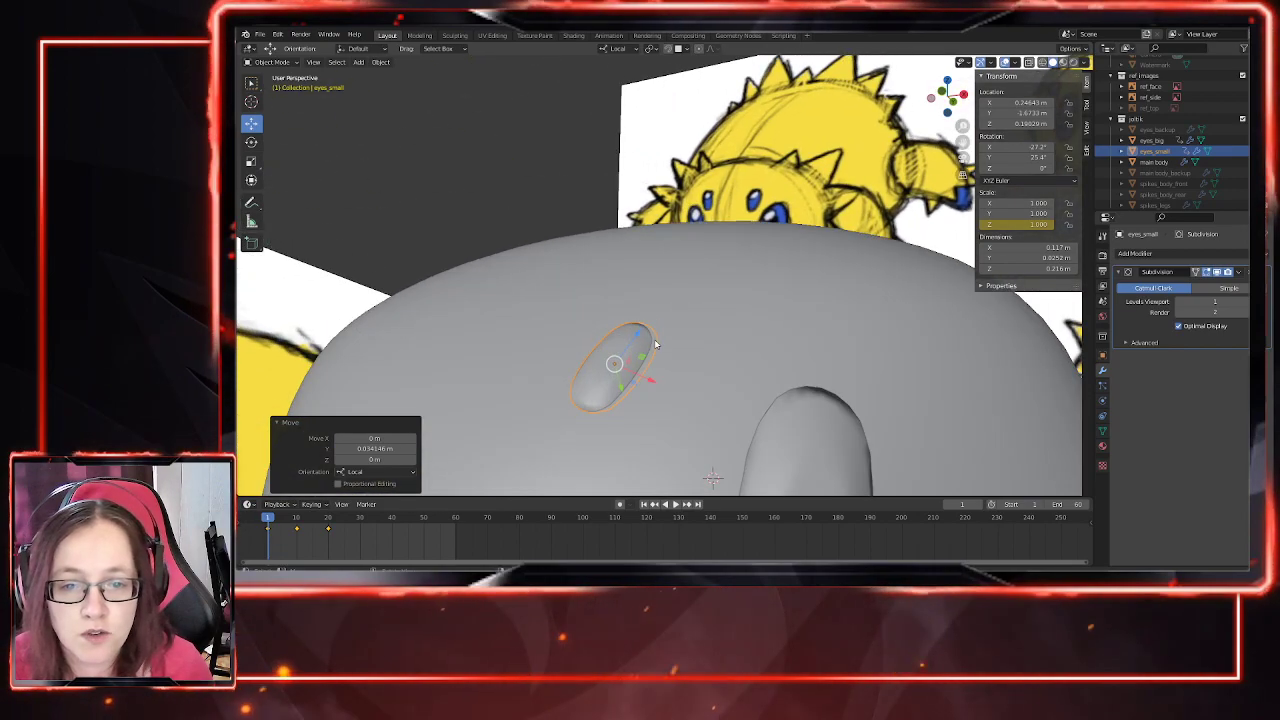
# Step: Fine-tune the small eye's tilt around its local X axis to an X rotation of about -28.7°, following the head's surface
pyautogui.hotkey('shift', 'space')
pyautogui.press('r')
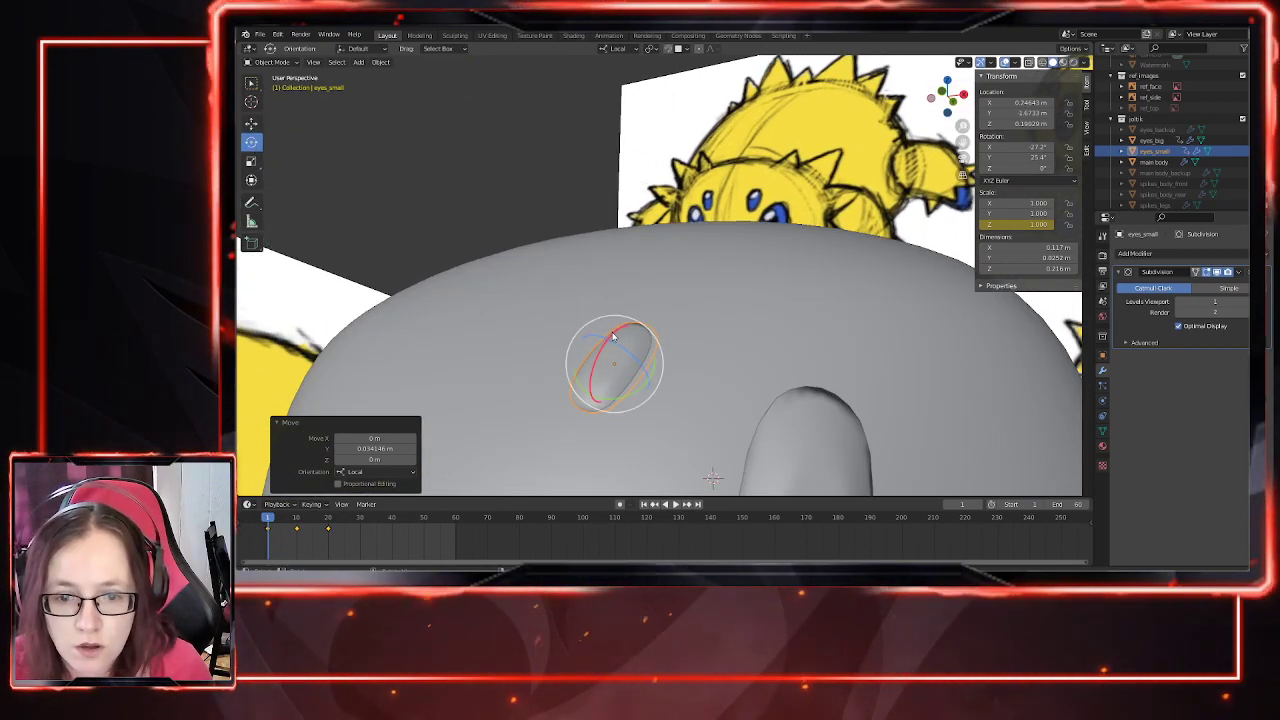
pyautogui.moveTo(614, 337); pyautogui.dragTo(610, 343)
pyautogui.click(251, 124)
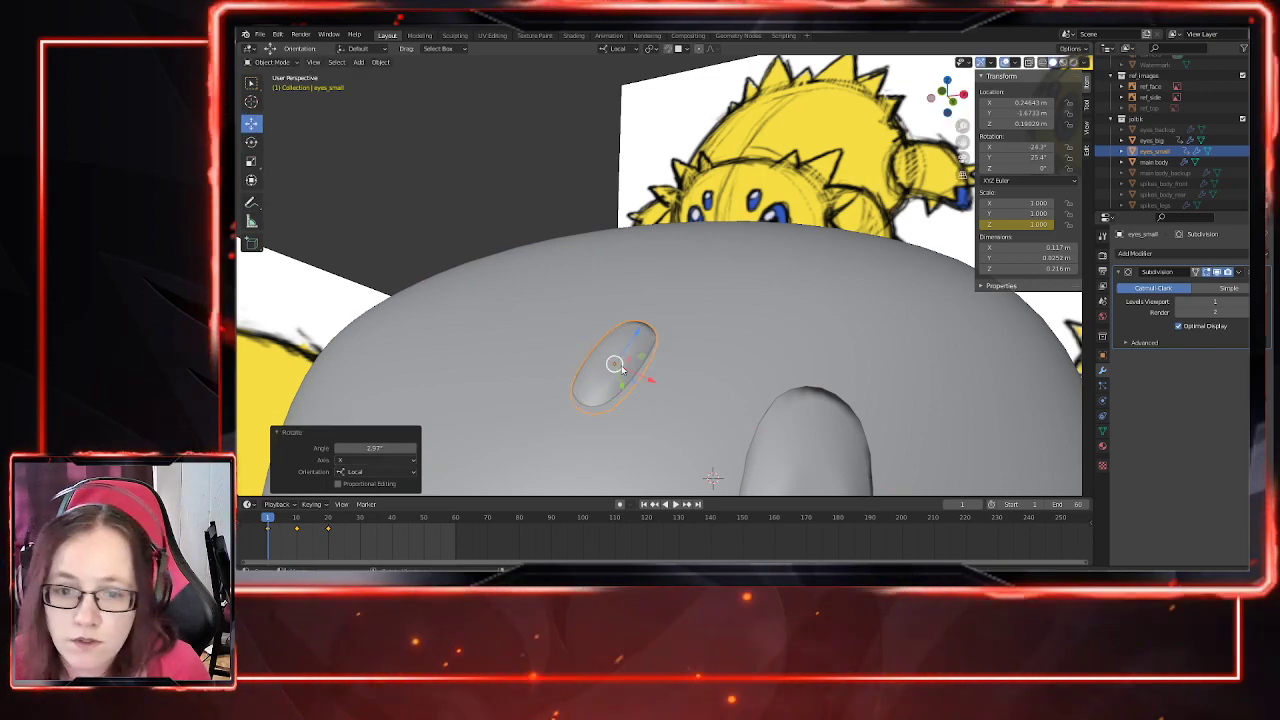
pyautogui.moveTo(668, 419); pyautogui.dragTo(746, 474, button='middle')
pyautogui.click(251, 142)
pyautogui.moveTo(780, 290); pyautogui.dragTo(714, 366, button='middle')
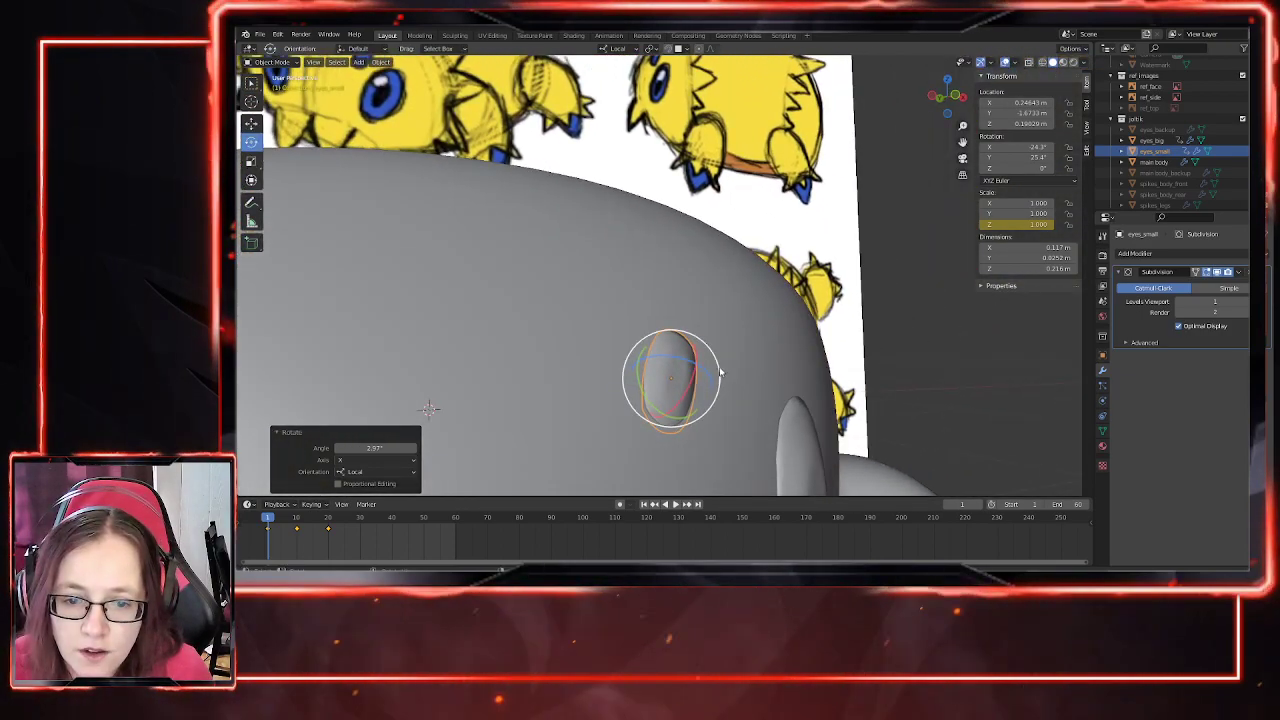
pyautogui.moveTo(694, 380); pyautogui.dragTo(695, 371)
pyautogui.moveTo(708, 384); pyautogui.dragTo(791, 400, button='middle')
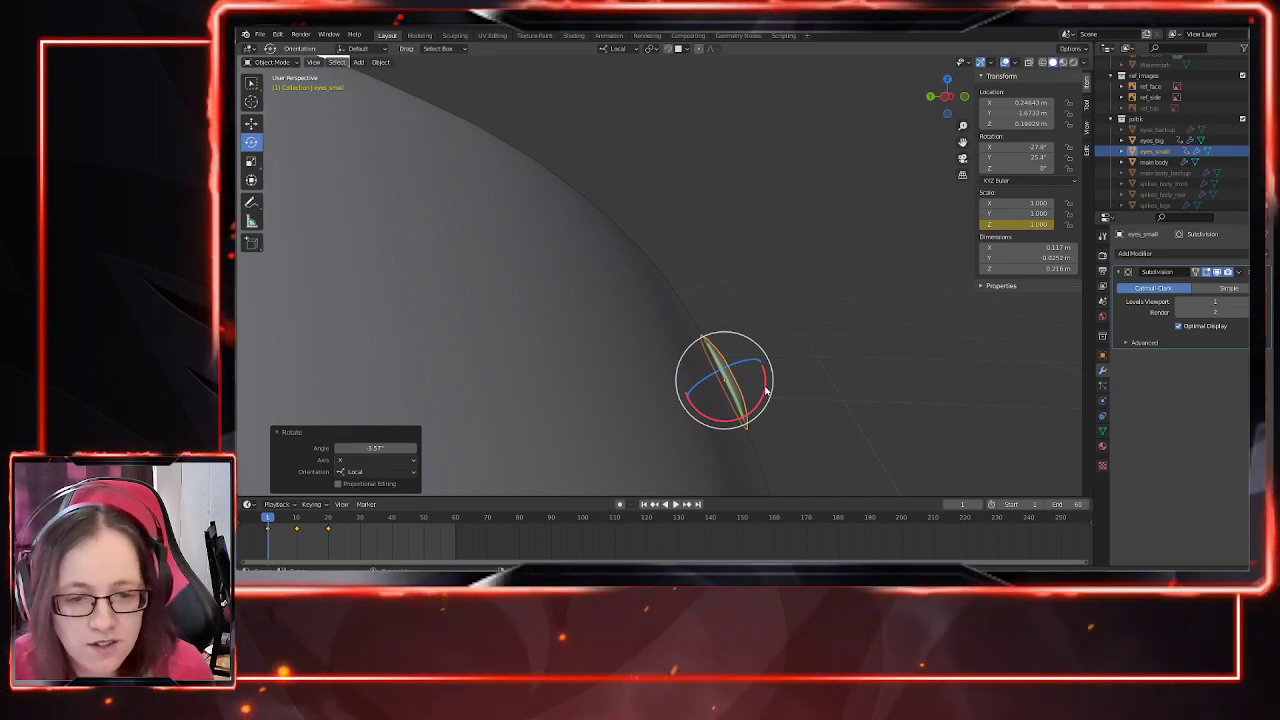
pyautogui.moveTo(764, 383); pyautogui.dragTo(764, 385)
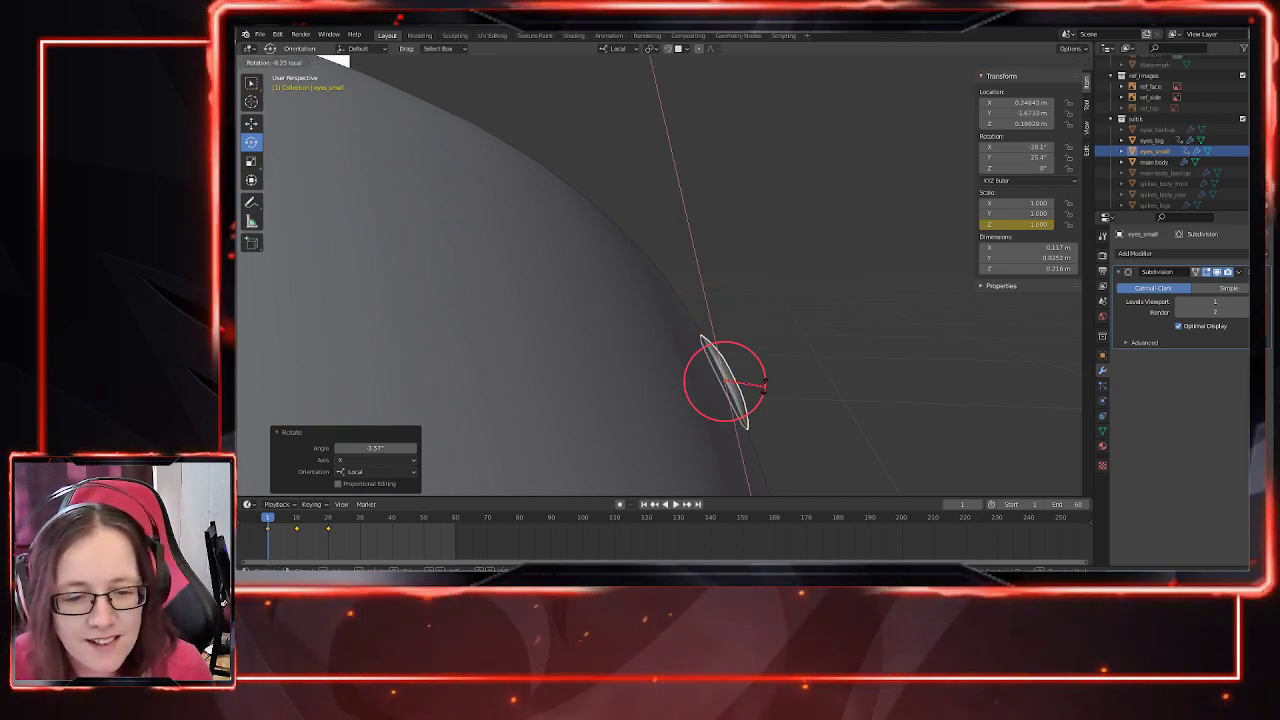
pyautogui.moveTo(769, 387); pyautogui.dragTo(768, 384)
pyautogui.moveTo(826, 419); pyautogui.dragTo(645, 399, button='middle')
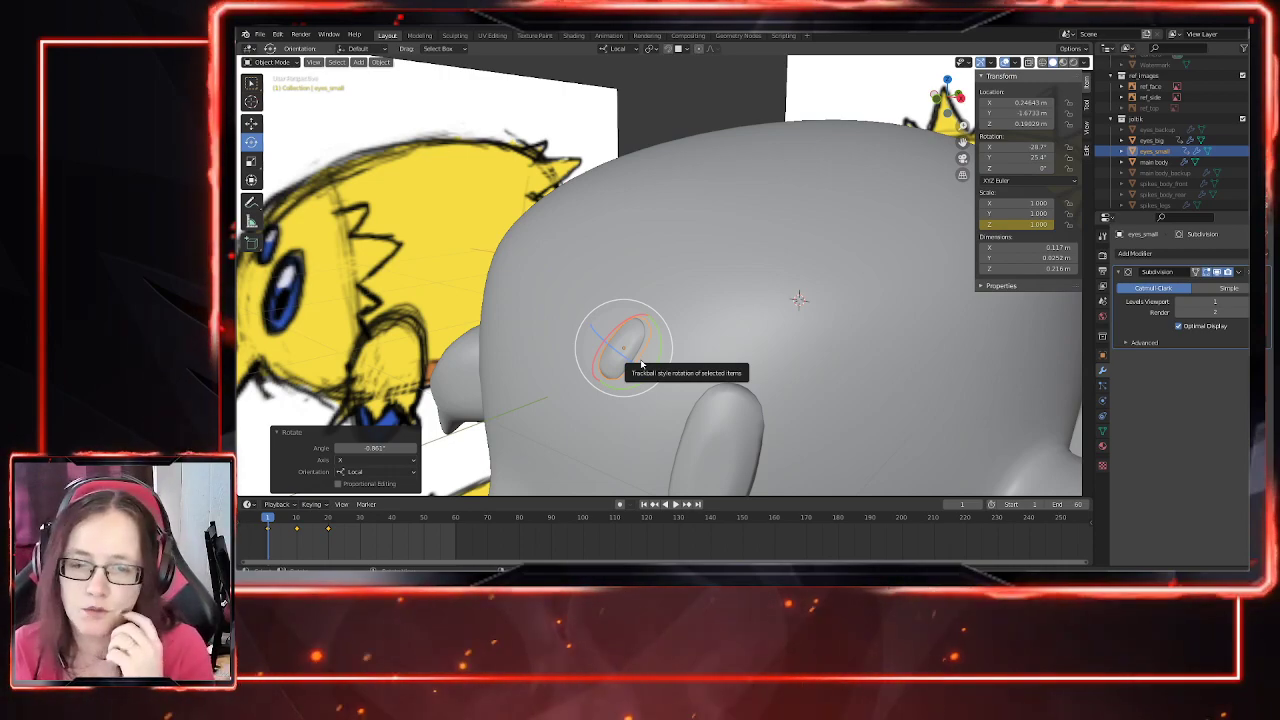
# Step: Turn the small eye around its local Z axis to a Z rotation of -2.48° and move it about -0.004 m along local Y
pyautogui.moveTo(641, 366); pyautogui.dragTo(622, 414, button='middle')
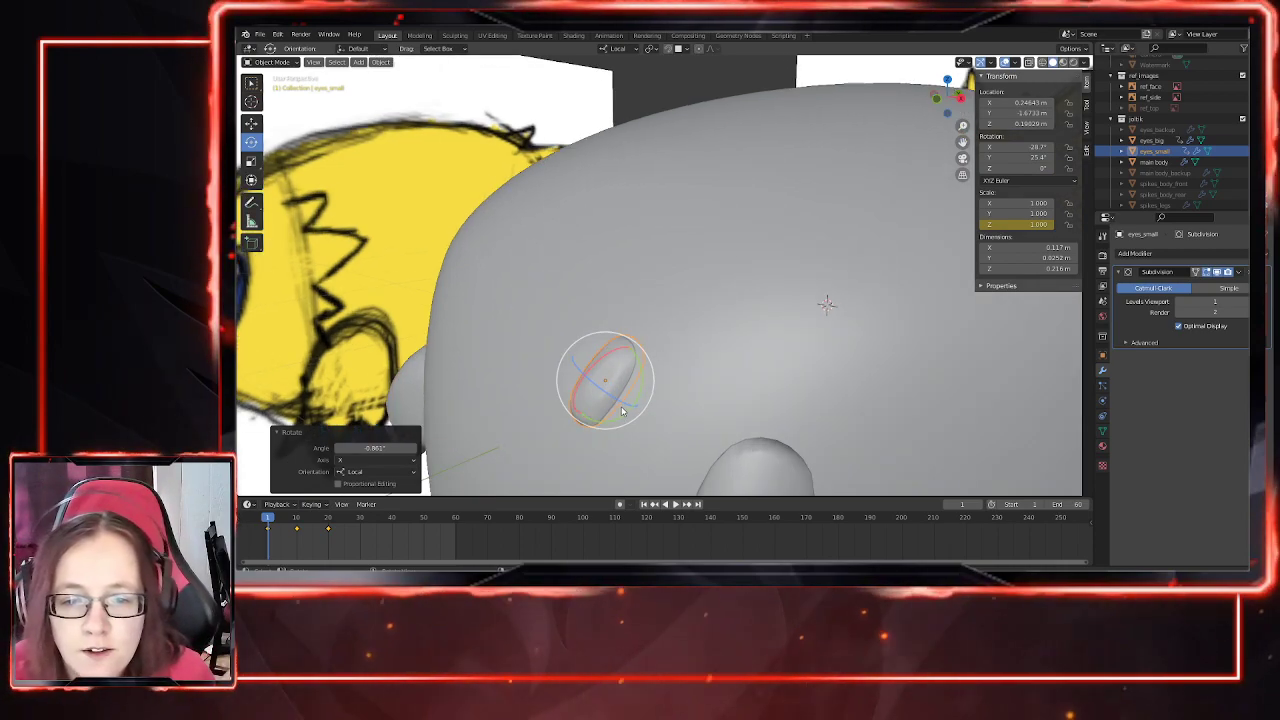
pyautogui.moveTo(621, 411); pyautogui.dragTo(604, 363)
pyautogui.click(251, 122)
pyautogui.moveTo(663, 408); pyautogui.dragTo(622, 394, button='middle')
pyautogui.moveTo(634, 393); pyautogui.dragTo(630, 391)
pyautogui.scroll(-9, 636, 410)
pyautogui.moveTo(657, 403); pyautogui.dragTo(777, 406, button='middle')
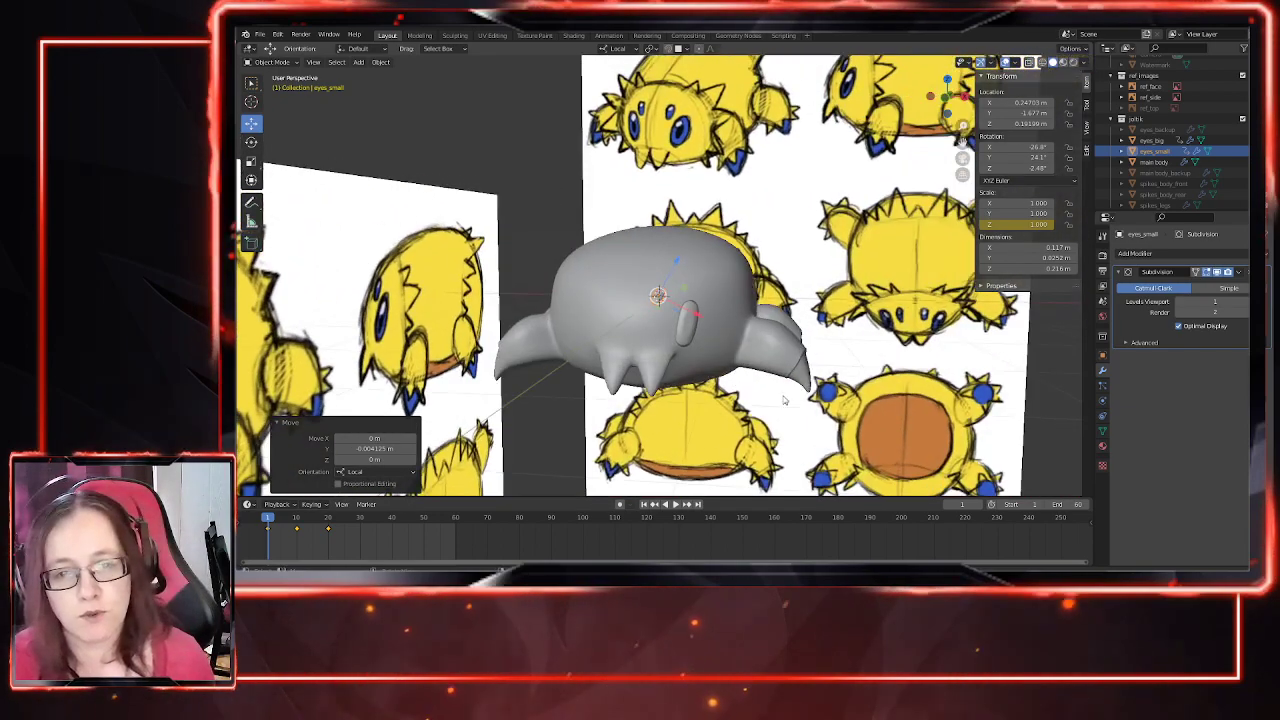
# Step: Preview the character in rendered shading and examine the placement of both eyes from the front
pyautogui.click(1080, 63)
pyautogui.click(1072, 62)
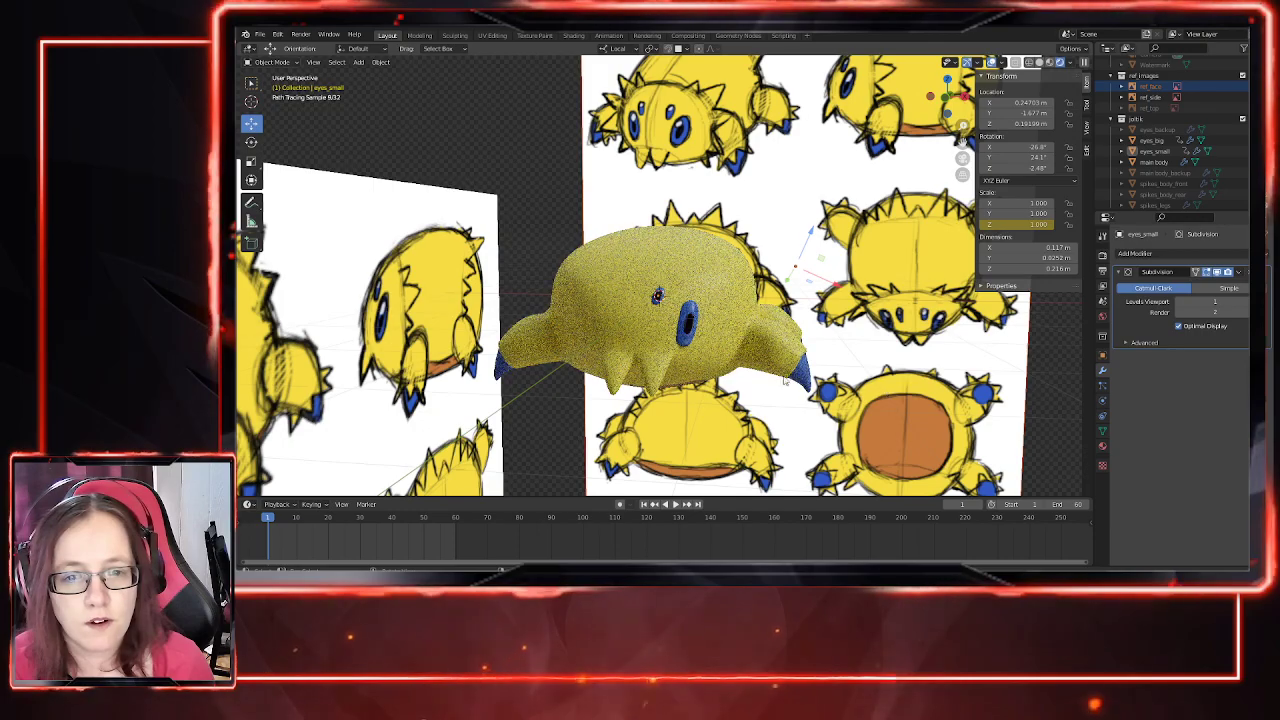
pyautogui.moveTo(828, 392)
pyautogui.mouseDown(button='middle')
pyautogui.moveTo(794, 375)
pyautogui.moveTo(765, 420)
pyautogui.moveTo(840, 391)
pyautogui.mouseUp(button='middle')
pyautogui.press('KP_1')
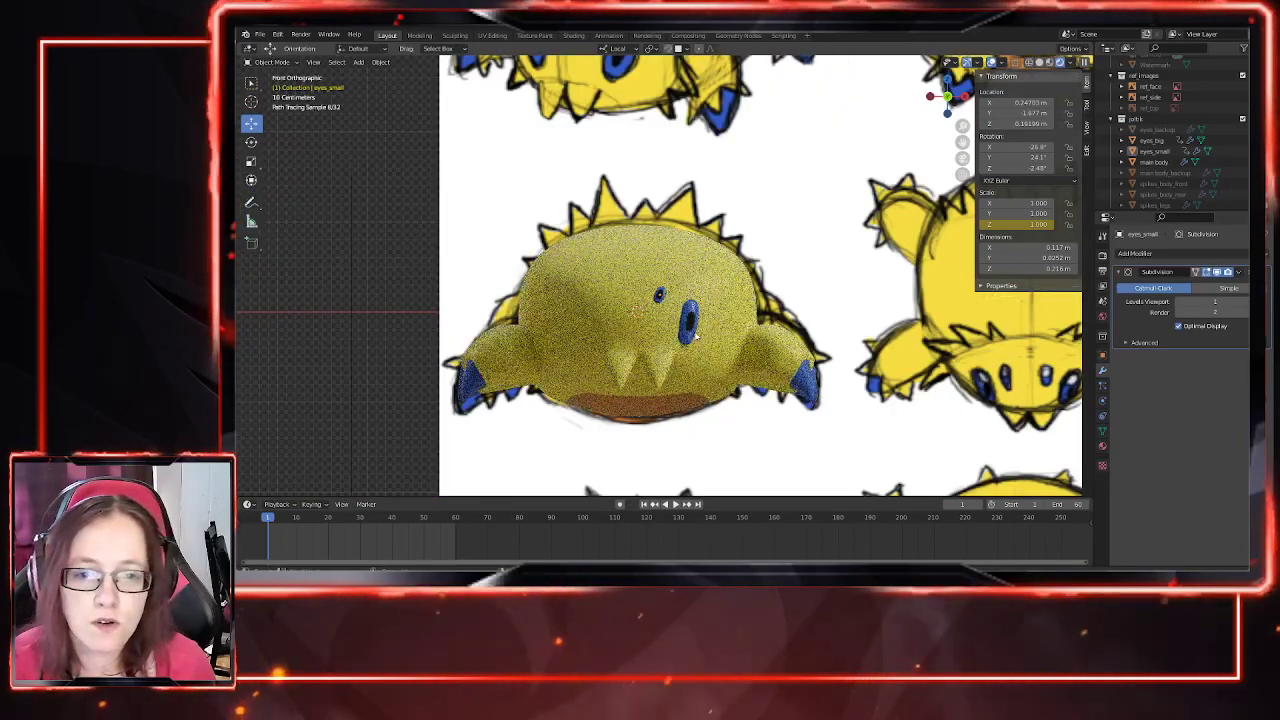
pyautogui.scroll(3, 698, 336)
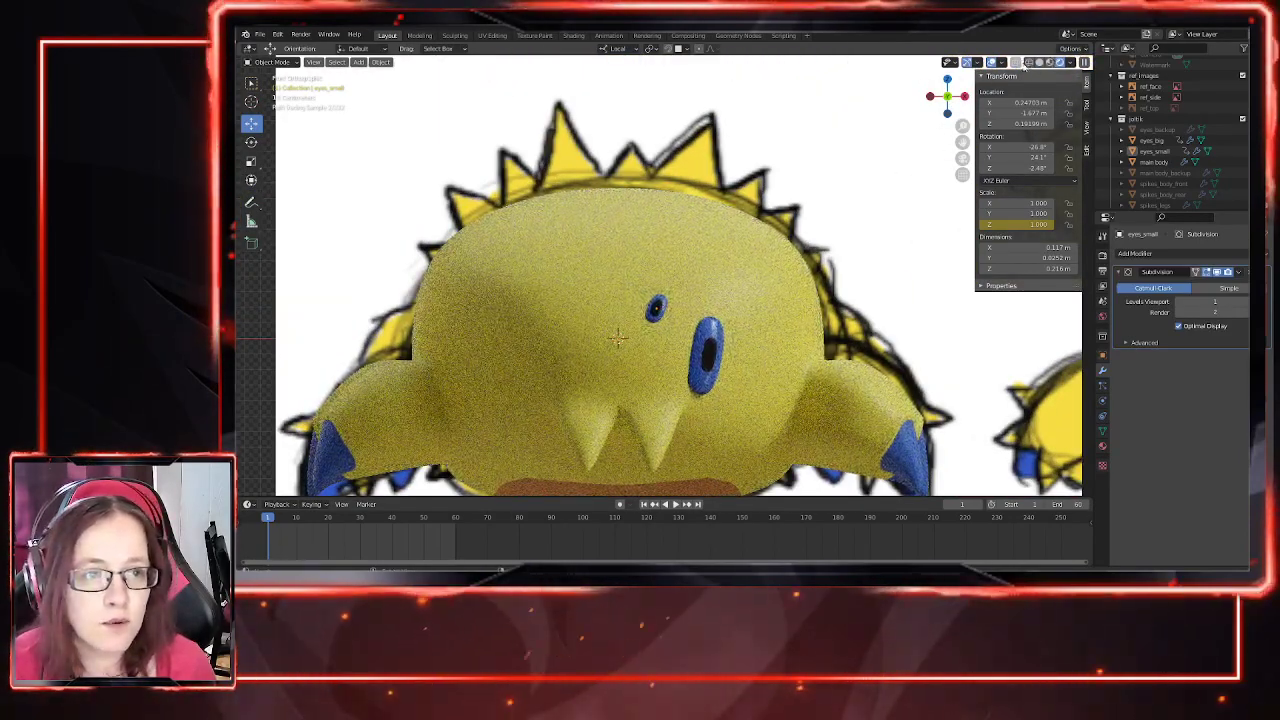
# Step: Return to see-through solid shading and rotate the big eye about 11.8° around its local Y axis to match the front reference's slant
pyautogui.click(1039, 63)
pyautogui.click(1029, 63)
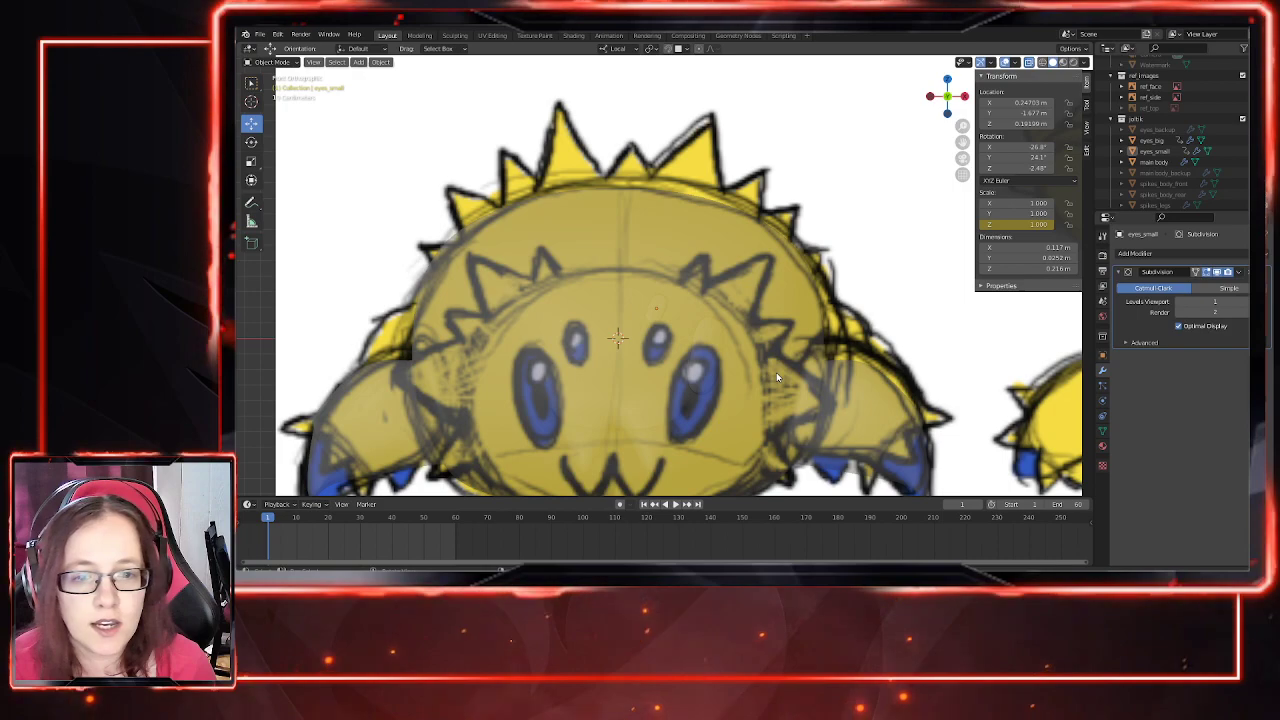
pyautogui.click(711, 366)
pyautogui.click(712, 356)
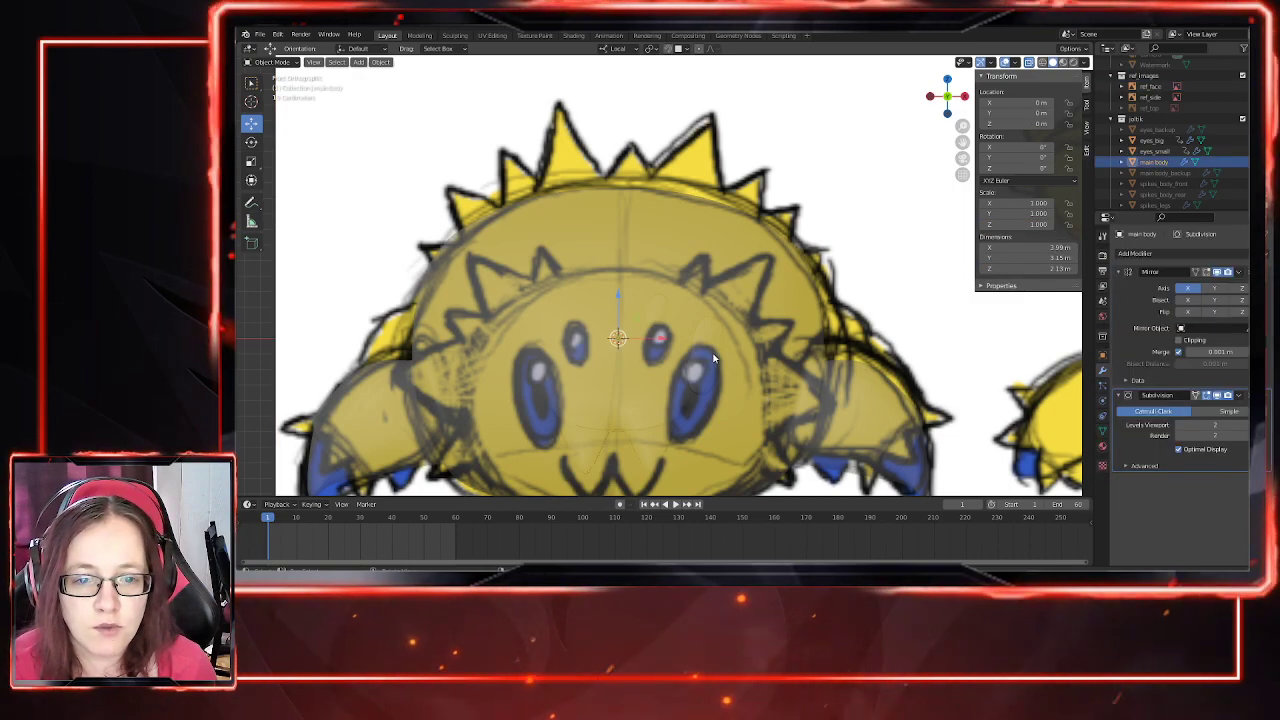
pyautogui.click(713, 357)
pyautogui.keyDown('shift'); pyautogui.moveTo(786, 401); pyautogui.dragTo(771, 352, button='middle'); pyautogui.keyUp('shift')
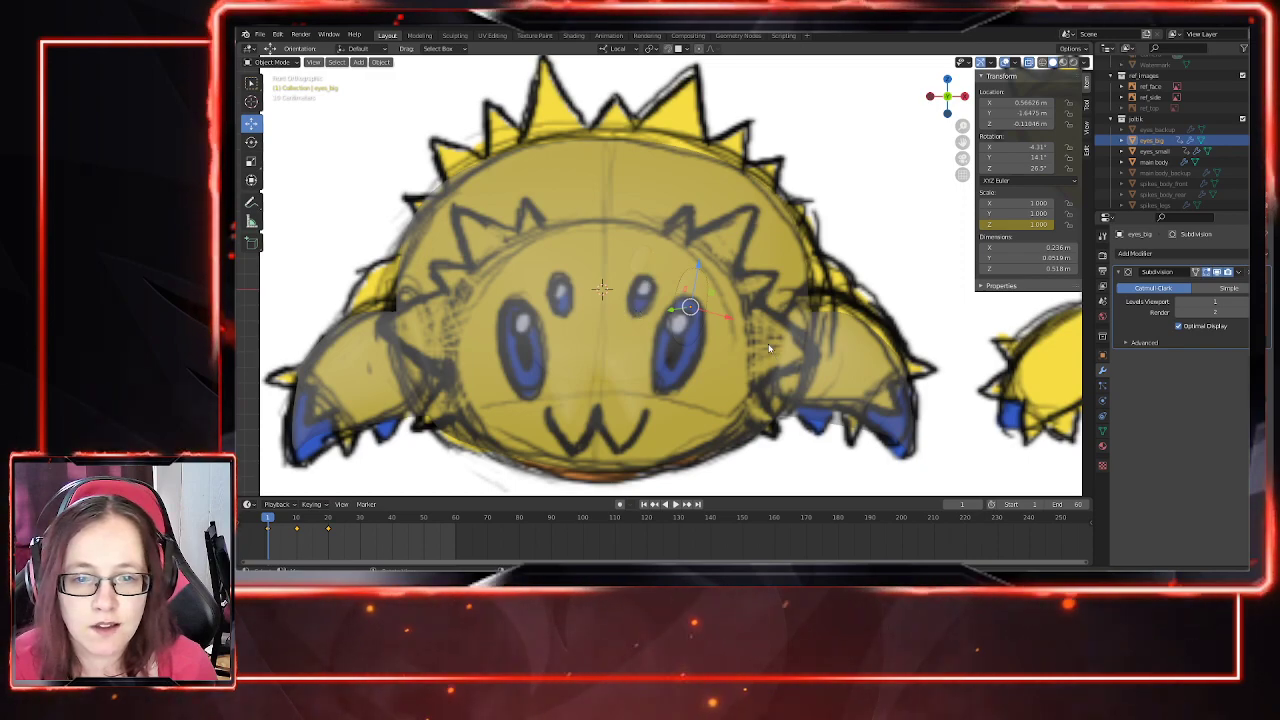
pyautogui.click(252, 143)
pyautogui.moveTo(670, 335); pyautogui.dragTo(650, 313)
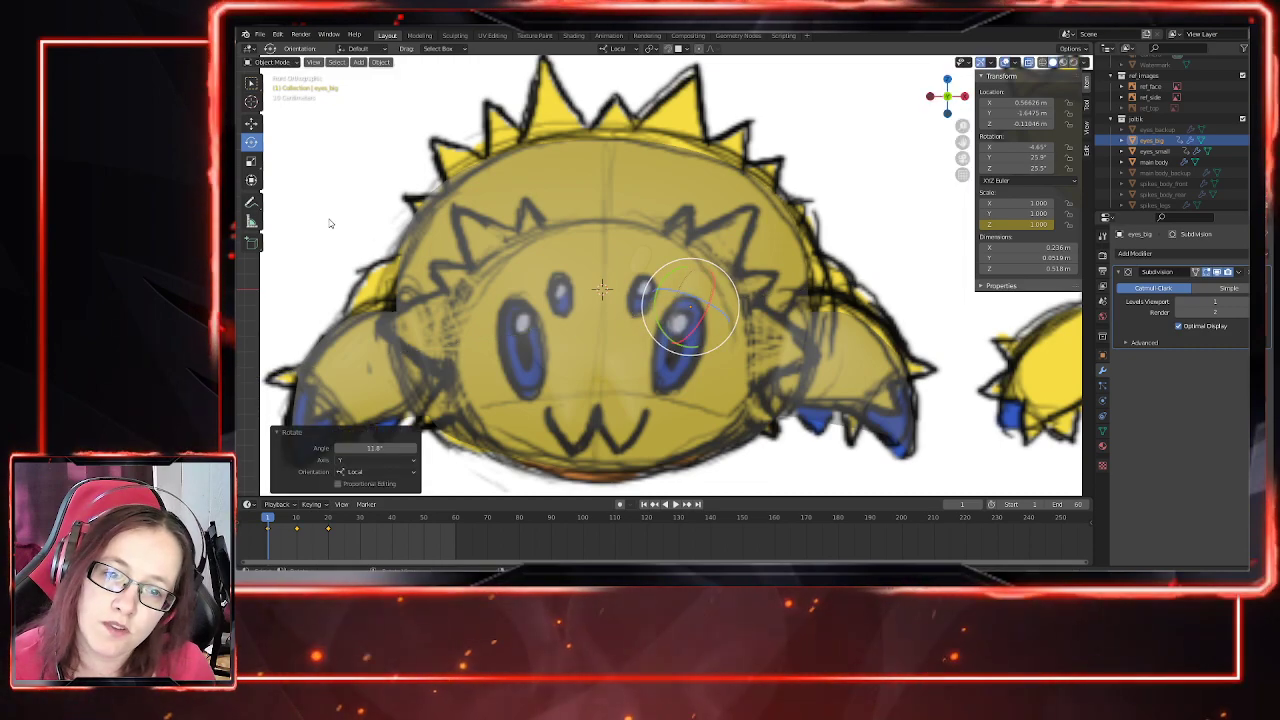
# Step: Turn off see-through shading and examine how both eyes sit on the head from the side, below and front
pyautogui.click(249, 119)
pyautogui.scroll(-2, 784, 390)
pyautogui.moveTo(785, 390); pyautogui.dragTo(771, 405, button='middle')
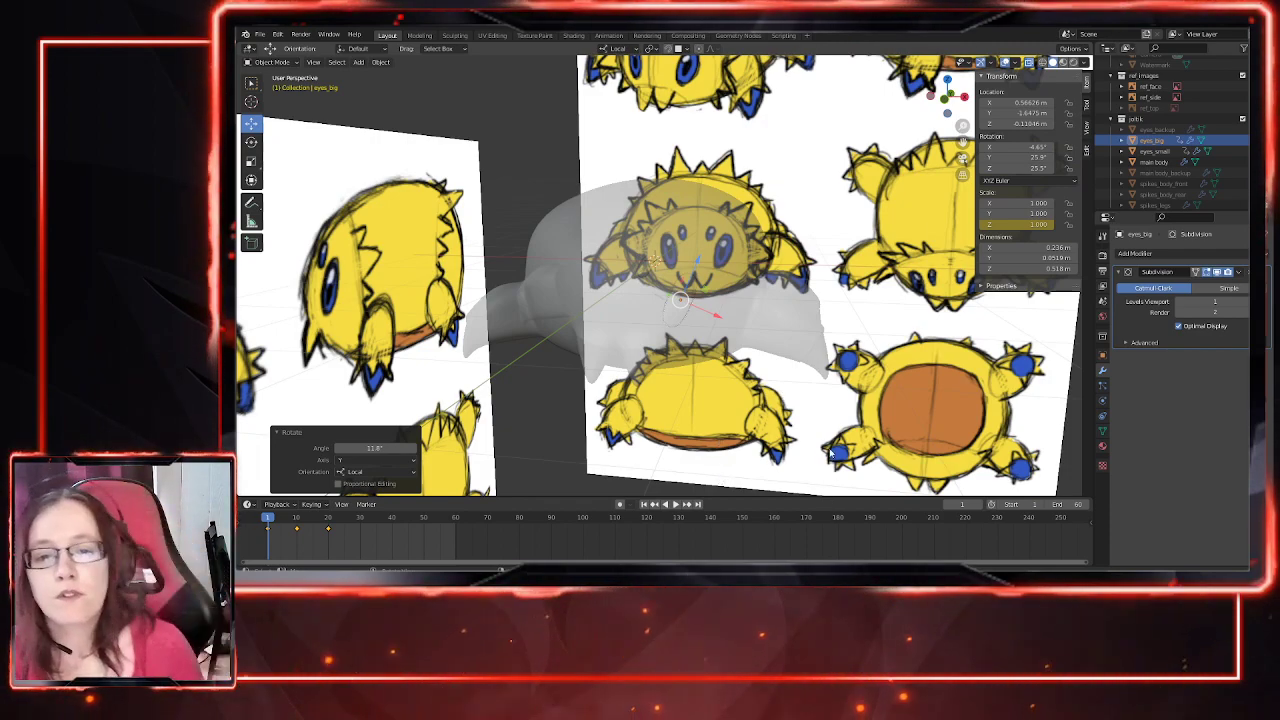
pyautogui.click(1029, 62)
pyautogui.moveTo(690, 330)
pyautogui.mouseDown(button='middle')
pyautogui.moveTo(726, 405)
pyautogui.moveTo(695, 357)
pyautogui.mouseUp(button='middle')
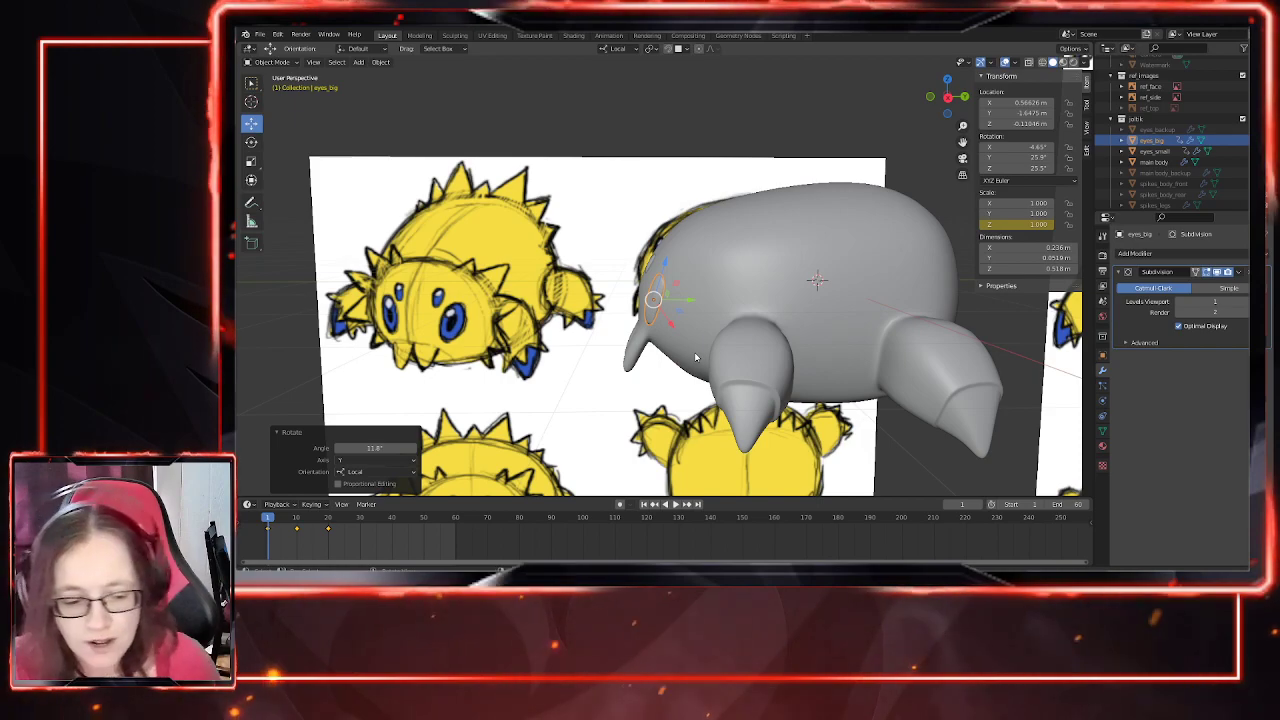
pyautogui.moveTo(694, 352)
pyautogui.mouseDown(button='middle')
pyautogui.moveTo(750, 389)
pyautogui.moveTo(718, 393)
pyautogui.moveTo(702, 361)
pyautogui.mouseUp(button='middle')
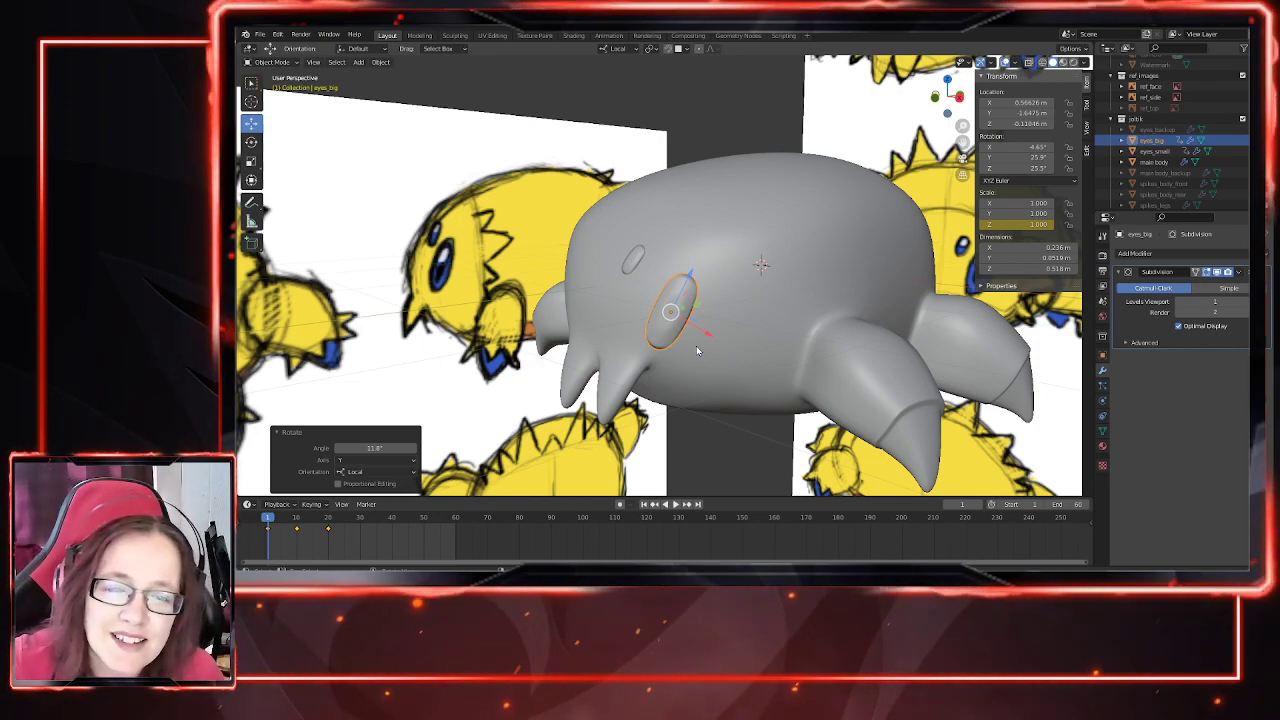
pyautogui.moveTo(693, 366); pyautogui.dragTo(711, 401, button='middle')
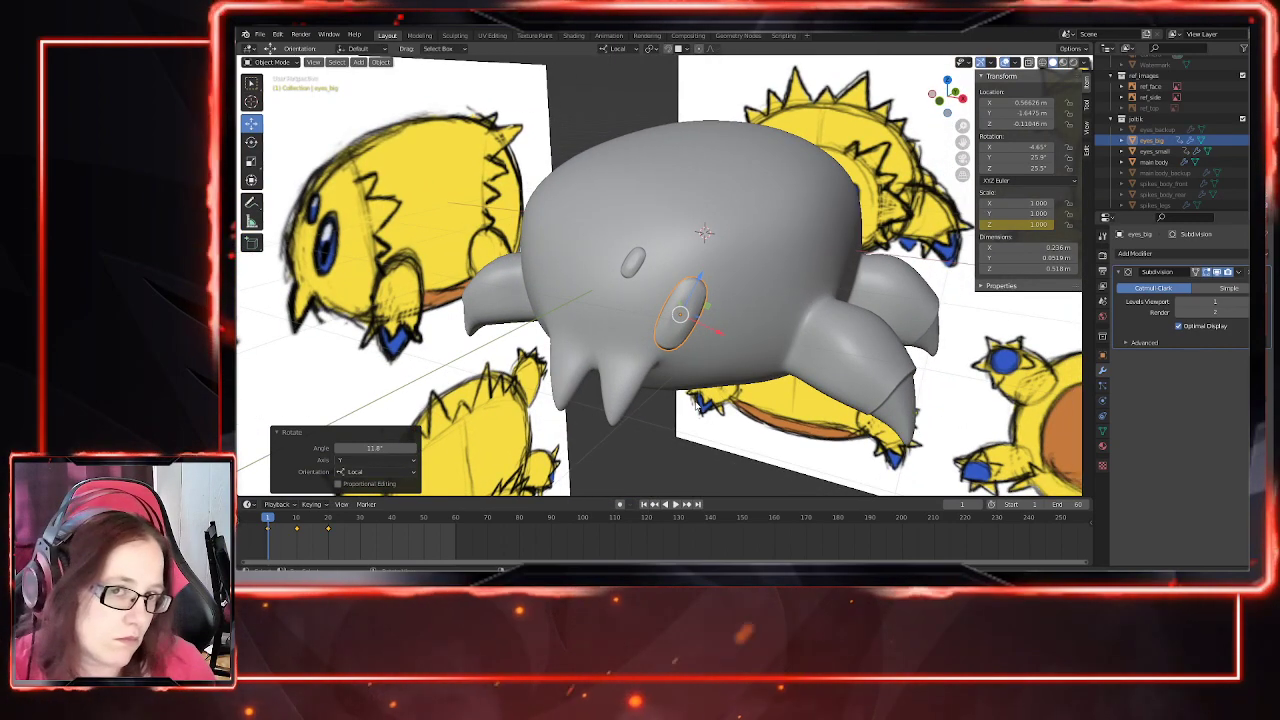
pyautogui.moveTo(685, 431); pyautogui.dragTo(745, 425, button='middle')
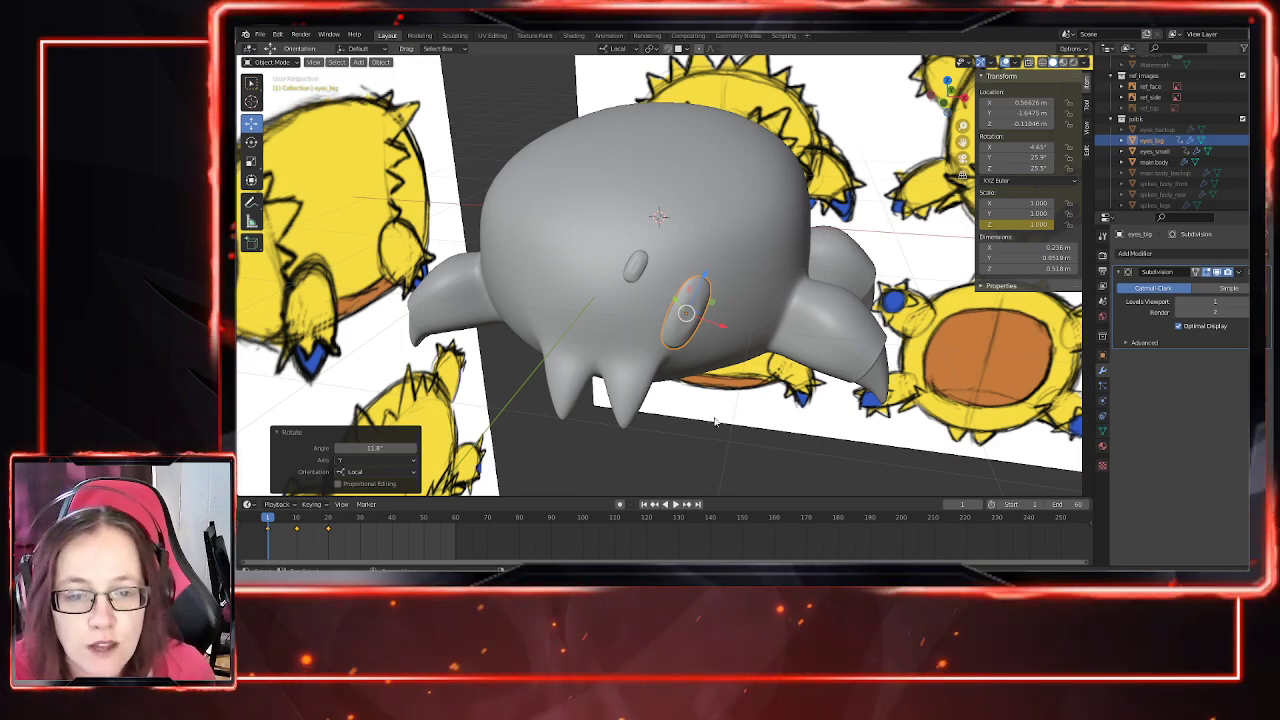
pyautogui.press('KP_1')
pyautogui.moveTo(728, 384)
pyautogui.mouseDown(button='middle')
pyautogui.moveTo(625, 428)
pyautogui.moveTo(672, 397)
pyautogui.moveTo(708, 397)
pyautogui.moveTo(712, 383)
pyautogui.mouseUp(button='middle')
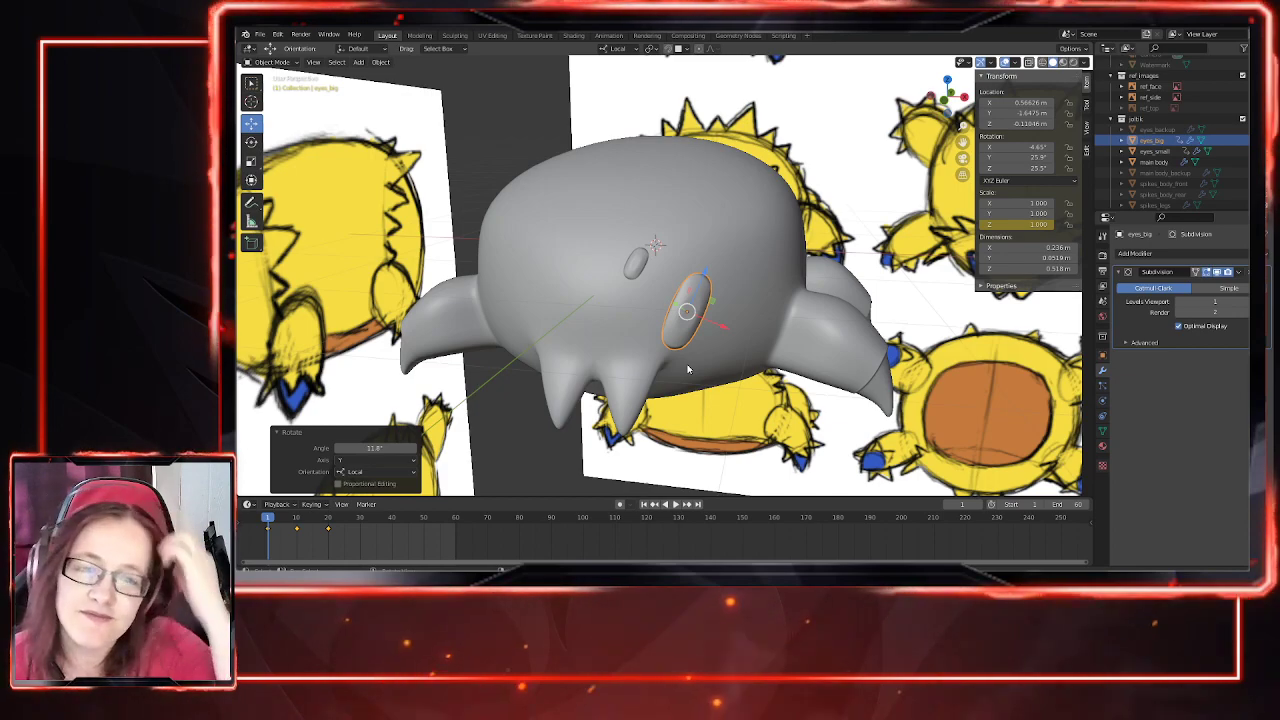
pyautogui.moveTo(688, 370); pyautogui.dragTo(696, 394, button='middle')
pyautogui.press('KP_1')
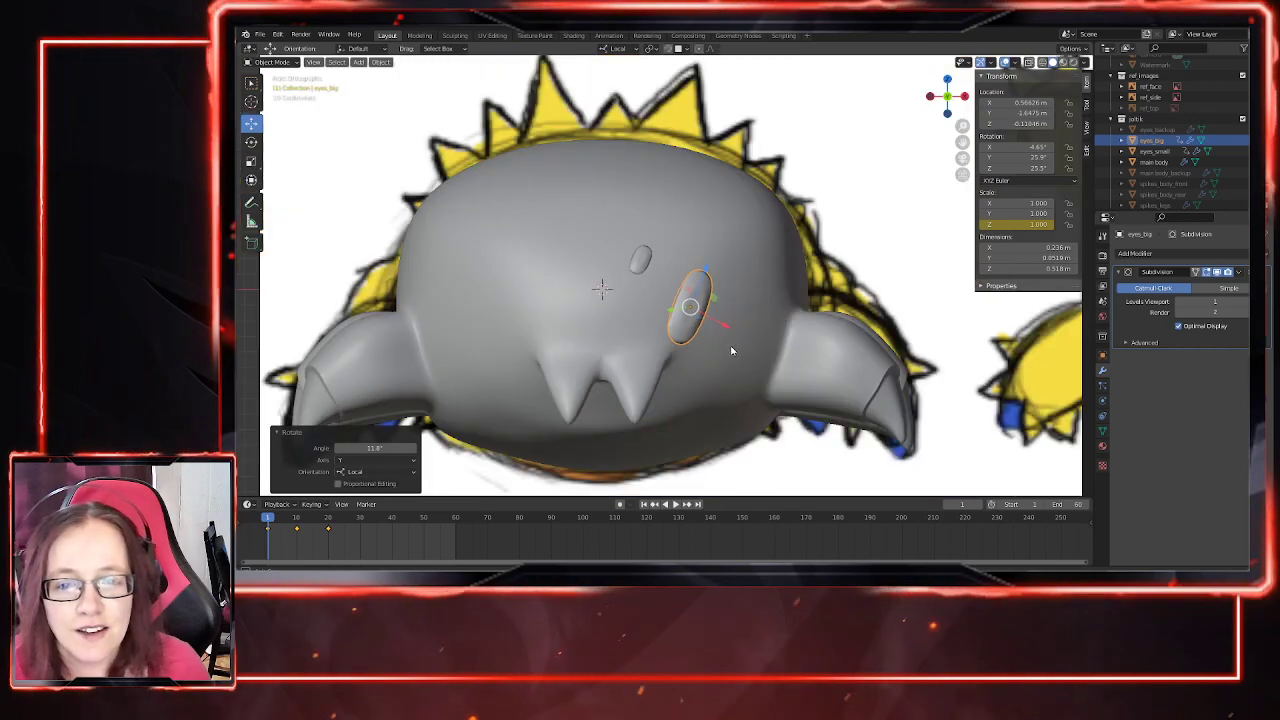
# Step: Set the transform orientation to Global and duplicate the big eye in place
pyautogui.keyDown('shift'); pyautogui.moveTo(695, 388); pyautogui.dragTo(765, 374, button='middle'); pyautogui.keyUp('shift')
pyautogui.click(621, 49)
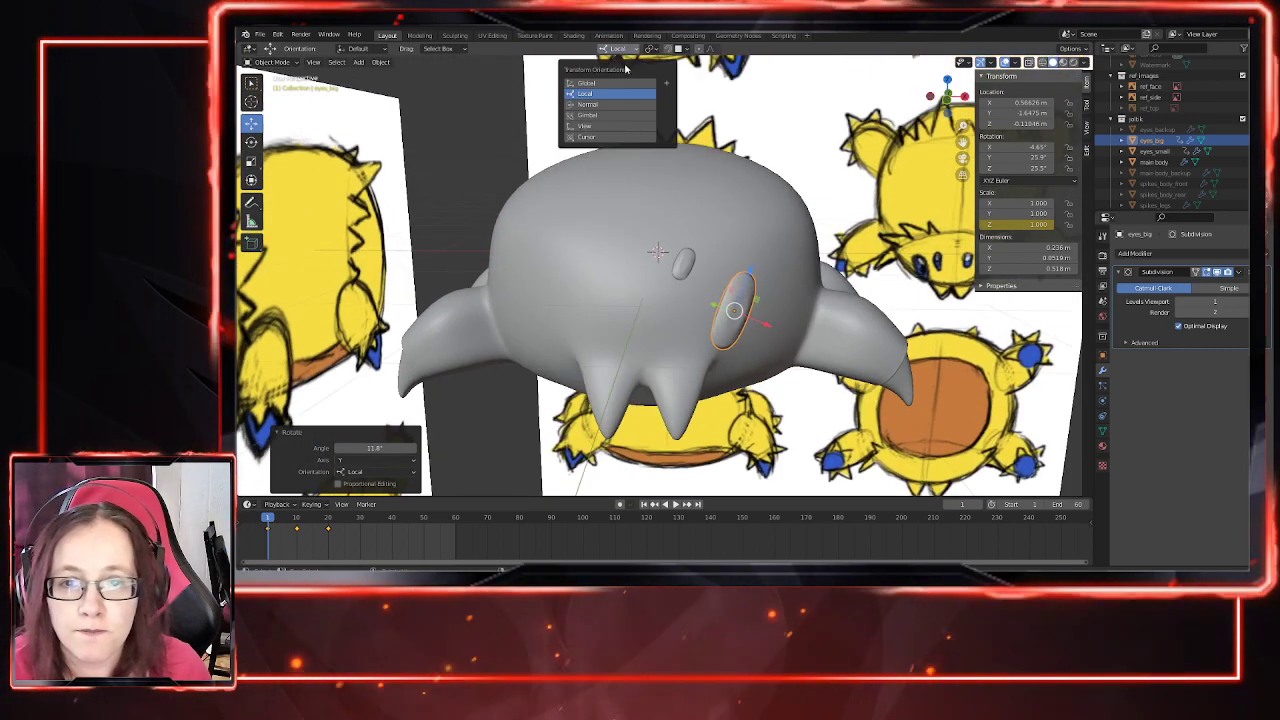
pyautogui.click(586, 83)
pyautogui.press('KP_1')
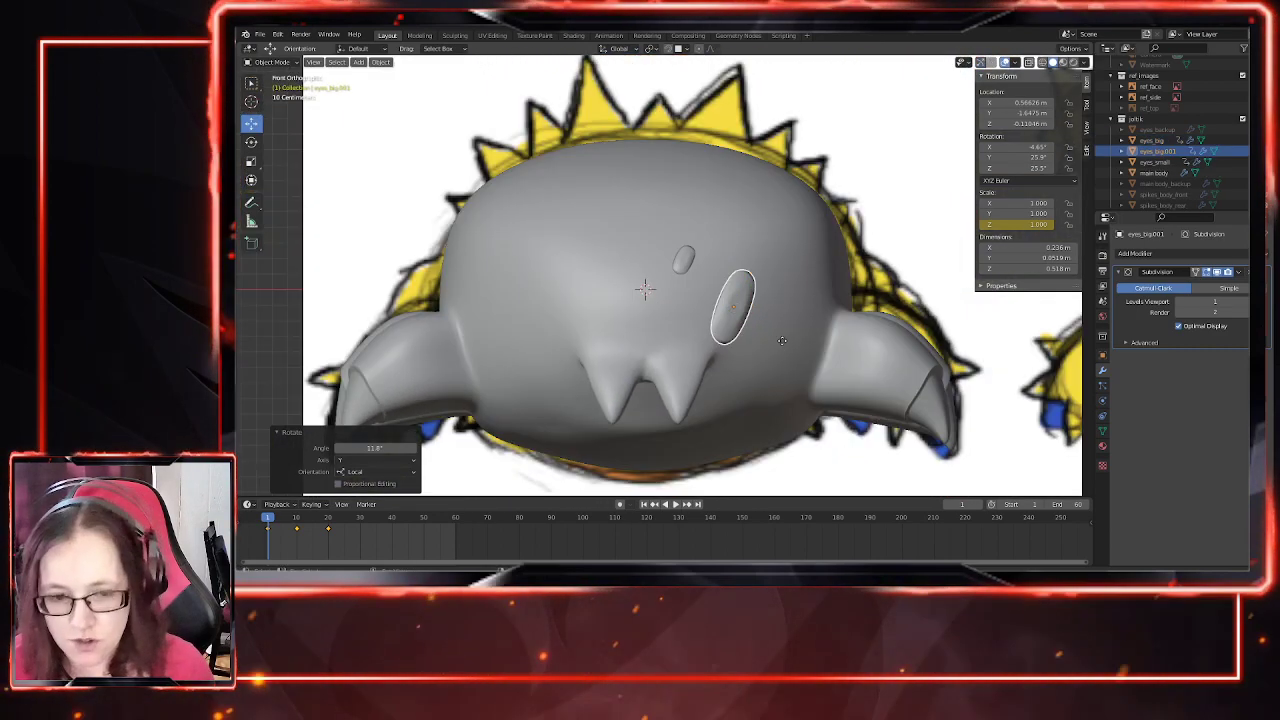
pyautogui.hotkey('shift', 'd')
pyautogui.rightClick(721, 342)
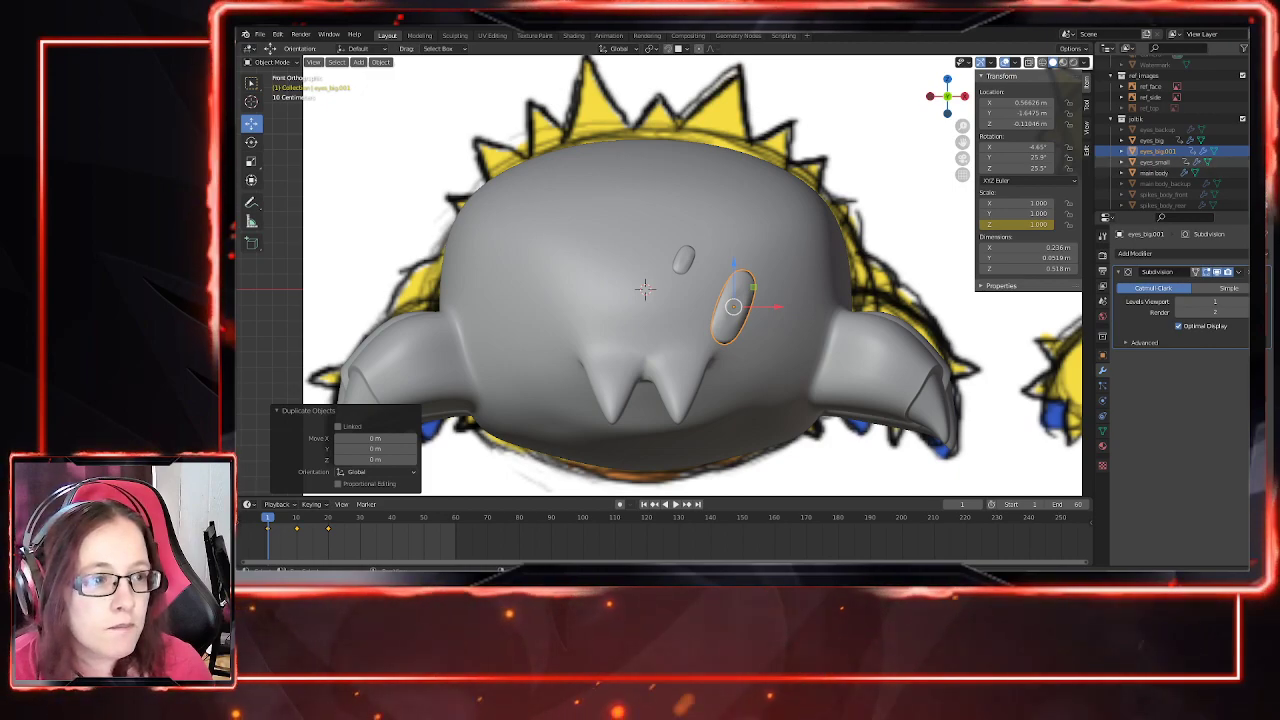
# Step: With the original big eye temporarily hidden, mirror the duplicate on global X and move it about -1.122 m along X across the face
pyautogui.click(1253, 141)
pyautogui.rightClick(690, 298)
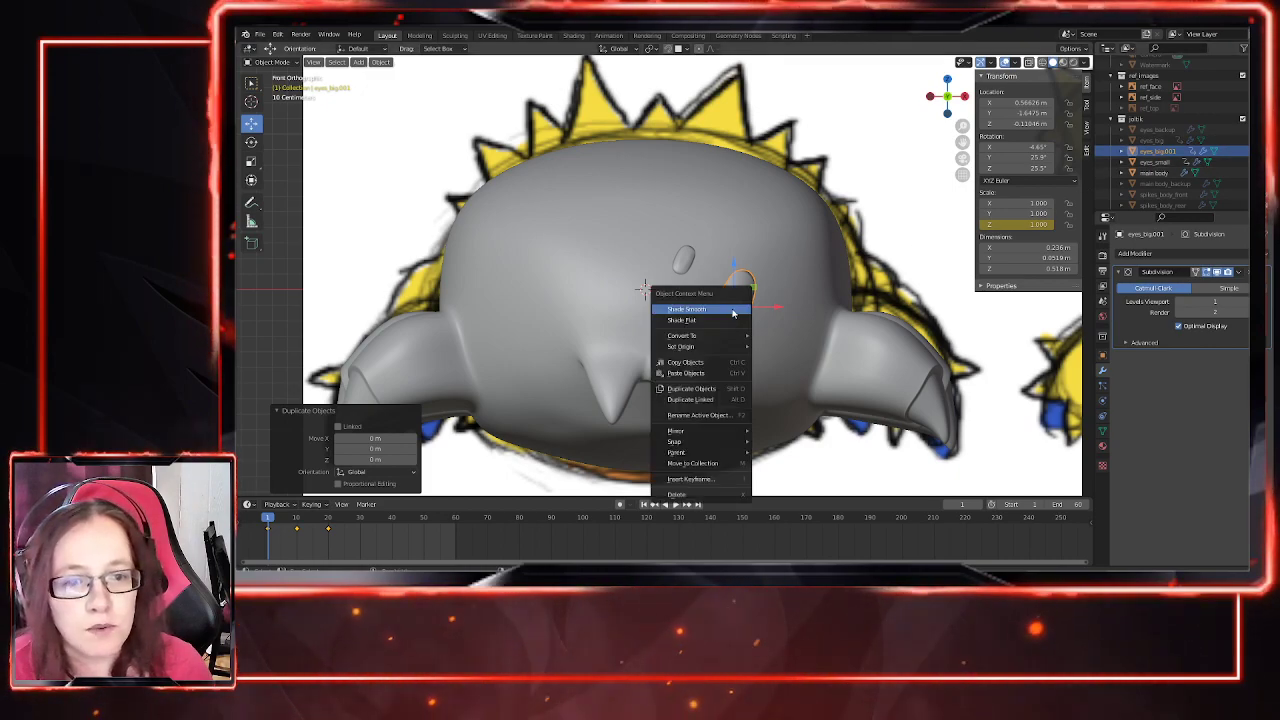
pyautogui.moveTo(700, 430)
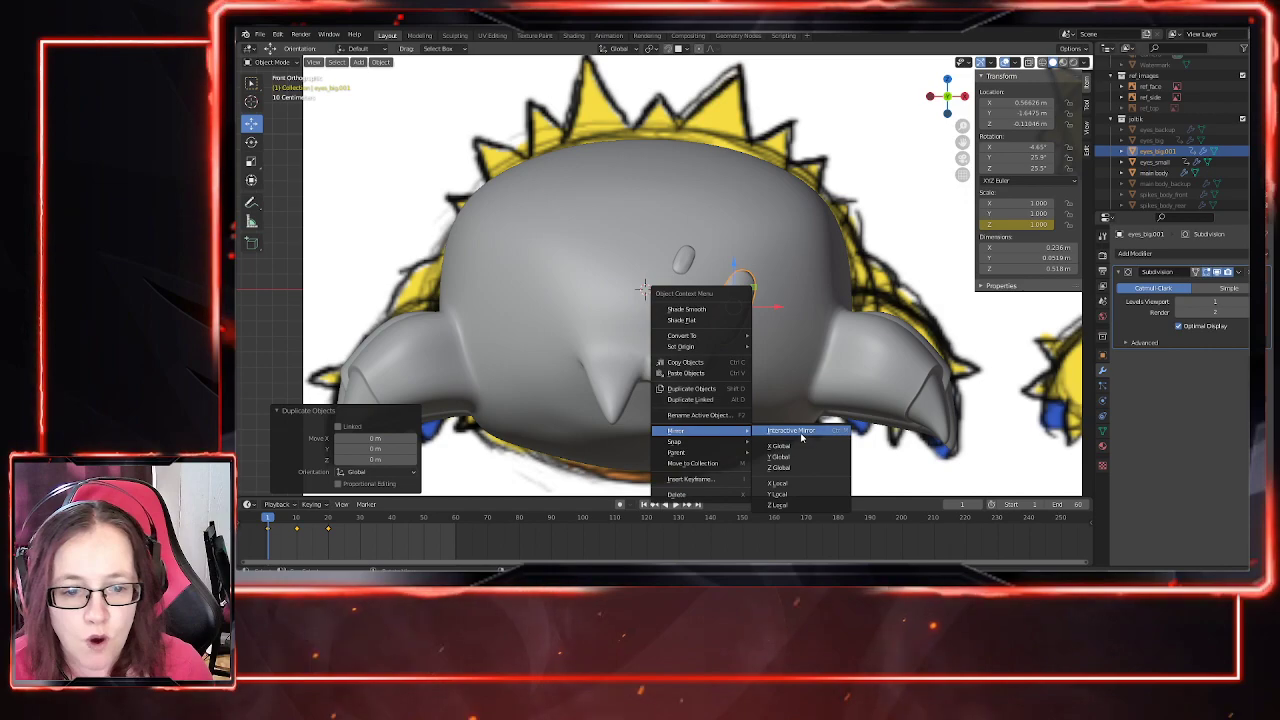
pyautogui.click(800, 451)
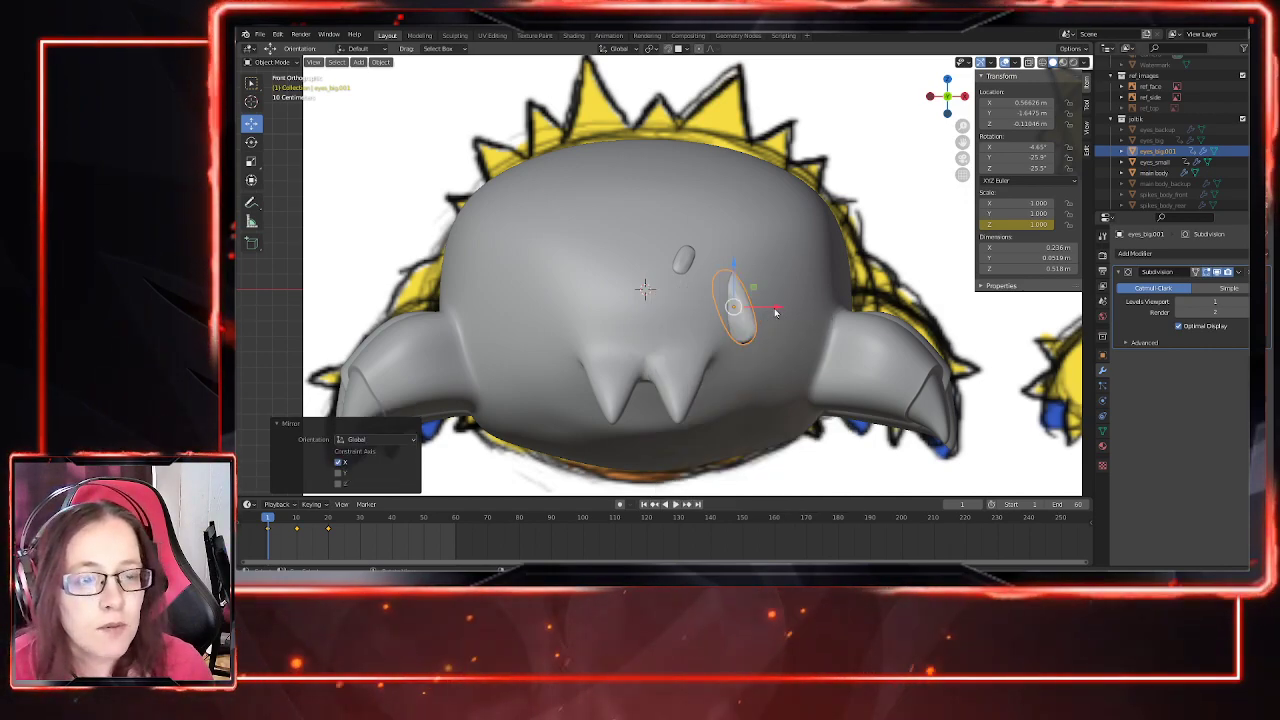
pyautogui.moveTo(776, 311); pyautogui.dragTo(596, 320)
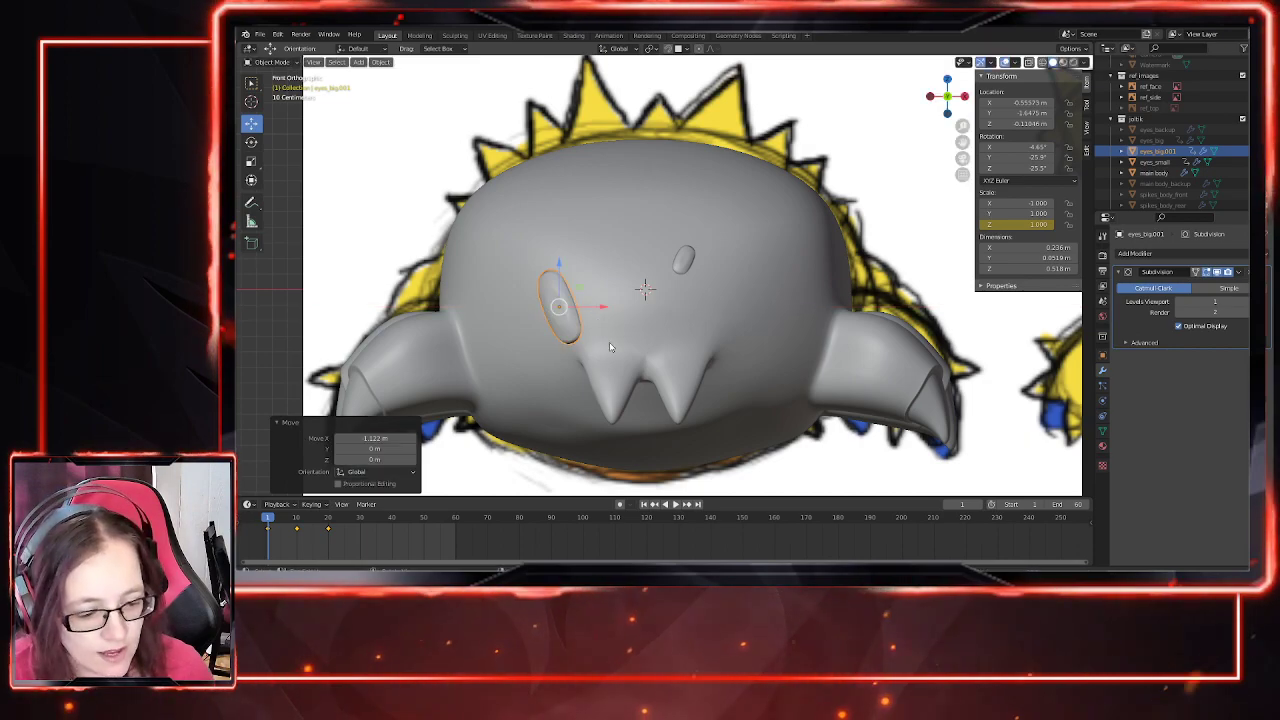
pyautogui.moveTo(268, 522)
pyautogui.mouseDown()
pyautogui.moveTo(295, 520)
pyautogui.moveTo(268, 518)
pyautogui.mouseUp()
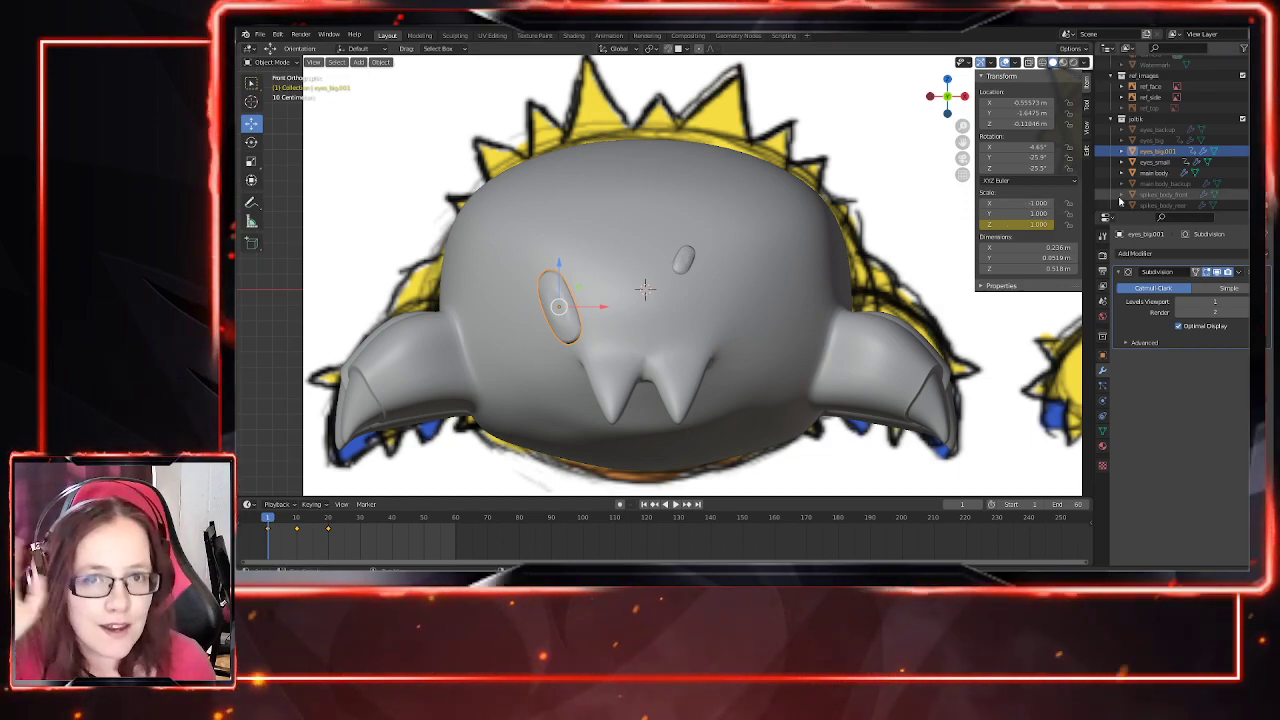
pyautogui.click(1254, 141)
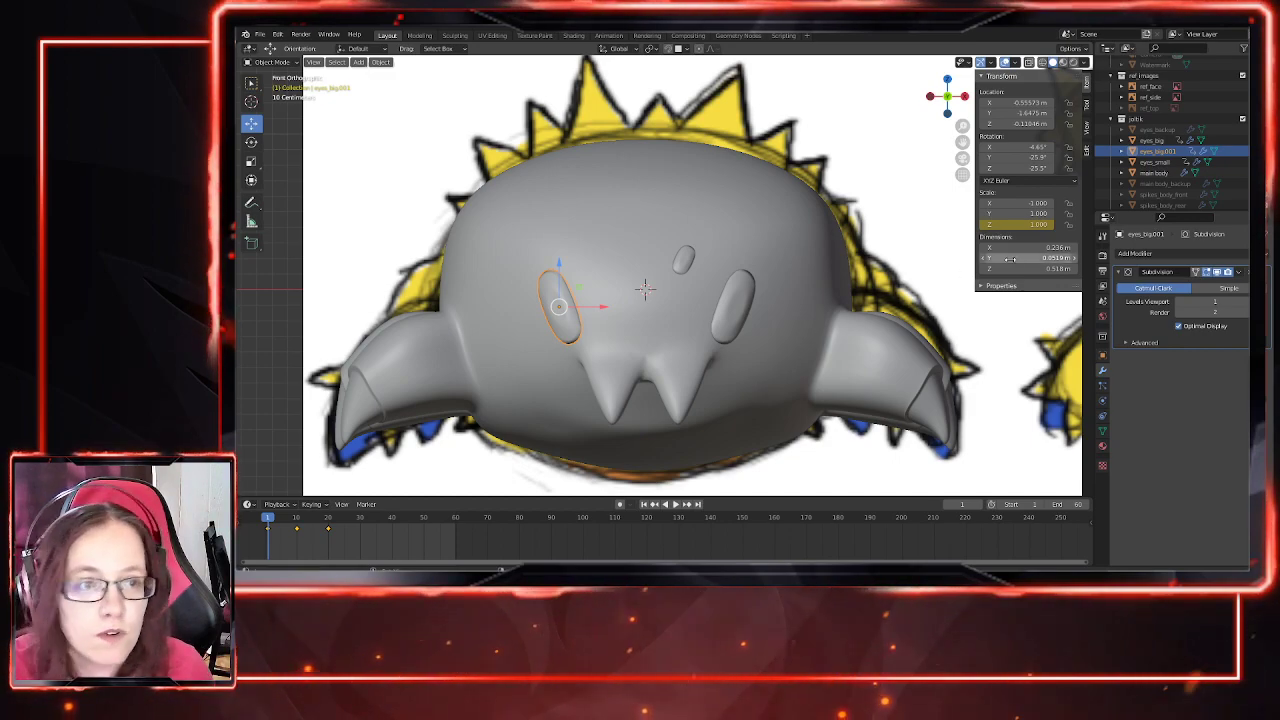
# Step: Compare the two big eyes' transforms and set the mirrored duplicate's X location to the original's negated value, -0.56626 m
pyautogui.click(1158, 152)
pyautogui.click(1157, 141)
pyautogui.click(1158, 152)
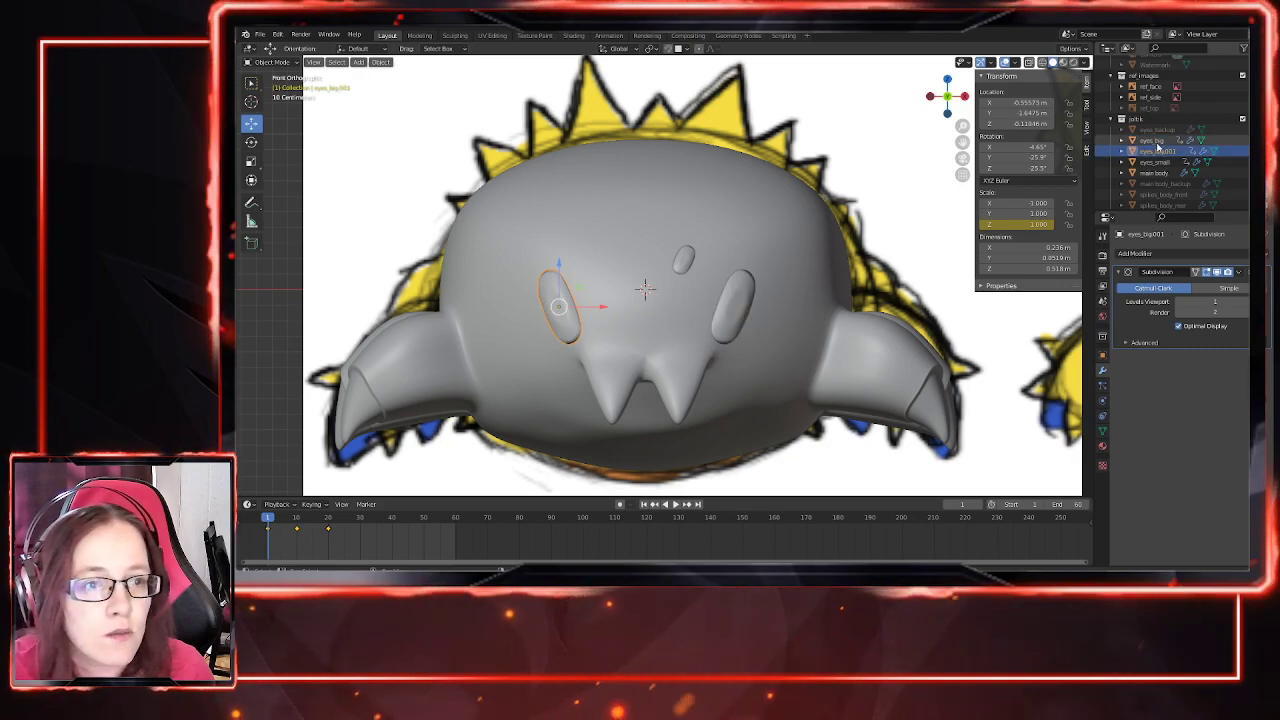
pyautogui.click(1158, 141)
pyautogui.click(1159, 152)
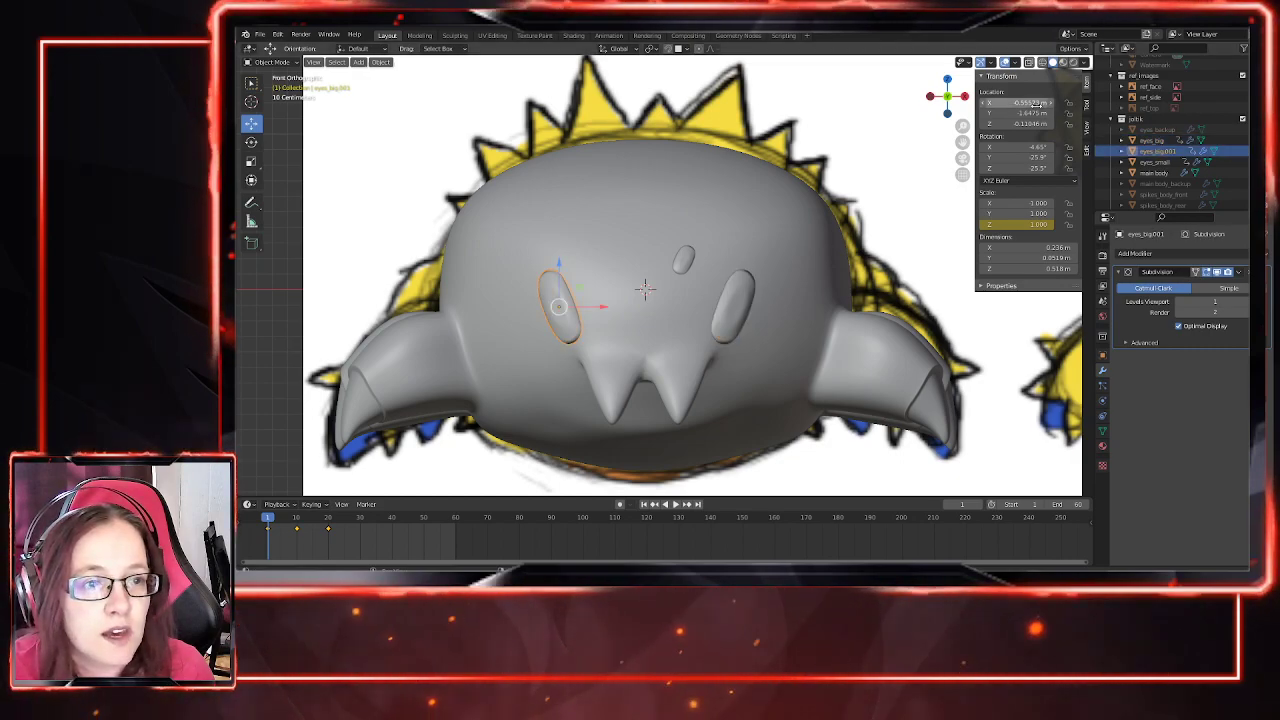
pyautogui.click(1157, 141)
pyautogui.doubleClick(1013, 102)
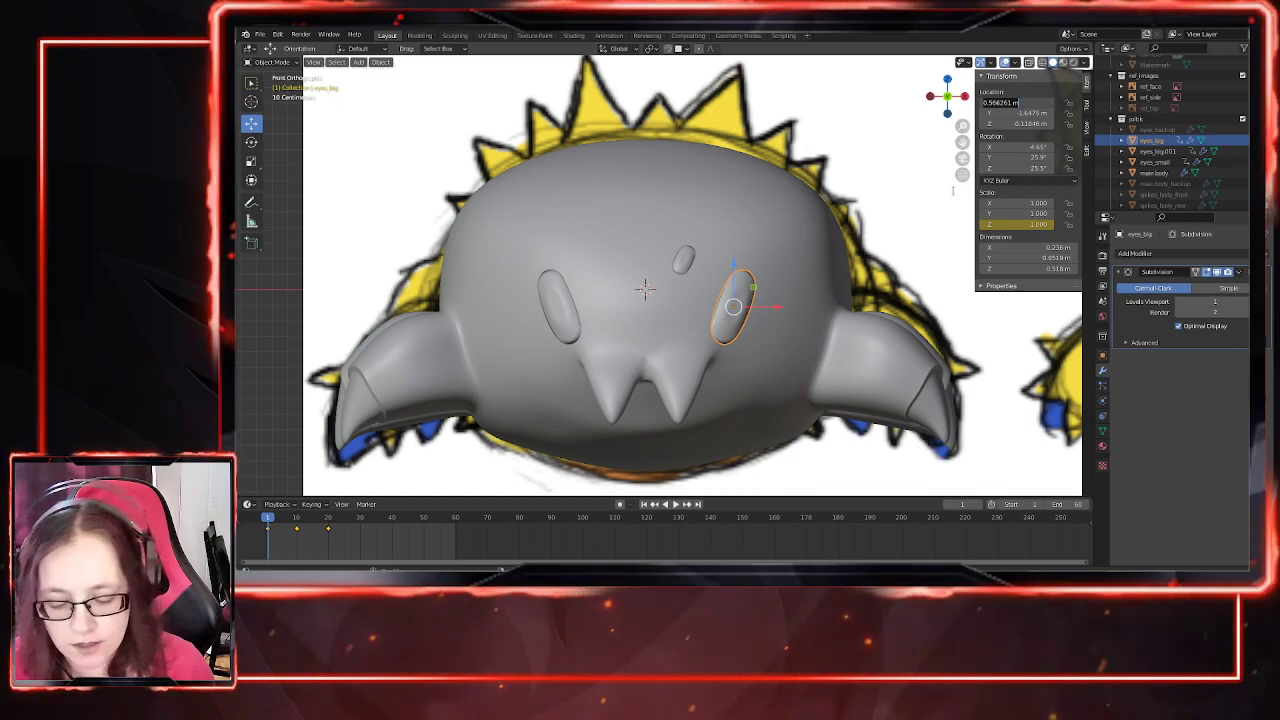
pyautogui.click(1155, 151)
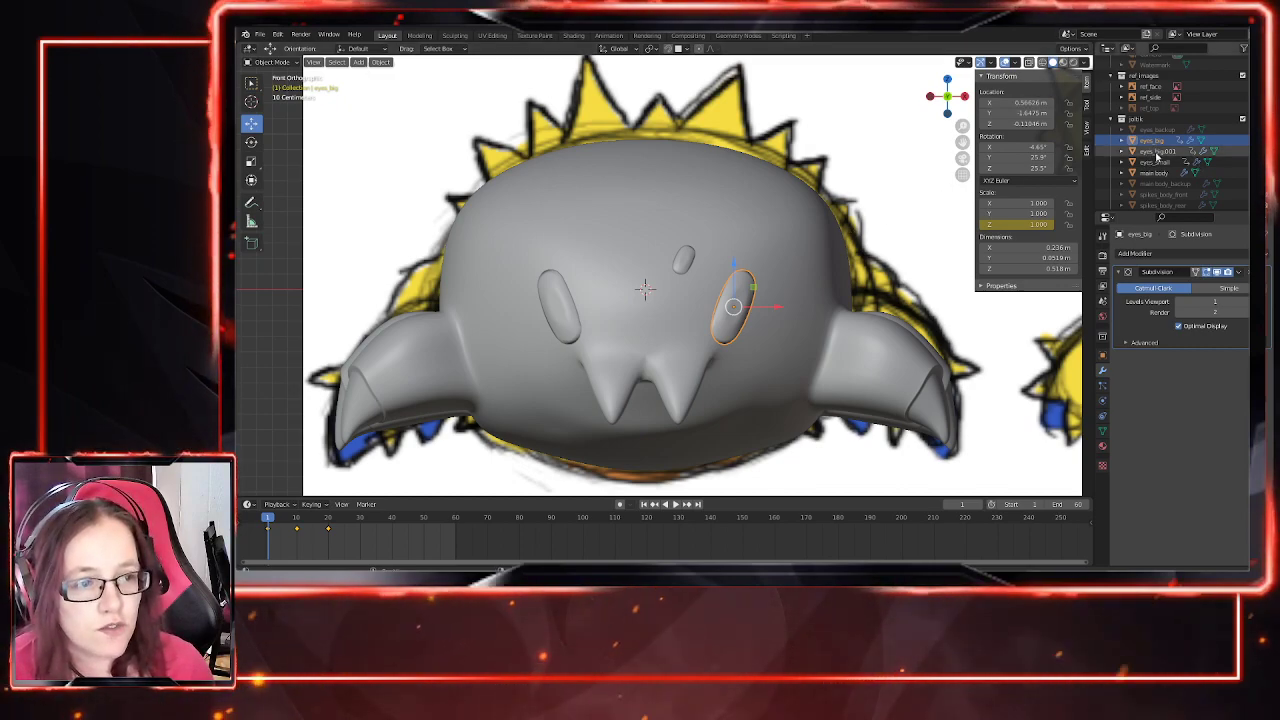
pyautogui.click(1159, 152)
pyautogui.click(1039, 101)
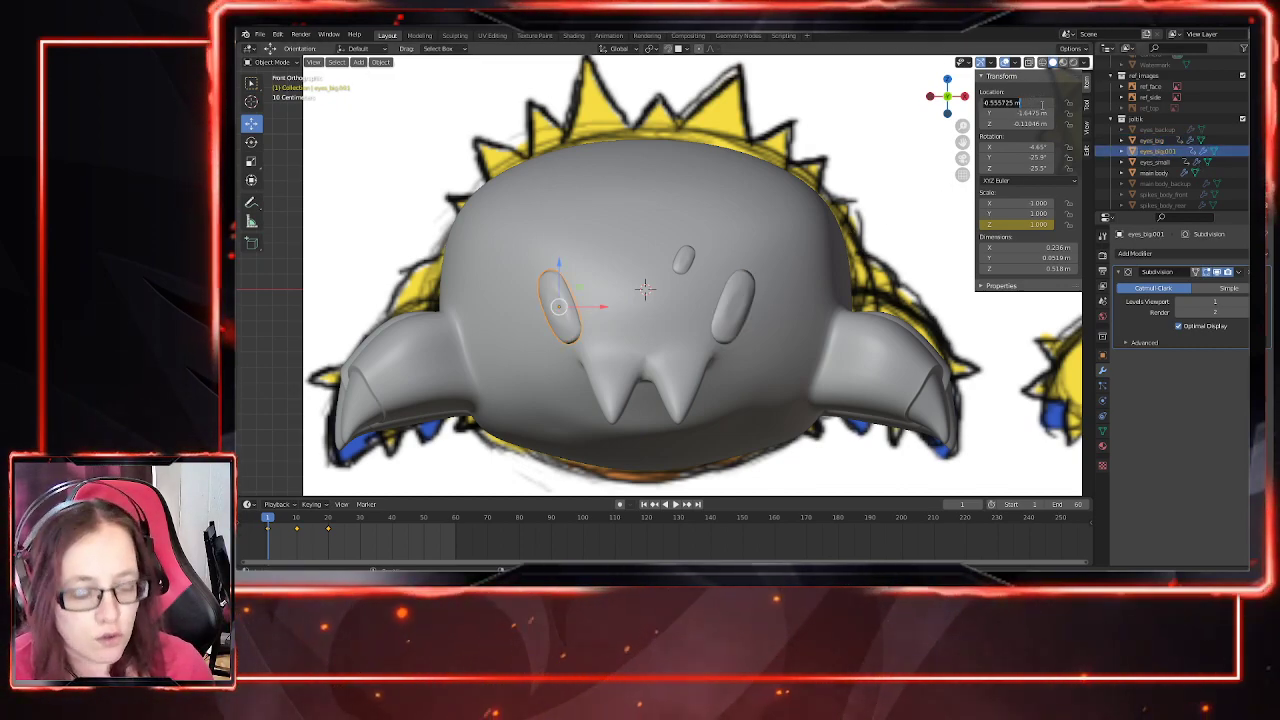
pyautogui.press('Return')
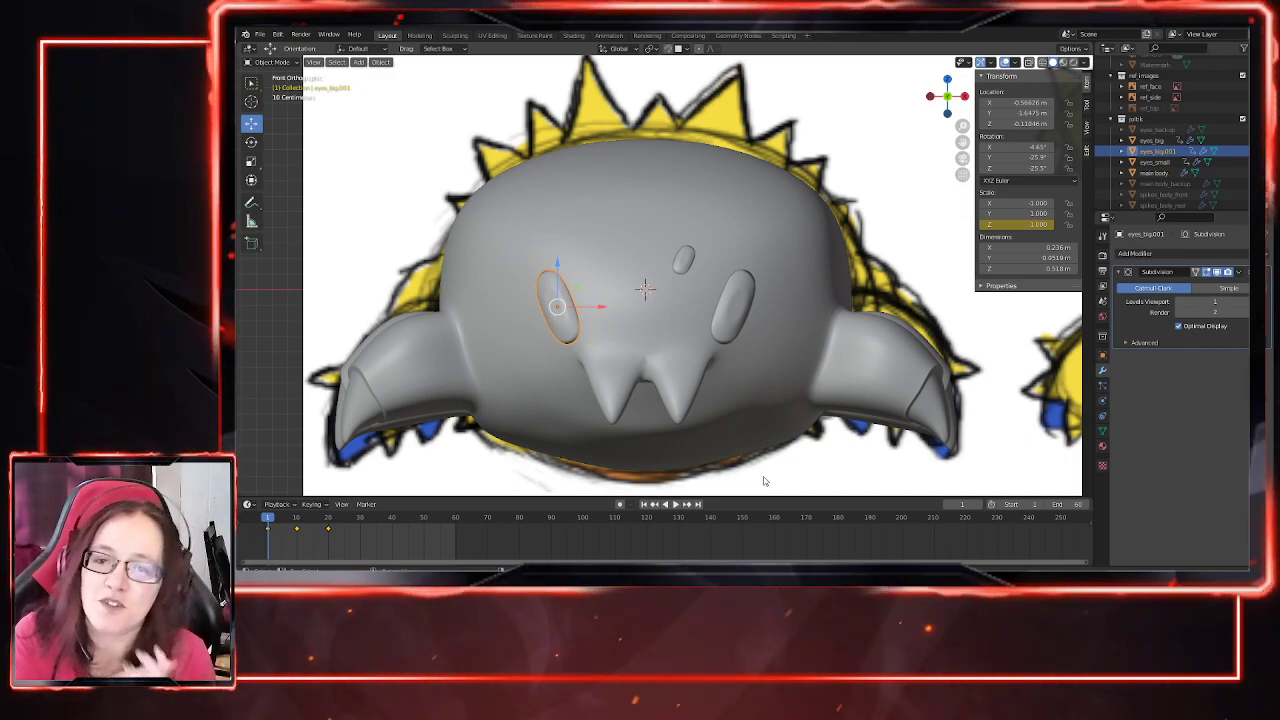
# Step: Unhide the main body backup and the front, rear and leg spikes, and switch the viewport to rendered shading
pyautogui.scroll(-2, 763, 481)
pyautogui.moveTo(763, 481); pyautogui.dragTo(885, 335, button='middle')
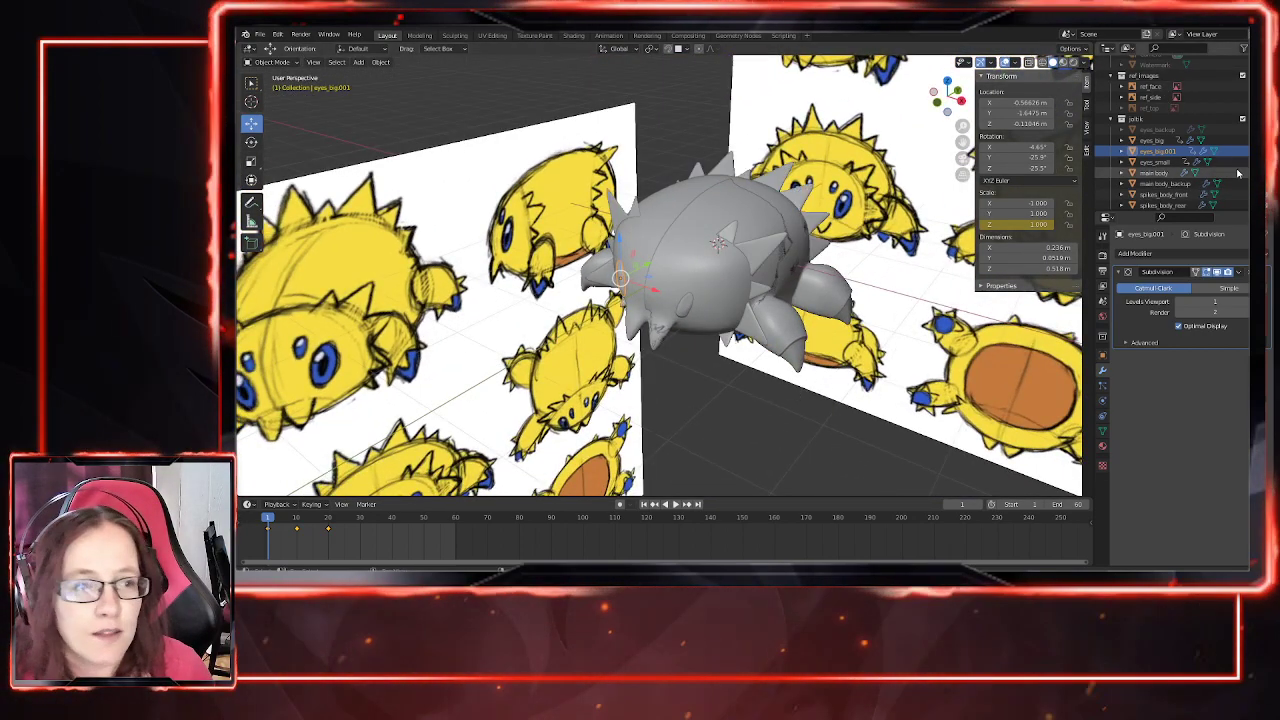
pyautogui.scroll(-1, 1254, 162)
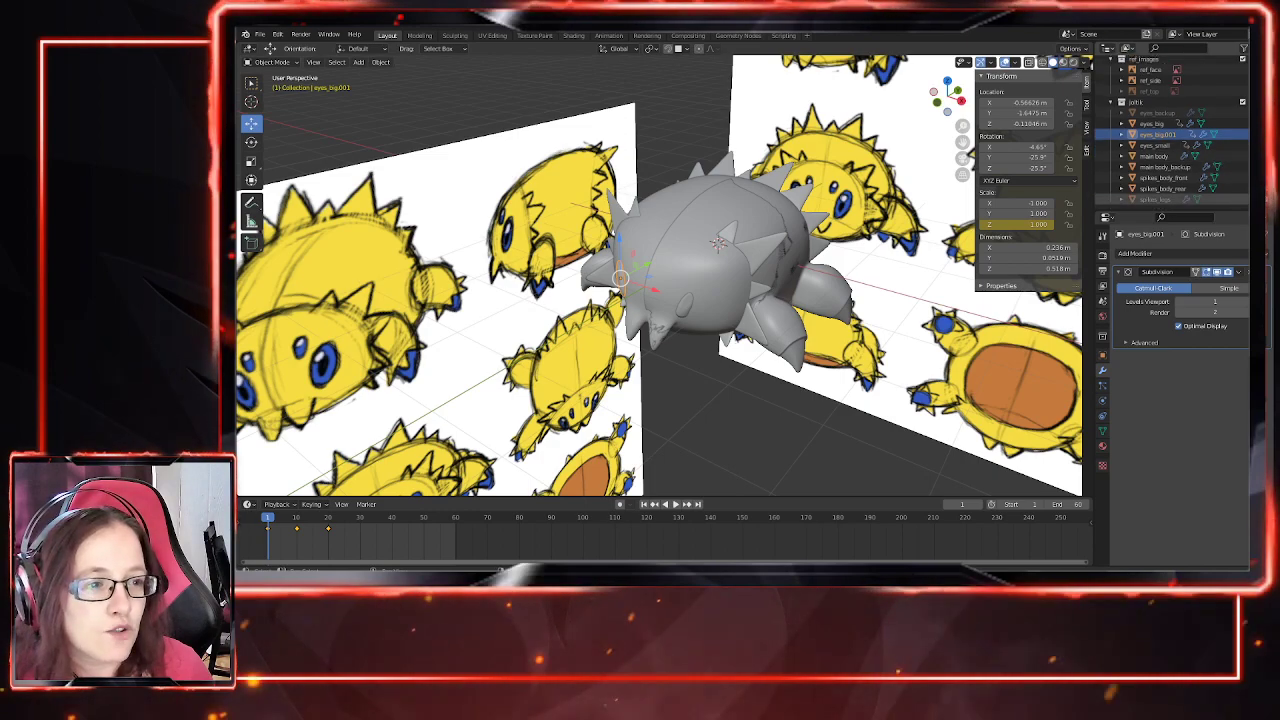
pyautogui.click(1254, 199)
pyautogui.click(1072, 63)
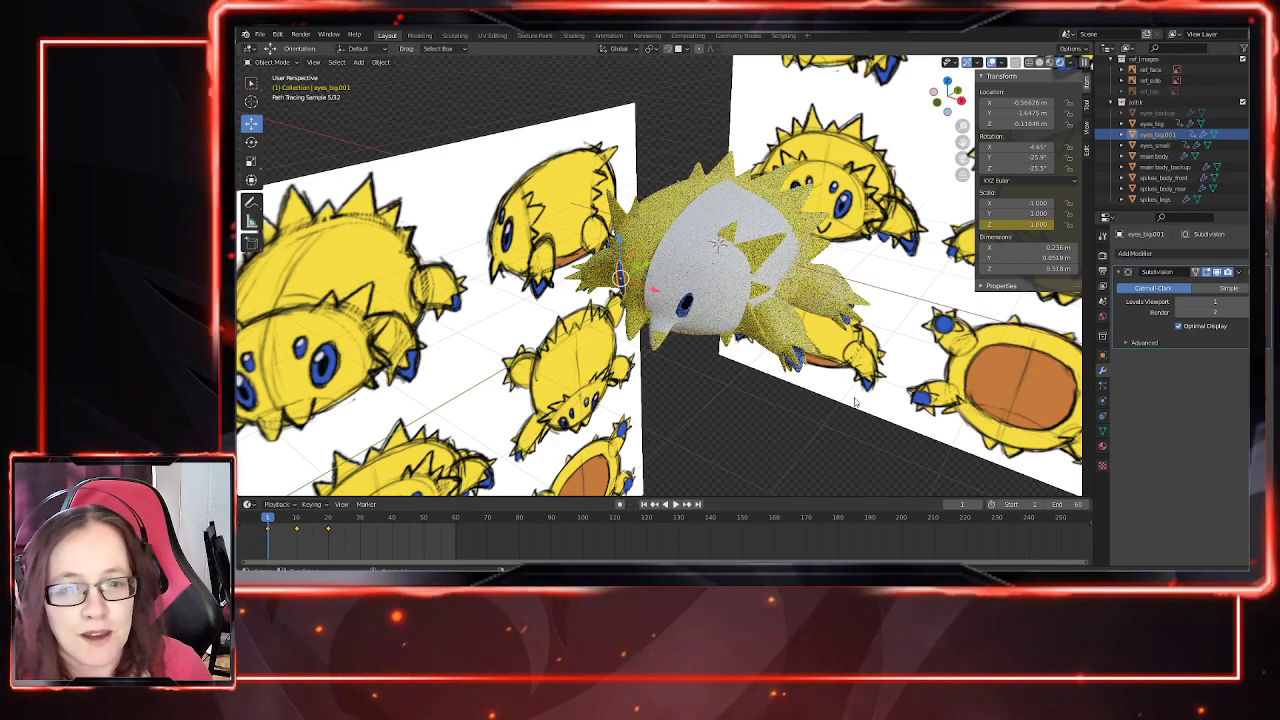
# Step: Hide the main body backup and the reference images collection so only the final Joltik model shows
pyautogui.moveTo(737, 408); pyautogui.dragTo(745, 404, button='middle')
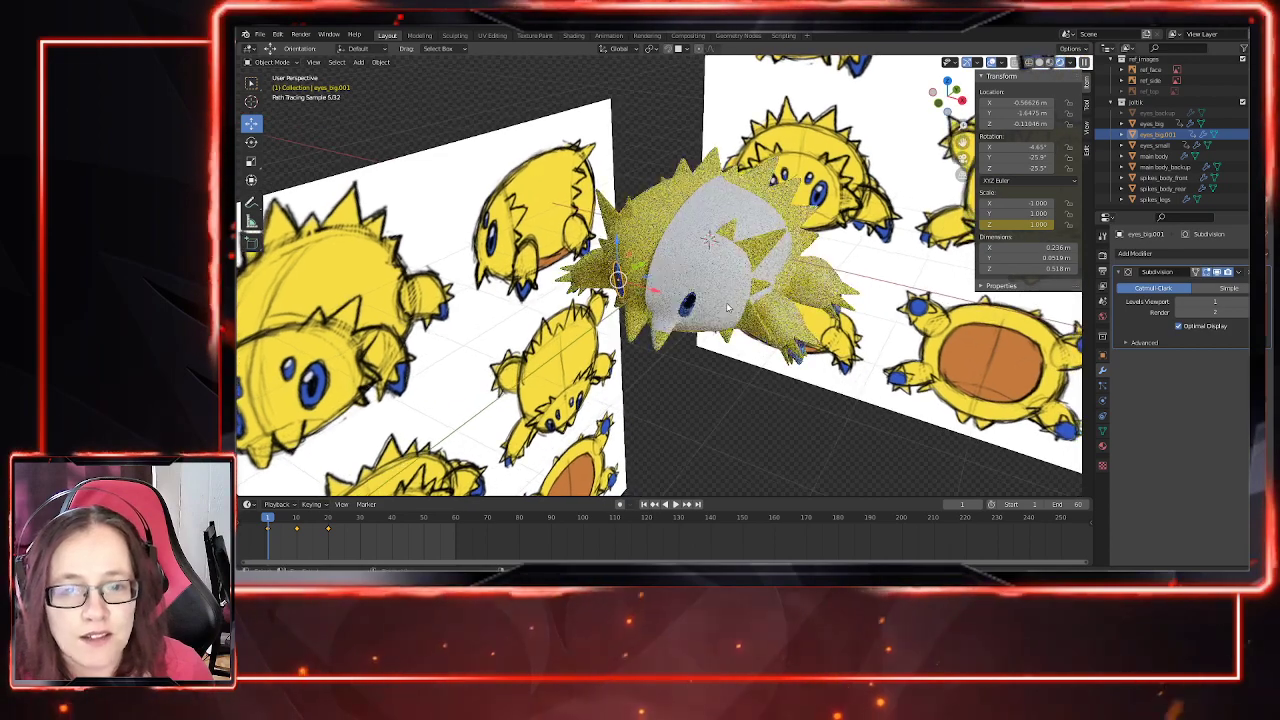
pyautogui.click(1165, 165)
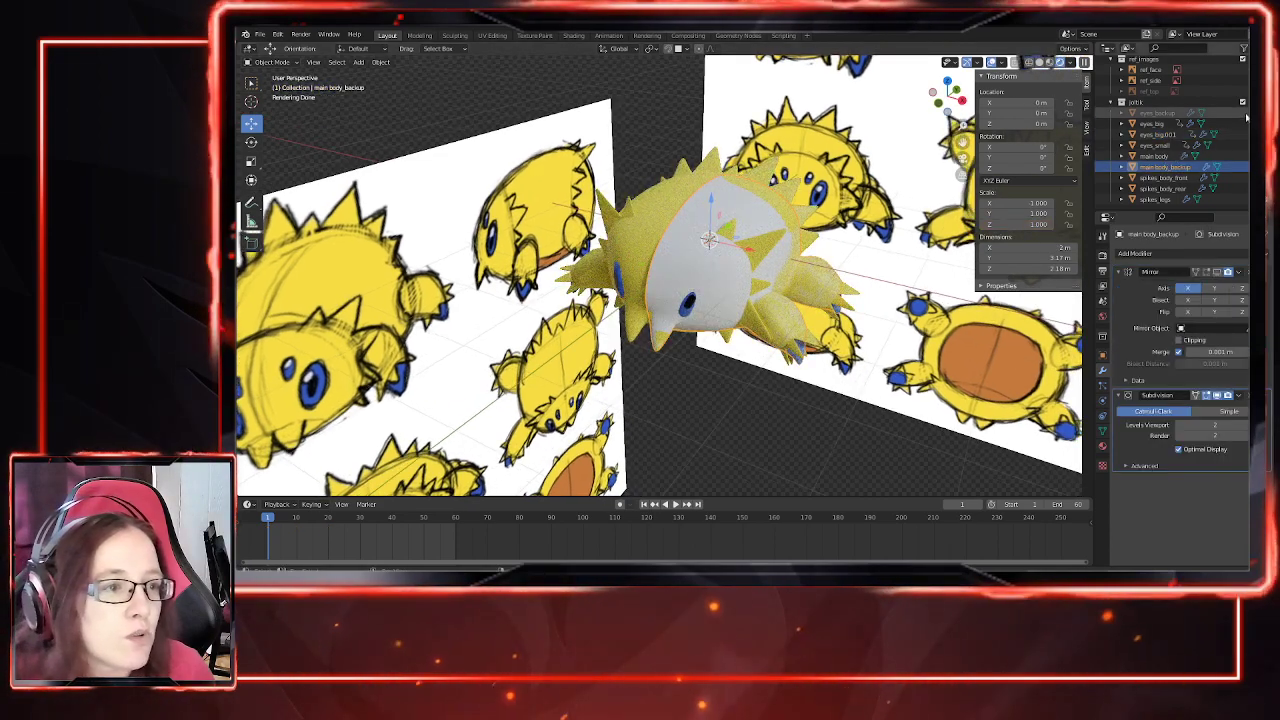
pyautogui.click(1254, 167)
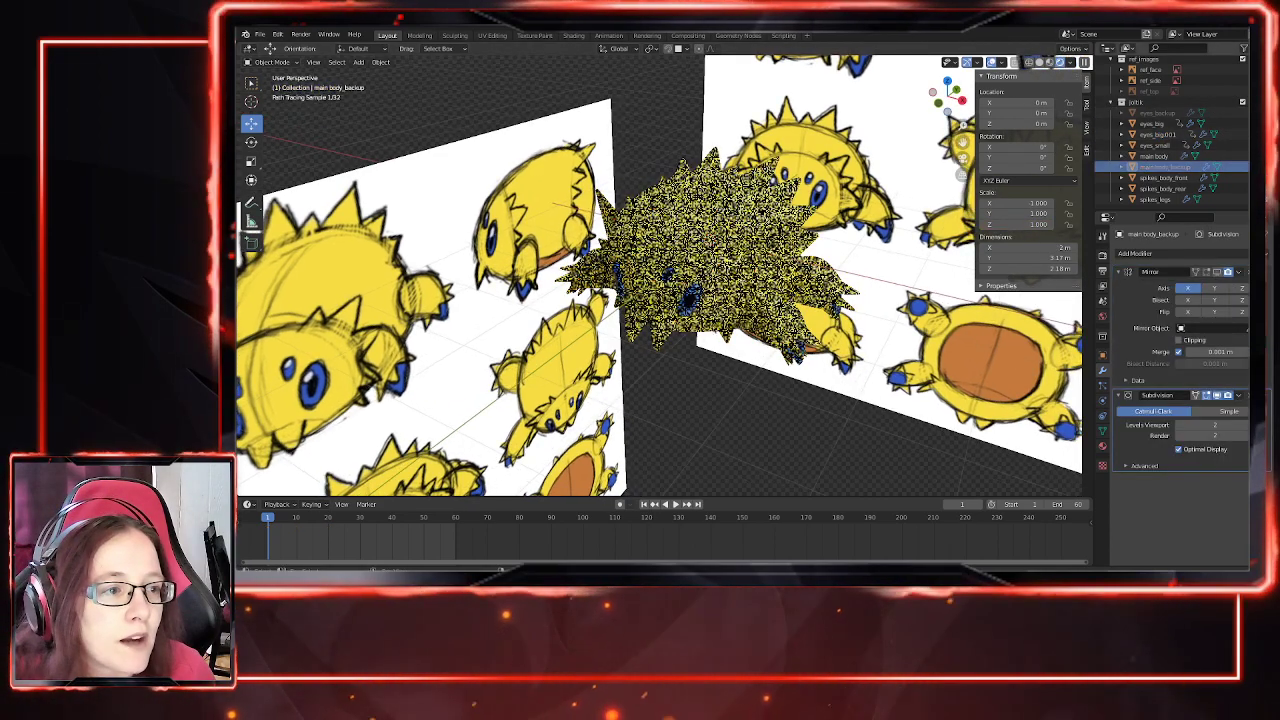
pyautogui.scroll(2, 771, 391)
pyautogui.moveTo(771, 391); pyautogui.dragTo(779, 389, button='middle')
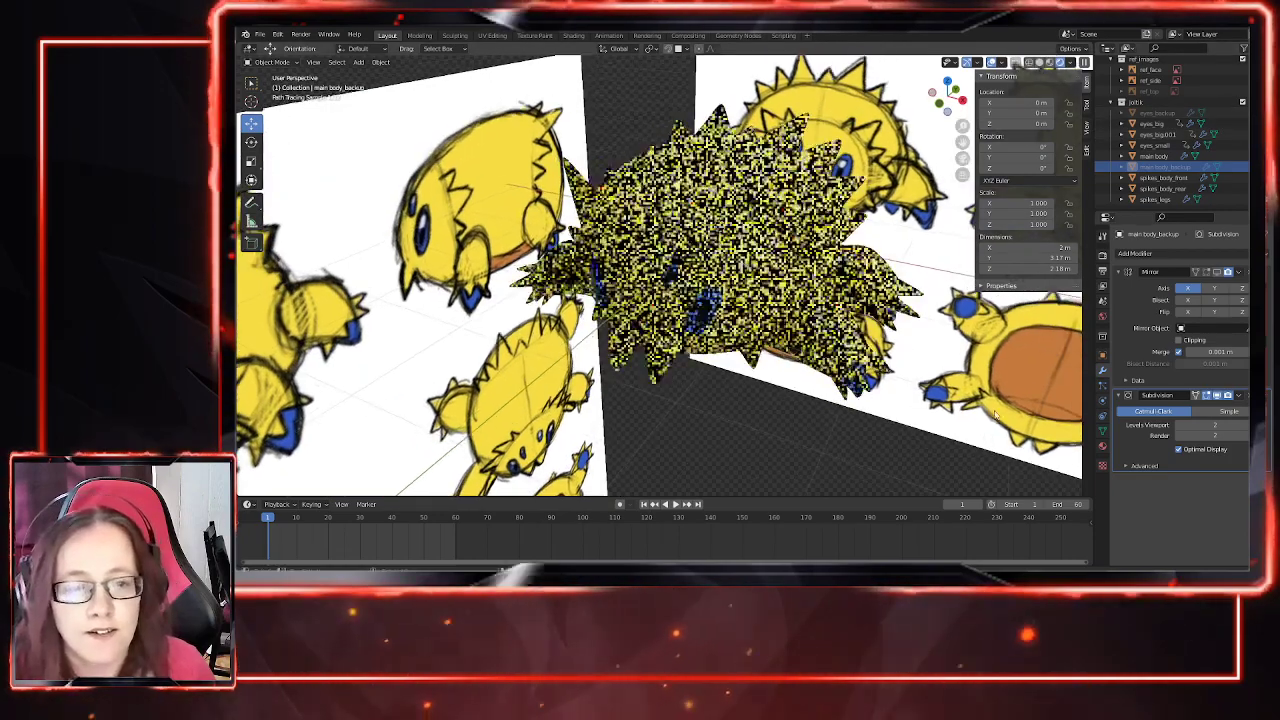
pyautogui.scroll(-2, 992, 330)
pyautogui.click(1254, 59)
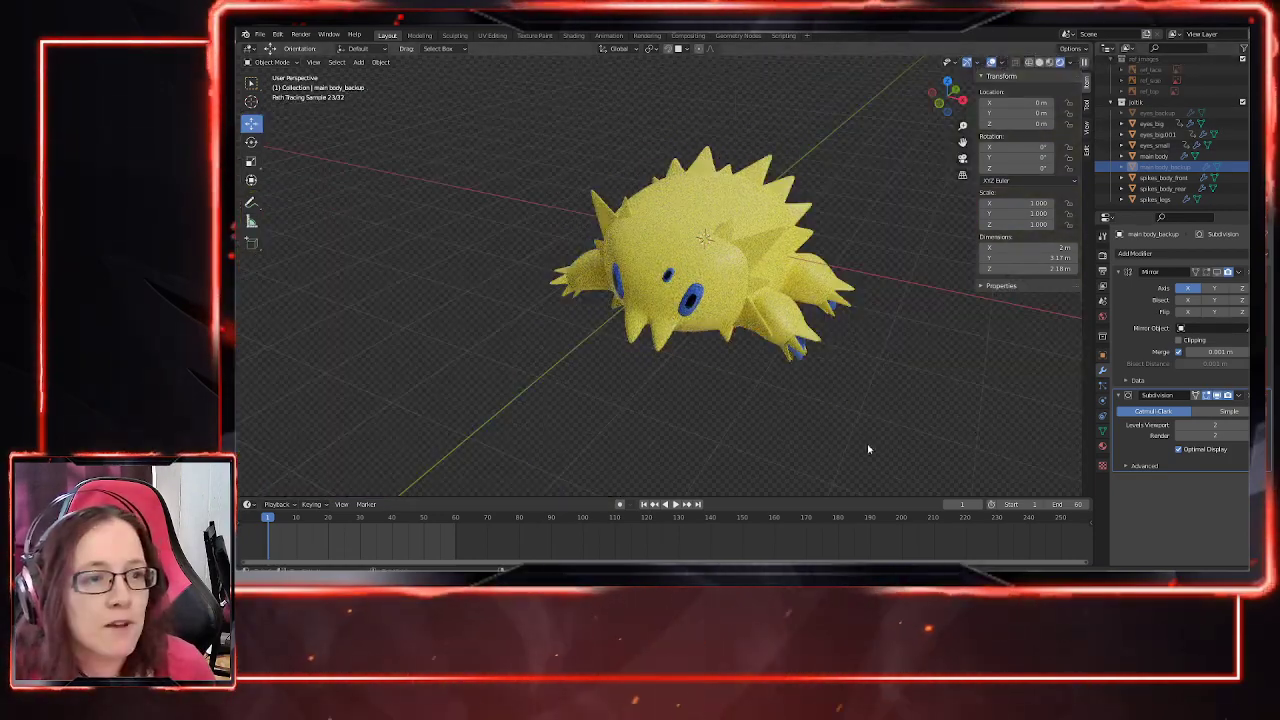
# Step: Select the small eye, play the blink animation in rendered and solid shading, and return the timeline to frame 1
pyautogui.moveTo(891, 429); pyautogui.dragTo(863, 421, button='middle')
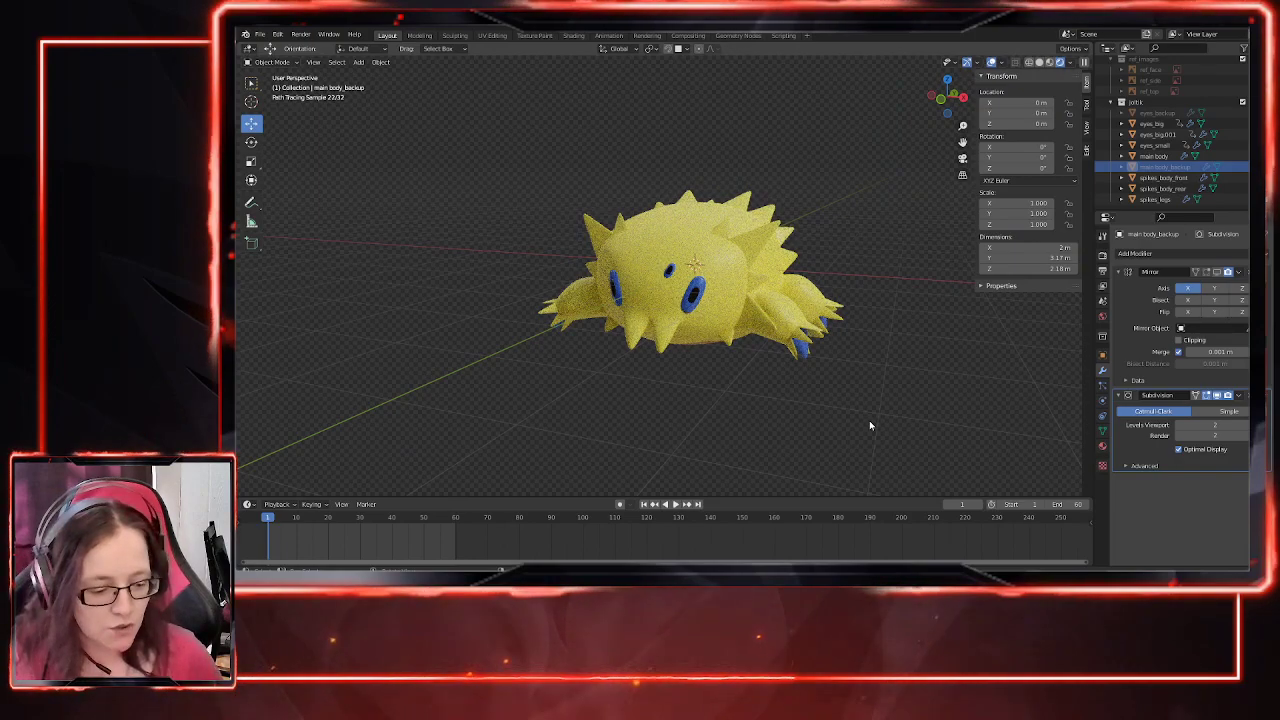
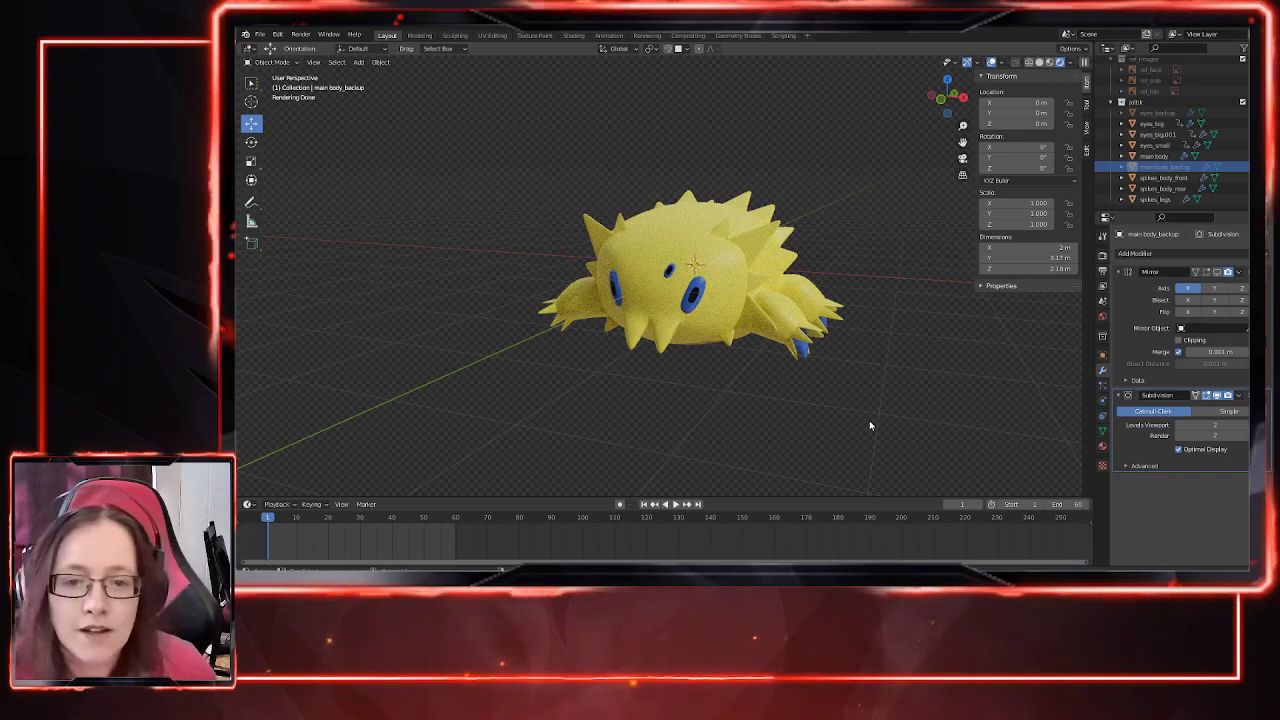
pyautogui.click(670, 273)
pyautogui.moveTo(706, 346); pyautogui.dragTo(769, 373, button='middle')
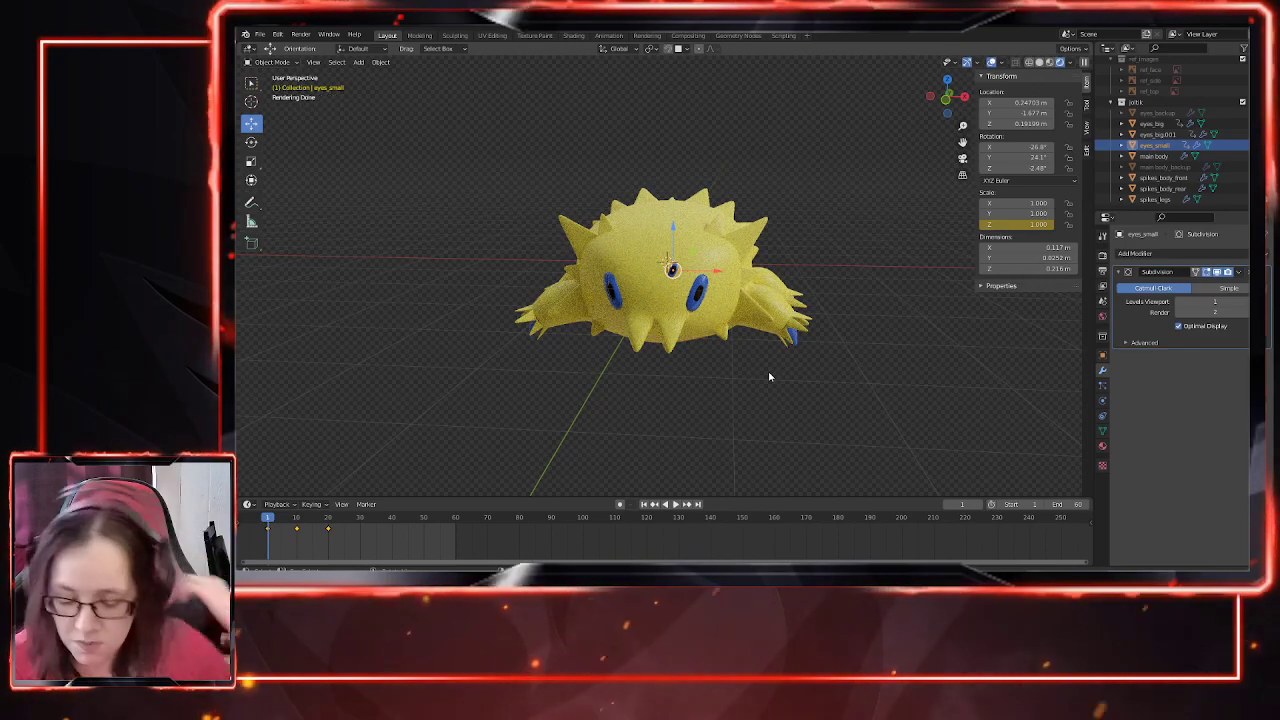
pyautogui.moveTo(752, 436); pyautogui.dragTo(760, 395, button='middle')
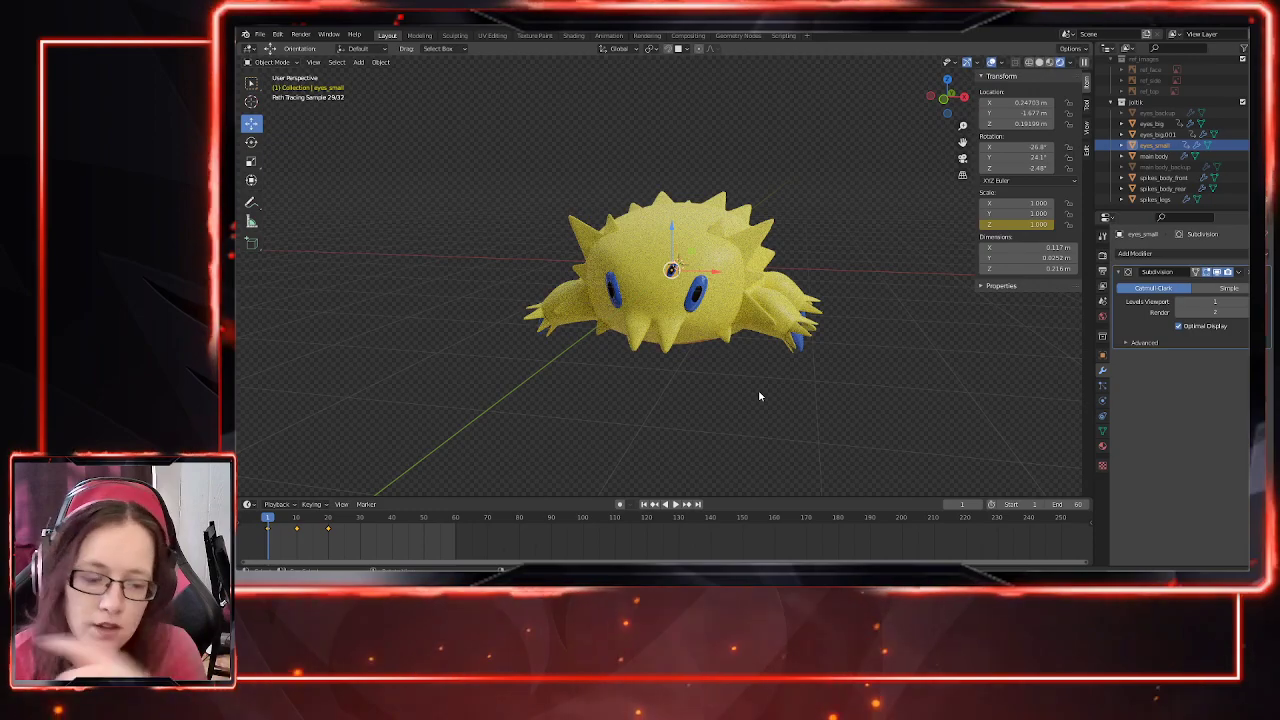
pyautogui.moveTo(759, 396); pyautogui.dragTo(720, 408, button='middle')
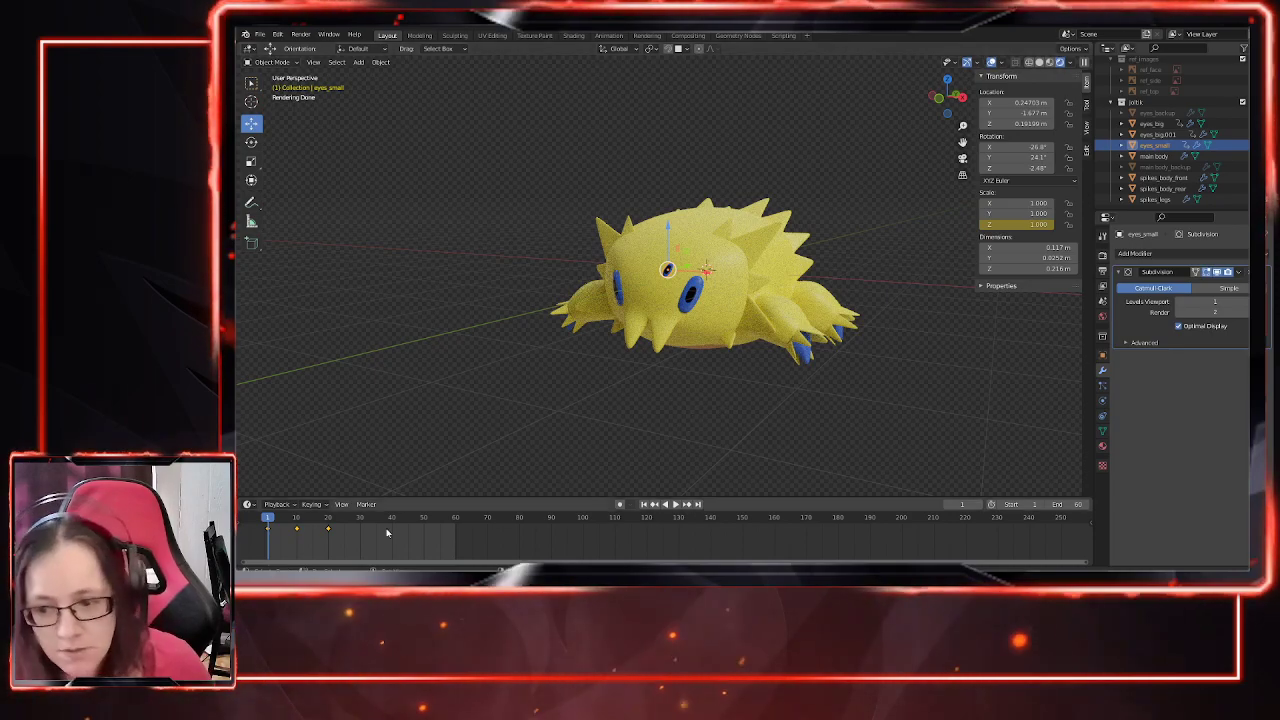
pyautogui.click(600, 459)
pyautogui.press('space')
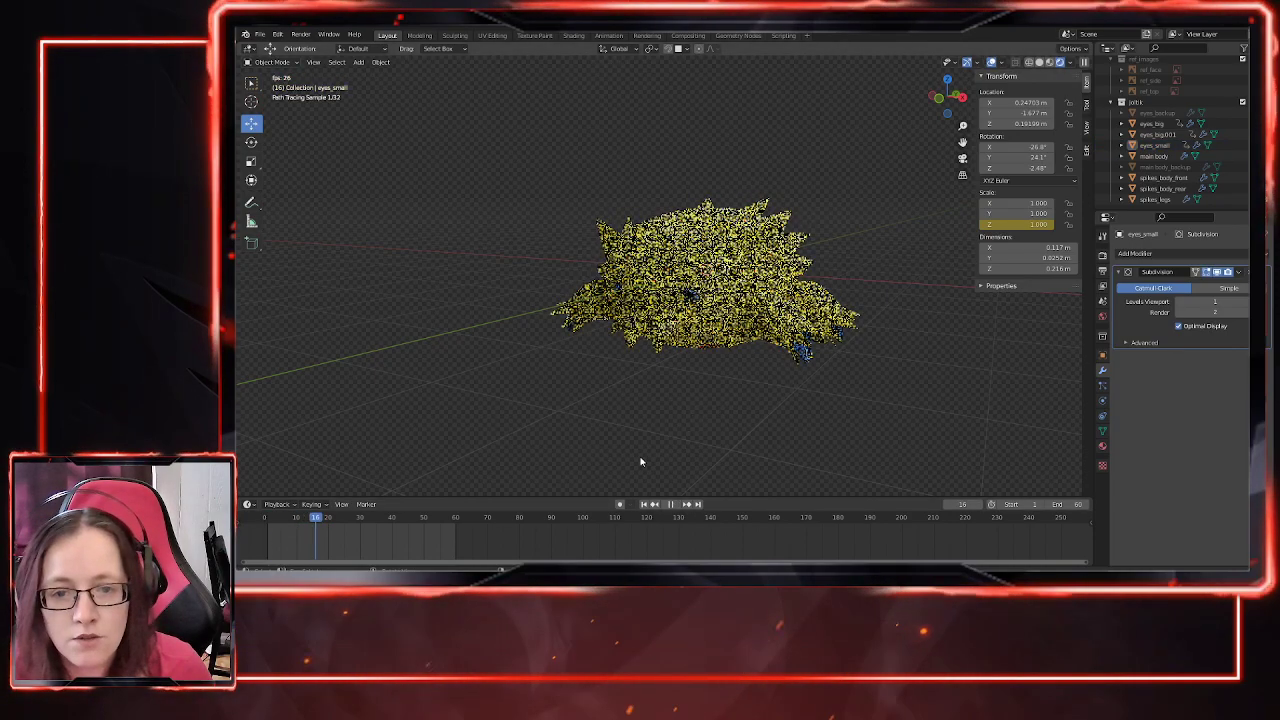
pyautogui.click(1040, 62)
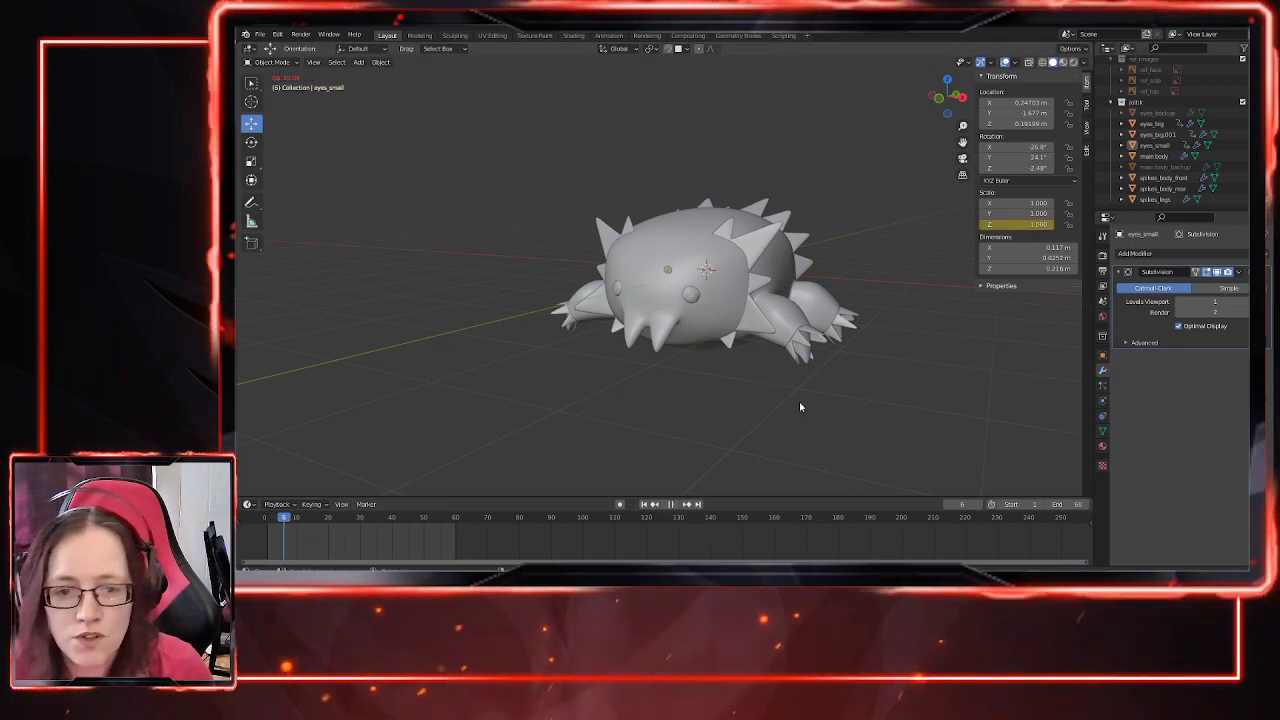
pyautogui.press('Escape')
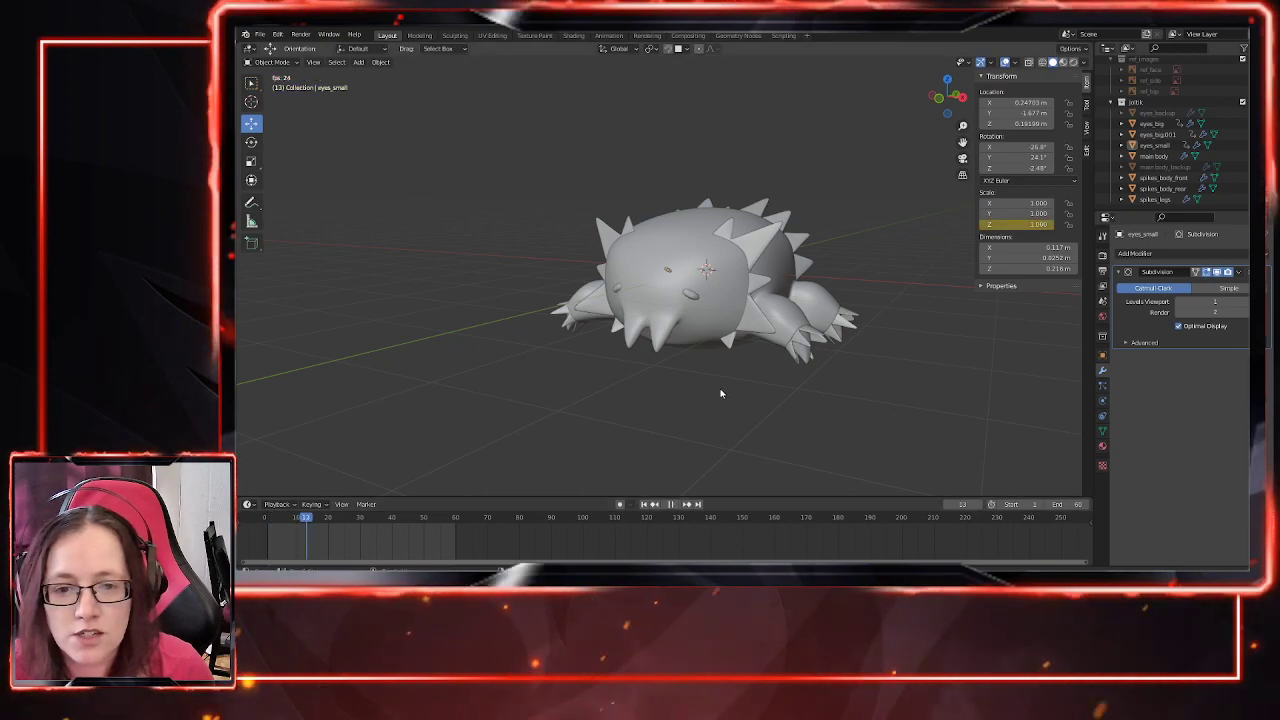
pyautogui.press('space')
pyautogui.moveTo(334, 521); pyautogui.dragTo(267, 521)
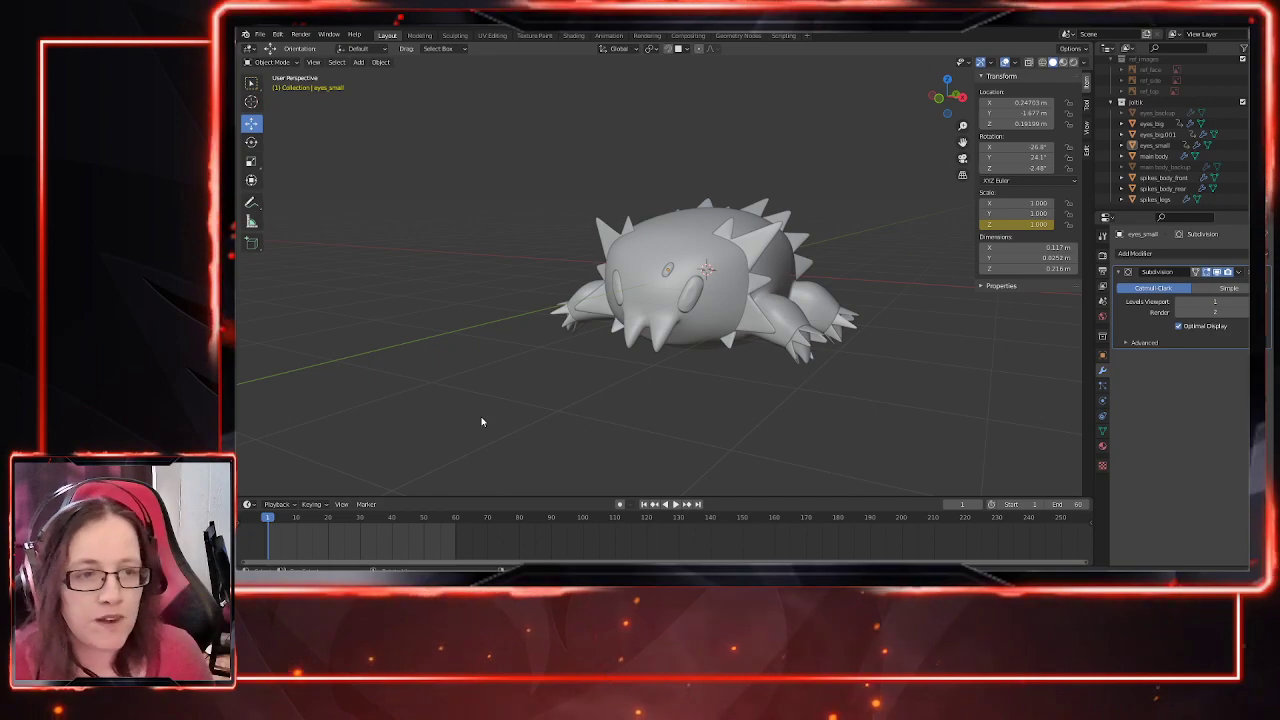
# Step: In solid shading from the front view, duplicate the small eye in place
pyautogui.moveTo(845, 163); pyautogui.dragTo(764, 264, button='middle')
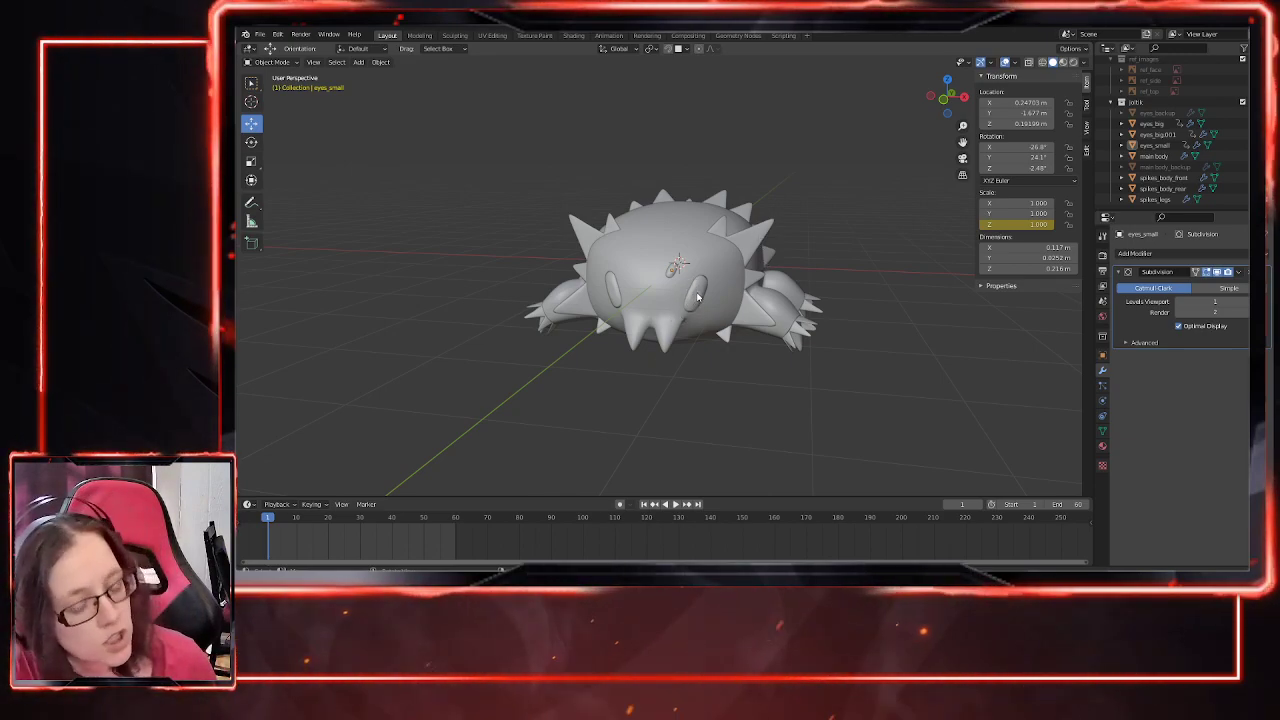
pyautogui.click(1064, 63)
pyautogui.click(1052, 63)
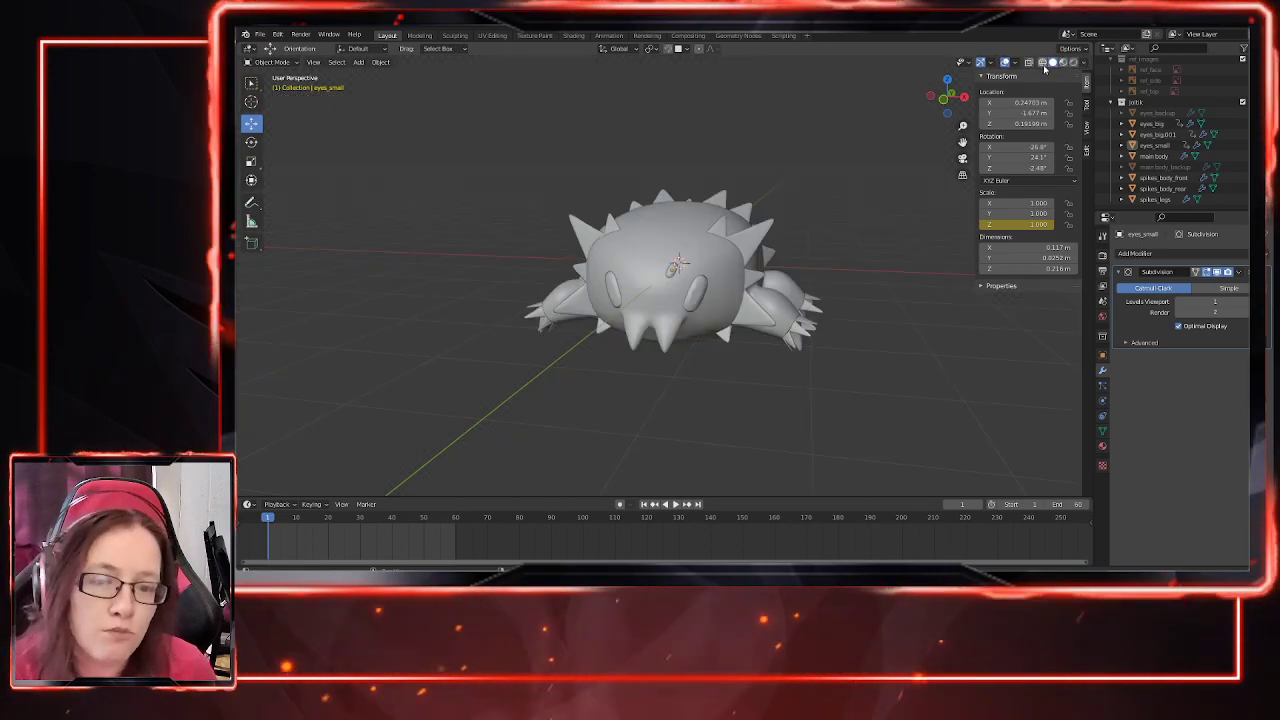
pyautogui.press('KP_1')
pyautogui.click(706, 297)
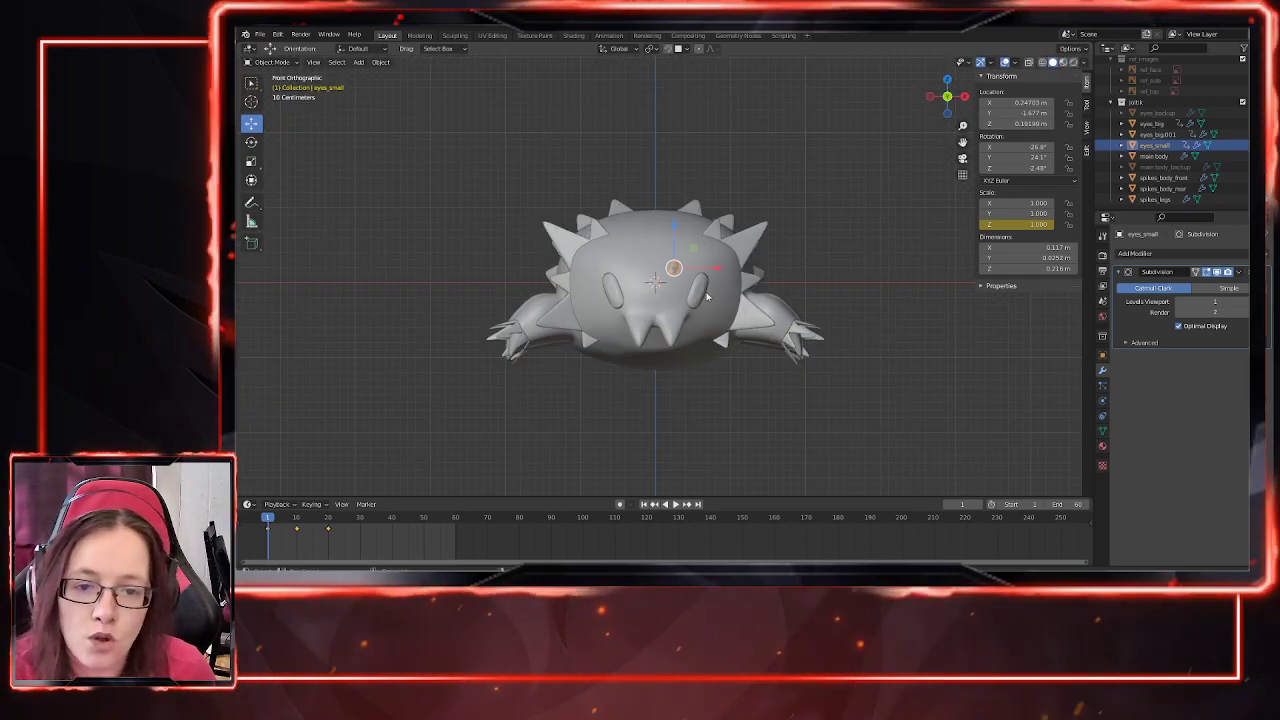
pyautogui.hotkey('shift', 'd')
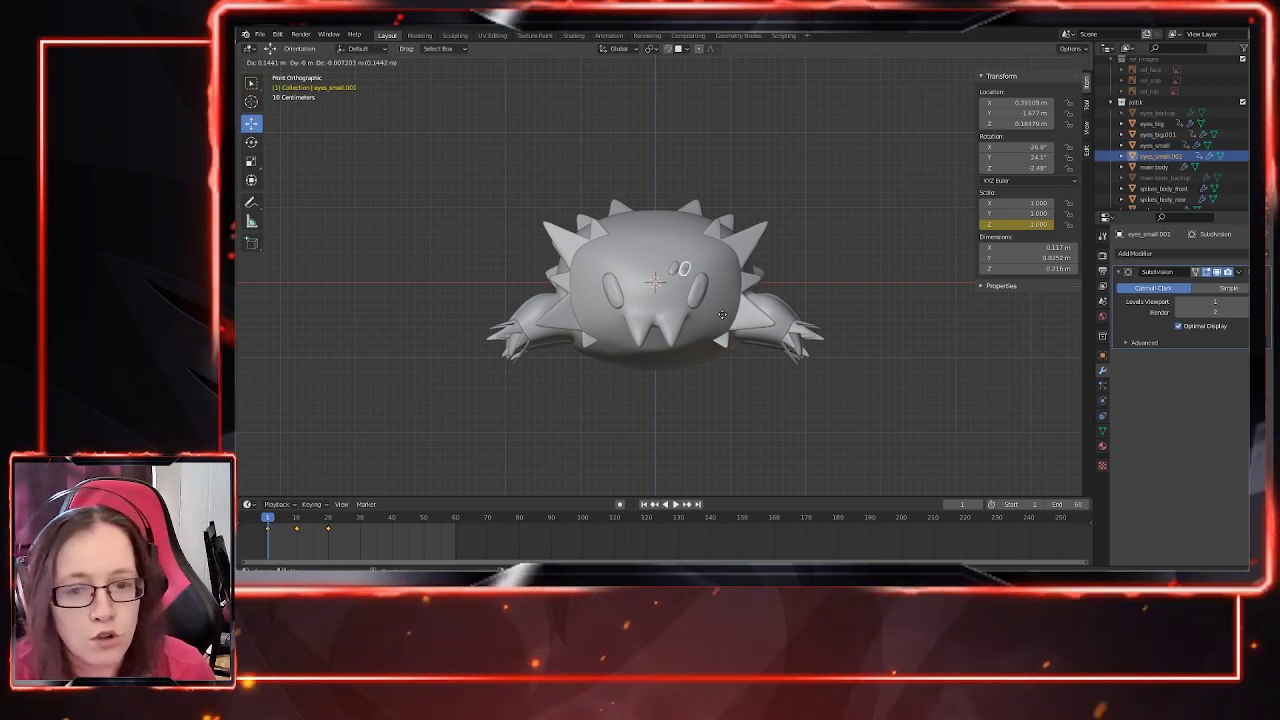
pyautogui.rightClick(742, 318)
pyautogui.scroll(4, 698, 283)
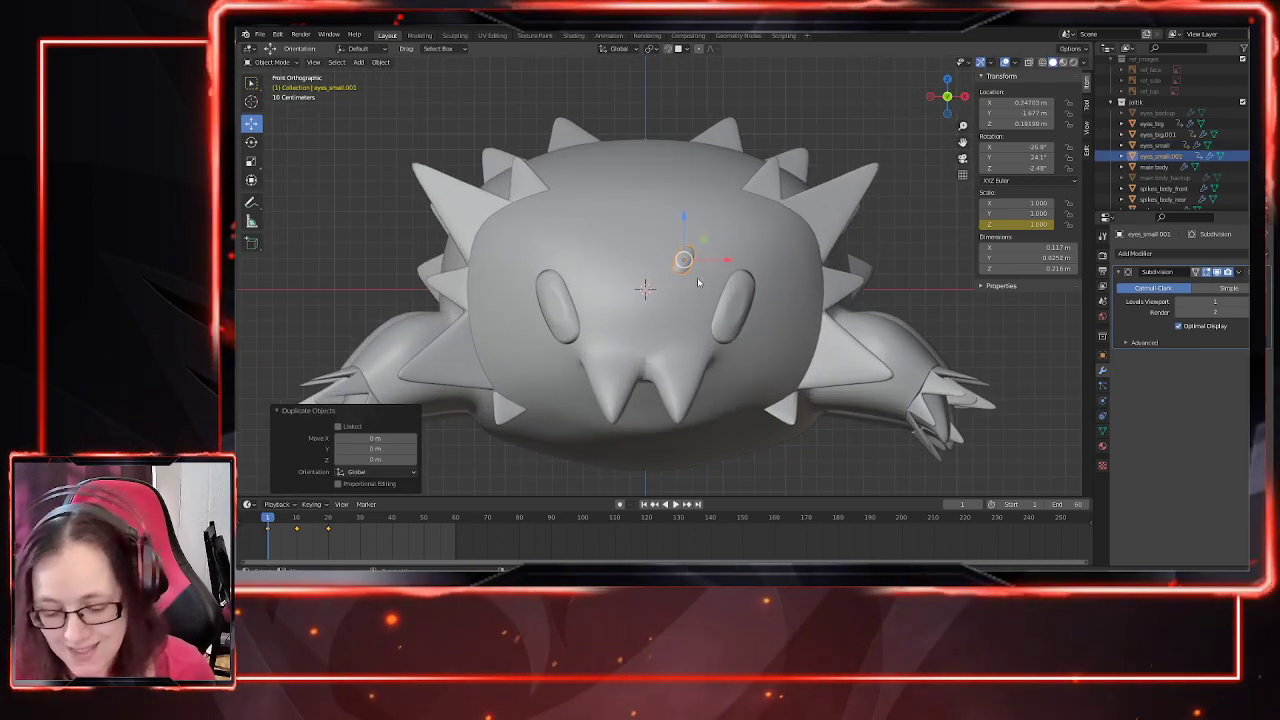
pyautogui.scroll(2, 705, 296)
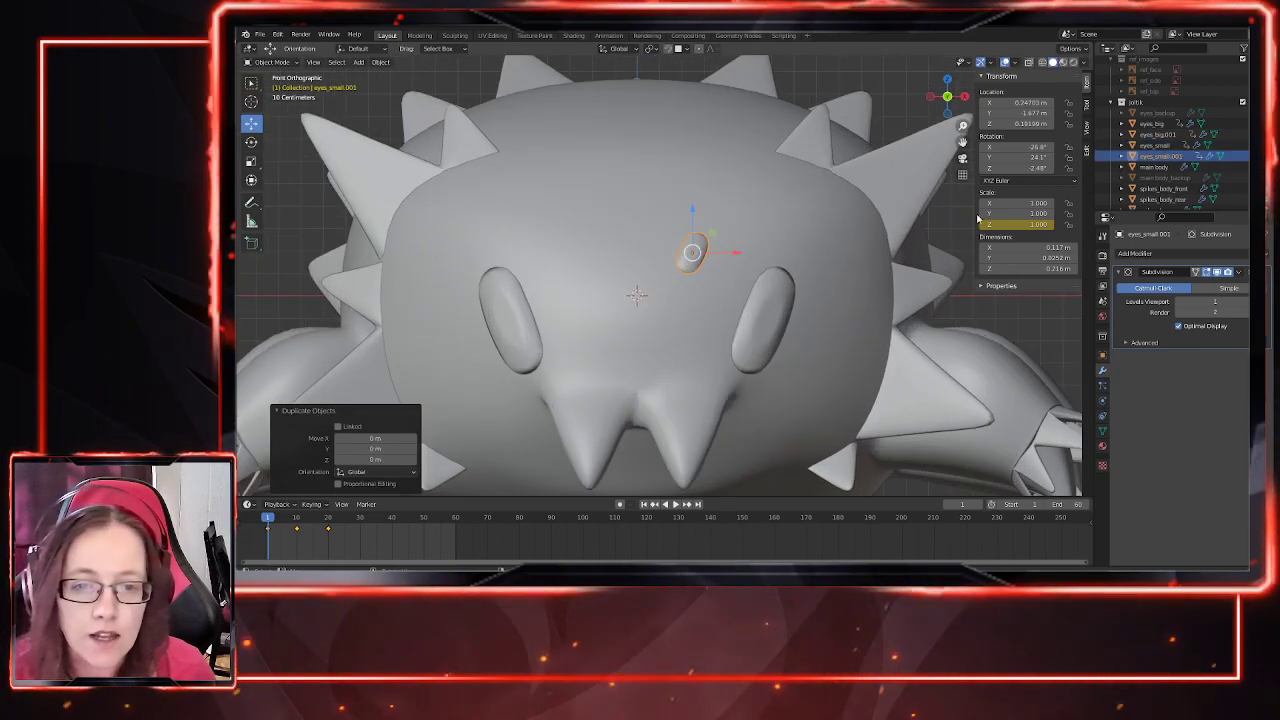
# Step: Mirror the duplicated small eye on global X and set its X location to -0.24703 m
pyautogui.rightClick(716, 250)
pyautogui.moveTo(714, 245)
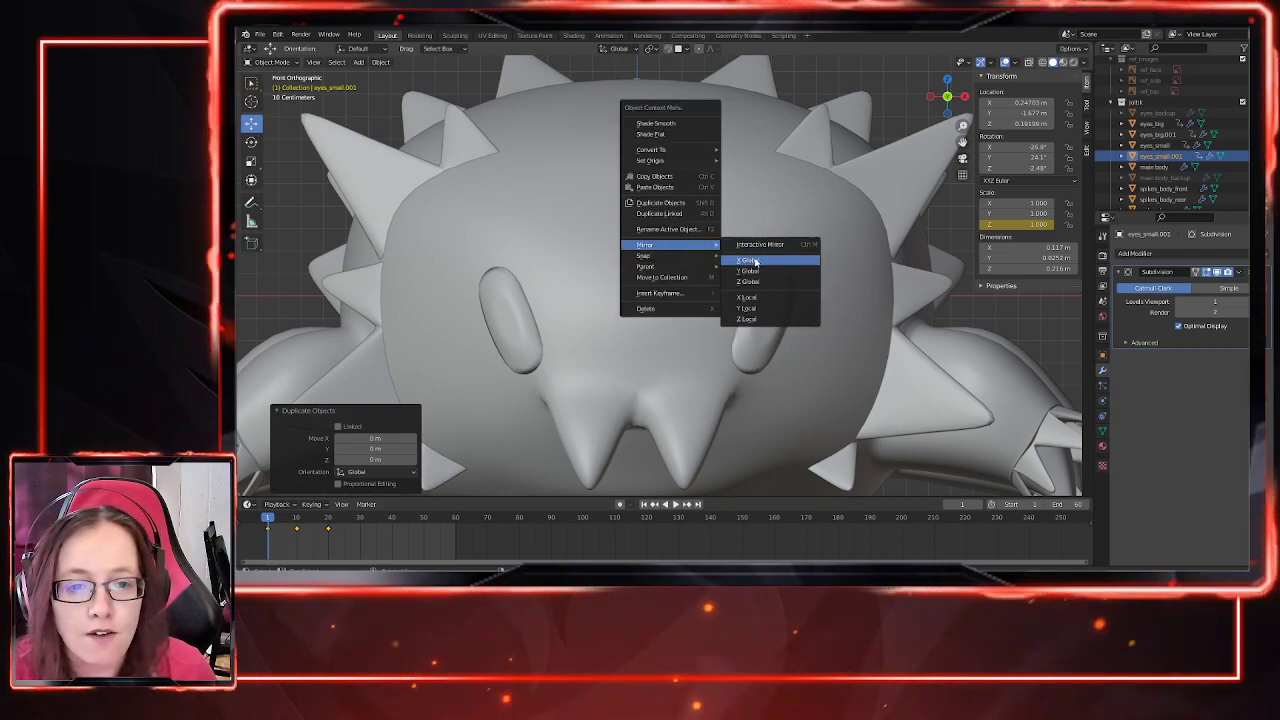
pyautogui.click(755, 261)
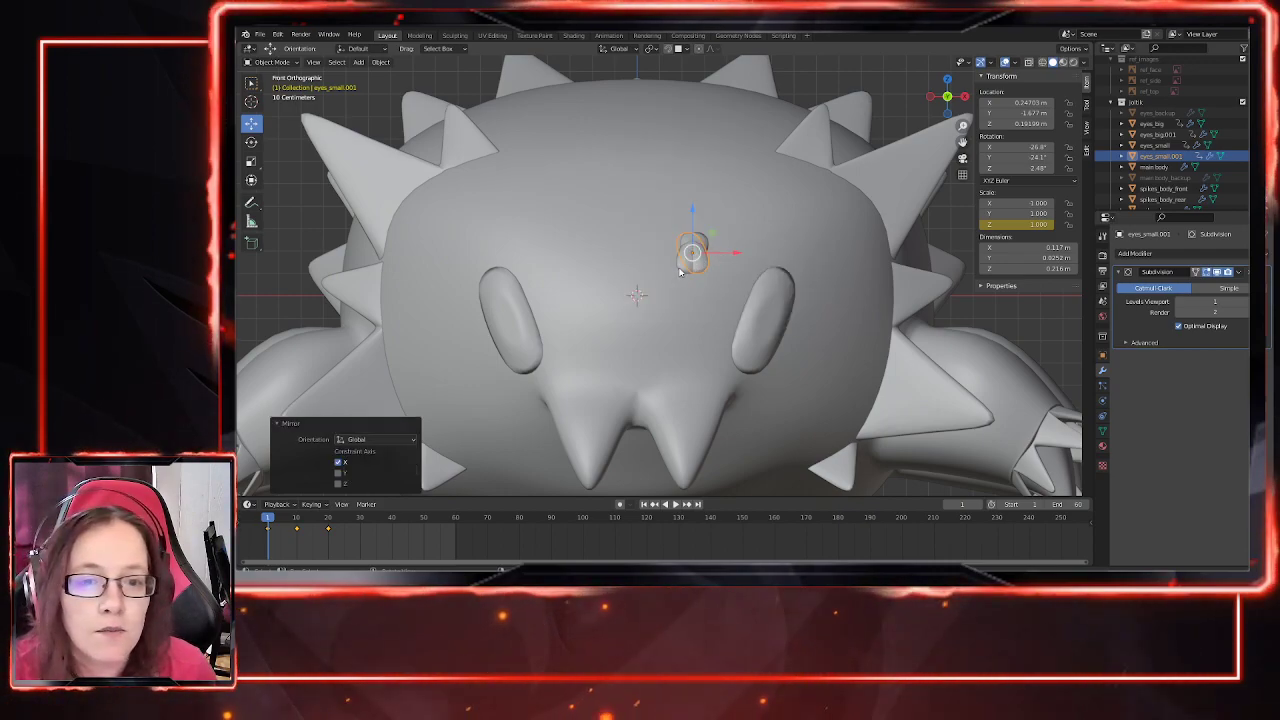
pyautogui.click(1017, 103)
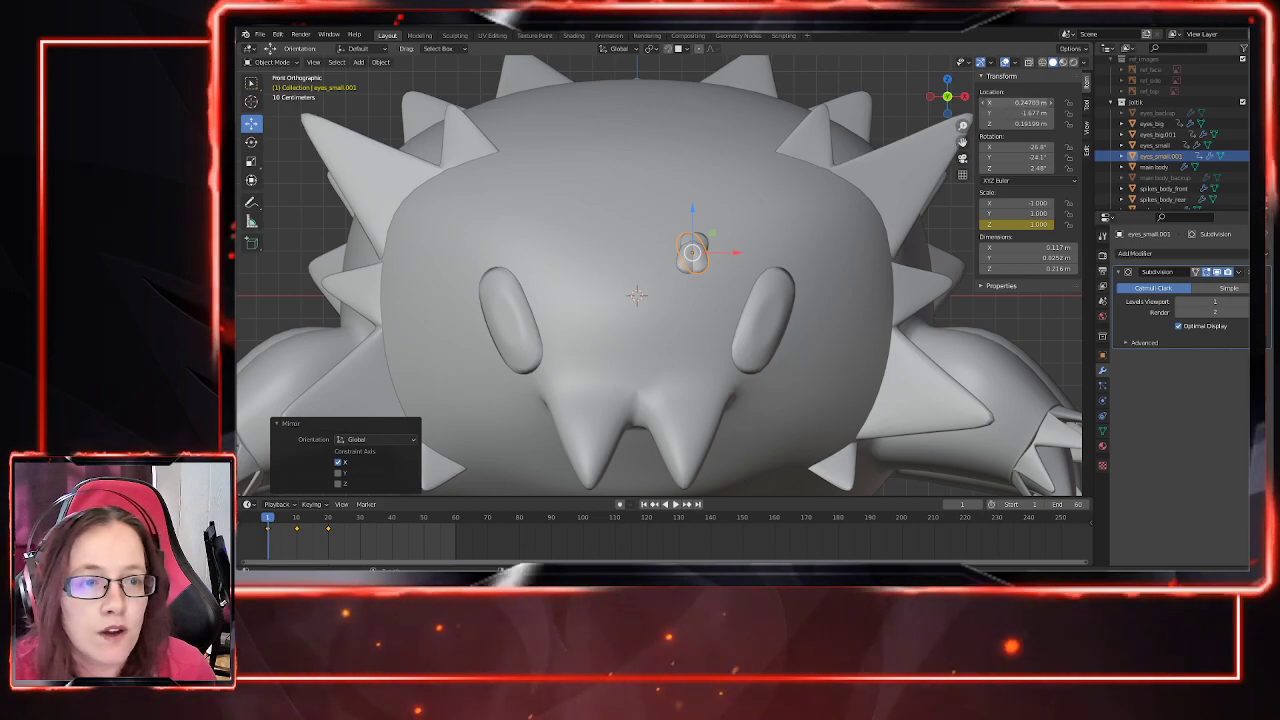
pyautogui.press('Home')
pyautogui.write('-')
pyautogui.press('Return')
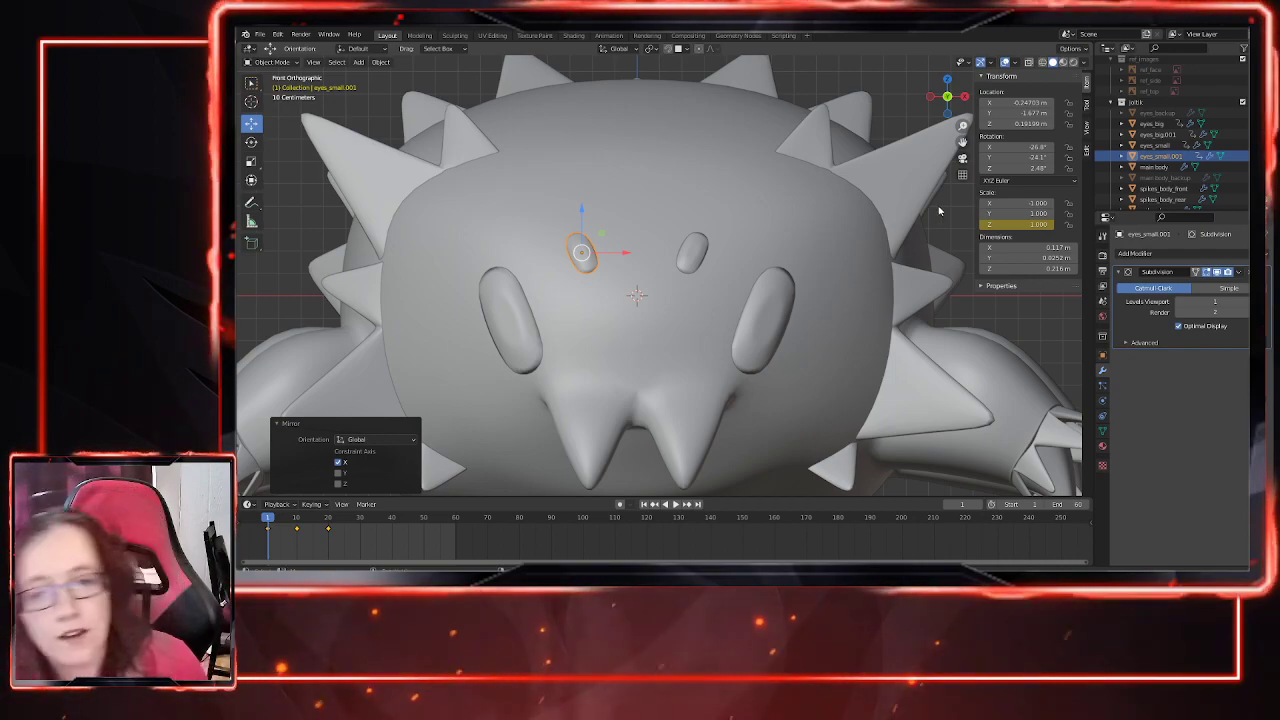
# Step: Switch to rendered shading to examine all four eyes on the face from the front
pyautogui.scroll(-4, 766, 263)
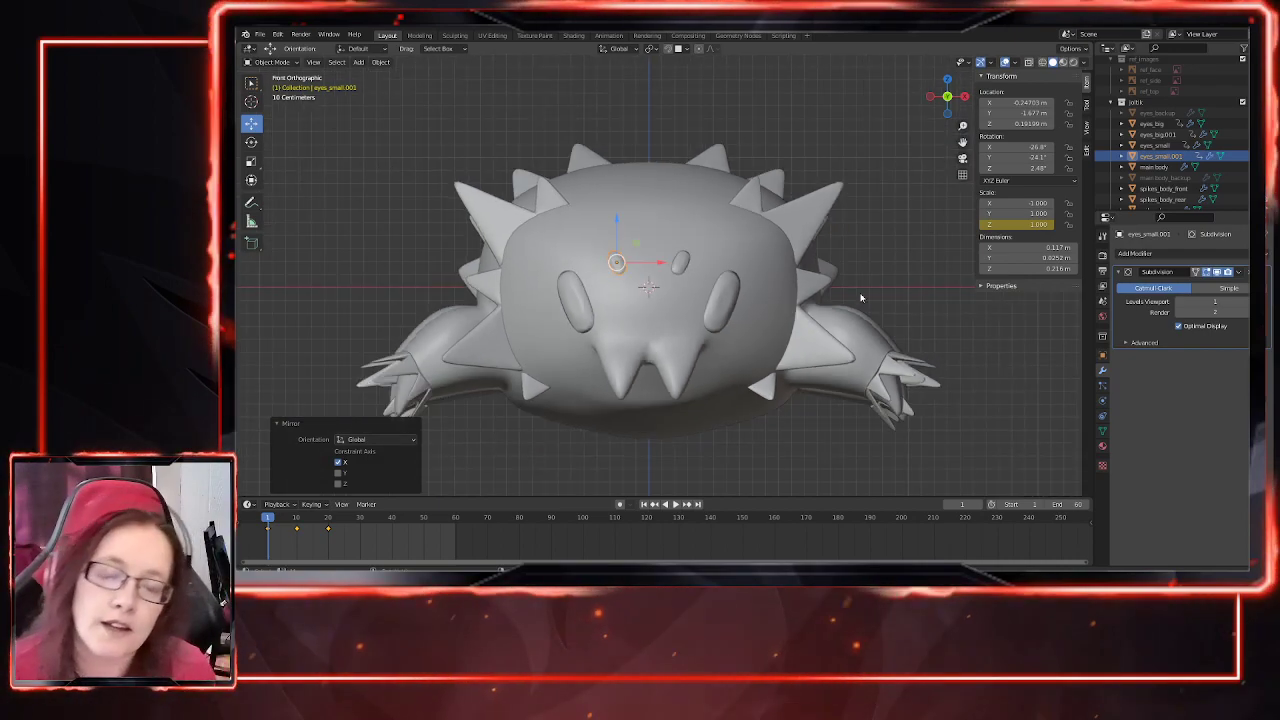
pyautogui.click(1074, 62)
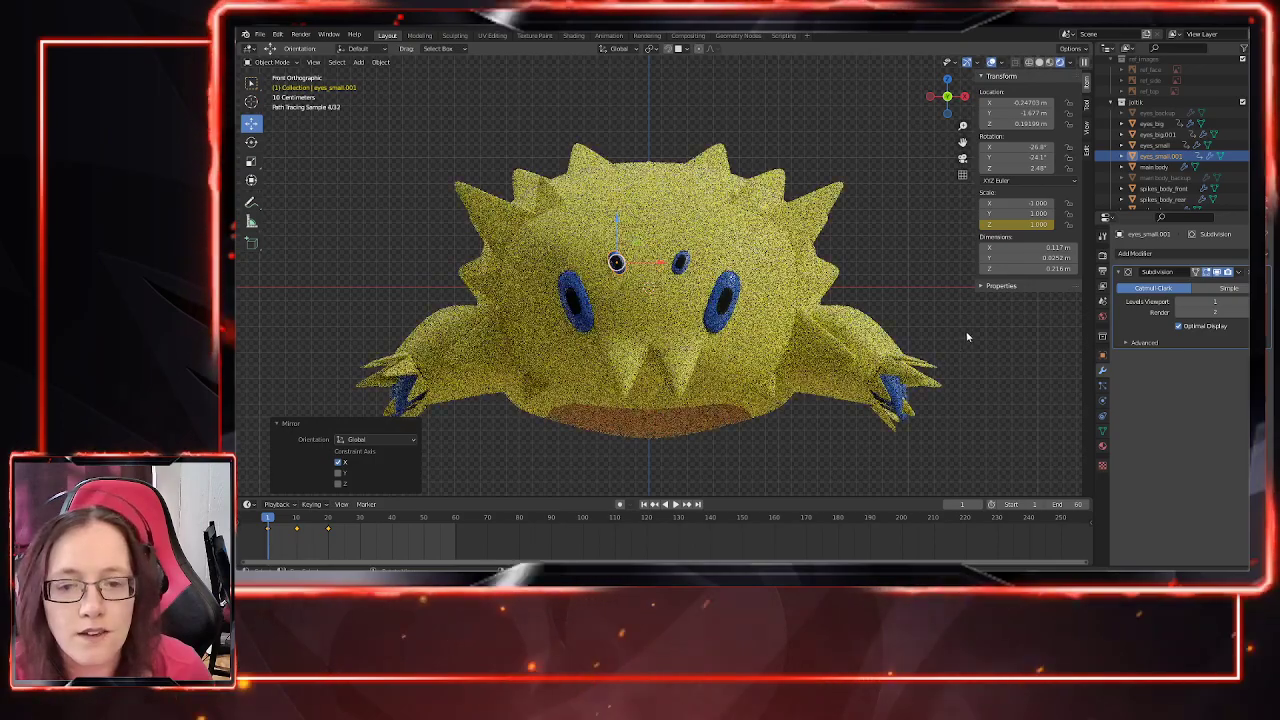
# Step: Open the original small eye for mesh editing in solid shading and select its central pupil faces
pyautogui.moveTo(969, 337); pyautogui.dragTo(945, 353, button='middle')
pyautogui.scroll(-3, 817, 426)
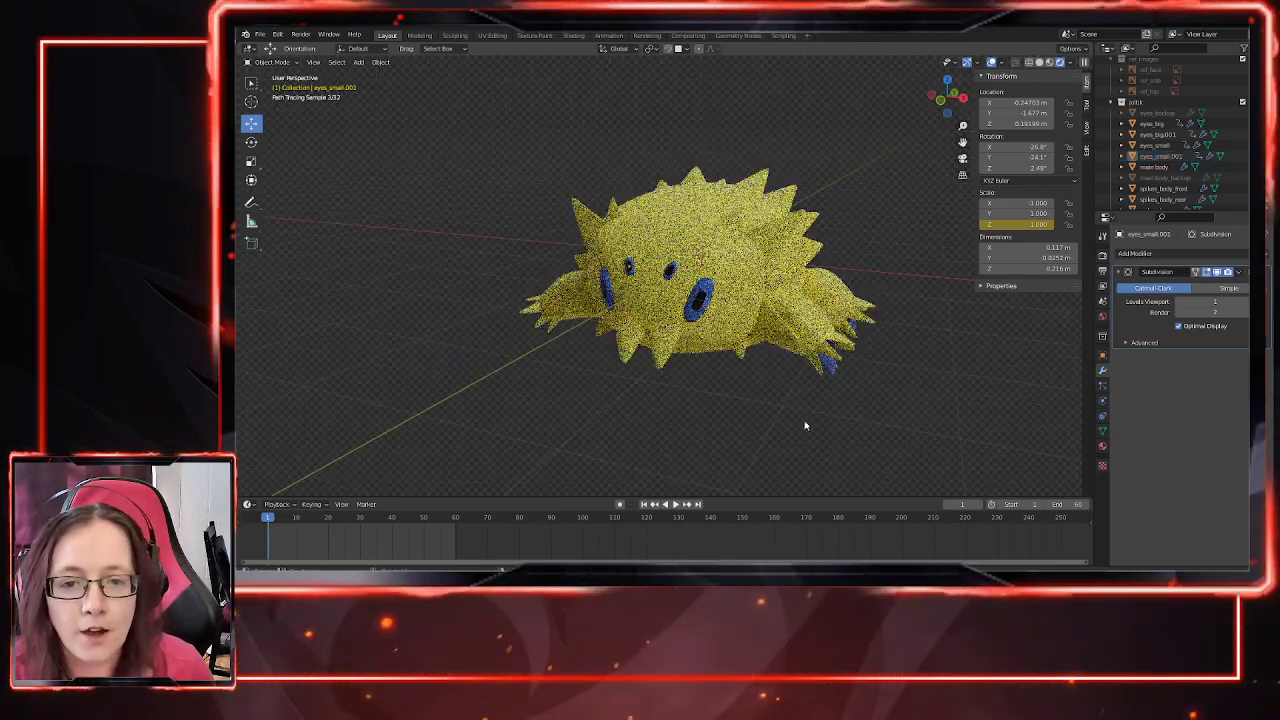
pyautogui.scroll(4, 700, 300)
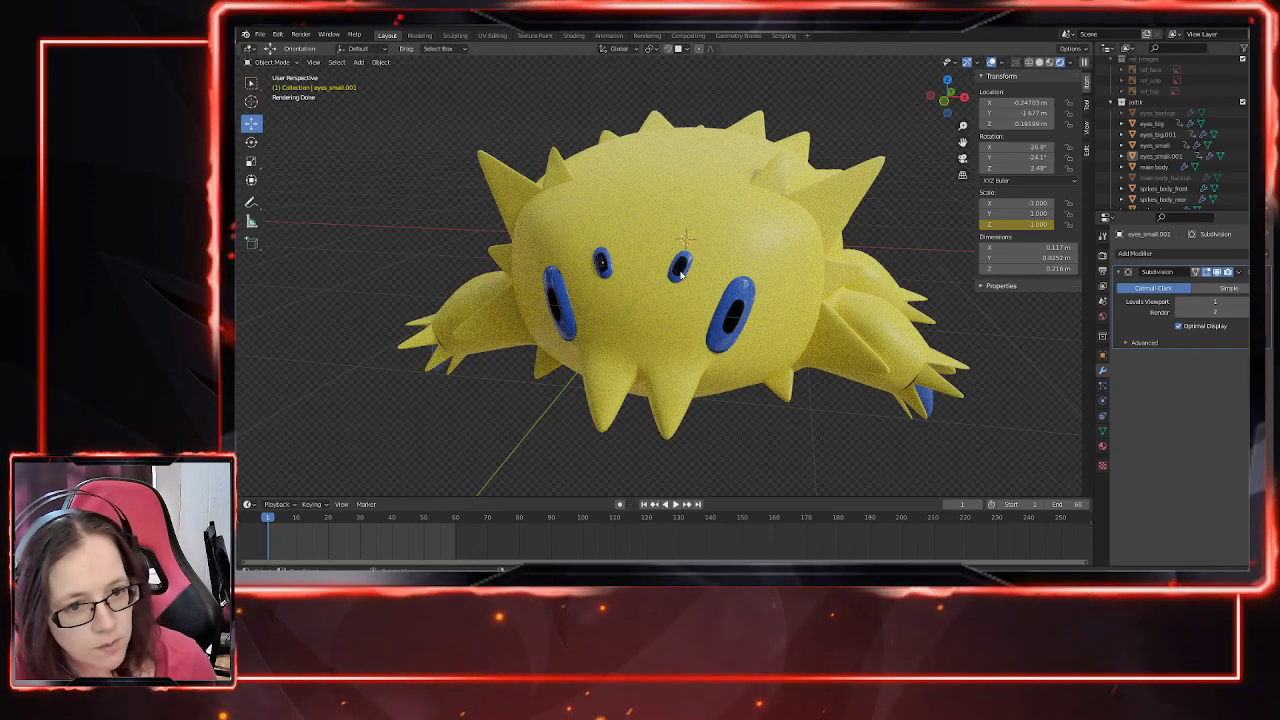
pyautogui.click(680, 270)
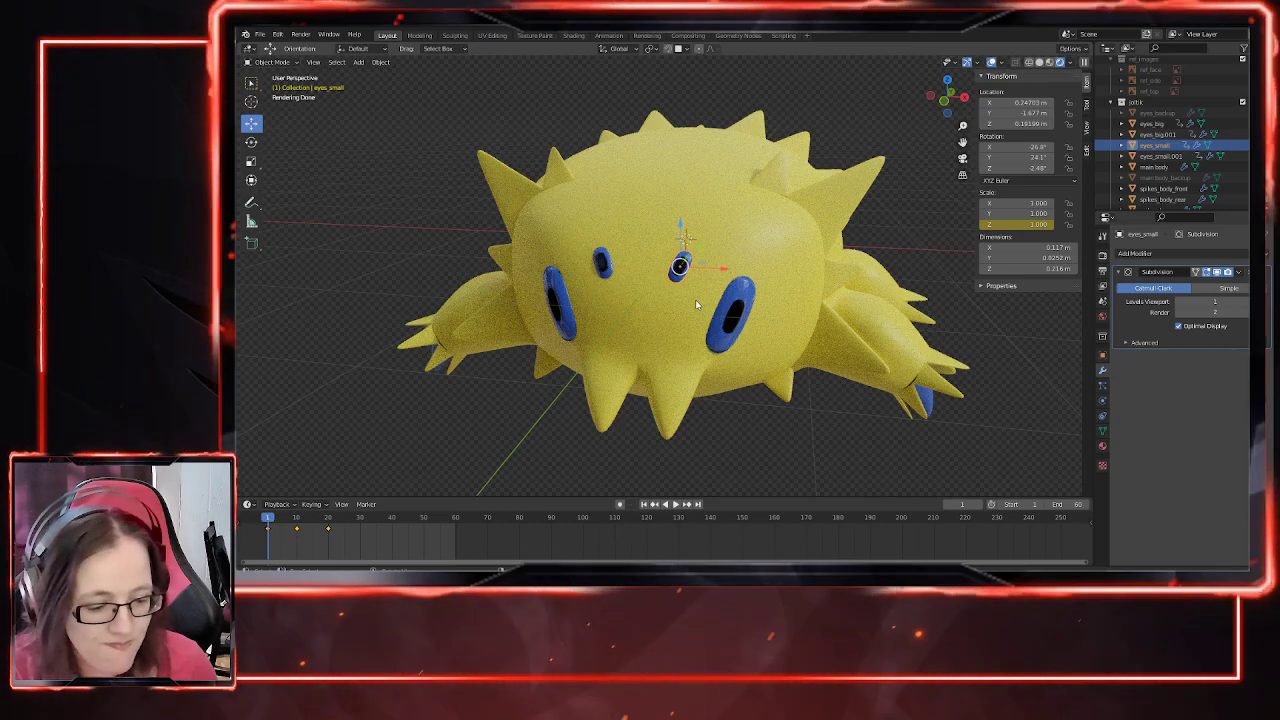
pyautogui.scroll(3, 704, 300)
pyautogui.moveTo(722, 347); pyautogui.dragTo(704, 394, button='middle')
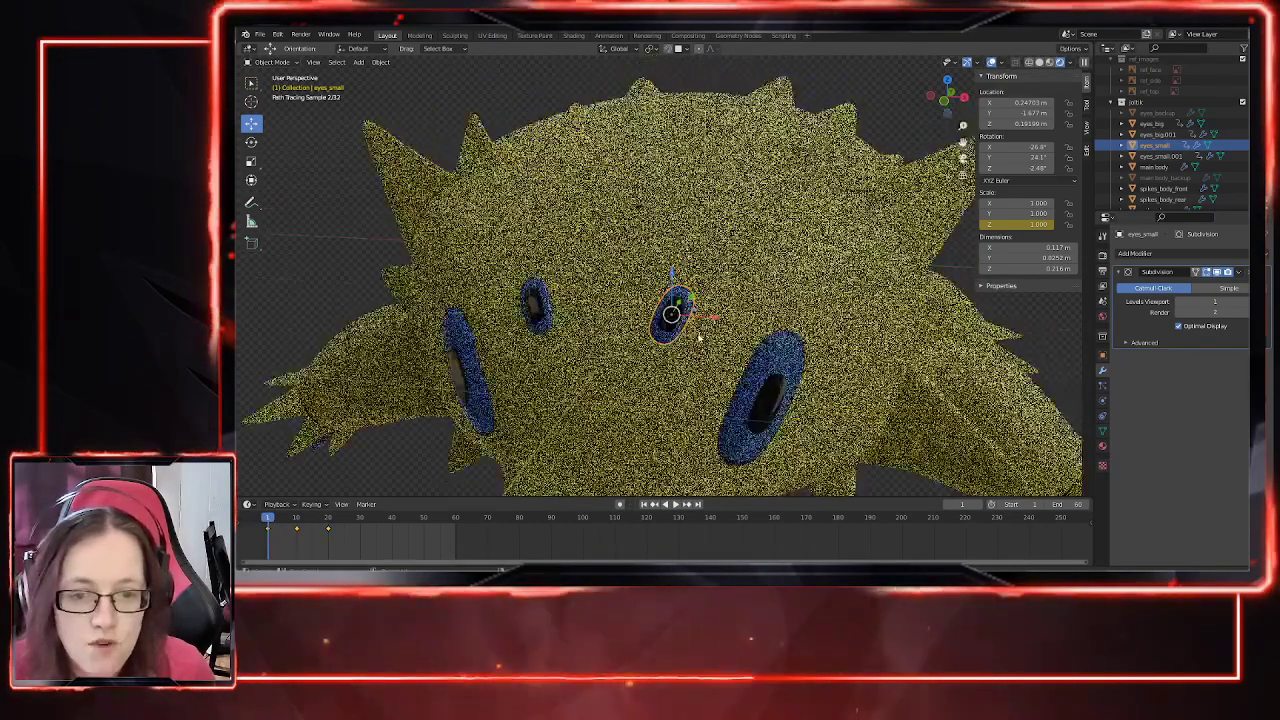
pyautogui.press('Tab')
pyautogui.scroll(2, 676, 332)
pyautogui.scroll(1, 680, 332)
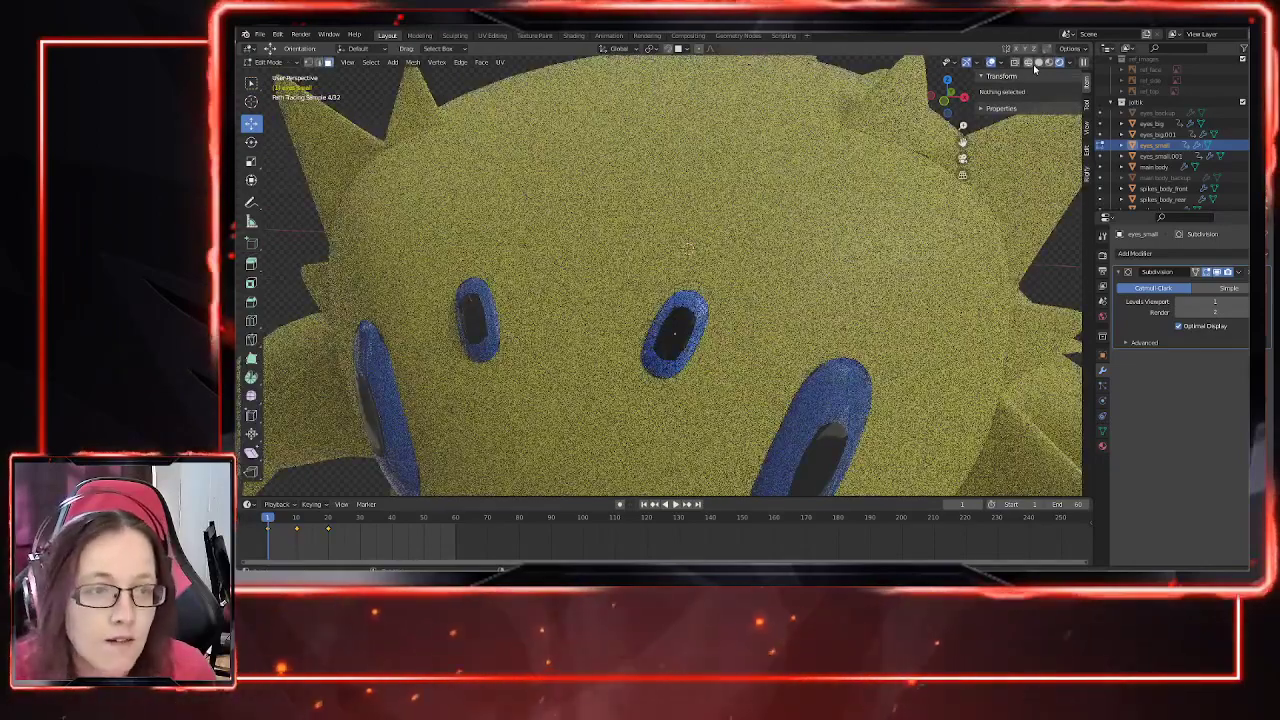
pyautogui.click(1038, 62)
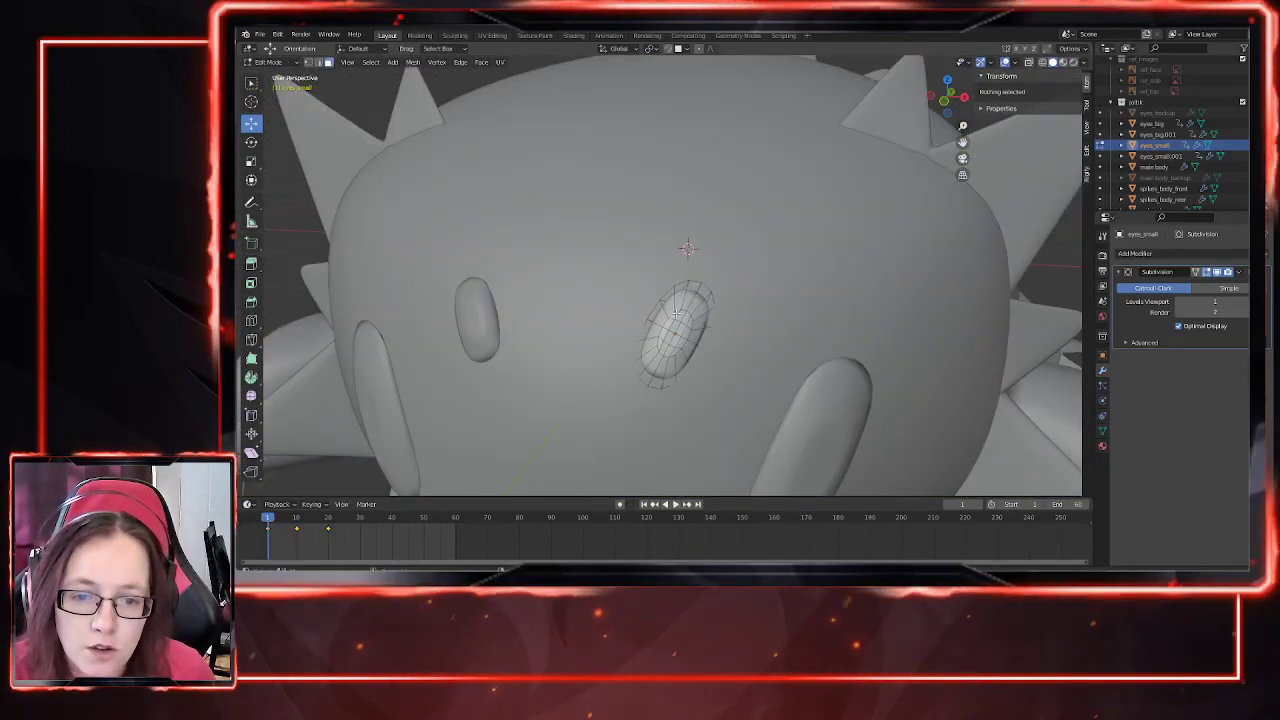
pyautogui.press('a')
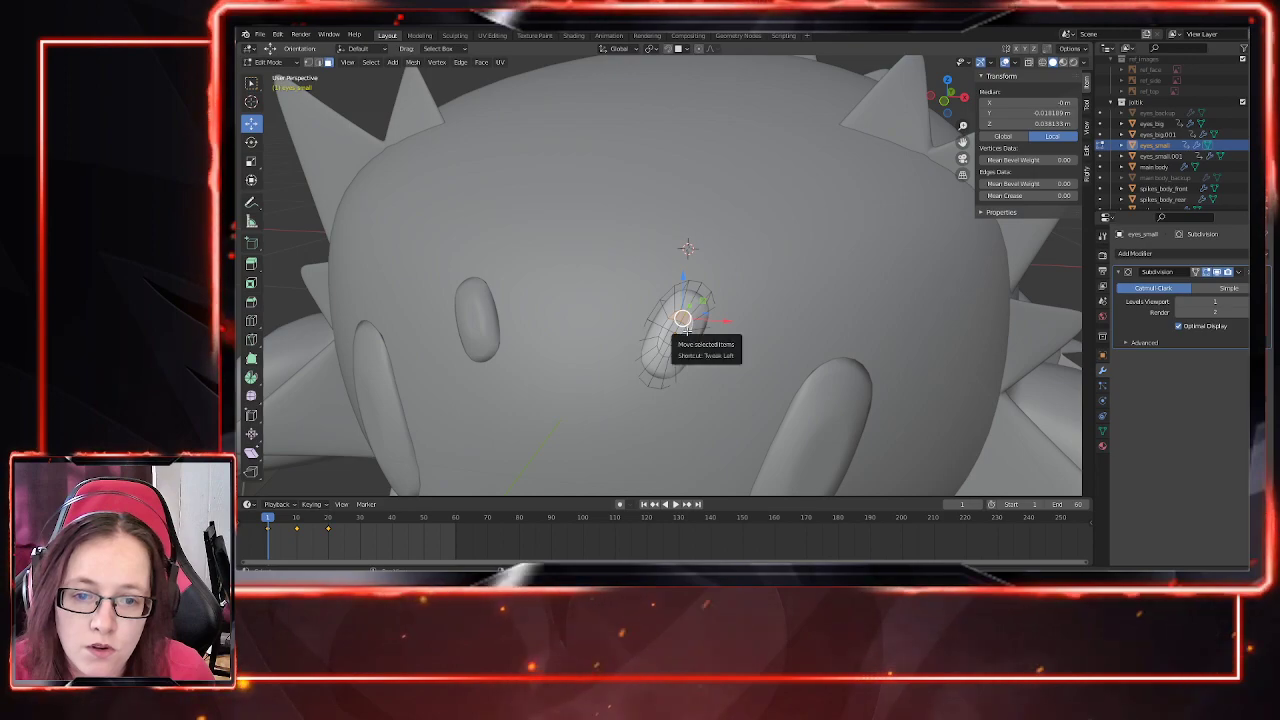
pyautogui.moveTo(677, 317); pyautogui.dragTo(680, 330)
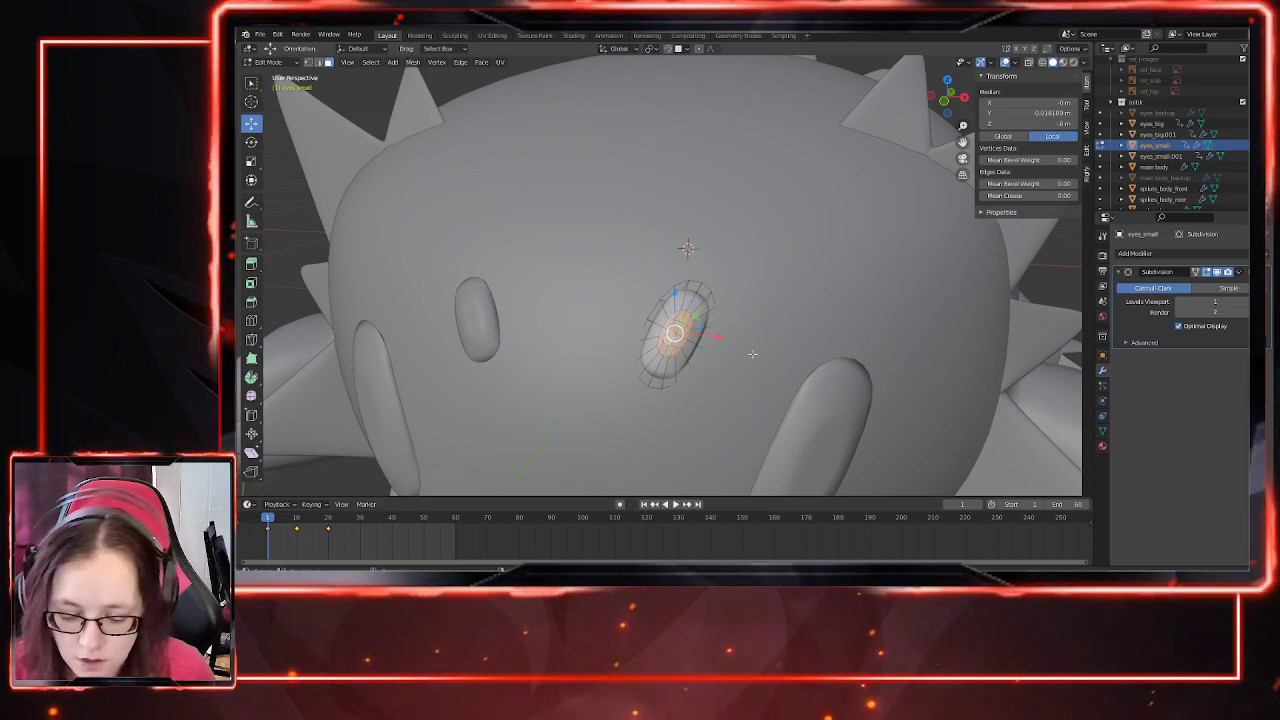
# Step: Extrude the original small eye's pupil faces in place, scale them to about 0.5, and check the pupil in rendered shading
pyautogui.press('e')
pyautogui.press('Escape')
pyautogui.press('s')
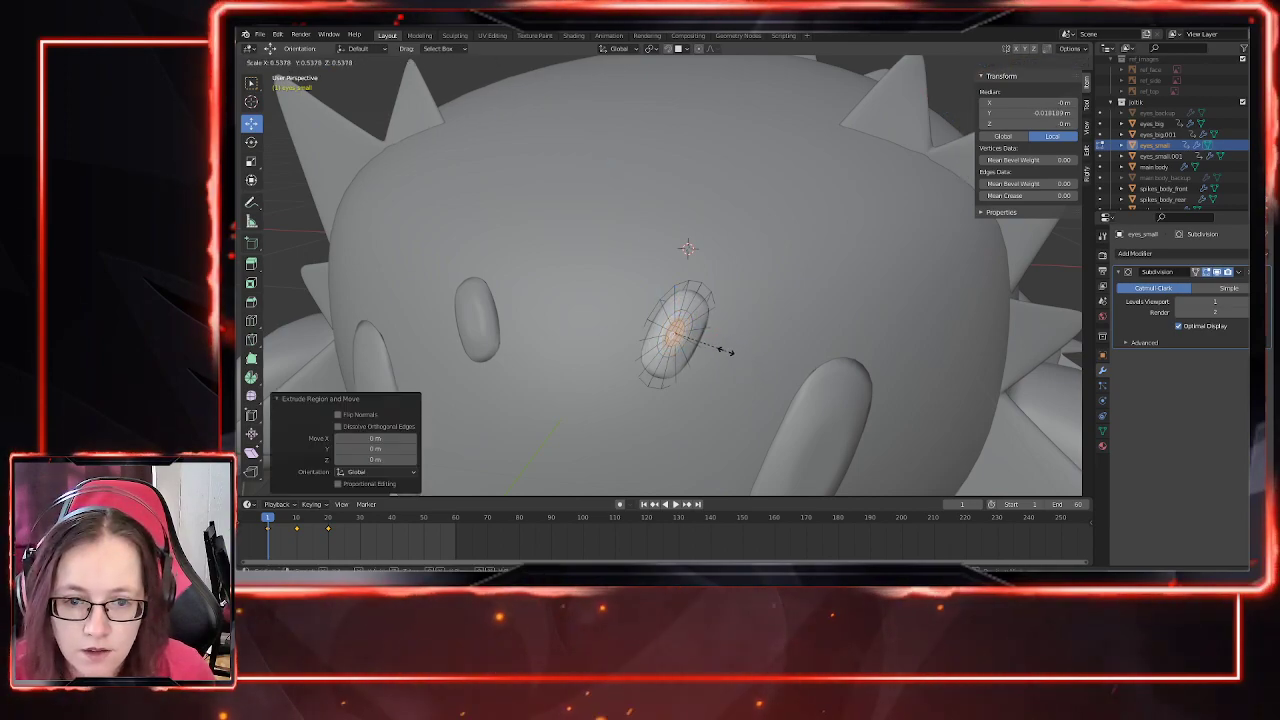
pyautogui.click(724, 349)
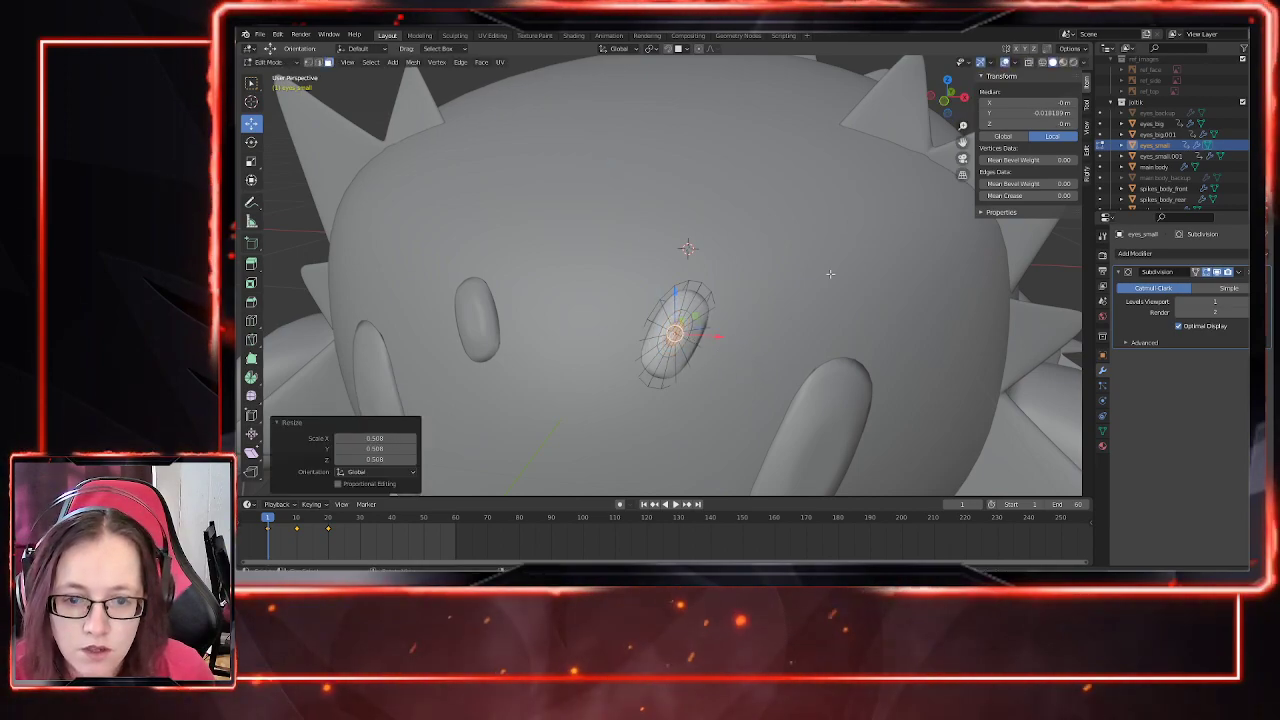
pyautogui.click(1062, 63)
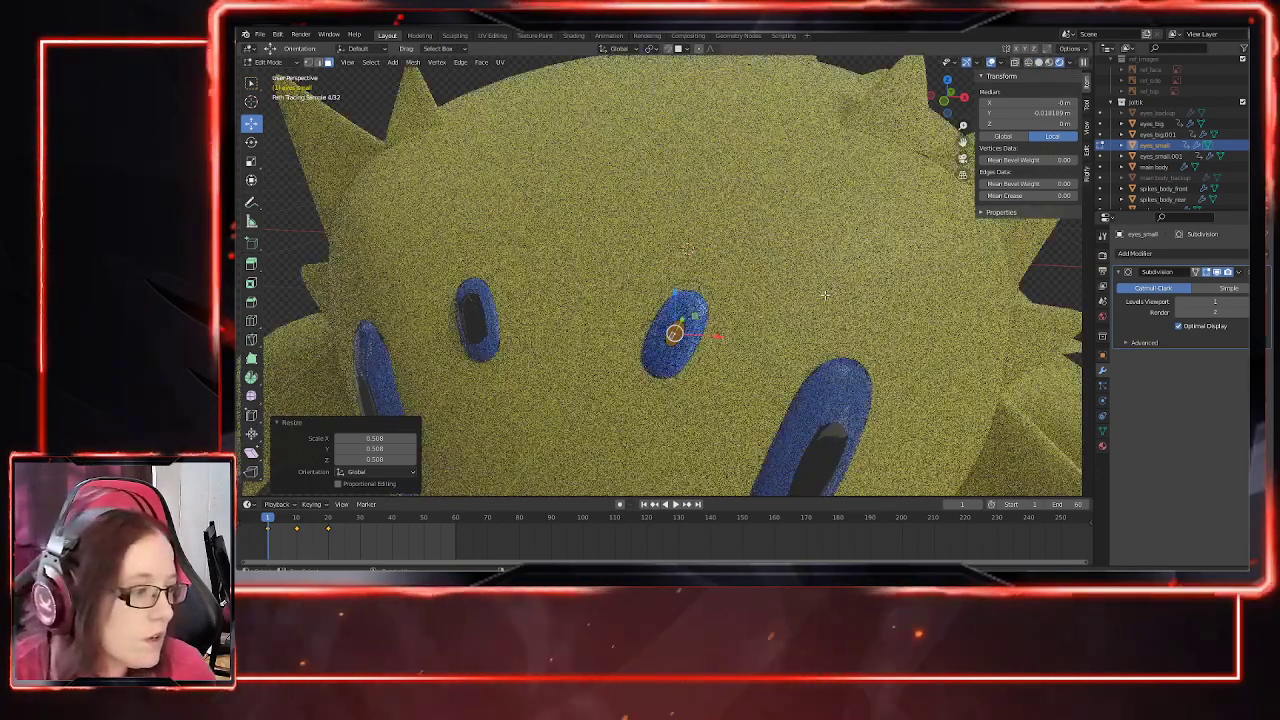
pyautogui.press('Tab')
pyautogui.moveTo(713, 368); pyautogui.dragTo(895, 423, button='middle')
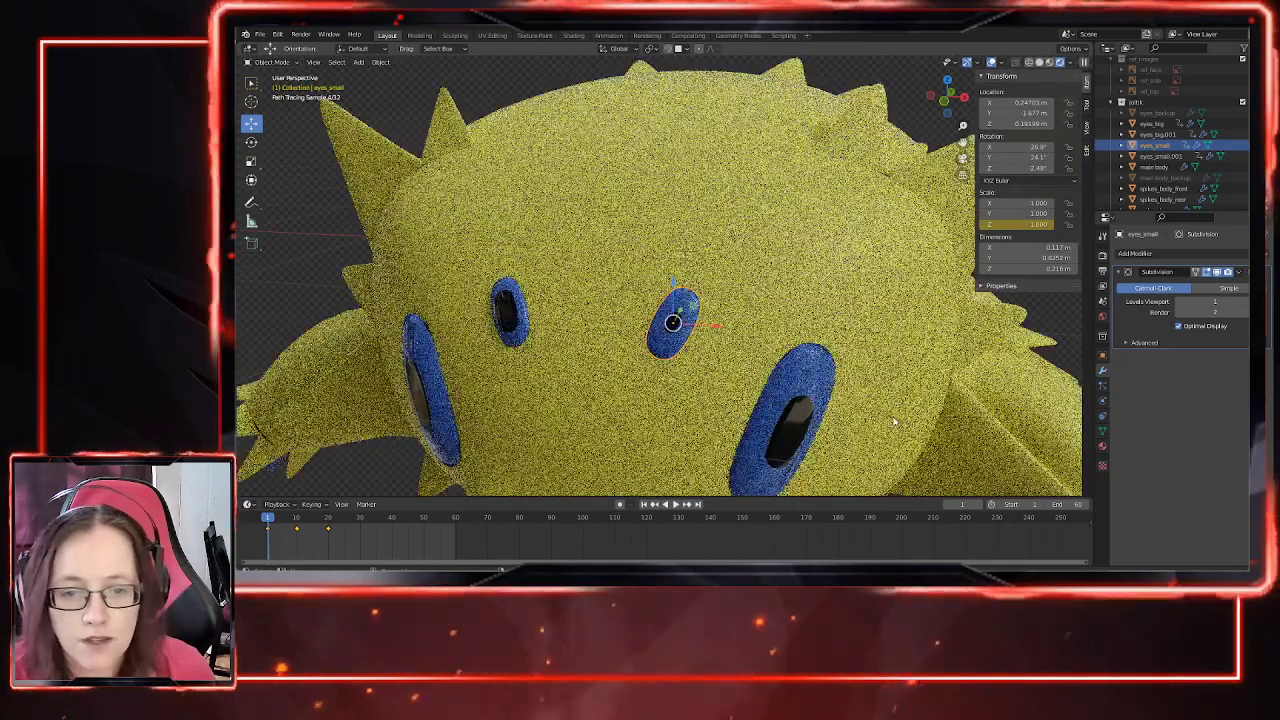
pyautogui.scroll(-6, 895, 423)
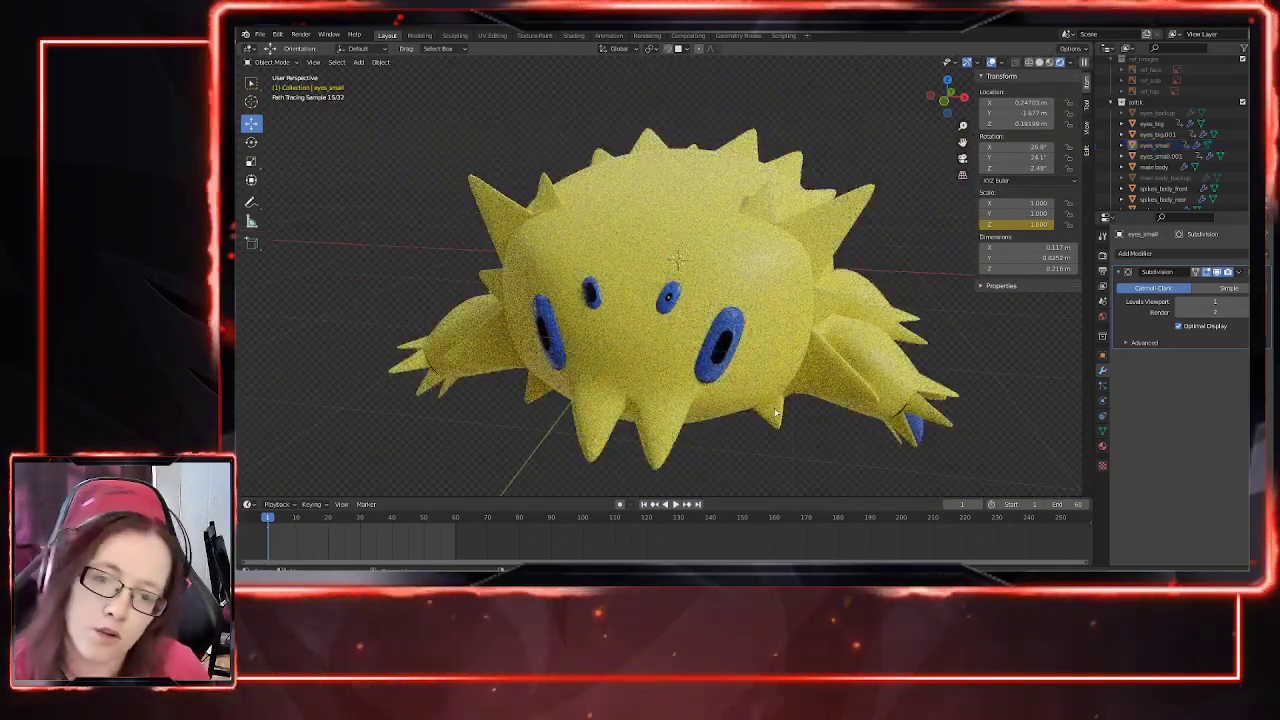
# Step: Open the mirrored small eye for mesh editing in solid shading and select all its central pupil faces
pyautogui.click(597, 294)
pyautogui.moveTo(621, 346)
pyautogui.keyDown('shift'); pyautogui.mouseDown(button='middle')
pyautogui.moveTo(730, 362)
pyautogui.moveTo(684, 283)
pyautogui.mouseUp(button='middle'); pyautogui.keyUp('shift')
pyautogui.press('Tab')
pyautogui.scroll(8, 690, 380)
pyautogui.click(1038, 62)
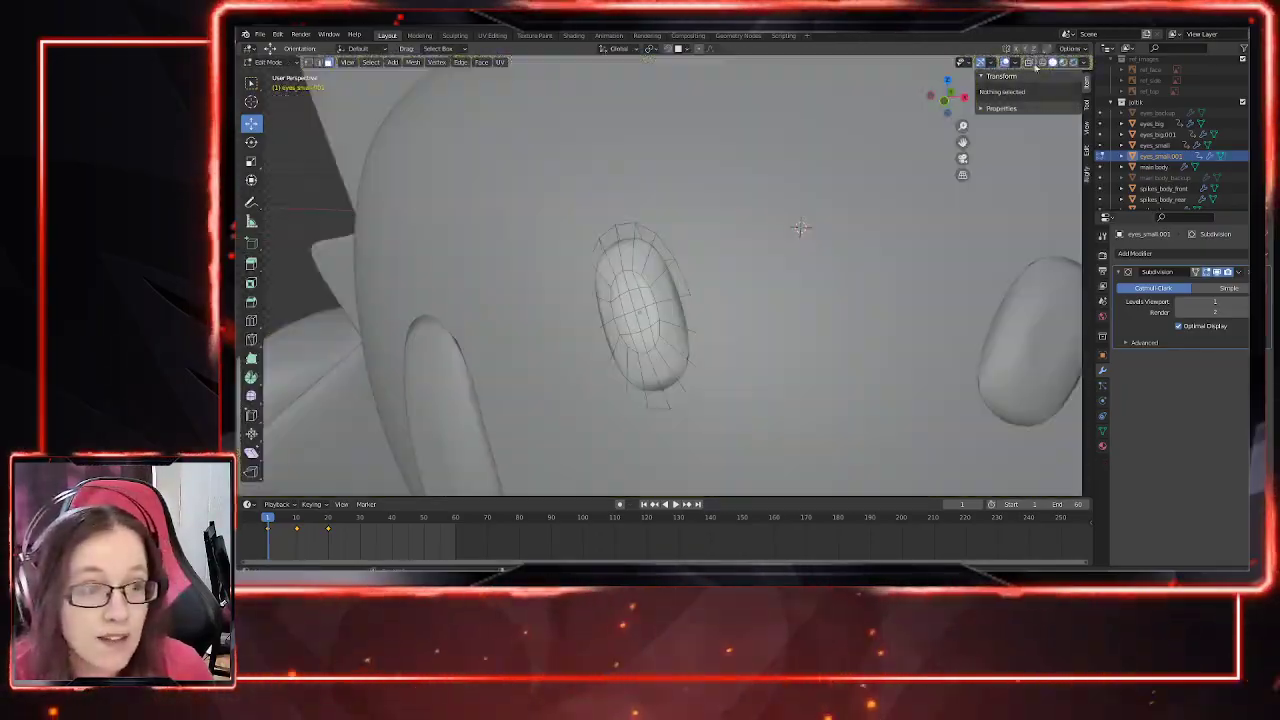
pyautogui.click(630, 282)
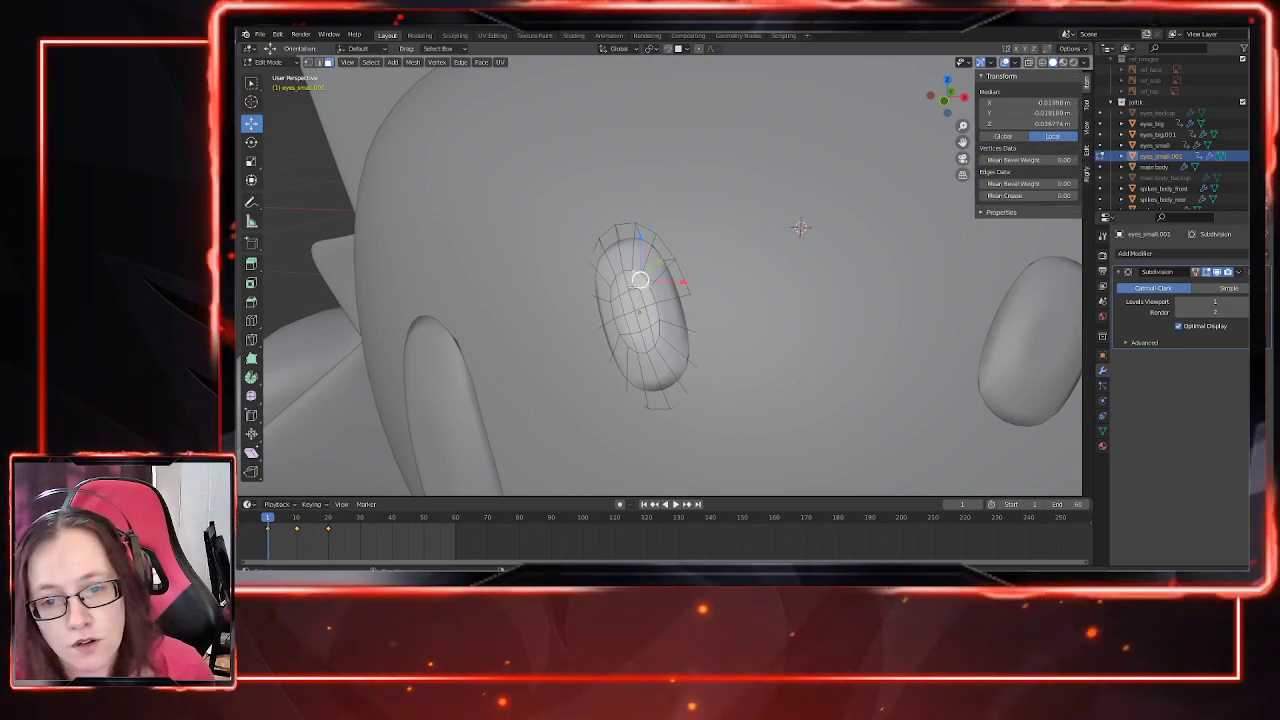
pyautogui.keyDown('shift'); pyautogui.click(621, 320); pyautogui.keyUp('shift')
pyautogui.keyDown('shift'); pyautogui.click(637, 340); pyautogui.keyUp('shift')
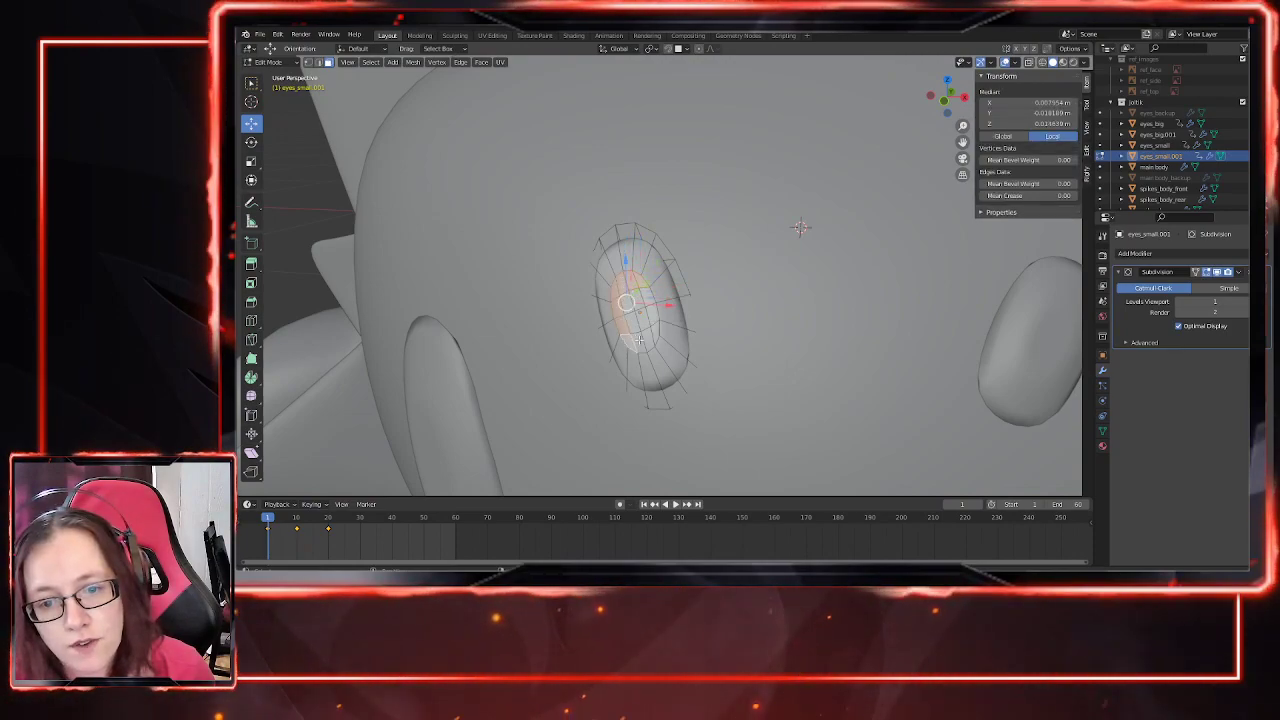
pyautogui.keyDown('shift'); pyautogui.click(657, 328); pyautogui.keyUp('shift')
pyautogui.keyDown('shift'); pyautogui.click(650, 299); pyautogui.keyUp('shift')
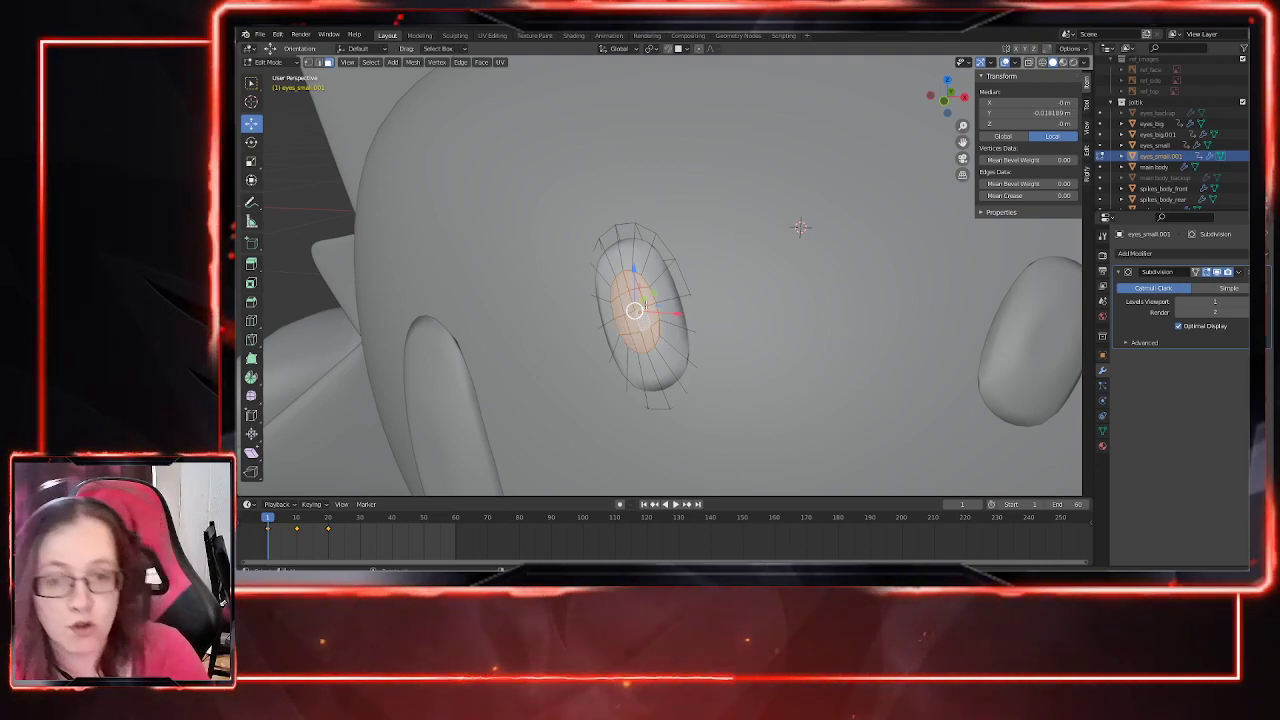
# Step: Extrude the mirrored small eye's pupil faces in place, scale them to about 0.5, and return to object mode in rendered shading
pyautogui.press('e')
pyautogui.rightClick(646, 304)
pyautogui.press('s')
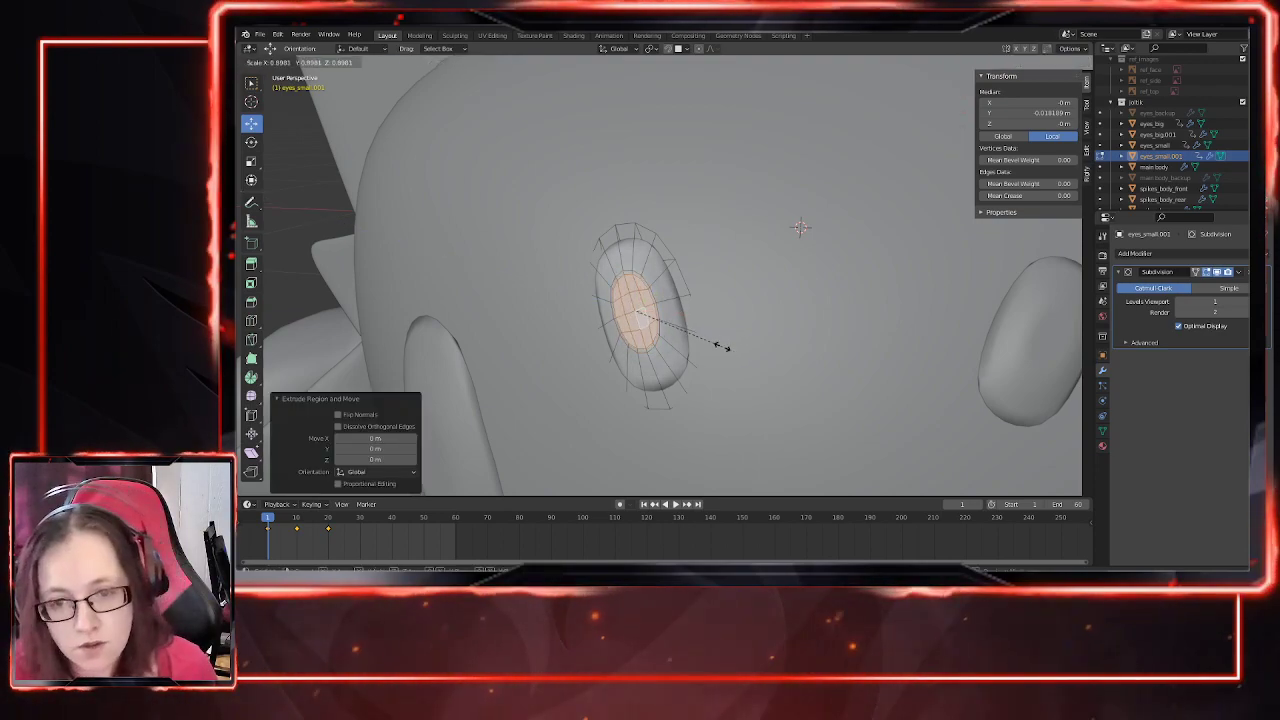
pyautogui.click(689, 334)
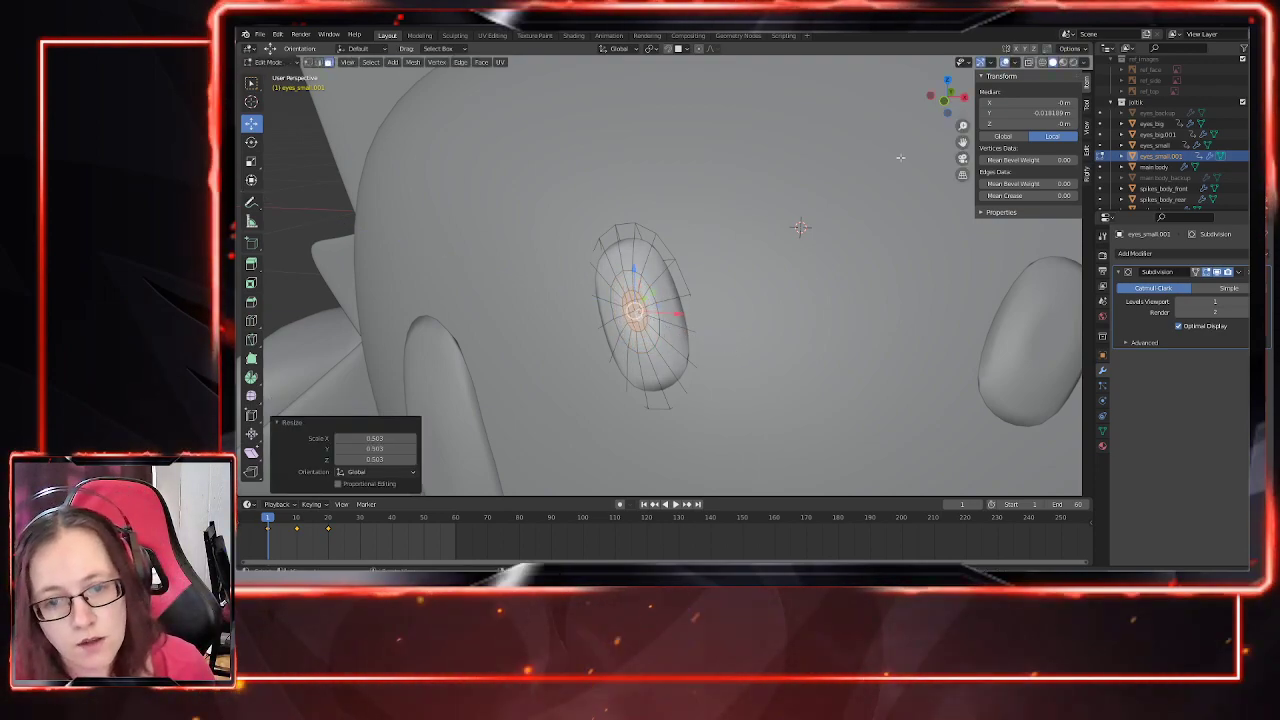
pyautogui.click(1028, 62)
pyautogui.scroll(-3, 795, 373)
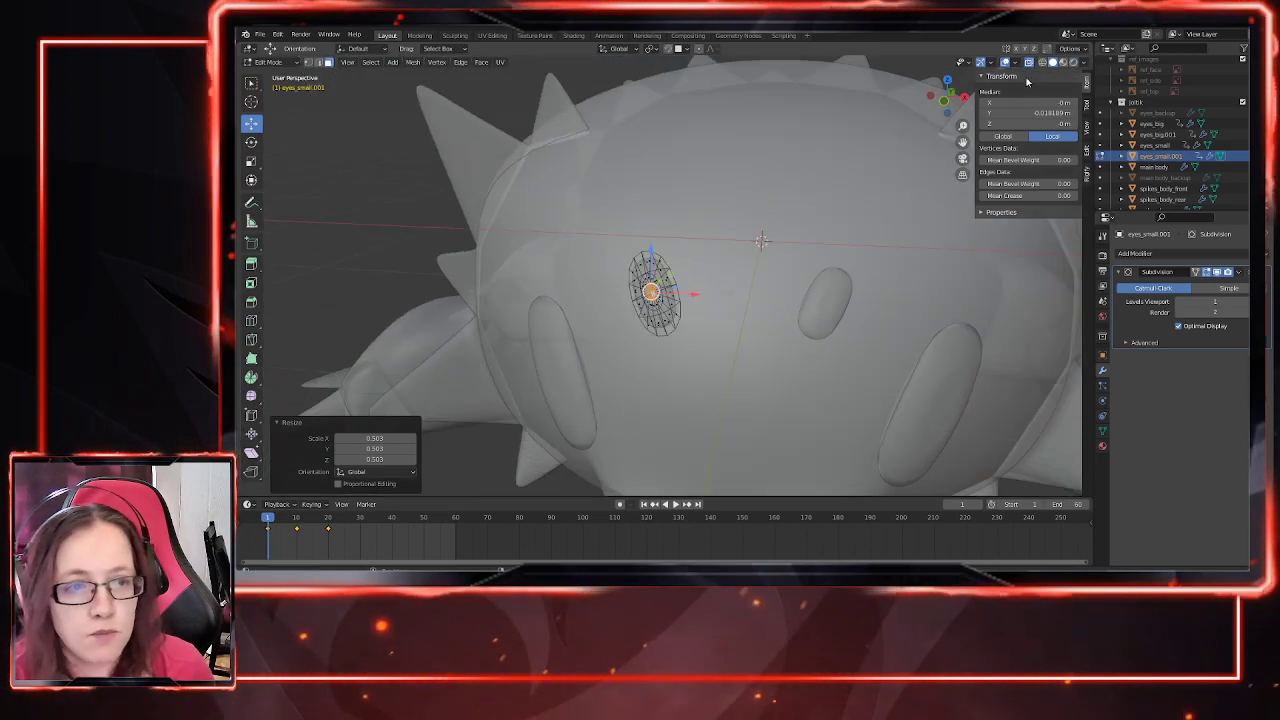
pyautogui.click(1029, 64)
pyautogui.click(1074, 63)
pyautogui.scroll(-4, 880, 375)
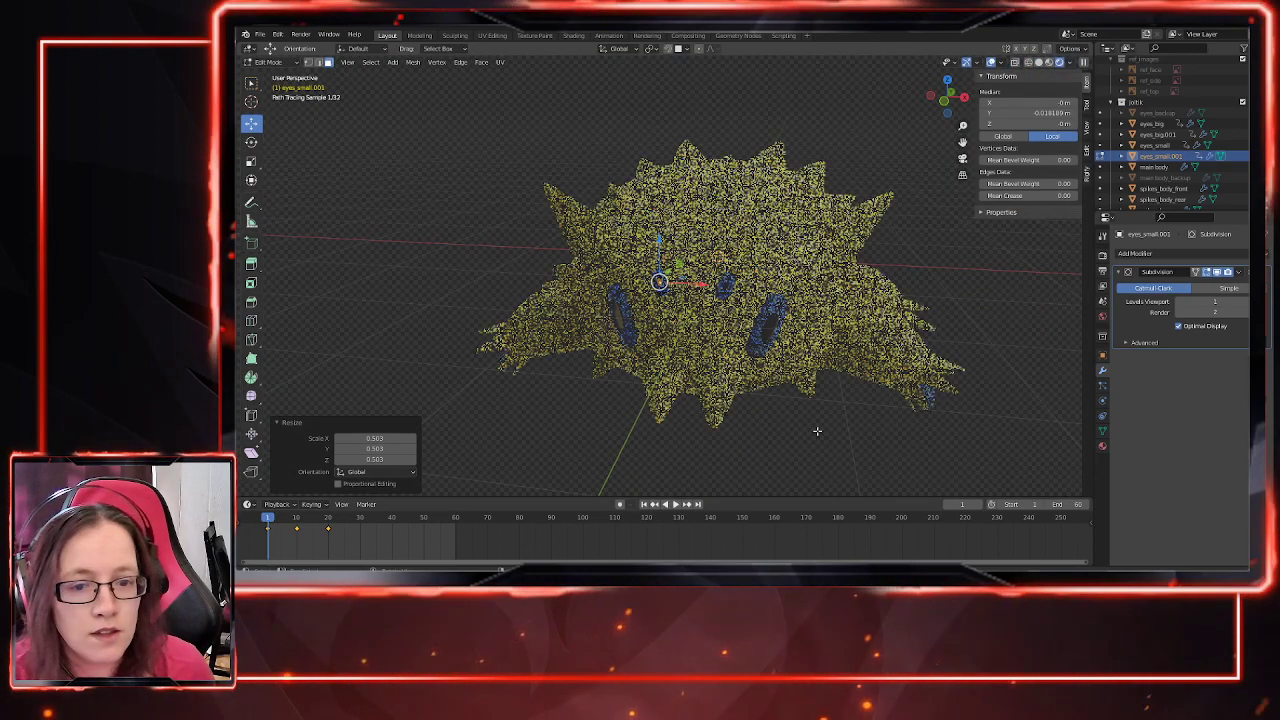
pyautogui.click(828, 436)
pyautogui.moveTo(857, 450); pyautogui.dragTo(868, 440, button='middle')
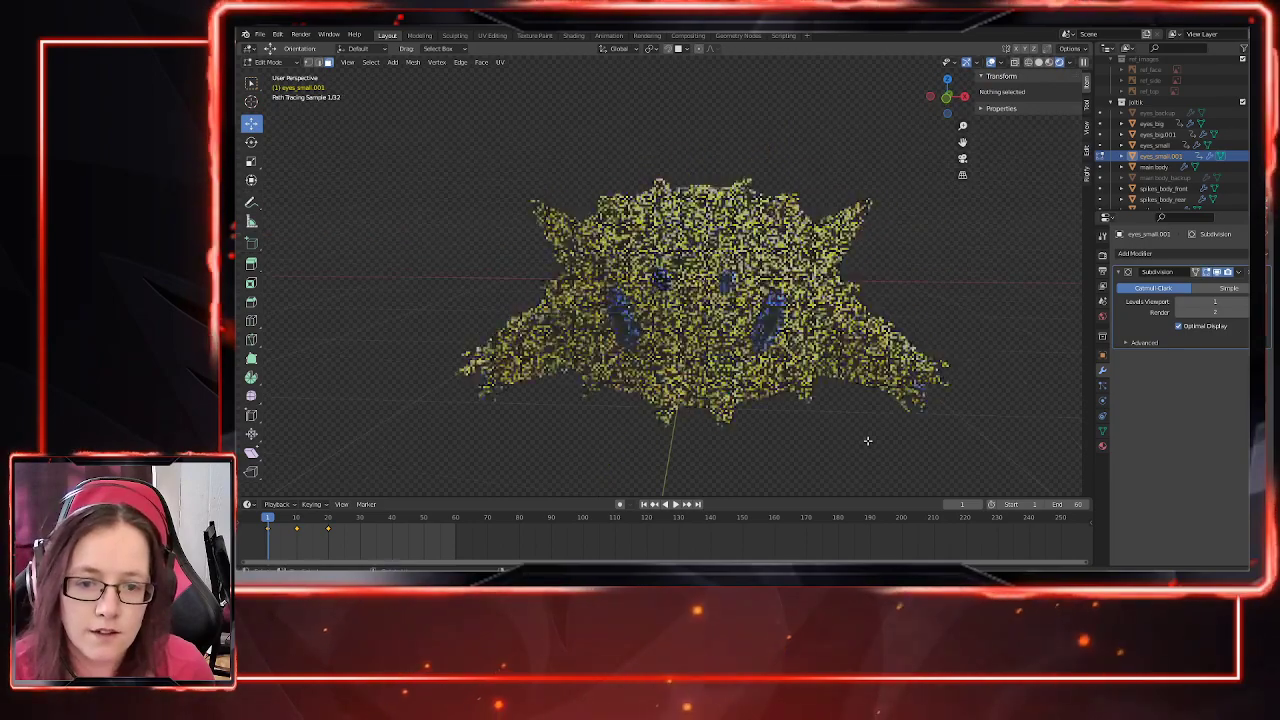
pyautogui.press('Tab')
# Step: Show the scene's output settings and render a still image of the character at frame 1
pyautogui.scroll(-4, 951, 410)
pyautogui.moveTo(951, 410); pyautogui.dragTo(928, 426, button='middle')
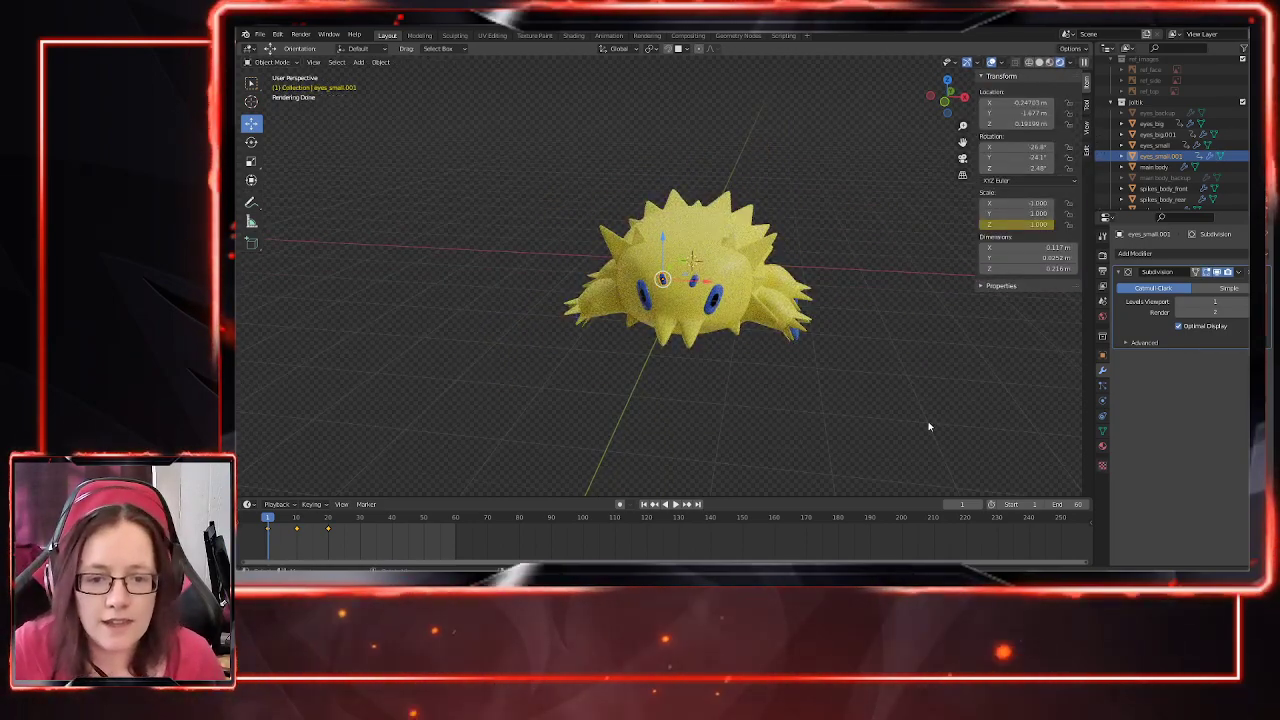
pyautogui.moveTo(790, 427)
pyautogui.mouseDown(button='middle')
pyautogui.moveTo(749, 407)
pyautogui.moveTo(734, 417)
pyautogui.mouseUp(button='middle')
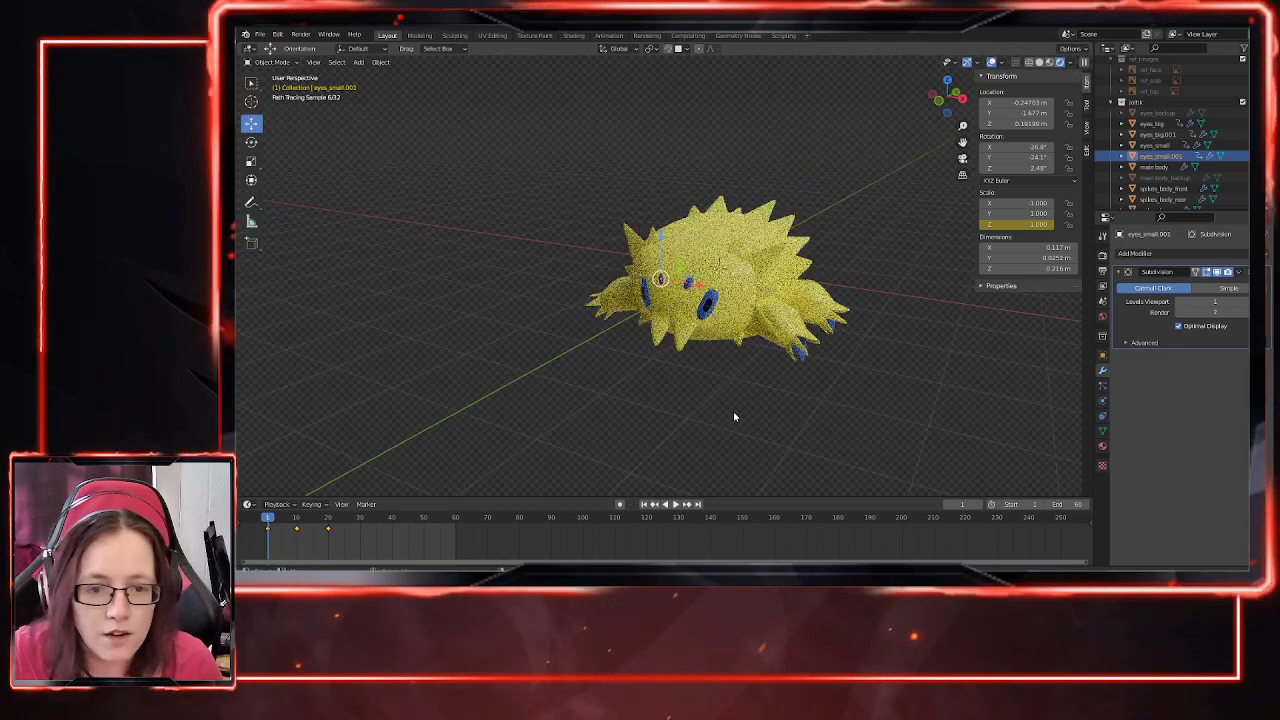
pyautogui.moveTo(837, 400)
pyautogui.mouseDown(button='middle')
pyautogui.moveTo(794, 394)
pyautogui.moveTo(749, 458)
pyautogui.moveTo(736, 421)
pyautogui.moveTo(808, 418)
pyautogui.moveTo(766, 414)
pyautogui.mouseUp(button='middle')
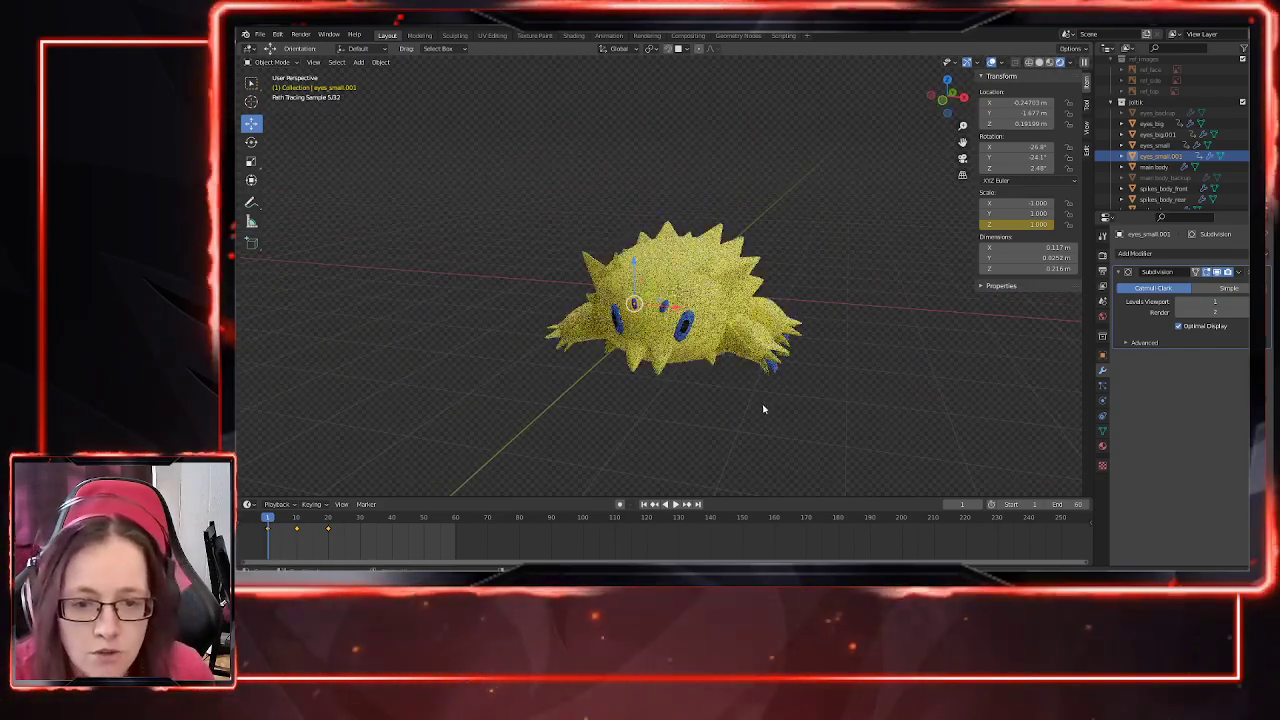
pyautogui.click(302, 35)
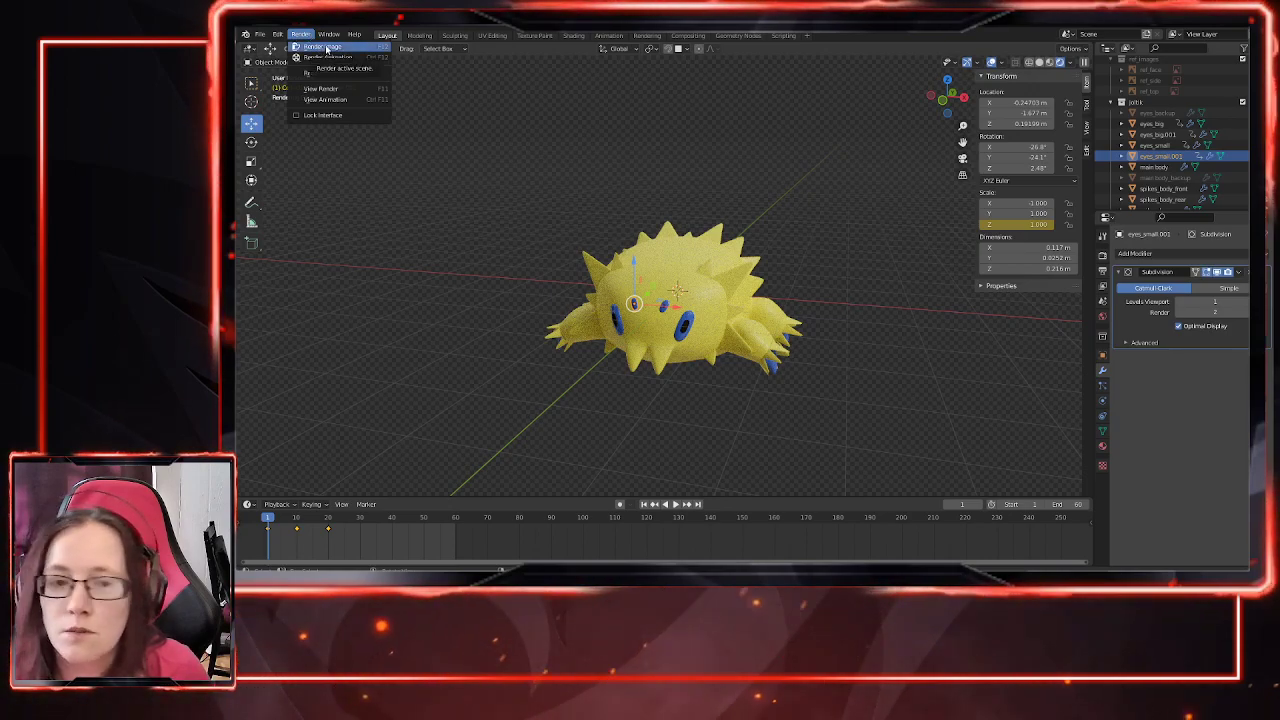
pyautogui.click(1103, 271)
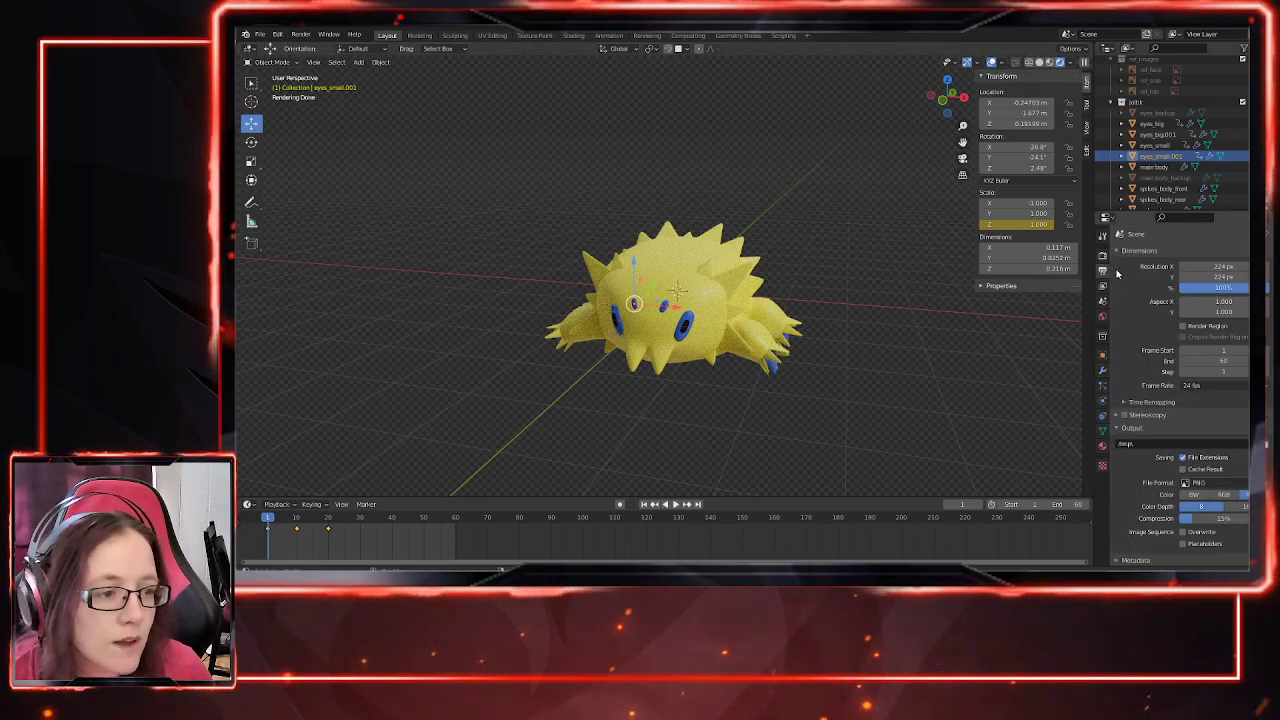
pyautogui.click(300, 35)
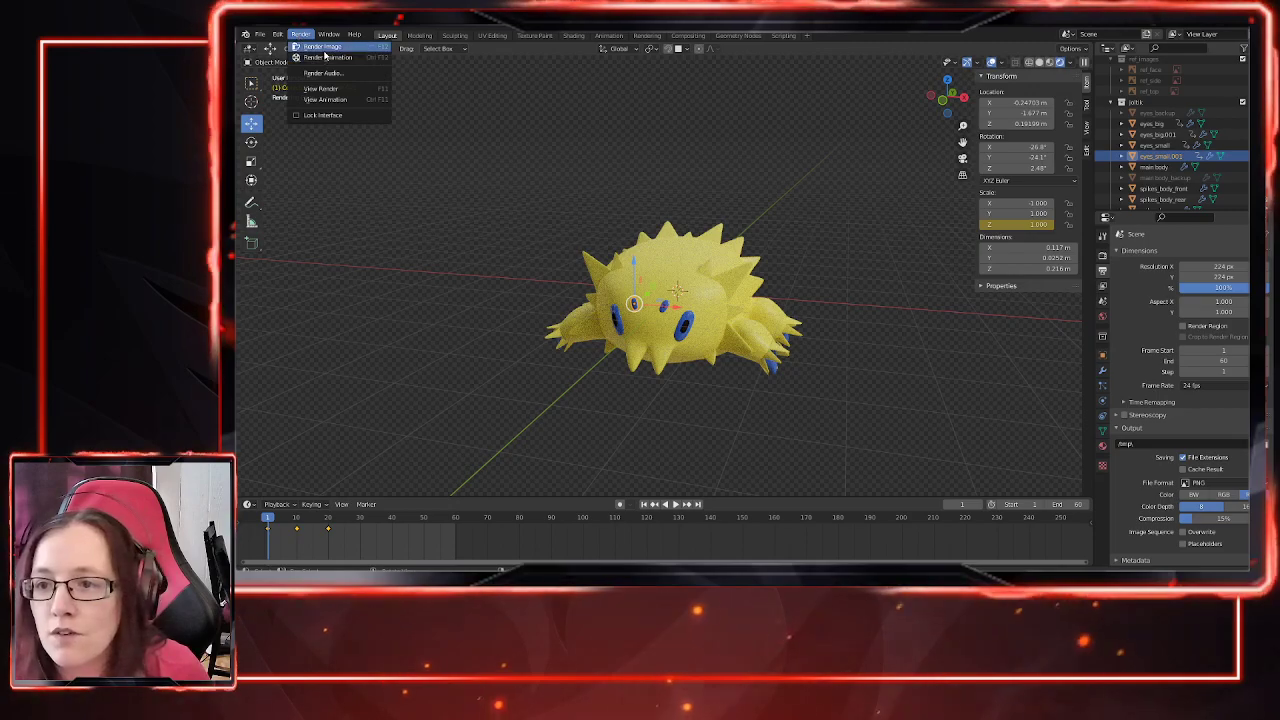
pyautogui.click(323, 50)
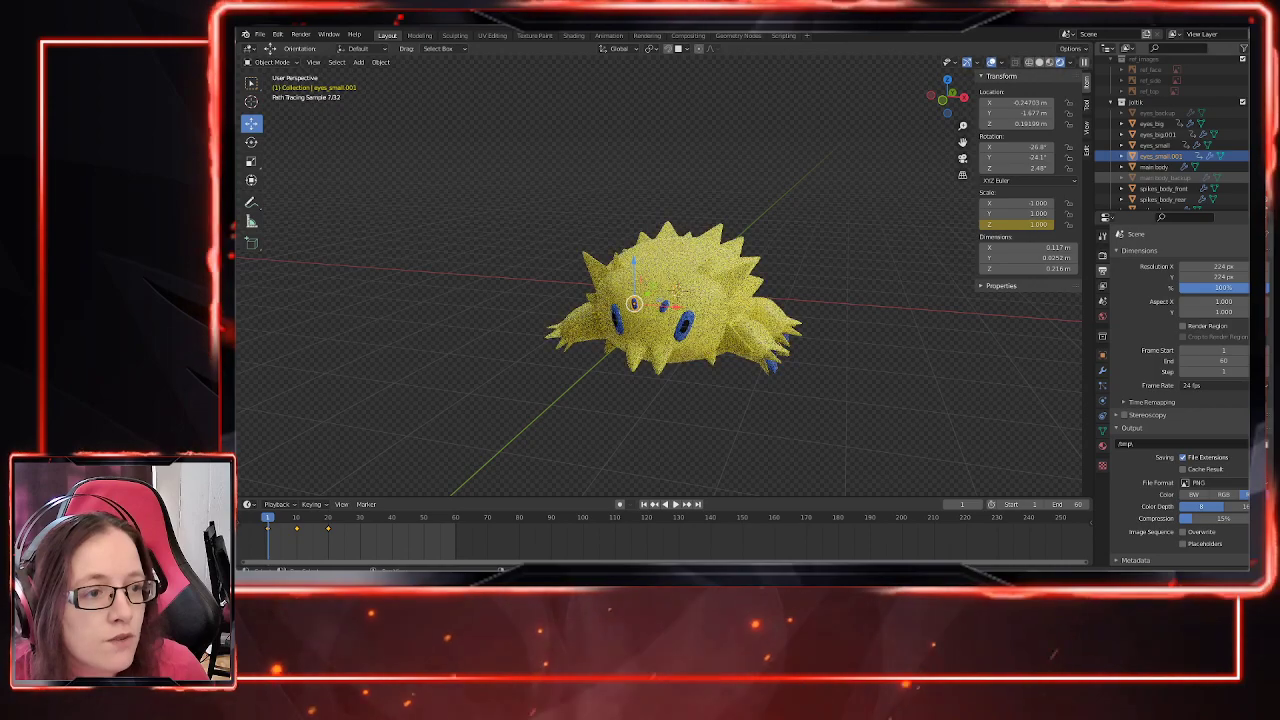
# Step: Set the output resolution to 896 × 896 px and render the still image again
pyautogui.click(1213, 266)
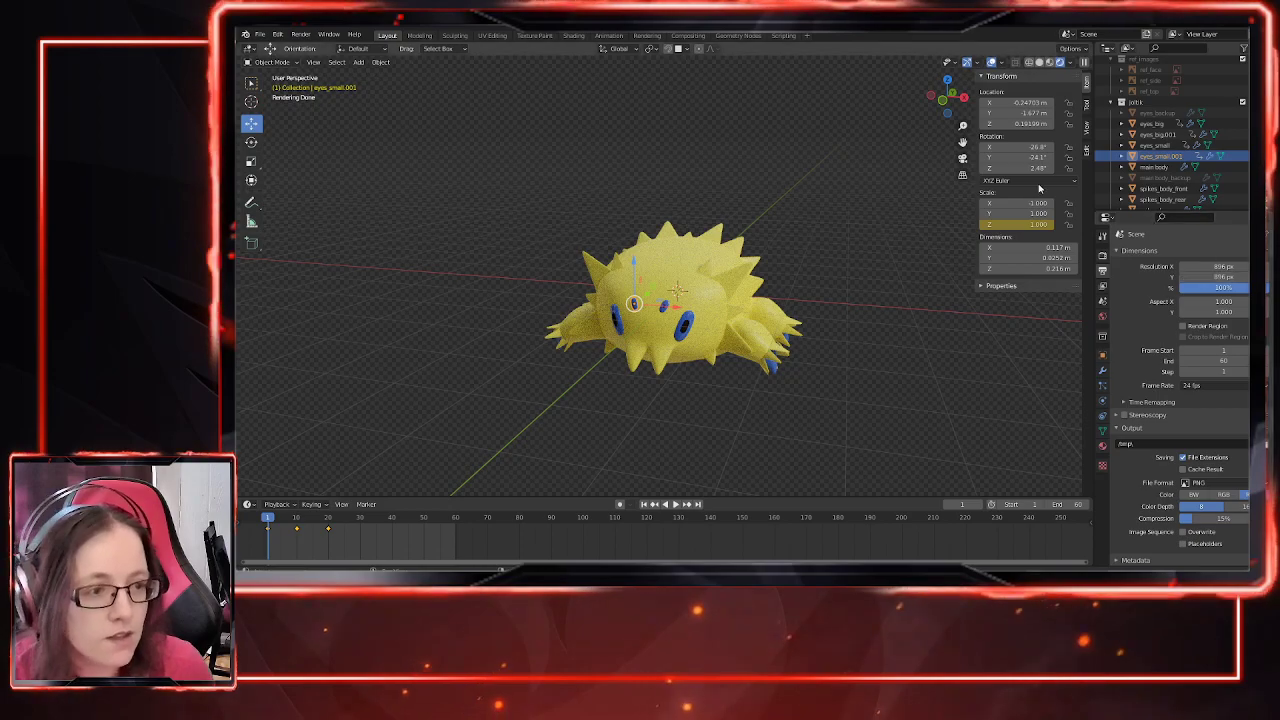
pyautogui.click(278, 35)
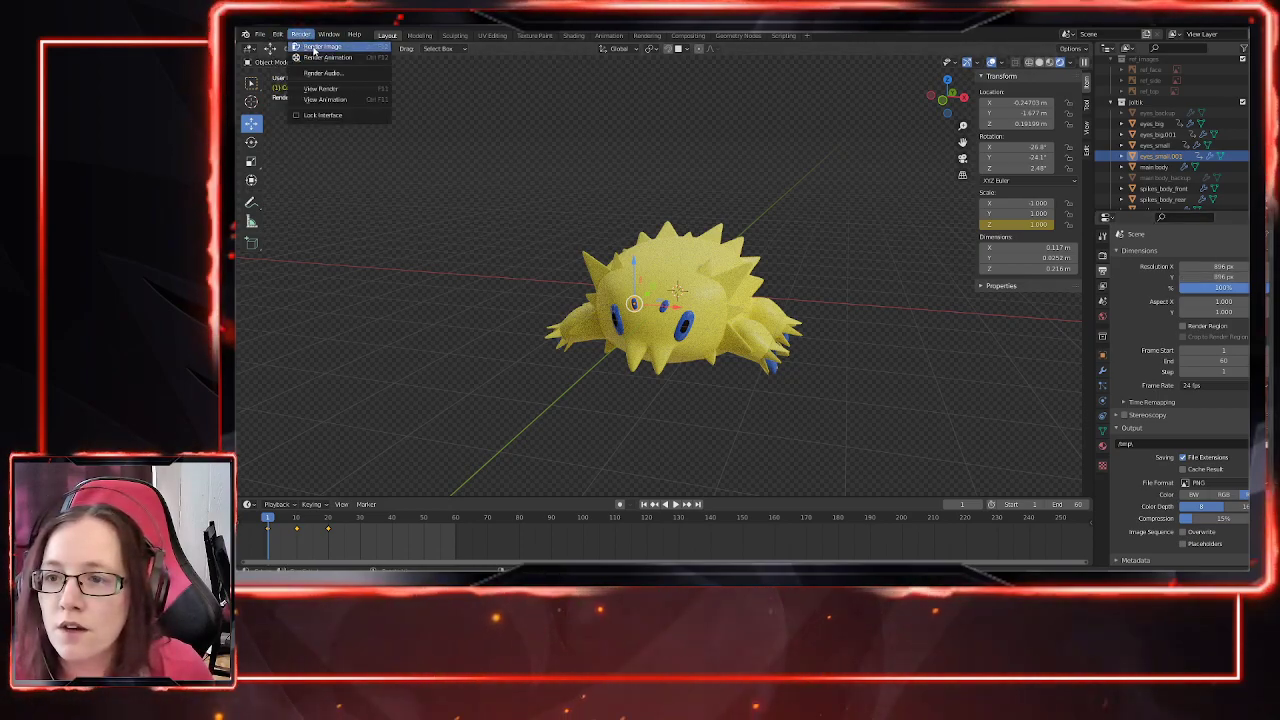
pyautogui.hotkey('alt', 'a')
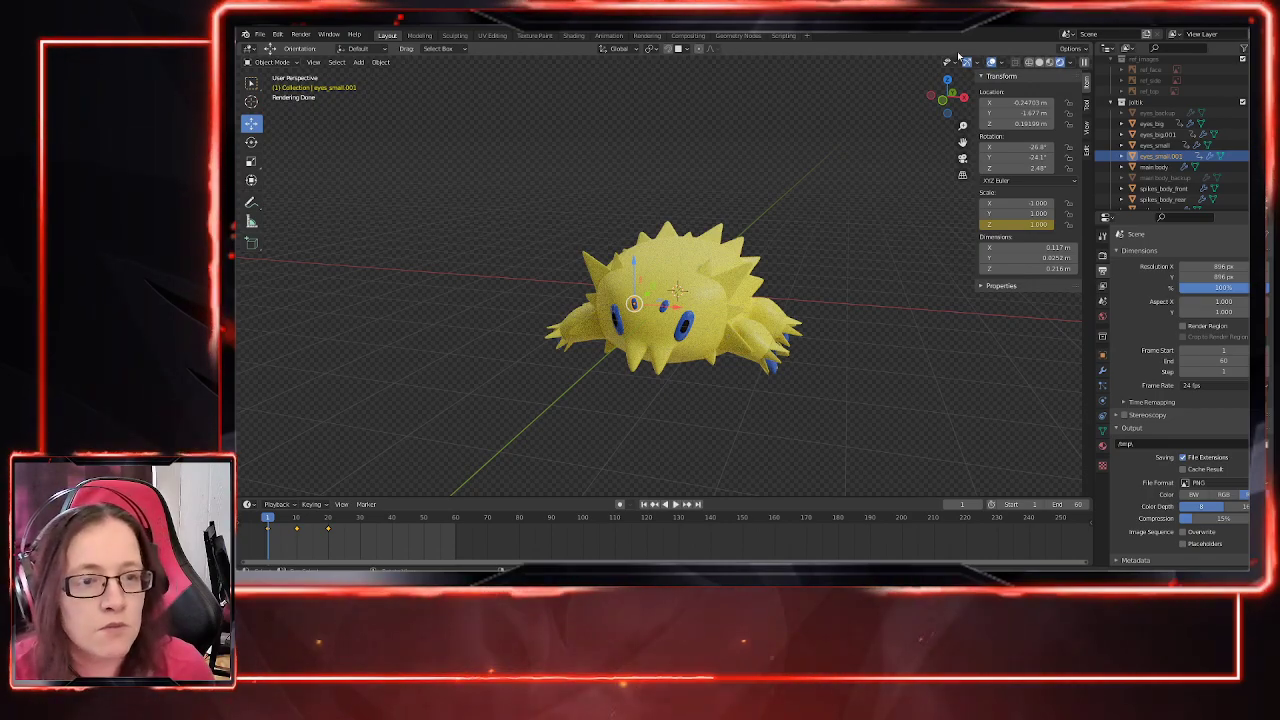
pyautogui.click(1211, 122)
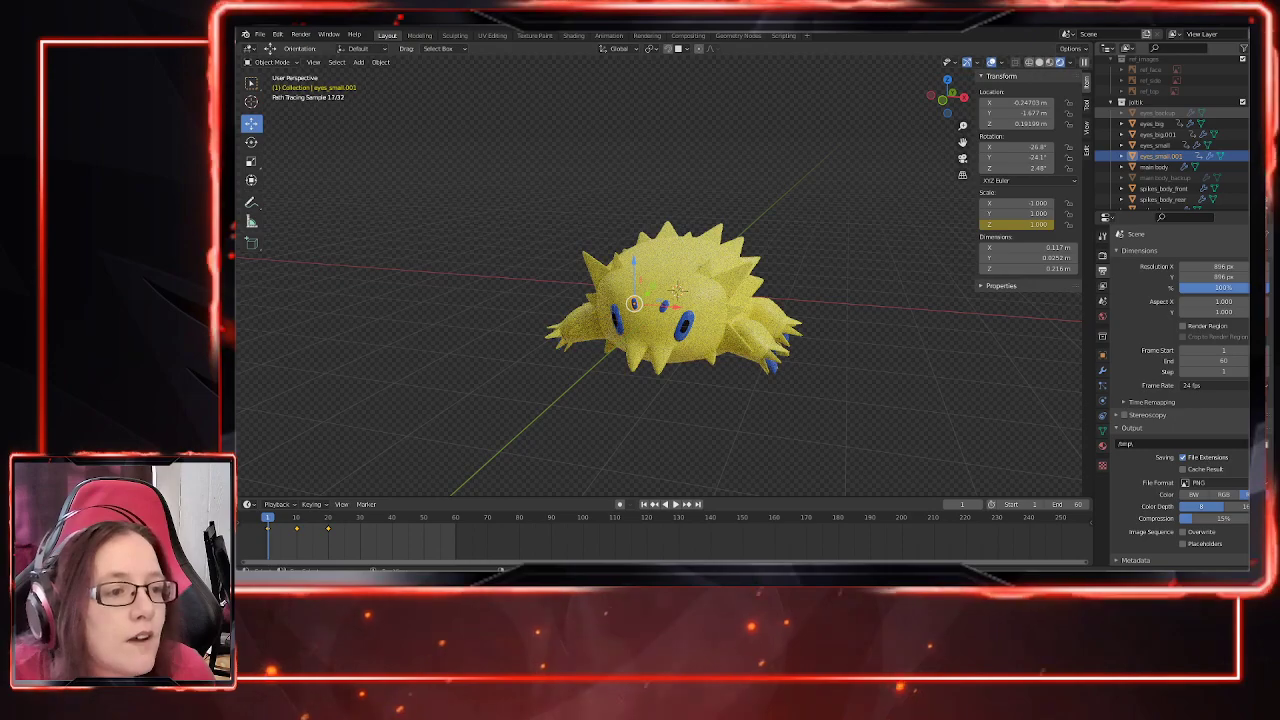
pyautogui.click(300, 34)
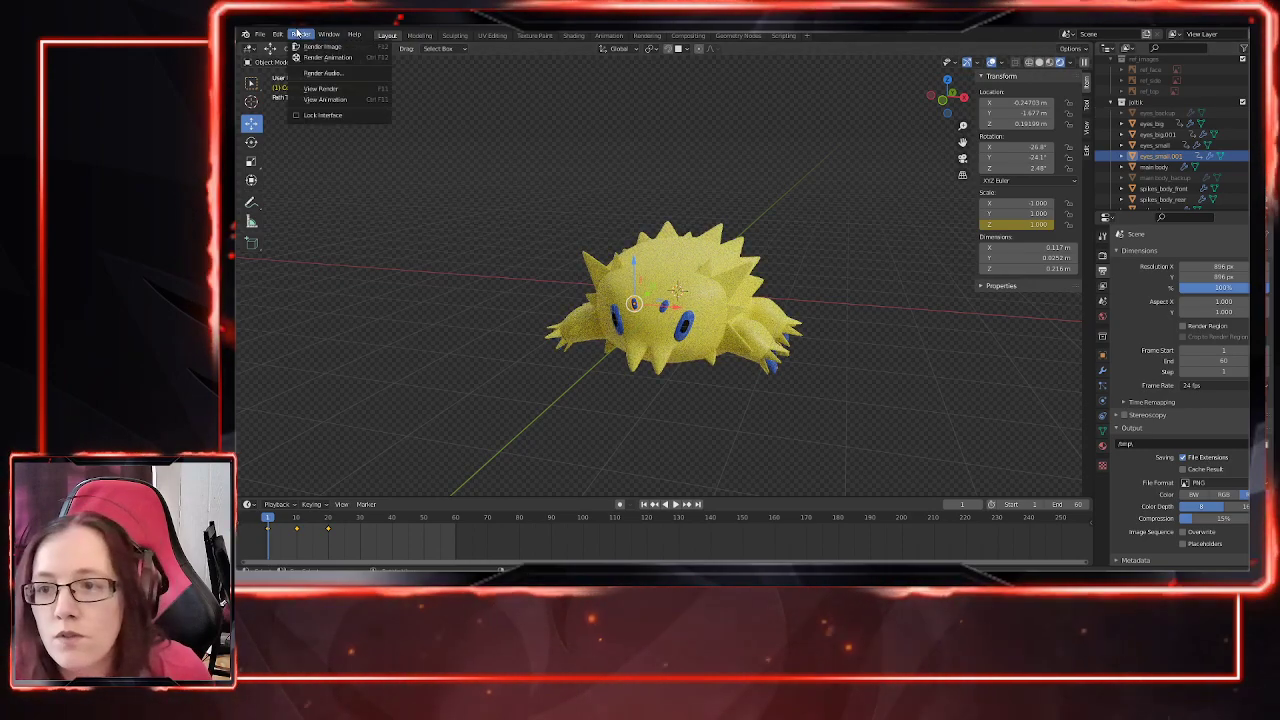
pyautogui.click(347, 47)
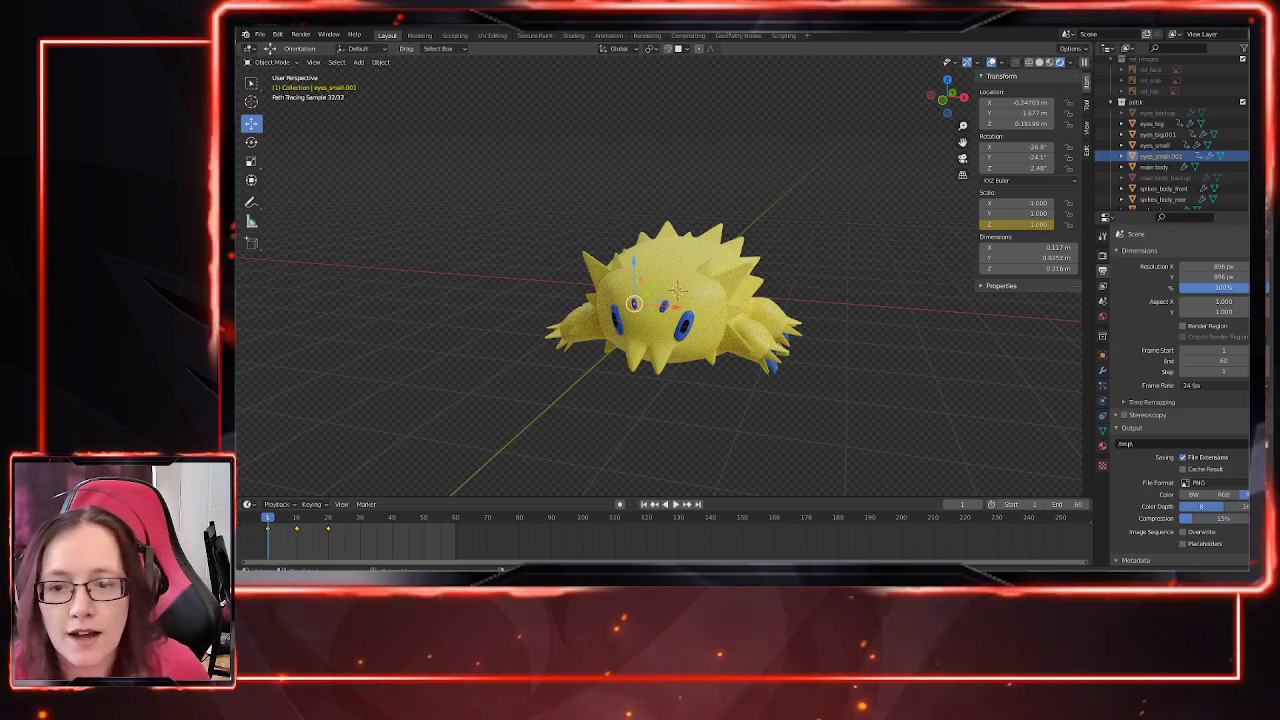
# Step: Look through the scene camera and move it closer to the character by setting its Y location to about -7.07 m
pyautogui.scroll(3, 1147, 85)
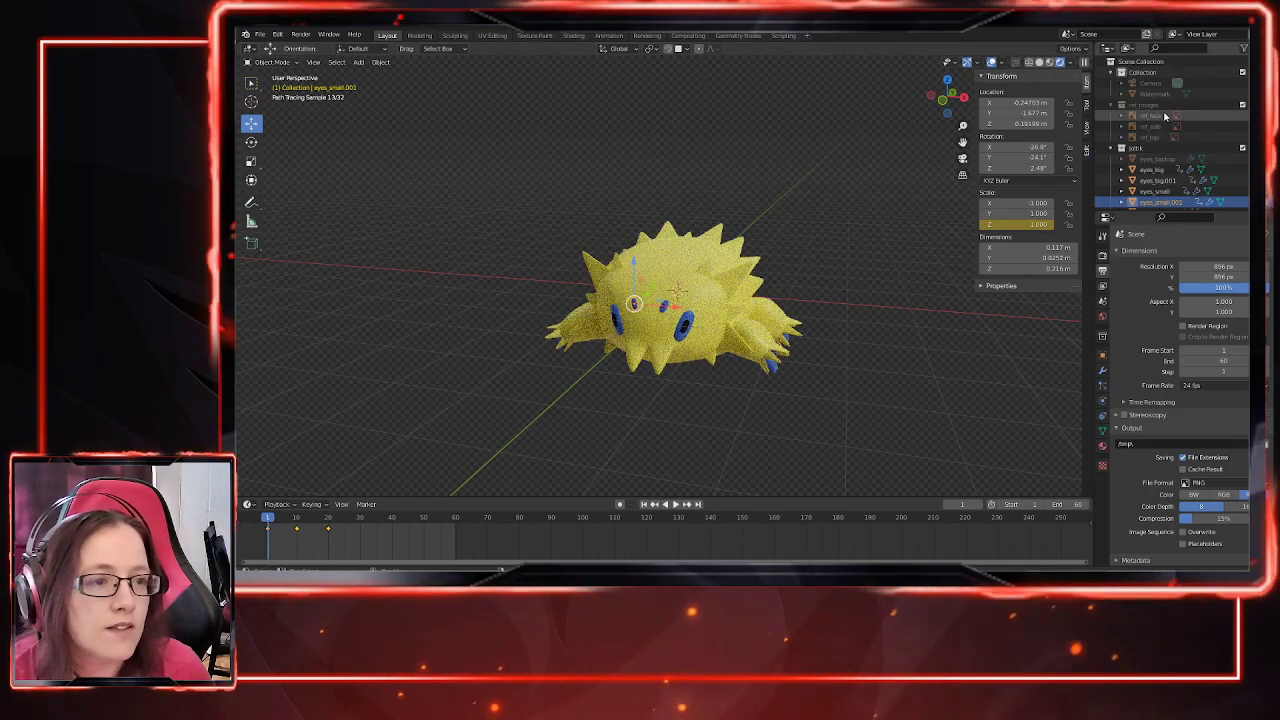
pyautogui.click(1147, 85)
pyautogui.press('KP_0')
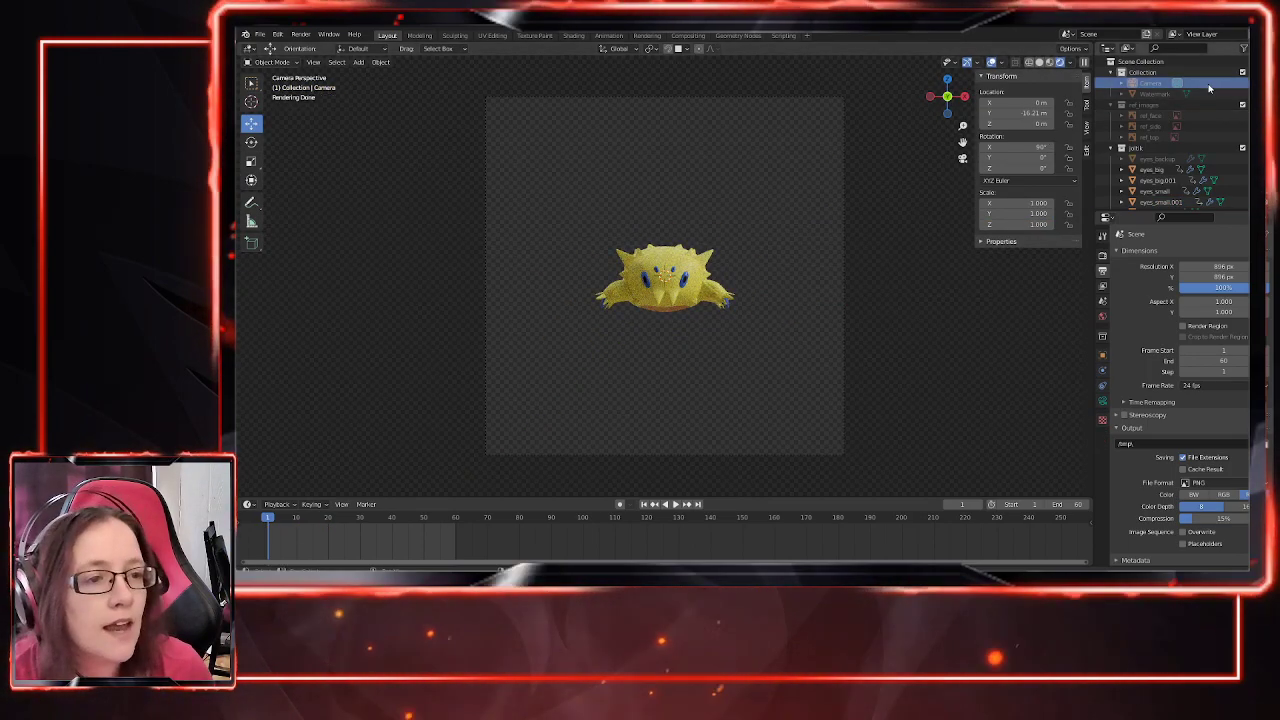
pyautogui.doubleClick(1018, 113)
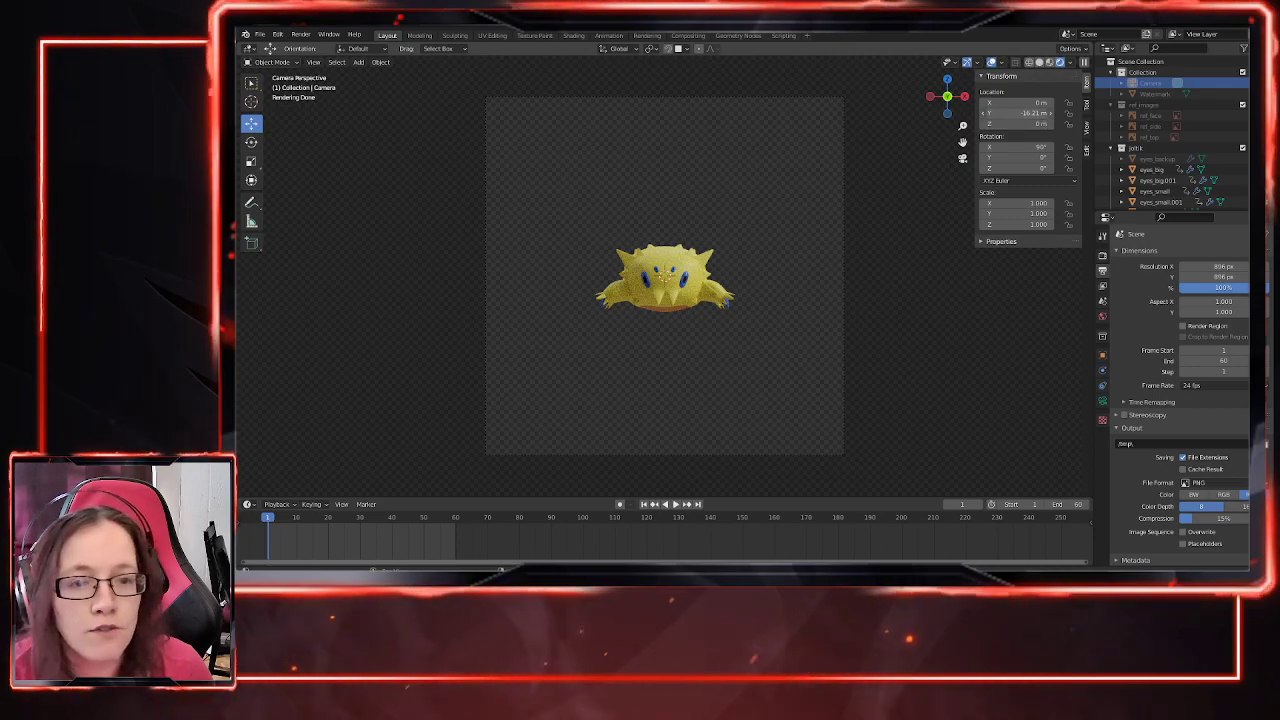
pyautogui.write('-11.9')
pyautogui.press('Return')
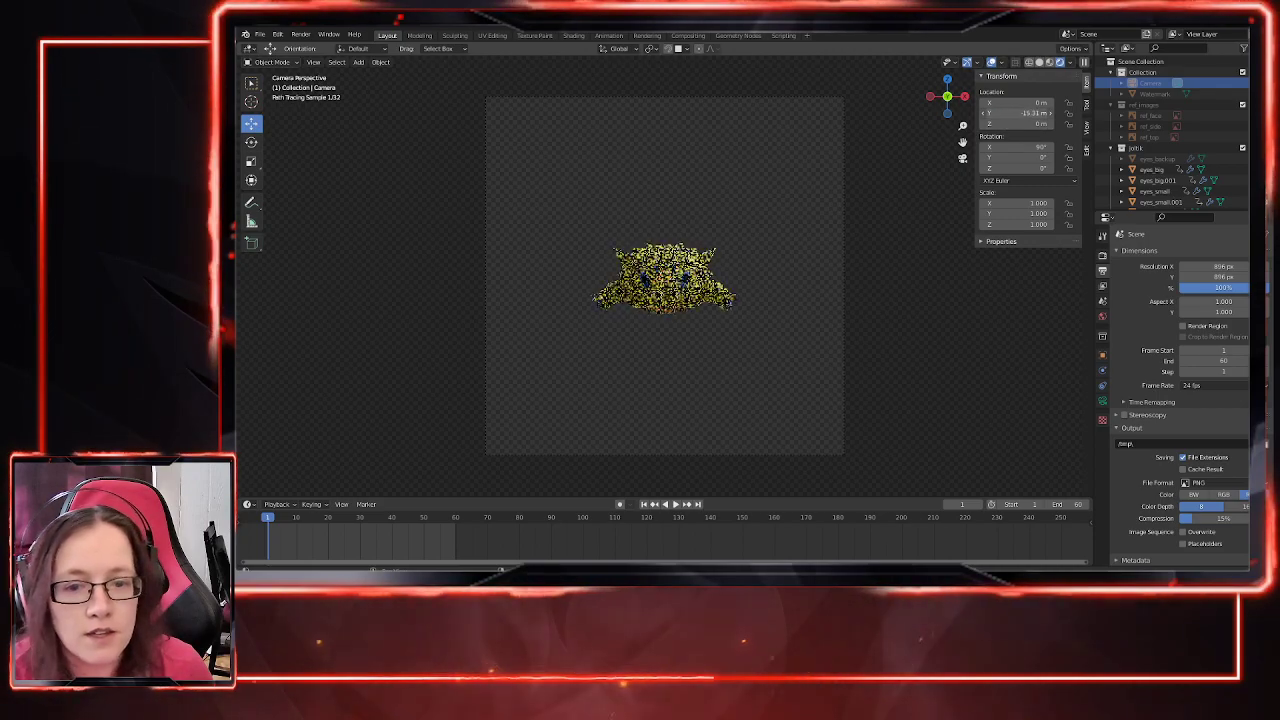
pyautogui.moveTo(1018, 113); pyautogui.dragTo(1054, 113)
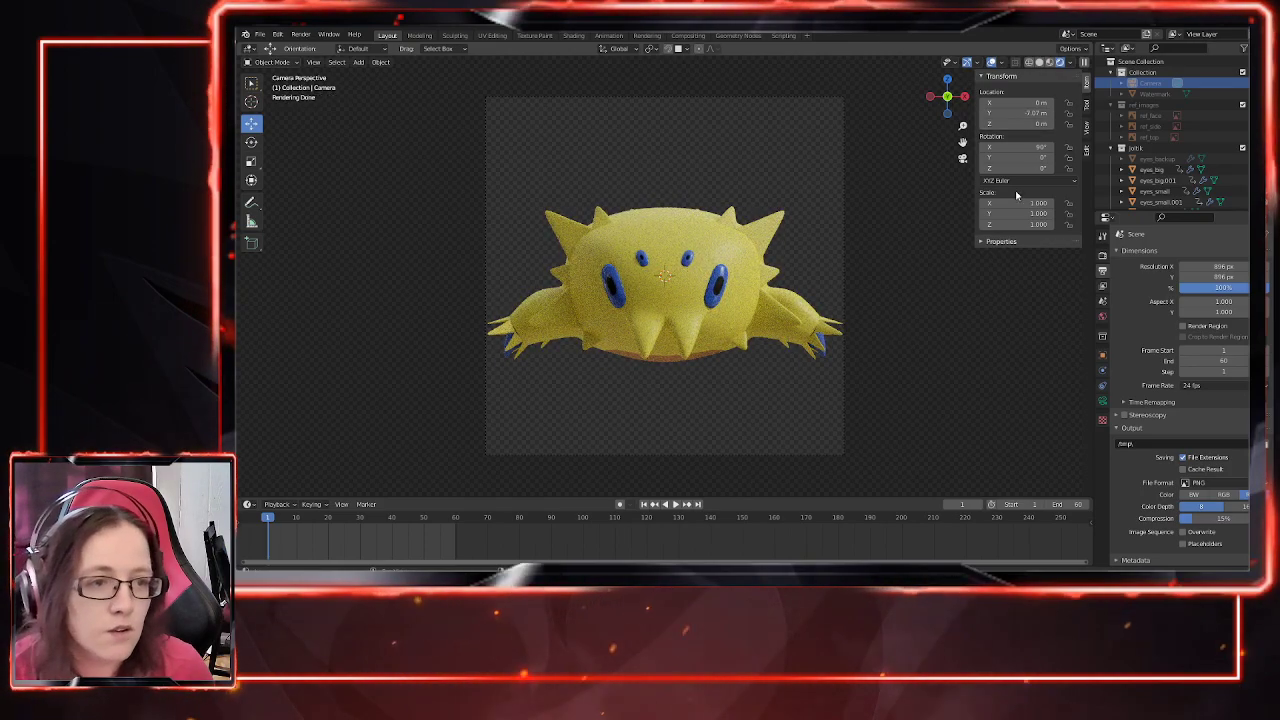
# Step: Lock the camera to the view, reframe the whole character from a raised three-quarter front angle, and release the lock
pyautogui.click(1087, 129)
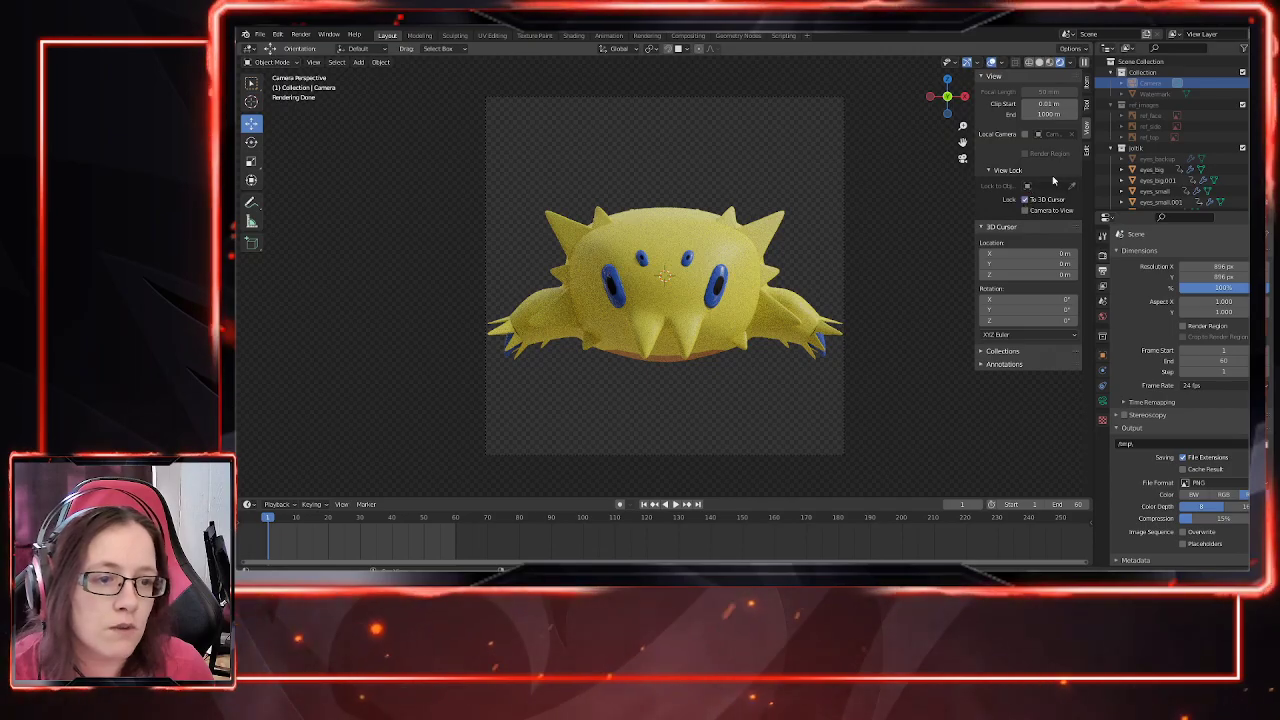
pyautogui.click(1088, 87)
pyautogui.moveTo(810, 372); pyautogui.dragTo(768, 398, button='middle')
pyautogui.scroll(-1, 768, 398)
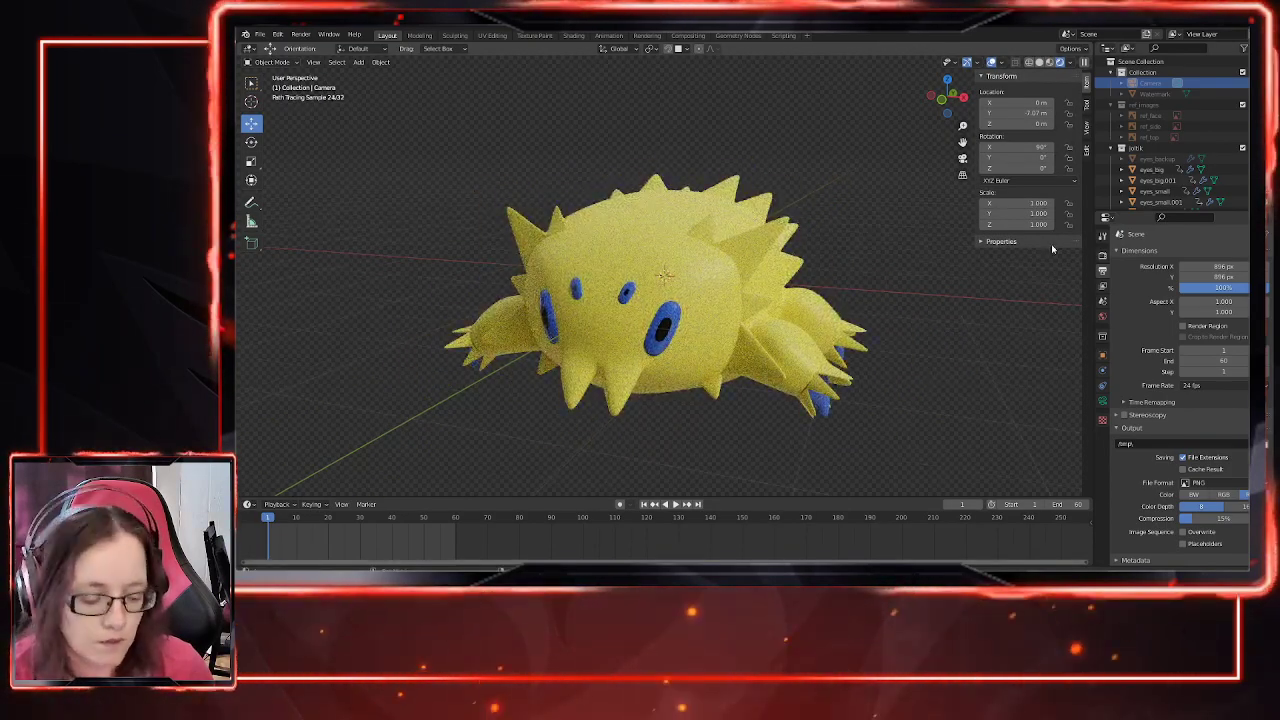
pyautogui.press('KP_0')
pyautogui.click(1086, 145)
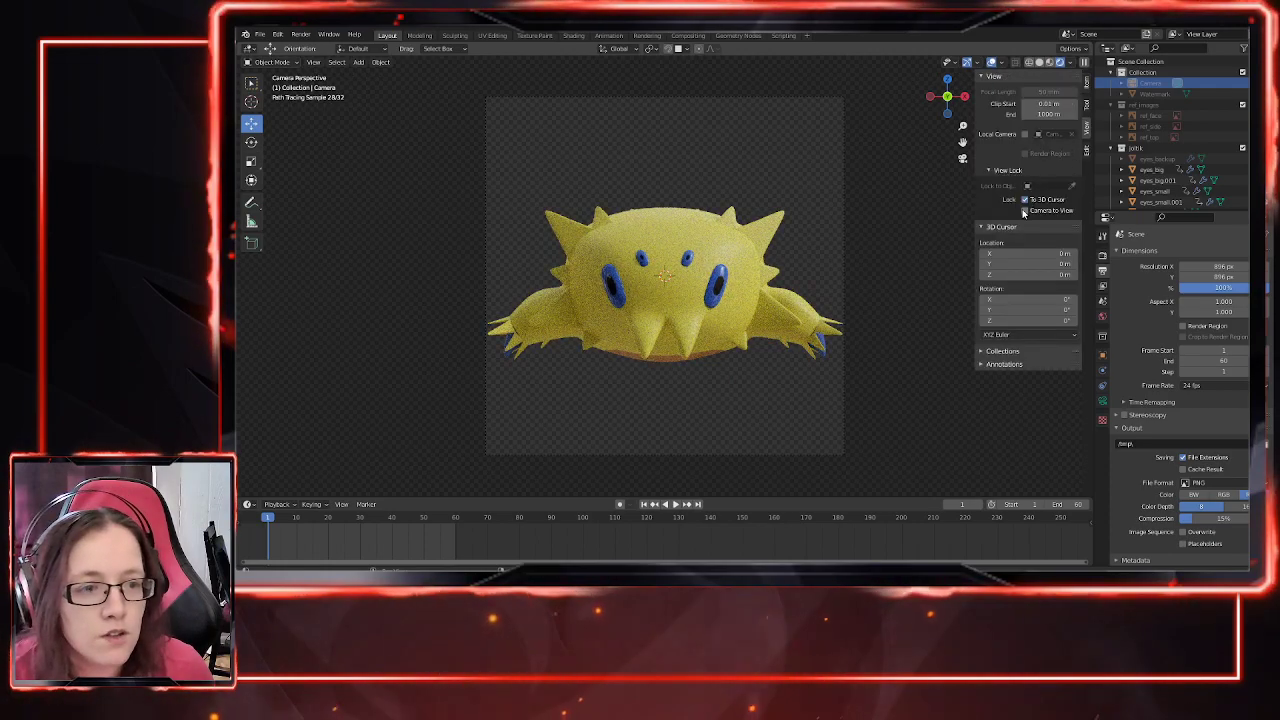
pyautogui.moveTo(958, 308)
pyautogui.mouseDown(button='middle')
pyautogui.moveTo(843, 409)
pyautogui.moveTo(789, 417)
pyautogui.moveTo(803, 401)
pyautogui.mouseUp(button='middle')
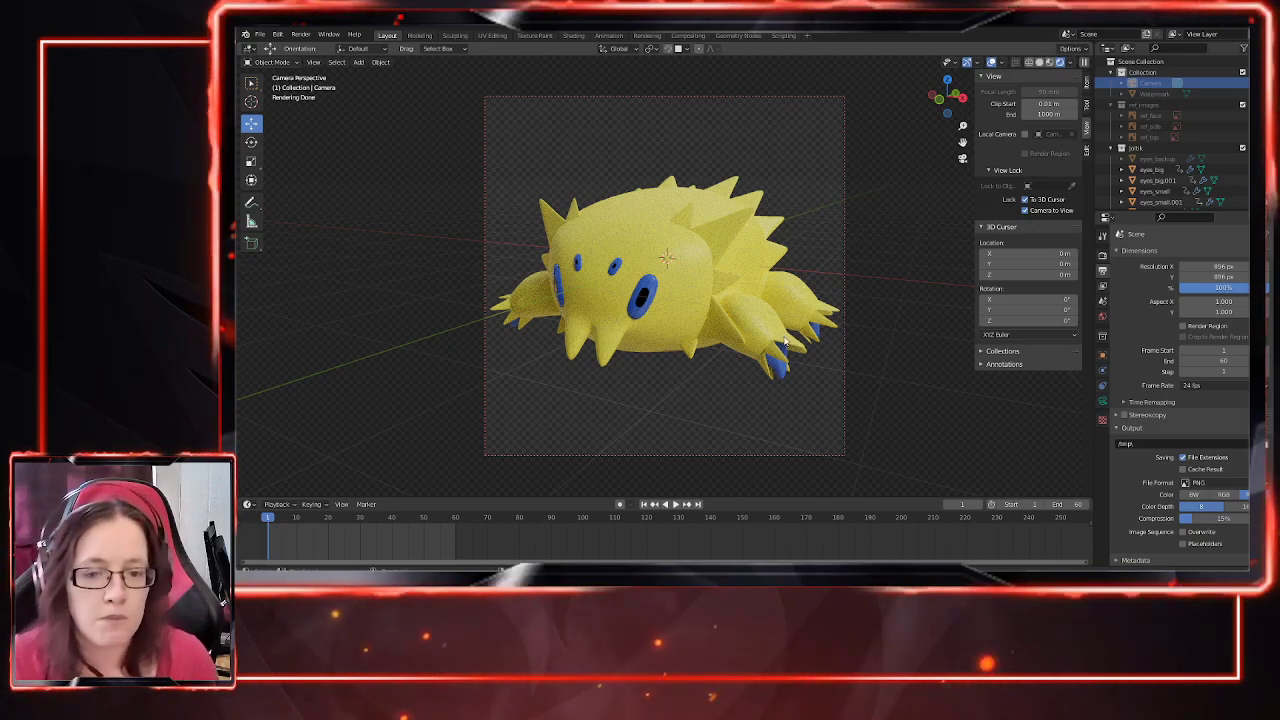
pyautogui.moveTo(785, 341); pyautogui.dragTo(781, 371, button='middle')
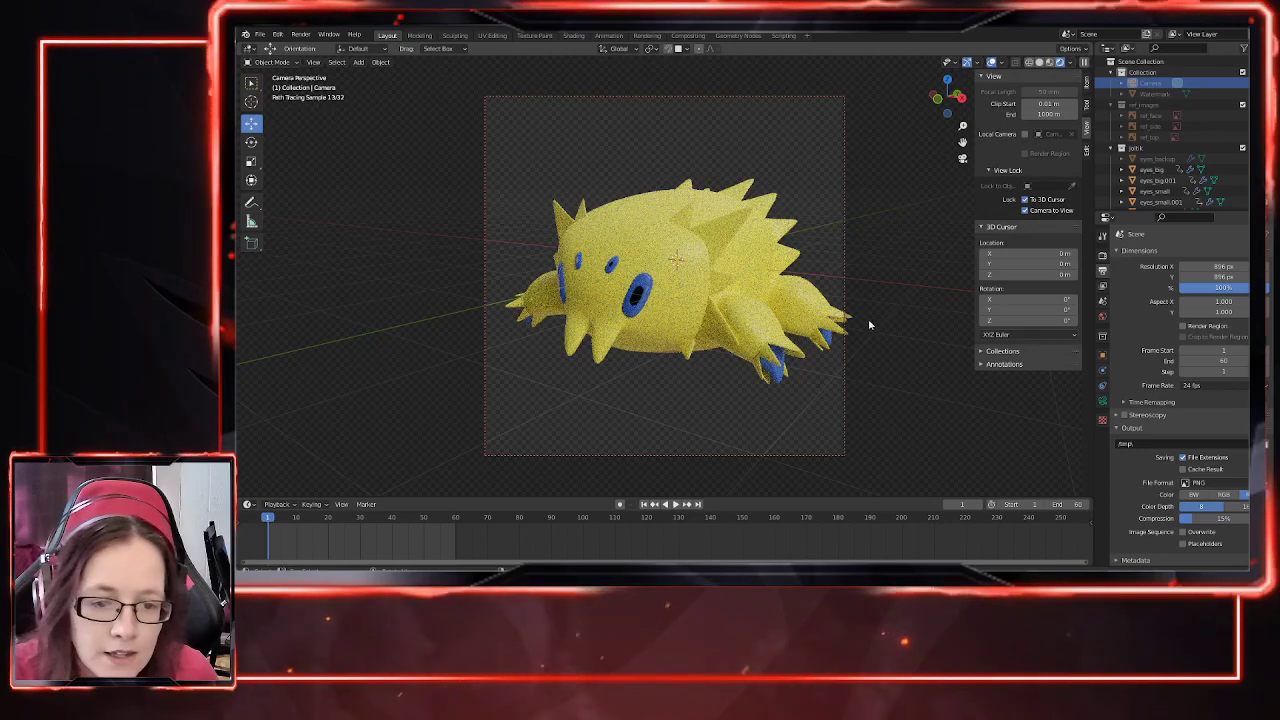
pyautogui.keyDown('shift'); pyautogui.moveTo(861, 346); pyautogui.dragTo(850, 343, button='middle'); pyautogui.keyUp('shift')
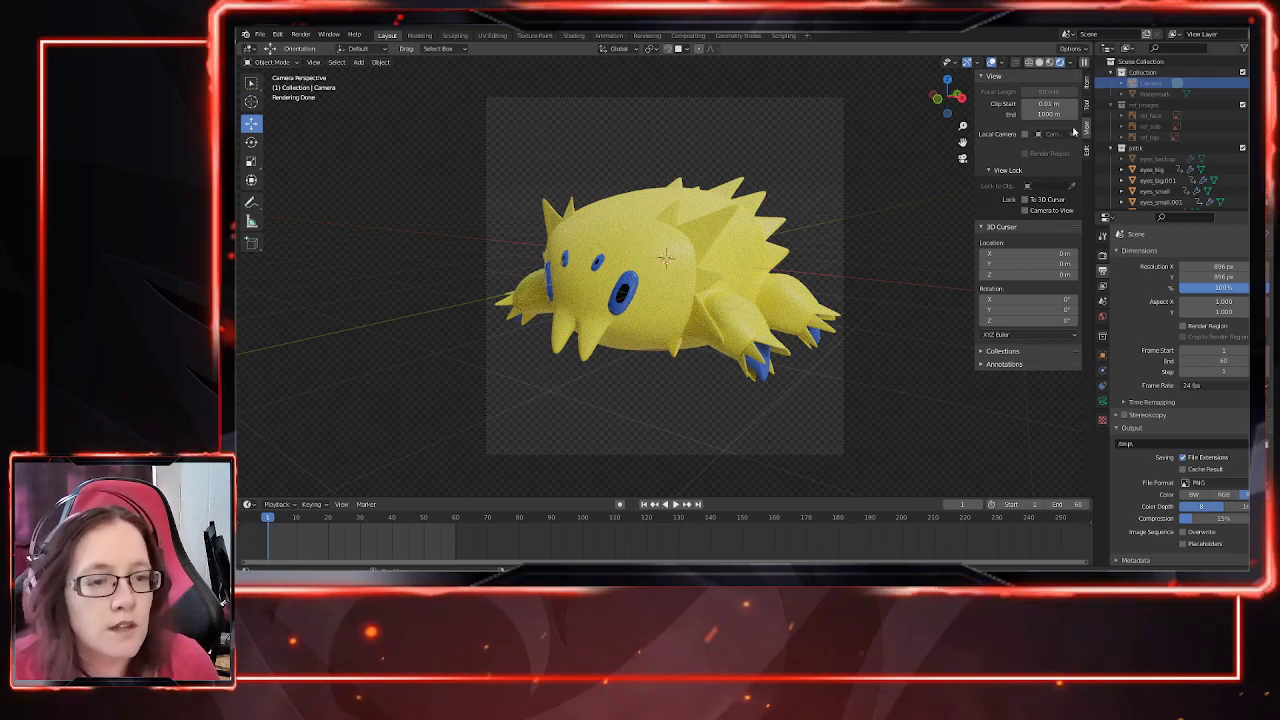
# Step: Show the camera's transform values and render a still image from the new camera angle
pyautogui.click(1087, 84)
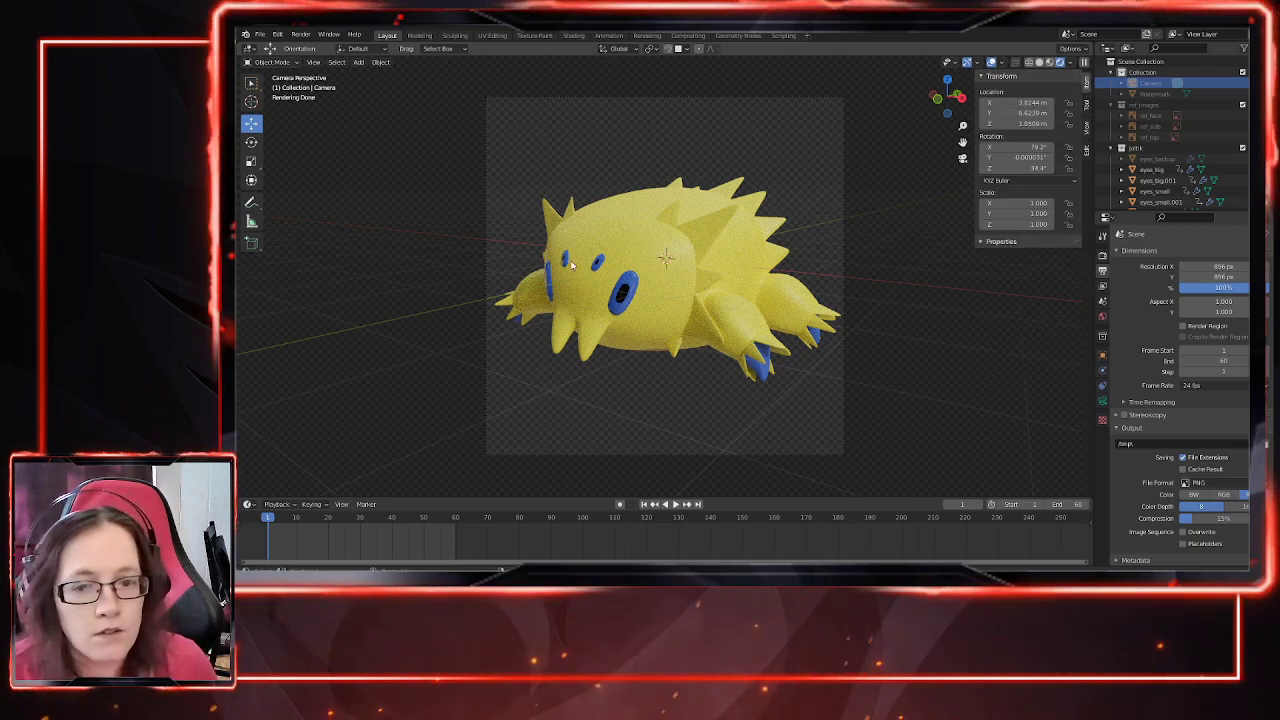
pyautogui.click(300, 34)
pyautogui.click(318, 46)
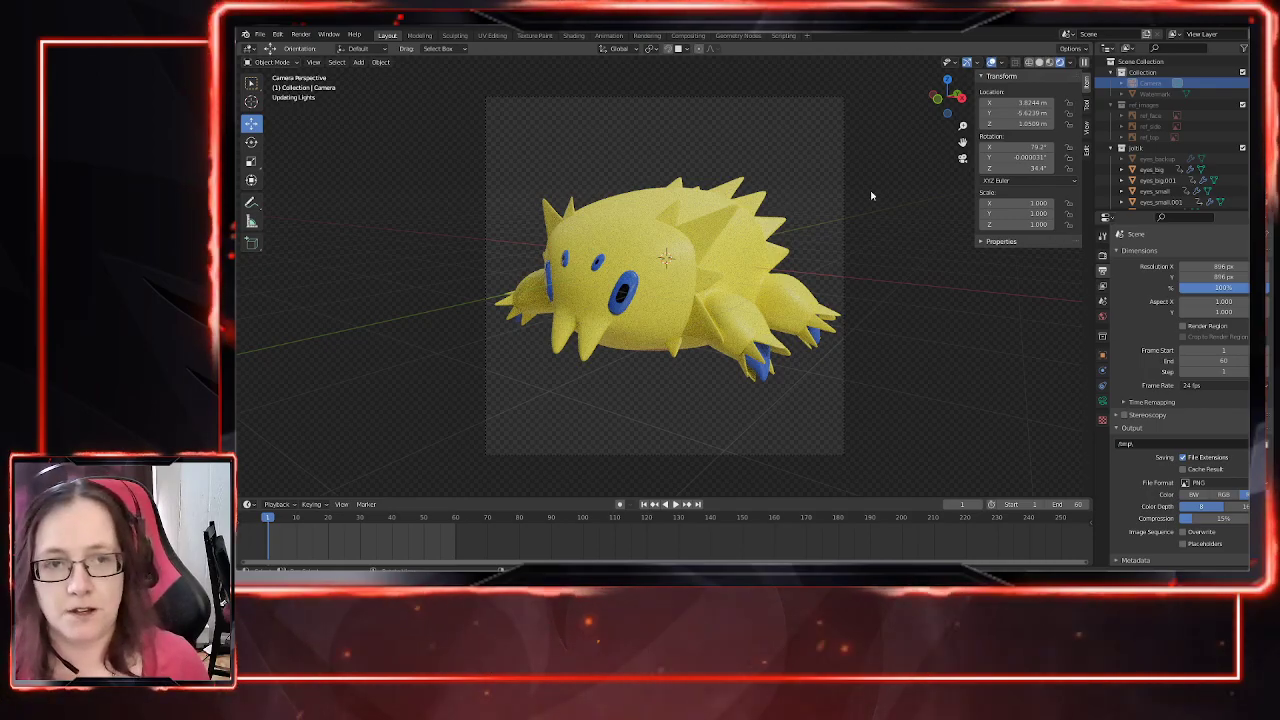
# Step: Switch to solid shading and open the spikes on the character's front leg for mesh editing
pyautogui.moveTo(667, 307); pyautogui.dragTo(848, 306, button='middle')
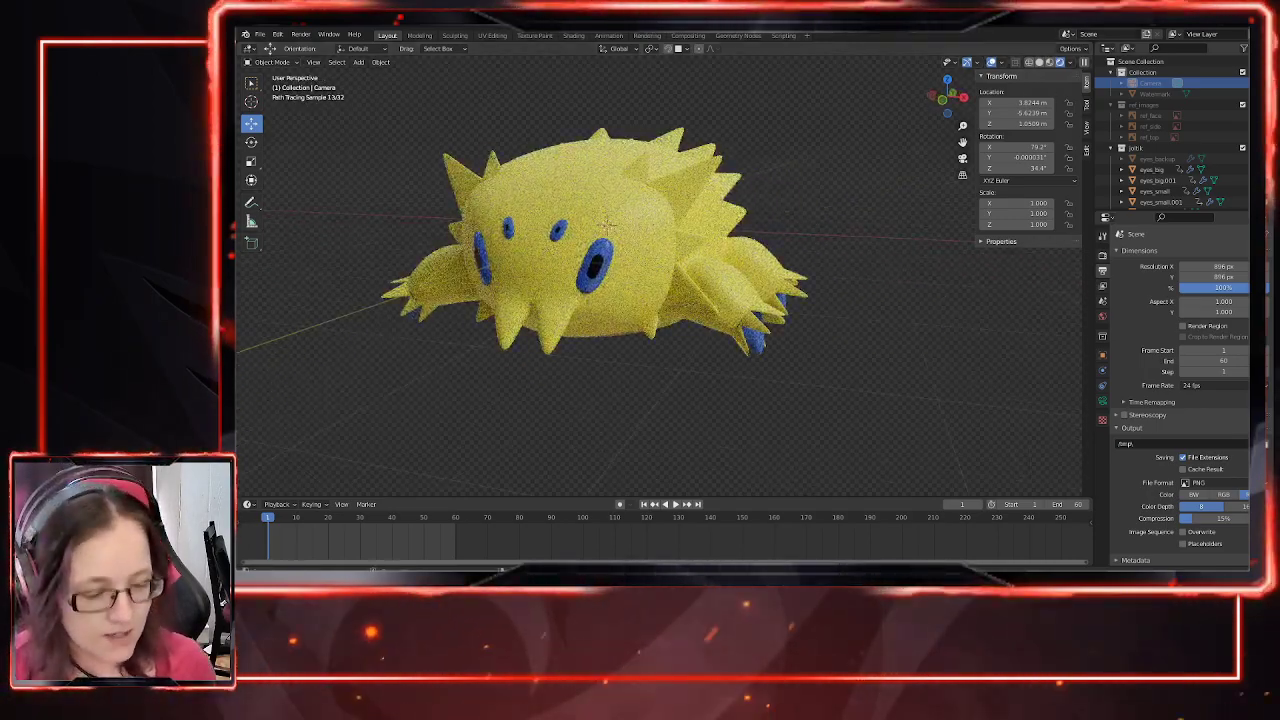
pyautogui.click(1039, 62)
pyautogui.scroll(2, 837, 372)
pyautogui.scroll(8, 837, 372)
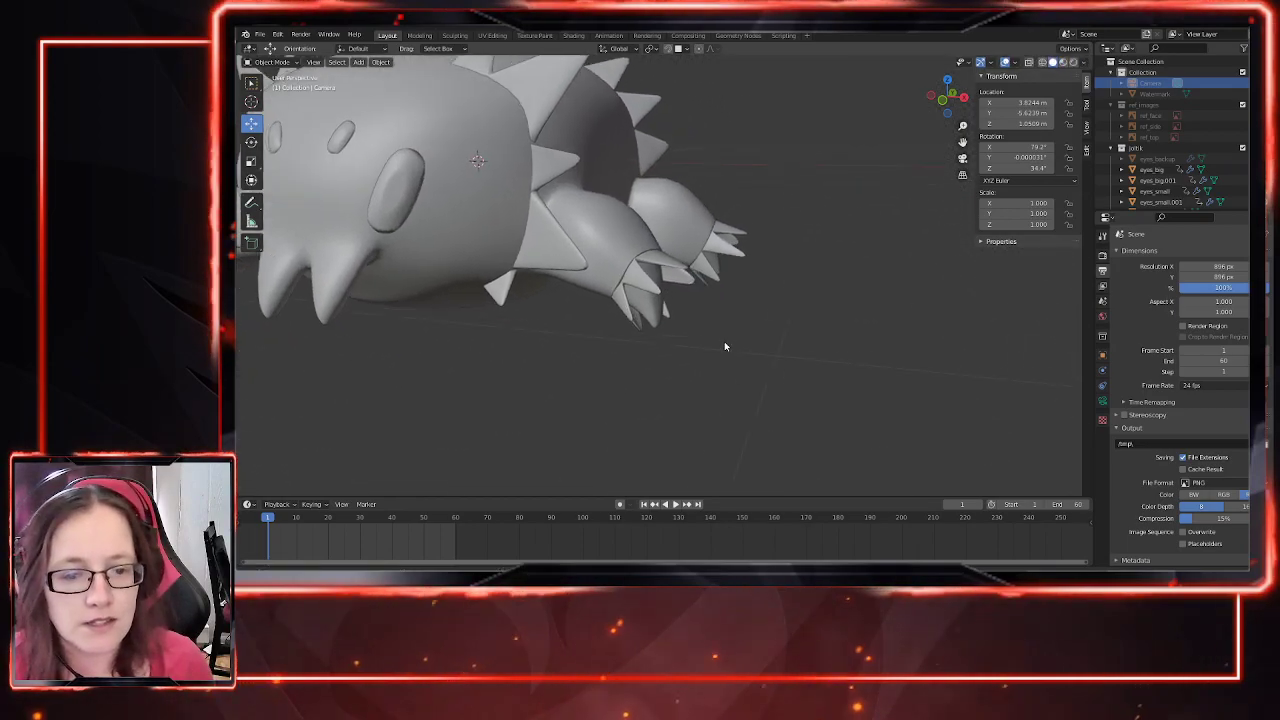
pyautogui.moveTo(615, 347); pyautogui.dragTo(651, 334, button='middle')
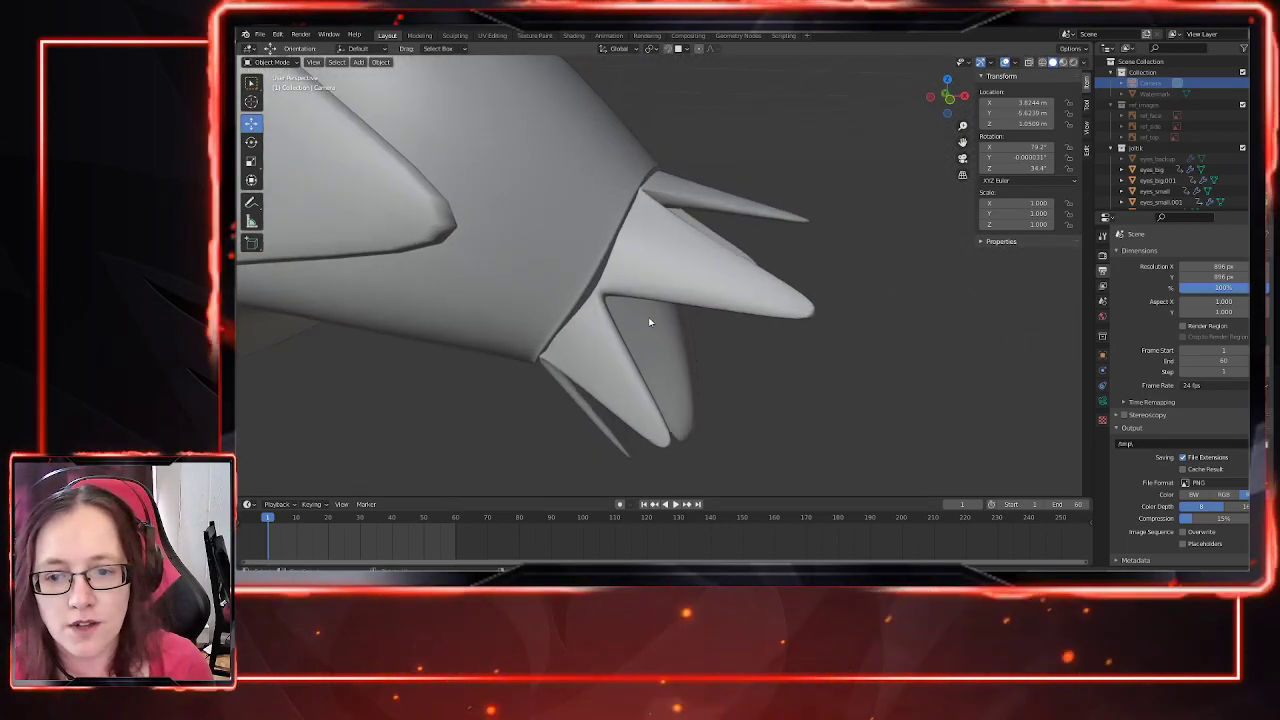
pyautogui.click(643, 285)
pyautogui.press('Tab')
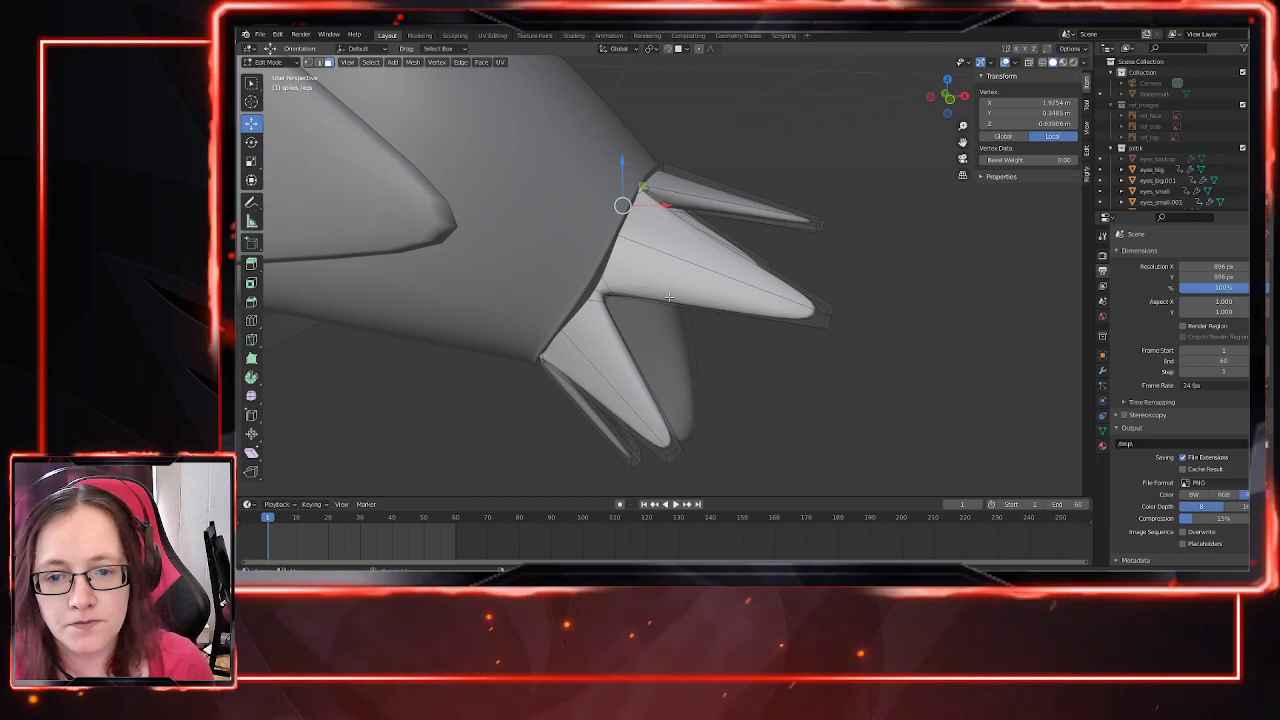
# Step: Examine the leg spikes' geometry in X-ray, return to object mode with X-ray off, and deselect the spikes
pyautogui.click(1030, 62)
pyautogui.moveTo(640, 296); pyautogui.dragTo(680, 331, button='middle')
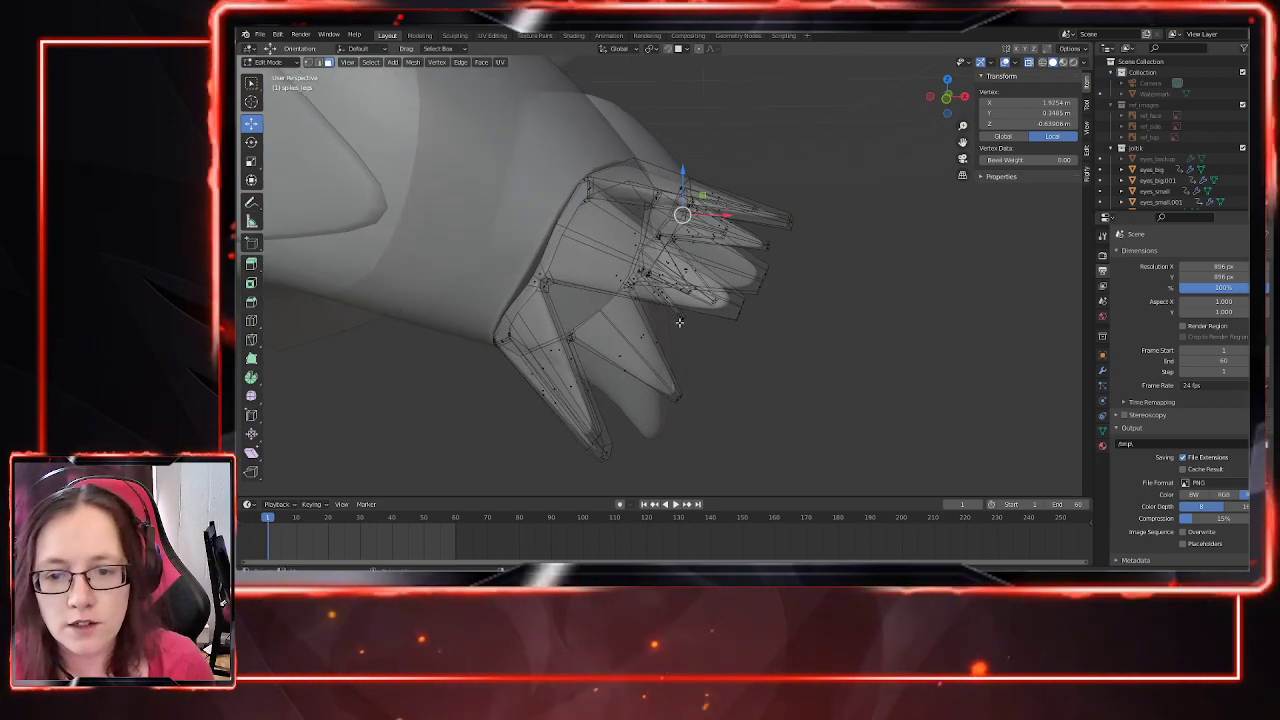
pyautogui.moveTo(504, 244); pyautogui.dragTo(566, 303)
pyautogui.moveTo(578, 276)
pyautogui.mouseDown(button='middle')
pyautogui.moveTo(622, 306)
pyautogui.moveTo(597, 271)
pyautogui.mouseUp(button='middle')
pyautogui.moveTo(597, 270); pyautogui.dragTo(586, 264)
pyautogui.moveTo(586, 264); pyautogui.dragTo(703, 386, button='middle')
pyautogui.press('Tab')
pyautogui.click(1029, 62)
pyautogui.scroll(-5, 725, 320)
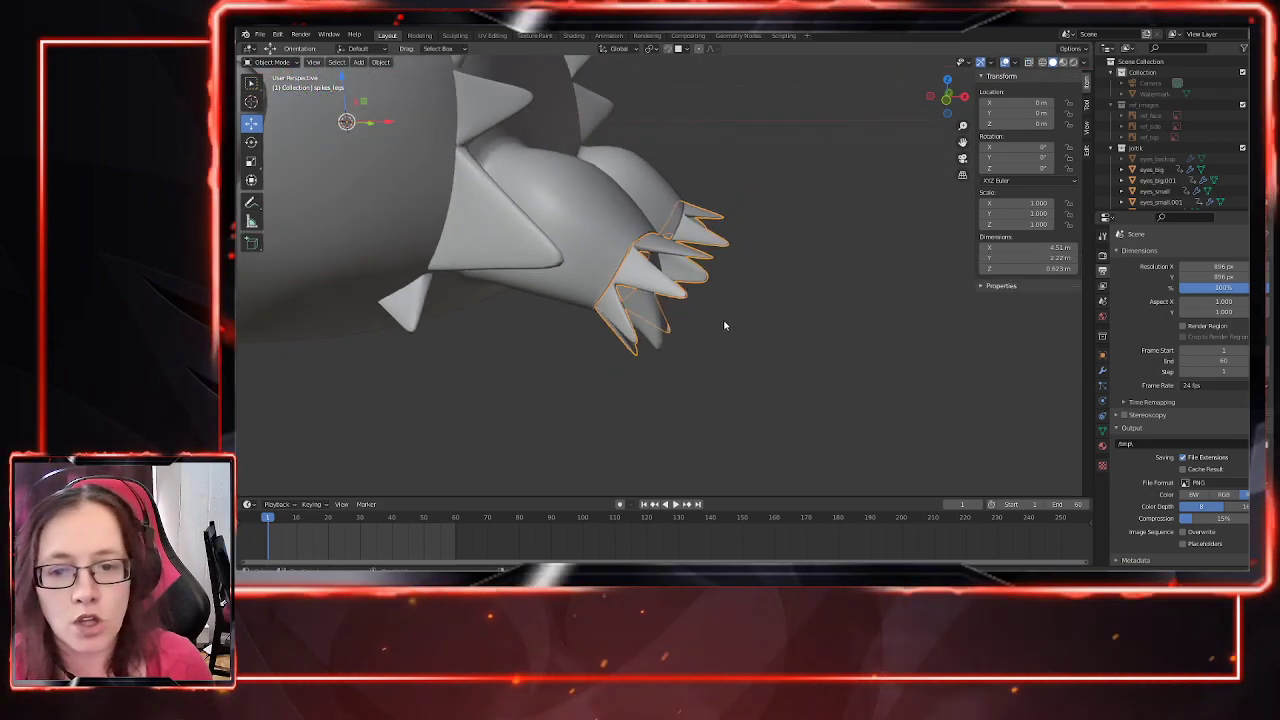
pyautogui.click(721, 338)
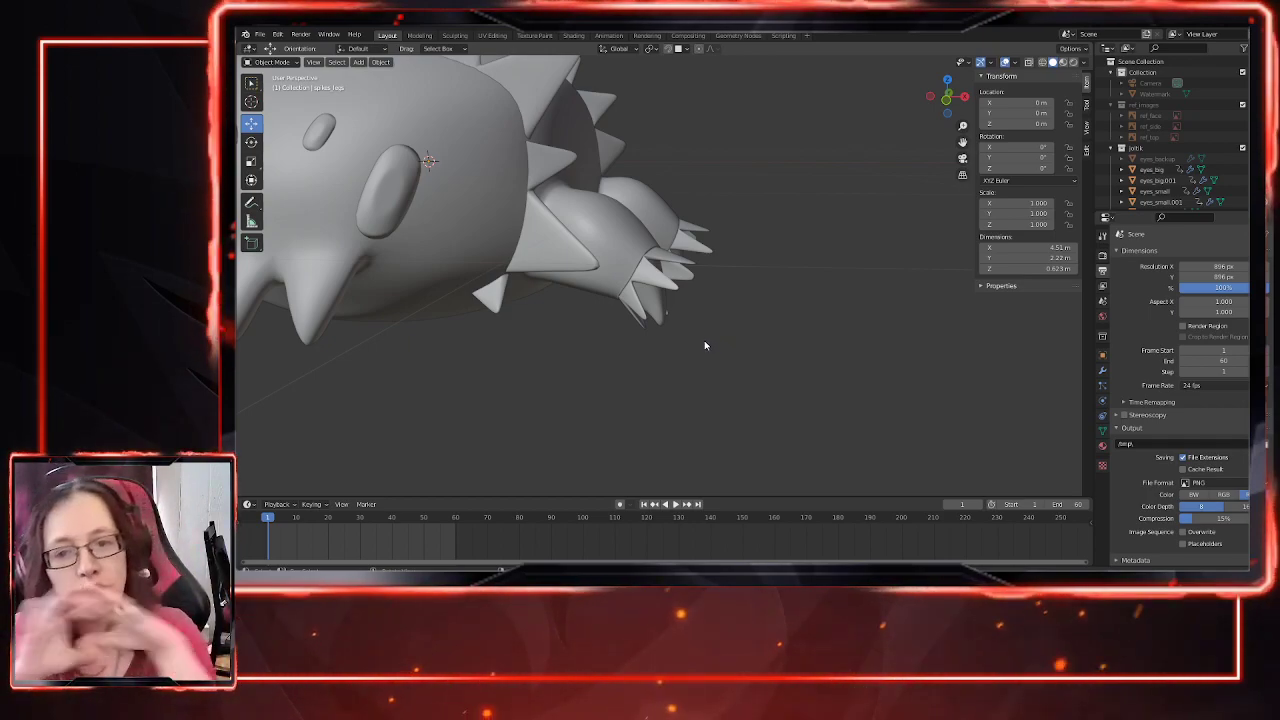
# Step: Examine the whole character in rendered shading from several angles and briefly preview its blink animation from frame 1
pyautogui.scroll(-2, 706, 338)
pyautogui.keyDown('shift'); pyautogui.moveTo(714, 323); pyautogui.dragTo(831, 378, button='middle'); pyautogui.keyUp('shift')
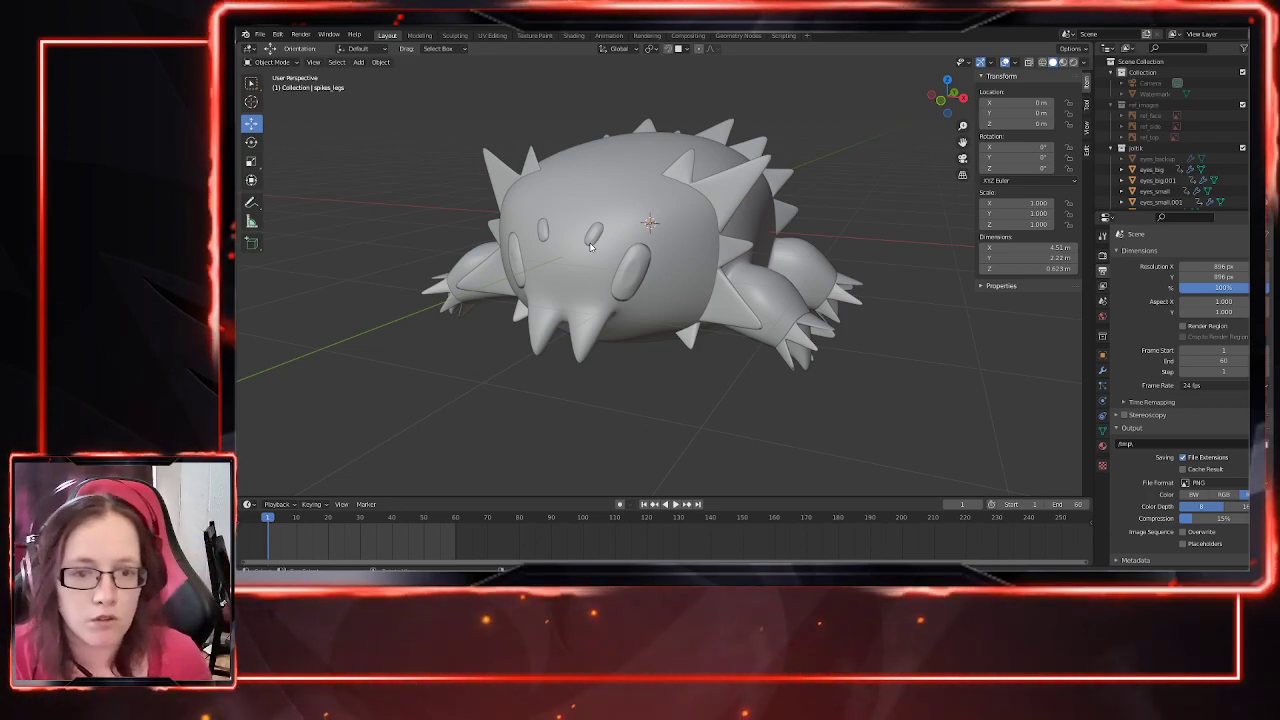
pyautogui.click(1074, 62)
pyautogui.scroll(-1, 822, 270)
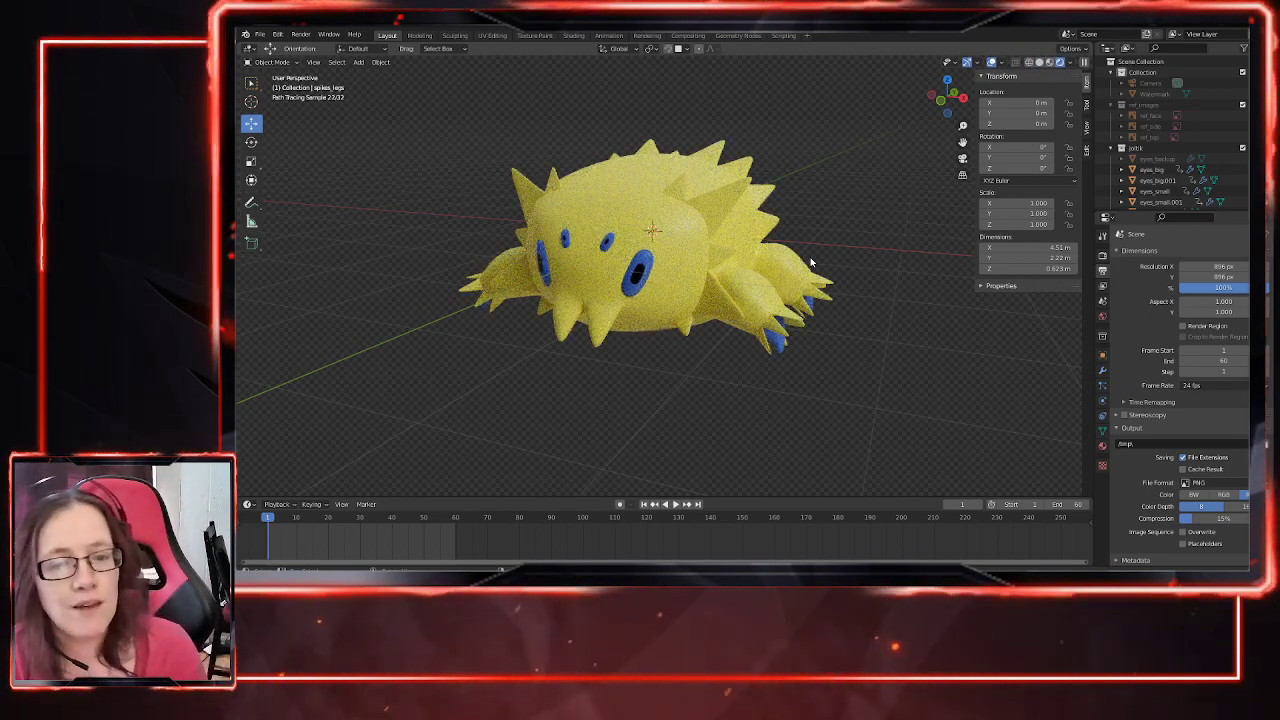
pyautogui.moveTo(845, 330); pyautogui.dragTo(647, 322, button='middle')
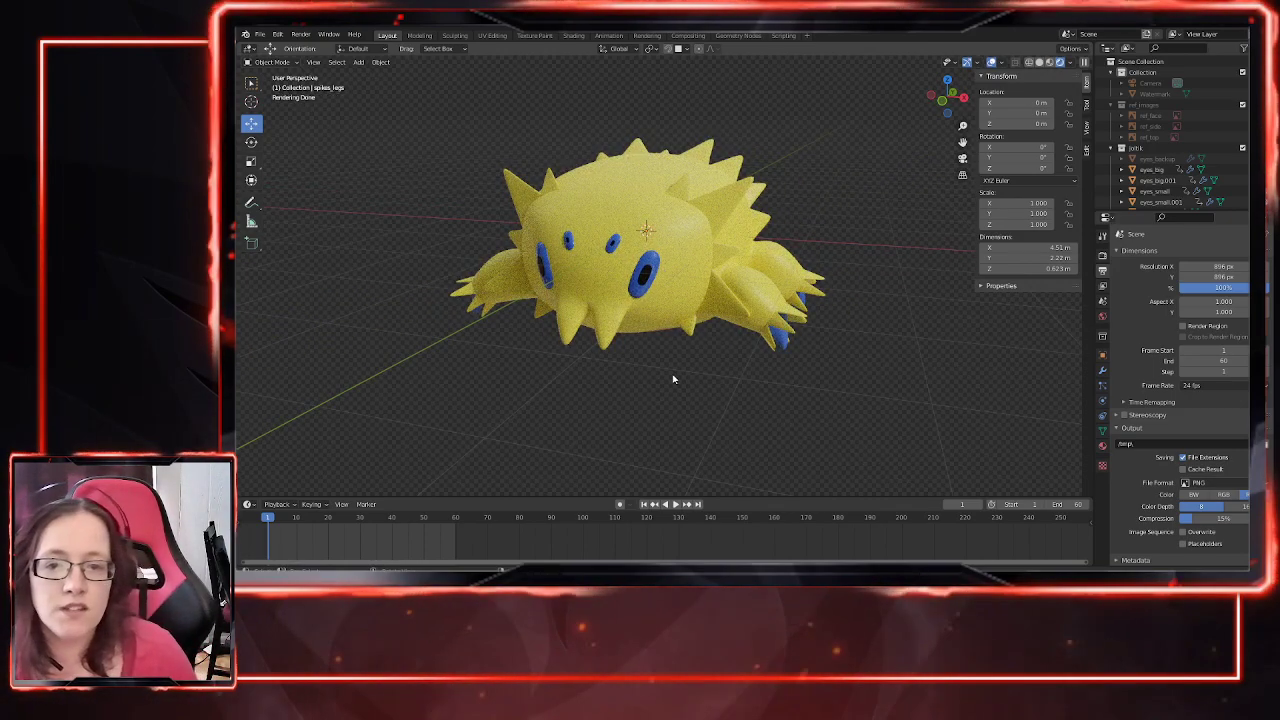
pyautogui.moveTo(674, 374); pyautogui.dragTo(660, 349, button='middle')
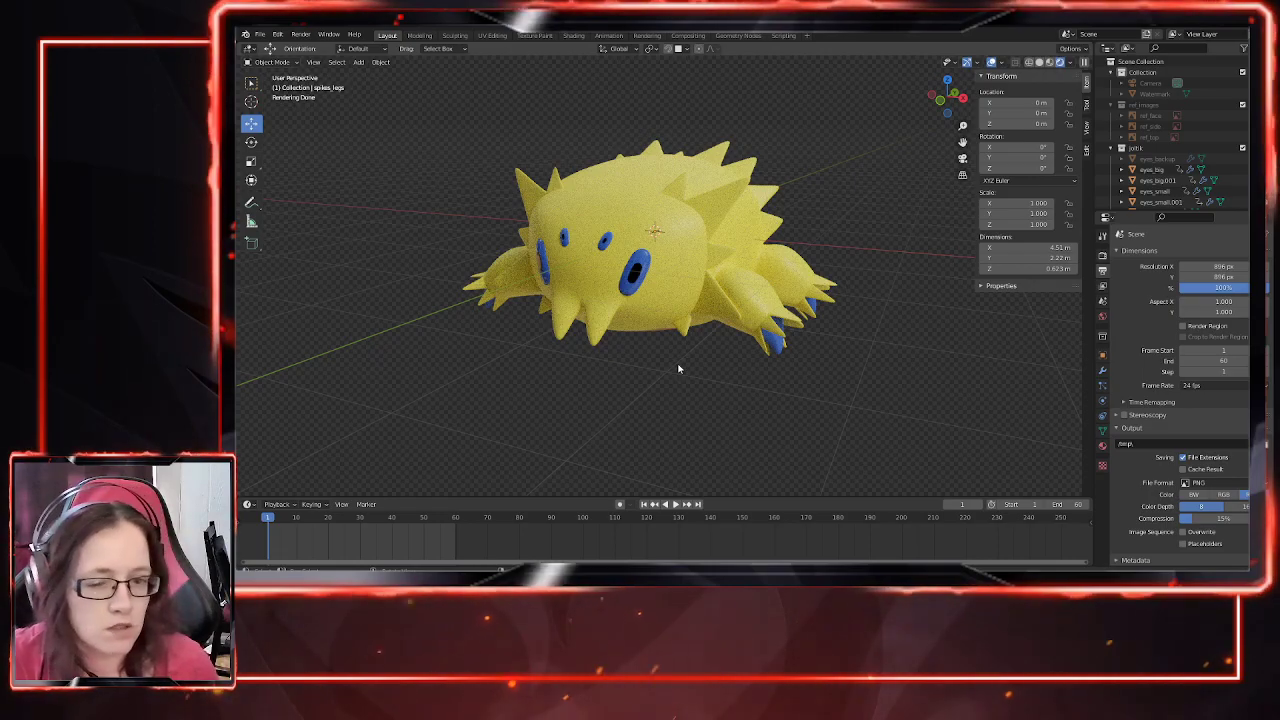
pyautogui.moveTo(678, 369)
pyautogui.mouseDown(button='middle')
pyautogui.moveTo(637, 374)
pyautogui.moveTo(657, 410)
pyautogui.moveTo(737, 429)
pyautogui.moveTo(716, 406)
pyautogui.moveTo(723, 417)
pyautogui.mouseUp(button='middle')
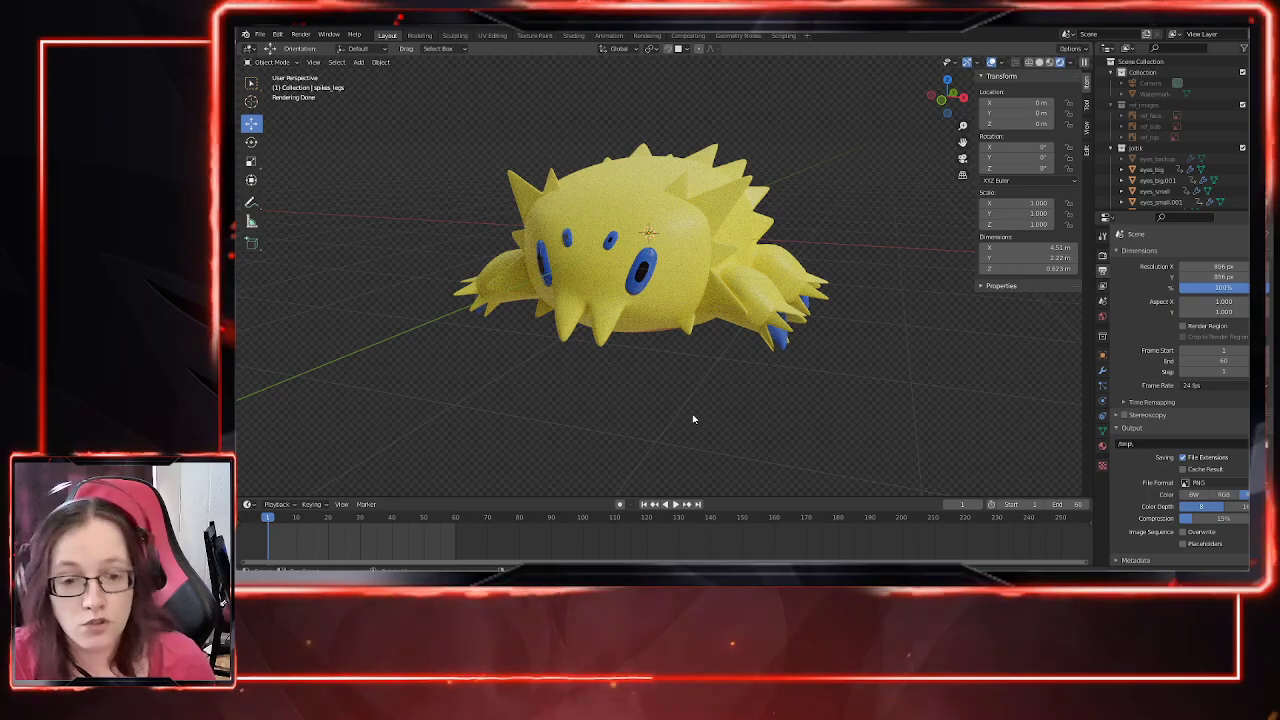
pyautogui.moveTo(817, 389)
pyautogui.mouseDown(button='middle')
pyautogui.moveTo(788, 417)
pyautogui.moveTo(771, 297)
pyautogui.moveTo(770, 396)
pyautogui.mouseUp(button='middle')
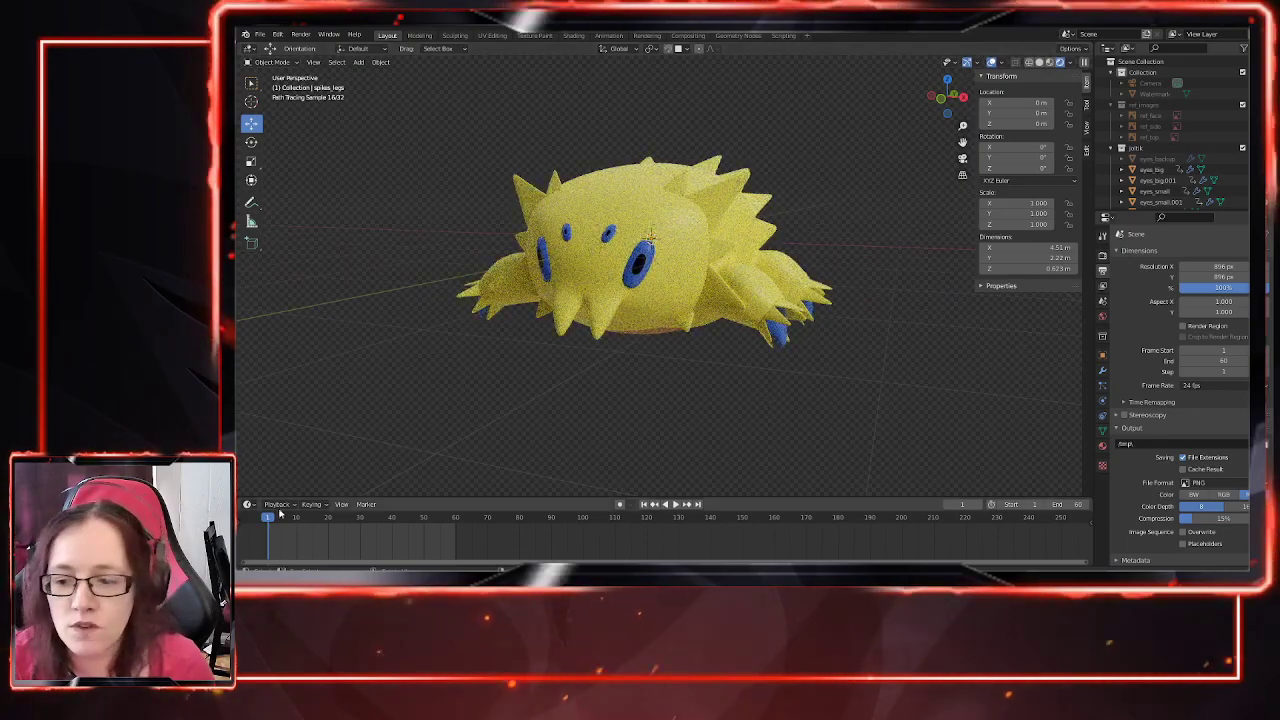
pyautogui.press('space')
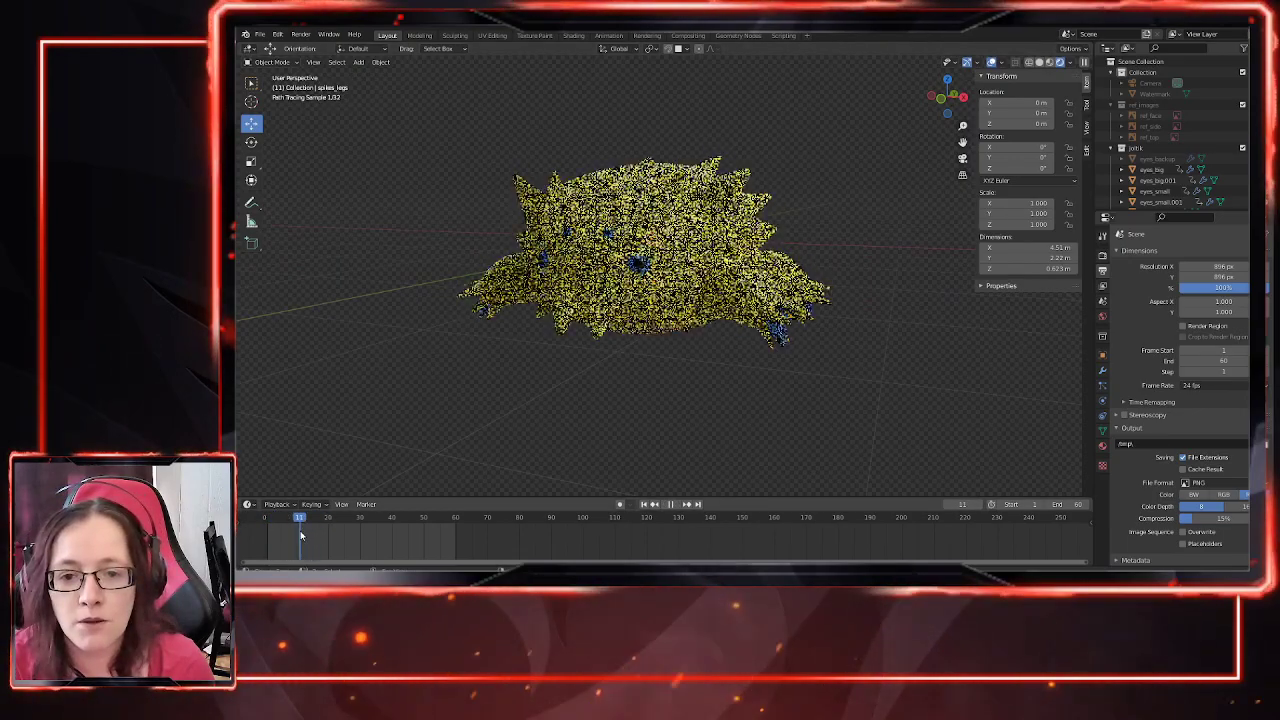
pyautogui.press('Escape')
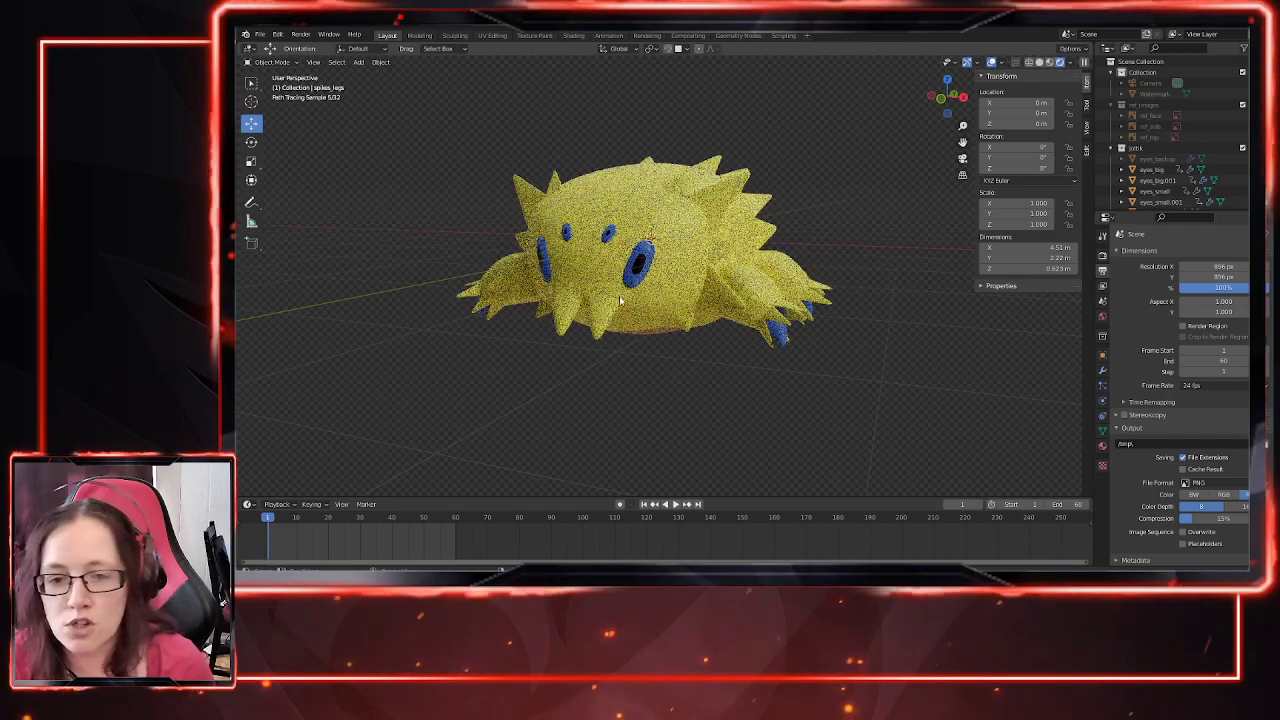
# Step: Return the viewport to solid shading, check the character from the front and below, and open the rendering commands
pyautogui.click(1040, 62)
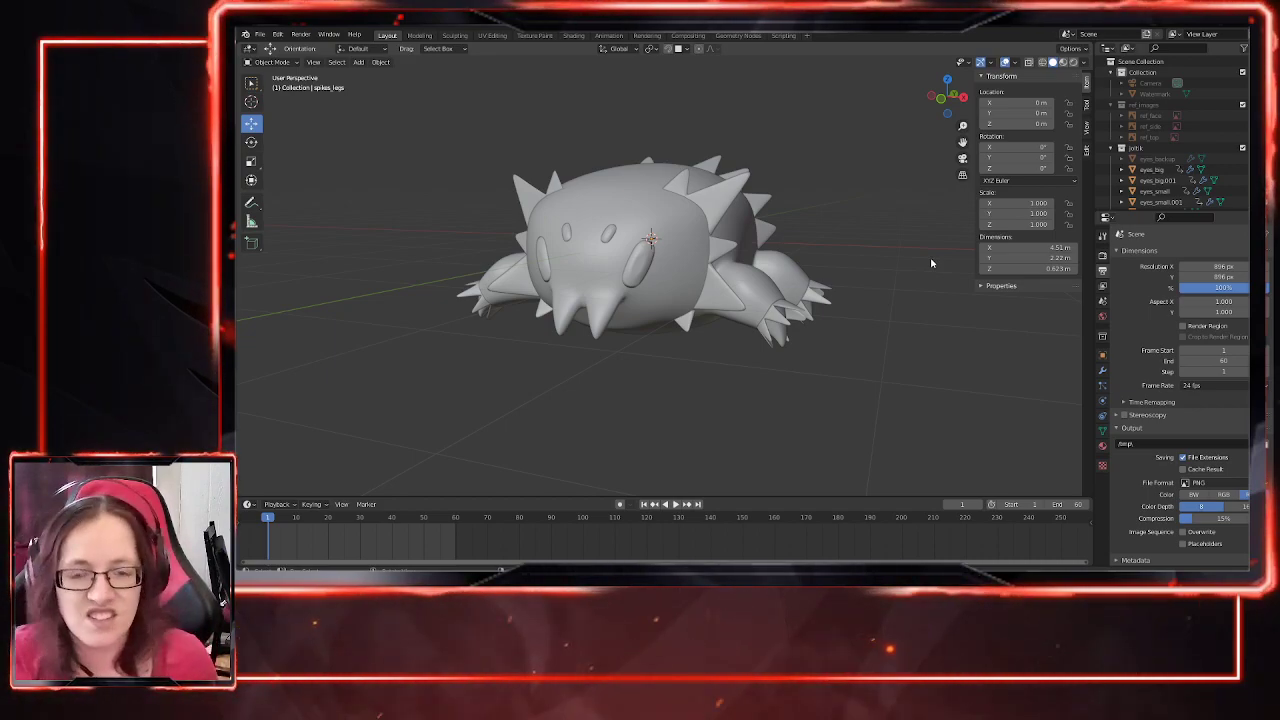
pyautogui.moveTo(734, 391); pyautogui.dragTo(676, 428, button='middle')
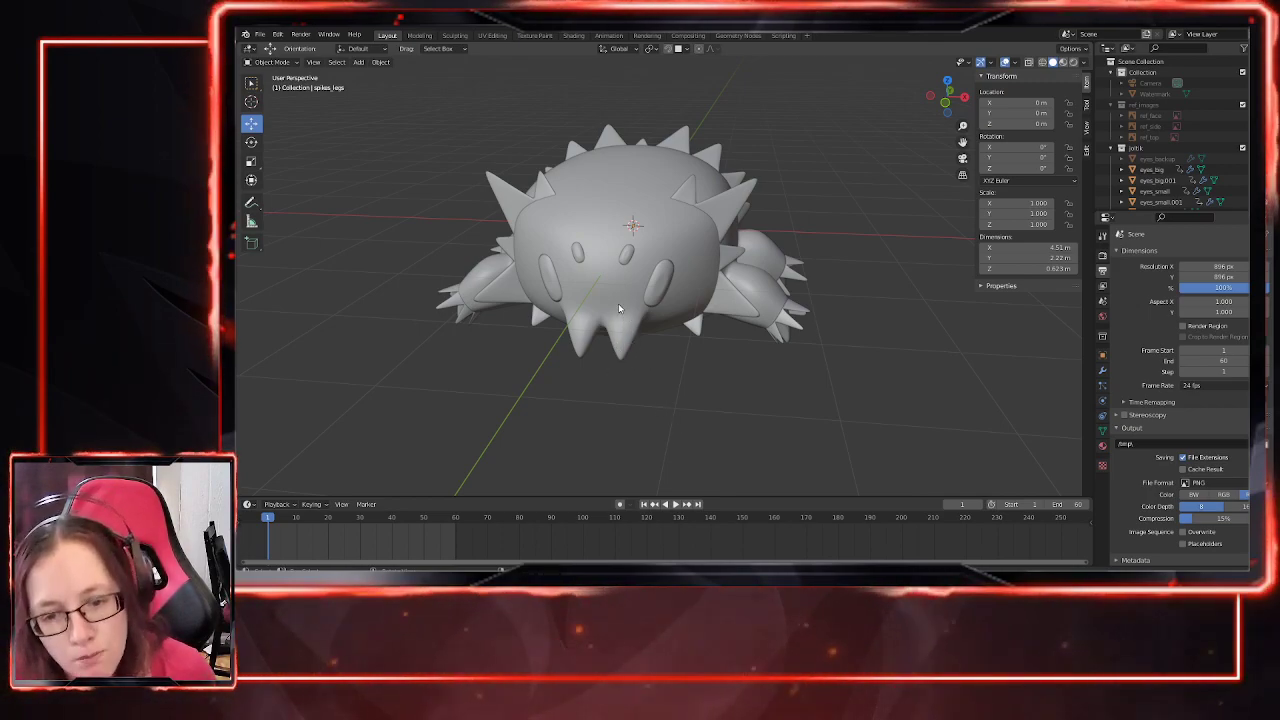
pyautogui.moveTo(577, 321); pyautogui.dragTo(647, 317, button='middle')
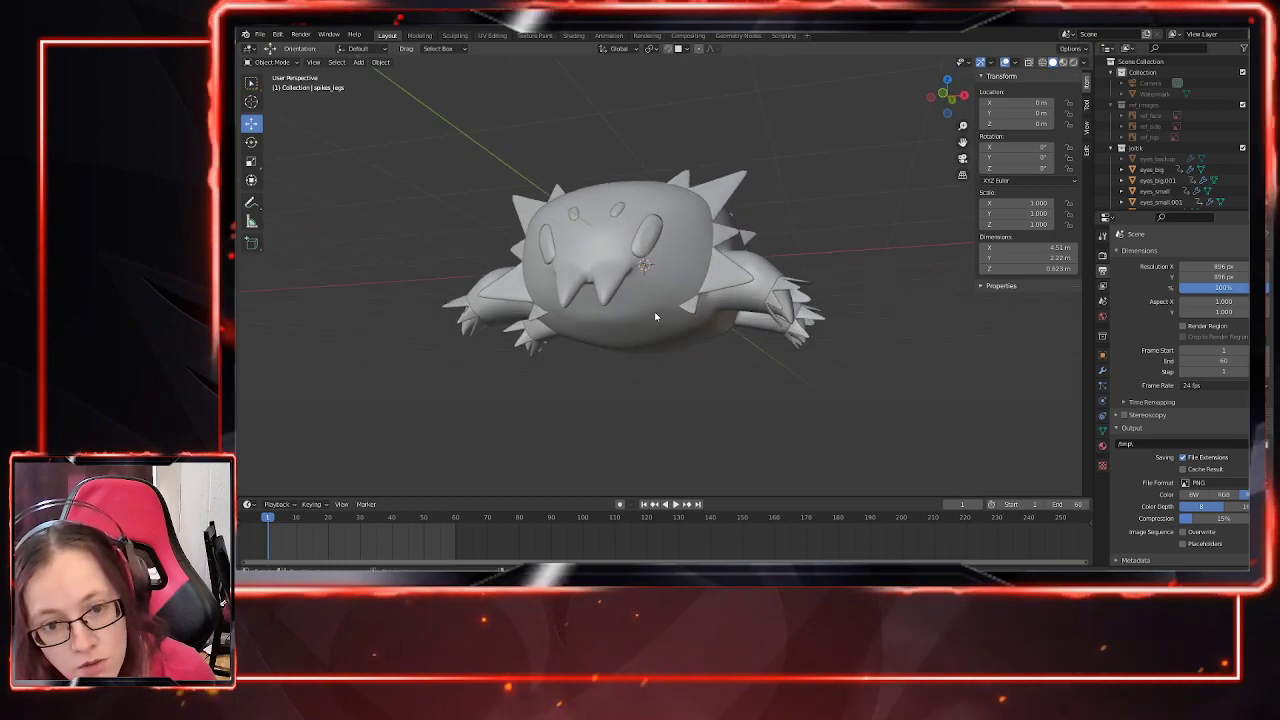
pyautogui.moveTo(811, 327); pyautogui.dragTo(740, 427, button='middle')
pyautogui.keyDown('shift'); pyautogui.moveTo(651, 366); pyautogui.dragTo(680, 386, button='middle'); pyautogui.keyUp('shift')
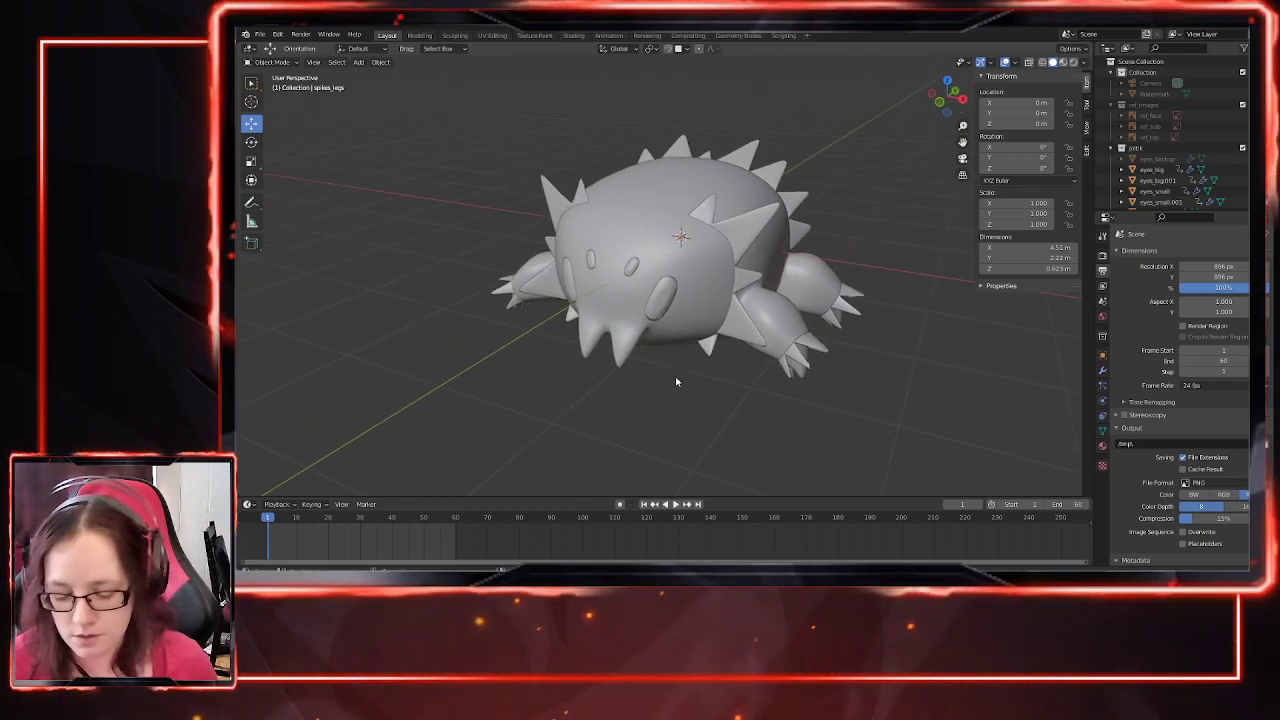
pyautogui.click(300, 34)
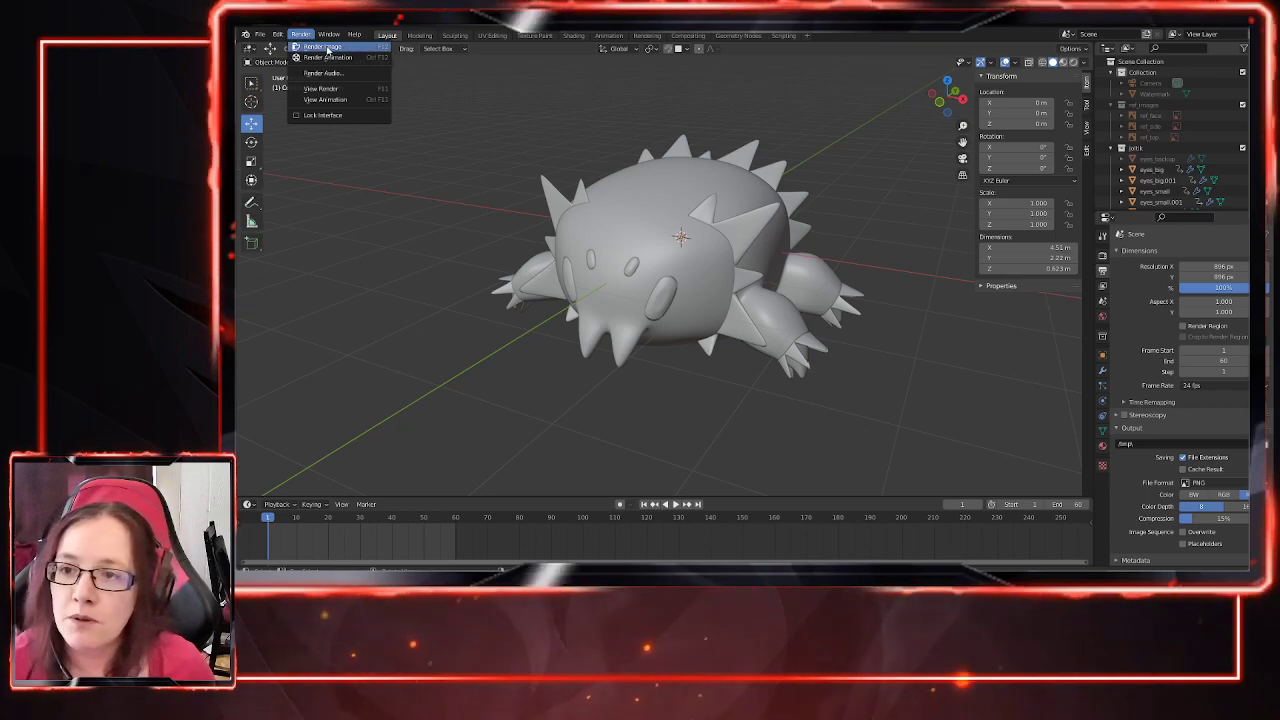